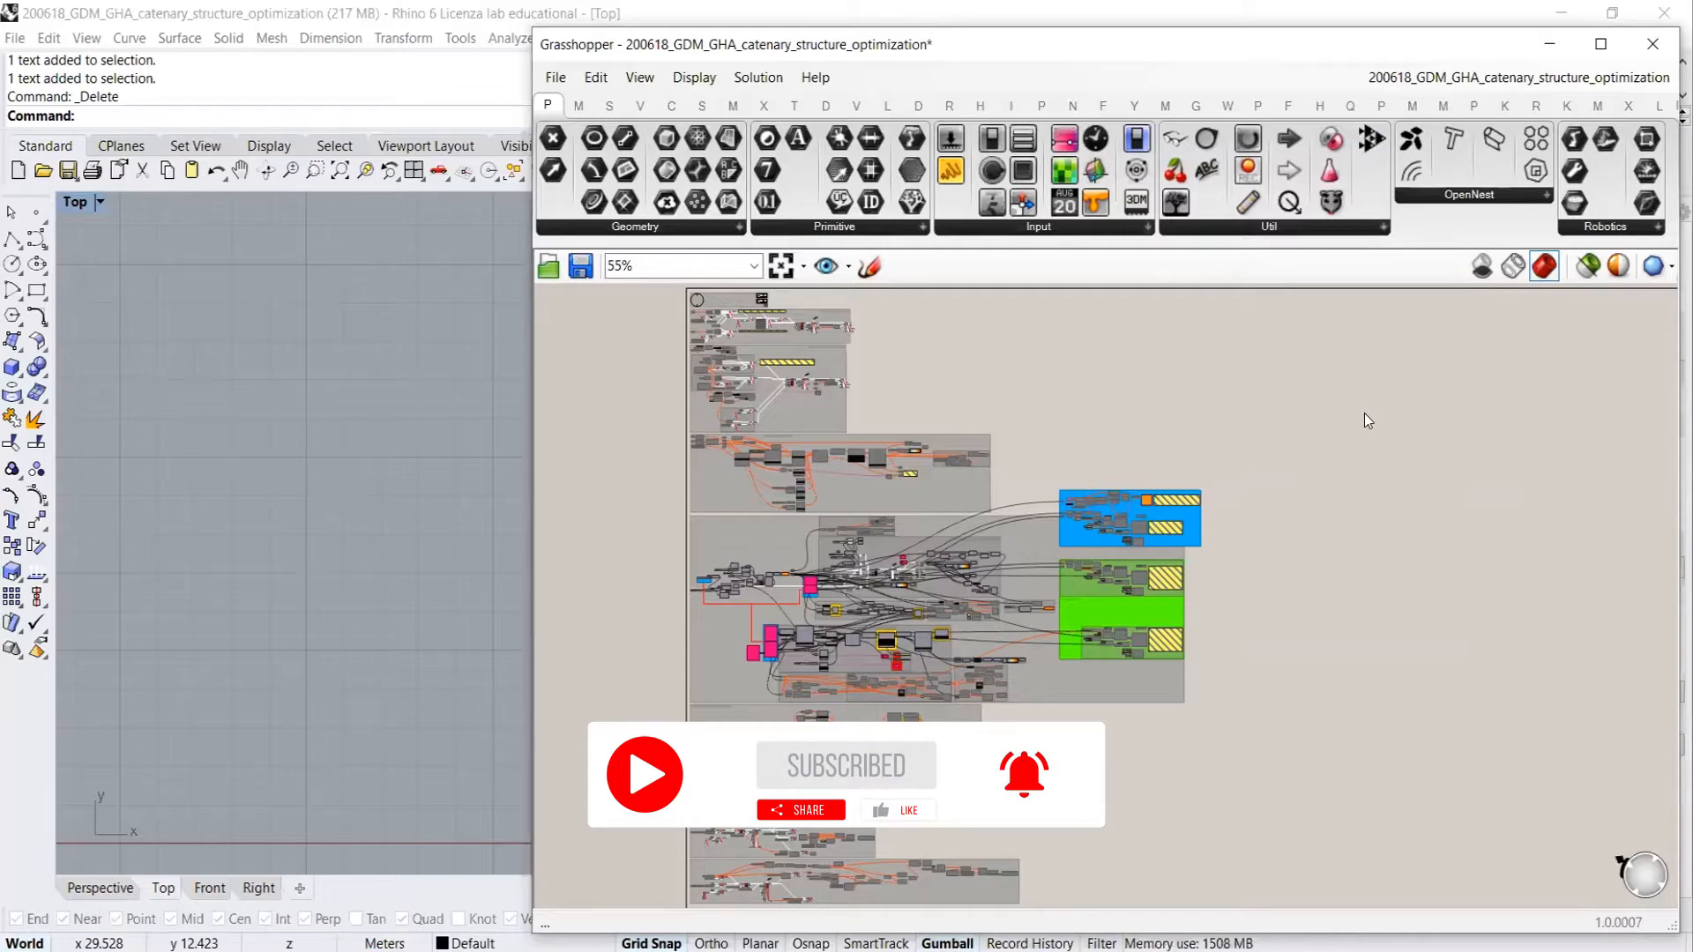
pyautogui.moveTo(1215, 306); pyautogui.dragTo(615, 862)
pyautogui.click(1357, 472)
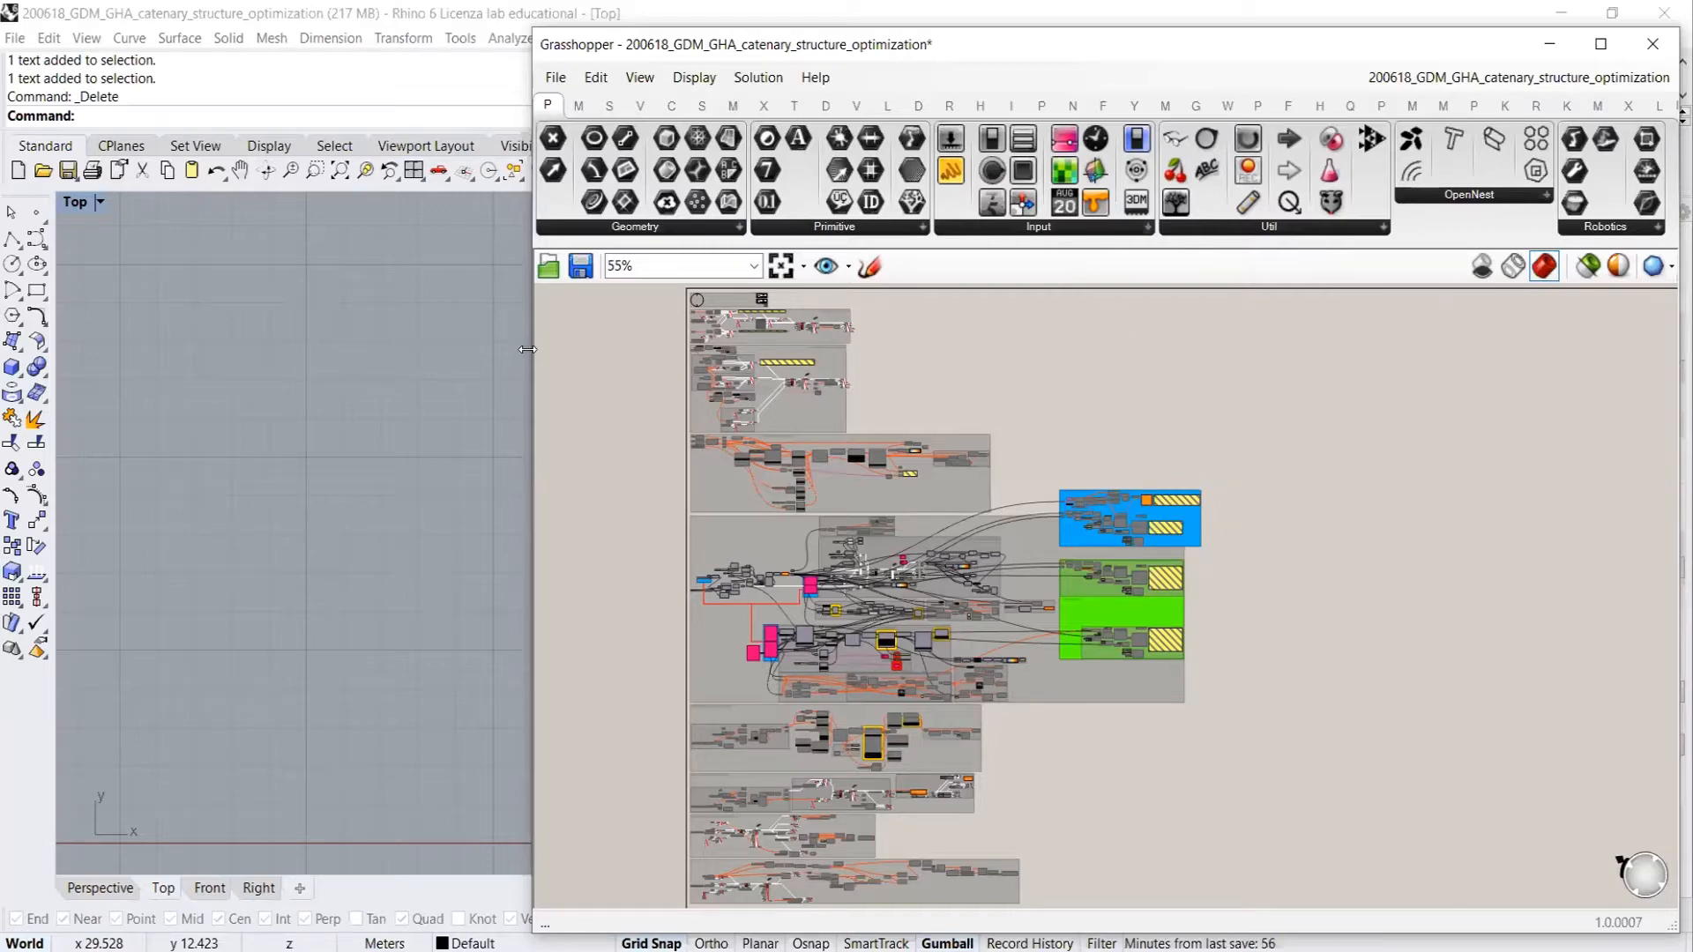
pyautogui.moveTo(527, 349); pyautogui.dragTo(296, 353)
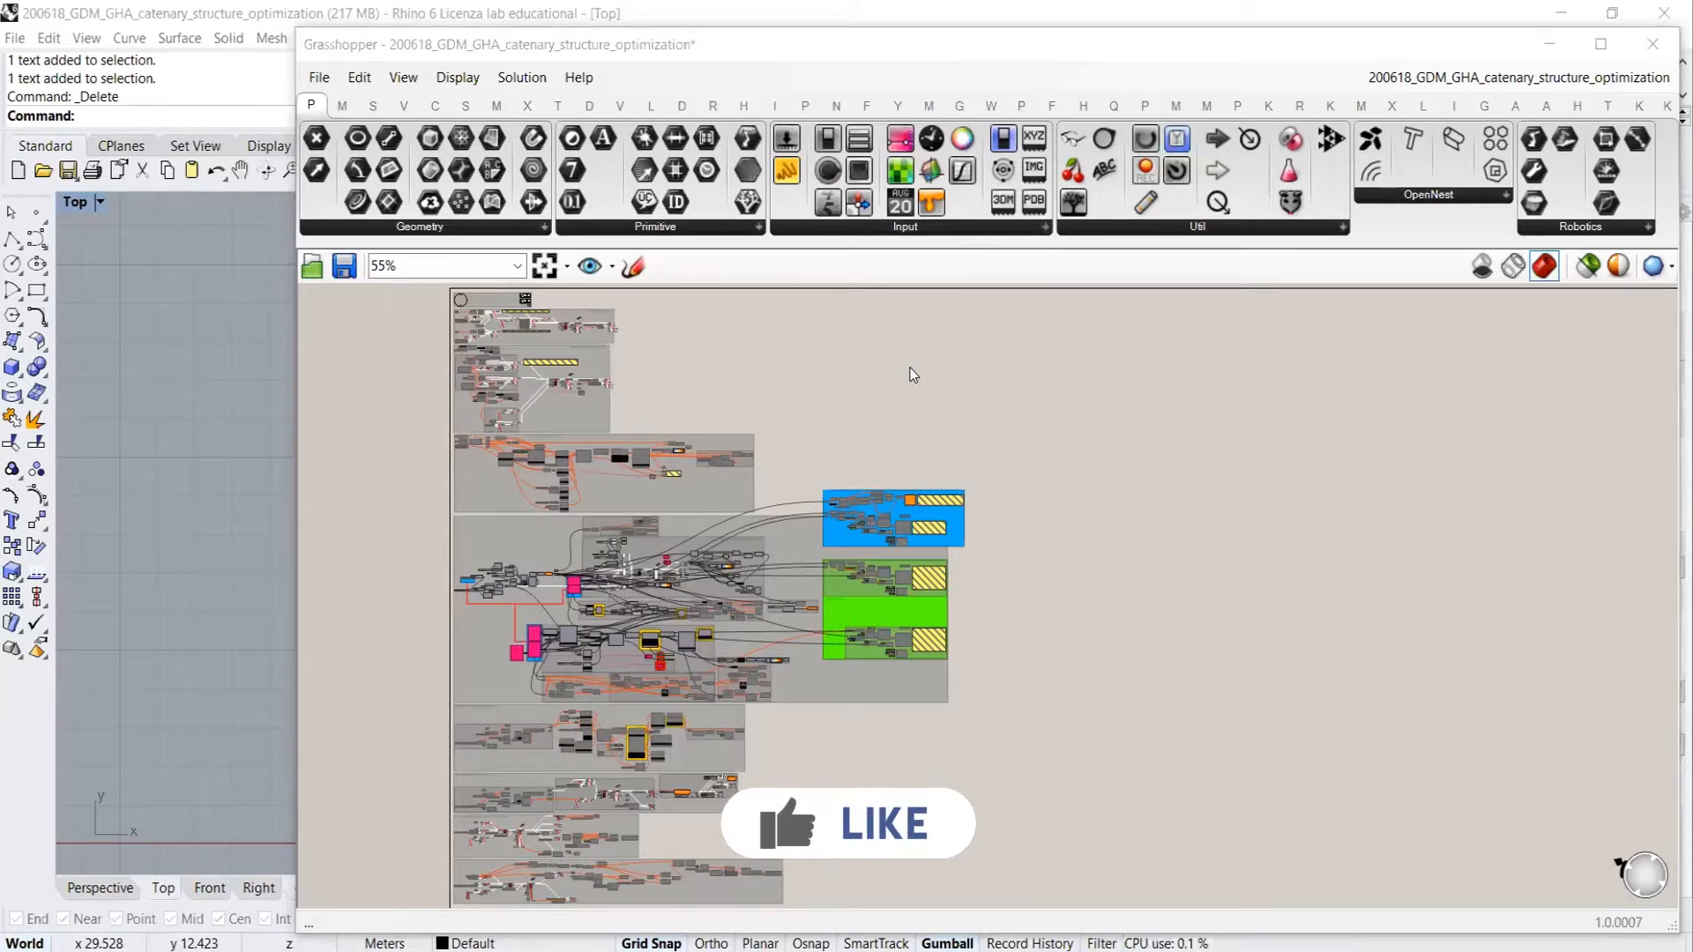
pyautogui.click(1077, 45)
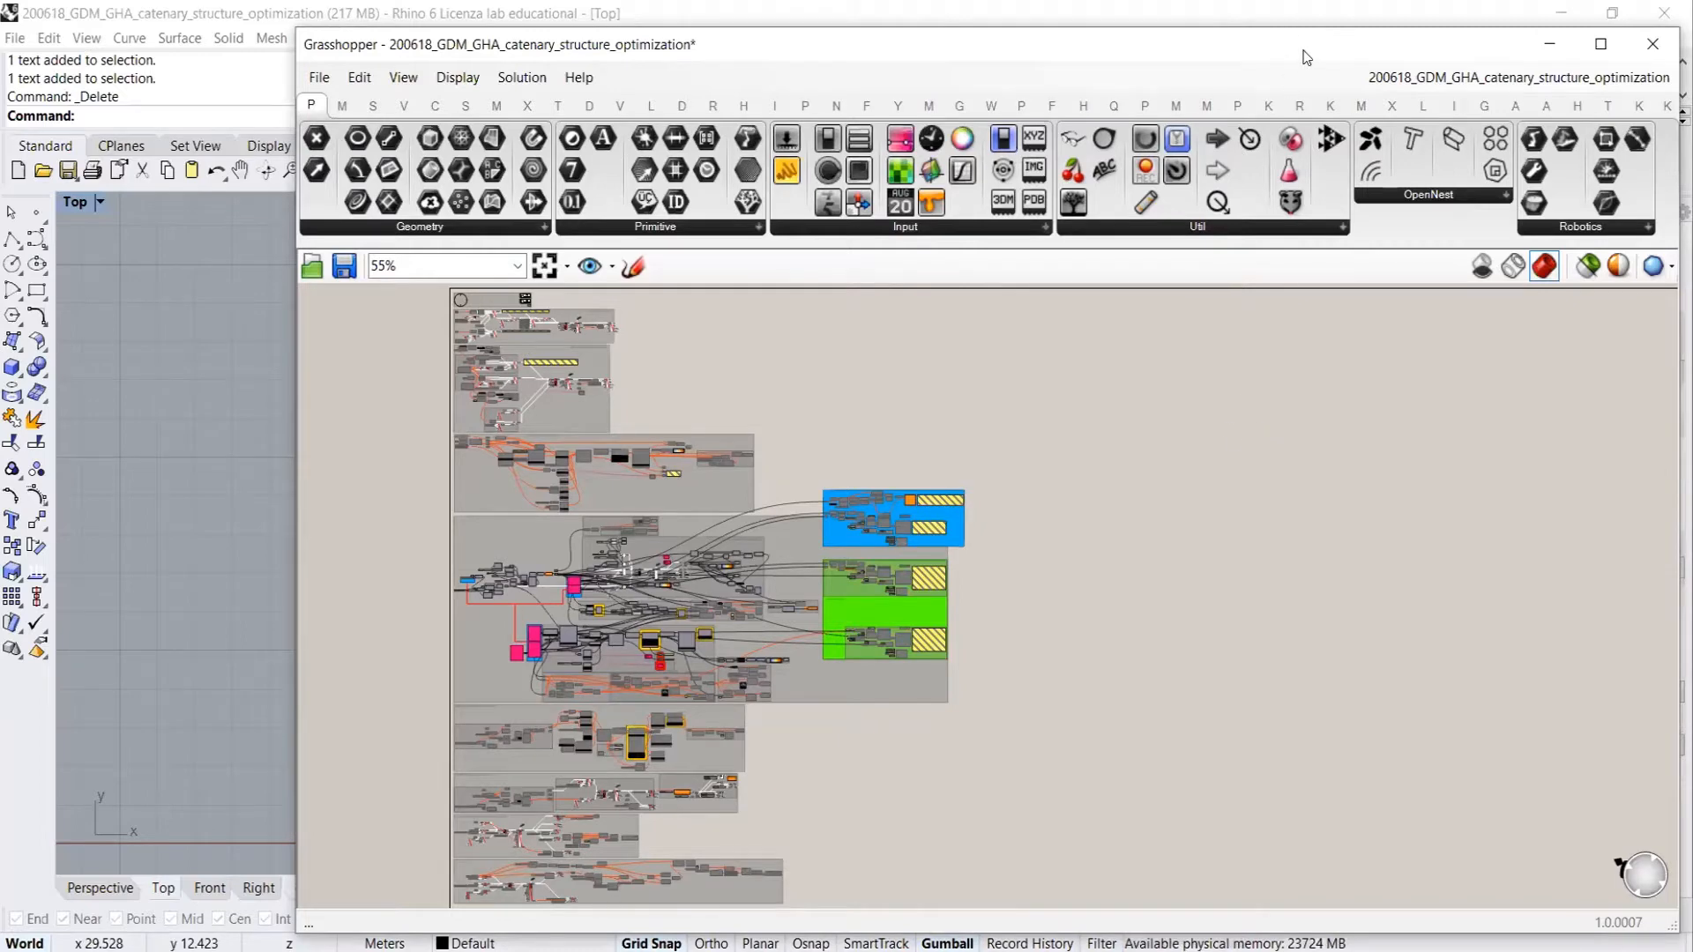
pyautogui.click(1600, 44)
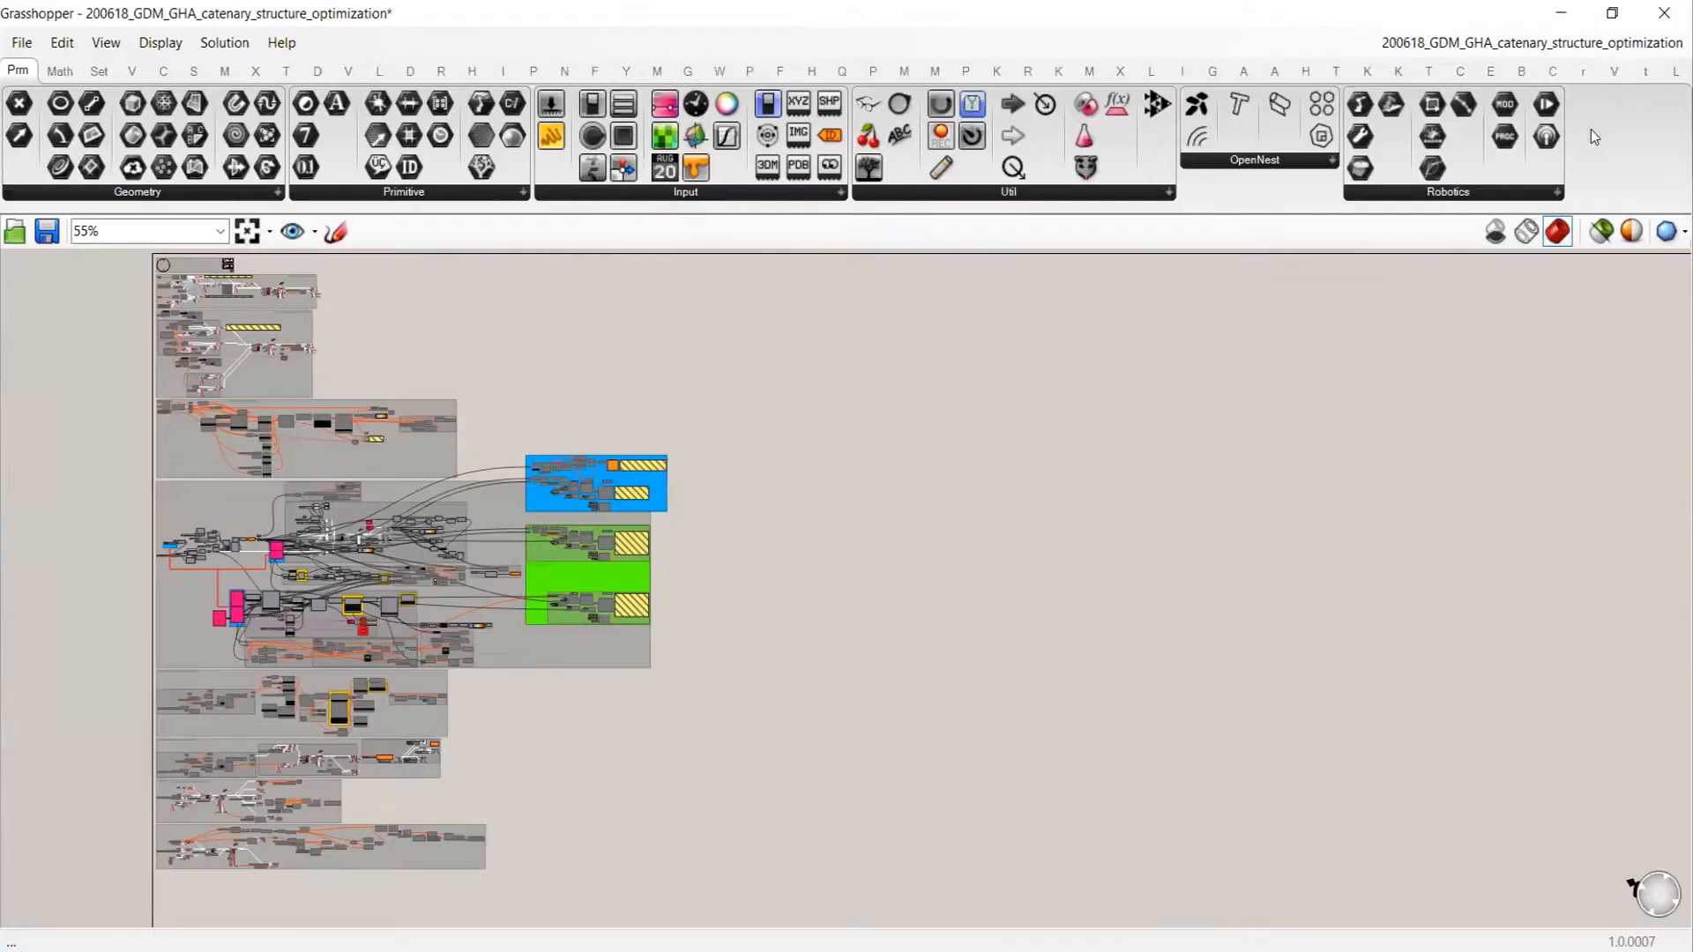
pyautogui.click(1648, 74)
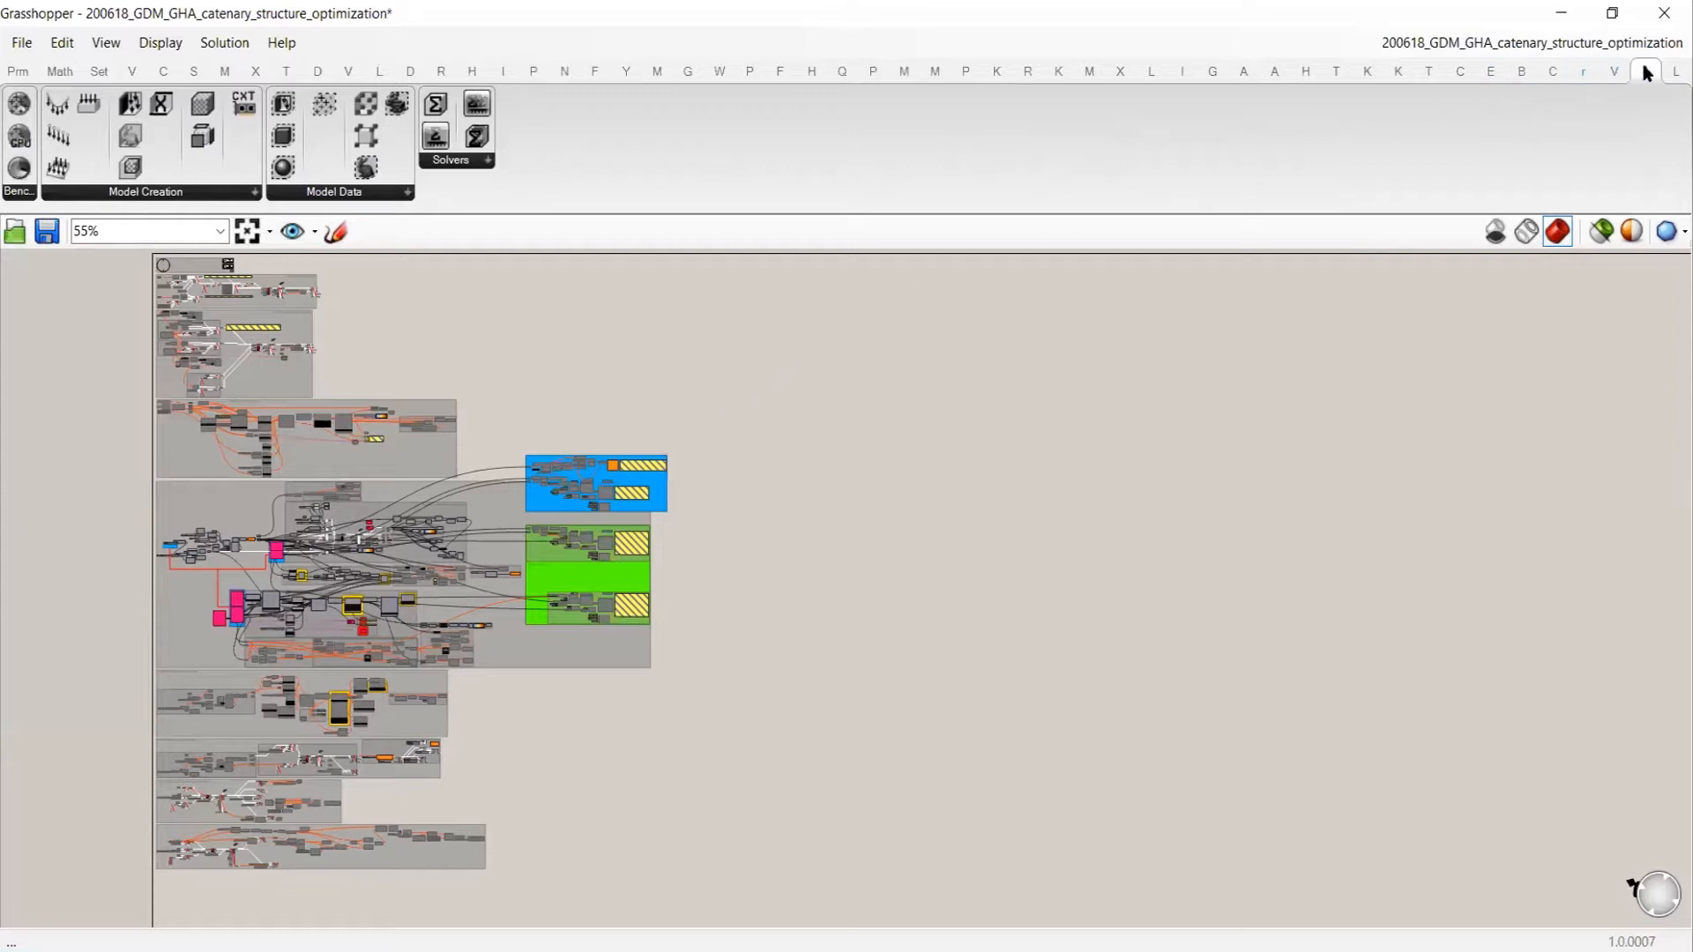
pyautogui.moveTo(1648, 72)
pyautogui.moveTo(982, 18); pyautogui.dragTo(1001, 53)
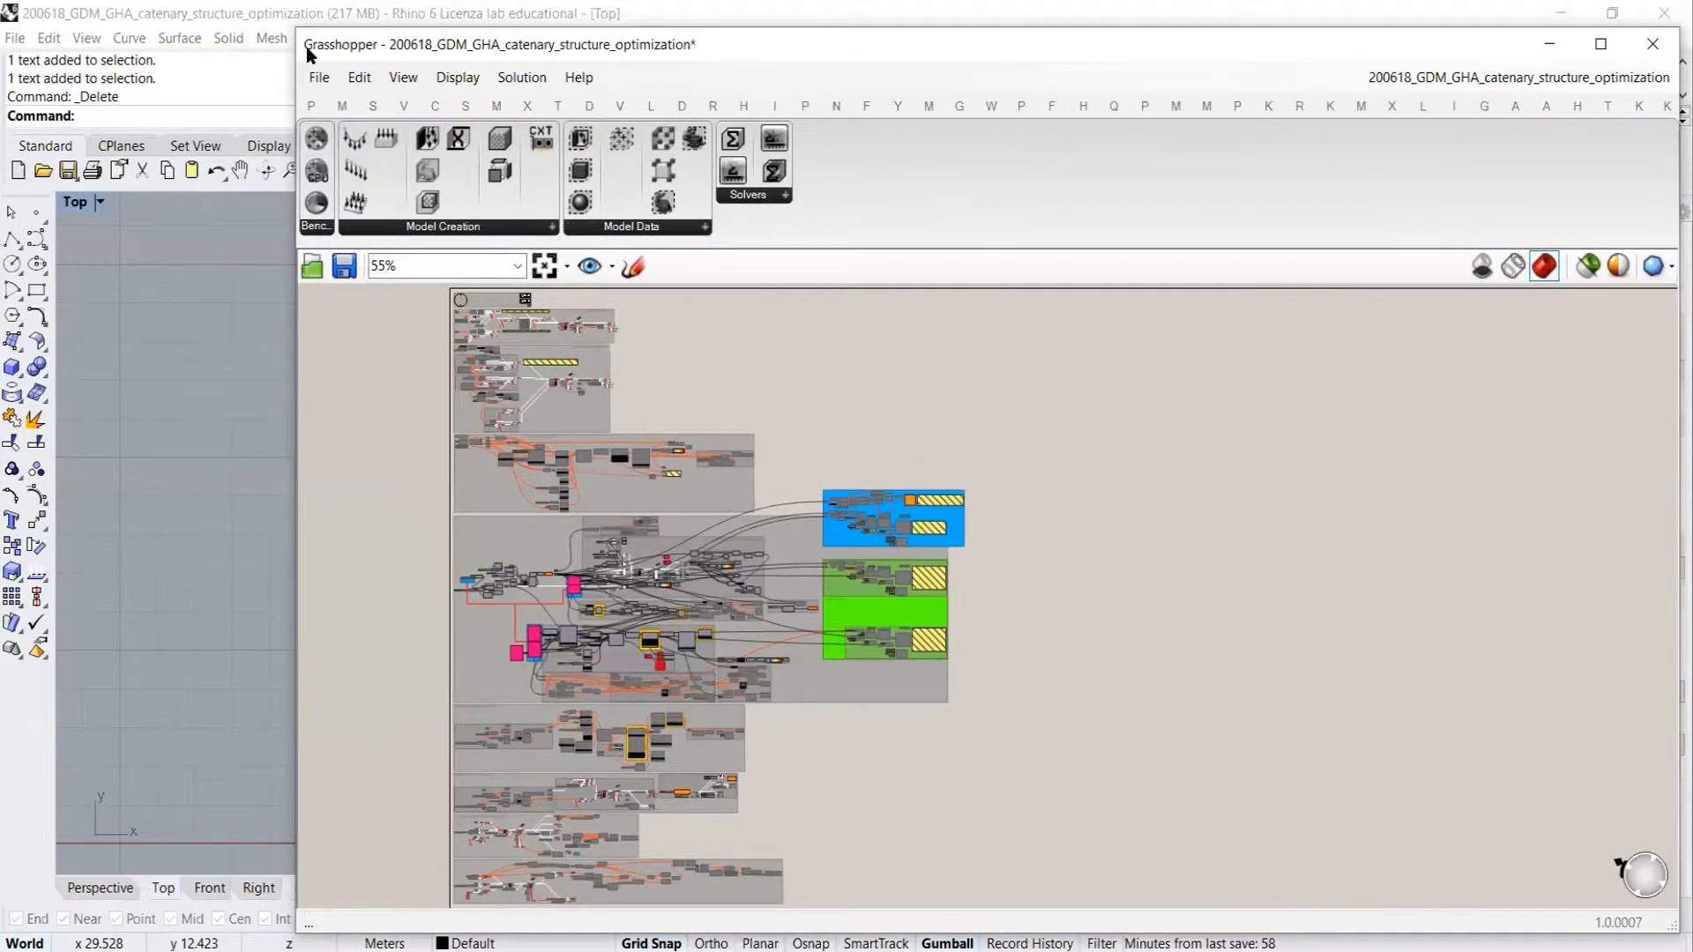
pyautogui.moveTo(297, 29); pyautogui.dragTo(936, 15)
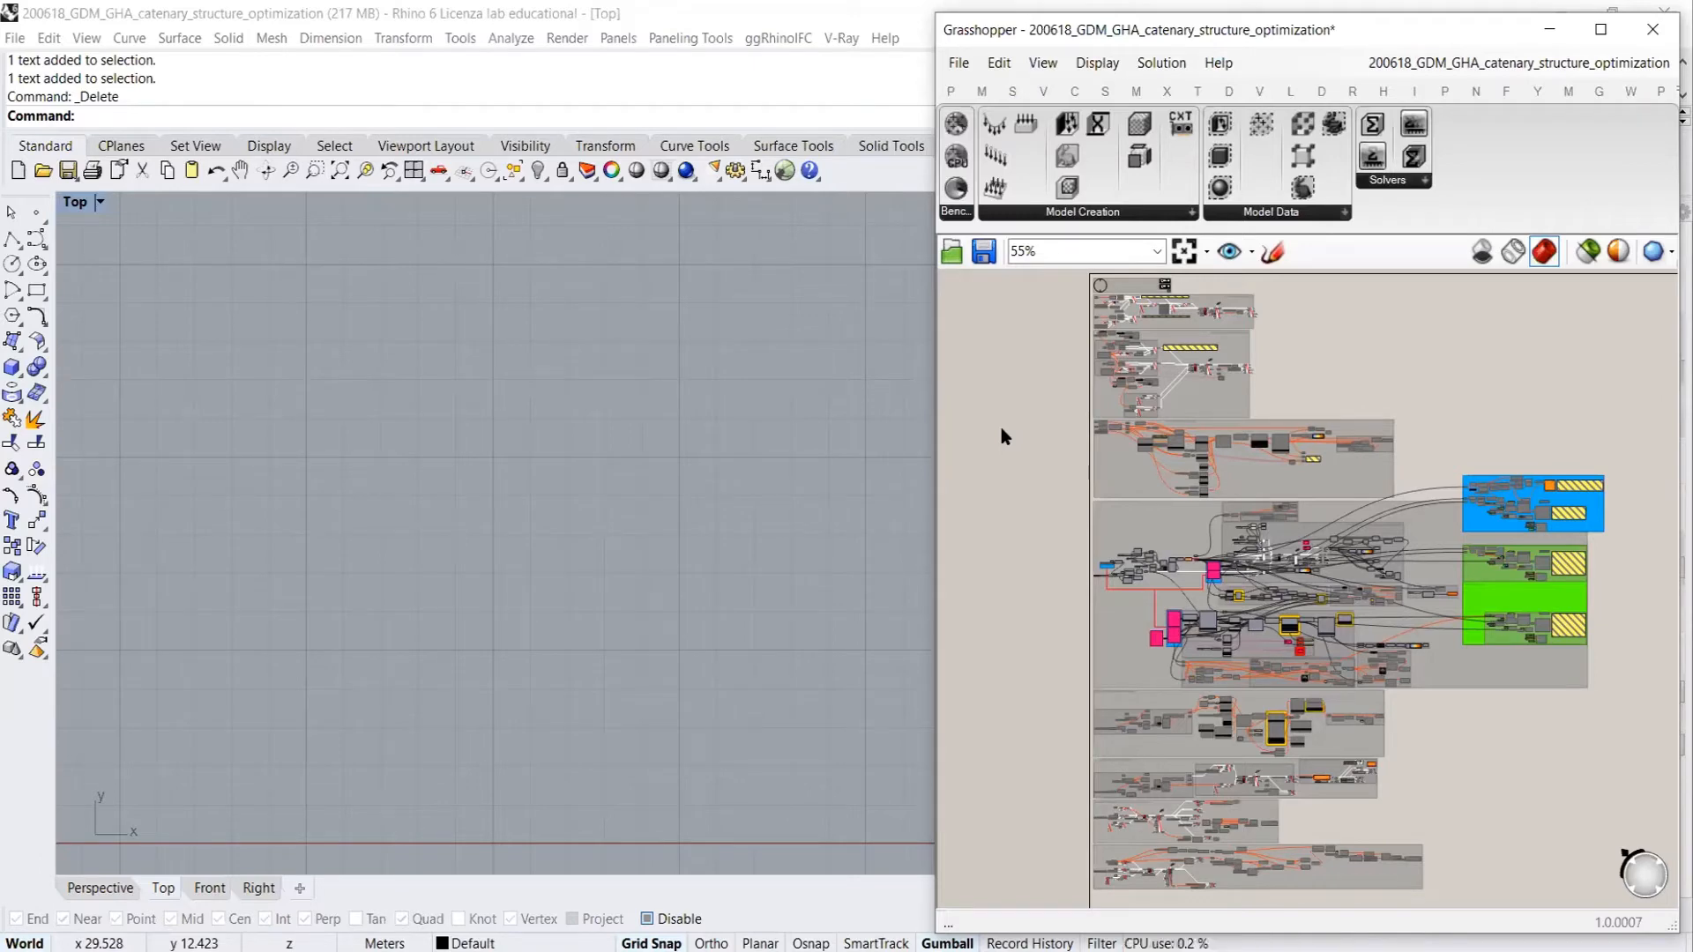
pyautogui.moveTo(1412, 332); pyautogui.dragTo(1291, 347, button='right')
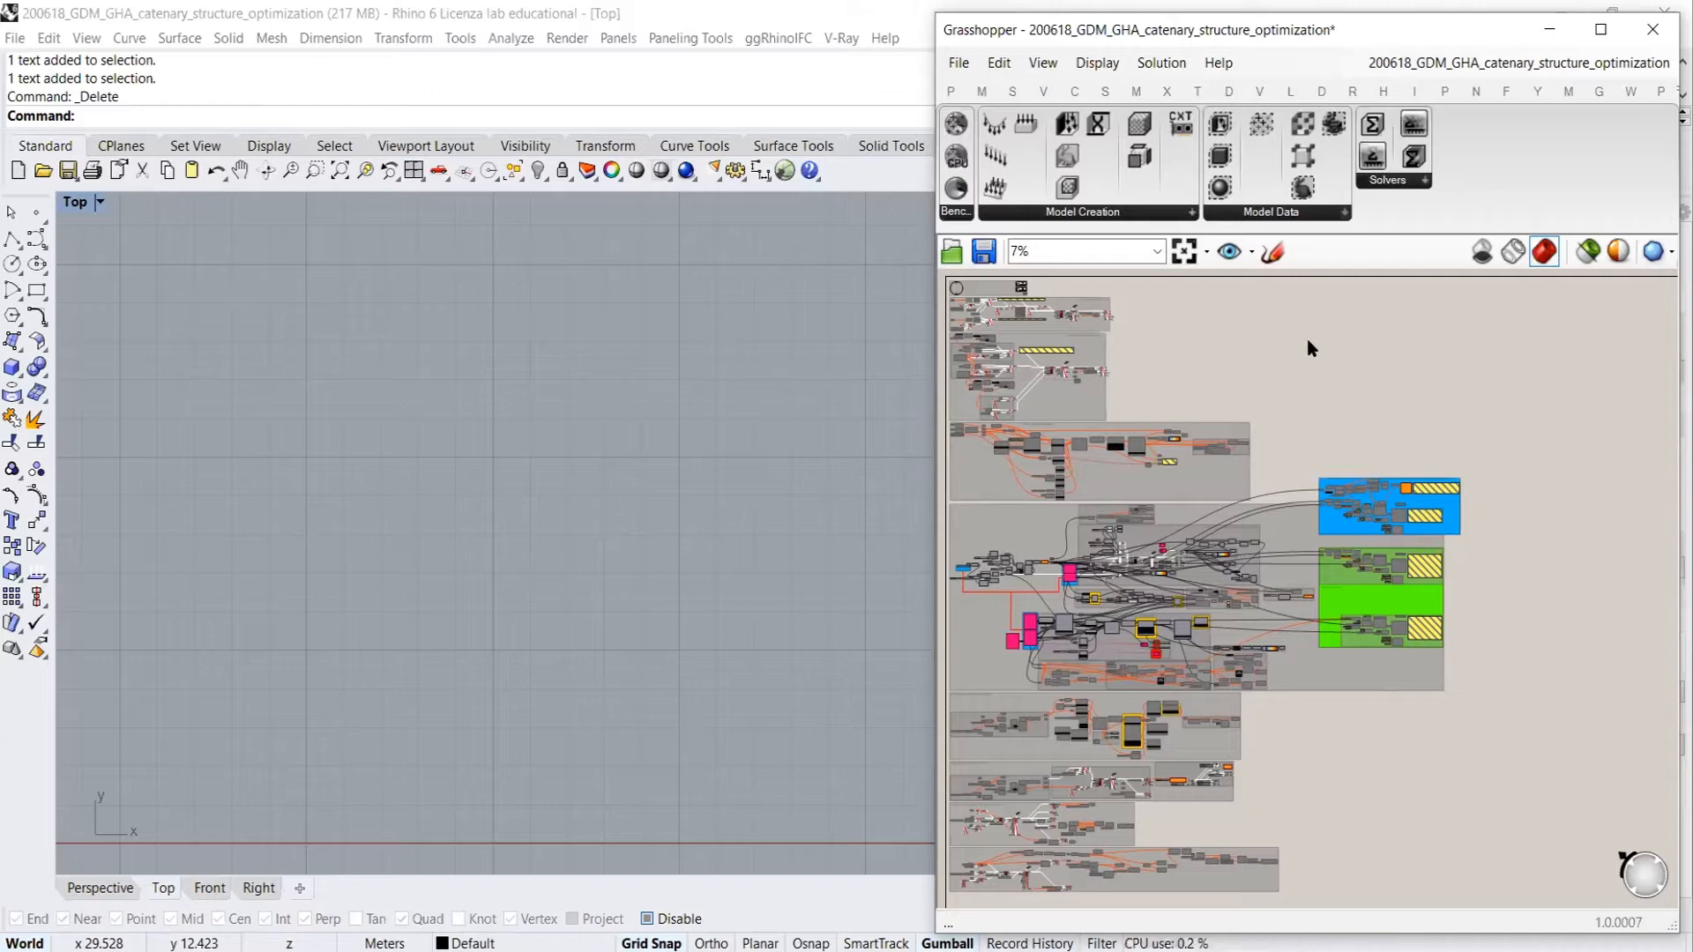
pyautogui.click(950, 90)
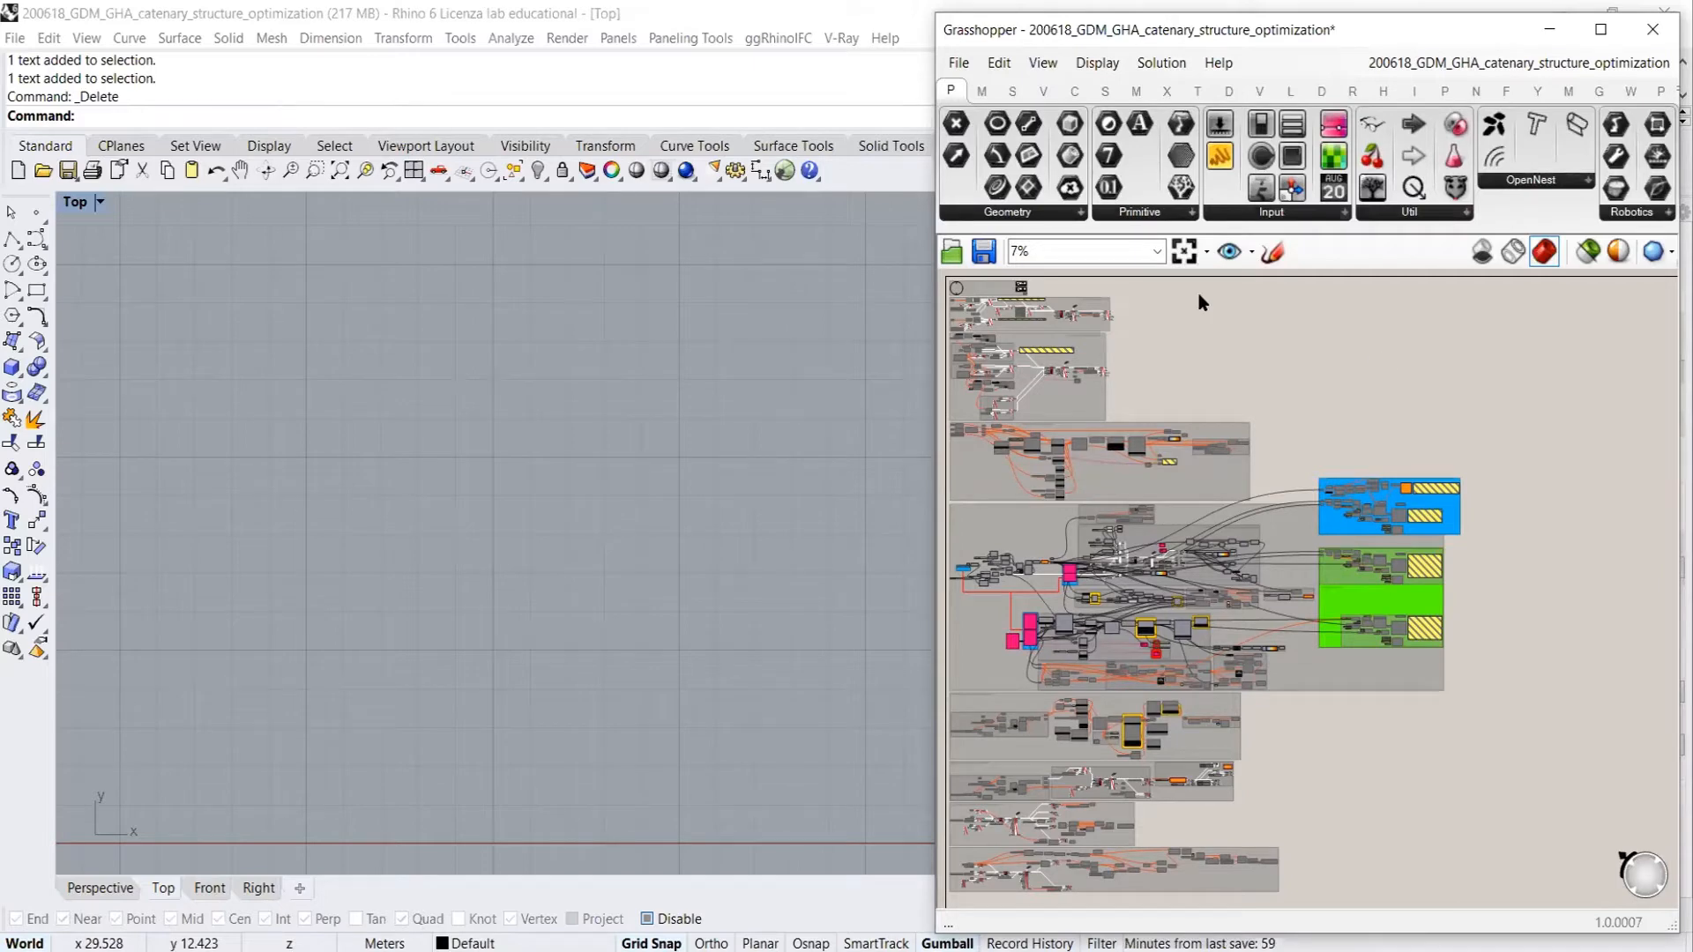
# Widen the Grasshopper window and add a Galapagos component in an empty area of the canvas
pyautogui.moveTo(931, 290); pyautogui.dragTo(554, 291)
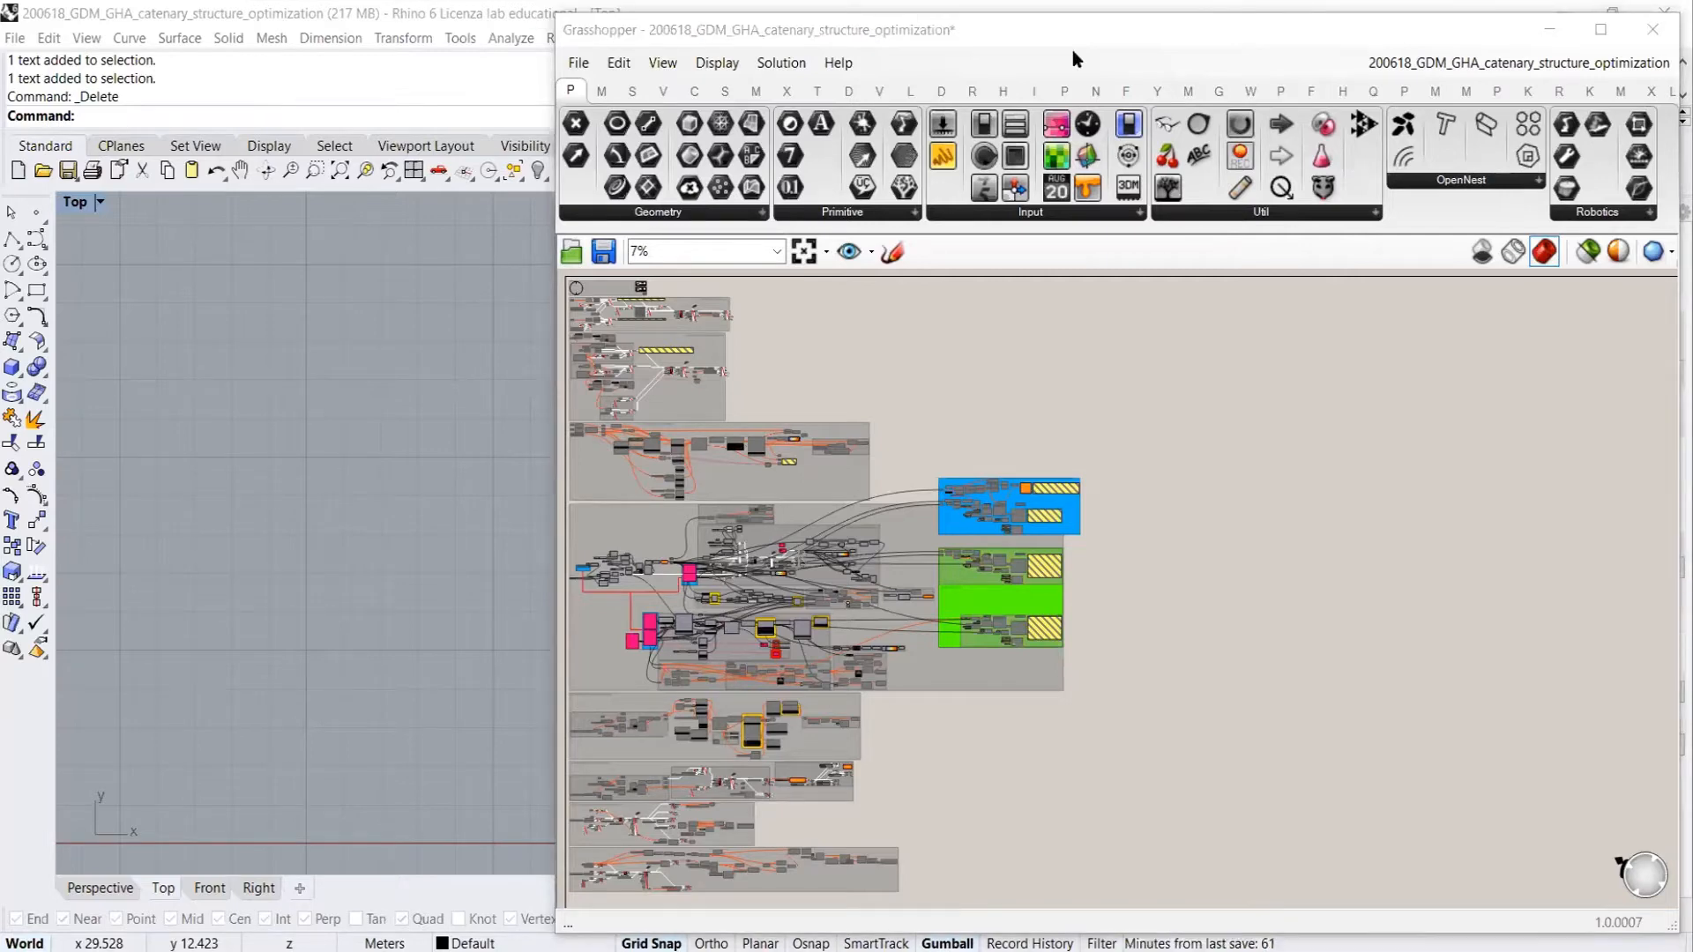
pyautogui.click(1293, 437)
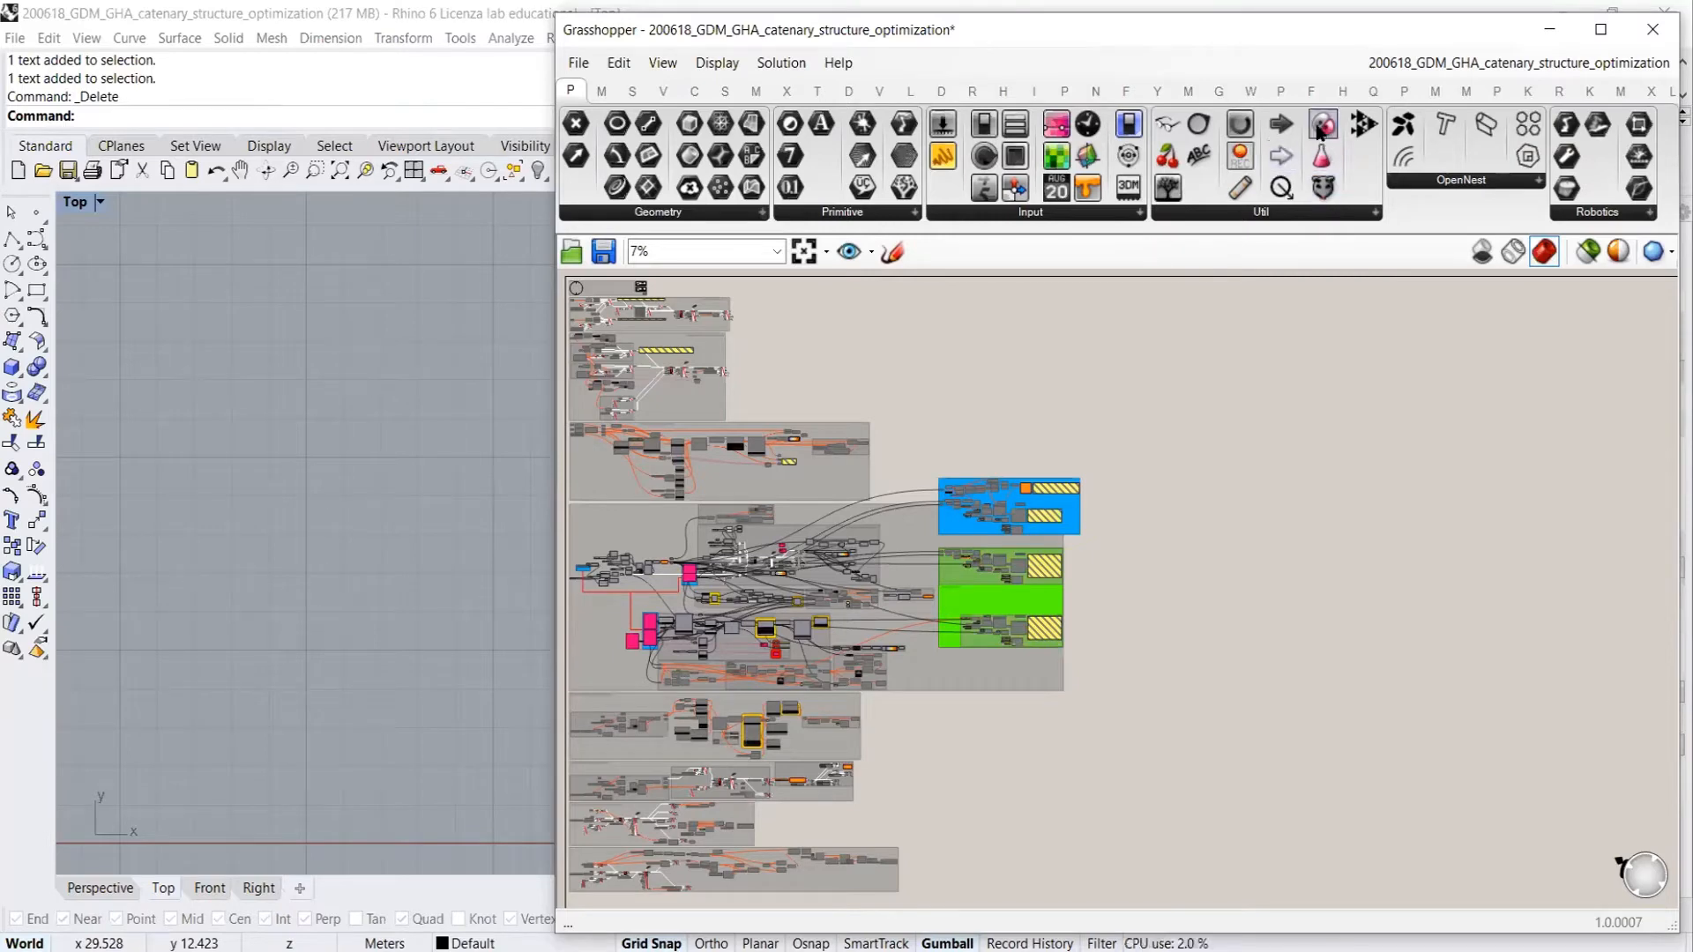
pyautogui.moveTo(1320, 128); pyautogui.dragTo(1014, 308)
pyautogui.scroll(8, 987, 309)
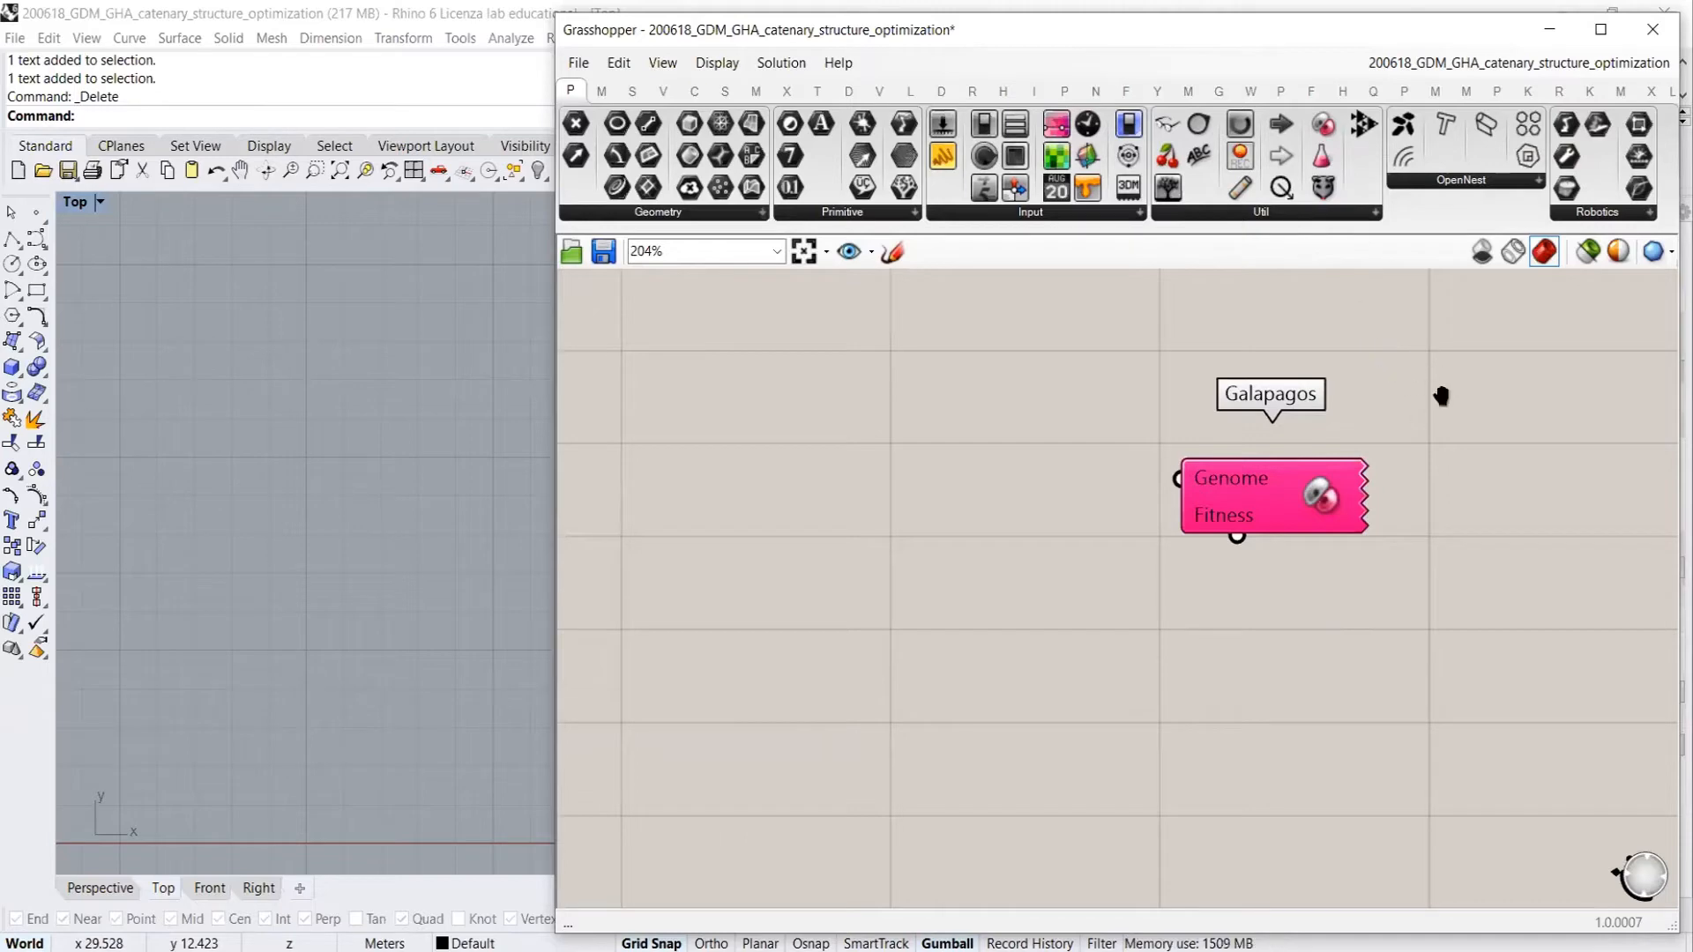
pyautogui.moveTo(1440, 394); pyautogui.dragTo(1344, 340, button='right')
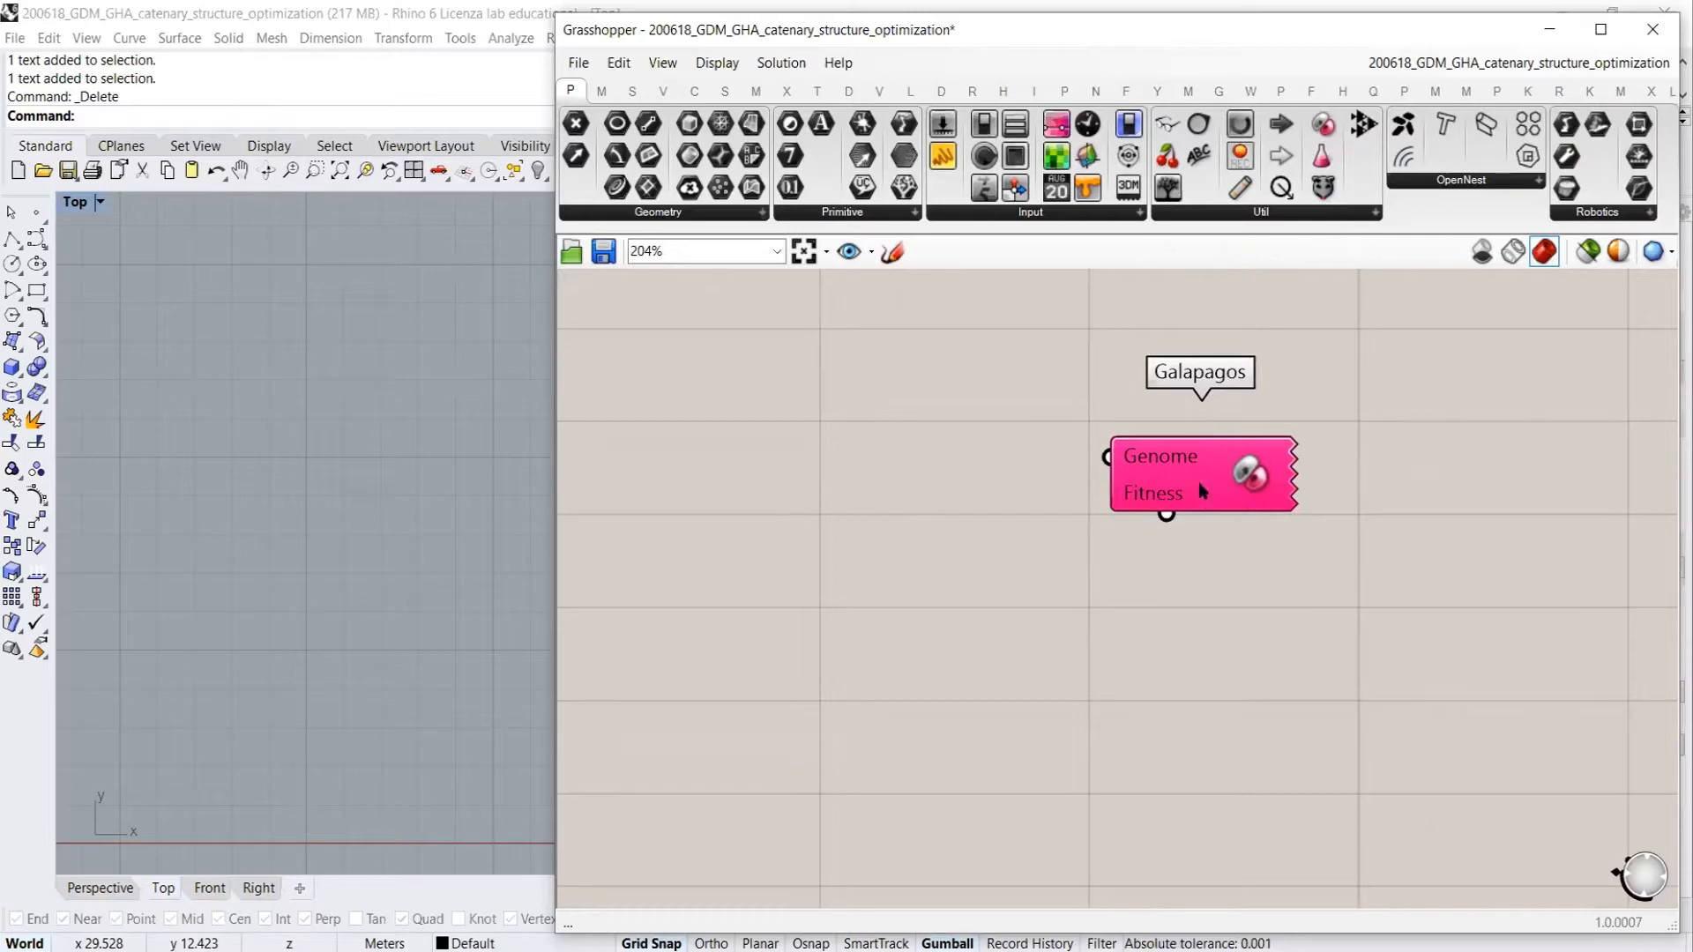
pyautogui.moveTo(1107, 457); pyautogui.dragTo(678, 449)
pyautogui.moveTo(1166, 516); pyautogui.dragTo(1137, 710)
pyautogui.moveTo(1107, 457); pyautogui.dragTo(608, 426)
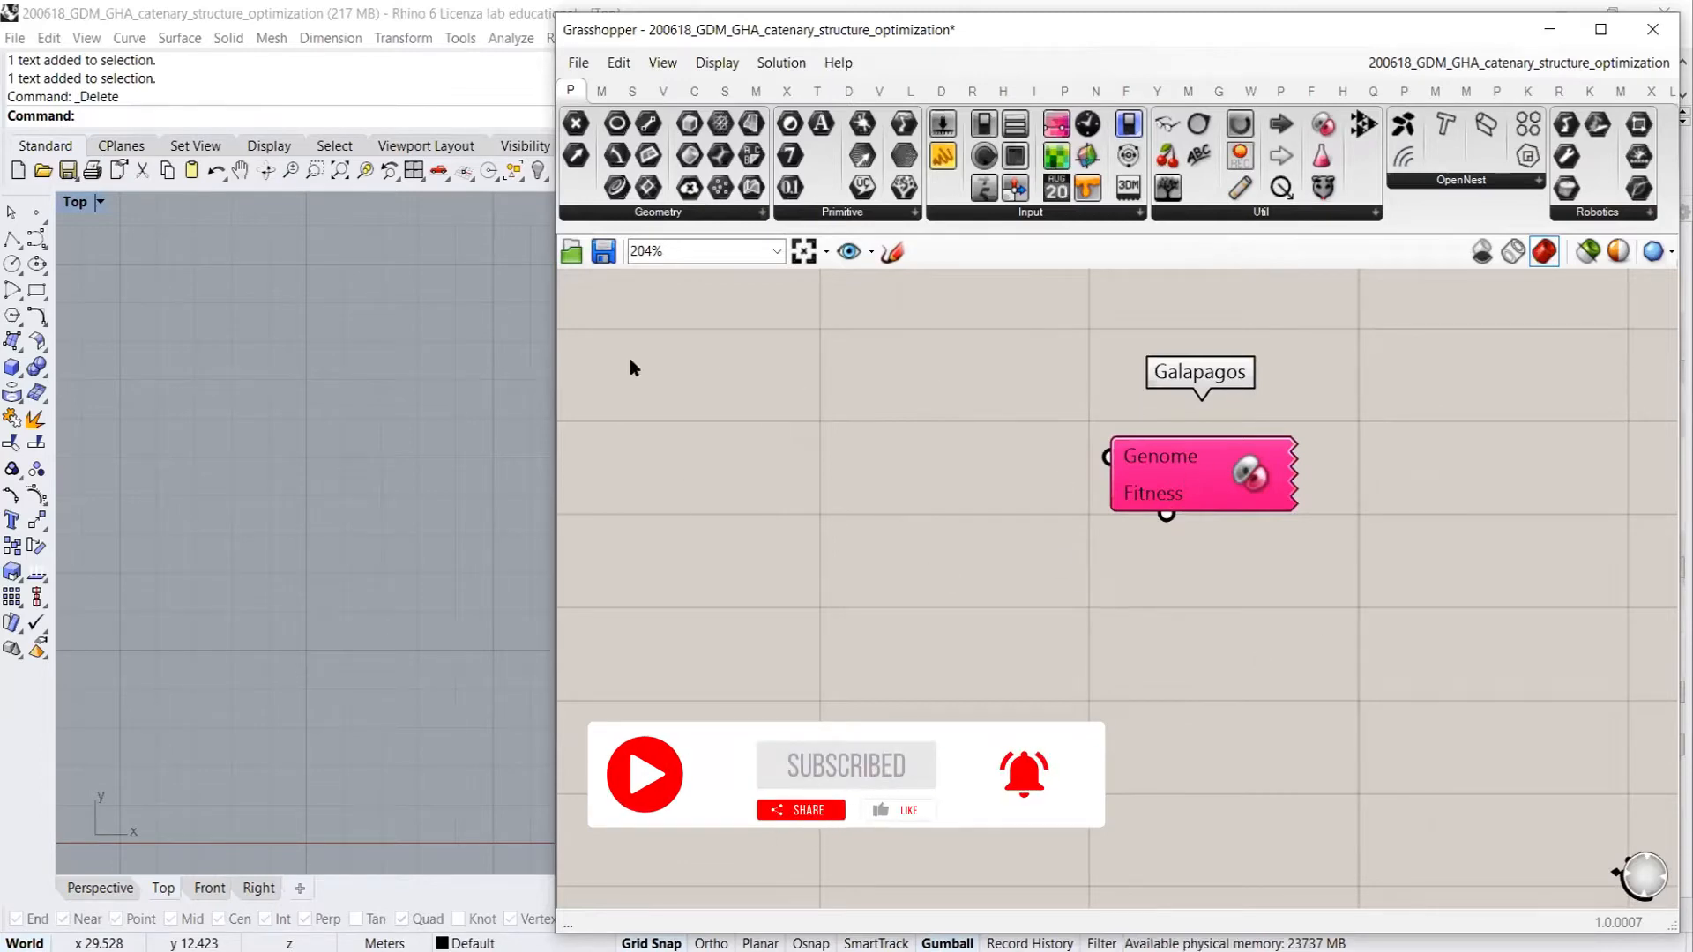
# Narrow the Grasshopper window to expose more of the Rhino Top viewport and move the Galapagos component aside on the canvas
pyautogui.moveTo(551, 376); pyautogui.dragTo(859, 387)
pyautogui.moveTo(1386, 520); pyautogui.dragTo(1288, 521, button='right')
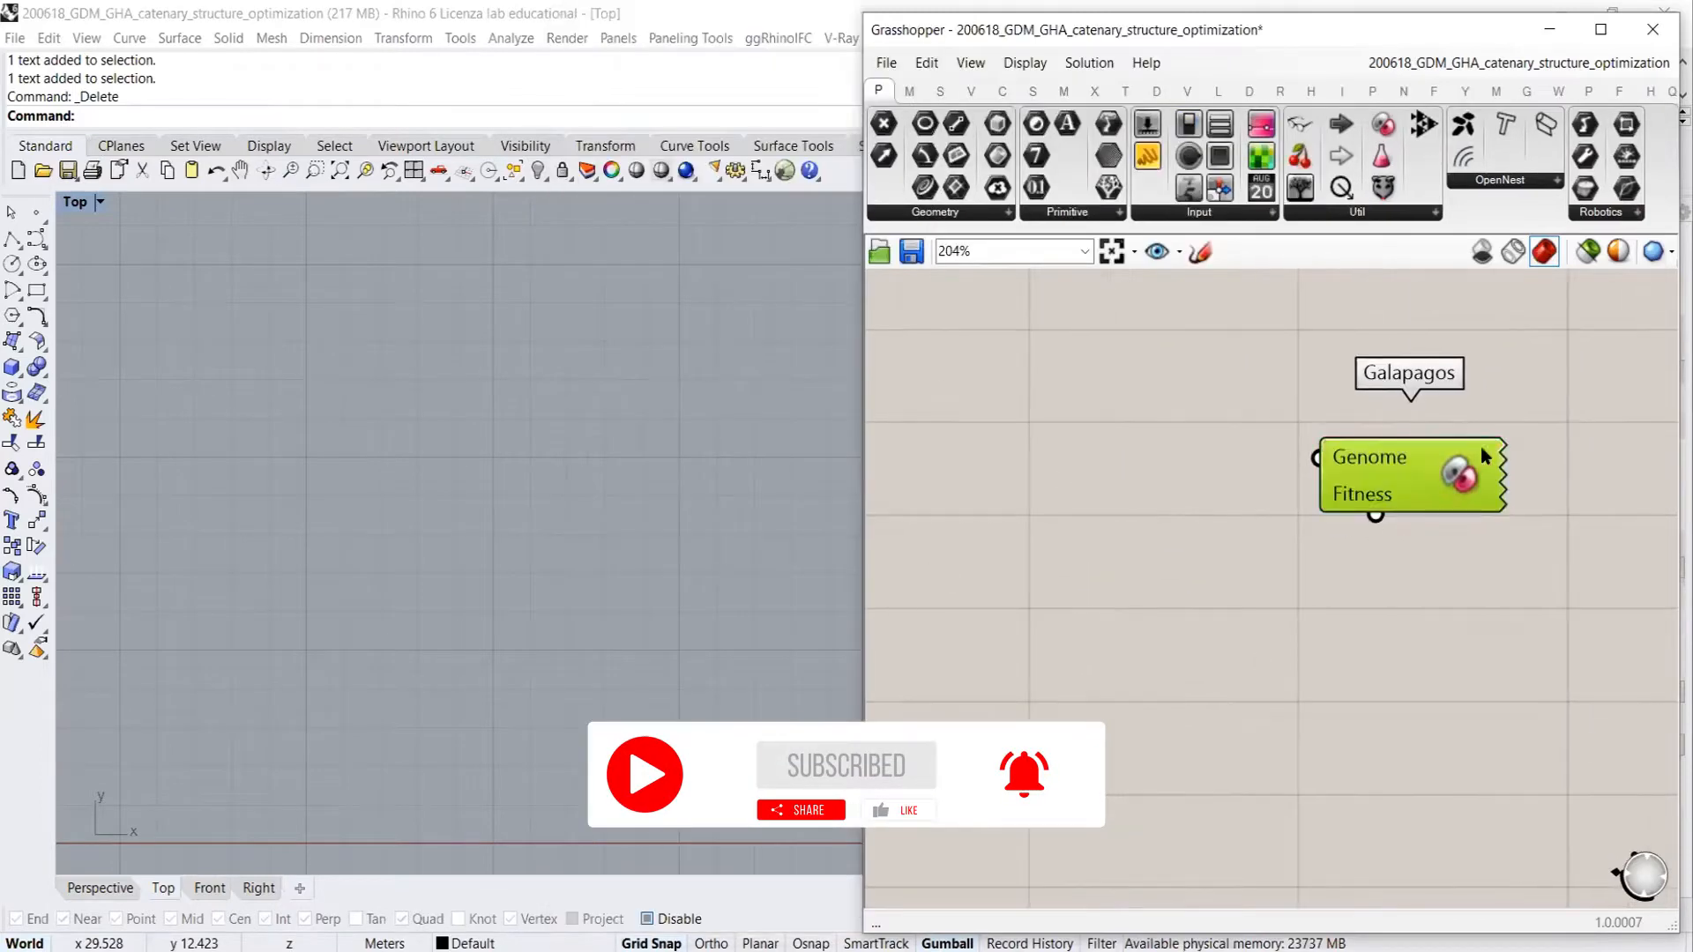
pyautogui.click(1530, 535)
pyautogui.moveTo(1483, 451); pyautogui.dragTo(1526, 449)
pyautogui.click(1530, 559)
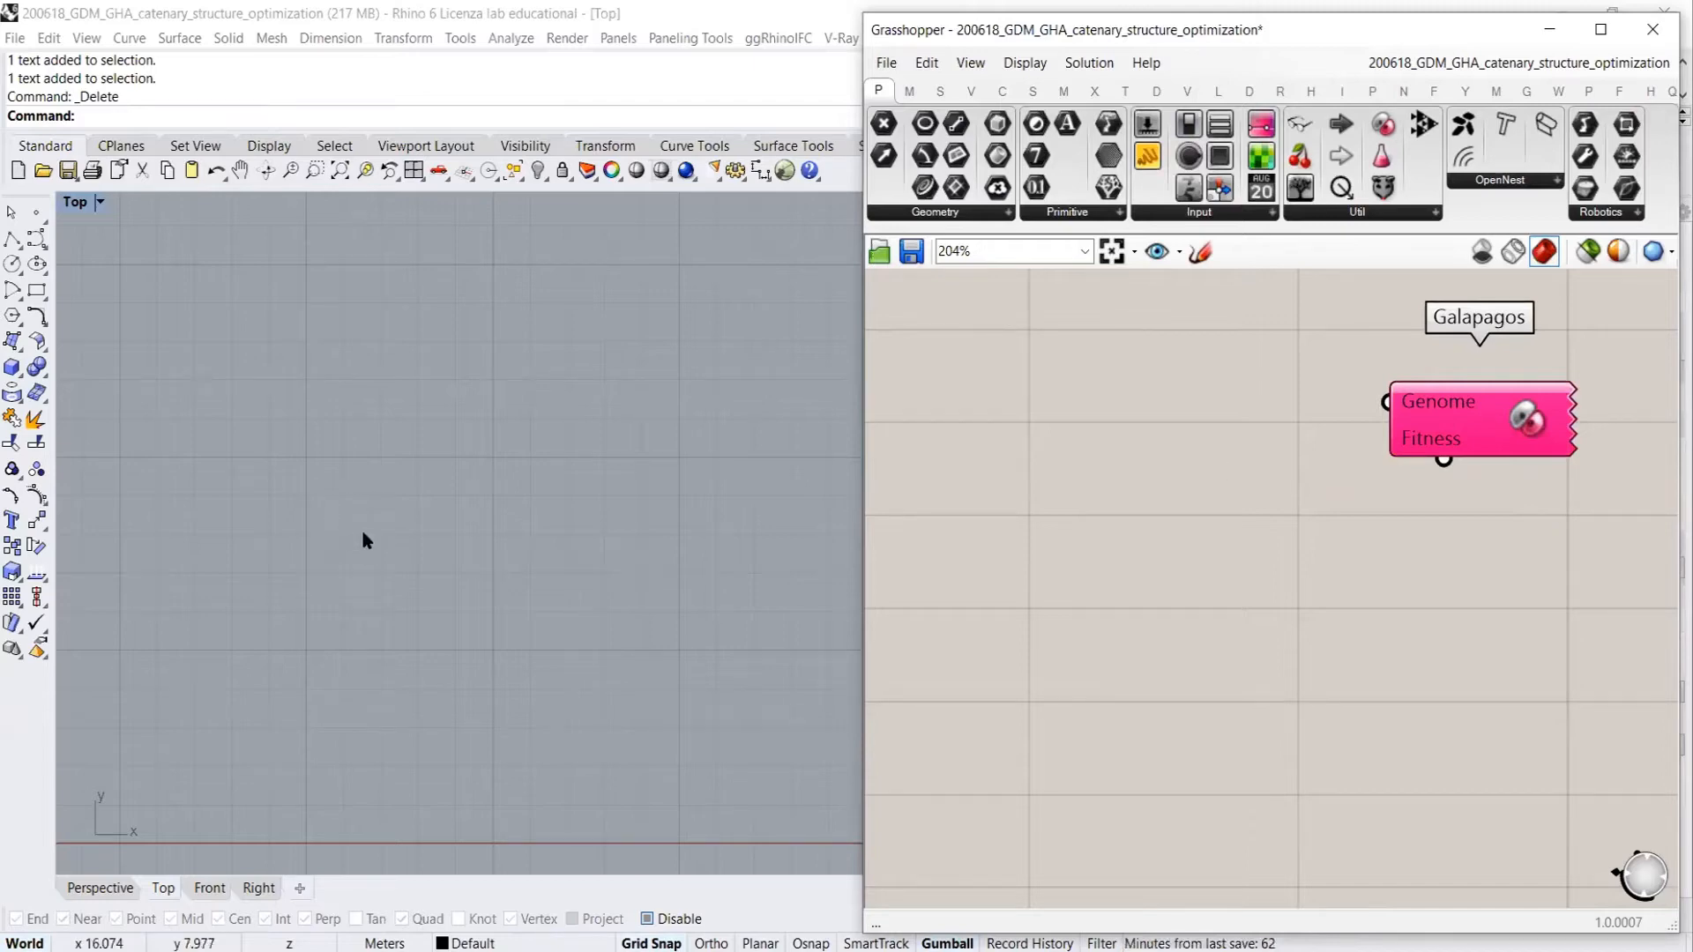
# Draw a circle with a circumference of 20 in Rhino's Top viewport, above the x axis
pyautogui.scroll(-4, 423, 502)
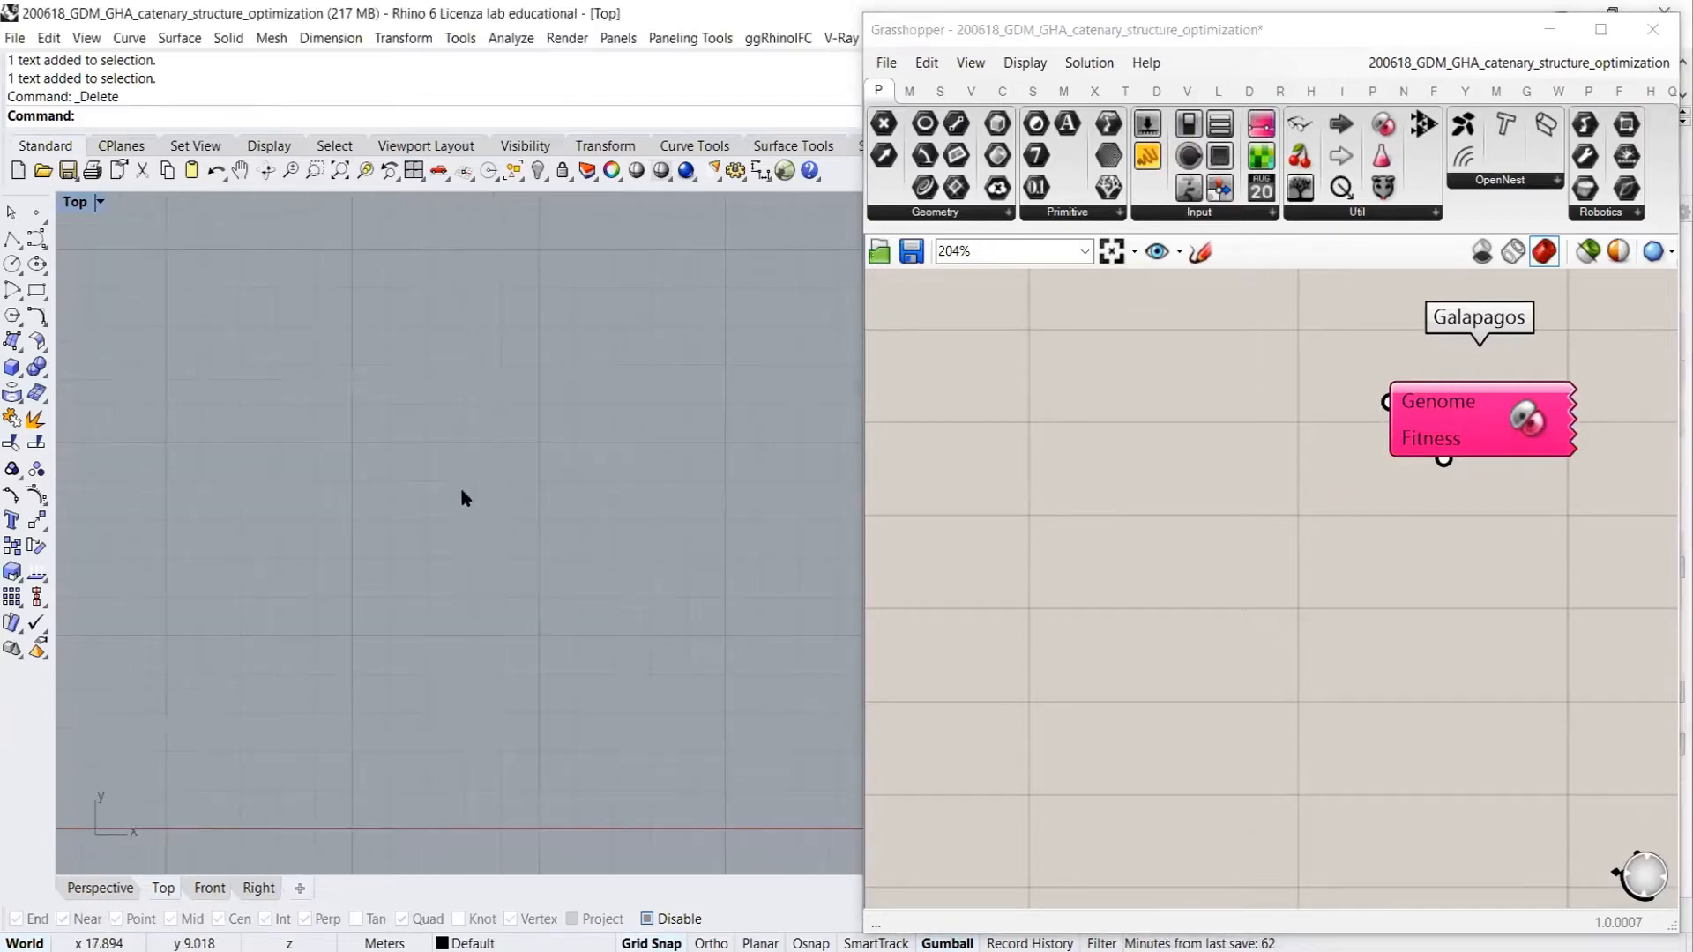
pyautogui.click(11, 264)
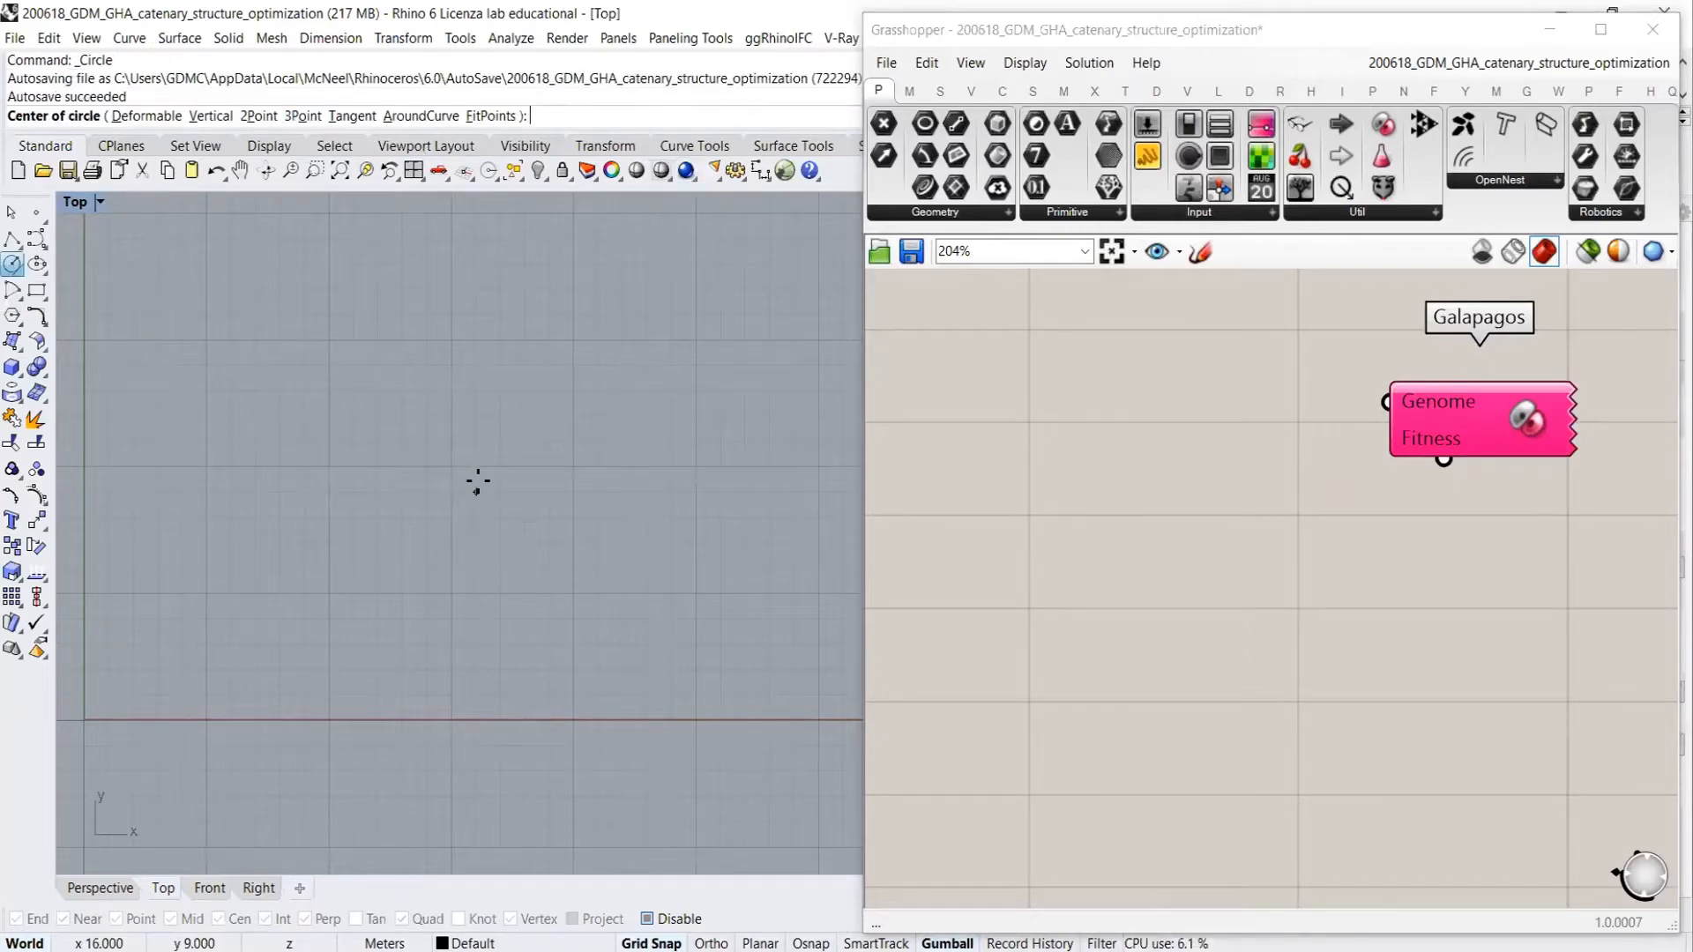
pyautogui.click(401, 466)
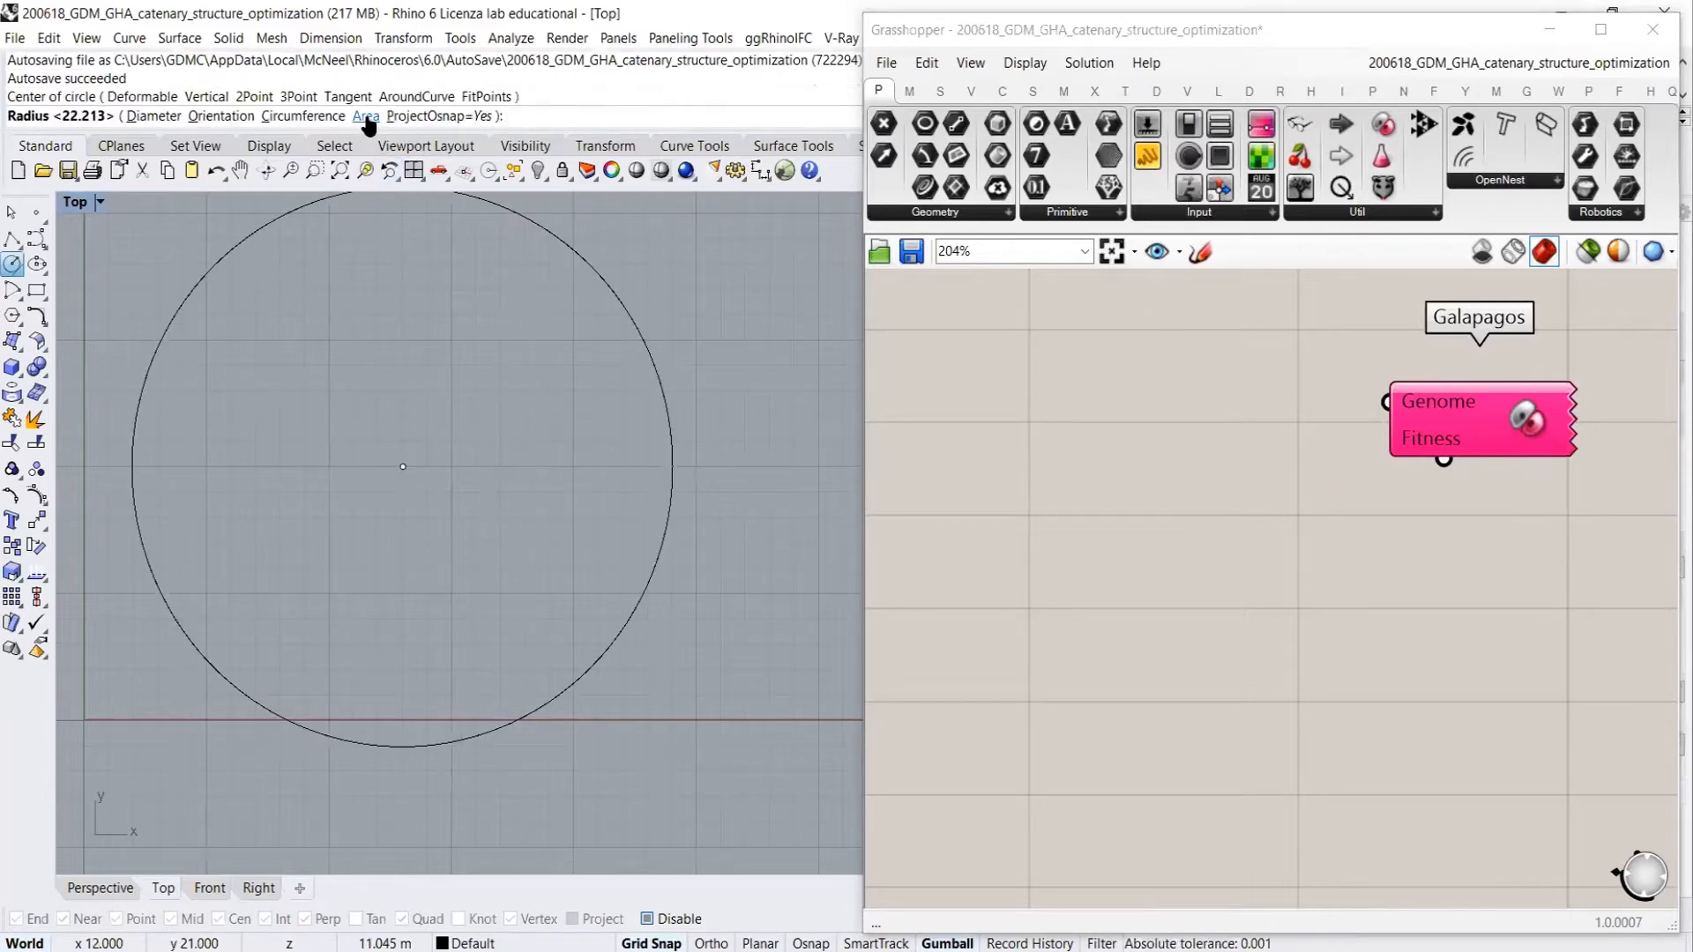
pyautogui.click(303, 115)
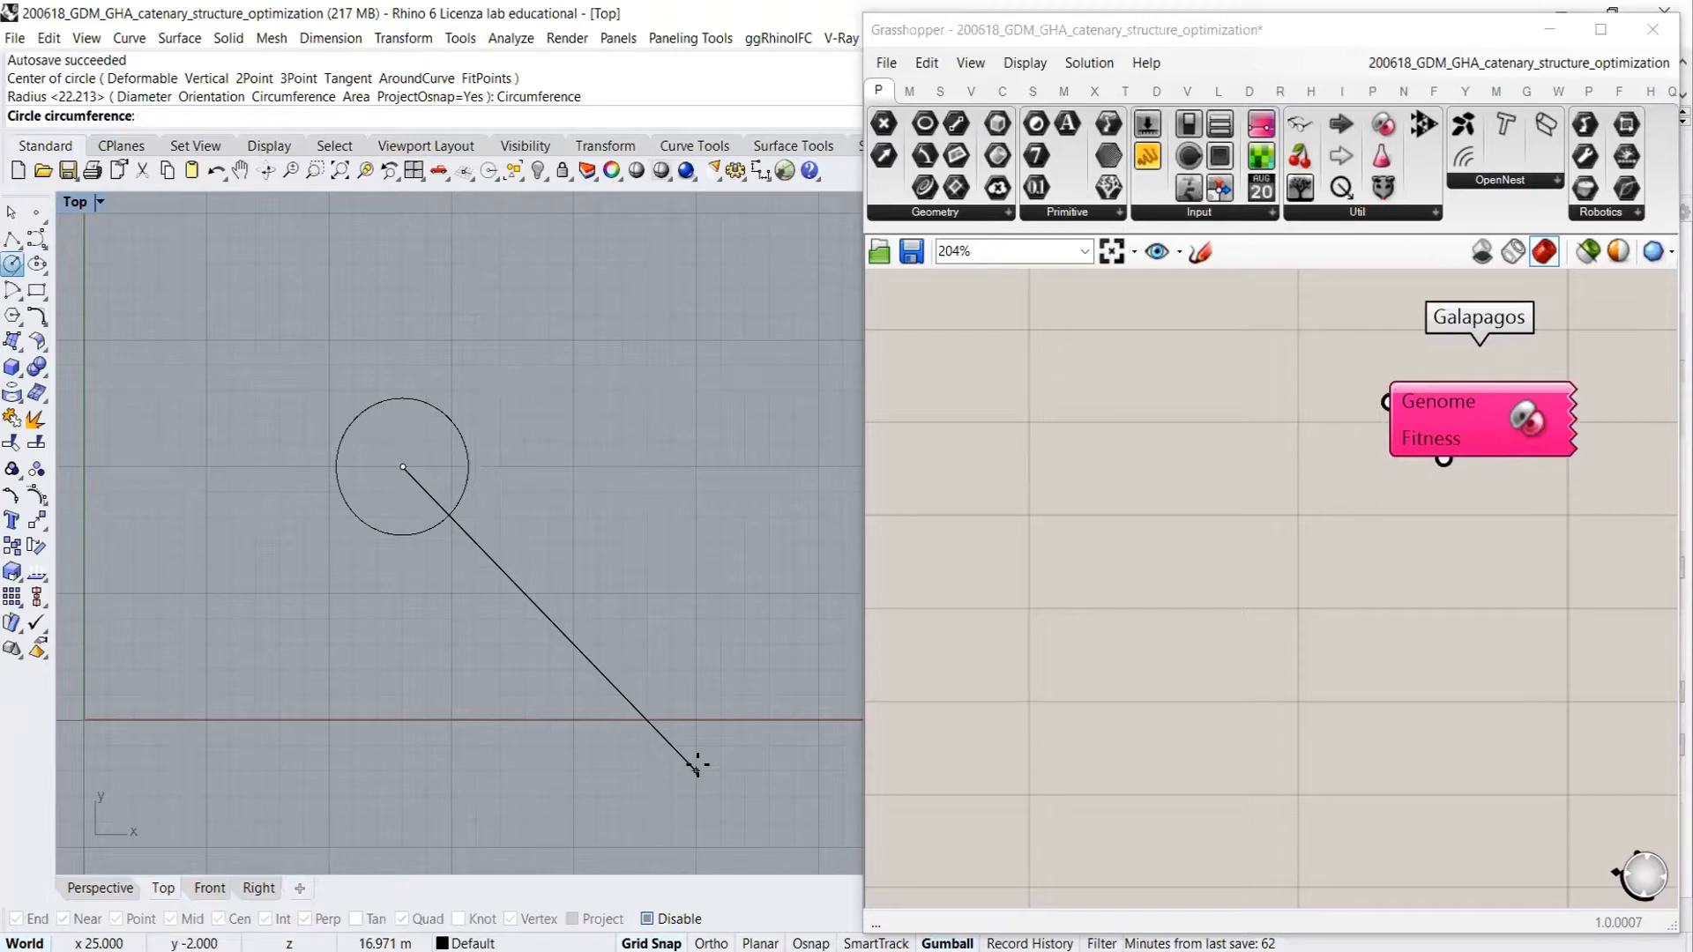
pyautogui.write('20')
pyautogui.press('Return')
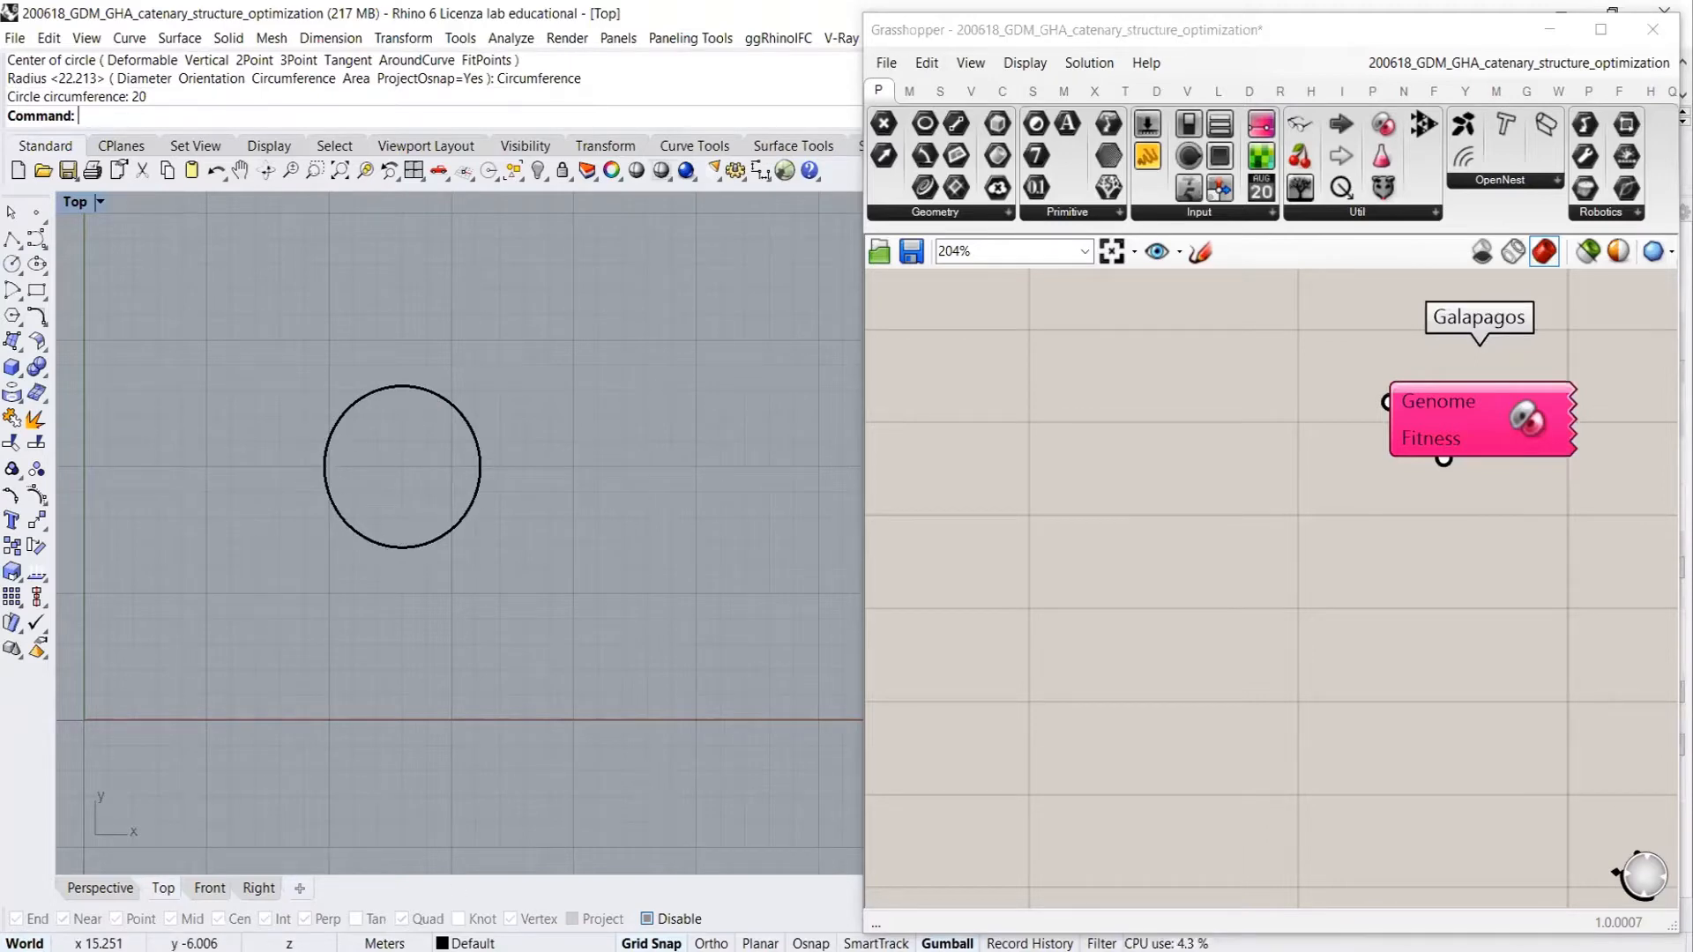
# Add a Circle component with Plane and Radius inputs to the Grasshopper canvas, beside Galapagos
pyautogui.doubleClick(1111, 476)
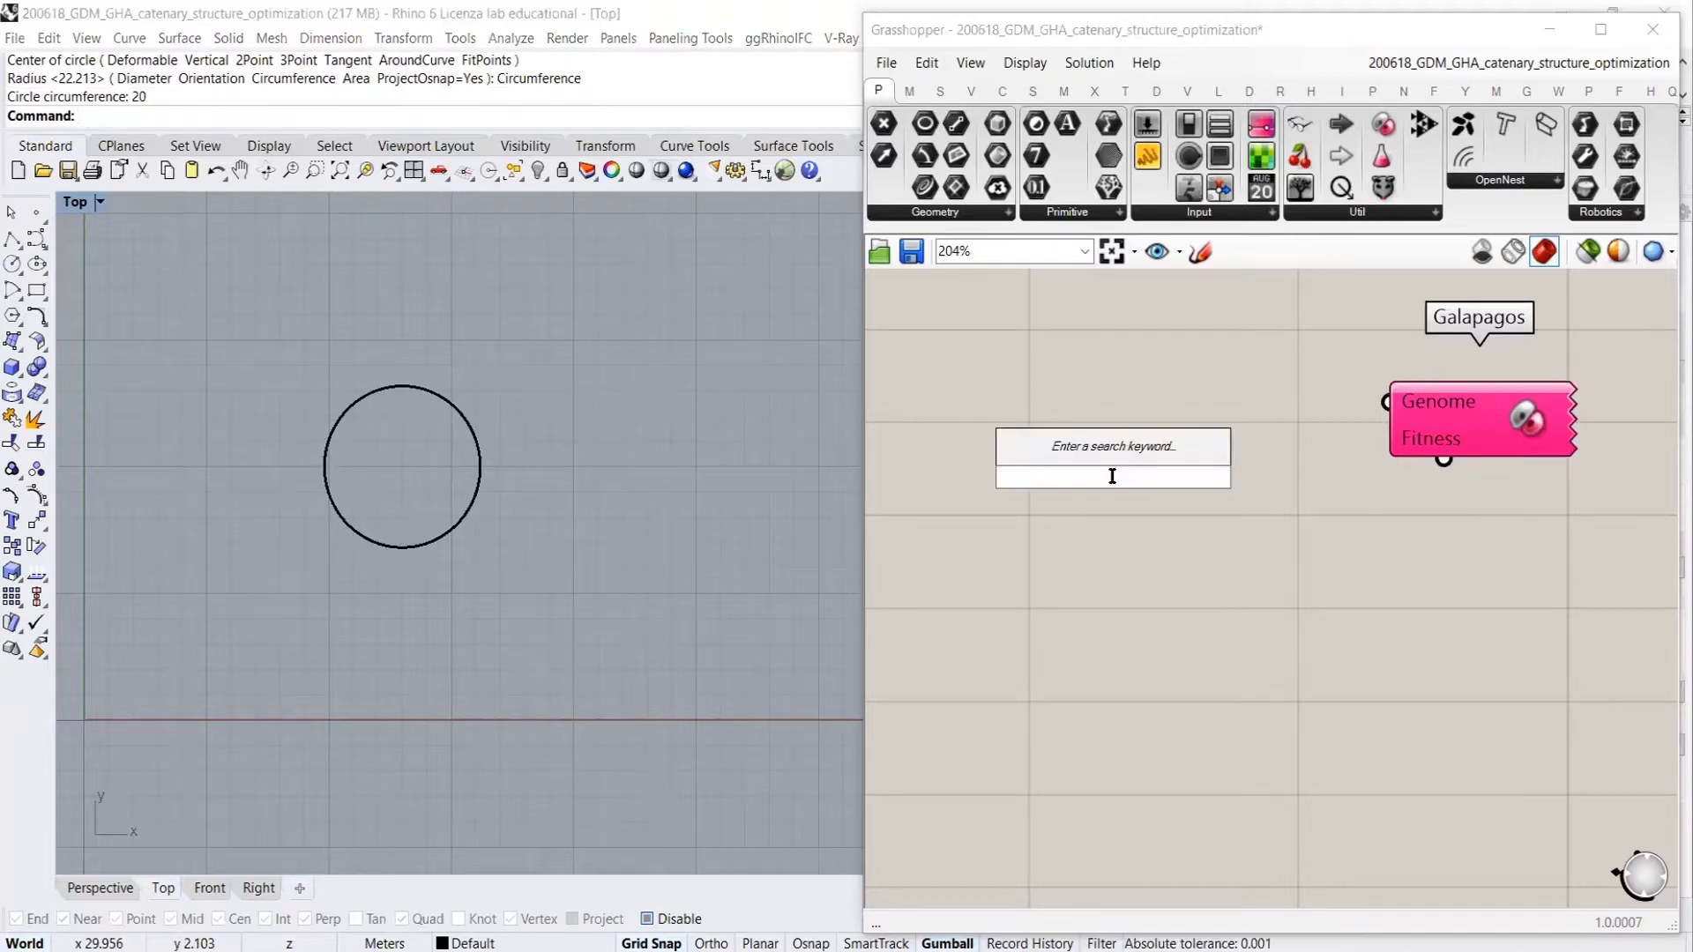
pyautogui.write('circ')
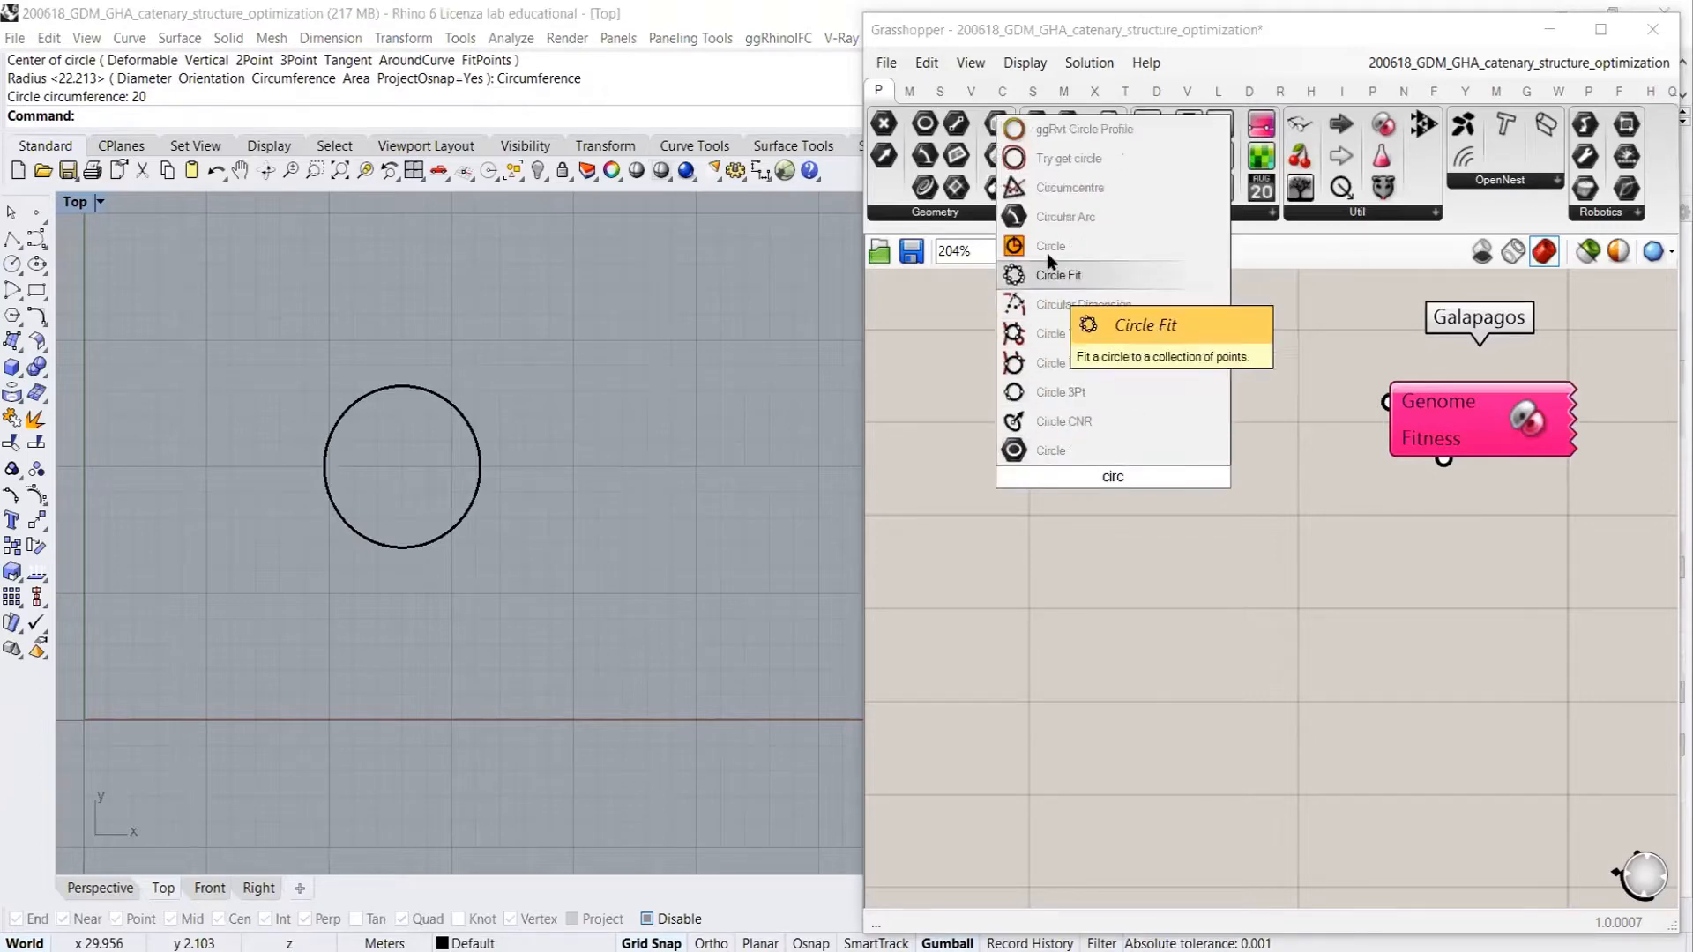
pyautogui.click(1049, 249)
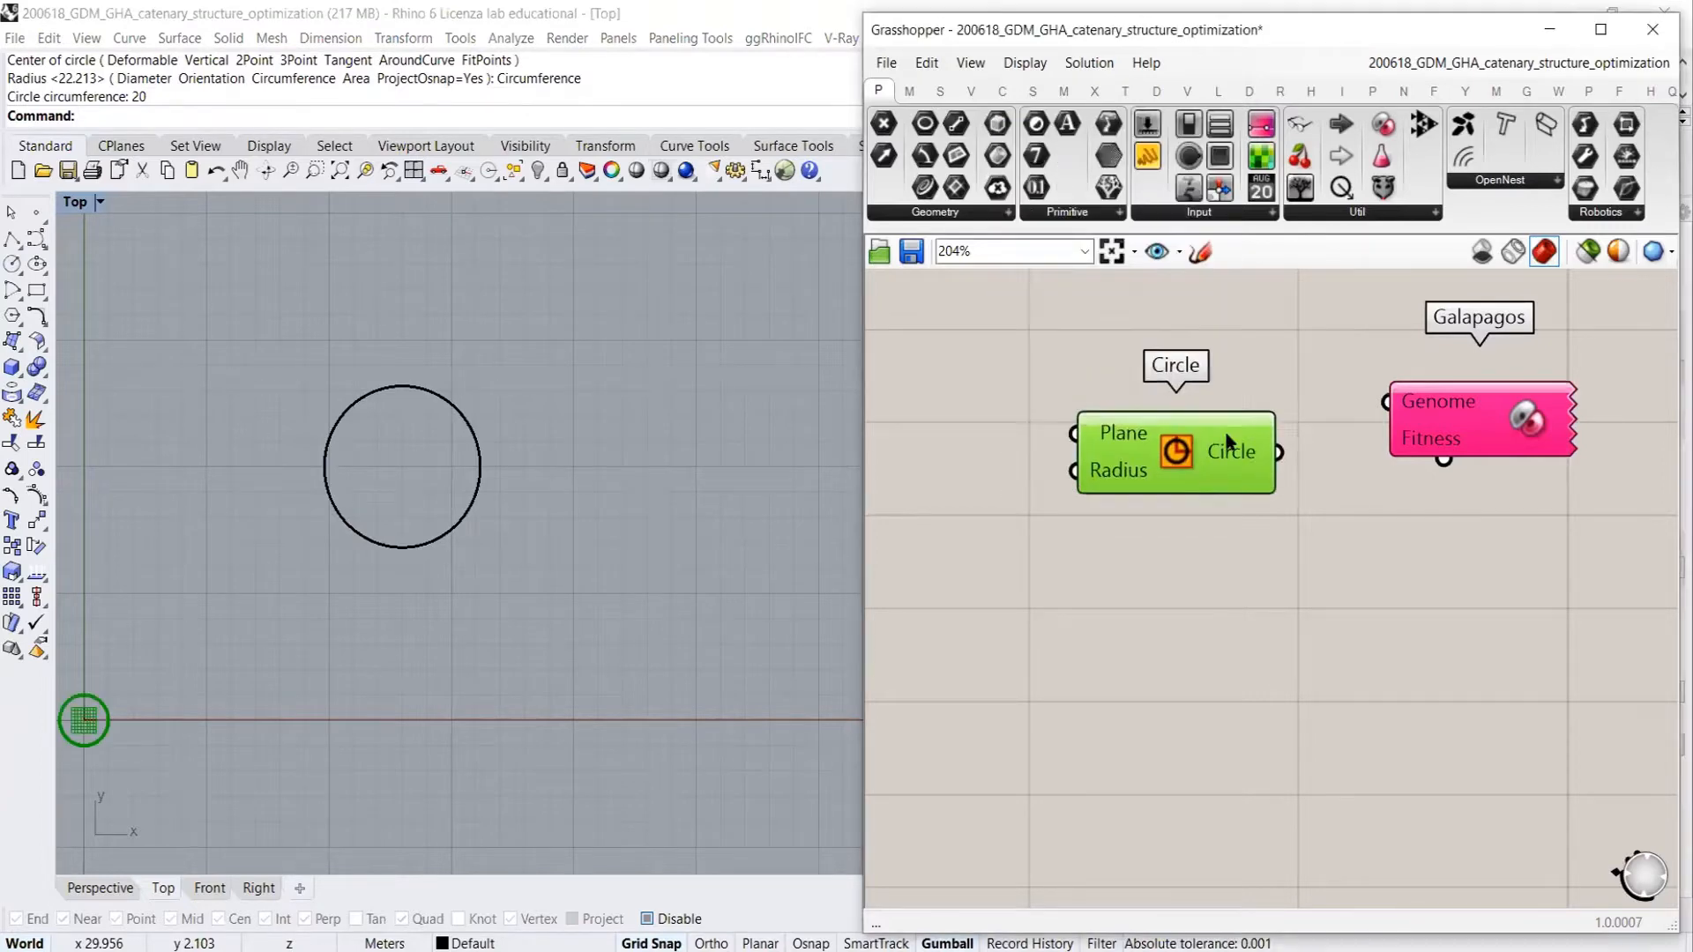
# Add a Point parameter before the Circle component and set it to the center of the drawn Rhino circle
pyautogui.doubleClick(996, 436)
pyautogui.write('point')
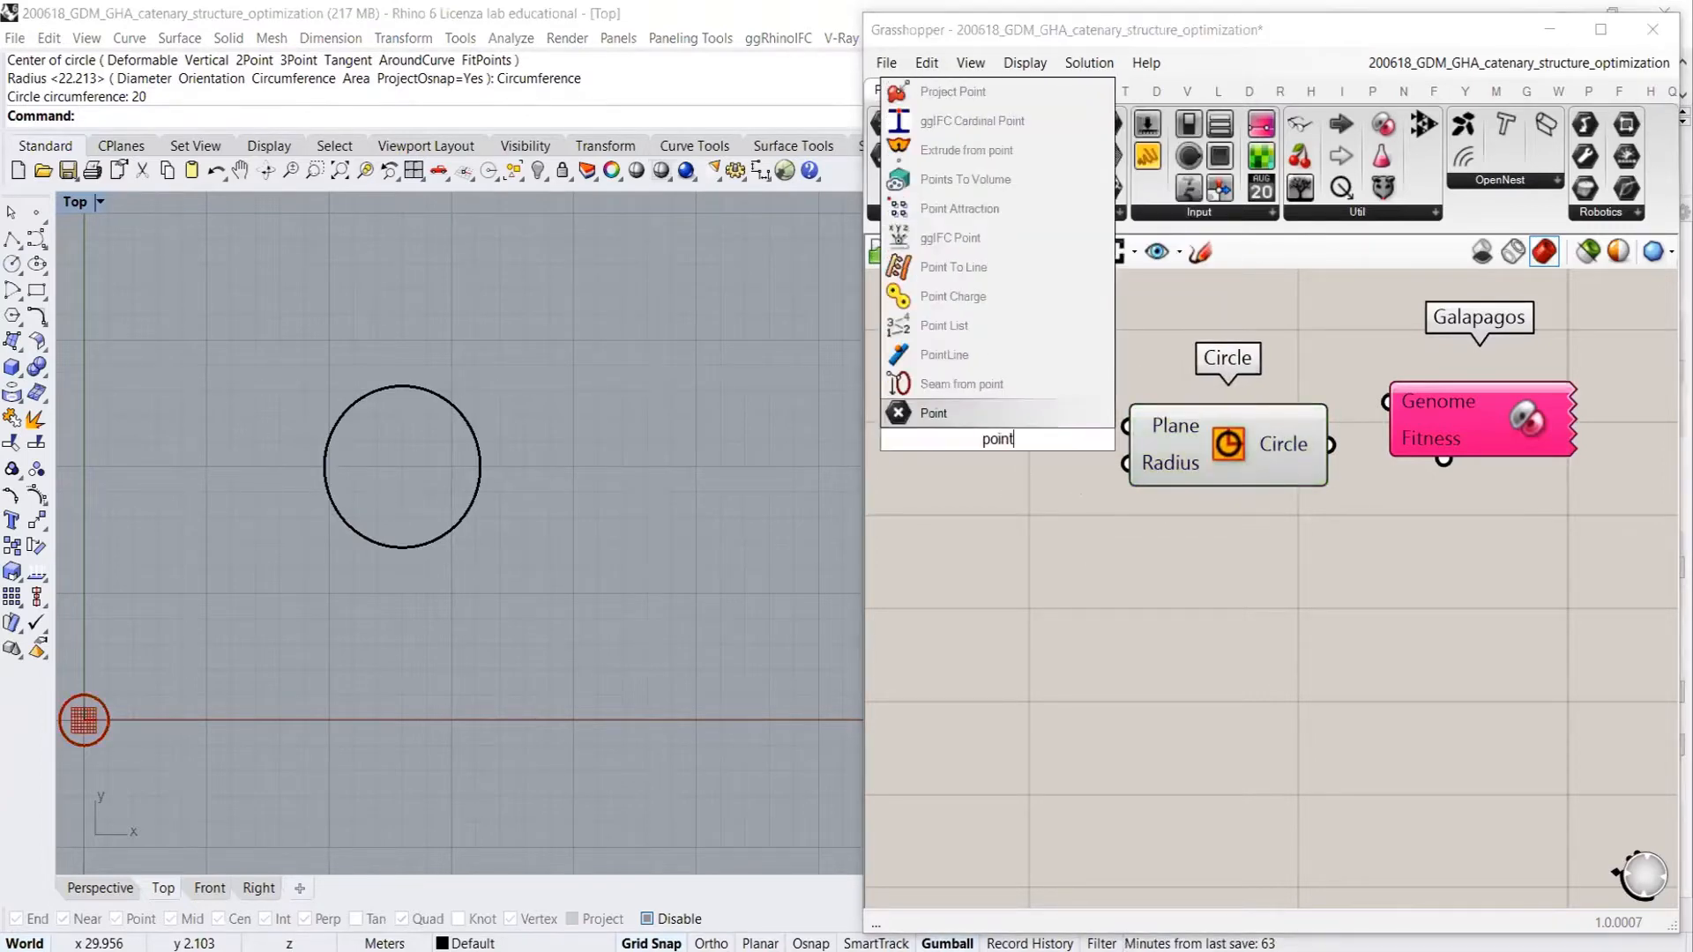
pyautogui.click(951, 411)
pyautogui.rightClick(994, 436)
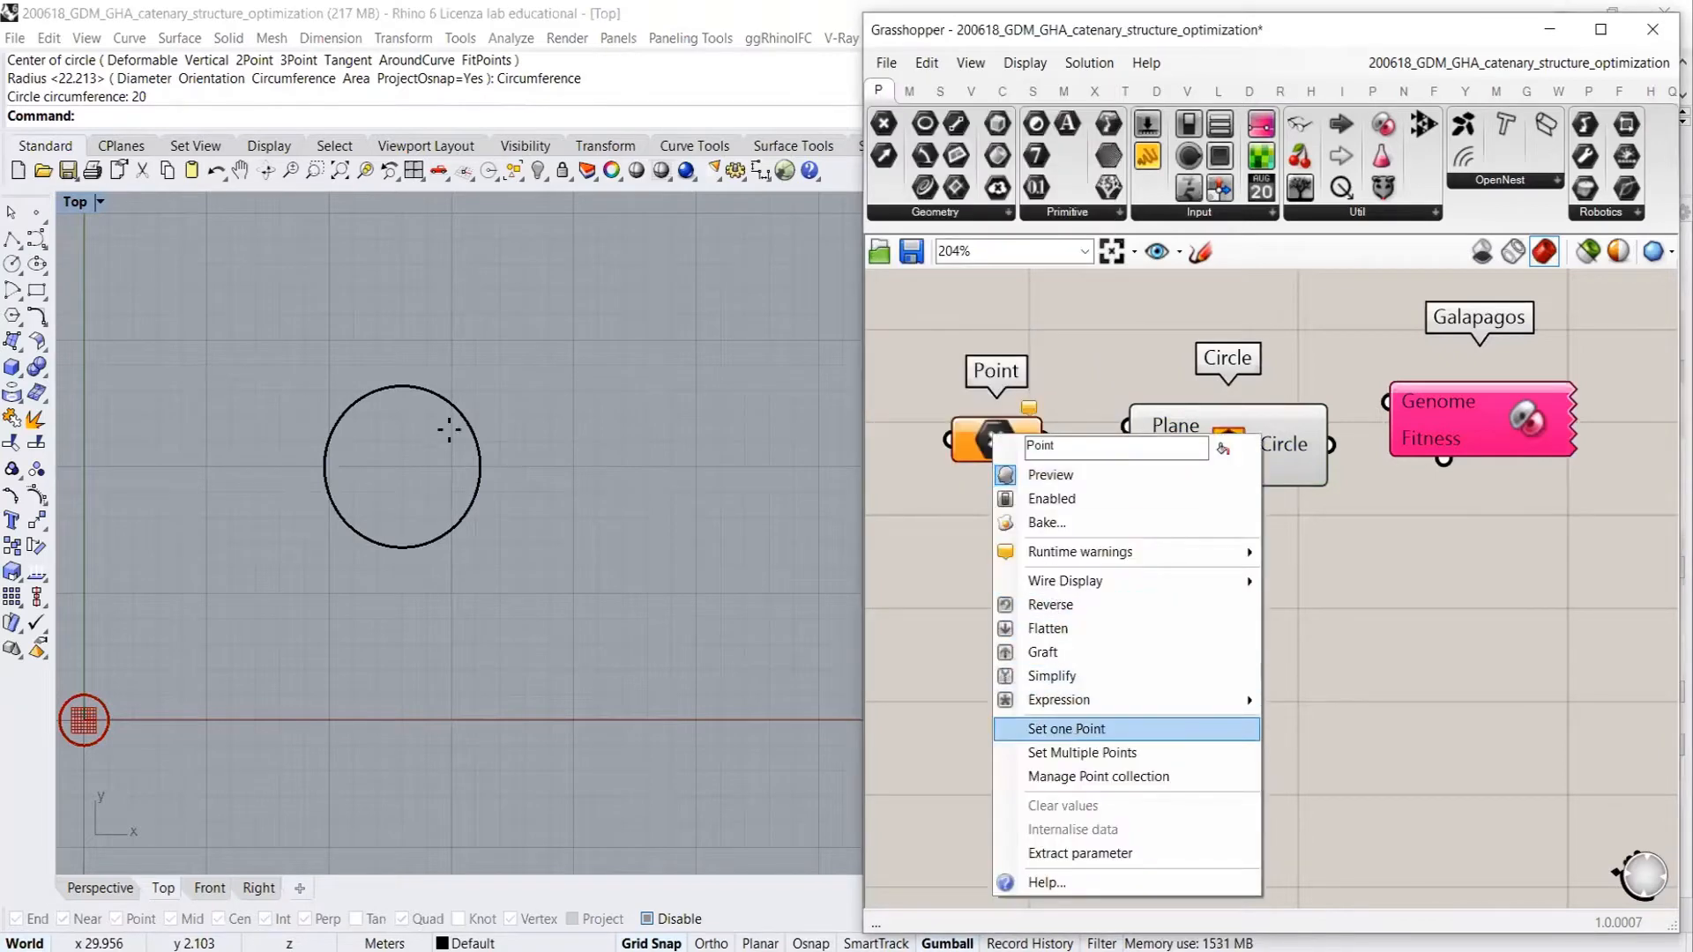
pyautogui.click(1066, 728)
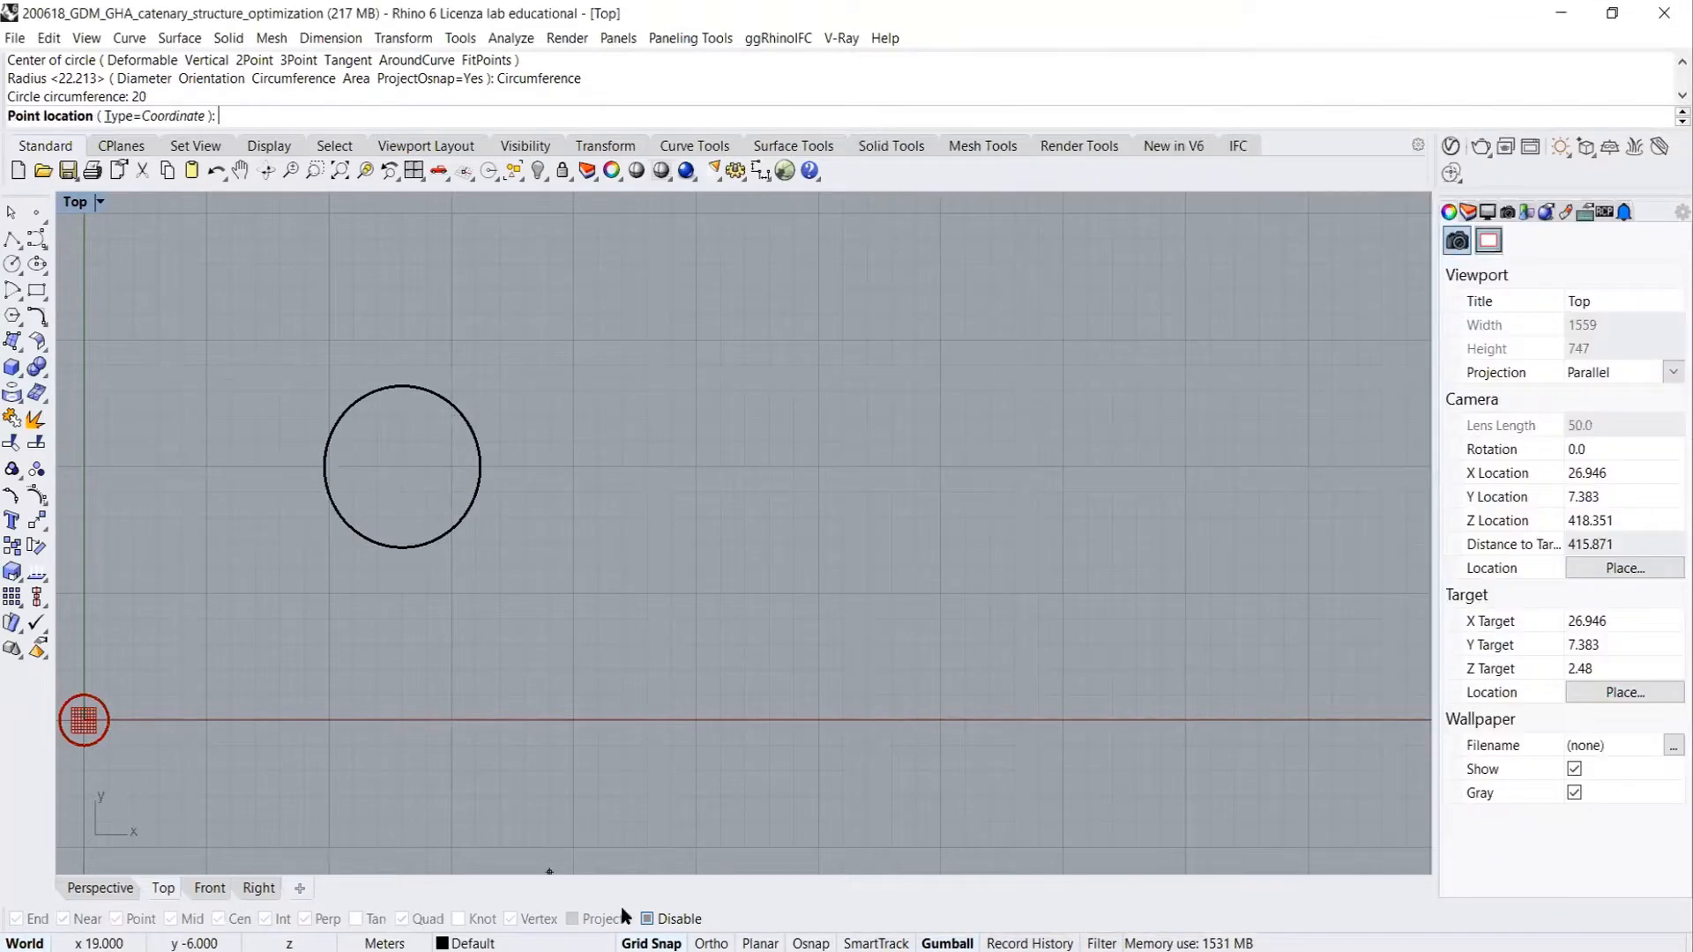
pyautogui.click(421, 394)
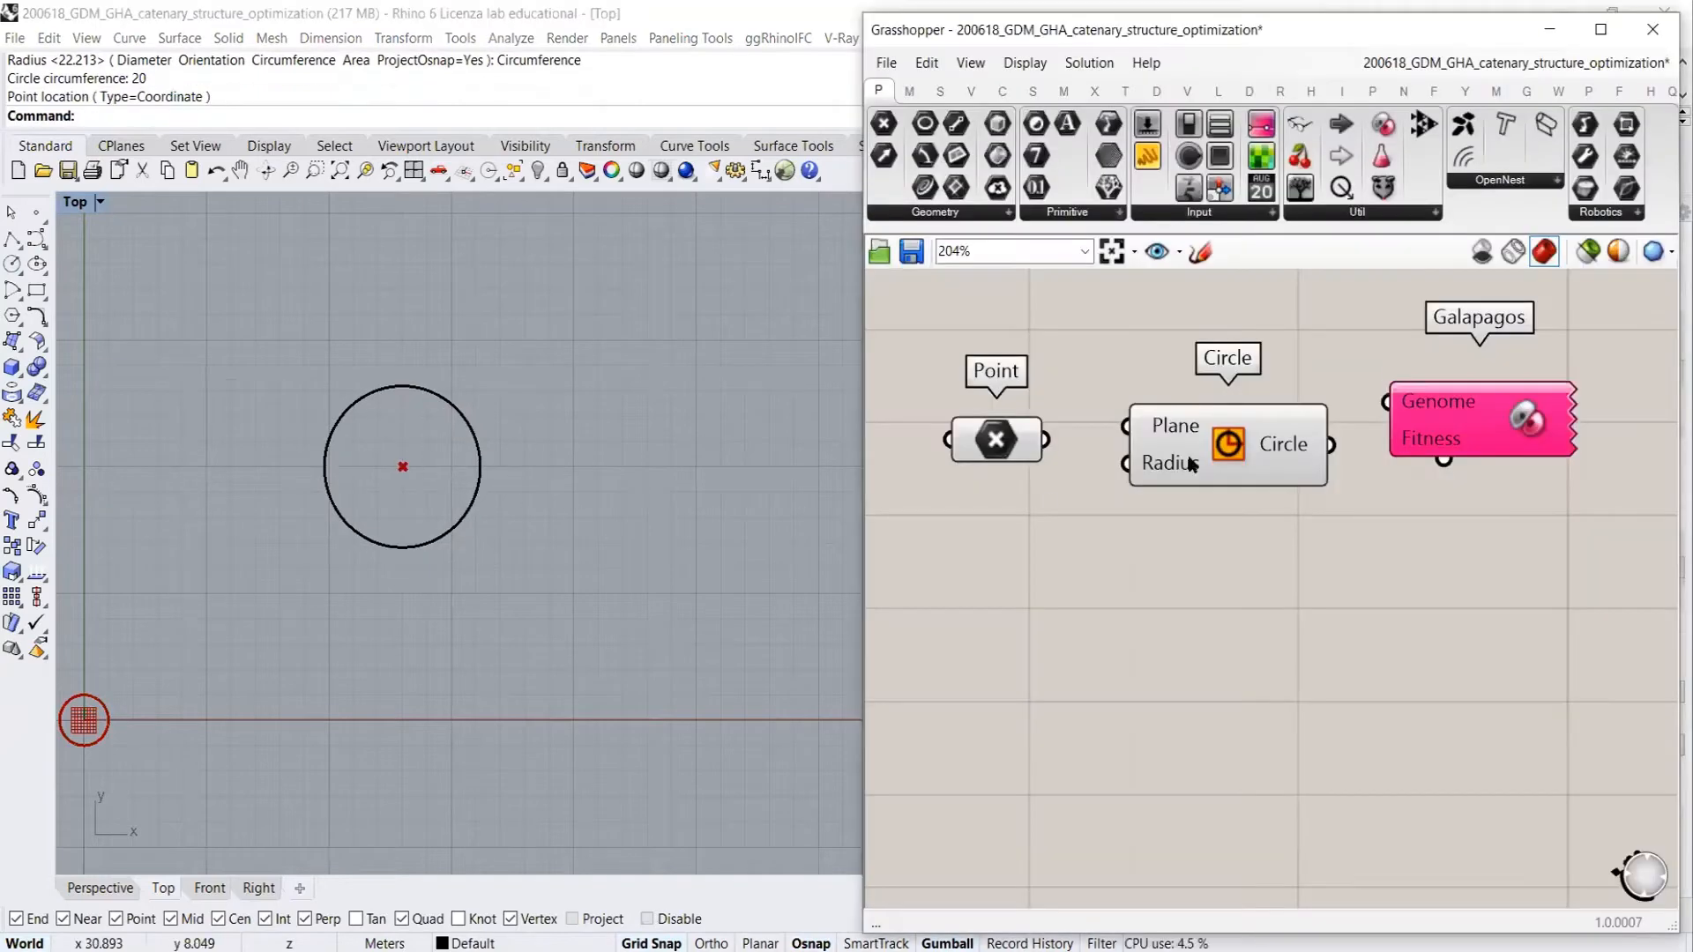
# Connect the Point parameter to the Circle component's Plane input, align it beside the component and turn off its preview
pyautogui.moveTo(1044, 440); pyautogui.dragTo(1128, 427)
pyautogui.moveTo(1016, 445); pyautogui.dragTo(1048, 433)
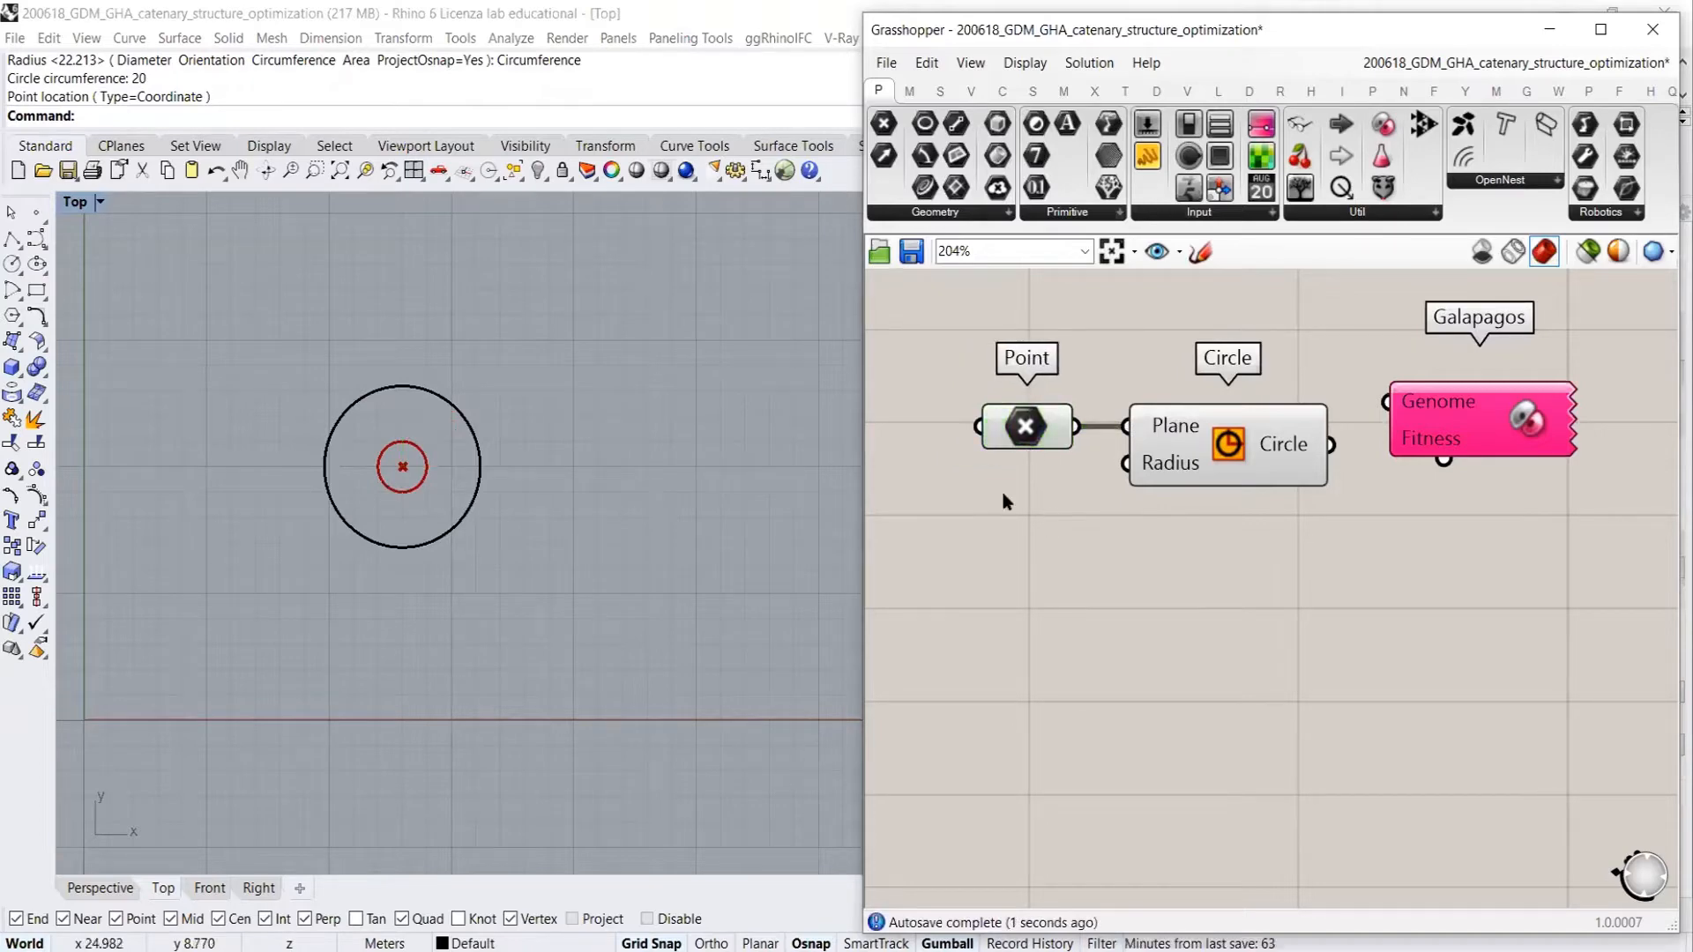
pyautogui.click(1021, 428)
pyautogui.hotkey('ctrl', 'q')
pyautogui.click(1206, 550)
pyautogui.moveTo(1231, 525); pyautogui.dragTo(1102, 502, button='right')
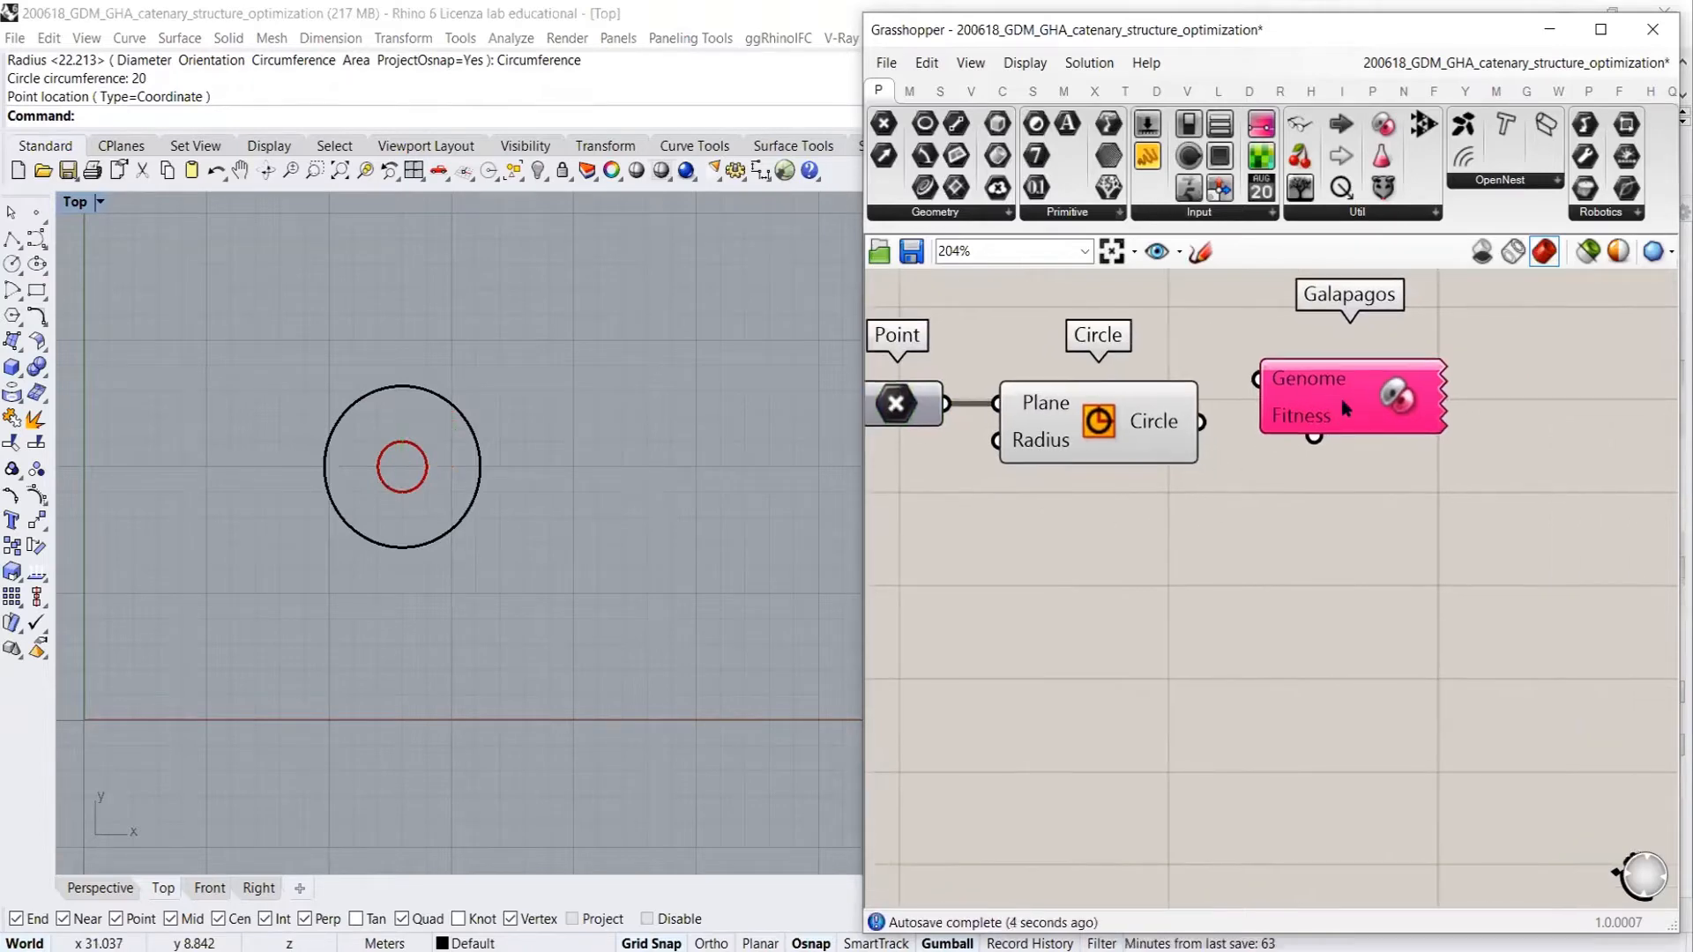
# Move the Galapagos component further from the Circle component to make room between them
pyautogui.moveTo(1340, 406); pyautogui.dragTo(1421, 443)
pyautogui.click(1273, 484)
pyautogui.moveTo(1273, 484); pyautogui.dragTo(1353, 484, button='right')
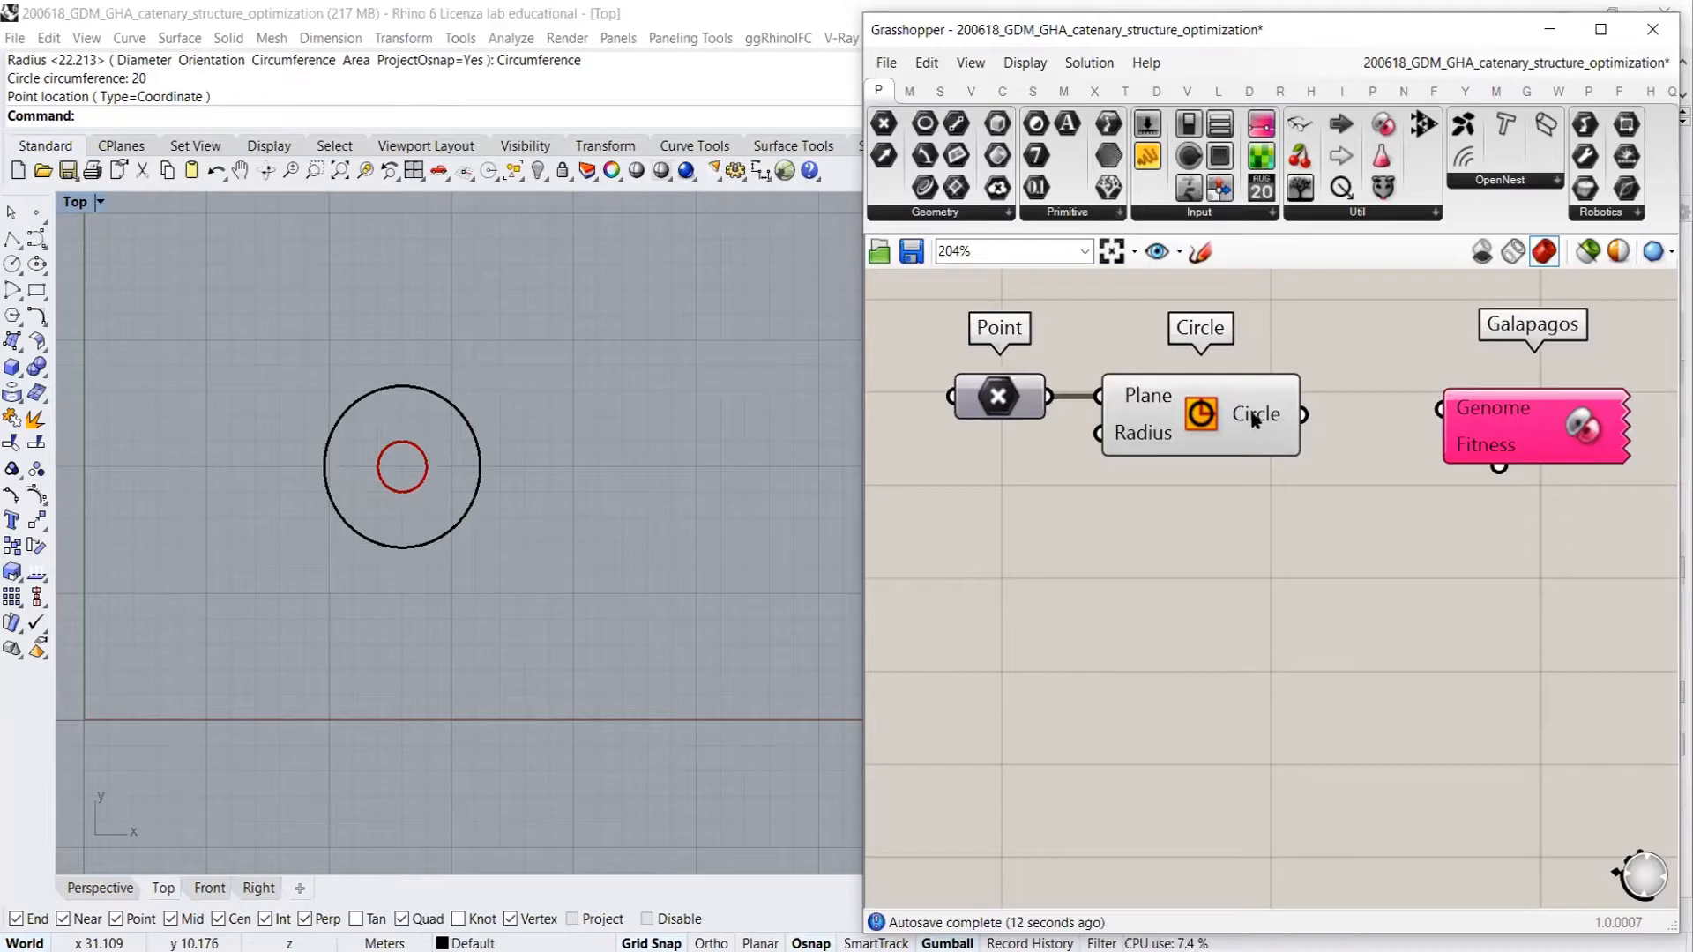
pyautogui.moveTo(1165, 474); pyautogui.dragTo(1297, 447, button='right')
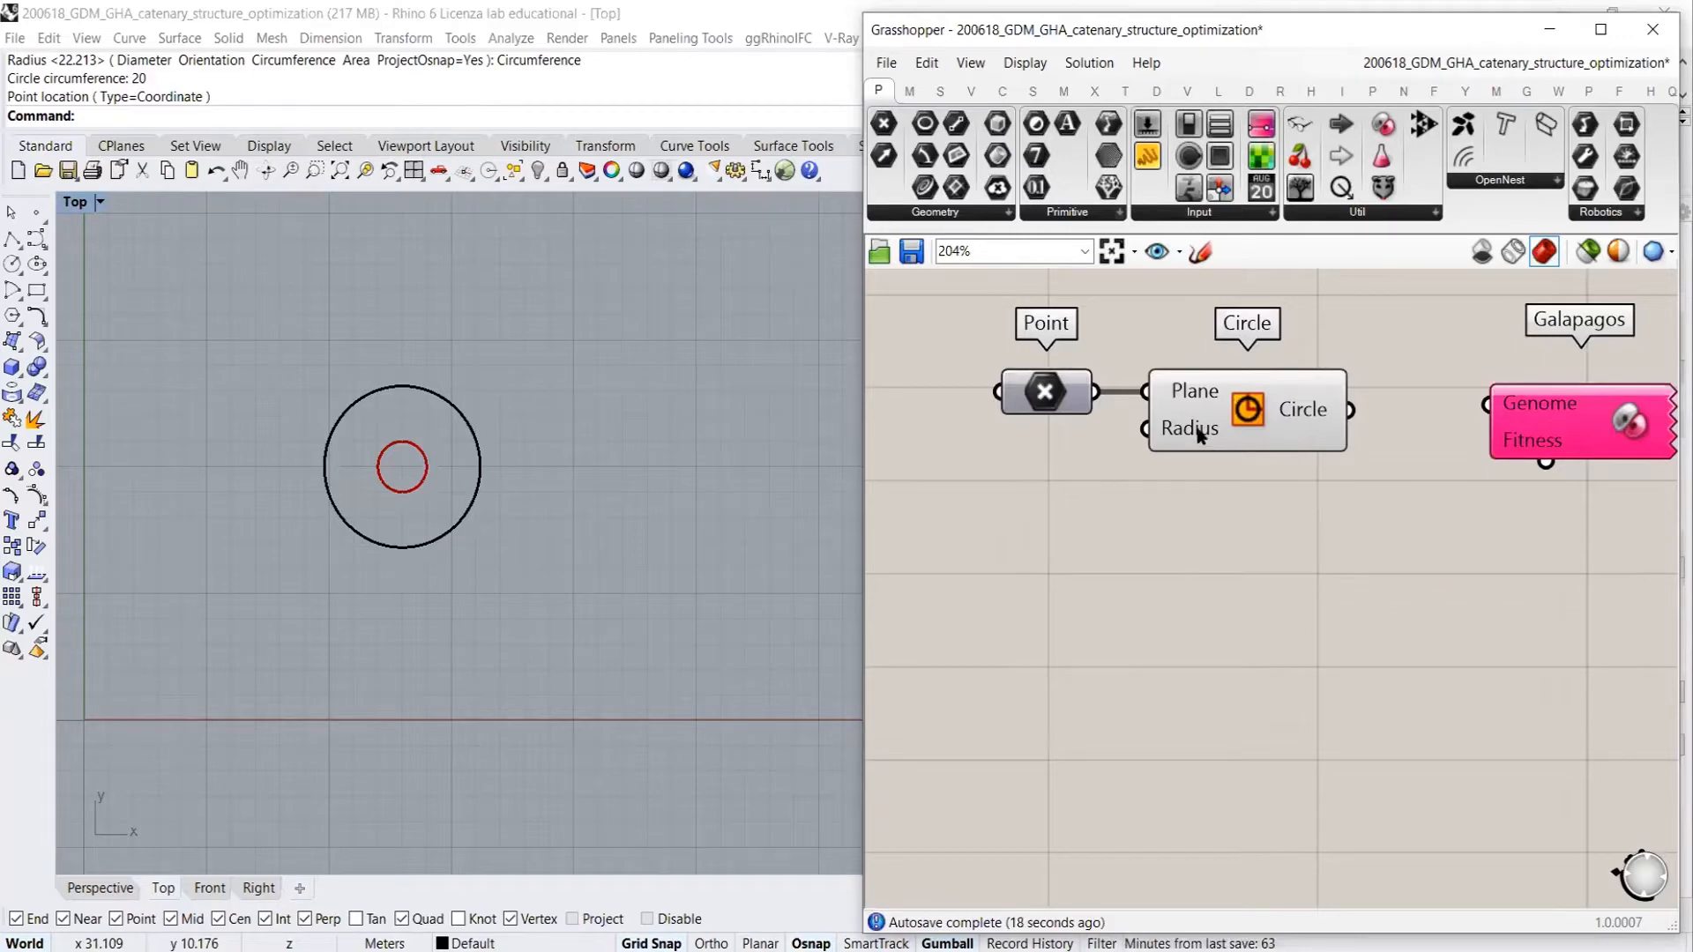
# Add a Number Slider defined as 1.000000<10 below the Point parameter and connect it to the Circle component's Radius input
pyautogui.moveTo(1199, 434)
pyautogui.doubleClick(1006, 533)
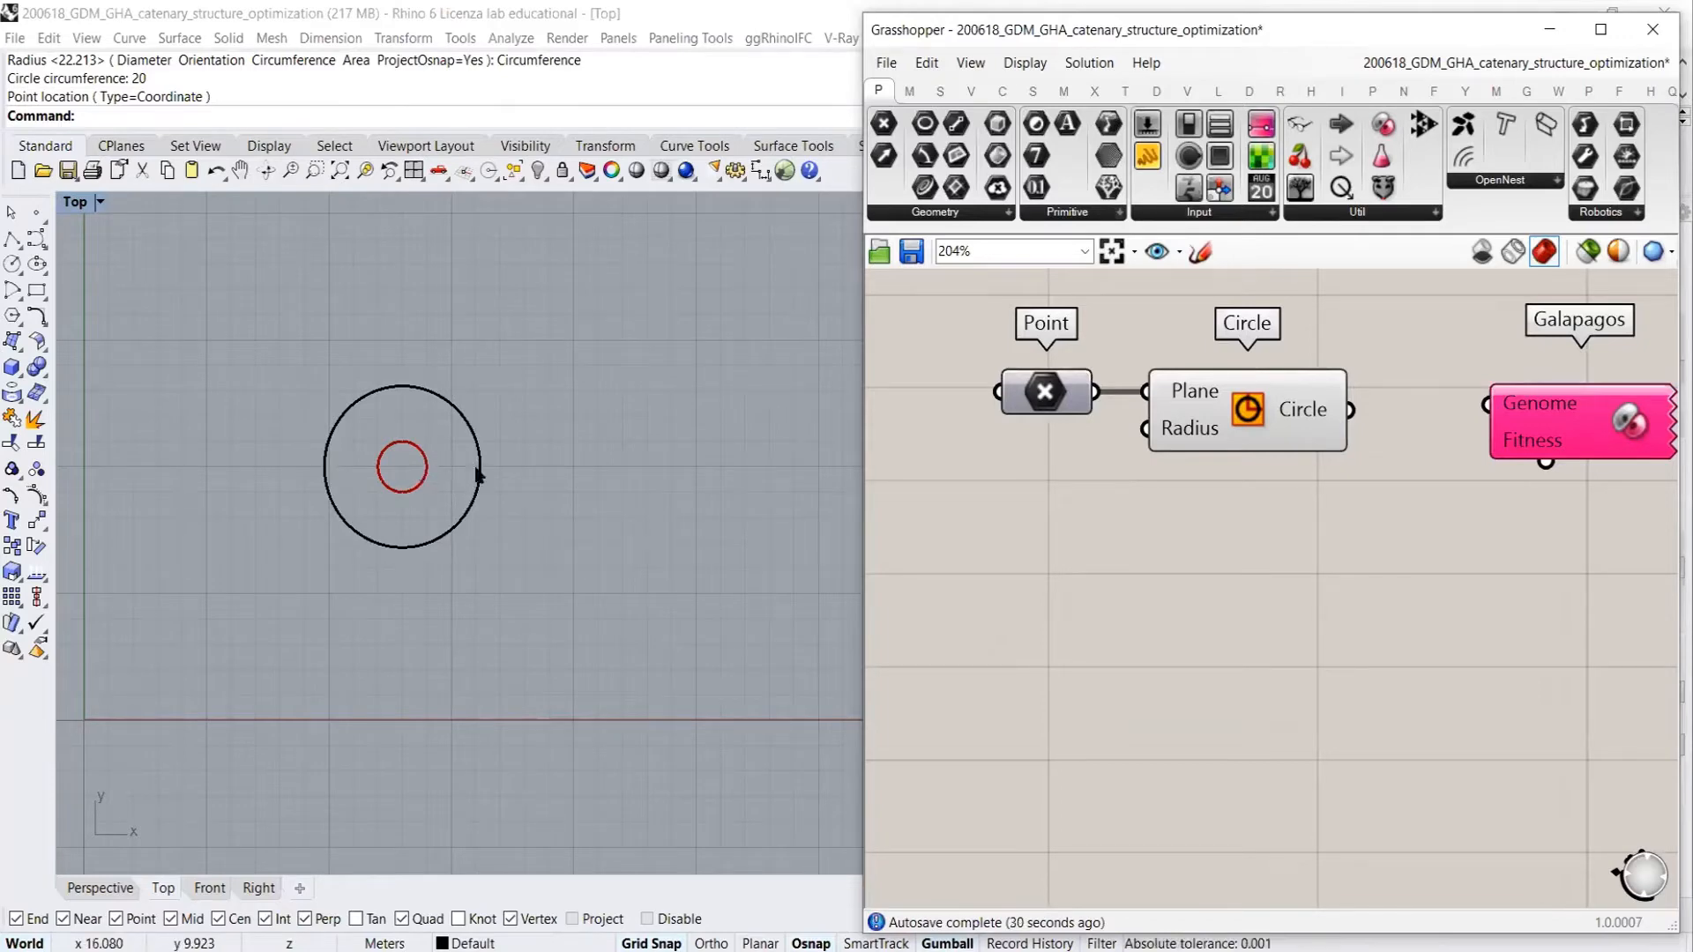
pyautogui.write('1.00')
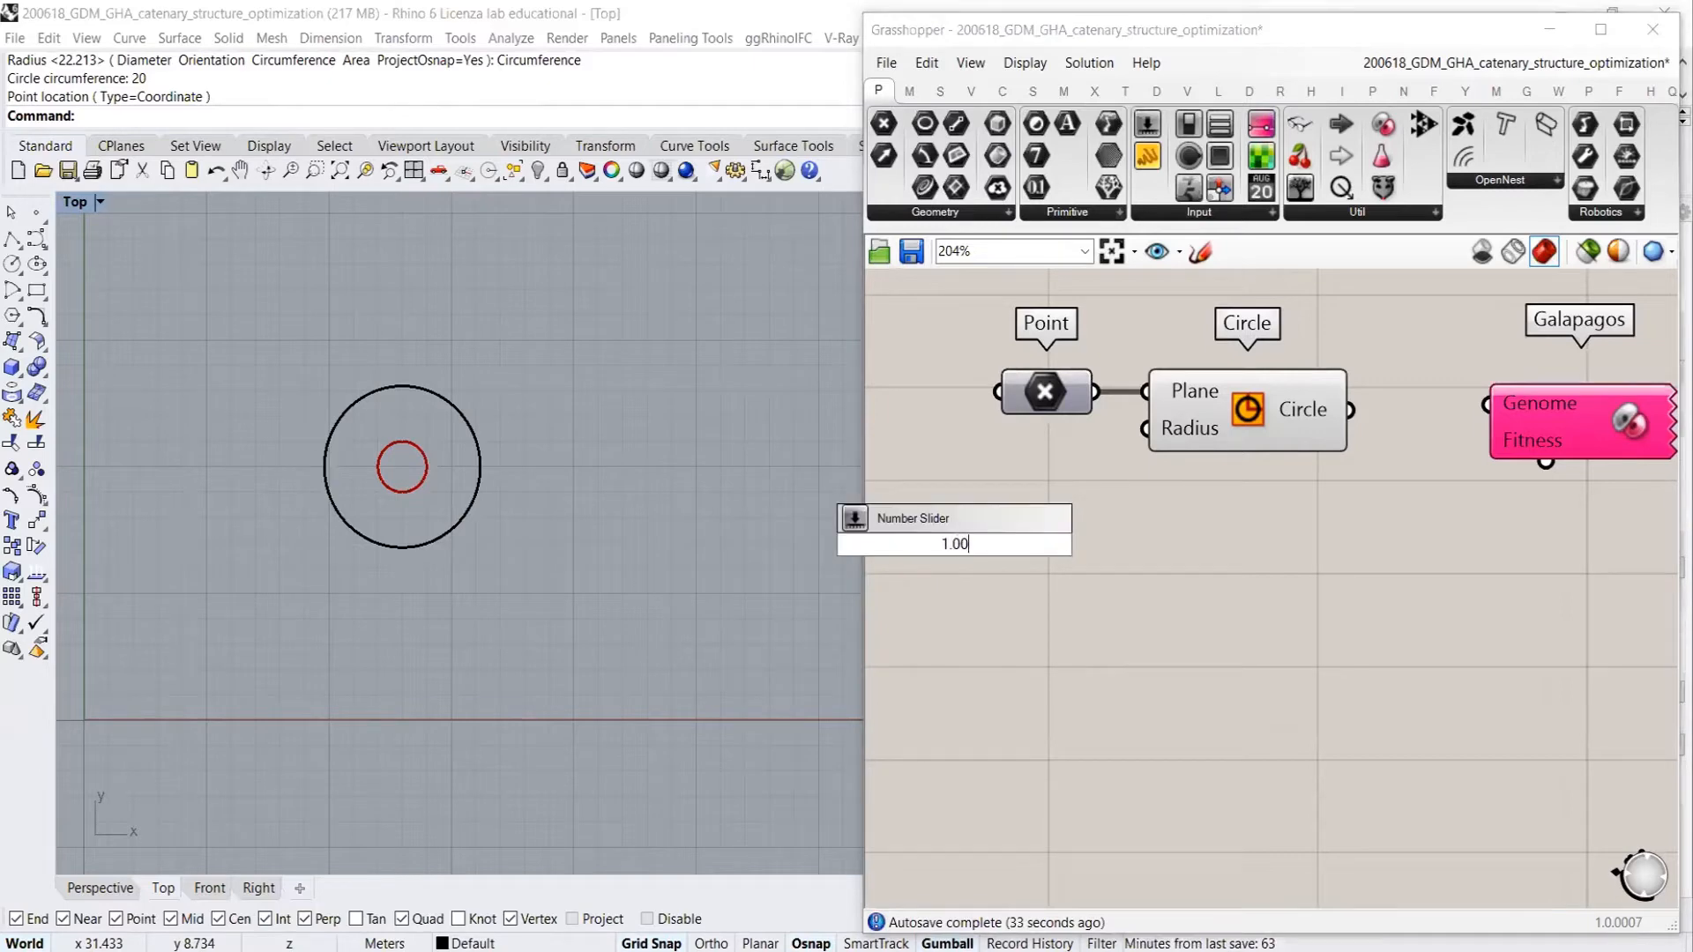
pyautogui.write('0000')
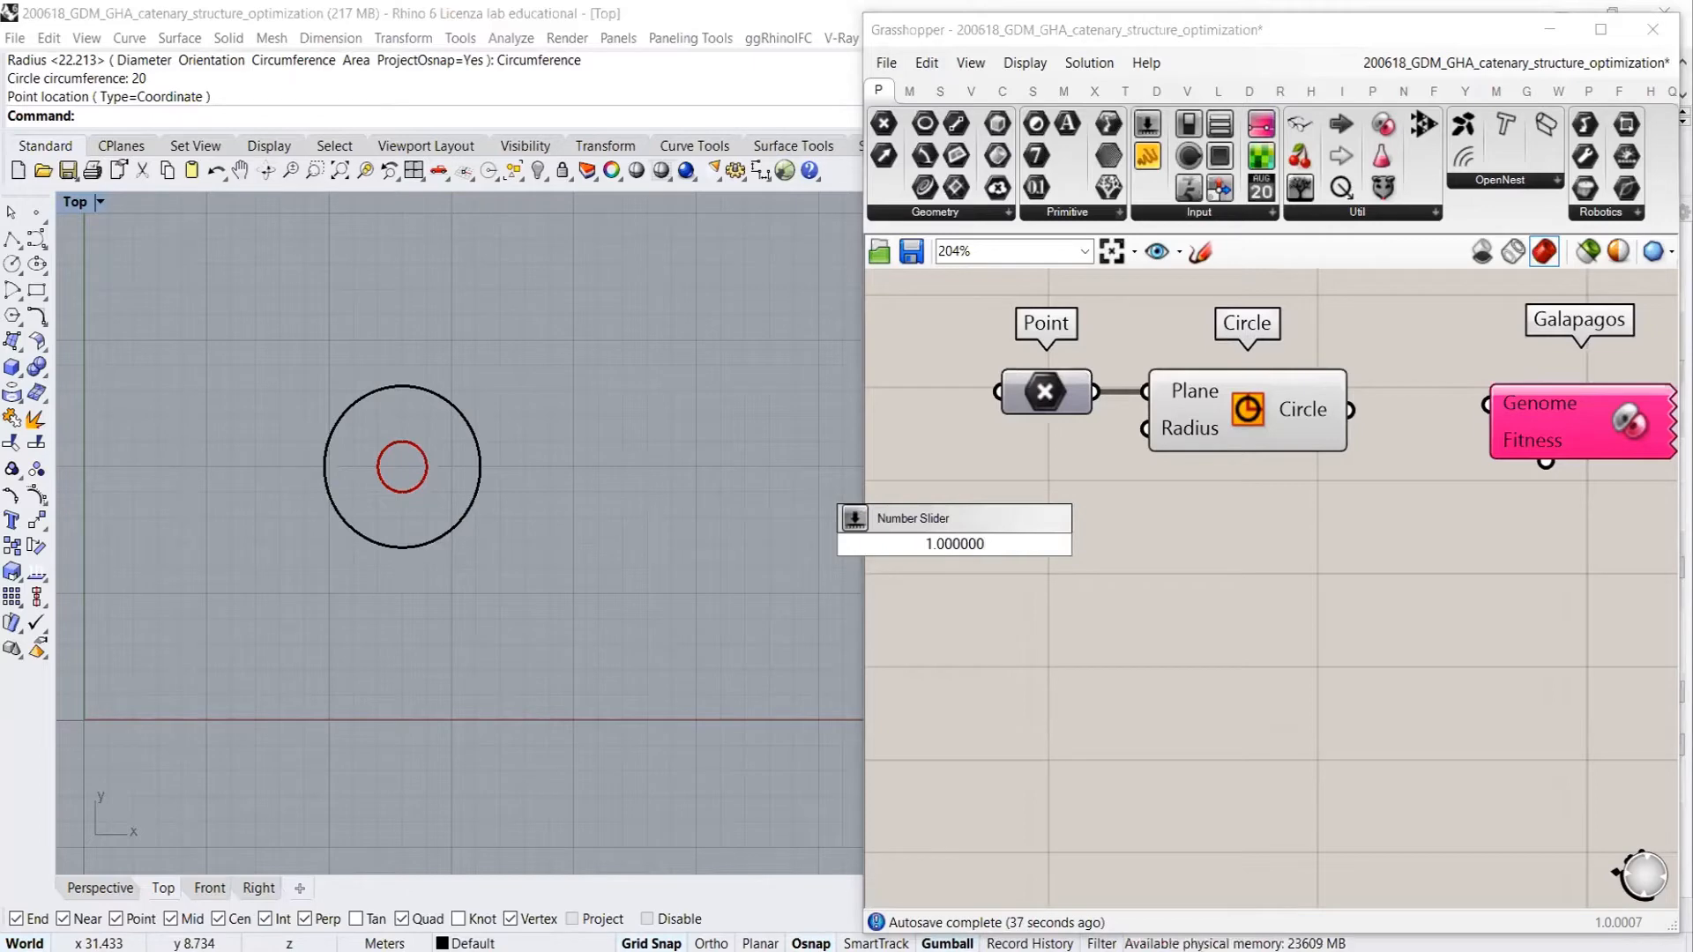
pyautogui.write('<10')
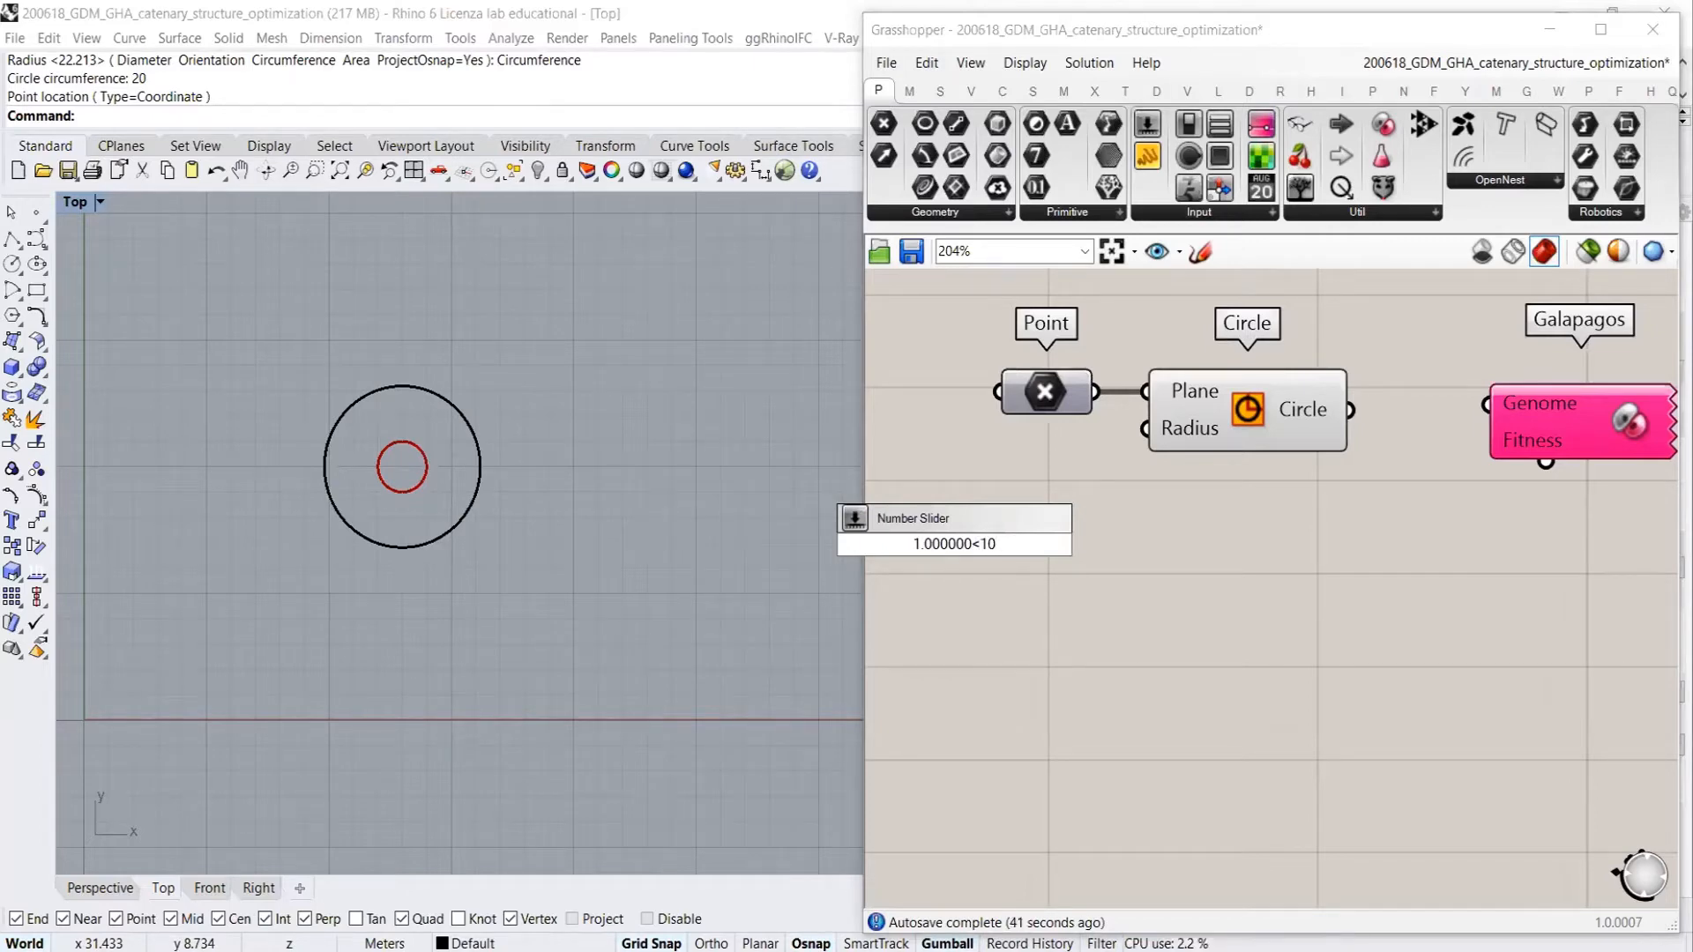
pyautogui.press('Return')
pyautogui.moveTo(1146, 429); pyautogui.dragTo(1036, 498)
# Move the number slider up beside the Radius input and set its value to about 2.061279
pyautogui.moveTo(923, 494); pyautogui.dragTo(955, 493)
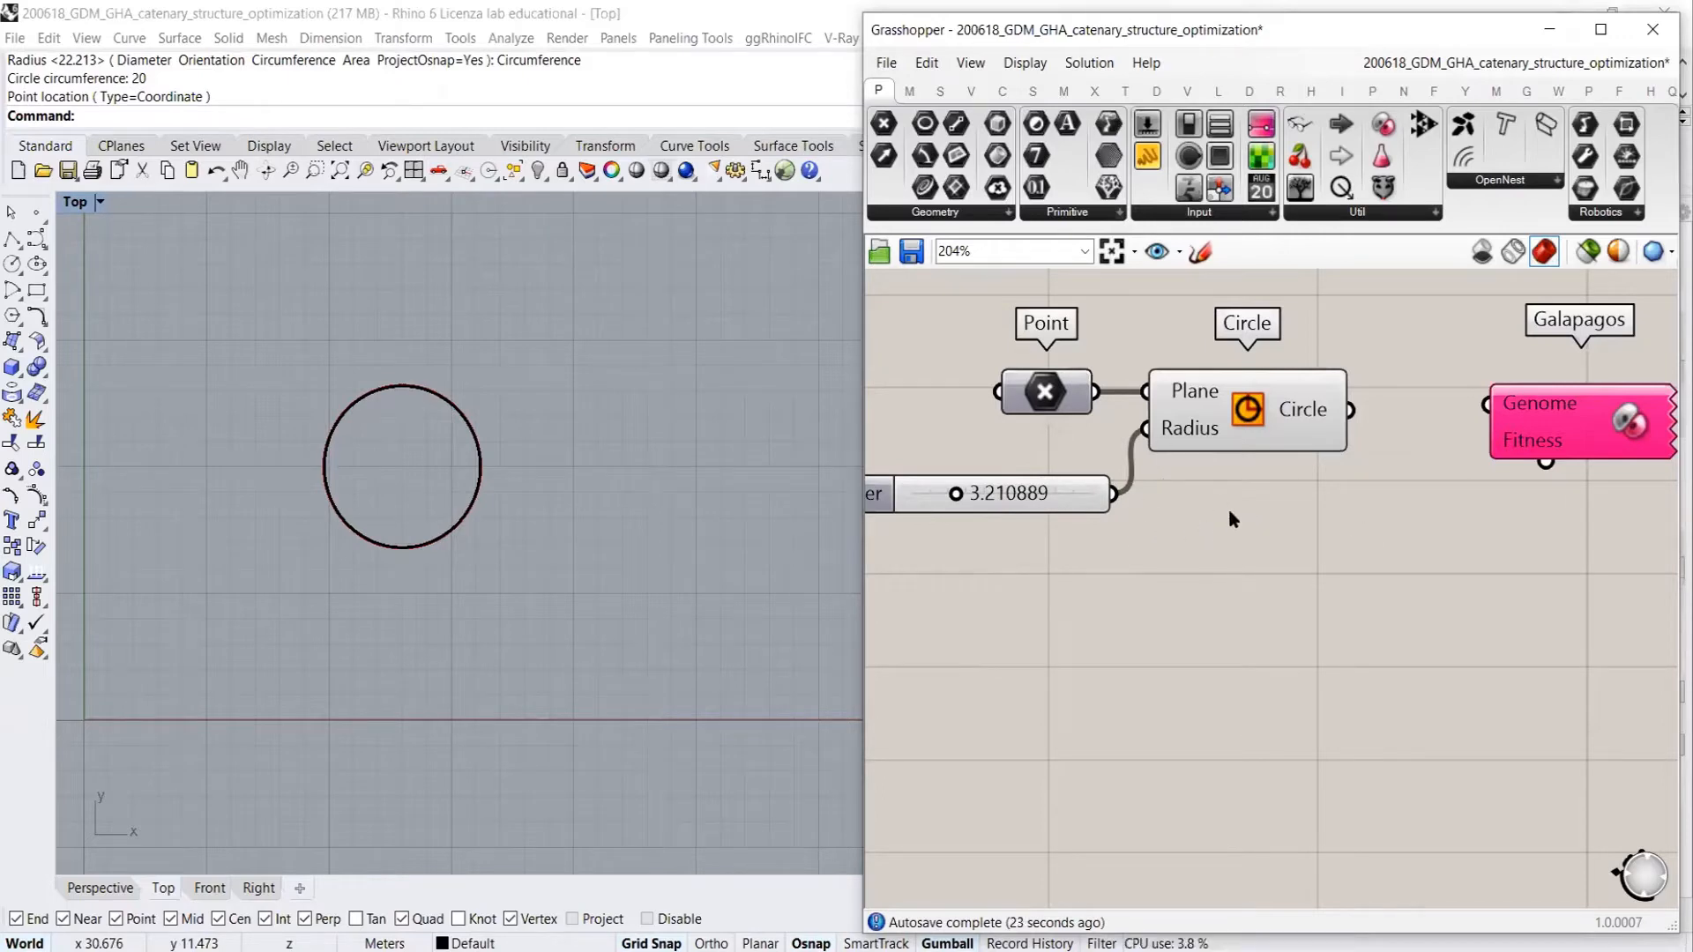
pyautogui.moveTo(980, 494)
pyautogui.mouseDown()
pyautogui.moveTo(980, 467)
pyautogui.moveTo(958, 474)
pyautogui.mouseUp()
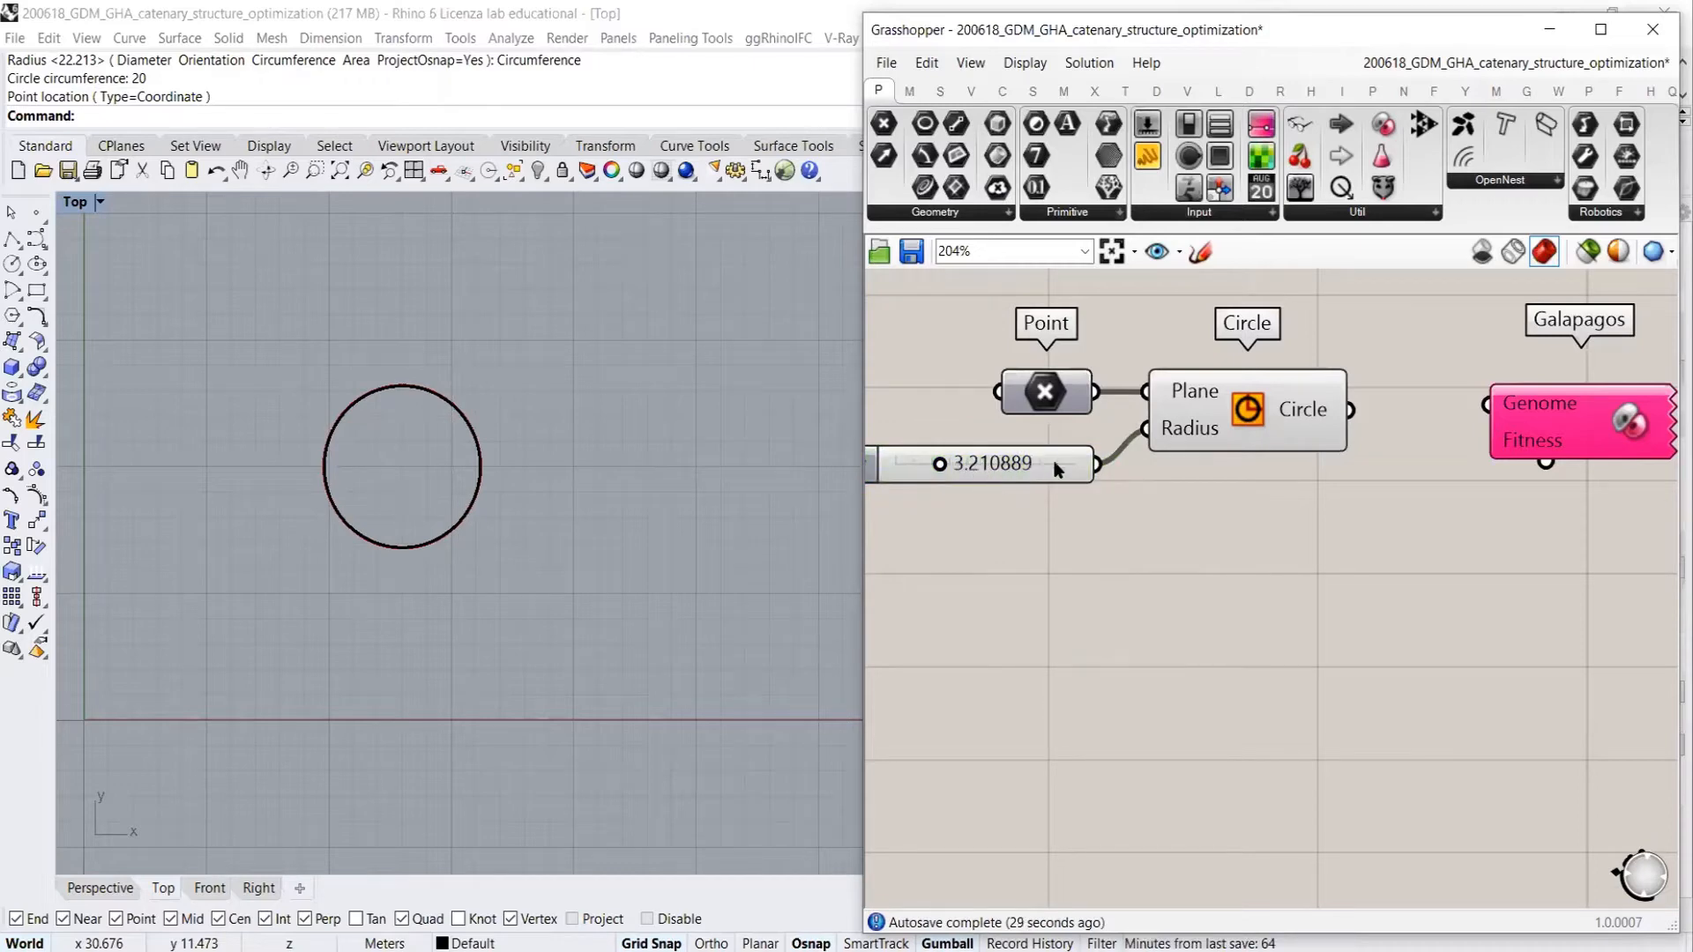
pyautogui.moveTo(1054, 467); pyautogui.dragTo(1056, 450)
pyautogui.click(1073, 494)
pyautogui.moveTo(937, 450); pyautogui.dragTo(914, 453)
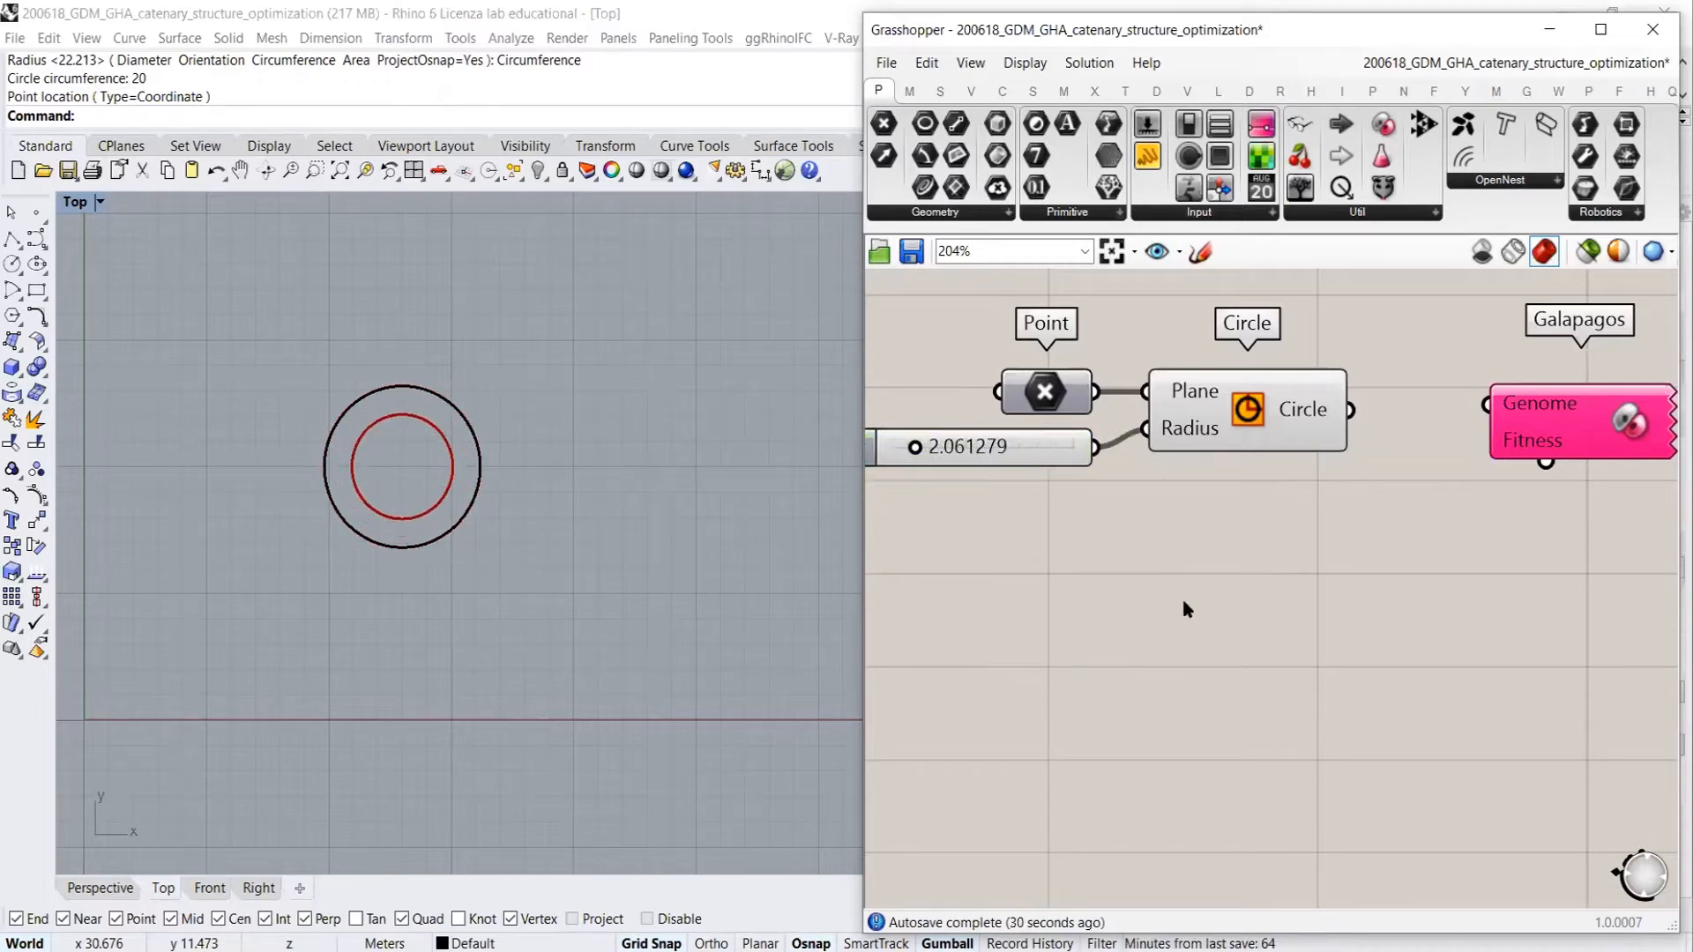
# Move the Point and Circle components up together, and raise the Galapagos component to about the same level
pyautogui.moveTo(1371, 526); pyautogui.dragTo(1279, 527, button='right')
pyautogui.scroll(-2, 1265, 516)
pyautogui.moveTo(1221, 476); pyautogui.dragTo(1218, 455, button='right')
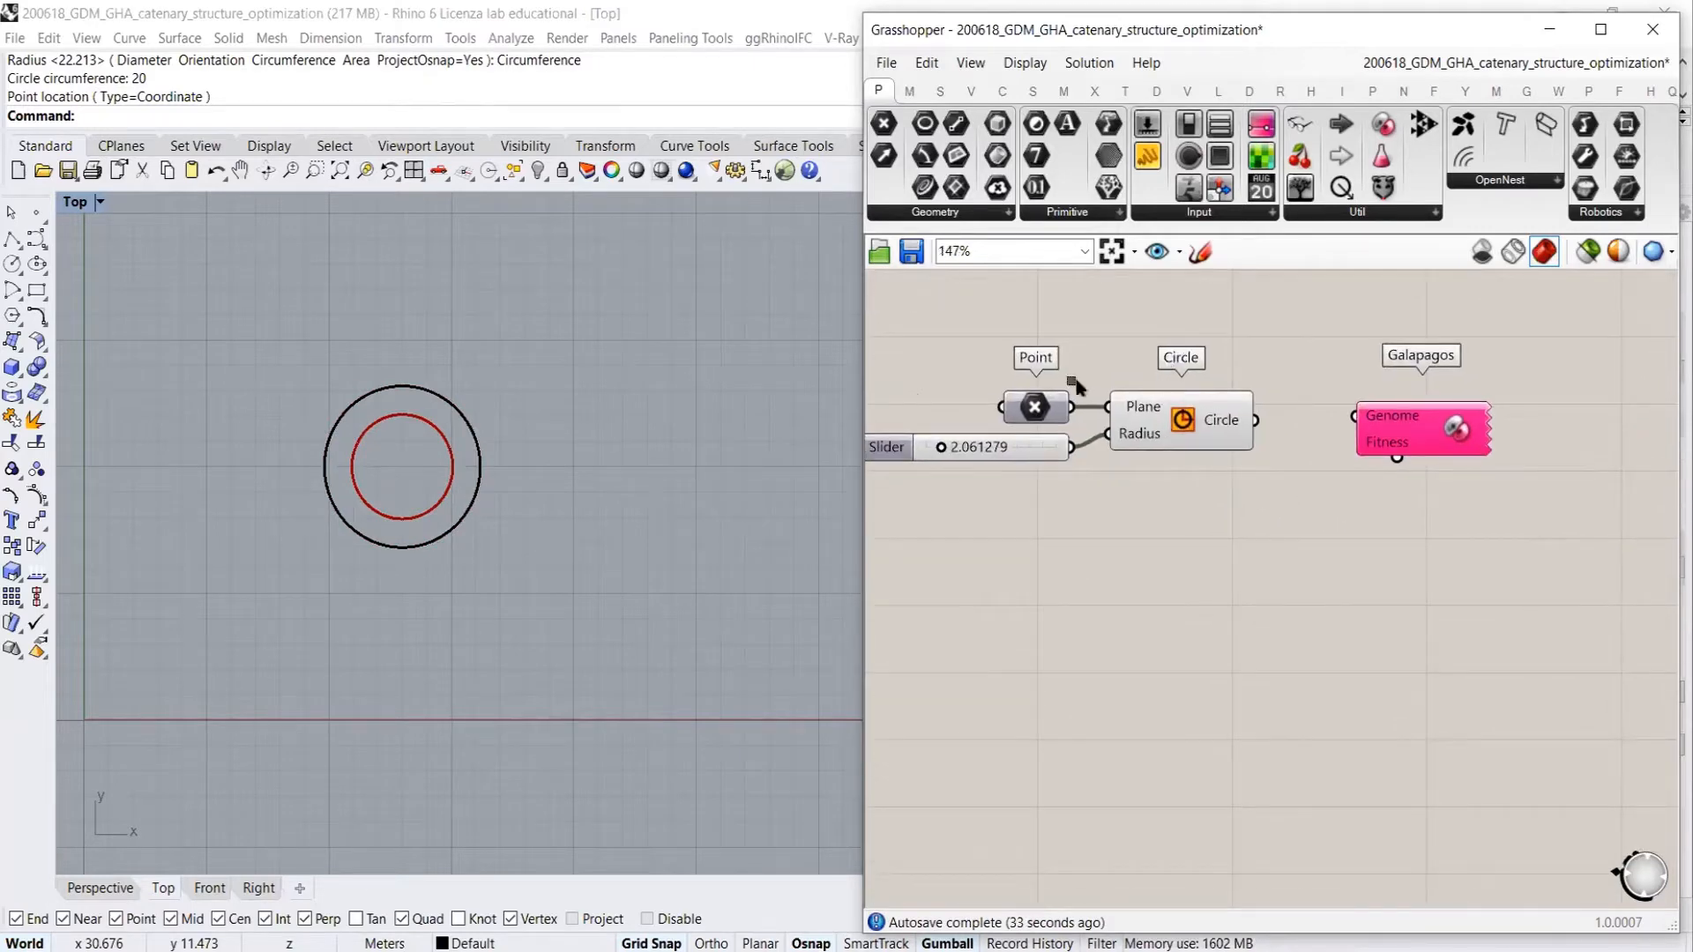
pyautogui.moveTo(1013, 346); pyautogui.dragTo(1182, 383)
pyautogui.click(1322, 414)
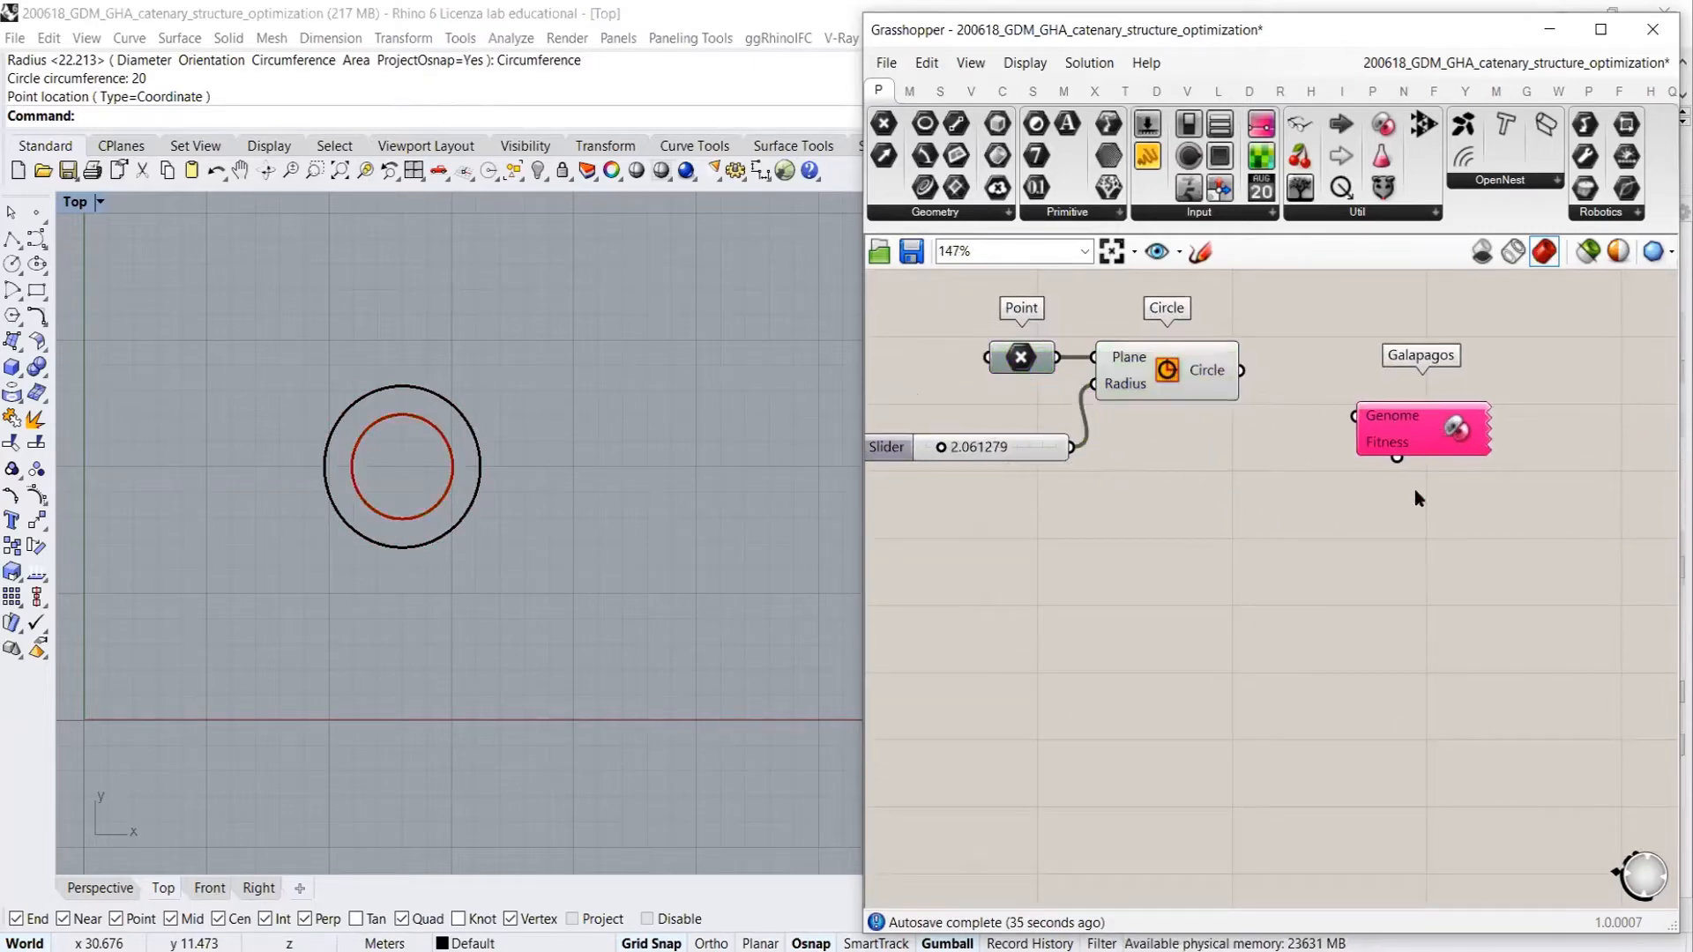
pyautogui.moveTo(1413, 438); pyautogui.dragTo(1421, 395)
# Connect the Galapagos Genome input to the radius Number Slider
pyautogui.moveTo(1404, 381)
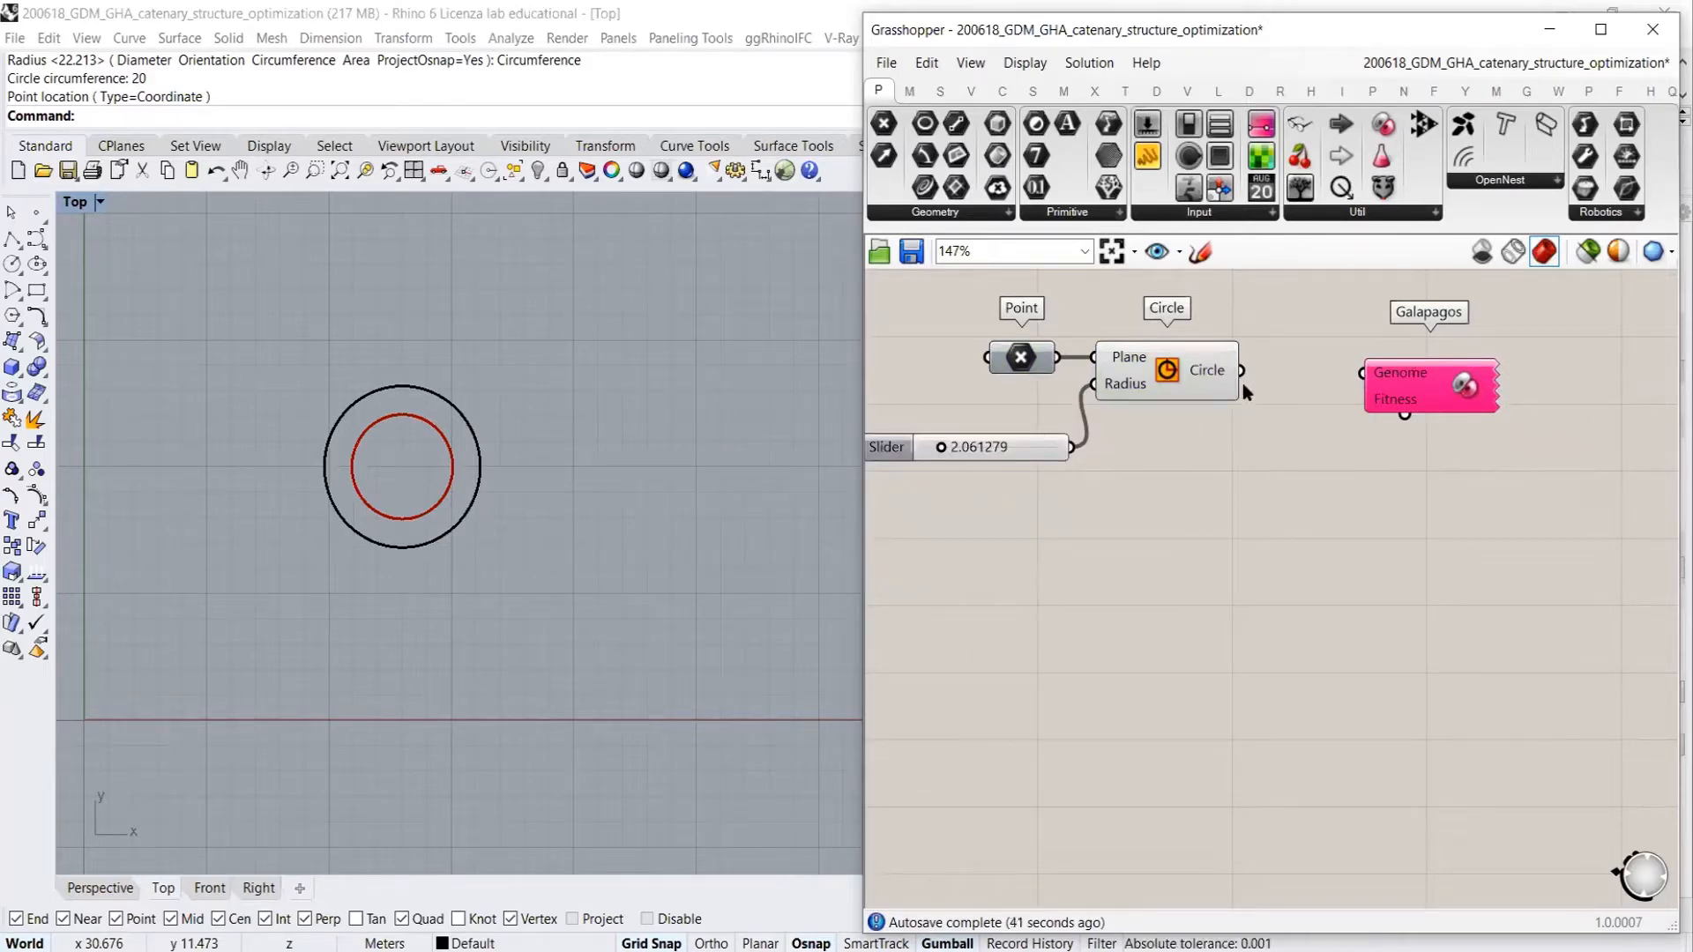
pyautogui.moveTo(1361, 380); pyautogui.dragTo(1047, 460)
pyautogui.moveTo(1045, 458); pyautogui.dragTo(1048, 462)
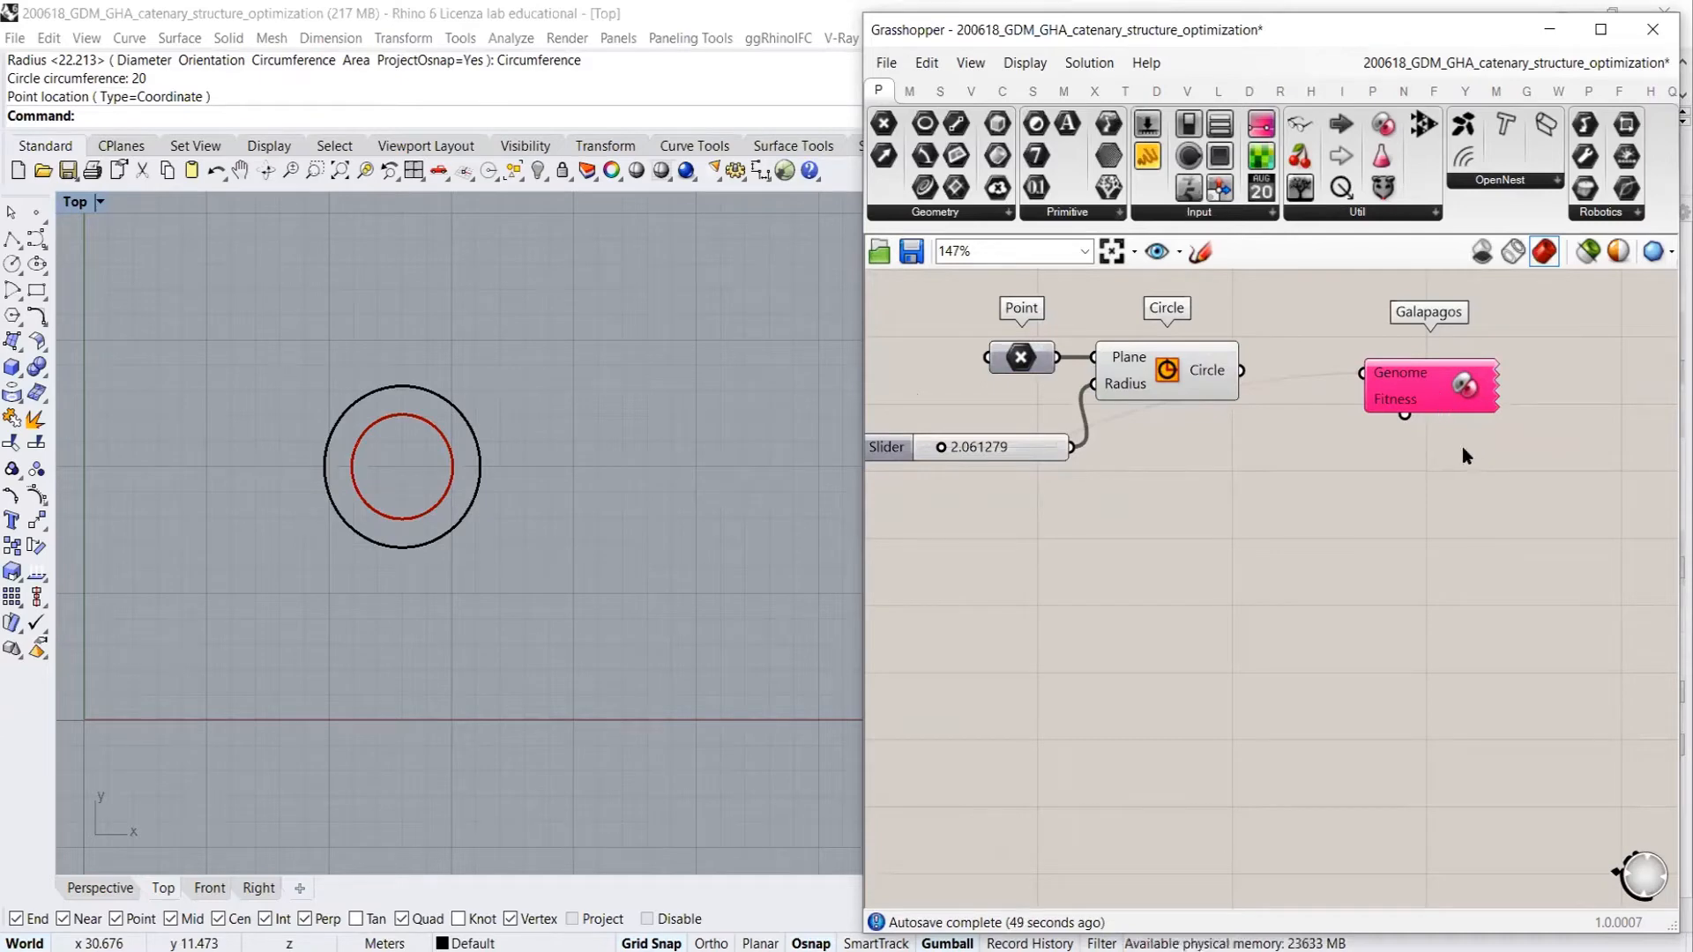
# Add a curve Length component below Galapagos and connect the Circle output to its Curve input
pyautogui.doubleClick(1326, 499)
pyautogui.write('length')
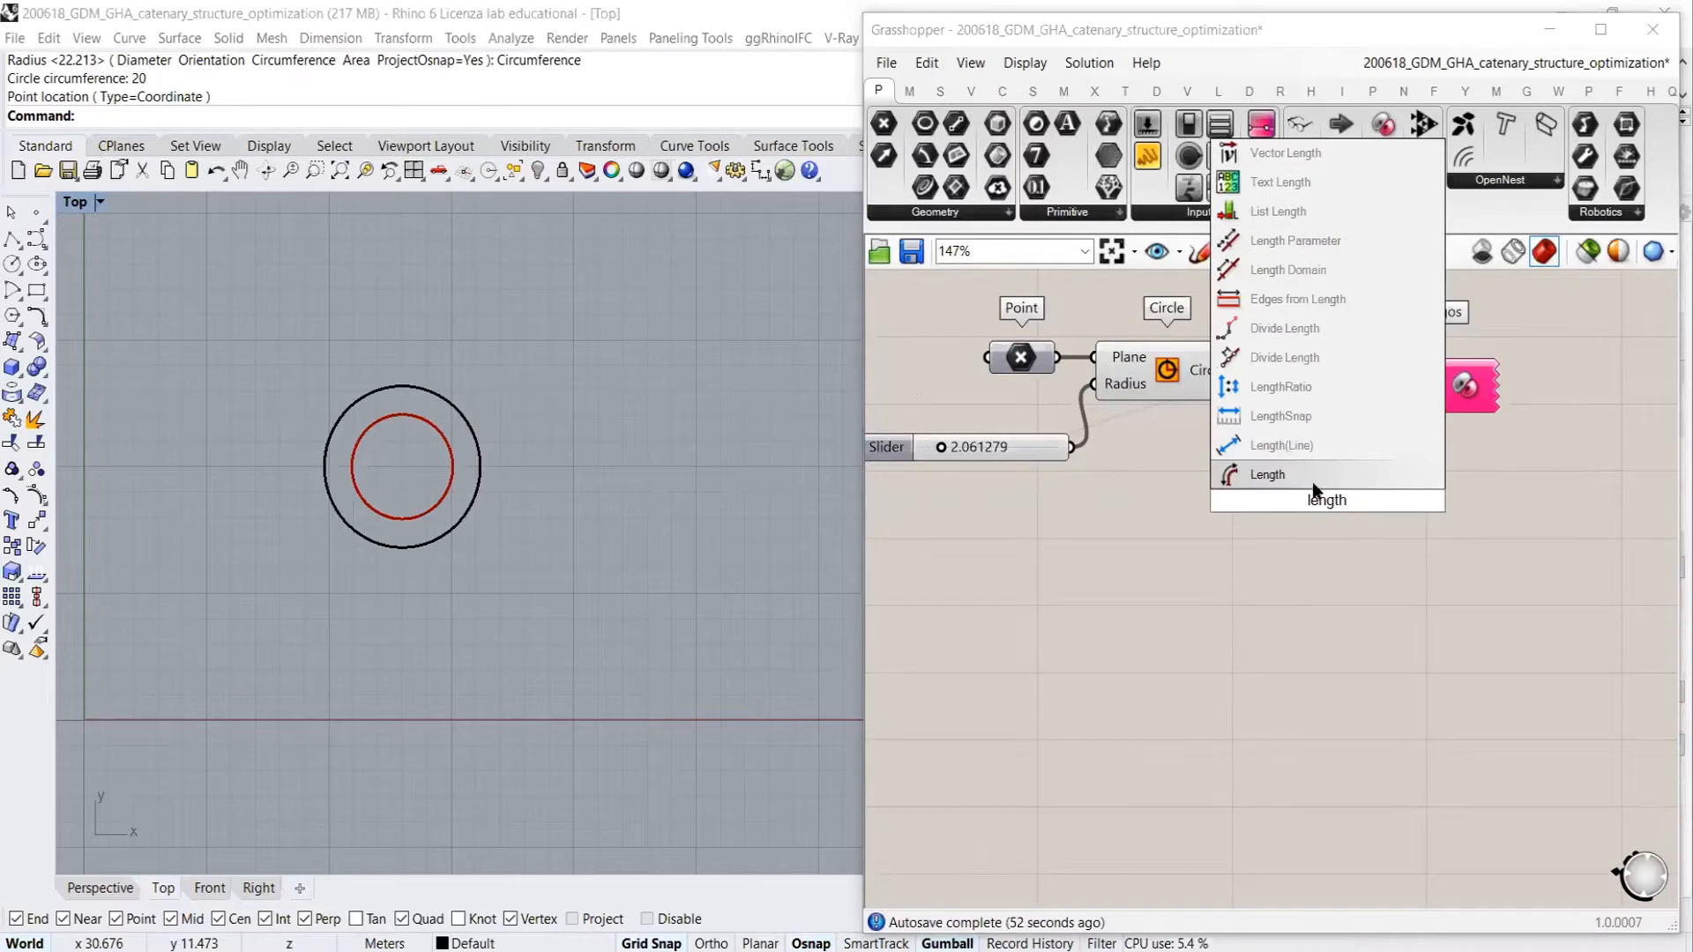
pyautogui.click(1312, 483)
pyautogui.moveTo(1241, 370); pyautogui.dragTo(1253, 501)
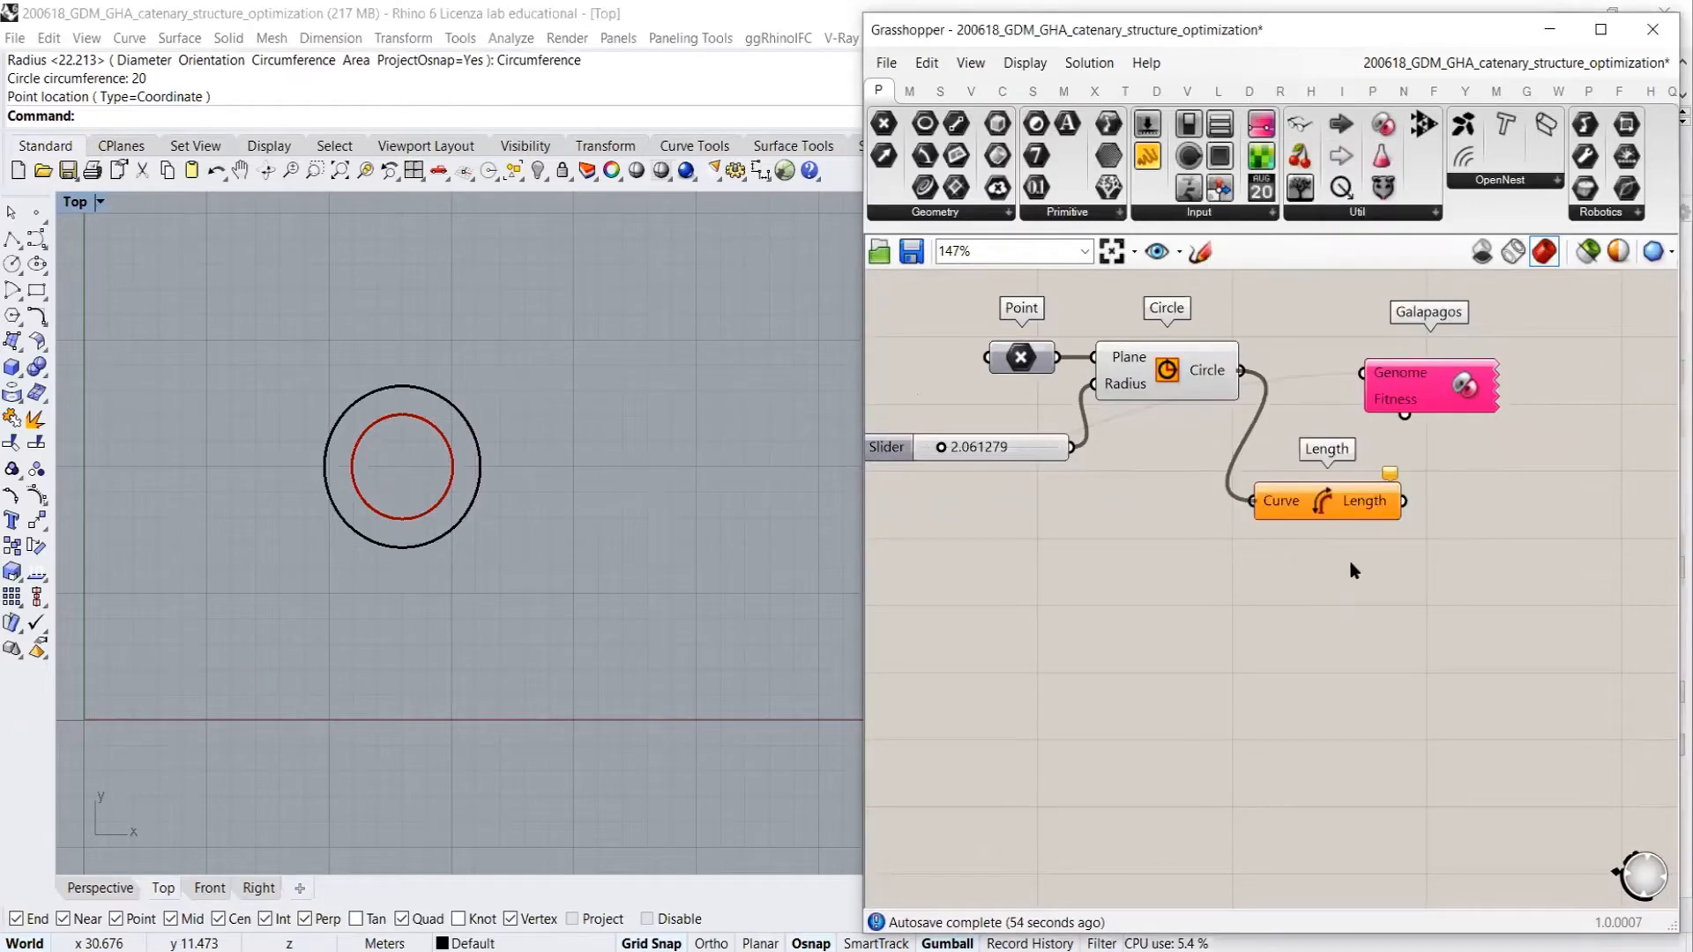
# Add a Panel fed by the Length output and space the Length component and Panel apart
pyautogui.click(1511, 578)
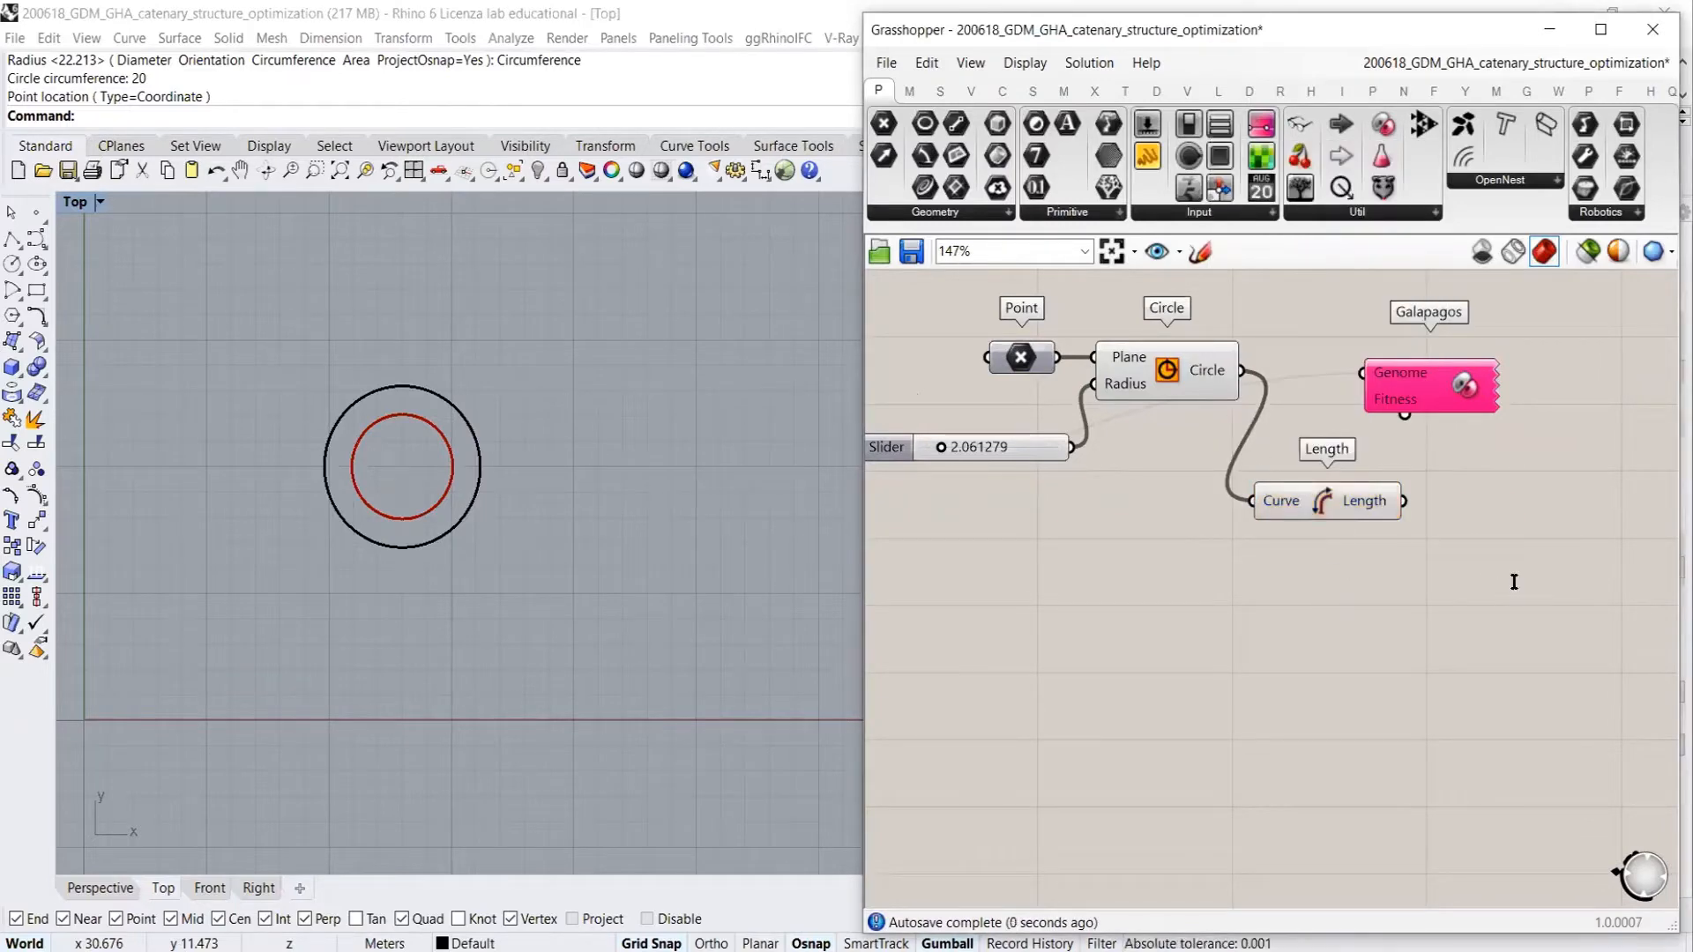
pyautogui.doubleClick(1511, 578)
pyautogui.click(1488, 557)
pyautogui.moveTo(1407, 503); pyautogui.dragTo(1409, 581)
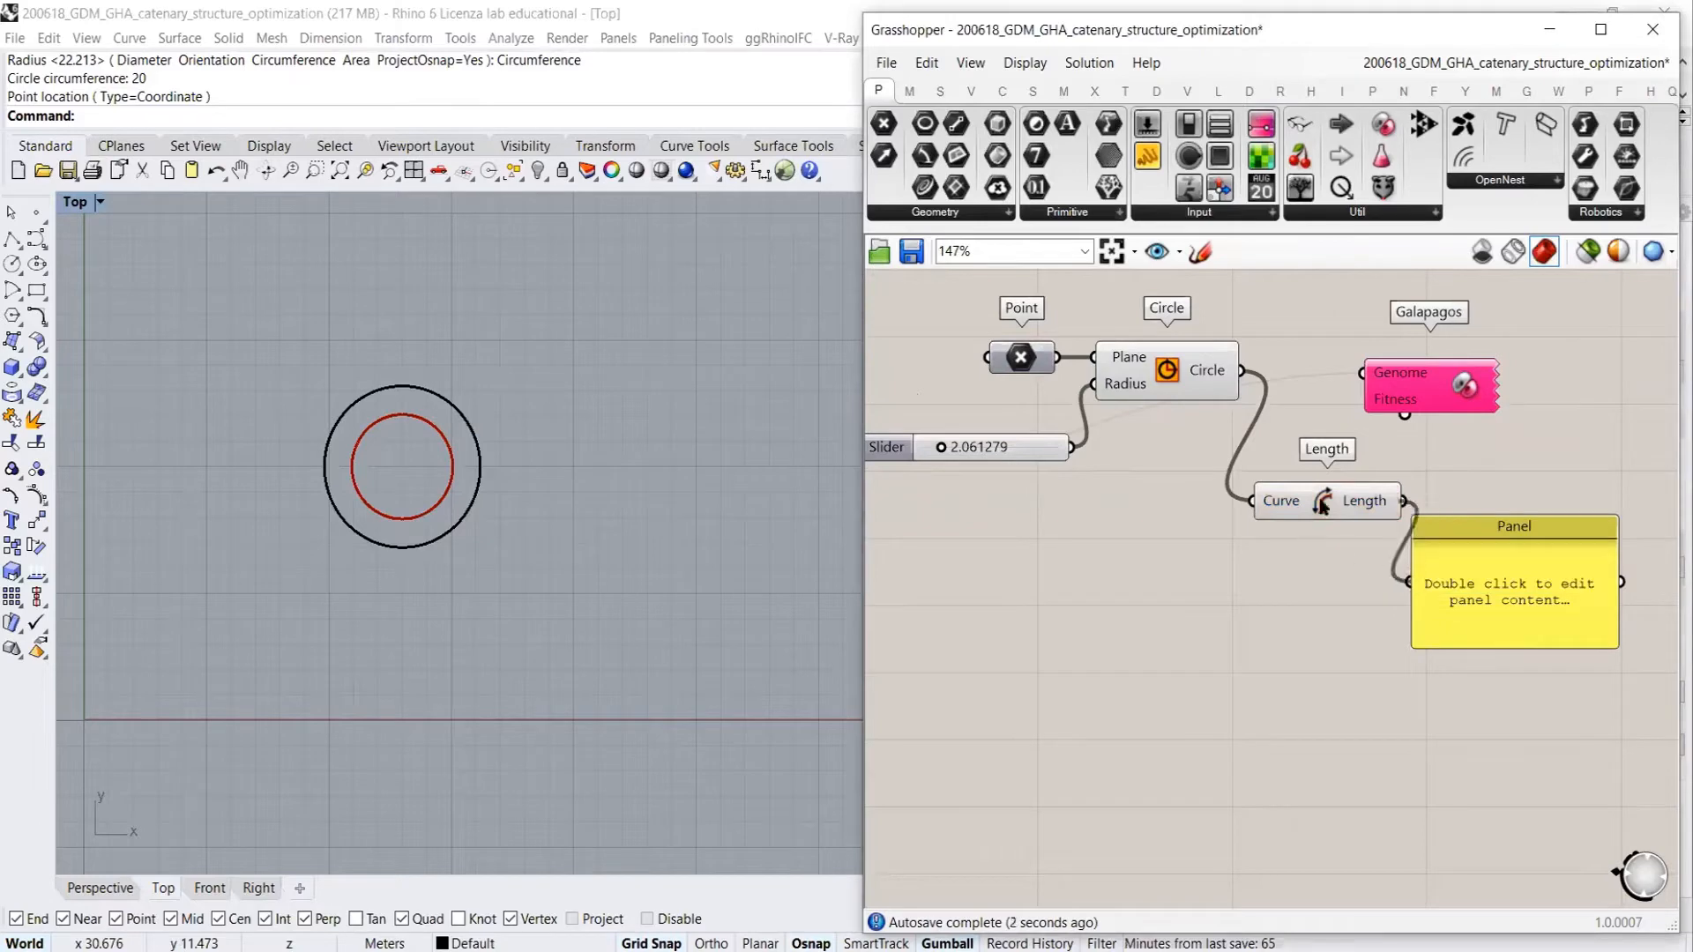
pyautogui.moveTo(1322, 503); pyautogui.dragTo(1247, 527)
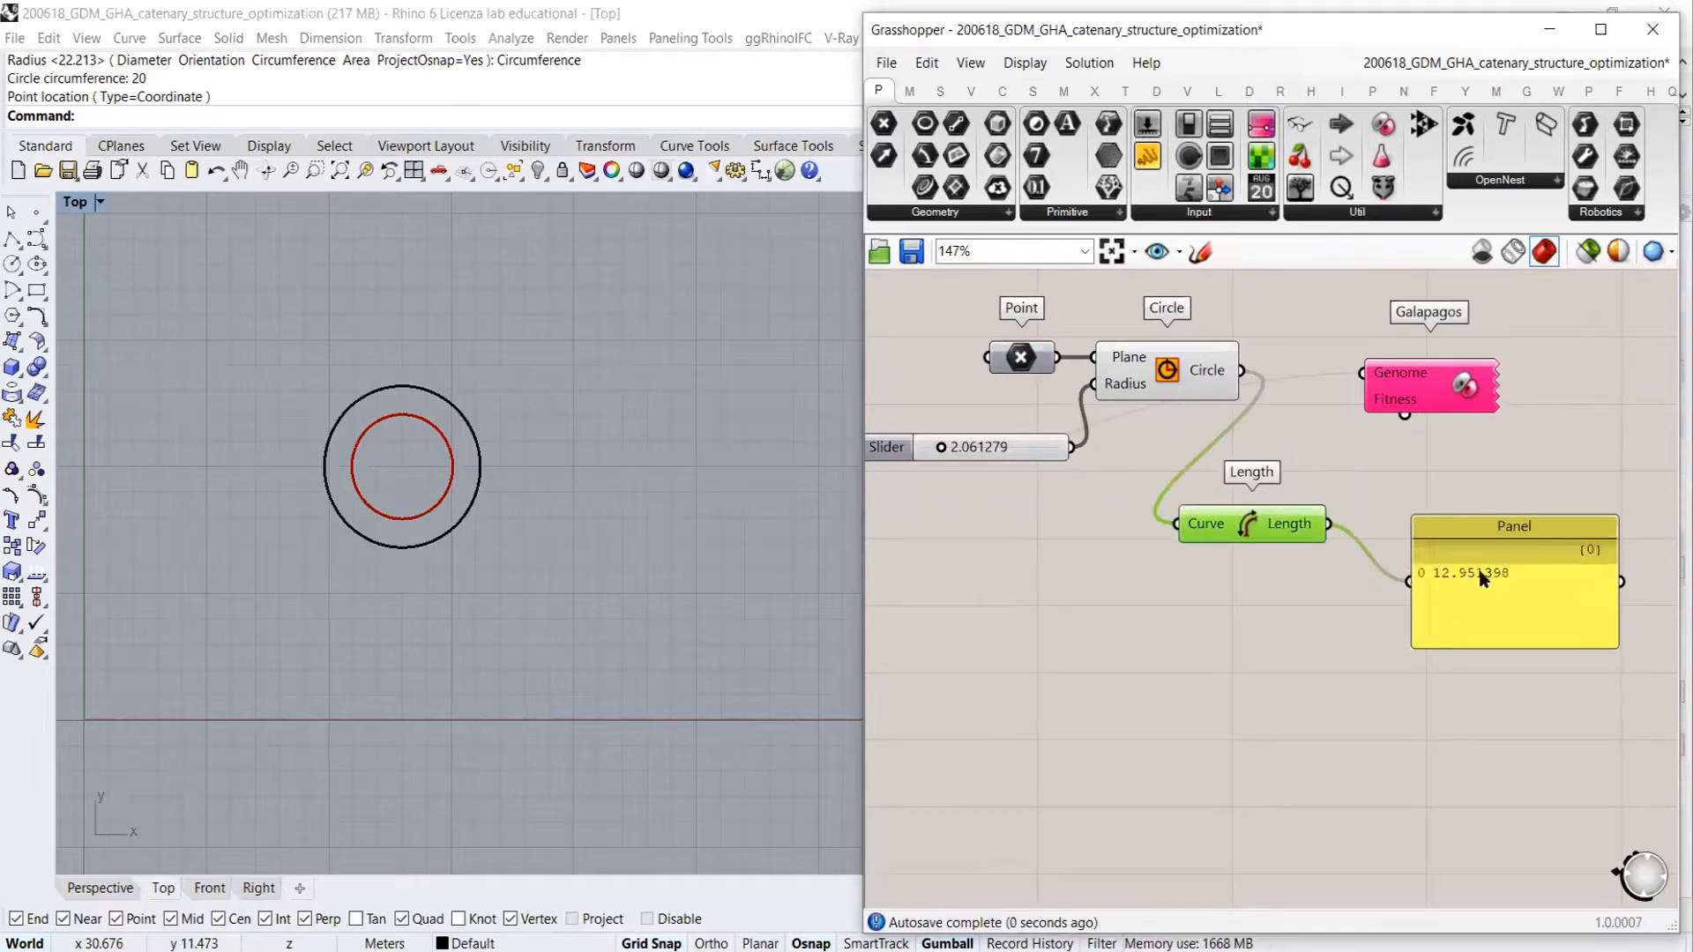
pyautogui.moveTo(1484, 575); pyautogui.dragTo(1448, 534)
pyautogui.click(1445, 633)
pyautogui.scroll(4, 1422, 524)
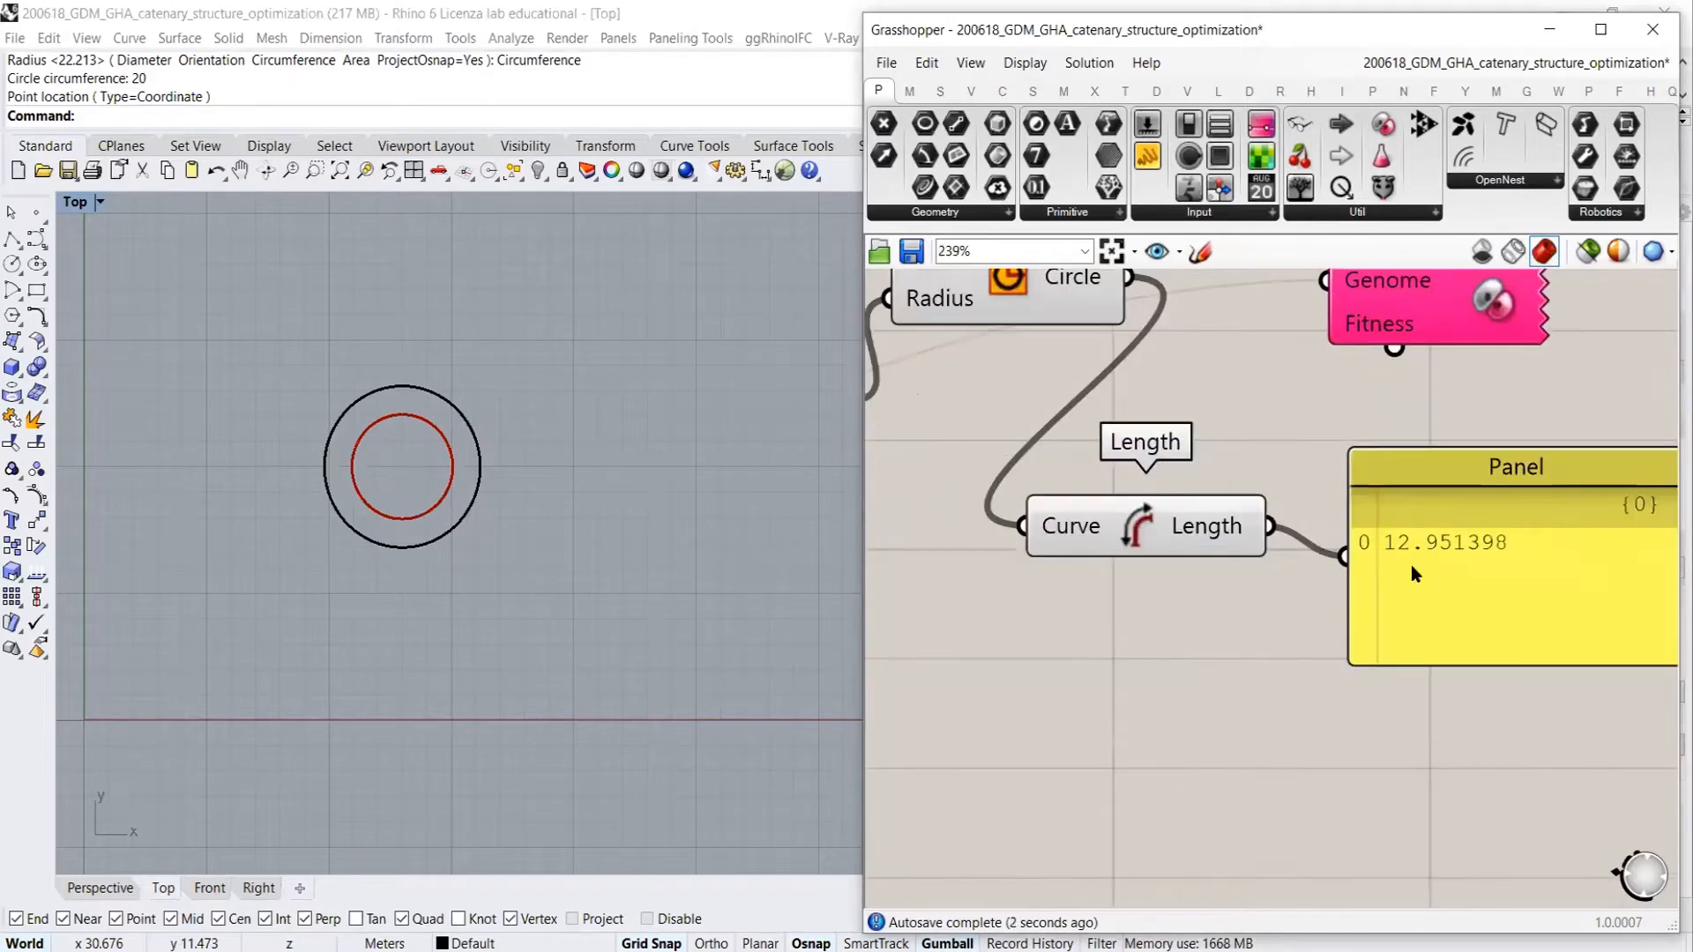
pyautogui.scroll(-1, 1421, 567)
pyautogui.moveTo(1468, 614); pyautogui.dragTo(1517, 709)
# Add a Number parameter fed by the Length output, align it with the Length component and place the Panel directly below it
pyautogui.click(1401, 485)
pyautogui.doubleClick(1401, 486)
pyautogui.write('num')
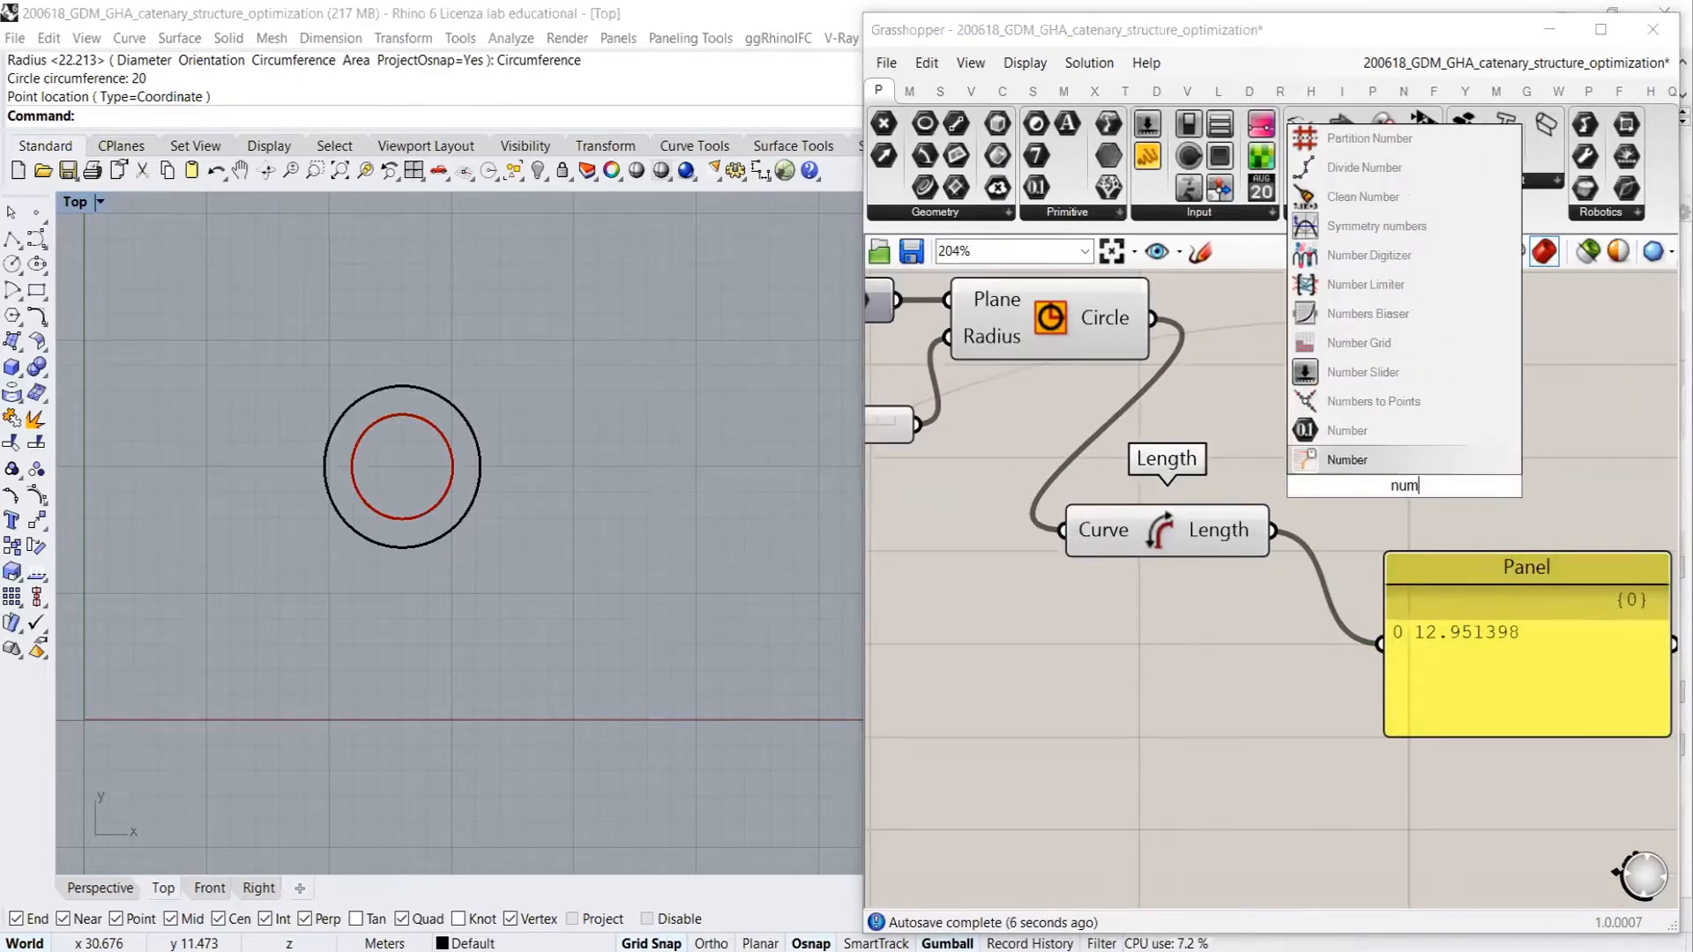
pyautogui.press('Return')
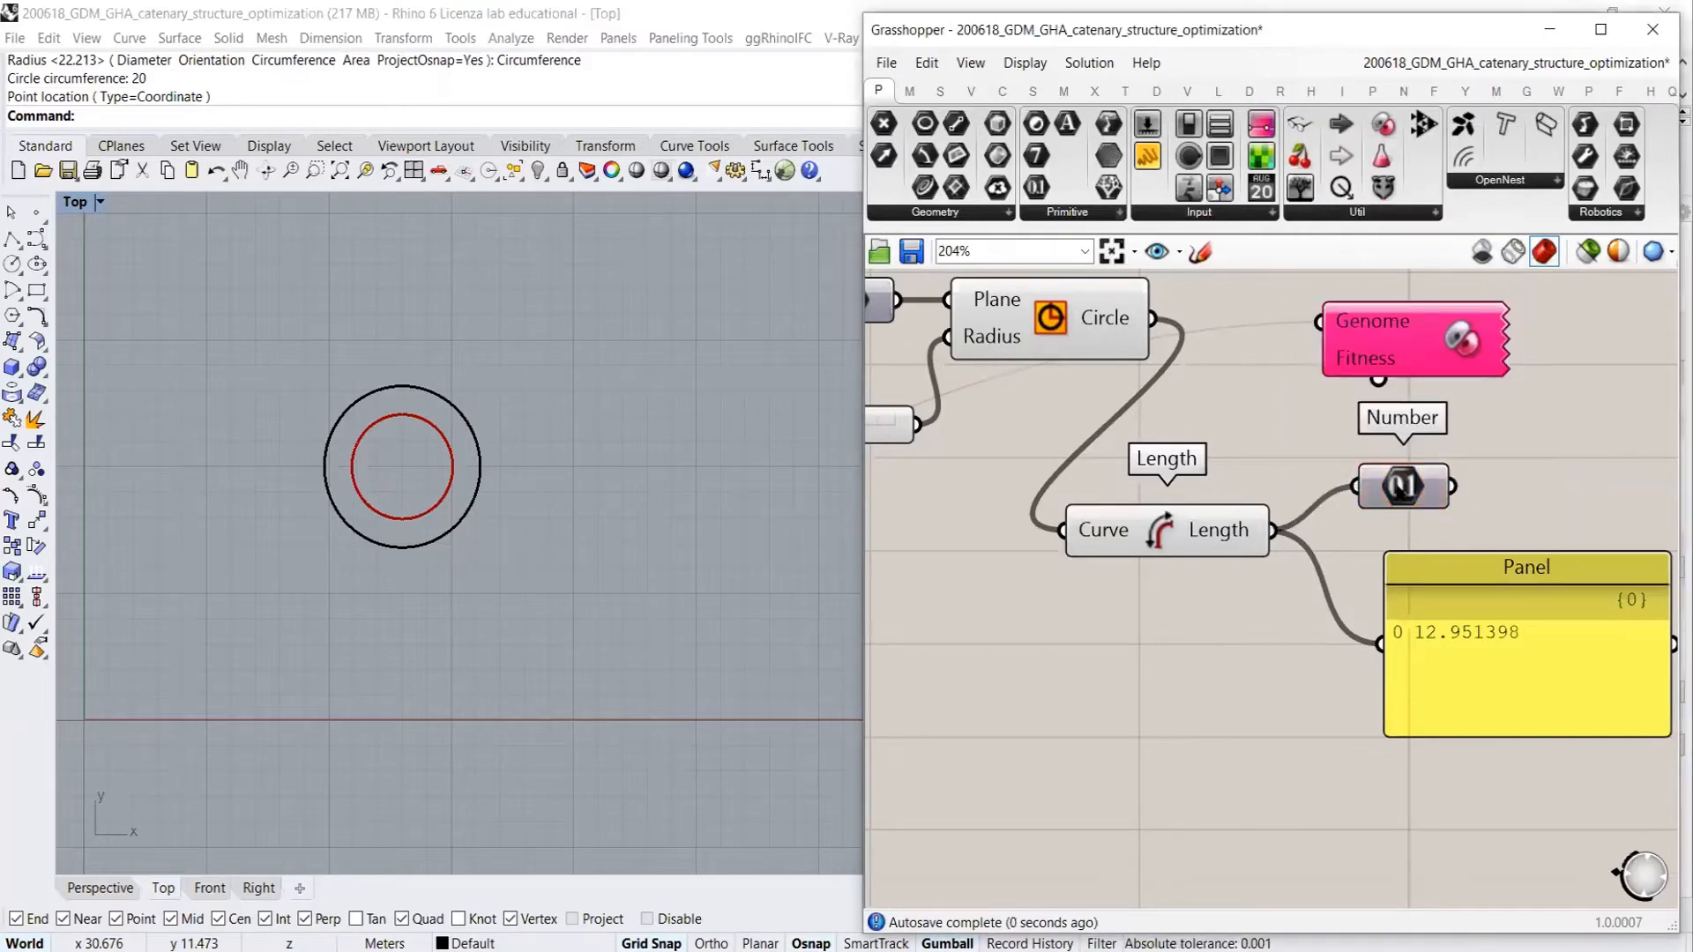
pyautogui.moveTo(1400, 494); pyautogui.dragTo(1380, 538)
pyautogui.moveTo(1494, 571); pyautogui.dragTo(1441, 586)
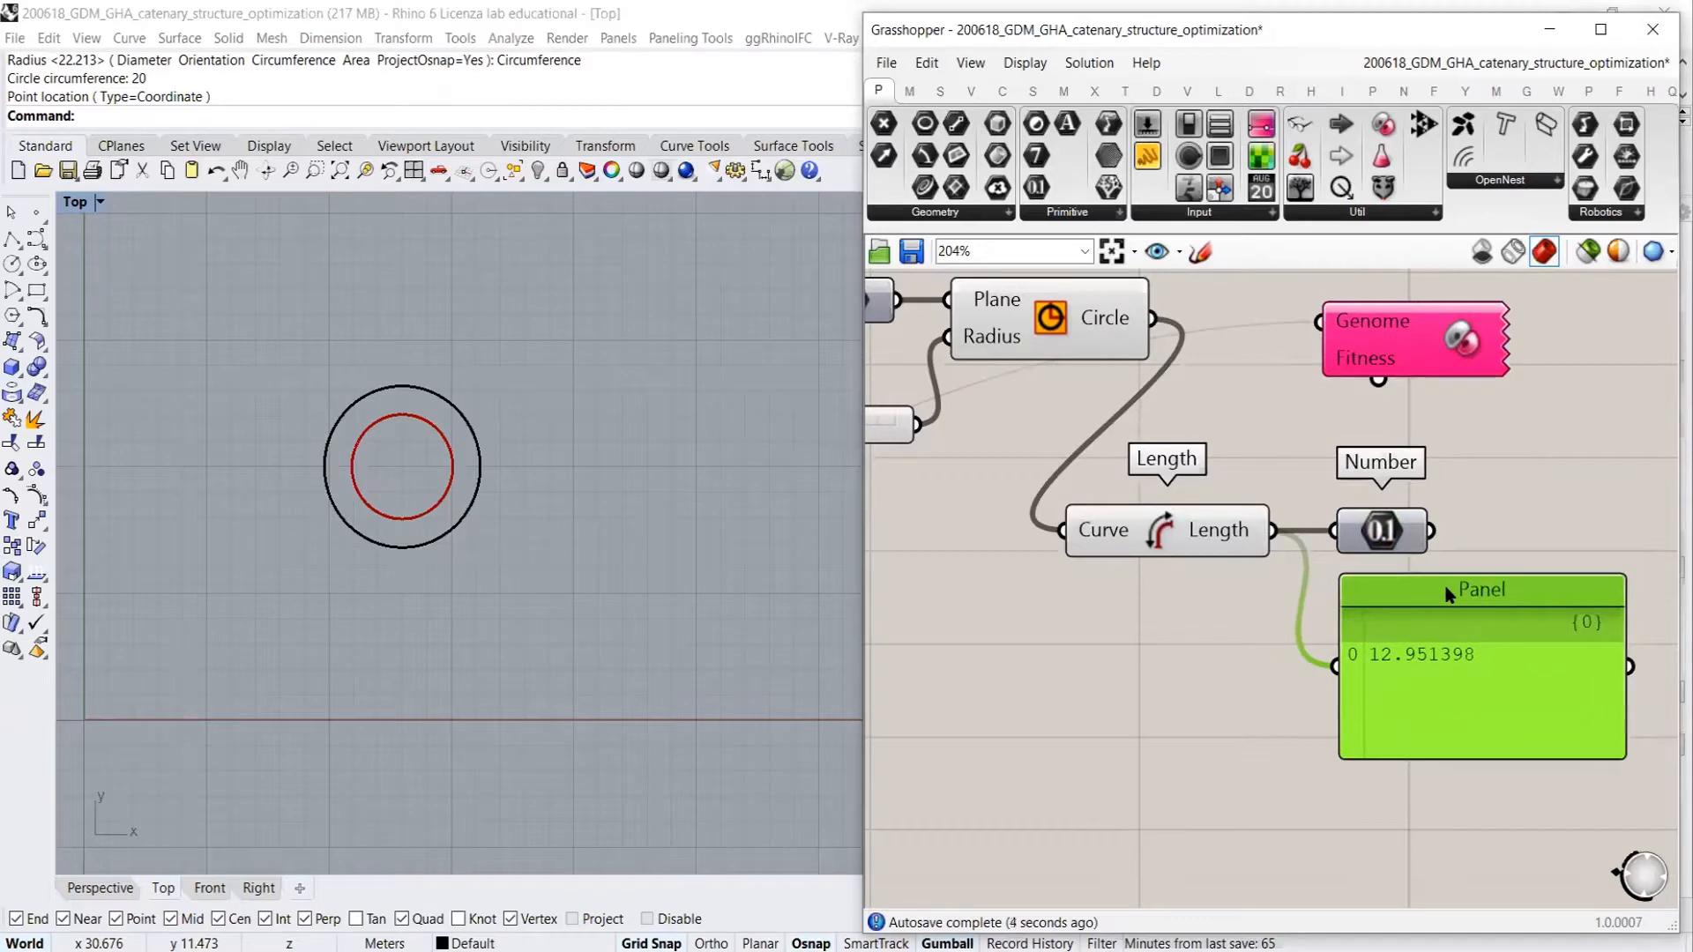
pyautogui.click(1445, 547)
pyautogui.moveTo(1492, 496); pyautogui.dragTo(1405, 583)
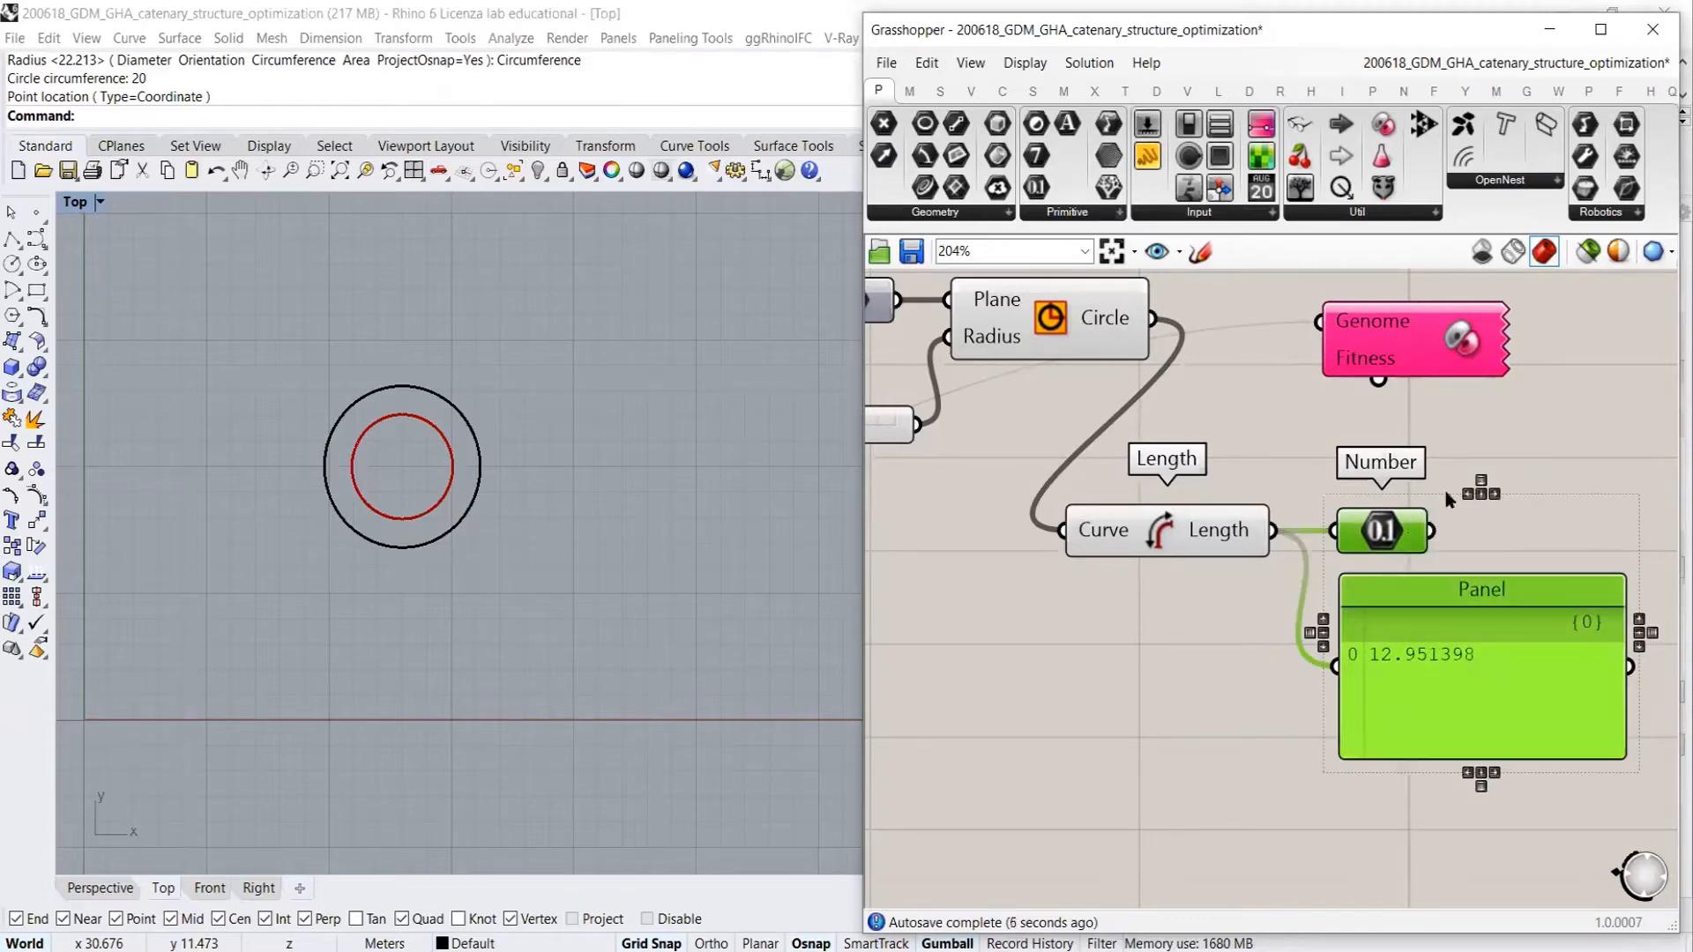
pyautogui.click(1517, 454)
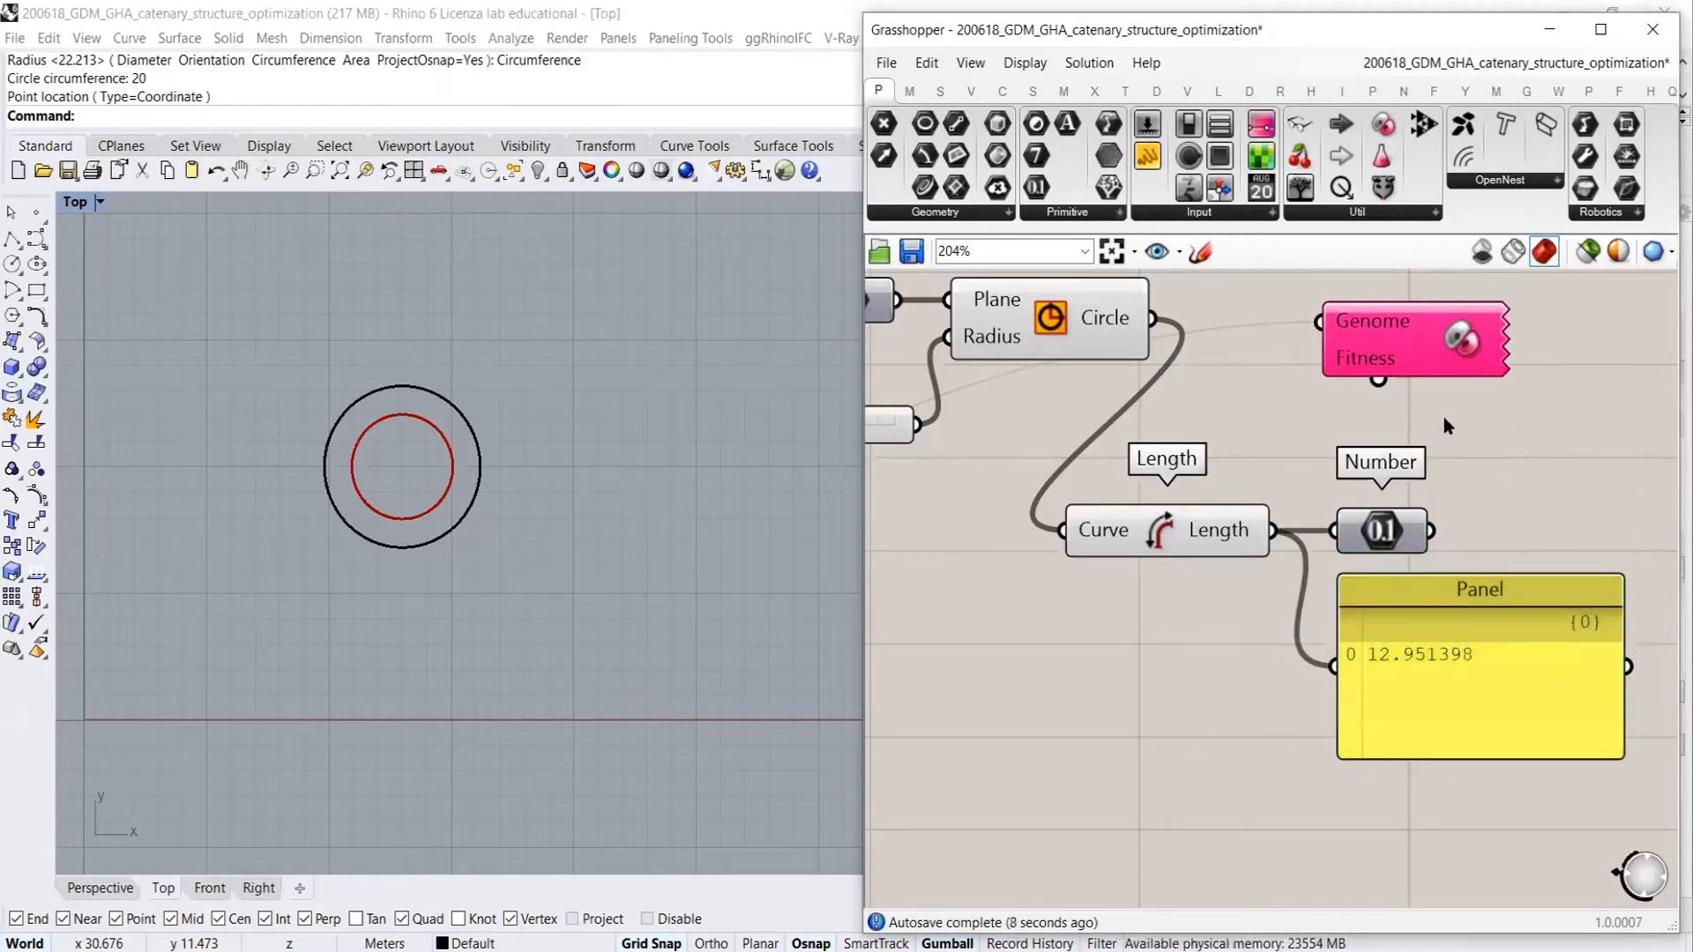
# Shift Galapagos clear of the Number parameter and connect its Fitness input to that parameter
pyautogui.moveTo(1429, 350); pyautogui.dragTo(1496, 392)
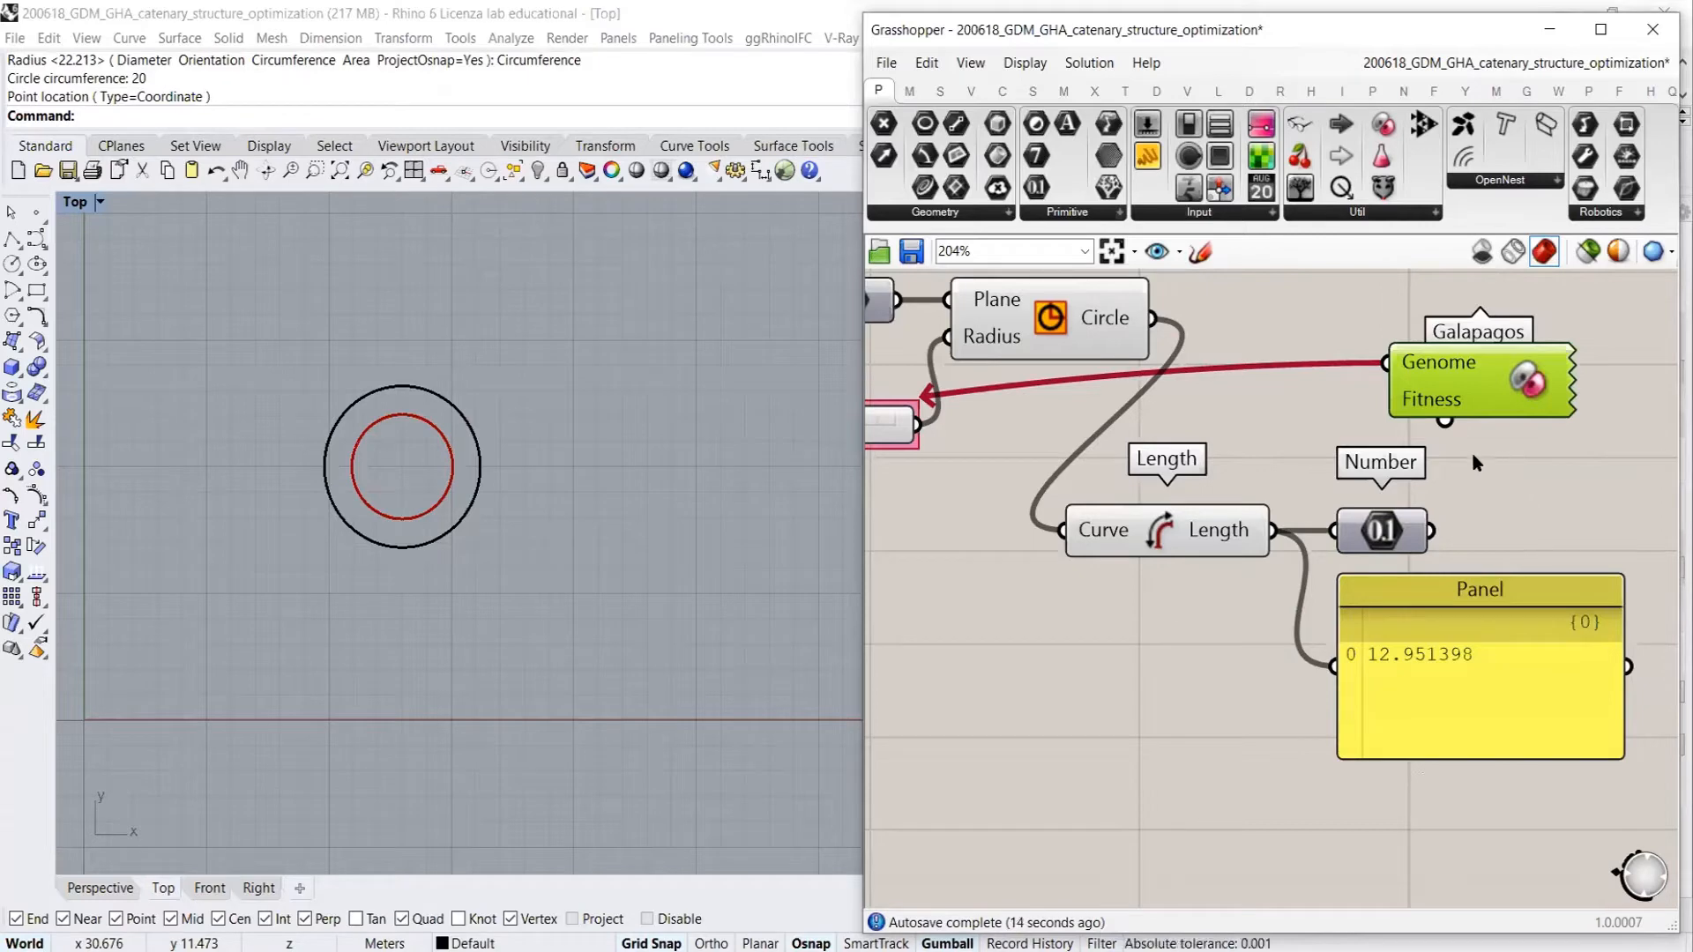
pyautogui.moveTo(1444, 422); pyautogui.dragTo(1384, 532)
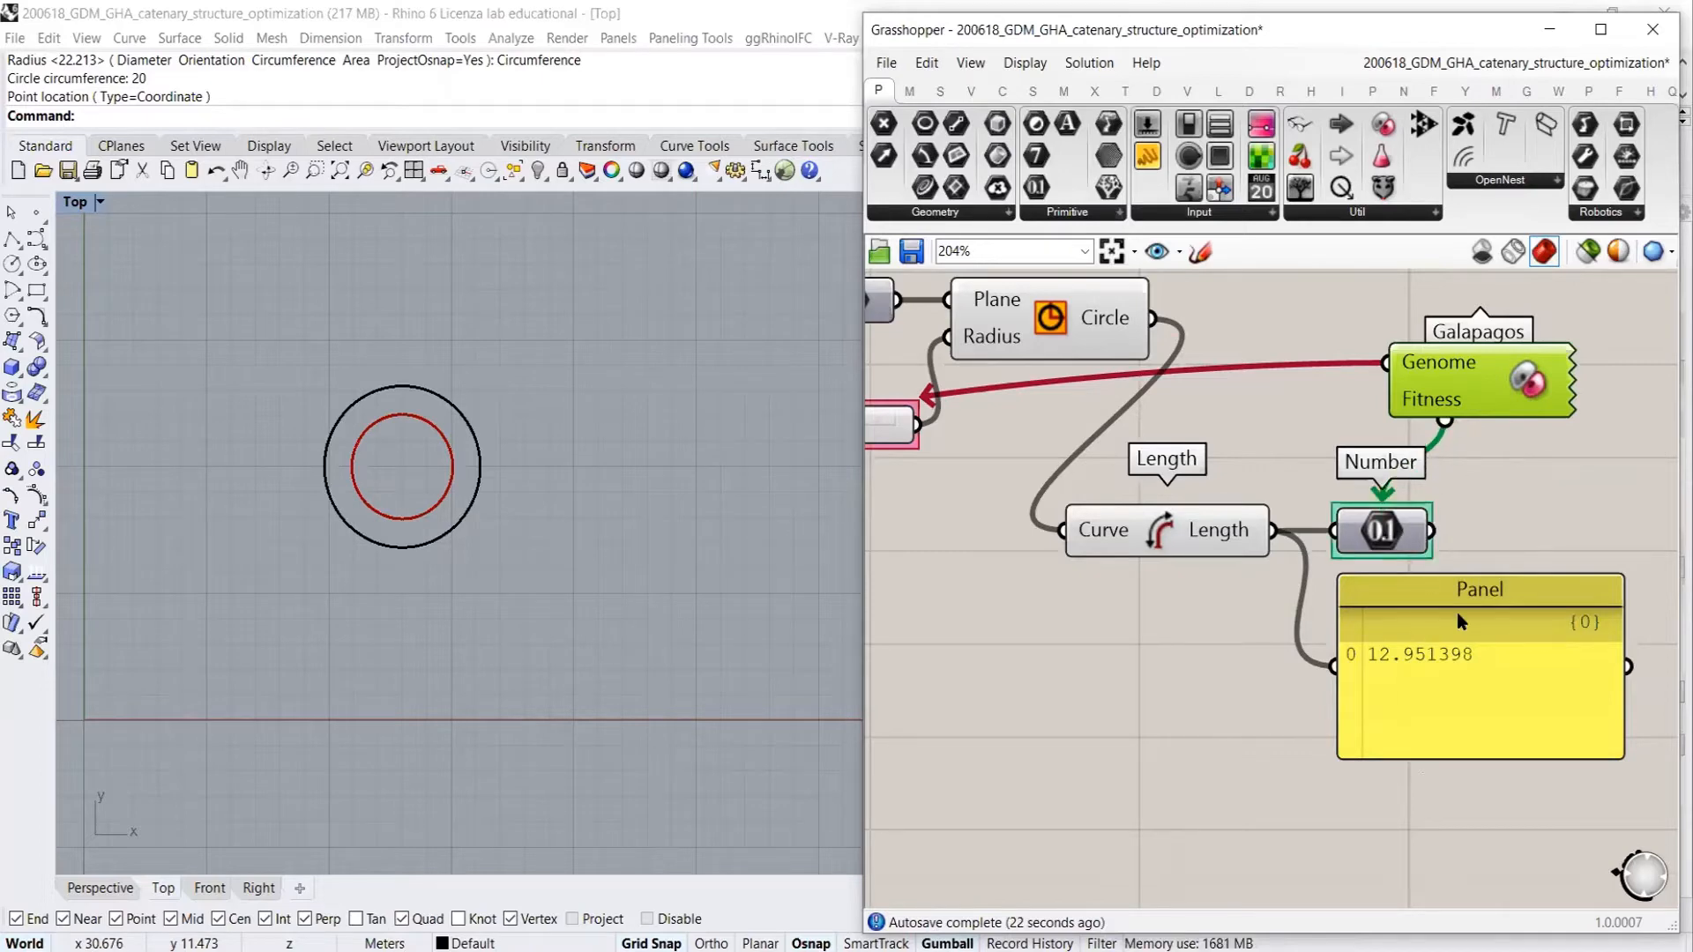
# Rearrange the canvas so Circle, Length and Number sit in one row, with Galapagos above and the Panel below Number
pyautogui.scroll(-2, 1501, 494)
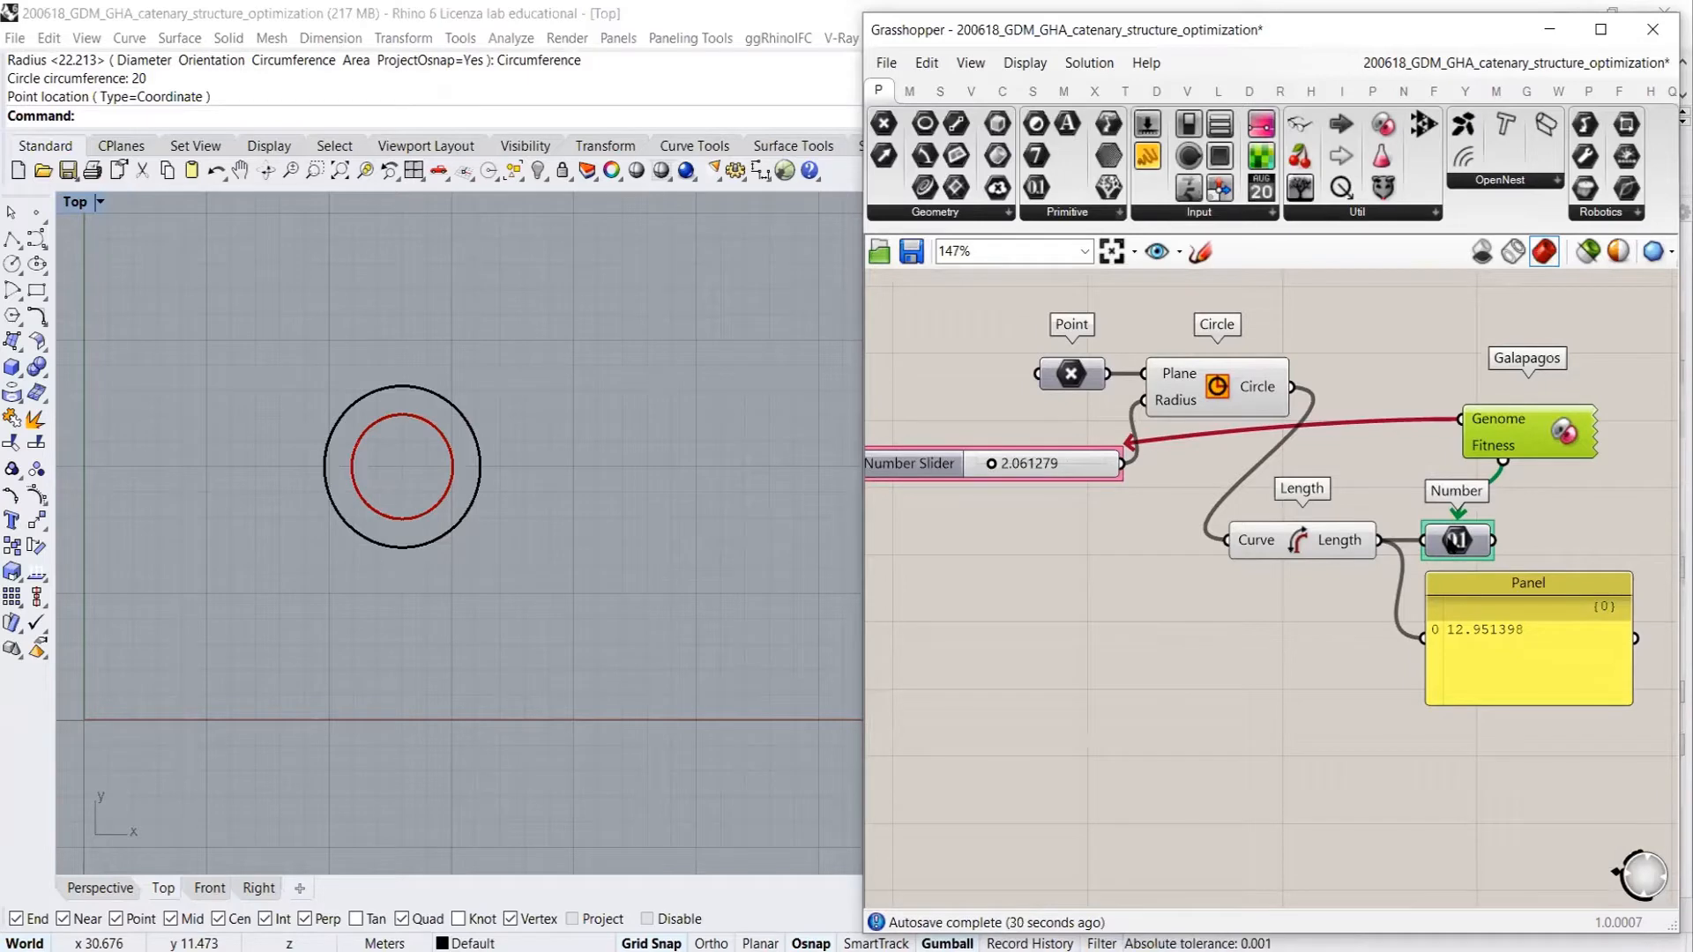
pyautogui.moveTo(1233, 387); pyautogui.dragTo(1246, 450)
pyautogui.moveTo(1381, 526); pyautogui.dragTo(1271, 538, button='right')
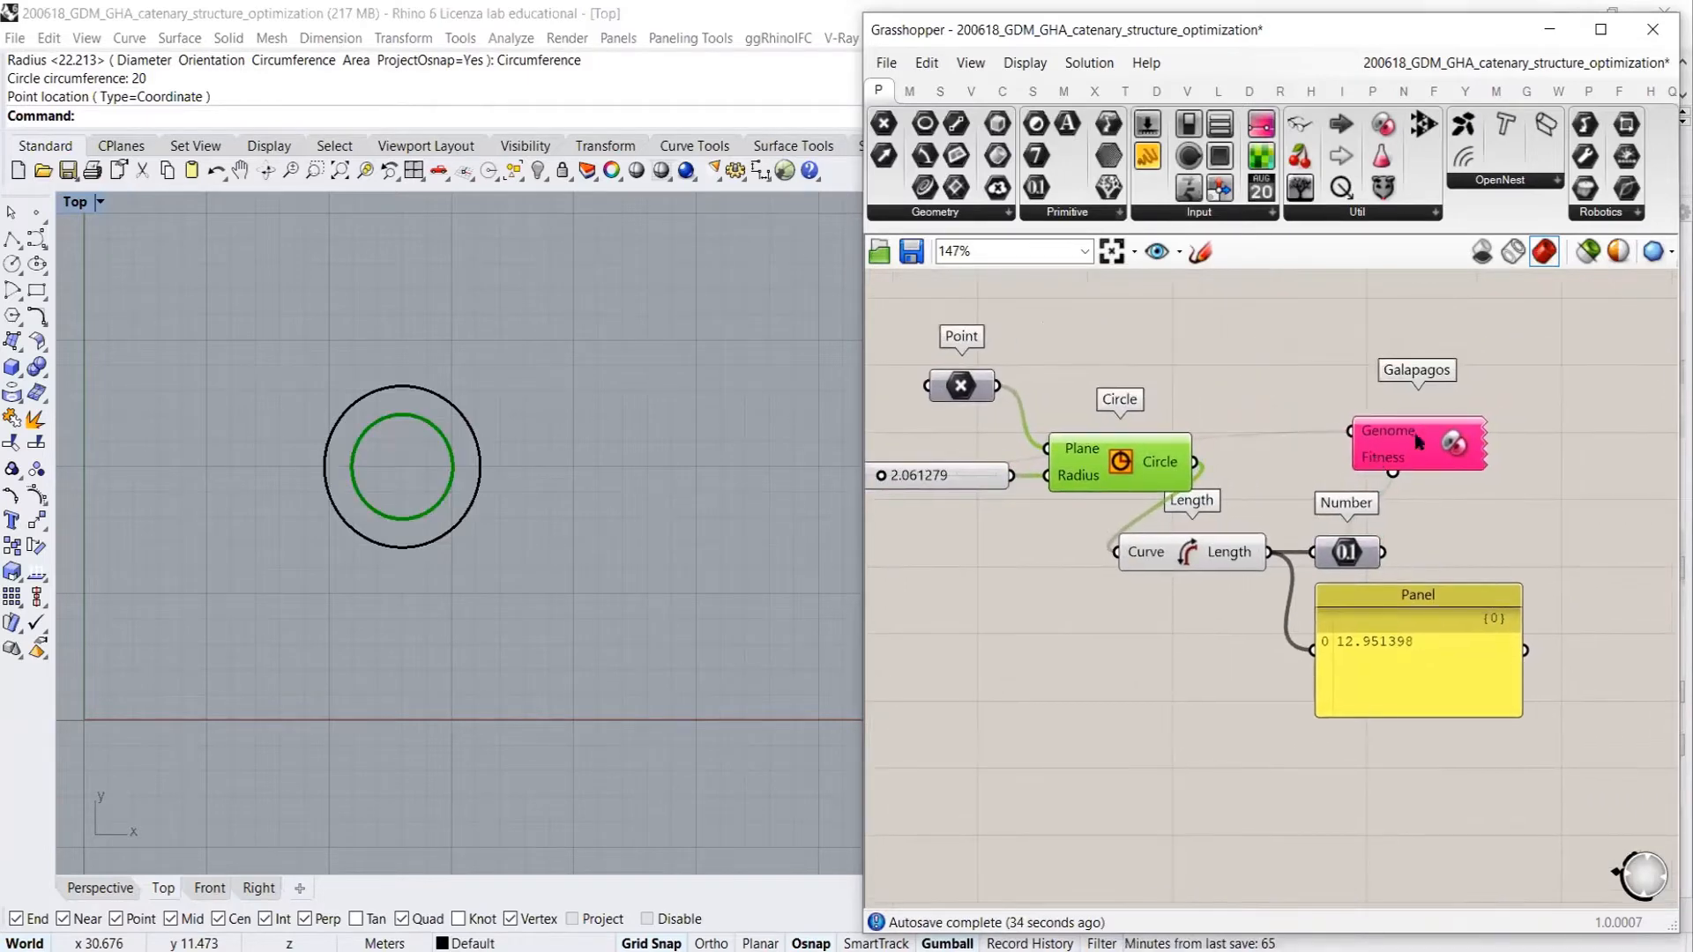
pyautogui.moveTo(1418, 445); pyautogui.dragTo(1345, 361)
pyautogui.moveTo(1196, 549); pyautogui.dragTo(1299, 459)
pyautogui.moveTo(1342, 555); pyautogui.dragTo(1448, 466)
pyautogui.moveTo(1387, 589); pyautogui.dragTo(1492, 489)
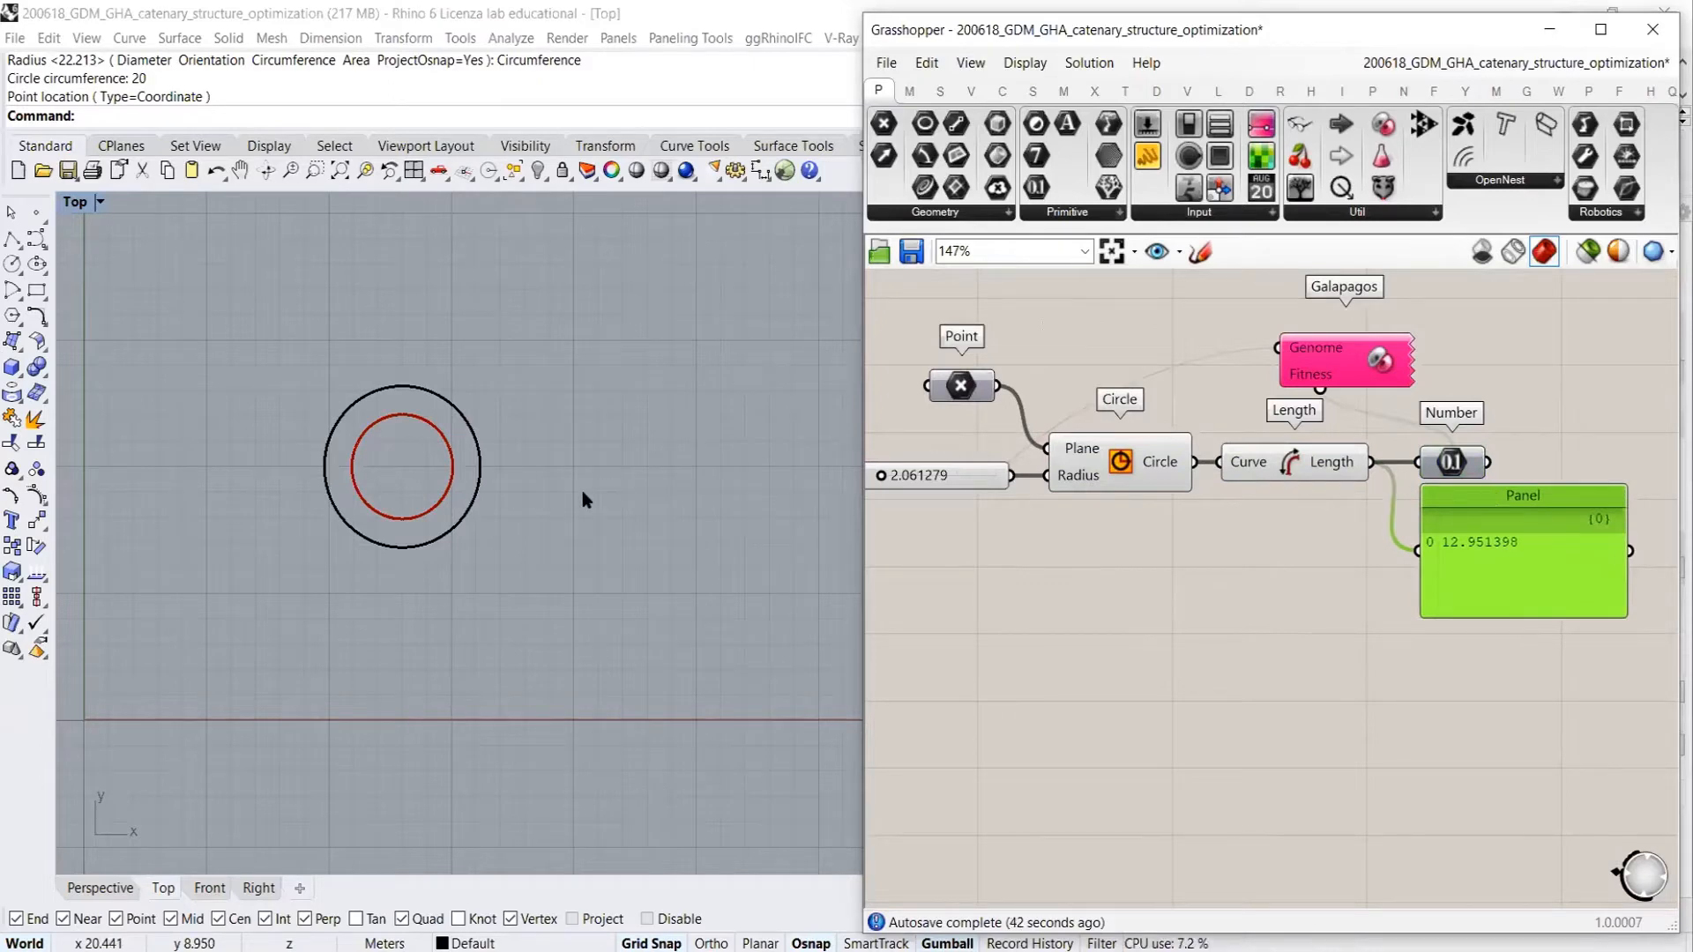
# Open the Galapagos Editor and set the Fitness target to 20
pyautogui.moveTo(582, 492); pyautogui.dragTo(308, 518, button='right')
pyautogui.scroll(-2, 215, 480)
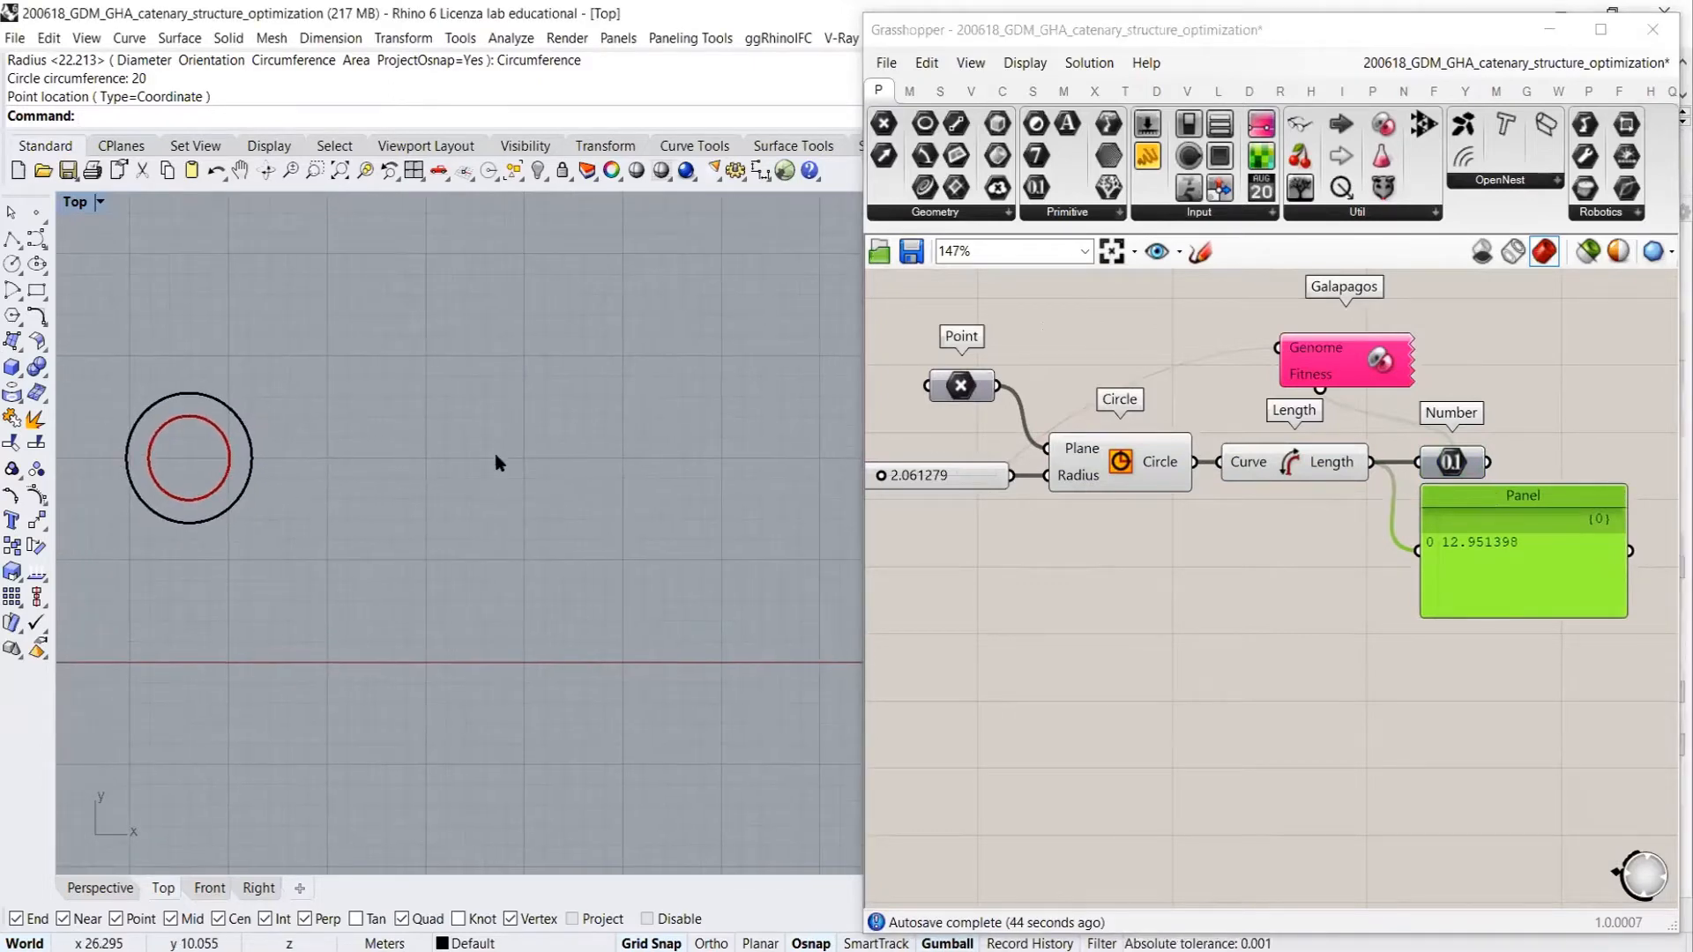
pyautogui.moveTo(1199, 536); pyautogui.dragTo(1240, 529, button='right')
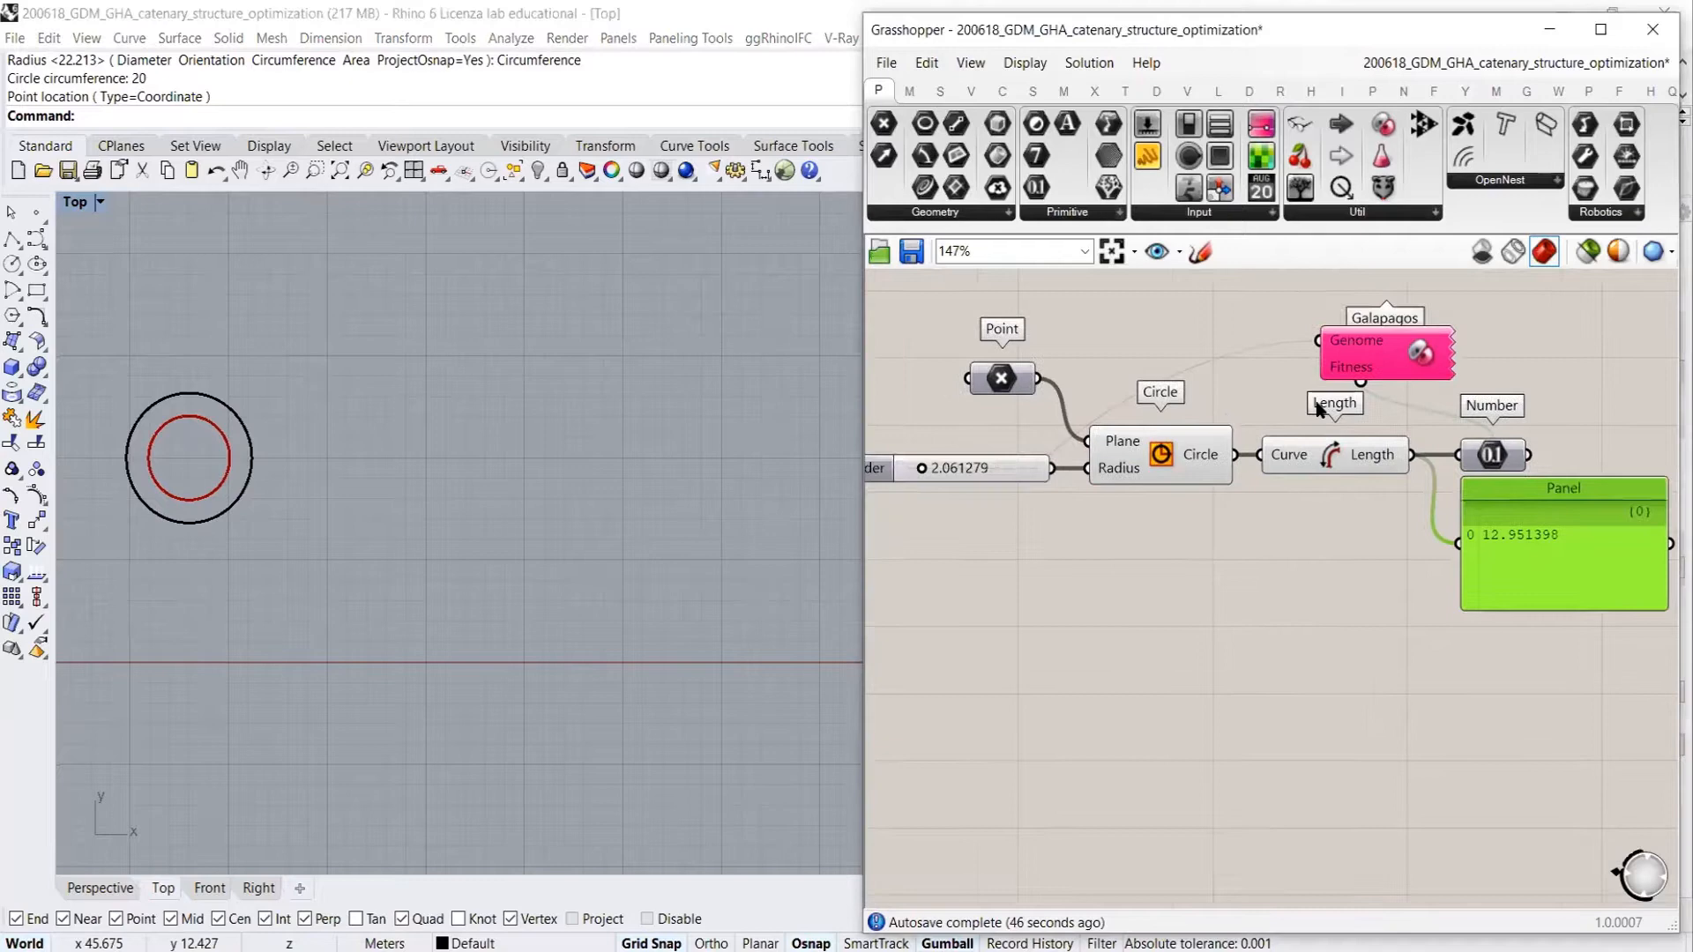
pyautogui.click(1422, 354)
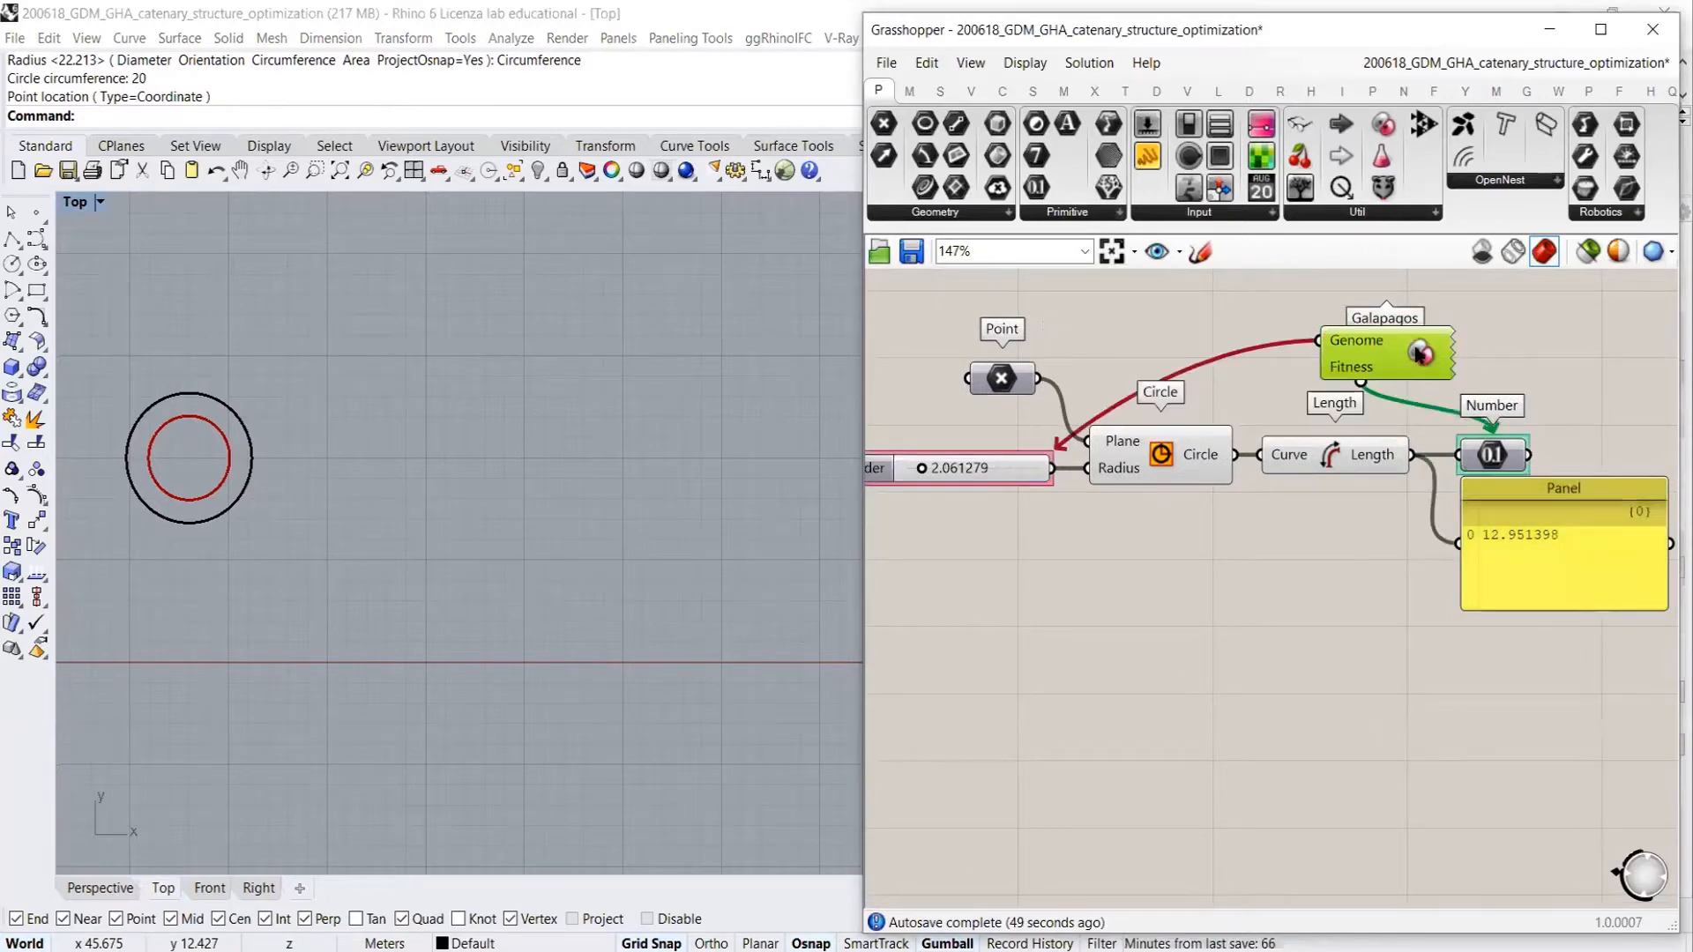
pyautogui.doubleClick(1419, 354)
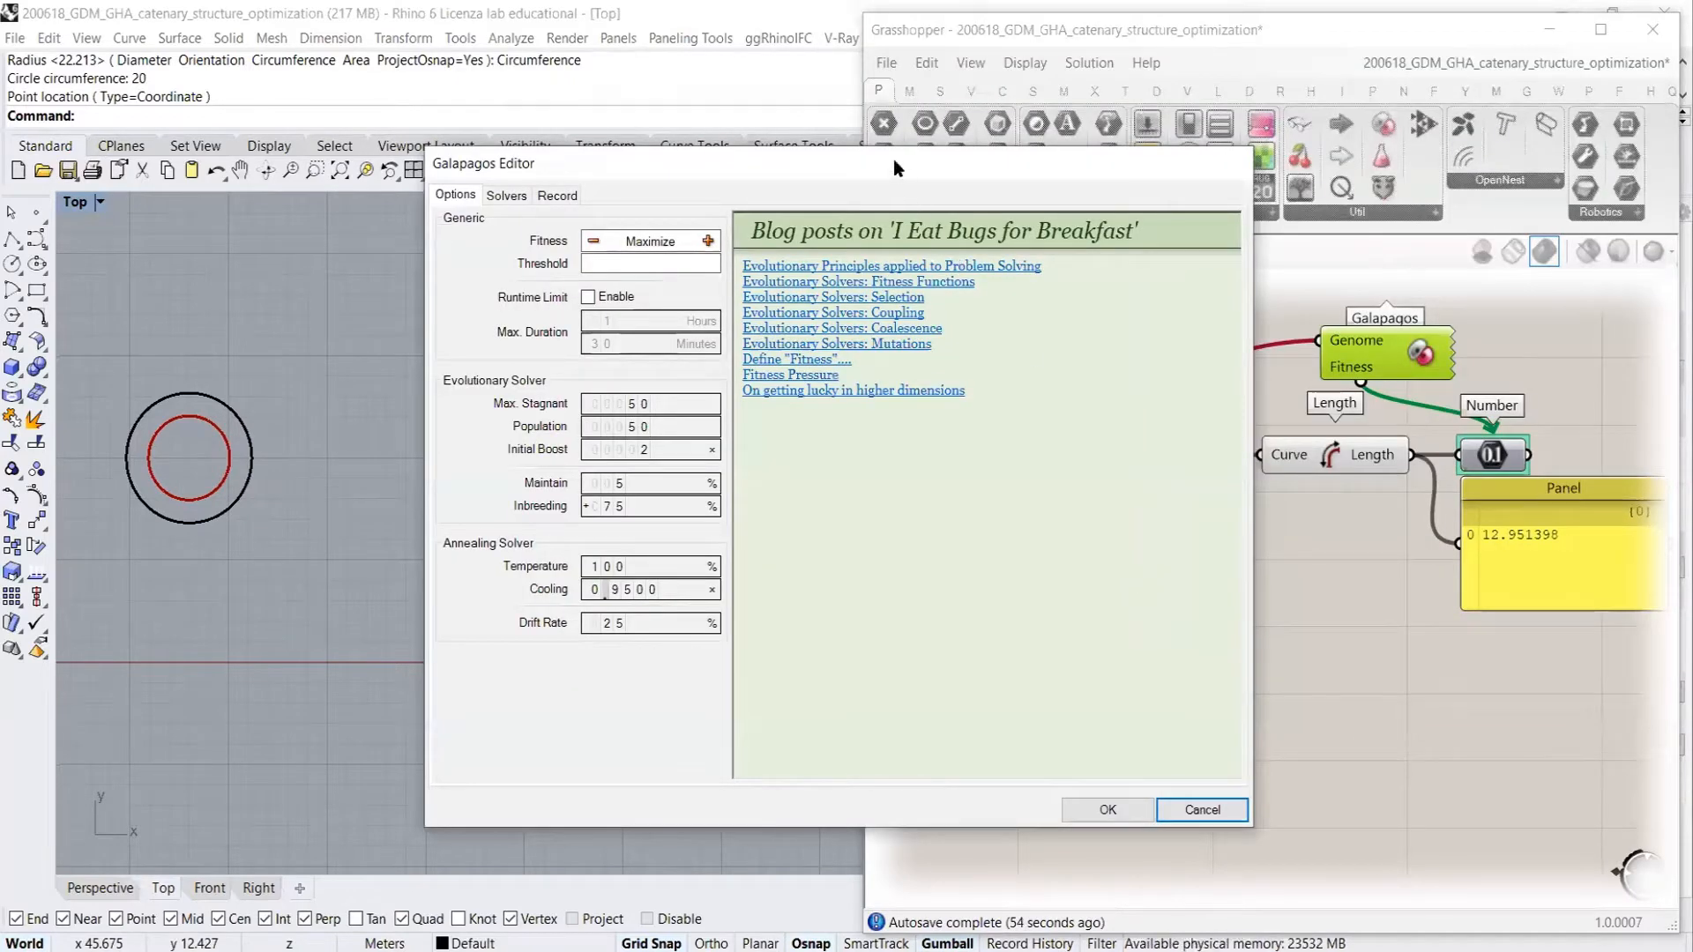
pyautogui.moveTo(890, 164); pyautogui.dragTo(791, 194)
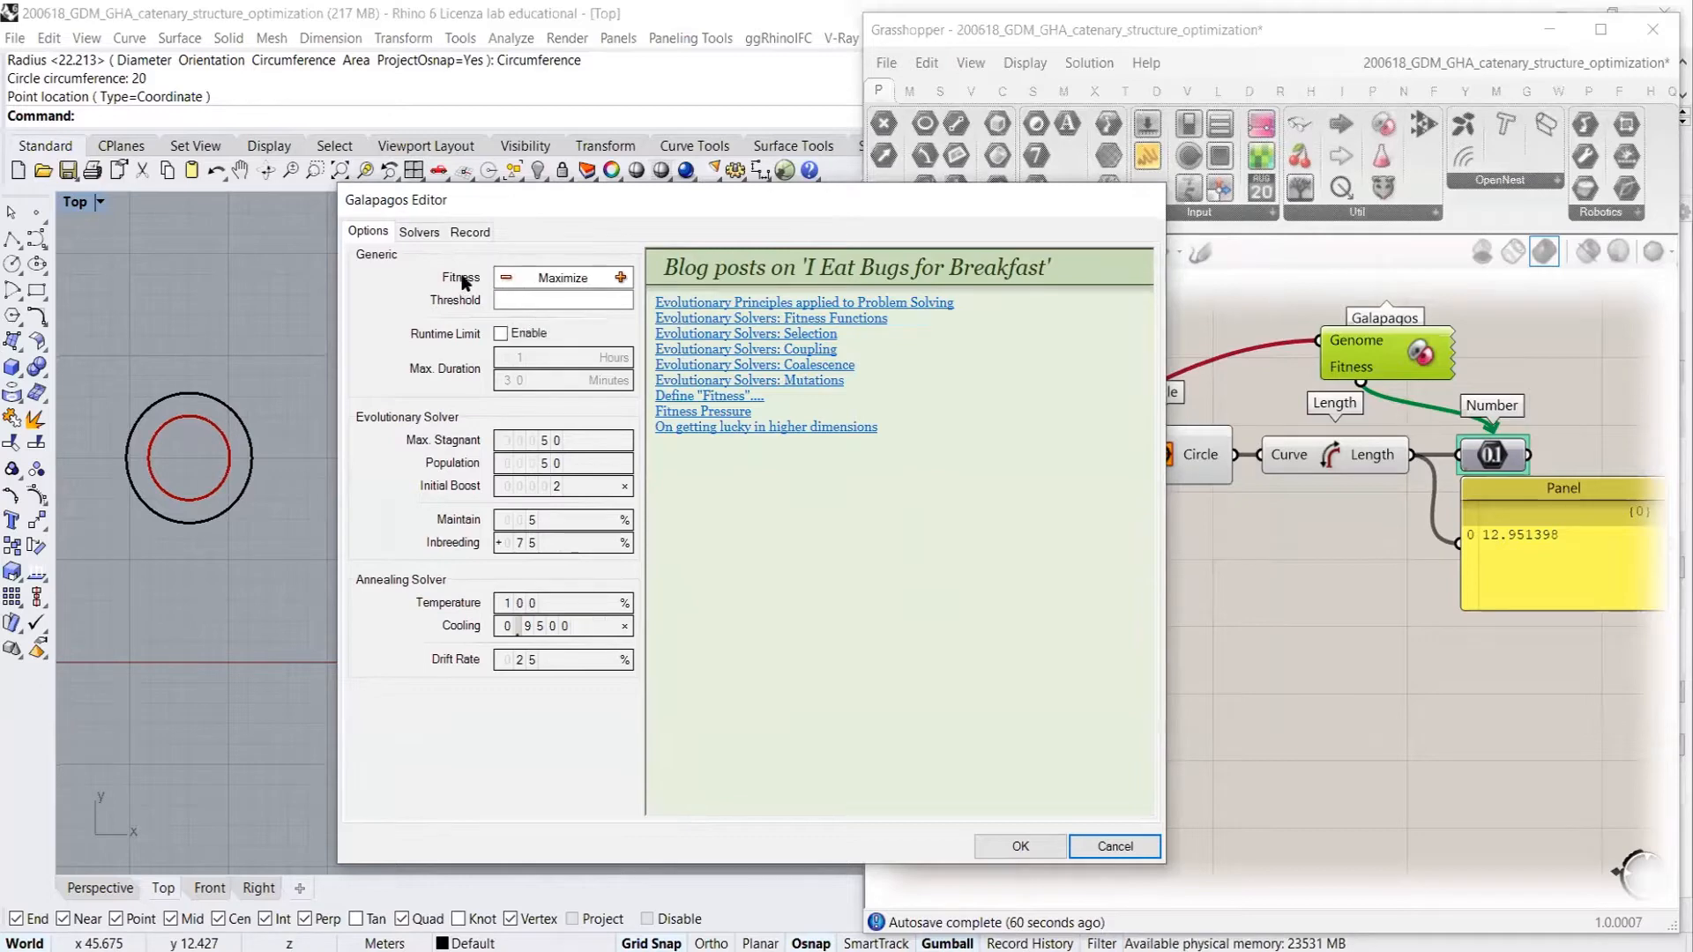
pyautogui.click(506, 277)
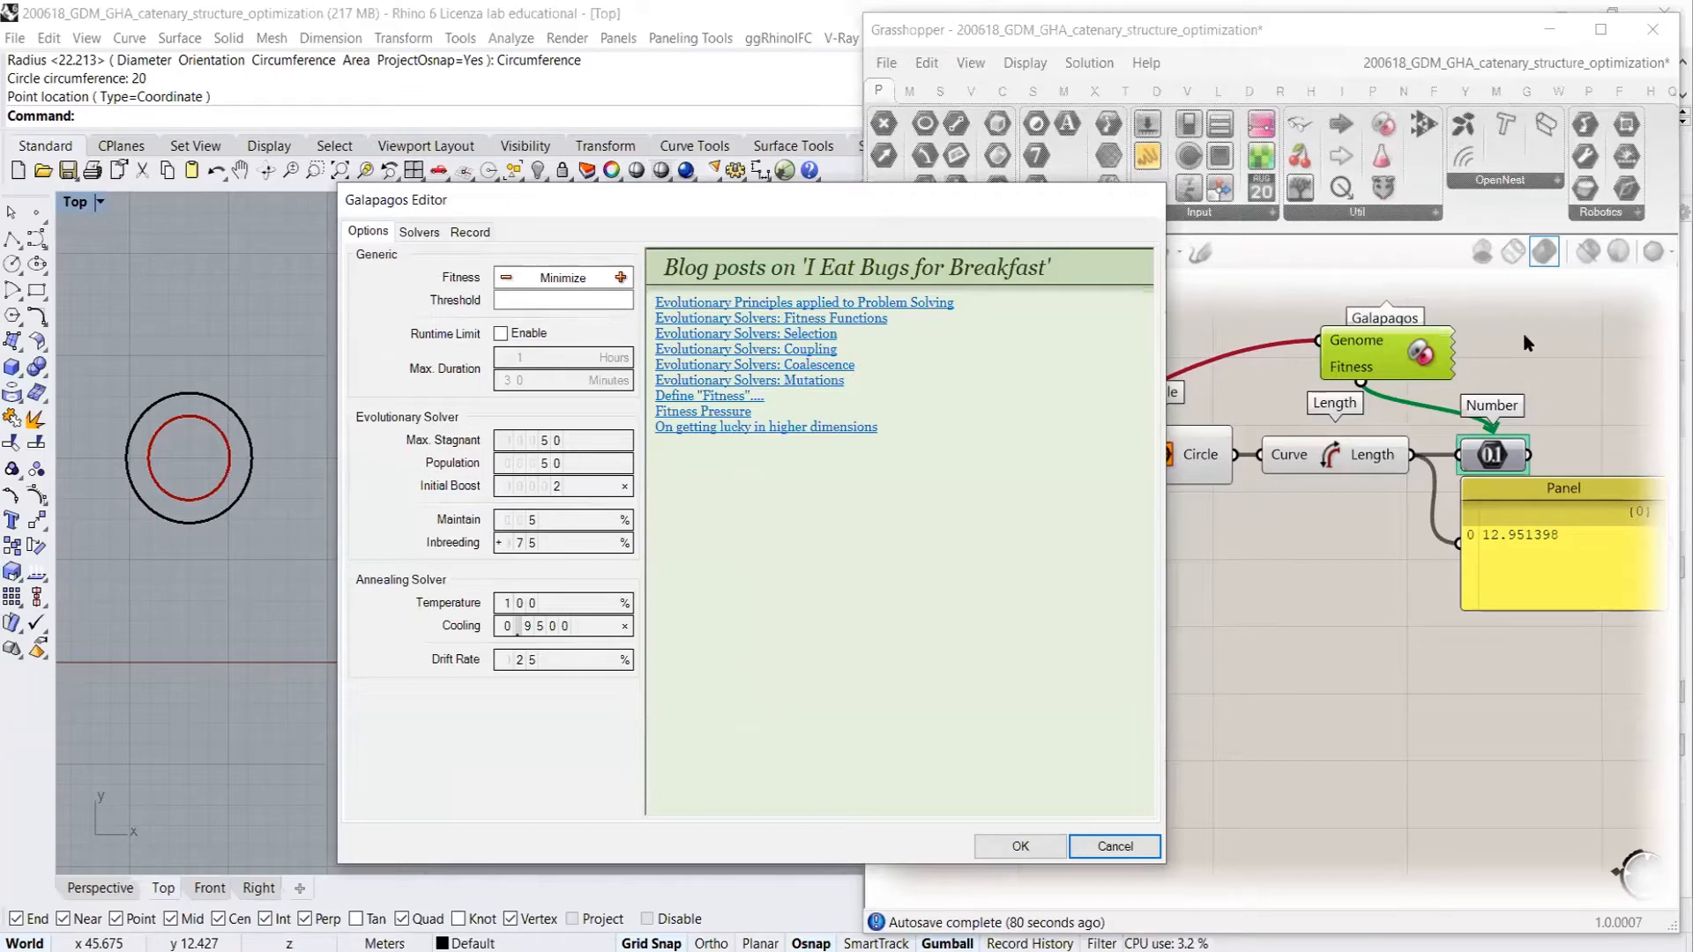
pyautogui.doubleClick(561, 277)
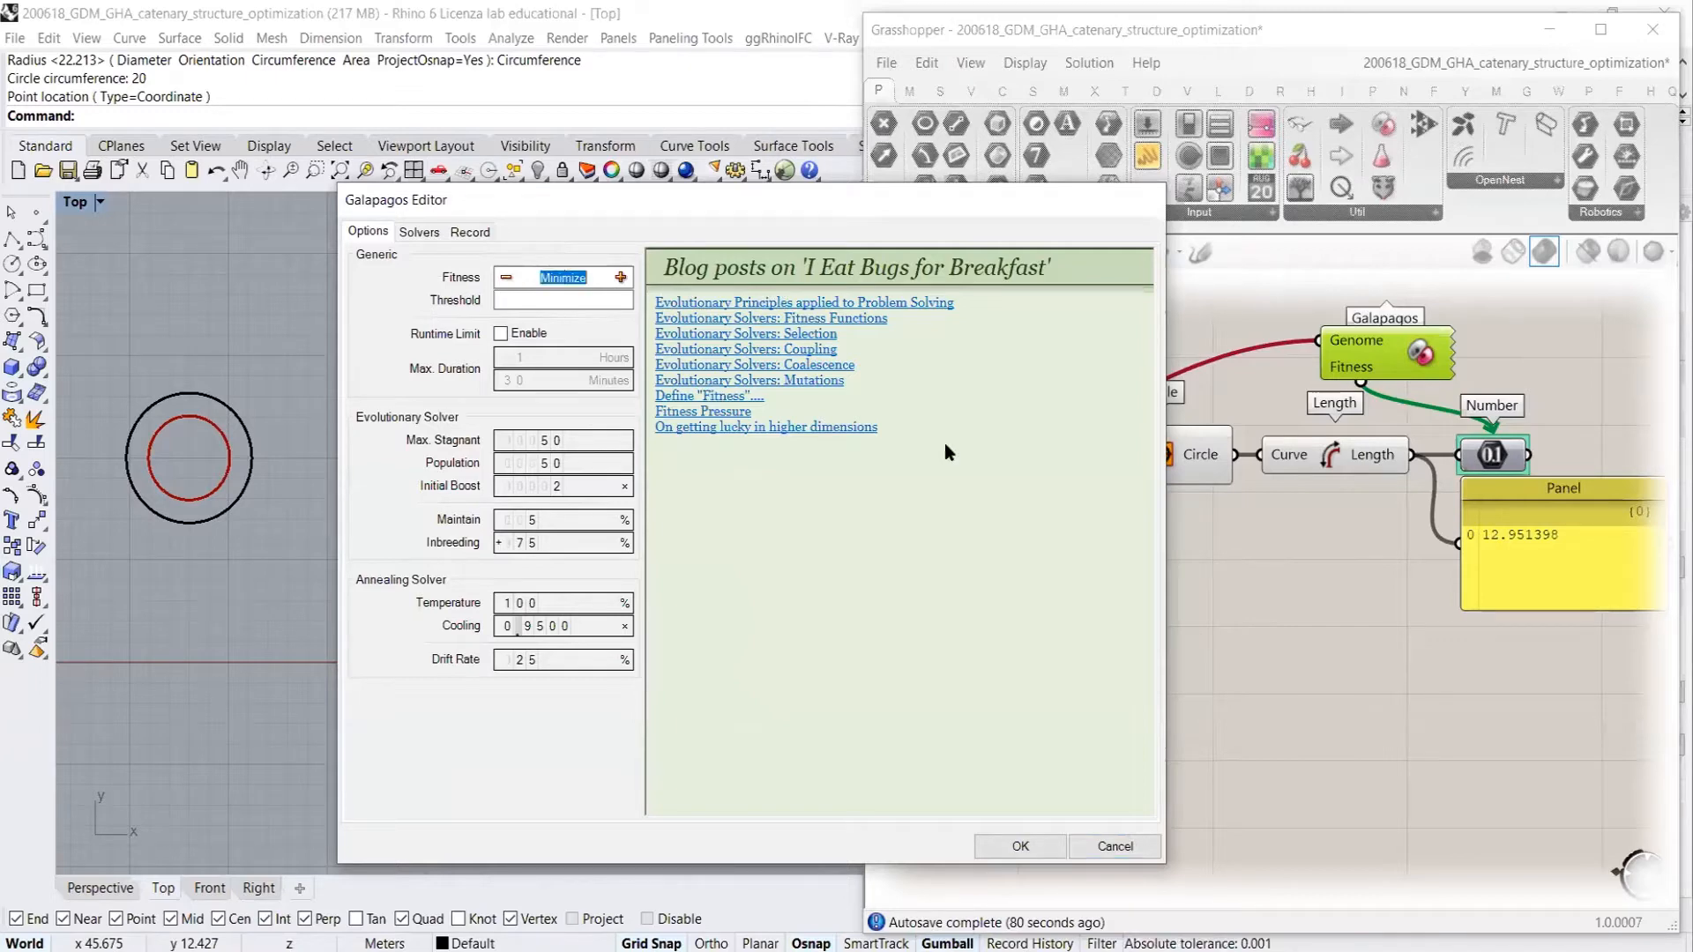
pyautogui.write('20')
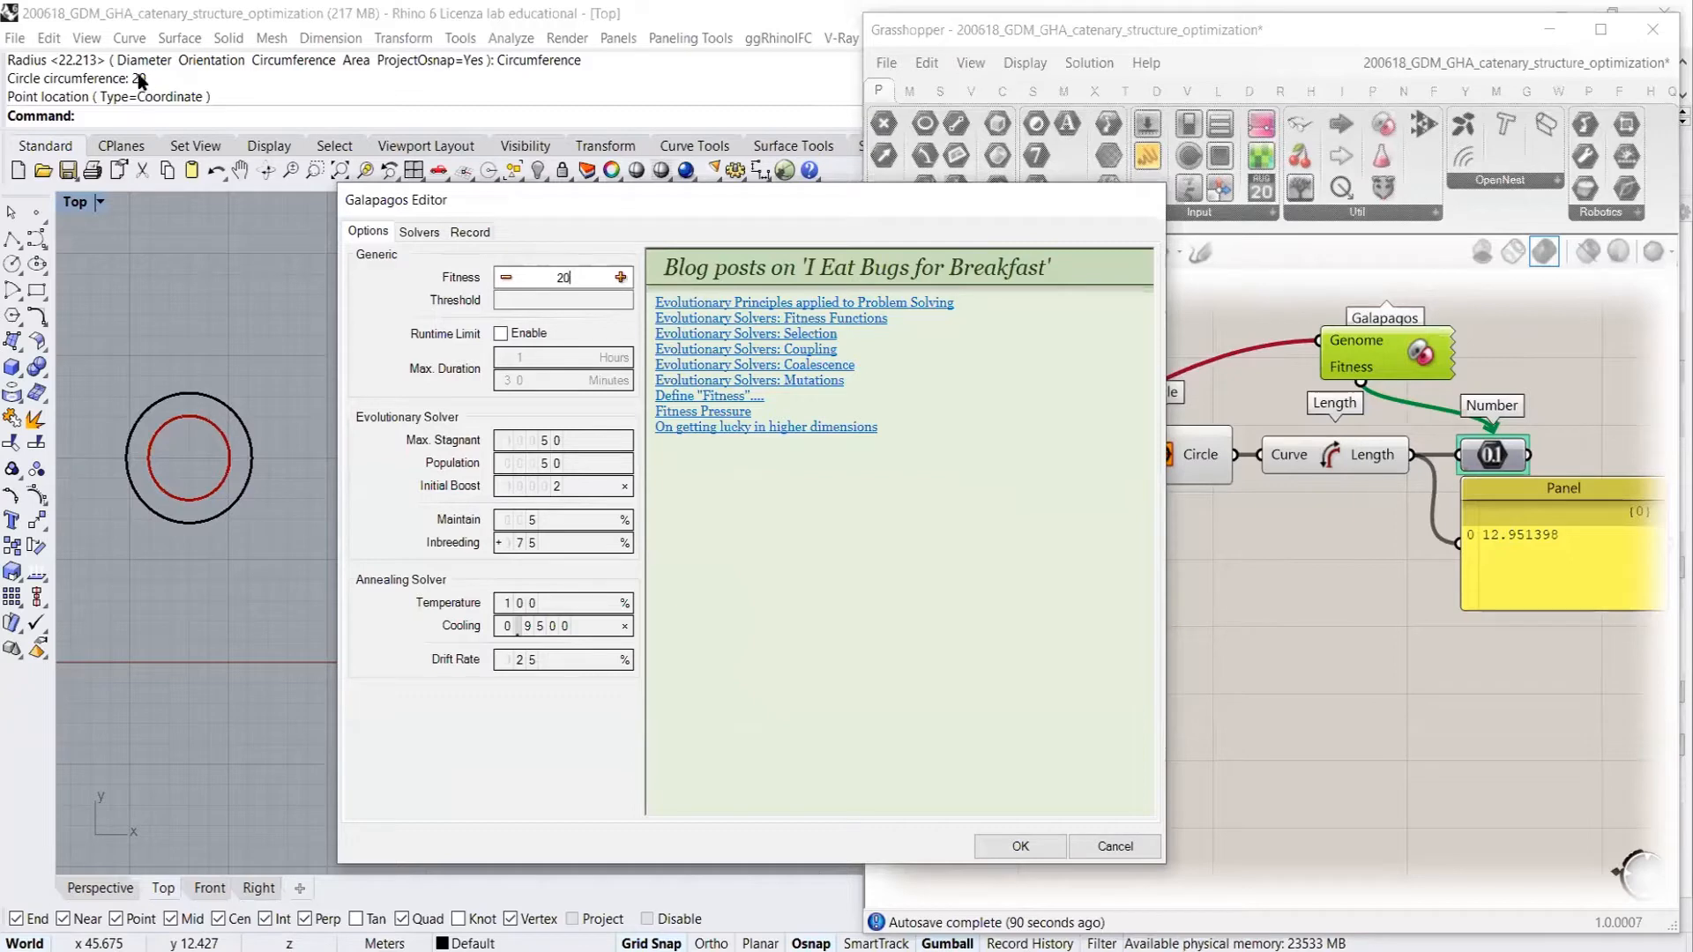
# Show the solver view in the Galapagos Editor, display all genomes in the Rhino viewport and resize the window to uncover the definition
pyautogui.click(418, 232)
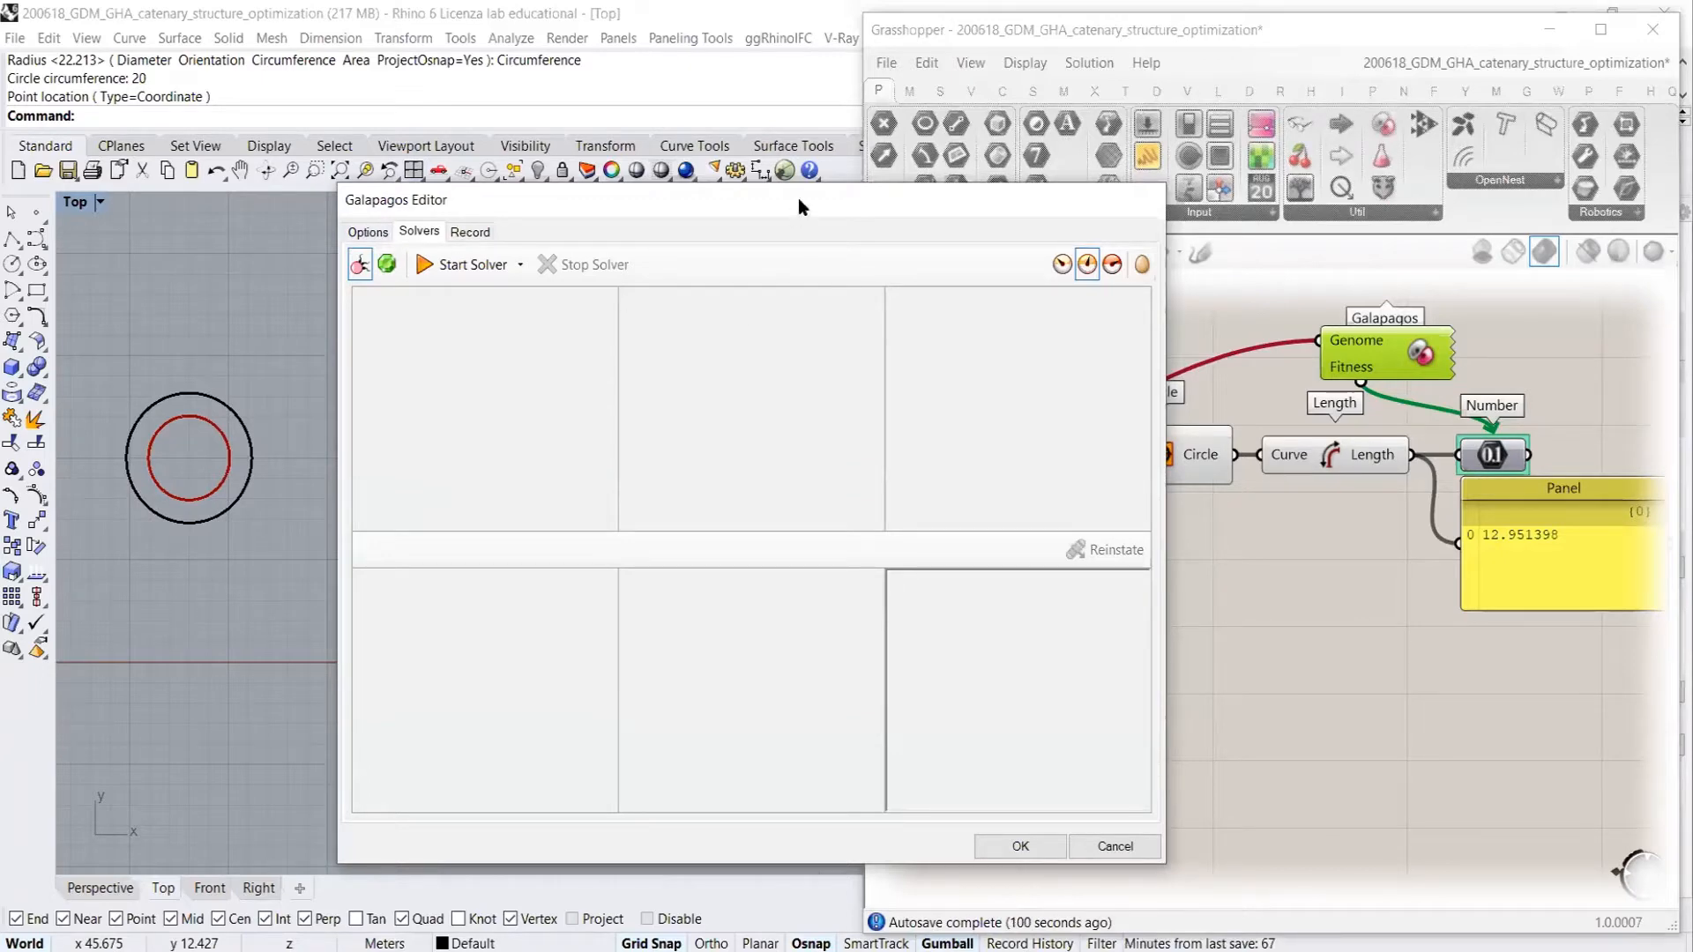
pyautogui.moveTo(806, 203); pyautogui.dragTo(802, 97)
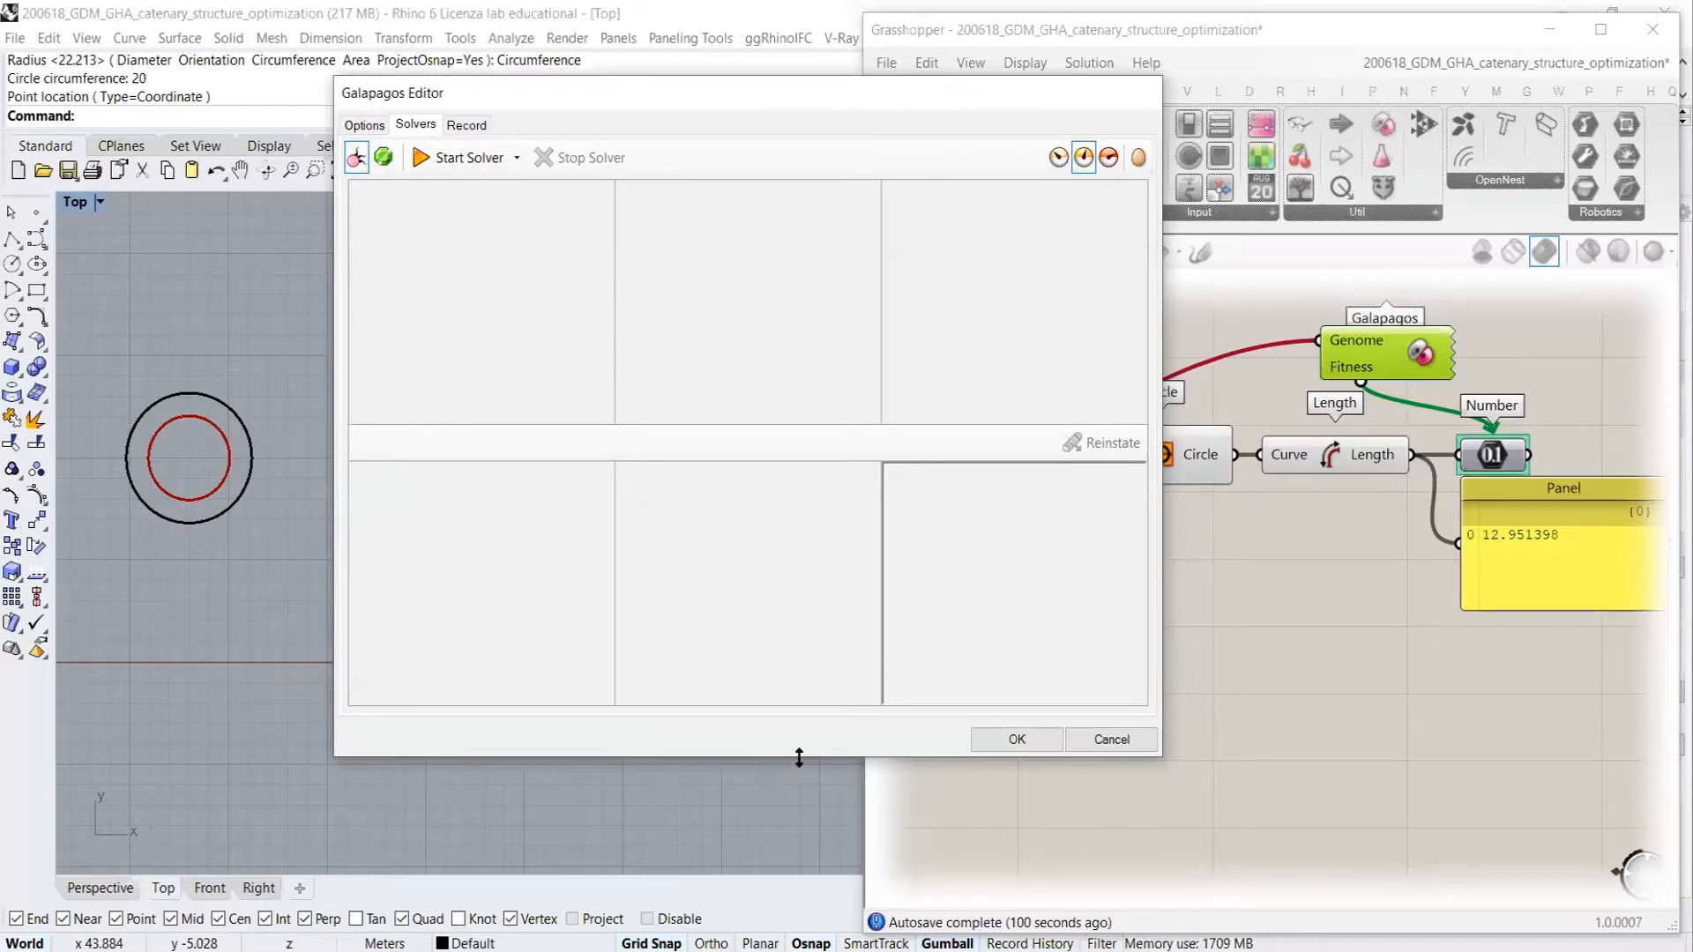
pyautogui.moveTo(872, 757); pyautogui.dragTo(872, 893)
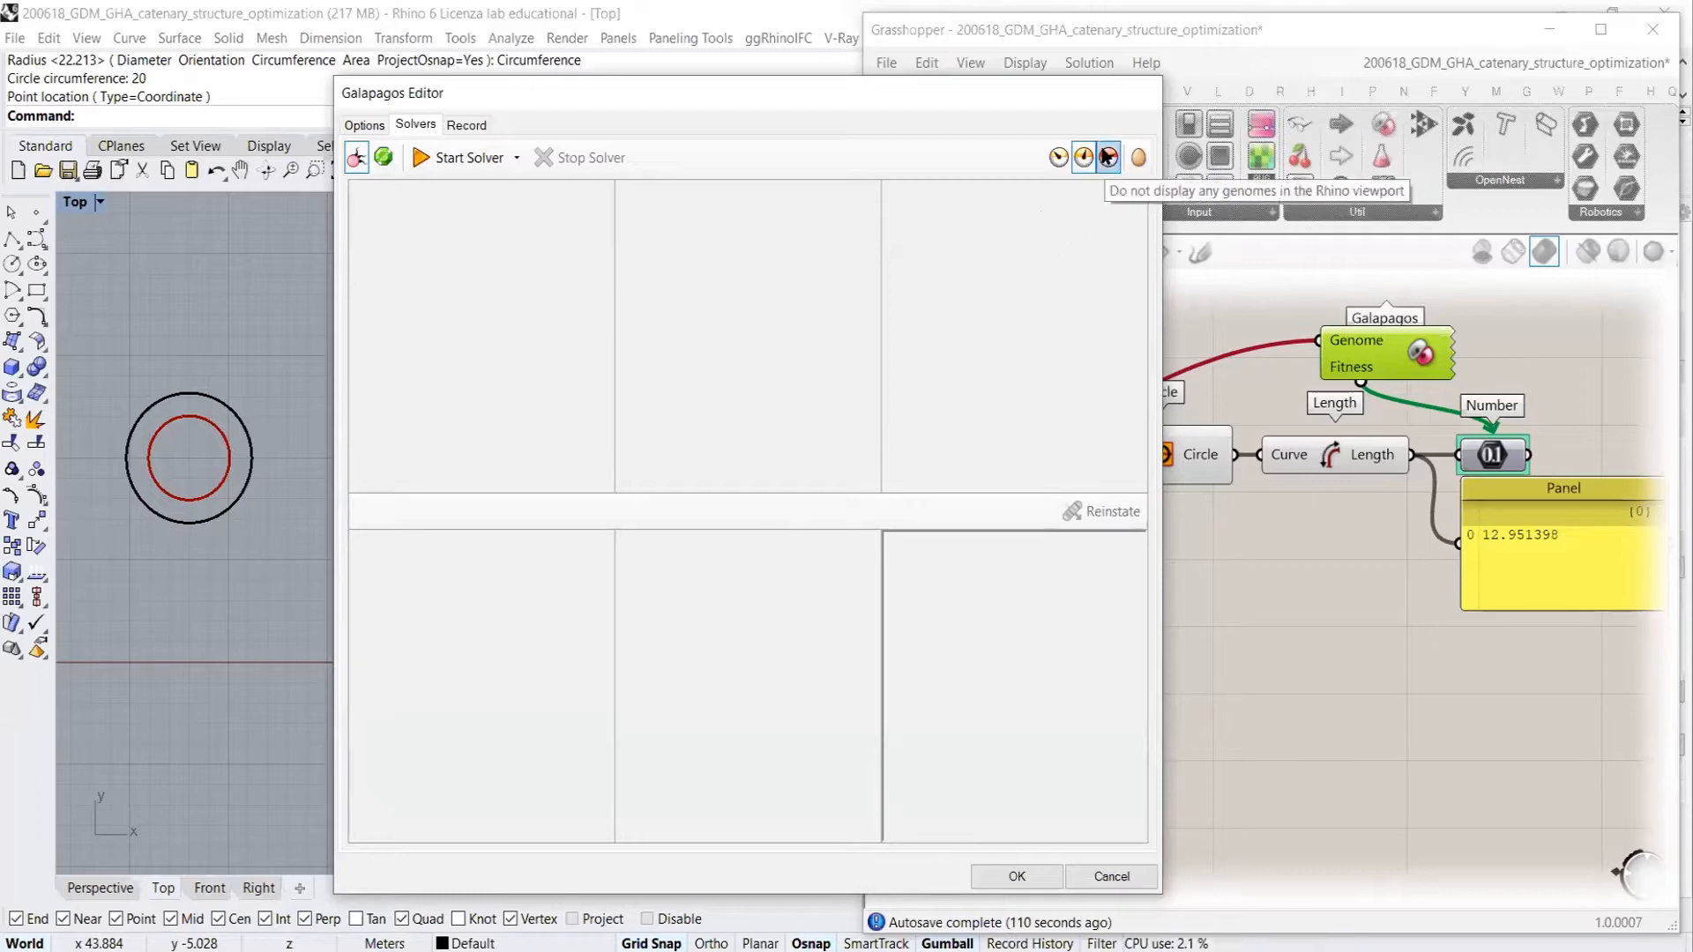
pyautogui.click(1055, 153)
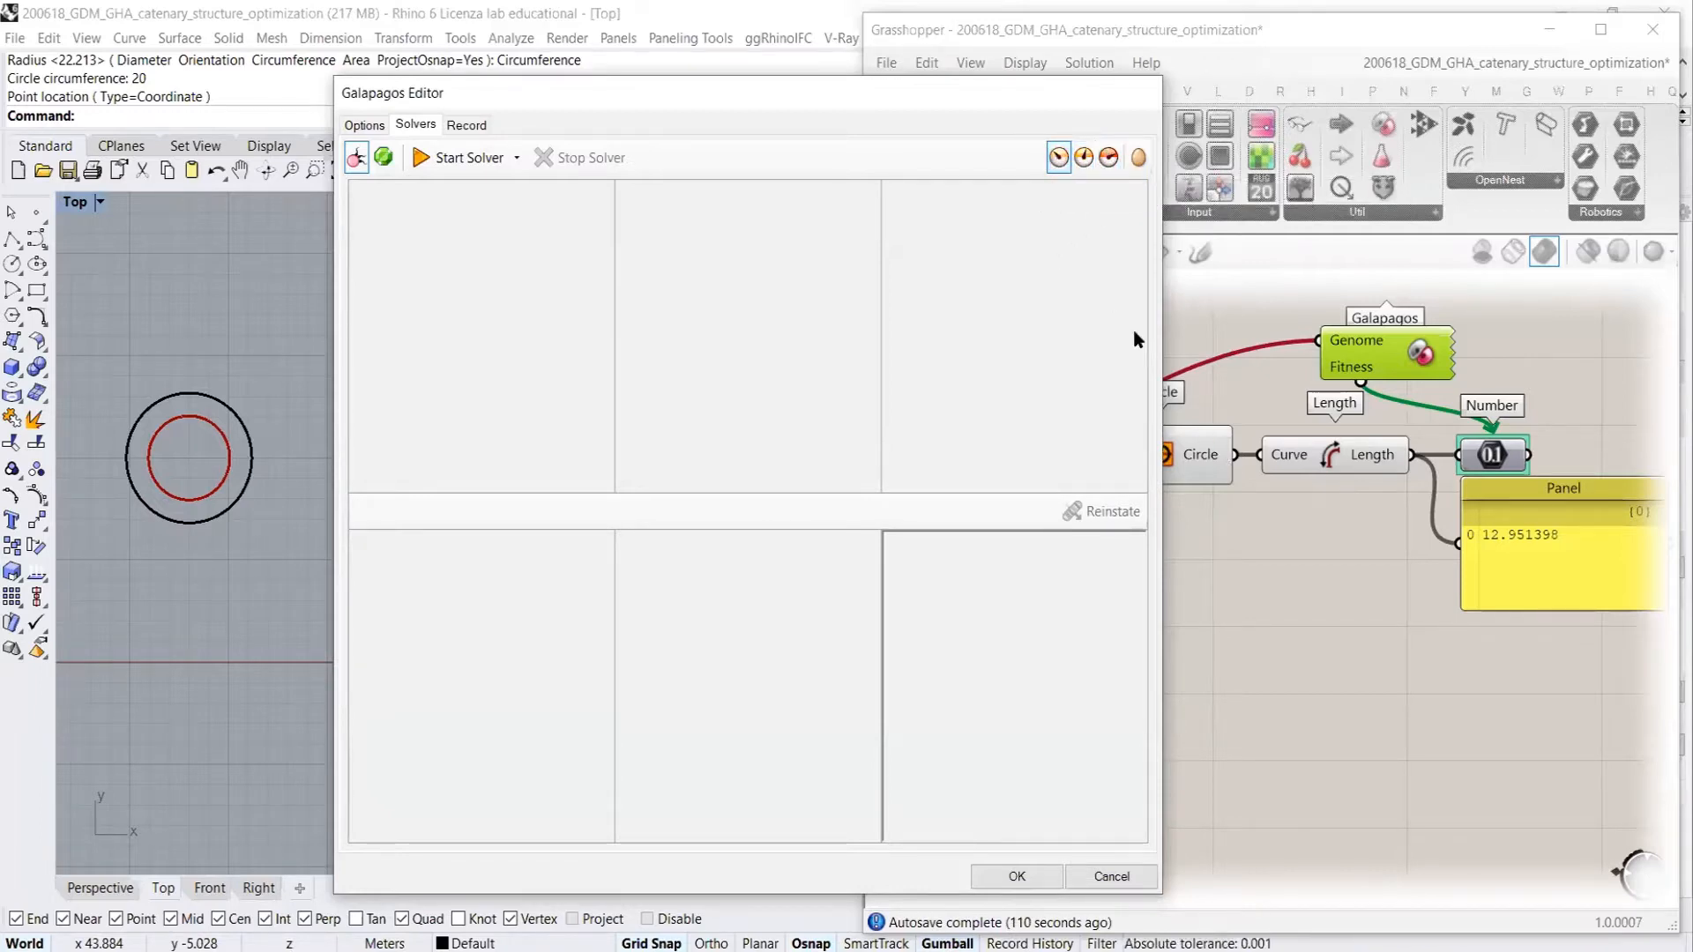
pyautogui.moveTo(864, 92); pyautogui.dragTo(780, 99)
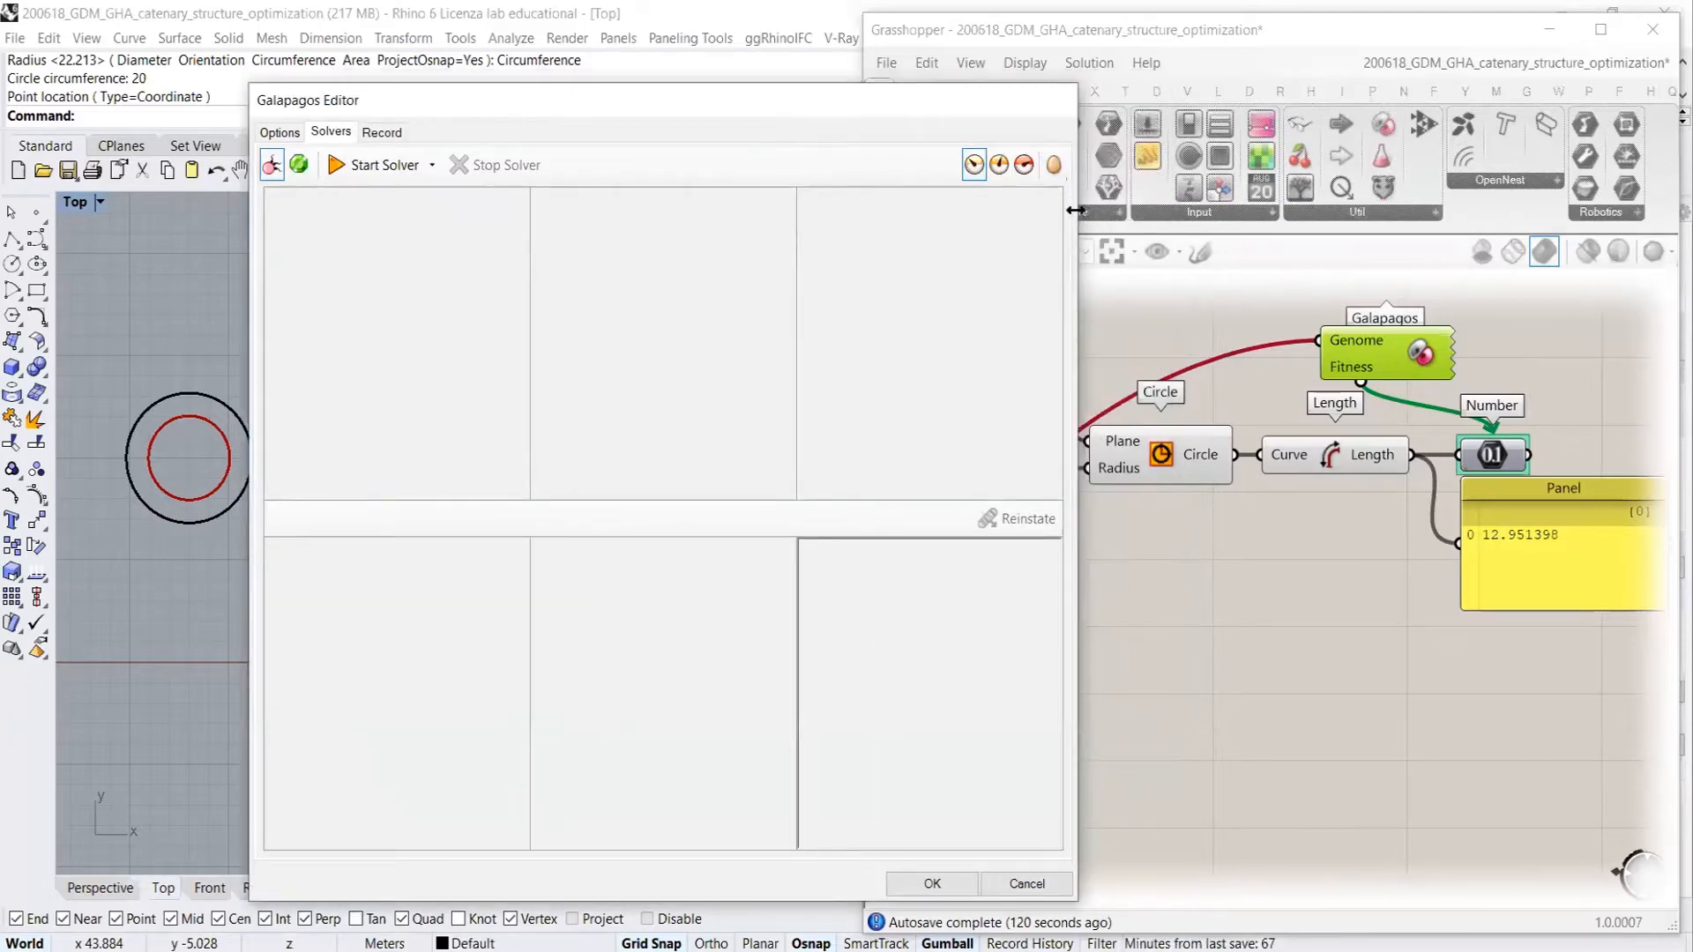
pyautogui.moveTo(1075, 209); pyautogui.dragTo(911, 210)
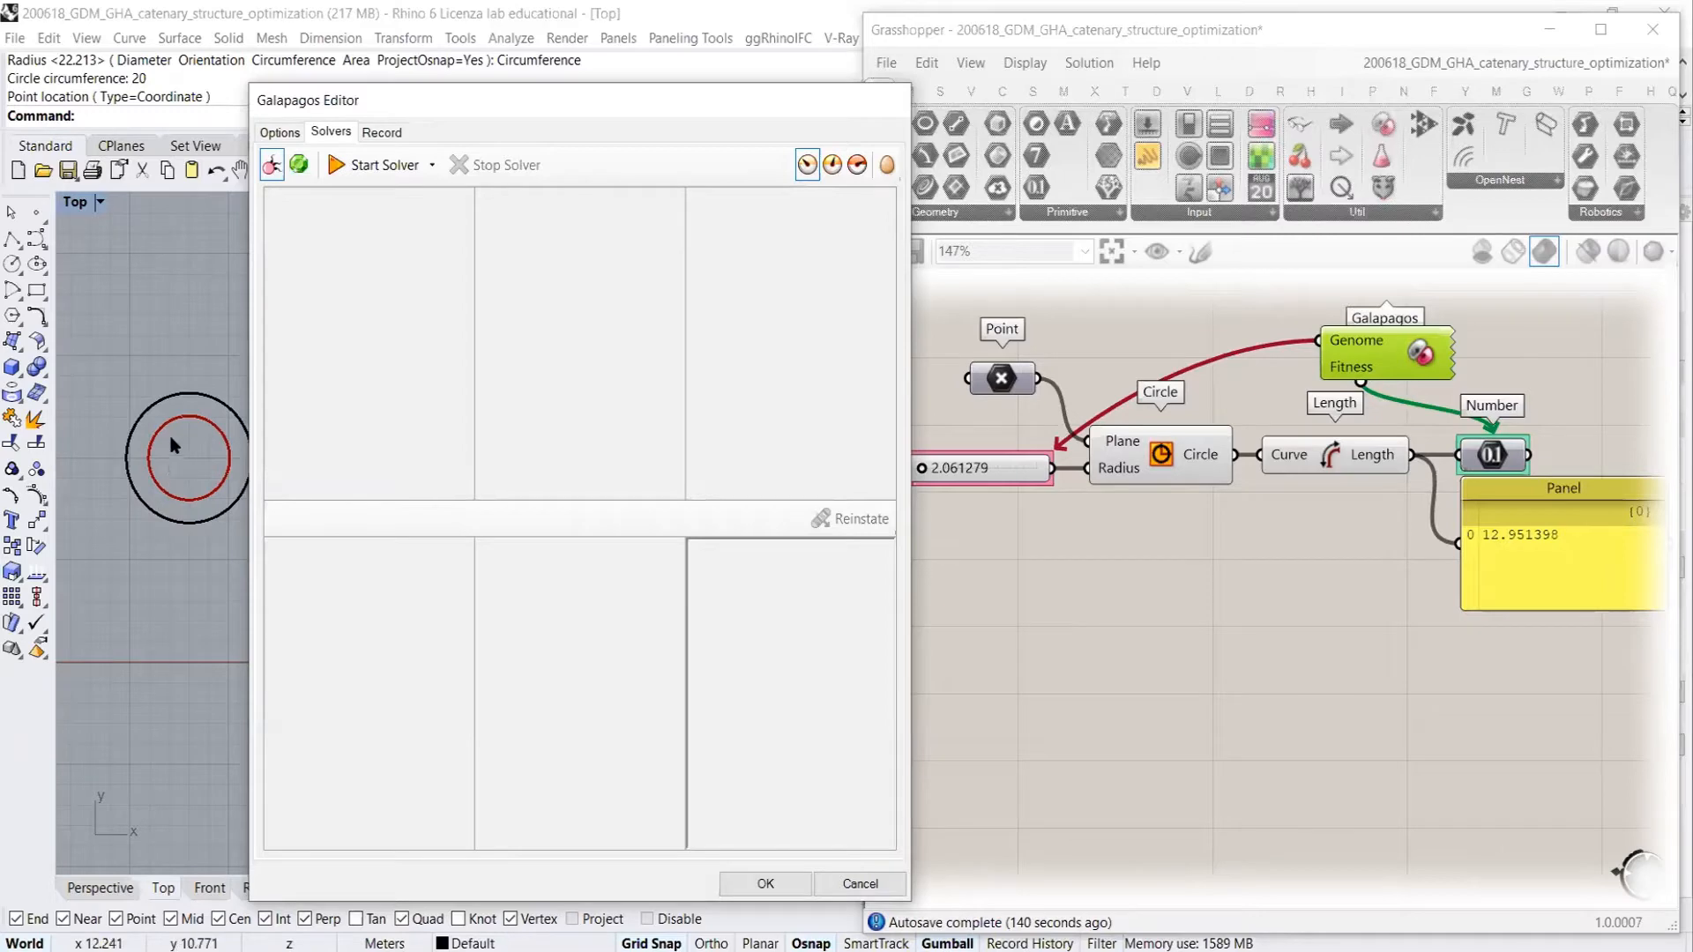
# Position the Galapagos Editor so both the circles and the definition stay visible, and start the evolutionary solver
pyautogui.moveTo(571, 102); pyautogui.dragTo(597, 100)
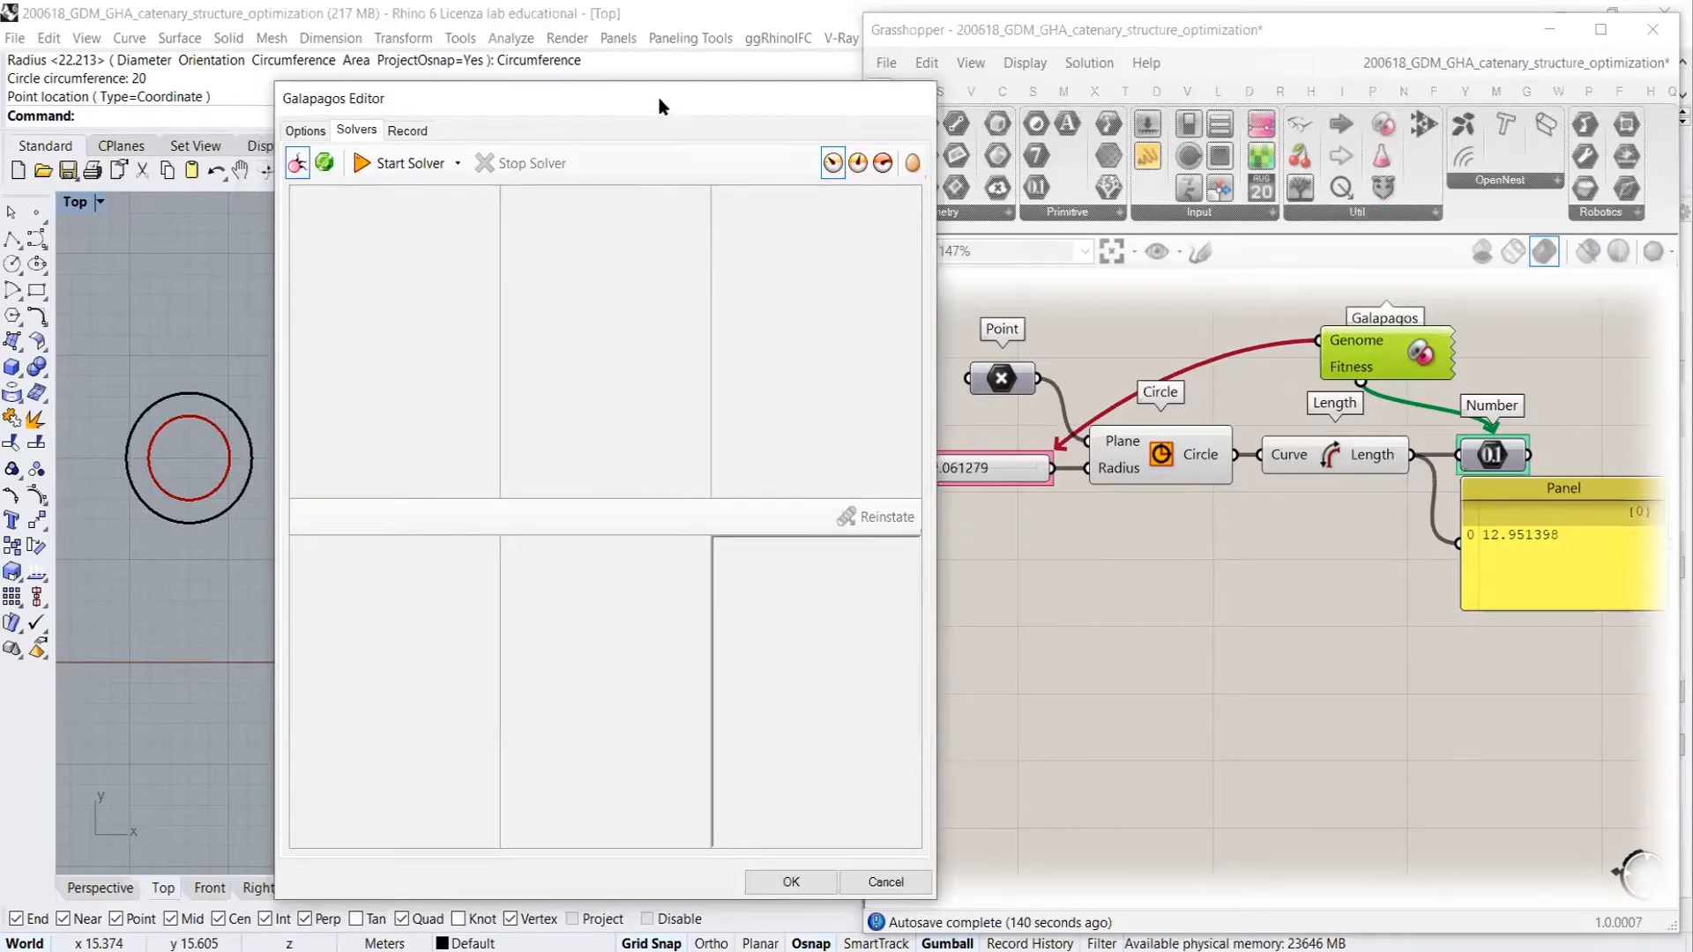
pyautogui.moveTo(662, 107); pyautogui.dragTo(611, 101)
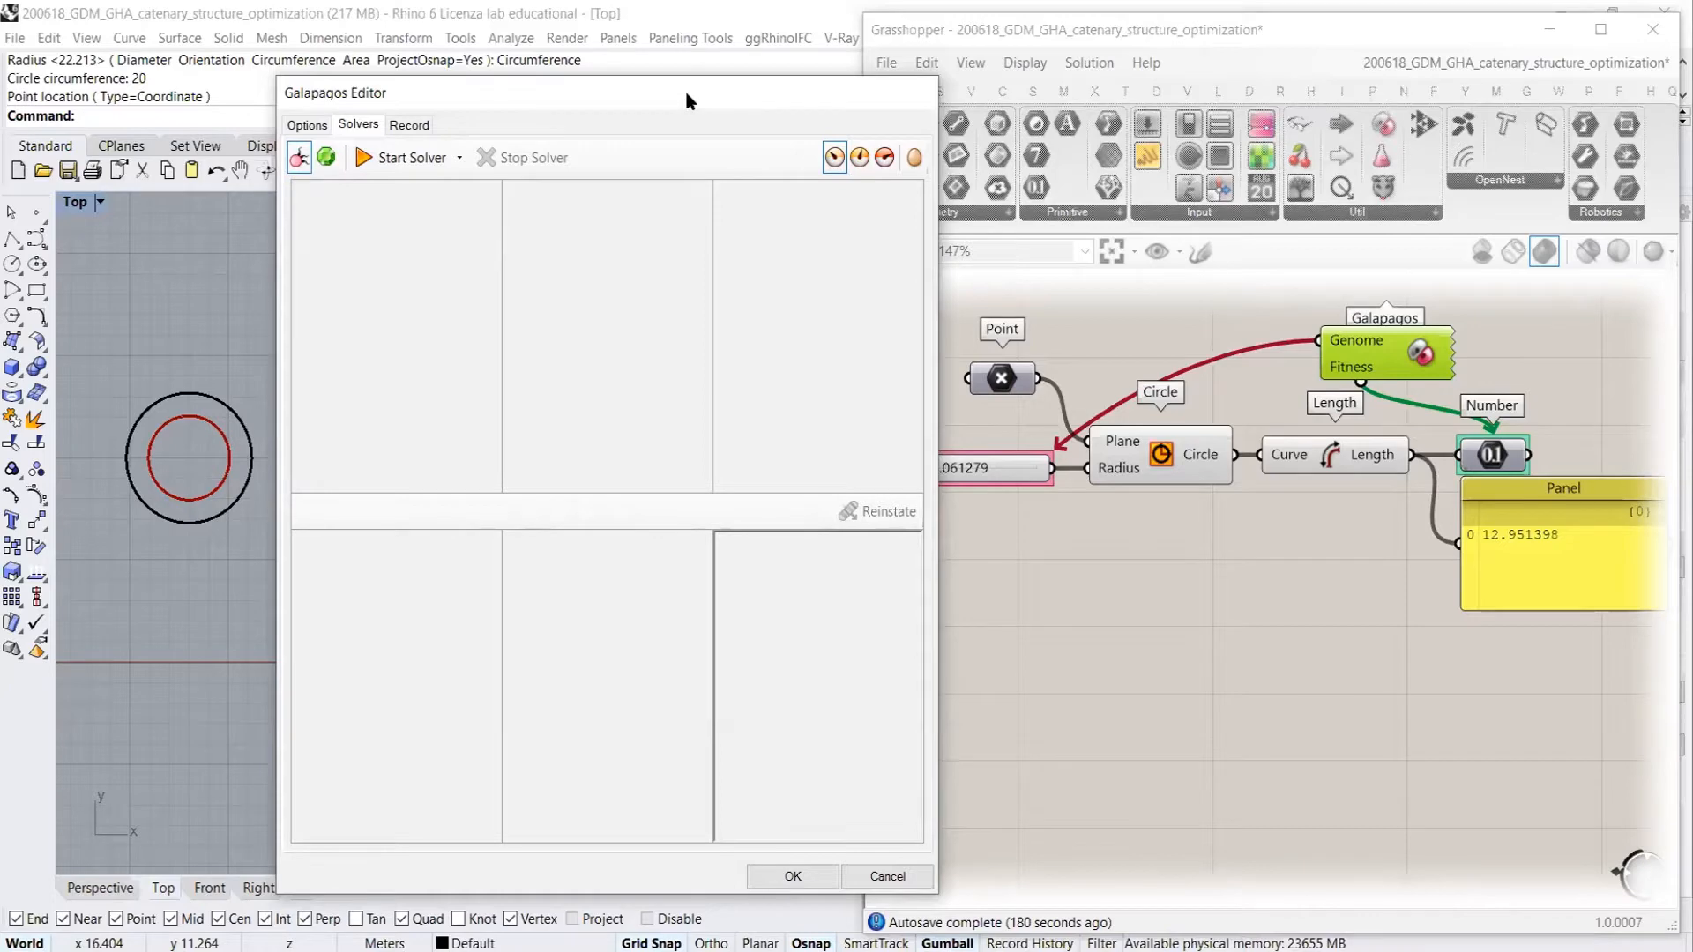
pyautogui.moveTo(689, 100); pyautogui.dragTo(670, 96)
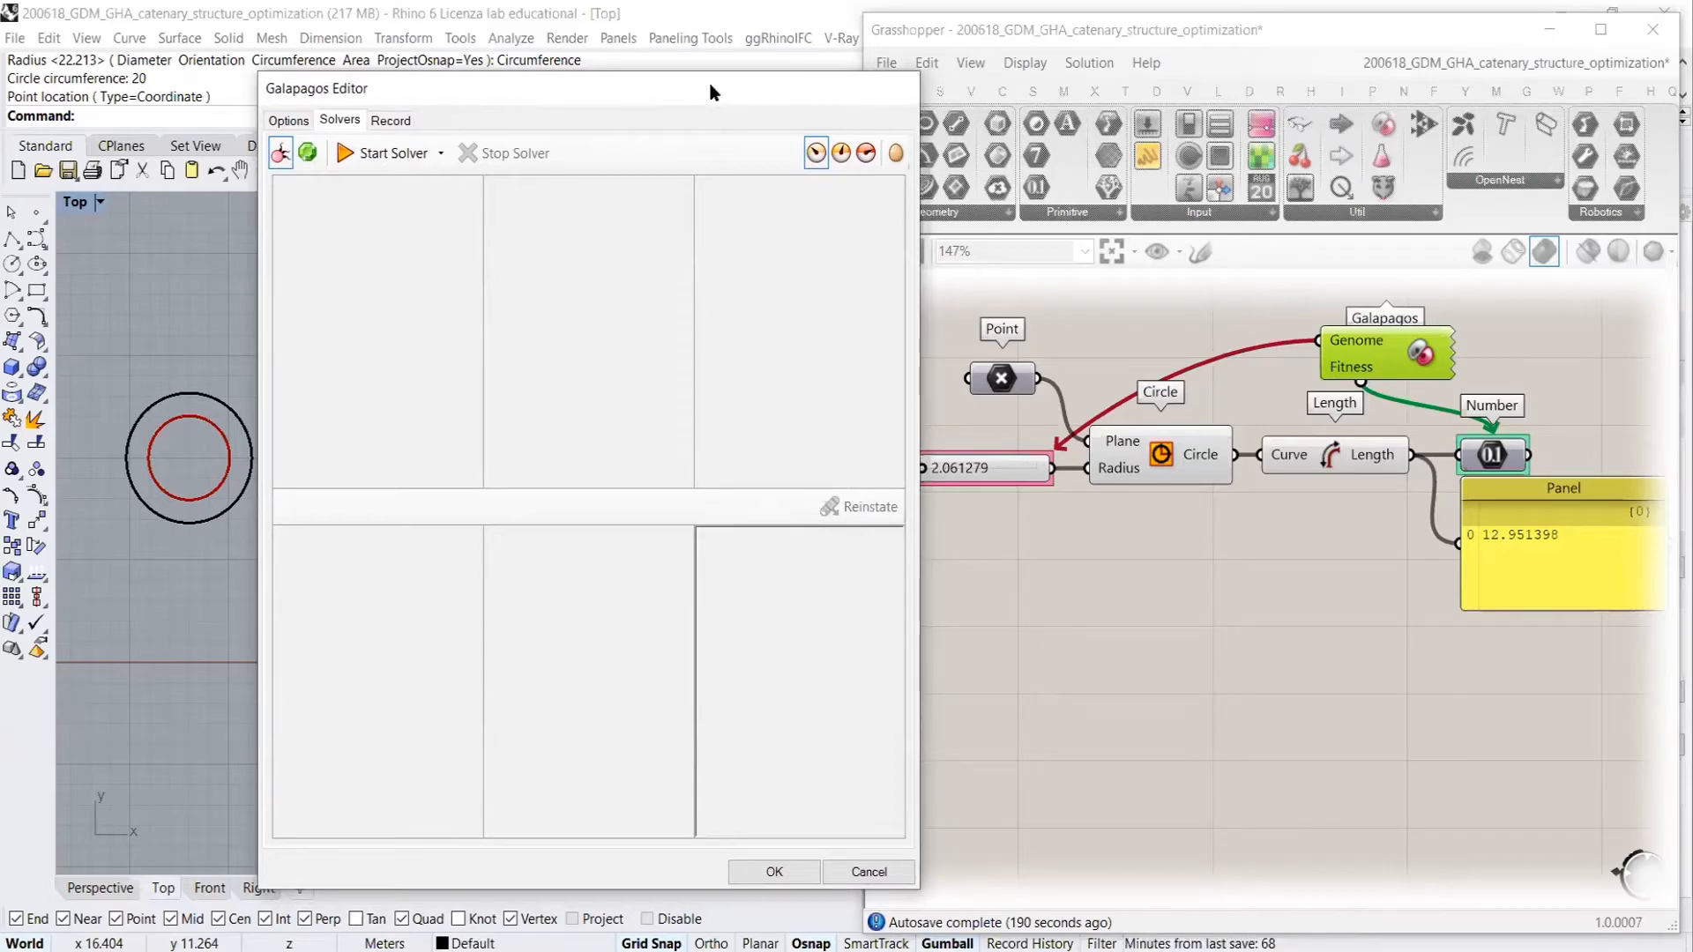
pyautogui.moveTo(714, 92); pyautogui.dragTo(715, 95)
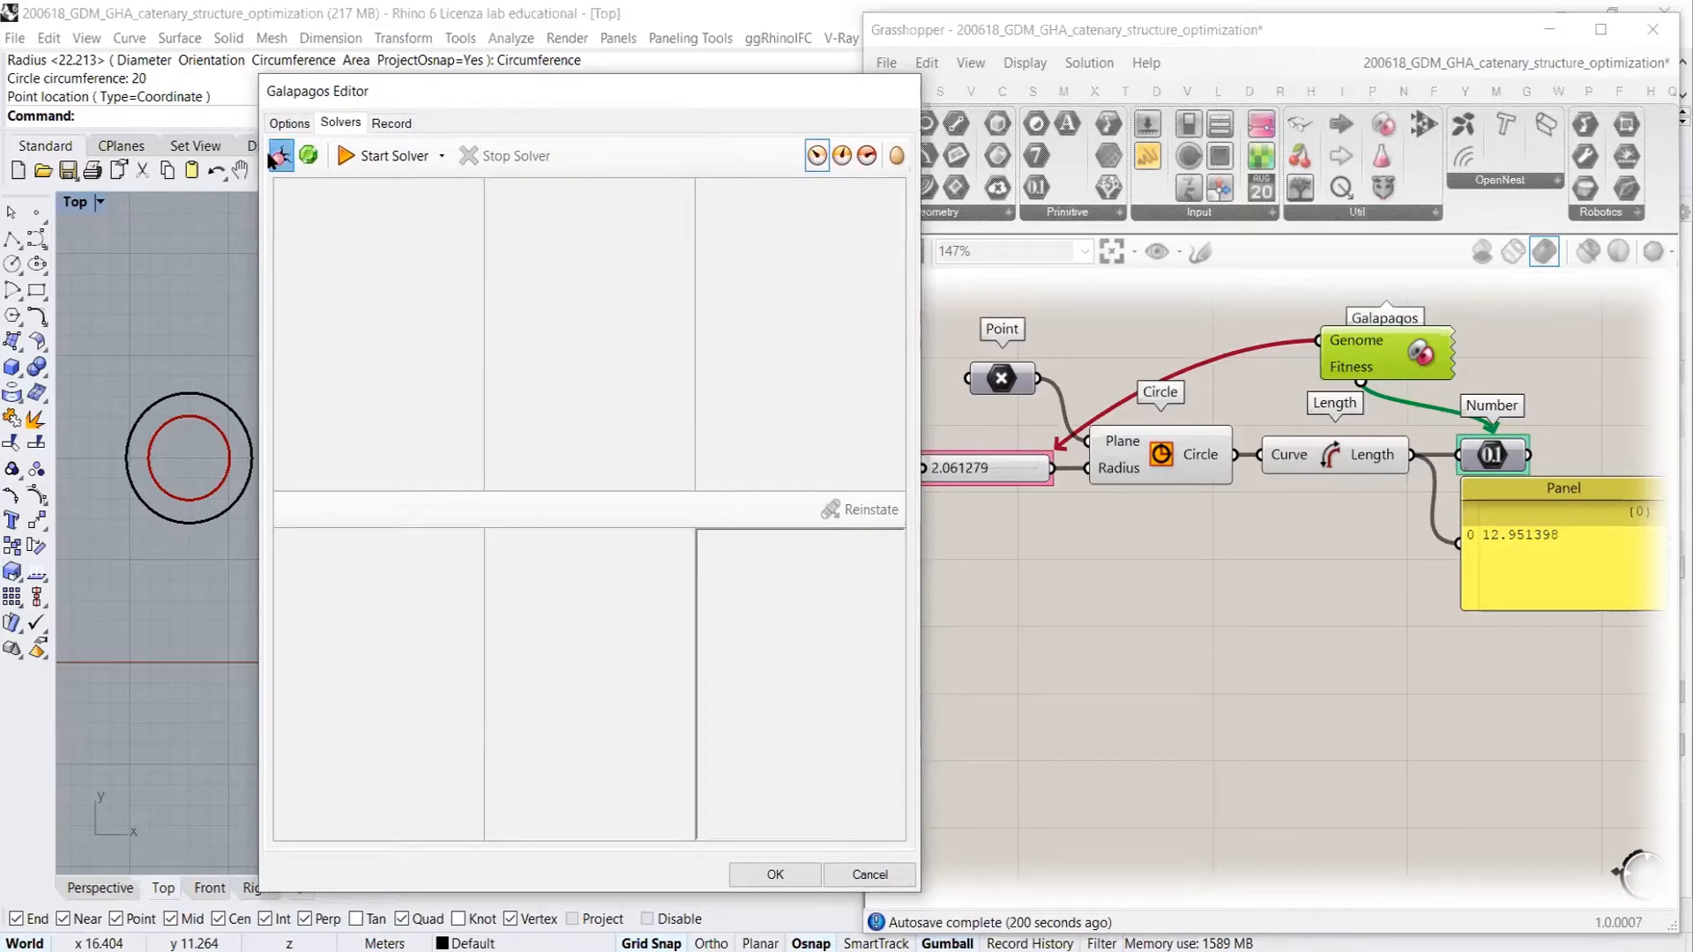
pyautogui.click(381, 156)
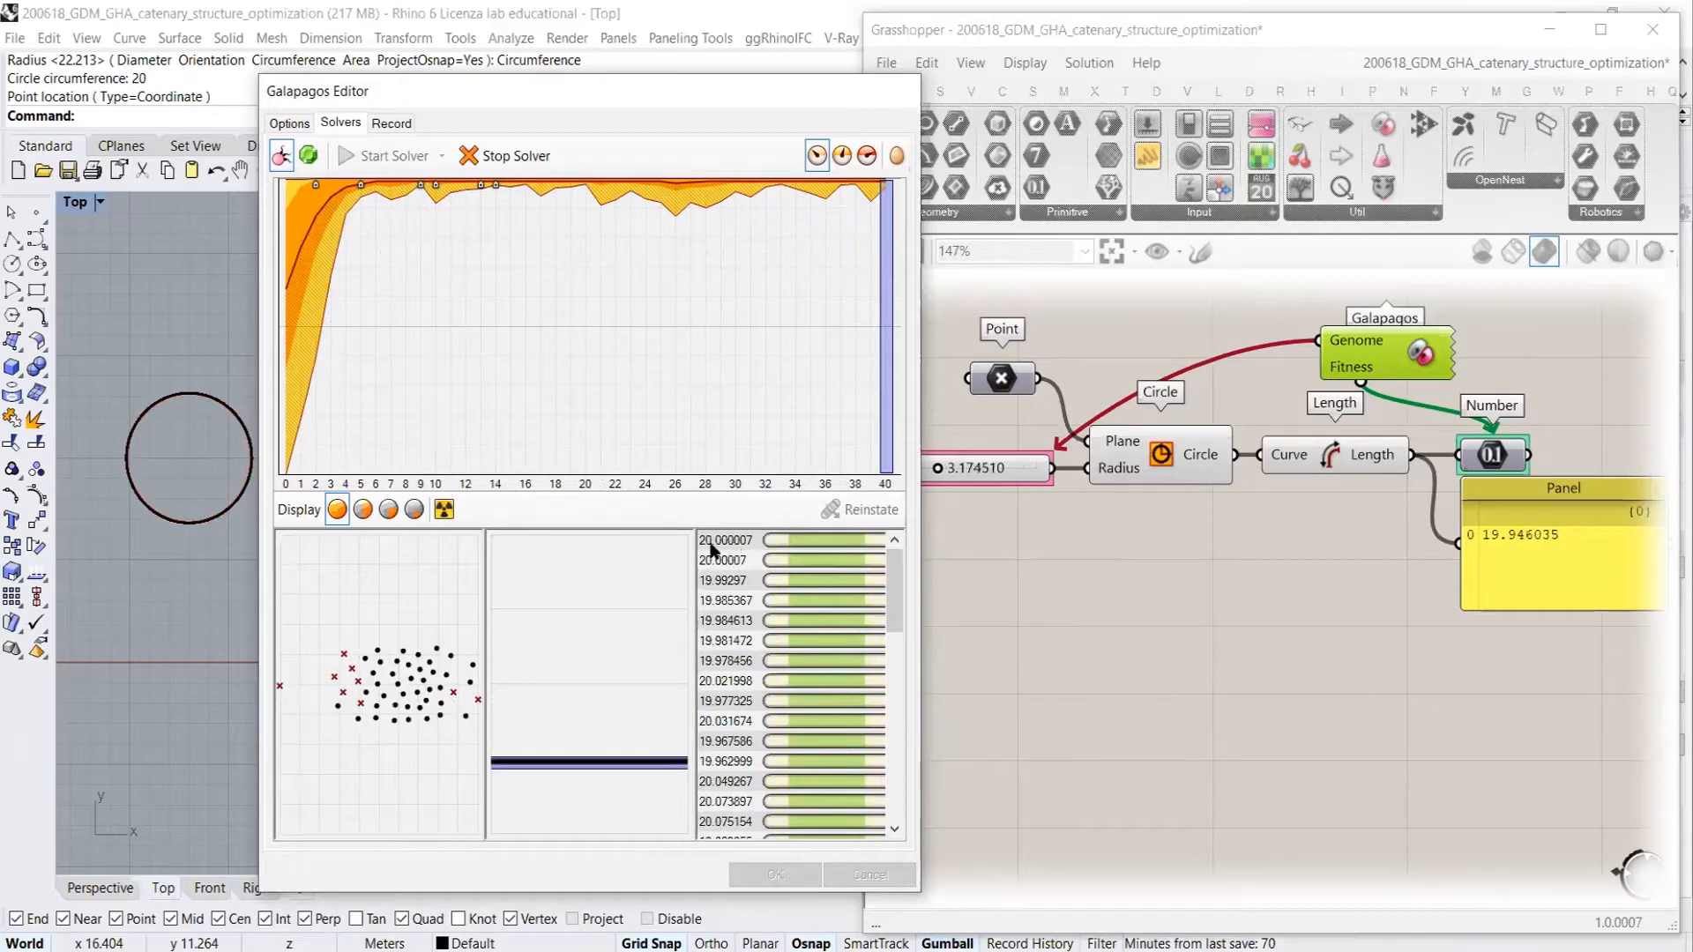
# Select the top-ranked genome, review the Galapagos options and stop the running solver
pyautogui.click(745, 541)
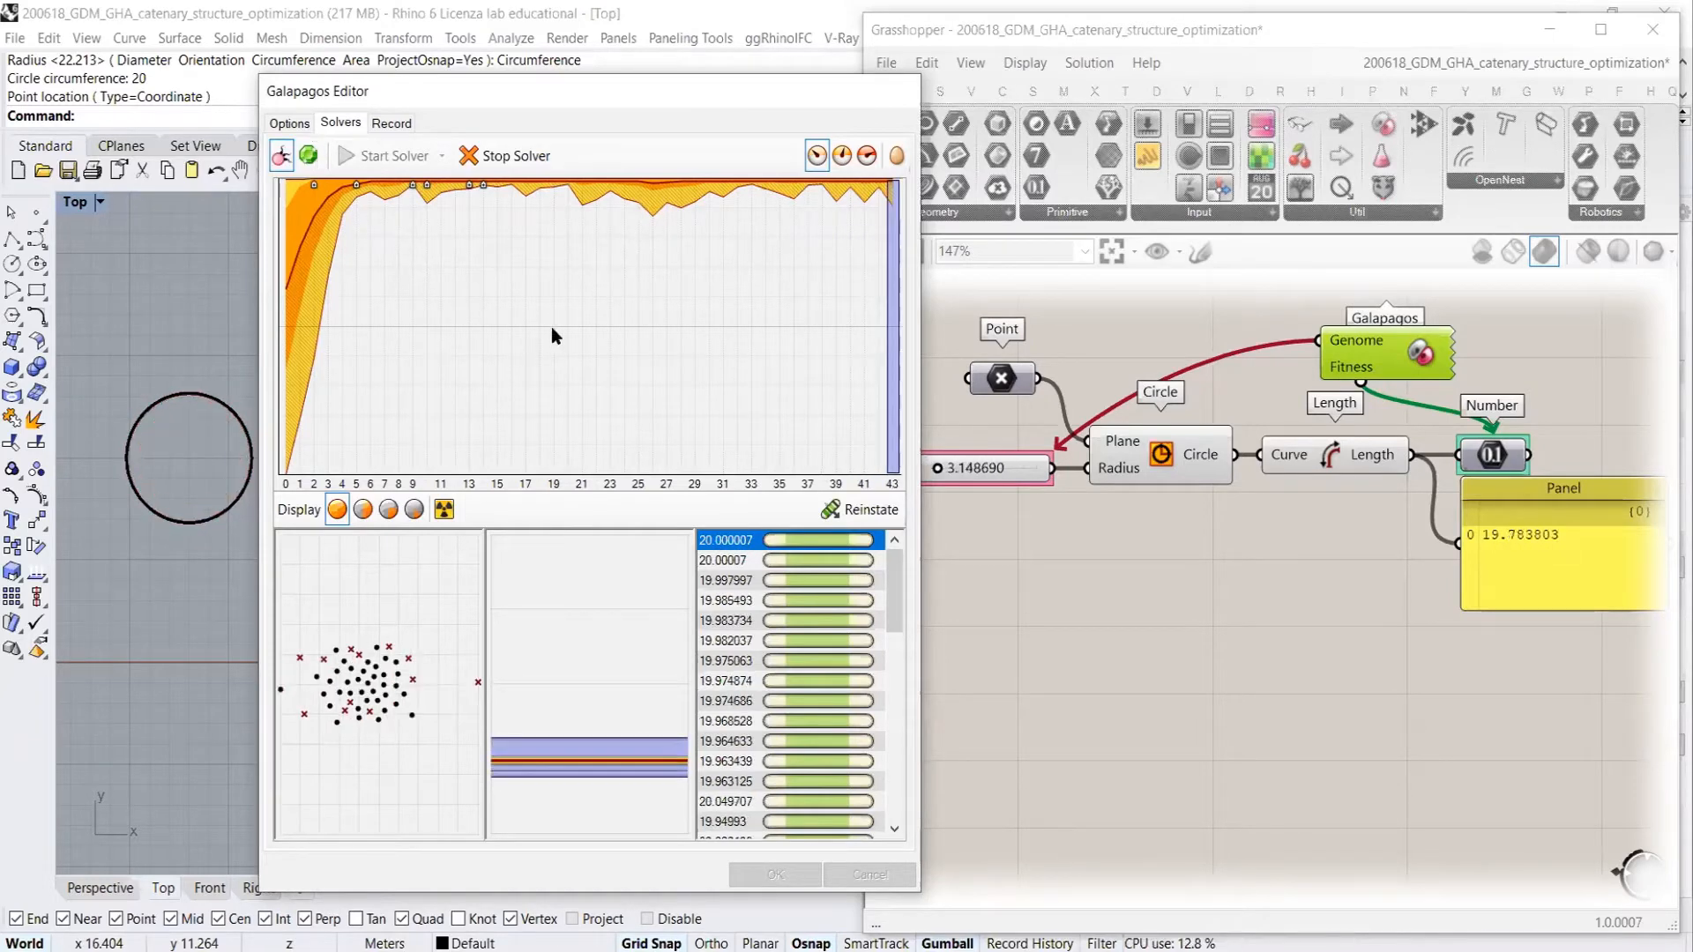
pyautogui.click(287, 122)
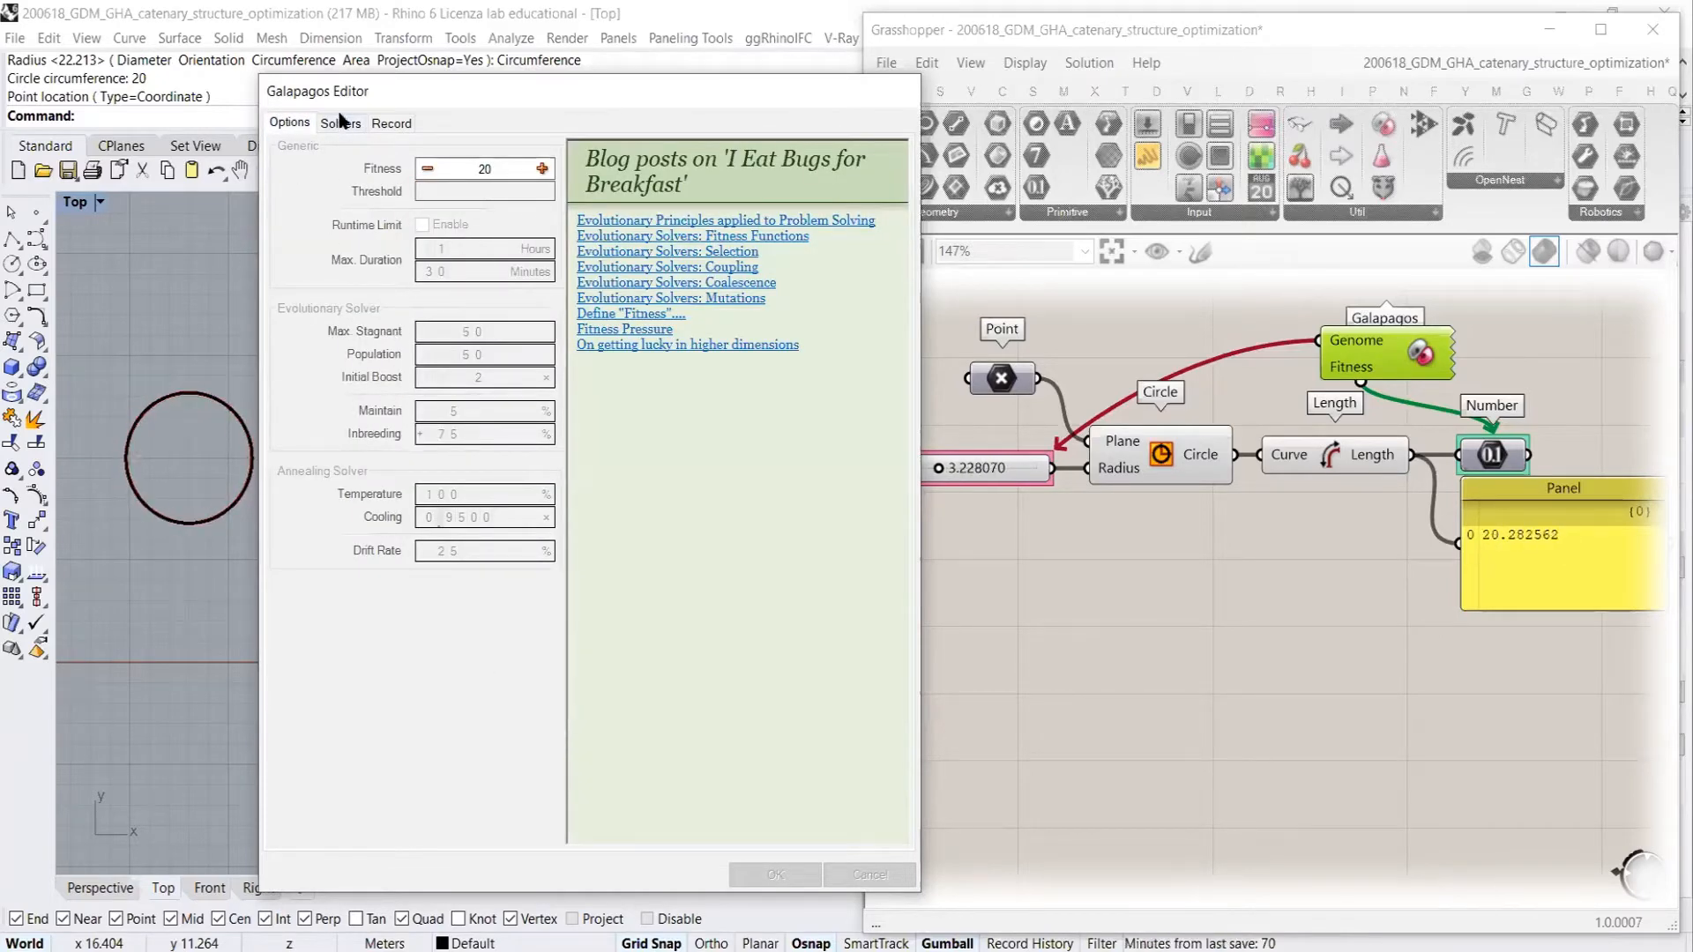
pyautogui.click(341, 123)
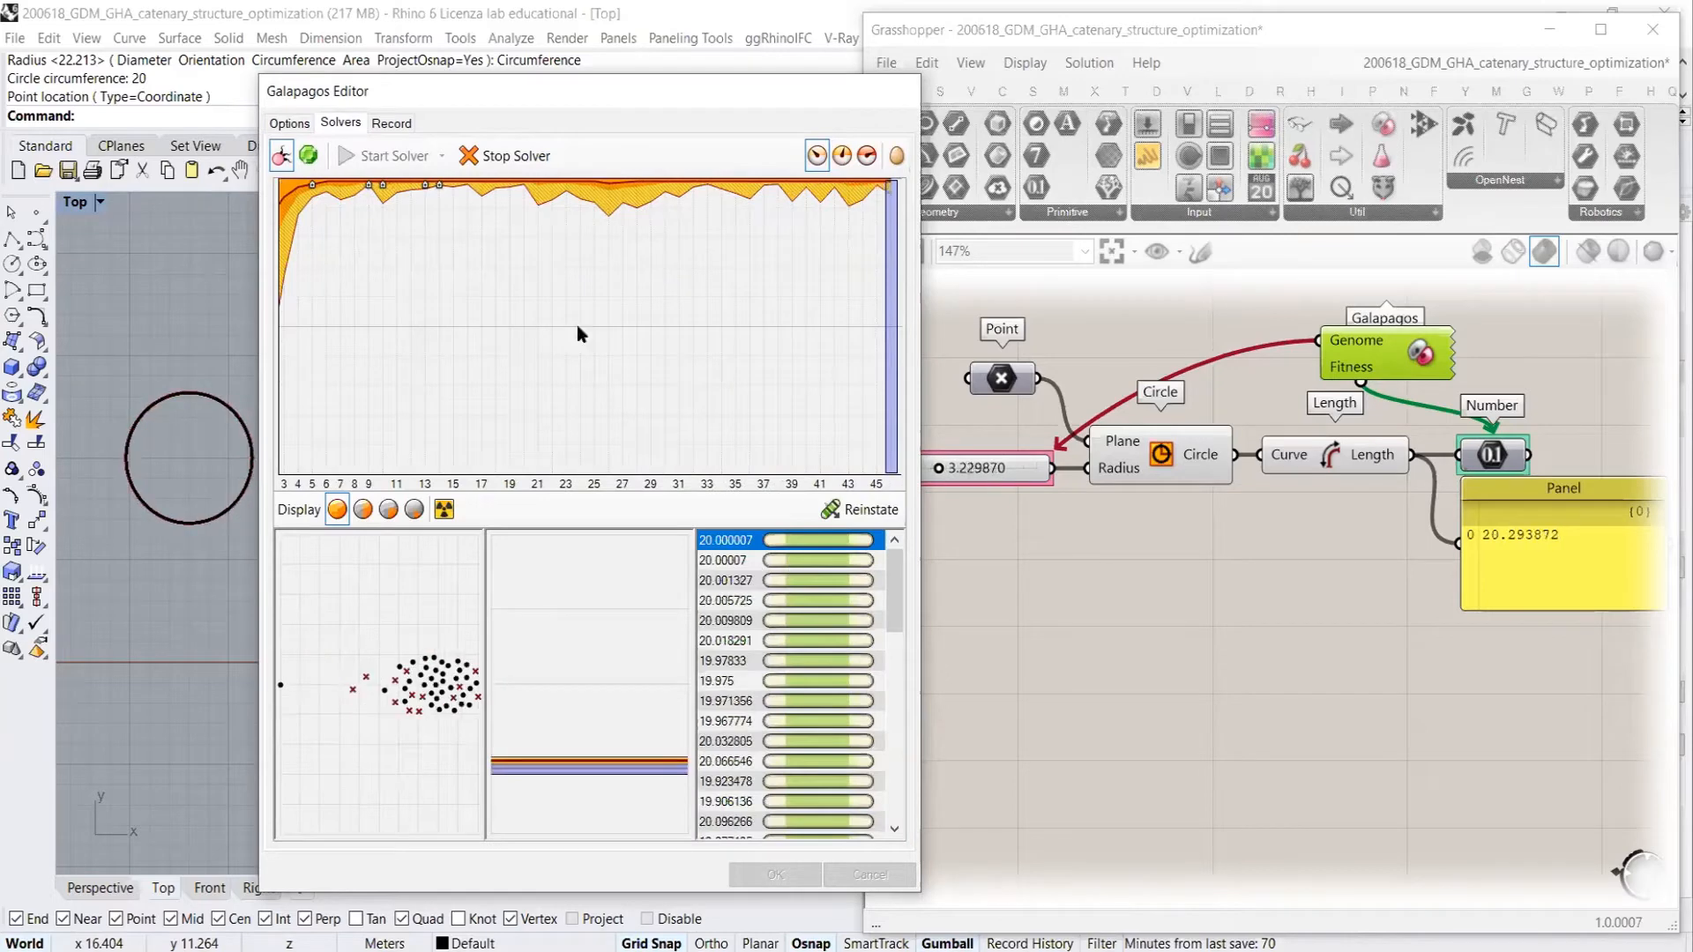
pyautogui.click(507, 155)
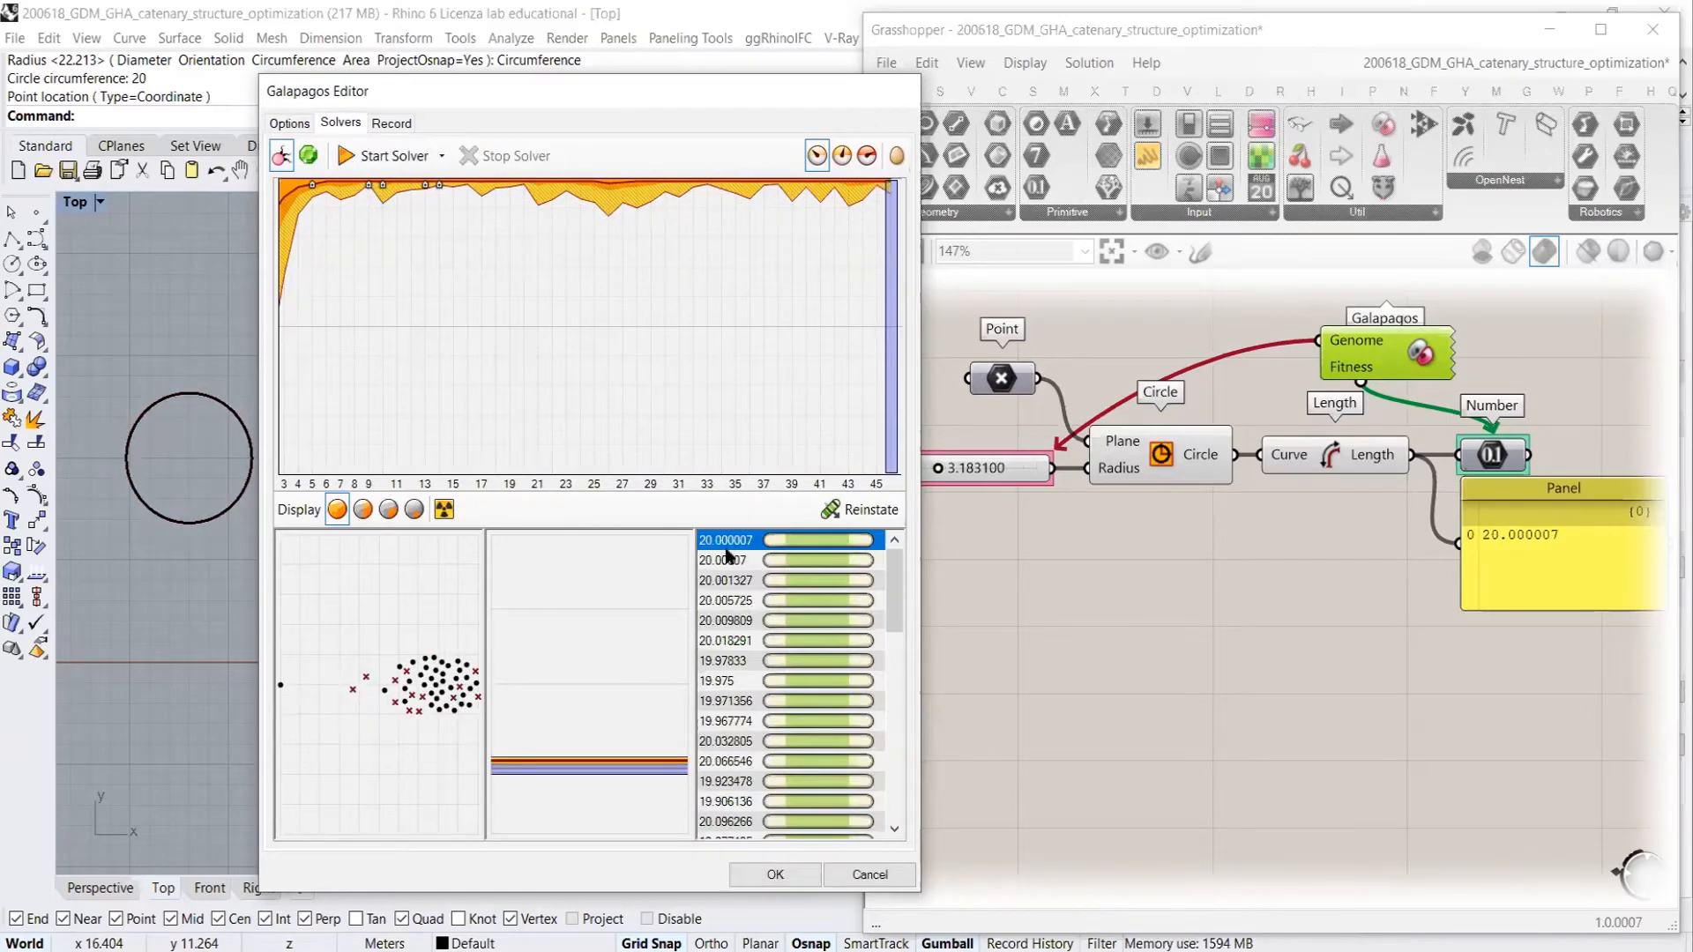
# Compare several genomes in the results list, reselect the top-ranked one and accept the Galapagos result
pyautogui.click(728, 582)
pyautogui.click(728, 700)
pyautogui.click(723, 781)
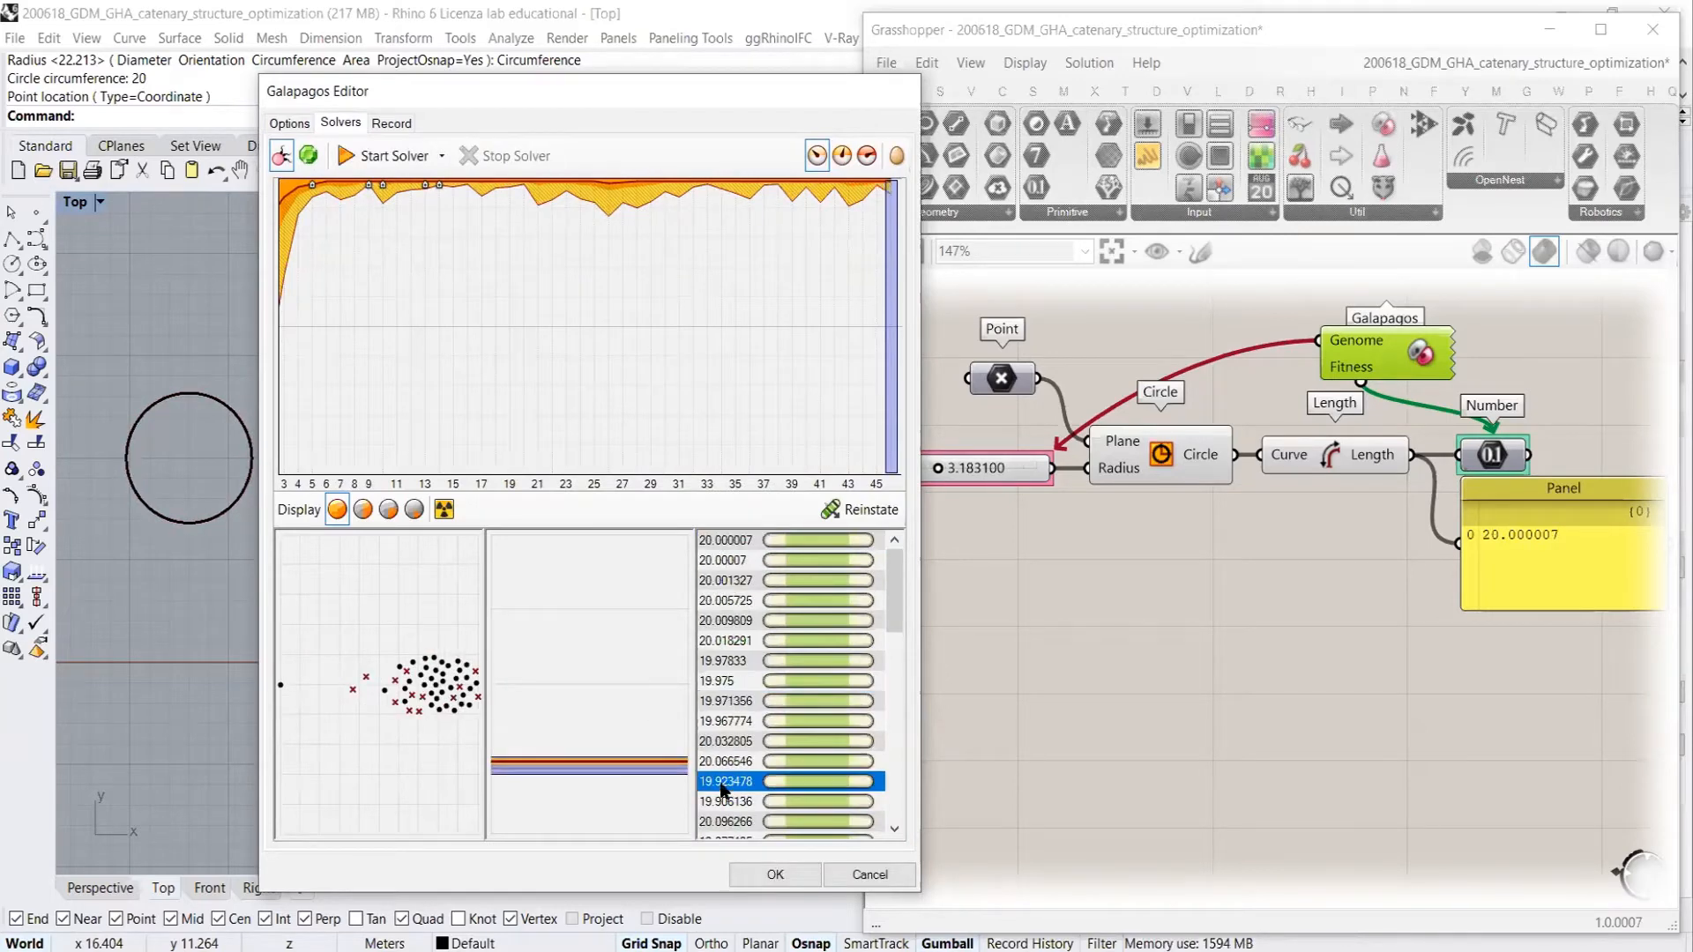
pyautogui.click(724, 681)
pyautogui.click(725, 781)
pyautogui.click(741, 821)
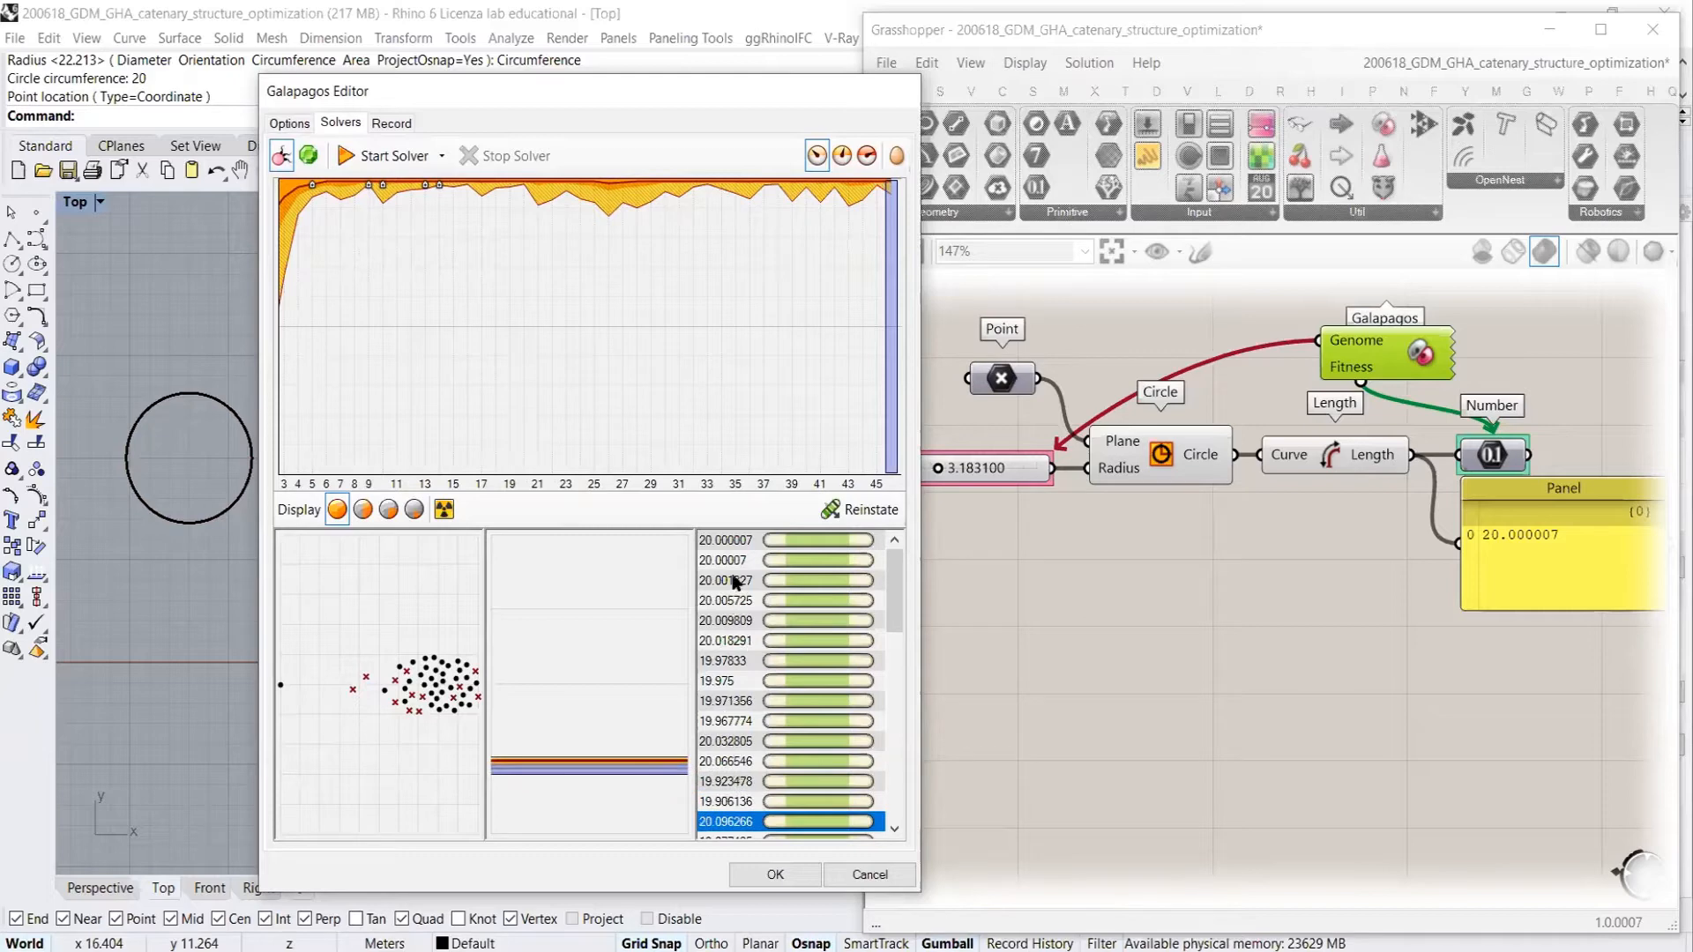
pyautogui.click(727, 541)
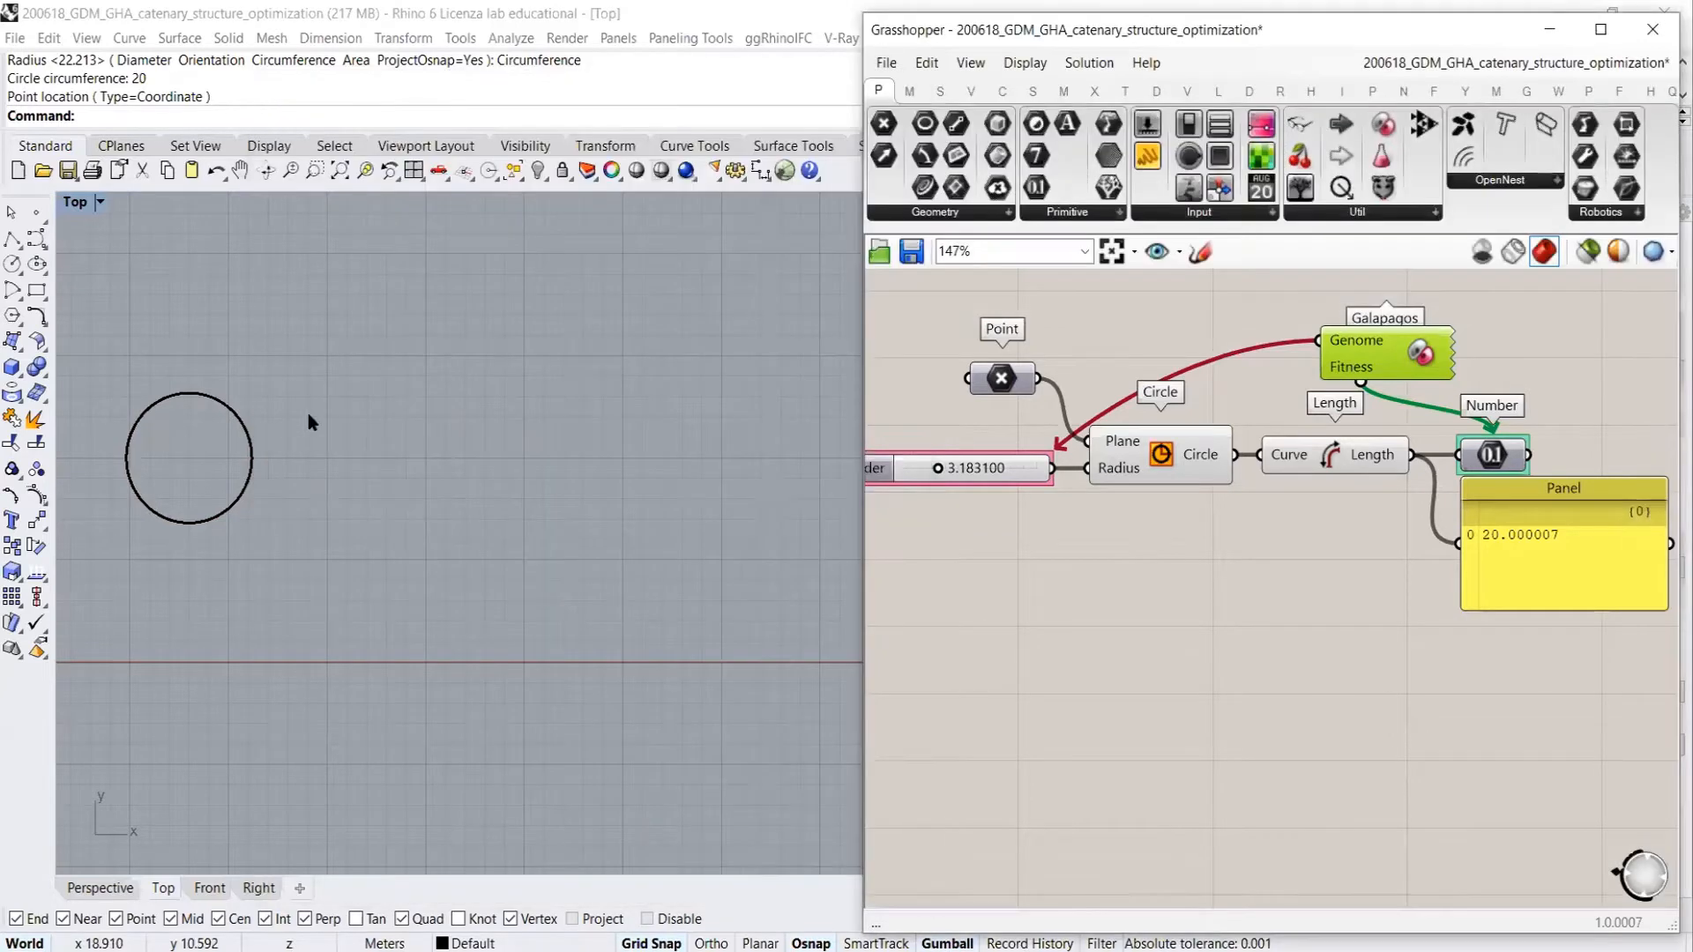
pyautogui.click(771, 876)
# Examine the optimised Radius slider value and the resulting length in the Panel
pyautogui.scroll(5, 959, 534)
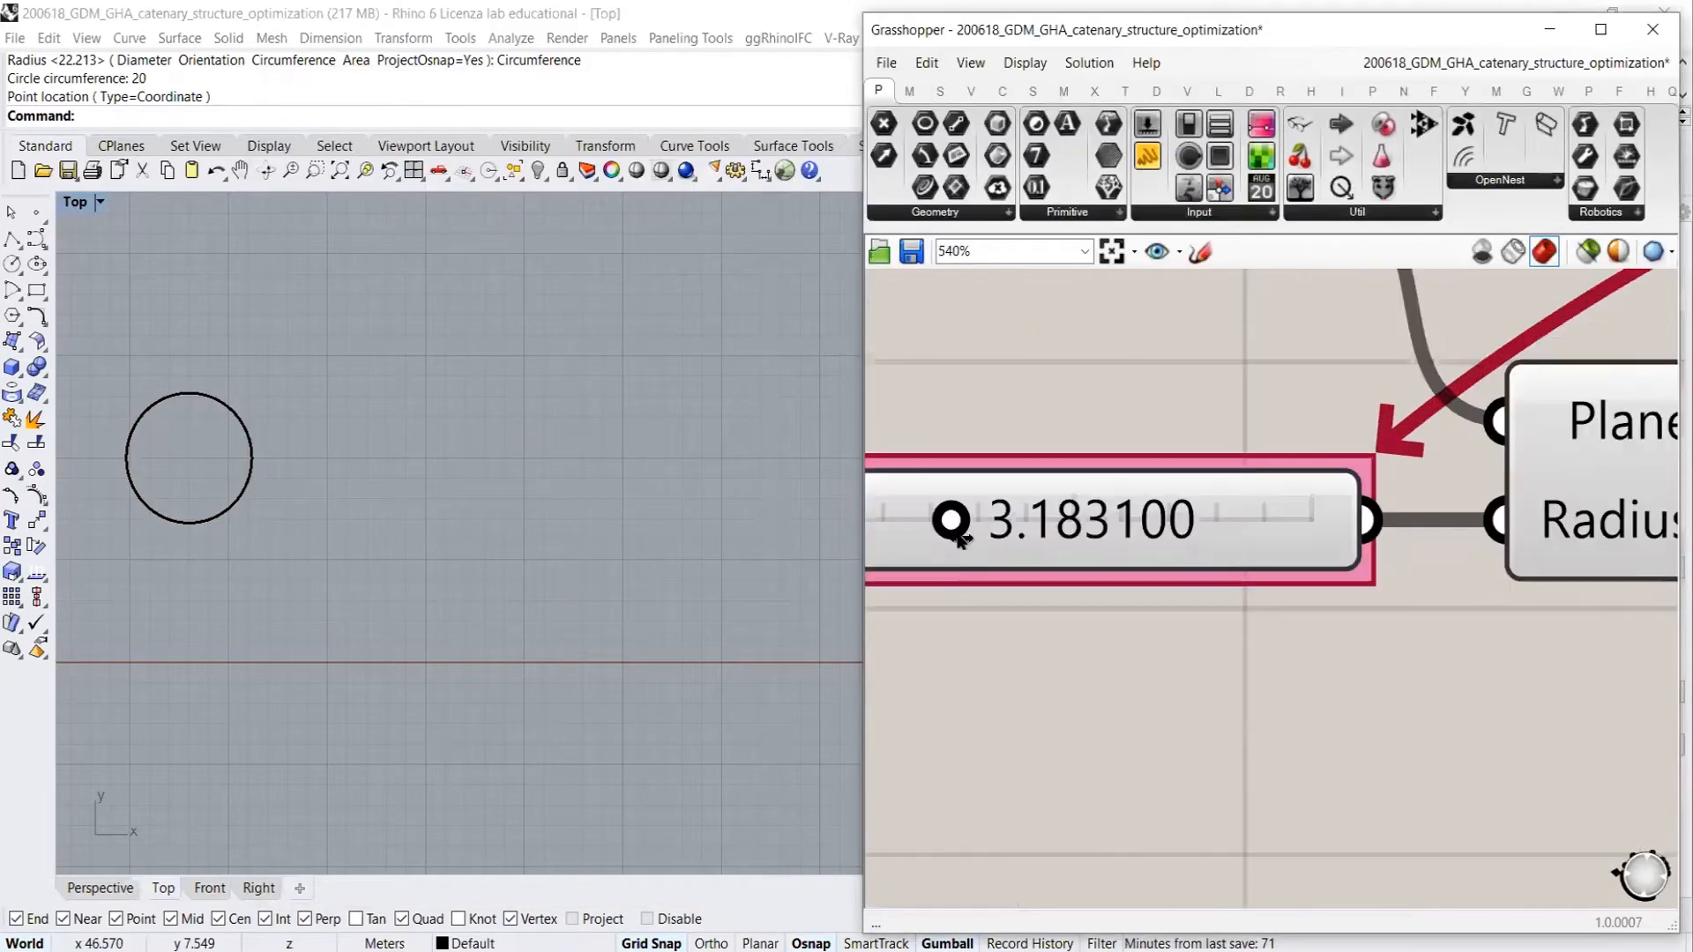
pyautogui.scroll(-6, 1171, 526)
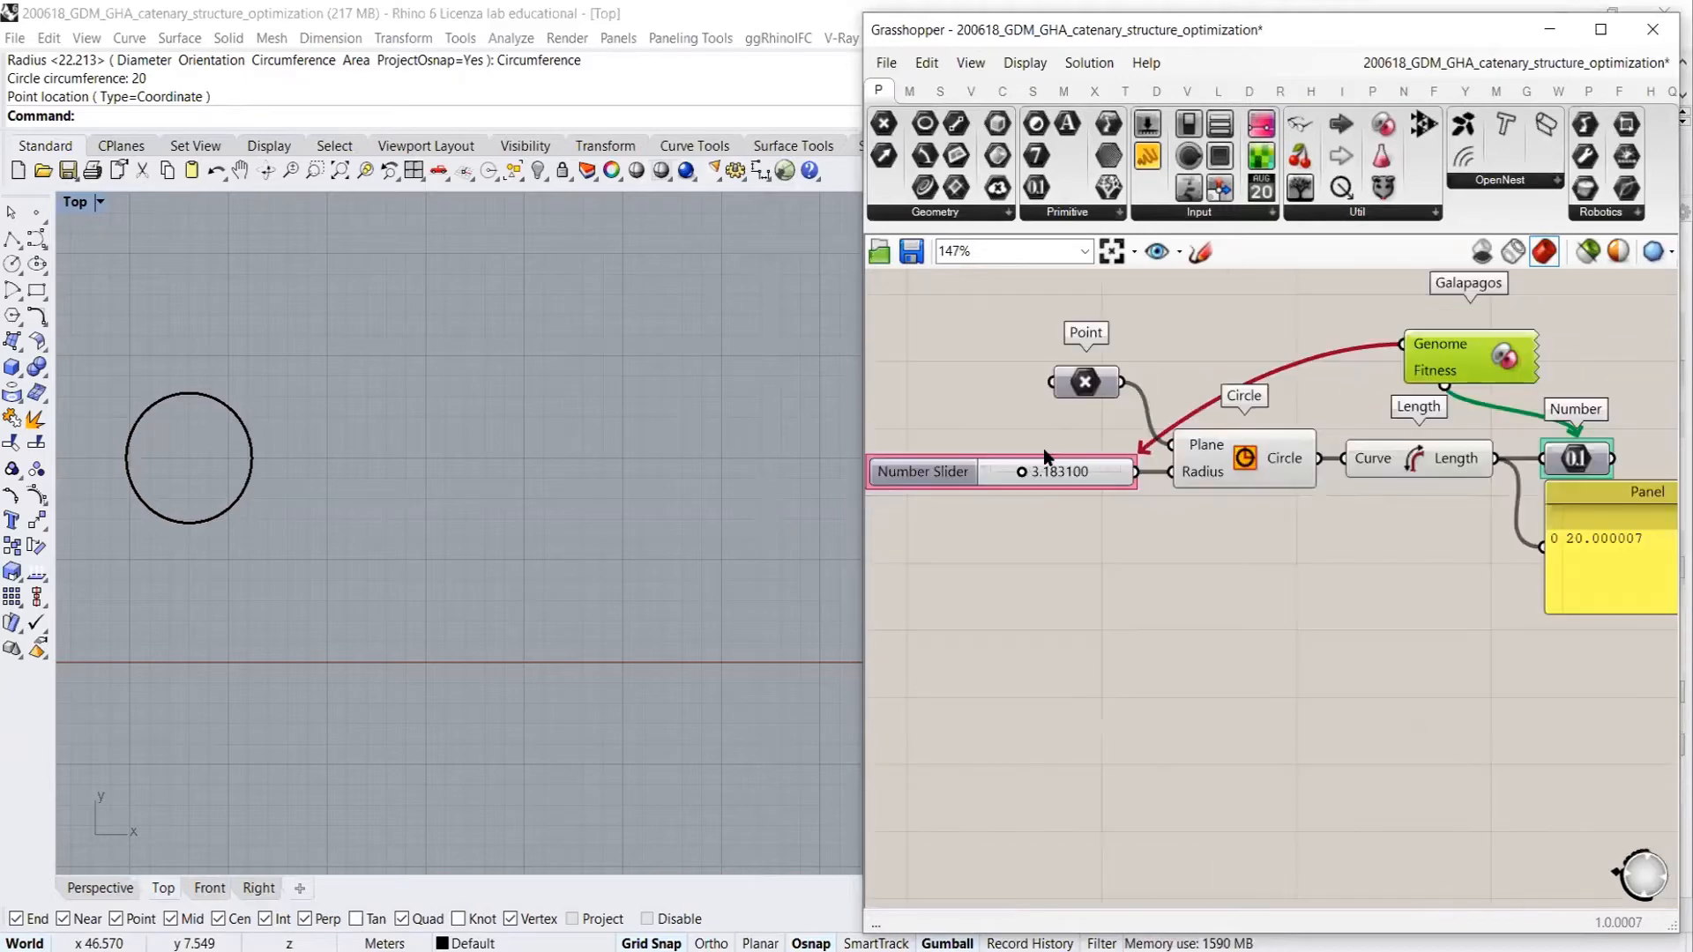
pyautogui.moveTo(1436, 388); pyautogui.dragTo(1498, 370, button='right')
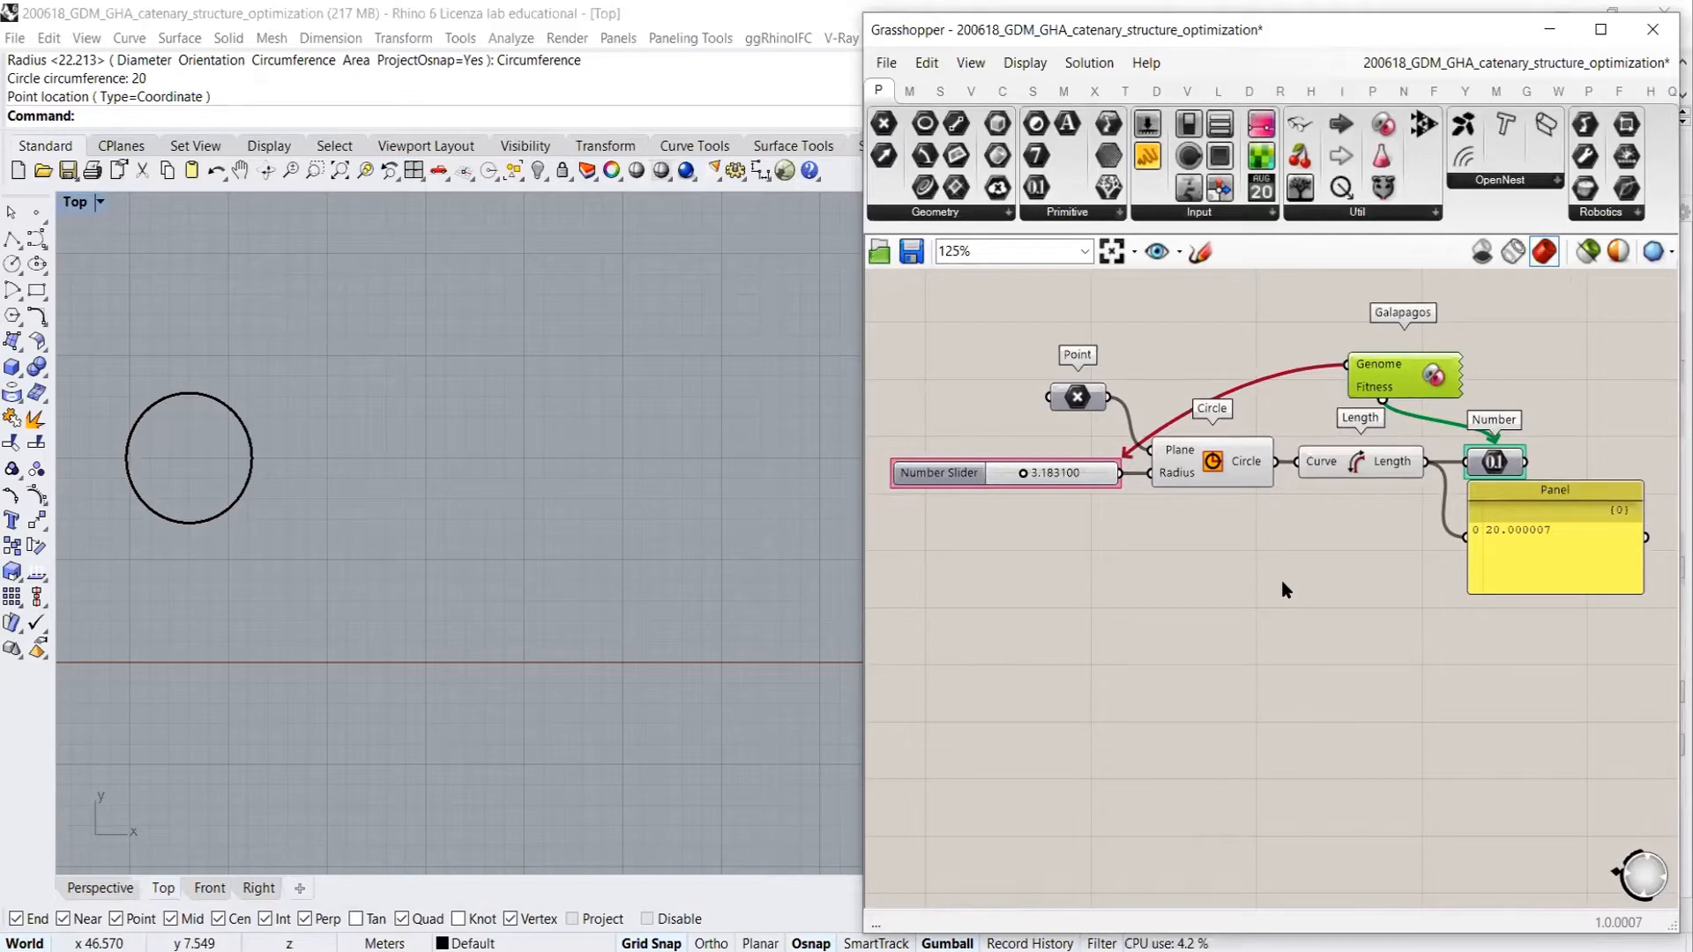
pyautogui.moveTo(1283, 590); pyautogui.dragTo(1286, 606, button='right')
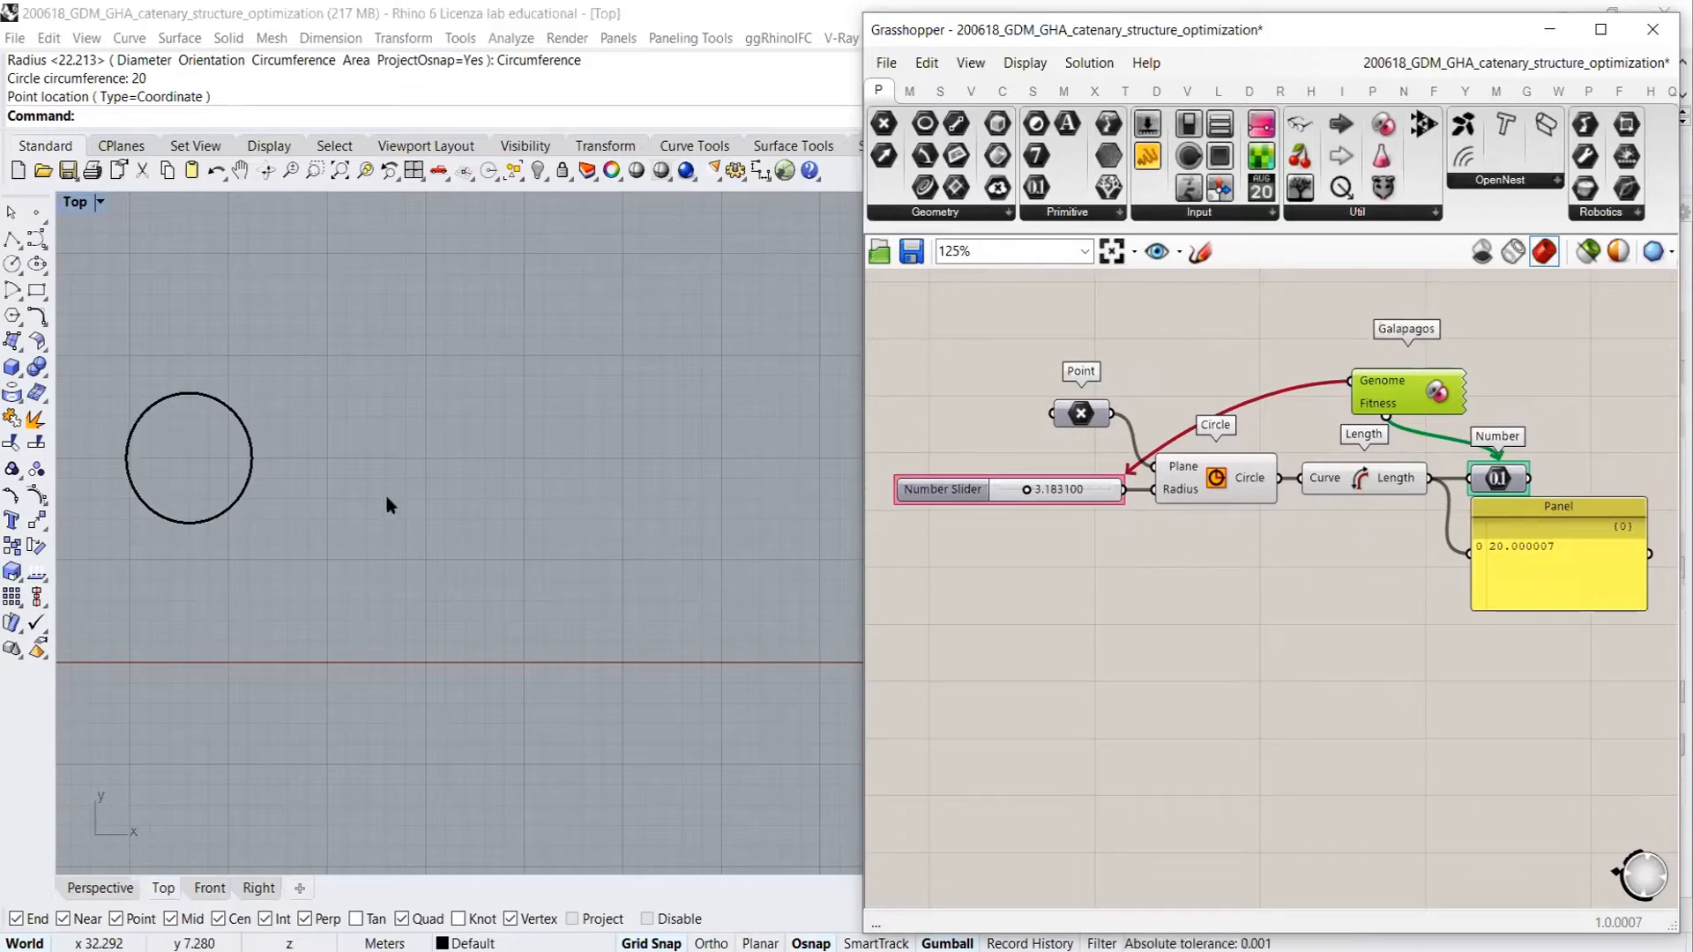
# Delete the manually drawn circle in the Rhino Top viewport and return to the Grasshopper canvas
pyautogui.moveTo(332, 541); pyautogui.dragTo(225, 469)
pyautogui.press('Delete')
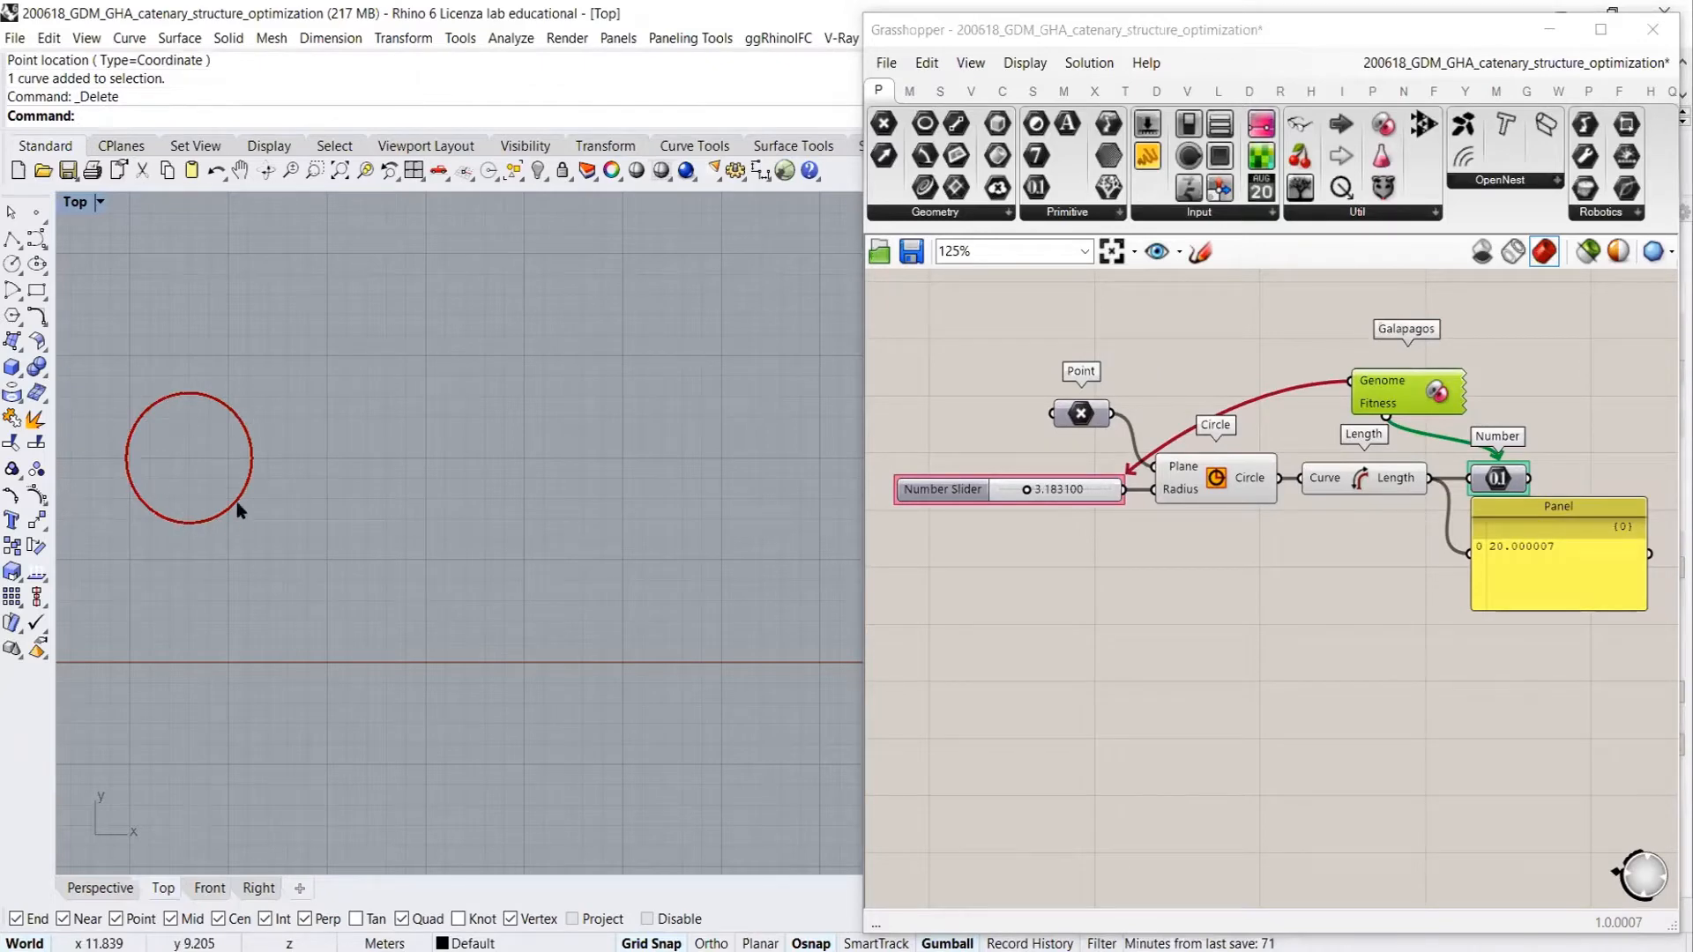
pyautogui.click(1208, 610)
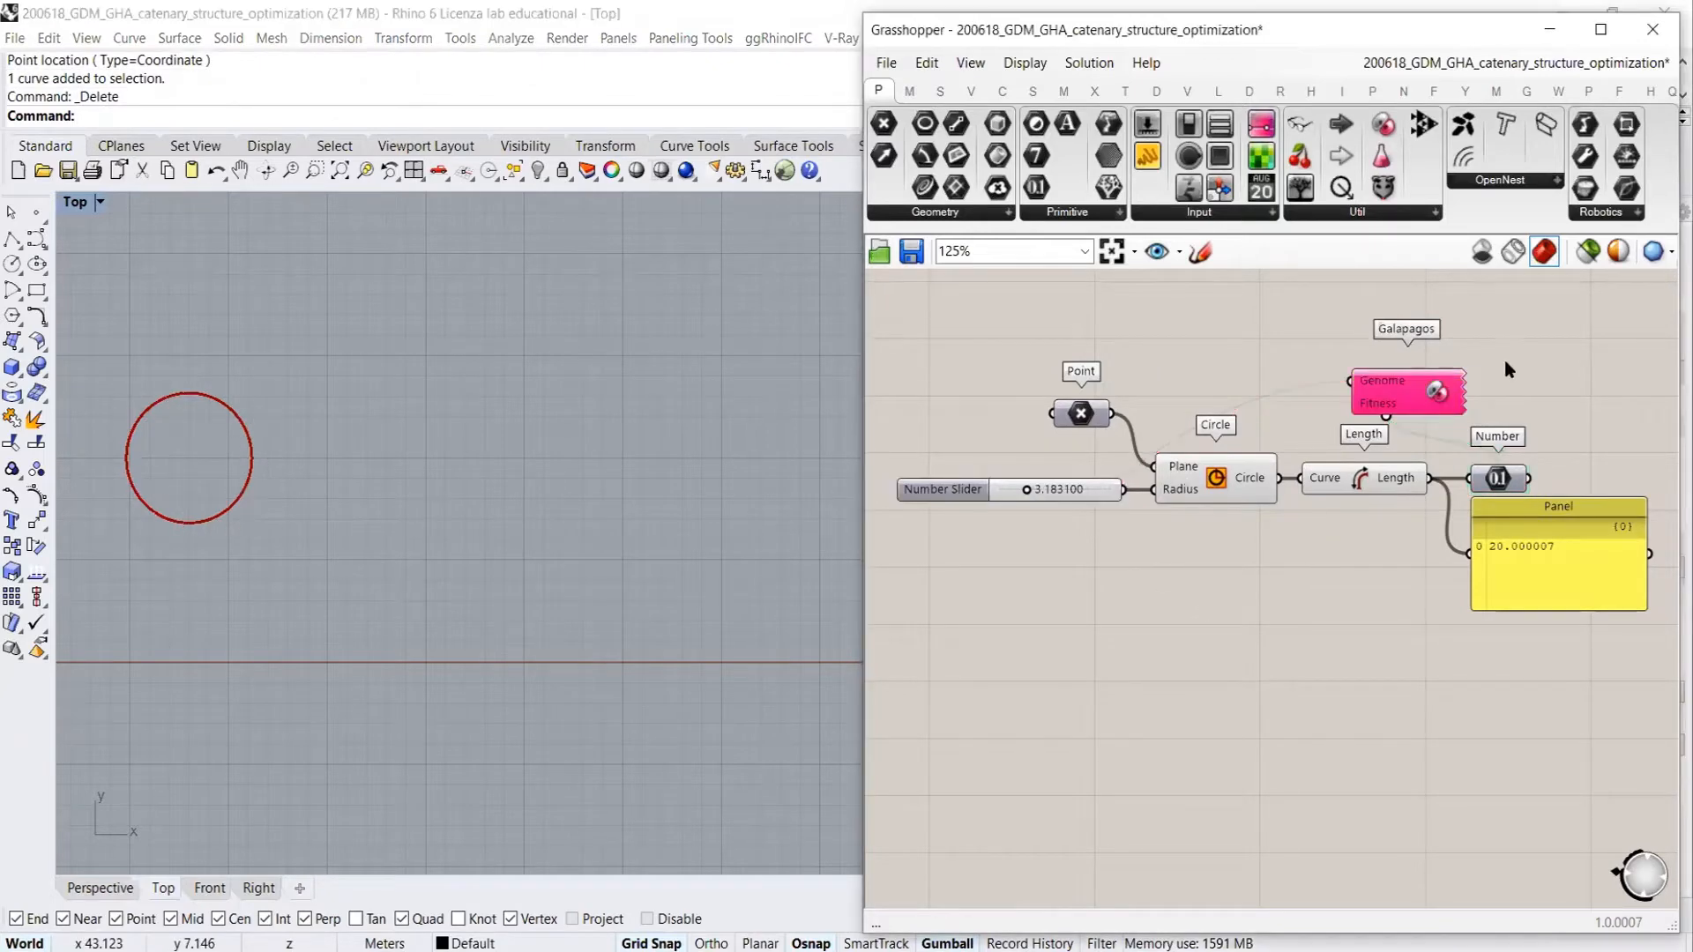
# Examine the Galapagos Genome and Fitness connections and the description of the Fitness input
pyautogui.click(1437, 390)
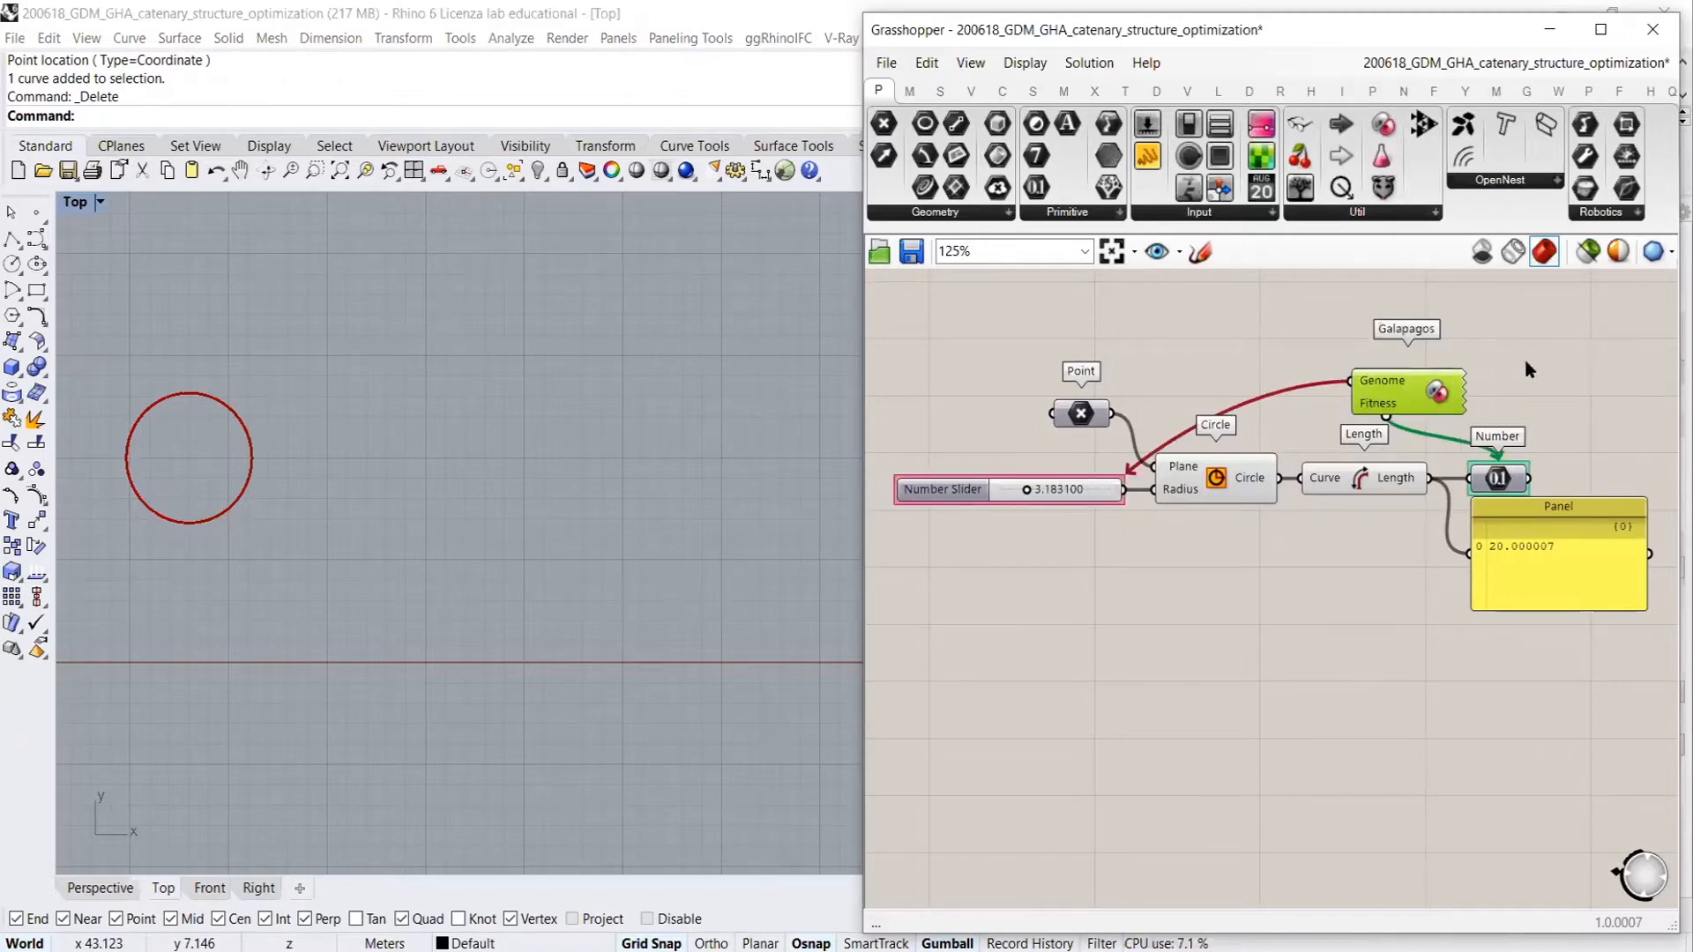
pyautogui.moveTo(1581, 342); pyautogui.dragTo(982, 636)
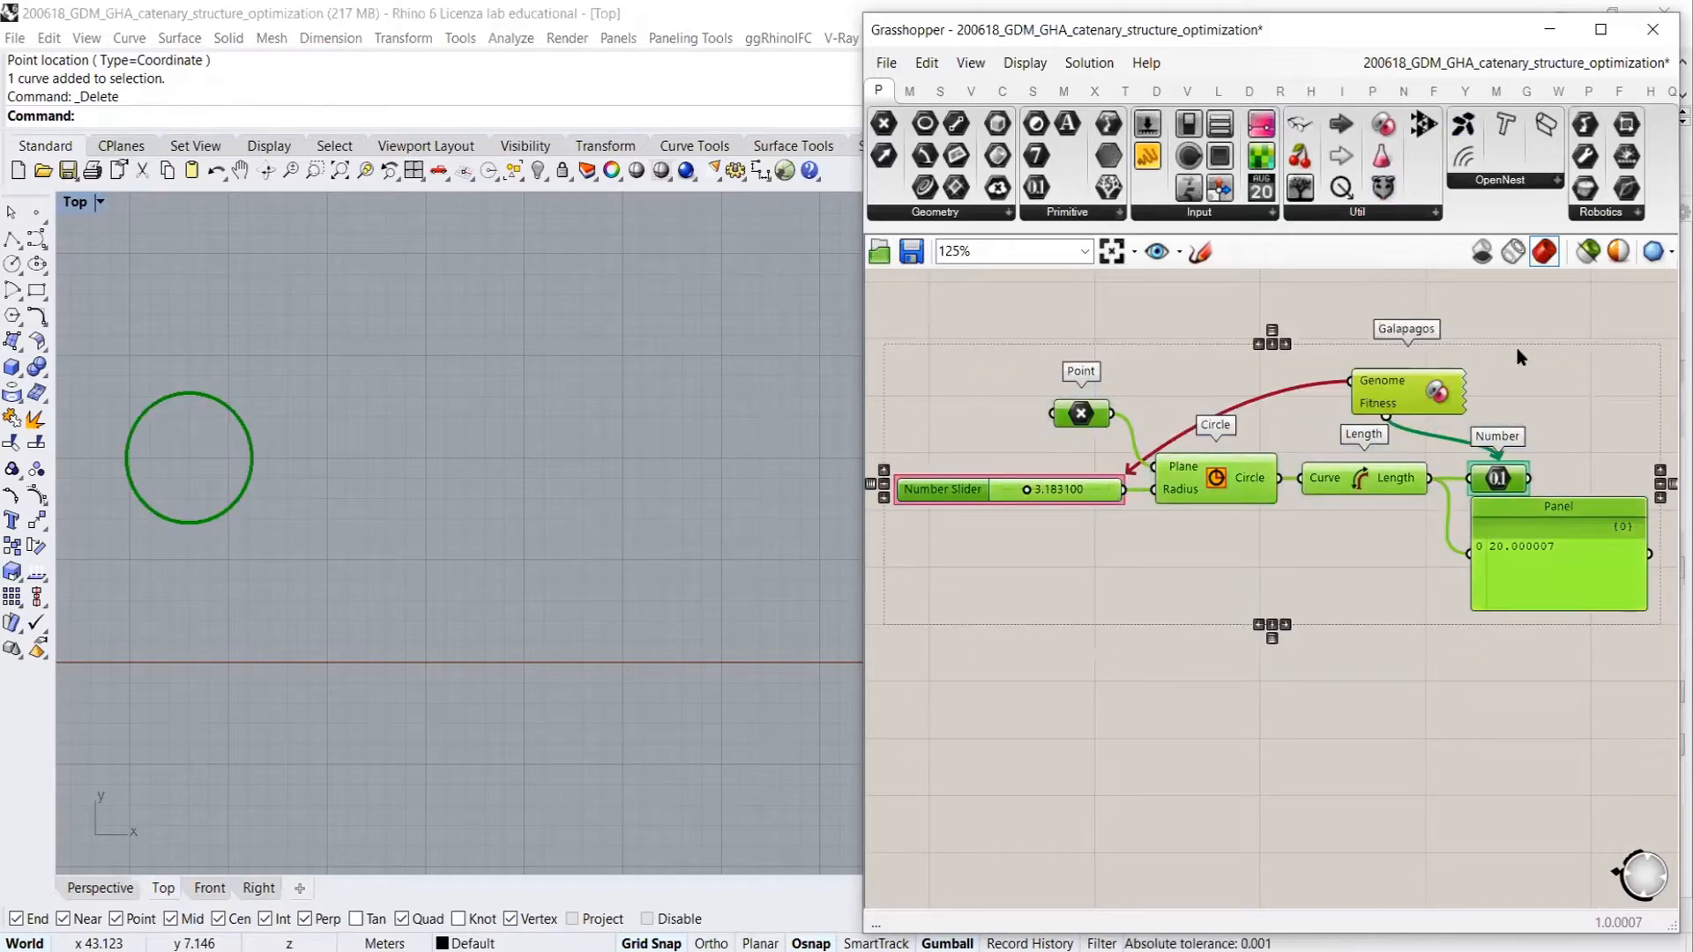
pyautogui.click(1534, 399)
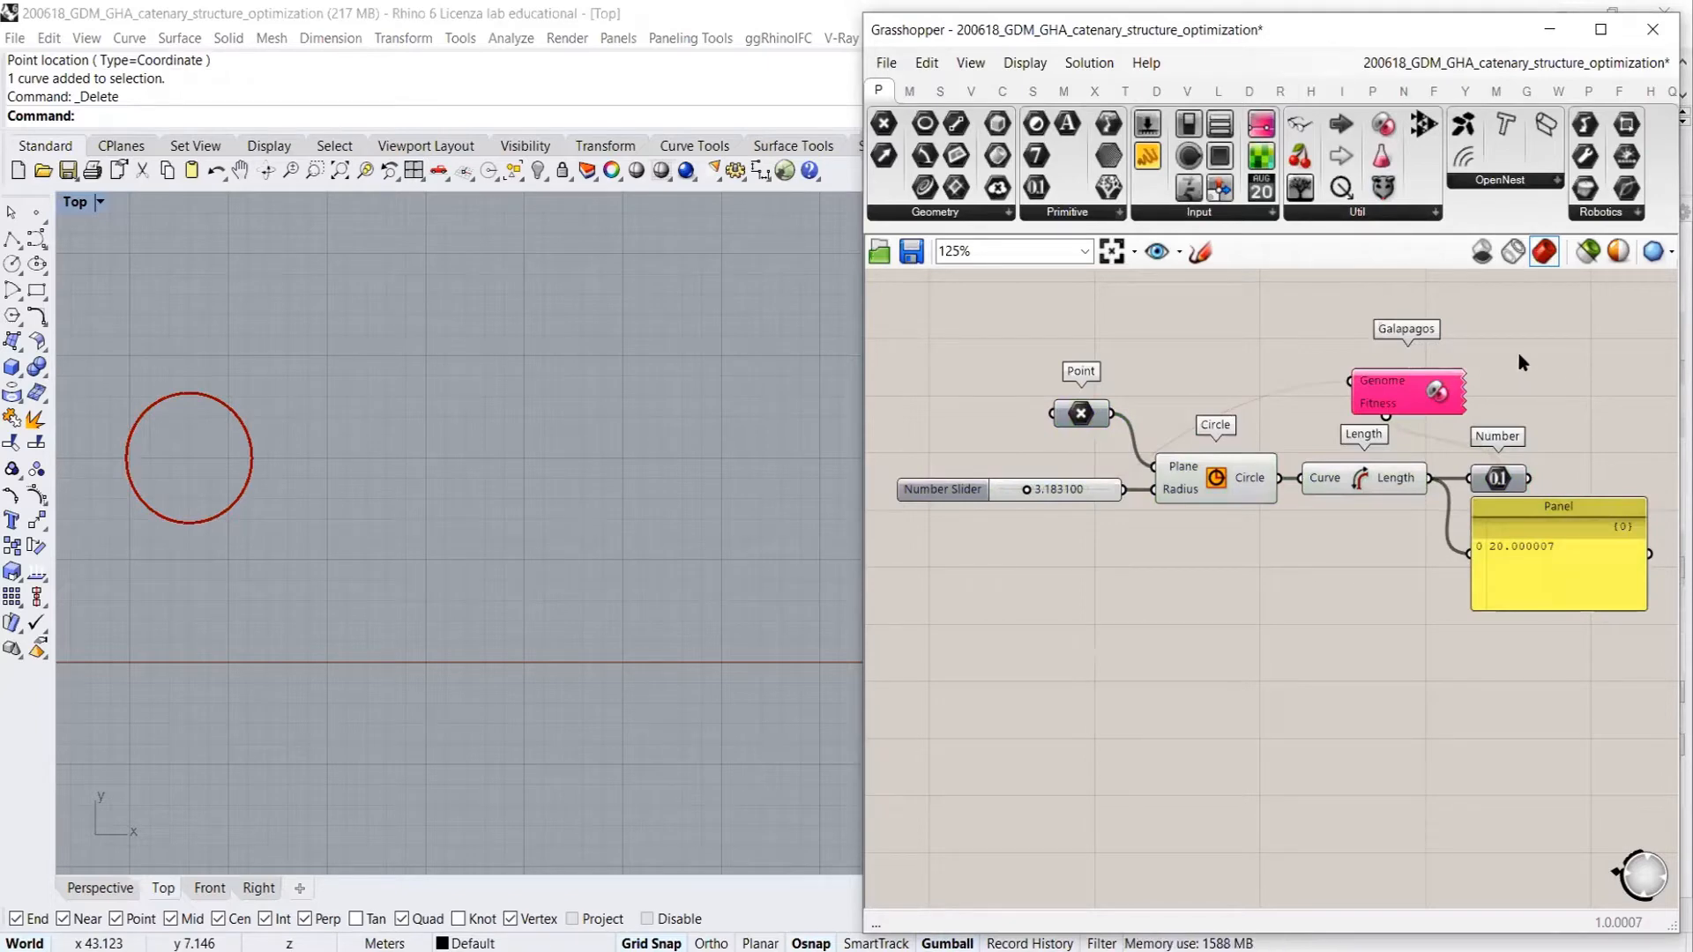
pyautogui.scroll(5, 1536, 394)
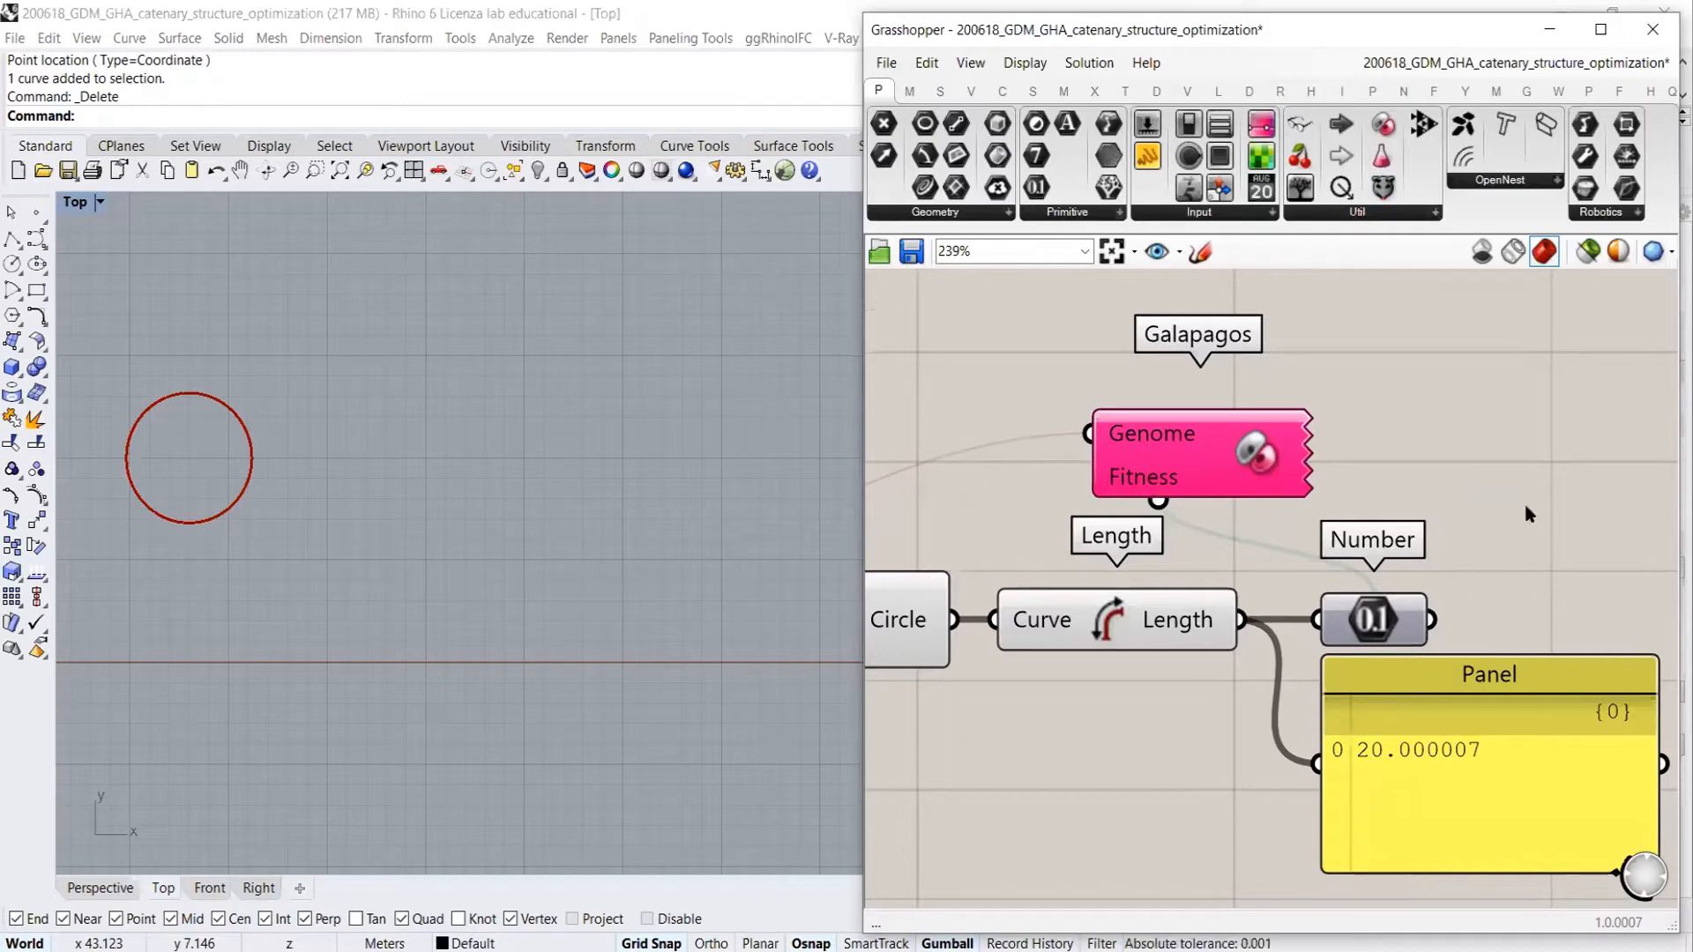
pyautogui.moveTo(1144, 483)
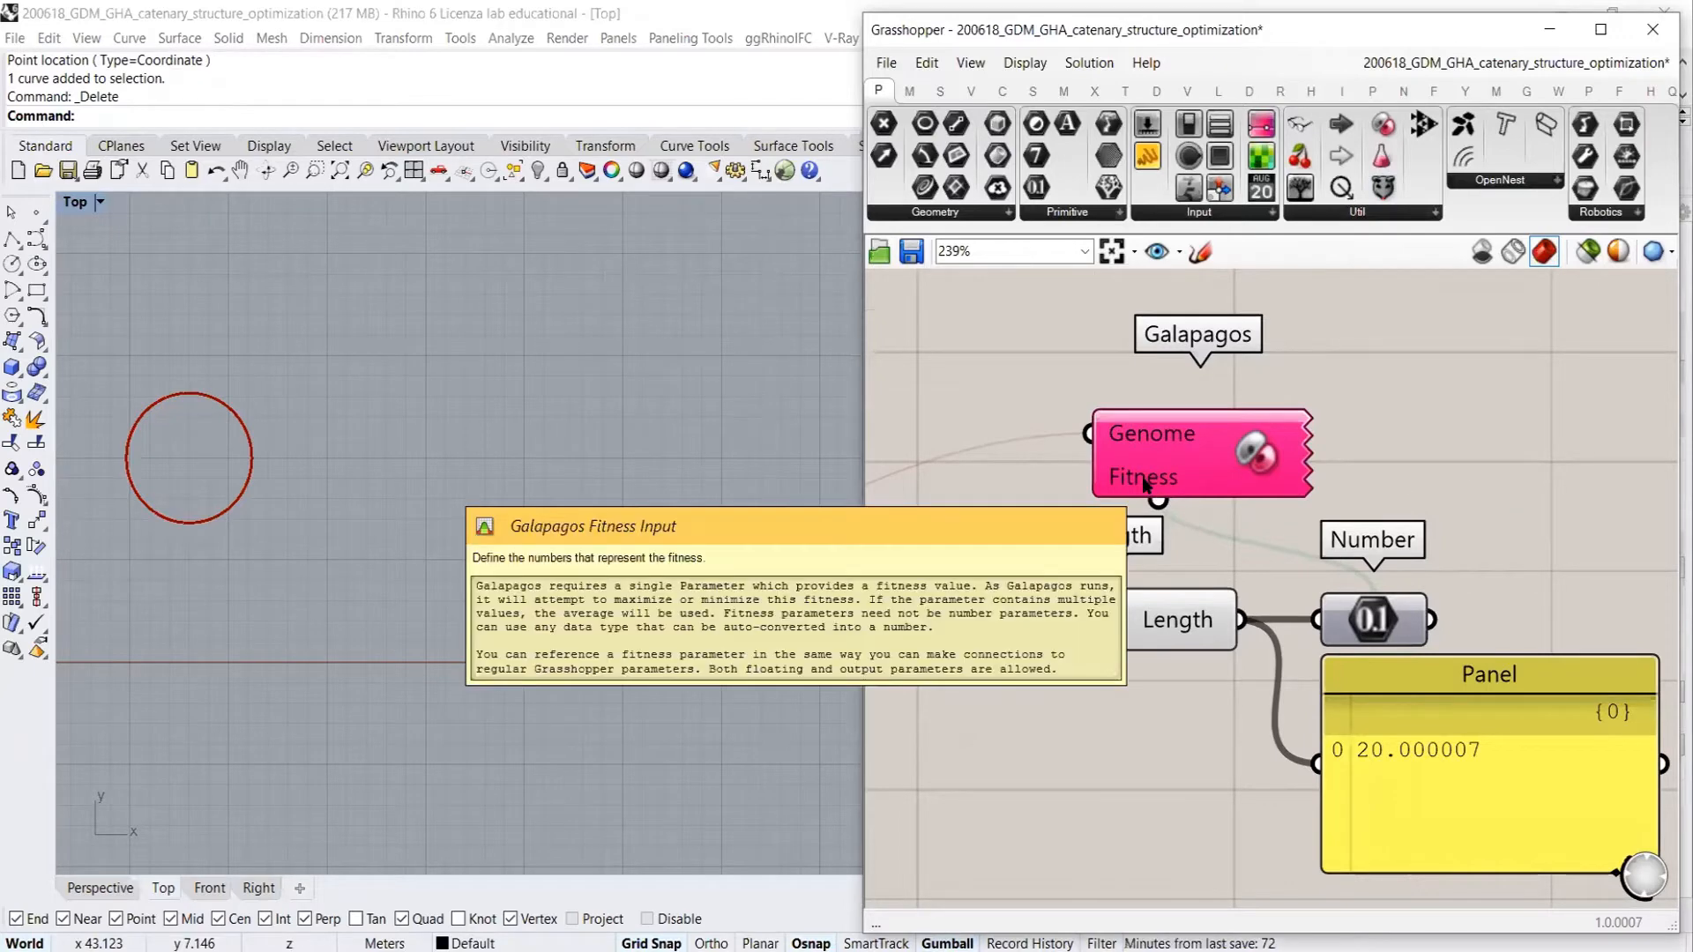
pyautogui.scroll(-3, 1492, 532)
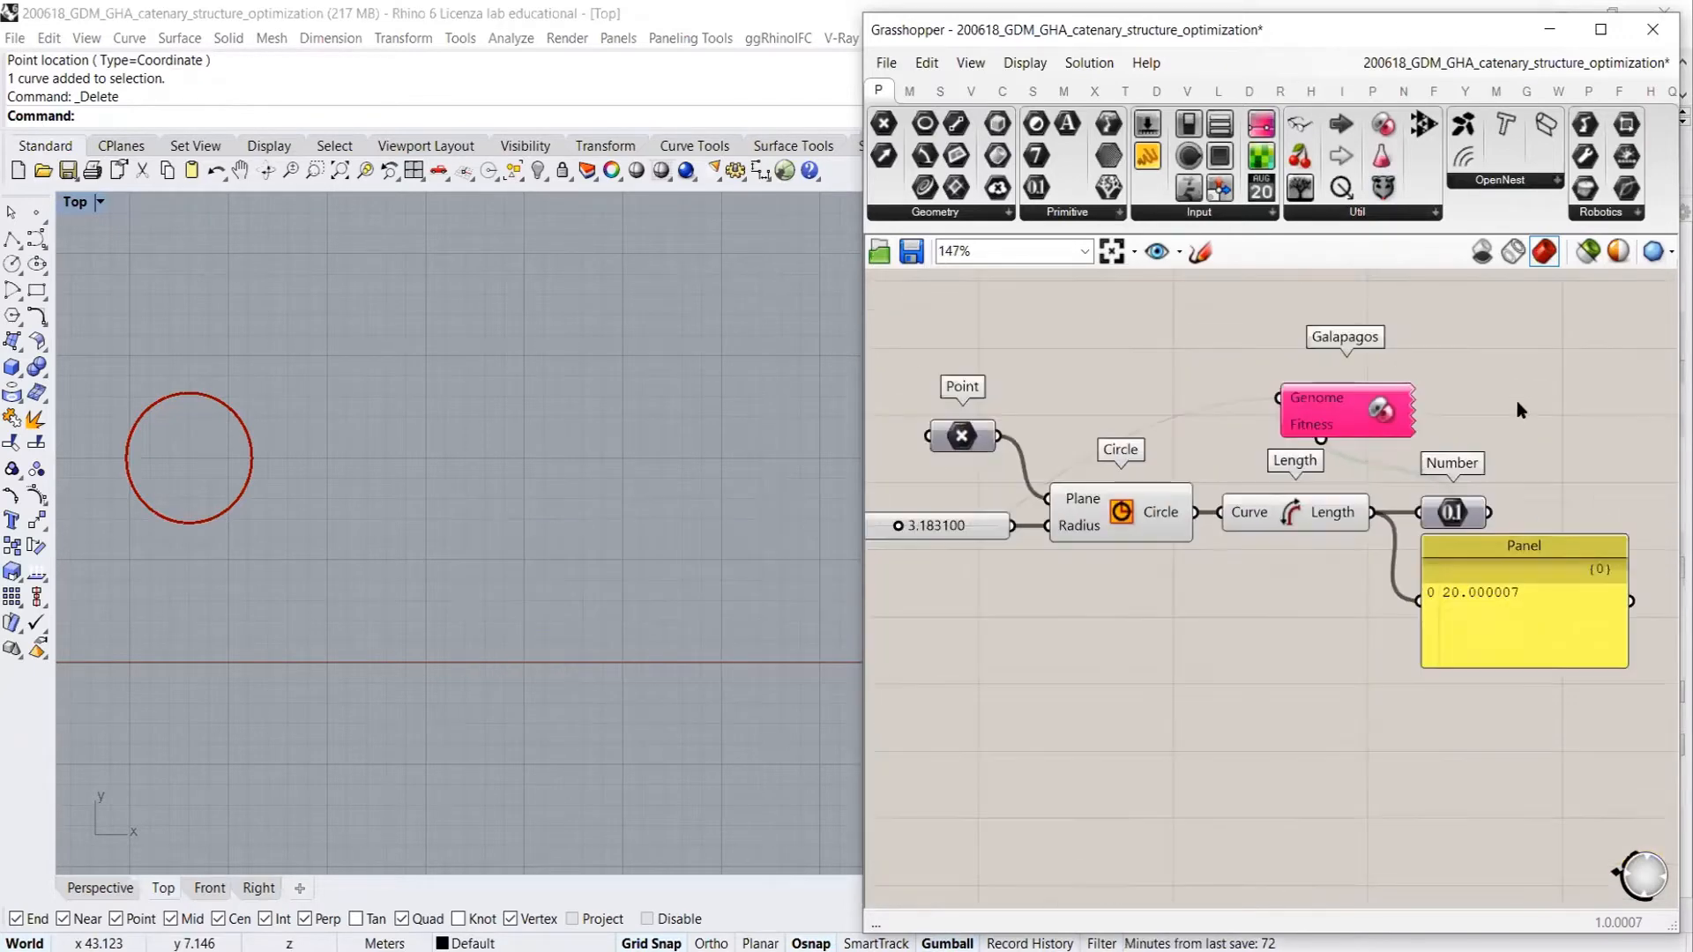
pyautogui.click(1407, 430)
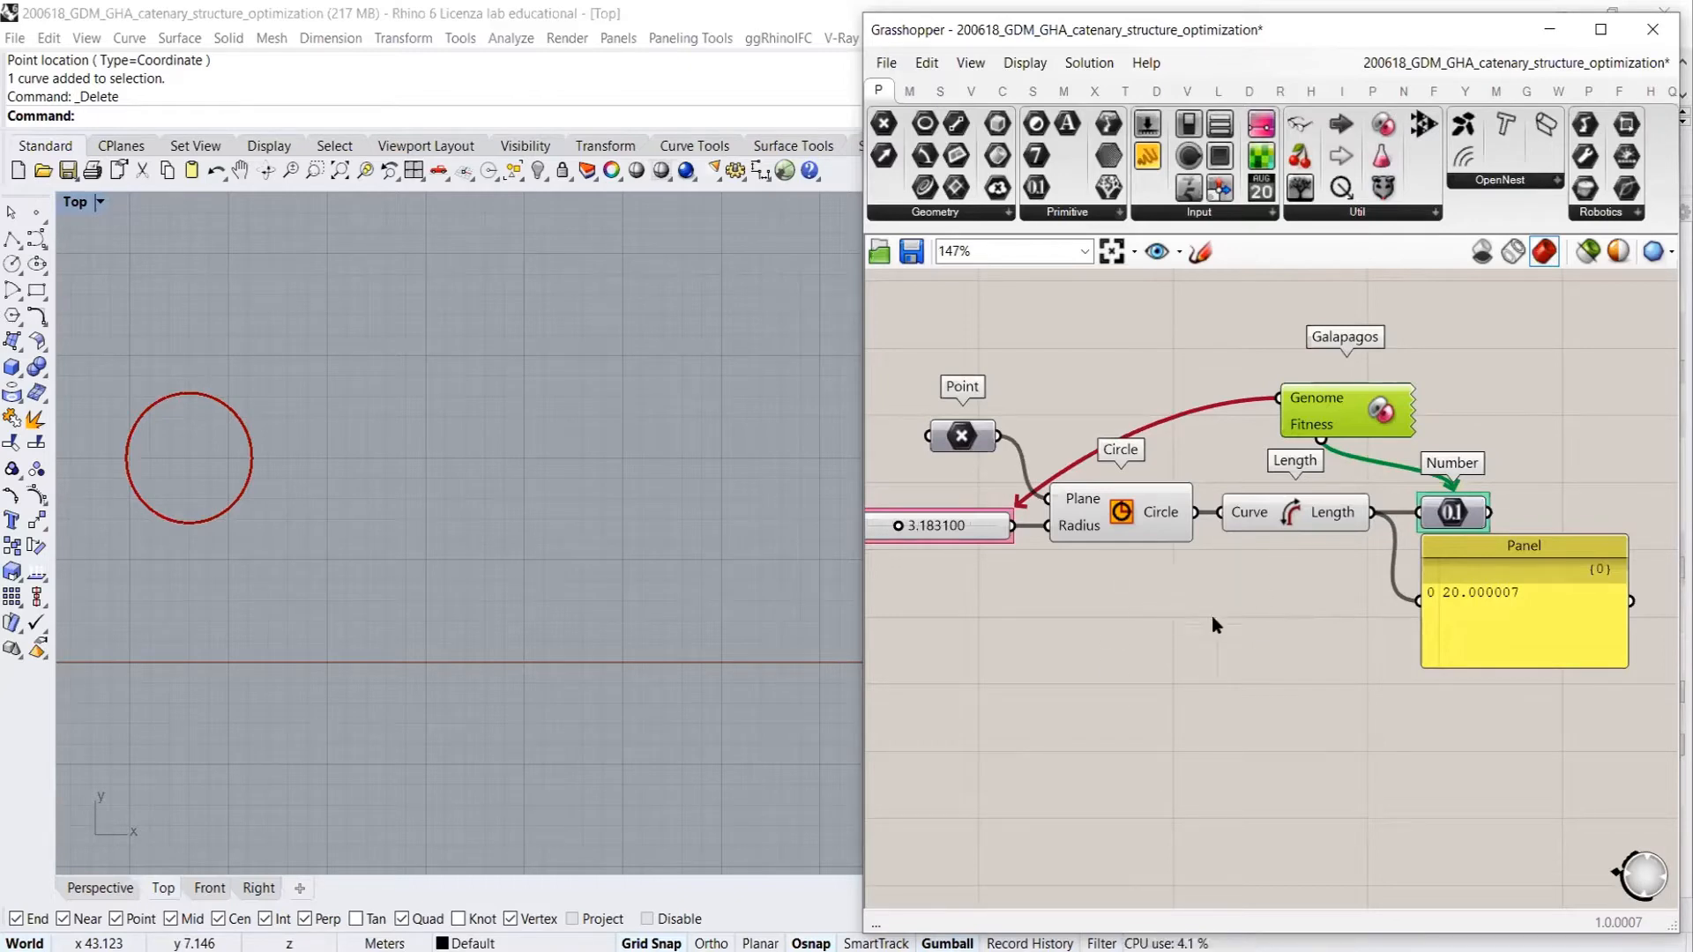
pyautogui.click(1246, 579)
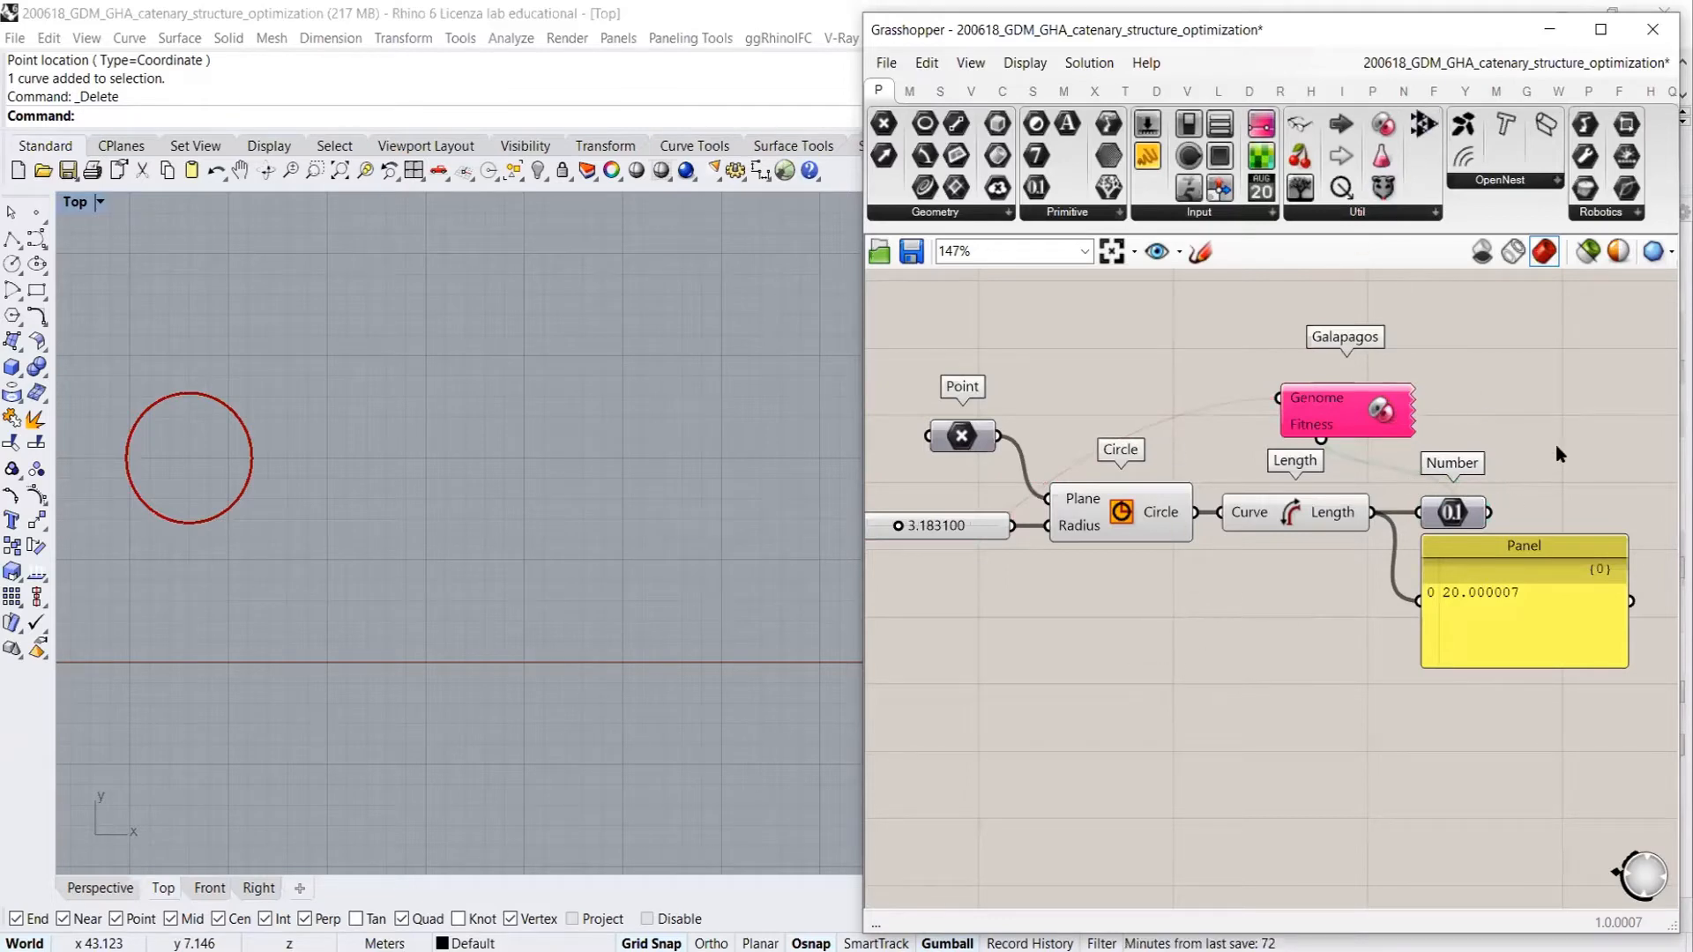
# Group all components of the circle example and disable them
pyautogui.moveTo(1578, 354); pyautogui.dragTo(873, 733)
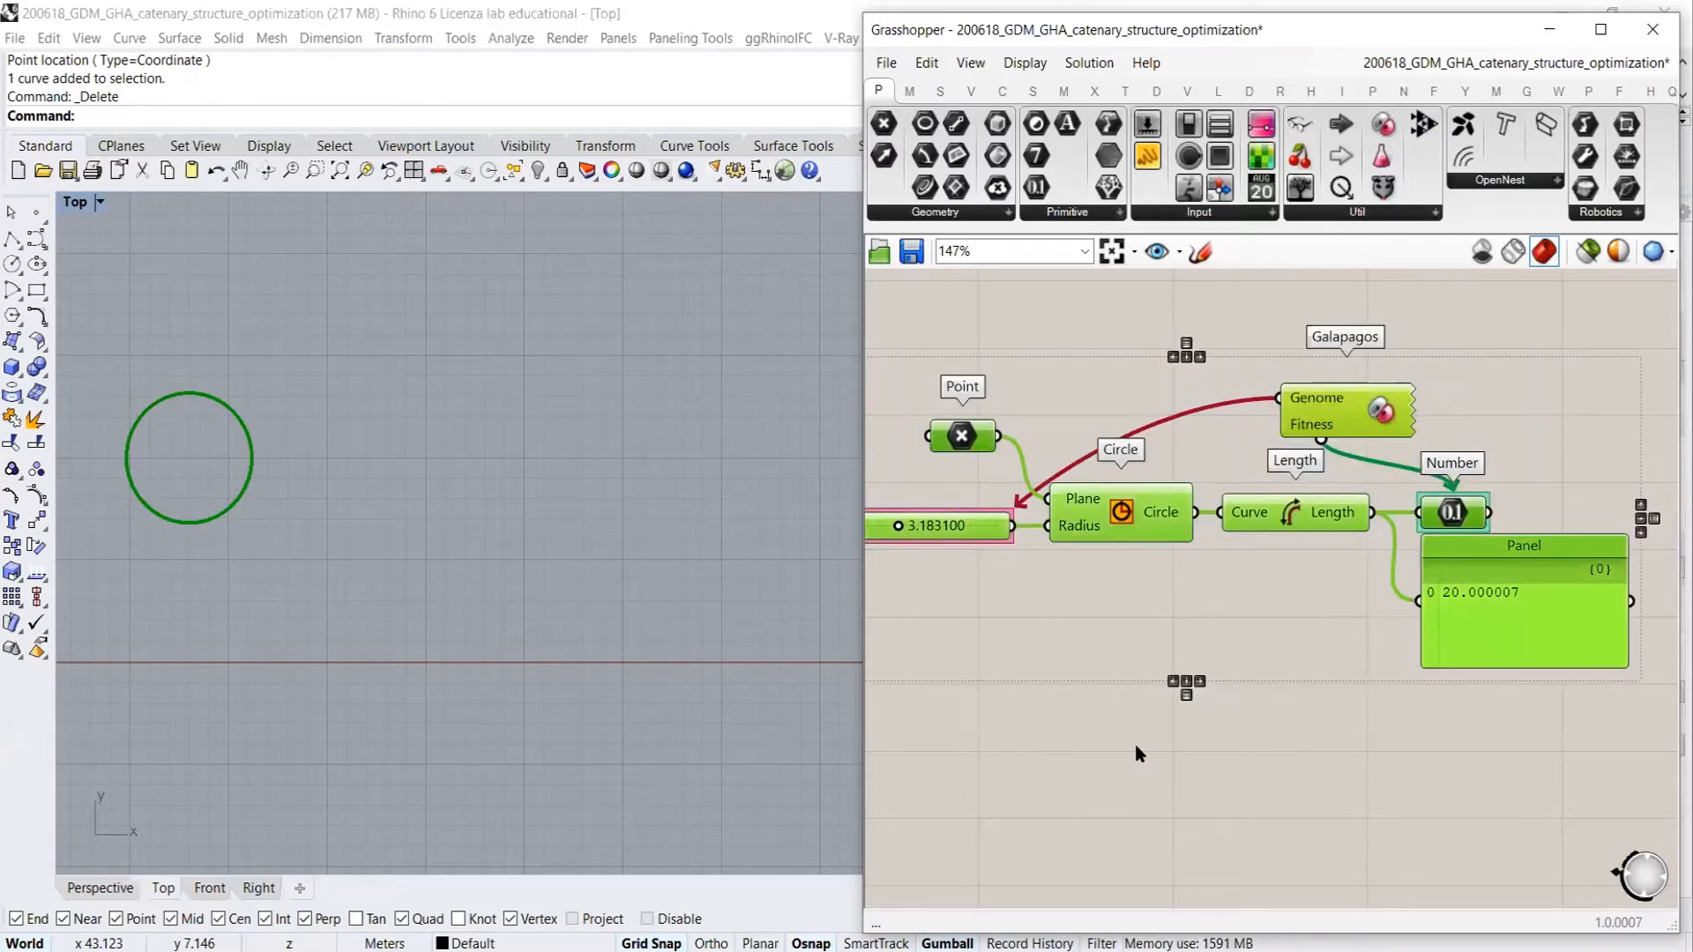
pyautogui.hotkey('ctrl', 'g')
pyautogui.hotkey('ctrl', 'e')
pyautogui.click(1329, 786)
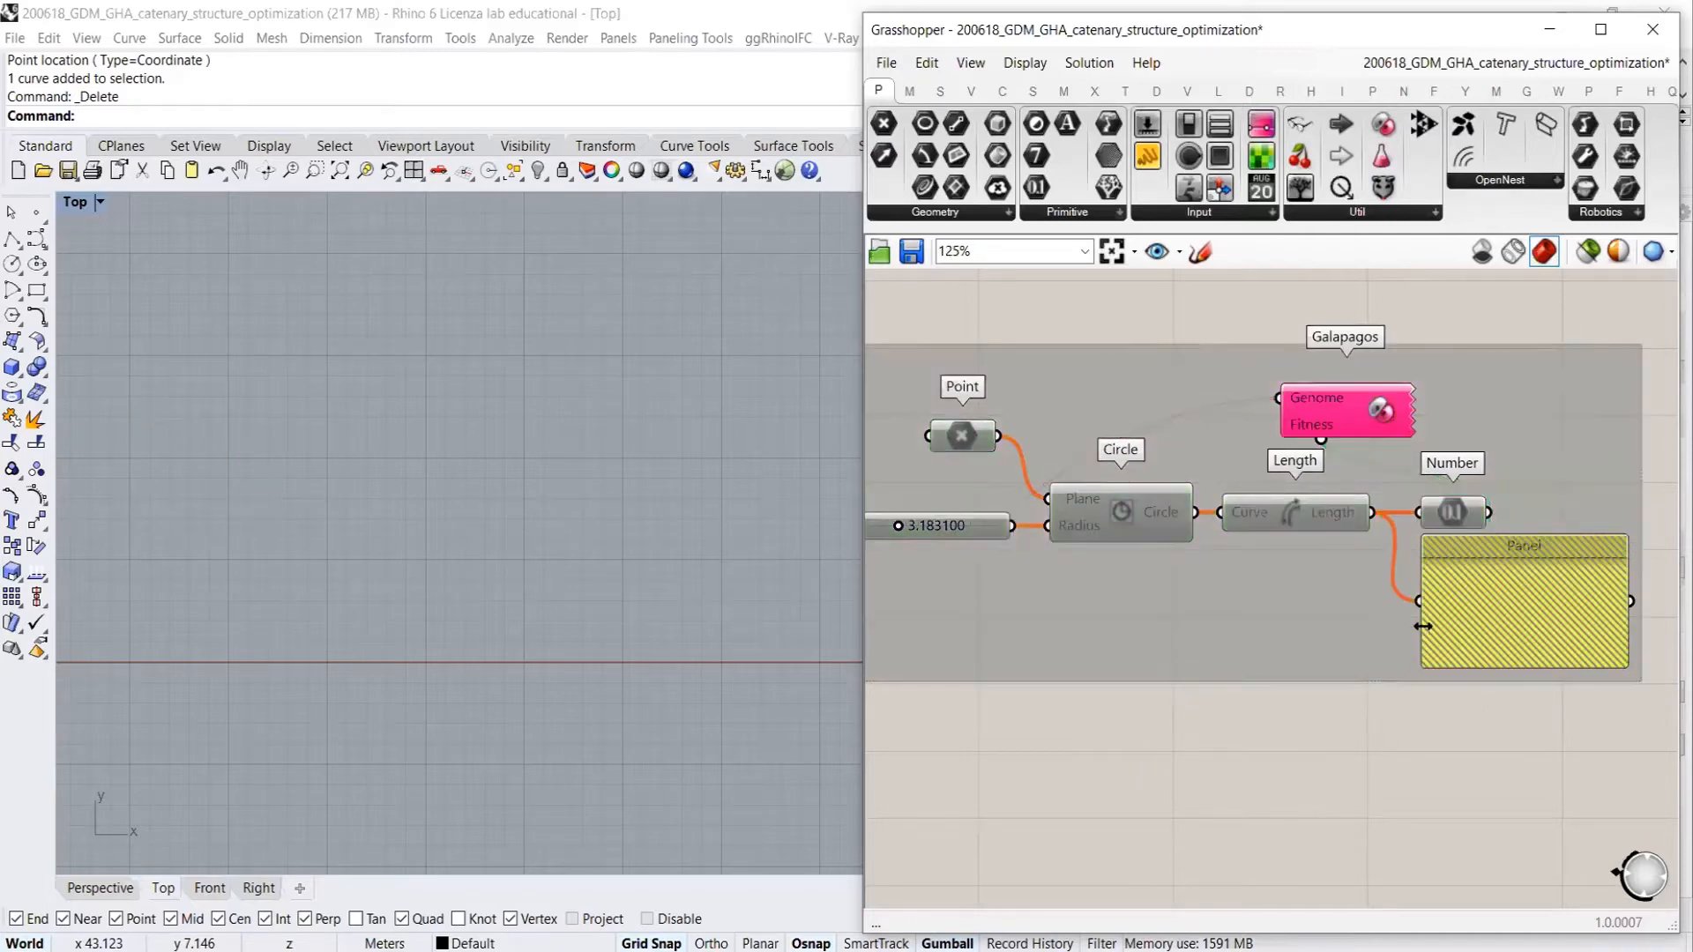
# Move the disabled example group directly above the MILLIPEDE SIMPLE FRAME group, beside the licence graphics
pyautogui.scroll(-10, 1424, 617)
pyautogui.moveTo(1293, 623); pyautogui.dragTo(1502, 542, button='right')
pyautogui.scroll(-1, 1542, 512)
pyautogui.moveTo(1550, 510); pyautogui.dragTo(937, 471)
pyautogui.moveTo(1206, 524); pyautogui.dragTo(1617, 569, button='right')
pyautogui.scroll(6, 1359, 527)
pyautogui.moveTo(1352, 495); pyautogui.dragTo(1062, 498)
pyautogui.click(1431, 504)
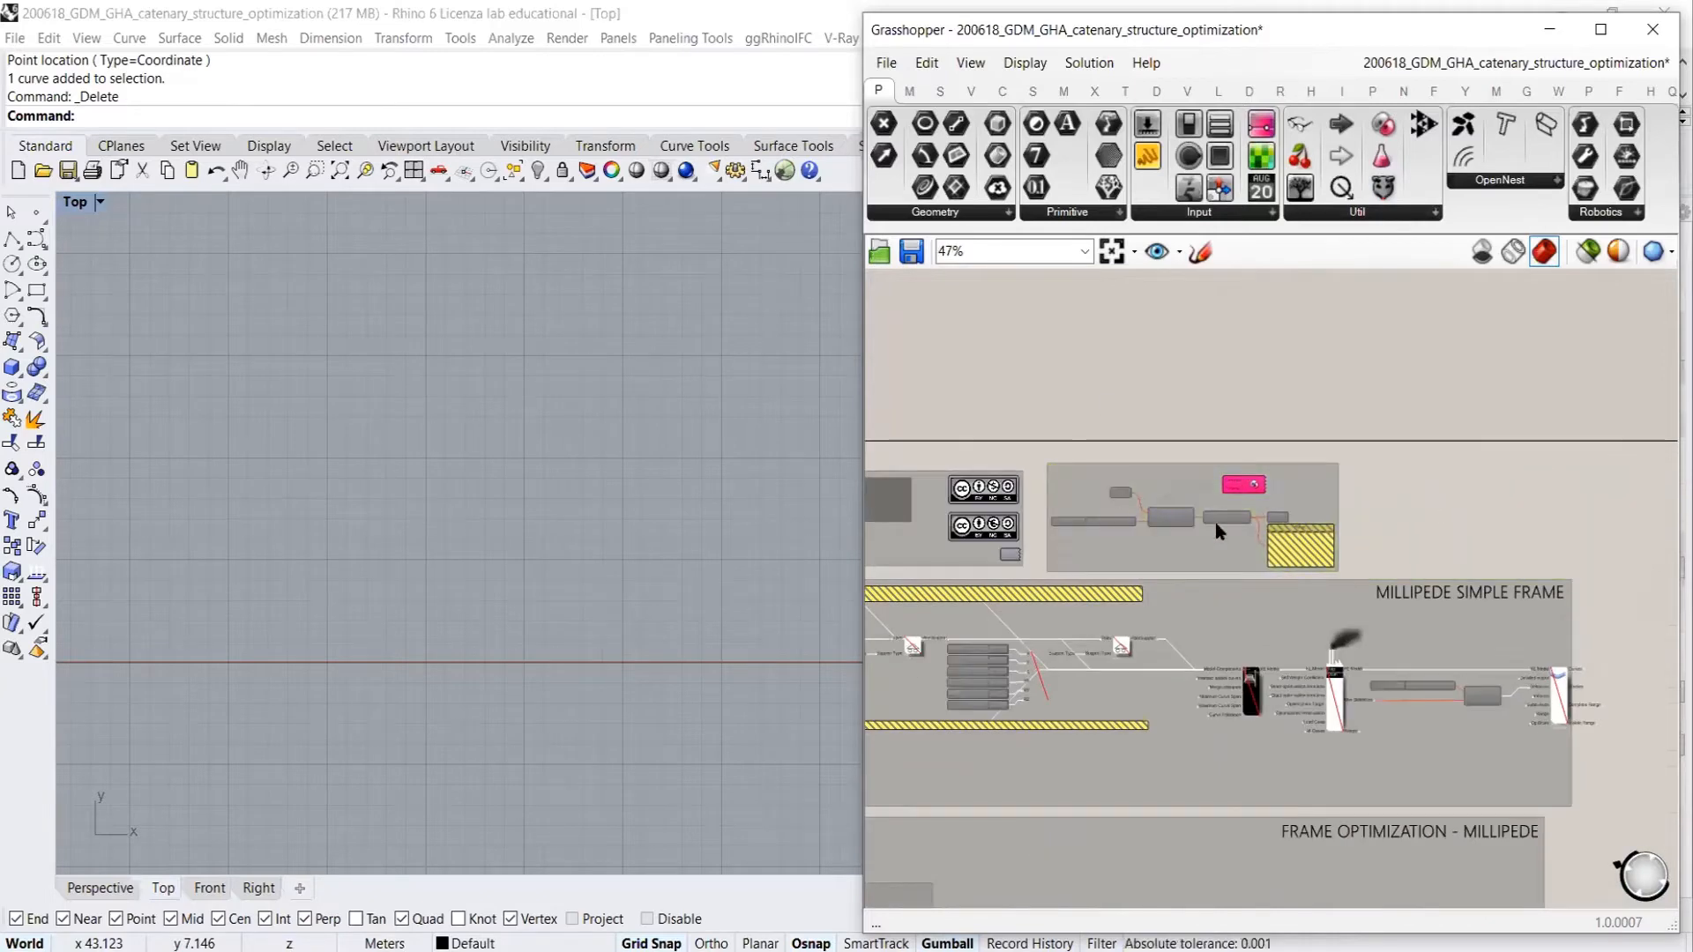
# Switch the Rhino view to the Perspective viewport and bring the area around the origin into view
pyautogui.scroll(1, 1163, 516)
pyautogui.scroll(2, 1164, 516)
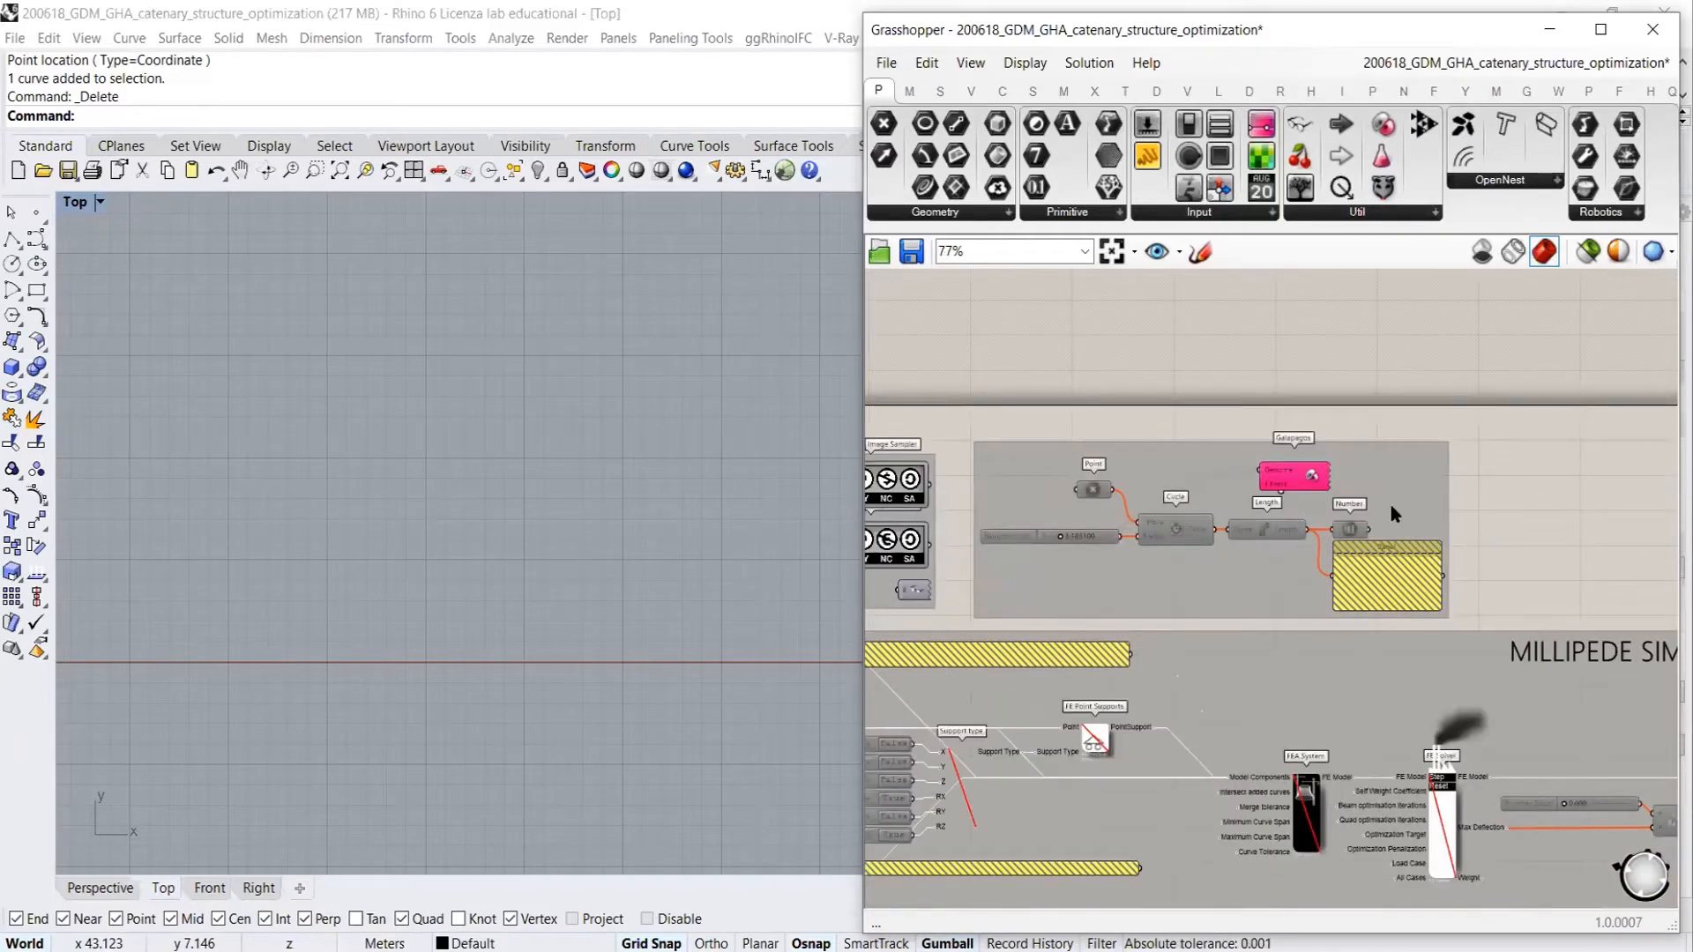
pyautogui.scroll(-6, 1342, 341)
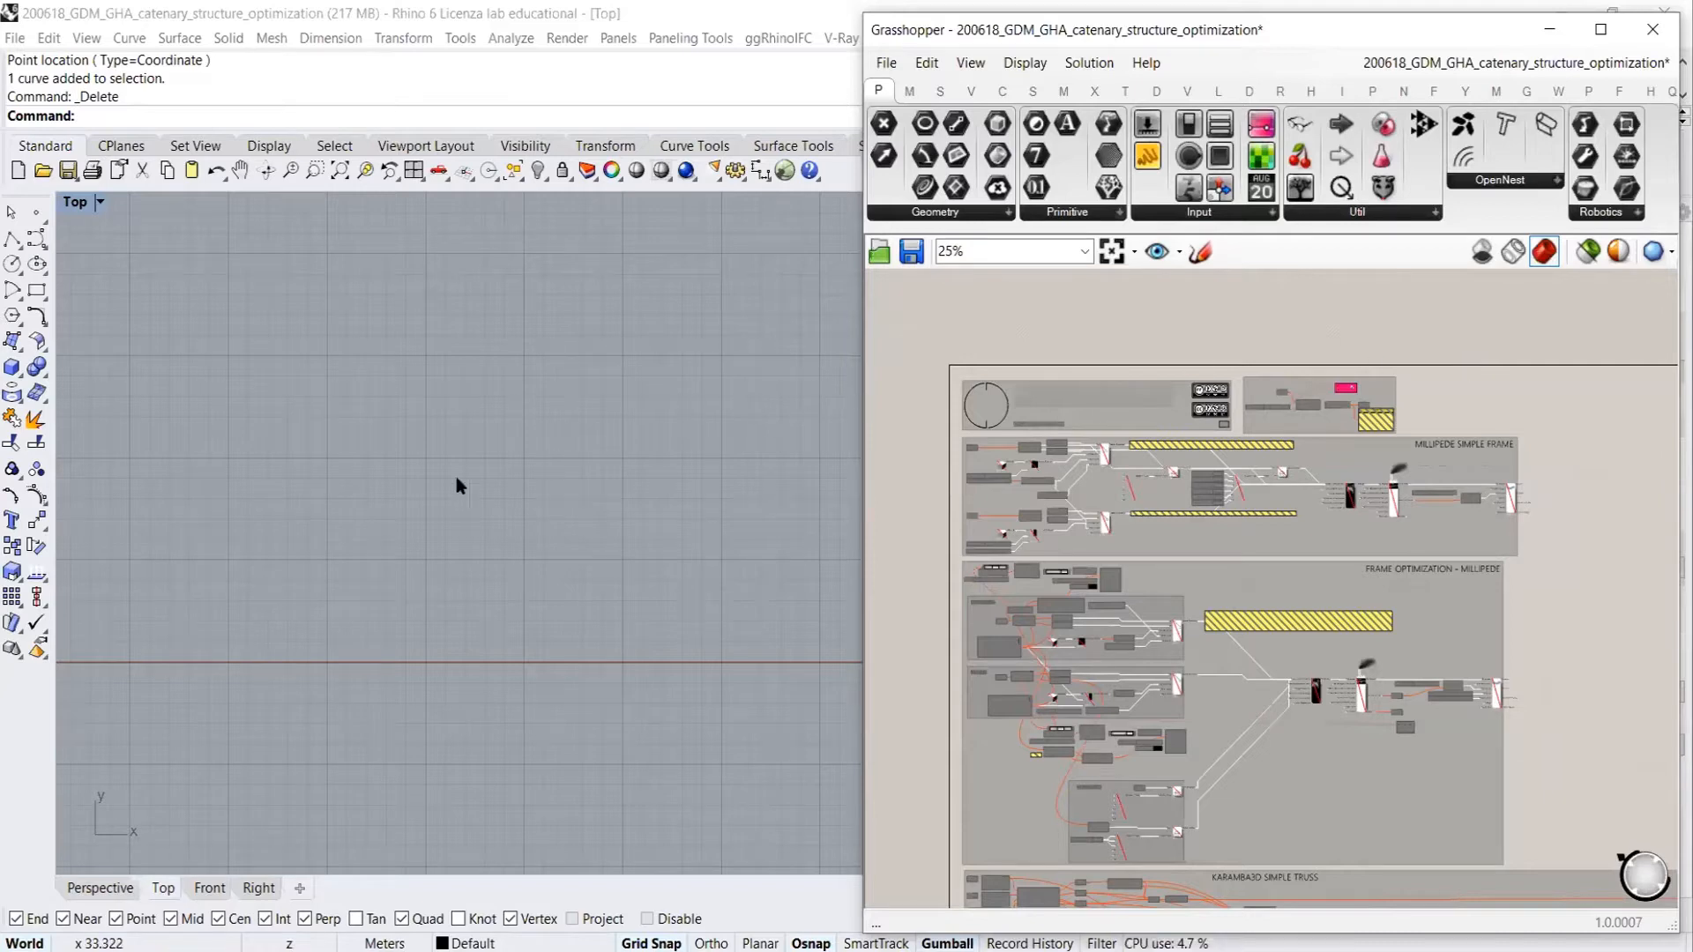
pyautogui.scroll(-2, 677, 506)
pyautogui.scroll(-3, 608, 494)
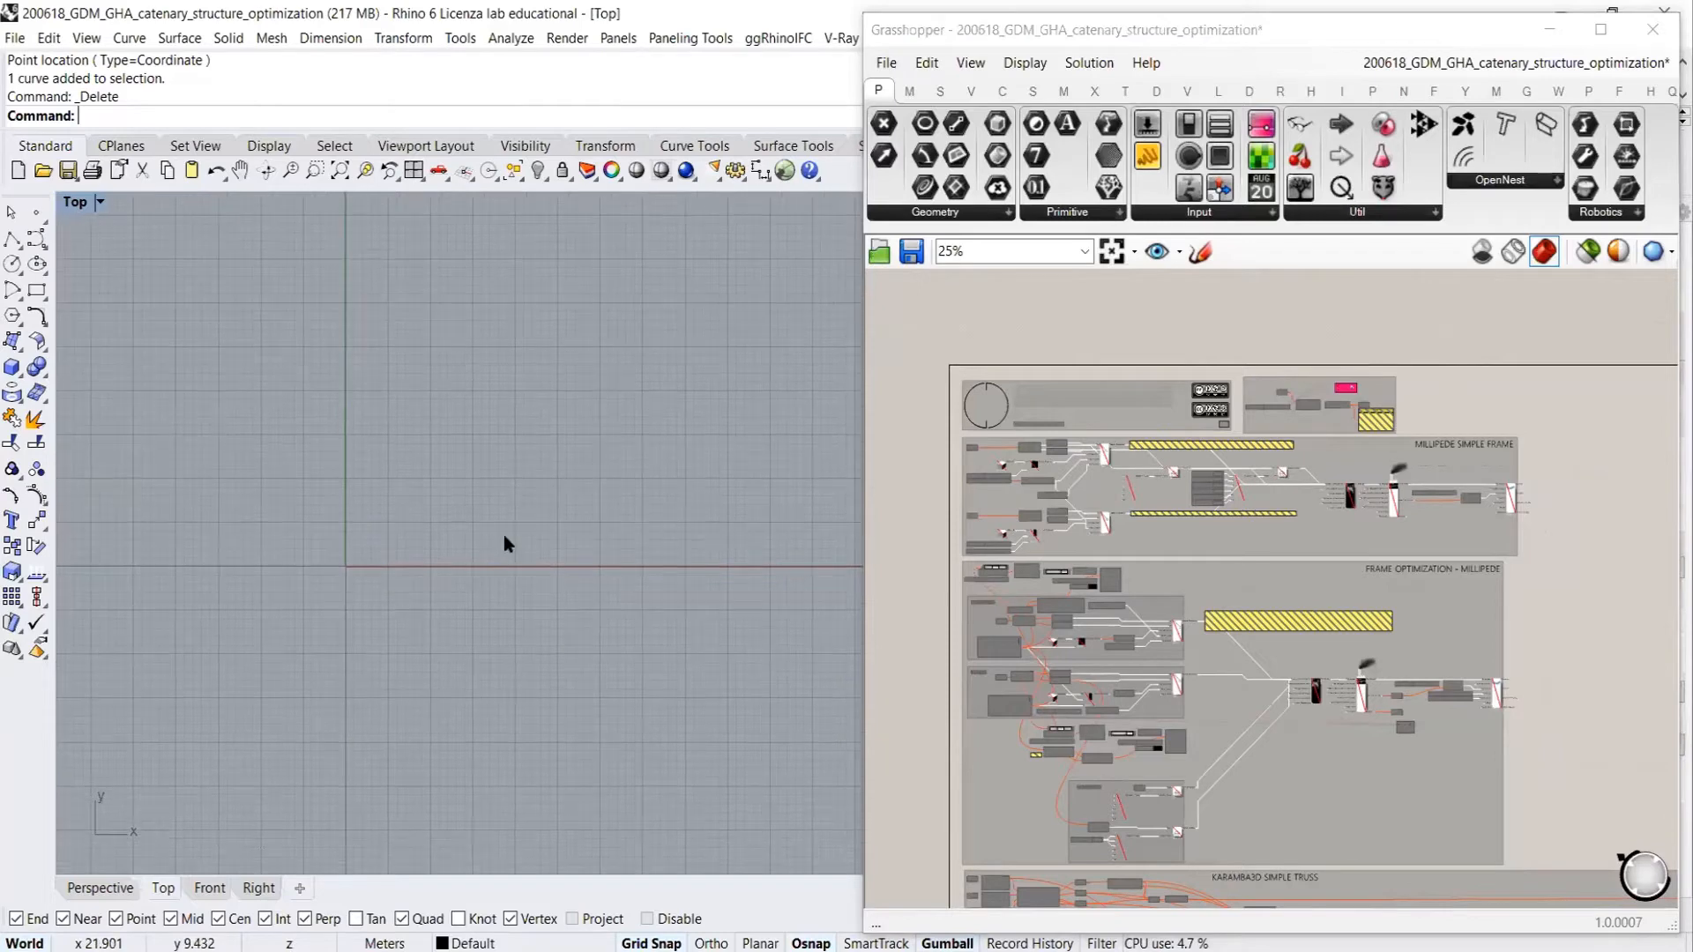
pyautogui.click(117, 887)
pyautogui.moveTo(615, 486); pyautogui.dragTo(737, 504, button='right')
pyautogui.scroll(2, 739, 506)
pyautogui.moveTo(508, 578); pyautogui.dragTo(533, 549, button='right')
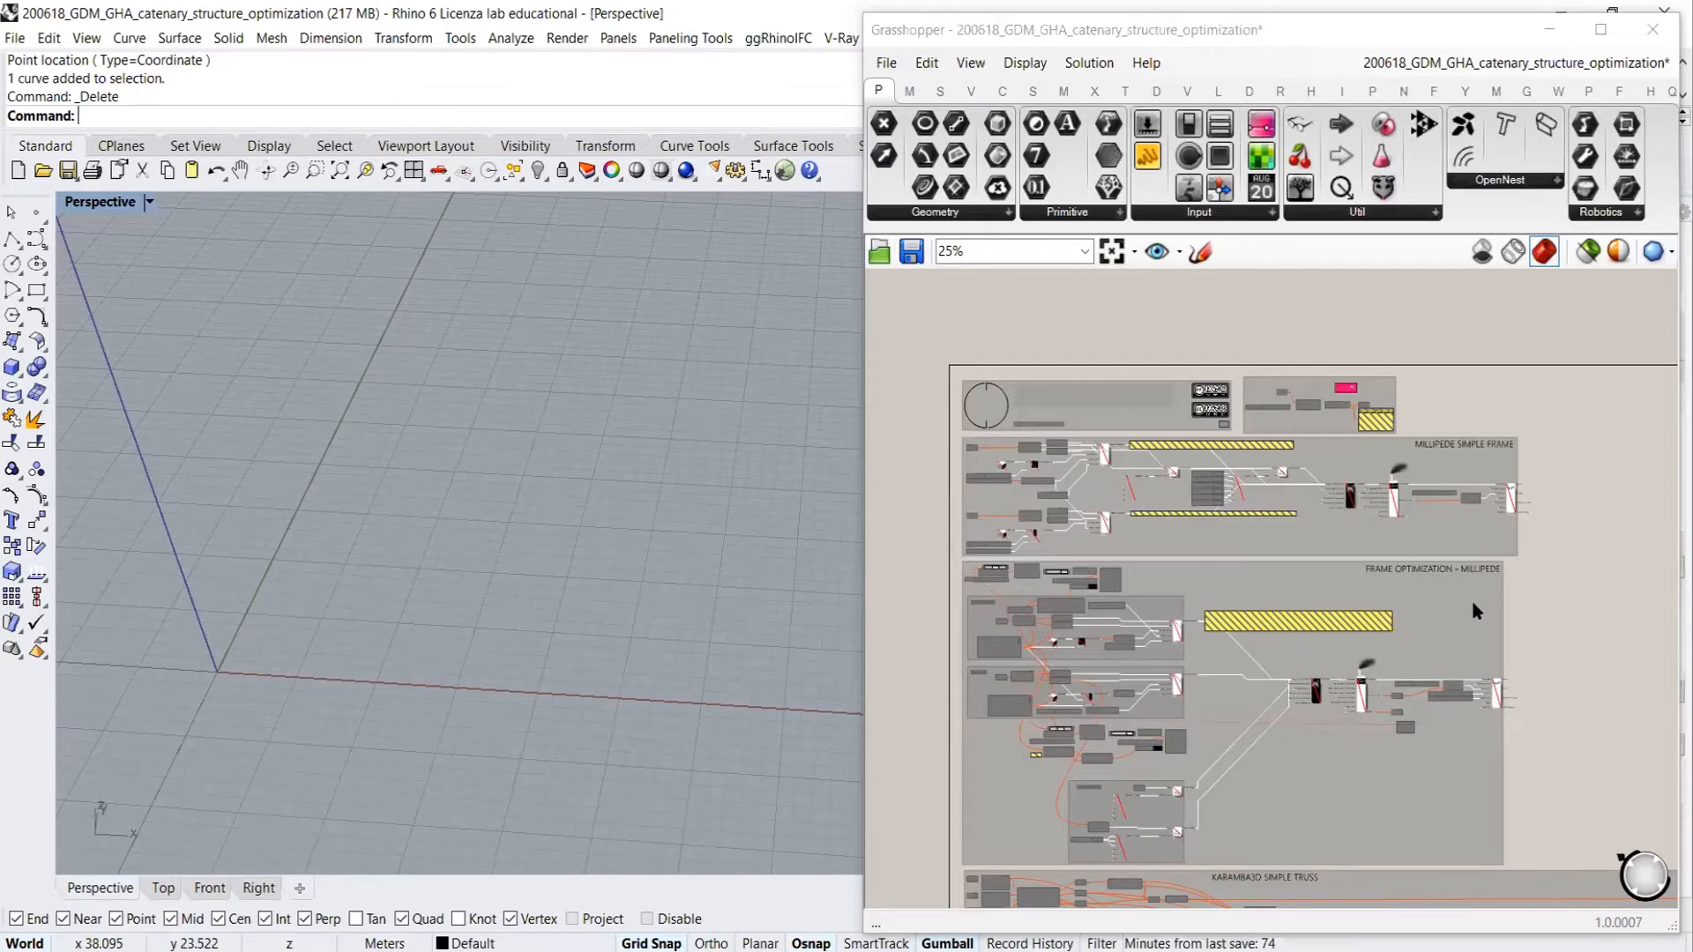
# Enable all components of the MILLIPEDE SIMPLE FRAME group and inspect the portal frame in the Perspective viewport
pyautogui.click(1533, 442)
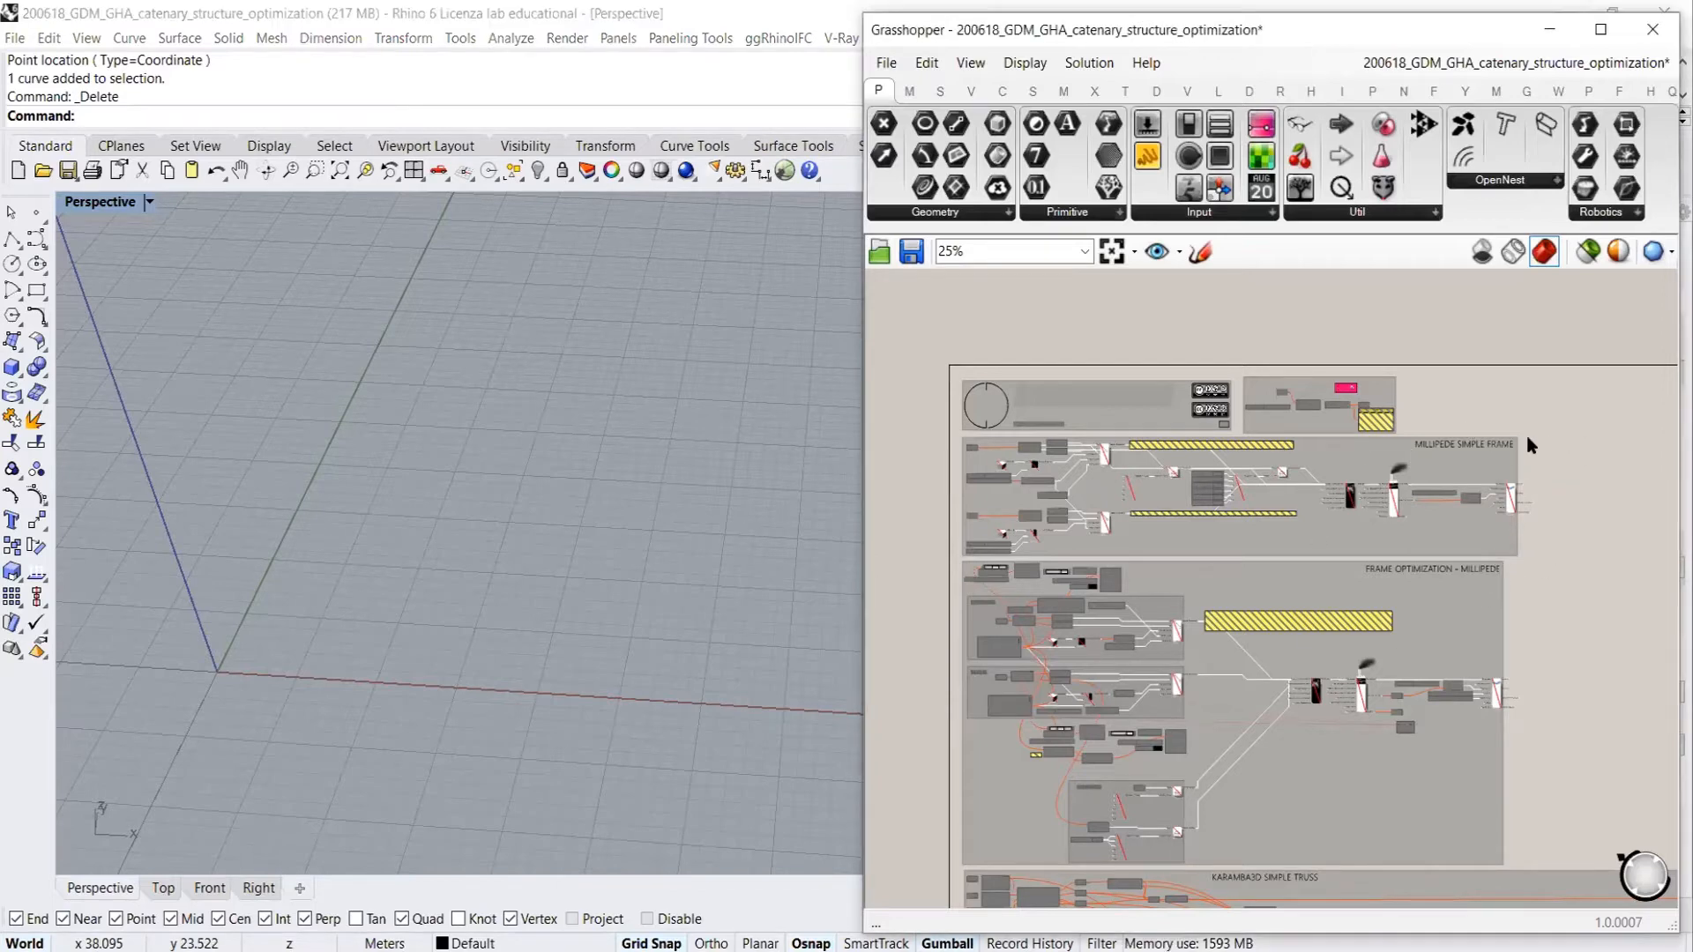
pyautogui.moveTo(1532, 442); pyautogui.dragTo(945, 559)
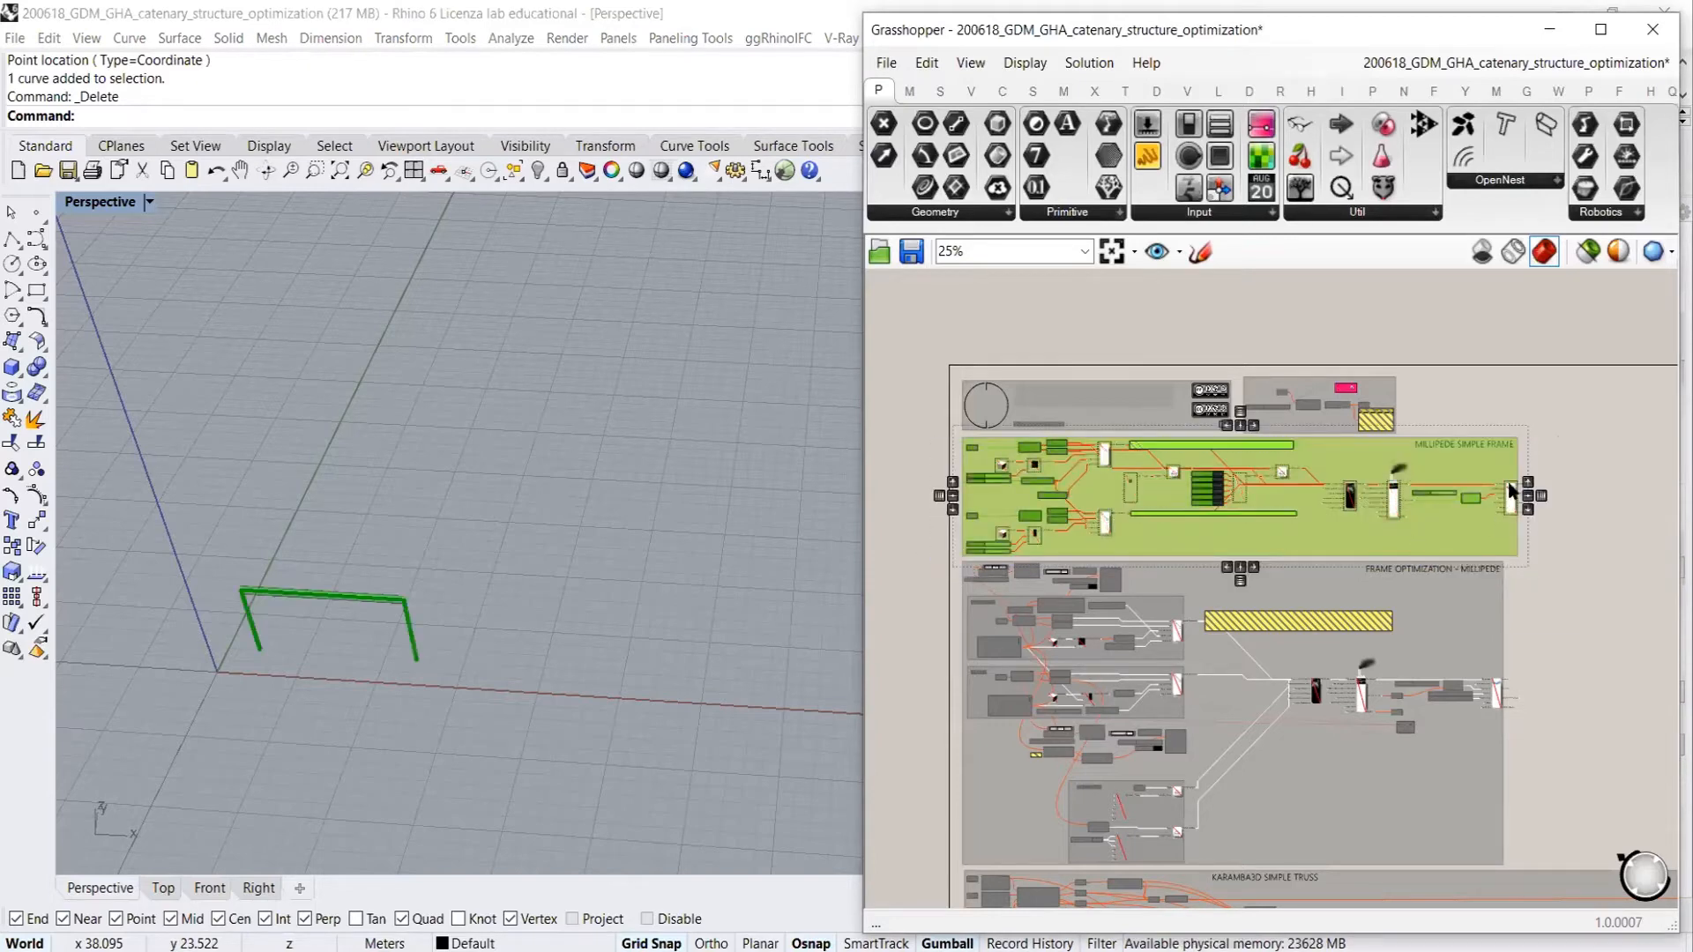
pyautogui.click(1583, 441)
pyautogui.moveTo(314, 748); pyautogui.dragTo(582, 494, button='right')
pyautogui.scroll(8, 473, 514)
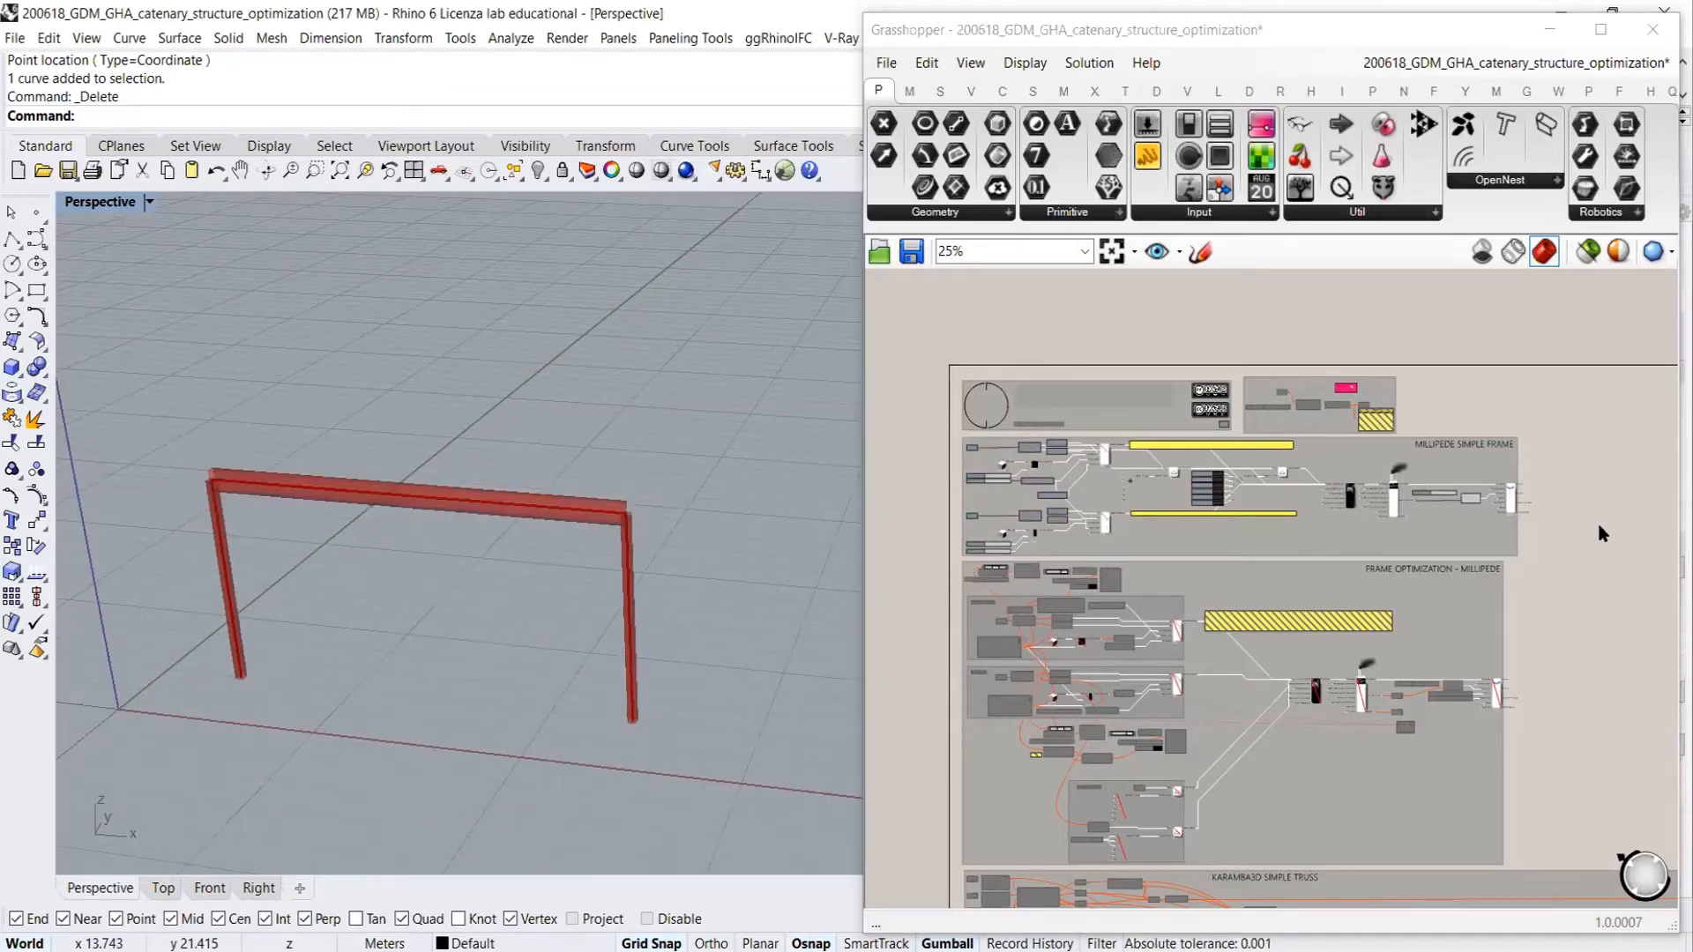
pyautogui.moveTo(518, 503); pyautogui.dragTo(547, 461, button='right')
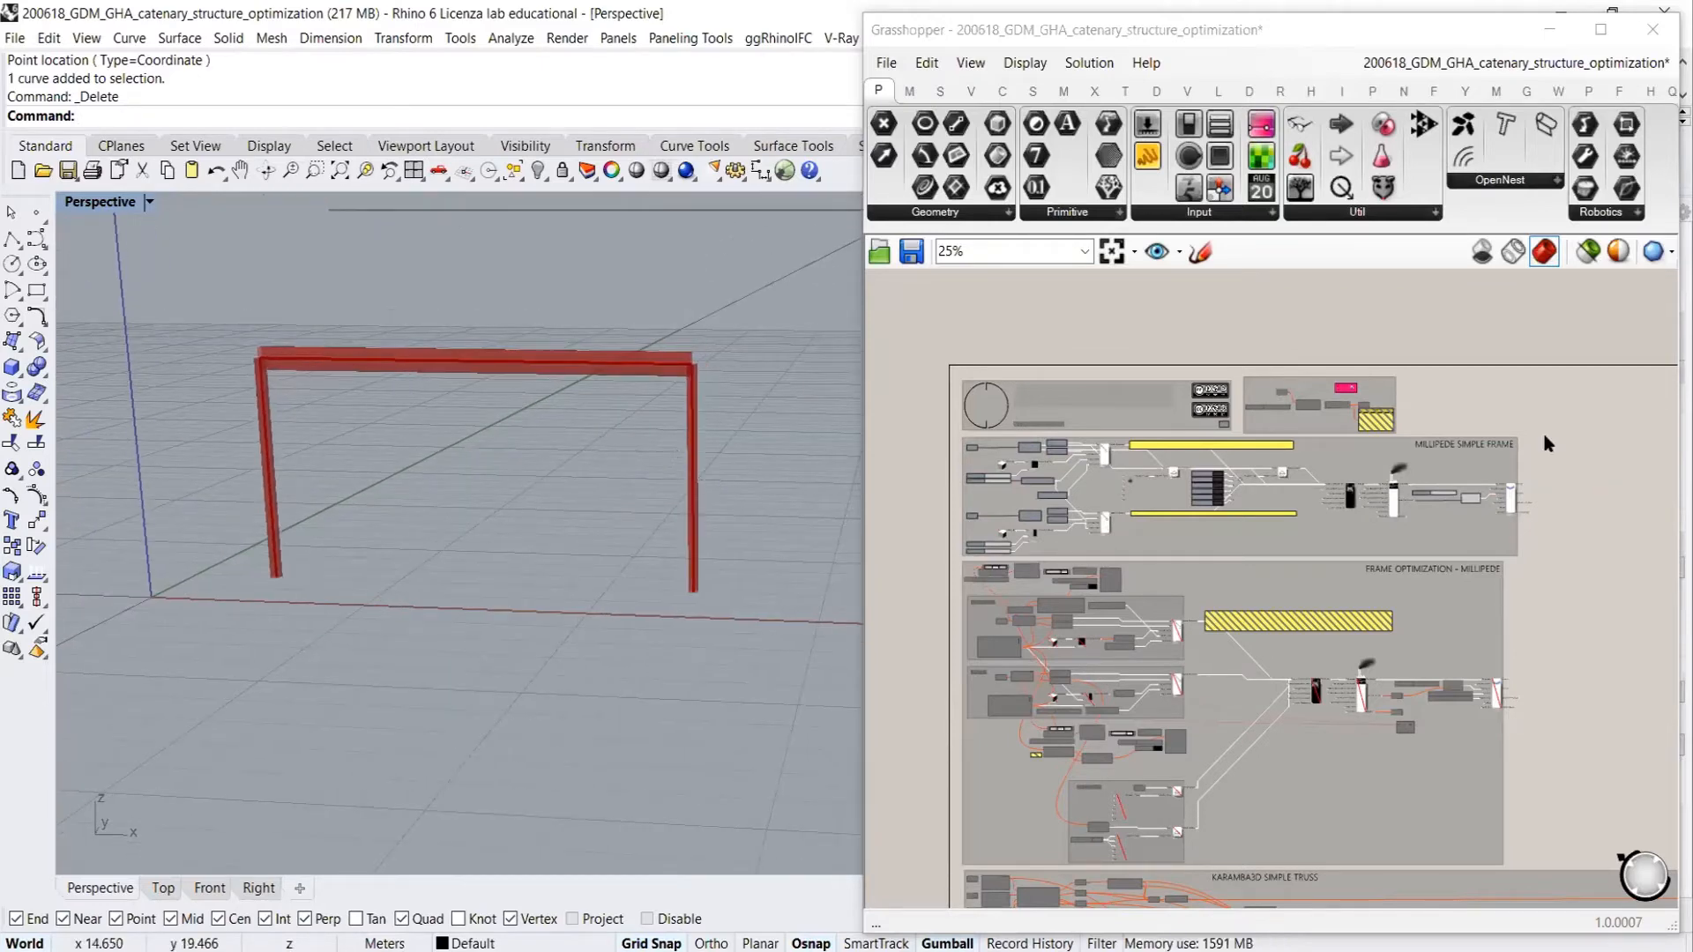
# Raise the number slider feeding the Division before Frame Visualization to 0.014 to preview the frame's deflection, and reset it to 0
pyautogui.scroll(5, 1585, 490)
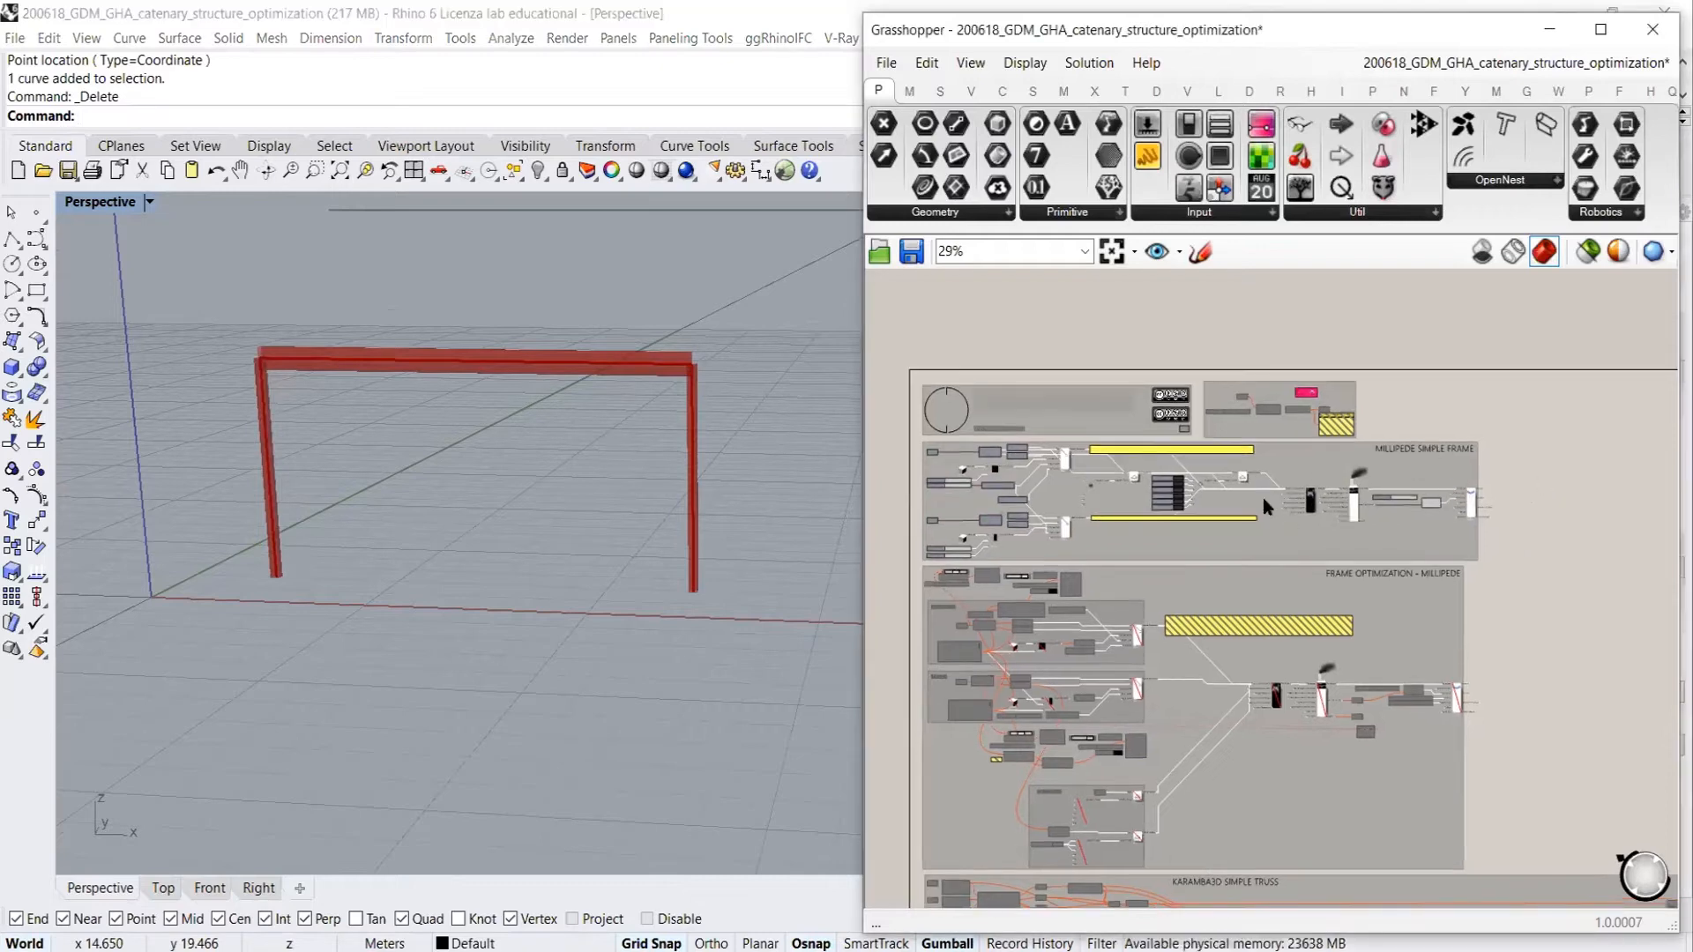
pyautogui.moveTo(1583, 576); pyautogui.dragTo(1259, 574, button='right')
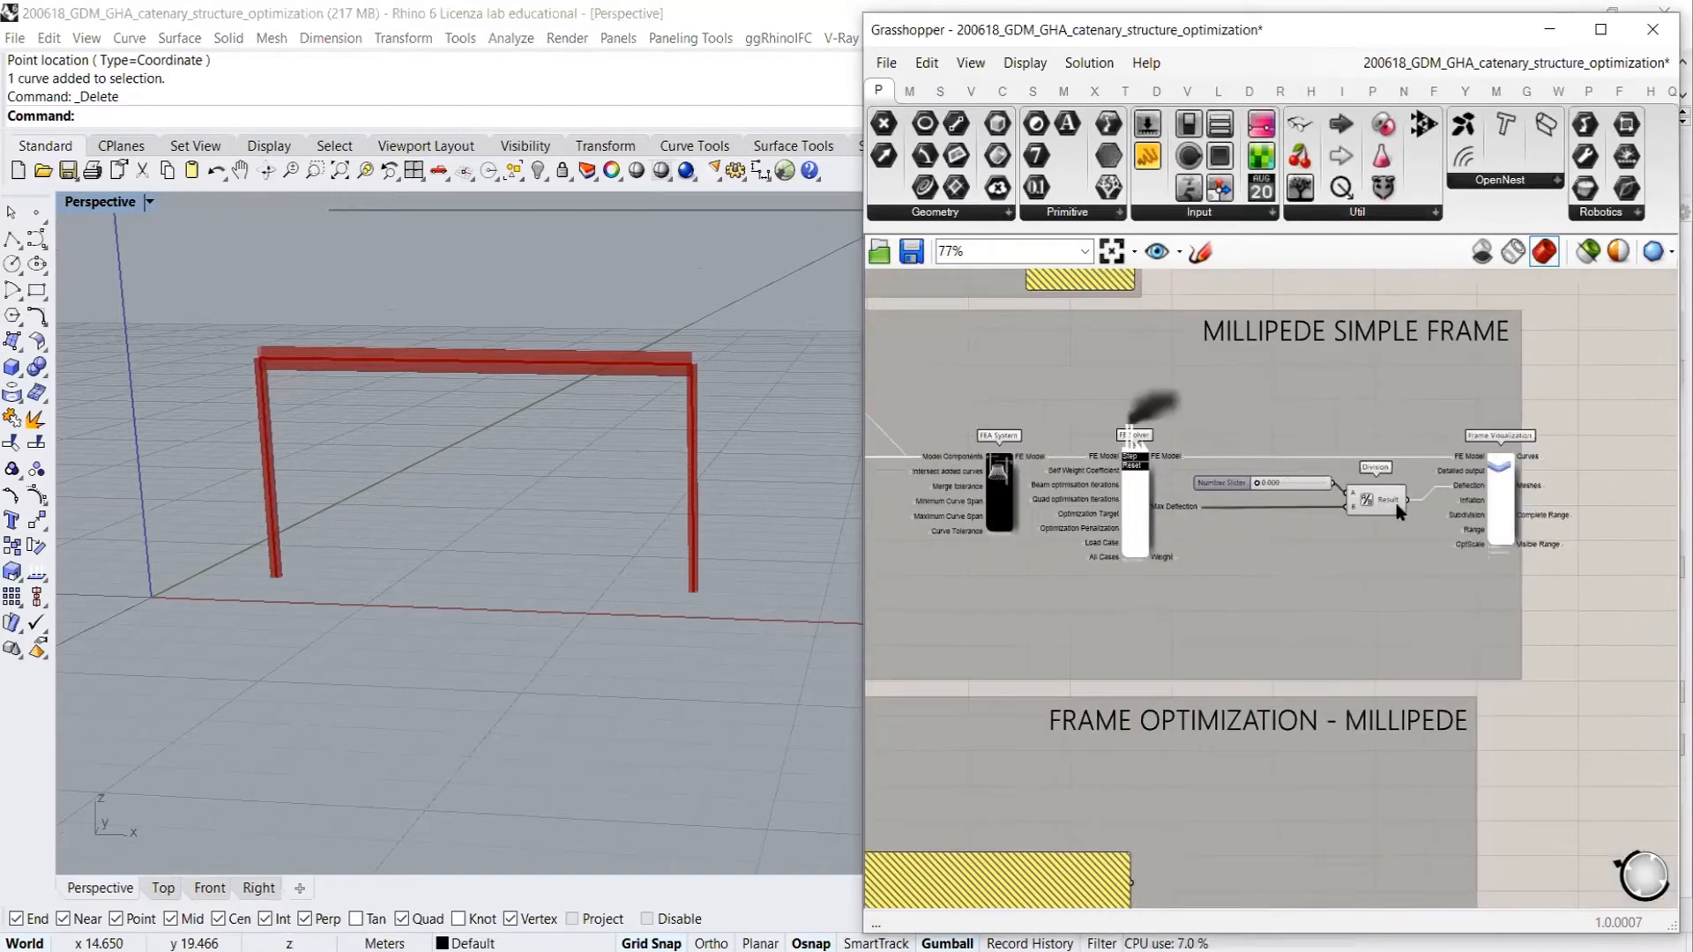
pyautogui.scroll(1, 1561, 463)
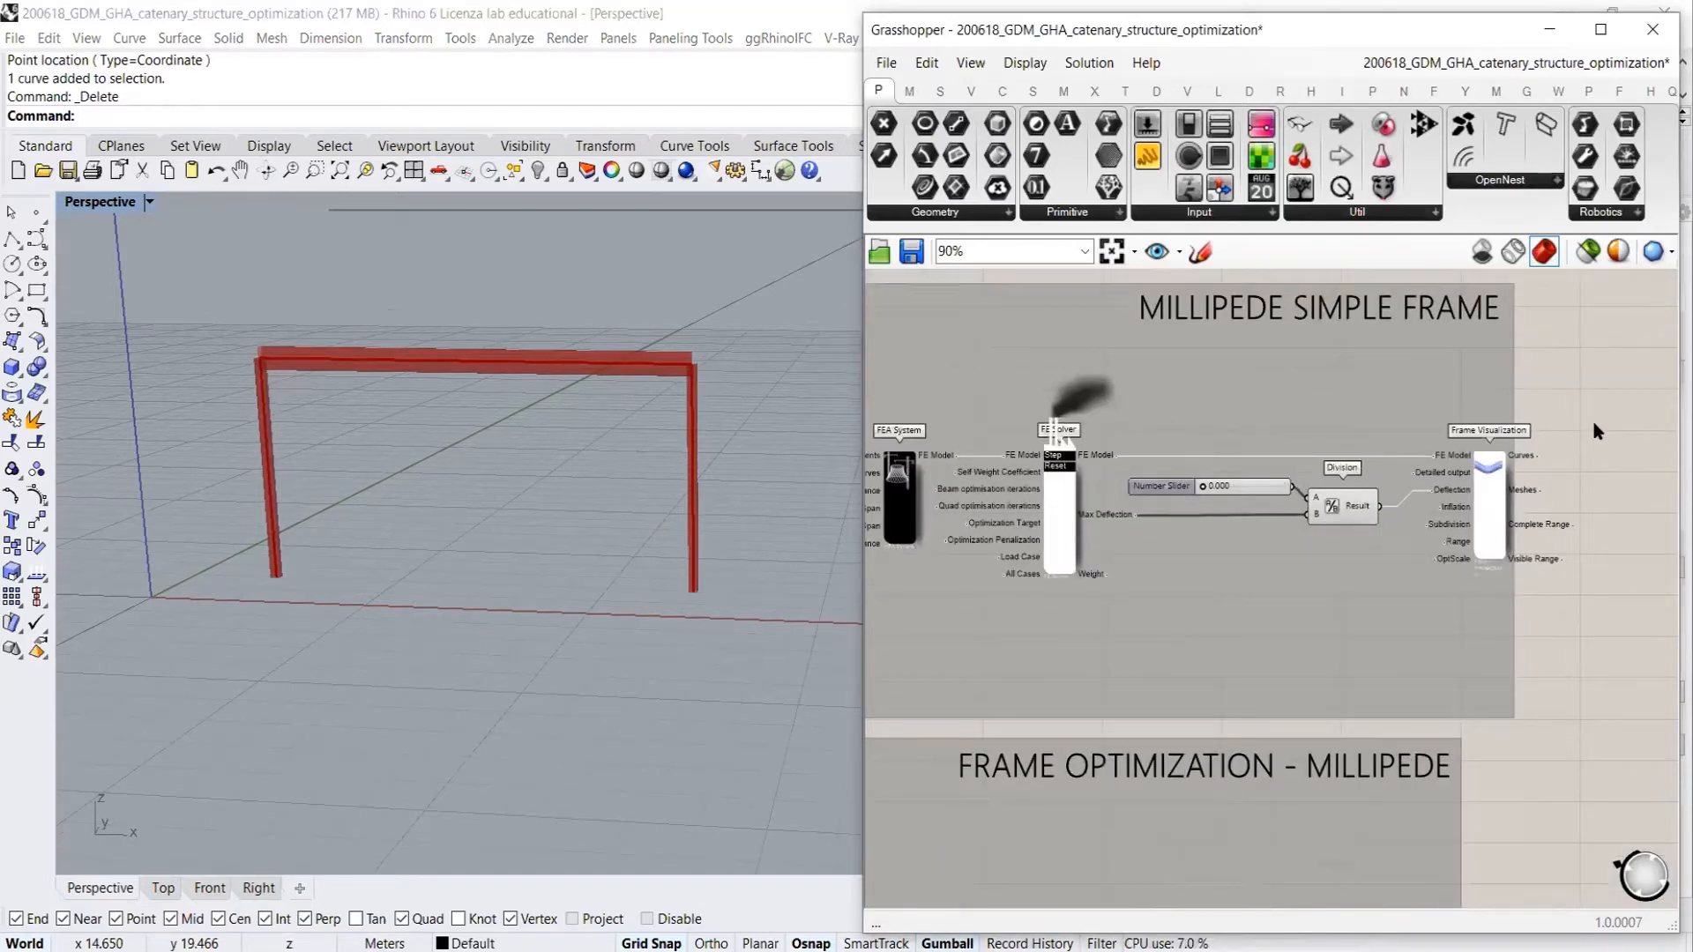
pyautogui.scroll(3, 1546, 453)
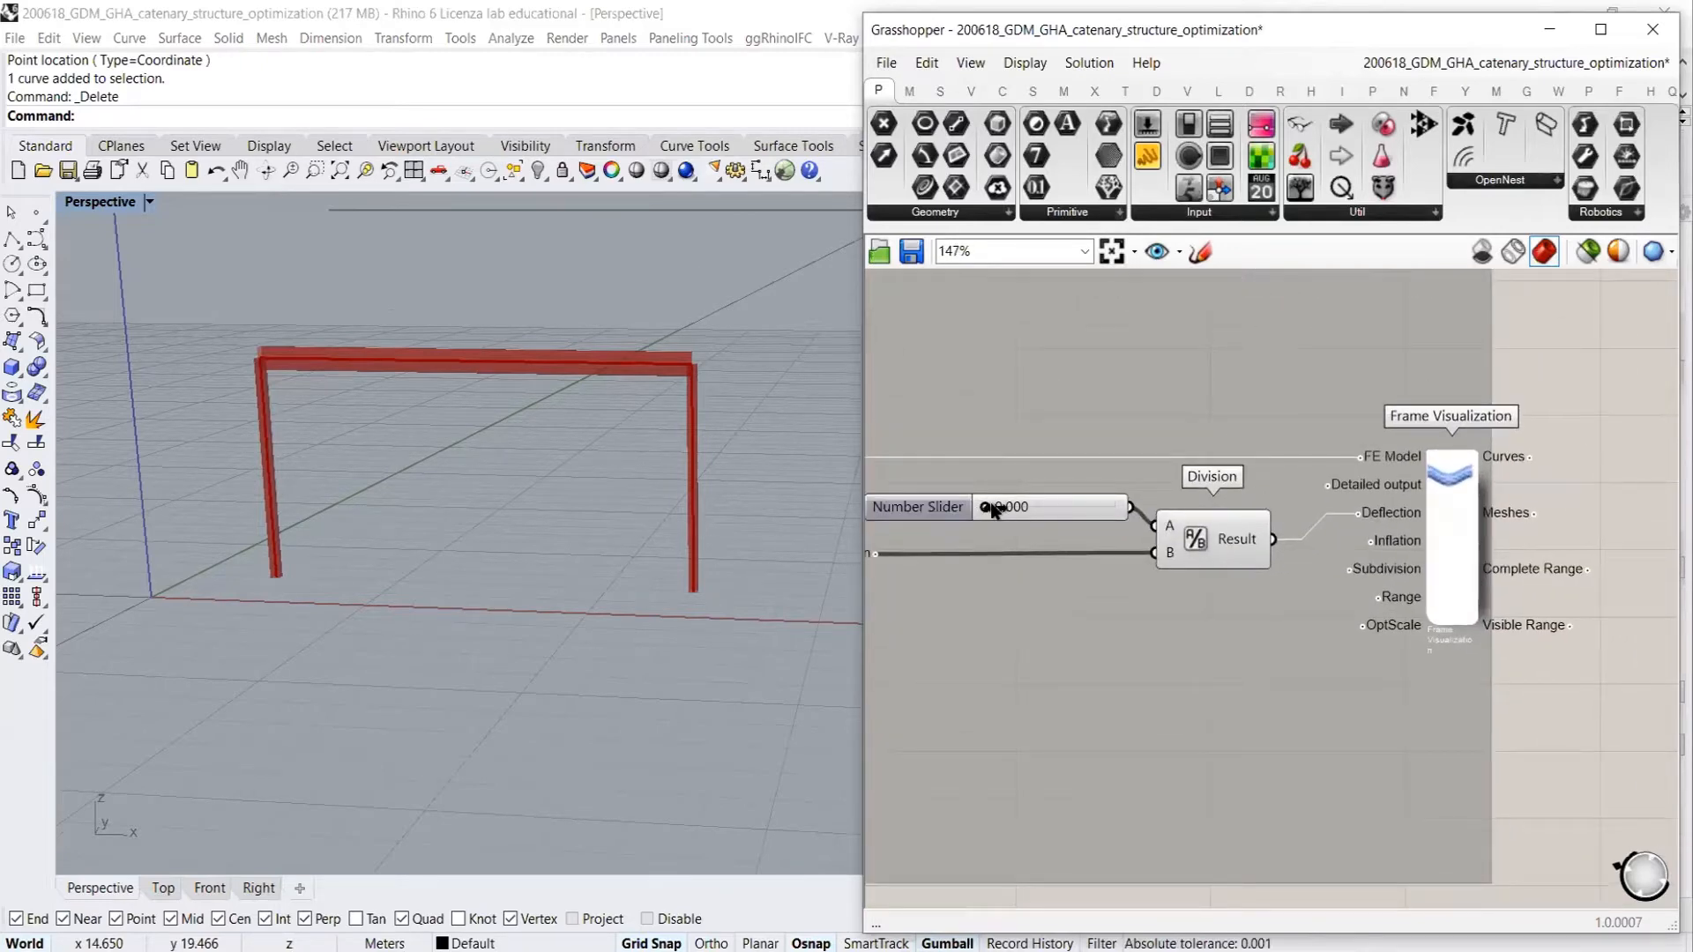
pyautogui.moveTo(994, 511); pyautogui.dragTo(999, 512)
pyautogui.moveTo(985, 510); pyautogui.dragTo(986, 513)
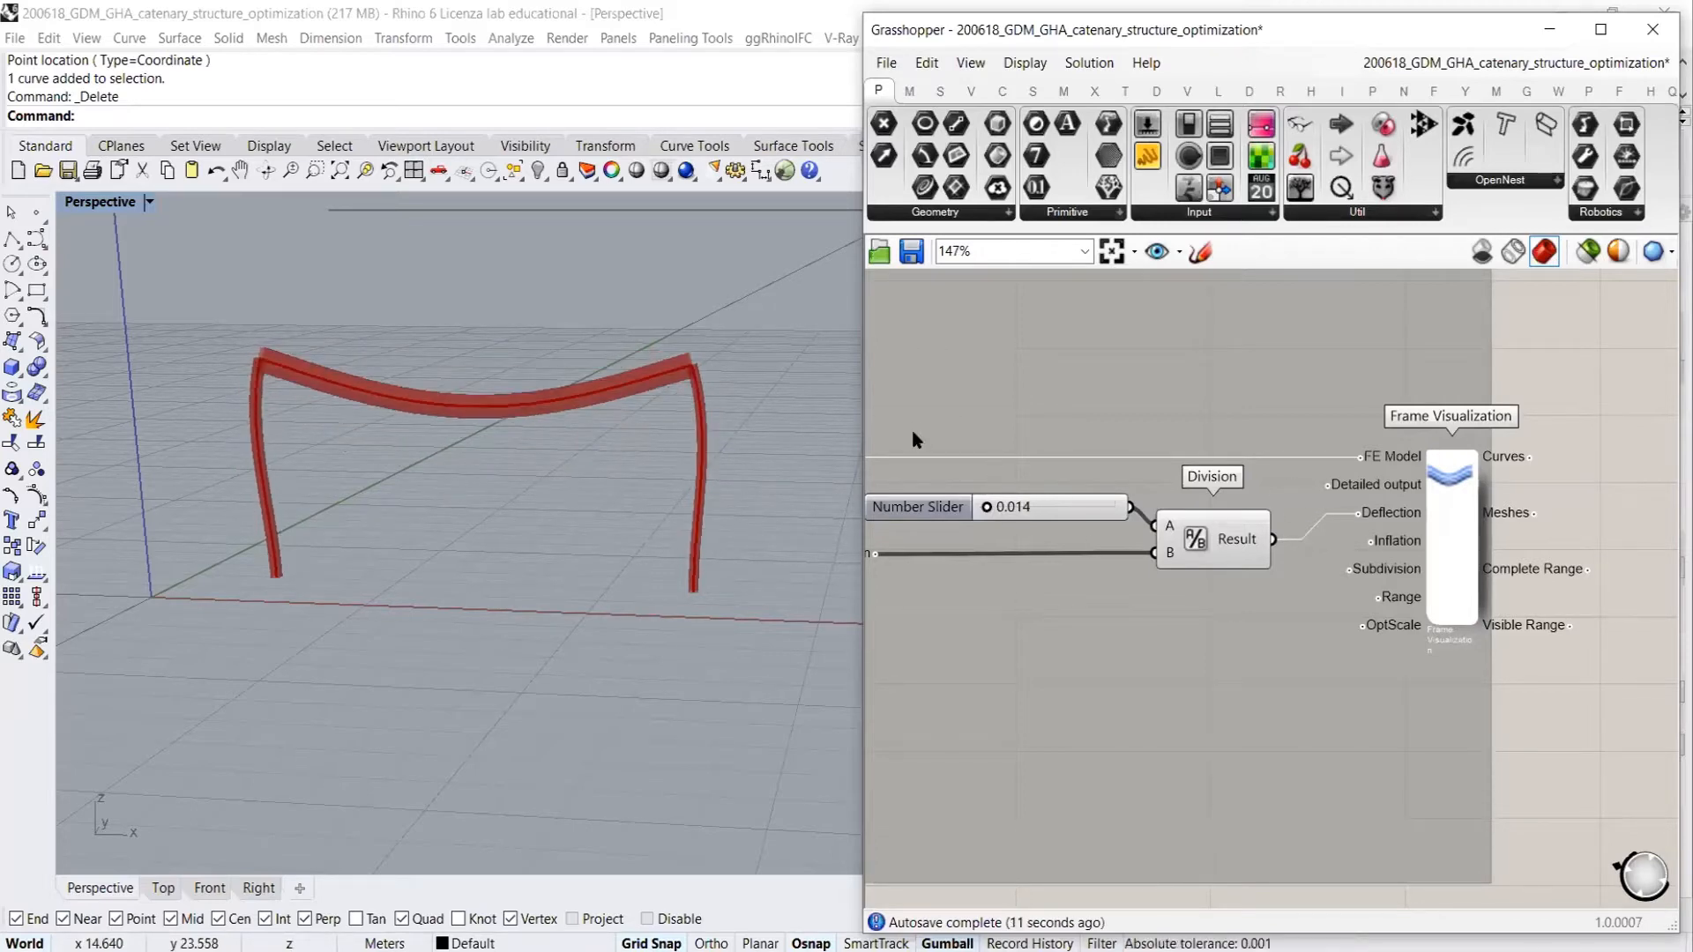
pyautogui.moveTo(987, 508); pyautogui.dragTo(982, 508)
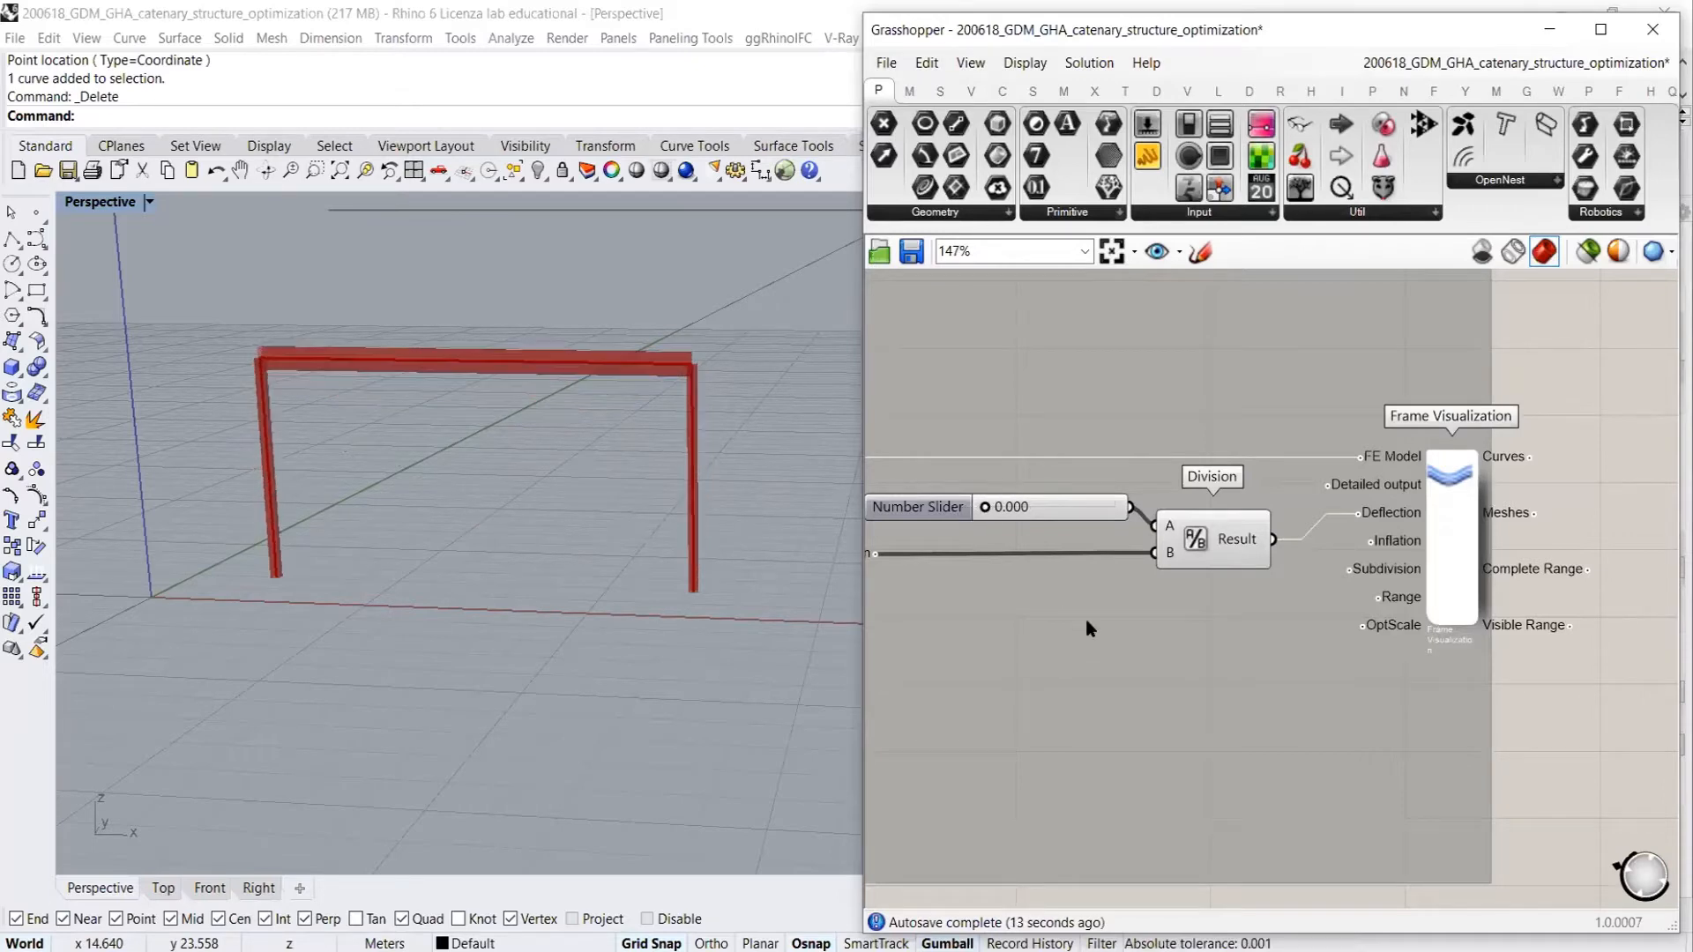
# Add a Scribble note reading "Peregrine" on the empty canvas above the MILLIPEDE SIMPLE FRAME group
pyautogui.scroll(-2, 1470, 541)
pyautogui.scroll(-6, 1469, 542)
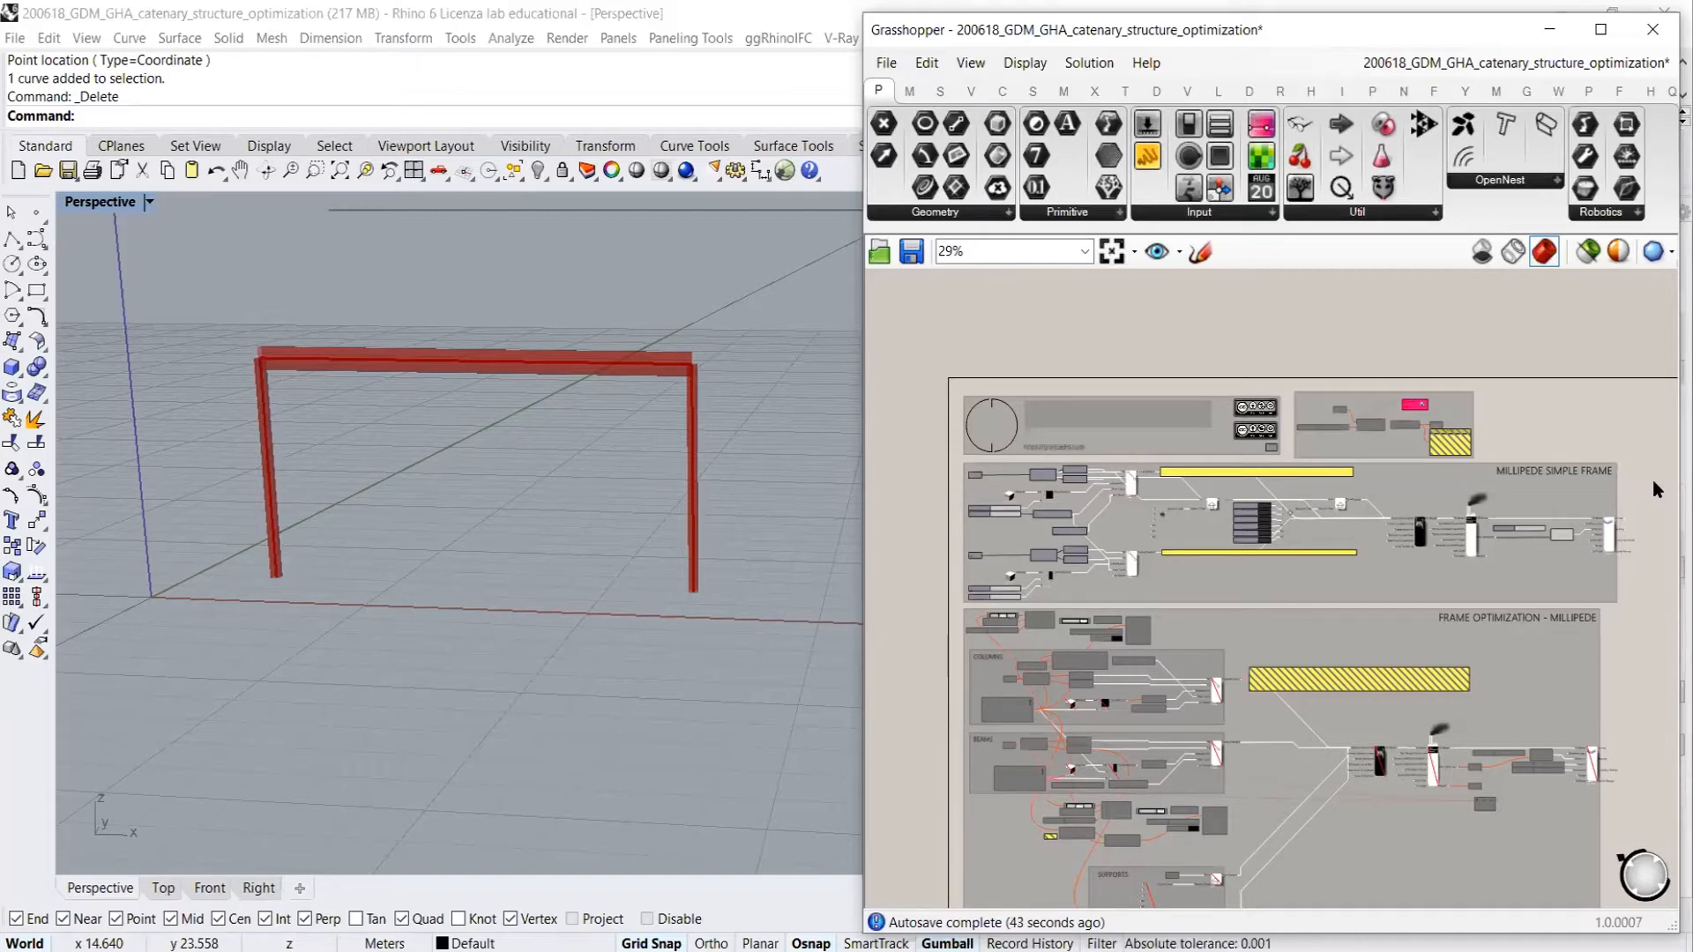
pyautogui.scroll(8, 1584, 419)
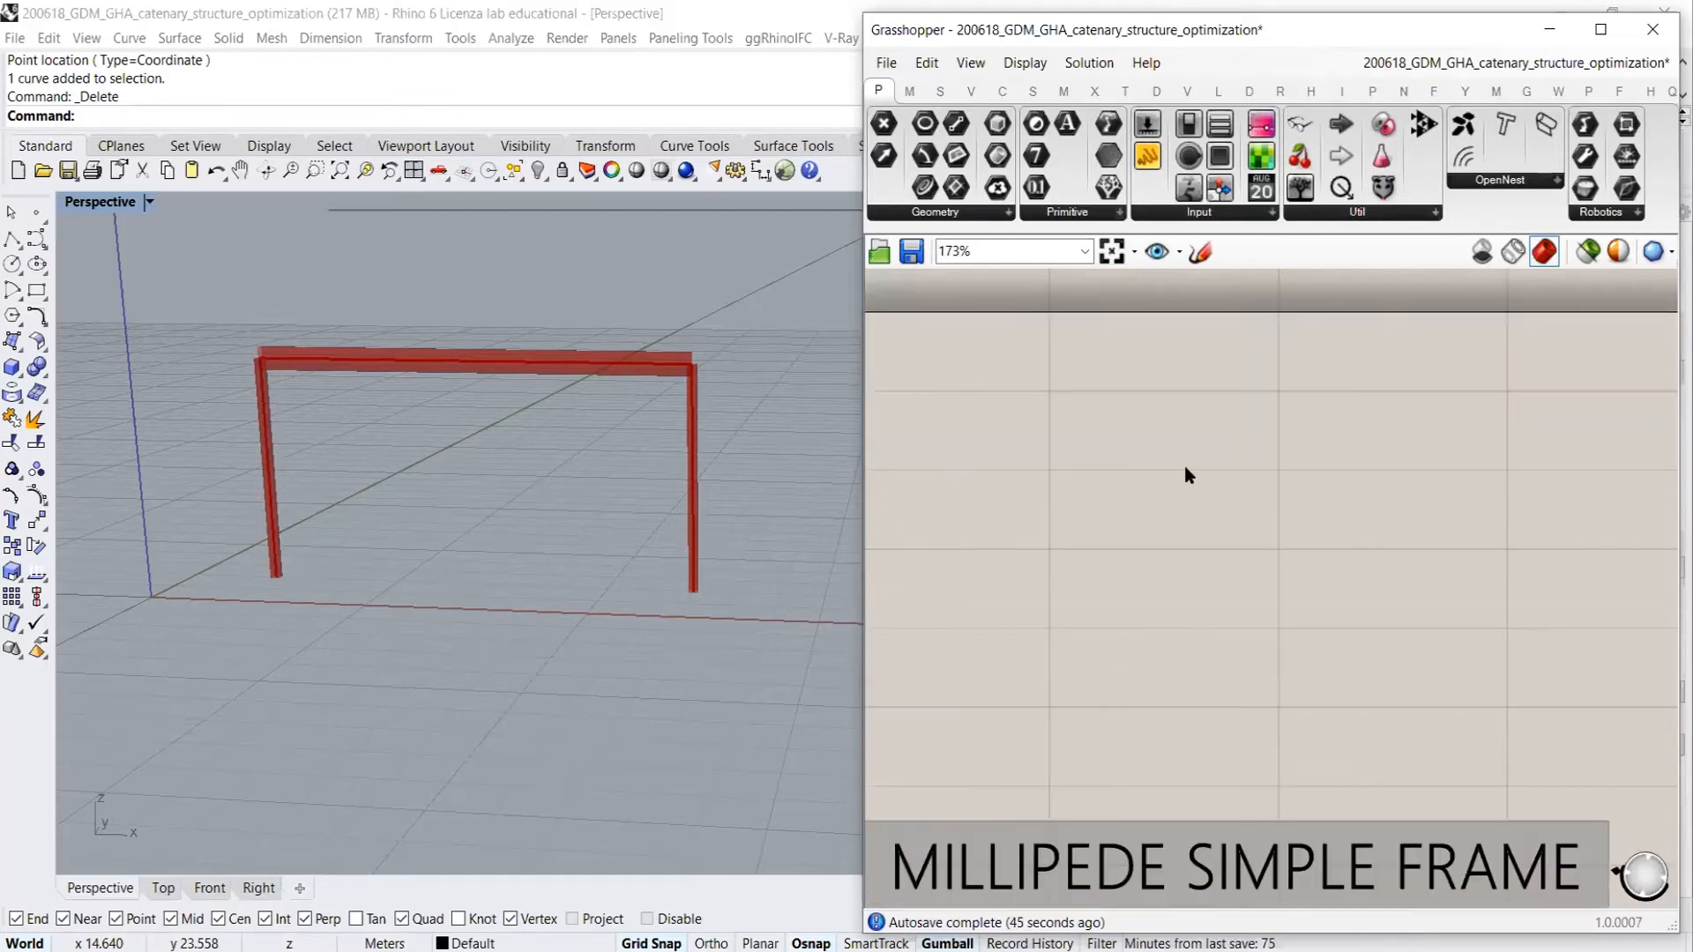
pyautogui.rightClick(1188, 476)
pyautogui.moveTo(1137, 381)
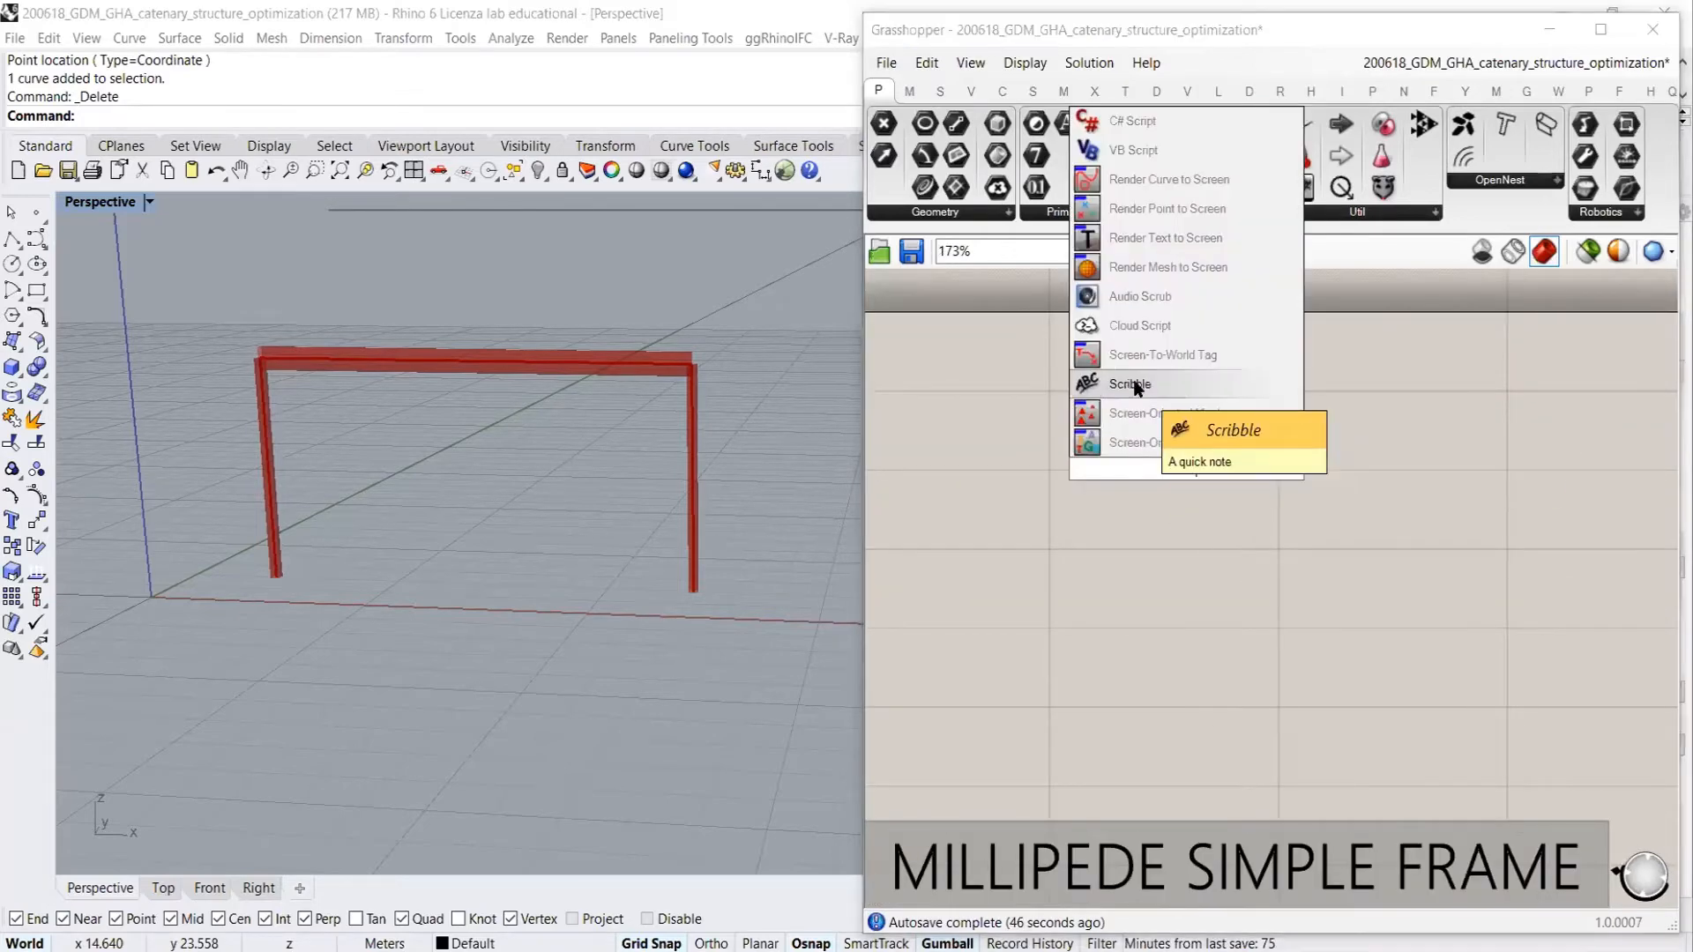
pyautogui.click(1162, 477)
pyautogui.doubleClick(1160, 475)
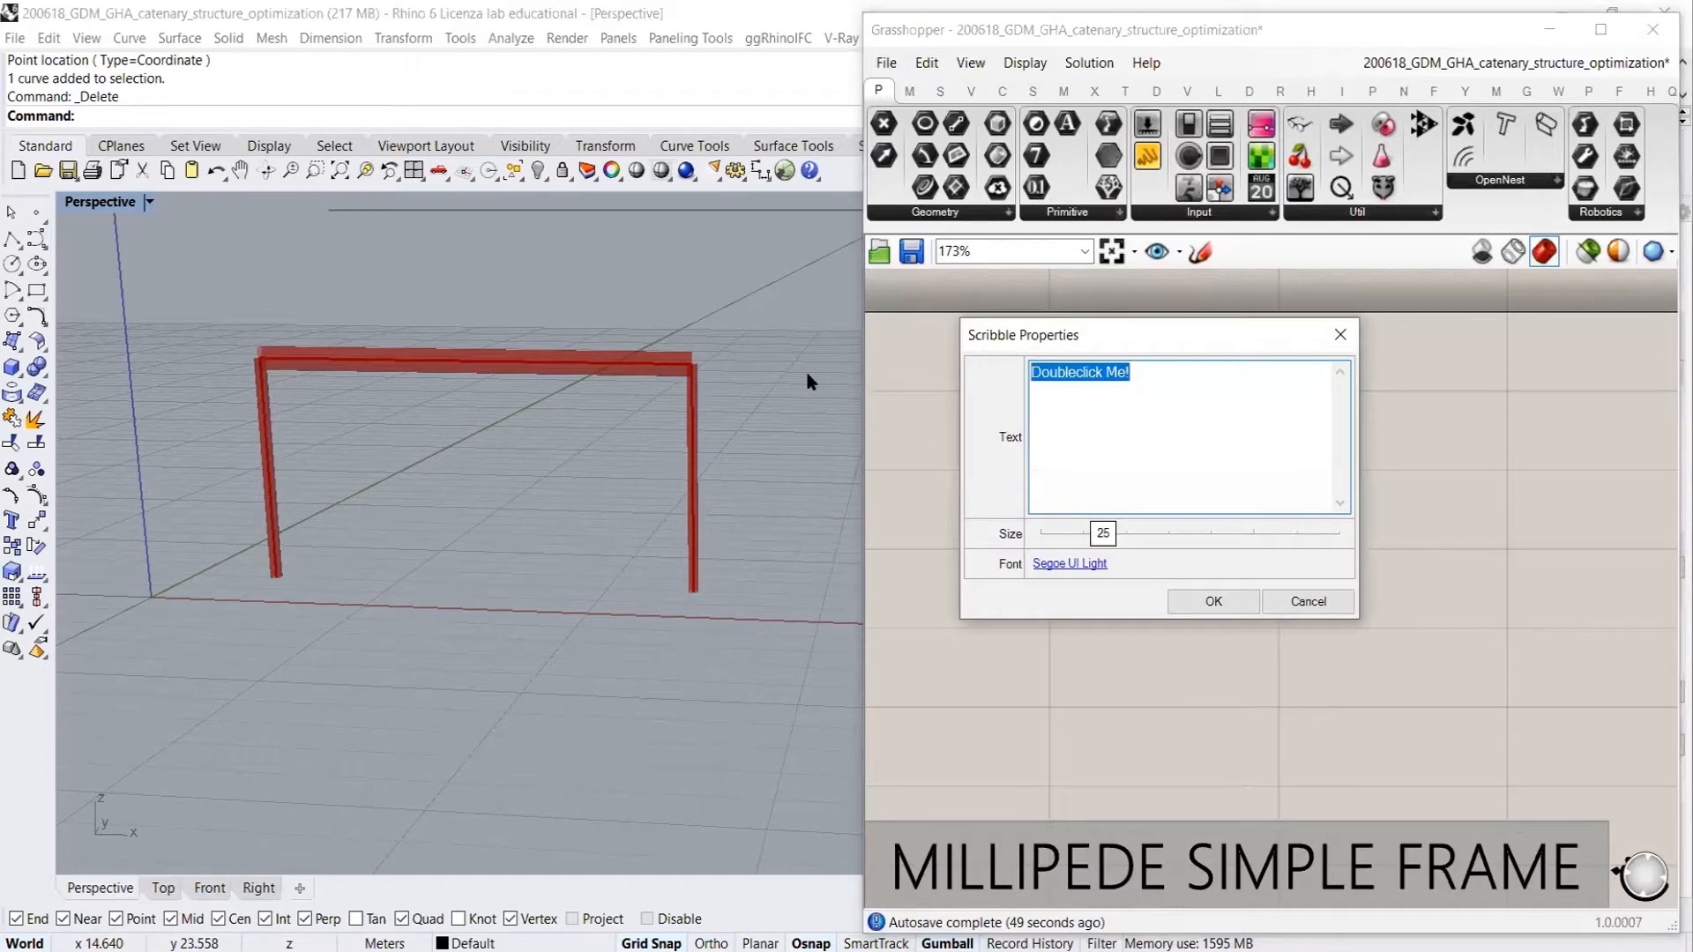
pyautogui.write('Peregrine')
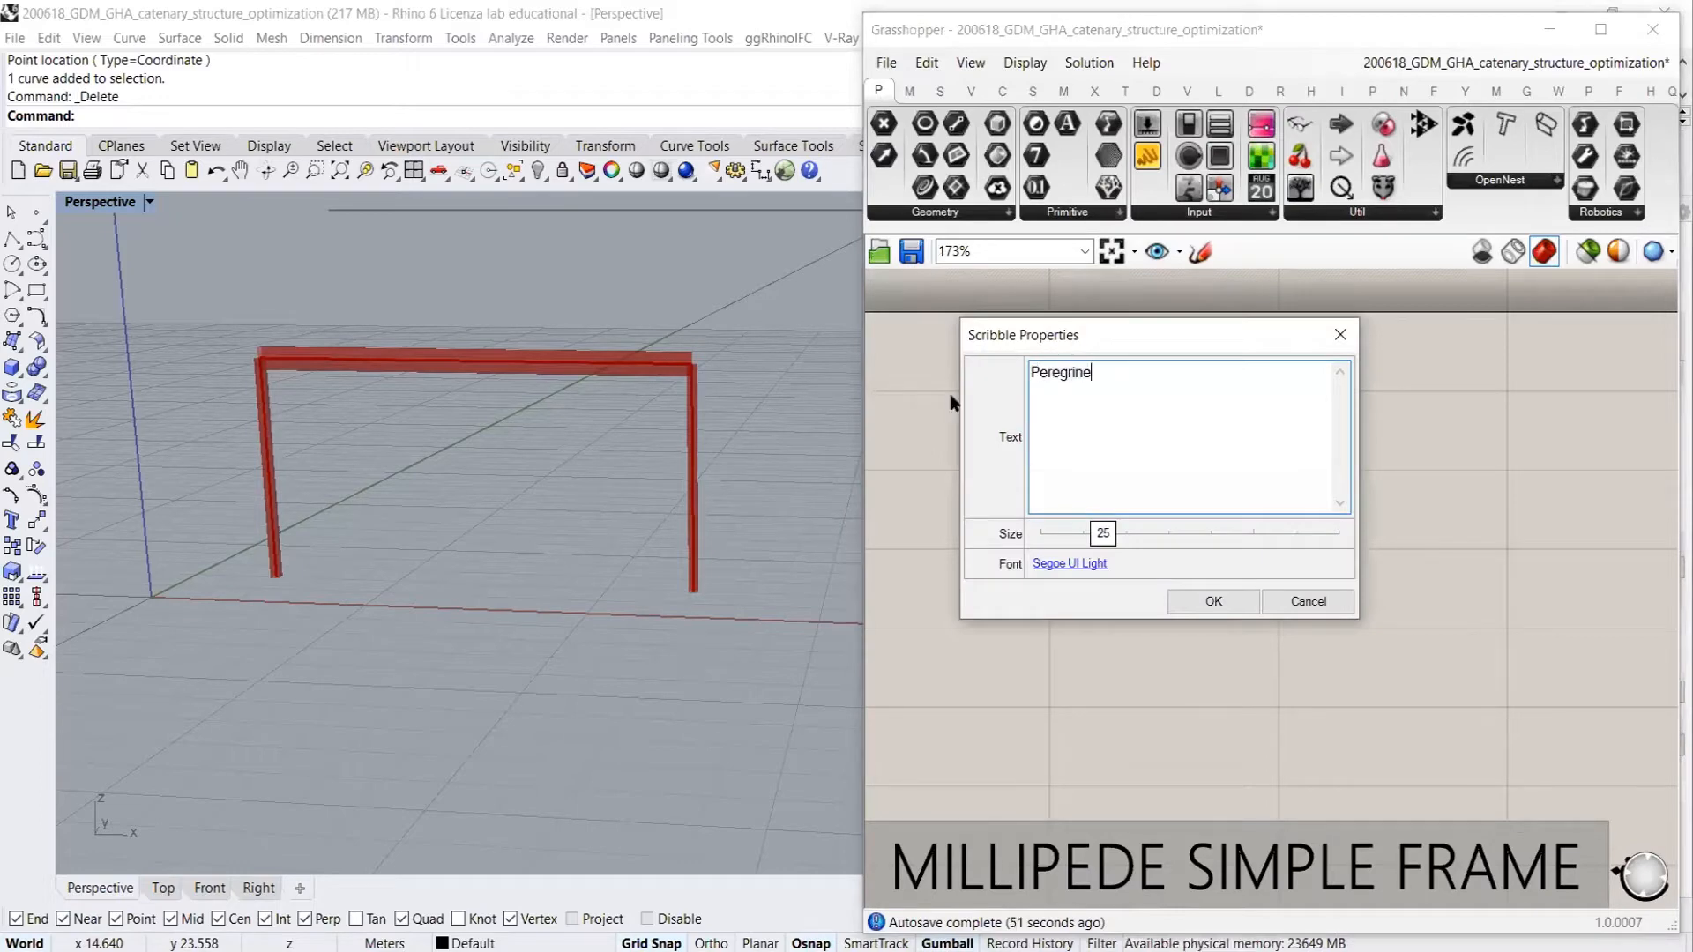
pyautogui.click(1213, 601)
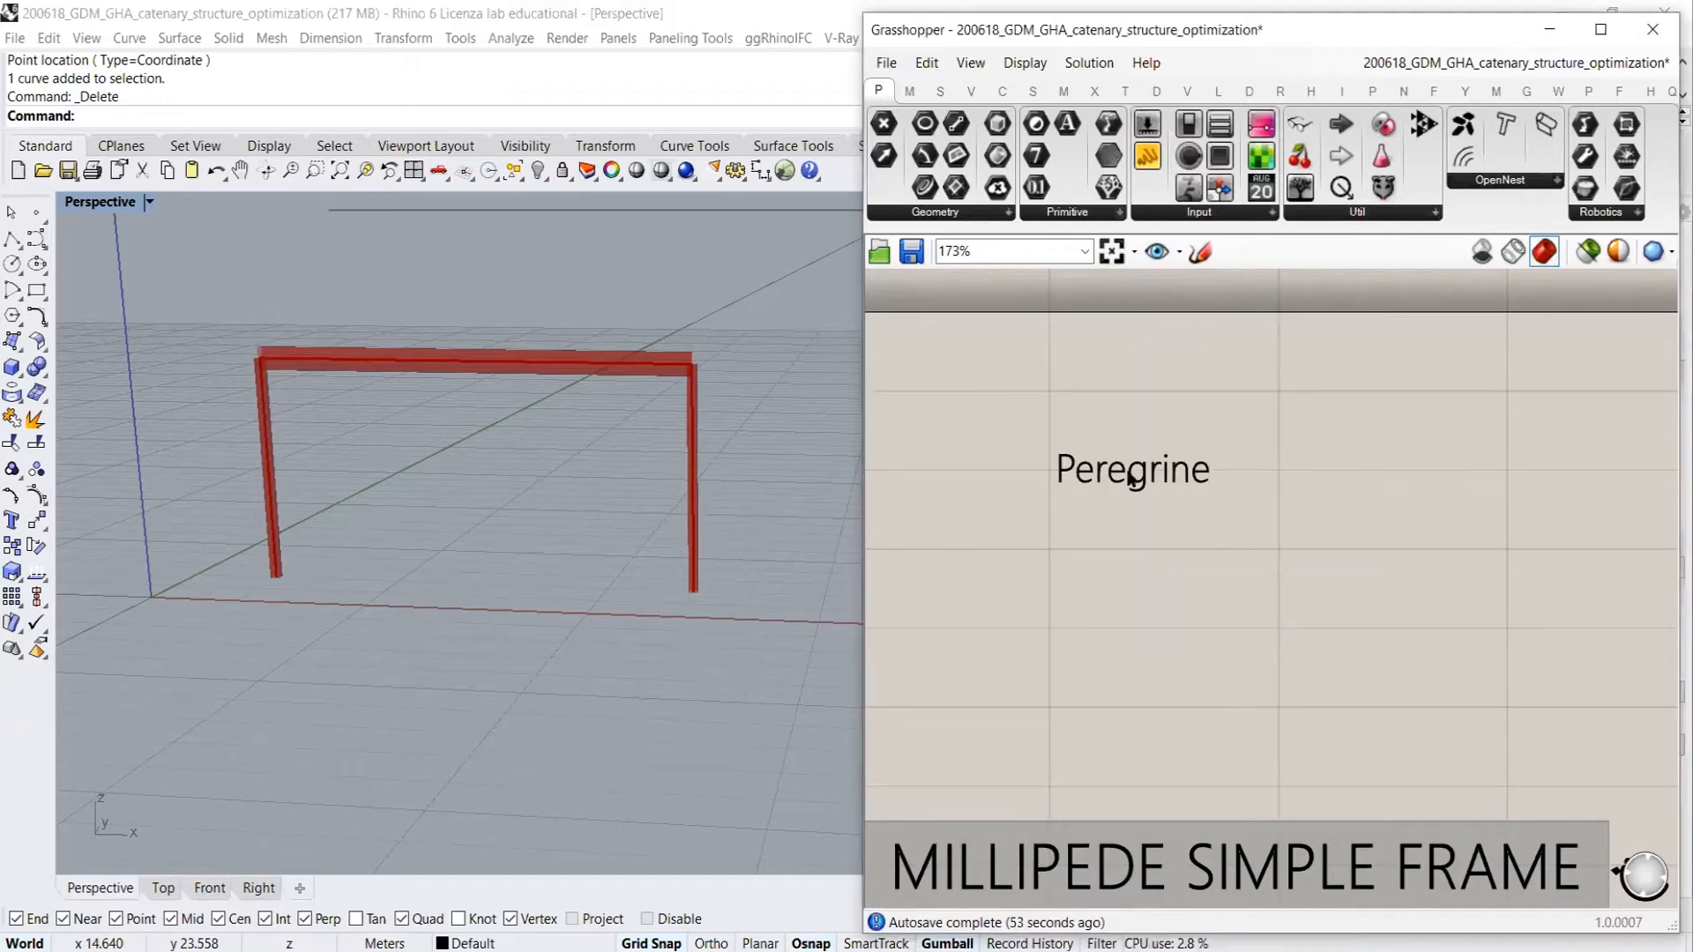
# Position the "Peregrine" note beside the upper part of the disabled Galapagos example group
pyautogui.scroll(2, 1050, 442)
pyautogui.scroll(1, 1049, 443)
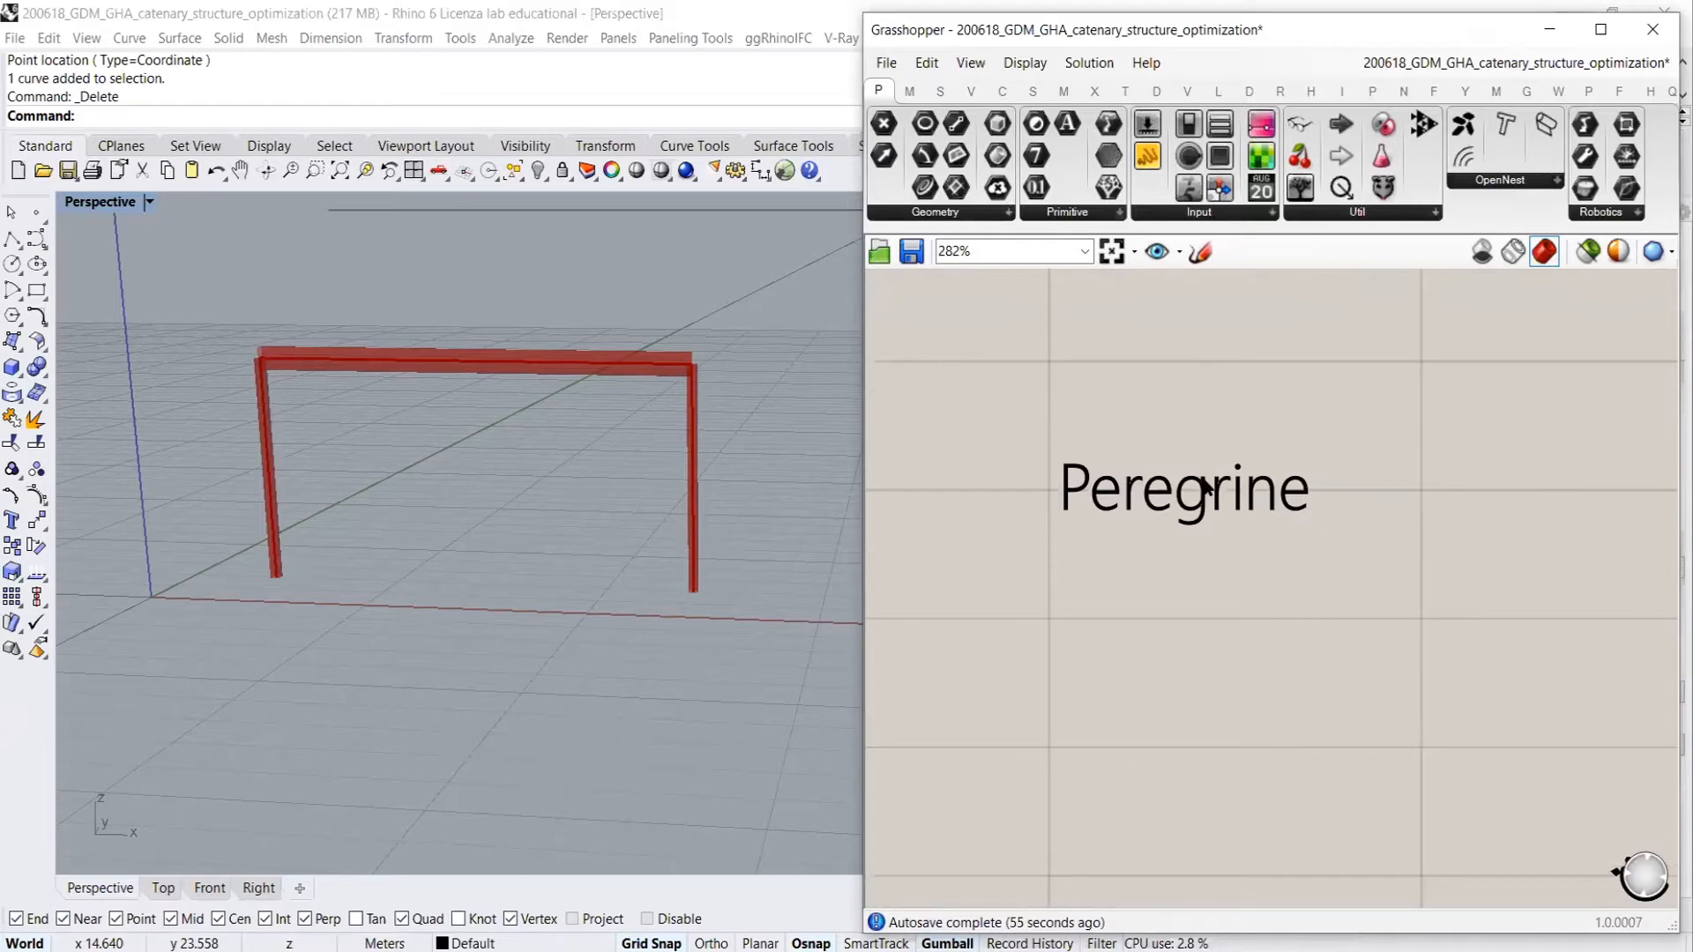
pyautogui.moveTo(1195, 491)
pyautogui.mouseDown()
pyautogui.moveTo(1204, 555)
pyautogui.moveTo(1255, 575)
pyautogui.mouseUp()
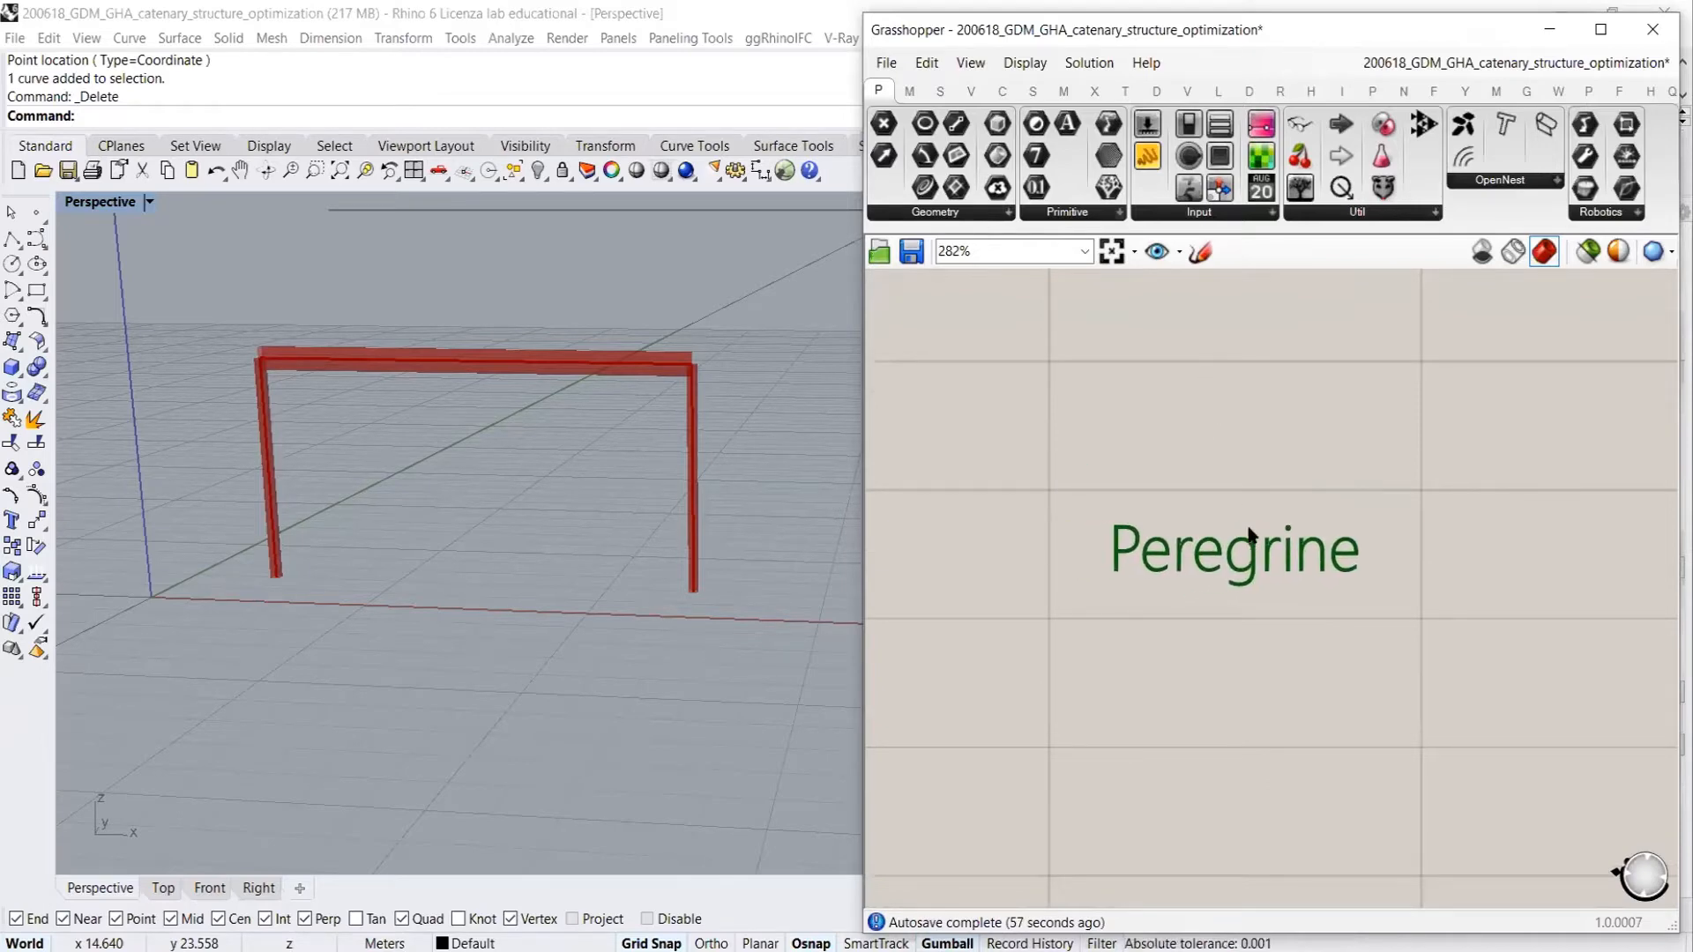
pyautogui.click(1263, 429)
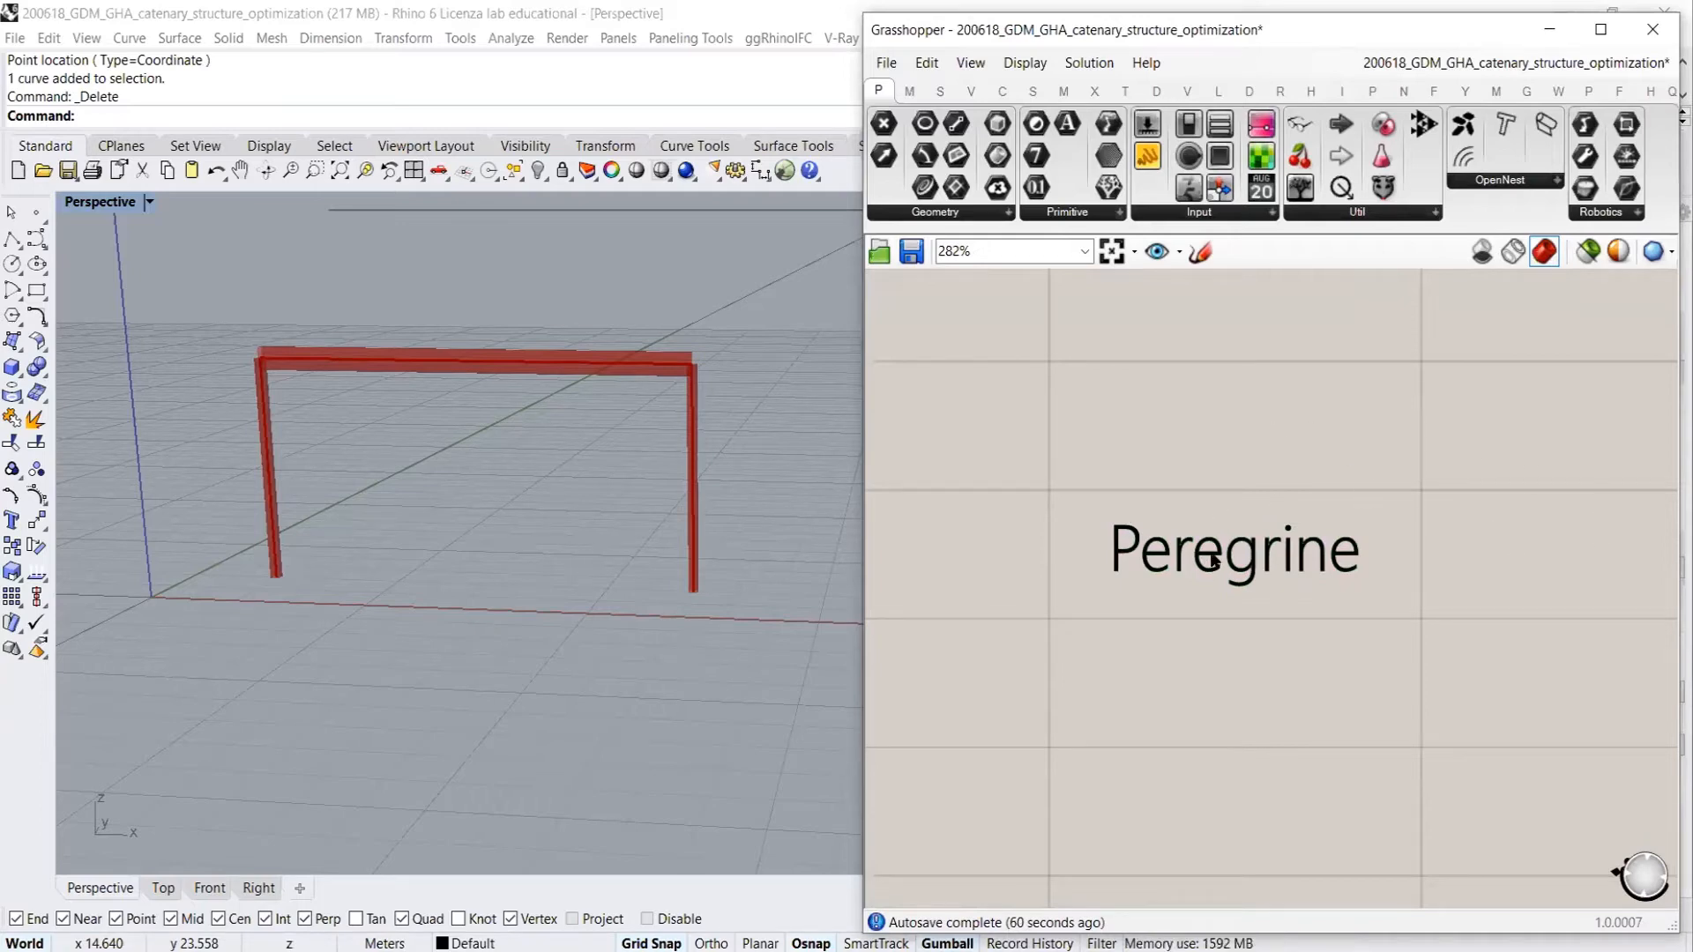
pyautogui.moveTo(1212, 560); pyautogui.dragTo(1215, 564)
pyautogui.click(1228, 469)
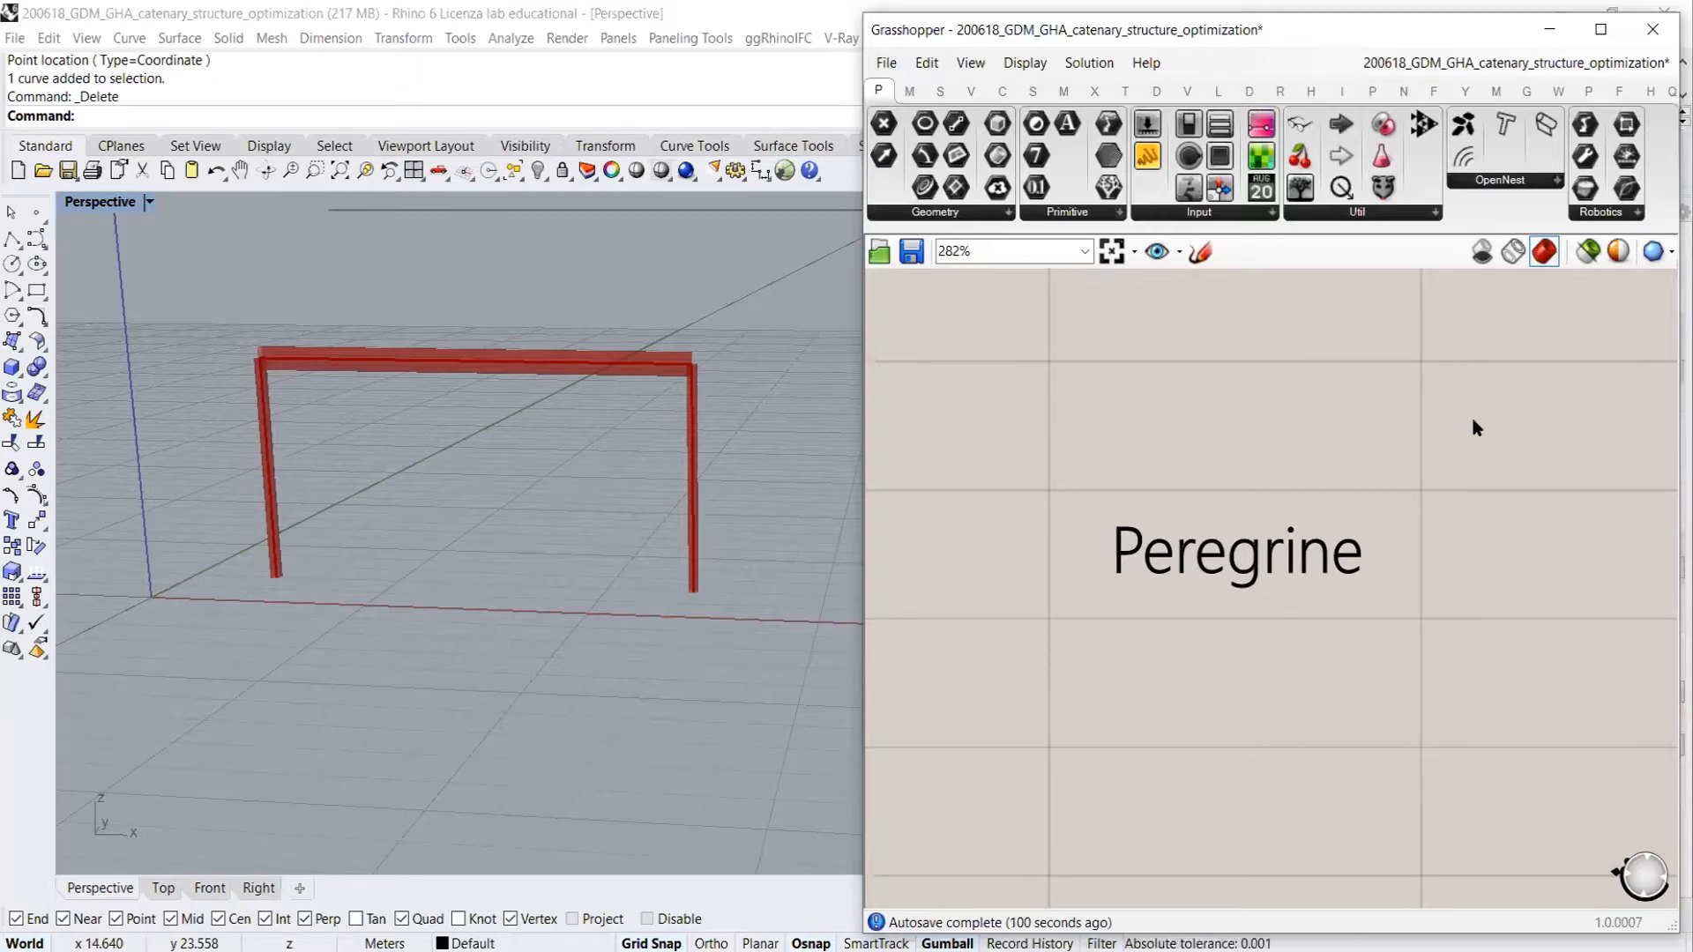
pyautogui.scroll(-4, 1496, 397)
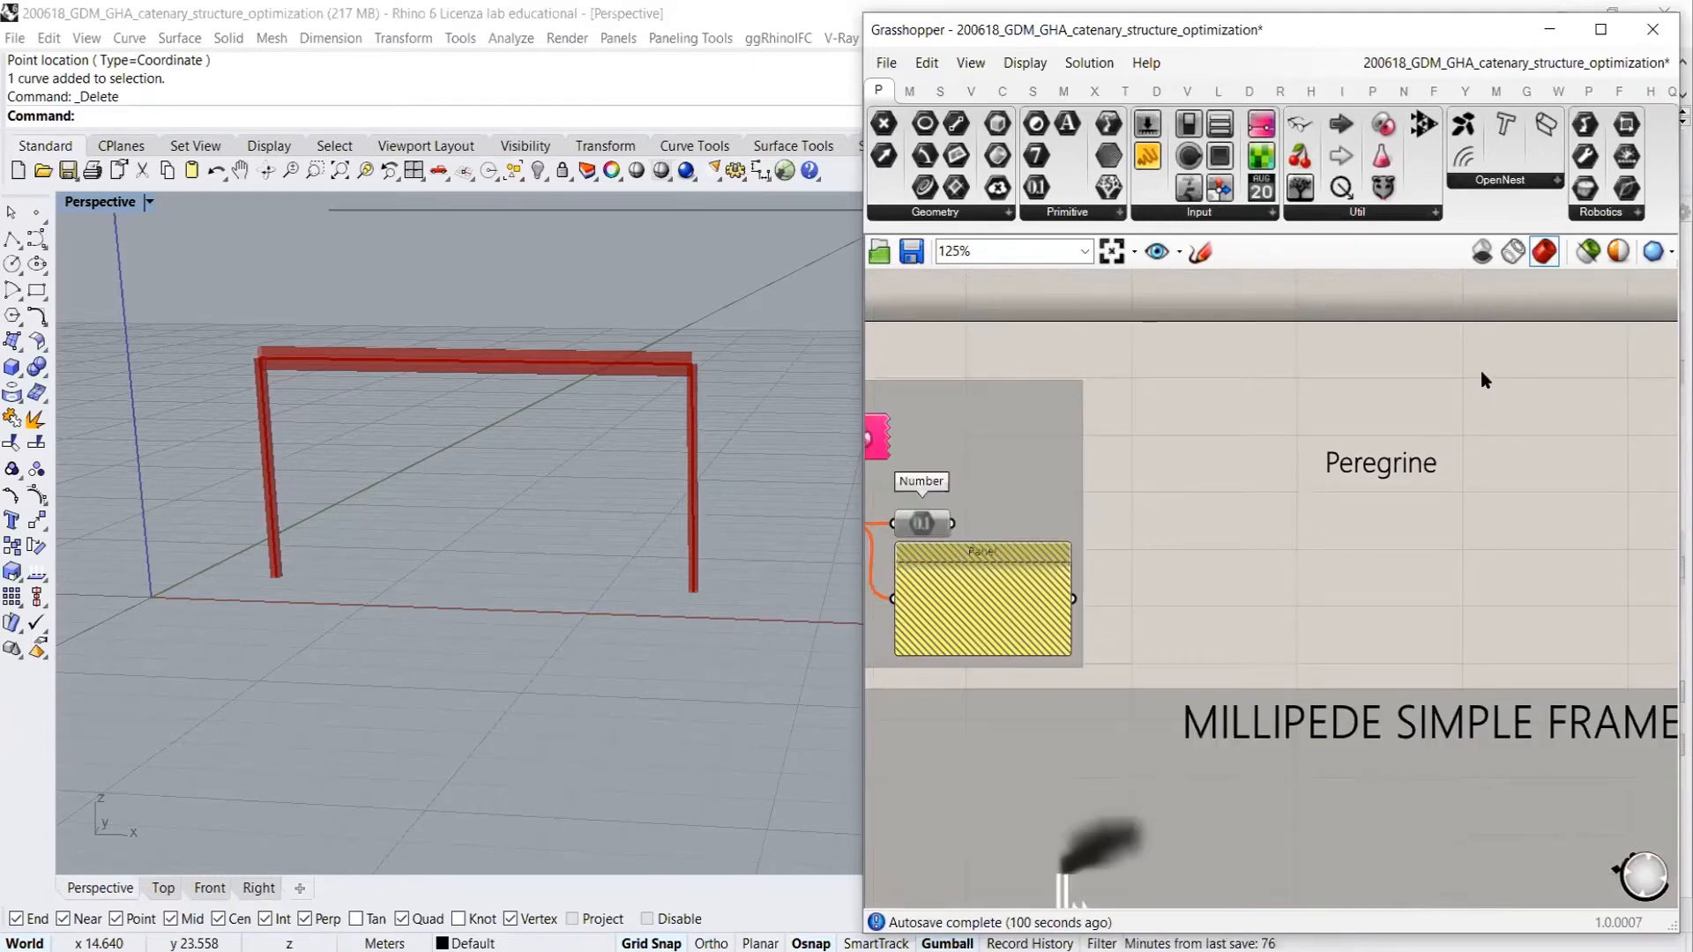
pyautogui.scroll(-1, 1326, 400)
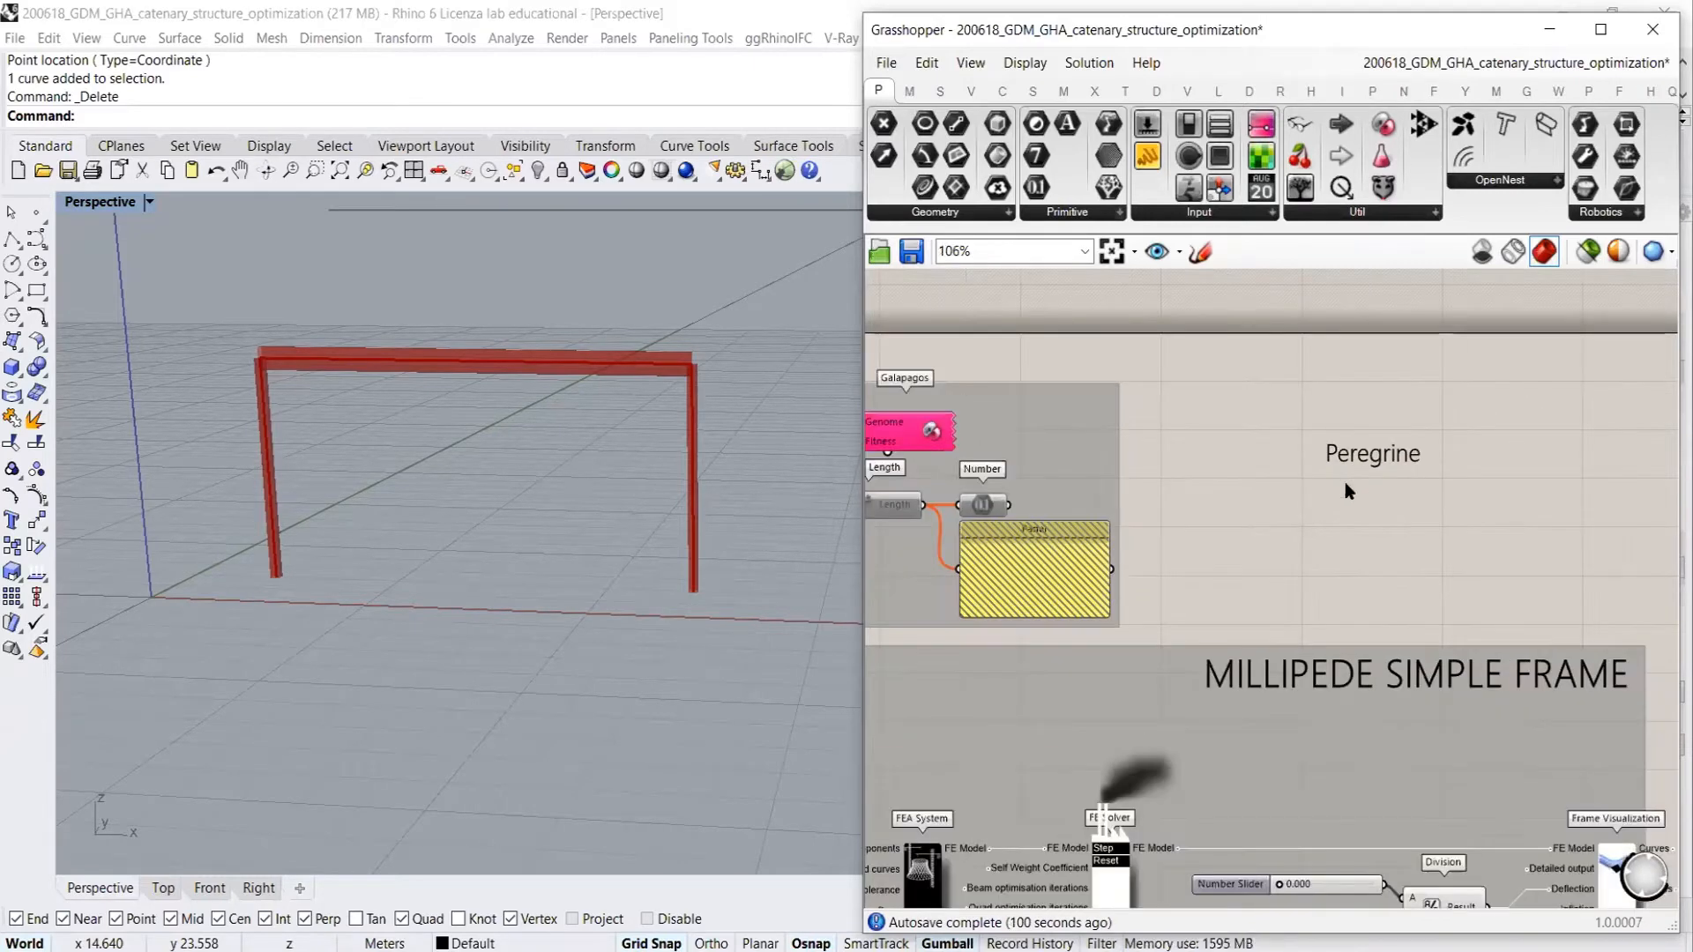
pyautogui.moveTo(1372, 465); pyautogui.dragTo(1231, 416)
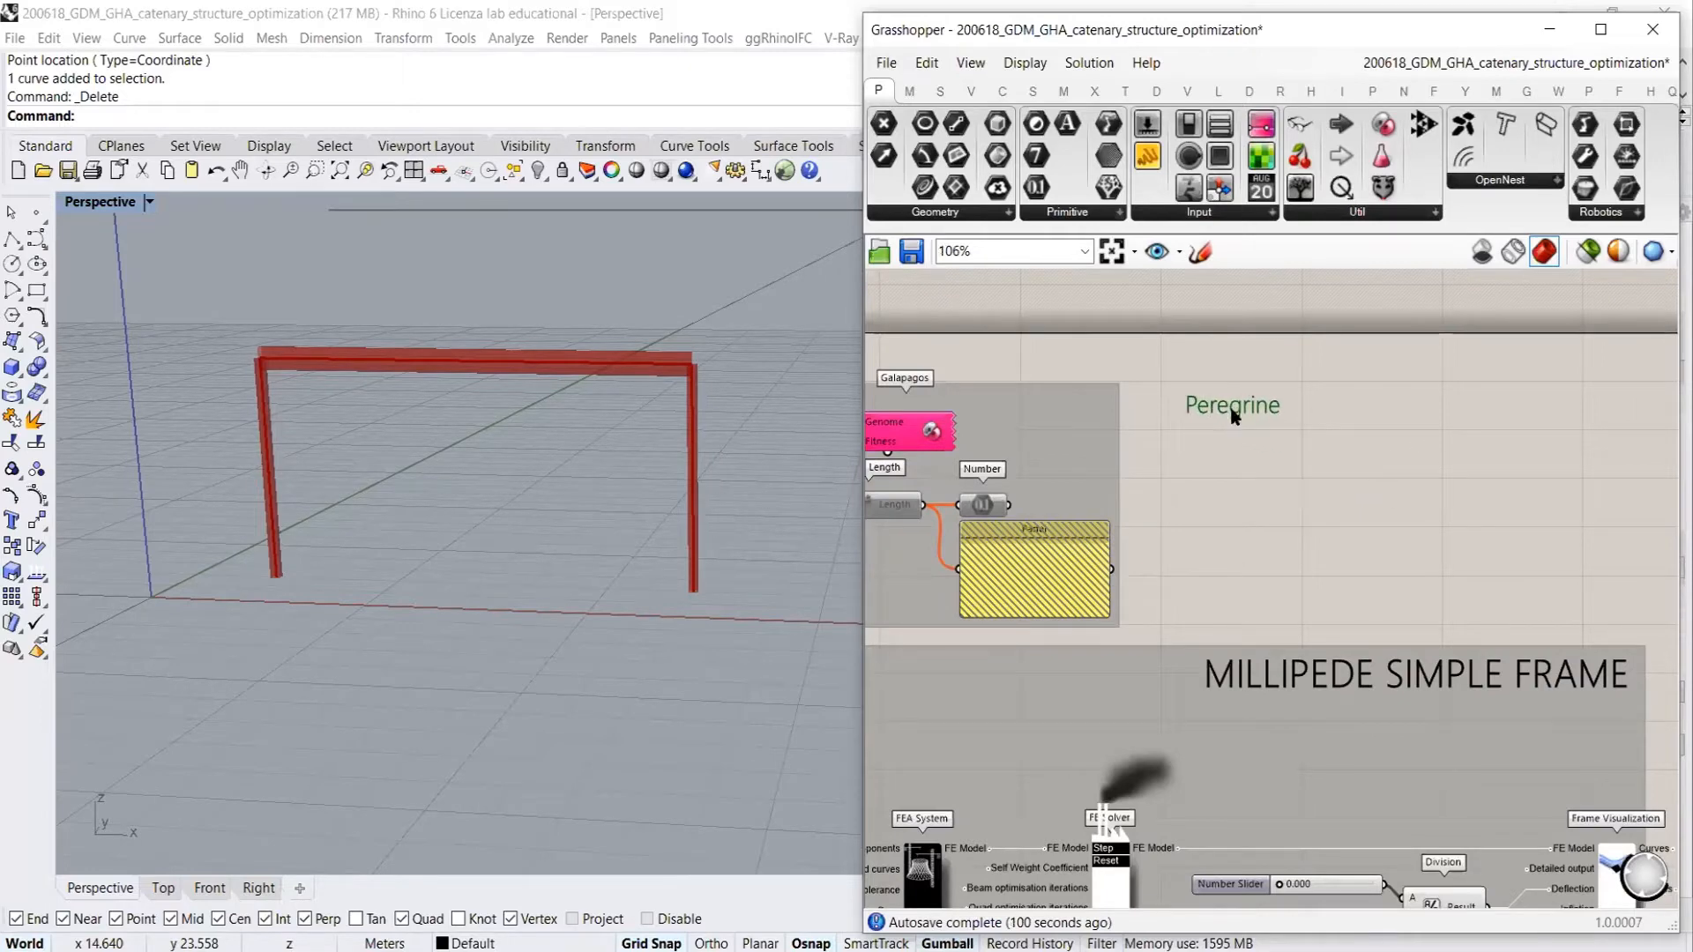
pyautogui.click(1289, 507)
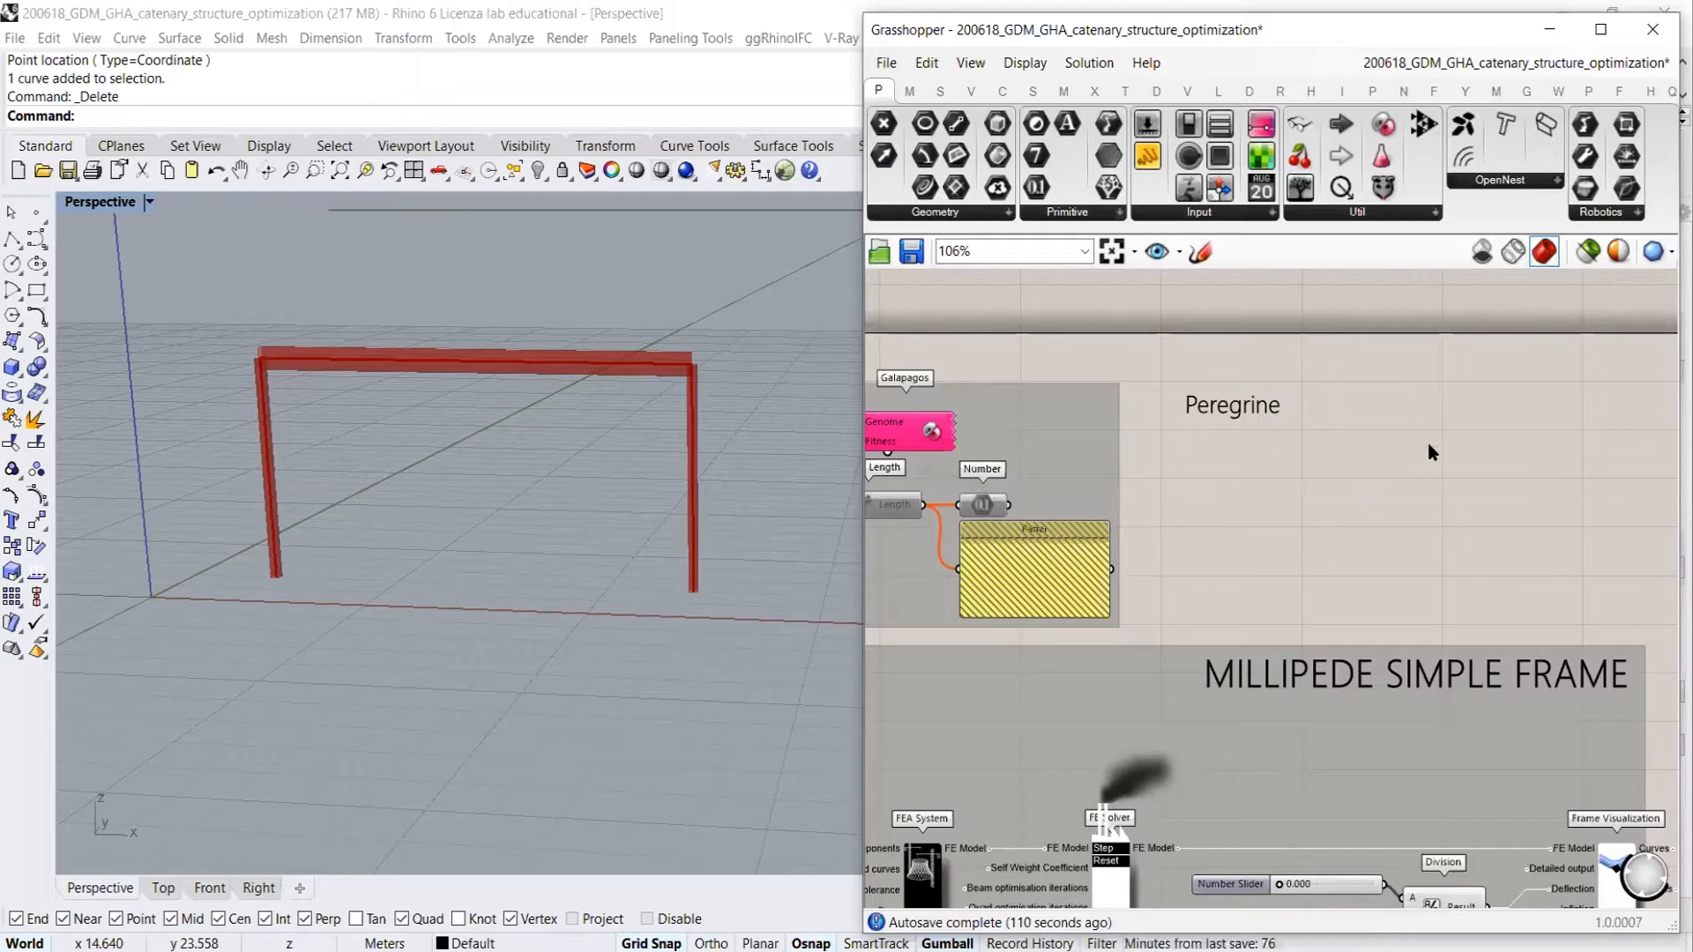
# Maximize the Grasshopper window and select the MILLIPEDE SIMPLE FRAME components from the two Curve inputs to the Fe Frame Elements
pyautogui.moveTo(1433, 449); pyautogui.dragTo(1252, 428, button='right')
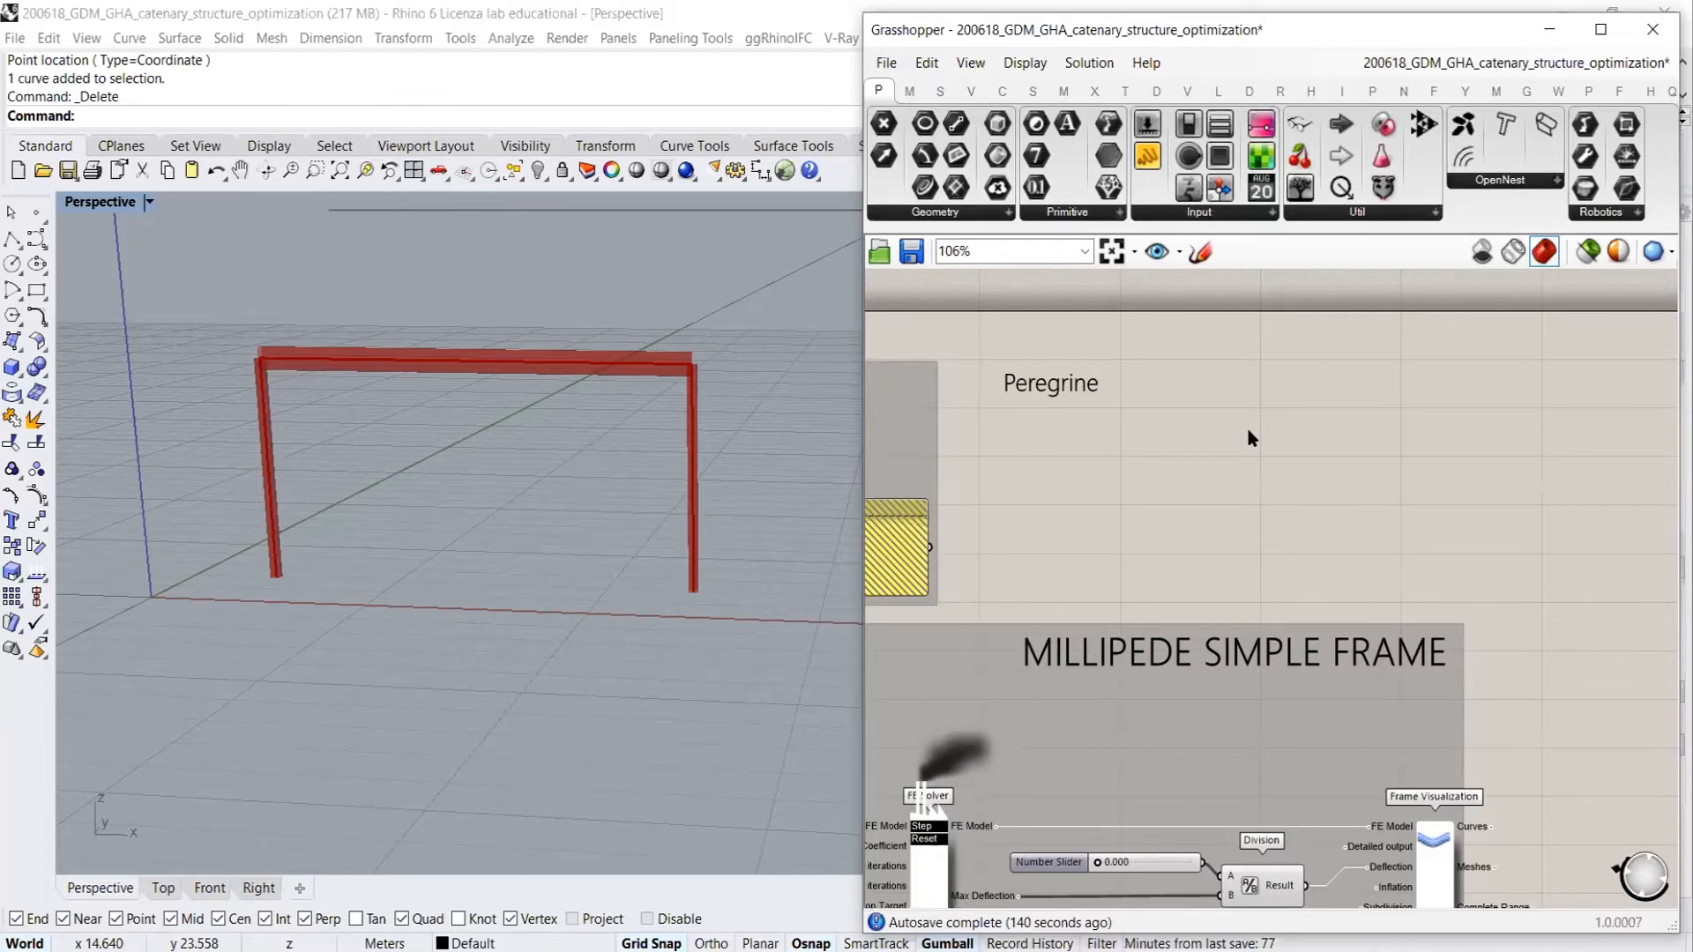
pyautogui.scroll(-3, 1357, 420)
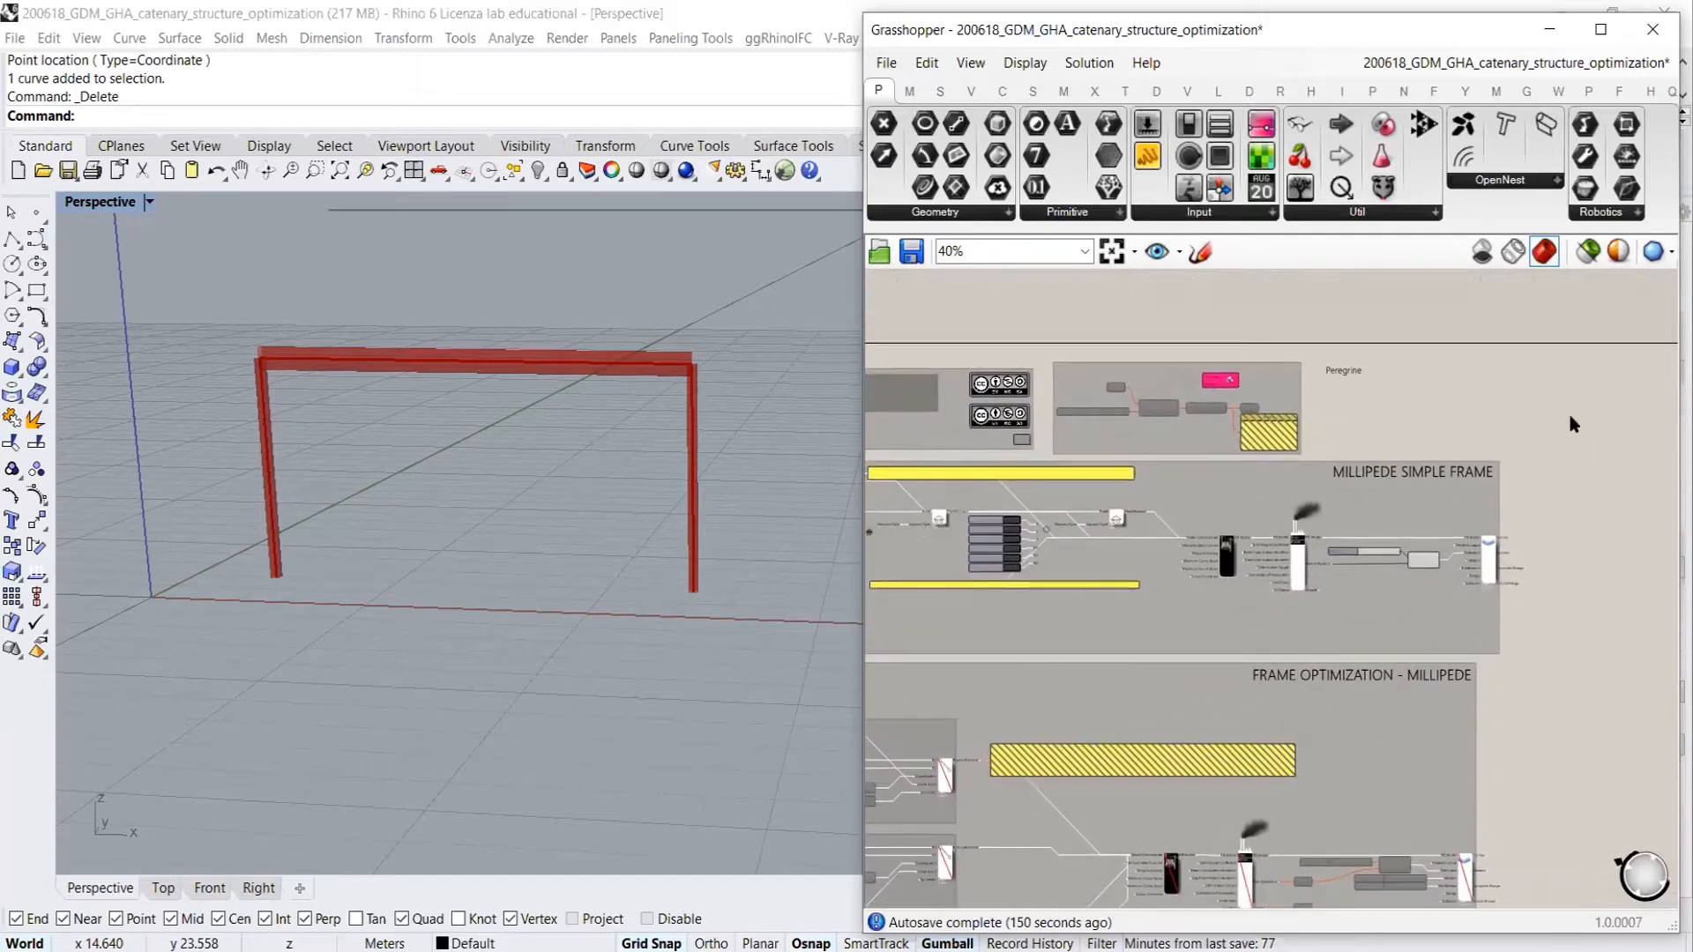
pyautogui.scroll(-1, 1574, 421)
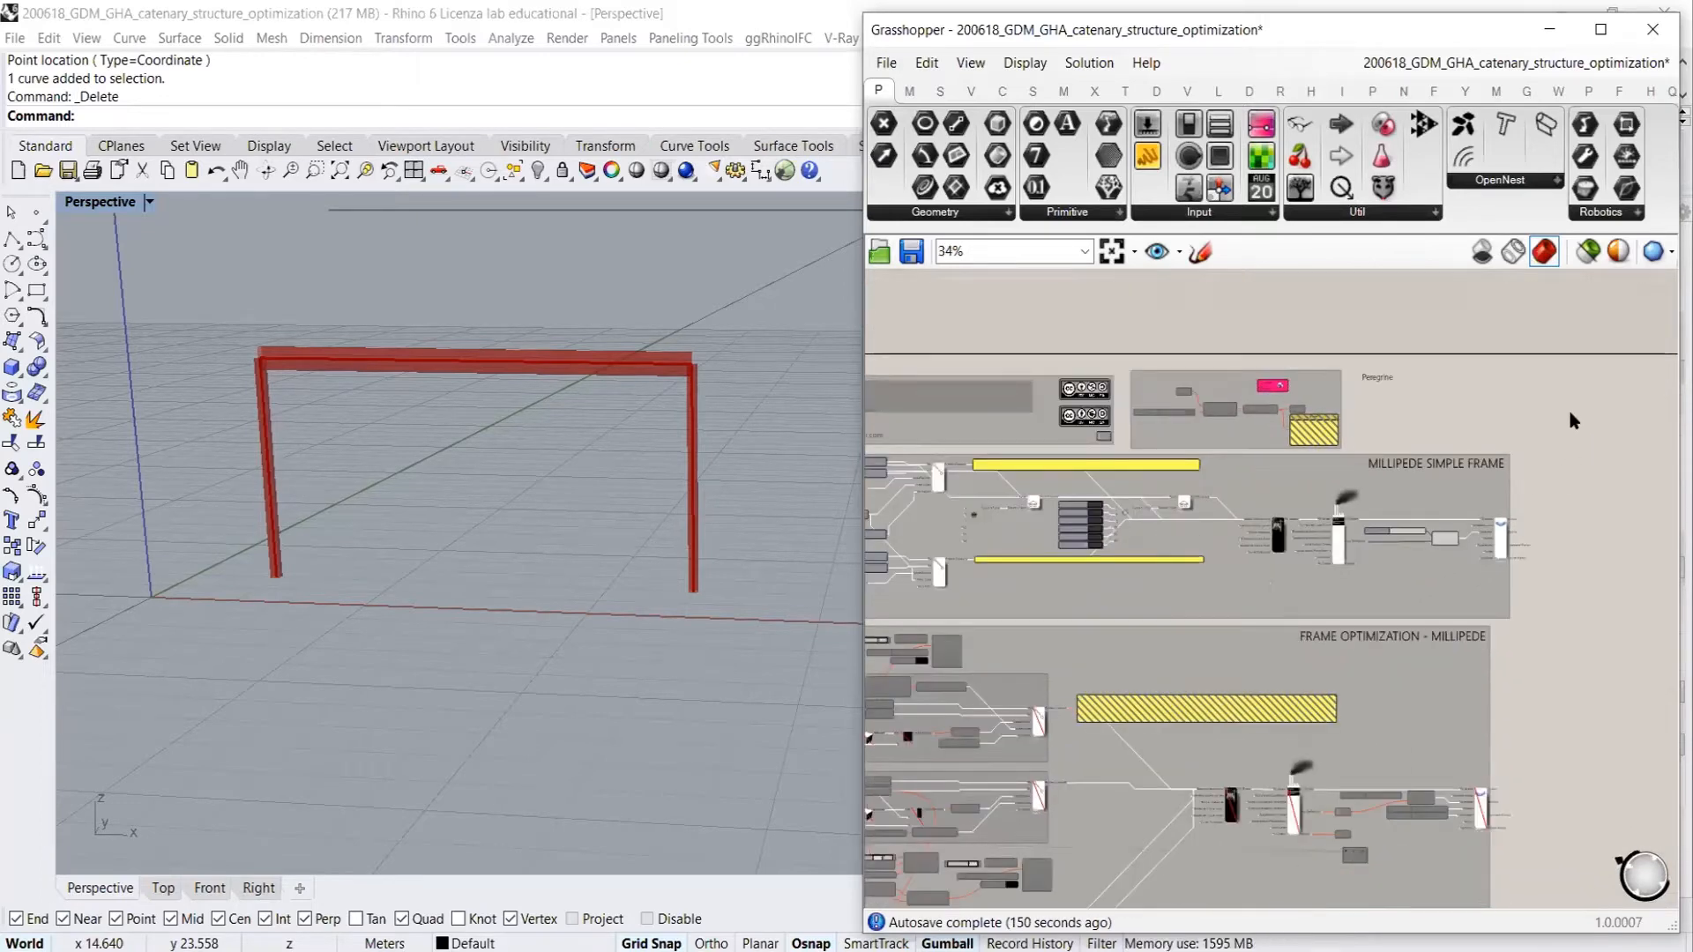
pyautogui.moveTo(1169, 581); pyautogui.dragTo(1405, 573, button='right')
pyautogui.scroll(2, 1016, 478)
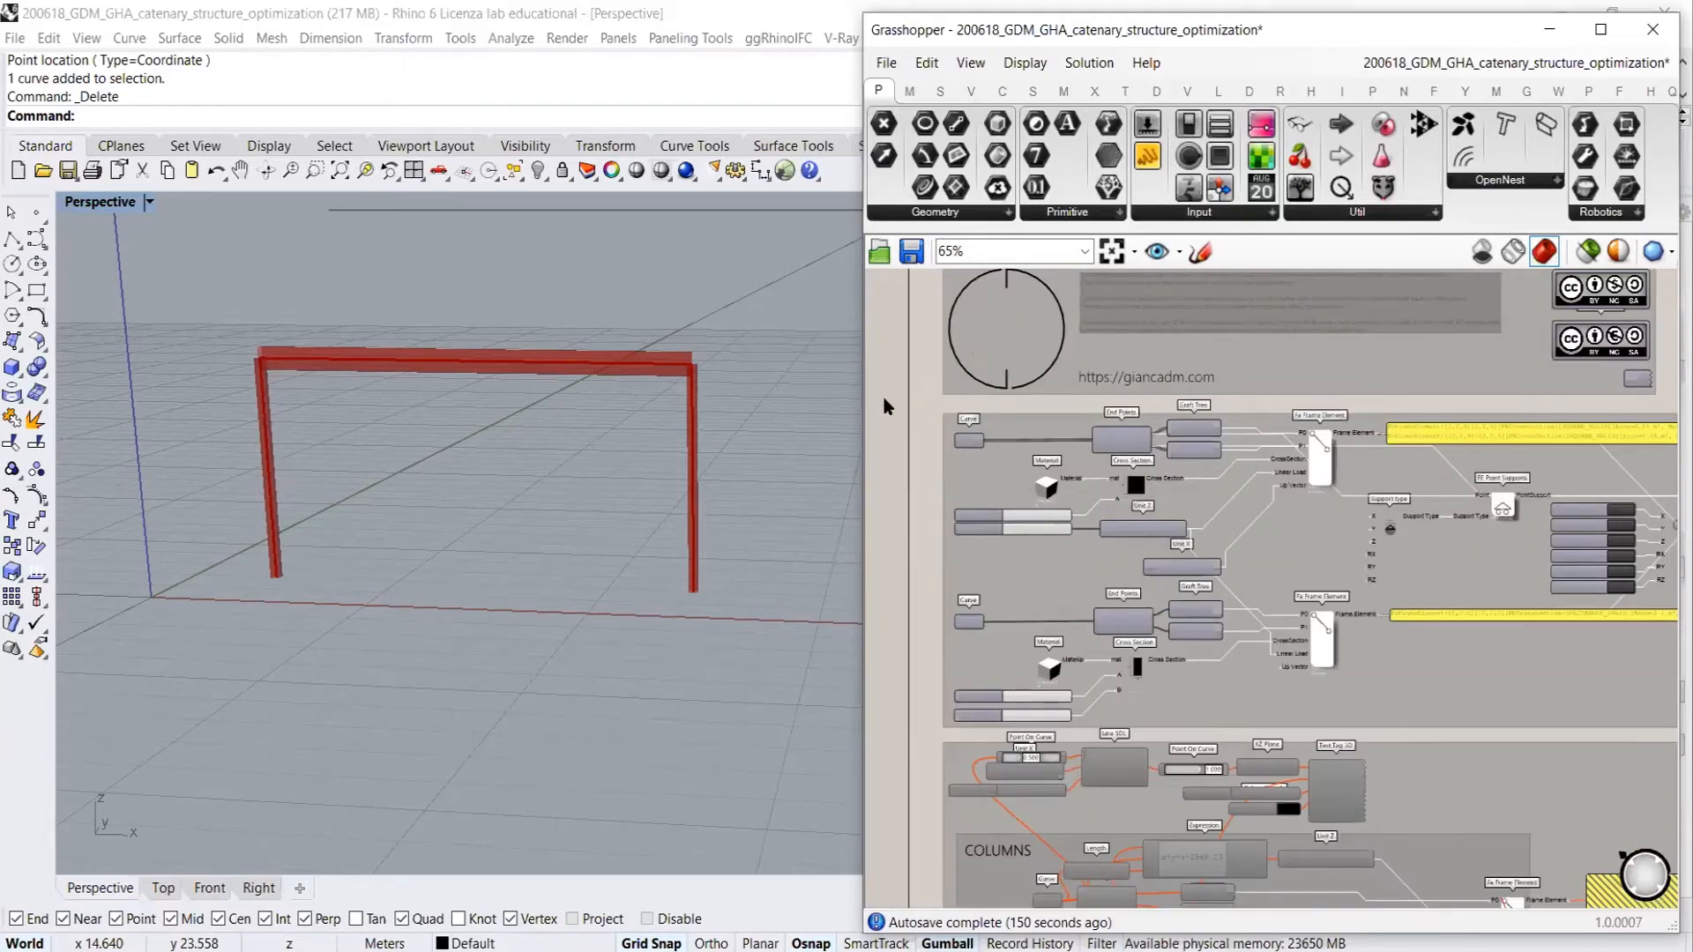
pyautogui.click(1600, 29)
pyautogui.scroll(3, 591, 396)
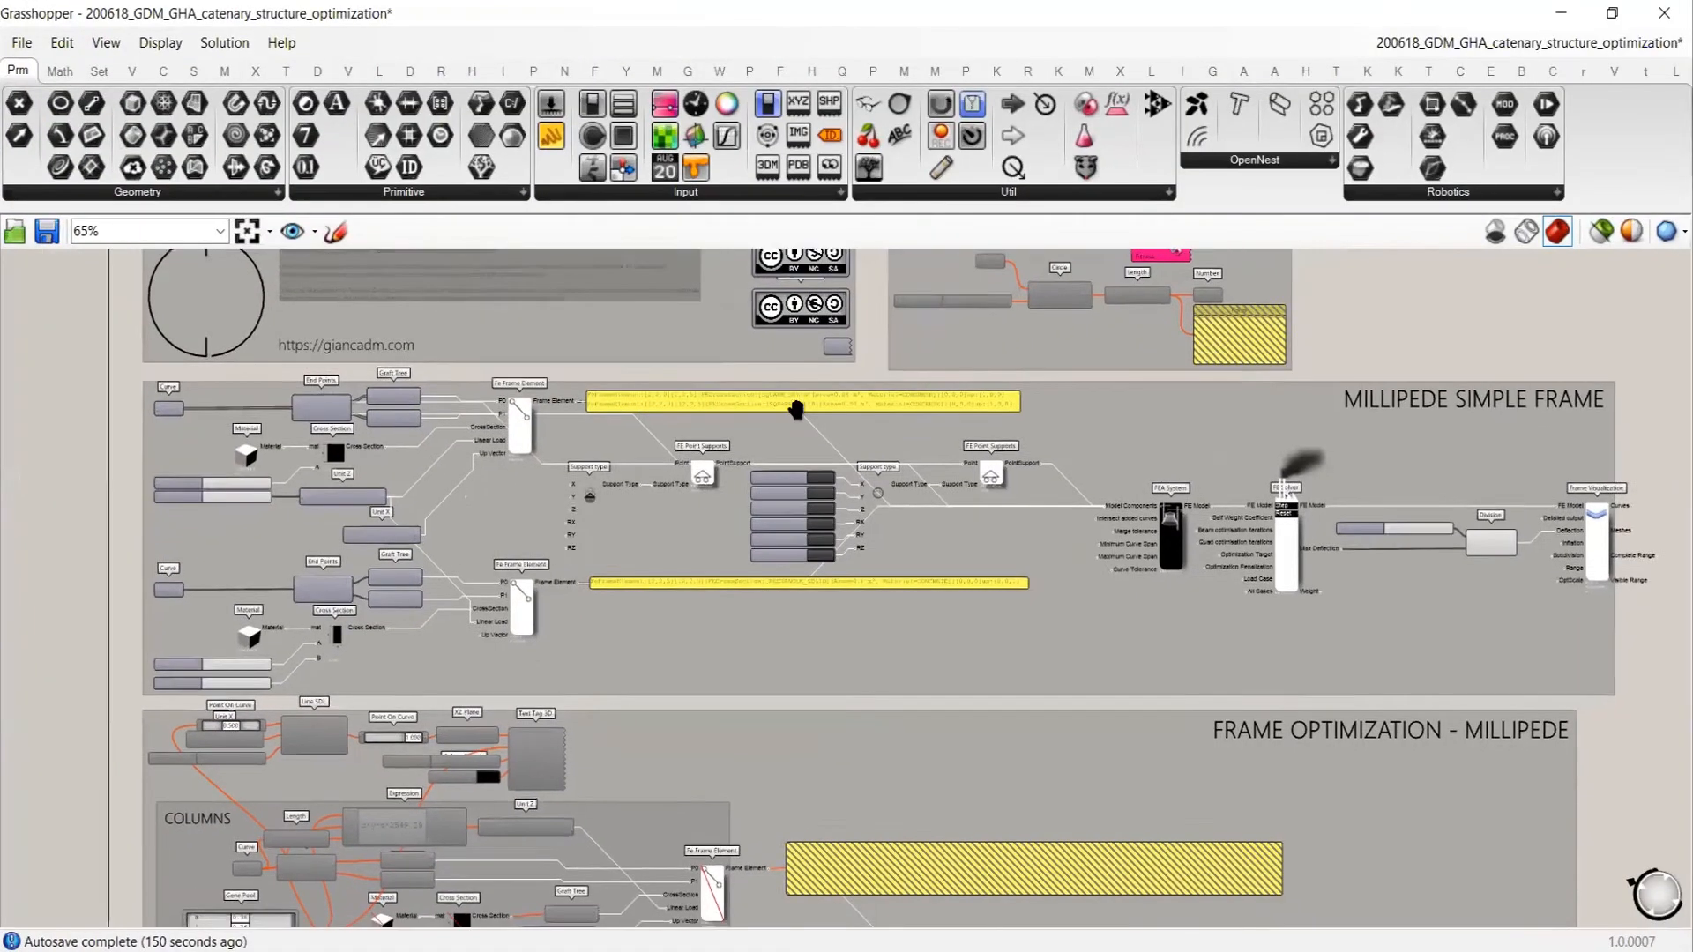
pyautogui.moveTo(911, 436); pyautogui.dragTo(878, 464, button='right')
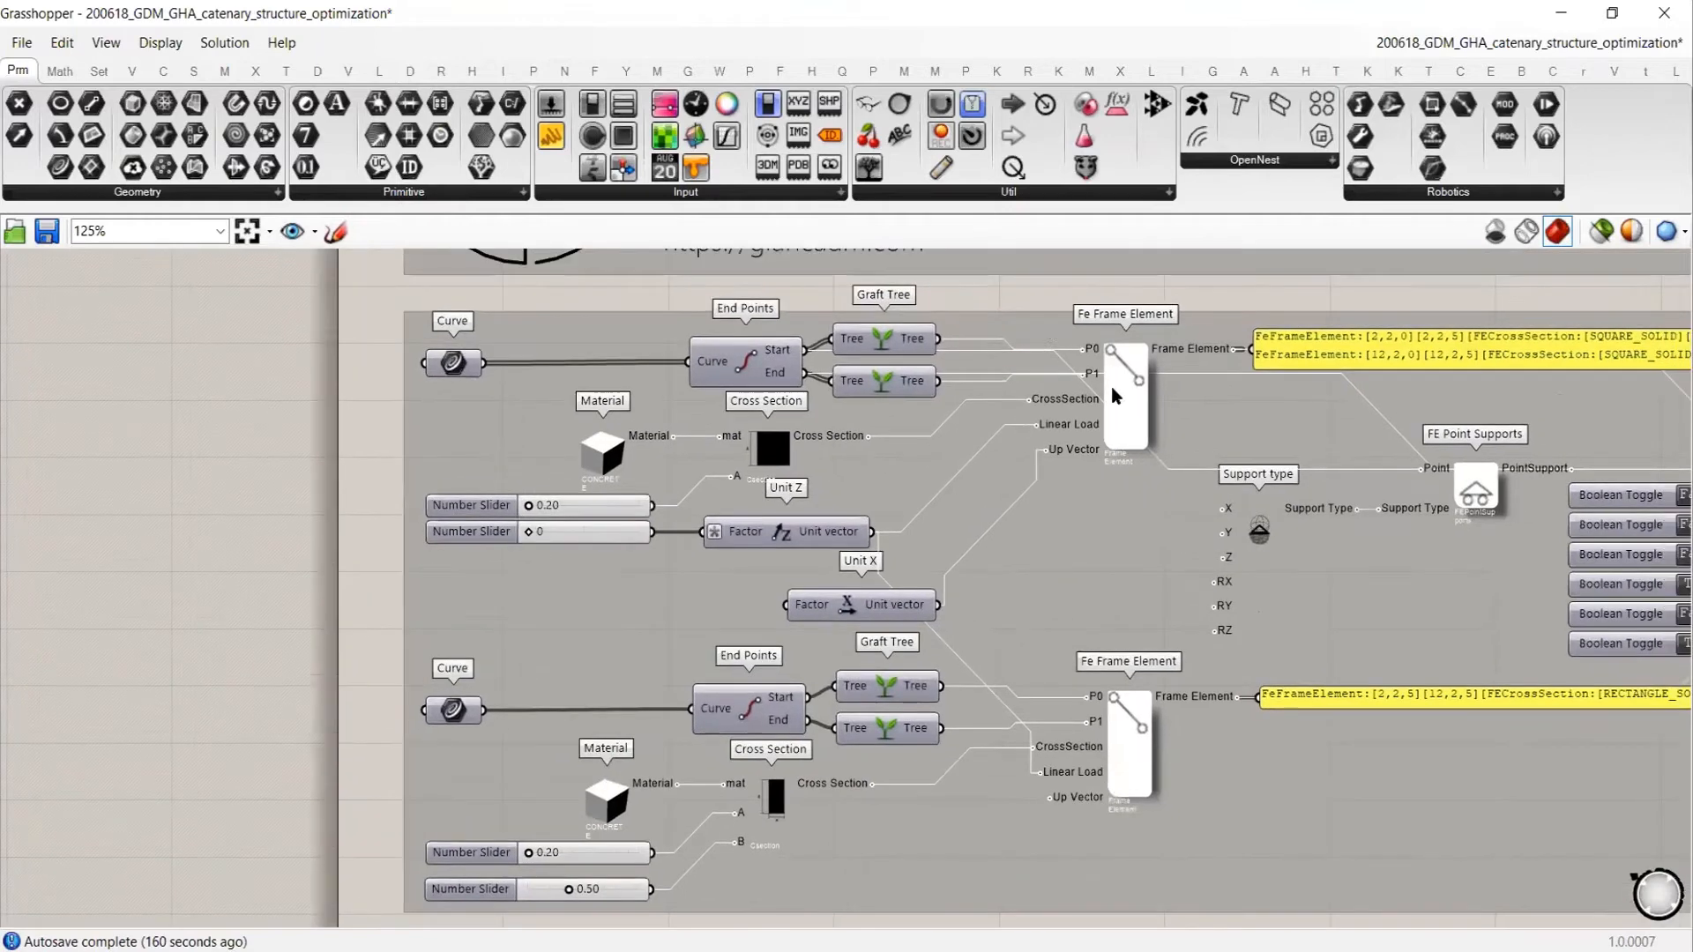
pyautogui.moveTo(365, 289); pyautogui.dragTo(1177, 926)
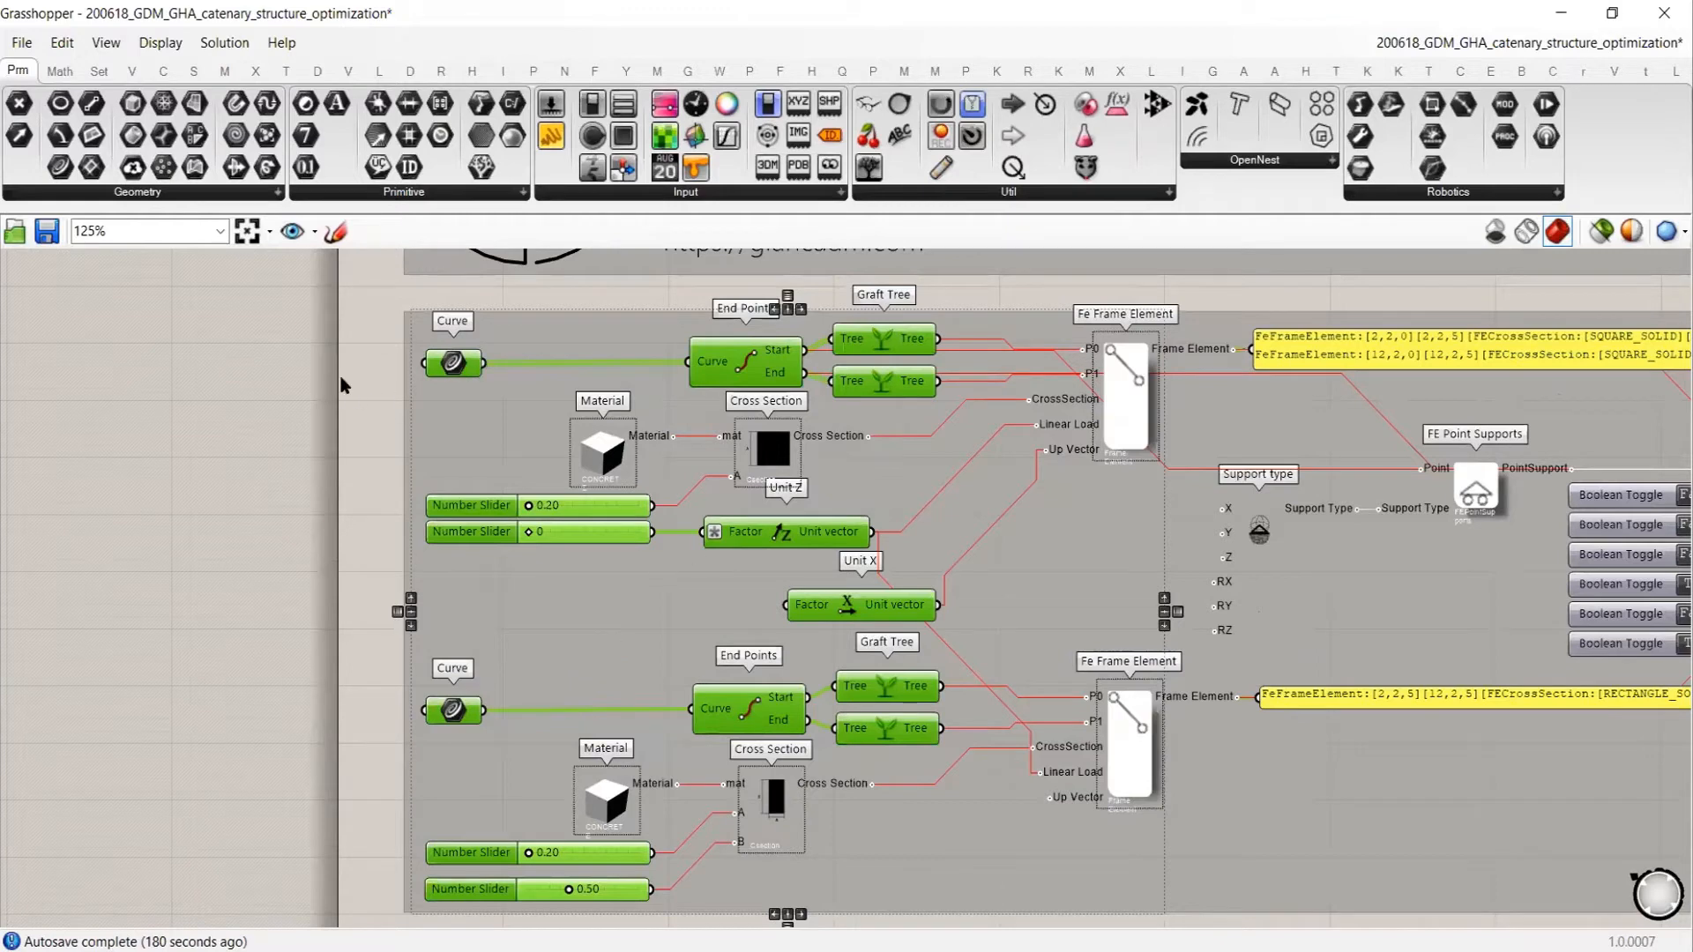
# Examine the two Curve inputs and follow the definition through the Fe Frame Elements to the support types and FE Point Supports
pyautogui.click(460, 362)
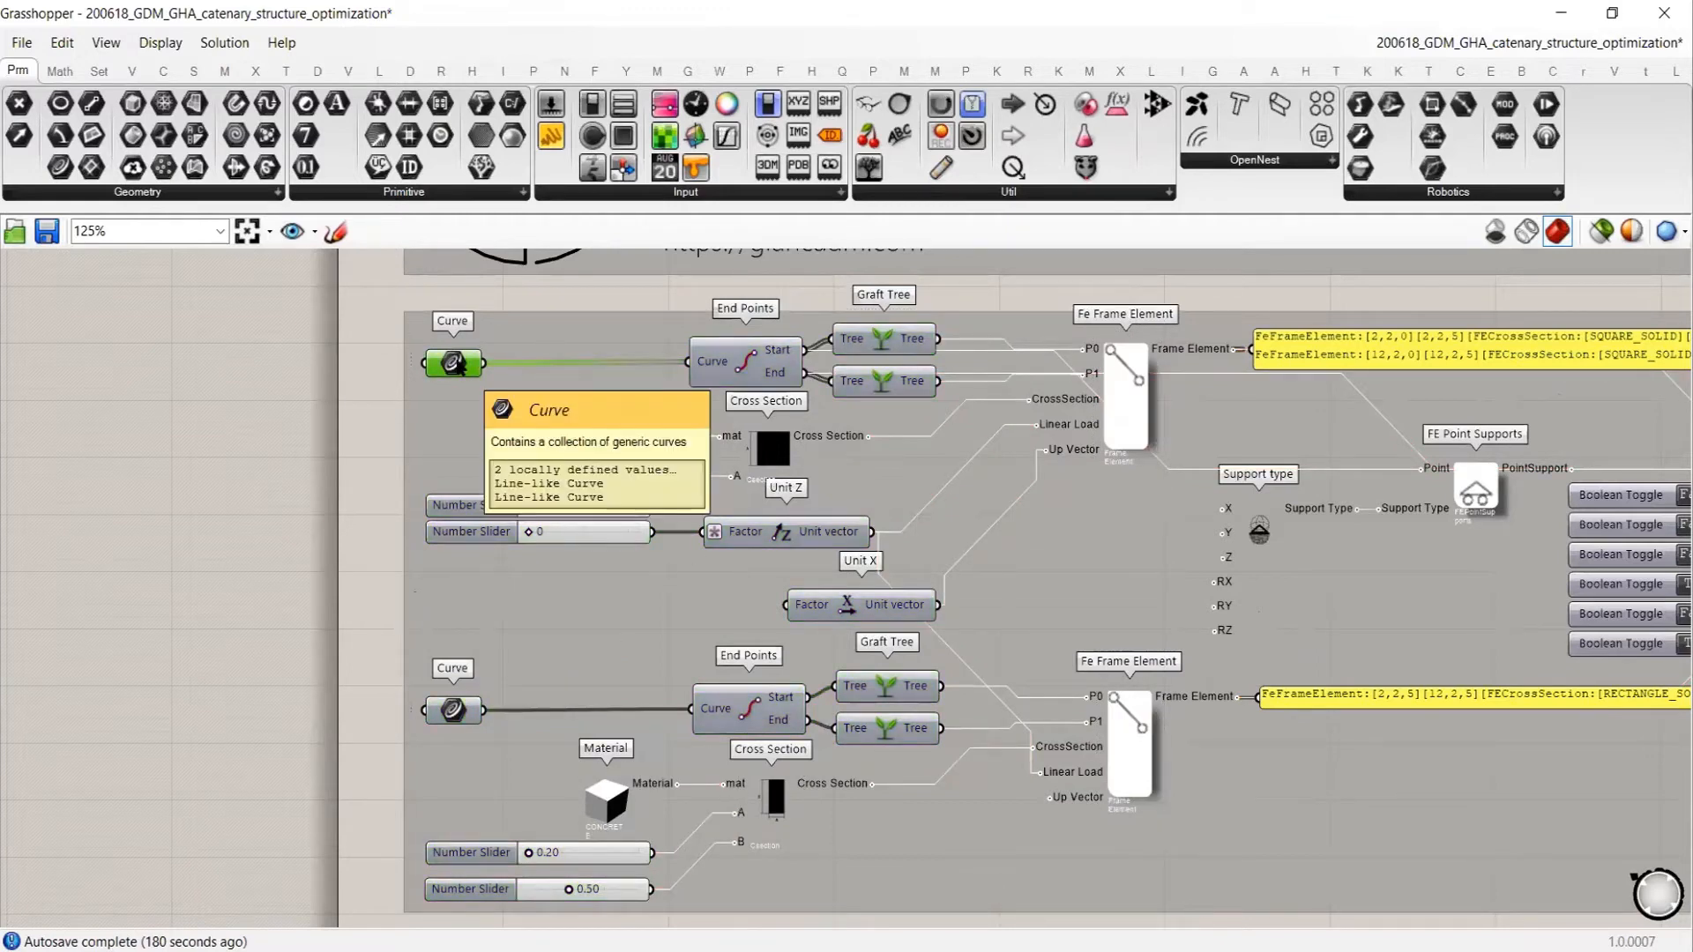
pyautogui.click(454, 711)
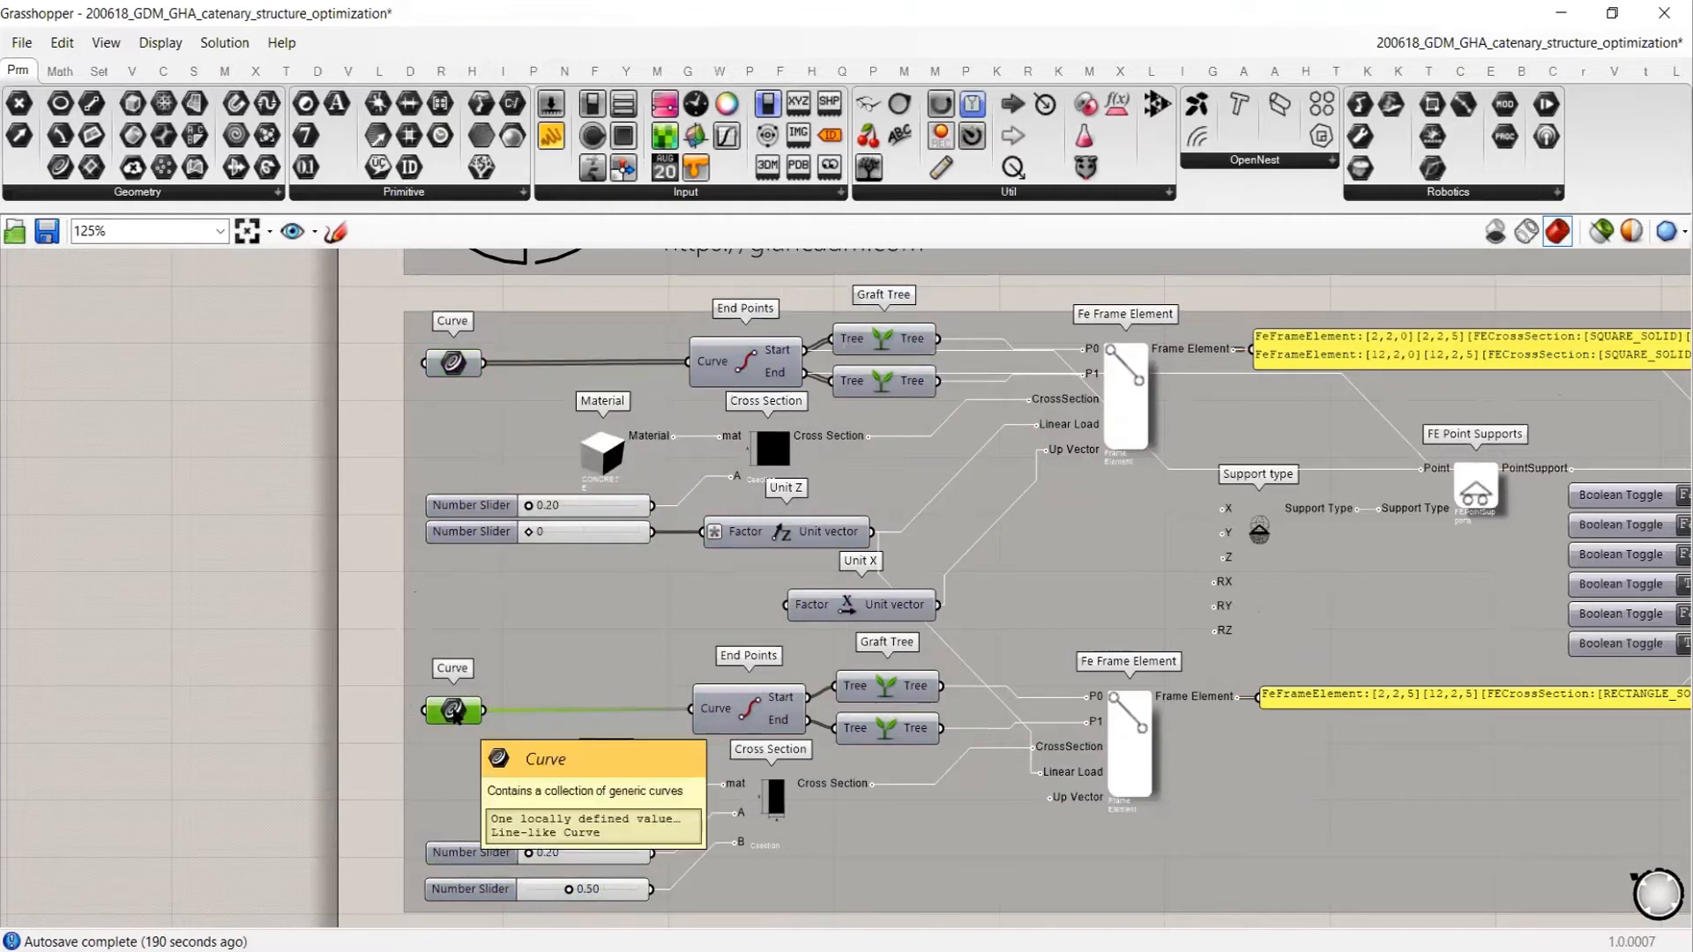
pyautogui.click(244, 548)
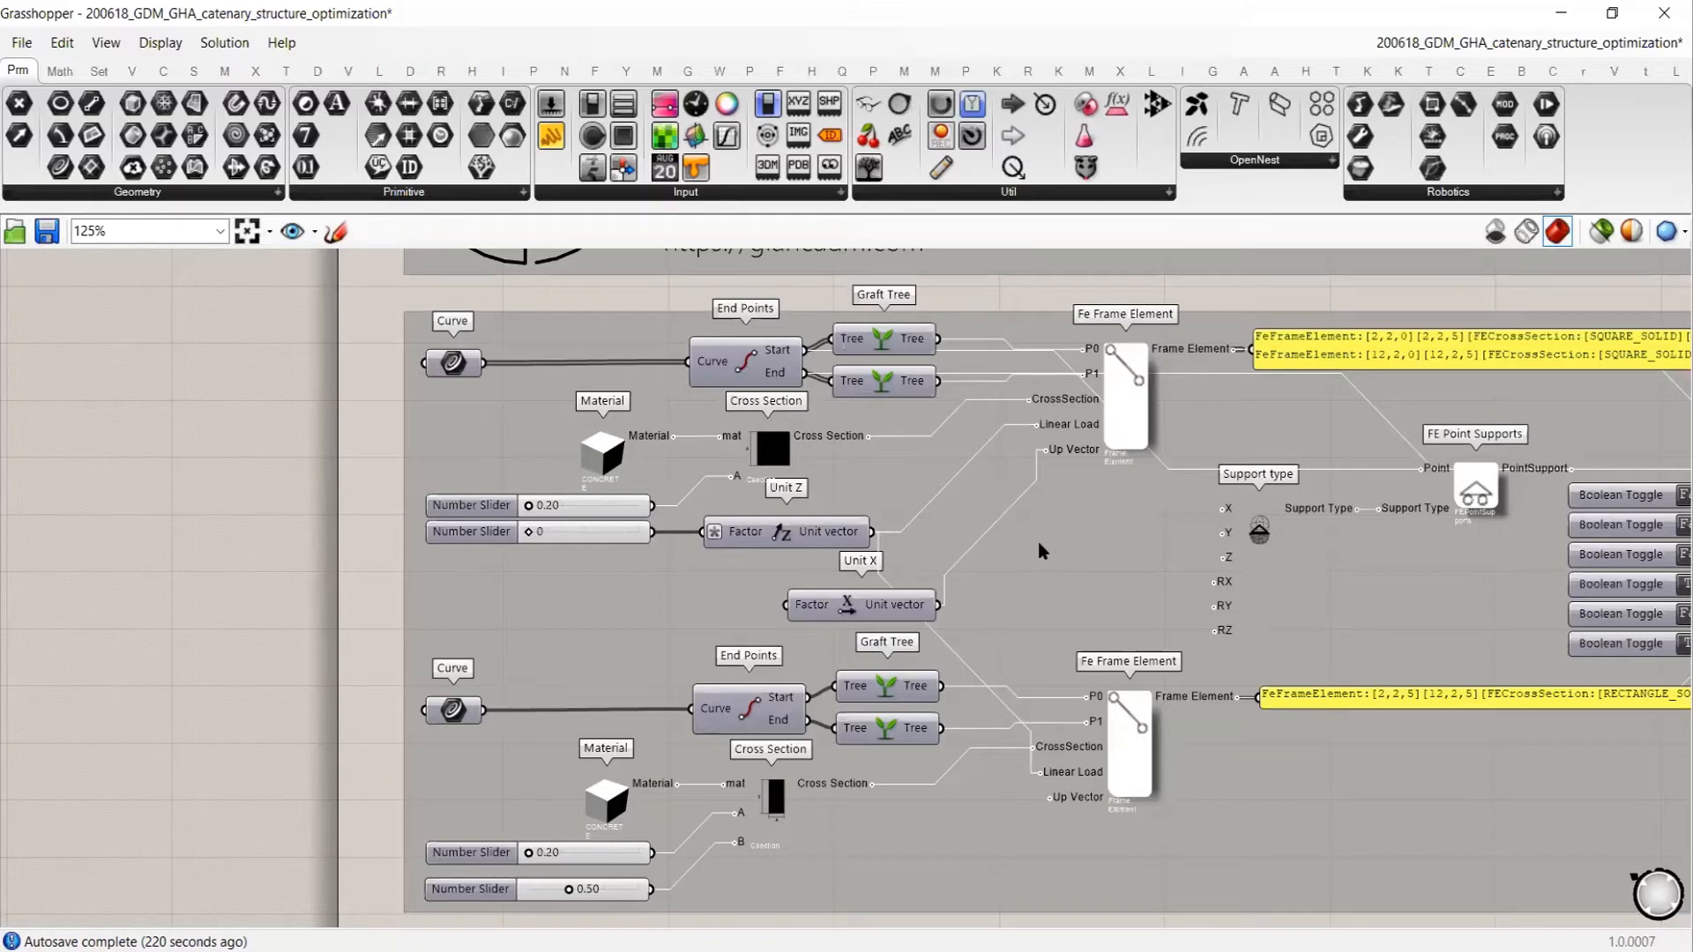
pyautogui.moveTo(1351, 553); pyautogui.dragTo(803, 565, button='right')
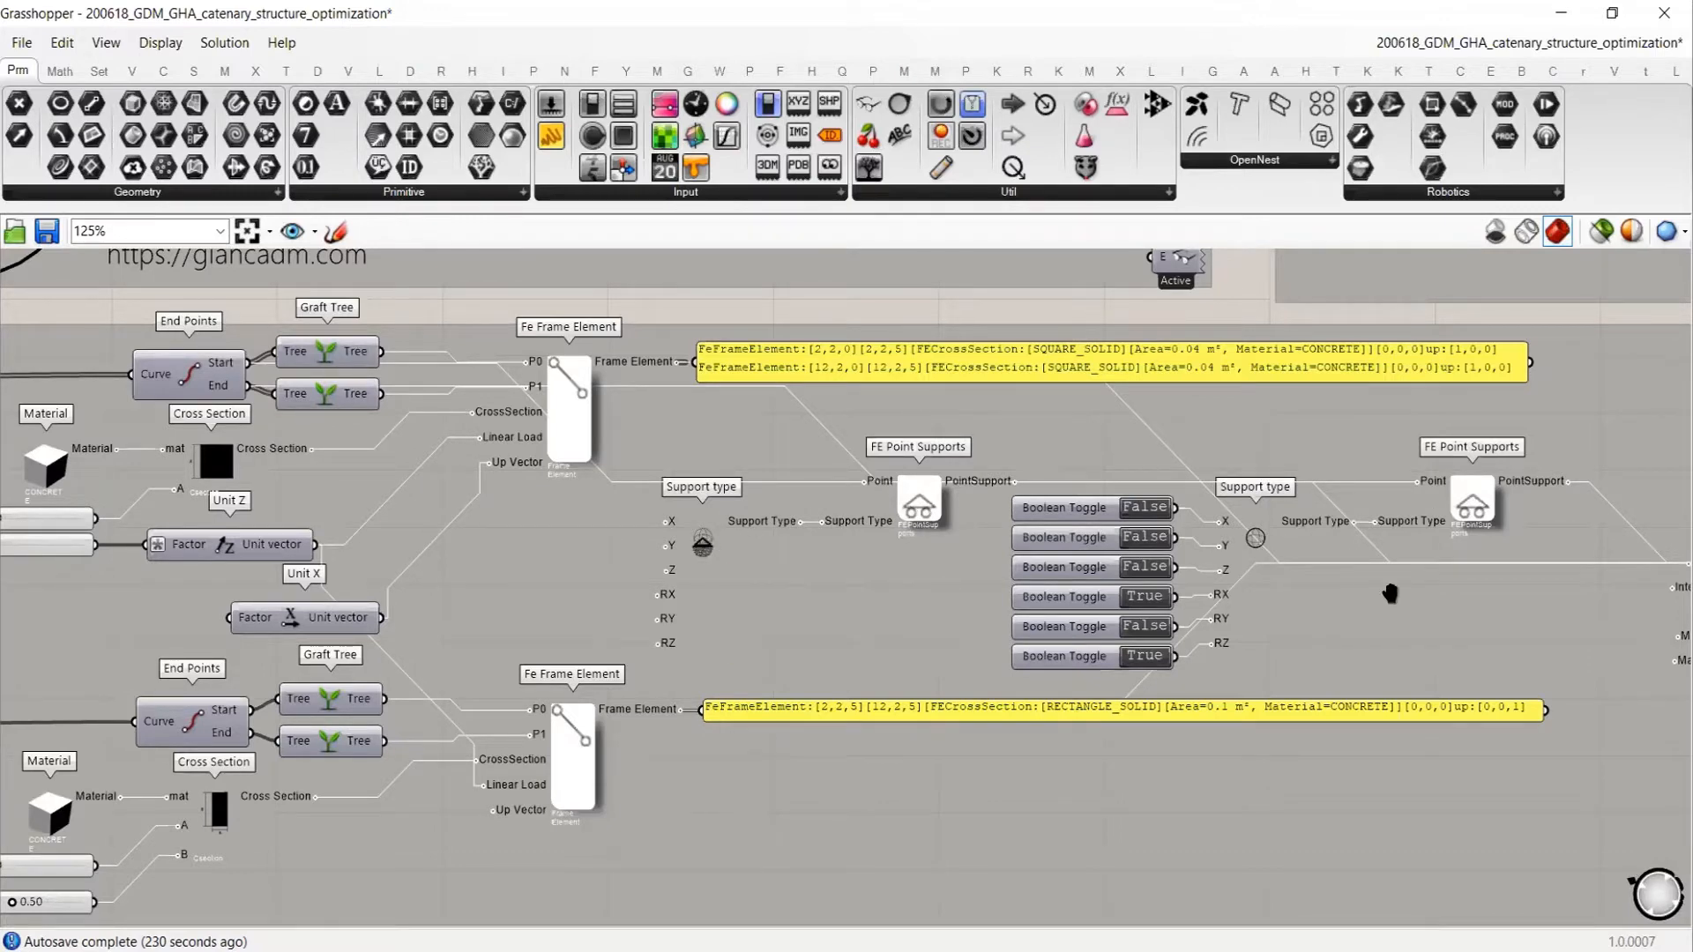
pyautogui.moveTo(1390, 593); pyautogui.dragTo(872, 581, button='right')
pyautogui.moveTo(1189, 468); pyautogui.dragTo(1104, 472, button='right')
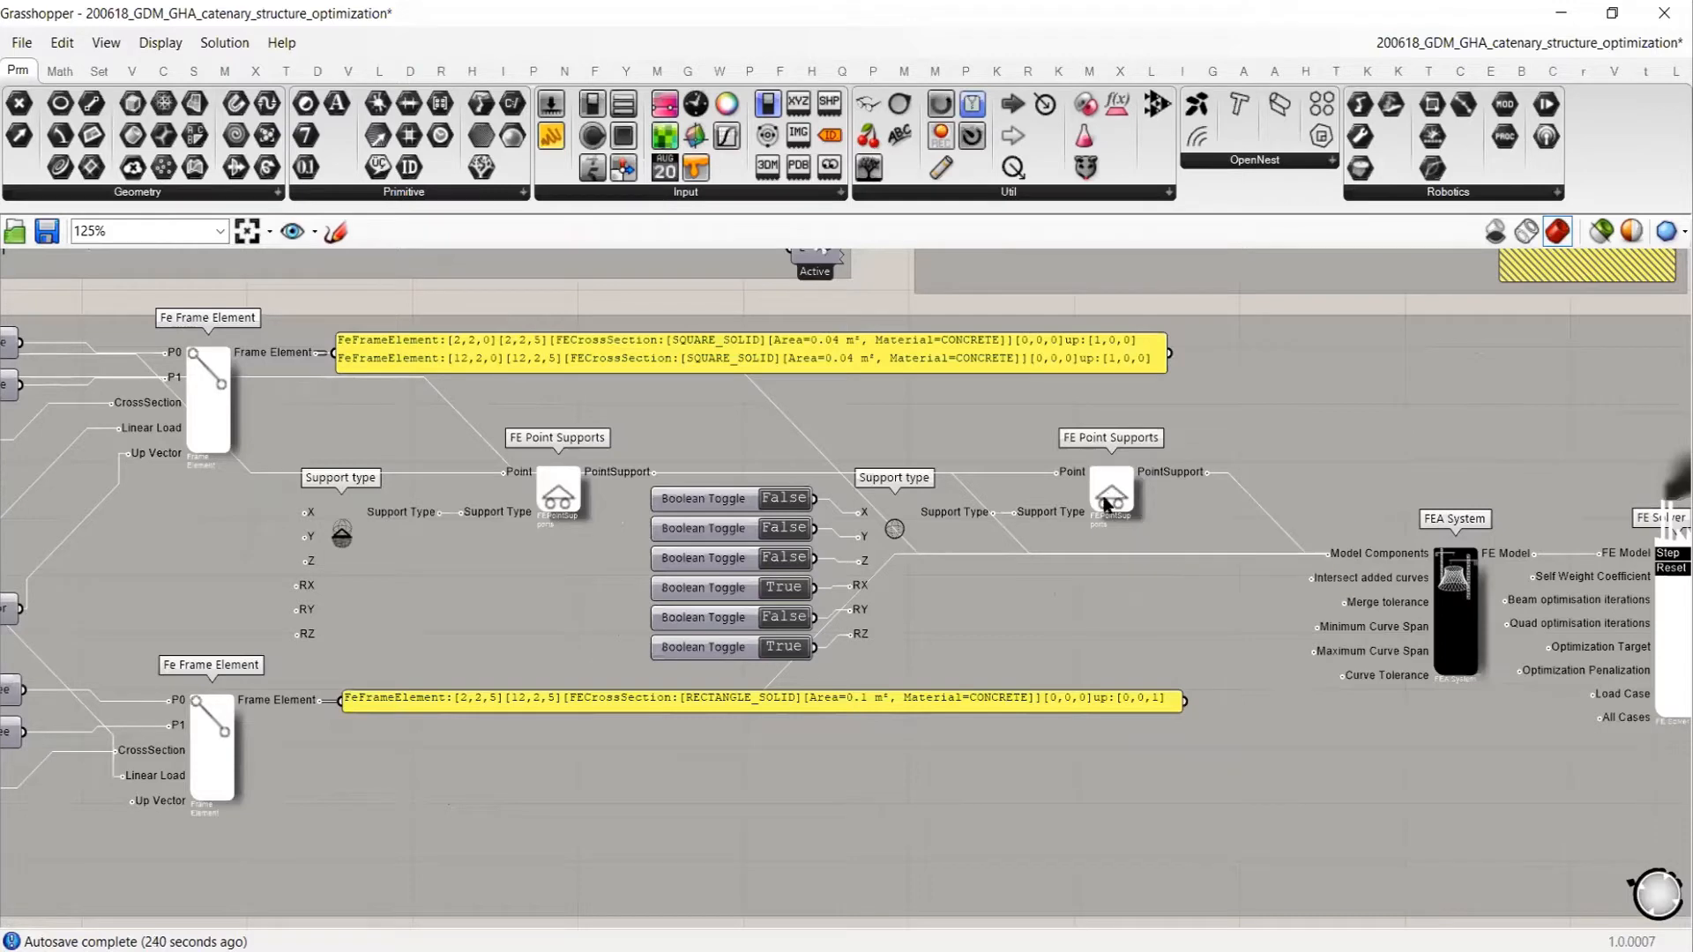
# Examine the FEA System's FE Model output, the FE Solver's inputs and outputs, and their connection to Frame Visualization
pyautogui.moveTo(1230, 599); pyautogui.dragTo(534, 565, button='right')
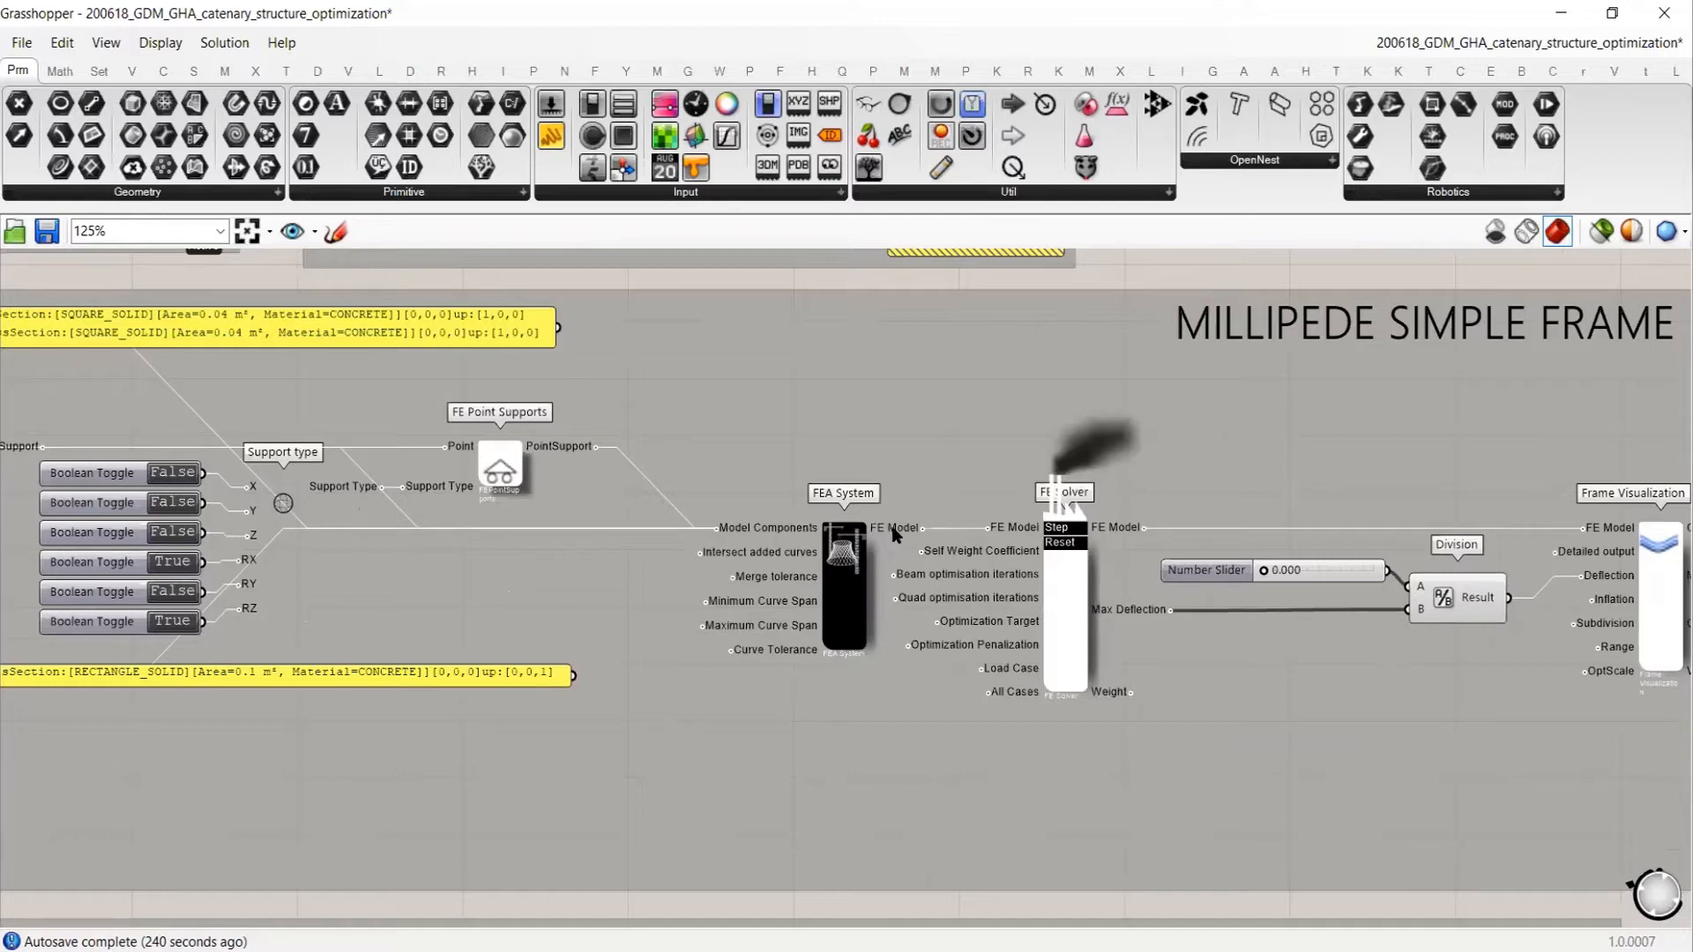
pyautogui.moveTo(893, 532)
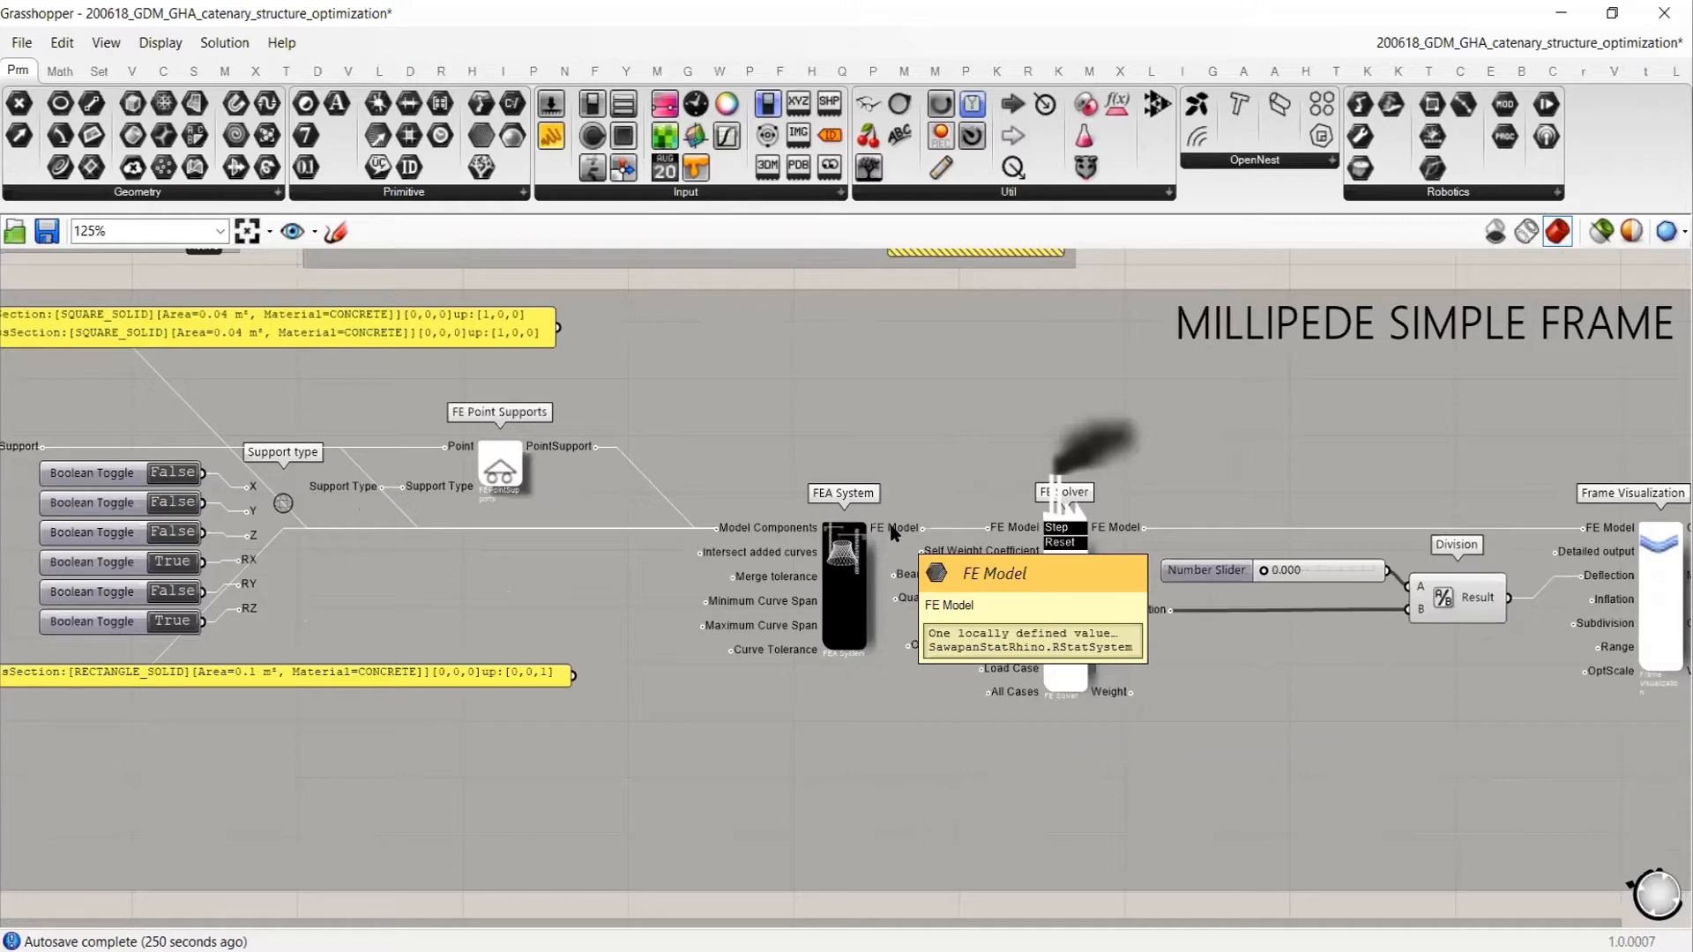
pyautogui.click(1049, 577)
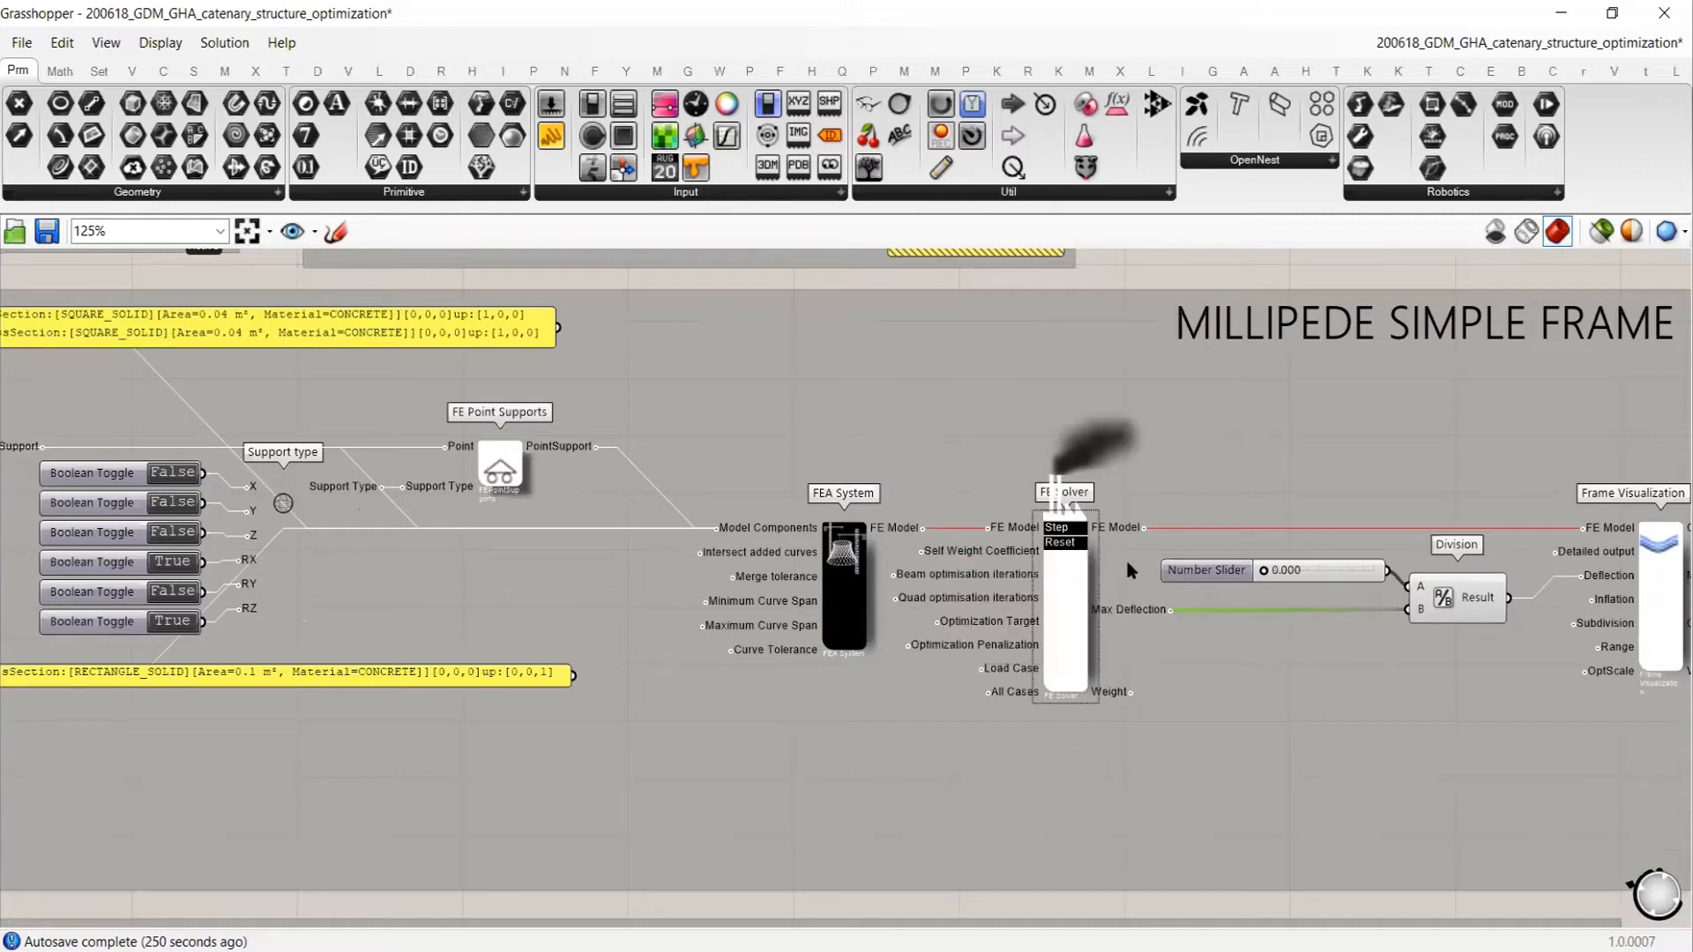
pyautogui.keyDown('ctrl'); pyautogui.click(1067, 597); pyautogui.keyUp('ctrl')
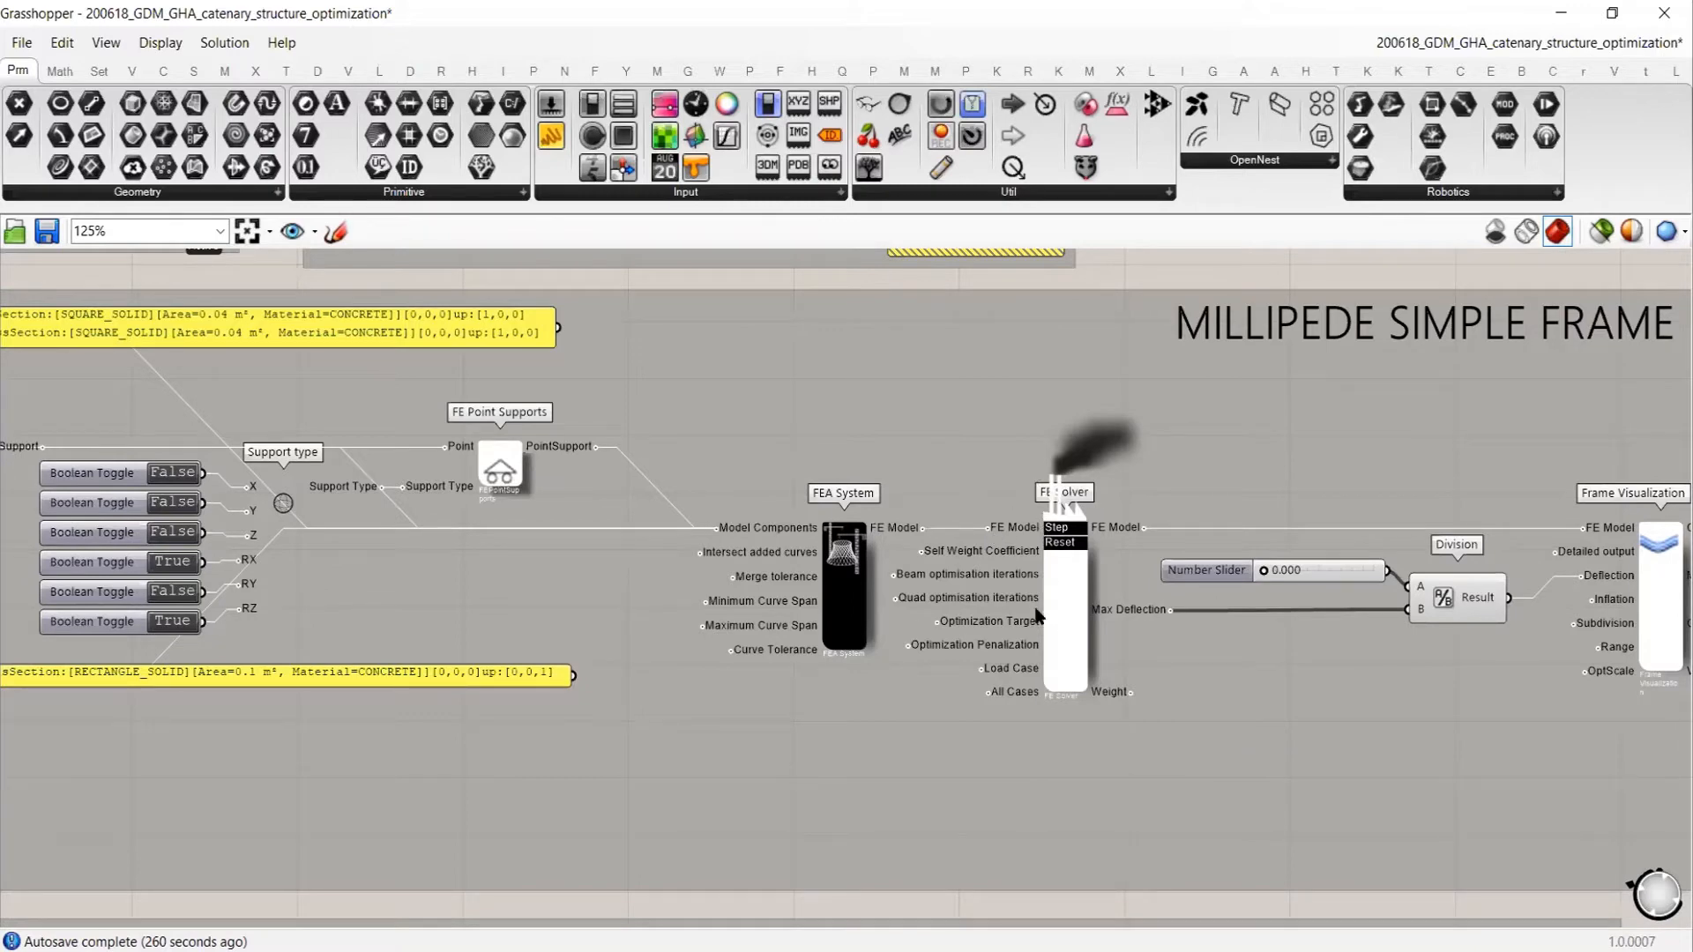
pyautogui.moveTo(984, 573); pyautogui.dragTo(659, 565, button='right')
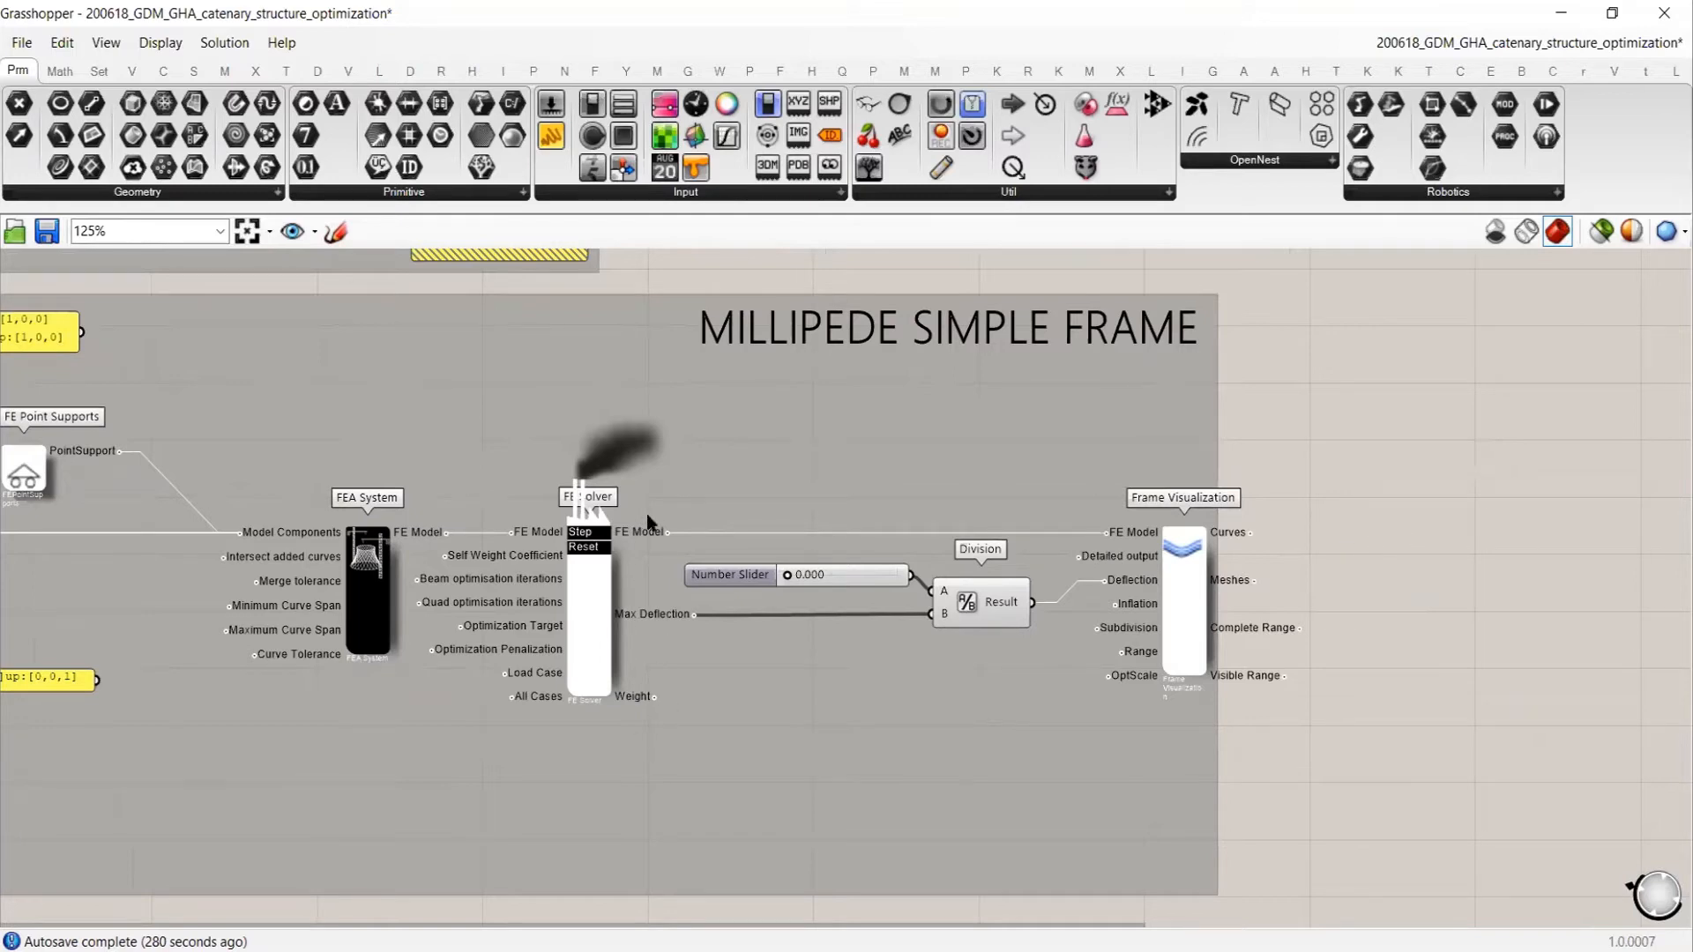
pyautogui.moveTo(637, 703)
# Restore the Grasshopper window to its smaller size and widen it beside the Rhino viewport
pyautogui.scroll(-5, 1513, 436)
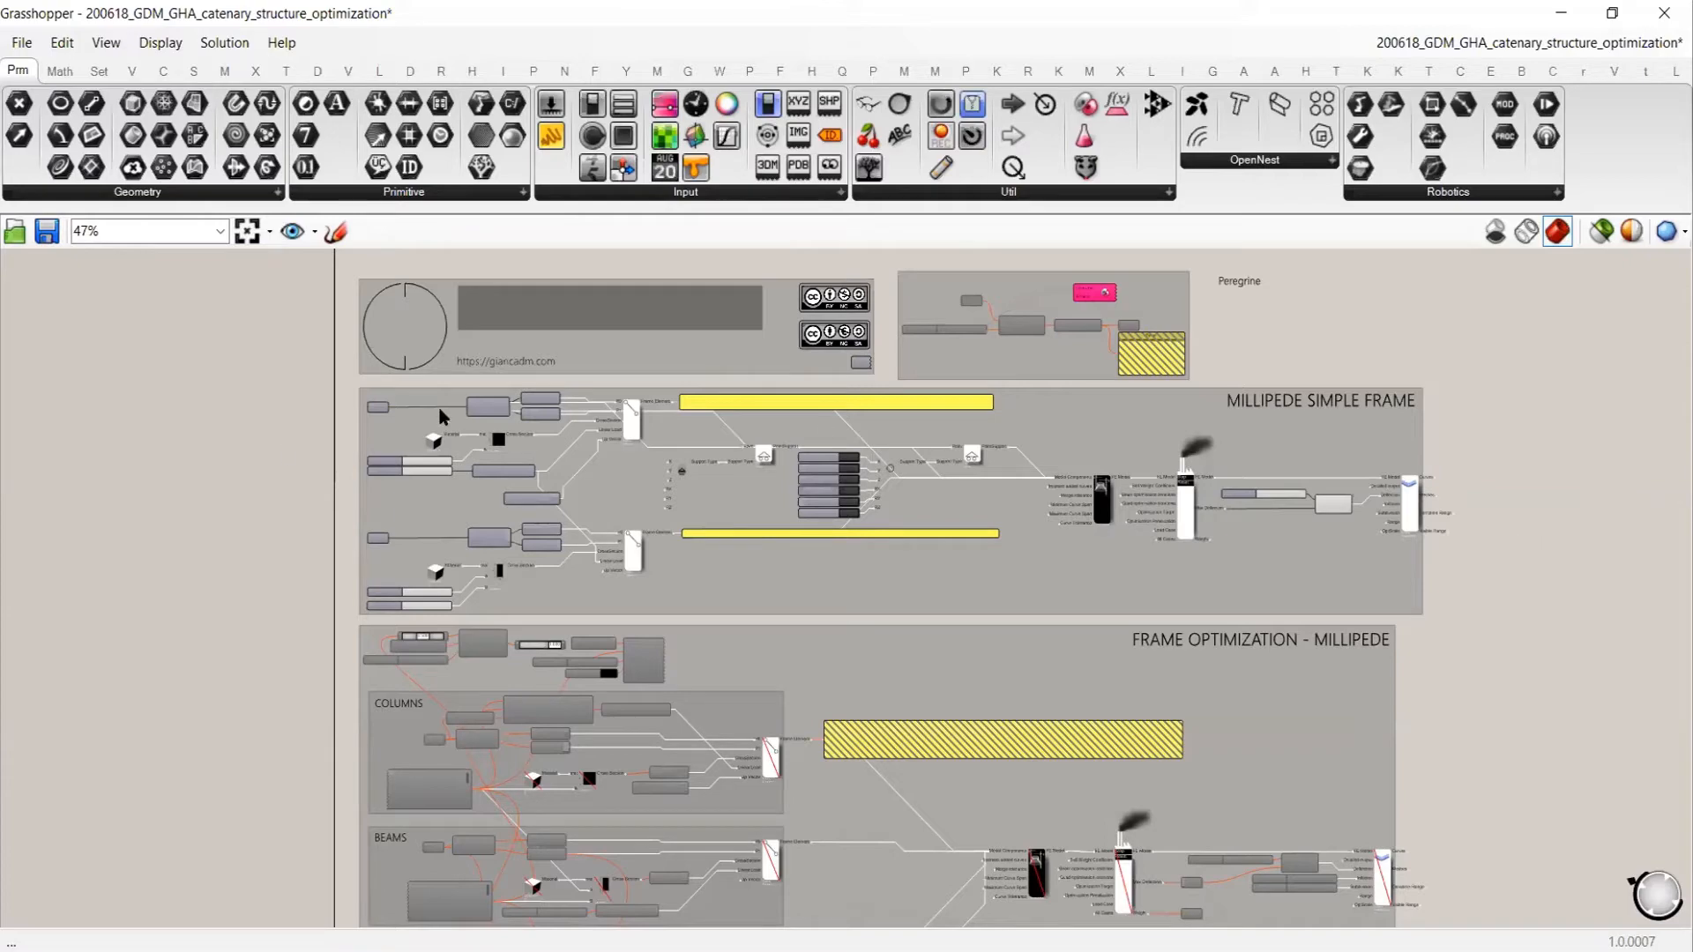
pyautogui.doubleClick(564, 23)
pyautogui.scroll(-3, 1276, 538)
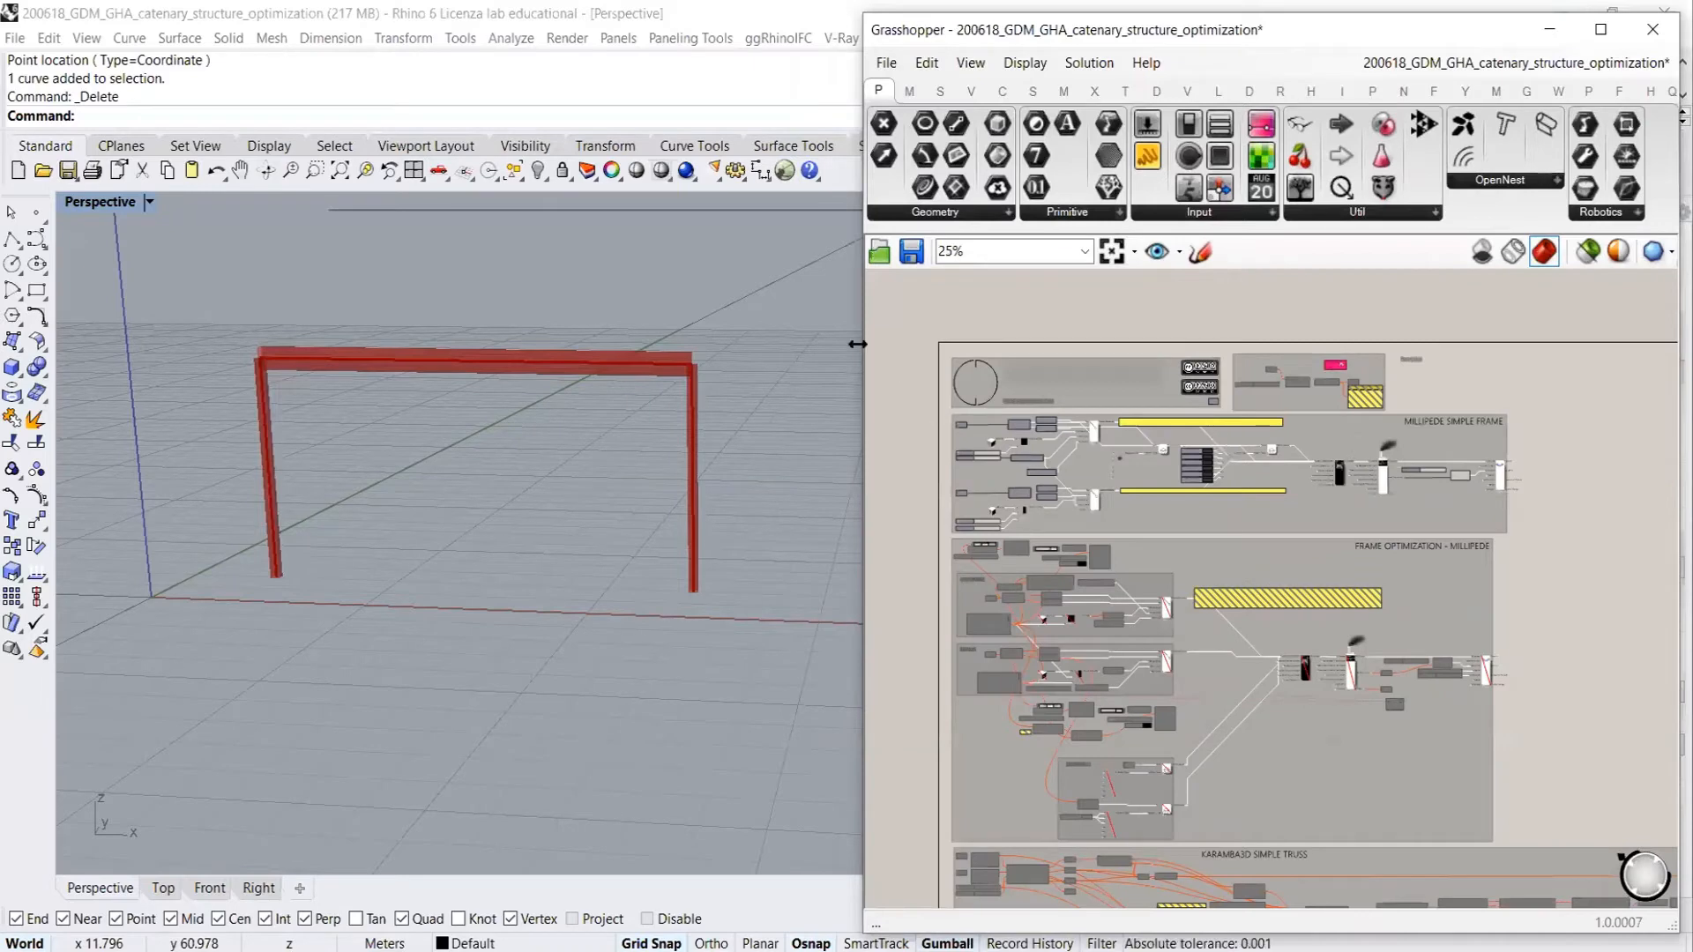
pyautogui.moveTo(857, 344); pyautogui.dragTo(725, 344)
pyautogui.moveTo(634, 442); pyautogui.dragTo(893, 450, button='right')
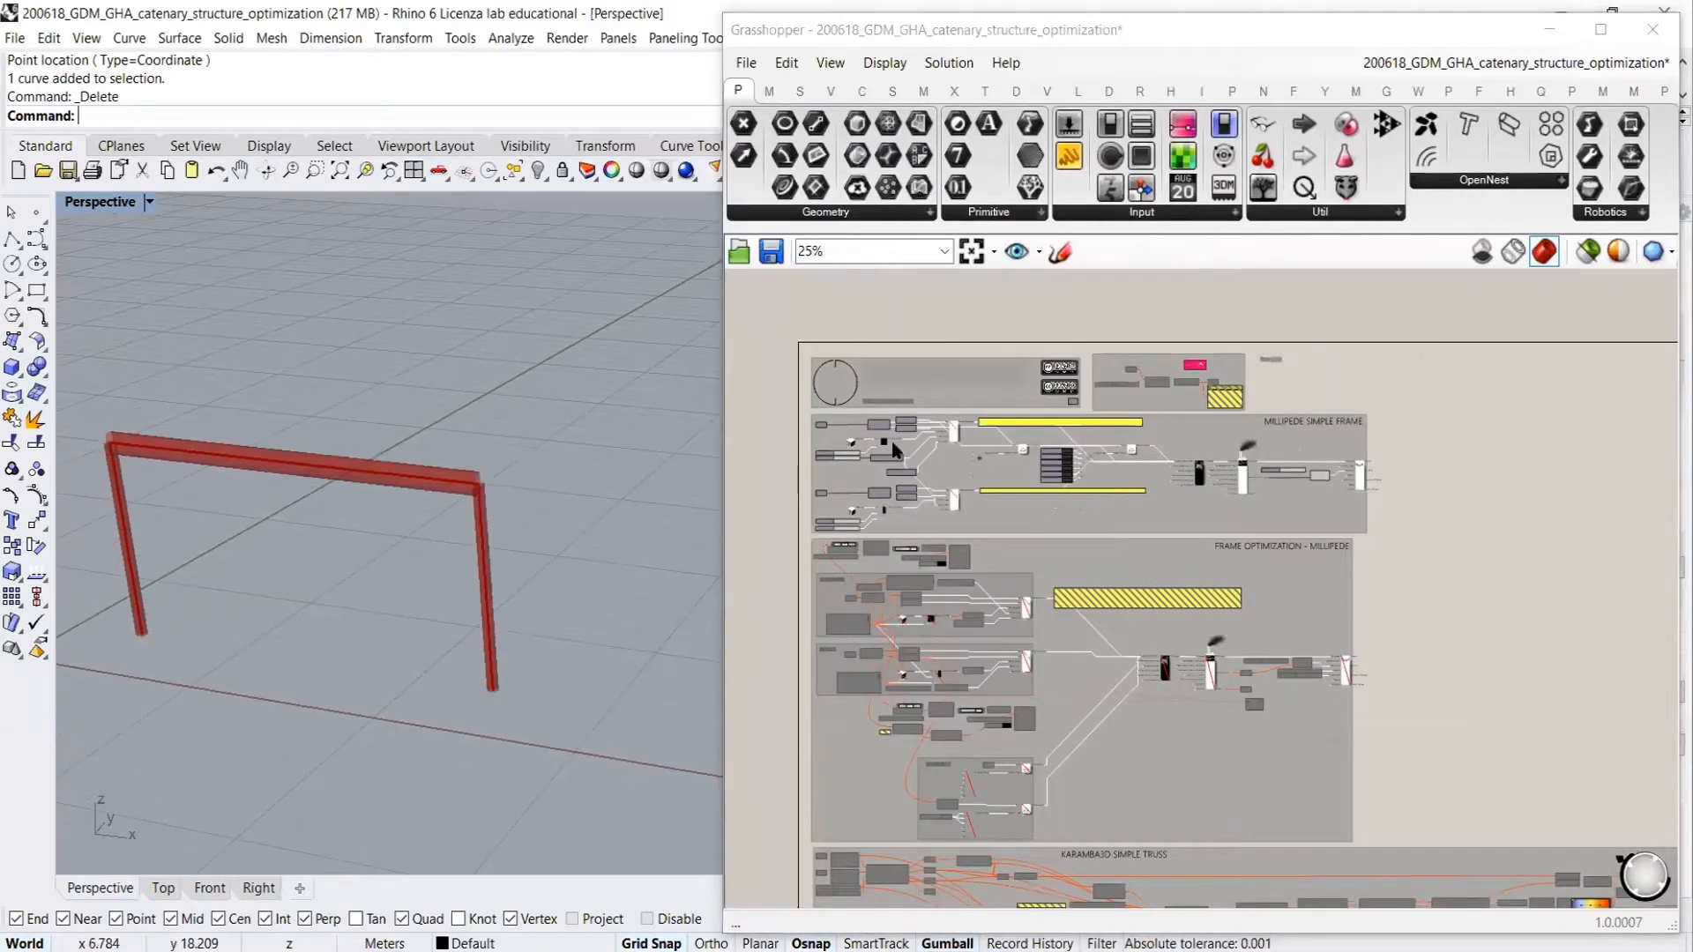
# Disable all components of the MILLIPEDE SIMPLE FRAME group
pyautogui.scroll(1, 848, 455)
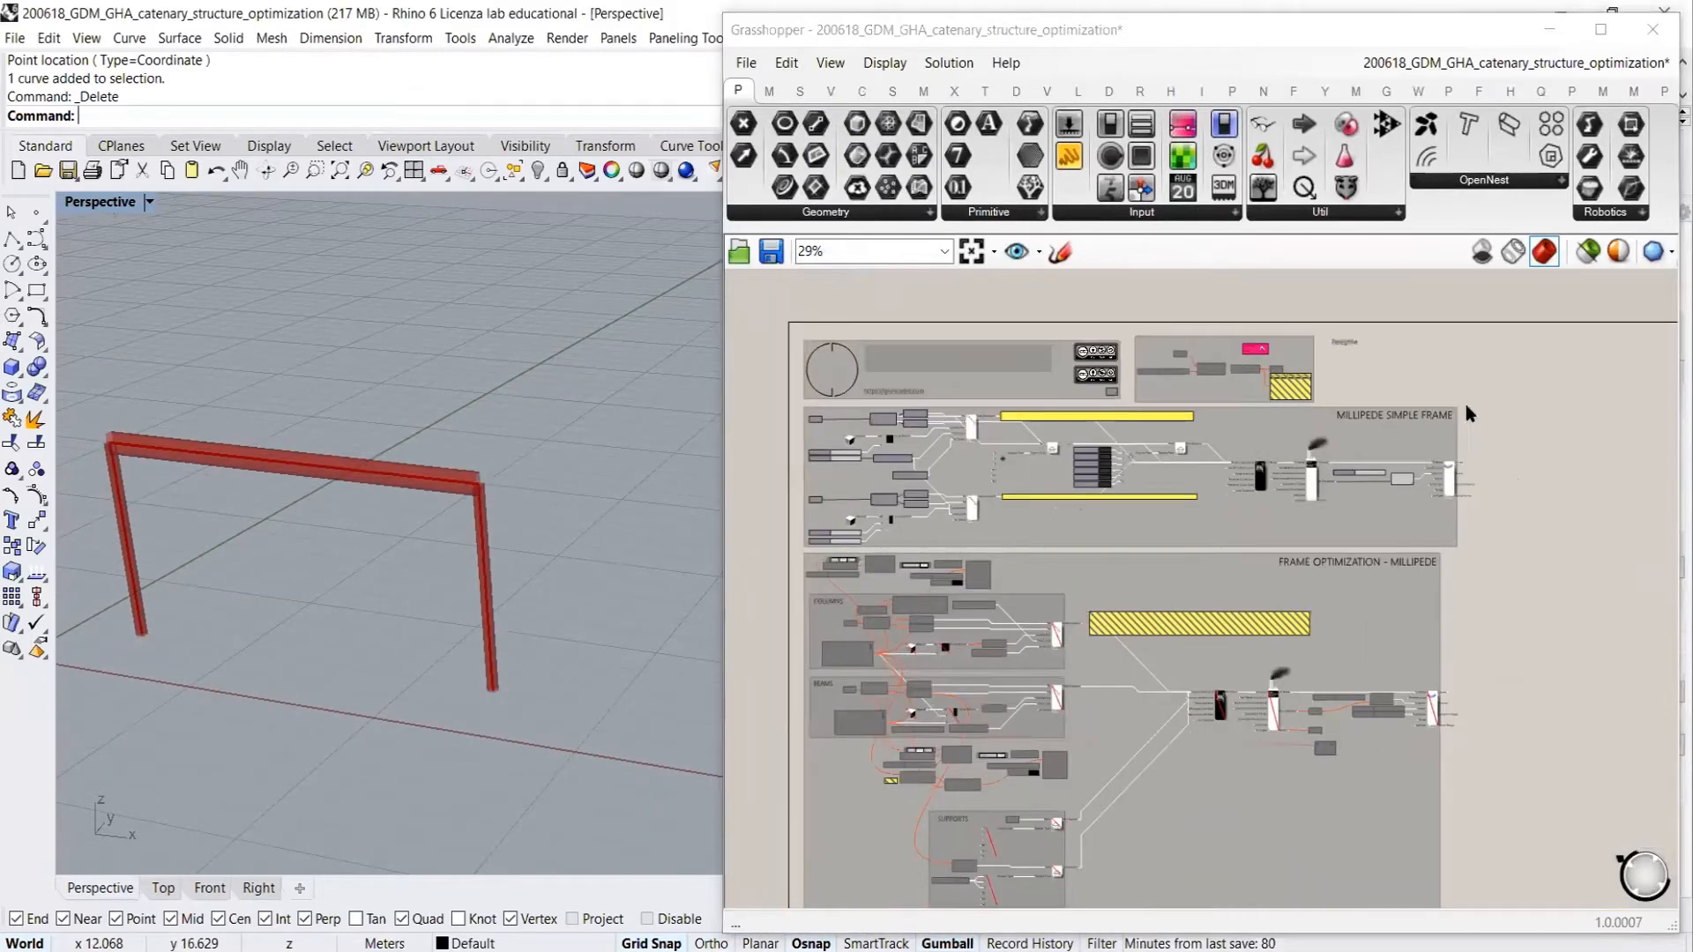
pyautogui.moveTo(1465, 405); pyautogui.dragTo(783, 566)
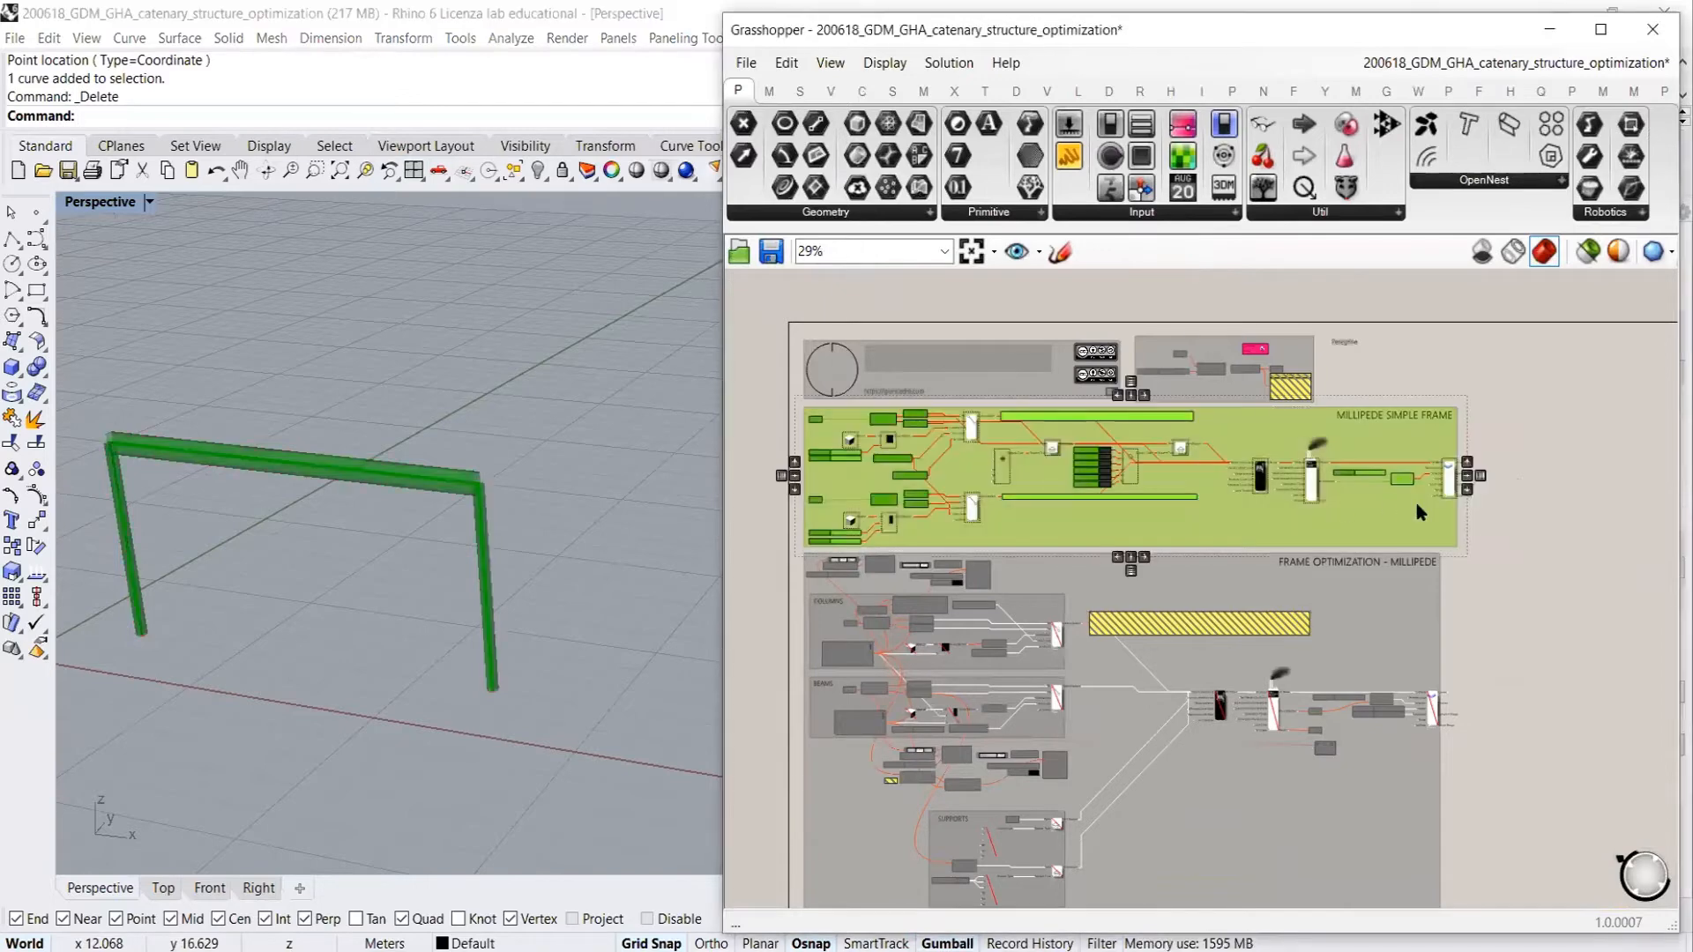
pyautogui.click(1513, 420)
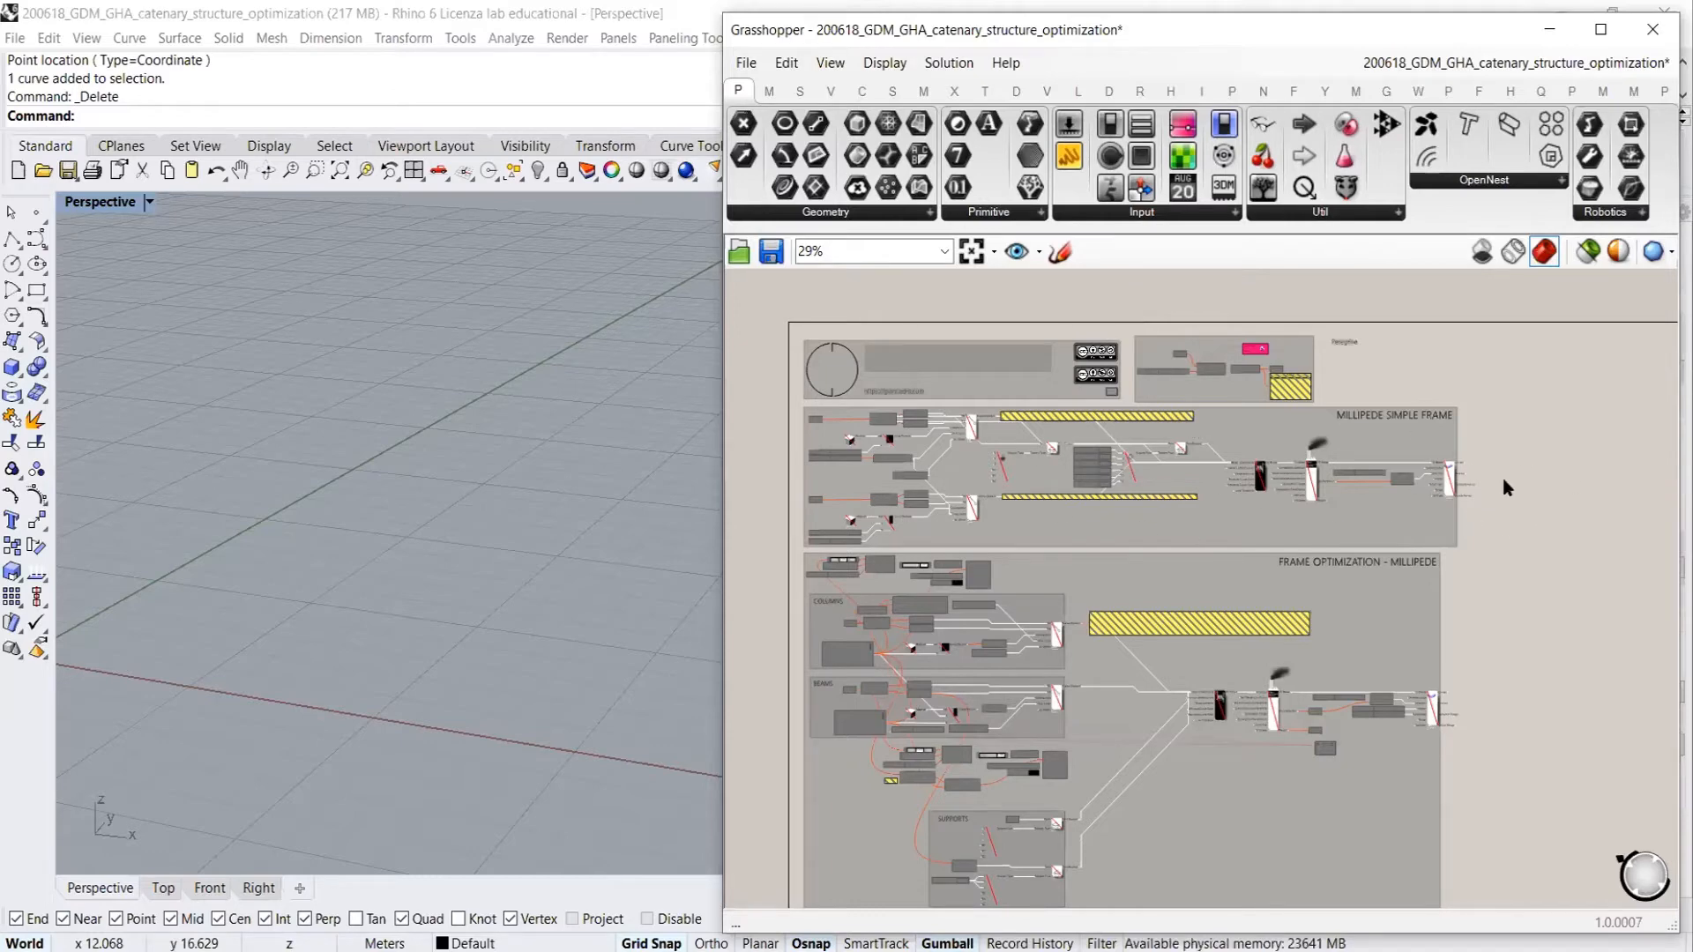
# Add a Line parameter on the empty canvas beyond Frame Visualization and place a copy of it directly below
pyautogui.moveTo(1348, 531); pyautogui.dragTo(1209, 509, button='right')
pyautogui.scroll(5, 1411, 418)
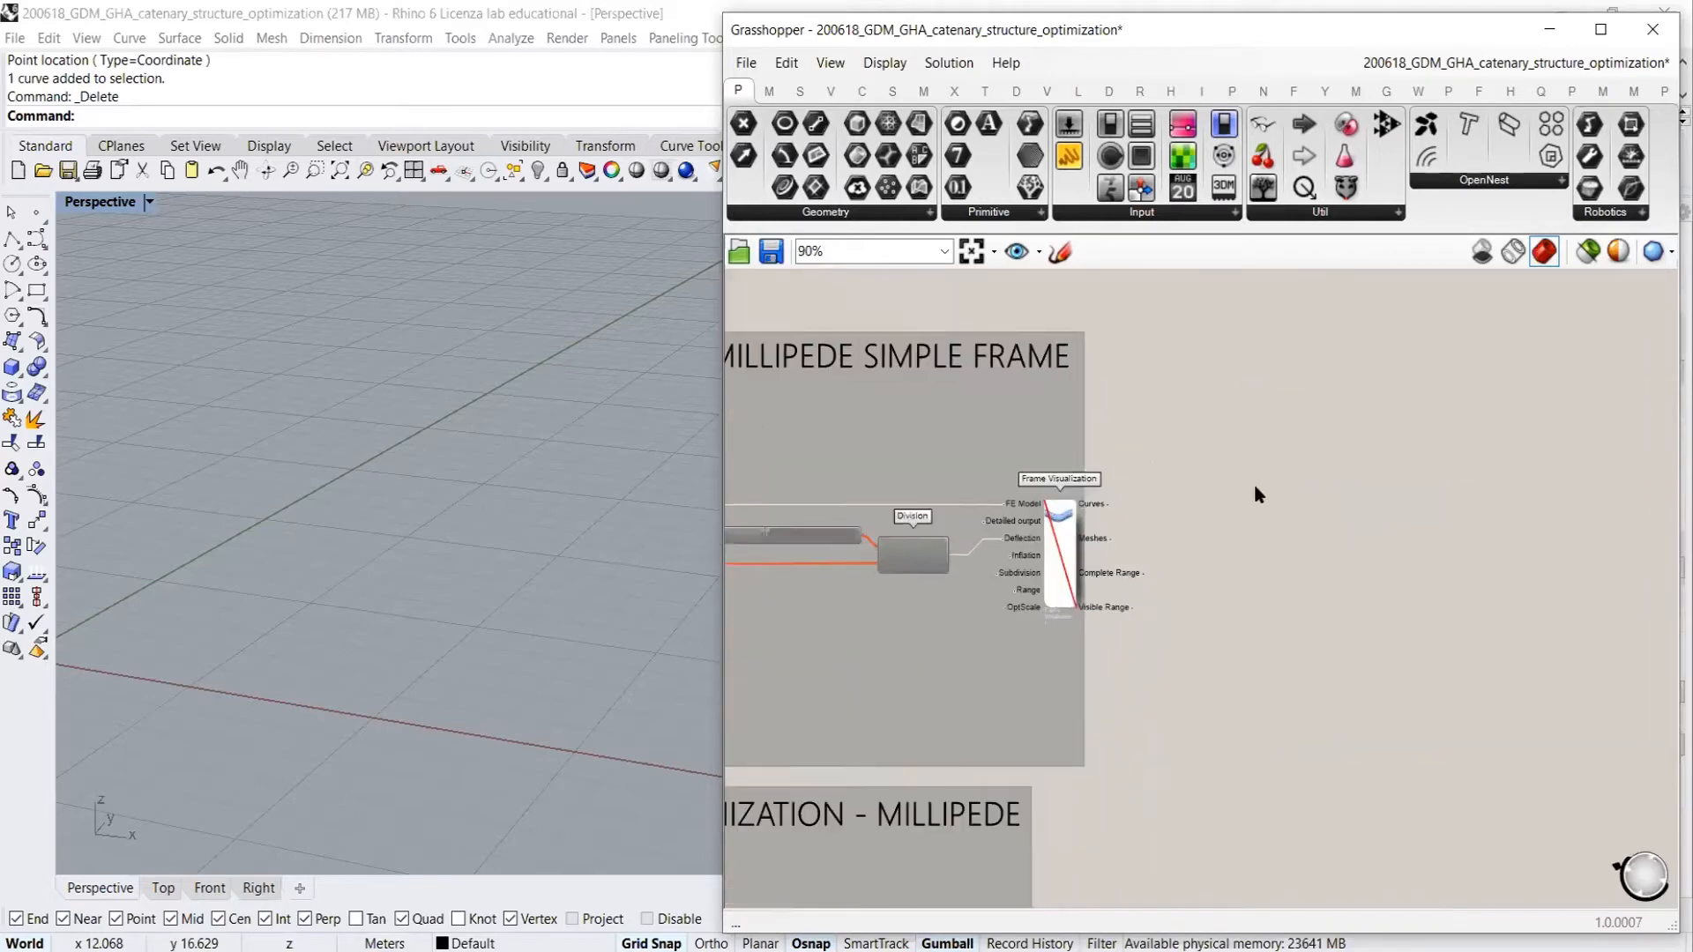
pyautogui.moveTo(571, 564); pyautogui.dragTo(450, 597, button='right')
pyautogui.scroll(3, 1165, 472)
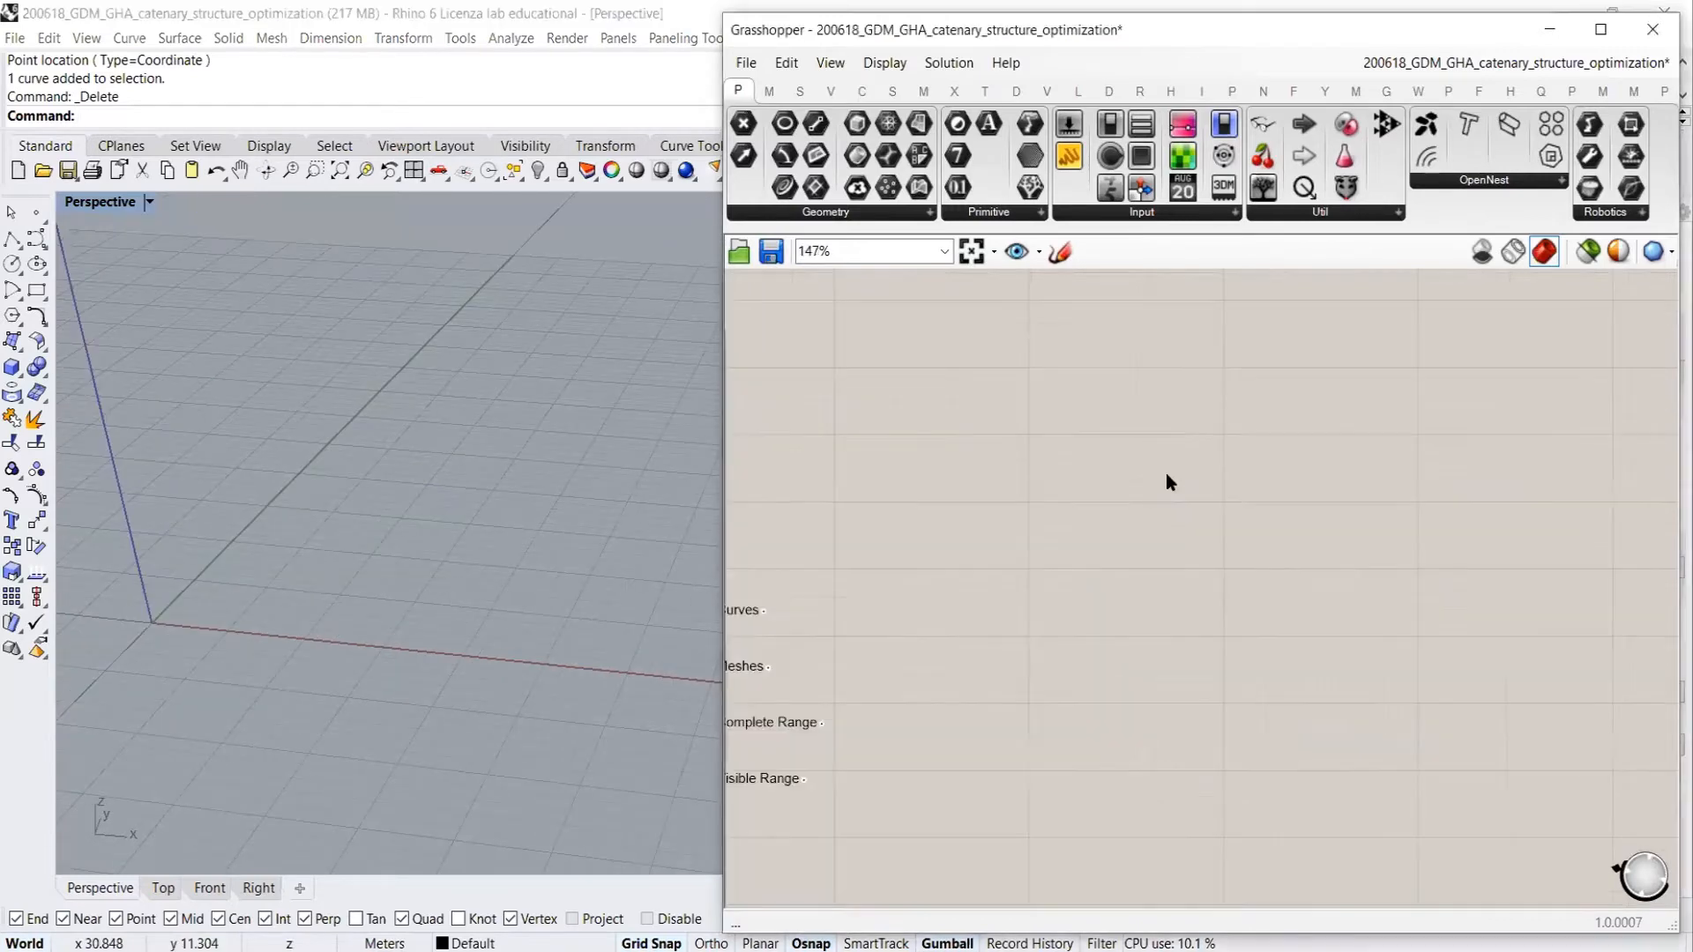
pyautogui.doubleClick(1166, 473)
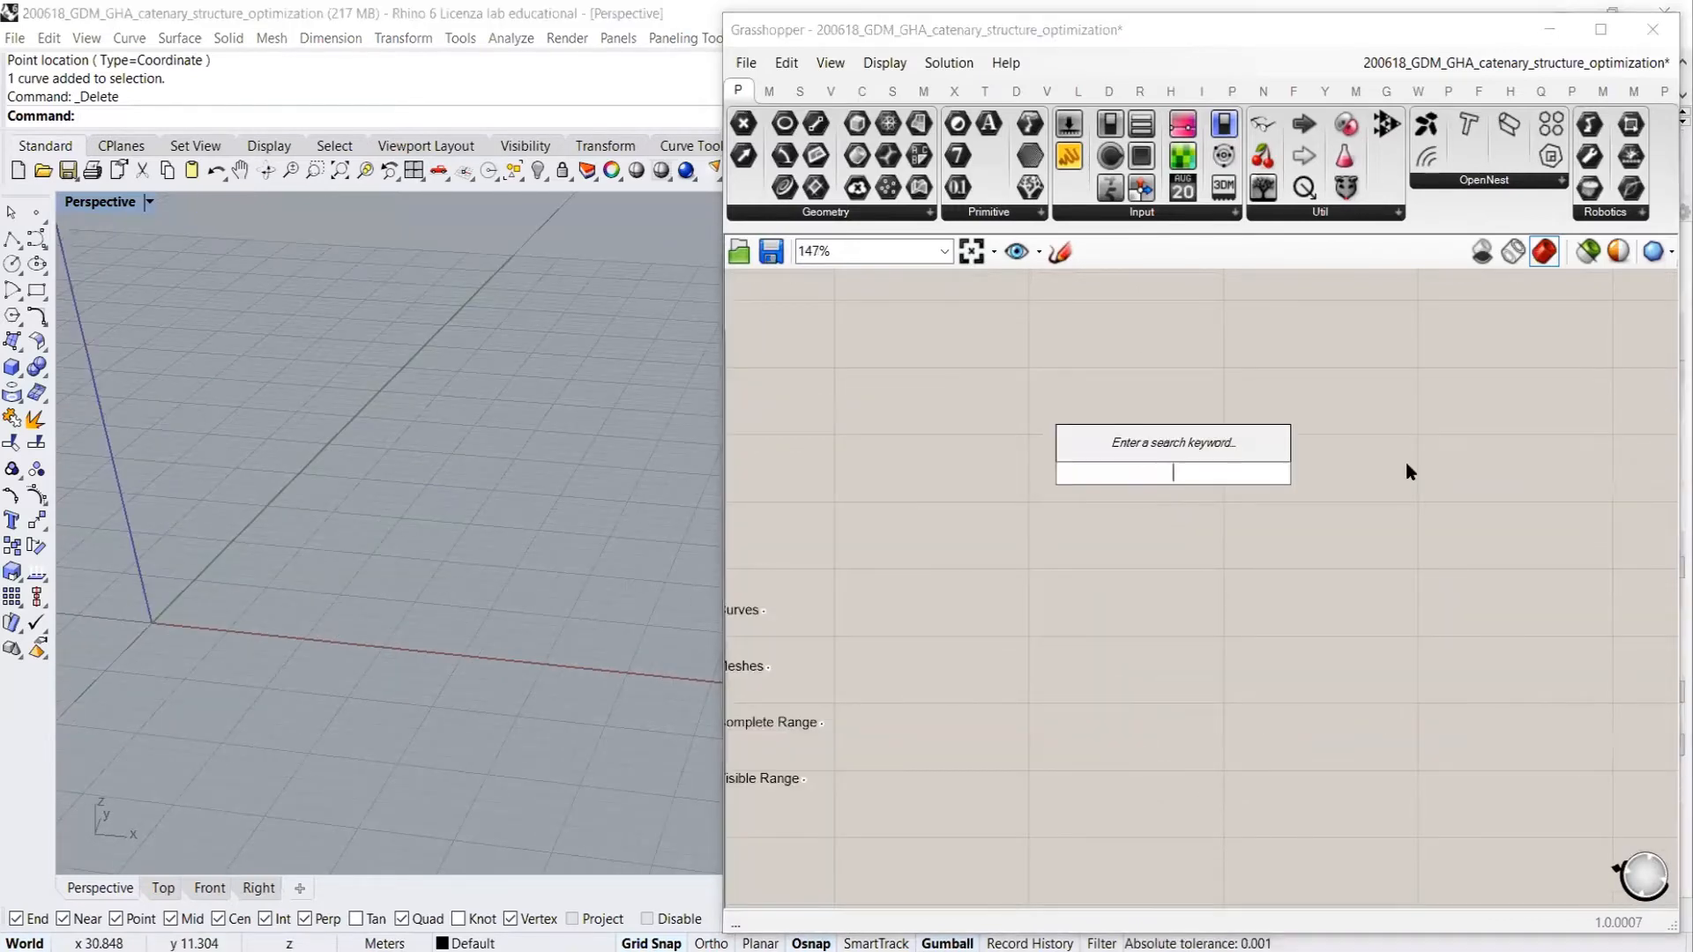
pyautogui.write('lin')
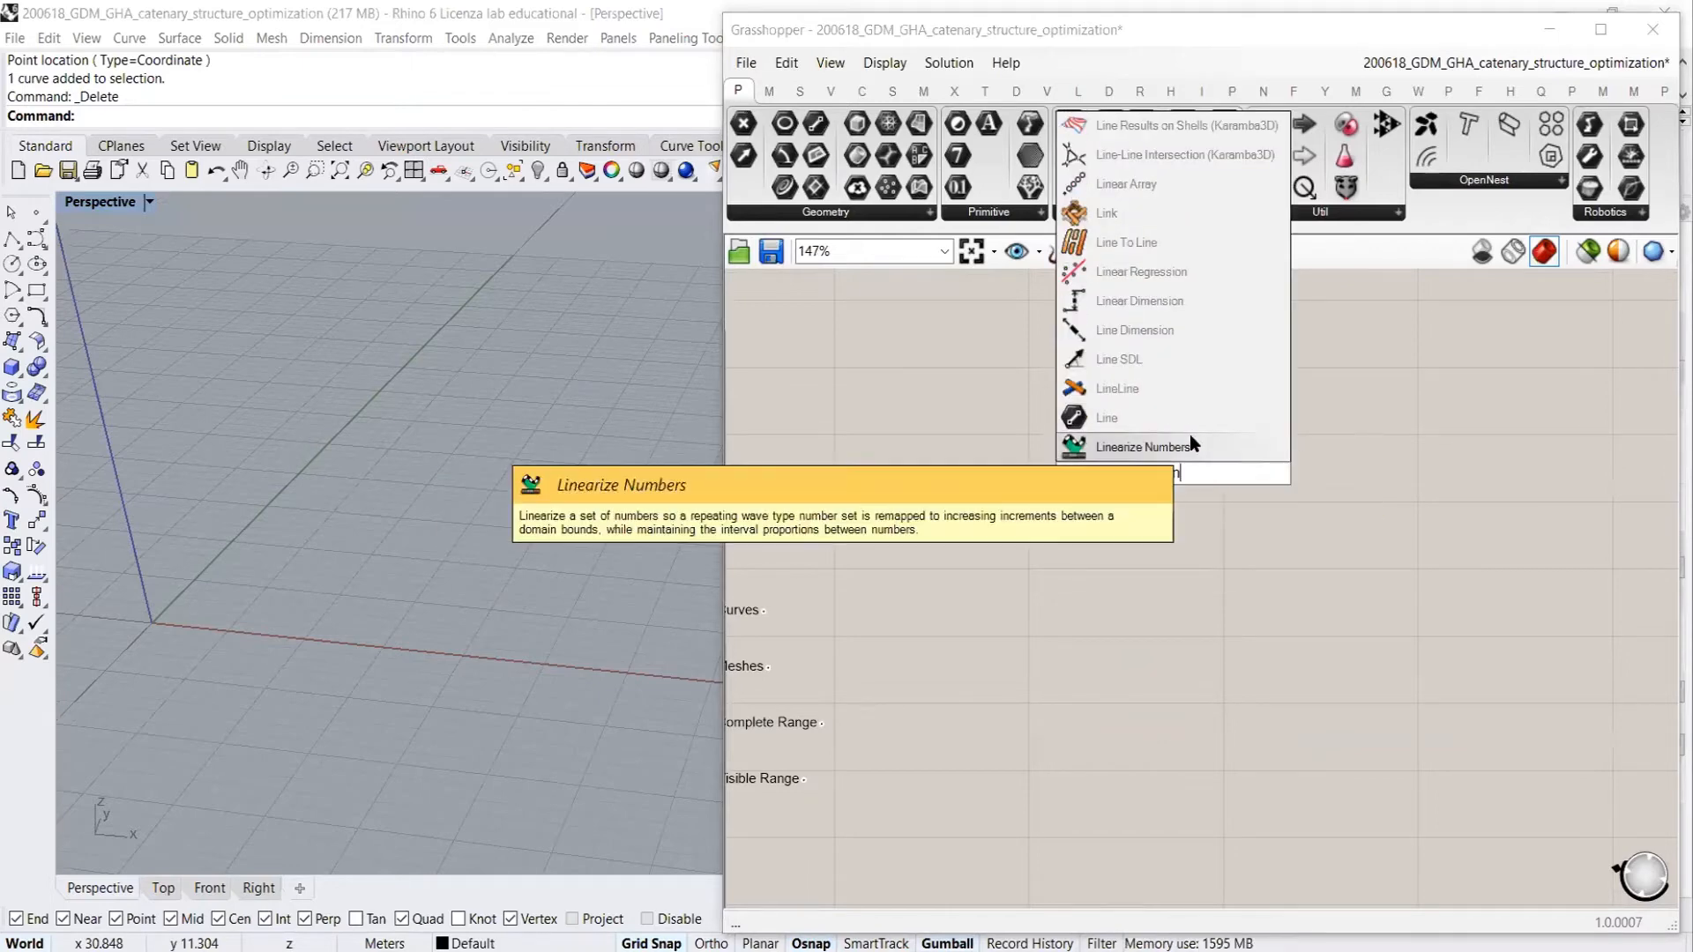
pyautogui.click(1144, 415)
pyautogui.click(1175, 520)
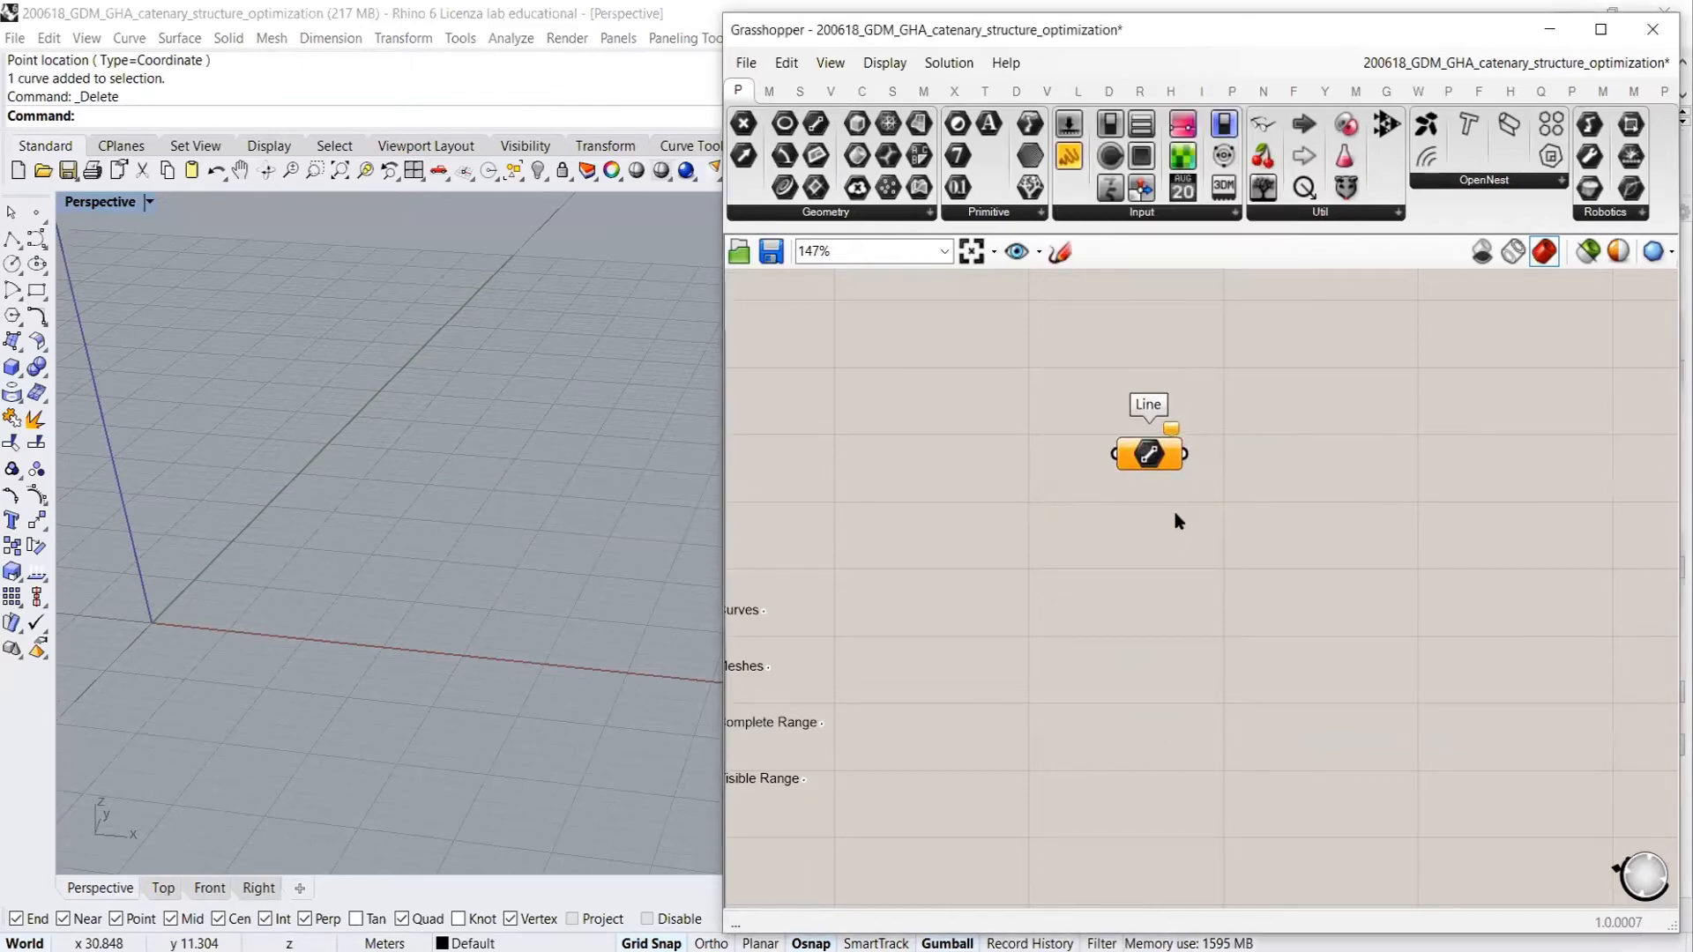
pyautogui.moveTo(1153, 459); pyautogui.dragTo(1152, 569)
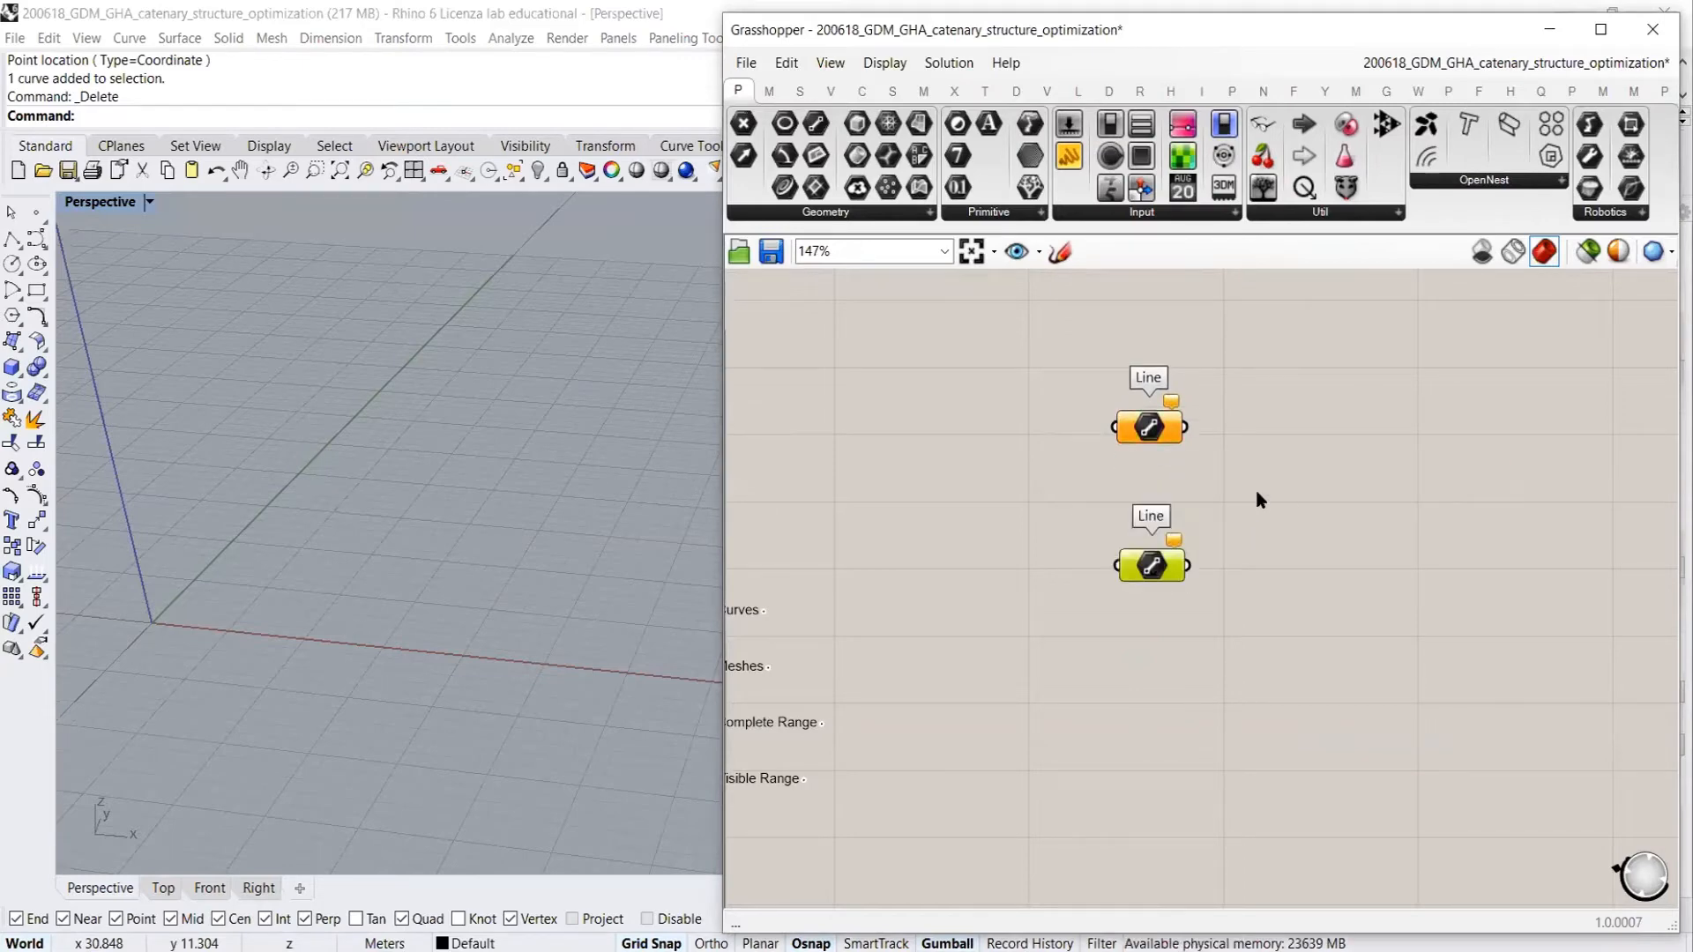
# Delete both Line parameters from the empty canvas
pyautogui.click(1255, 480)
pyautogui.hotkey('ctrl', 'a')
pyautogui.press('Delete')
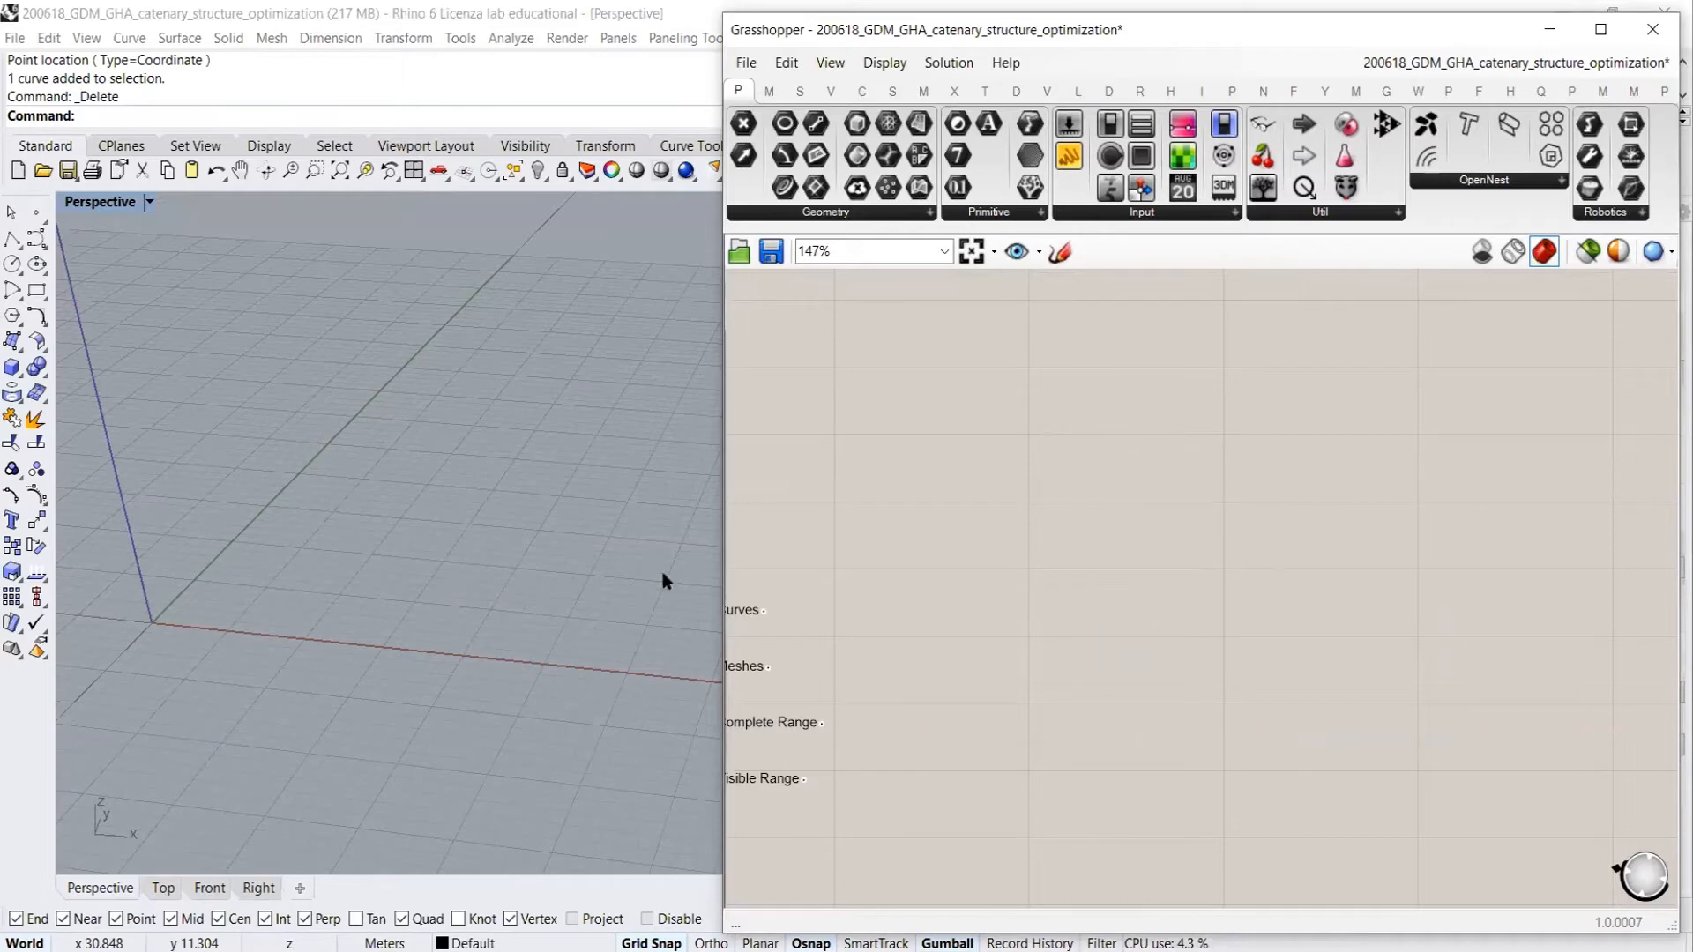
# Draw a single line in Rhino's Perspective view, constrained to Vertical, starting on the ground plane at 5,5
pyautogui.moveTo(257, 599); pyautogui.dragTo(298, 471, button='right')
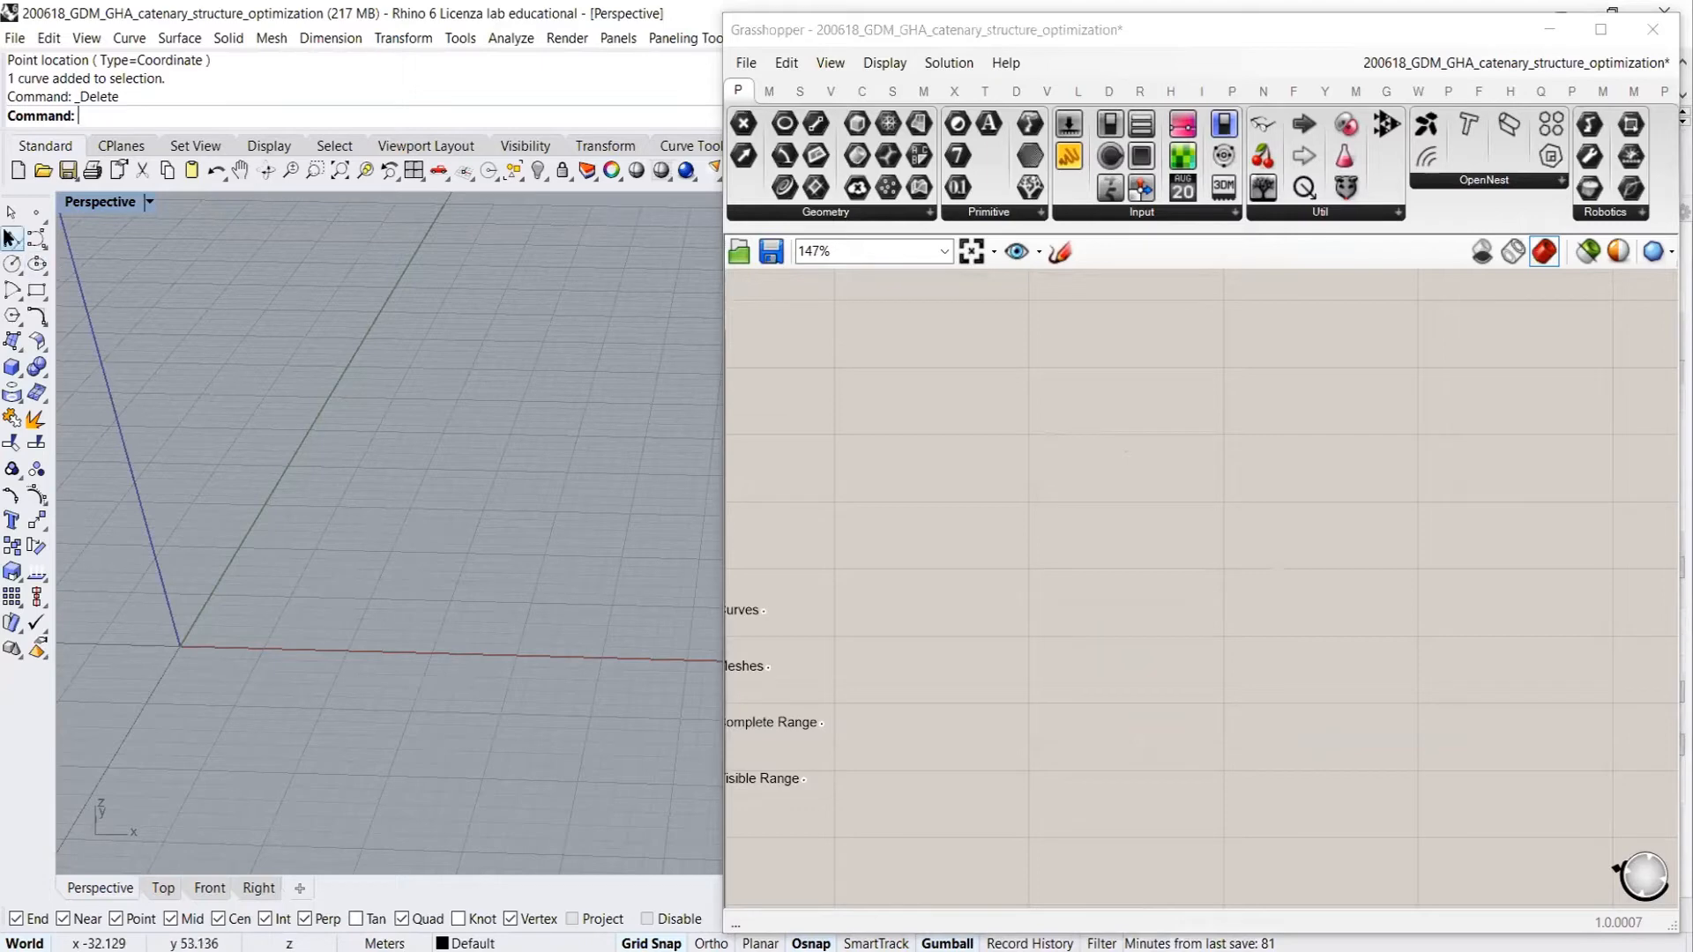
pyautogui.click(40, 248)
pyautogui.click(40, 249)
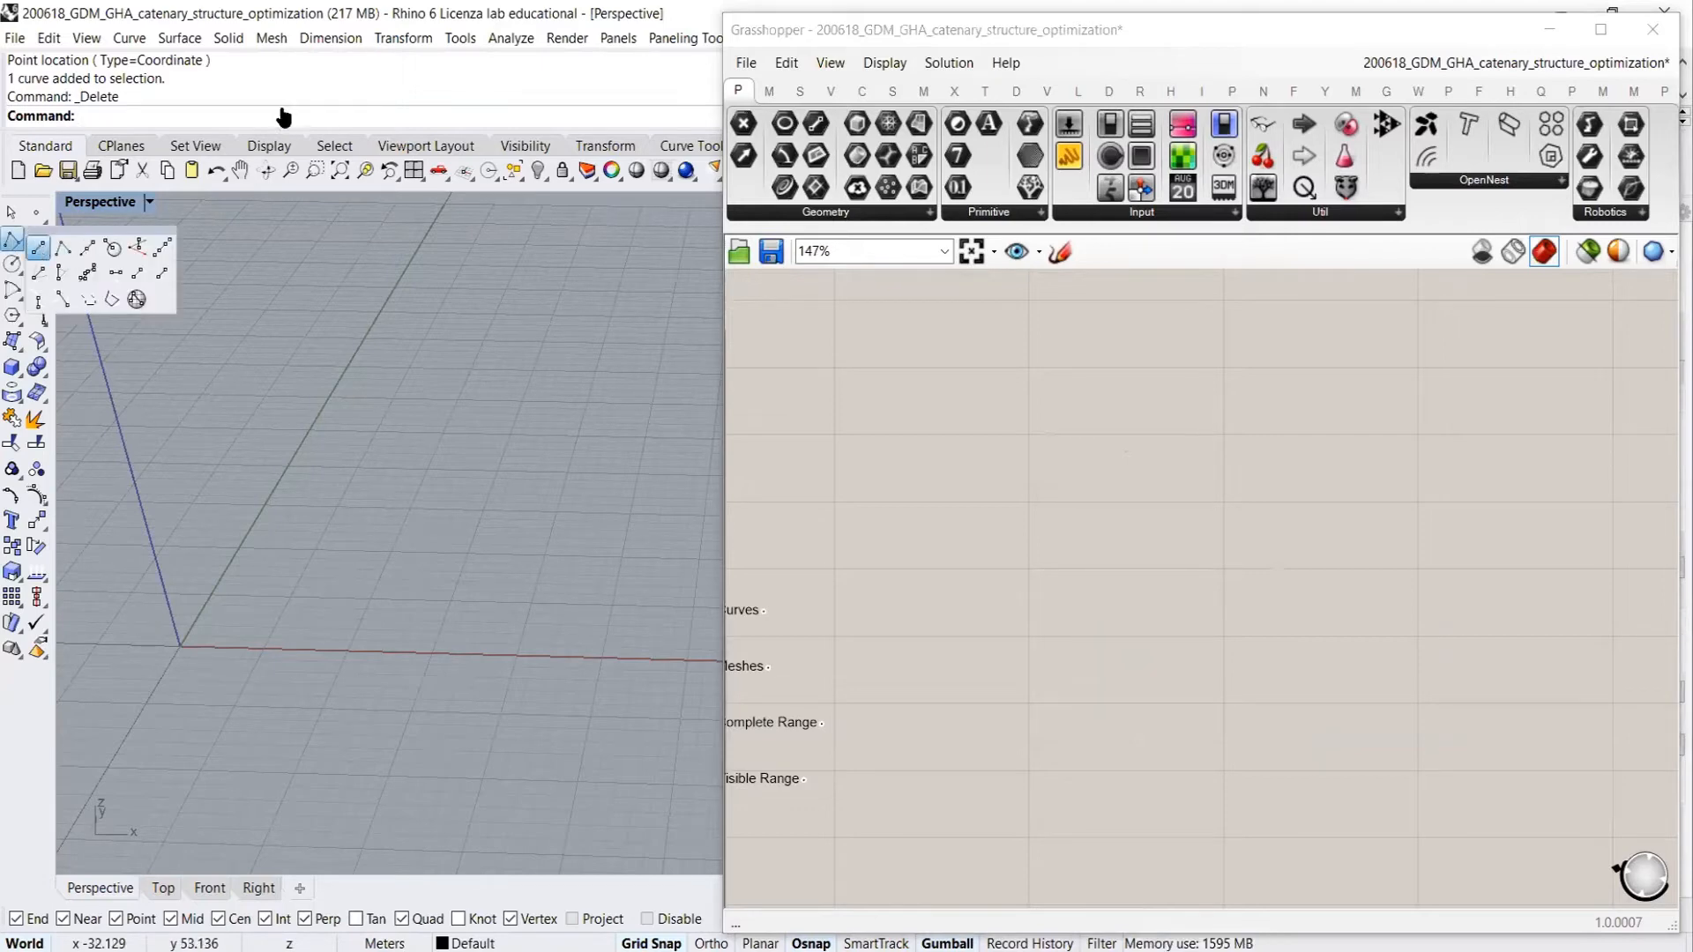
pyautogui.click(290, 596)
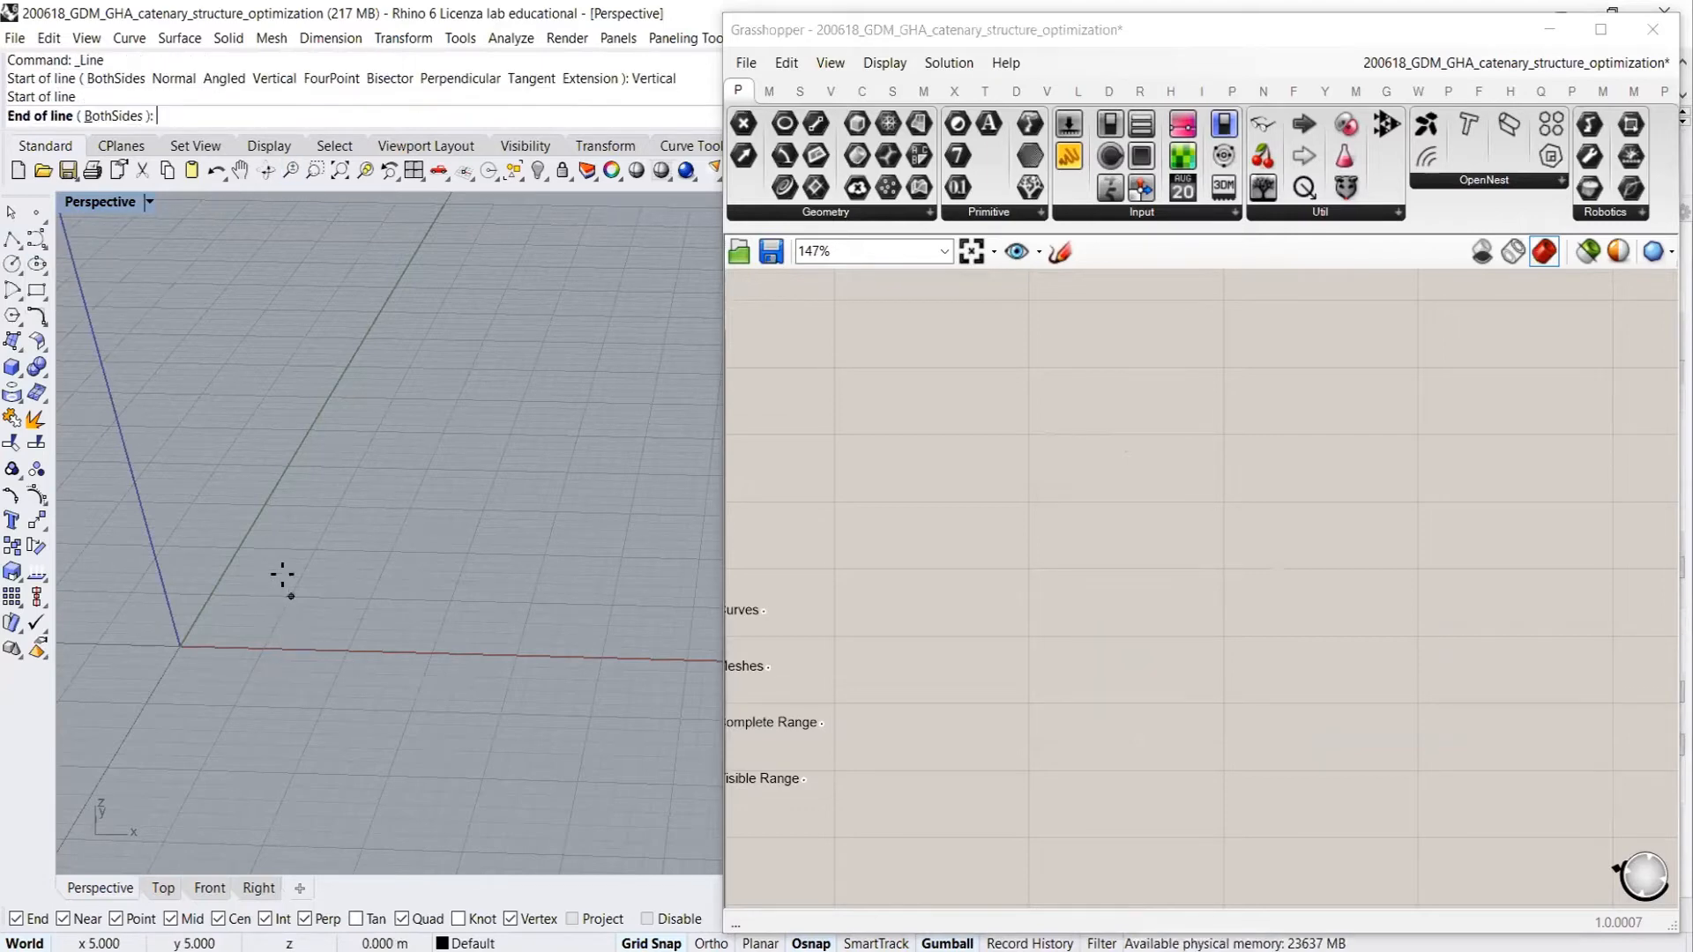
pyautogui.click(262, 447)
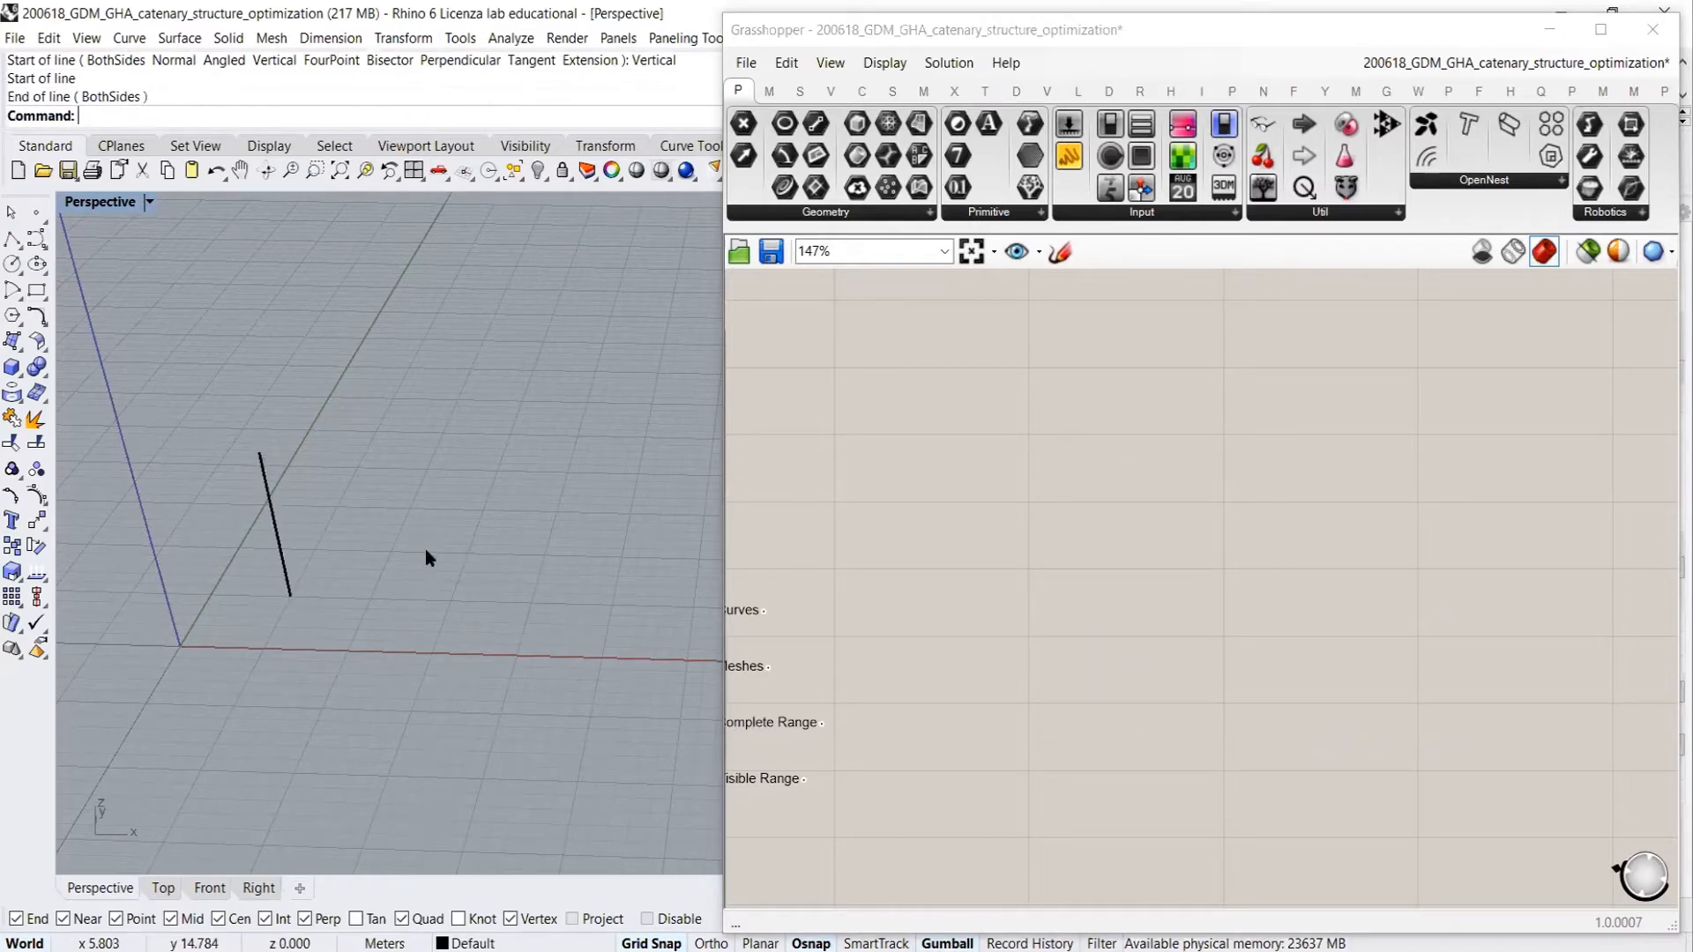
pyautogui.keyDown('shift'); pyautogui.moveTo(453, 588); pyautogui.dragTo(338, 600, button='right'); pyautogui.keyUp('shift')
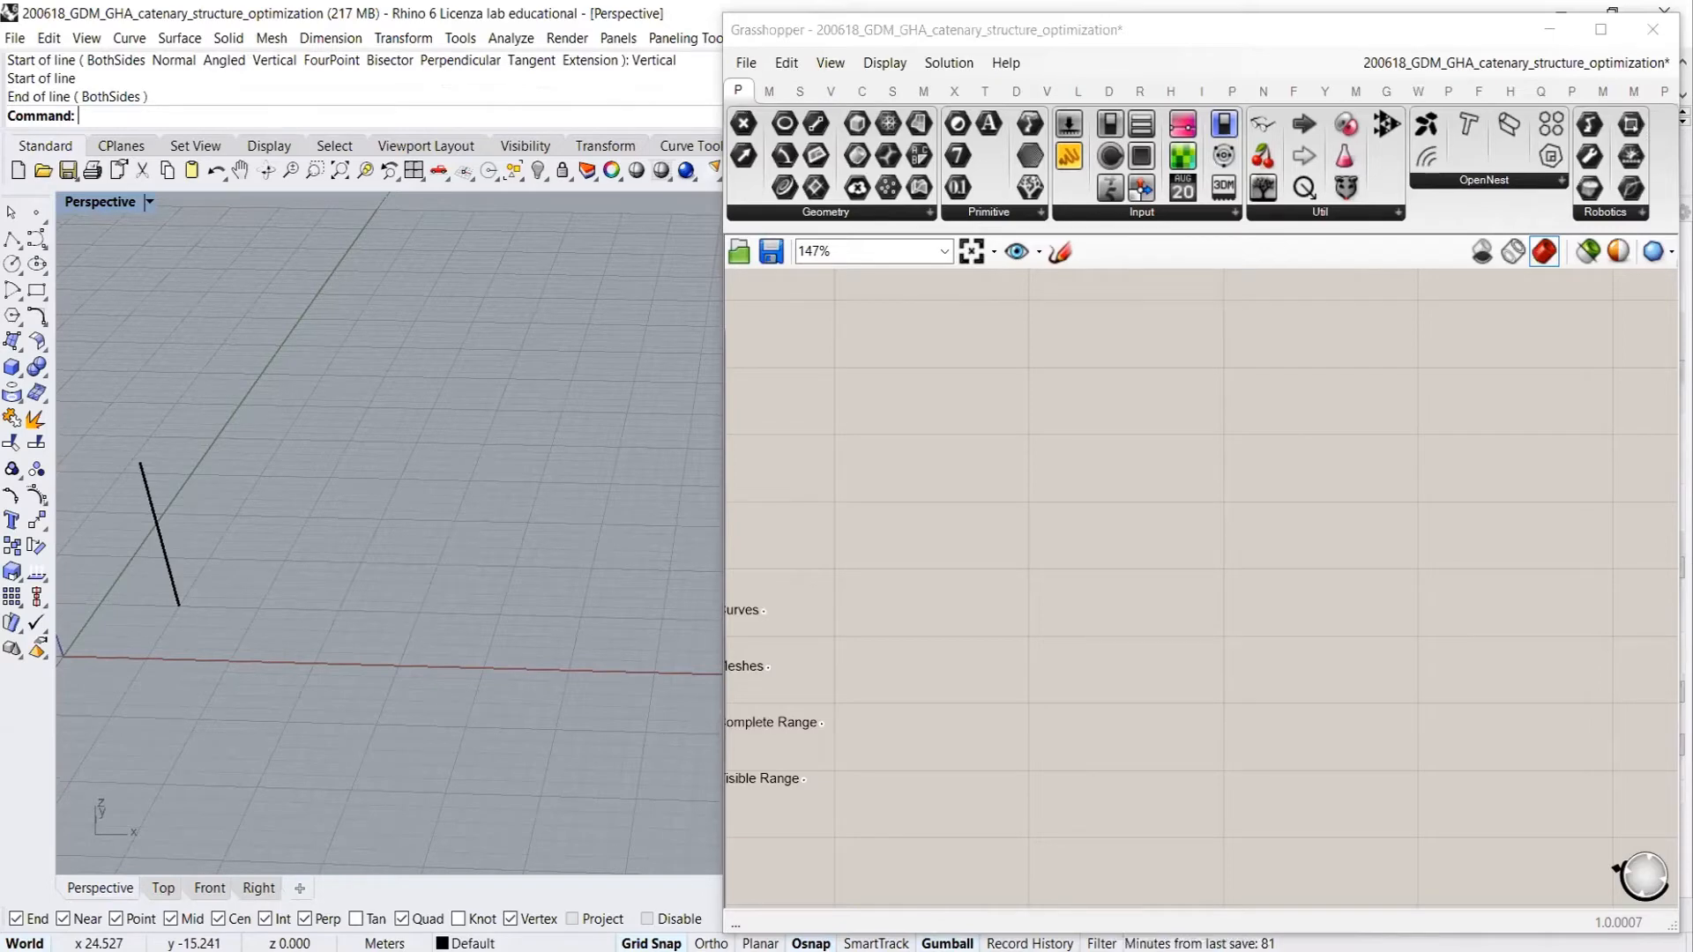
# Preview the Large Objects - Meters template among Rhino's new-file templates, and back out without creating a file
pyautogui.click(15, 168)
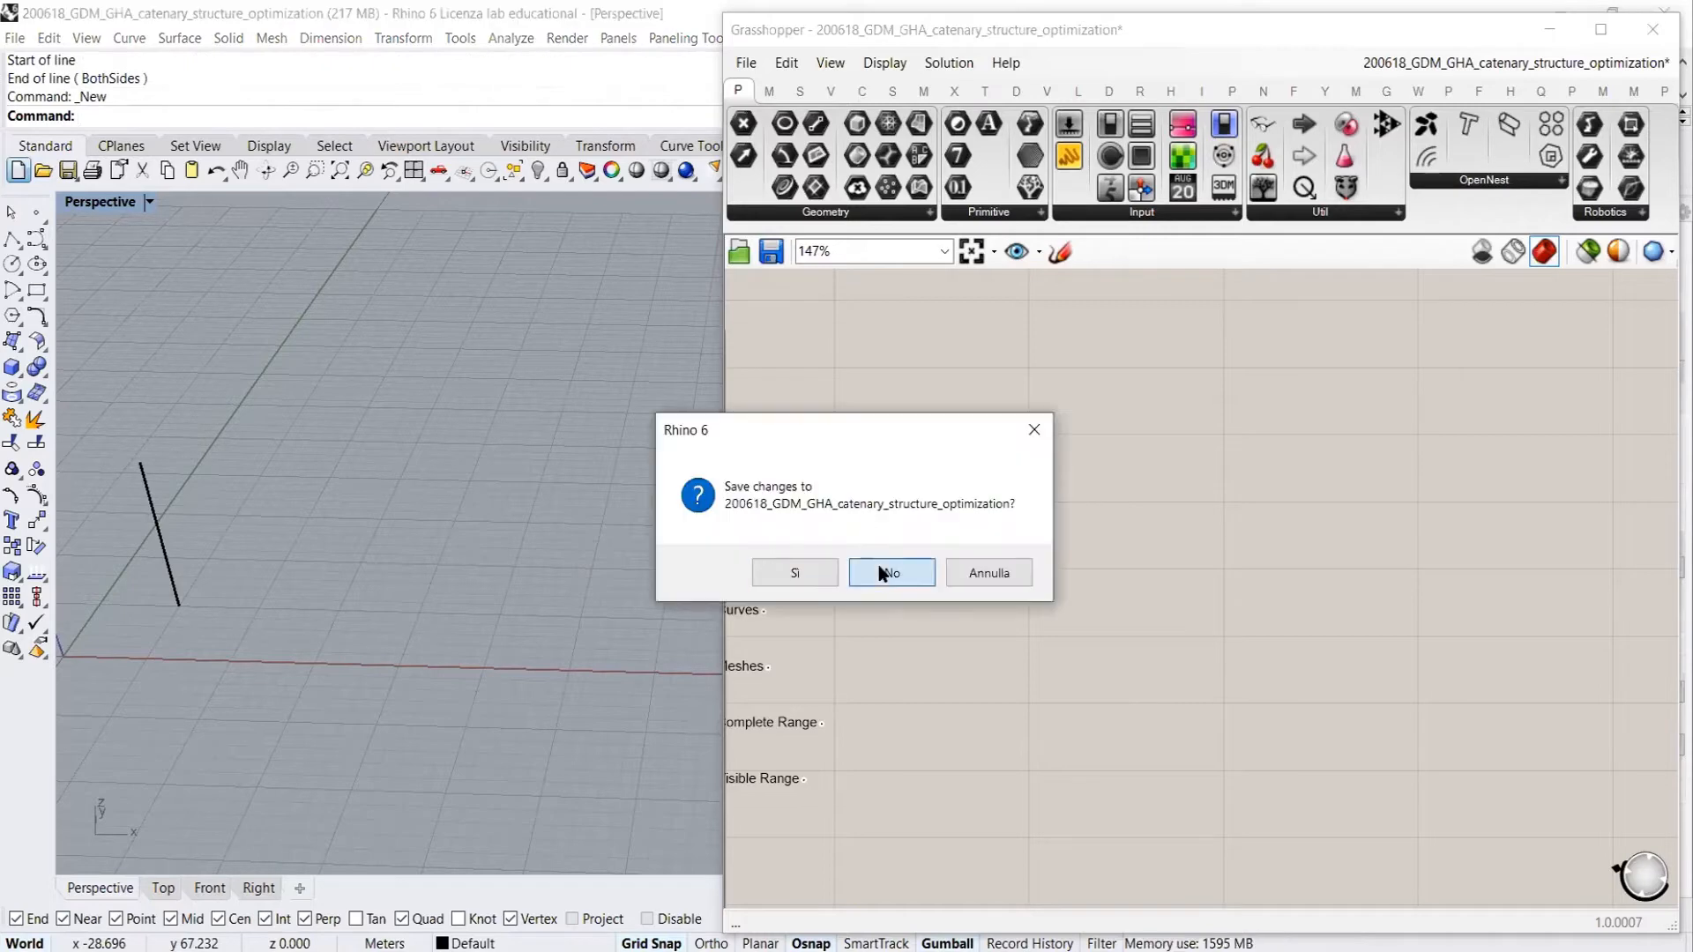
pyautogui.click(882, 573)
pyautogui.click(529, 315)
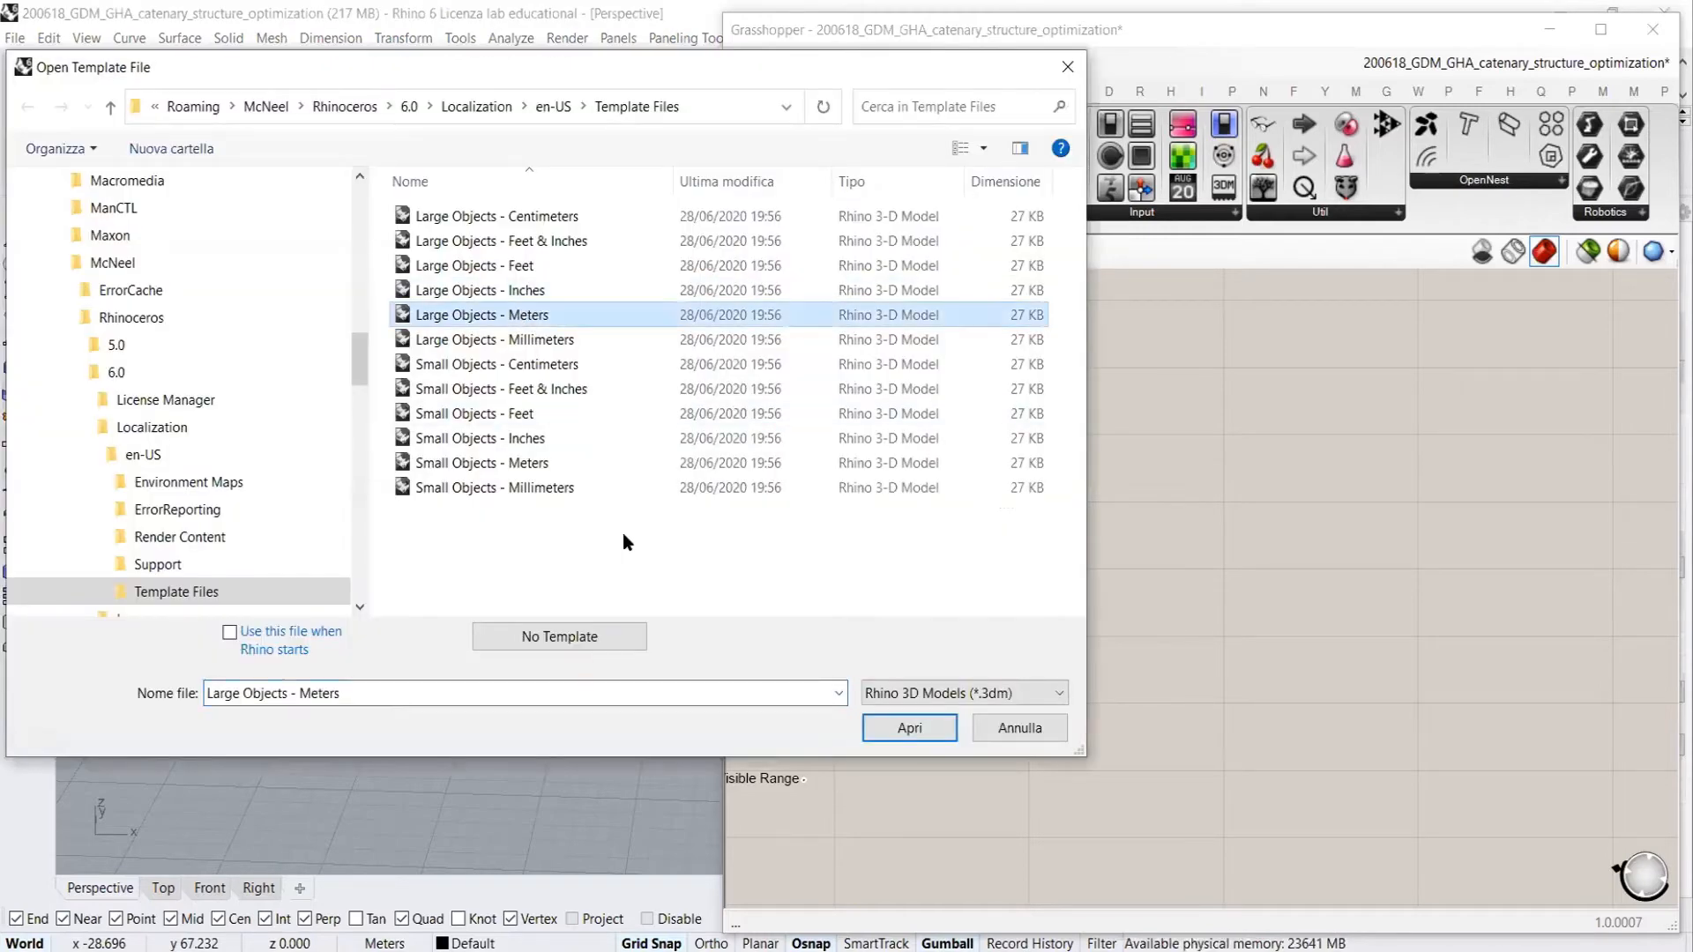
pyautogui.click(1028, 721)
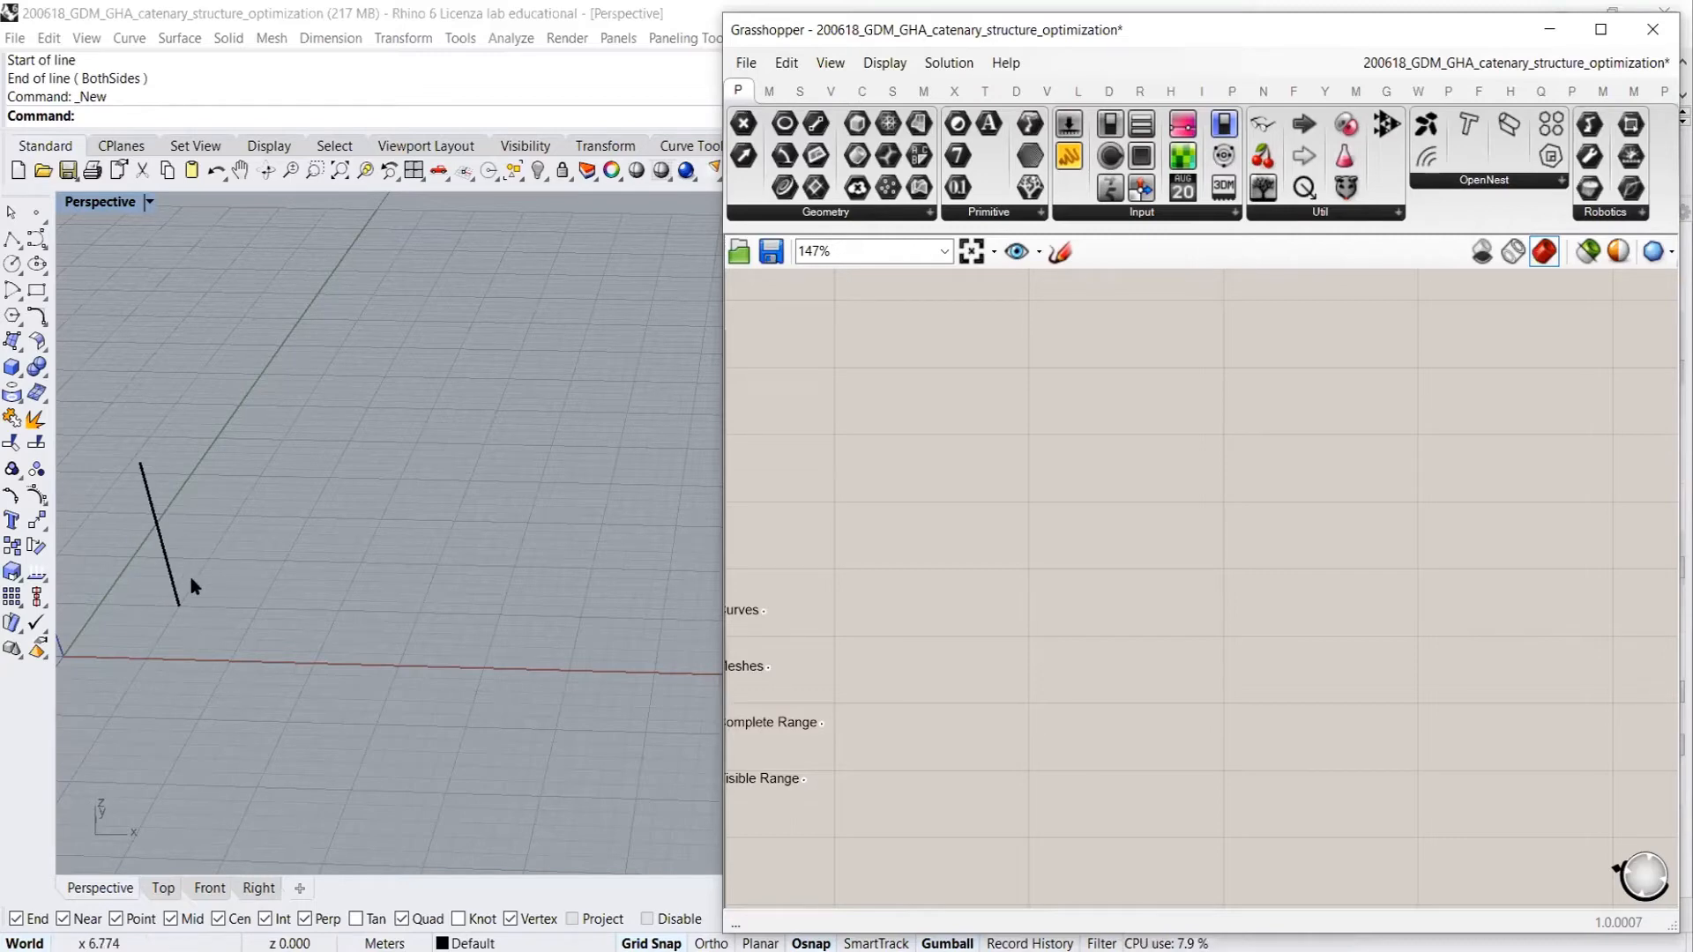
# Examine the disabled simple frame definition, from the Fe Frame Elements' Linear Load inputs through the point supports to Frame Visualization
pyautogui.moveTo(1054, 541); pyautogui.dragTo(1356, 500, button='right')
pyautogui.scroll(-5, 1356, 500)
pyautogui.moveTo(1070, 544); pyautogui.dragTo(1444, 569, button='right')
pyautogui.scroll(5, 1091, 542)
pyautogui.moveTo(1362, 464); pyautogui.dragTo(1232, 491, button='right')
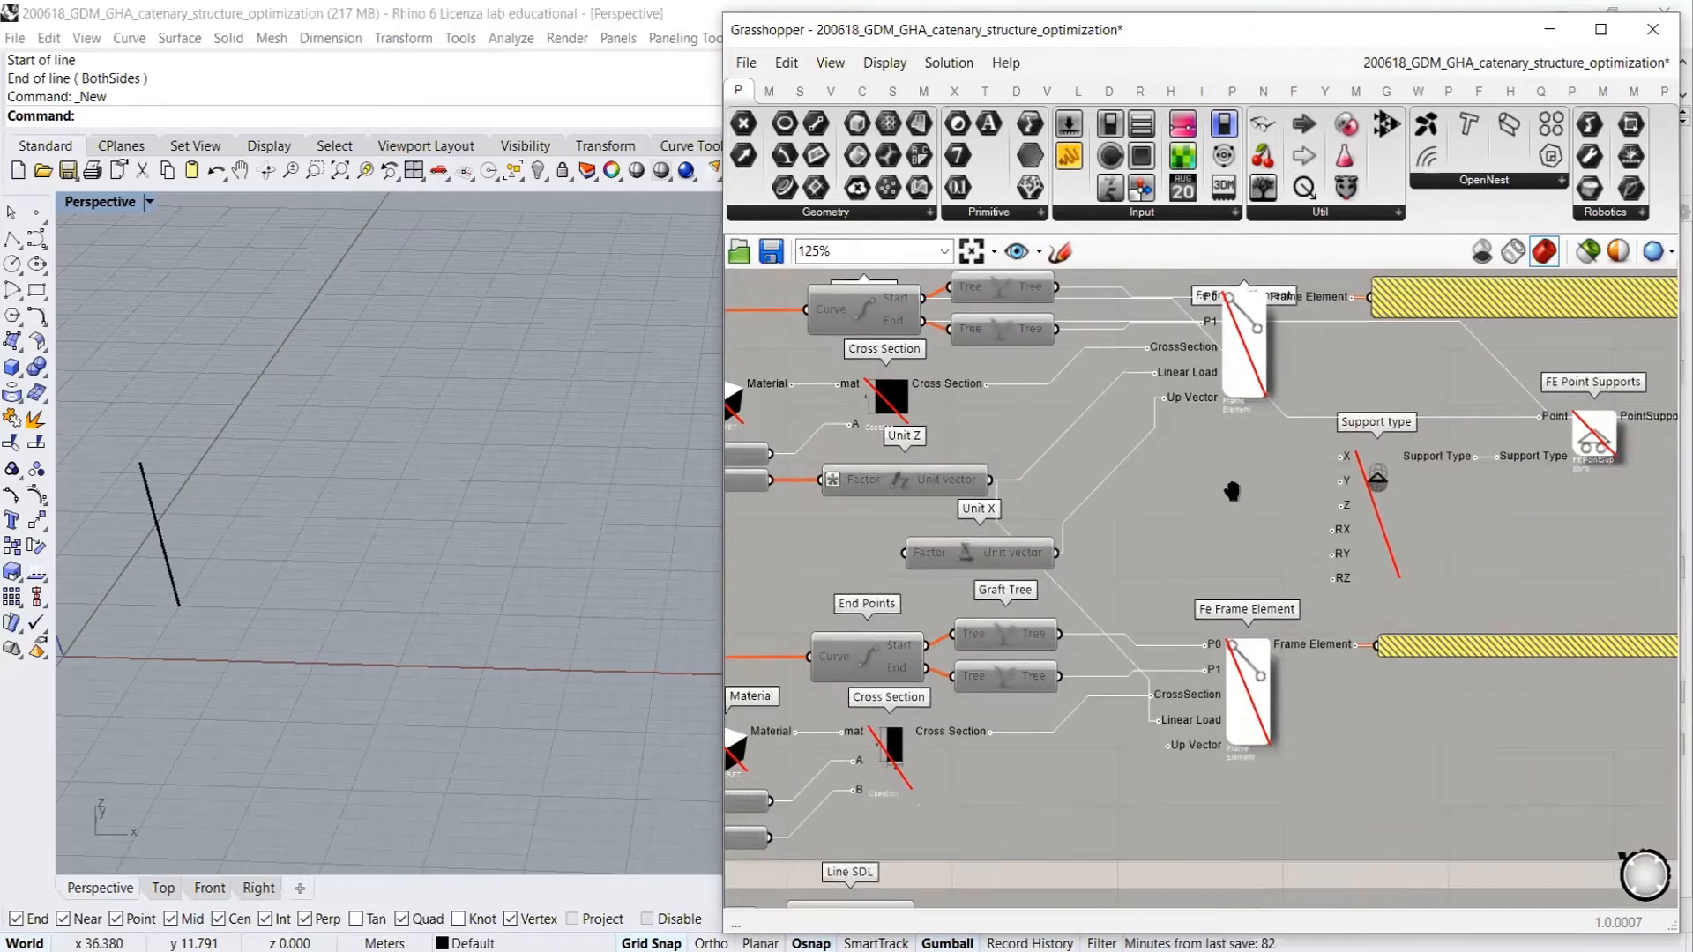
pyautogui.moveTo(1180, 370)
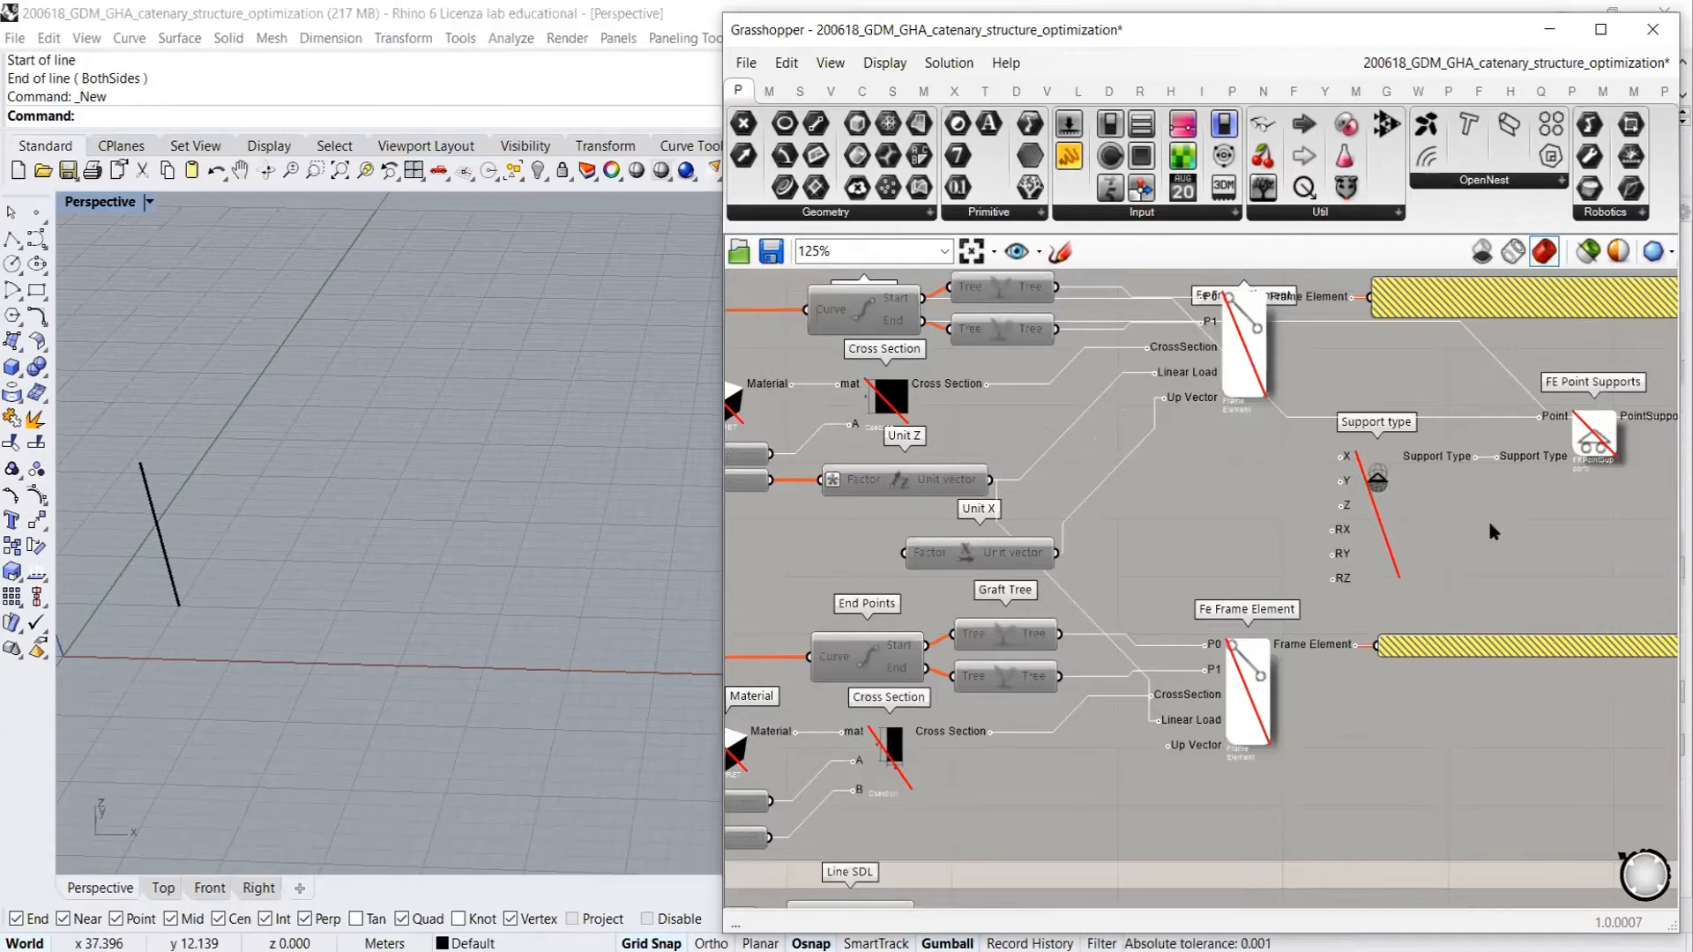
pyautogui.moveTo(1500, 525); pyautogui.dragTo(997, 530, button='right')
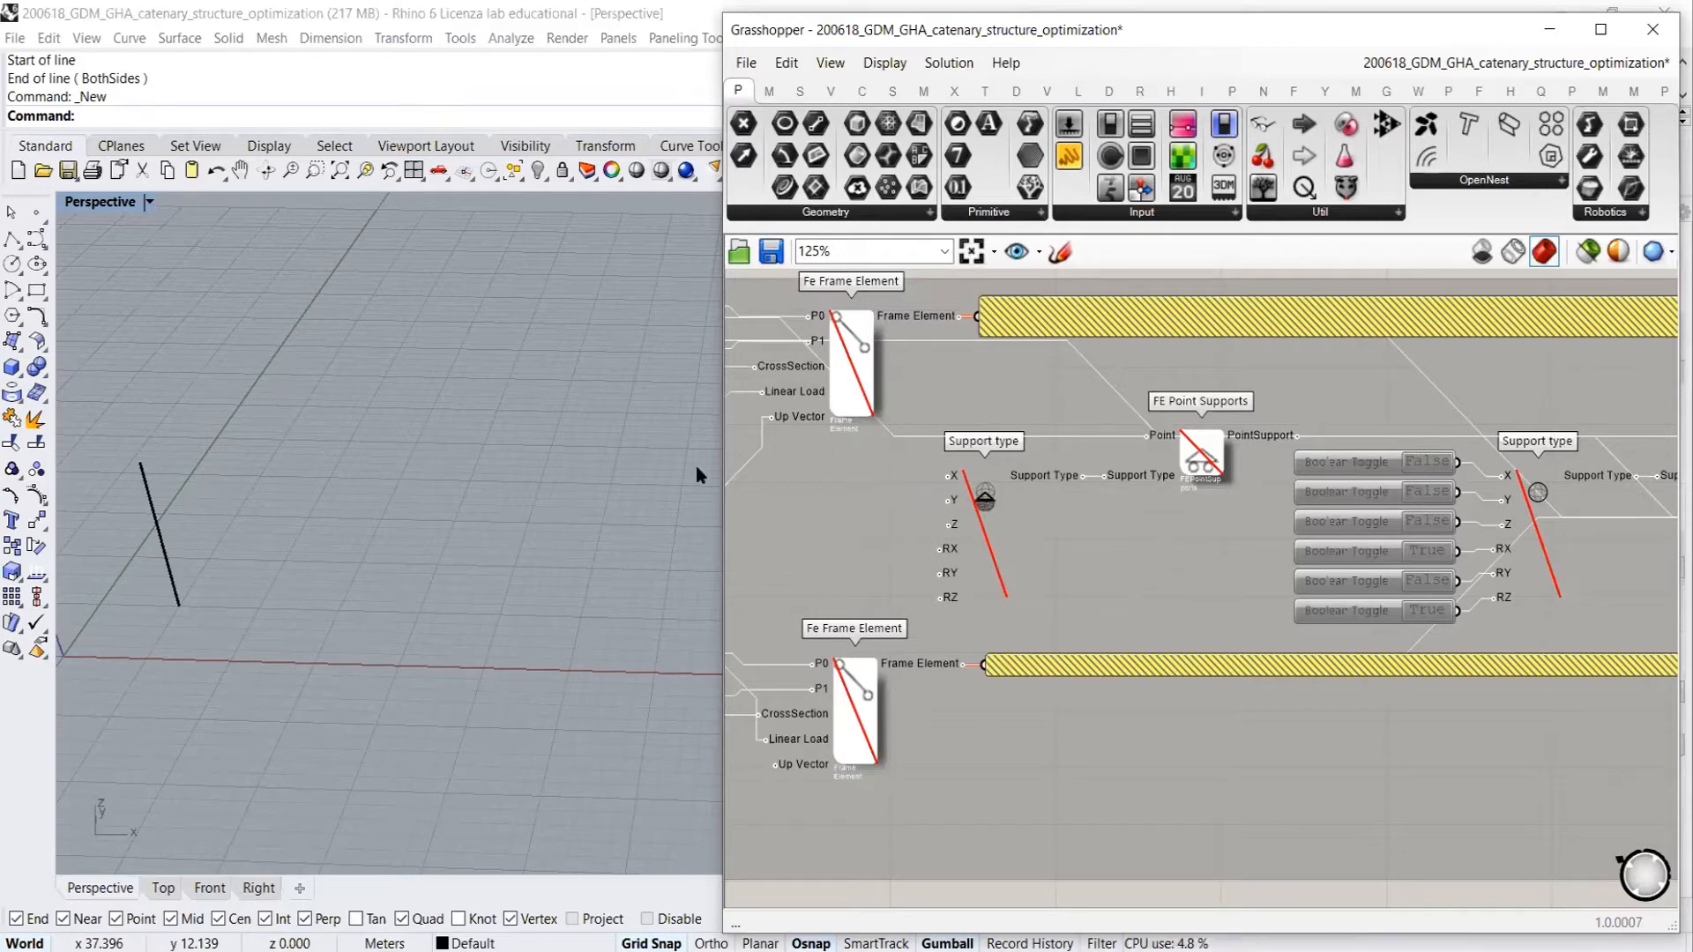
pyautogui.moveTo(1047, 518); pyautogui.dragTo(939, 525, button='right')
pyautogui.scroll(-5, 939, 525)
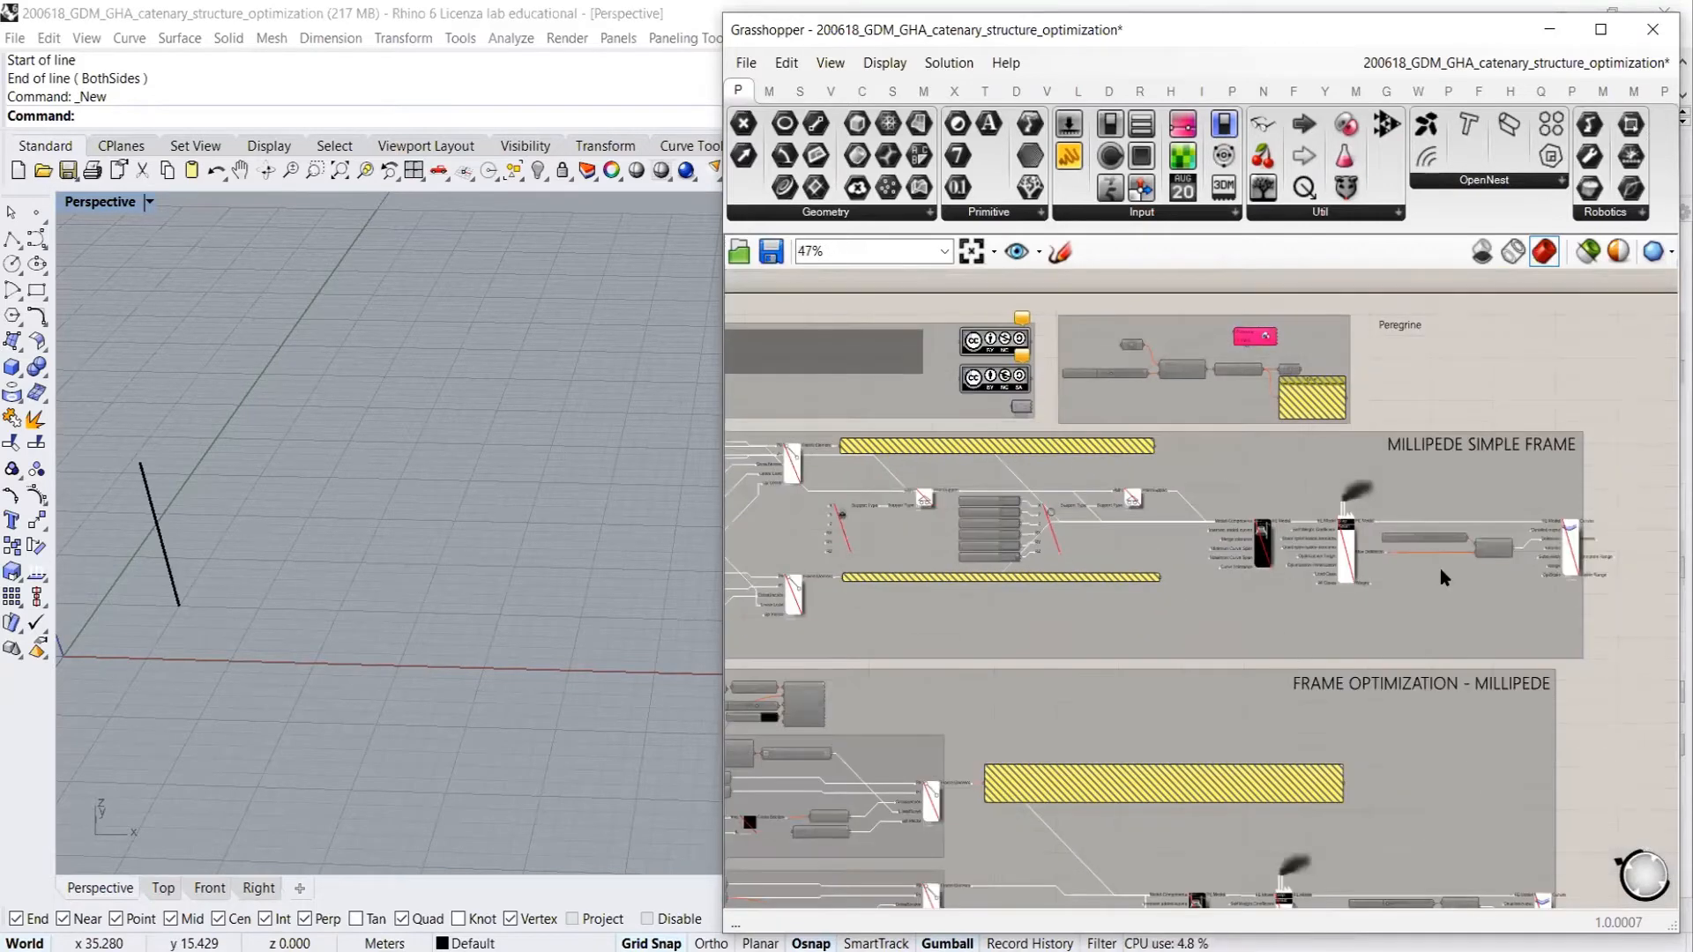
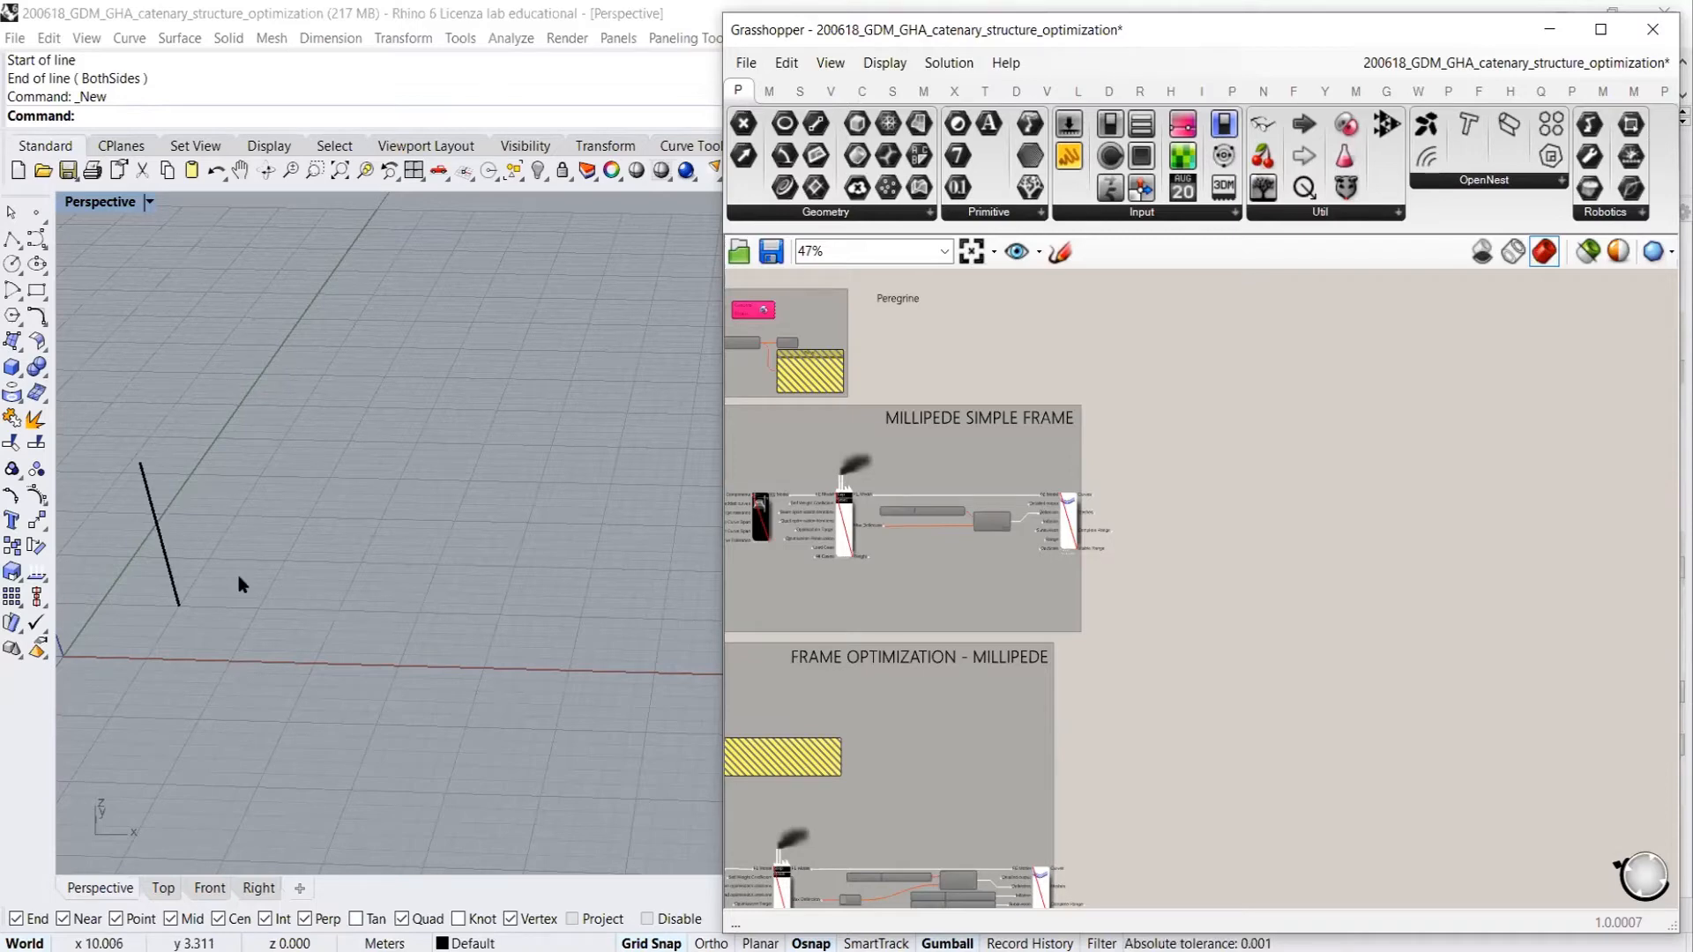
# Copy the vertical line along the X axis in Rhino's Perspective view to make a second column
pyautogui.click(150, 494)
pyautogui.keyDown('shift'); pyautogui.moveTo(179, 494); pyautogui.dragTo(278, 498, button='right'); pyautogui.keyUp('shift')
pyautogui.keyDown('alt'); pyautogui.moveTo(328, 549); pyautogui.dragTo(629, 556); pyautogui.keyUp('alt')
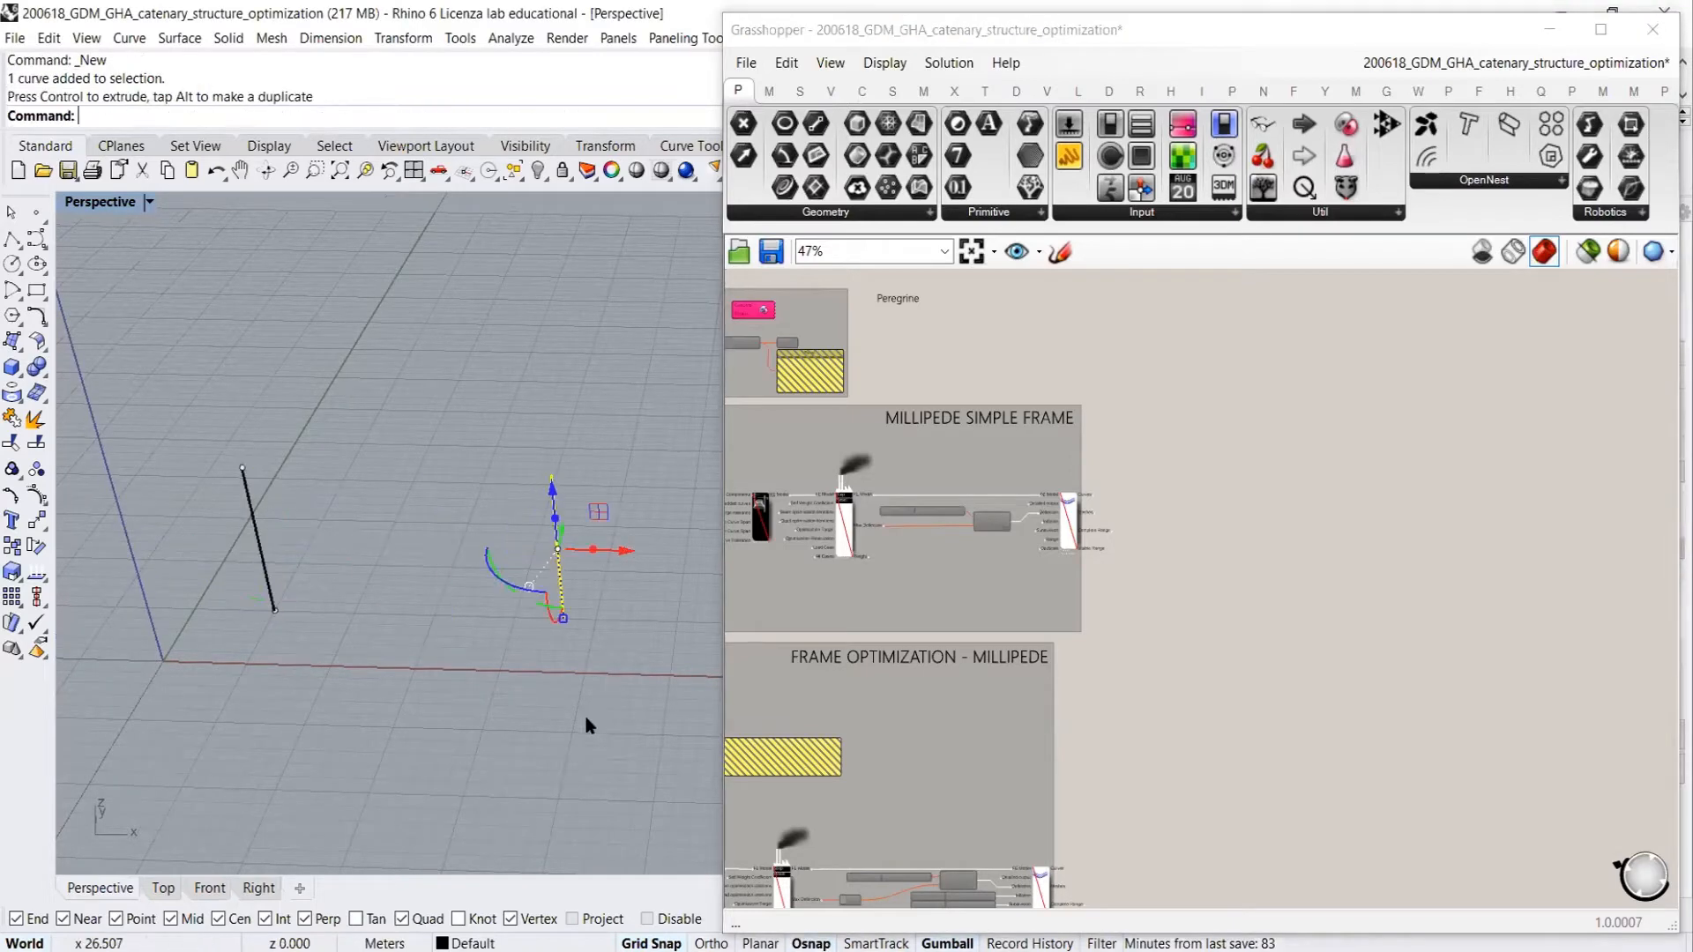
pyautogui.click(585, 714)
pyautogui.moveTo(584, 713); pyautogui.dragTo(489, 600, button='right')
# Draw a straight polyline connecting the top endpoints of the two columns
pyautogui.click(31, 240)
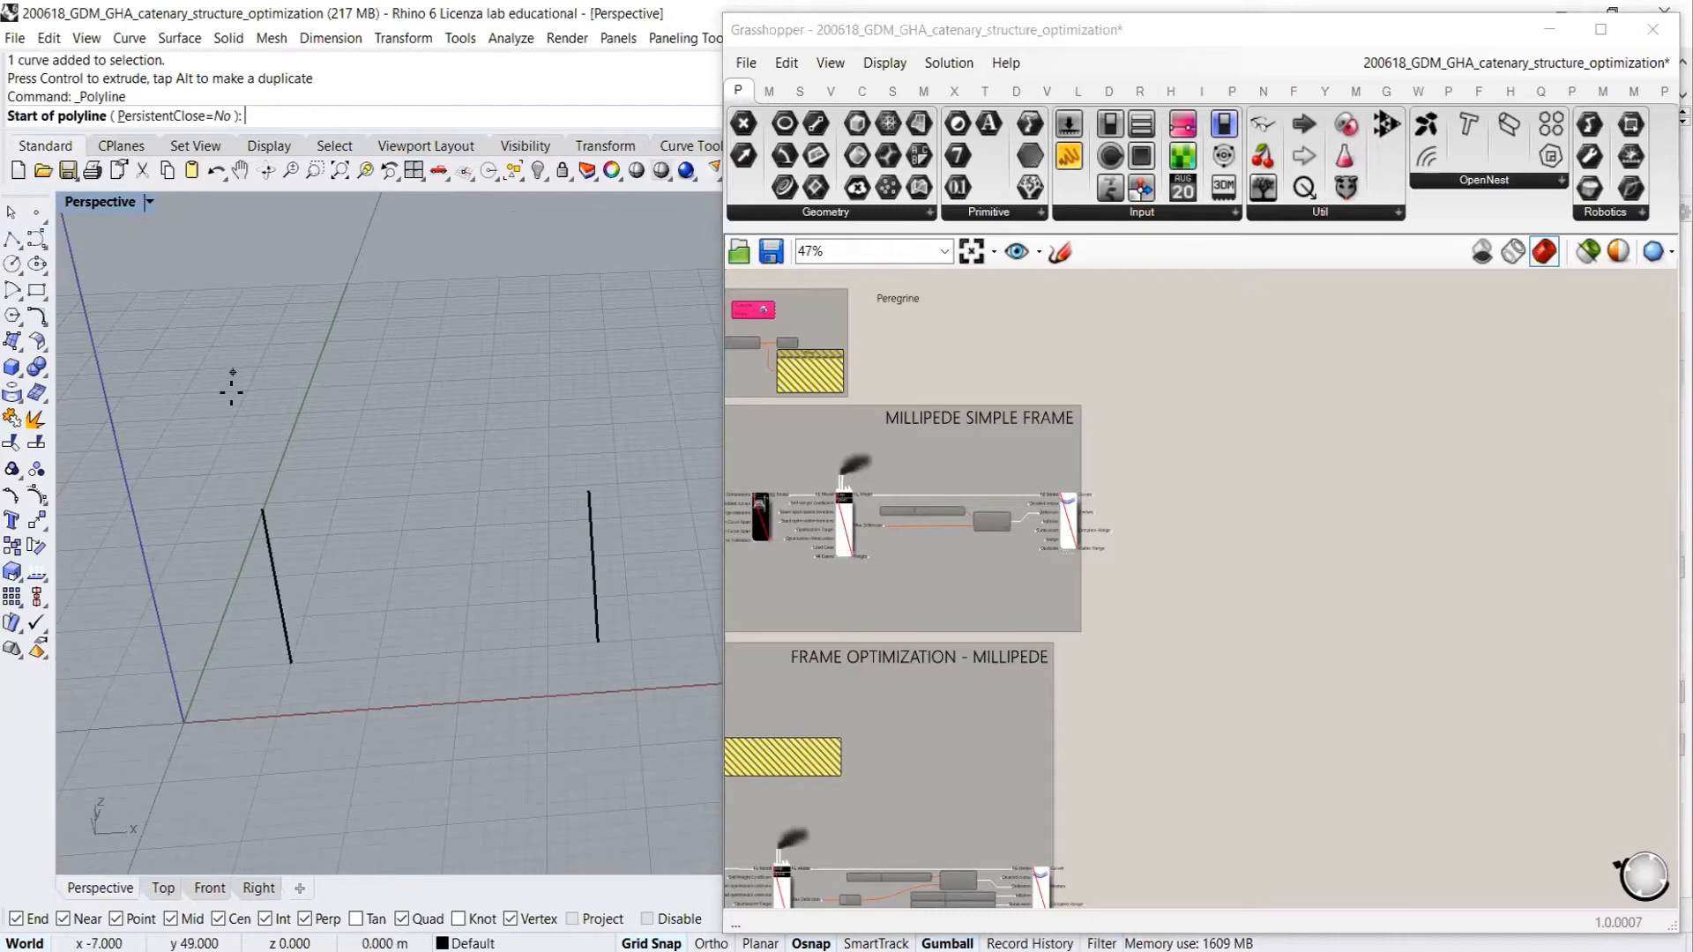
pyautogui.click(263, 509)
pyautogui.click(589, 490)
pyautogui.press('Return')
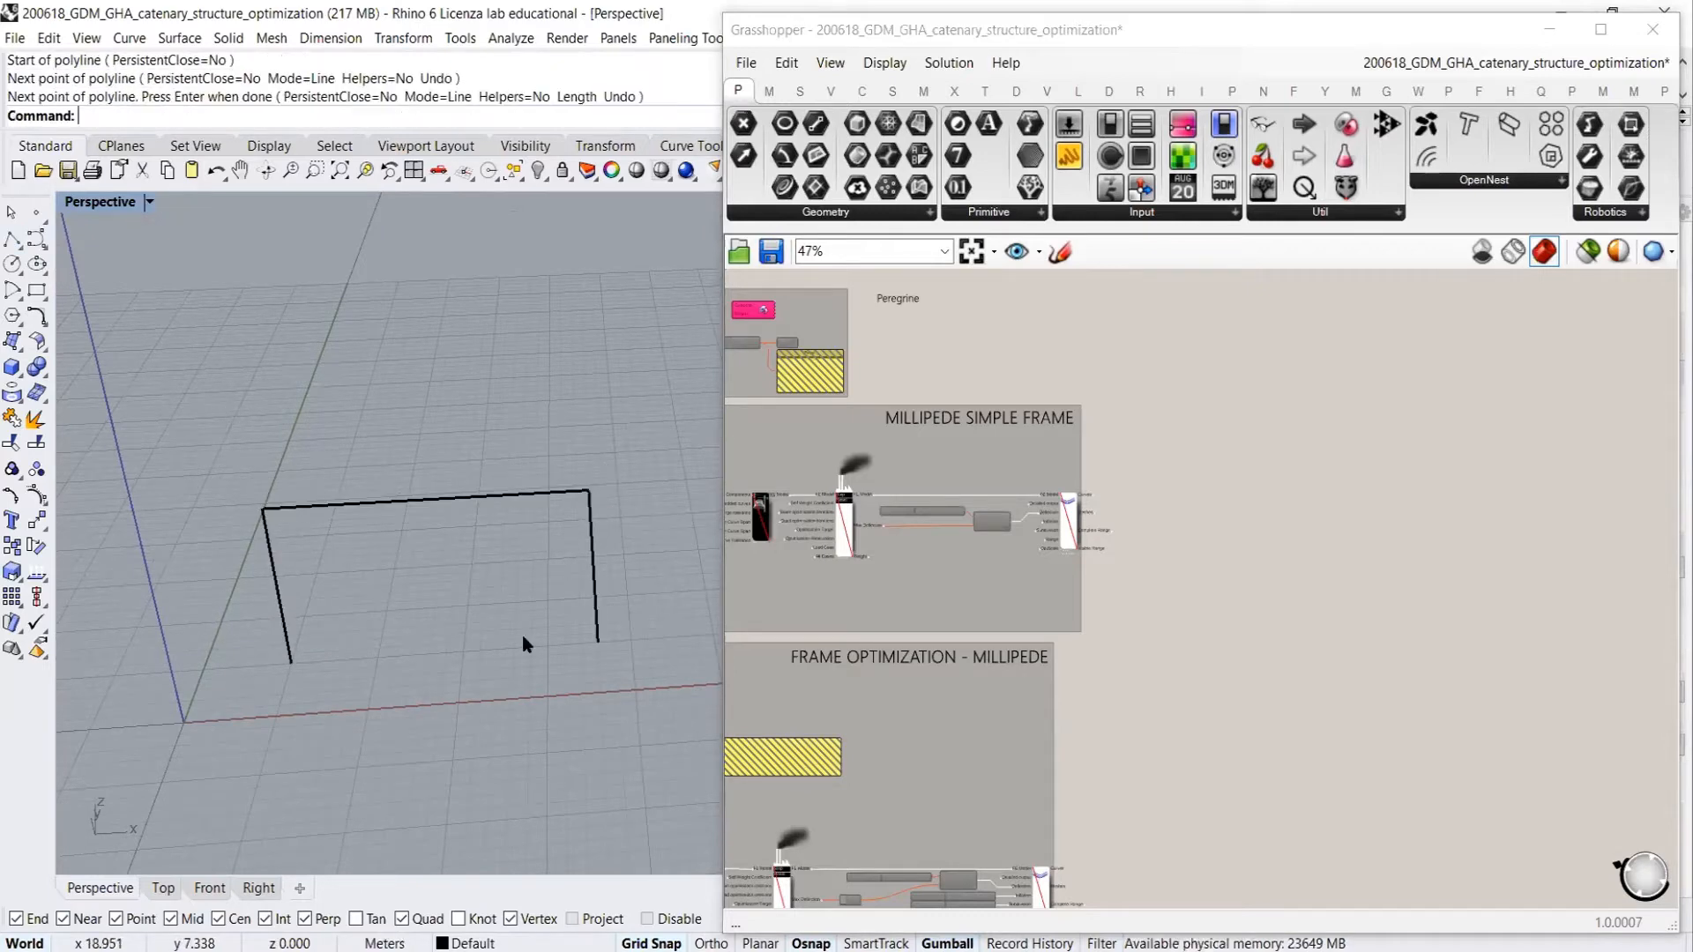
pyautogui.moveTo(525, 643); pyautogui.dragTo(585, 446, button='right')
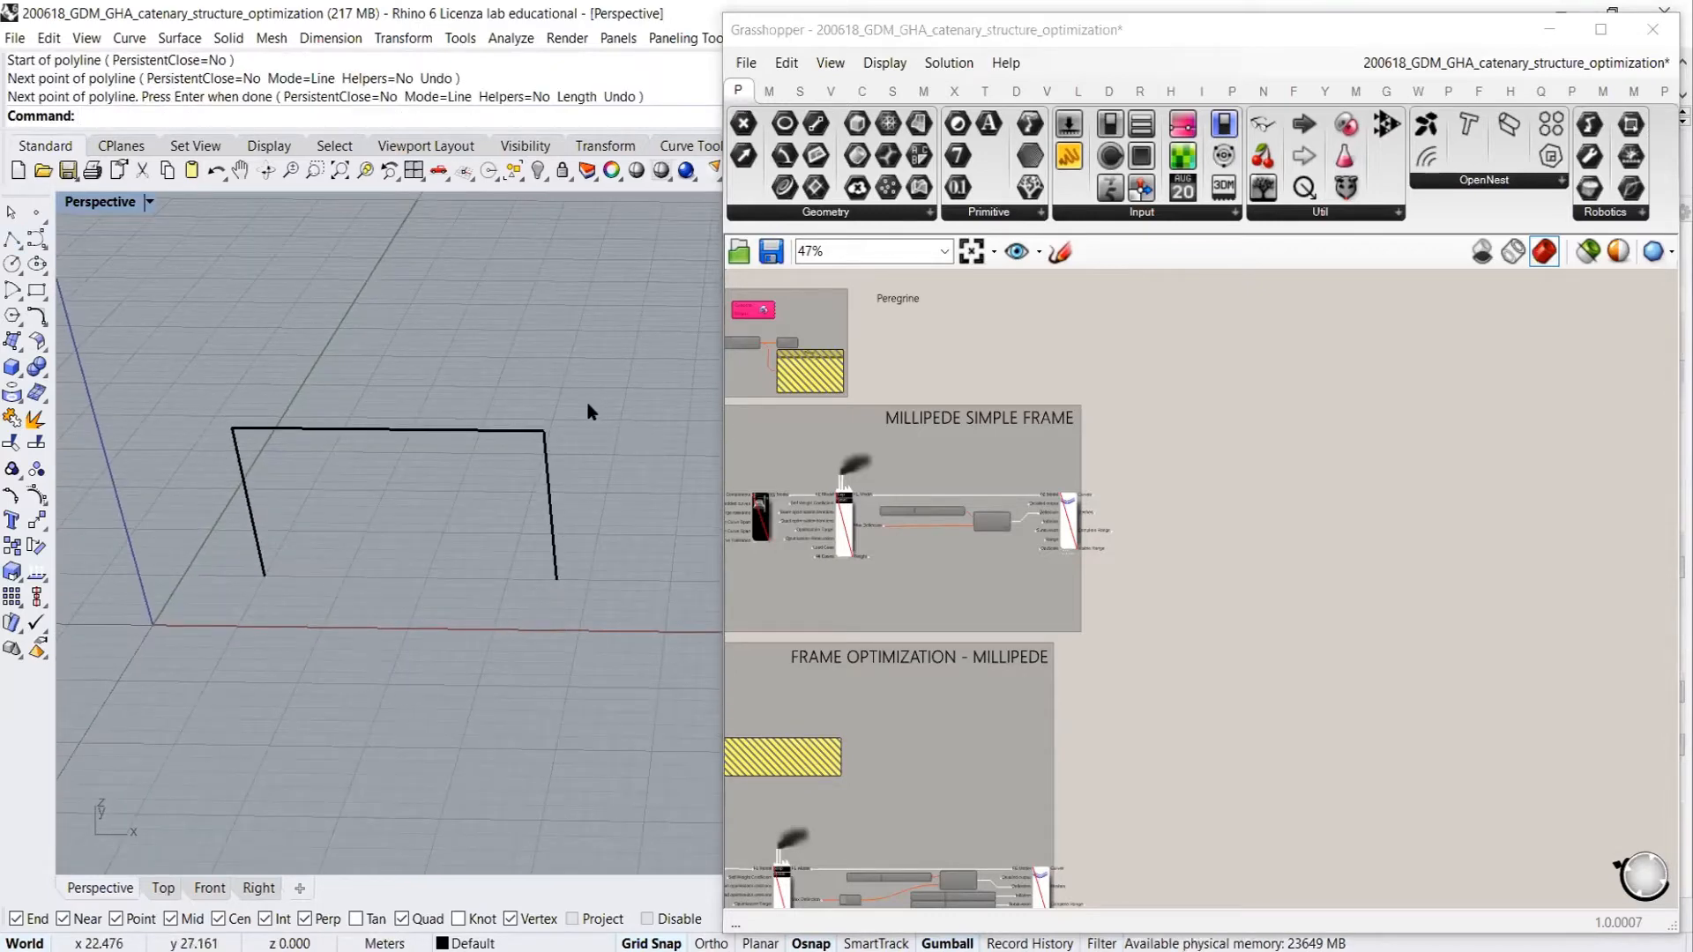
# Copy the portal of two columns and one beam along the negative Y direction to about y = -10
pyautogui.moveTo(600, 406); pyautogui.dragTo(169, 505)
pyautogui.keyDown('shift'); pyautogui.moveTo(481, 575); pyautogui.dragTo(432, 446, button='right'); pyautogui.keyUp('shift')
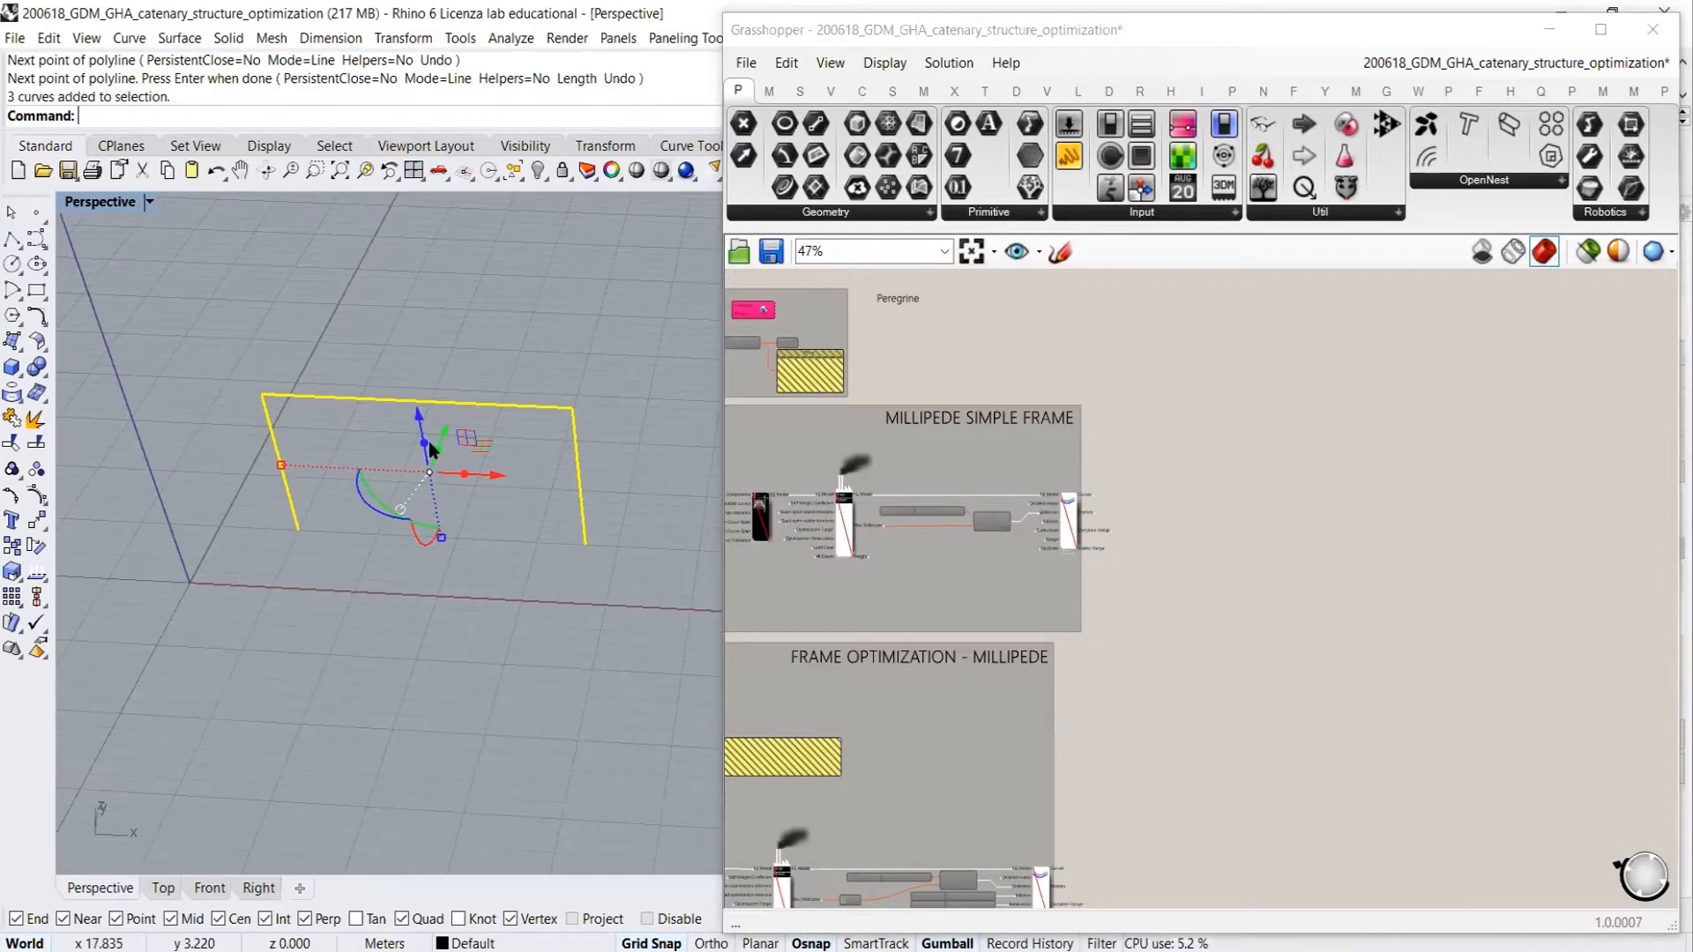
pyautogui.keyDown('alt'); pyautogui.moveTo(441, 436); pyautogui.dragTo(365, 609); pyautogui.keyUp('alt')
pyautogui.click(633, 501)
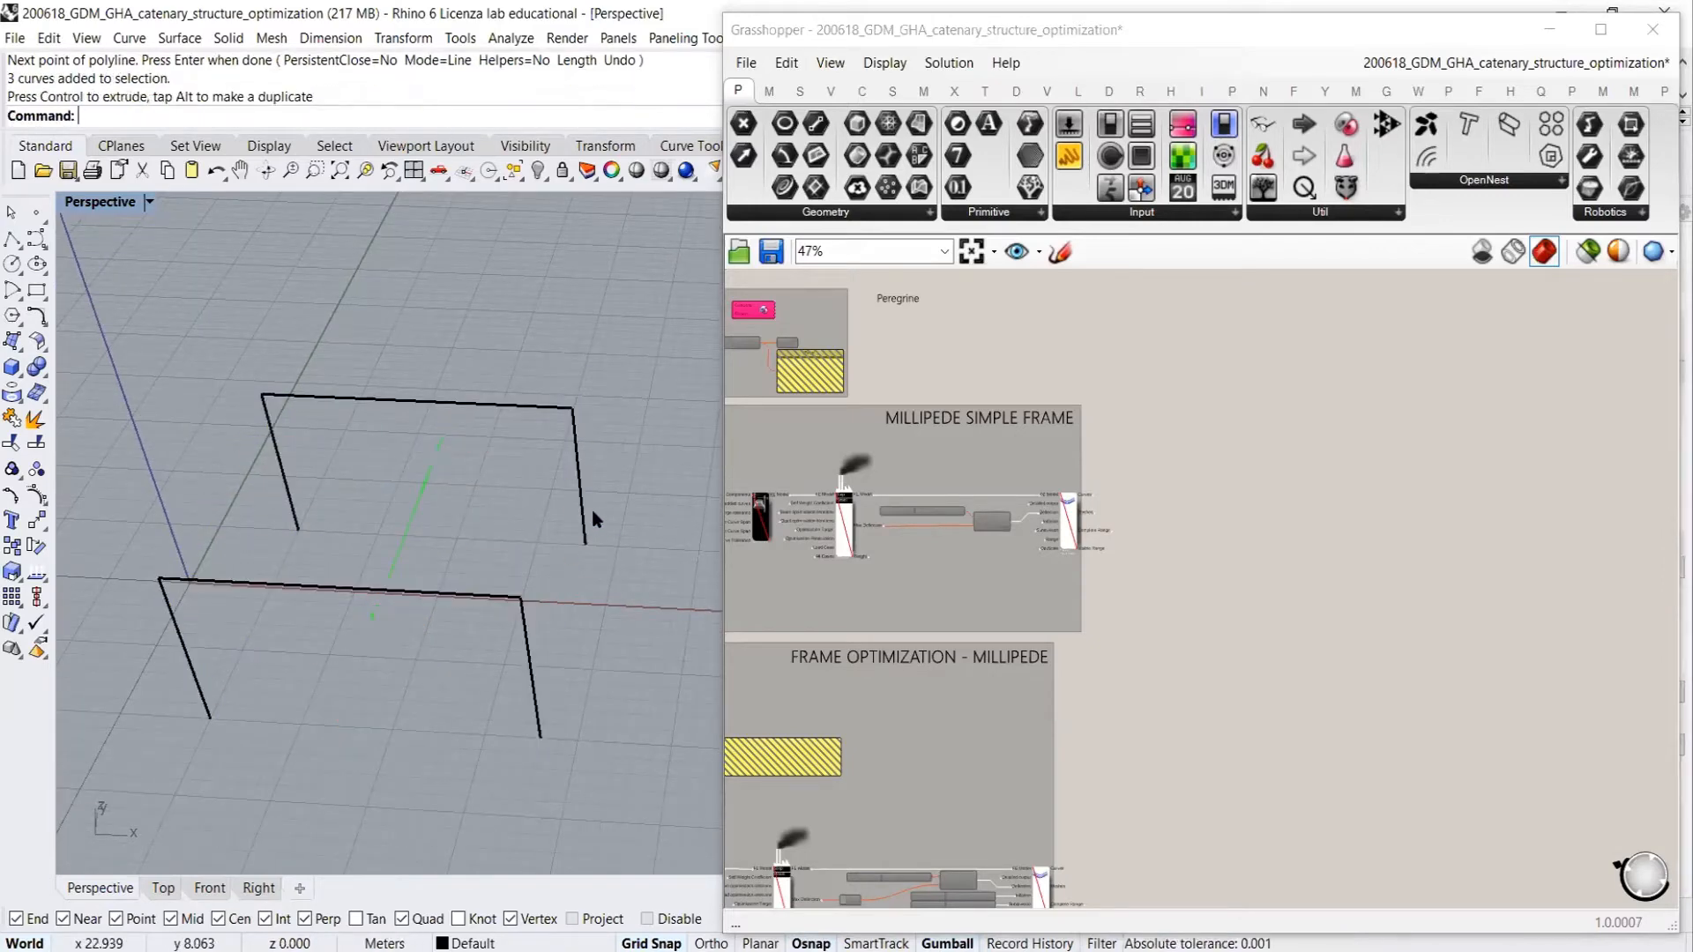
# Draw two polylines connecting the matching top corners of both portals, closing the rectangular roof frame
pyautogui.keyDown('shift'); pyautogui.moveTo(594, 517); pyautogui.dragTo(631, 521, button='right'); pyautogui.keyUp('shift')
pyautogui.click(12, 238)
pyautogui.click(203, 580)
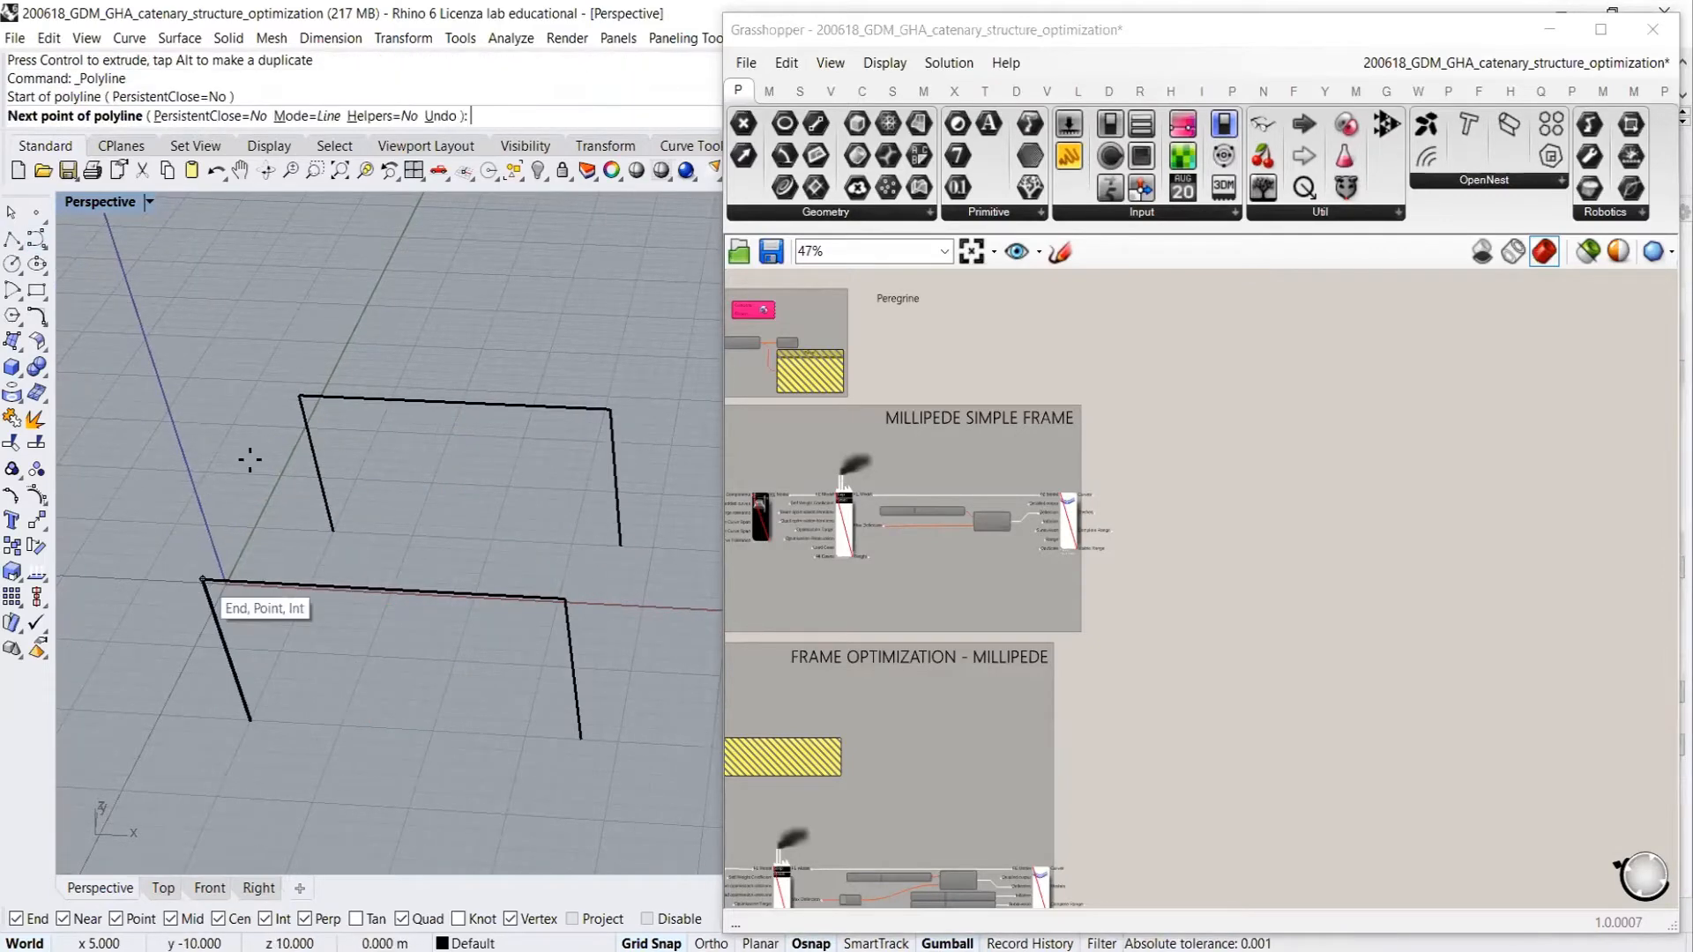
pyautogui.click(298, 396)
pyautogui.press('Return')
pyautogui.press('Return')
pyautogui.click(565, 598)
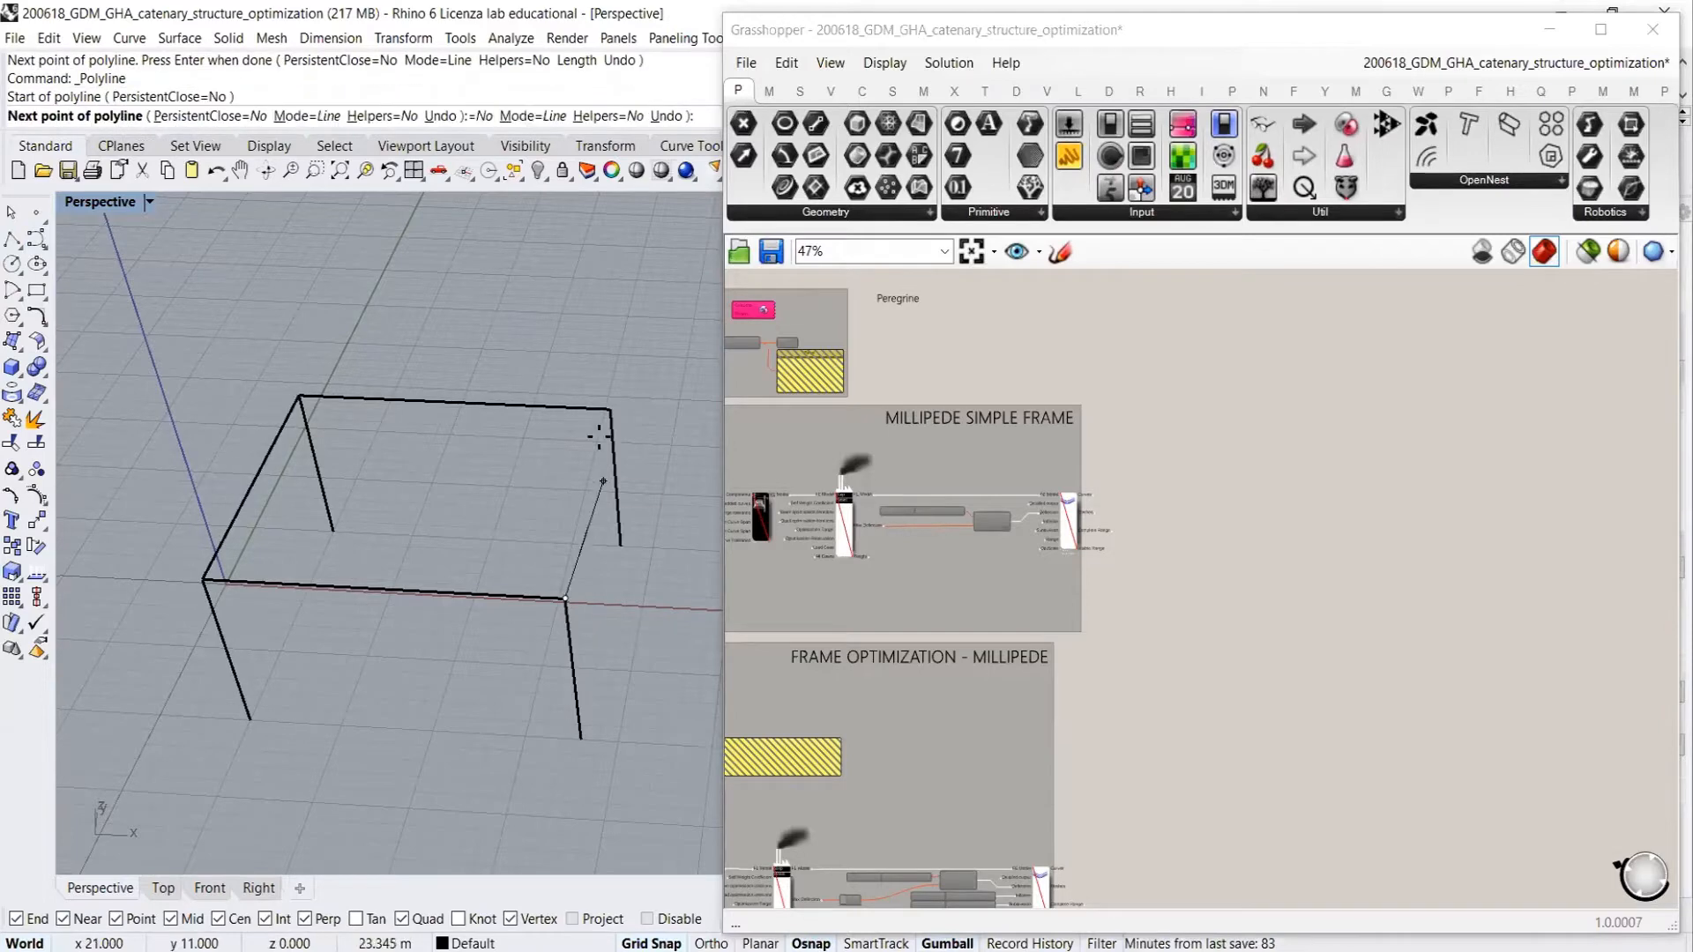
pyautogui.click(608, 411)
pyautogui.press('Return')
pyautogui.moveTo(623, 559); pyautogui.dragTo(511, 570, button='right')
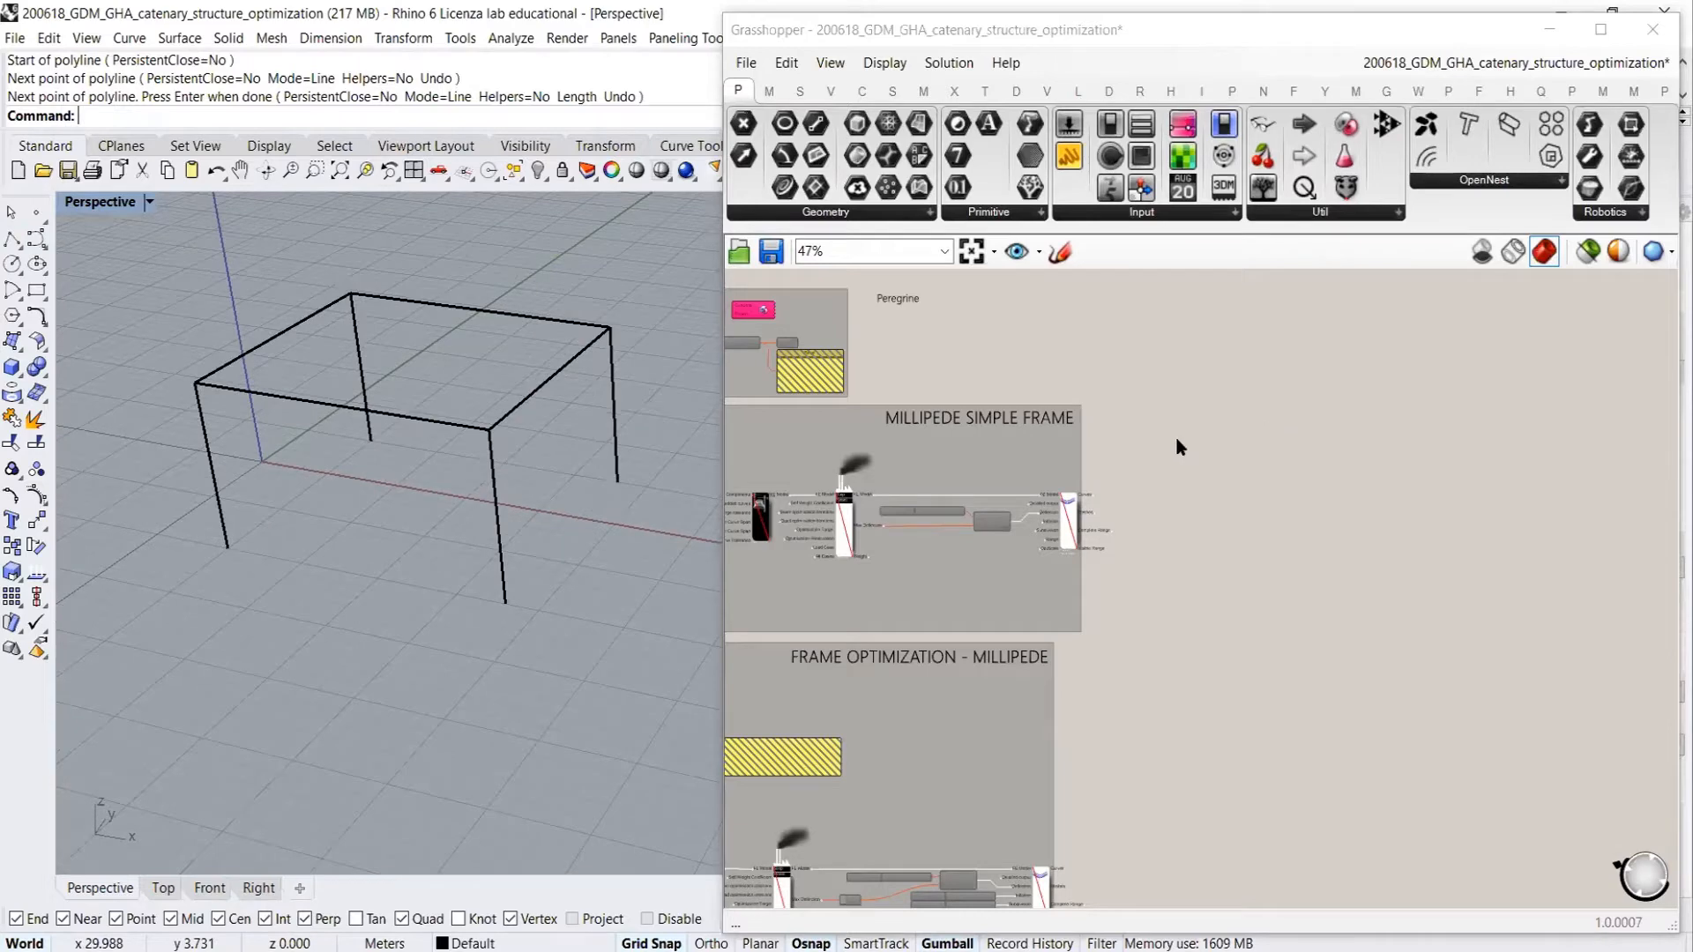
pyautogui.moveTo(1254, 478); pyautogui.dragTo(1228, 542, button='right')
pyautogui.scroll(4, 1243, 538)
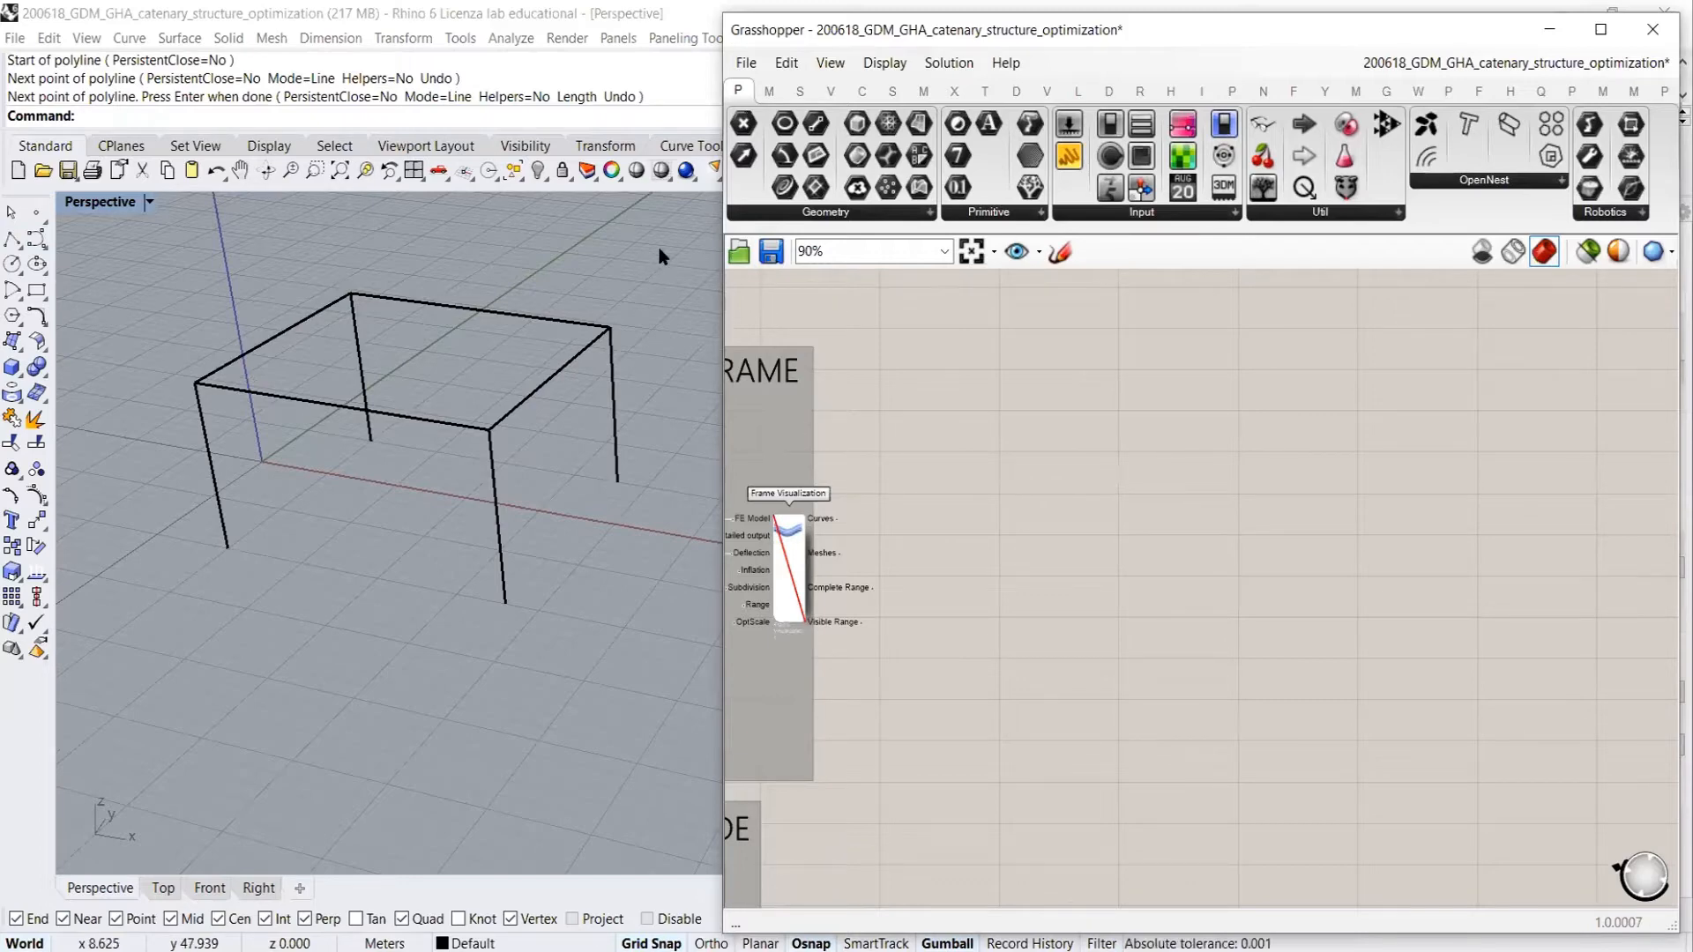
pyautogui.moveTo(660, 250); pyautogui.dragTo(115, 620)
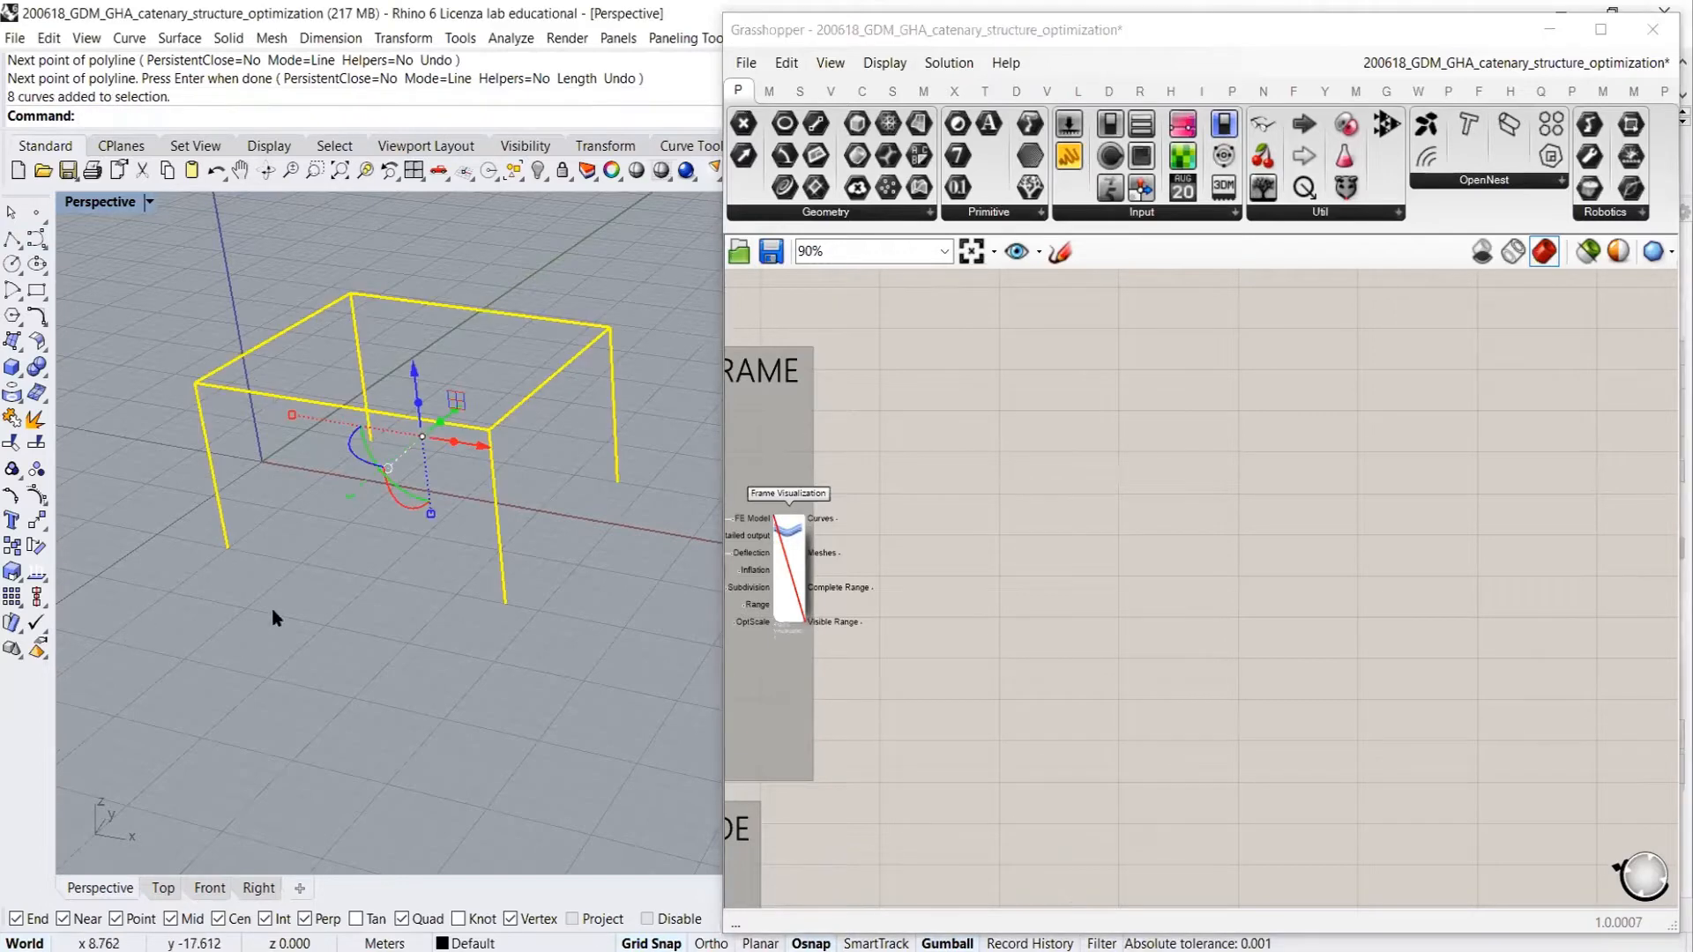
pyautogui.click(1114, 518)
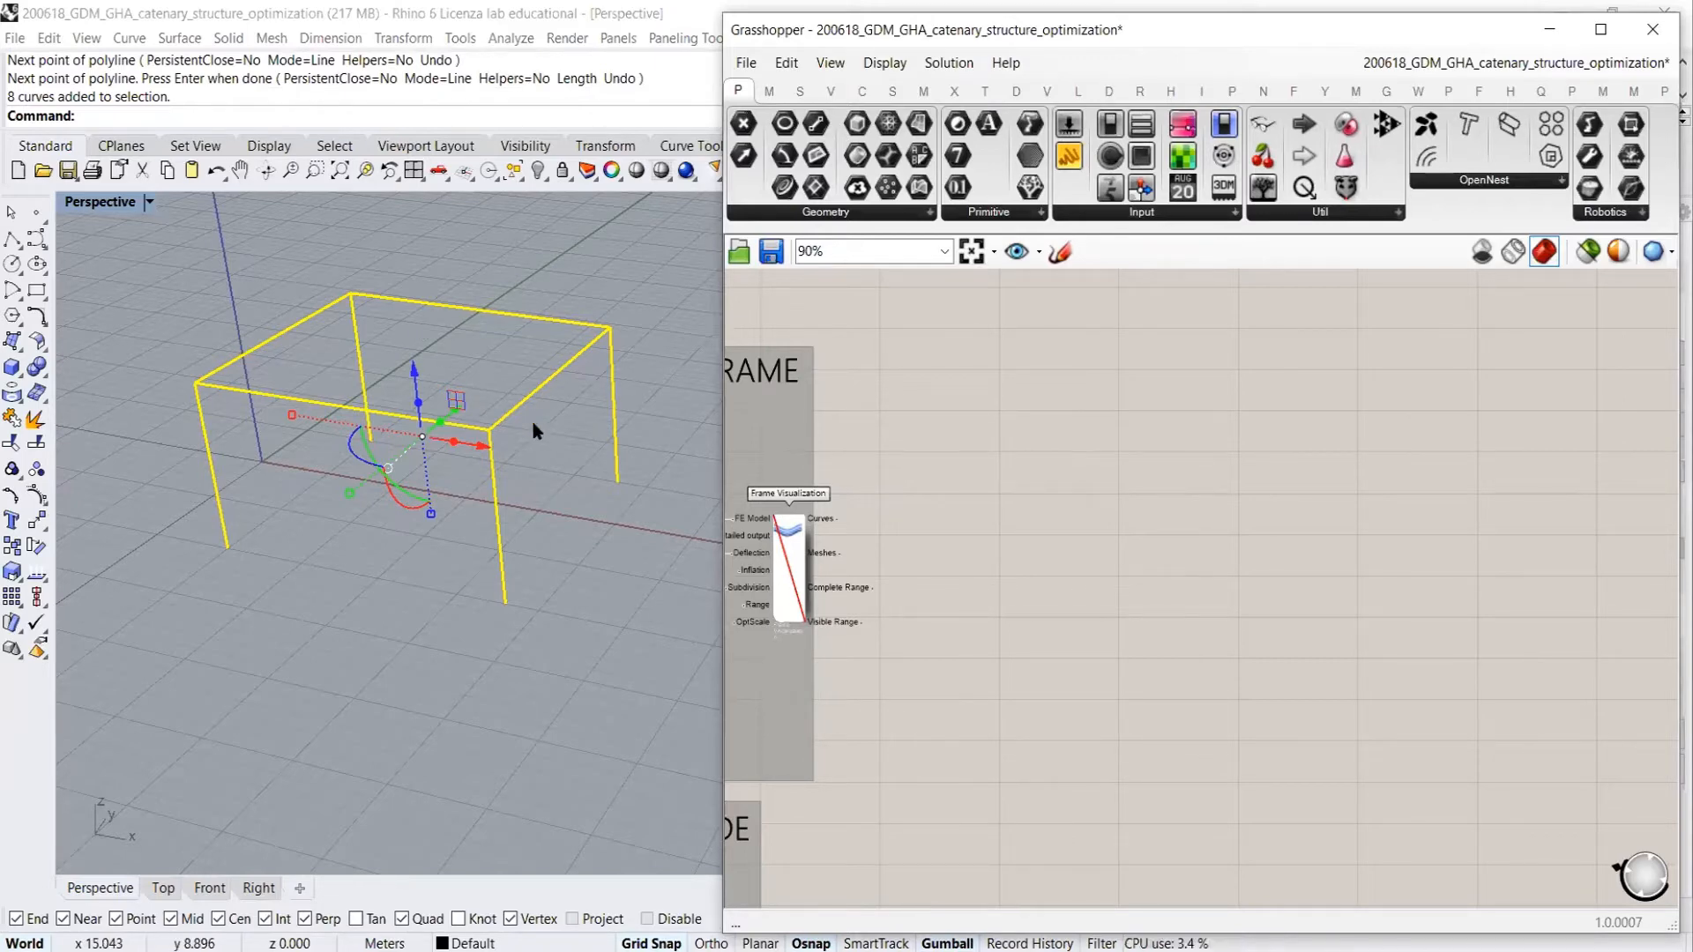
pyautogui.moveTo(532, 427); pyautogui.dragTo(556, 476, button='right')
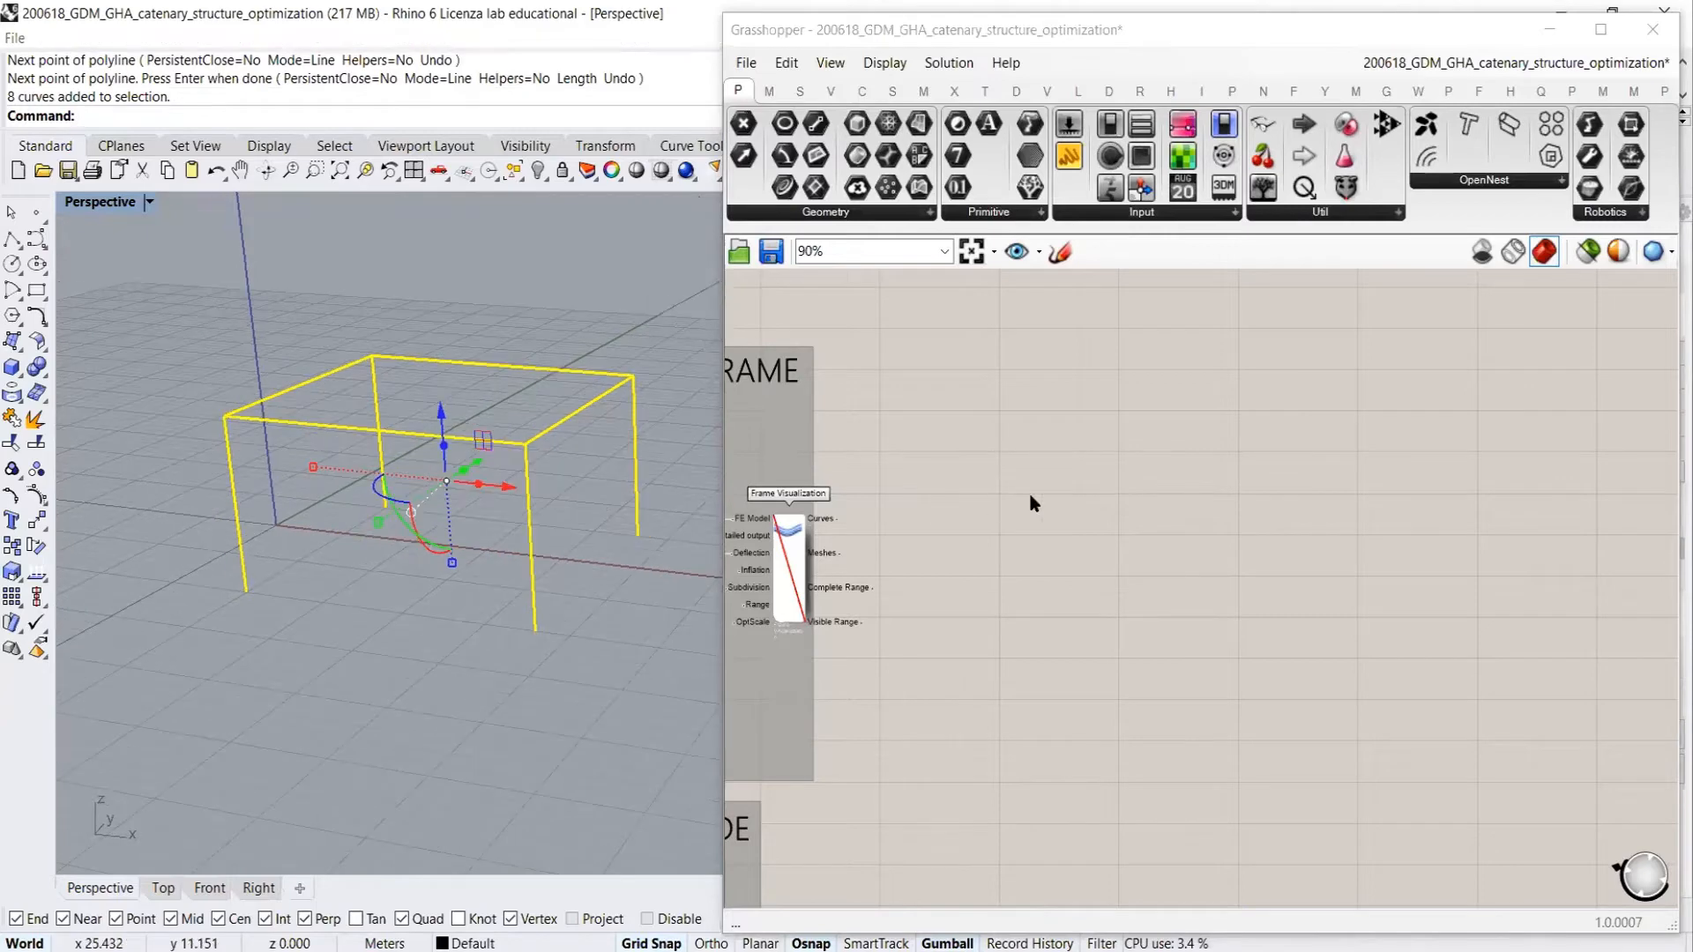
pyautogui.moveTo(476, 564); pyautogui.dragTo(488, 531, button='right')
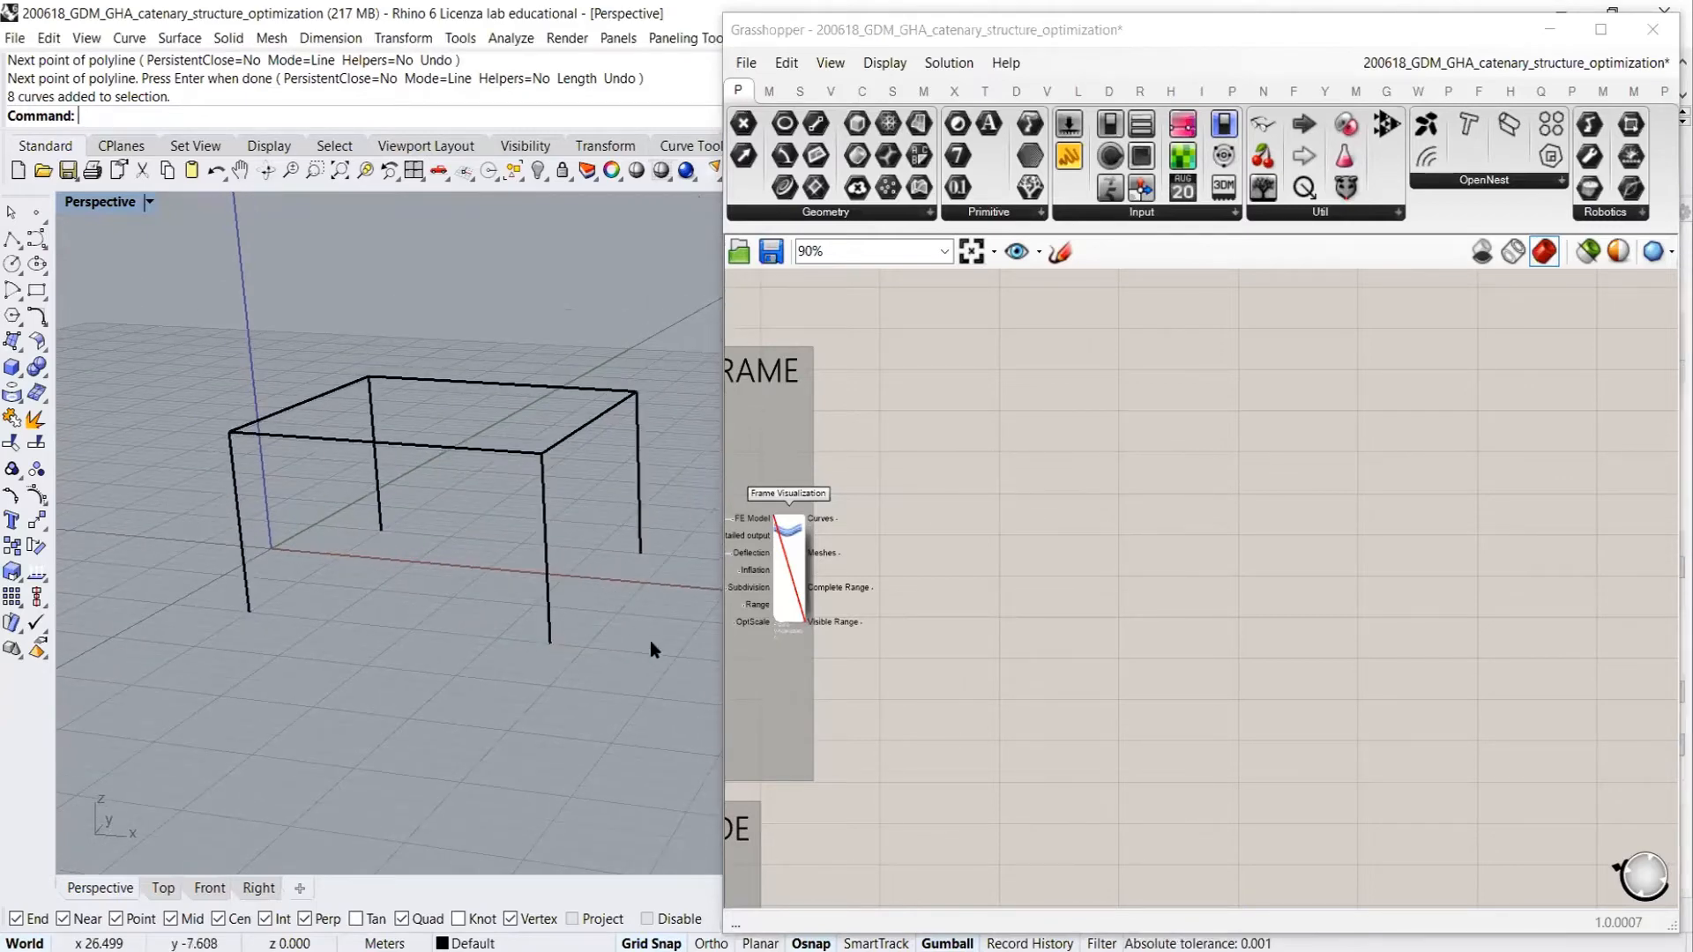
# Add a Curve parameter to the empty Grasshopper canvas and reference the four vertical columns in it as multiple curves
pyautogui.moveTo(654, 643); pyautogui.dragTo(224, 512)
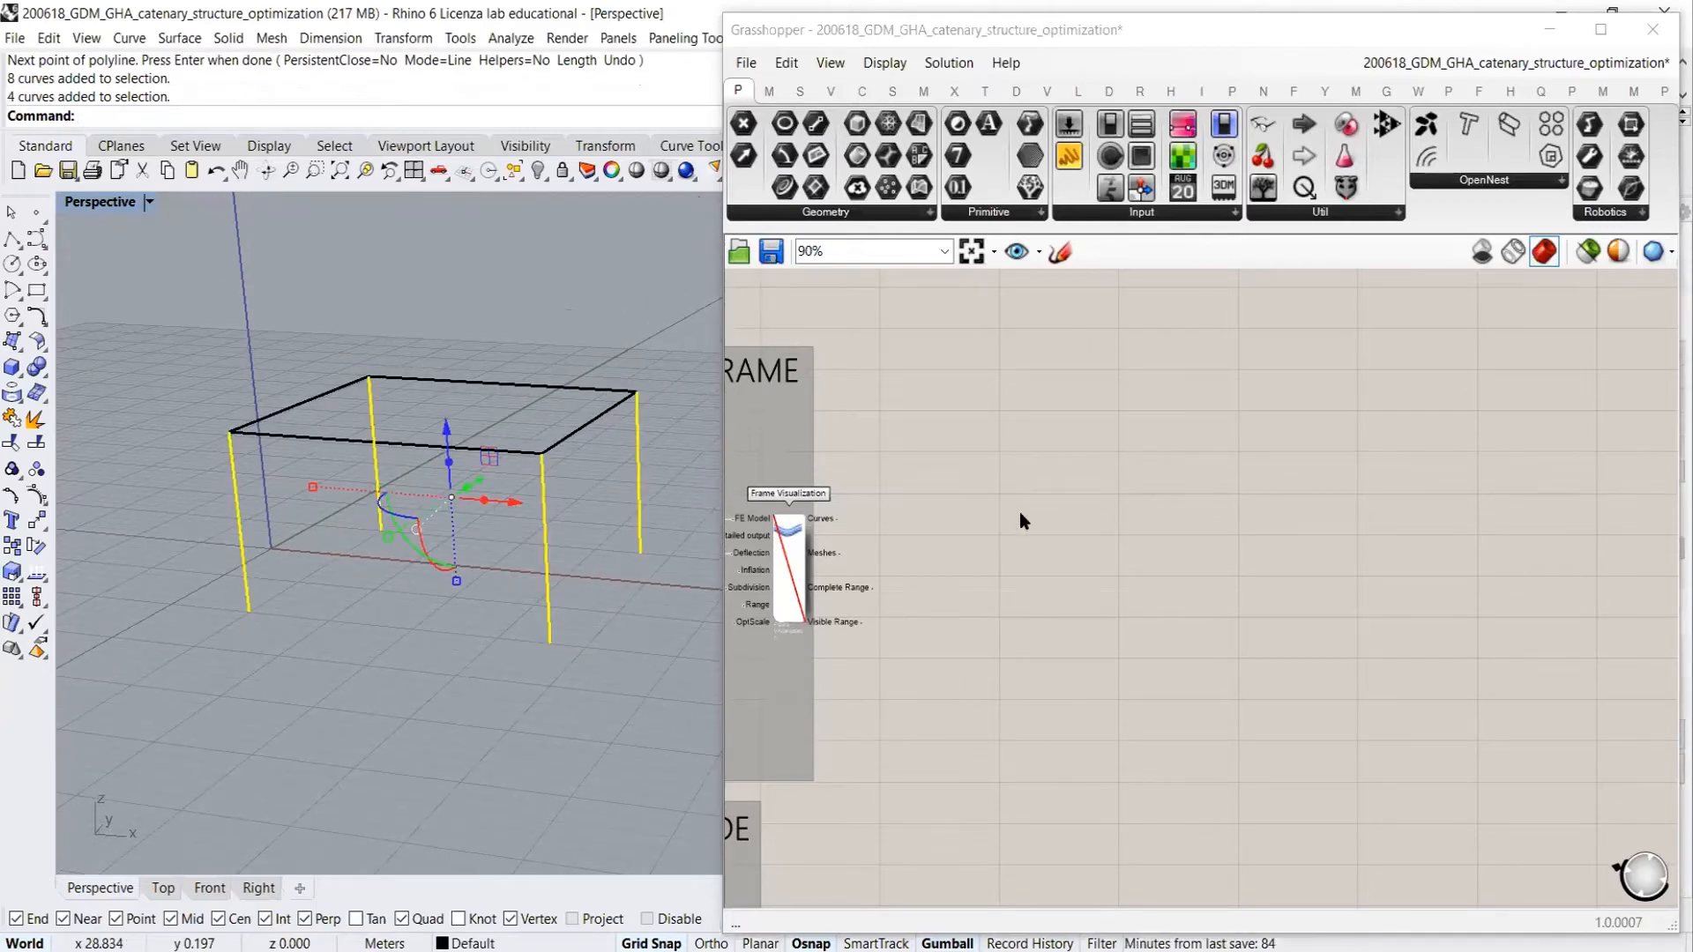
pyautogui.doubleClick(1020, 511)
pyautogui.write('crv')
pyautogui.click(943, 453)
pyautogui.rightClick(1014, 513)
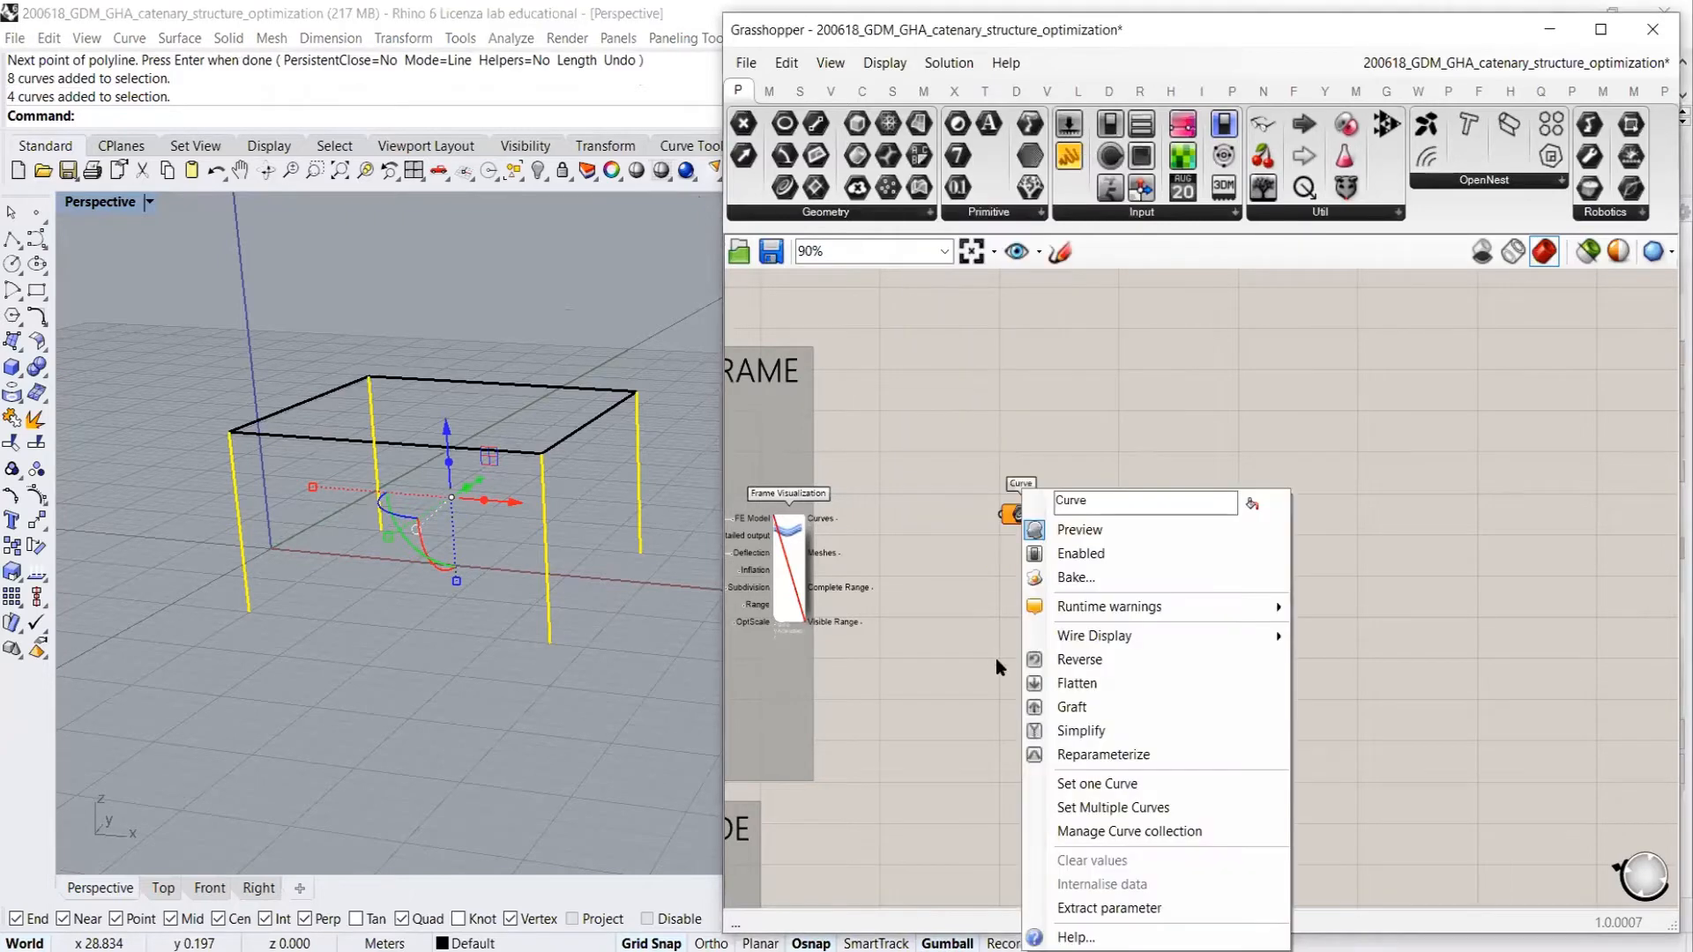
pyautogui.click(1096, 807)
pyautogui.moveTo(1022, 514); pyautogui.dragTo(1033, 435)
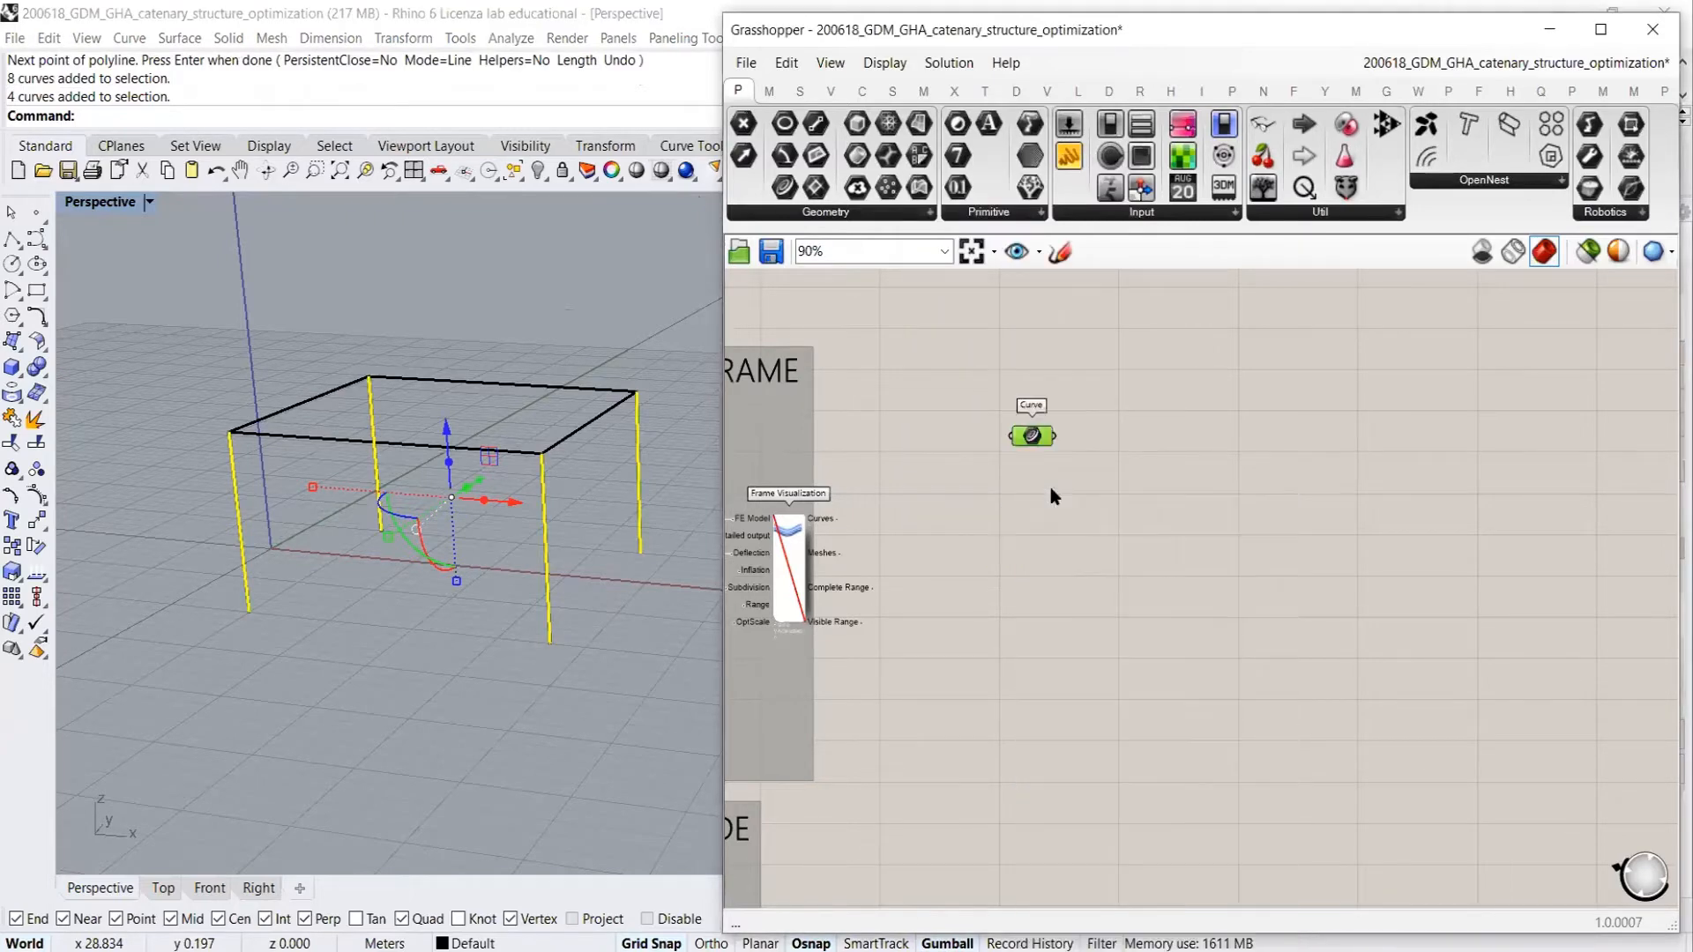
pyautogui.click(1052, 494)
# Duplicate the Curve parameter below the first and reference the four horizontal top beams in the copy as multiple curves
pyautogui.moveTo(139, 496); pyautogui.dragTo(685, 319)
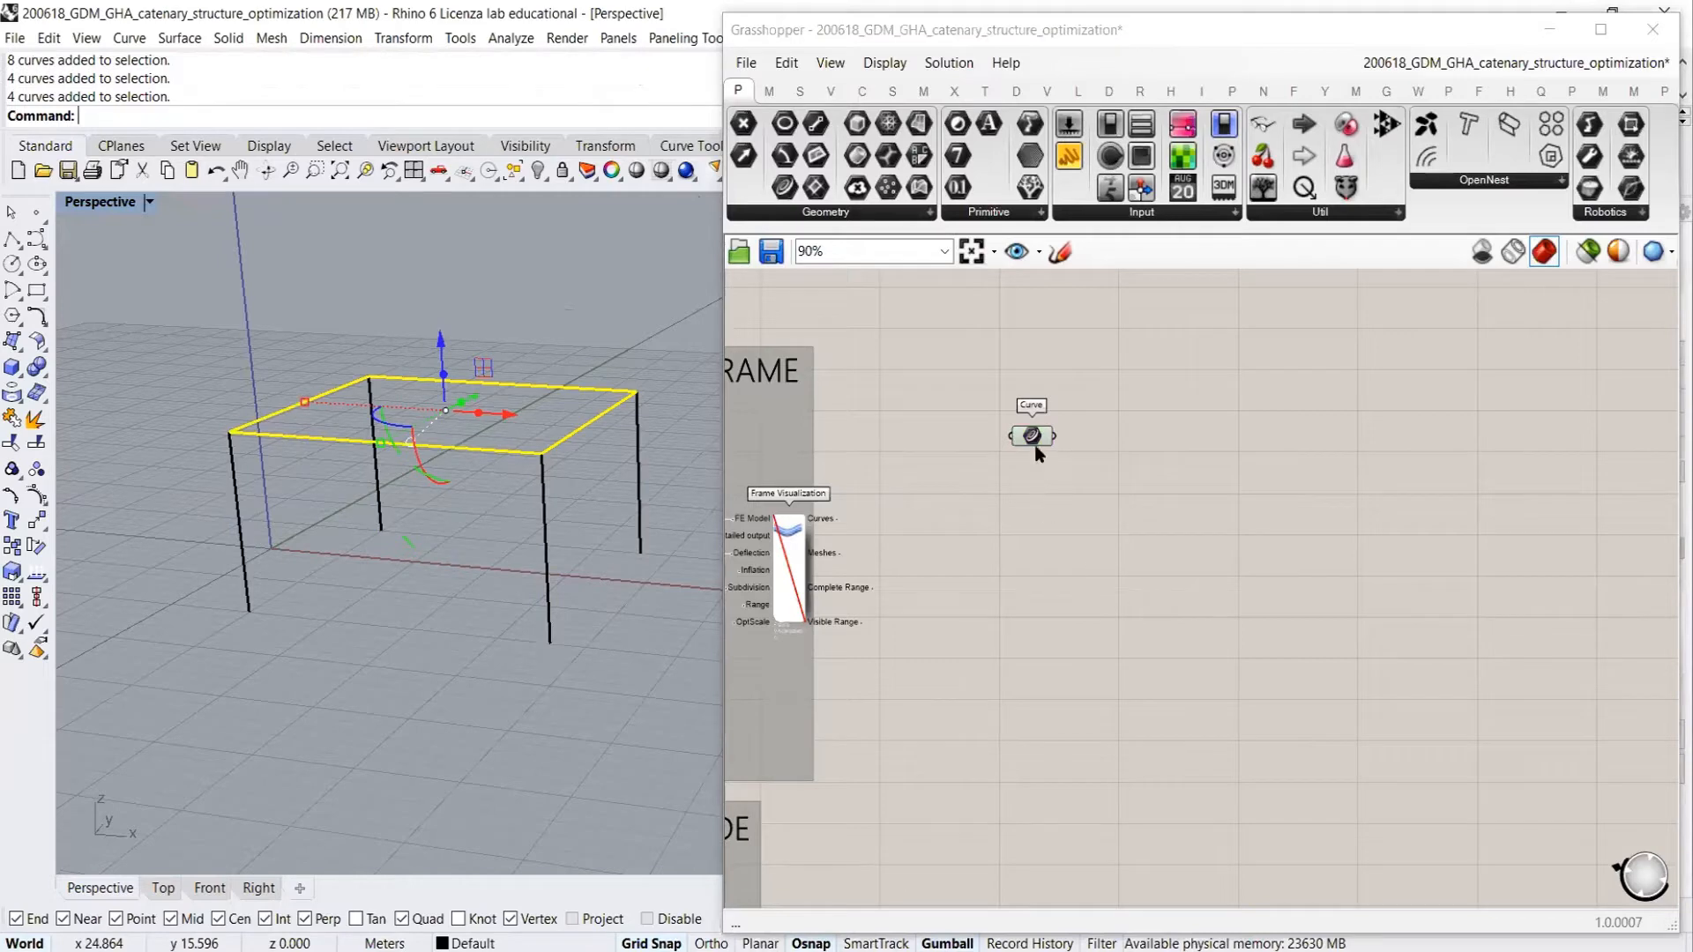
pyautogui.keyDown('alt'); pyautogui.moveTo(1038, 439); pyautogui.dragTo(1031, 524); pyautogui.keyUp('alt')
pyautogui.rightClick(1031, 524)
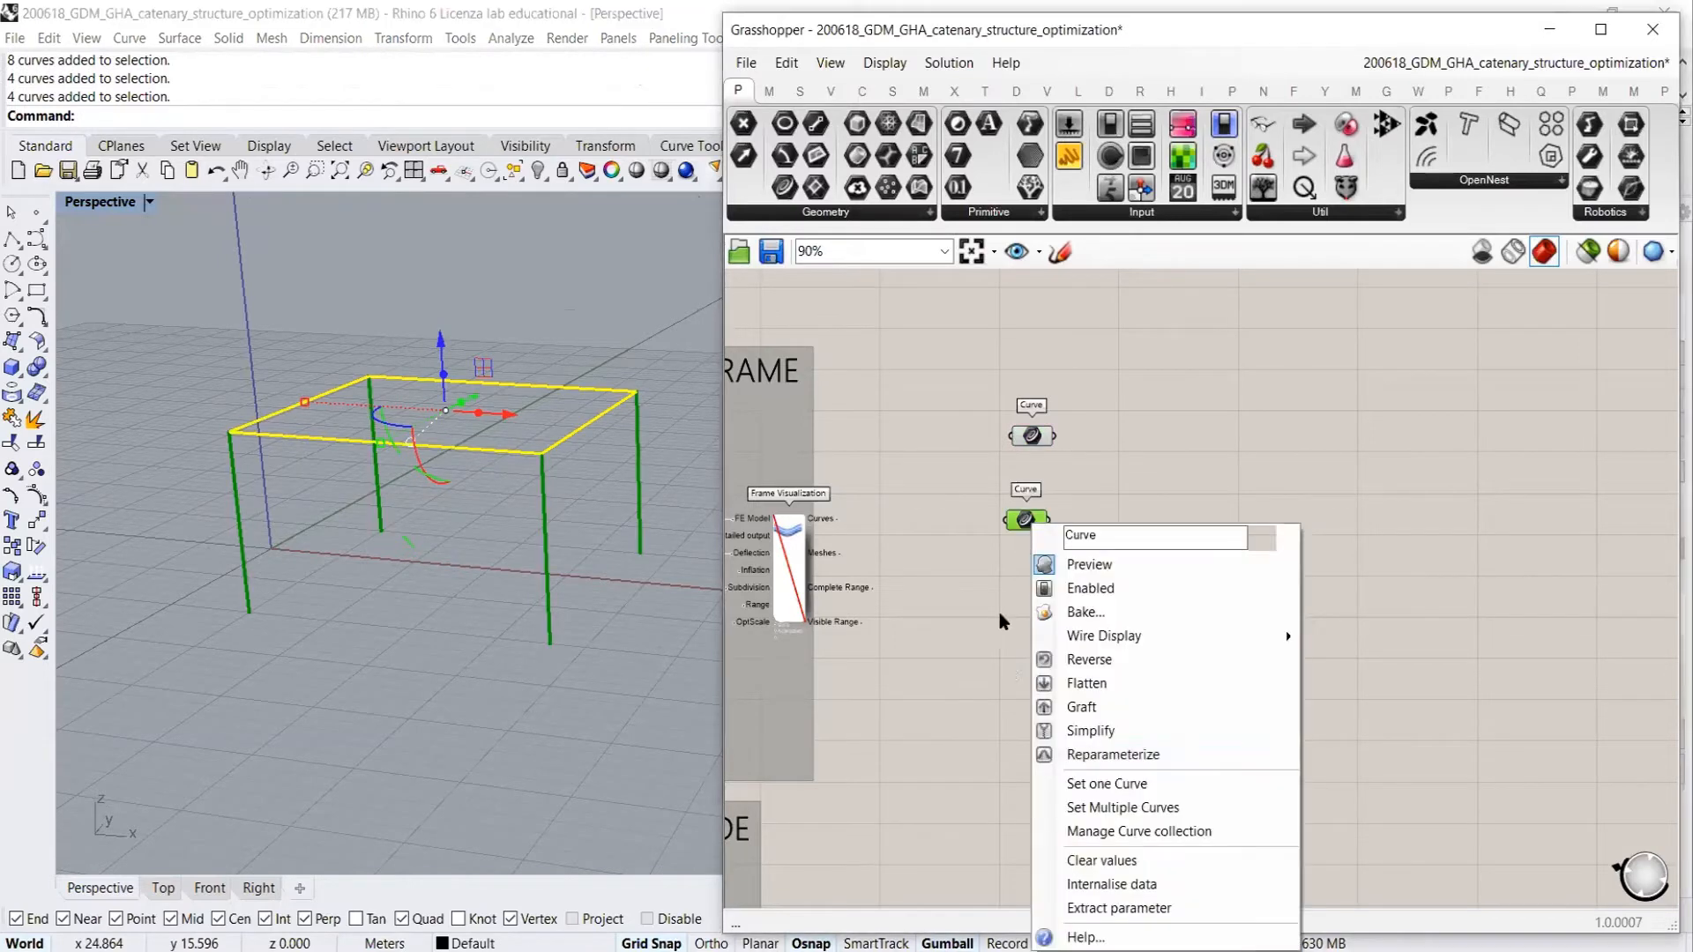
pyautogui.click(1113, 805)
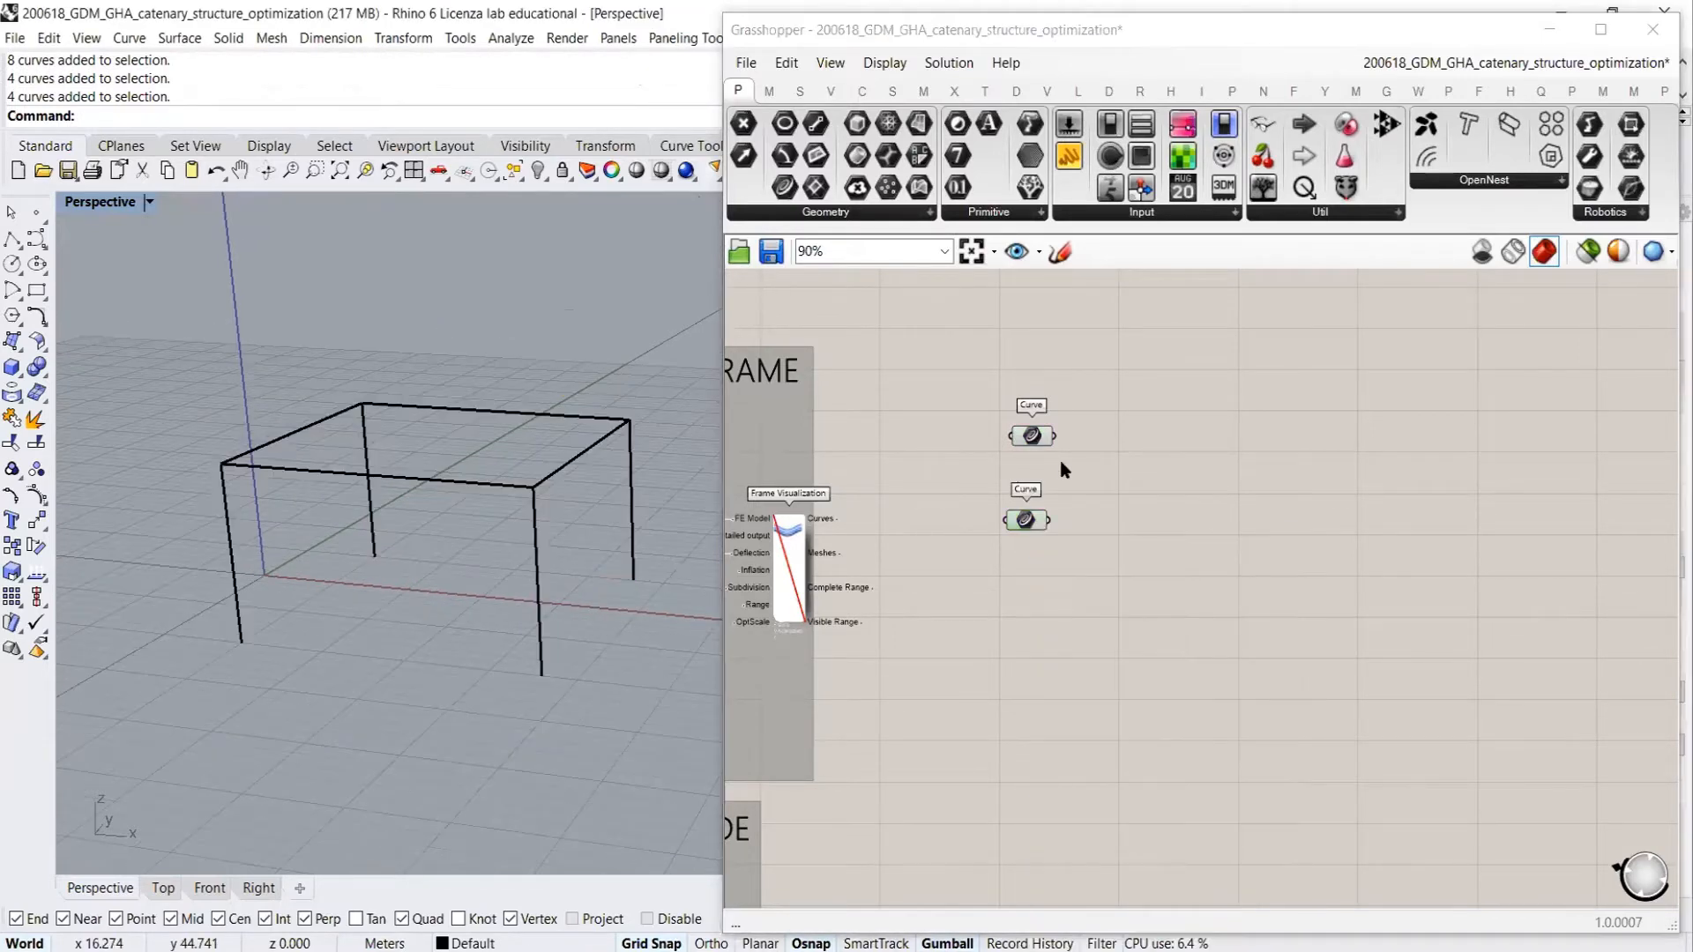
# Check which frame curves each Curve parameter holds and internalise the data in both
pyautogui.click(1036, 435)
pyautogui.scroll(3, 1045, 467)
pyautogui.click(1016, 538)
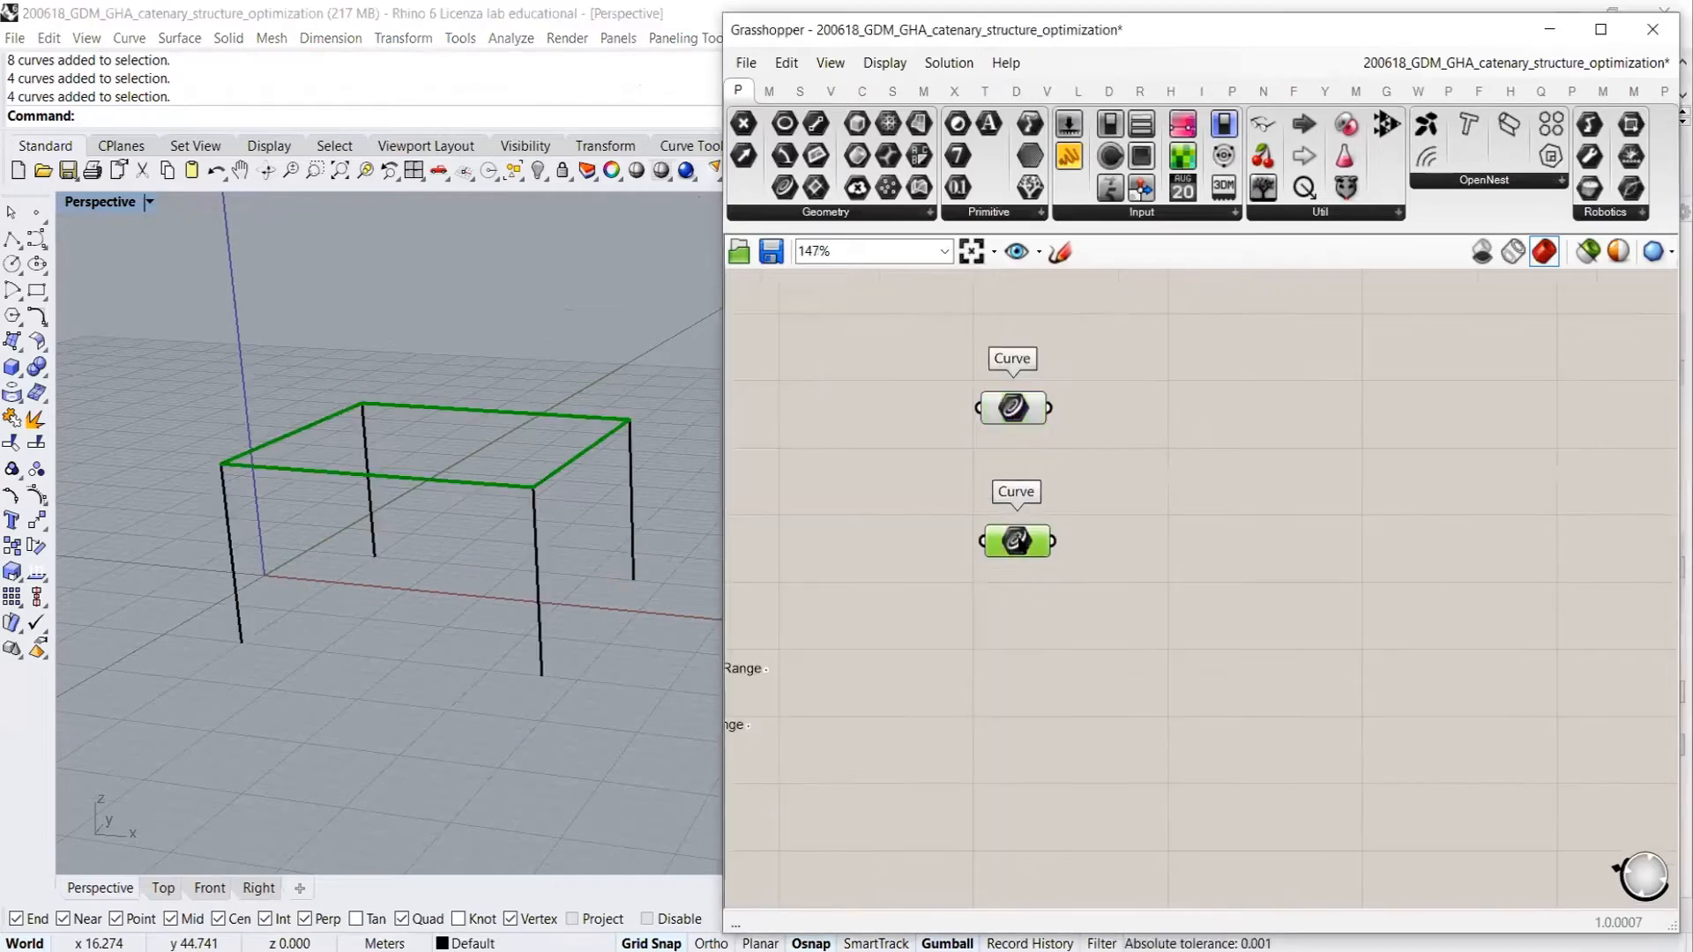
pyautogui.click(1099, 505)
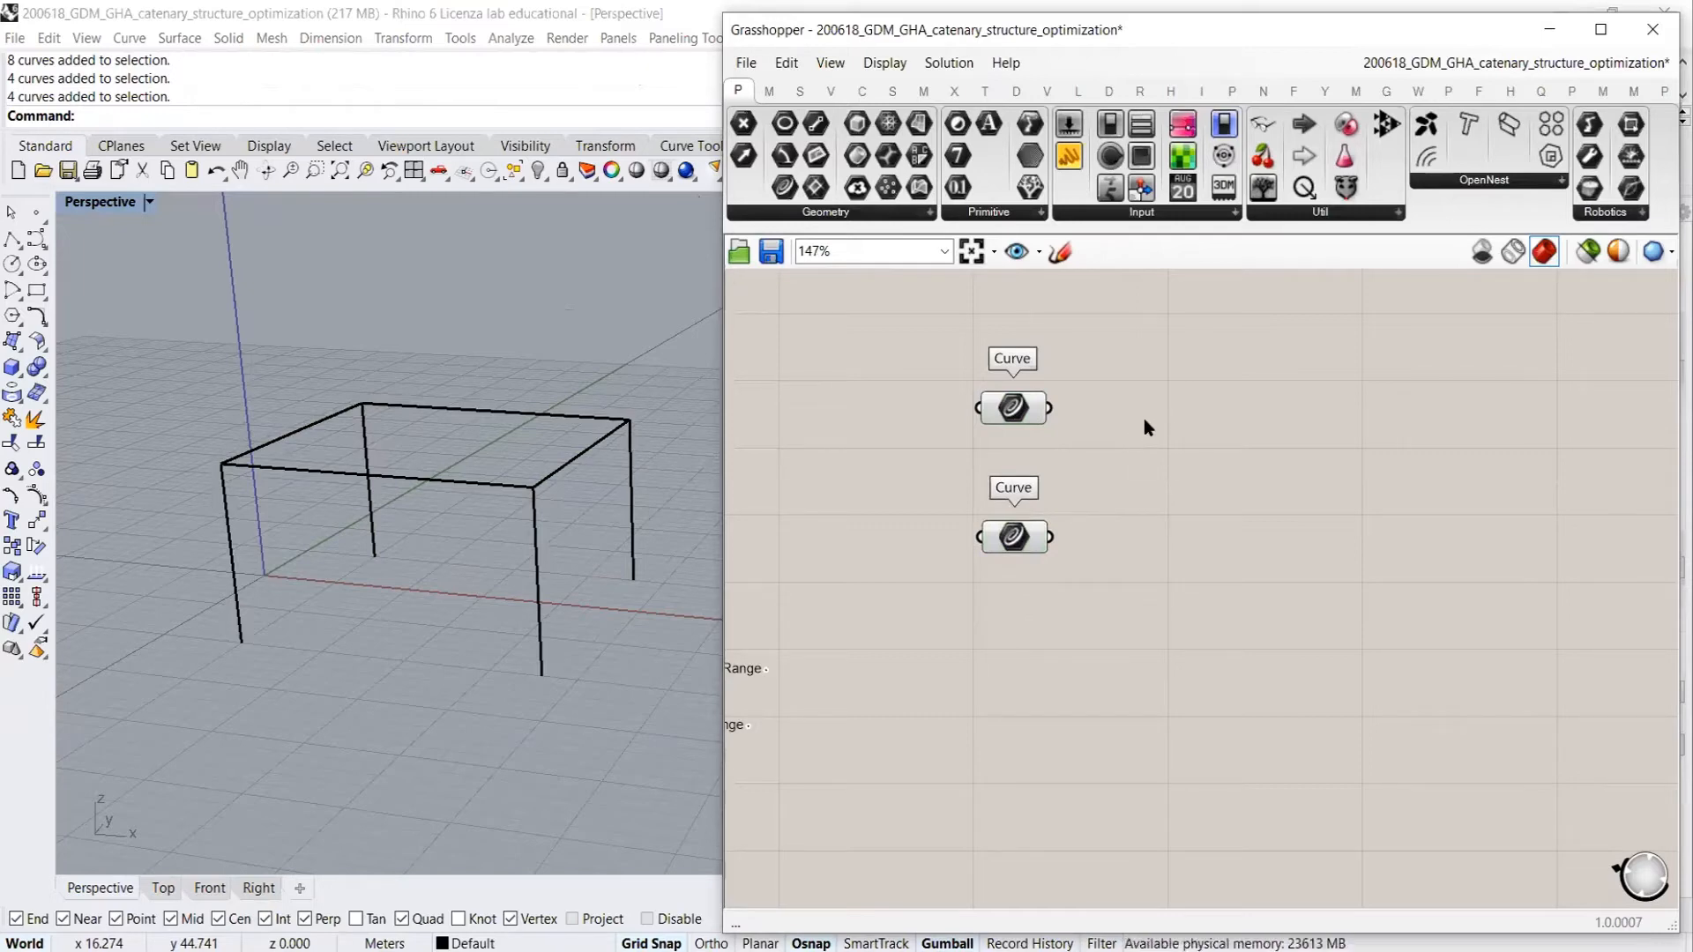
pyautogui.rightClick(1007, 408)
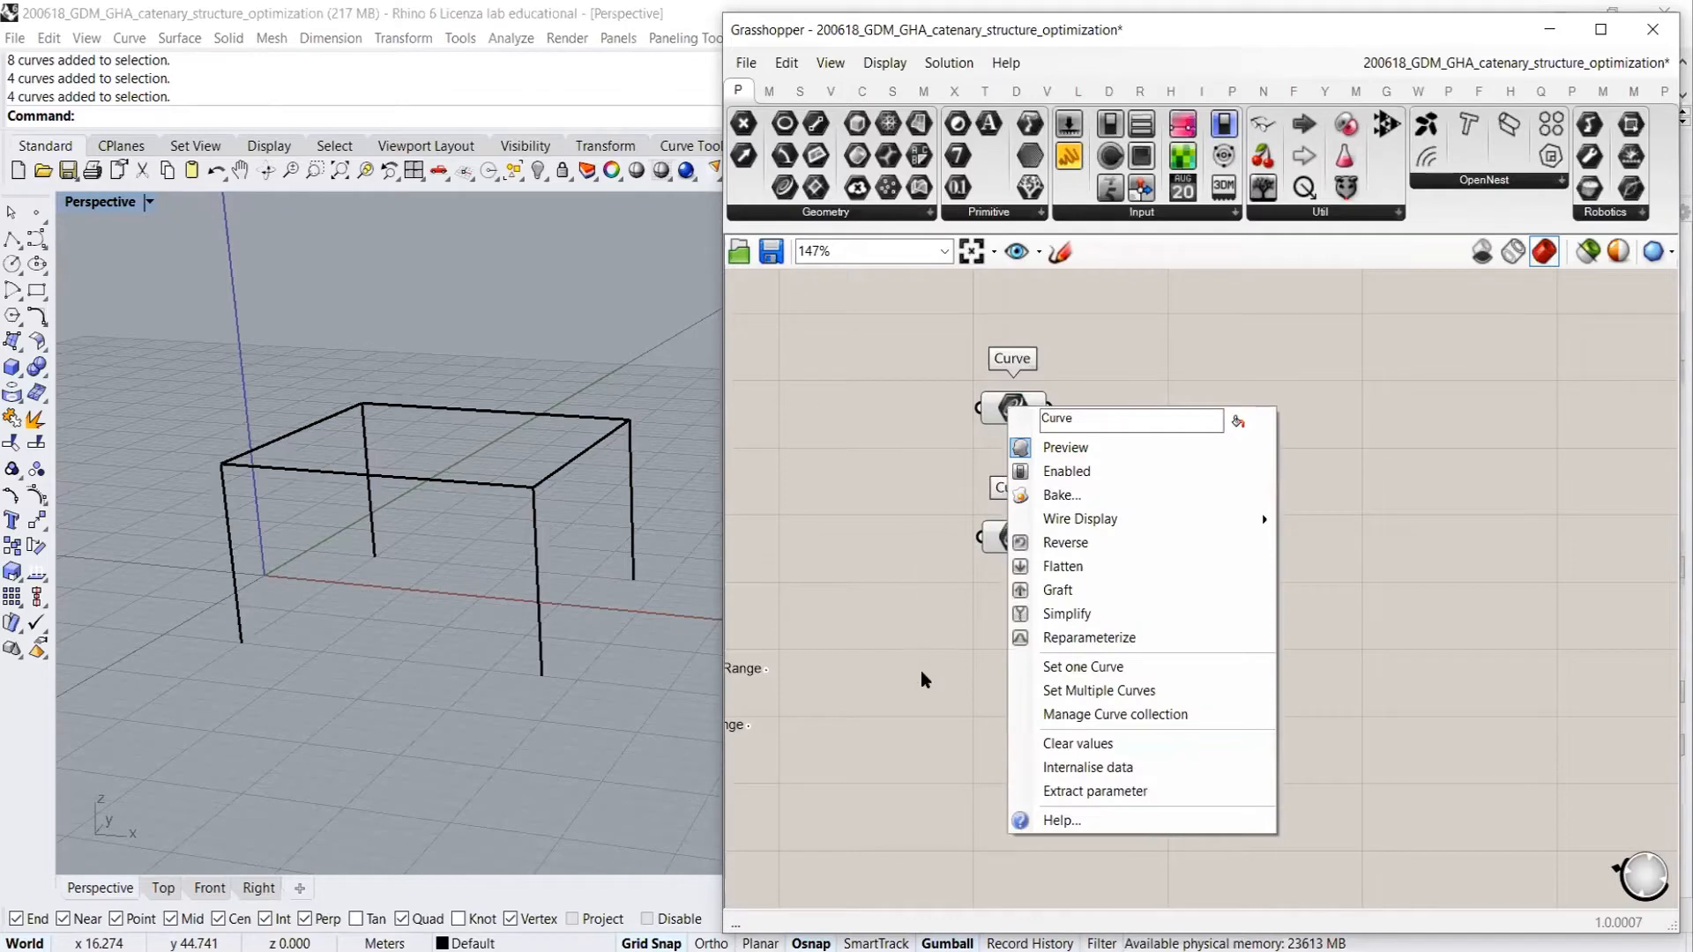
pyautogui.click(1071, 767)
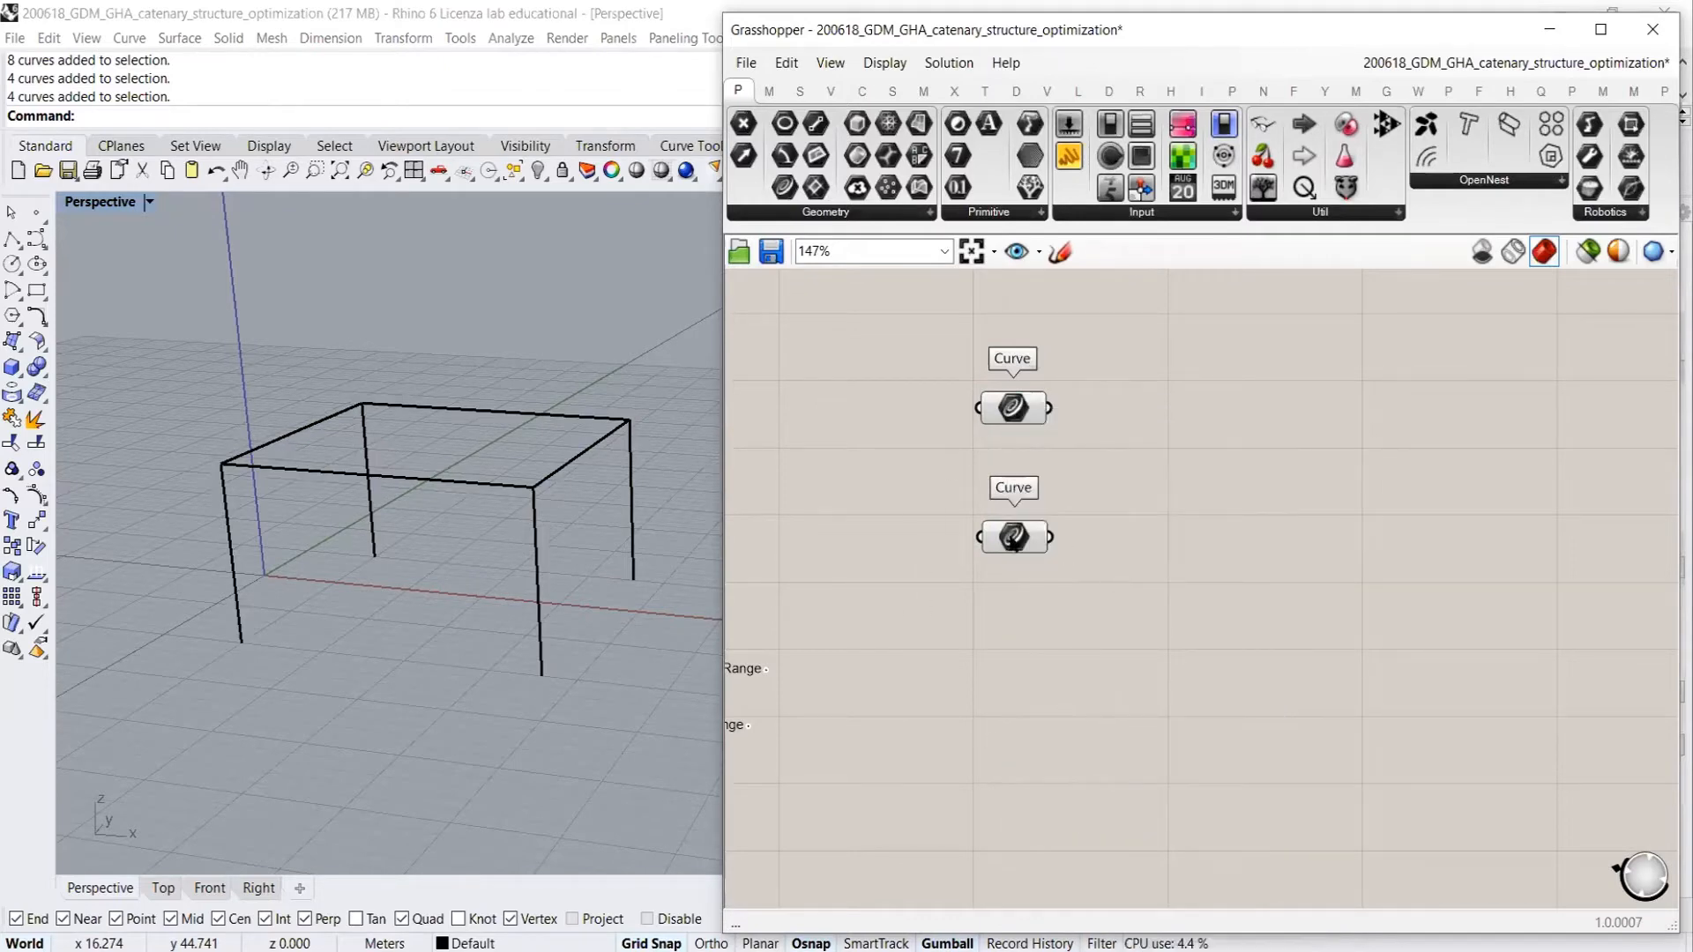
pyautogui.rightClick(1014, 537)
pyautogui.click(1107, 882)
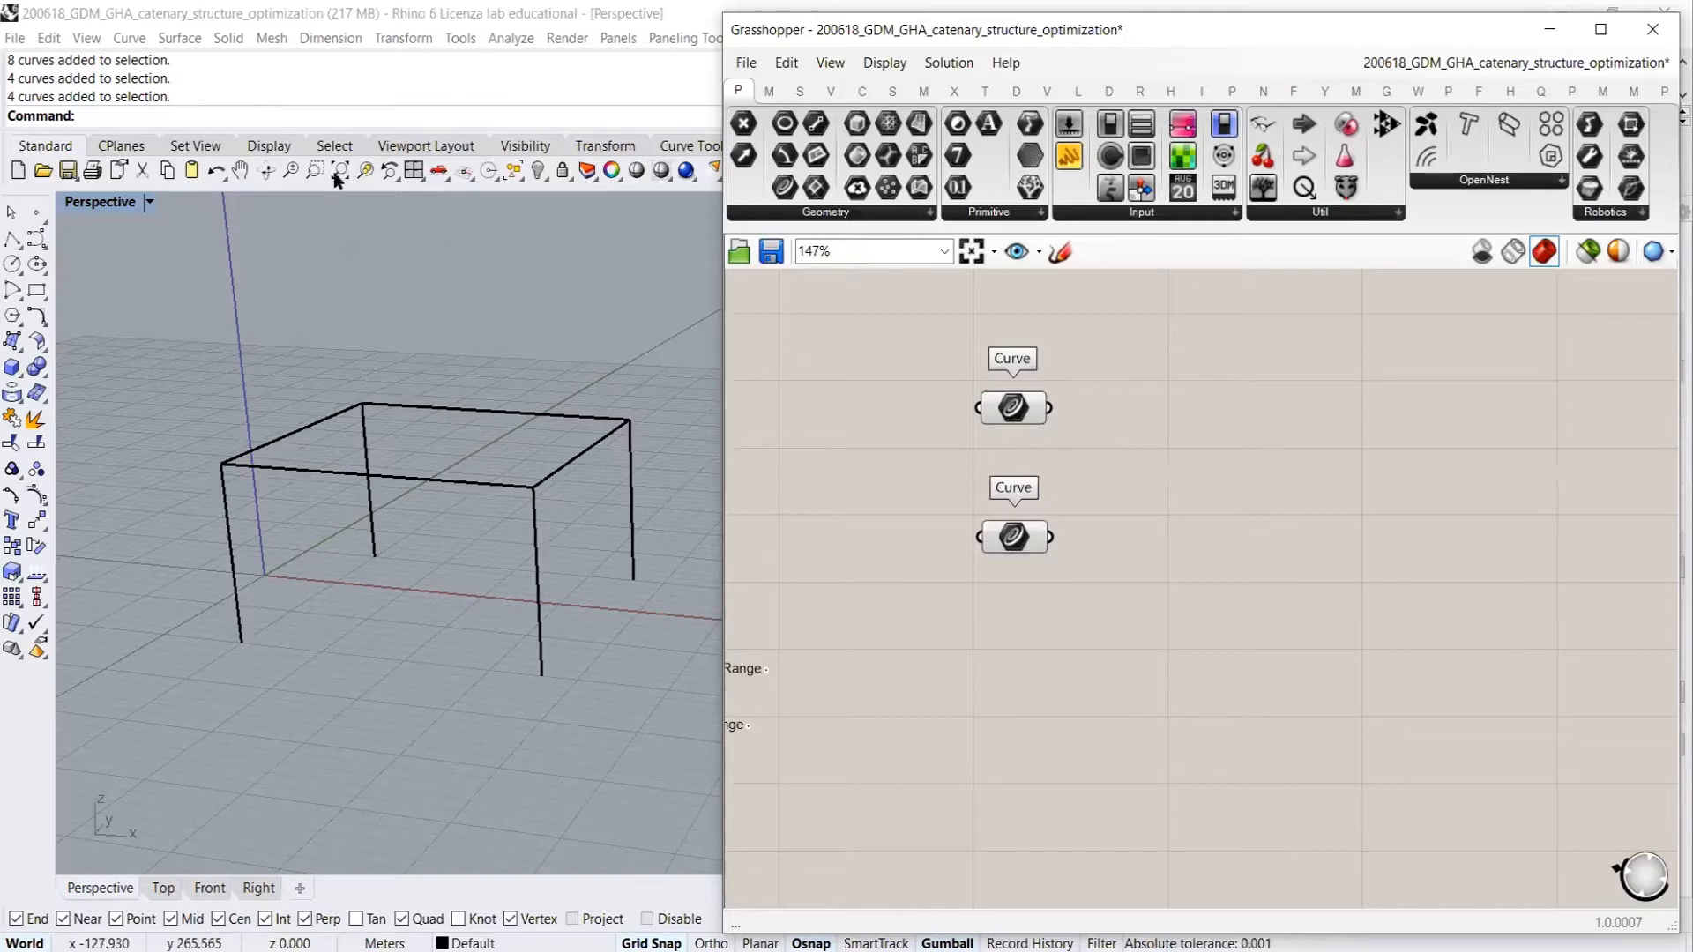
# Delete all the original frame curves from the Rhino model
pyautogui.moveTo(661, 319); pyautogui.dragTo(177, 718)
pyautogui.press('Delete')
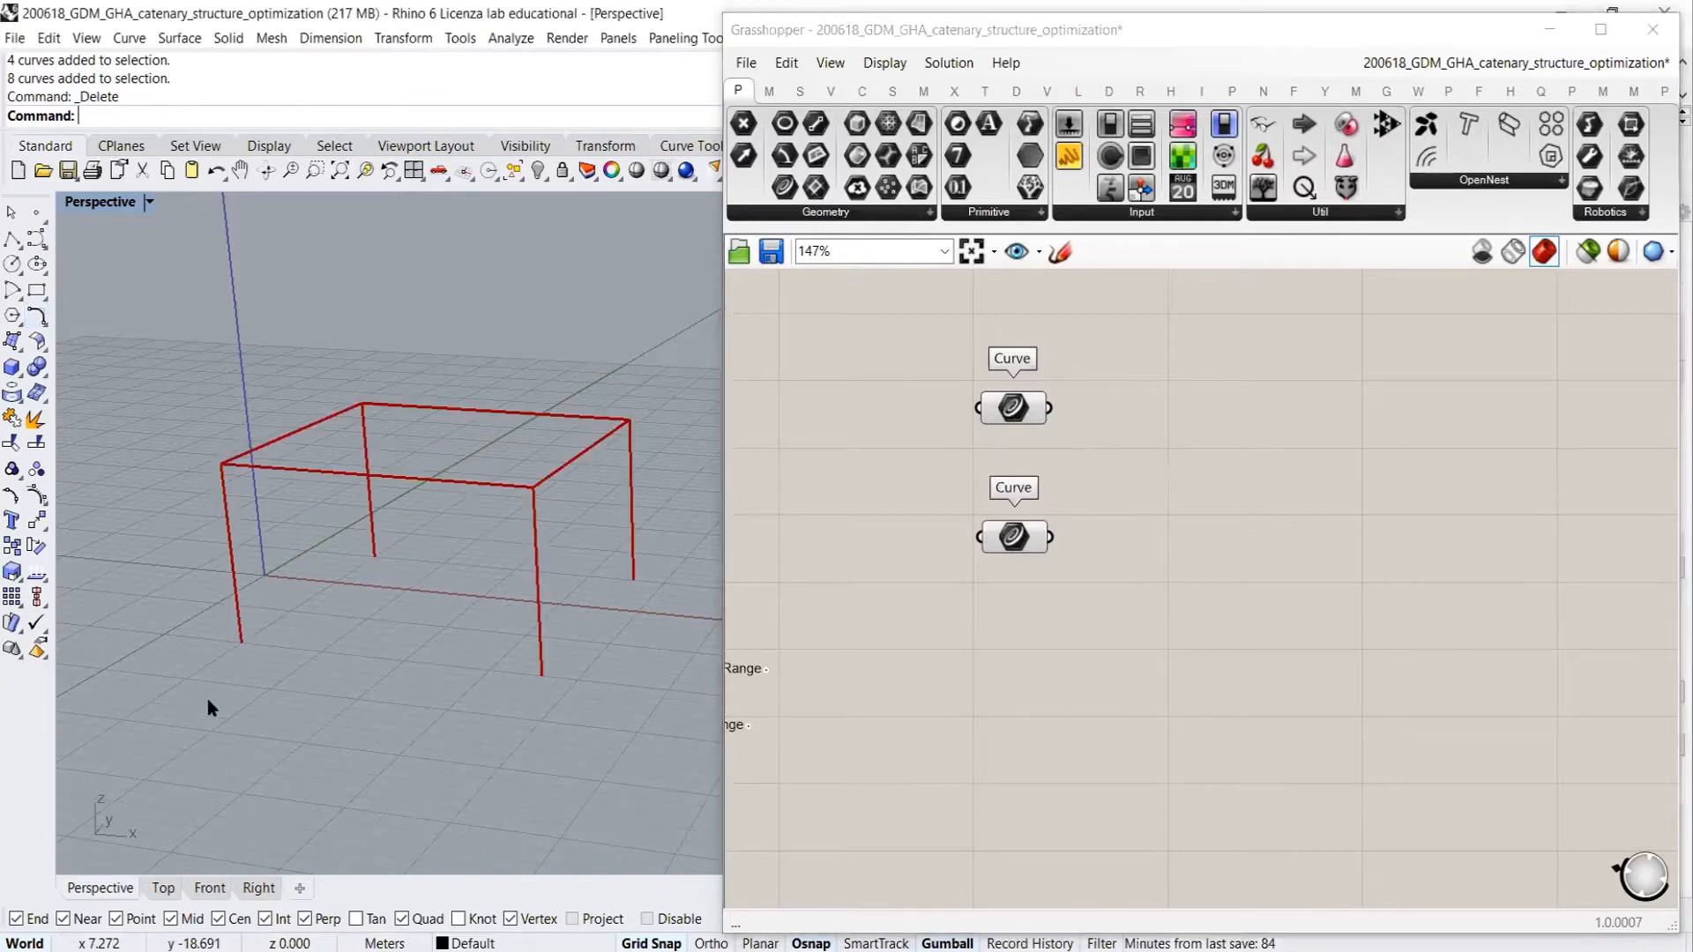
pyautogui.moveTo(460, 566); pyautogui.dragTo(483, 592, button='right')
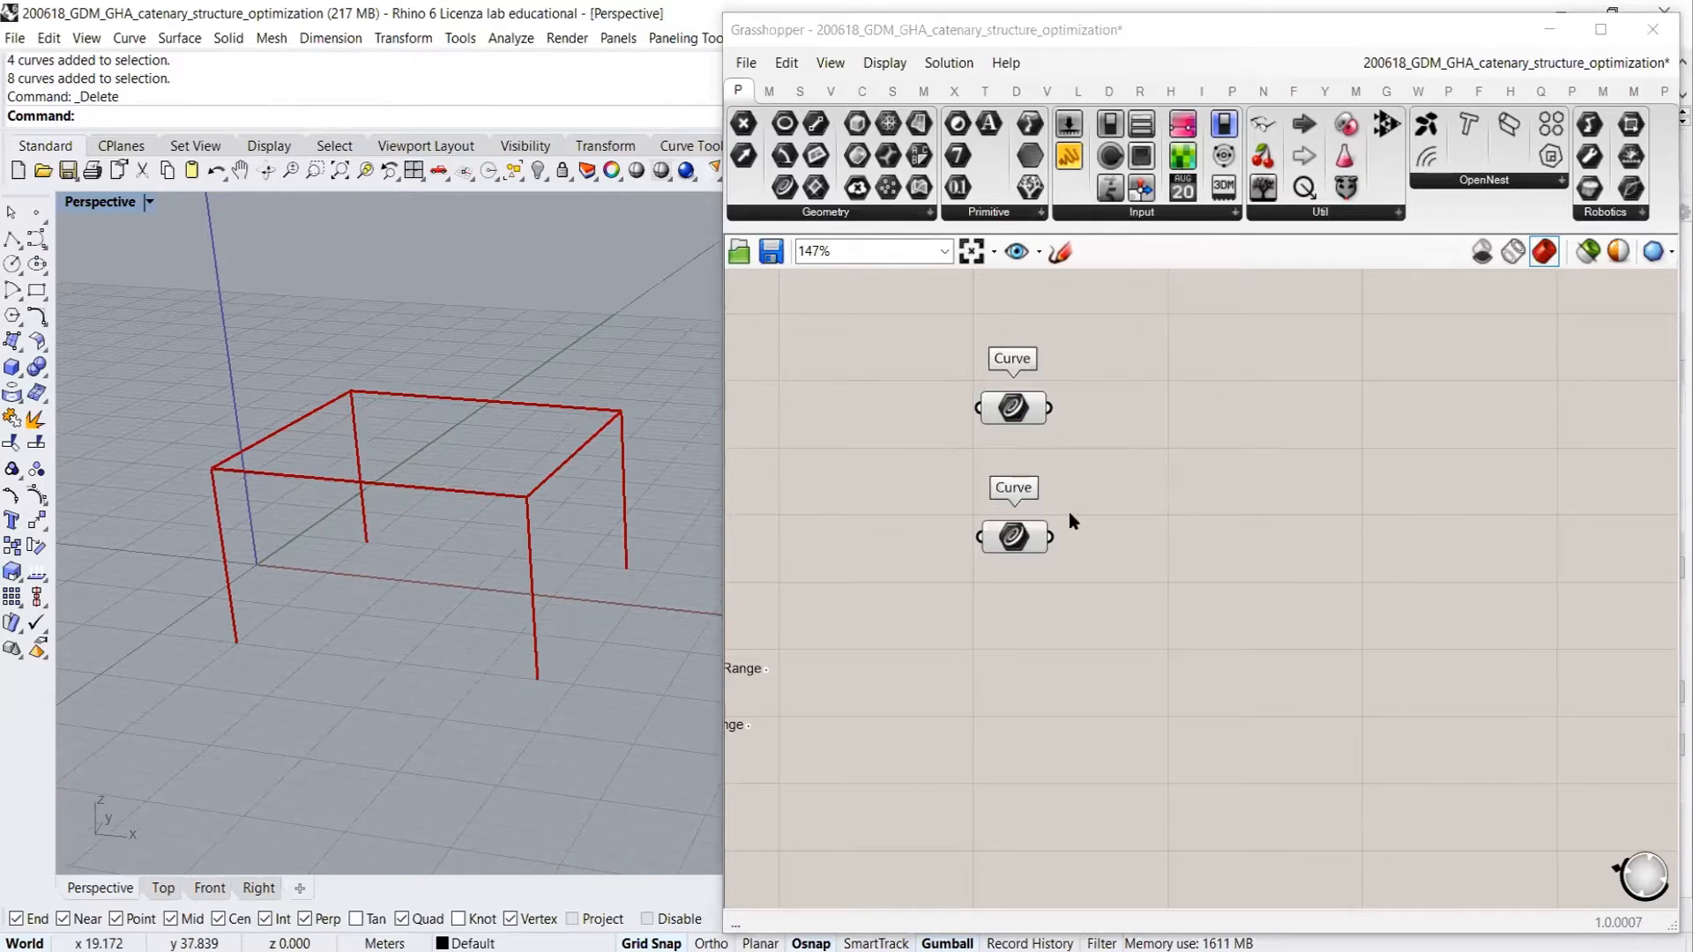
# Space the two Curve parameters farther apart and align them vertically above each other on the canvas
pyautogui.moveTo(1012, 407); pyautogui.dragTo(1012, 387)
pyautogui.moveTo(1014, 537); pyautogui.dragTo(1017, 555)
pyautogui.click(1092, 467)
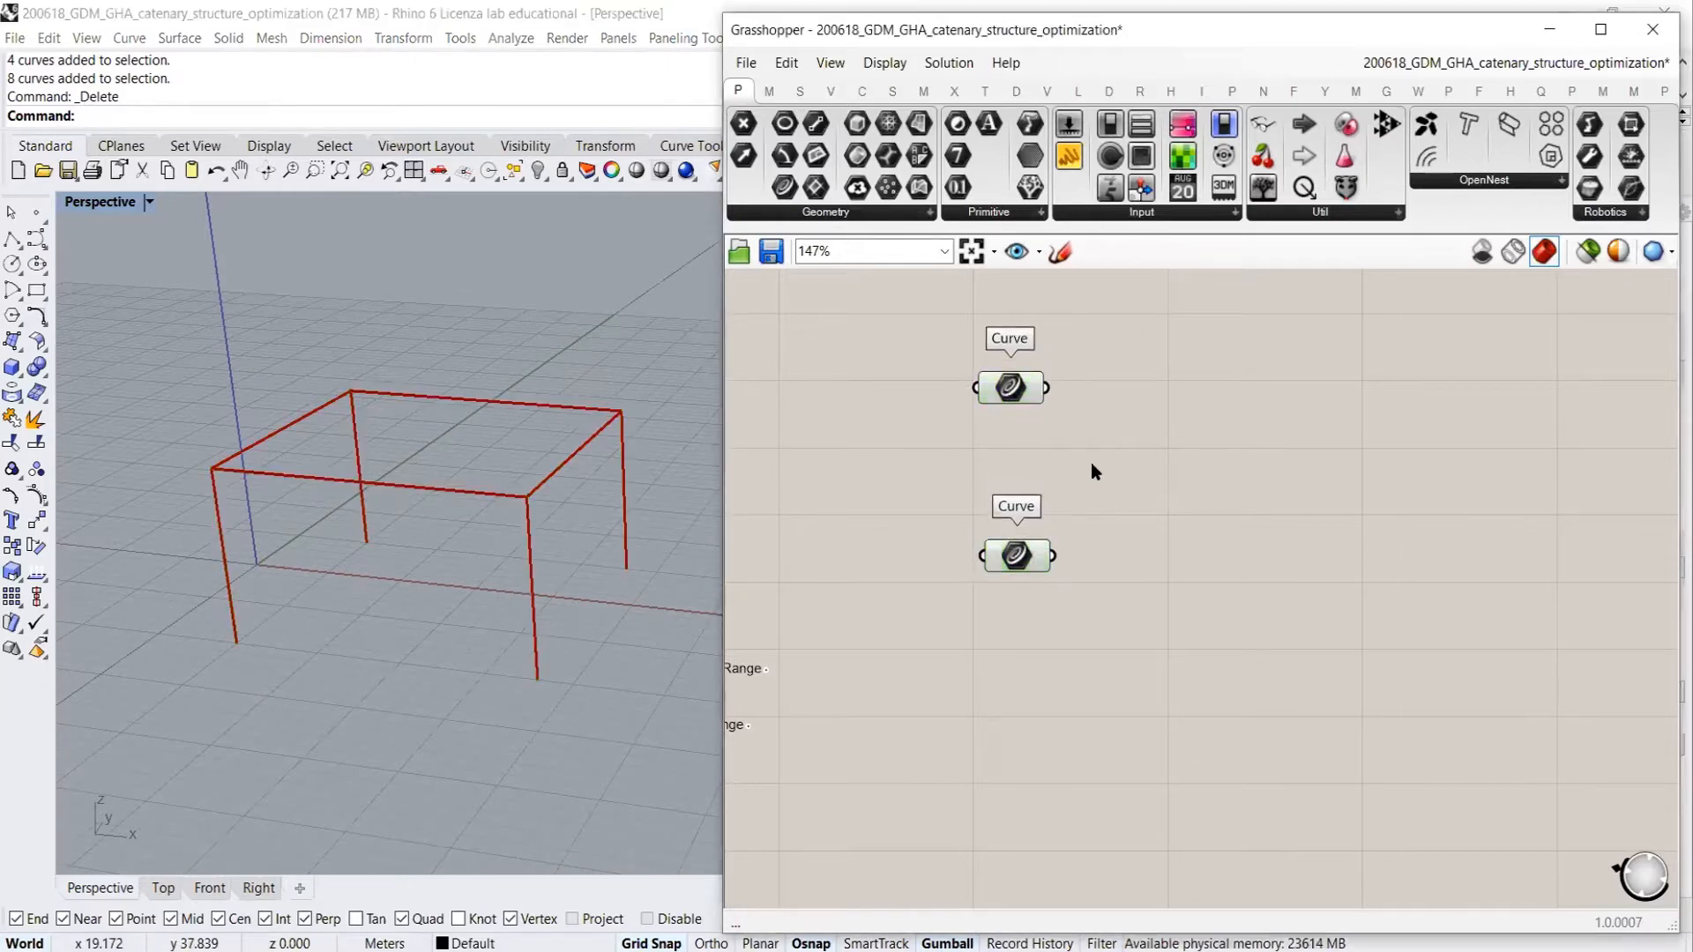
pyautogui.moveTo(1055, 460); pyautogui.dragTo(961, 538, button='right')
pyautogui.moveTo(795, 404); pyautogui.dragTo(995, 784)
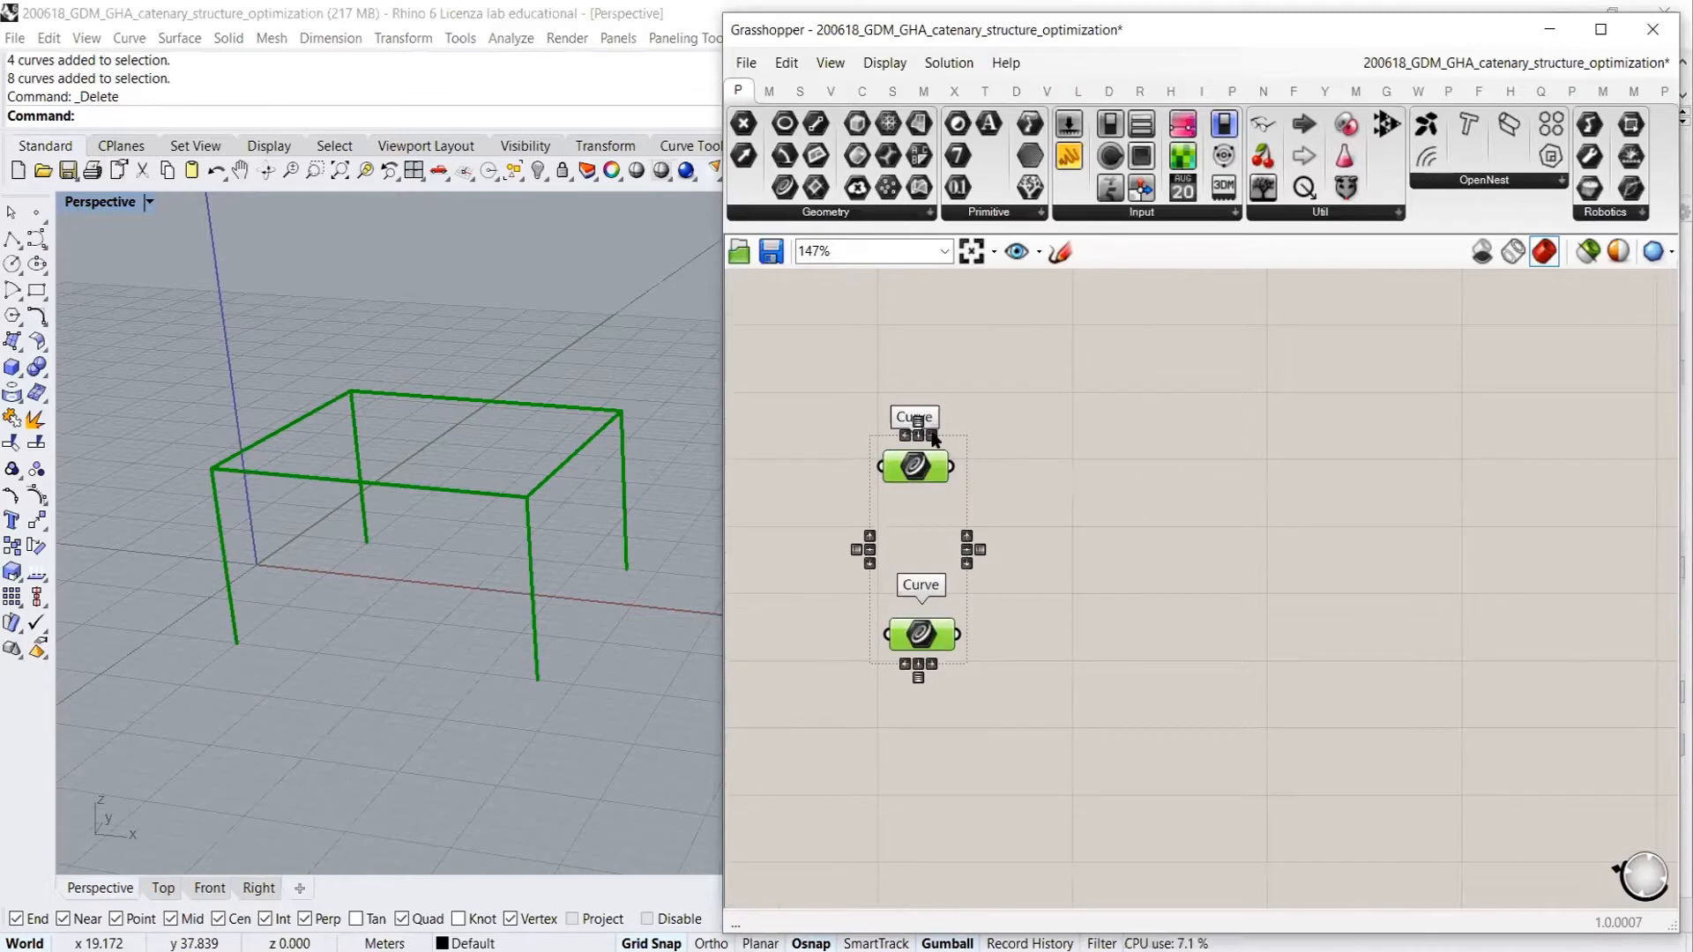
pyautogui.click(918, 435)
pyautogui.click(918, 441)
pyautogui.scroll(1, 1044, 494)
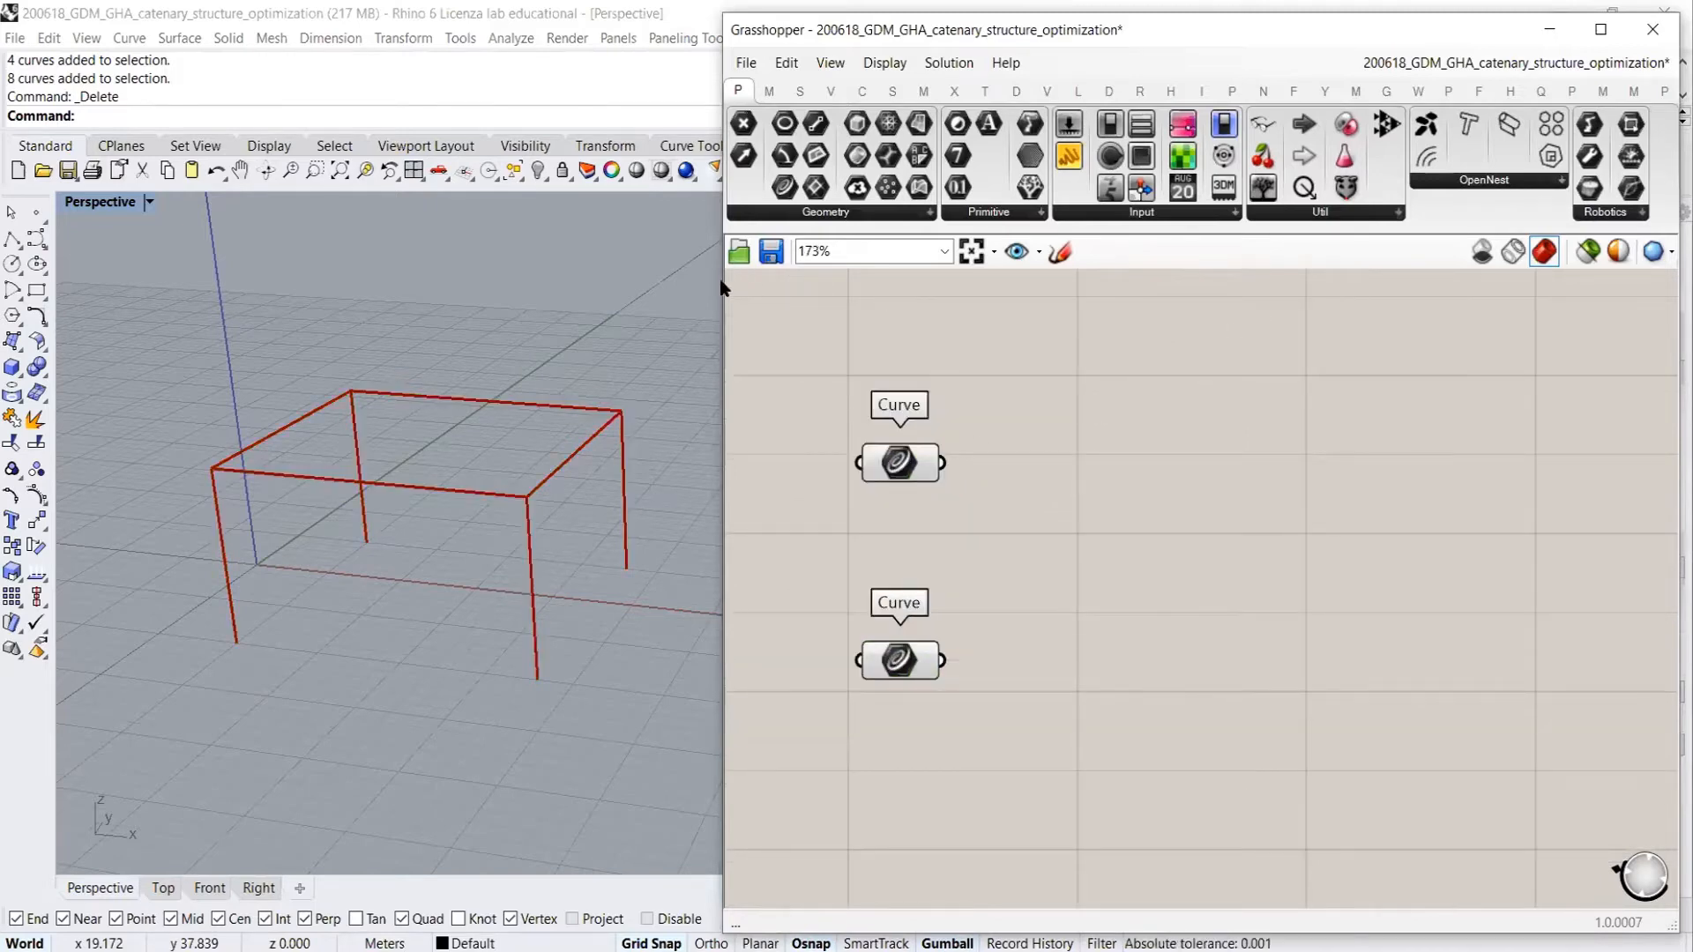
# Widen the Grasshopper window and look through Millipede's FESystem, Geometry, Parameterization, Stock and Utilities component groups
pyautogui.moveTo(717, 284); pyautogui.dragTo(246, 287)
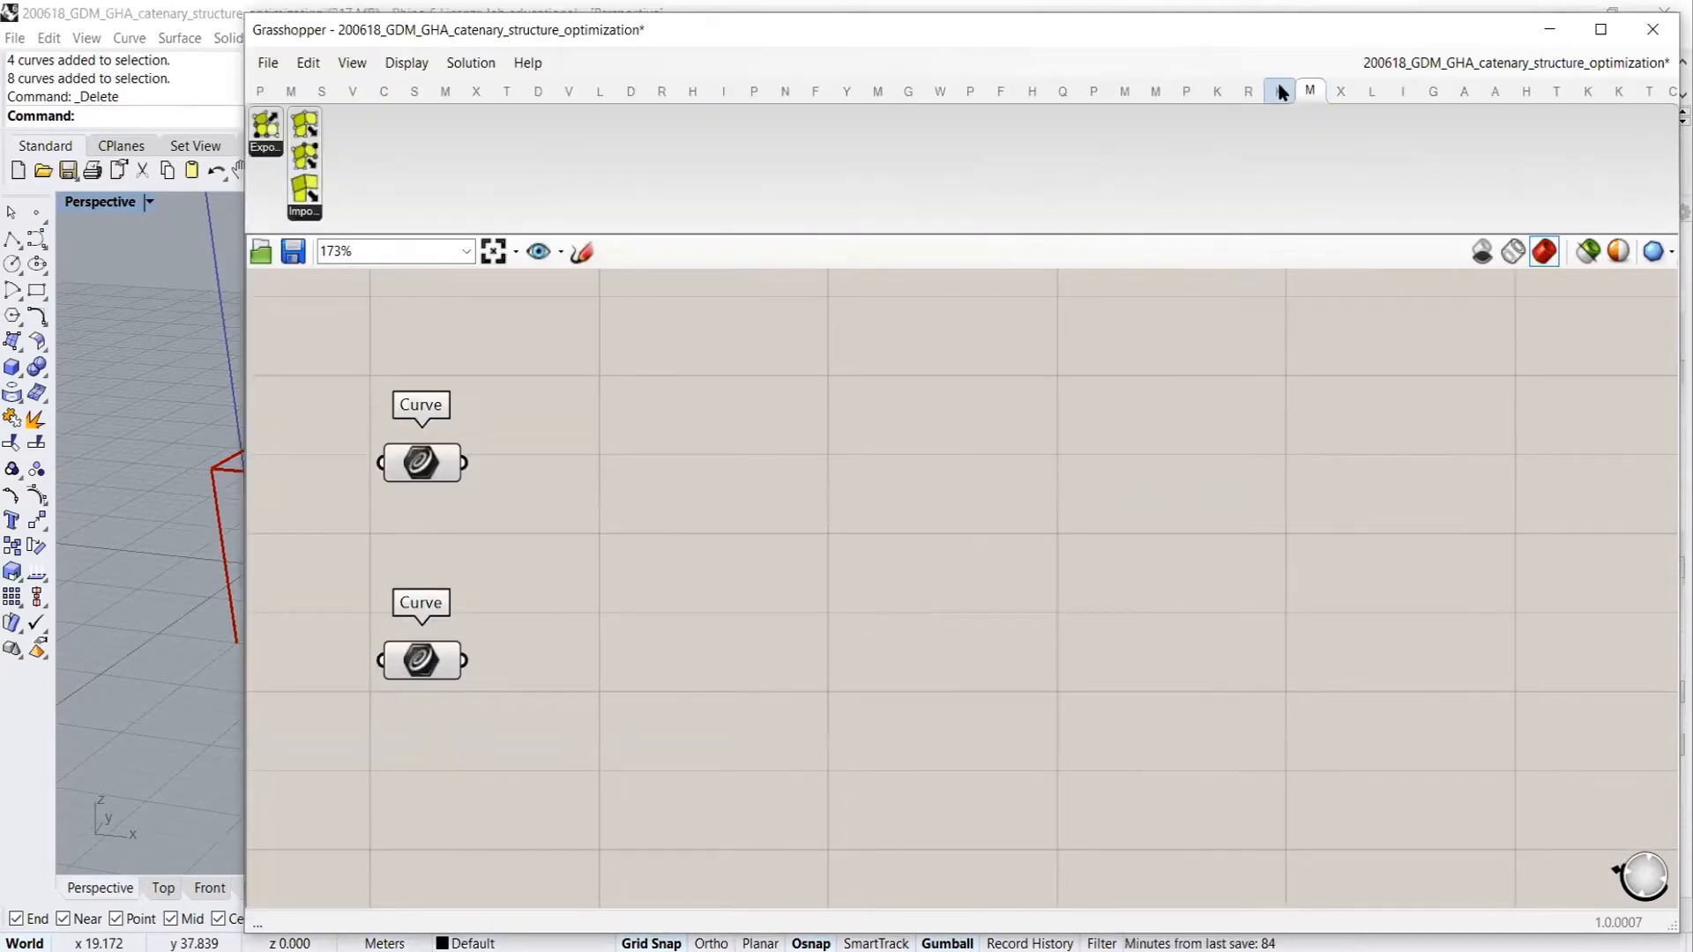
pyautogui.click(1155, 91)
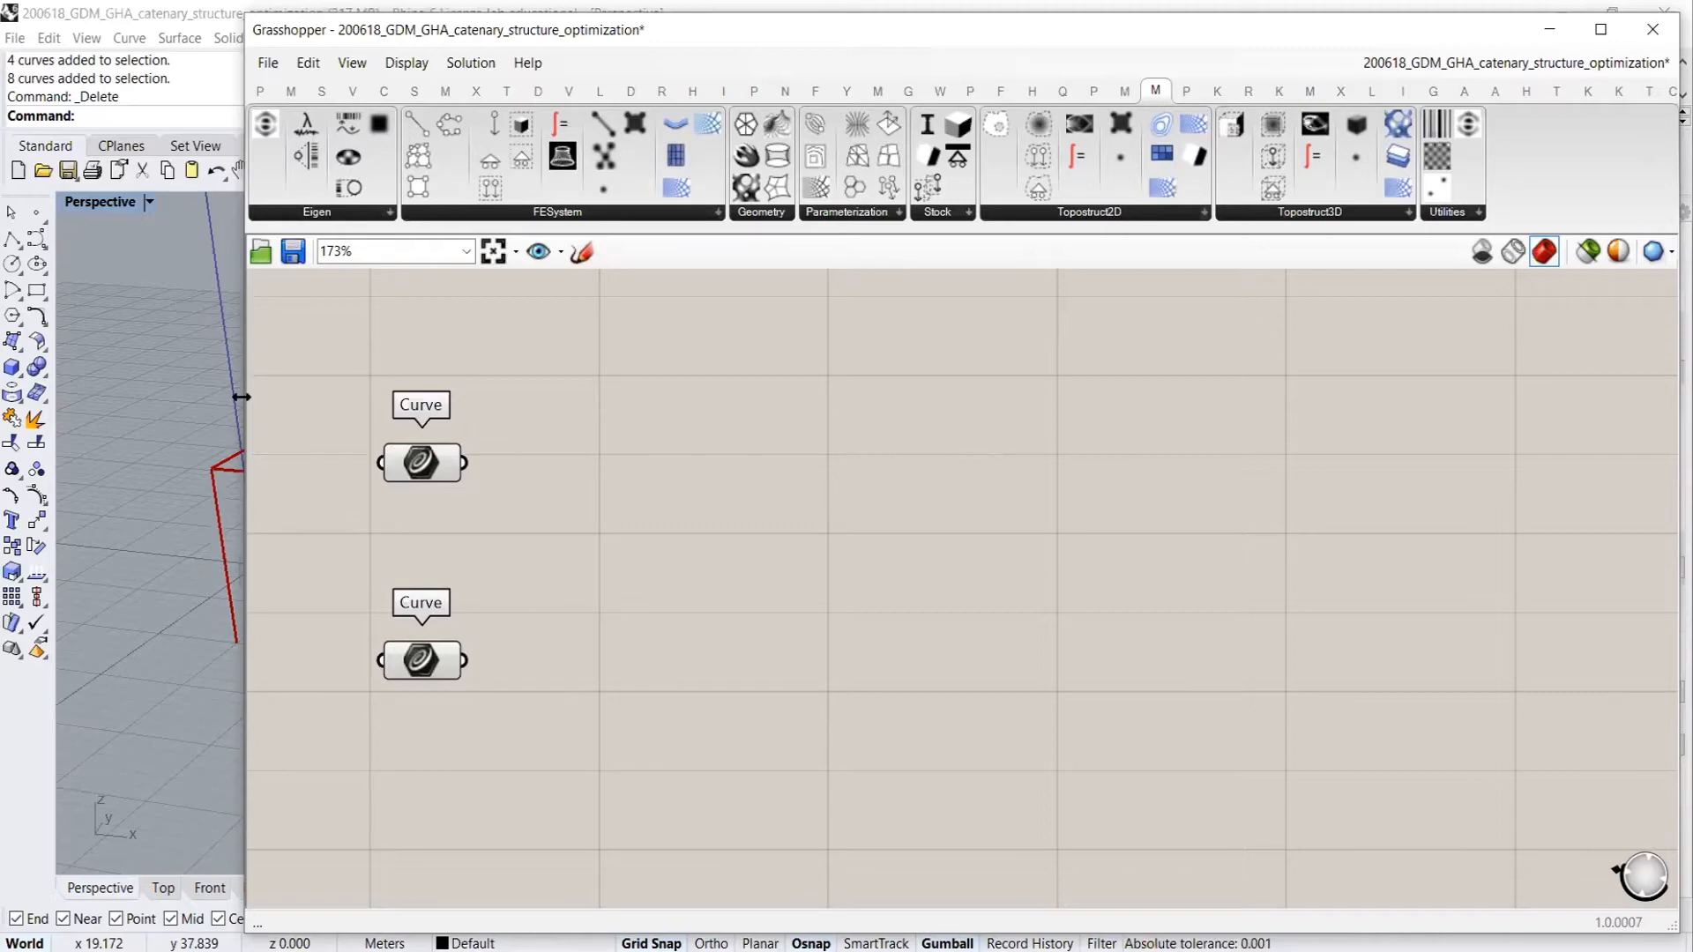
pyautogui.moveTo(241, 396); pyautogui.dragTo(429, 397)
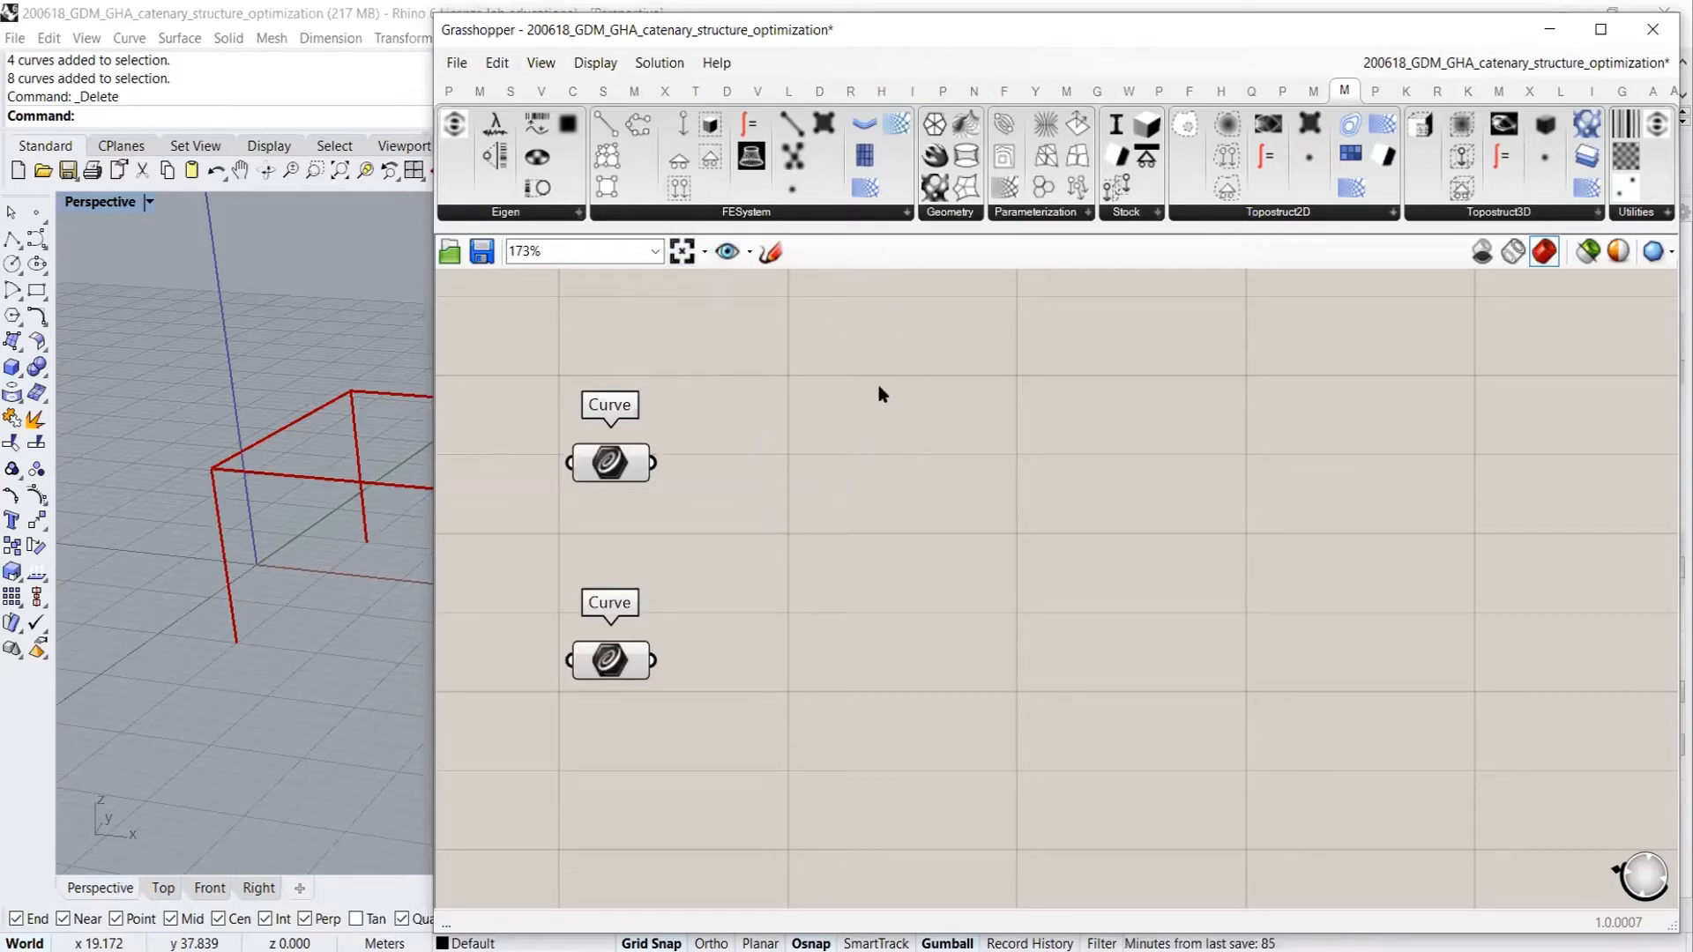
pyautogui.click(796, 213)
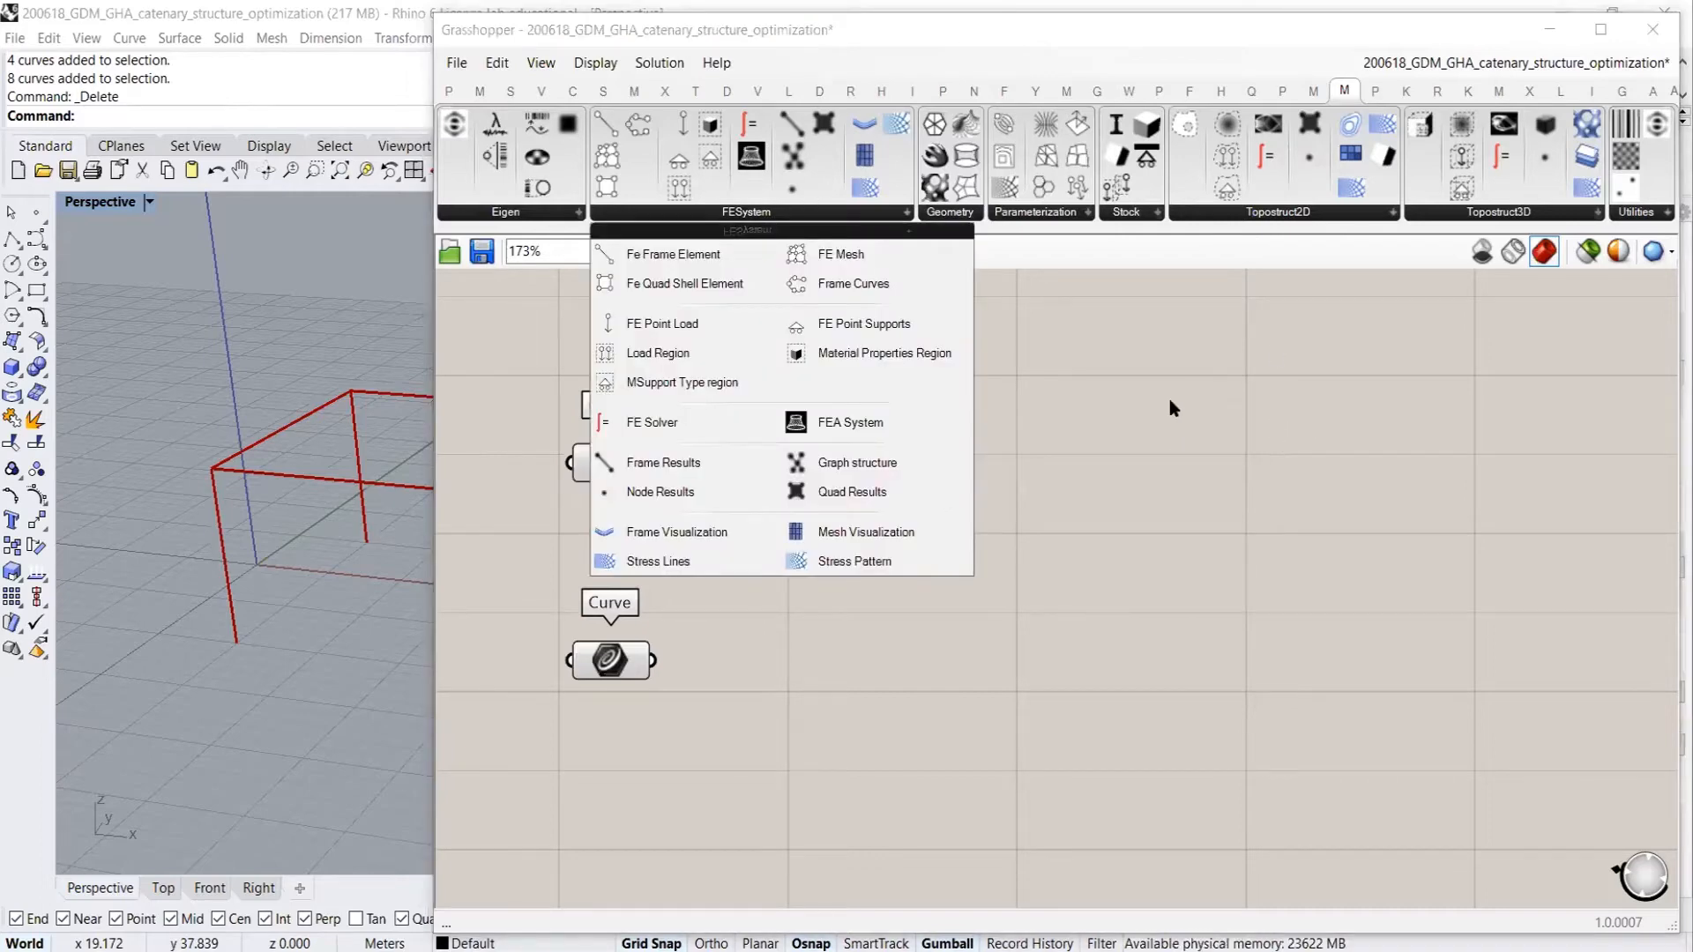
pyautogui.click(1089, 384)
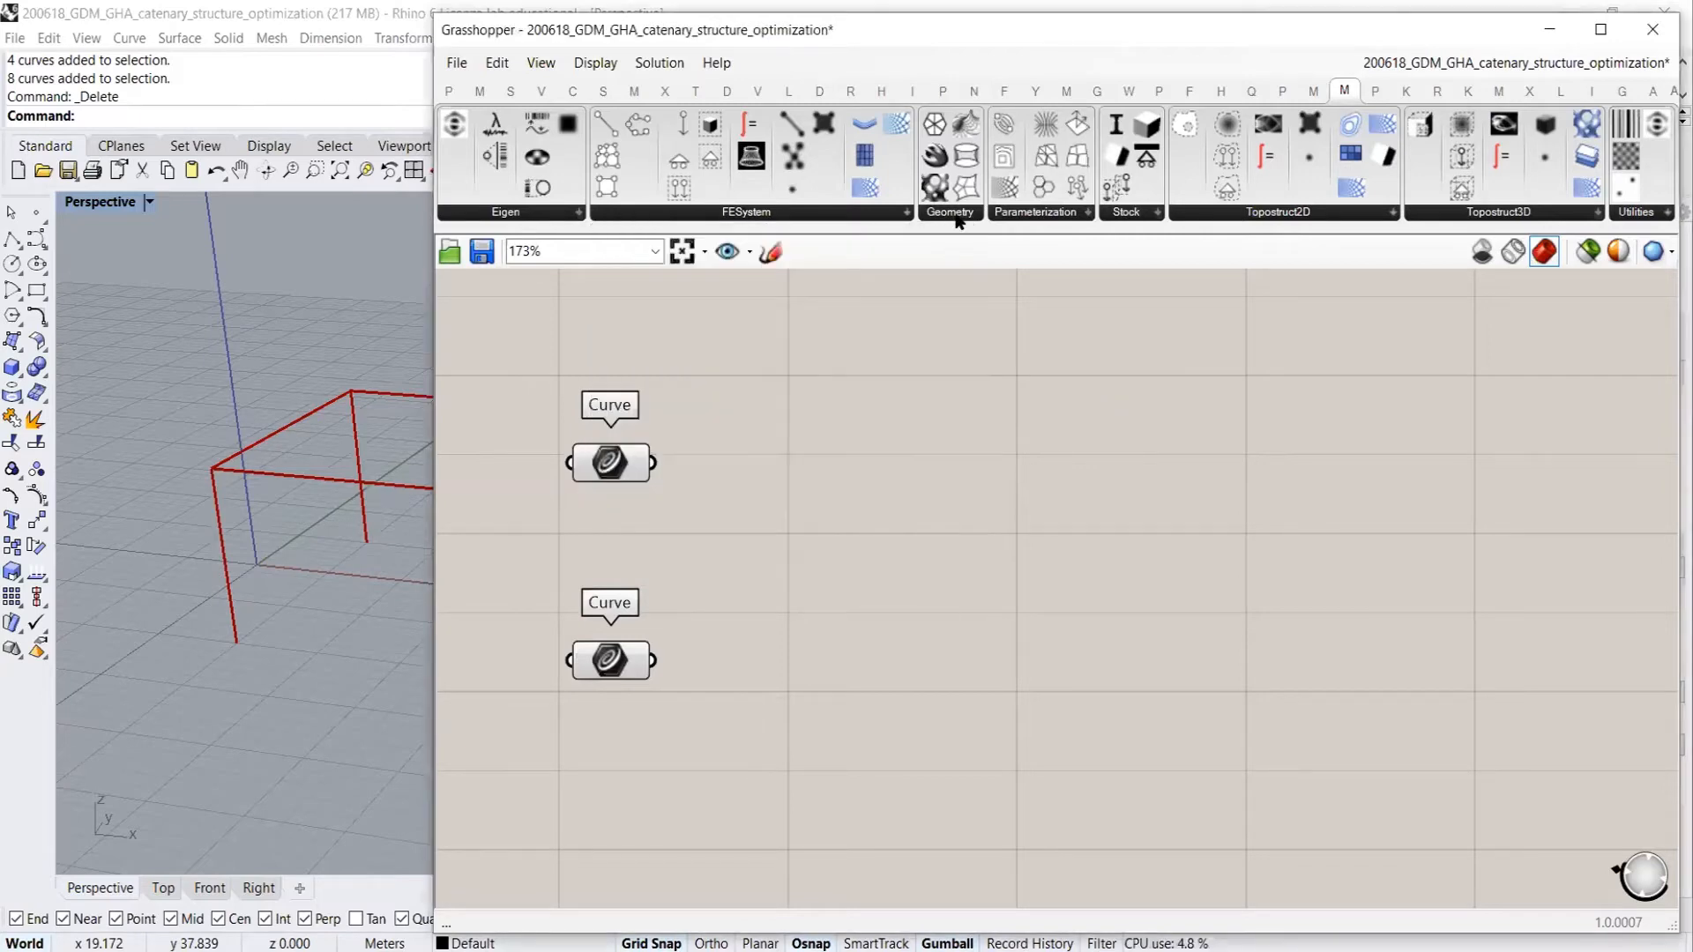
pyautogui.click(951, 212)
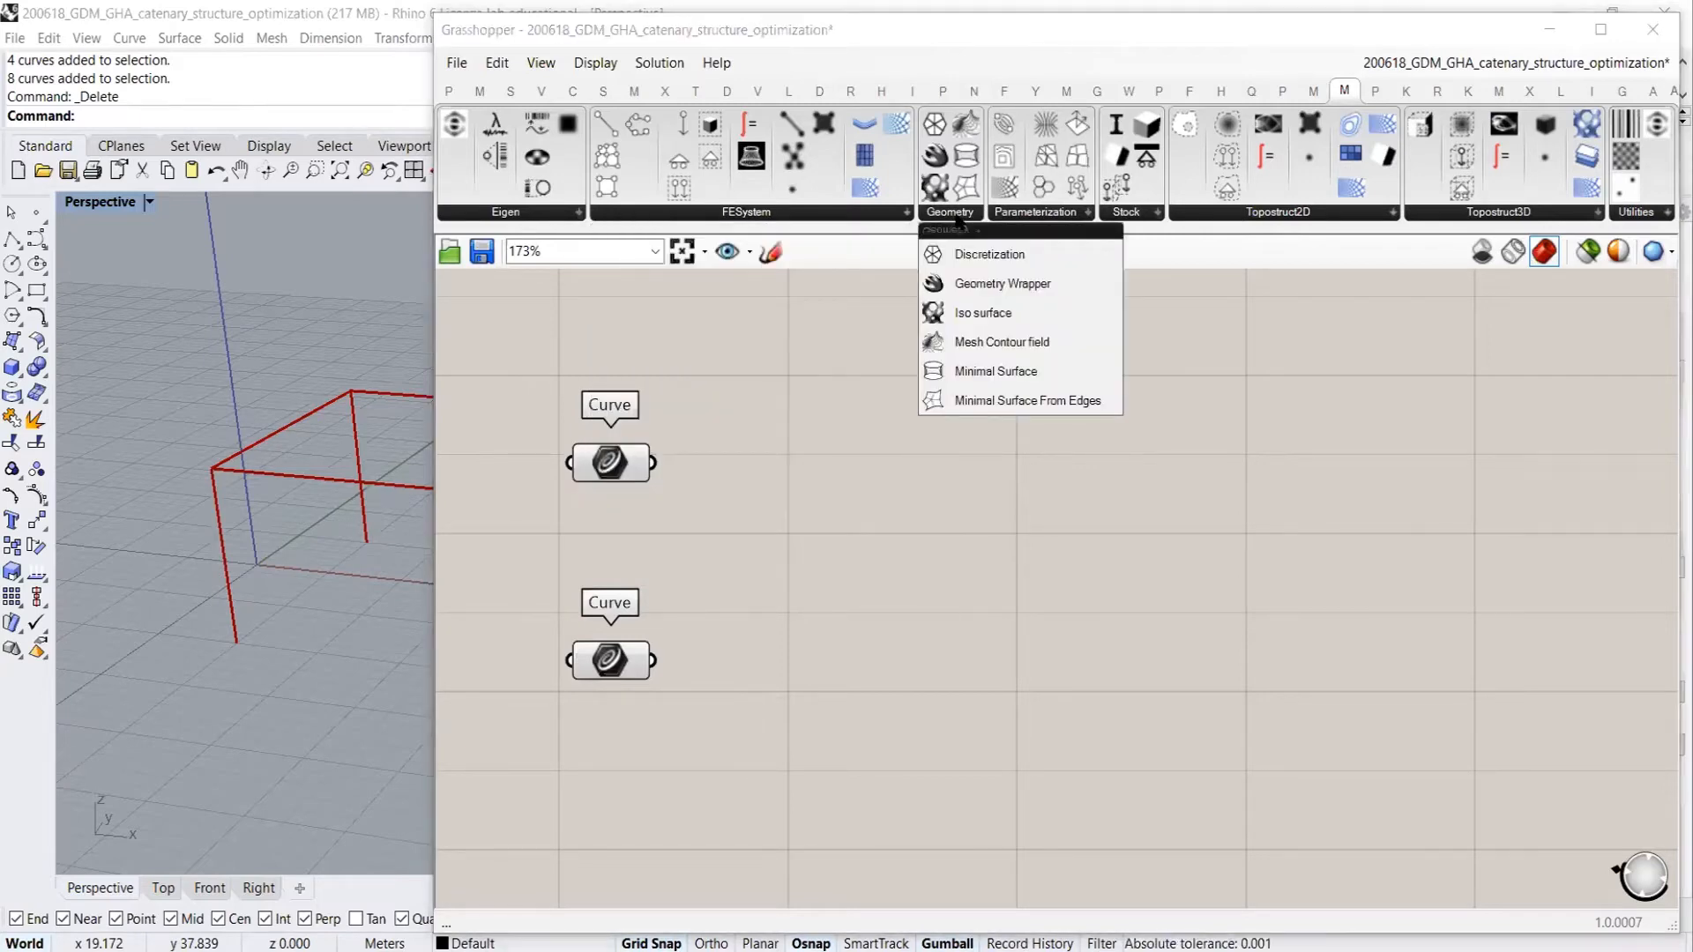
pyautogui.click(931, 214)
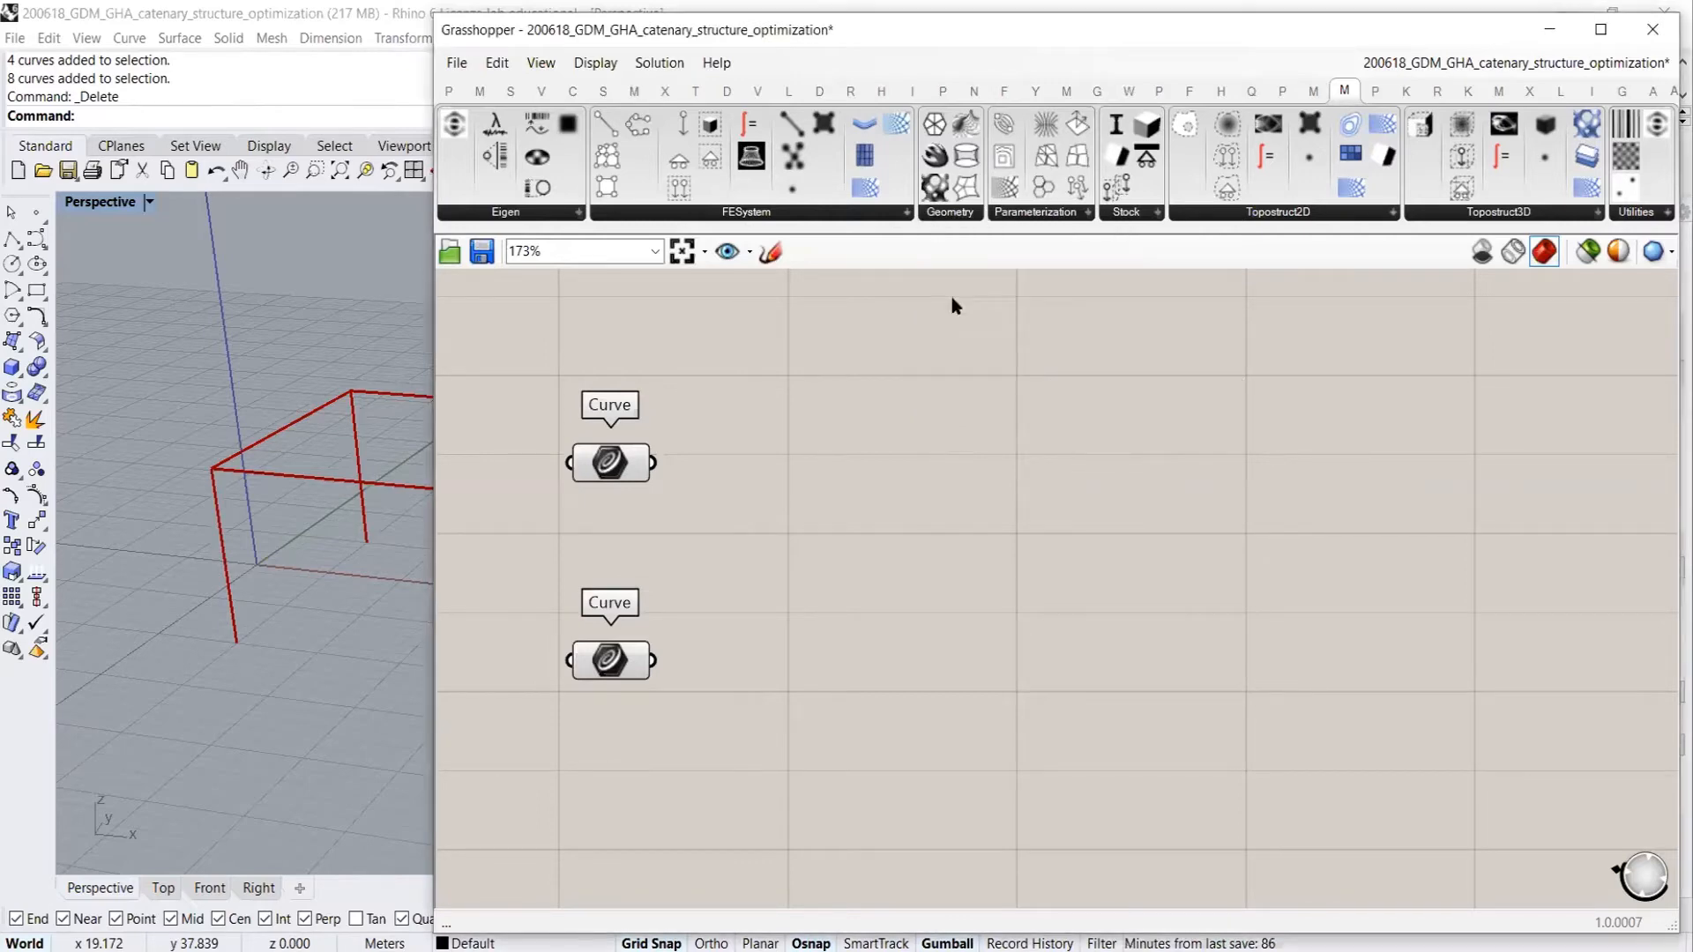
pyautogui.click(1037, 214)
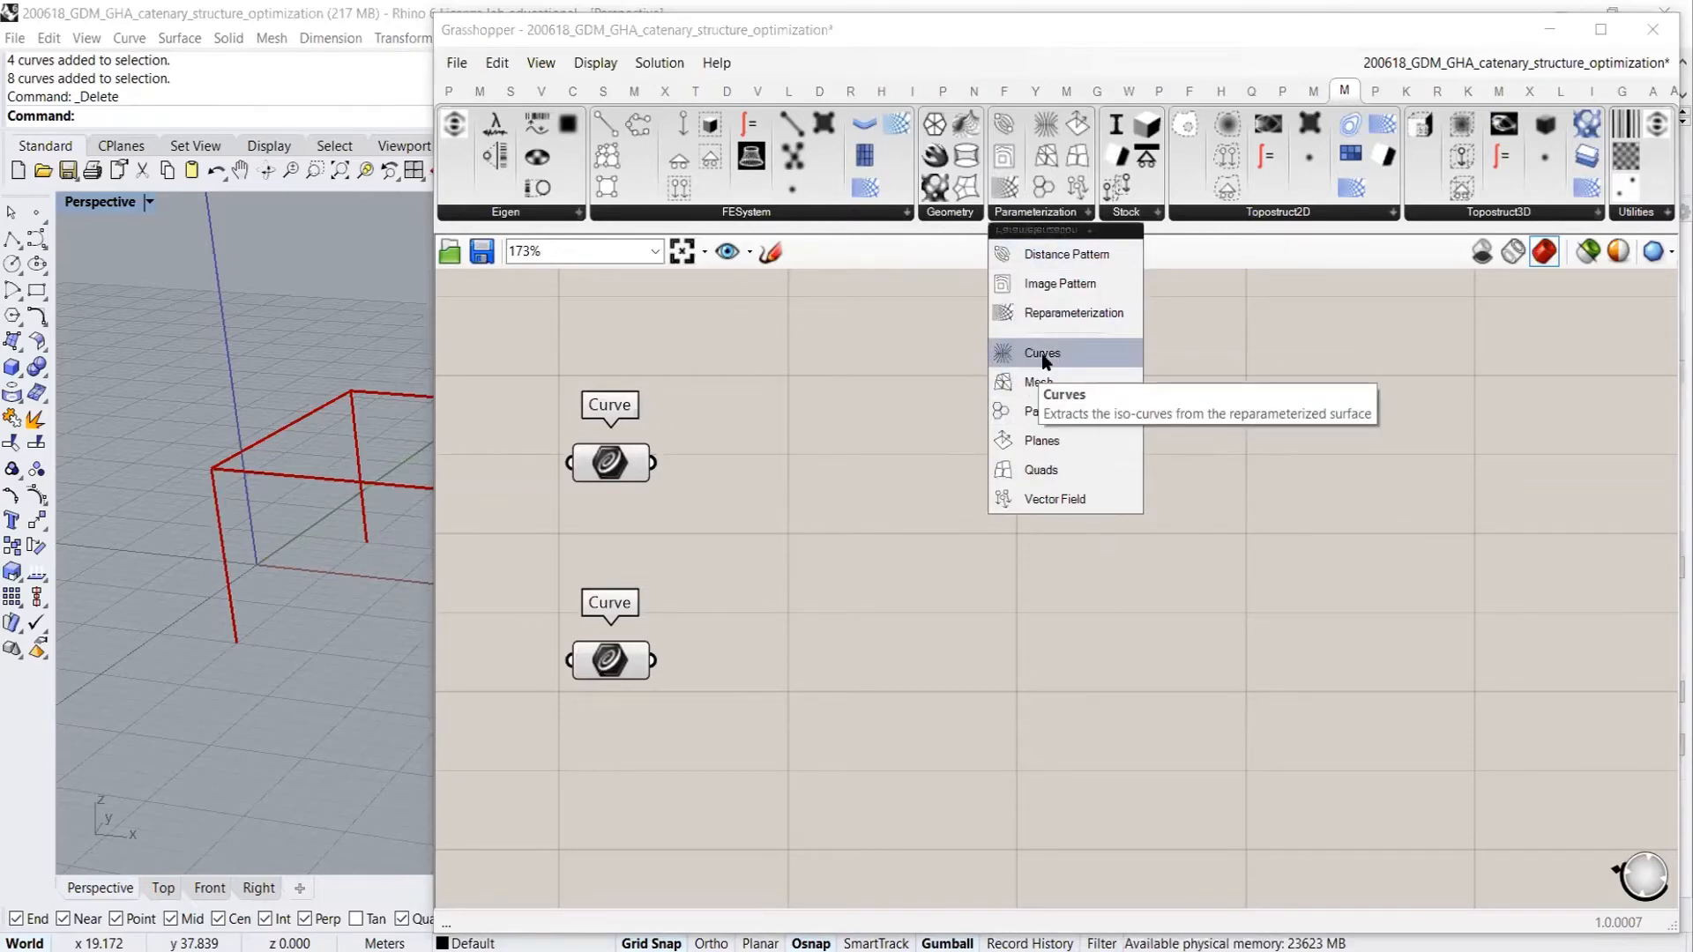
pyautogui.click(1139, 215)
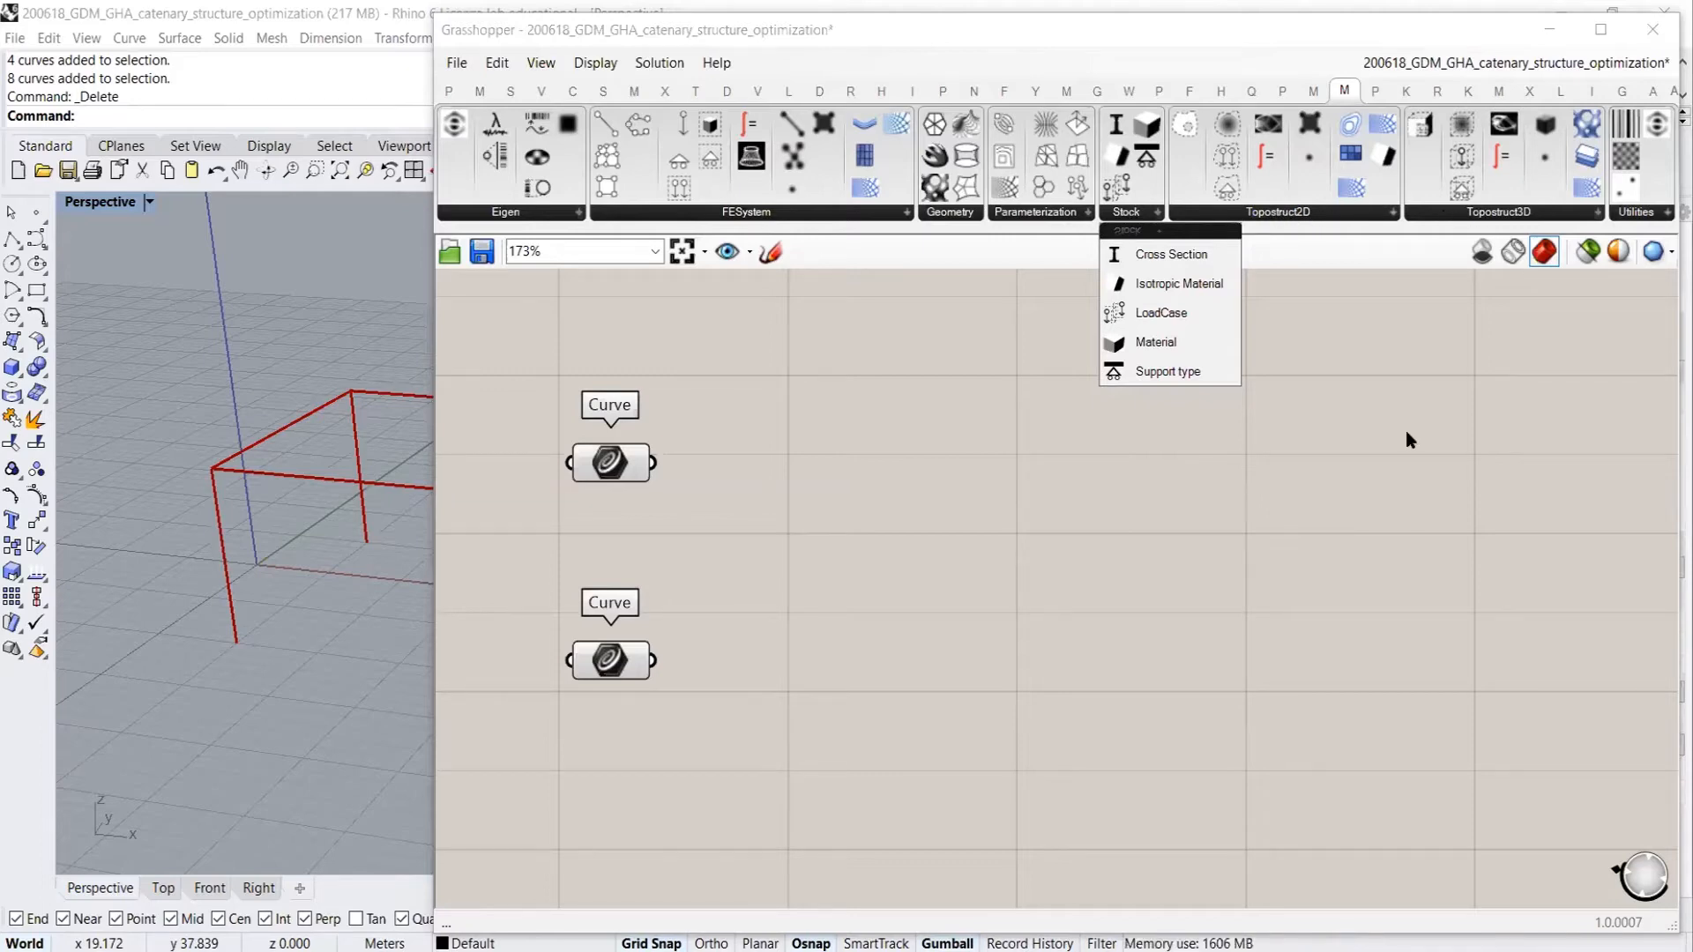
pyautogui.click(1630, 214)
pyautogui.click(1631, 215)
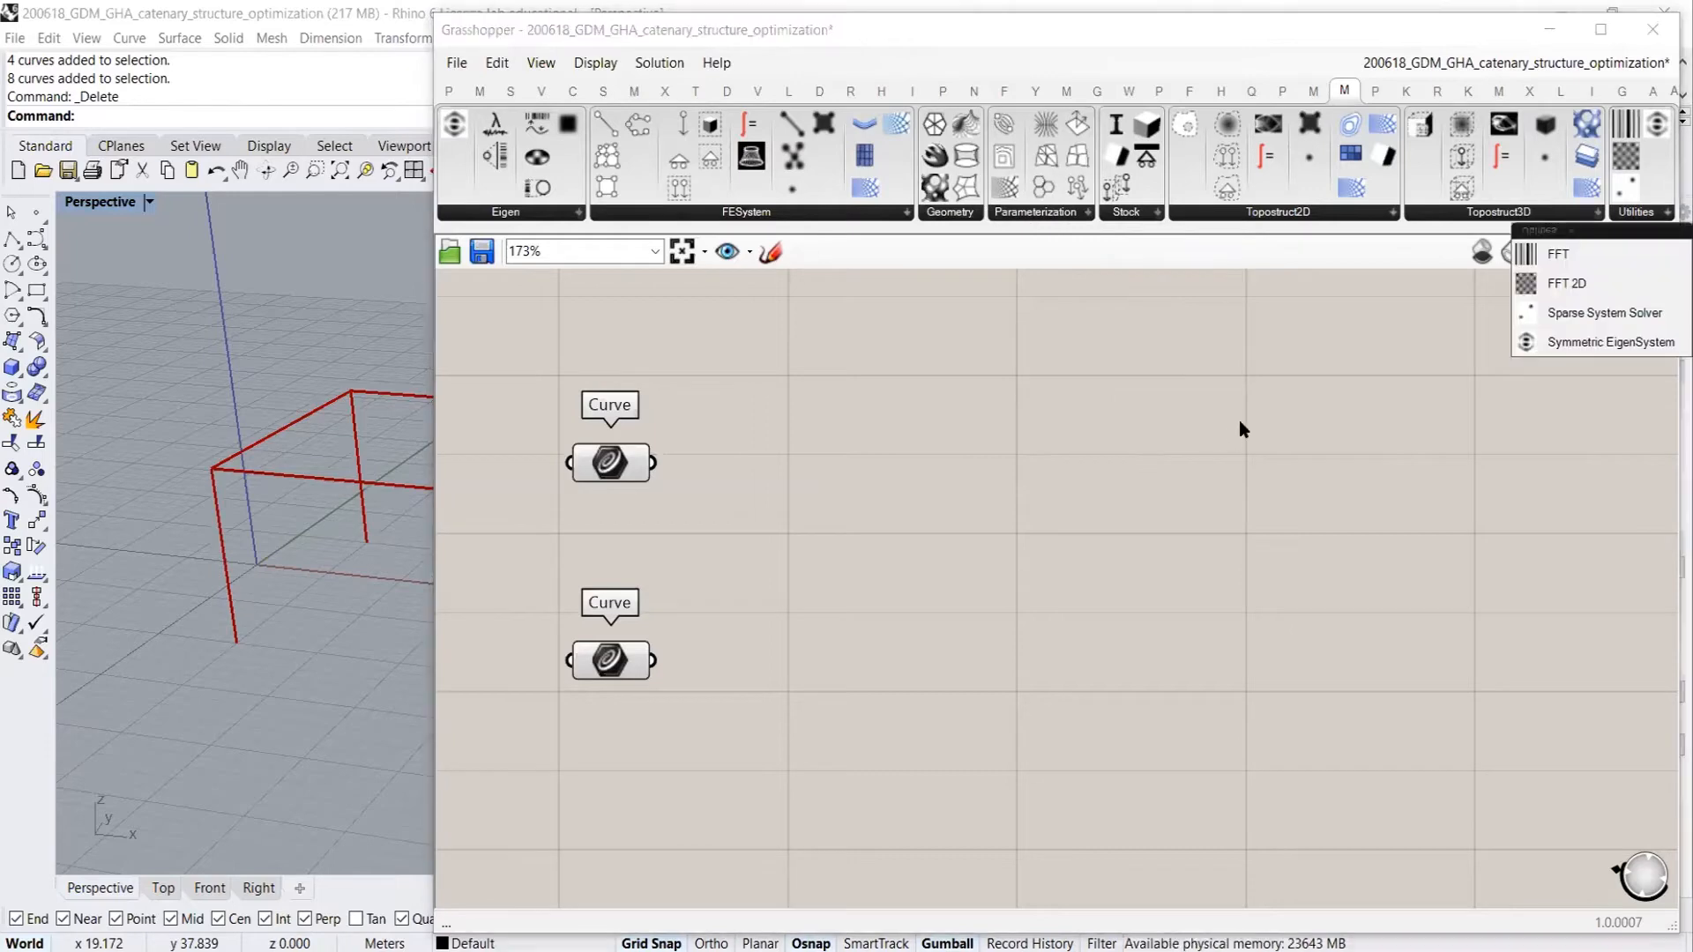
pyautogui.click(1215, 413)
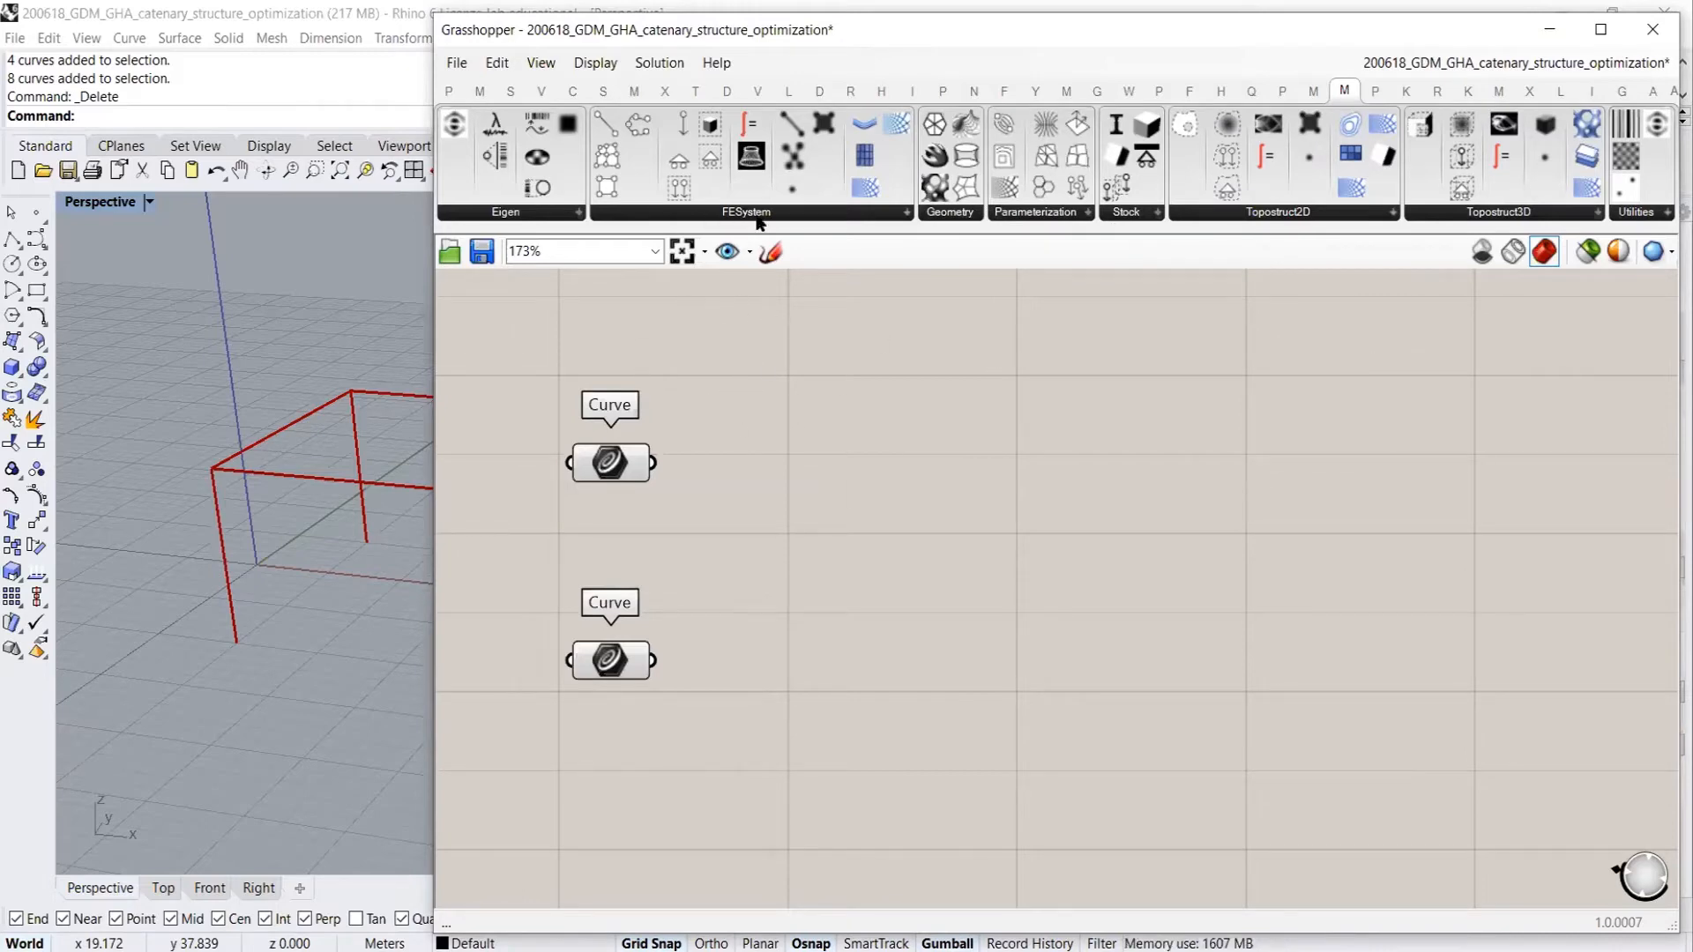
pyautogui.click(687, 213)
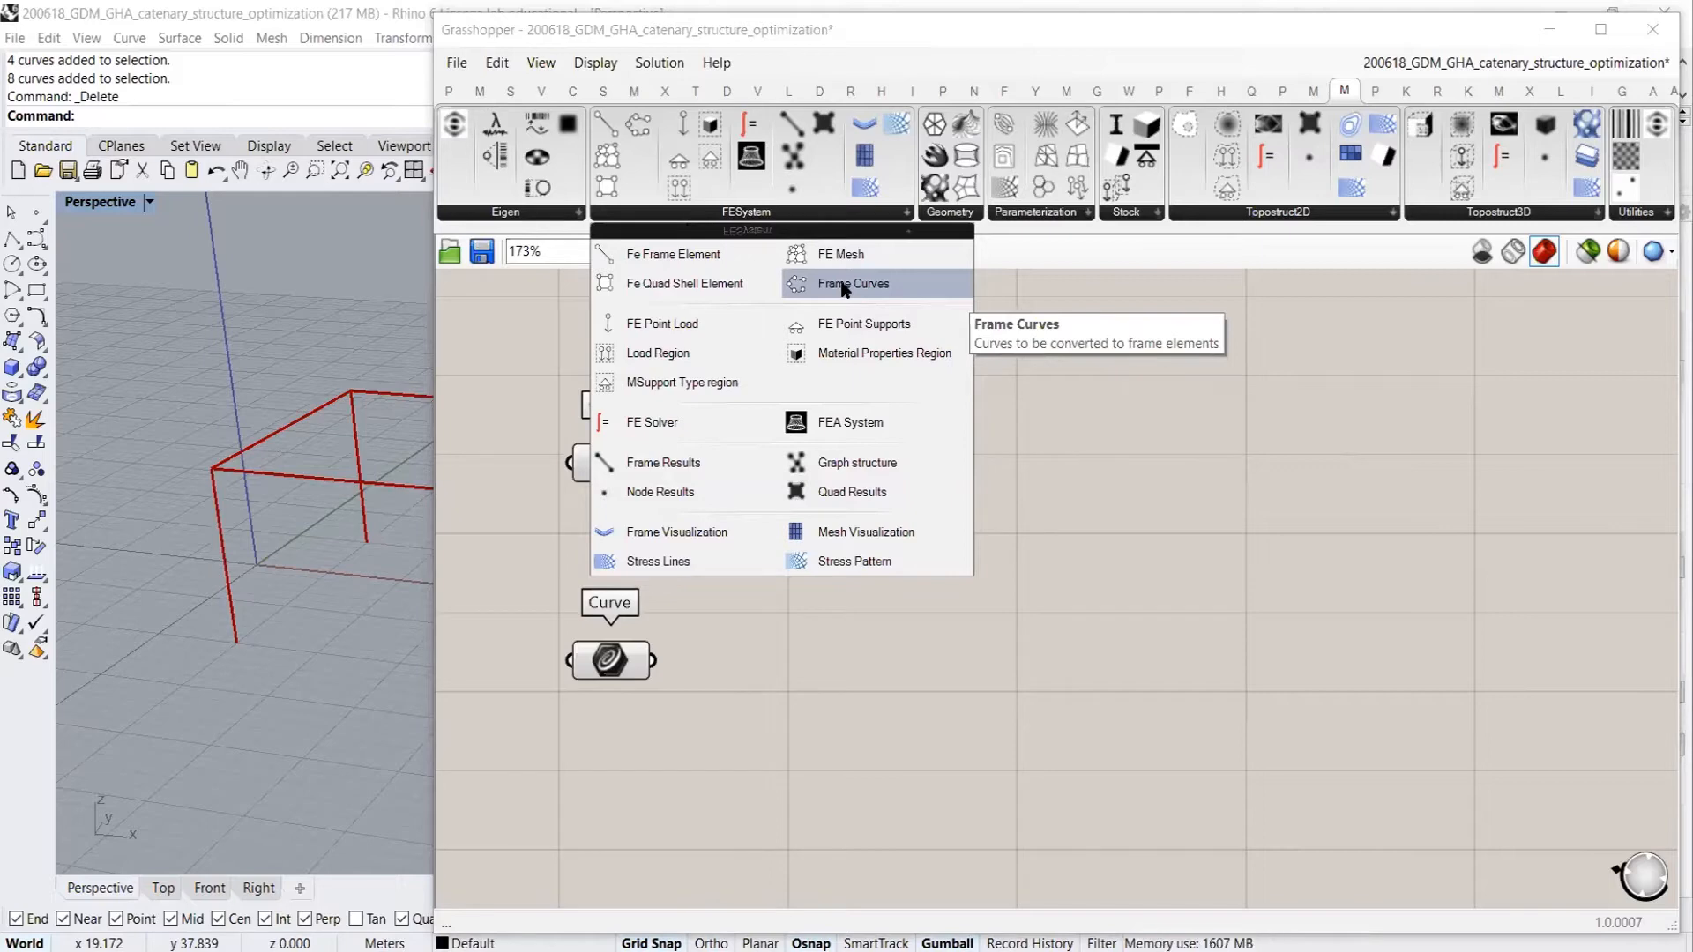
pyautogui.moveTo(844, 286); pyautogui.dragTo(1205, 492)
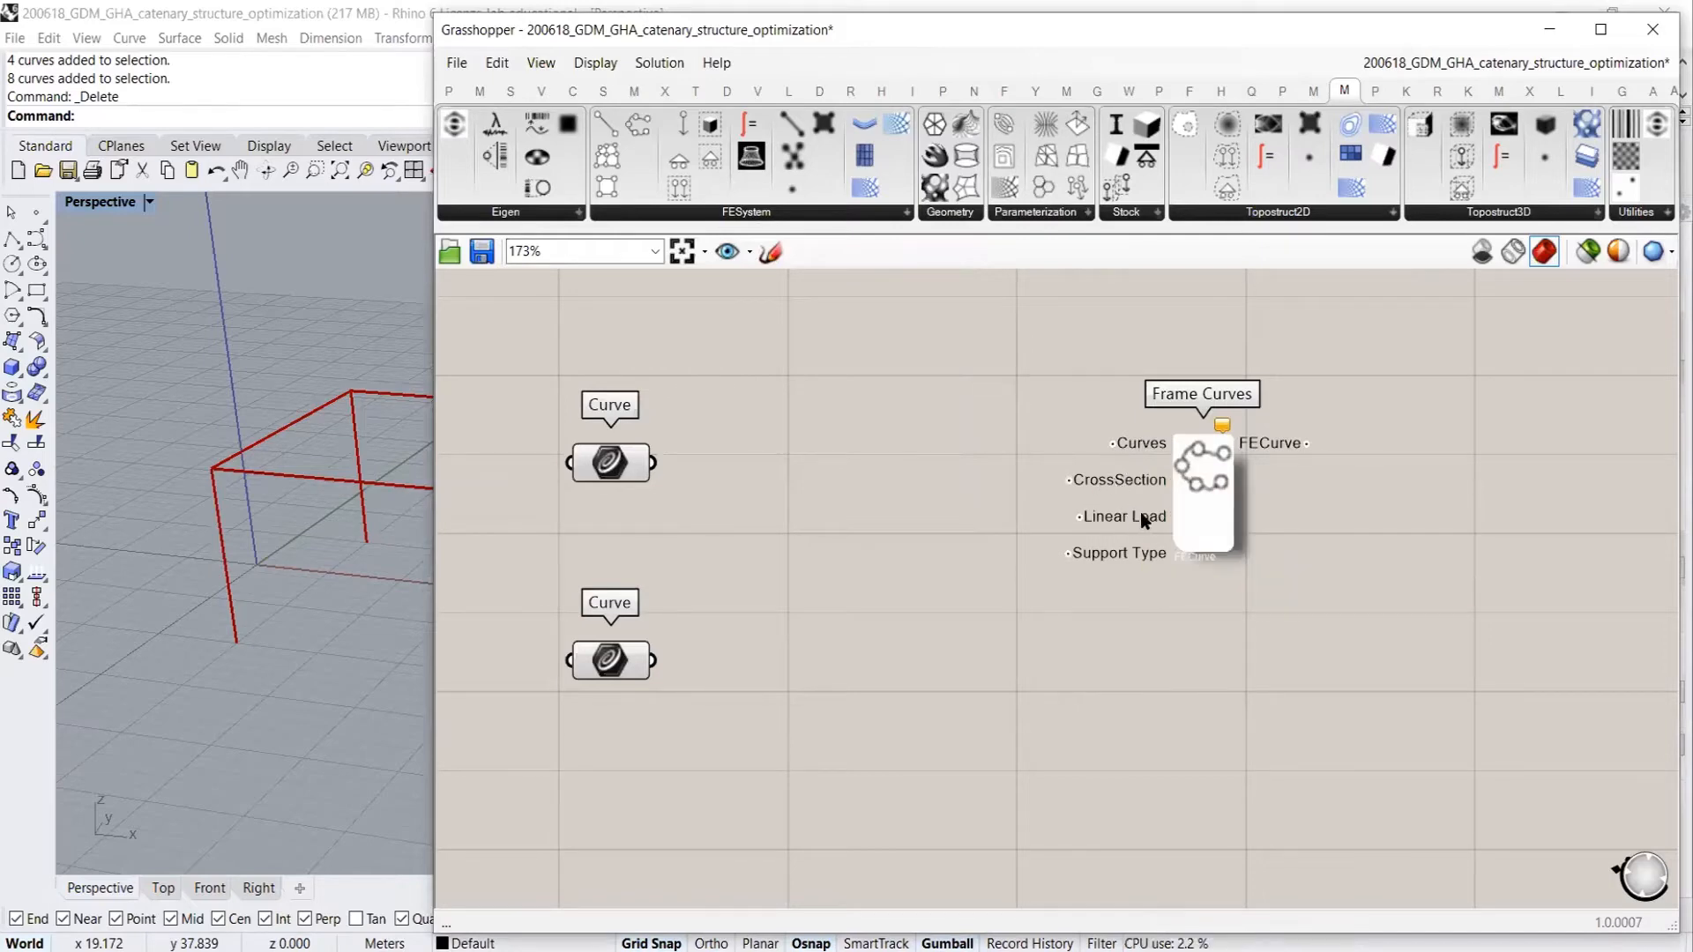
pyautogui.click(1203, 497)
pyautogui.moveTo(1208, 507)
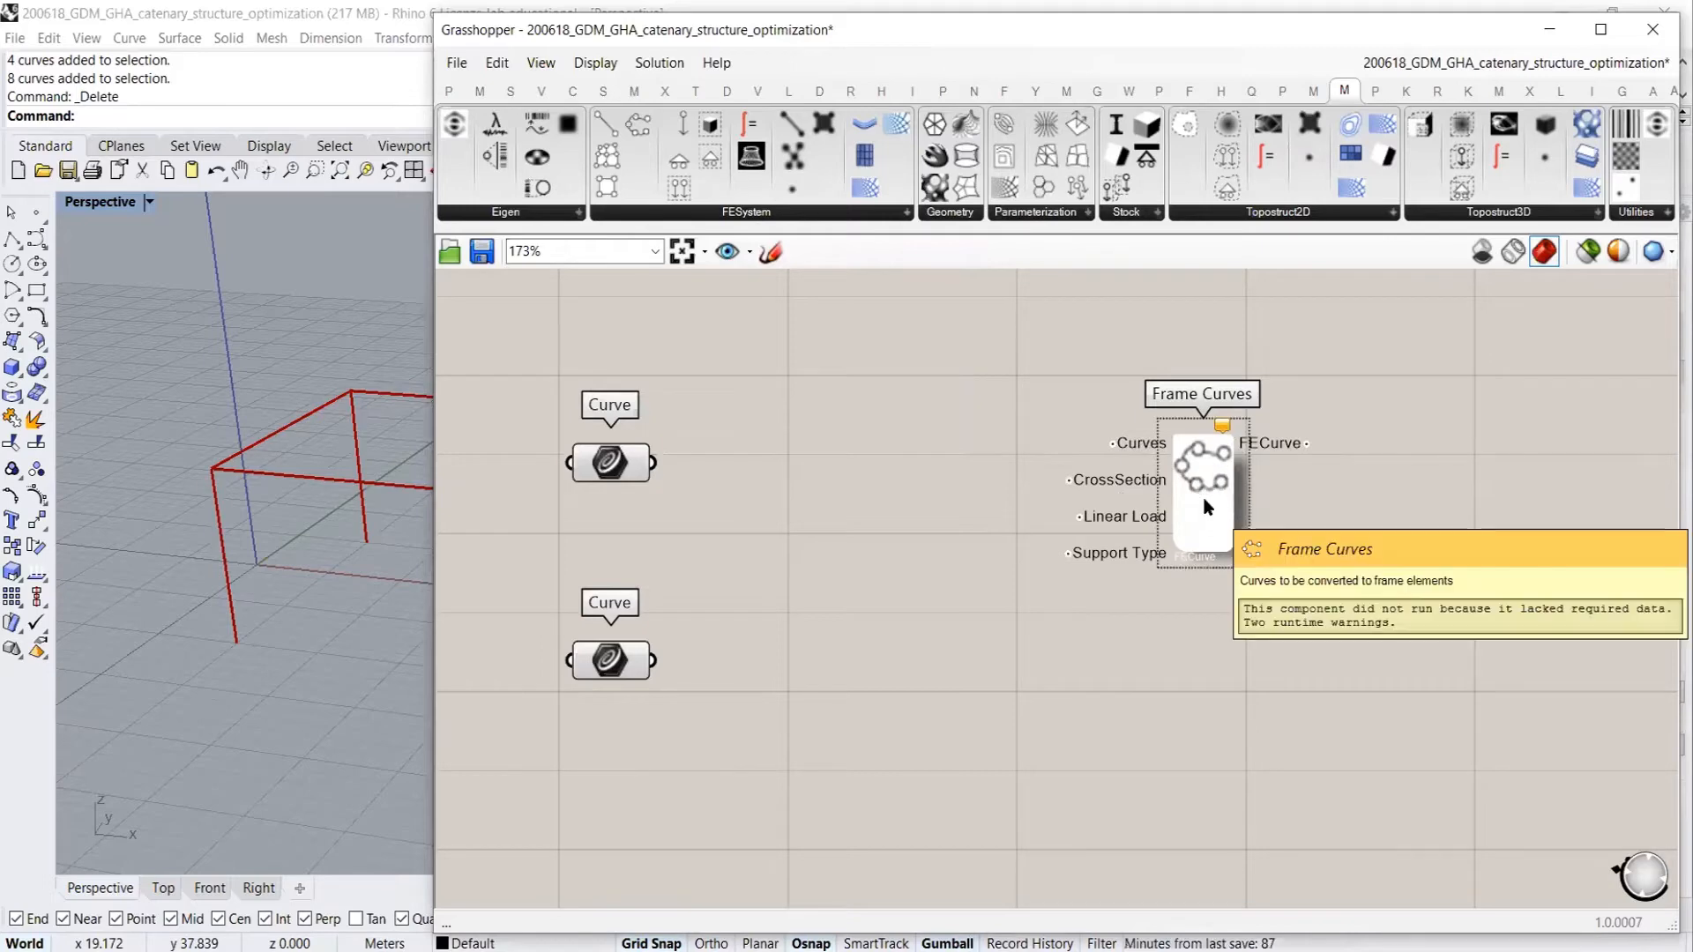
pyautogui.press('Delete')
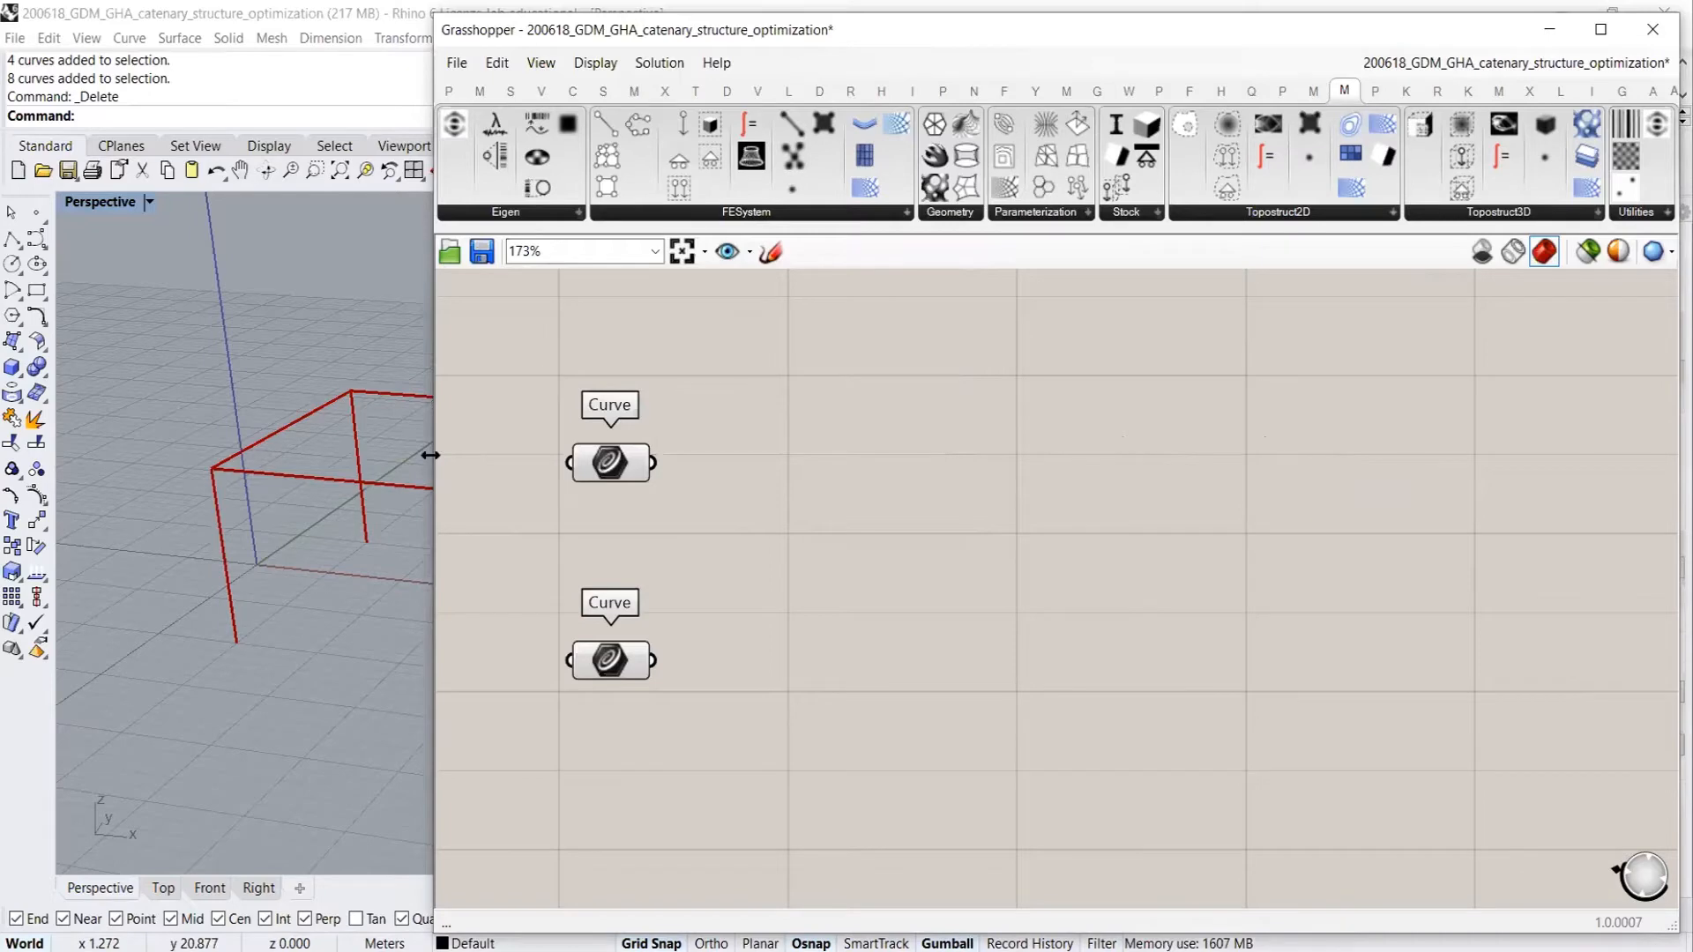
# Narrow the Grasshopper window to show the frame in Rhino, and place an Fe Frame Element component well beside the two Curve parameters
pyautogui.moveTo(429, 455); pyautogui.dragTo(673, 455)
pyautogui.click(487, 513)
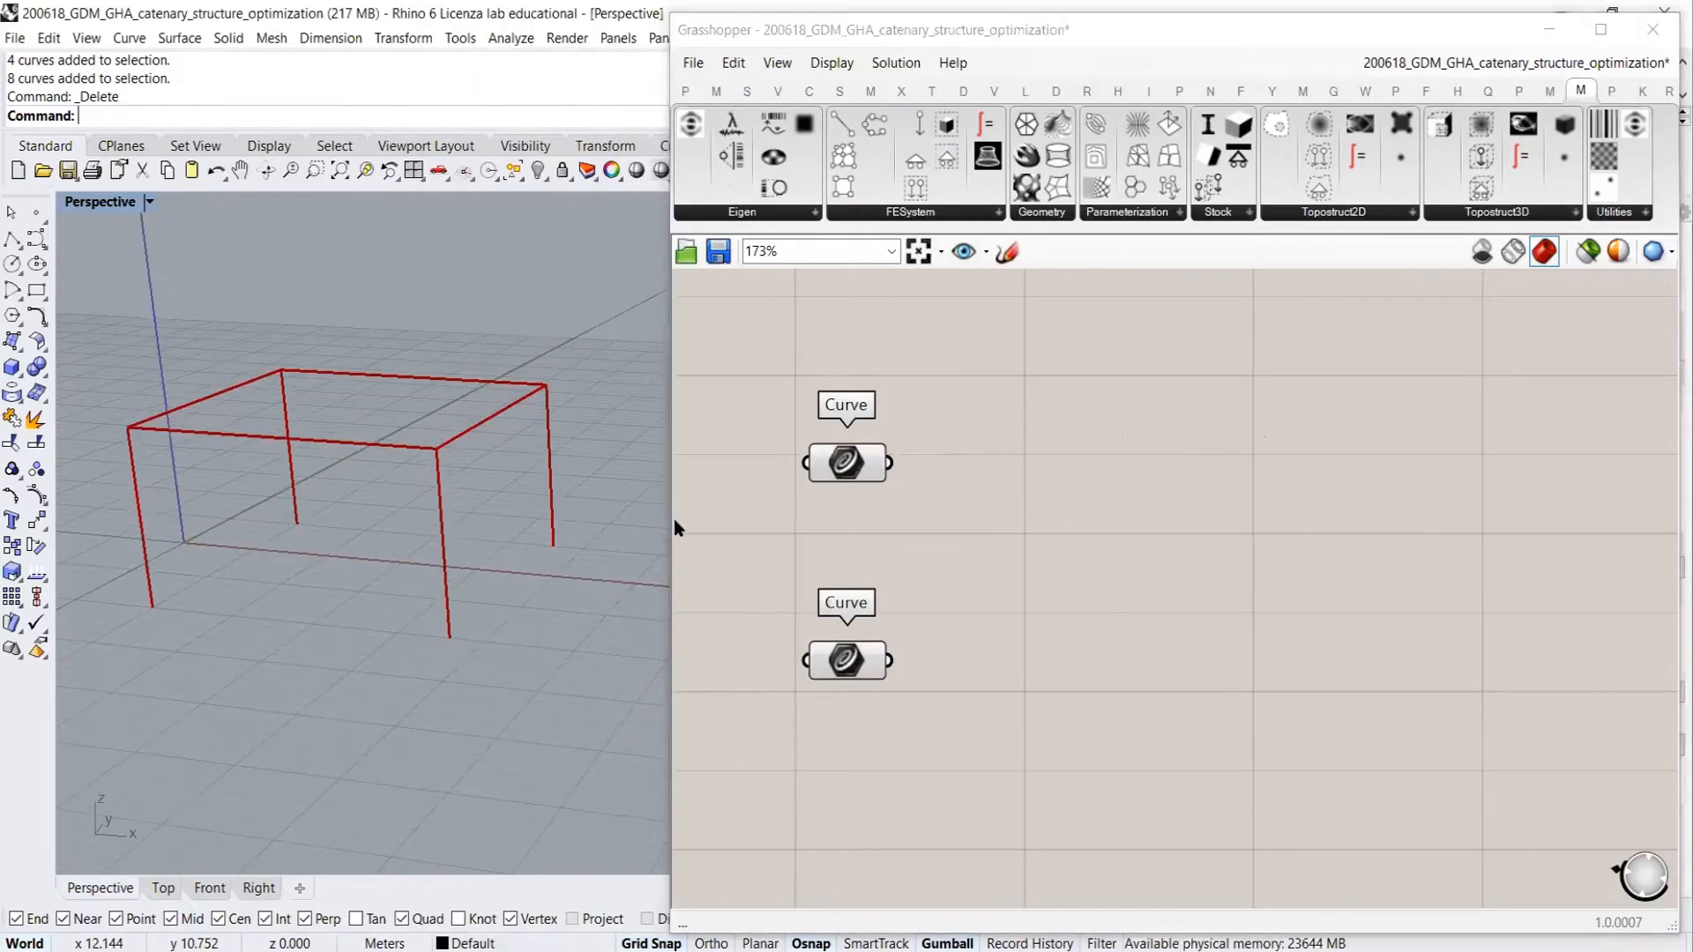
pyautogui.click(1136, 500)
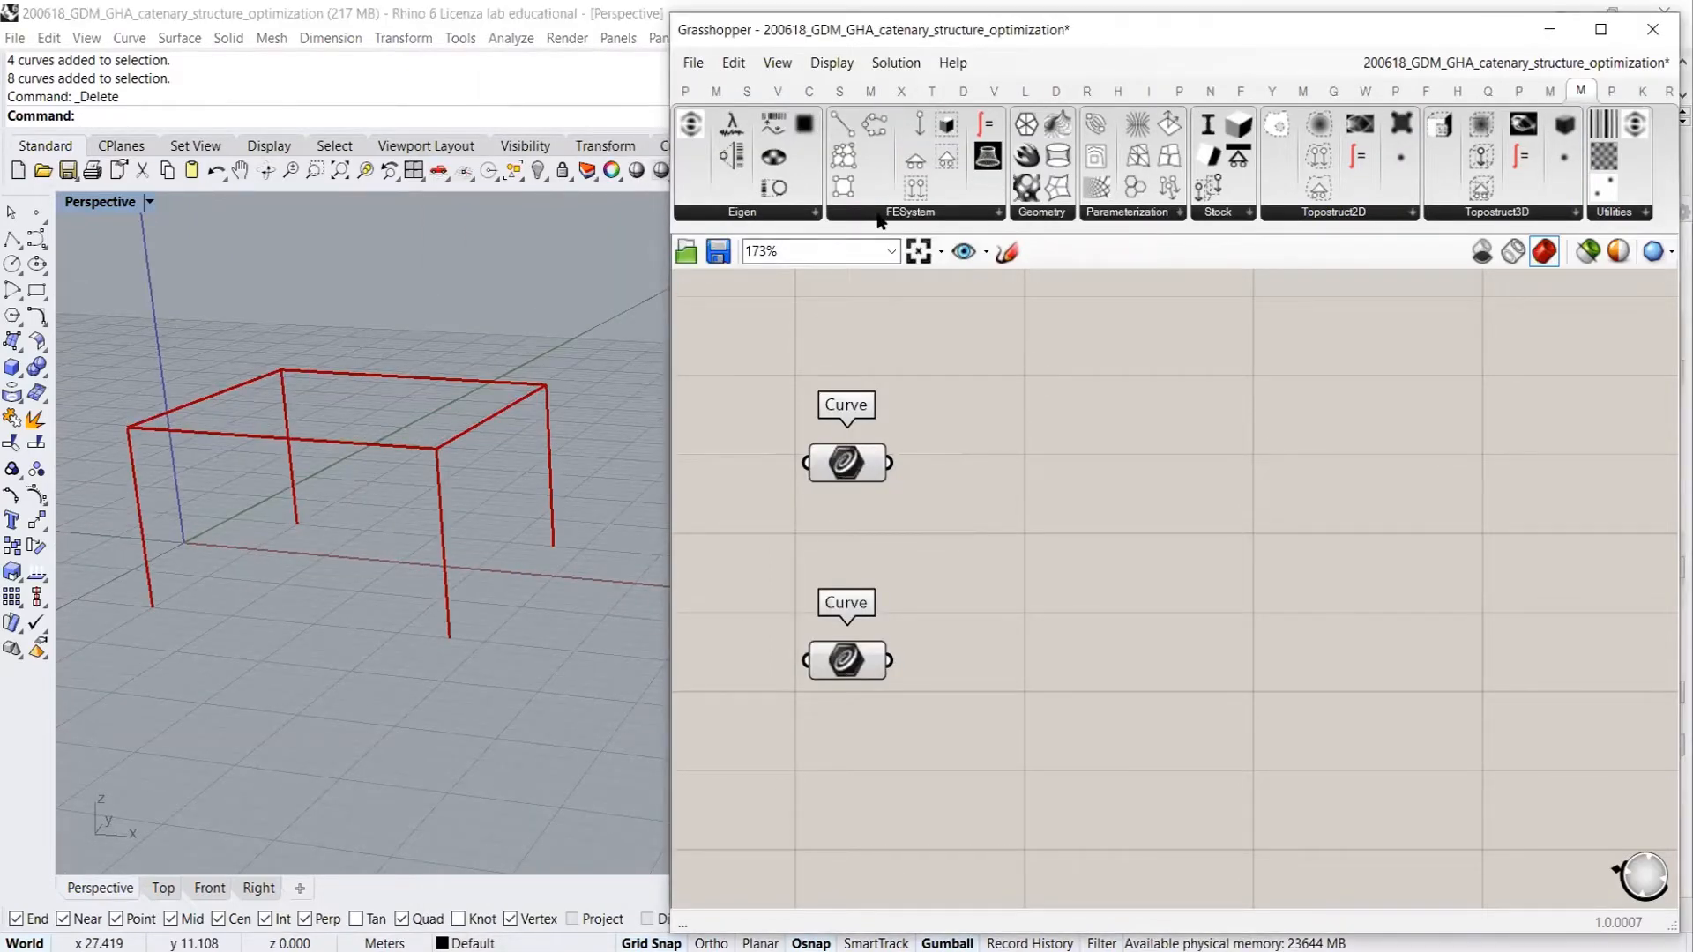
pyautogui.click(879, 217)
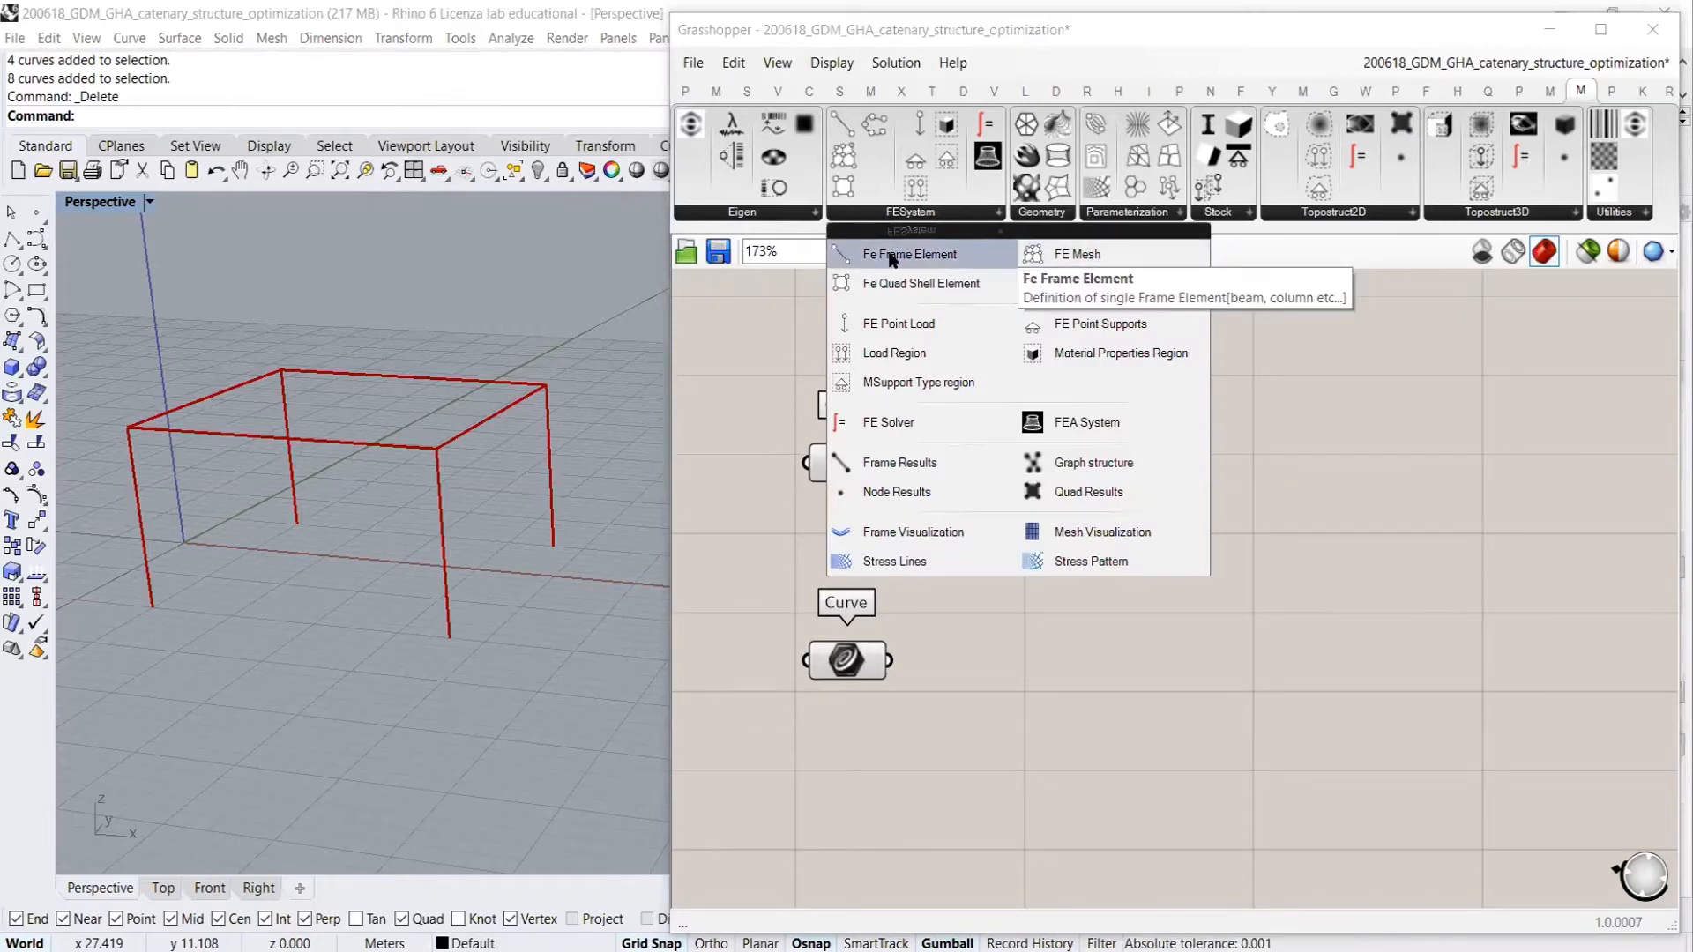
pyautogui.moveTo(890, 258); pyautogui.dragTo(1400, 488)
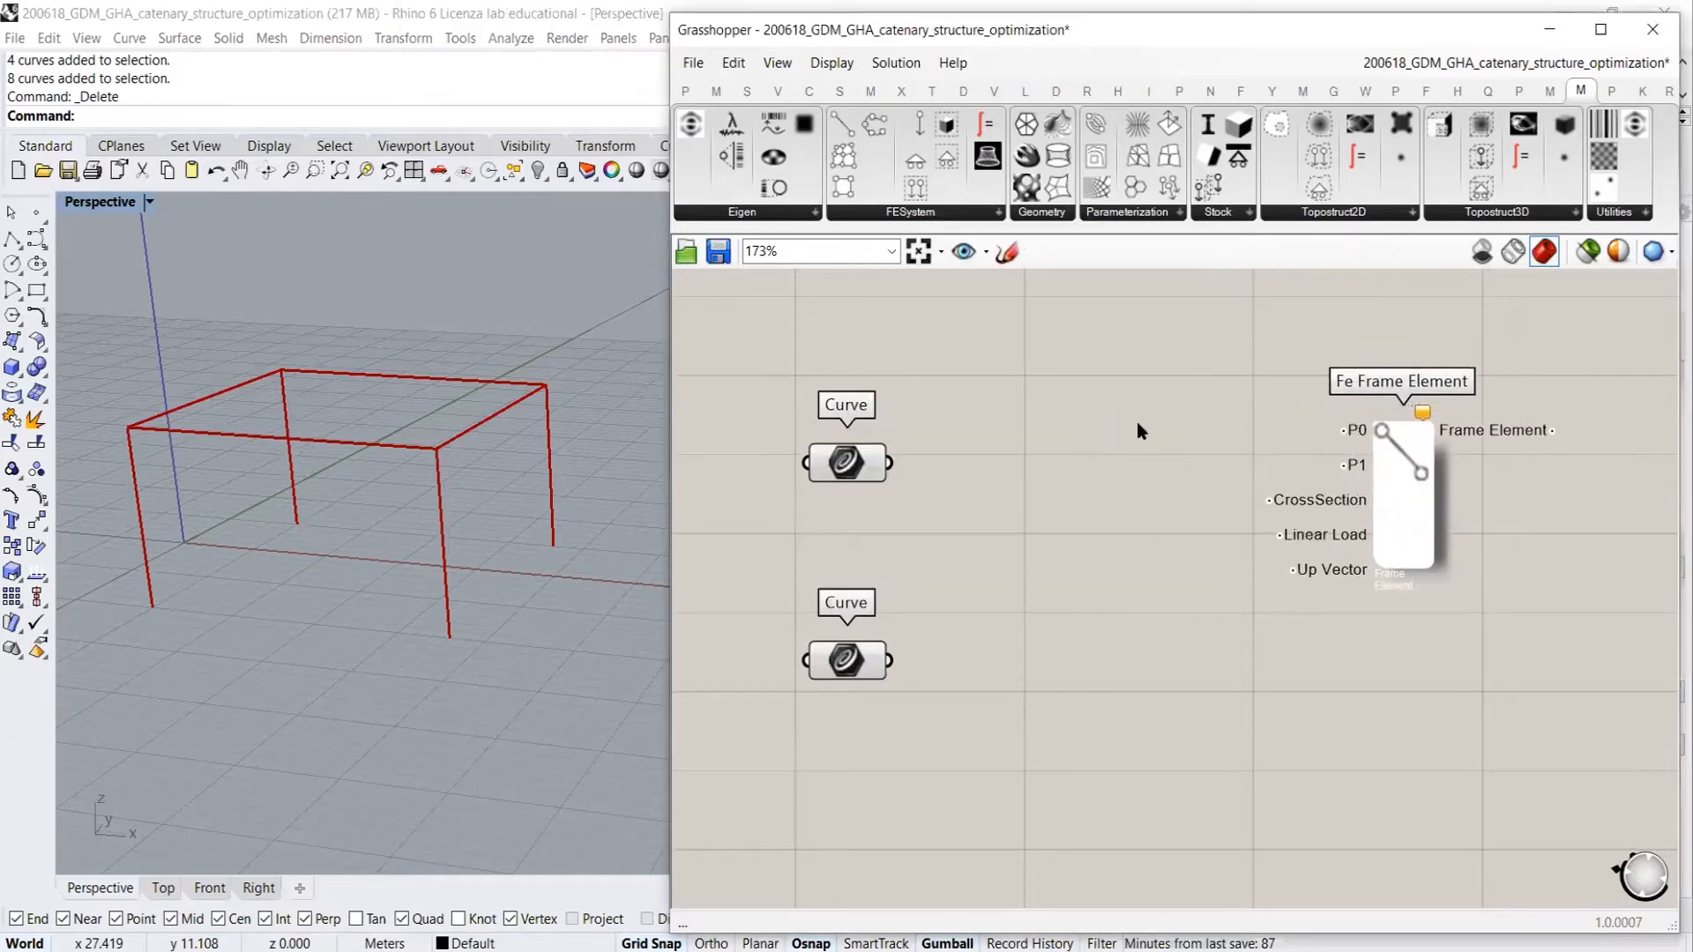
pyautogui.scroll(-2, 1085, 367)
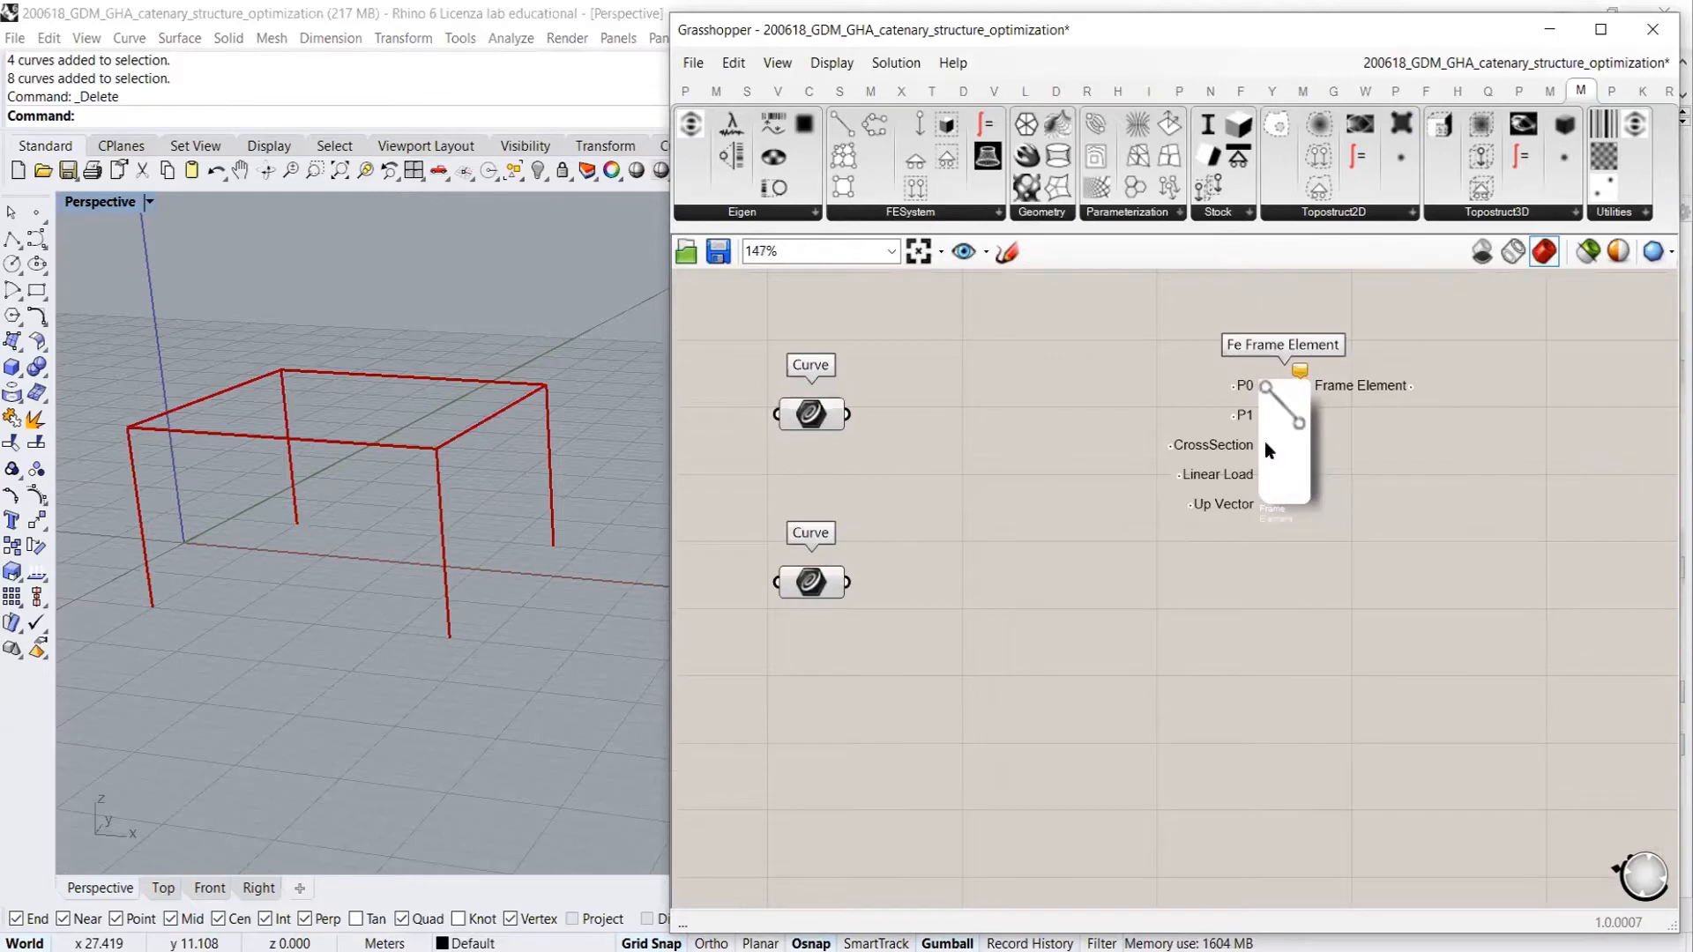
pyautogui.moveTo(1288, 425); pyautogui.dragTo(1360, 437)
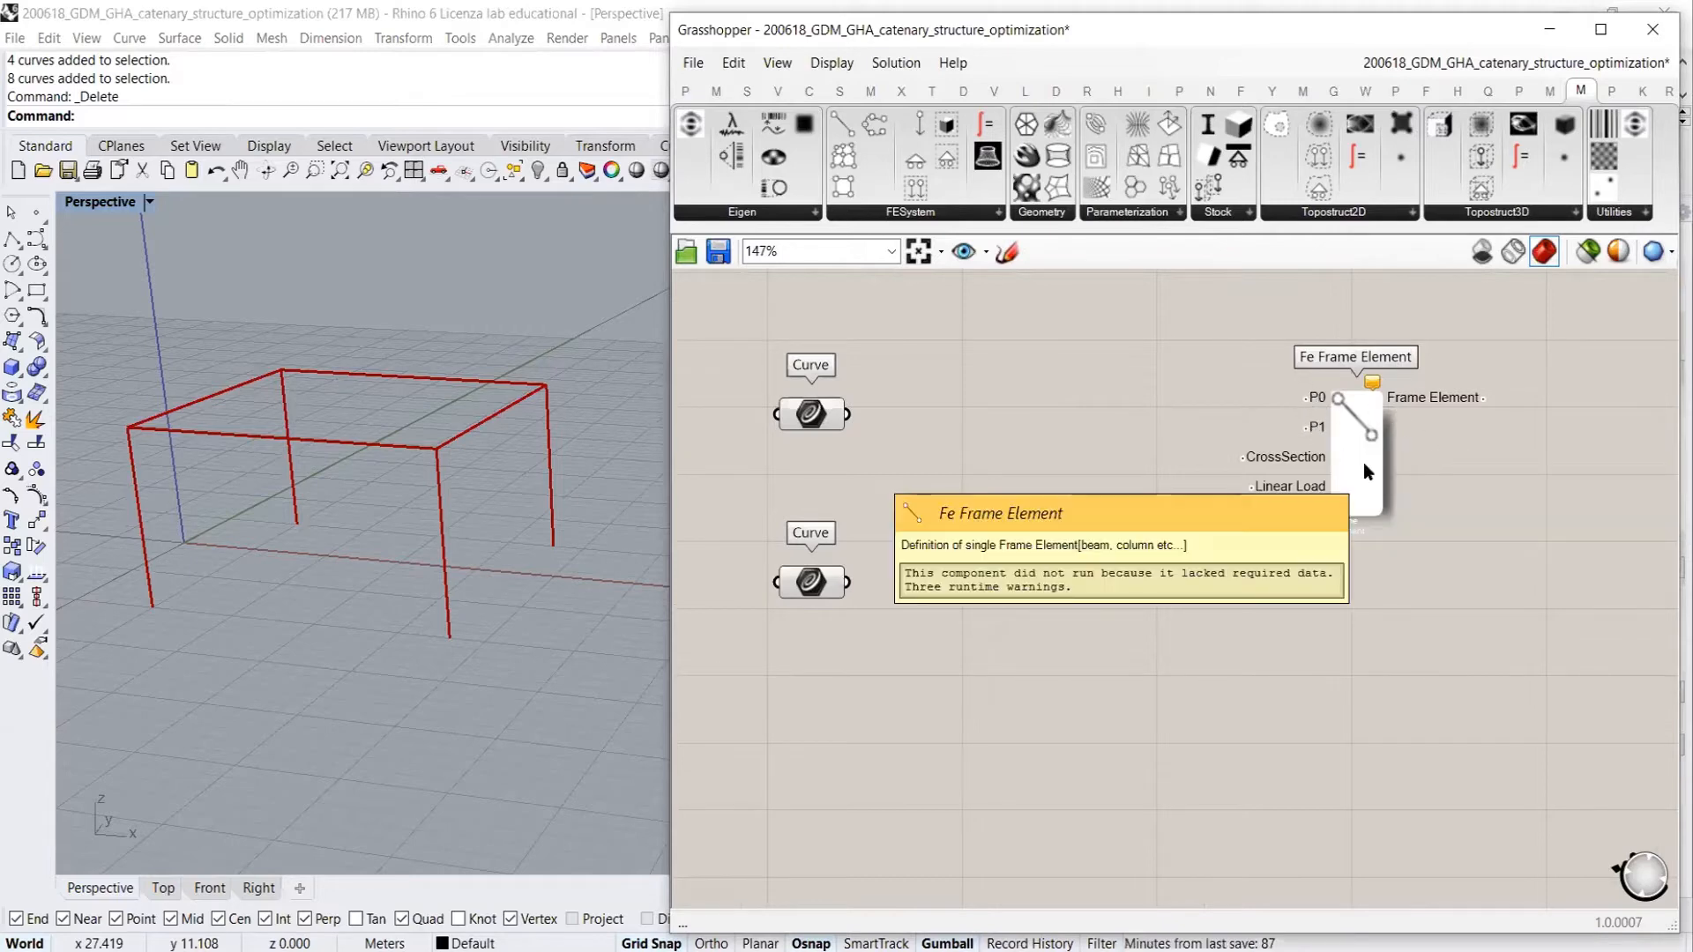
# Add an End Points component fed by the columns' Curve parameter and wire its Start and End to P0 and P1 of Fe Frame Element
pyautogui.moveTo(833, 421); pyautogui.dragTo(767, 420)
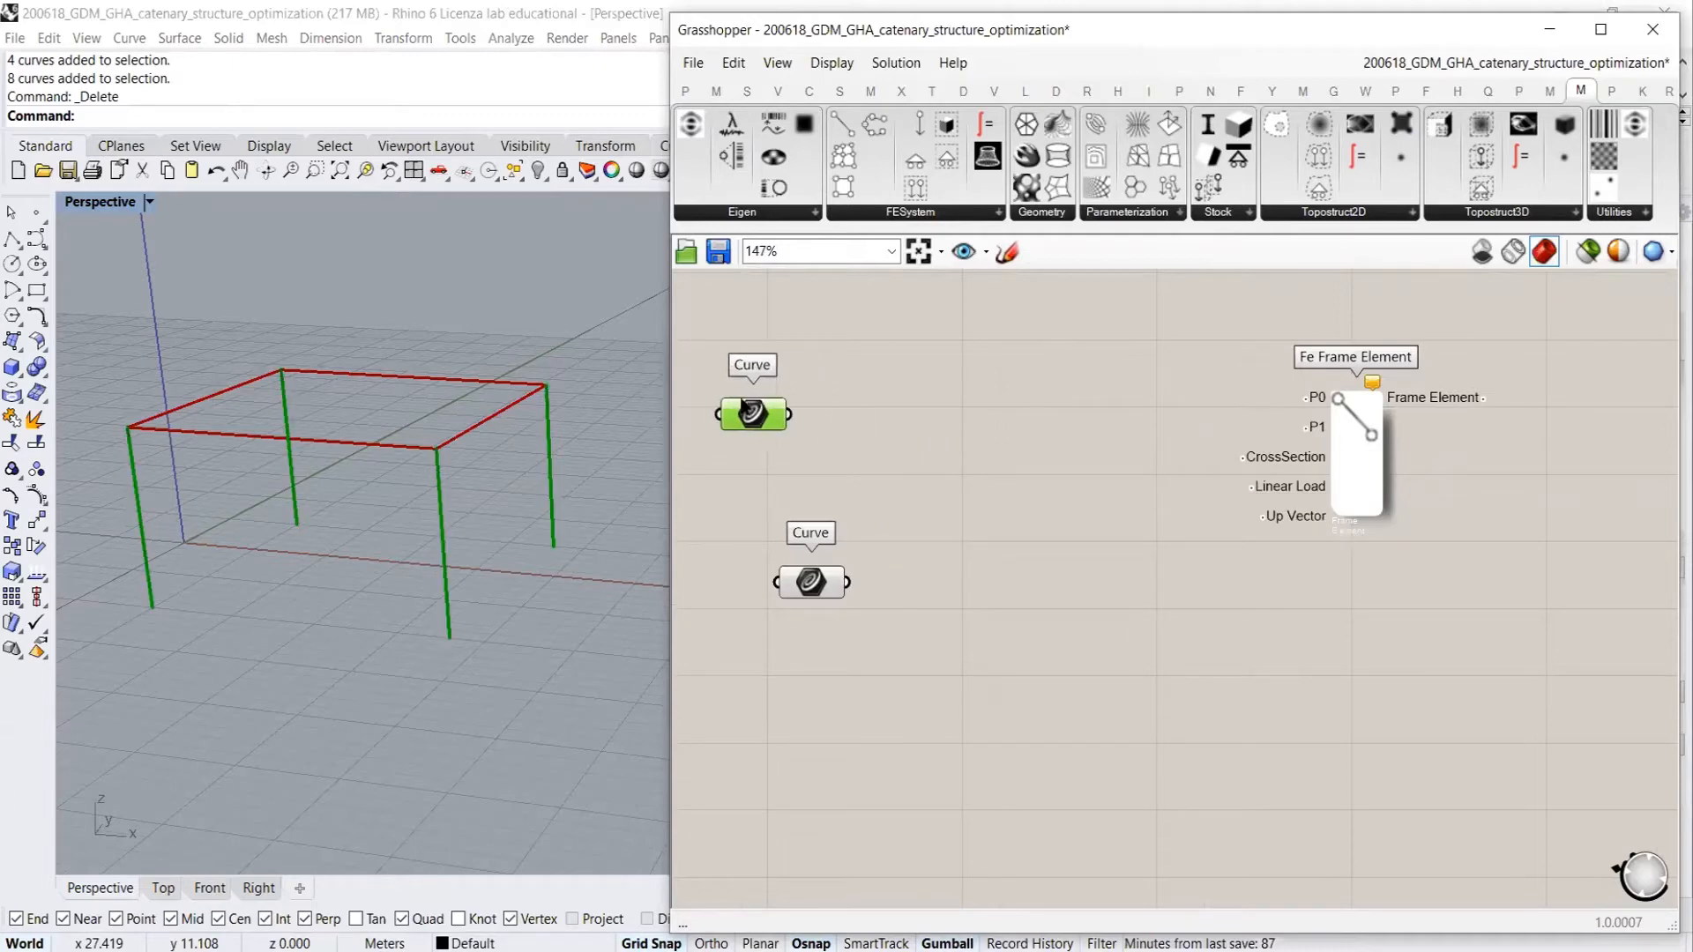
pyautogui.click(934, 415)
pyautogui.doubleClick(933, 413)
pyautogui.write('end')
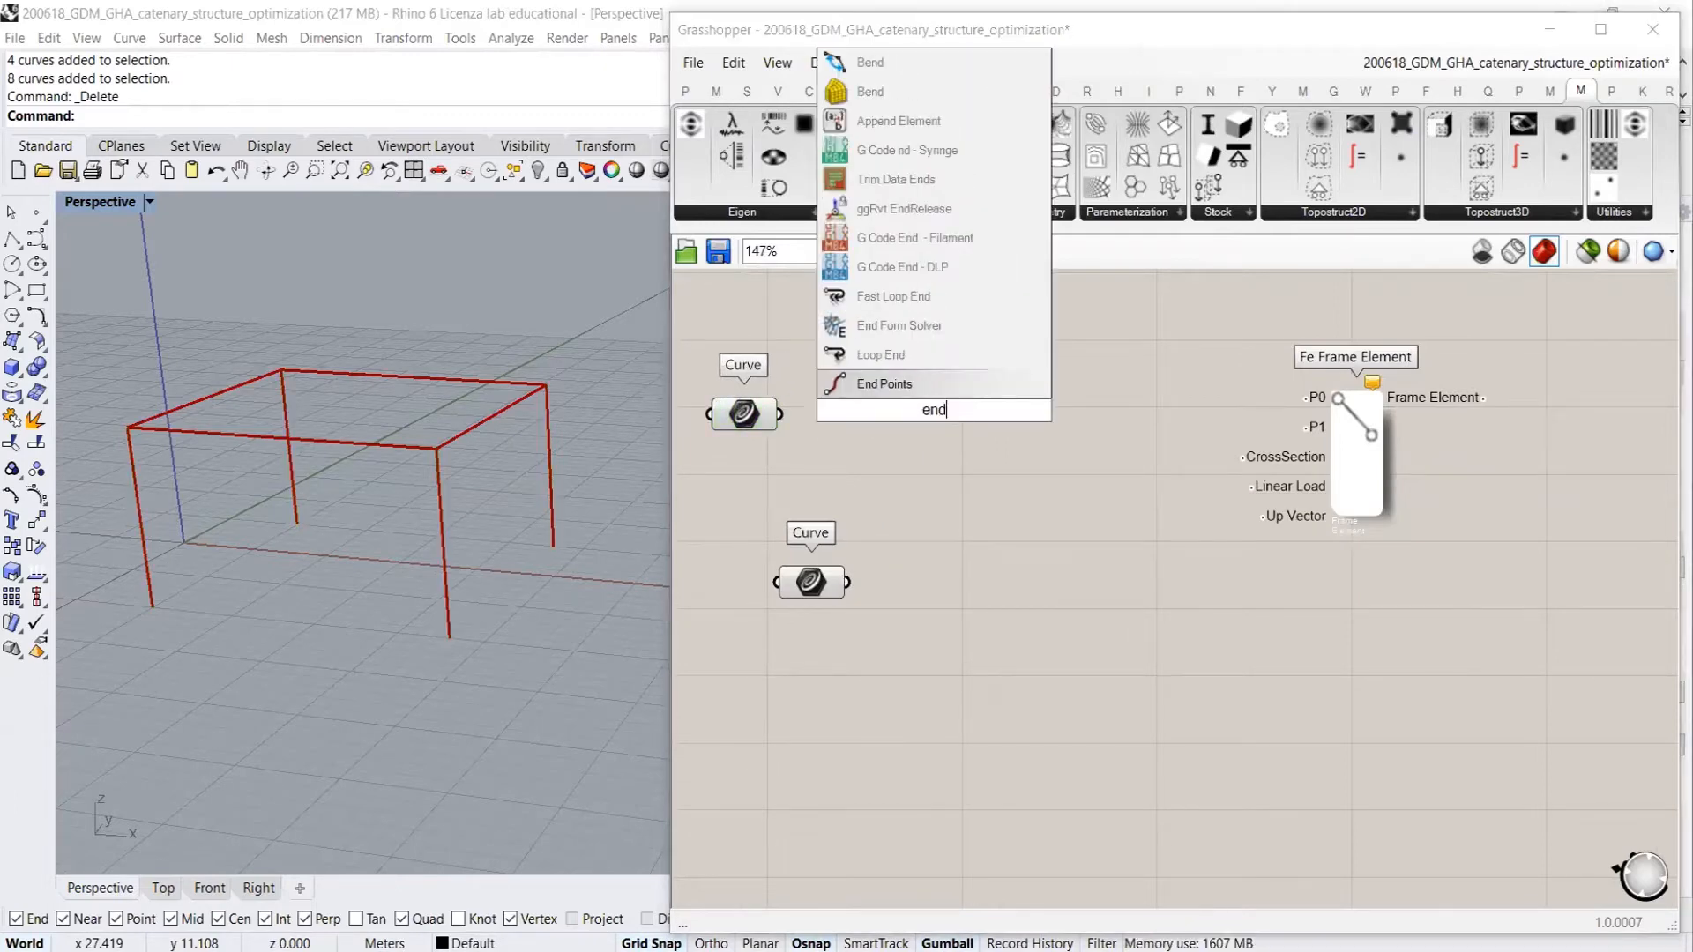
pyautogui.click(904, 384)
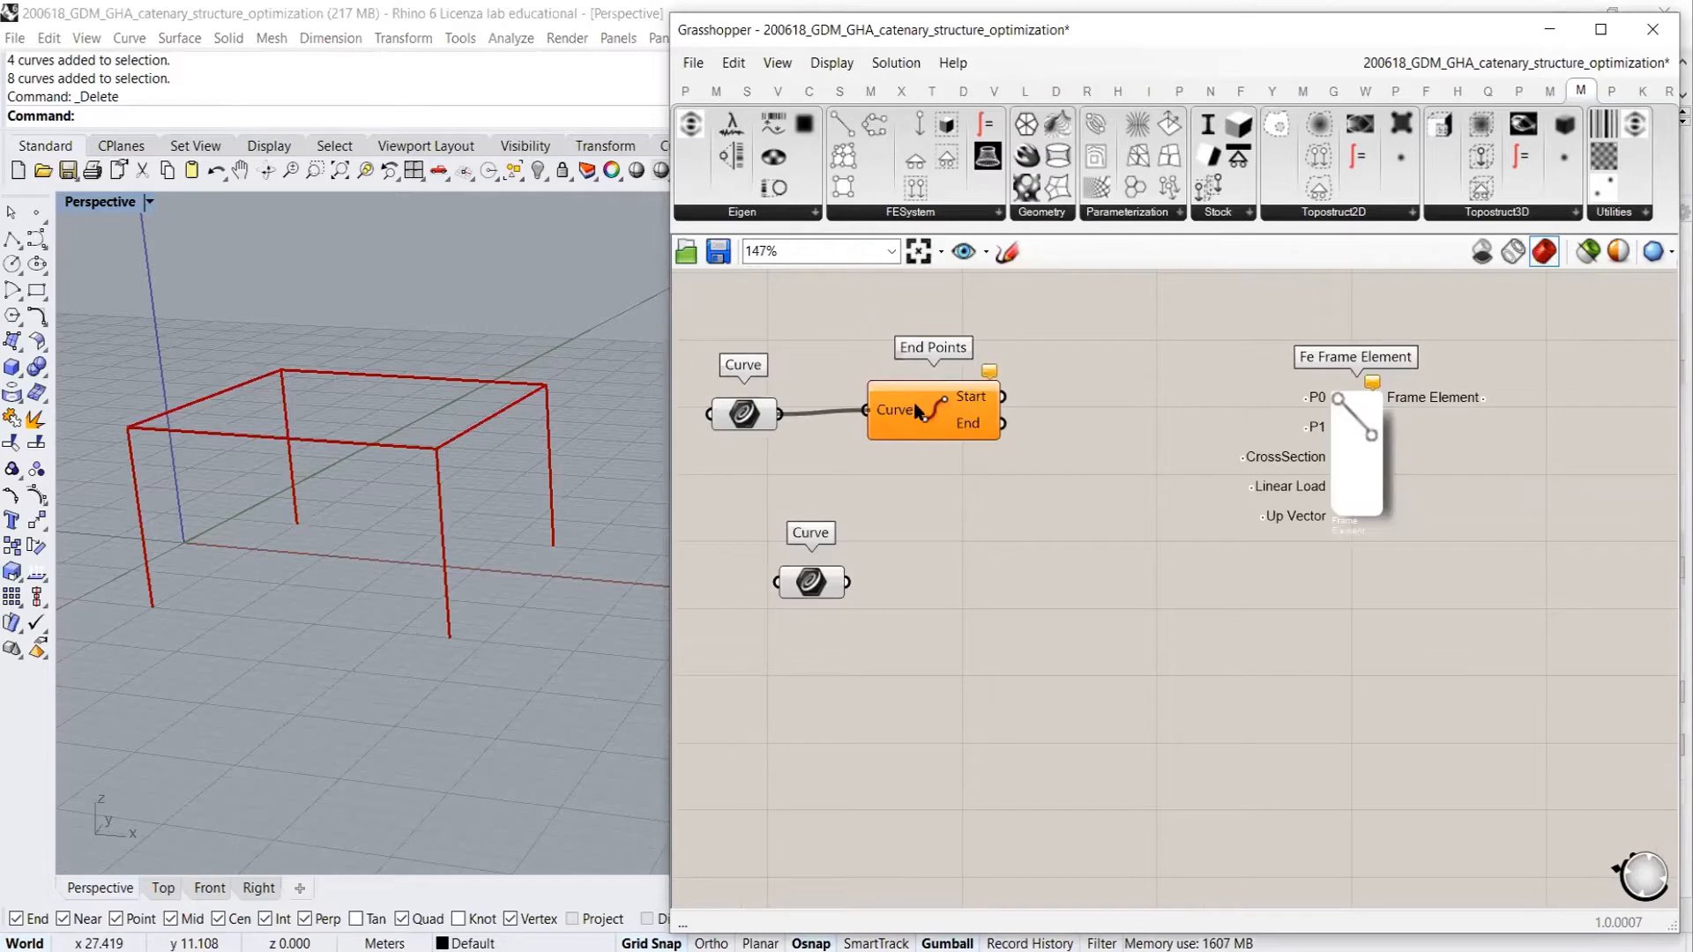
pyautogui.moveTo(919, 417); pyautogui.dragTo(1004, 428)
pyautogui.click(1062, 421)
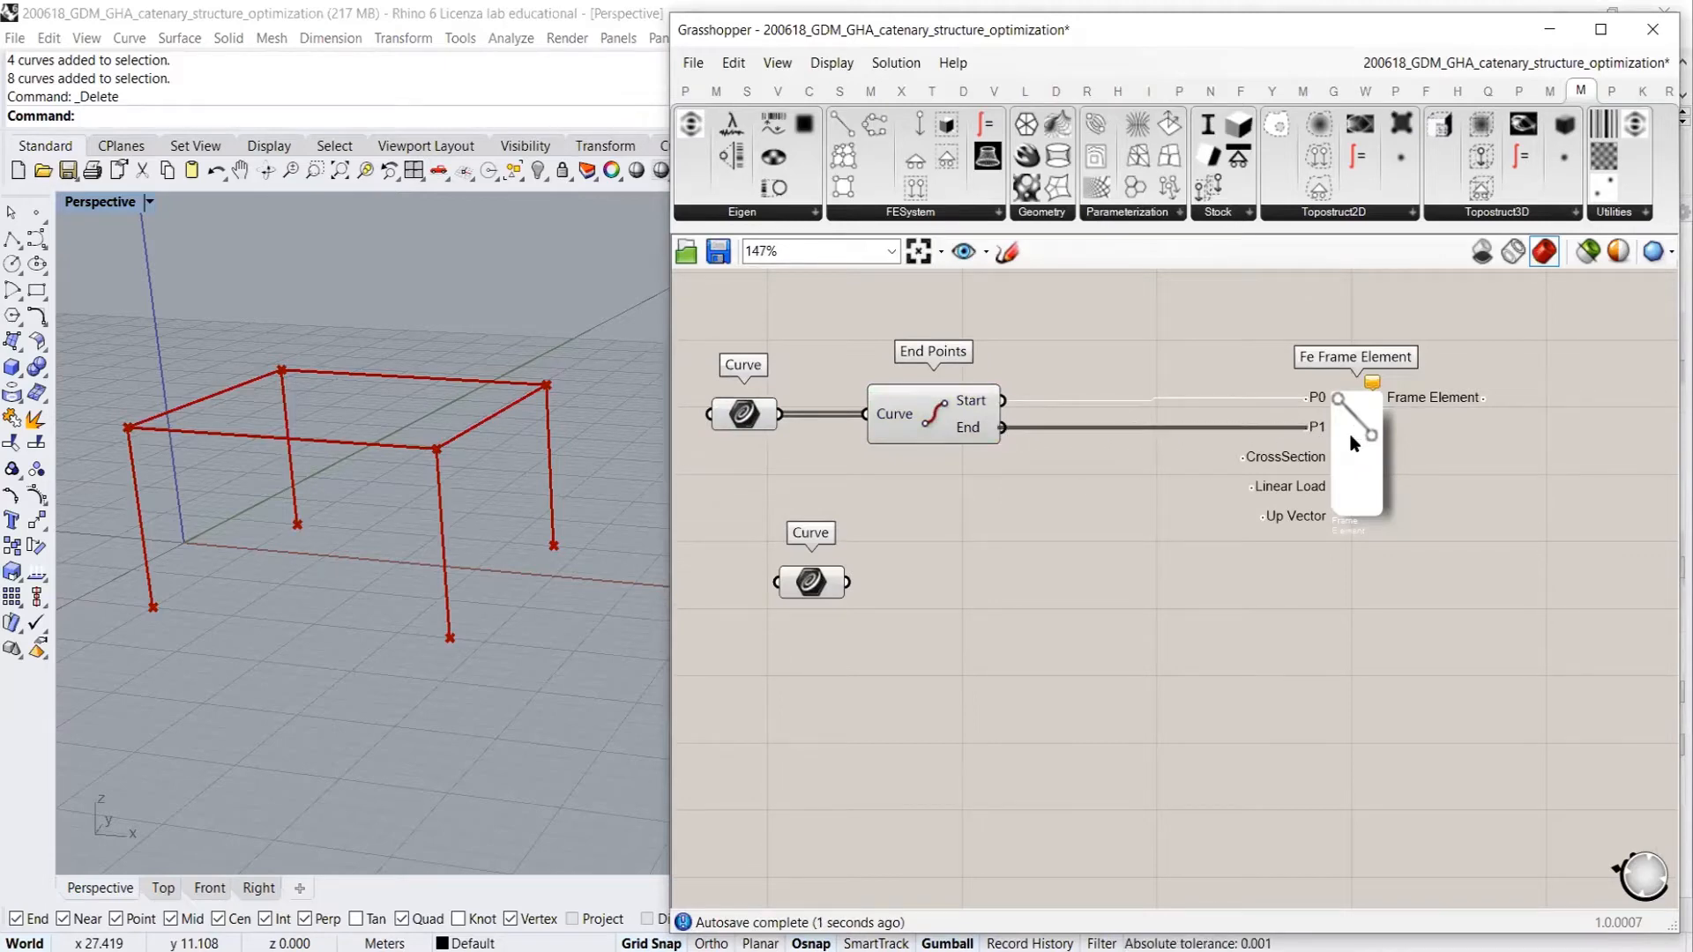
# Line up End Points with Fe Frame Element and spread them apart to make room between them
pyautogui.moveTo(1353, 449); pyautogui.dragTo(1364, 452)
pyautogui.click(1157, 342)
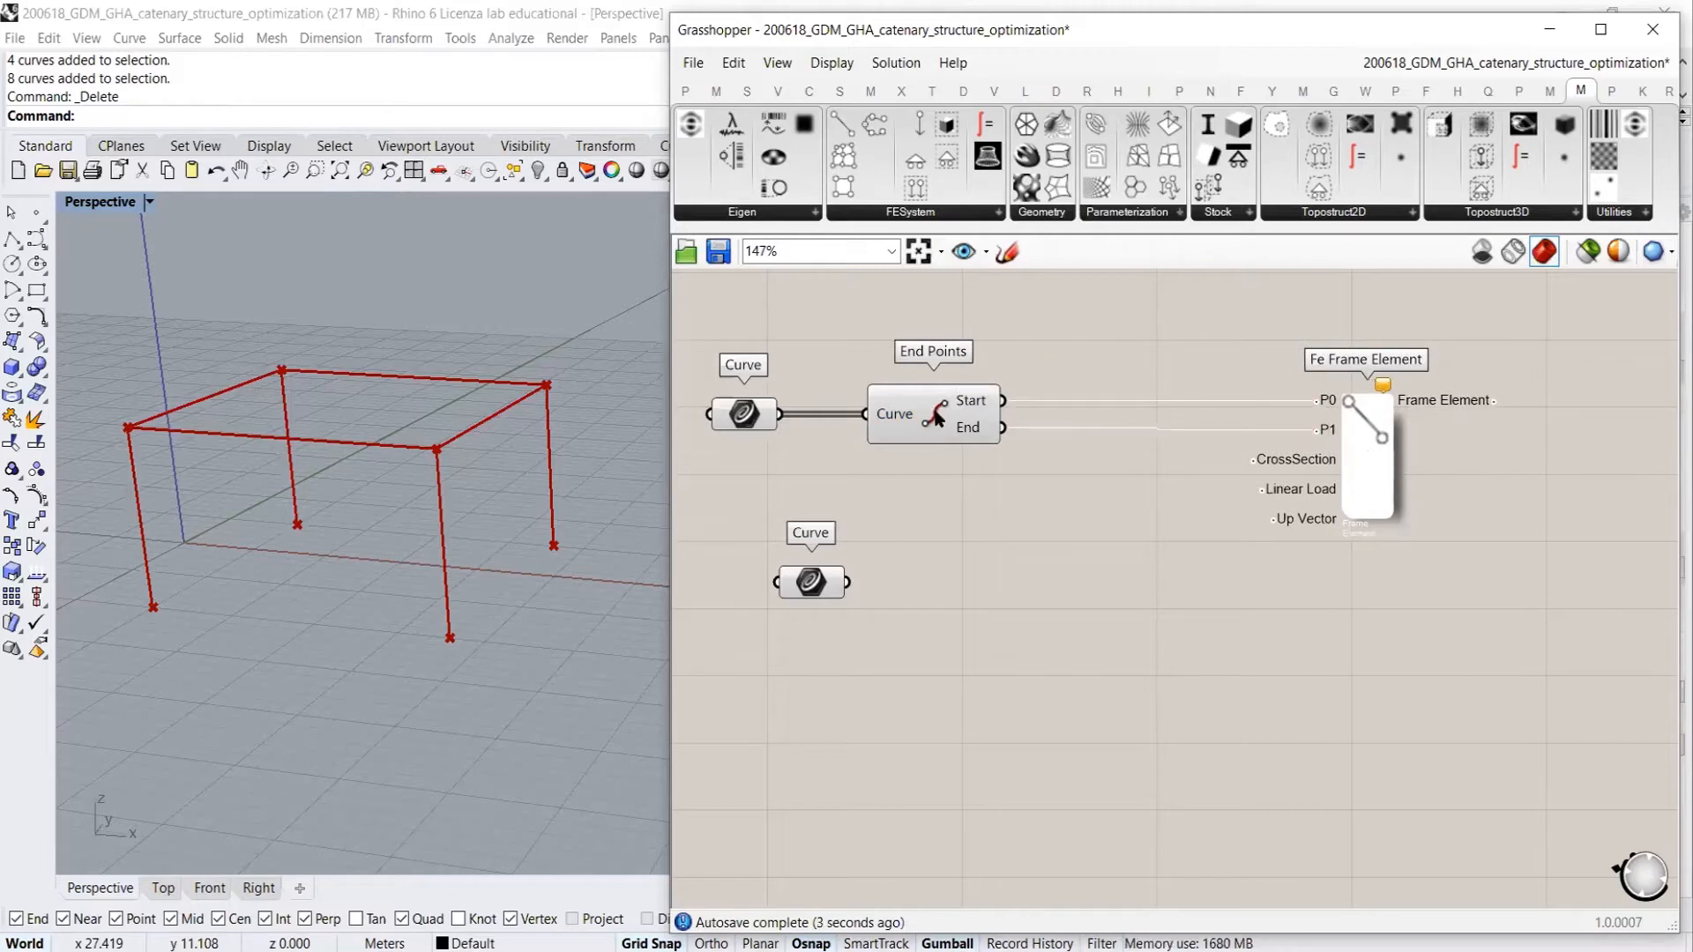
pyautogui.moveTo(947, 406); pyautogui.dragTo(909, 406)
pyautogui.click(1394, 304)
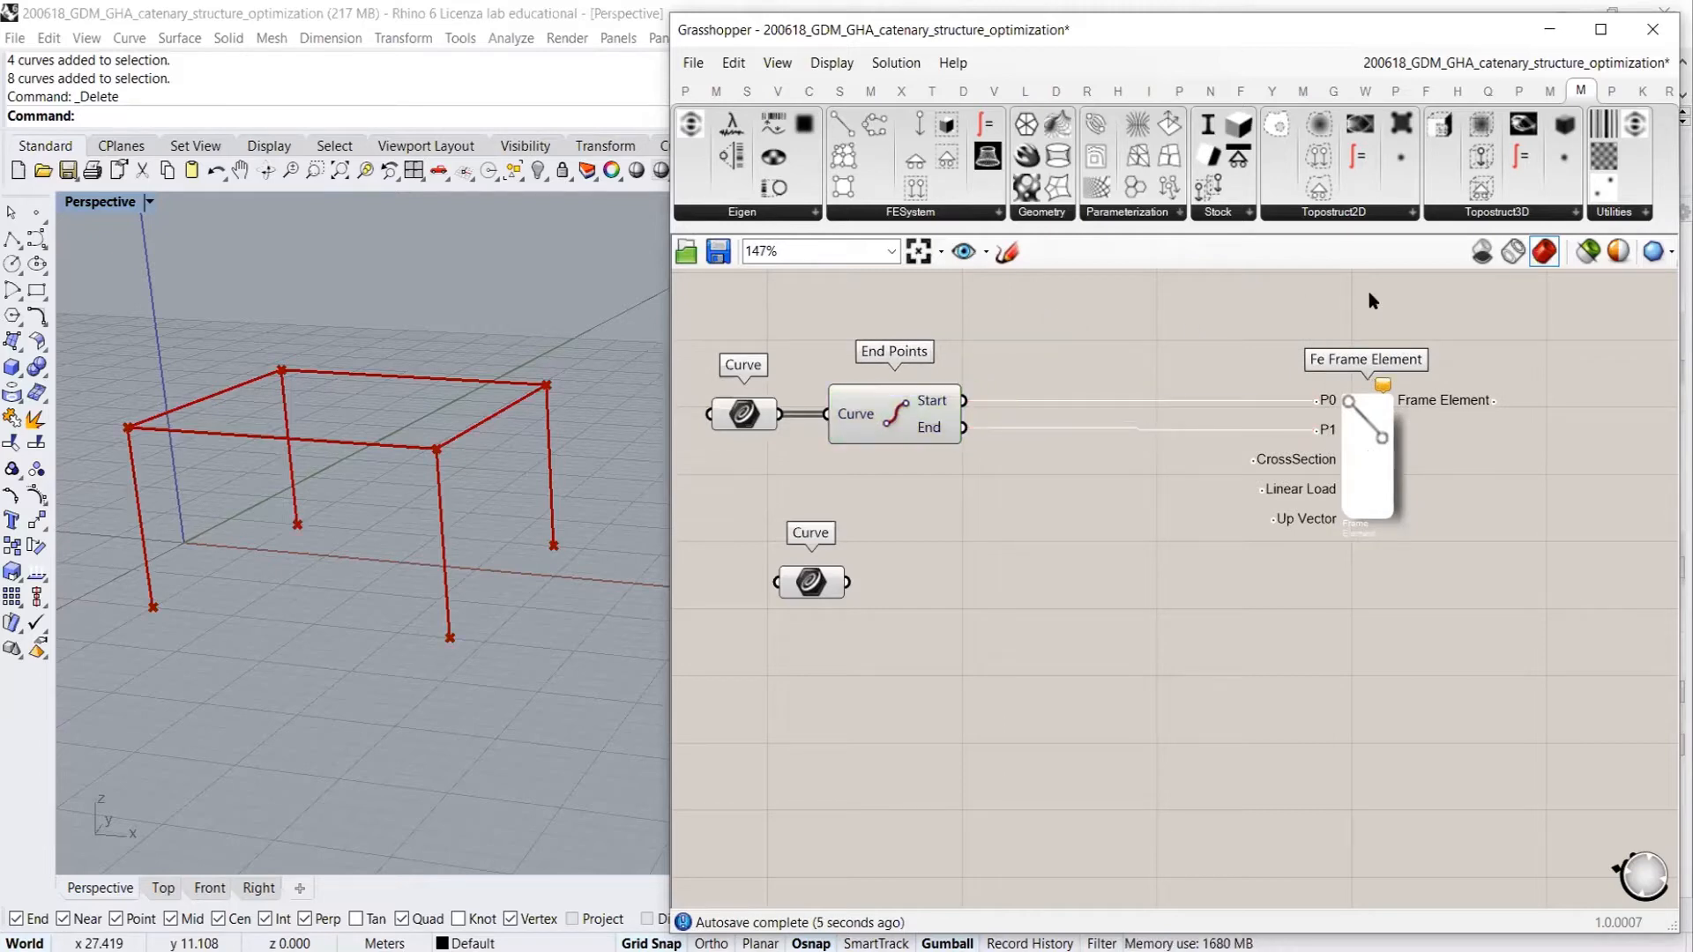
pyautogui.moveTo(933, 399)
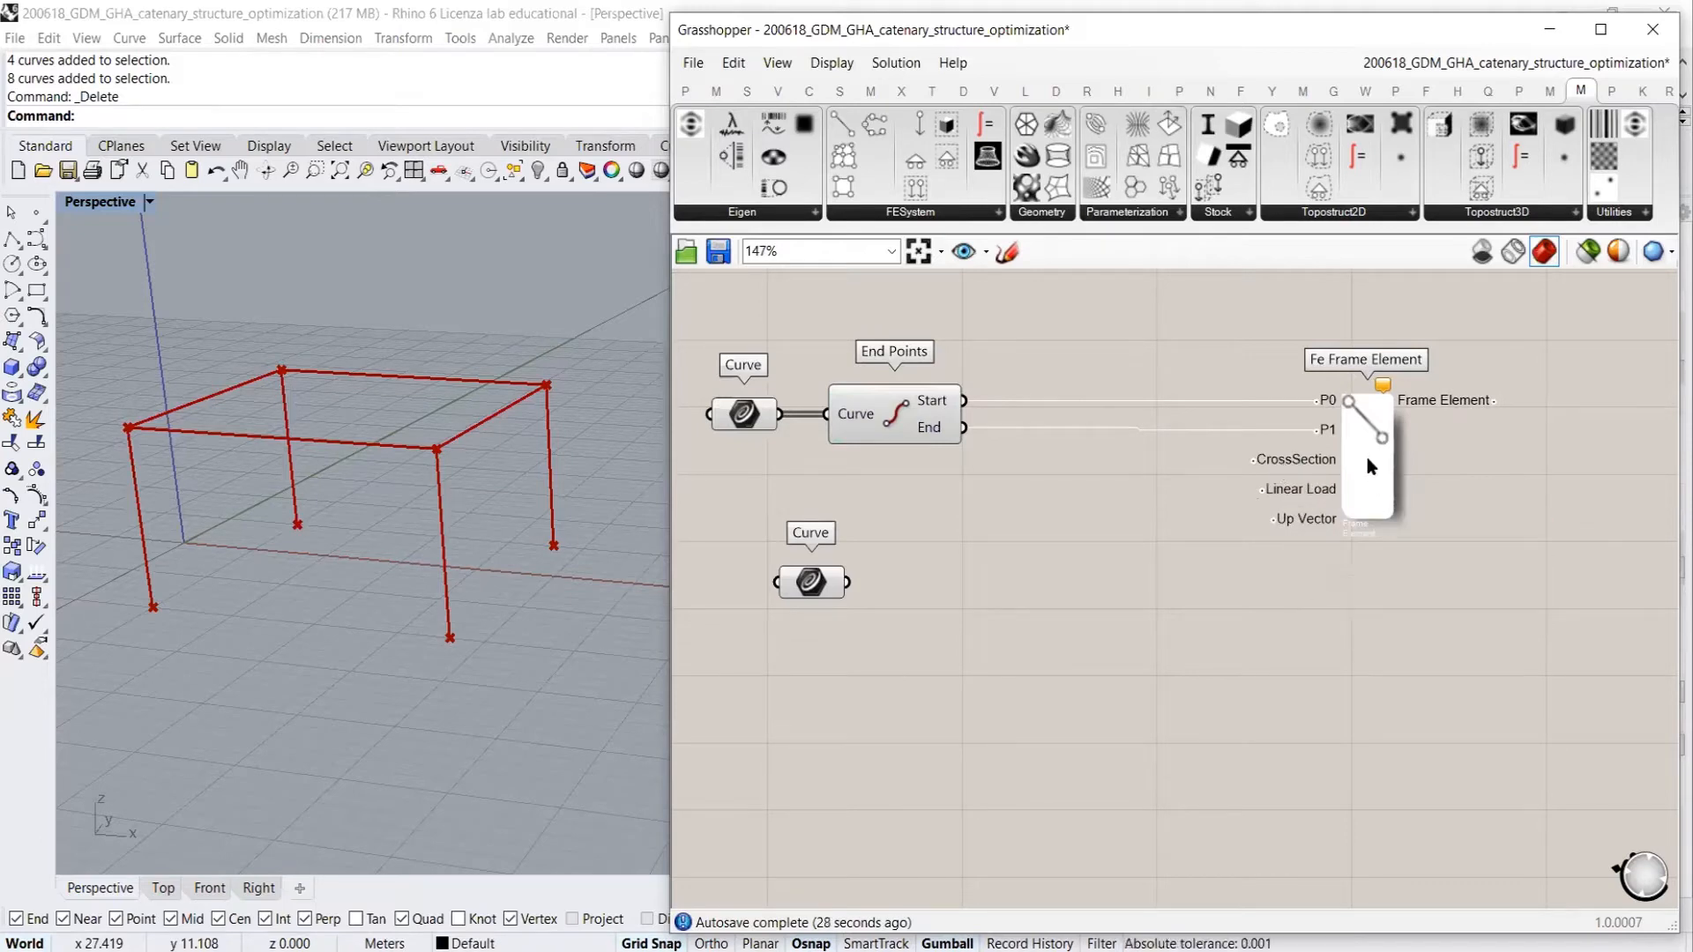
pyautogui.moveTo(1366, 456); pyautogui.dragTo(1446, 456)
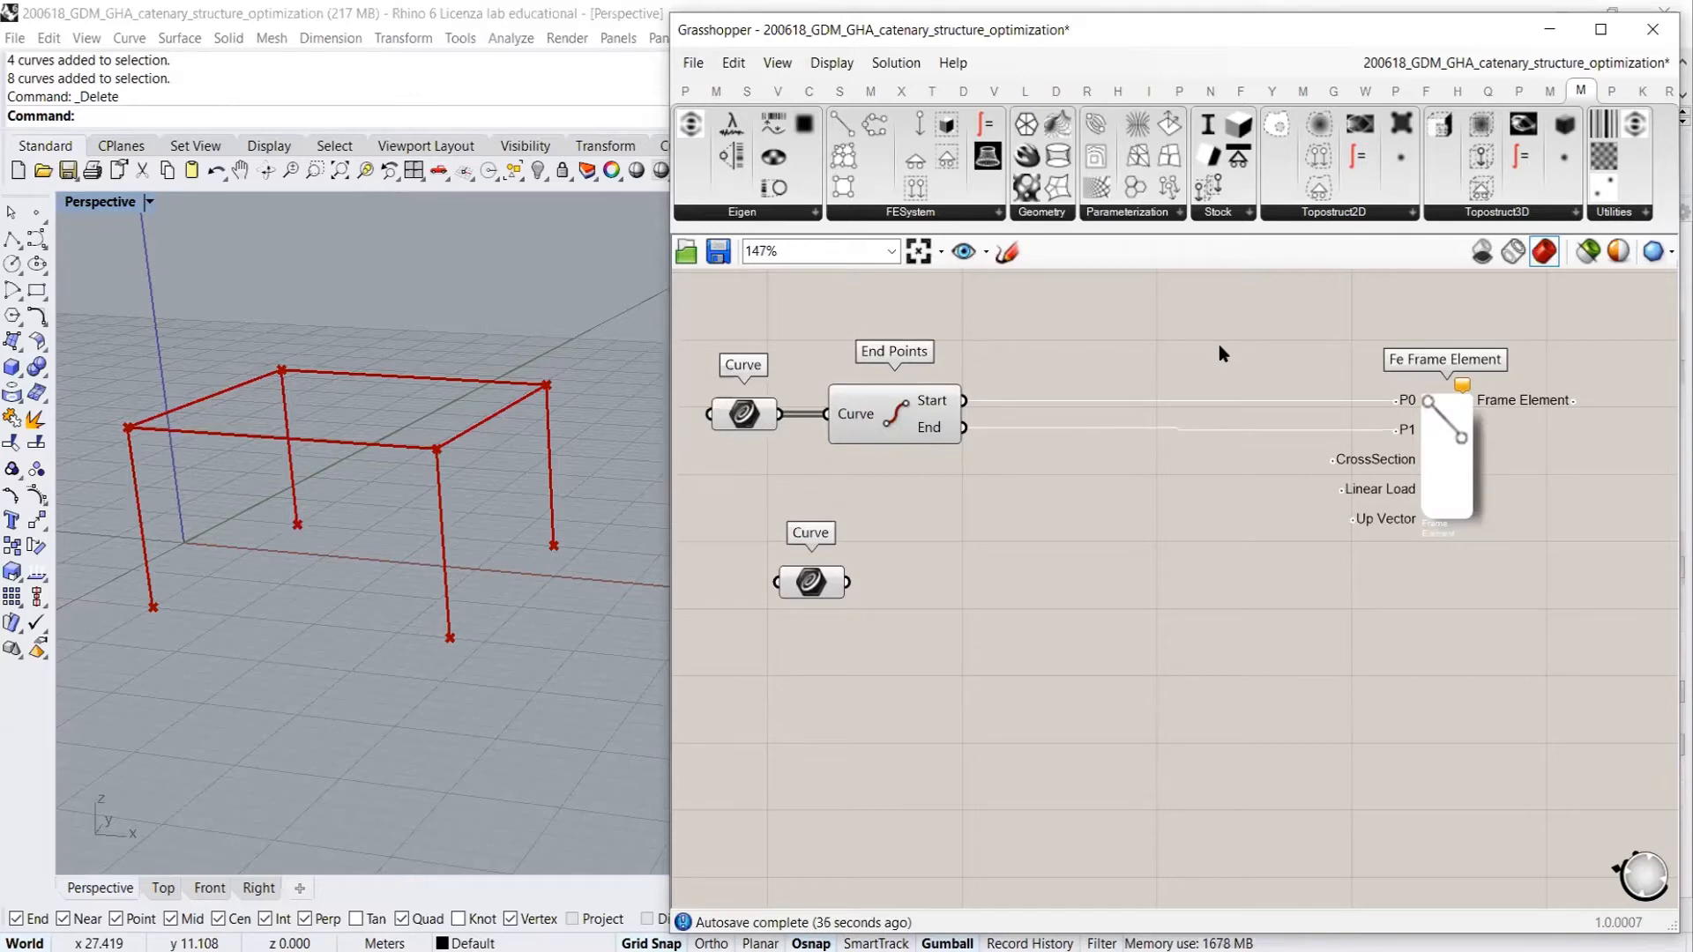
# Add two Graft Tree components, one fed by the Start output and one by the End output of End Points
pyautogui.doubleClick(1131, 356)
pyautogui.write('graft')
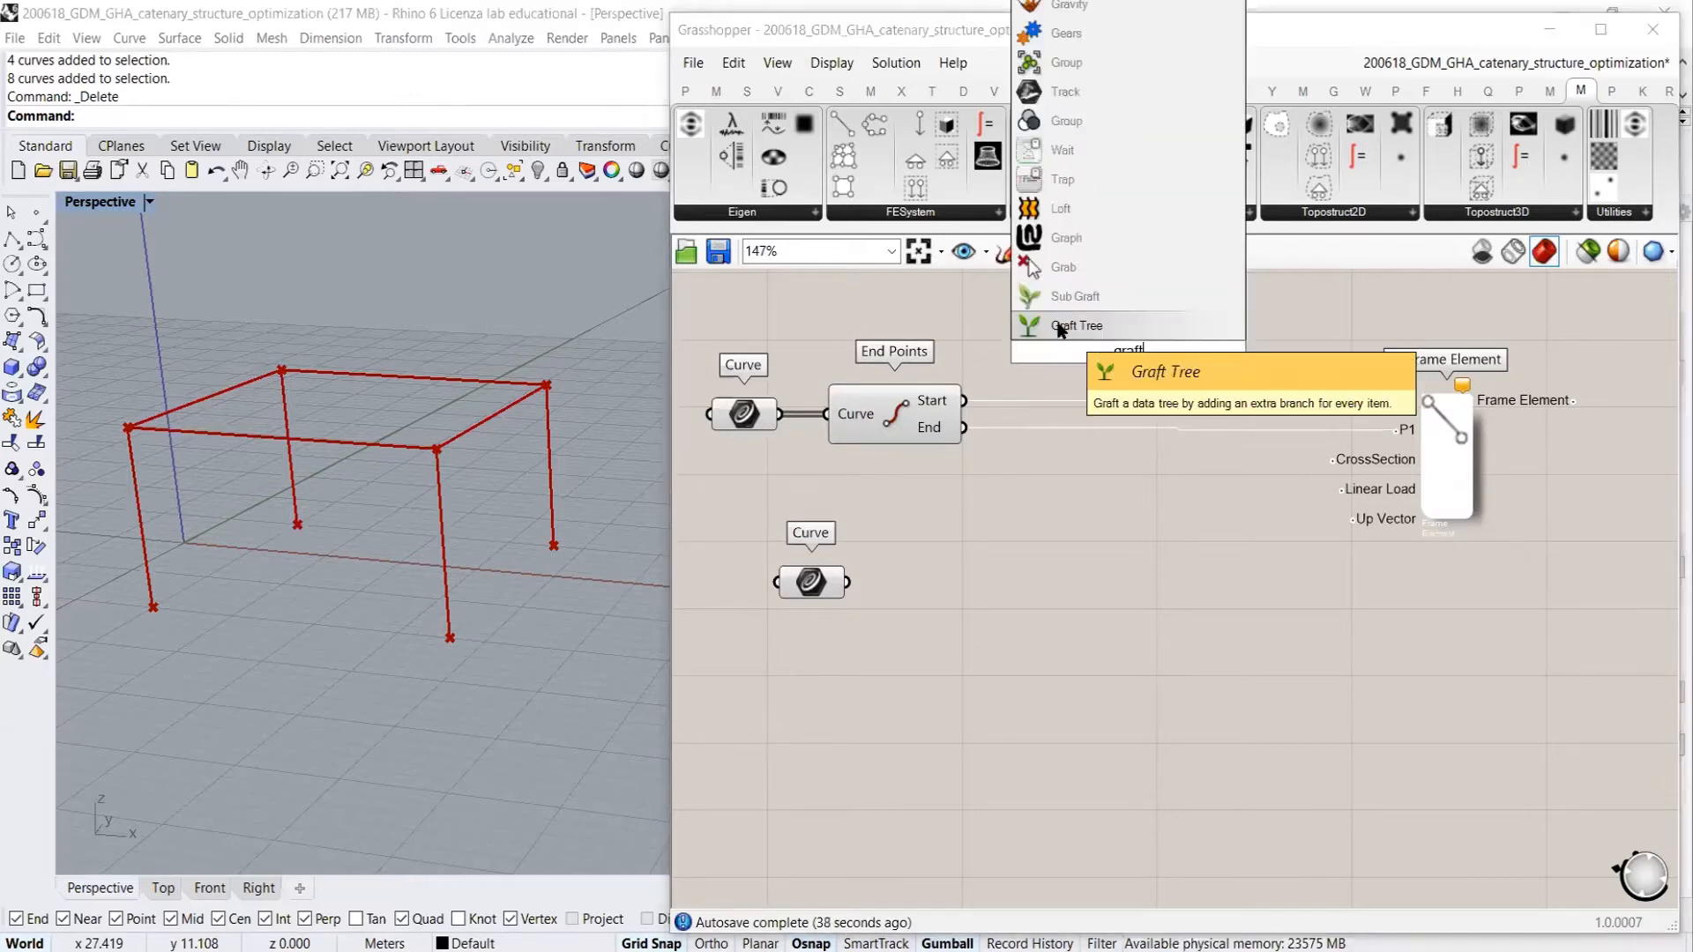
pyautogui.click(1058, 326)
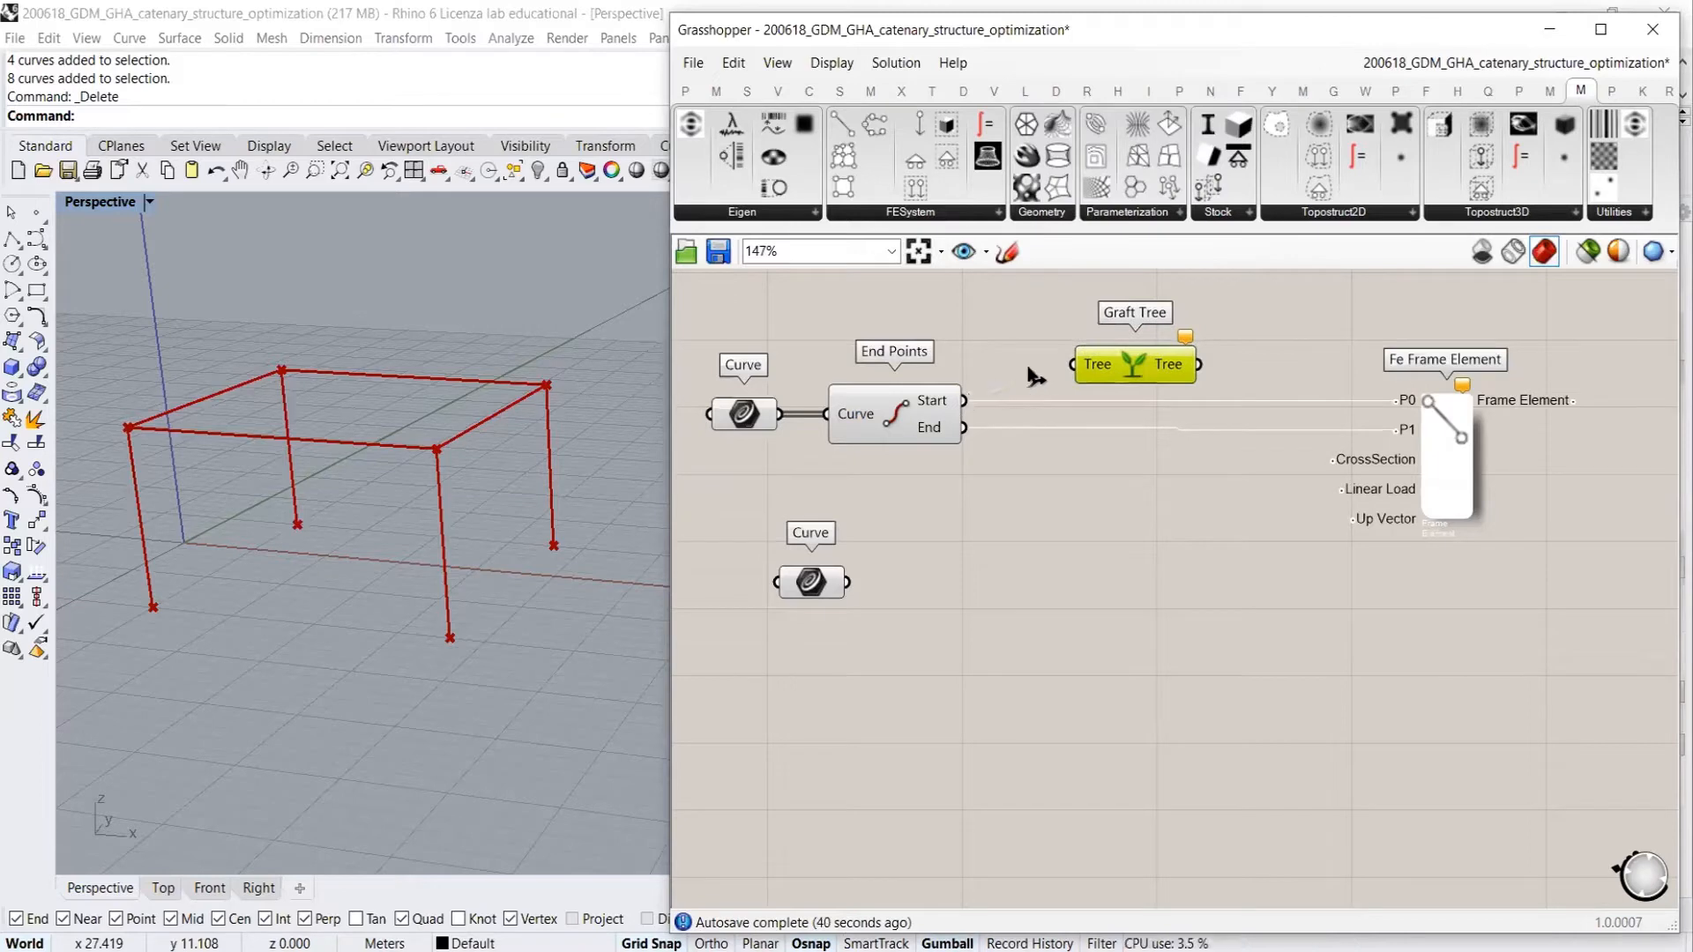
pyautogui.moveTo(964, 400); pyautogui.dragTo(1074, 464)
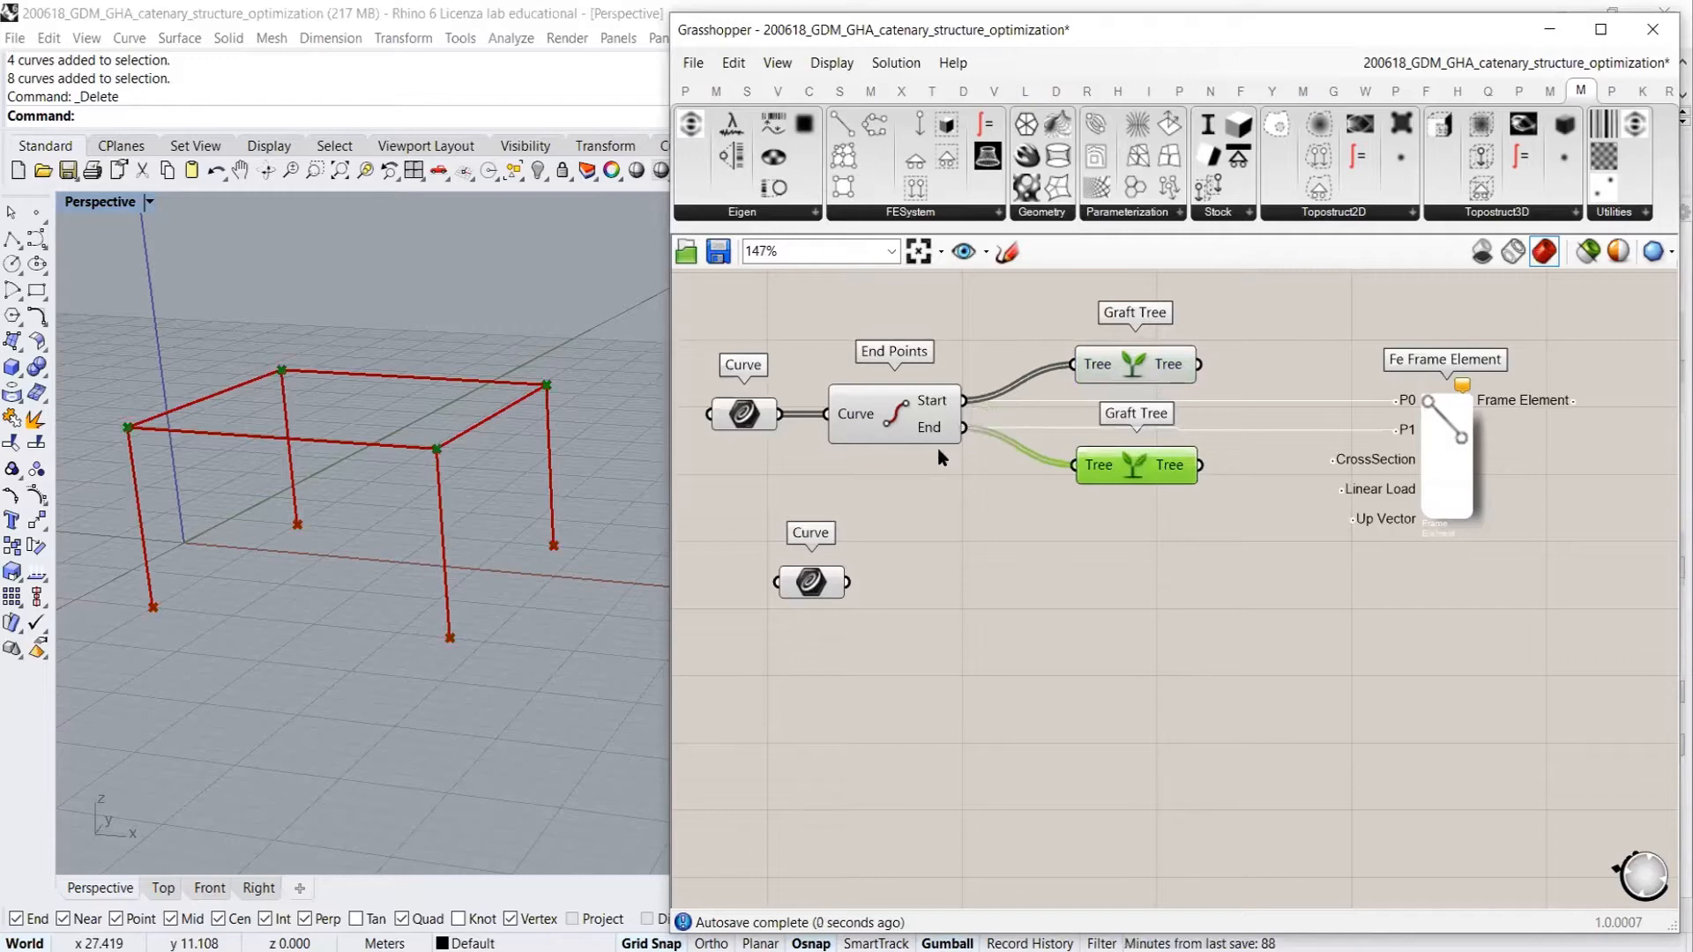
# Wire the grafted start and end points into P0 and P1 of Fe Frame Element and stack both Graft Tree components closely
pyautogui.moveTo(1201, 364); pyautogui.dragTo(1400, 400)
pyautogui.moveTo(1200, 465); pyautogui.dragTo(1398, 429)
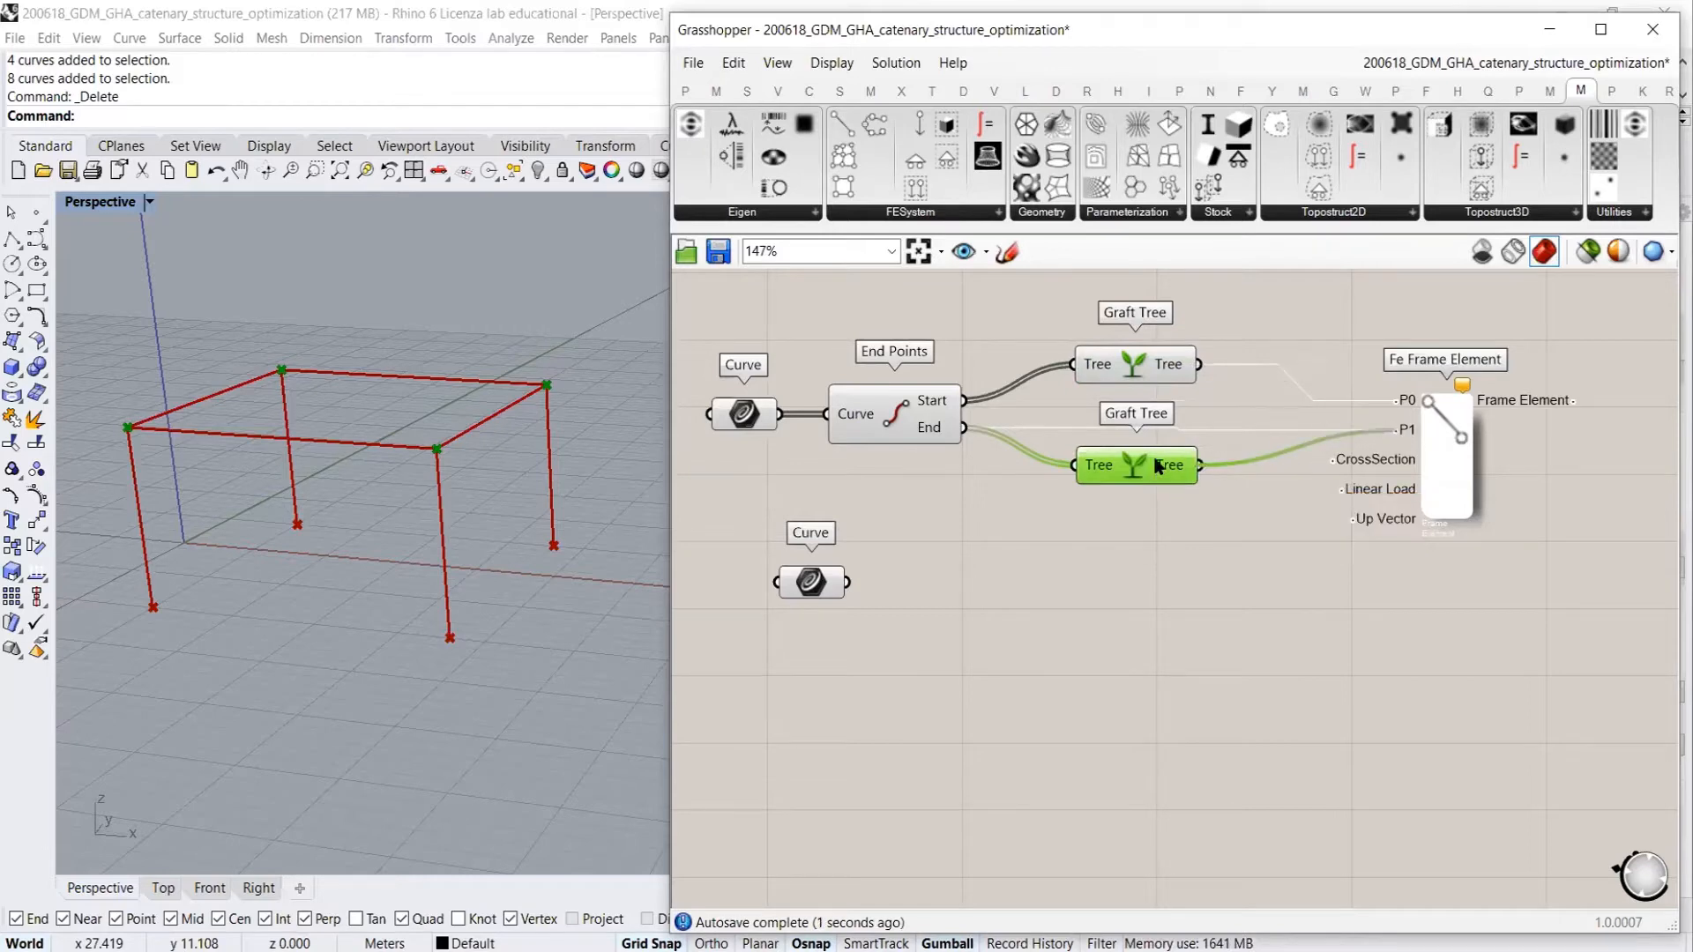
pyautogui.moveTo(1151, 464); pyautogui.dragTo(1137, 432)
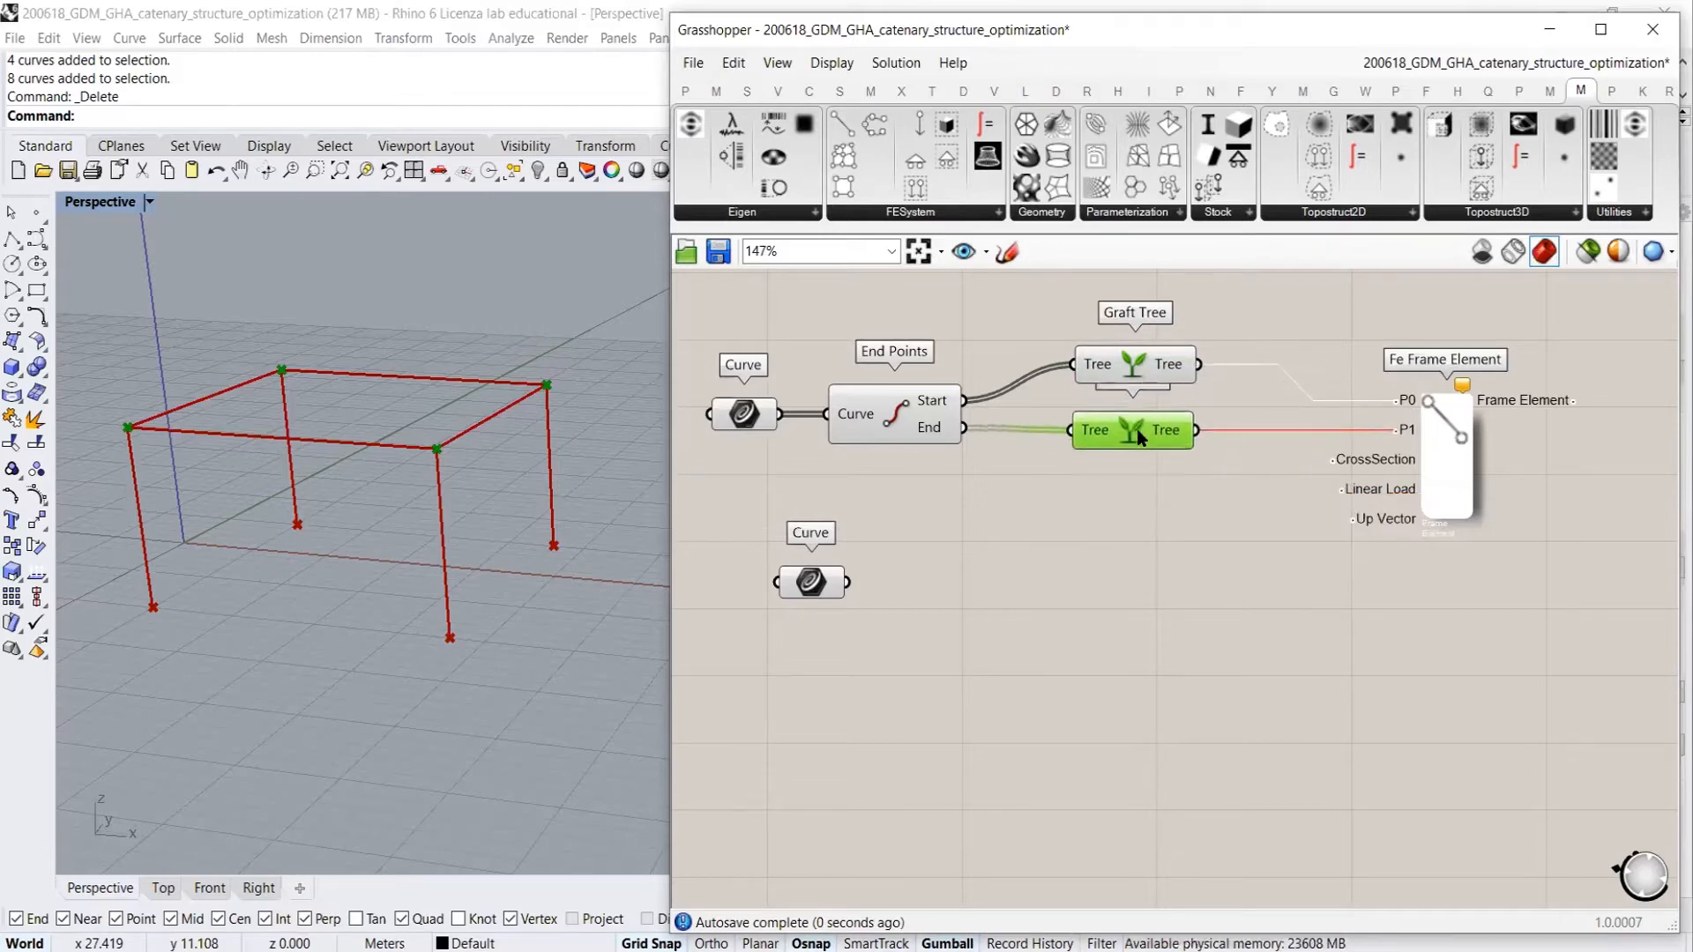
pyautogui.moveTo(1136, 367); pyautogui.dragTo(1133, 389)
pyautogui.click(1088, 344)
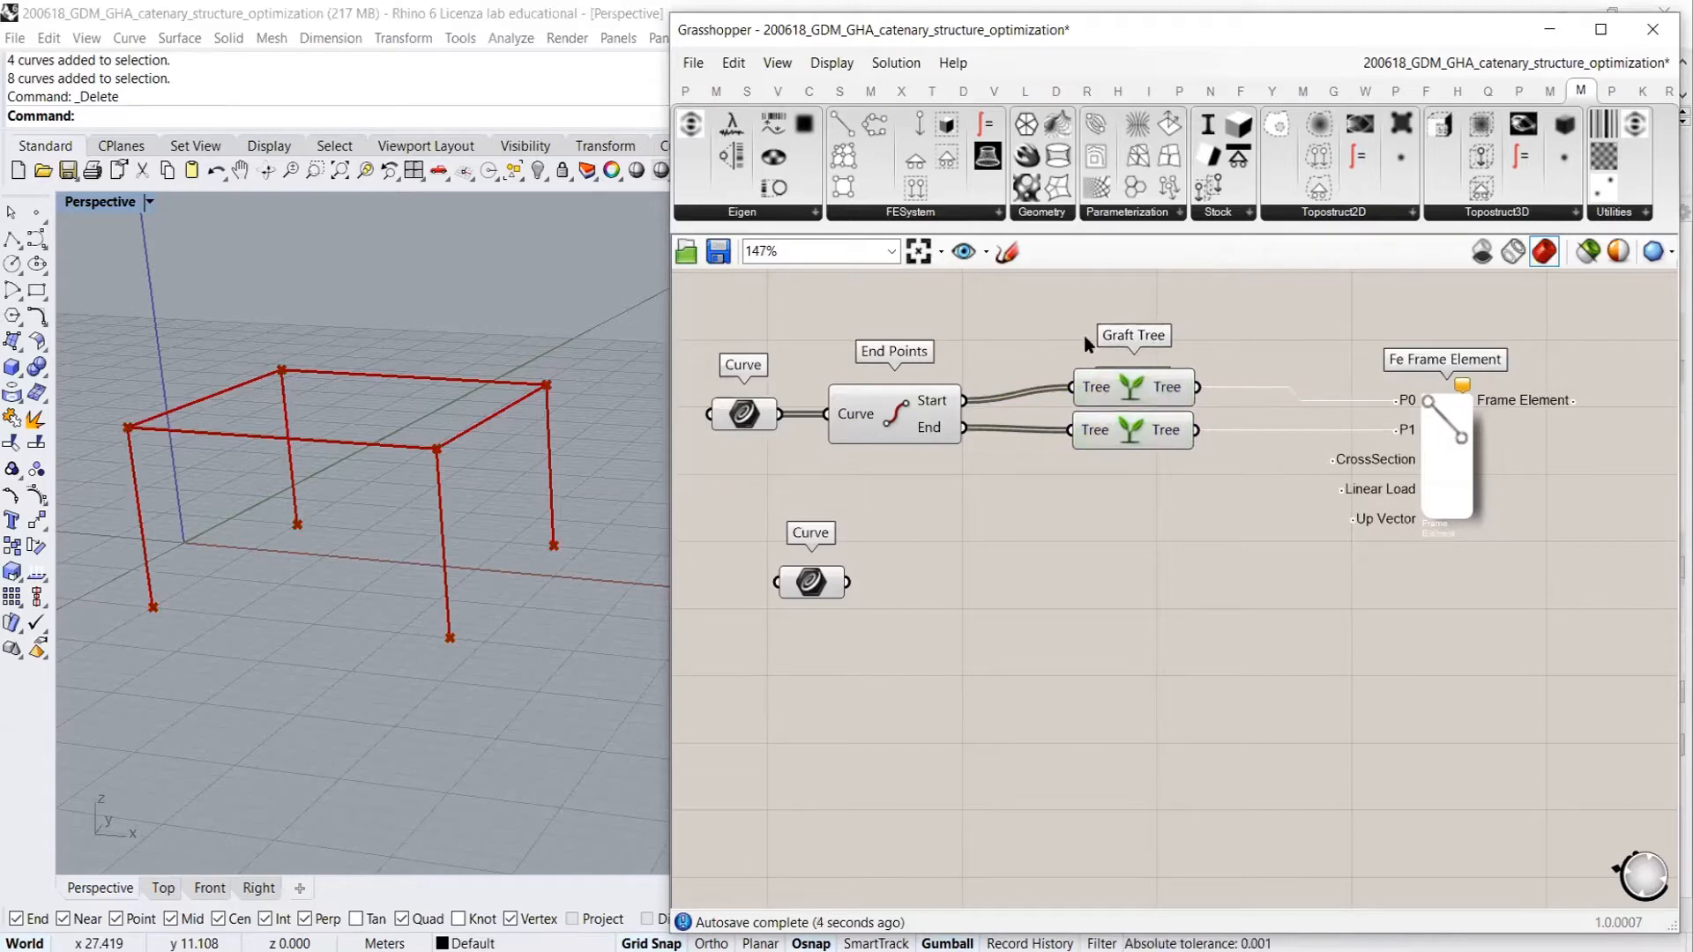
# Move Fe Frame Element closer to the two Graft Tree components
pyautogui.moveTo(943, 403)
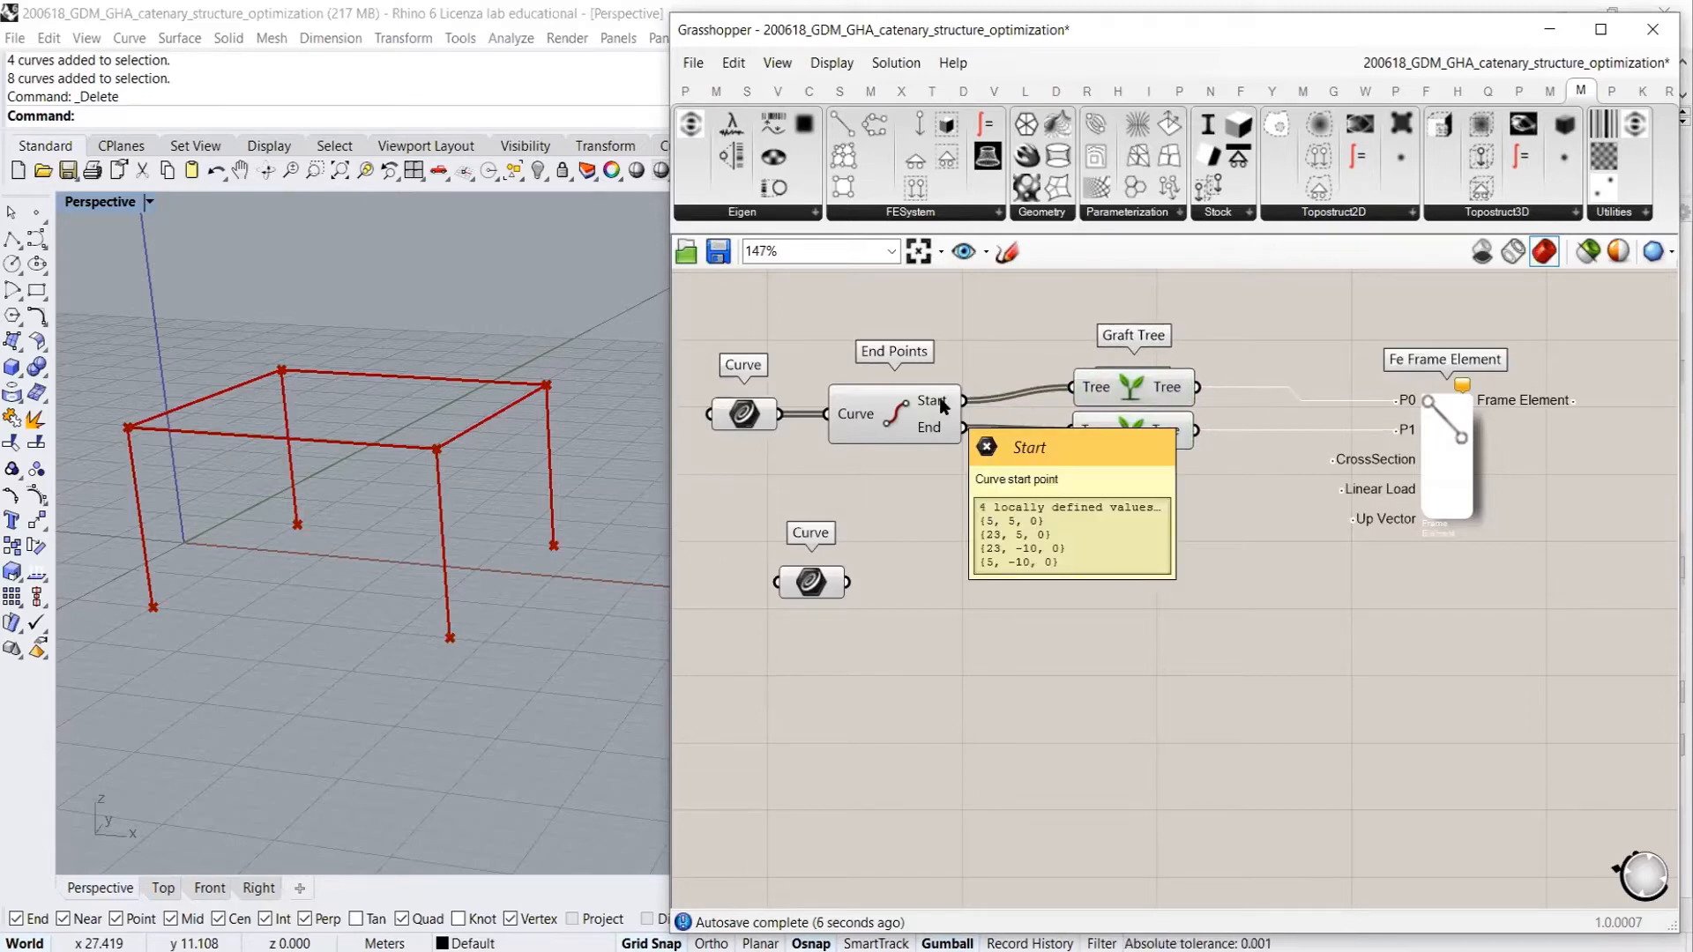
pyautogui.moveTo(1175, 388)
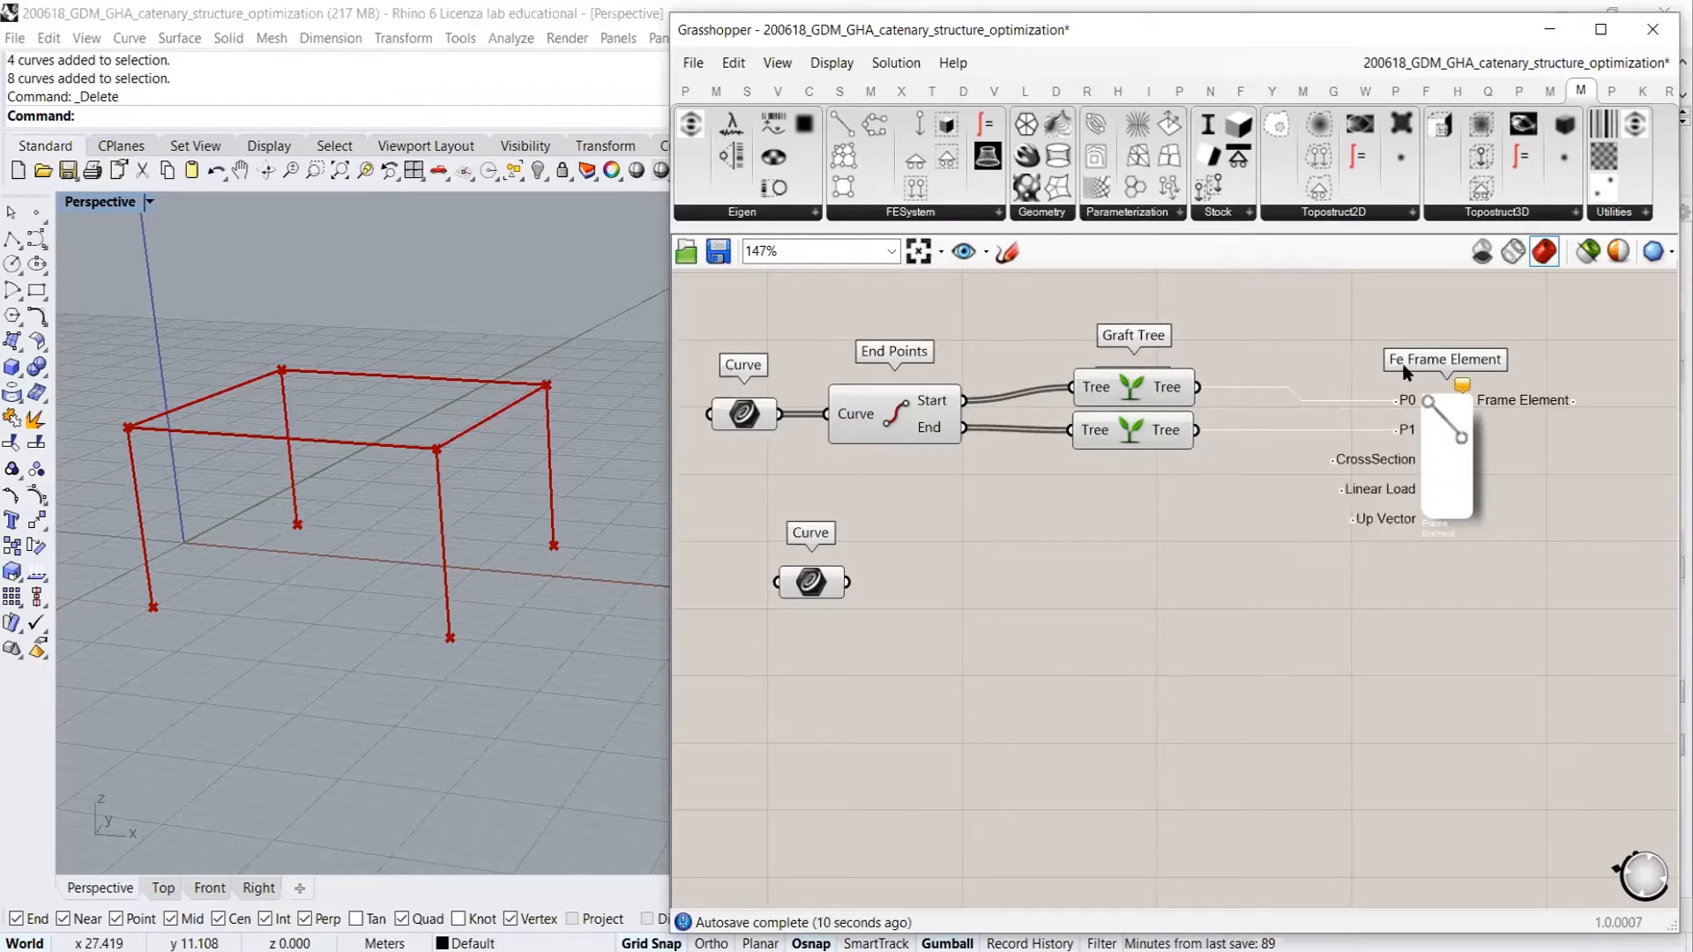
pyautogui.moveTo(1197, 460); pyautogui.dragTo(1098, 338)
pyautogui.click(1149, 349)
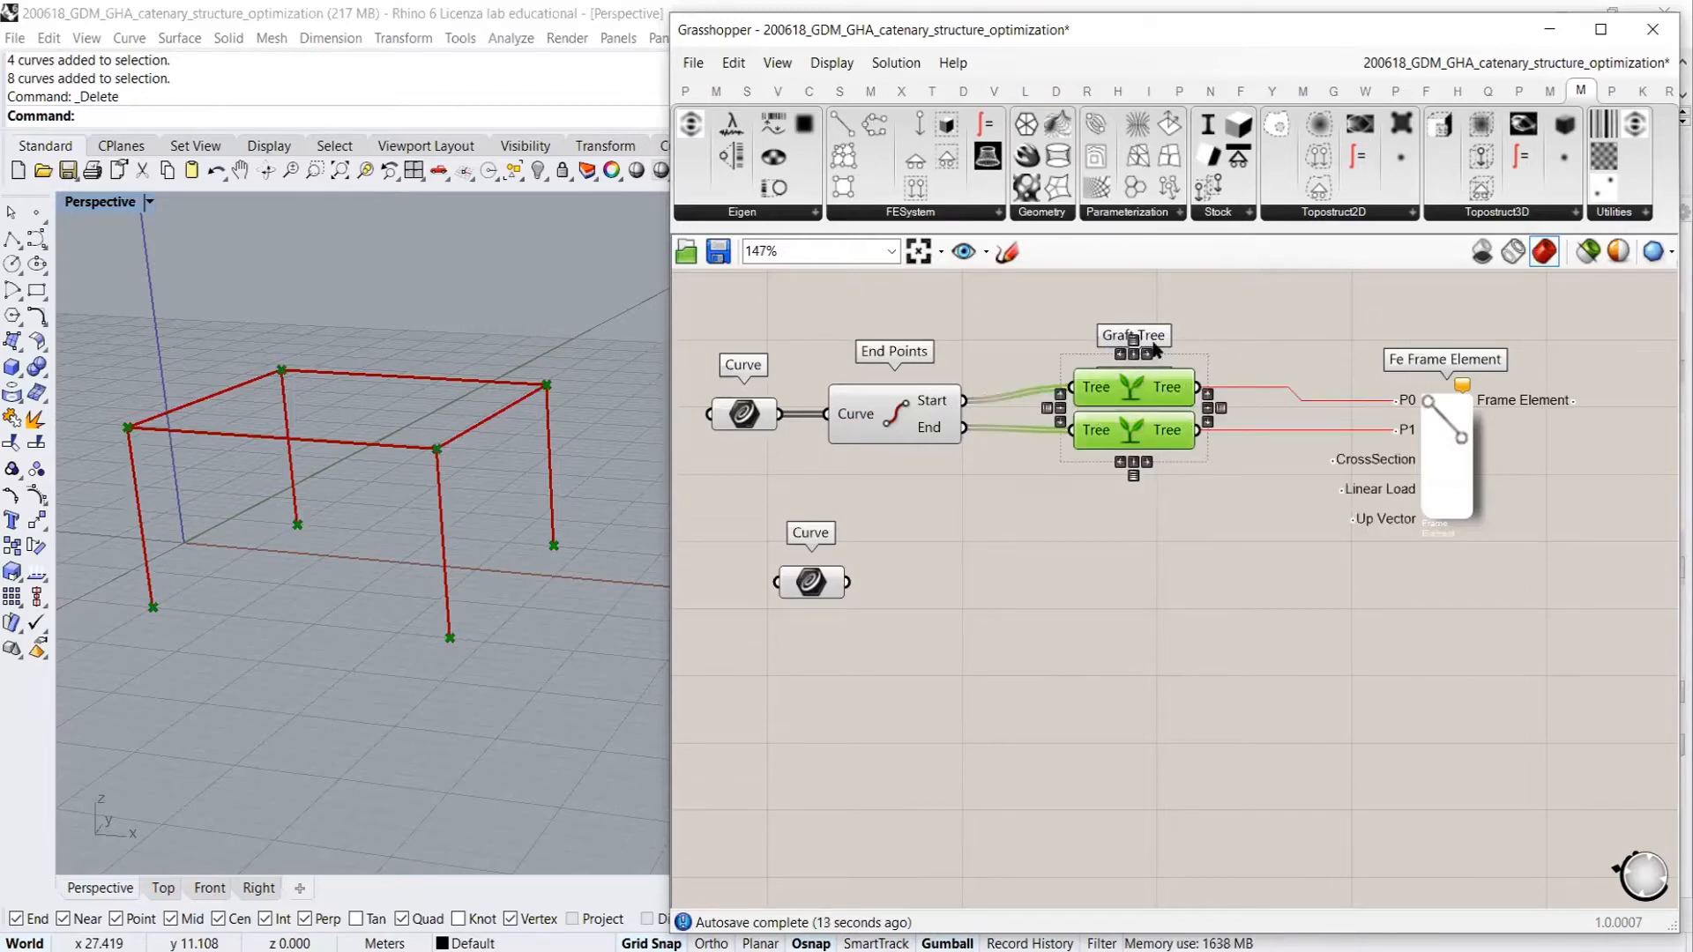
pyautogui.click(1256, 349)
pyautogui.moveTo(1450, 464); pyautogui.dragTo(1357, 458)
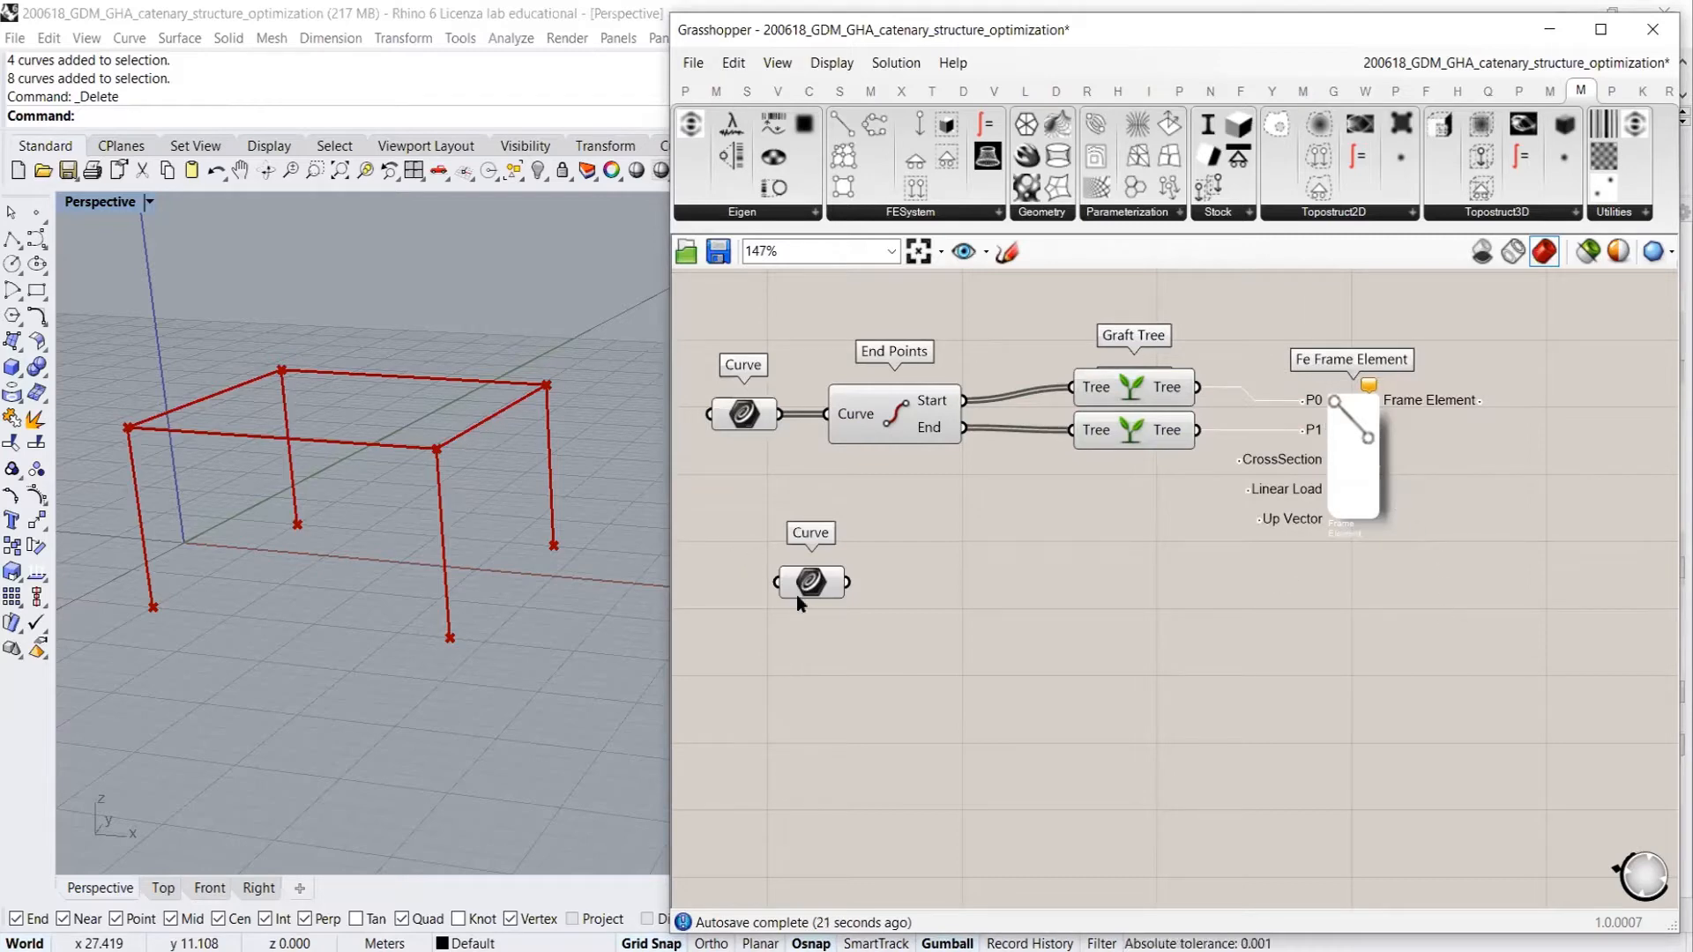
# Rearrange the layout with the beams' Curve well below, End Points and Graft Trees nearer the columns' Curve, and Fe Frame Element farther away
pyautogui.moveTo(796, 594); pyautogui.dragTo(770, 805)
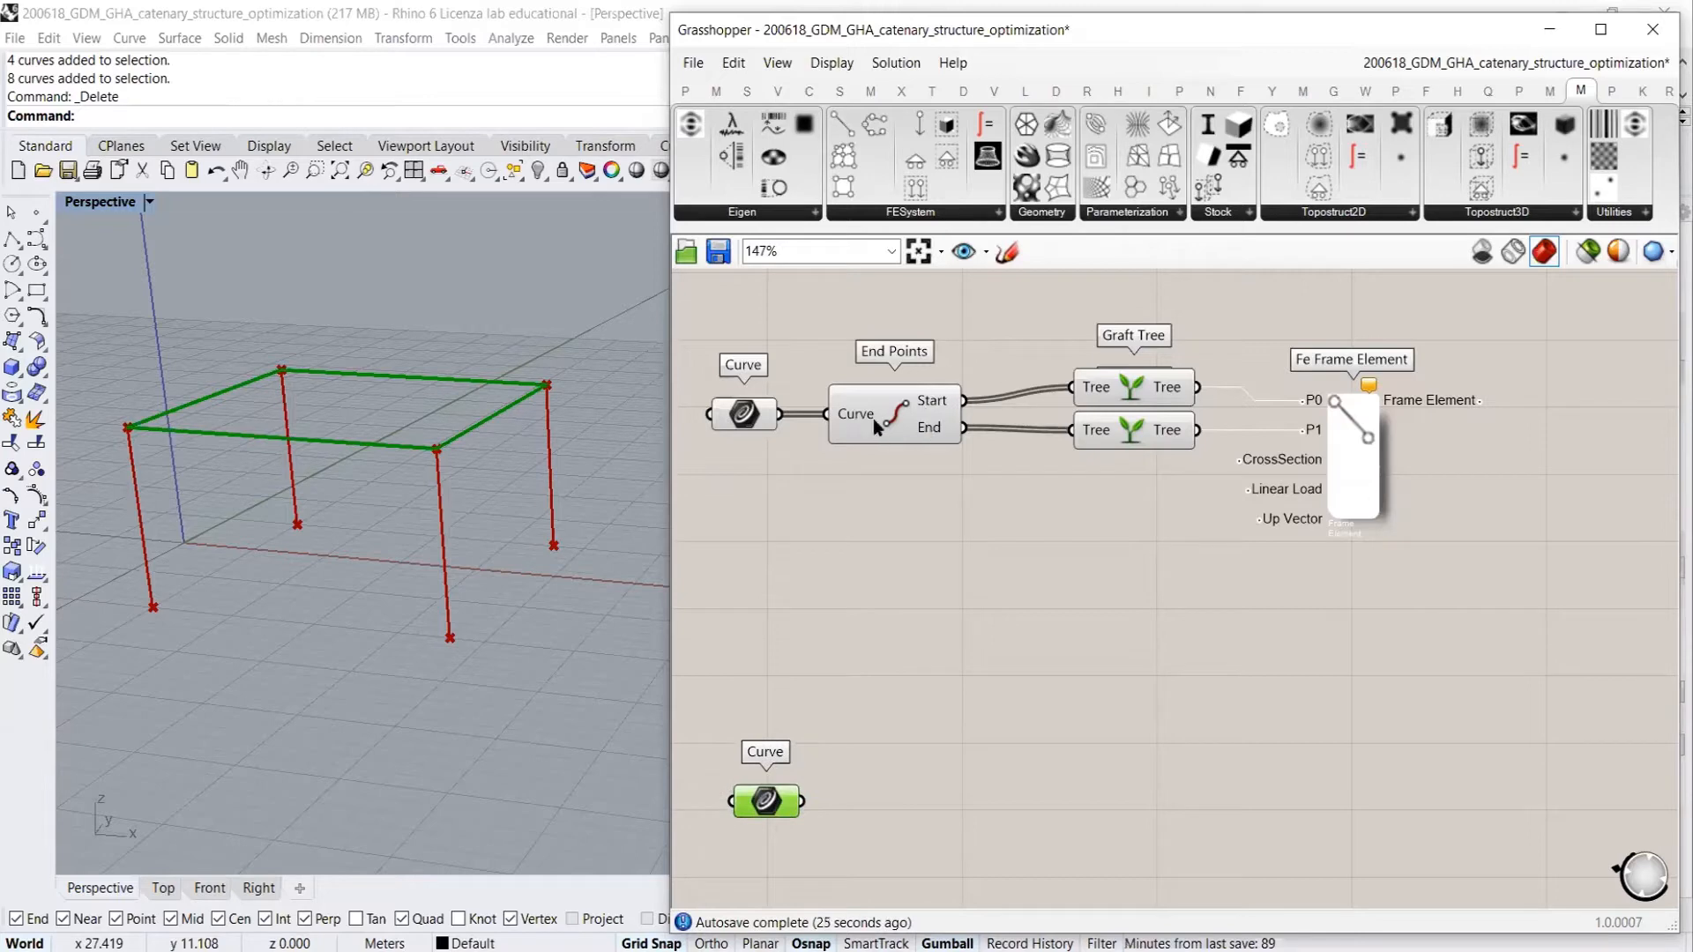
pyautogui.moveTo(874, 419); pyautogui.dragTo(860, 423)
pyautogui.click(871, 463)
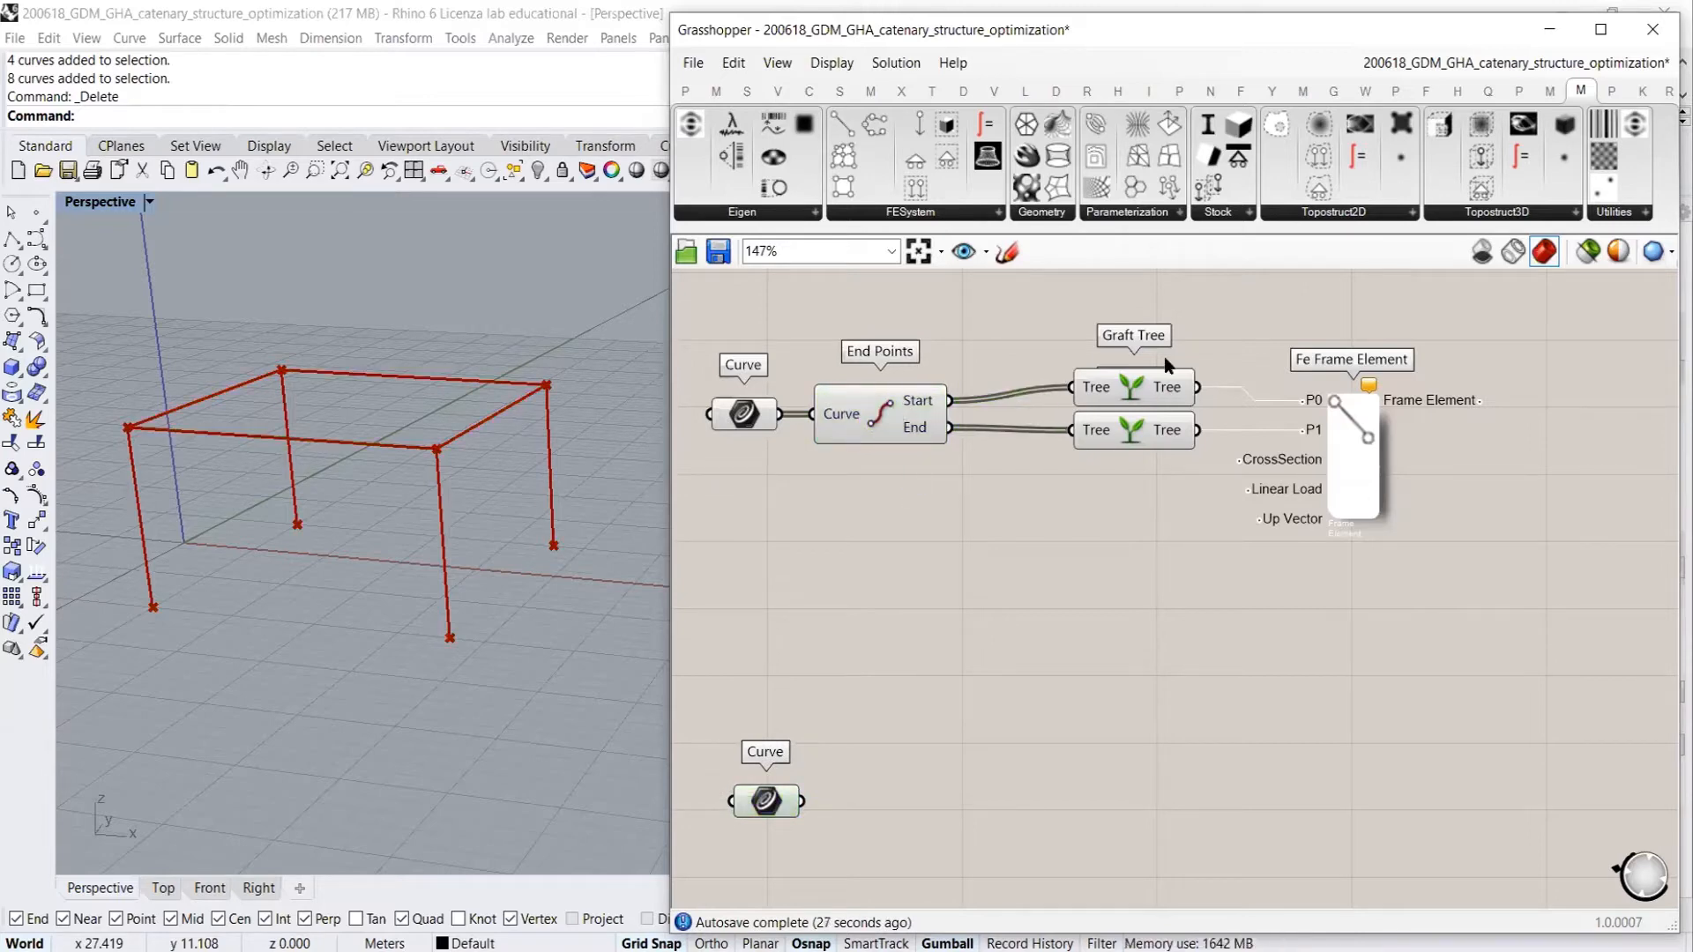
pyautogui.moveTo(1185, 316); pyautogui.dragTo(1118, 420)
pyautogui.moveTo(1121, 421); pyautogui.dragTo(1045, 421)
pyautogui.click(1195, 443)
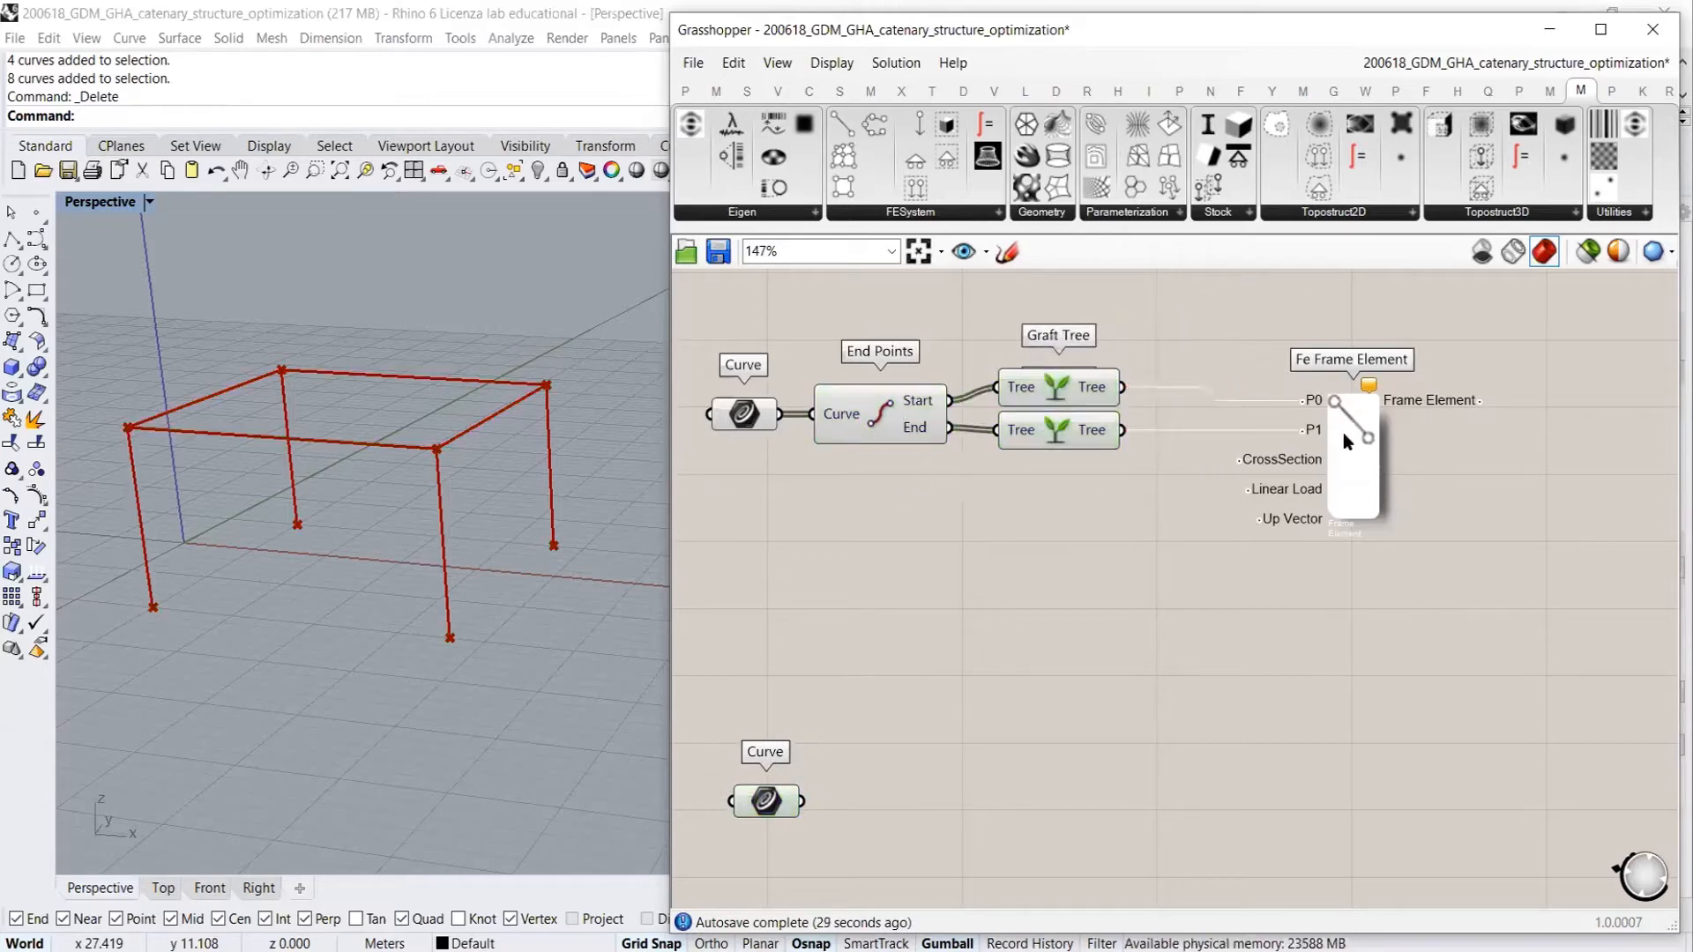
pyautogui.moveTo(1353, 463); pyautogui.dragTo(1449, 446)
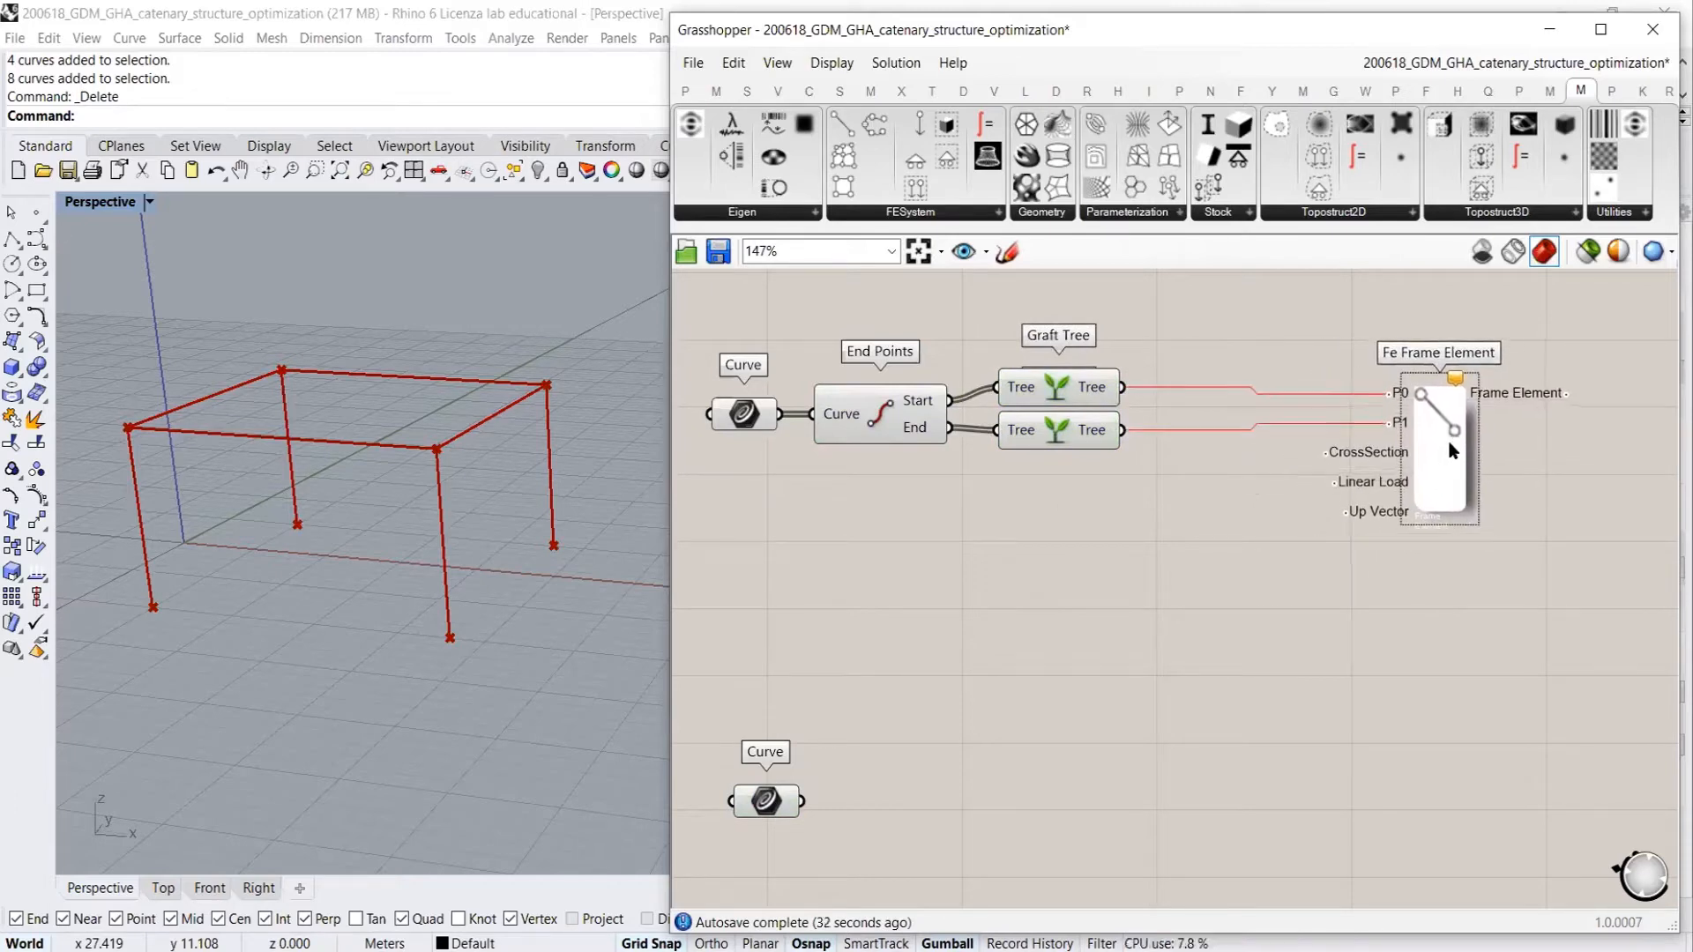
pyautogui.click(1165, 528)
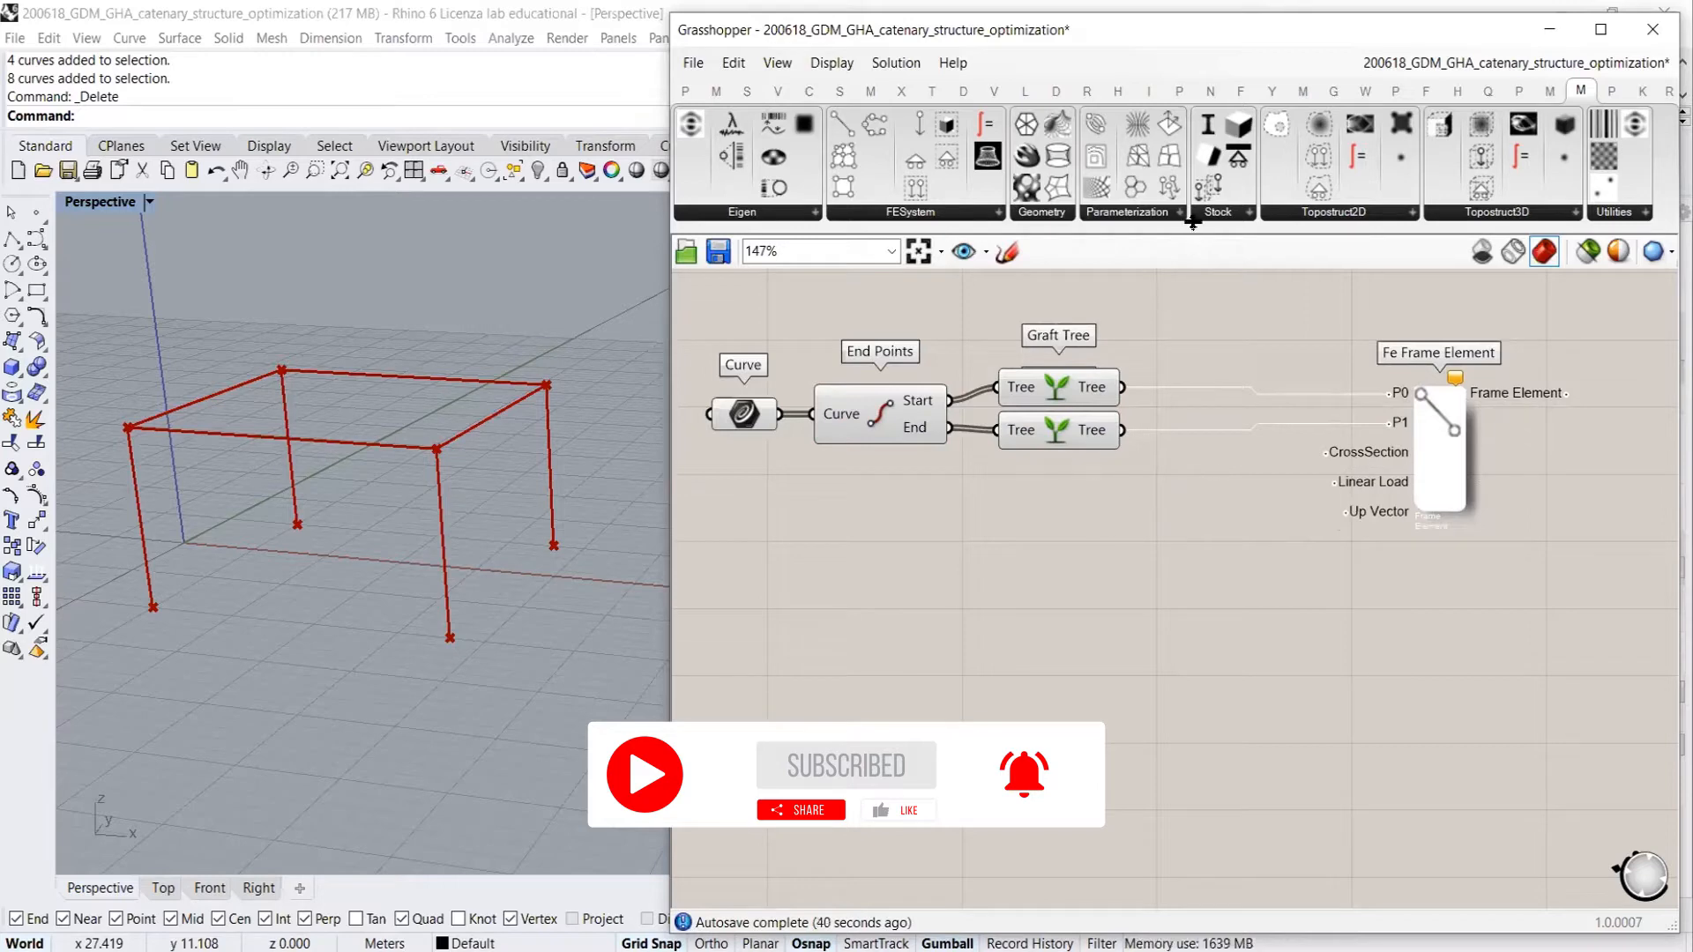
# Add a Millipede Cross Section component below the Graft Tree components and review its available section shapes
pyautogui.click(1224, 217)
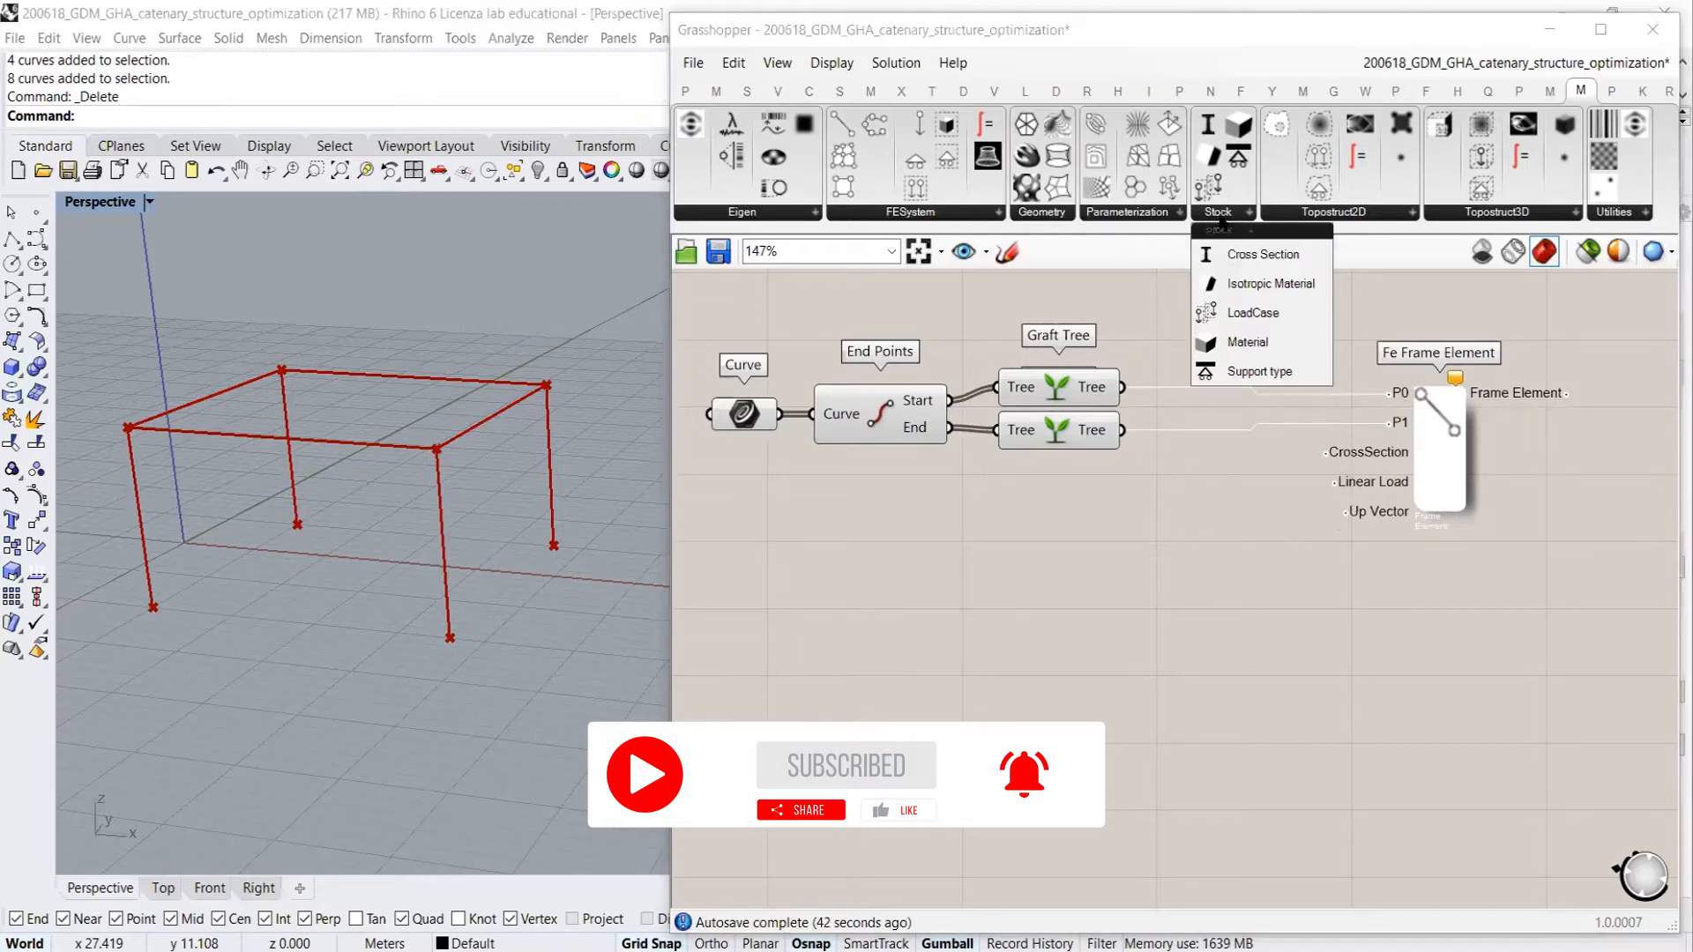
pyautogui.moveTo(1246, 258); pyautogui.dragTo(1081, 557)
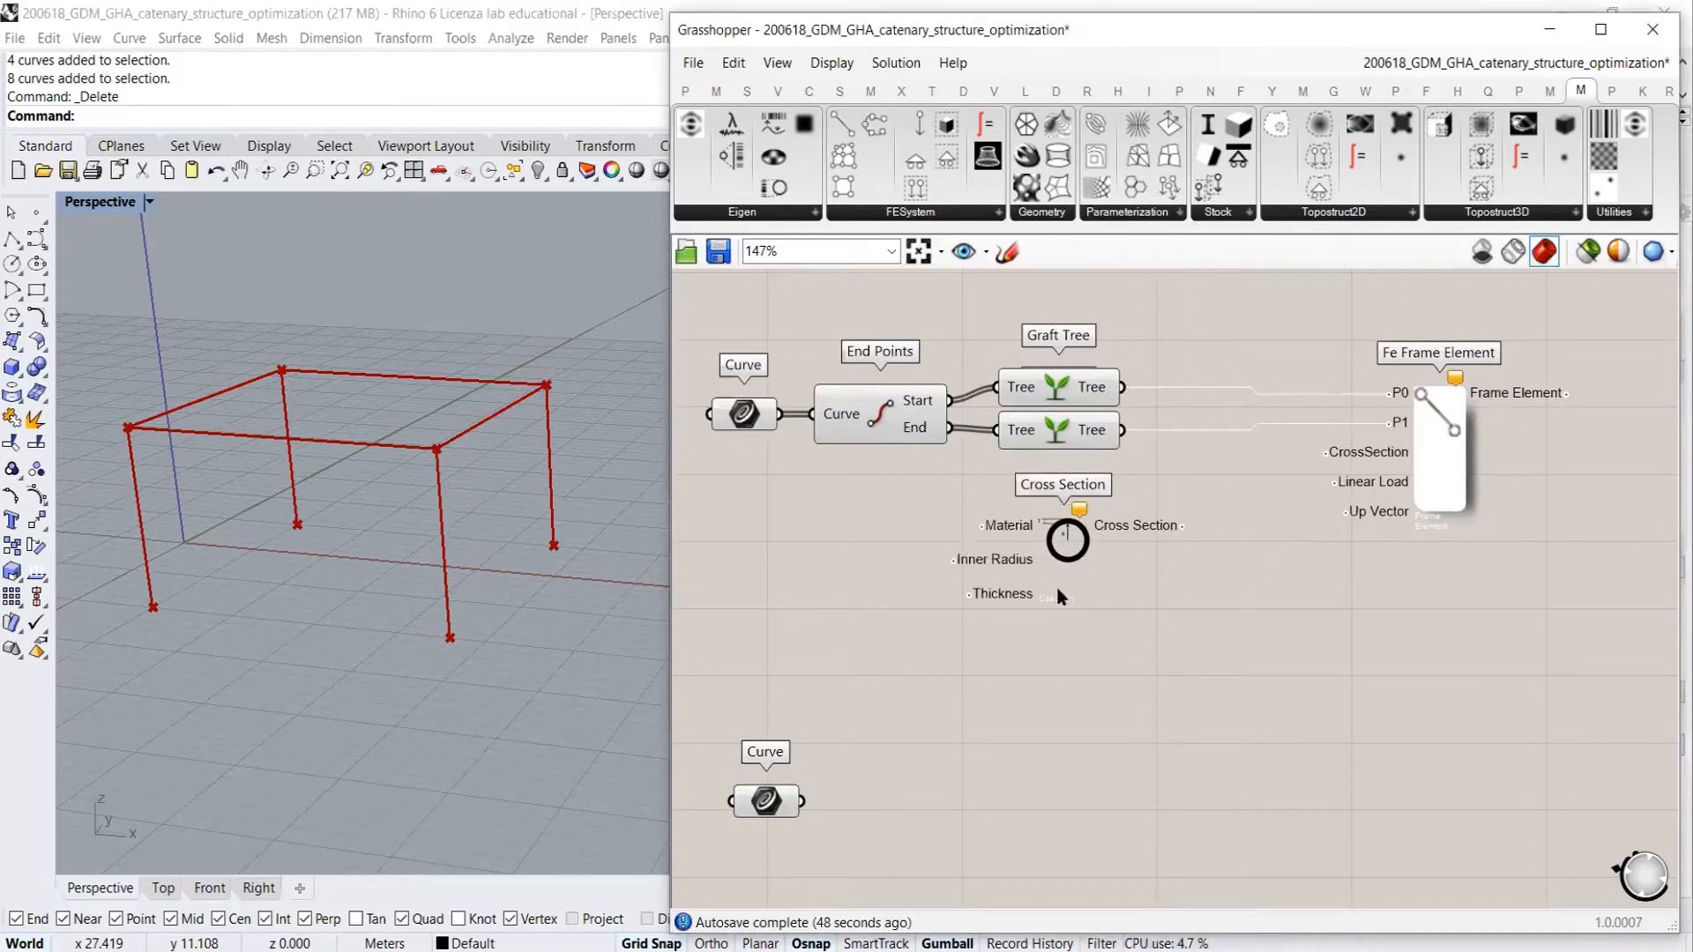
pyautogui.moveTo(1066, 570); pyautogui.dragTo(1065, 552)
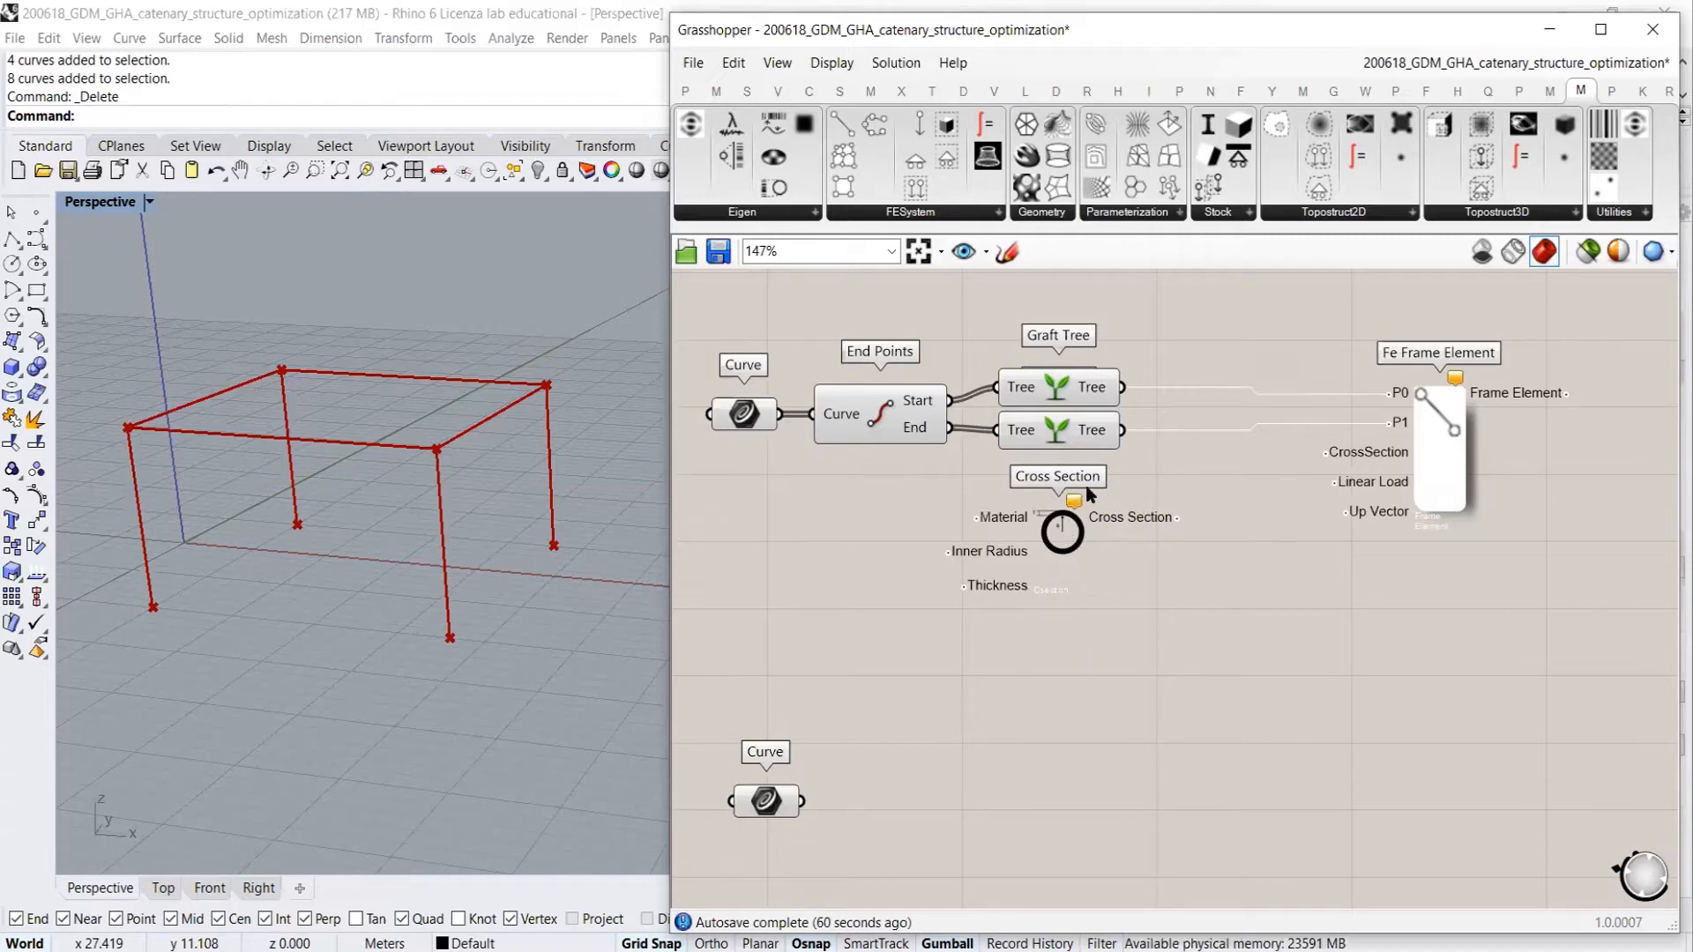
pyautogui.scroll(3, 1190, 559)
pyautogui.scroll(3, 1212, 513)
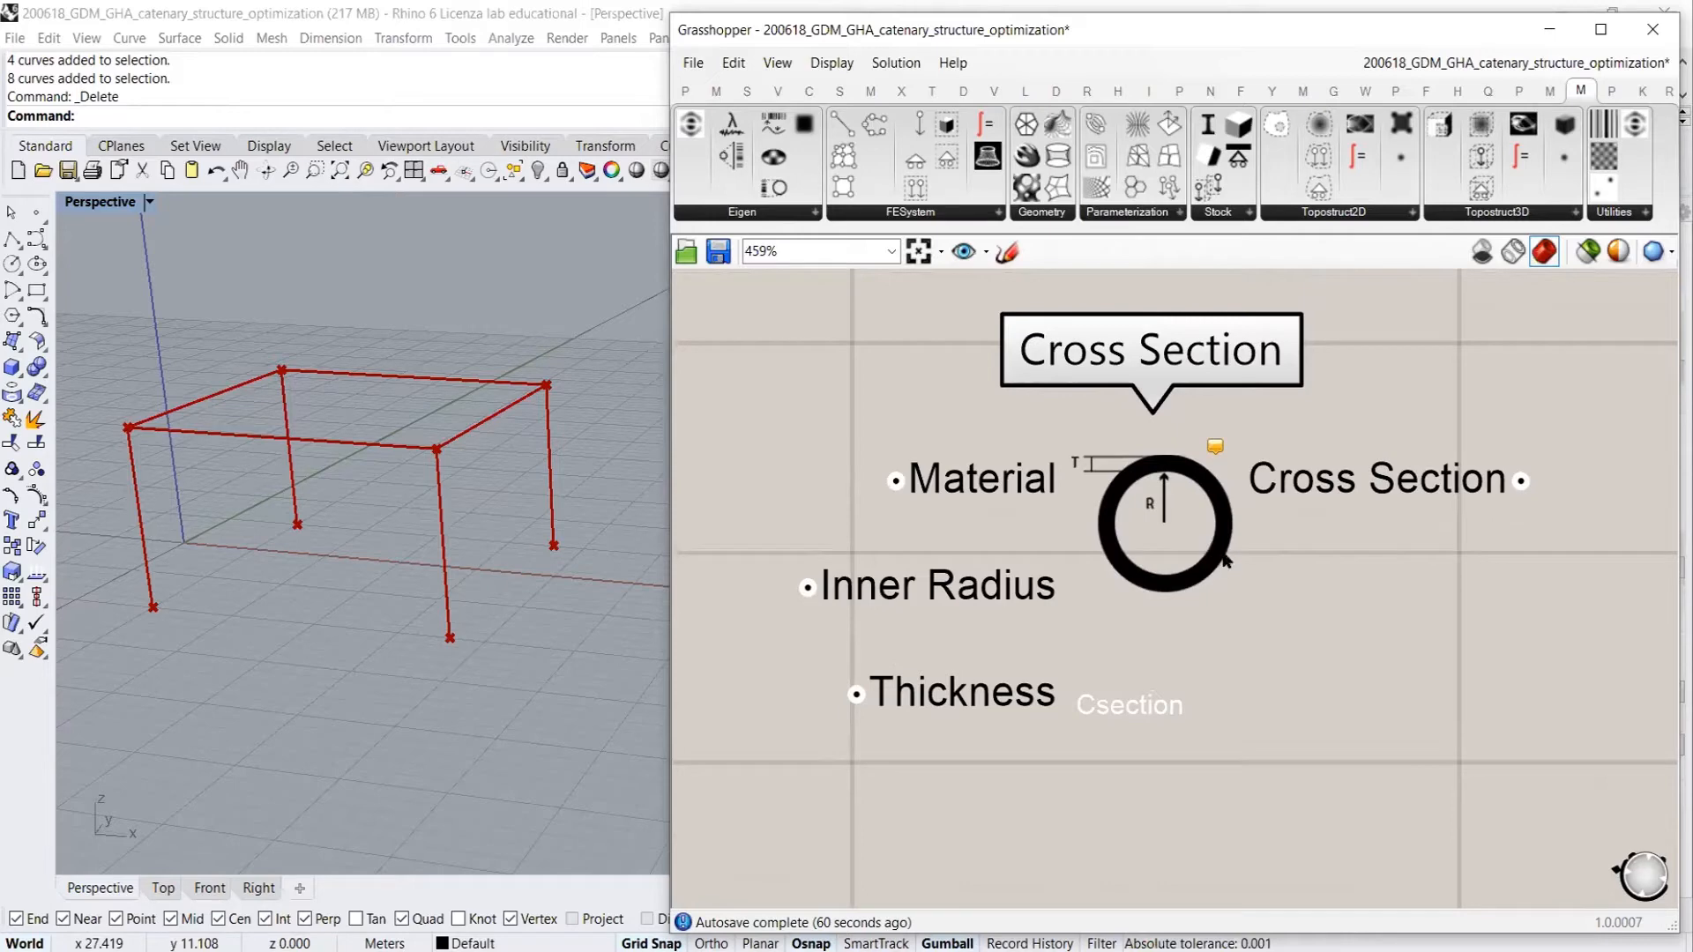
pyautogui.rightClick(1156, 479)
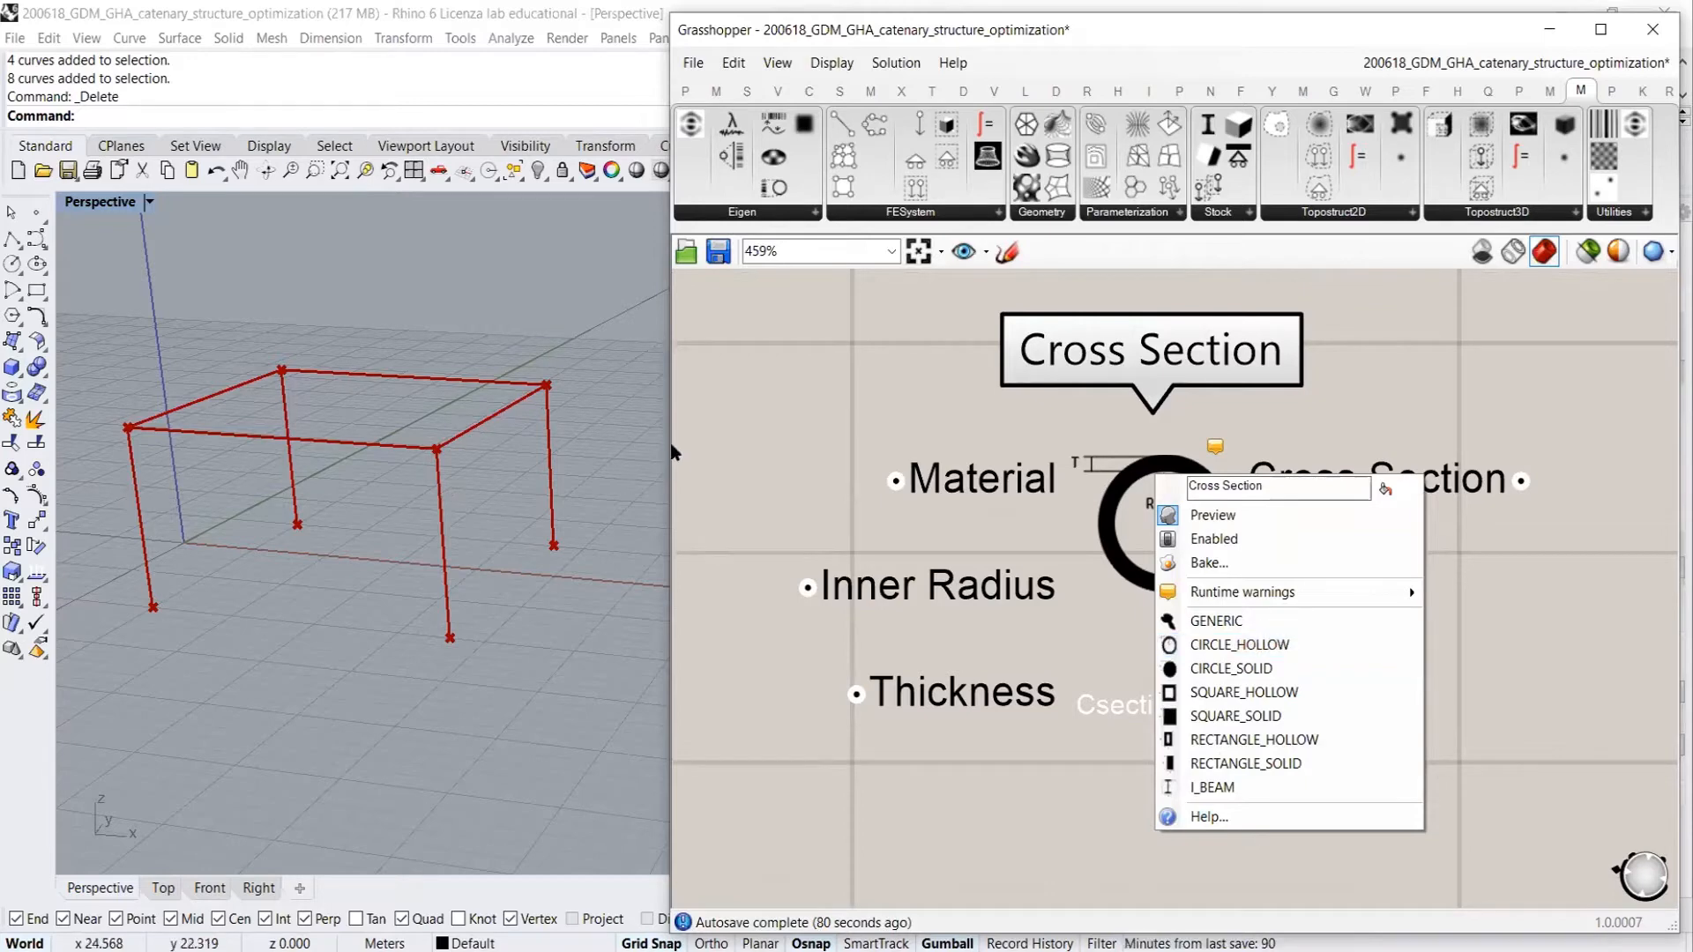
pyautogui.scroll(-6, 1325, 605)
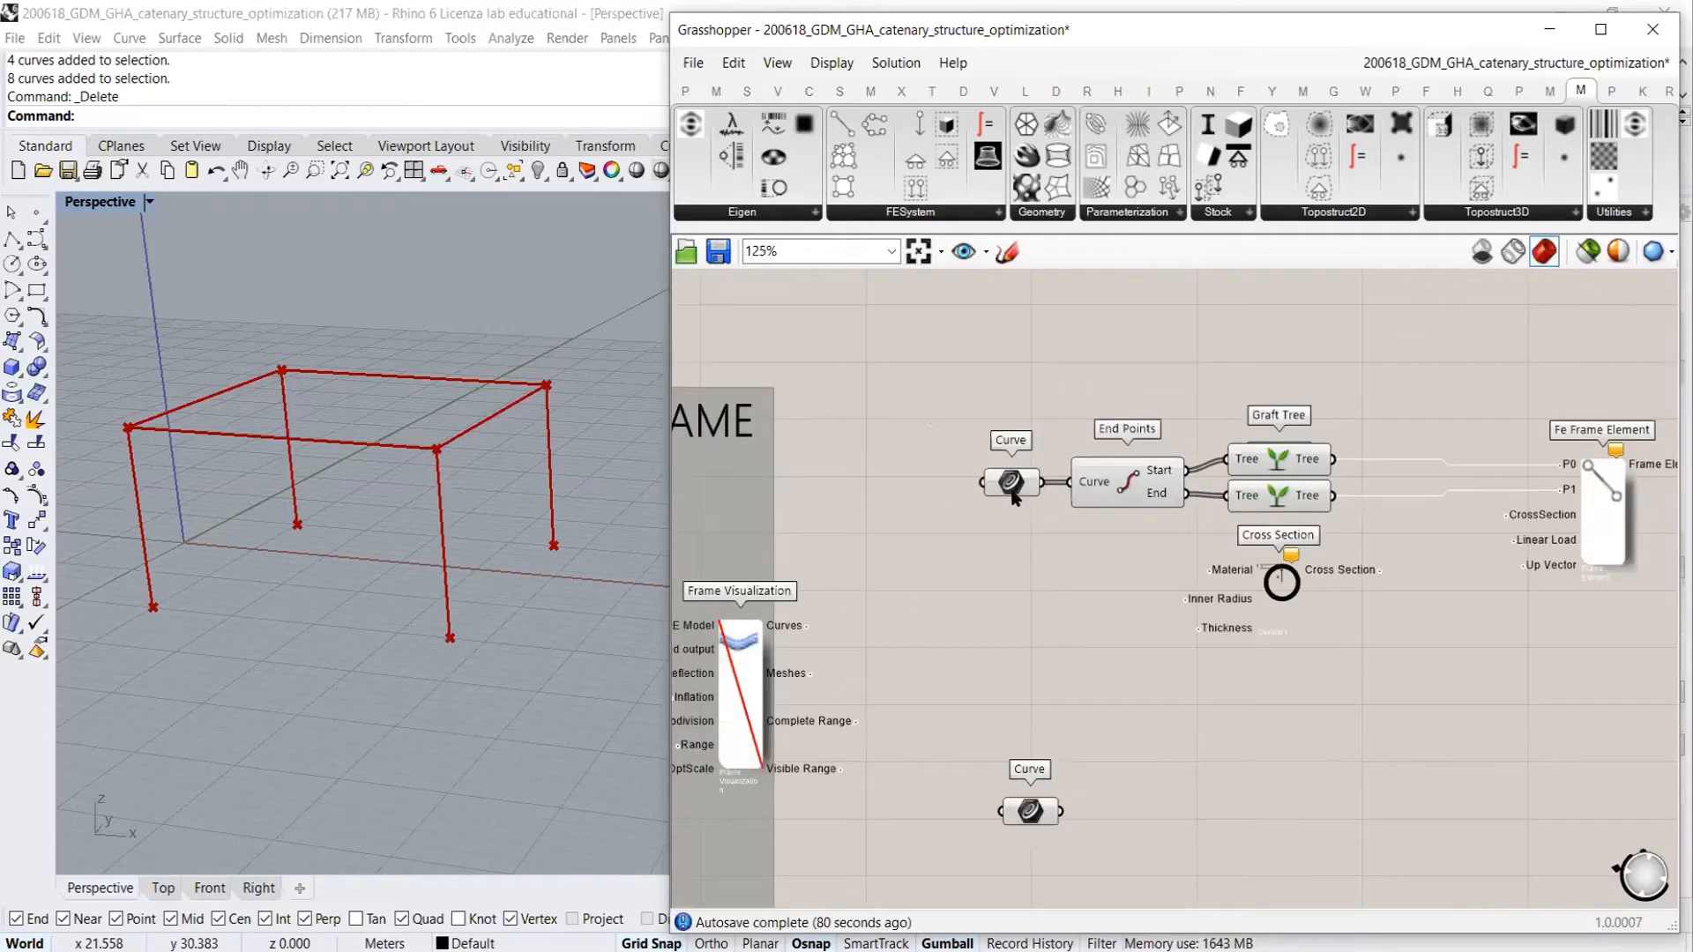
# Check which frame members the columns' Curve covers and line up the beams' Curve beneath it
pyautogui.click(1013, 491)
pyautogui.click(1117, 558)
pyautogui.moveTo(1333, 587); pyautogui.dragTo(1142, 597, button='right')
pyautogui.scroll(4, 1141, 596)
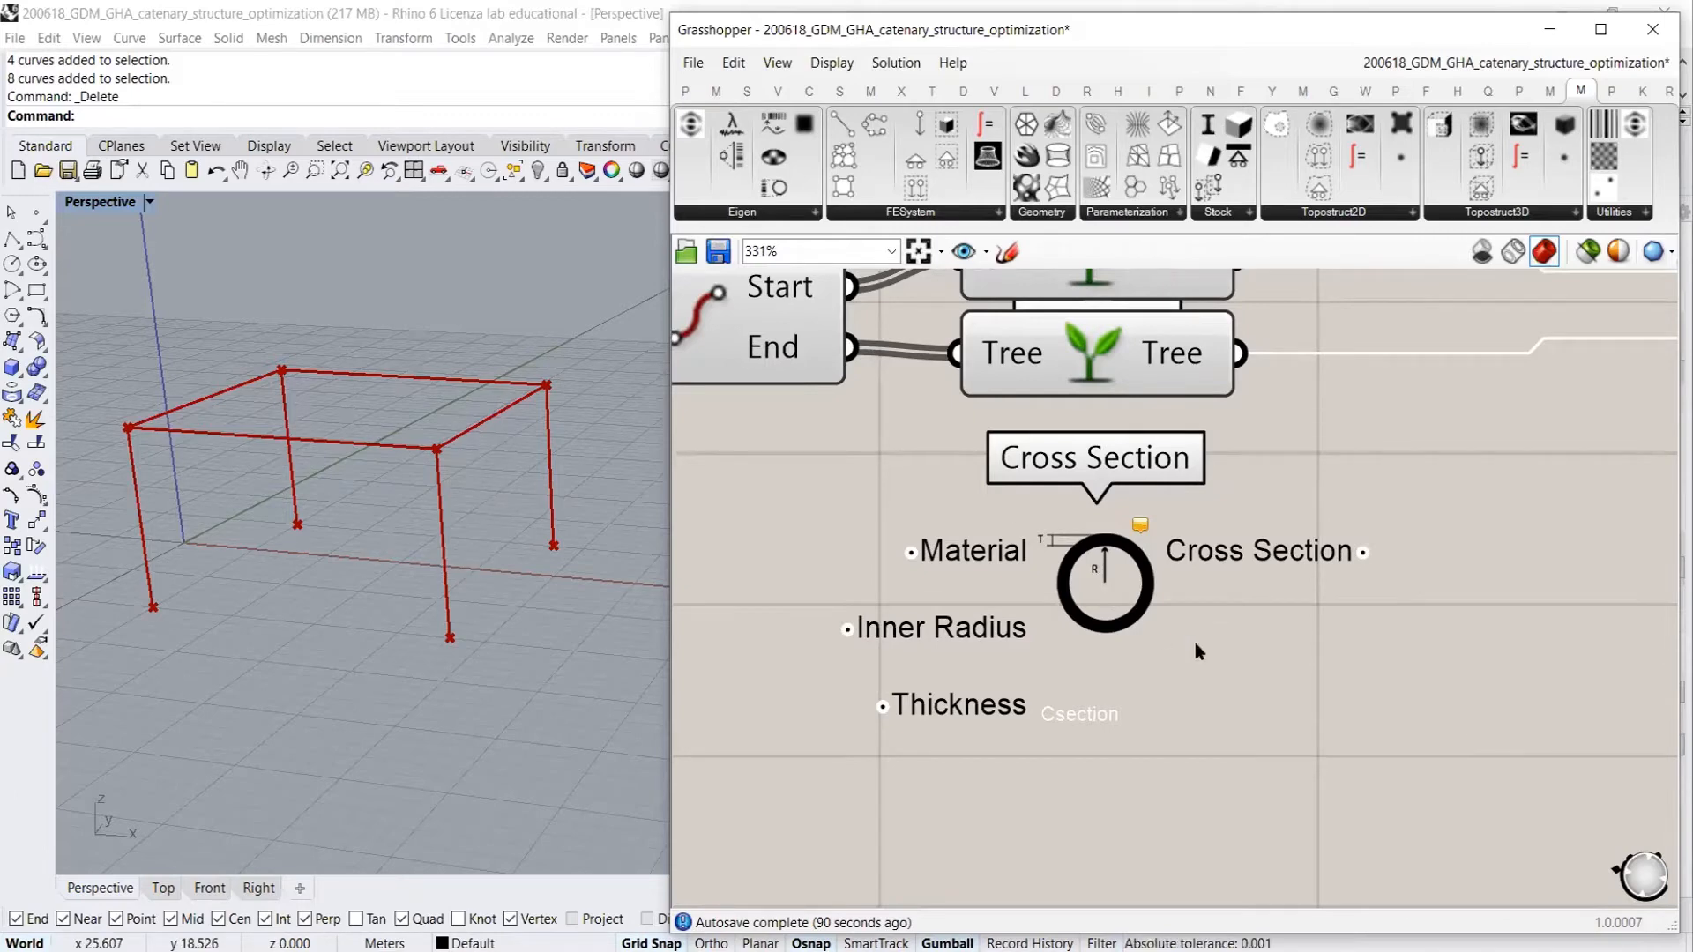
pyautogui.moveTo(1121, 667); pyautogui.dragTo(1186, 650, button='right')
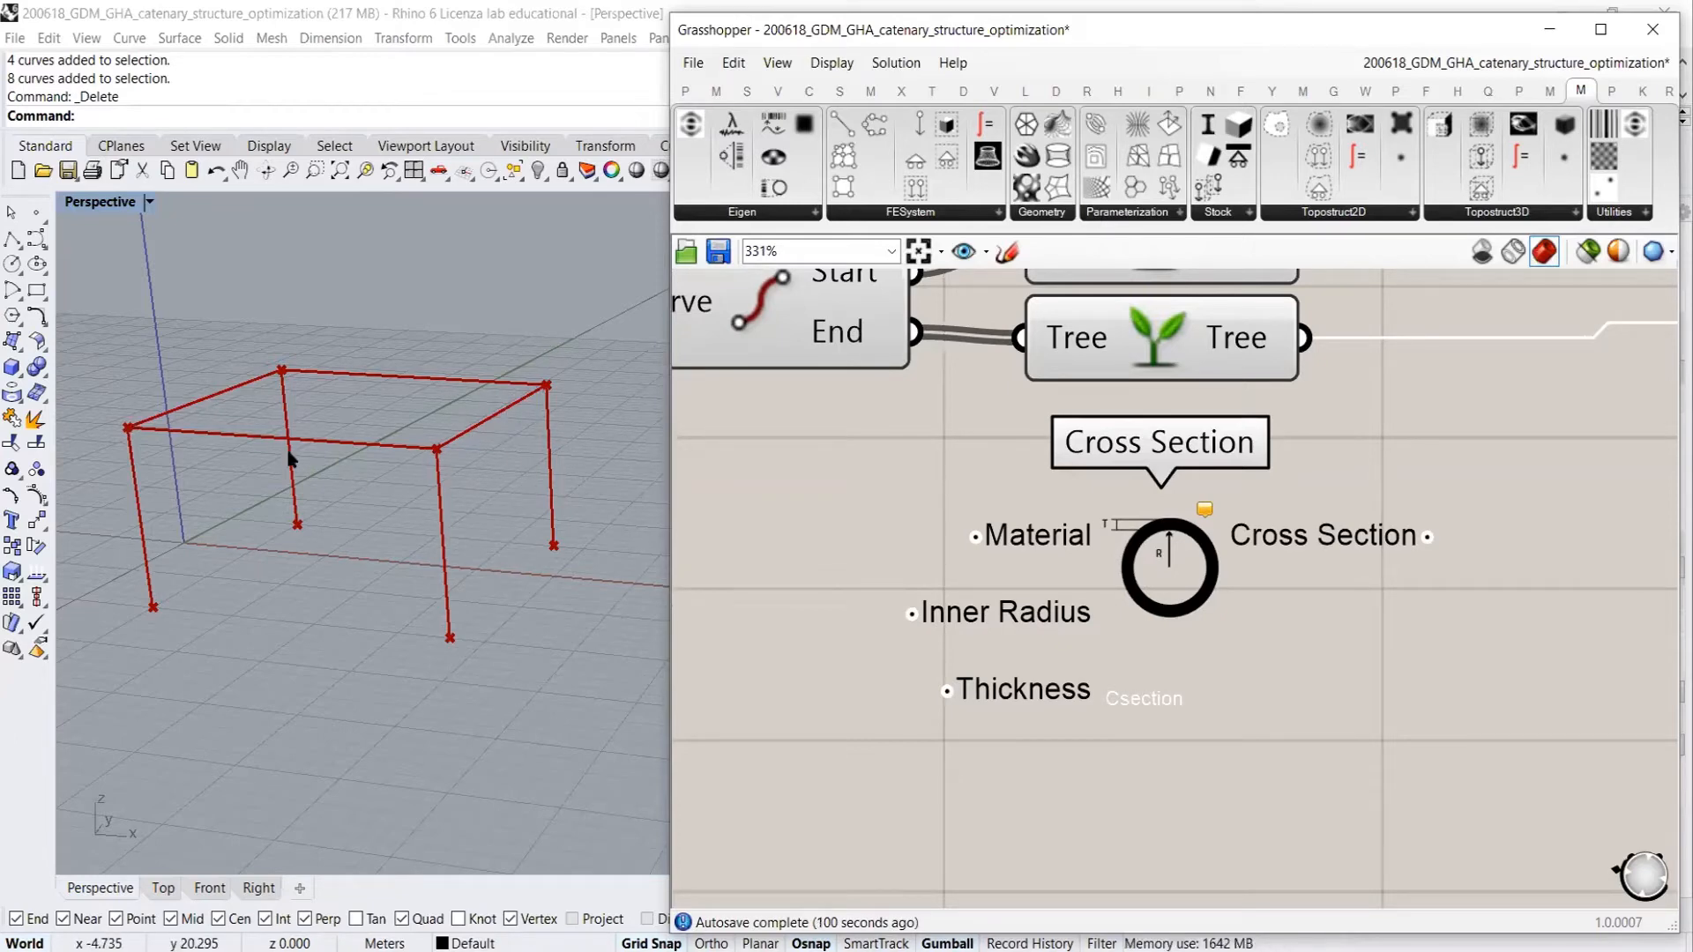
pyautogui.scroll(-5, 1198, 496)
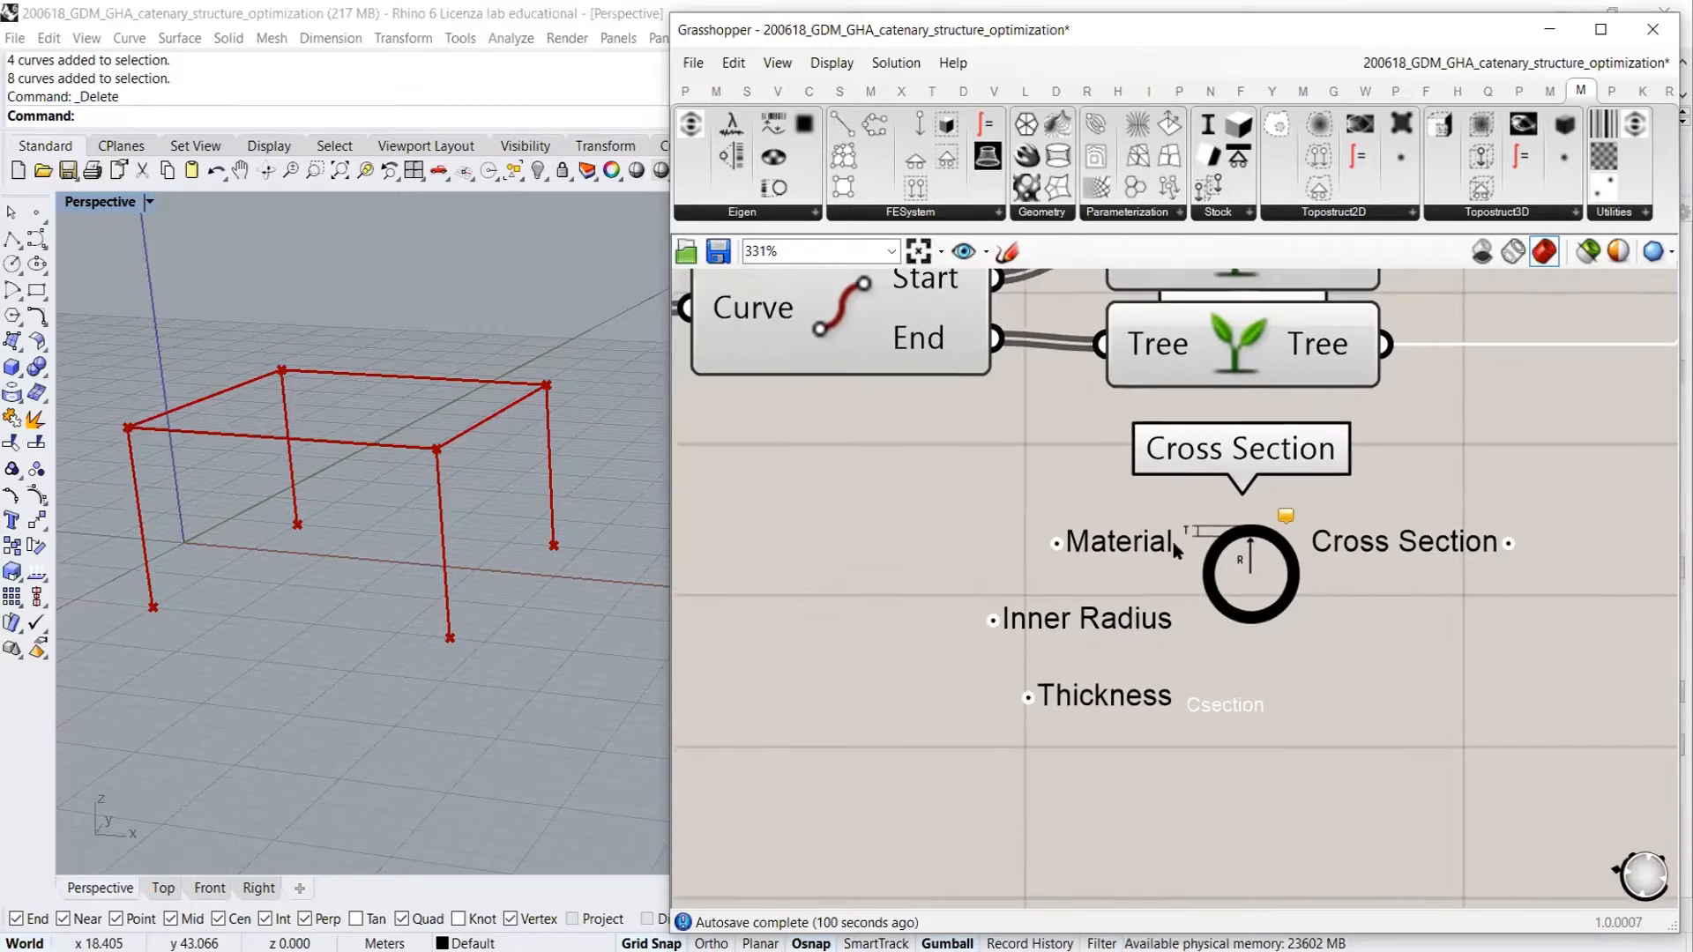
pyautogui.moveTo(1063, 533); pyautogui.dragTo(1038, 468, button='right')
pyautogui.click(939, 410)
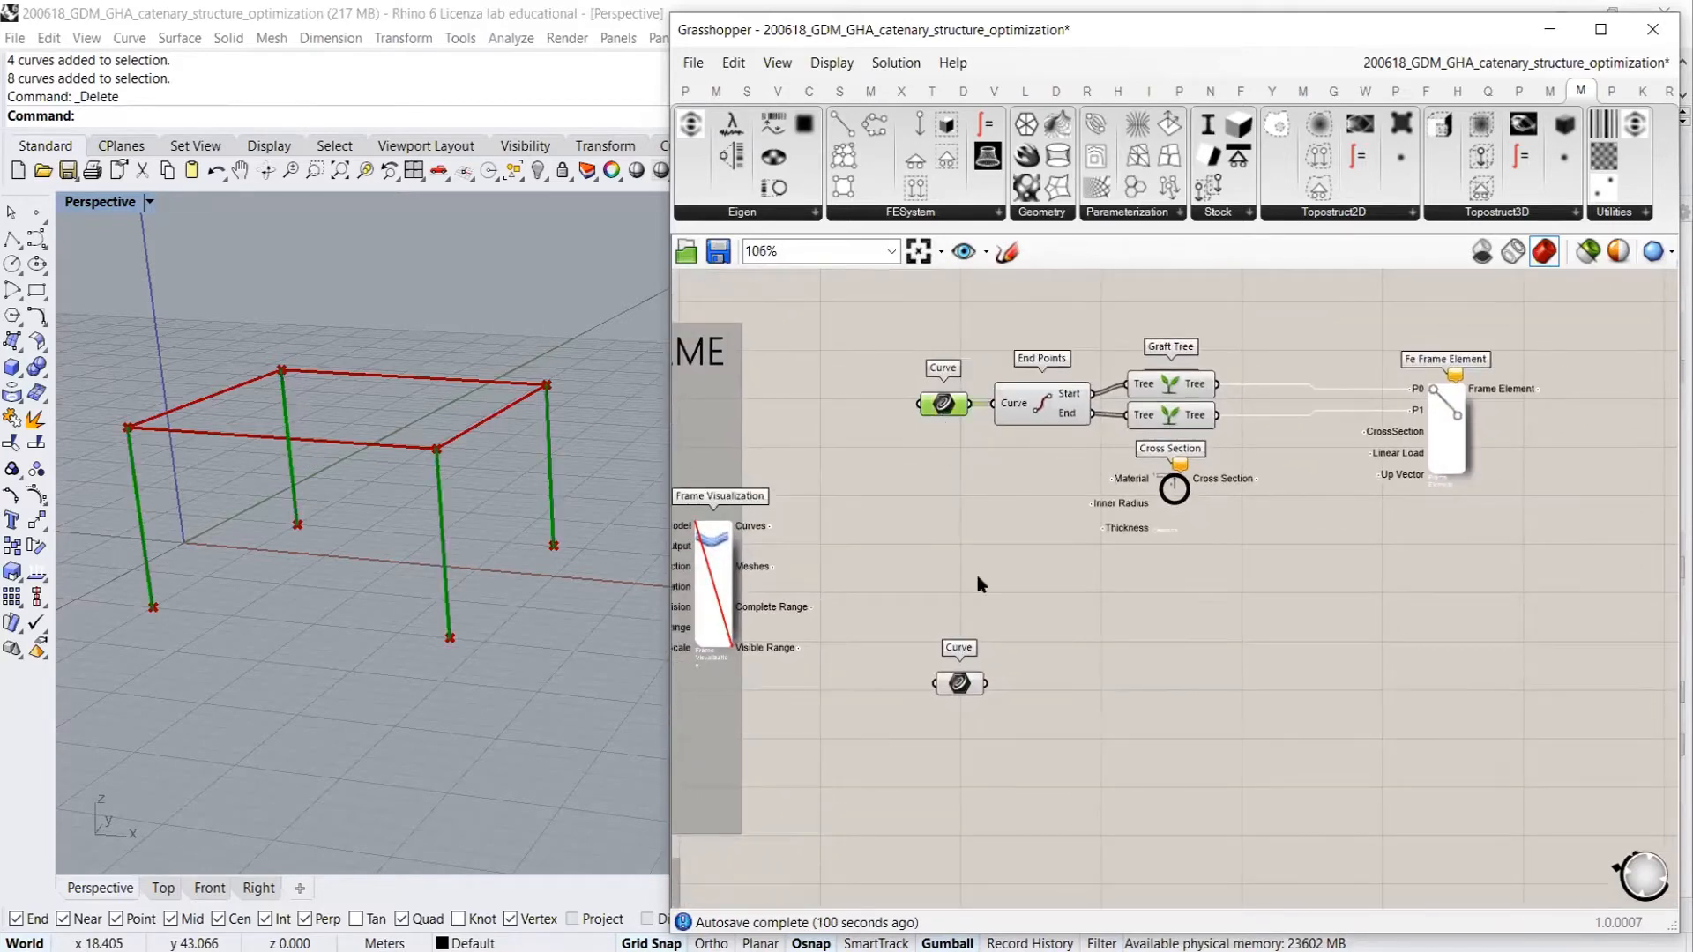
pyautogui.moveTo(961, 685); pyautogui.dragTo(948, 690)
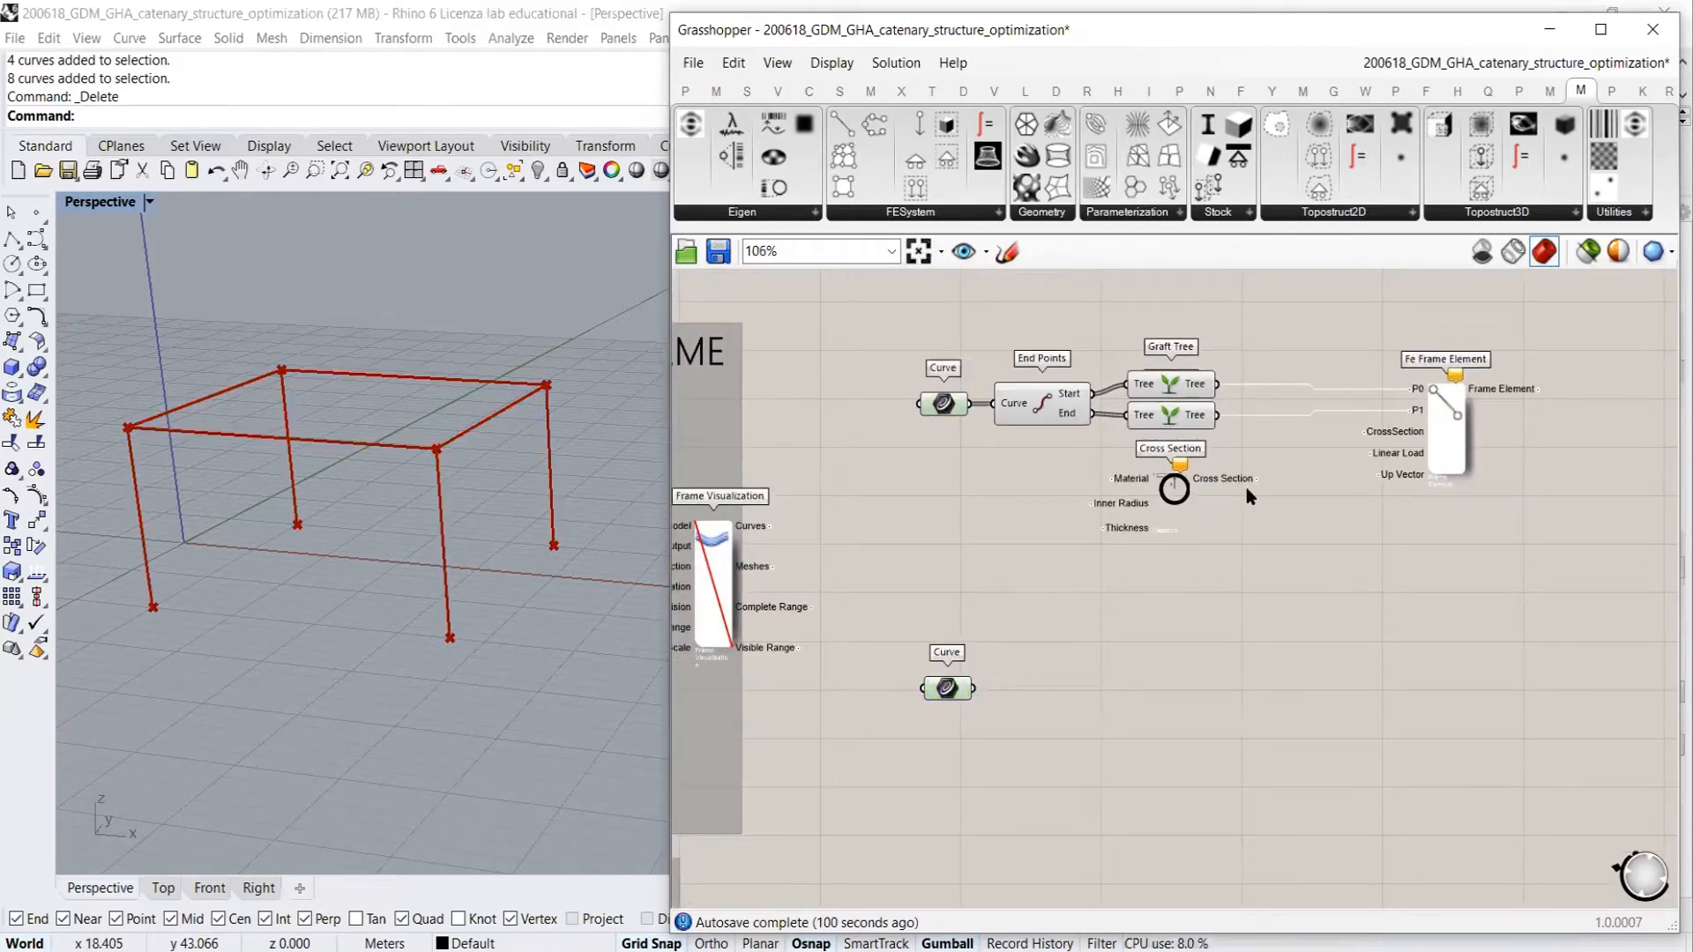
# Set the Cross Section component's shape to I_BEAM and examine its A, B, T1 and T2 dimension inputs
pyautogui.scroll(4, 1245, 495)
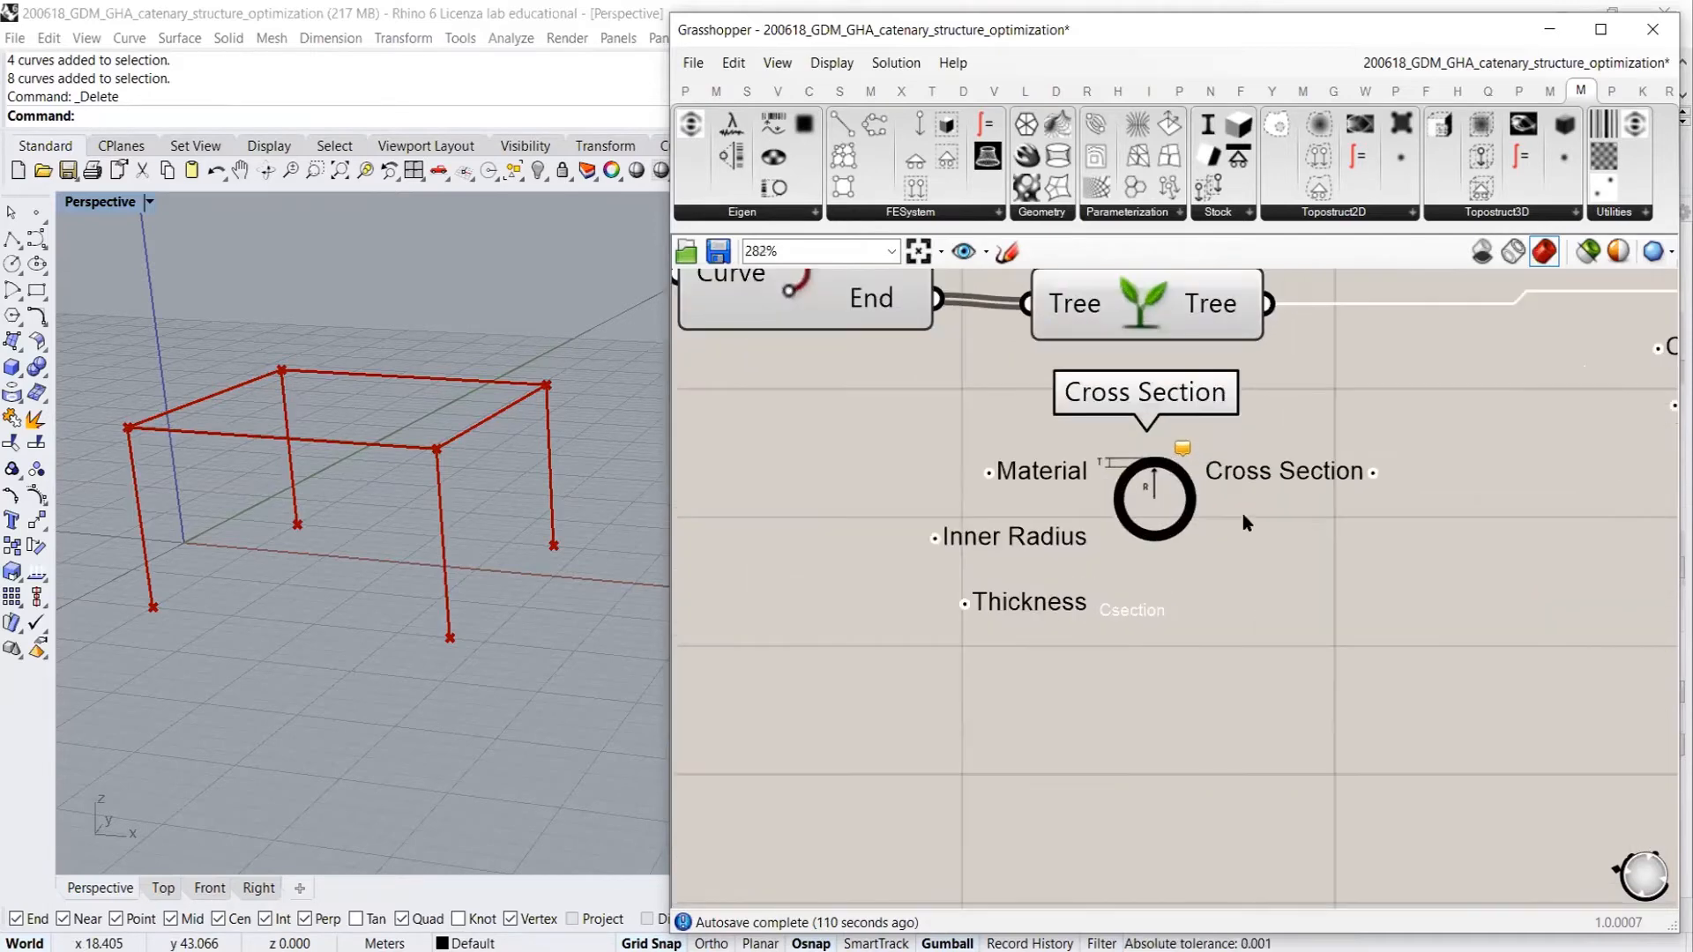
pyautogui.moveTo(1246, 523); pyautogui.dragTo(1386, 551, button='right')
pyautogui.rightClick(1264, 522)
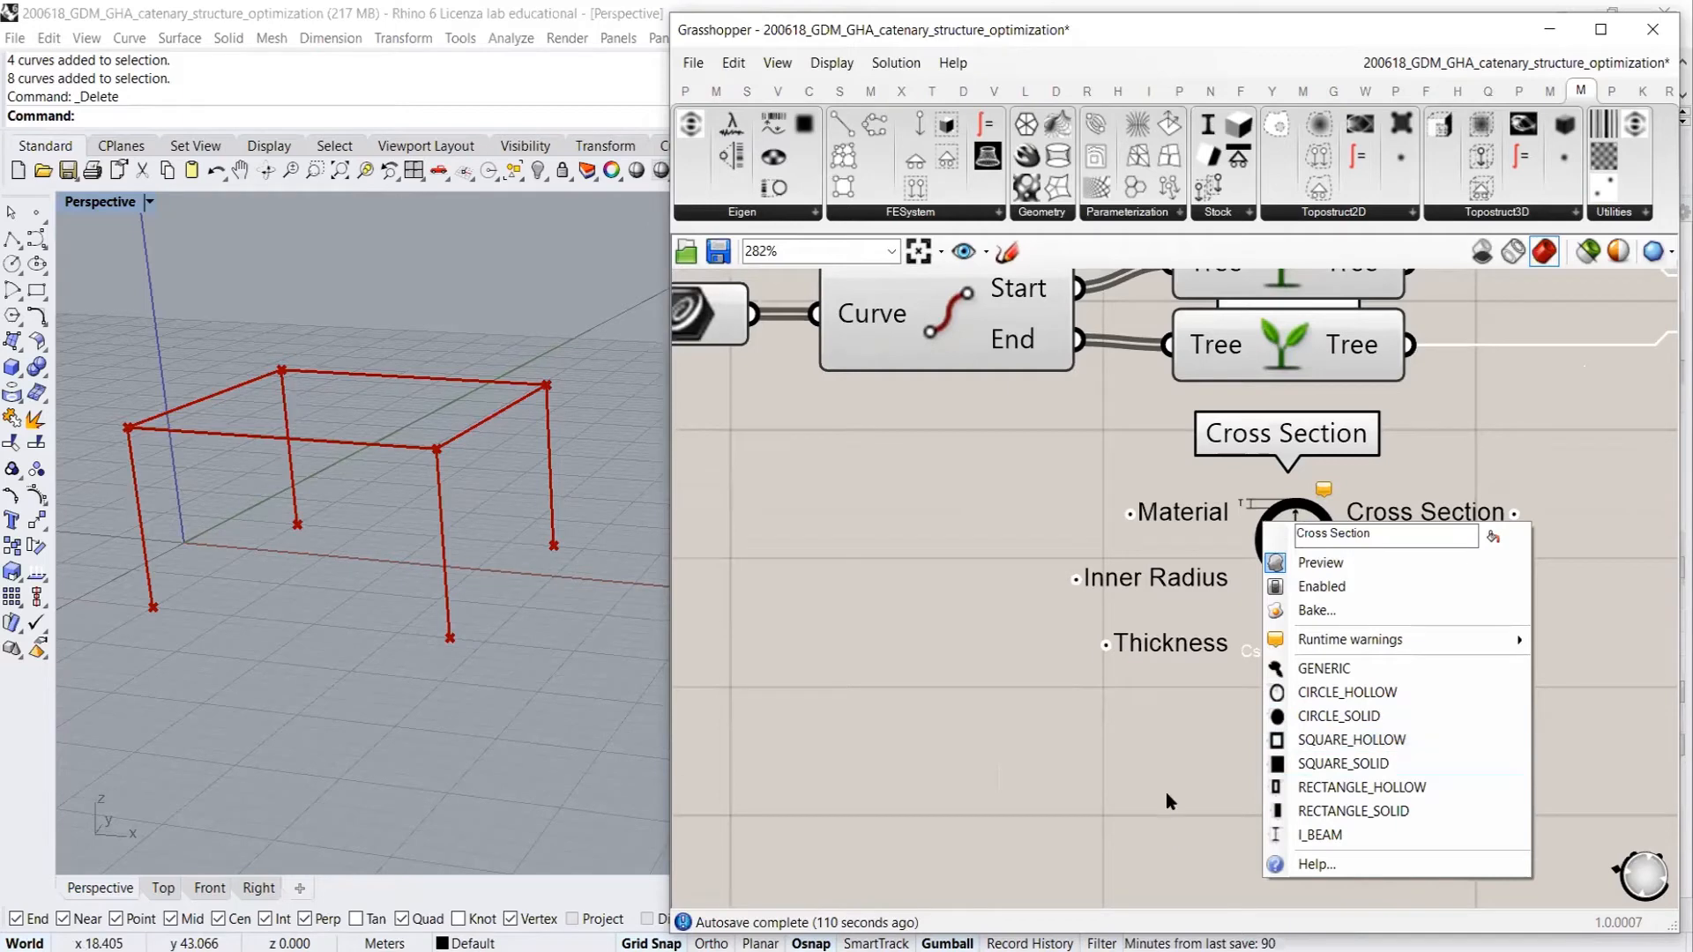
pyautogui.click(1314, 835)
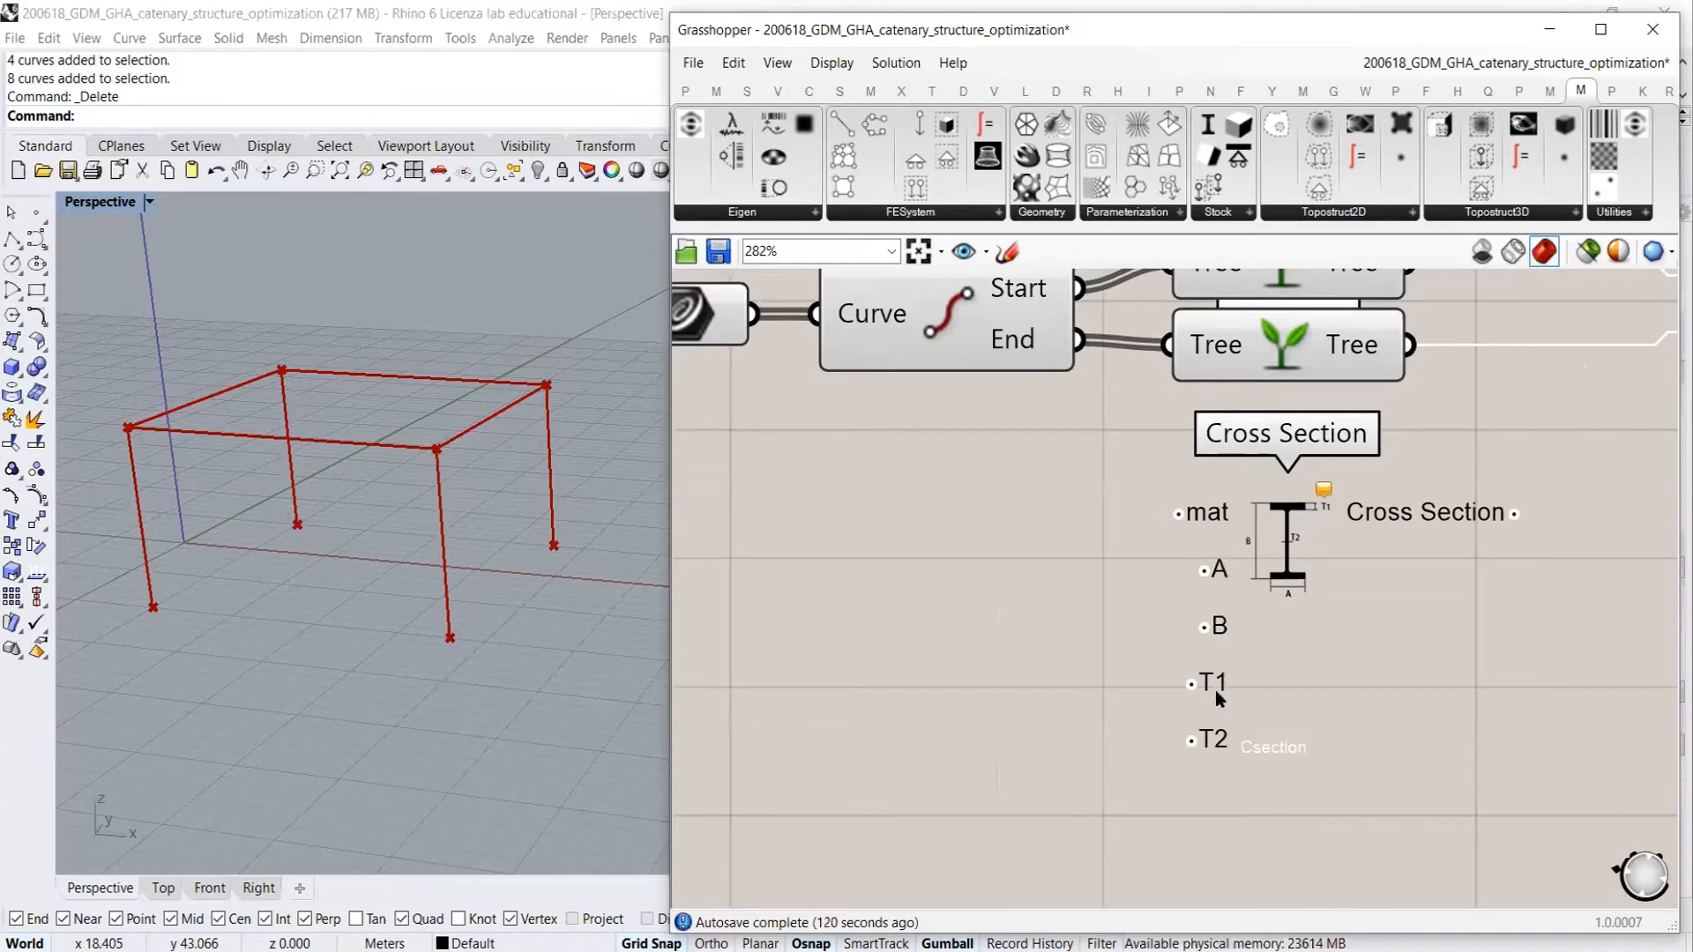
pyautogui.scroll(4, 1322, 668)
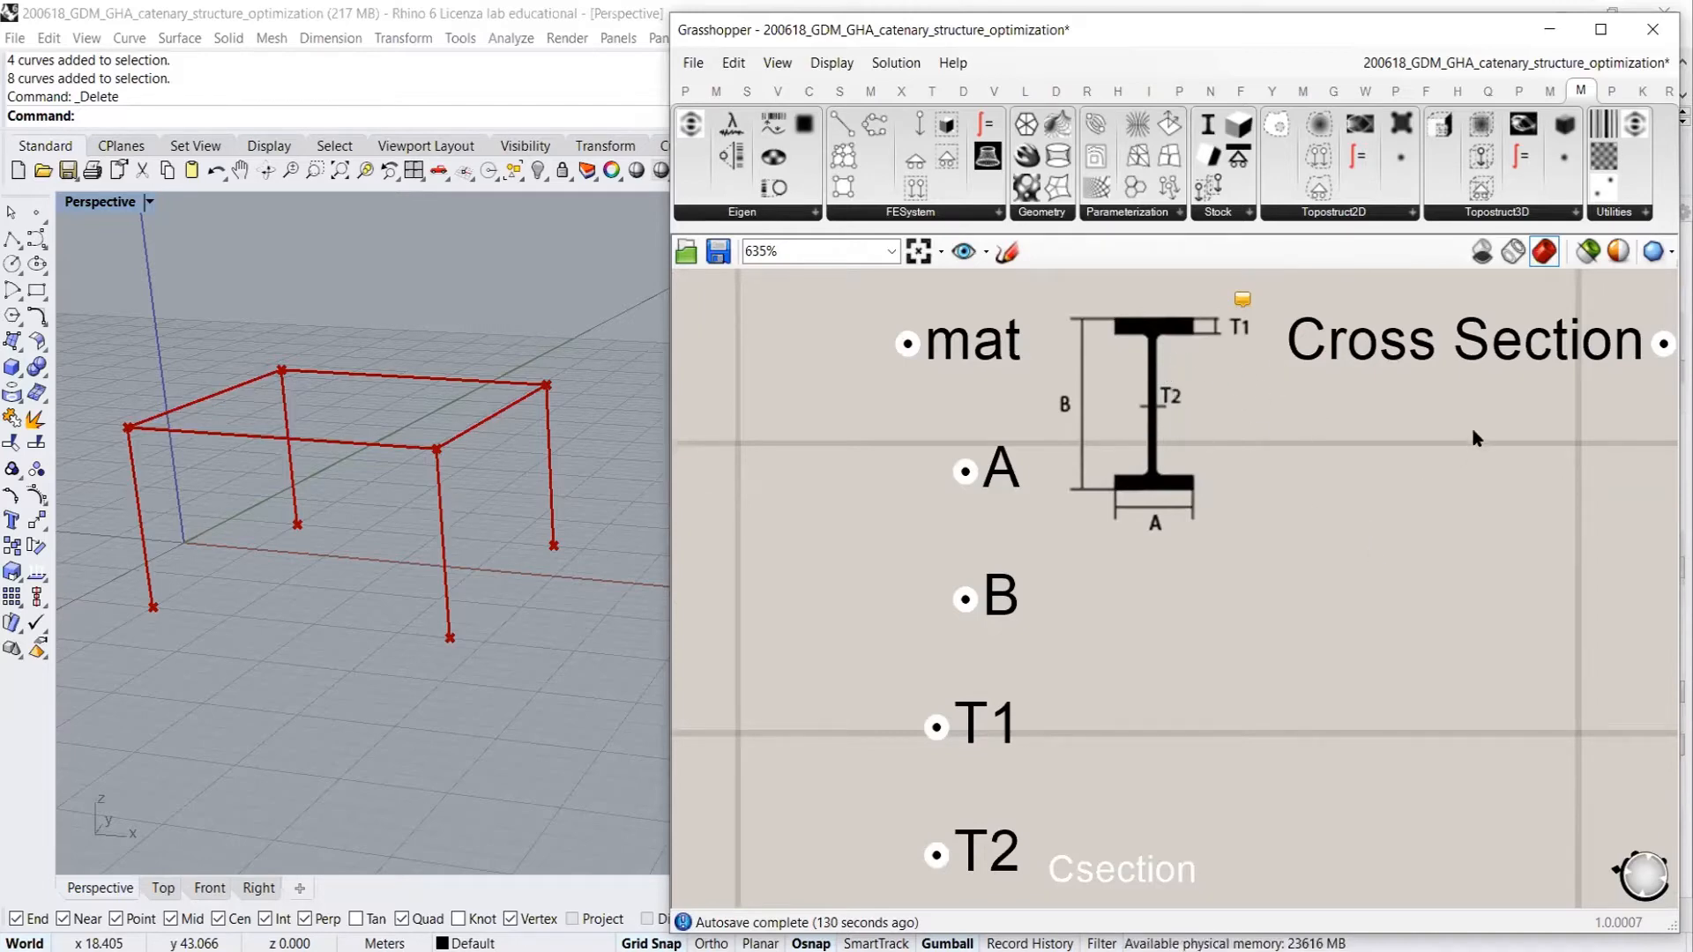
pyautogui.scroll(-3, 1453, 445)
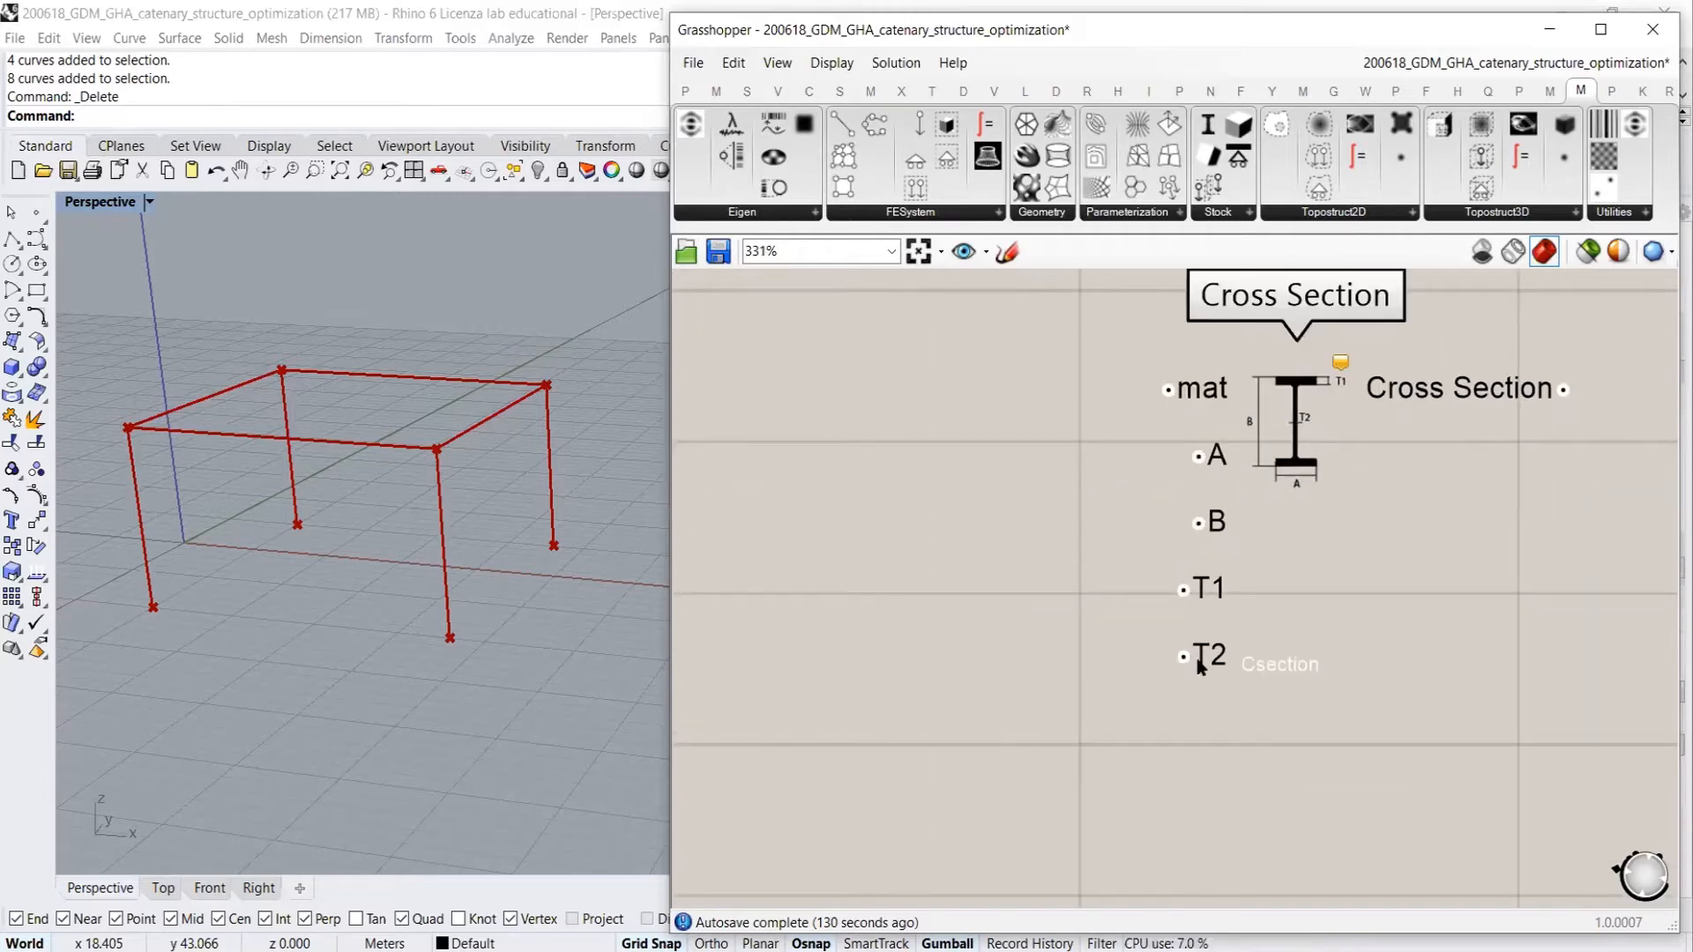
pyautogui.moveTo(1090, 423); pyautogui.dragTo(1139, 522, button='right')
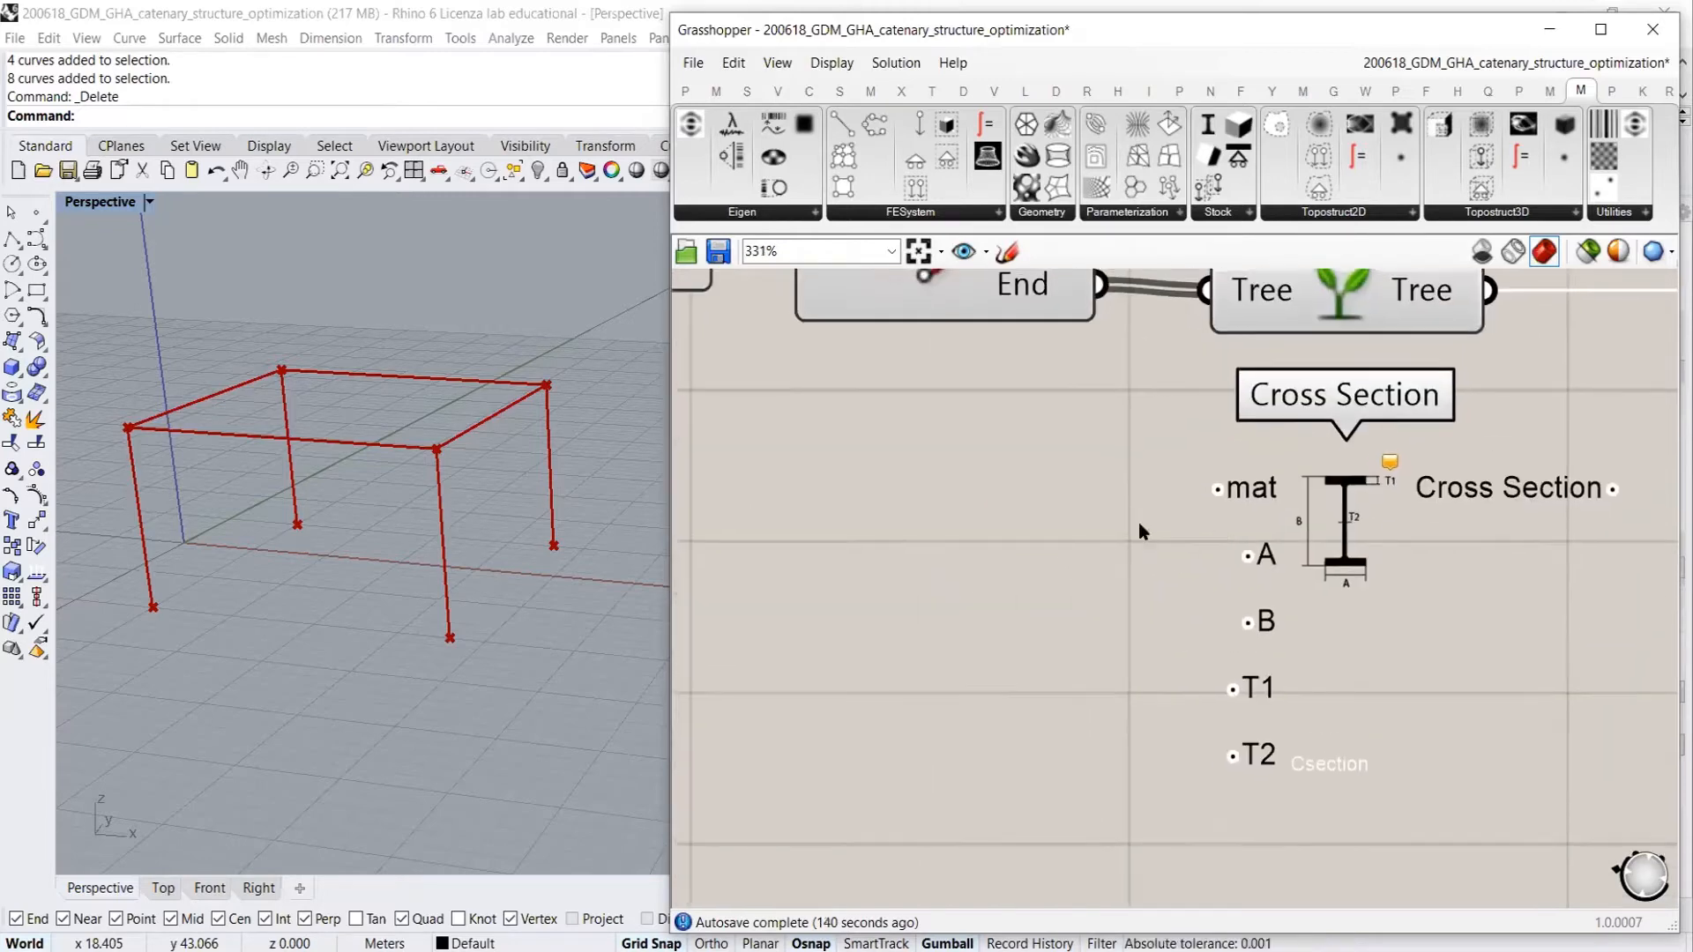
pyautogui.moveTo(1363, 518)
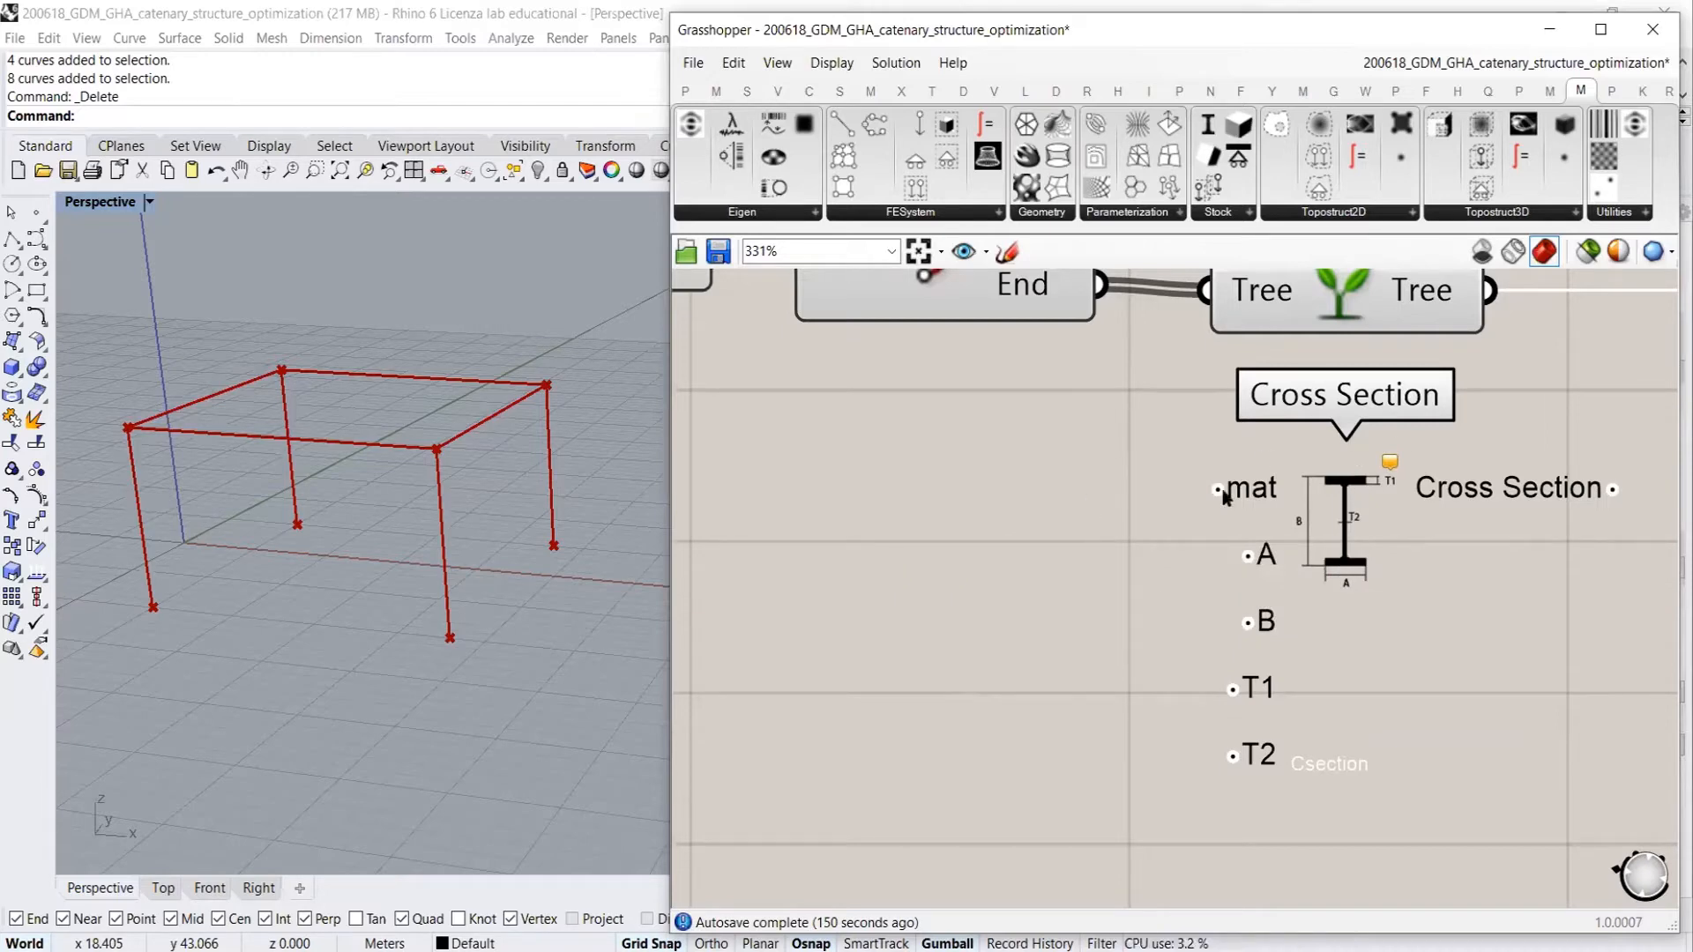
# Try an Isotropic Material component beside Cross Section, review its inputs, and delete it
pyautogui.click(1231, 213)
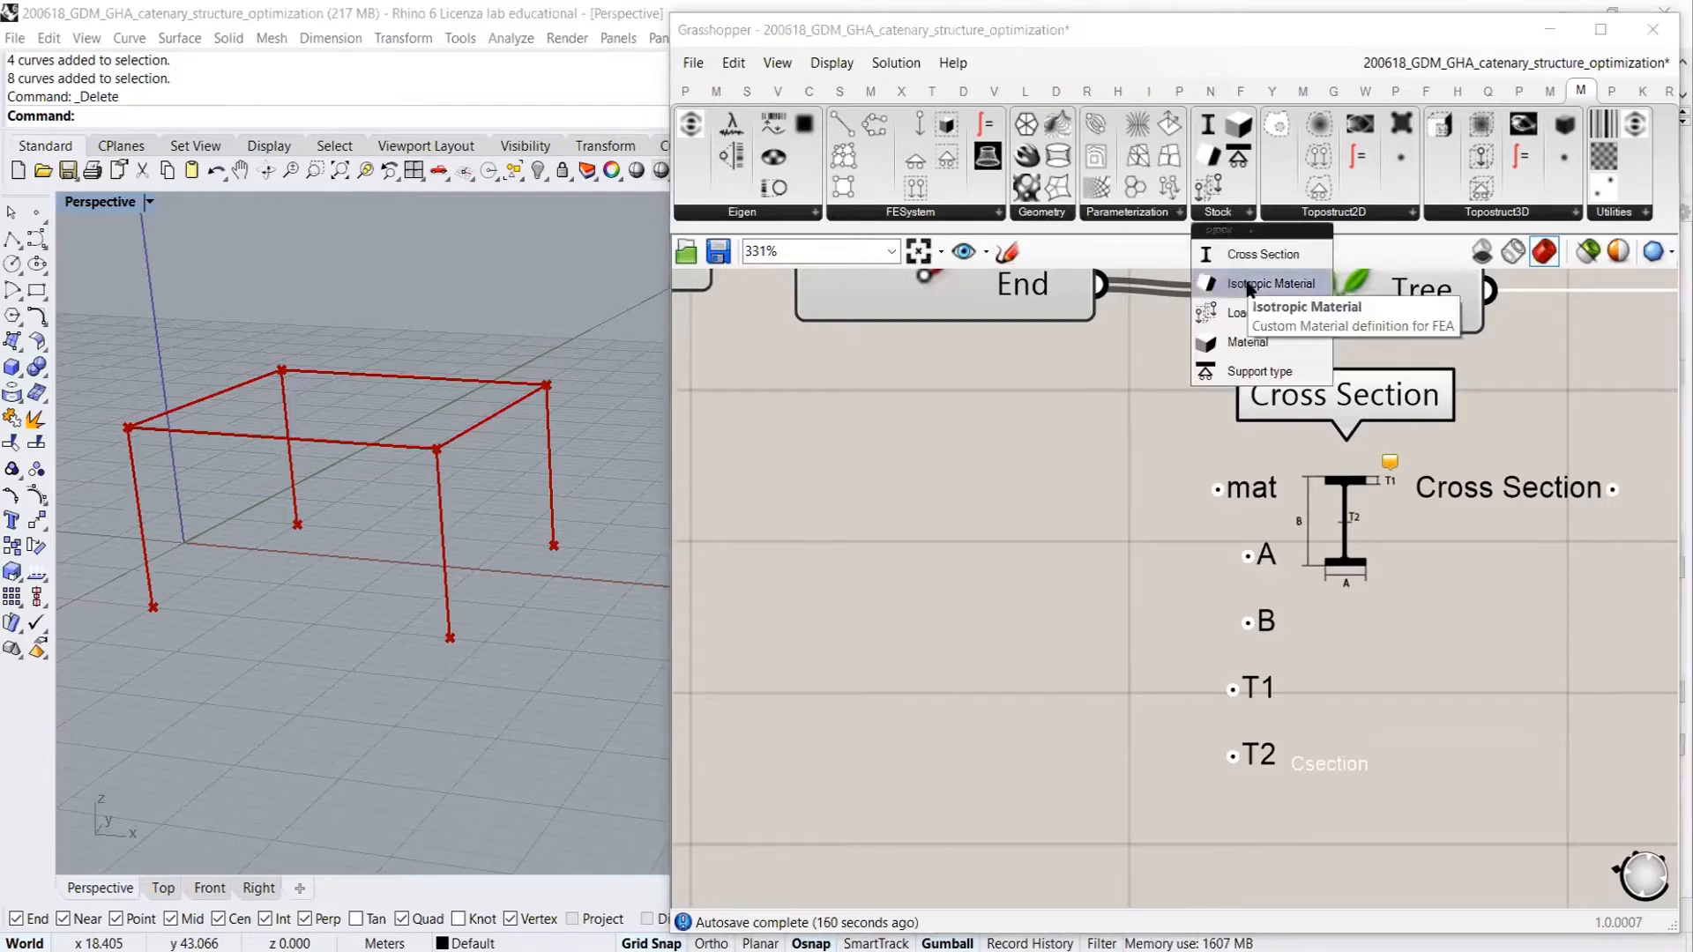
pyautogui.moveTo(1246, 284); pyautogui.dragTo(932, 469)
pyautogui.moveTo(941, 526); pyautogui.dragTo(1122, 559, button='right')
pyautogui.scroll(-2, 1123, 557)
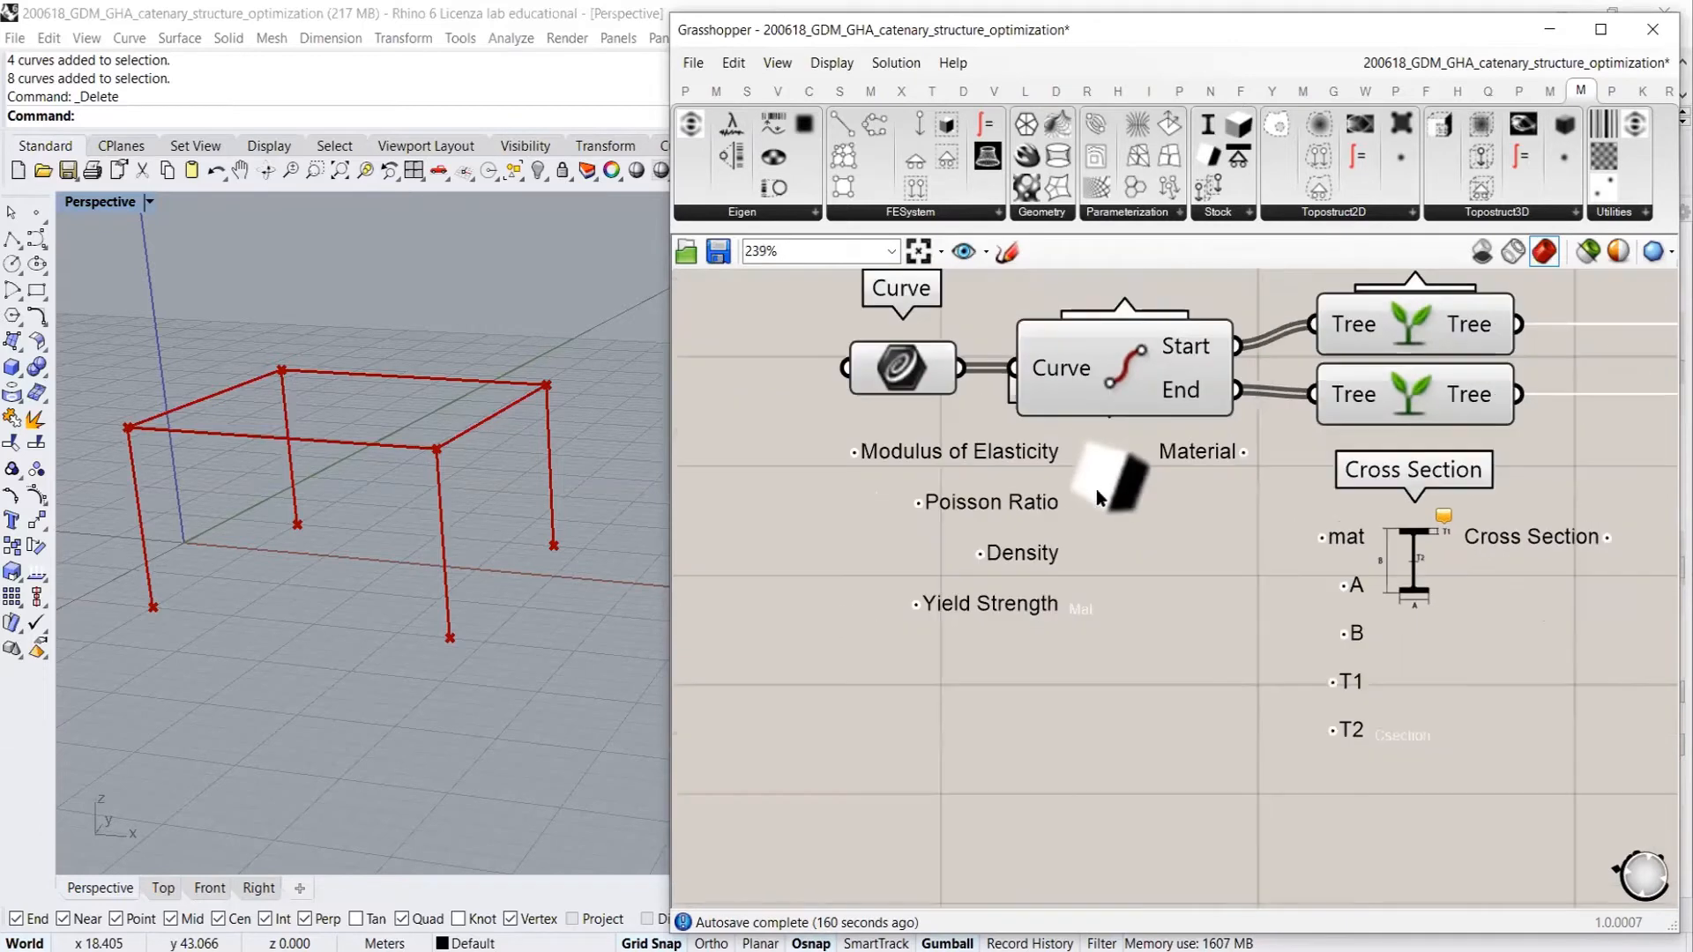
pyautogui.moveTo(1097, 494); pyautogui.dragTo(945, 556)
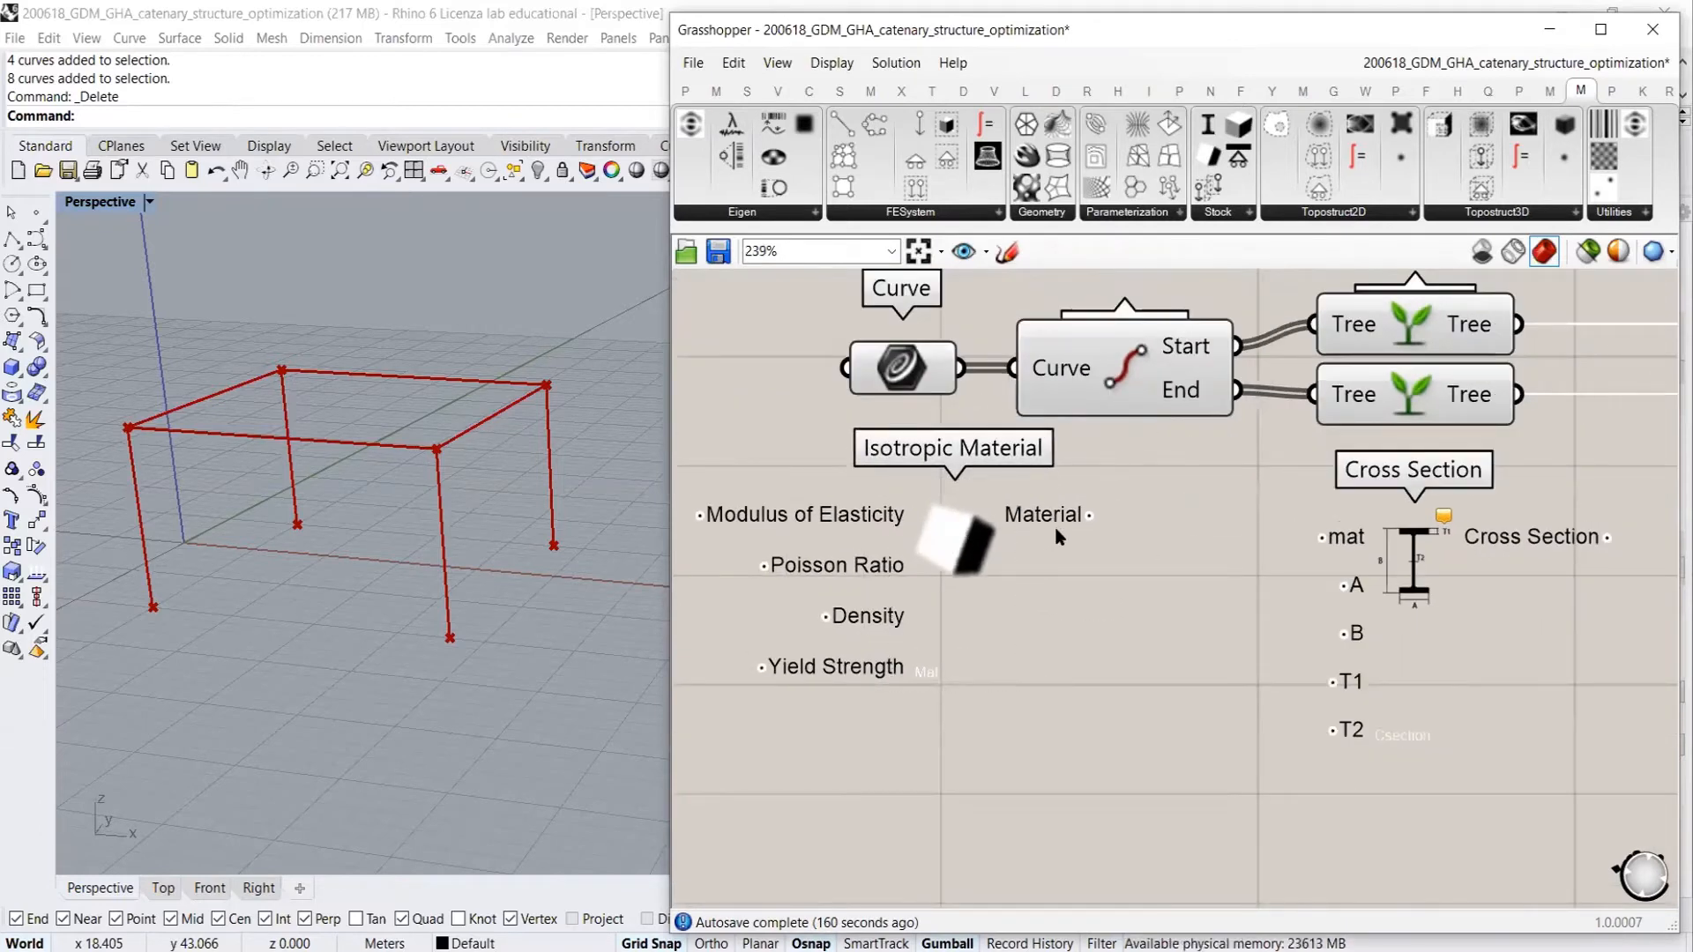
pyautogui.moveTo(1085, 556); pyautogui.dragTo(1407, 544, button='right')
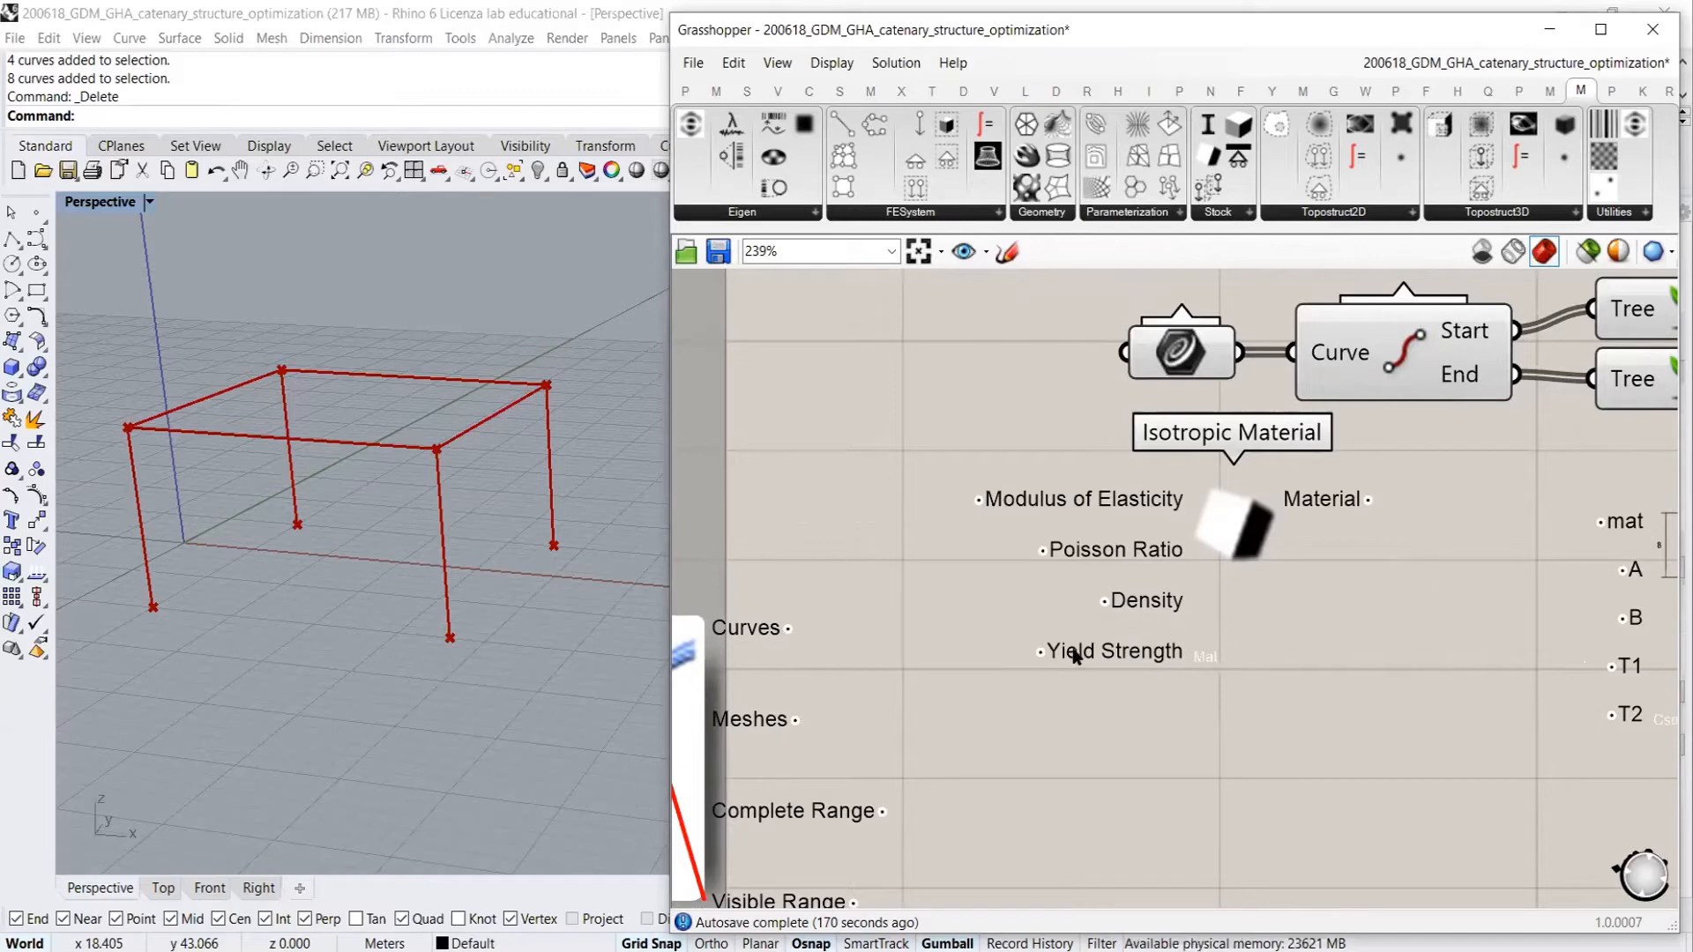
pyautogui.moveTo(1316, 504)
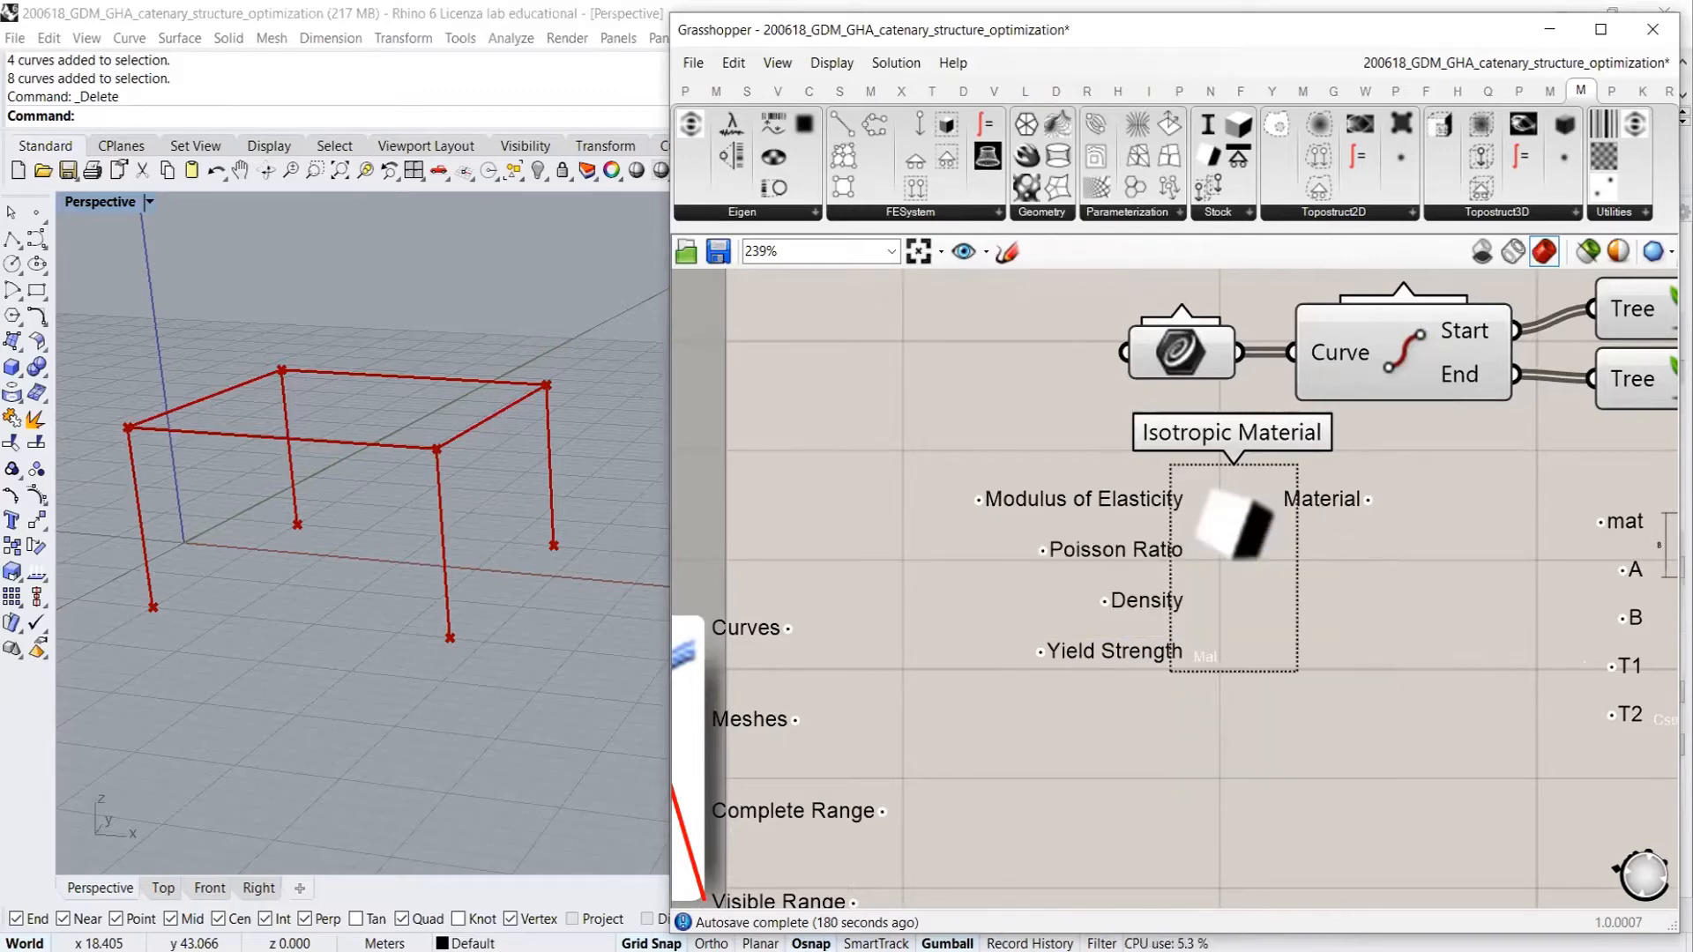
pyautogui.moveTo(1270, 555)
pyautogui.press('Delete')
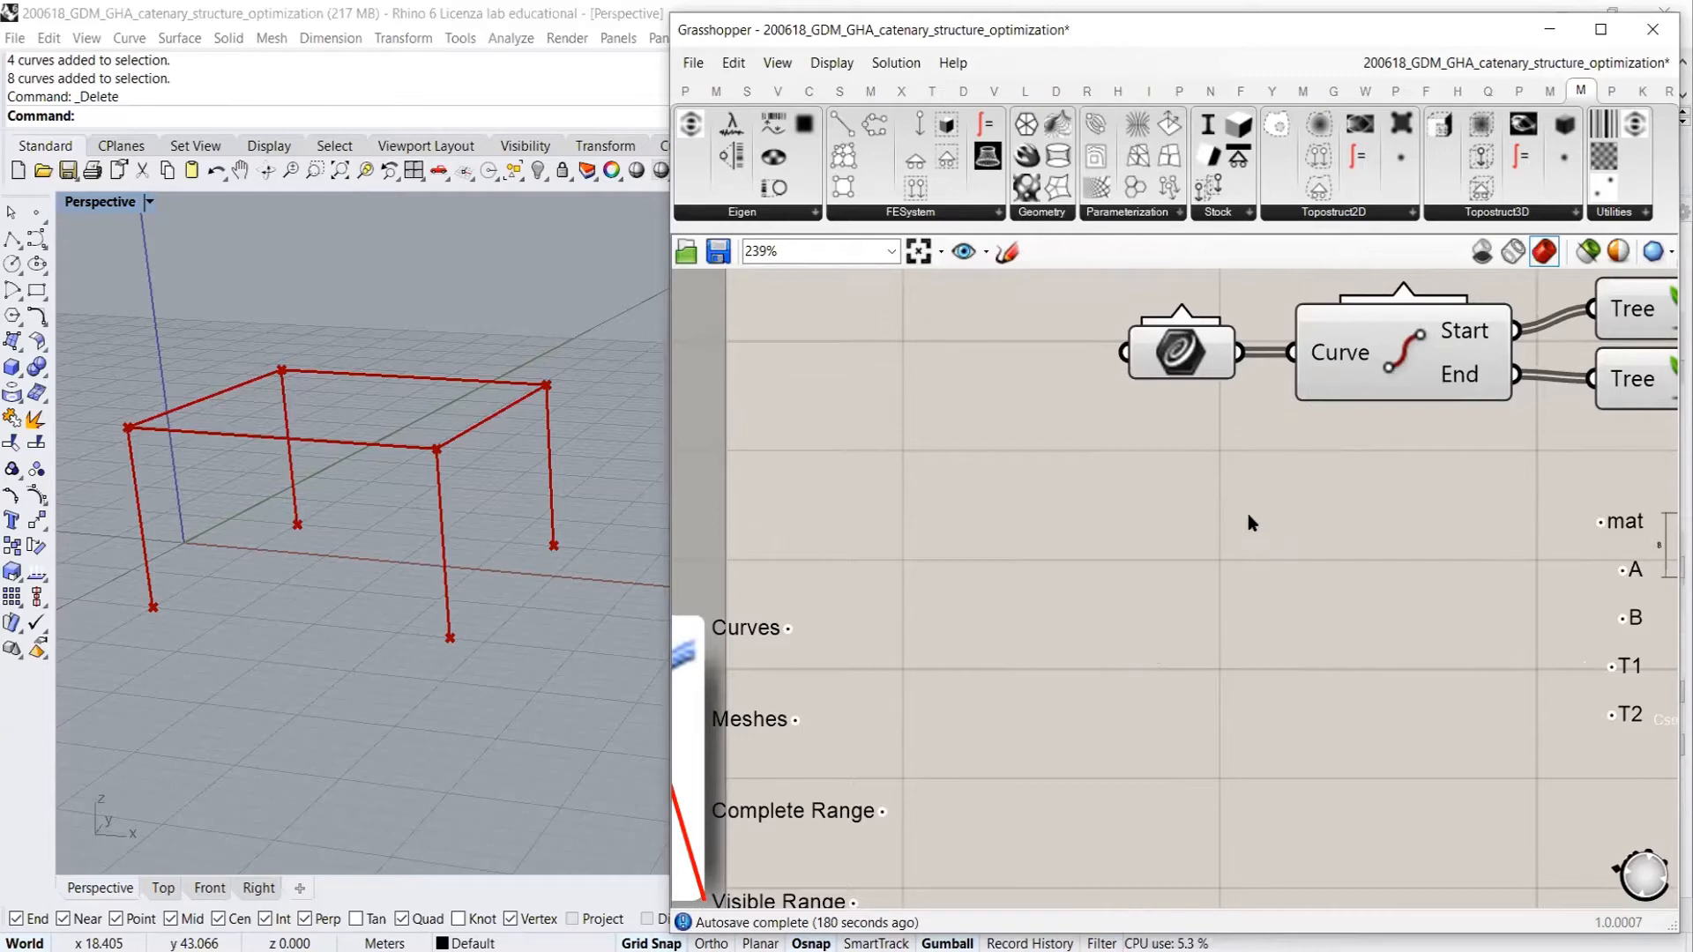
# Add a Millipede Material component beside the mat input of Cross Section
pyautogui.click(1222, 213)
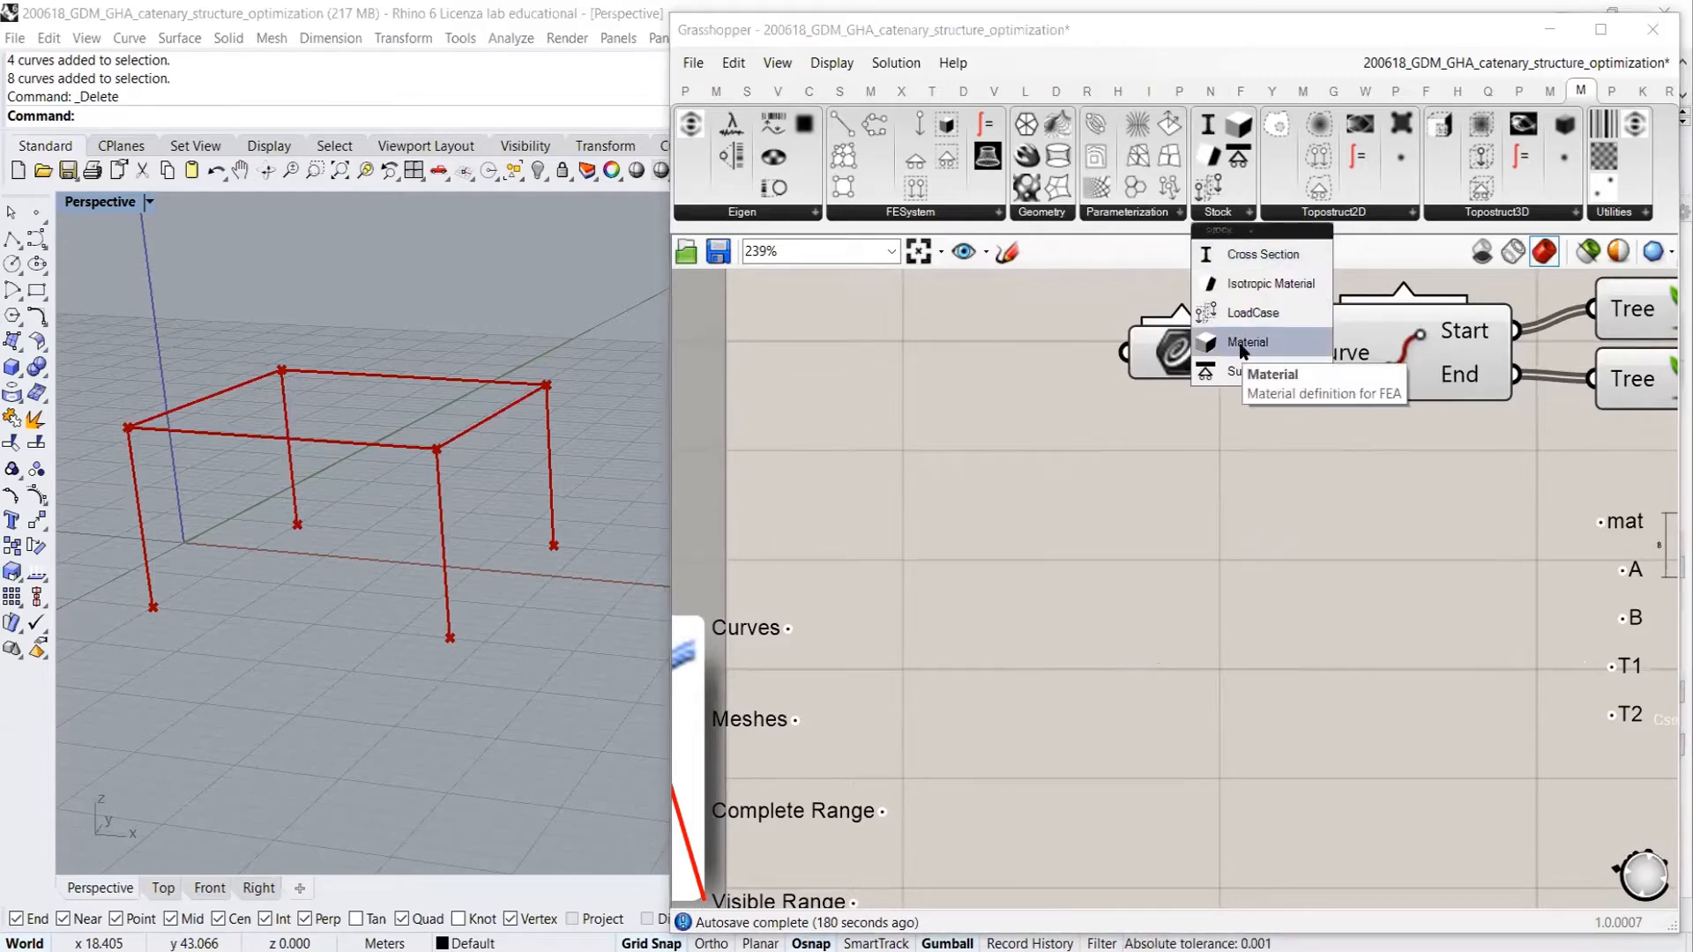
pyautogui.moveTo(1238, 348); pyautogui.dragTo(1358, 555)
pyautogui.moveTo(1383, 616); pyautogui.dragTo(991, 582, button='right')
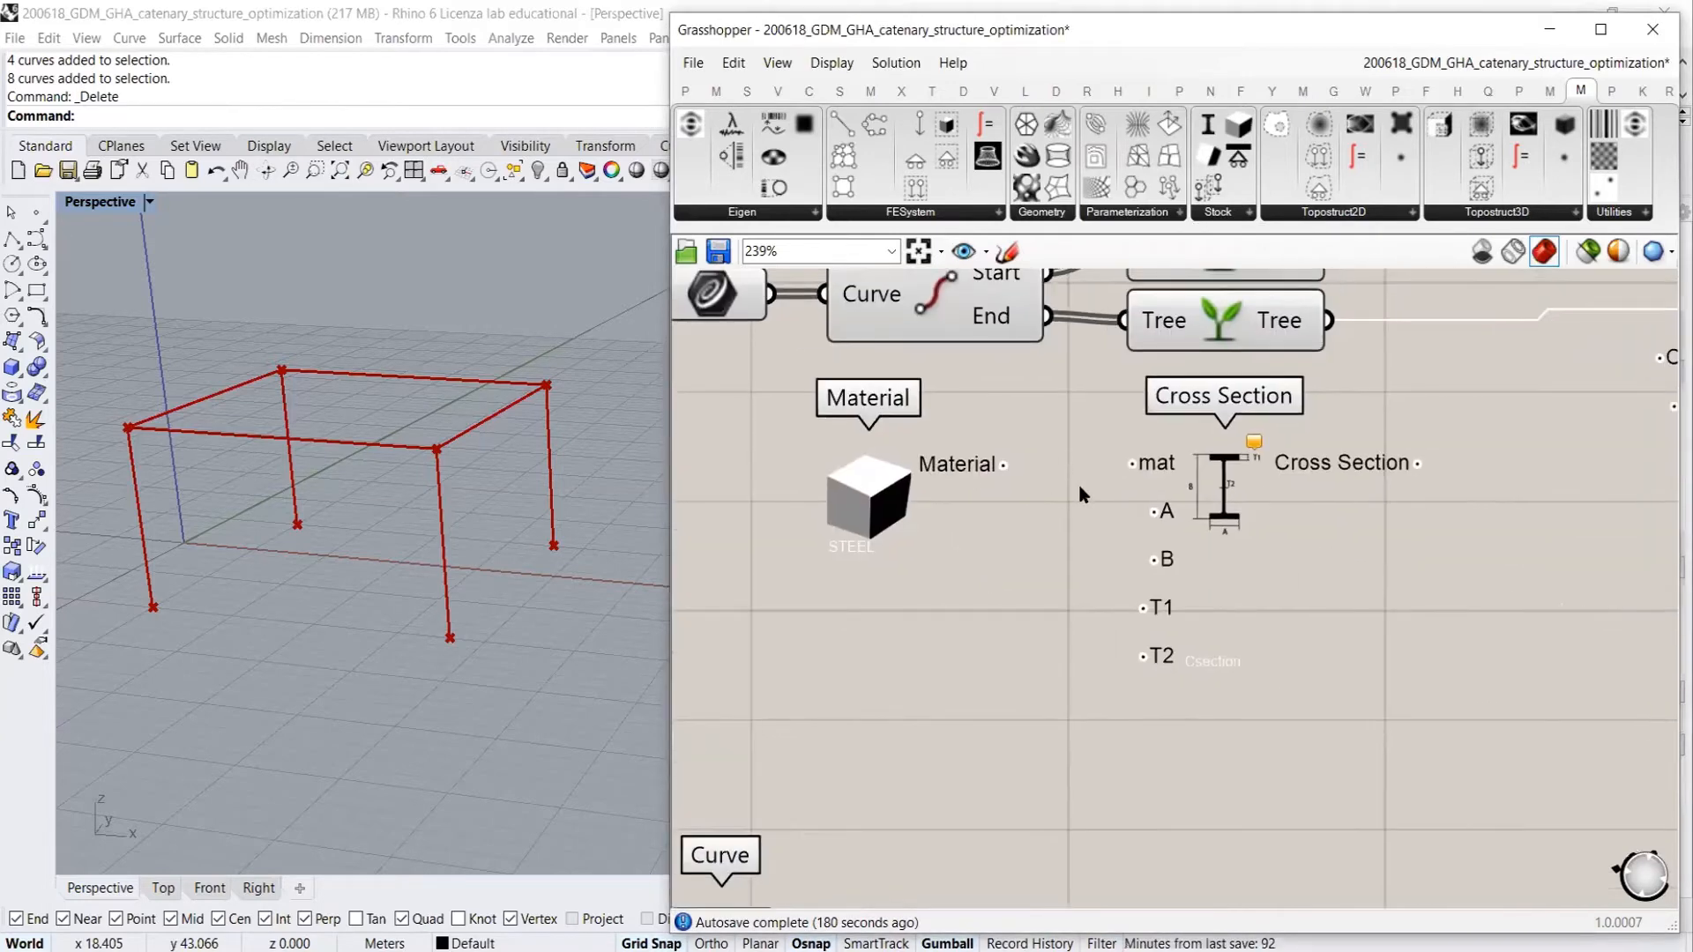
# Review the Material component's list of preset materials and set it to STEEL
pyautogui.moveTo(1090, 525); pyautogui.dragTo(1176, 532, button='right')
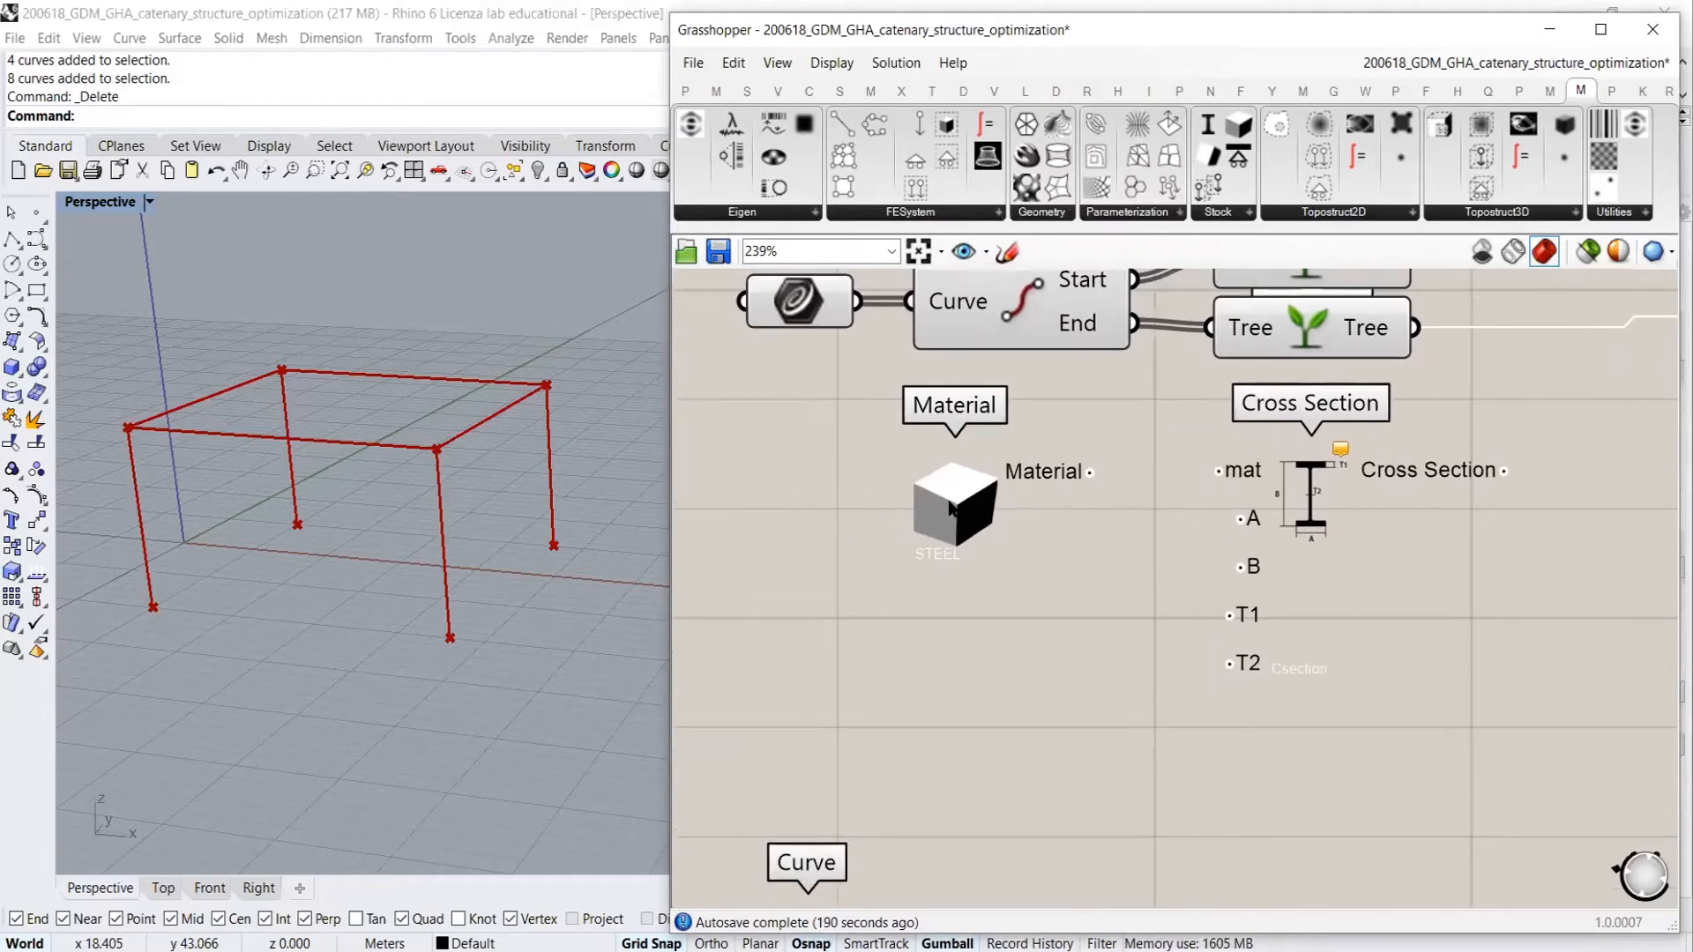
pyautogui.rightClick(950, 510)
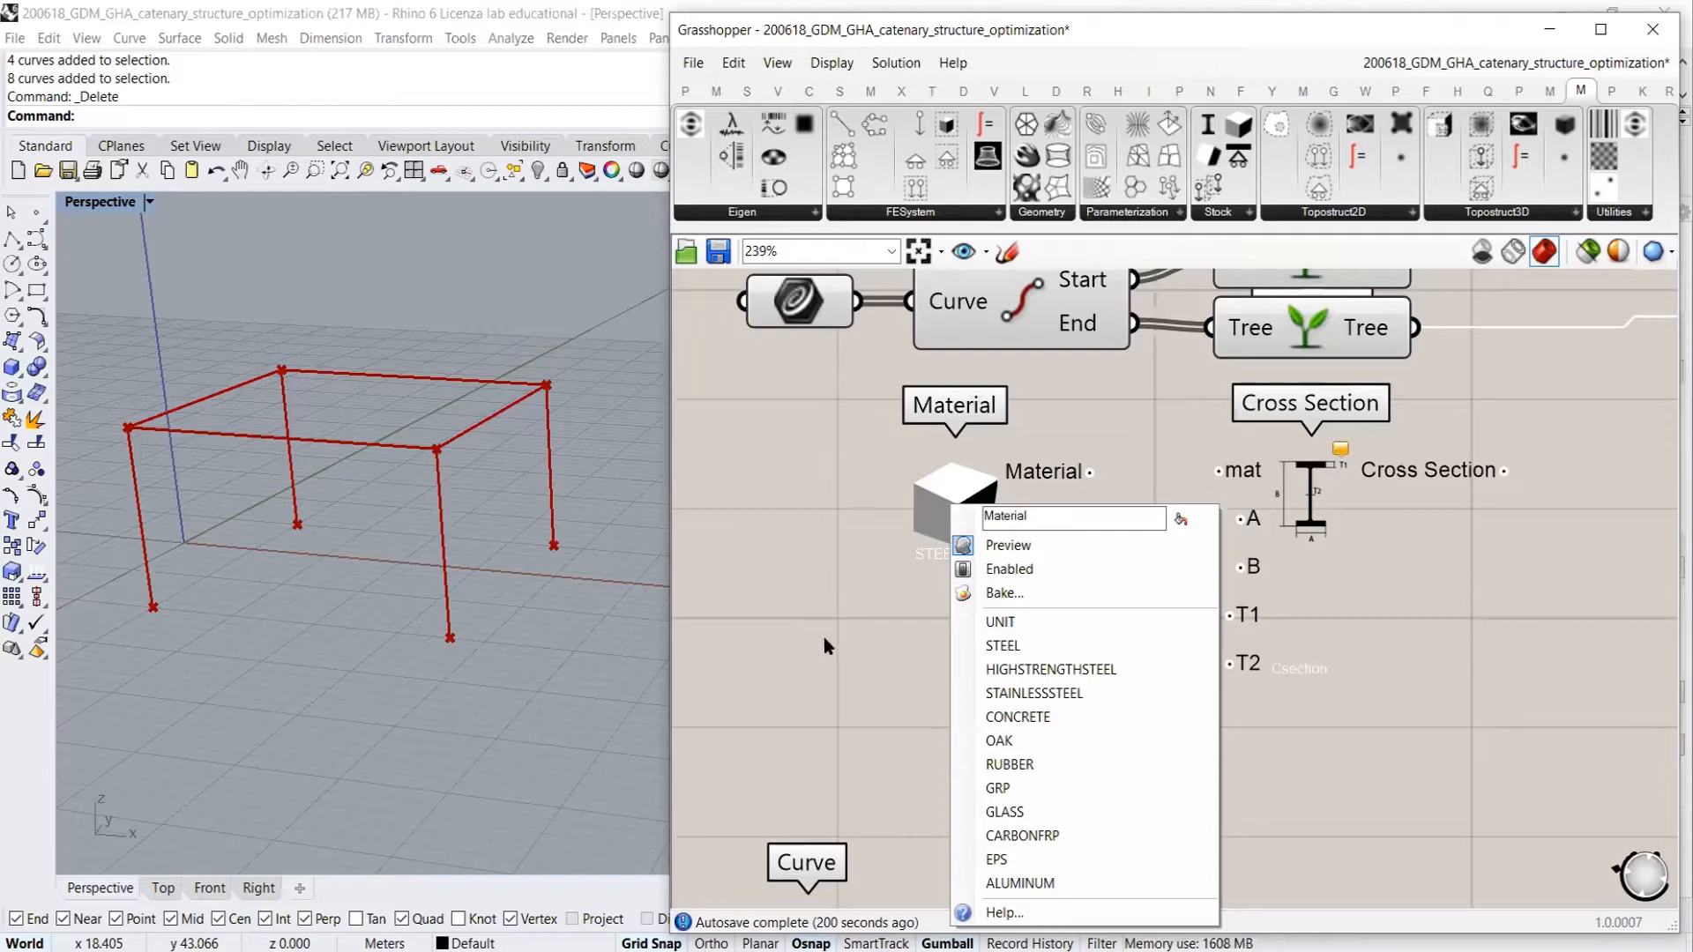
pyautogui.click(1014, 670)
pyautogui.rightClick(920, 533)
pyautogui.click(970, 648)
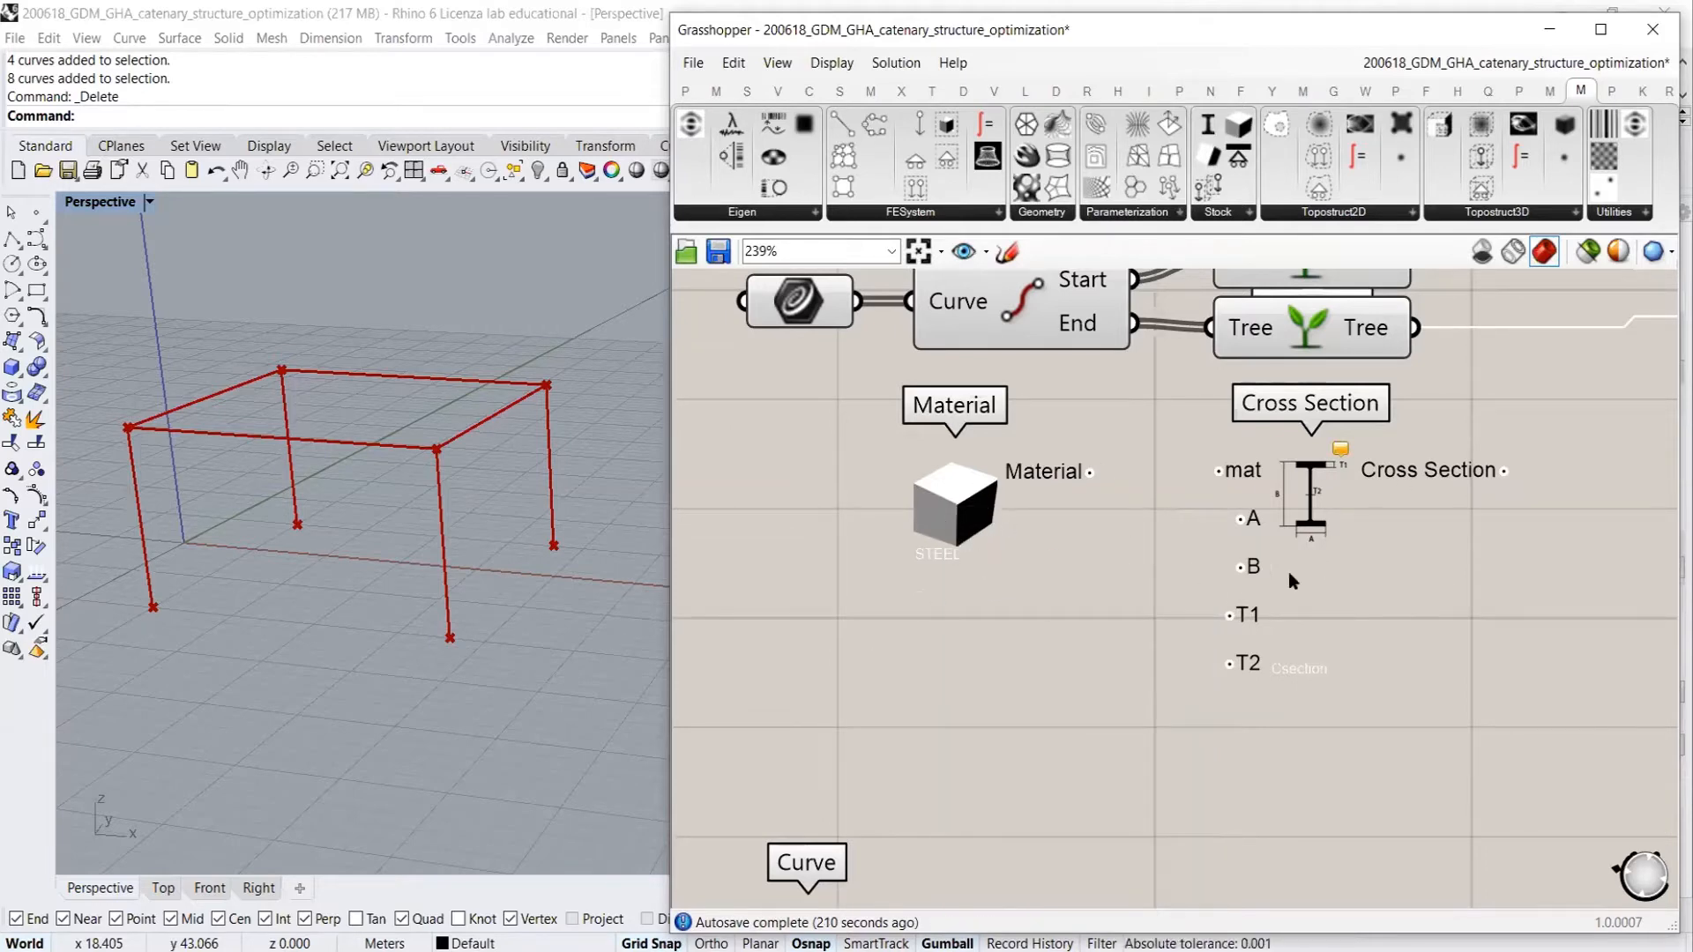
# Connect the Material output to Cross Section's mat input and align the Material component beside it
pyautogui.scroll(-3, 1049, 620)
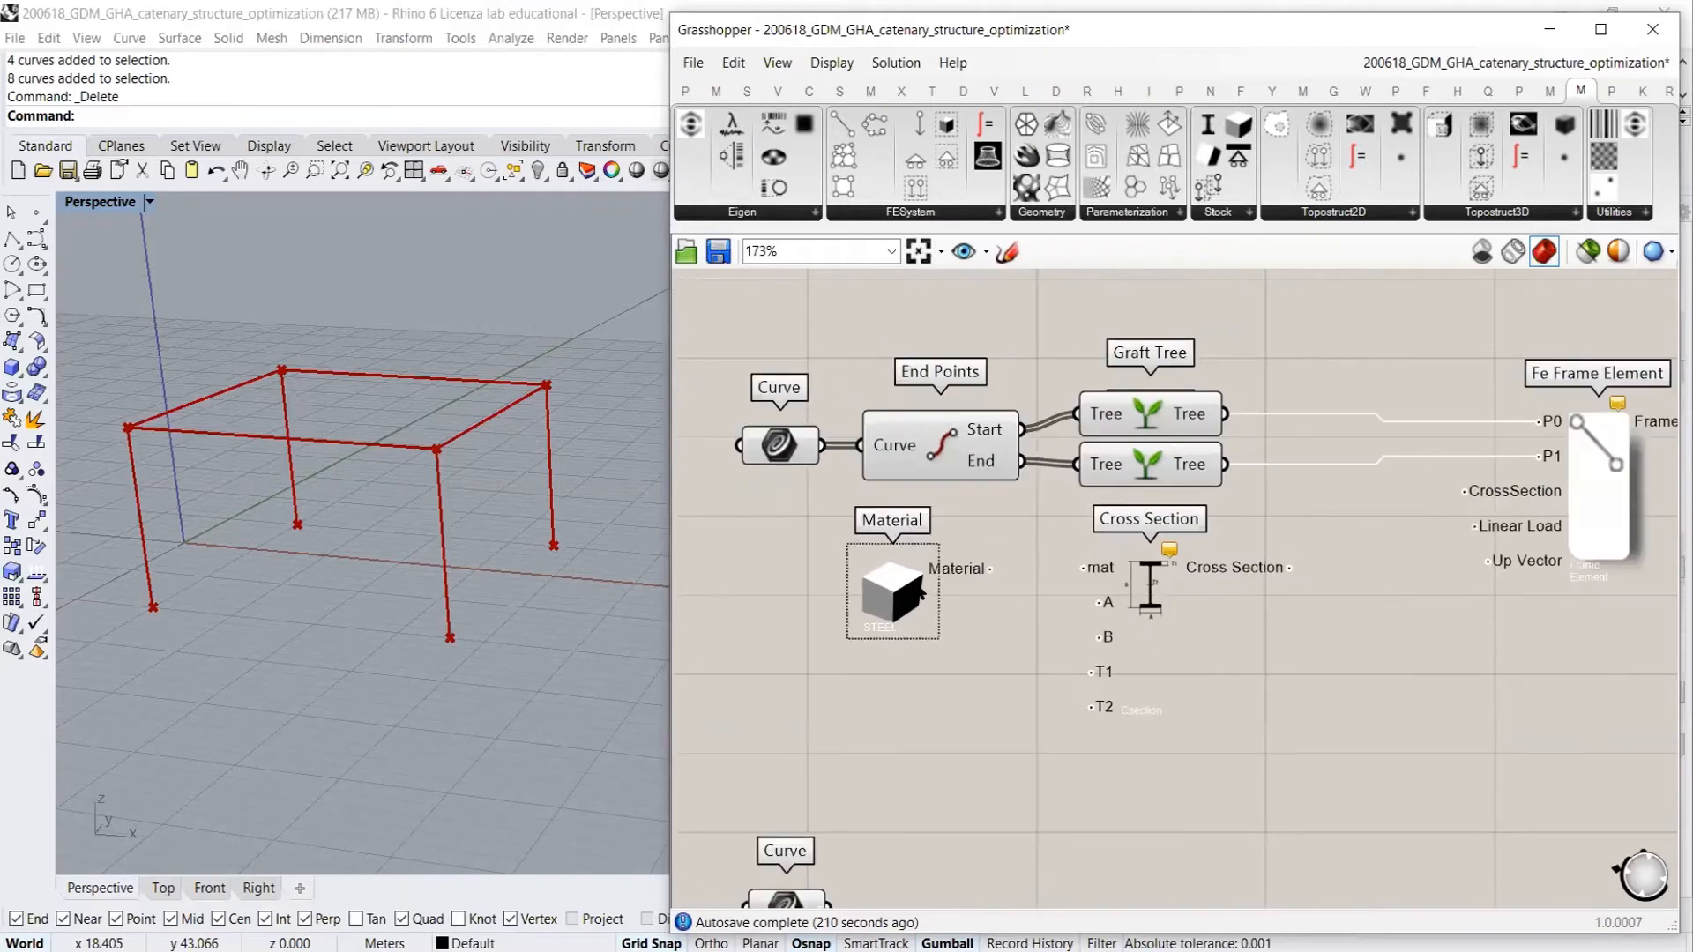
pyautogui.moveTo(908, 588); pyautogui.dragTo(908, 592)
pyautogui.click(955, 612)
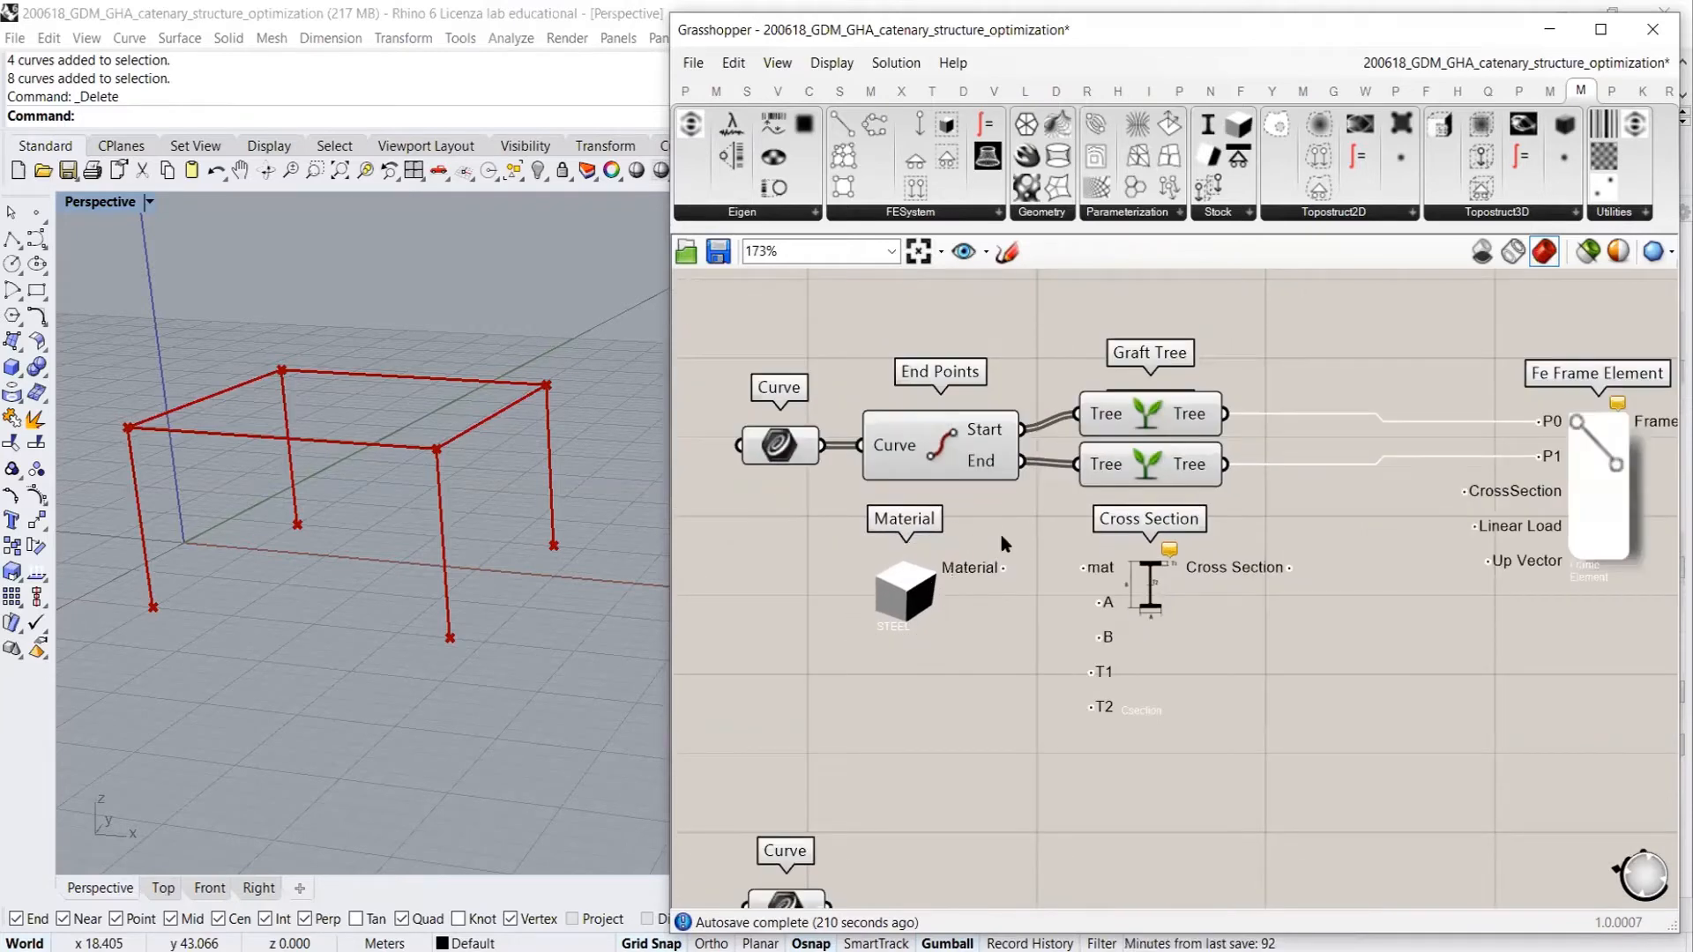
pyautogui.moveTo(1003, 568); pyautogui.dragTo(1082, 568)
pyautogui.moveTo(902, 591); pyautogui.dragTo(914, 590)
pyautogui.click(954, 668)
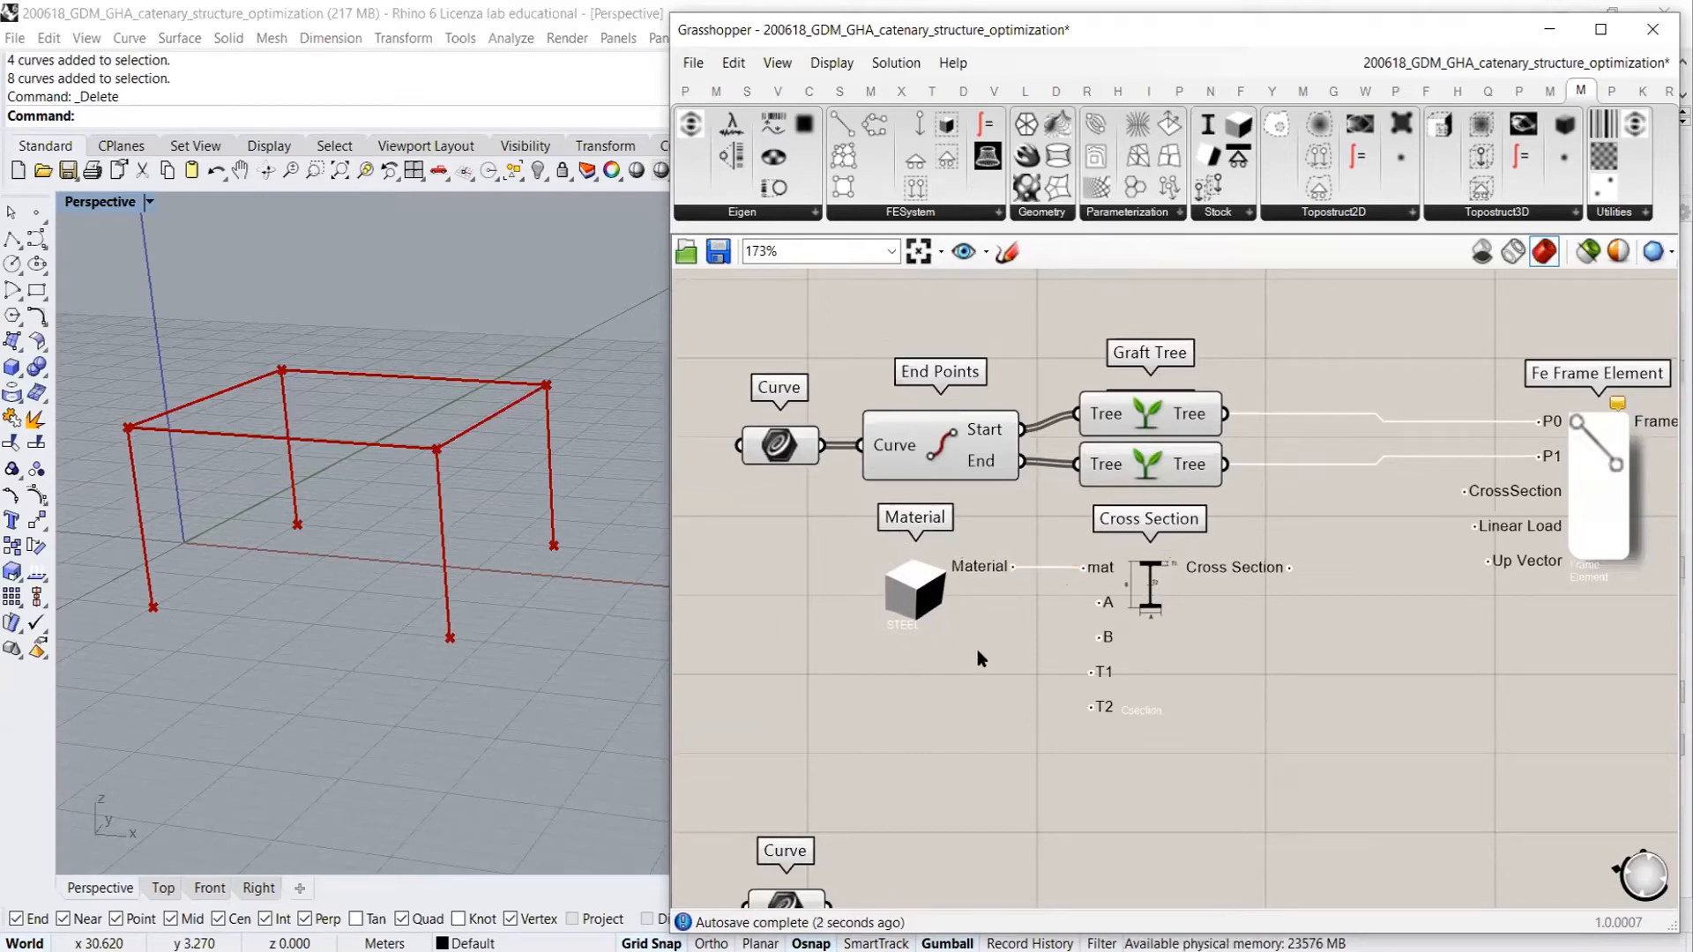
# Add a Number Slider with the value 0.30 near the Cross Section component's dimension inputs
pyautogui.moveTo(1049, 624); pyautogui.dragTo(1014, 525, button='right')
pyautogui.scroll(3, 1013, 526)
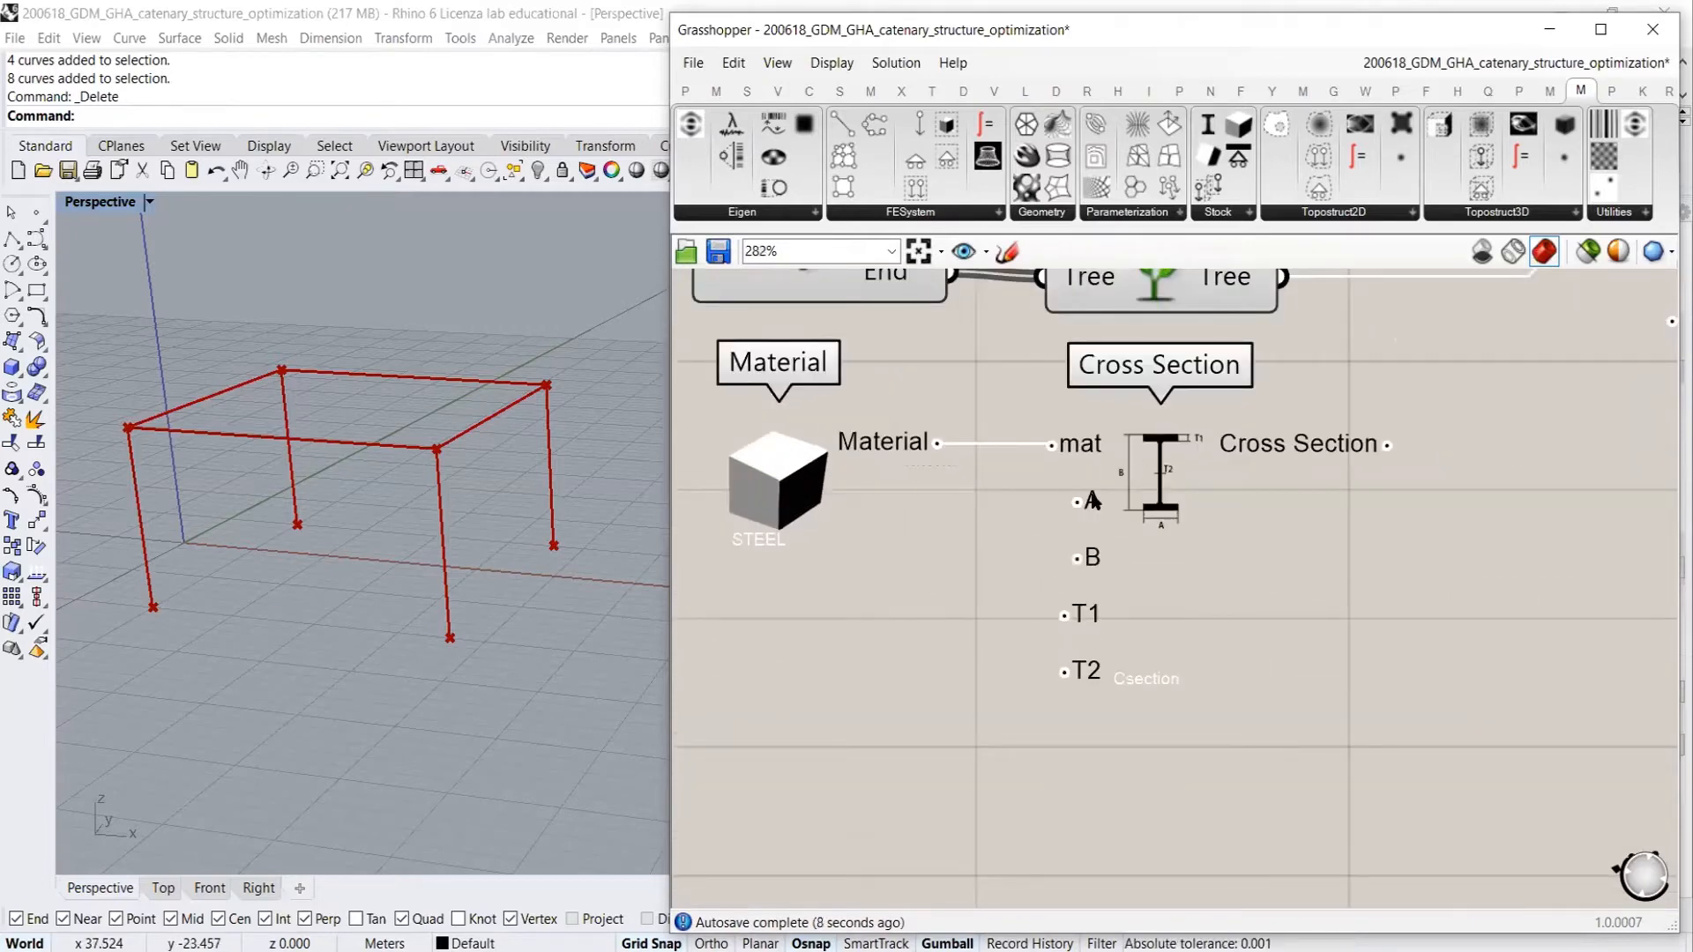
pyautogui.moveTo(1094, 501)
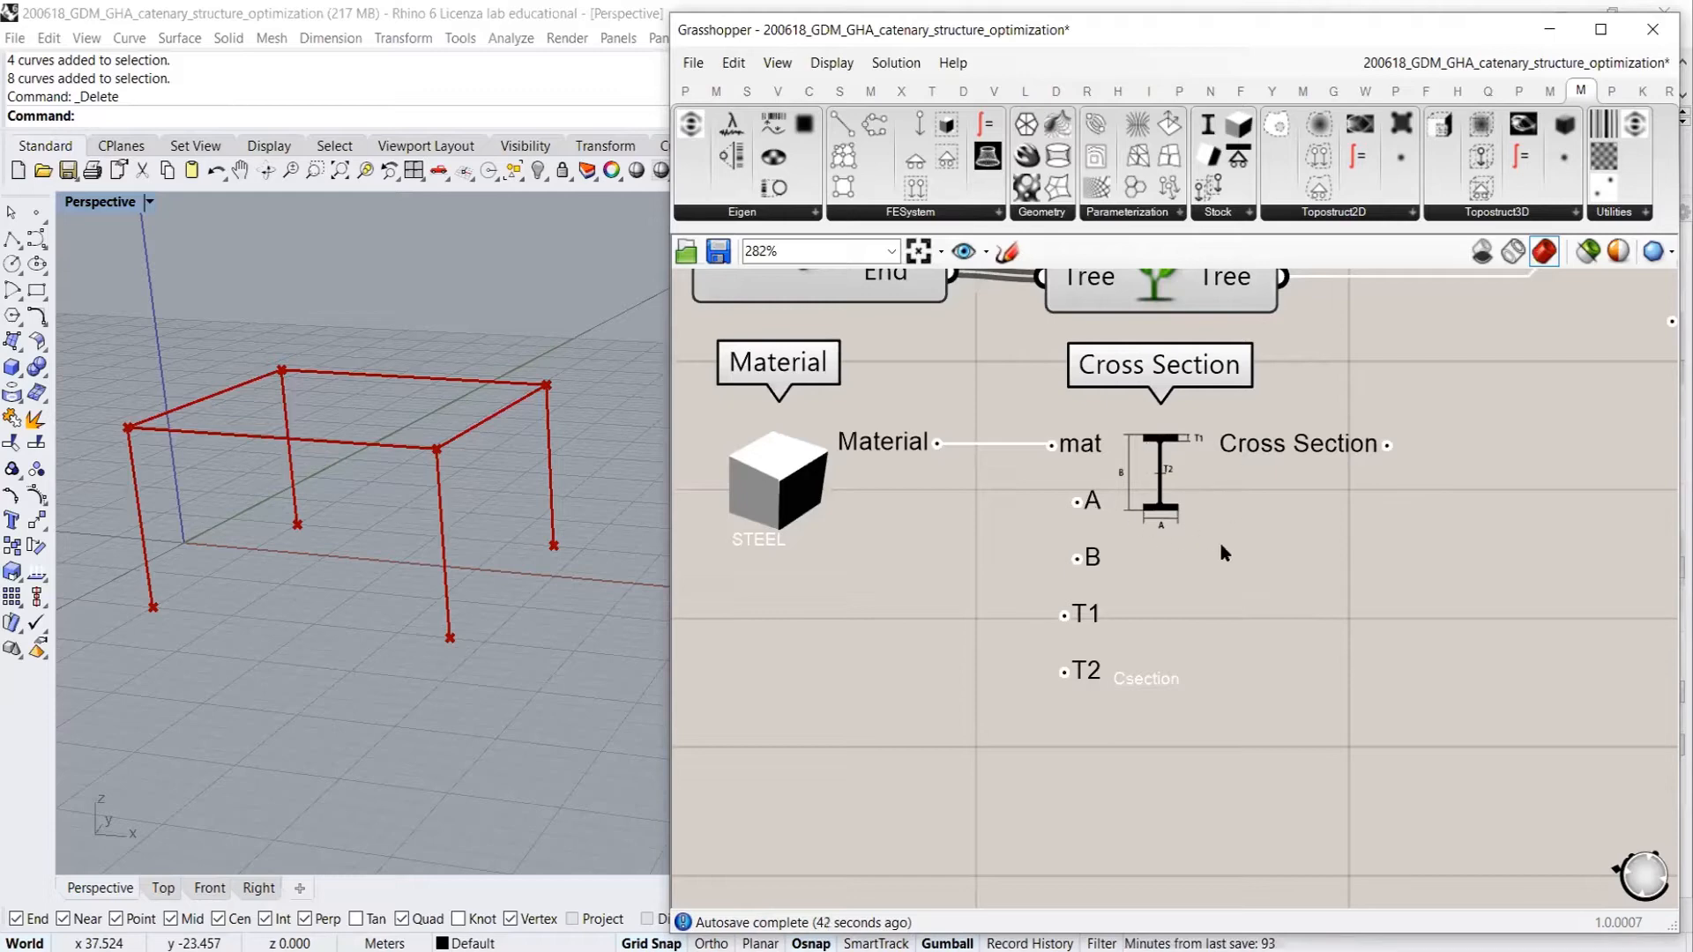
pyautogui.moveTo(1245, 568); pyautogui.dragTo(1422, 560, button='right')
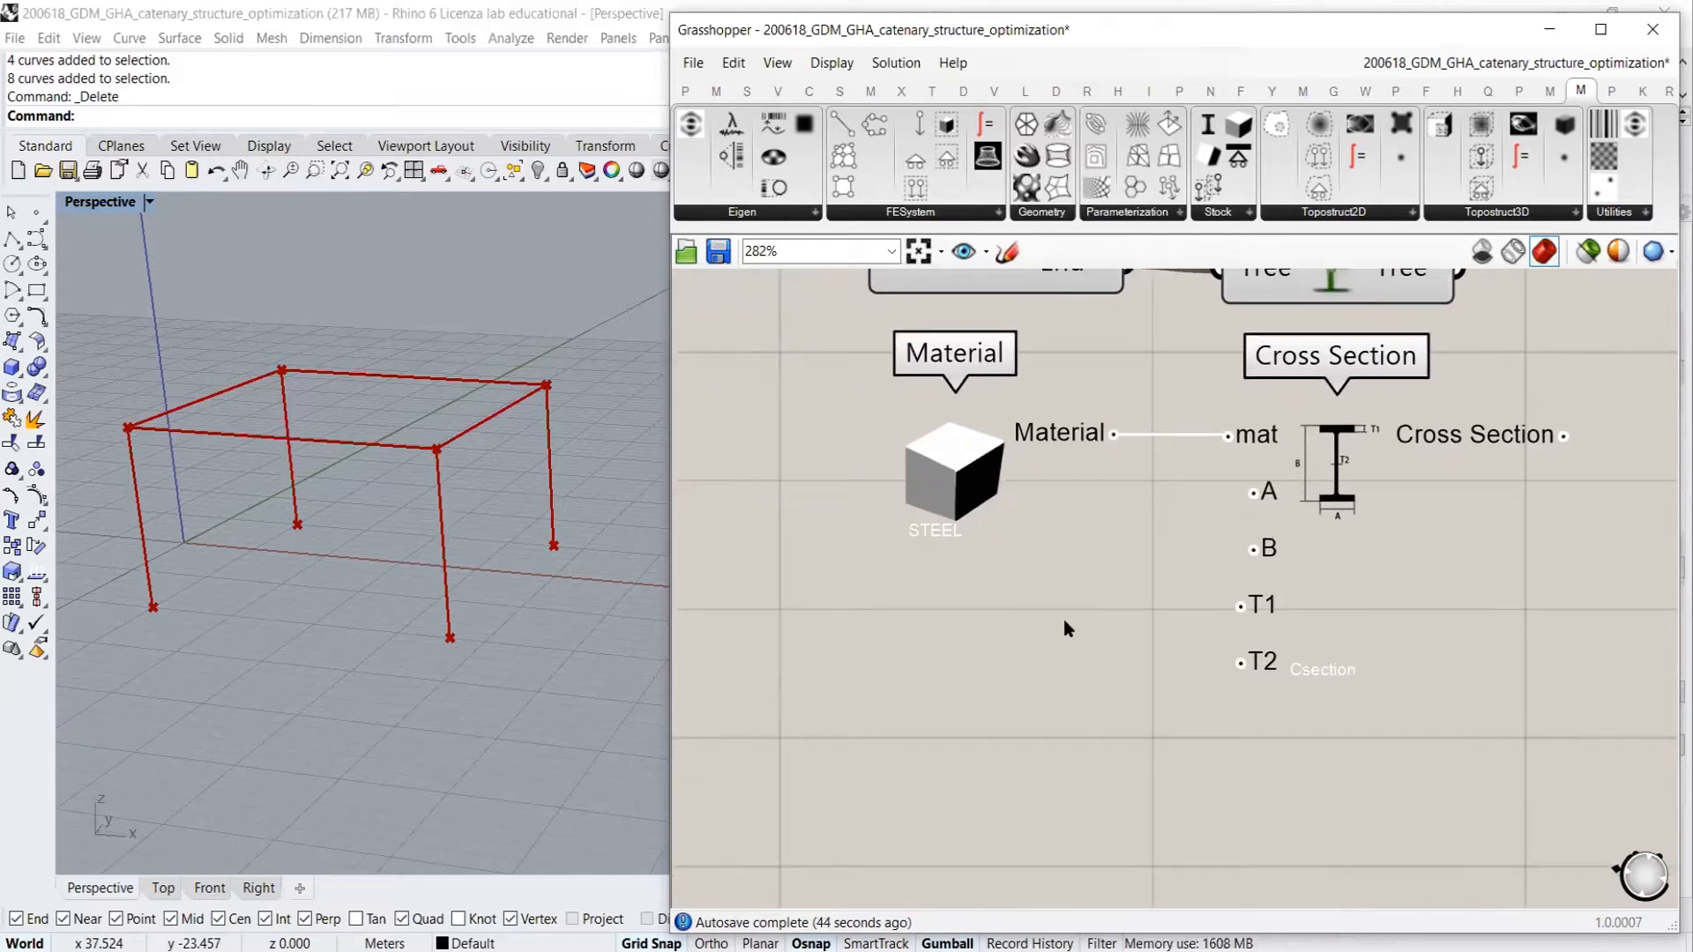
pyautogui.moveTo(1069, 632); pyautogui.dragTo(1198, 594, button='right')
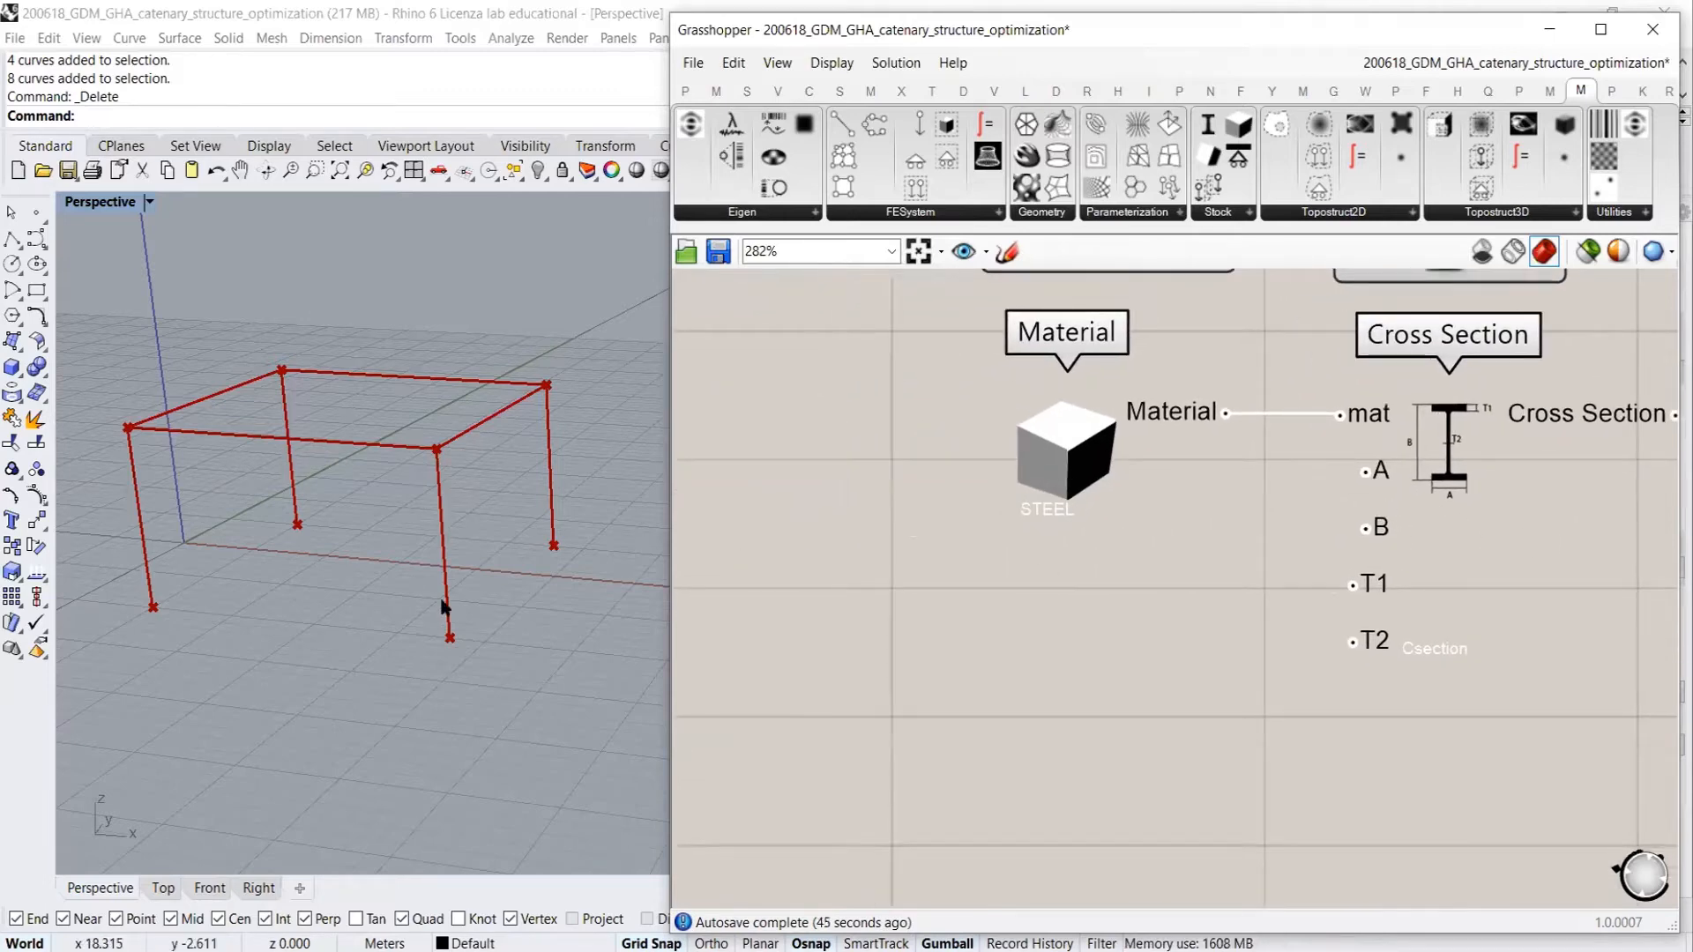
pyautogui.doubleClick(1005, 665)
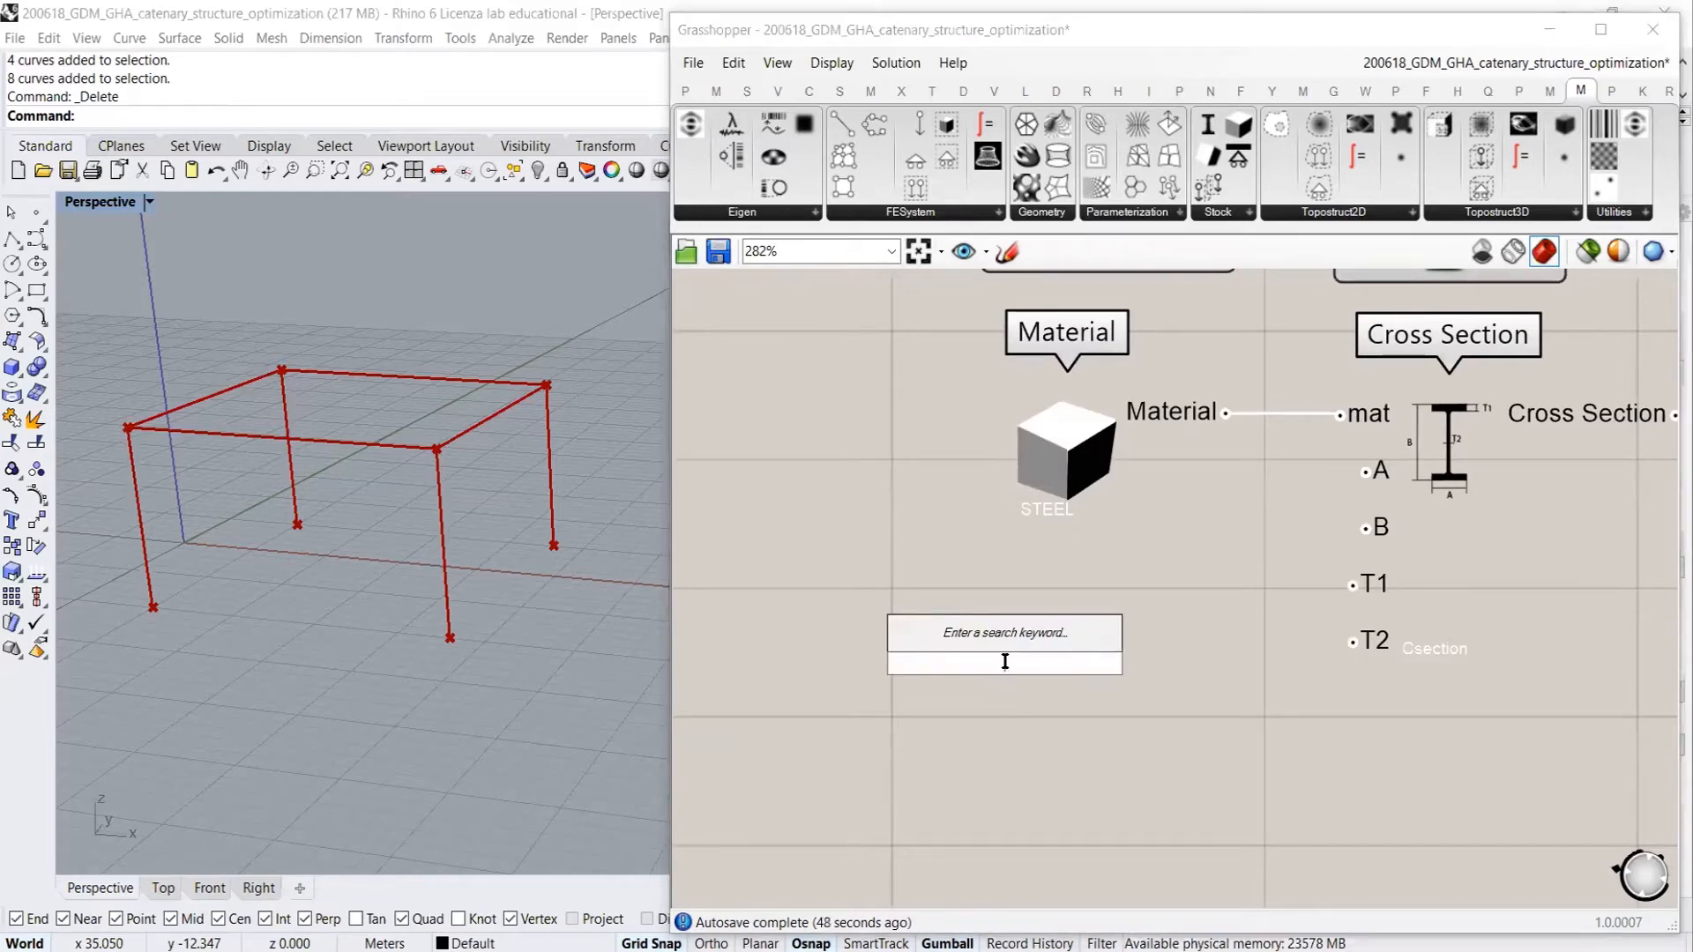
pyautogui.write('0.30')
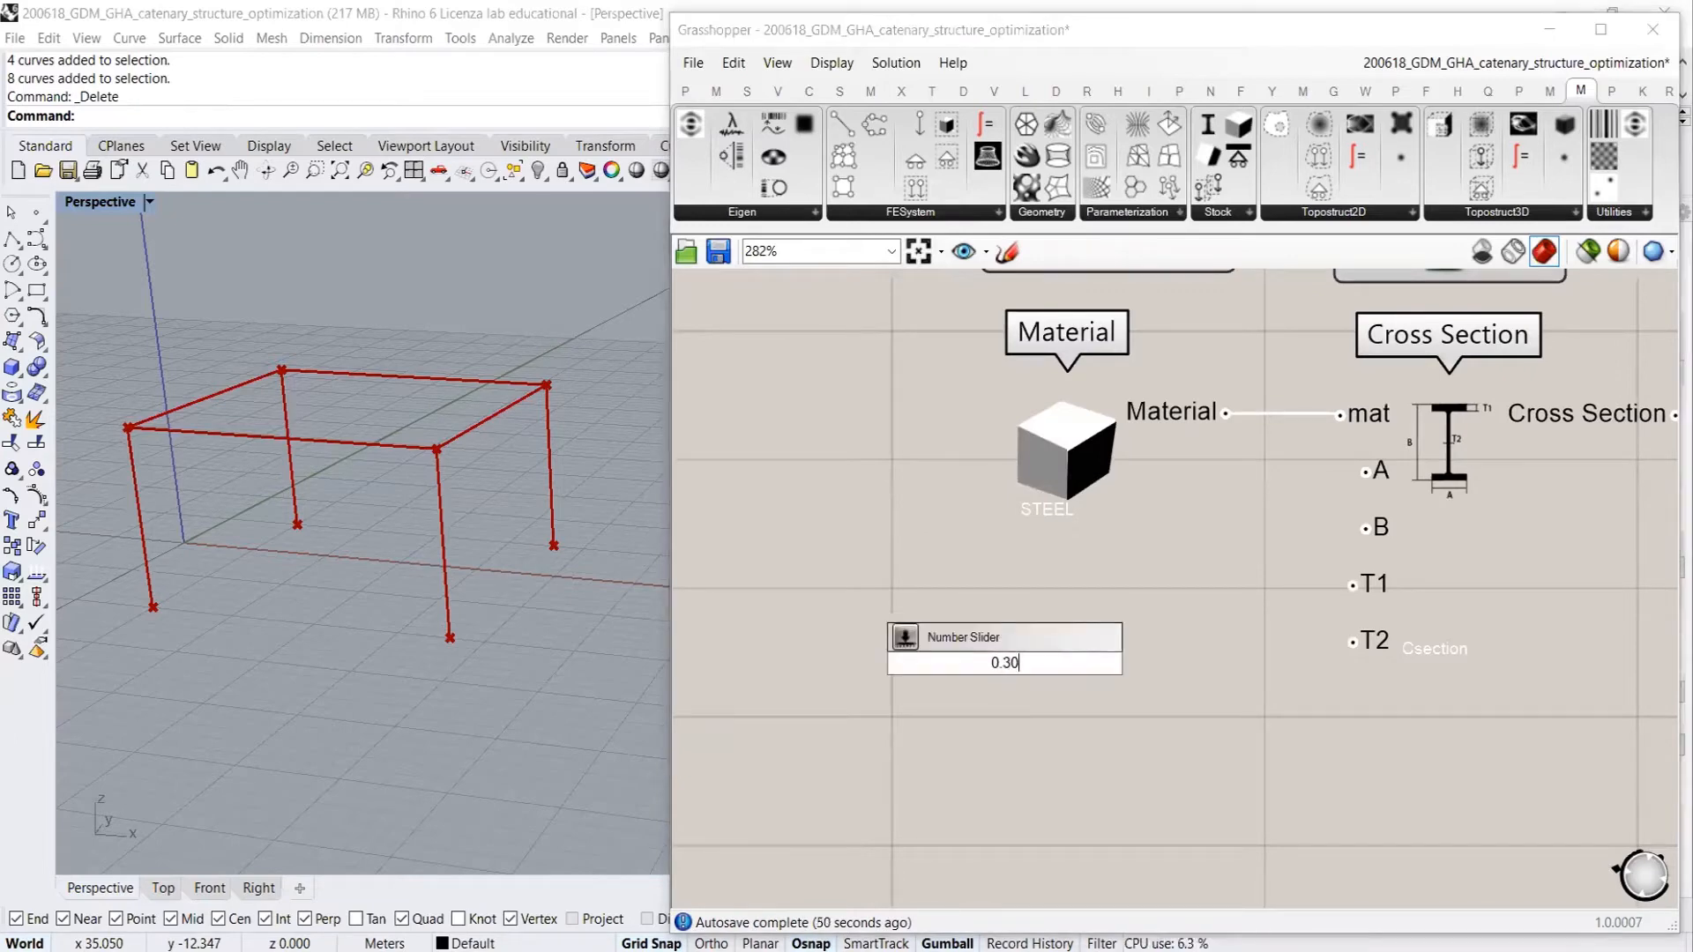
pyautogui.press('Return')
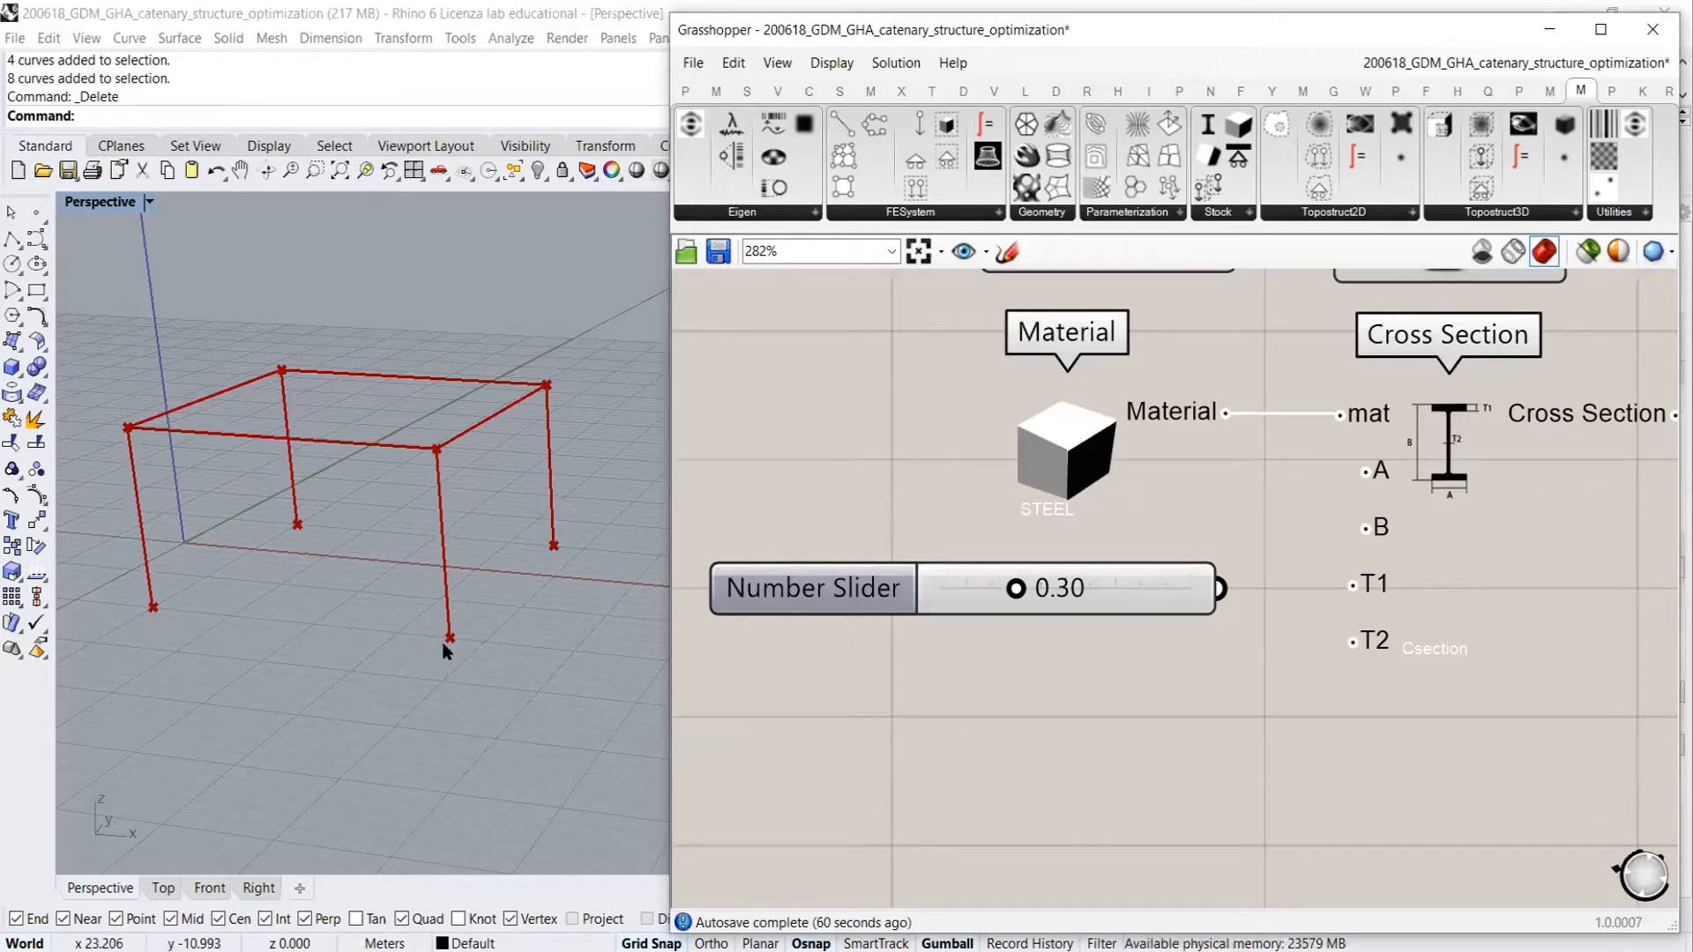
# Connect the 0.30 slider to Cross Section's A and B inputs and place it beneath the Material component
pyautogui.moveTo(1130, 679); pyautogui.dragTo(1045, 708, button='right')
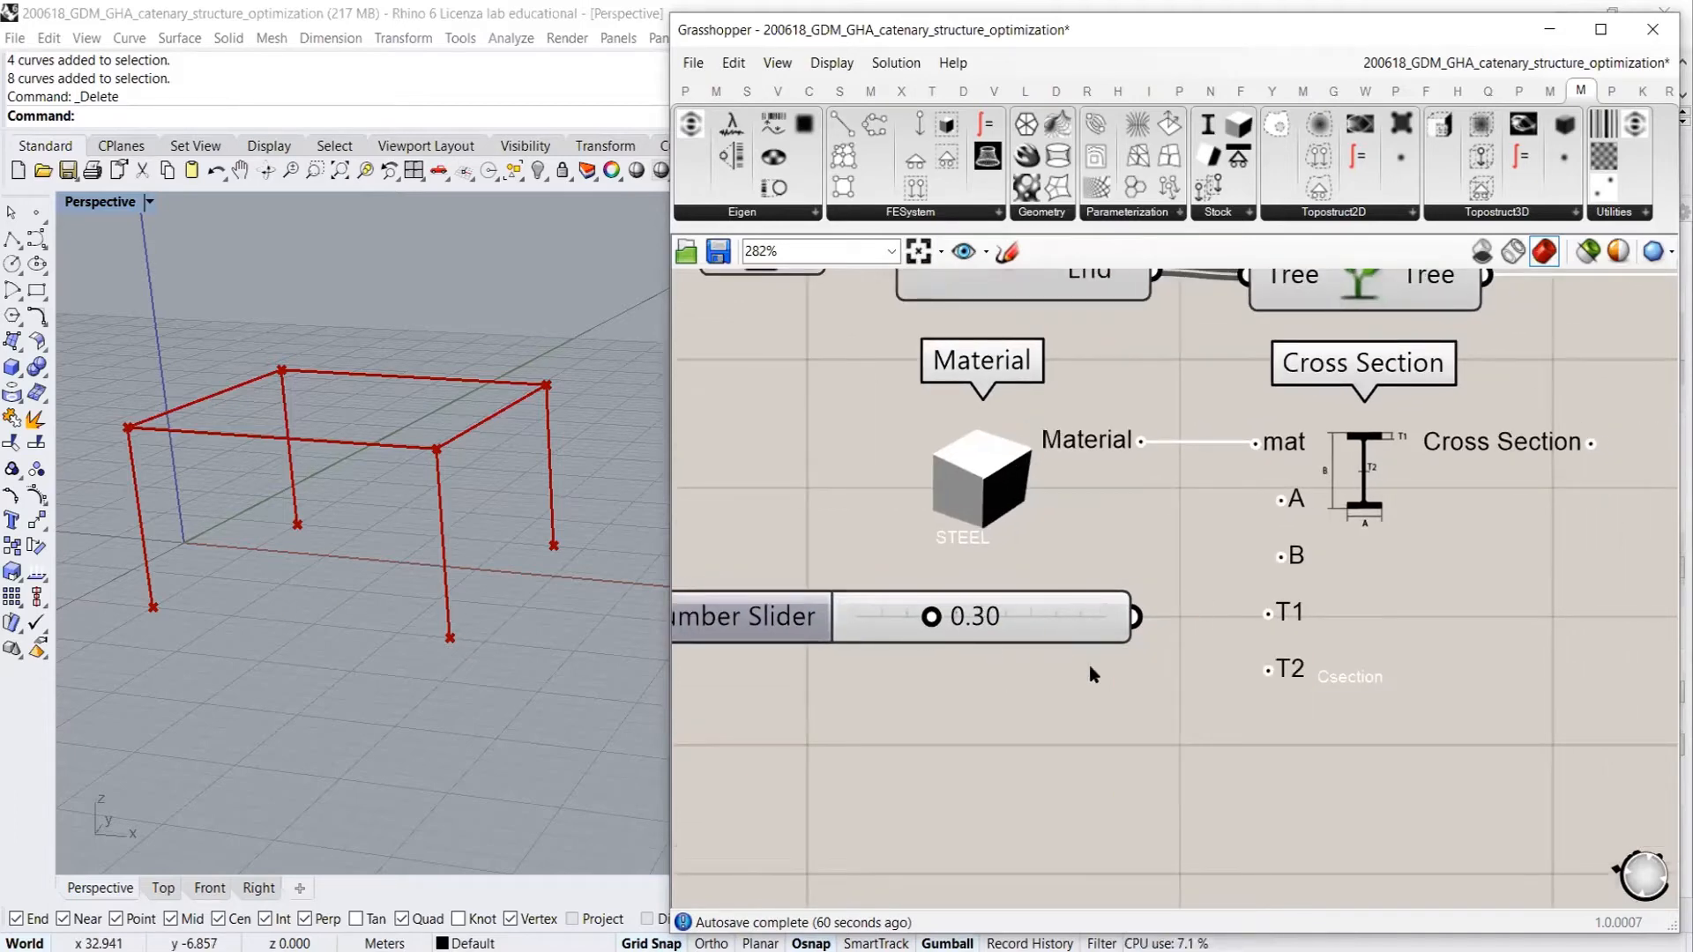
pyautogui.moveTo(1135, 616); pyautogui.dragTo(1280, 500)
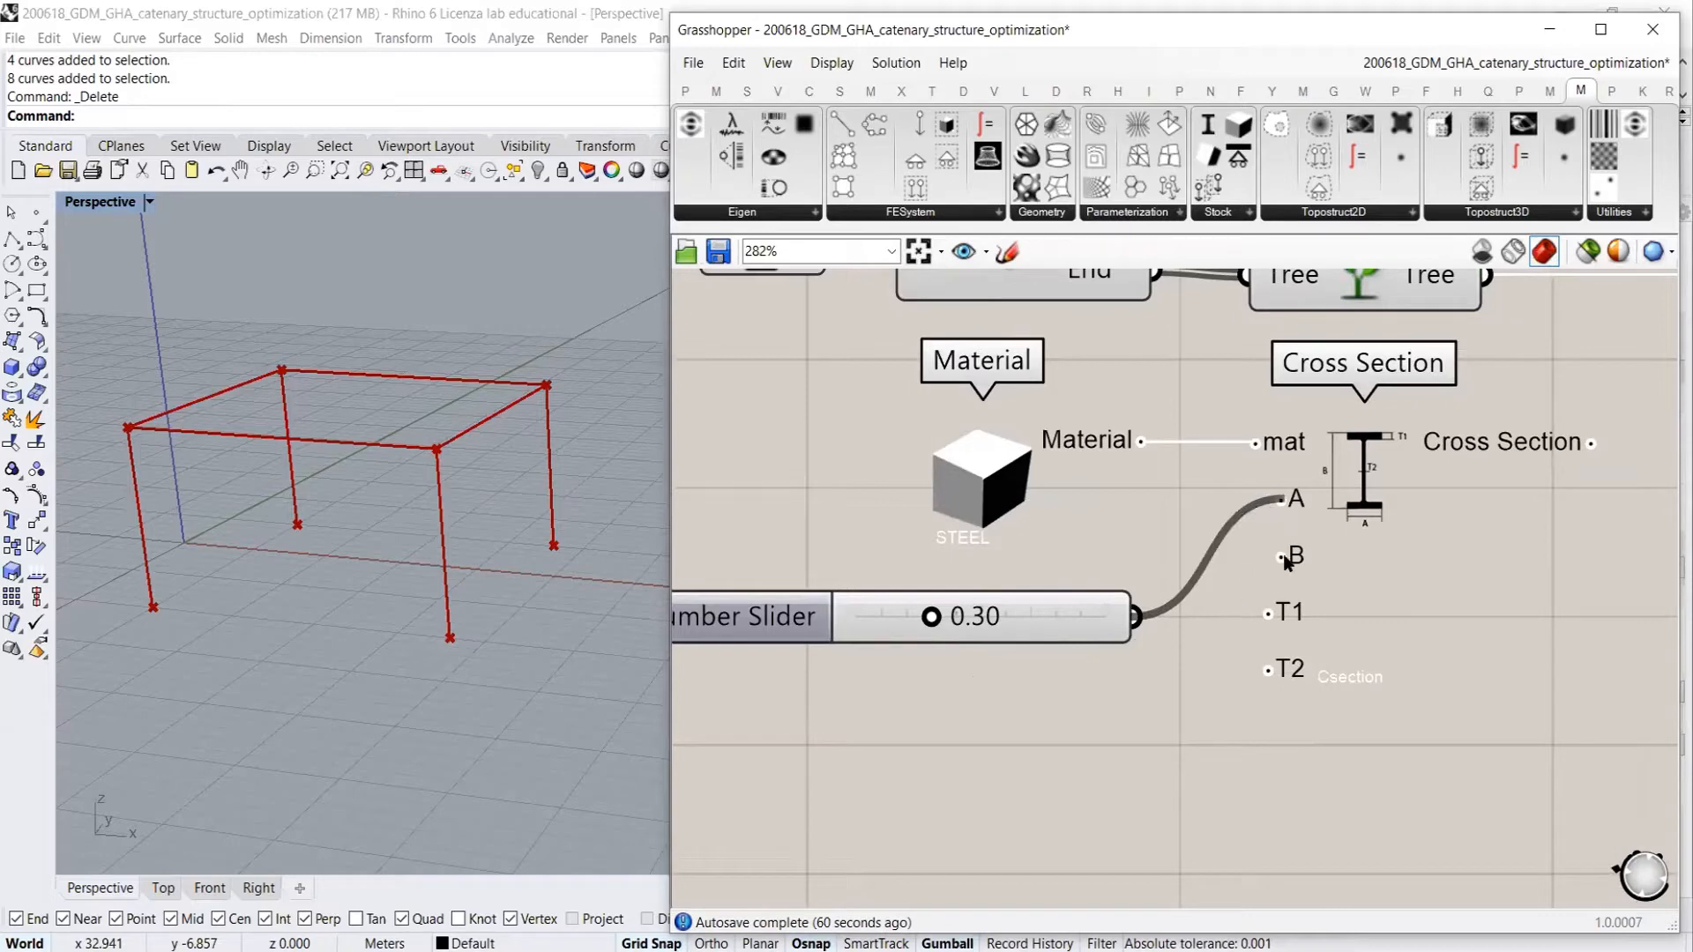
pyautogui.moveTo(1285, 562); pyautogui.dragTo(1044, 598)
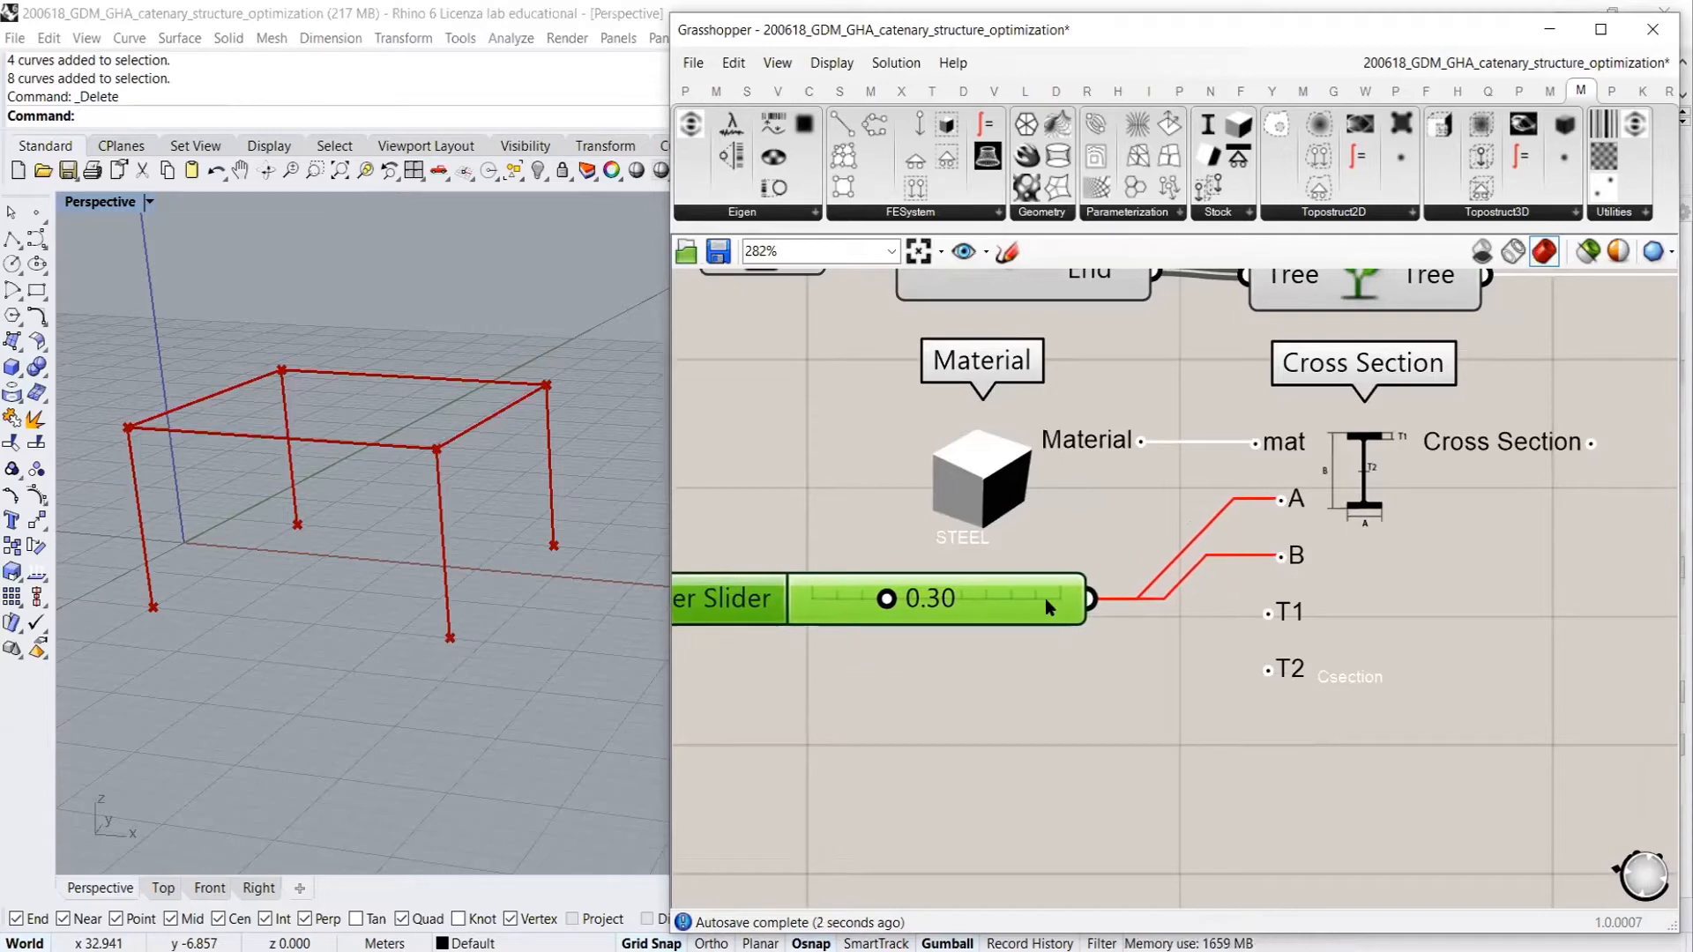
pyautogui.click(1097, 703)
pyautogui.moveTo(1098, 703); pyautogui.dragTo(1108, 654, button='right')
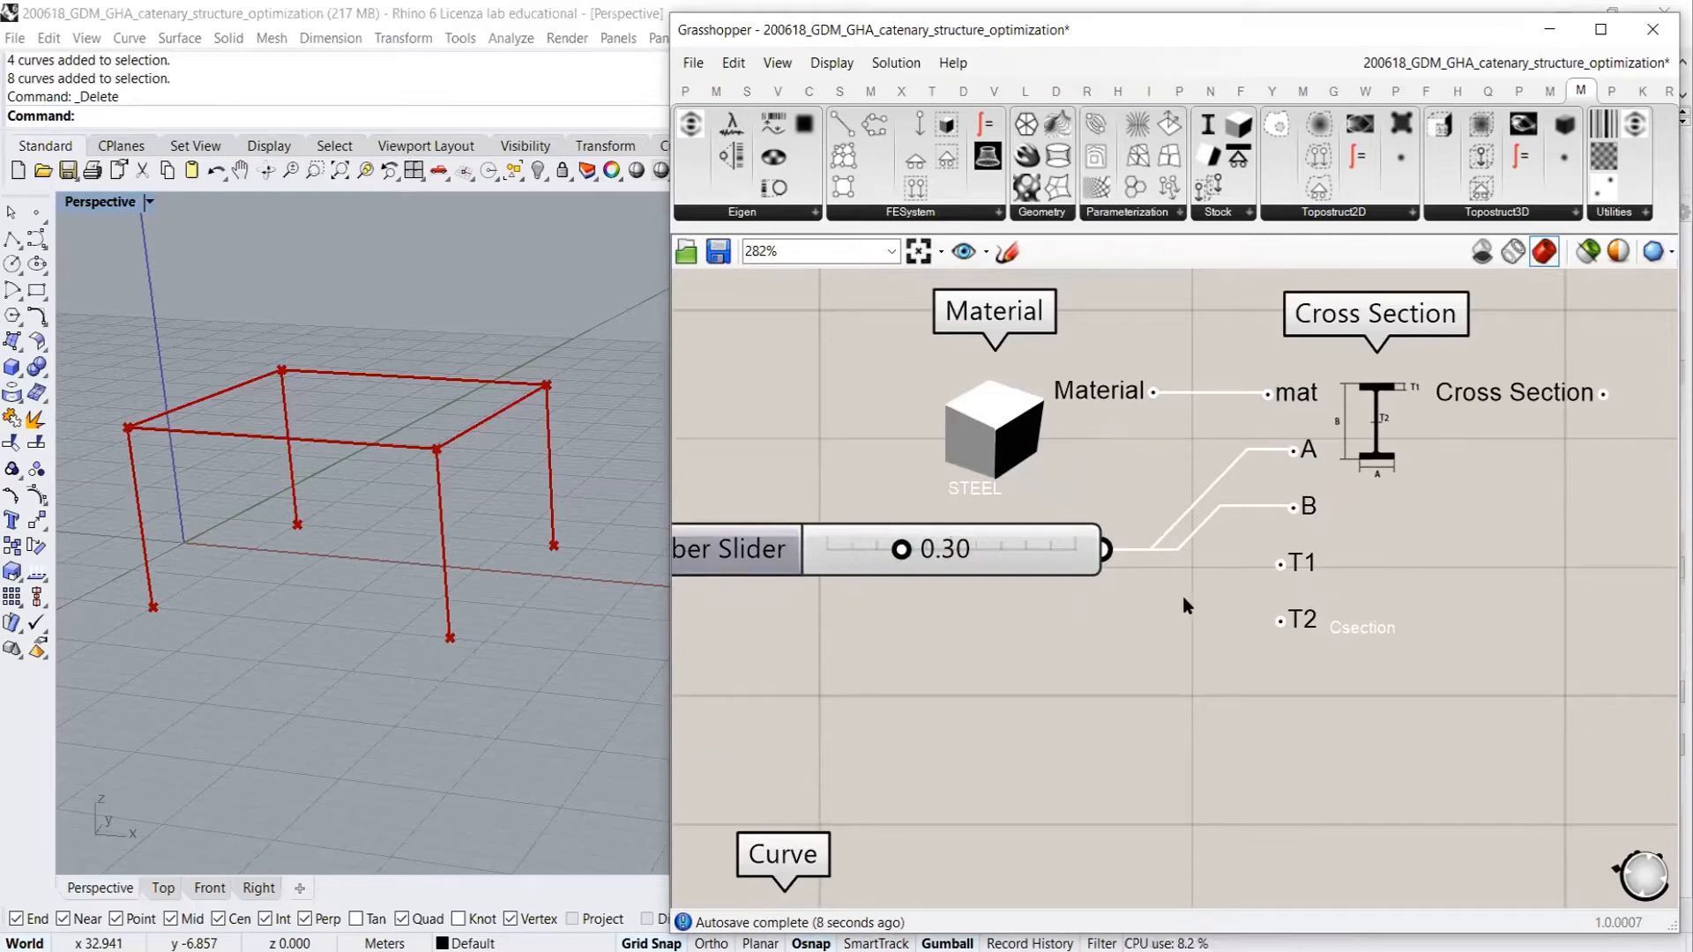
# Move all components of the new frame definition together, farther away from the existing FRAME group
pyautogui.scroll(-5, 1186, 596)
pyautogui.scroll(-3, 1073, 477)
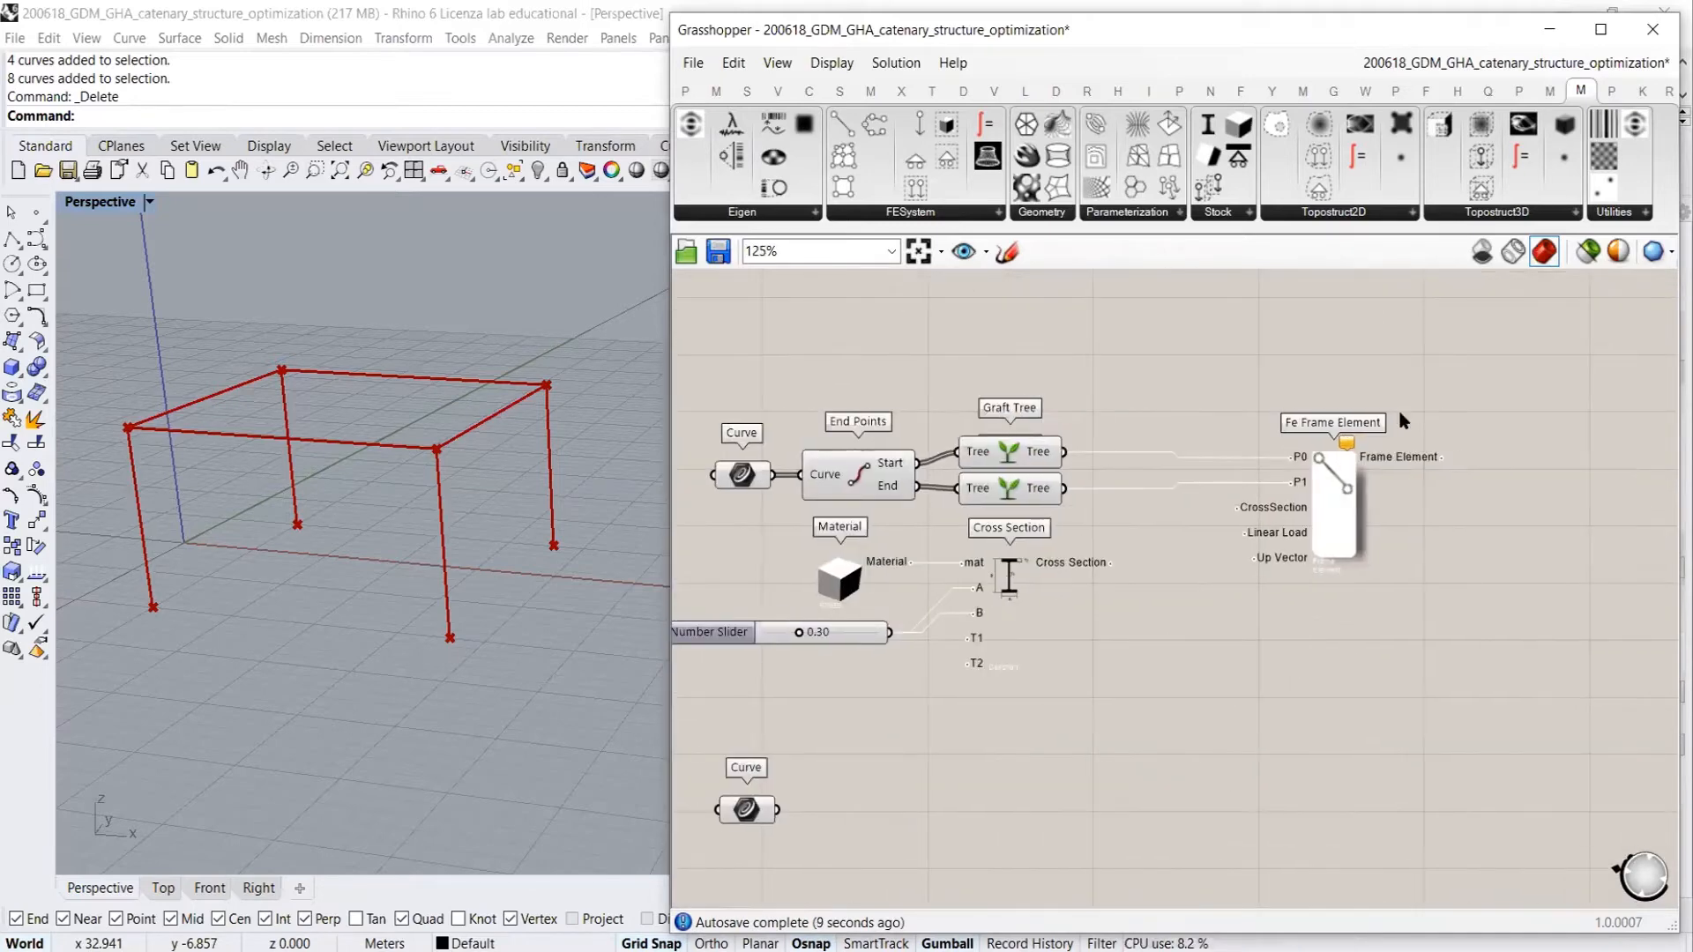
pyautogui.moveTo(1401, 413); pyautogui.dragTo(844, 760)
pyautogui.moveTo(950, 473); pyautogui.dragTo(1239, 488)
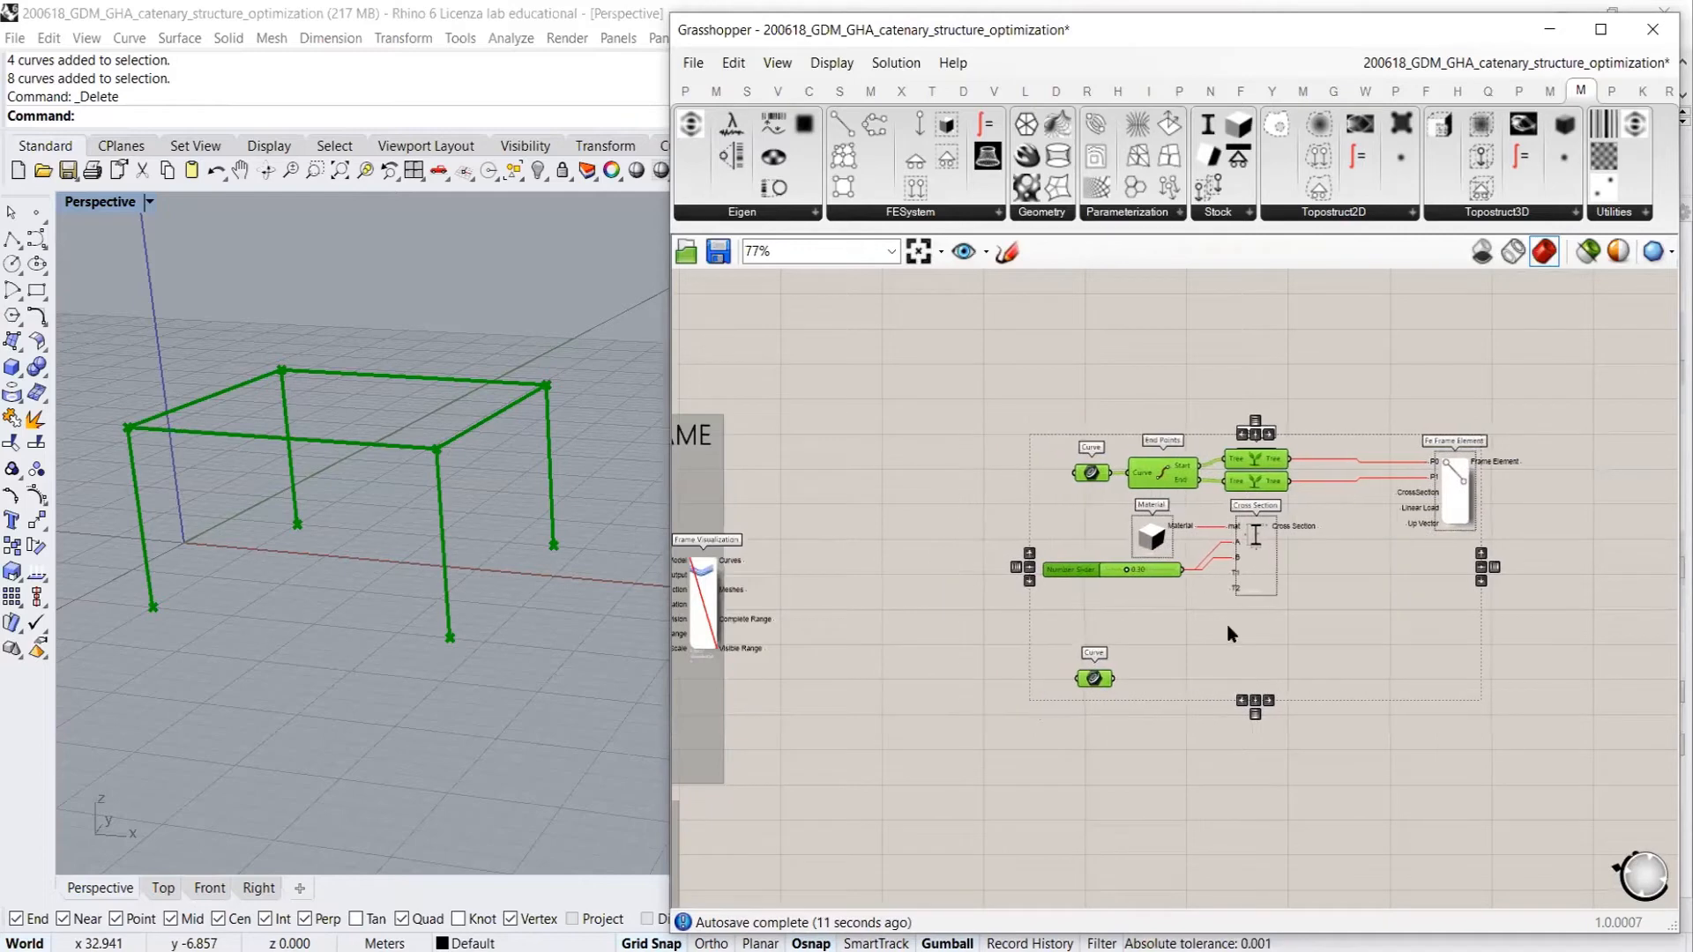
pyautogui.click(1212, 563)
pyautogui.scroll(5, 1169, 548)
pyautogui.moveTo(1080, 636); pyautogui.dragTo(939, 475, button='right')
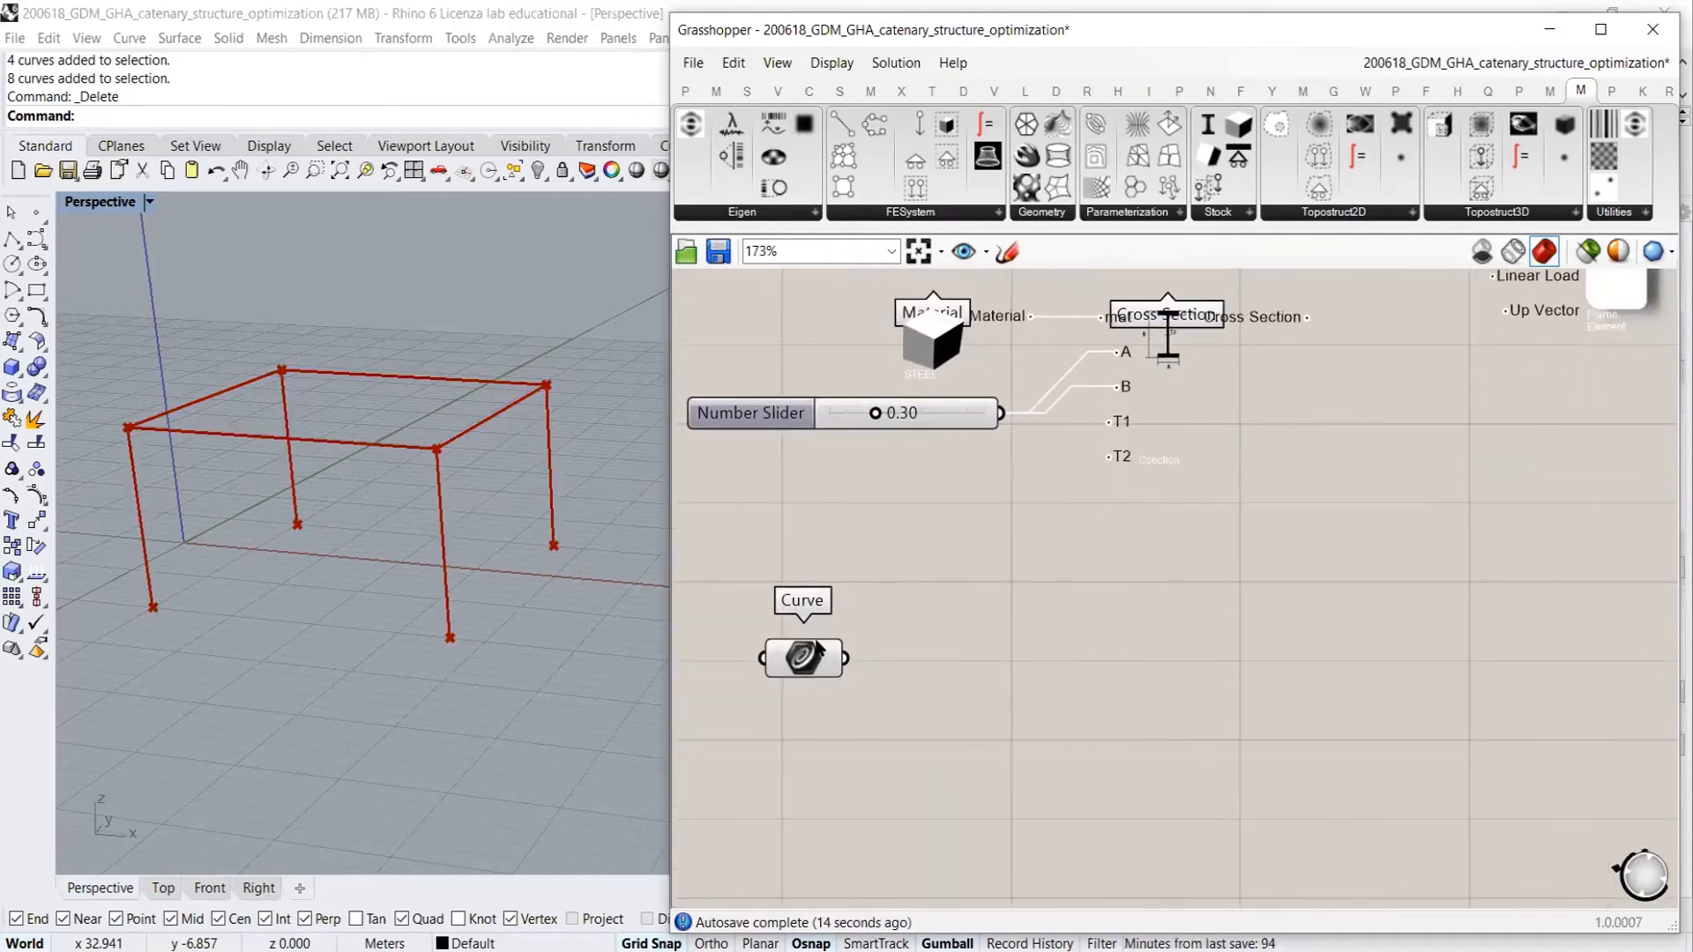
# Shift the beams' Curve component farther down to leave more room beneath the Cross Section inputs
pyautogui.moveTo(806, 650); pyautogui.dragTo(806, 714)
pyautogui.moveTo(924, 549); pyautogui.dragTo(961, 646, button='right')
pyautogui.scroll(2, 1050, 649)
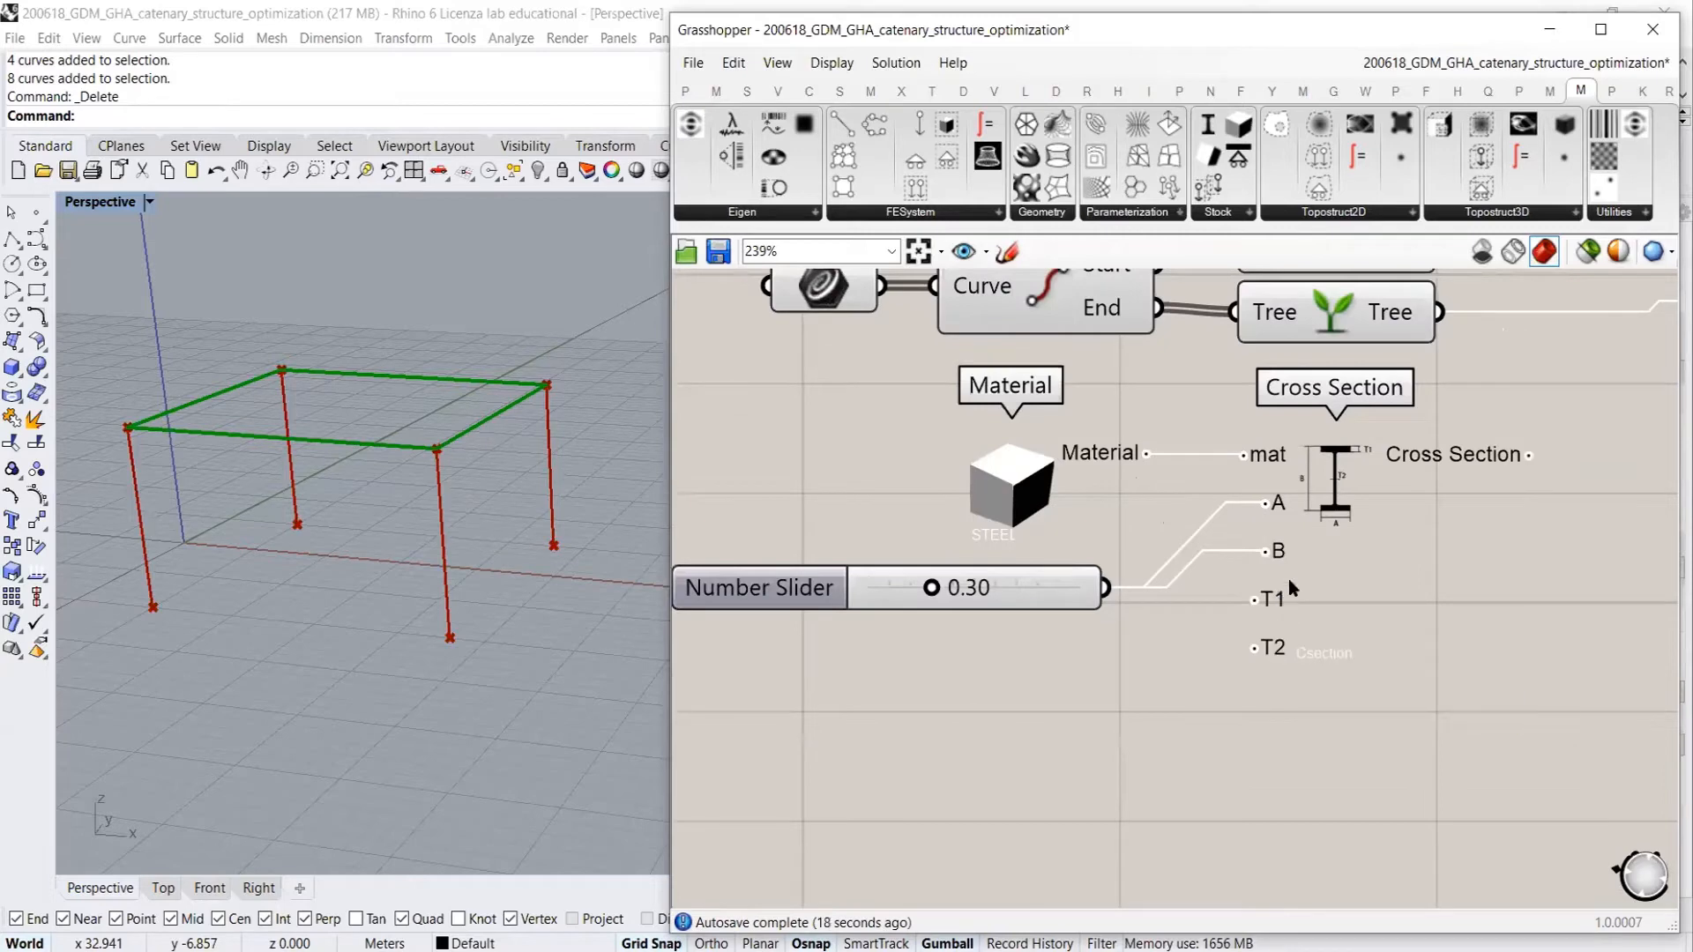
pyautogui.click(1063, 738)
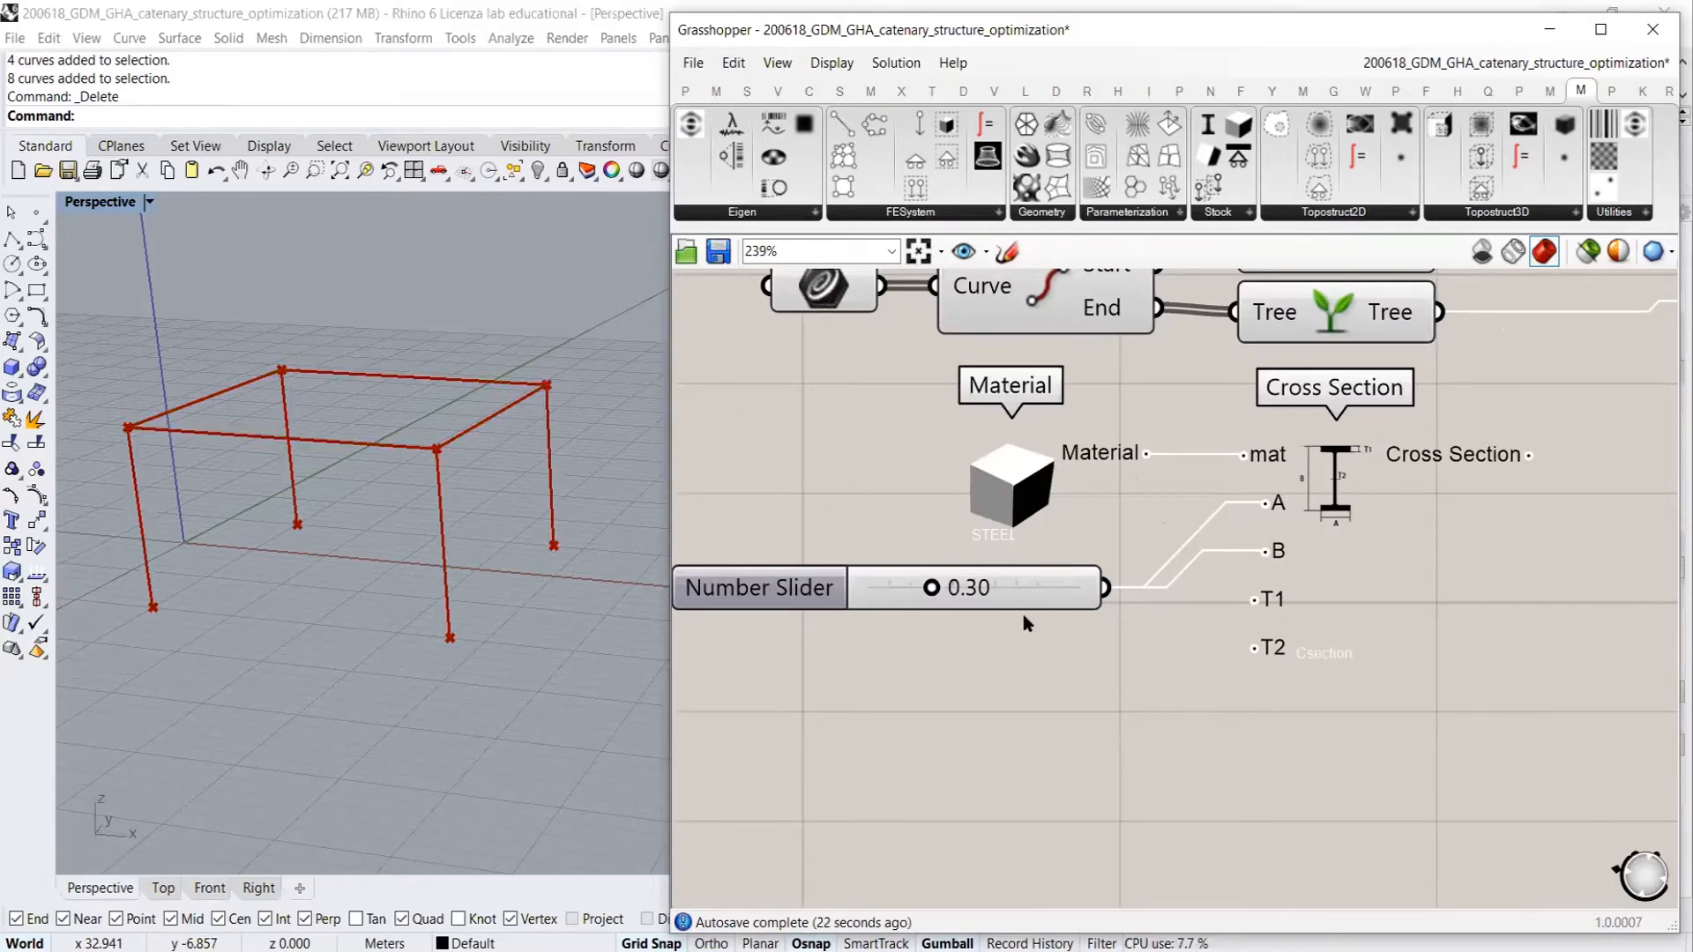
# Add a second Number Slider with the value 0.02 and an upper limit of 0.15
pyautogui.doubleClick(919, 695)
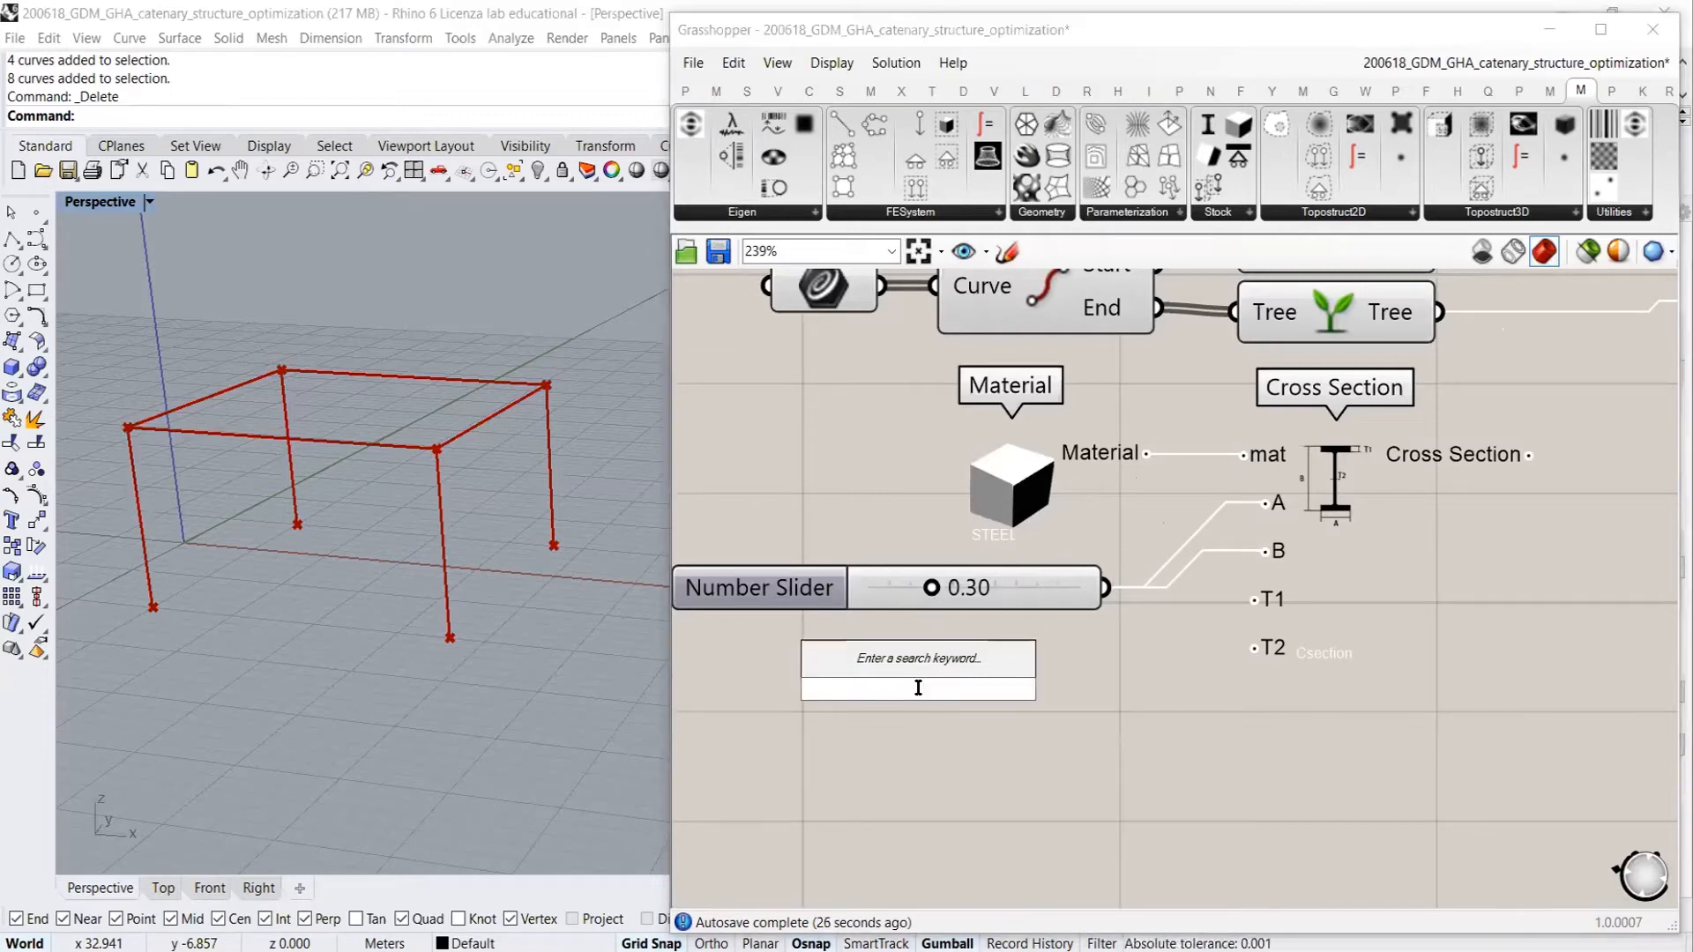
pyautogui.write('0.0')
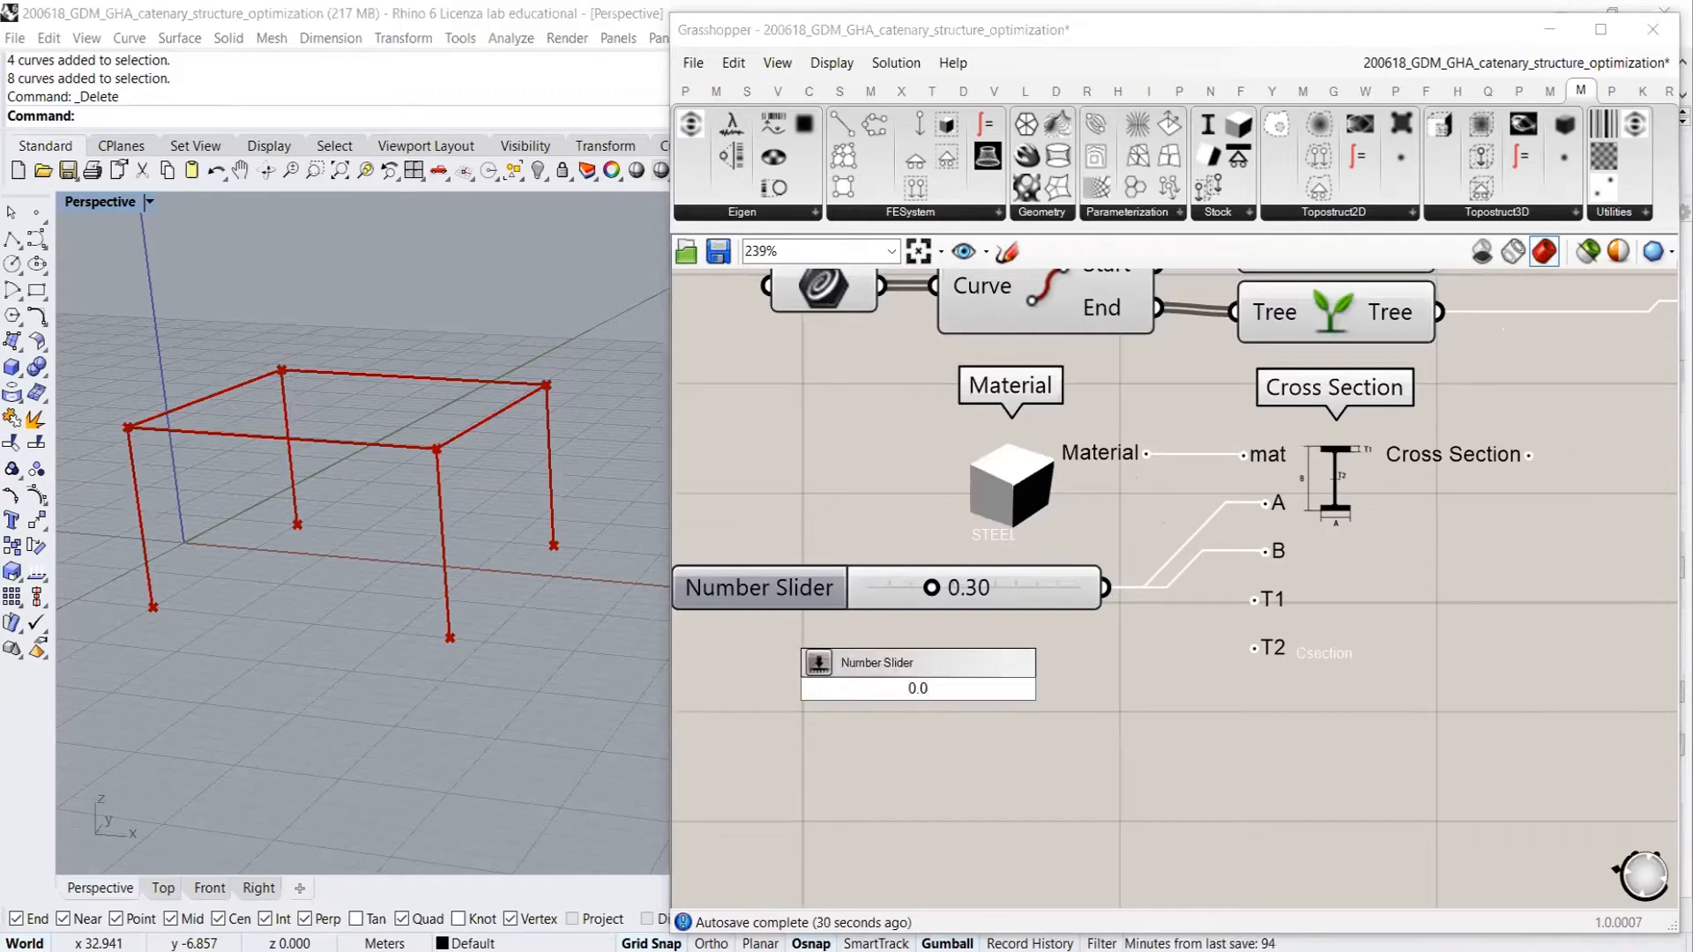
pyautogui.write('2<')
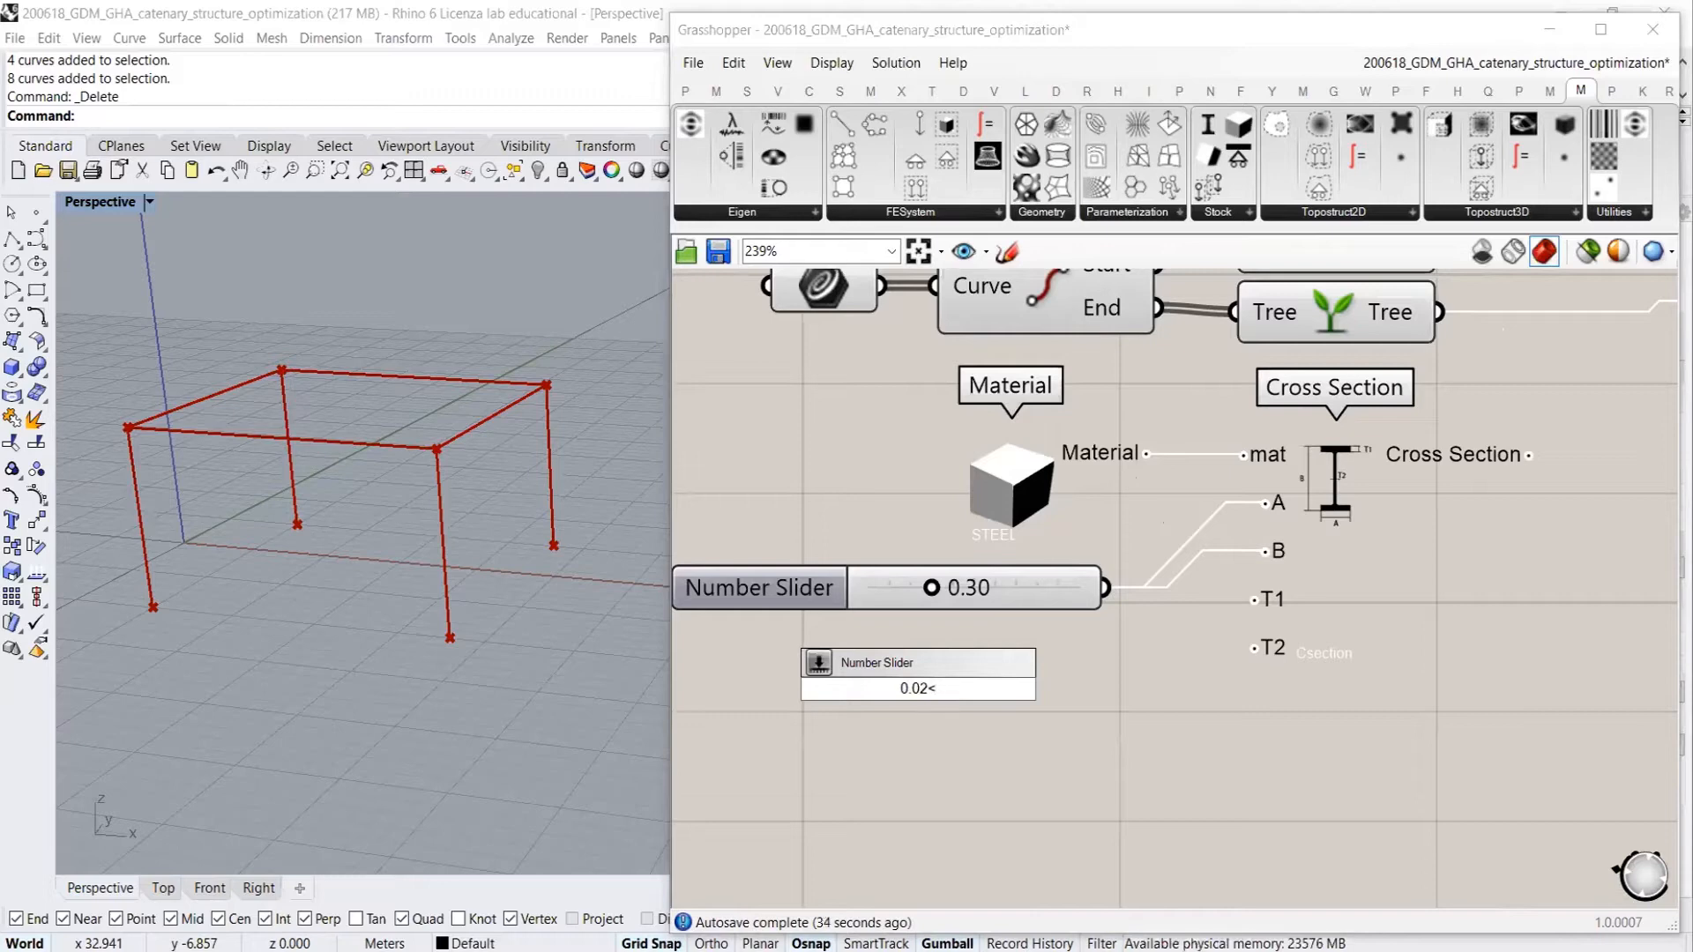
pyautogui.write('0.15')
pyautogui.press('Return')
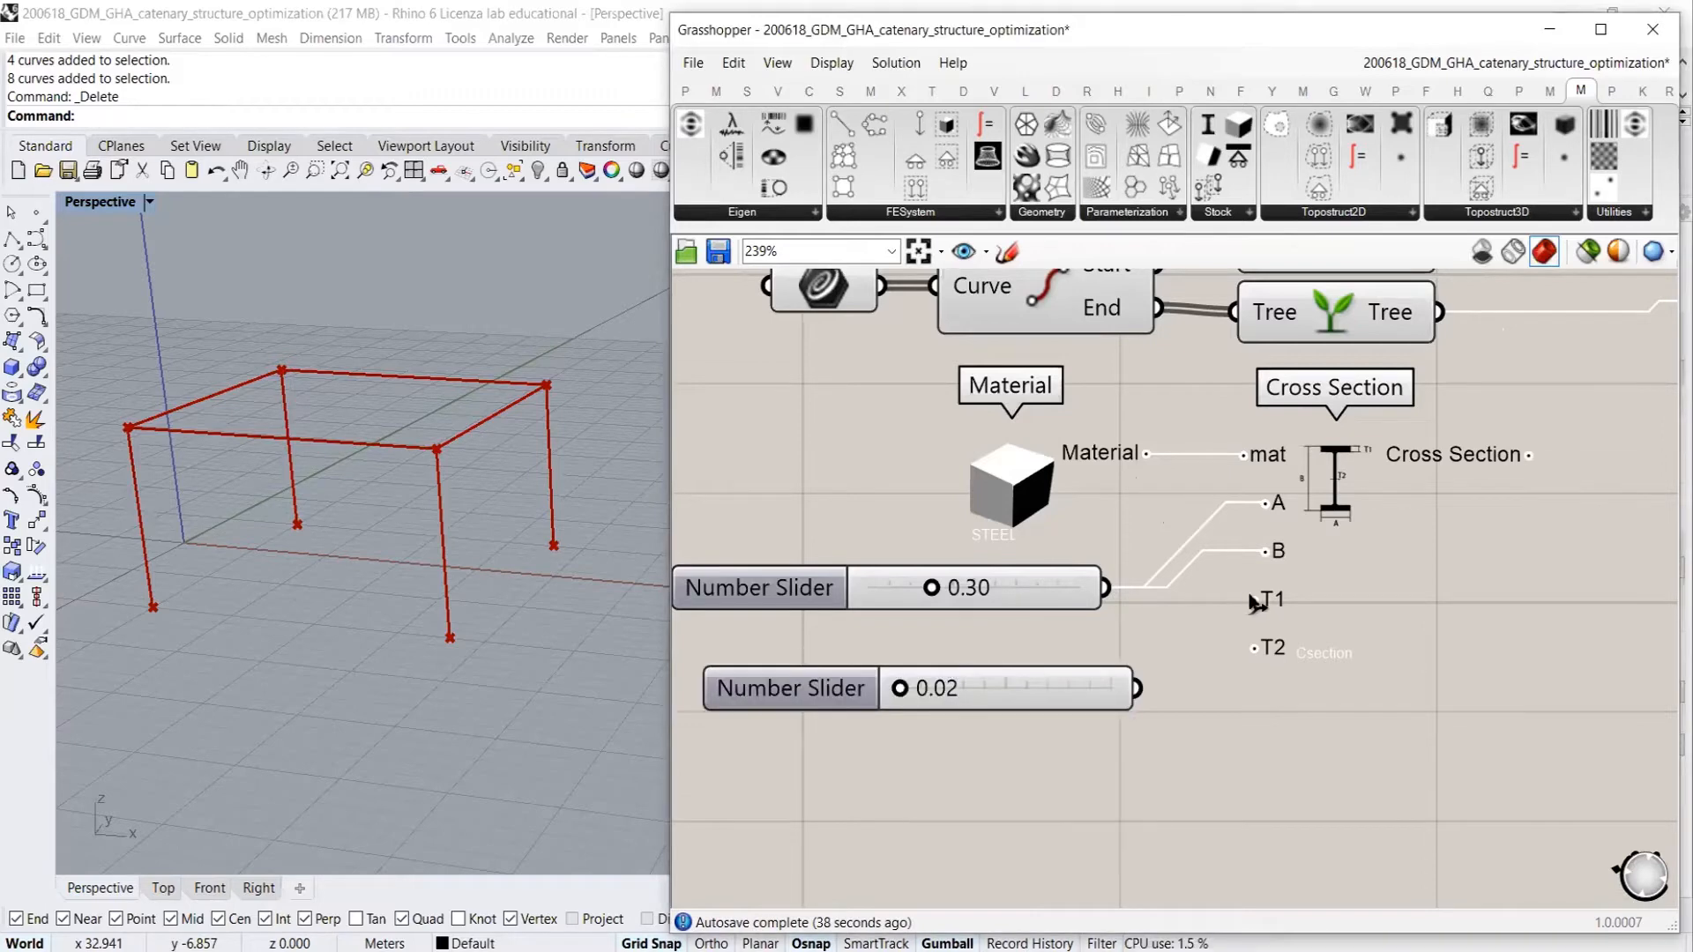
# Connect the 0.02 slider to Cross Section's T1 and T2 inputs and line it up beneath the 0.30 slider
pyautogui.moveTo(1255, 598); pyautogui.dragTo(1136, 689)
pyautogui.moveTo(1257, 649); pyautogui.dragTo(1061, 652)
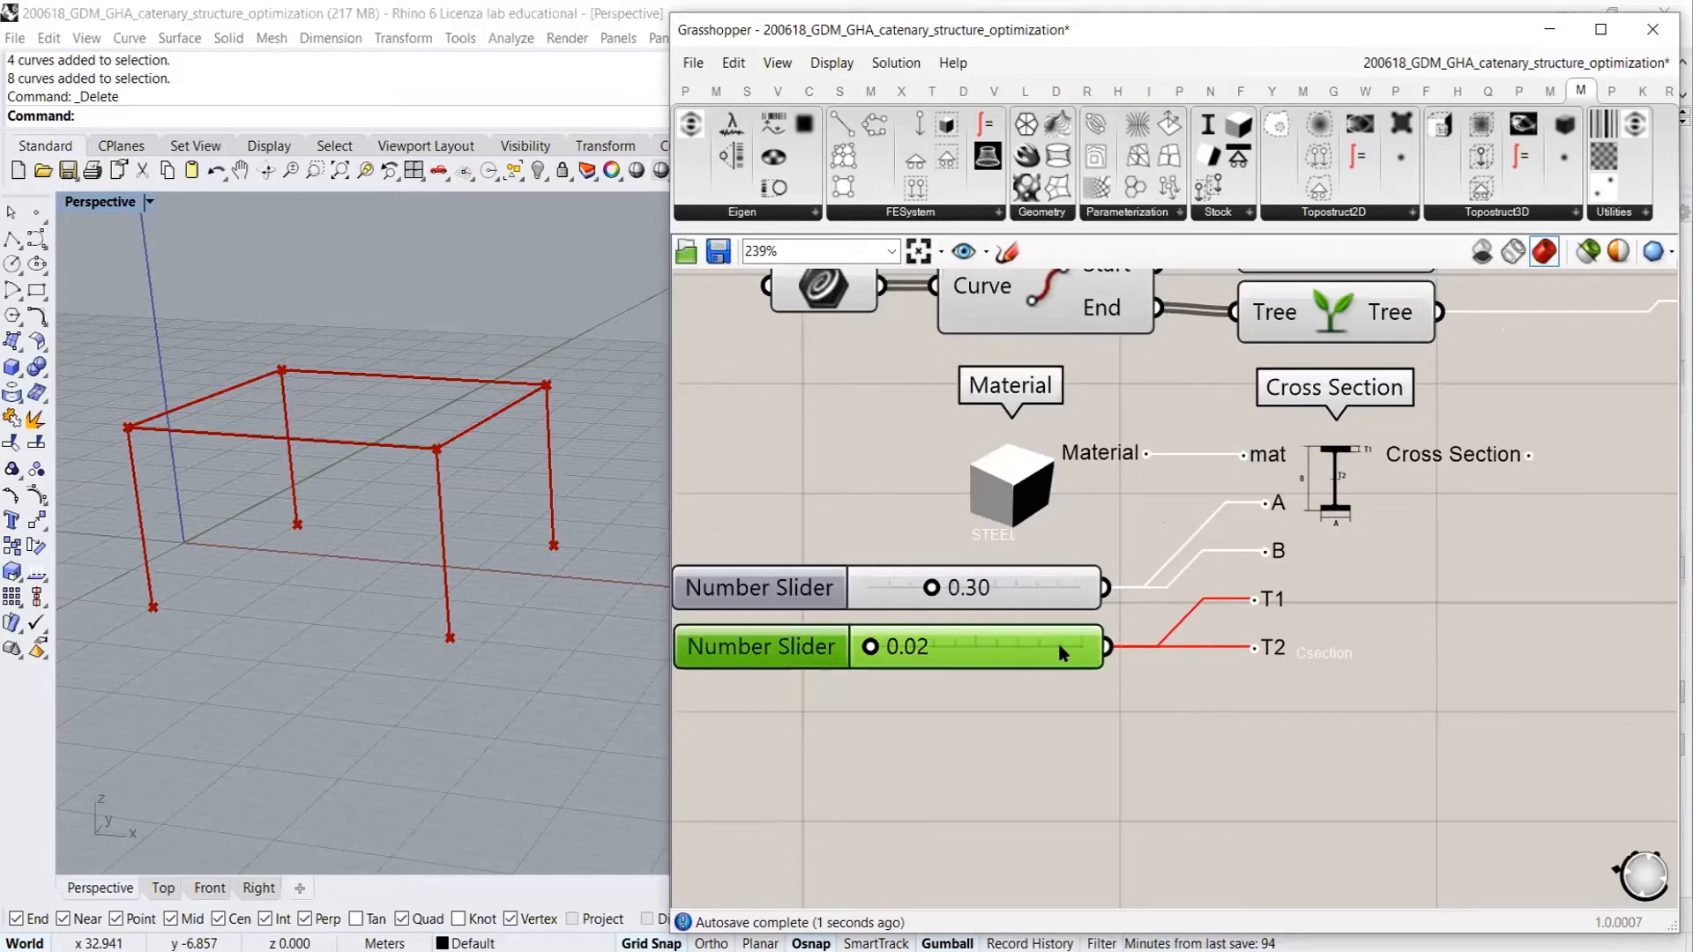
pyautogui.click(1067, 707)
# Connect the Cross Section output to the CrossSection input of the Fe Frame Element
pyautogui.scroll(-4, 1283, 659)
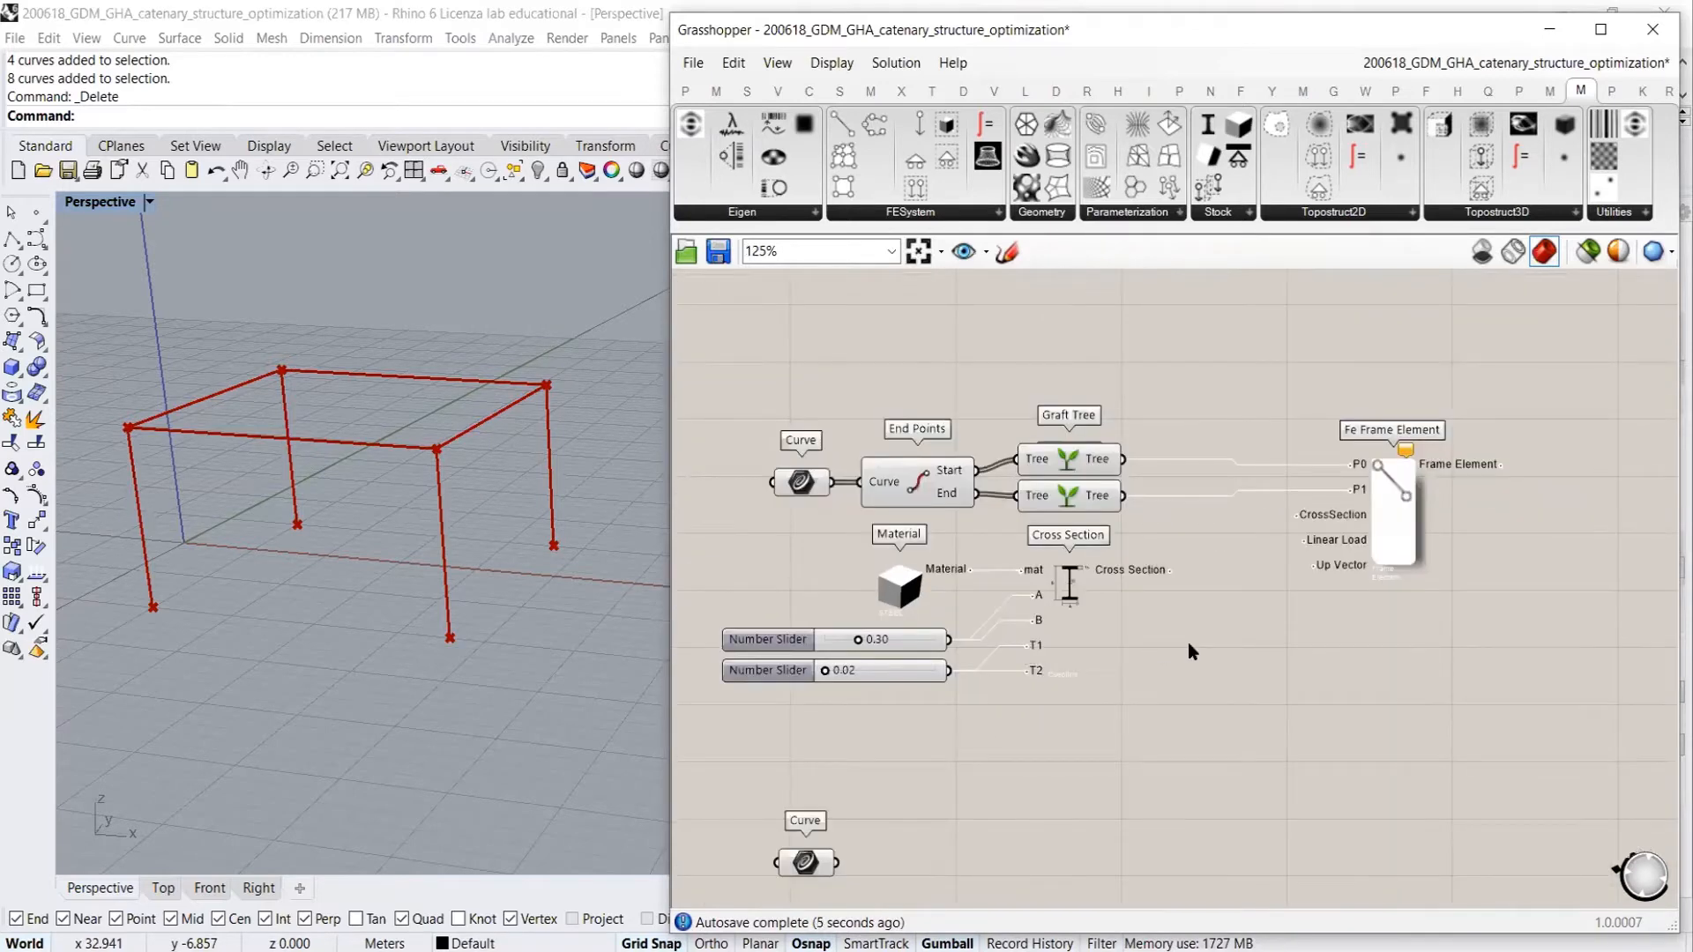
pyautogui.moveTo(1230, 611); pyautogui.dragTo(1099, 635, button='right')
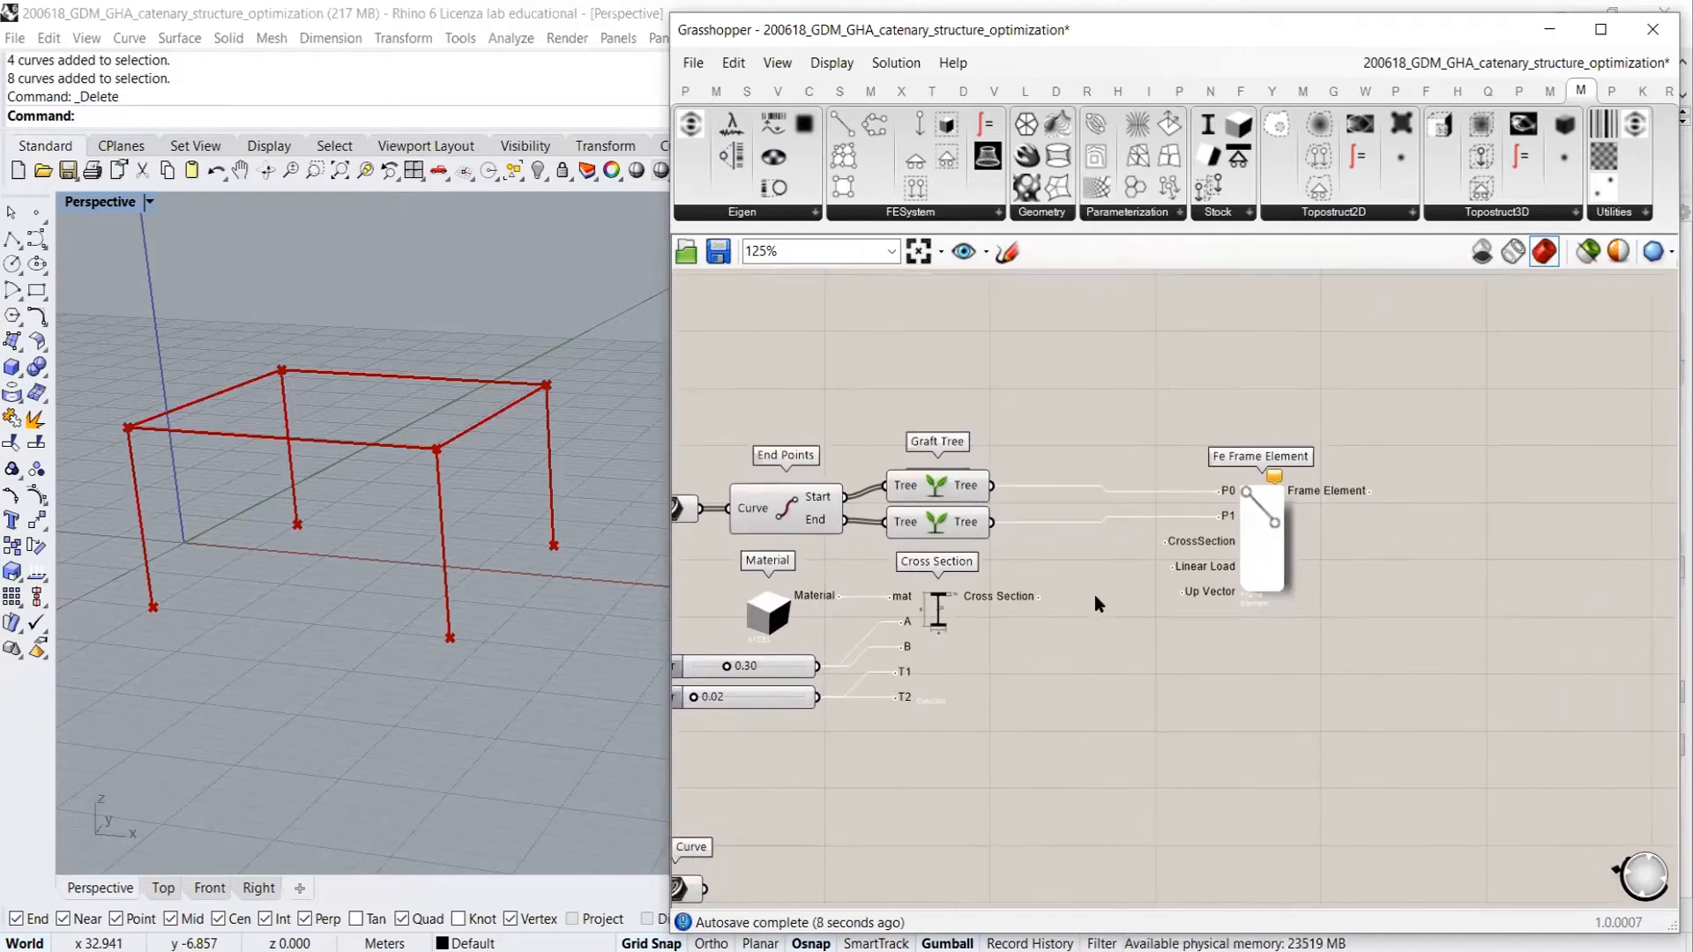
pyautogui.scroll(1, 1096, 595)
pyautogui.moveTo(830, 593); pyautogui.dragTo(930, 594, button='right')
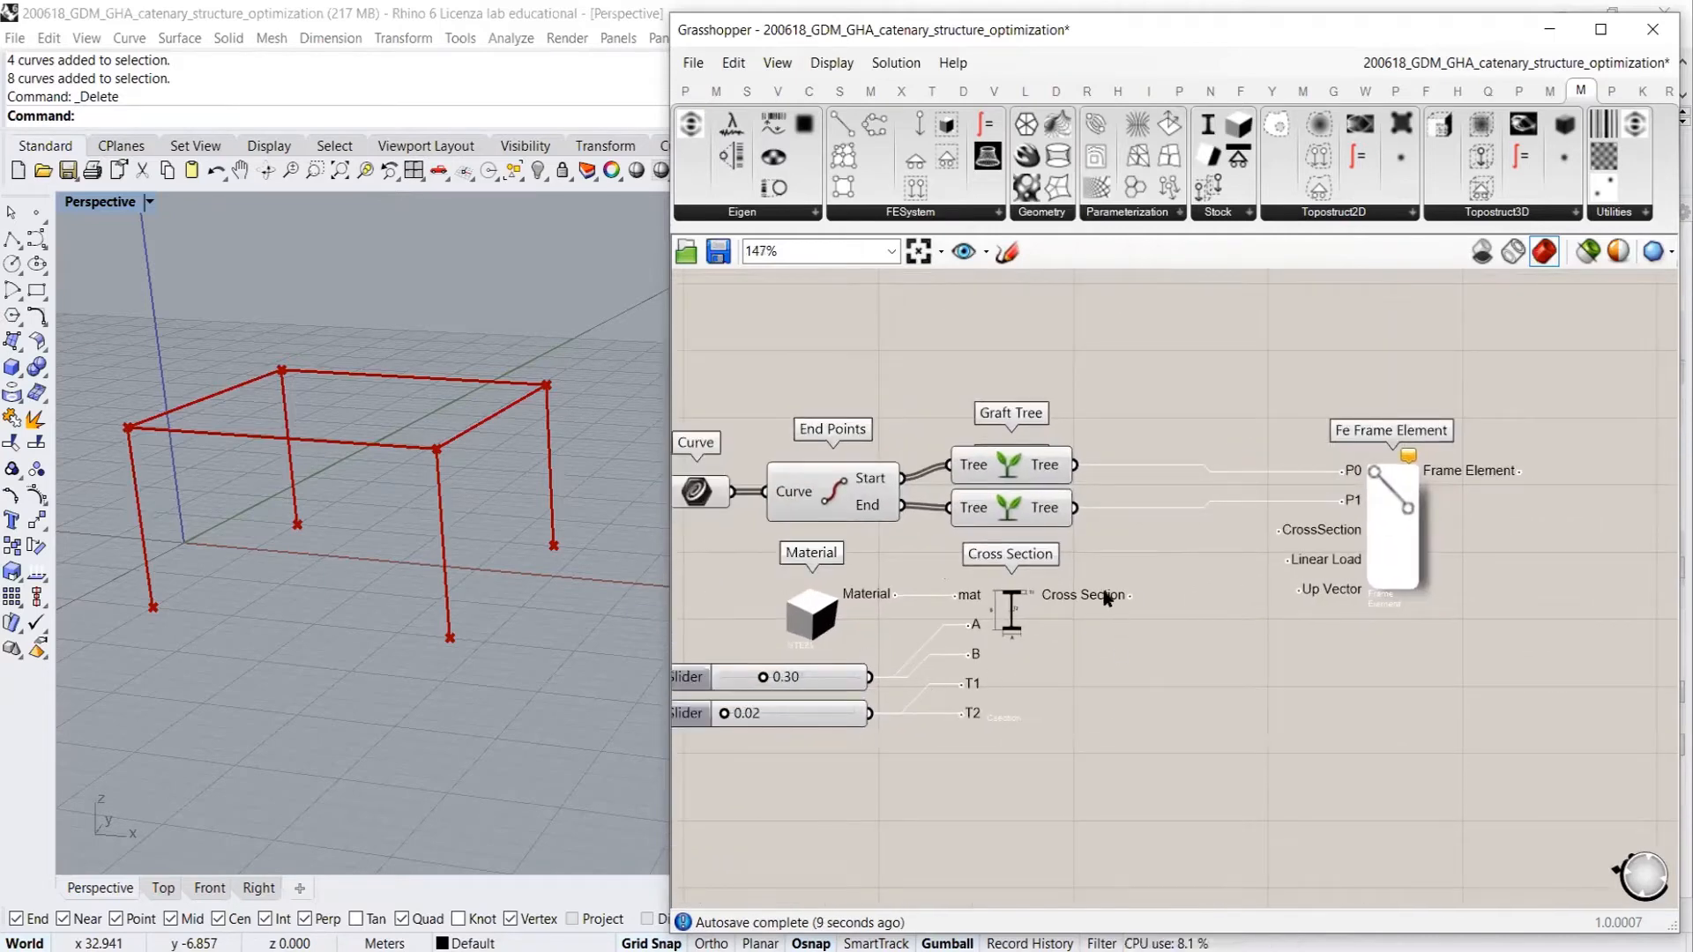
pyautogui.moveTo(1106, 598); pyautogui.dragTo(1283, 530)
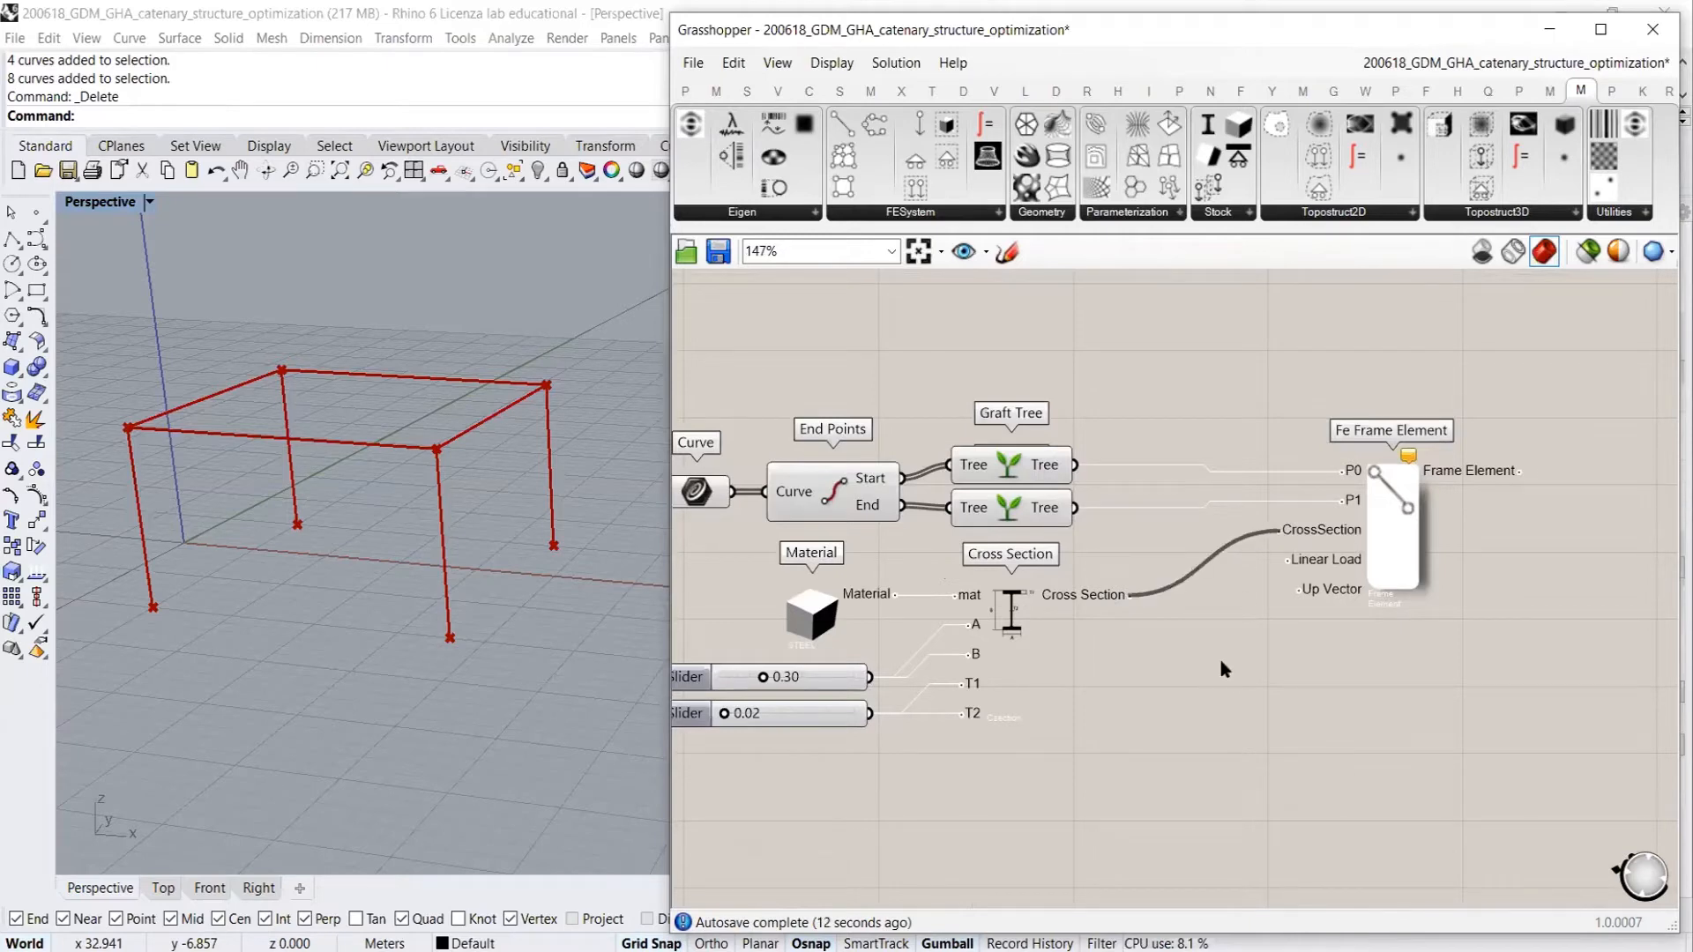
# Move the Fe Frame Element slightly farther from the Cross Section component, keeping it level with the Graft Tree outputs
pyautogui.click(1412, 521)
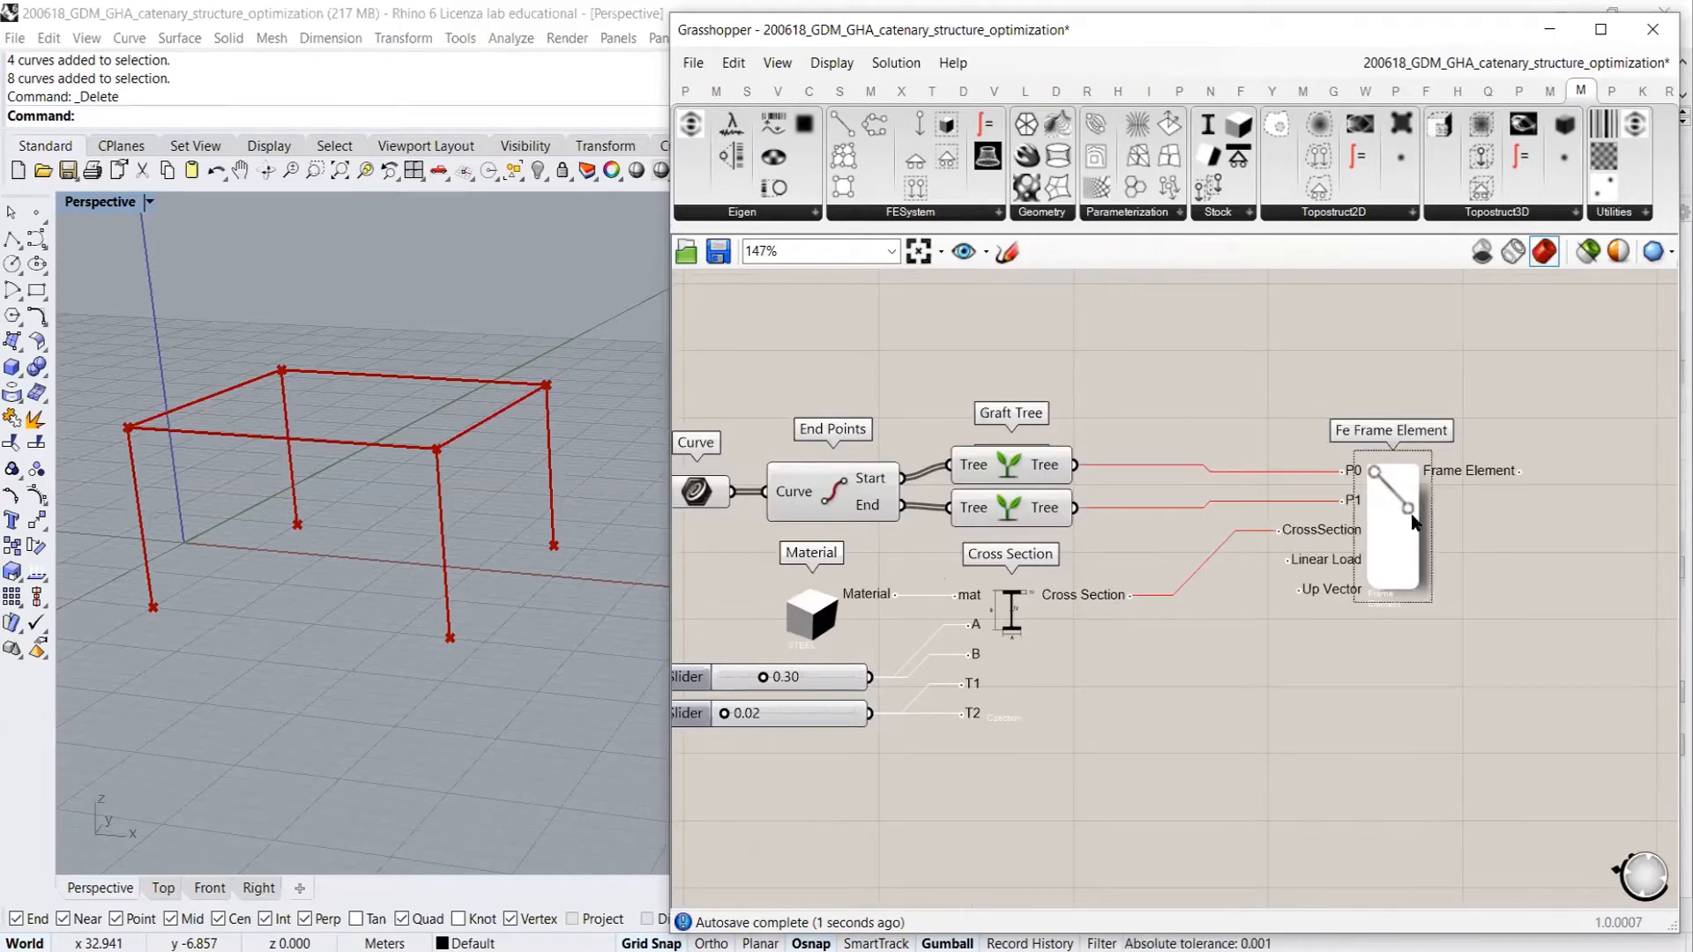
pyautogui.moveTo(1412, 518); pyautogui.dragTo(1437, 525)
pyautogui.moveTo(1437, 518); pyautogui.dragTo(1436, 512)
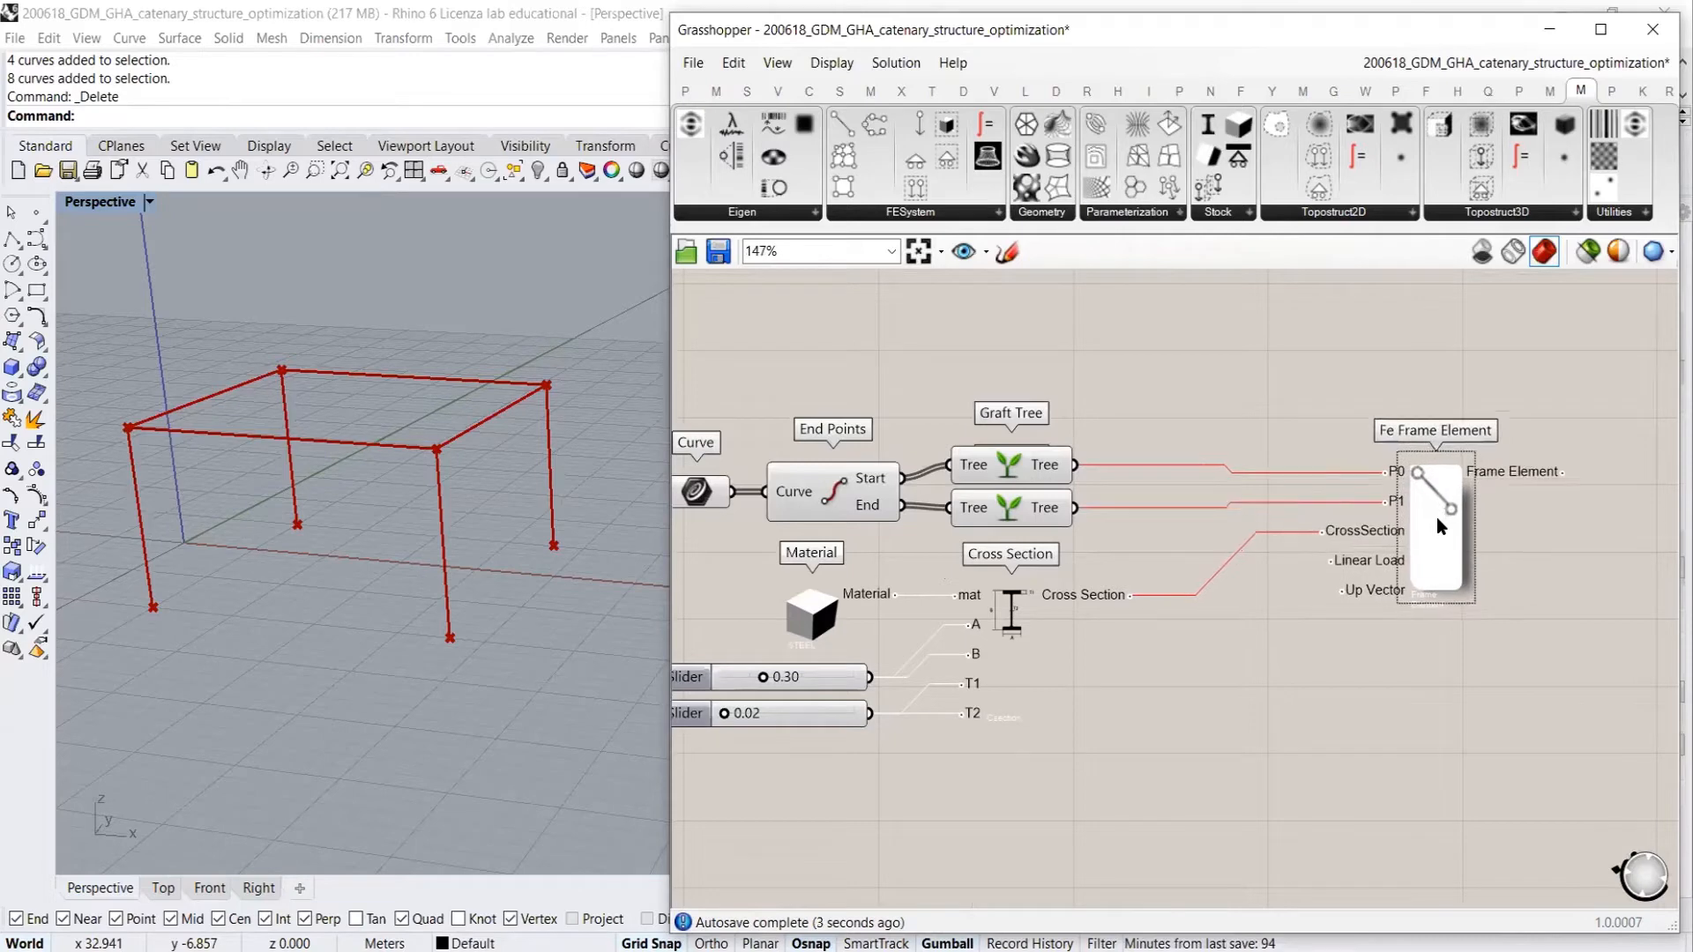
pyautogui.click(1408, 685)
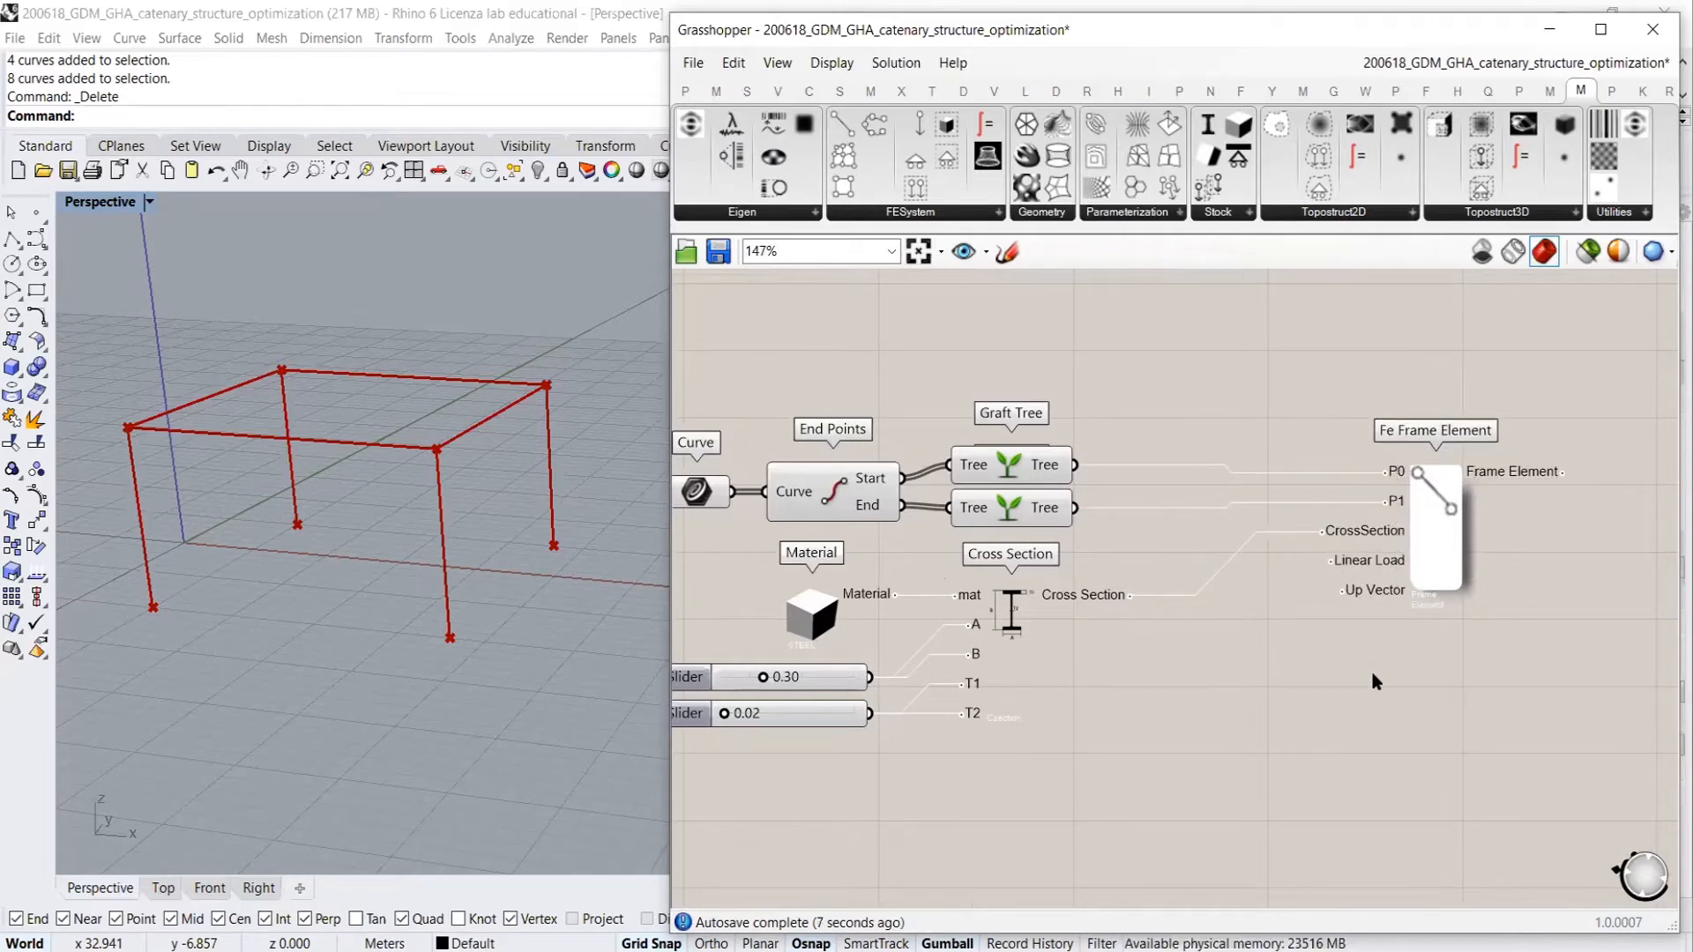
pyautogui.moveTo(1261, 683); pyautogui.dragTo(1347, 650, button='right')
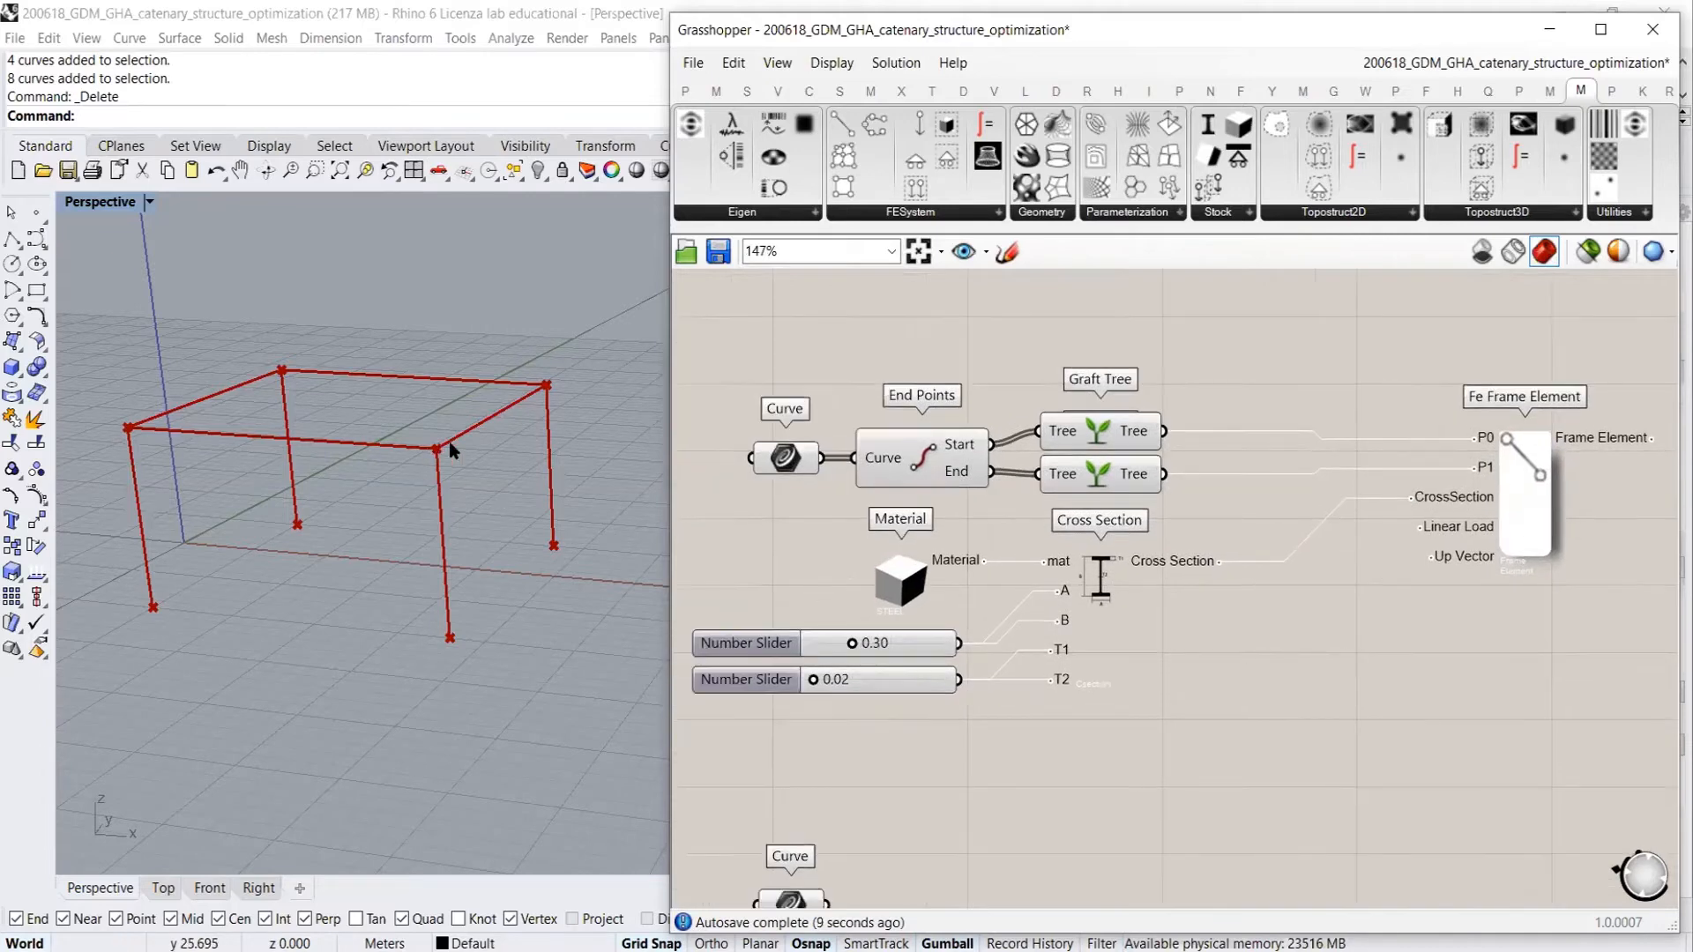
# Add a Unit Z vector component in the empty canvas area below the Fe Frame Element
pyautogui.moveTo(457, 447); pyautogui.dragTo(459, 461, button='right')
pyautogui.moveTo(481, 531); pyautogui.dragTo(480, 526, button='right')
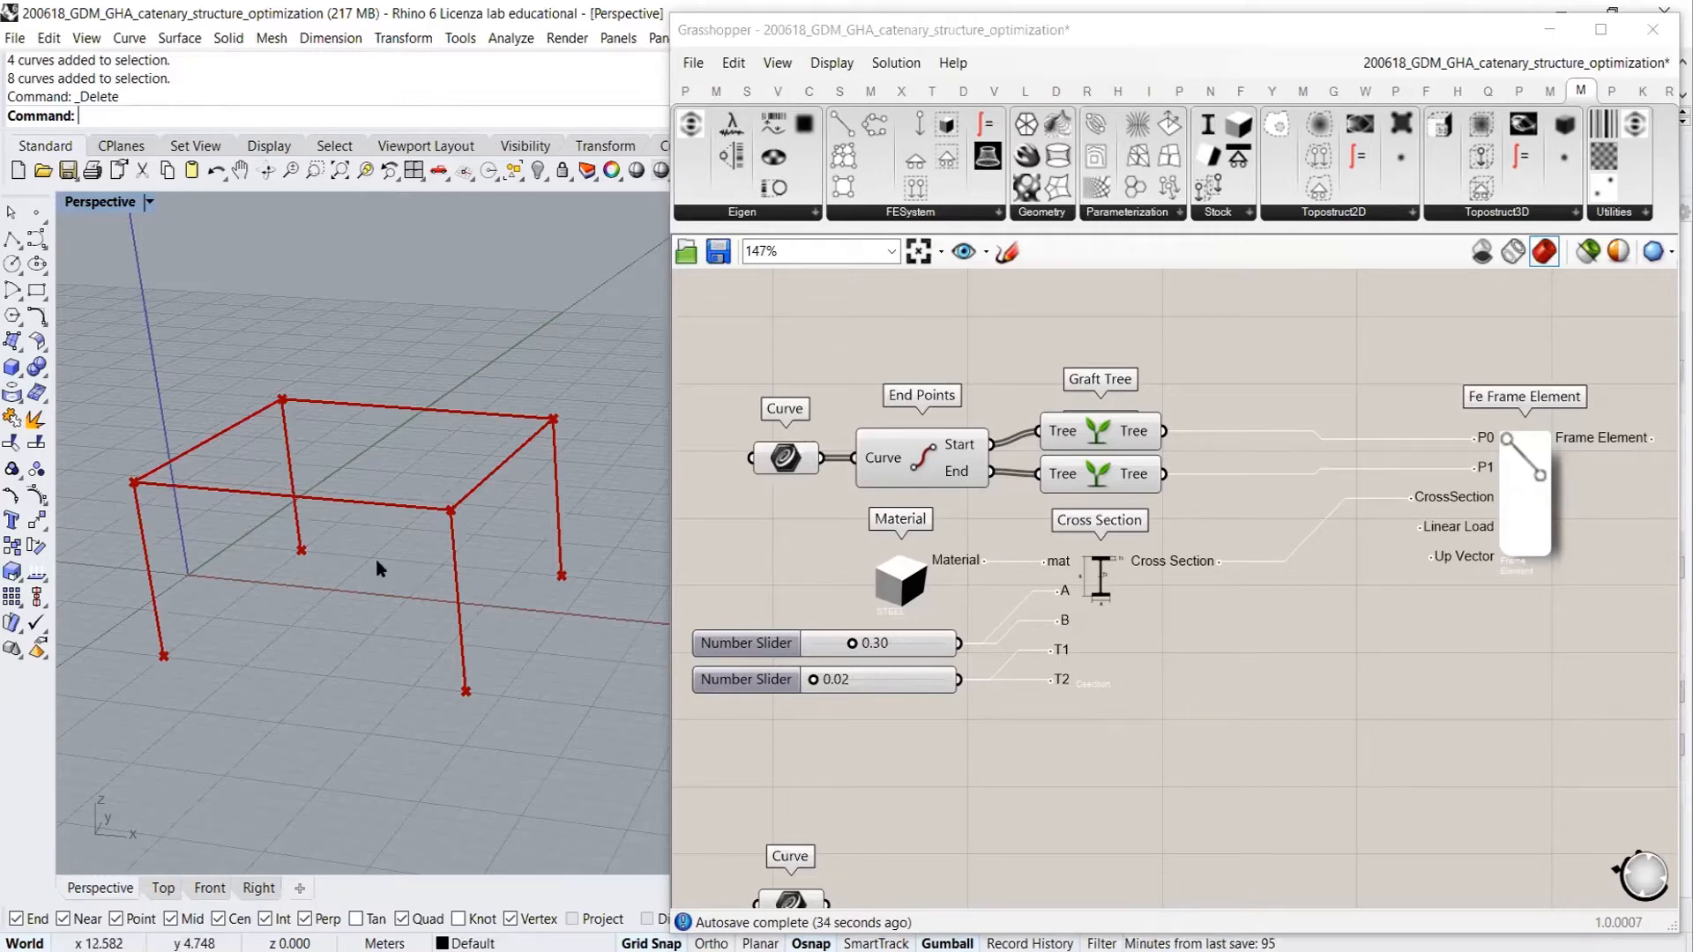
pyautogui.moveTo(1407, 613); pyautogui.dragTo(1367, 551, button='right')
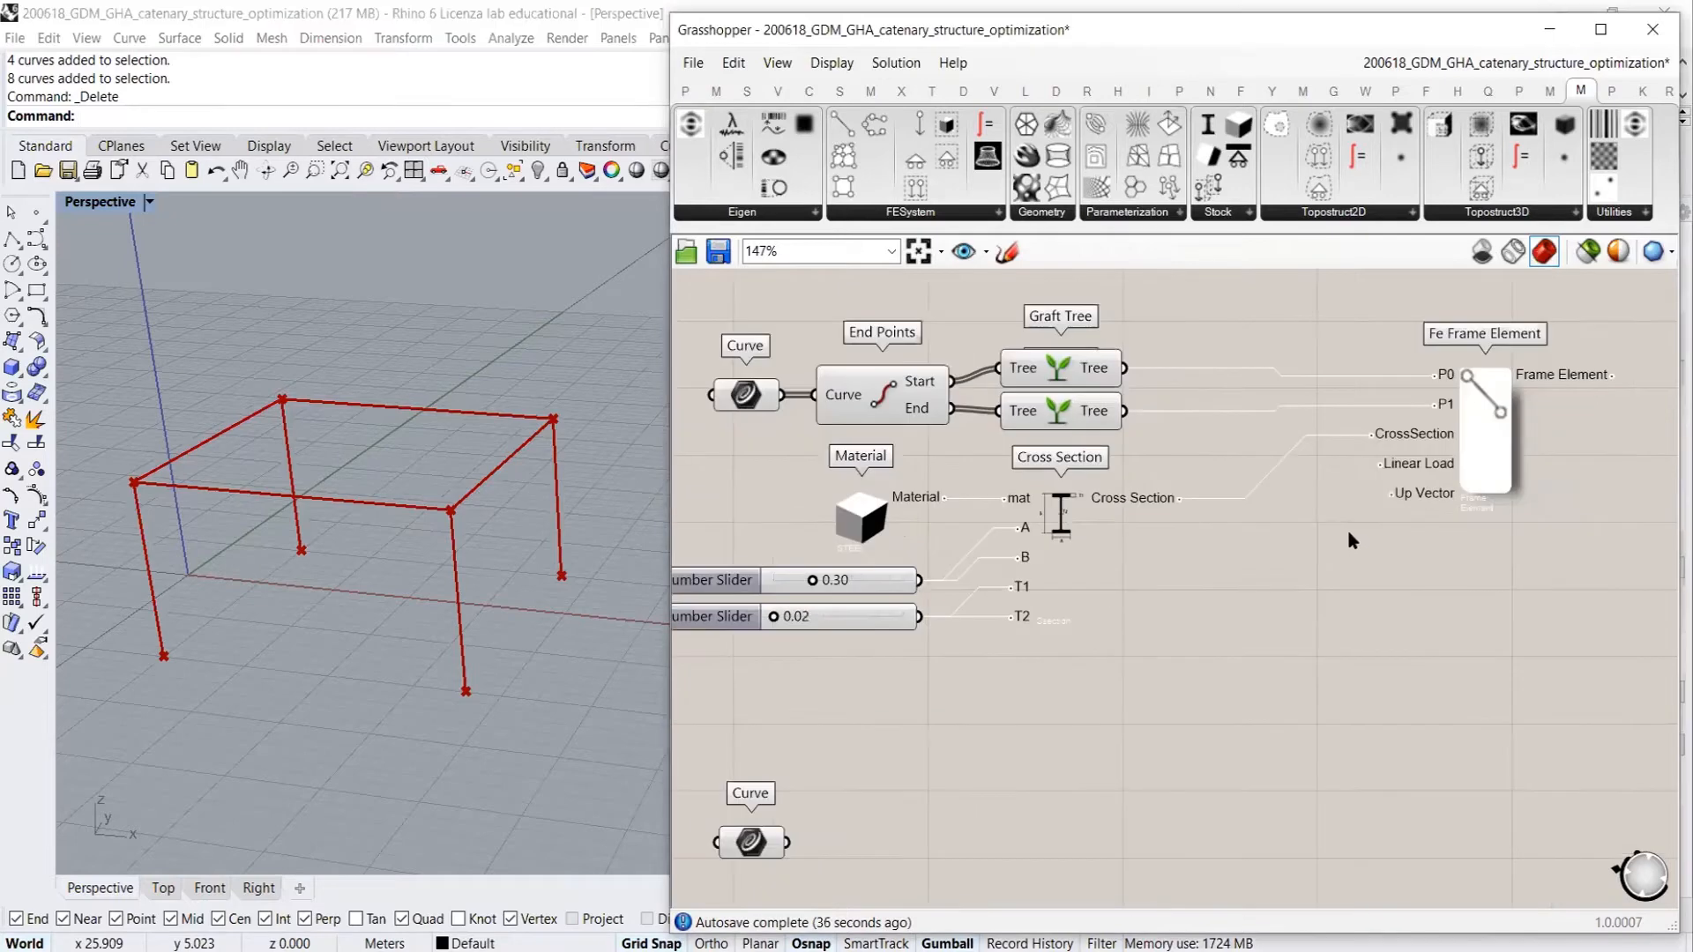
pyautogui.moveTo(1412, 469)
pyautogui.doubleClick(1306, 672)
pyautogui.write('z')
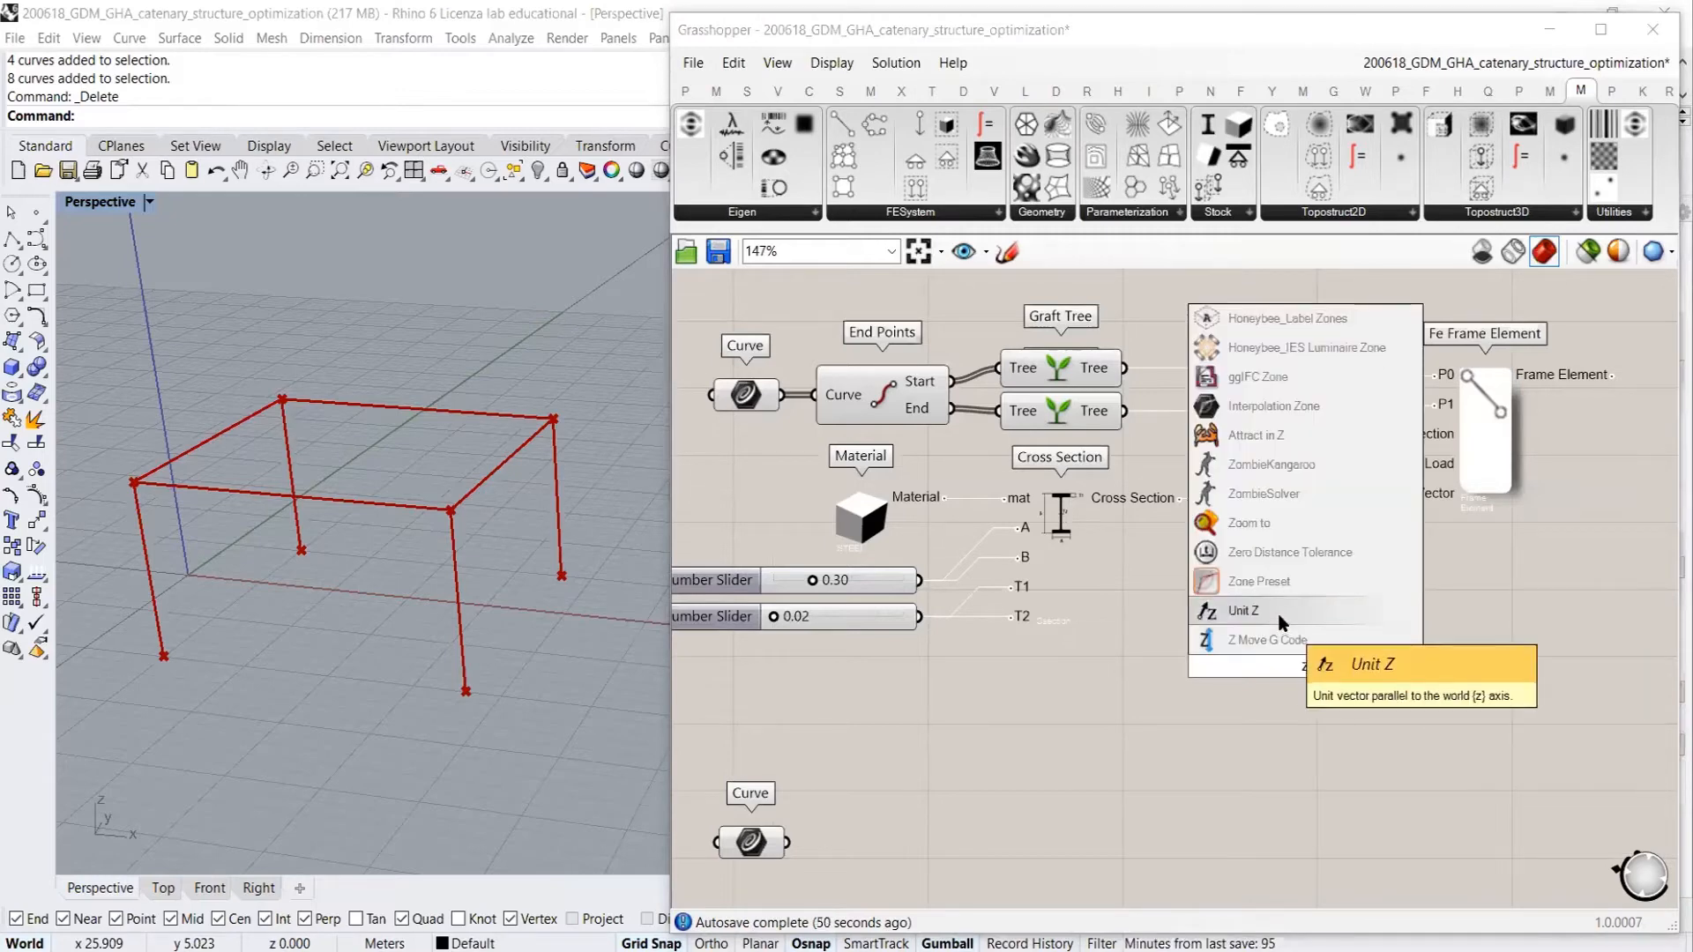
pyautogui.click(1317, 617)
# Set the expression of Unit Z's Factor input to -x
pyautogui.scroll(3, 1316, 621)
pyautogui.rightClick(1259, 578)
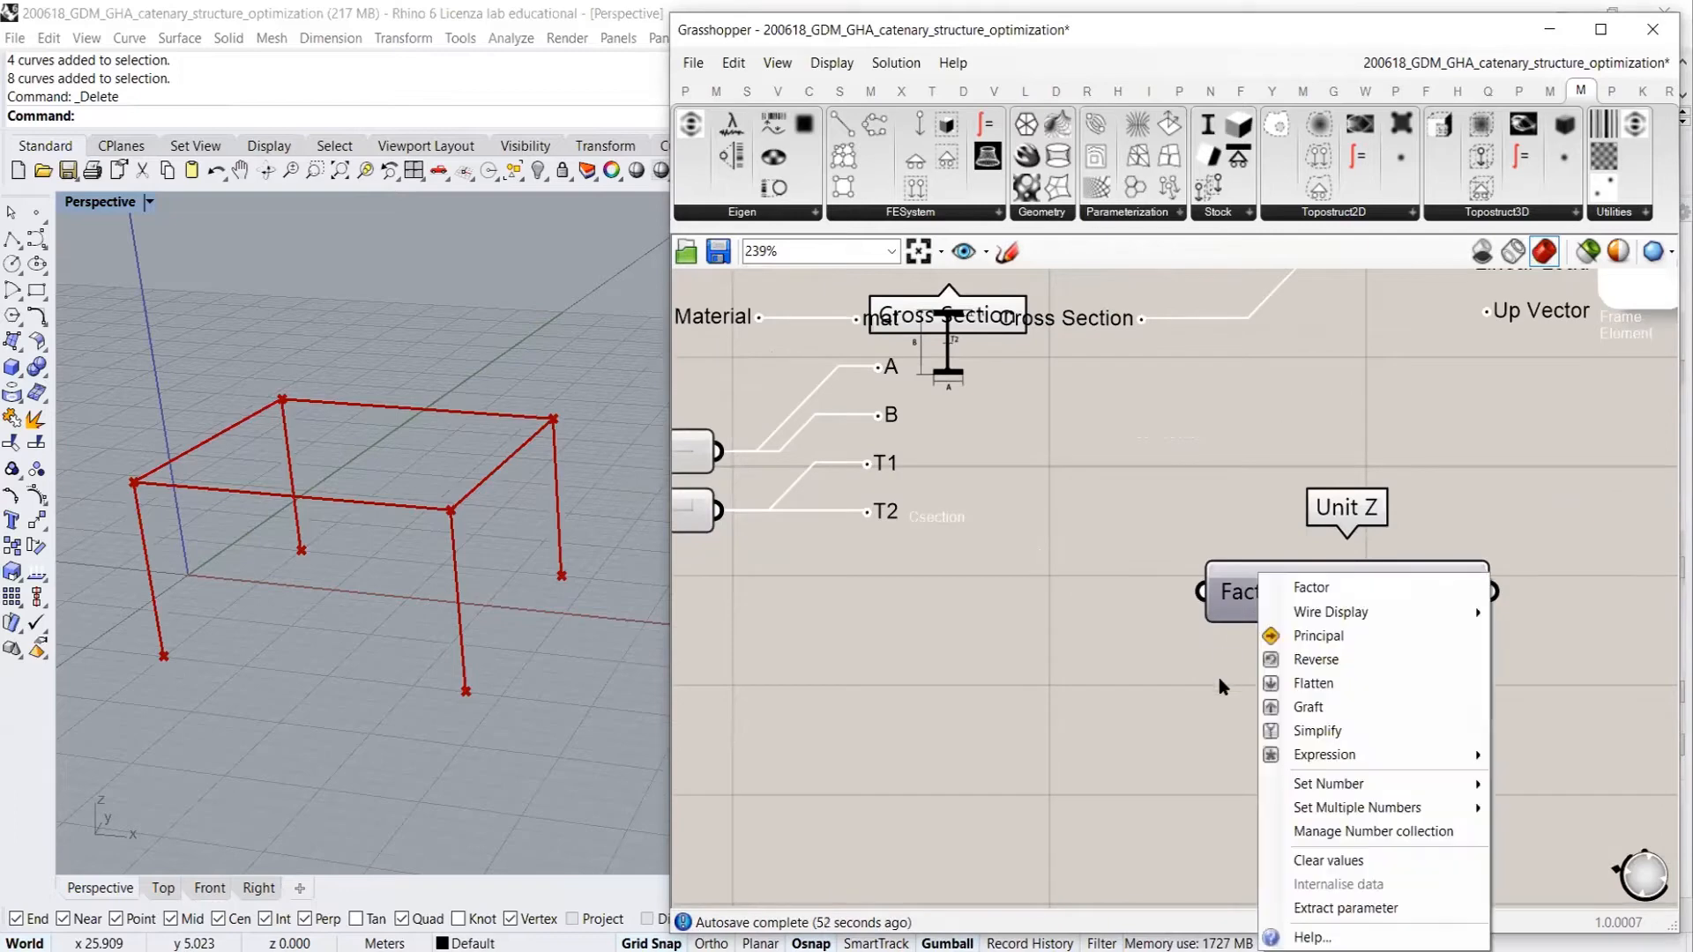
pyautogui.moveTo(1323, 755)
pyautogui.click(1176, 777)
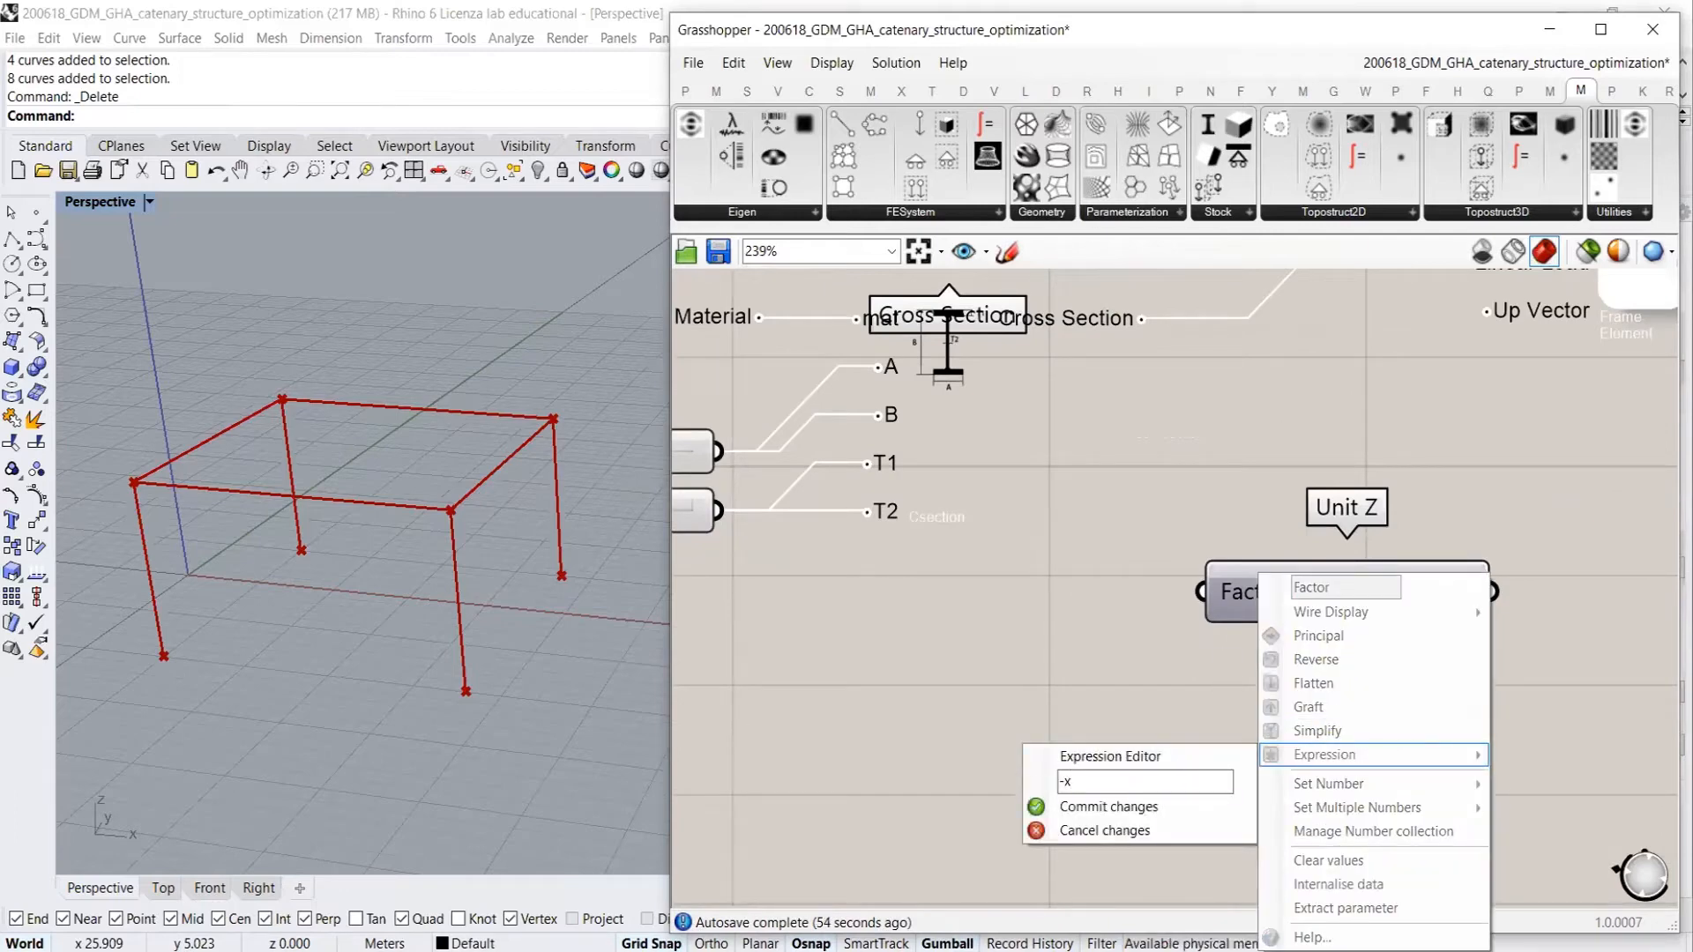
pyautogui.click(909, 613)
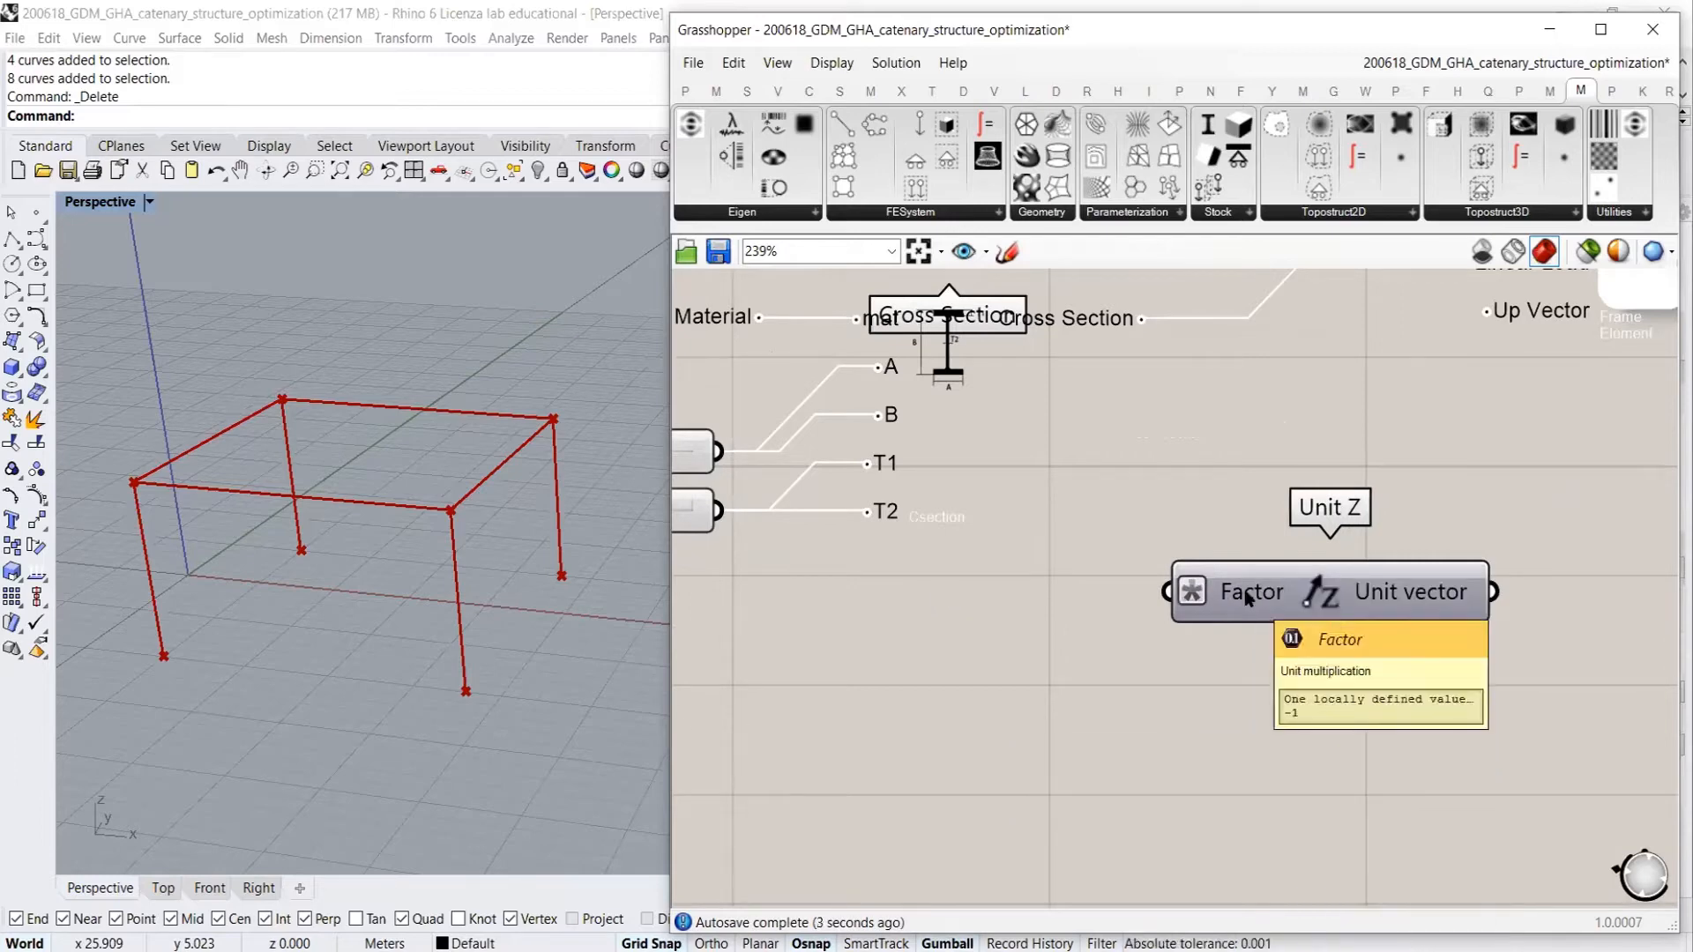
pyautogui.moveTo(1190, 595)
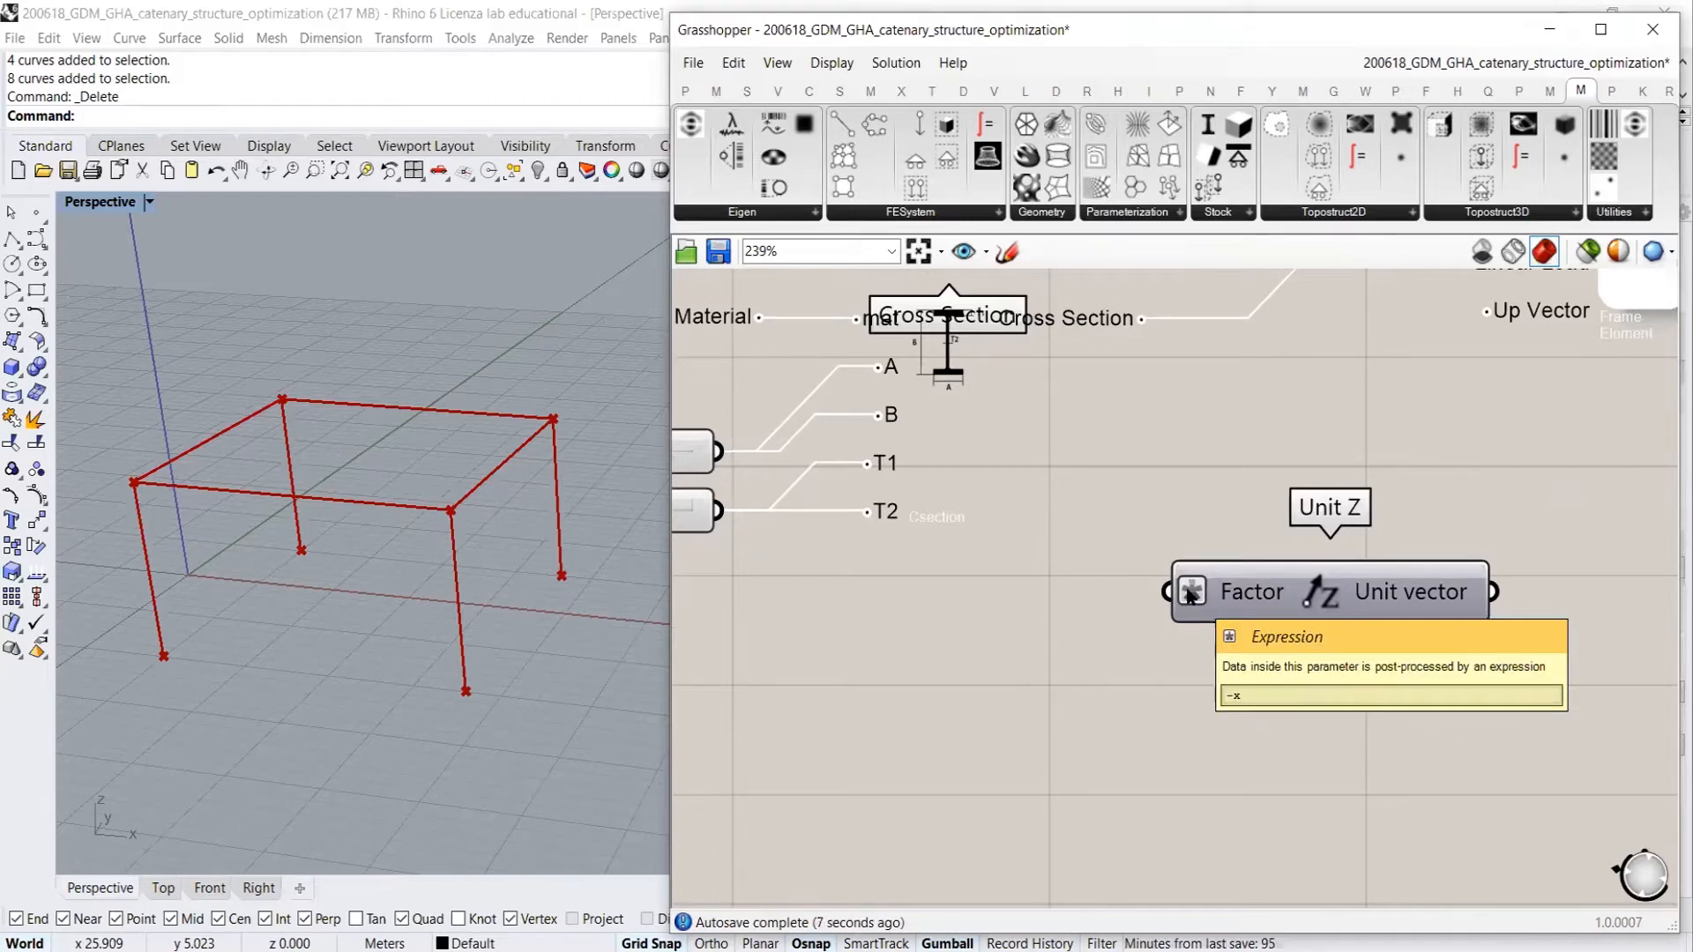
# Connect Unit Z's vector output to the Fe Frame Element's Linear Load input and place Unit Z directly beneath the Cross Section component
pyautogui.moveTo(1409, 493); pyautogui.dragTo(1303, 601, button='right')
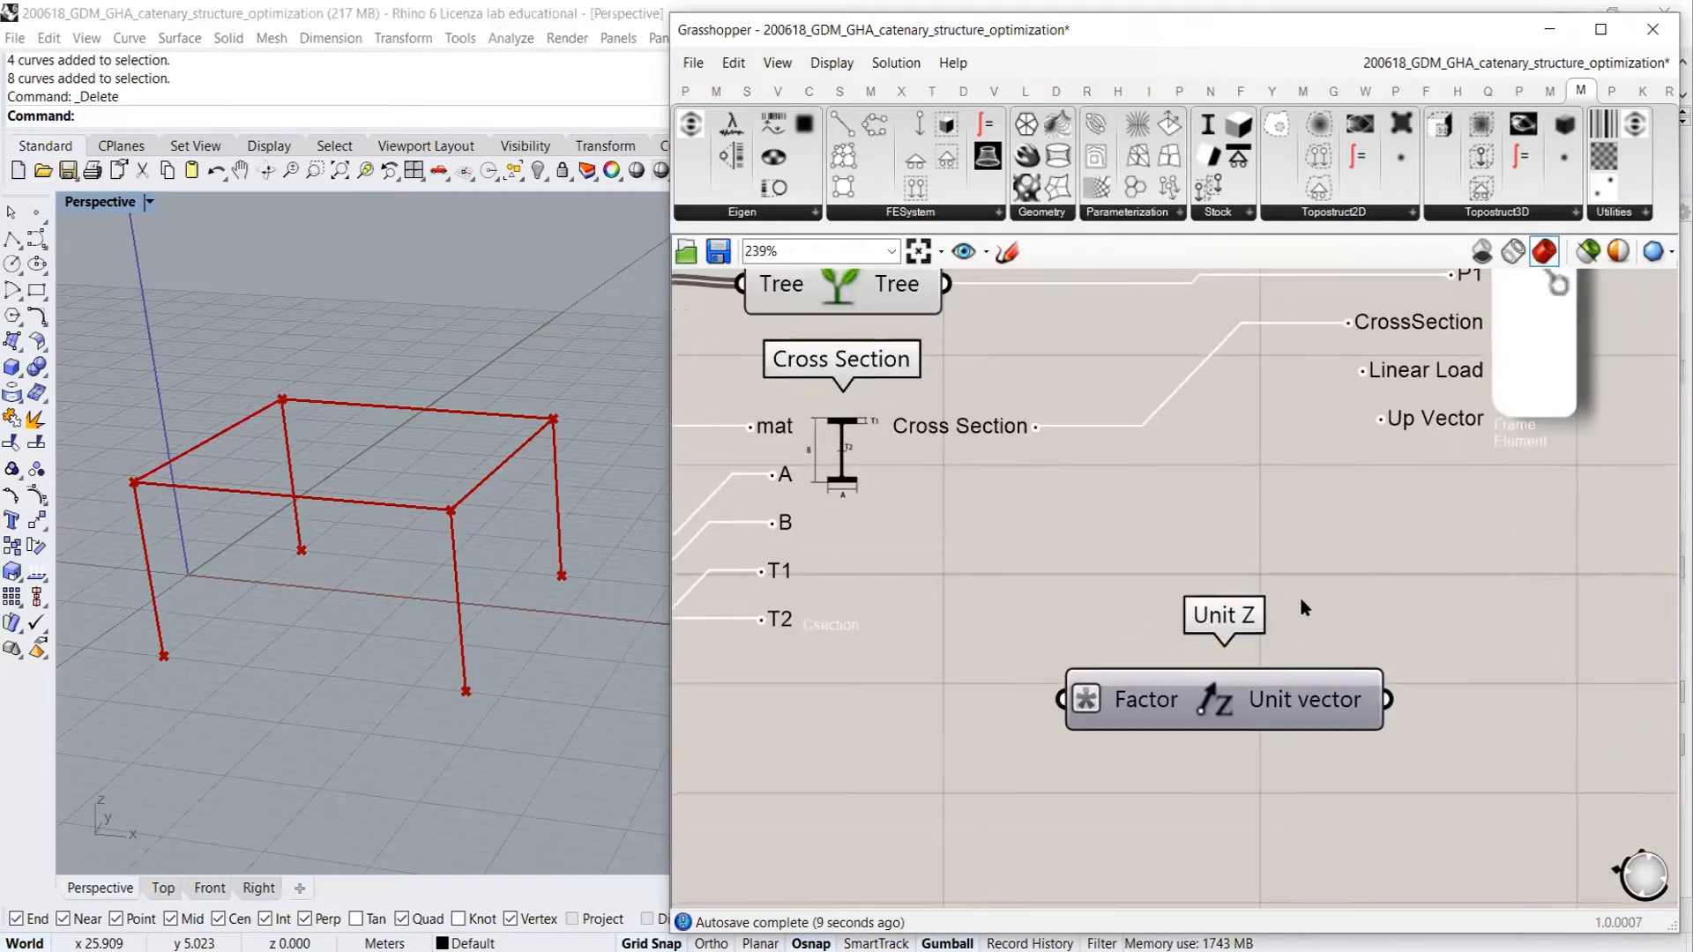
pyautogui.scroll(-2, 1305, 603)
pyautogui.moveTo(1291, 674); pyautogui.dragTo(1158, 673)
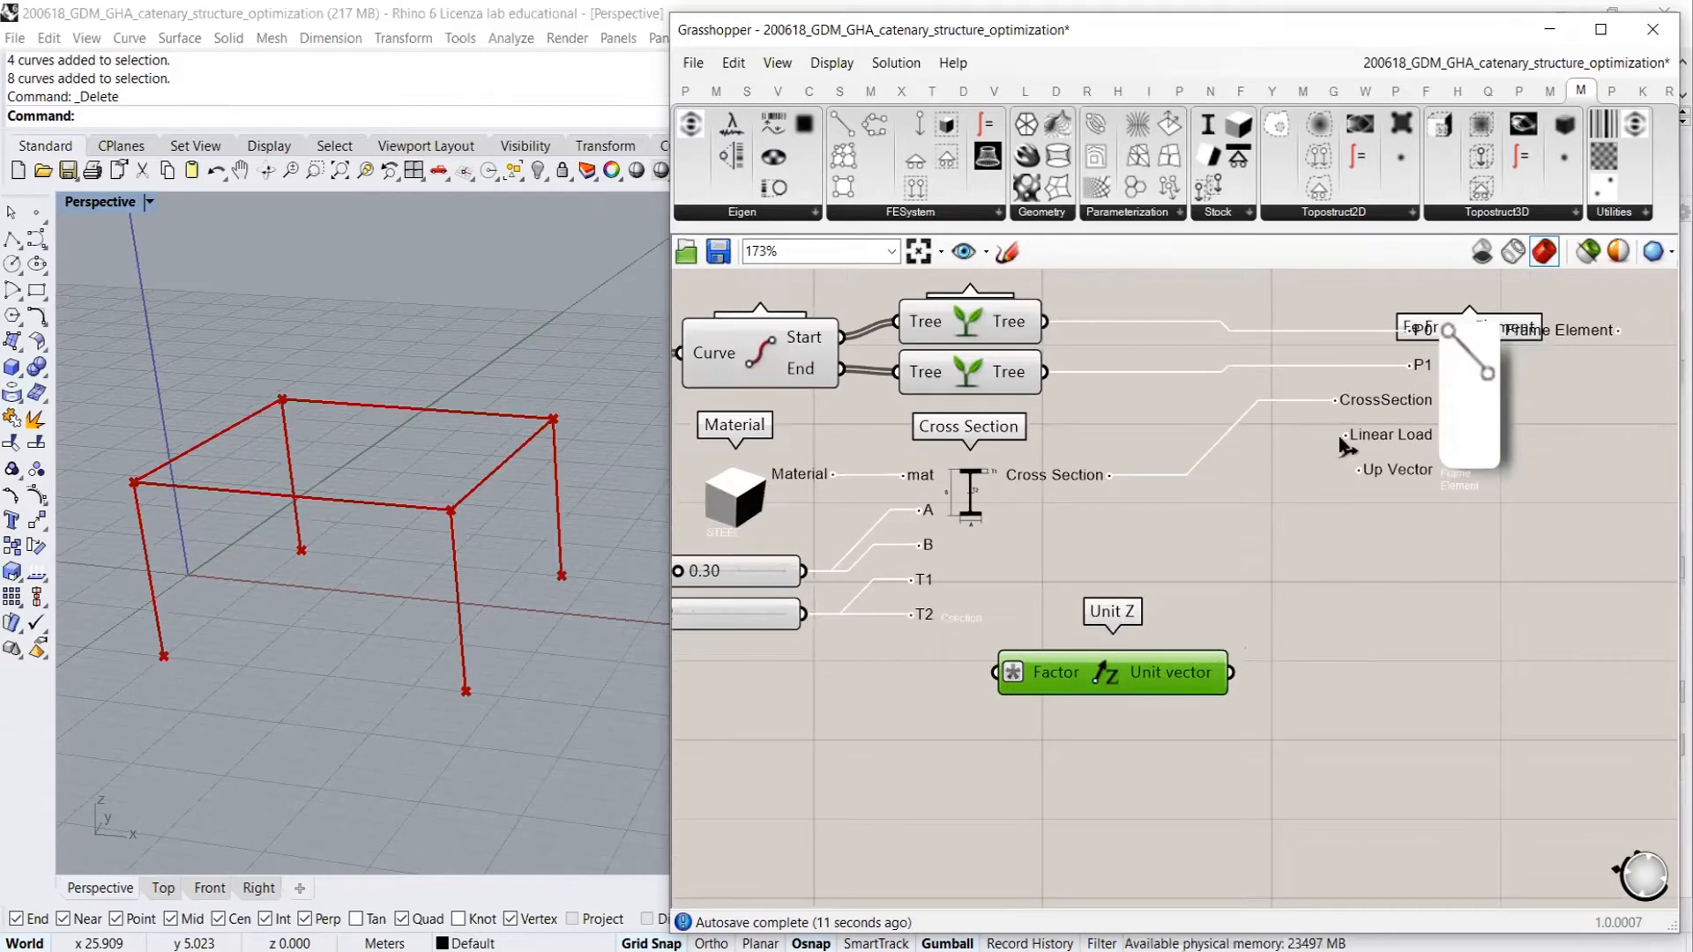
pyautogui.moveTo(1345, 435); pyautogui.dragTo(1231, 673)
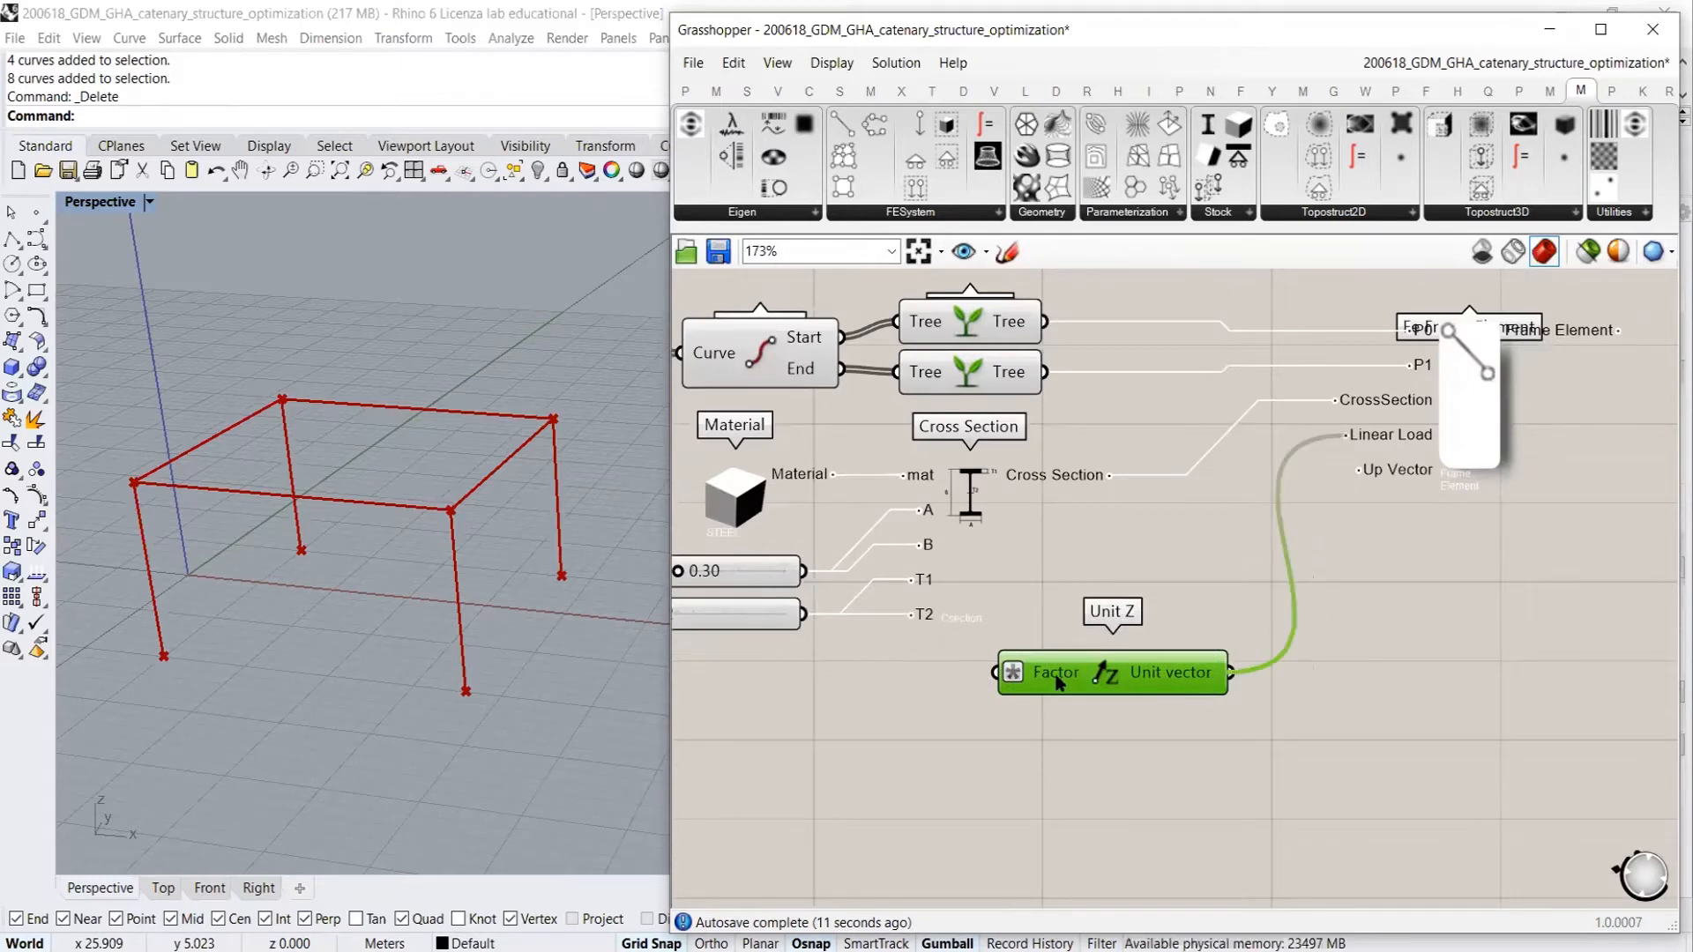
pyautogui.moveTo(1063, 677)
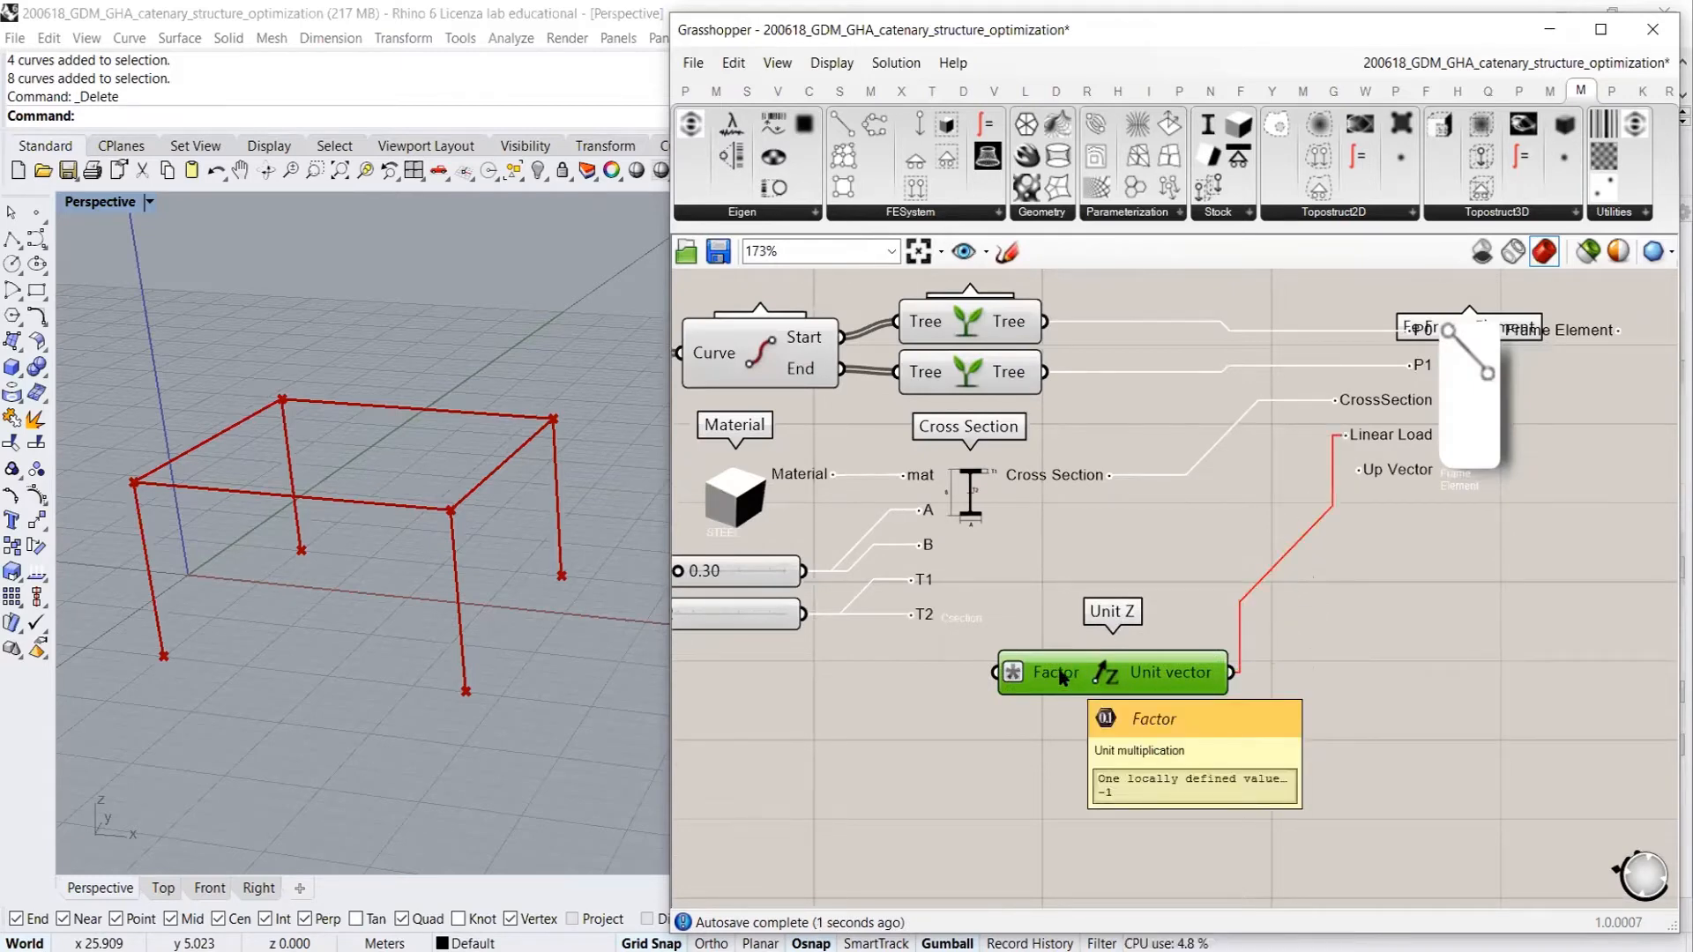
pyautogui.moveTo(1062, 677); pyautogui.dragTo(1353, 590, button='right')
pyautogui.moveTo(1417, 588); pyautogui.dragTo(1245, 611)
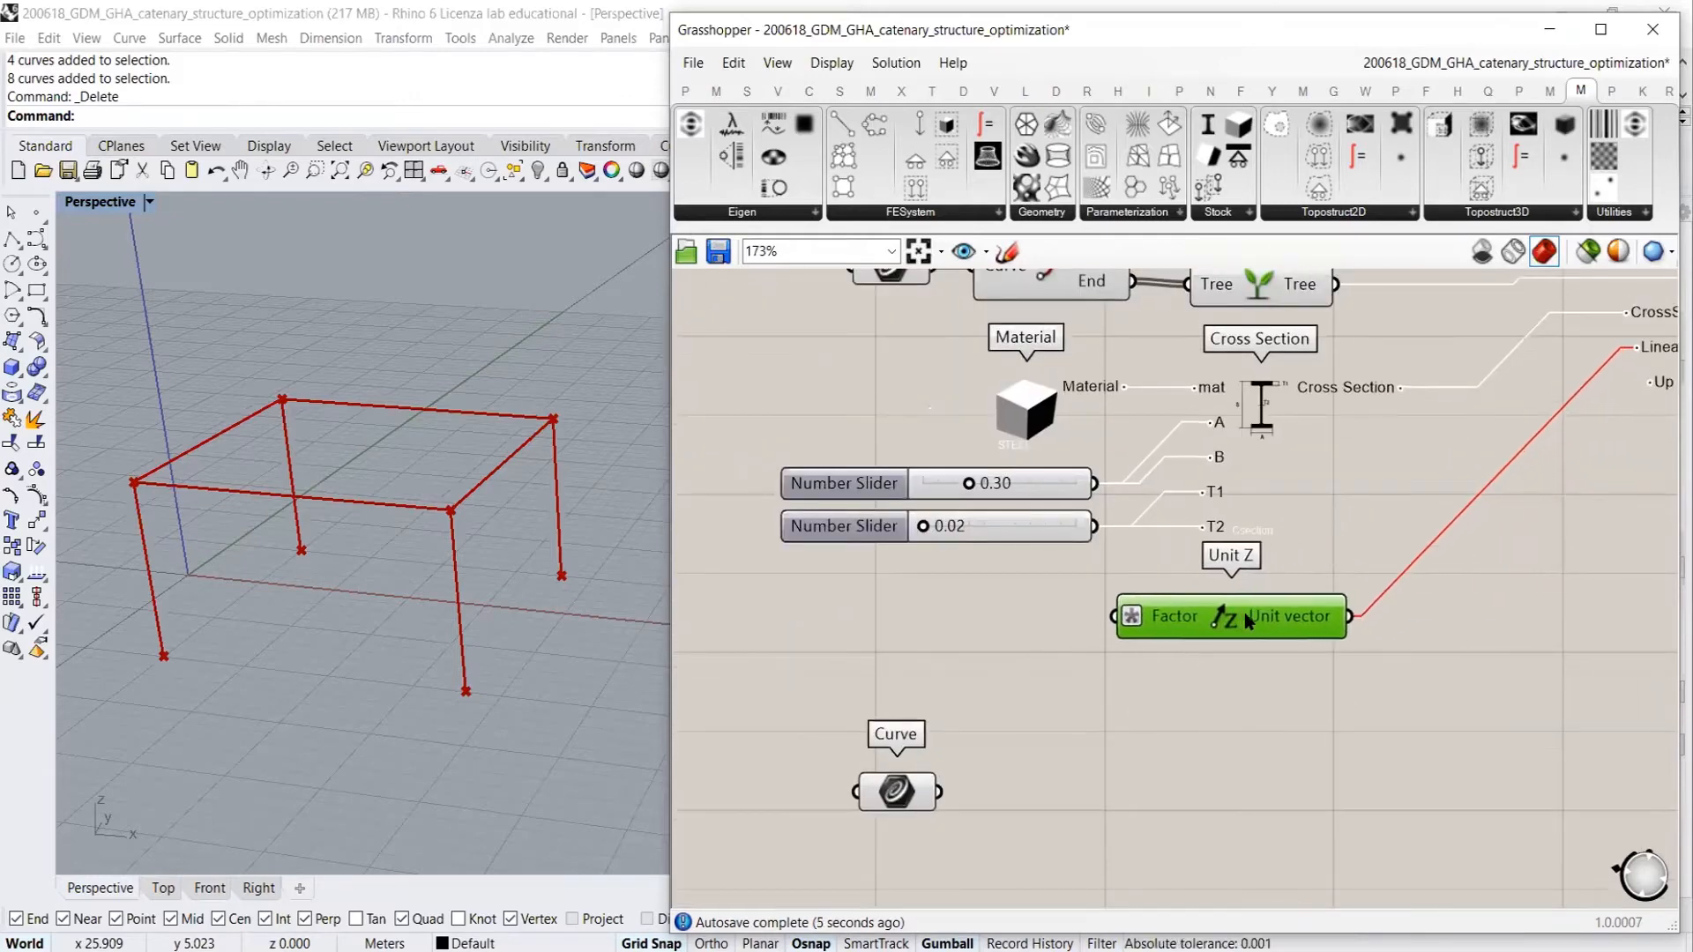
# Add a Number Slider with the value 11 beneath the 0.02 slider and connect it to Unit Z's Factor input
pyautogui.click(917, 636)
pyautogui.doubleClick(917, 636)
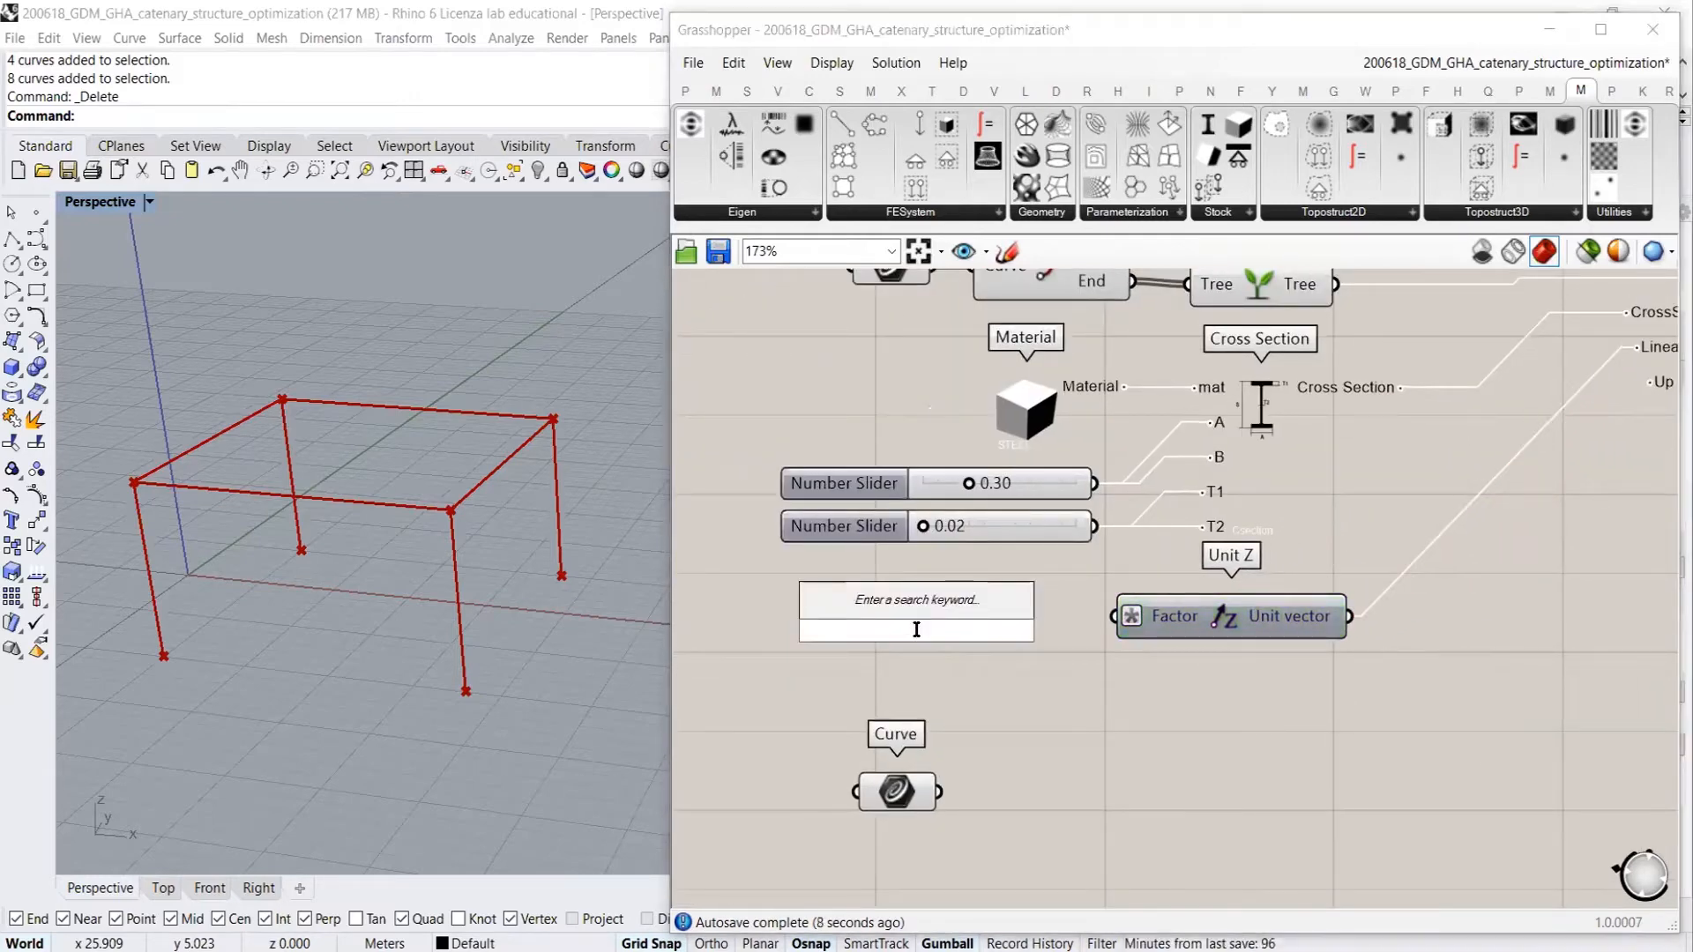
pyautogui.write('11')
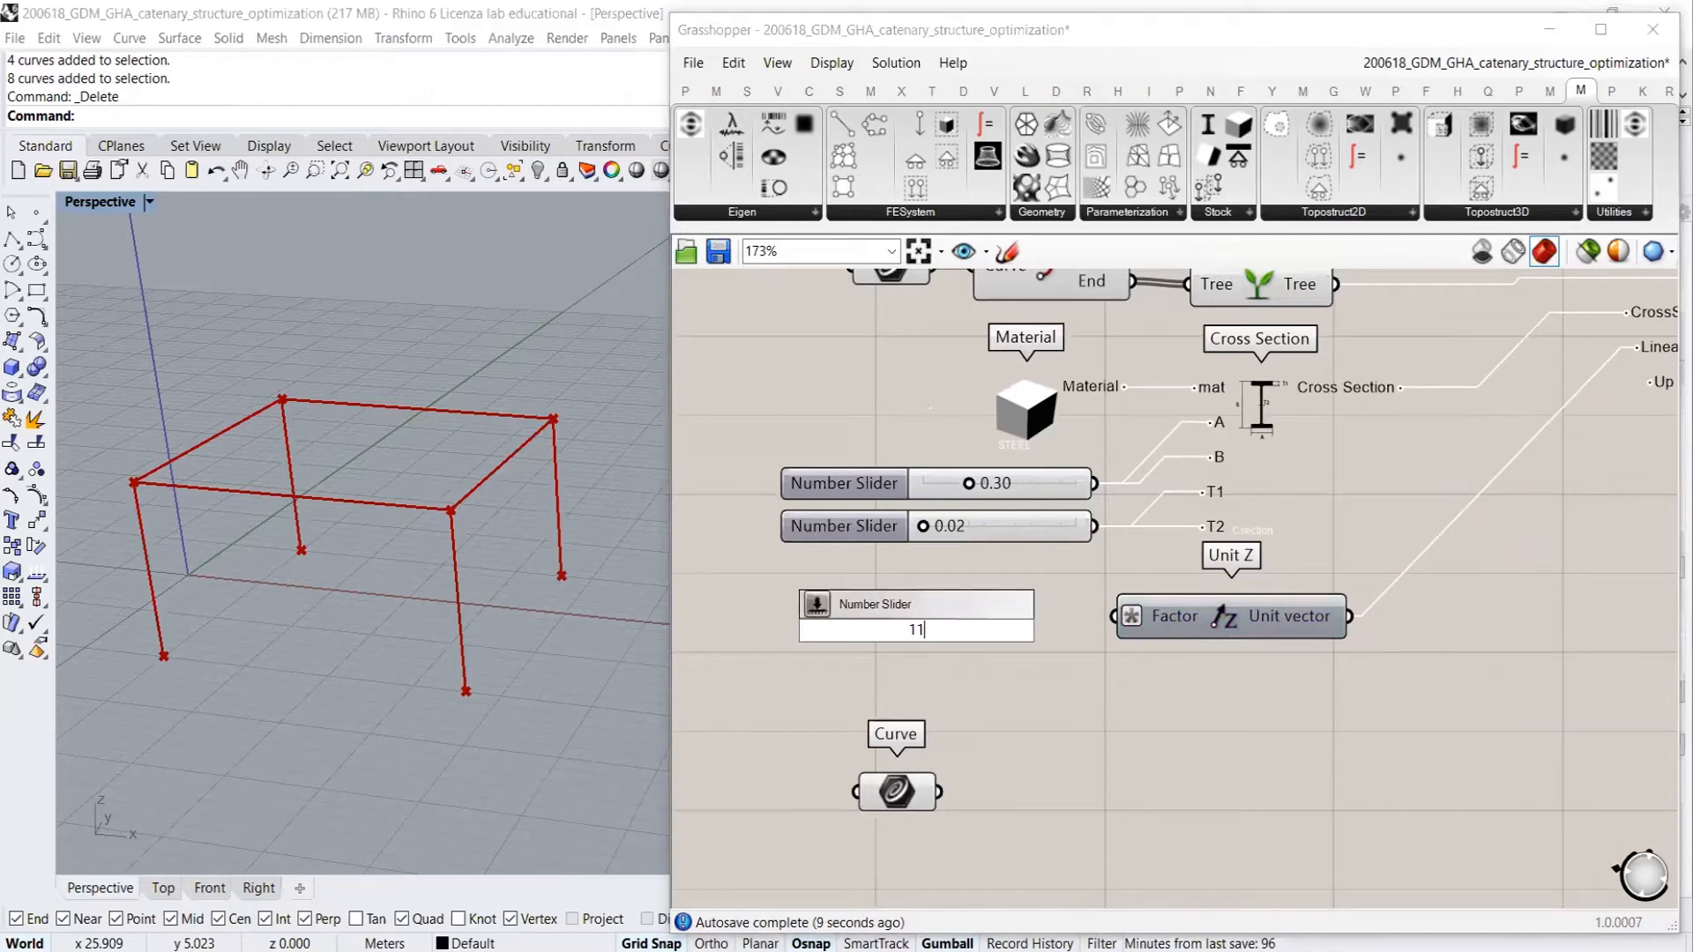
pyautogui.press('Return')
pyautogui.moveTo(1026, 634); pyautogui.dragTo(1009, 614)
pyautogui.moveTo(1112, 618); pyautogui.dragTo(1027, 623)
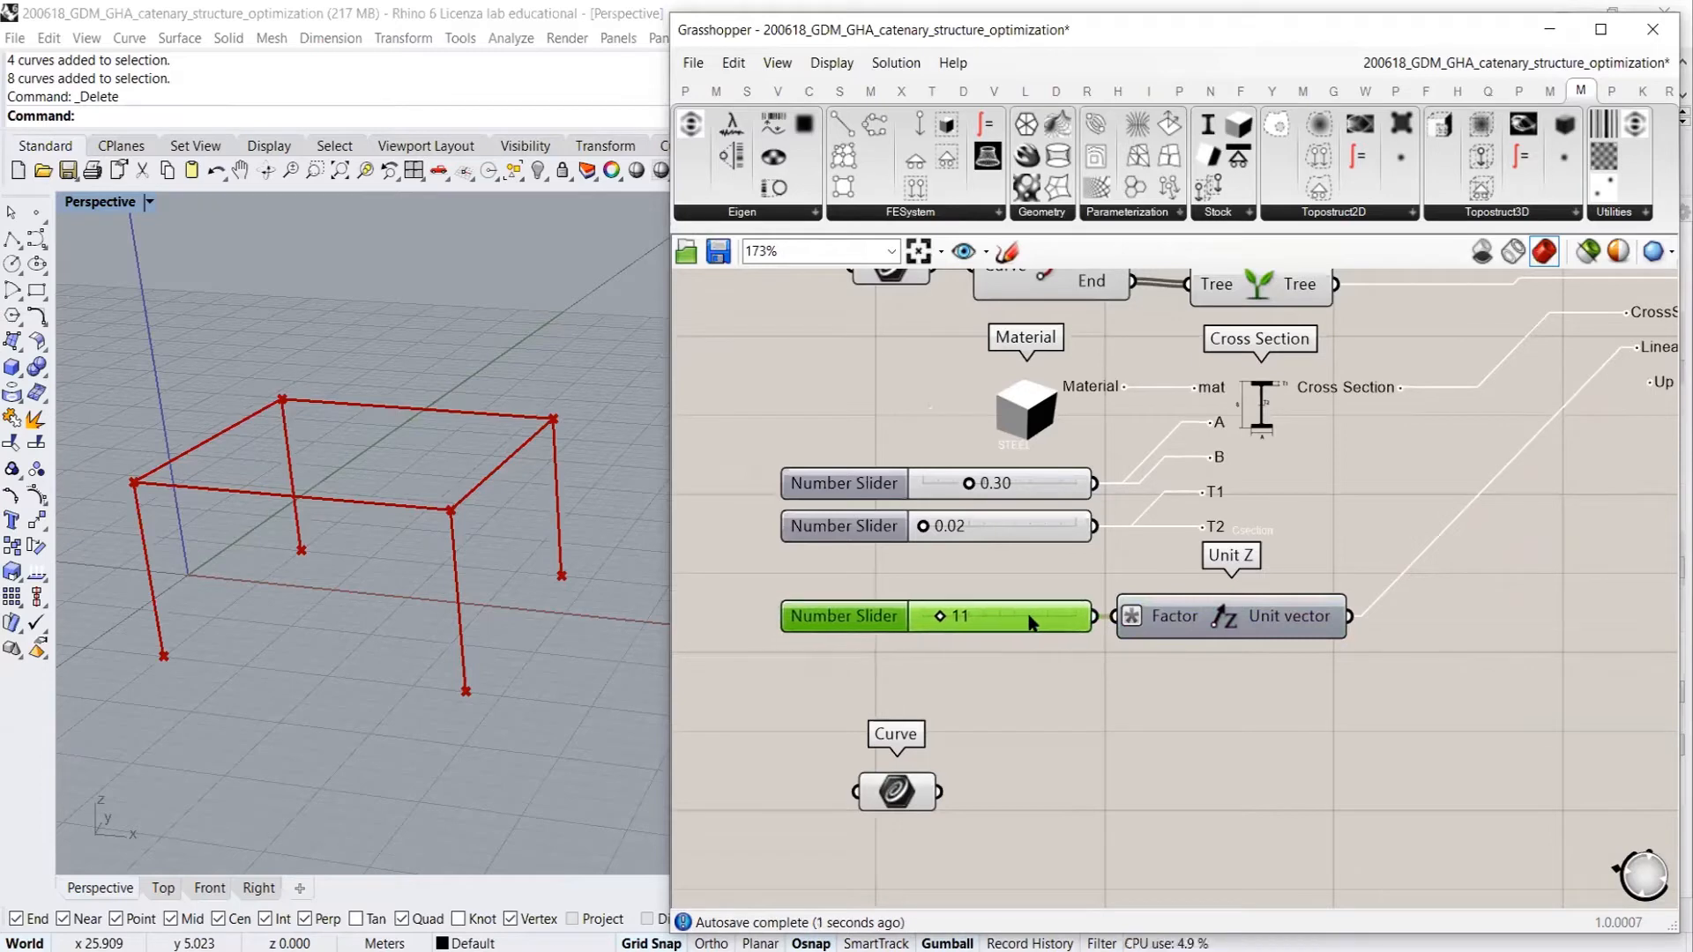
pyautogui.click(1035, 654)
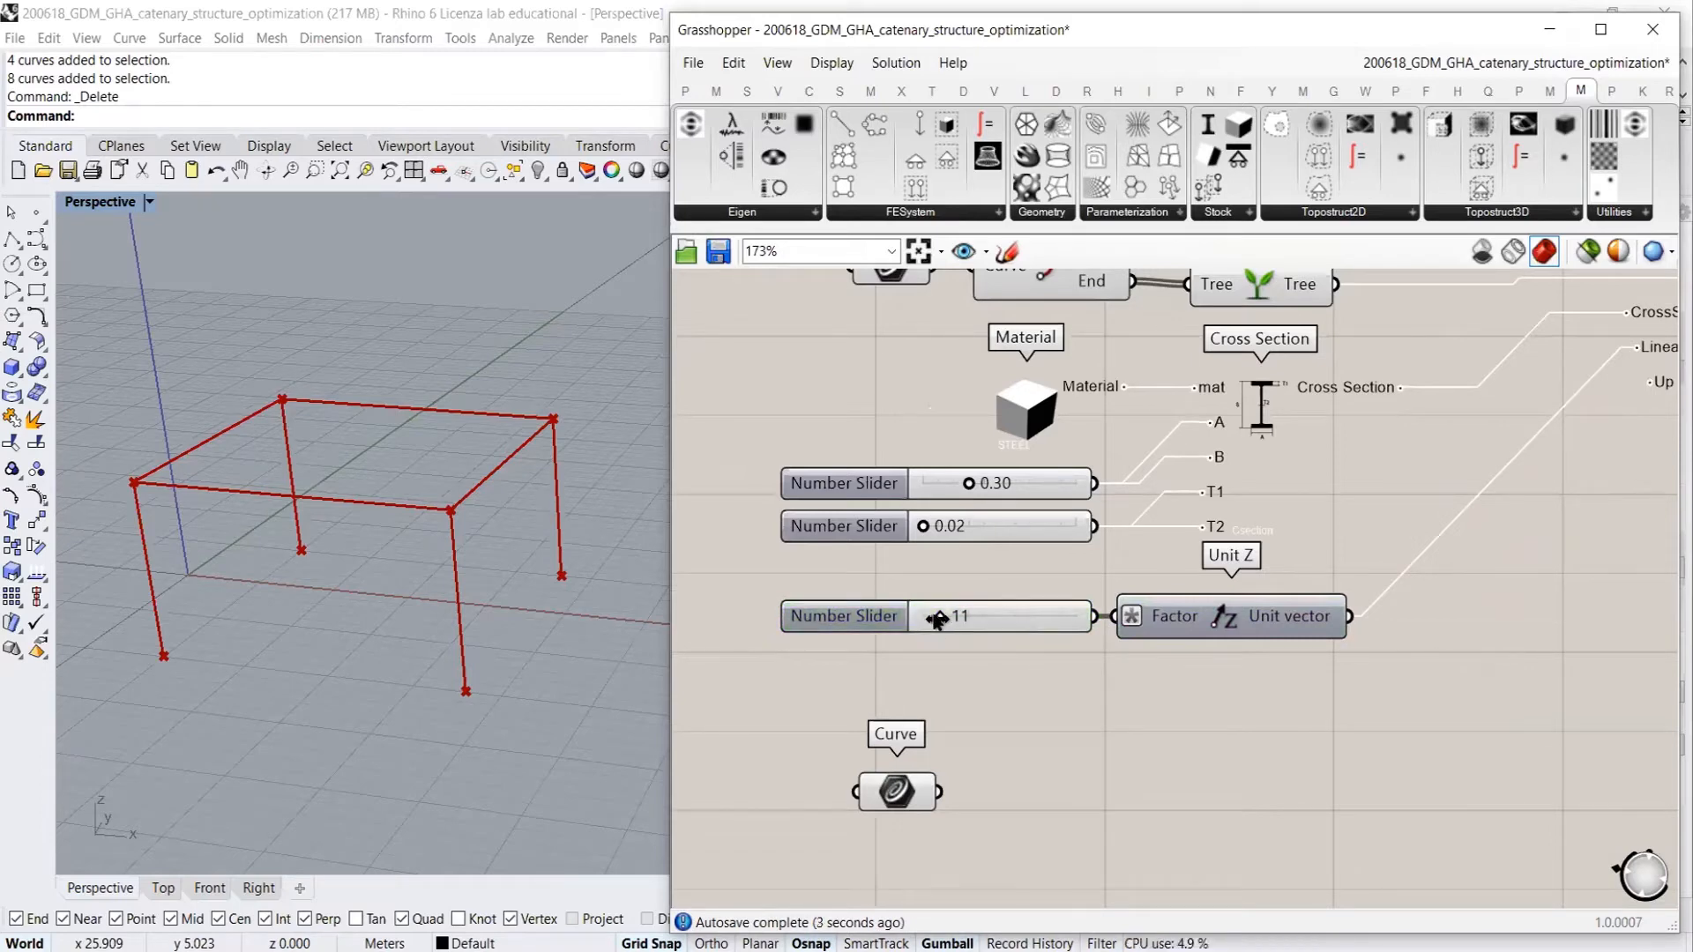
pyautogui.moveTo(1062, 630); pyautogui.dragTo(917, 596, button='right')
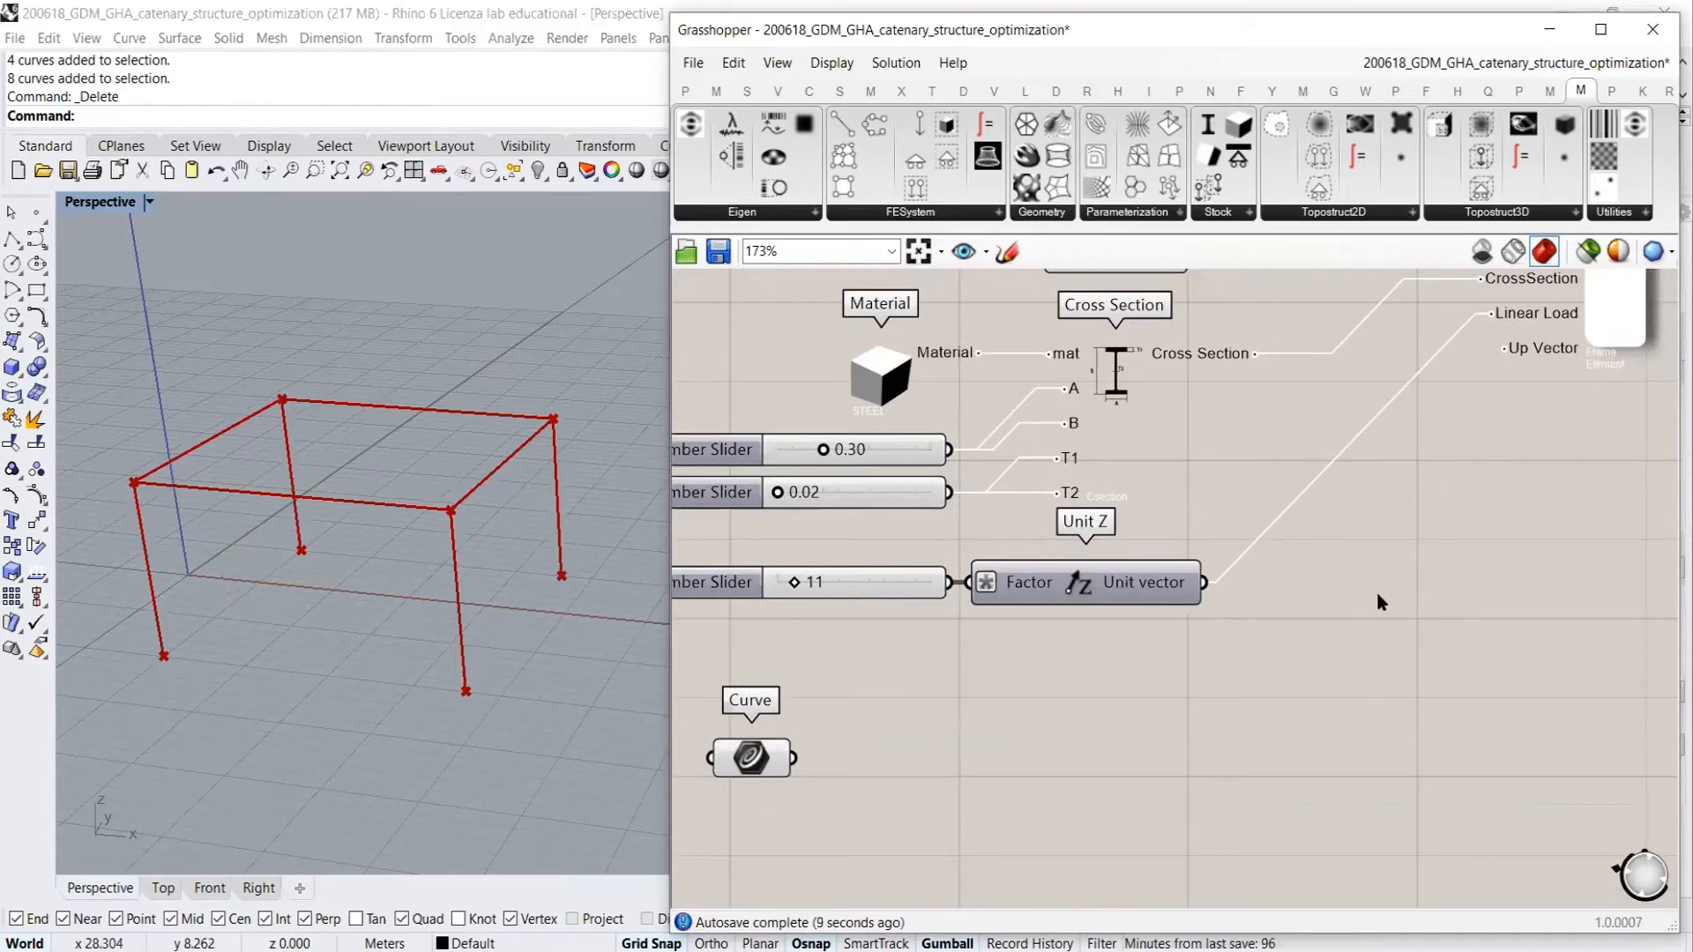
pyautogui.scroll(-2, 1379, 593)
pyautogui.moveTo(1259, 587); pyautogui.dragTo(1332, 518, button='right')
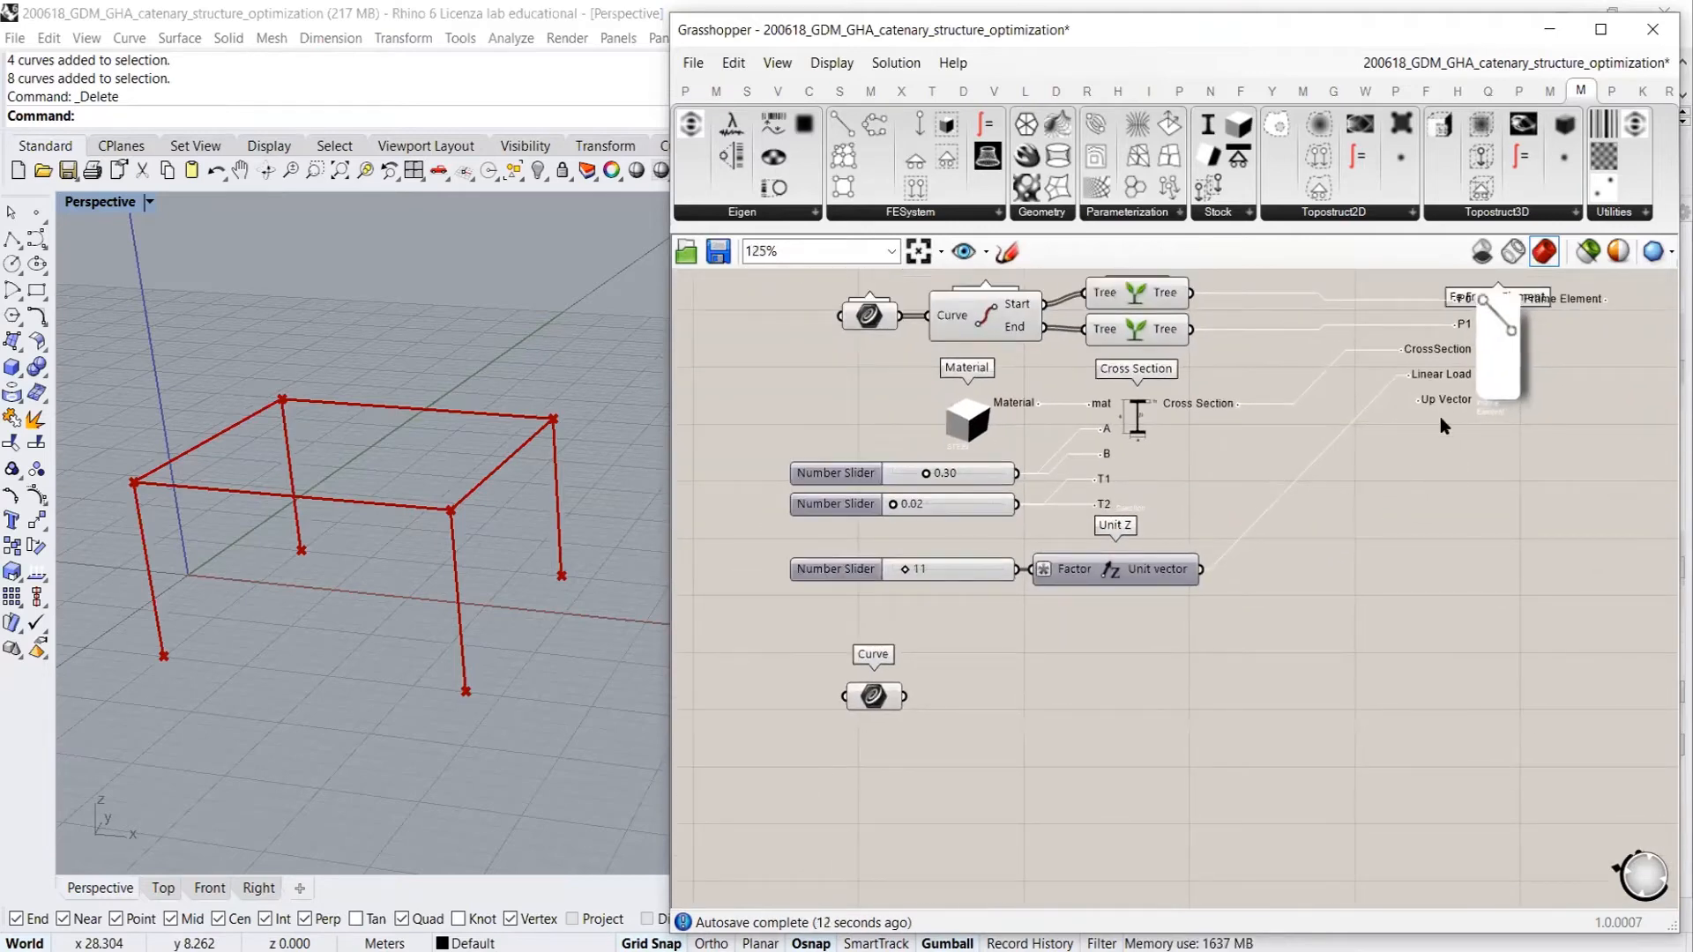
pyautogui.moveTo(1450, 407)
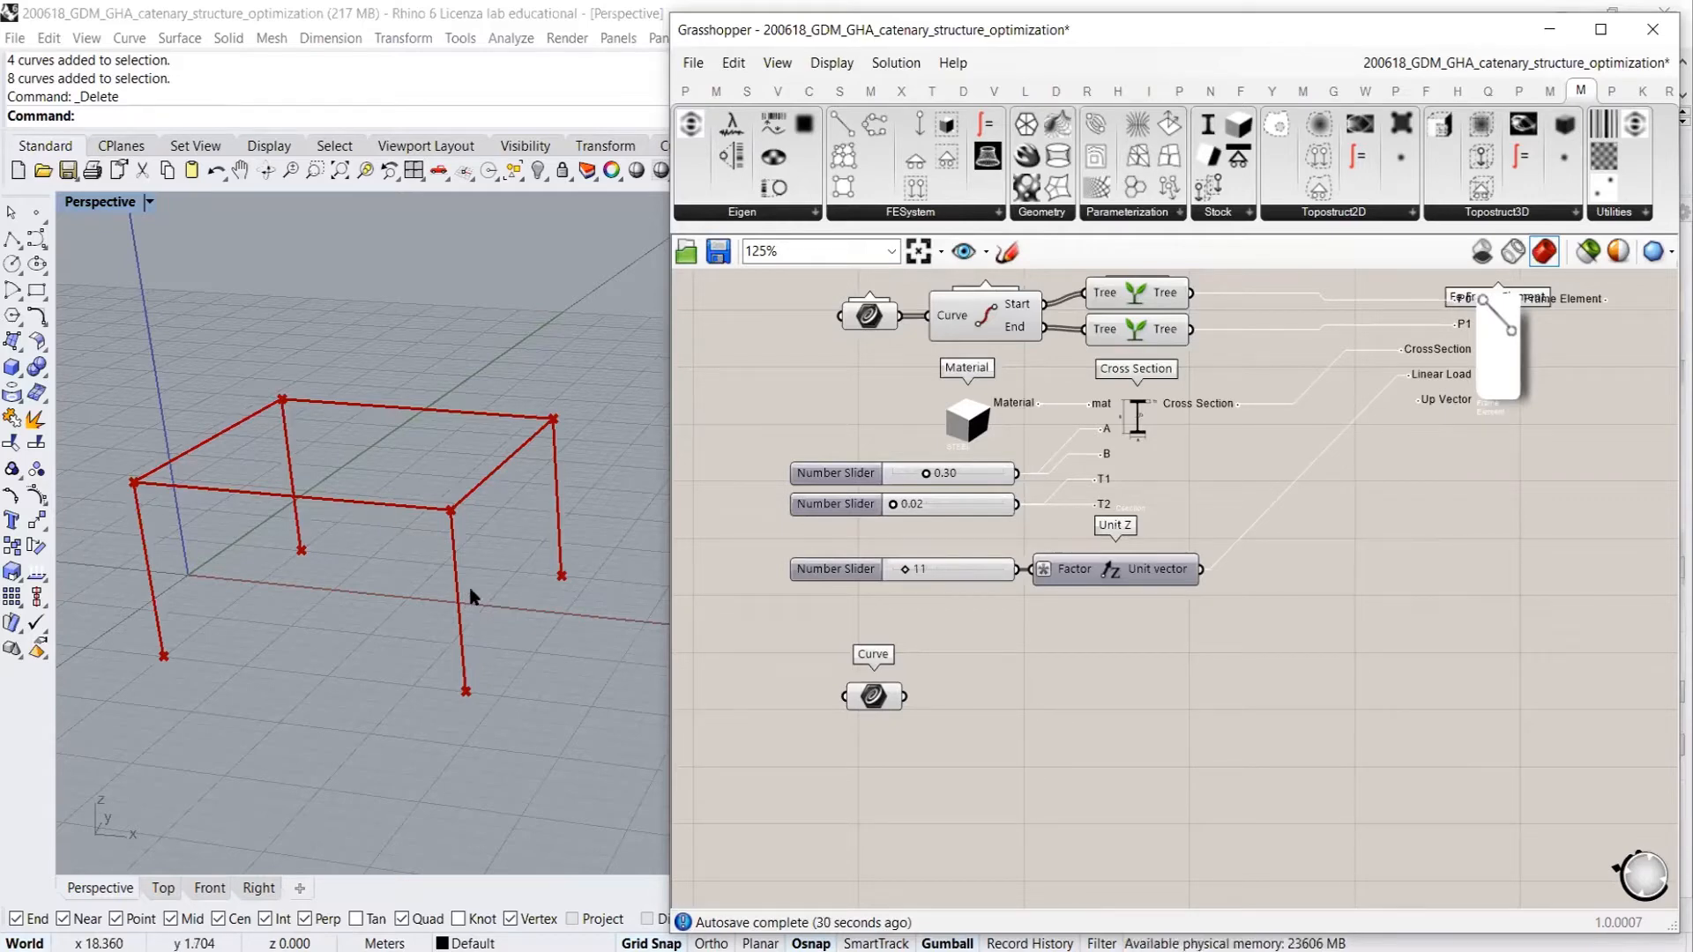
pyautogui.scroll(-5, 1285, 687)
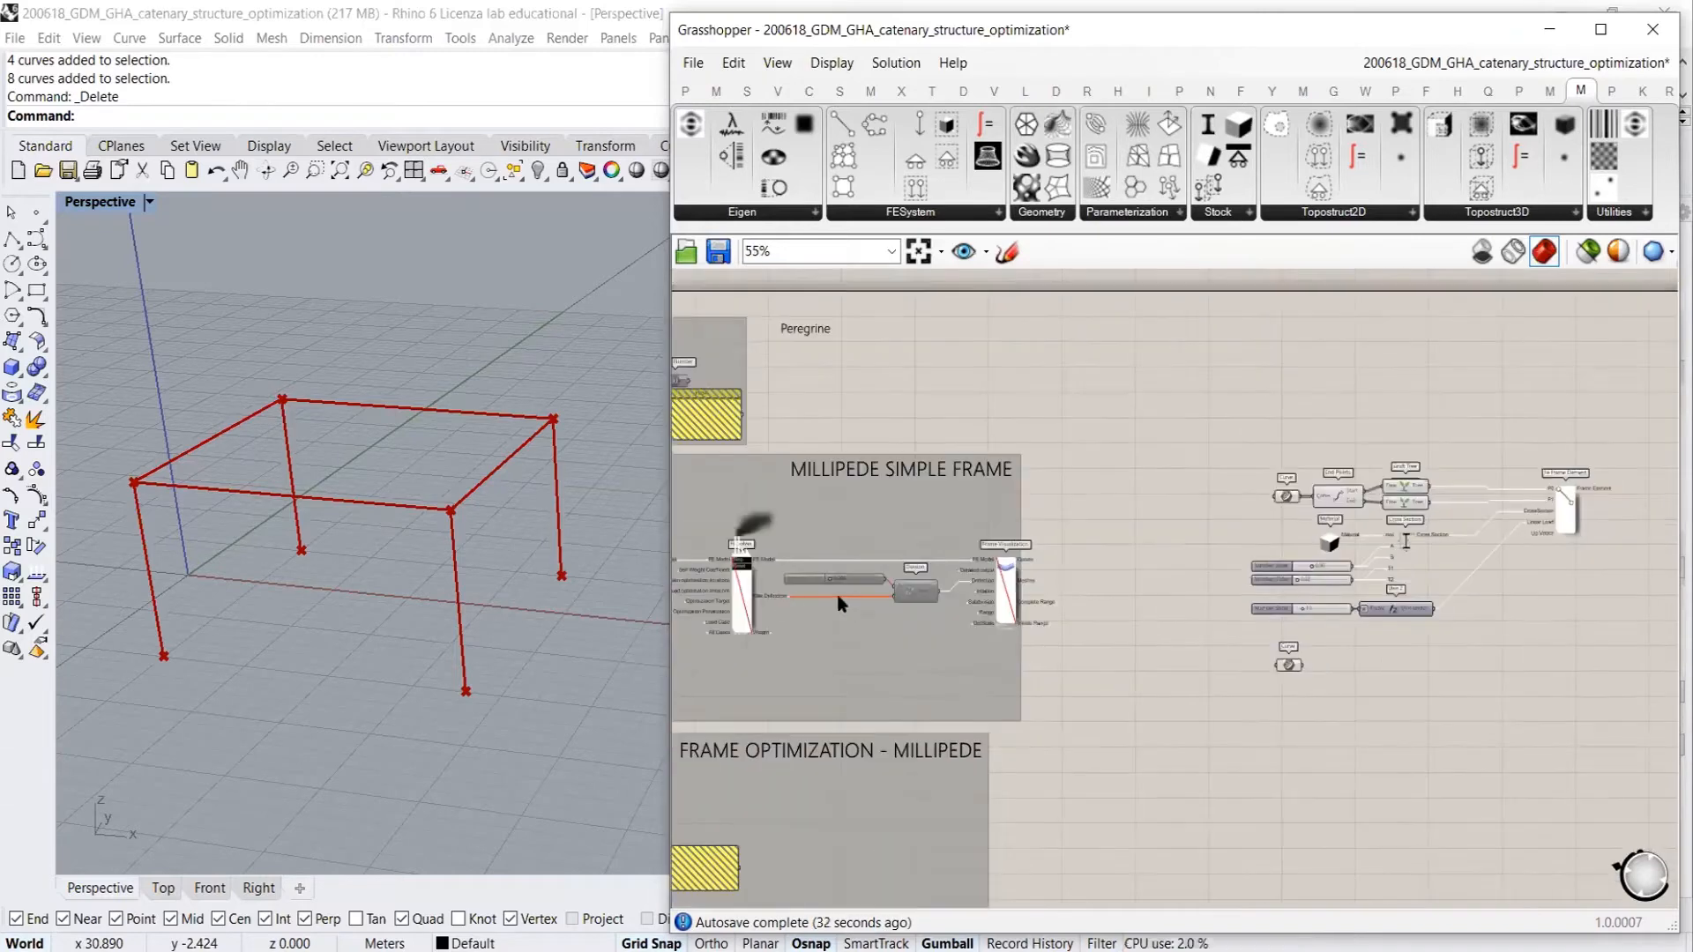
# Examine the reference Millipede simple frame definition, briefly enabling its first Curve parameter to preview the referenced curves
pyautogui.moveTo(793, 604); pyautogui.dragTo(1310, 615, button='right')
pyautogui.scroll(5, 1113, 545)
pyautogui.moveTo(1318, 529); pyautogui.dragTo(1182, 594, button='right')
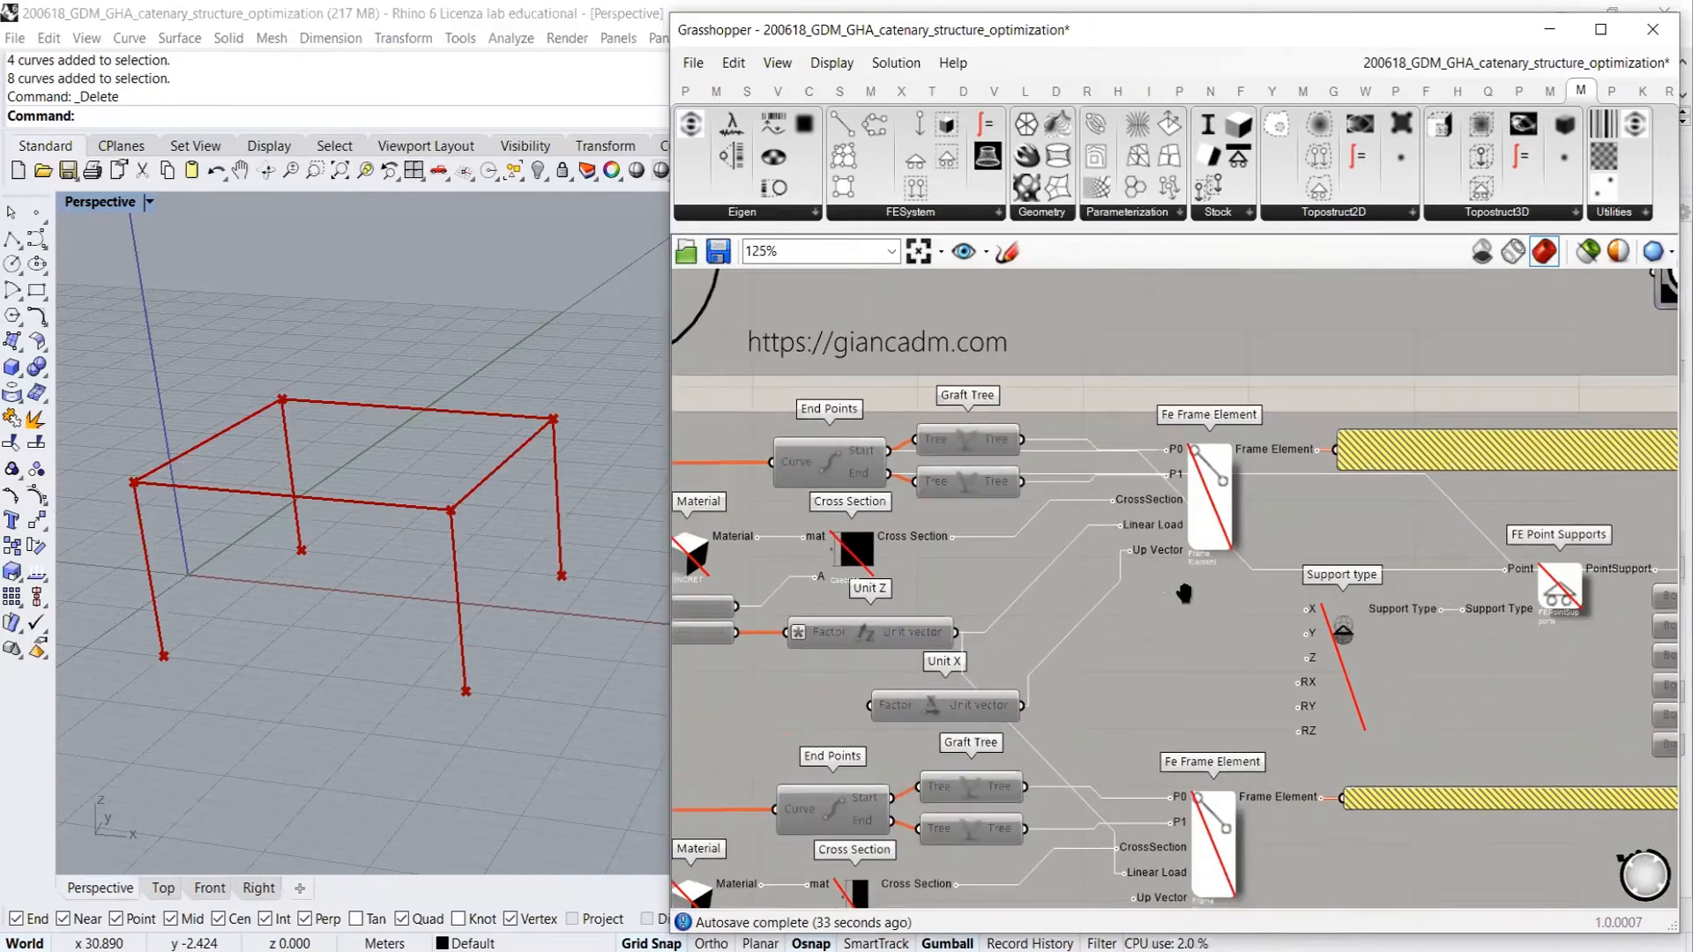
pyautogui.moveTo(1228, 489); pyautogui.dragTo(1452, 432, button='right')
pyautogui.click(762, 408)
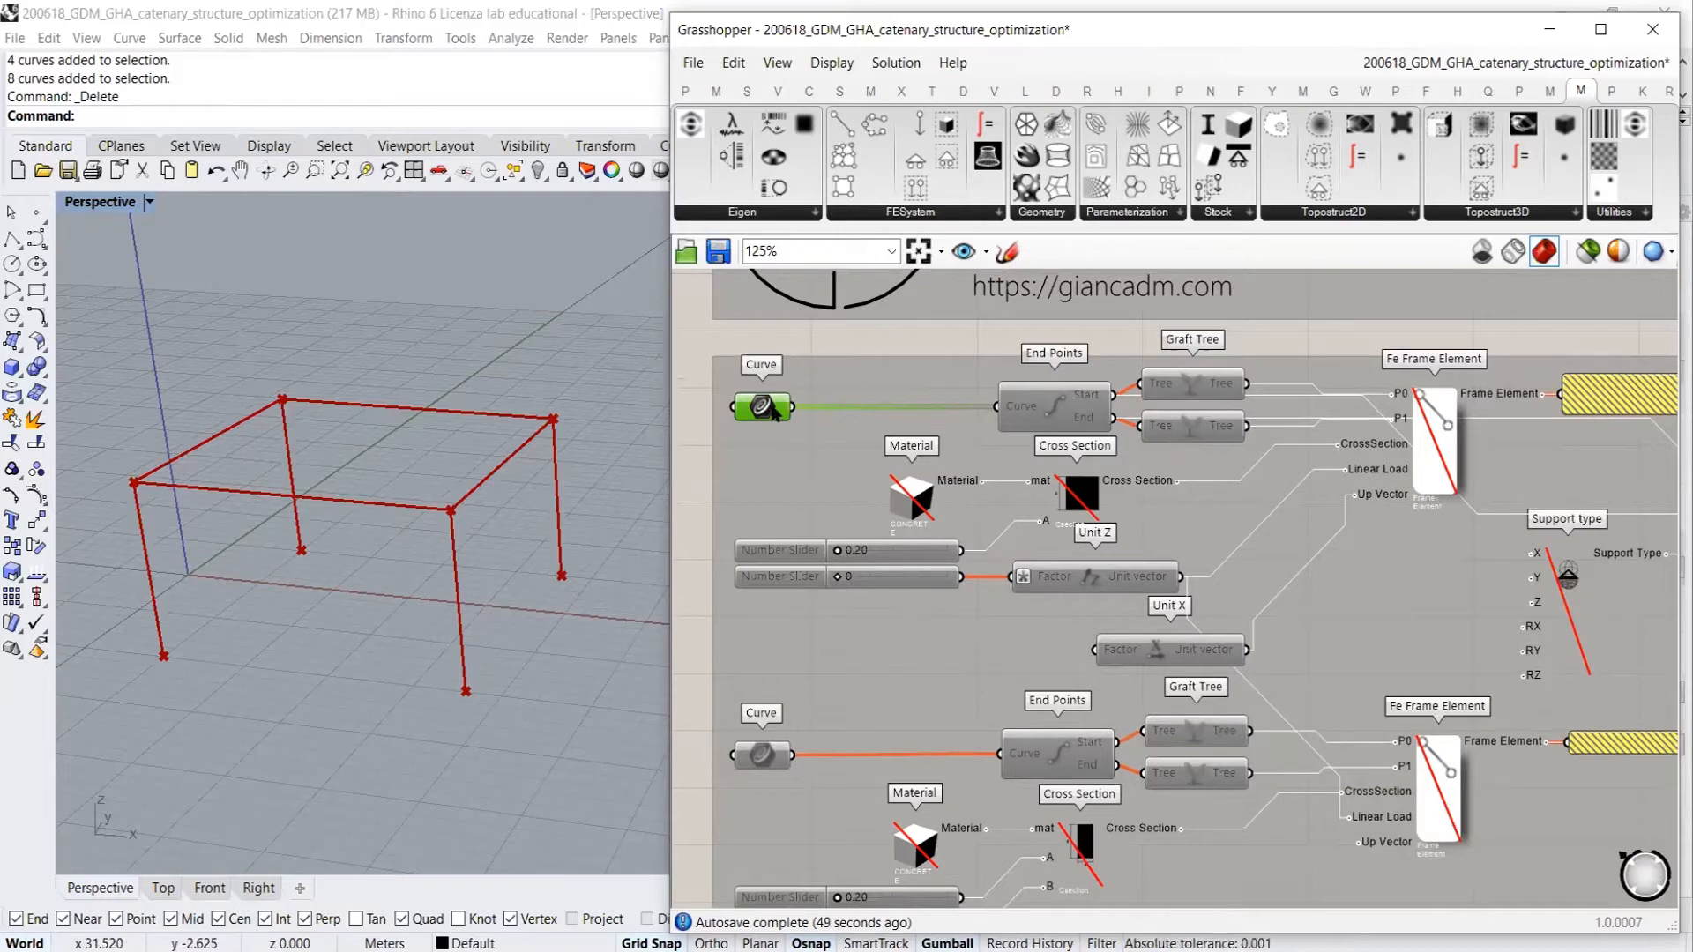
pyautogui.moveTo(748, 402)
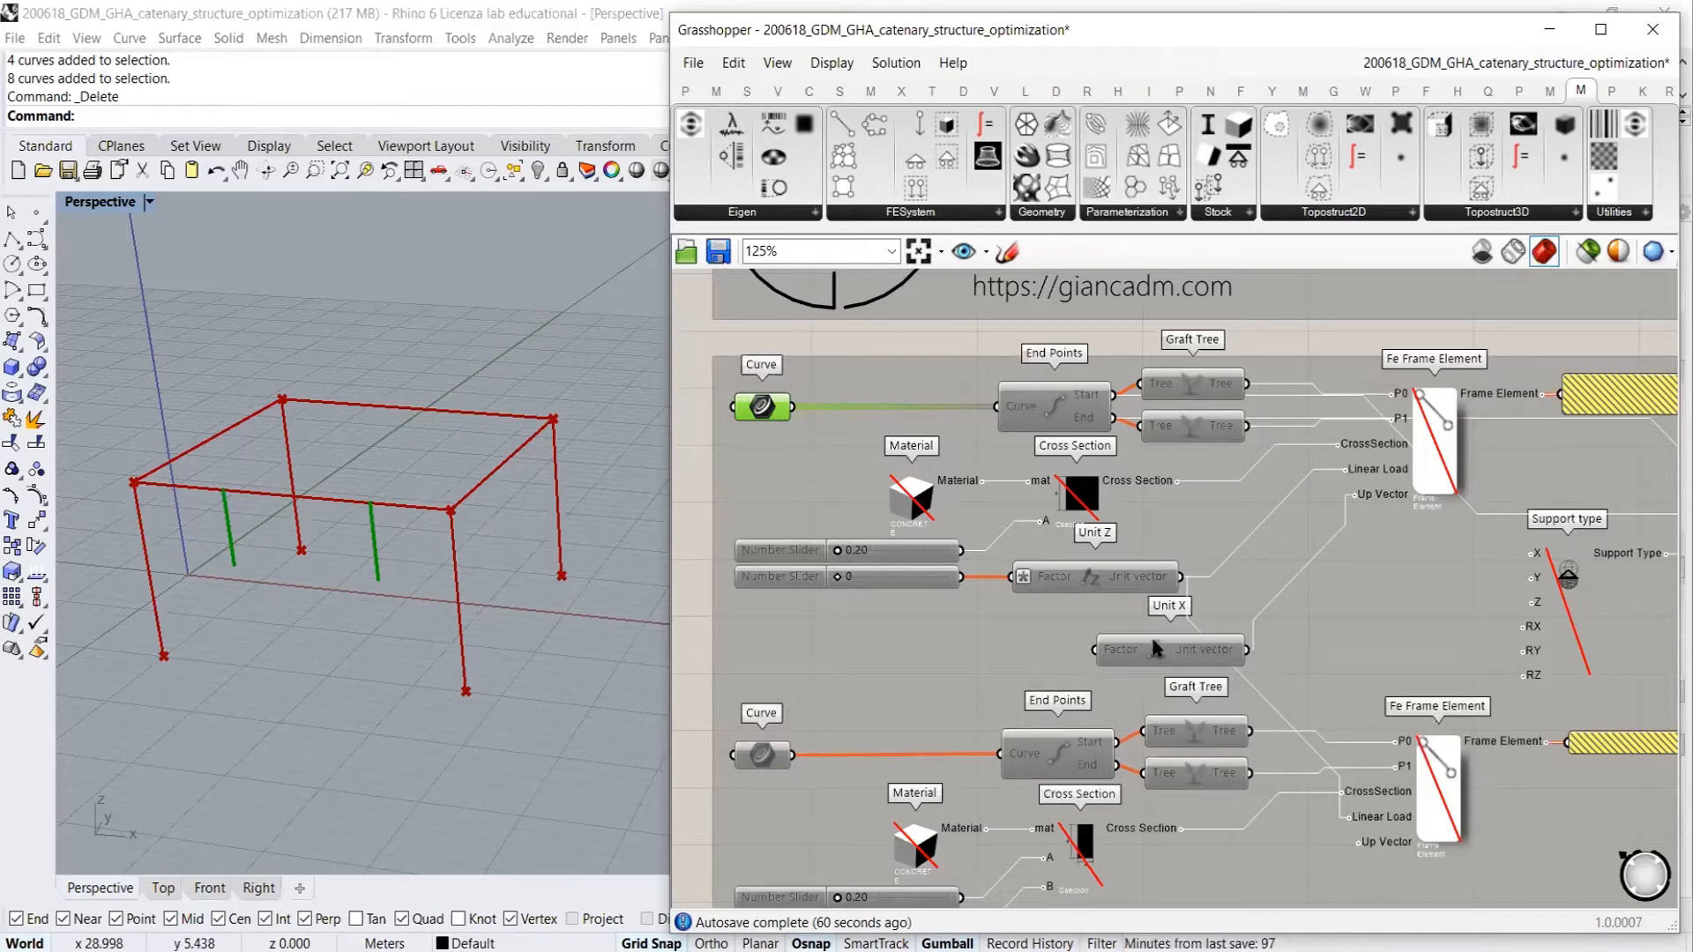
pyautogui.hotkey('ctrl', 'e')
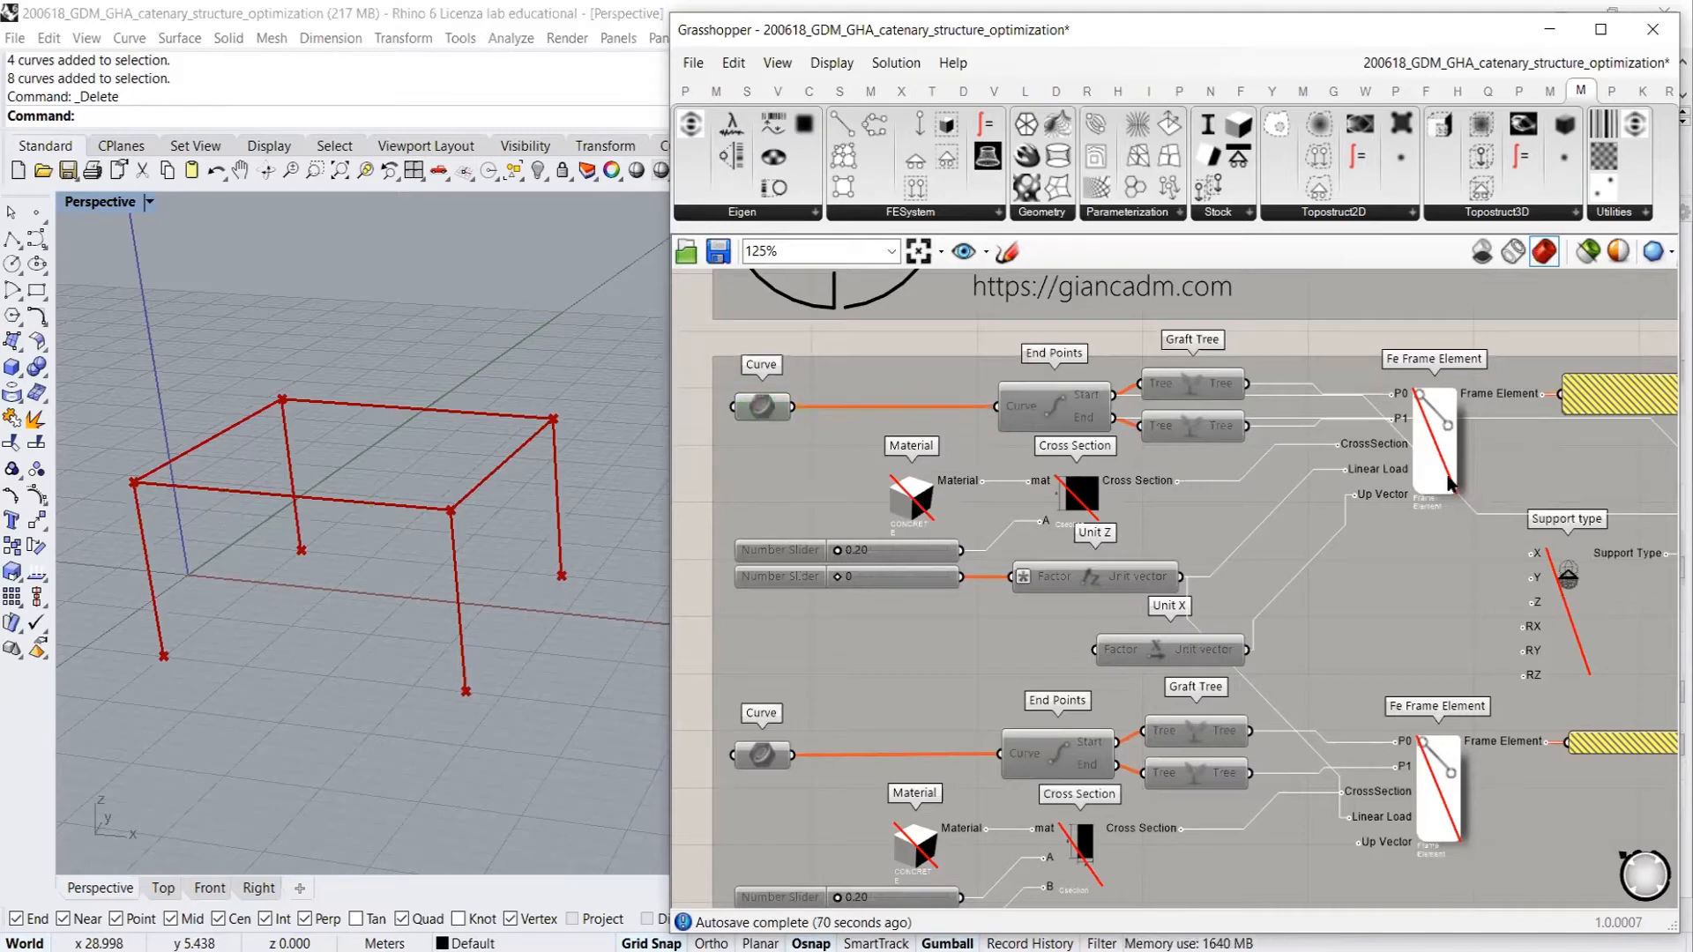
# Add a Unit X vector component near the Fe Frame Element in the new column definition
pyautogui.scroll(-4, 938, 529)
pyautogui.moveTo(1426, 522); pyautogui.dragTo(995, 525, button='right')
pyautogui.moveTo(1341, 513); pyautogui.dragTo(846, 510, button='right')
pyautogui.scroll(4, 1489, 484)
pyautogui.moveTo(1083, 469); pyautogui.dragTo(1102, 415, button='right')
pyautogui.click(839, 388)
pyautogui.hotkey('ctrl', 'e')
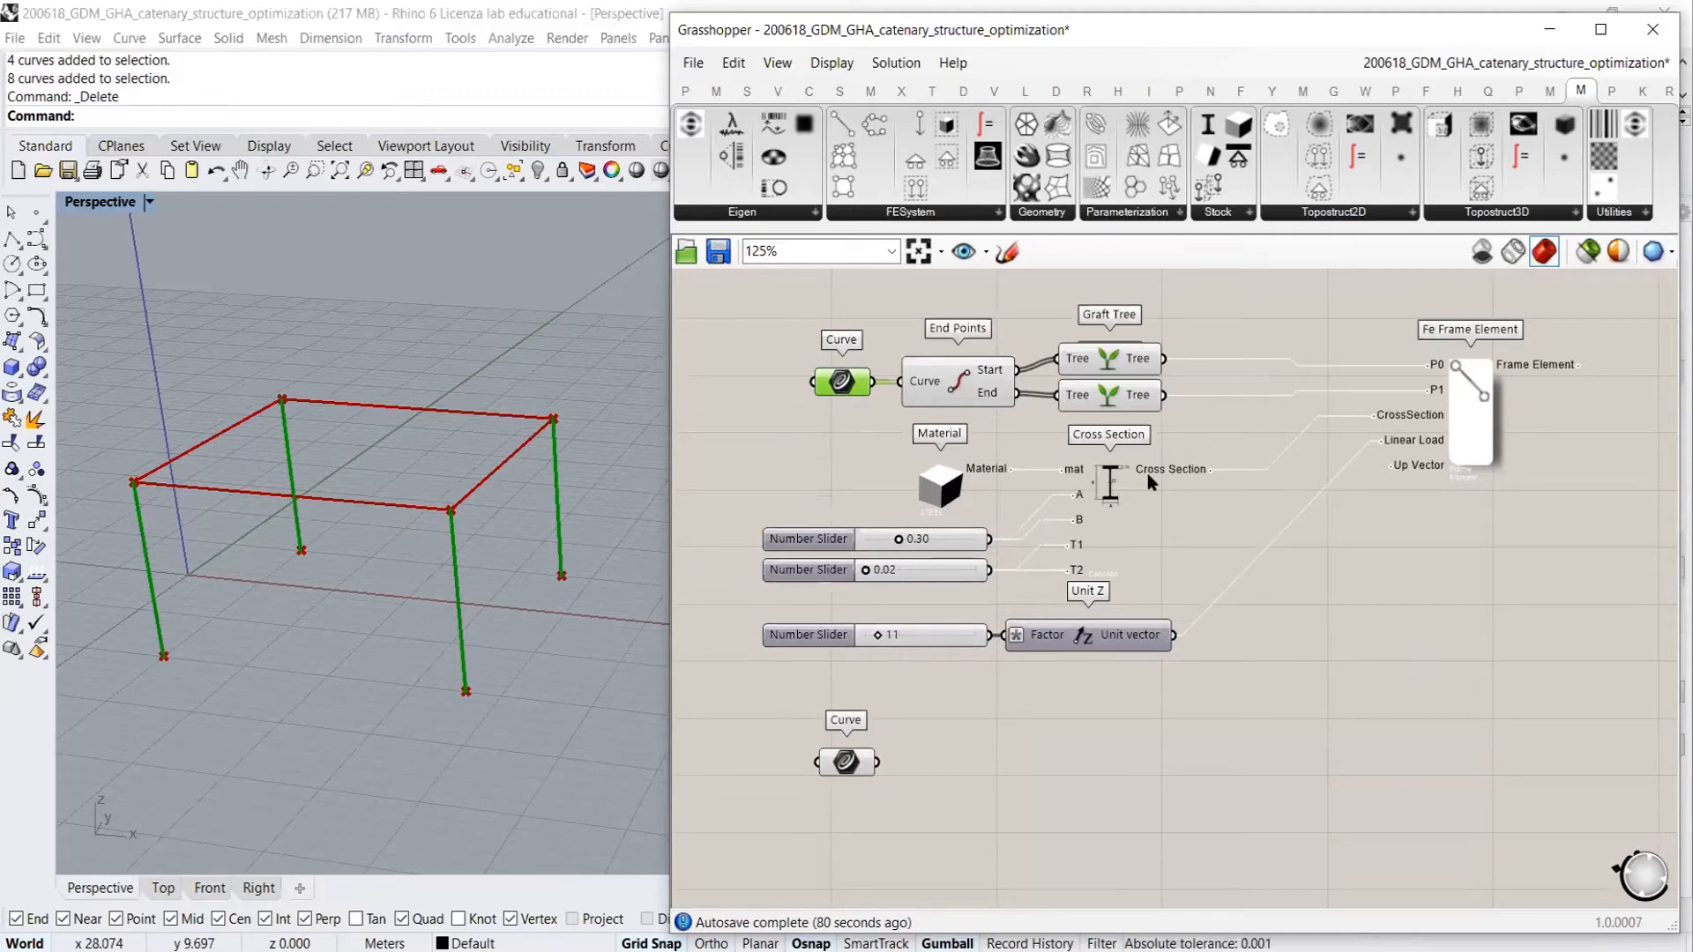
pyautogui.click(1369, 591)
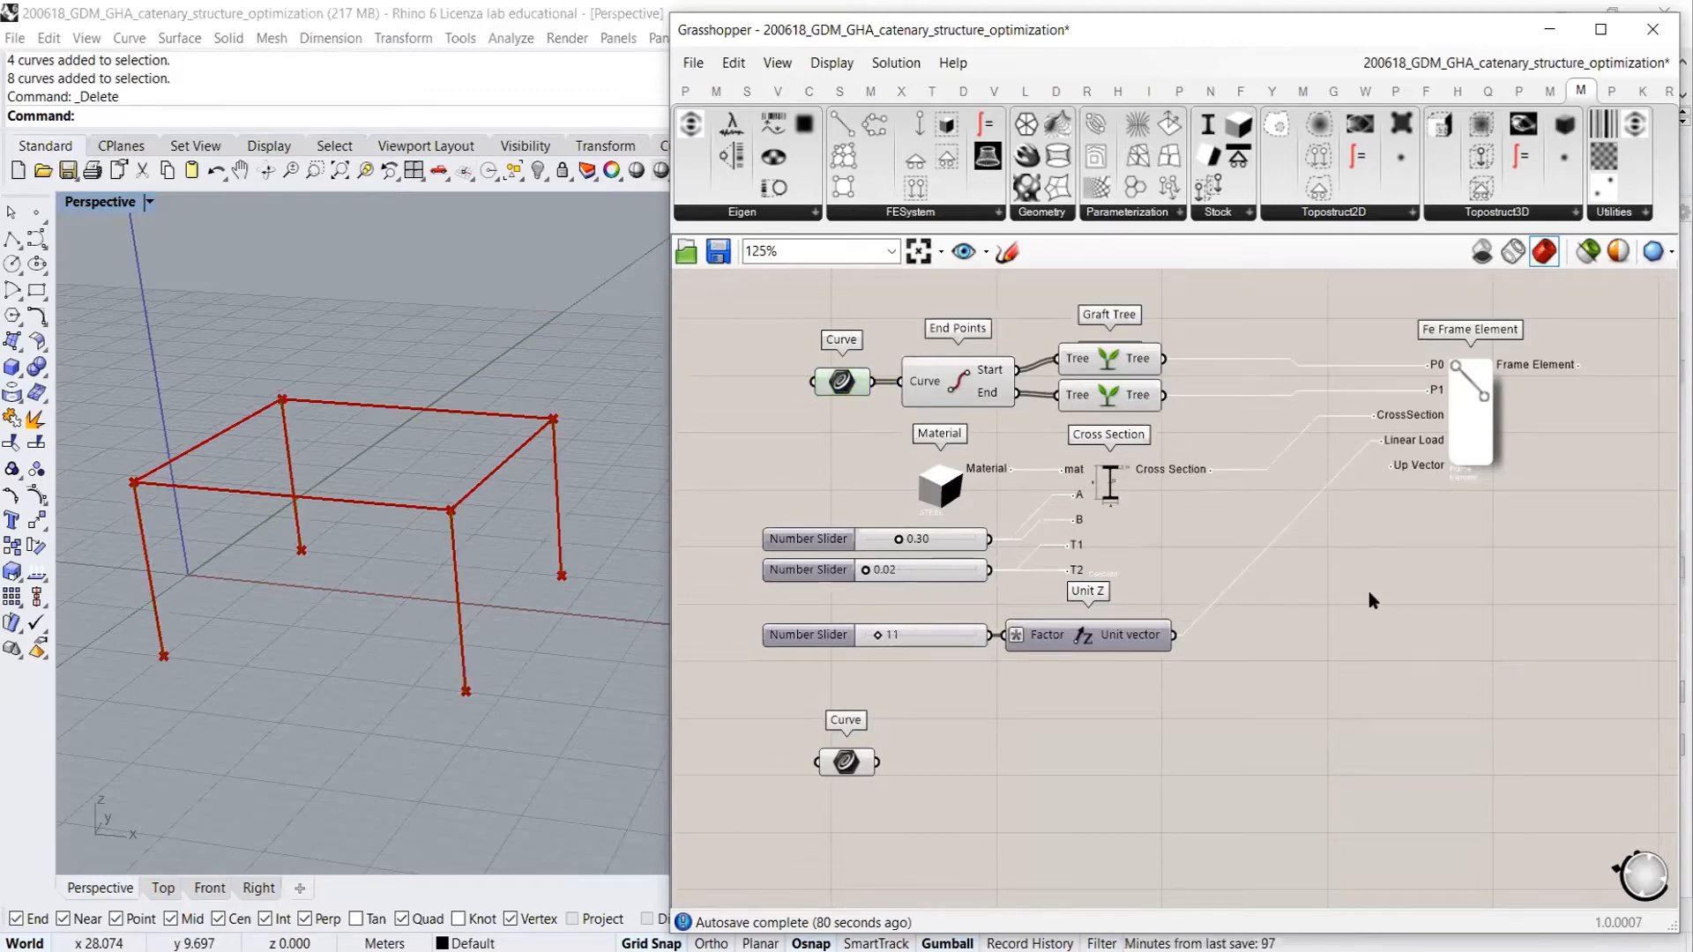
pyautogui.doubleClick(1368, 590)
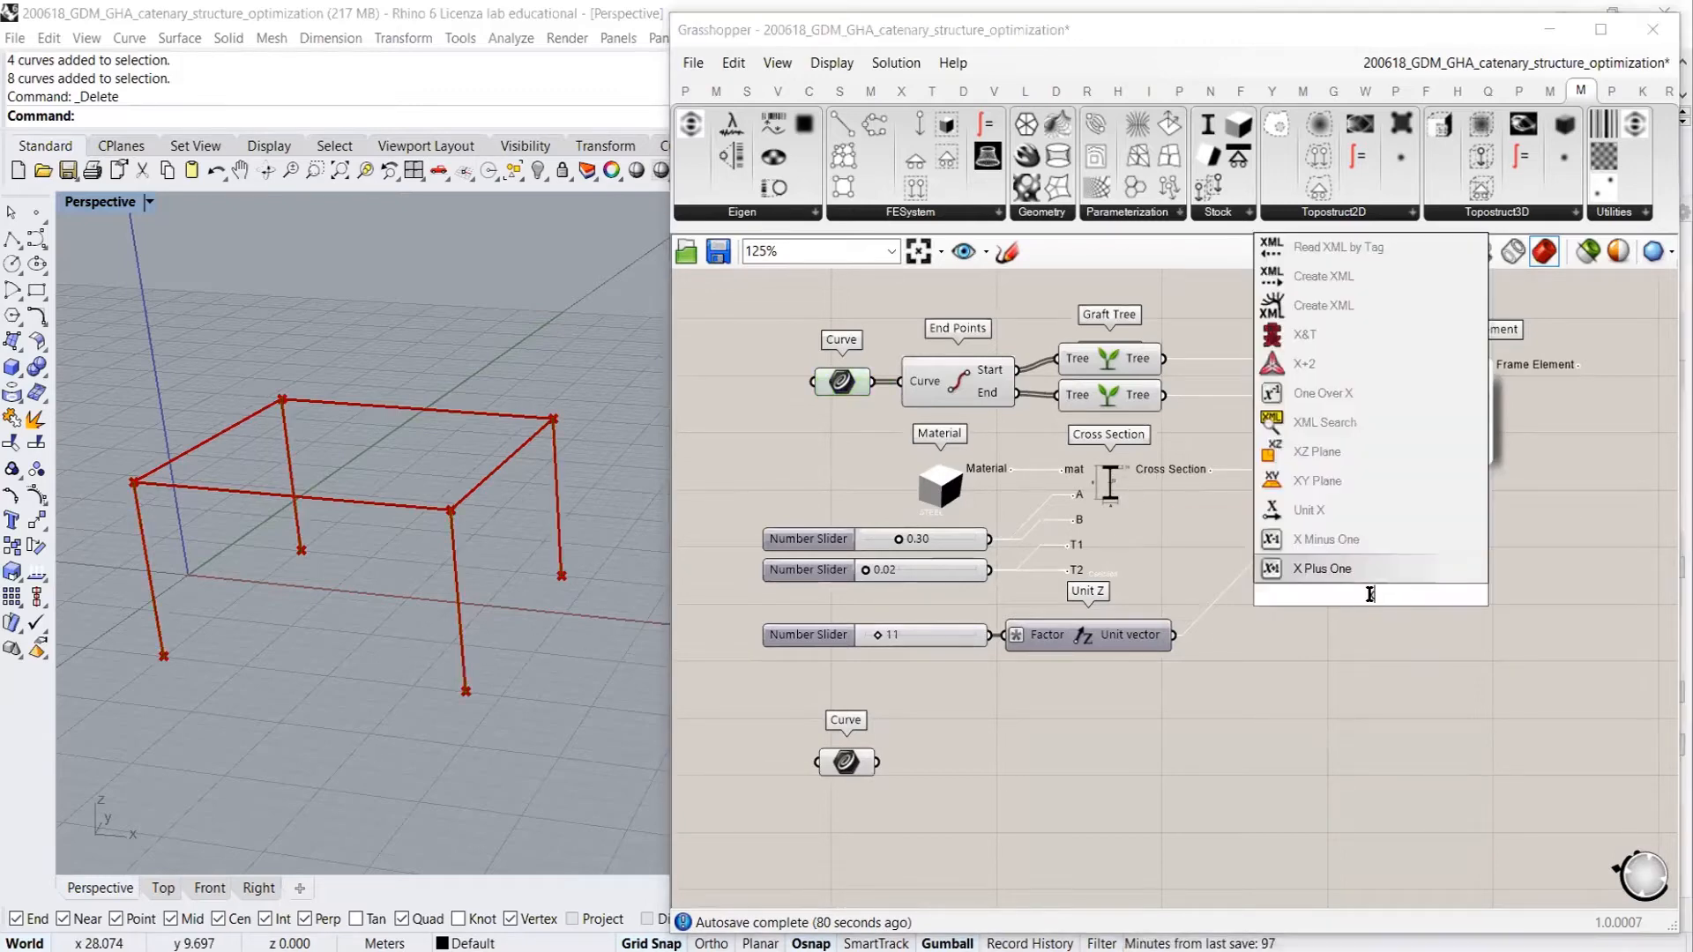
pyautogui.click(1327, 514)
pyautogui.scroll(3, 1382, 506)
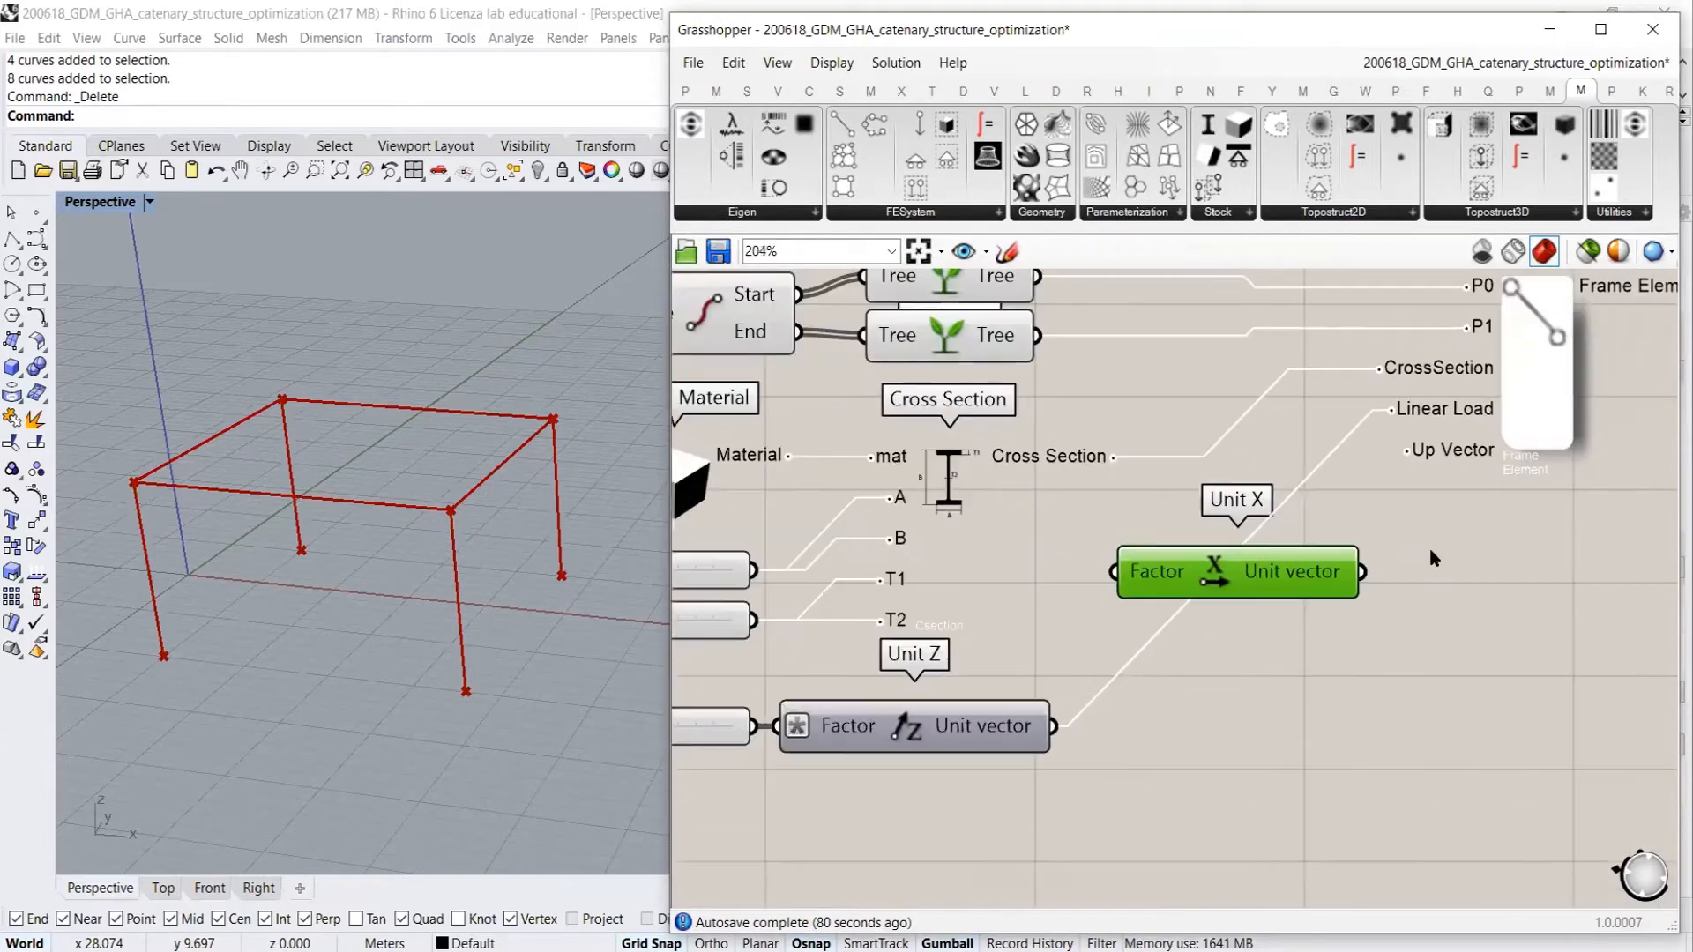
pyautogui.moveTo(1432, 558); pyautogui.dragTo(1460, 566, button='right')
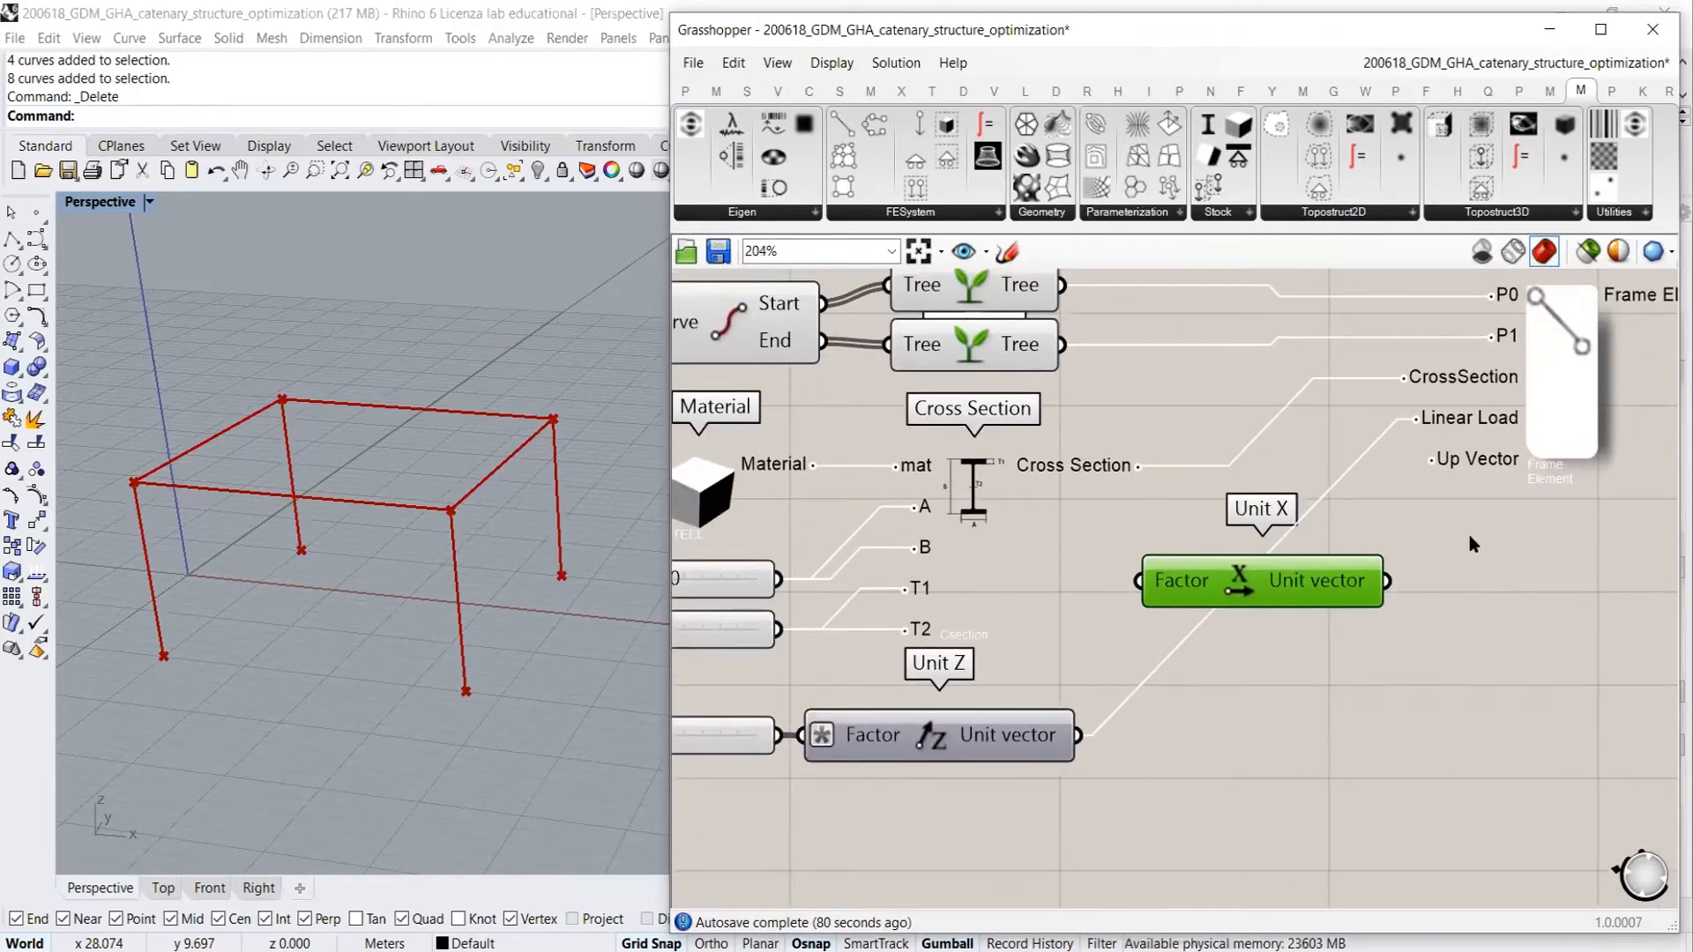
# Connect the Unit X vector to the Fe Frame Element's Up Vector input and adjust the component's position on the canvas
pyautogui.scroll(-2, 1484, 527)
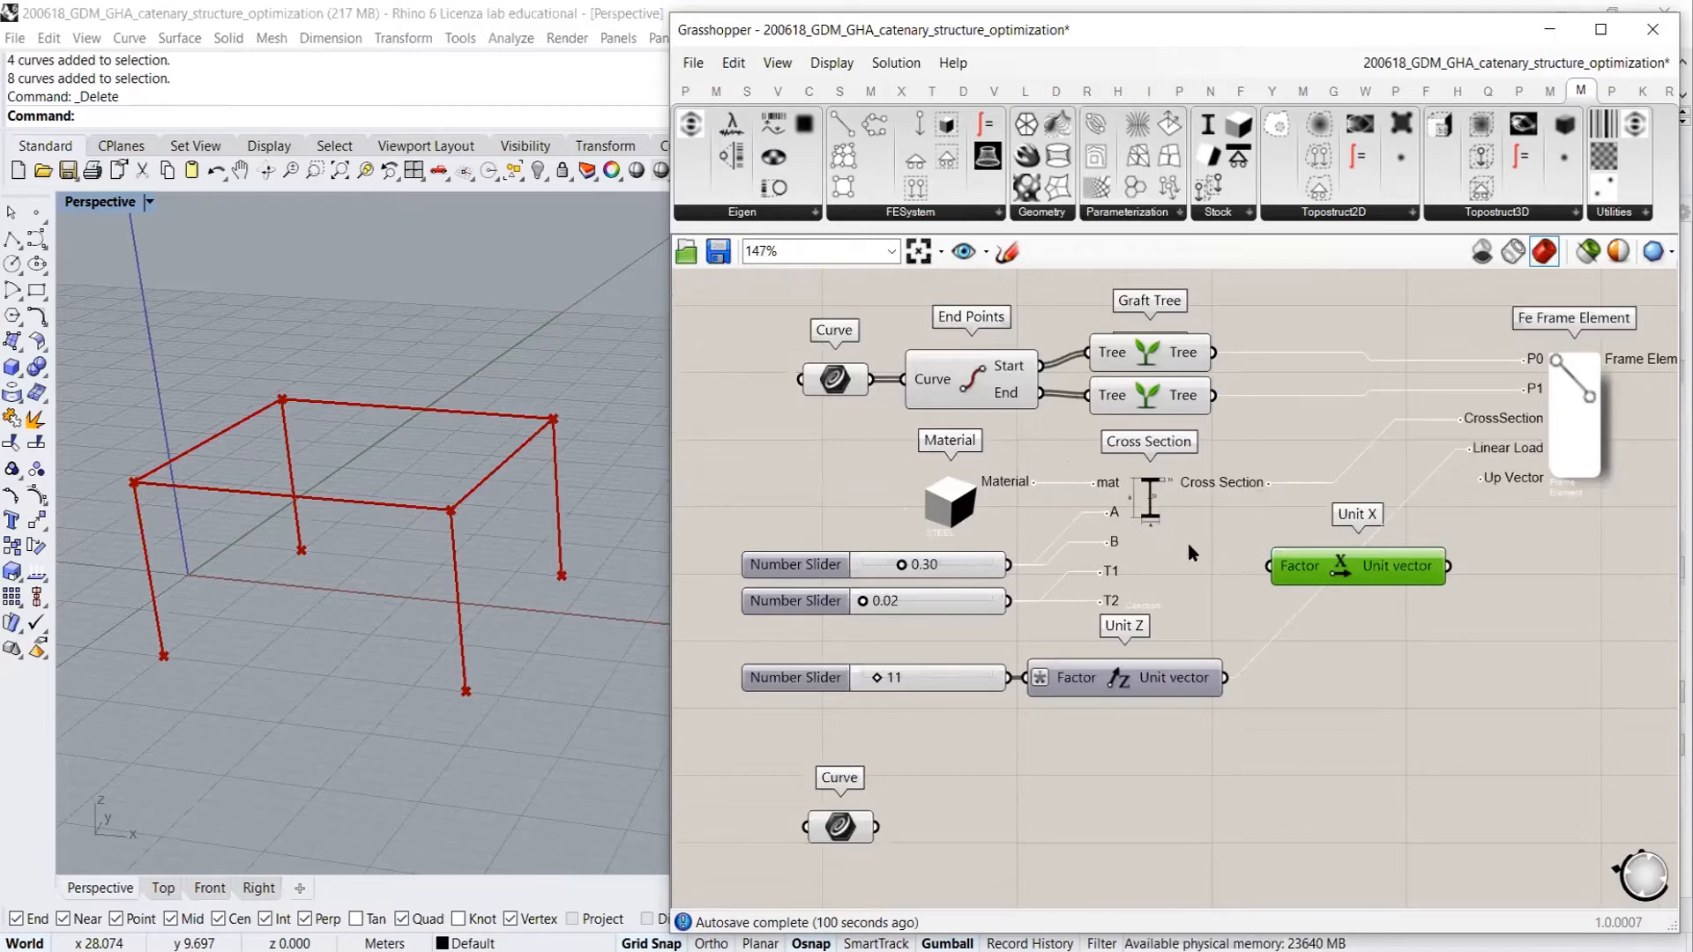
pyautogui.moveTo(1402, 573); pyautogui.dragTo(1404, 573)
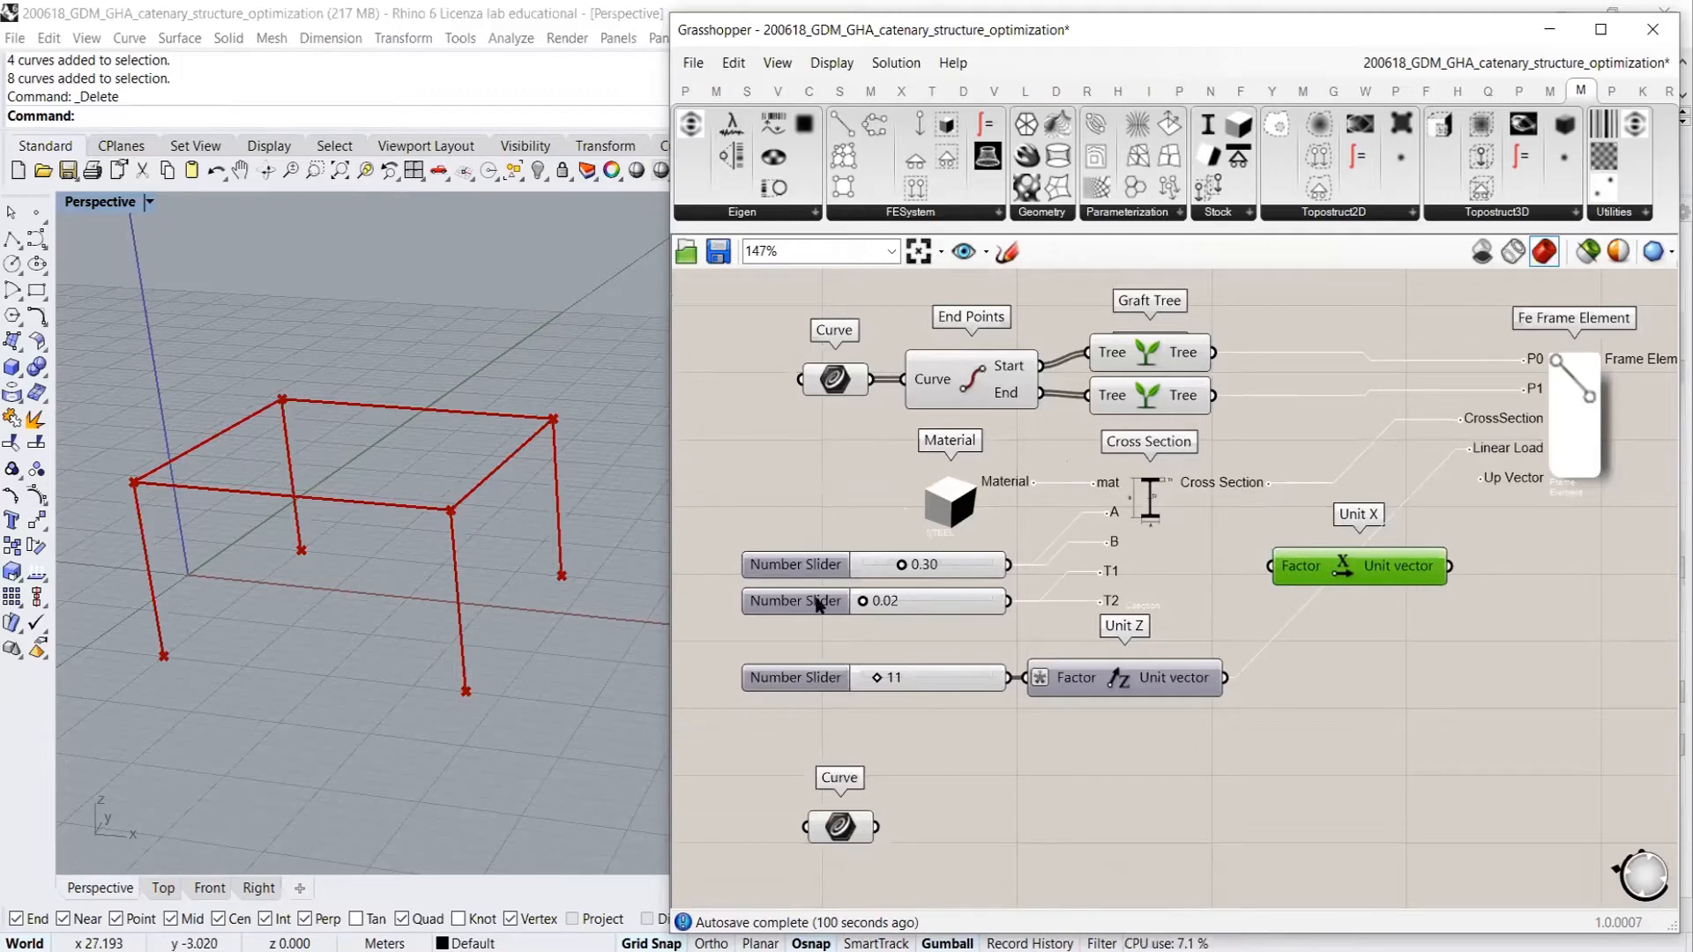
pyautogui.scroll(3, 1287, 565)
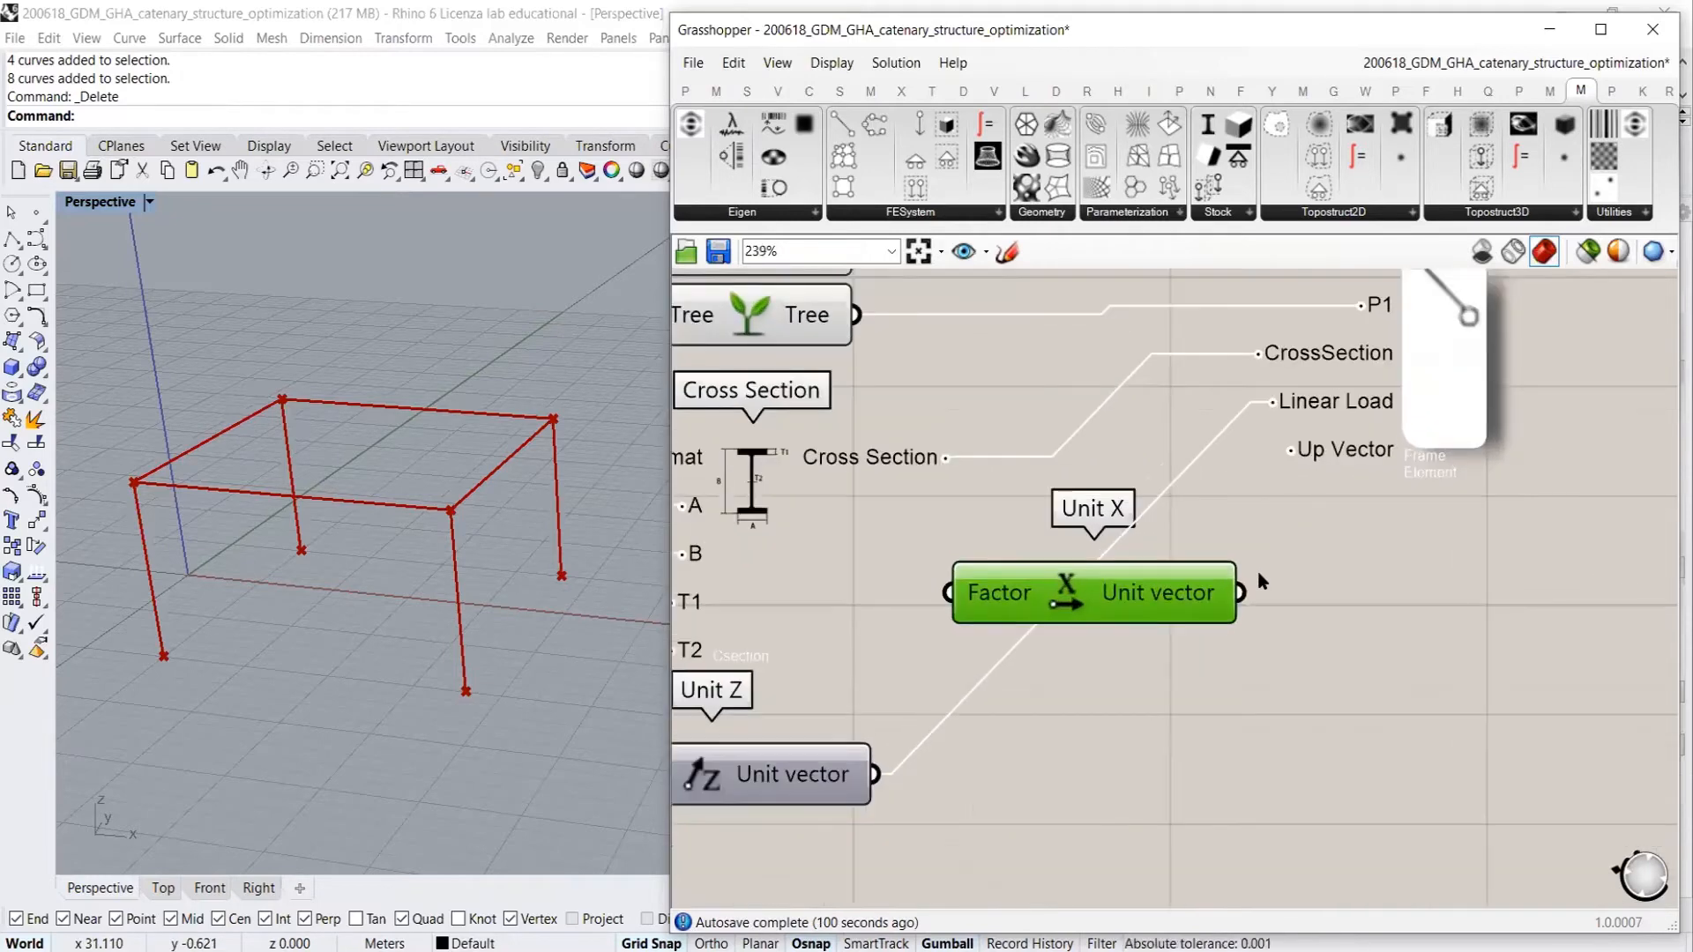
pyautogui.moveTo(1290, 450); pyautogui.dragTo(1213, 581)
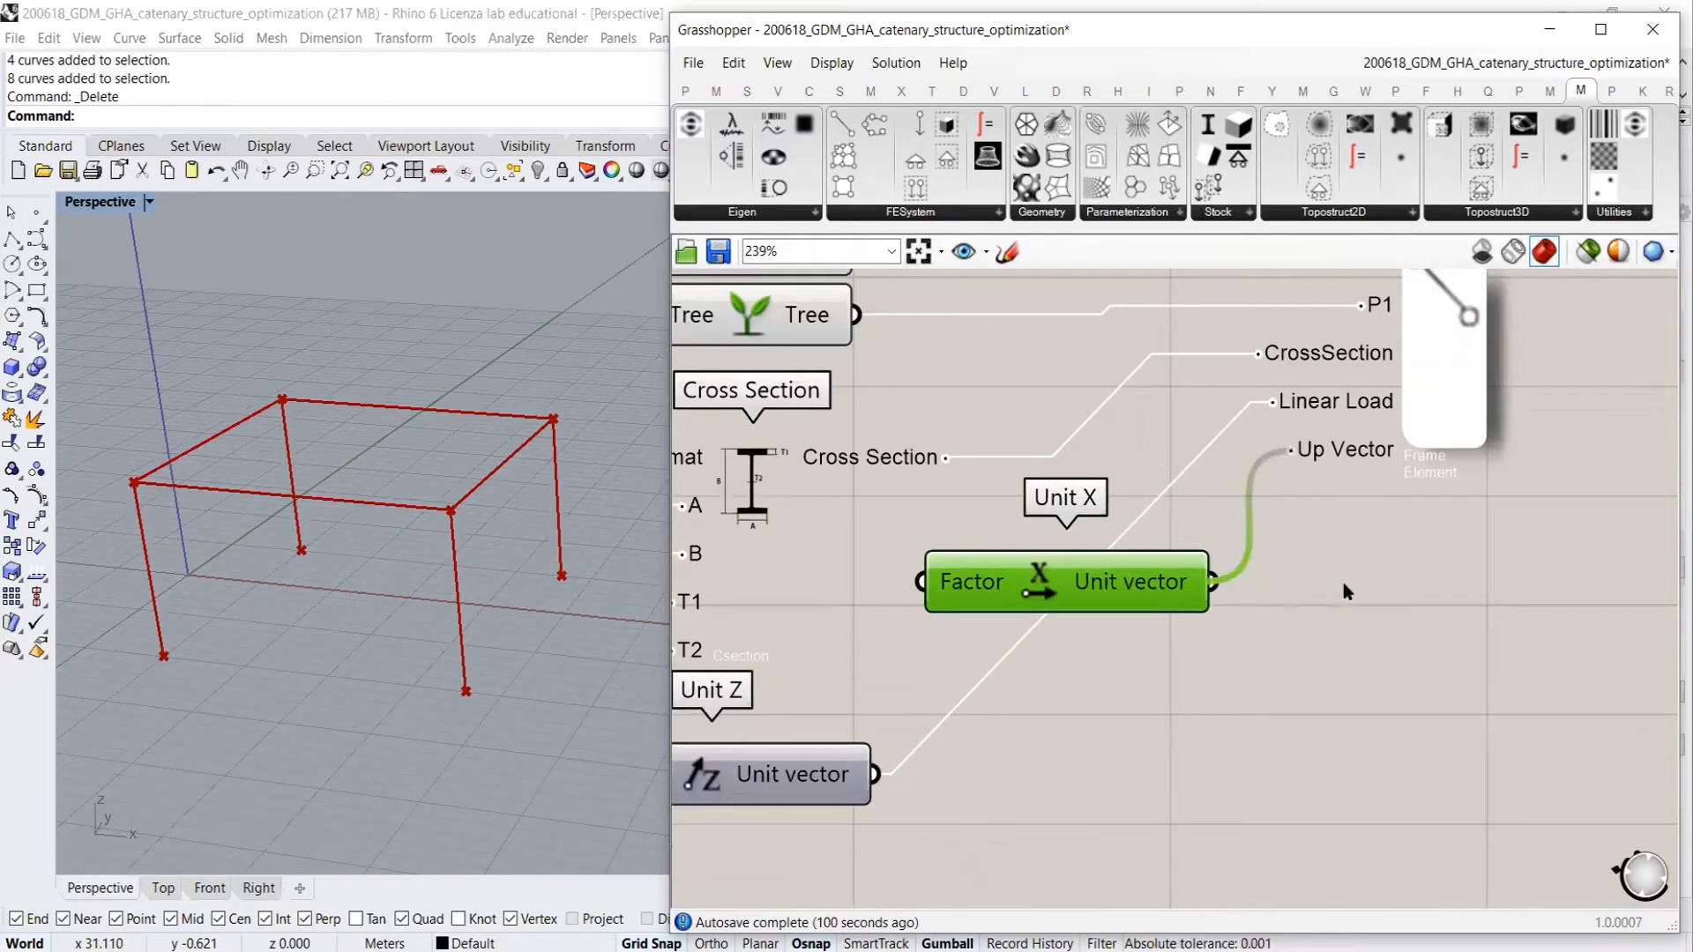
pyautogui.click(1351, 597)
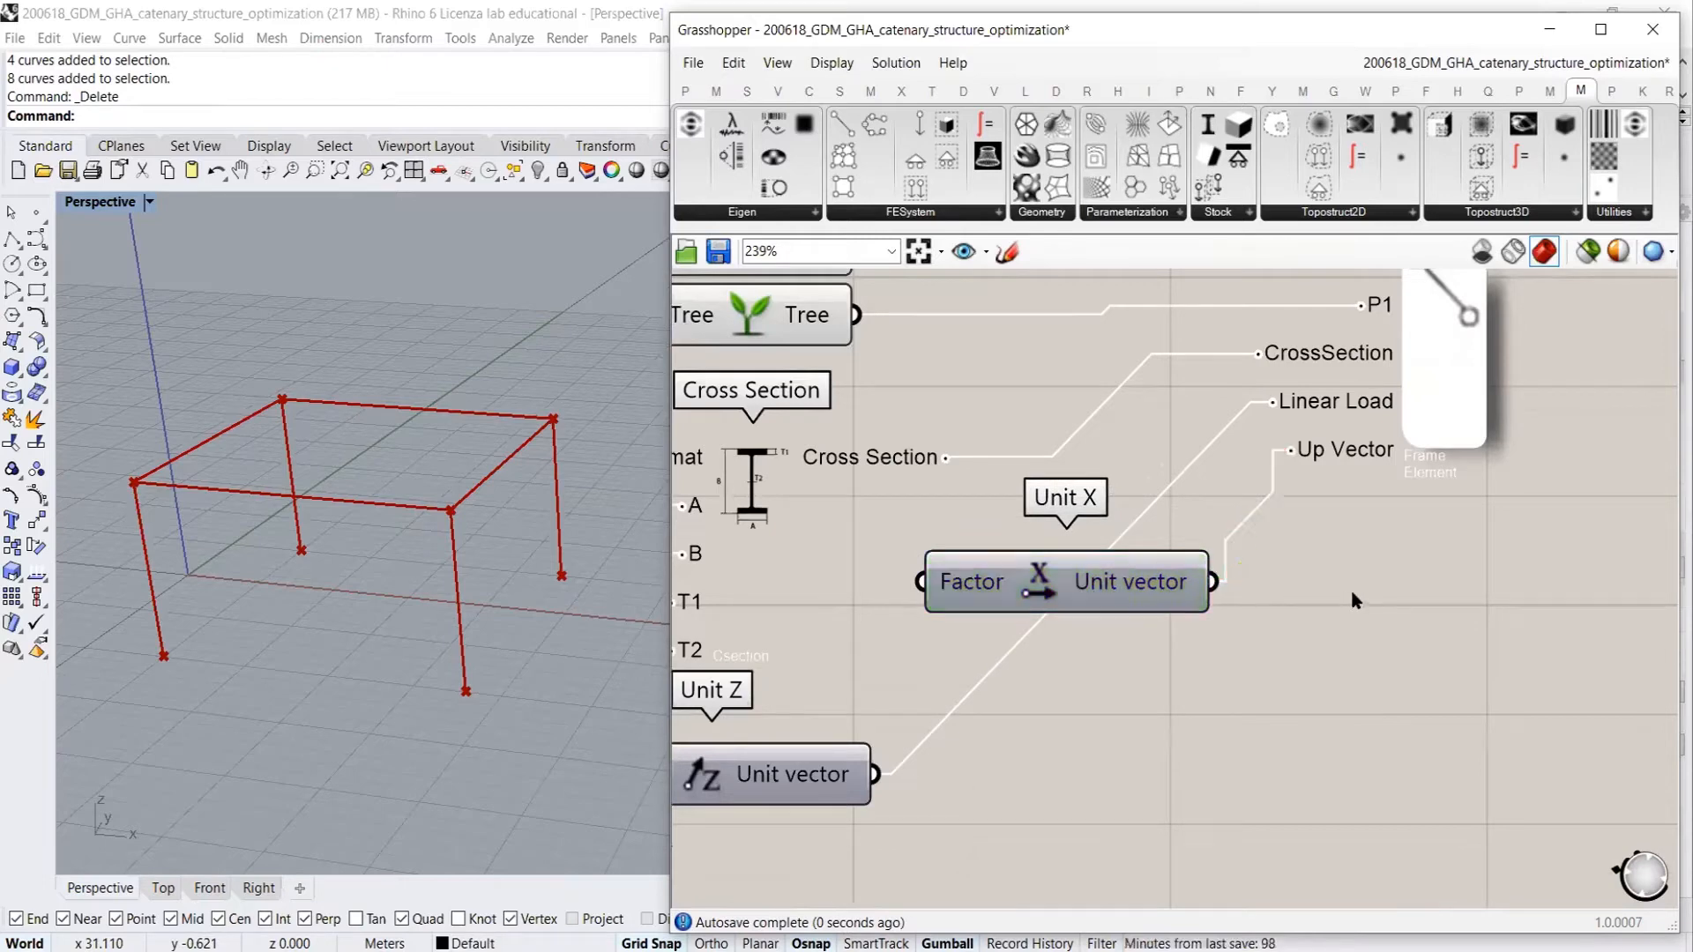
pyautogui.moveTo(1357, 596); pyautogui.dragTo(1394, 591, button='right')
pyautogui.click(1127, 578)
pyautogui.click(1382, 631)
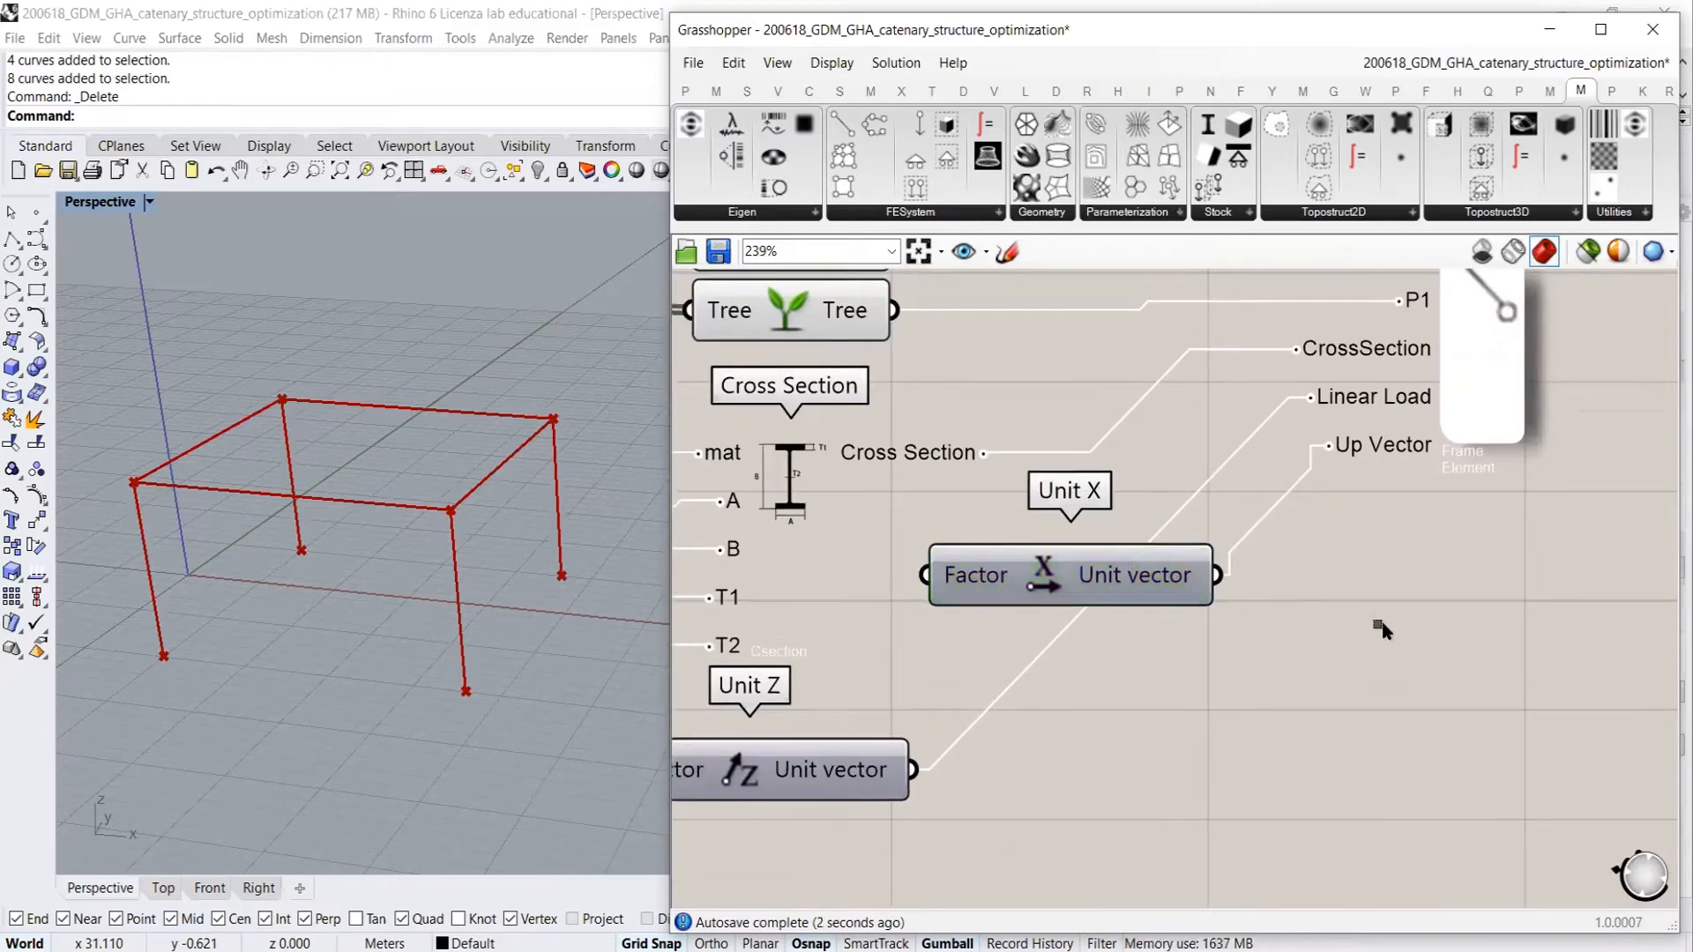
pyautogui.scroll(-3, 1129, 567)
pyautogui.click(1109, 561)
pyautogui.click(1240, 516)
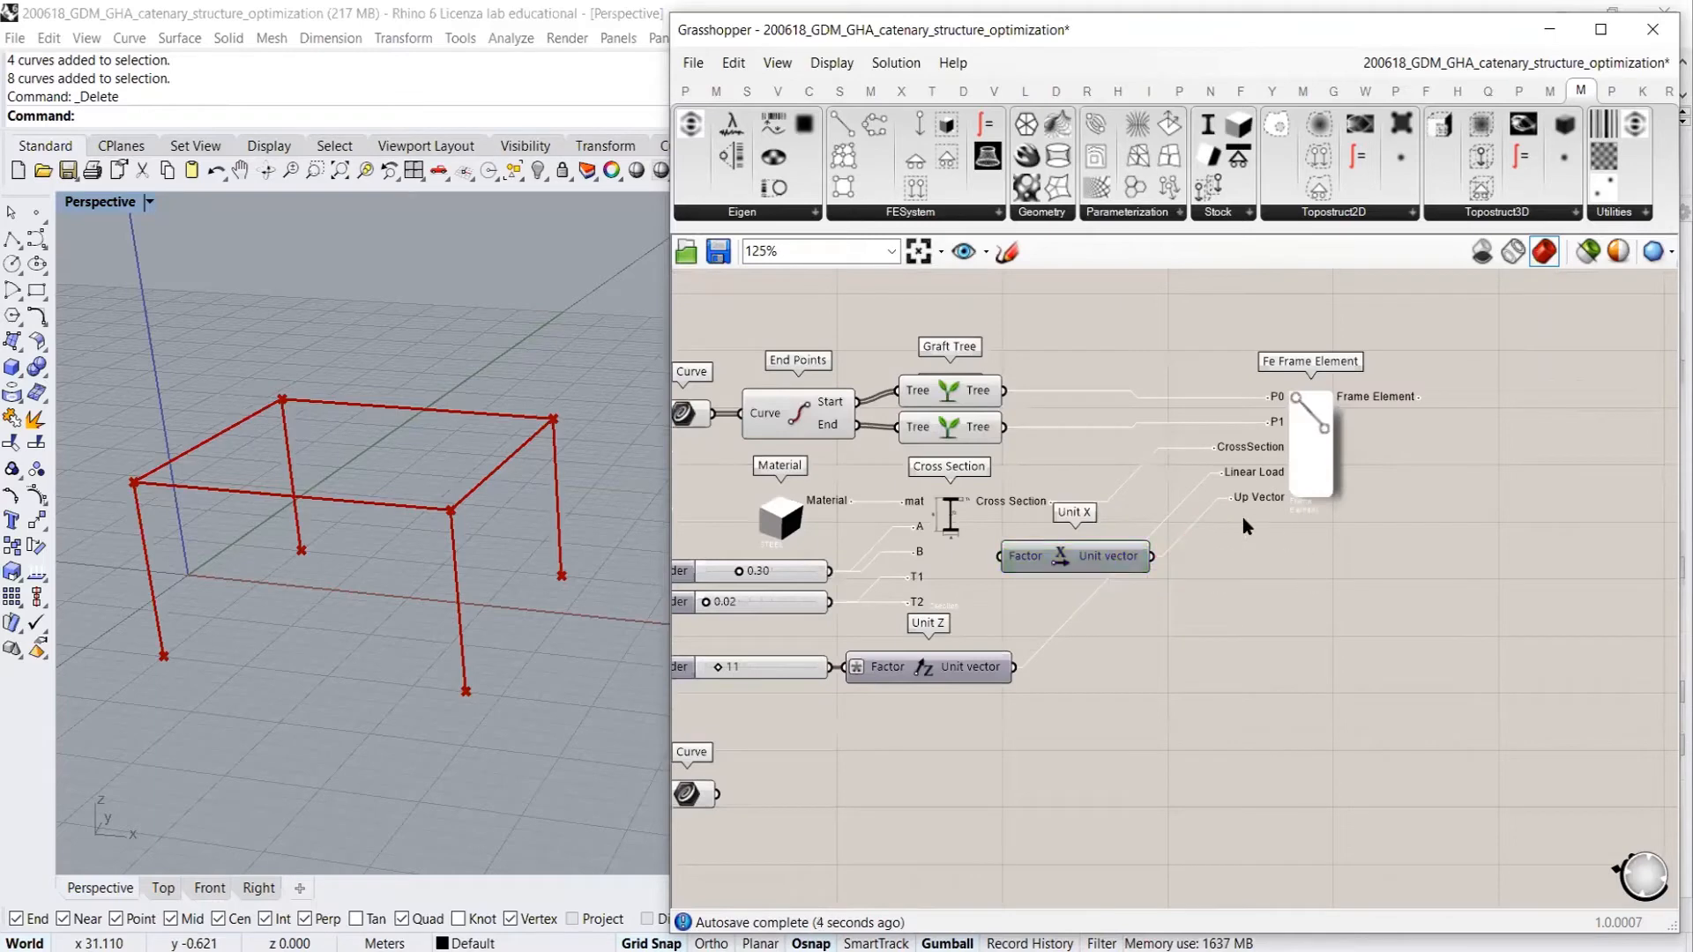
# Inspect the column Fe Frame Element's inputs and the data in its Frame Element output
pyautogui.scroll(3, 1239, 515)
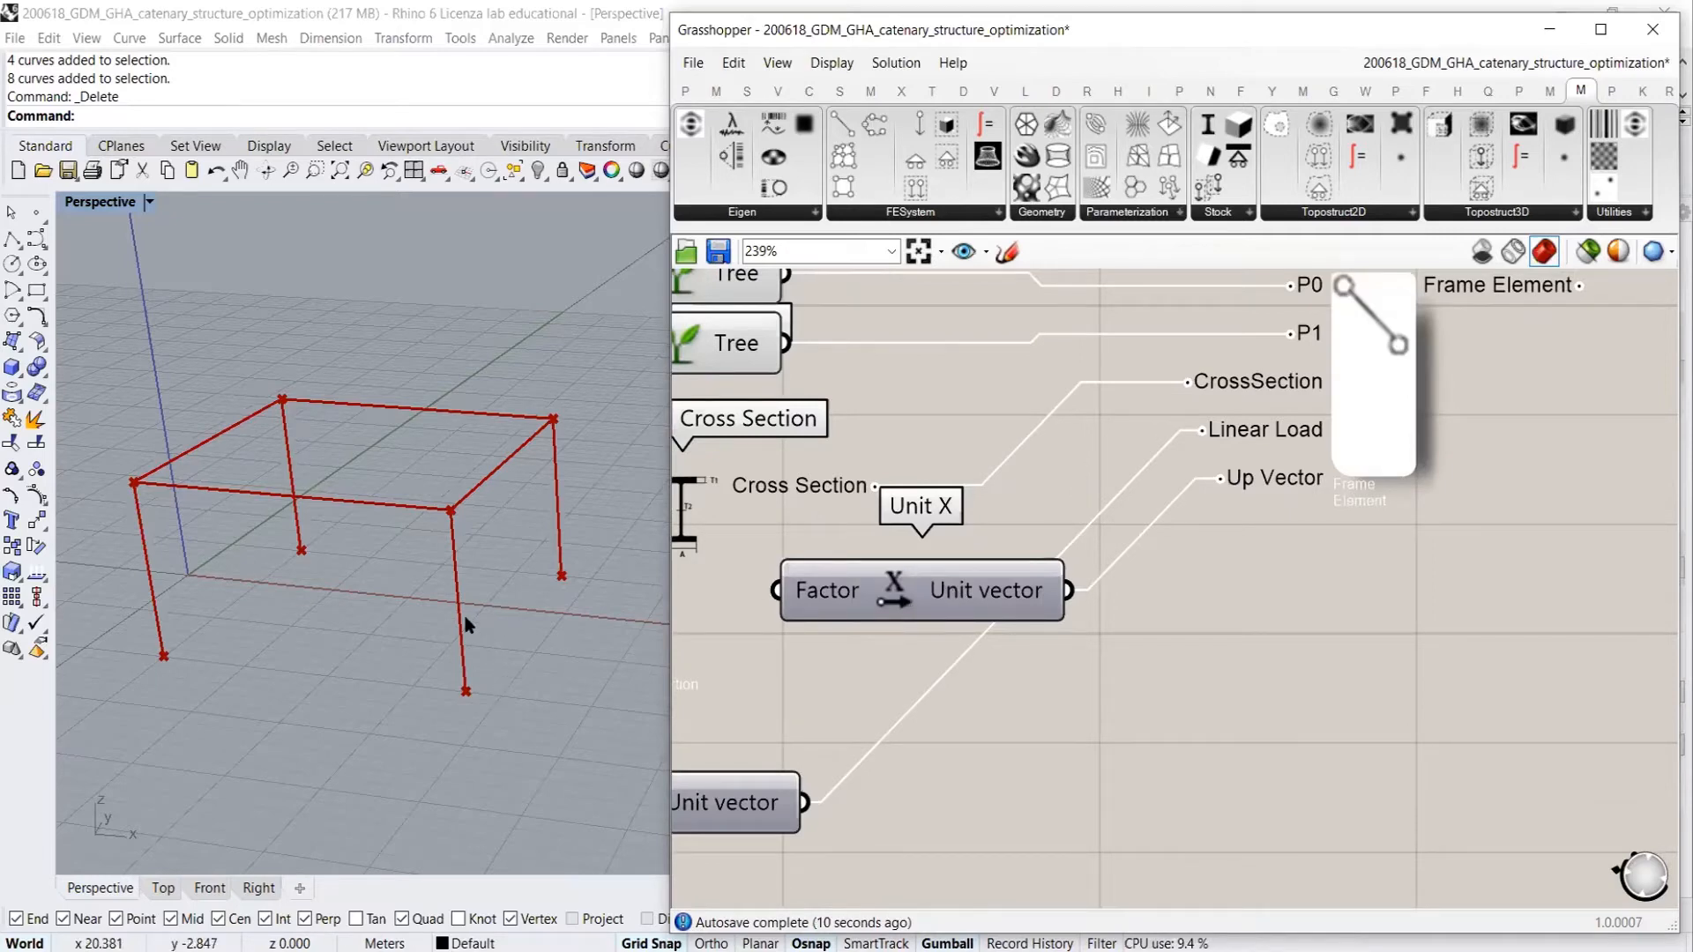
pyautogui.scroll(-5, 1259, 415)
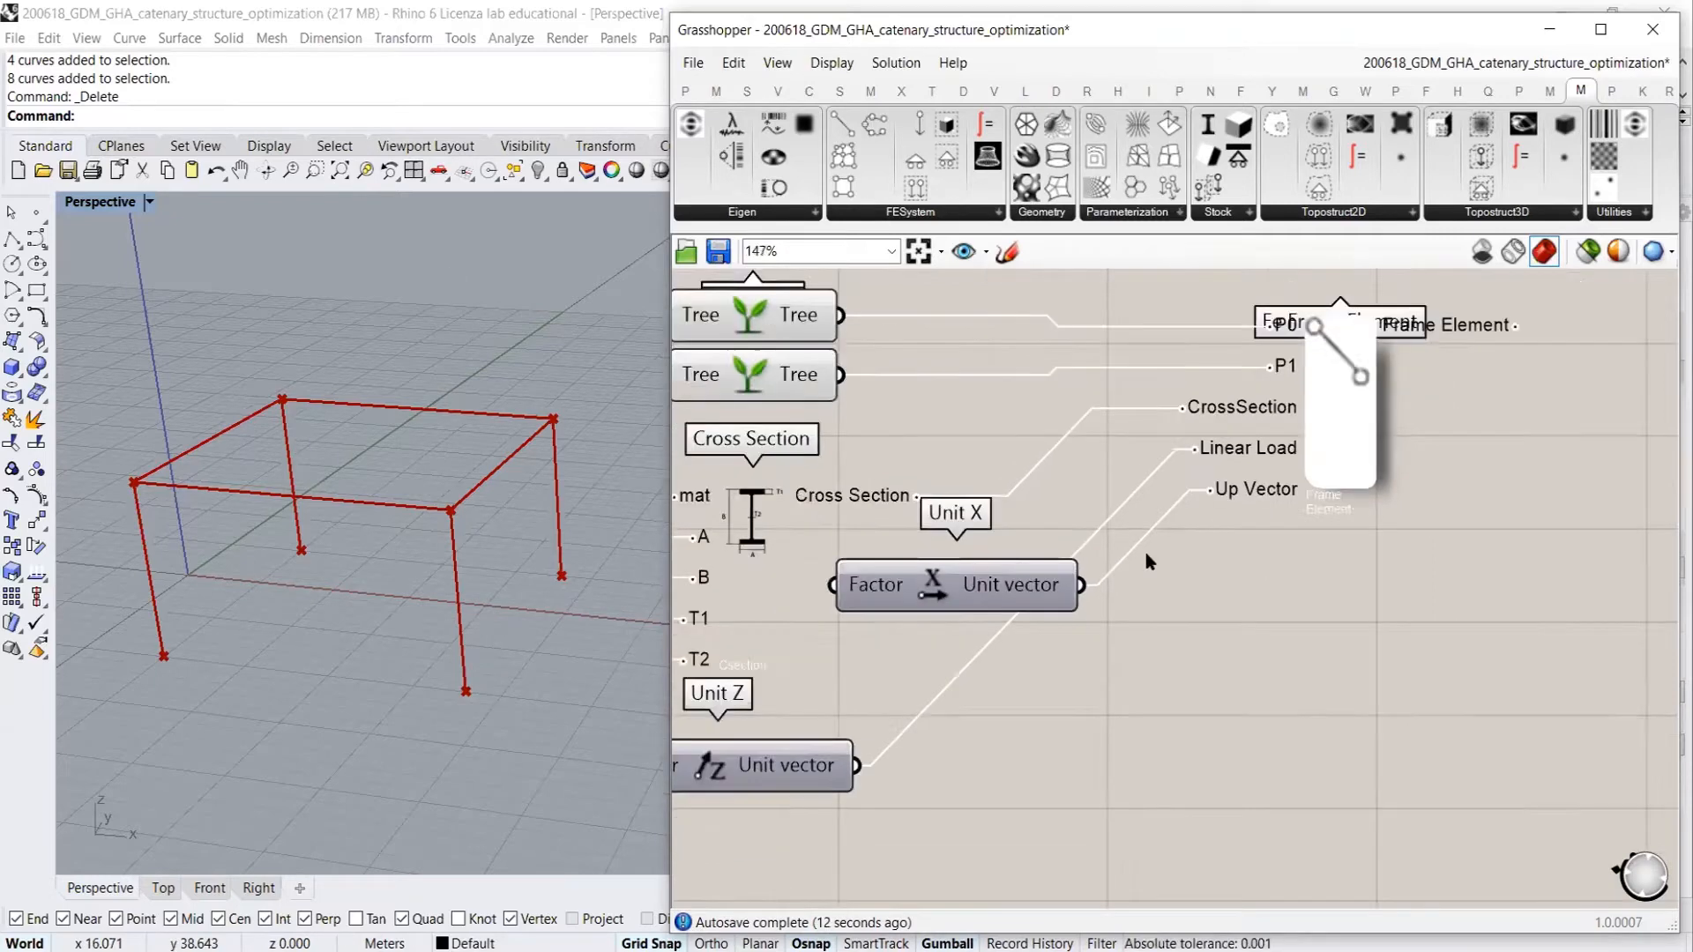
pyautogui.moveTo(1270, 420)
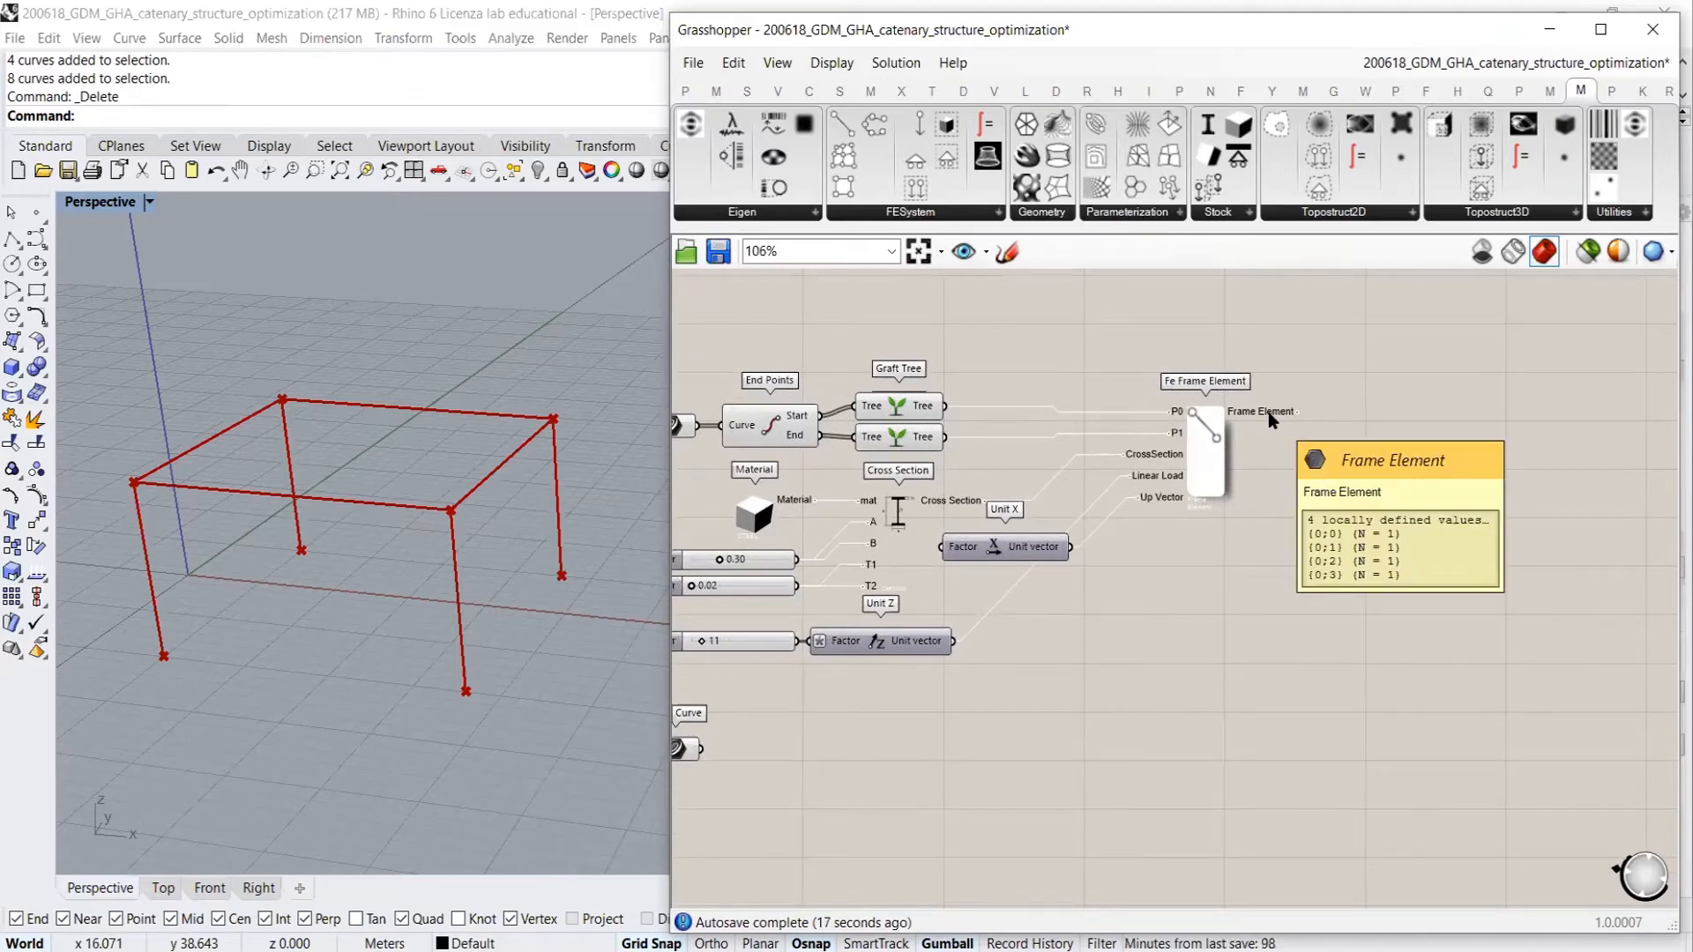
pyautogui.scroll(2, 1270, 485)
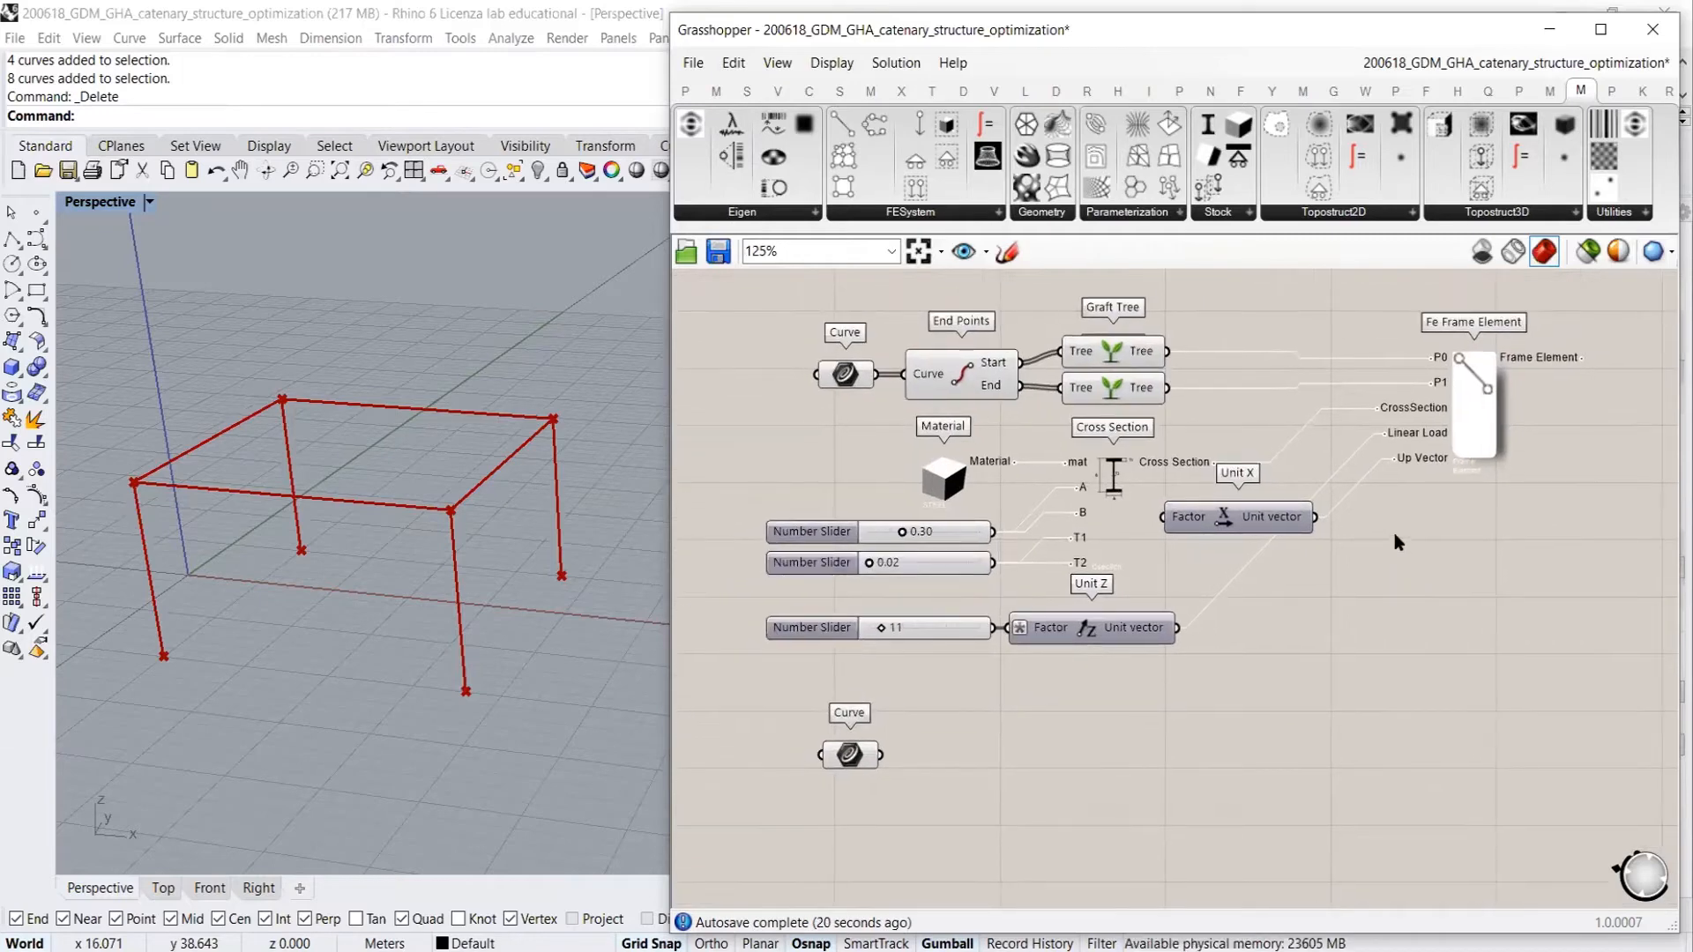
pyautogui.moveTo(1356, 414); pyautogui.dragTo(1324, 436, button='right')
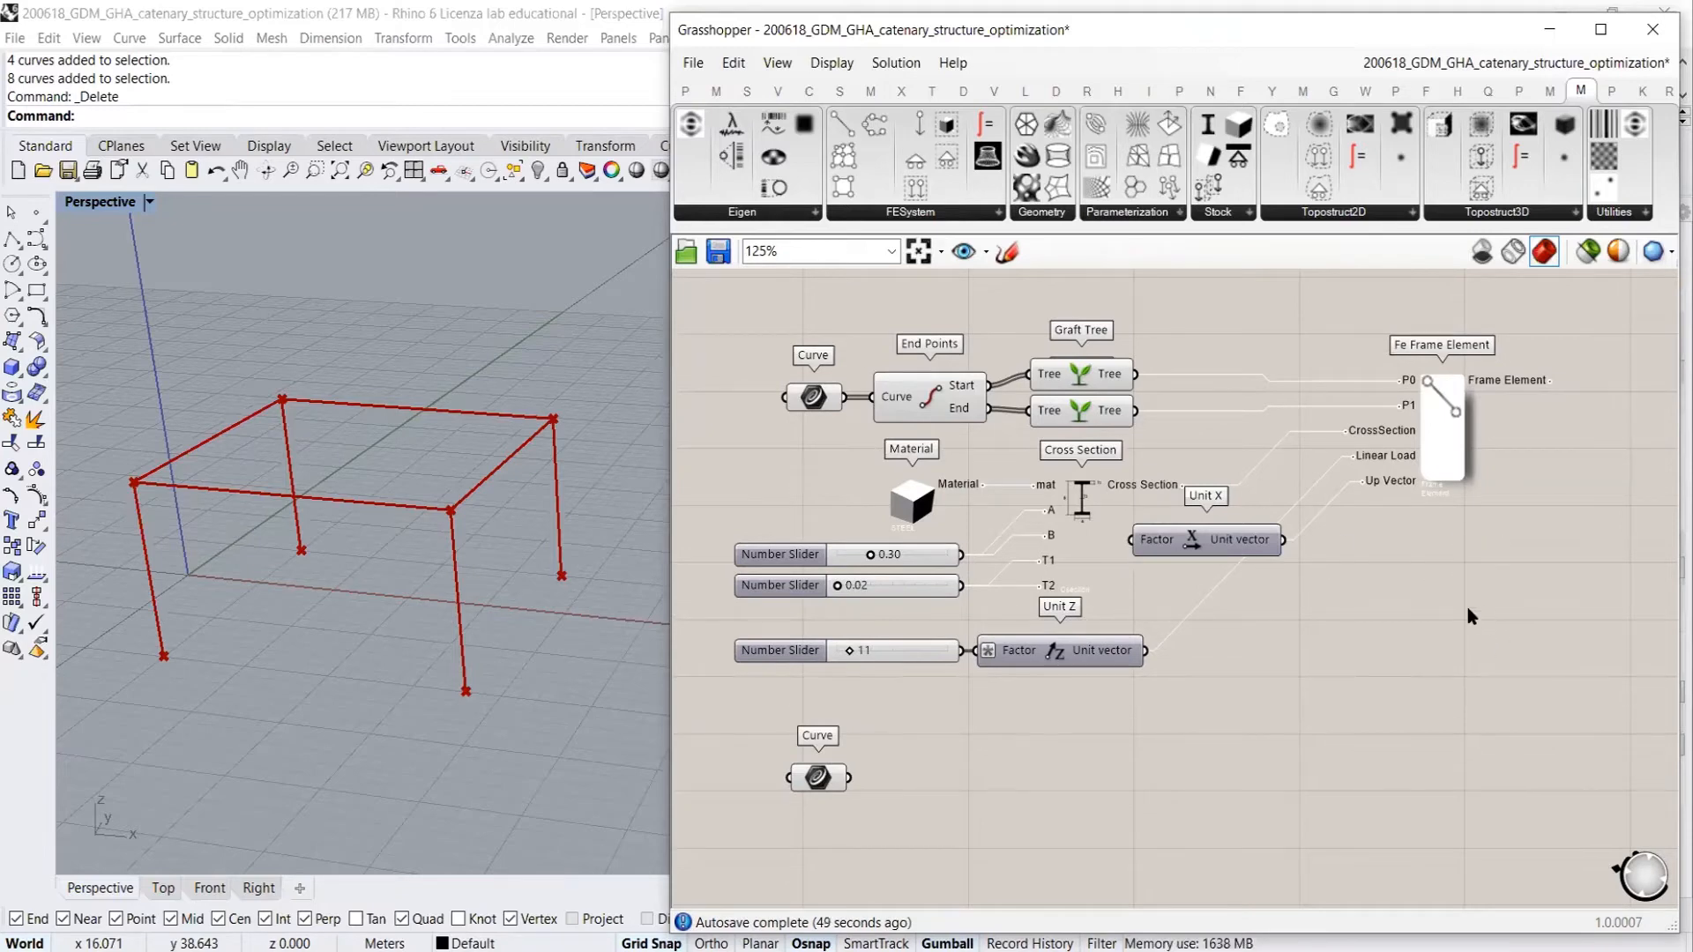
# Move the beam Curve parameter slightly away from the column definition and feed it into a new End Points component
pyautogui.scroll(-4, 1388, 573)
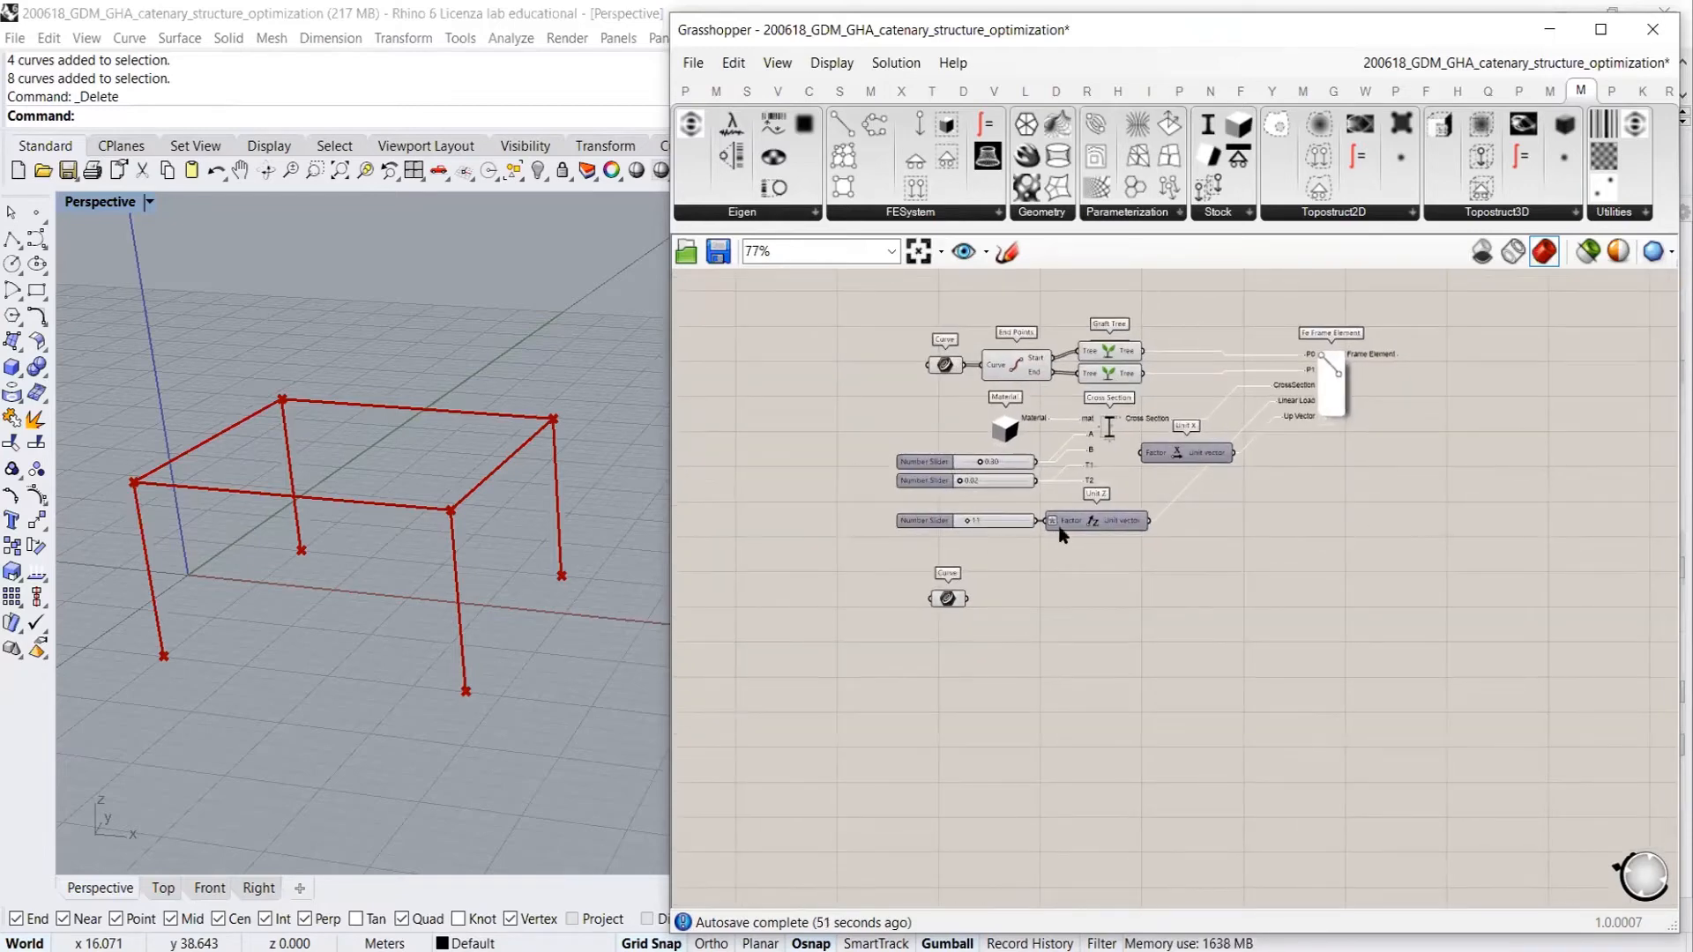
pyautogui.moveTo(947, 599); pyautogui.dragTo(949, 625)
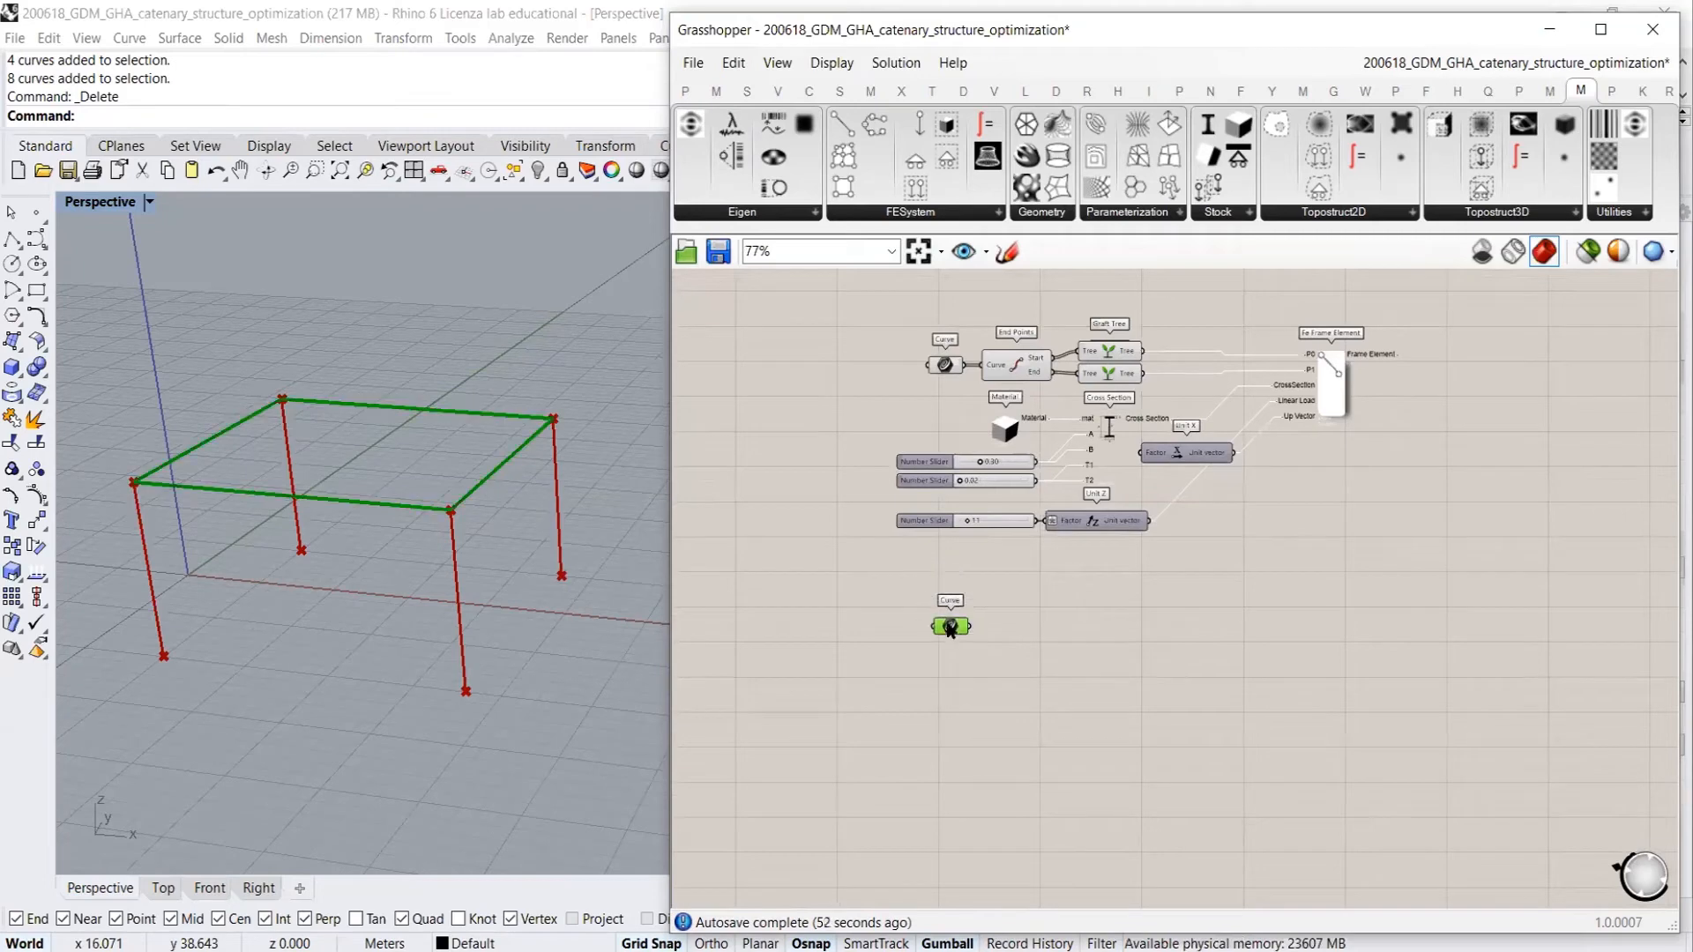
pyautogui.scroll(2, 1034, 607)
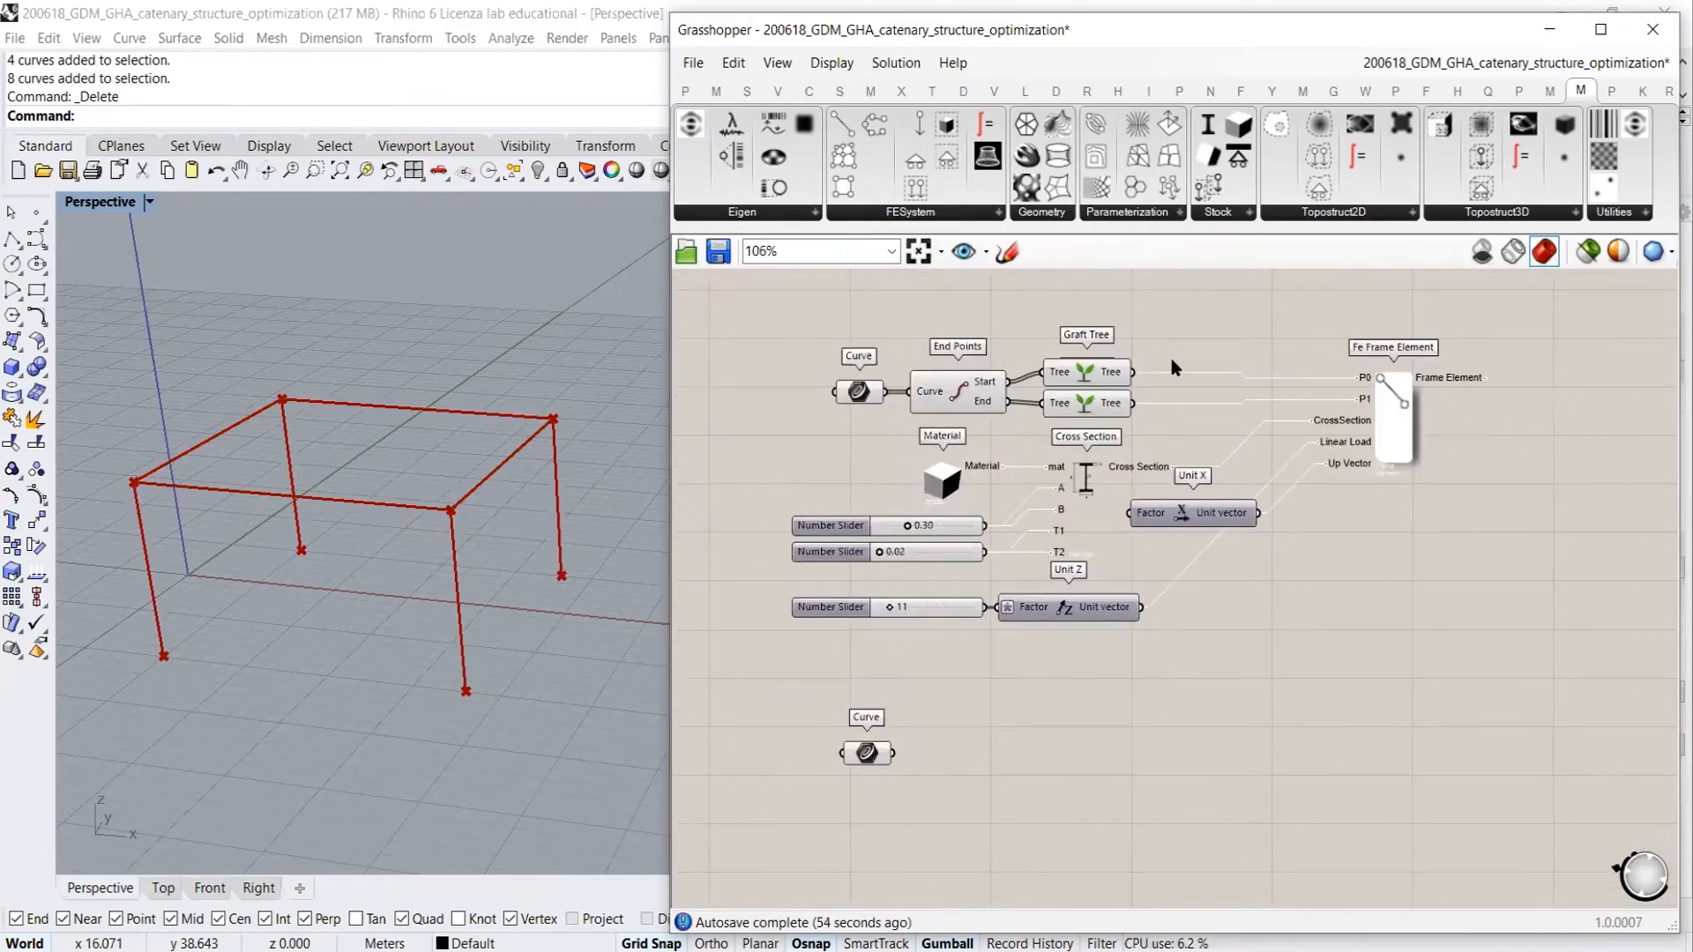
pyautogui.doubleClick(984, 751)
pyautogui.write('end')
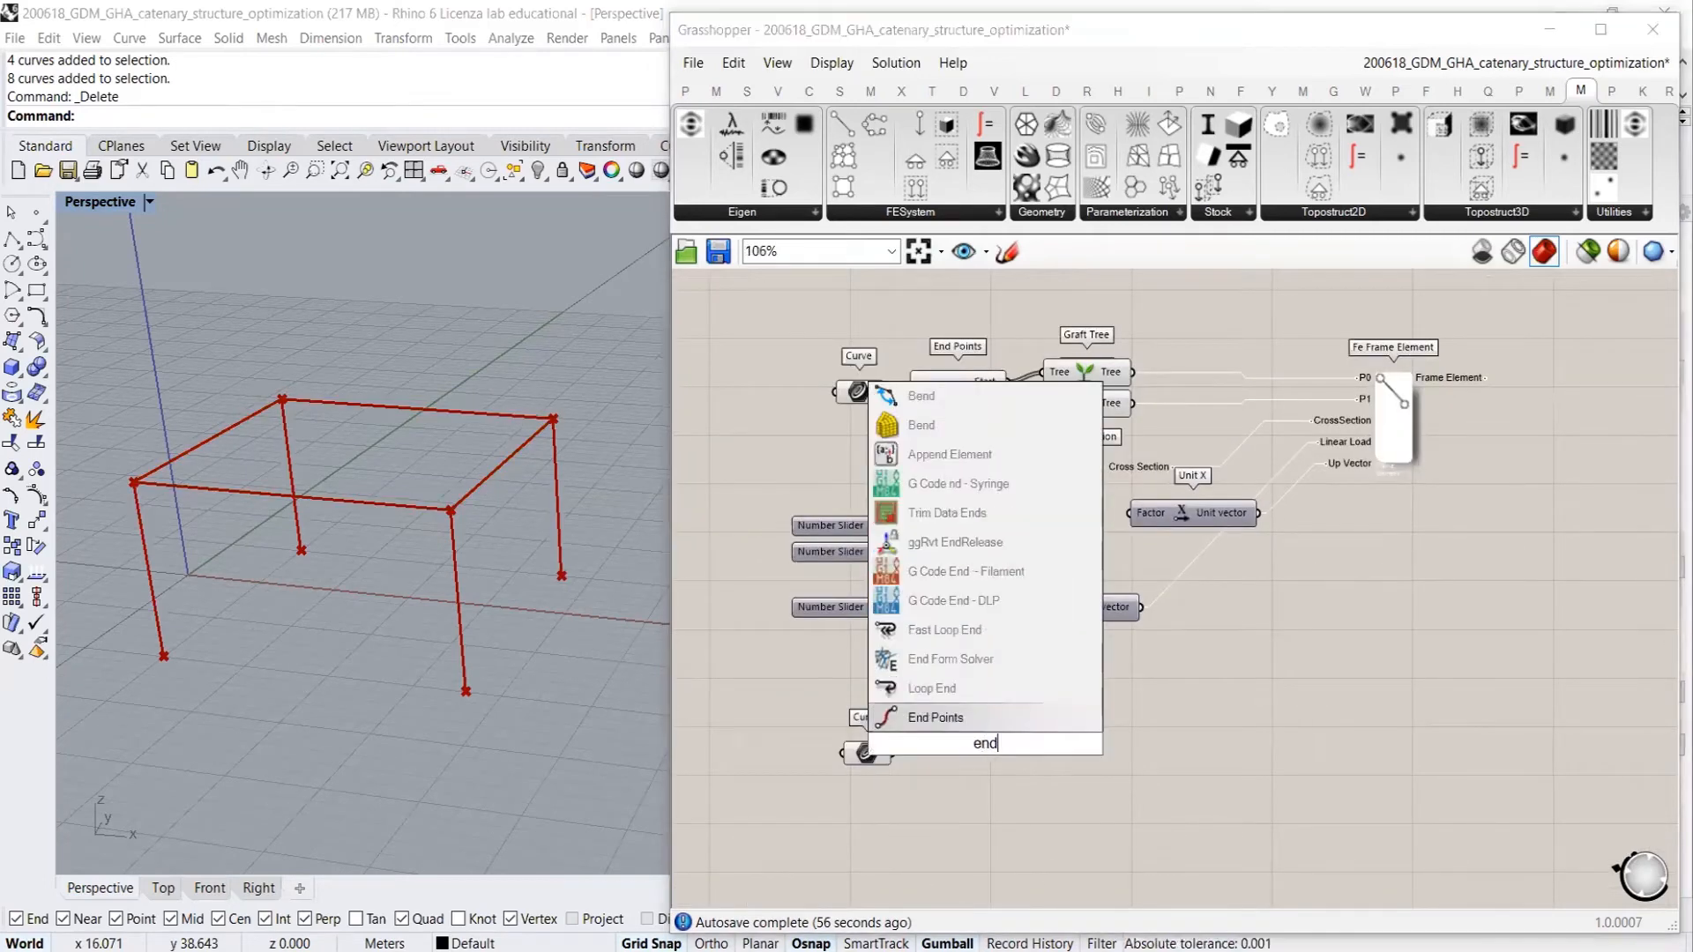
pyautogui.click(972, 725)
pyautogui.scroll(2, 885, 759)
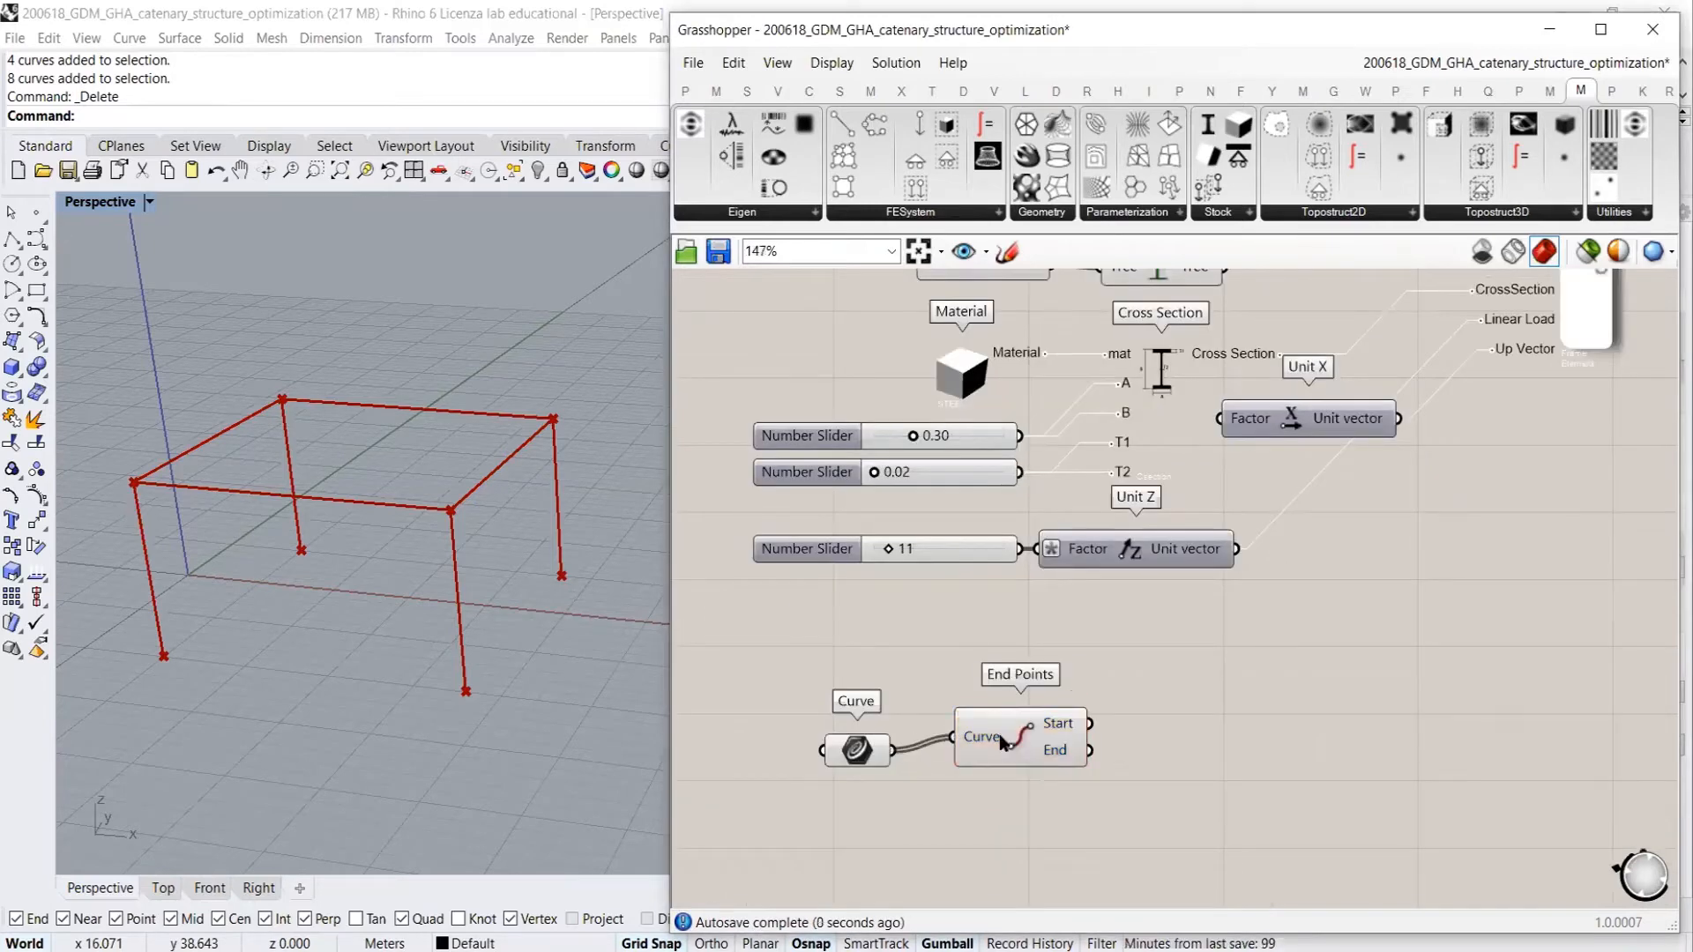
pyautogui.moveTo(1000, 735); pyautogui.dragTo(1003, 749)
pyautogui.click(1135, 715)
pyautogui.moveTo(1136, 715); pyautogui.dragTo(1087, 673, button='right')
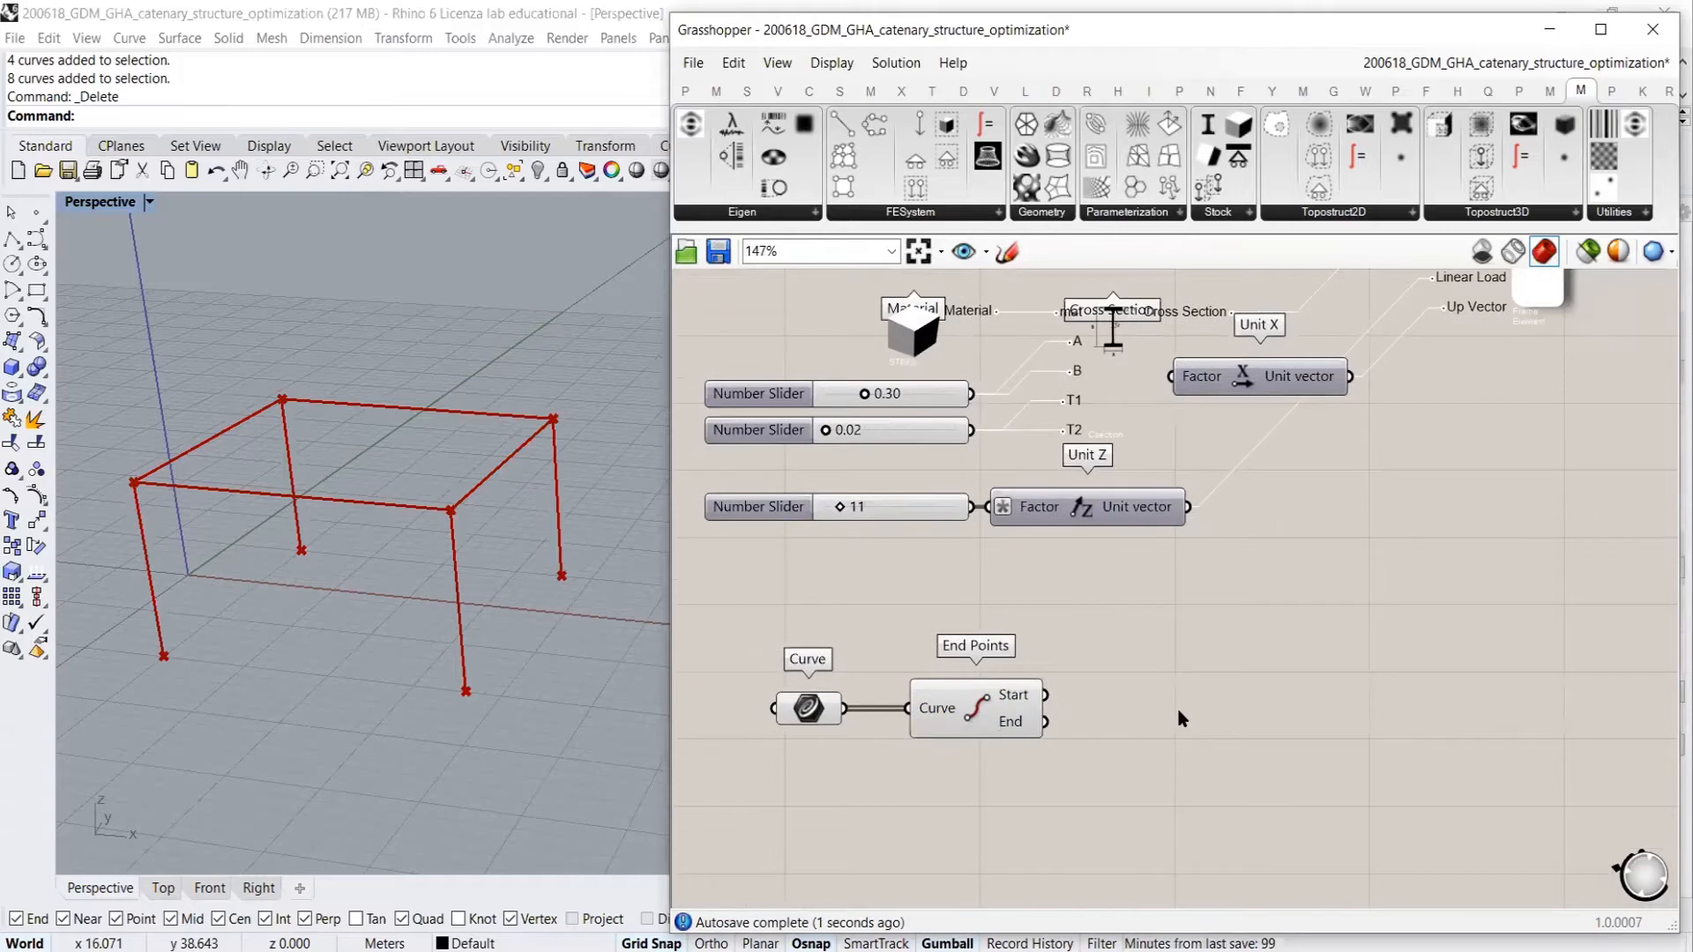
# Add two Graft Tree components for the beams, one fed by the Start output and the other by the End output
pyautogui.doubleClick(1181, 719)
pyautogui.write('graf')
pyautogui.click(1141, 691)
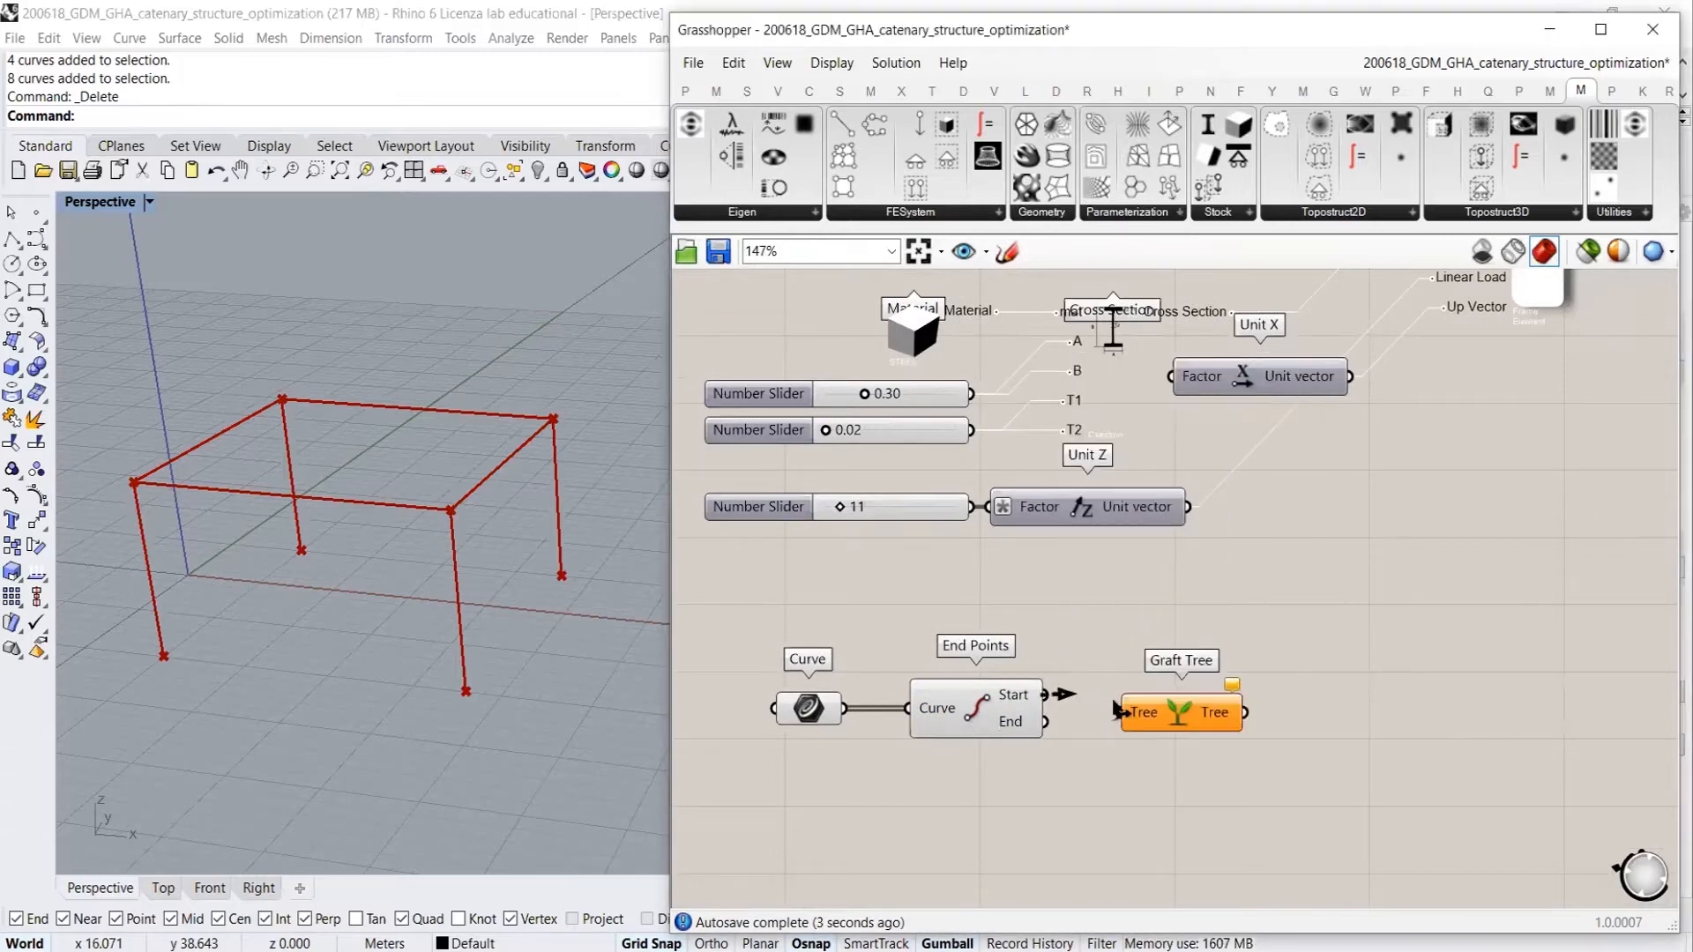
pyautogui.moveTo(1118, 710); pyautogui.dragTo(1146, 746)
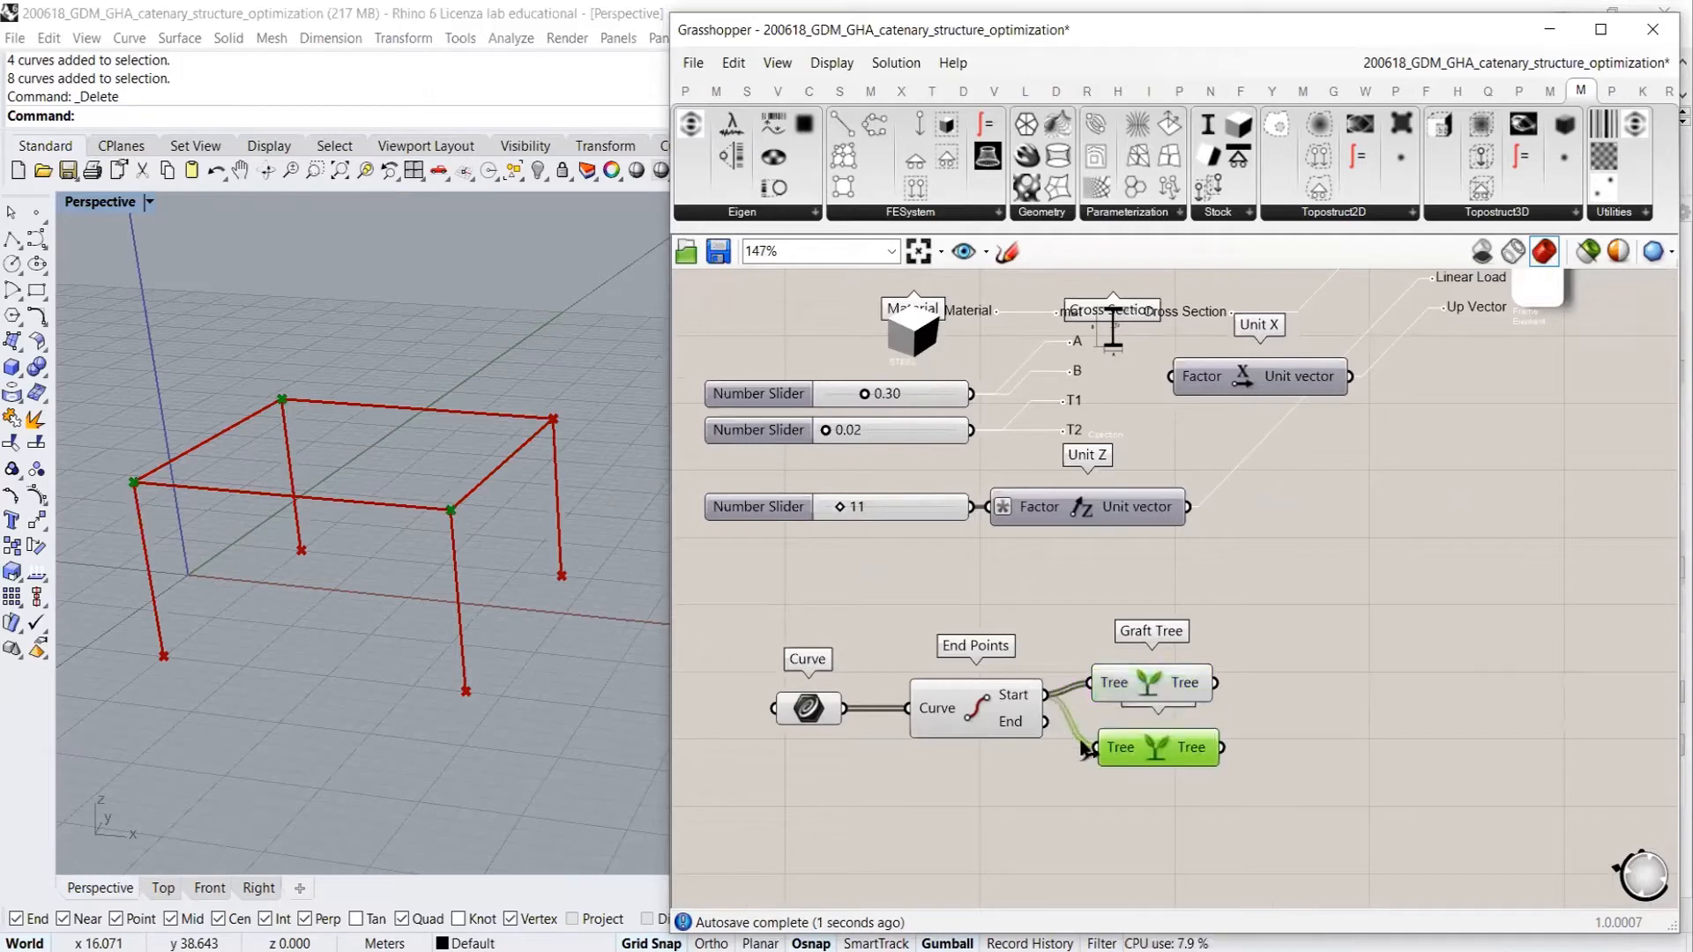
pyautogui.moveTo(1047, 722); pyautogui.dragTo(1140, 739)
pyautogui.click(1377, 731)
# Add a second Fe Frame Element for the beams and connect the grafted start and end points to P0 and P1
pyautogui.scroll(-1, 1165, 614)
pyautogui.scroll(-2, 1165, 614)
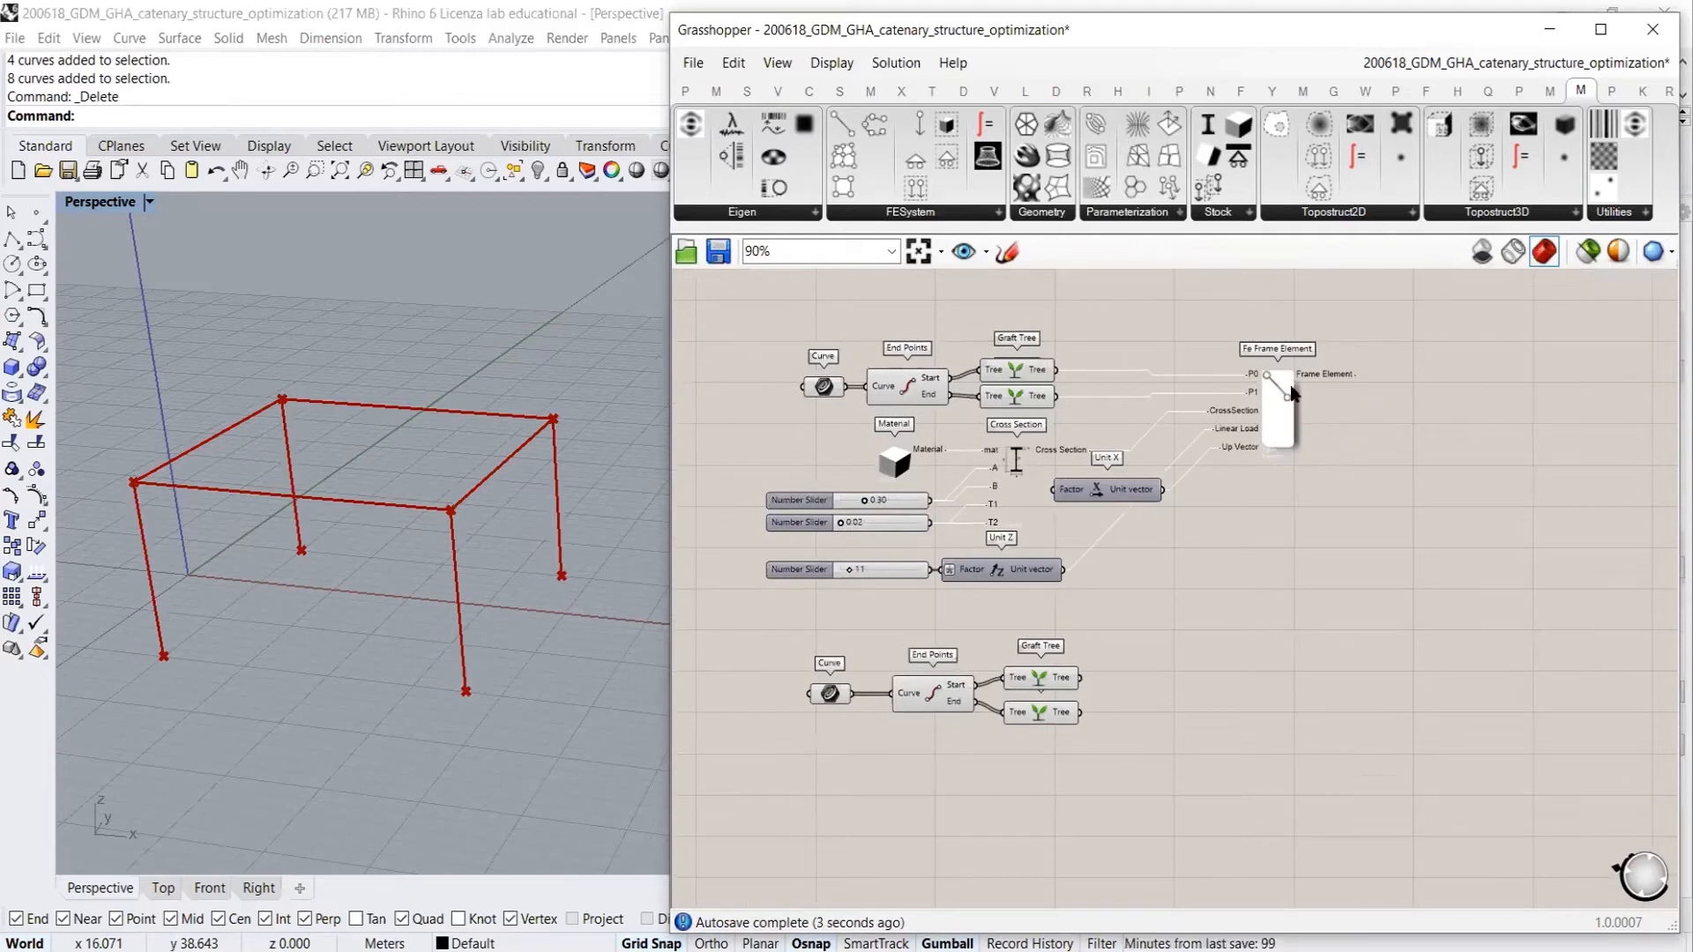
pyautogui.click(844, 129)
pyautogui.click(1288, 710)
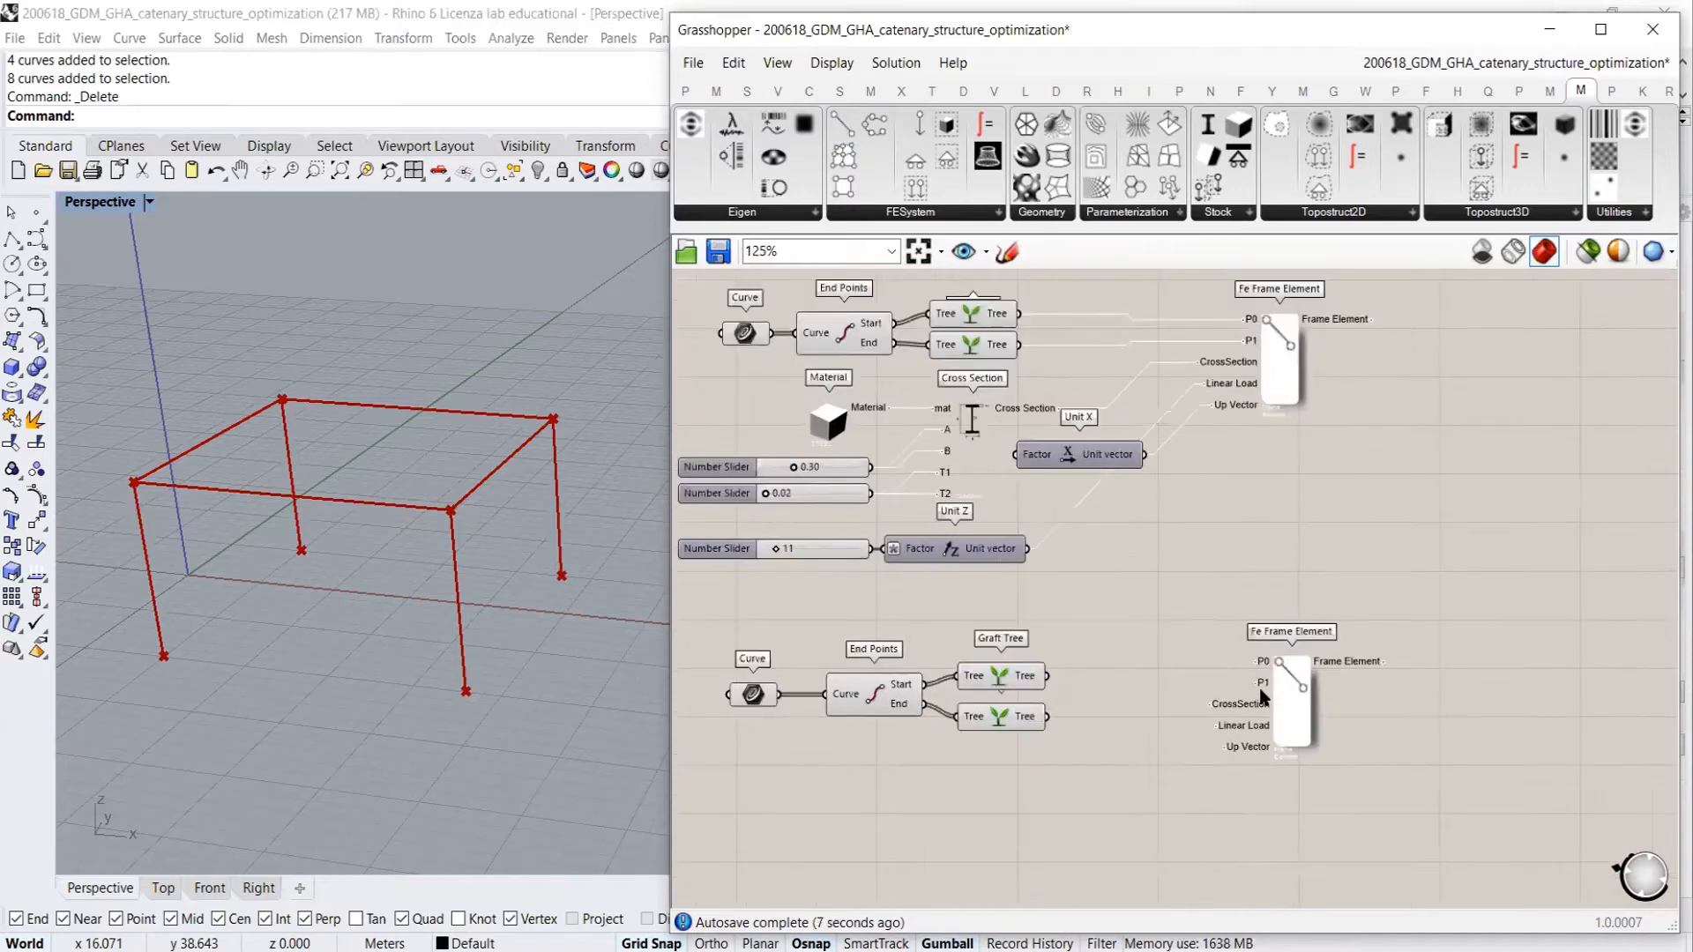
pyautogui.scroll(3, 1071, 788)
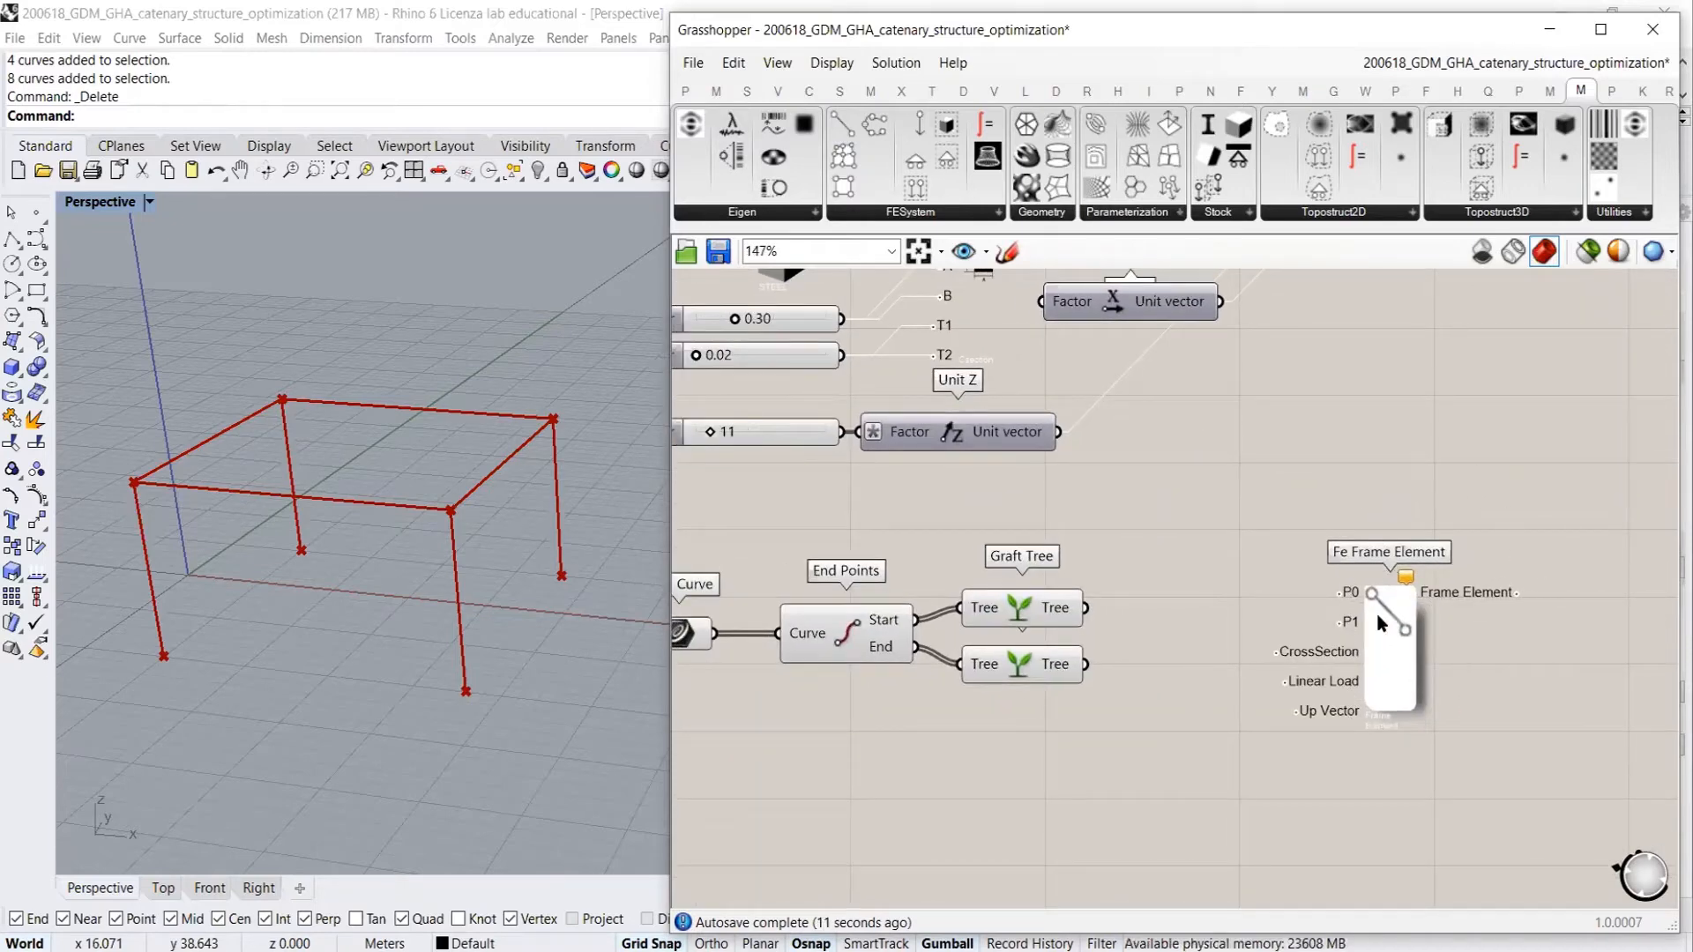
pyautogui.moveTo(518, 582); pyautogui.dragTo(484, 457, button='right')
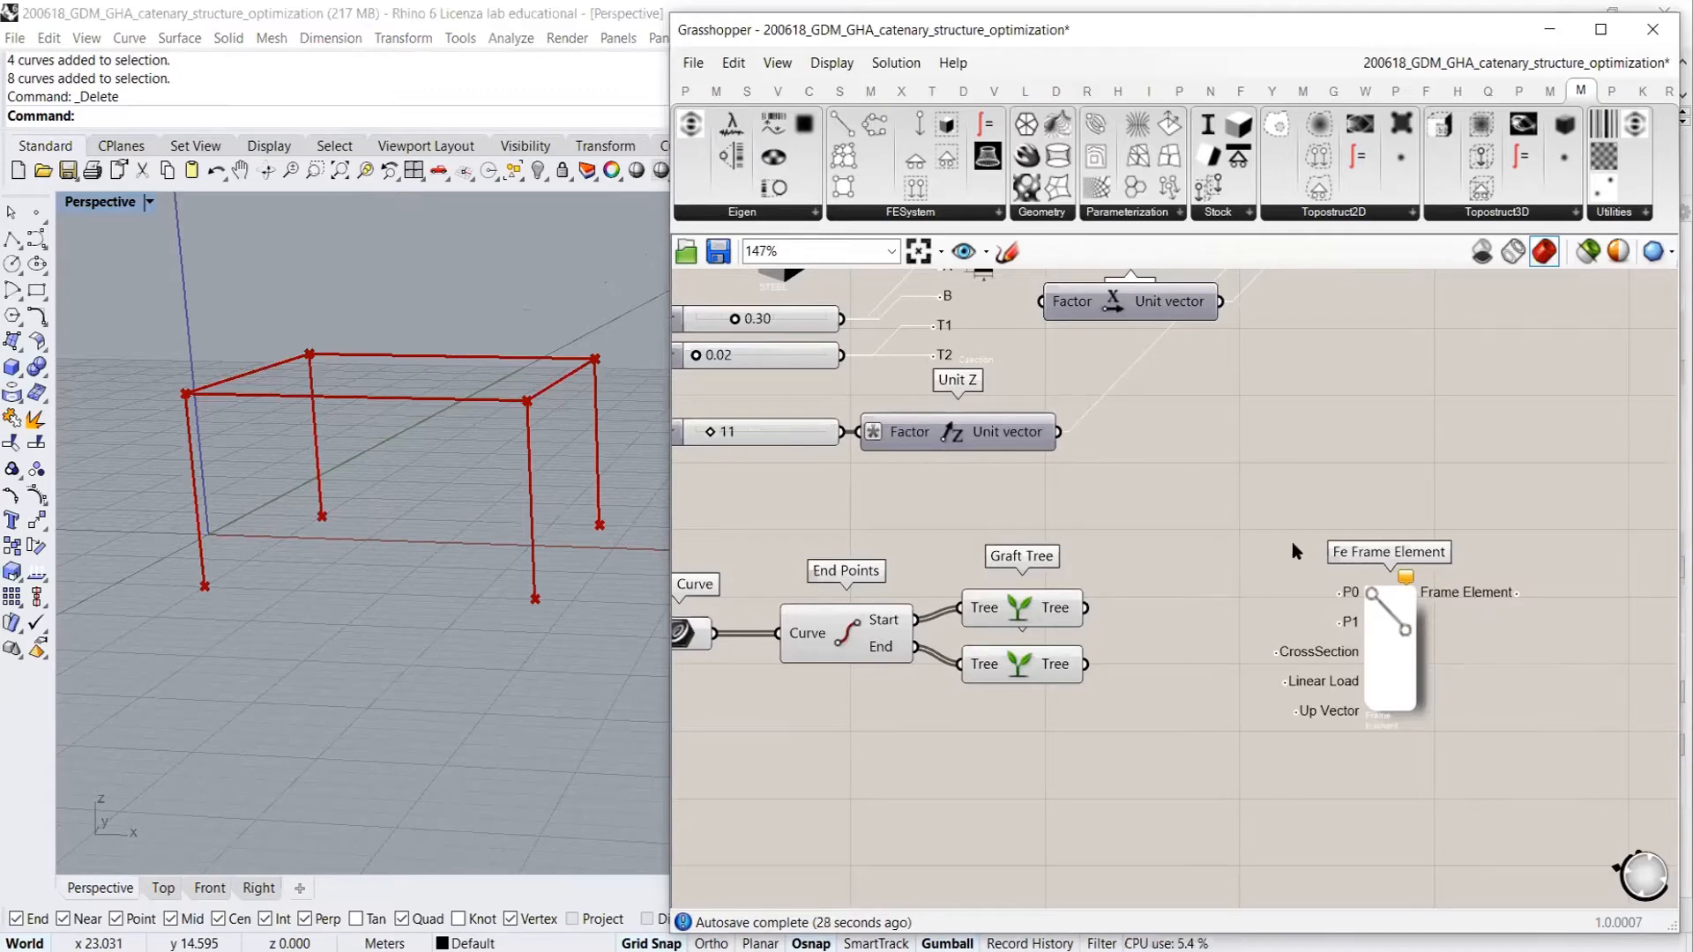
pyautogui.moveTo(1086, 608)
pyautogui.mouseDown()
pyautogui.moveTo(1342, 594)
pyautogui.moveTo(1086, 664)
pyautogui.mouseUp()
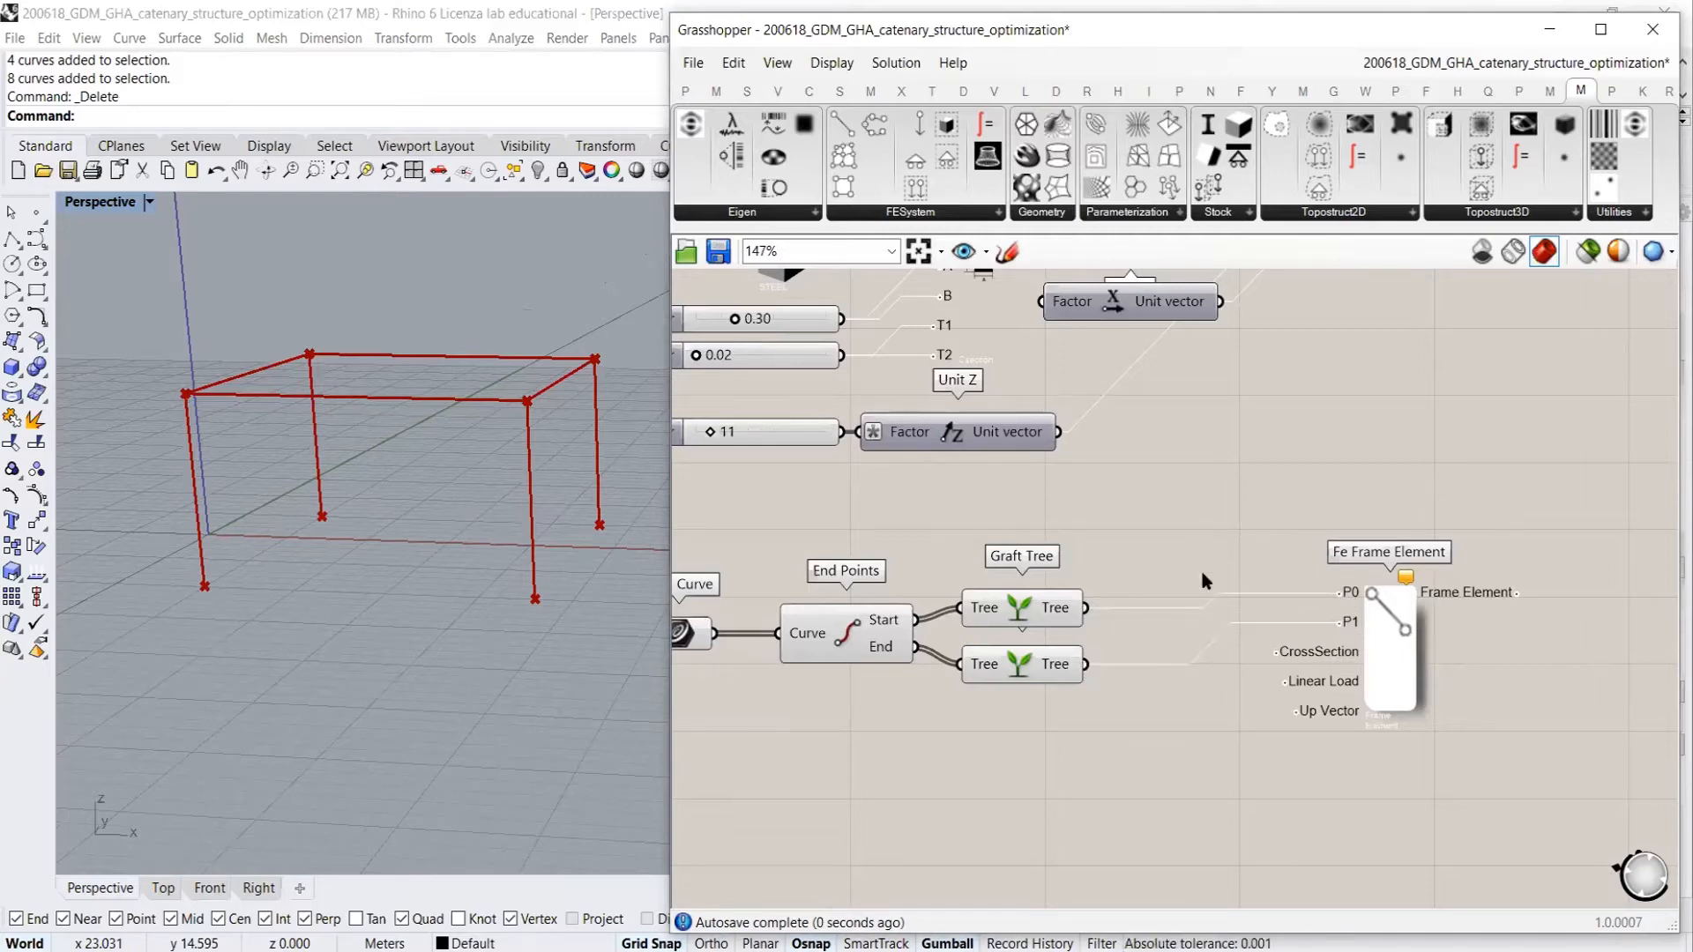
pyautogui.moveTo(1205, 527); pyautogui.dragTo(1298, 562, button='right')
pyautogui.scroll(-1, 1298, 538)
pyautogui.moveTo(1297, 479); pyautogui.dragTo(1360, 523, button='right')
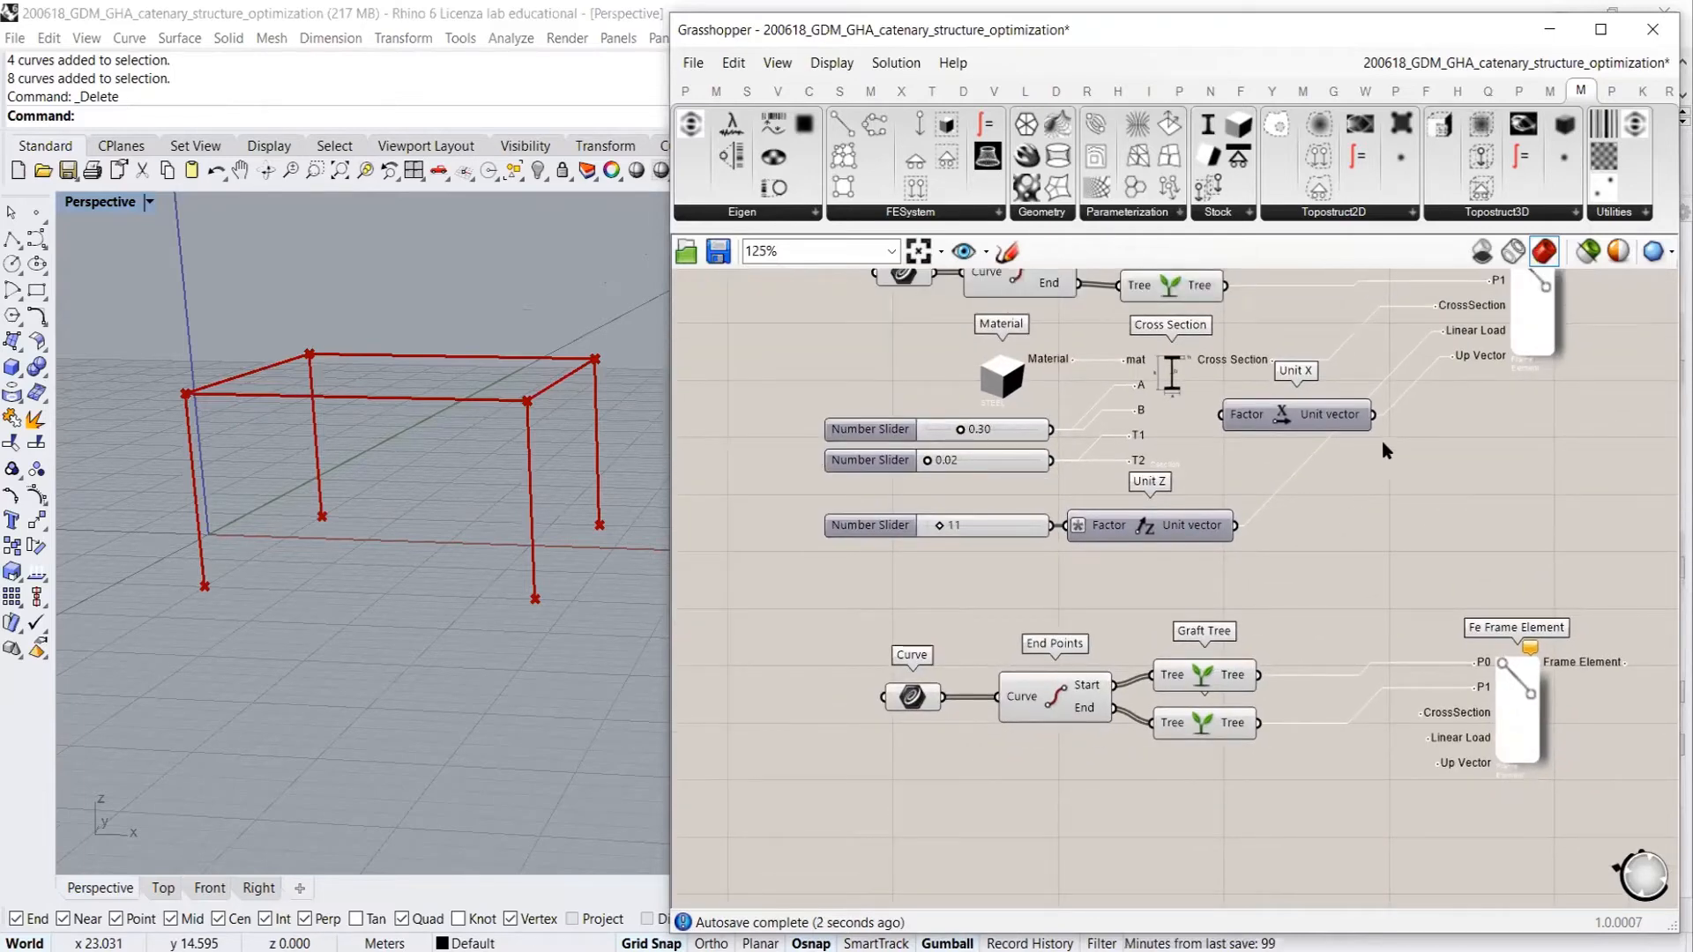
# Add Material and Cross Section components below the beam End Points and connect the material output to the section
pyautogui.moveTo(1184, 688); pyautogui.dragTo(1112, 519, button='right')
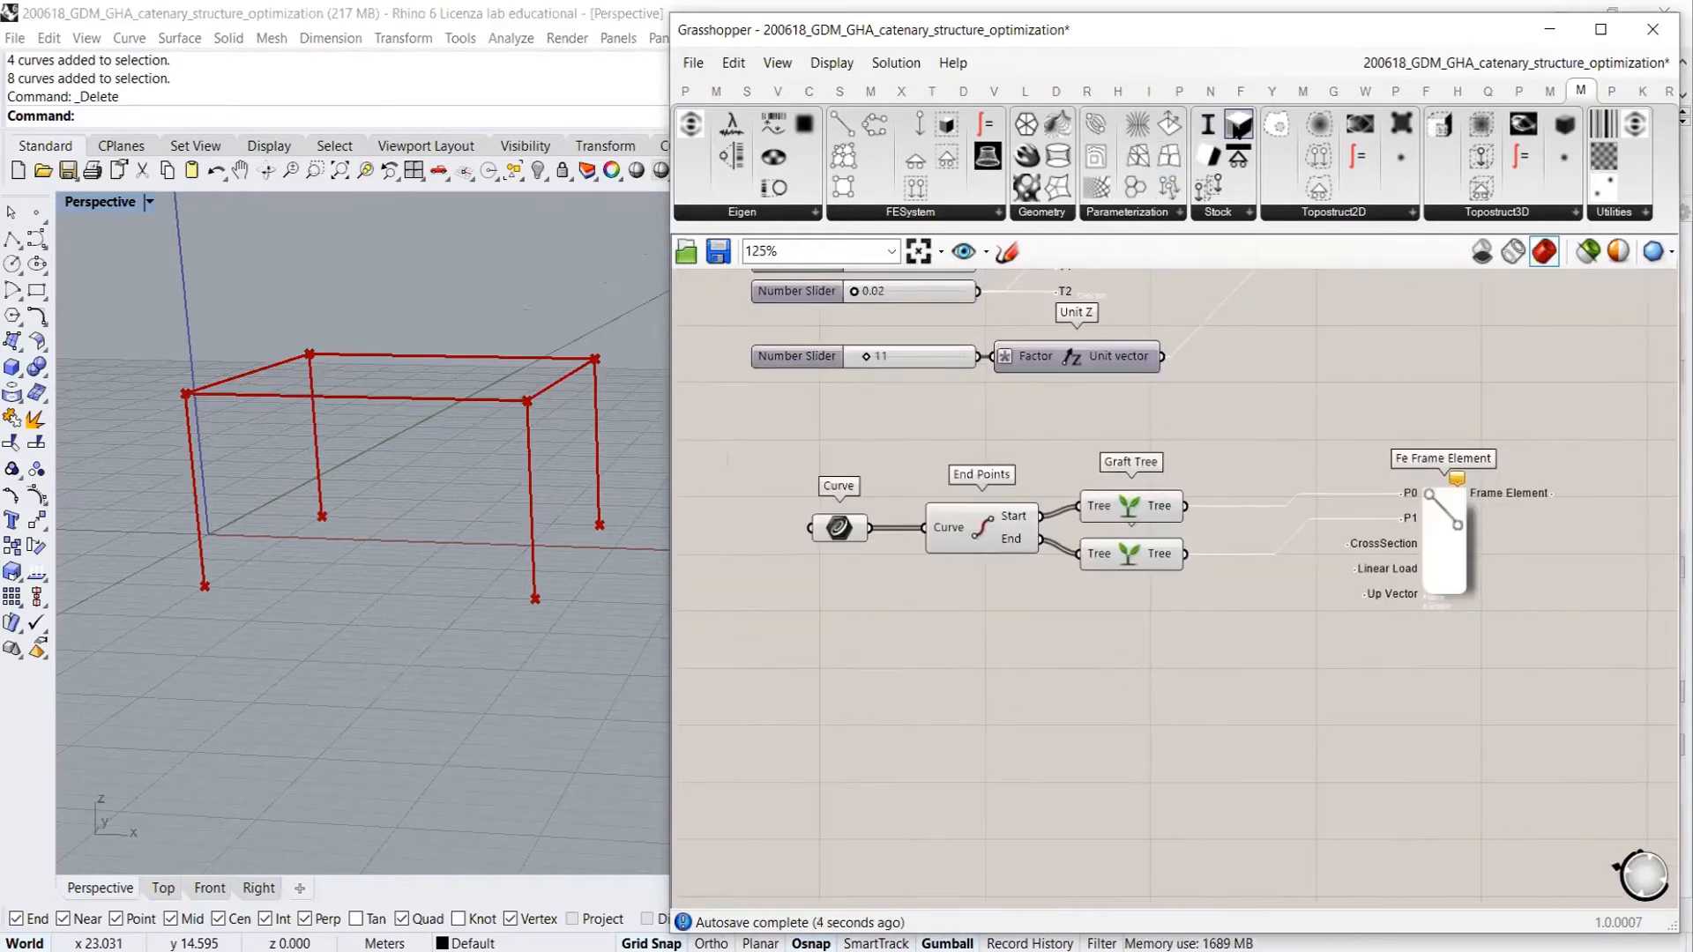
pyautogui.moveTo(912, 688); pyautogui.dragTo(917, 688)
pyautogui.moveTo(1208, 124); pyautogui.dragTo(1062, 694)
pyautogui.scroll(4, 1017, 664)
pyautogui.moveTo(934, 677); pyautogui.dragTo(1051, 699)
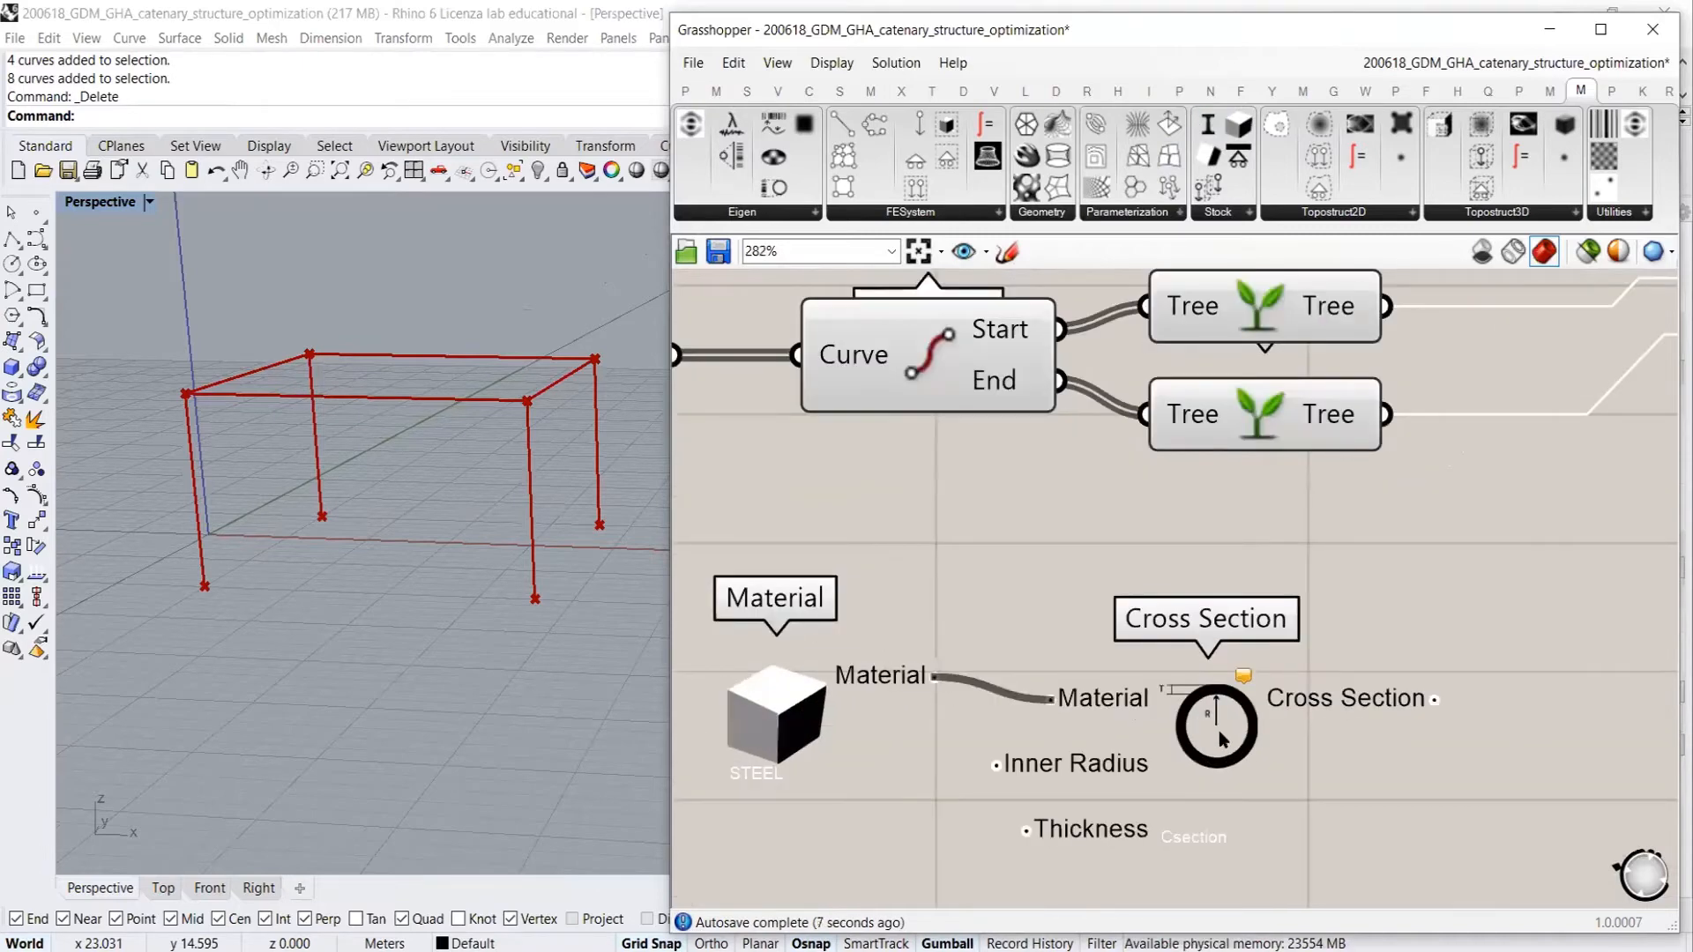
# Change the beam Cross Section type to I_BEAM, reconnect Material to its mat input, and line up the two components
pyautogui.rightClick(1226, 729)
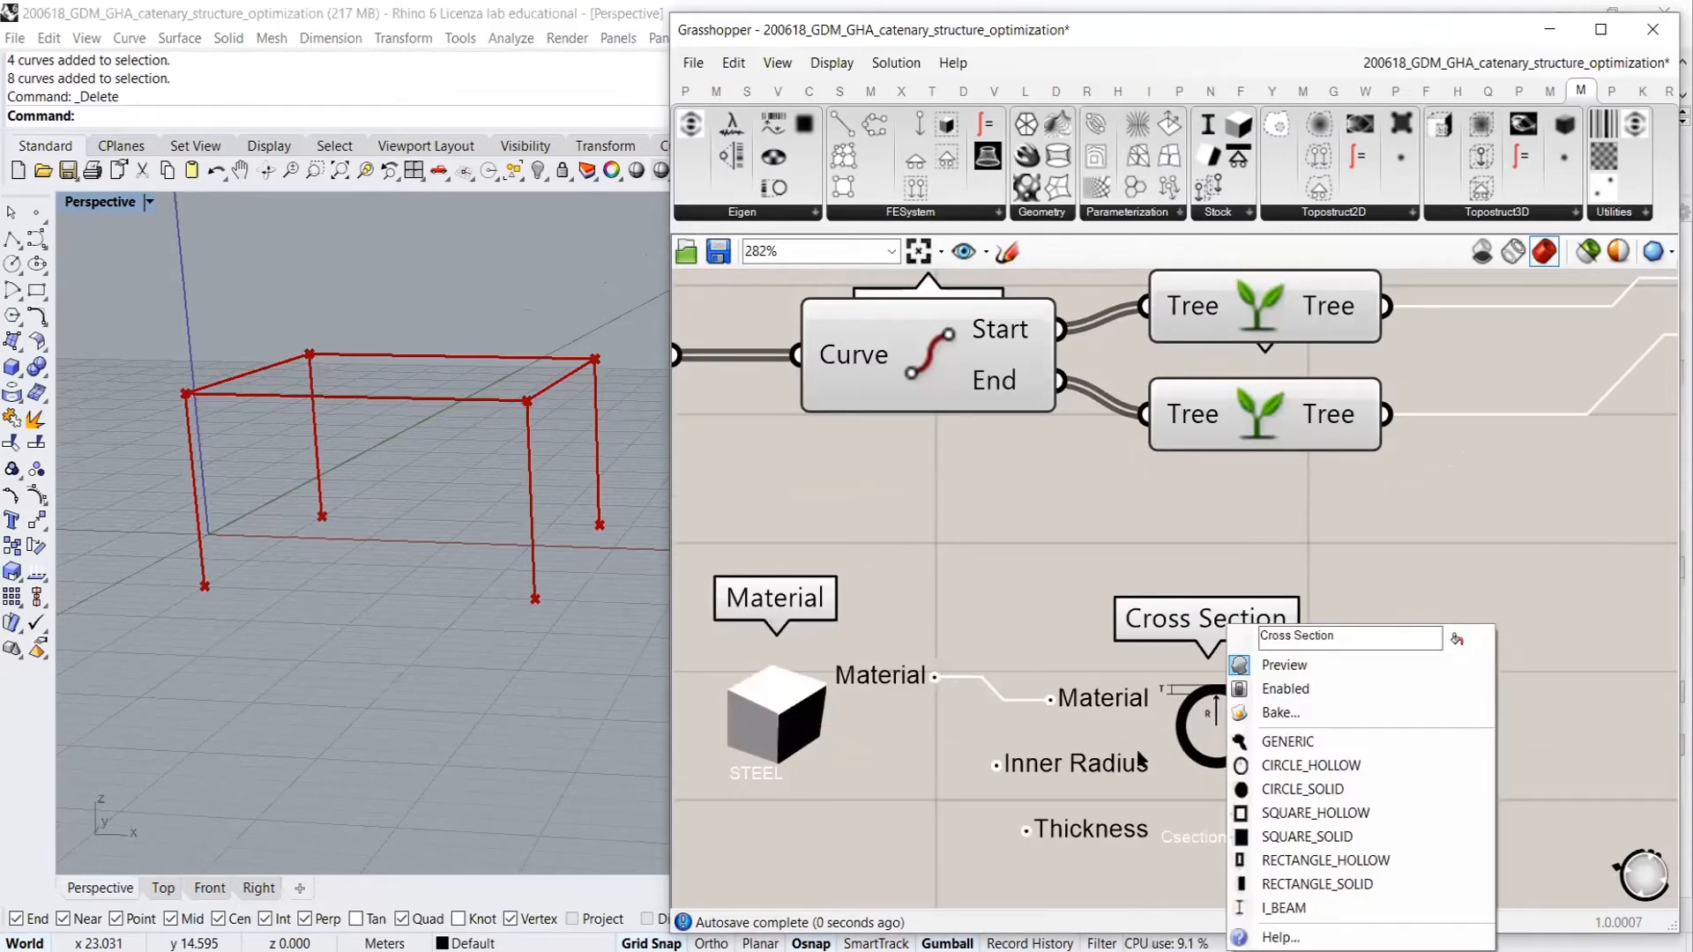
pyautogui.click(1286, 908)
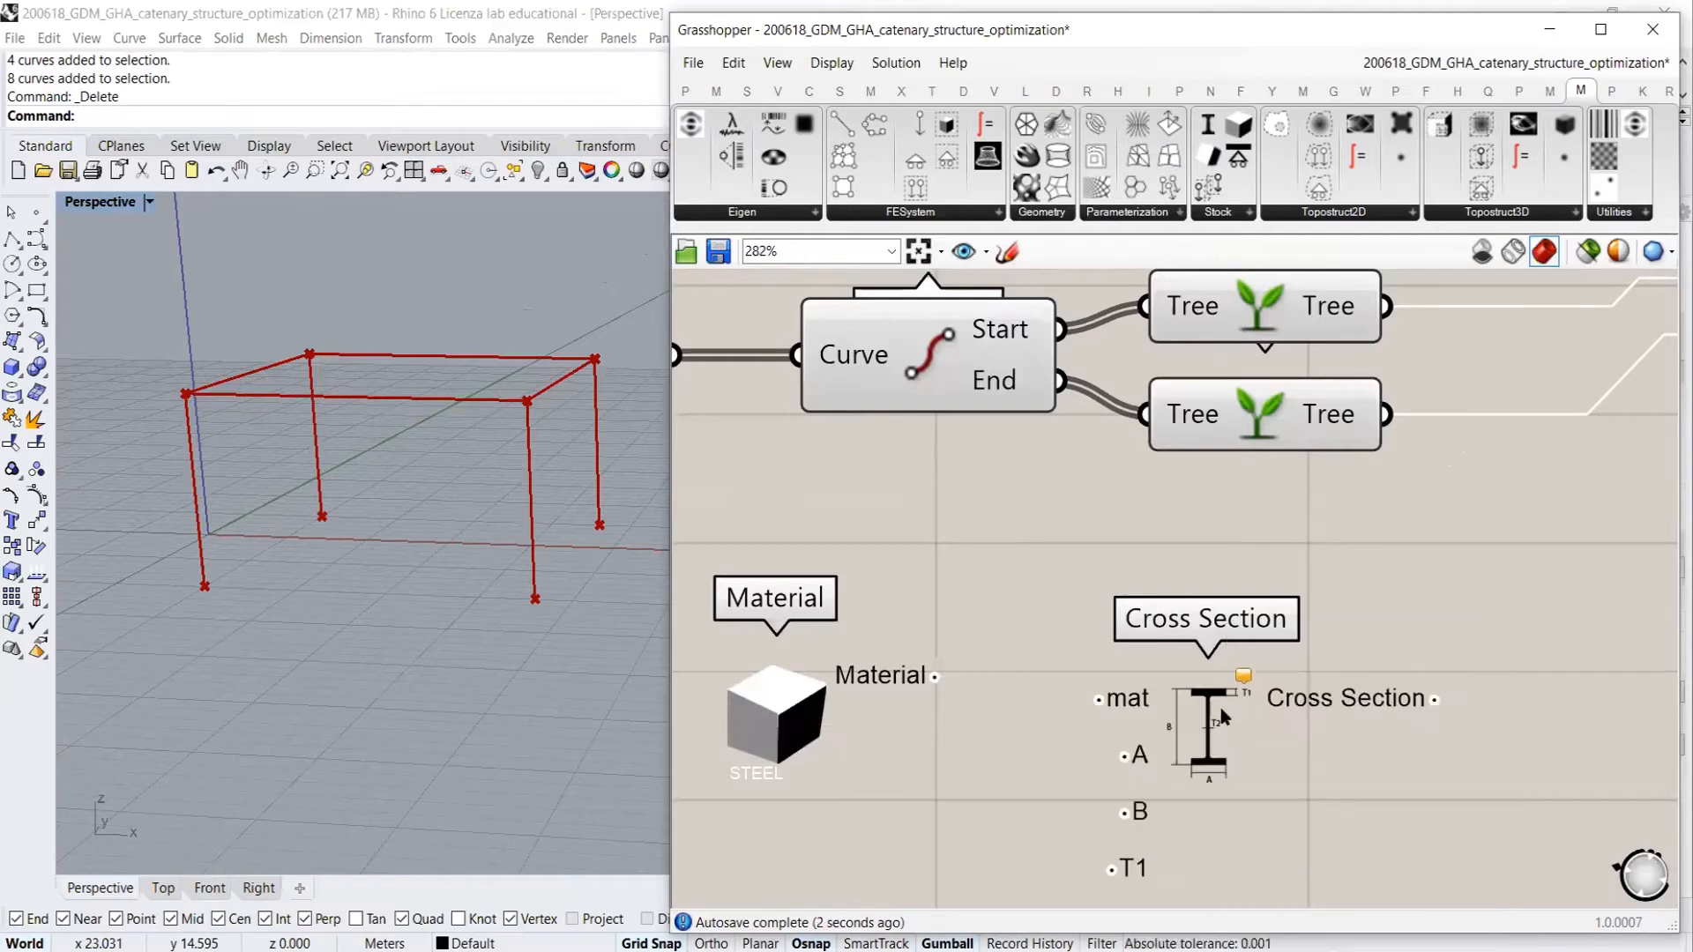
pyautogui.moveTo(934, 677); pyautogui.dragTo(1124, 665)
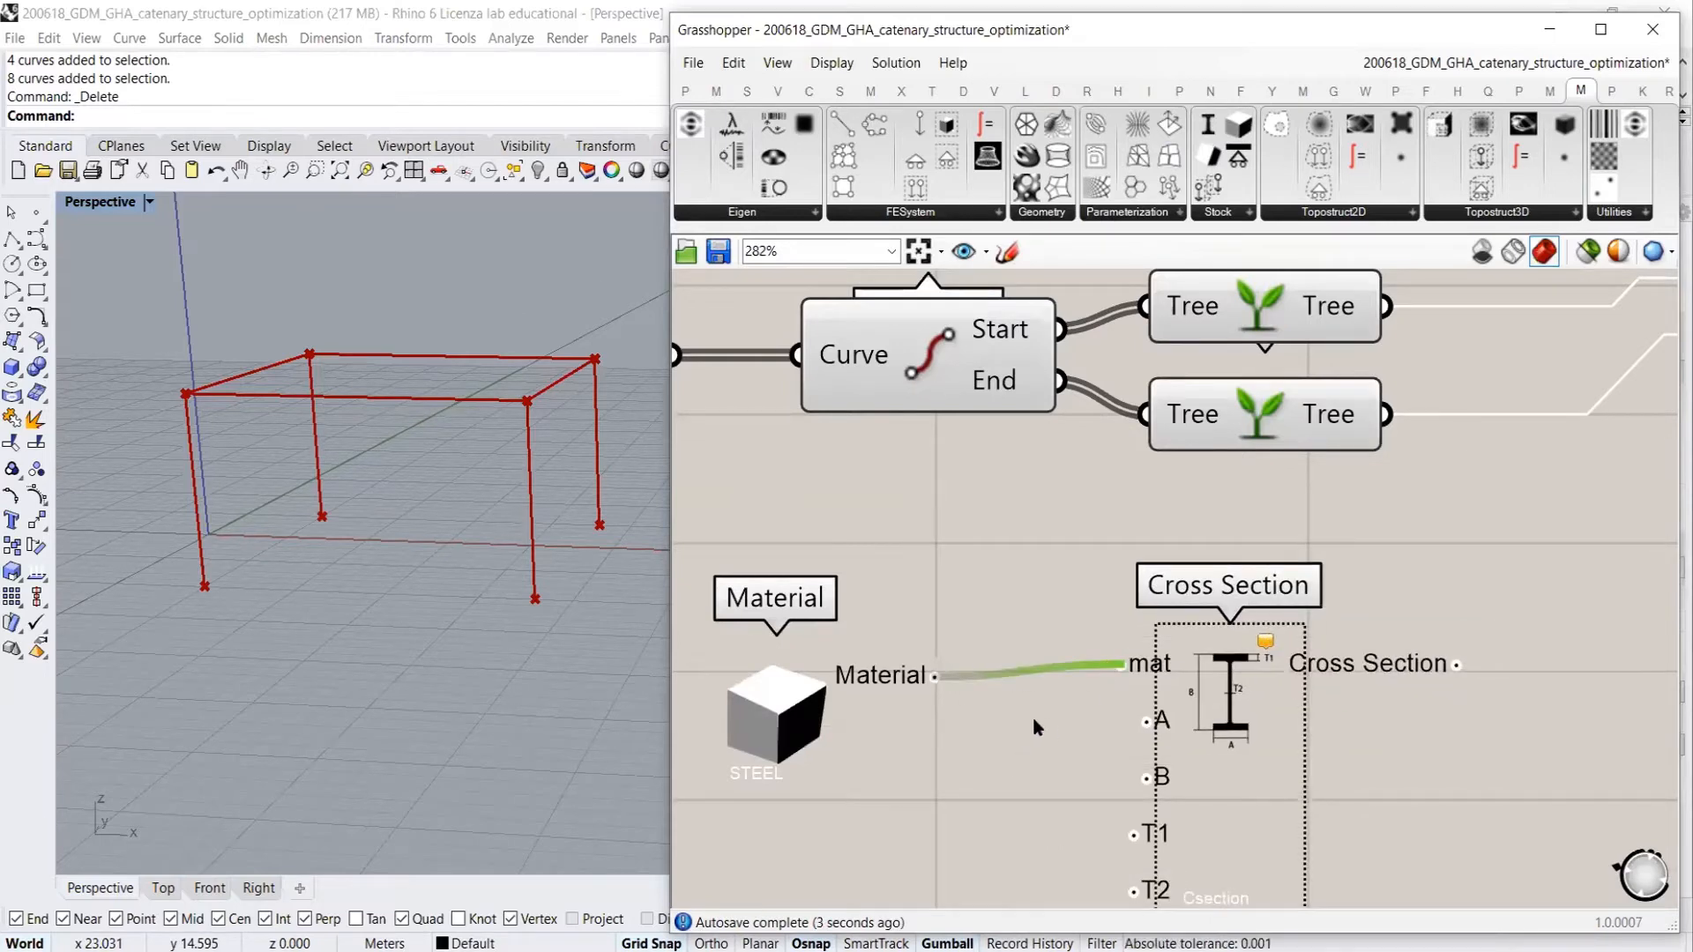
pyautogui.moveTo(1286, 694); pyautogui.dragTo(1329, 630)
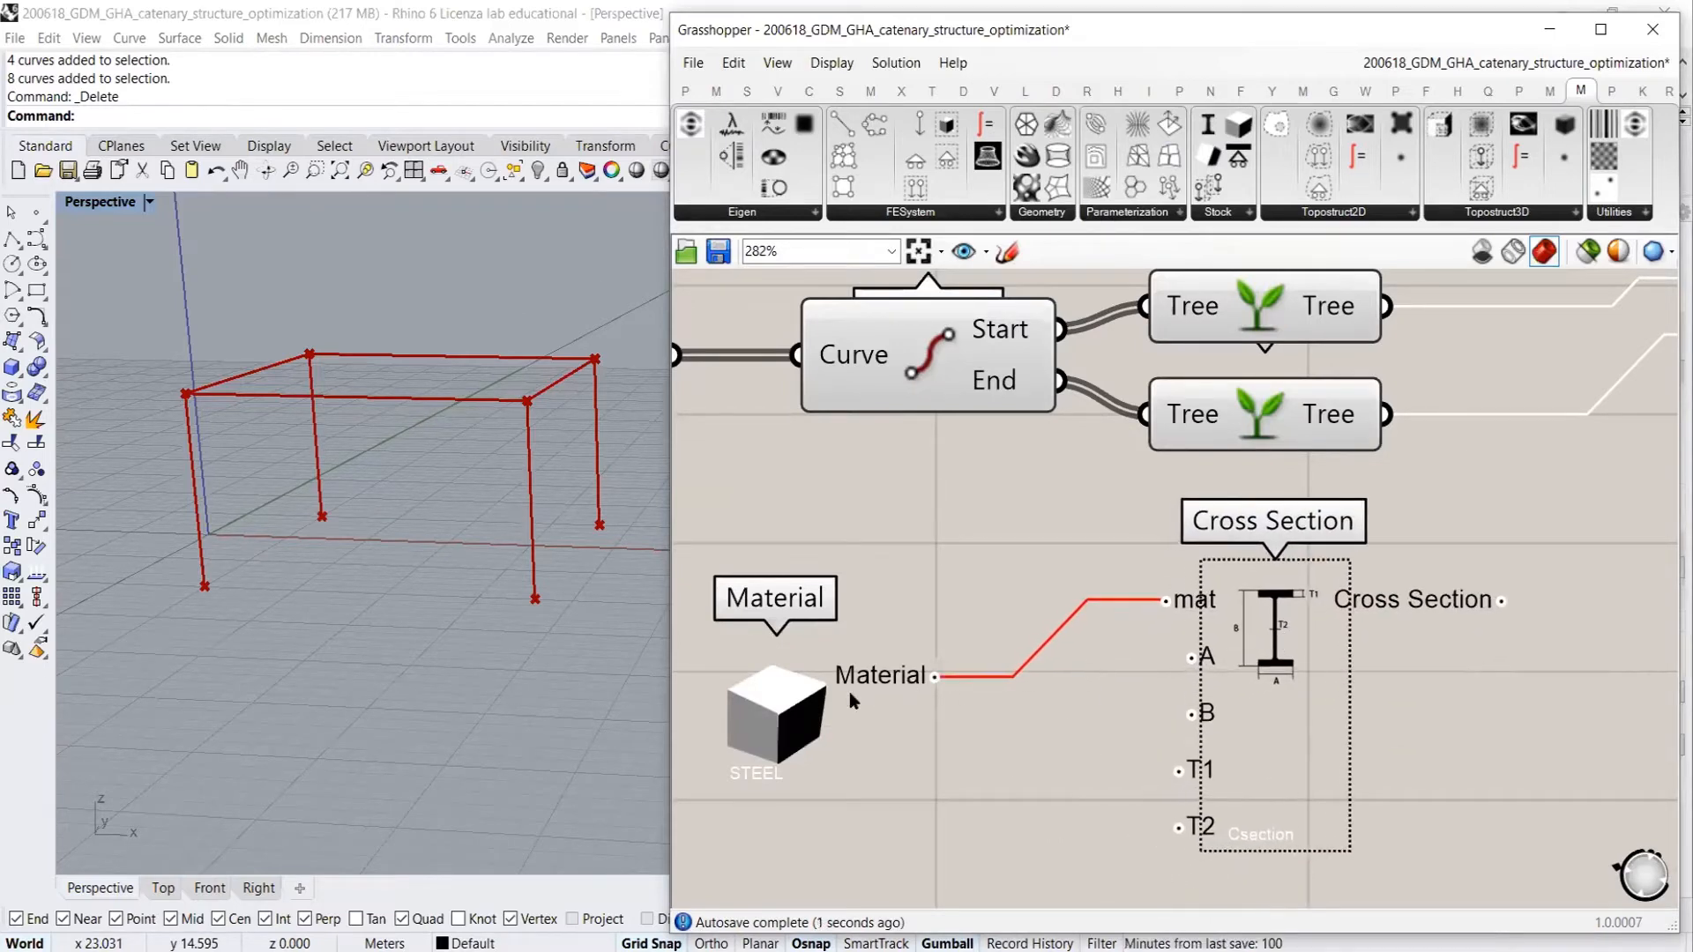
pyautogui.moveTo(817, 645); pyautogui.dragTo(855, 568)
pyautogui.click(1015, 731)
pyautogui.moveTo(1213, 655); pyautogui.dragTo(1239, 556, button='right')
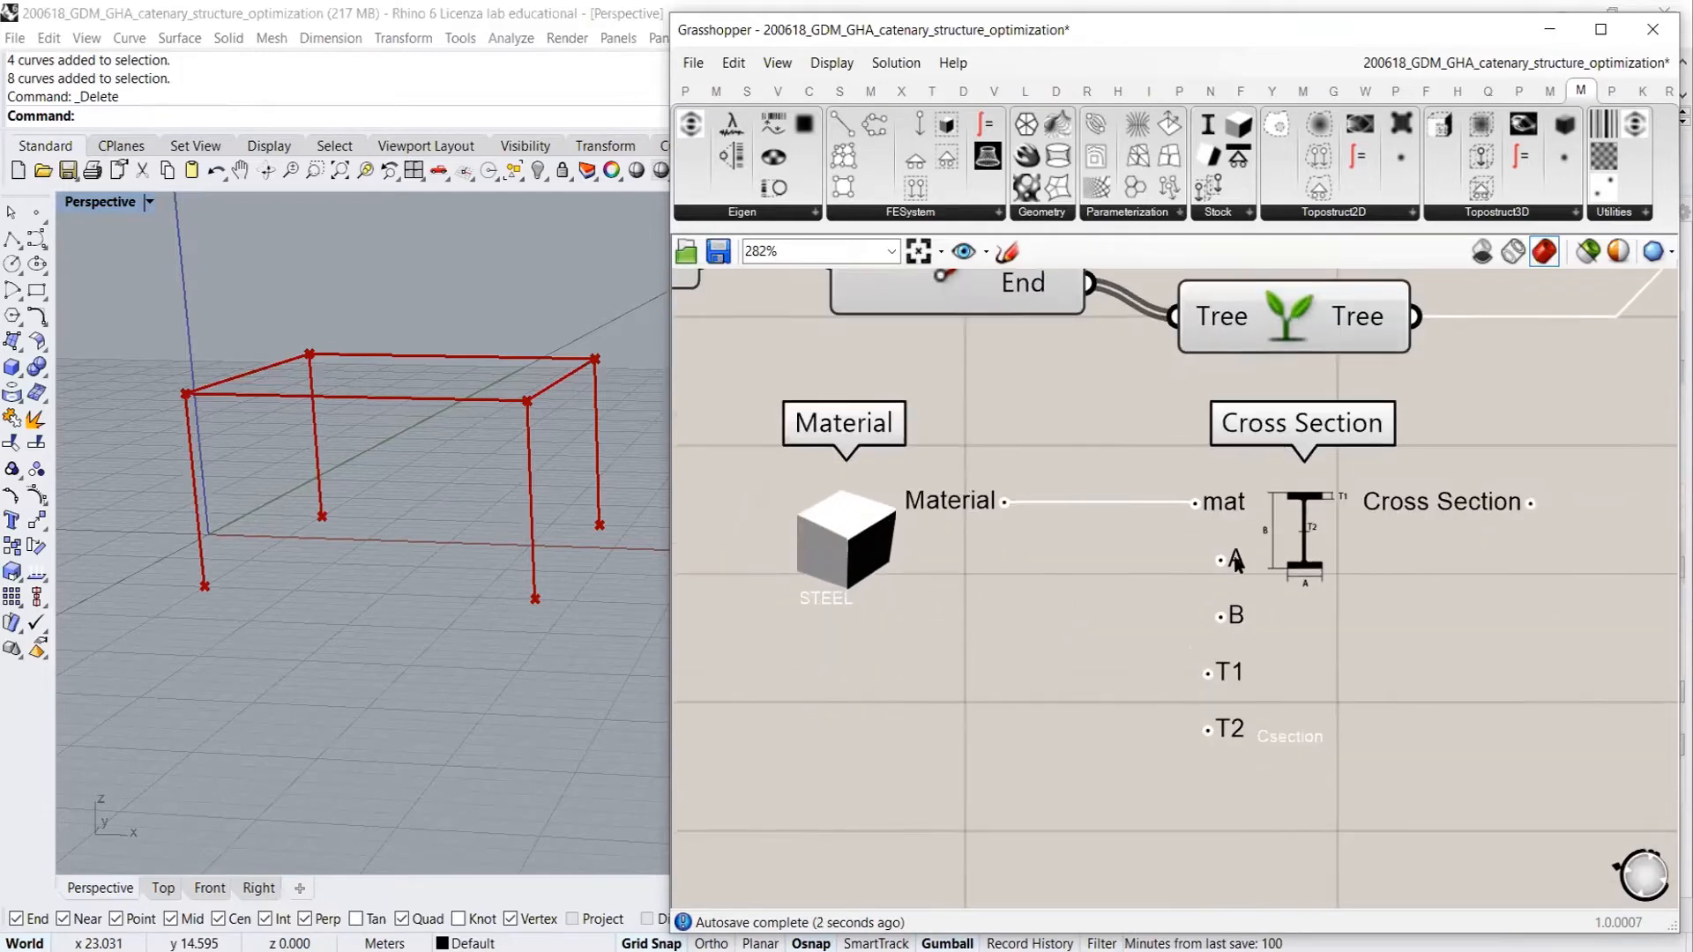
# Move the column section's 0.30 slider clear of its neighbours and connect it to input A of the beam Cross Section
pyautogui.scroll(-1, 1239, 555)
pyautogui.moveTo(1353, 586); pyautogui.dragTo(1371, 653, button='right')
pyautogui.scroll(-3, 1371, 652)
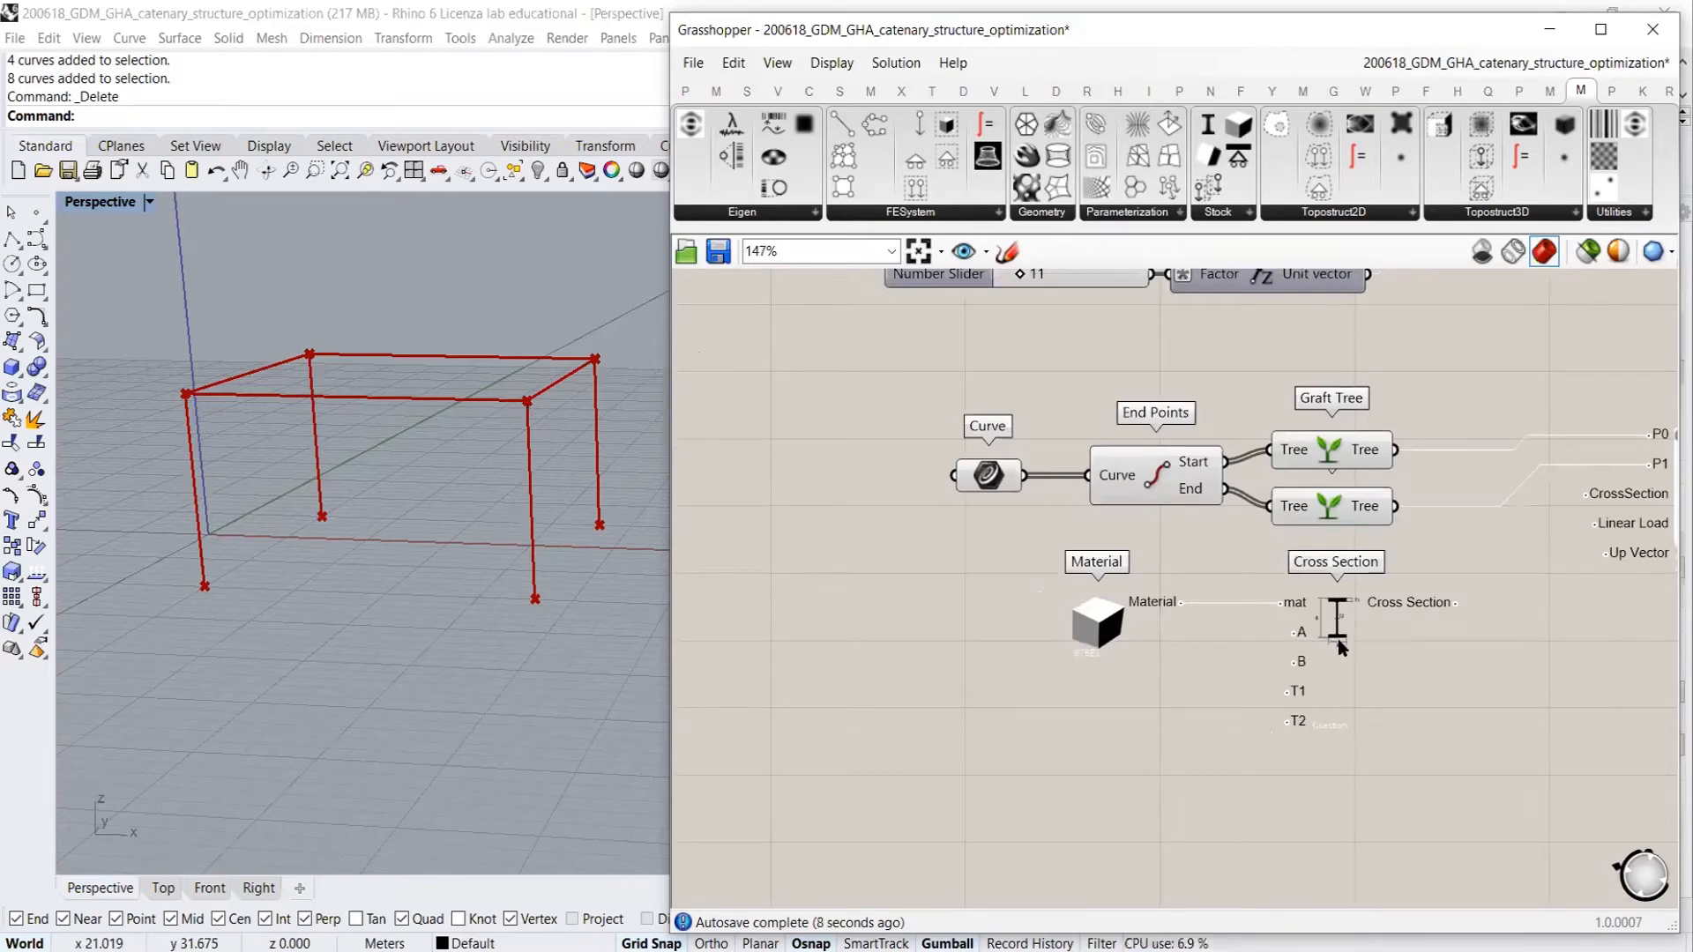
pyautogui.moveTo(1164, 515); pyautogui.dragTo(1140, 645, button='right')
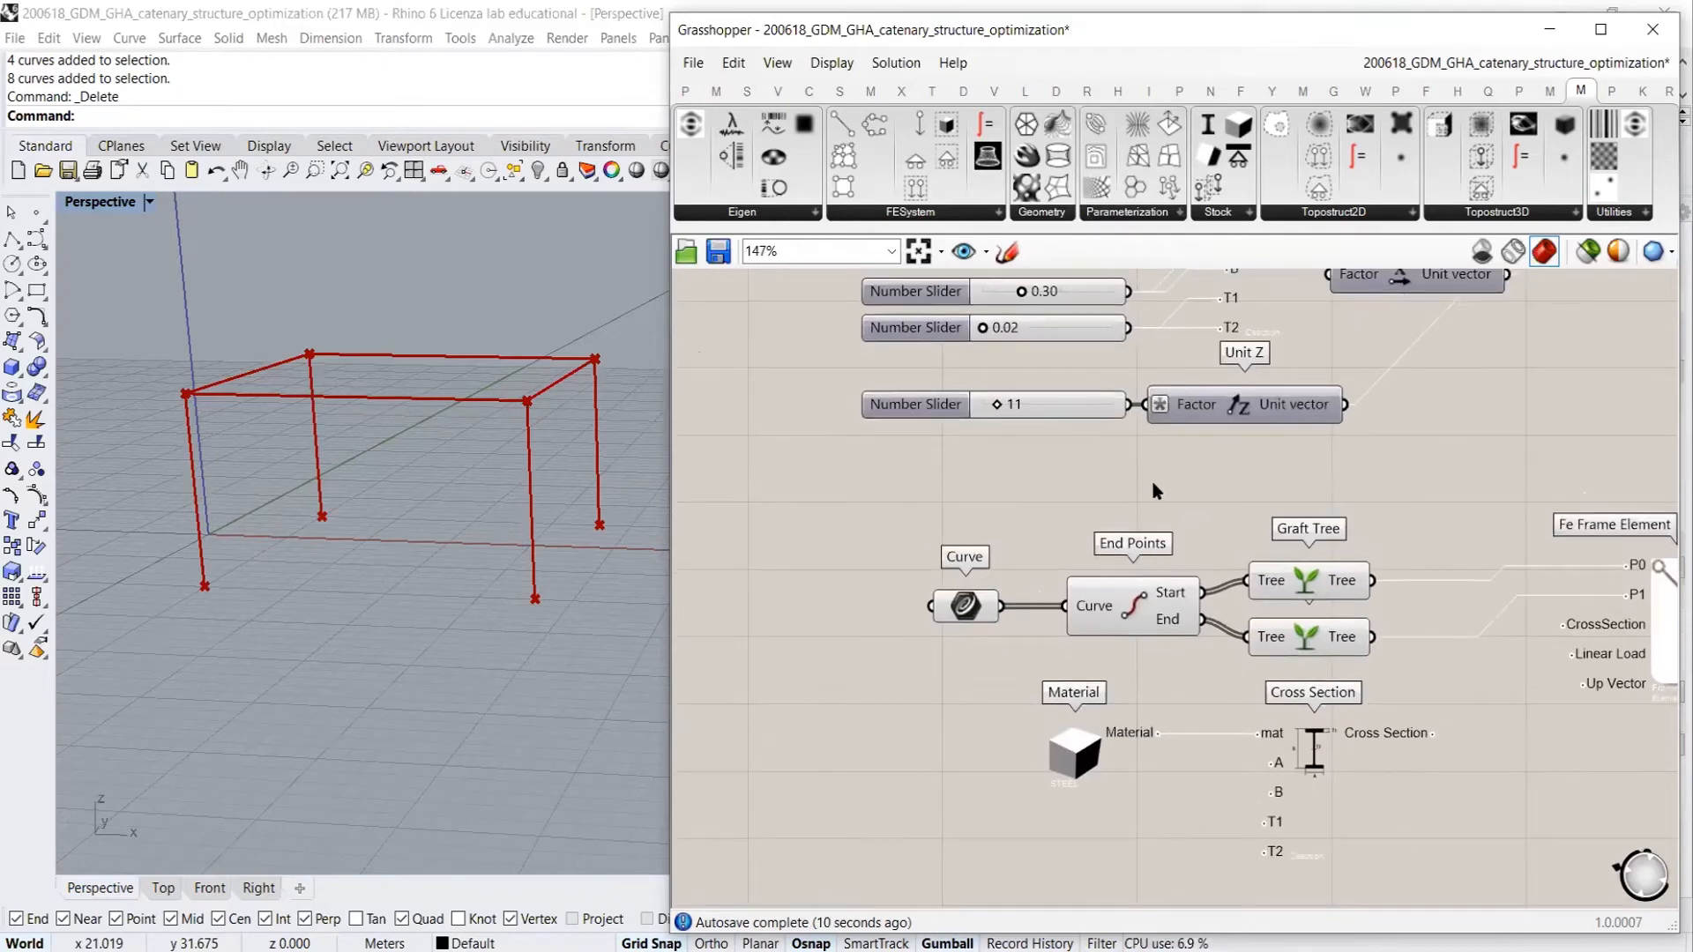
pyautogui.scroll(-2, 1154, 490)
pyautogui.click(1121, 350)
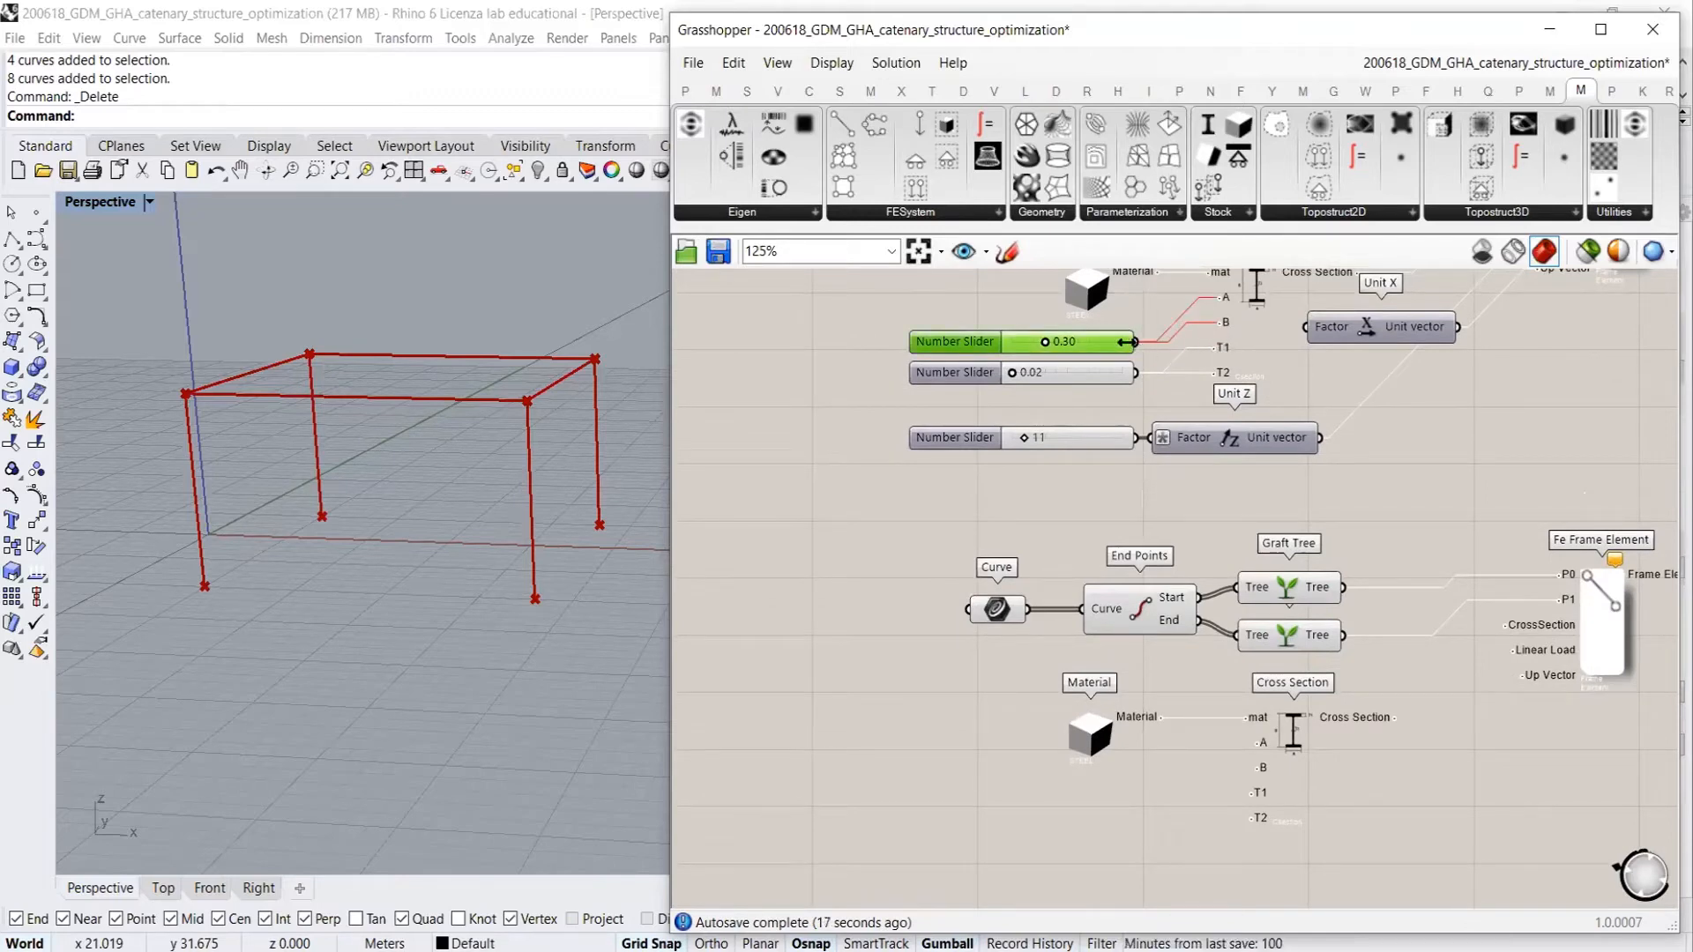
pyautogui.moveTo(1102, 346); pyautogui.dragTo(1252, 751)
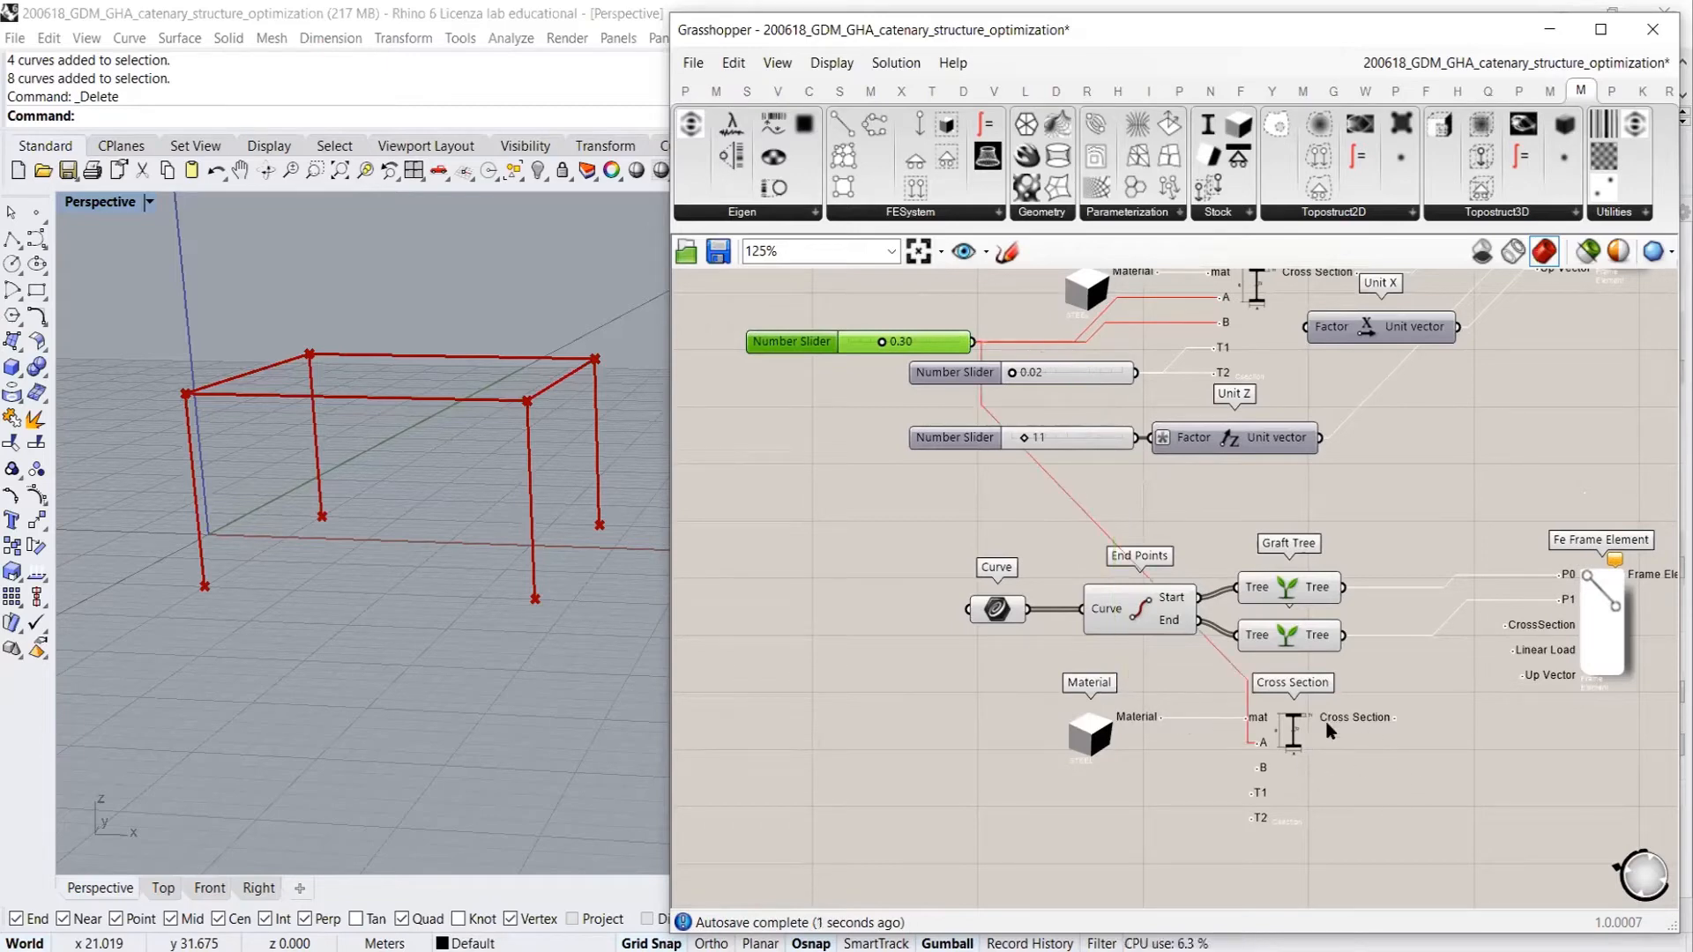
# Copy the 0.30 slider below the beam Material, connect the copy to input B of the beam Cross Section, and set it to 0.5
pyautogui.moveTo(1332, 796); pyautogui.dragTo(1374, 736, button='right')
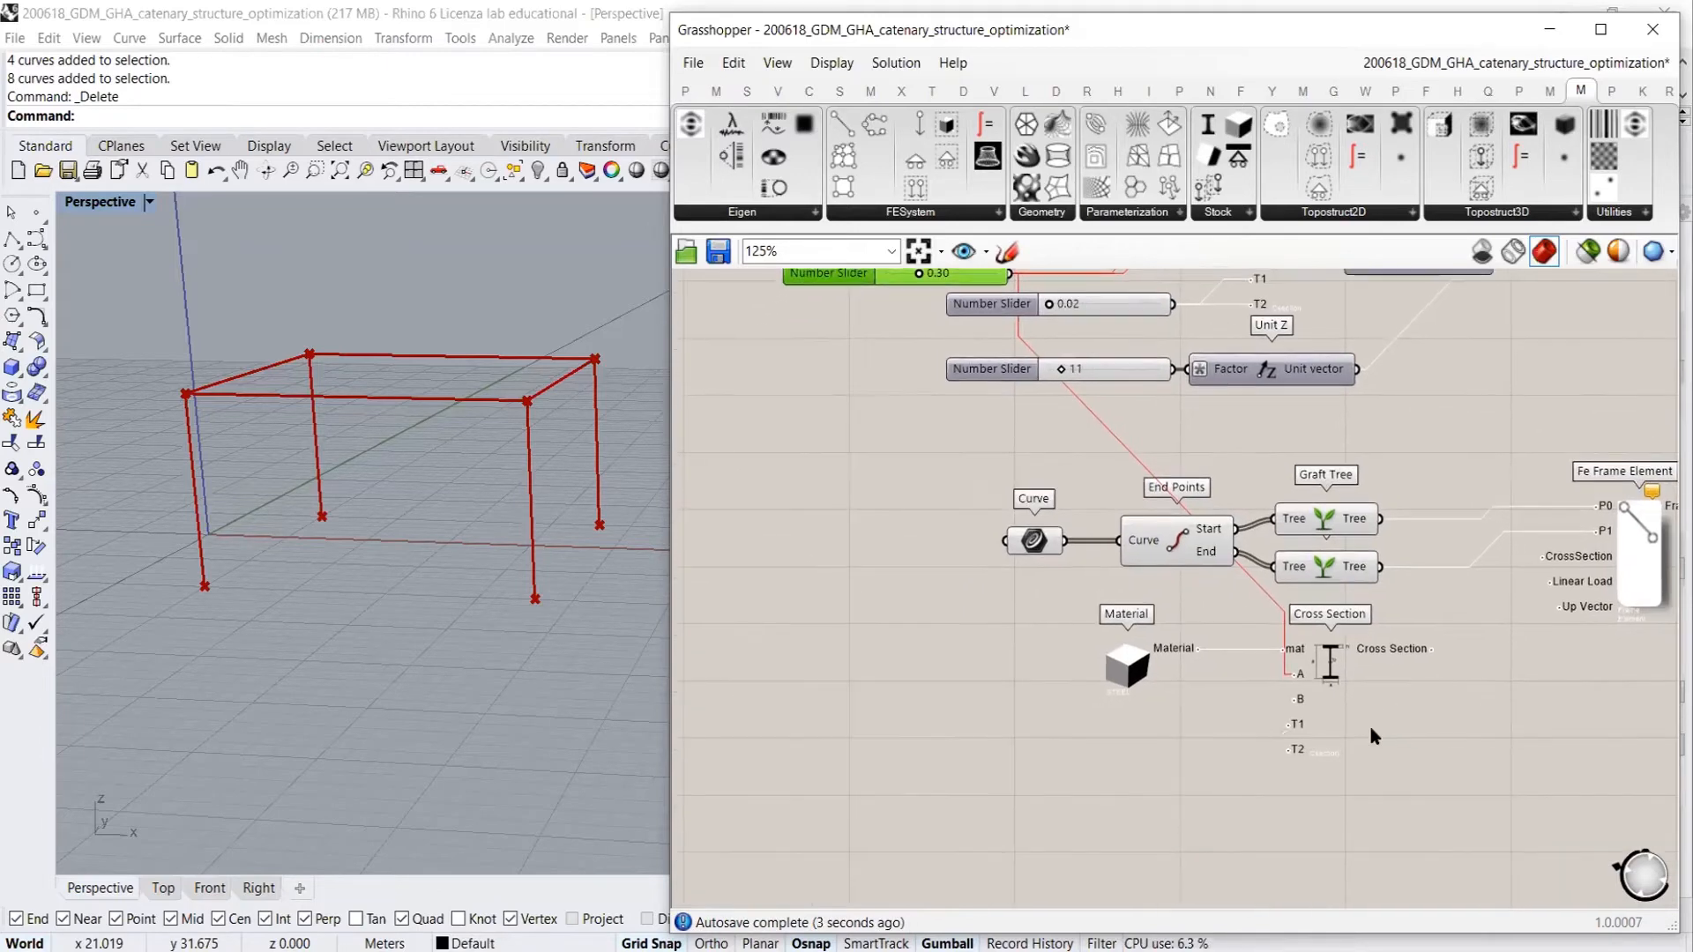
pyautogui.moveTo(995, 325); pyautogui.dragTo(999, 370, button='right')
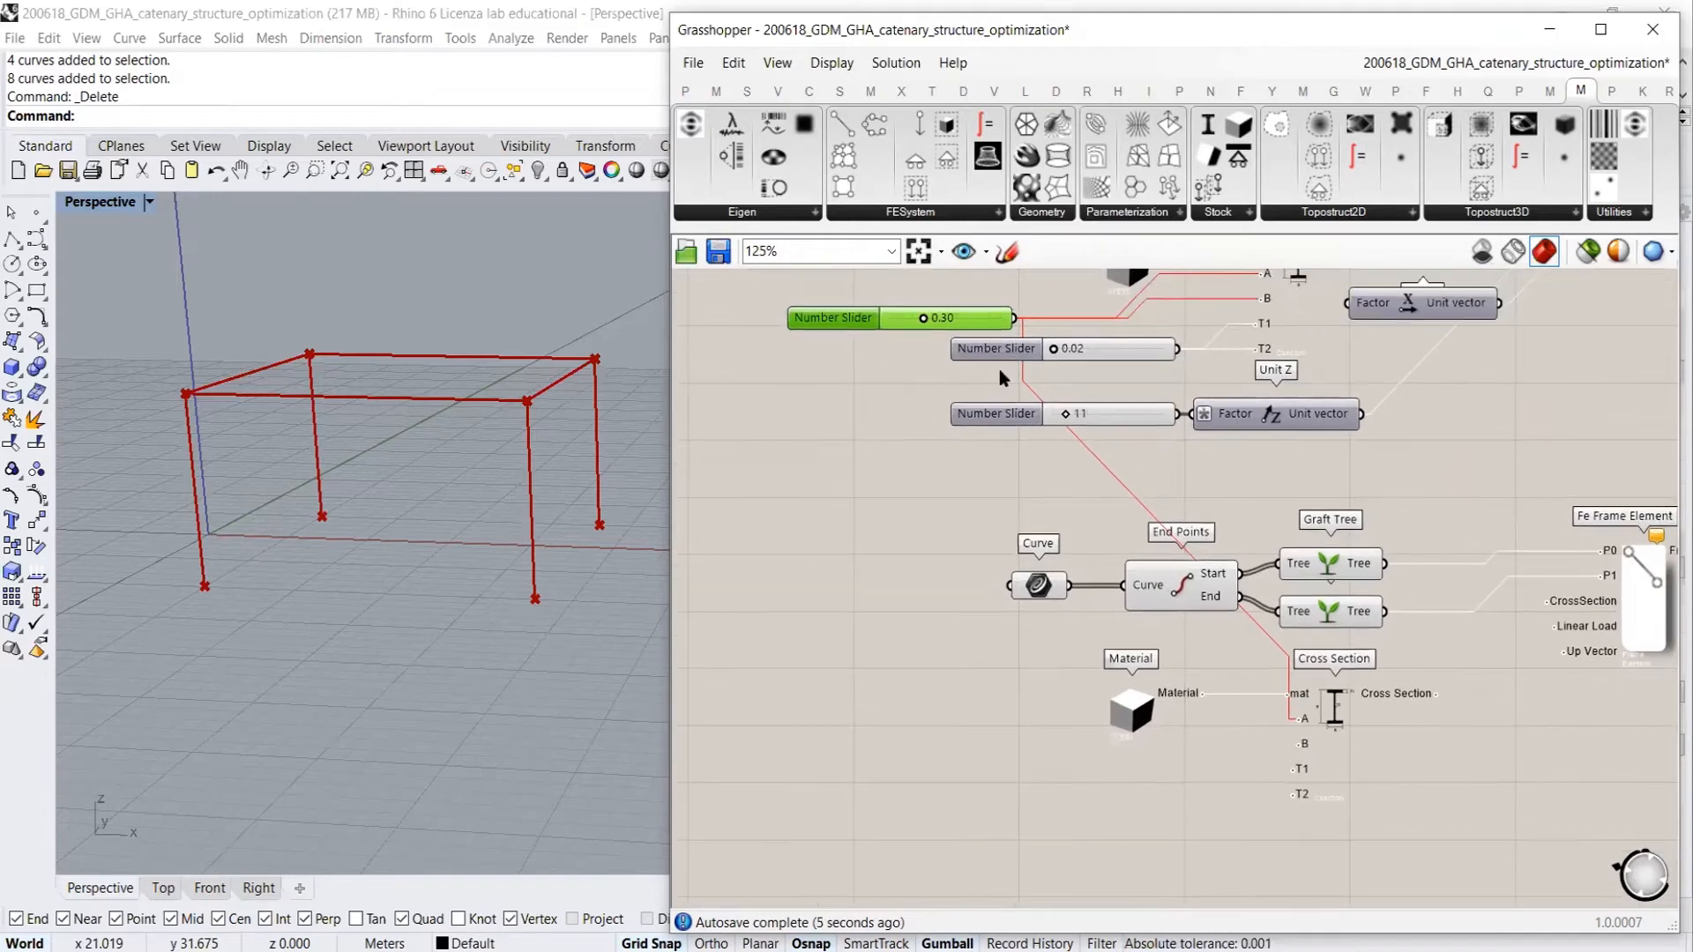
pyautogui.moveTo(962, 317); pyautogui.dragTo(1141, 765)
pyautogui.scroll(5, 1234, 696)
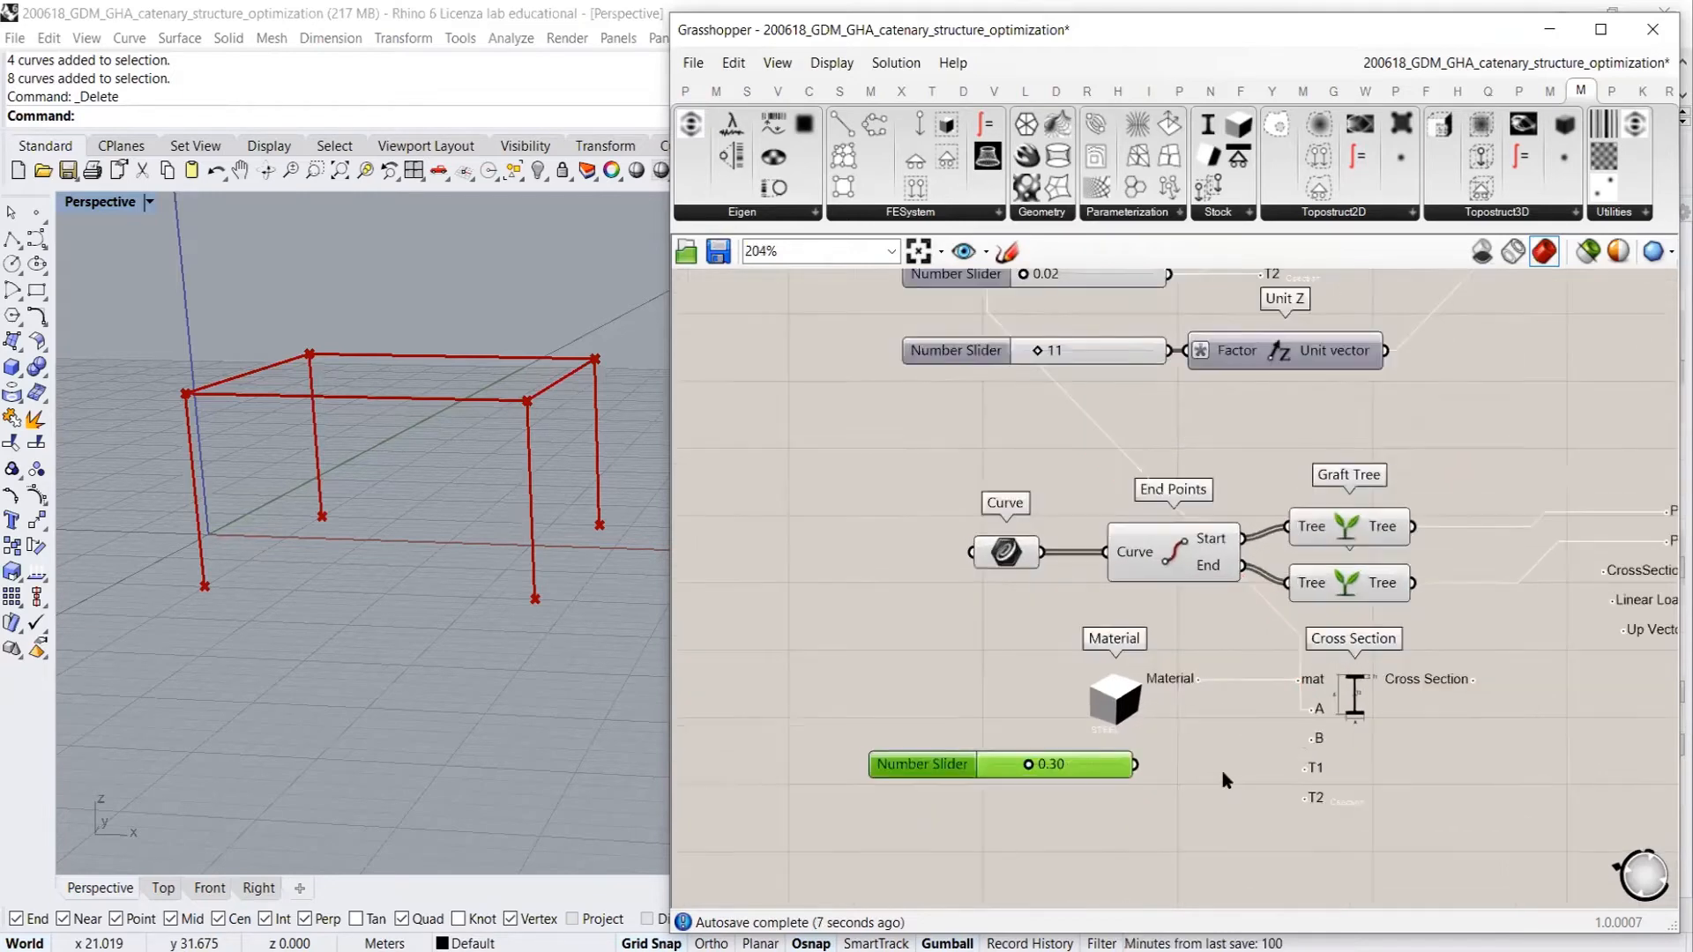
pyautogui.moveTo(1251, 690); pyautogui.dragTo(1275, 672, button='right')
pyautogui.moveTo(1453, 636); pyautogui.dragTo(1168, 674)
pyautogui.click(1080, 731)
pyautogui.doubleClick(1010, 690)
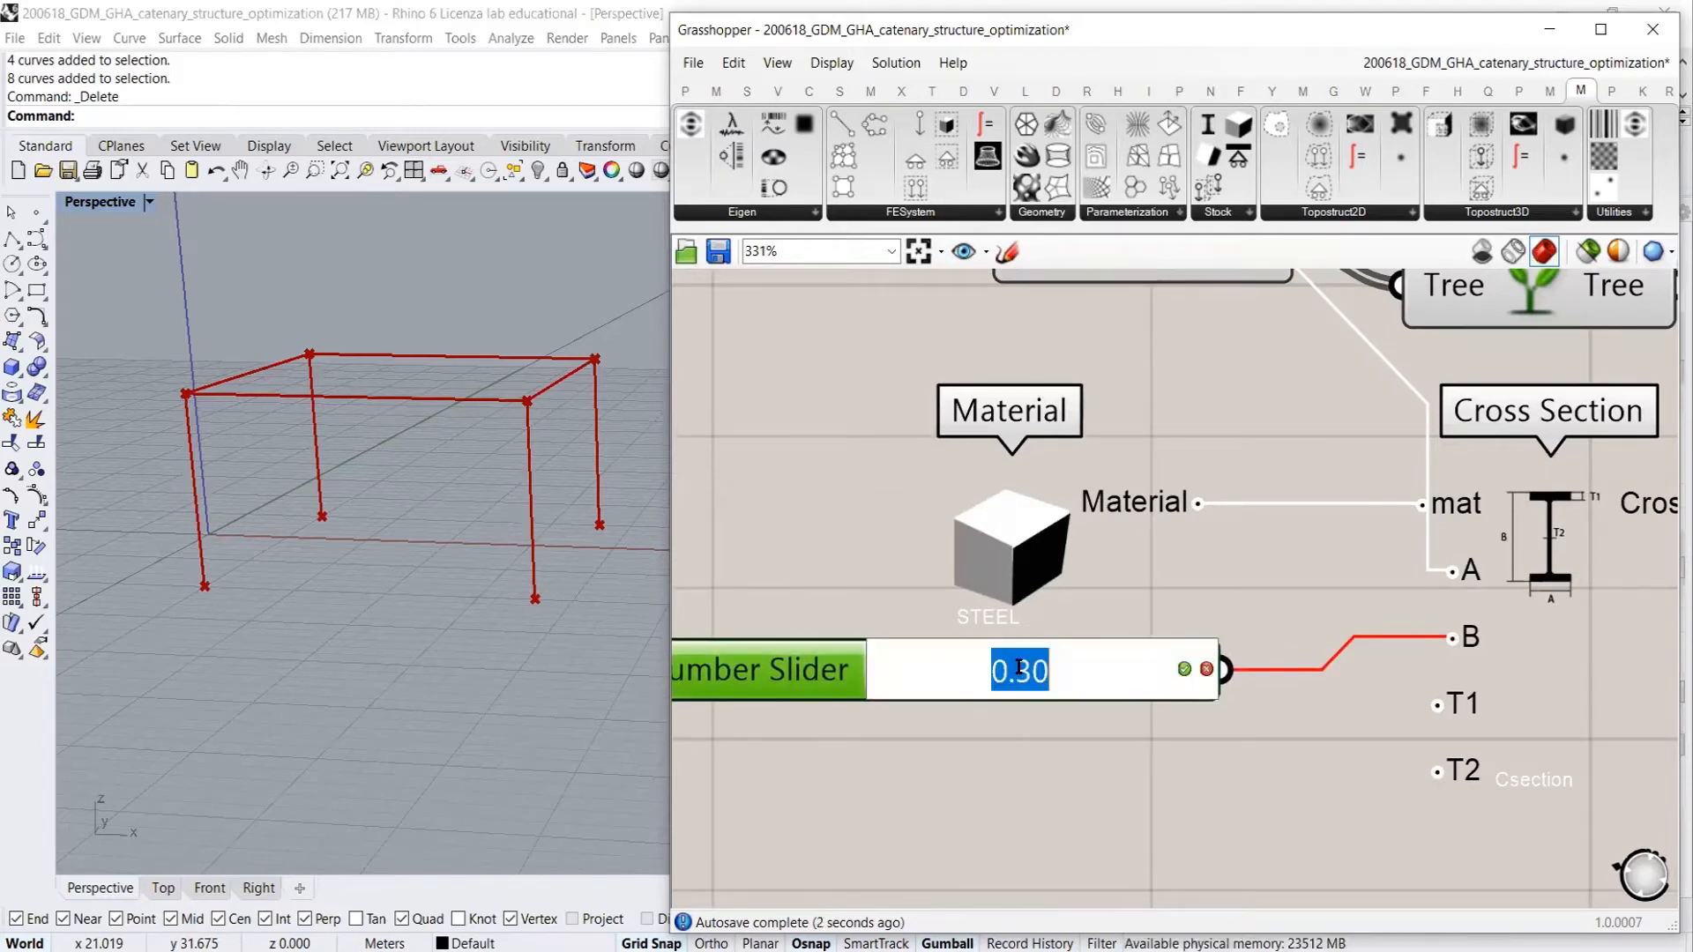
pyautogui.write('0.5')
pyautogui.press('Return')
pyautogui.scroll(-3, 1101, 768)
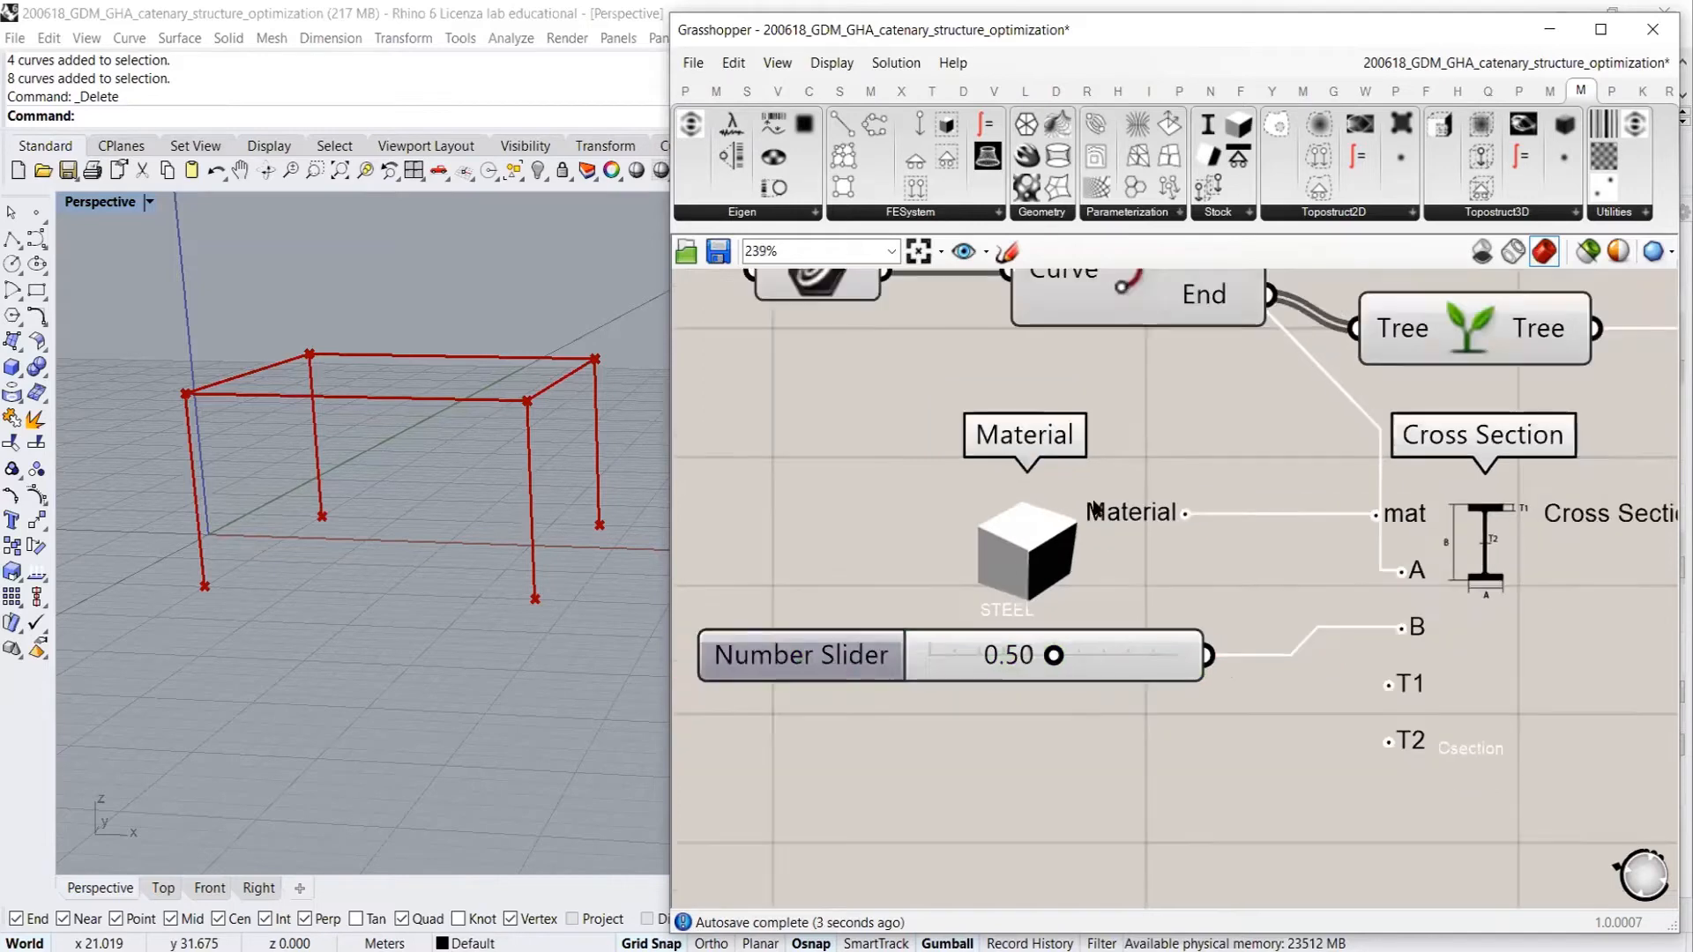
pyautogui.click(891, 539)
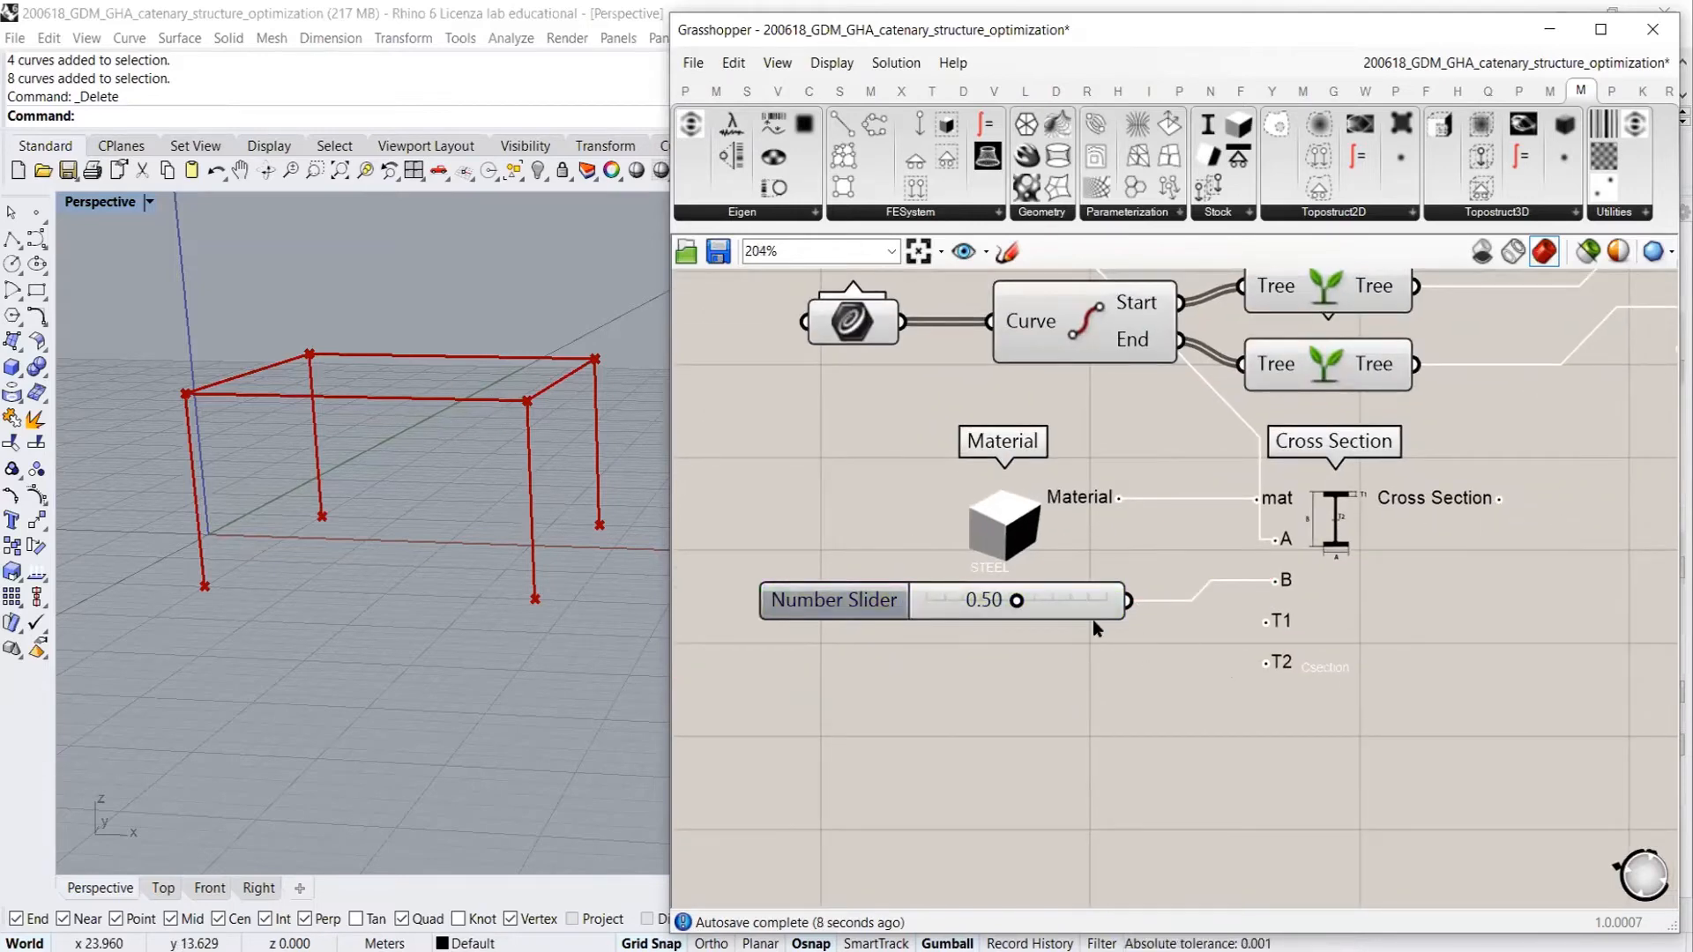
# Copy the column section's 0.02 slider and place the copy directly beneath the beam's 0.50 slider
pyautogui.moveTo(1207, 489); pyautogui.dragTo(1221, 596, button='right')
pyautogui.scroll(-5, 1220, 595)
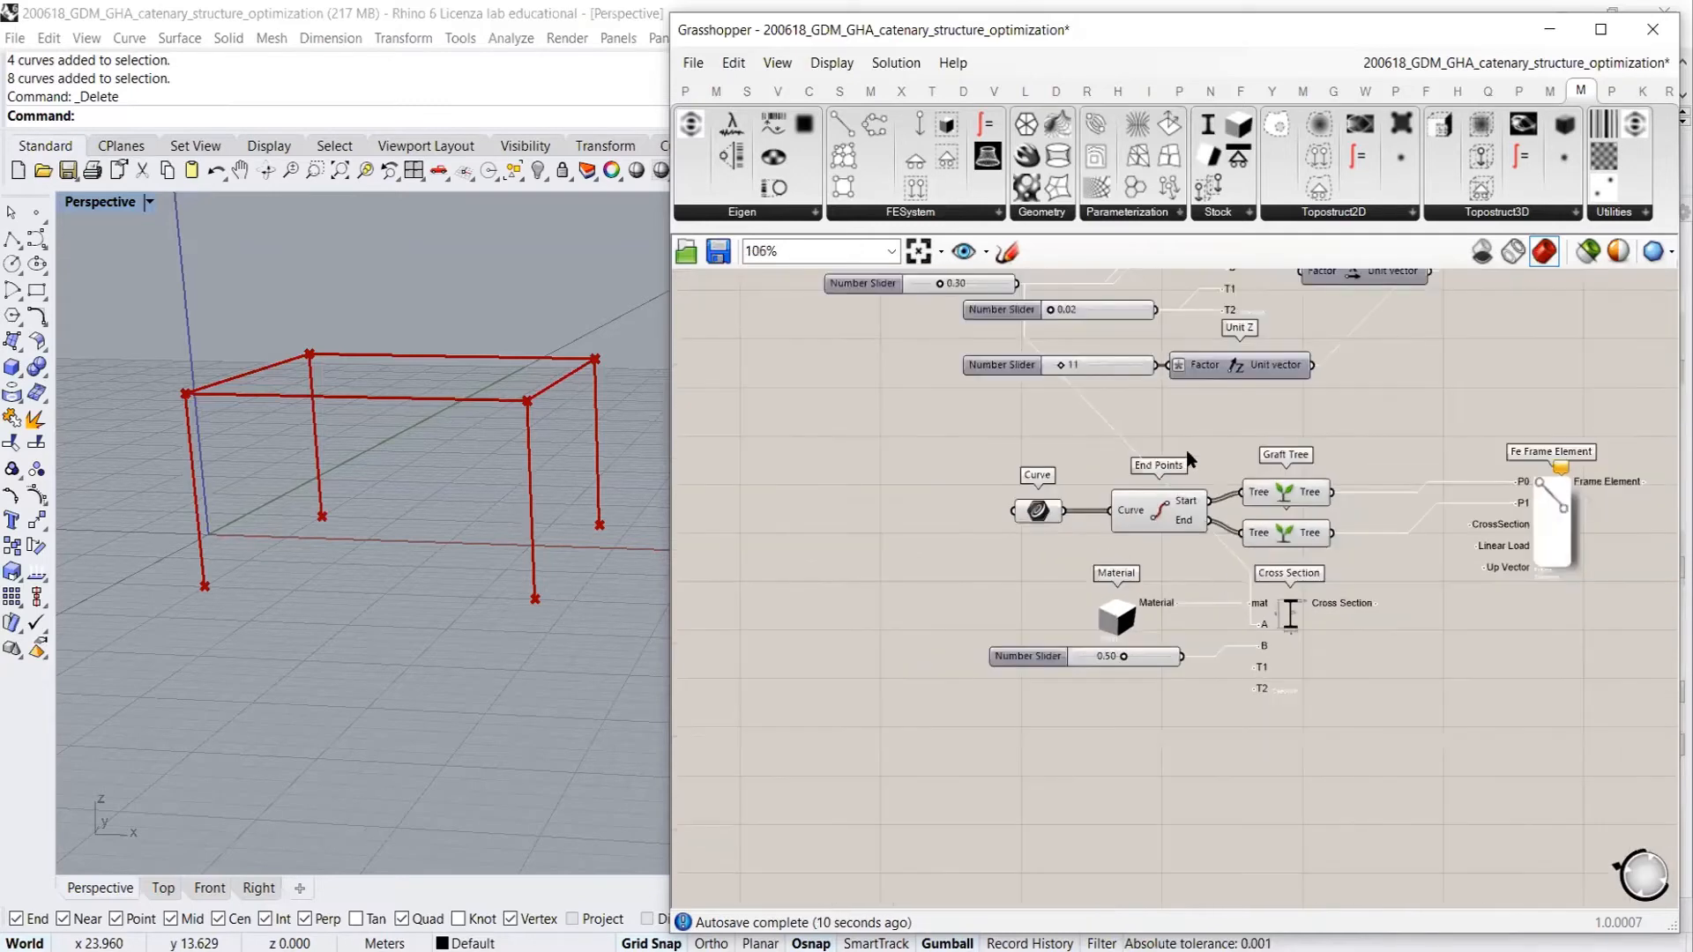
pyautogui.moveTo(1188, 416); pyautogui.dragTo(1183, 487, button='right')
pyautogui.keyDown('alt'); pyautogui.moveTo(1130, 399); pyautogui.dragTo(1151, 729); pyautogui.keyUp('alt')
pyautogui.scroll(7, 1180, 742)
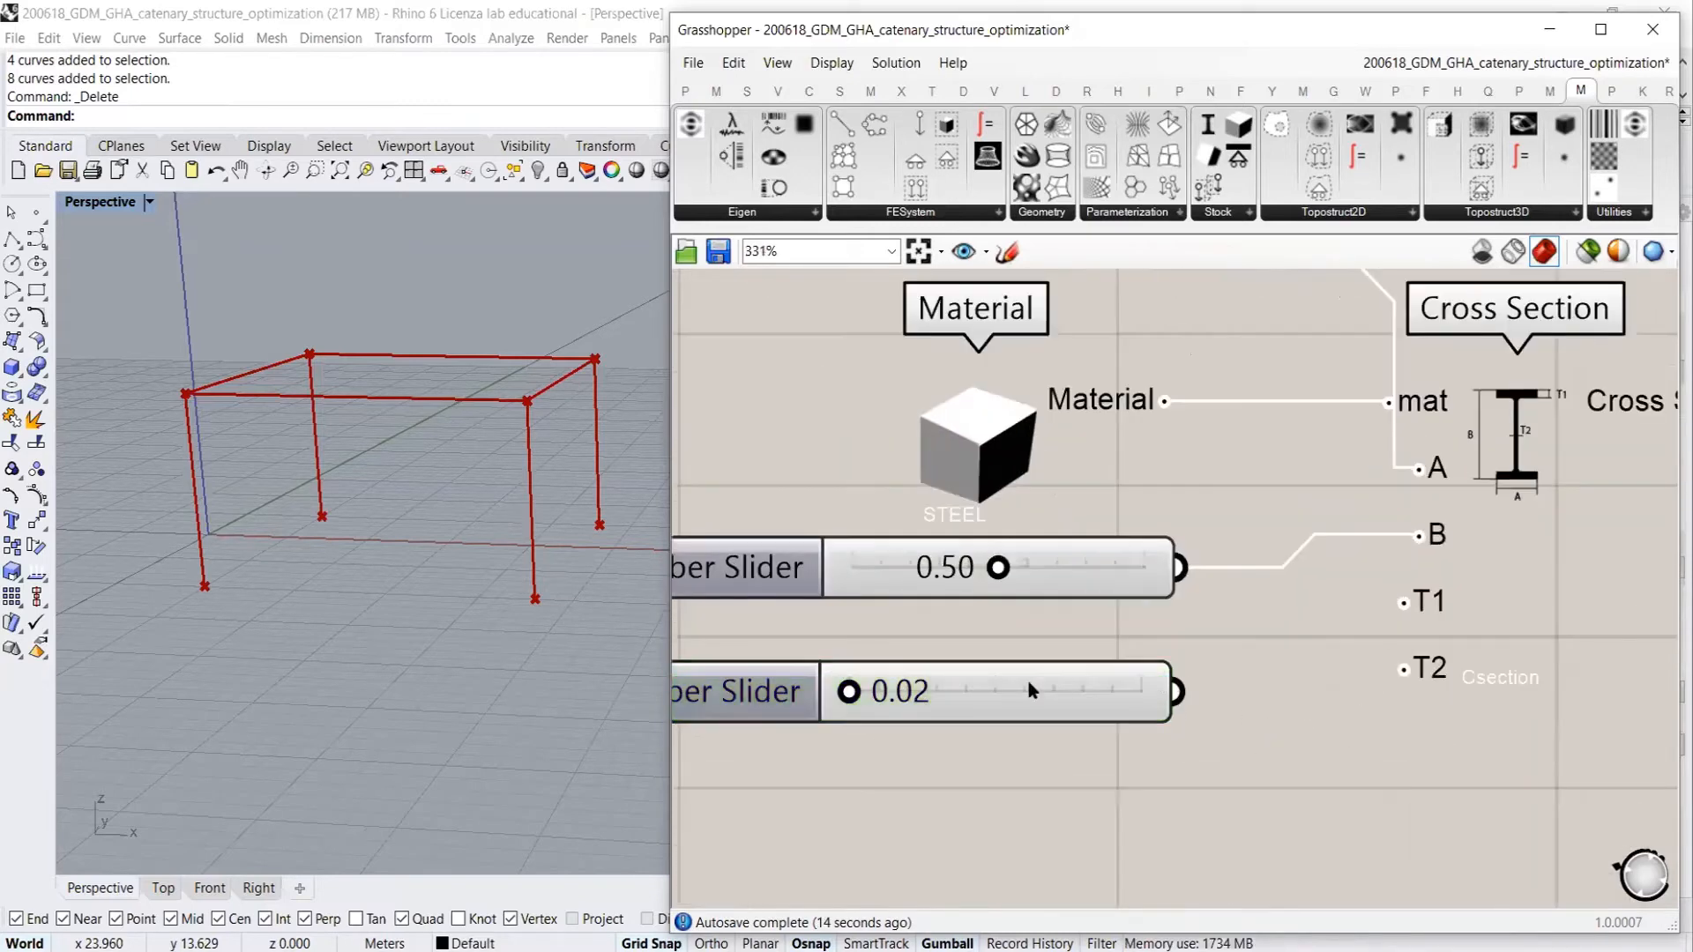
pyautogui.moveTo(1026, 676); pyautogui.dragTo(1033, 640)
pyautogui.click(1110, 736)
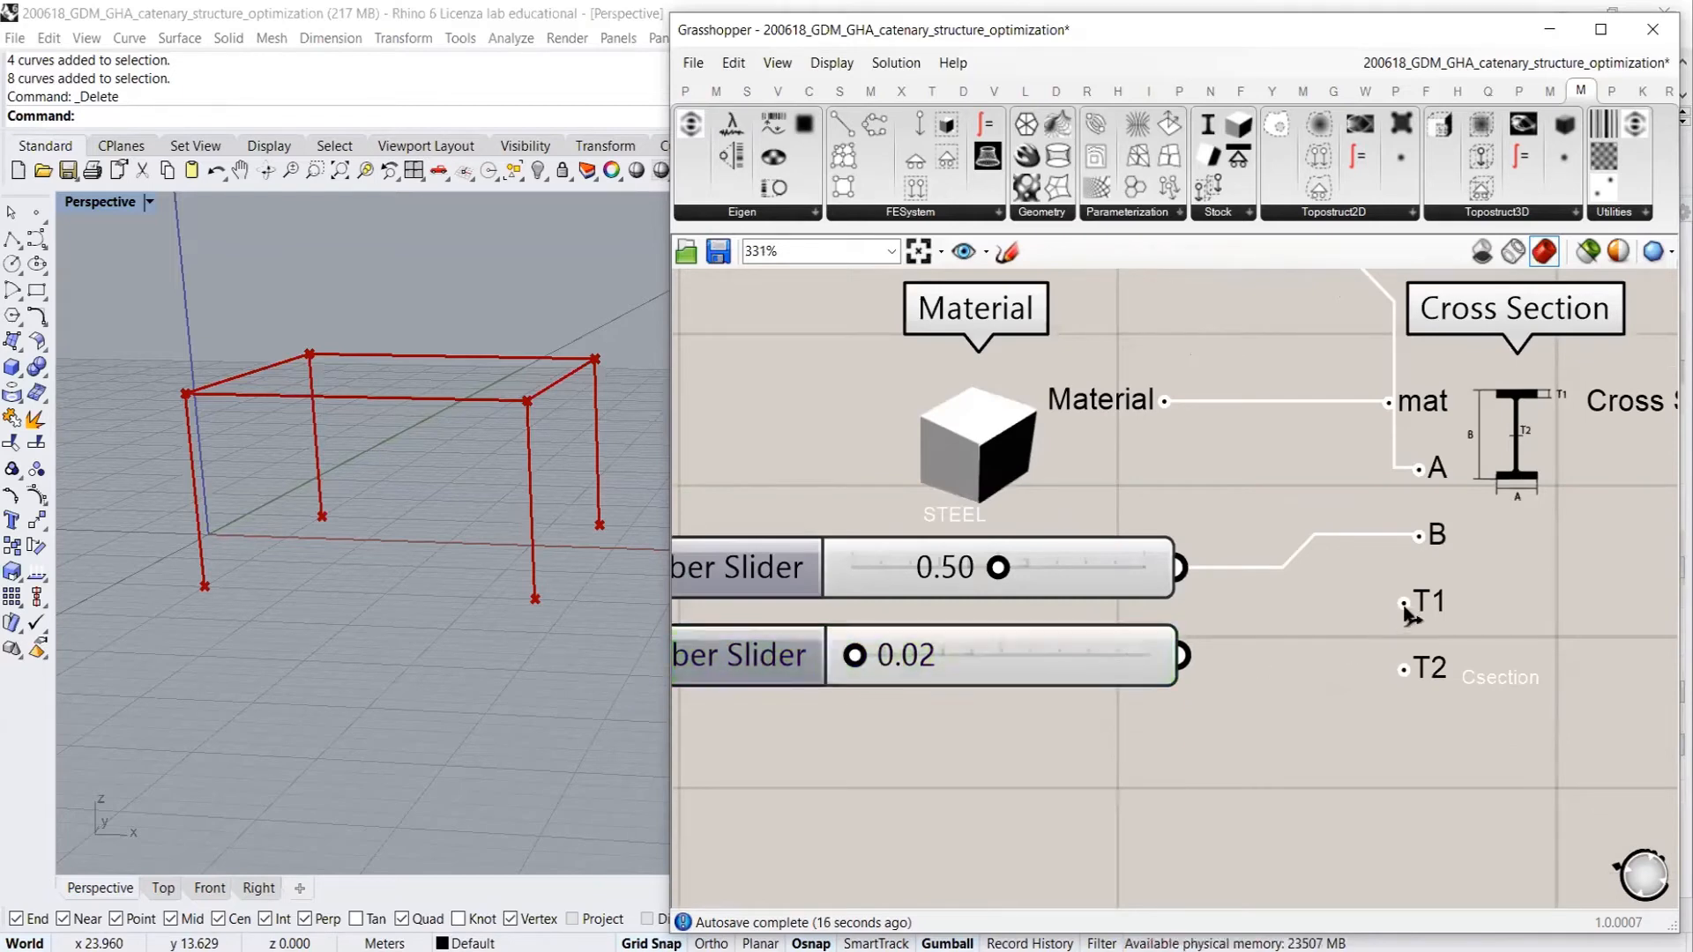
# Connect the copied 0.02 slider to T1 and T2, and the beam Cross Section output to the beam Fe Frame Element's CrossSection input
pyautogui.moveTo(1406, 602); pyautogui.dragTo(1183, 668)
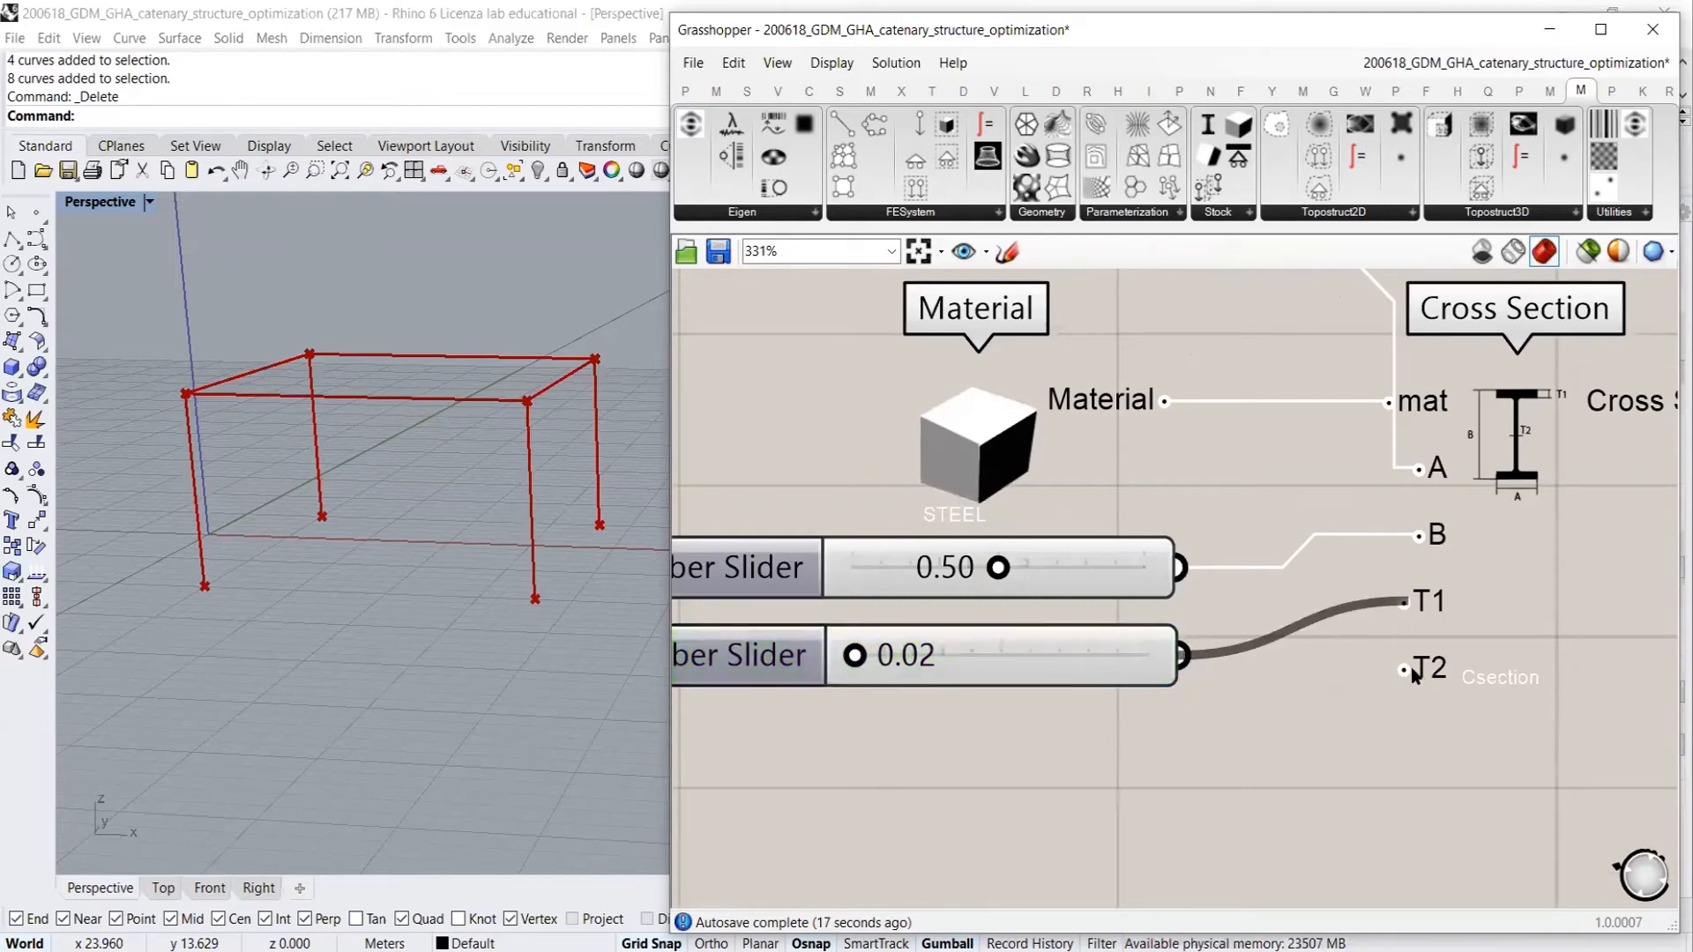
pyautogui.moveTo(1405, 670); pyautogui.dragTo(1184, 656)
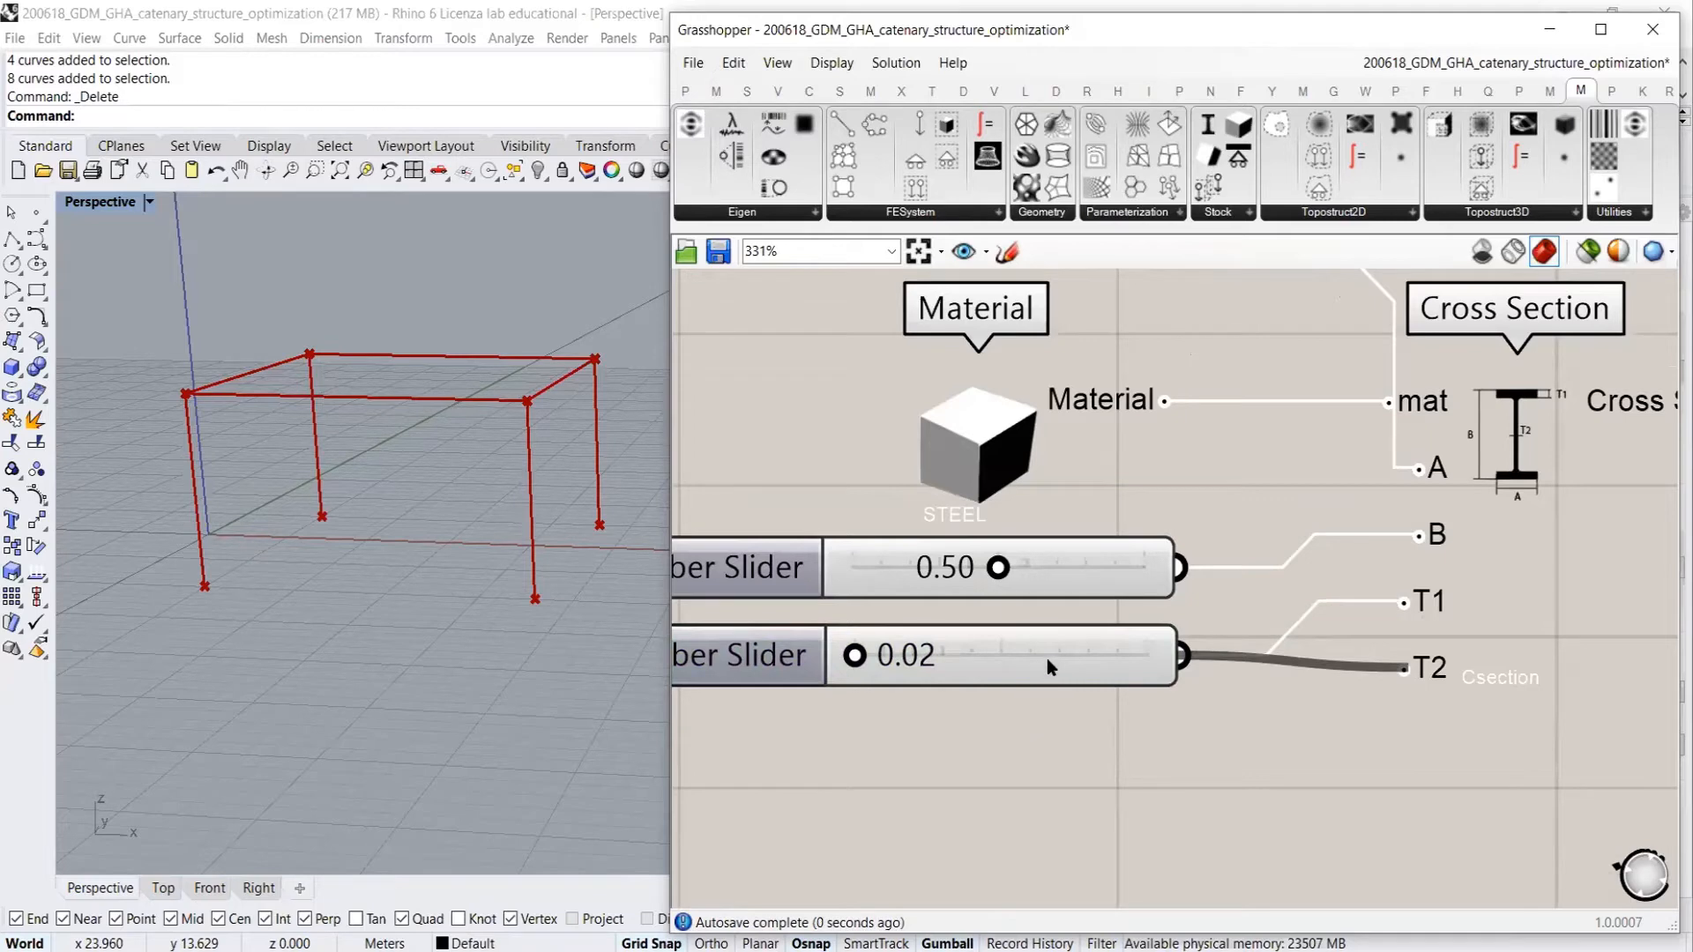
pyautogui.moveTo(1046, 658); pyautogui.dragTo(1046, 670)
pyautogui.click(1051, 704)
pyautogui.scroll(-3, 996, 681)
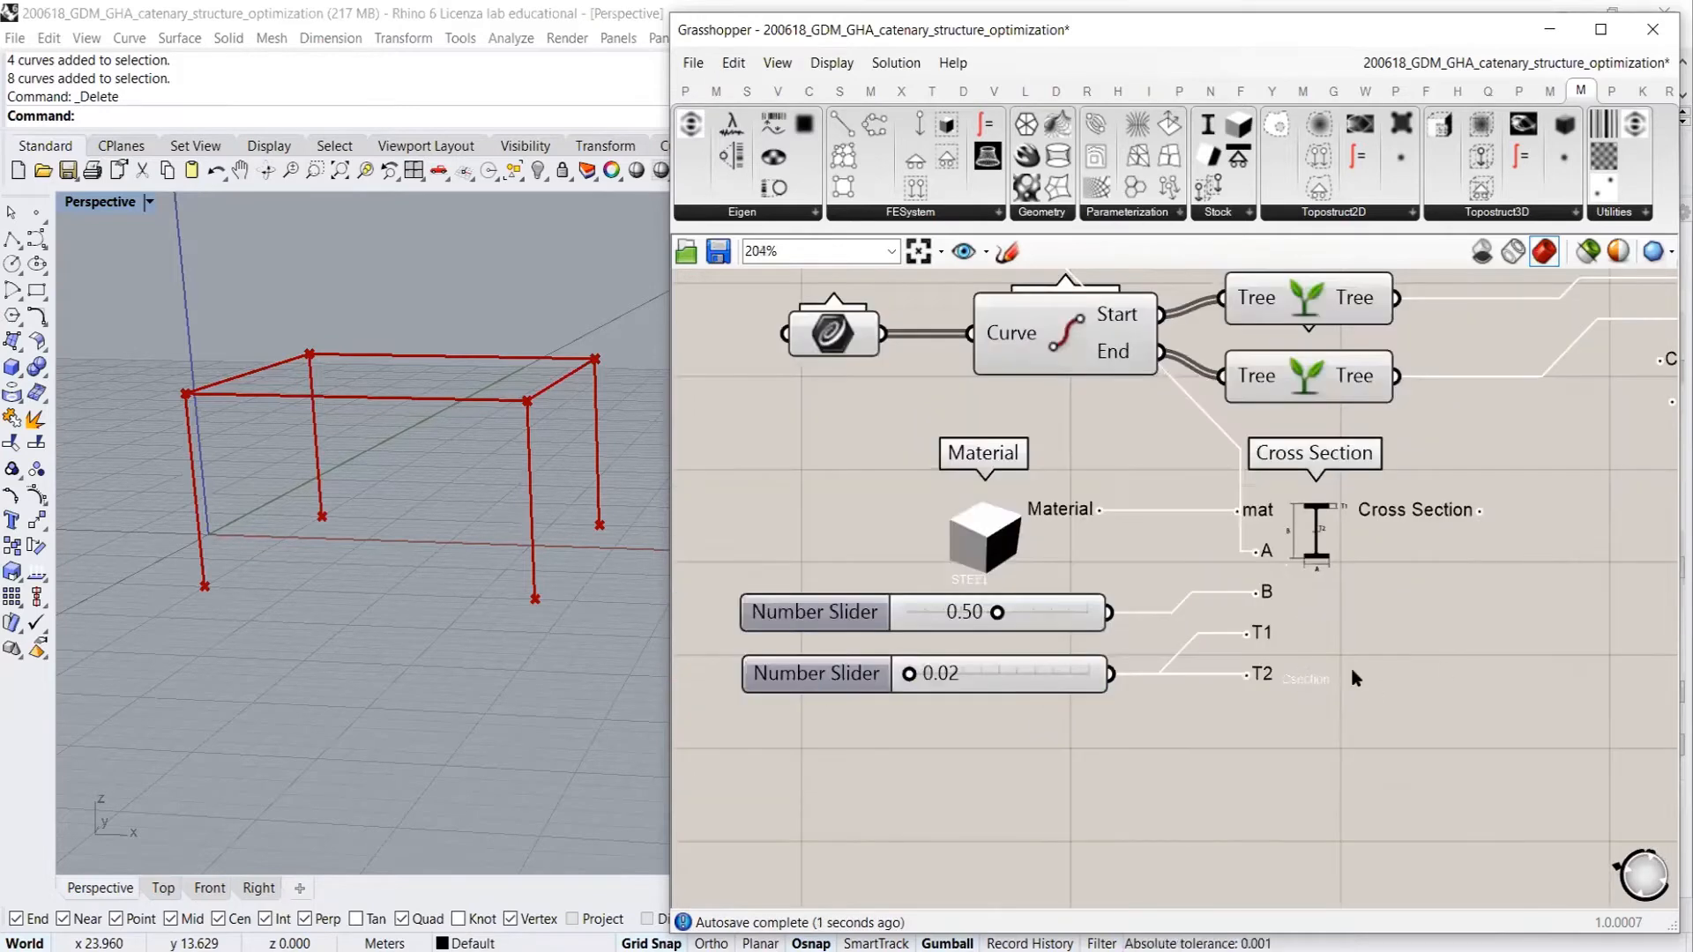
pyautogui.scroll(-2, 1355, 677)
pyautogui.moveTo(1126, 628); pyautogui.dragTo(1257, 520)
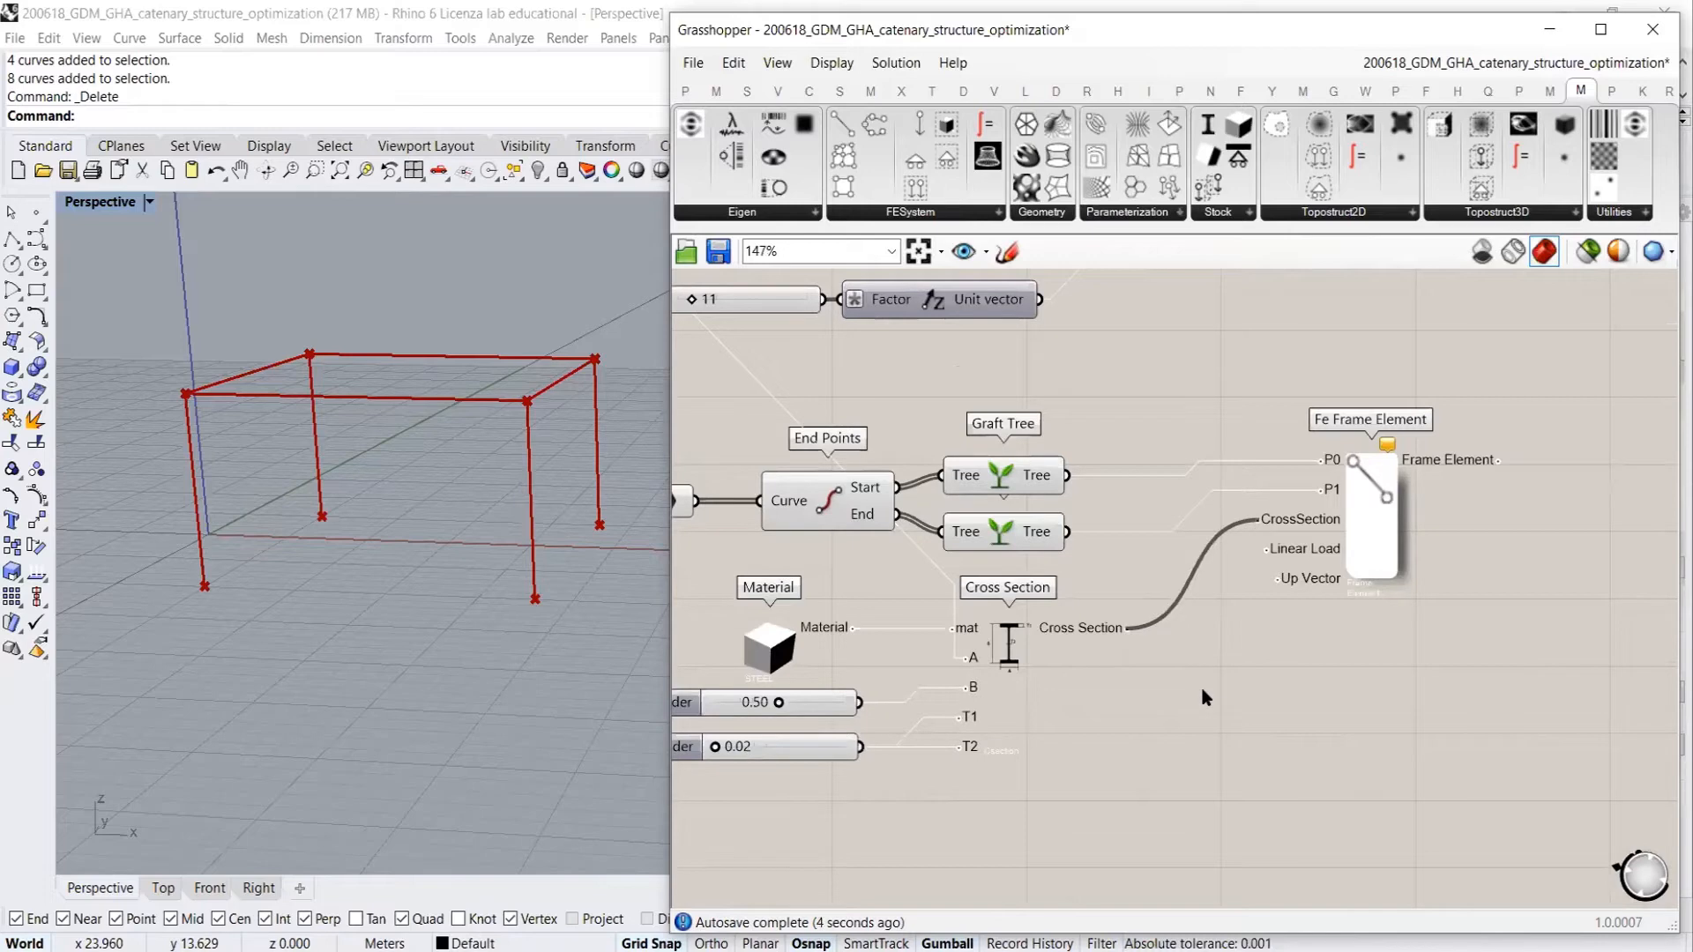
# Copy the load slider and Unit Z vector below the beam section sliders and feed the vector into the beam Fe Frame Element's Linear Load
pyautogui.scroll(-2, 1264, 672)
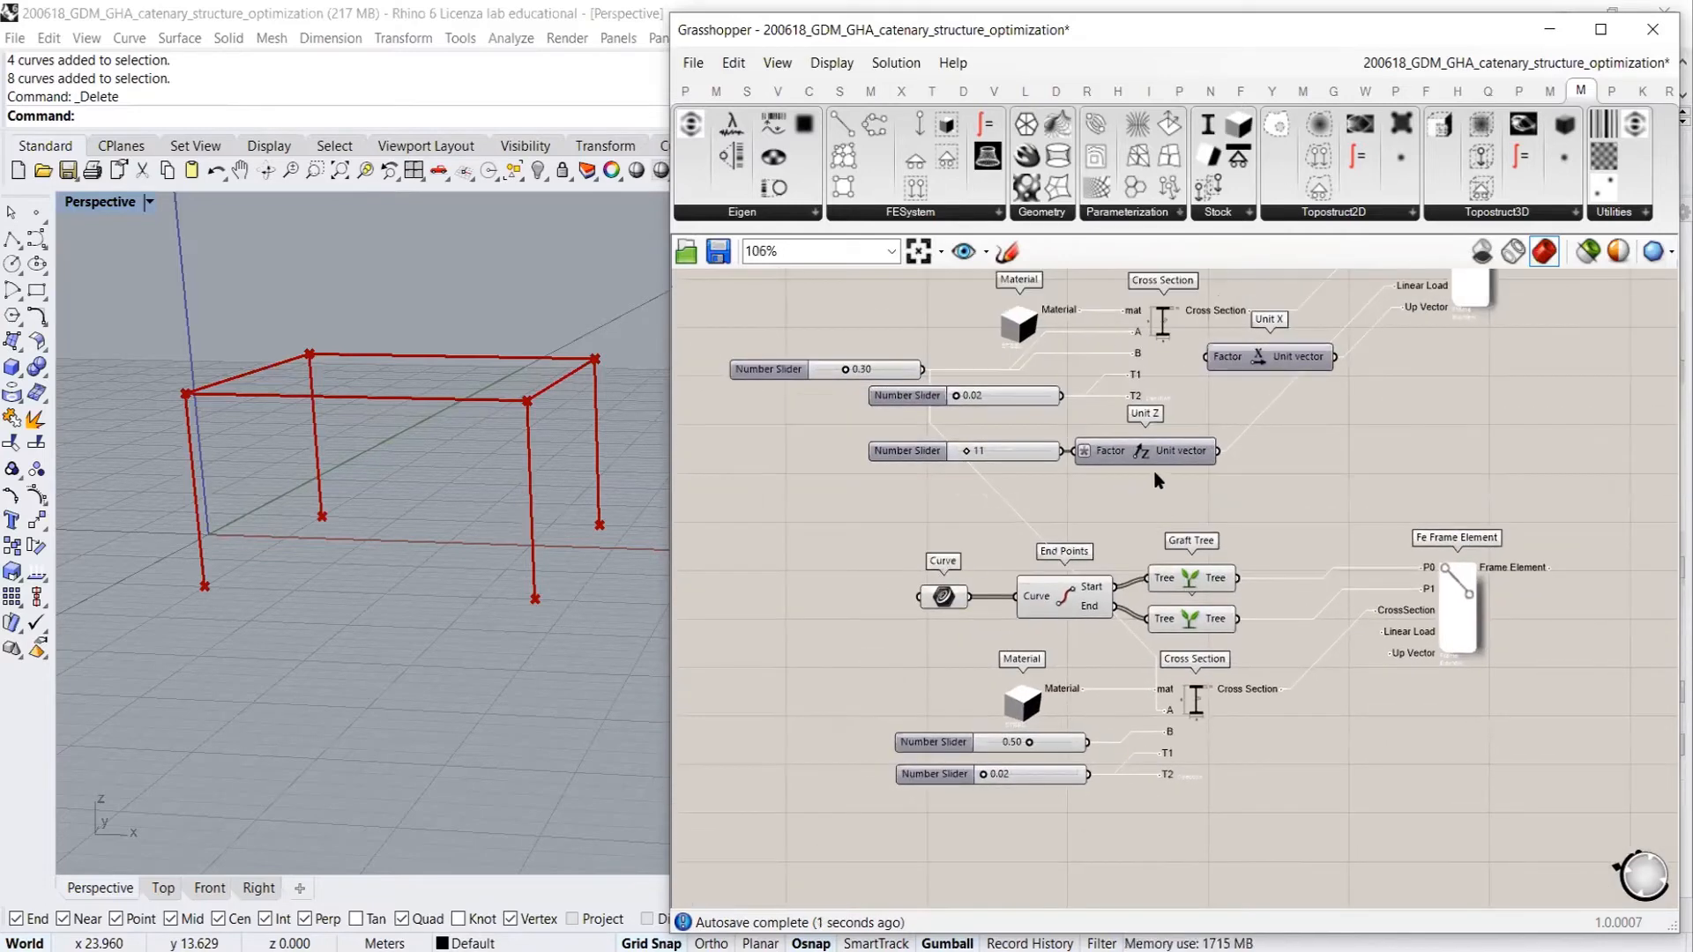
pyautogui.moveTo(1154, 481); pyautogui.dragTo(1009, 435)
pyautogui.keyDown('alt'); pyautogui.moveTo(1137, 452); pyautogui.dragTo(1159, 827); pyautogui.keyUp('alt')
pyautogui.click(1284, 738)
pyautogui.moveTo(1284, 738); pyautogui.dragTo(1250, 654, button='right')
pyautogui.moveTo(1204, 743); pyautogui.dragTo(1347, 547)
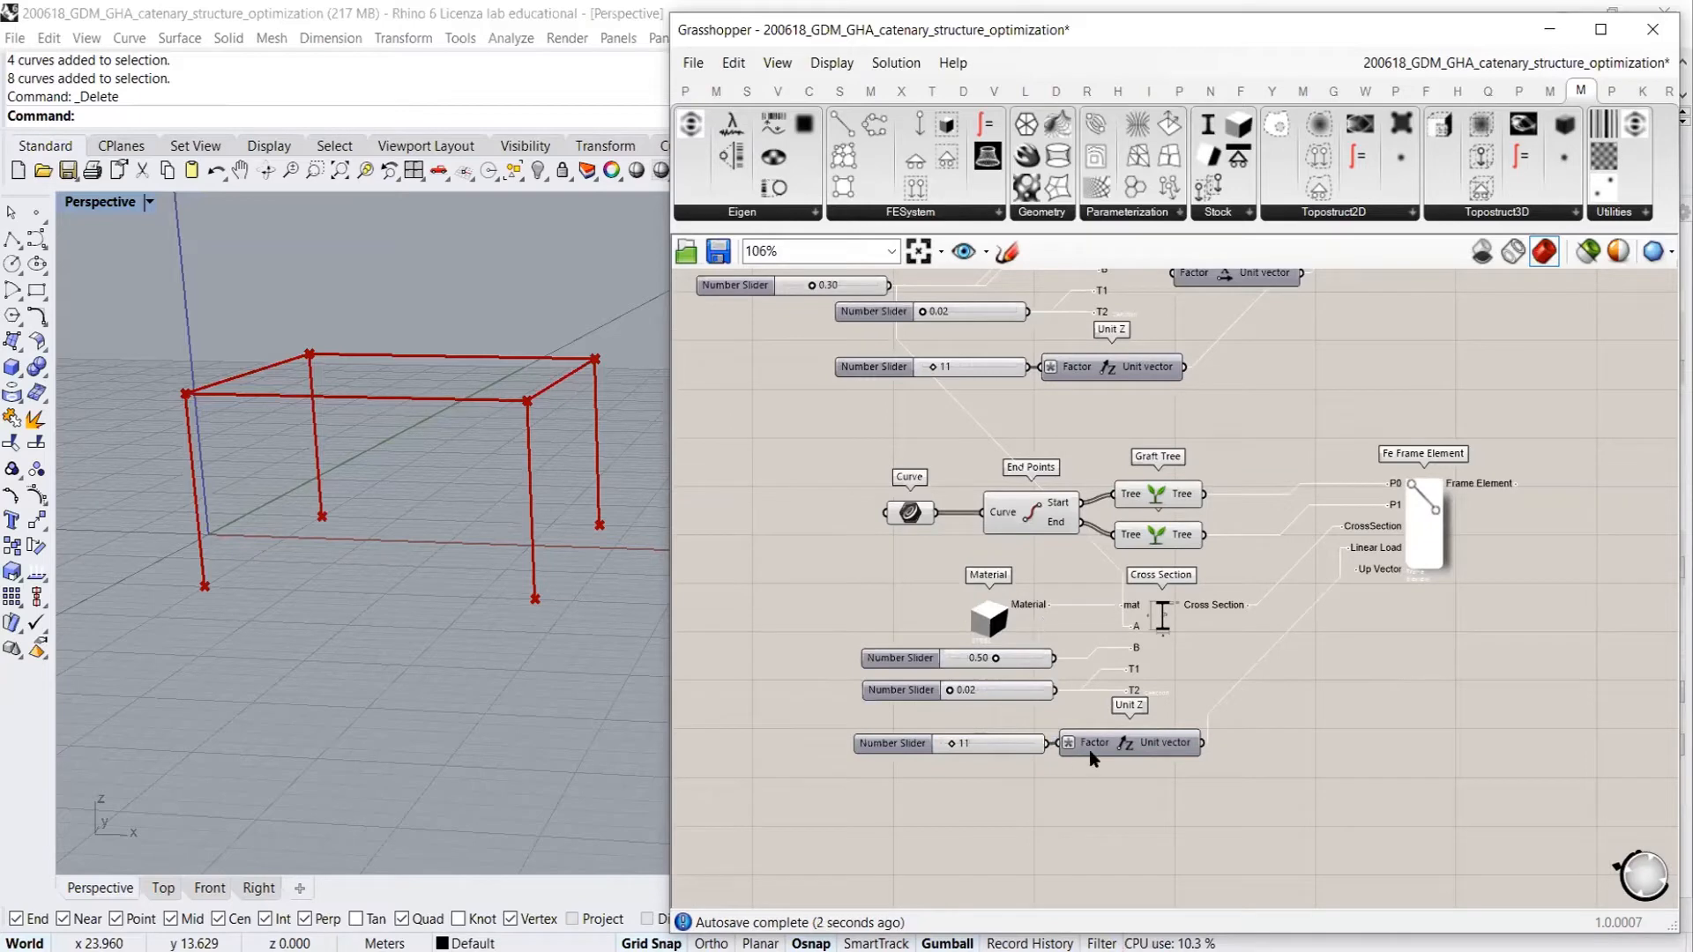
pyautogui.moveTo(1374, 636); pyautogui.dragTo(1340, 639, button='right')
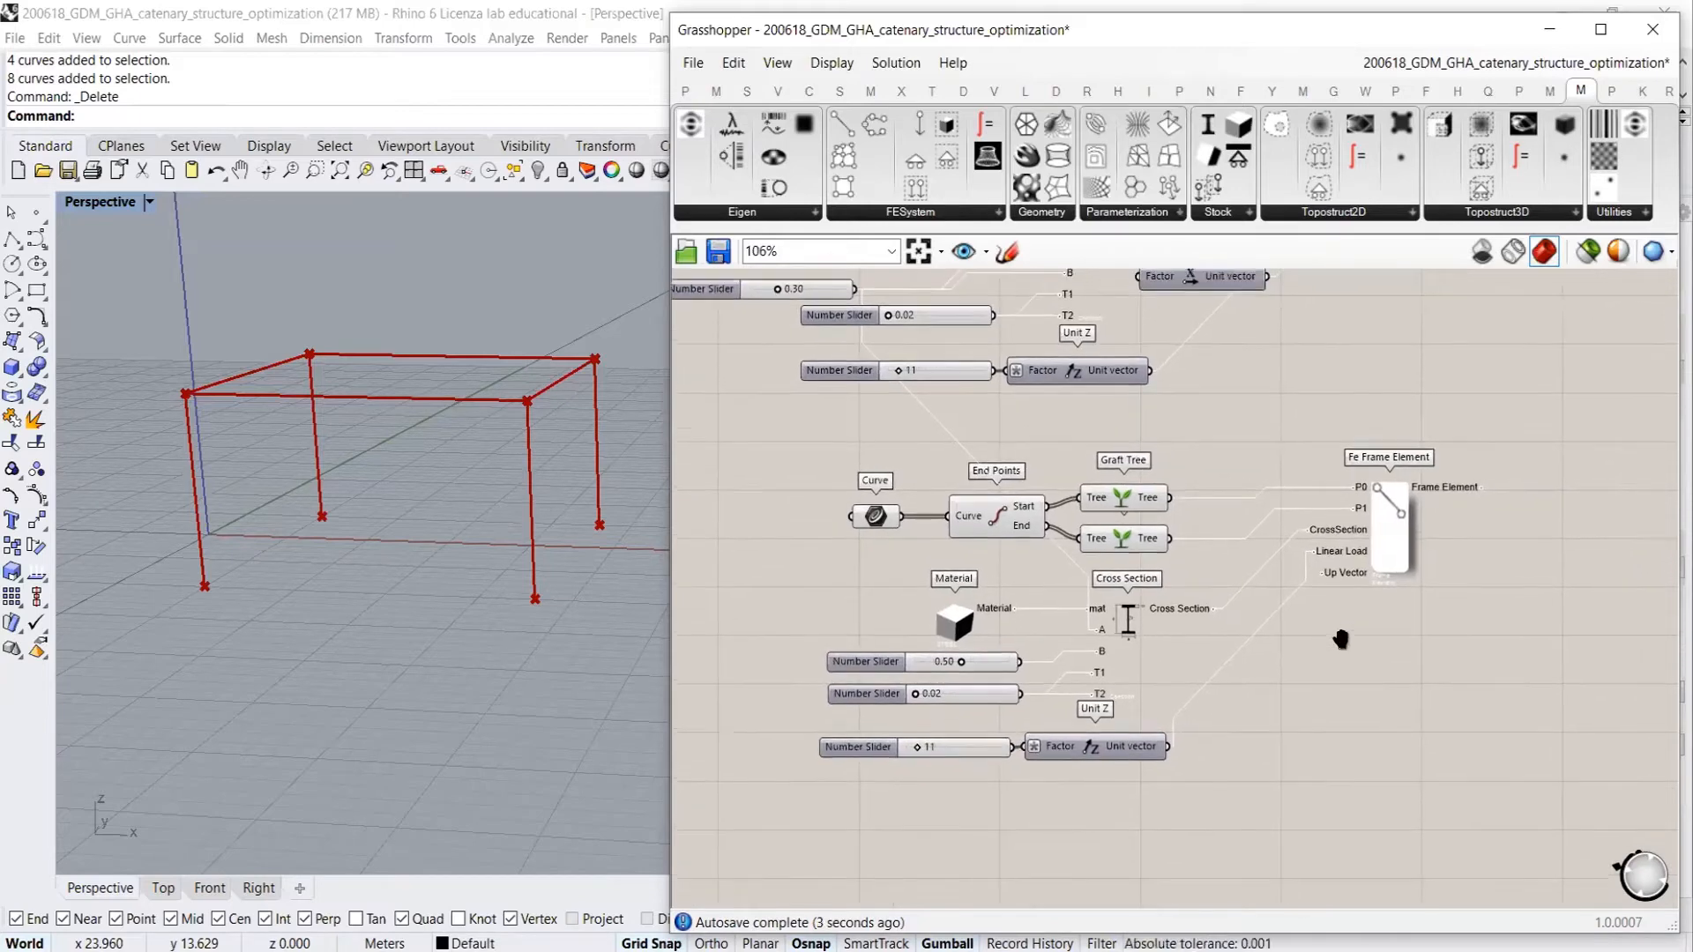
pyautogui.moveTo(1340, 573)
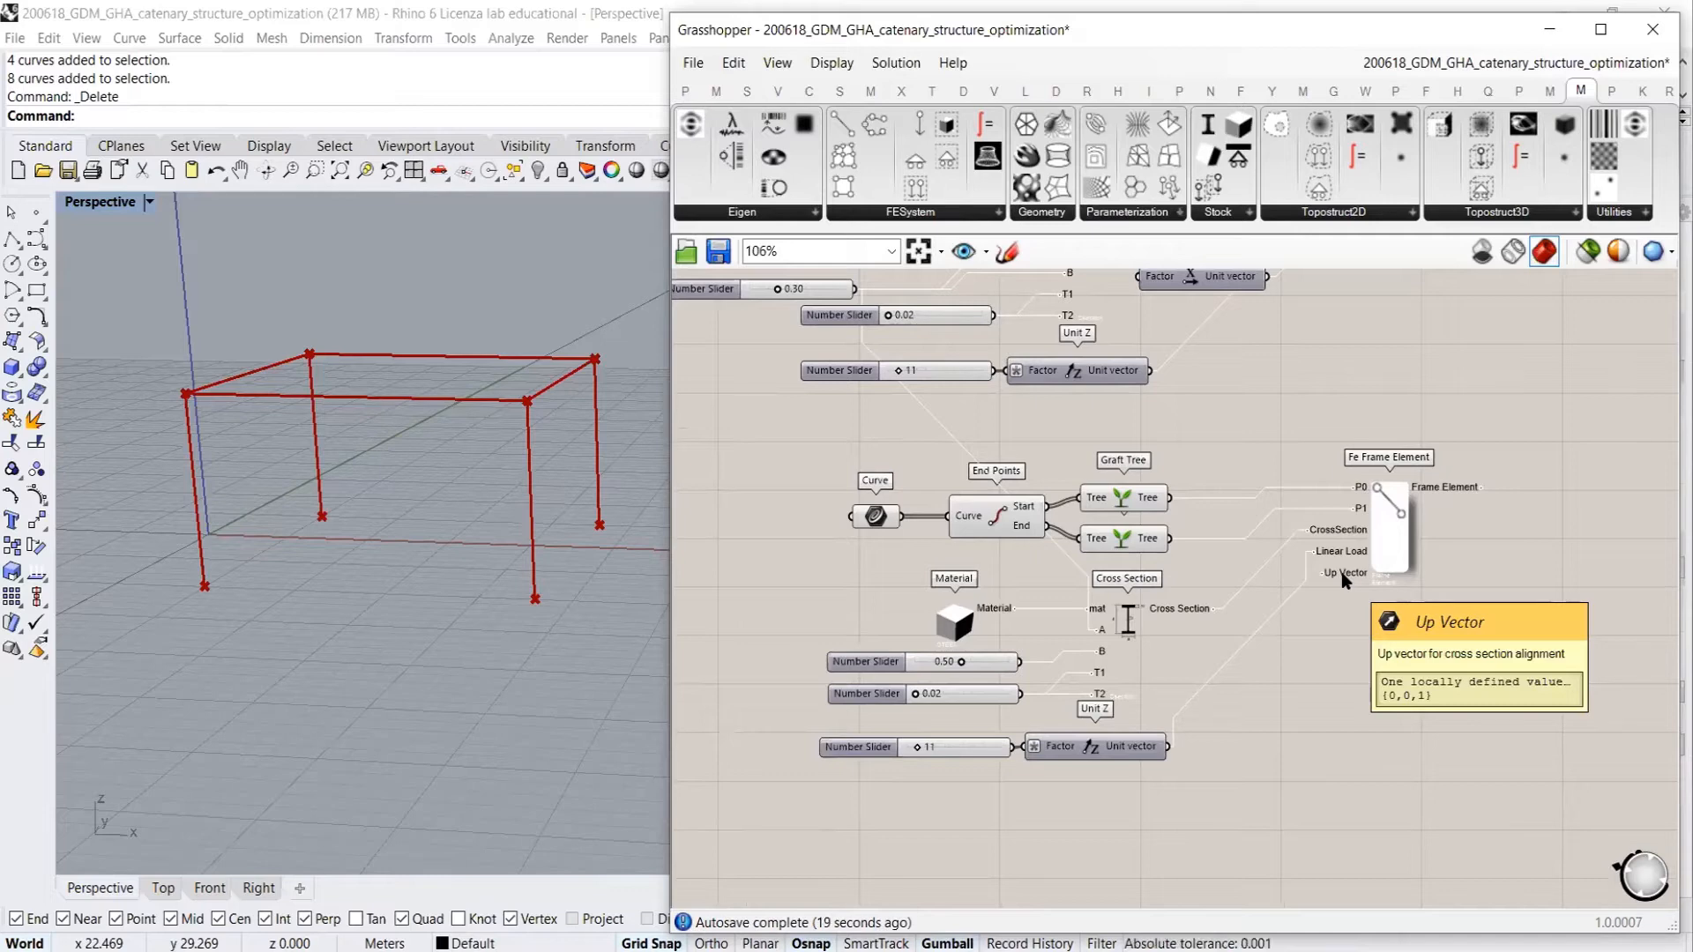
# Align the column and beam Fe Frame Element components vertically with each other
pyautogui.moveTo(1305, 459); pyautogui.dragTo(1081, 595, button='right')
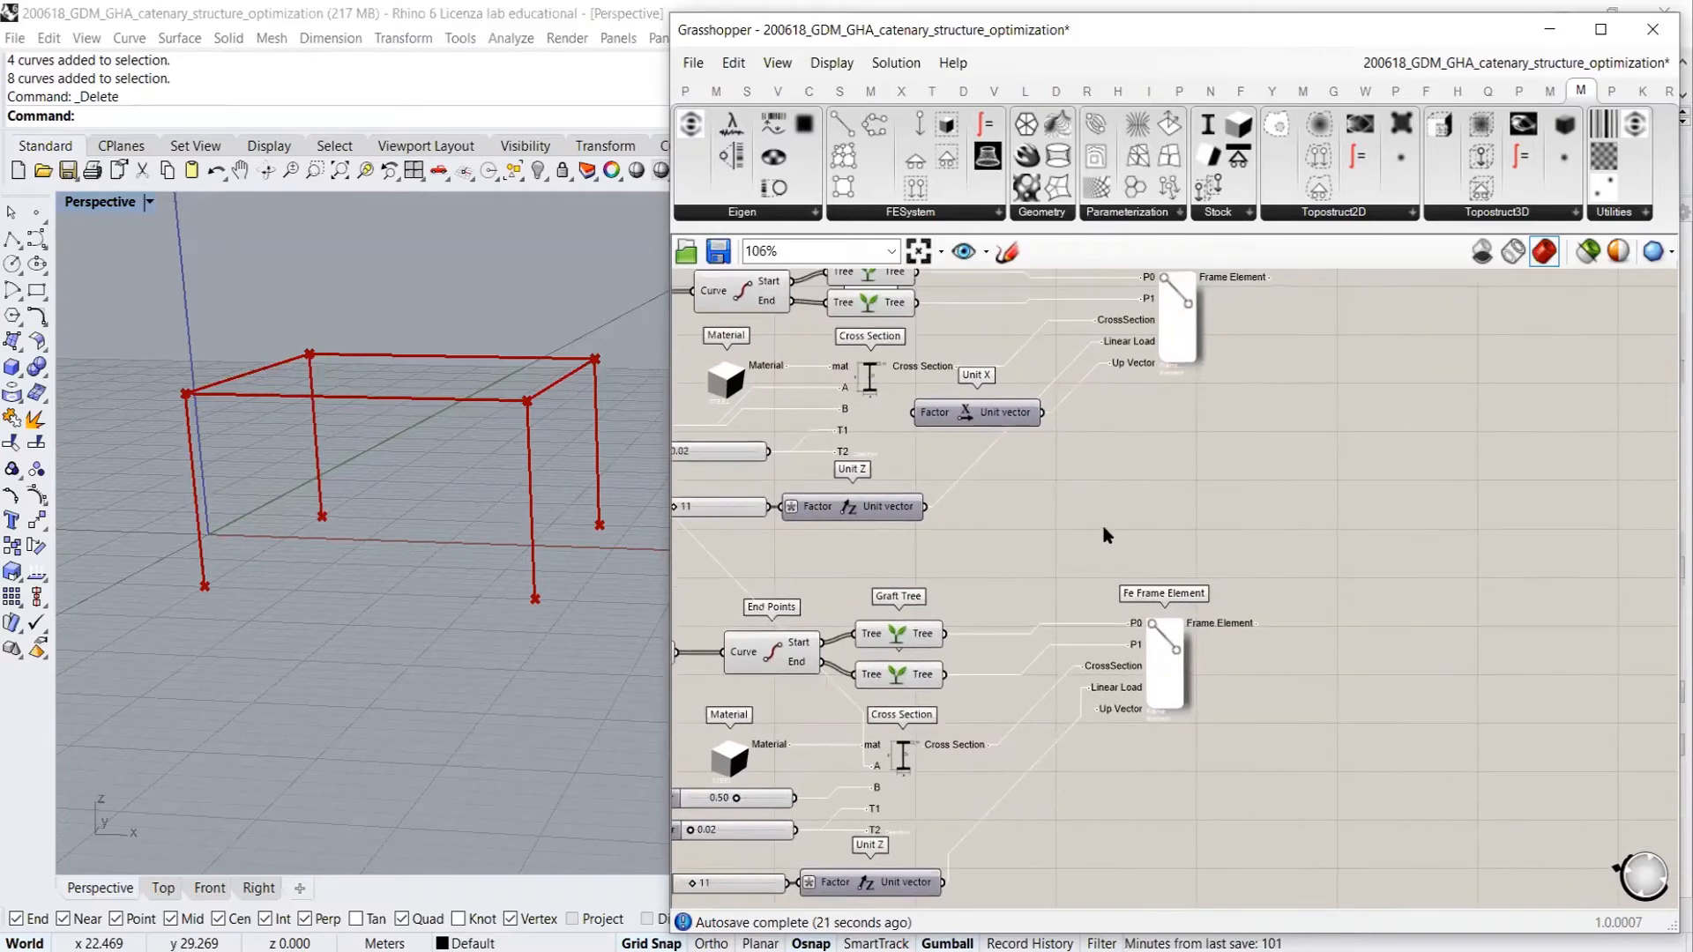
pyautogui.scroll(-2, 1105, 531)
pyautogui.moveTo(1281, 340); pyautogui.dragTo(1163, 616)
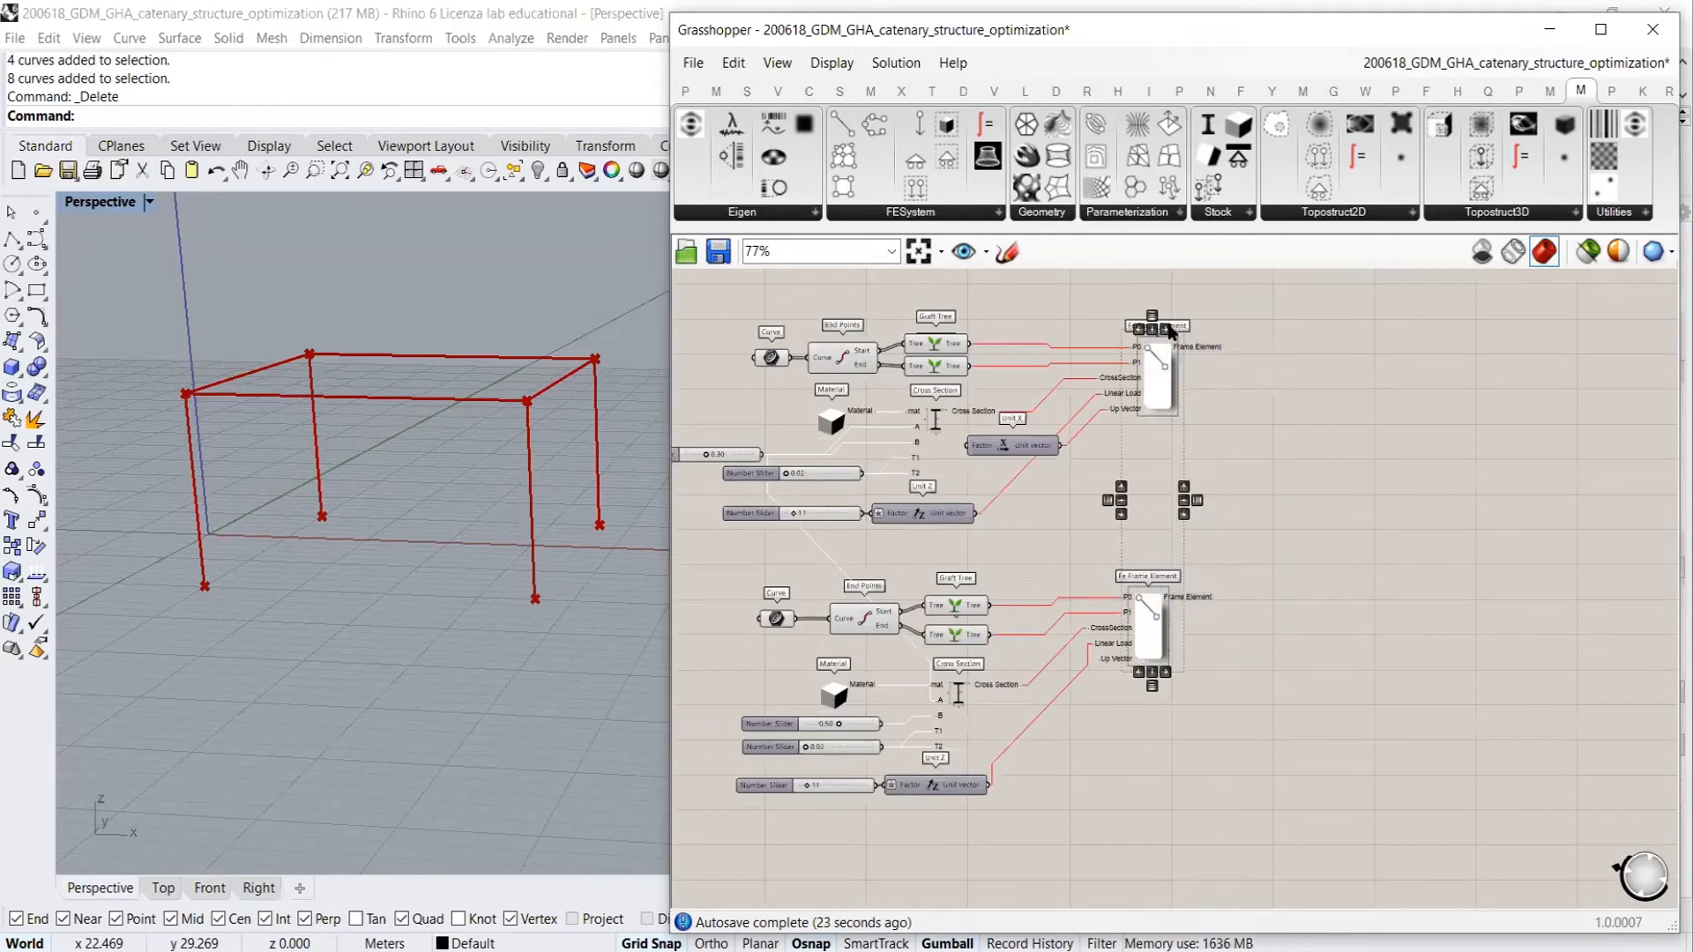
pyautogui.click(1303, 520)
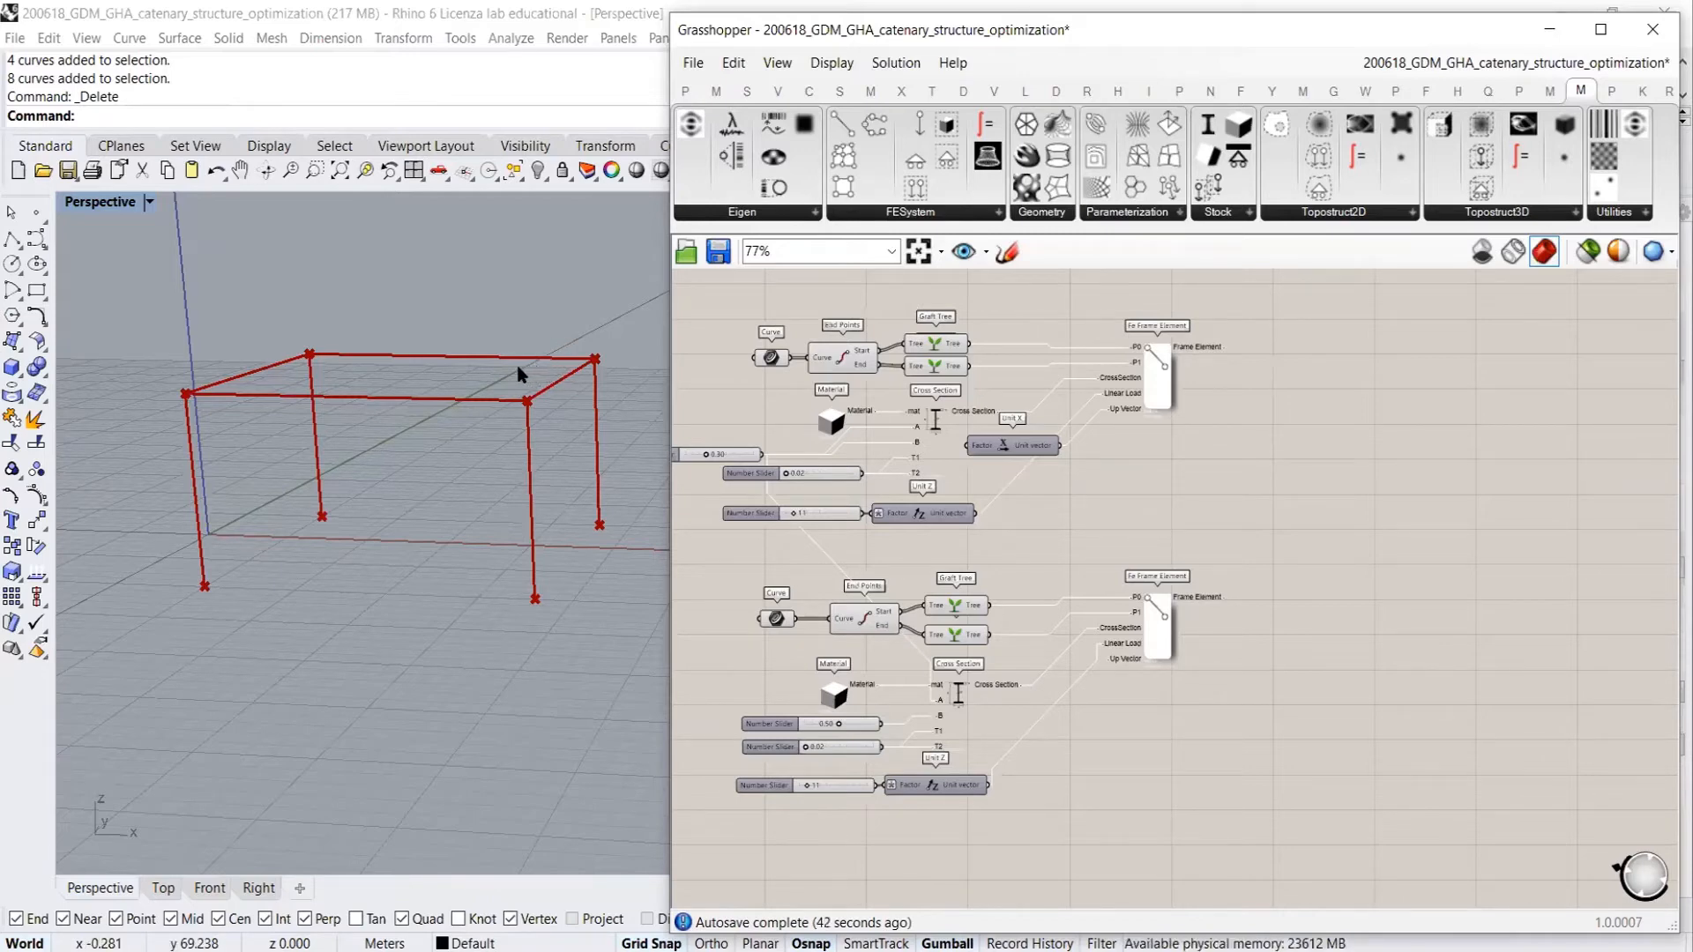
# Add a List Item component below the beam definition
pyautogui.moveTo(1220, 435); pyautogui.dragTo(1288, 413, button='right')
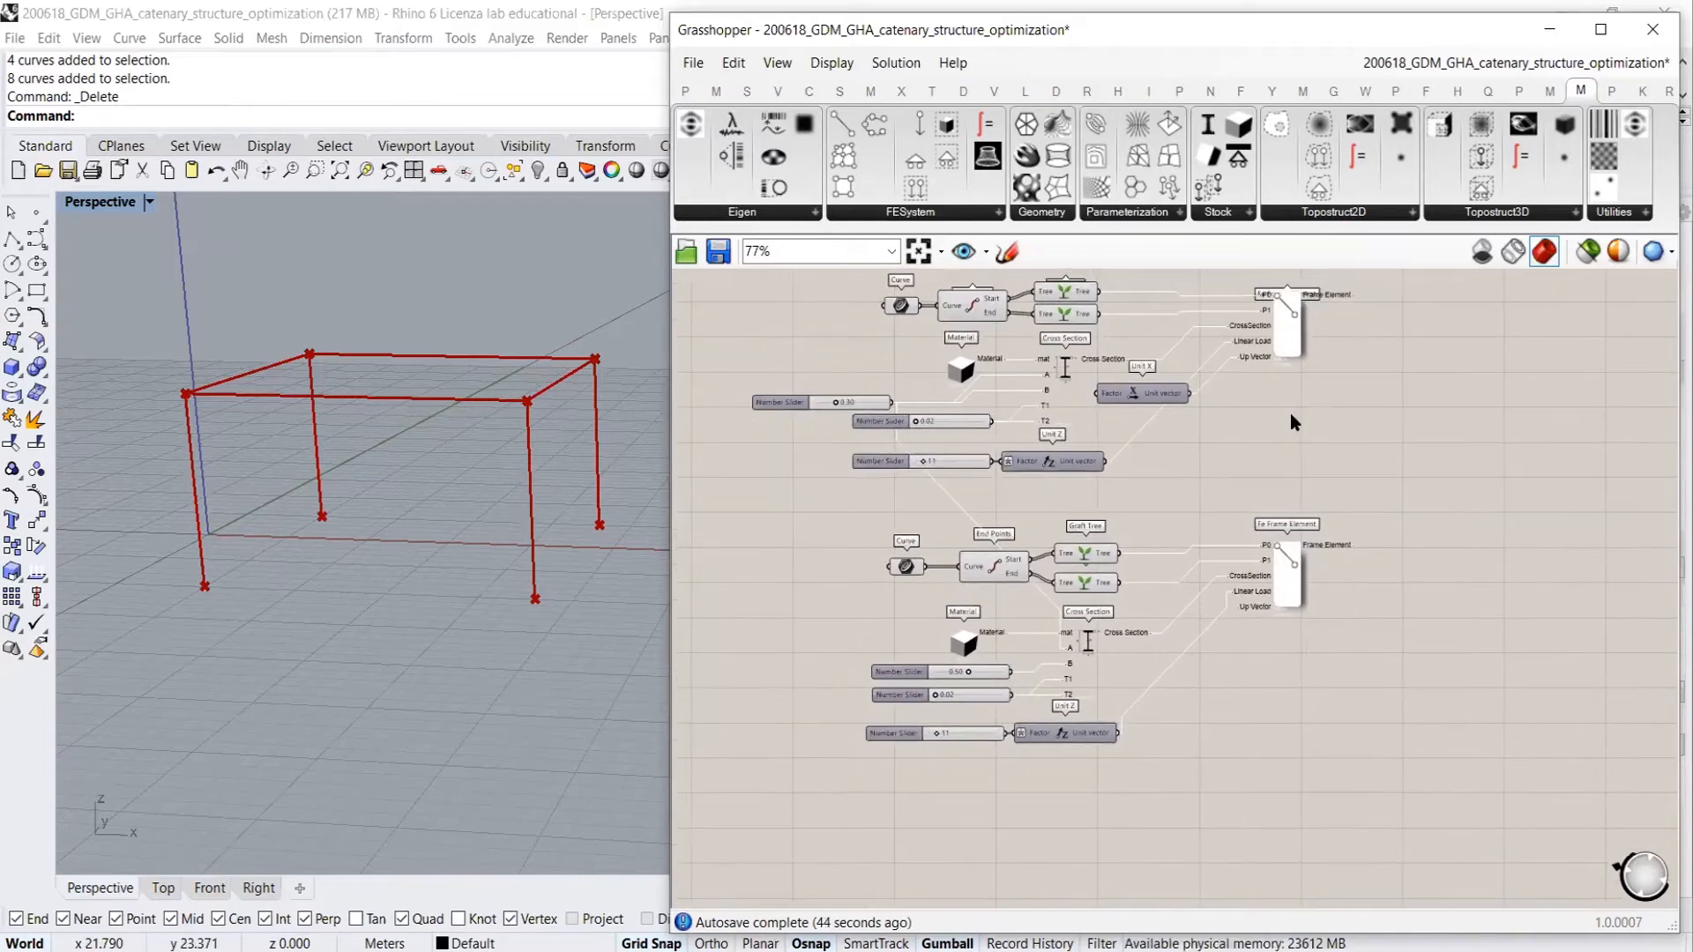
pyautogui.click(906, 566)
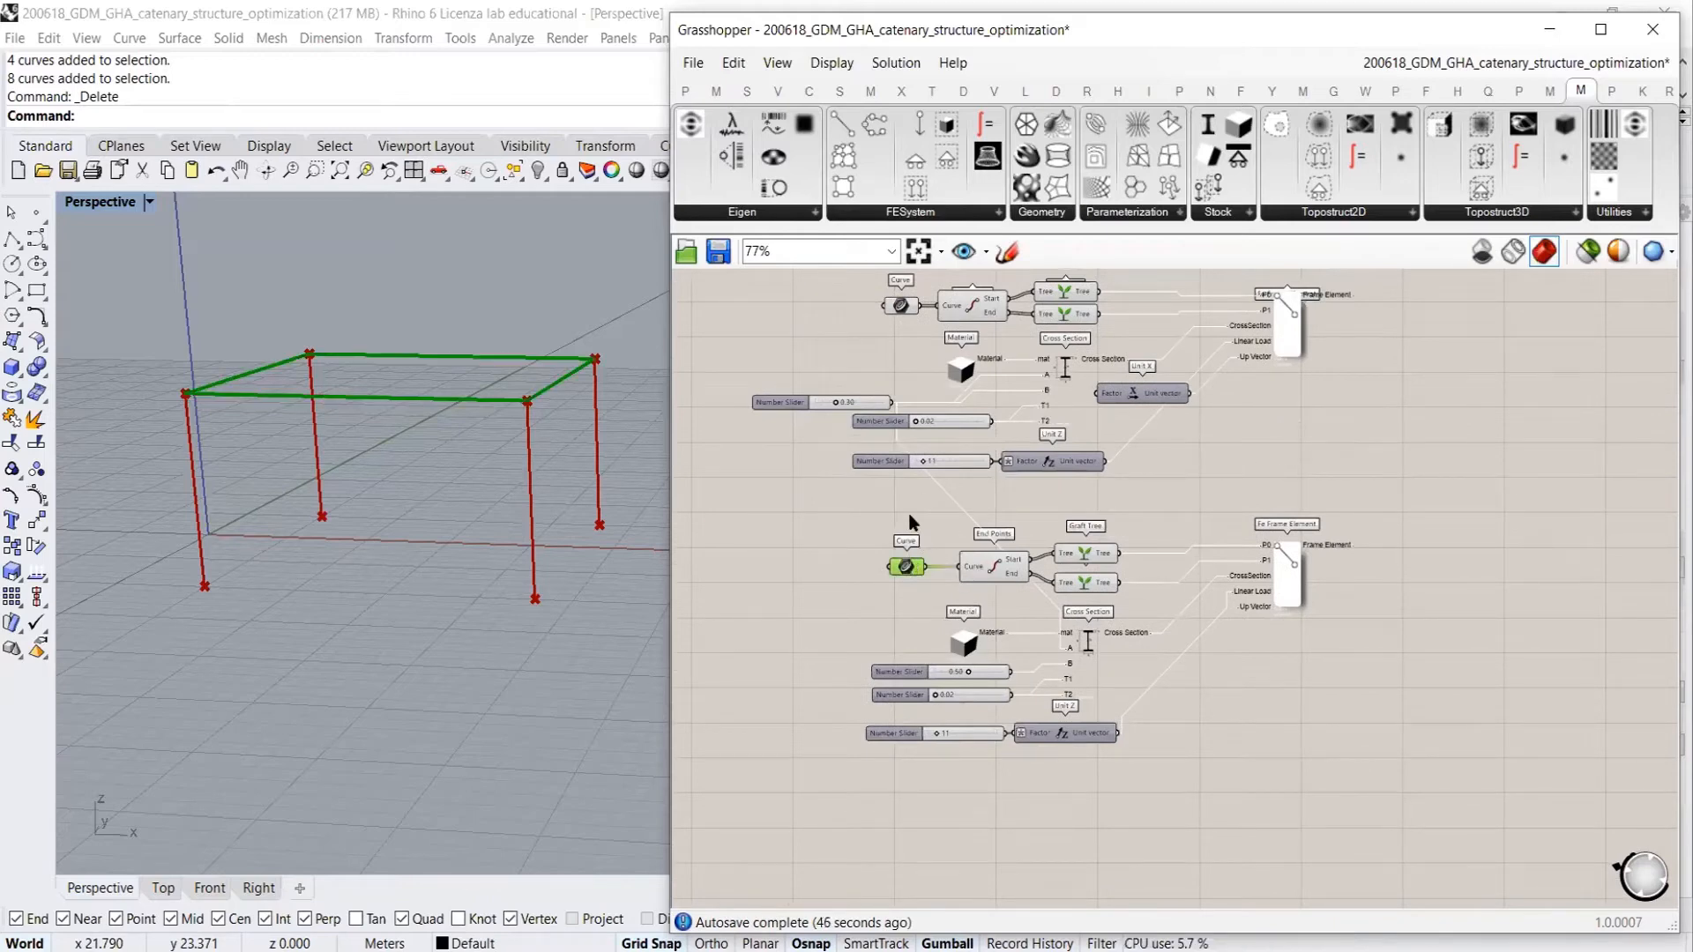
pyautogui.click(824, 542)
pyautogui.moveTo(1074, 845); pyautogui.dragTo(998, 756, button='right')
pyautogui.scroll(1, 997, 755)
pyautogui.doubleClick(993, 760)
pyautogui.write('item')
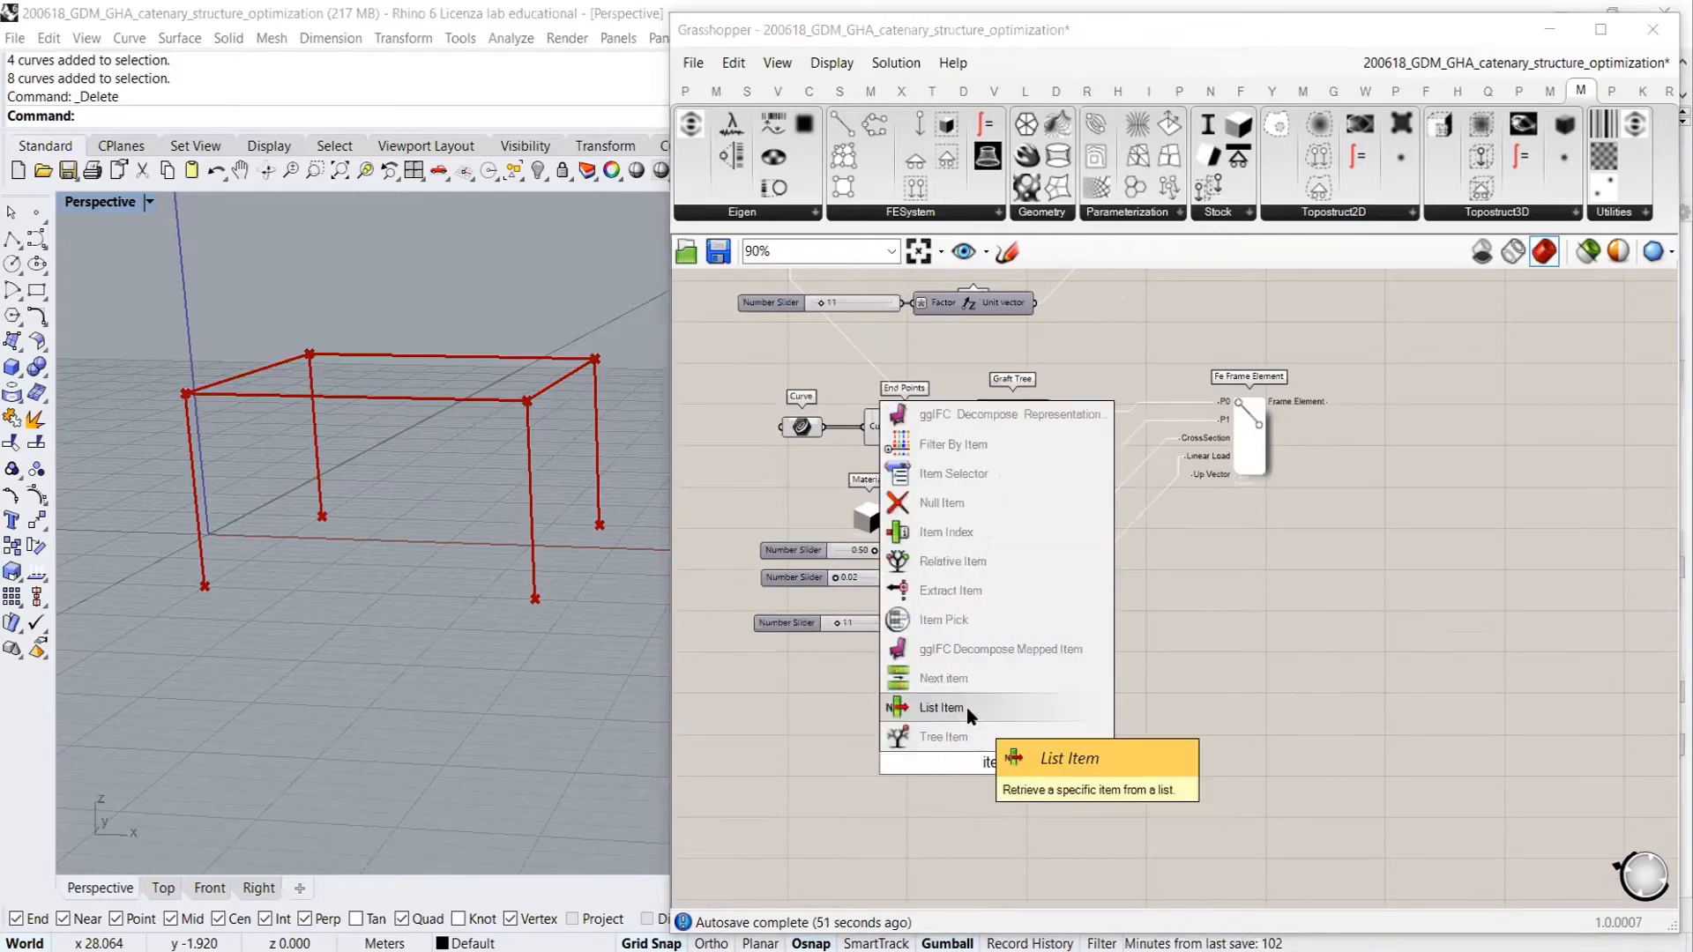
pyautogui.click(966, 707)
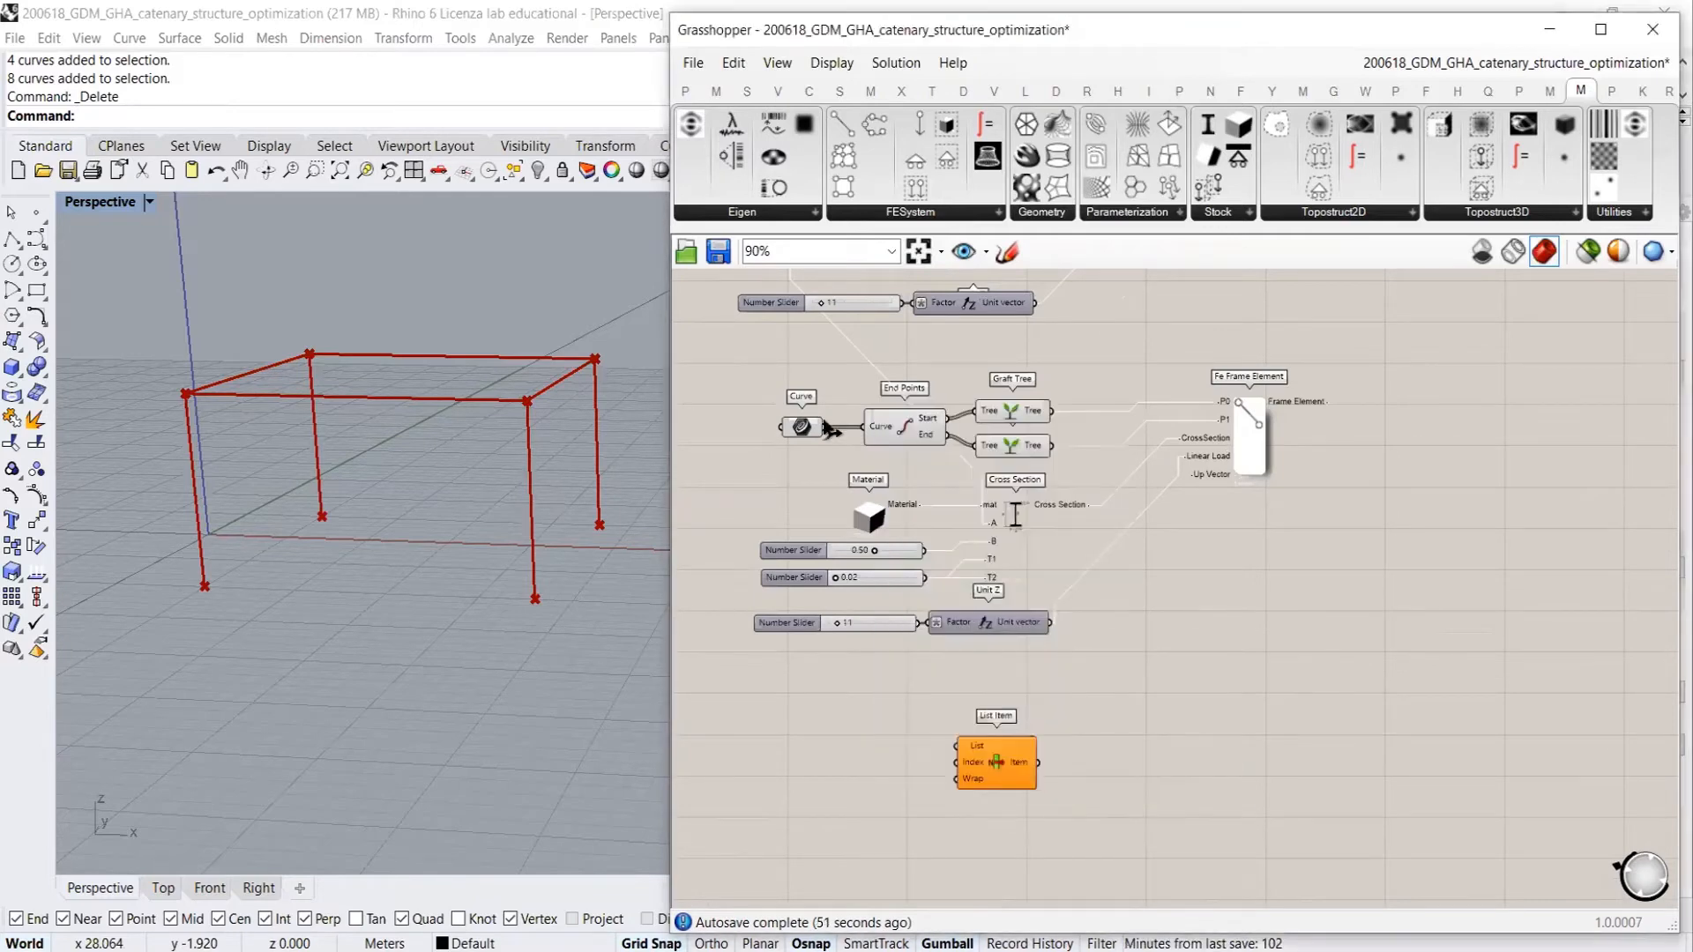
# Connect the beam Curve output to the List input of the List Item component and place it below the beam definition
pyautogui.moveTo(824, 427); pyautogui.dragTo(883, 748)
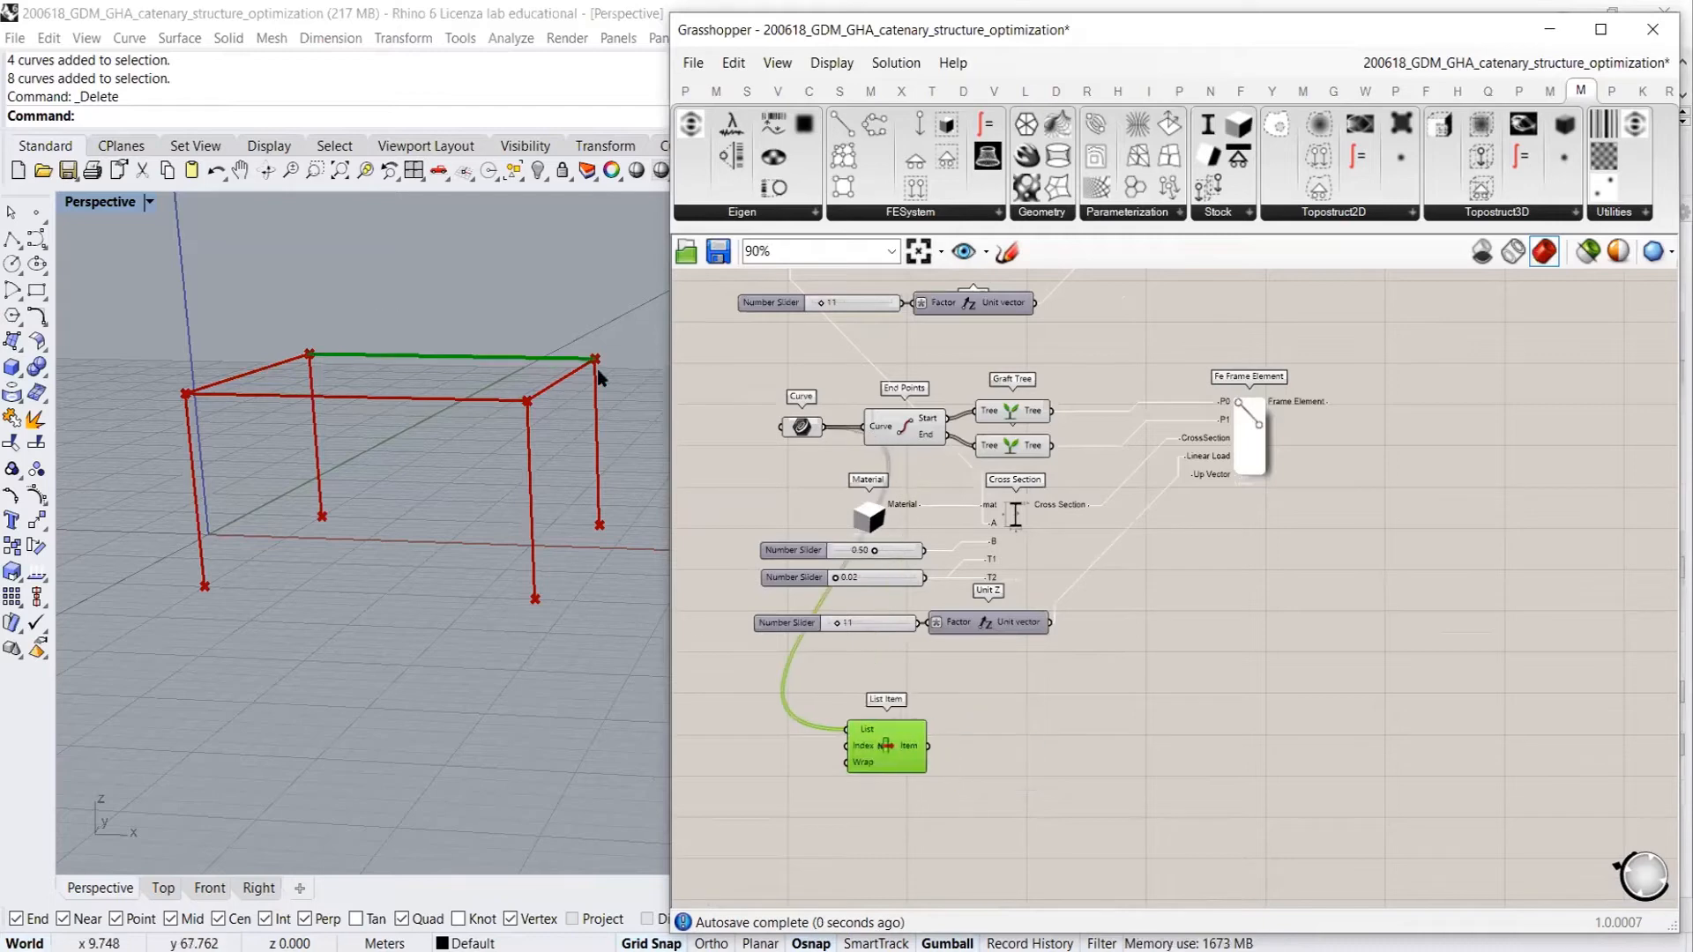
pyautogui.moveTo(445, 454); pyautogui.dragTo(616, 567, button='right')
pyautogui.scroll(3, 944, 754)
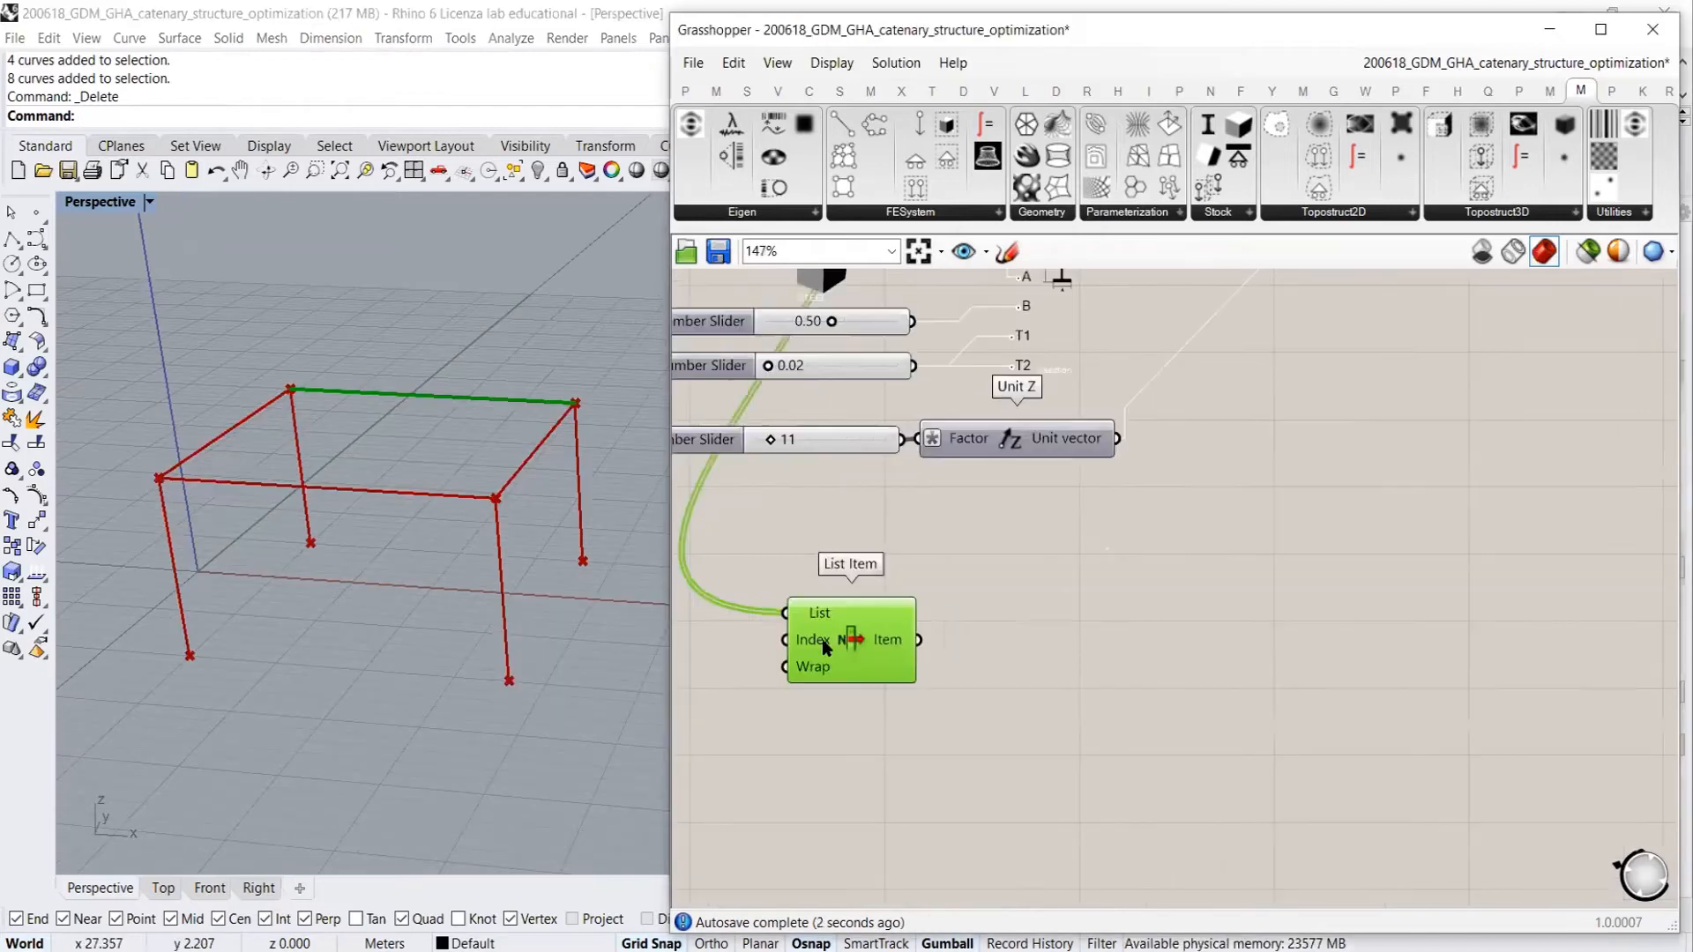
# Add a Point On Curve component at 0.500 fed by the List Item output and align it beside the List Item
pyautogui.click(1019, 615)
pyautogui.doubleClick(1020, 613)
pyautogui.write('poc')
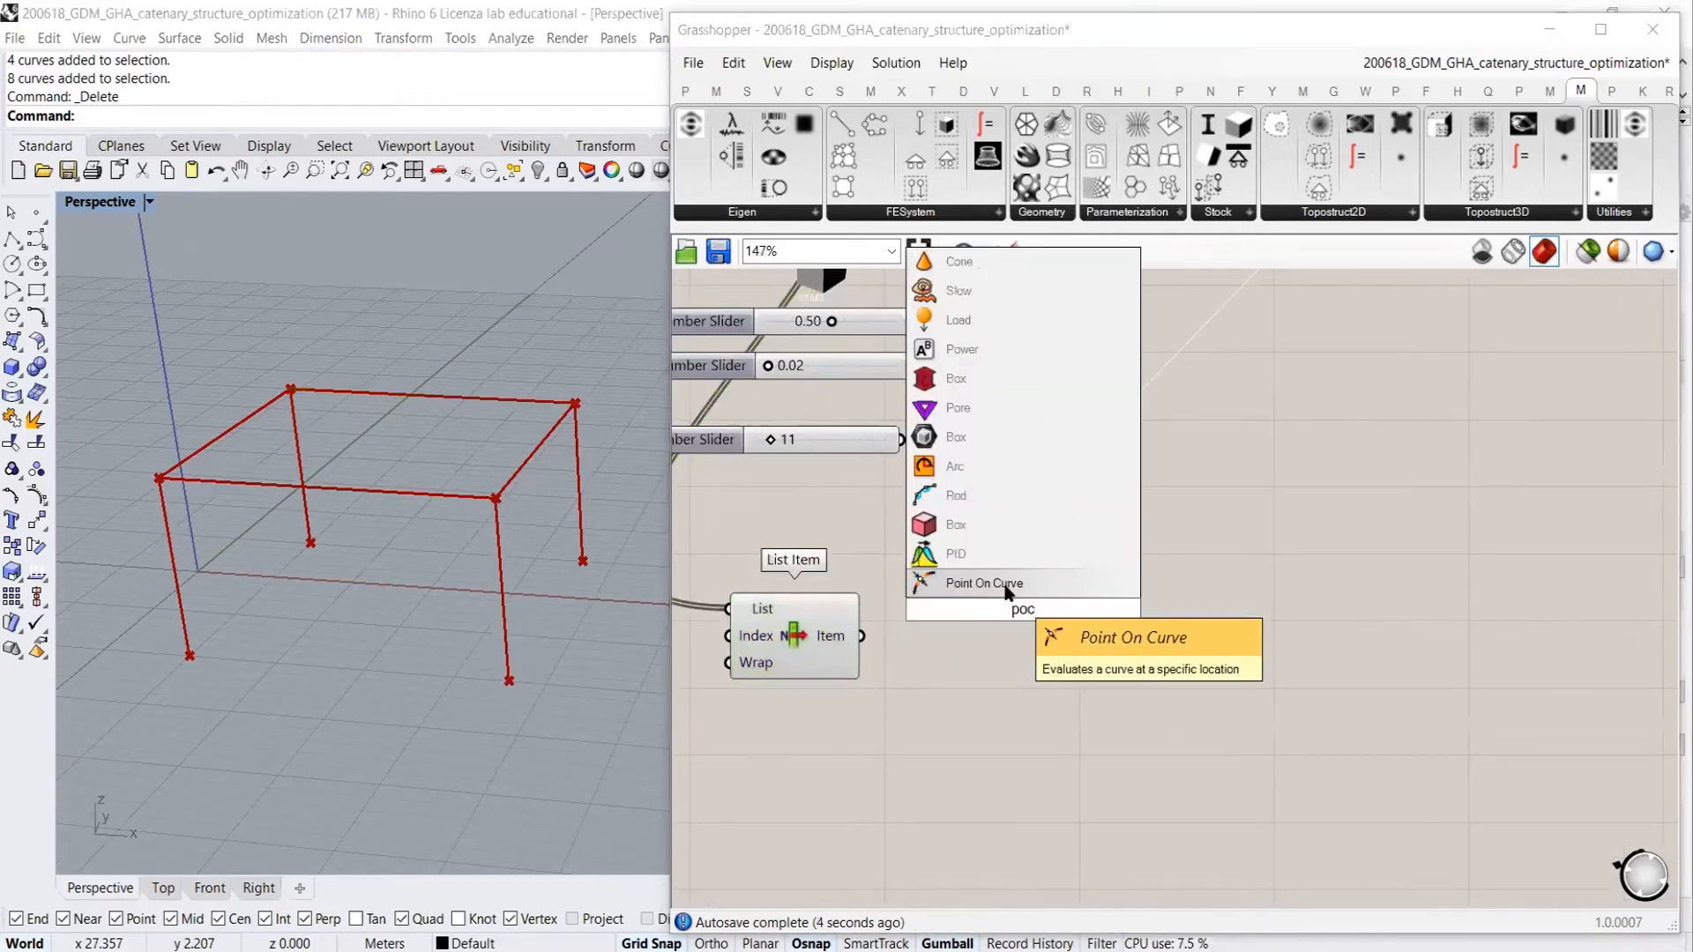
pyautogui.click(984, 583)
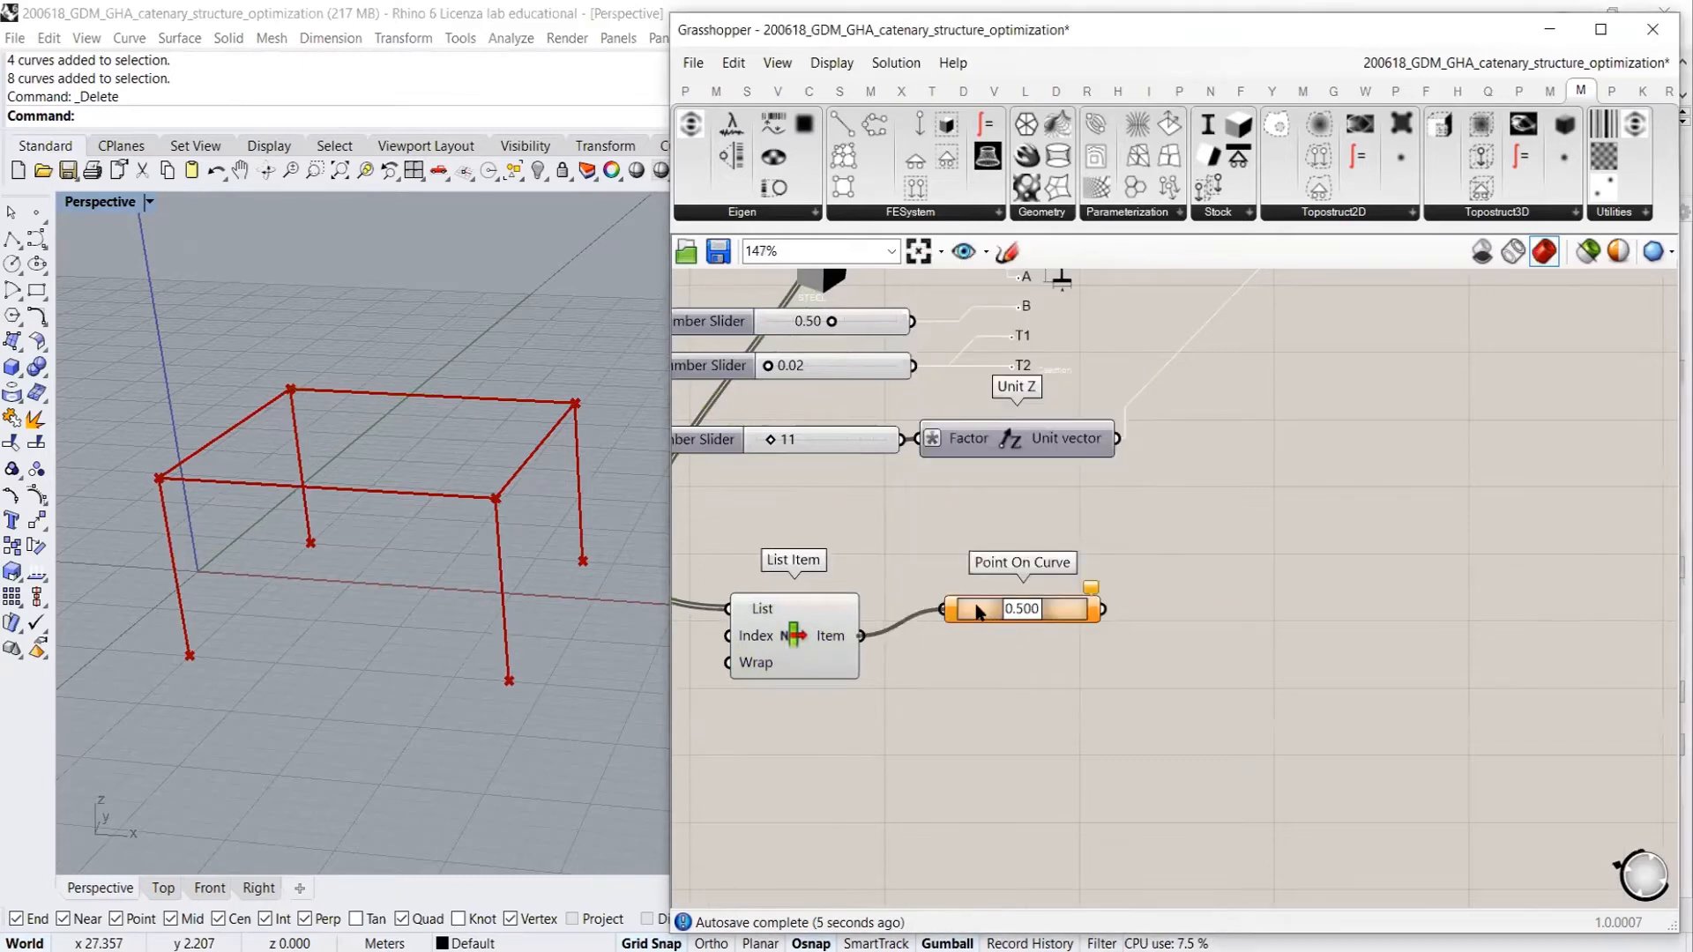
pyautogui.moveTo(977, 610); pyautogui.dragTo(924, 637)
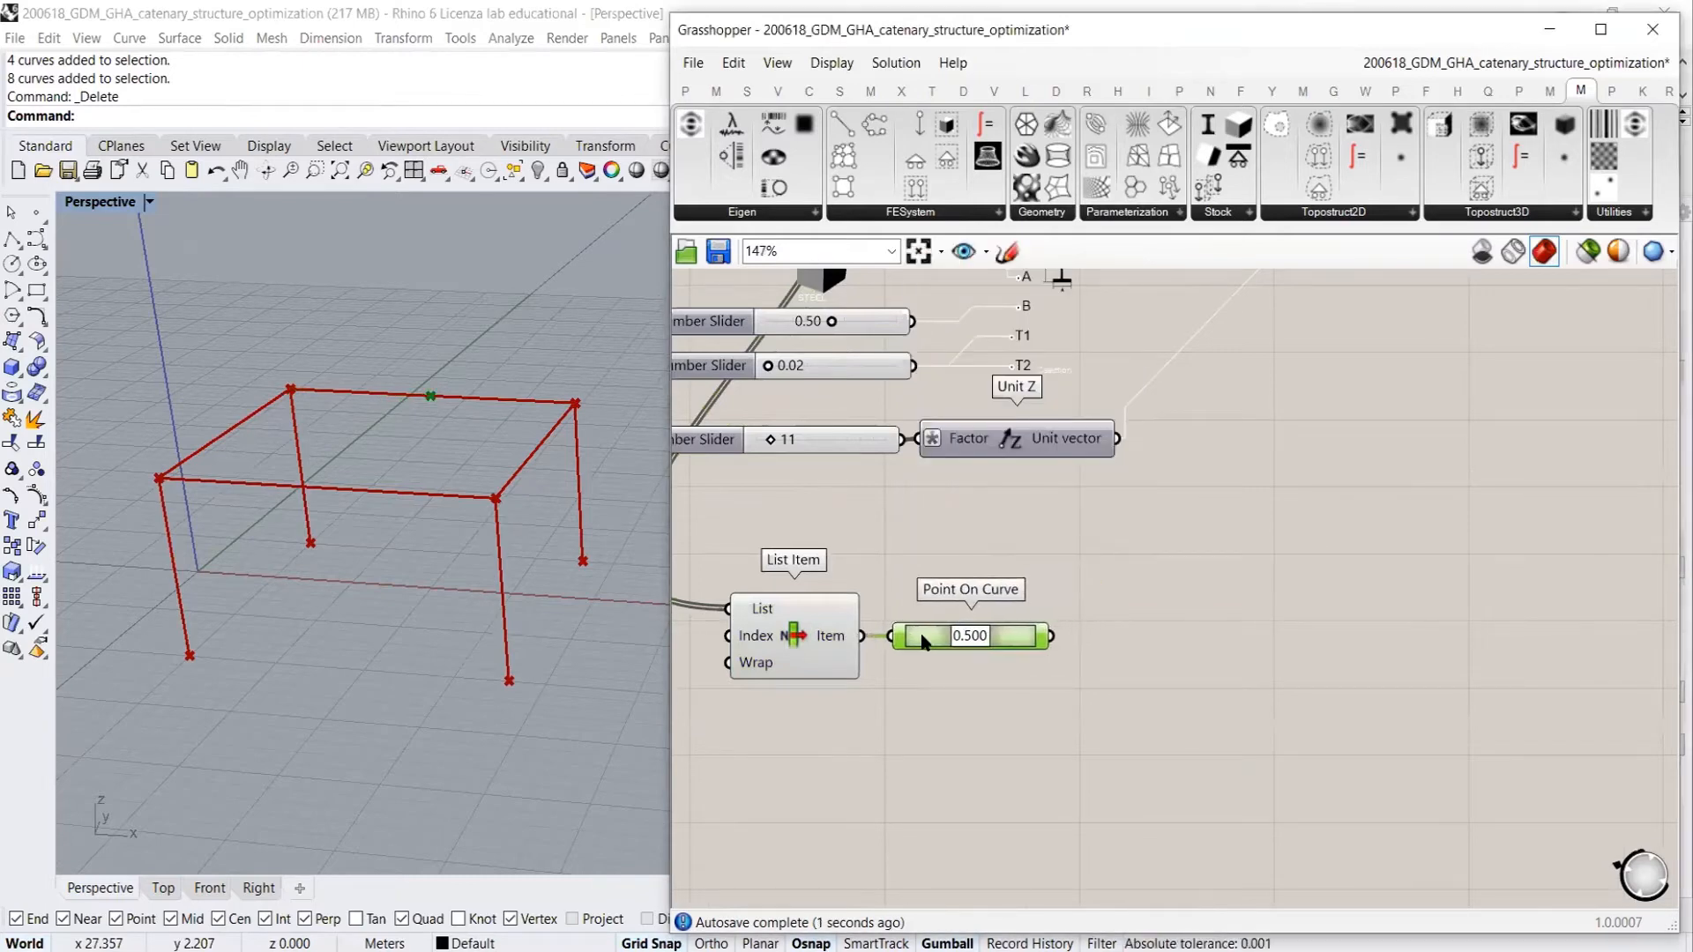
pyautogui.click(1132, 573)
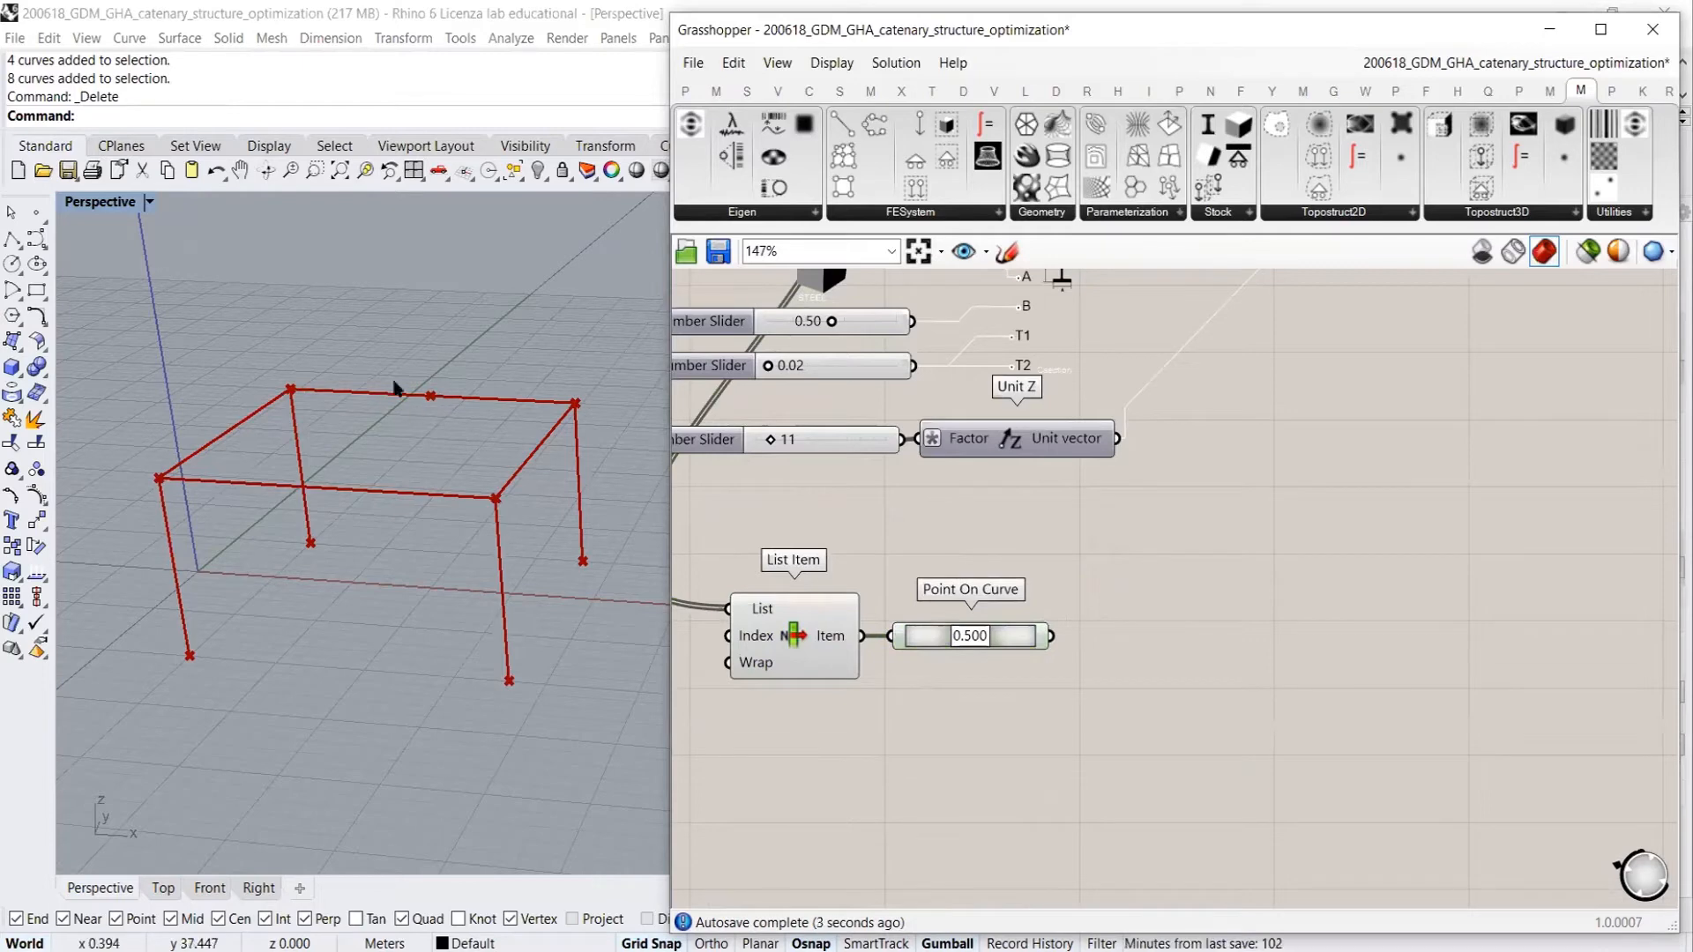
# Add an FE Point Load component and connect the Point On Curve output to its Point input
pyautogui.moveTo(1291, 703); pyautogui.dragTo(1159, 732, button='right')
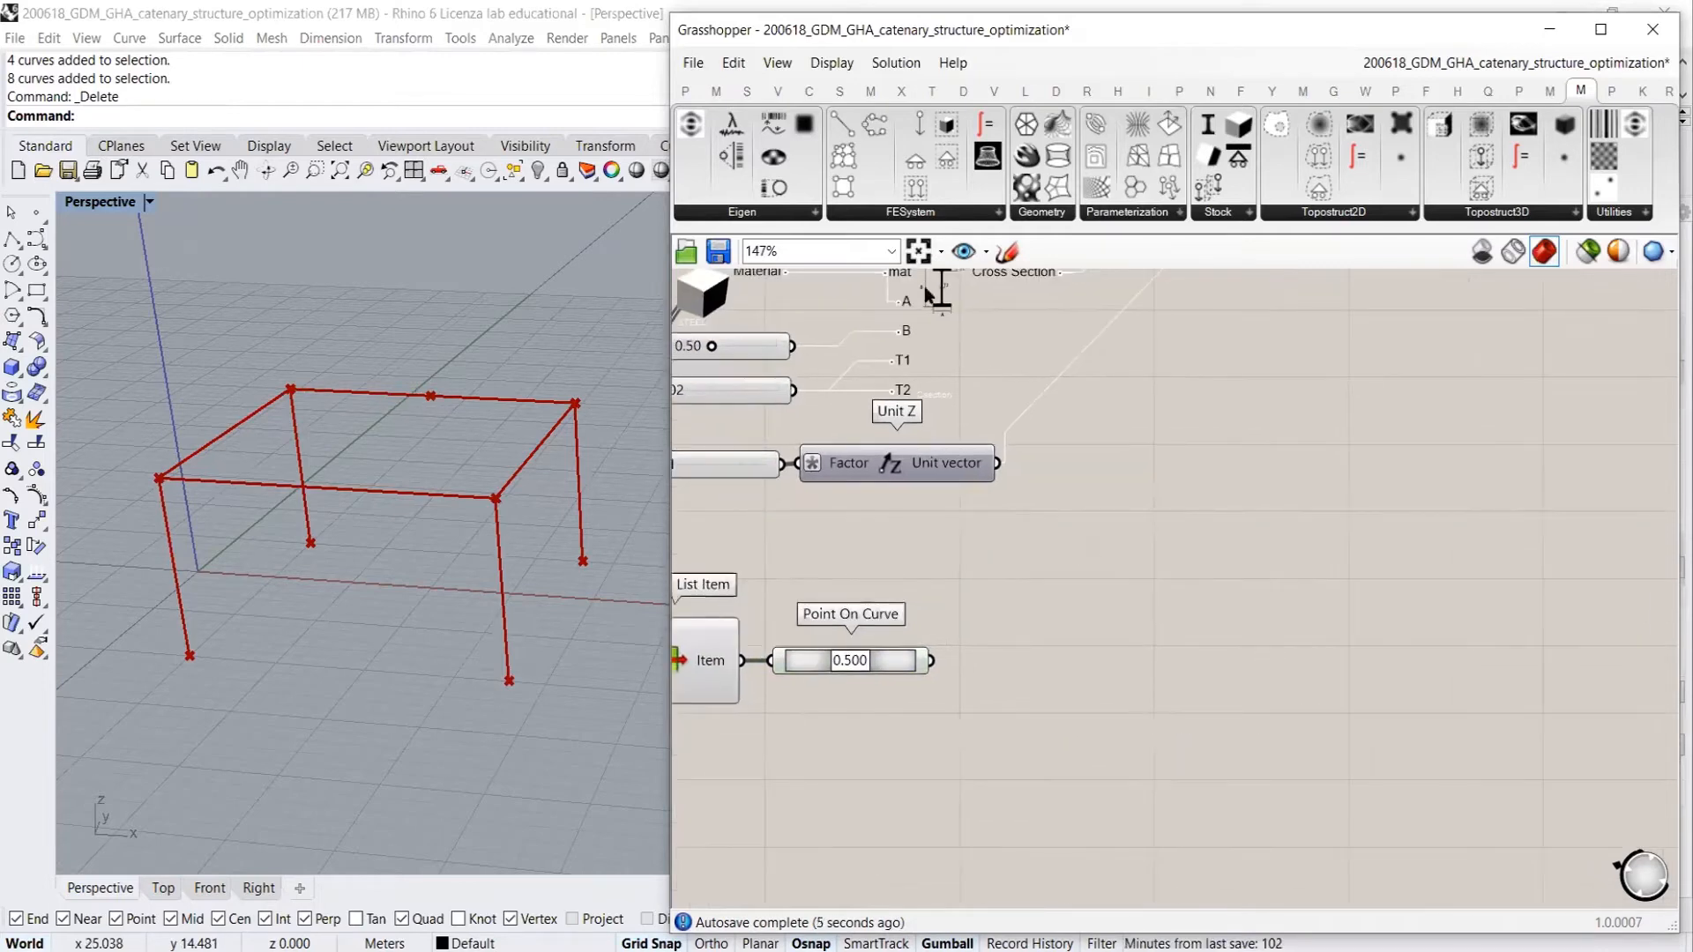
pyautogui.click(904, 212)
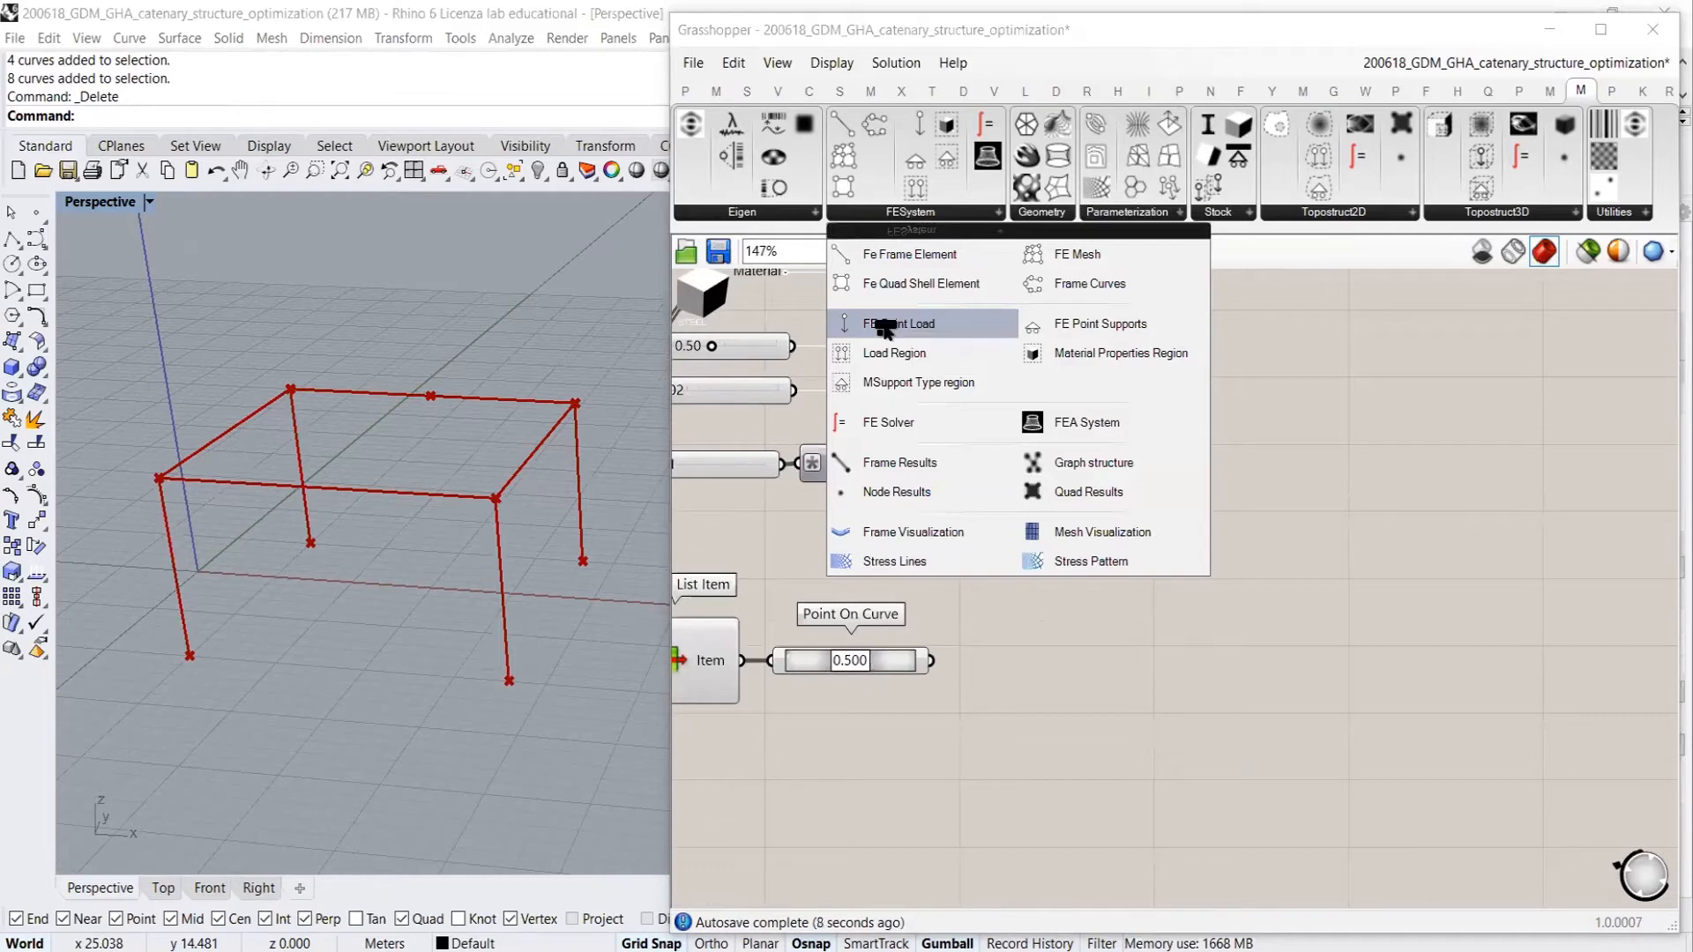
pyautogui.moveTo(886, 328); pyautogui.dragTo(1115, 666)
pyautogui.moveTo(1017, 661); pyautogui.dragTo(1151, 529, button='right')
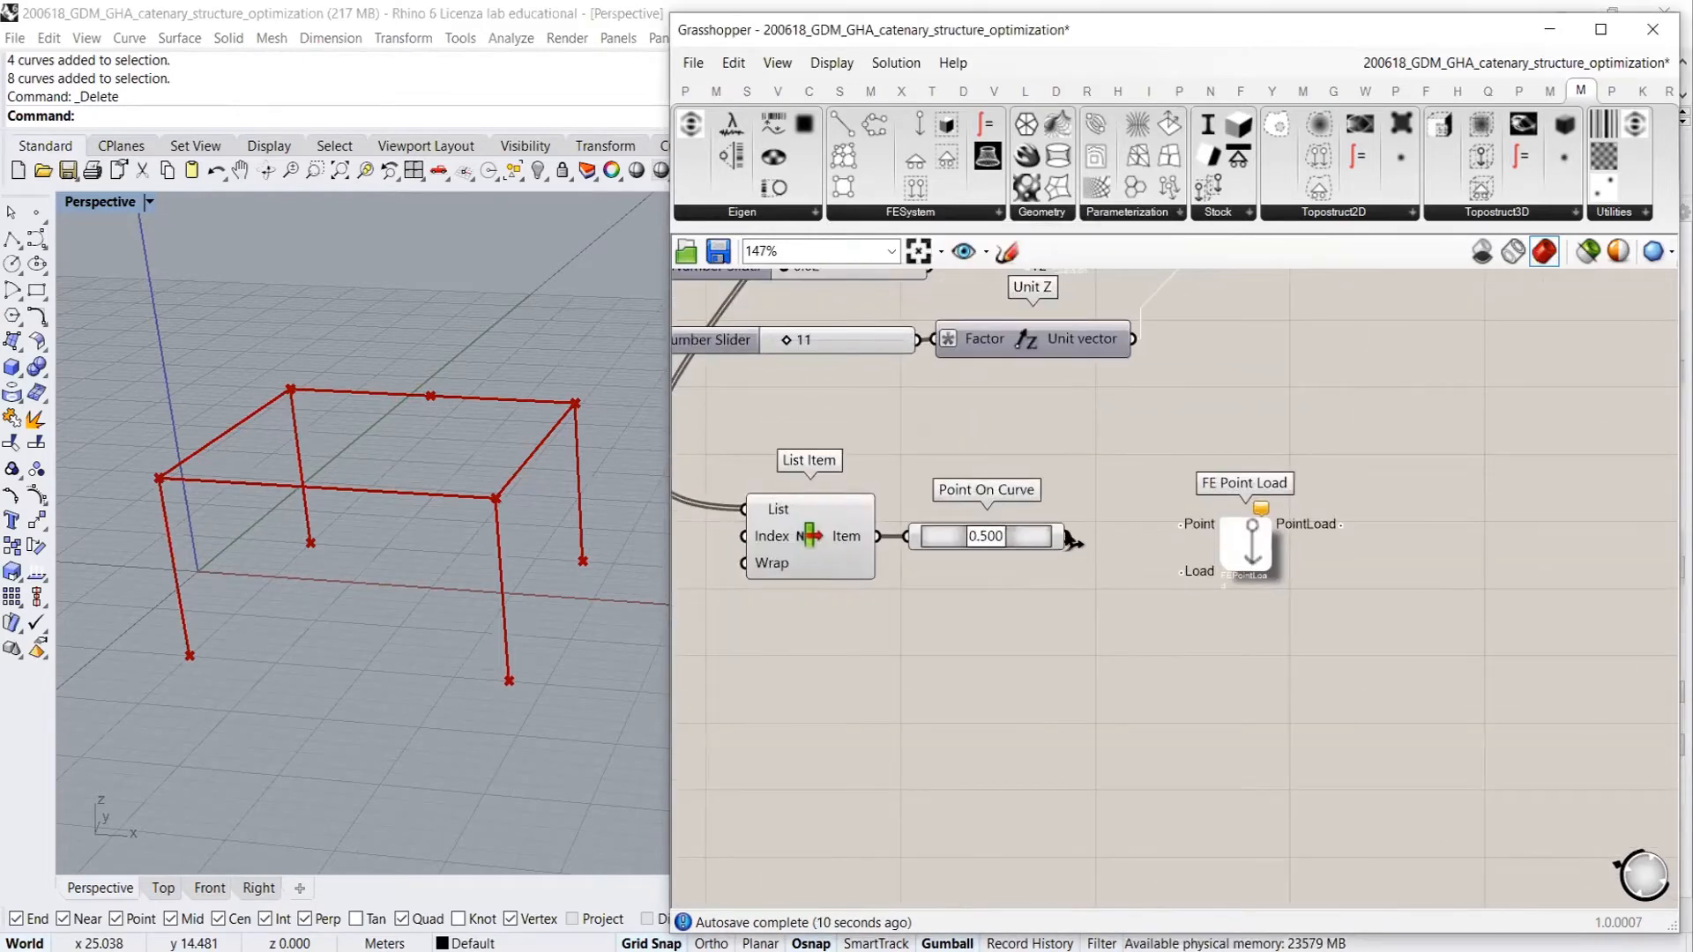
pyautogui.moveTo(1067, 536); pyautogui.dragTo(1207, 569)
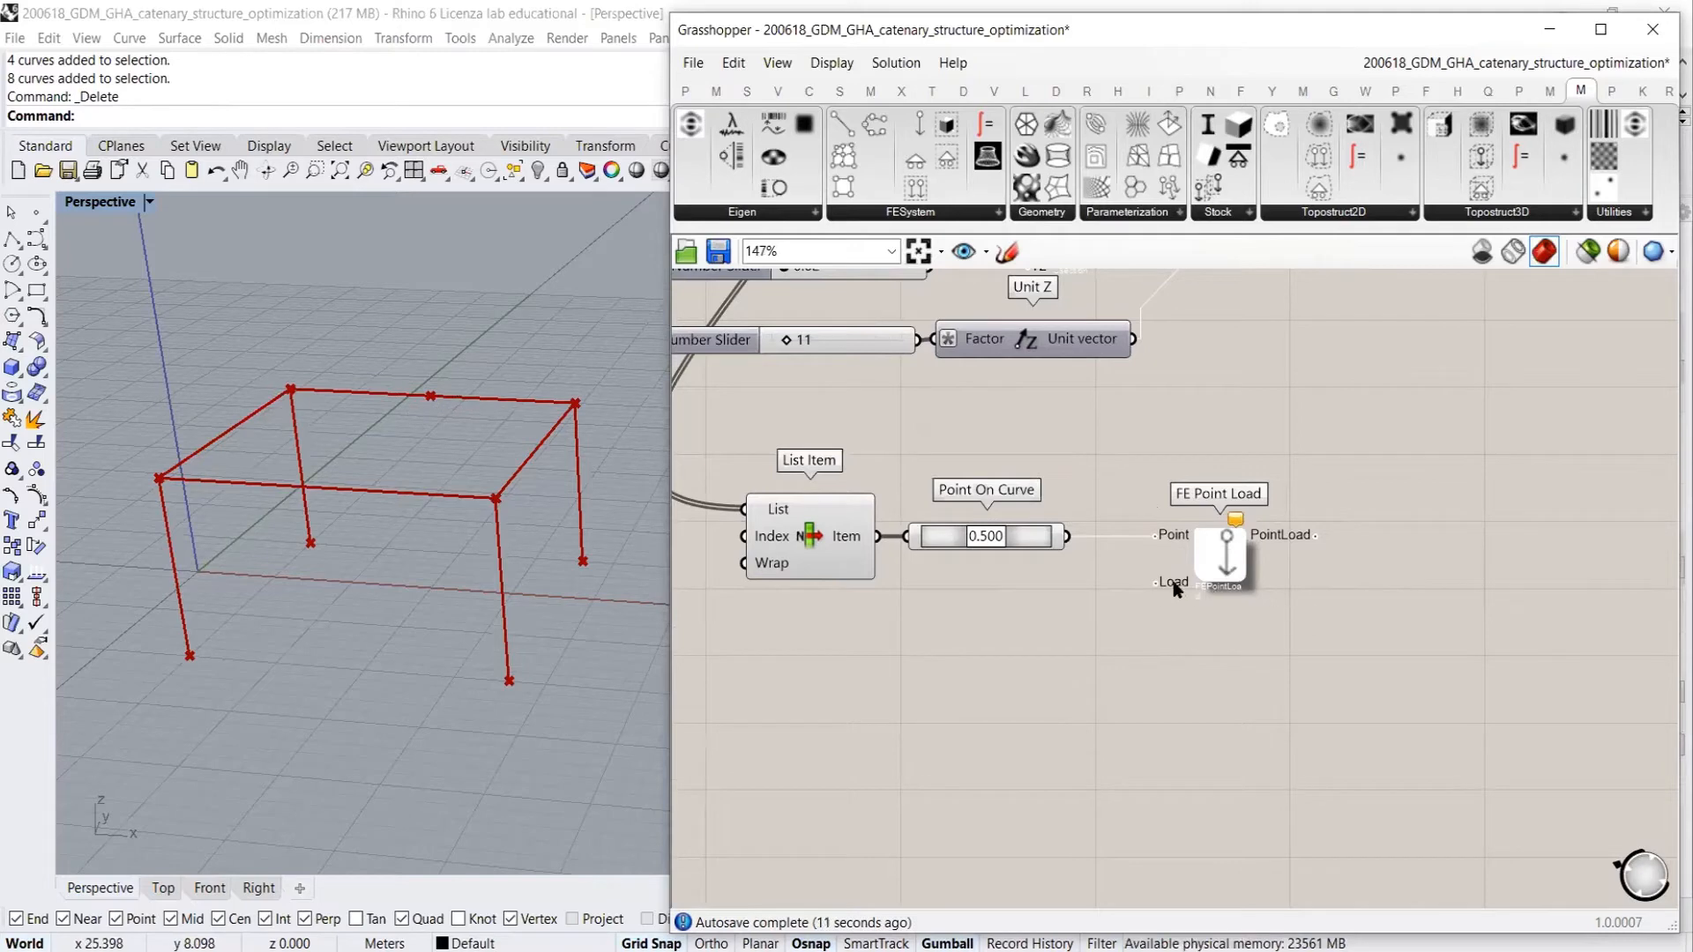
# Copy the load slider and Unit Z vector below Point On Curve and feed the vector into the FE Point Load's Load input
pyautogui.moveTo(1175, 589)
pyautogui.moveTo(1057, 378); pyautogui.dragTo(839, 323)
pyautogui.moveTo(1042, 333); pyautogui.dragTo(1034, 606)
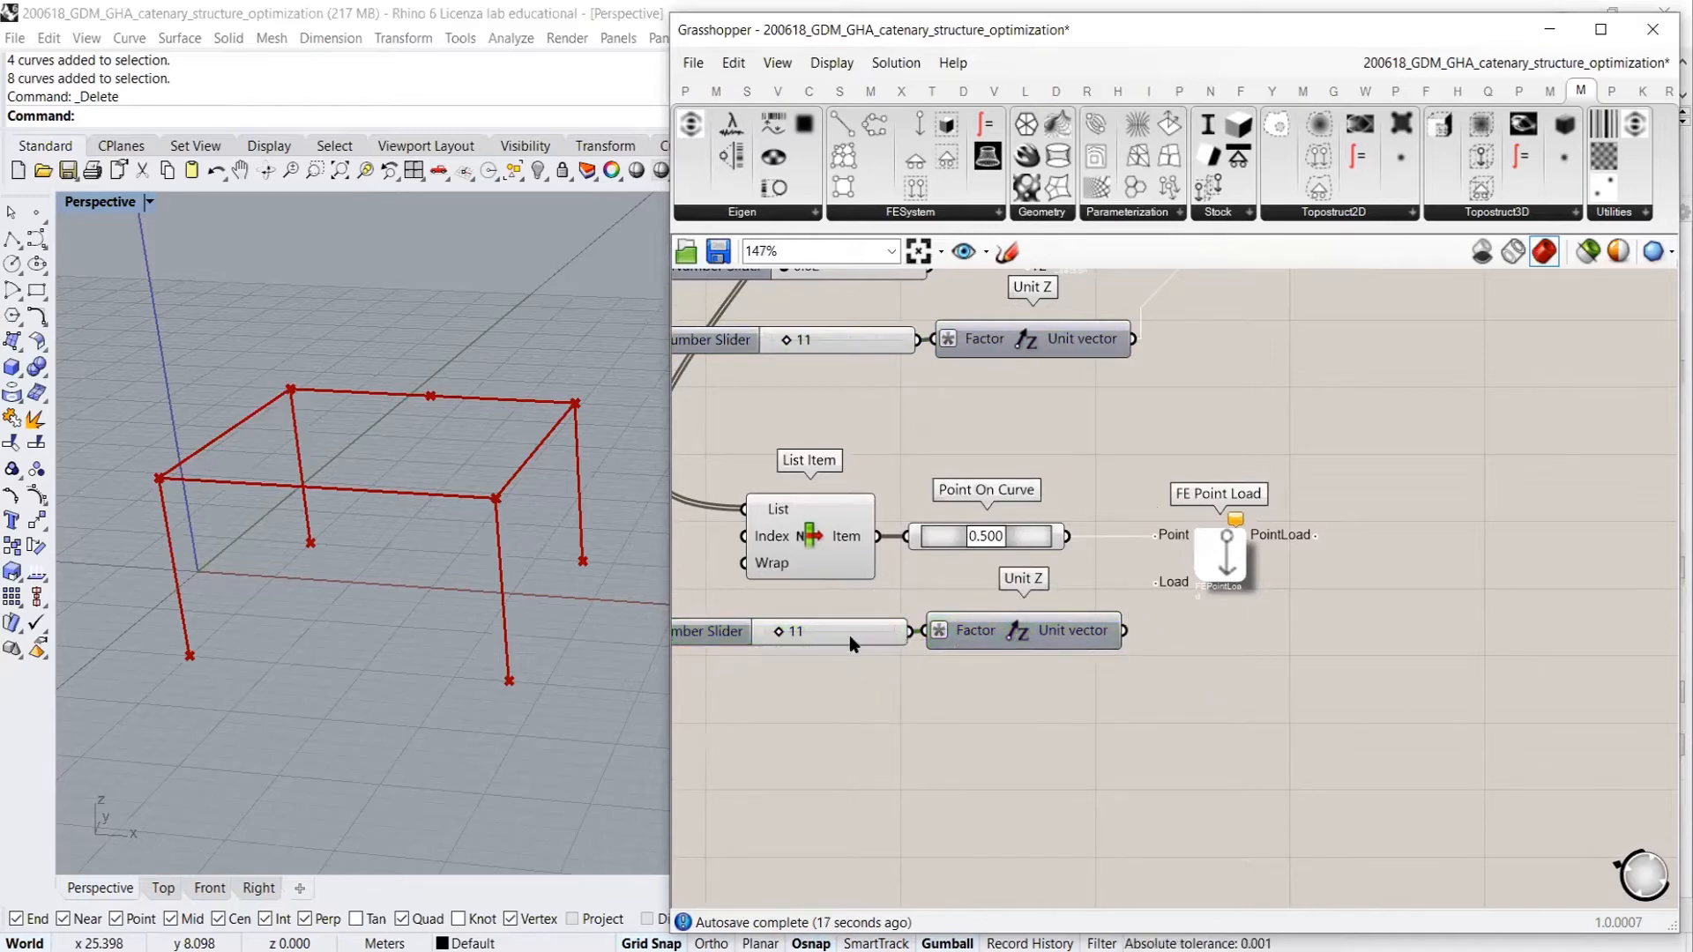
pyautogui.moveTo(1154, 583); pyautogui.dragTo(1126, 630)
pyautogui.moveTo(1055, 688); pyautogui.dragTo(1105, 705, button='right')
pyautogui.moveTo(881, 709); pyautogui.dragTo(1081, 654)
pyautogui.moveTo(1082, 650); pyautogui.dragTo(1030, 629)
pyautogui.click(957, 589)
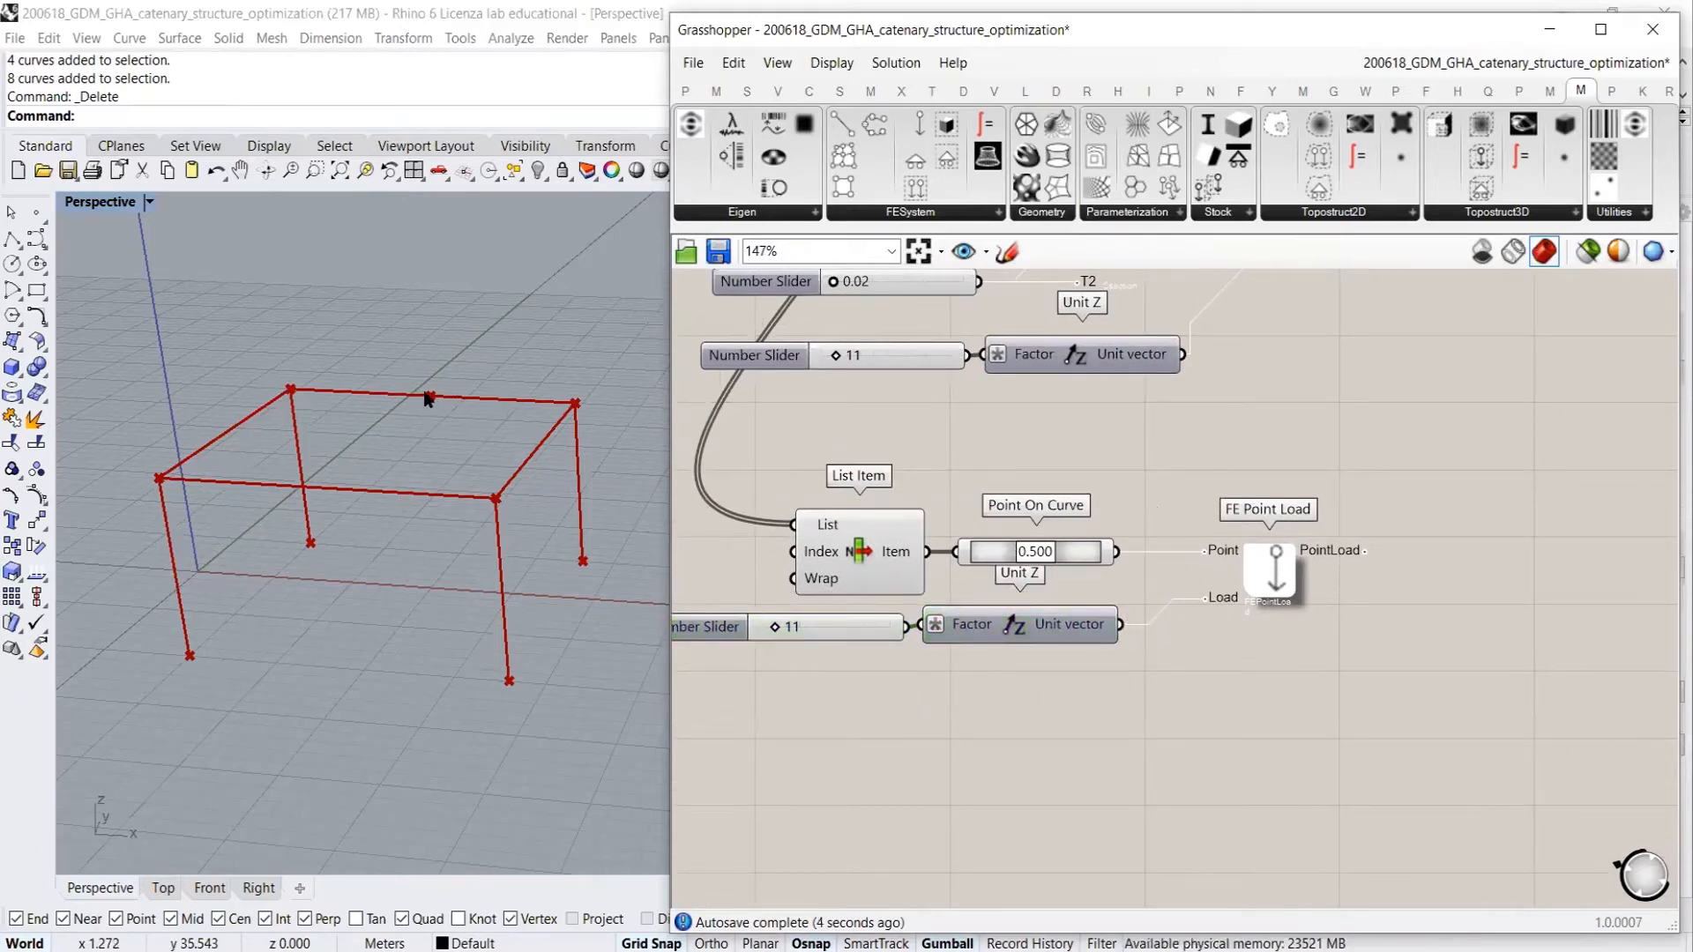
# Add an FE Point Supports component below the FE Point Load
pyautogui.scroll(-3, 1234, 452)
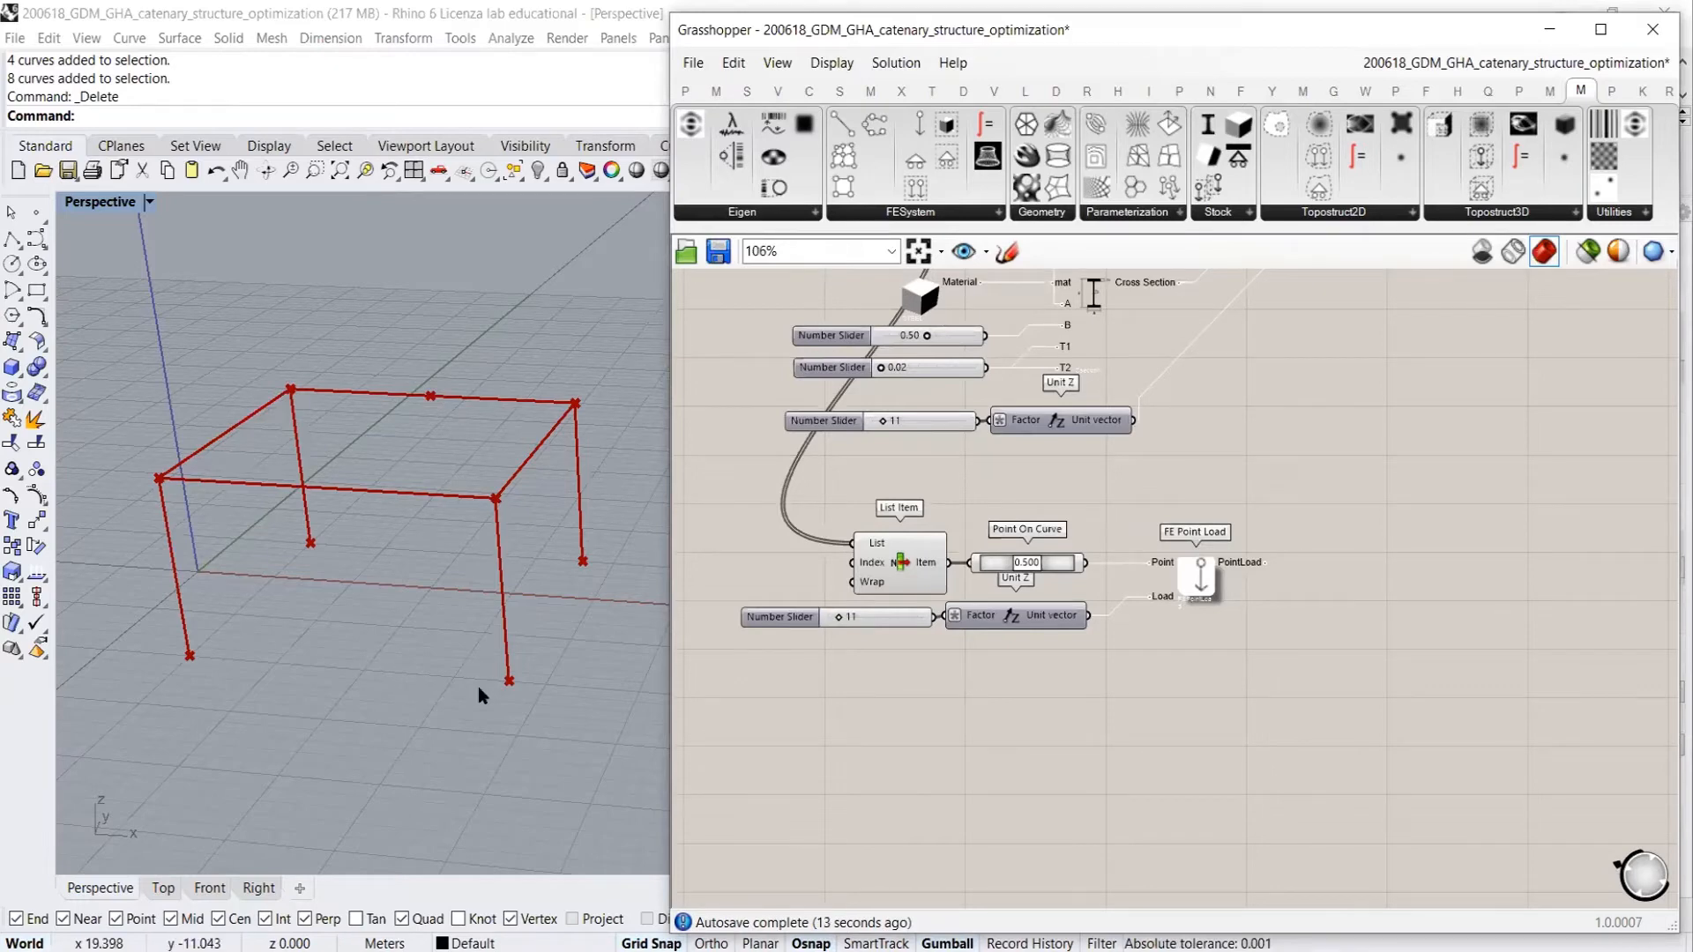
pyautogui.moveTo(492, 639); pyautogui.dragTo(495, 614, button='right')
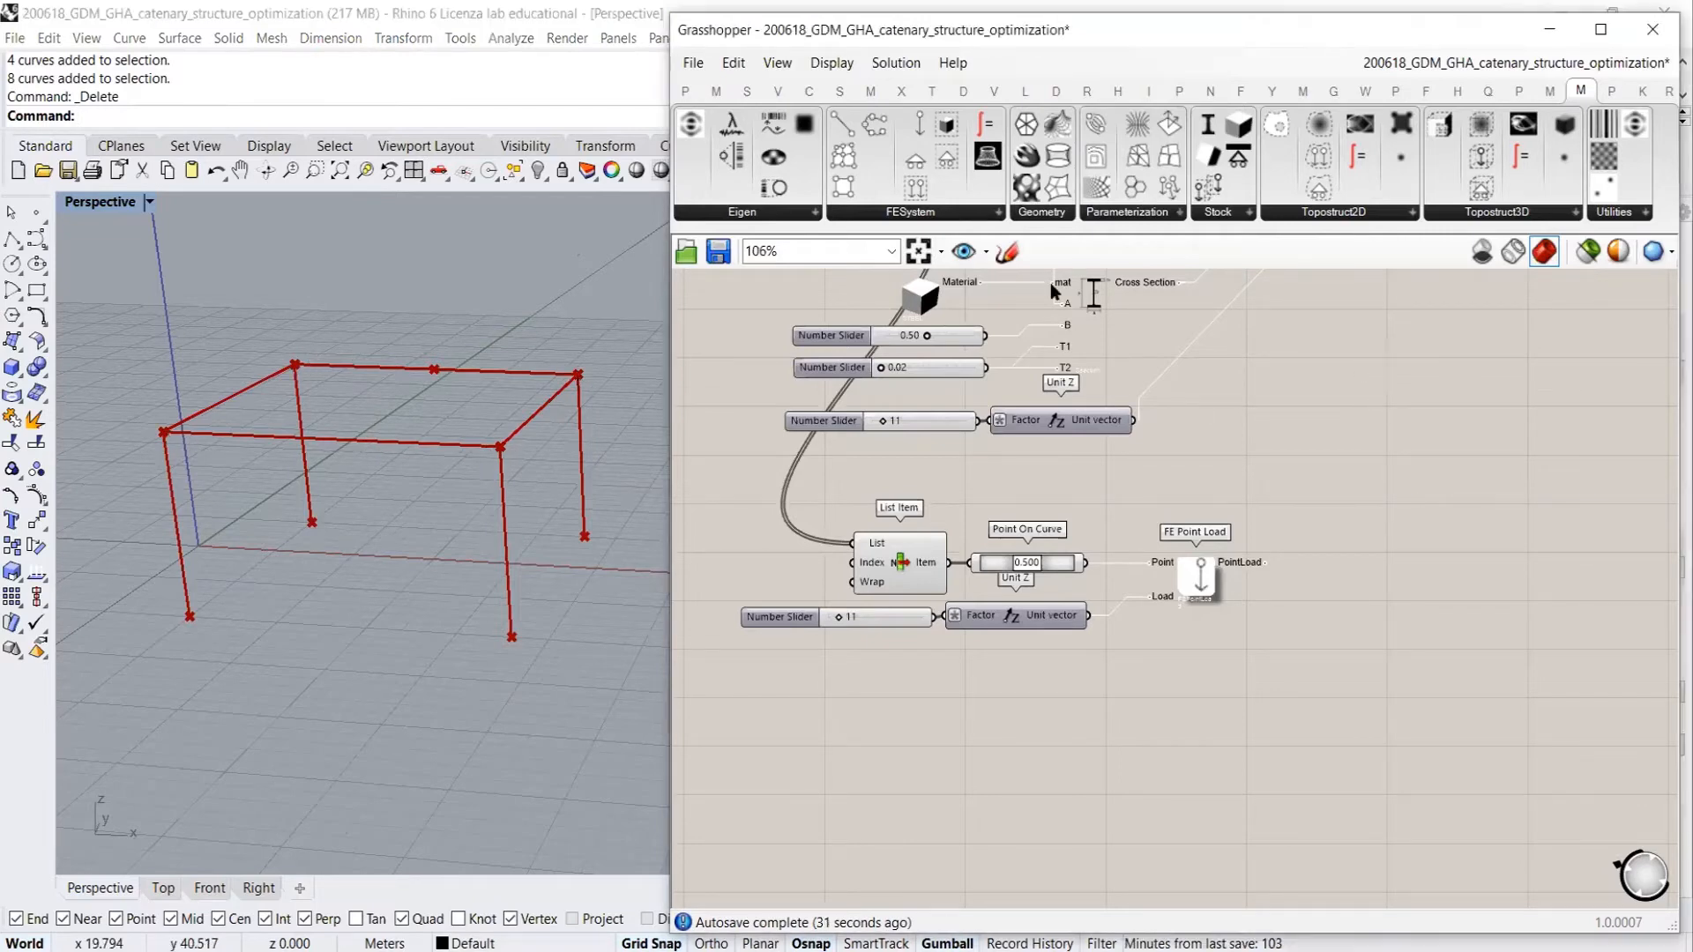
pyautogui.click(946, 217)
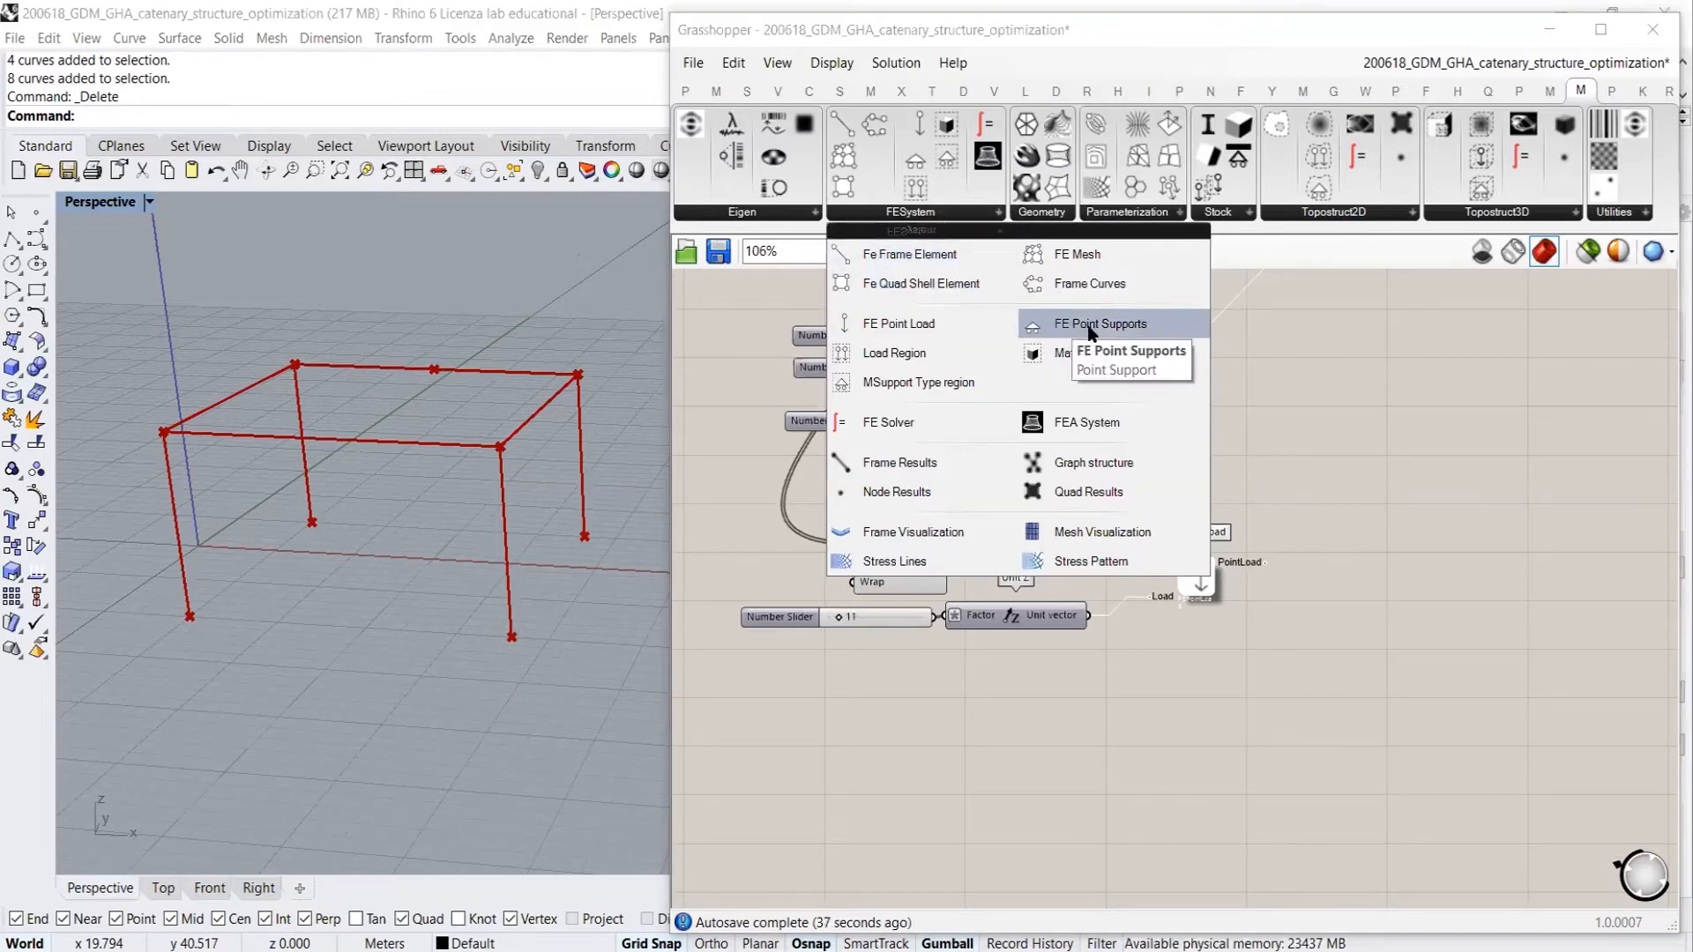
pyautogui.moveTo(1091, 333); pyautogui.dragTo(1205, 723)
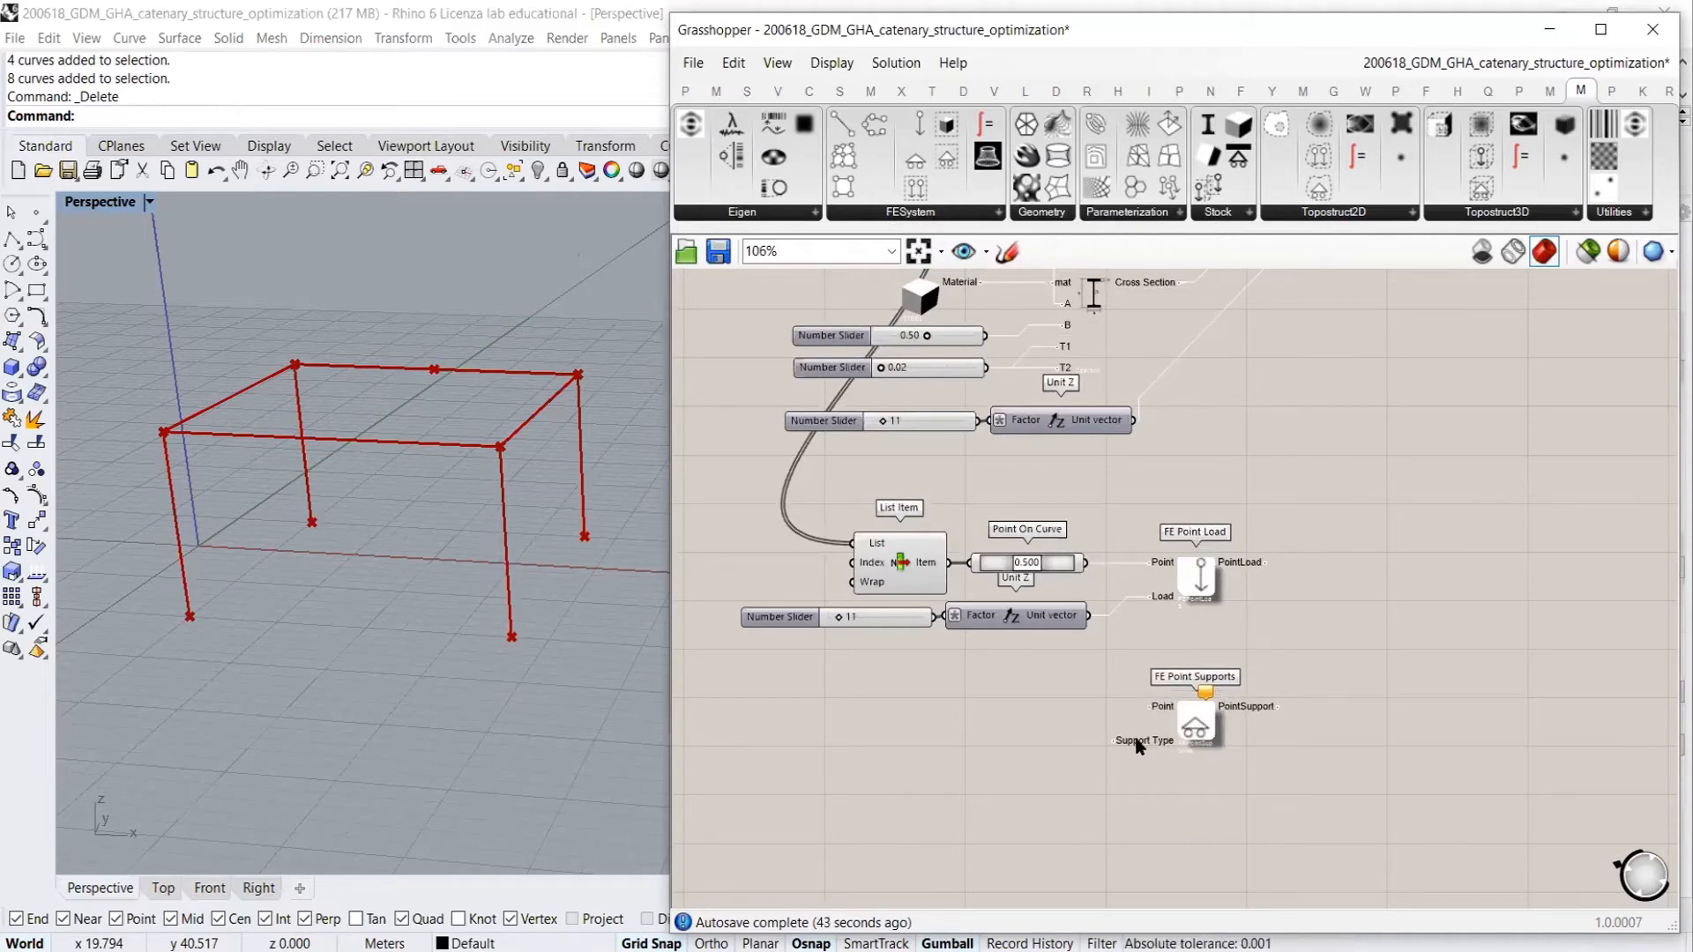
# Add a Support type component beside the FE Point Supports component
pyautogui.click(1217, 215)
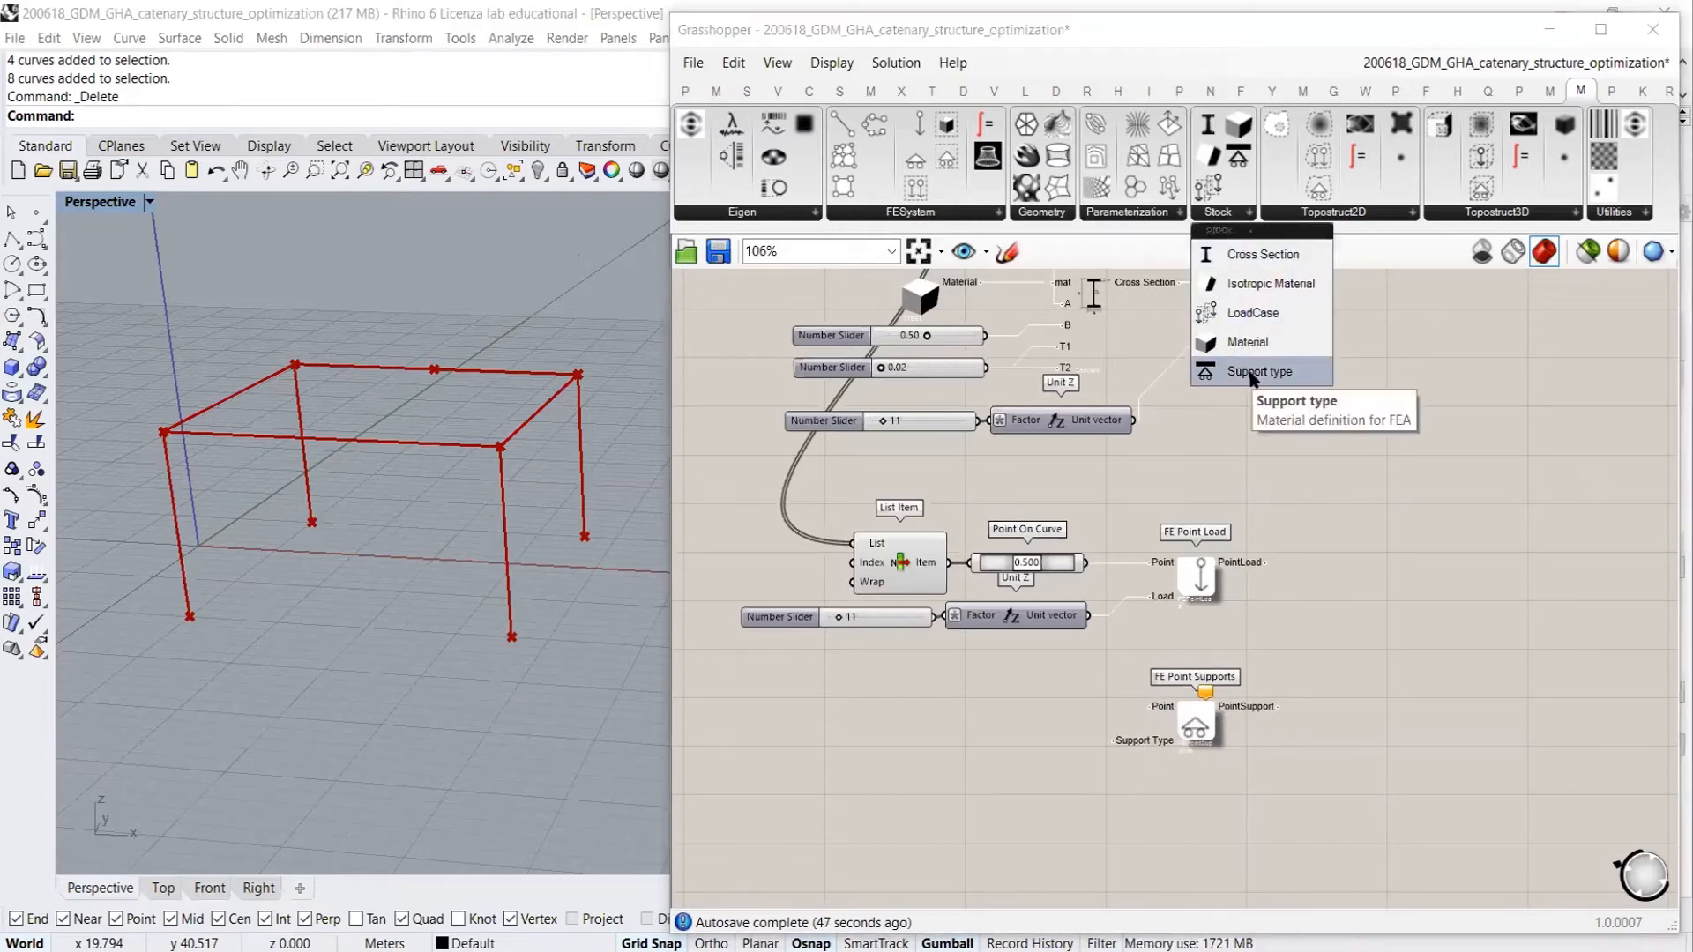
pyautogui.moveTo(1252, 371); pyautogui.dragTo(992, 731)
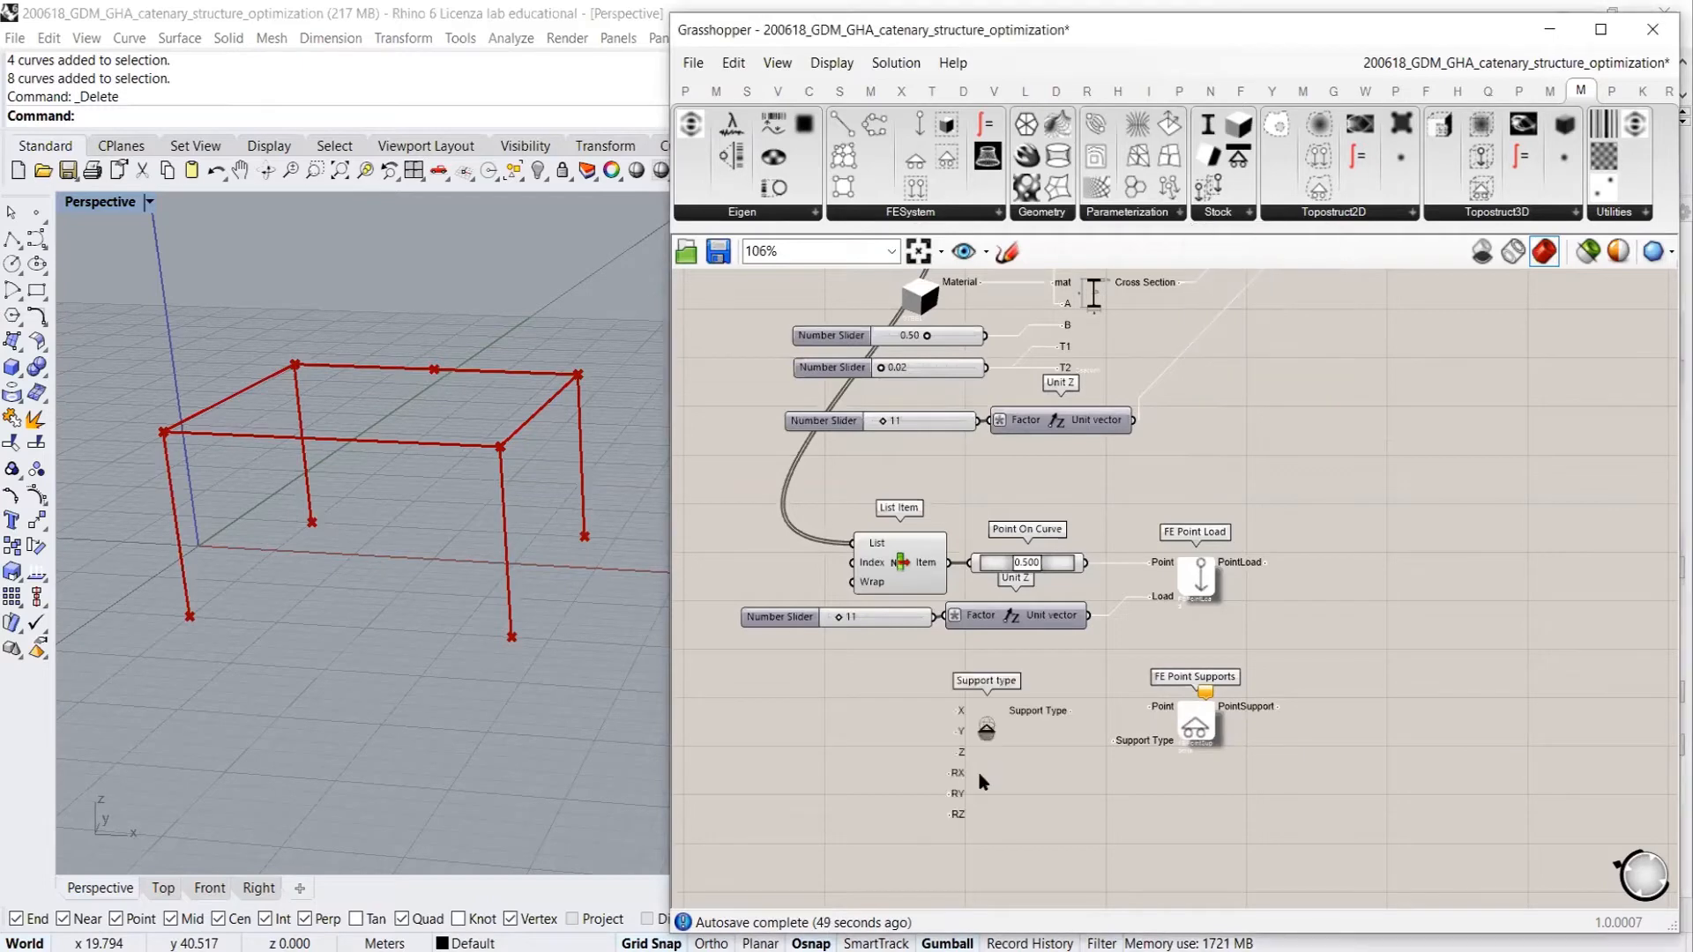
pyautogui.scroll(2, 1096, 459)
pyautogui.moveTo(1093, 455); pyautogui.dragTo(1108, 555)
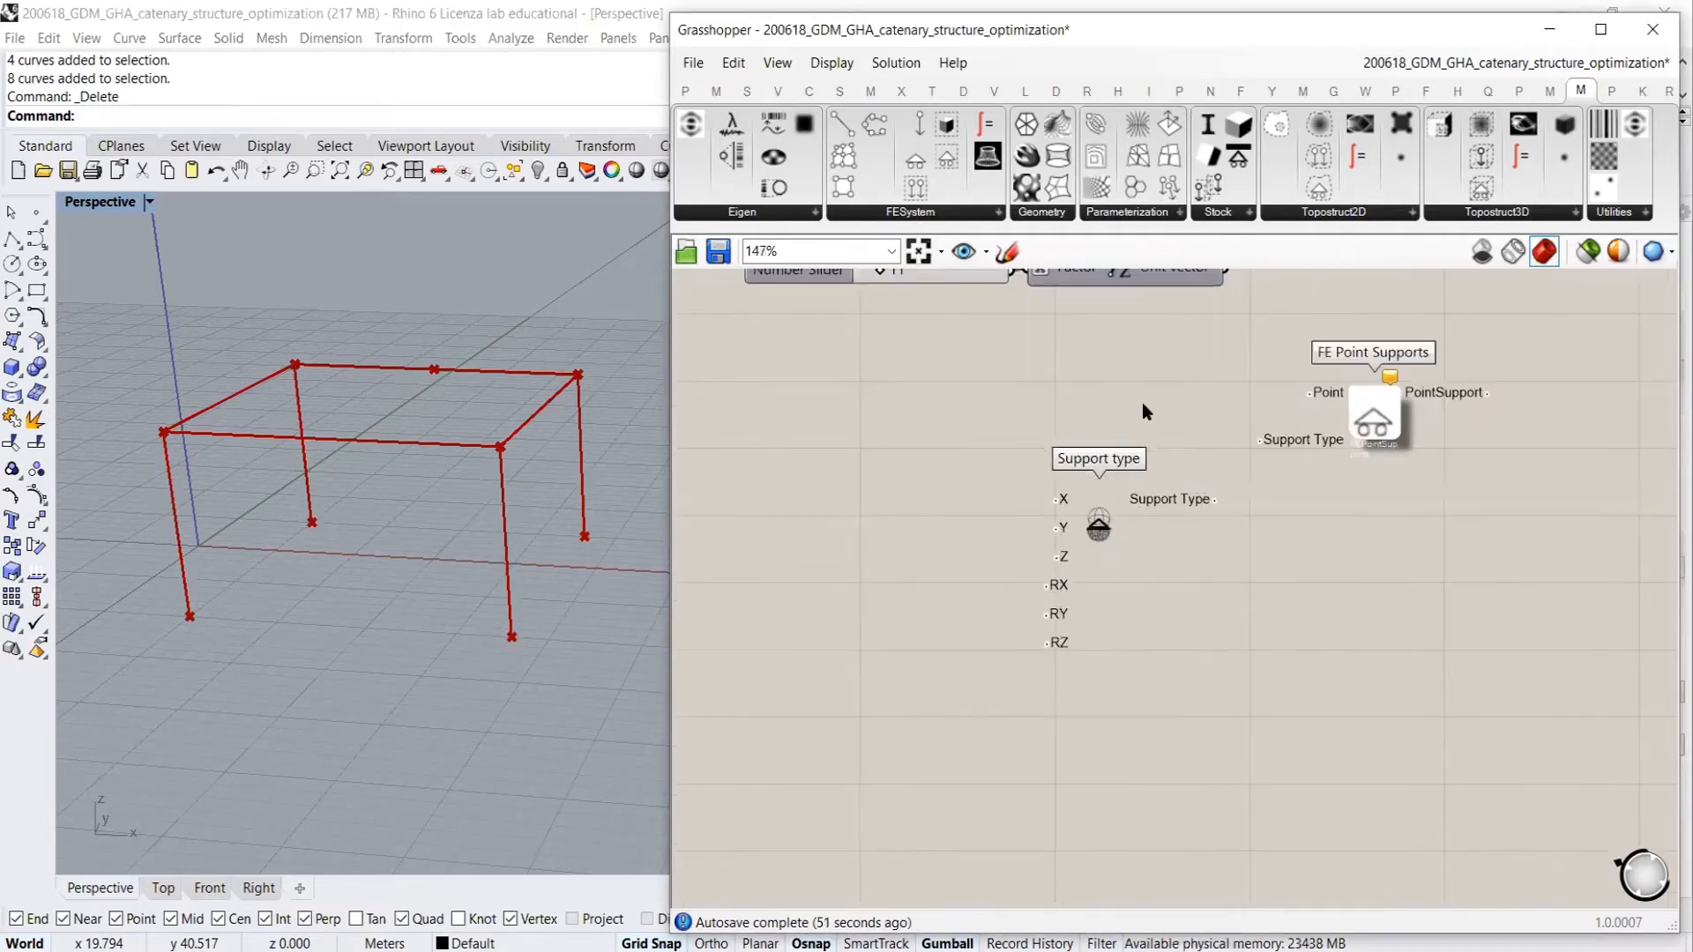
pyautogui.moveTo(866, 354); pyautogui.dragTo(876, 466, button='right')
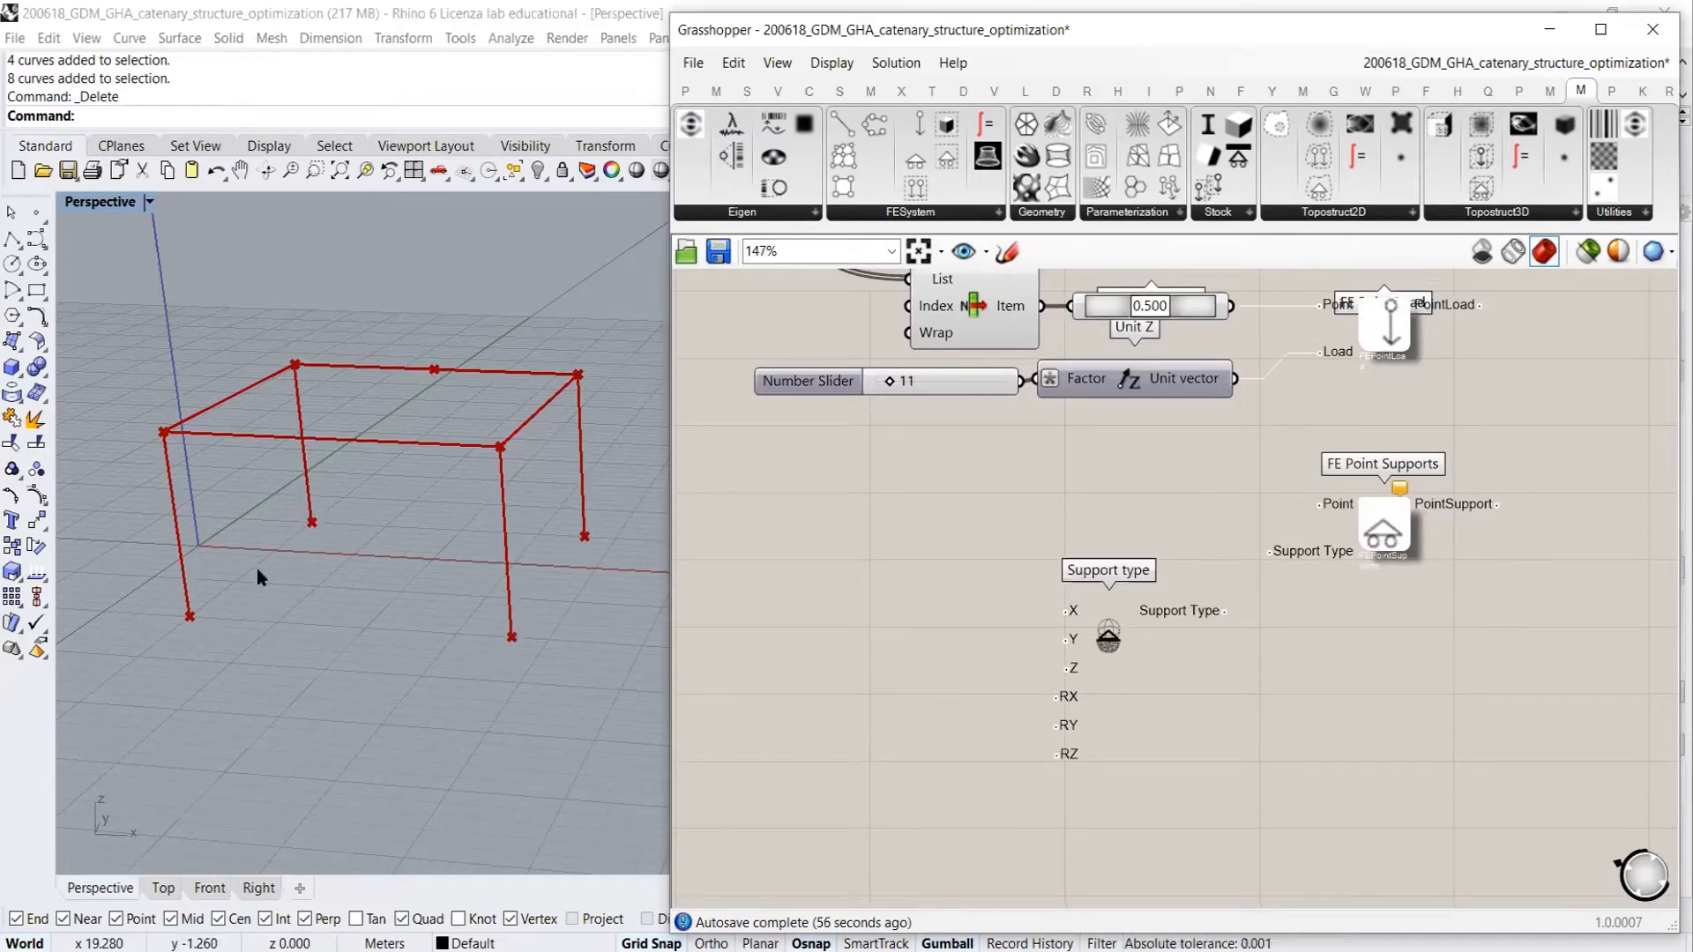
# Connect the Start output of the column End Points to the Point input of FE Point Supports
pyautogui.moveTo(931, 558); pyautogui.dragTo(937, 565, button='right')
pyautogui.scroll(-5, 939, 596)
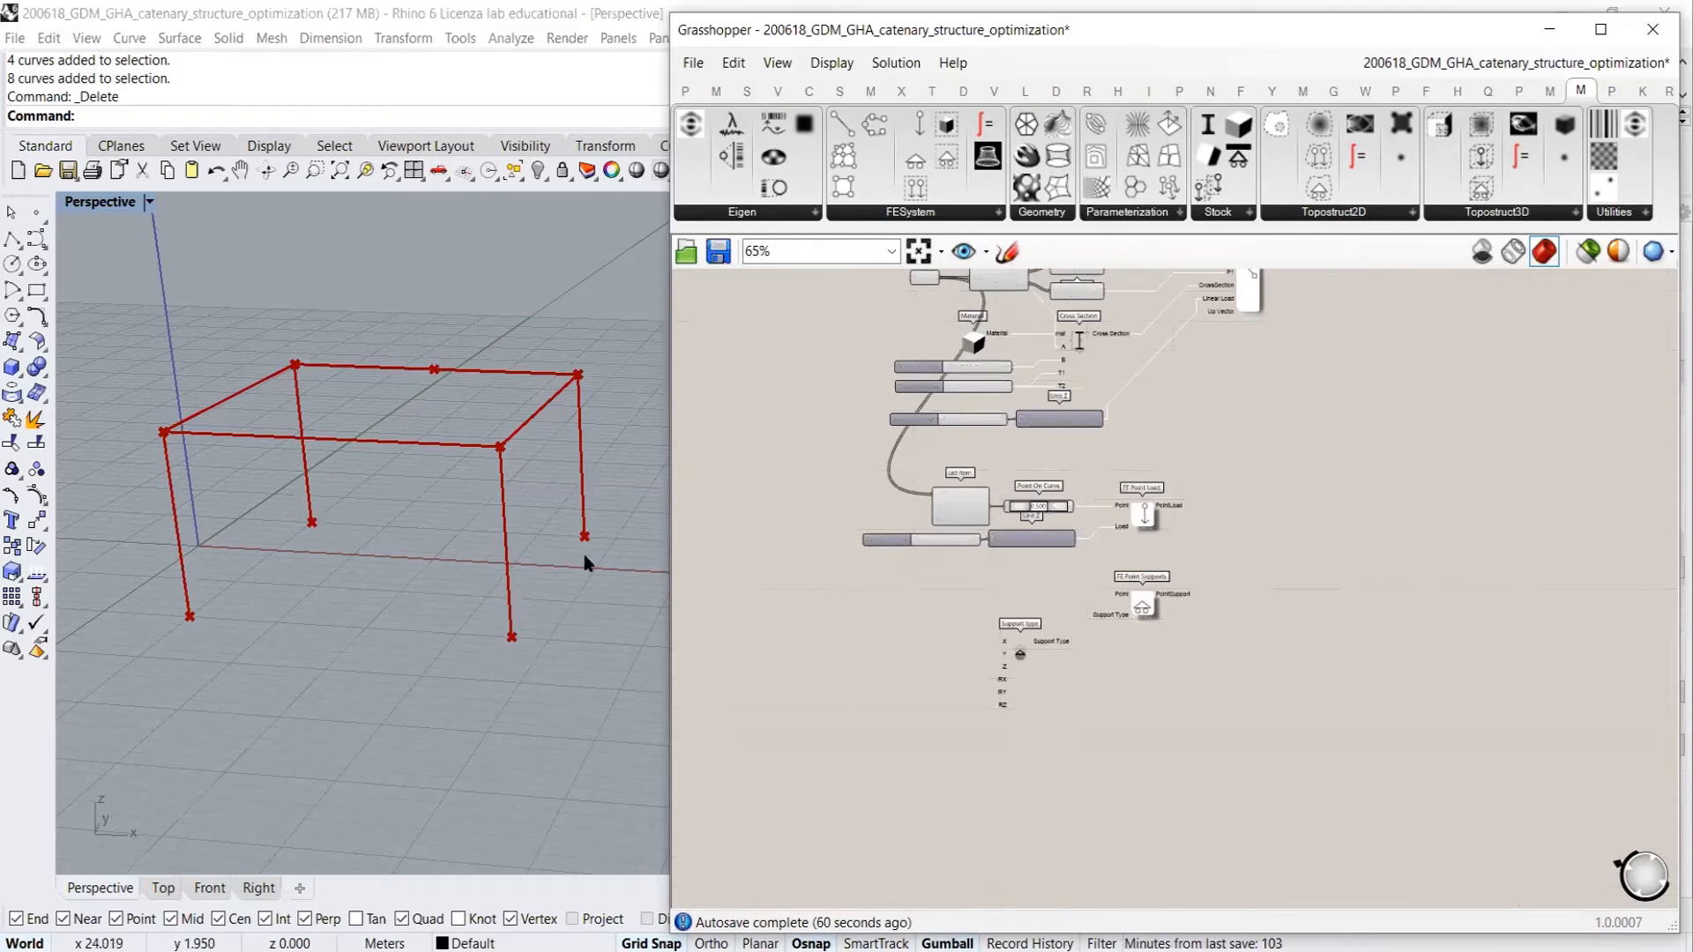
pyautogui.moveTo(847, 461); pyautogui.dragTo(864, 691, button='right')
pyautogui.scroll(5, 899, 433)
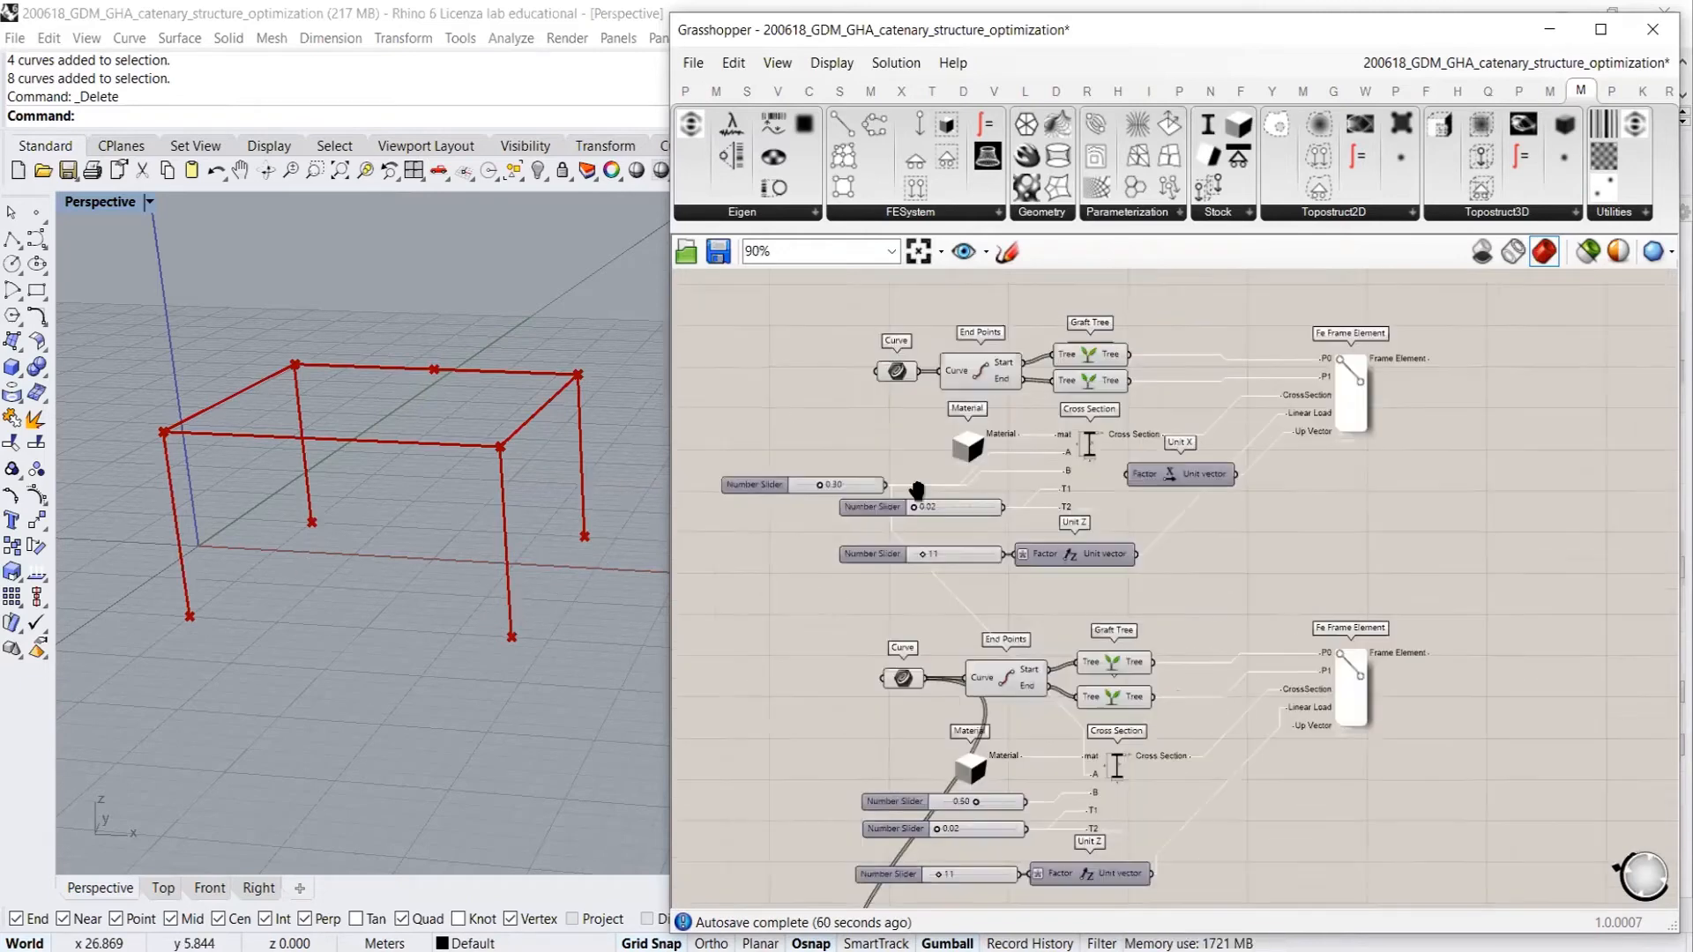
pyautogui.click(932, 430)
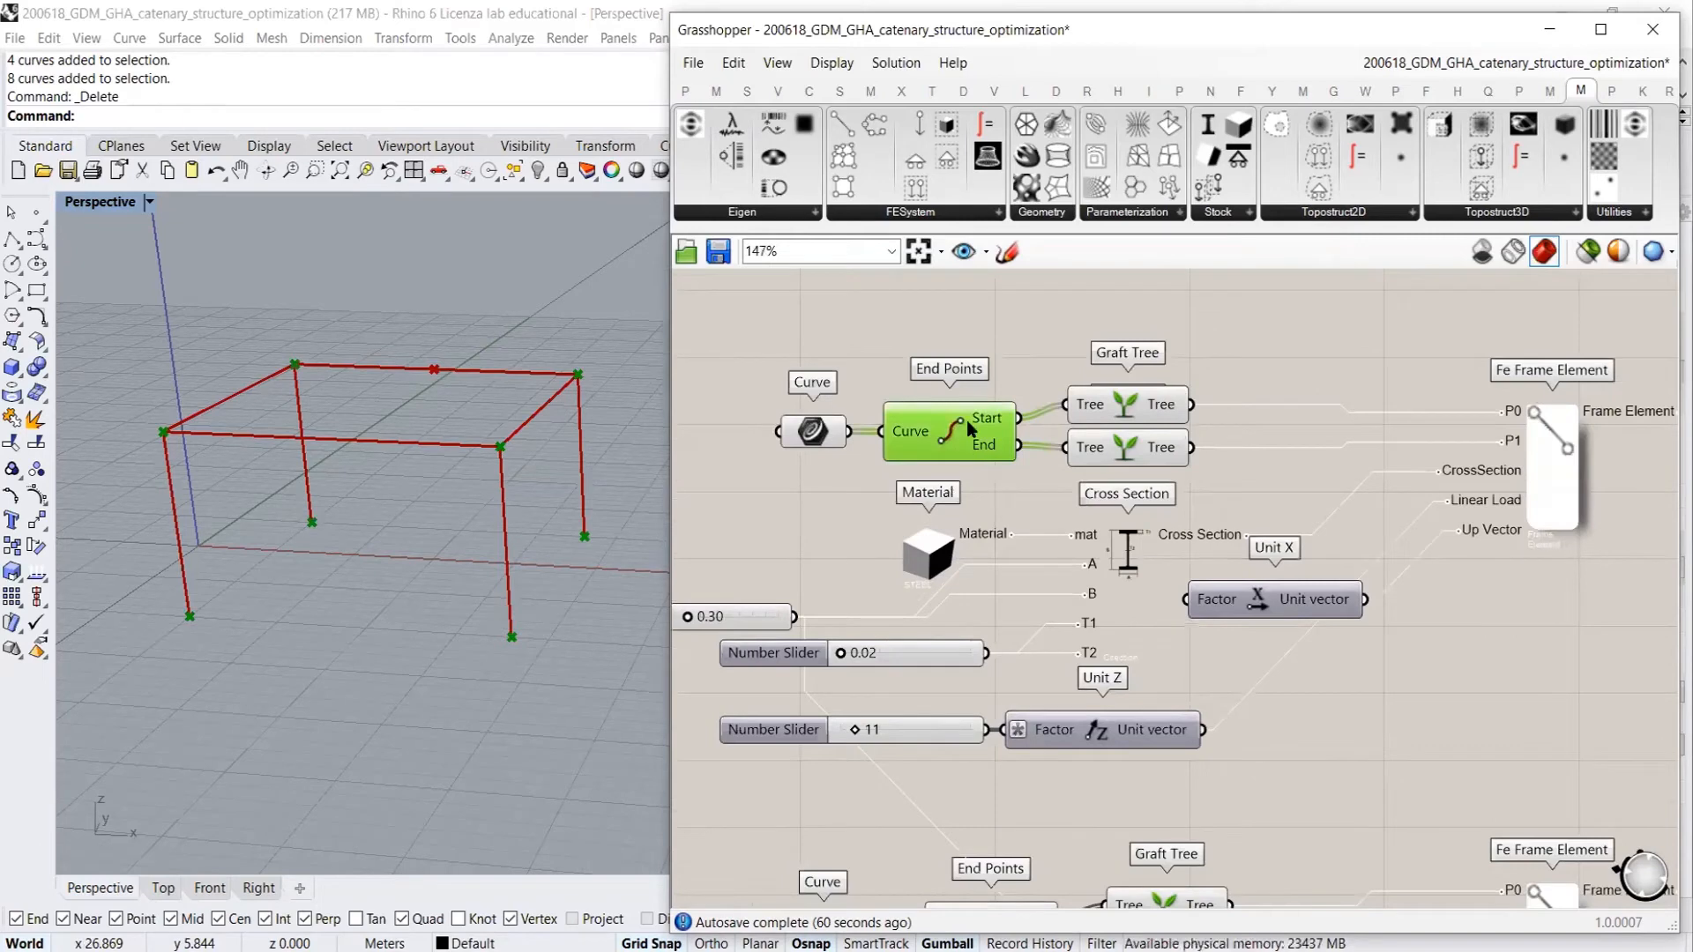
pyautogui.moveTo(989, 427)
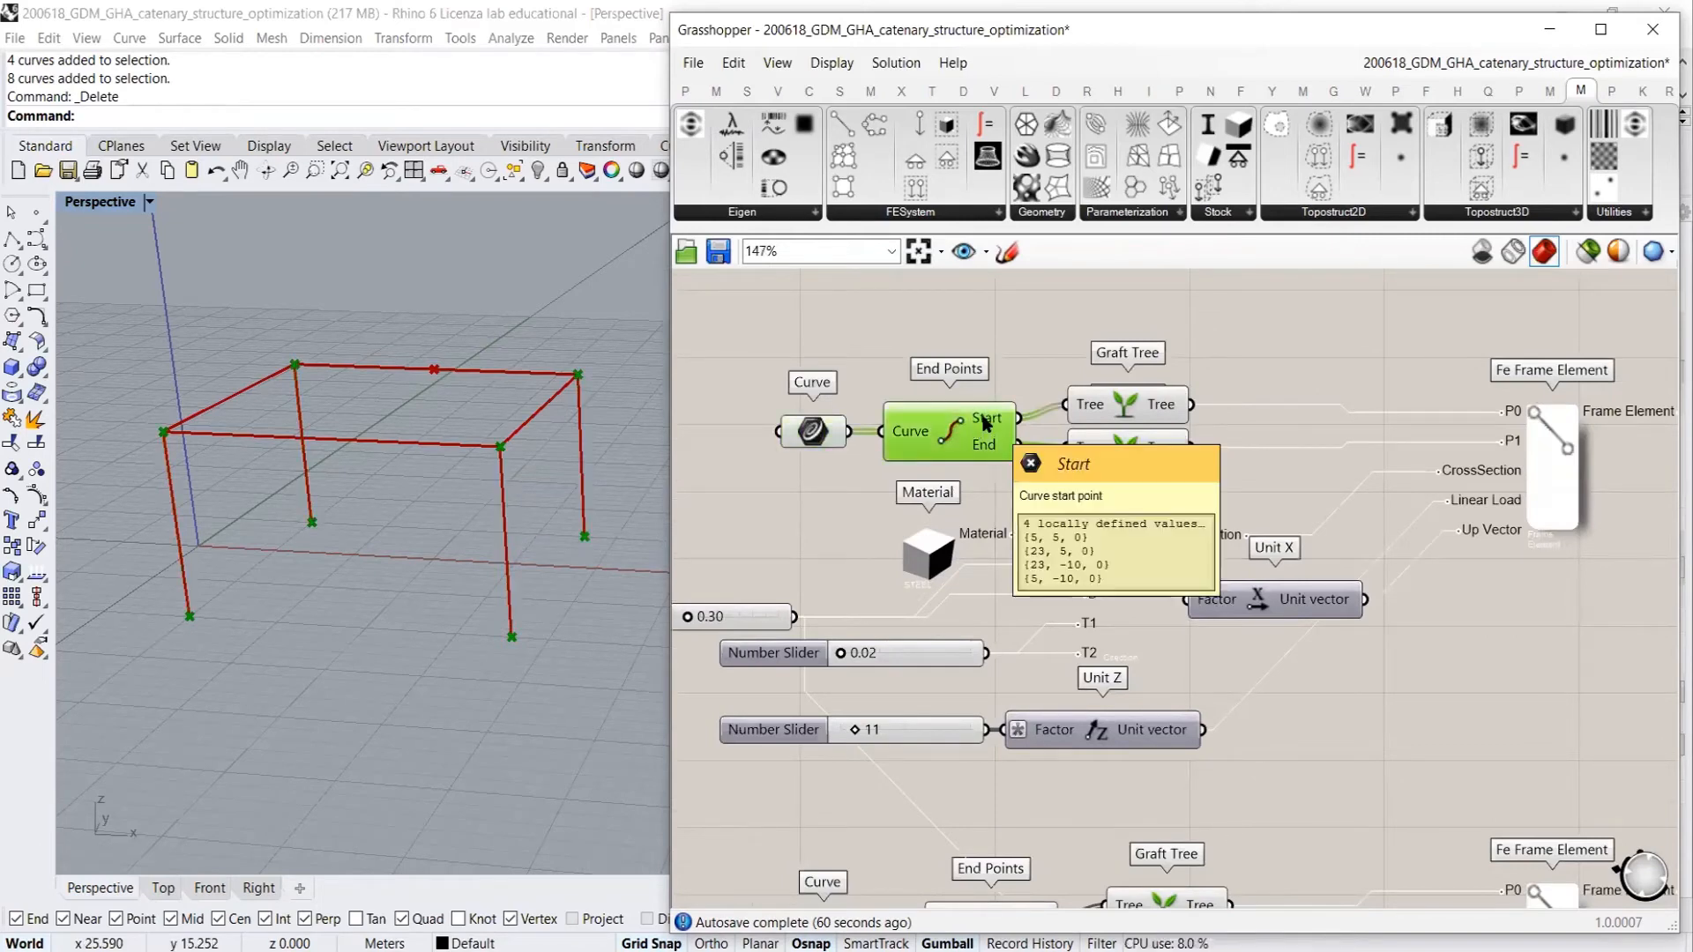
pyautogui.scroll(-5, 985, 424)
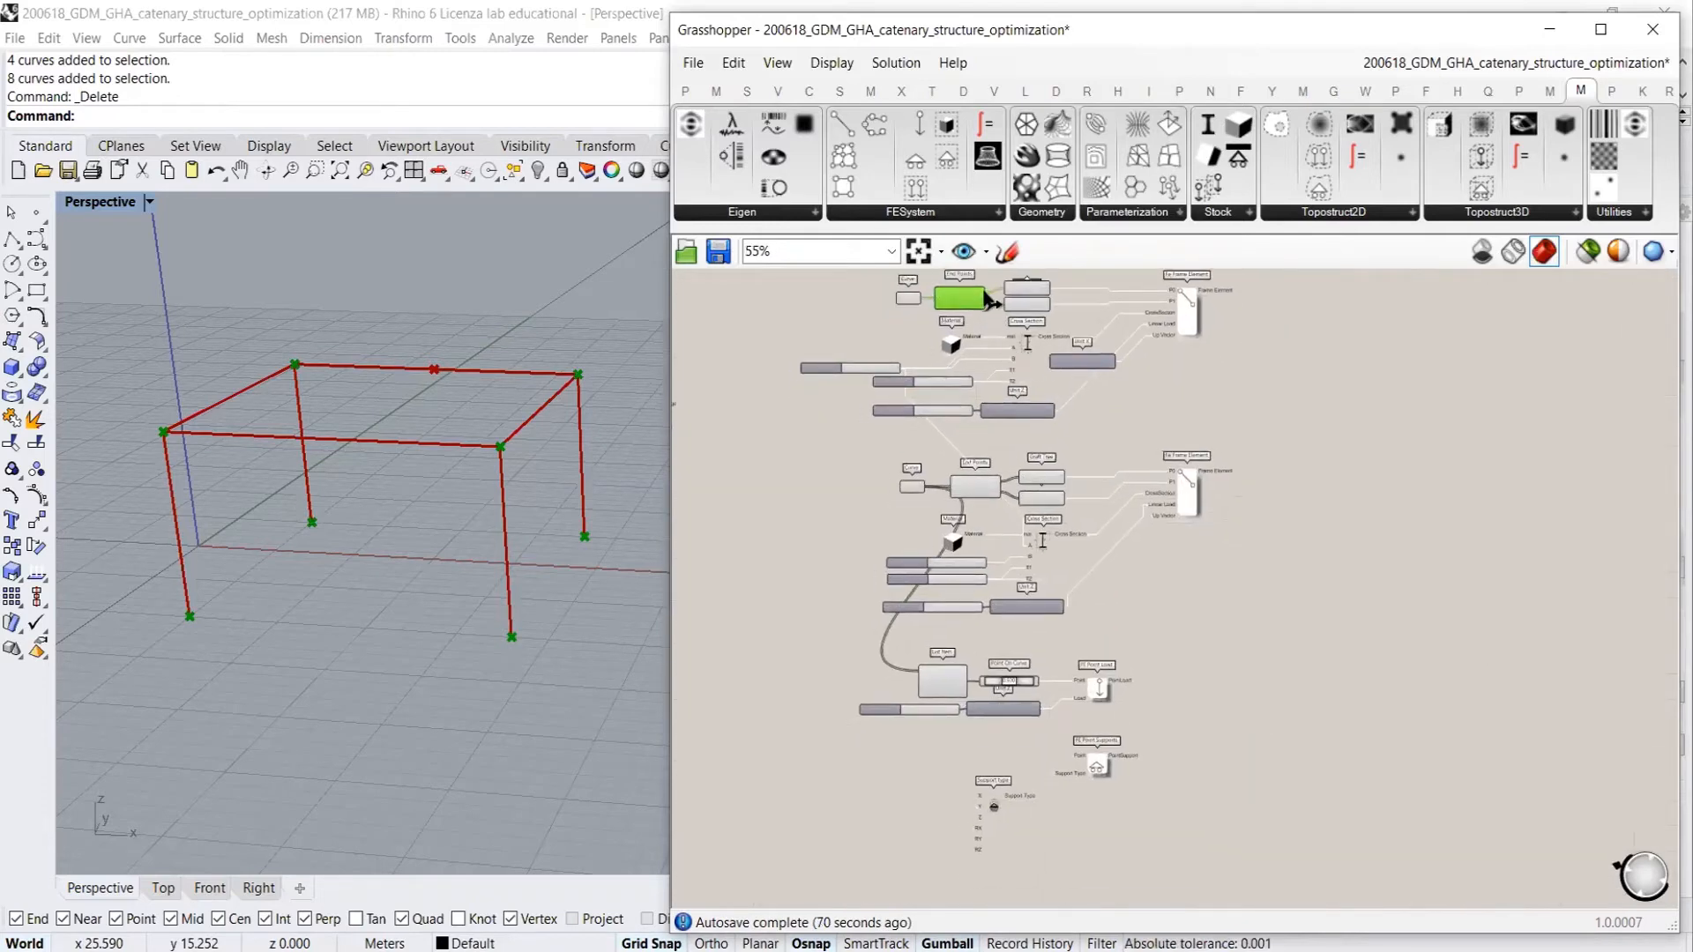
pyautogui.moveTo(989, 302); pyautogui.dragTo(1312, 696)
pyautogui.scroll(6, 916, 718)
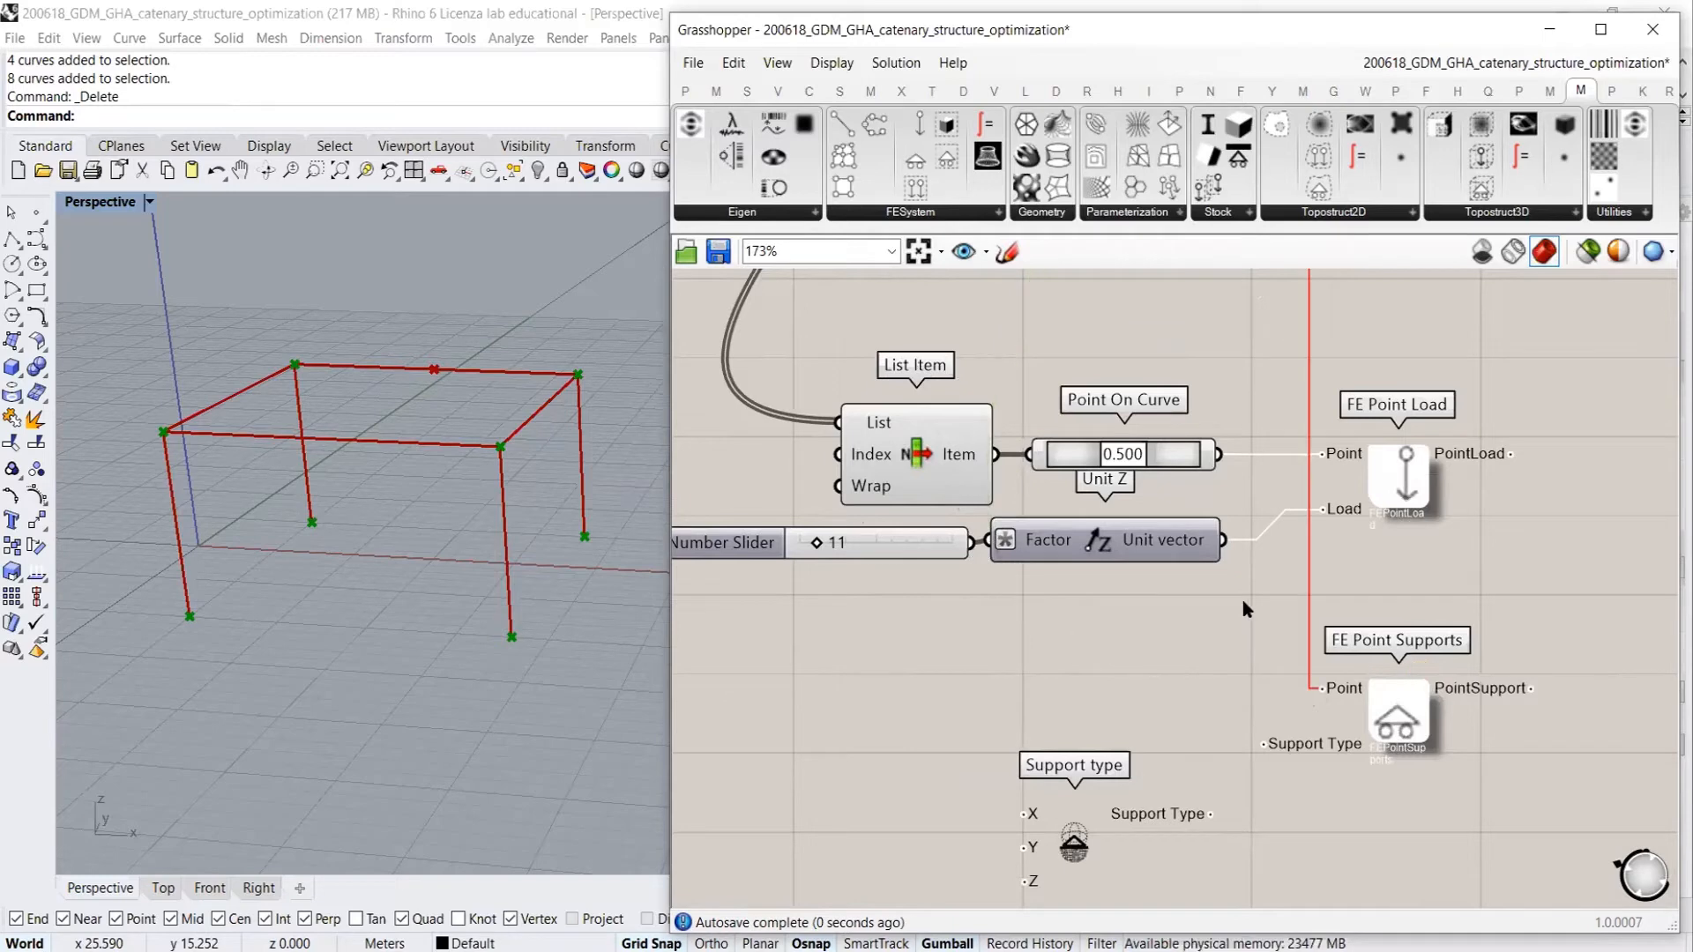
# Connect the Support type output to the Support Type input of FE Point Supports and align the two components
pyautogui.scroll(-2, 1145, 587)
pyautogui.scroll(-4, 1145, 587)
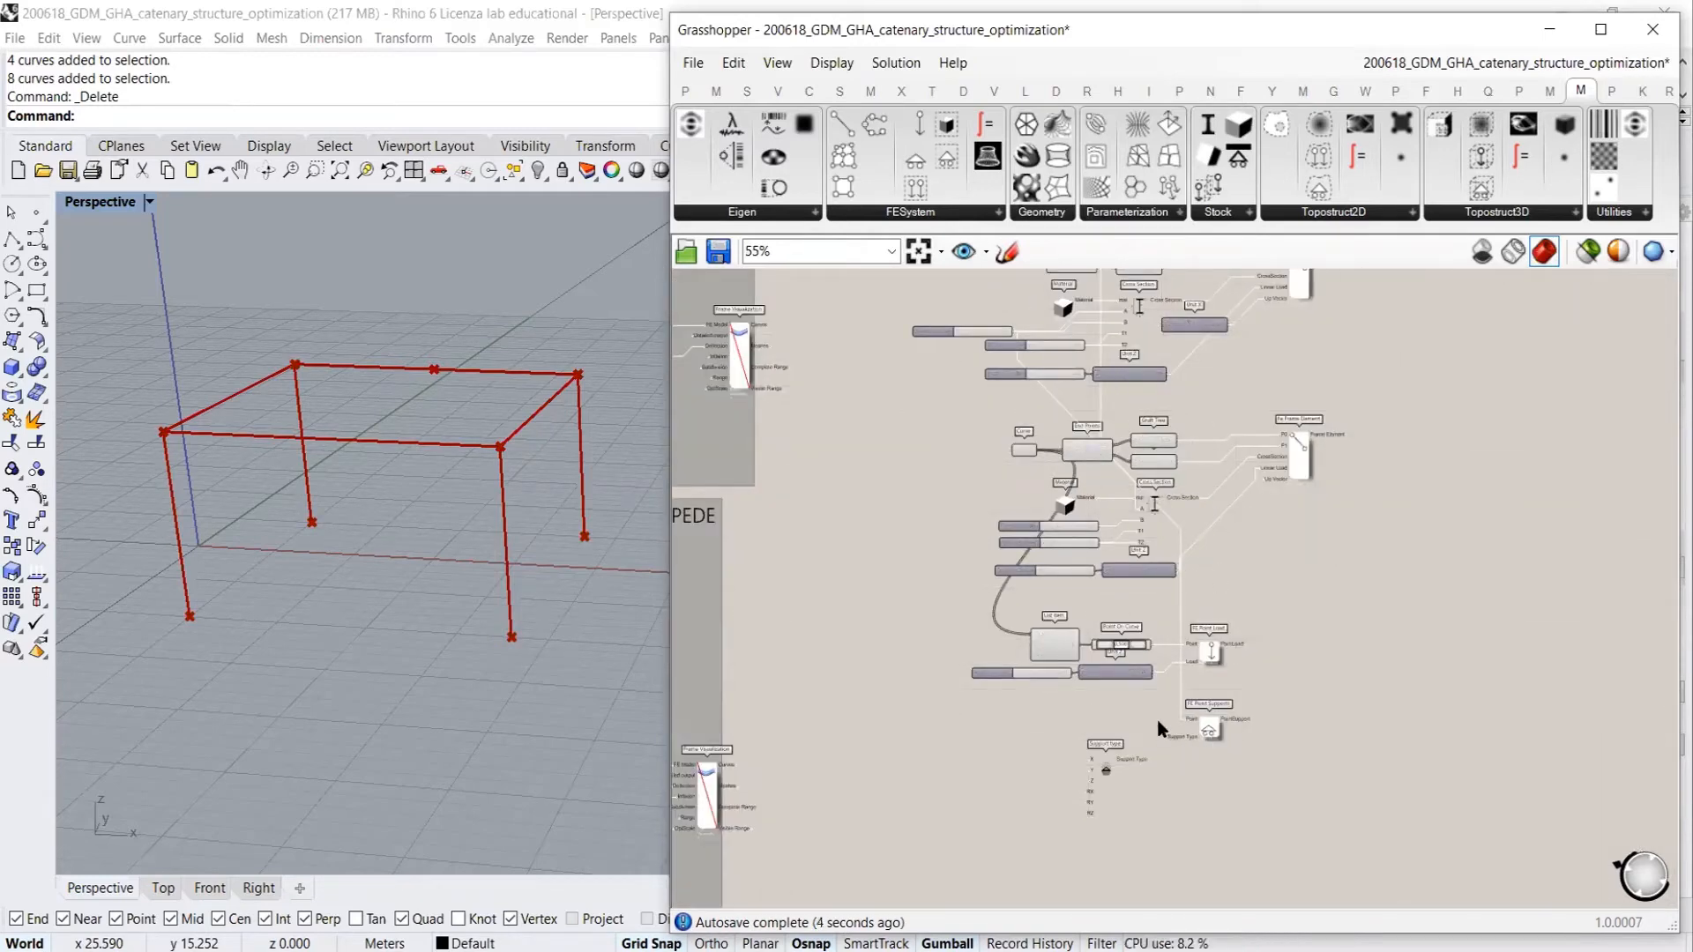
pyautogui.scroll(4, 1141, 623)
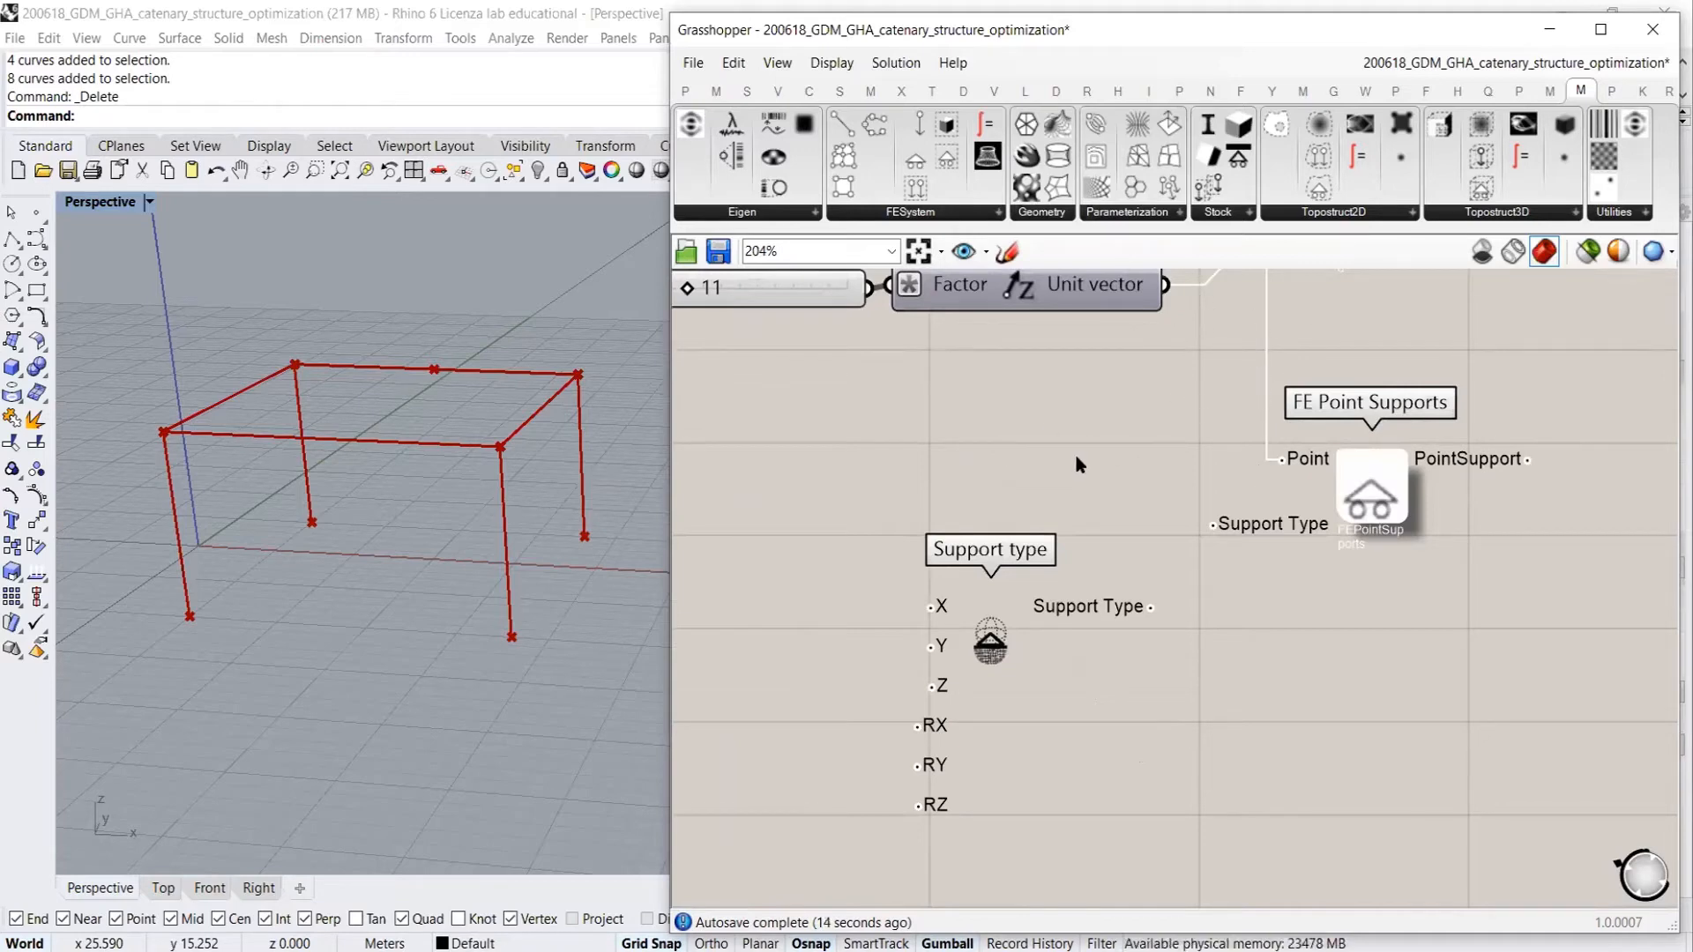
pyautogui.moveTo(1151, 607); pyautogui.dragTo(1214, 523)
pyautogui.moveTo(1083, 613); pyautogui.dragTo(1065, 532)
pyautogui.click(1127, 601)
pyautogui.moveTo(1074, 583); pyautogui.dragTo(1265, 595, button='right')
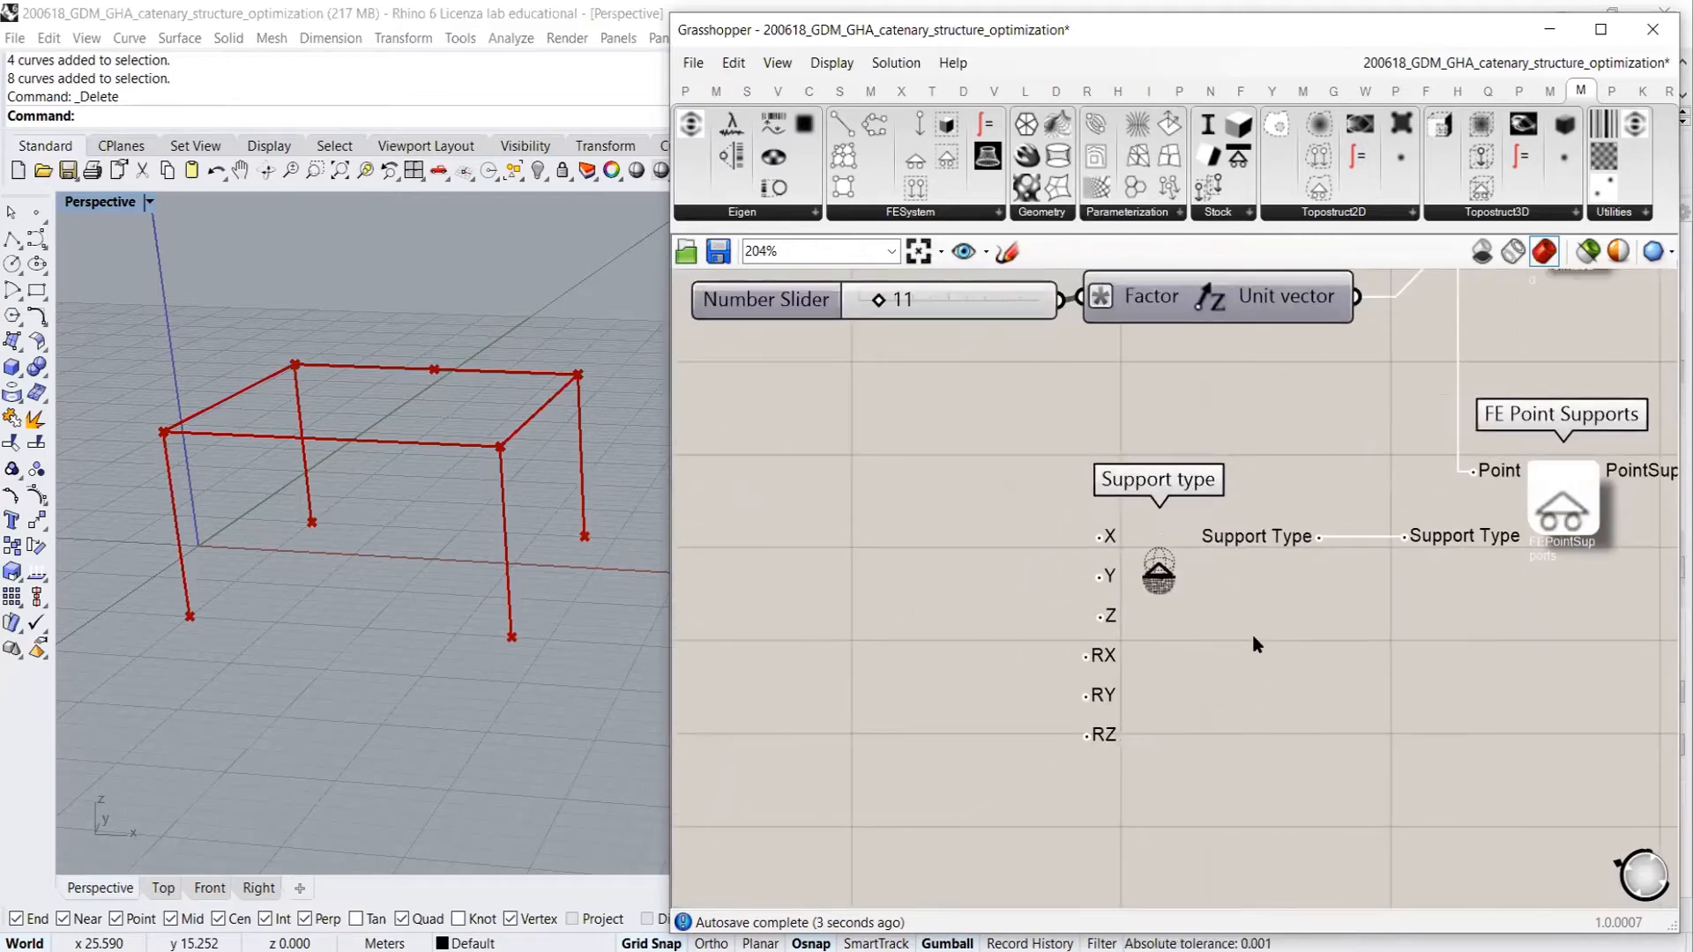
# Add a Boolean Toggle beside the X input of the Support type component
pyautogui.scroll(2, 1166, 663)
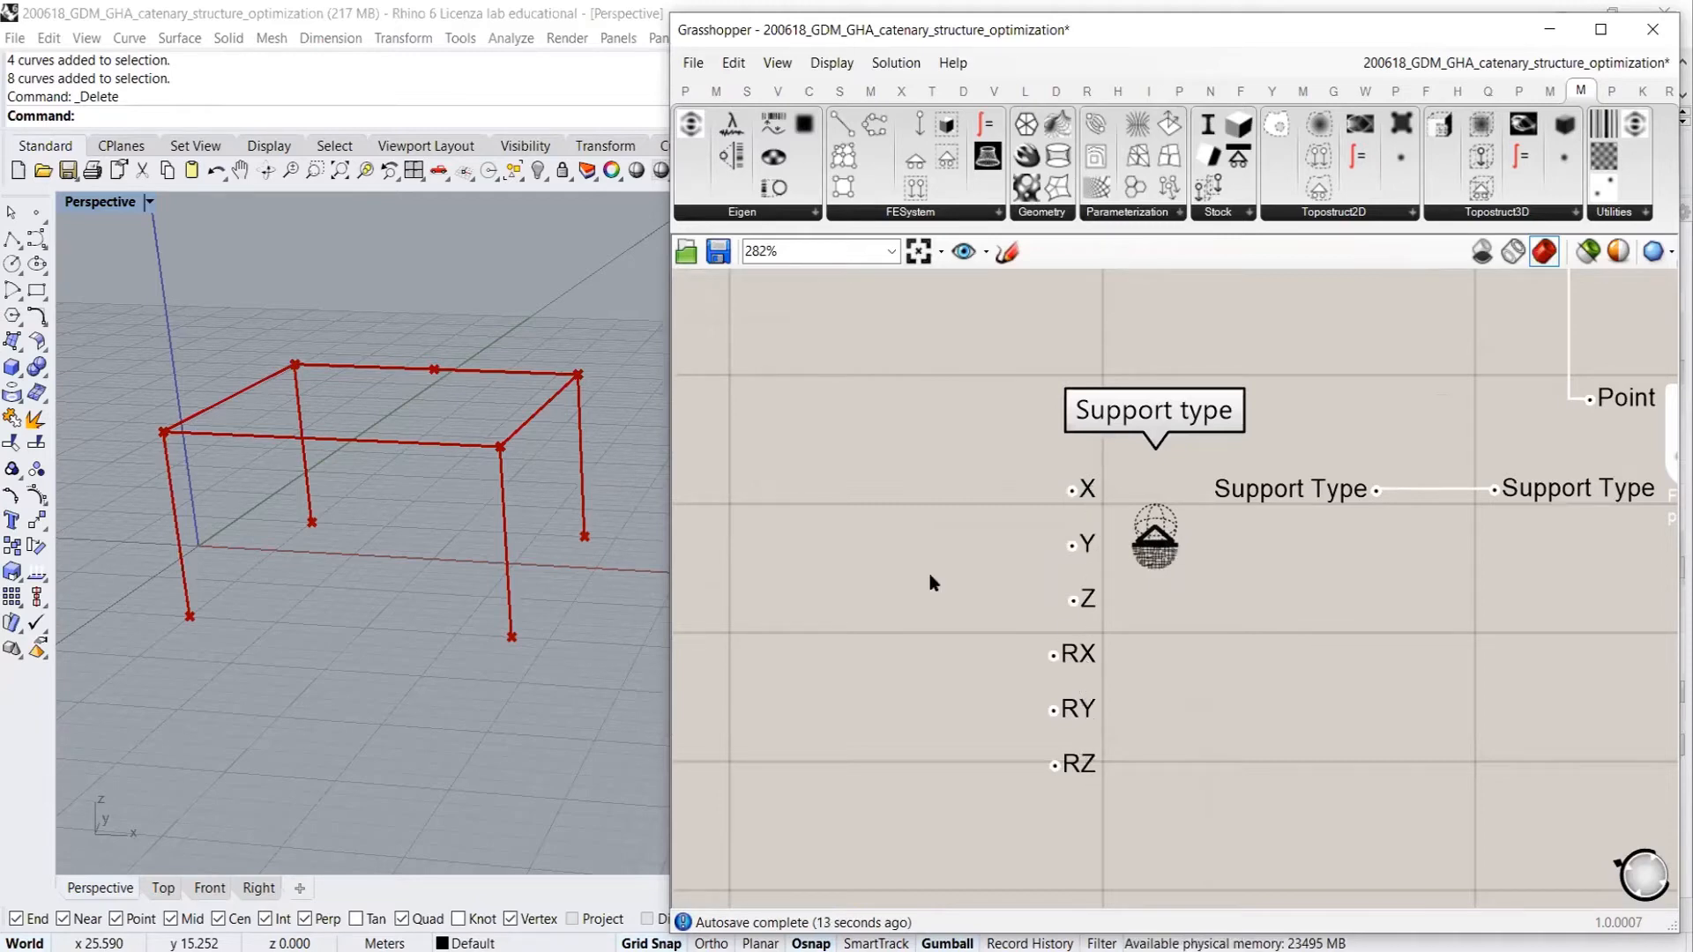
pyautogui.doubleClick(875, 548)
pyautogui.write('tog')
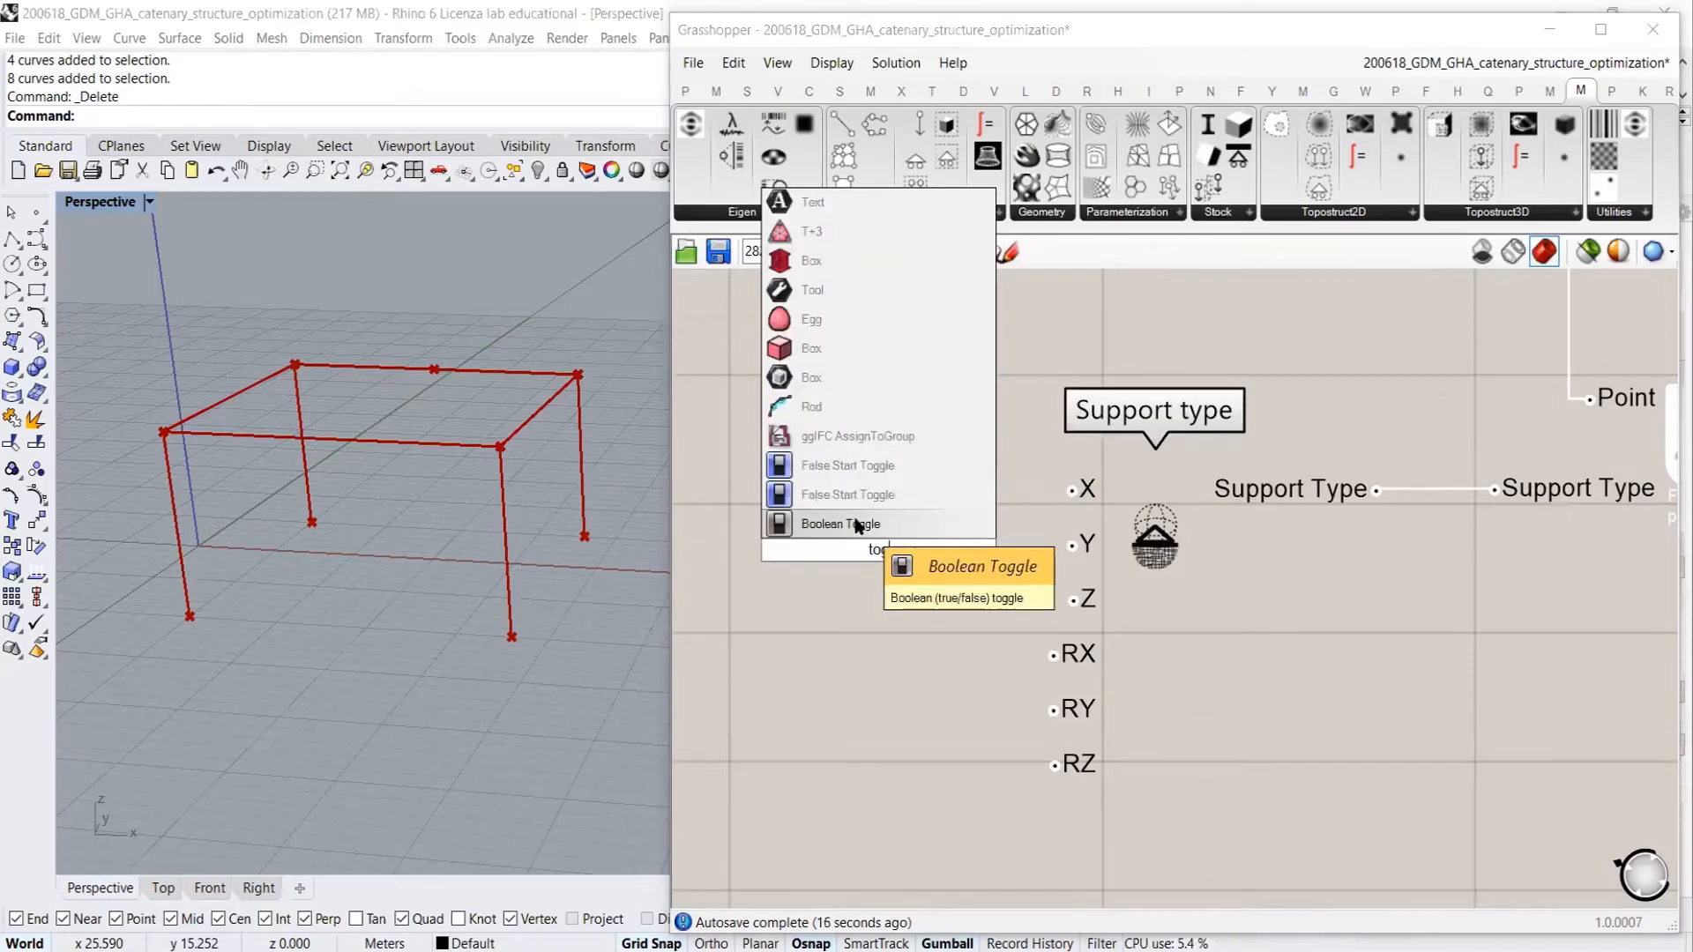
pyautogui.click(857, 526)
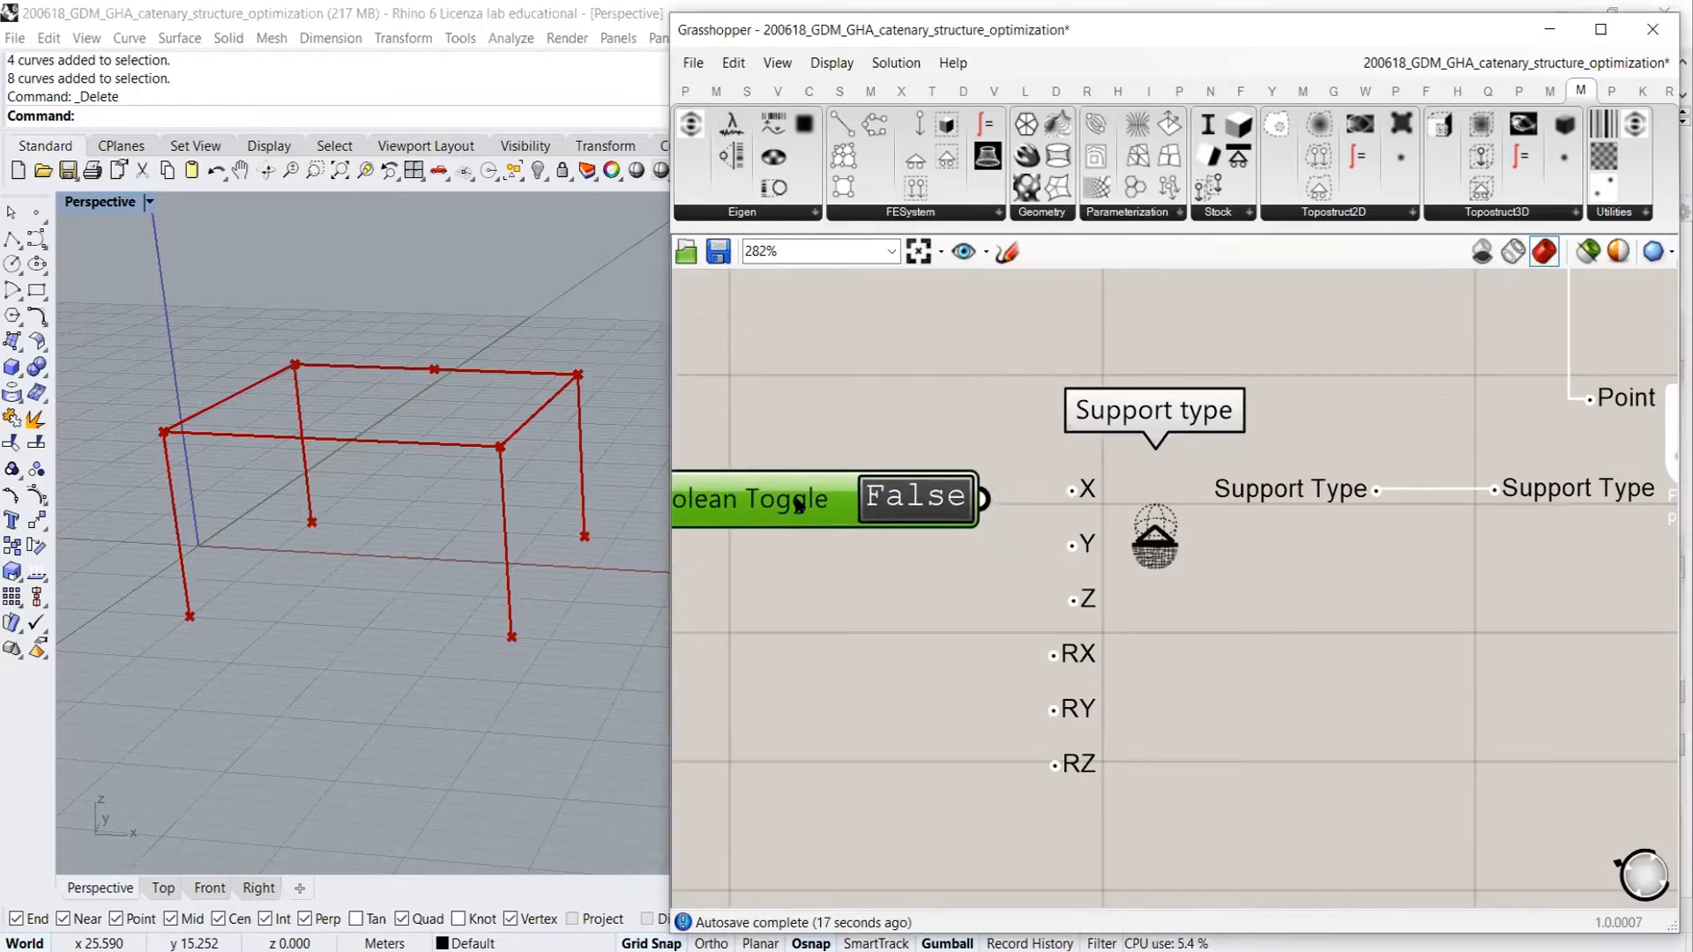
pyautogui.moveTo(932, 552); pyautogui.dragTo(1018, 536, button='right')
pyautogui.click(938, 551)
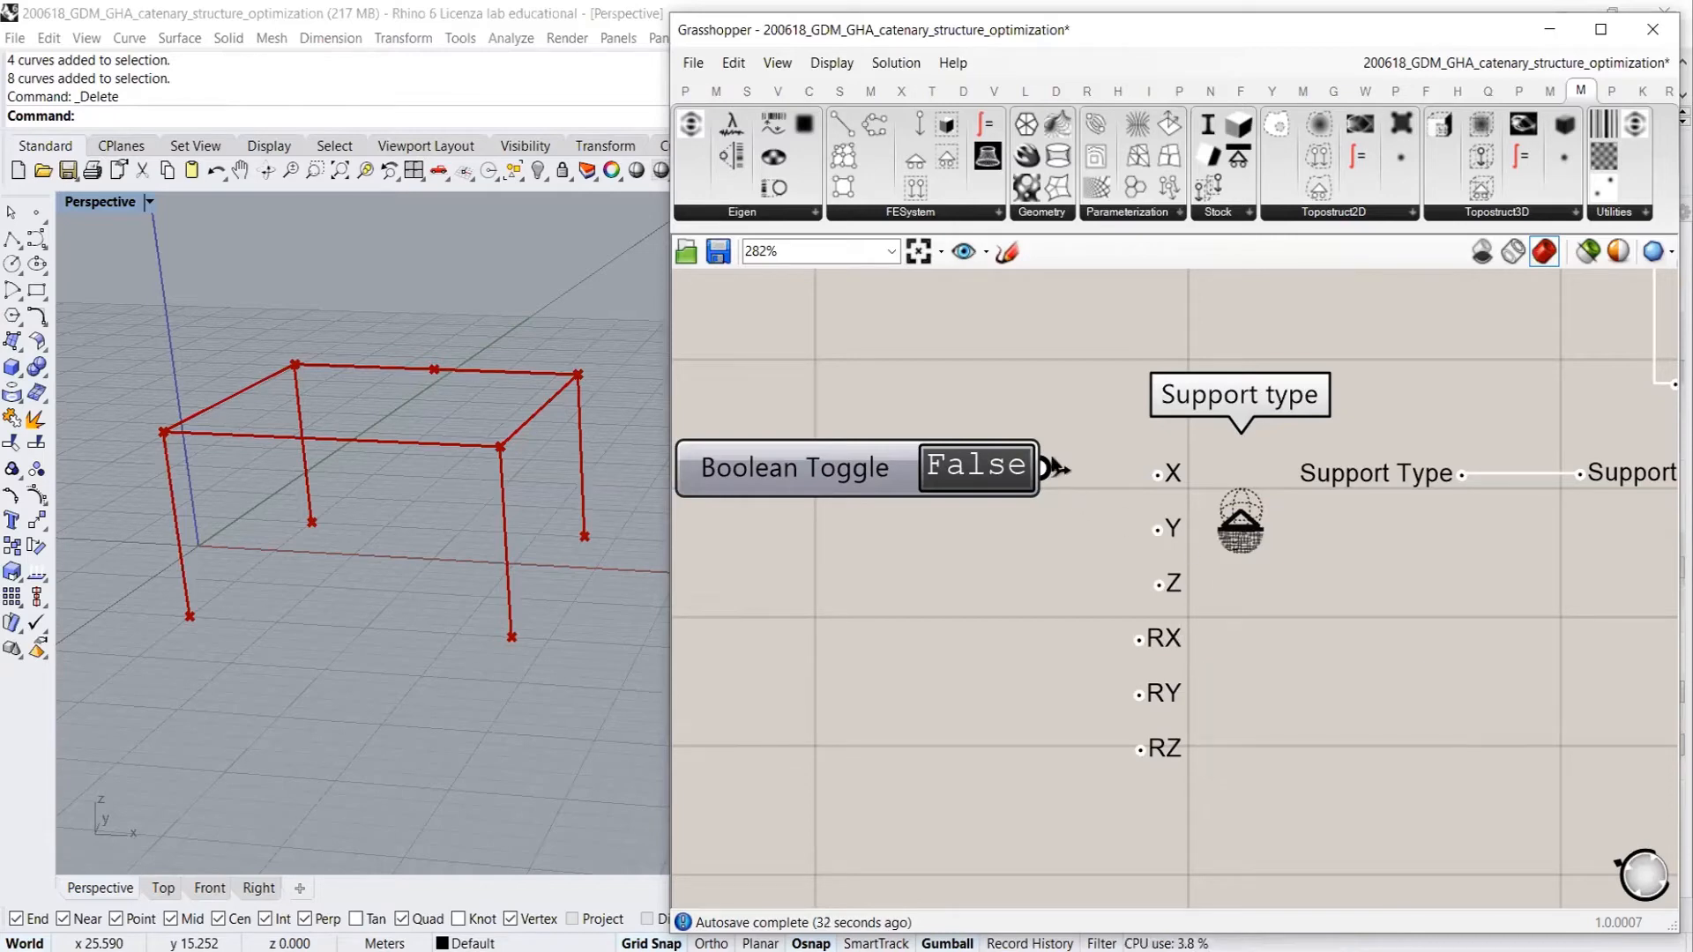
# Connect the False Boolean Toggle to the Support type's X input and align it with that input
pyautogui.moveTo(1049, 470); pyautogui.dragTo(1158, 475)
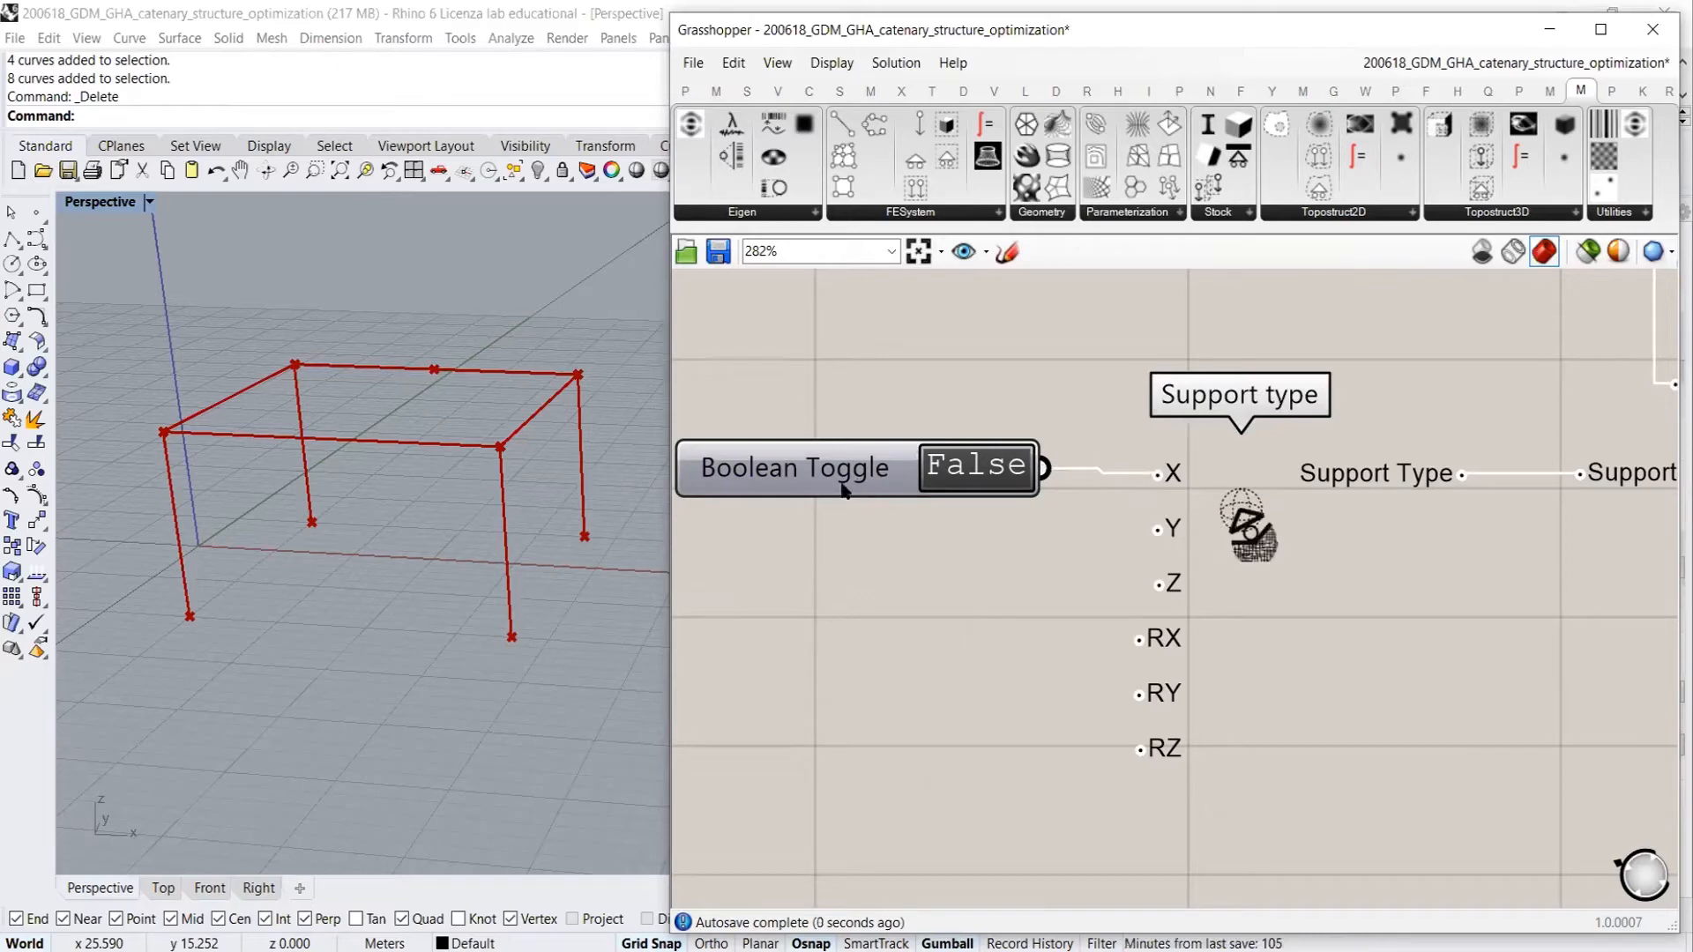
pyautogui.moveTo(843, 484); pyautogui.dragTo(825, 490)
pyautogui.click(888, 589)
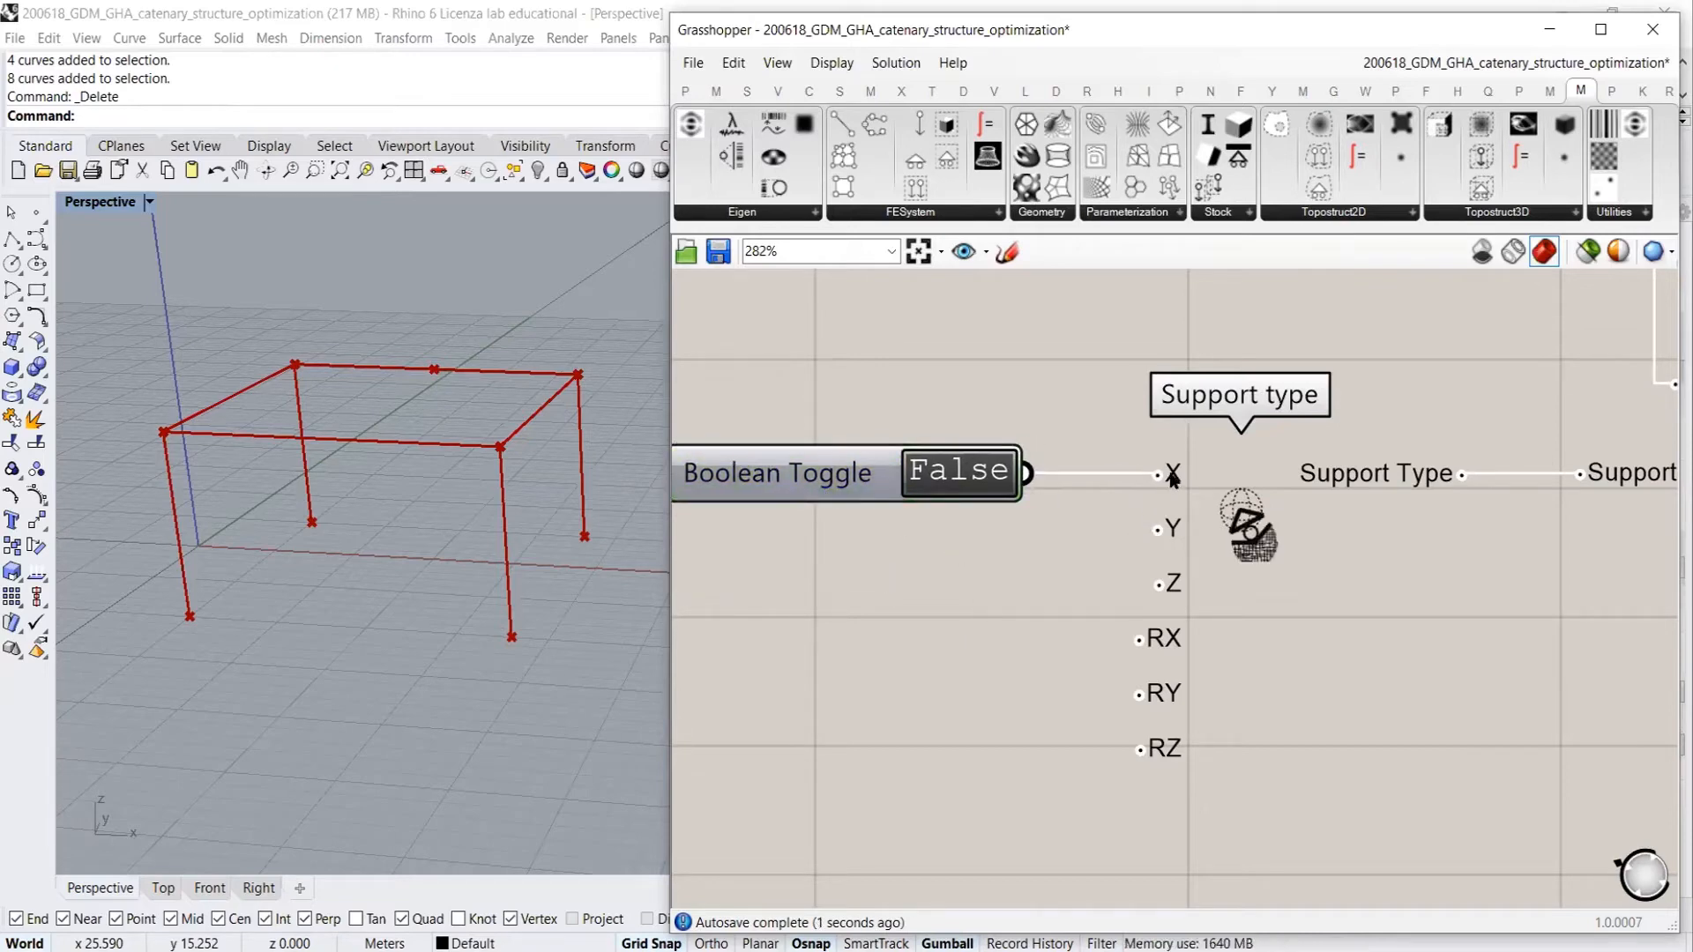
# Move the Boolean Toggle slightly above the Support type's X input and paste five copies of it
pyautogui.moveTo(1173, 482)
pyautogui.moveTo(816, 482); pyautogui.dragTo(993, 490, button='right')
pyautogui.moveTo(993, 490); pyautogui.dragTo(939, 443)
pyautogui.hotkey('ctrl', 'v')
pyautogui.hotkey('ctrl', 'v')
pyautogui.hotkey('ctrl', 'v')
pyautogui.hotkey('ctrl', 'v')
pyautogui.hotkey('ctrl', 'v')
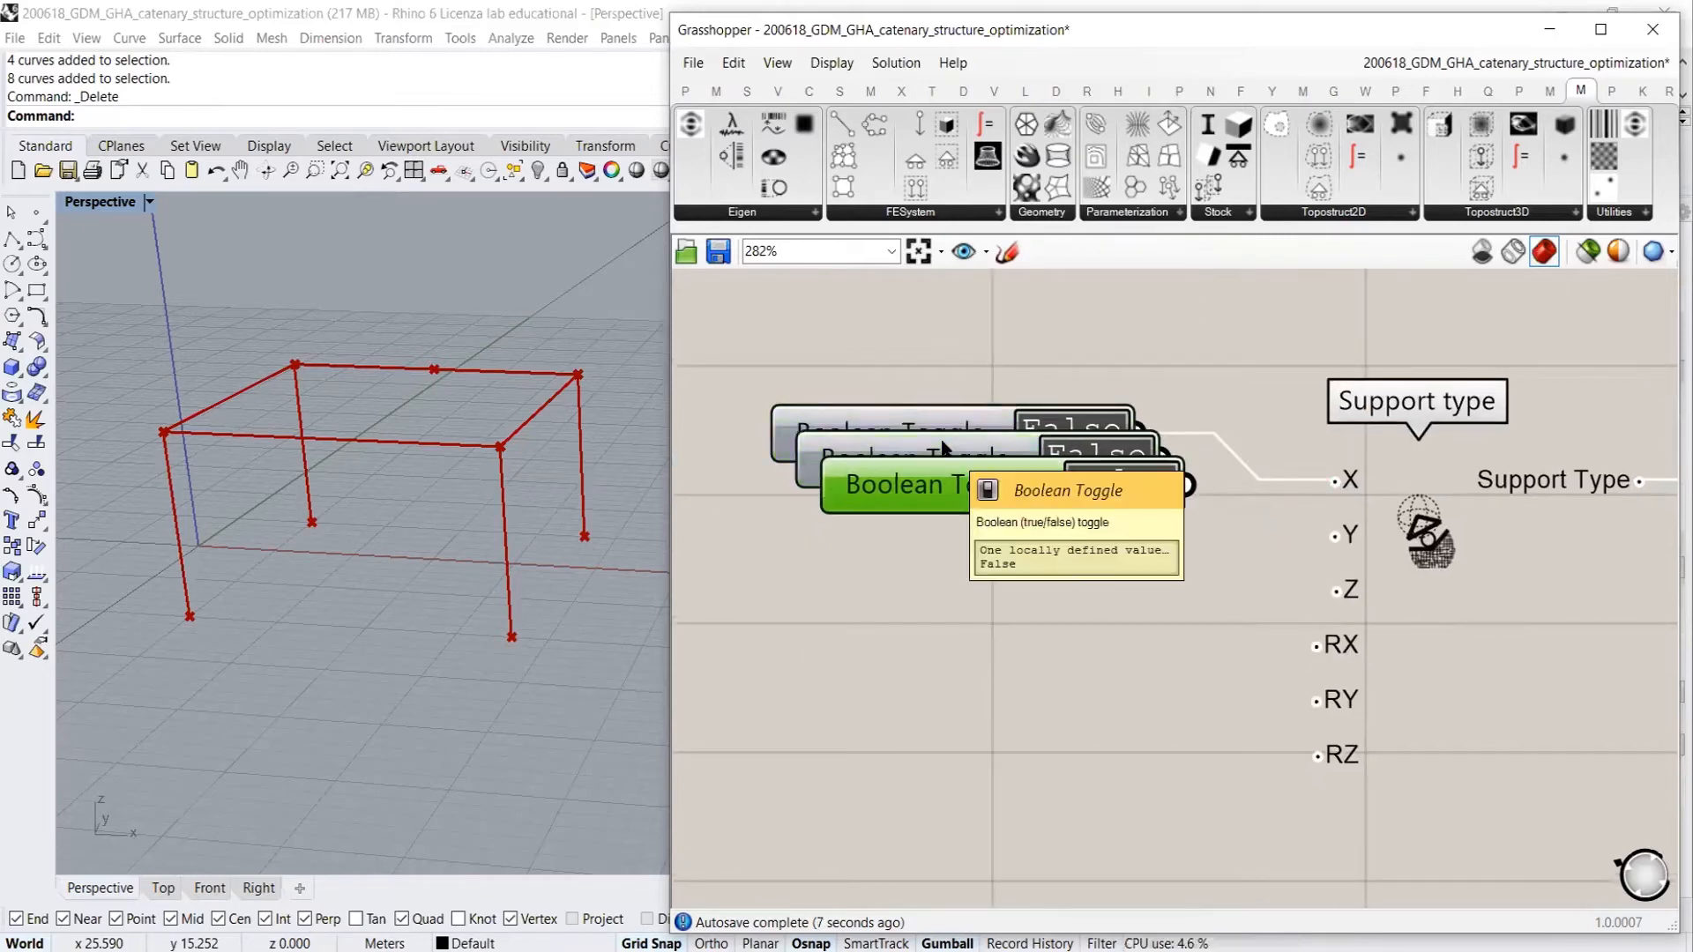
# Move one pasted toggle down below the others, then distribute the six Boolean Toggles vertically and align their edges in one column
pyautogui.moveTo(1003, 556); pyautogui.dragTo(922, 837)
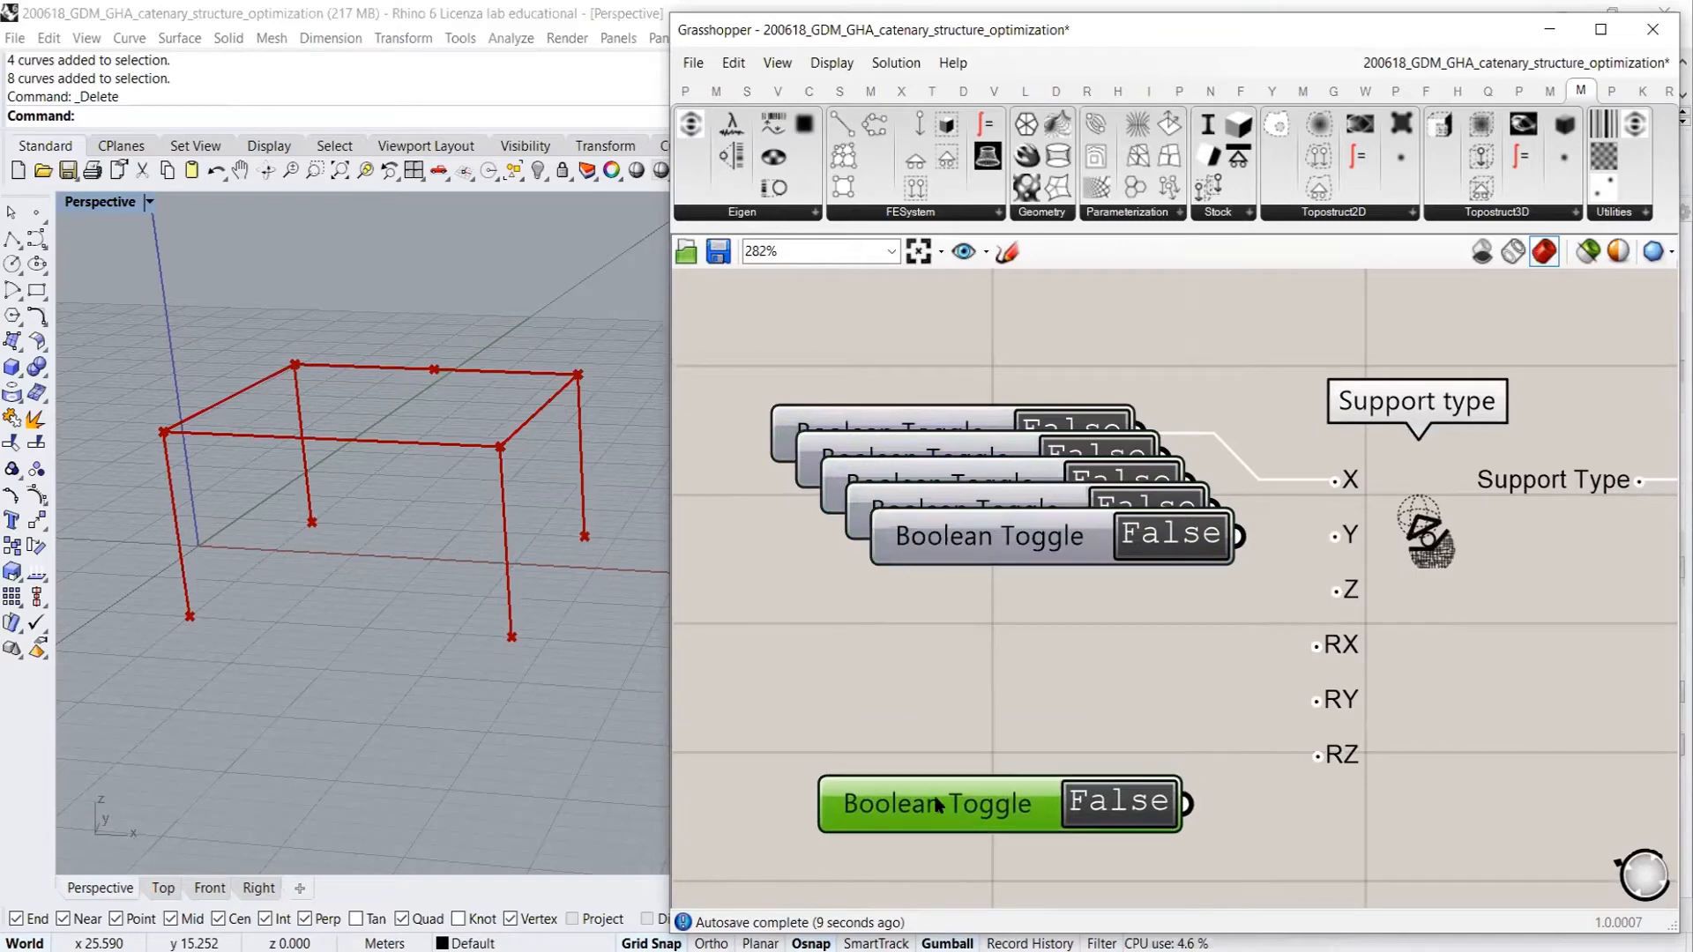
pyautogui.moveTo(946, 349); pyautogui.dragTo(1156, 746)
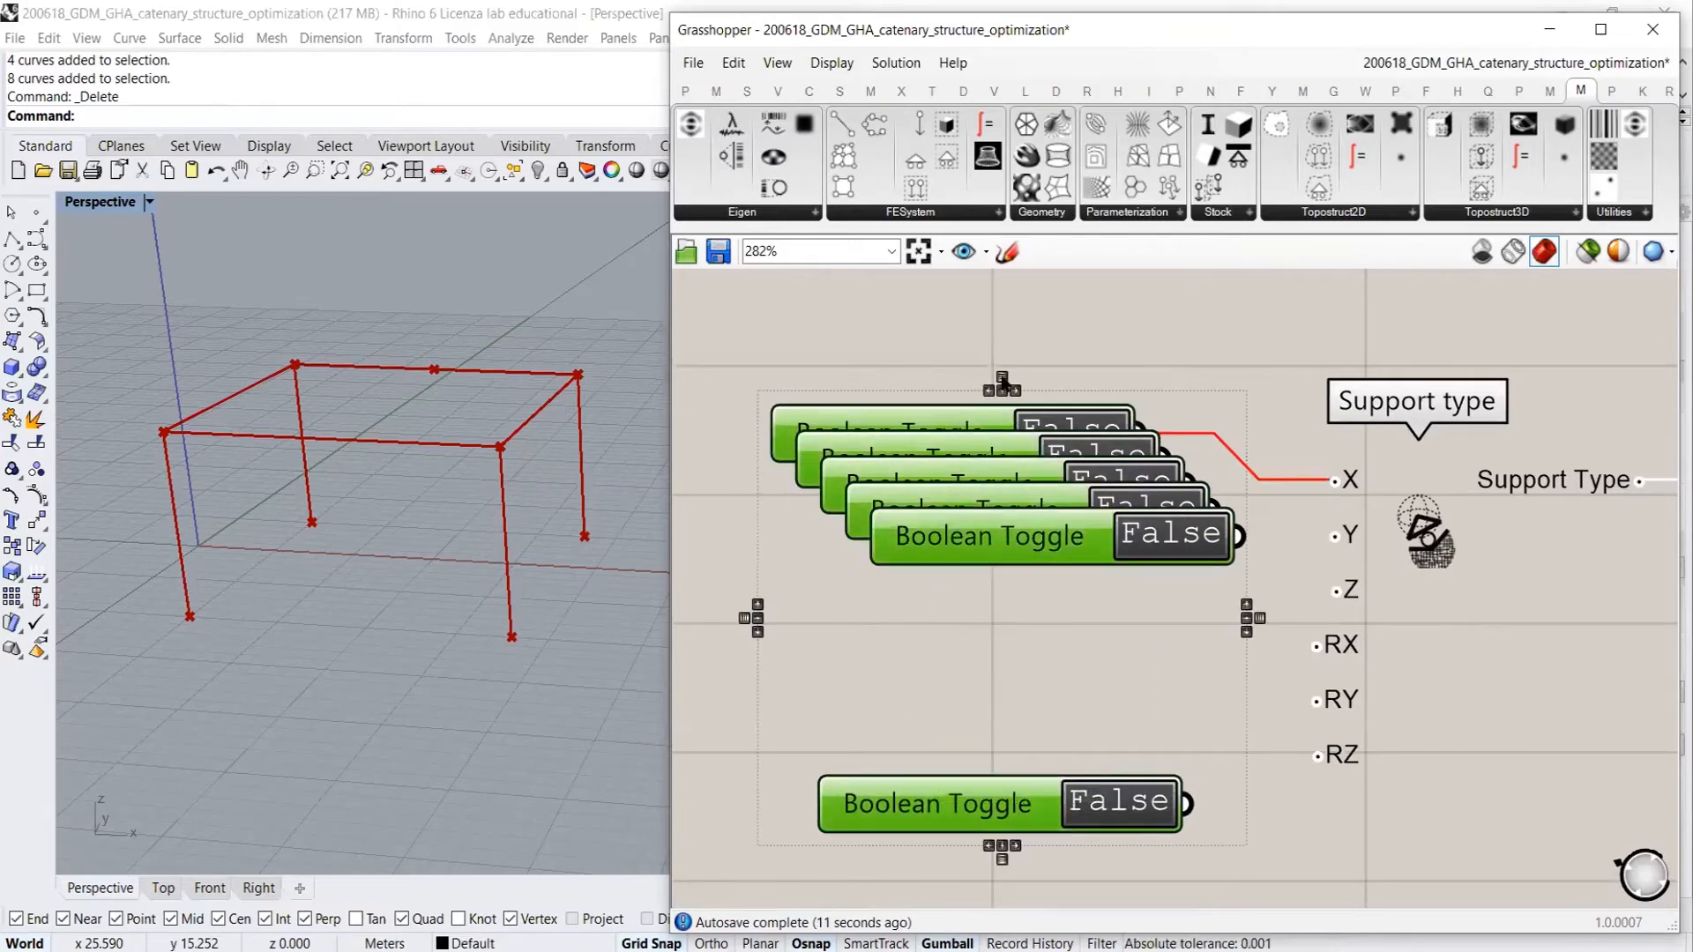
pyautogui.click(1002, 382)
pyautogui.click(990, 389)
pyautogui.click(1211, 365)
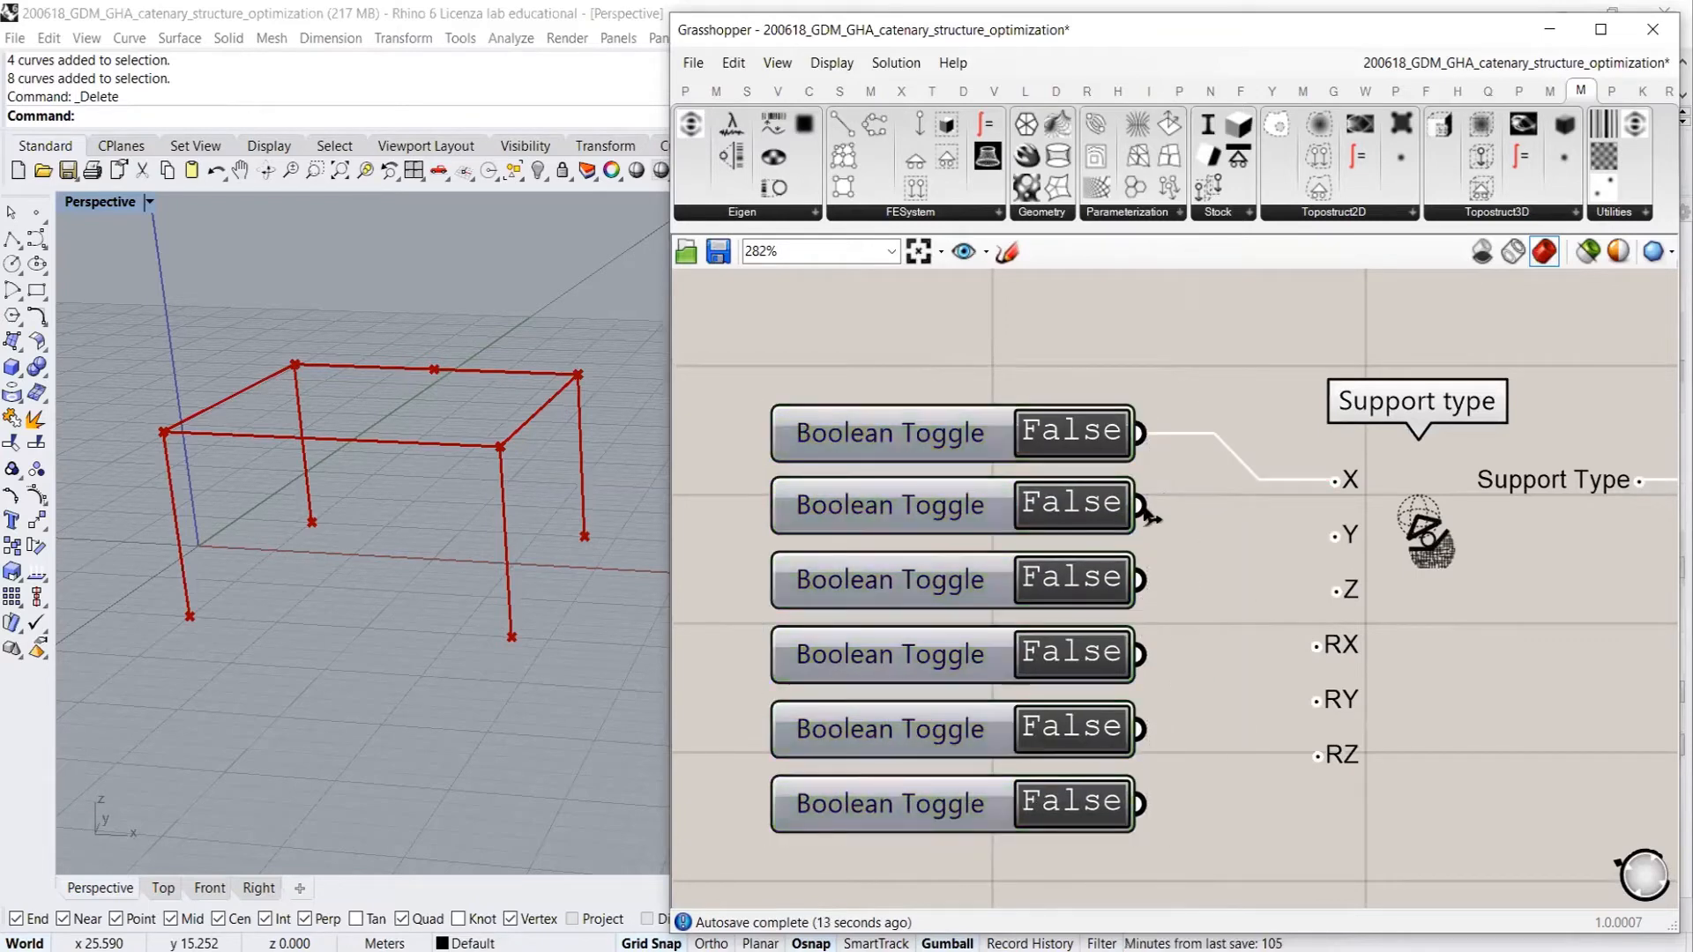
# Connect the five remaining Boolean Toggles, in order, to the Support type's Y, Z, RX, RY and RZ inputs
pyautogui.moveTo(1143, 509); pyautogui.dragTo(1330, 550)
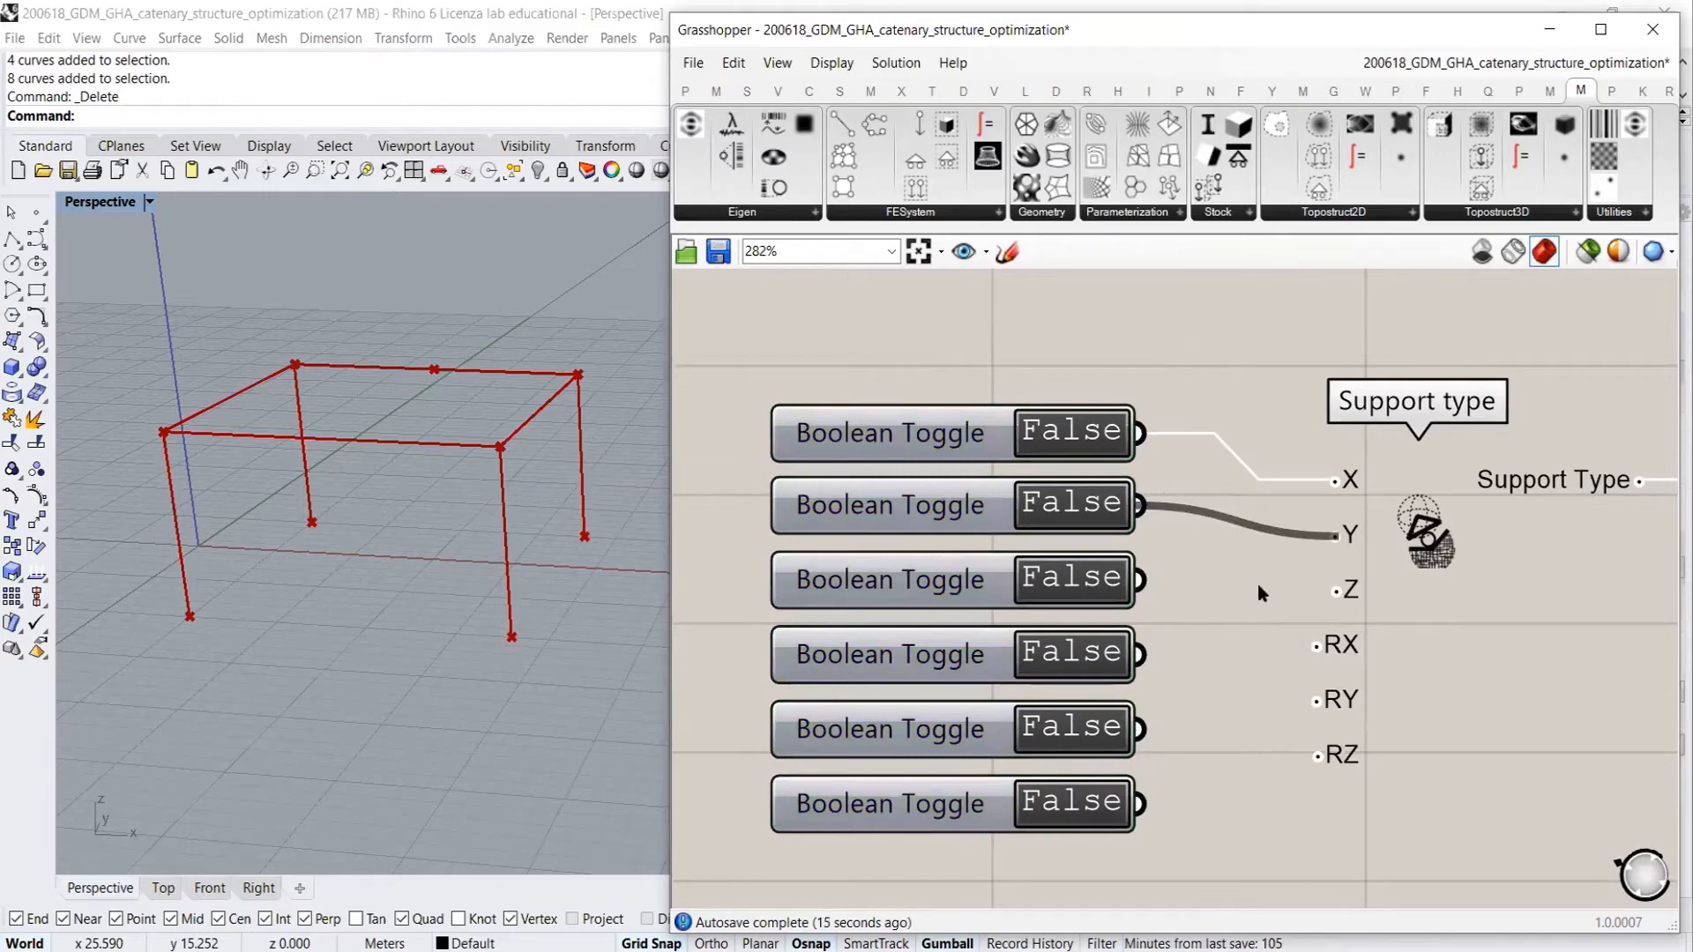
pyautogui.moveTo(1140, 580); pyautogui.dragTo(1335, 589)
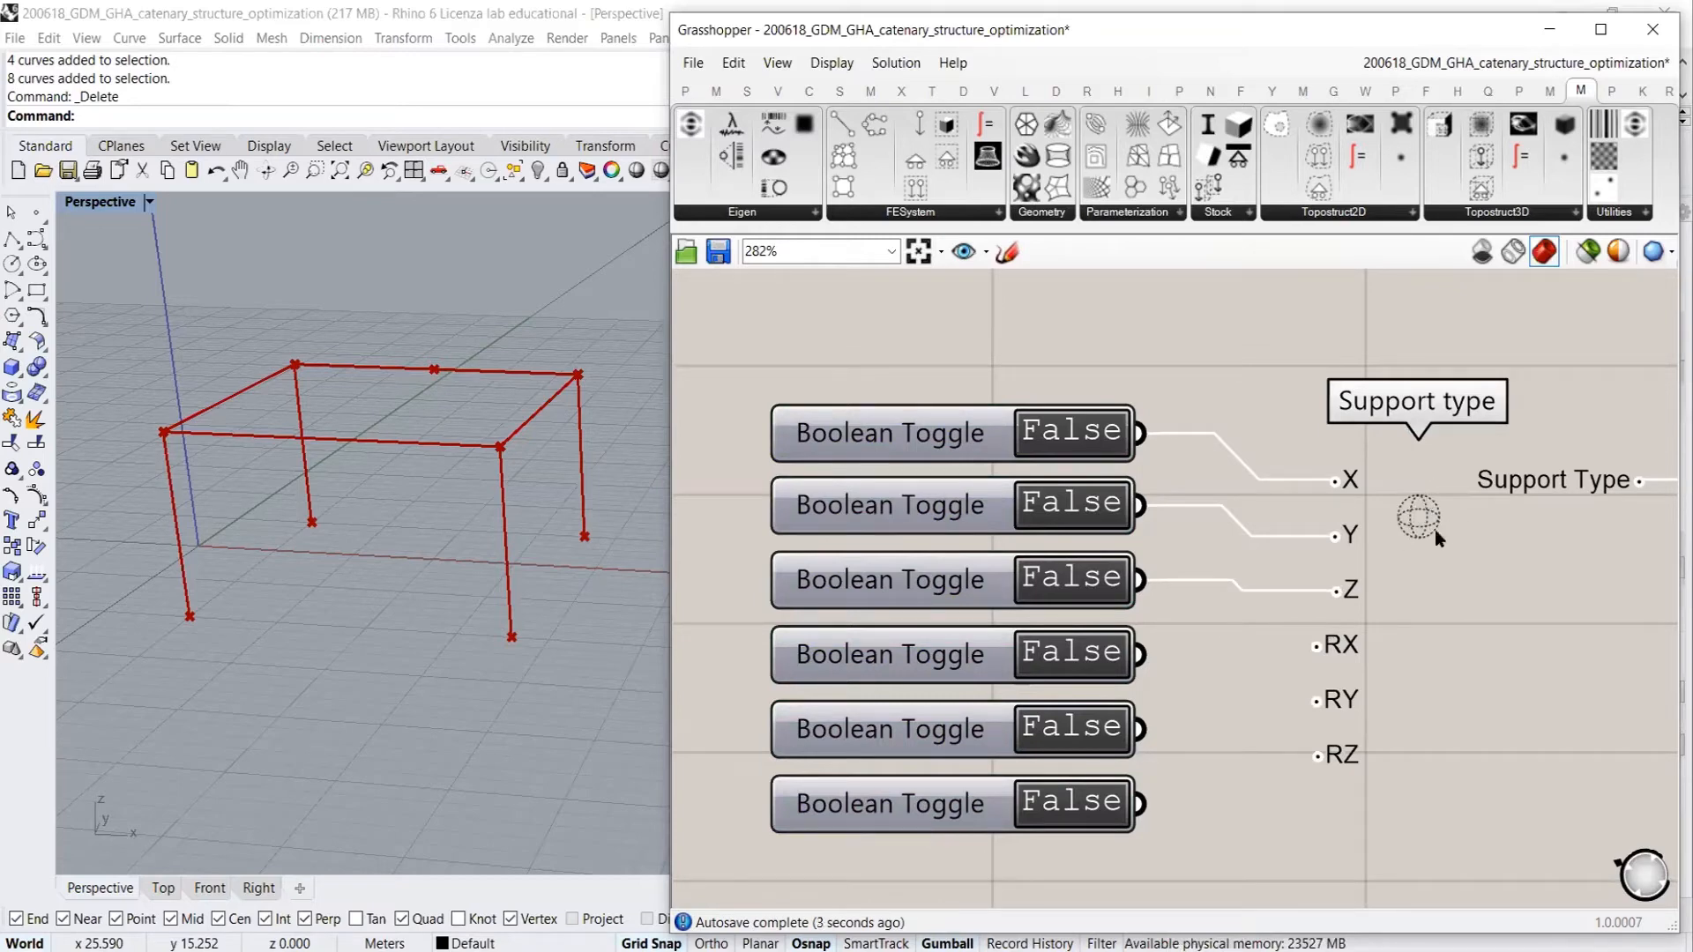
pyautogui.moveTo(1142, 654); pyautogui.dragTo(1317, 646)
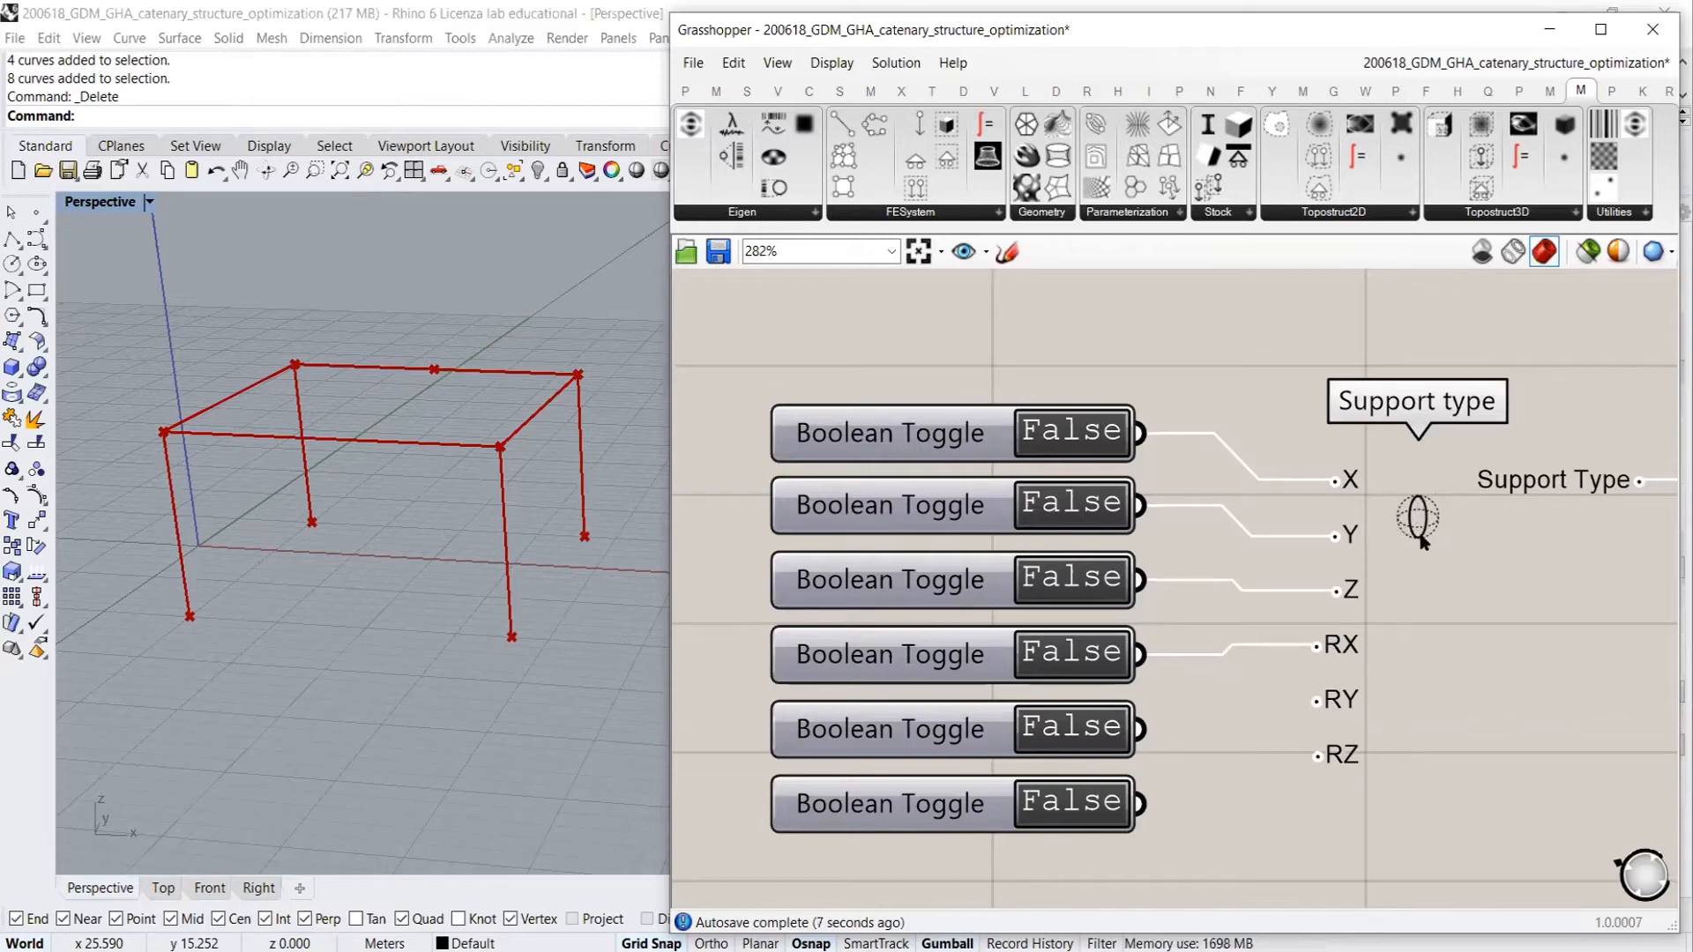
pyautogui.click(1414, 519)
pyautogui.click(1504, 522)
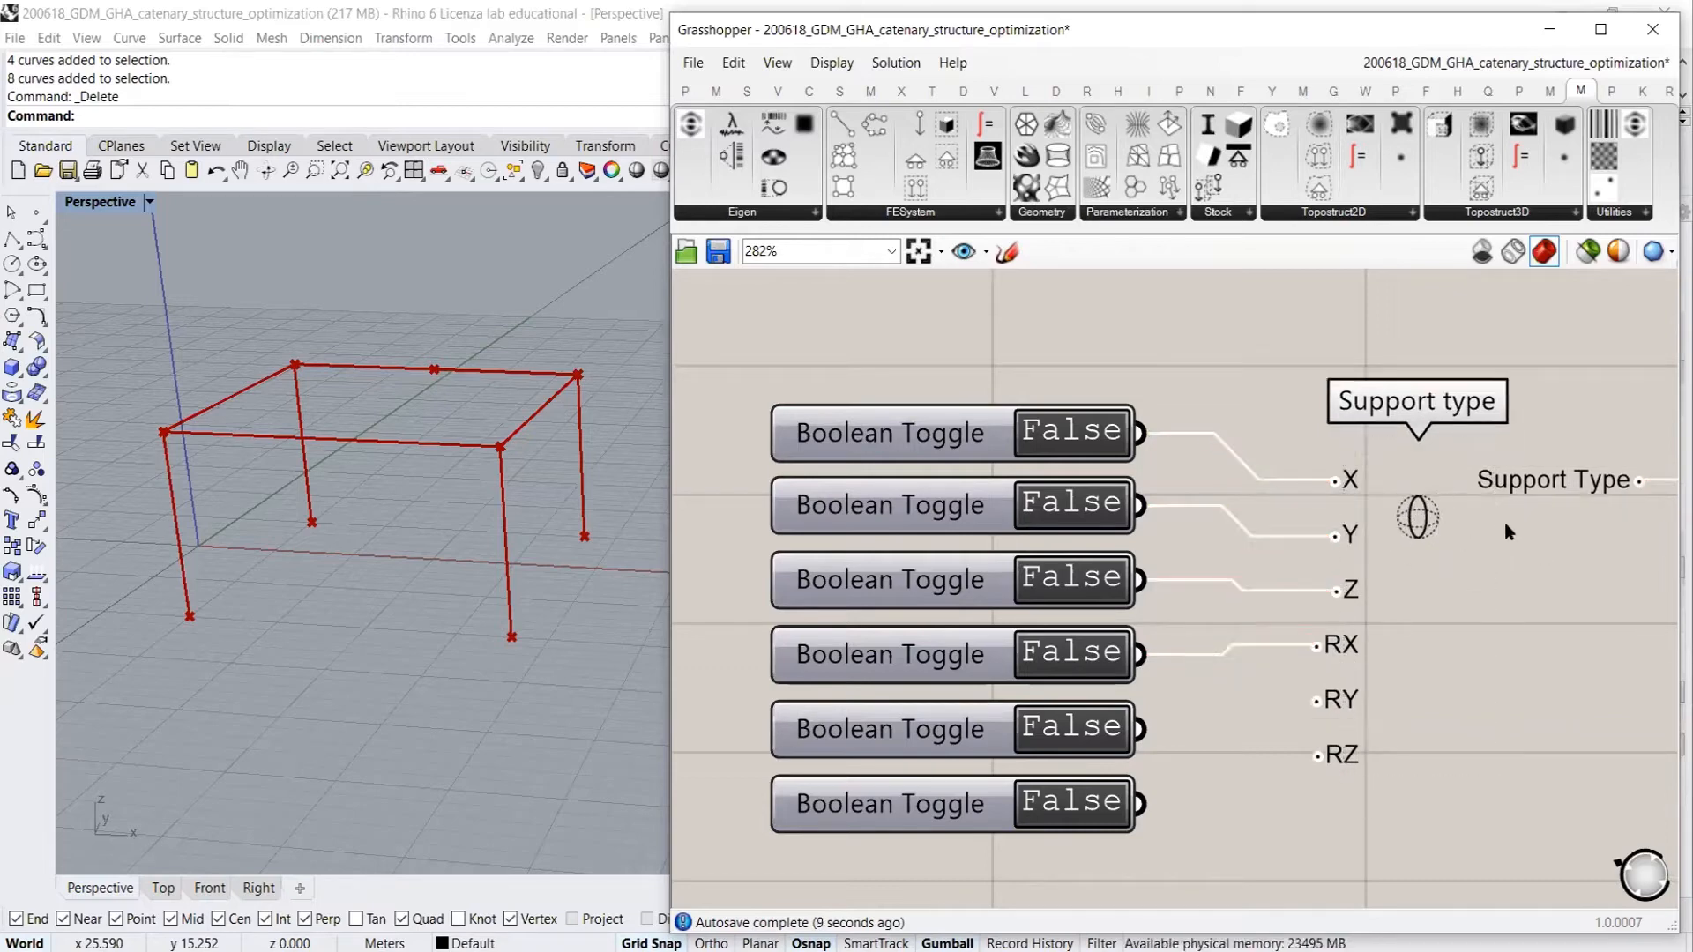
pyautogui.moveTo(1139, 728); pyautogui.dragTo(1319, 697)
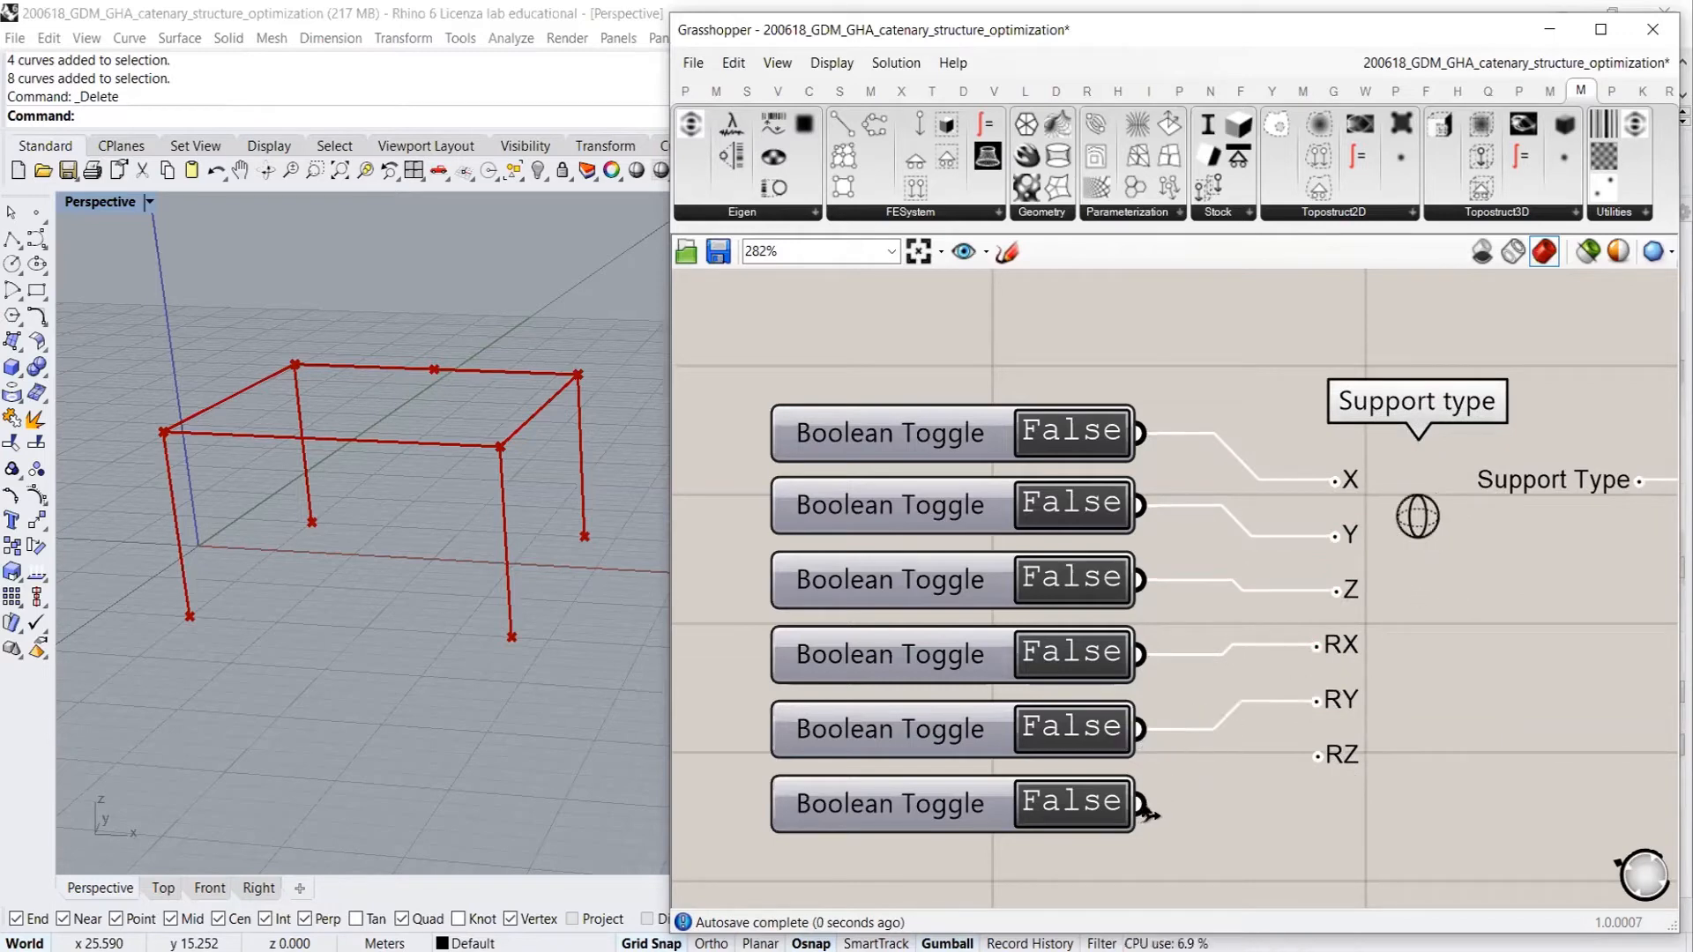
pyautogui.moveTo(1142, 804); pyautogui.dragTo(1329, 774)
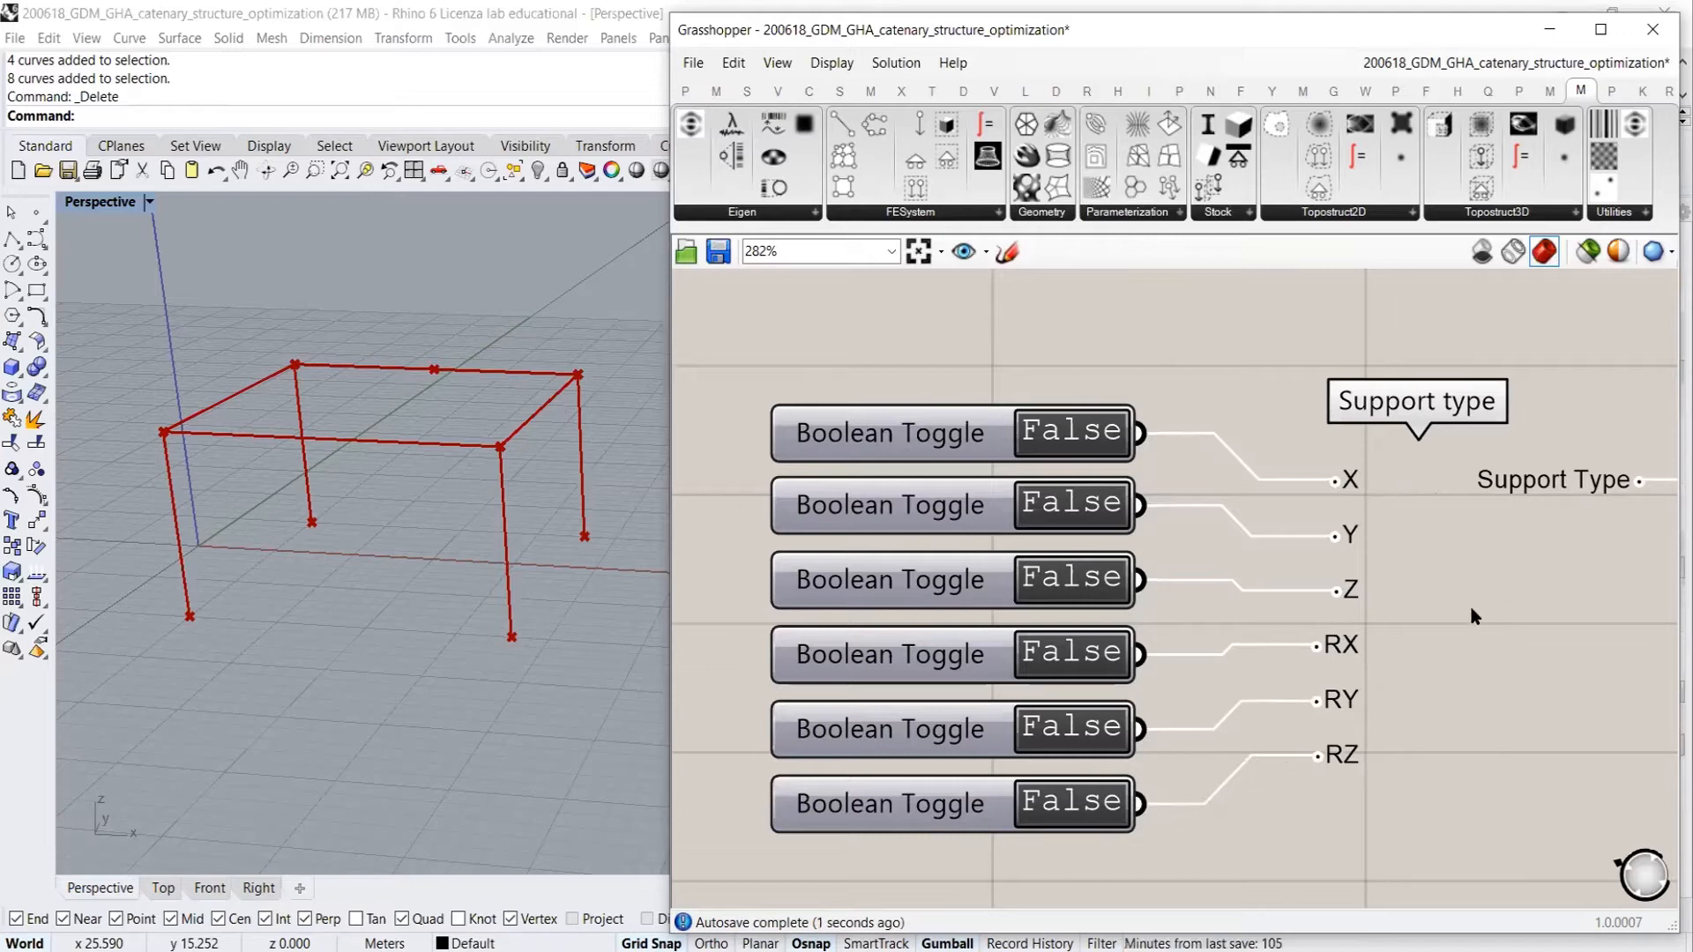
# Switch all six Boolean Toggles feeding the Support type to True
pyautogui.click(1086, 441)
pyautogui.click(1073, 515)
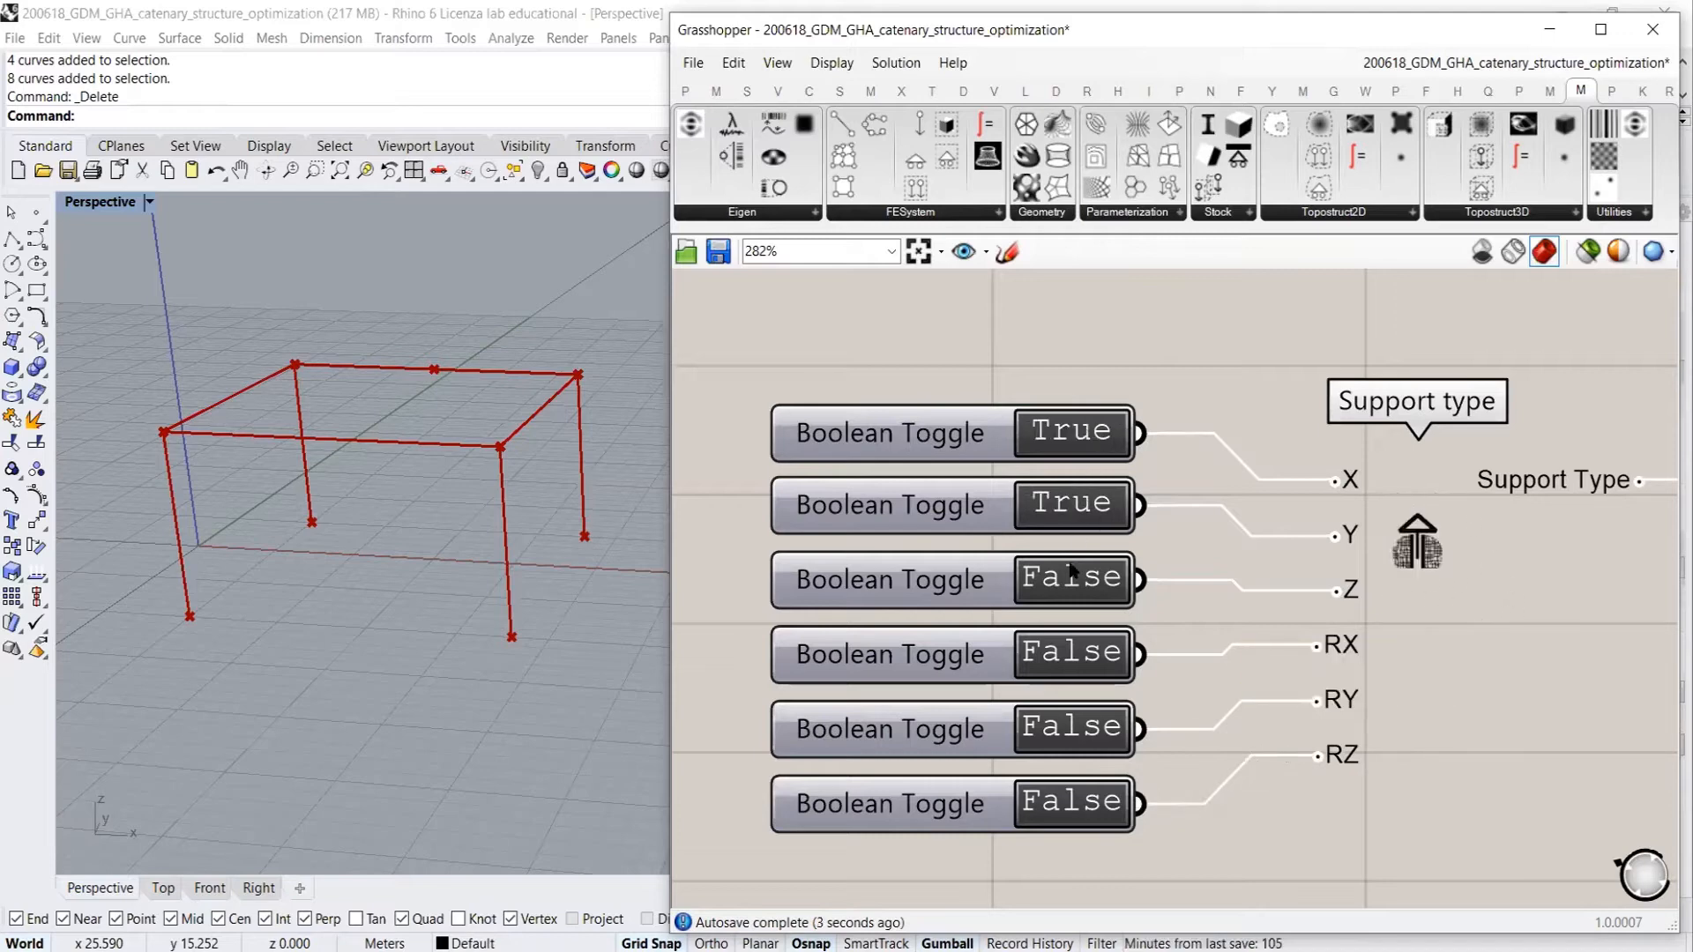
pyautogui.click(1074, 582)
pyautogui.click(1077, 657)
pyautogui.click(1083, 731)
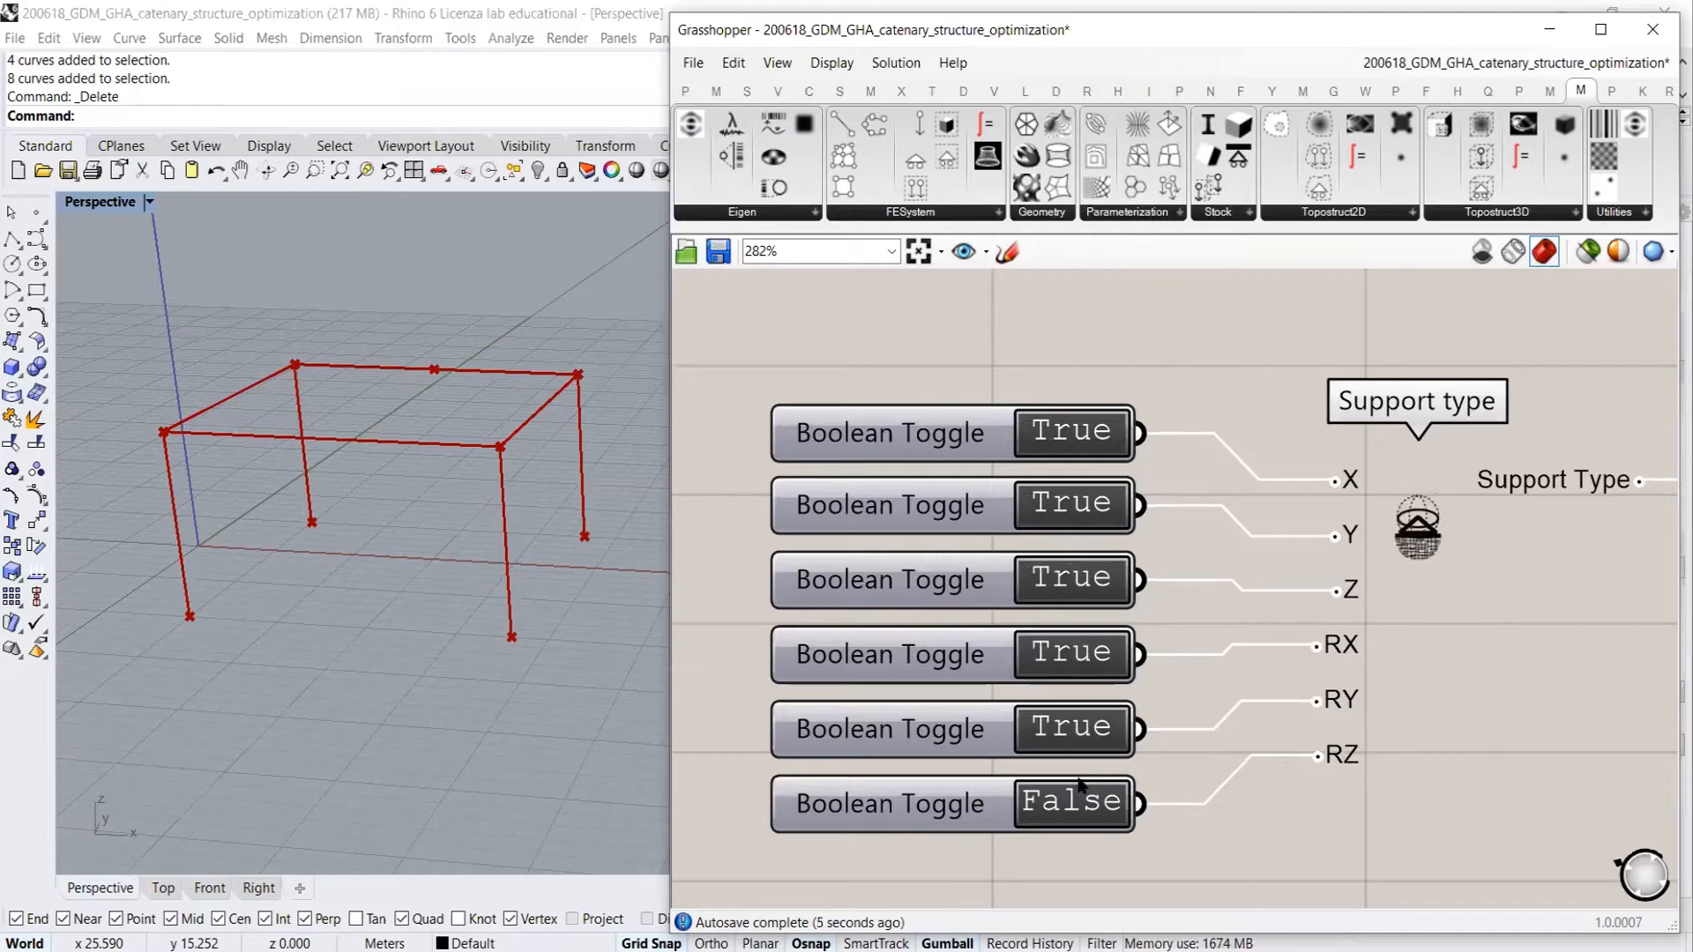
pyautogui.click(1083, 801)
pyautogui.scroll(-4, 1291, 621)
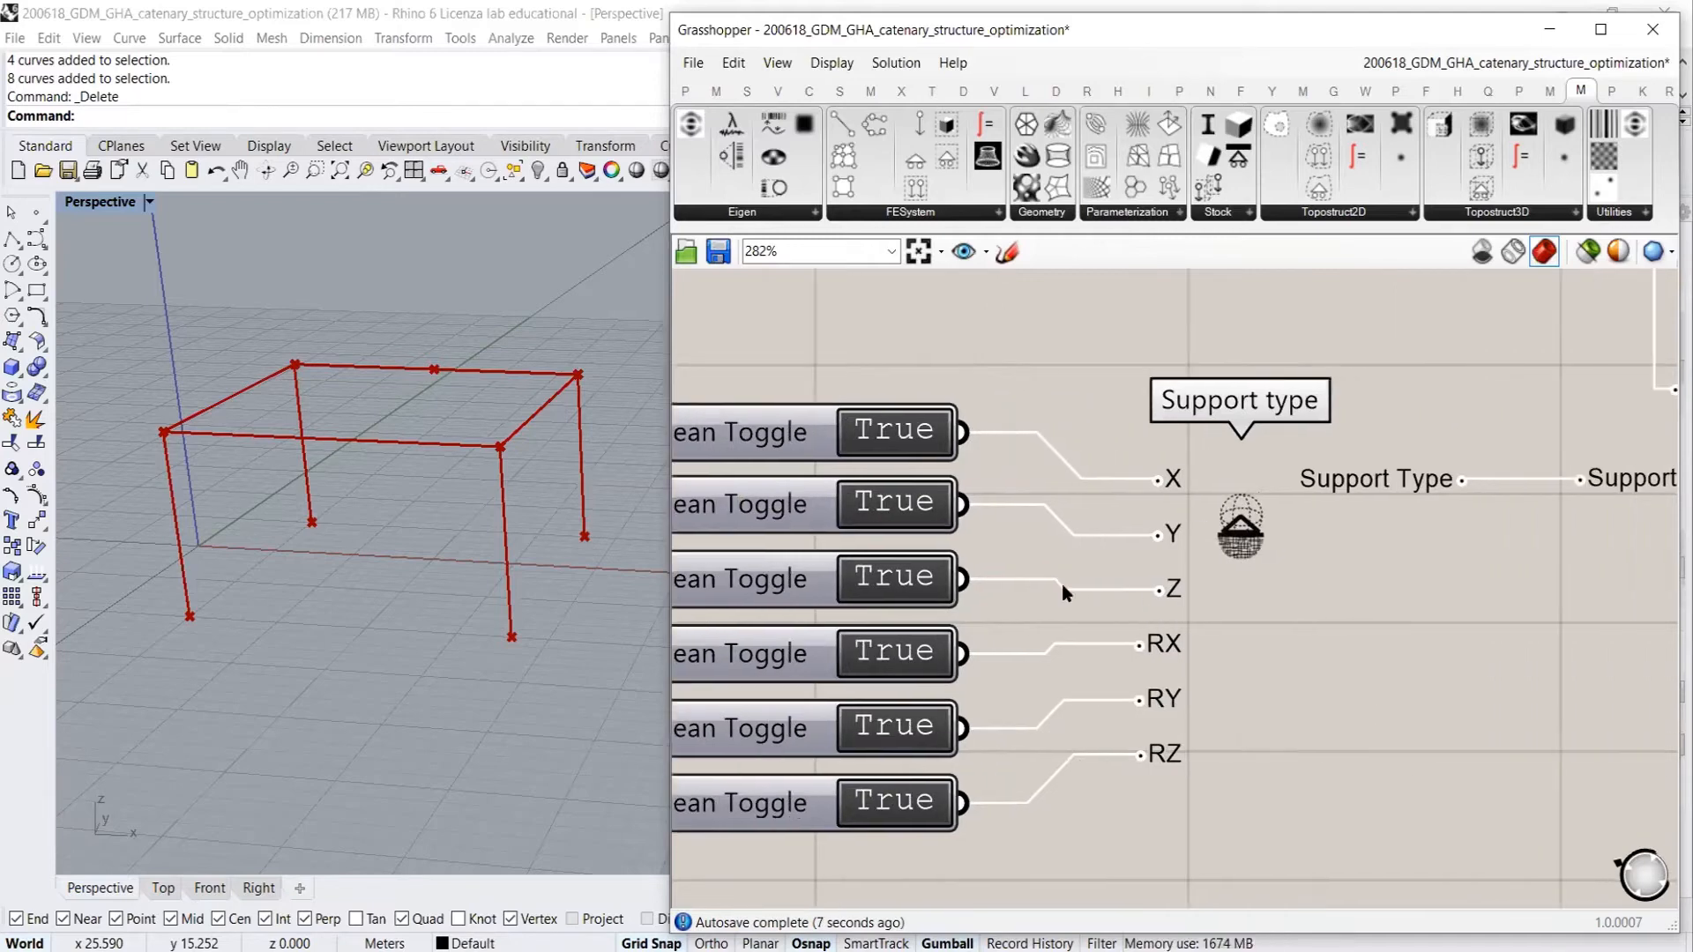
pyautogui.moveTo(1351, 579); pyautogui.dragTo(1200, 633, button='right')
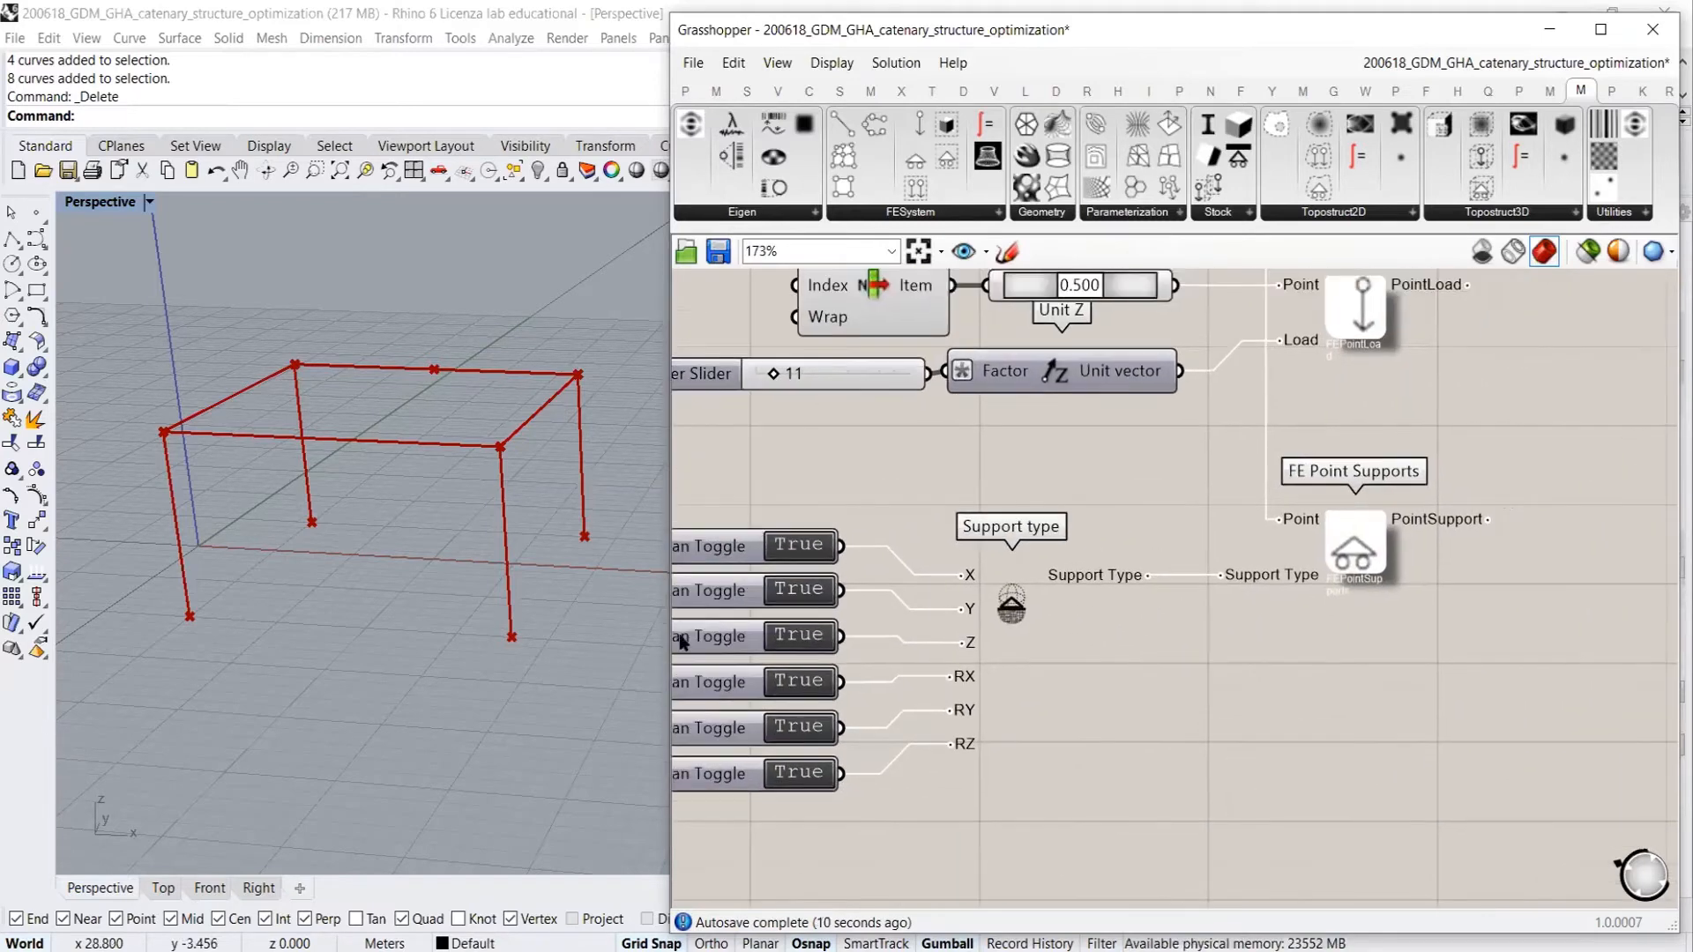
pyautogui.moveTo(1363, 498); pyautogui.dragTo(1253, 524, button='right')
pyautogui.click(1215, 555)
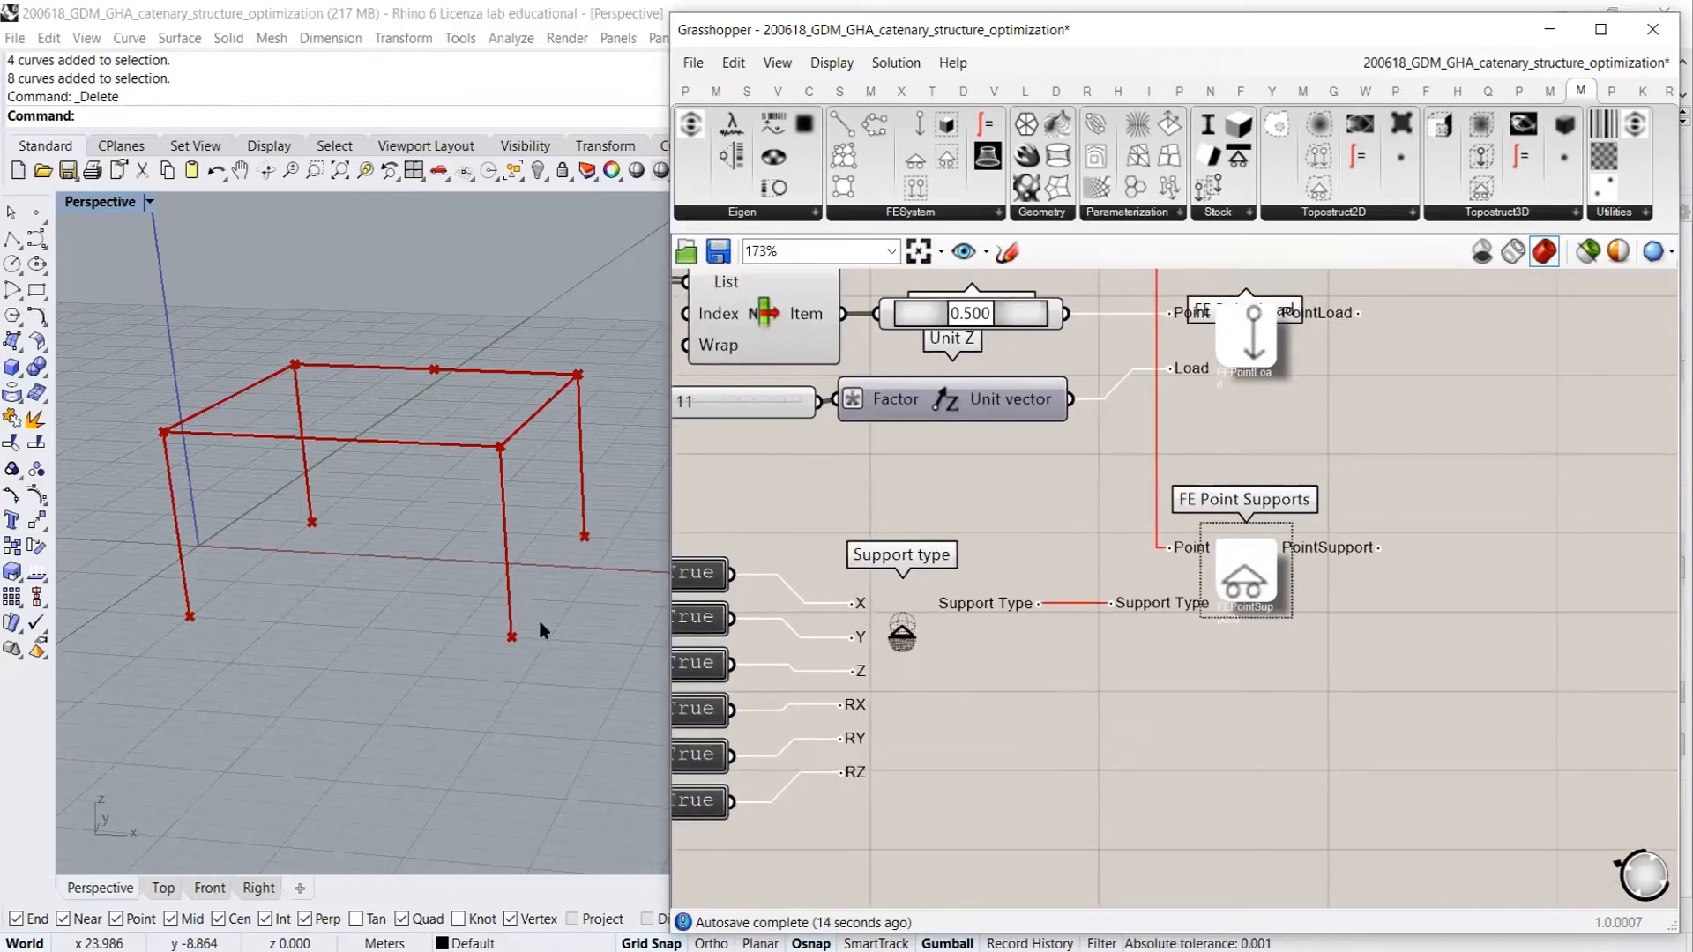
pyautogui.click(1275, 626)
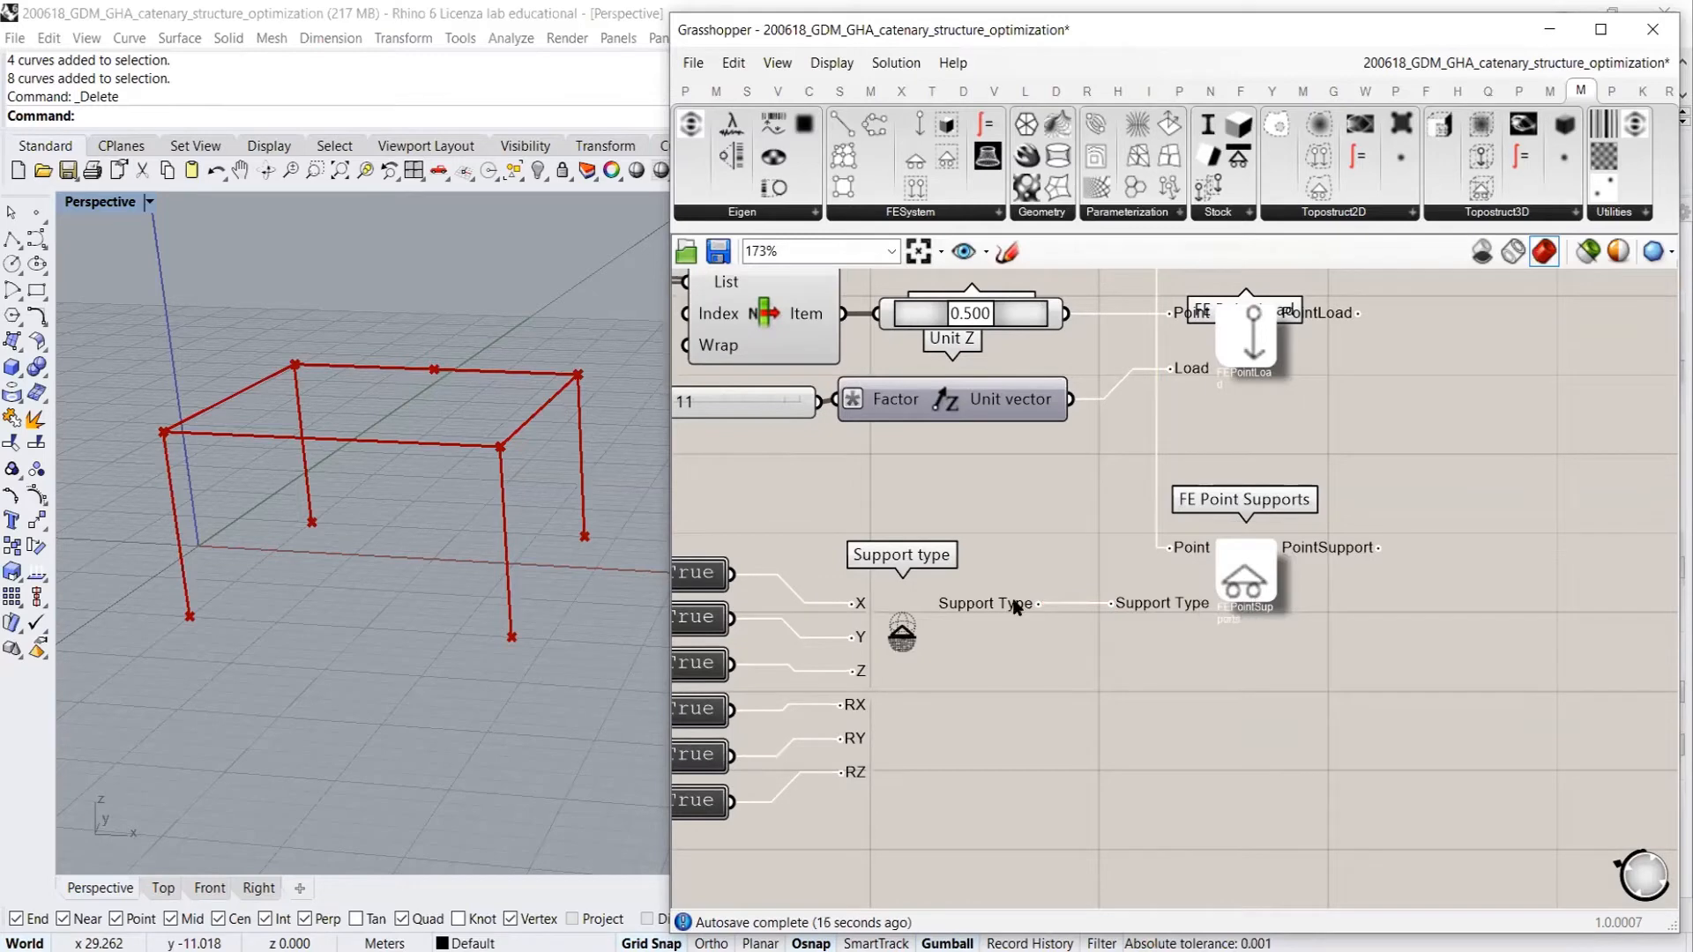
pyautogui.scroll(-3, 1258, 494)
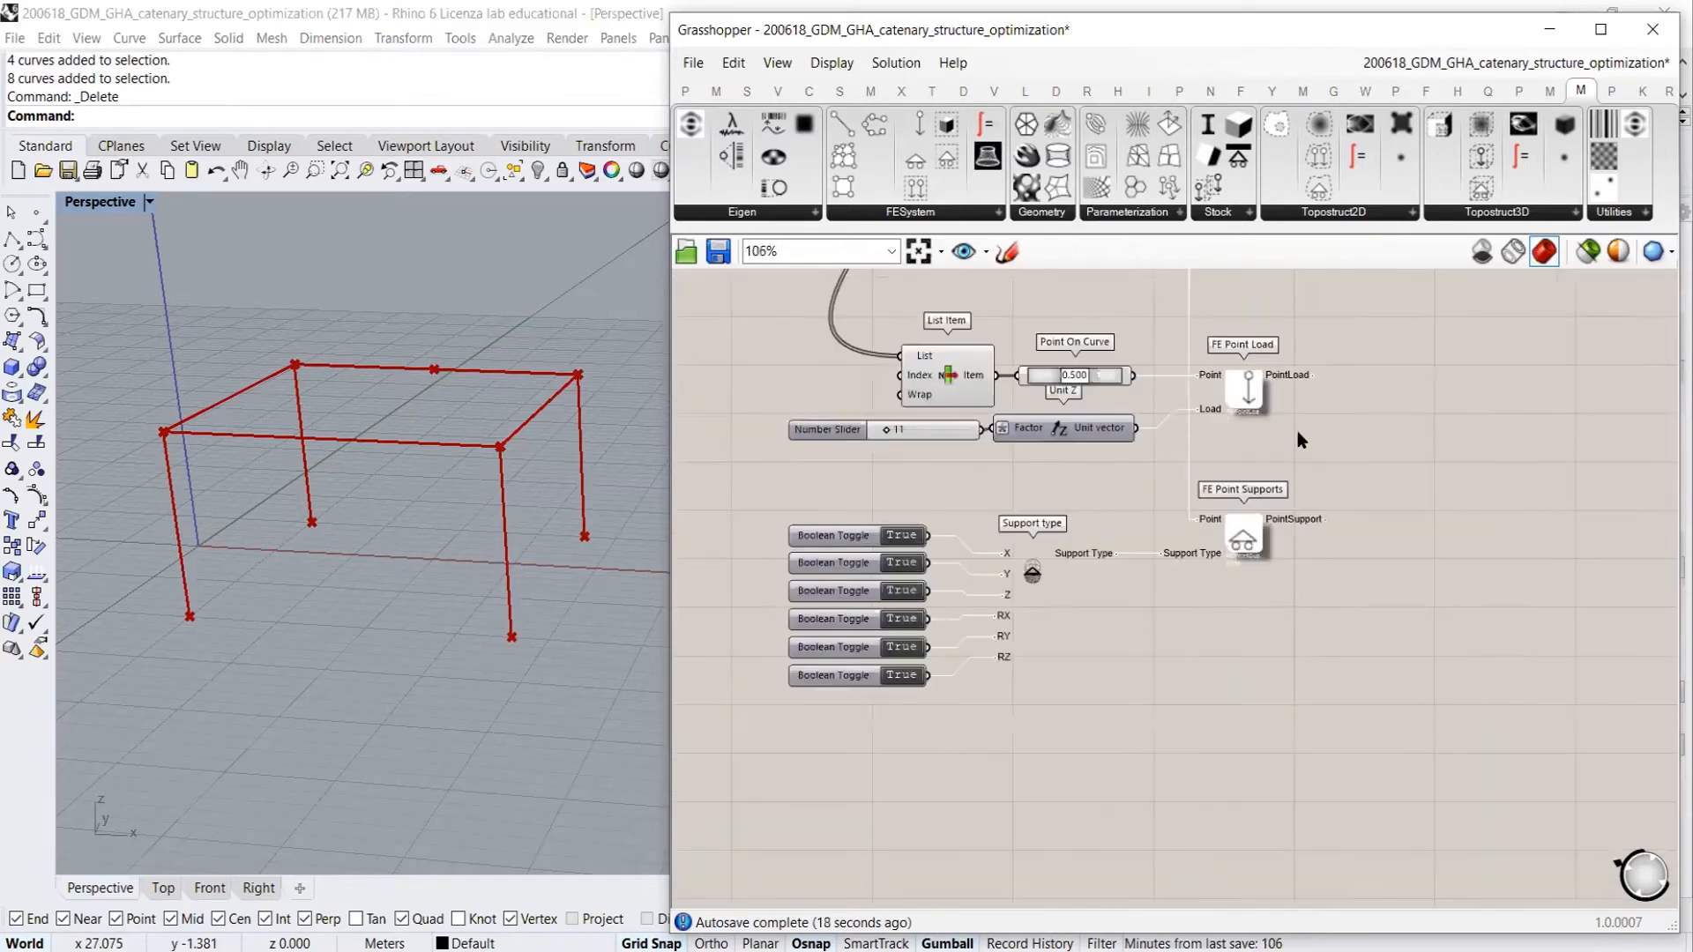
# Duplicate the six toggles, Support type and FE Point Supports together, placing the copy directly below the originals
pyautogui.scroll(2, 805, 811)
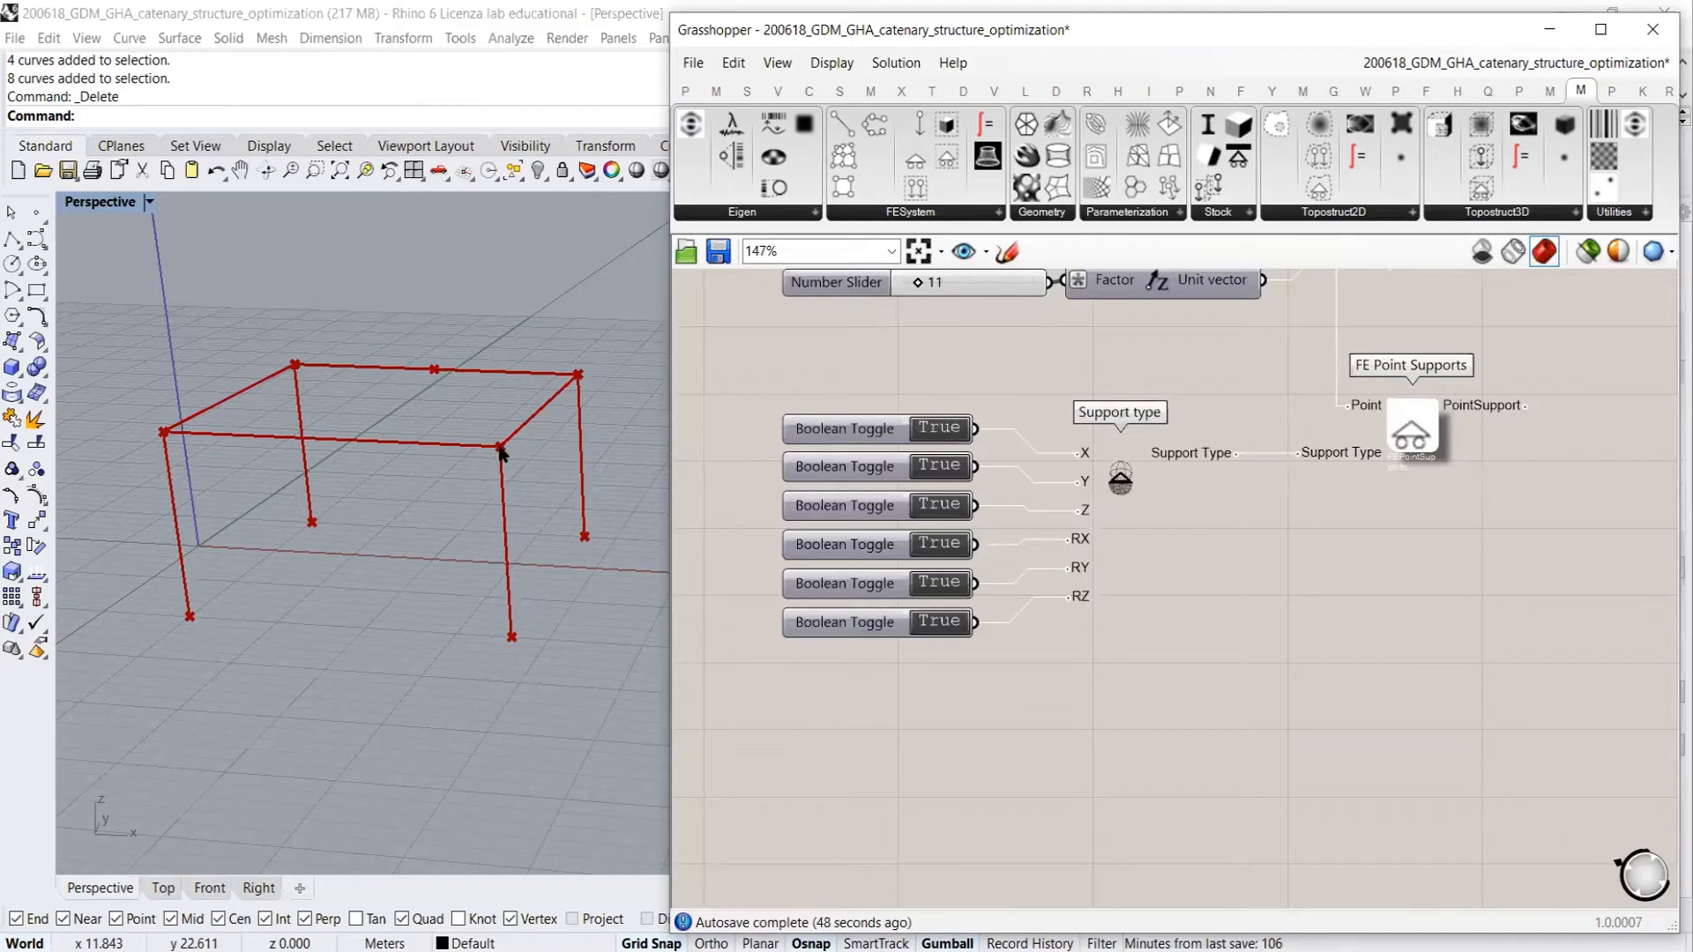
pyautogui.moveTo(1312, 570); pyautogui.dragTo(1269, 618, button='right')
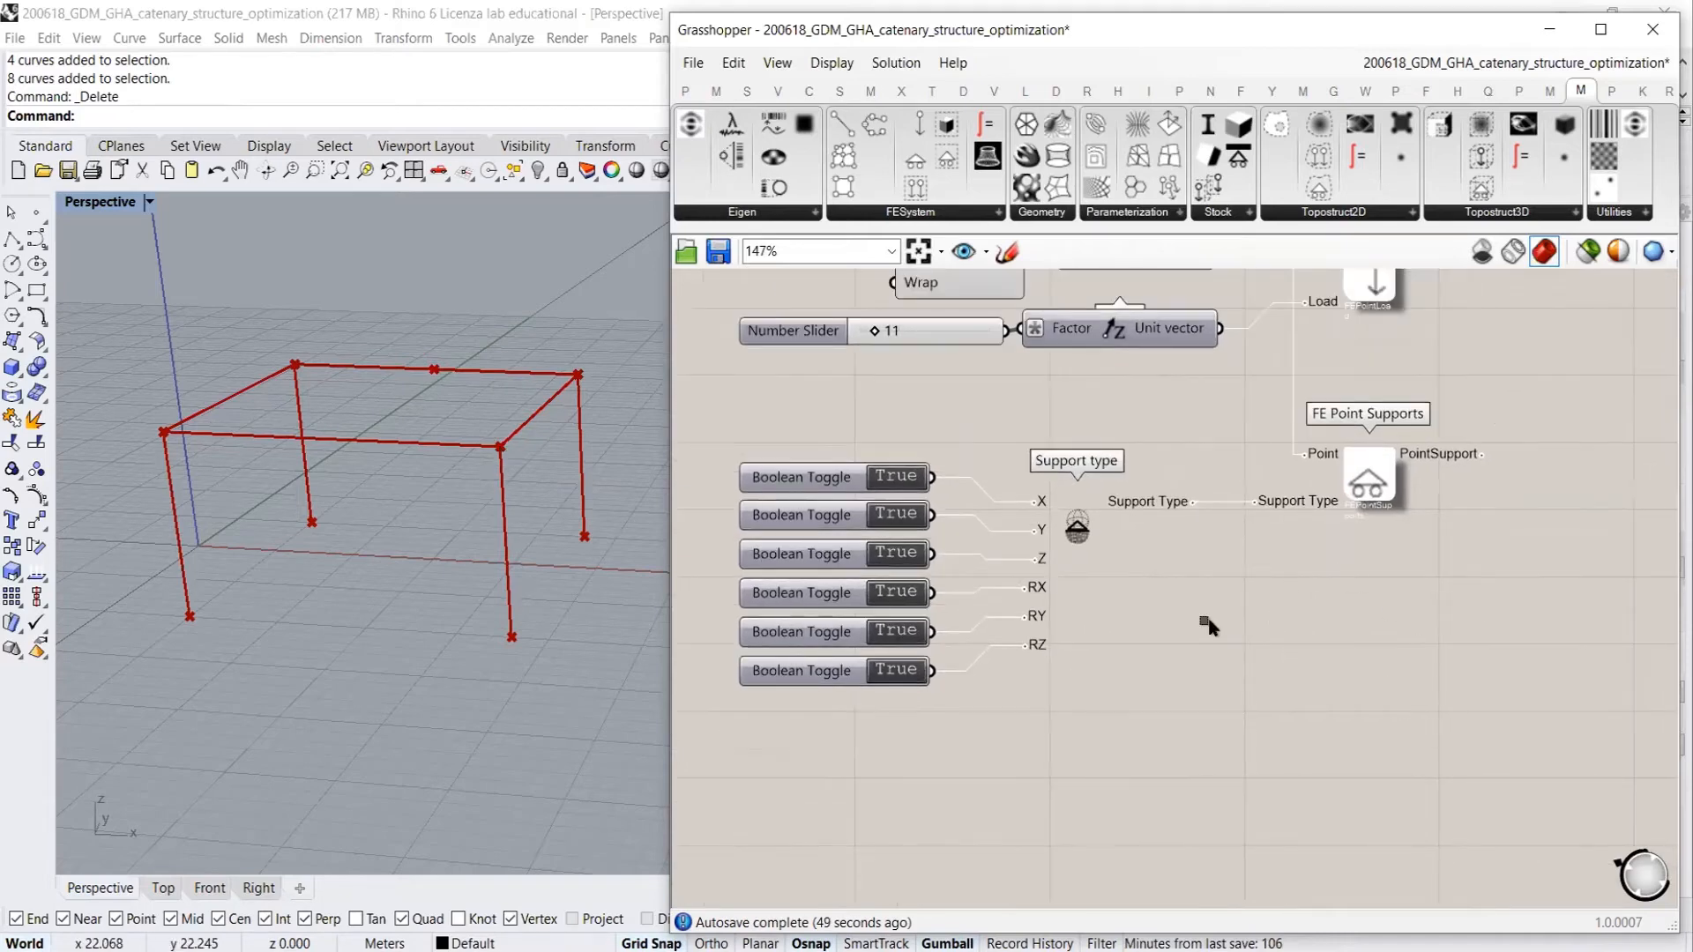
pyautogui.moveTo(1208, 620); pyautogui.dragTo(823, 434)
pyautogui.moveTo(1165, 499); pyautogui.dragTo(1157, 424, button='right')
pyautogui.scroll(-2, 1234, 429)
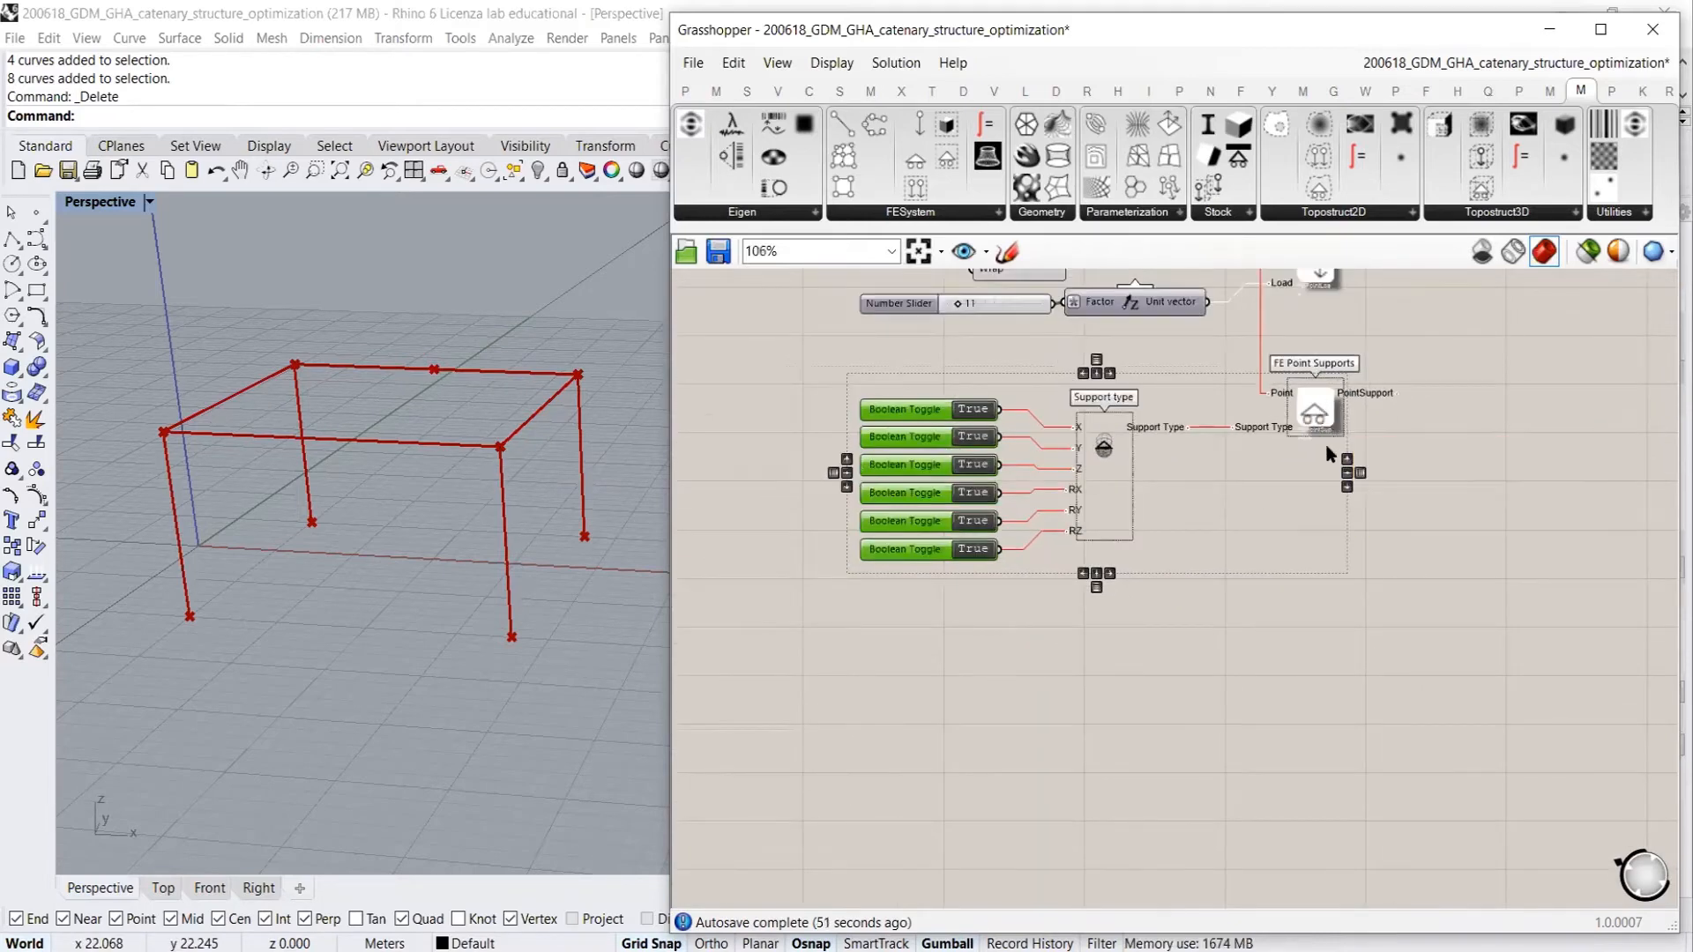
pyautogui.keyDown('alt'); pyautogui.moveTo(1320, 421); pyautogui.dragTo(1316, 628); pyautogui.keyUp('alt')
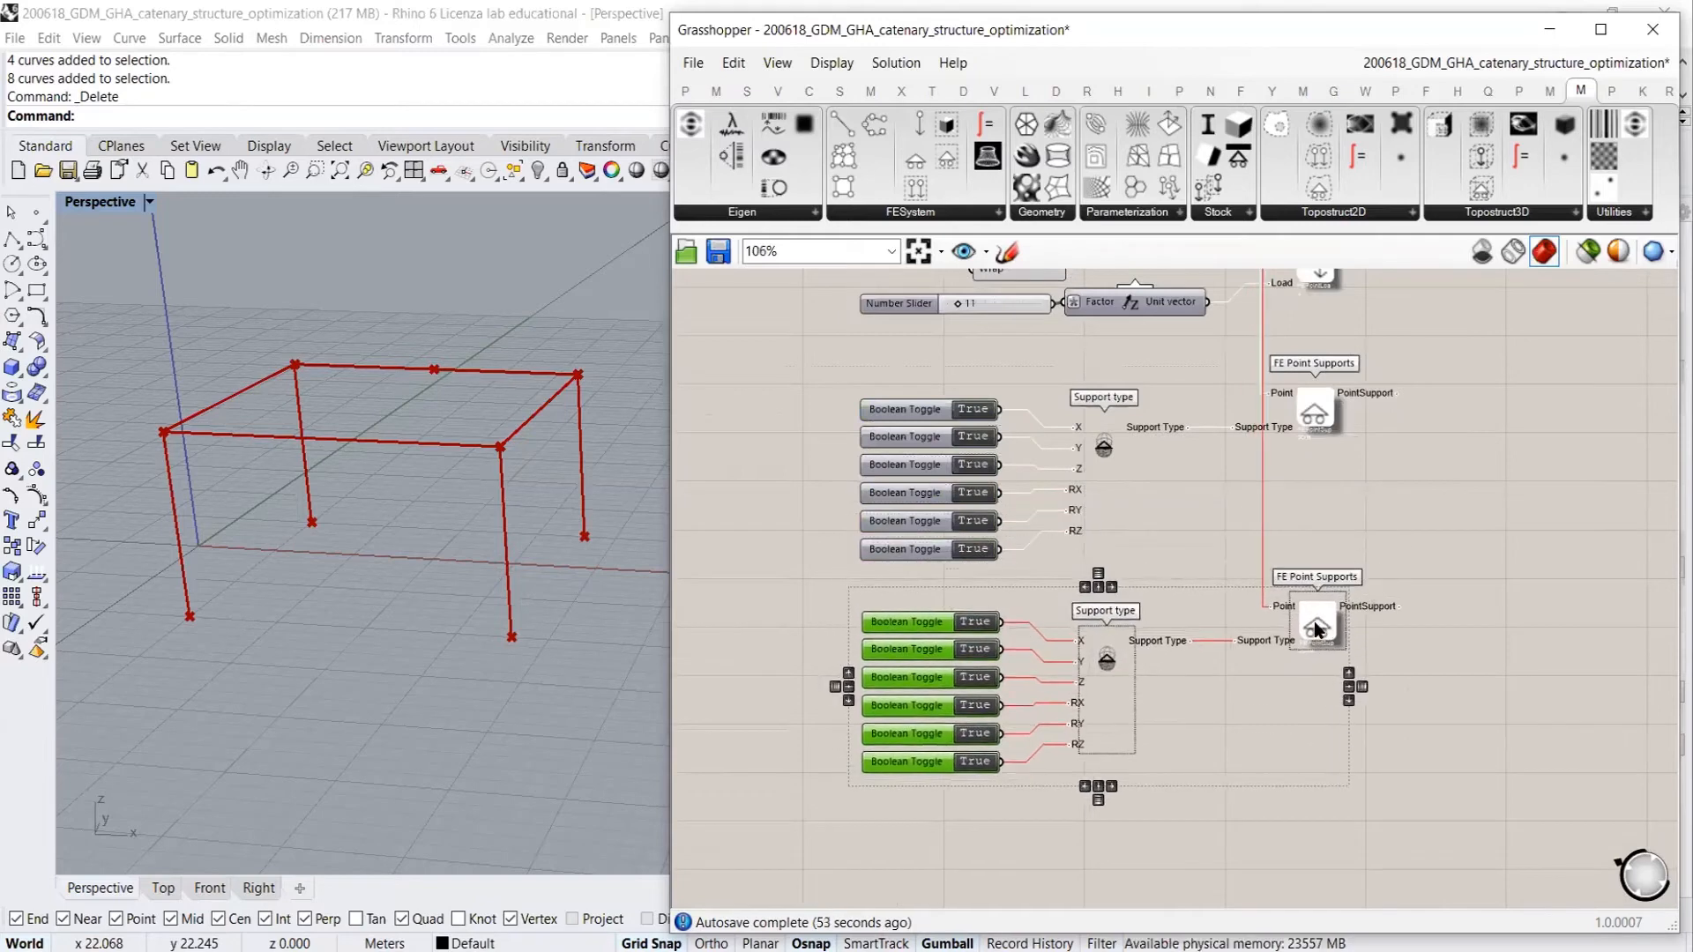
pyautogui.click(1217, 628)
# Connect the End output of the column End Points to the Point input of the copied FE Point Supports, replacing its existing wire
pyautogui.scroll(-3, 1216, 628)
pyautogui.moveTo(1204, 273); pyautogui.dragTo(1207, 620, button='right')
pyautogui.scroll(7, 1192, 421)
pyautogui.moveTo(1176, 428); pyautogui.dragTo(1294, 820)
pyautogui.scroll(-2, 1084, 364)
pyautogui.scroll(-5, 1086, 358)
pyautogui.scroll(-2, 1086, 358)
pyautogui.scroll(1, 1147, 774)
pyautogui.scroll(6, 1150, 777)
pyautogui.scroll(4, 1153, 787)
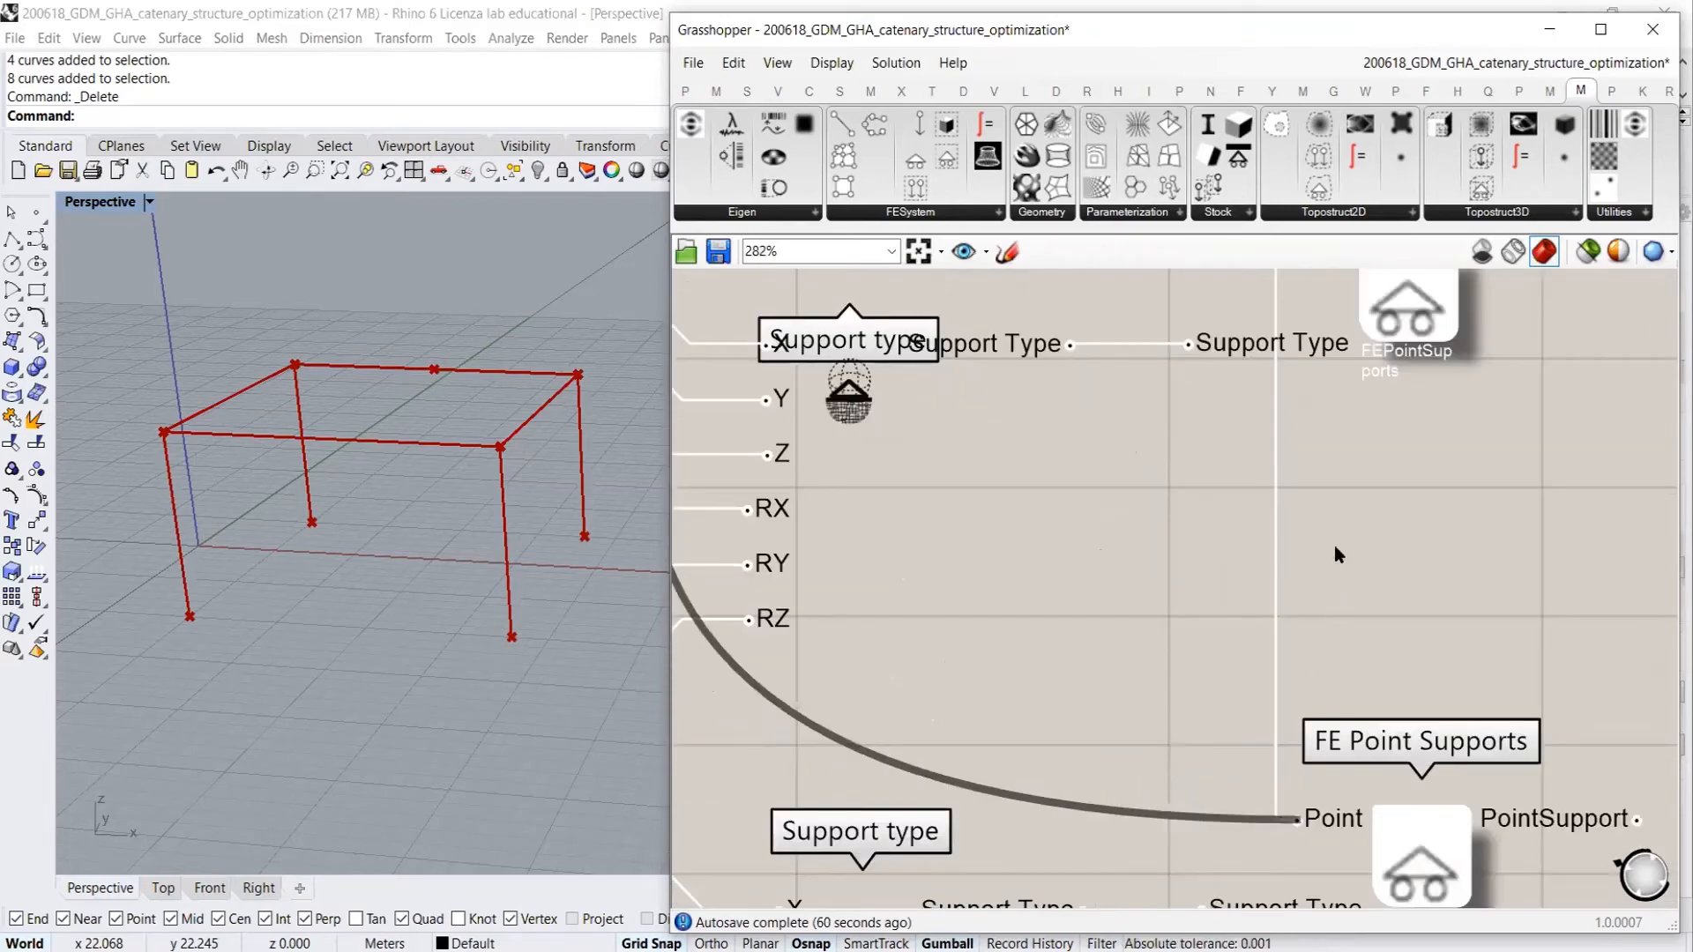
# Set the X, Y and Z toggles of the copied Support type to False
pyautogui.scroll(-4, 1329, 497)
pyautogui.moveTo(1271, 617); pyautogui.dragTo(1326, 396, button='right')
pyautogui.scroll(1, 1144, 570)
pyautogui.scroll(2, 1145, 573)
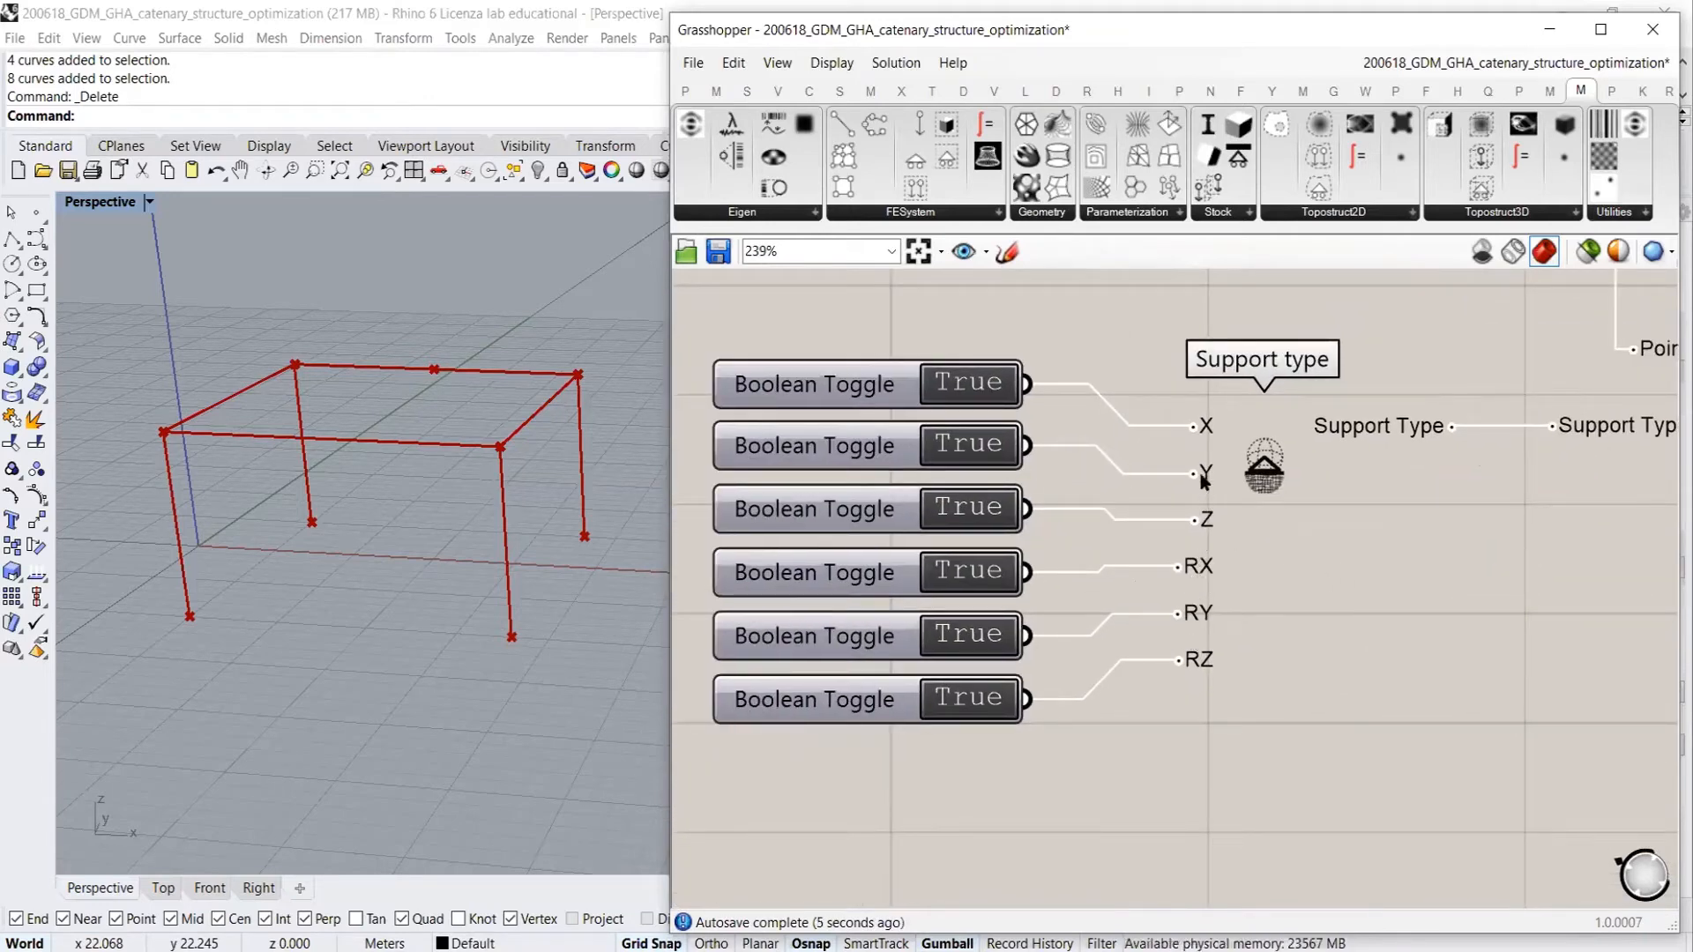
pyautogui.doubleClick(958, 392)
pyautogui.doubleClick(966, 448)
pyautogui.doubleClick(966, 506)
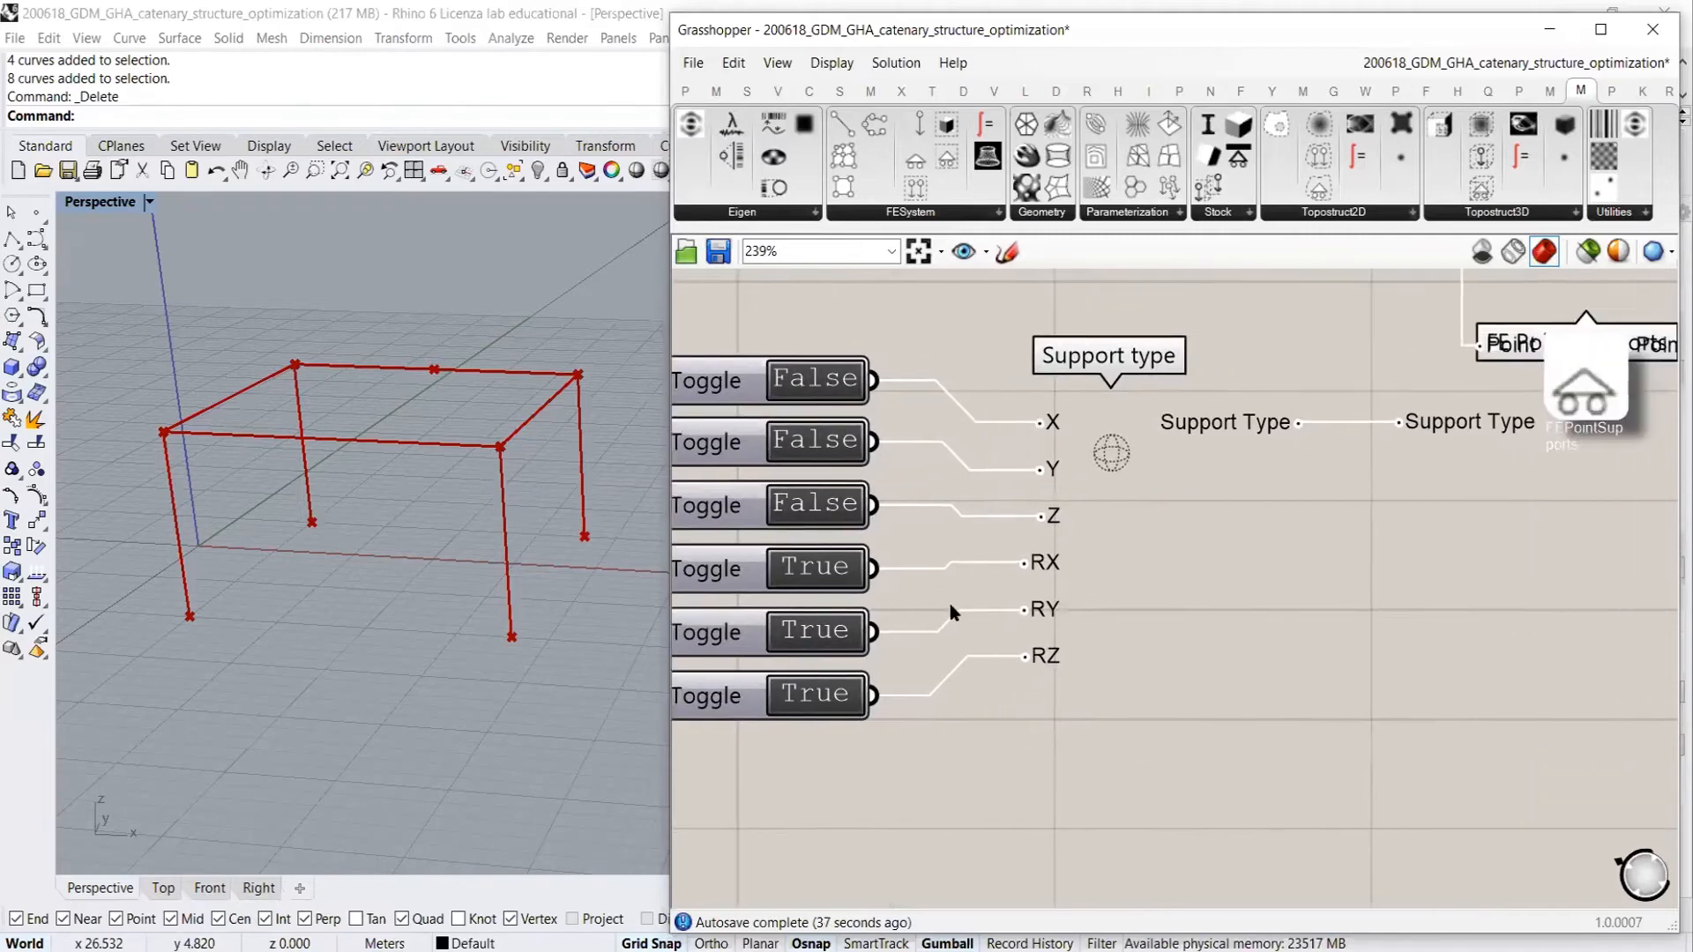
pyautogui.scroll(-5, 949, 605)
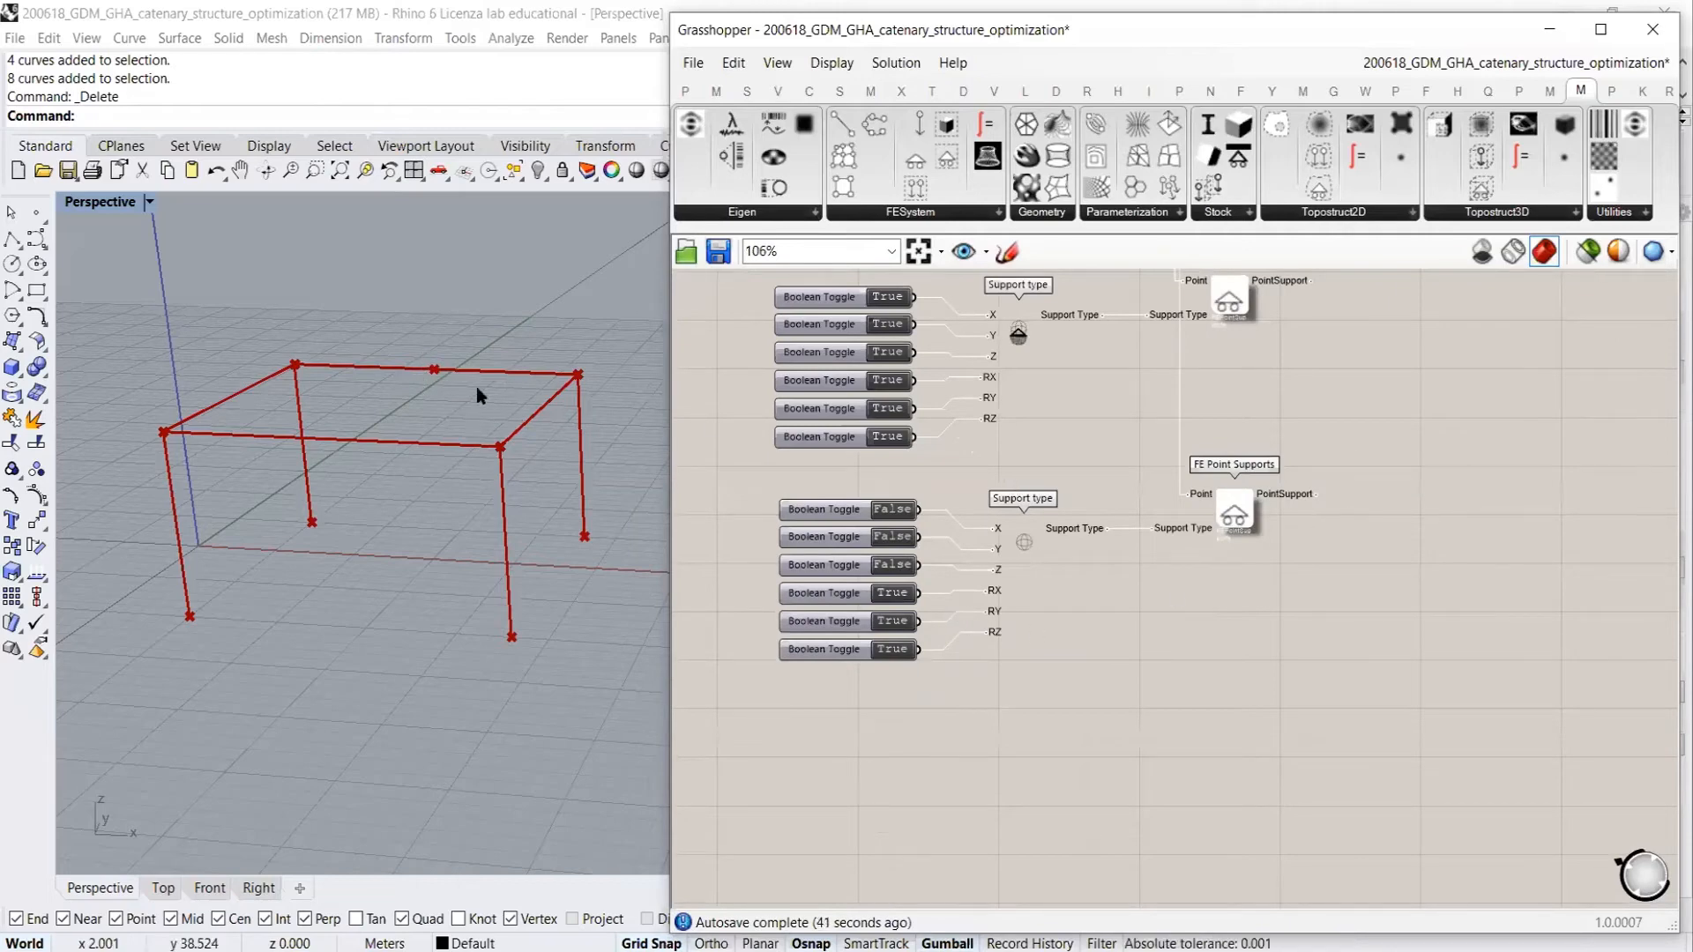
pyautogui.scroll(-3, 1087, 490)
pyautogui.scroll(3, 1089, 492)
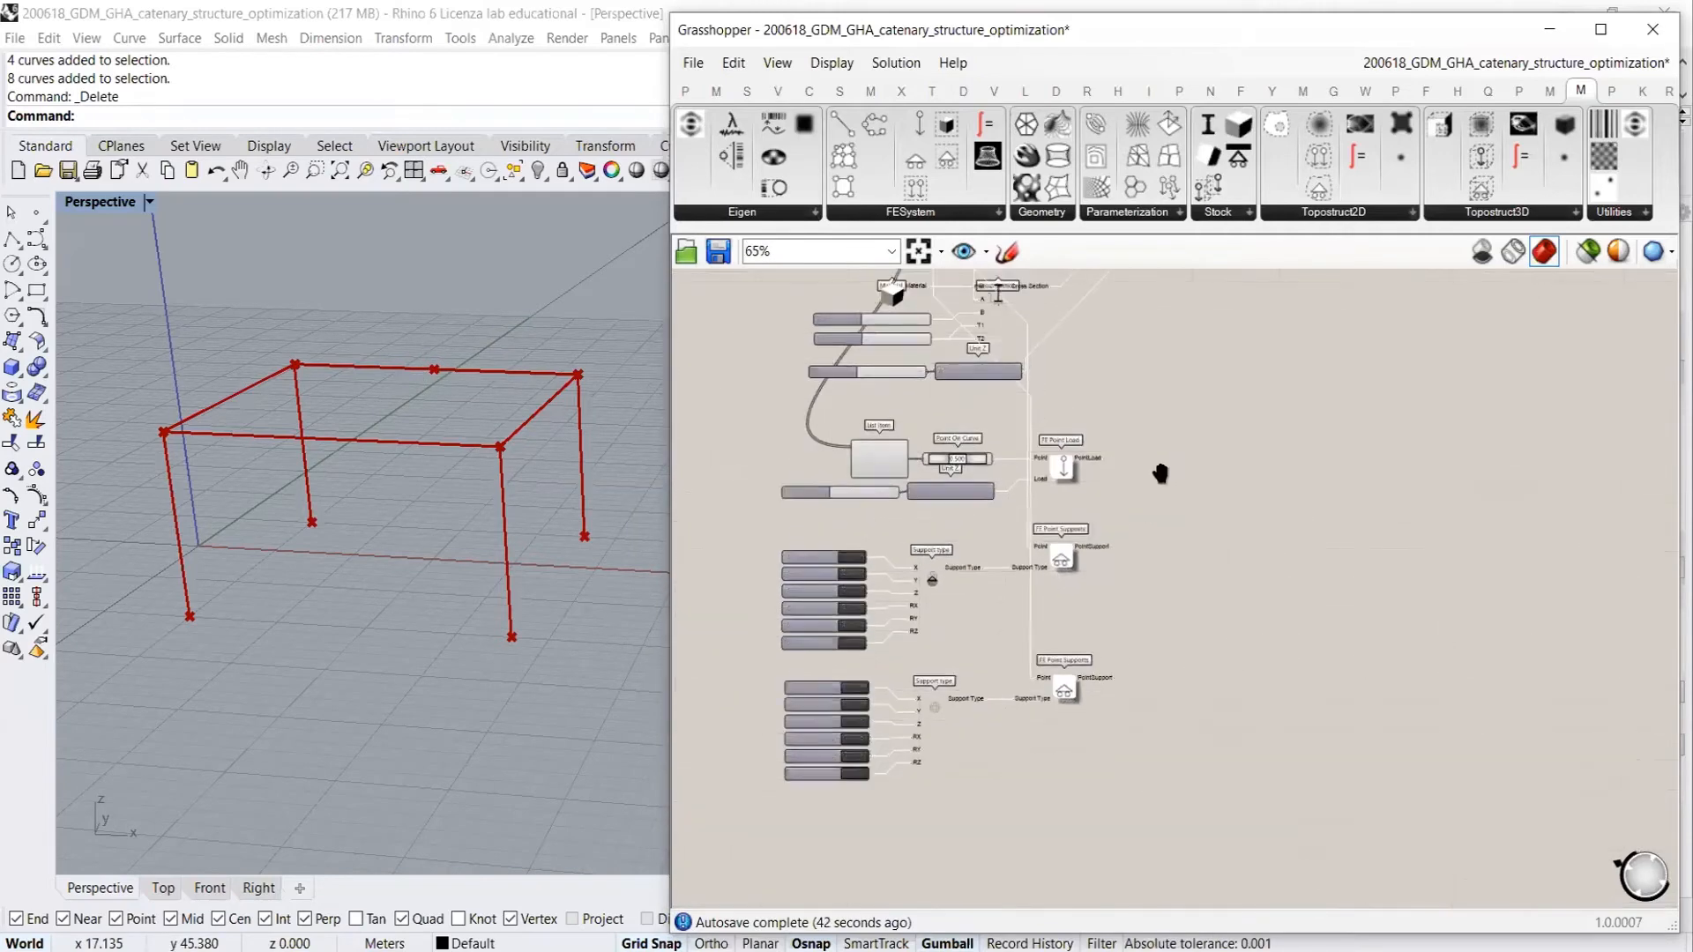
pyautogui.scroll(1, 1093, 495)
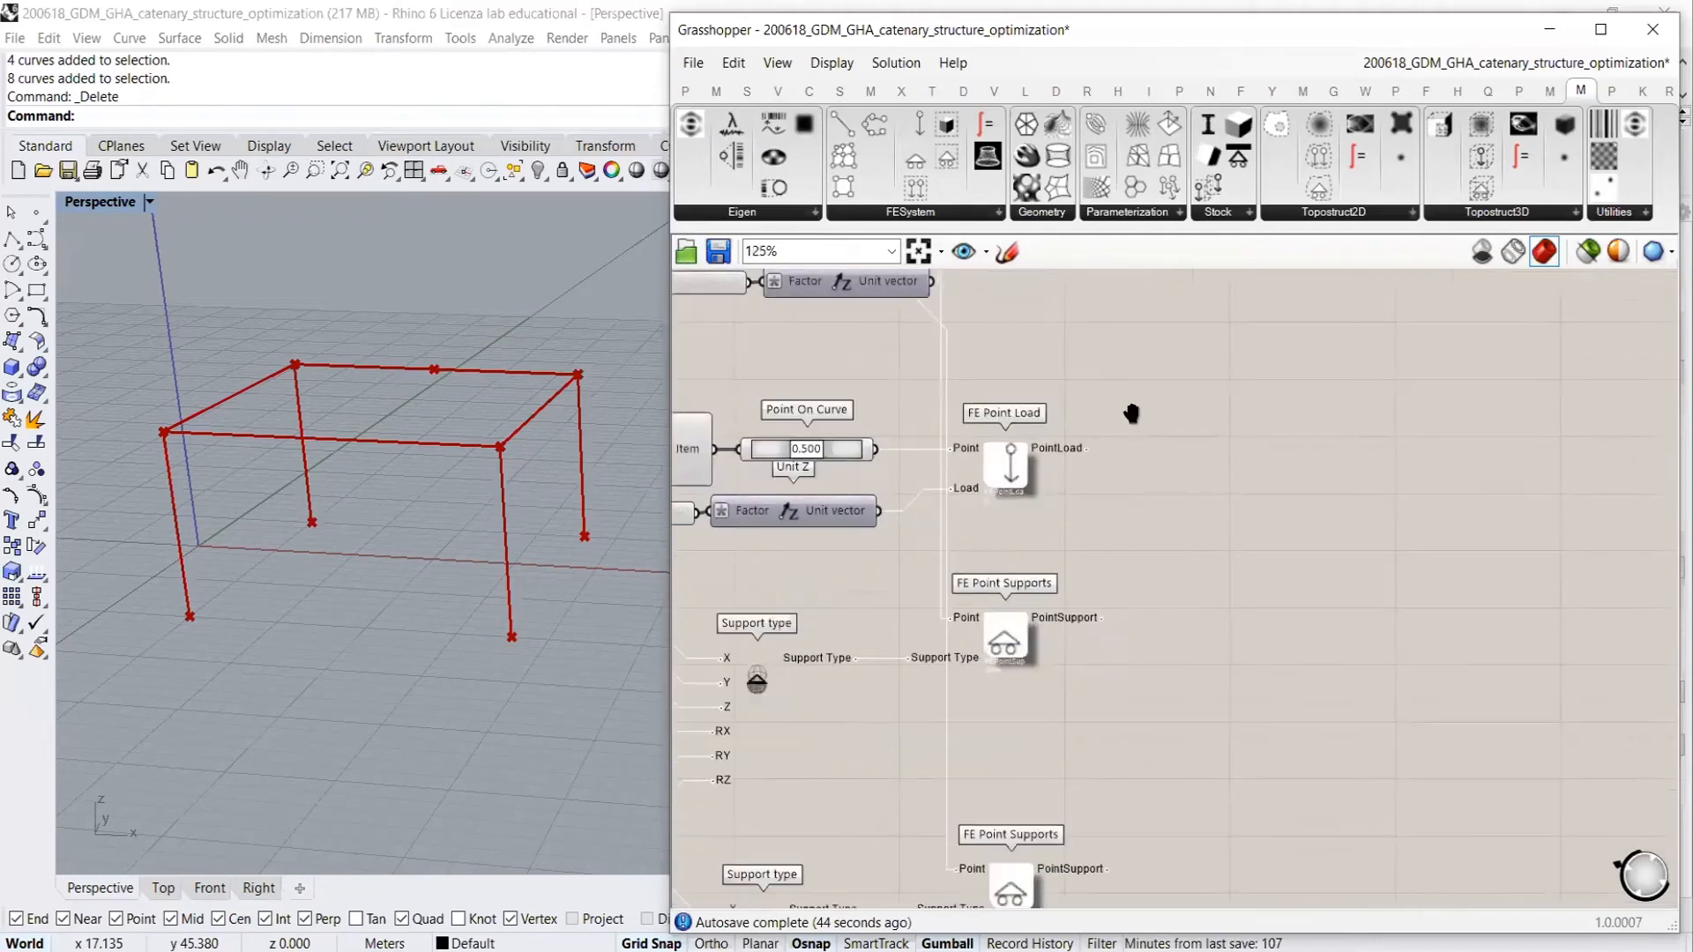
pyautogui.moveTo(1133, 410); pyautogui.dragTo(1148, 449, button='right')
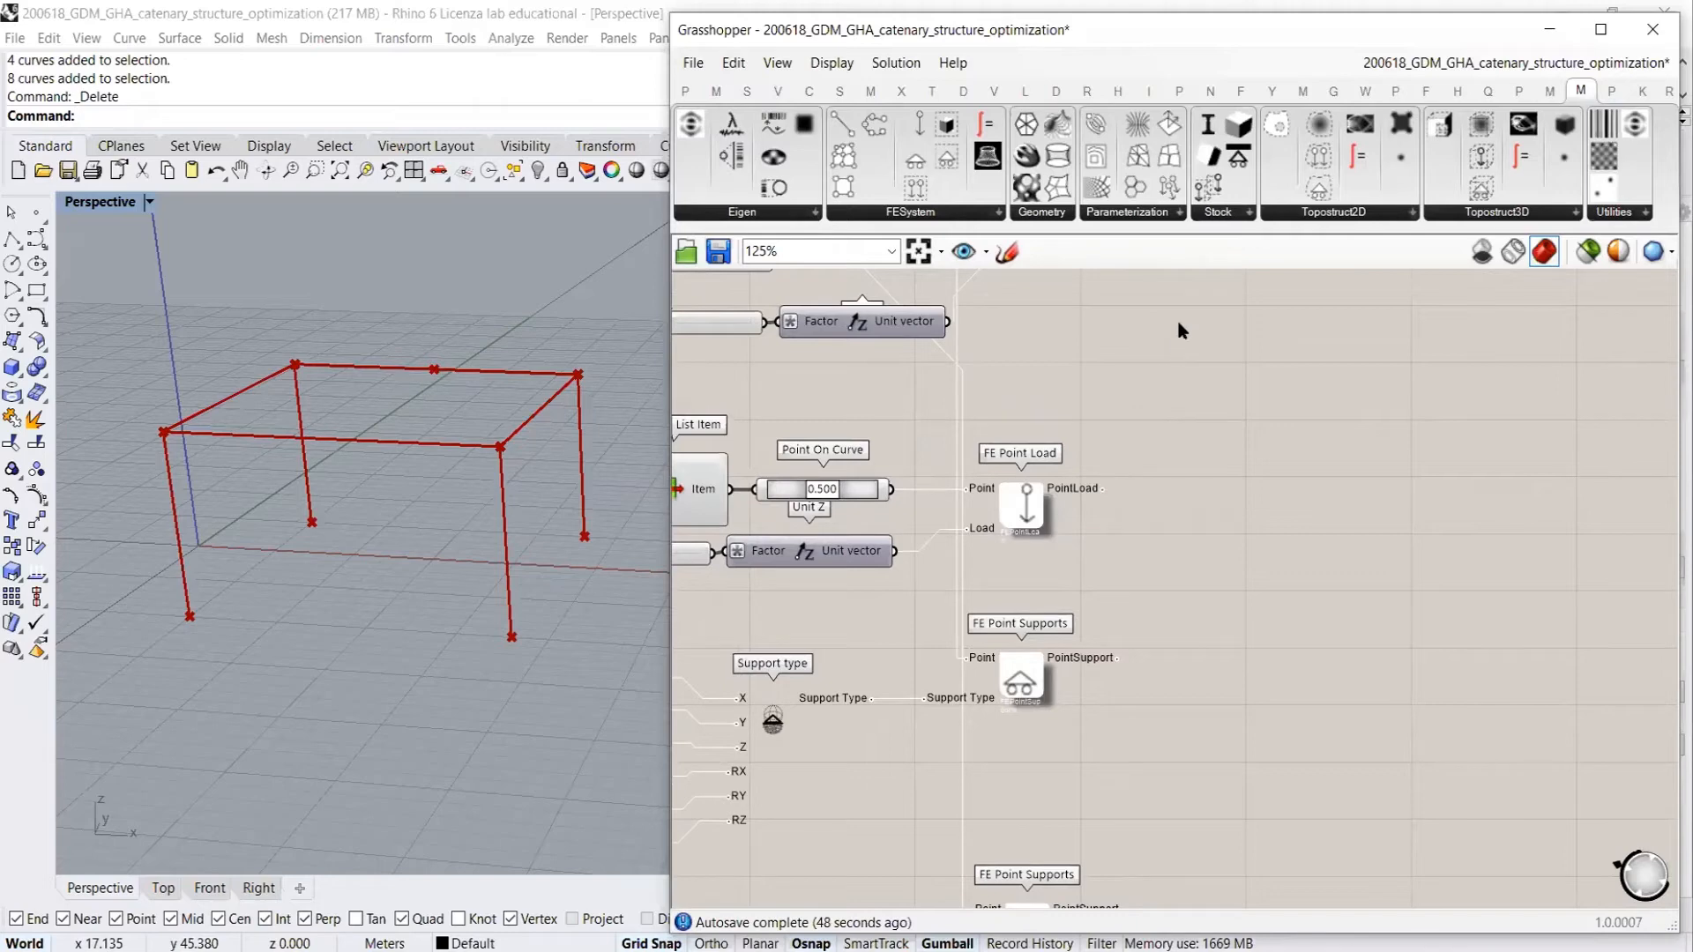
pyautogui.click(915, 214)
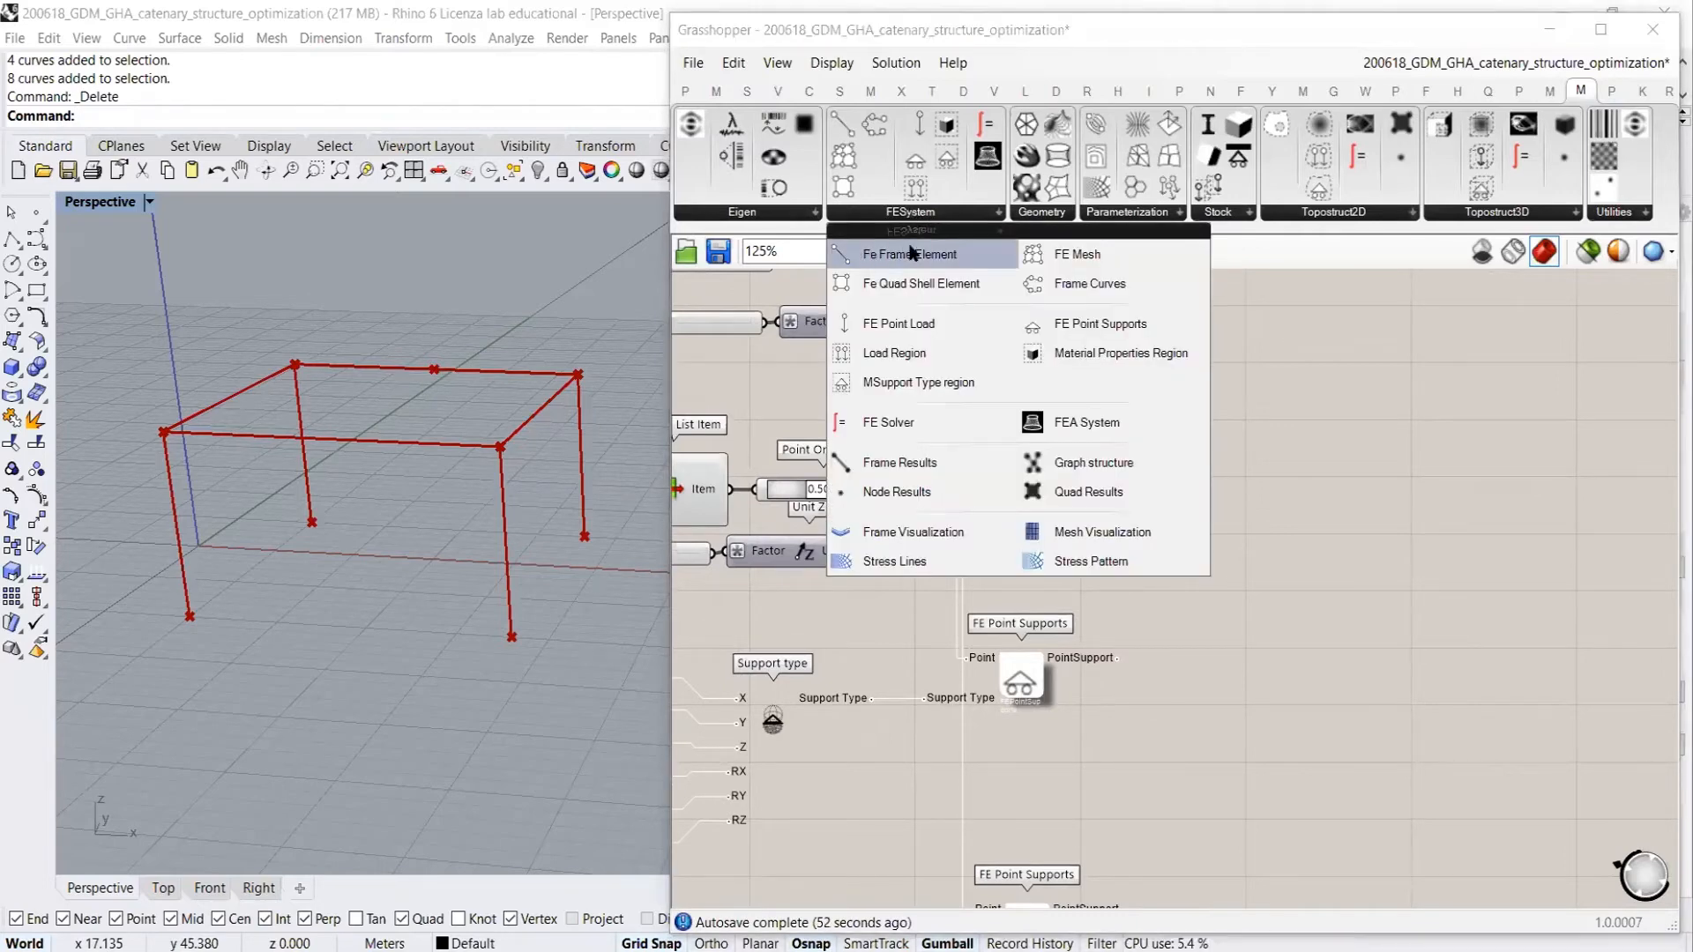
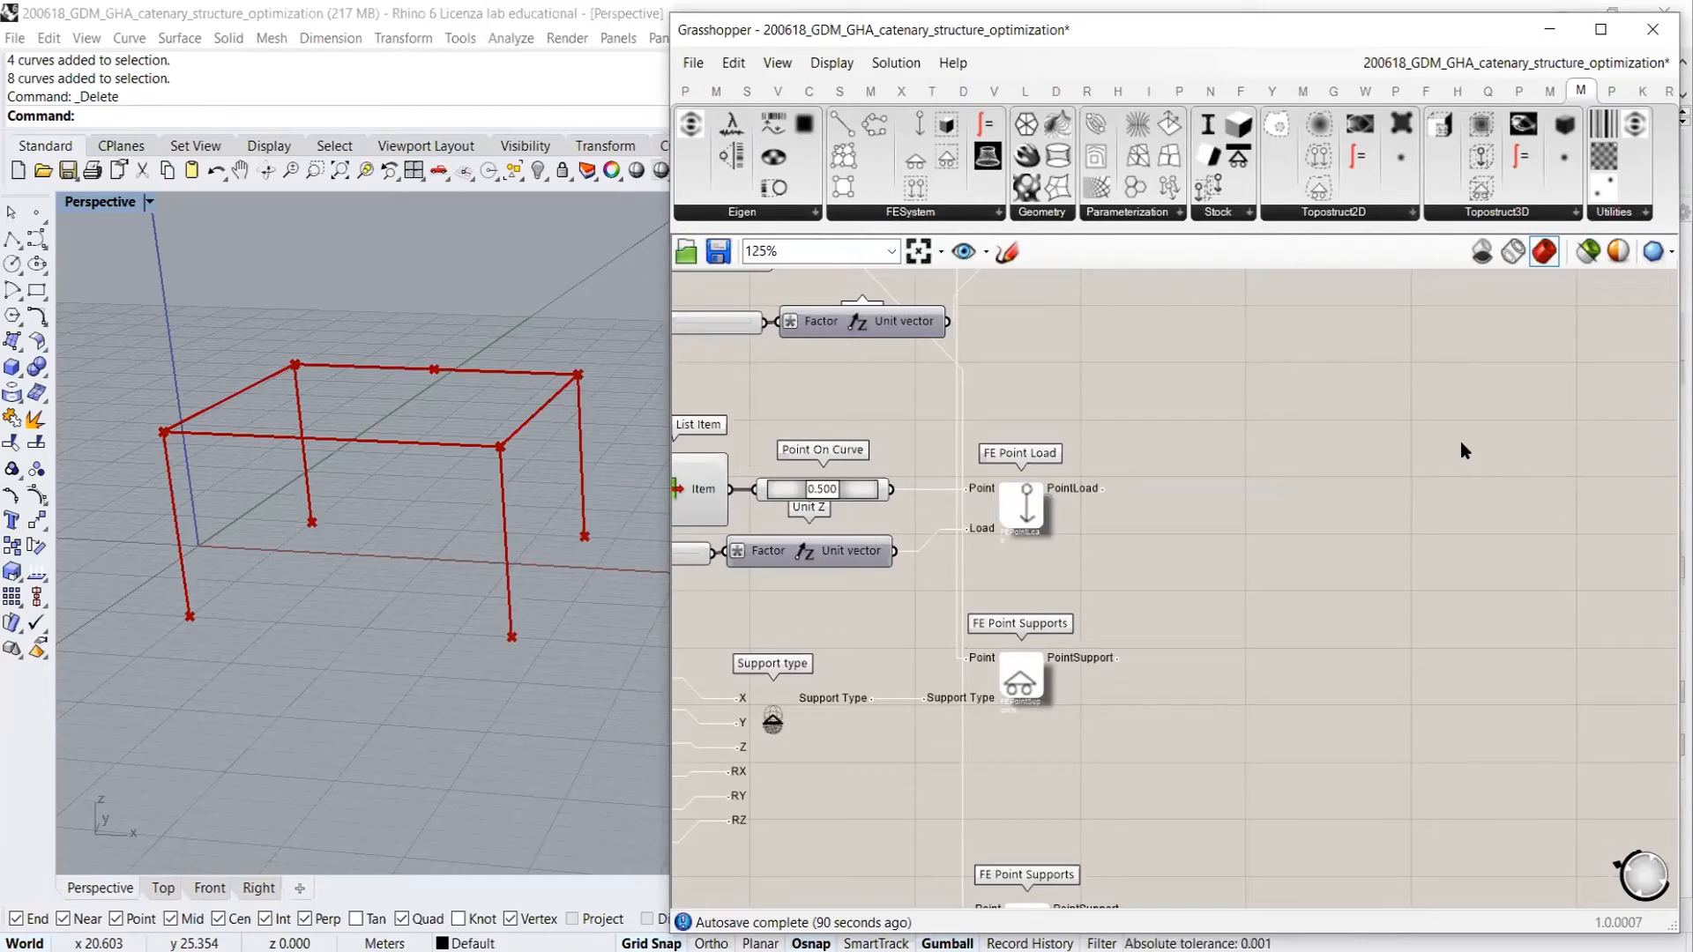
# Move the point load and both point support groups beneath the frame elements so that their final components line up in one column
pyautogui.scroll(-3, 1144, 503)
pyautogui.moveTo(1144, 503); pyautogui.dragTo(1124, 547, button='right')
pyautogui.scroll(-3, 1014, 516)
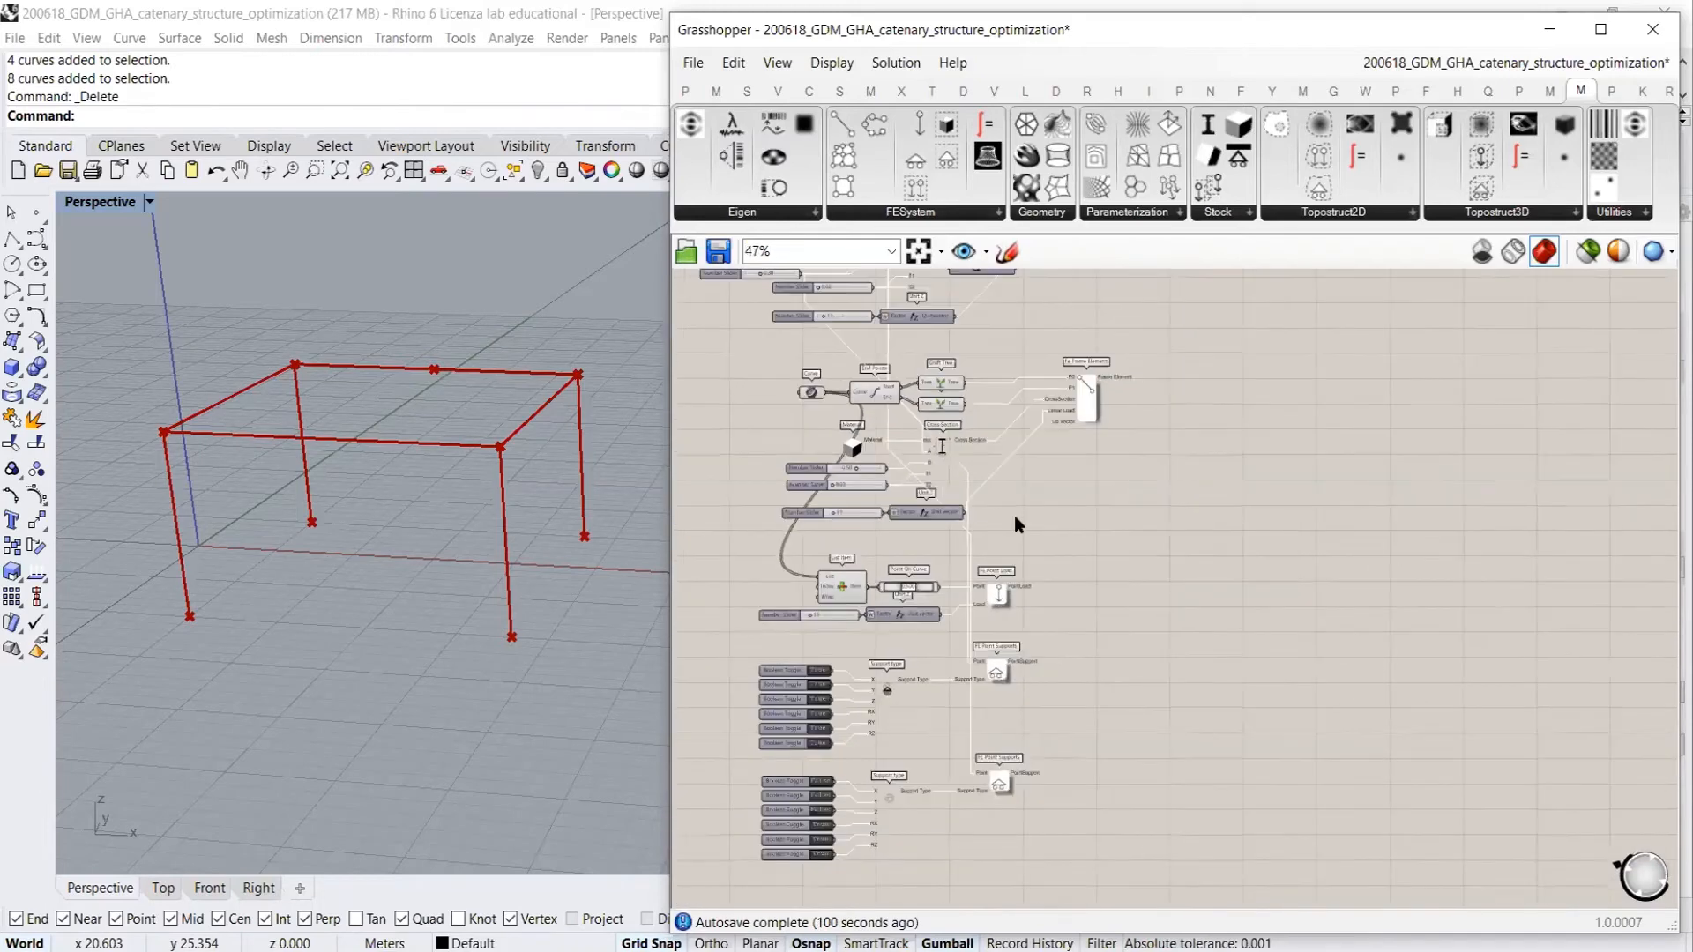
pyautogui.moveTo(1063, 834); pyautogui.dragTo(720, 563)
pyautogui.moveTo(866, 582); pyautogui.dragTo(937, 565)
pyautogui.click(1168, 519)
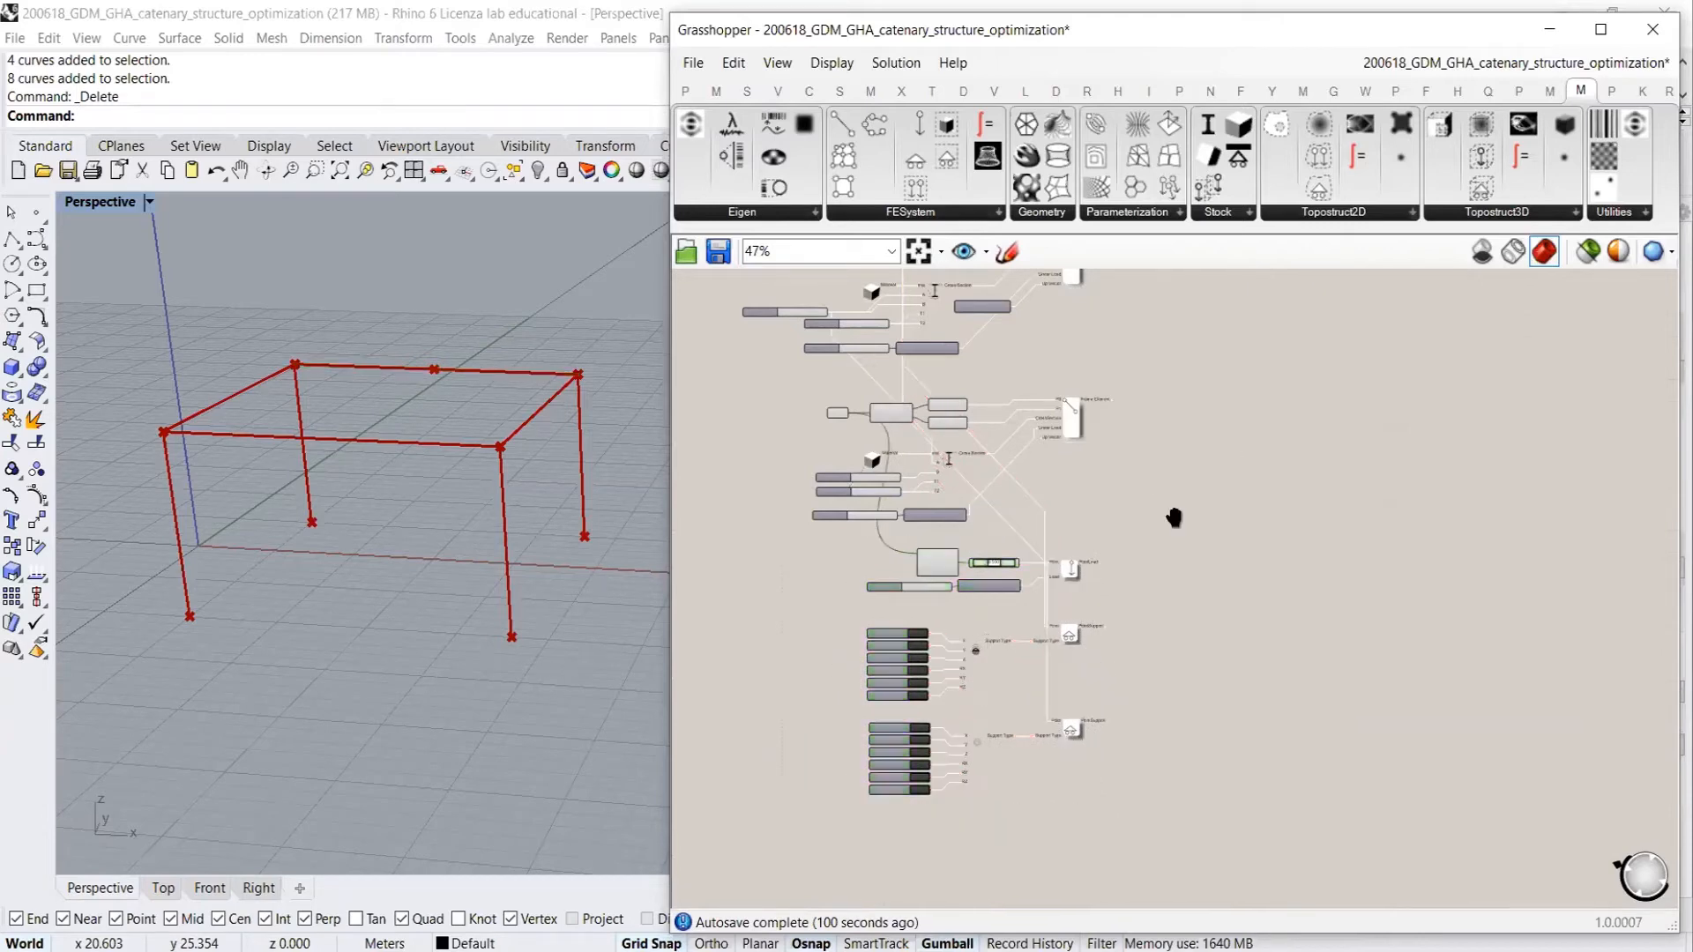
pyautogui.moveTo(1172, 518); pyautogui.dragTo(1011, 430, button='right')
pyautogui.moveTo(1013, 302); pyautogui.dragTo(901, 861)
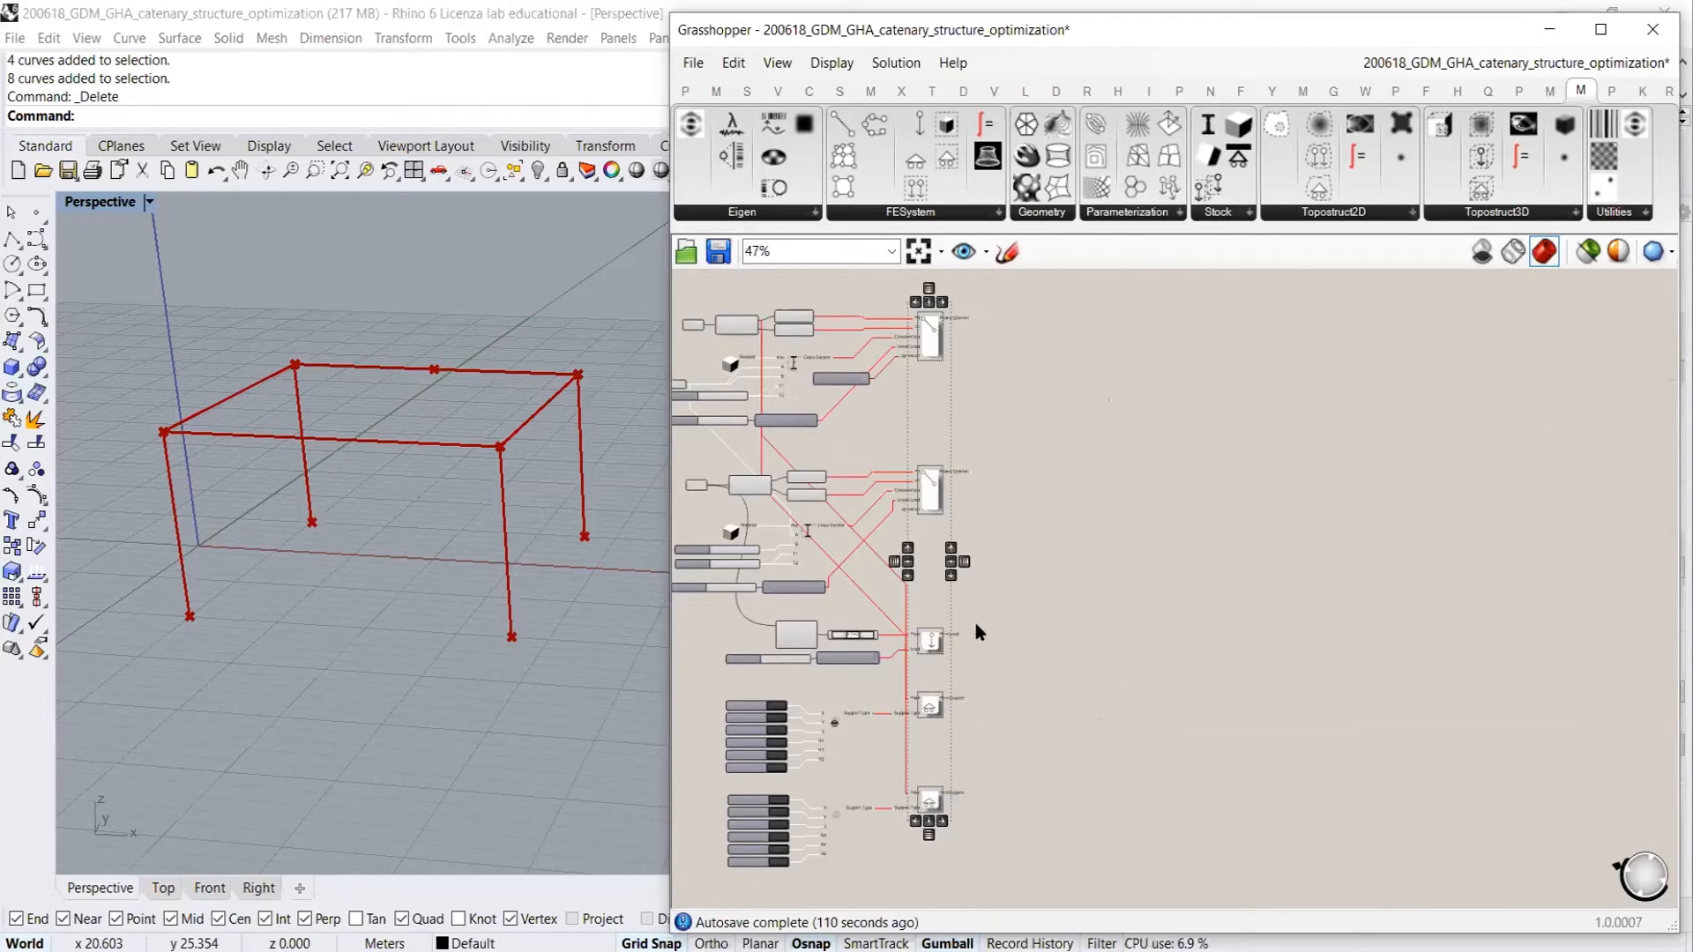
pyautogui.click(1046, 381)
# Add an FEA System component beside the two Fe Frame Element components, level with the gap between them
pyautogui.click(926, 214)
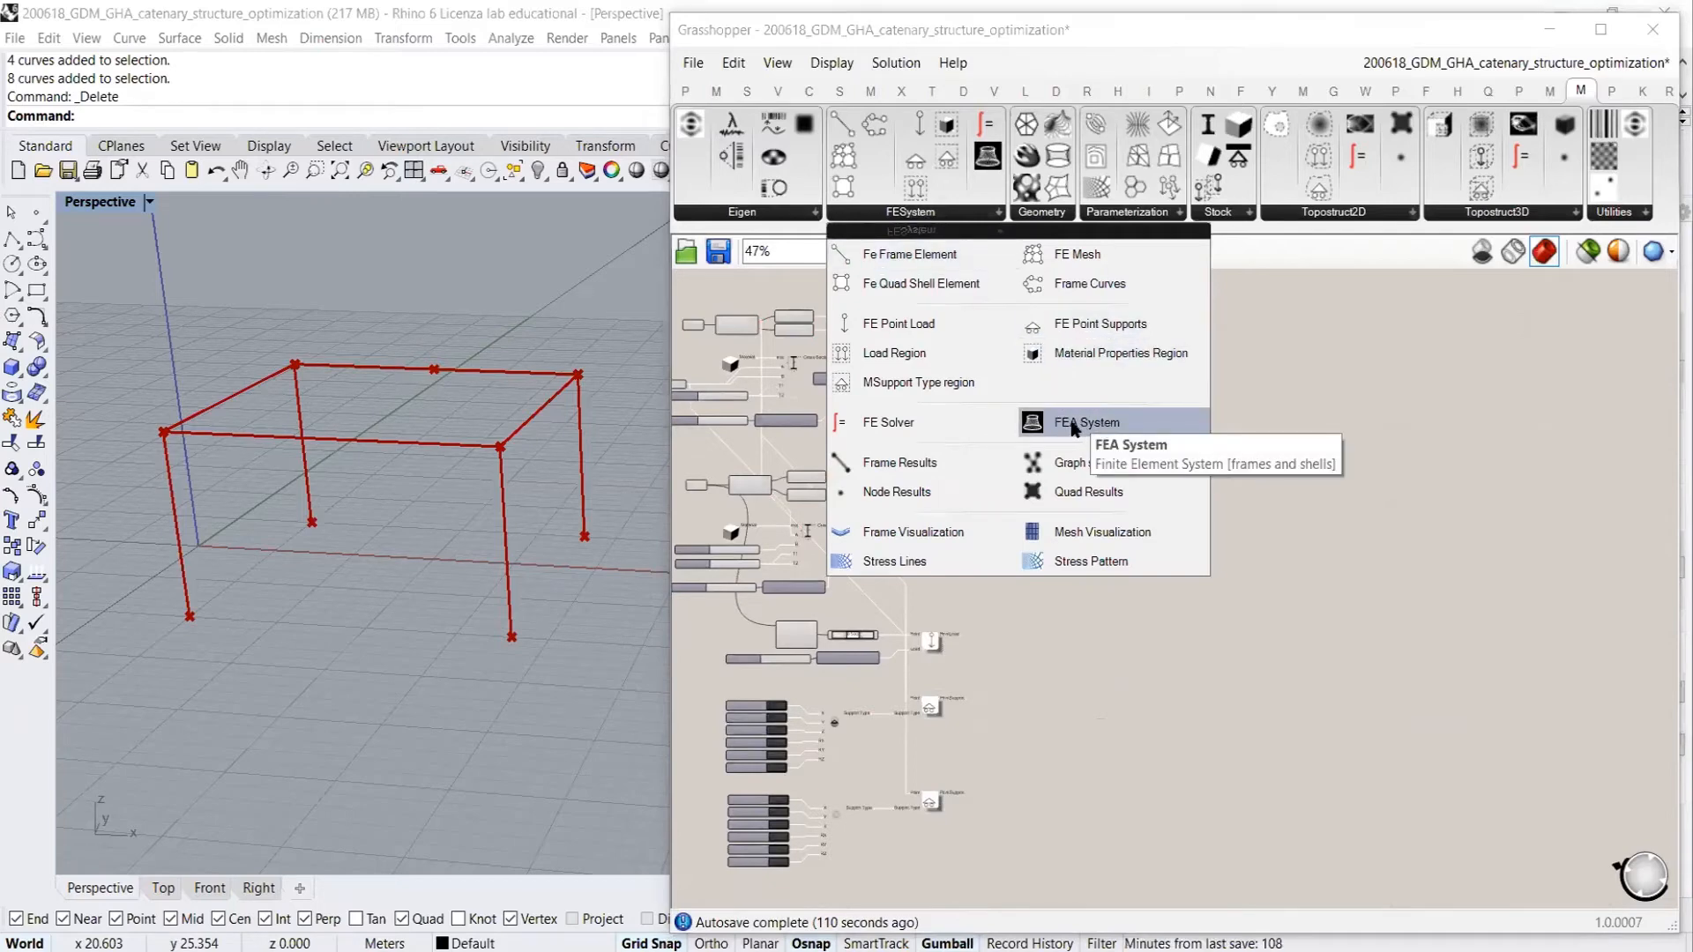
pyautogui.moveTo(1073, 428); pyautogui.dragTo(1024, 435)
pyautogui.scroll(5, 1024, 415)
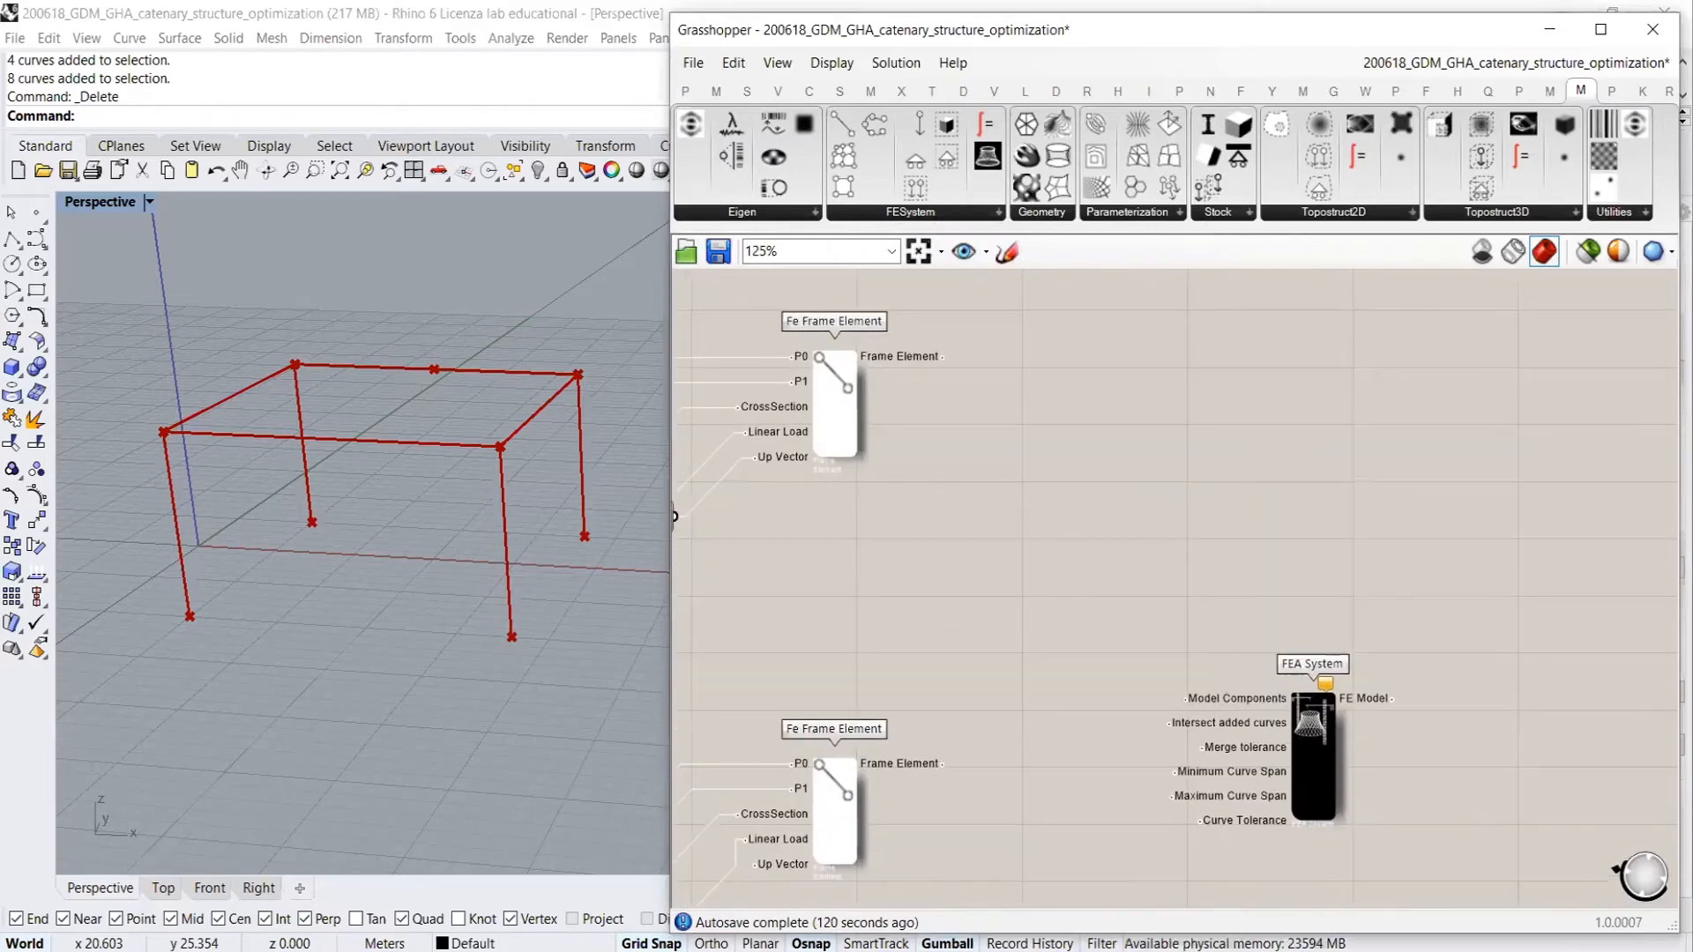
# Move the FEA System component up between the two Fe Frame Element components and connect both Frame Element outputs to its Model Components input
pyautogui.moveTo(1312, 767); pyautogui.dragTo(1276, 498)
pyautogui.click(1067, 428)
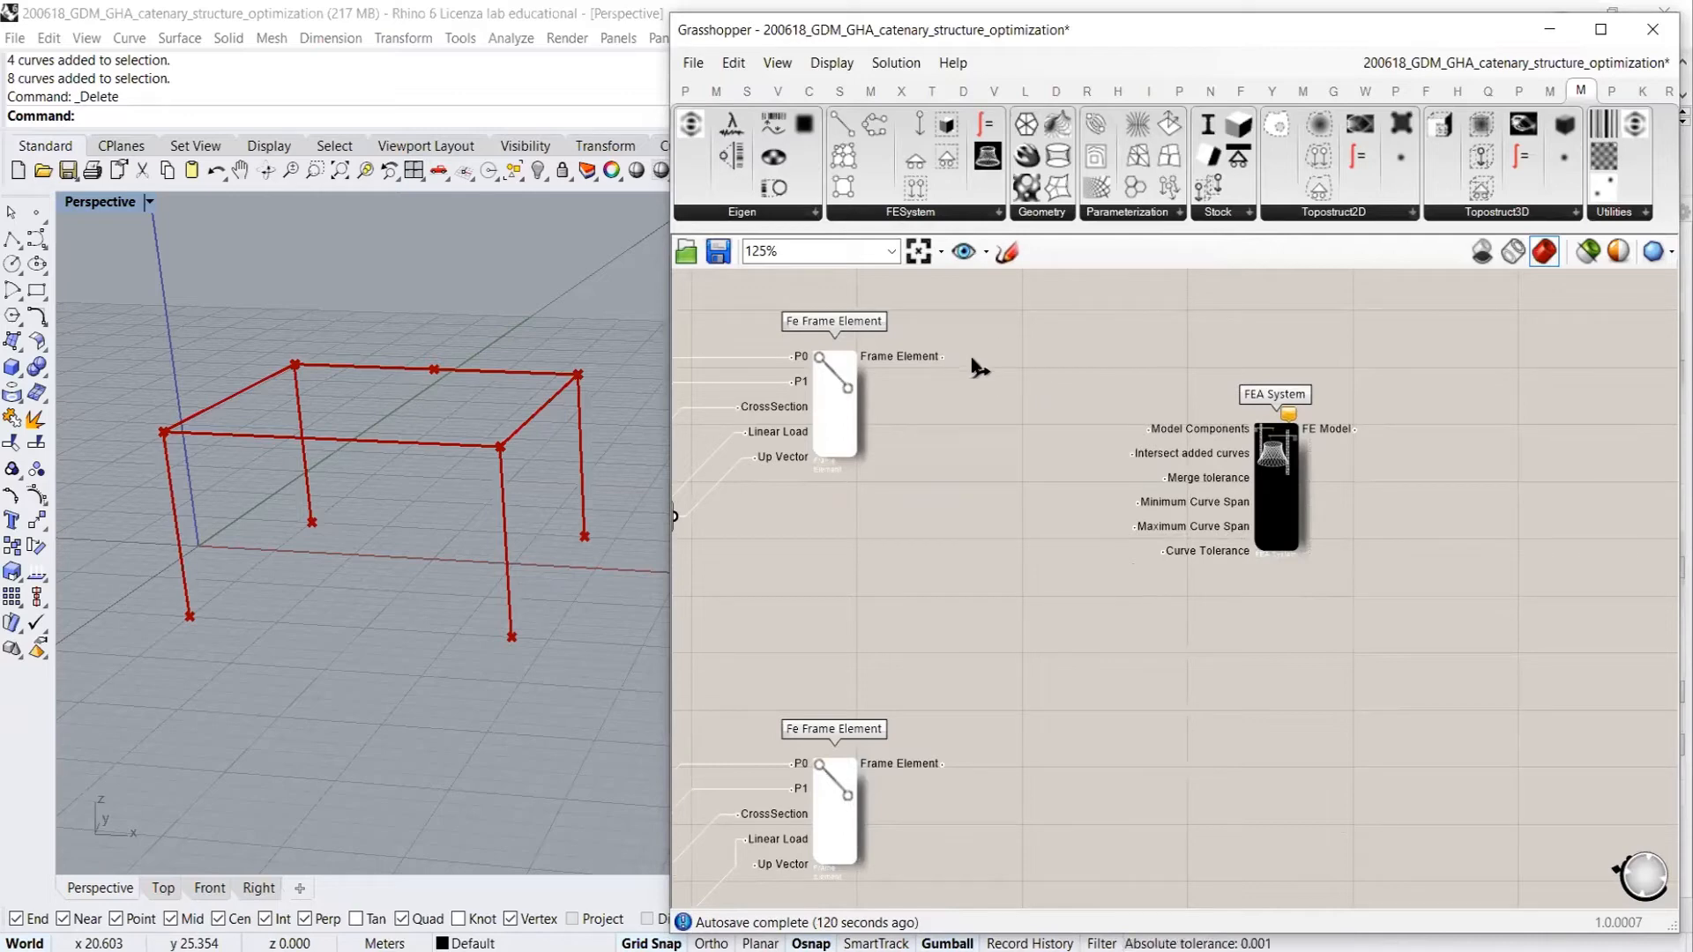
pyautogui.moveTo(972, 359); pyautogui.dragTo(1151, 430)
pyautogui.moveTo(941, 764); pyautogui.dragTo(1146, 432)
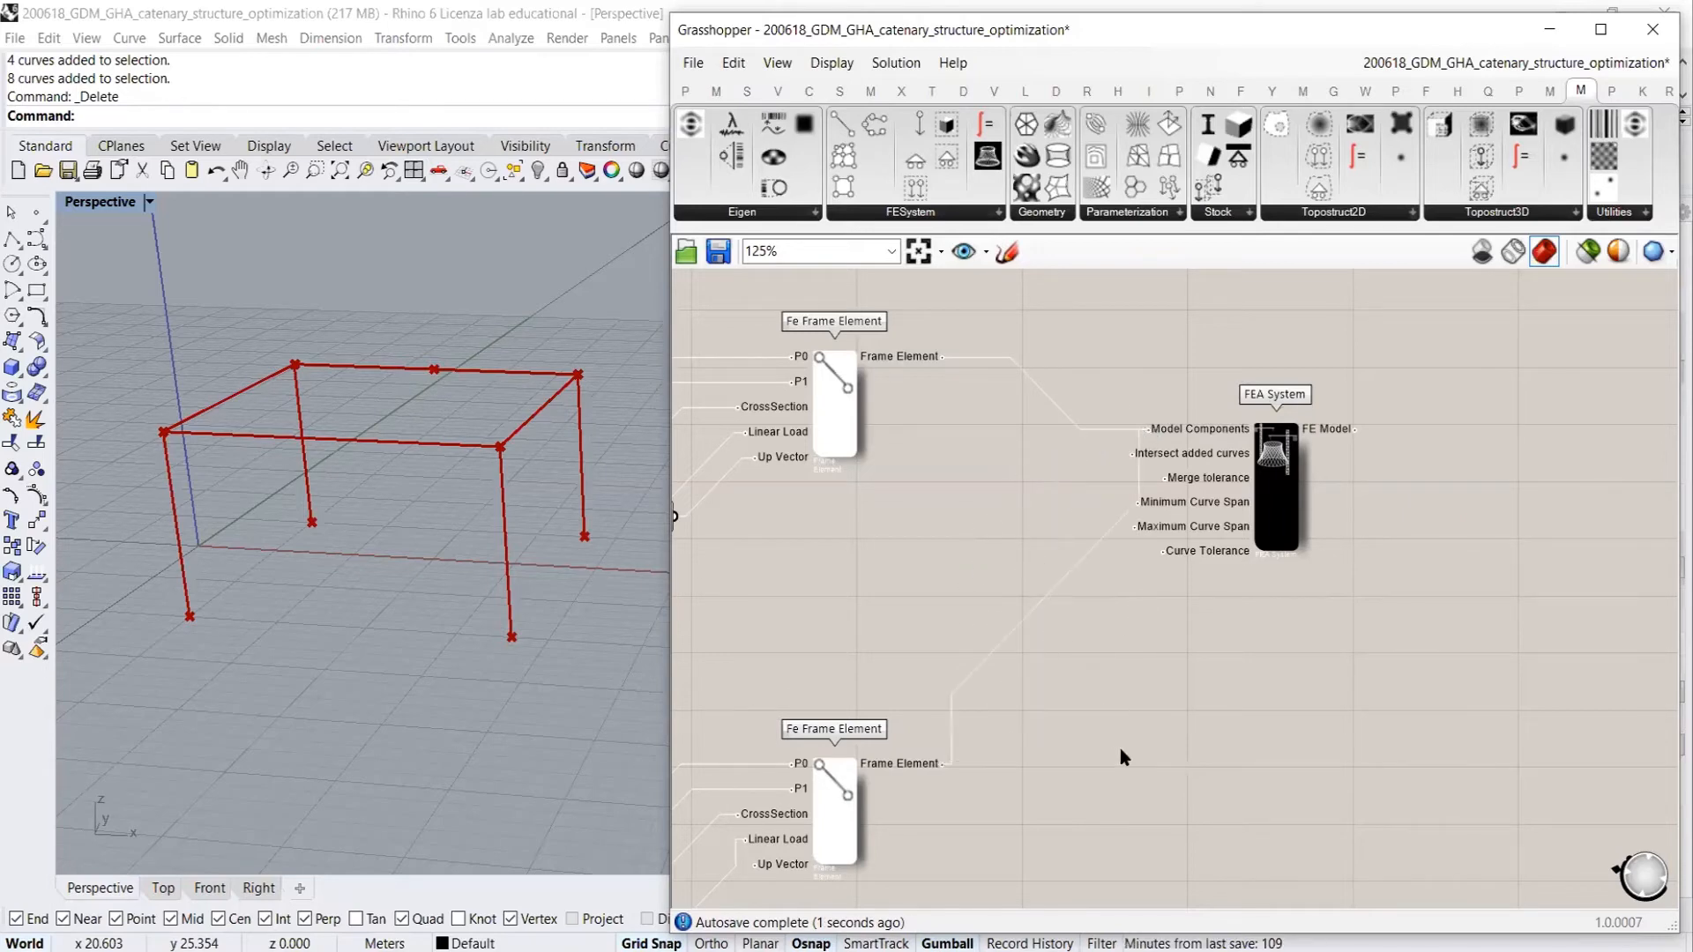
# Move the FEA System down beside the supports and add the PointLoad and both PointSupport outputs to its Model Components input
pyautogui.moveTo(1125, 731); pyautogui.dragTo(1115, 453, button='right')
pyautogui.scroll(-3, 1115, 452)
pyautogui.moveTo(1203, 335); pyautogui.dragTo(1183, 838)
pyautogui.moveTo(1033, 662); pyautogui.dragTo(1060, 291, button='right')
pyautogui.scroll(3, 1116, 397)
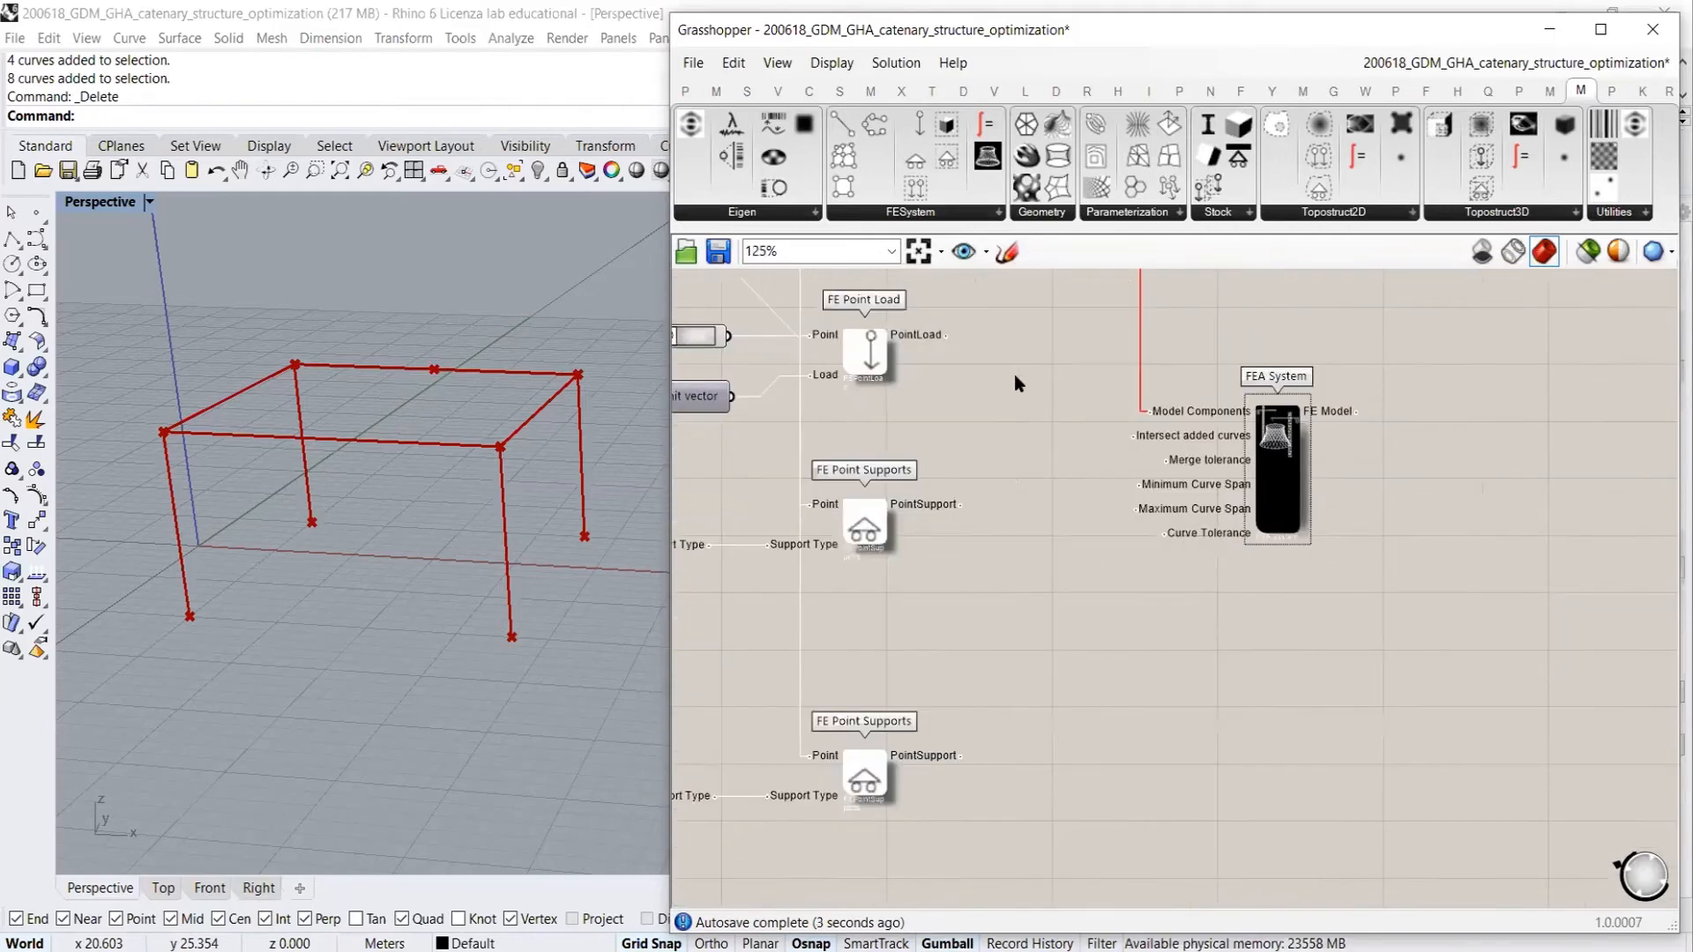
pyautogui.moveTo(1003, 374); pyautogui.dragTo(1145, 426)
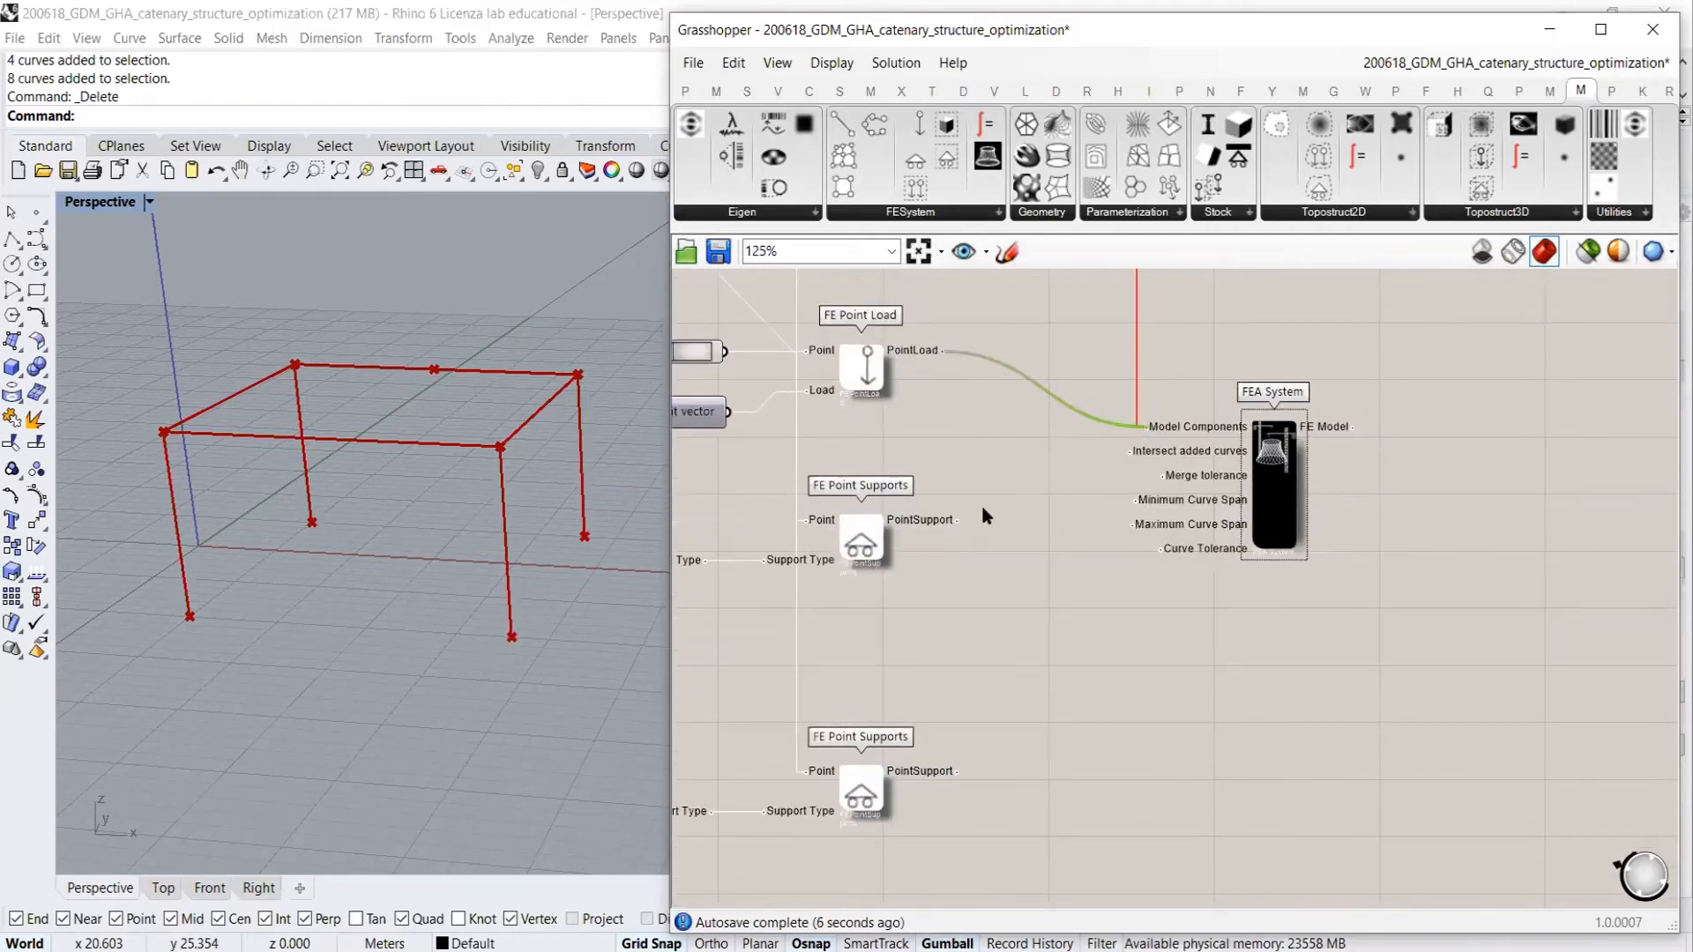
pyautogui.moveTo(952, 522); pyautogui.dragTo(1144, 427)
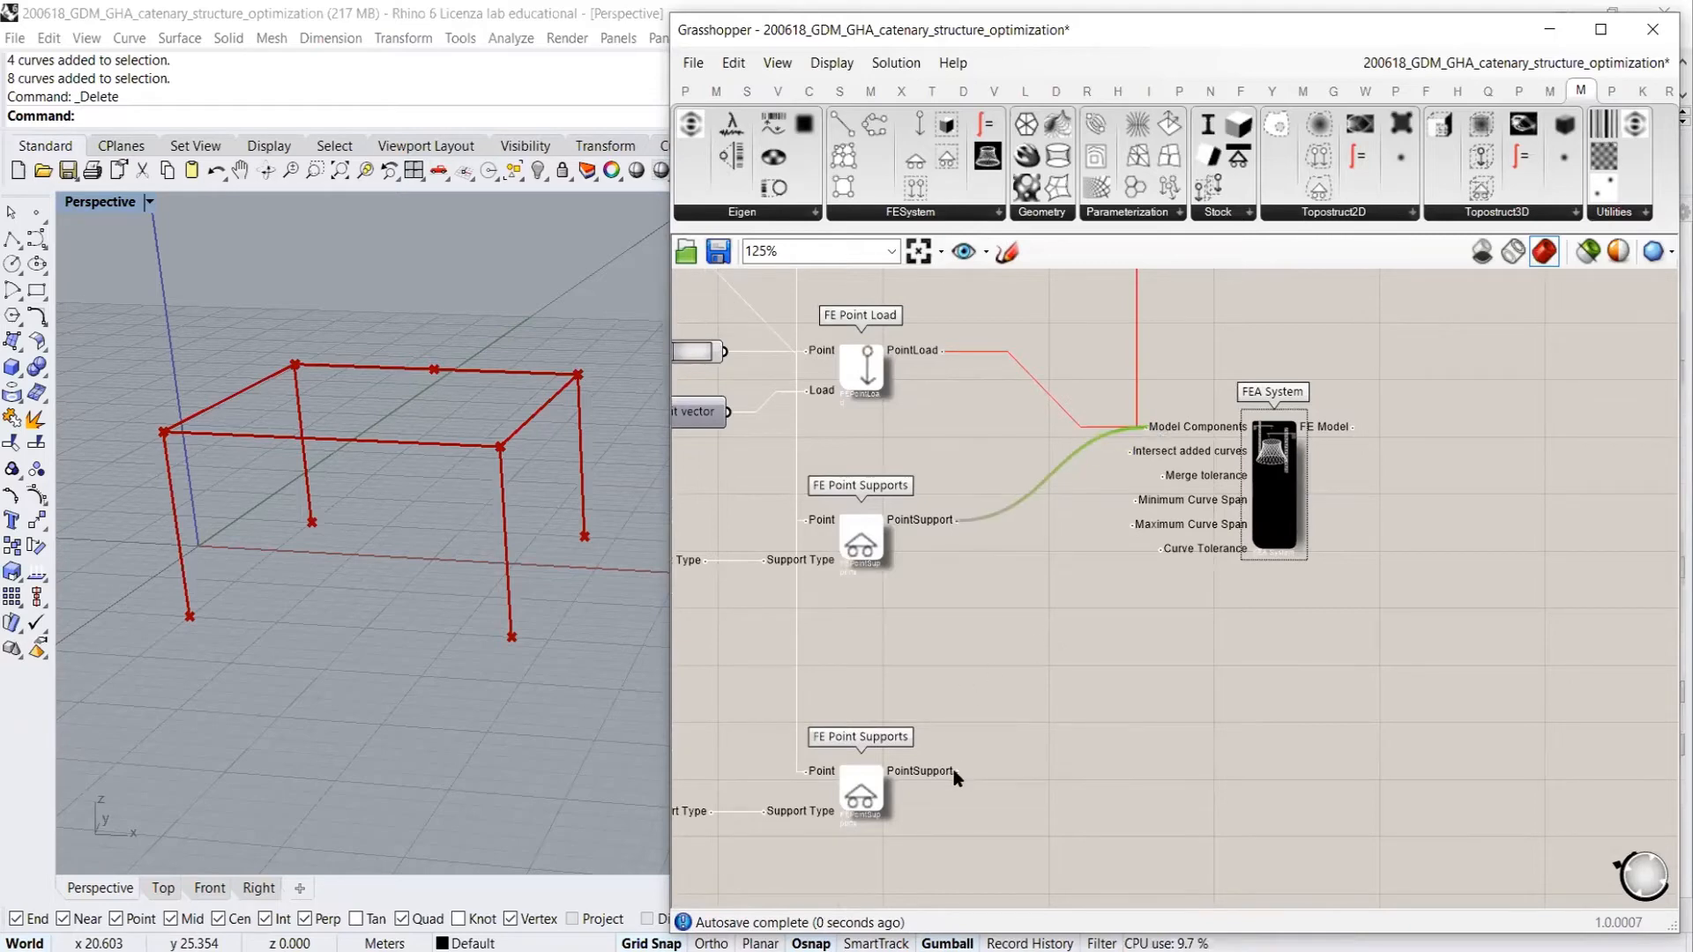
pyautogui.moveTo(955, 772); pyautogui.dragTo(1144, 426)
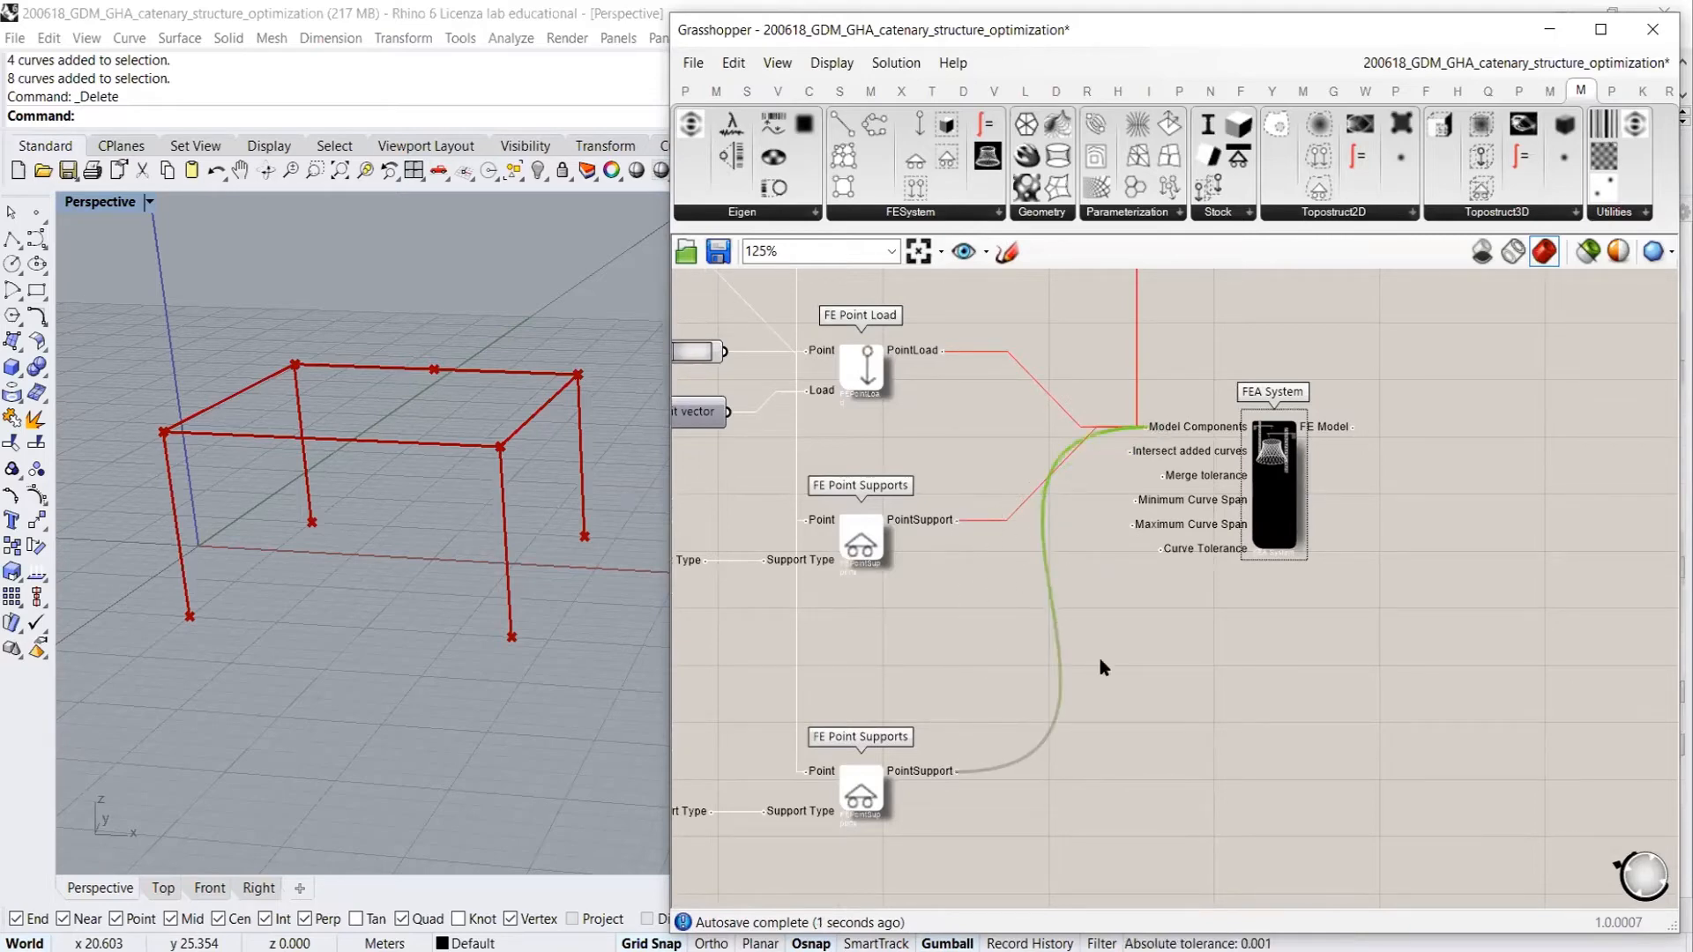
pyautogui.click(1085, 623)
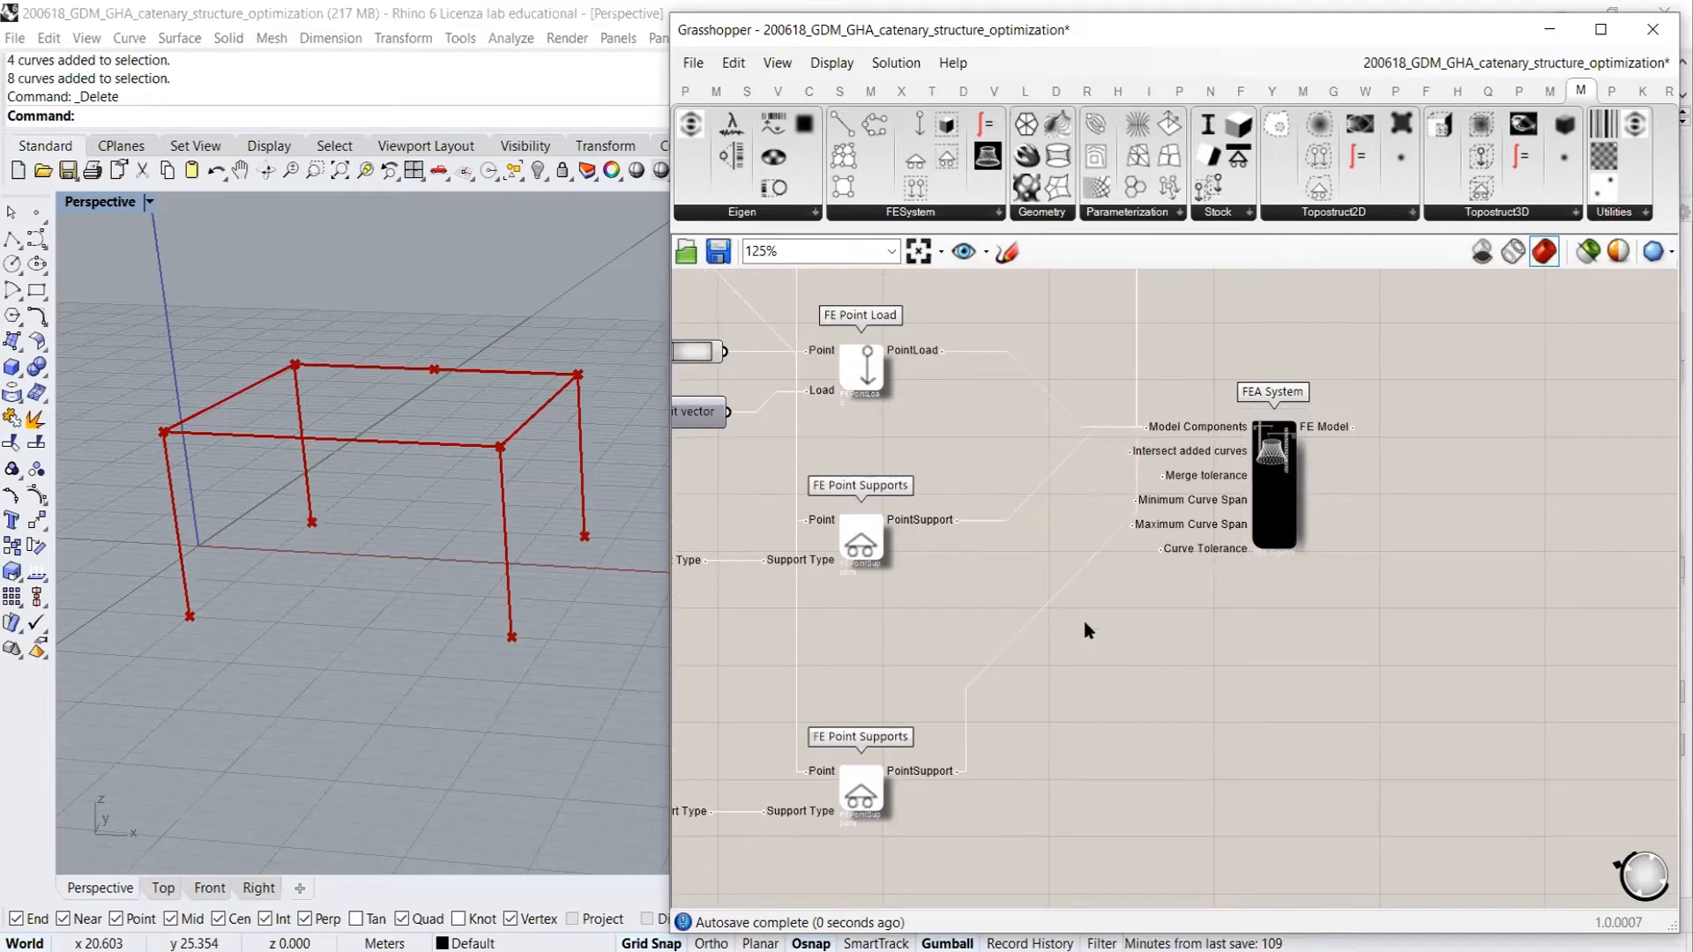
# Review the FEA System inputs and move the component up, roughly level with the lower Fe Frame Element
pyautogui.moveTo(1272, 501); pyautogui.dragTo(1369, 465)
pyautogui.scroll(3, 1188, 517)
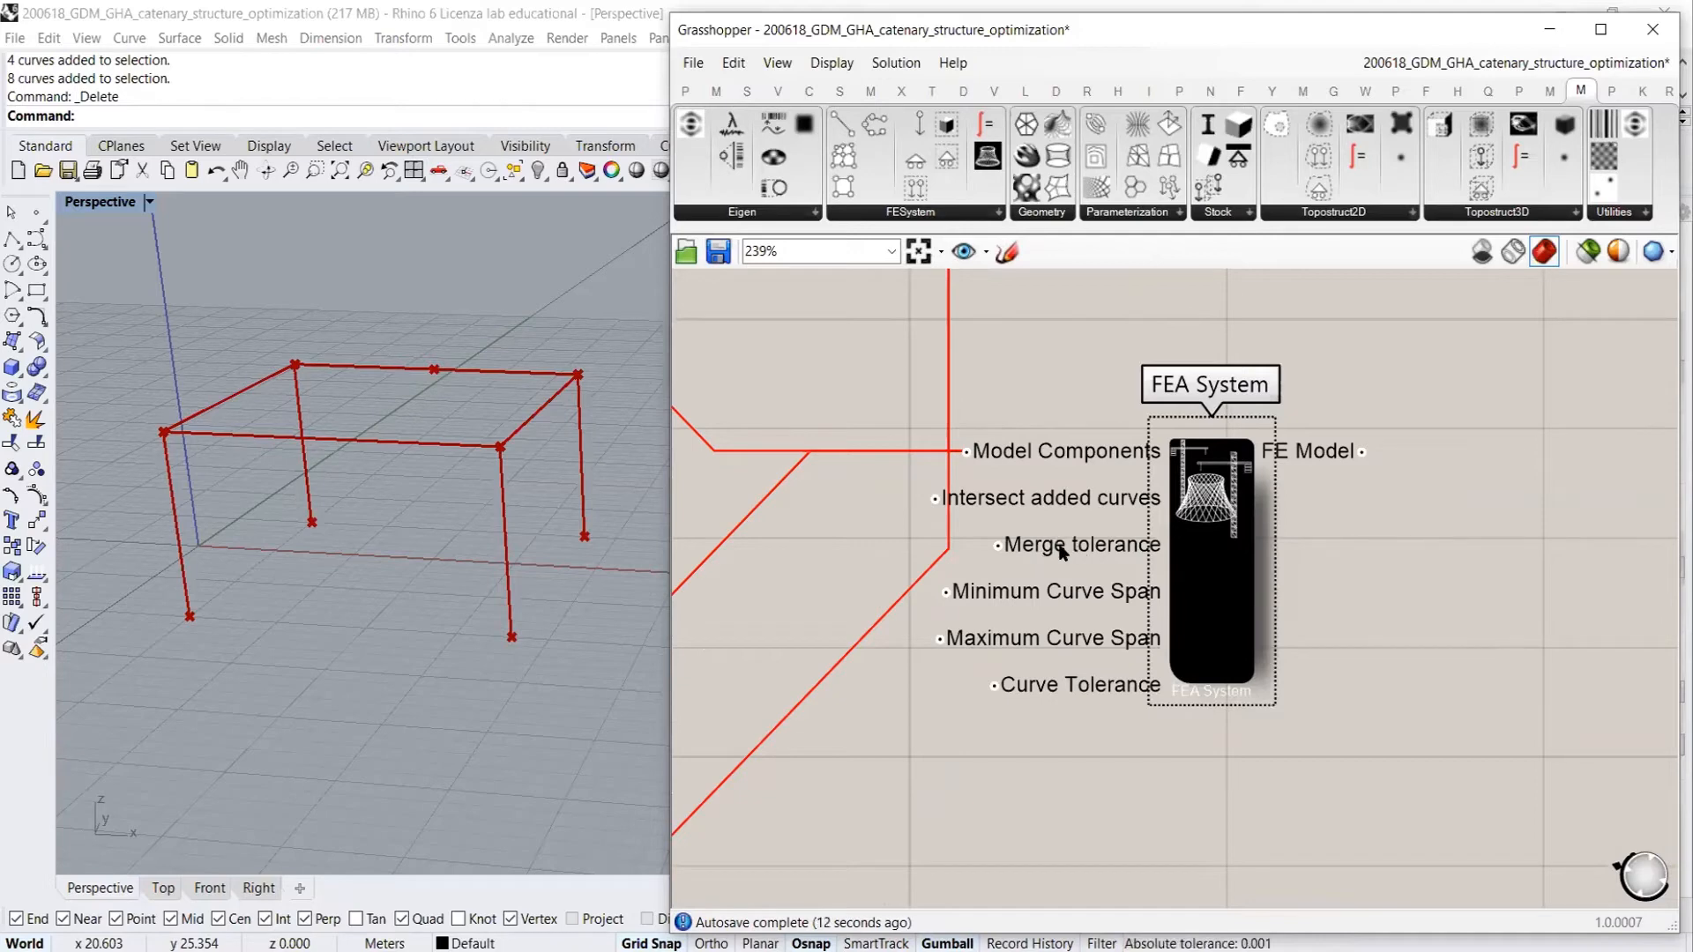
pyautogui.moveTo(1061, 550)
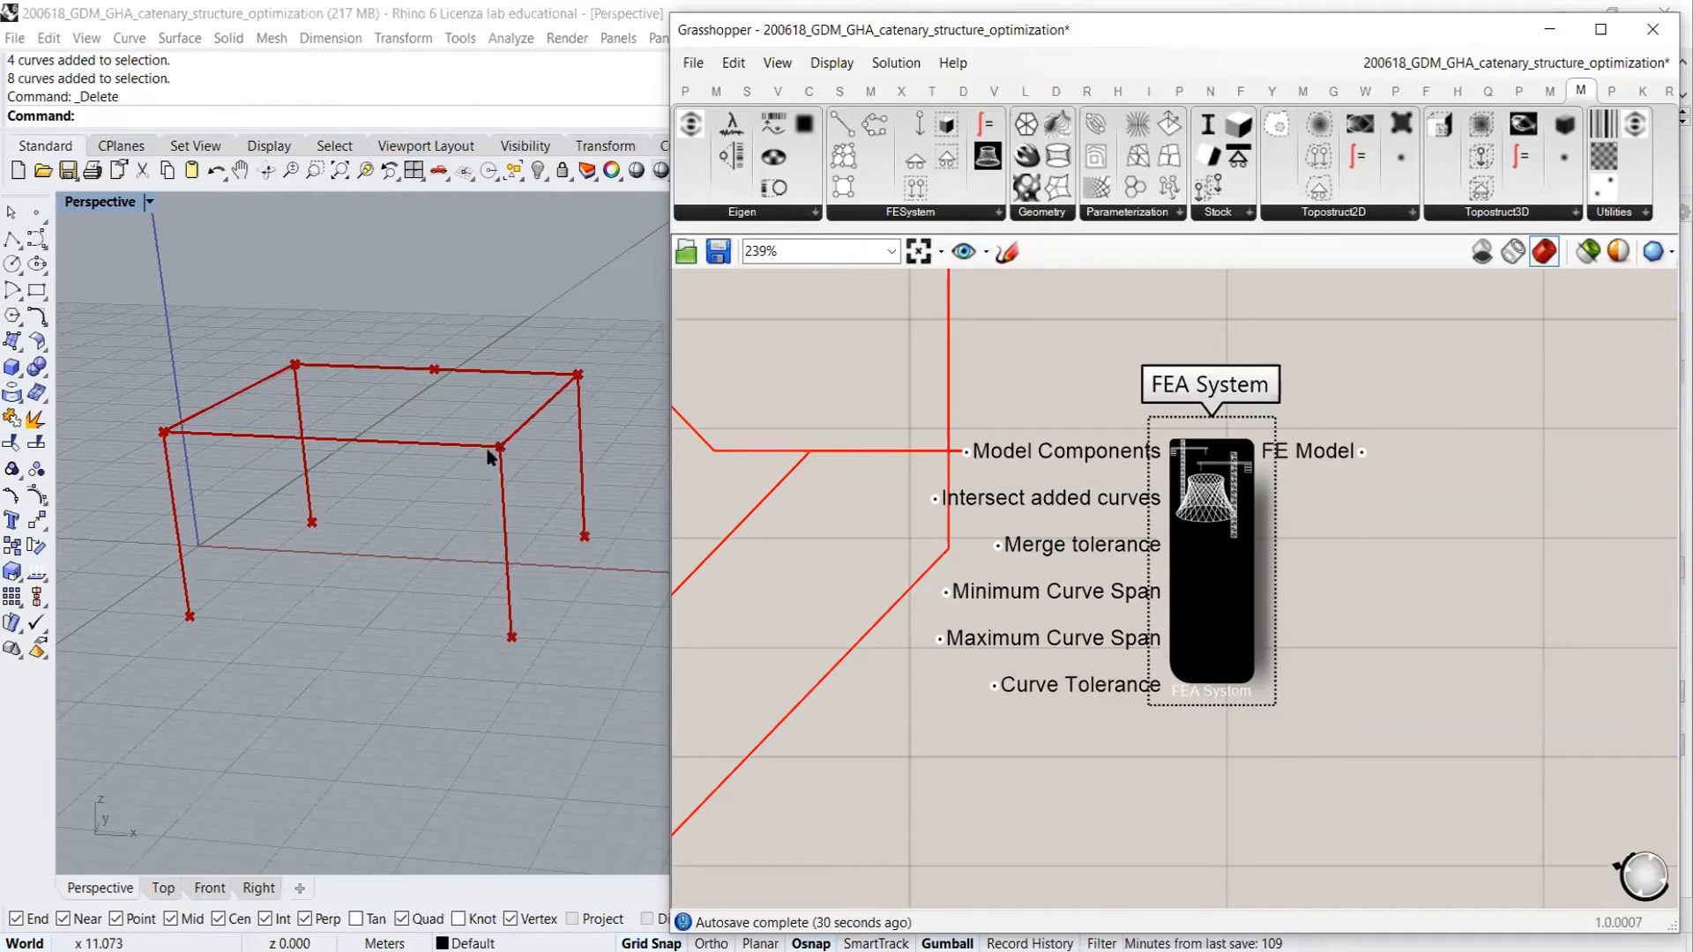
pyautogui.click(1064, 804)
pyautogui.scroll(-3, 1032, 631)
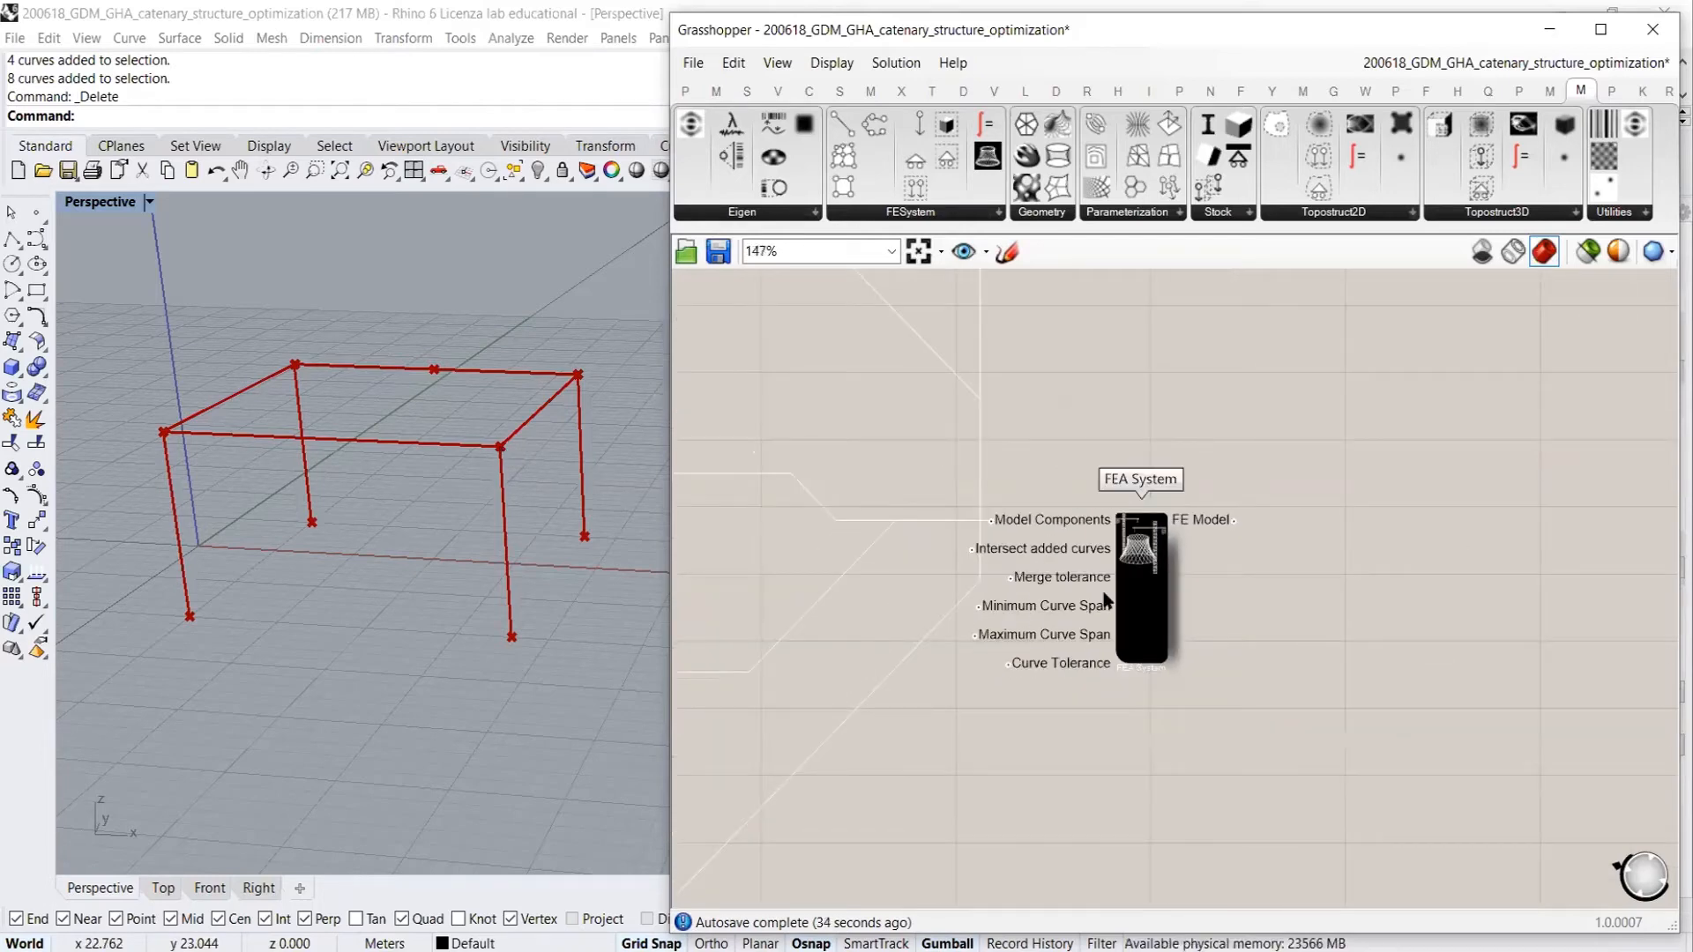
pyautogui.click(1036, 604)
pyautogui.scroll(-5, 1036, 606)
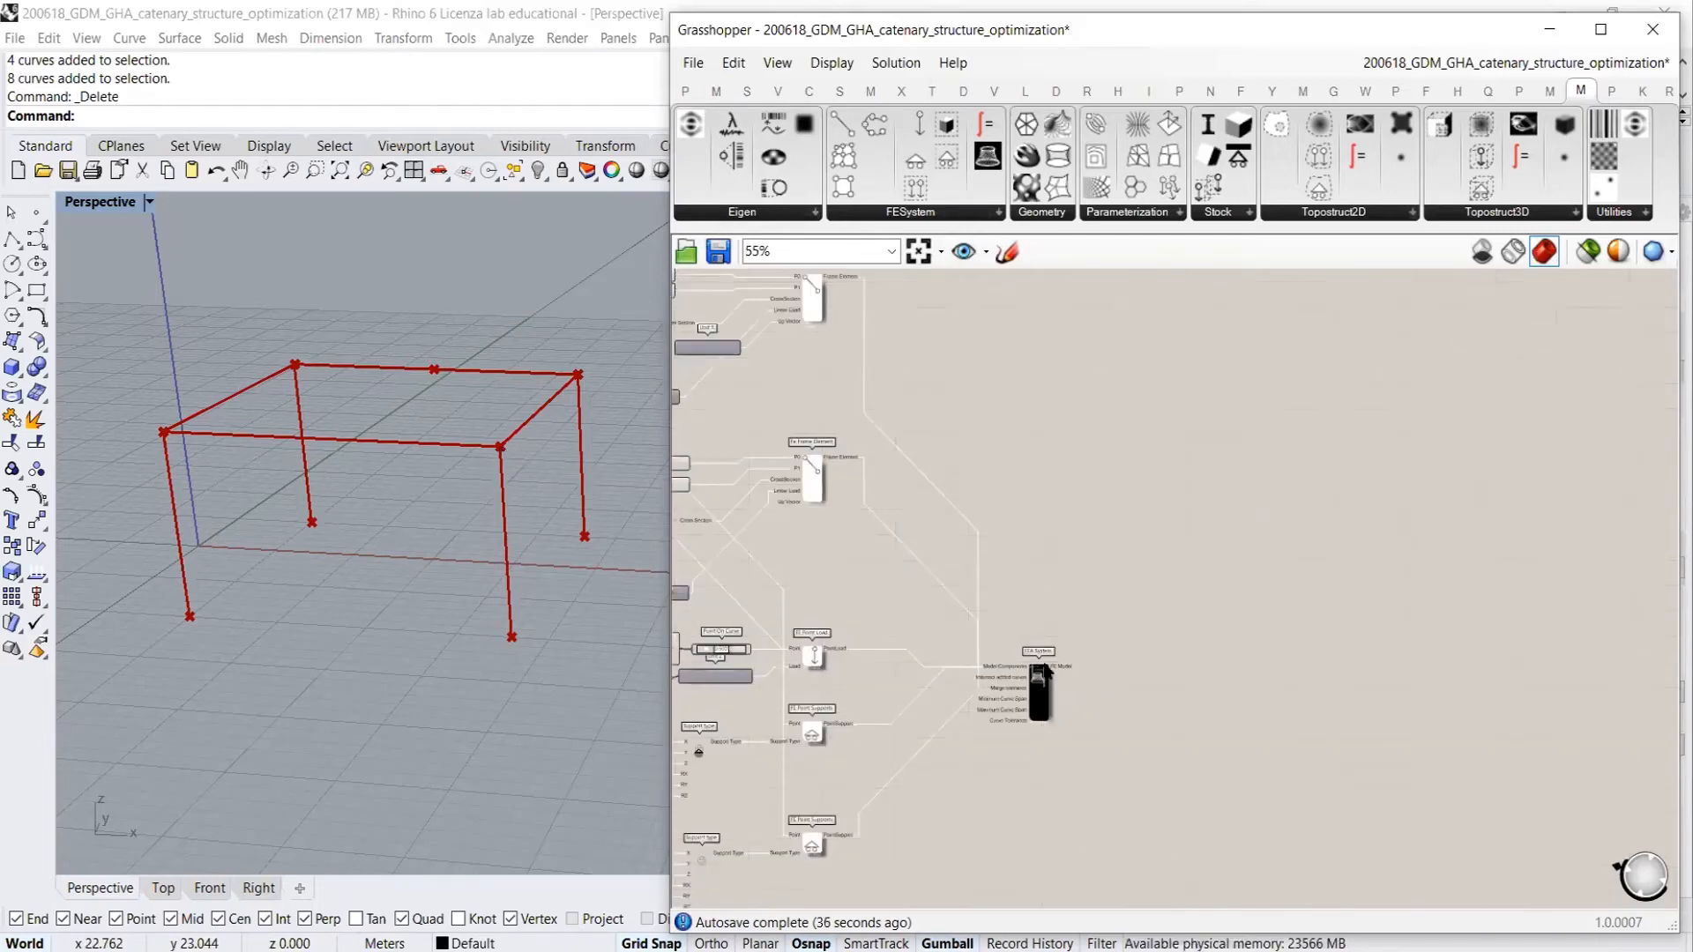
pyautogui.moveTo(1042, 499); pyautogui.dragTo(985, 518)
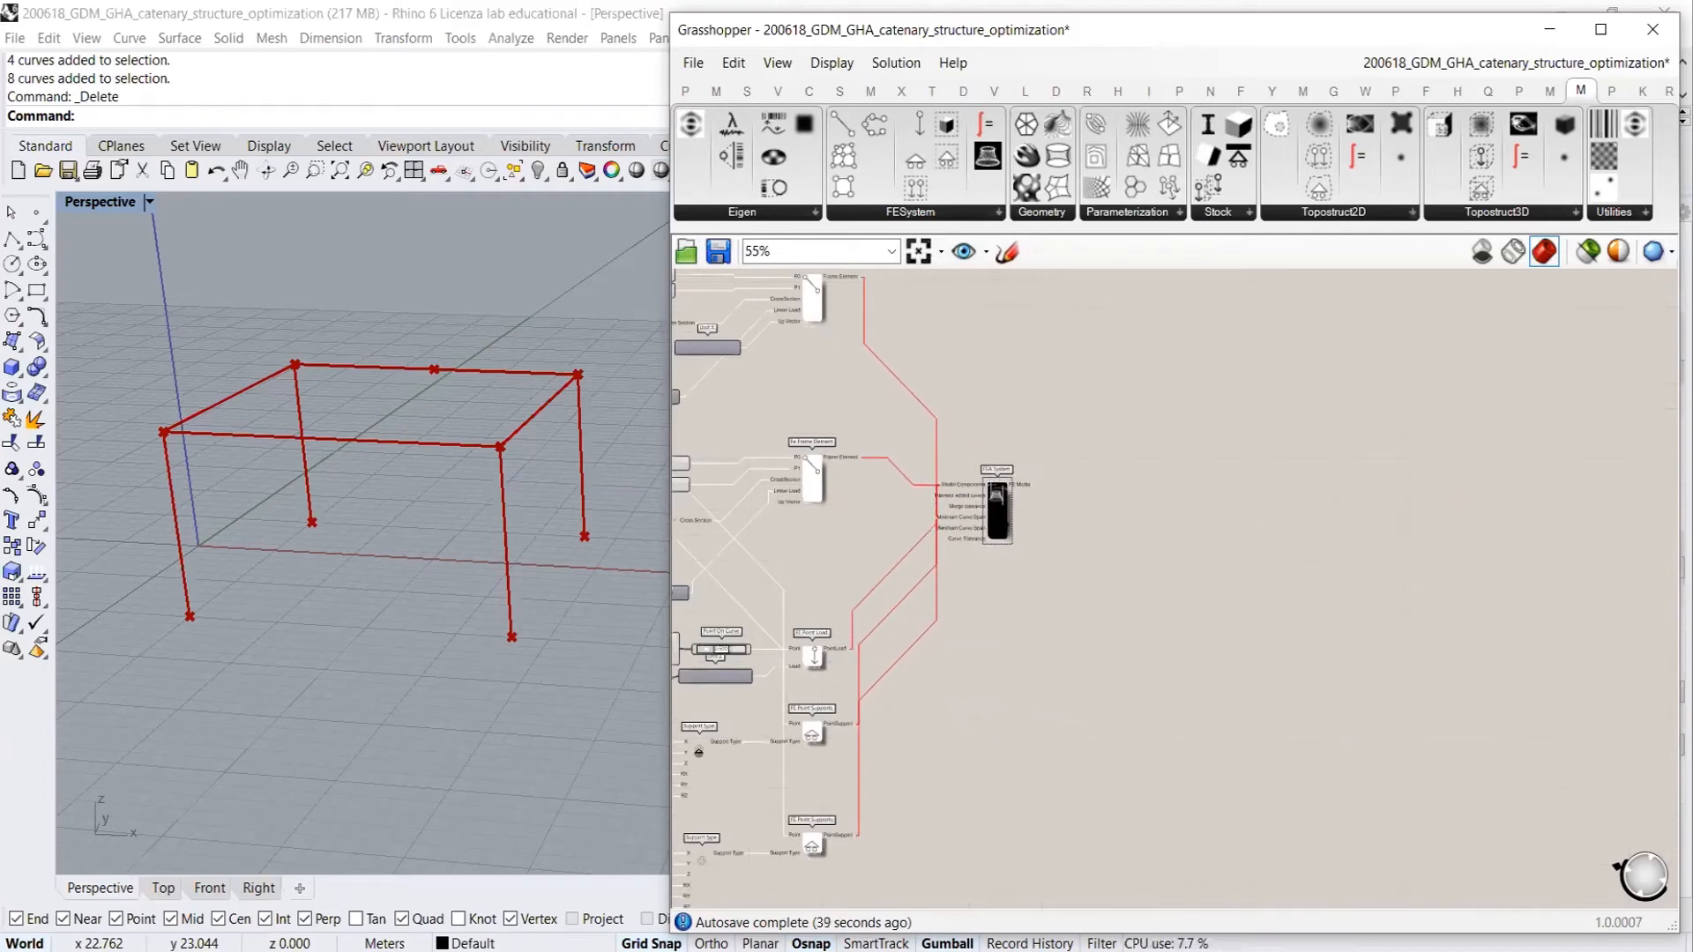
pyautogui.scroll(5, 1060, 490)
pyautogui.click(1096, 440)
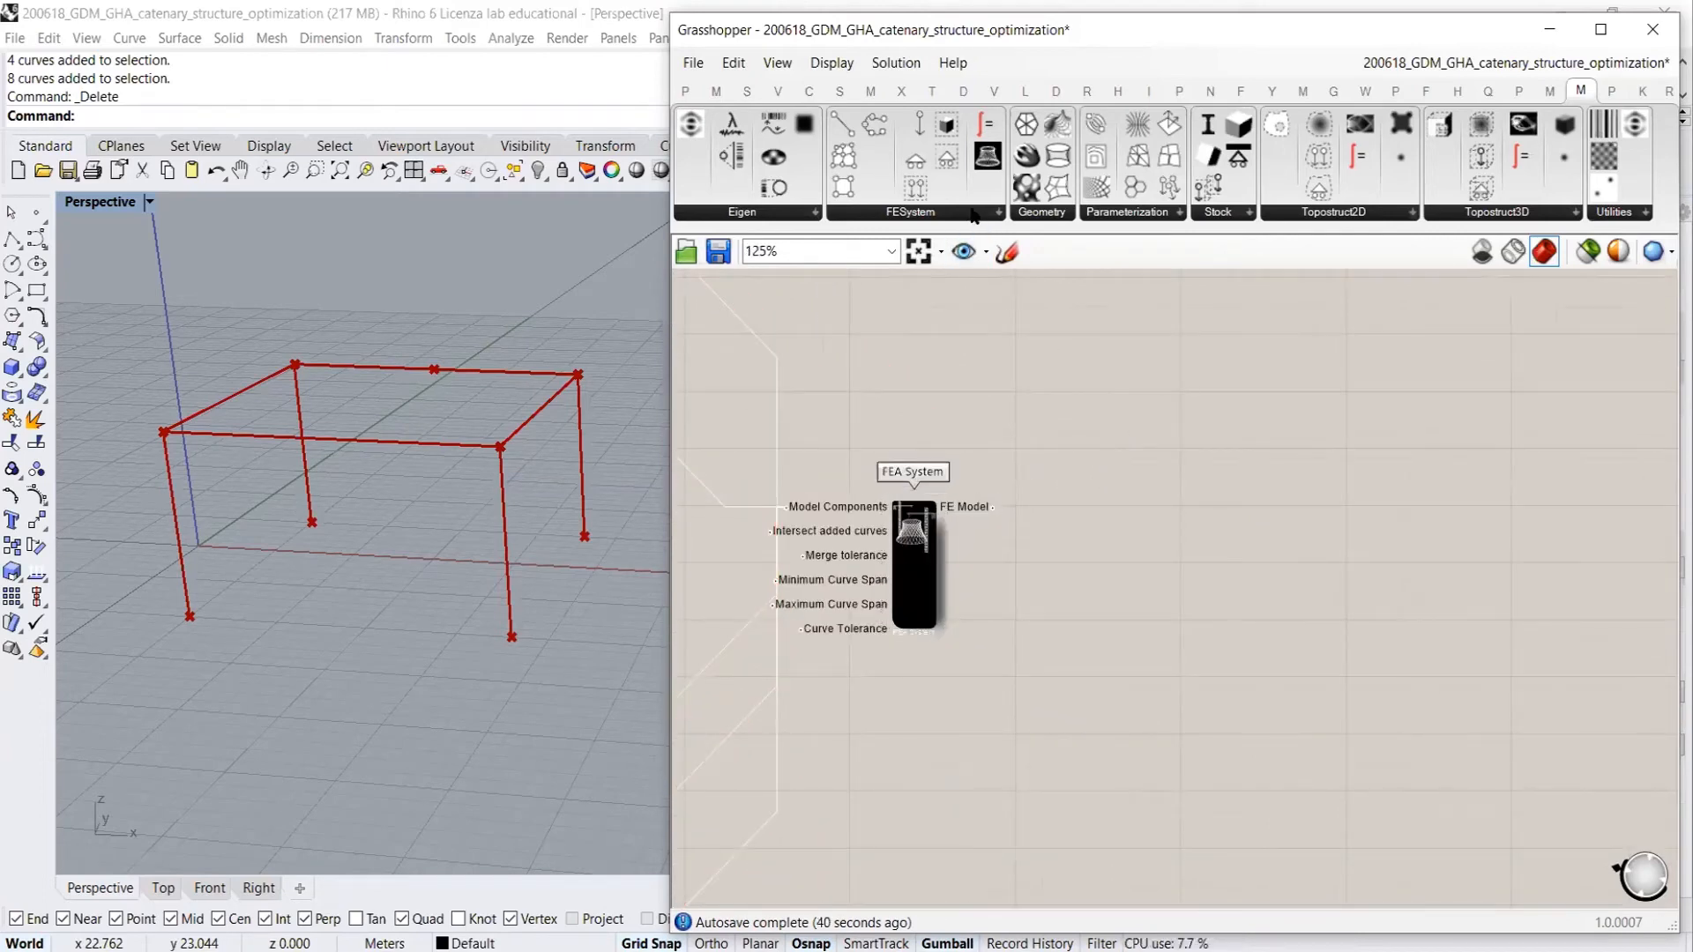
# Add an FE Solver component after the FEA System and connect the FEA System's FE Model output to its FE Model input
pyautogui.click(973, 213)
pyautogui.moveTo(873, 420); pyautogui.dragTo(1338, 619)
pyautogui.scroll(4, 1146, 516)
pyautogui.moveTo(932, 491); pyautogui.dragTo(1204, 480)
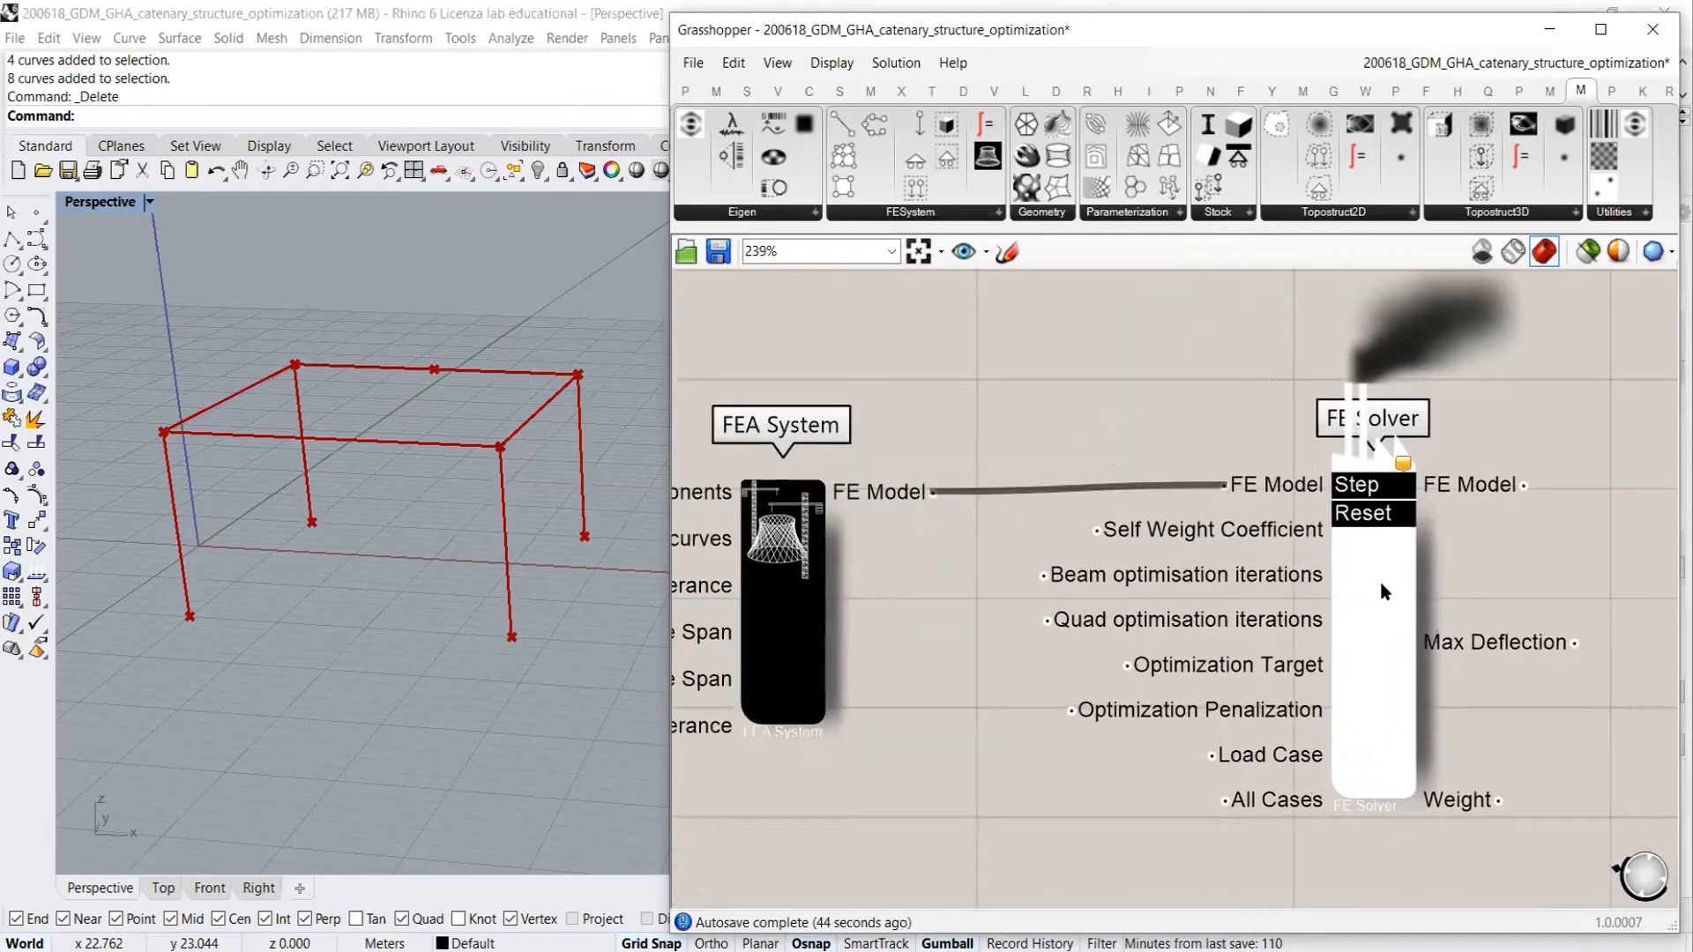
pyautogui.scroll(-3, 1061, 479)
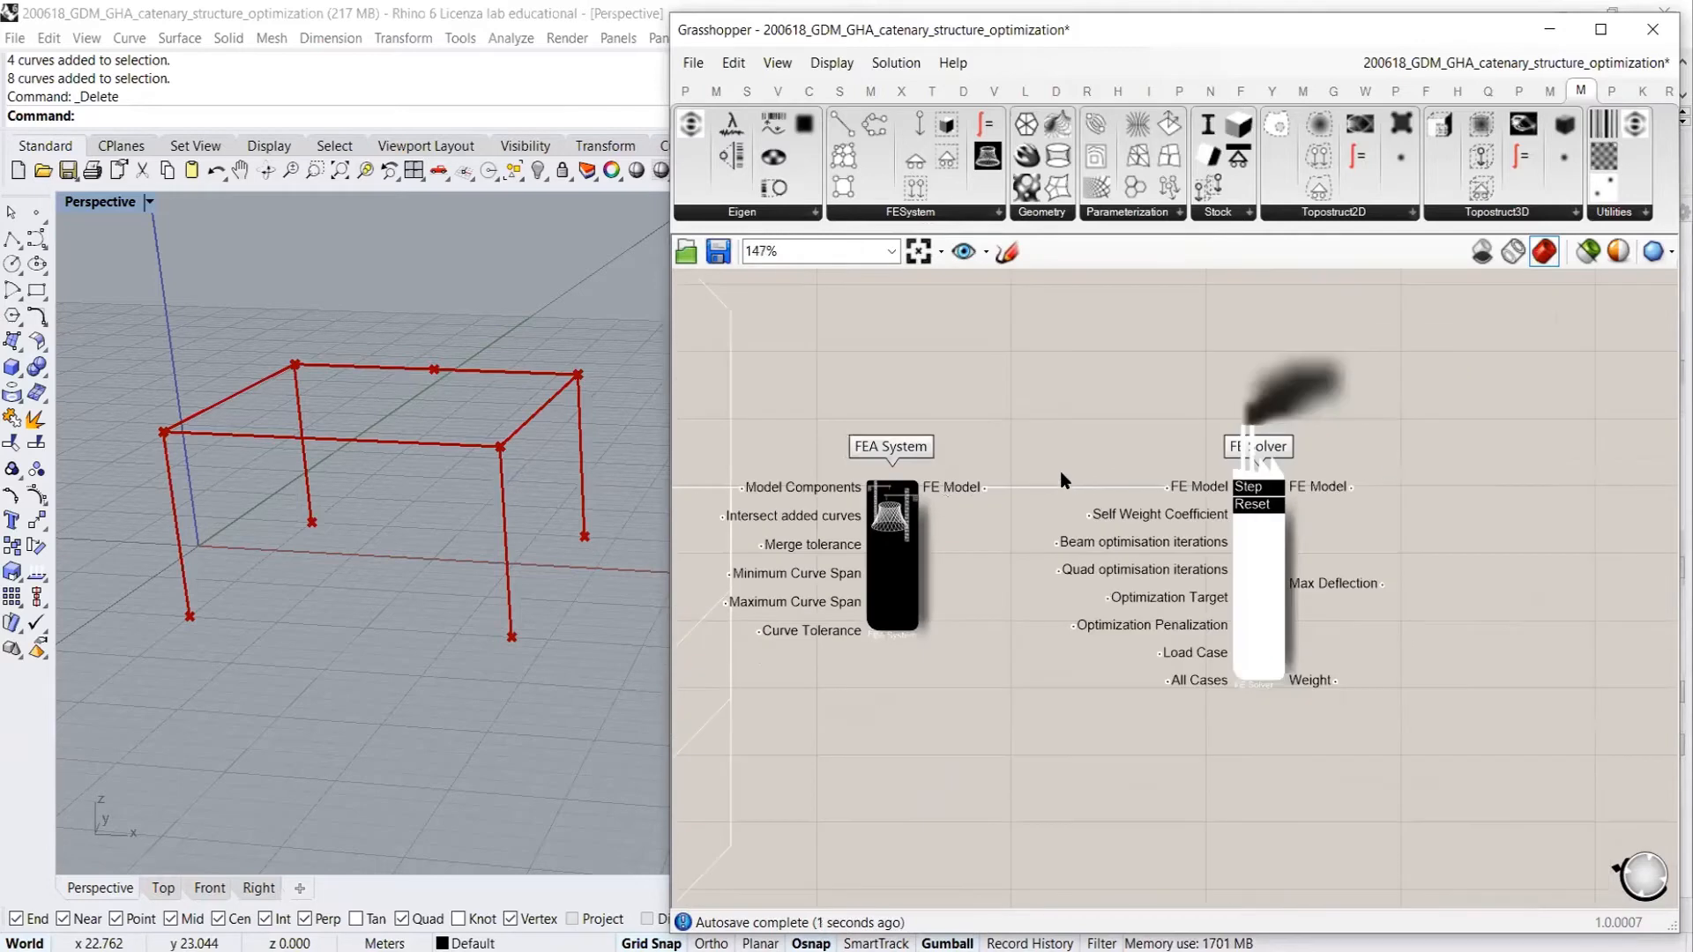
pyautogui.scroll(2, 1319, 538)
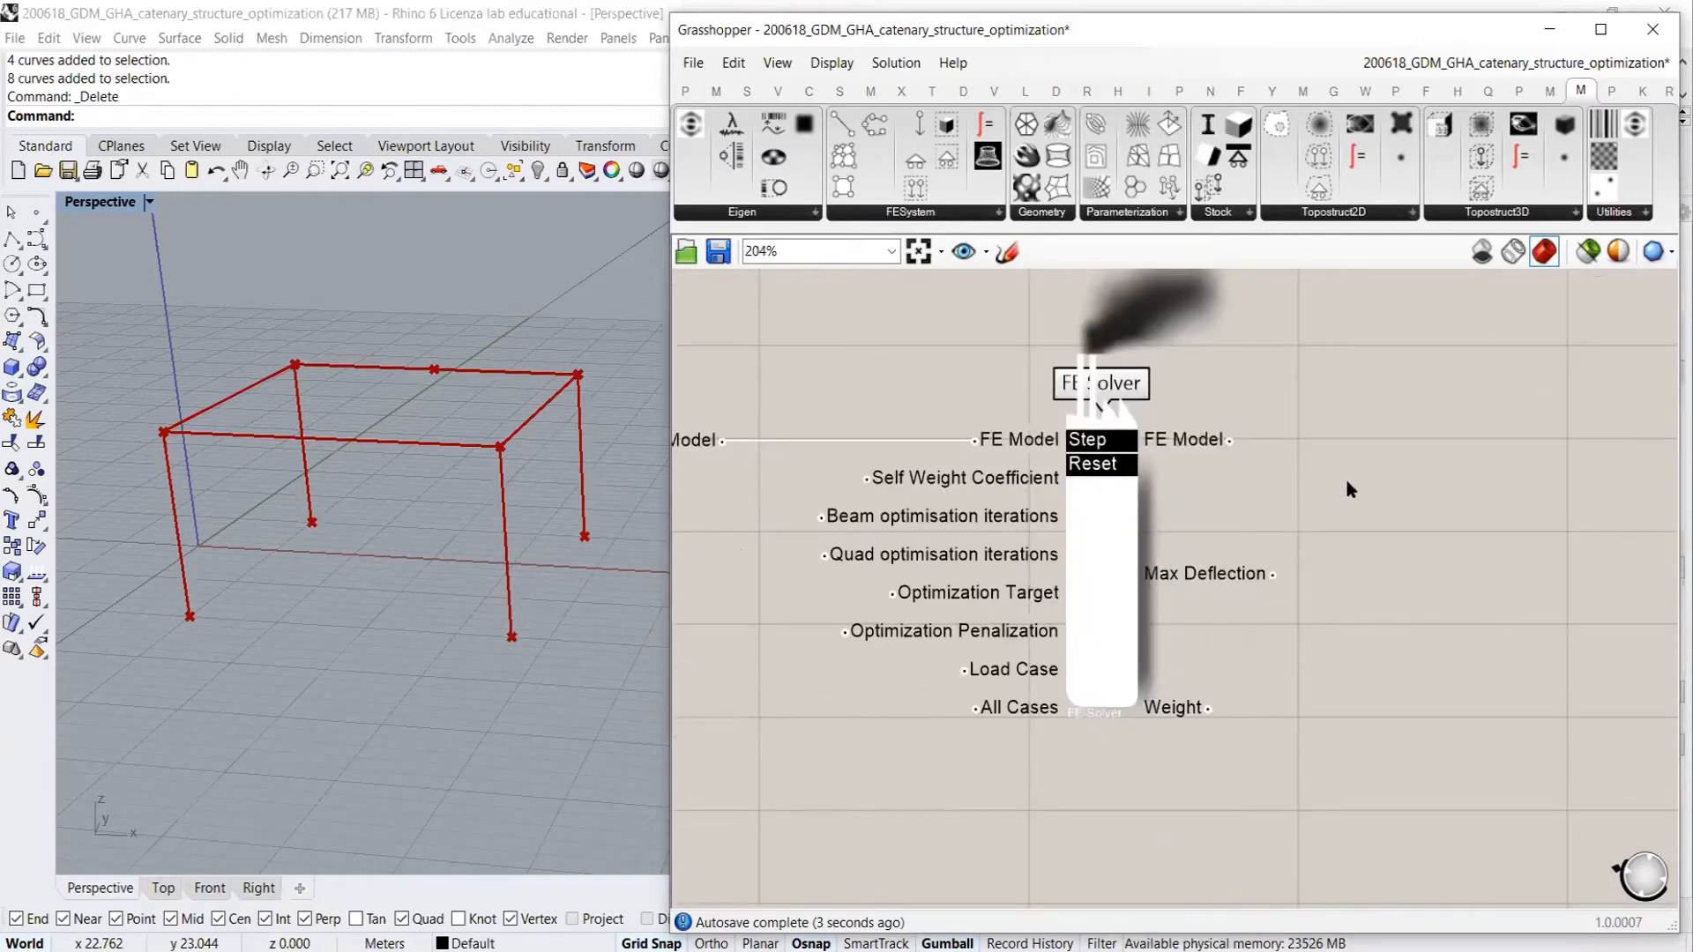
# Add a Frame Results component beyond the FE Solver and feed it the solver's FE Model output
pyautogui.moveTo(1351, 493); pyautogui.dragTo(1385, 558, button='right')
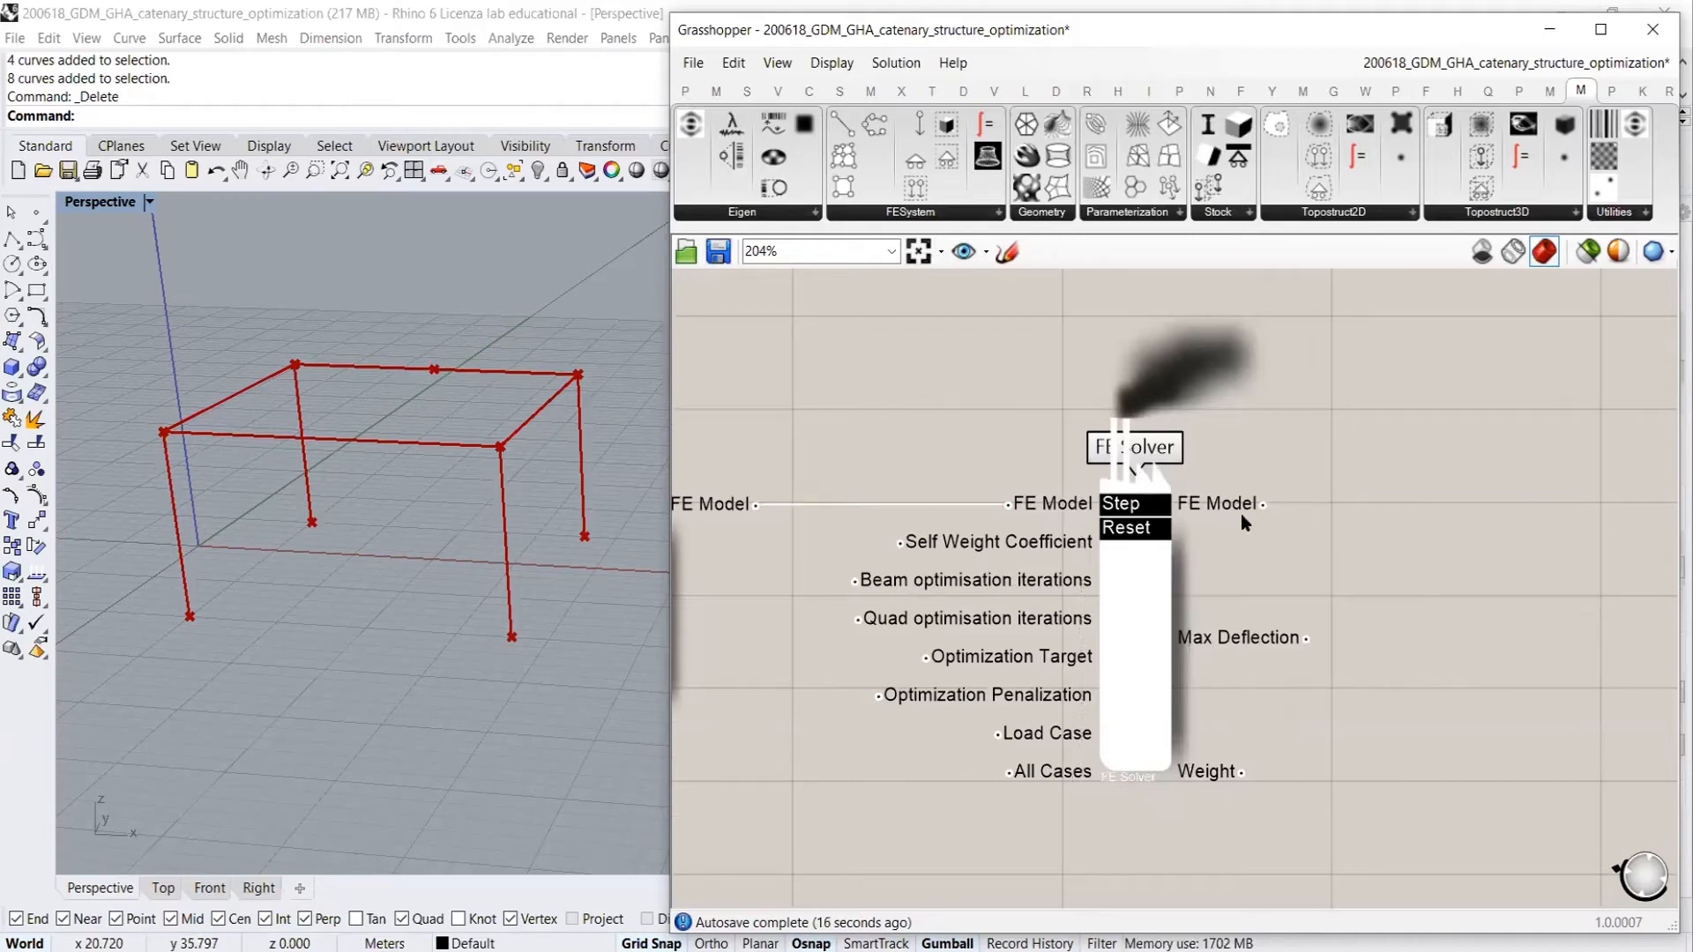
pyautogui.moveTo(1233, 505)
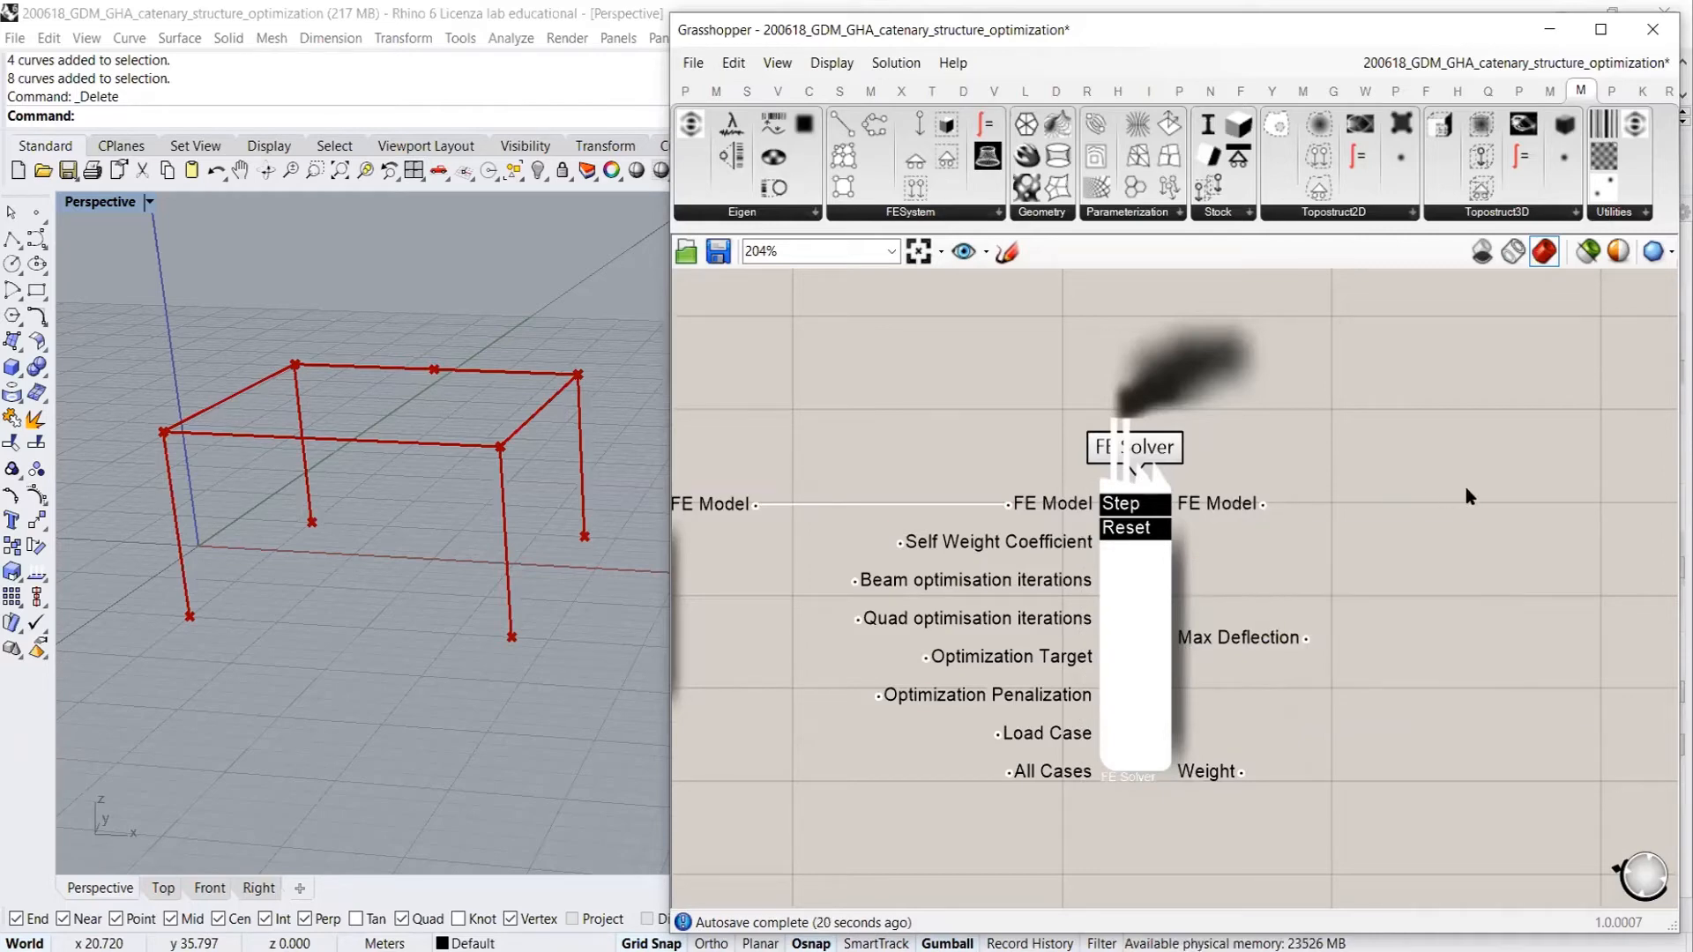
pyautogui.moveTo(1334, 496); pyautogui.dragTo(1116, 499, button='right')
pyautogui.click(930, 633)
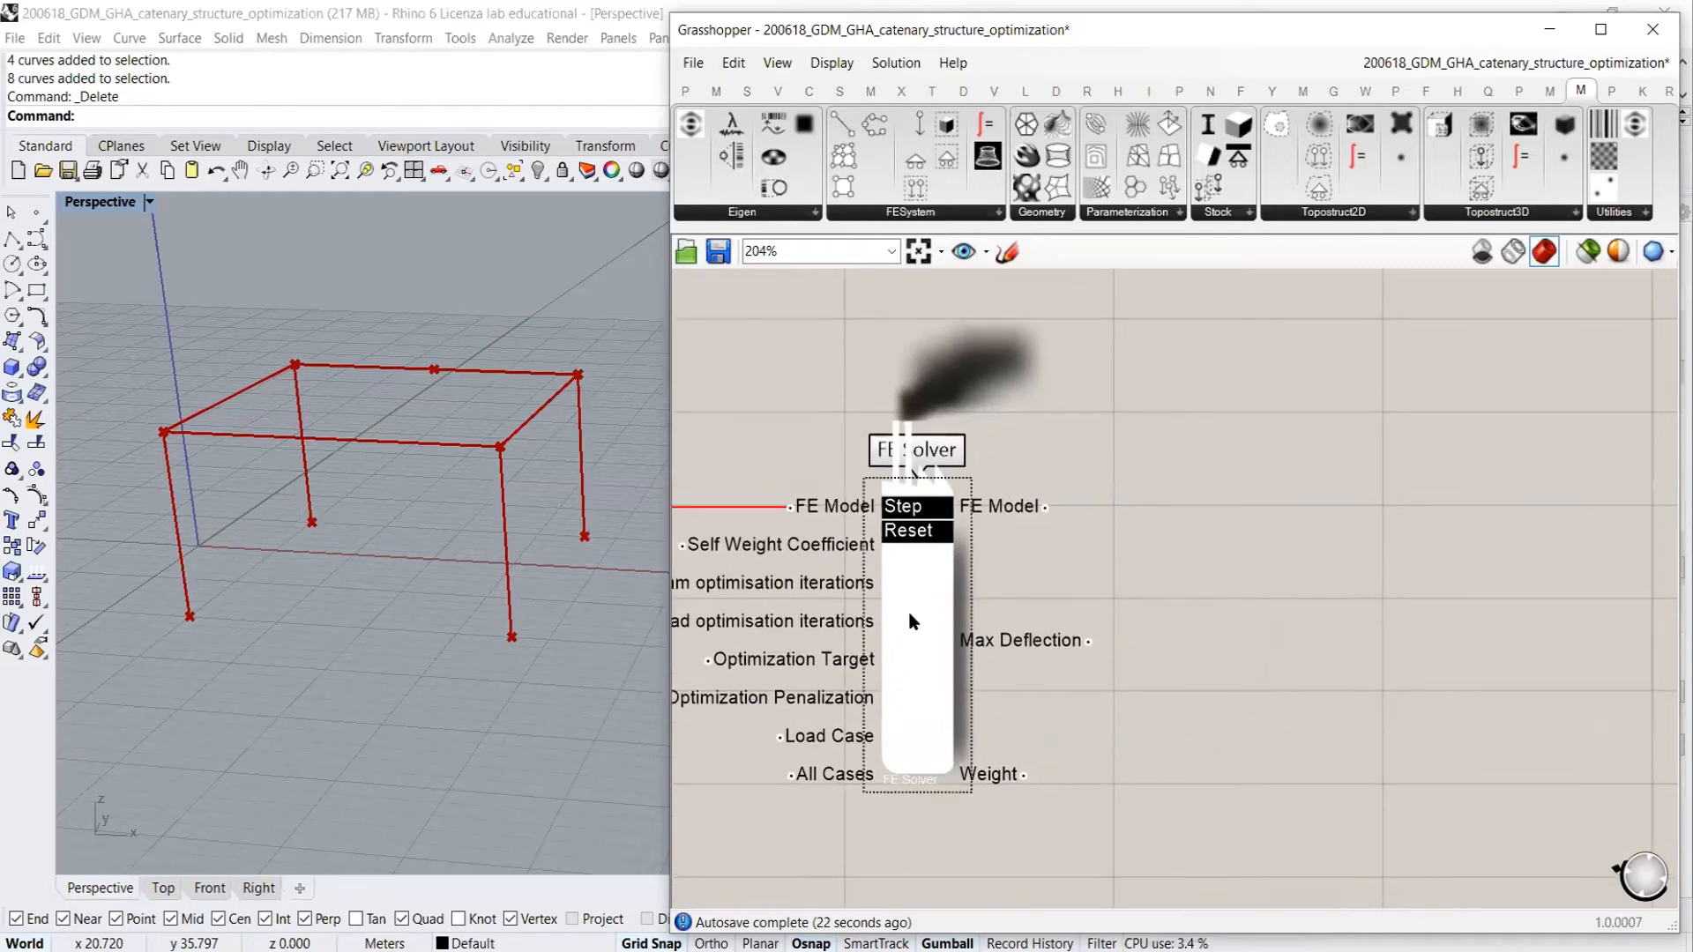
pyautogui.click(991, 542)
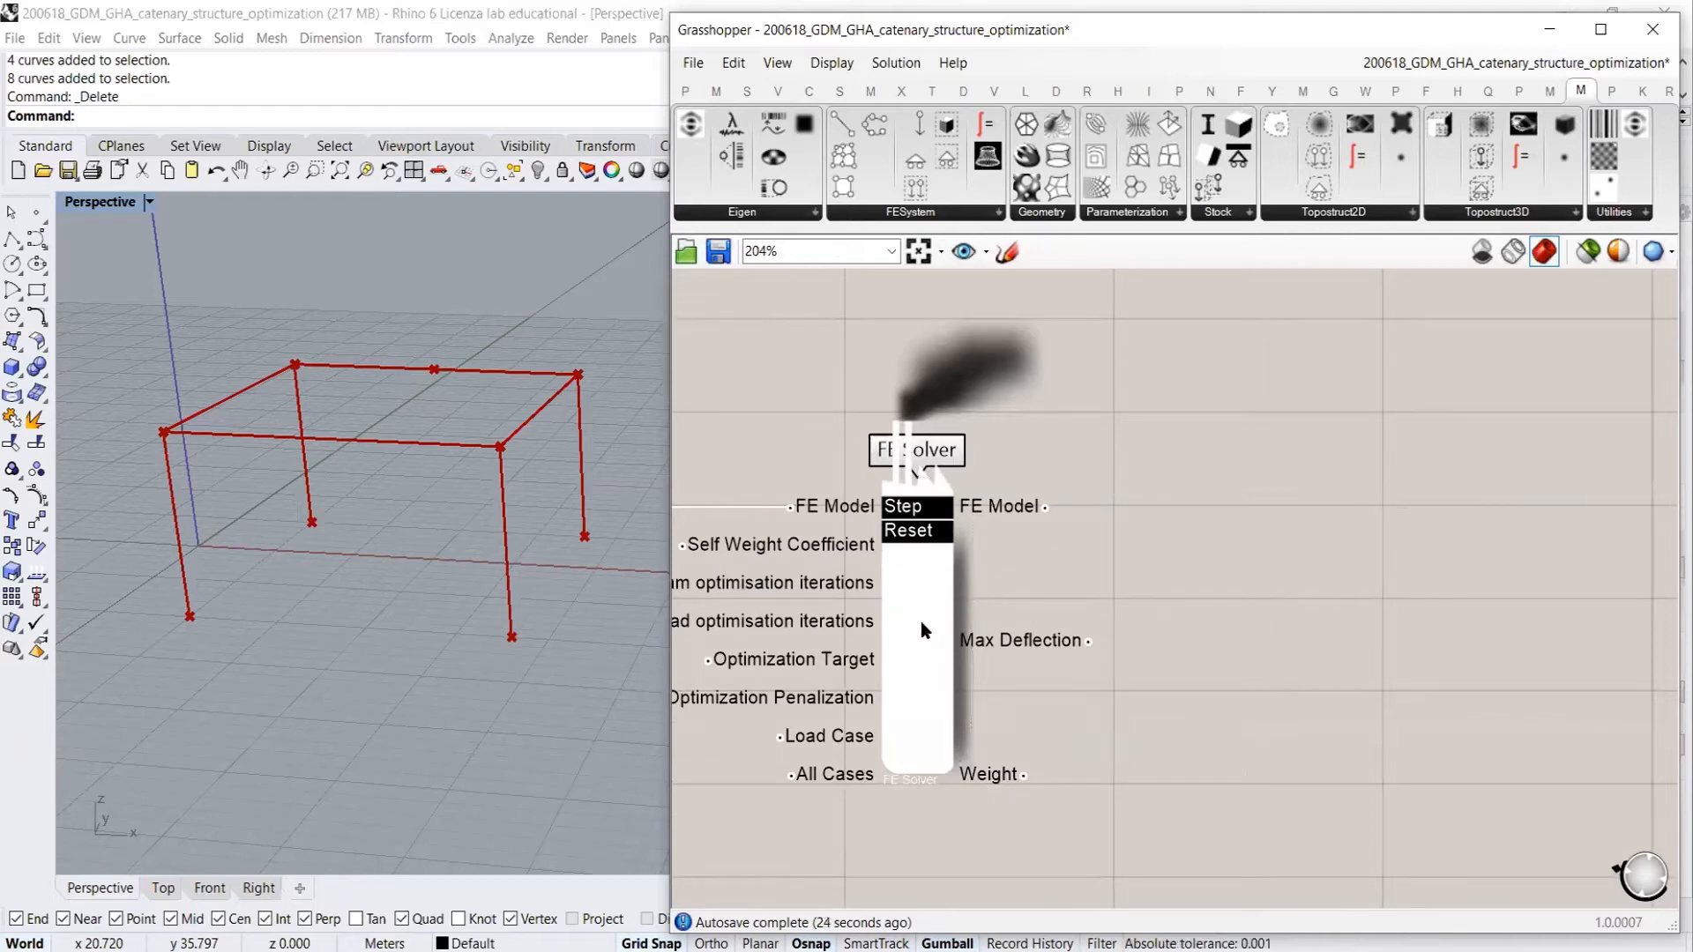
pyautogui.click(931, 214)
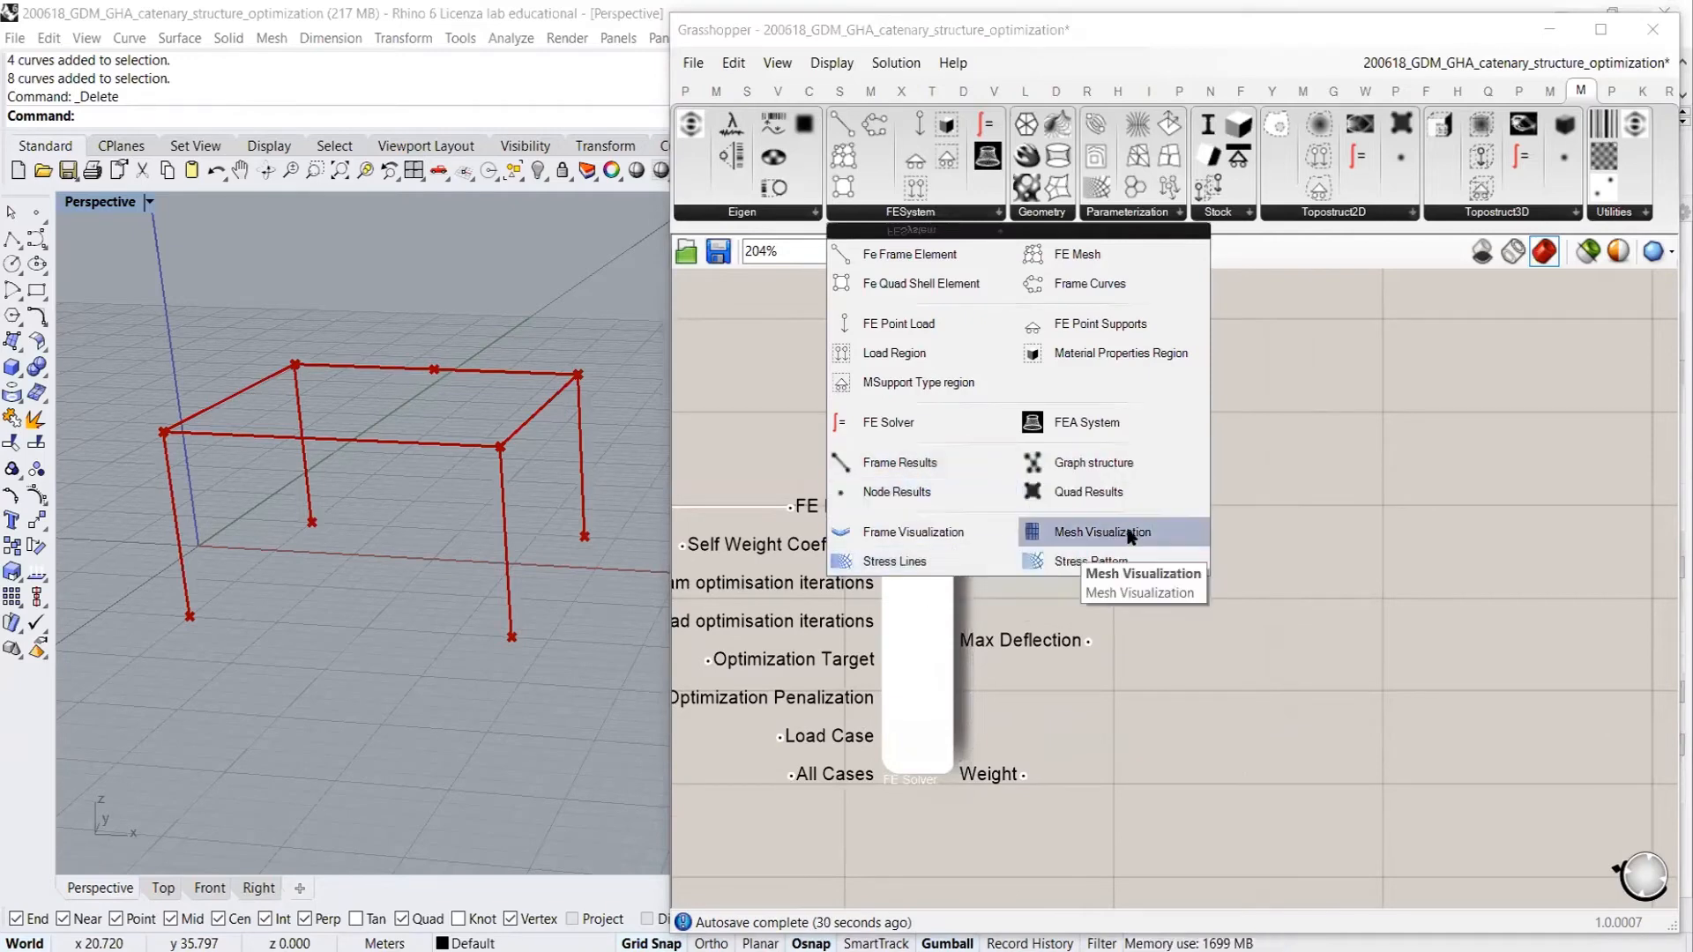
pyautogui.moveTo(908, 462); pyautogui.dragTo(1389, 490)
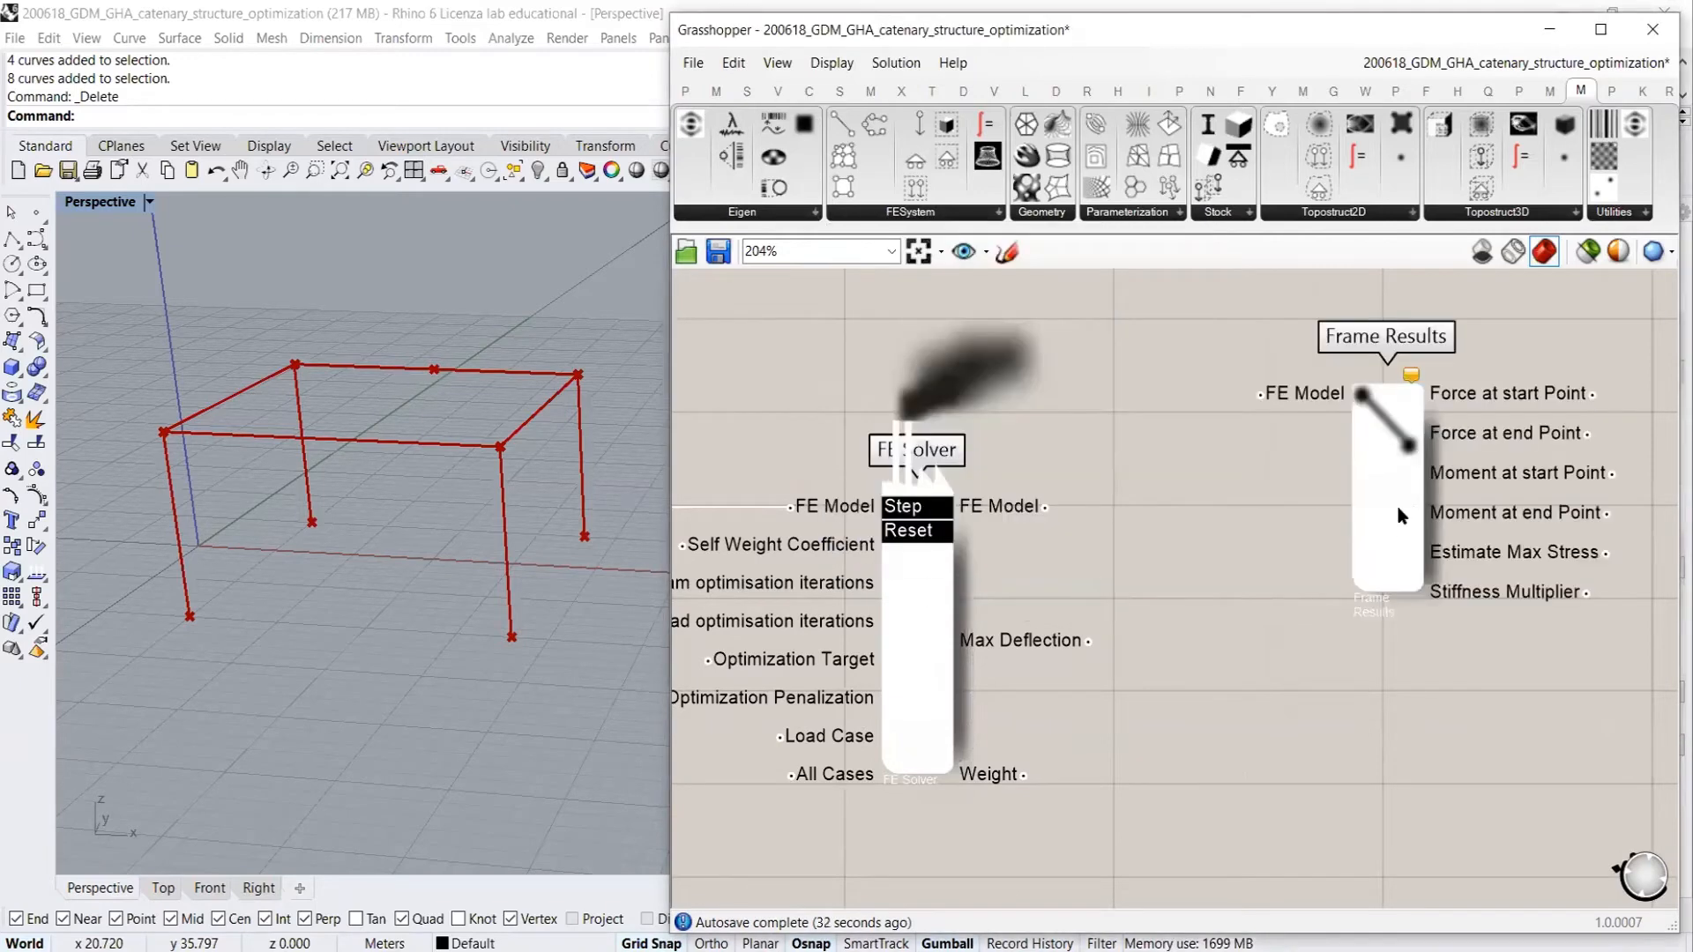
pyautogui.moveTo(1395, 514); pyautogui.dragTo(1288, 535, button='right')
pyautogui.moveTo(932, 535); pyautogui.dragTo(1155, 414)
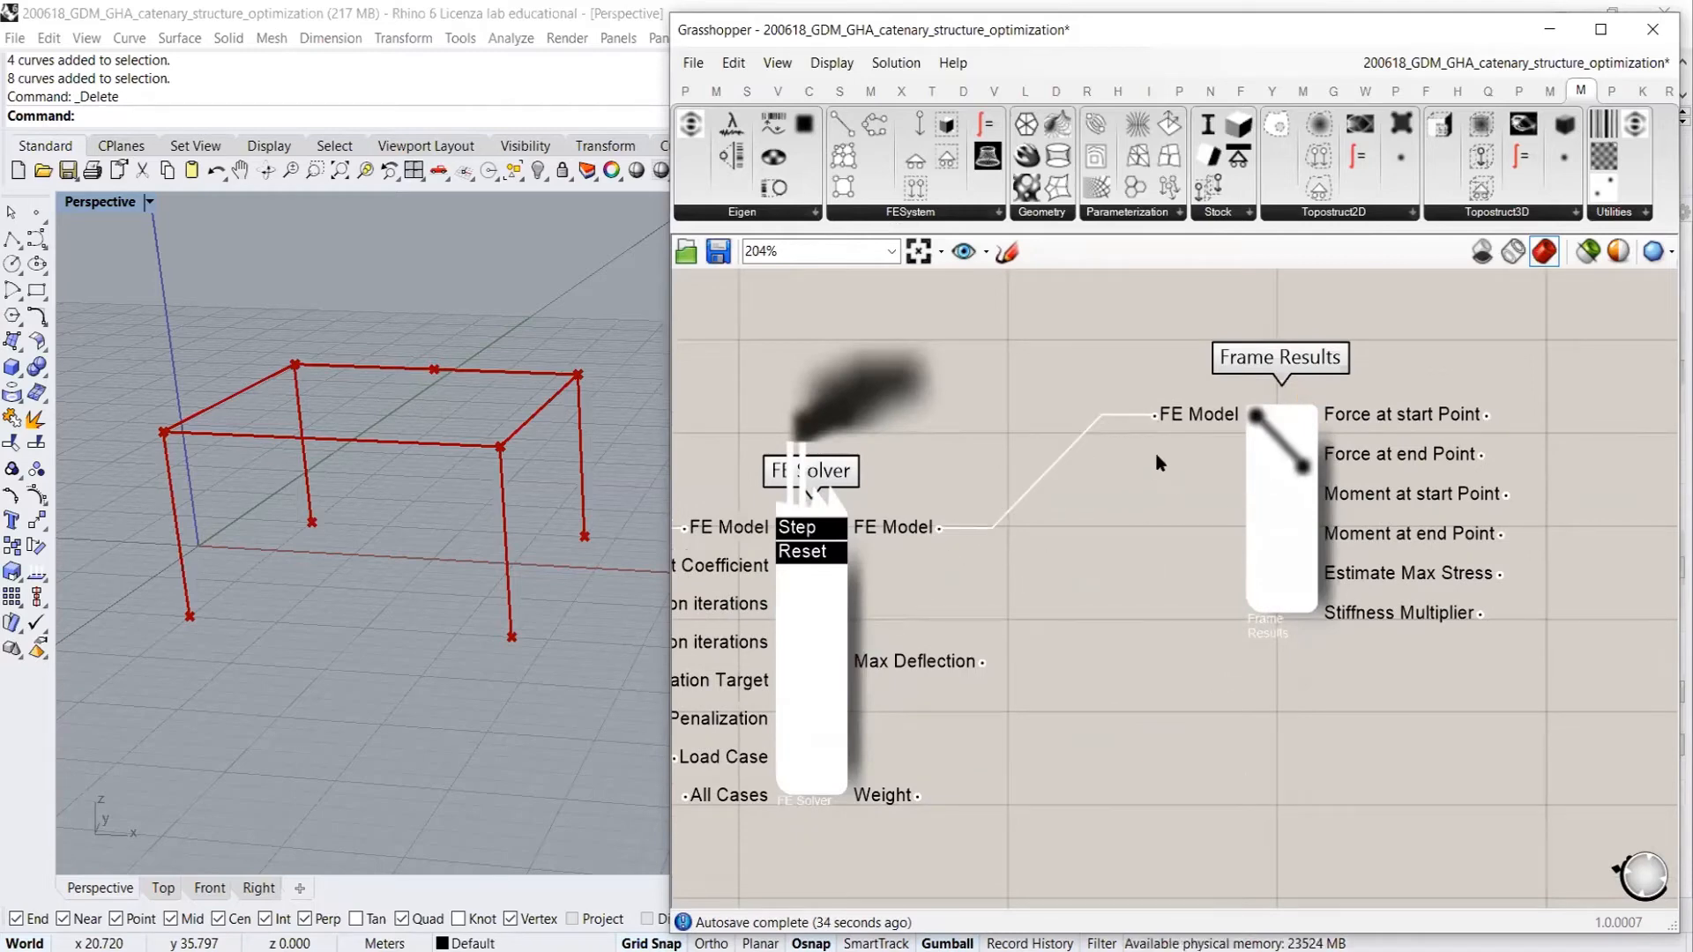
# Add a panel beside Frame Results to read Moment at start Point and Force at end Point, and enlarge the panel
pyautogui.moveTo(1142, 512); pyautogui.dragTo(915, 502, button='right')
pyautogui.moveTo(1174, 410)
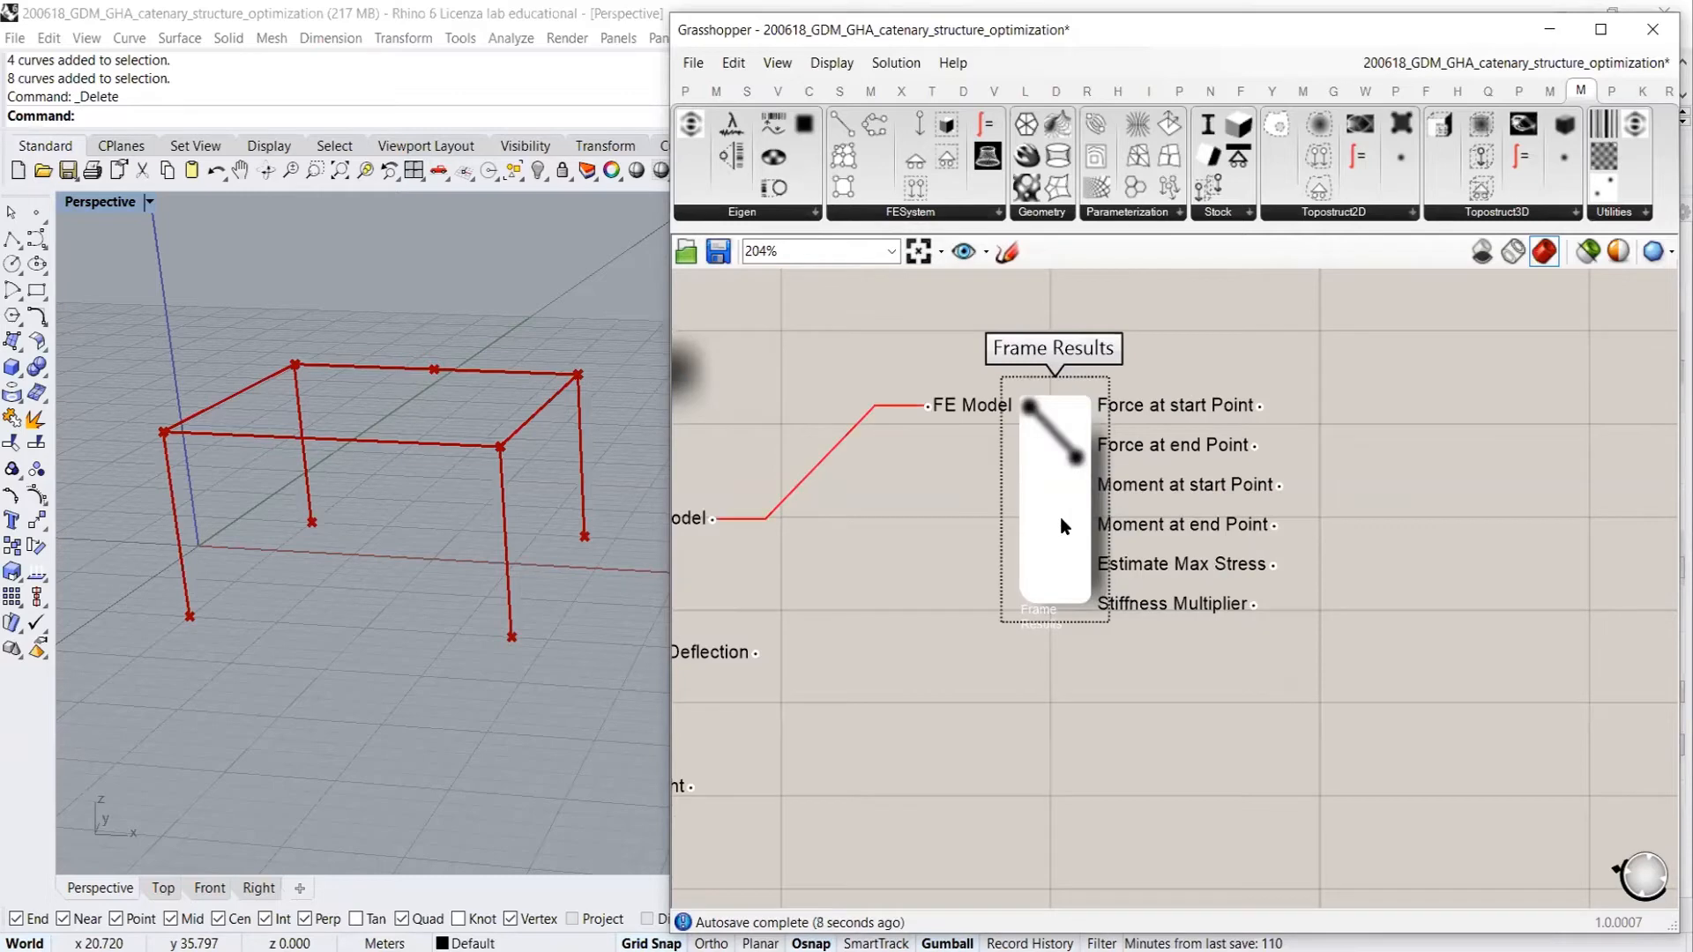
pyautogui.doubleClick(1457, 476)
pyautogui.write('//')
pyautogui.press('Return')
pyautogui.click(1368, 559)
pyautogui.moveTo(1287, 486); pyautogui.dragTo(1359, 458)
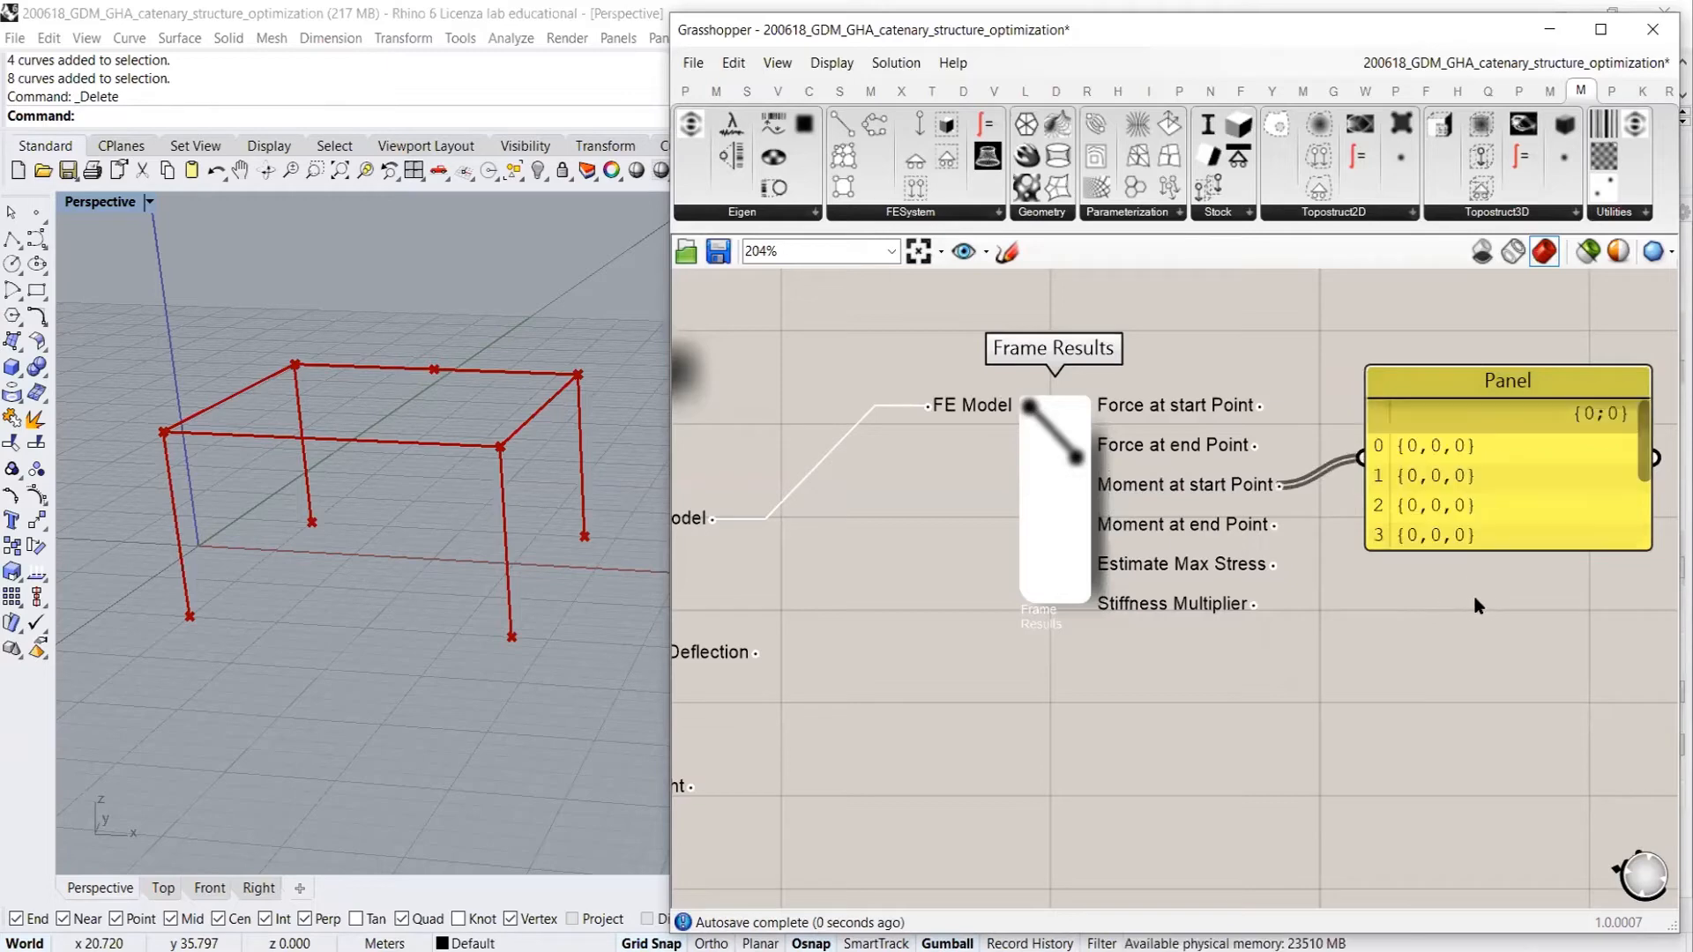
pyautogui.moveTo(1481, 589); pyautogui.dragTo(1224, 557, button='right')
pyautogui.keyDown('shift'); pyautogui.moveTo(1014, 422); pyautogui.dragTo(1104, 426); pyautogui.keyUp('shift')
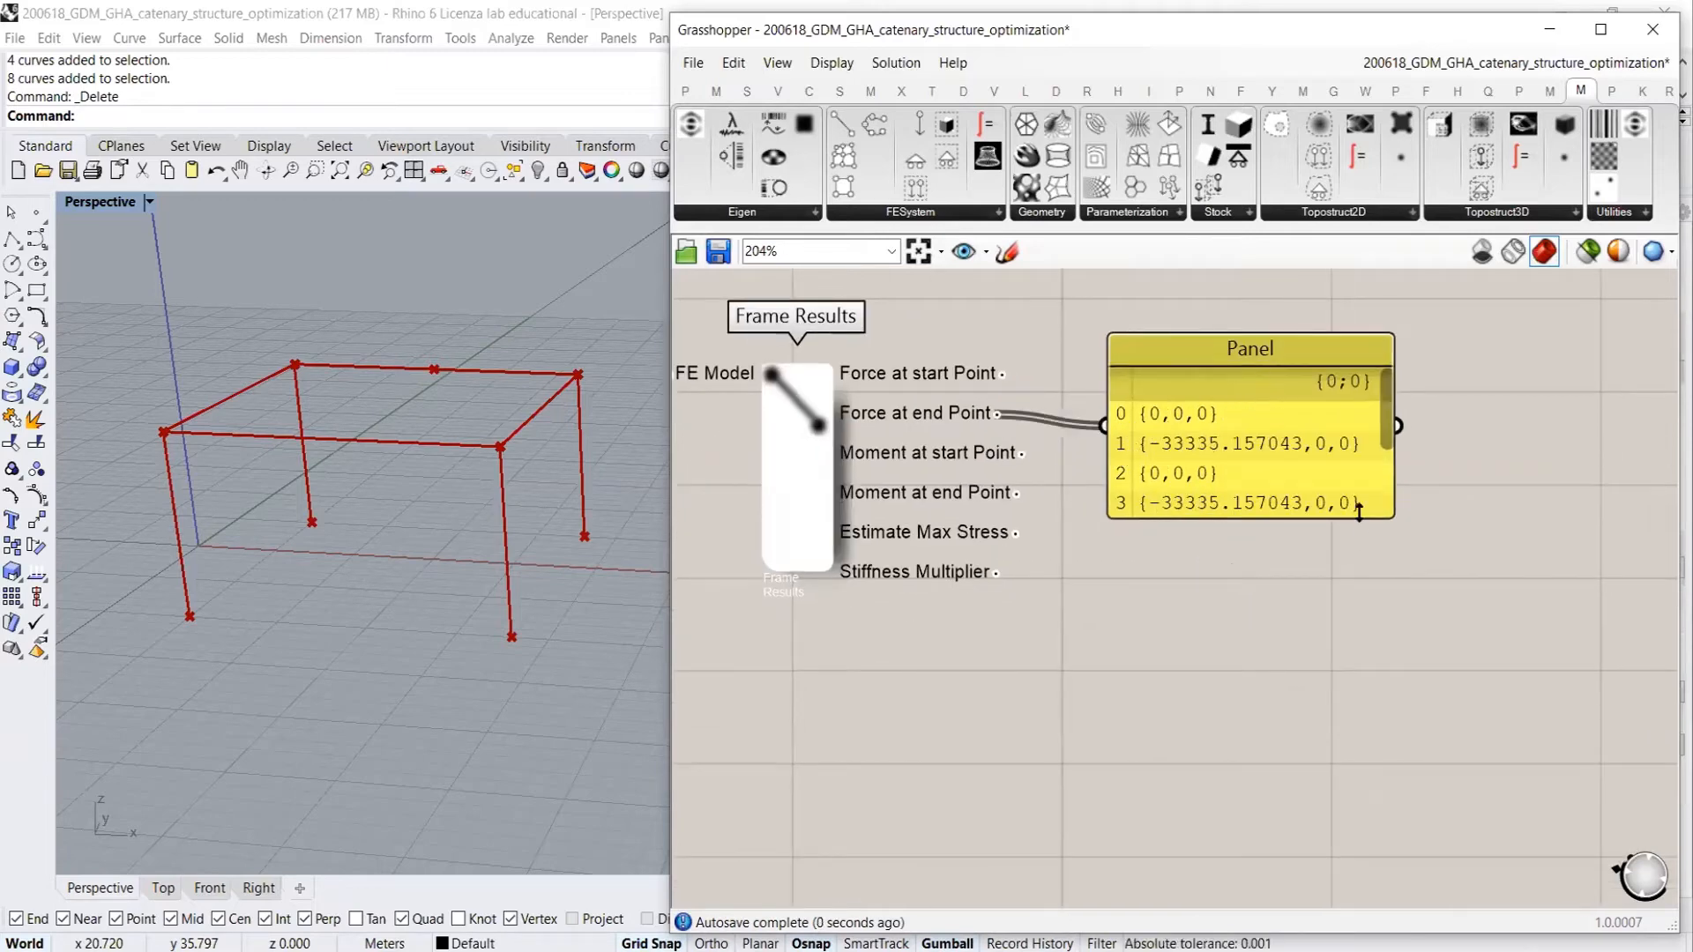
pyautogui.moveTo(1359, 514); pyautogui.dragTo(1360, 622)
# Delete the panel and the Frame Results component
pyautogui.click(1296, 497)
pyautogui.press('Delete')
pyautogui.moveTo(768, 478); pyautogui.dragTo(1146, 451, button='right')
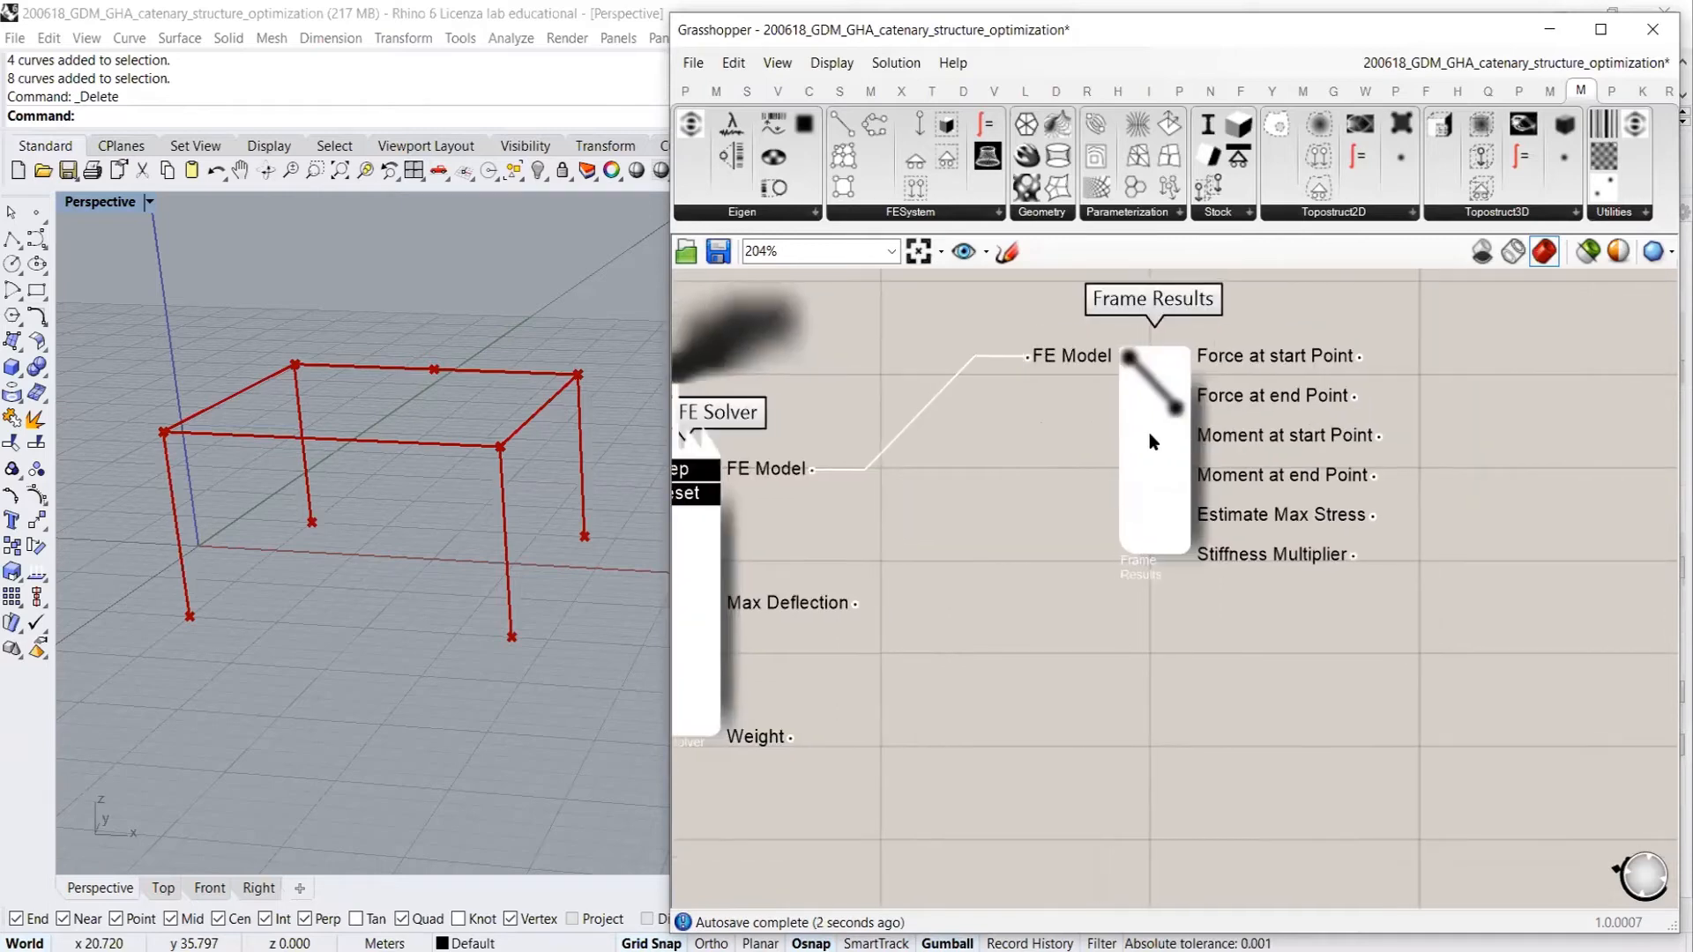
pyautogui.click(1150, 430)
pyautogui.press('Delete')
# Add a Frame Visualization component, connect the FE Solver's FE Model output to its FE Model input, and align it so the wire runs straight
pyautogui.click(928, 219)
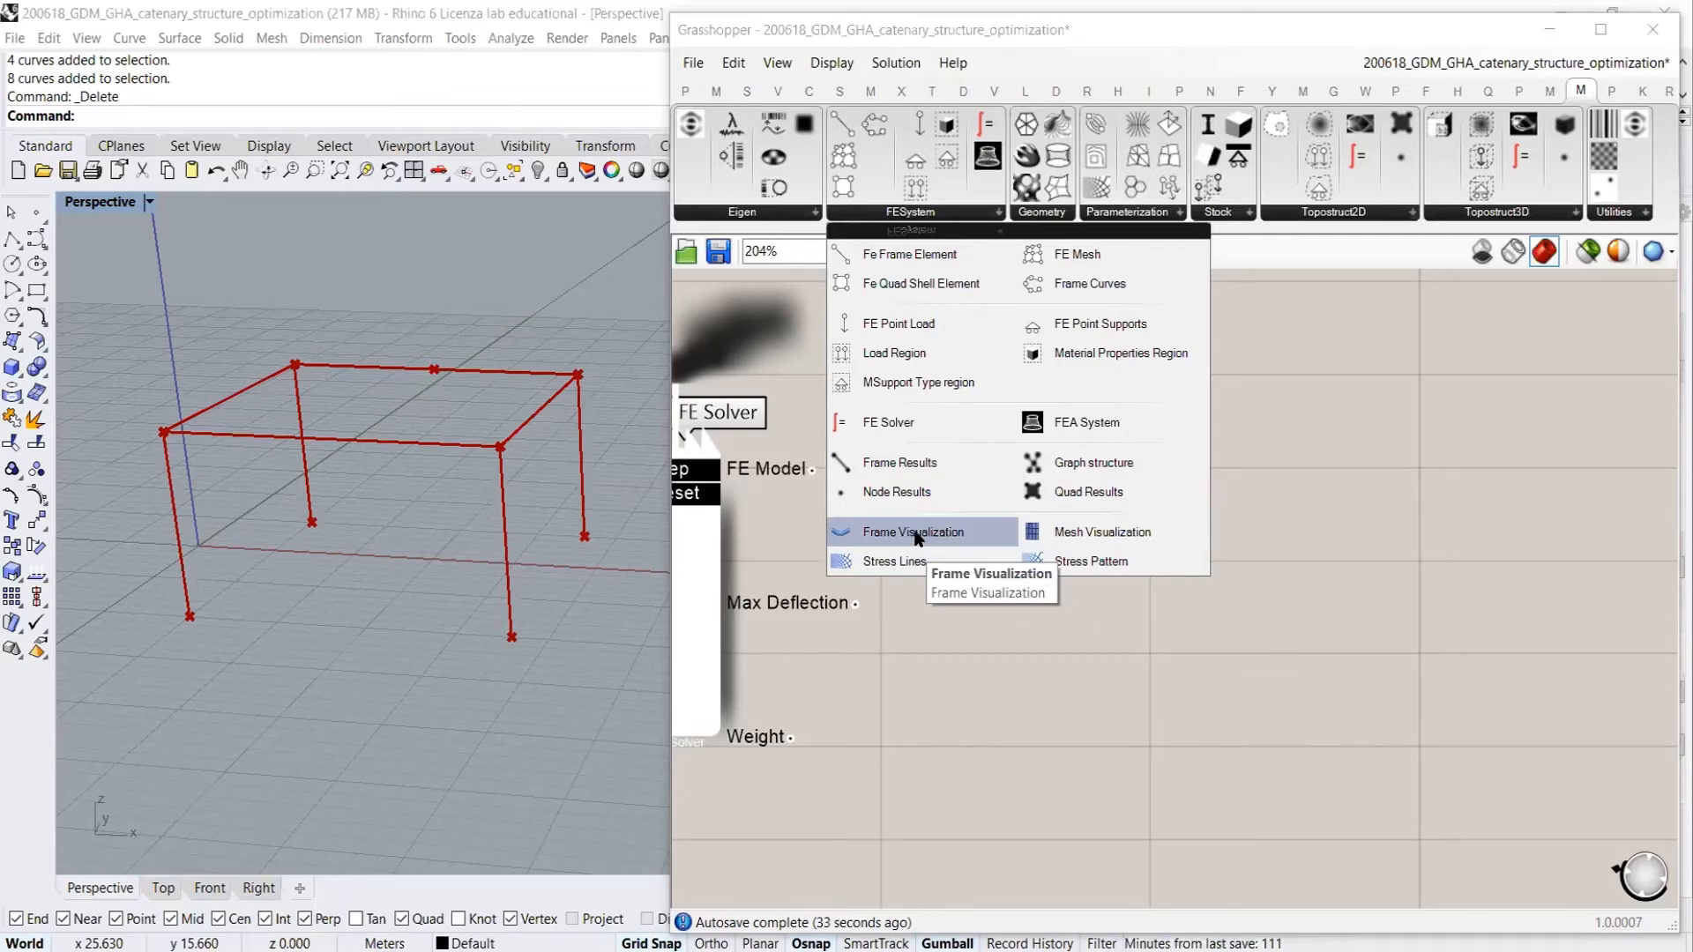
pyautogui.moveTo(917, 538); pyautogui.dragTo(1247, 618)
pyautogui.moveTo(1243, 503); pyautogui.dragTo(1322, 576)
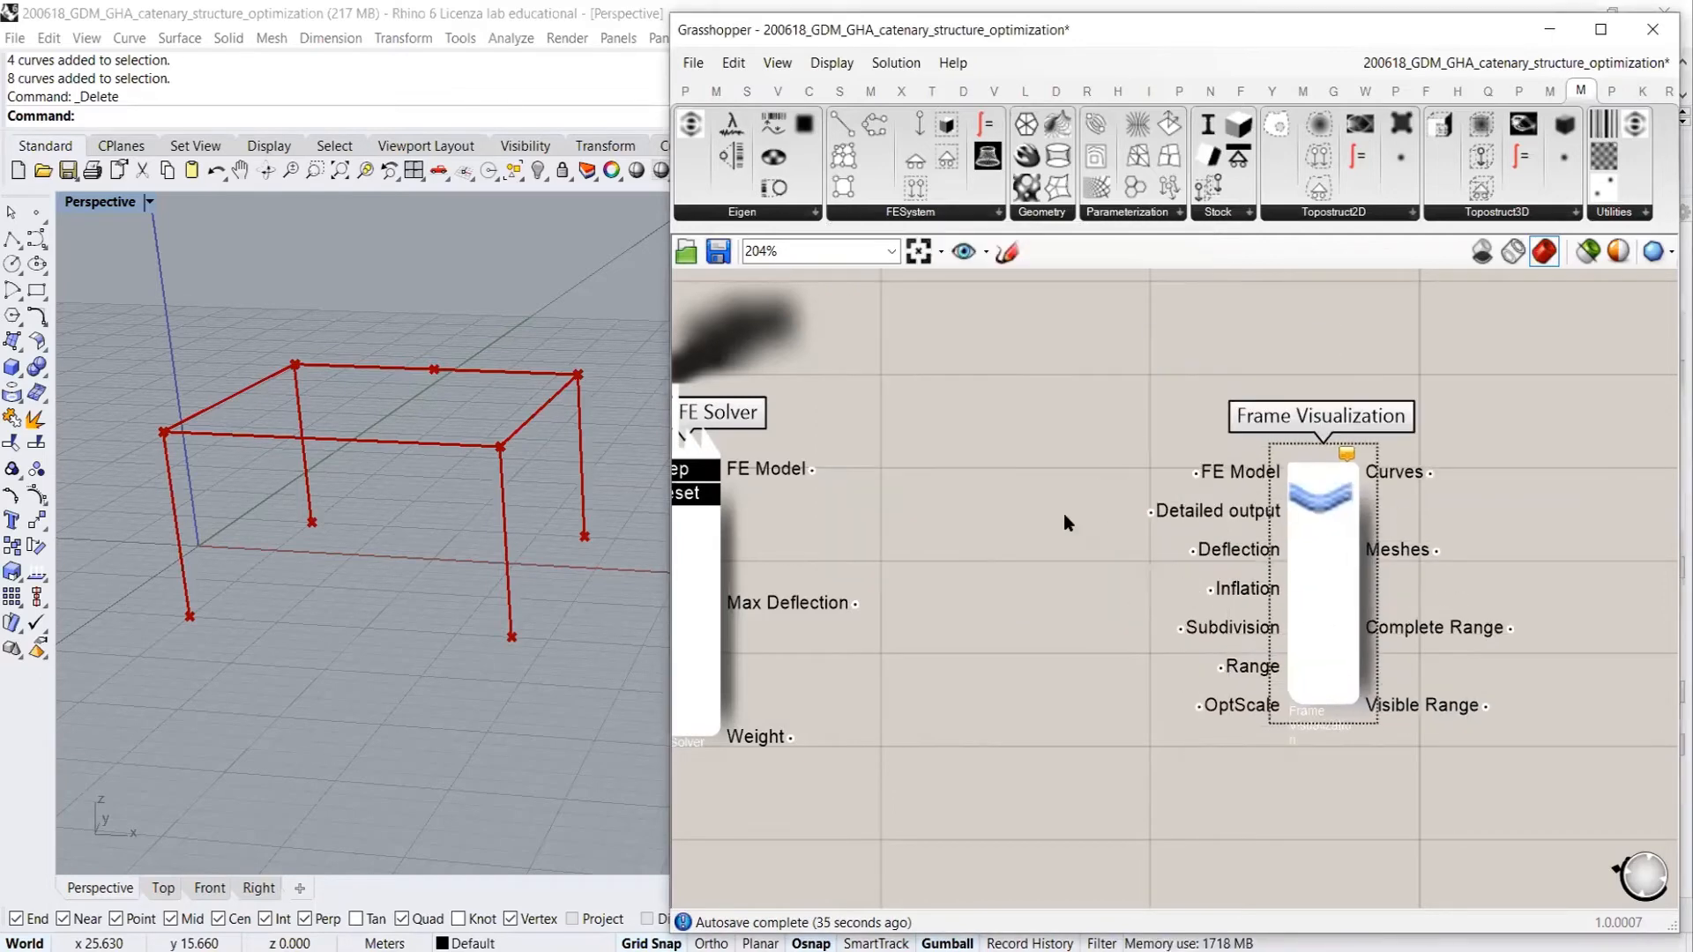
pyautogui.moveTo(812, 469); pyautogui.dragTo(1213, 472)
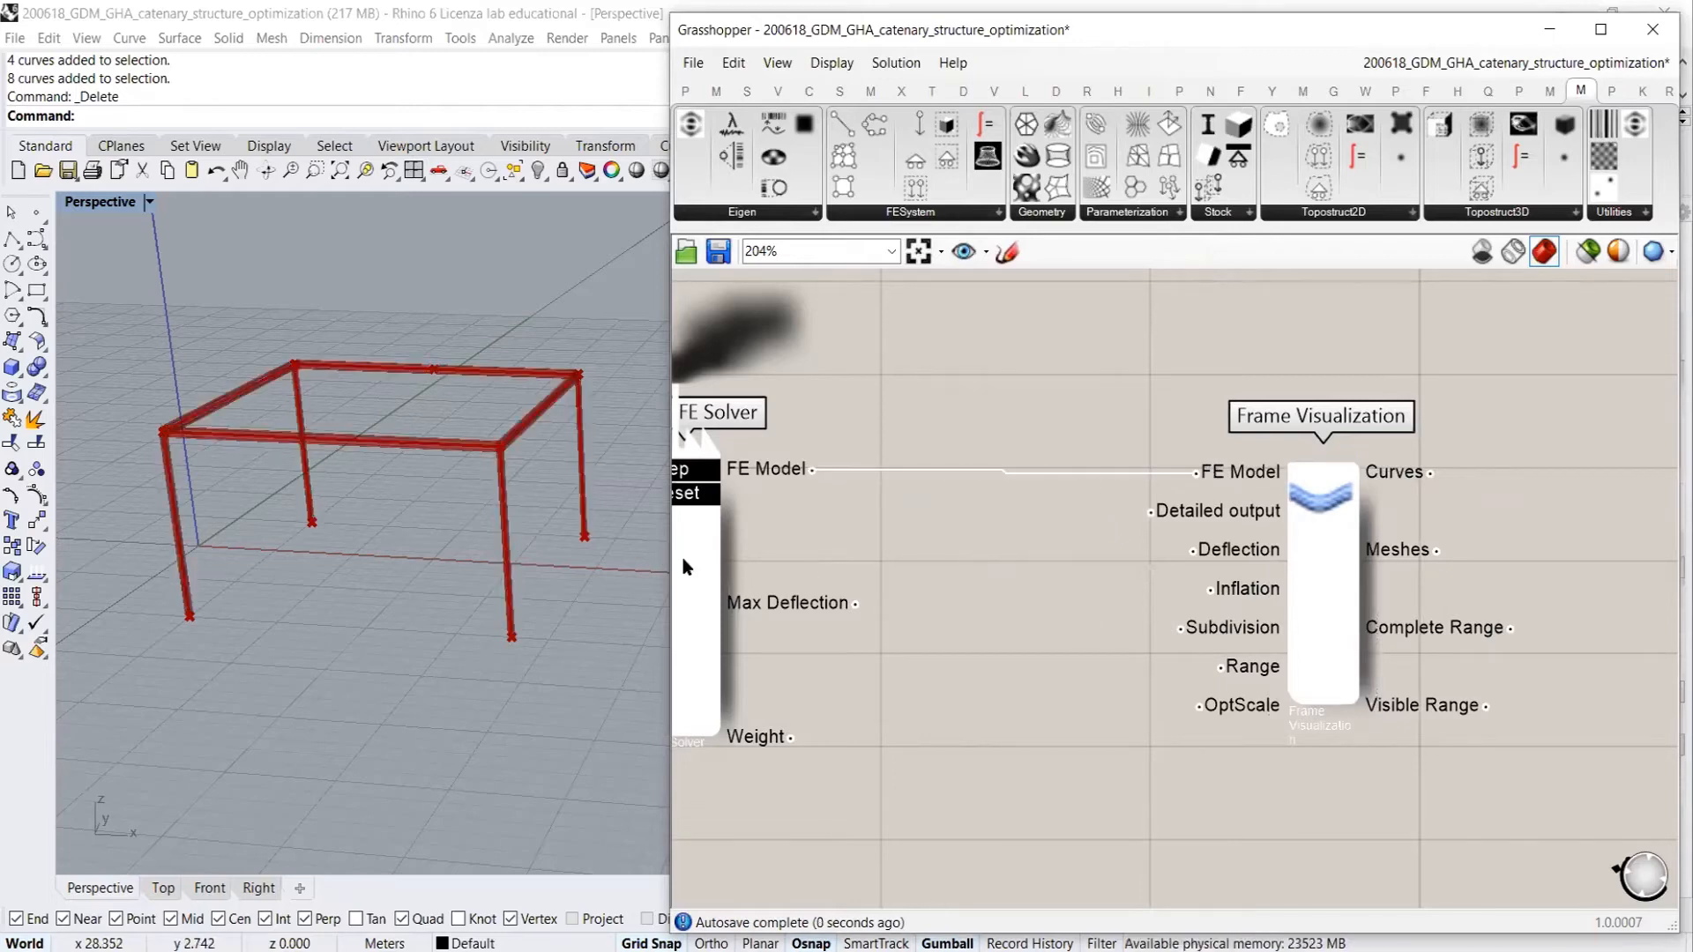
pyautogui.moveTo(1319, 536); pyautogui.dragTo(1308, 533)
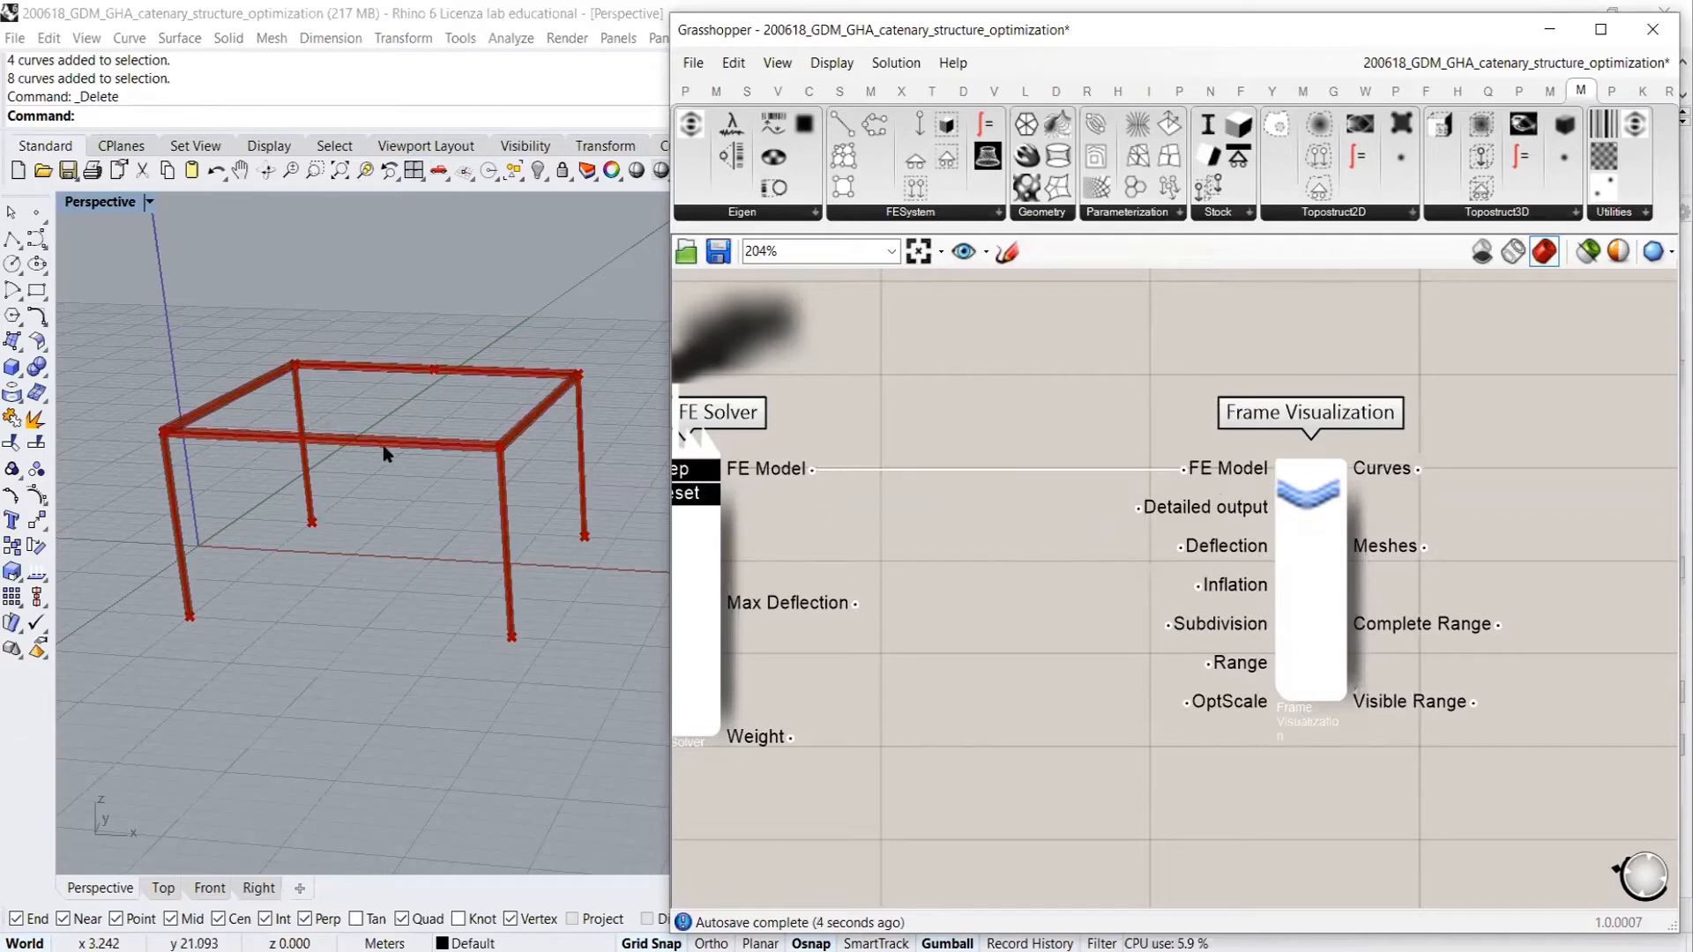
# Examine the I-beam profiles of the columns and beams at the frame corners in the Rhino perspective view
pyautogui.scroll(6, 382, 449)
pyautogui.scroll(8, 334, 480)
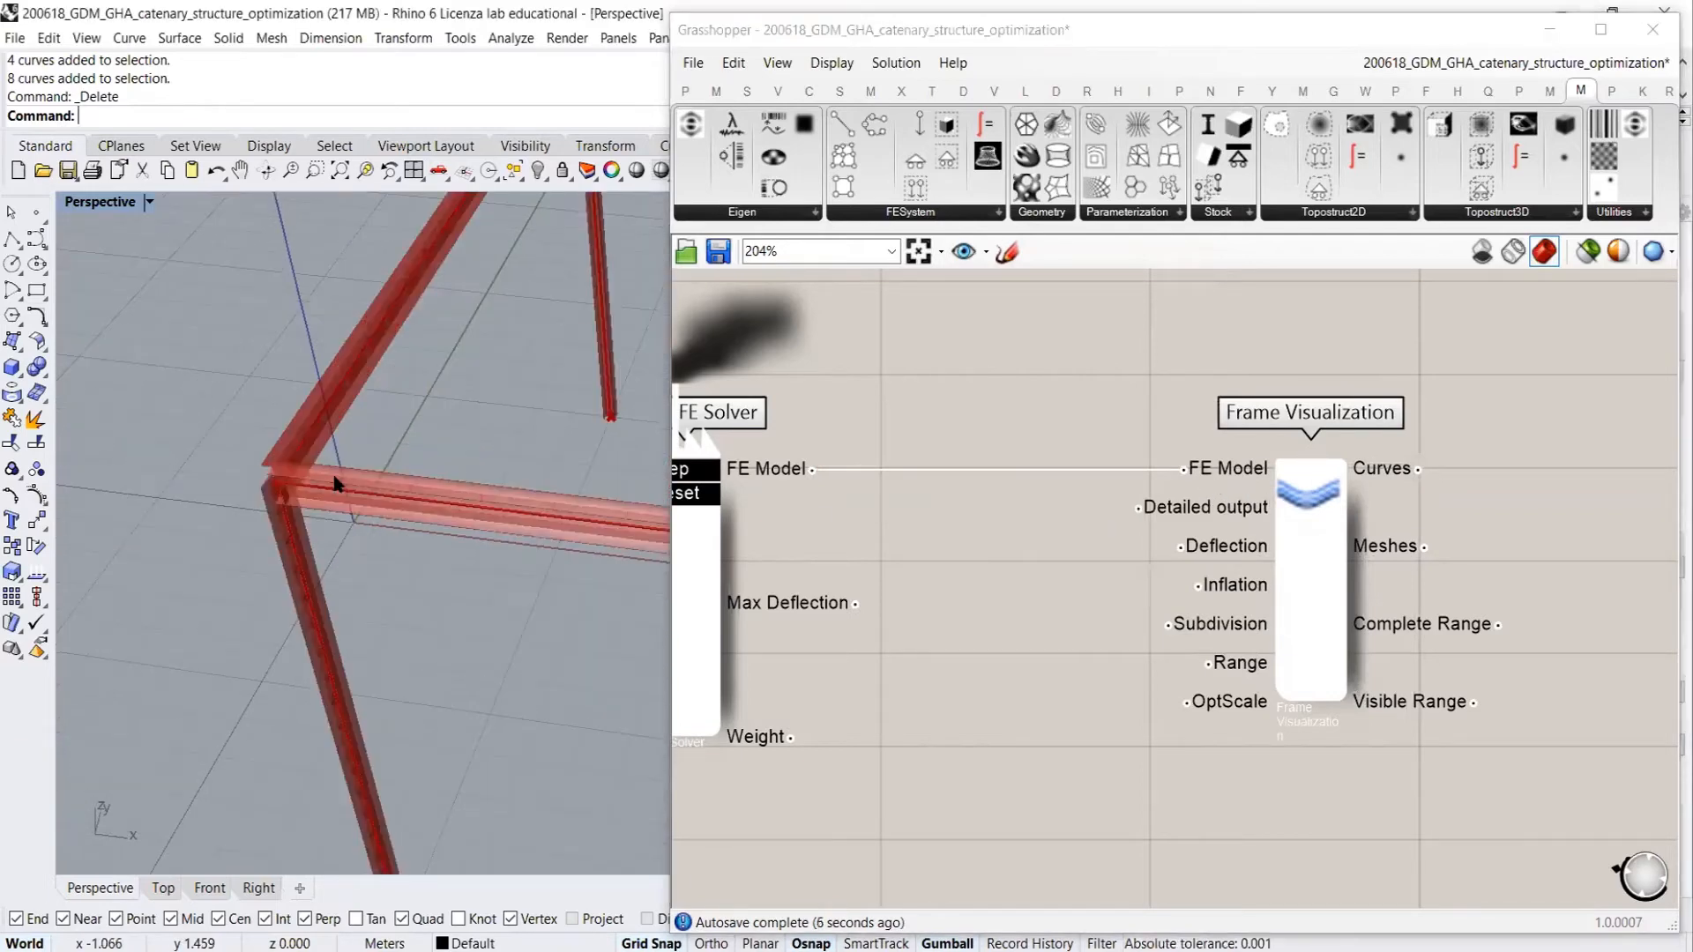
pyautogui.scroll(-6, 357, 449)
pyautogui.moveTo(236, 494); pyautogui.dragTo(541, 423, button='right')
pyautogui.scroll(-5, 256, 457)
pyautogui.scroll(10, 374, 382)
pyautogui.scroll(-5, 385, 386)
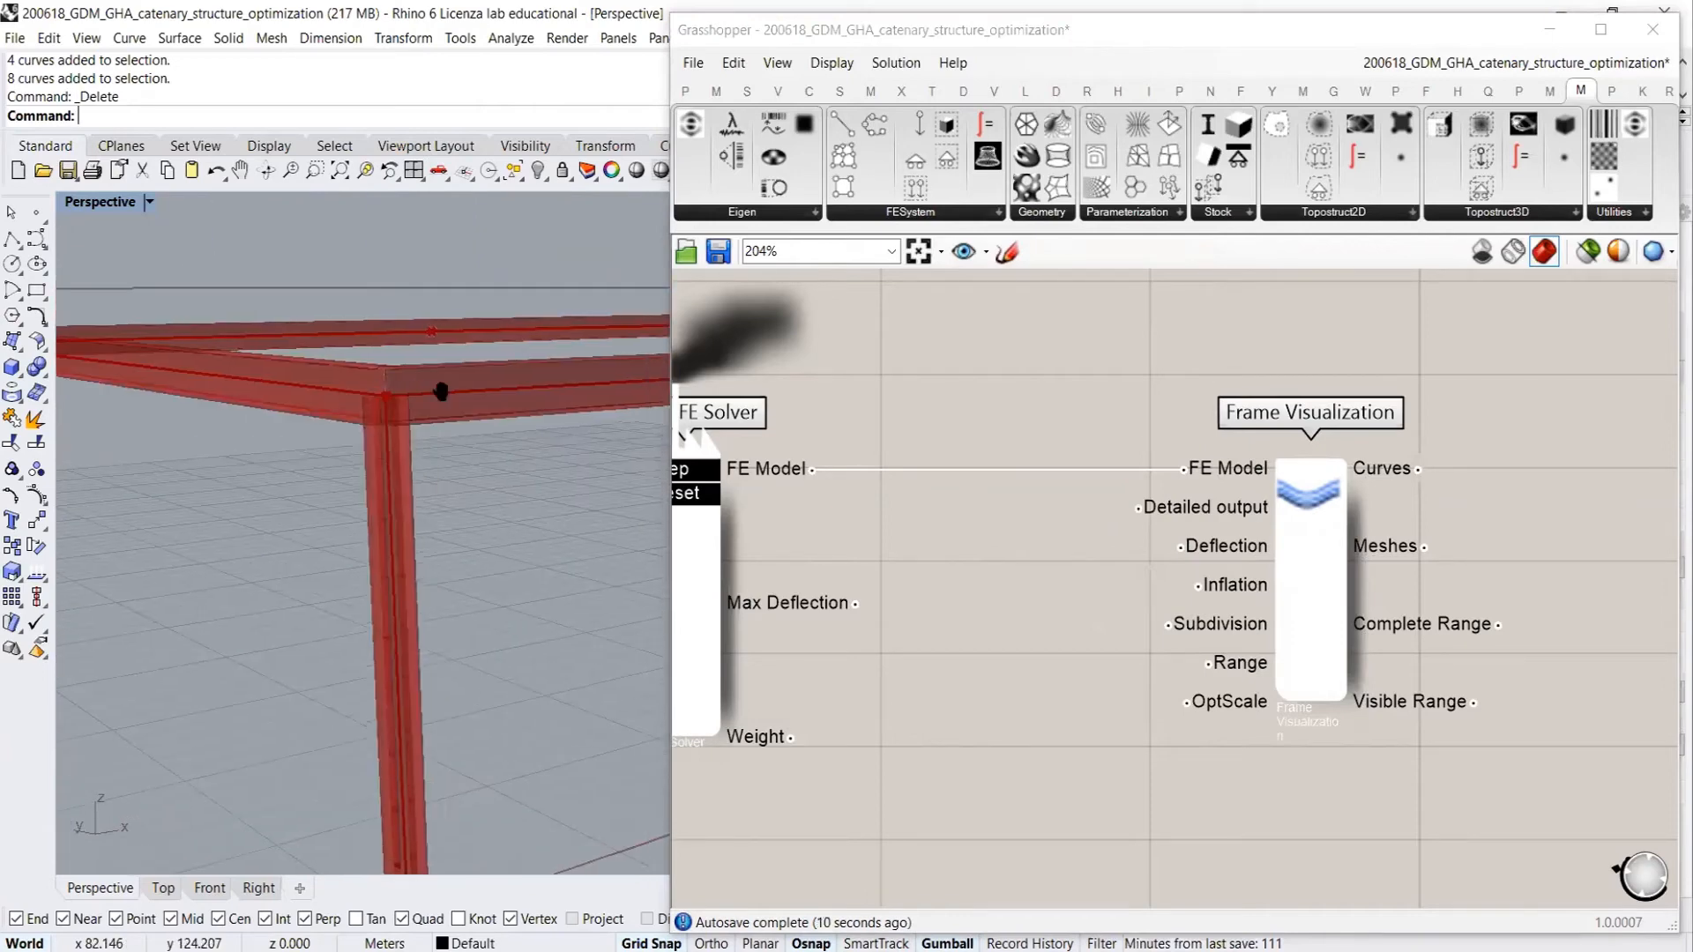
pyautogui.moveTo(442, 388); pyautogui.dragTo(304, 434, button='right')
pyautogui.scroll(-4, 304, 434)
pyautogui.moveTo(305, 434)
pyautogui.mouseDown(button='right')
pyautogui.moveTo(517, 448)
pyautogui.moveTo(194, 412)
pyautogui.moveTo(328, 428)
pyautogui.mouseUp(button='right')
pyautogui.scroll(5, 187, 419)
pyautogui.scroll(7, 347, 389)
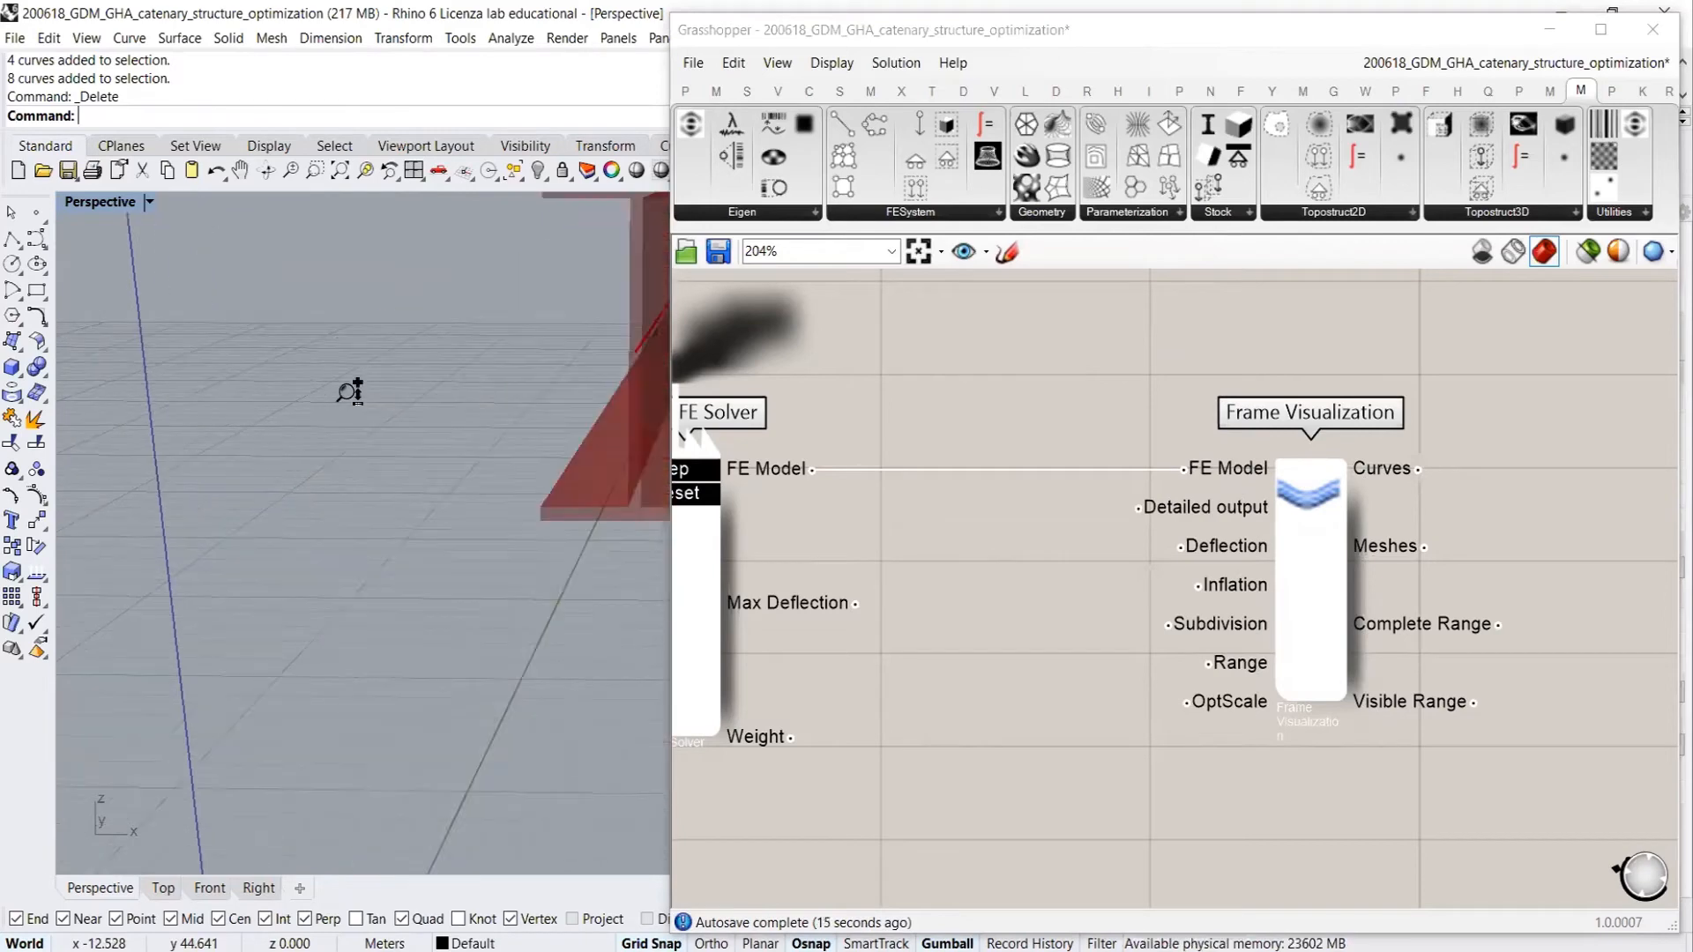
pyautogui.scroll(-4, 347, 388)
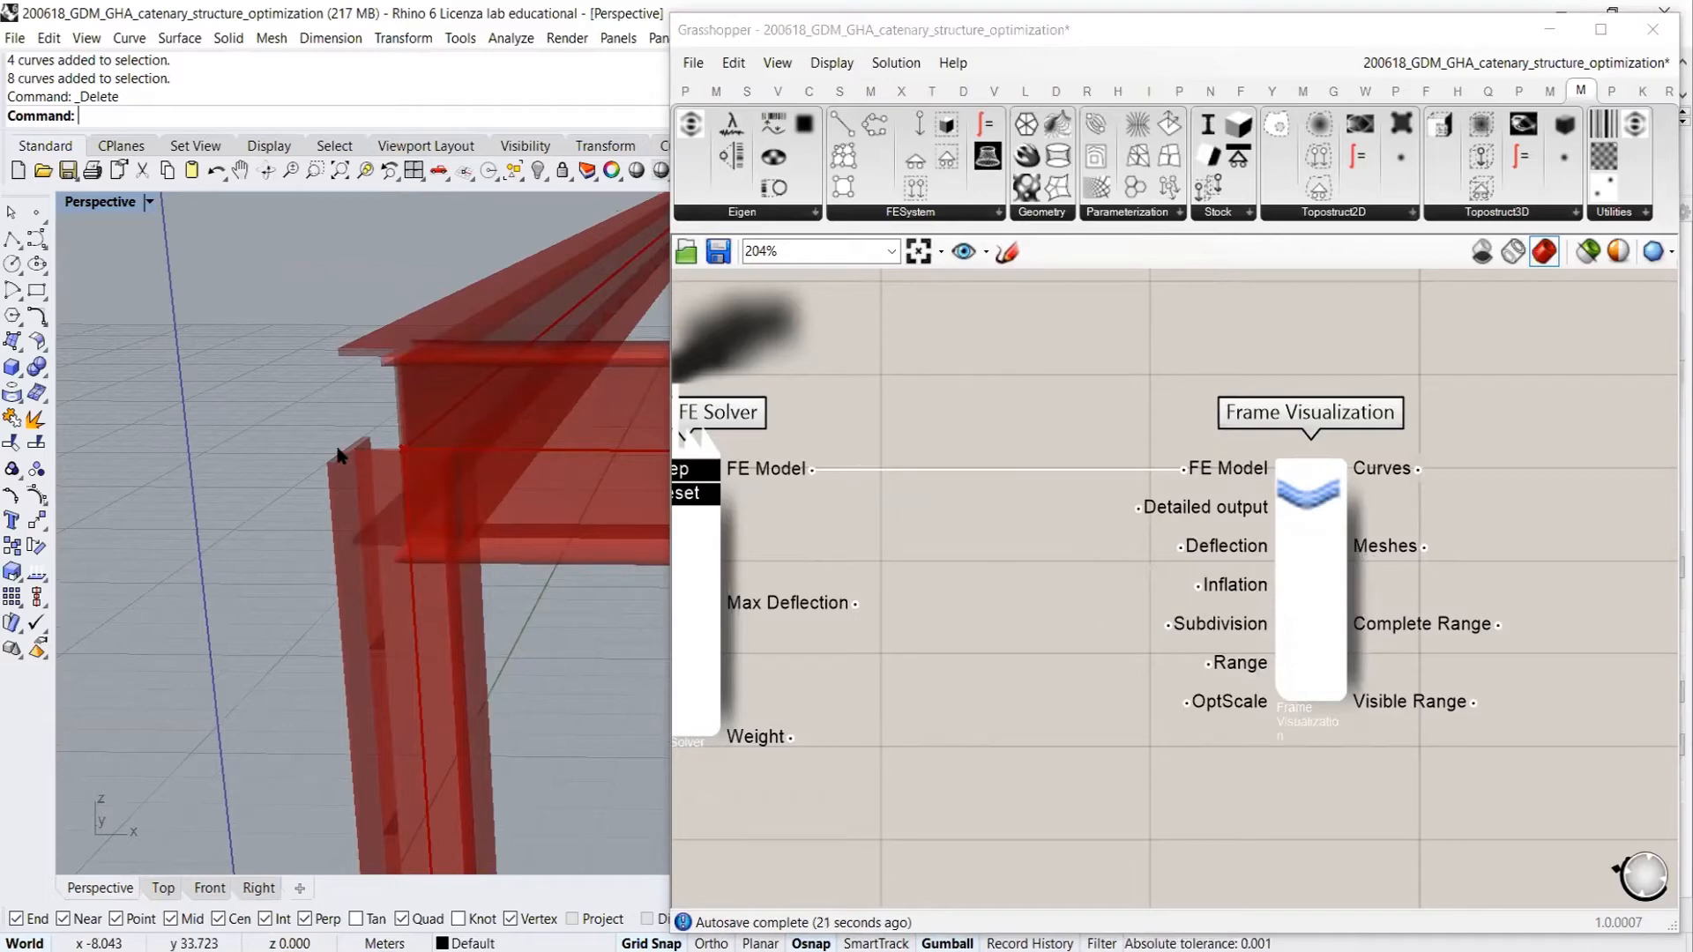
# Move the Frame Visualization component farther from the FE Solver, keeping their FE Model wire straight
pyautogui.scroll(-5, 891, 567)
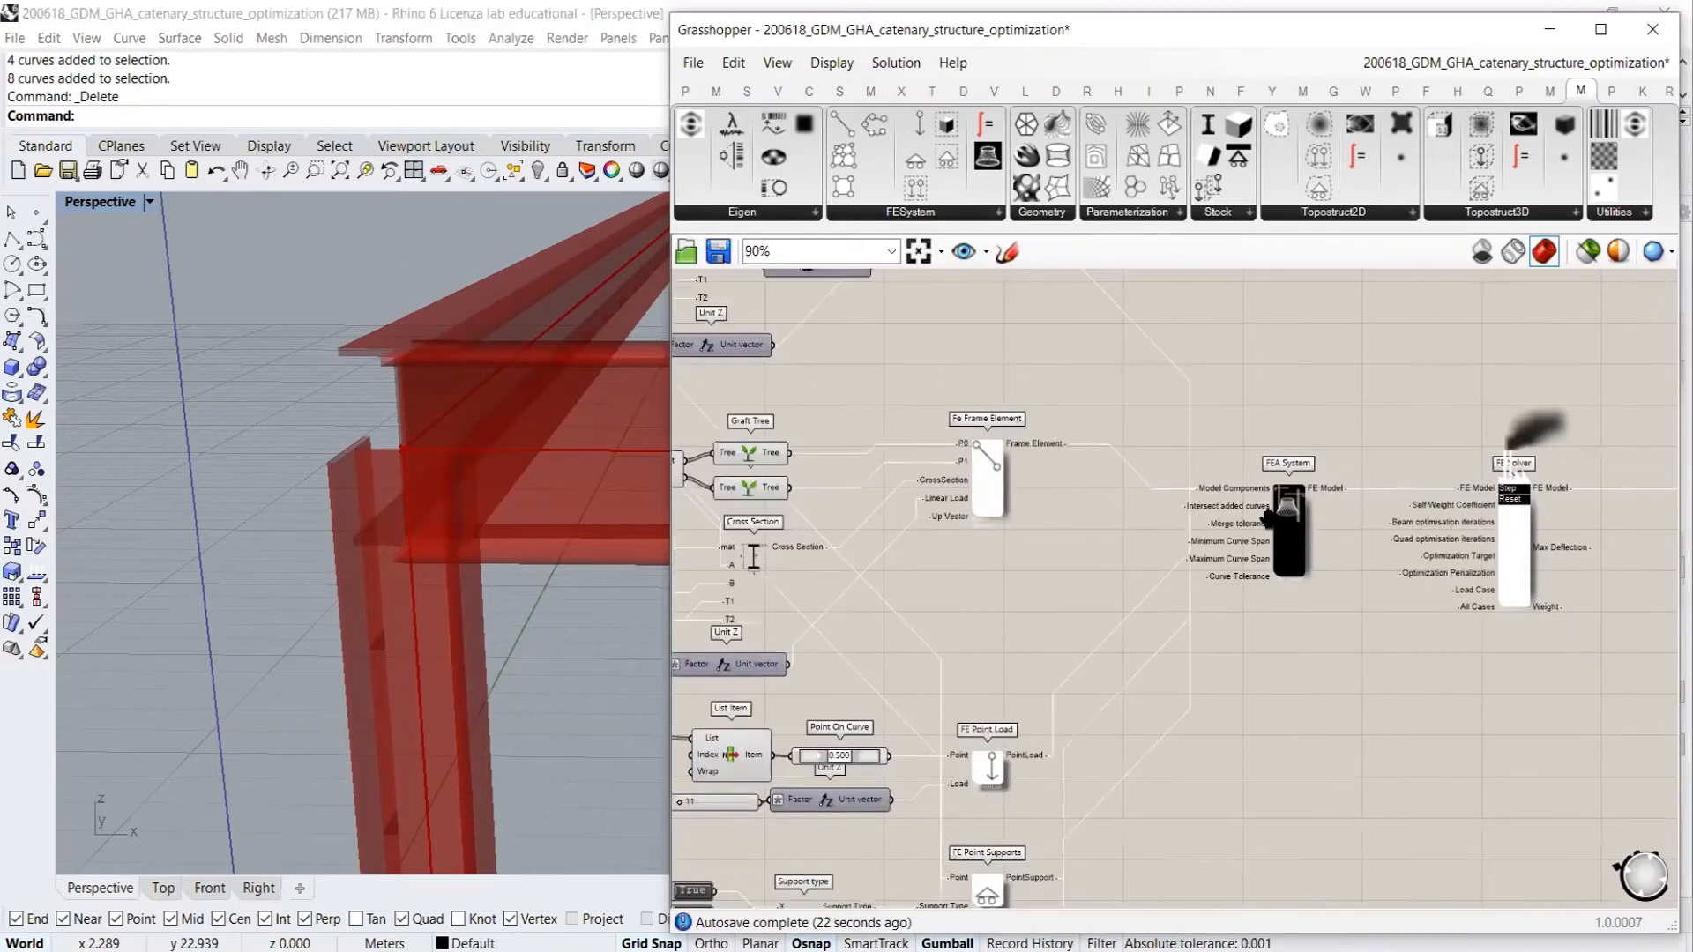
pyautogui.scroll(3, 935, 520)
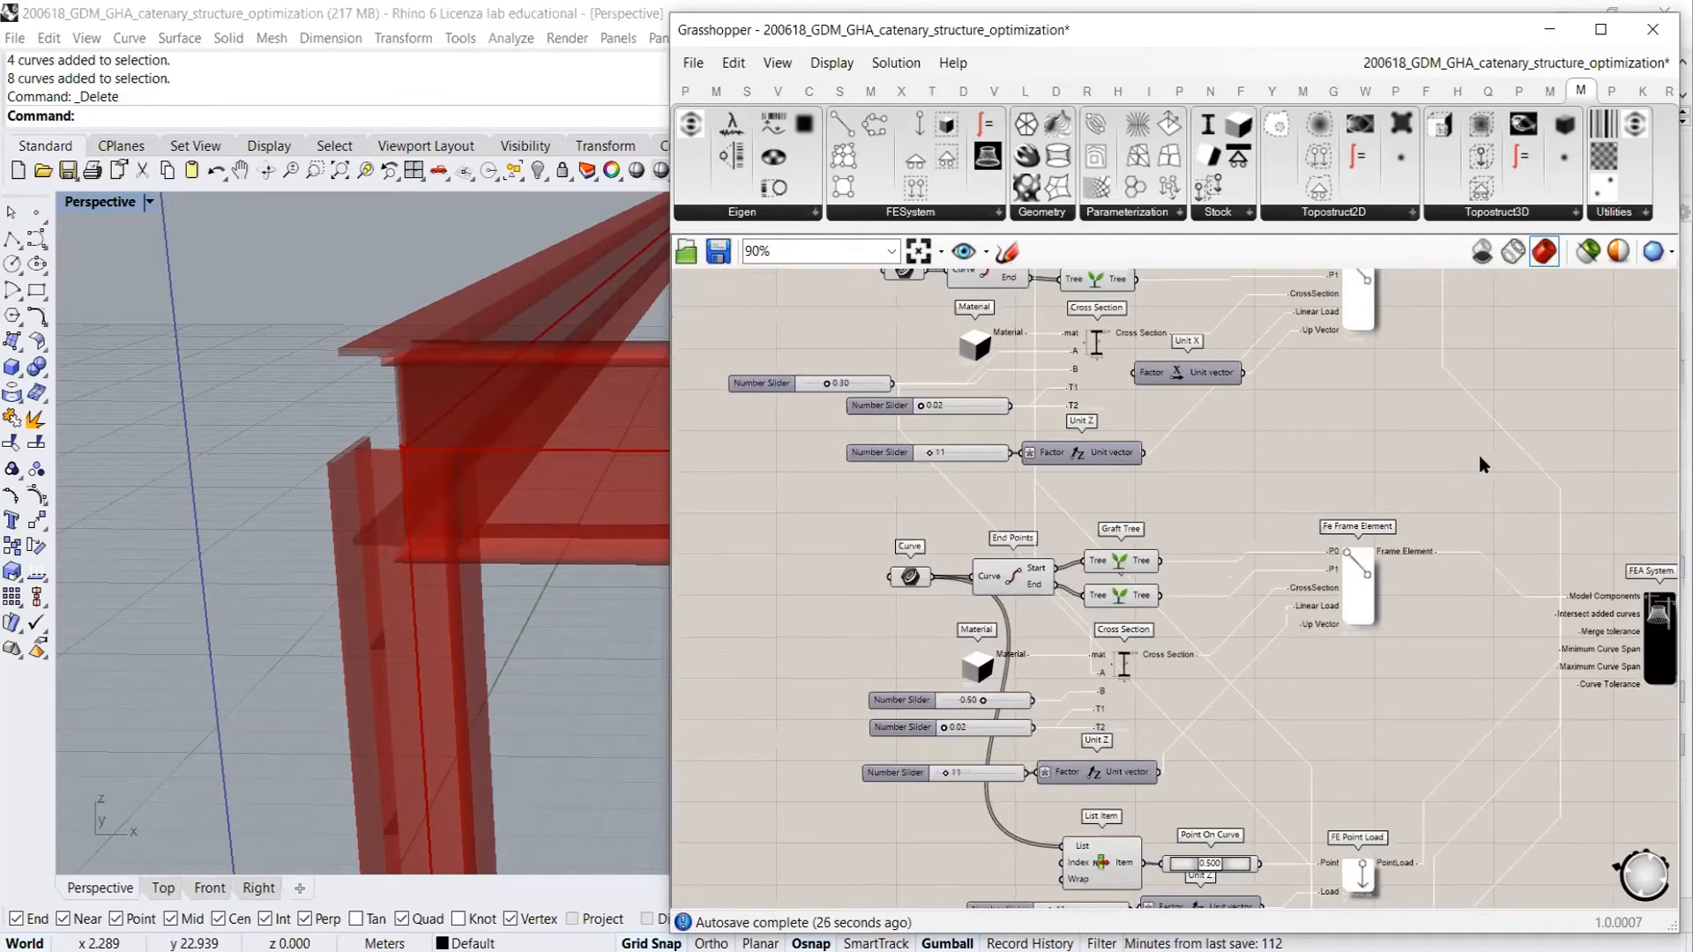
pyautogui.moveTo(1481, 465); pyautogui.dragTo(910, 438, button='right')
pyautogui.scroll(-2, 910, 438)
pyautogui.moveTo(1239, 435); pyautogui.dragTo(1014, 410, button='right')
pyautogui.scroll(4, 1017, 490)
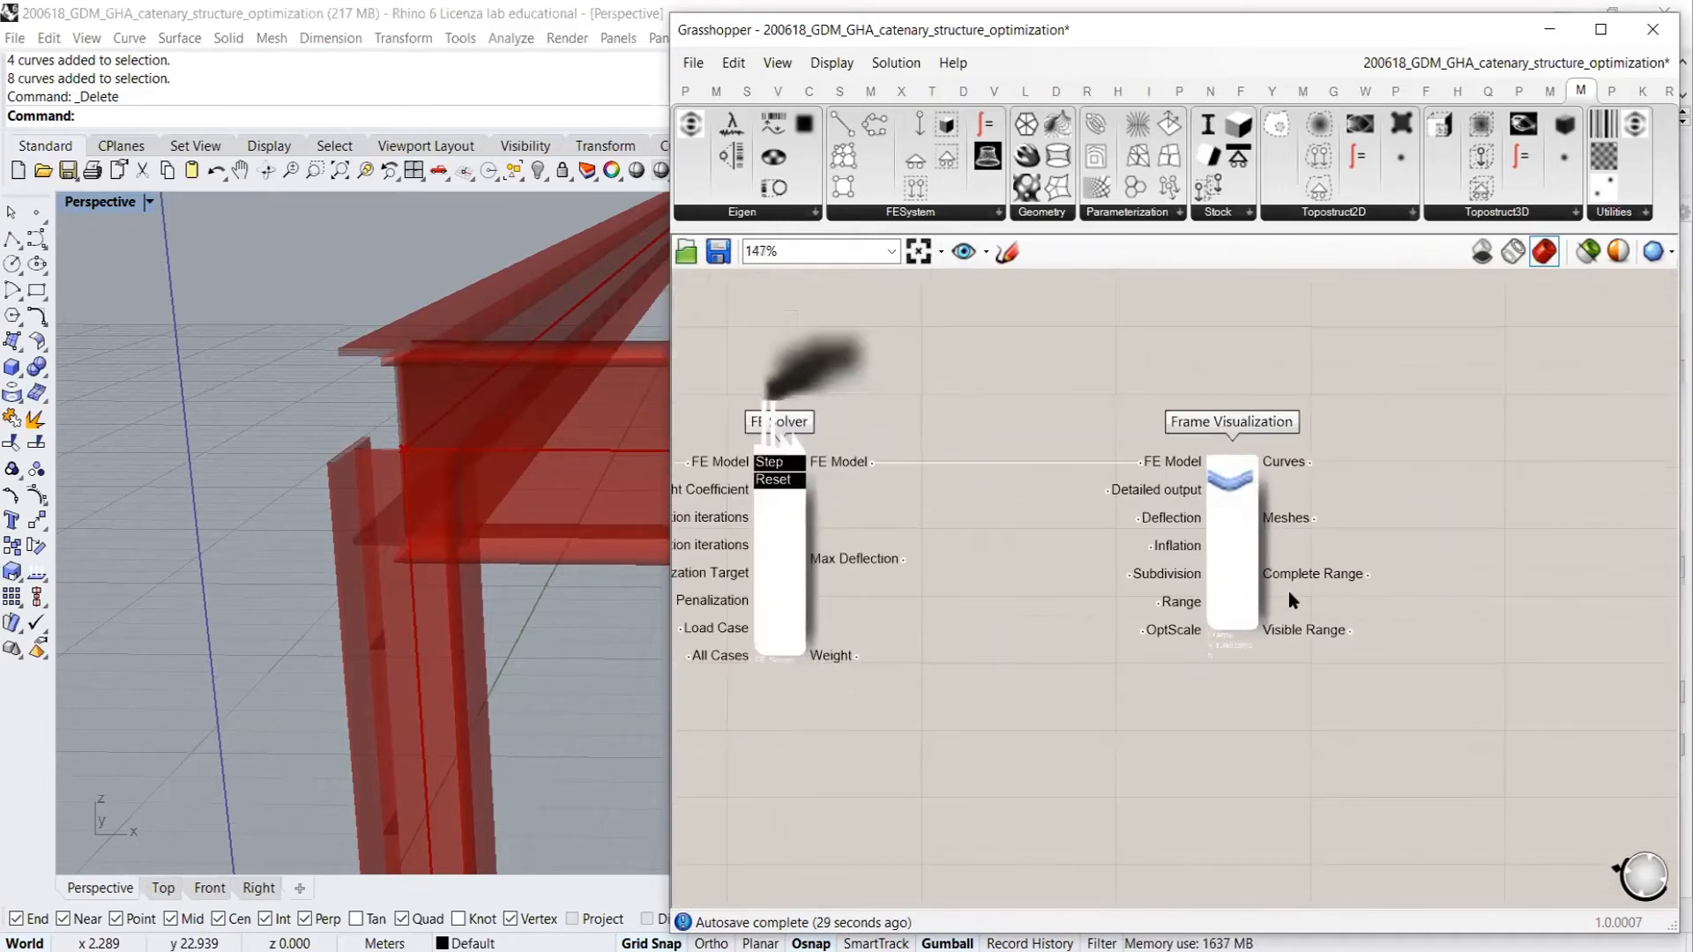
pyautogui.scroll(2, 1436, 510)
pyautogui.scroll(-3, 1410, 519)
pyautogui.scroll(1, 1238, 483)
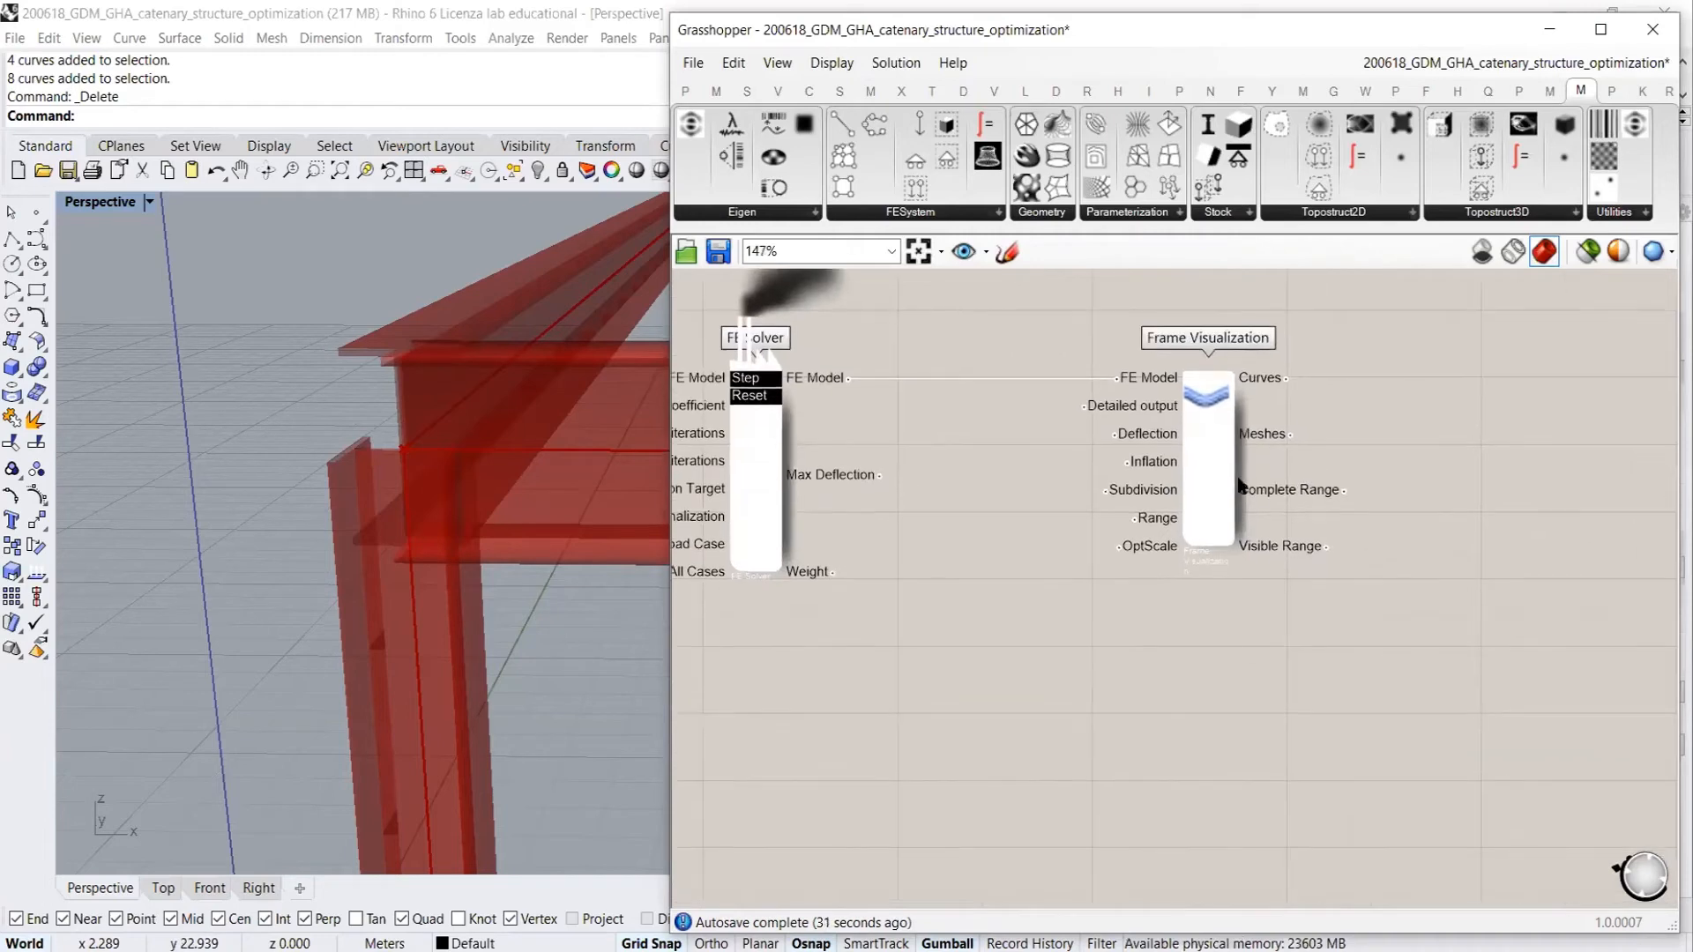
pyautogui.moveTo(1238, 483); pyautogui.dragTo(1383, 474)
pyautogui.click(1312, 592)
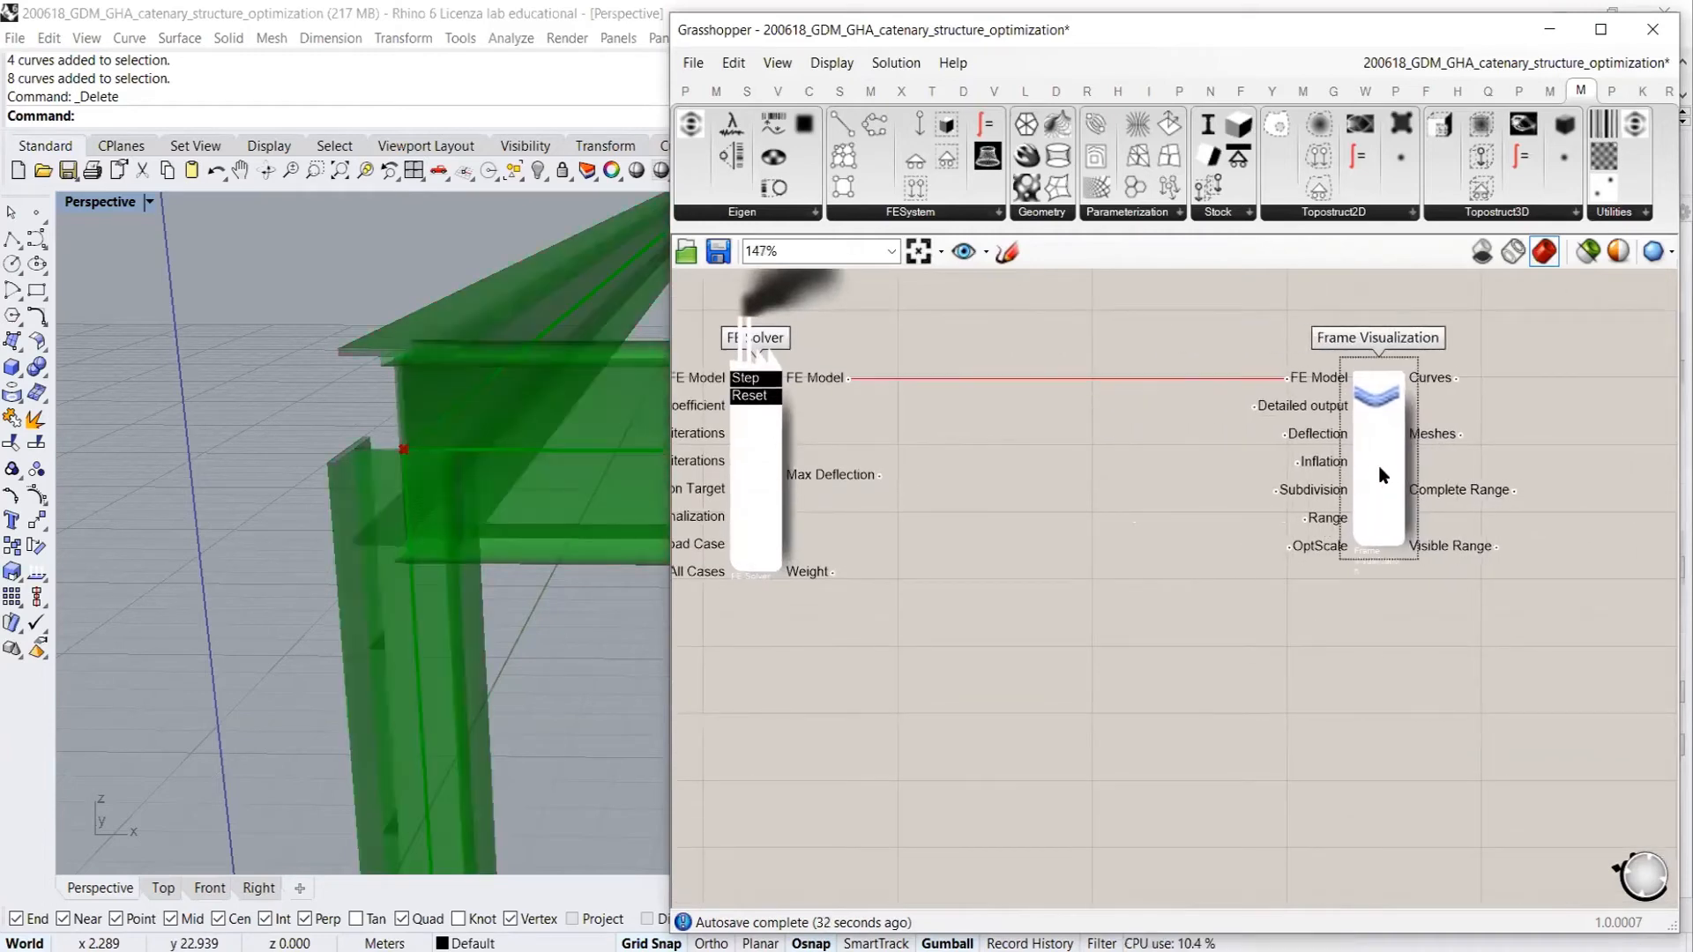
pyautogui.click(1094, 531)
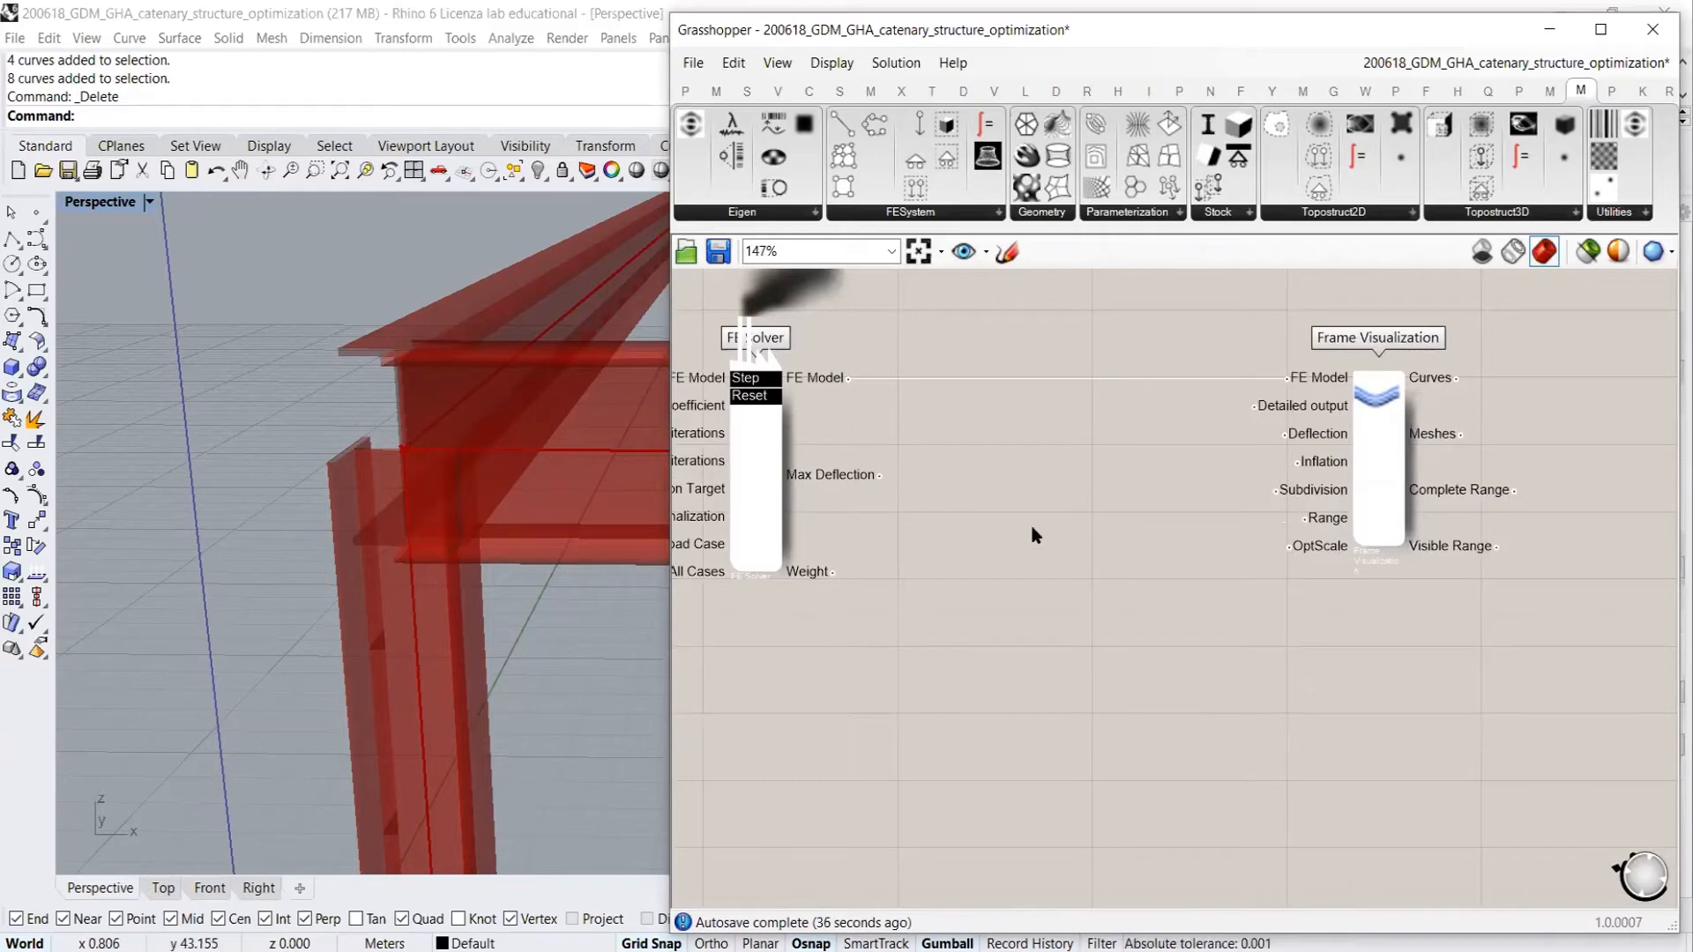
# Add a Number parameter fed by the FE Solver's Weight output and place it slightly below that output
pyautogui.scroll(3, 970, 440)
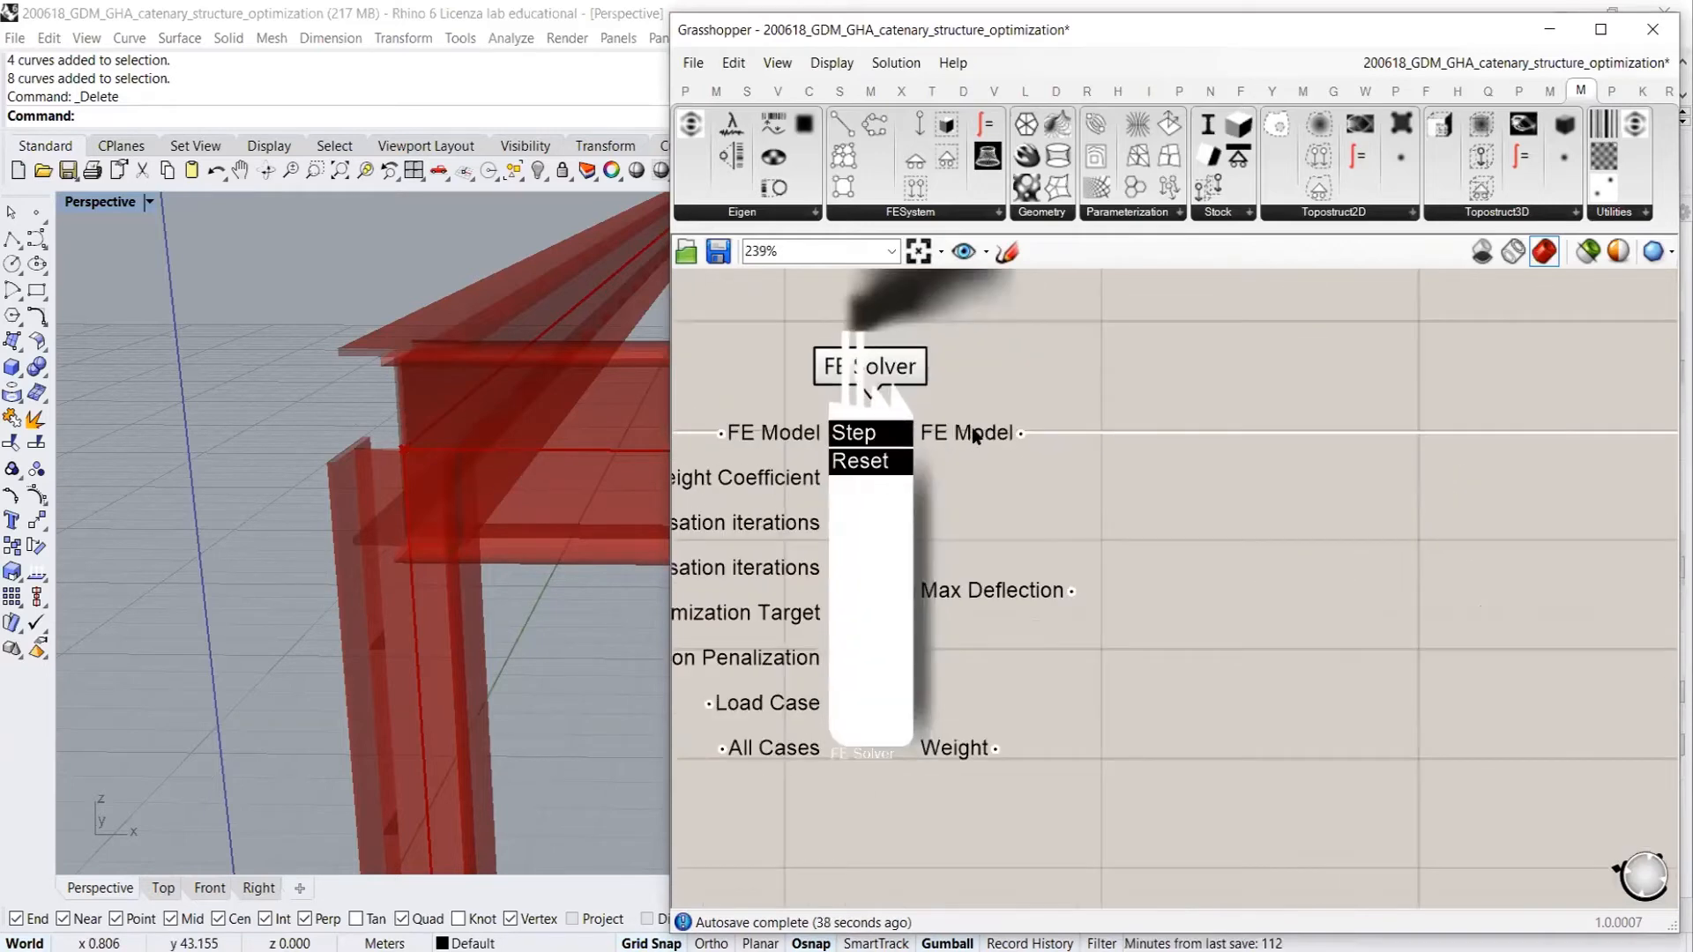
pyautogui.moveTo(974, 436)
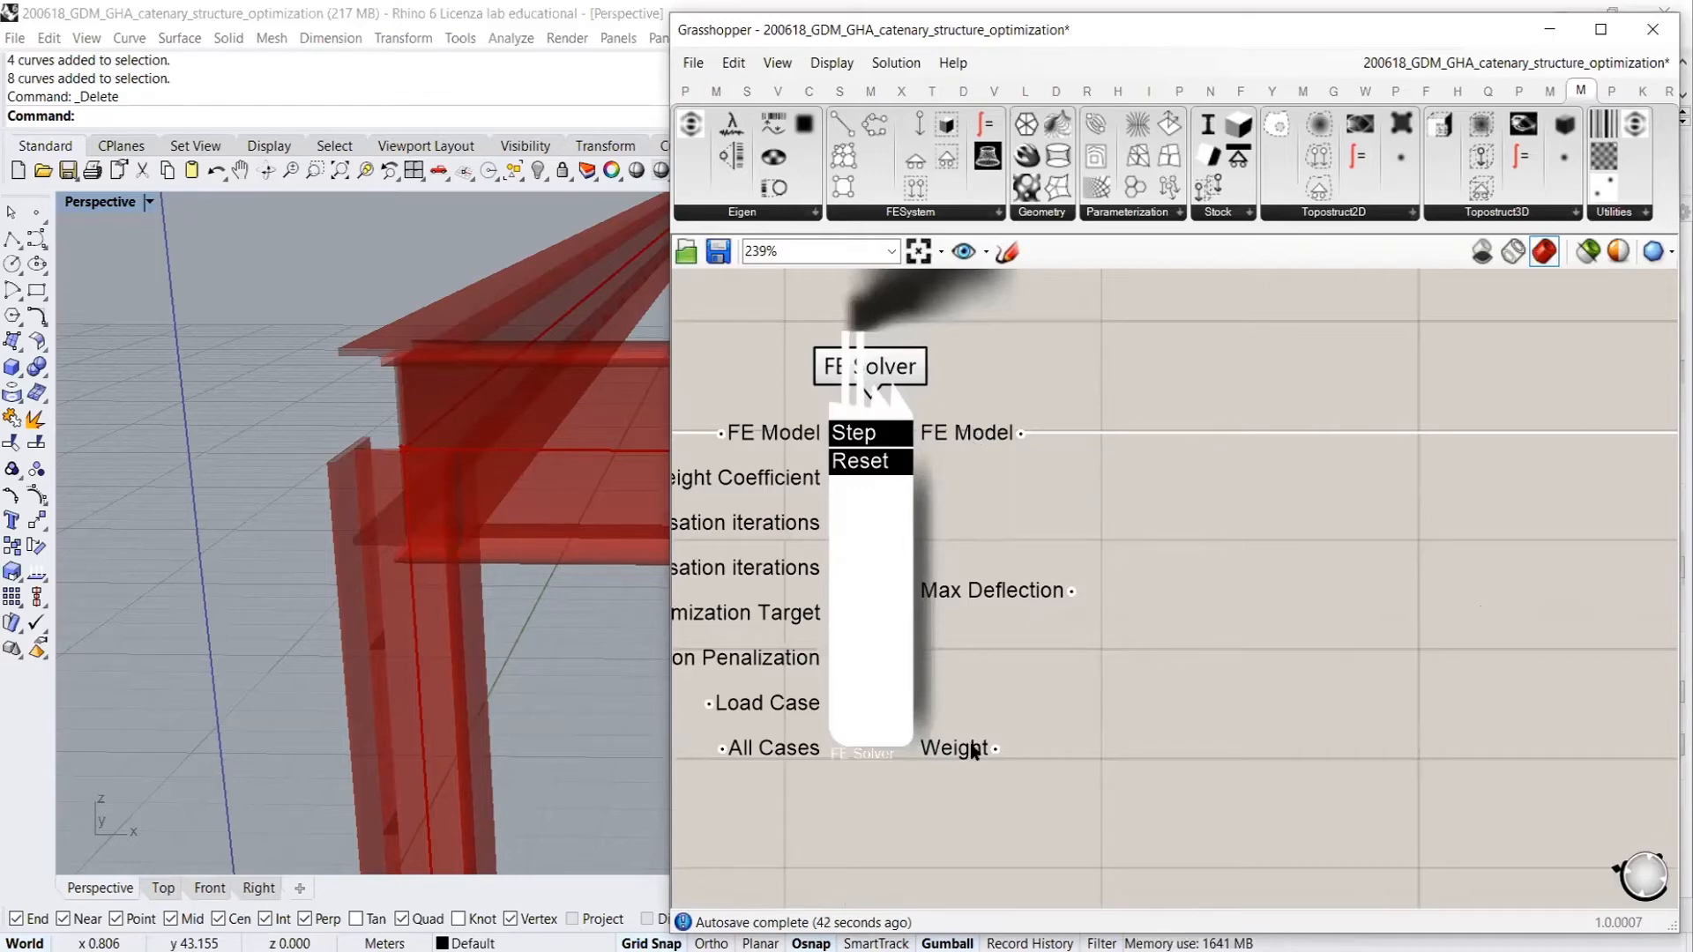
pyautogui.moveTo(973, 750)
pyautogui.moveTo(1154, 719); pyautogui.dragTo(1073, 591, button='right')
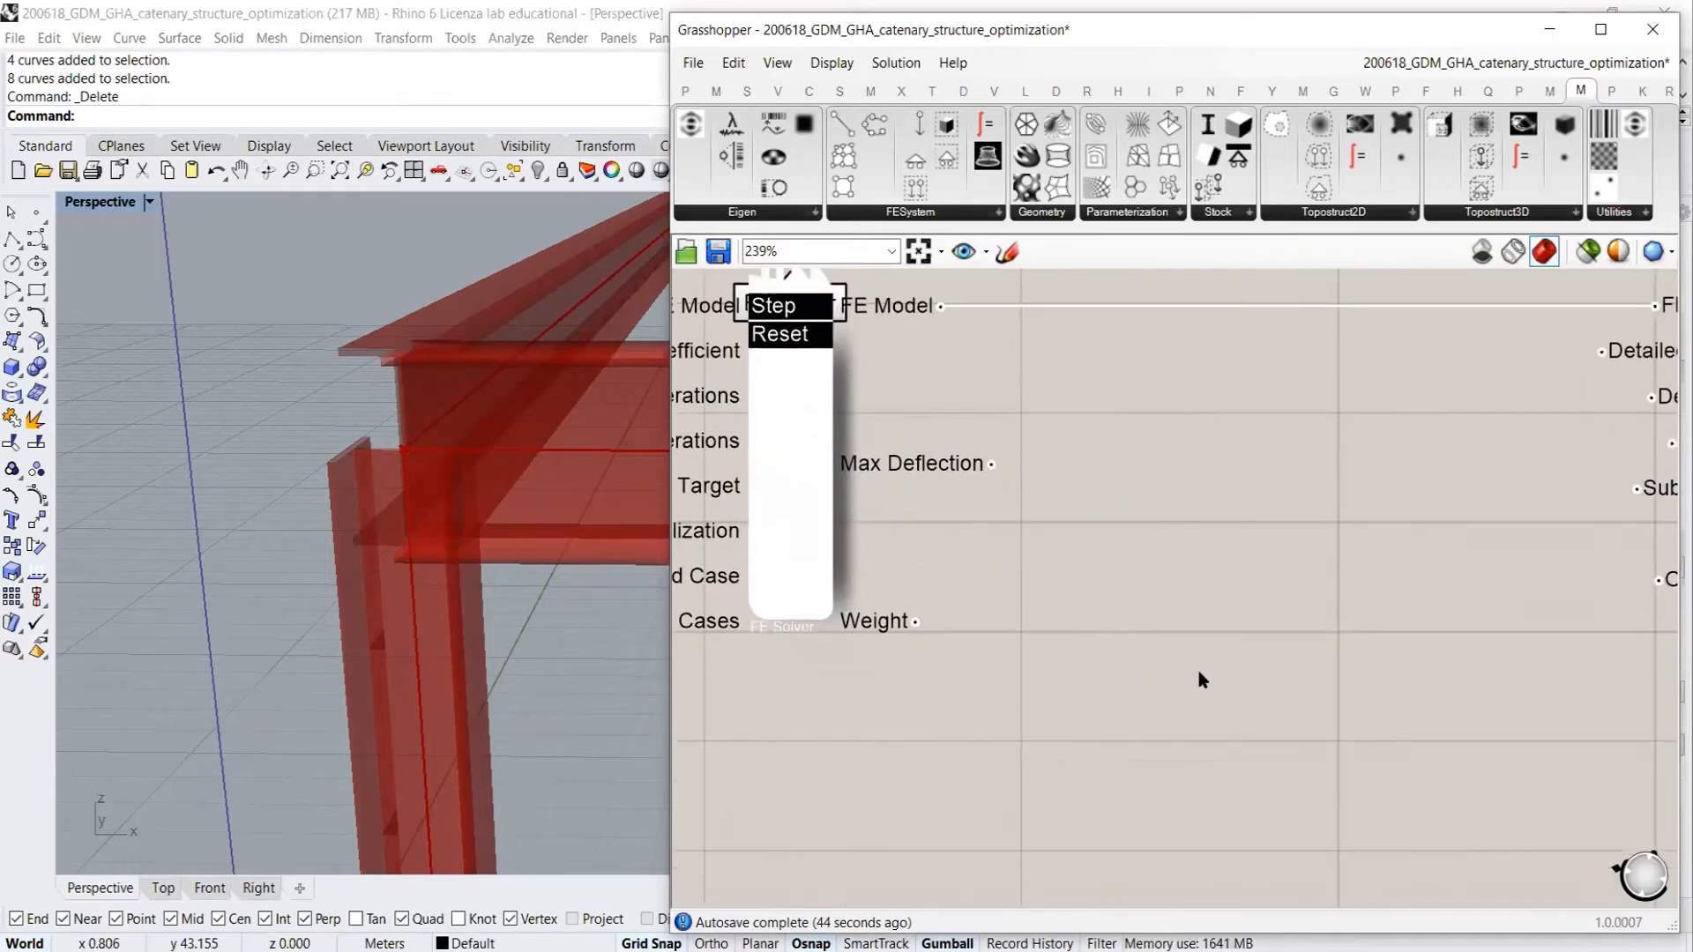
pyautogui.doubleClick(1200, 672)
pyautogui.write('num')
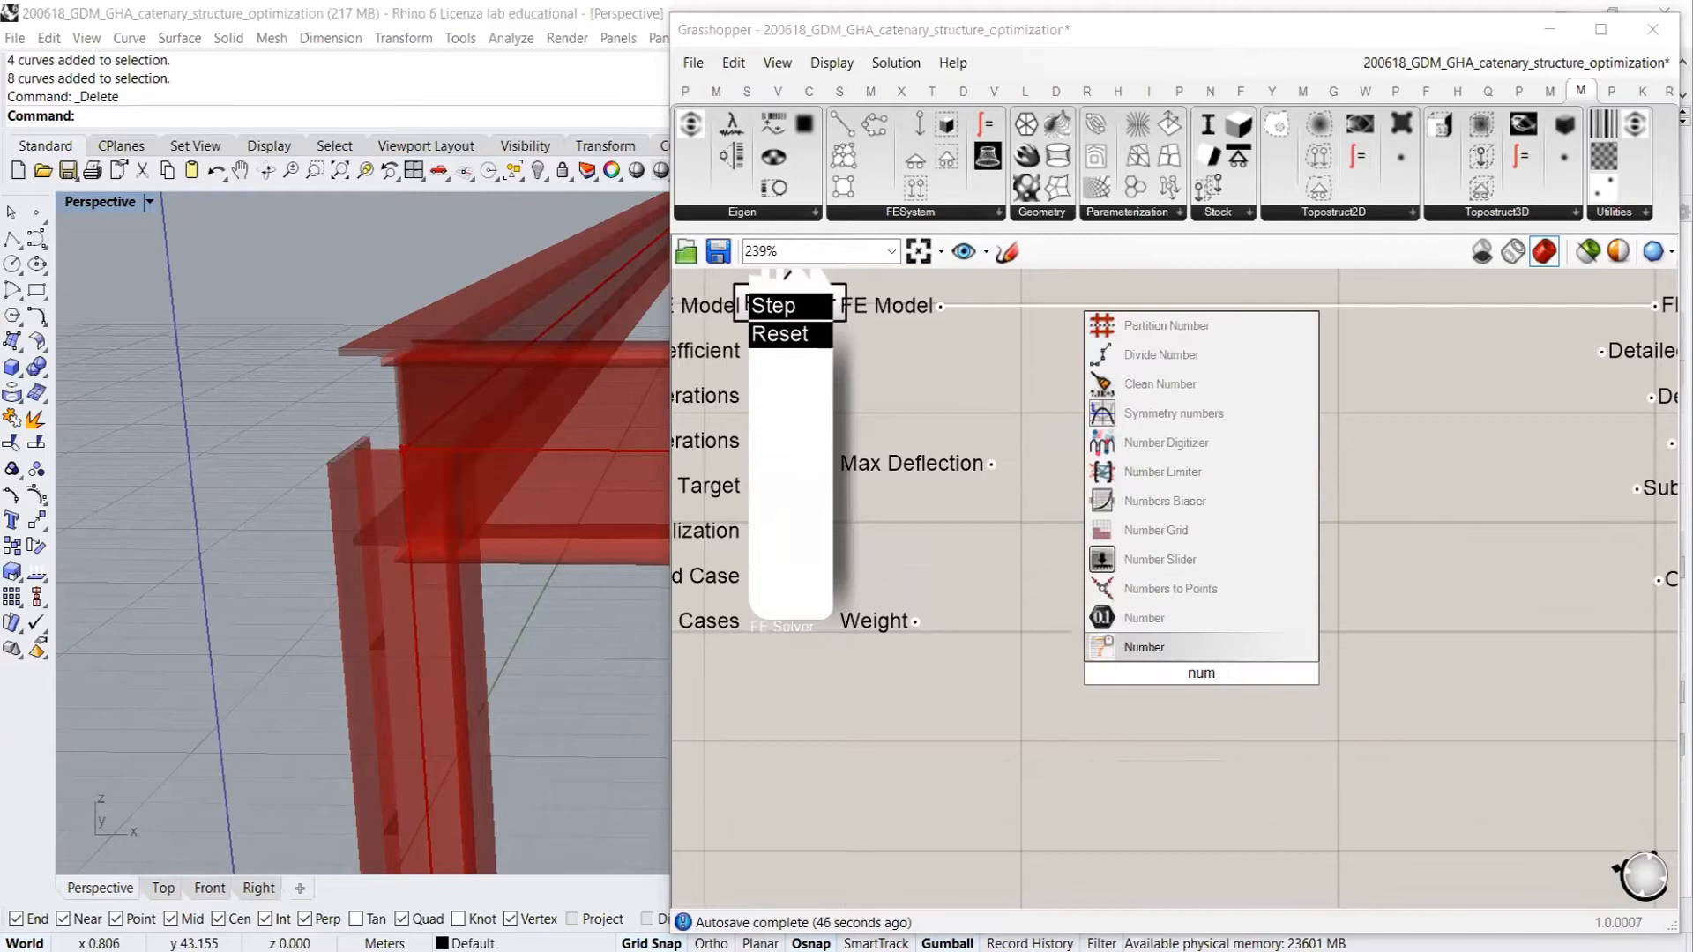
pyautogui.click(1164, 621)
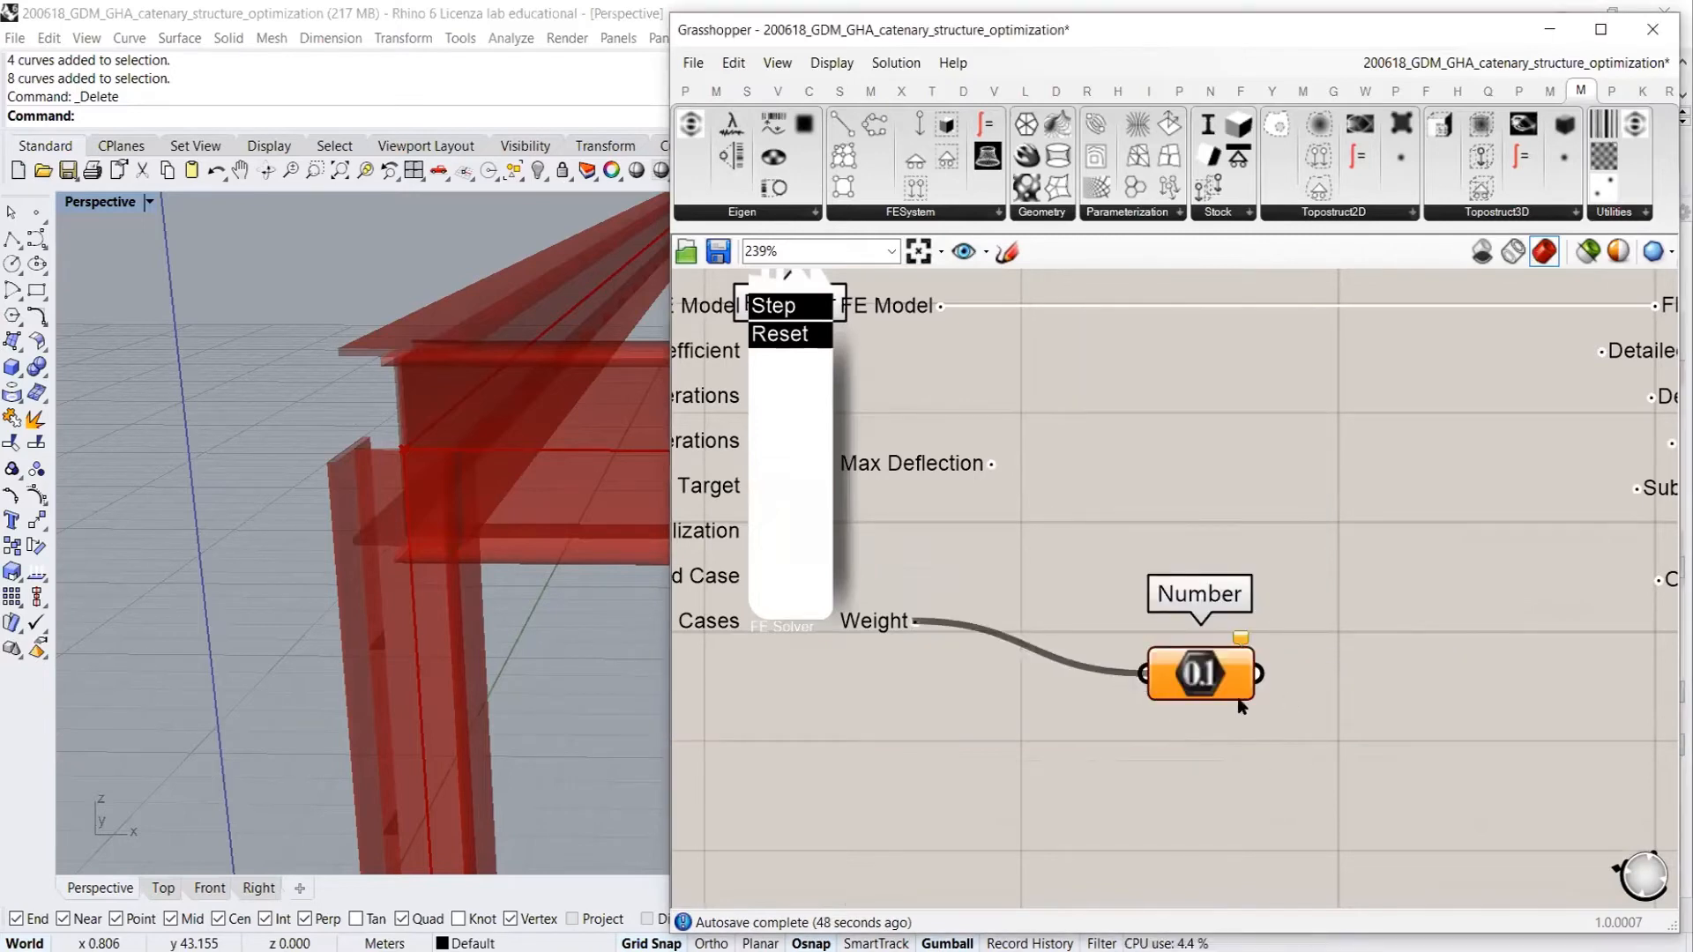
pyautogui.moveTo(1326, 751); pyautogui.dragTo(1188, 562, button='right')
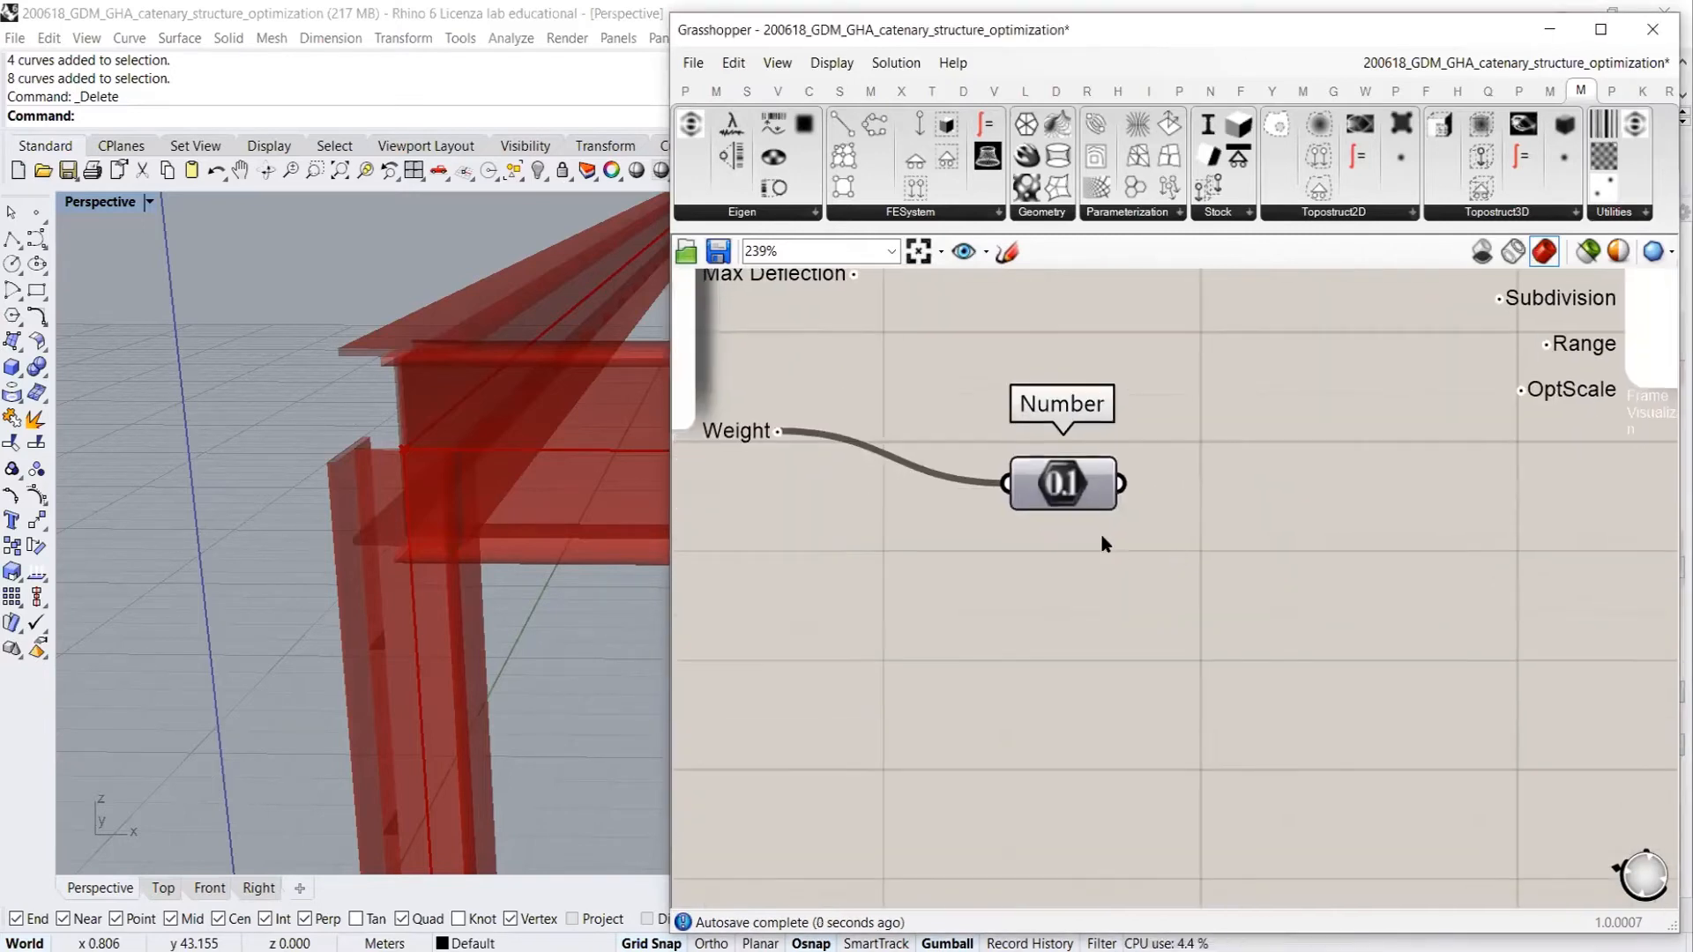
pyautogui.moveTo(1055, 480); pyautogui.dragTo(1005, 559)
# Add a panel beside the Number parameter, clear its title, connect Number's output to it and line it up with the wire
pyautogui.click(1259, 593)
pyautogui.doubleClick(1262, 592)
pyautogui.write('"')
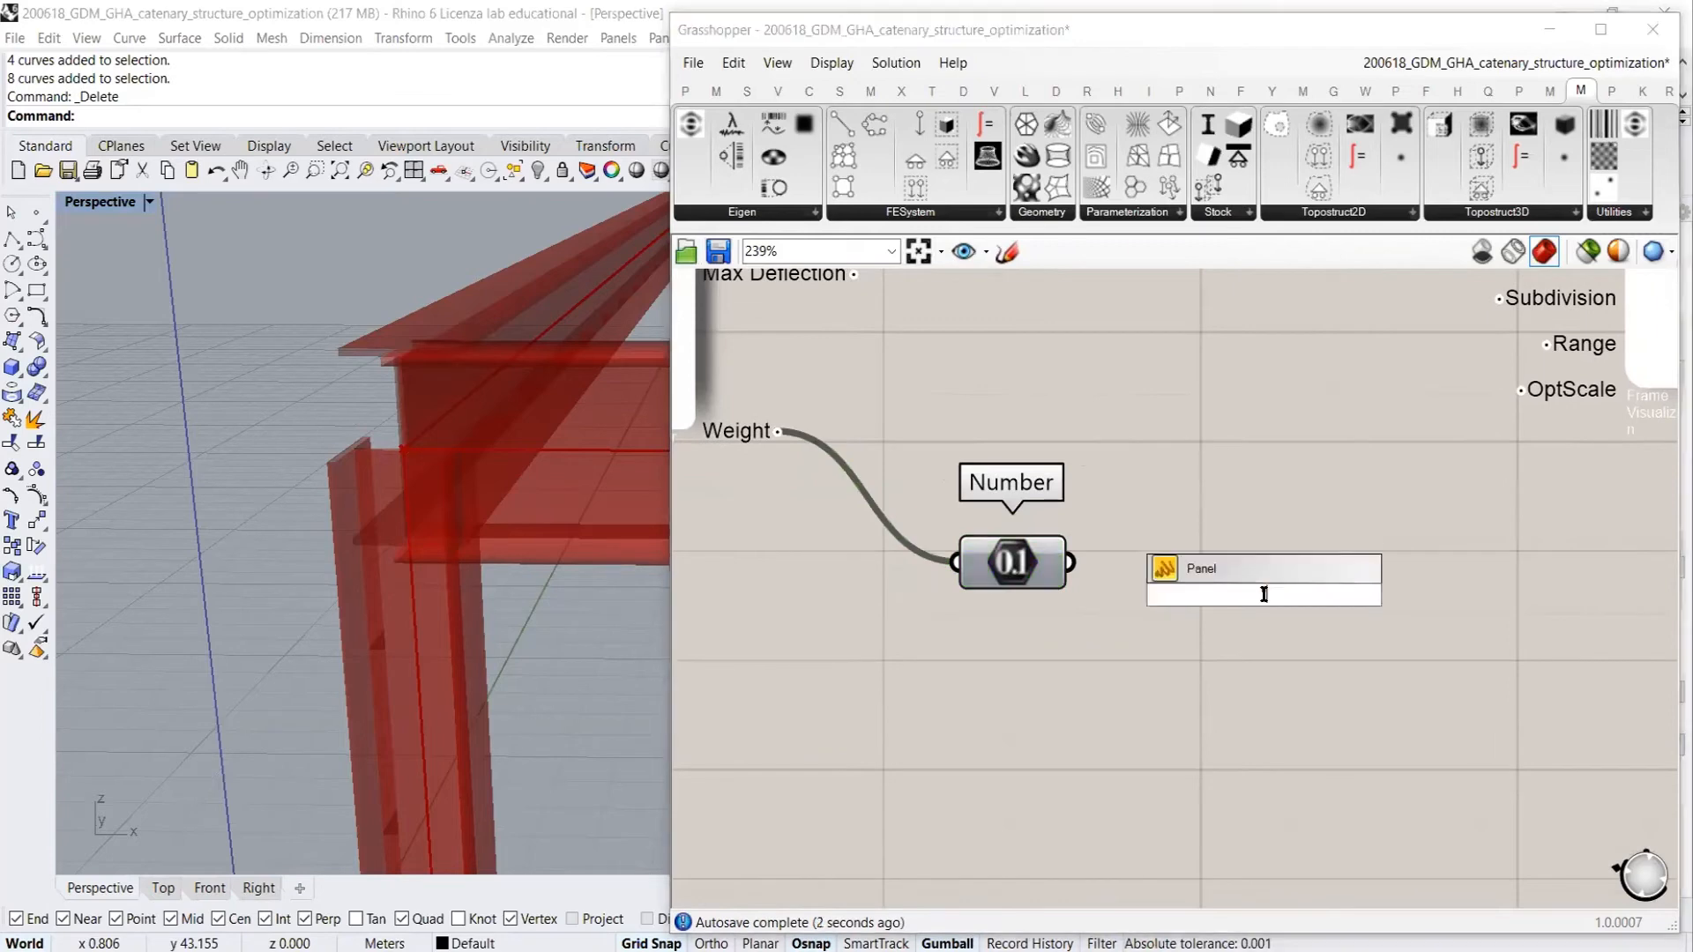
pyautogui.press('Return')
pyautogui.rightClick(1287, 512)
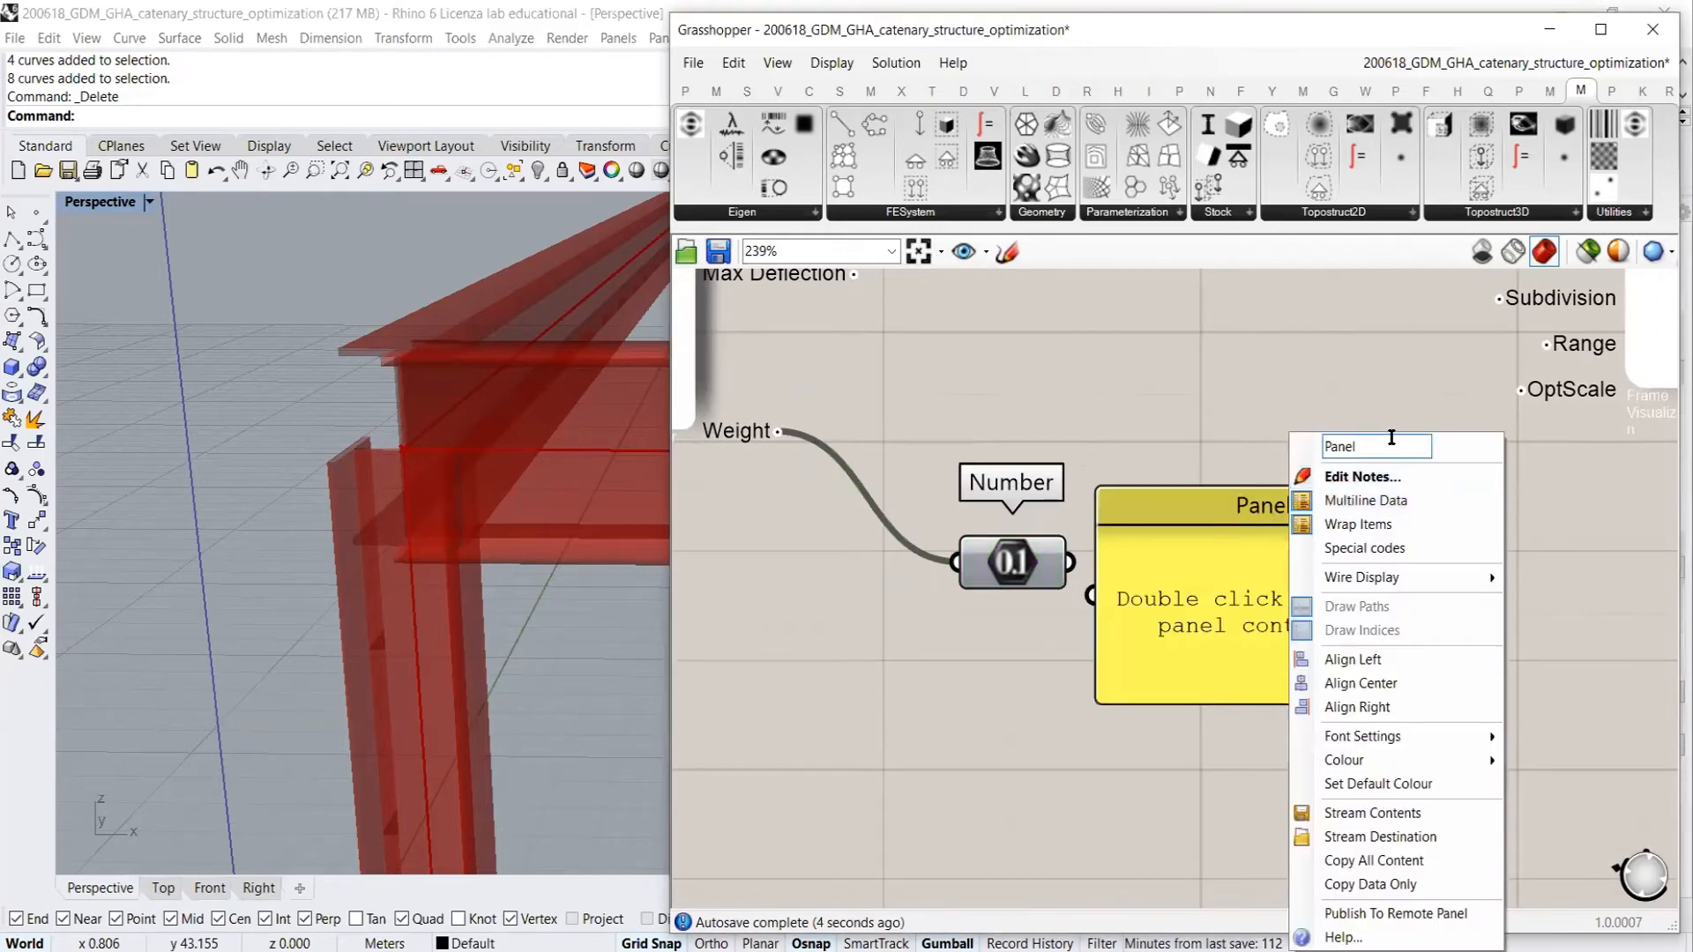
pyautogui.moveTo(1391, 438); pyautogui.dragTo(1244, 473)
pyautogui.press('BackSpace')
pyautogui.press('Return')
pyautogui.moveTo(1064, 565); pyautogui.dragTo(1160, 608)
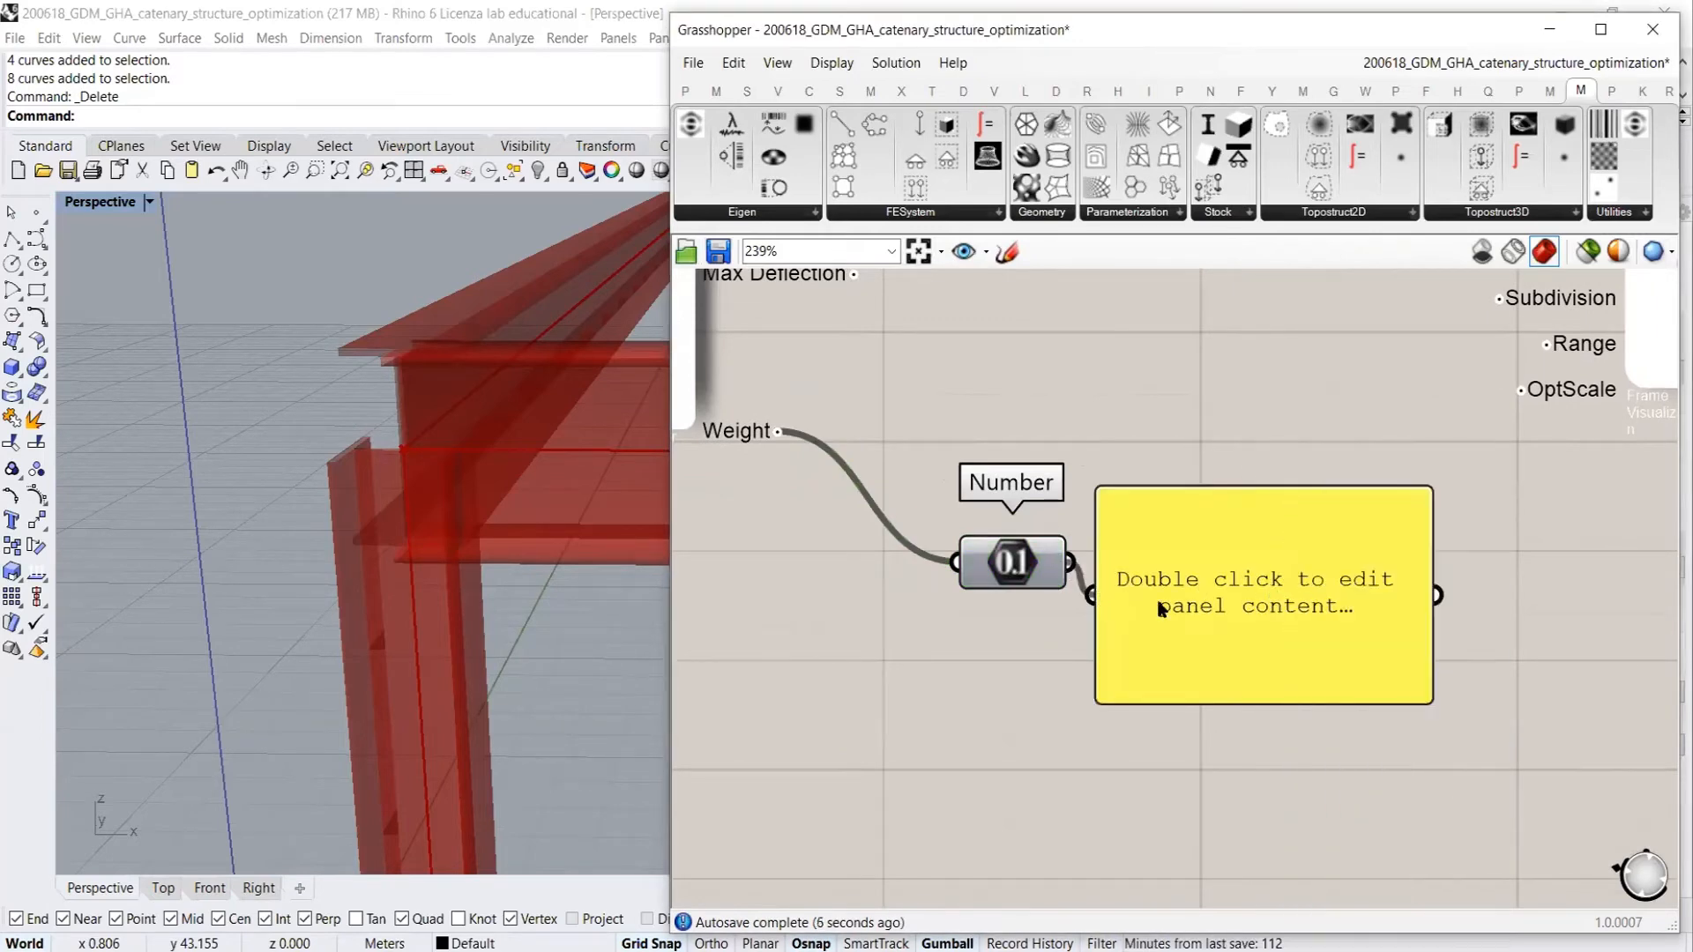
pyautogui.click(1204, 602)
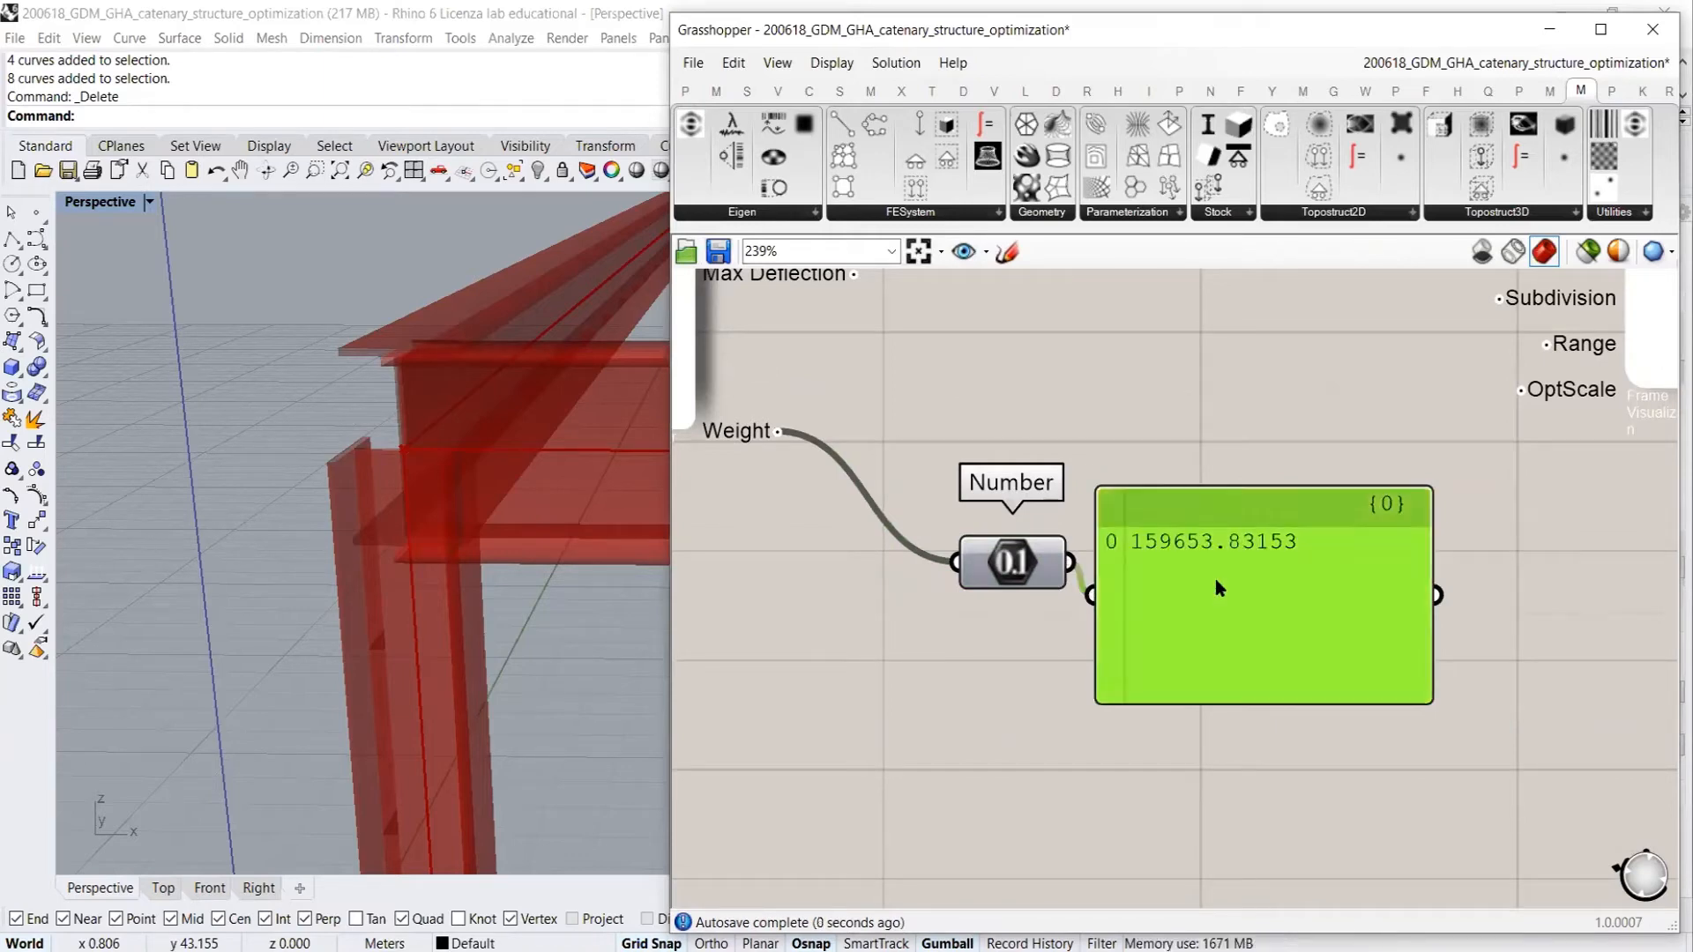
# Turn off Draw Indices and Draw Paths for the panel reading the weight
pyautogui.rightClick(1238, 480)
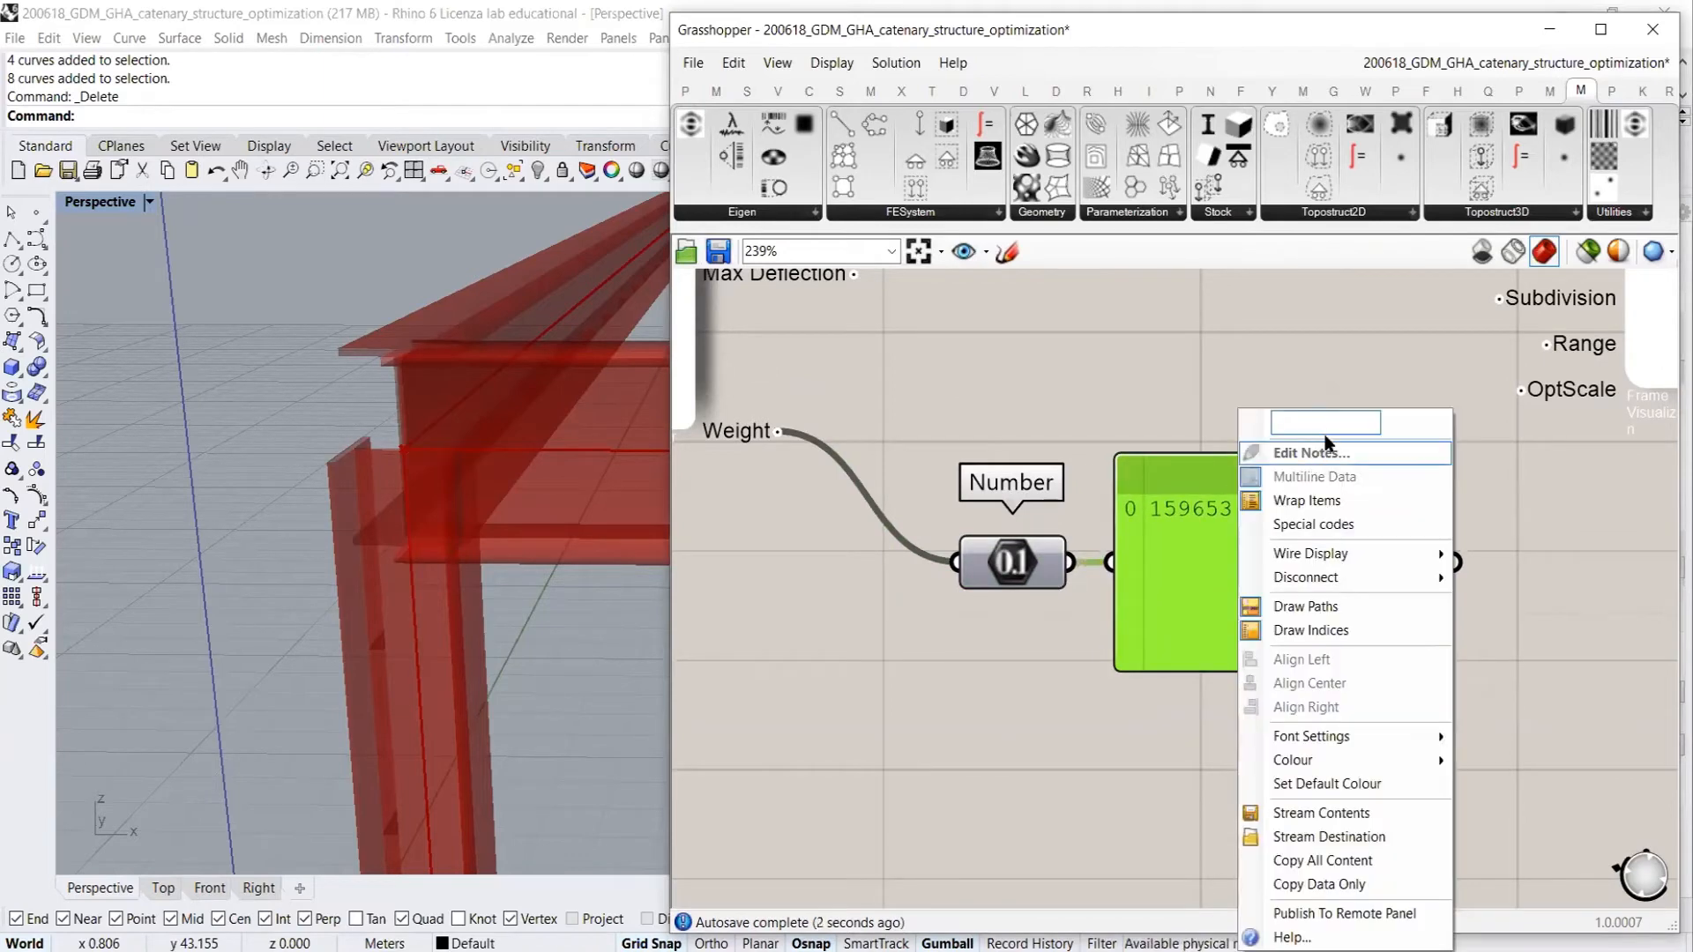
pyautogui.click(1217, 531)
pyautogui.rightClick(1217, 531)
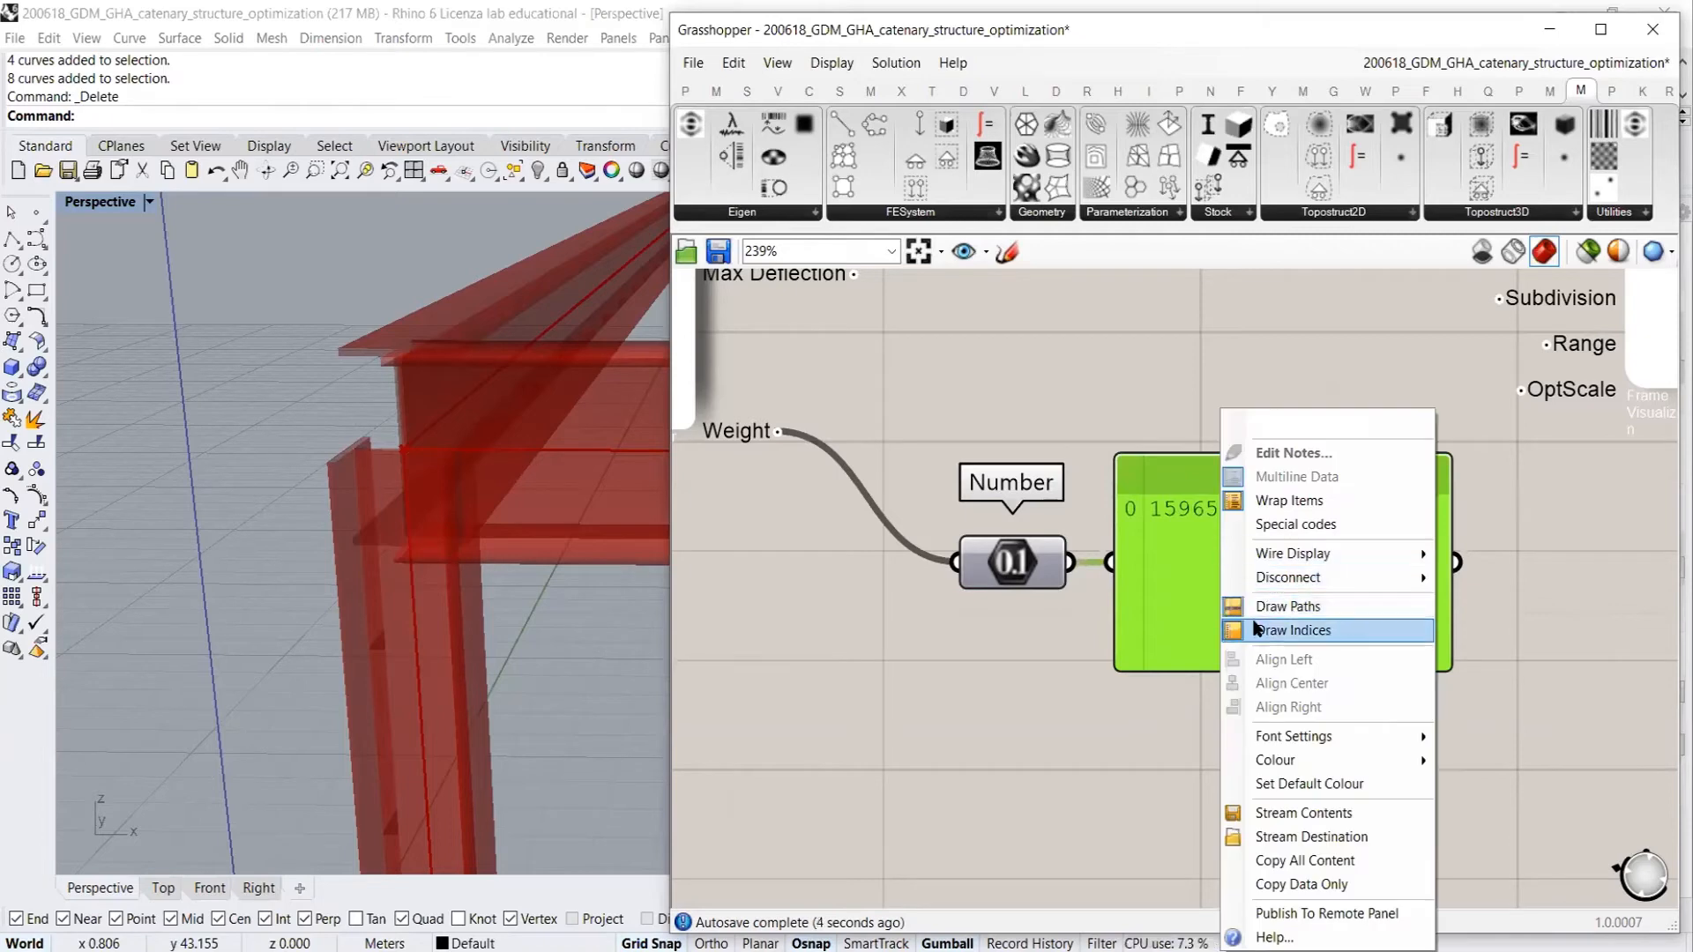
pyautogui.click(1269, 629)
pyautogui.rightClick(1224, 556)
pyautogui.click(1278, 608)
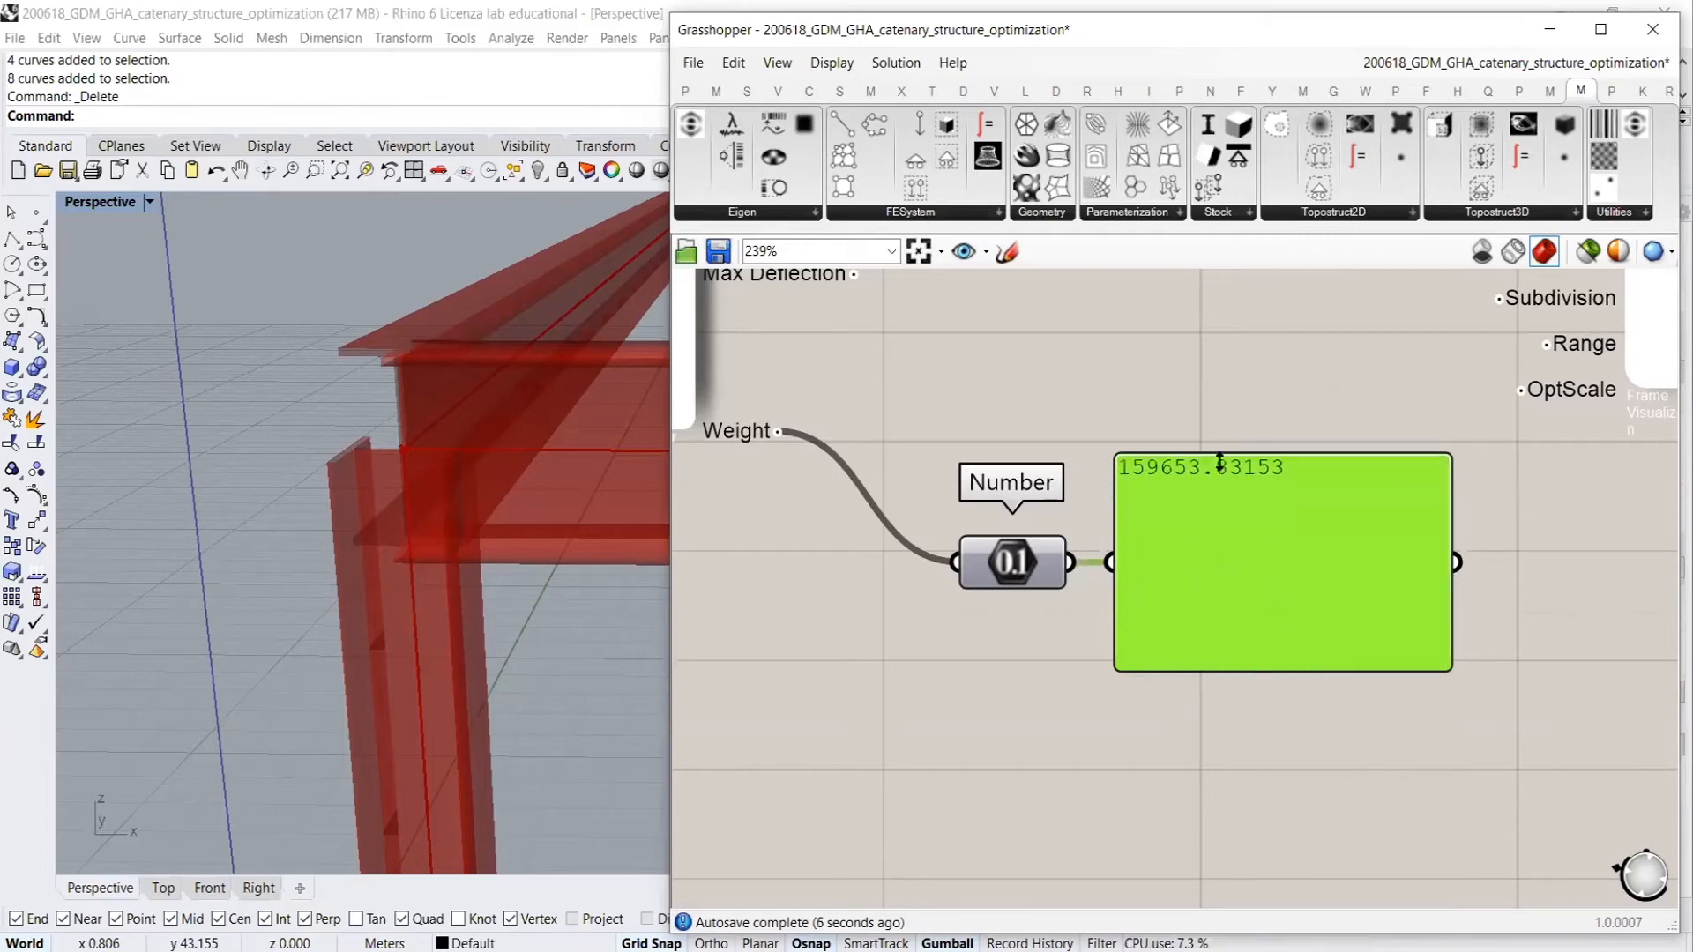
# Shrink the weight panel to a single line, align it with the Number parameter and widen the gap between them slightly
pyautogui.moveTo(1221, 451); pyautogui.dragTo(1189, 559)
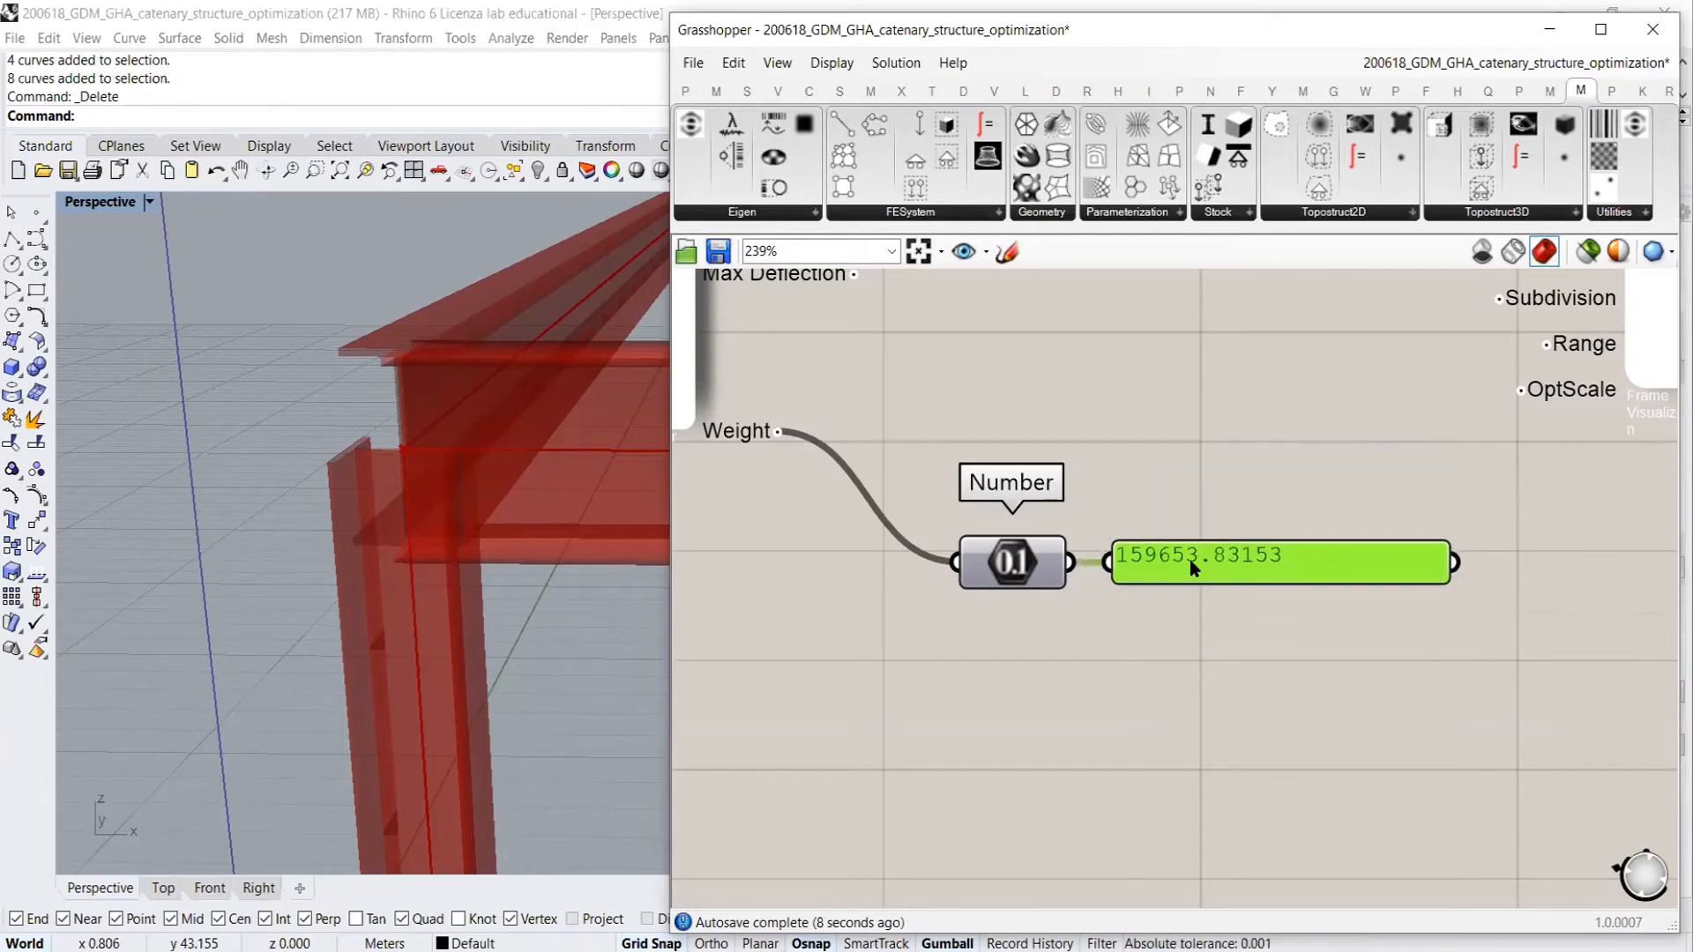
pyautogui.click(1159, 604)
pyautogui.moveTo(1021, 571); pyautogui.dragTo(1011, 571)
pyautogui.click(1043, 616)
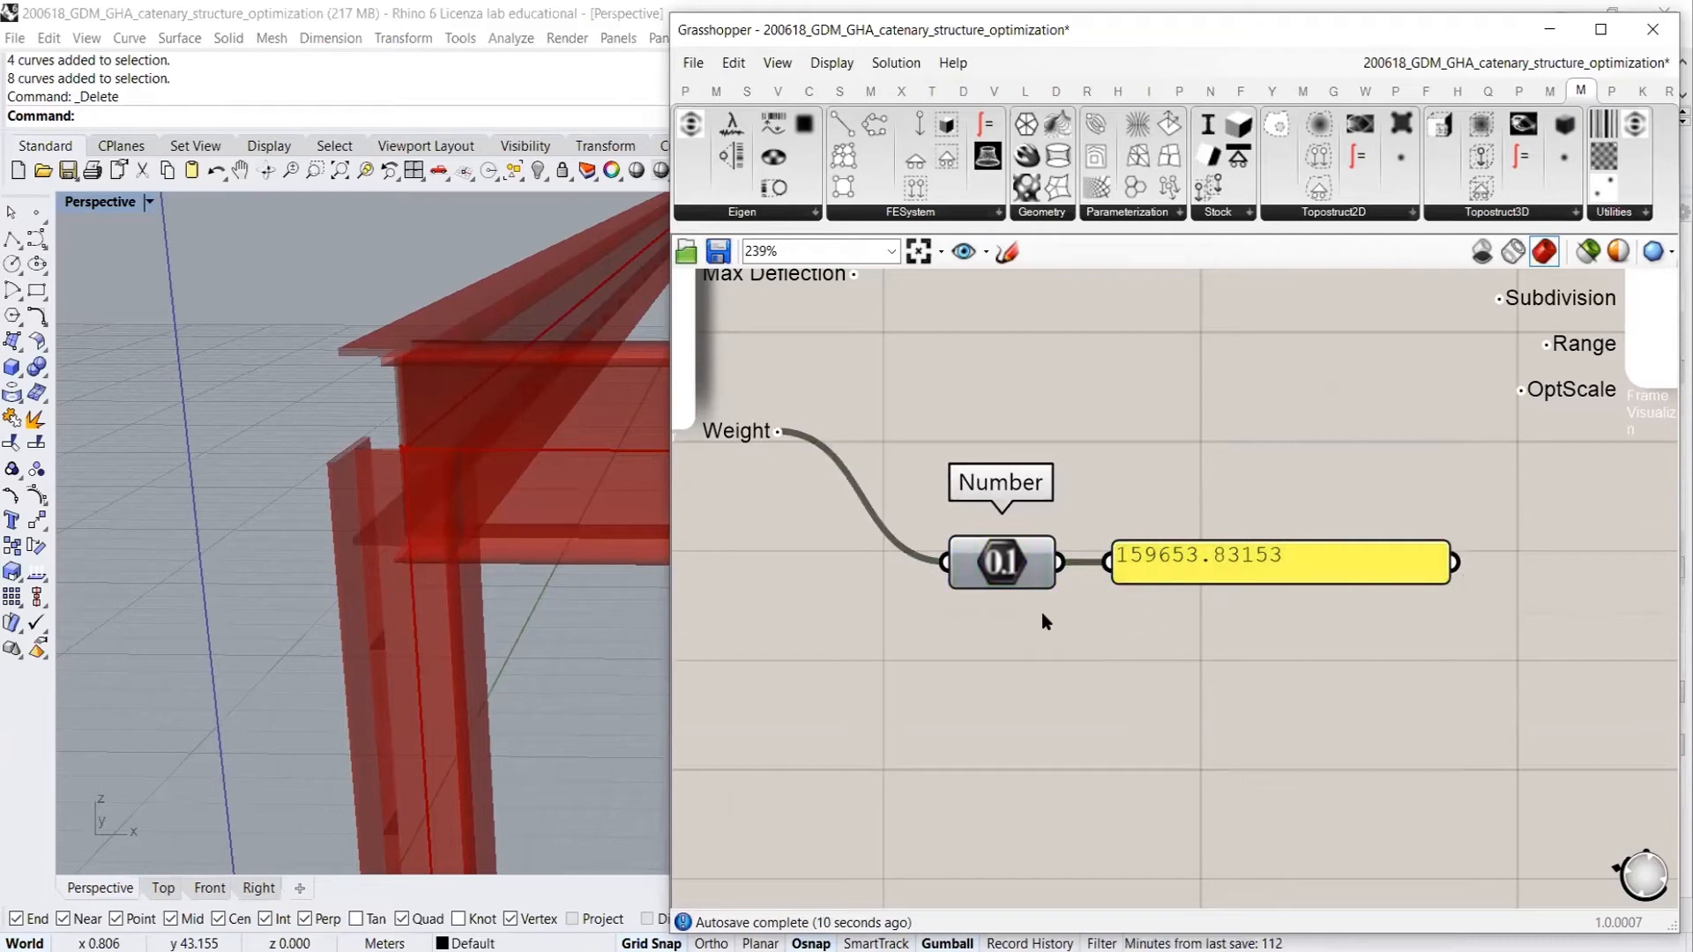
# Rename the Number parameter as Weight
pyautogui.rightClick(1005, 562)
pyautogui.click(965, 559)
pyautogui.rightClick(1005, 564)
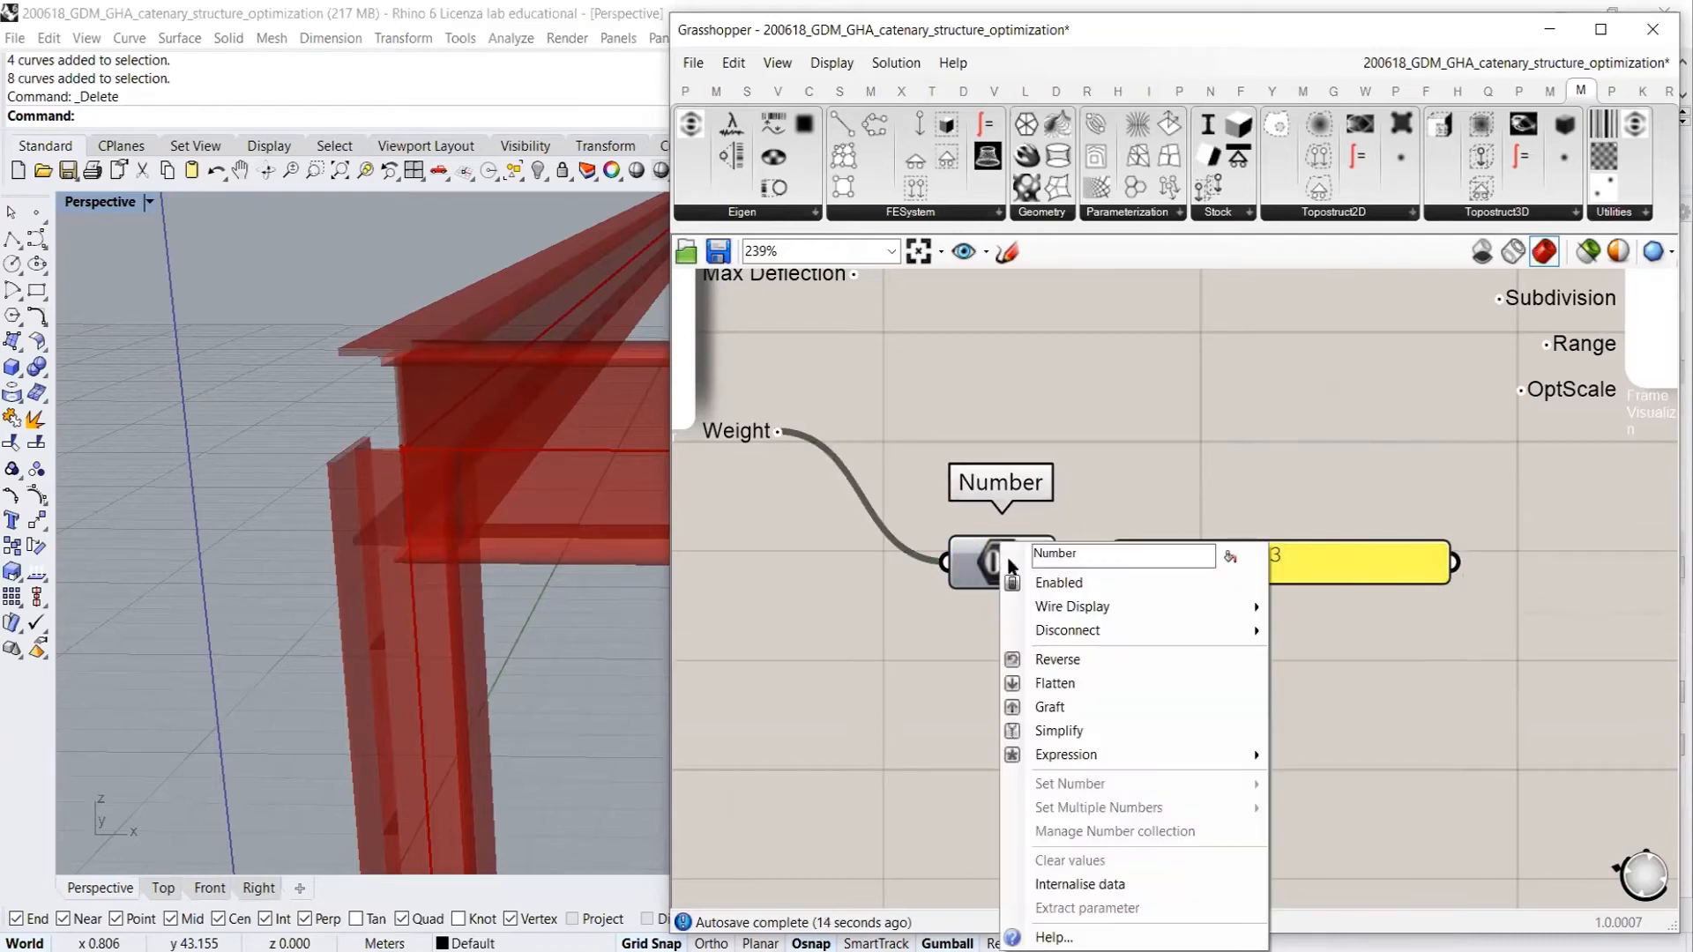
pyautogui.moveTo(1133, 553); pyautogui.dragTo(908, 555)
pyautogui.write('Weigth')
pyautogui.press('BackSpace')
pyautogui.write('ht')
pyautogui.press('Return')
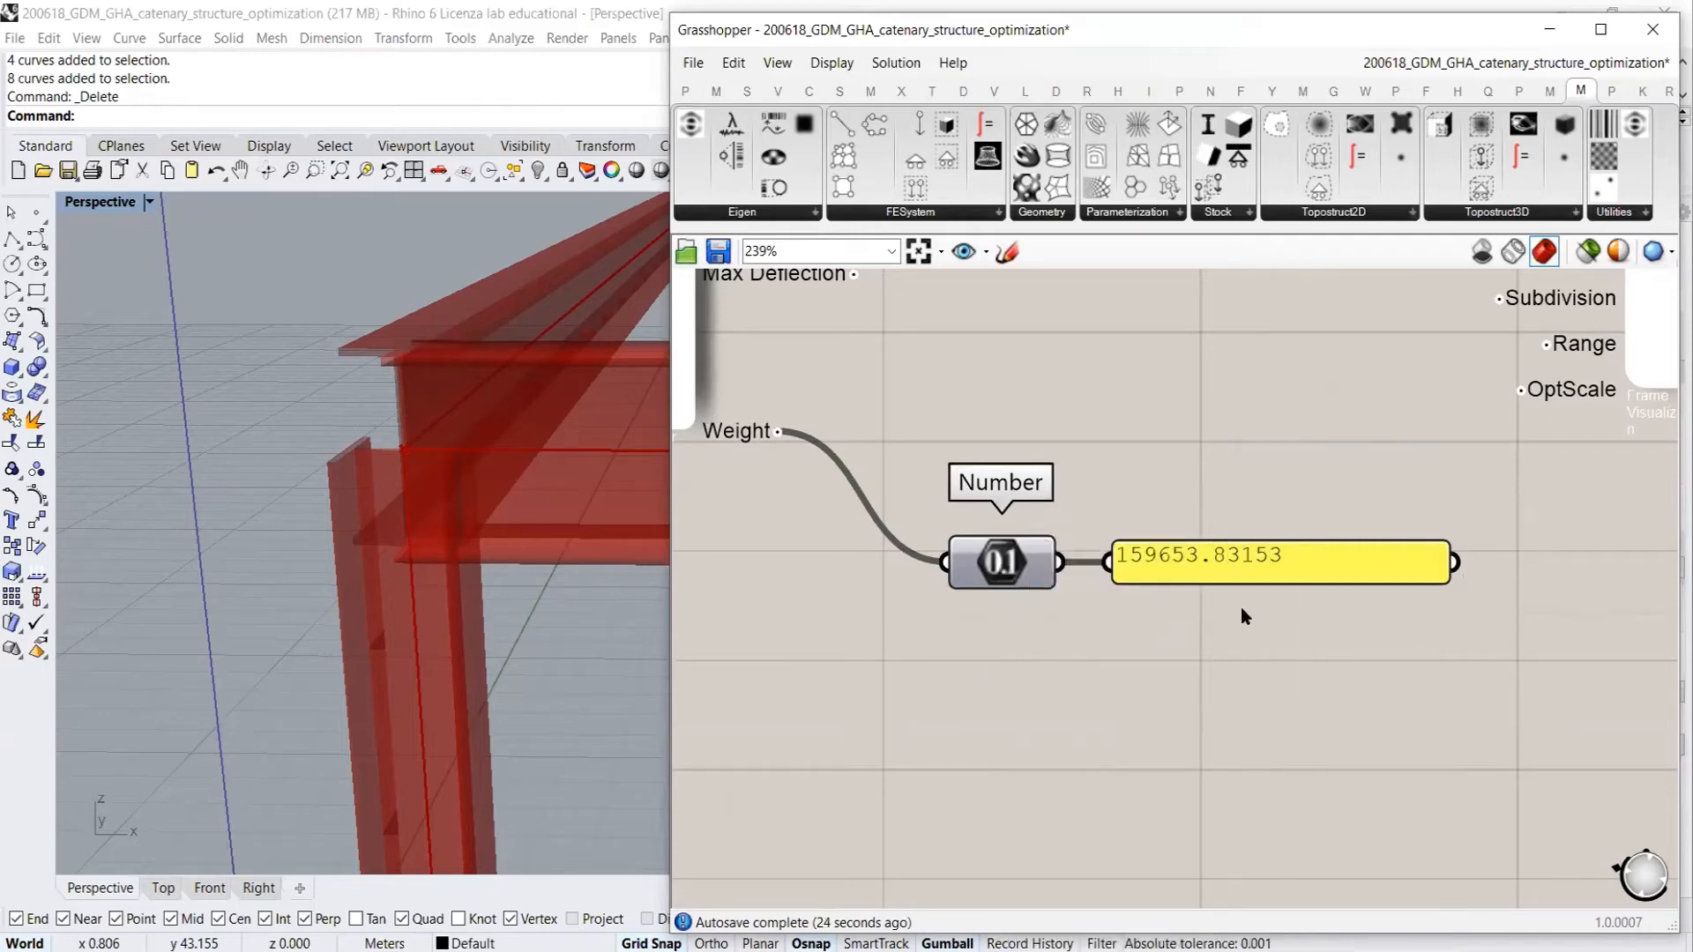
# Title the panel WEIGHT and realign it with the Number parameter so the wire runs straight
pyautogui.rightClick(1259, 567)
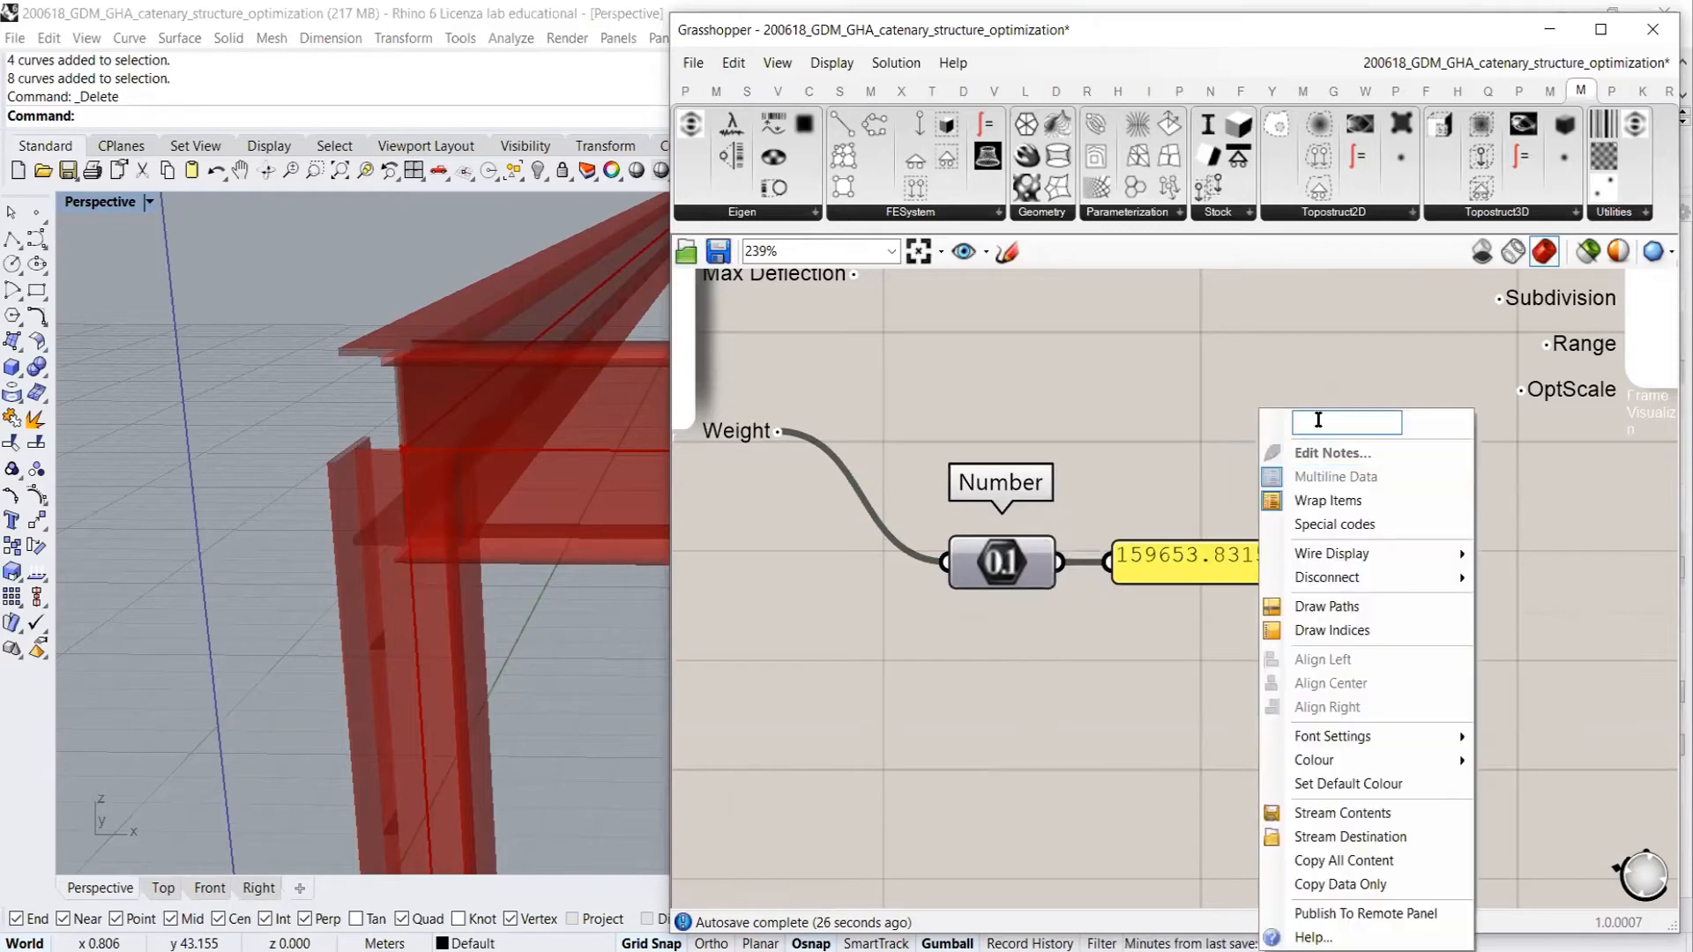
pyautogui.write('WEIGHT')
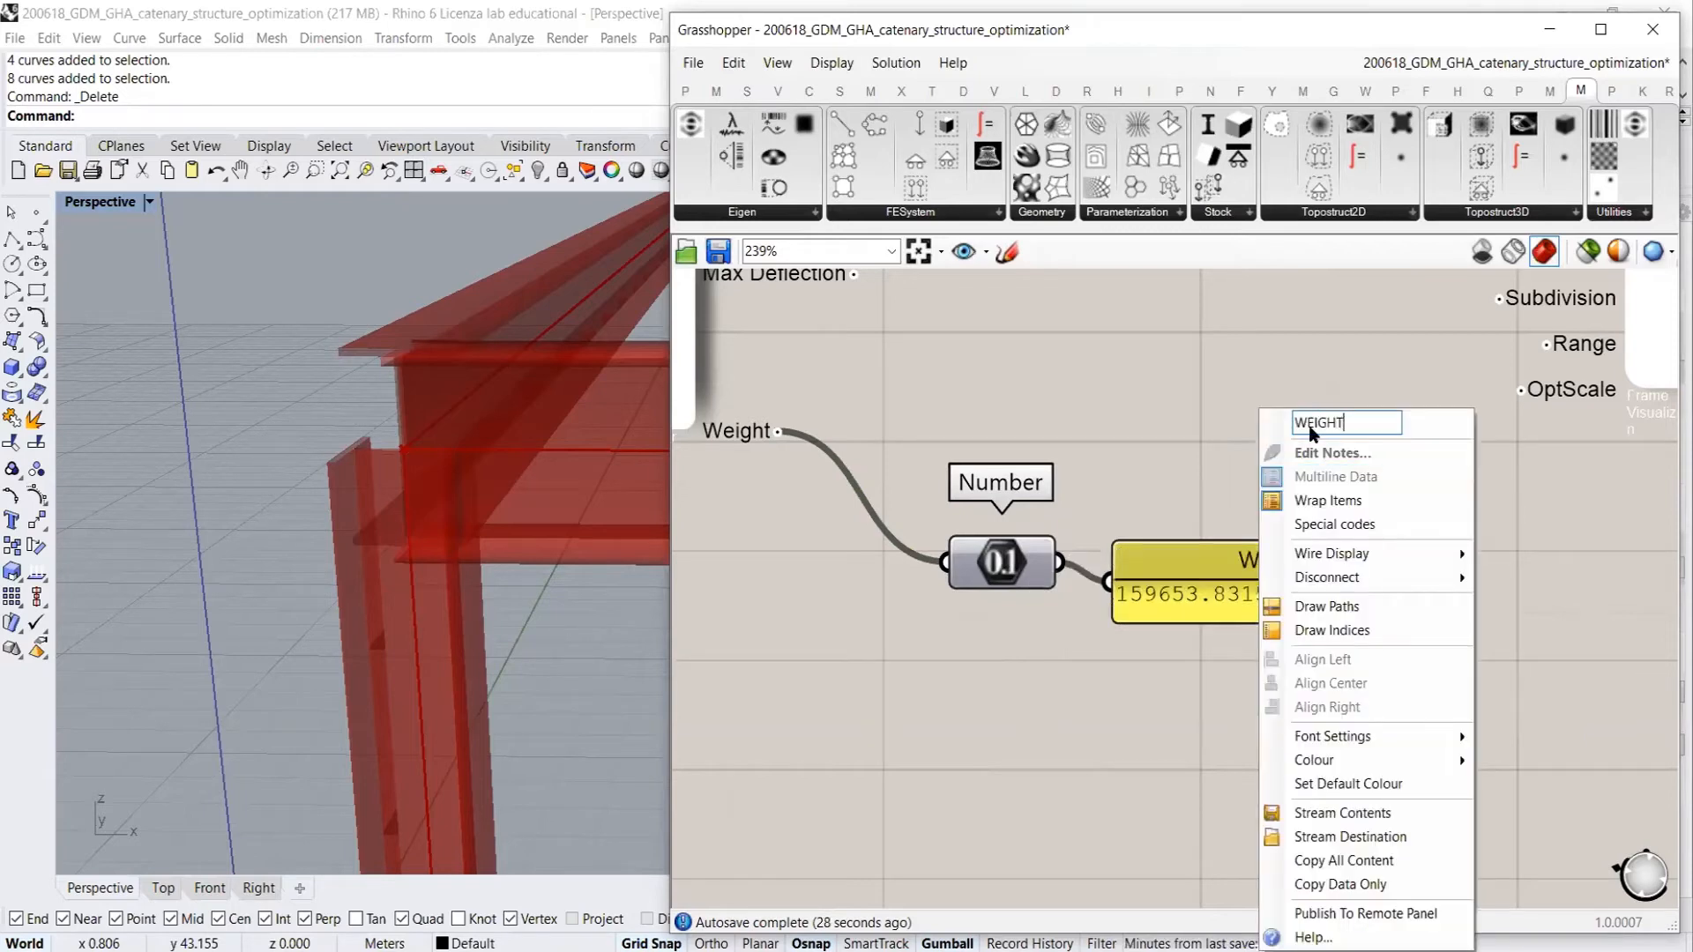
pyautogui.press('Return')
pyautogui.moveTo(1260, 551); pyautogui.dragTo(1249, 532)
pyautogui.click(1268, 494)
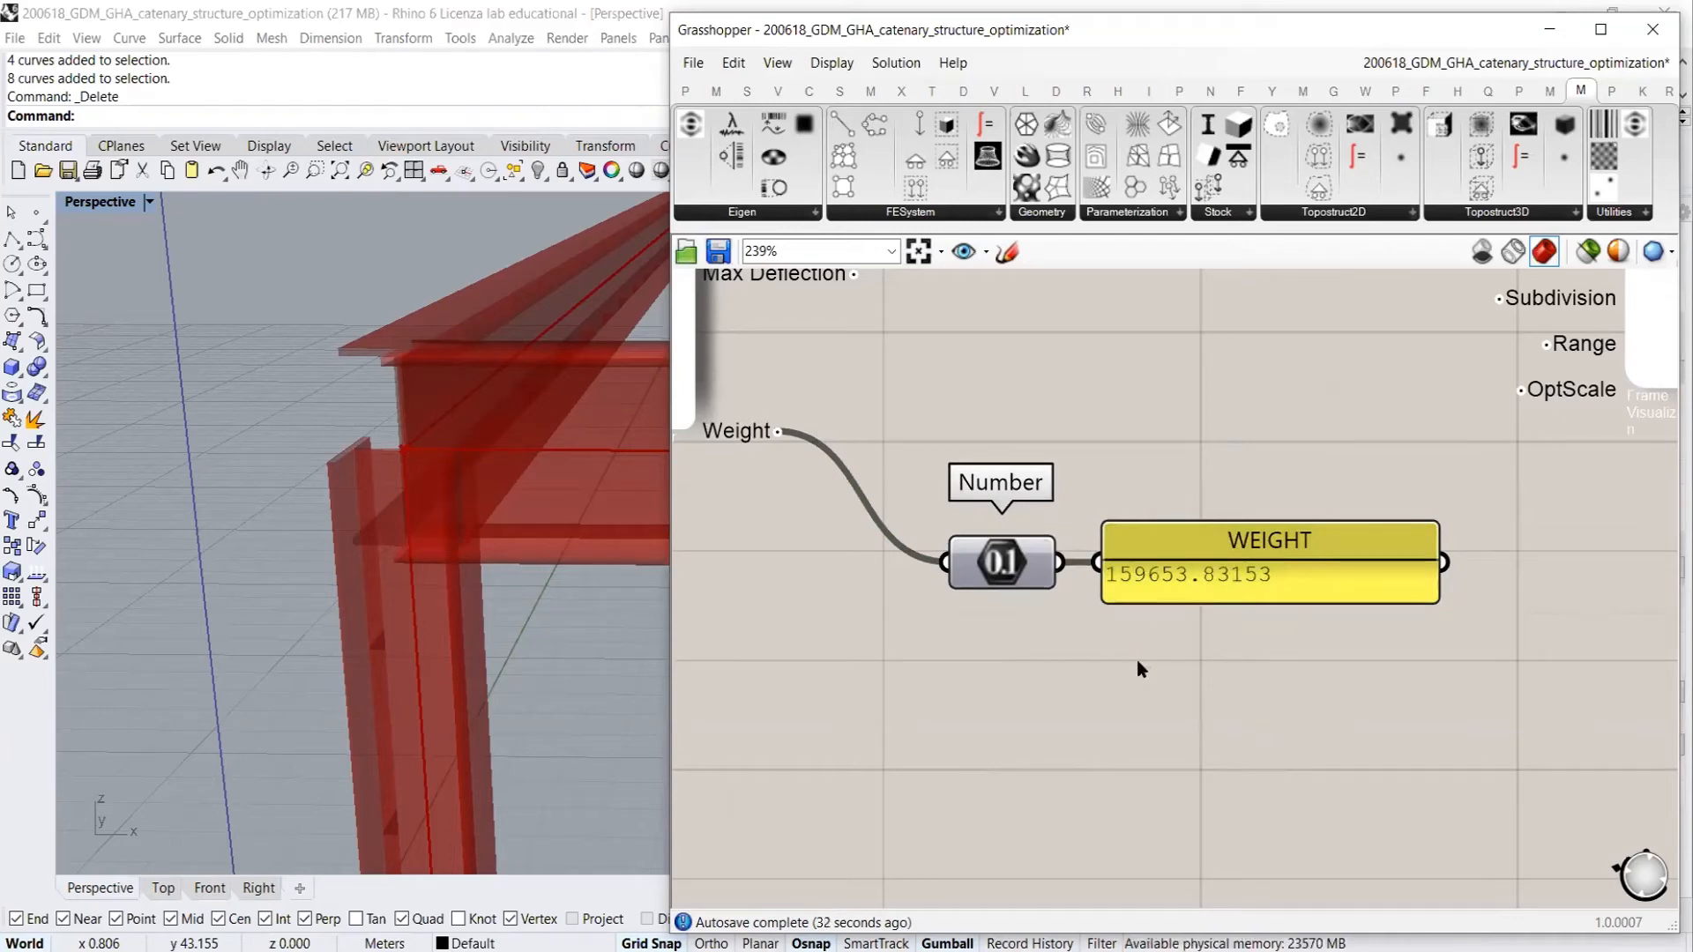
# Examine the FE Solver's Max Deflection output, the whole frame in perspective, and the Frame Visualization inputs
pyautogui.moveTo(1016, 450); pyautogui.dragTo(1030, 572, button='right')
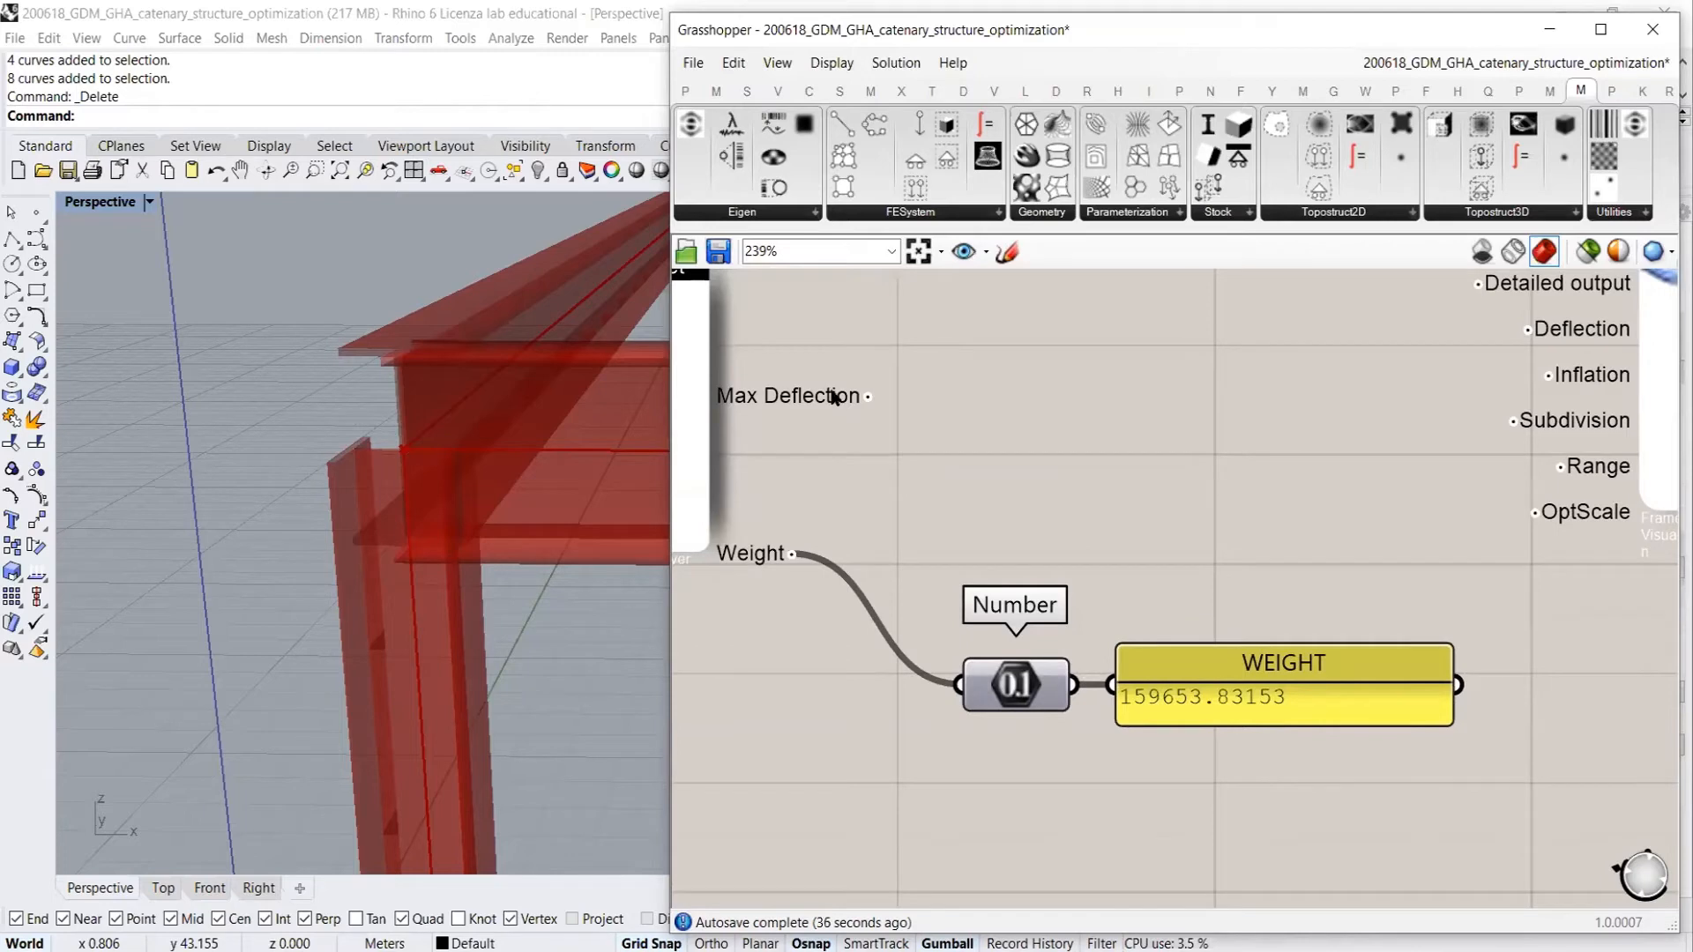
pyautogui.moveTo(833, 397)
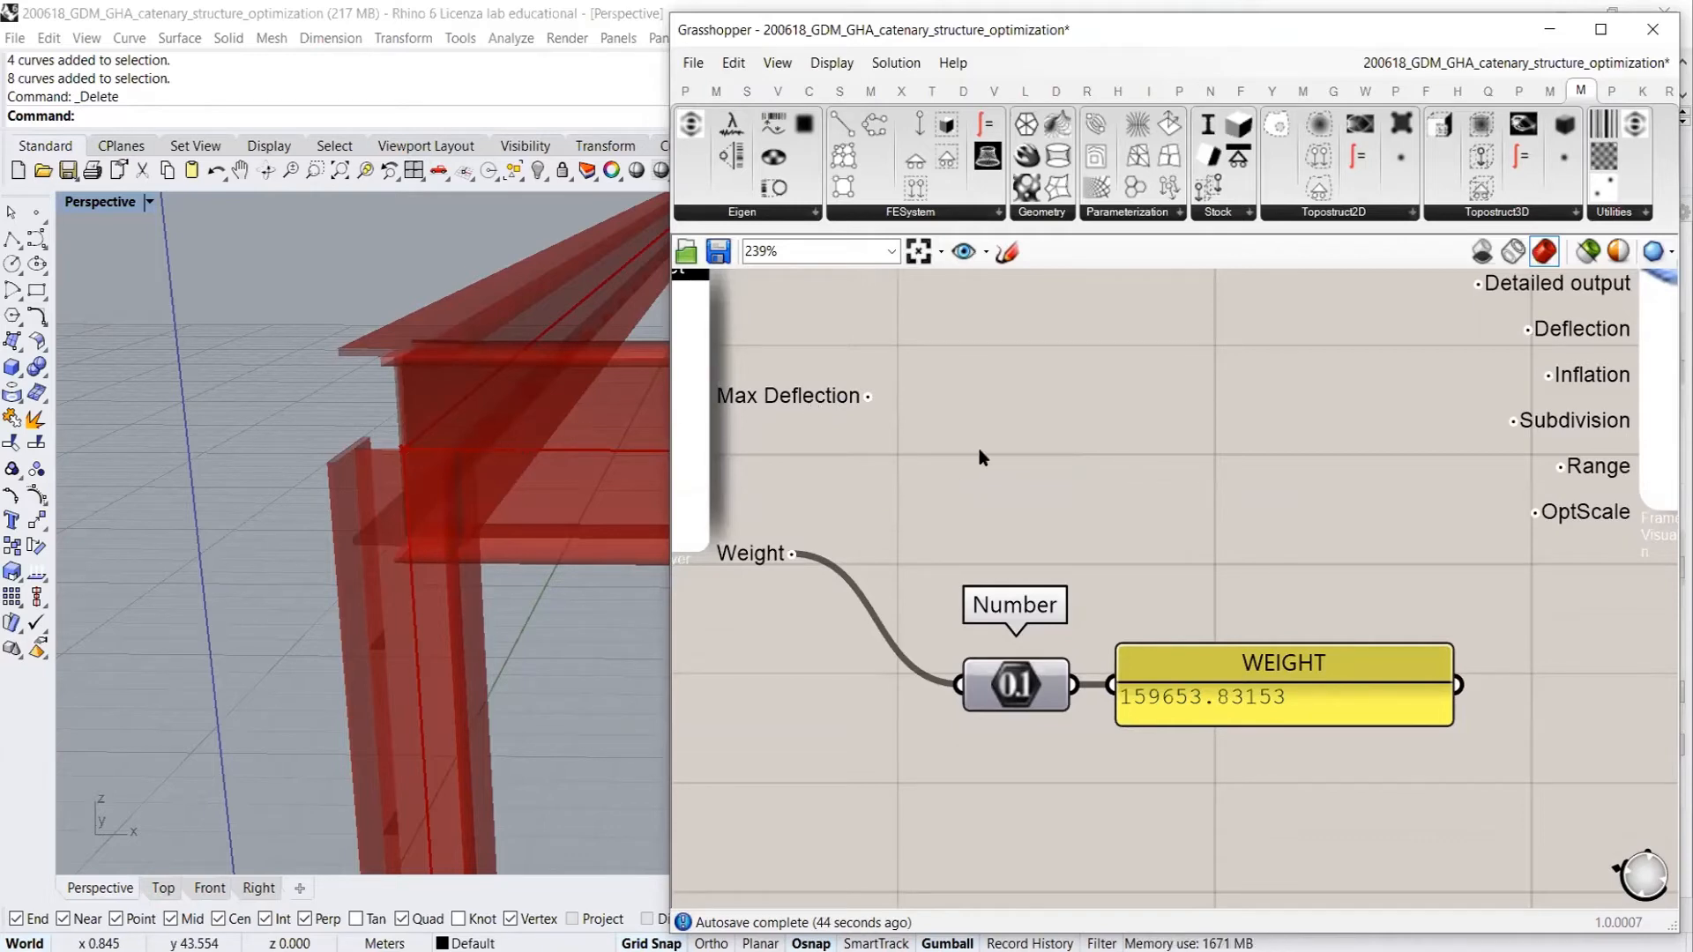
pyautogui.scroll(-6, 1460, 430)
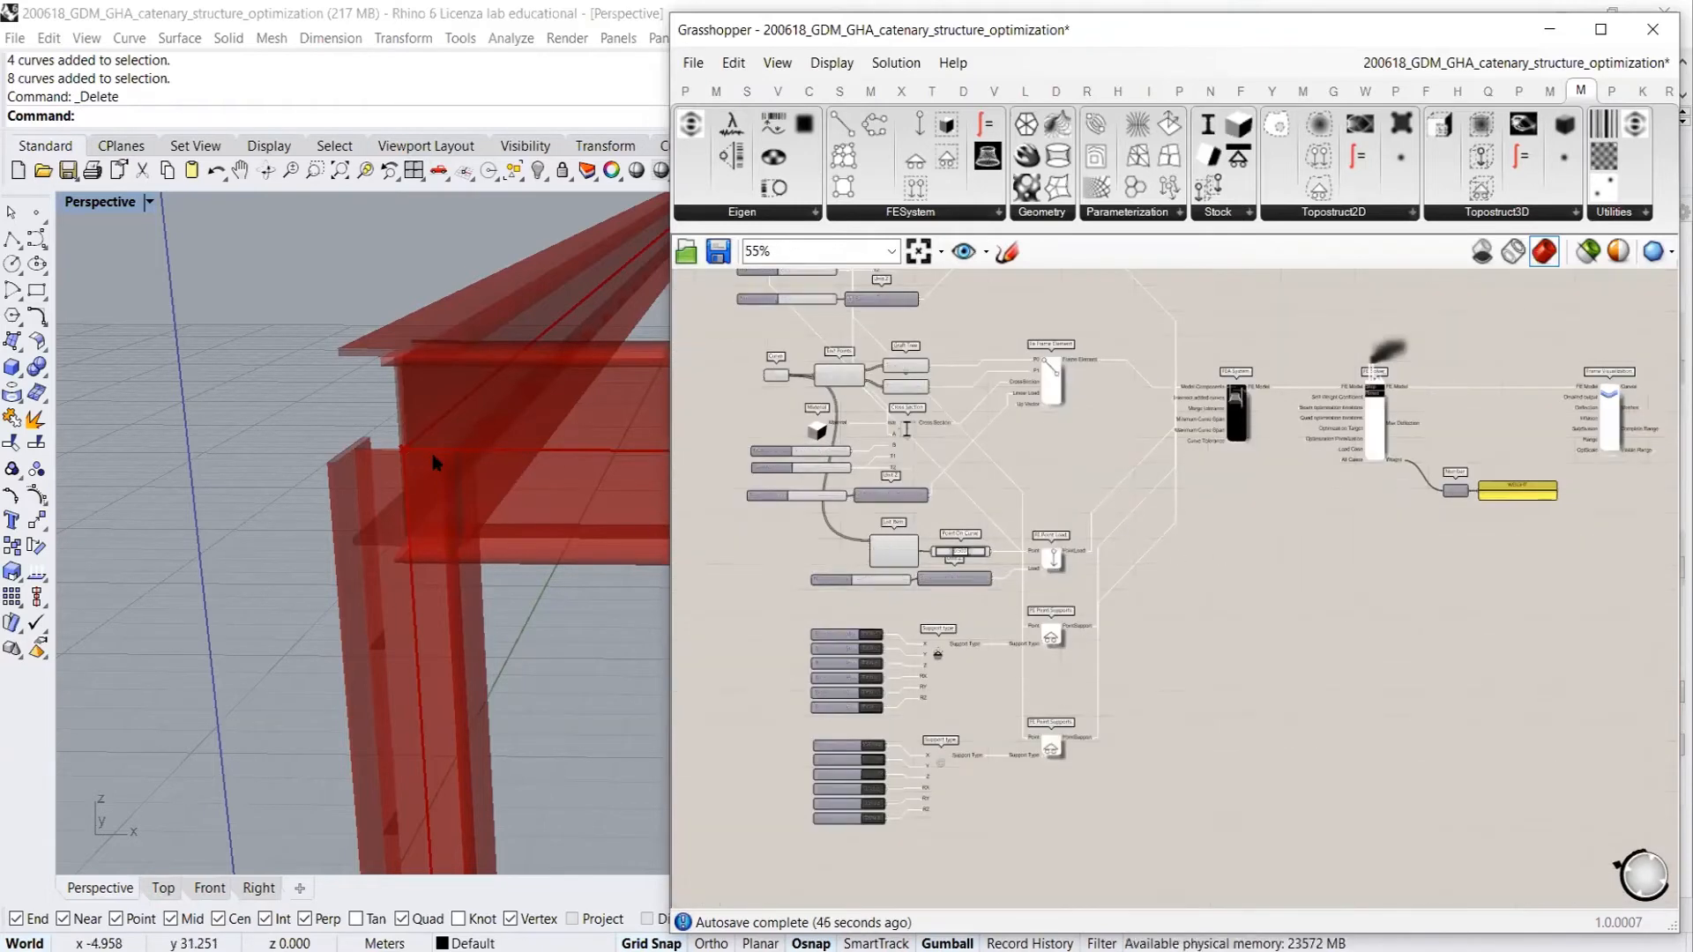
pyautogui.scroll(-10, 388, 396)
pyautogui.moveTo(390, 400); pyautogui.dragTo(434, 425, button='right')
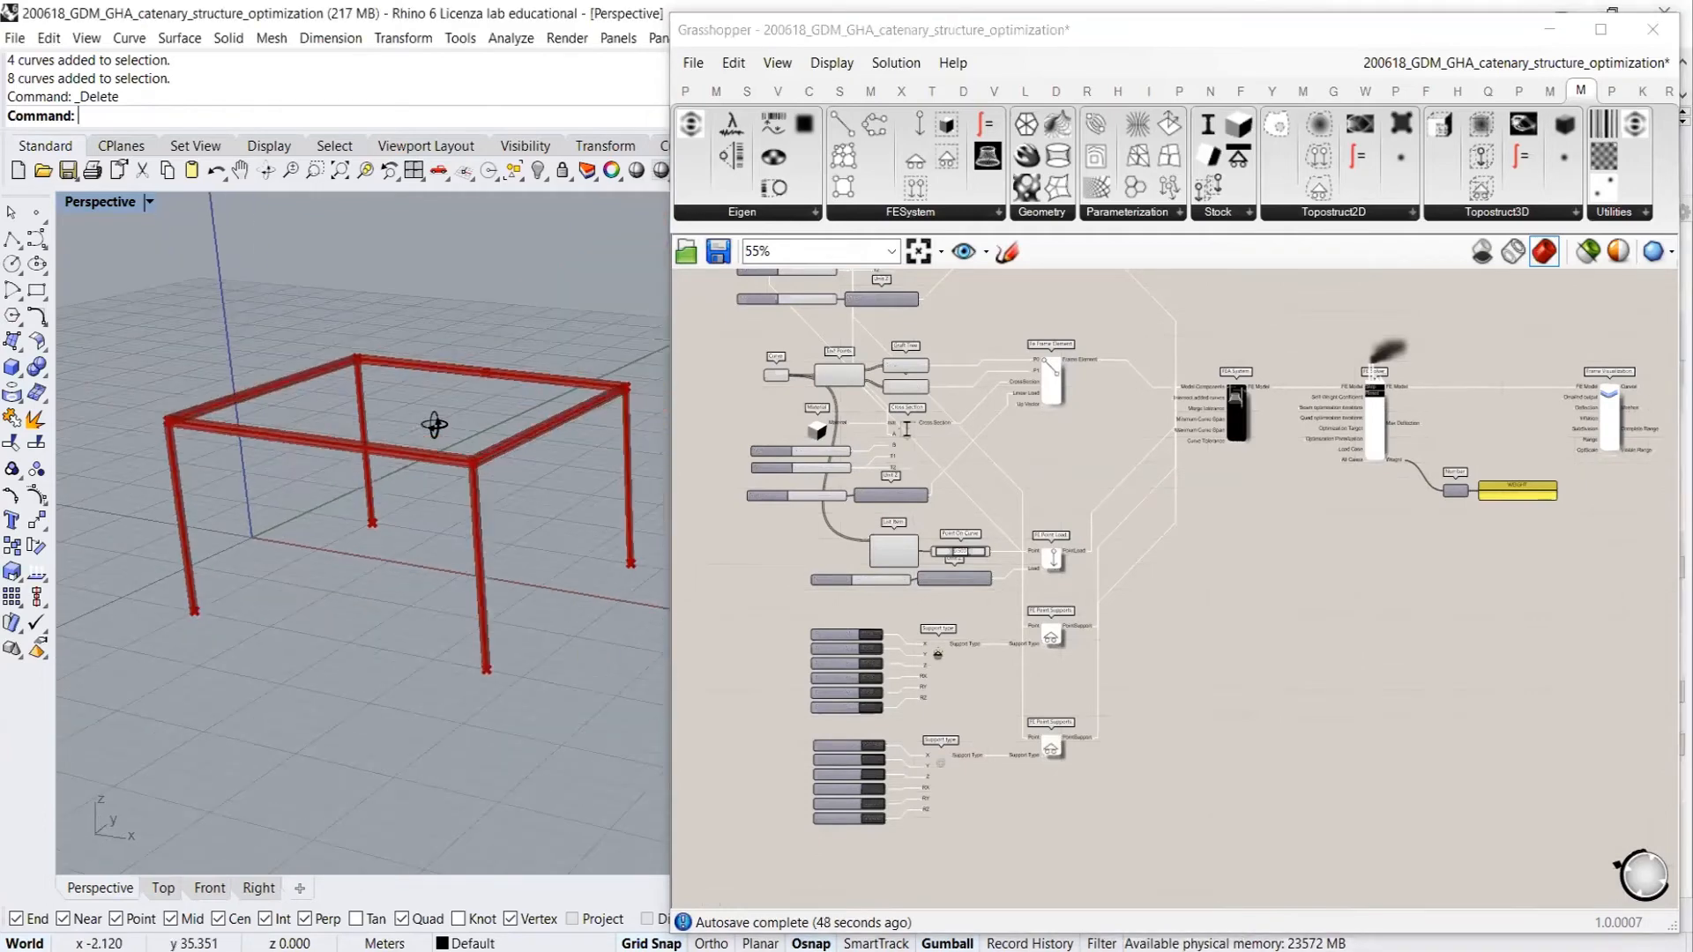
pyautogui.scroll(3, 1288, 494)
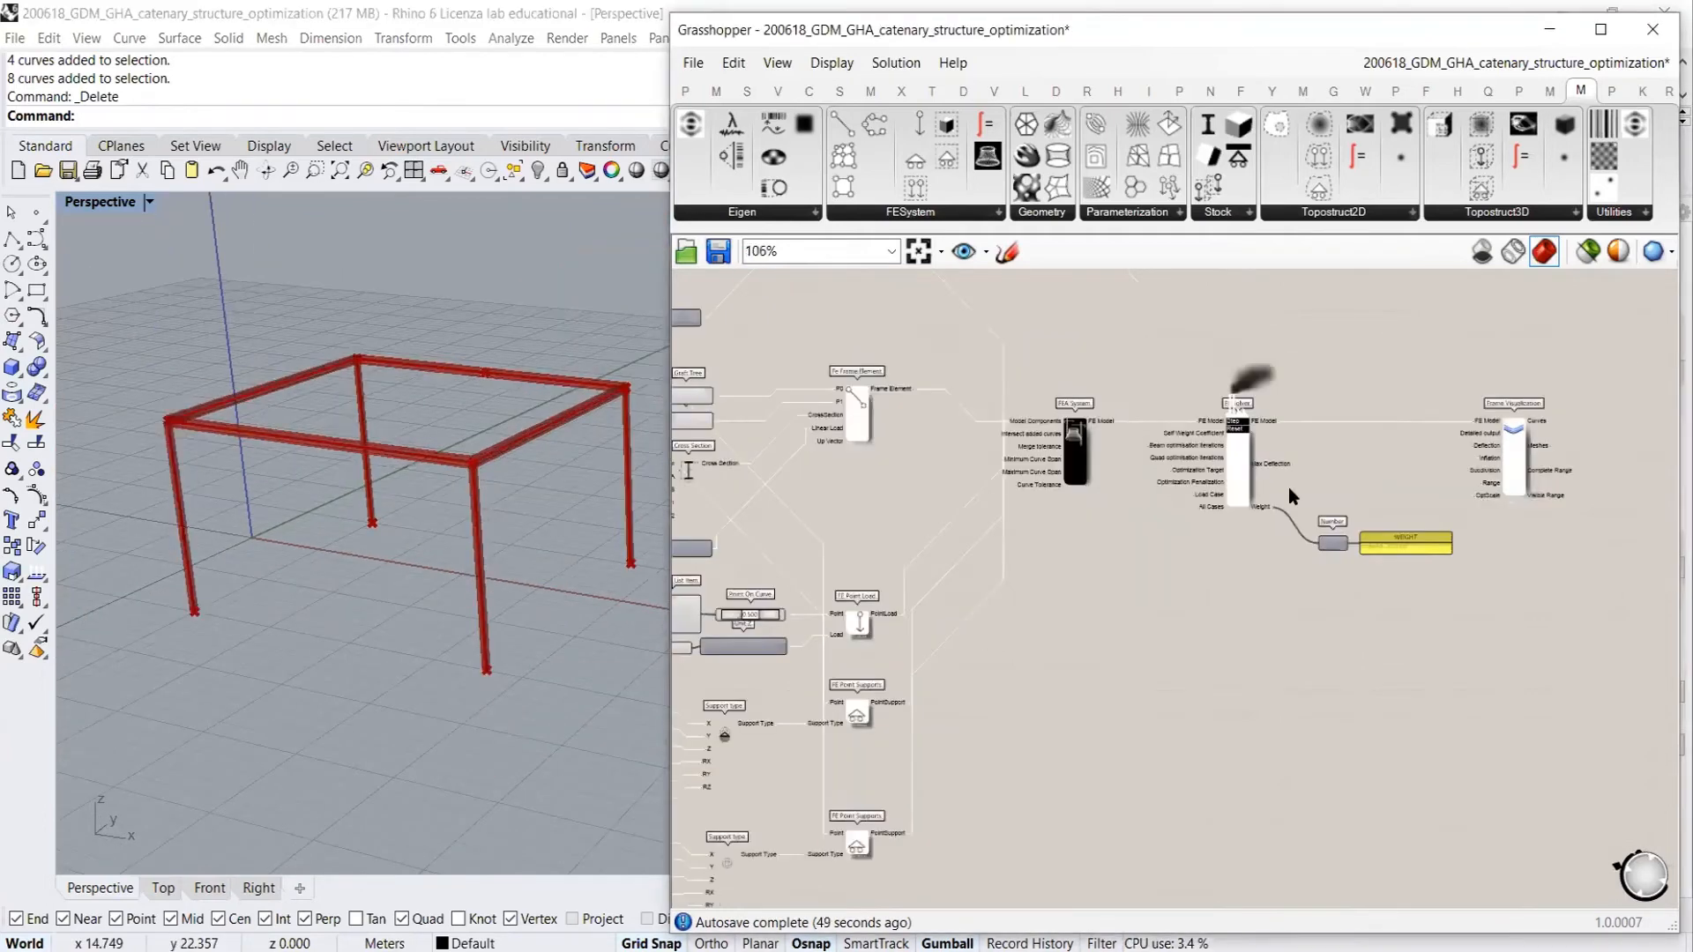
pyautogui.scroll(2, 1288, 487)
pyautogui.moveTo(1351, 458); pyautogui.dragTo(1044, 467, button='right')
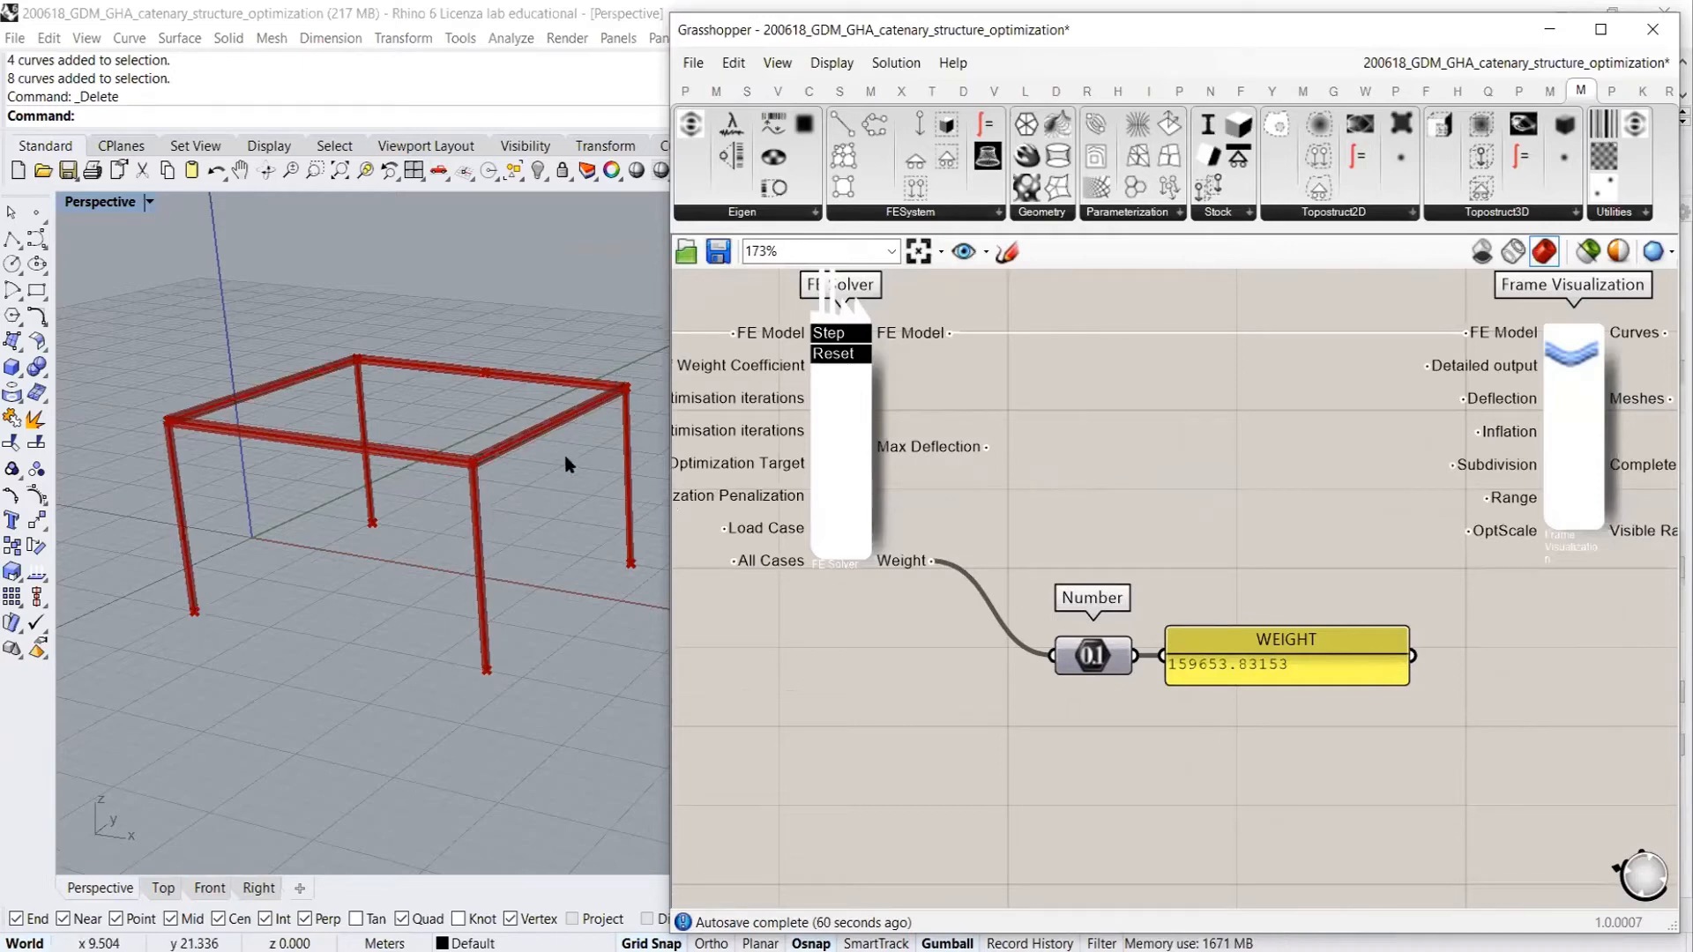
pyautogui.moveTo(1239, 484); pyautogui.dragTo(1220, 518, button='right')
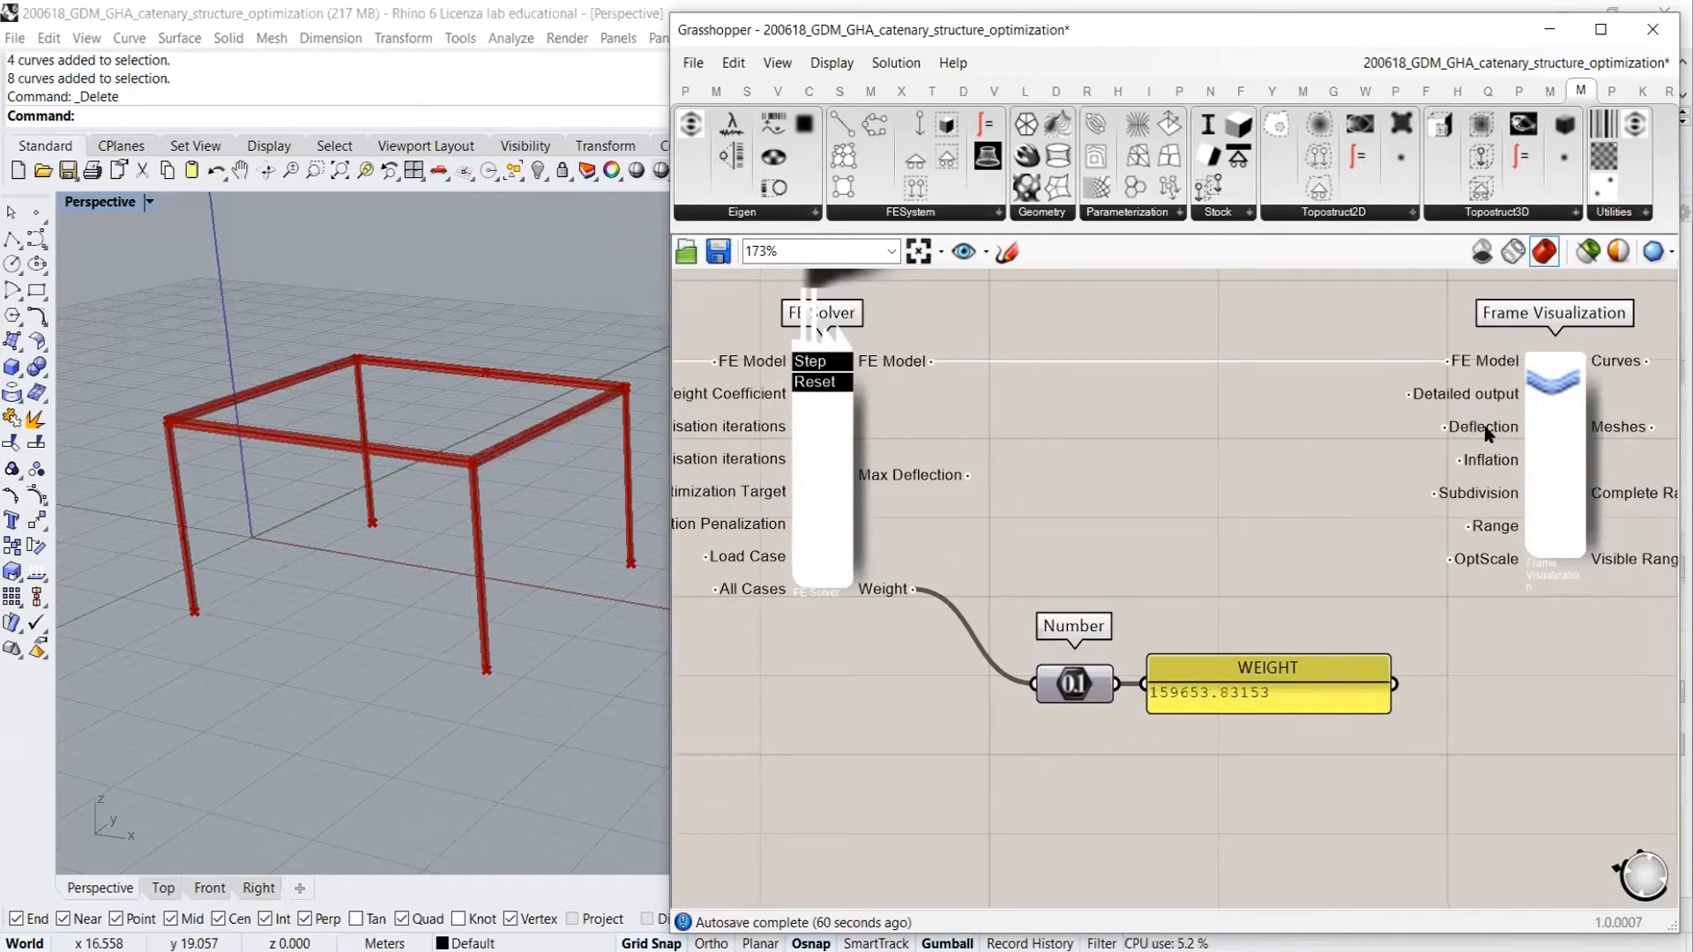
# Add a number slider with three decimals ranging from 0.000 to 1 between the FE Solver and Frame Visualization
pyautogui.doubleClick(1164, 474)
pyautogui.scroll(-3, 1234, 476)
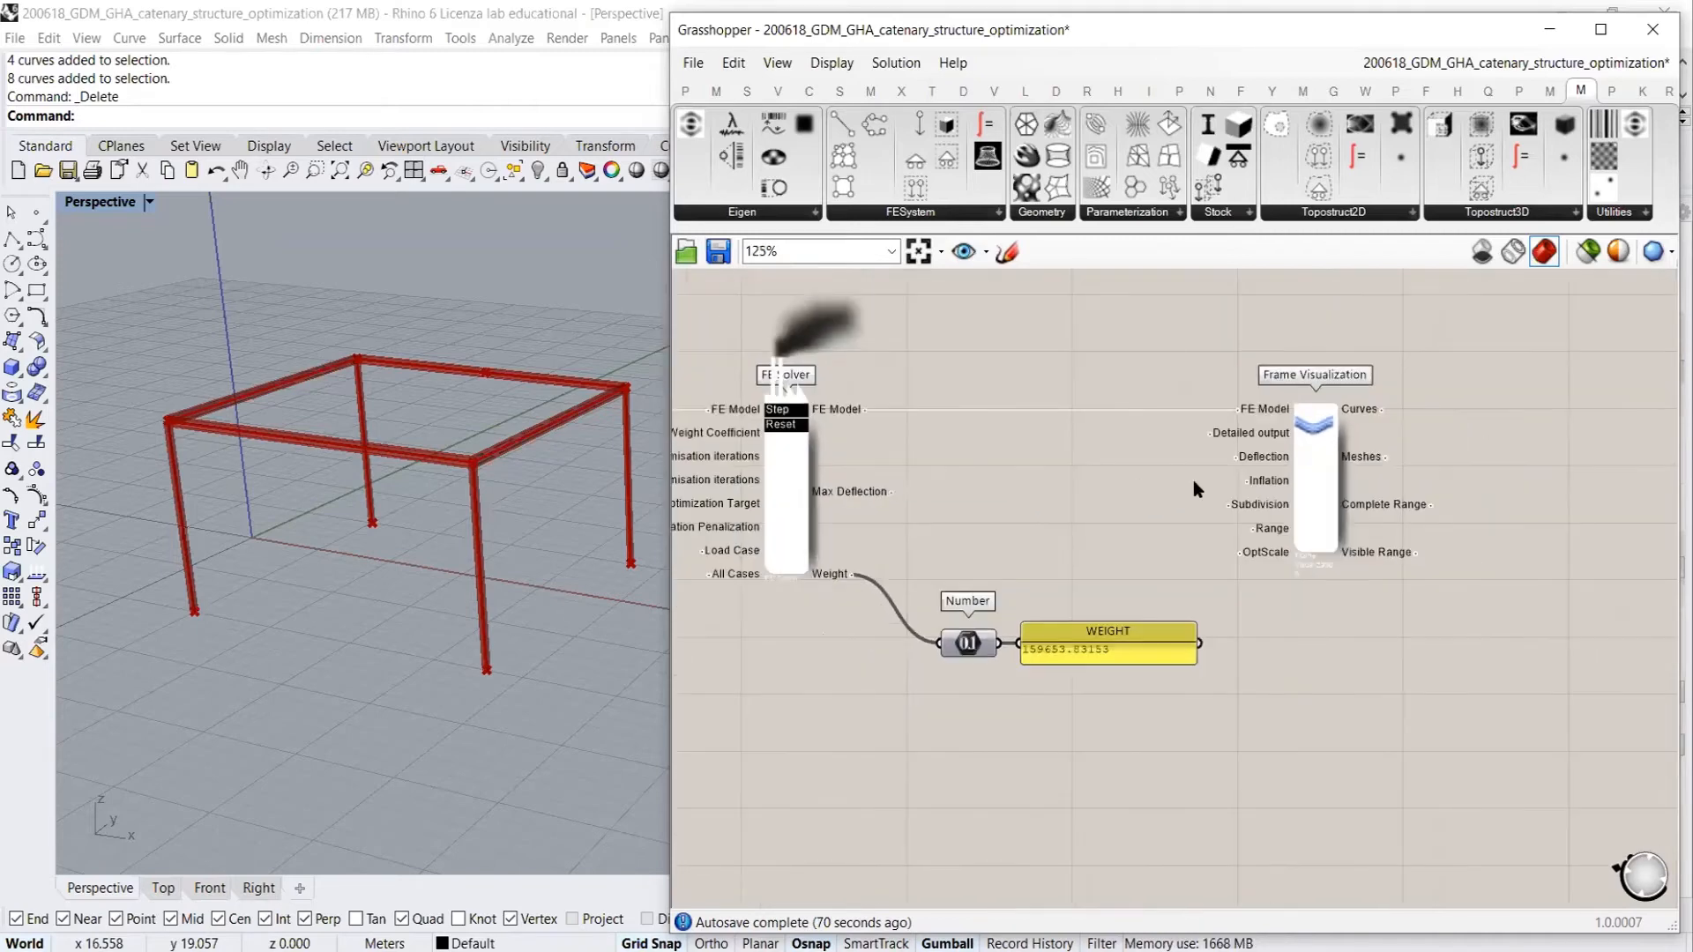
pyautogui.doubleClick(970, 478)
pyautogui.write('0.000<1')
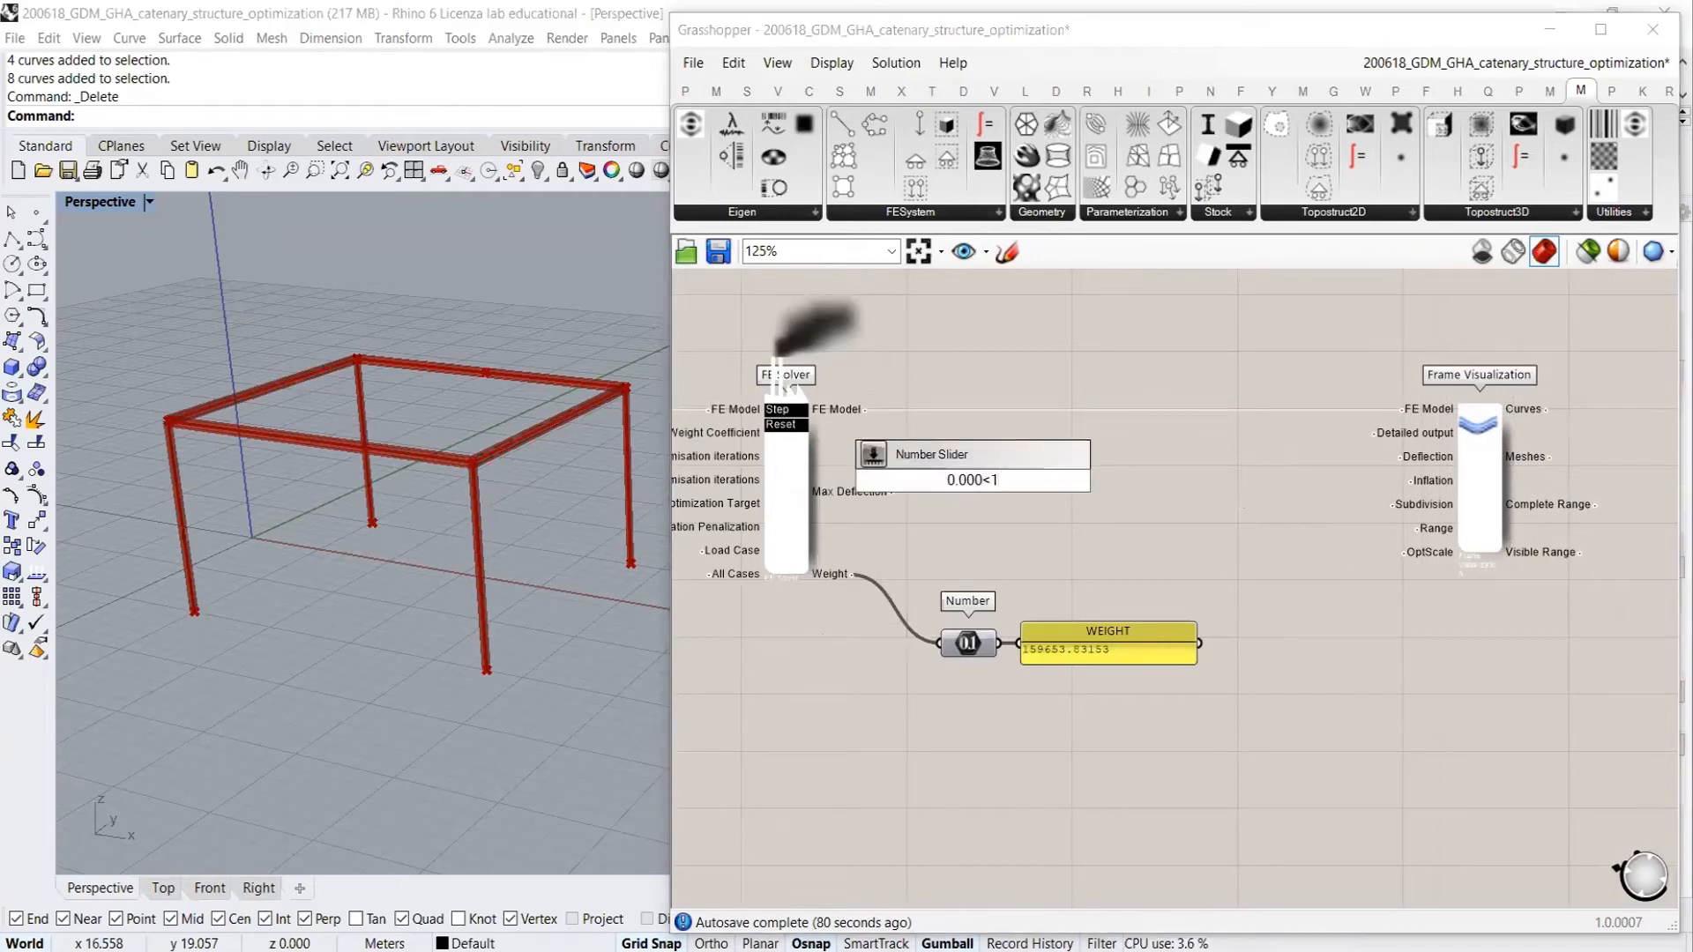
pyautogui.press('Return')
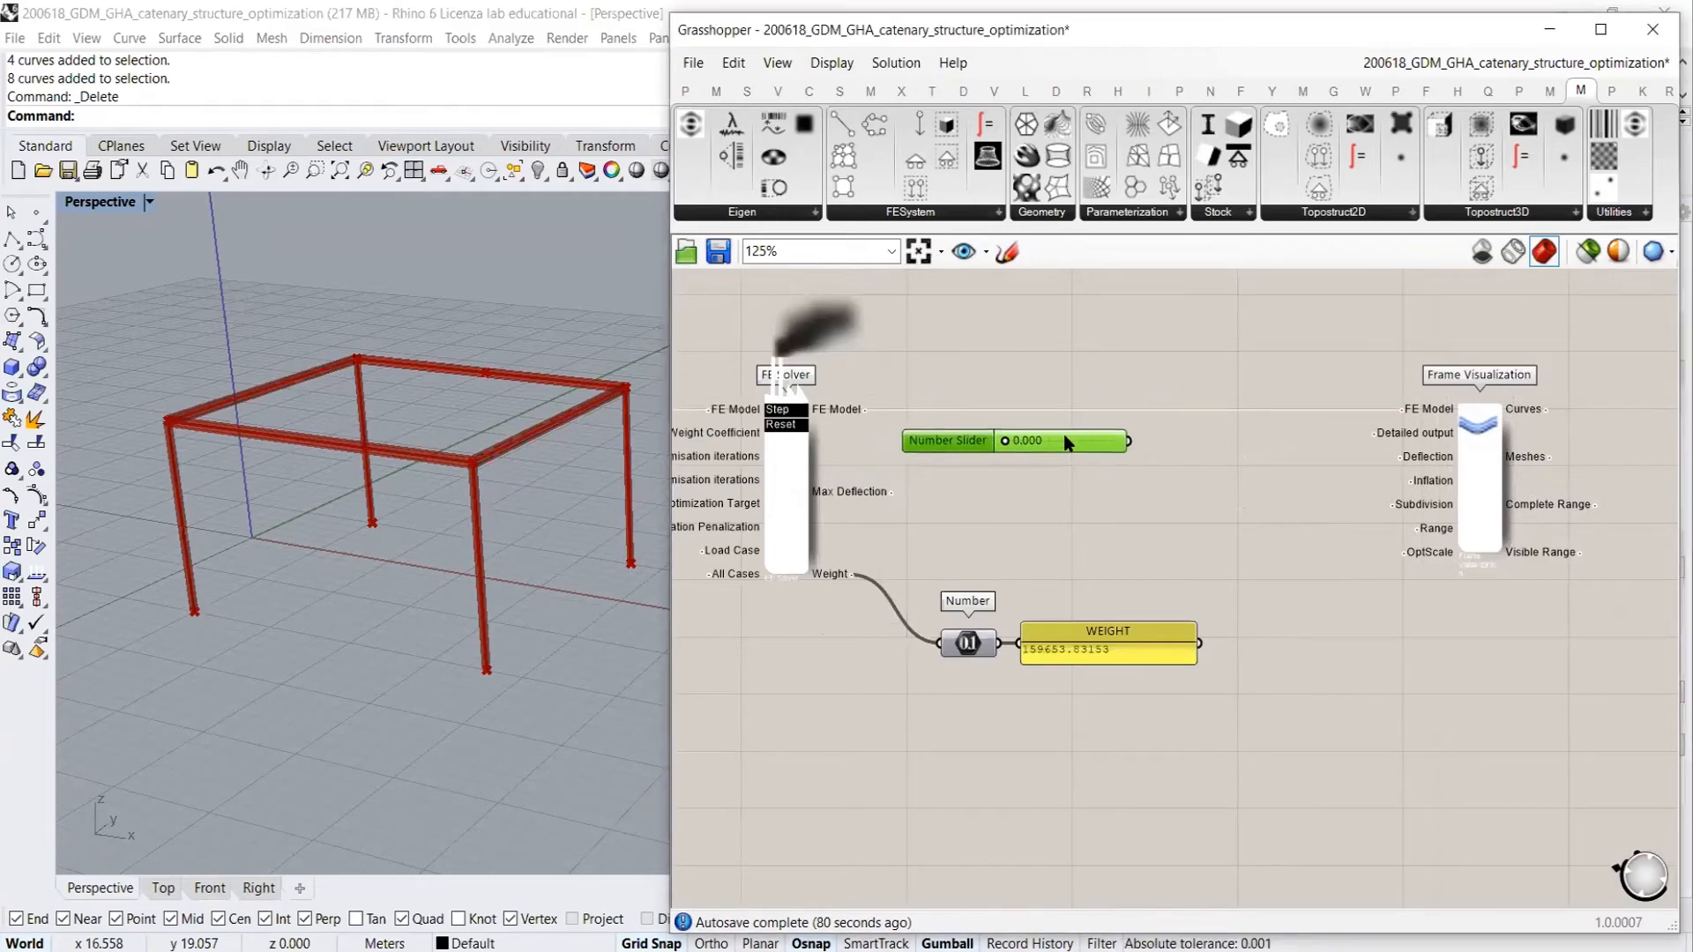
# Add a Division component with the new slider as A and the solver's Max Deflection as B, aligning the slider with input A
pyautogui.click(1194, 489)
pyautogui.doubleClick(1194, 490)
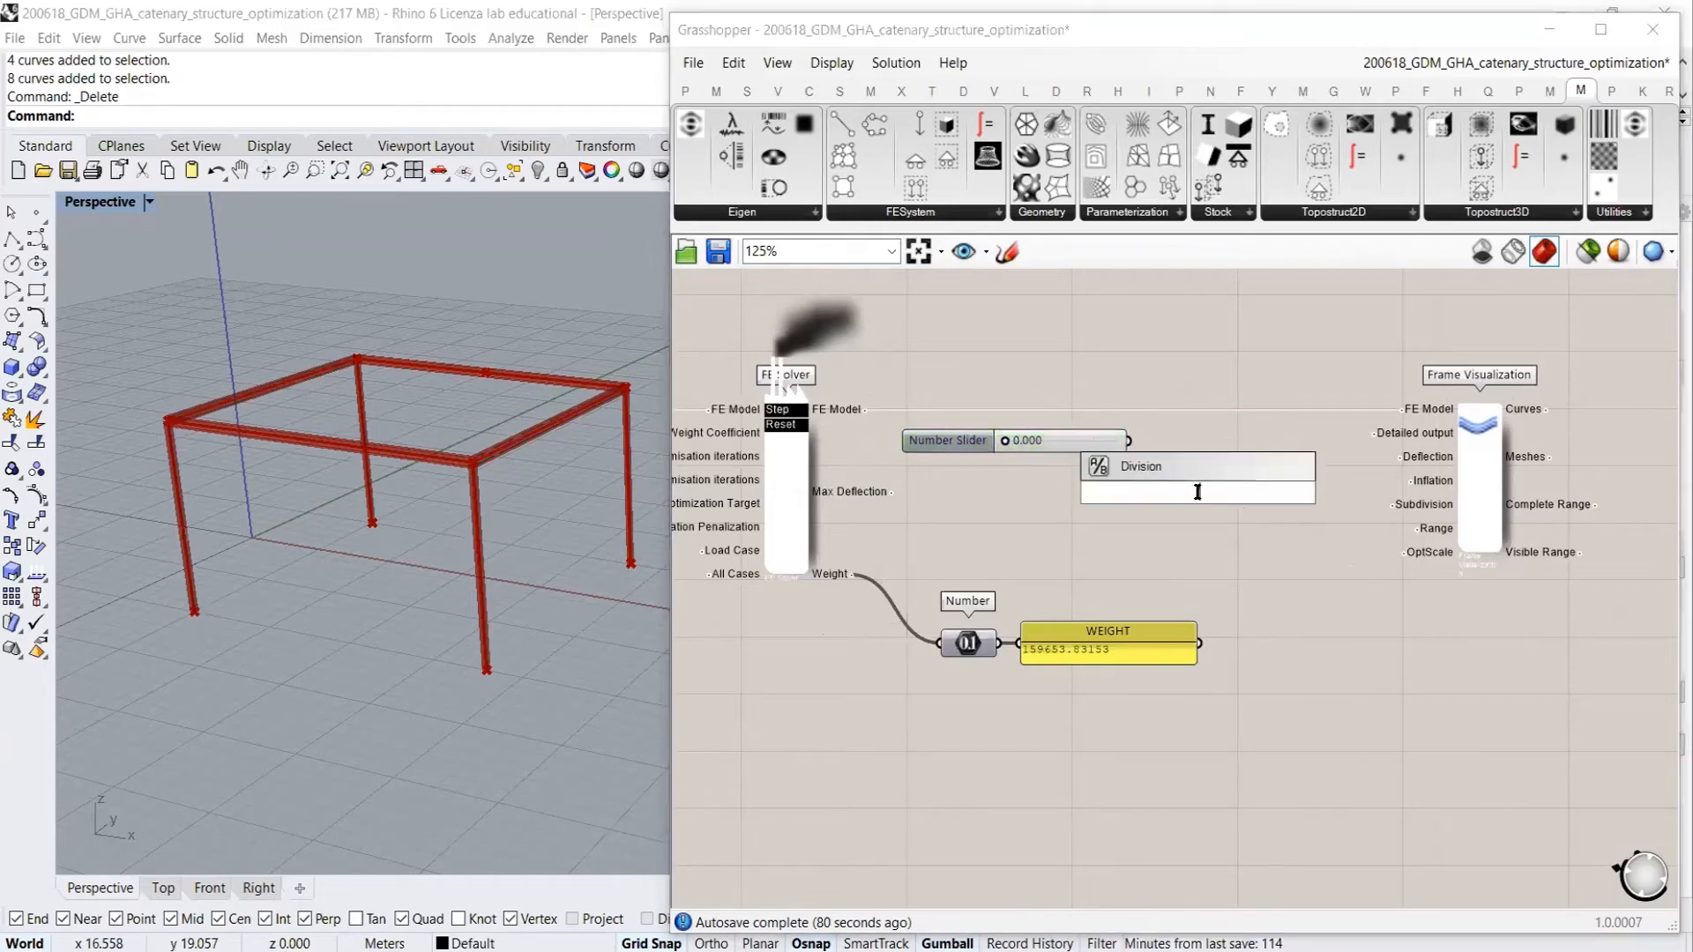
pyautogui.press('Return')
pyautogui.moveTo(894, 491); pyautogui.dragTo(1180, 490)
pyautogui.click(1053, 460)
pyautogui.moveTo(1067, 446); pyautogui.dragTo(1067, 476)
pyautogui.click(1109, 552)
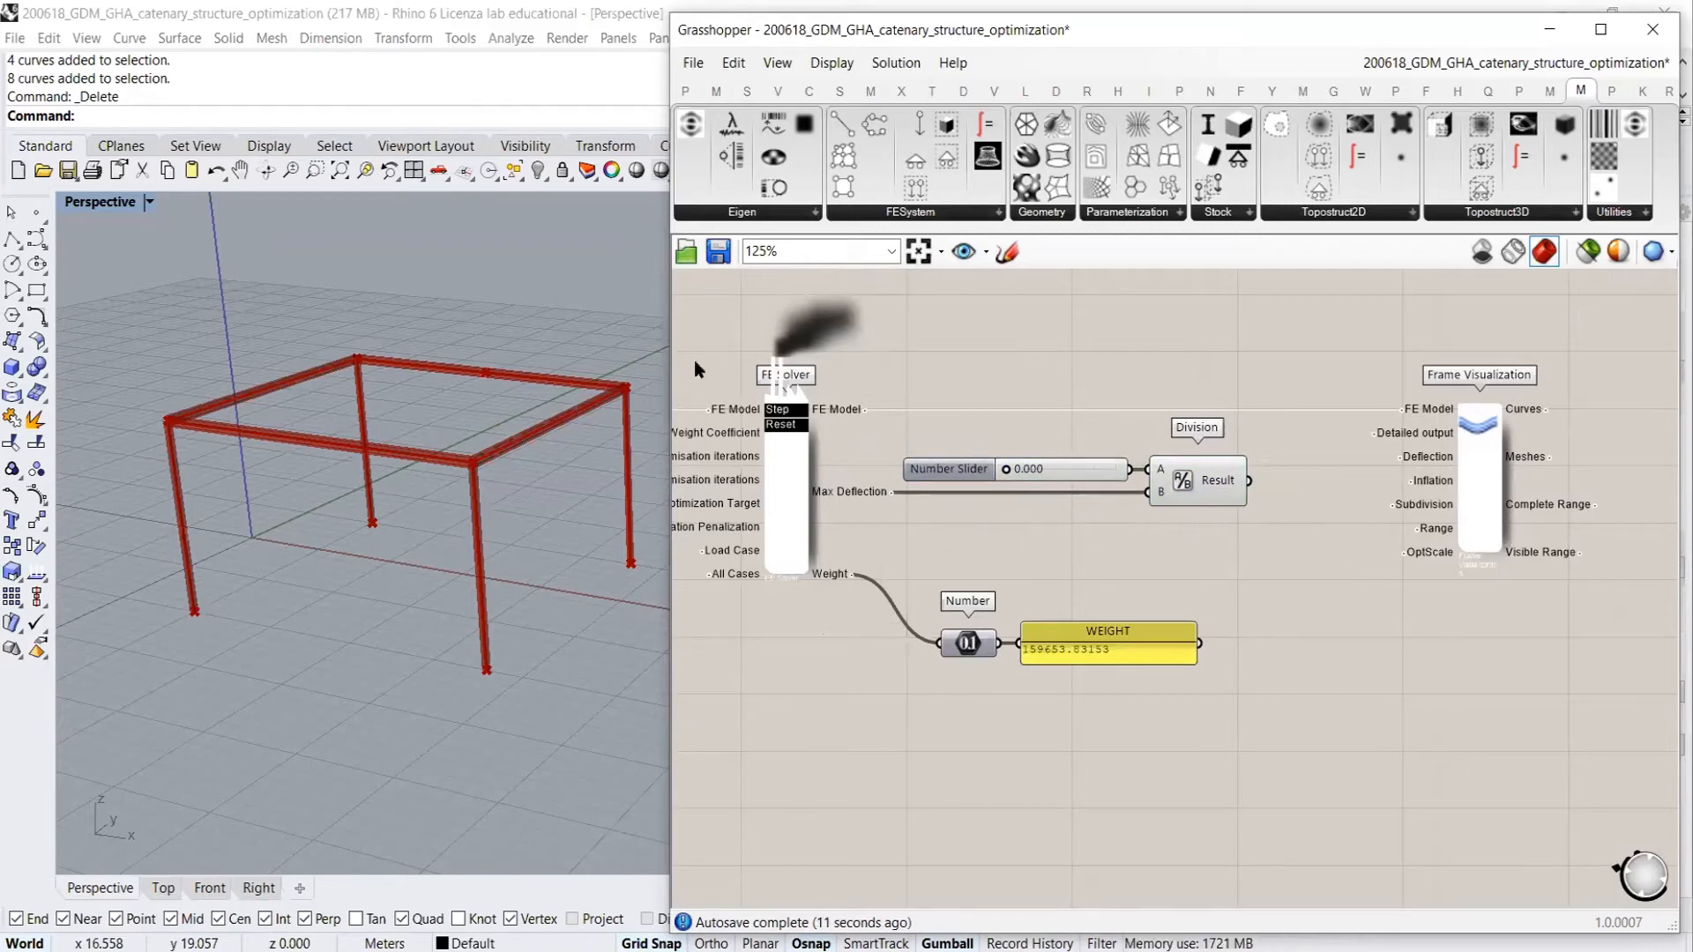
# Feed the Division result into Frame Visualization's Deflection input and set the slider to 0.015
pyautogui.moveTo(1248, 481); pyautogui.dragTo(1410, 457)
pyautogui.click(1298, 546)
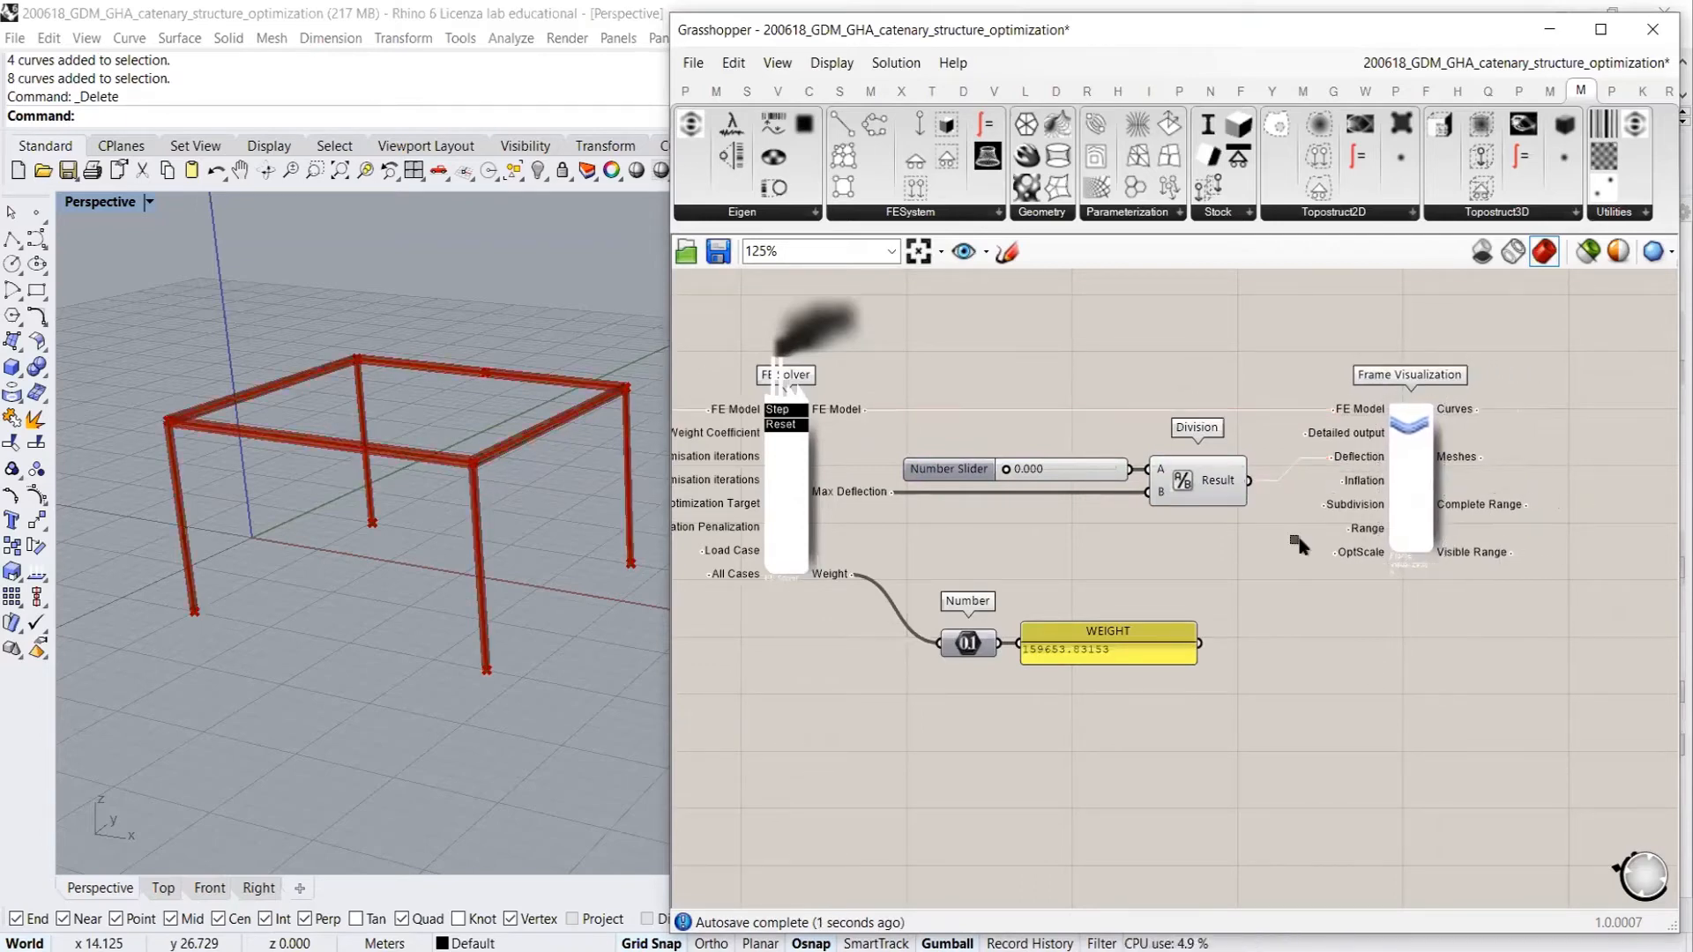
pyautogui.scroll(4, 1162, 511)
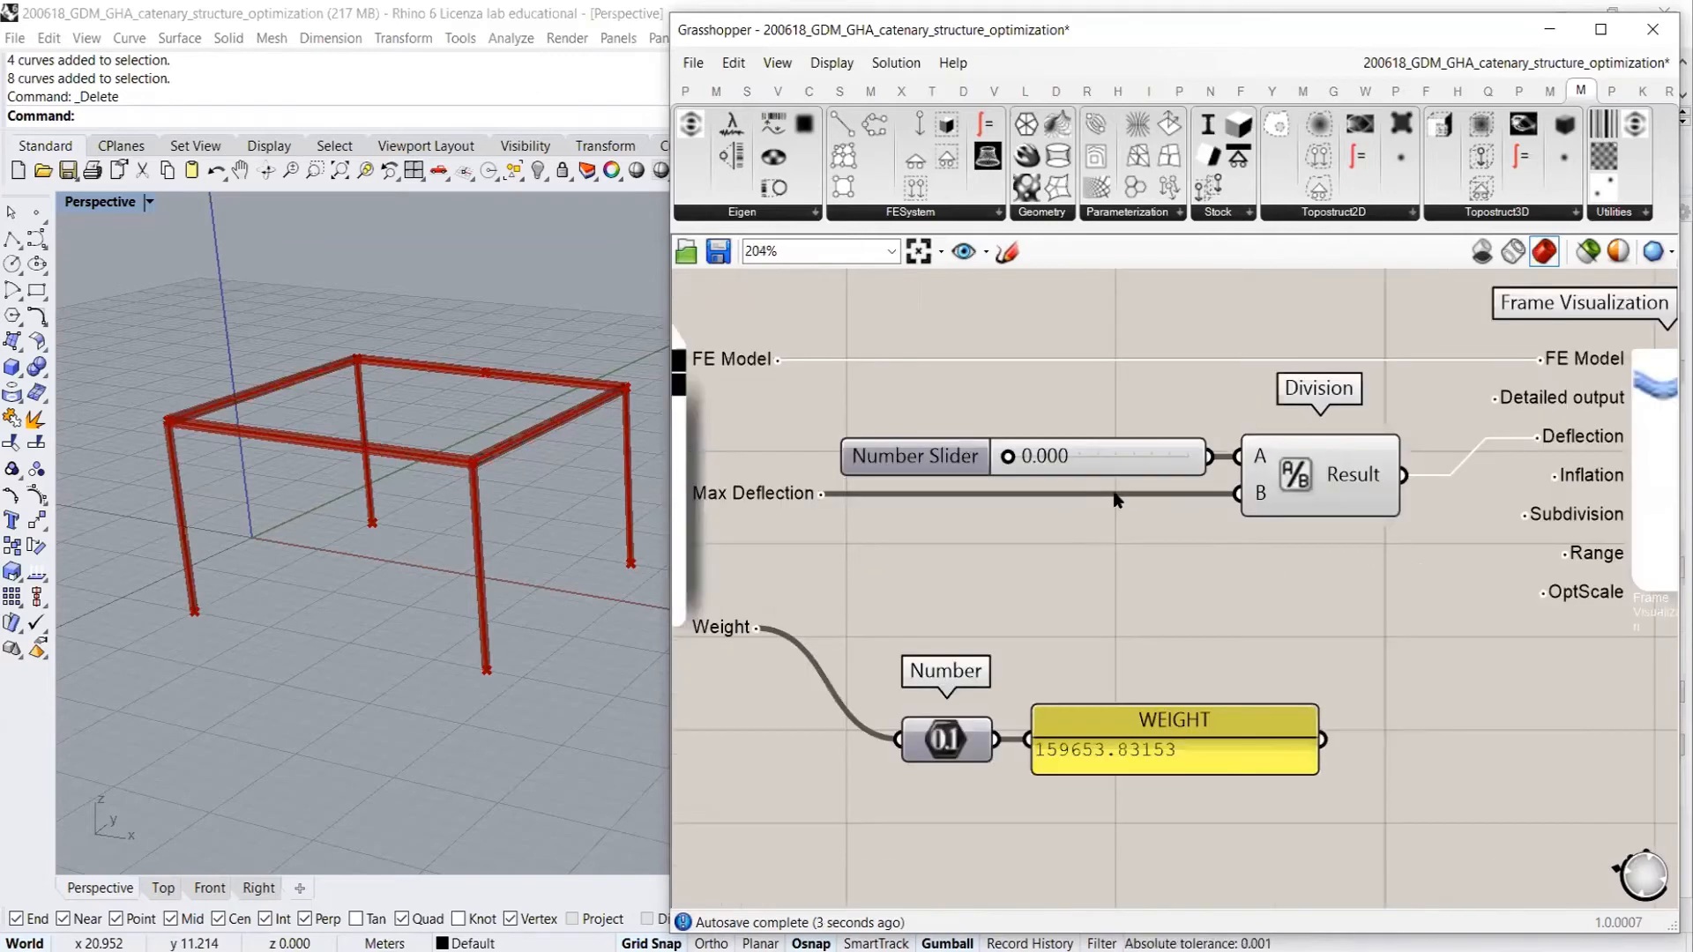
pyautogui.moveTo(1098, 528); pyautogui.dragTo(1069, 522, button='right')
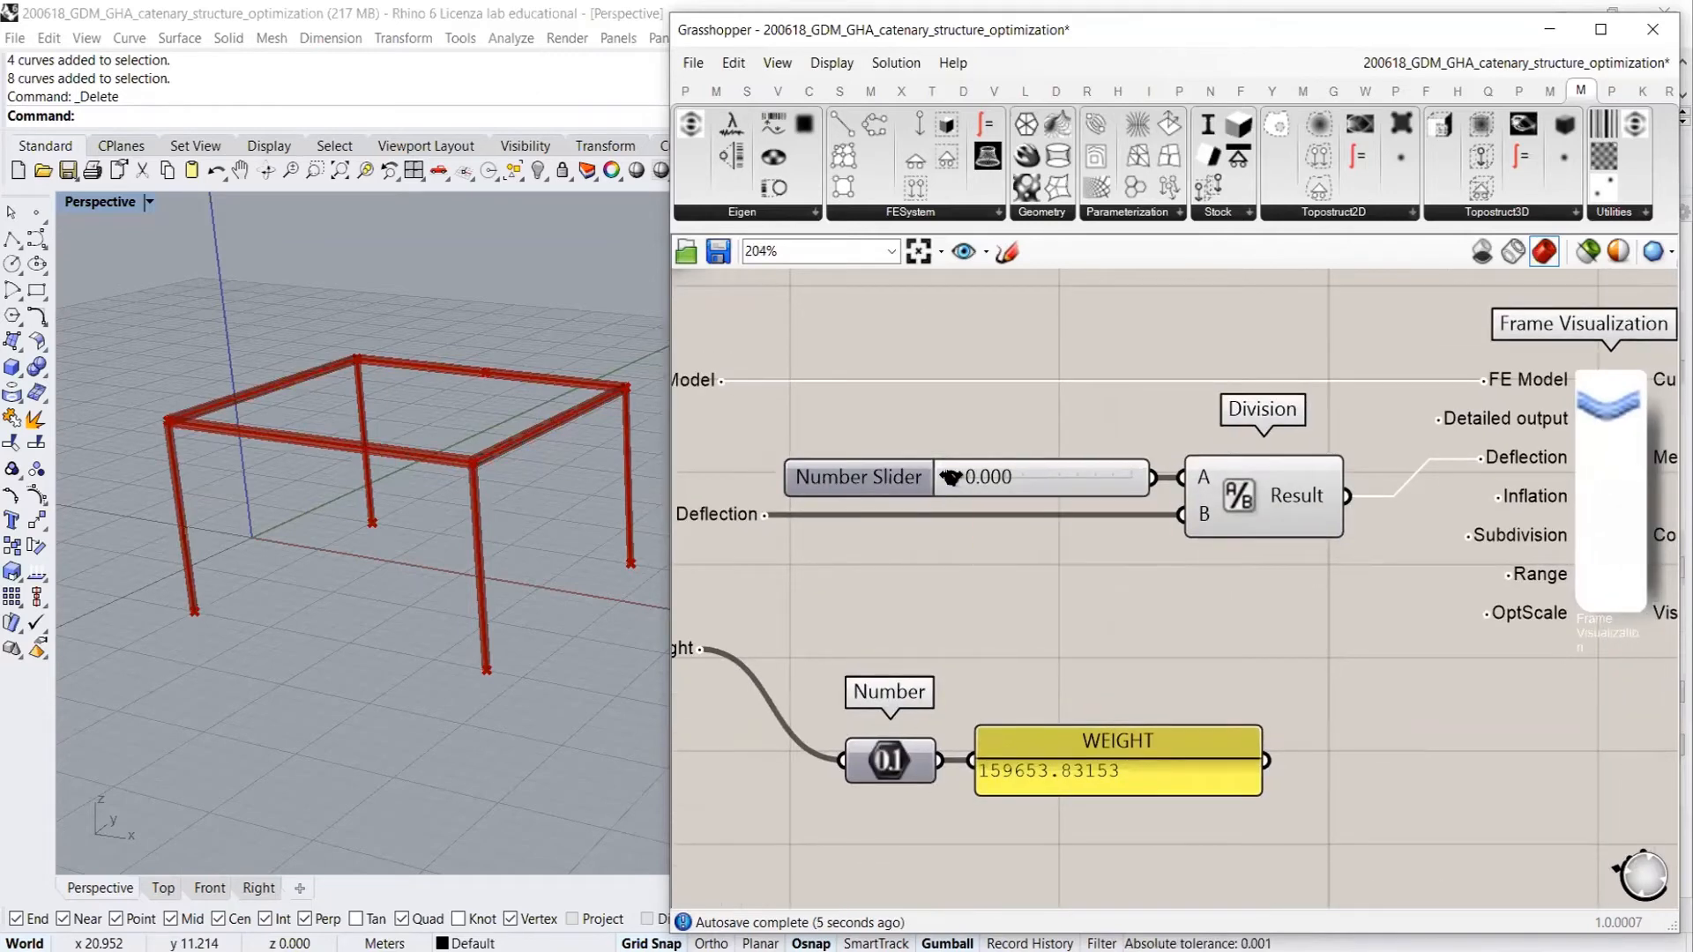
pyautogui.moveTo(952, 477)
pyautogui.mouseDown()
pyautogui.moveTo(1012, 477)
pyautogui.moveTo(960, 477)
pyautogui.moveTo(953, 493)
pyautogui.mouseUp()
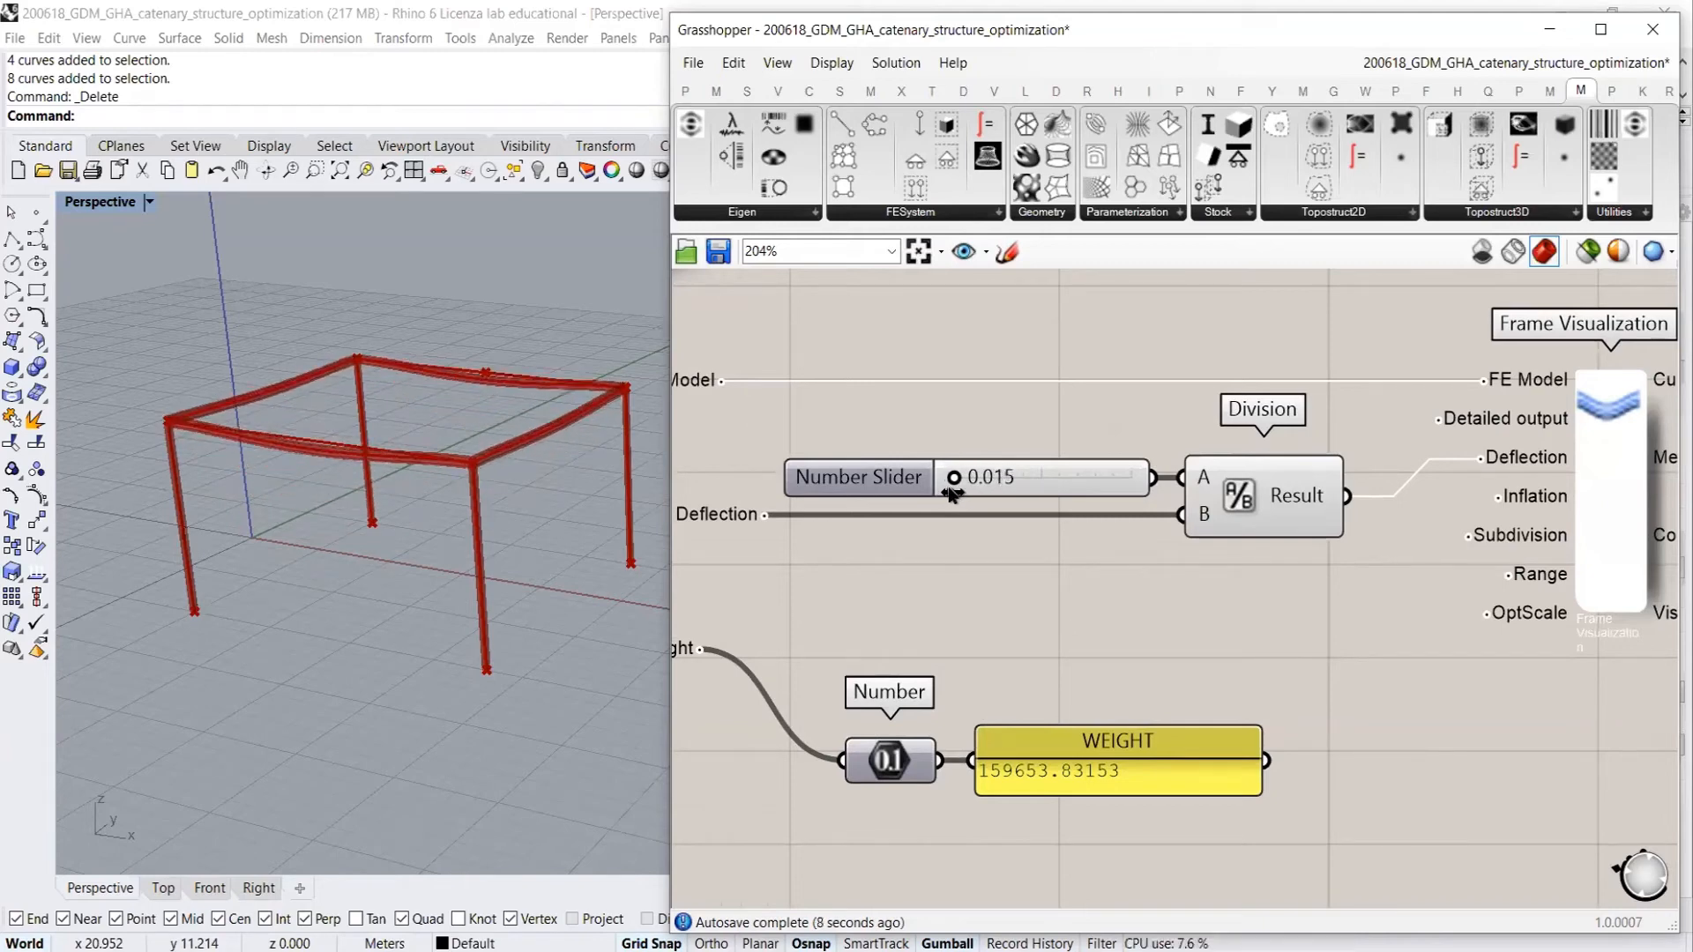
# Inspect the deflected top beam up close in the Front view
pyautogui.moveTo(431, 533); pyautogui.dragTo(430, 452, button='right')
pyautogui.click(210, 888)
pyautogui.scroll(5, 429, 452)
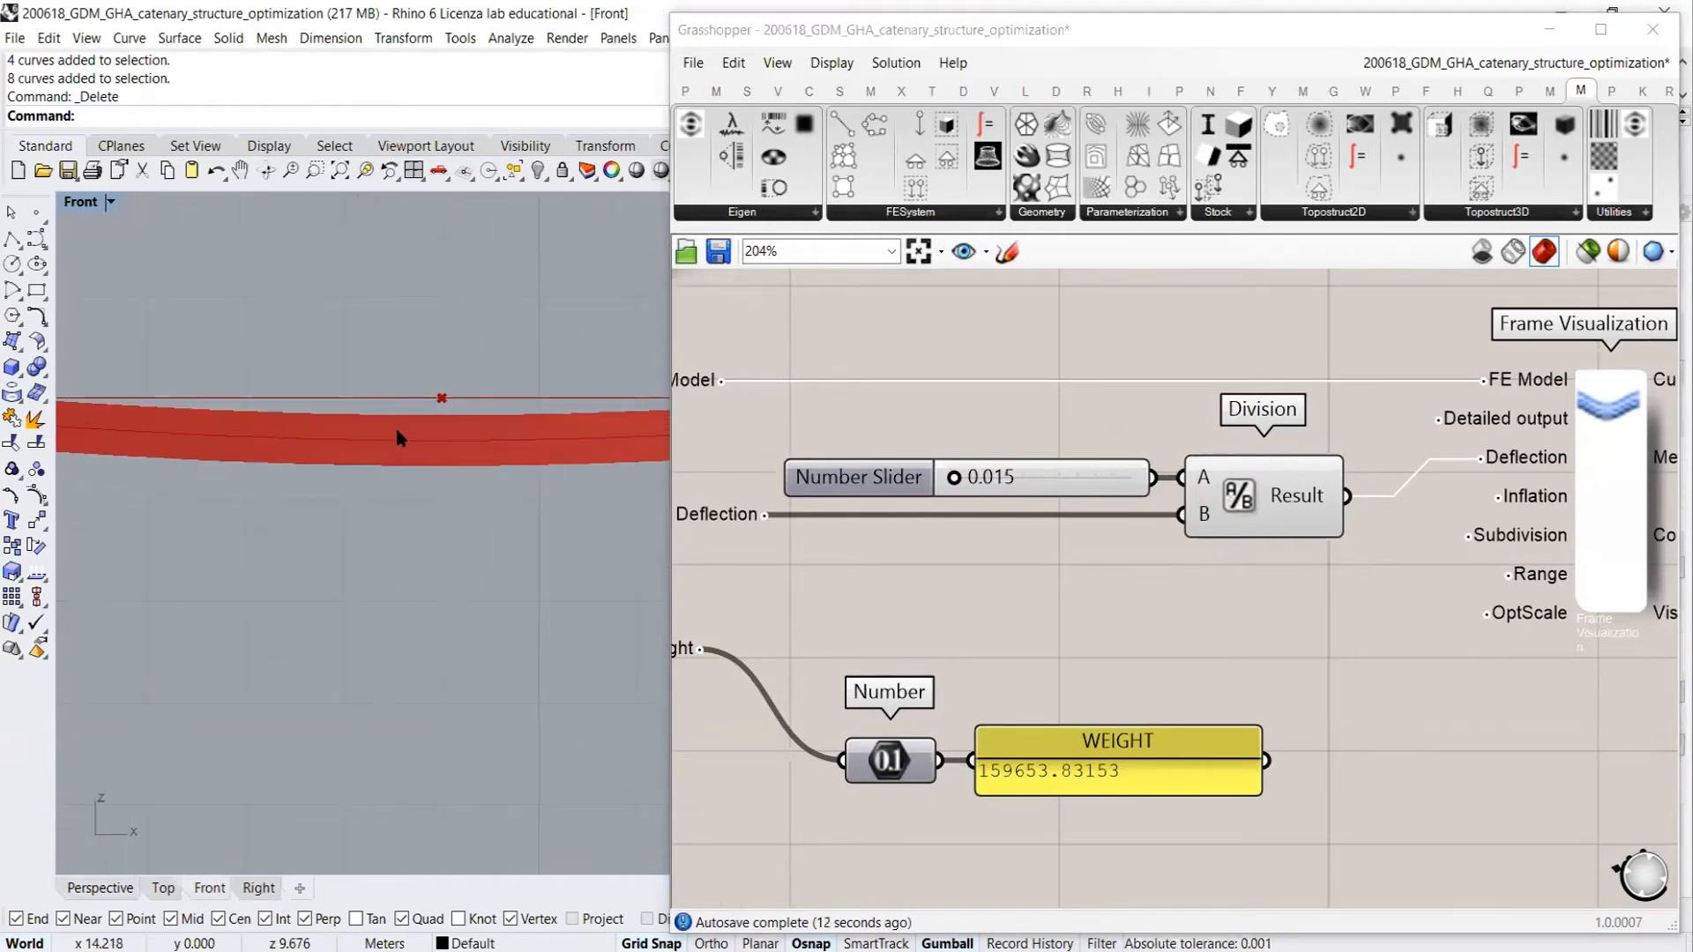
pyautogui.scroll(-5, 408, 408)
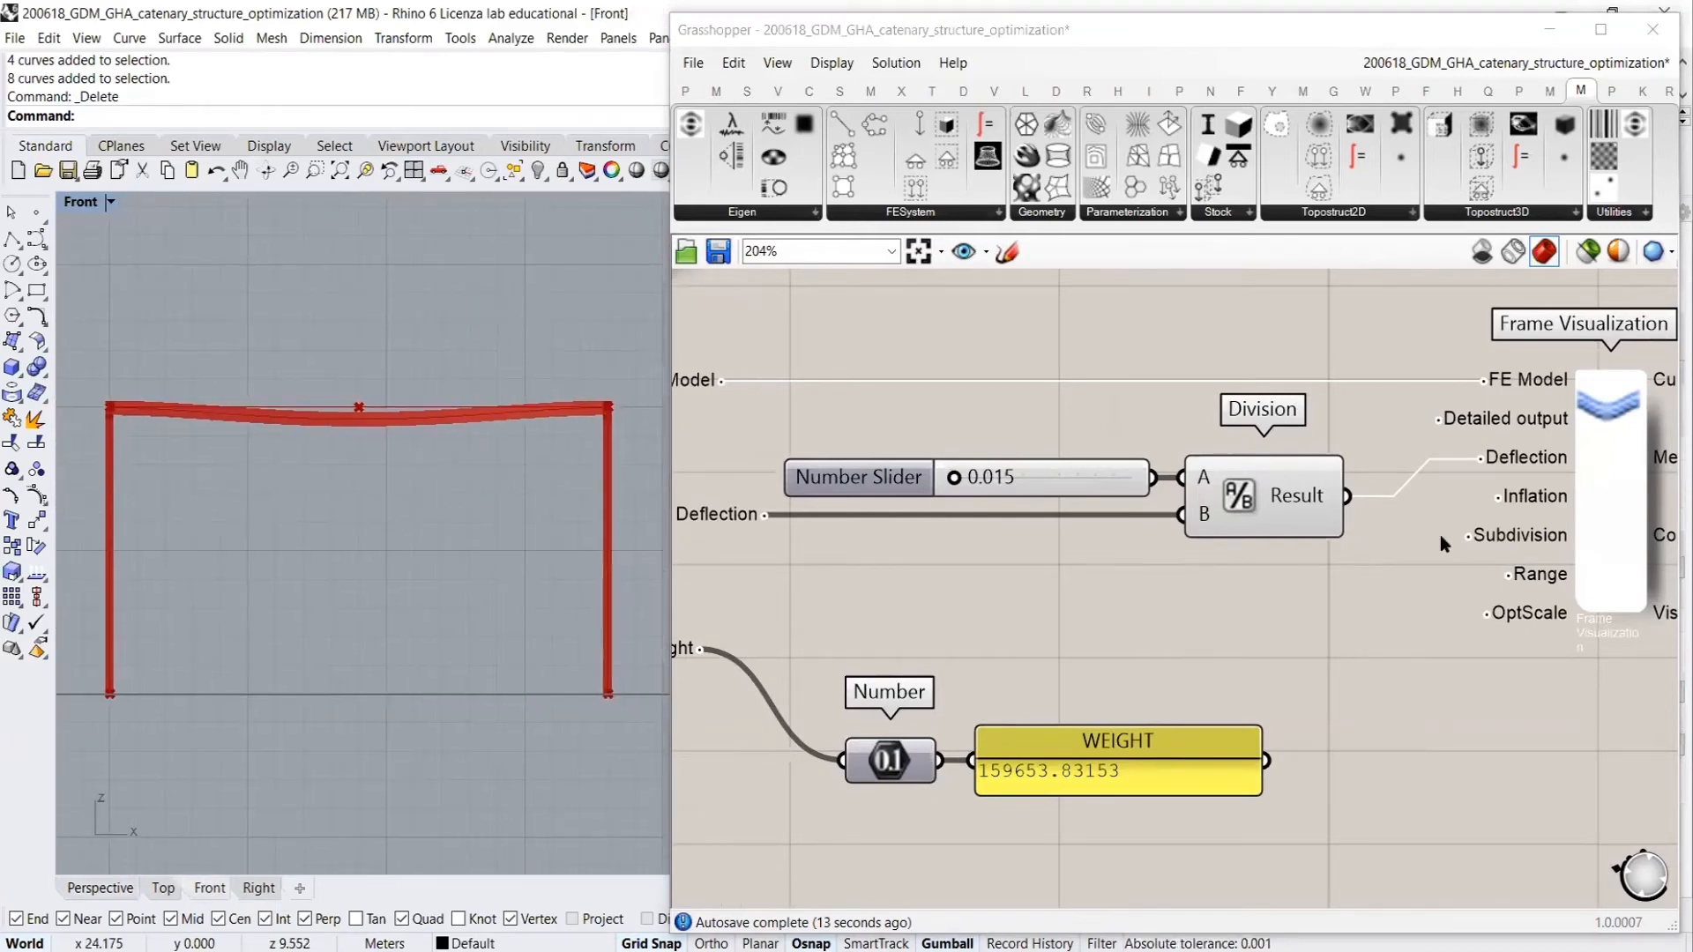
# Set the slider driving the FE Point Load's Unit Z vector to 75 and view the frame in perspective
pyautogui.scroll(-7, 1556, 518)
pyautogui.moveTo(961, 592); pyautogui.dragTo(1327, 488, button='right')
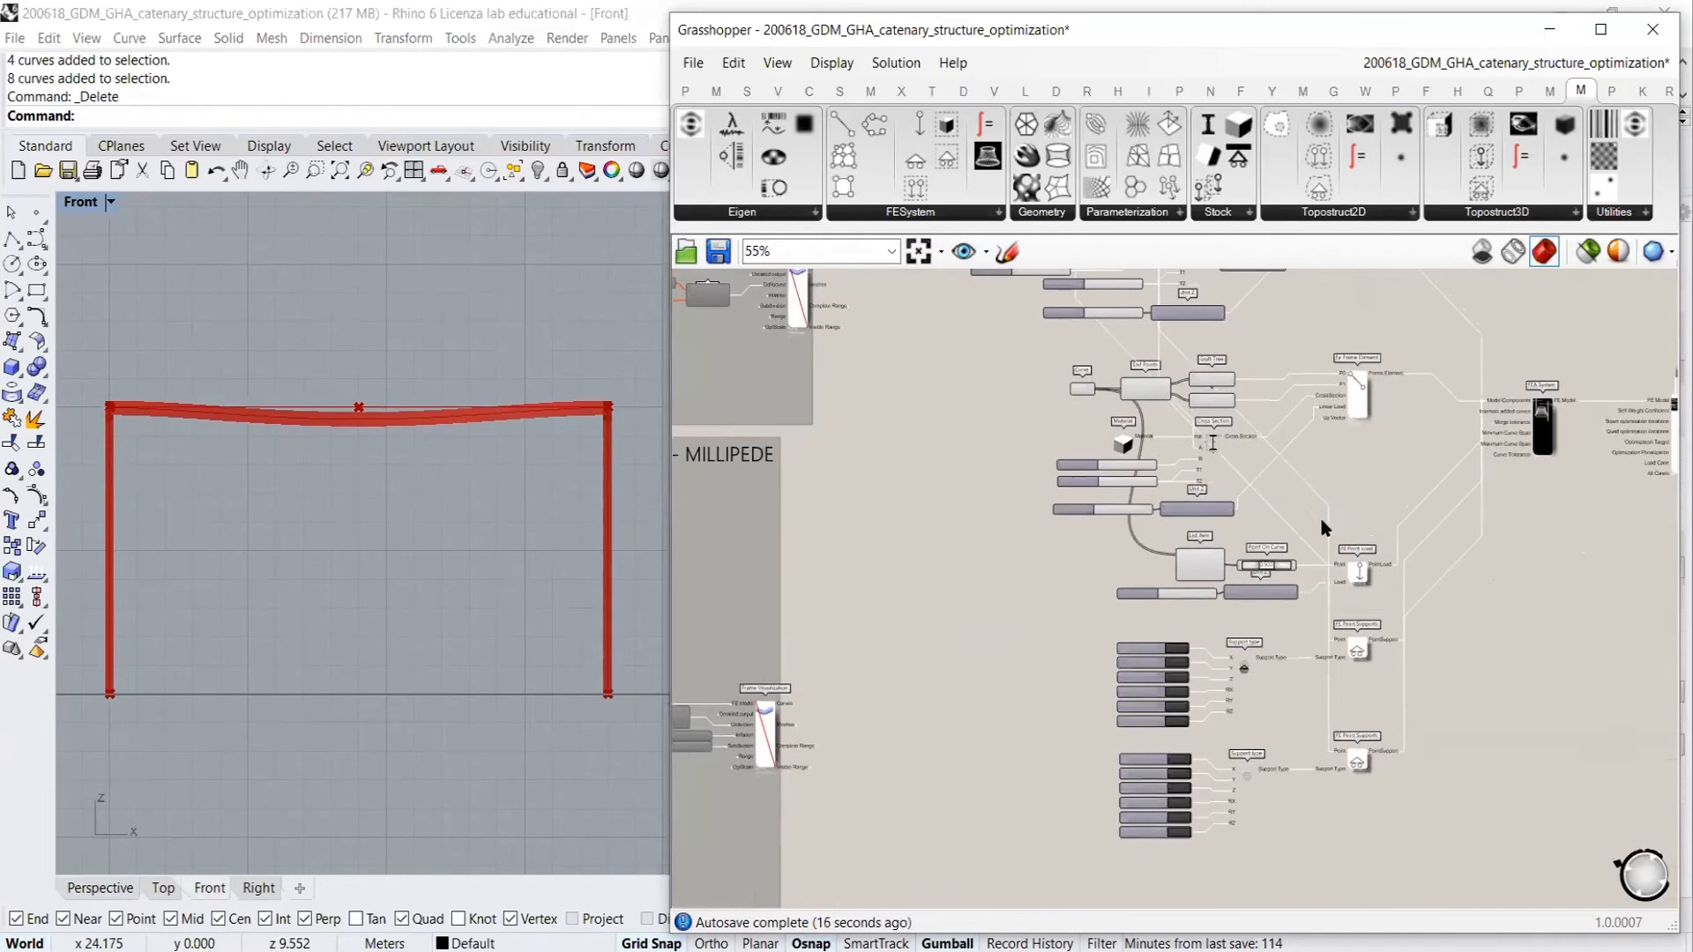
pyautogui.scroll(5, 1322, 527)
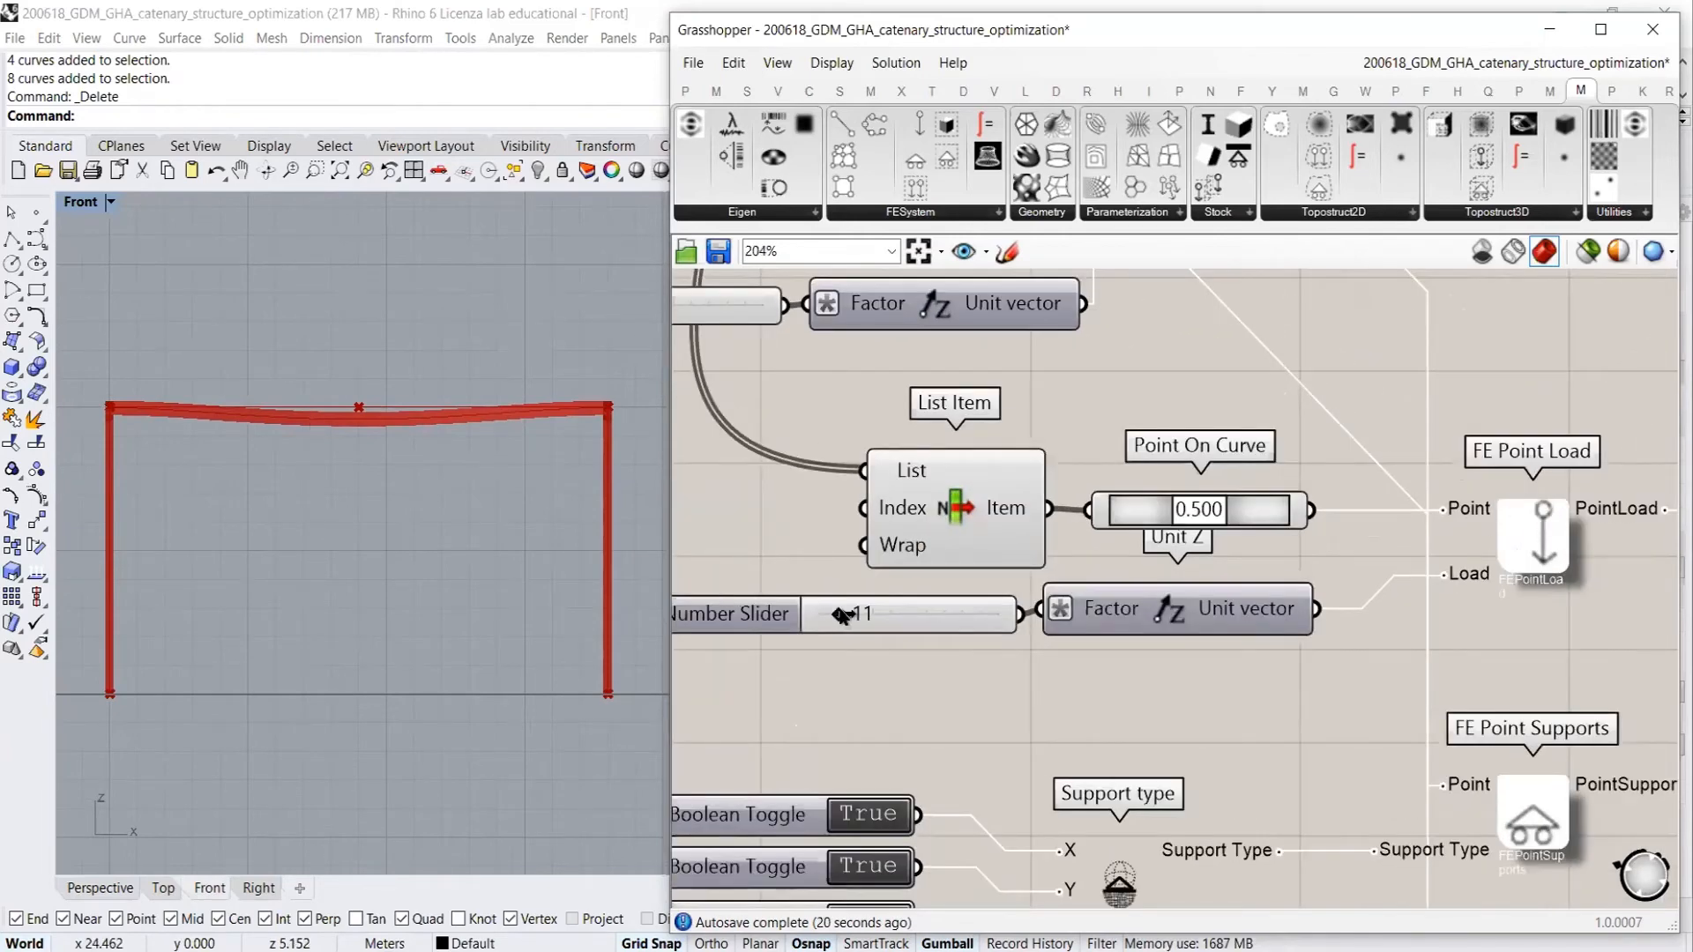
pyautogui.moveTo(838, 614); pyautogui.dragTo(953, 615)
pyautogui.click(101, 887)
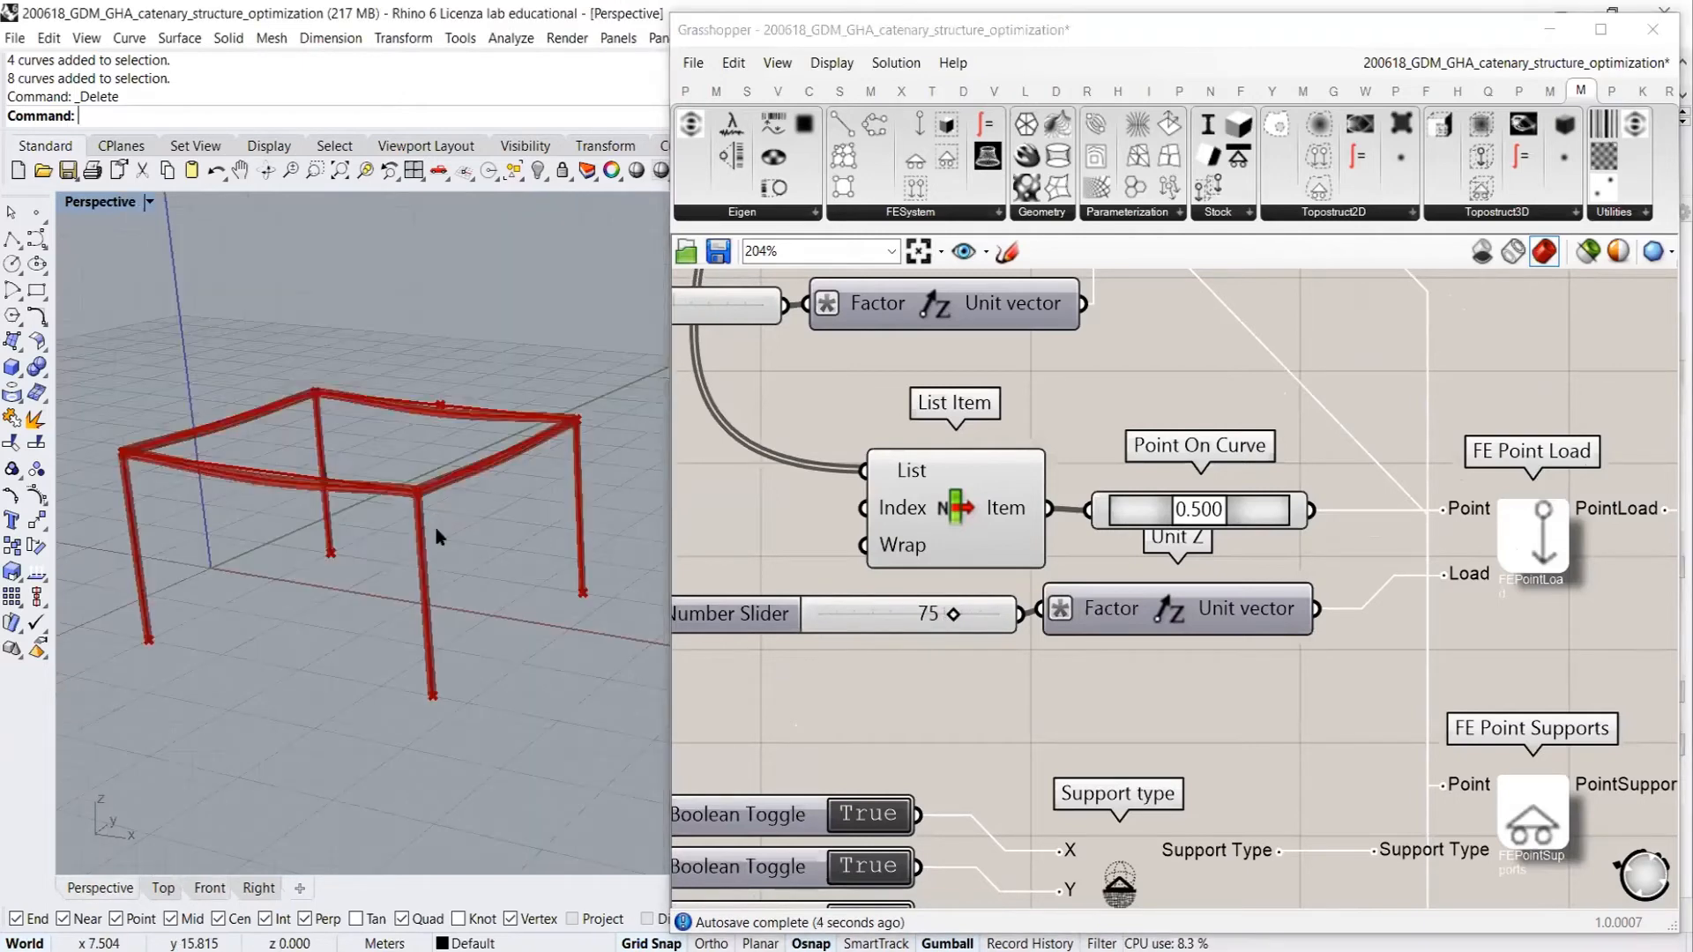
pyautogui.moveTo(435, 532); pyautogui.dragTo(529, 406, button='right')
# Set the number slider feeding Division's A input to 0.154
pyautogui.scroll(-8, 1355, 391)
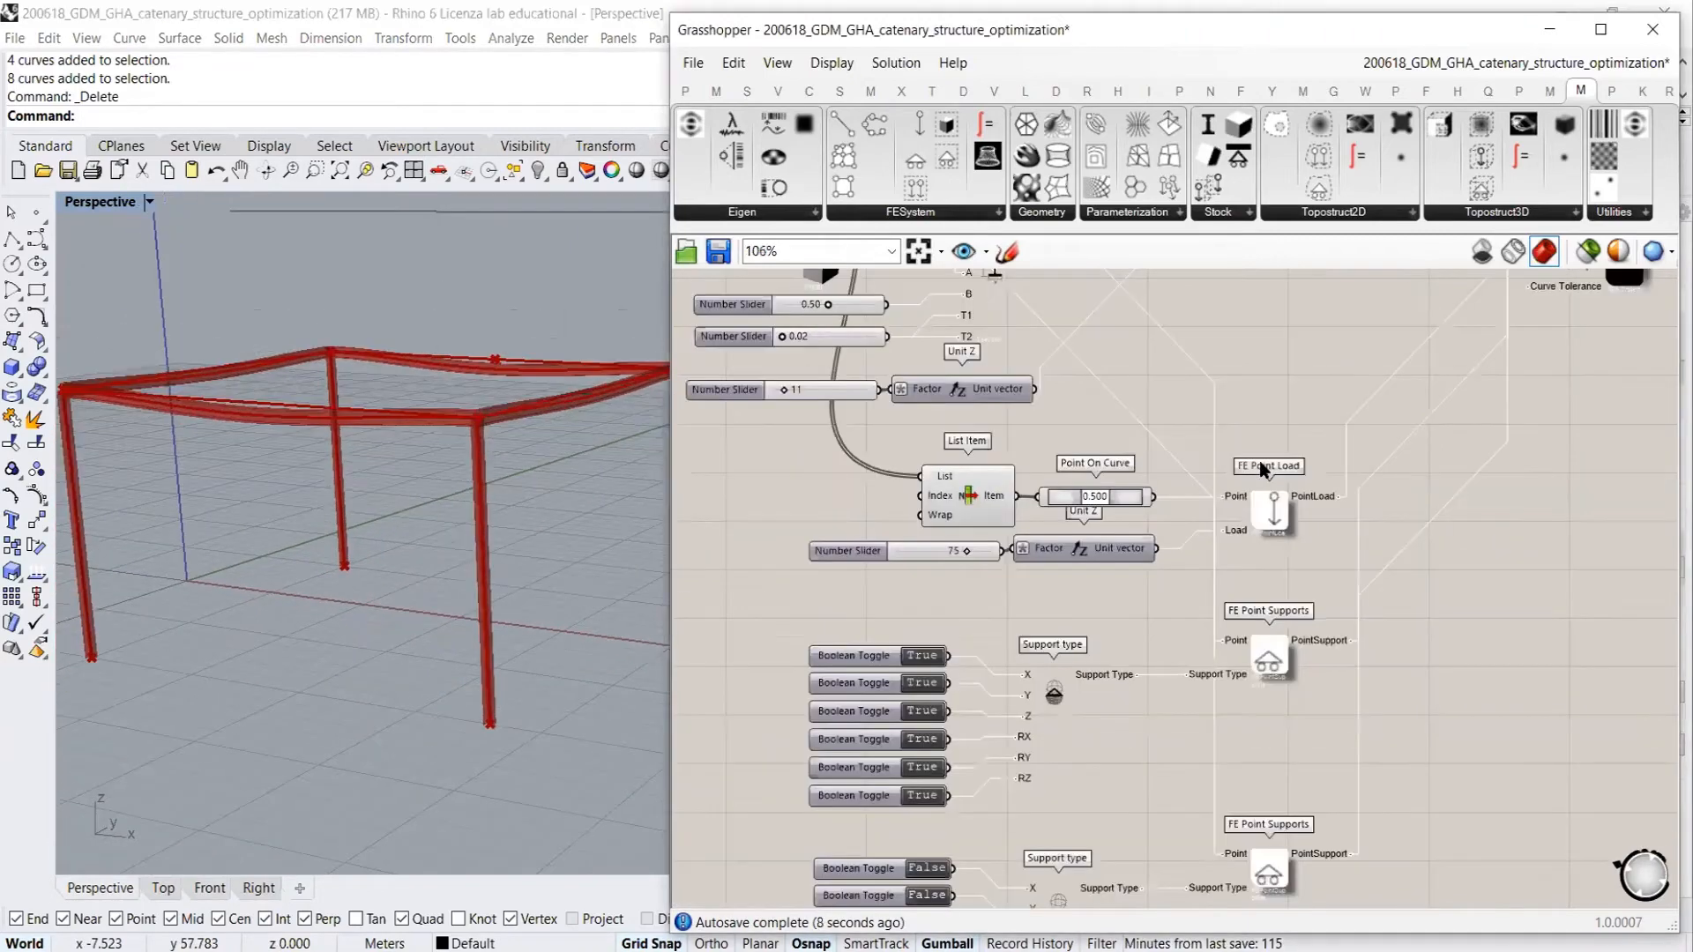
pyautogui.scroll(6, 1086, 501)
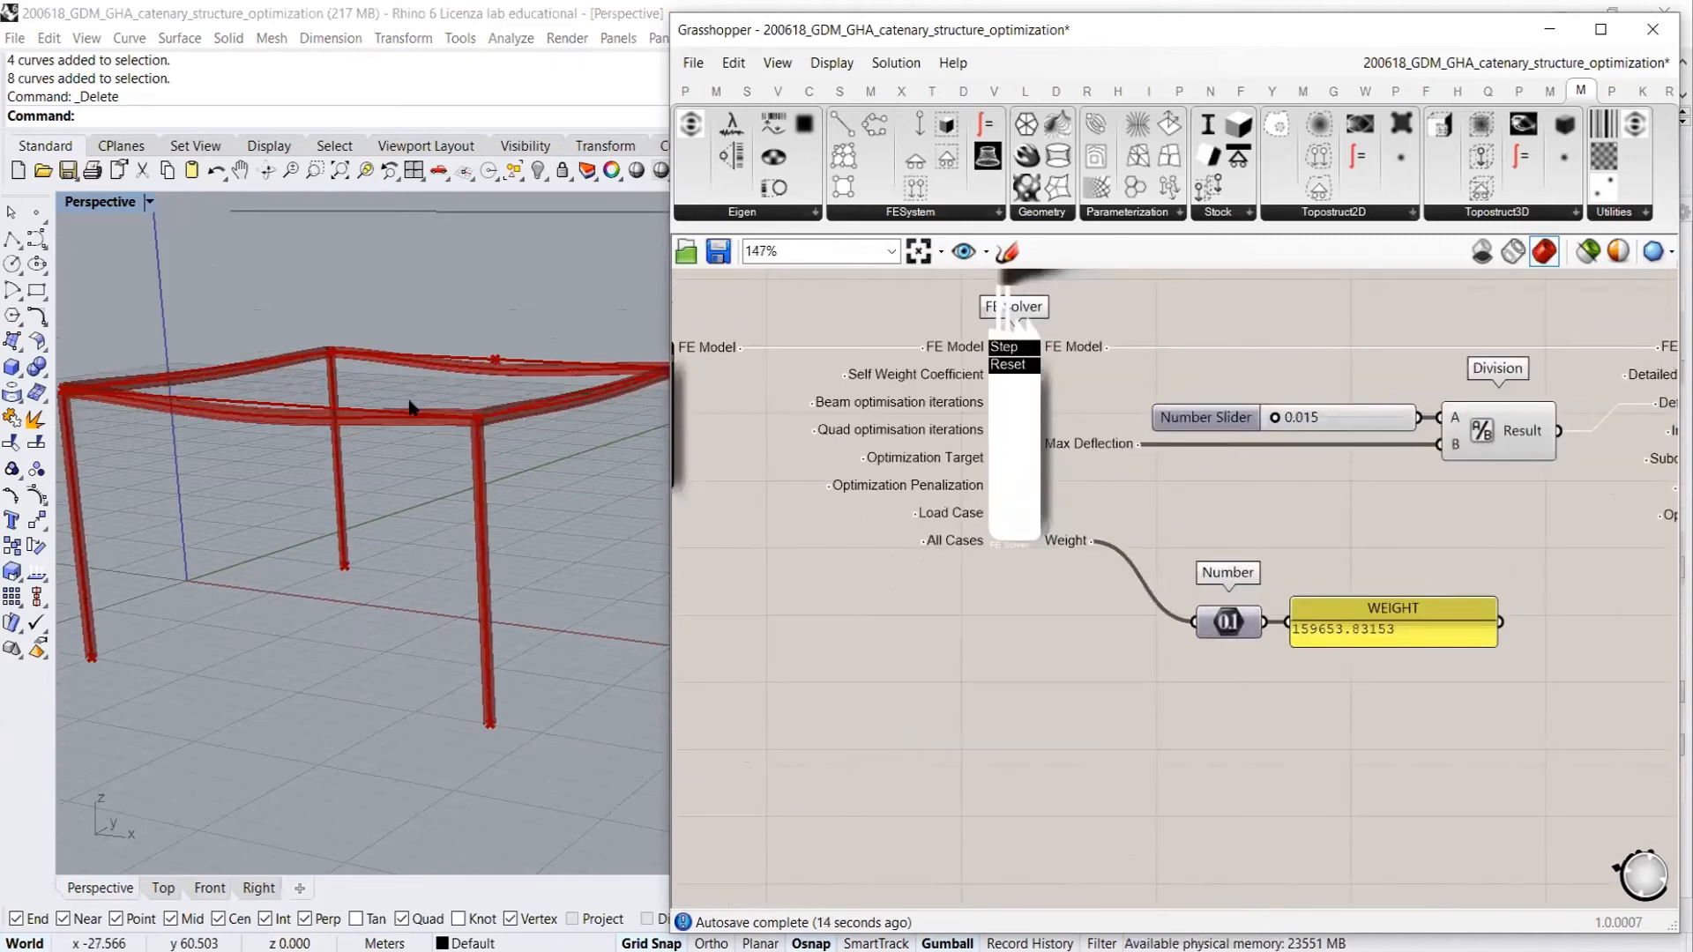
pyautogui.scroll(4, 1068, 458)
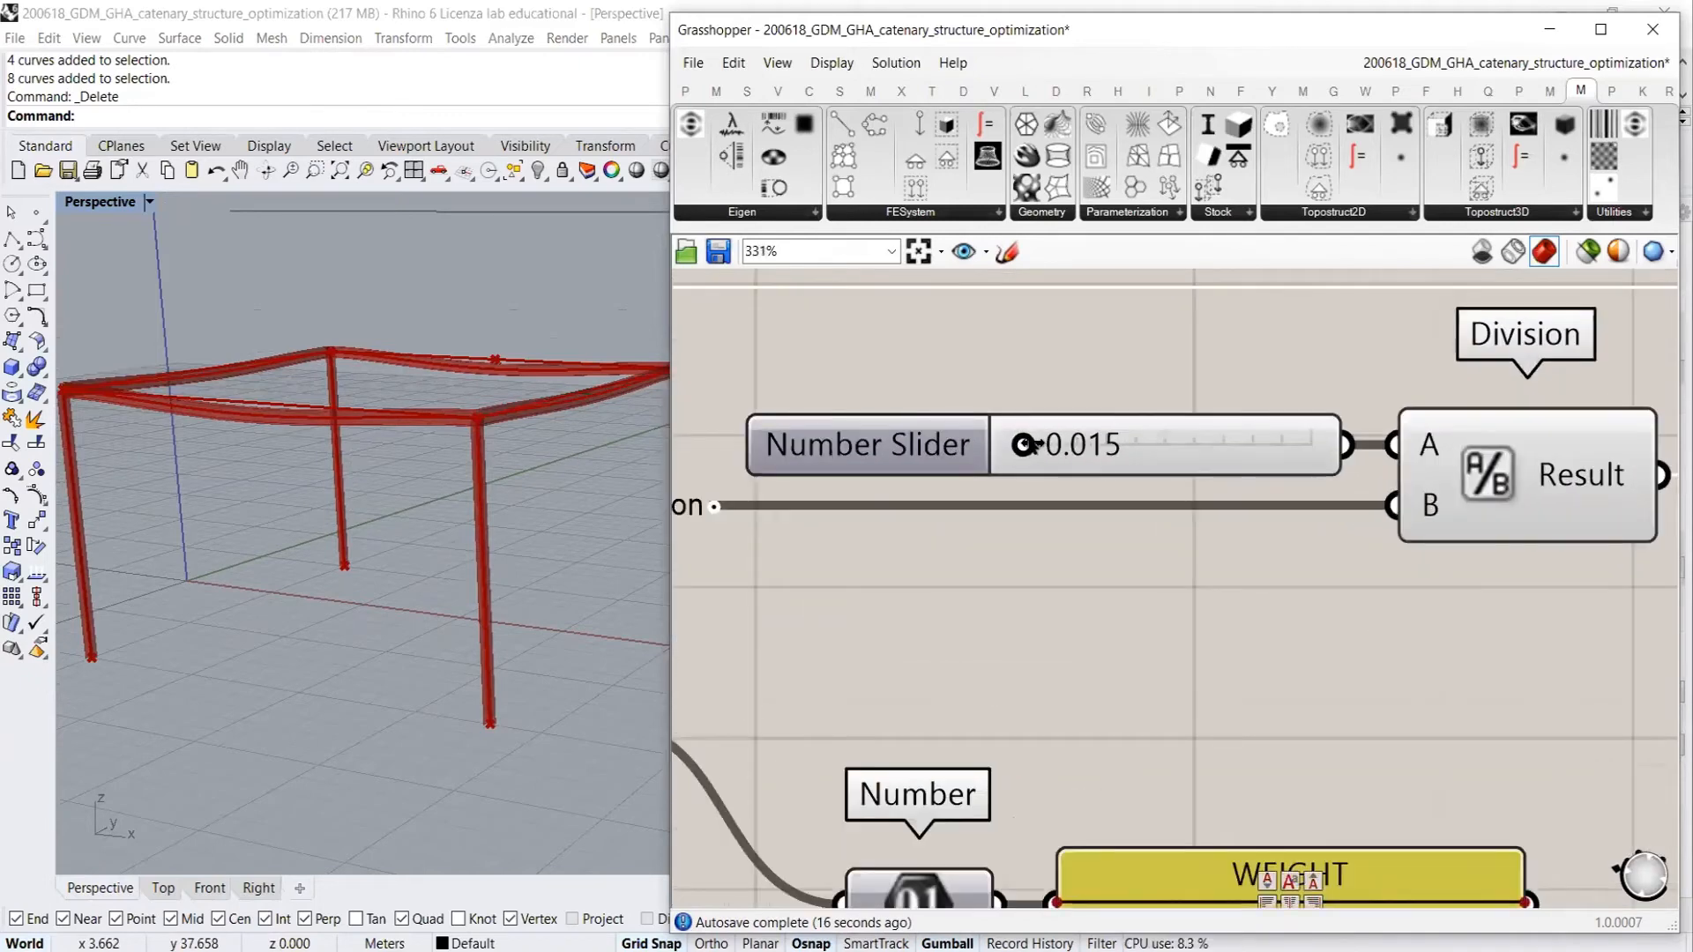
pyautogui.moveTo(1027, 444); pyautogui.dragTo(1066, 443)
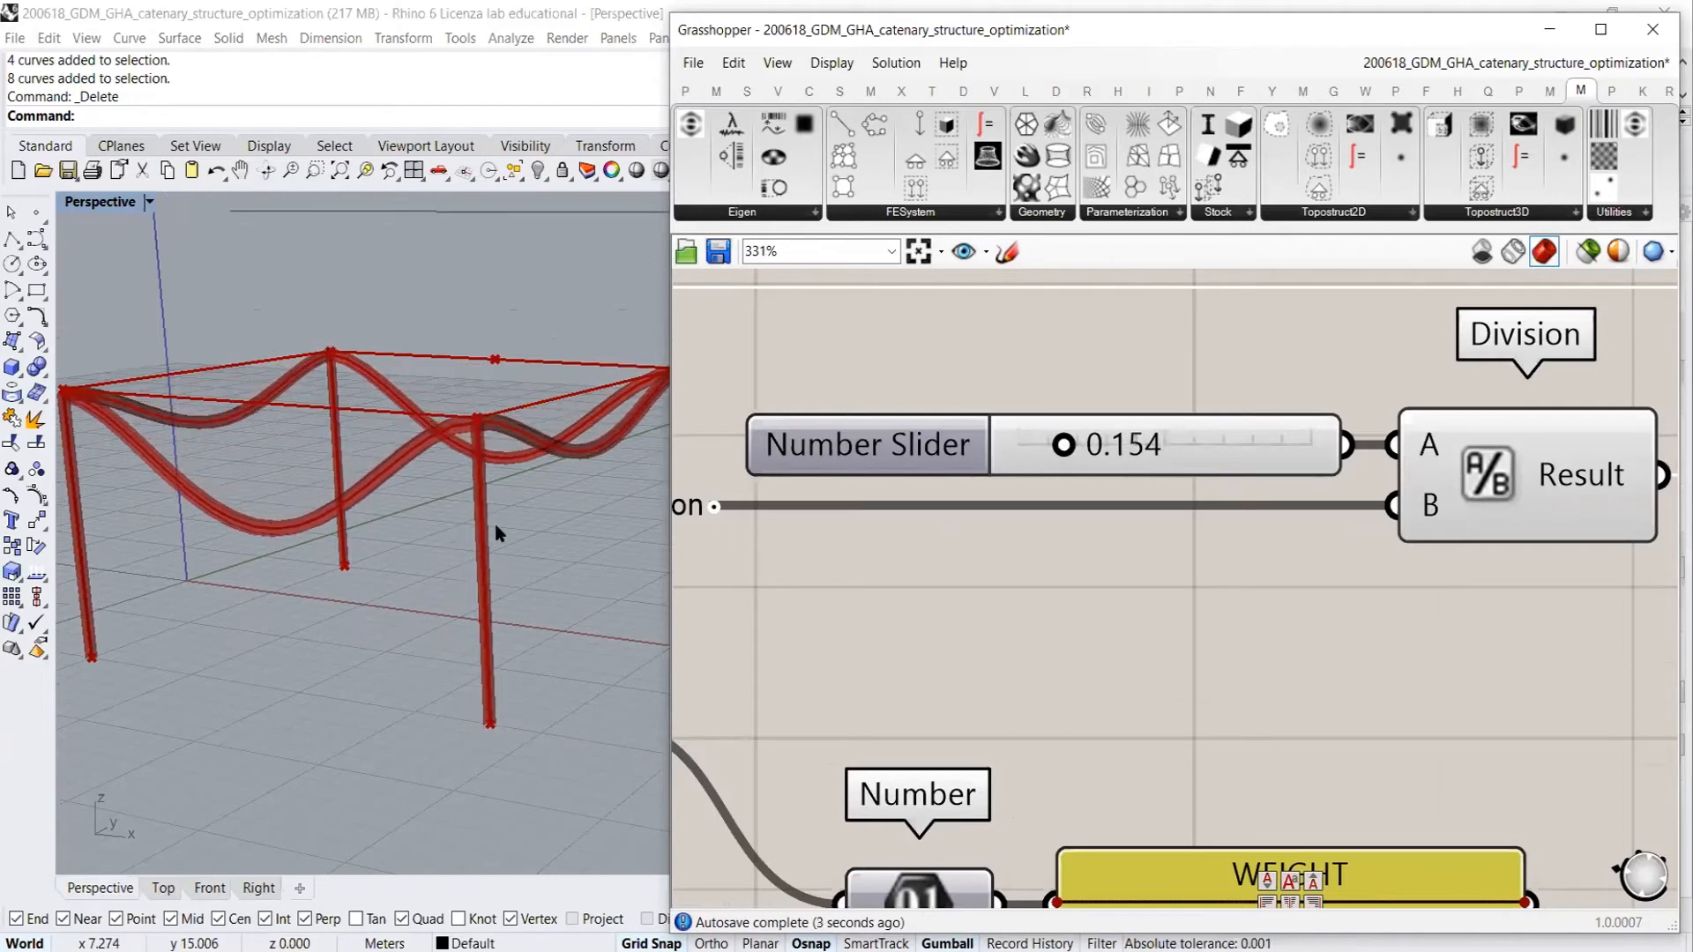
# Examine the exaggerated beam deflection in the Front and Perspective views alongside the solver and Division wiring
pyautogui.moveTo(495, 526); pyautogui.dragTo(504, 526, button='right')
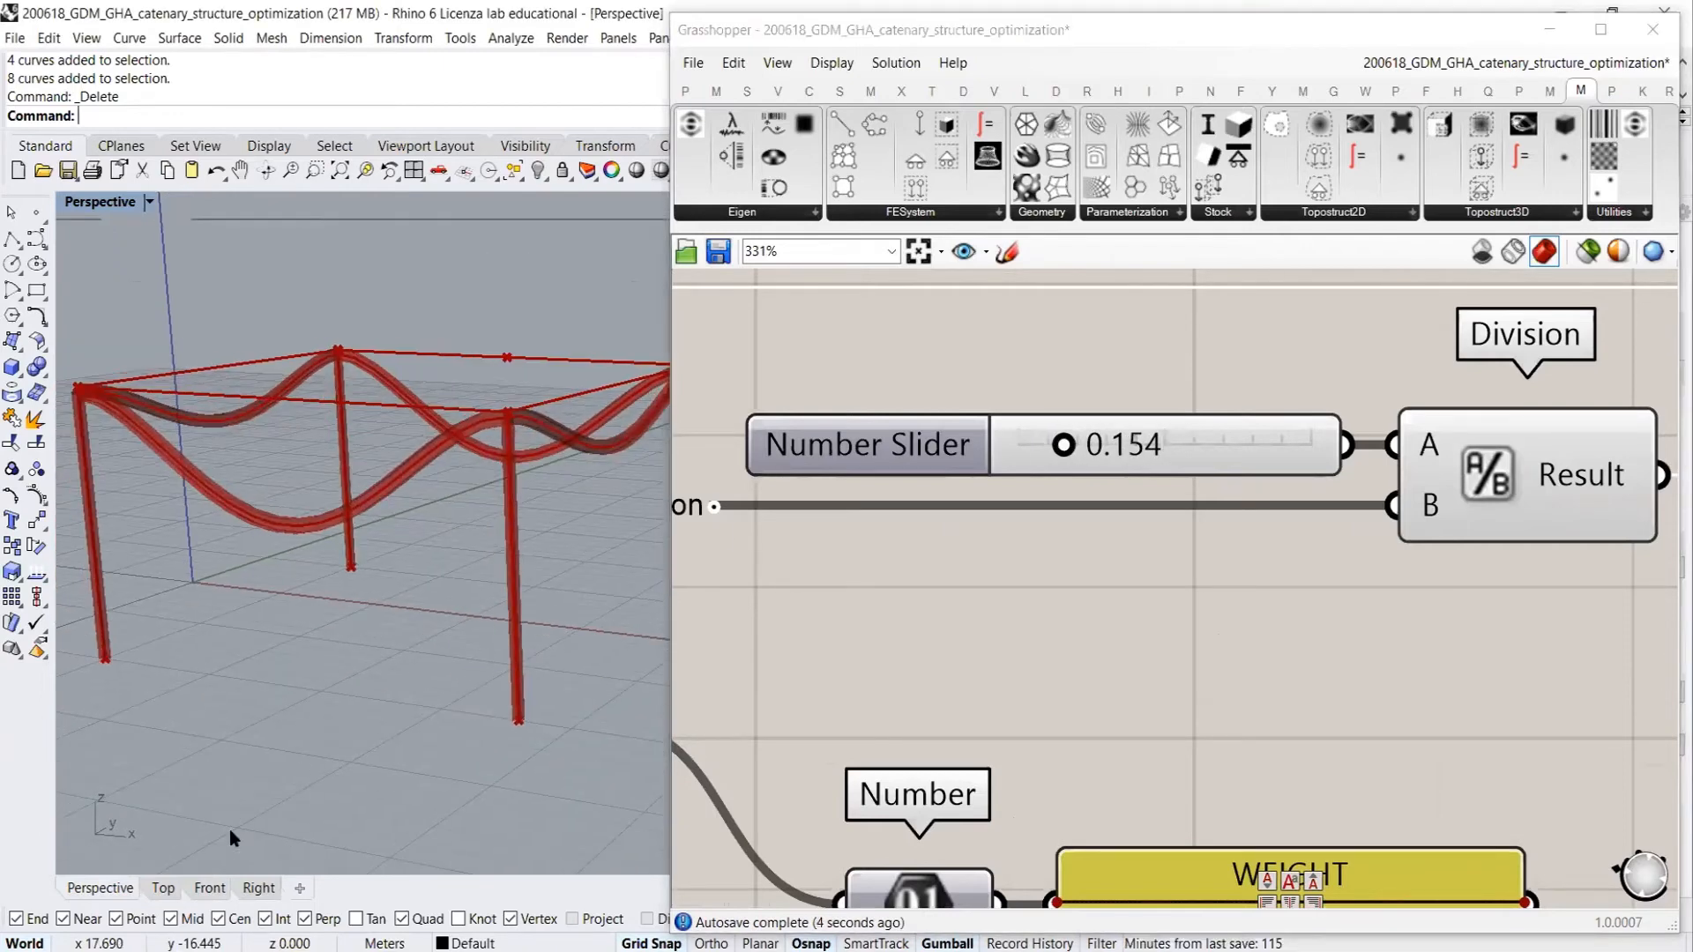
pyautogui.click(209, 888)
pyautogui.scroll(3, 388, 529)
pyautogui.scroll(-3, 374, 533)
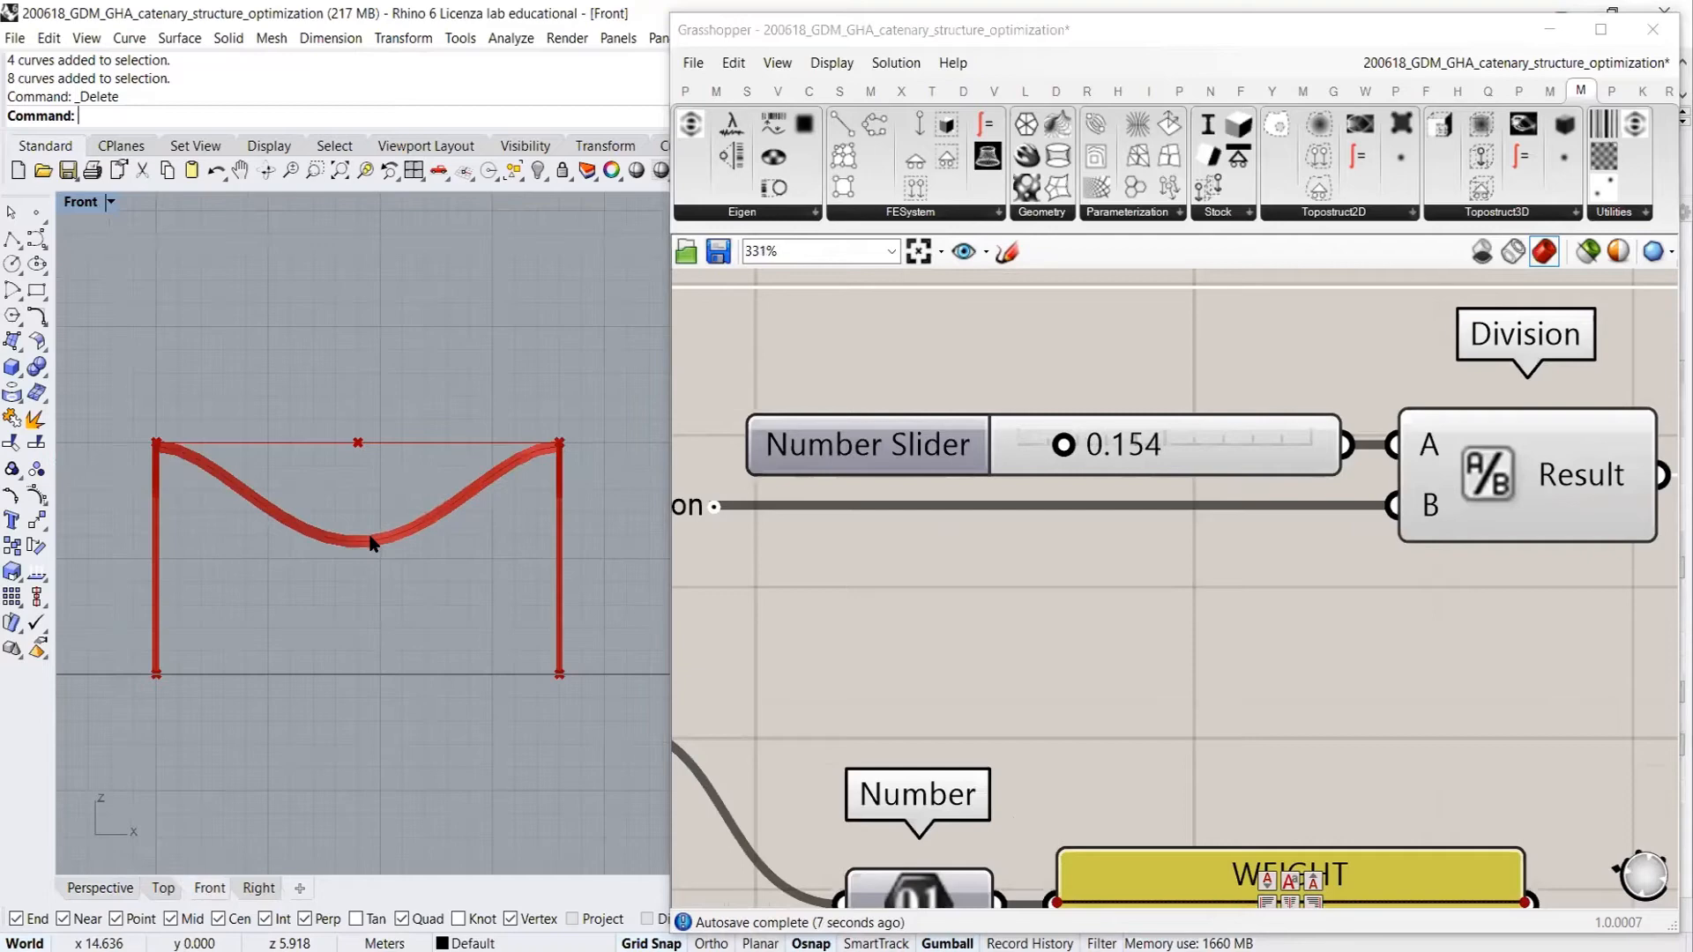
pyautogui.click(1064, 574)
pyautogui.click(122, 892)
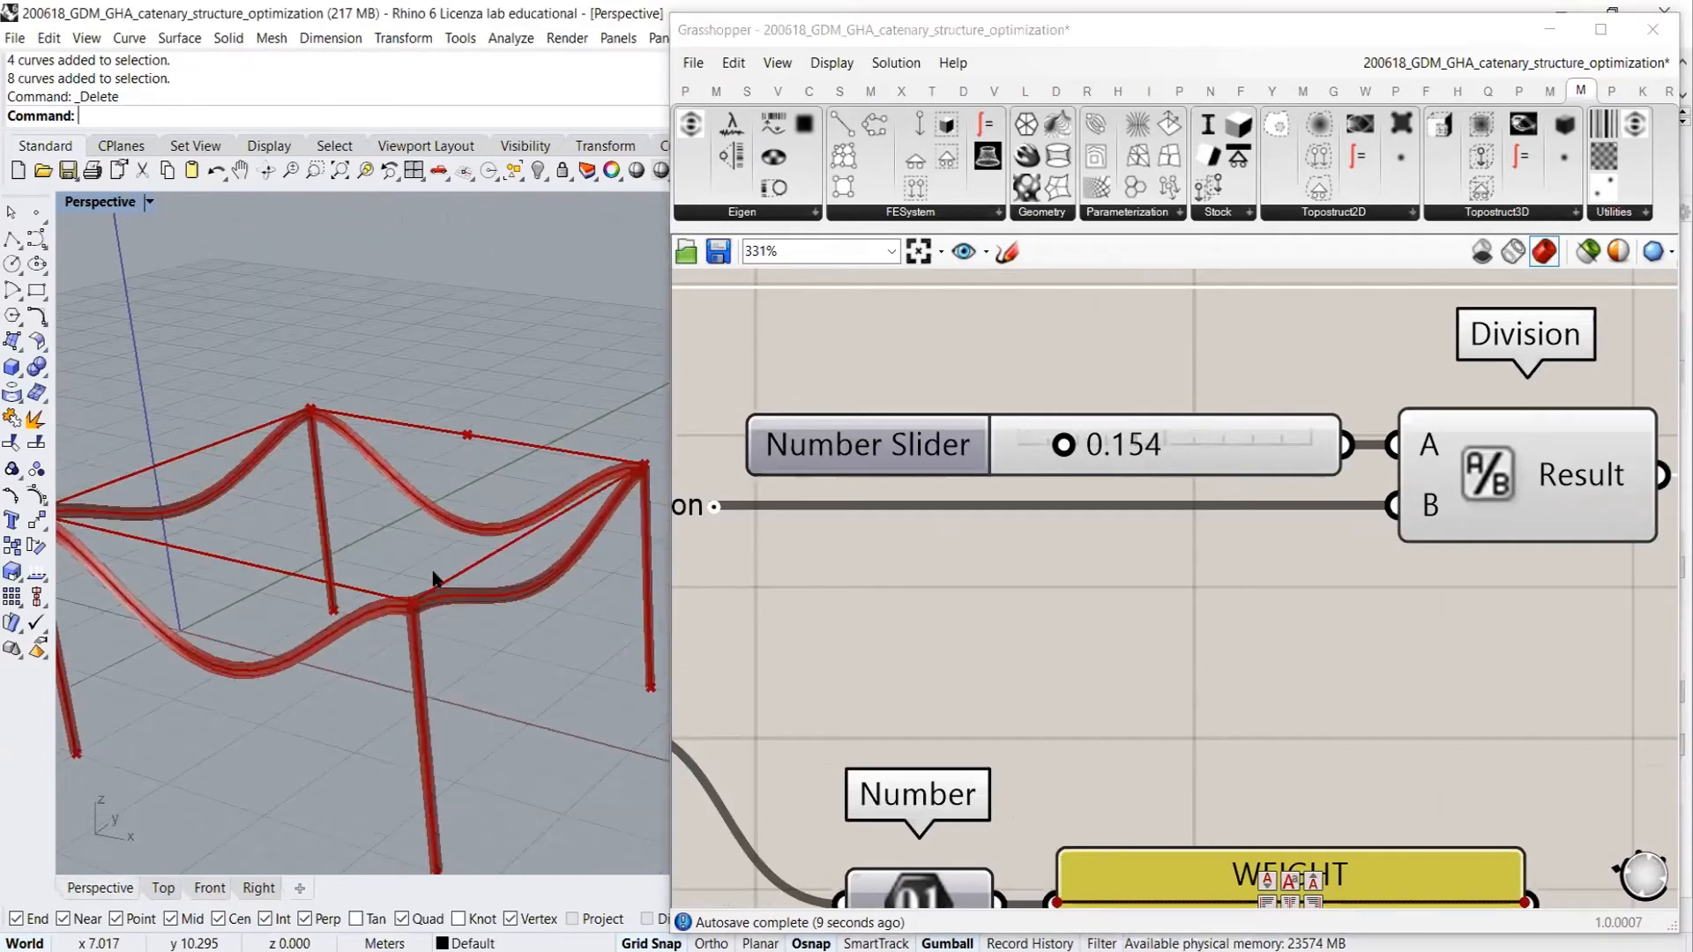
pyautogui.scroll(-4, 1062, 567)
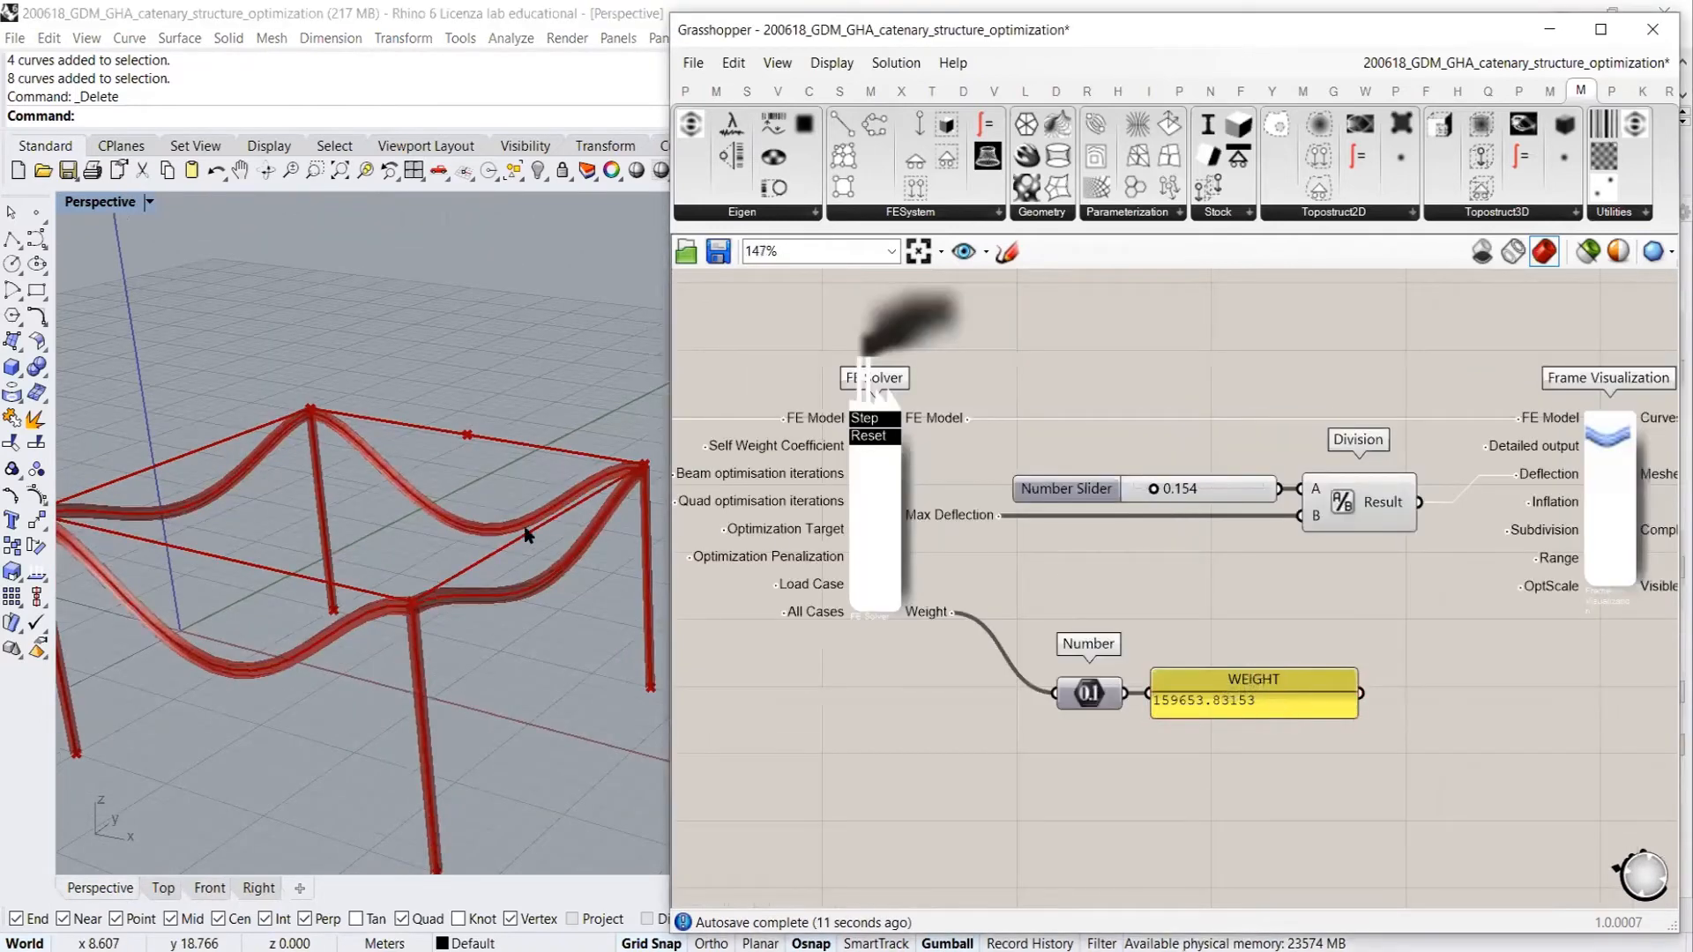
pyautogui.scroll(-3, 524, 478)
pyautogui.moveTo(1278, 533); pyautogui.dragTo(1224, 538, button='right')
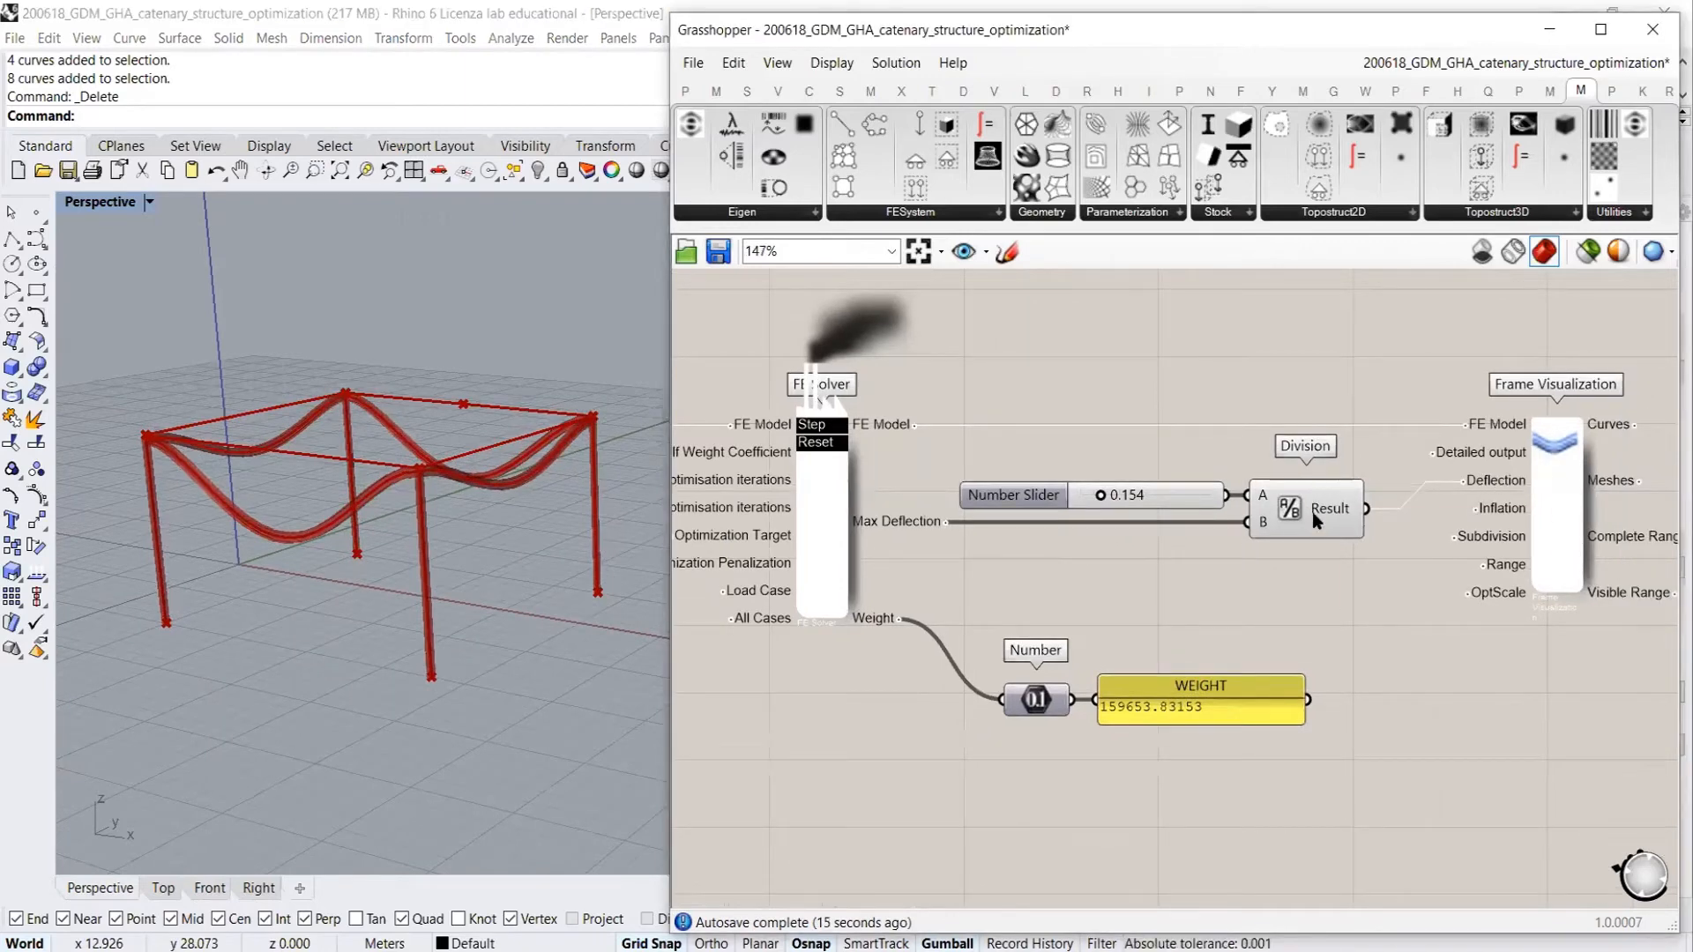
# Reduce the number slider feeding Division's A input to 0.039
pyautogui.moveTo(471, 494); pyautogui.dragTo(617, 476, button='right')
pyautogui.scroll(5, 1083, 506)
pyautogui.moveTo(1108, 506); pyautogui.dragTo(1072, 515)
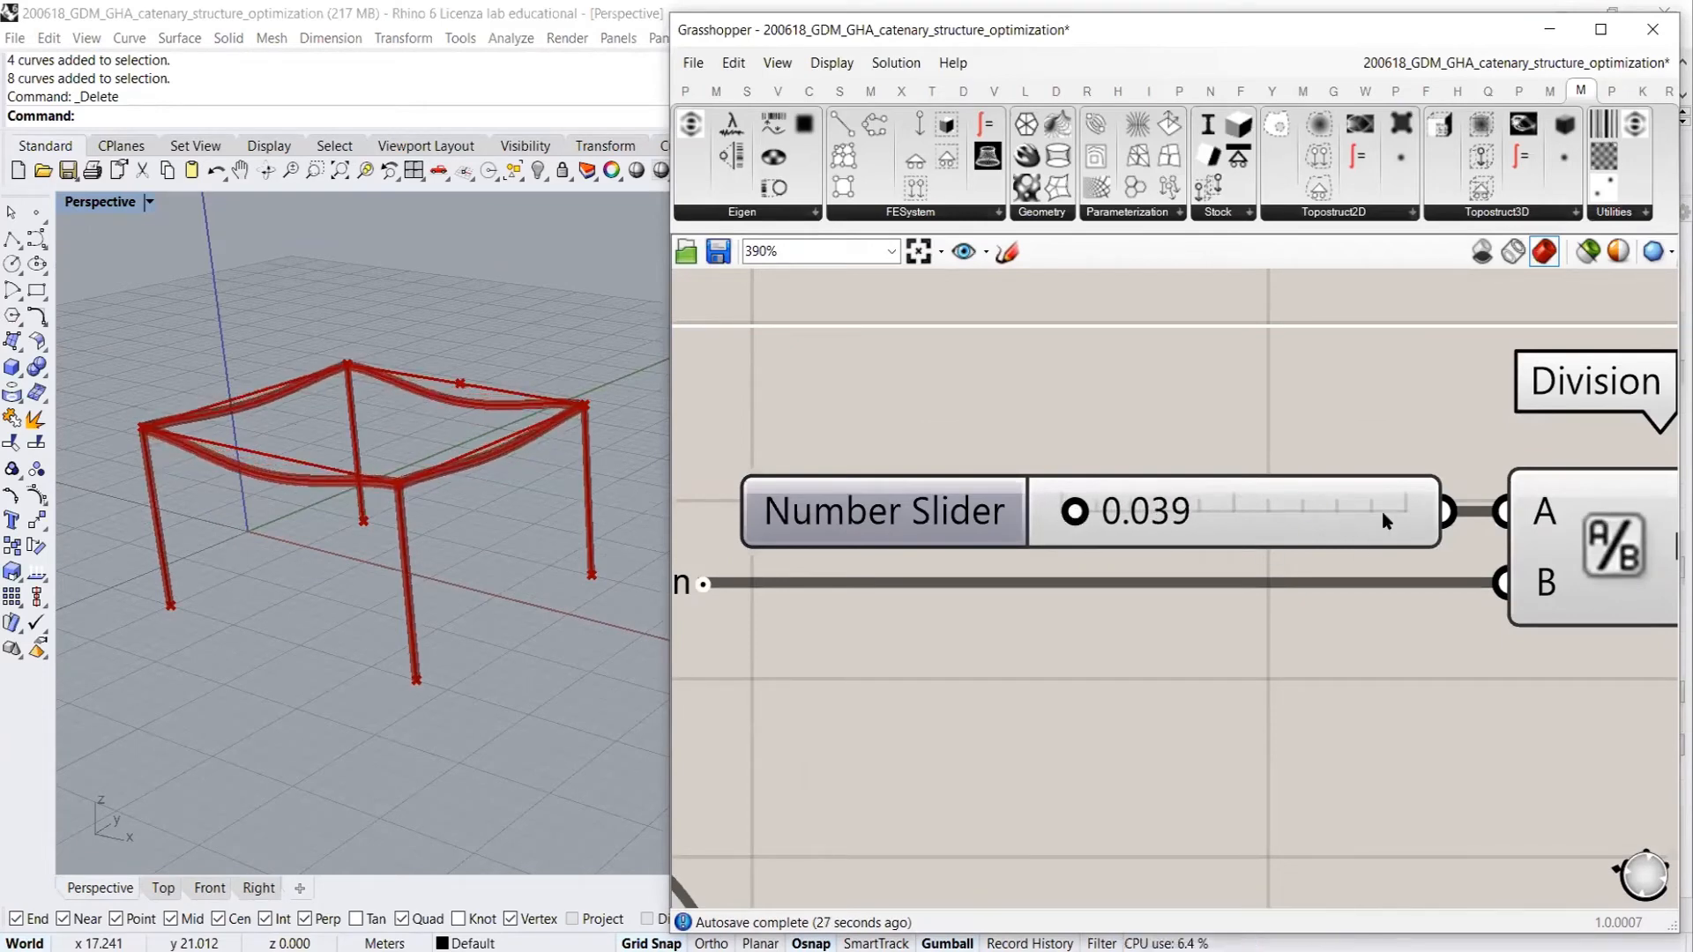
# Set the slider feeding A and B of the upper Cross Section to 0.85 and view the thickened columns
pyautogui.scroll(-5, 1234, 547)
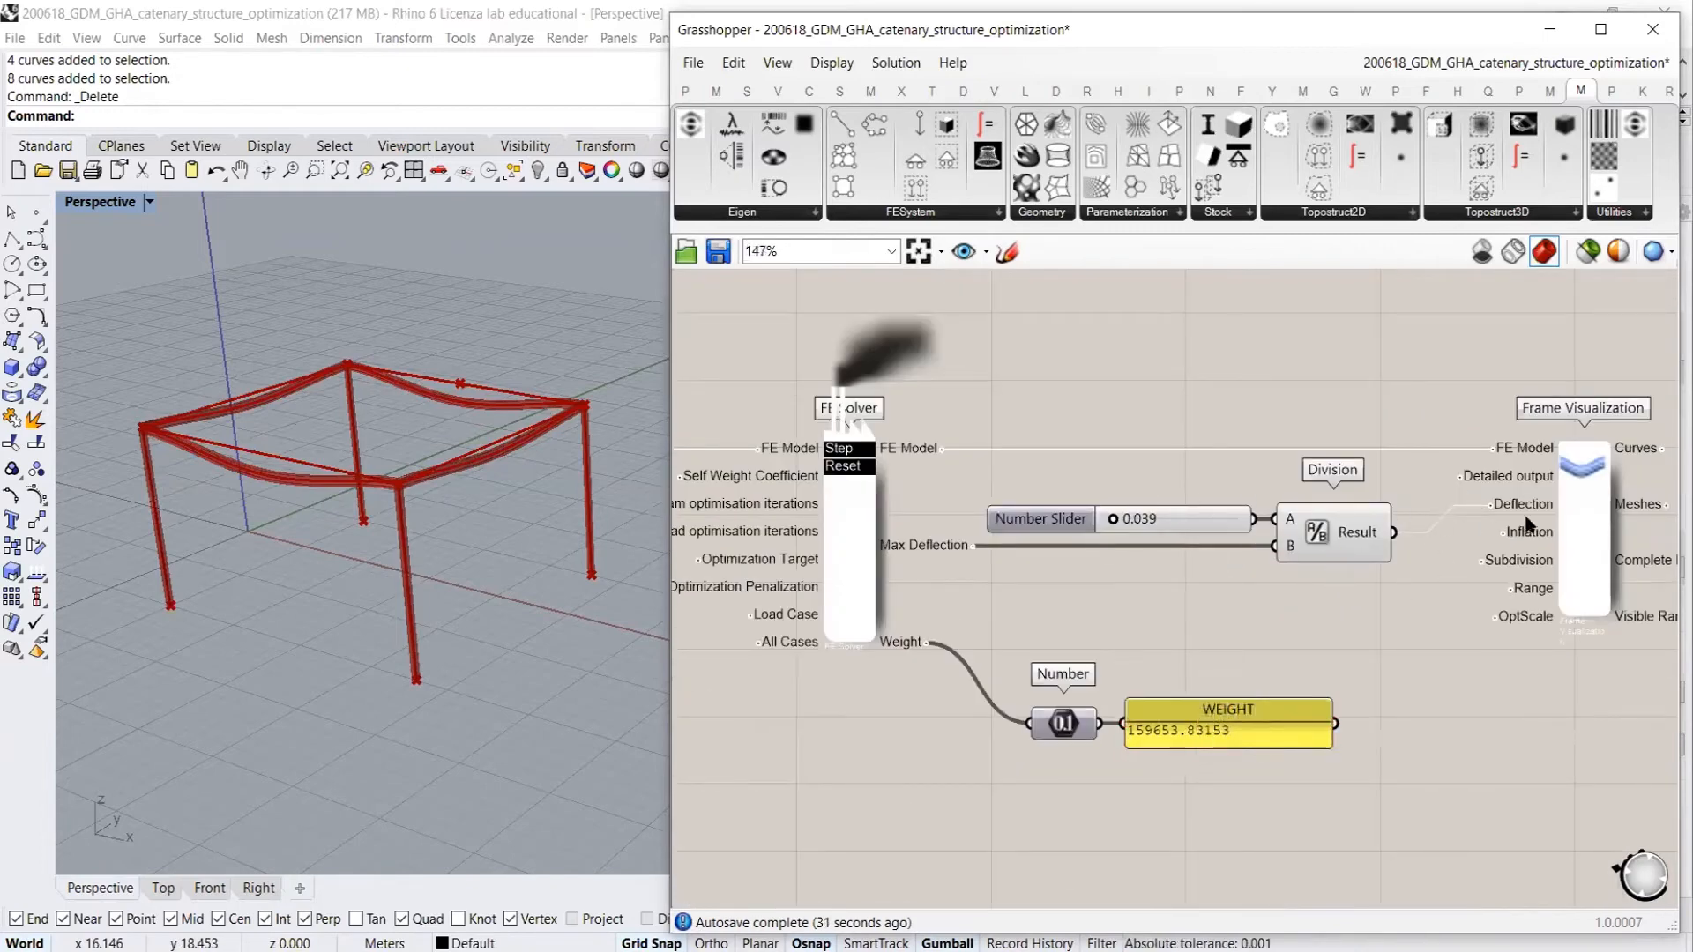
pyautogui.scroll(-4, 1528, 525)
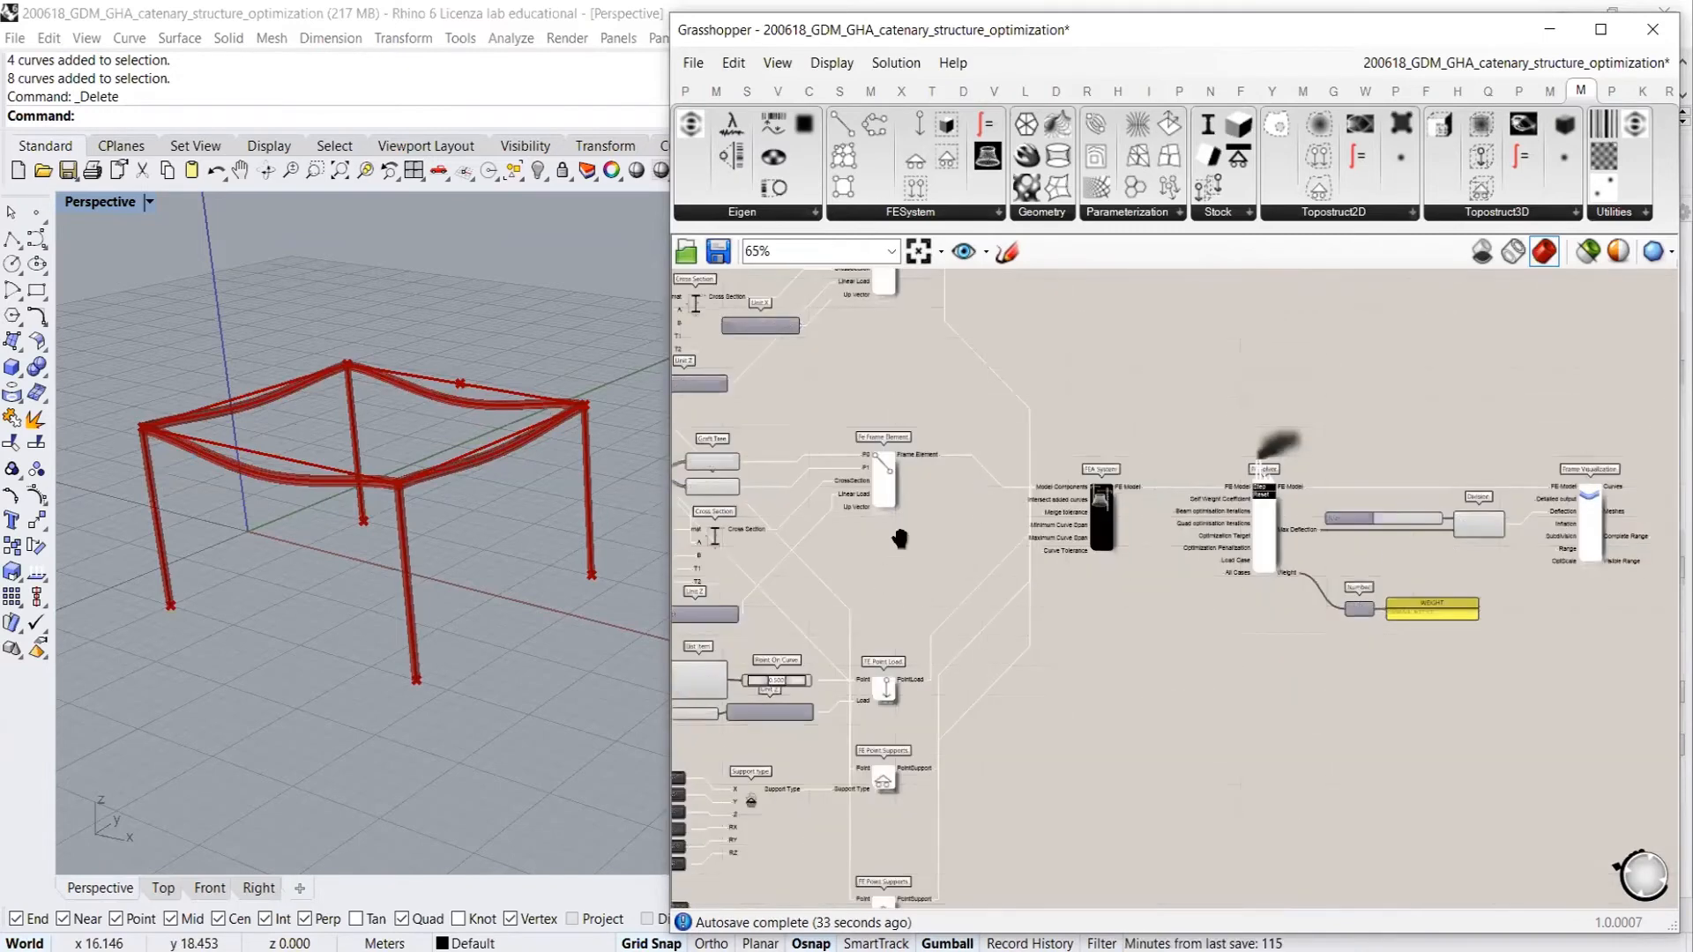
pyautogui.moveTo(899, 539); pyautogui.dragTo(1262, 654, button='right')
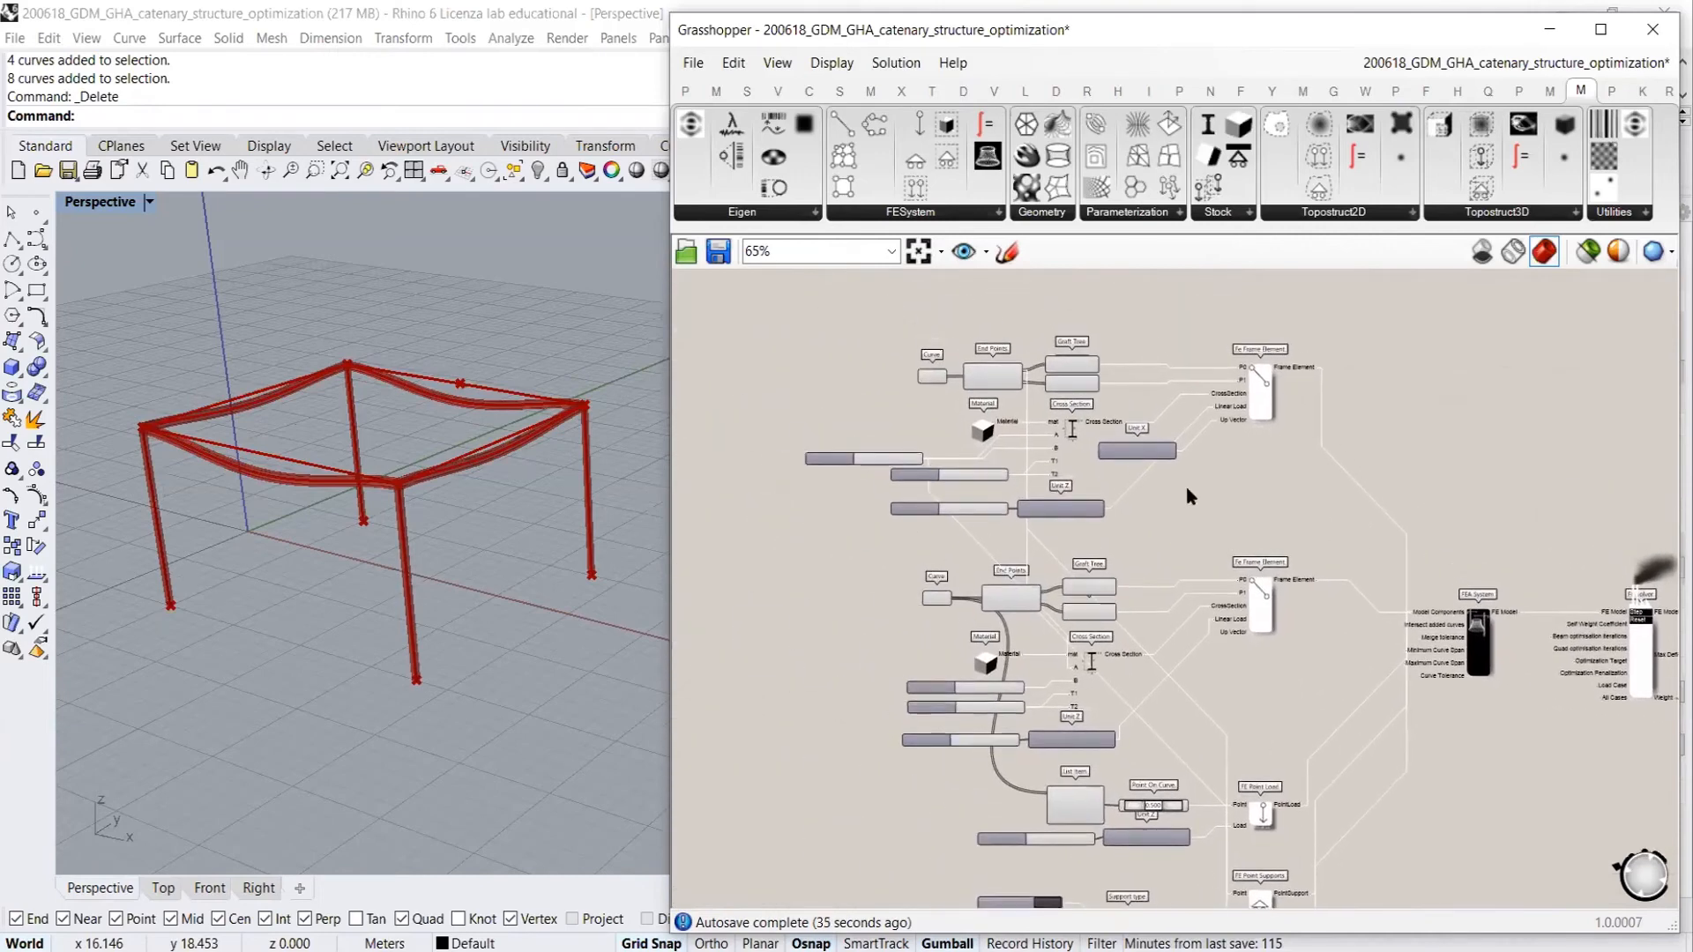
pyautogui.scroll(4, 934, 388)
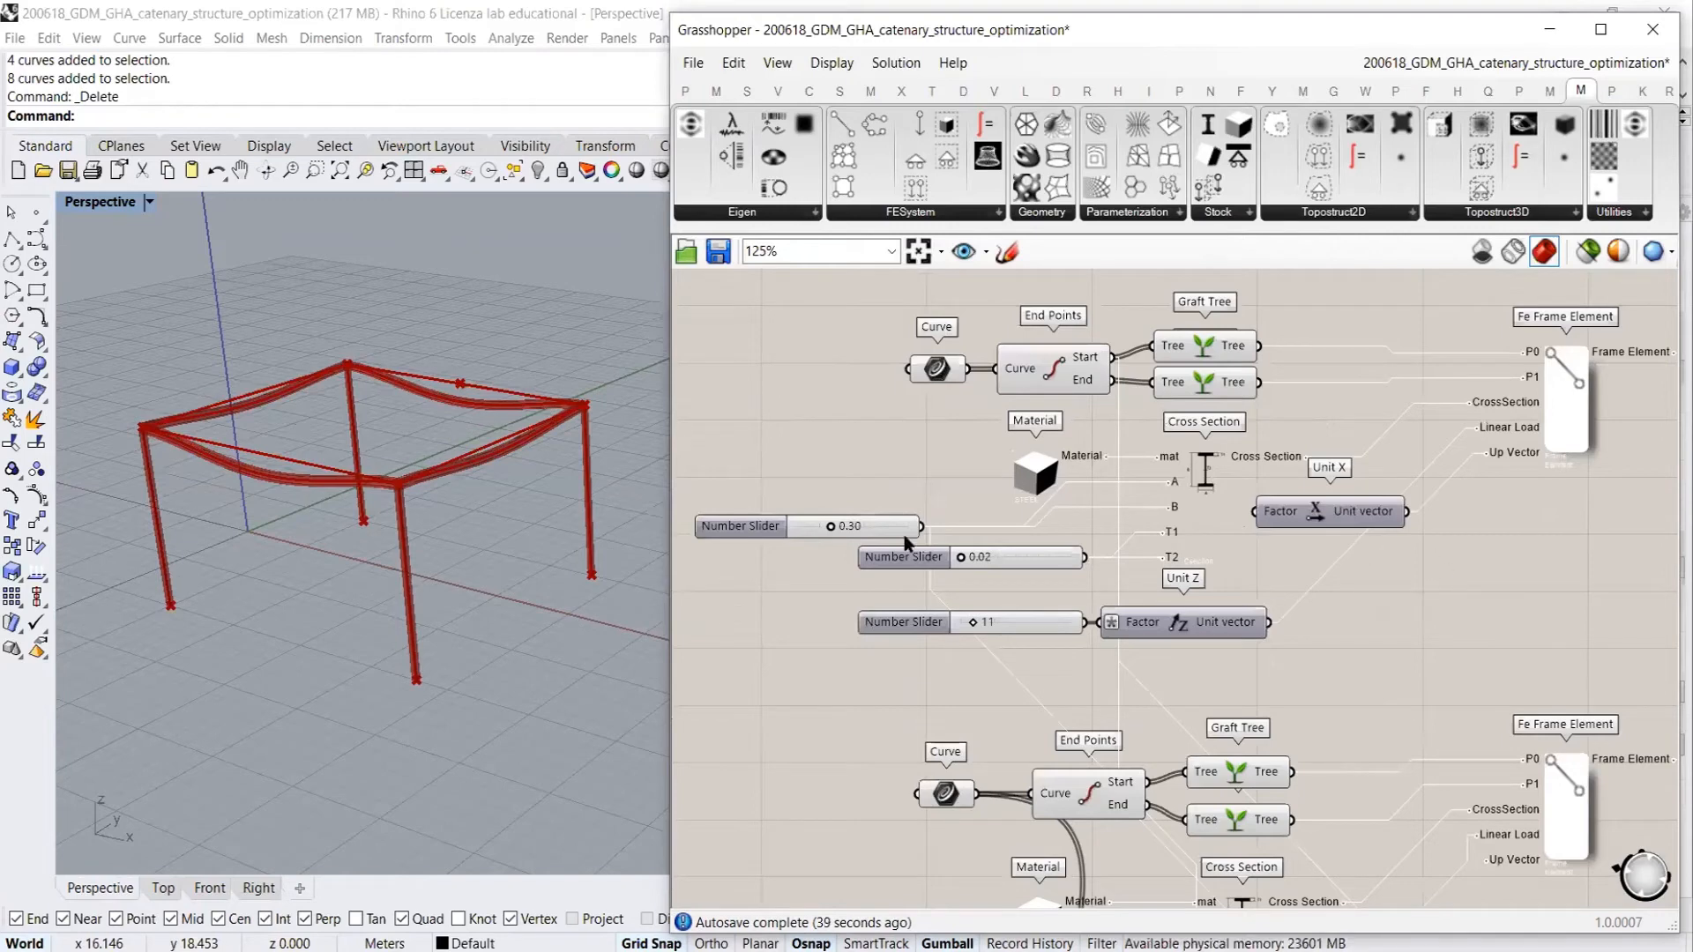
pyautogui.moveTo(850, 478); pyautogui.dragTo(944, 477, button='right')
pyautogui.scroll(2, 945, 477)
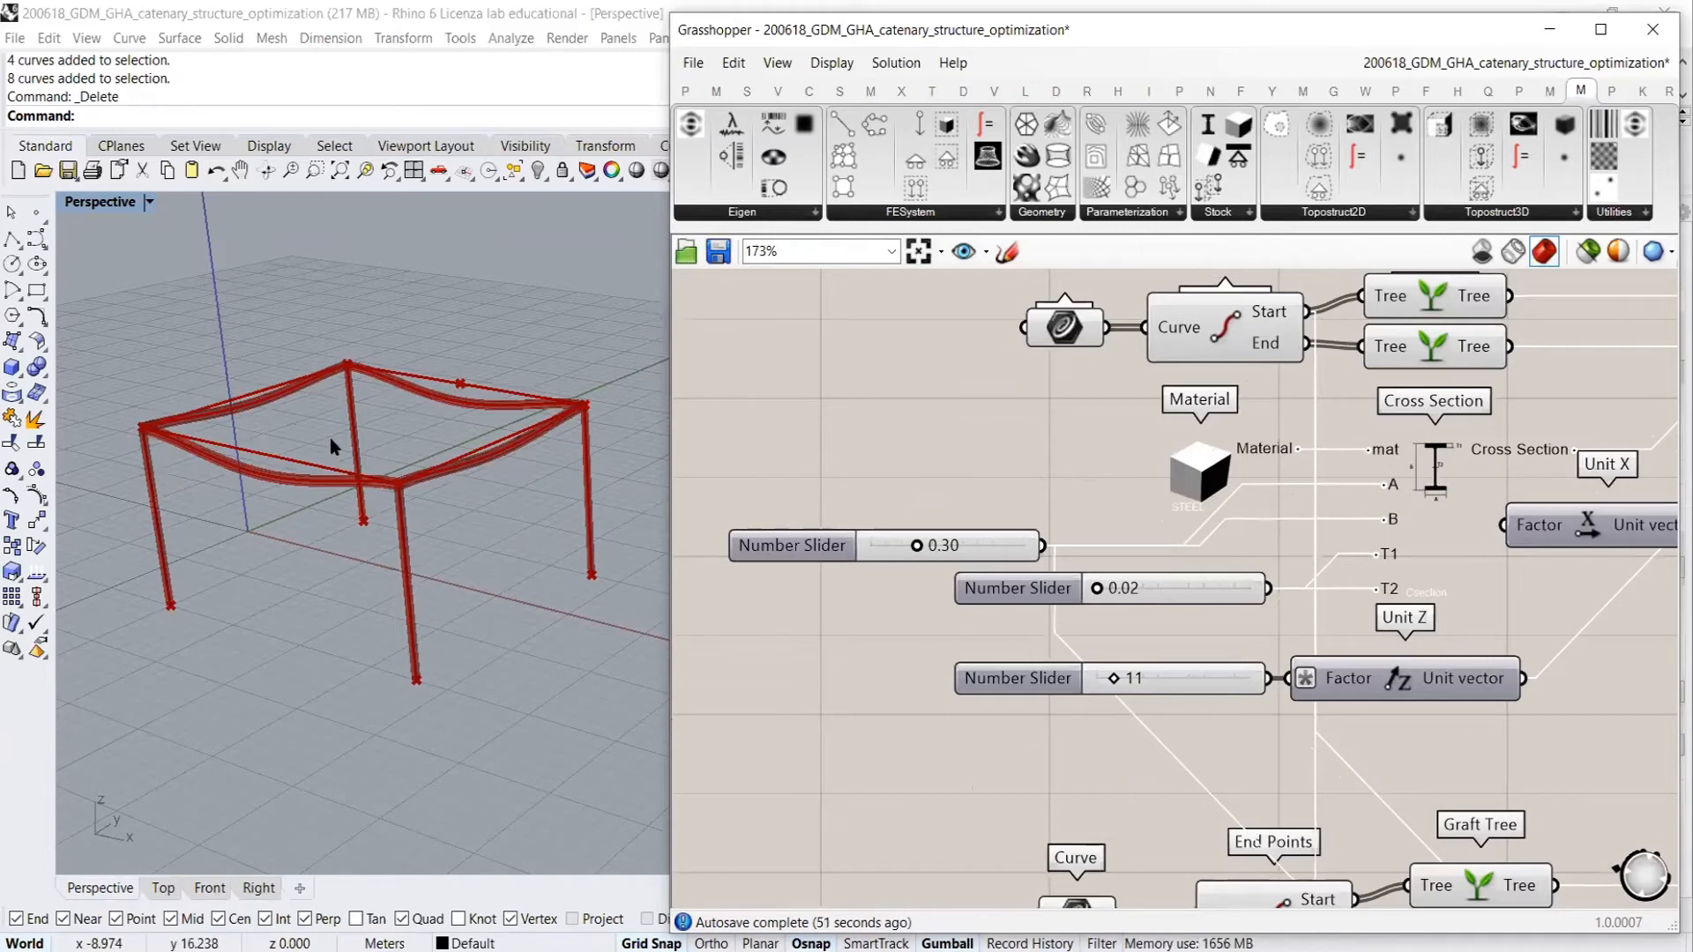
pyautogui.scroll(4, 970, 507)
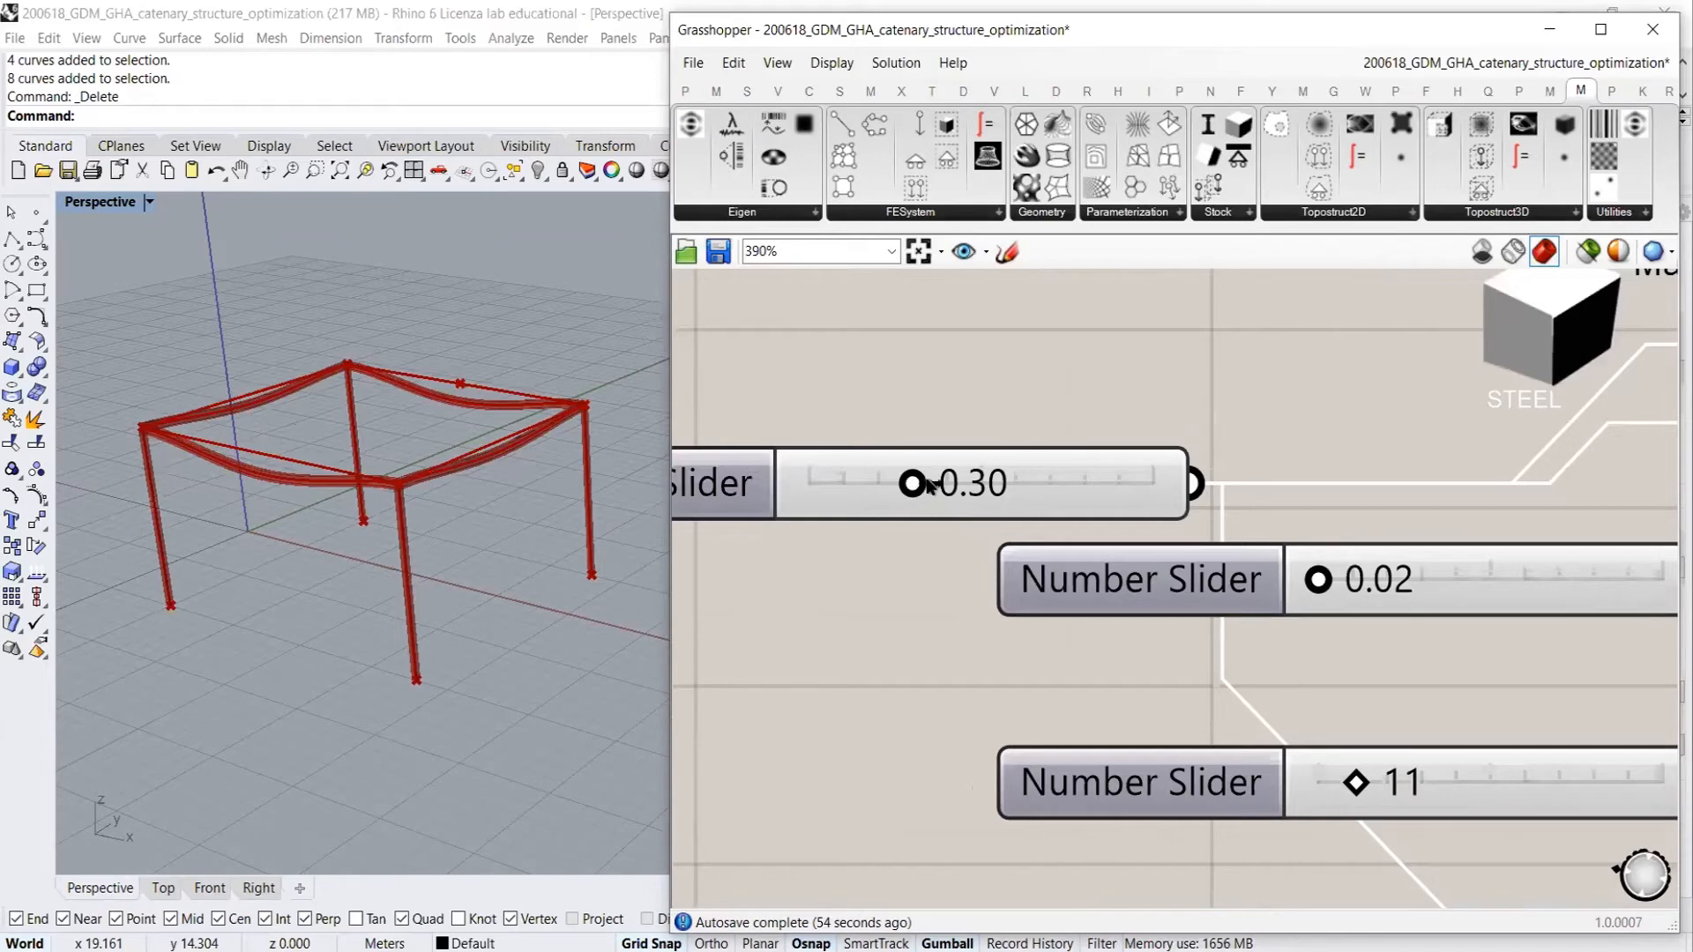
pyautogui.moveTo(946, 483); pyautogui.dragTo(1101, 485)
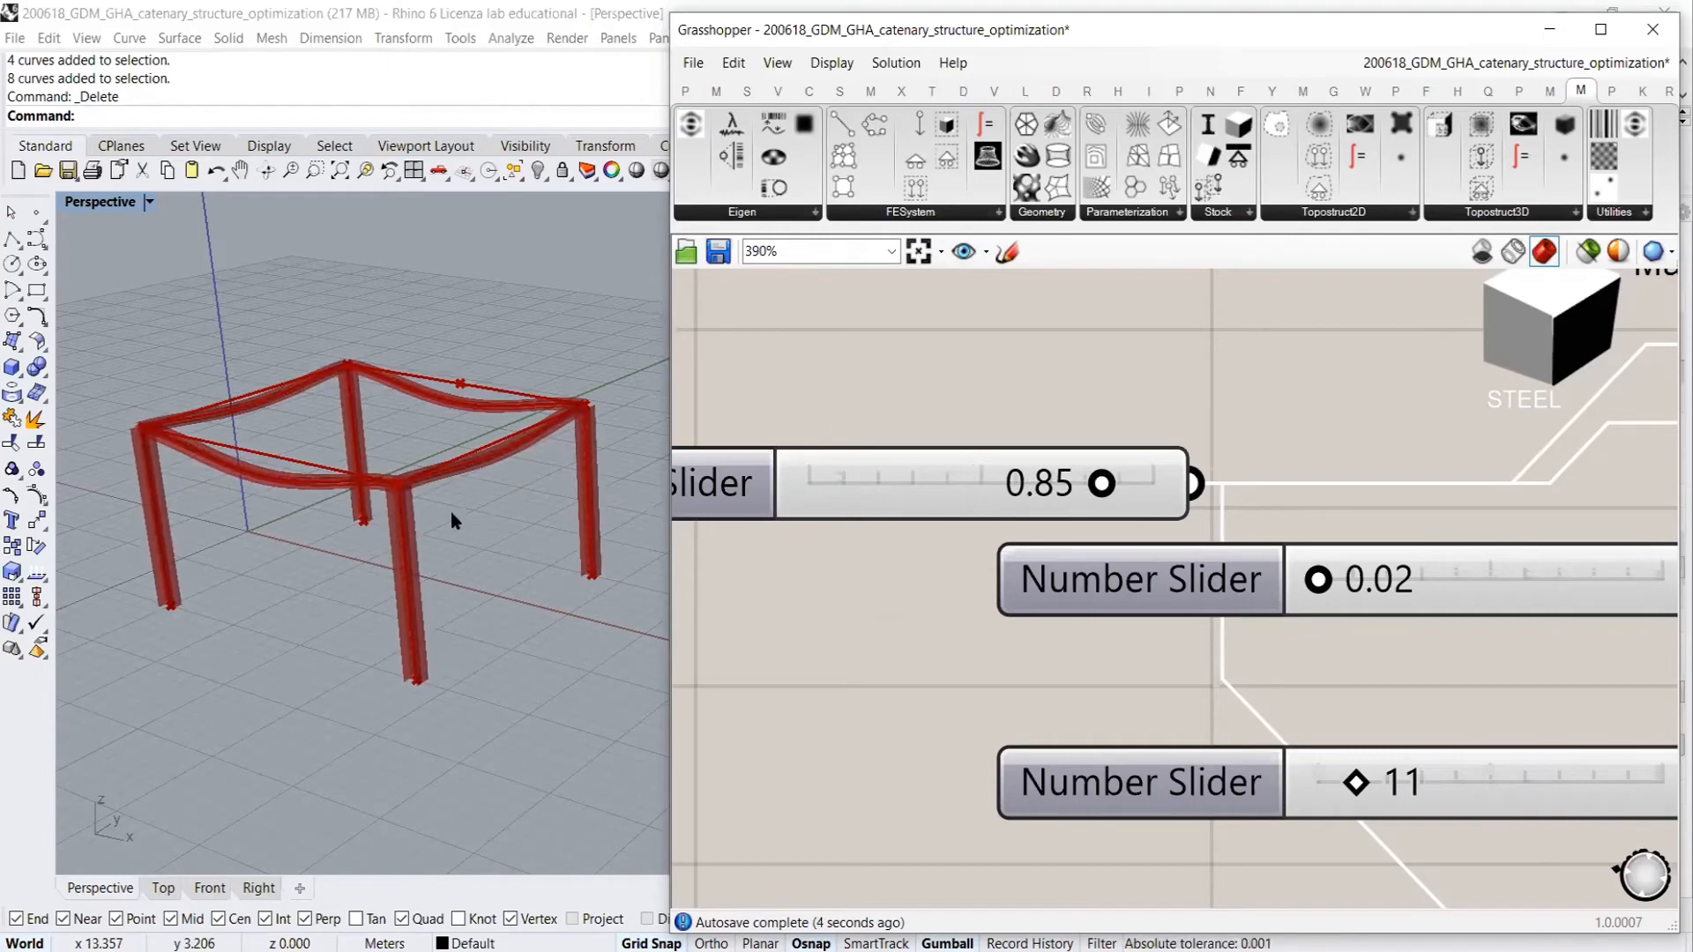
pyautogui.moveTo(451, 520)
pyautogui.mouseDown(button='right')
pyautogui.moveTo(438, 499)
pyautogui.moveTo(450, 529)
pyautogui.mouseUp(button='right')
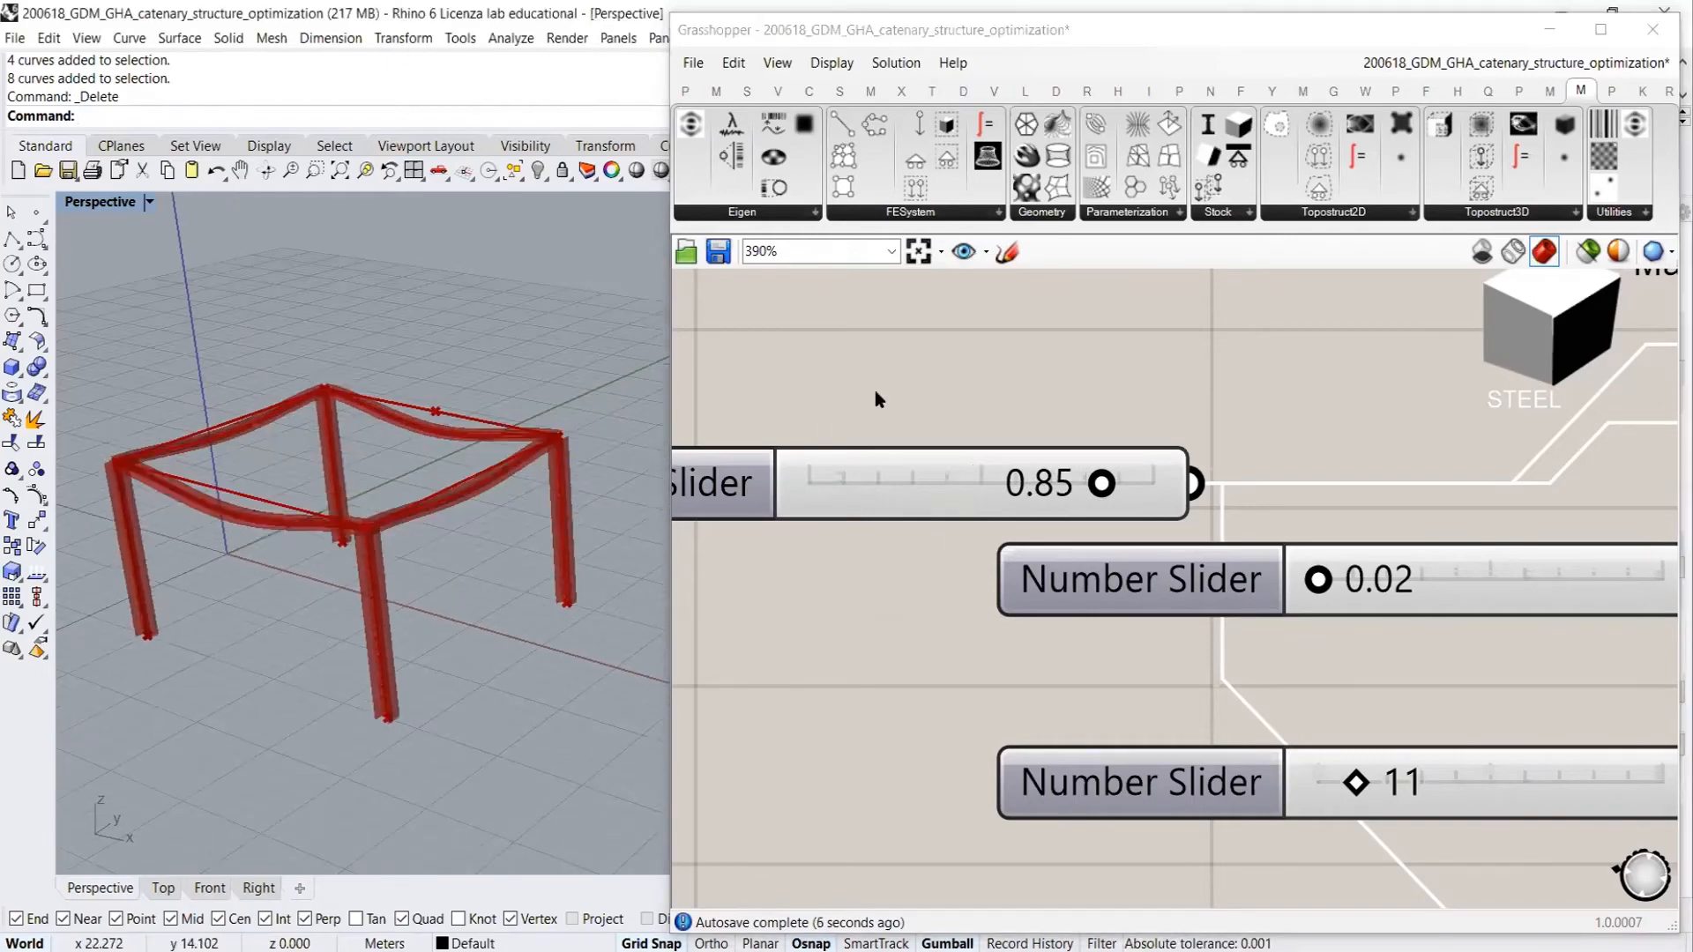
# Set the slider feeding T1 and T2 of the upper Cross Section to 0.03
pyautogui.scroll(-5, 875, 393)
pyautogui.scroll(4, 986, 452)
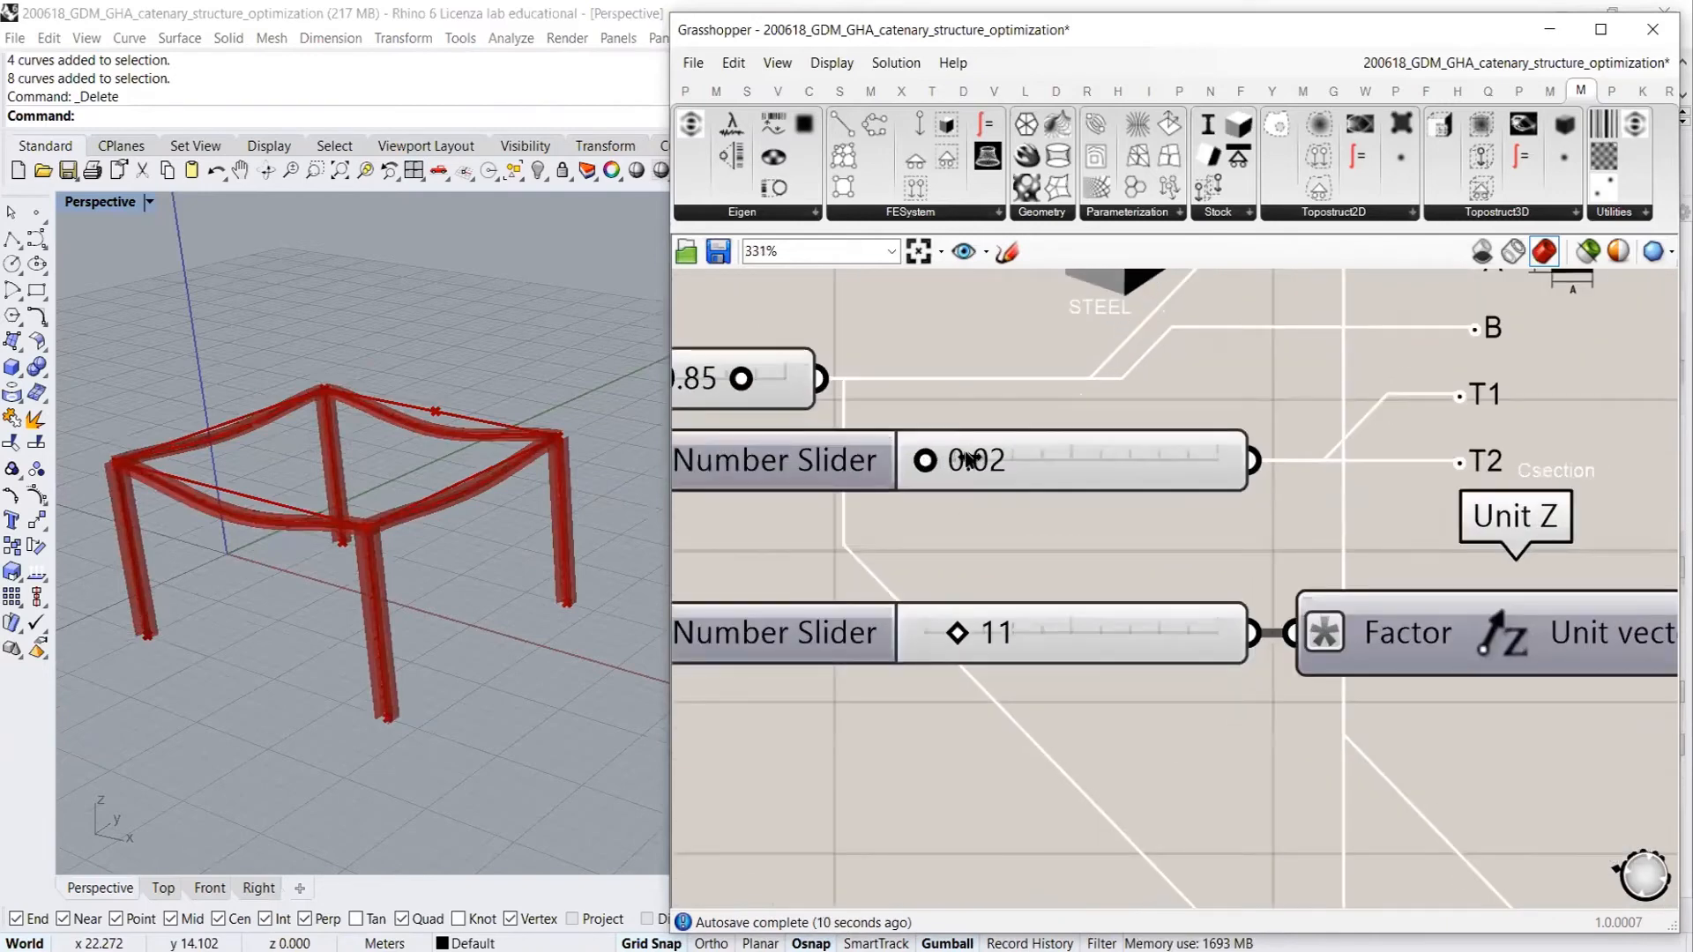
pyautogui.moveTo(925, 459)
pyautogui.mouseDown()
pyautogui.moveTo(1194, 460)
pyautogui.moveTo(947, 459)
pyautogui.mouseUp()
pyautogui.scroll(-3, 1005, 606)
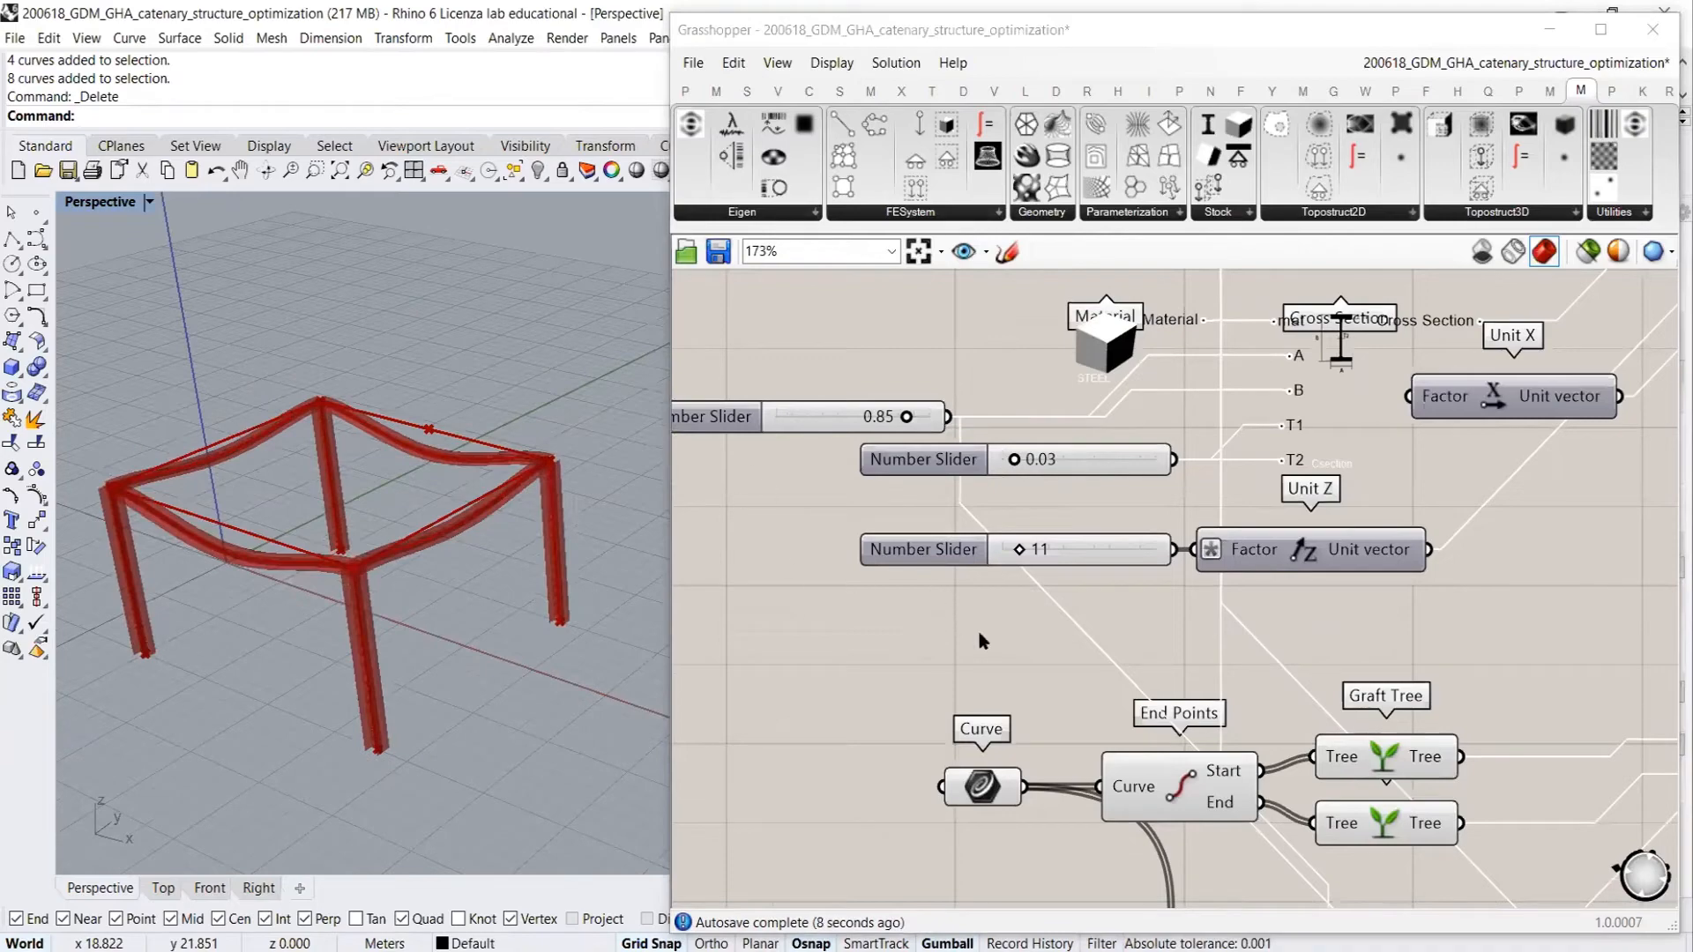
# Check which curves the lower Curve parameter references, beside the second Cross Section's sliders
pyautogui.scroll(-3, 1135, 690)
pyautogui.moveTo(1147, 758); pyautogui.dragTo(1005, 335, button='right')
pyautogui.scroll(3, 1115, 438)
pyautogui.moveTo(1114, 438); pyautogui.dragTo(1155, 632, button='right')
pyautogui.click(818, 357)
pyautogui.click(901, 489)
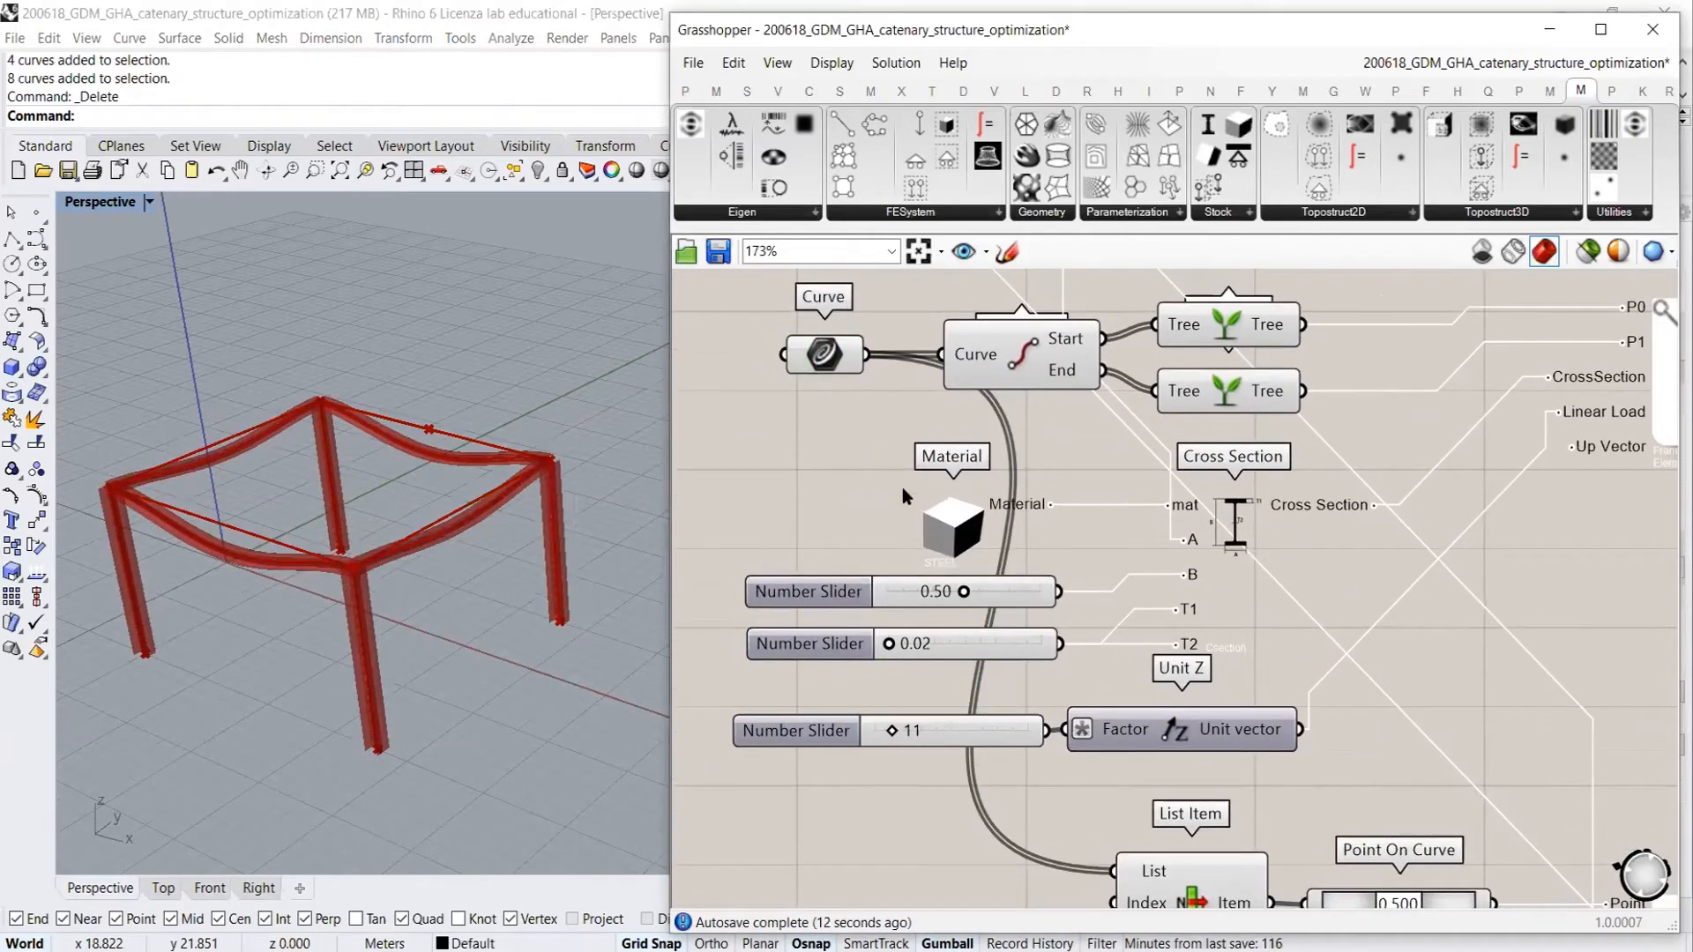
# Set the slider feeding T1 and T2 of the lower Cross Section to 0.13
pyautogui.moveTo(900, 579); pyautogui.dragTo(924, 484, button='right')
pyautogui.scroll(1, 924, 484)
pyautogui.scroll(2, 924, 490)
pyautogui.moveTo(989, 579); pyautogui.dragTo(1022, 541, button='right')
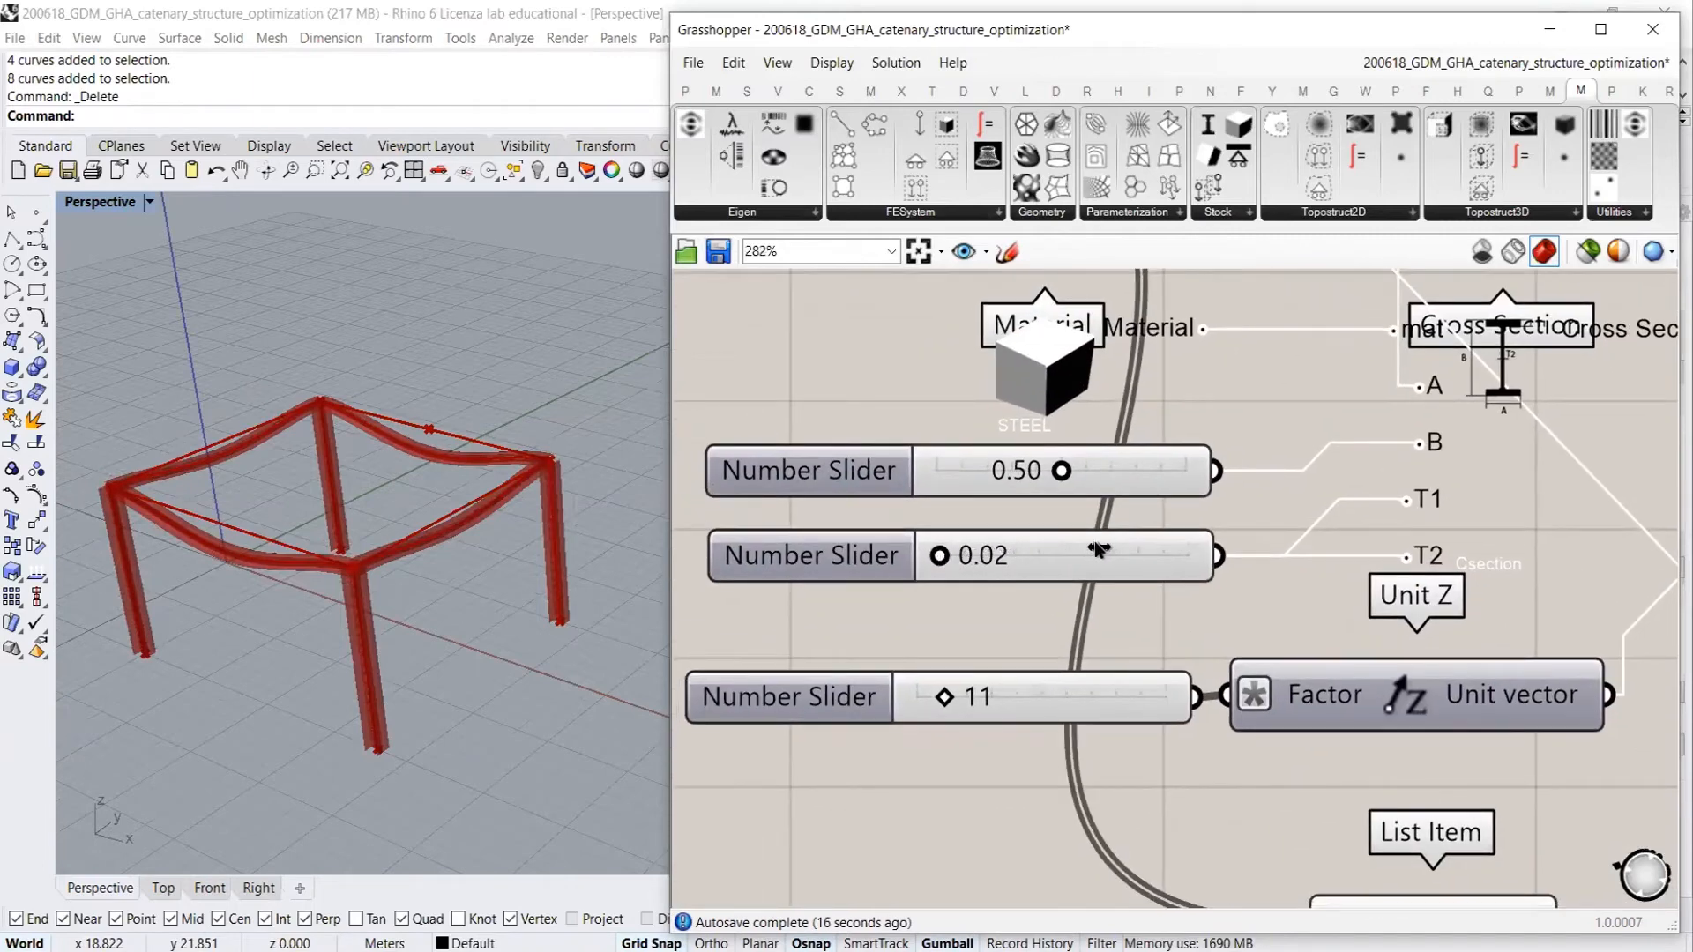
pyautogui.moveTo(1097, 548); pyautogui.dragTo(1154, 563)
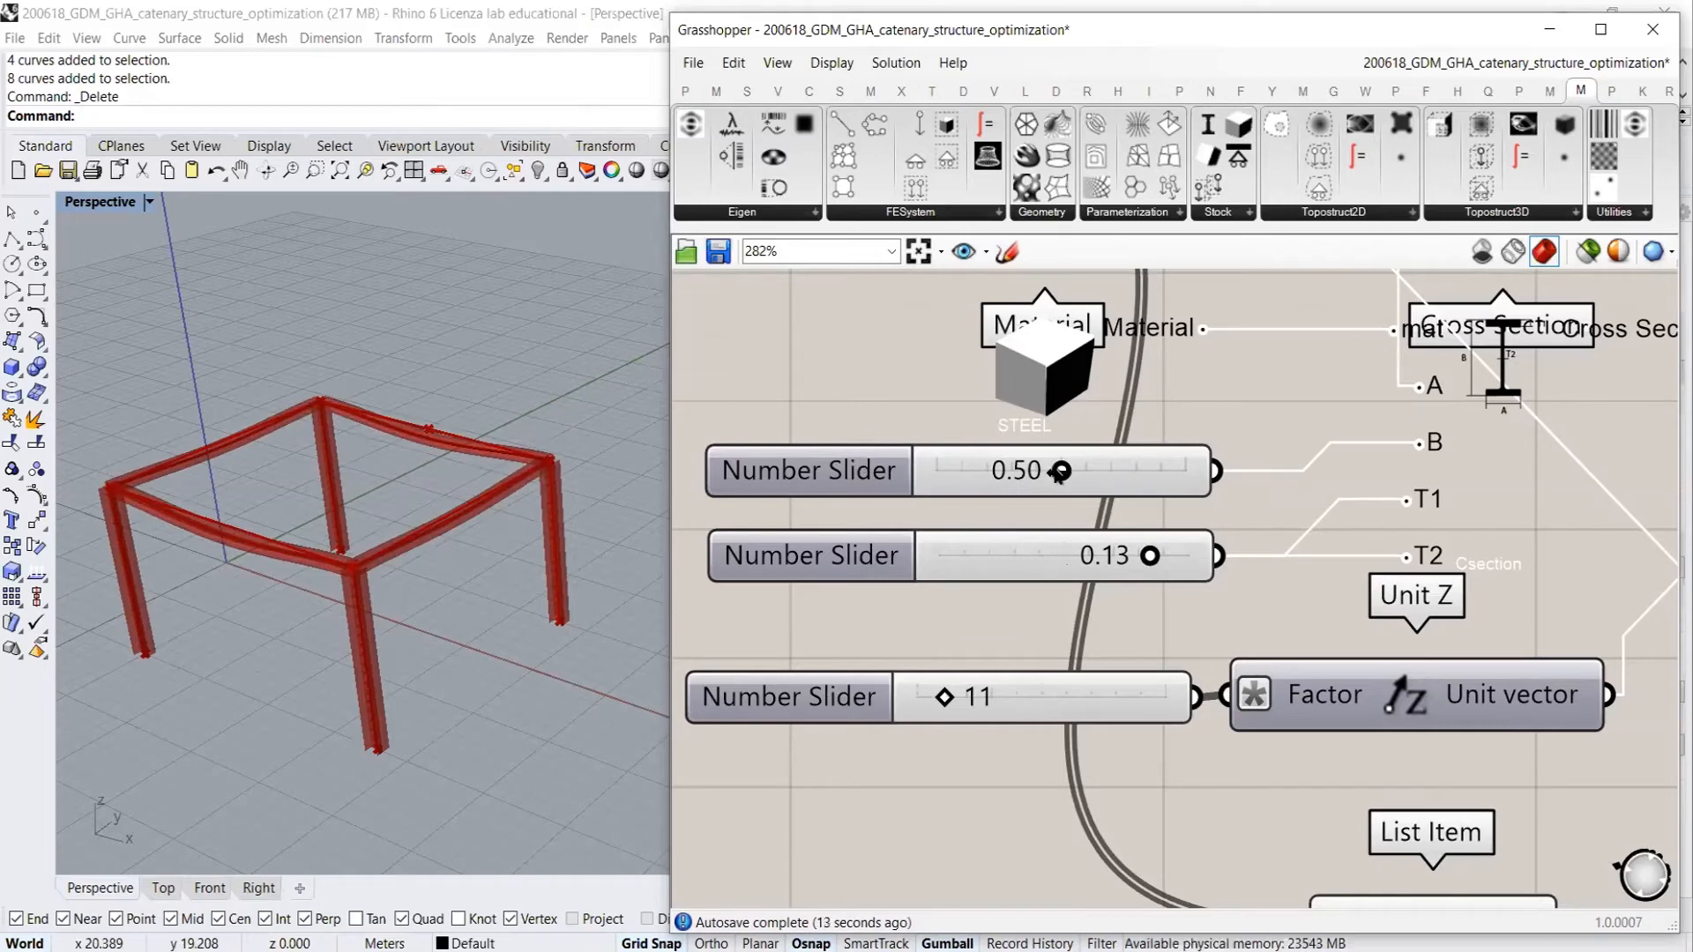
# Set the slider feeding A and B of the lower Cross Section to 0.71 and view the stiffened beams
pyautogui.moveTo(1084, 471)
pyautogui.mouseDown()
pyautogui.moveTo(1123, 470)
pyautogui.moveTo(975, 470)
pyautogui.moveTo(1163, 492)
pyautogui.moveTo(1057, 492)
pyautogui.moveTo(1124, 492)
pyautogui.moveTo(1109, 492)
pyautogui.mouseUp()
pyautogui.moveTo(1186, 520); pyautogui.dragTo(1078, 511, button='right')
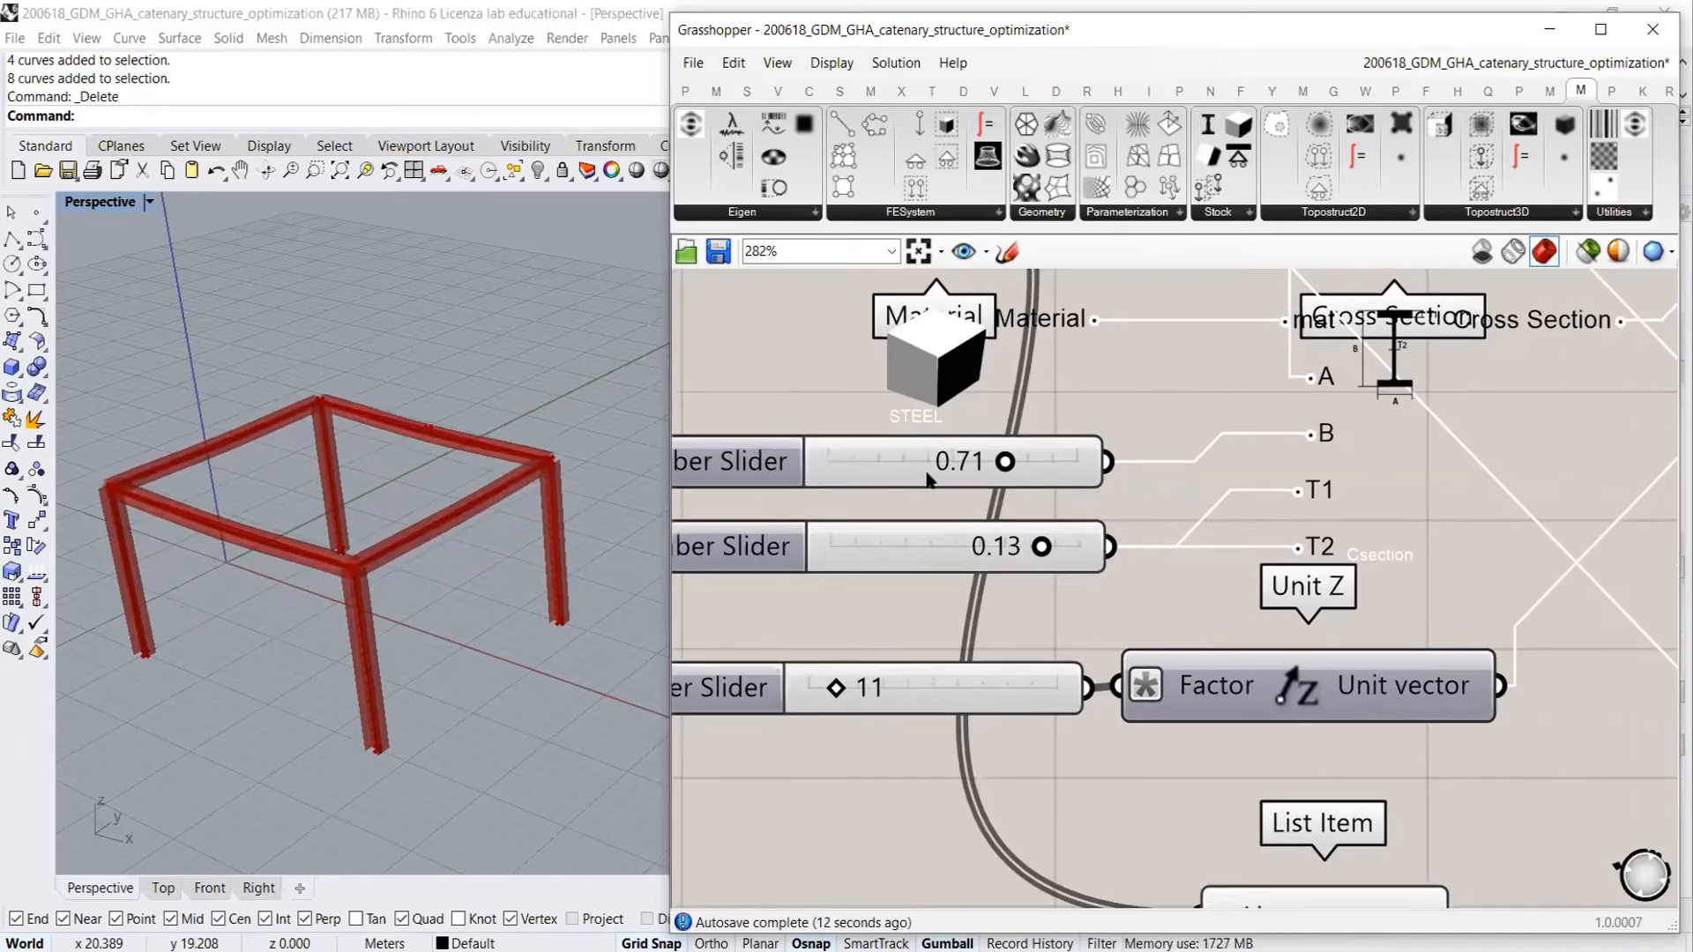
pyautogui.scroll(-5, 1058, 607)
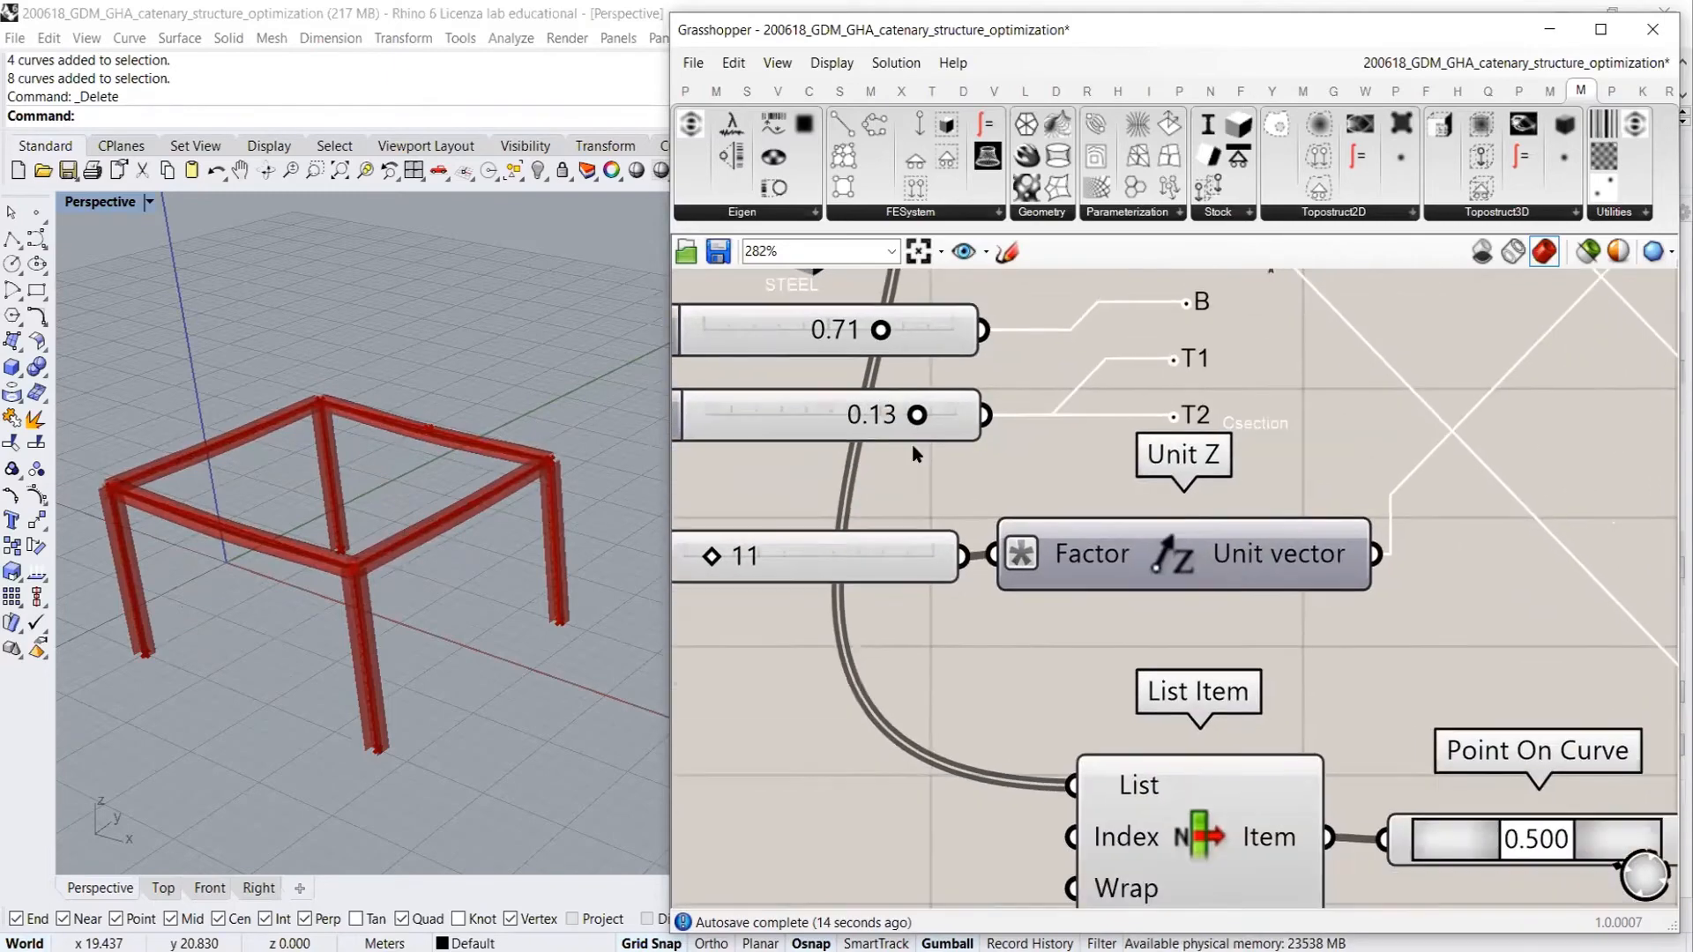
pyautogui.moveTo(399, 487); pyautogui.dragTo(494, 472, button='right')
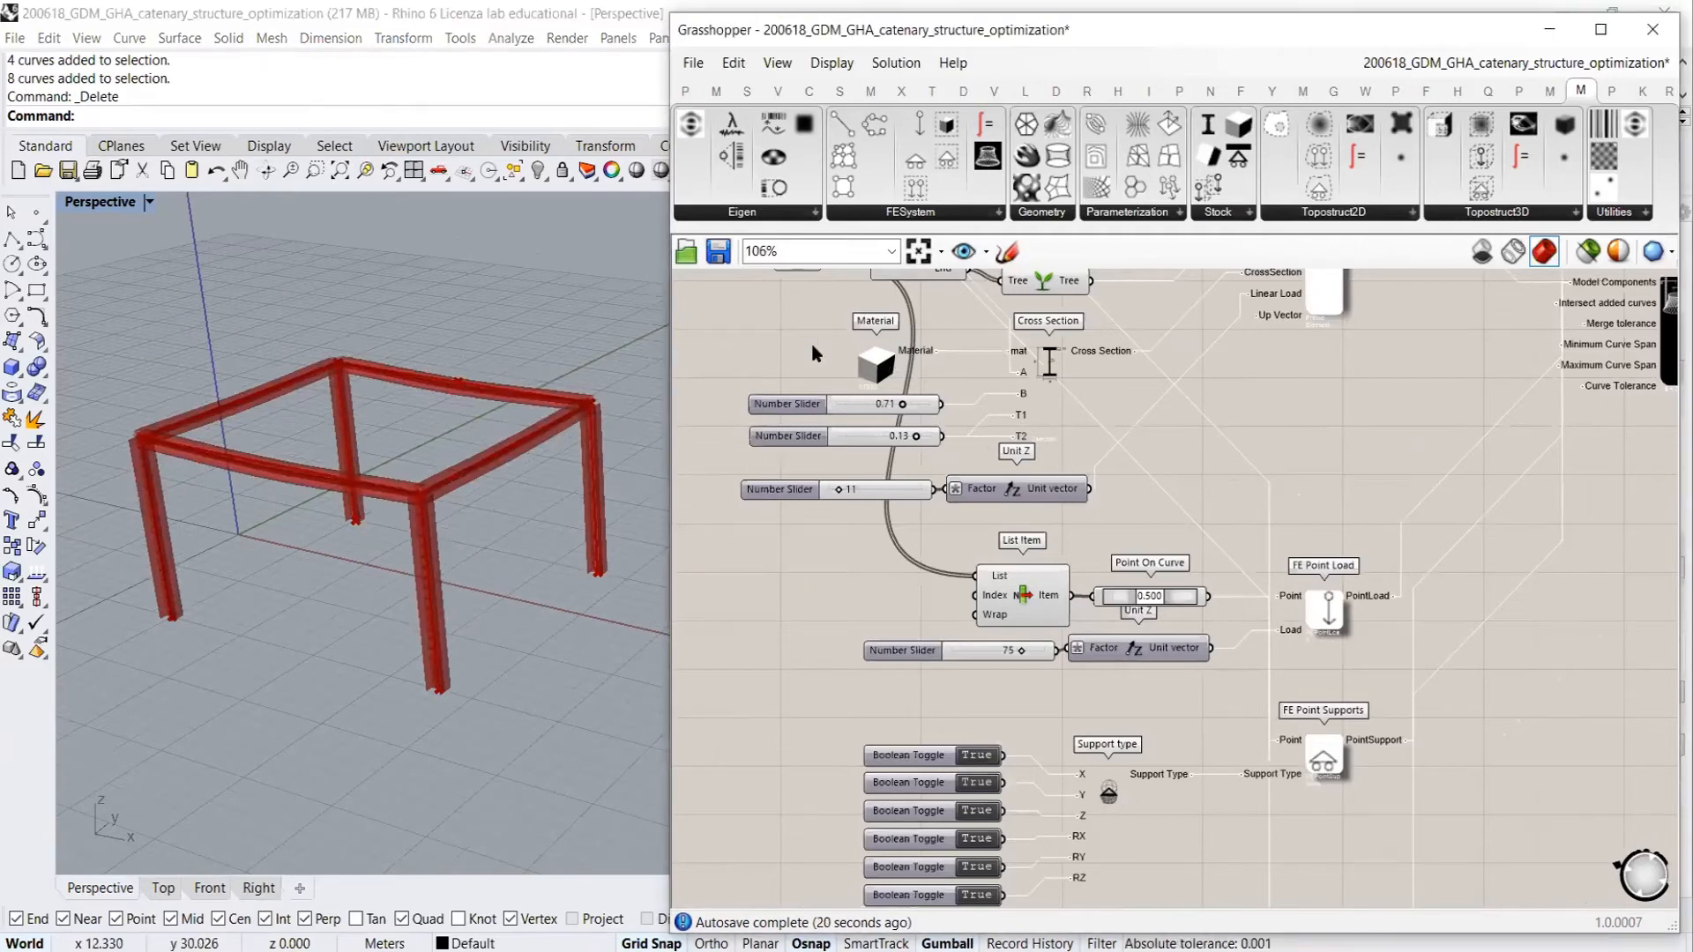
# Set the Point On Curve parameter feeding FE Point Load to 0.302 and shift the List Item component slightly away from it
pyautogui.moveTo(798, 551); pyautogui.dragTo(799, 650, button='right')
pyautogui.scroll(-2, 953, 512)
pyautogui.moveTo(1005, 504); pyautogui.dragTo(975, 621, button='right')
pyautogui.moveTo(1258, 694); pyautogui.dragTo(1232, 449, button='right')
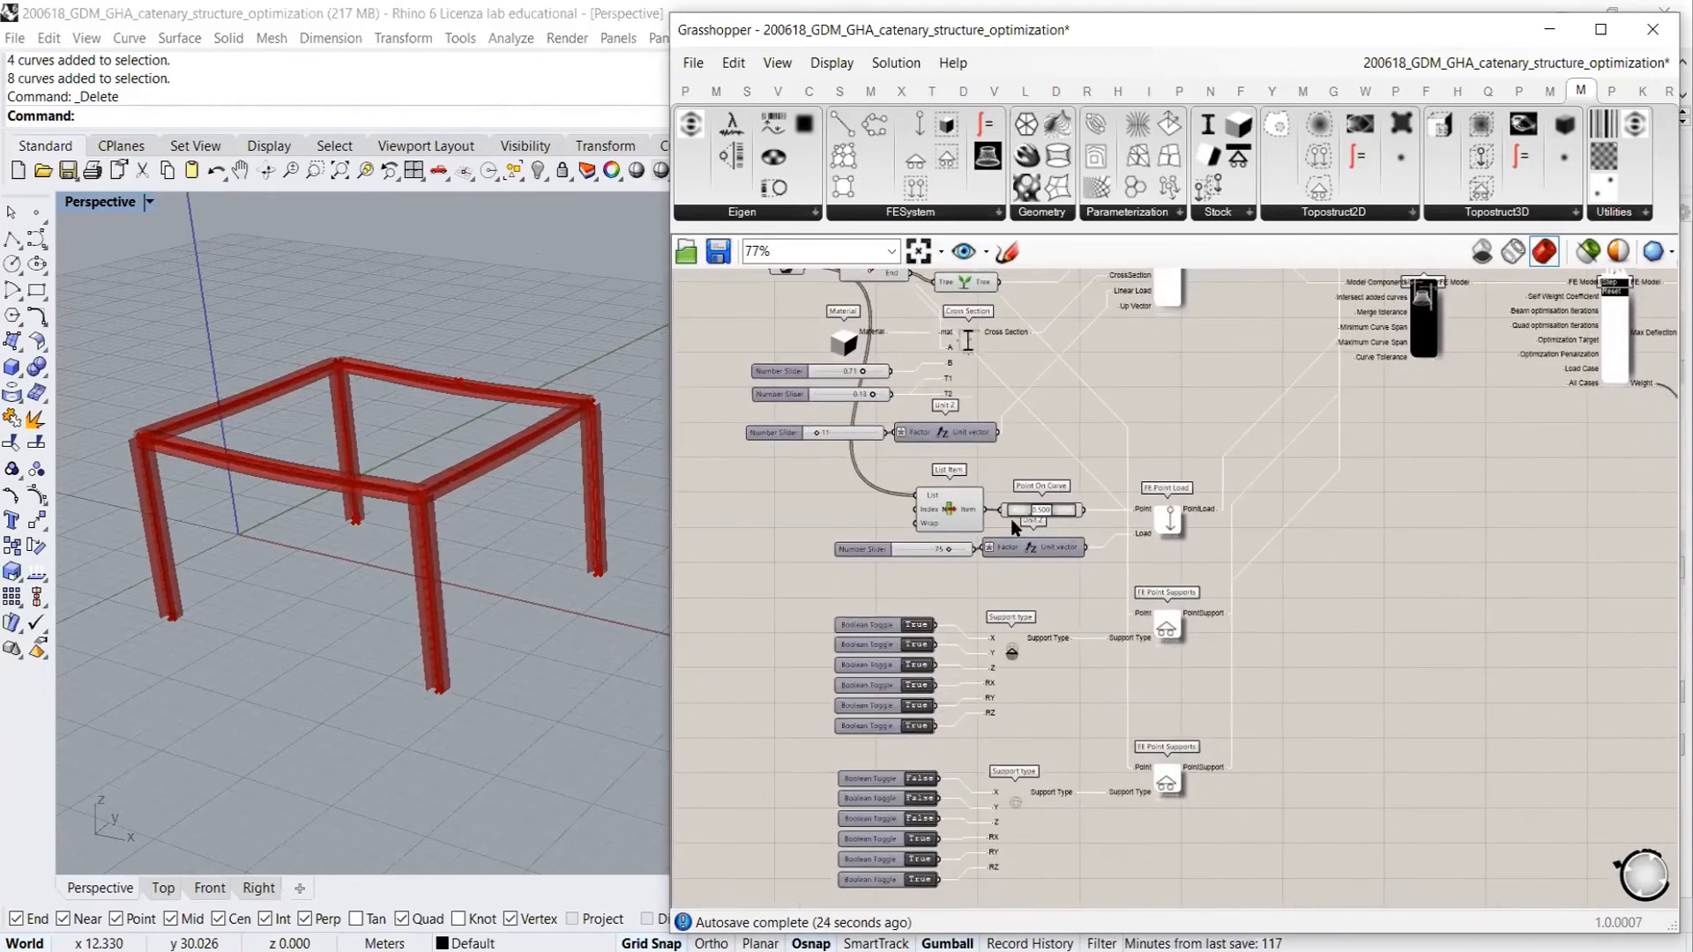
pyautogui.moveTo(1063, 548); pyautogui.dragTo(1070, 546, button='right')
pyautogui.scroll(4, 1069, 546)
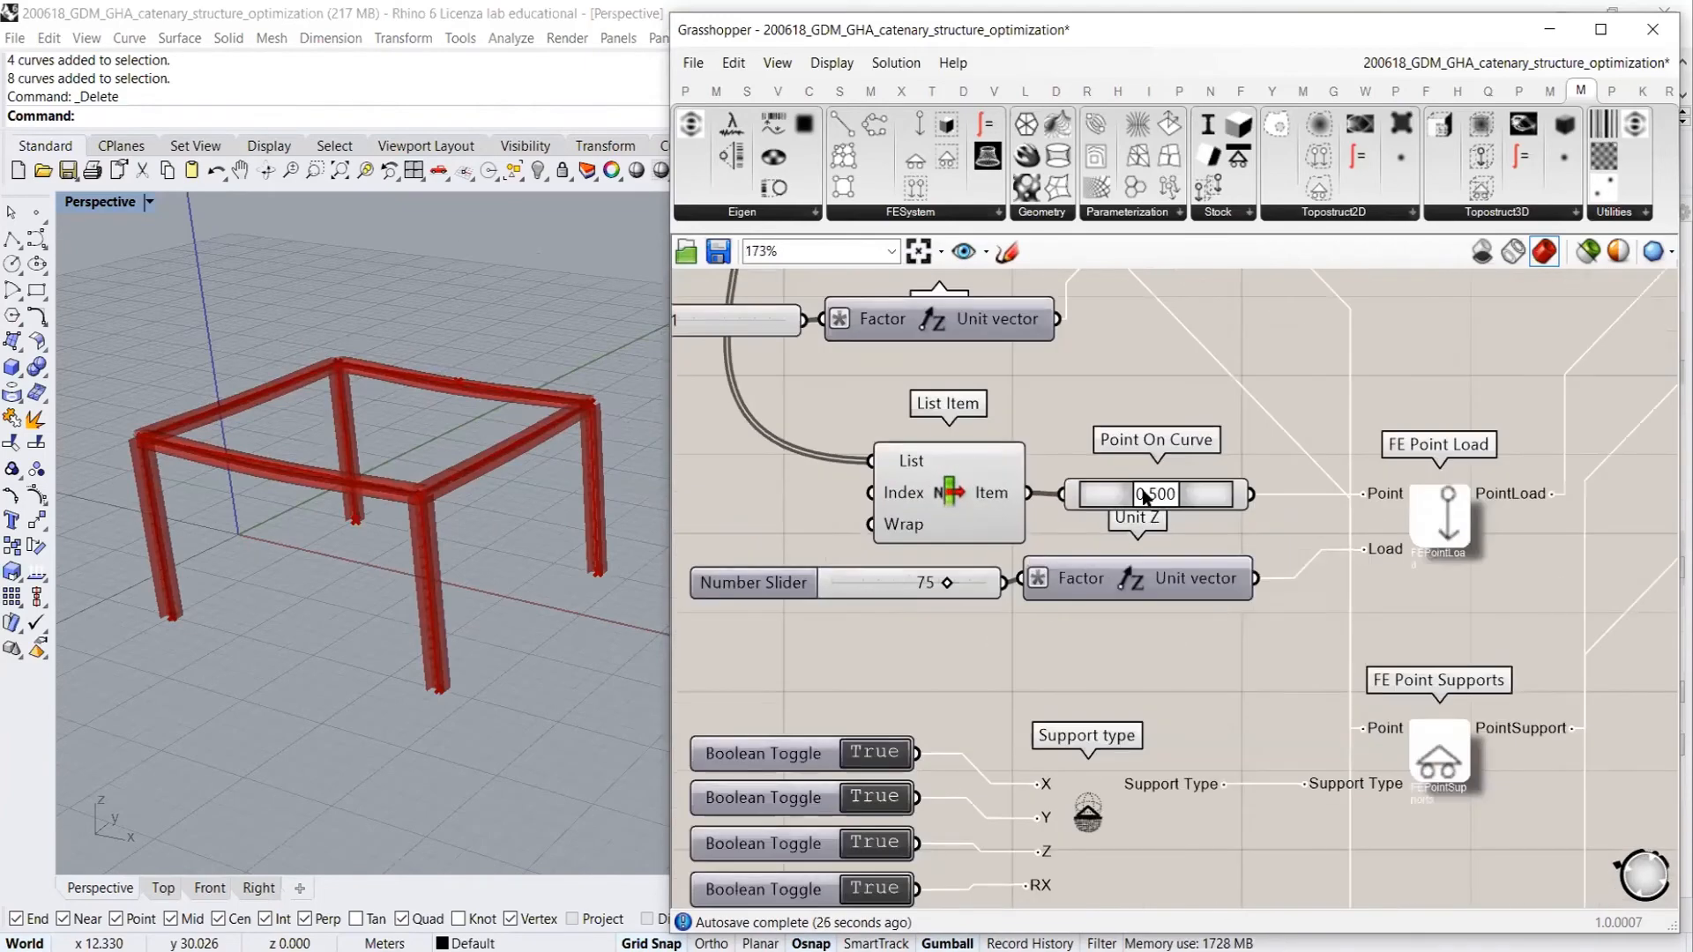
pyautogui.moveTo(1118, 499)
pyautogui.mouseDown()
pyautogui.moveTo(1204, 501)
pyautogui.moveTo(1136, 505)
pyautogui.mouseUp()
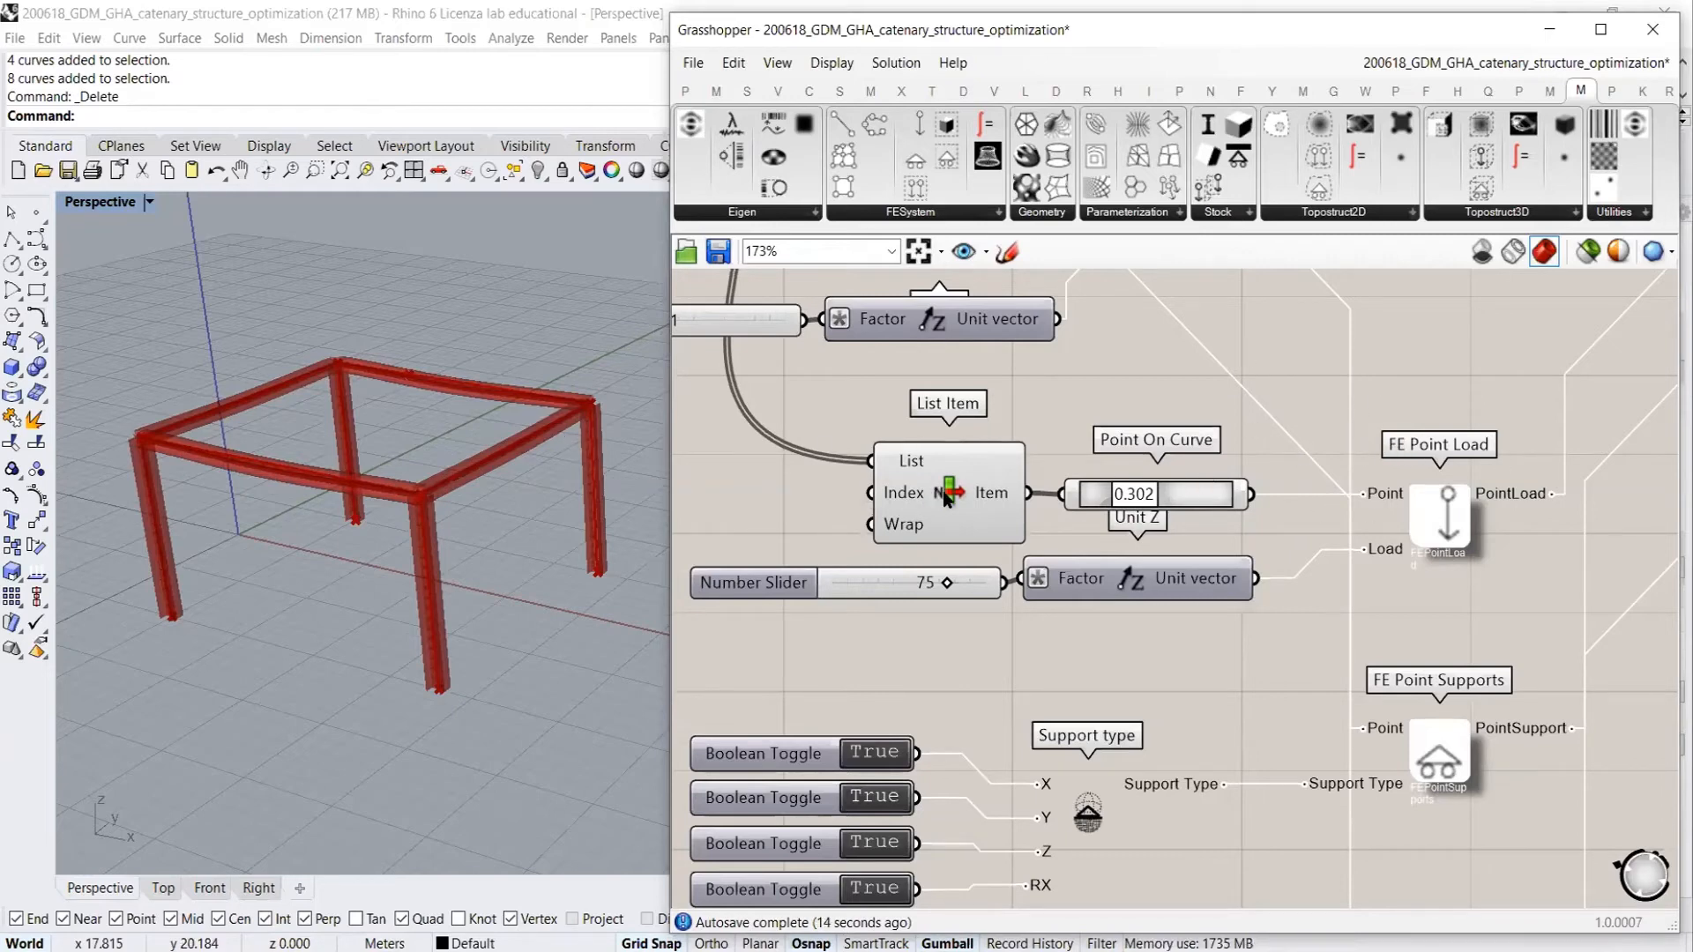
pyautogui.moveTo(945, 497); pyautogui.dragTo(921, 498)
pyautogui.click(1050, 421)
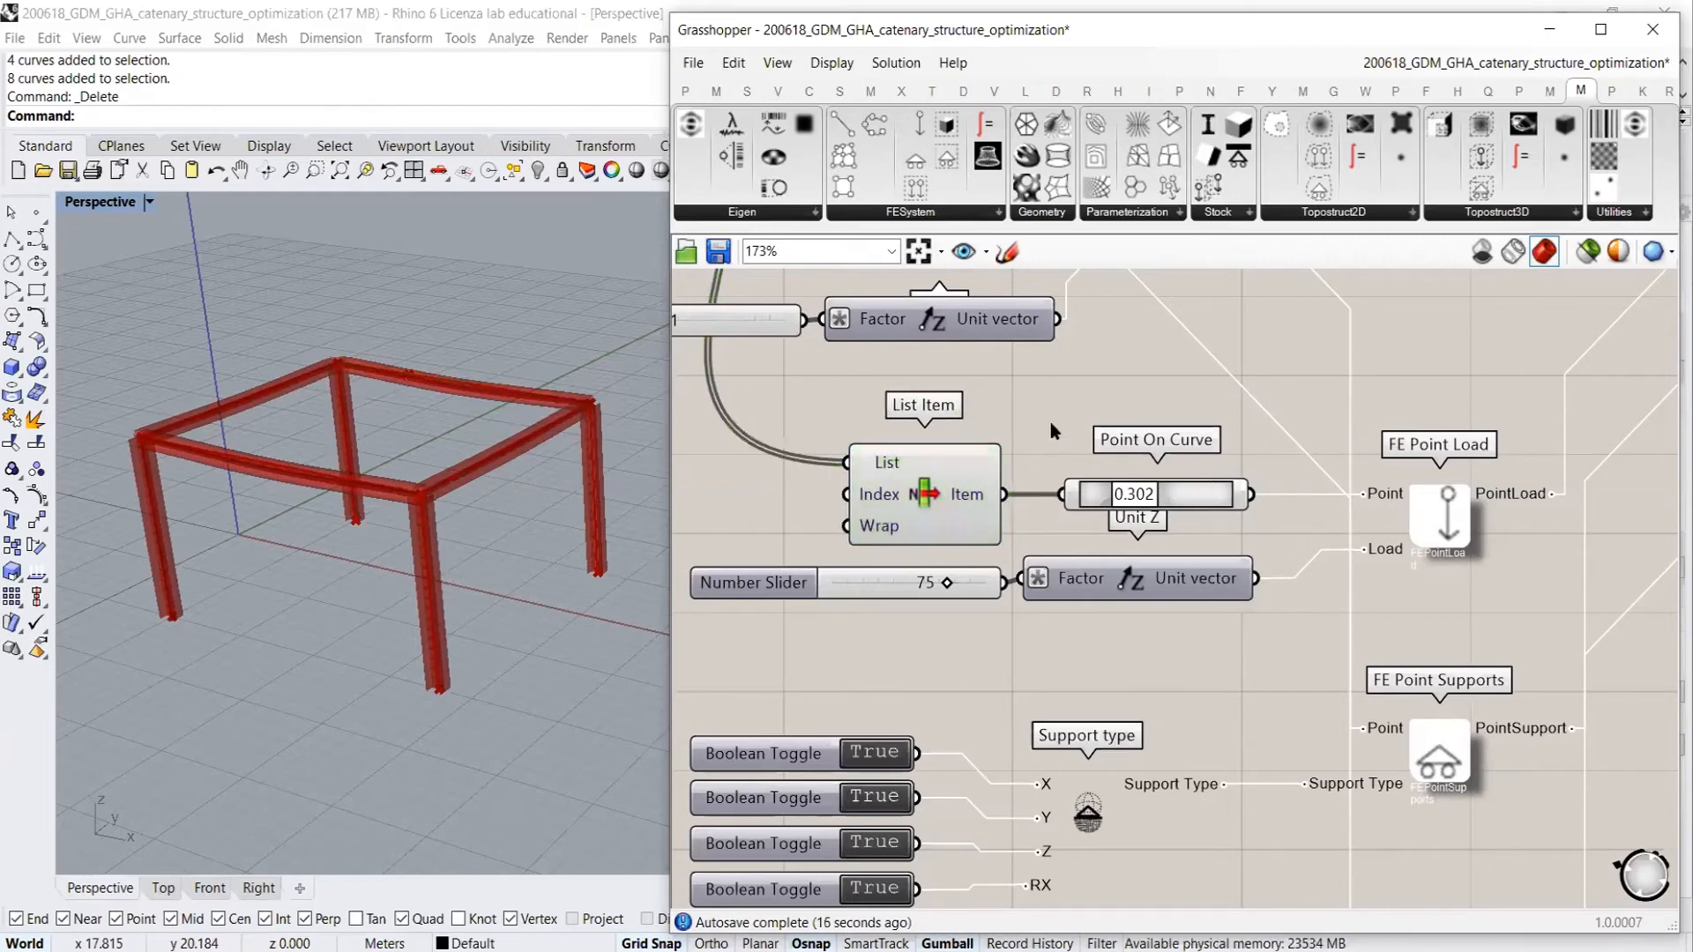
# Disable the FE Solver component and enable it again to recompute the frame
pyautogui.scroll(-5, 1146, 522)
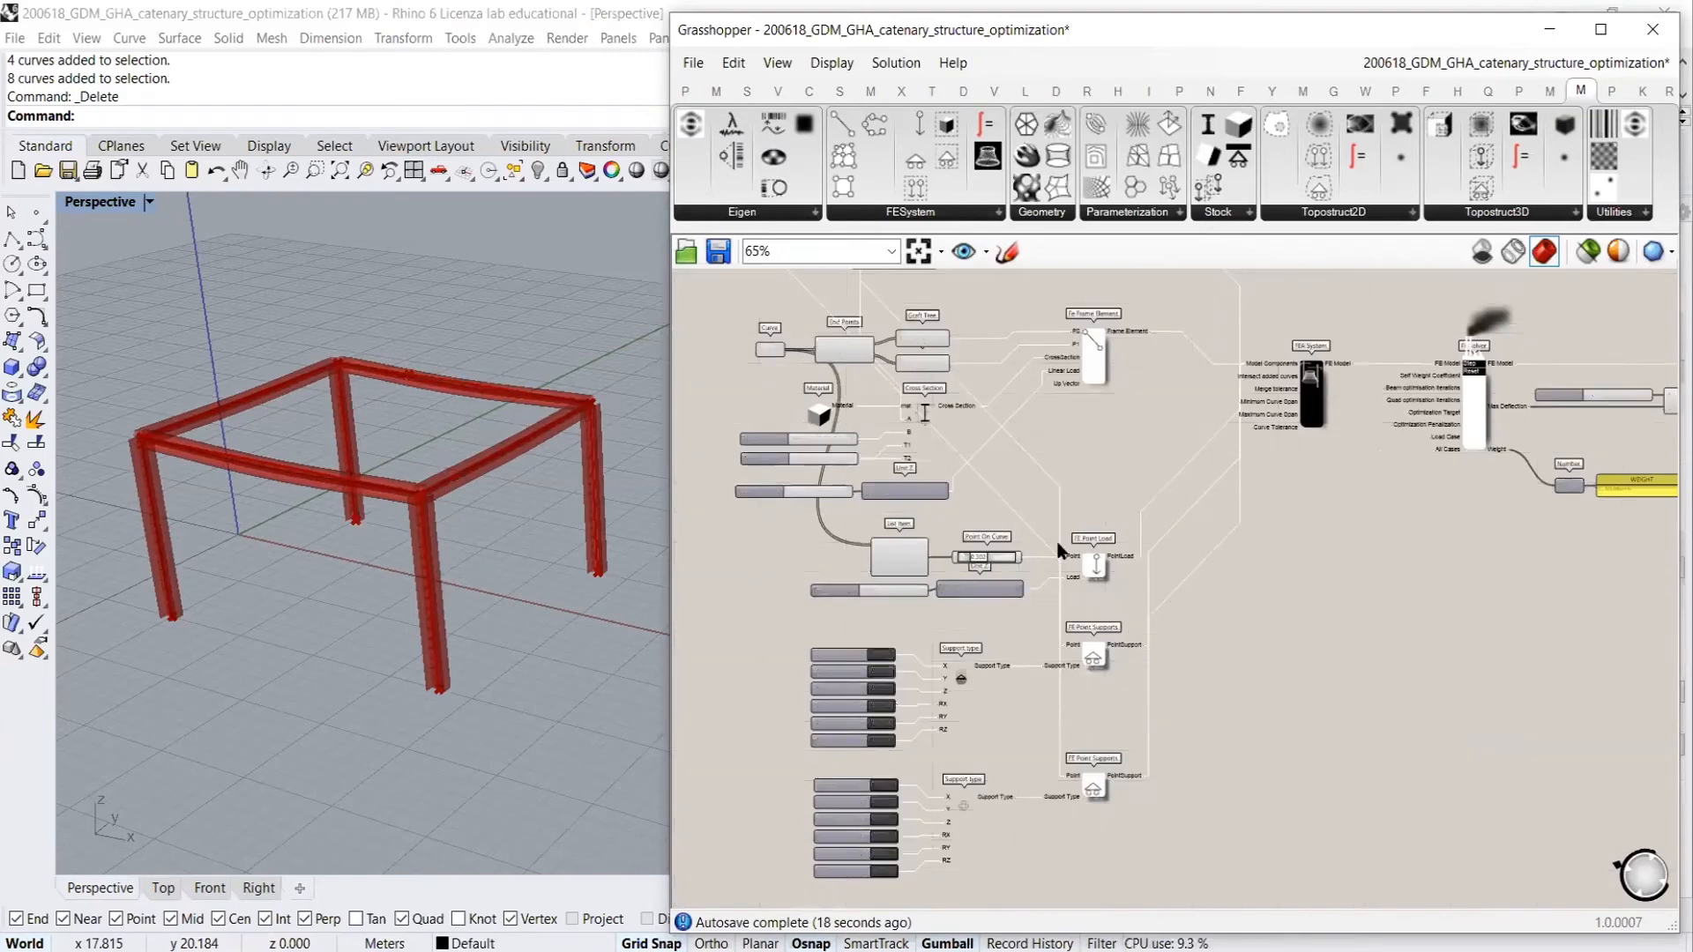
pyautogui.scroll(5, 966, 562)
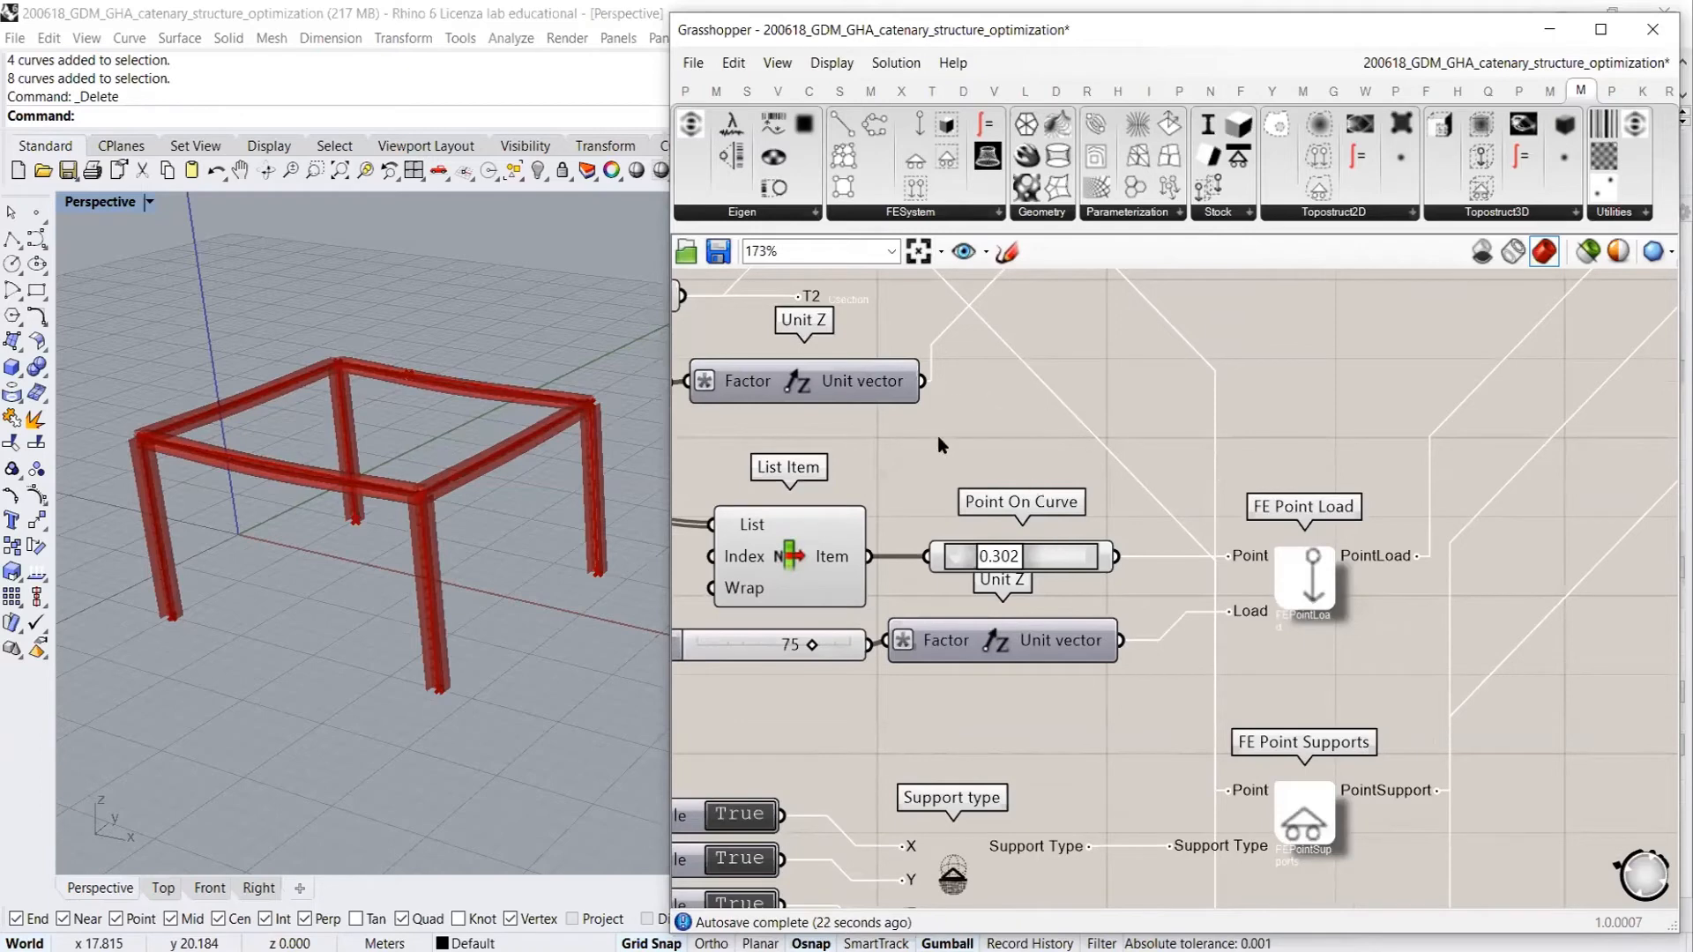
pyautogui.scroll(-6, 854, 542)
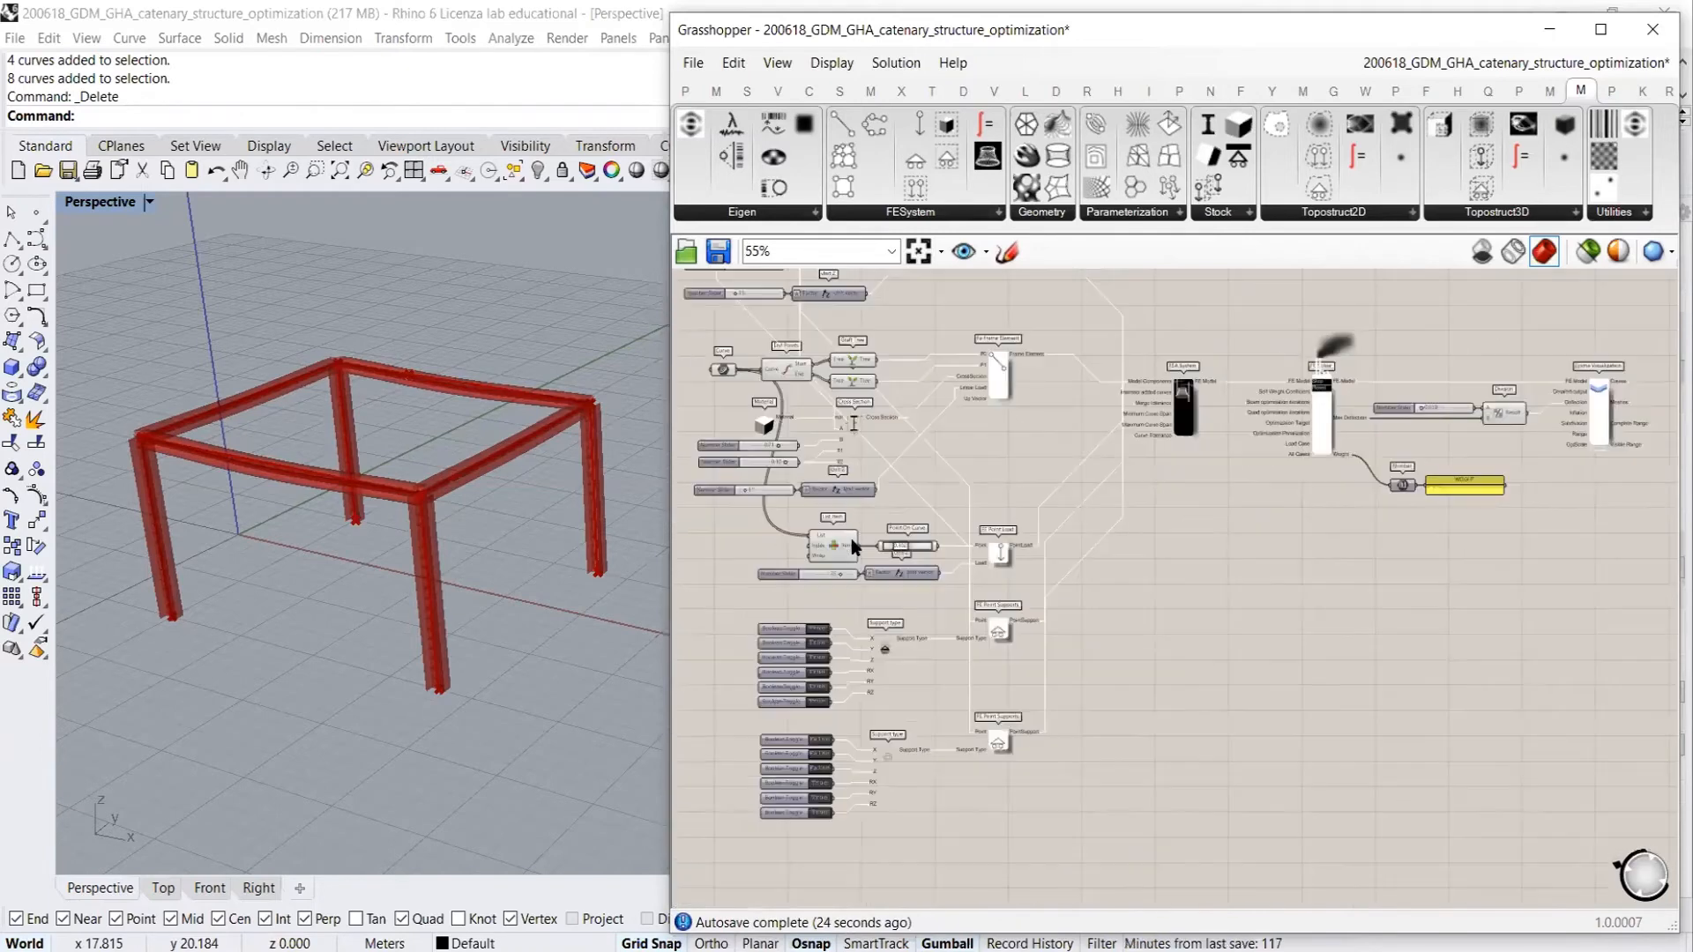
pyautogui.moveTo(1250, 535); pyautogui.dragTo(1250, 601, button='right')
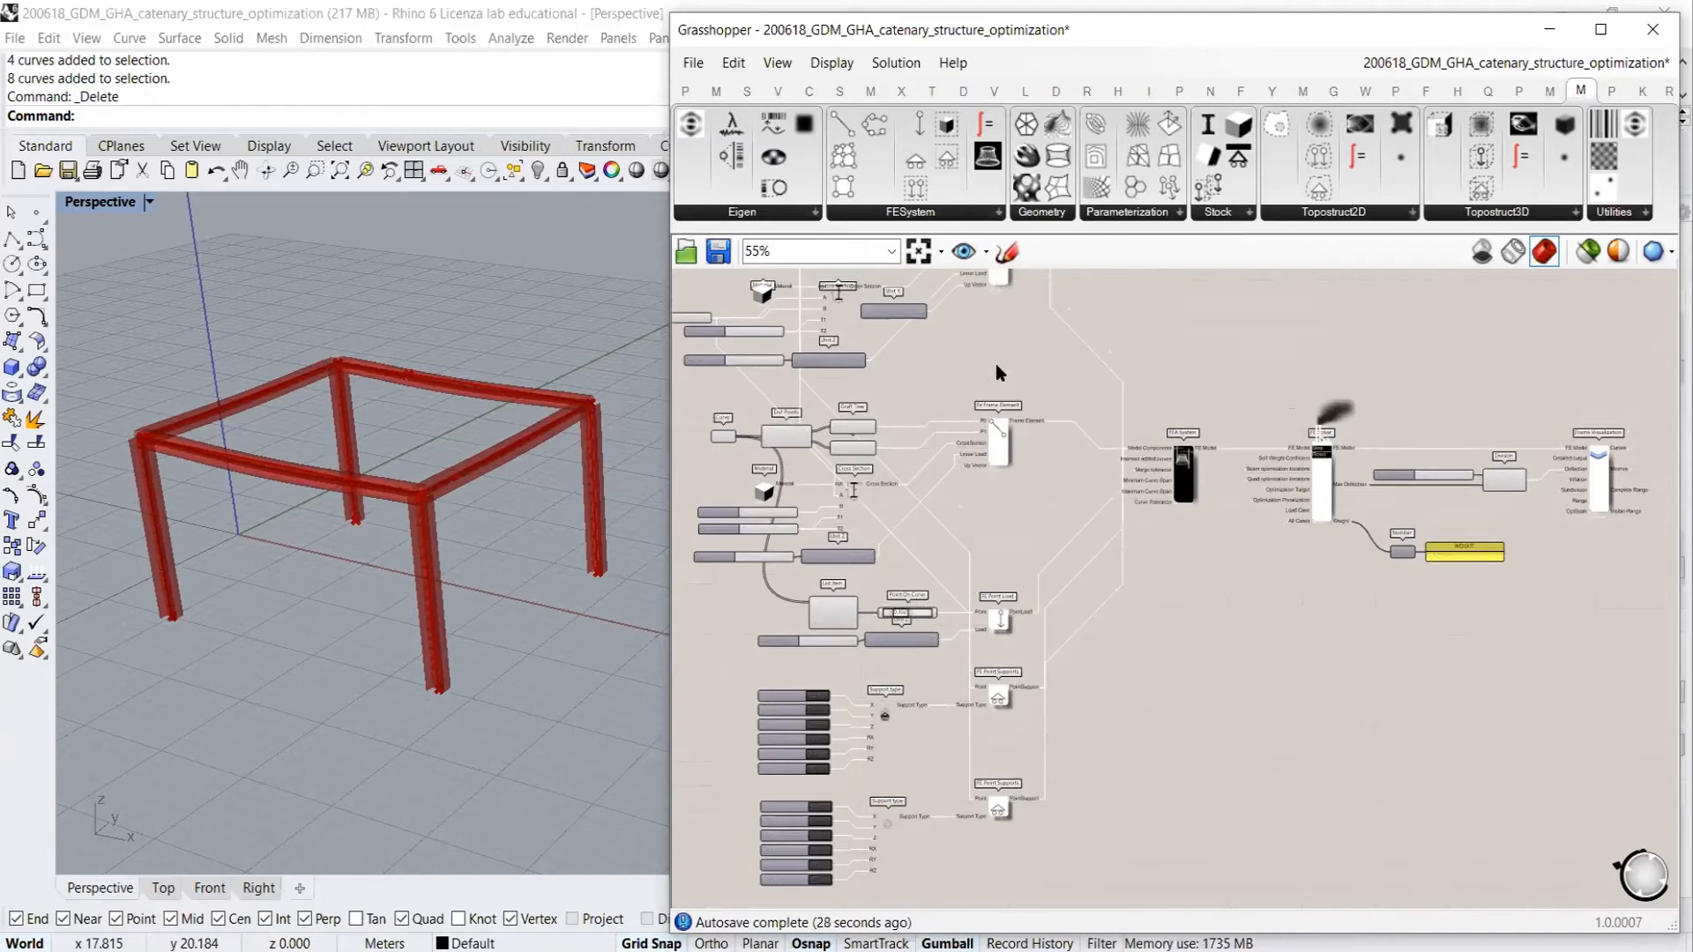
pyautogui.scroll(5, 1327, 485)
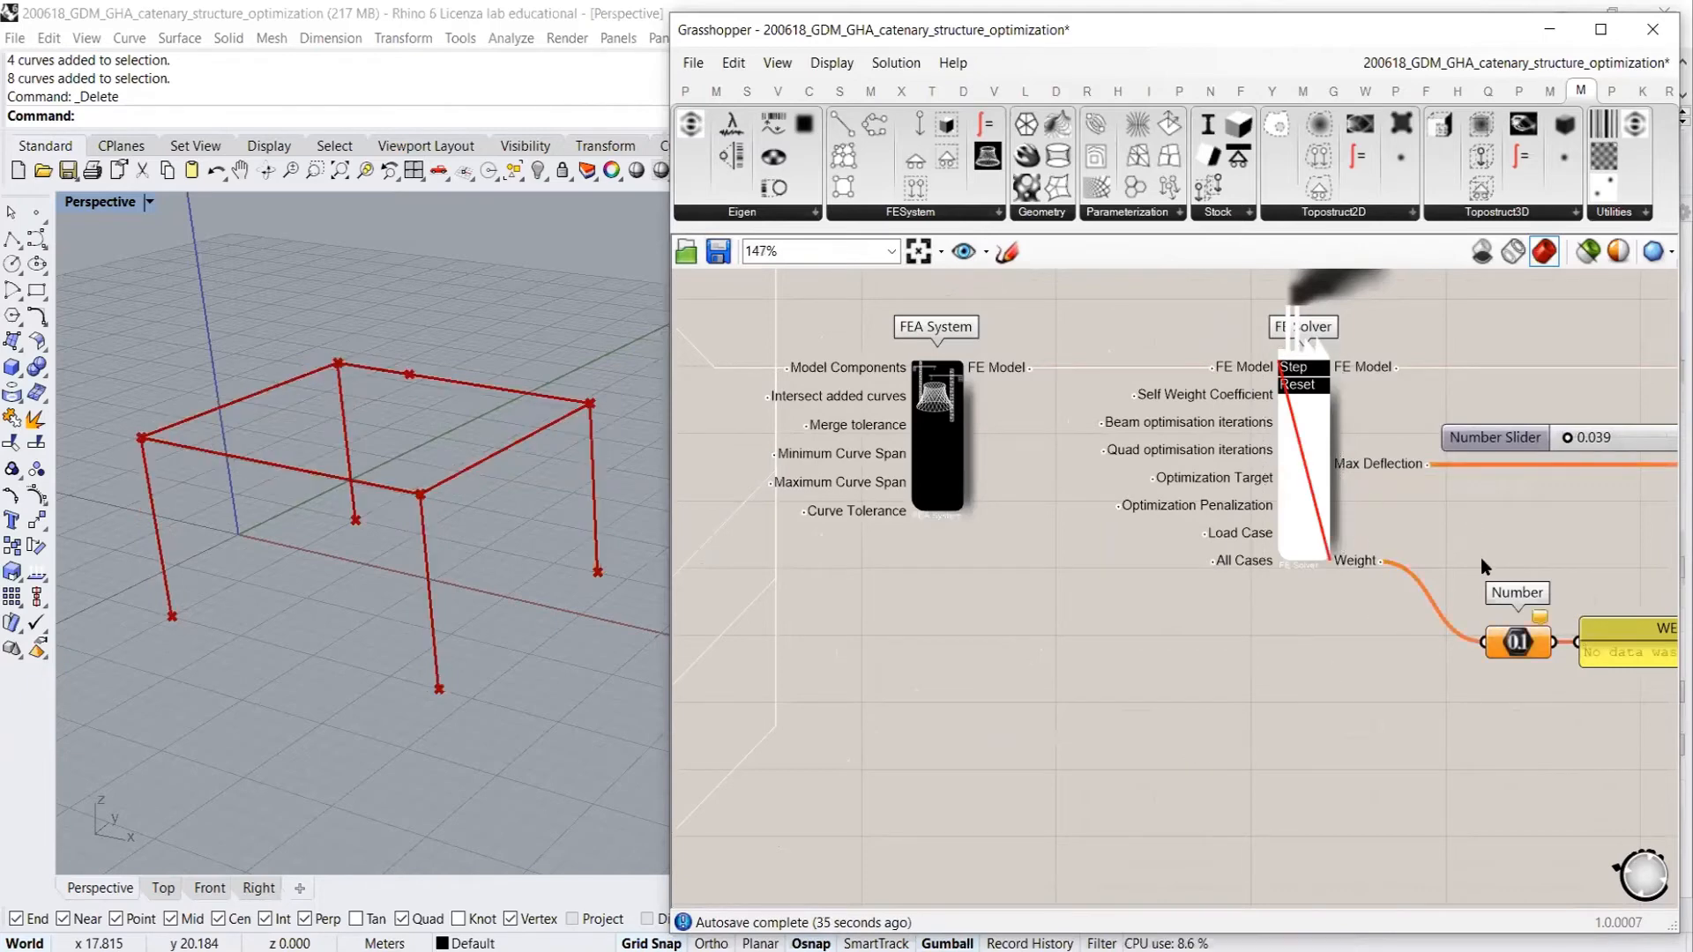
pyautogui.scroll(-5, 1496, 530)
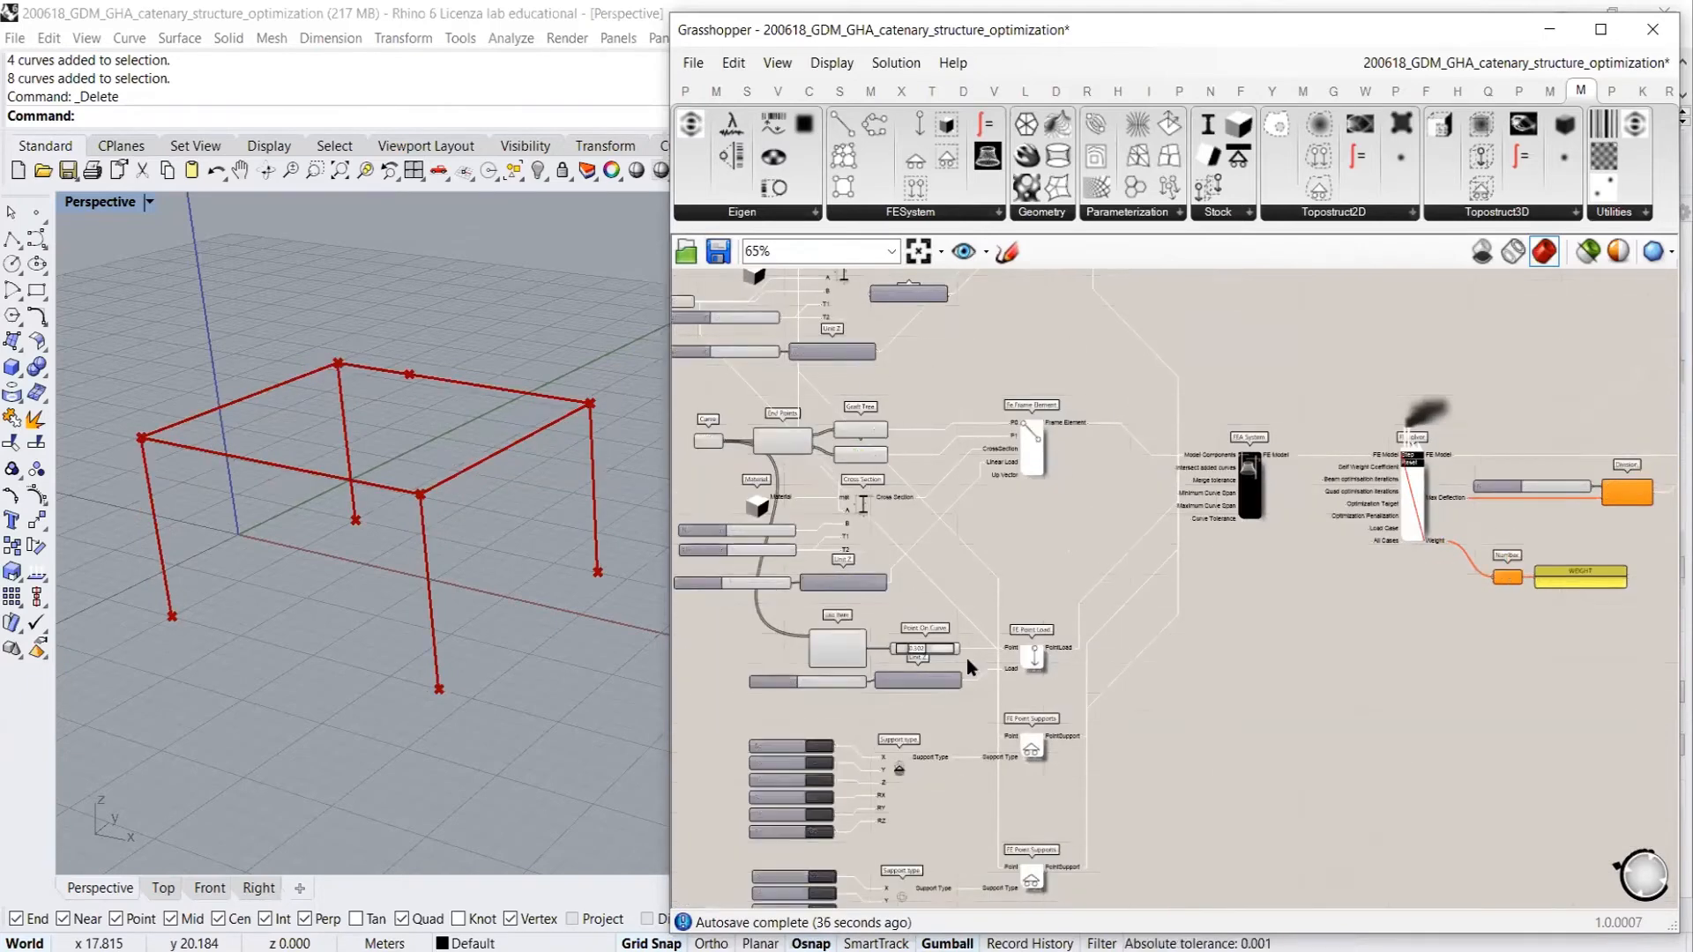
pyautogui.moveTo(1441, 504); pyautogui.dragTo(1351, 537, button='right')
pyautogui.scroll(3, 1352, 537)
pyautogui.click(1304, 522)
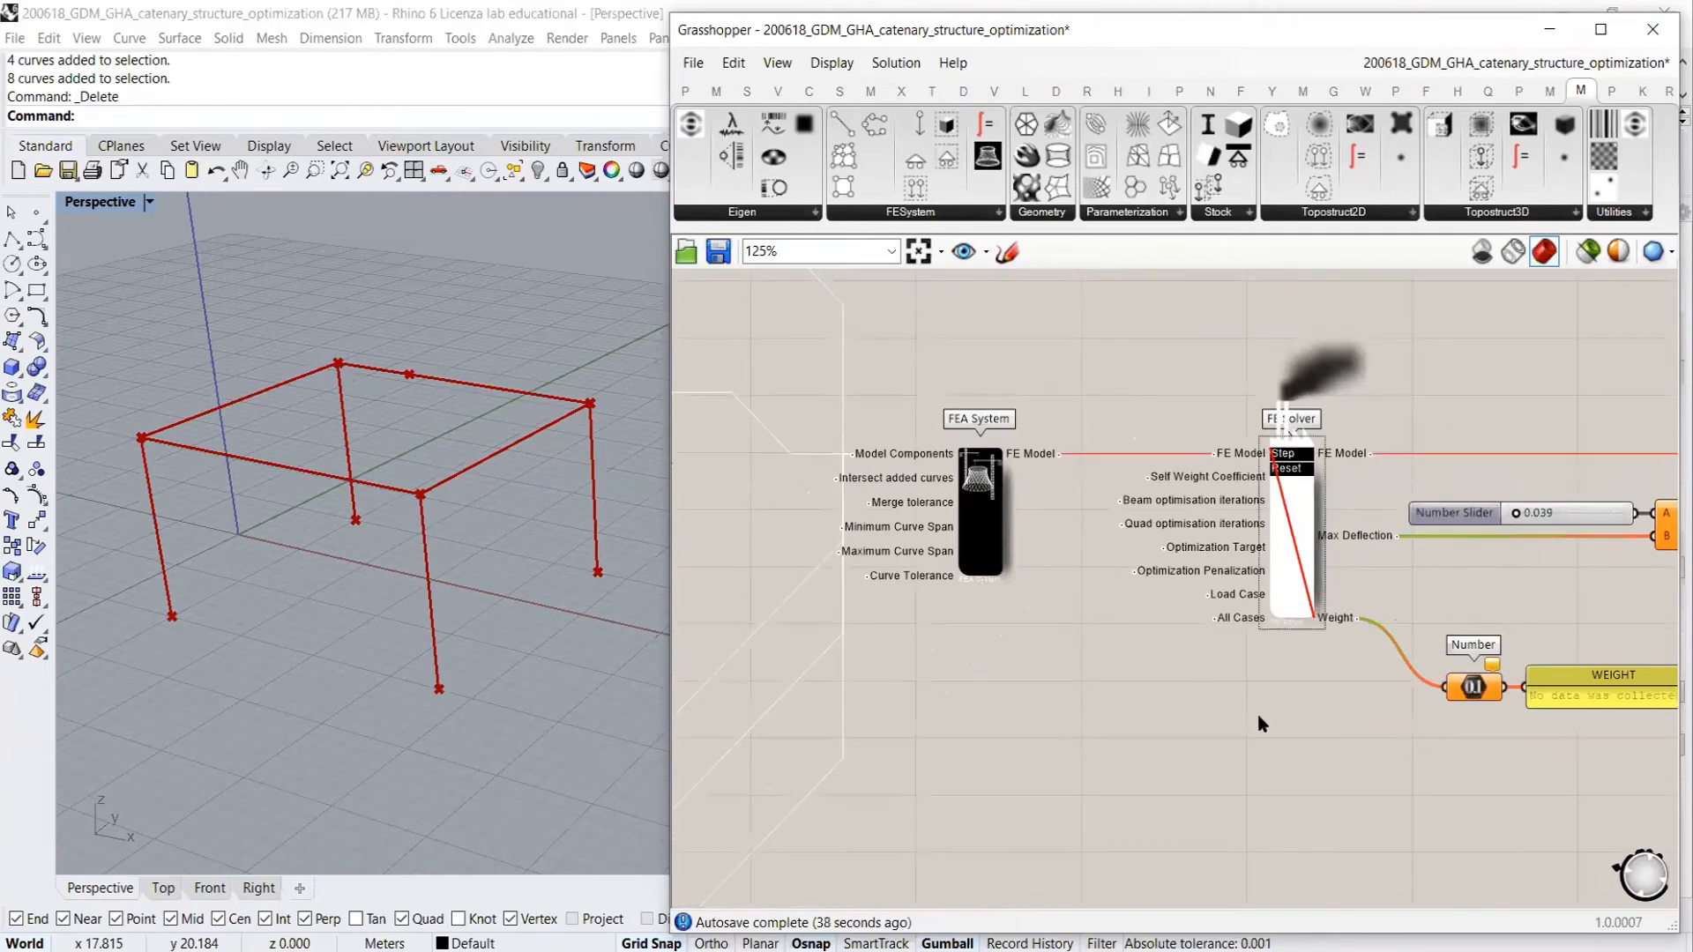
pyautogui.hotkey('ctrl', 'e')
pyautogui.click(1261, 744)
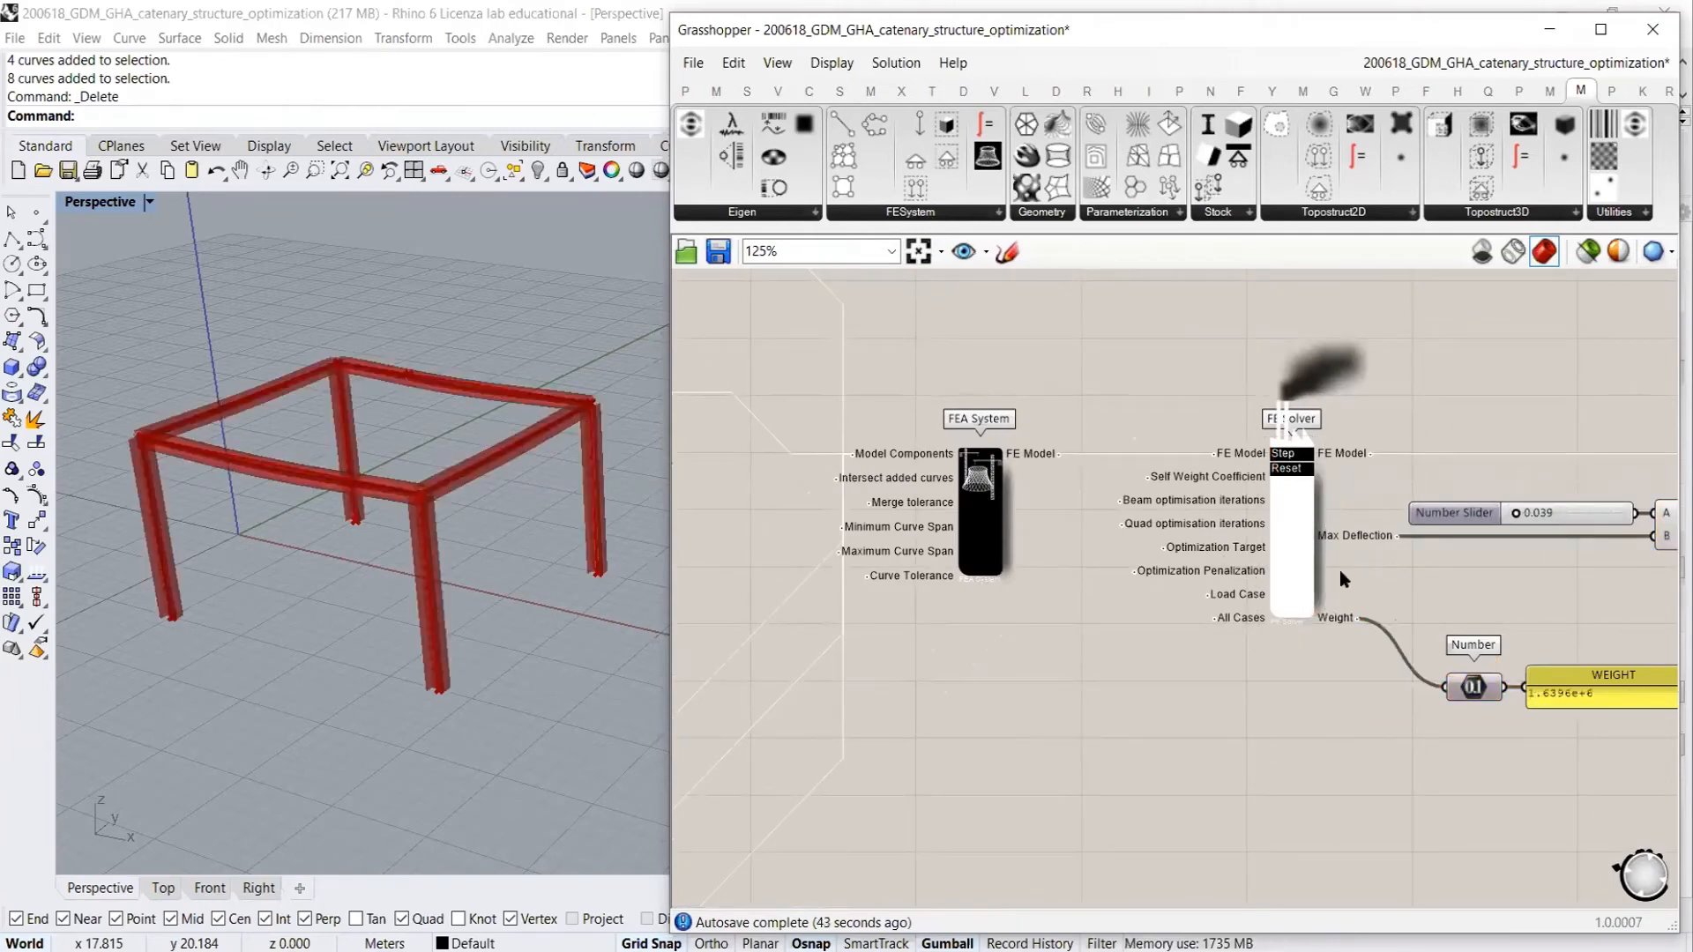
# Move the Frame Visualization component slightly closer to the Division component
pyautogui.moveTo(1289, 683); pyautogui.dragTo(912, 653, button='right')
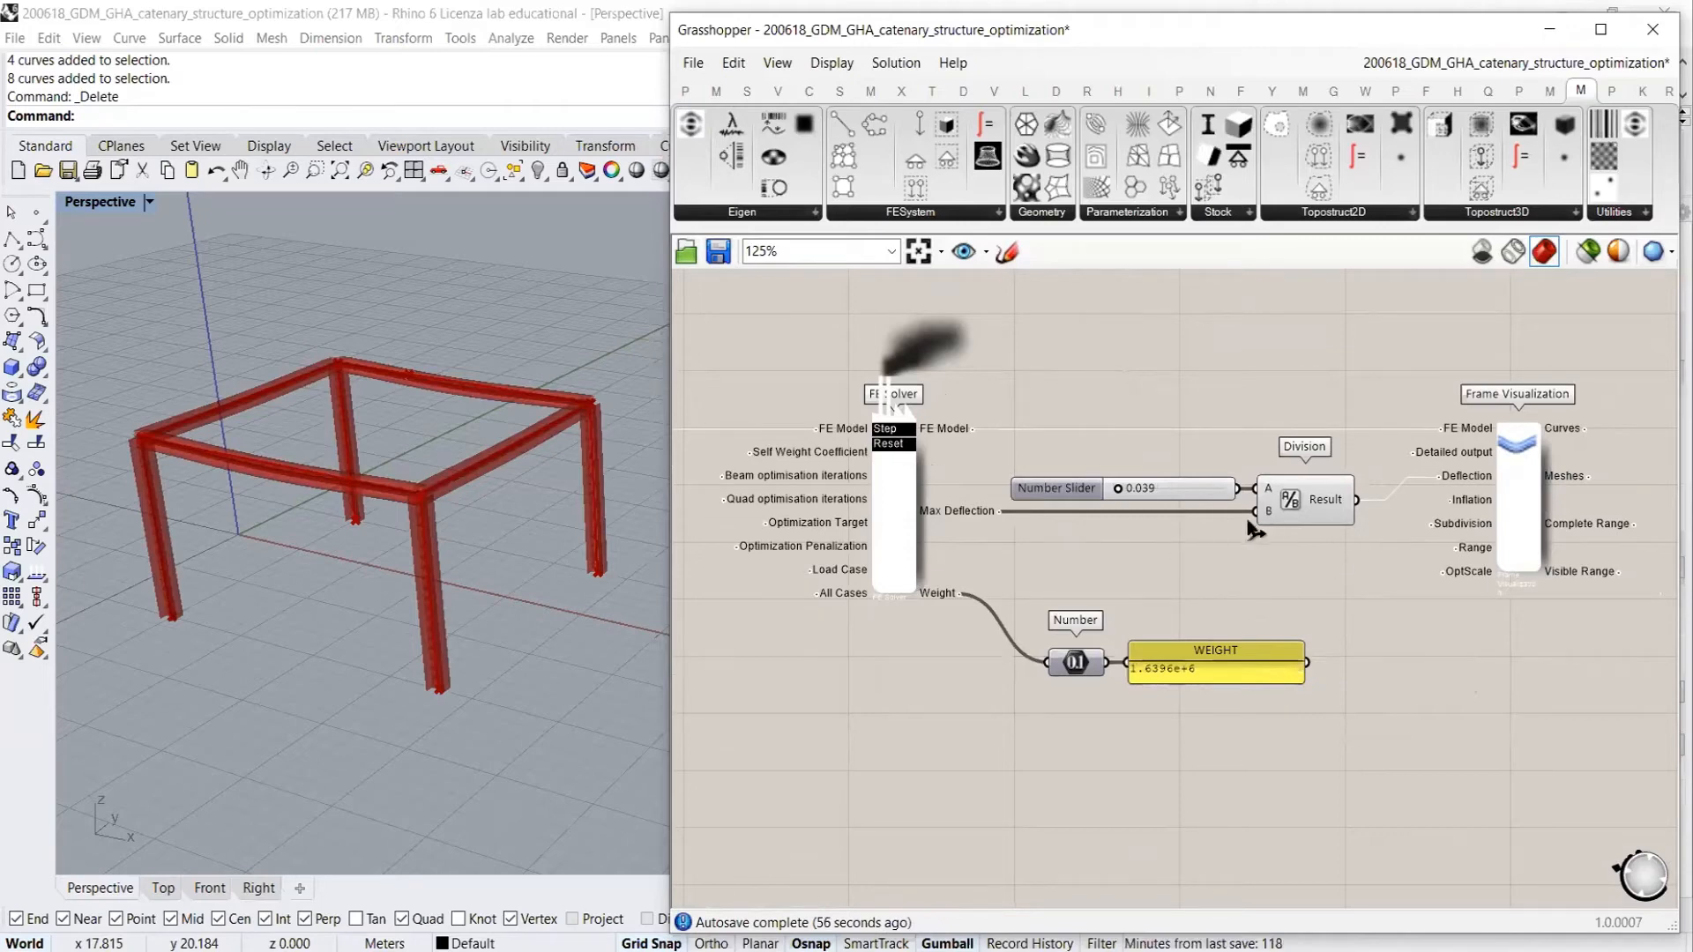
pyautogui.scroll(1, 1308, 529)
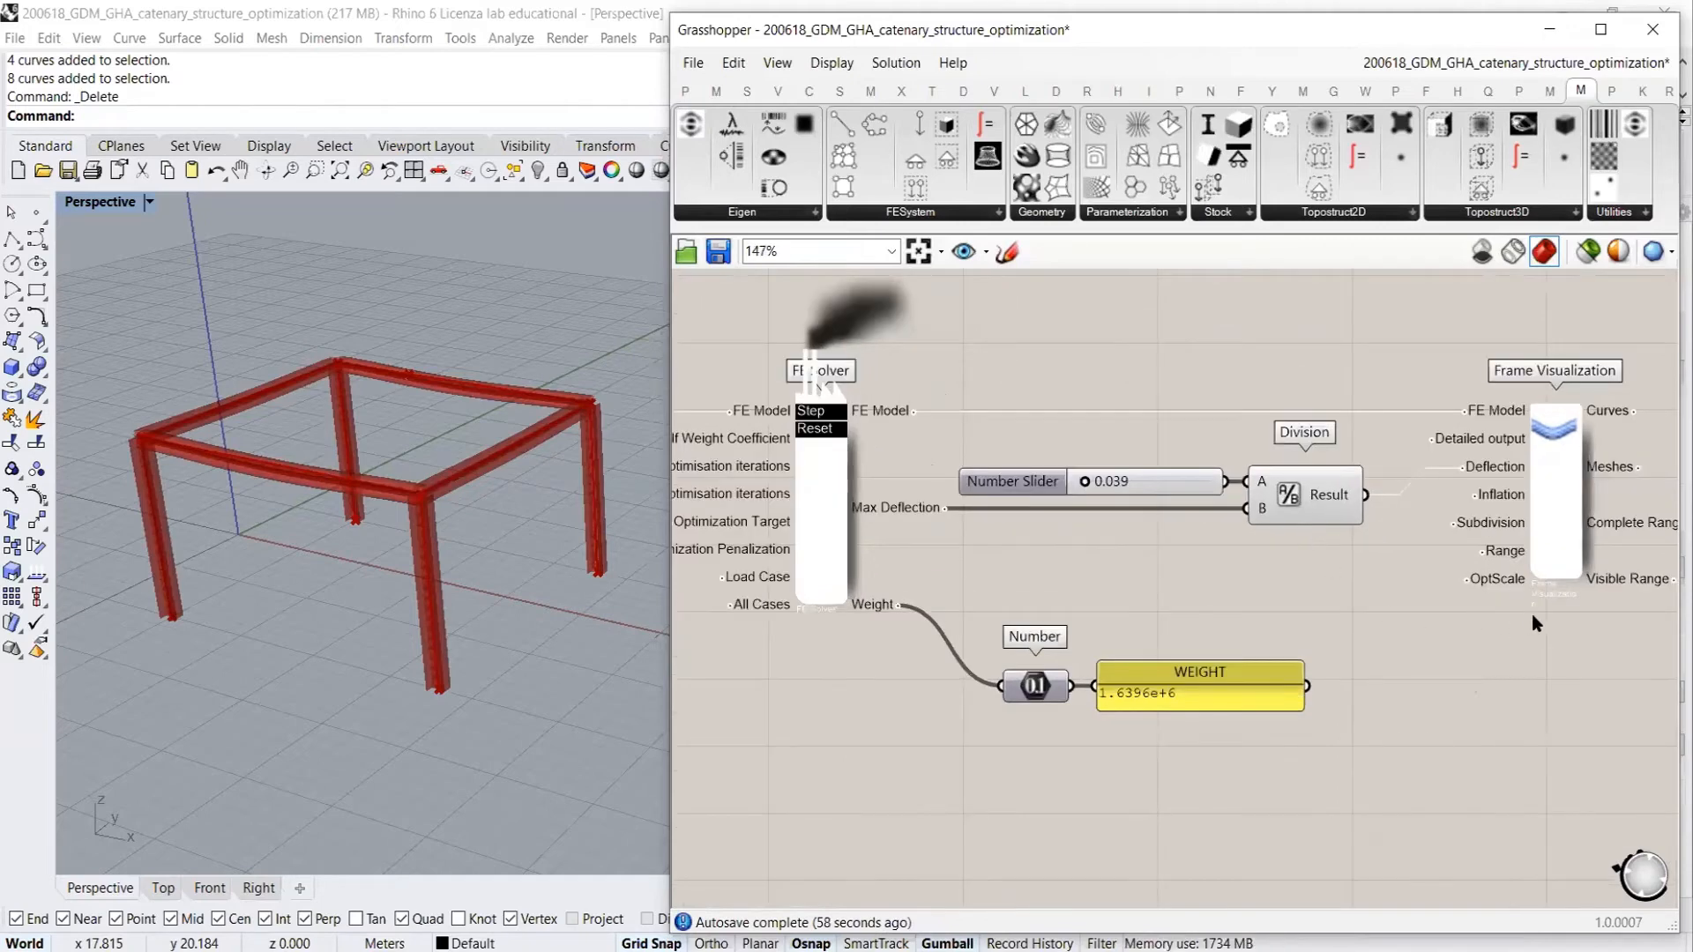
pyautogui.moveTo(1532, 613); pyautogui.dragTo(1393, 652, button='right')
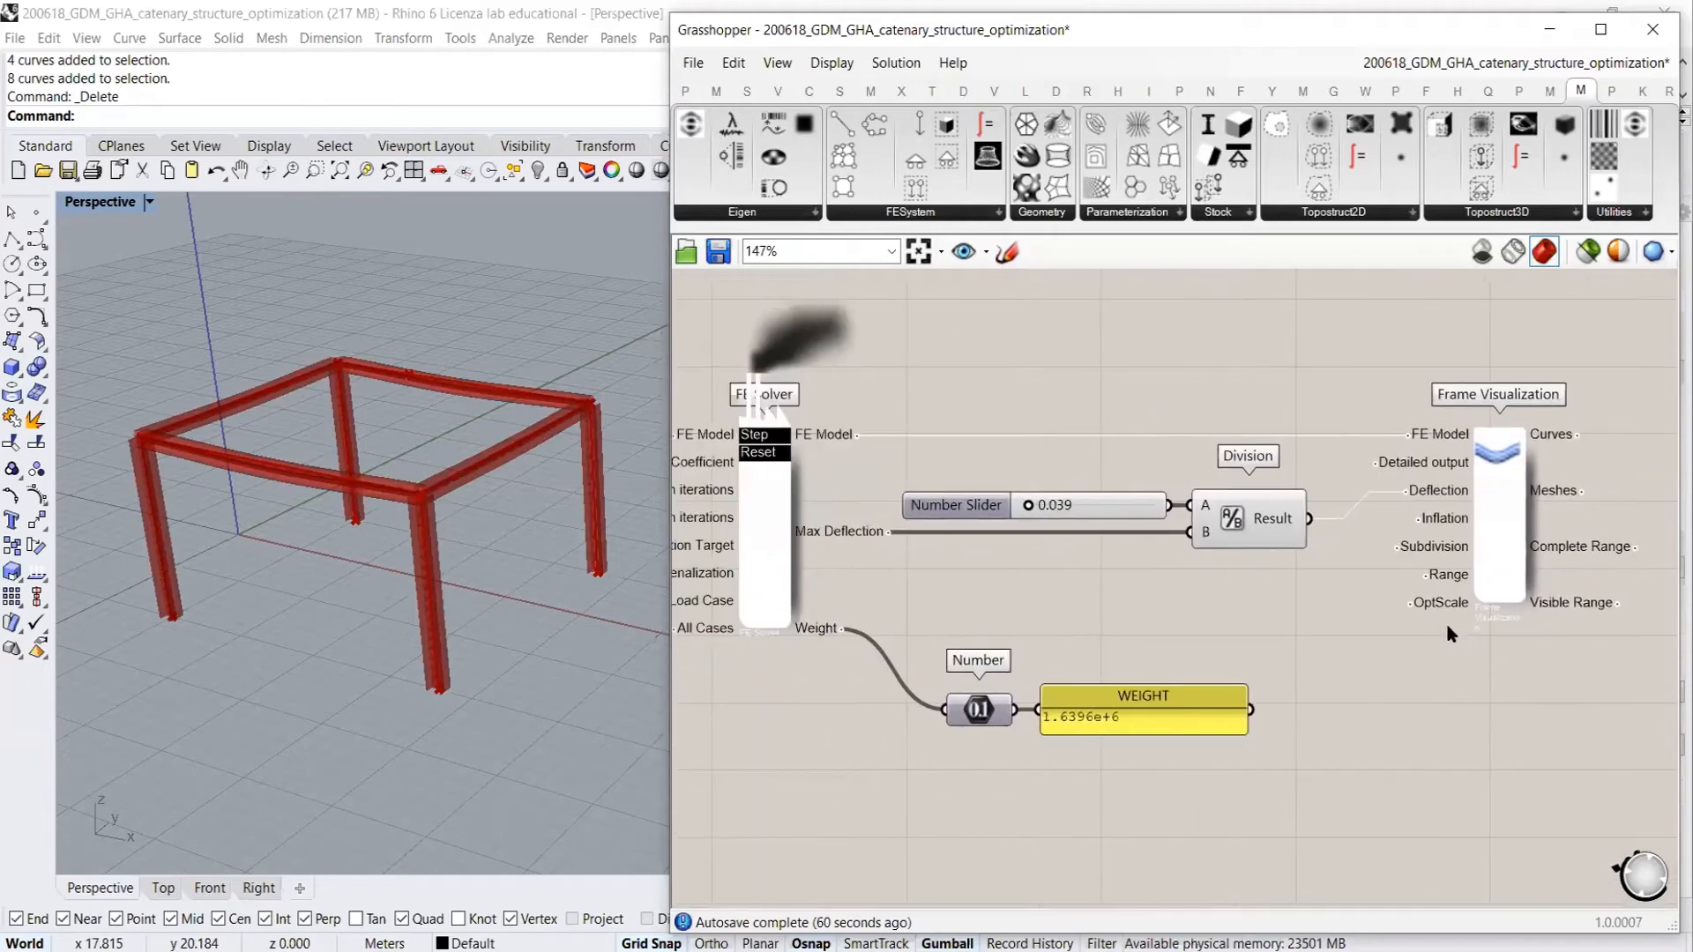
pyautogui.scroll(-1, 1294, 418)
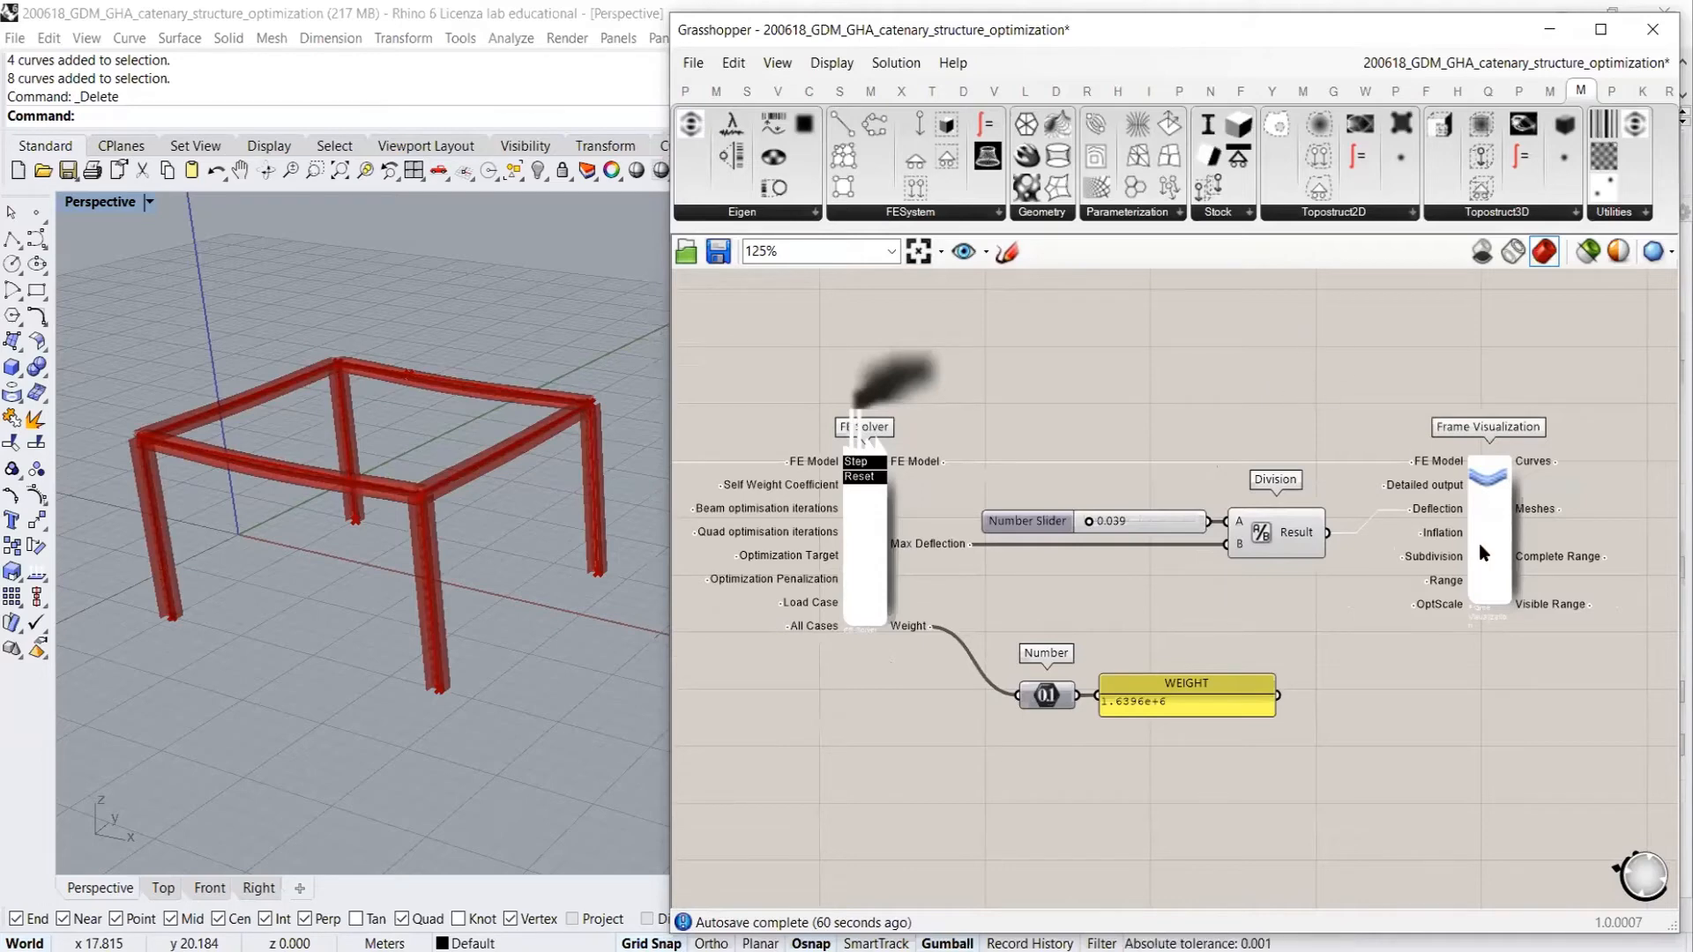
pyautogui.moveTo(1484, 556); pyautogui.dragTo(1439, 543)
pyautogui.click(1318, 392)
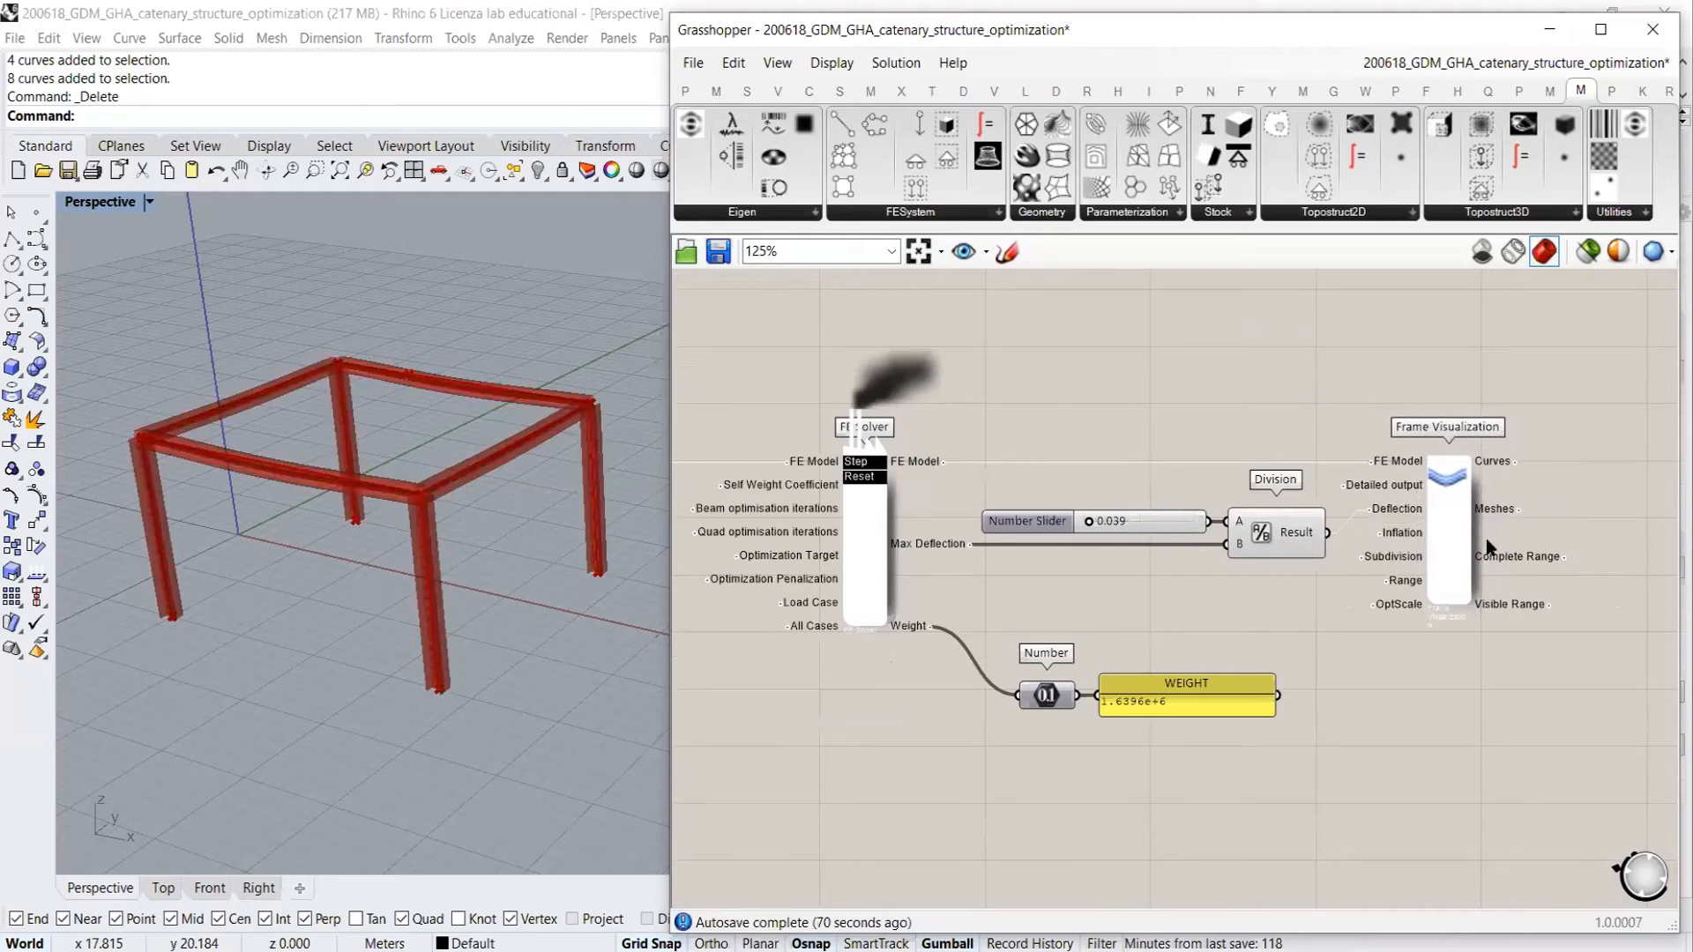
# Inspect the list of curves delivered by the Curves output of Frame Visualization
pyautogui.moveTo(1475, 540); pyautogui.dragTo(1091, 529, button='right')
pyautogui.scroll(4, 1165, 459)
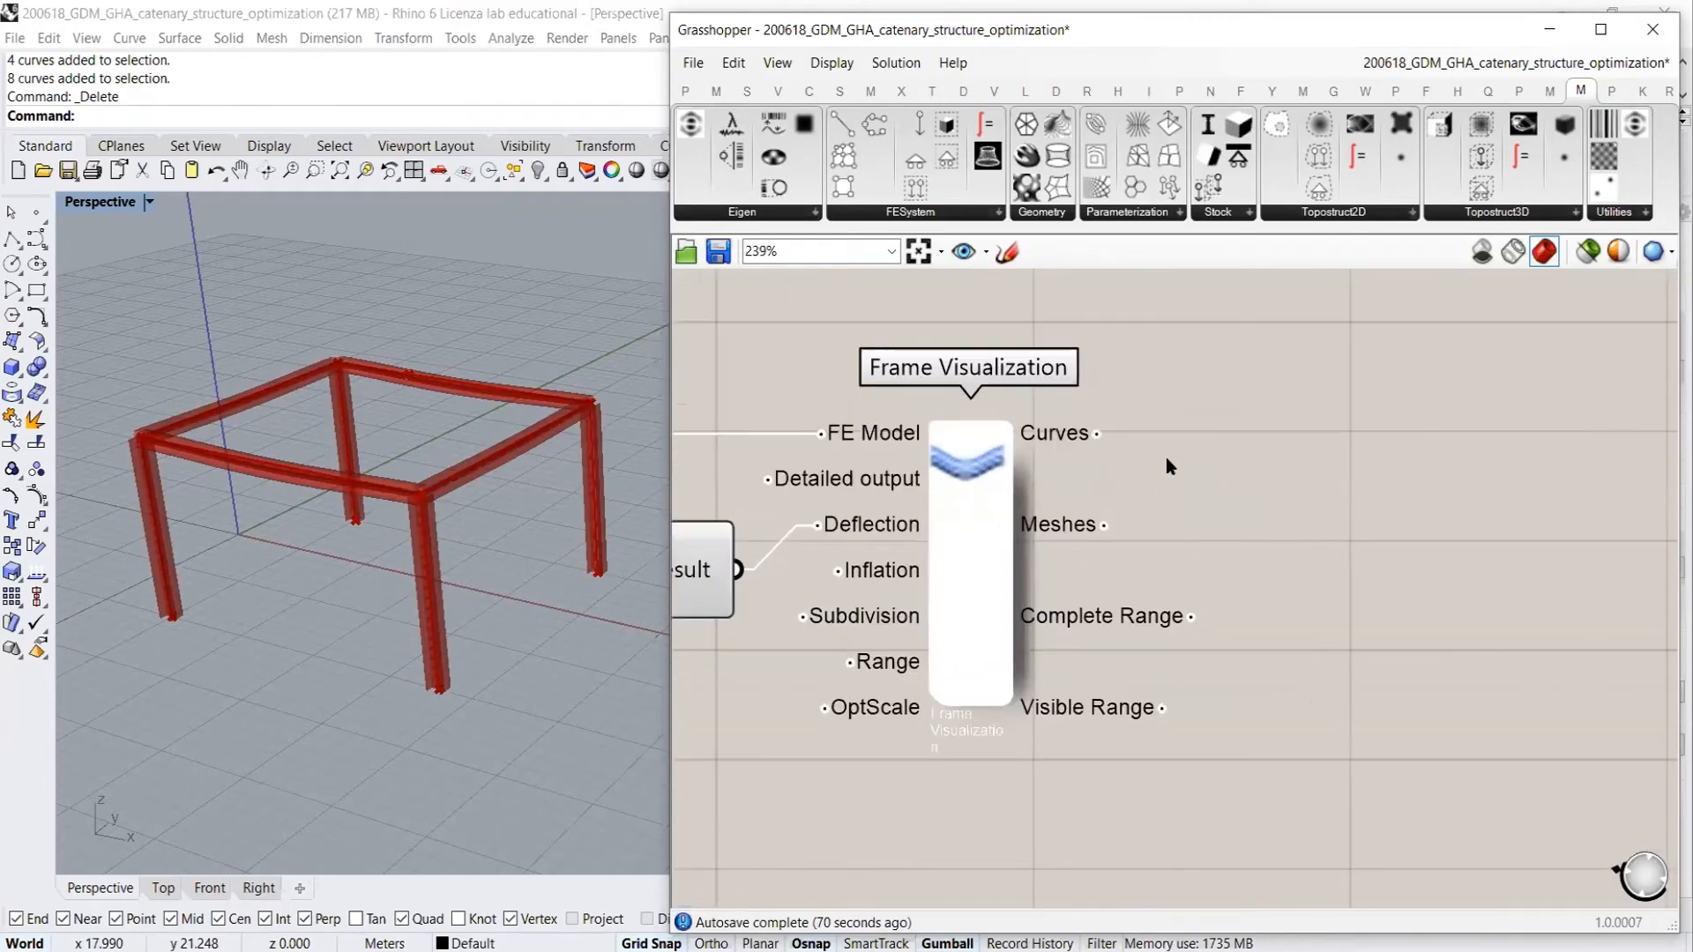
pyautogui.moveTo(1051, 437)
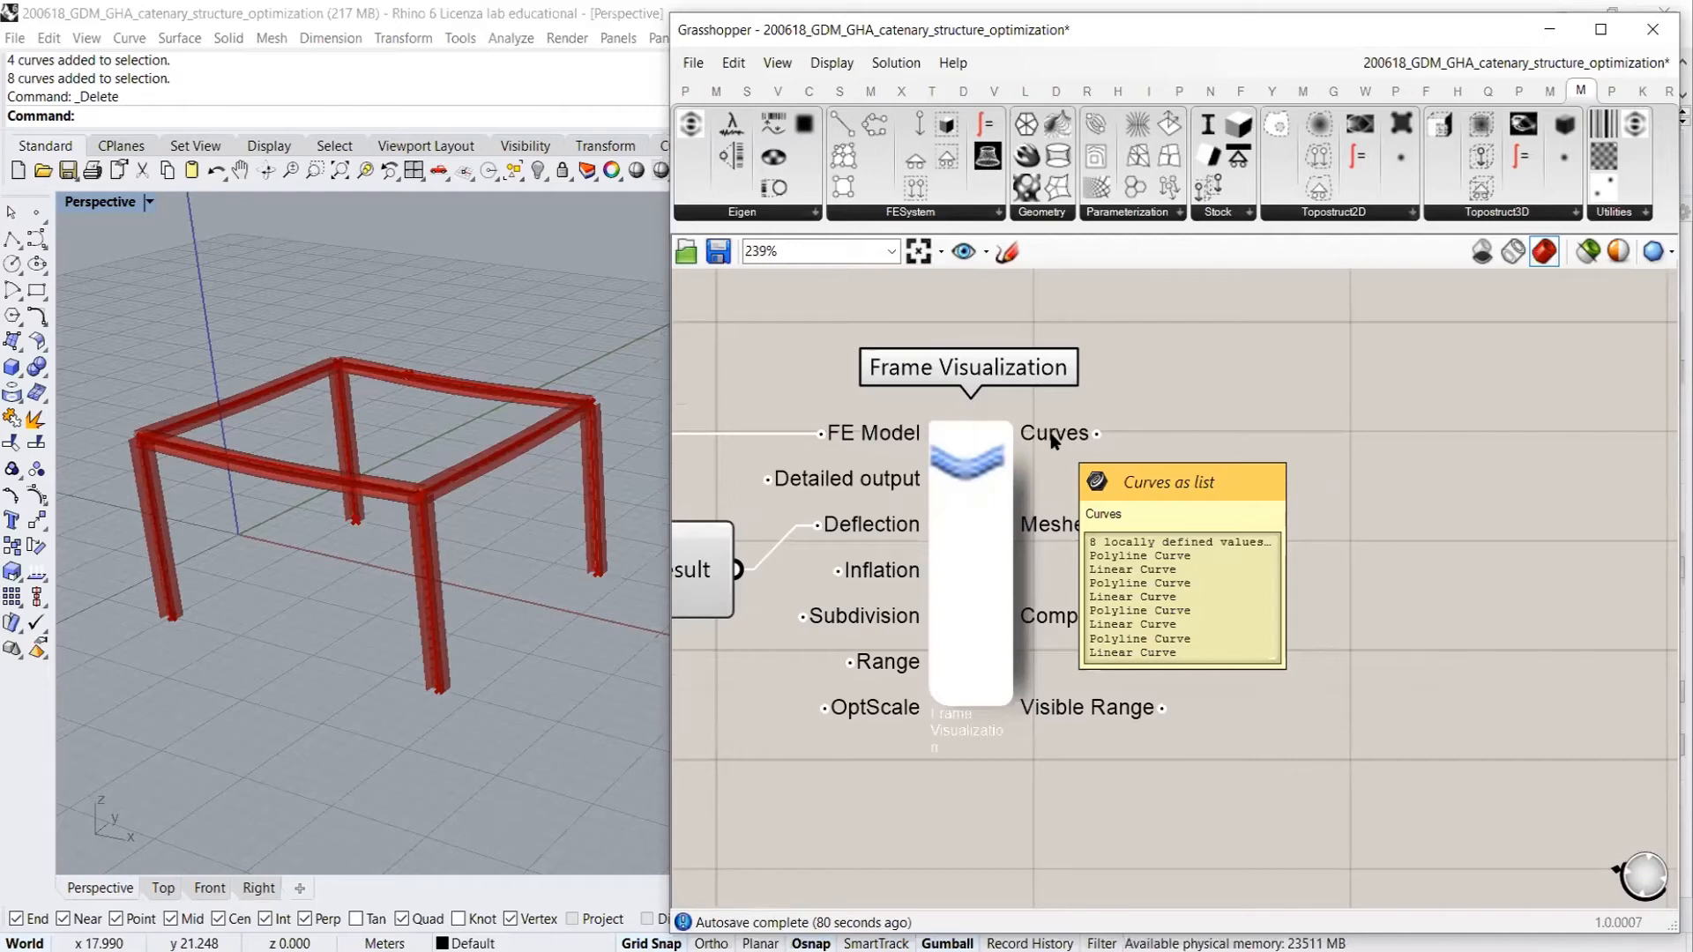
# Add a Dispatch component beside Frame Visualization and feed the Curves output into its List input
pyautogui.doubleClick(1332, 448)
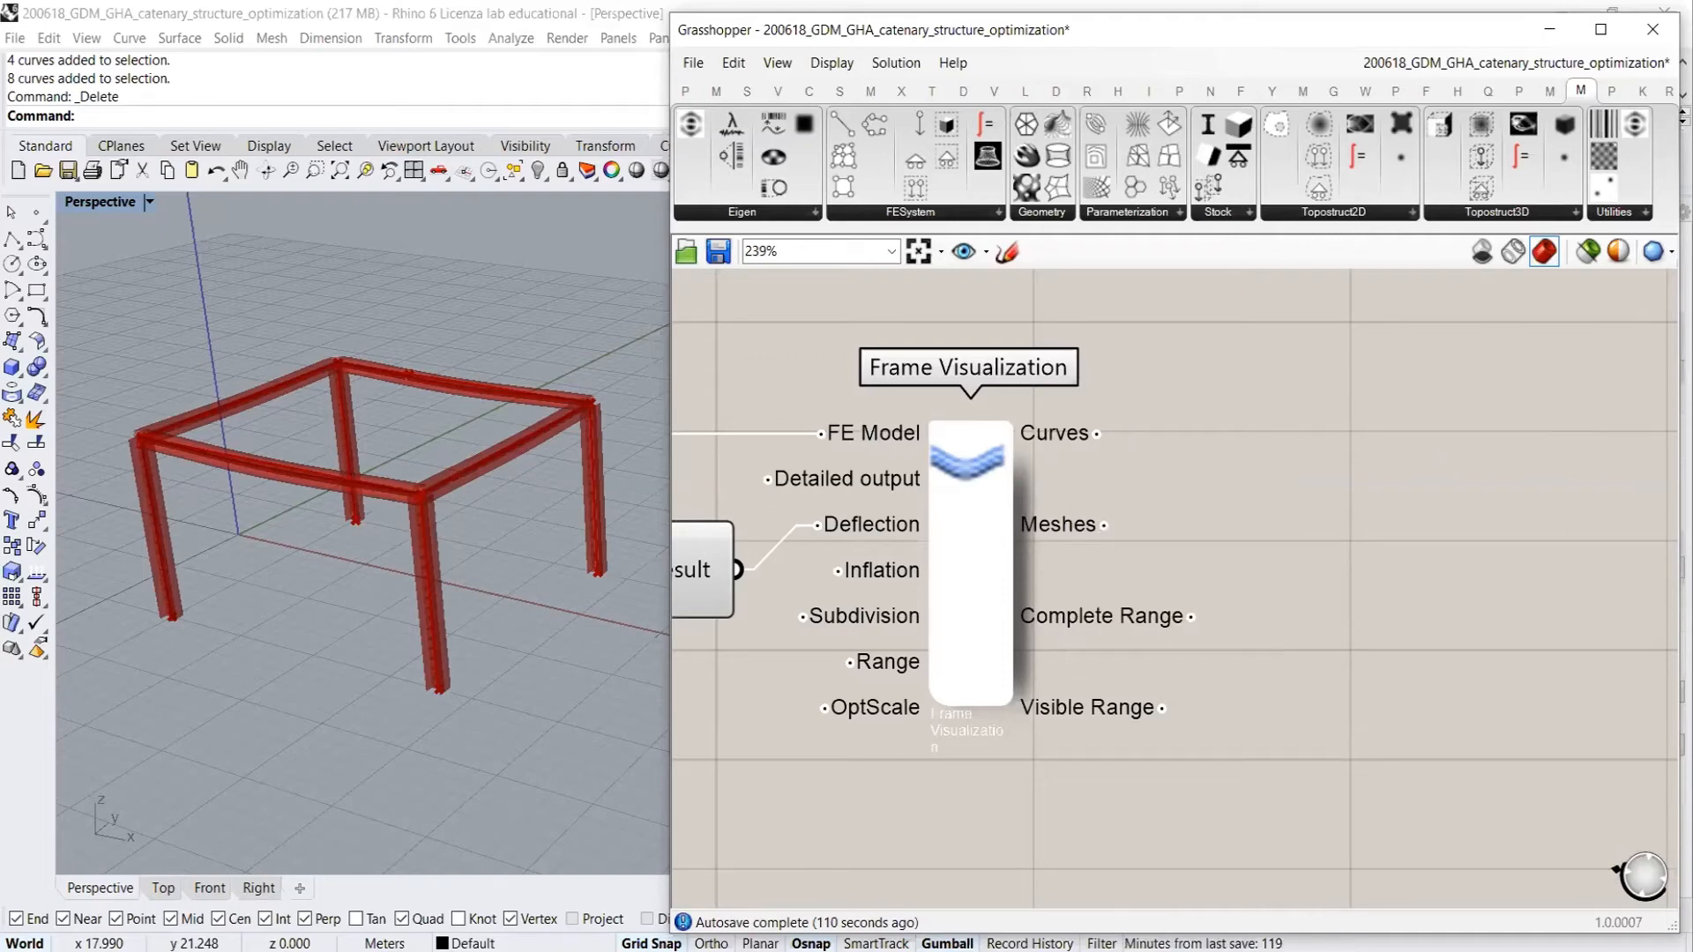
pyautogui.doubleClick(1298, 432)
pyautogui.write('disp')
pyautogui.click(1273, 410)
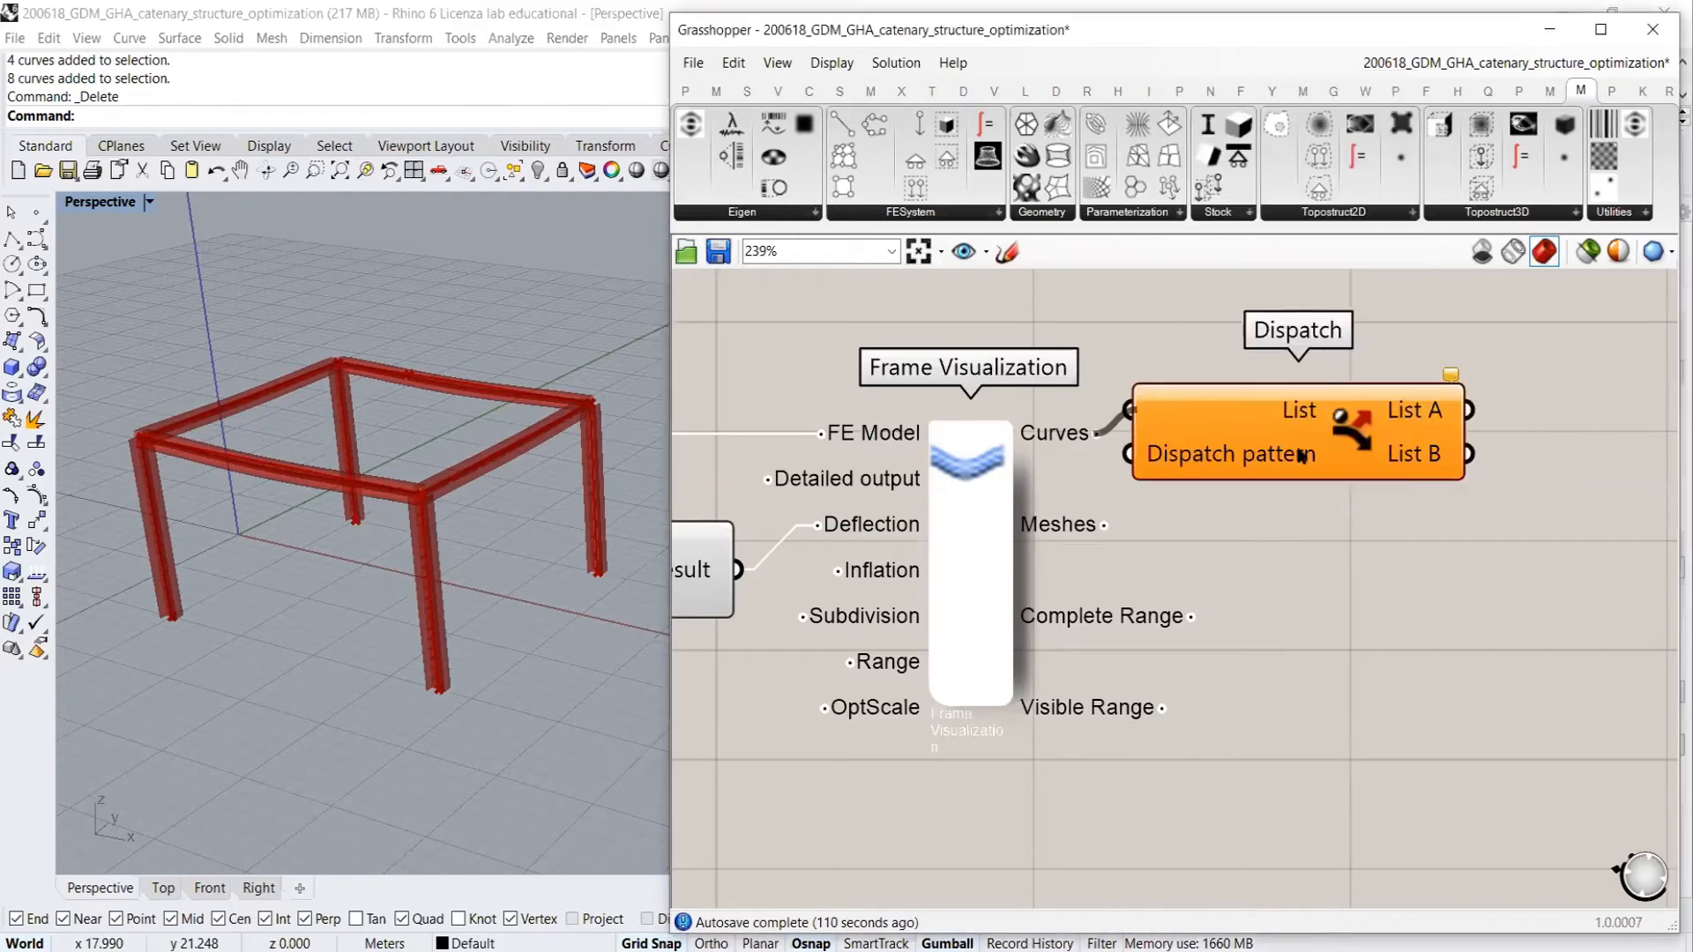
pyautogui.moveTo(1310, 430); pyautogui.dragTo(1354, 448)
# Turn off the preview of the Dispatch and Frame Visualization components
pyautogui.hotkey('ctrl', 'q')
pyautogui.click(991, 492)
pyautogui.hotkey('ctrl', 'q')
# Add a Curve parameter connected to Dispatch's List A output and check which deflected beams it holds
pyautogui.moveTo(1204, 548); pyautogui.dragTo(839, 554, button='right')
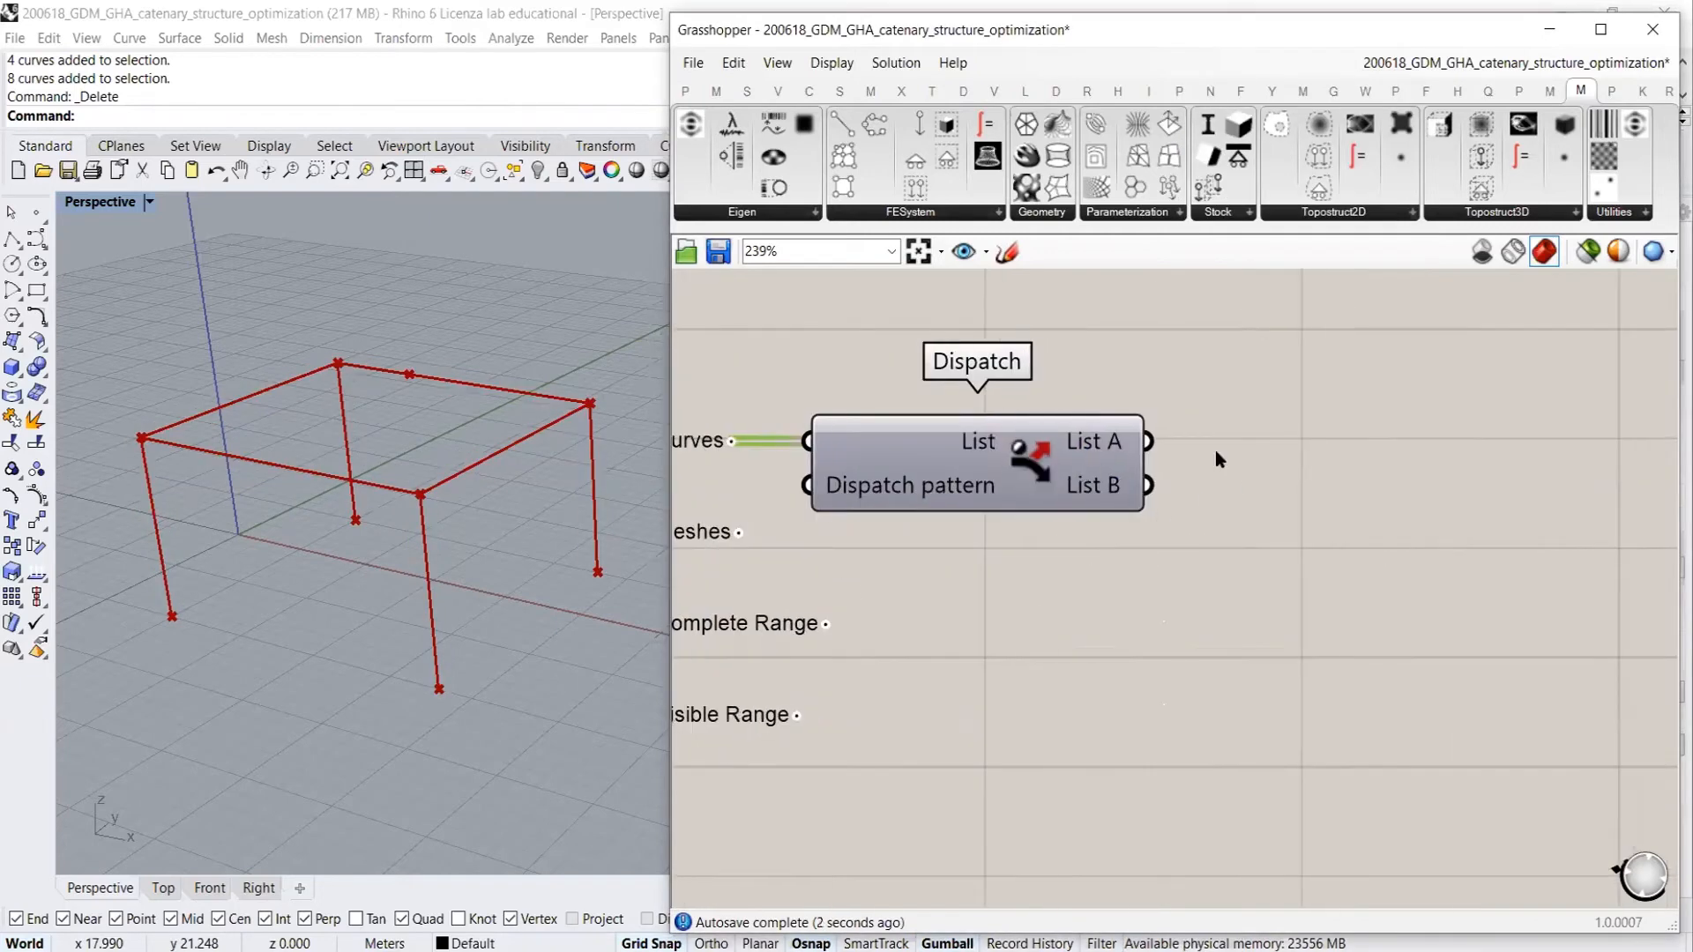
pyautogui.click(1327, 457)
pyautogui.doubleClick(1328, 457)
pyautogui.write('curve')
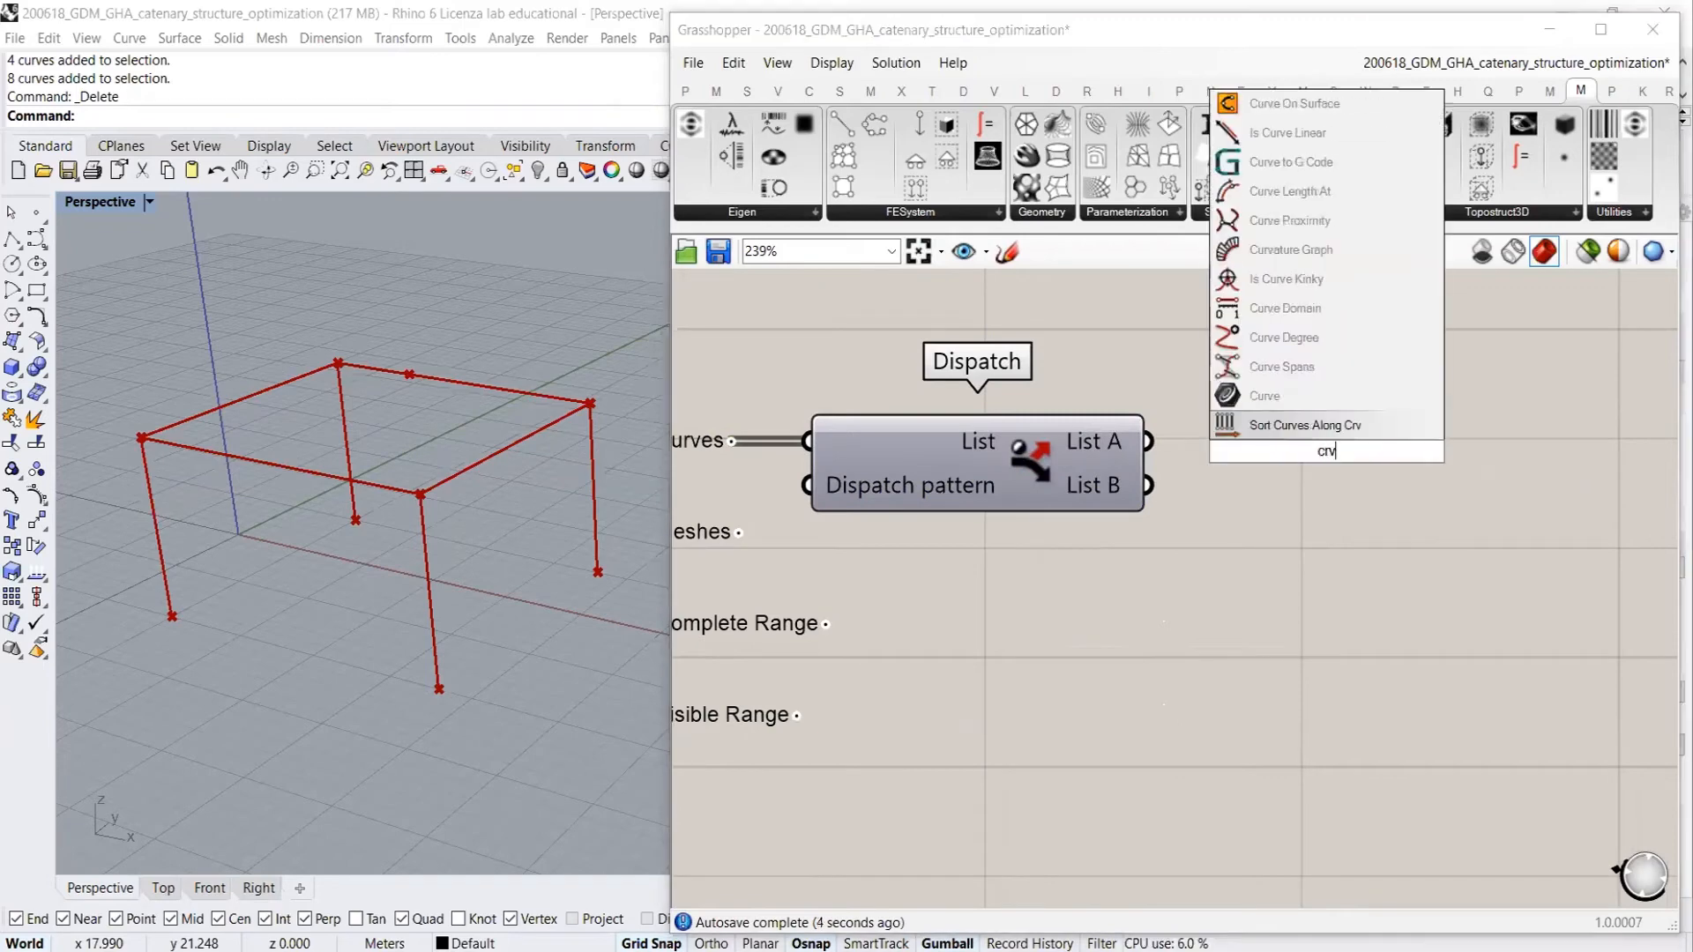
pyautogui.click(1295, 398)
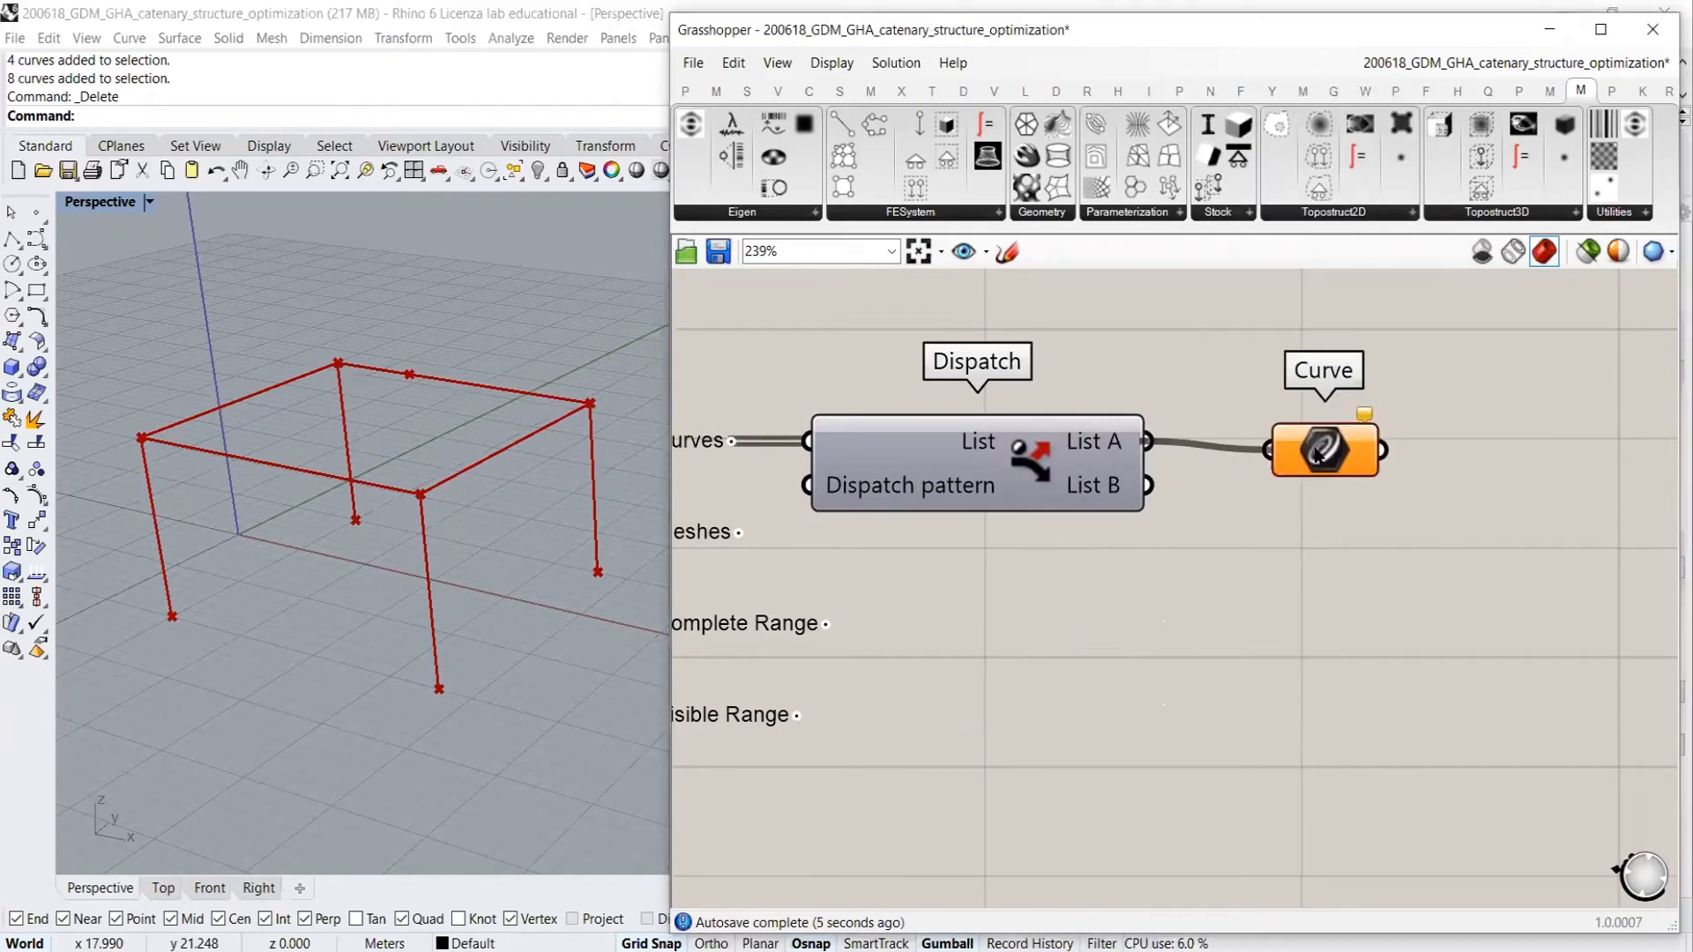
pyautogui.moveTo(1322, 430); pyautogui.dragTo(1322, 397)
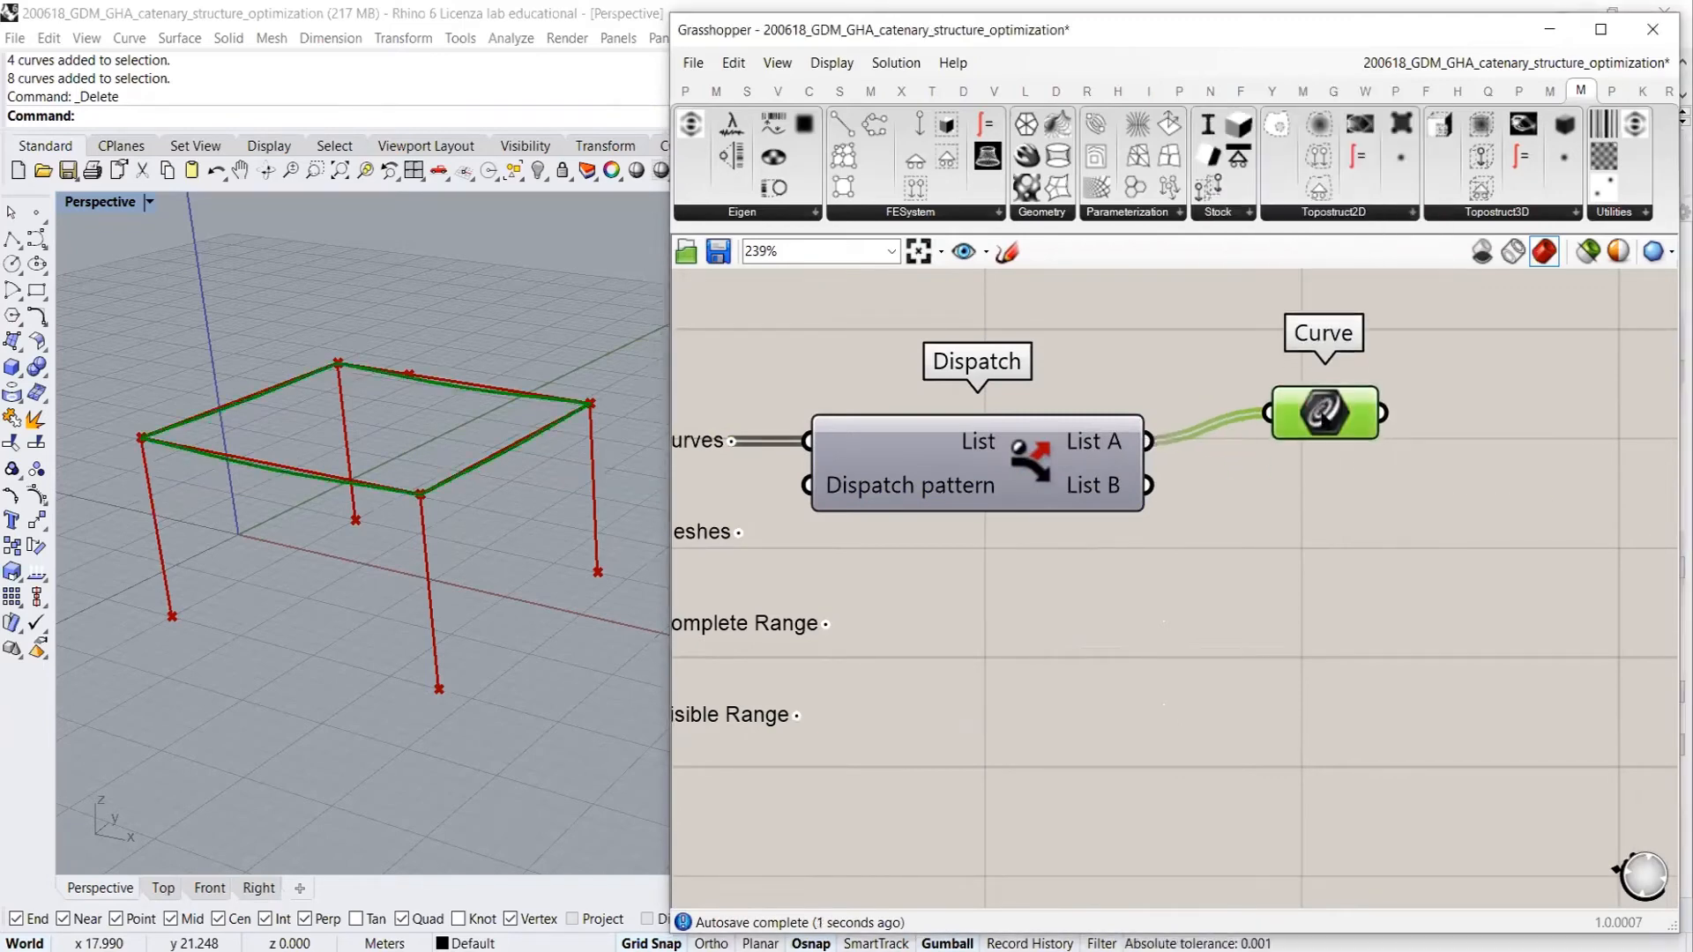
pyautogui.click(1231, 588)
pyautogui.scroll(5, 309, 388)
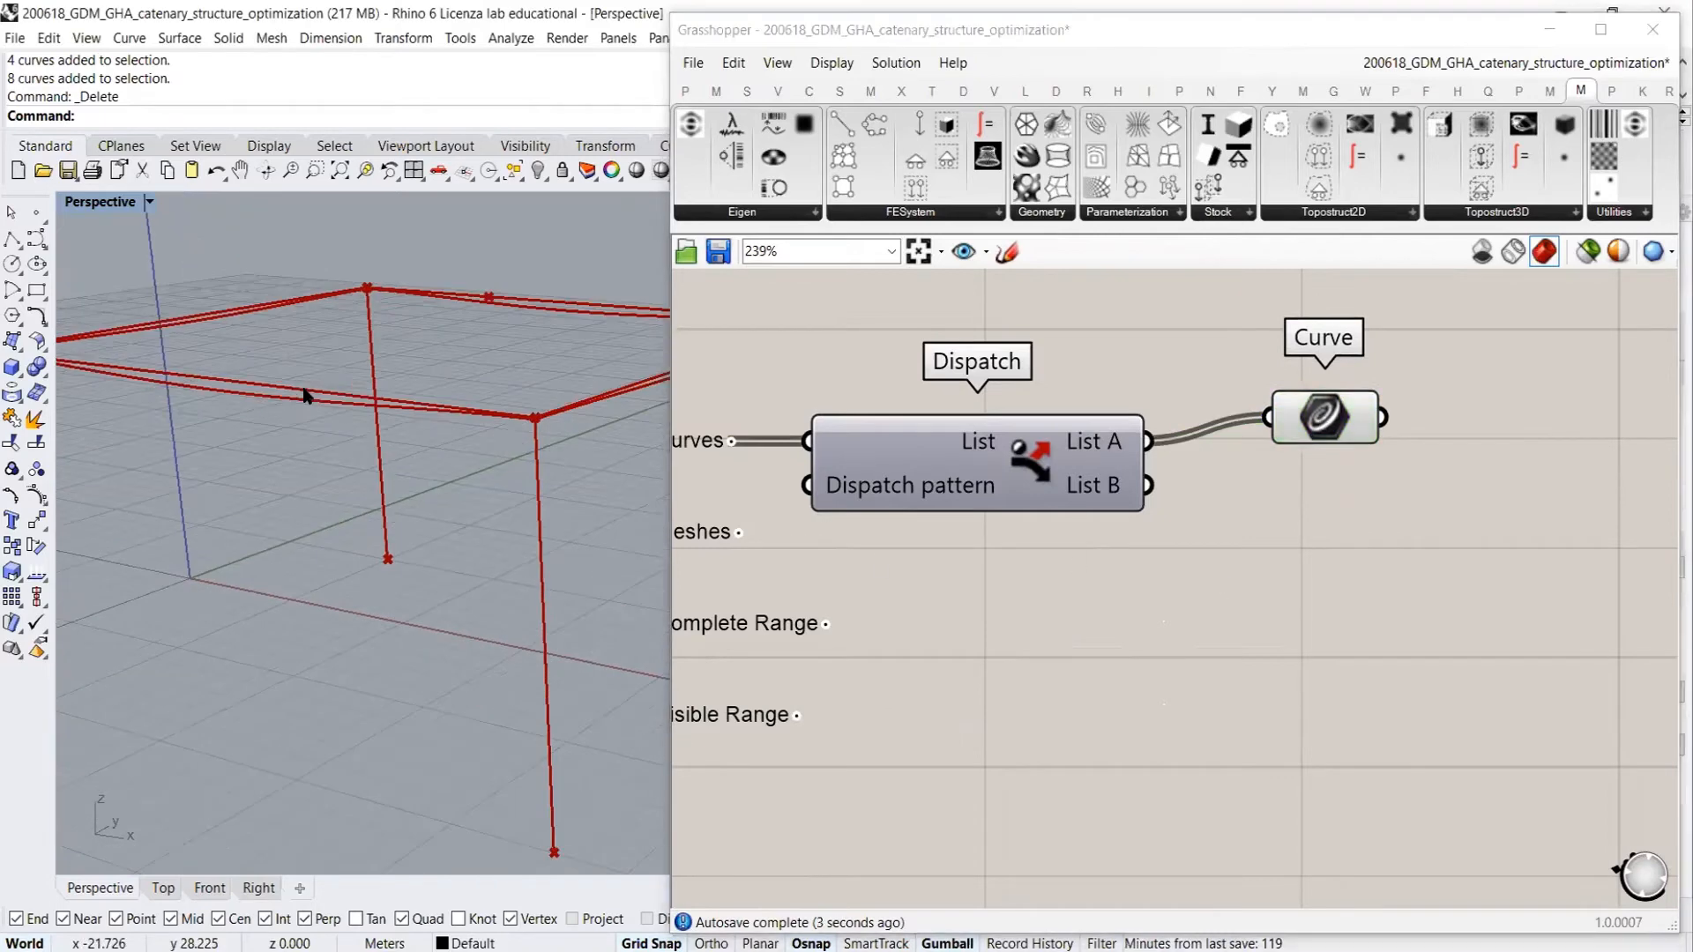
# Duplicate the Curve parameter below the original and connect Dispatch's List B output to the copy
pyautogui.keyDown('alt'); pyautogui.moveTo(1310, 434); pyautogui.dragTo(1313, 548); pyautogui.keyUp('alt')
pyautogui.keyDown('shift'); pyautogui.moveTo(1147, 485); pyautogui.dragTo(1270, 531); pyautogui.keyUp('shift')
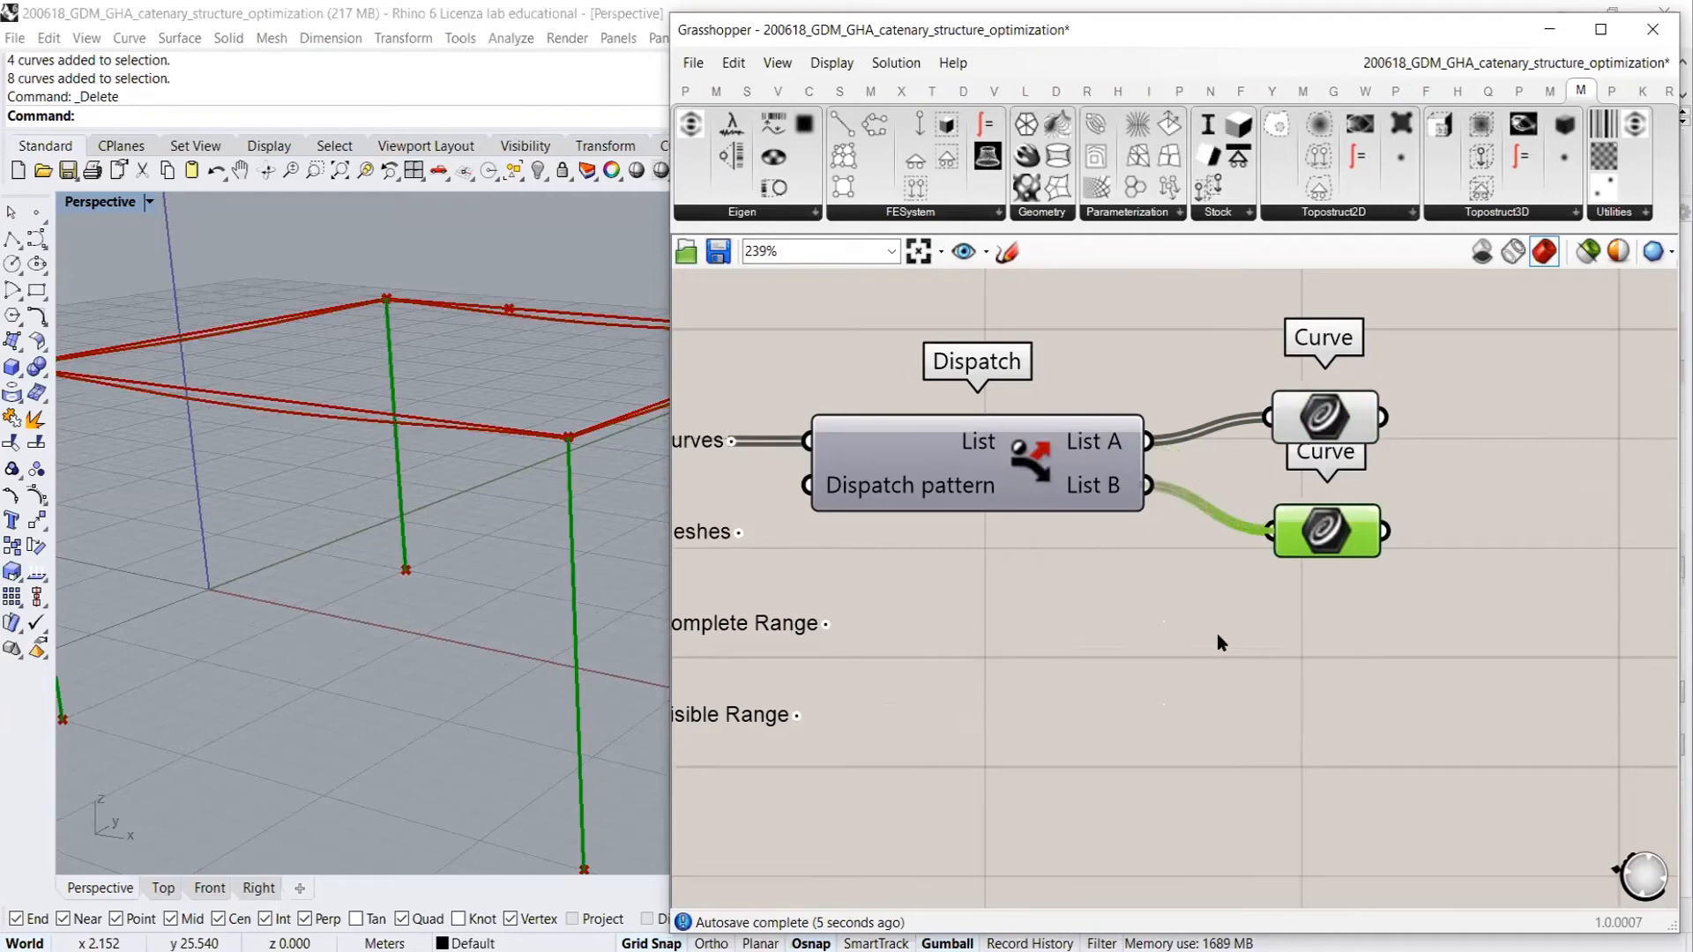
pyautogui.click(1217, 635)
# Highlight the List B curves in the model and examine the corner where the columns meet the beams
pyautogui.scroll(5, 567, 436)
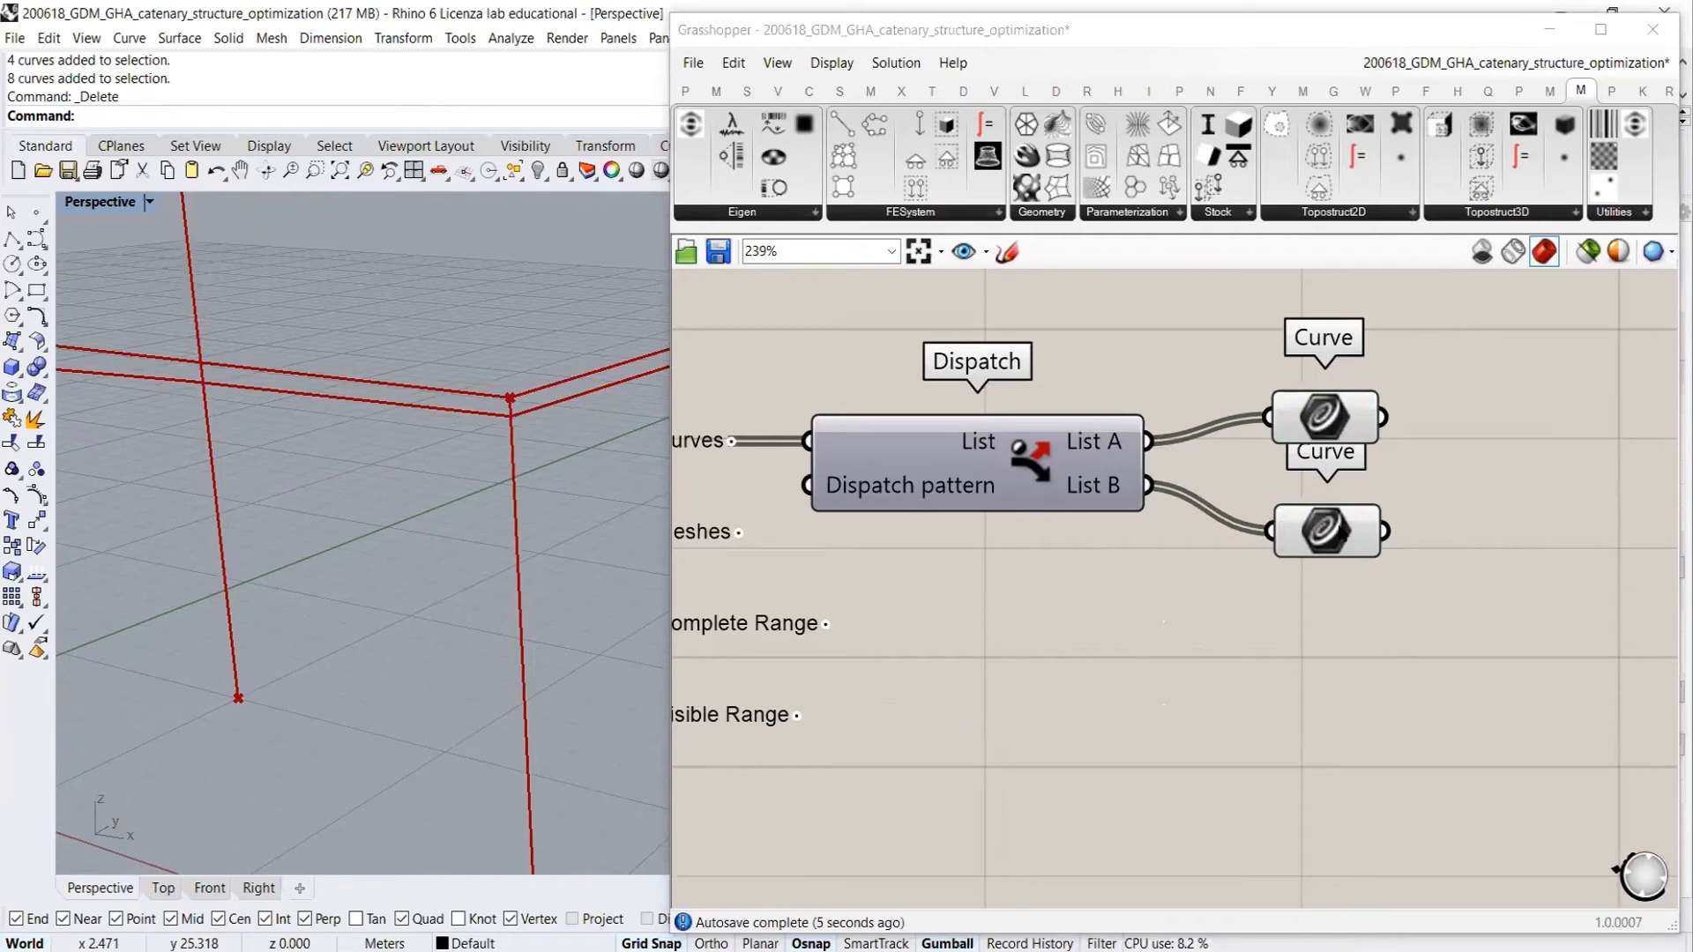
pyautogui.click(1341, 531)
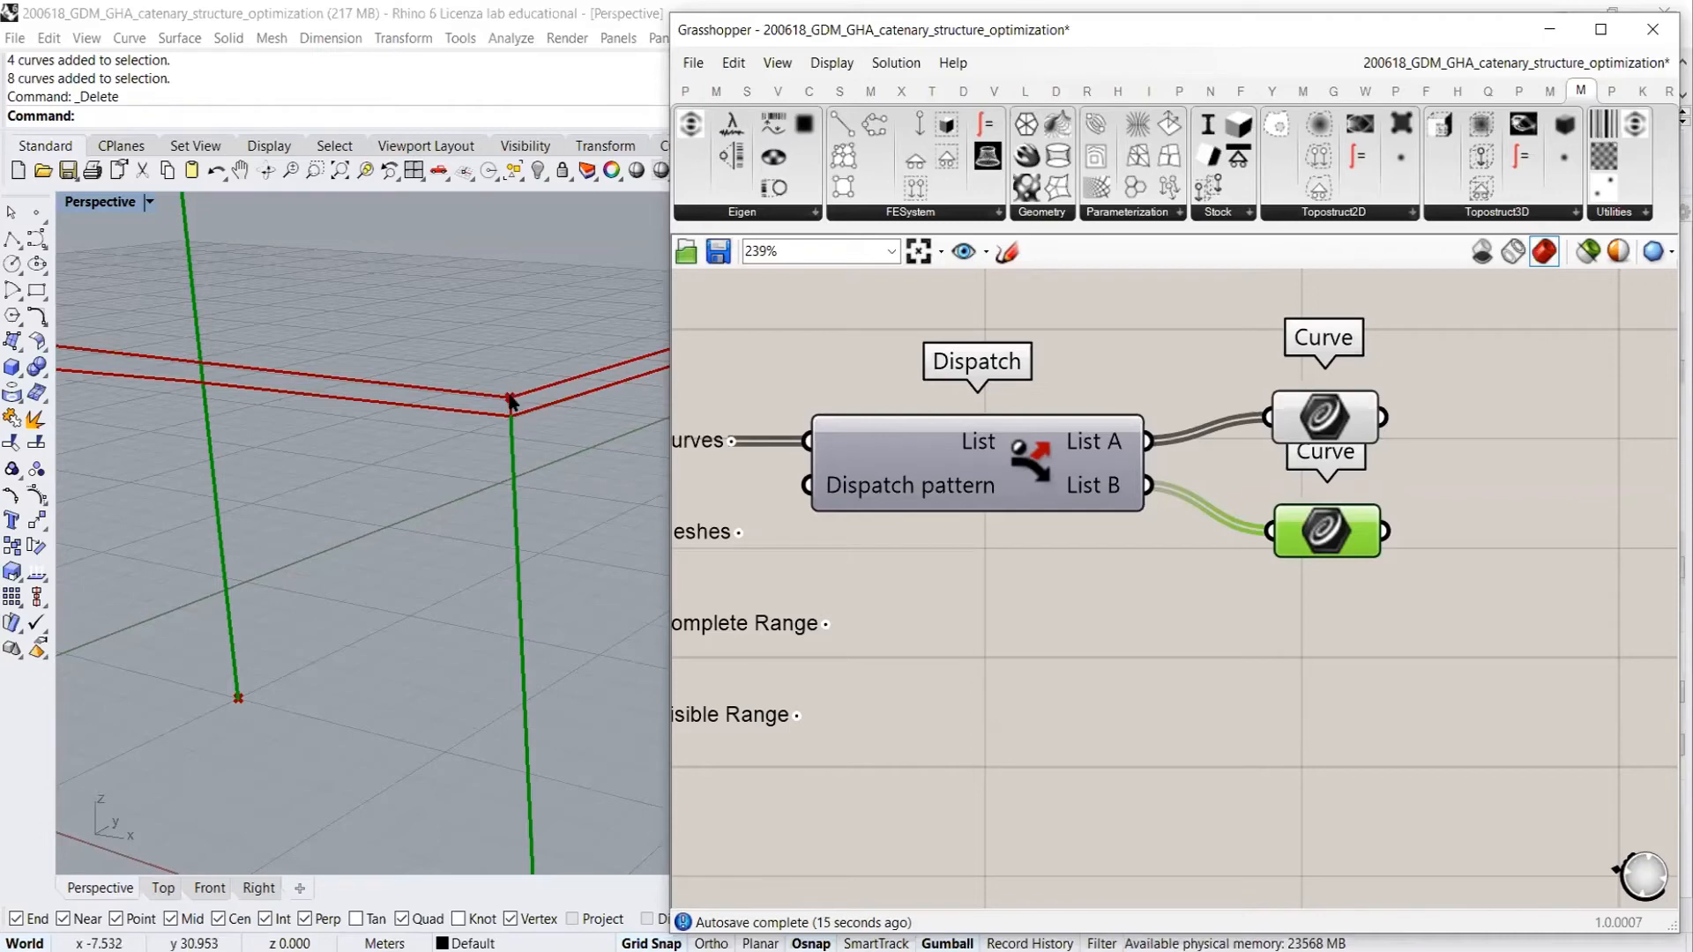
pyautogui.scroll(-5, 506, 536)
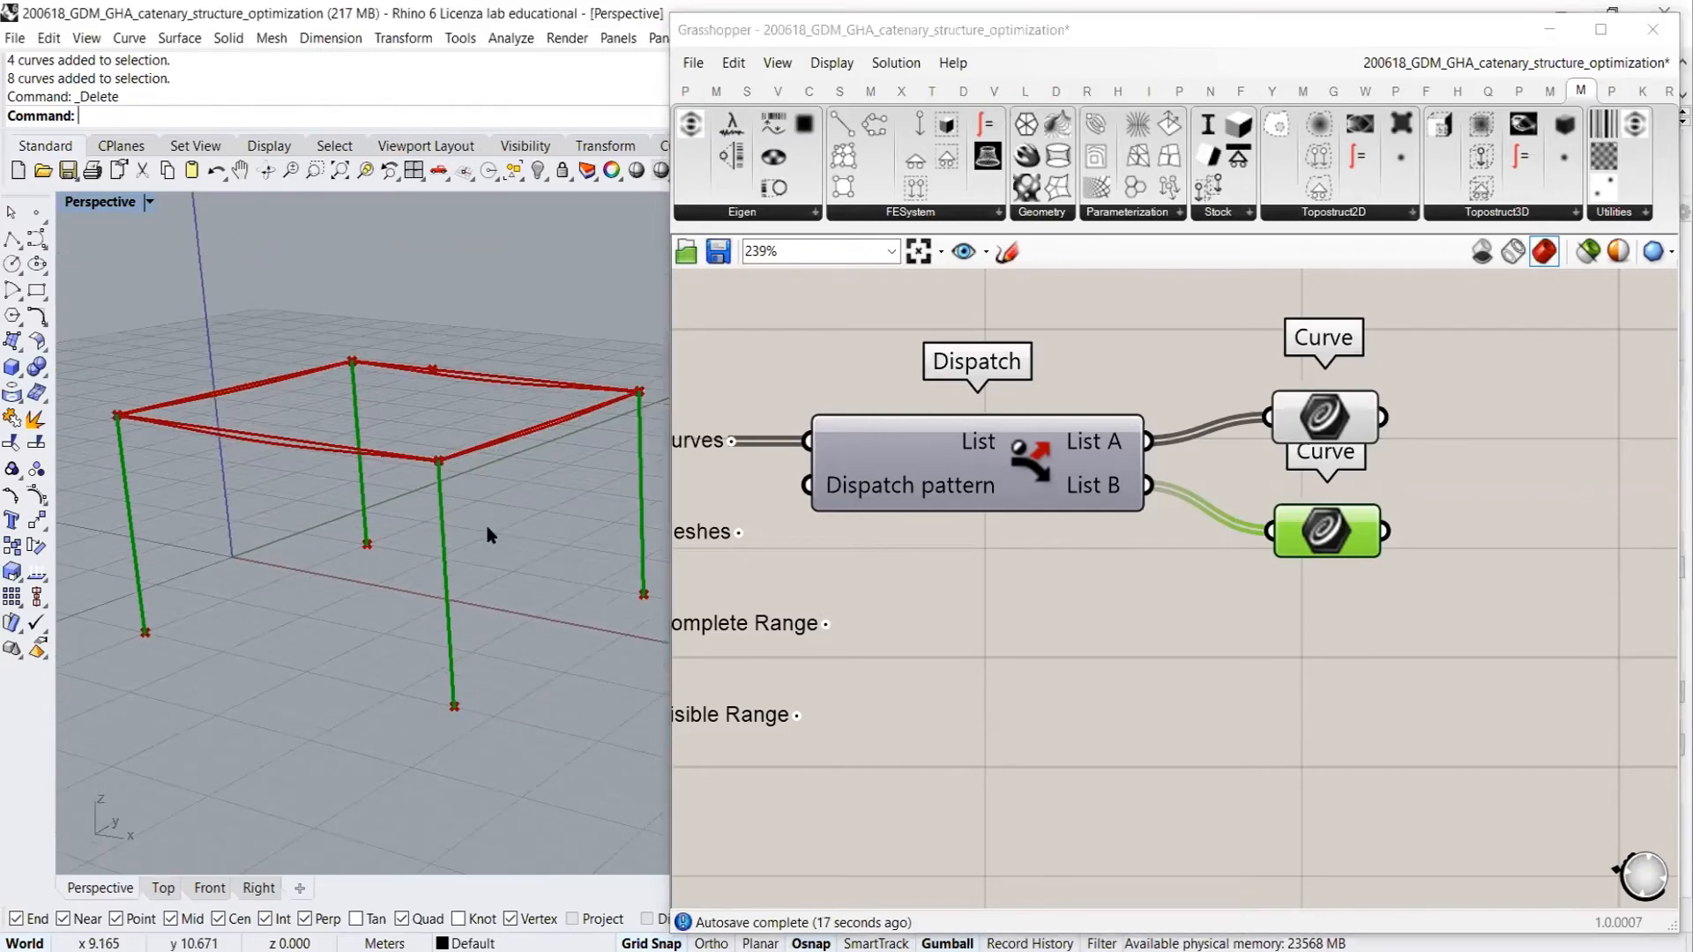
# Space the two Curve parameters farther apart vertically beside the Dispatch component
pyautogui.moveTo(486, 528); pyautogui.dragTo(491, 519, button='right')
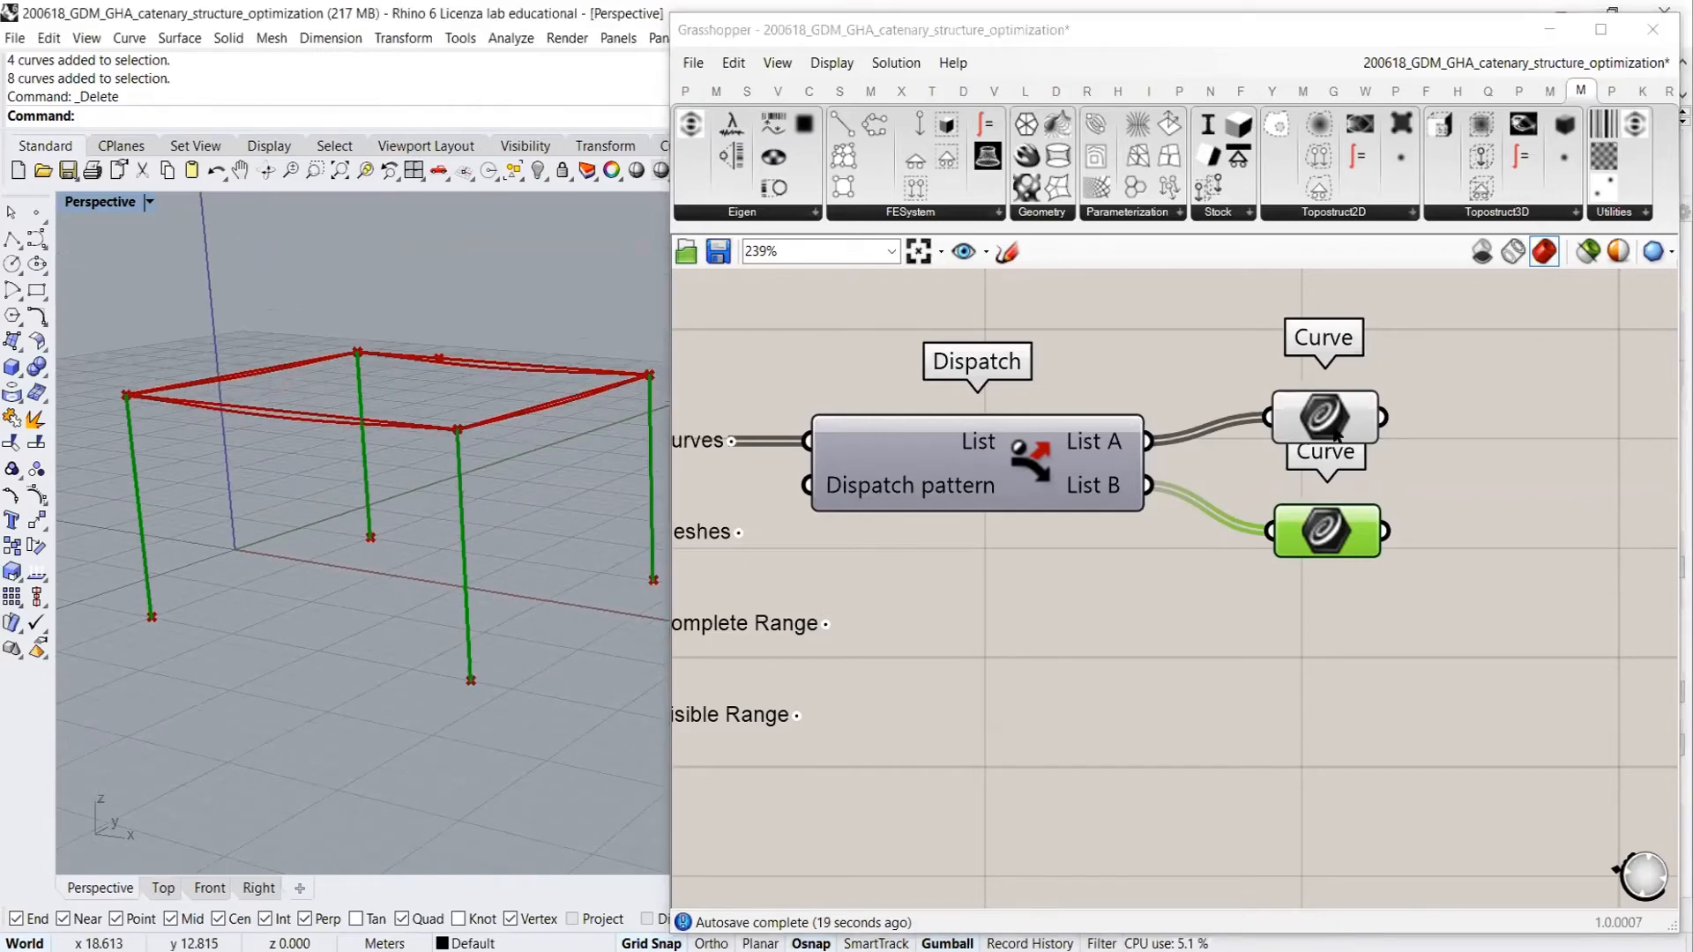
pyautogui.moveTo(1337, 434); pyautogui.dragTo(1339, 405)
pyautogui.moveTo(1336, 533); pyautogui.dragTo(1338, 539)
pyautogui.click(1470, 506)
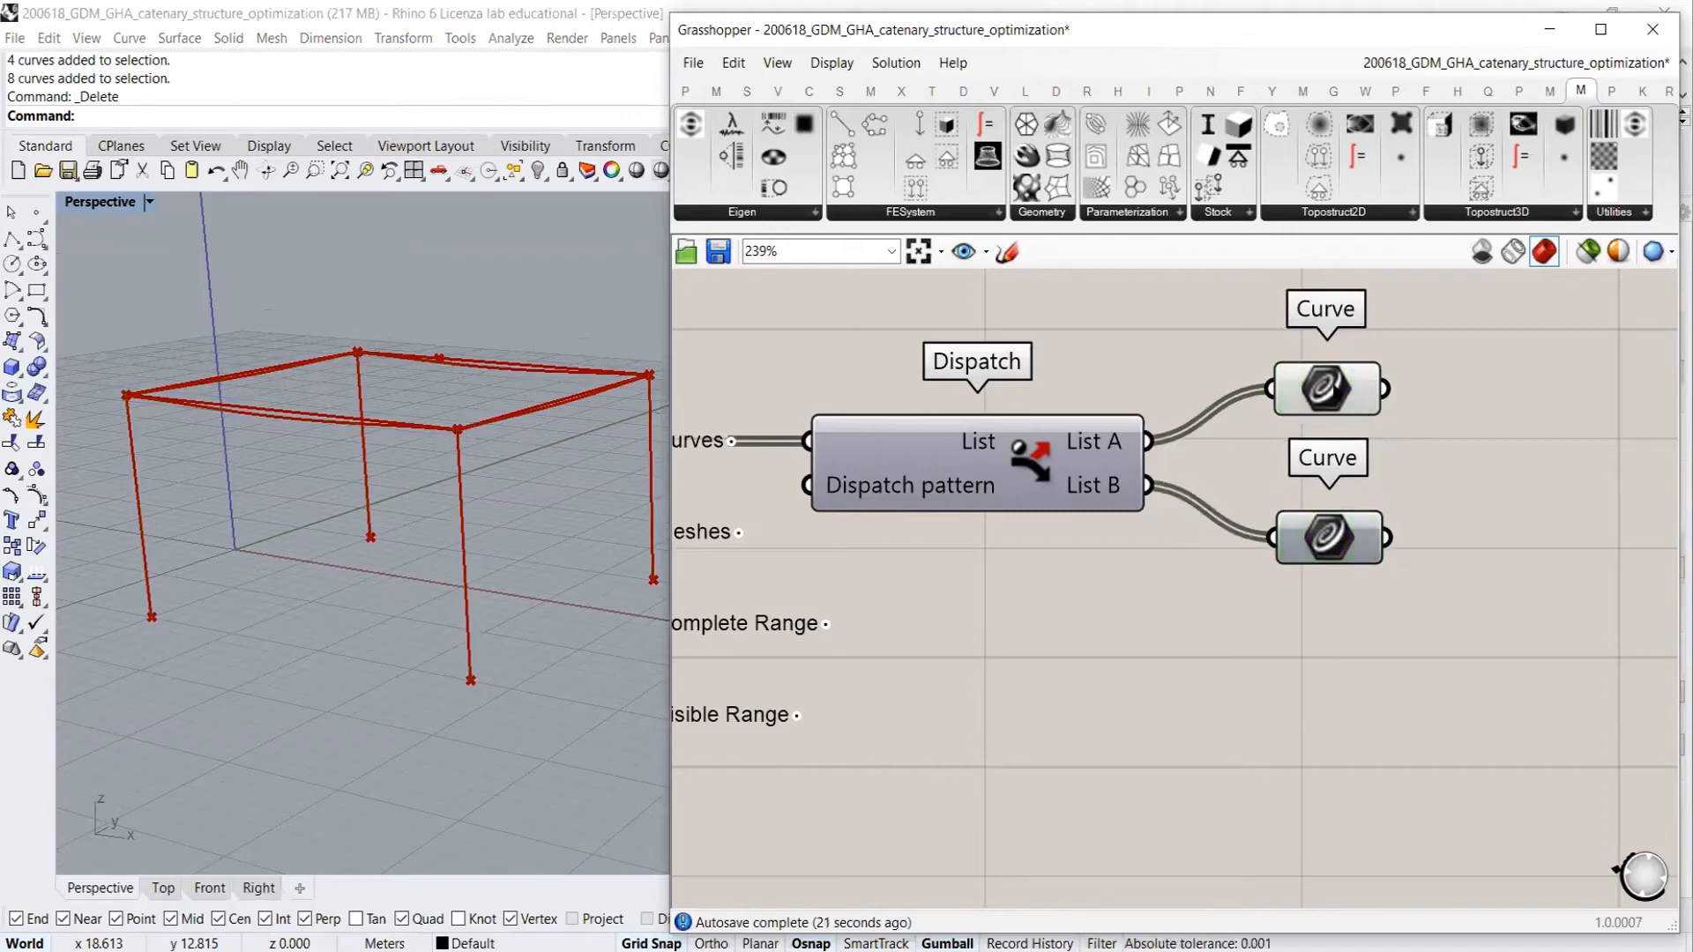
# Toggle the preview of the List A Curve parameter off and back on to check its beams in the model
pyautogui.click(1337, 390)
pyautogui.hotkey('ctrl', 'q')
pyautogui.click(1430, 451)
pyautogui.click(1356, 406)
pyautogui.hotkey('ctrl', 'q')
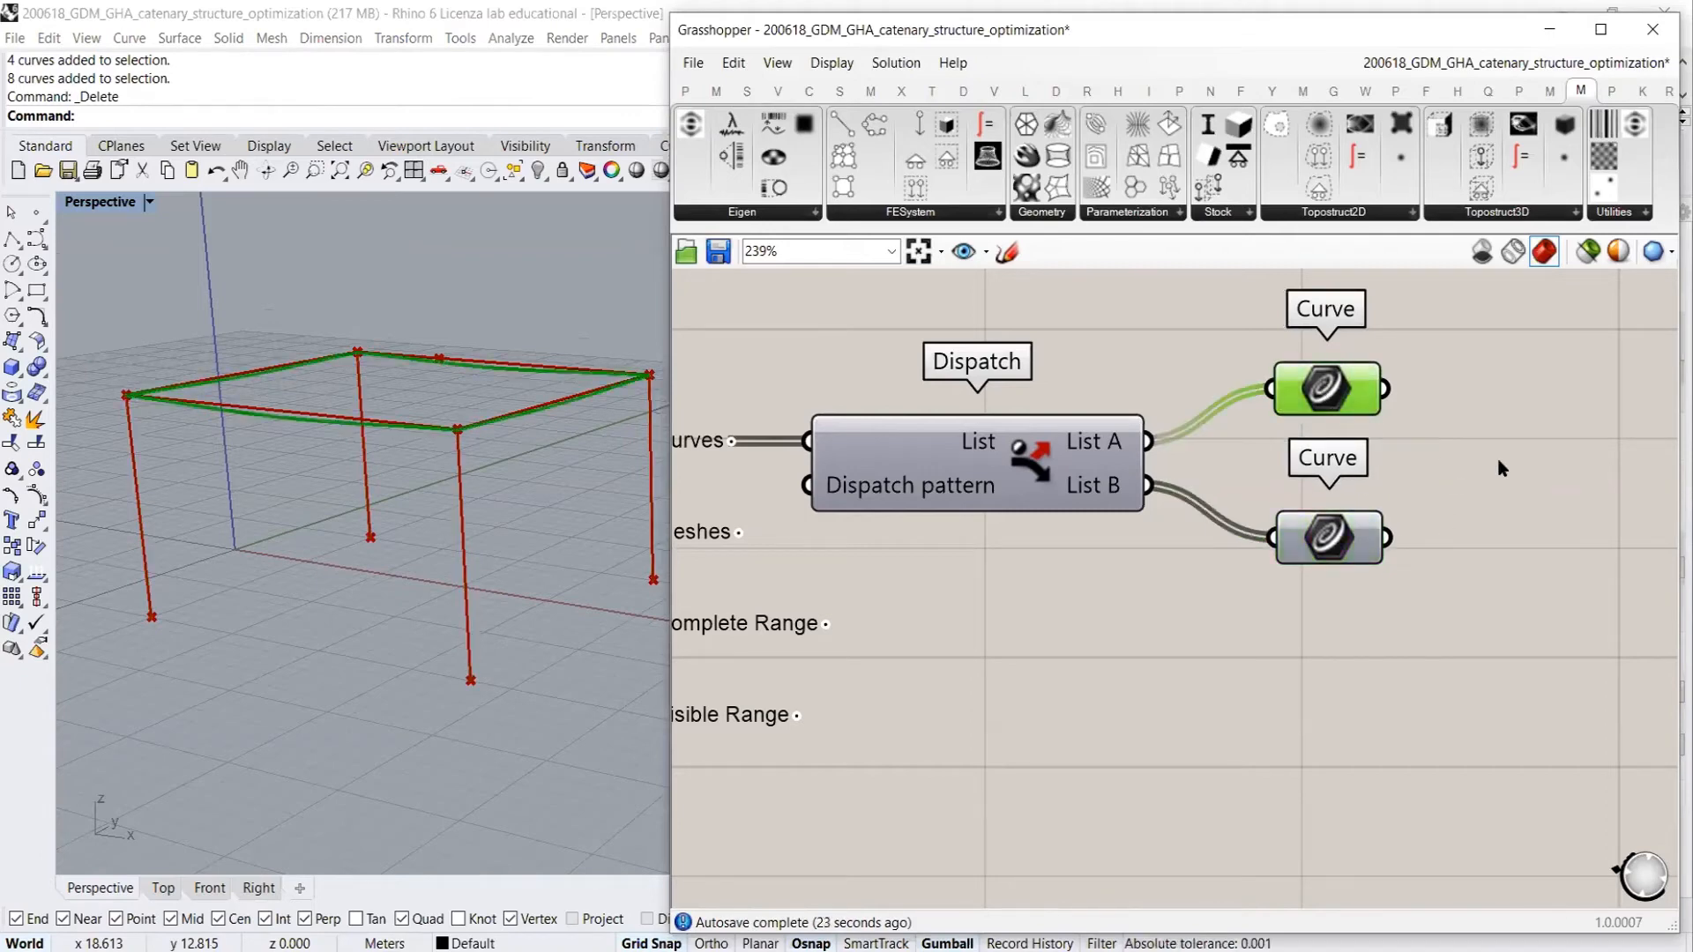
pyautogui.click(1465, 478)
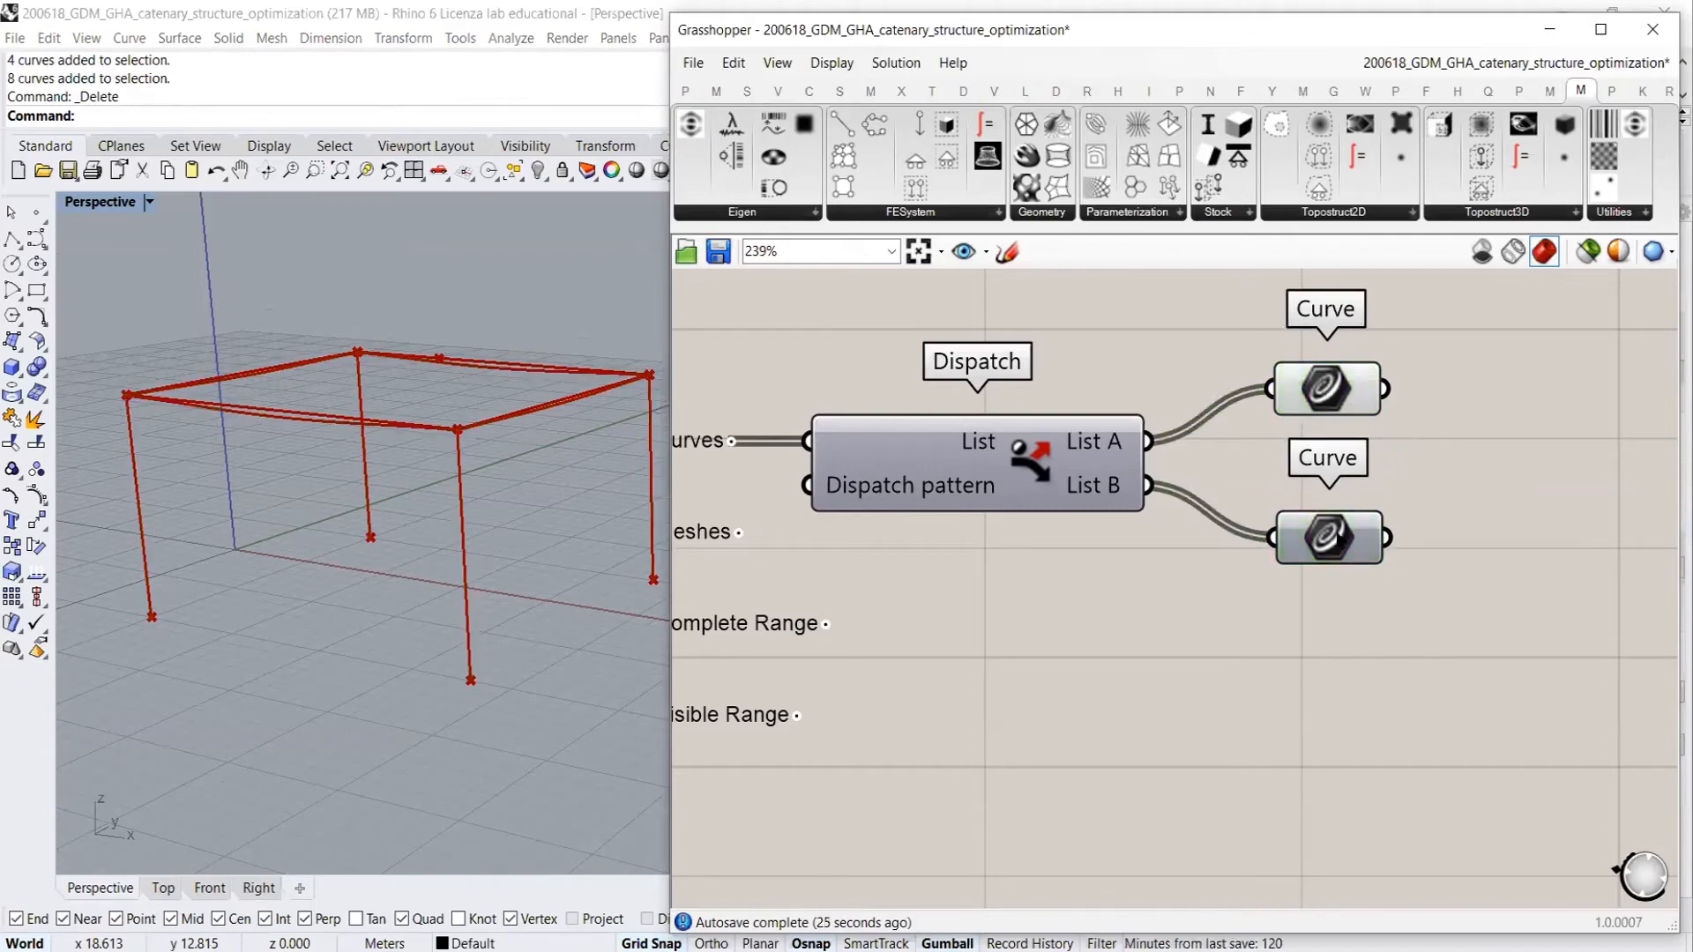
# Move both Curve parameters together closer to the Dispatch component
pyautogui.click(1342, 538)
pyautogui.moveTo(1443, 363); pyautogui.dragTo(1239, 536)
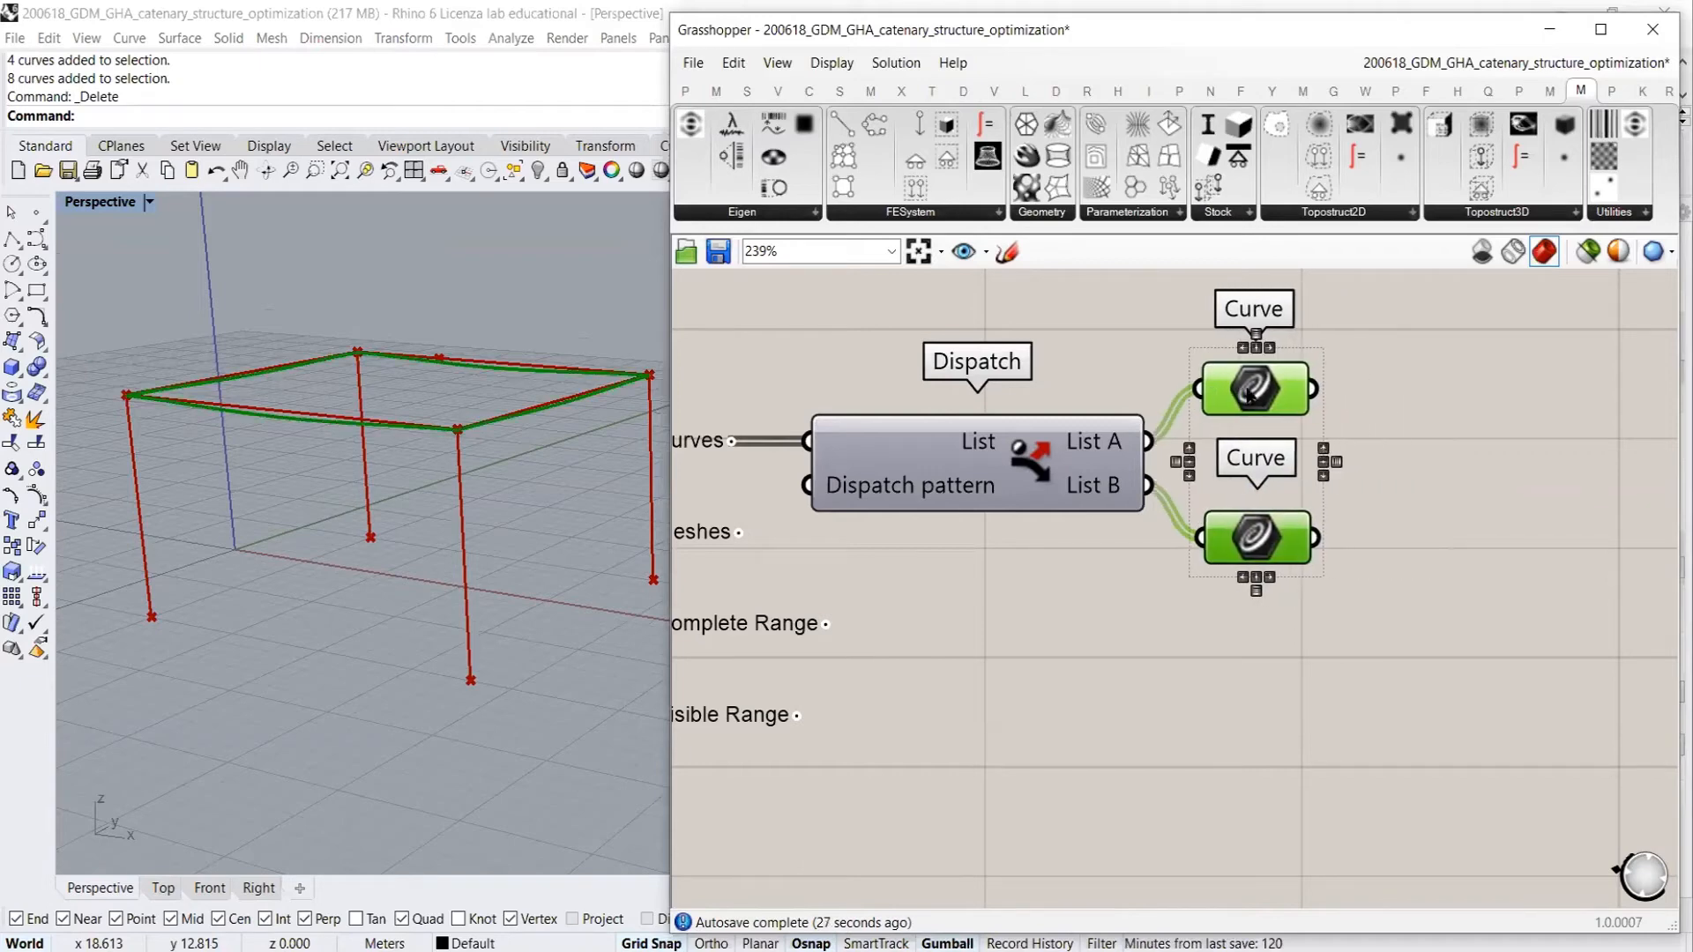
pyautogui.click(1450, 455)
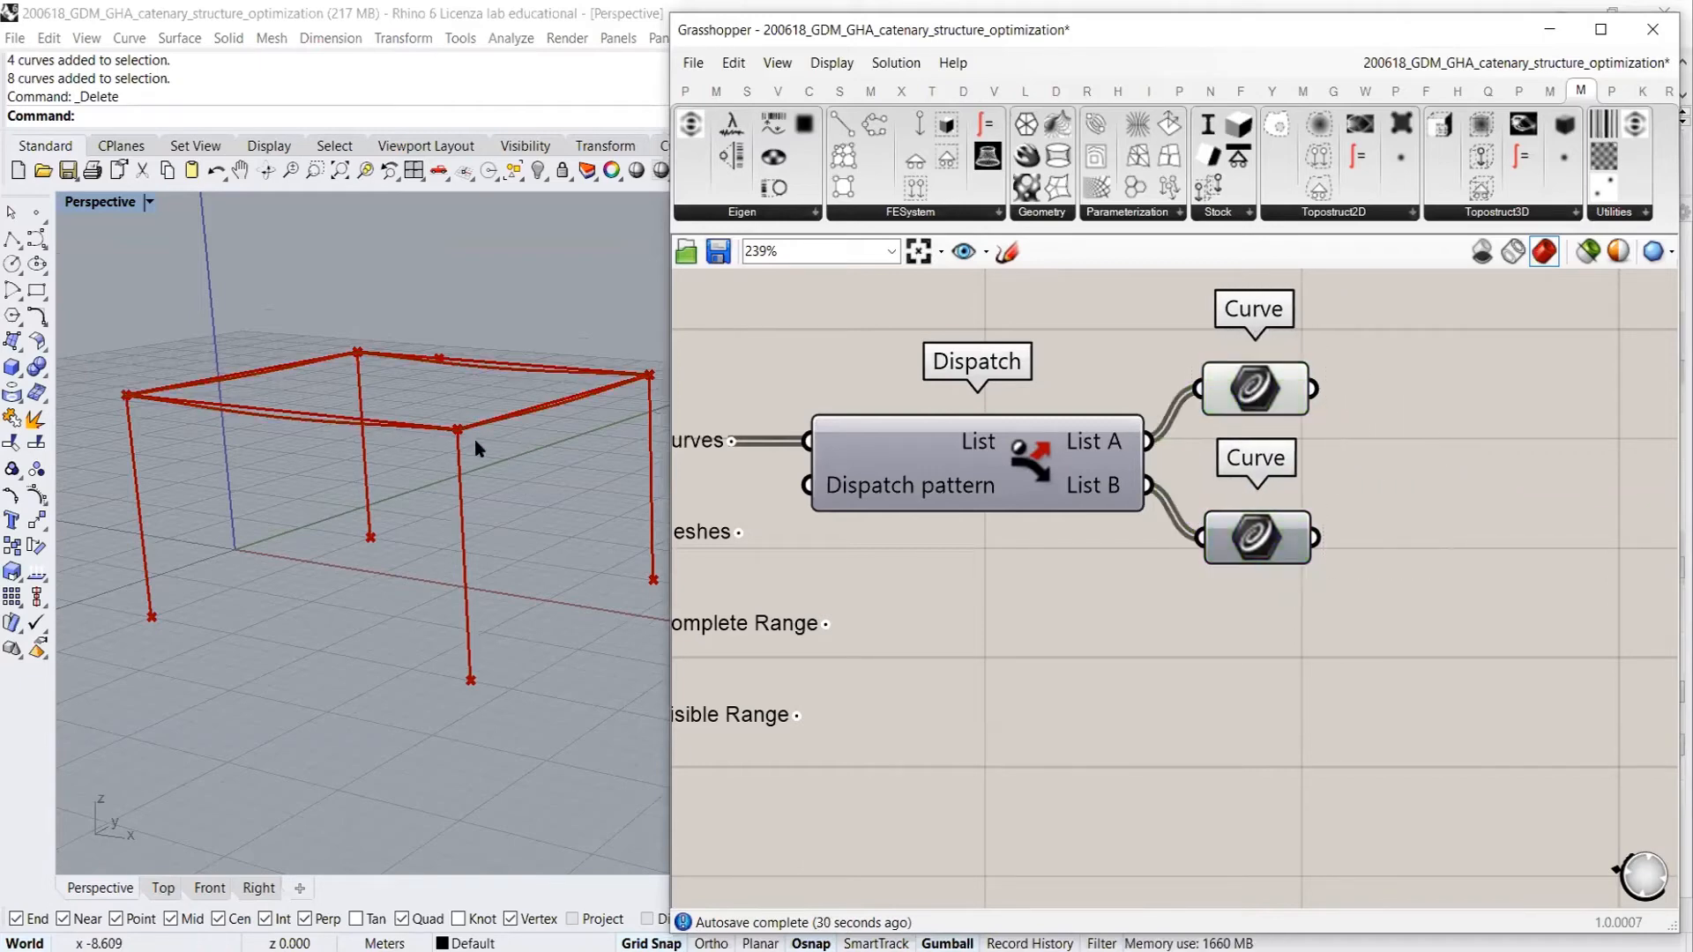
# Compare the deflected List A beams with the original column and beam Curve parameters by highlighting each in the model
pyautogui.scroll(-3, 1241, 551)
pyautogui.click(1273, 508)
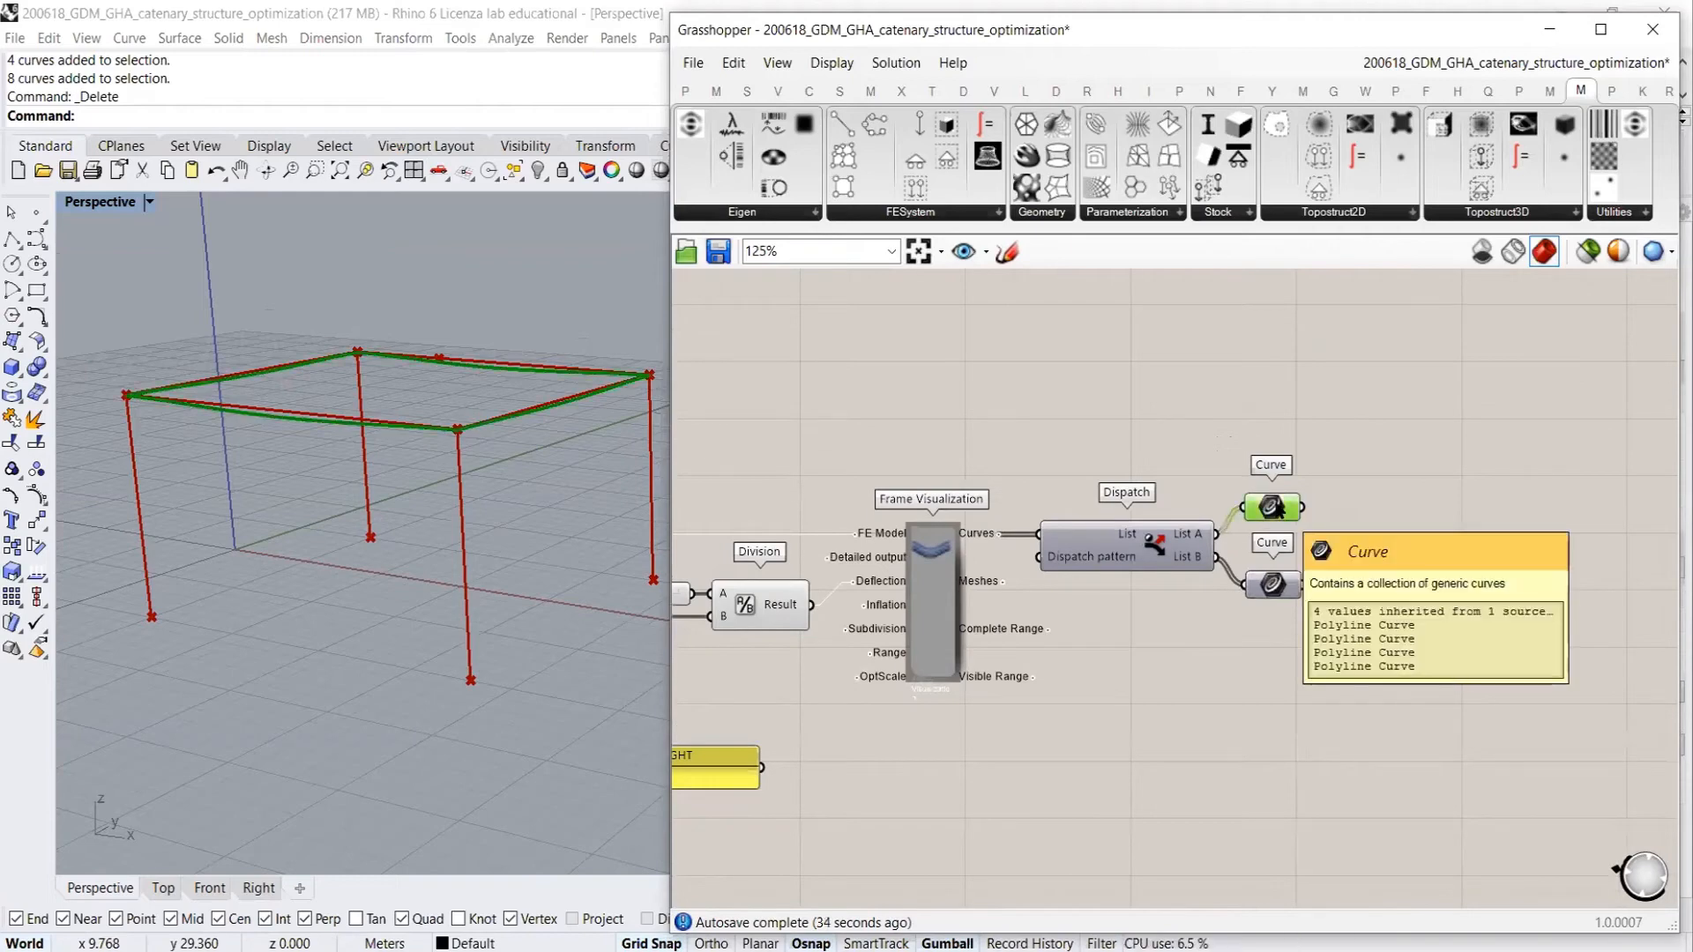
pyautogui.scroll(-5, 1273, 508)
pyautogui.scroll(5, 1045, 575)
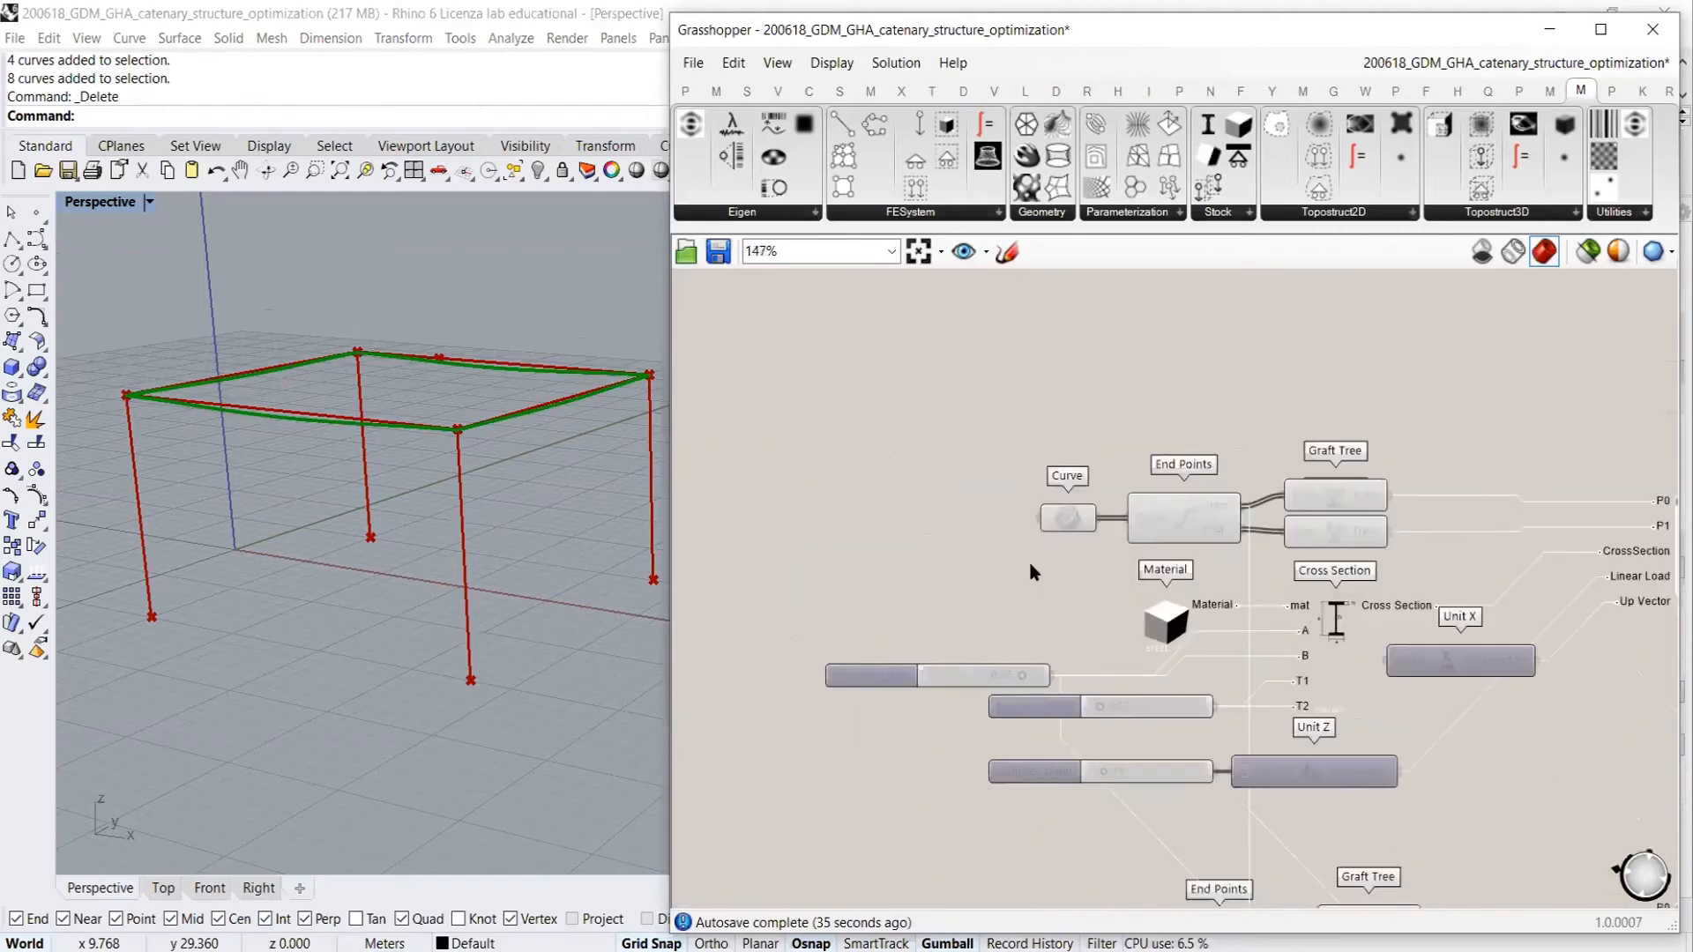
pyautogui.click(1061, 482)
pyautogui.moveTo(988, 517); pyautogui.dragTo(907, 335, button='right')
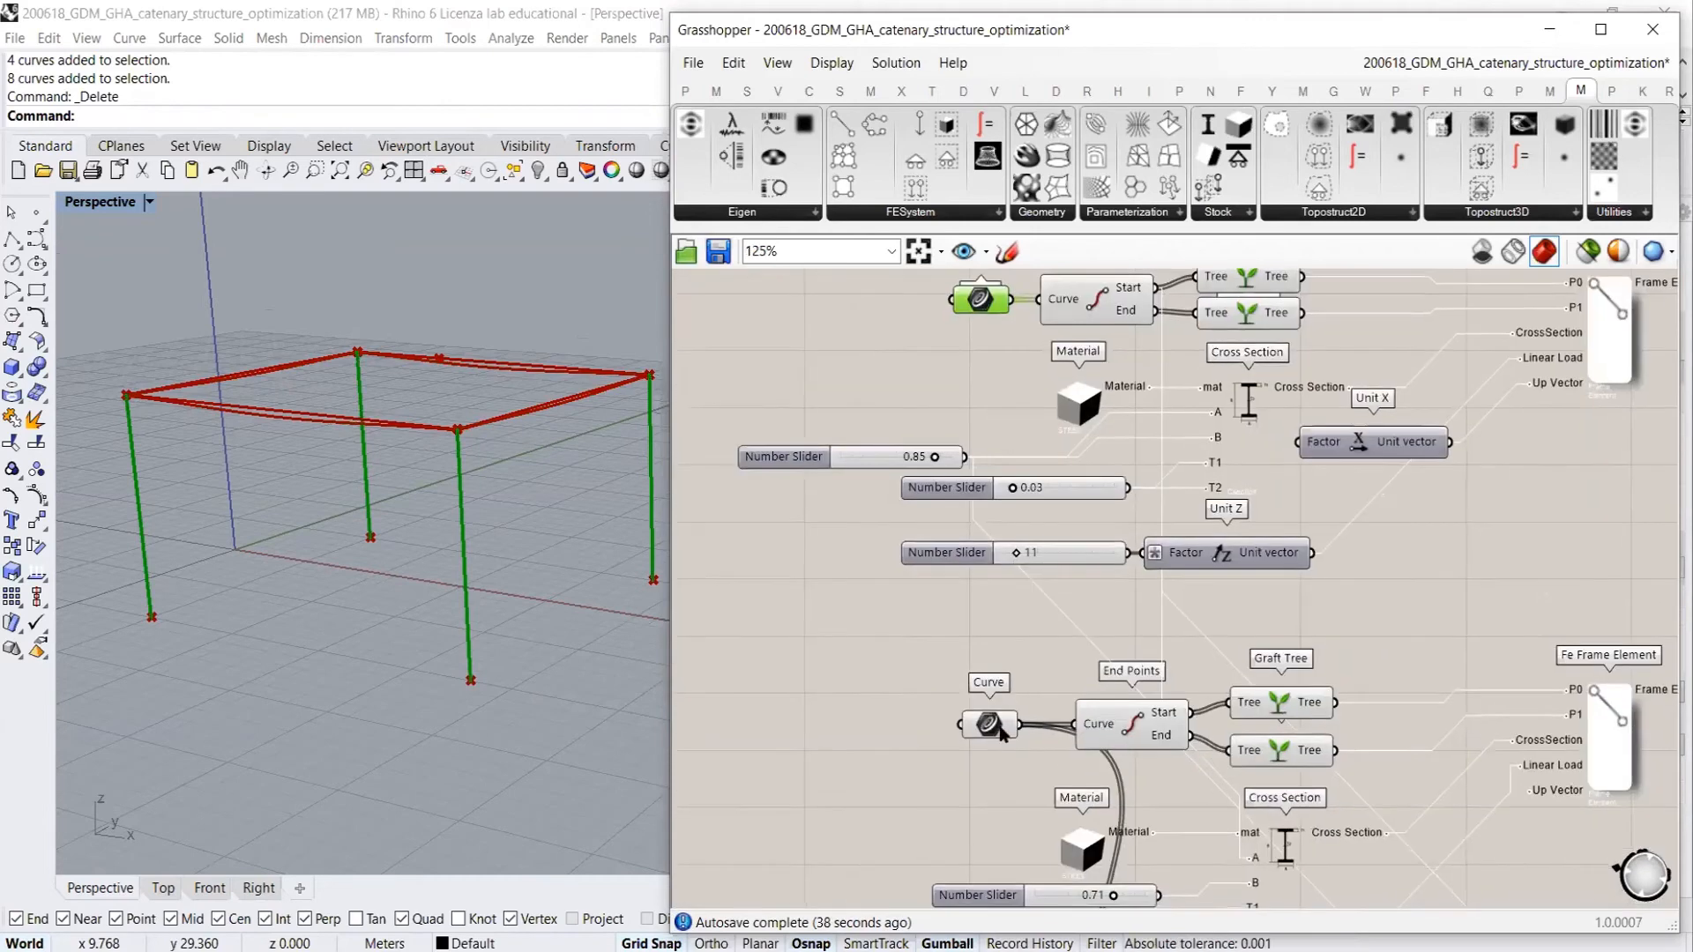
pyautogui.click(989, 723)
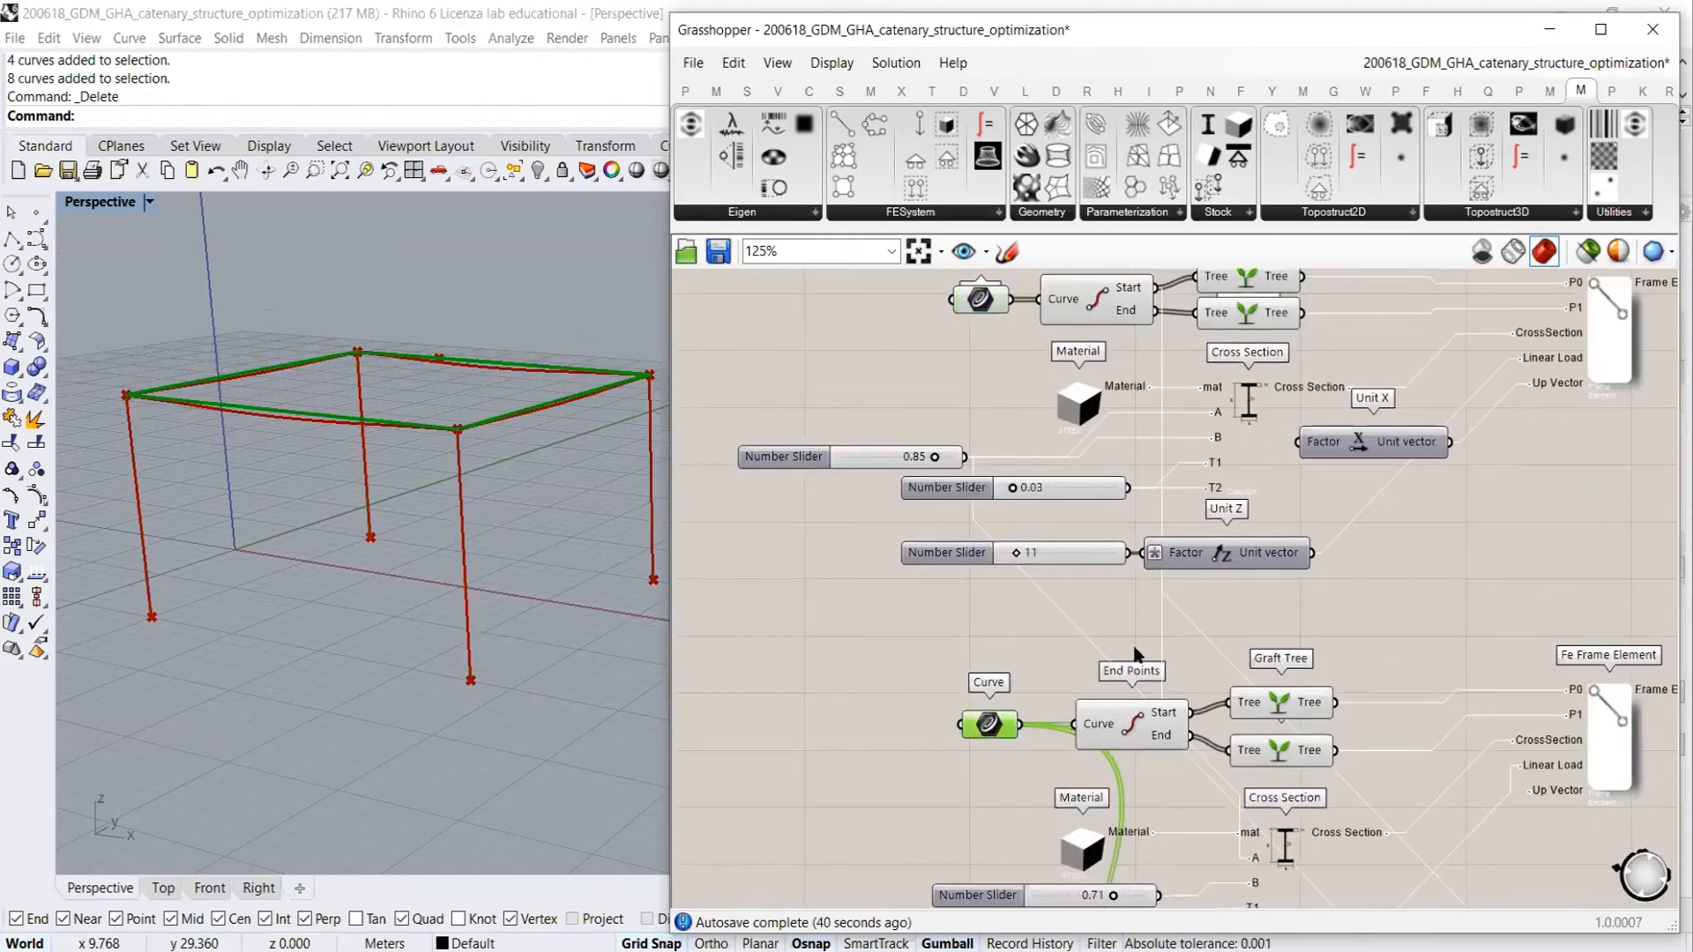
pyautogui.moveTo(1123, 635); pyautogui.dragTo(936, 603, button='right')
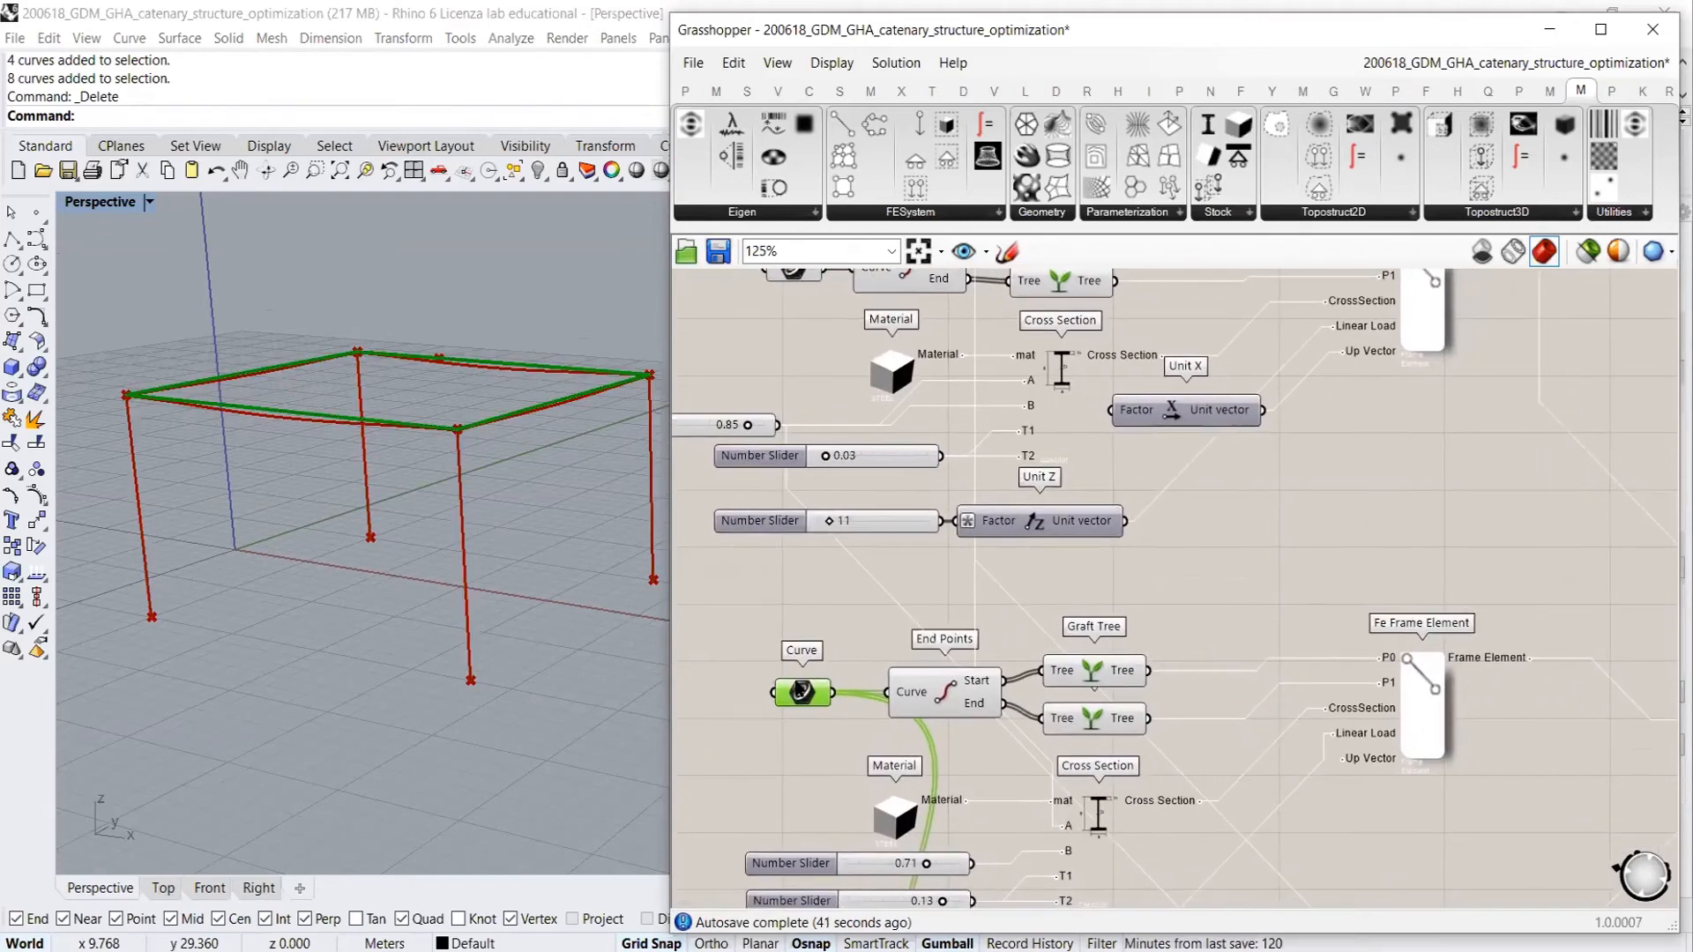
pyautogui.moveTo(798, 690)
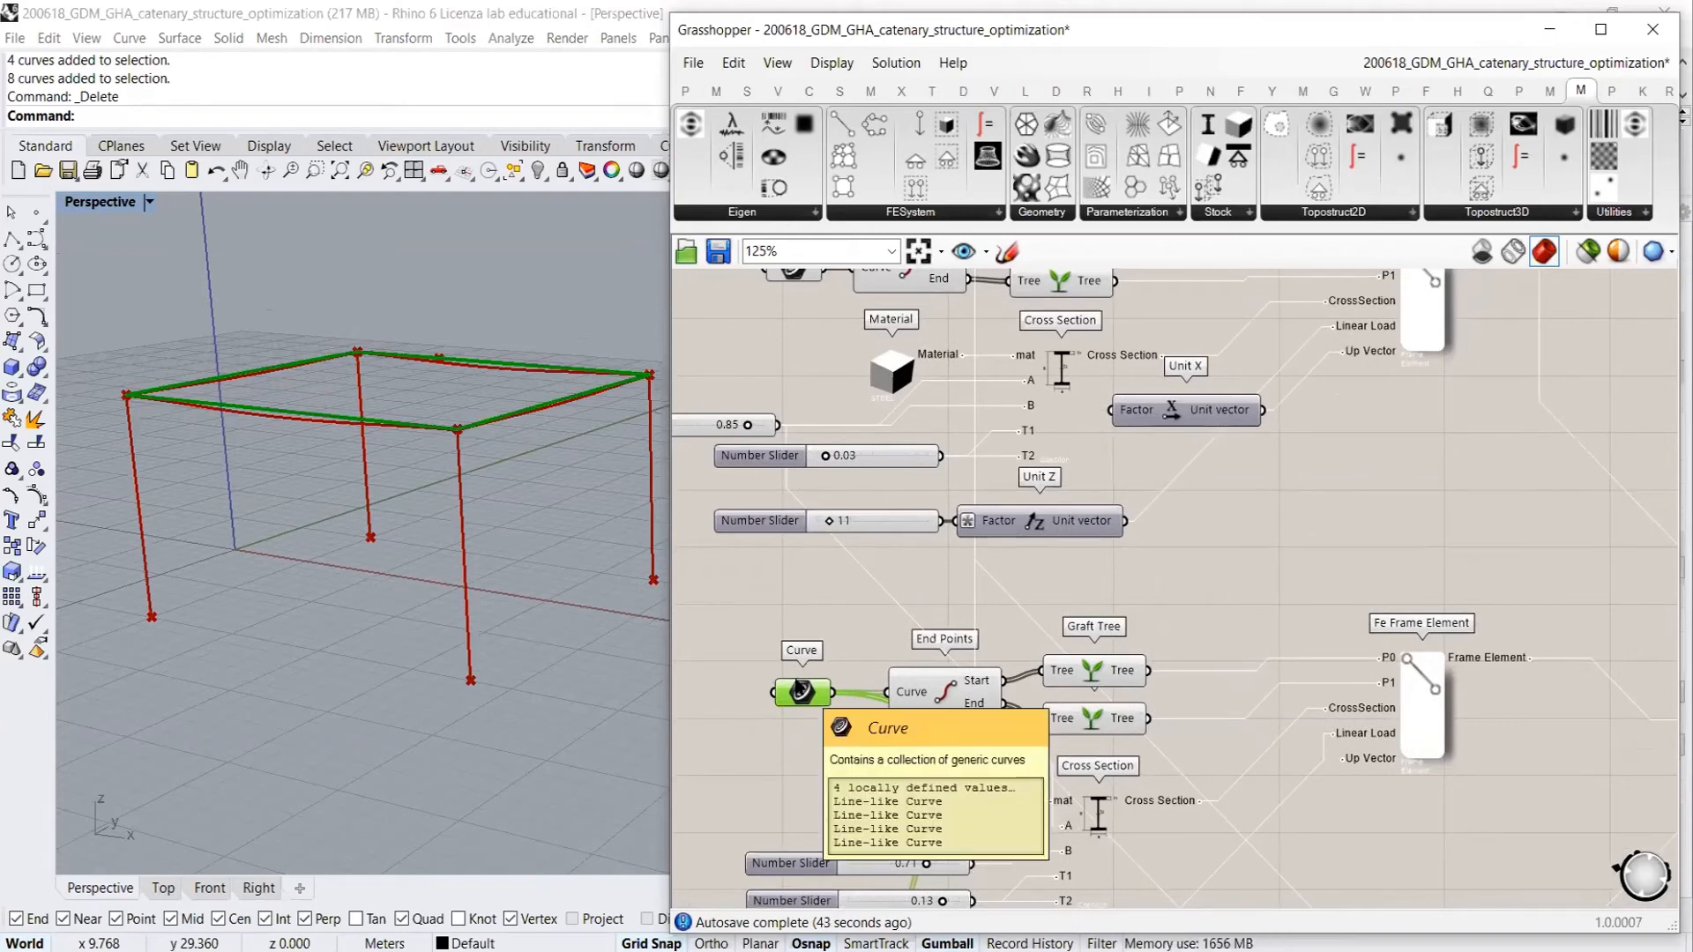
# Add a Loft component near the original beam Curve parameter
pyautogui.click(818, 622)
pyautogui.doubleClick(818, 622)
pyautogui.write('loft')
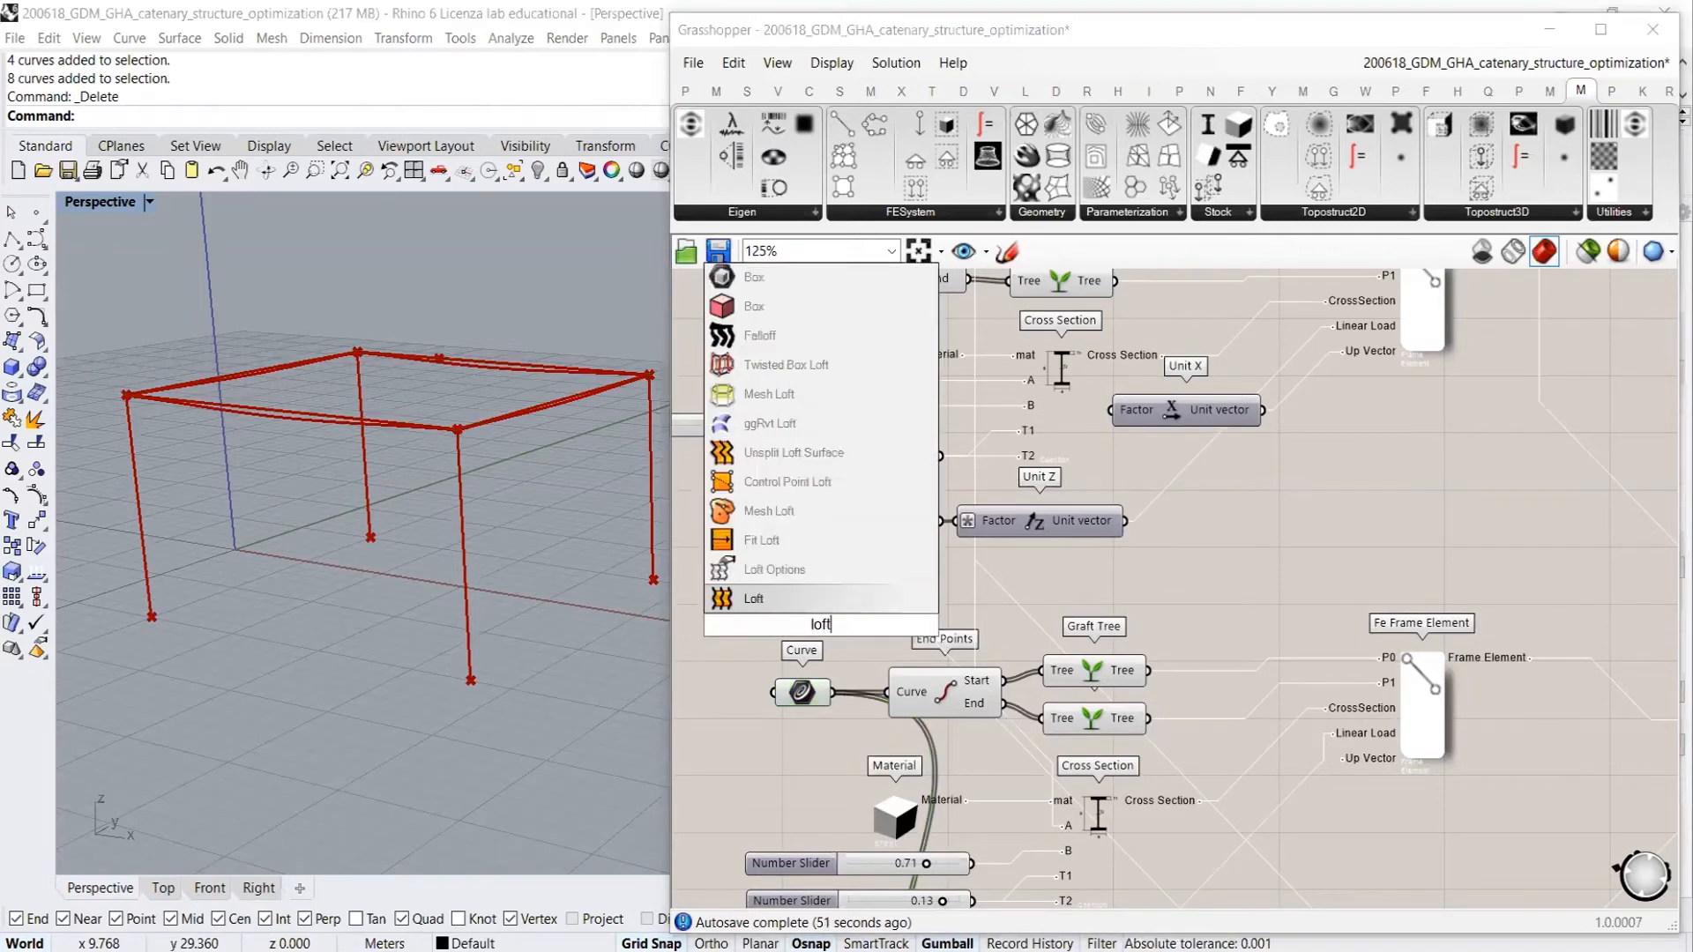
pyautogui.click(800, 601)
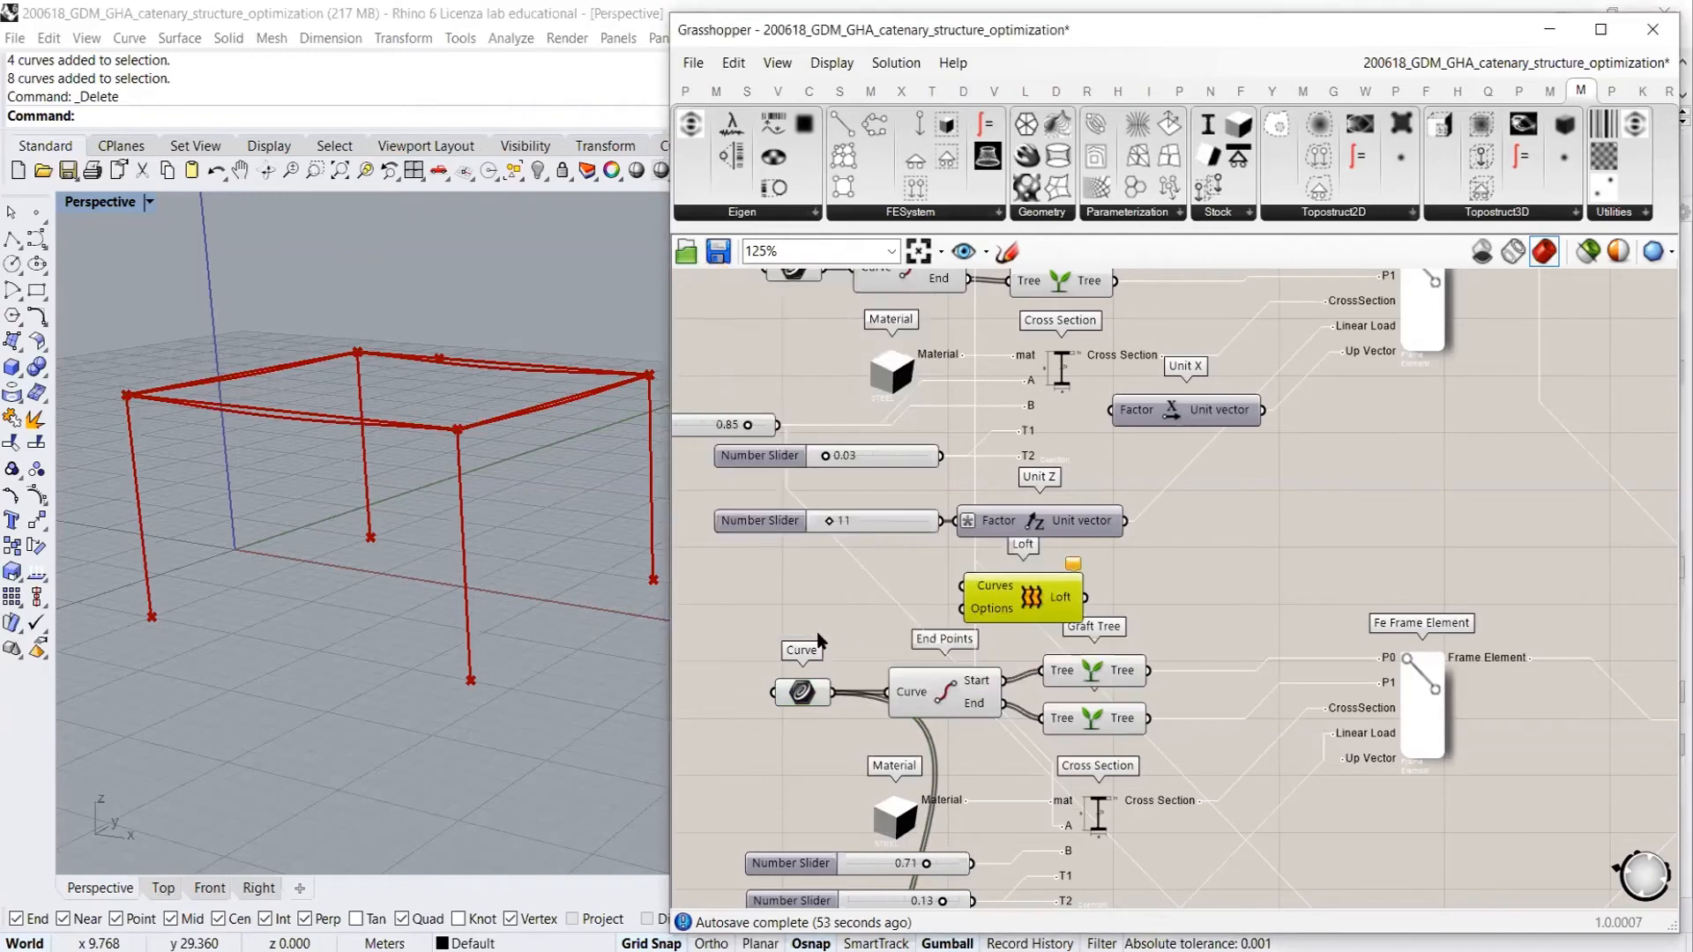
# Add a Graft Tree component fed by the original beam Curve parameter and connect its output to Loft's Curves input
pyautogui.click(825, 616)
pyautogui.doubleClick(825, 617)
pyautogui.write('graft')
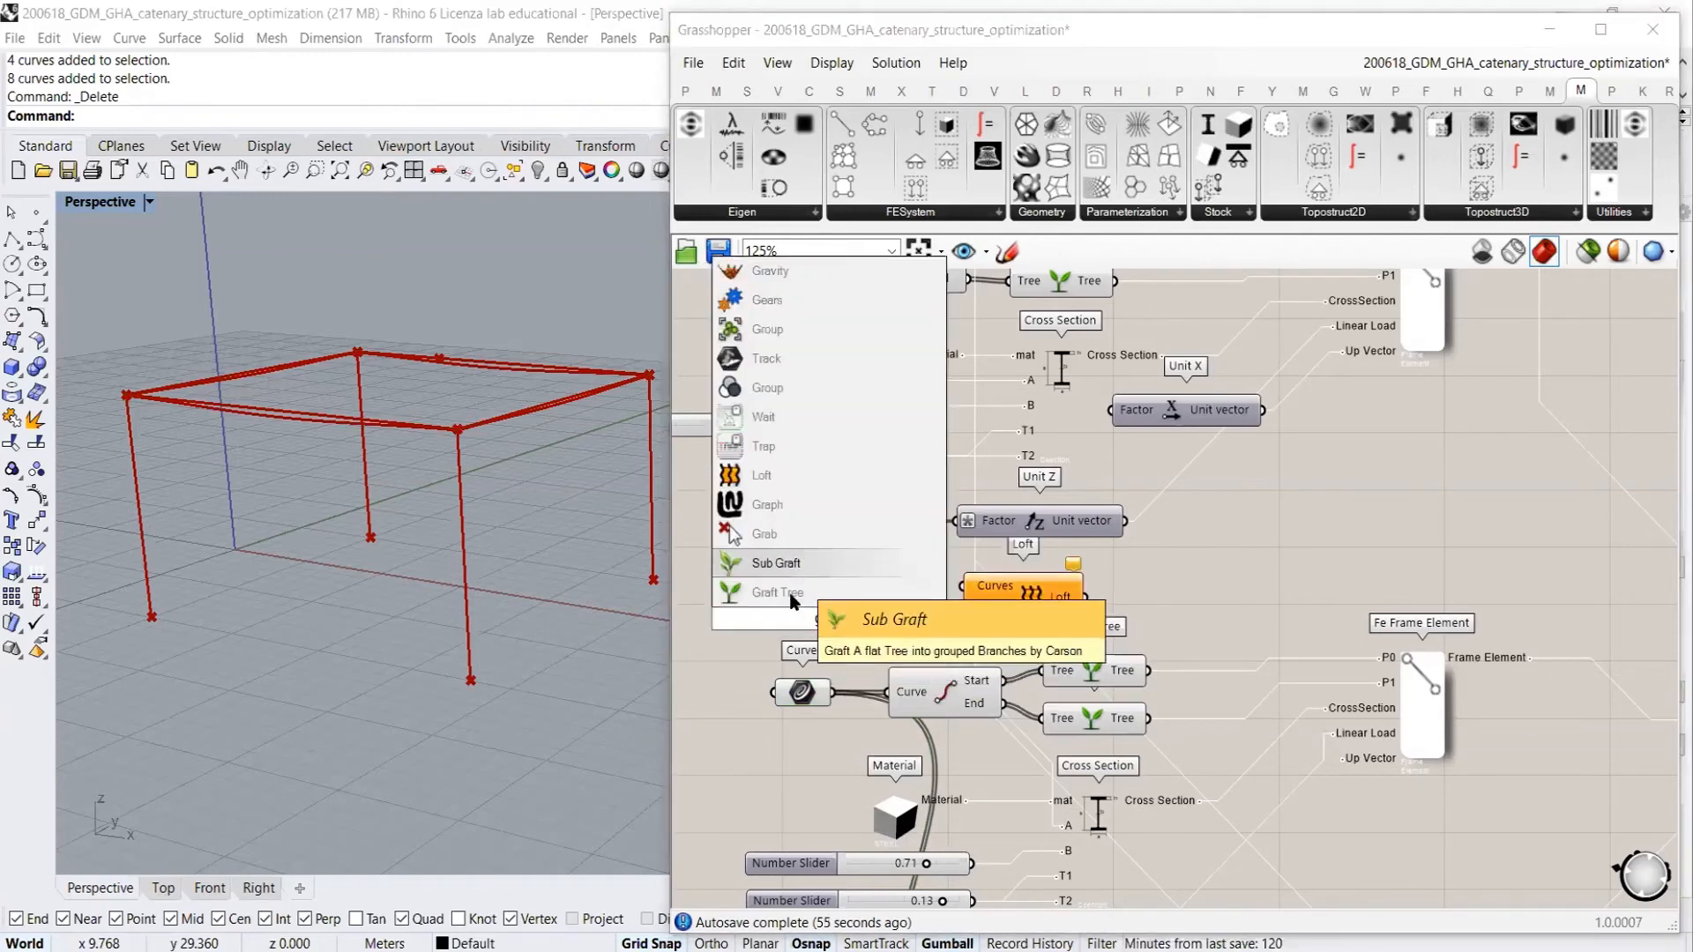
pyautogui.click(776, 593)
pyautogui.moveTo(773, 619); pyautogui.dragTo(830, 692)
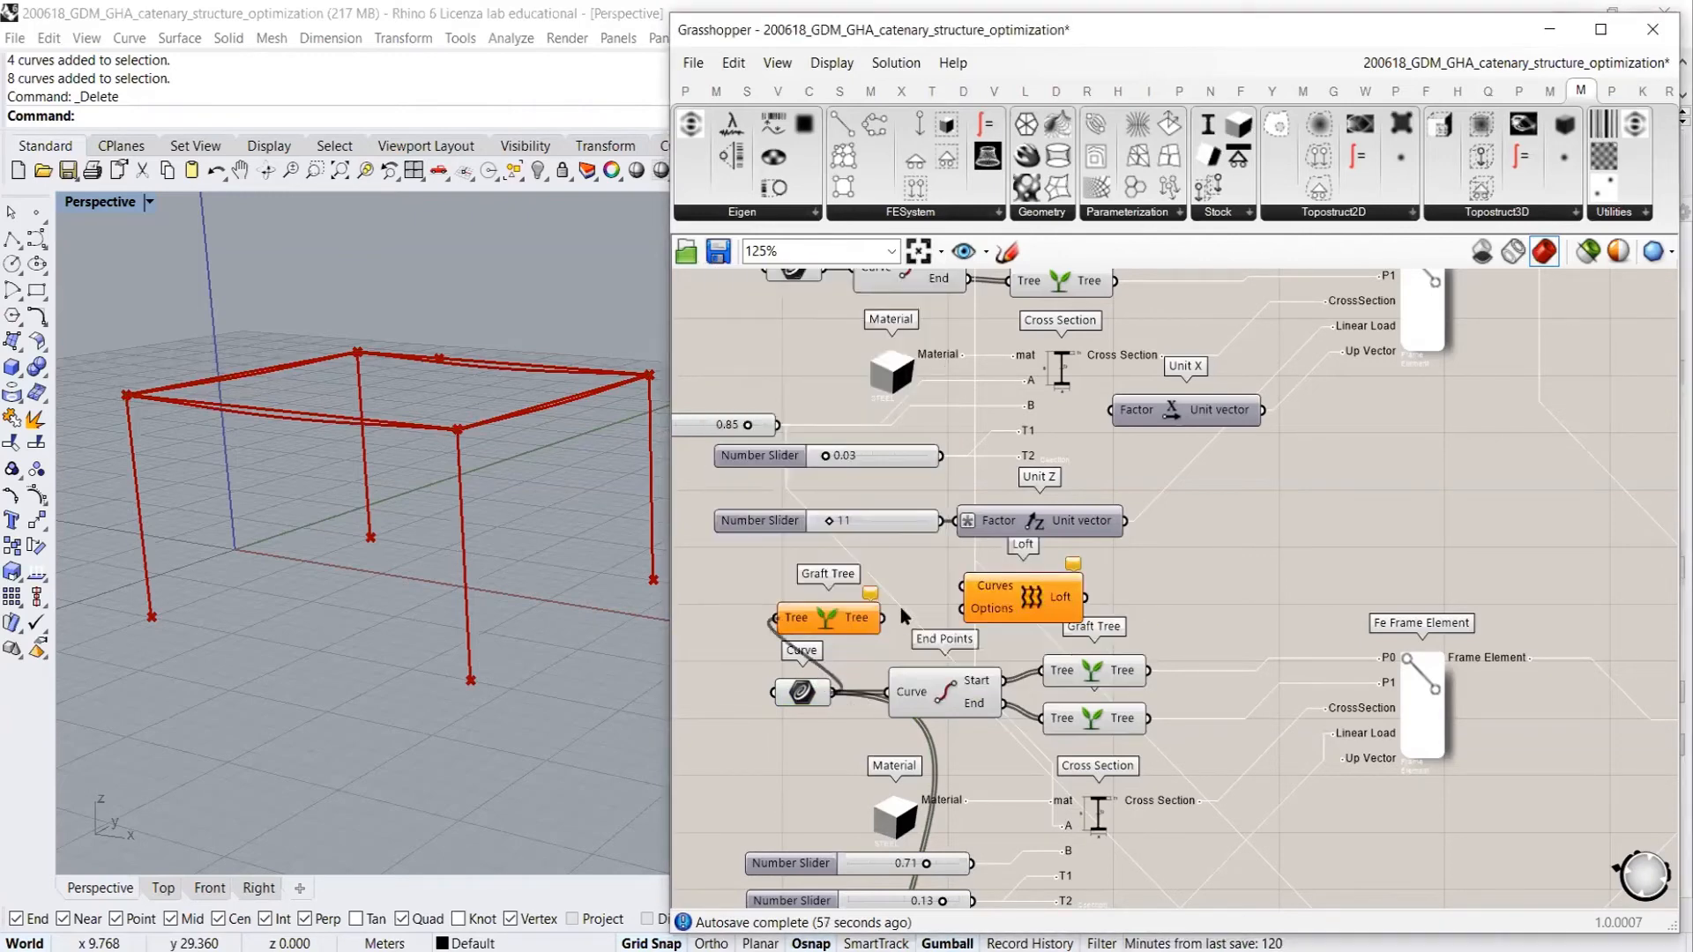
pyautogui.moveTo(835, 625); pyautogui.dragTo(962, 586)
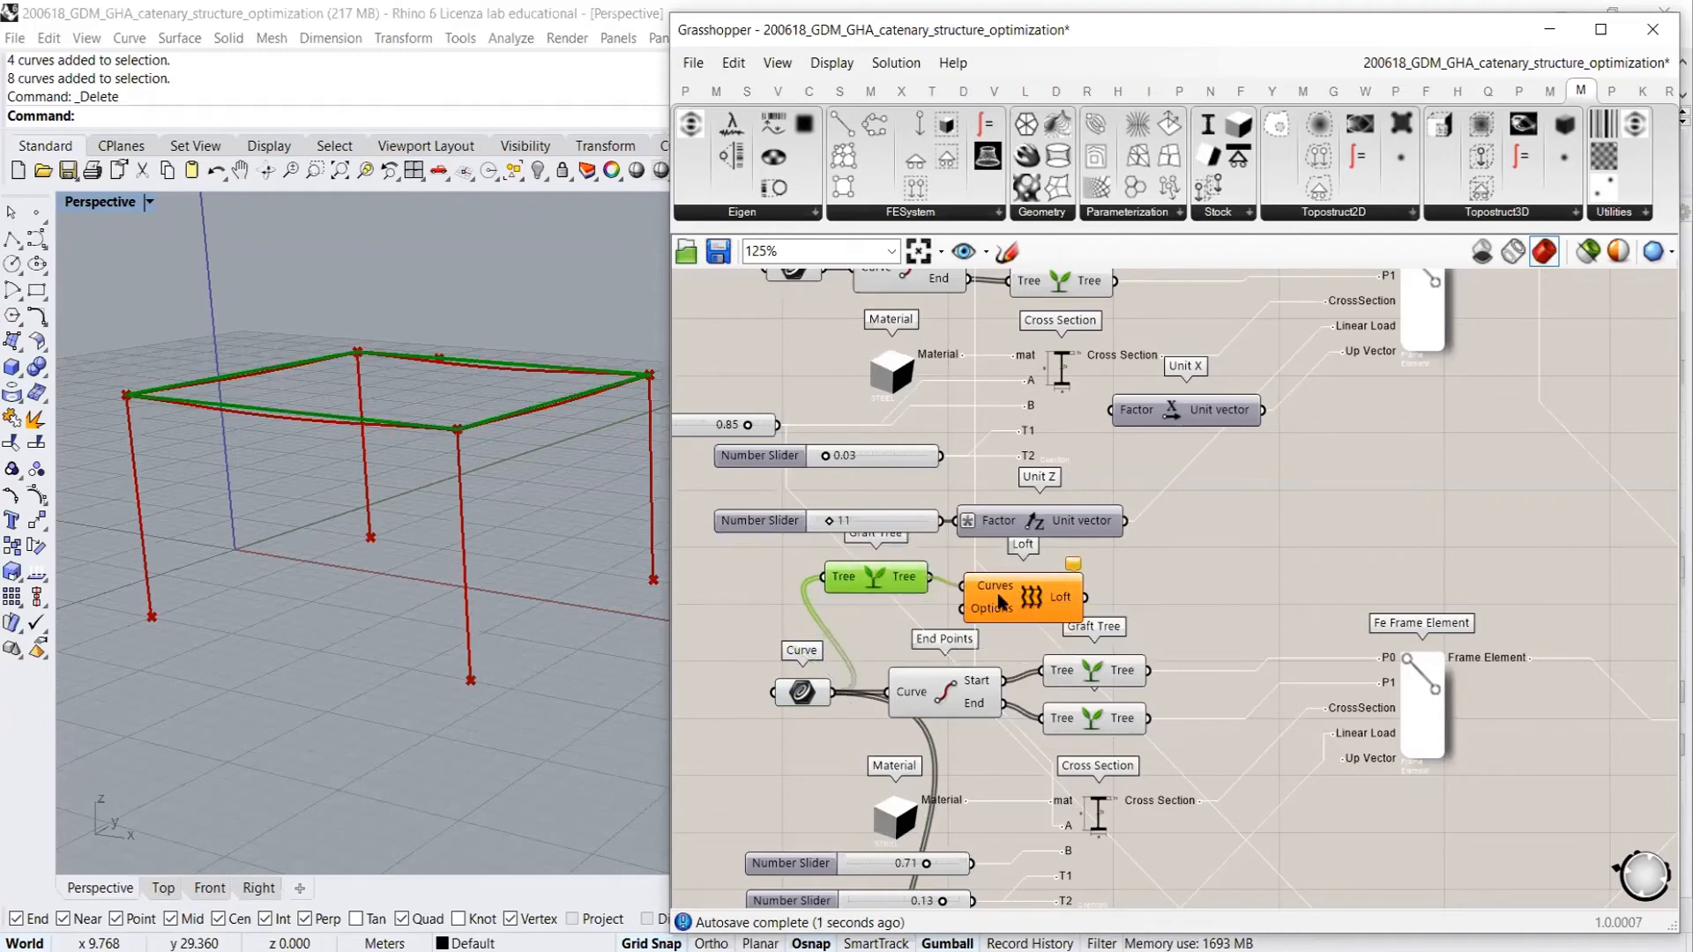
# Move the Graft Tree and Loft components together to the Curve parameters that follow Dispatch
pyautogui.keyDown('shift'); pyautogui.click(999, 601); pyautogui.keyUp('shift')
pyautogui.scroll(-5, 818, 575)
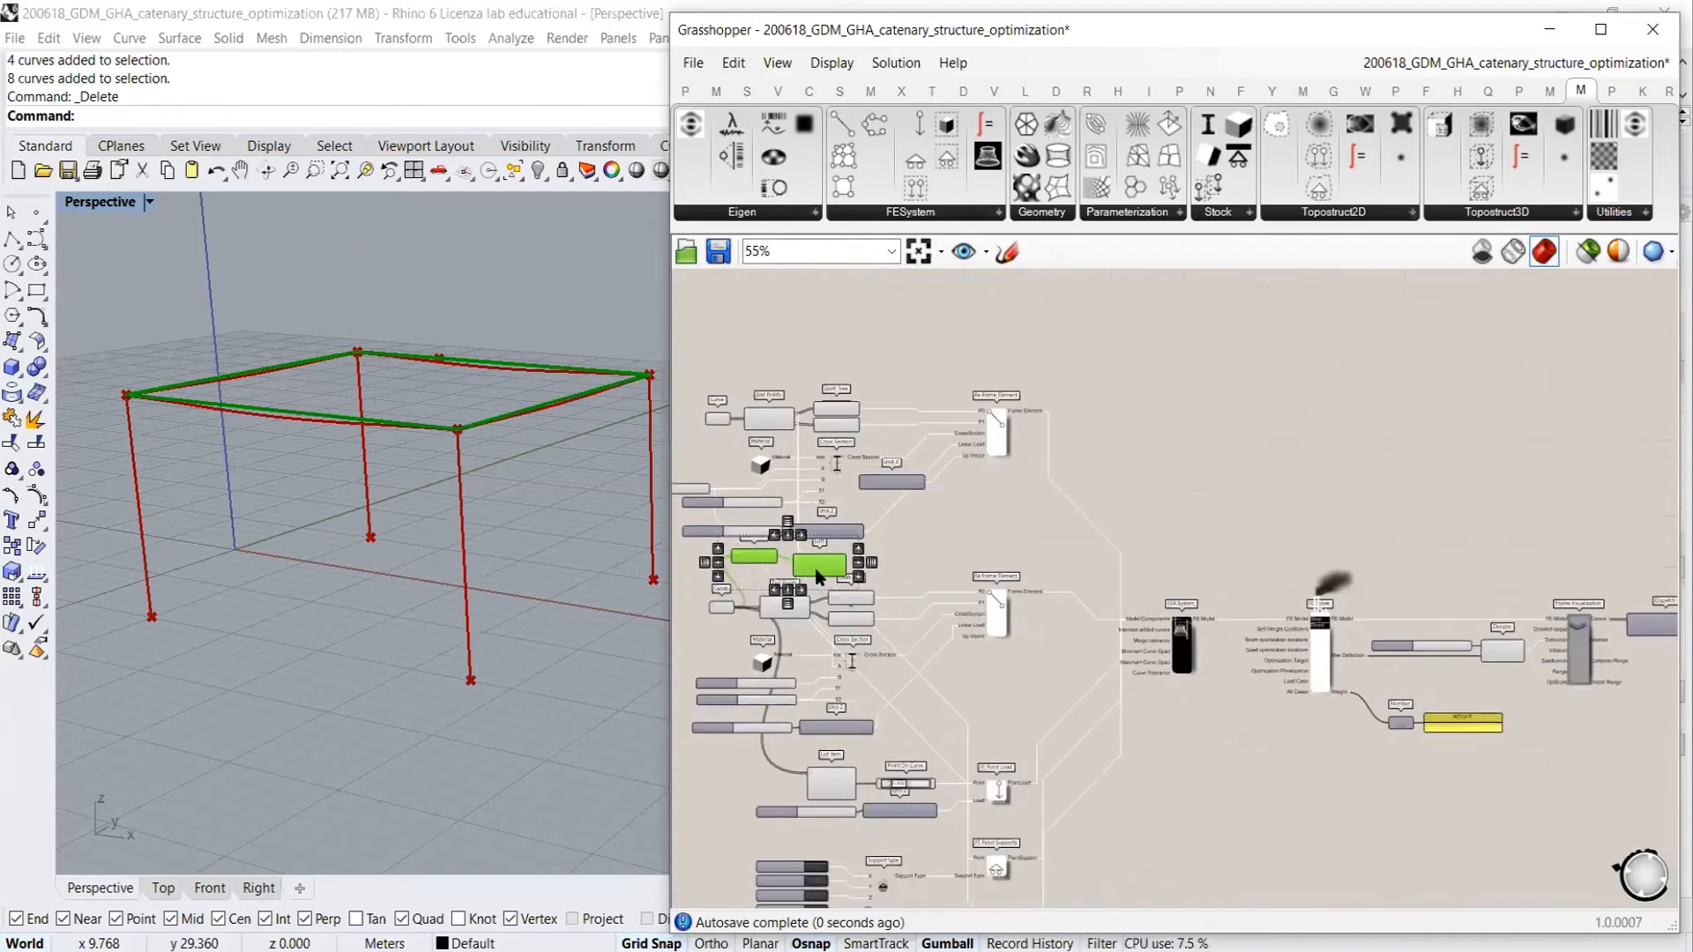
pyautogui.moveTo(819, 574); pyautogui.dragTo(1411, 582)
pyautogui.scroll(6, 1375, 529)
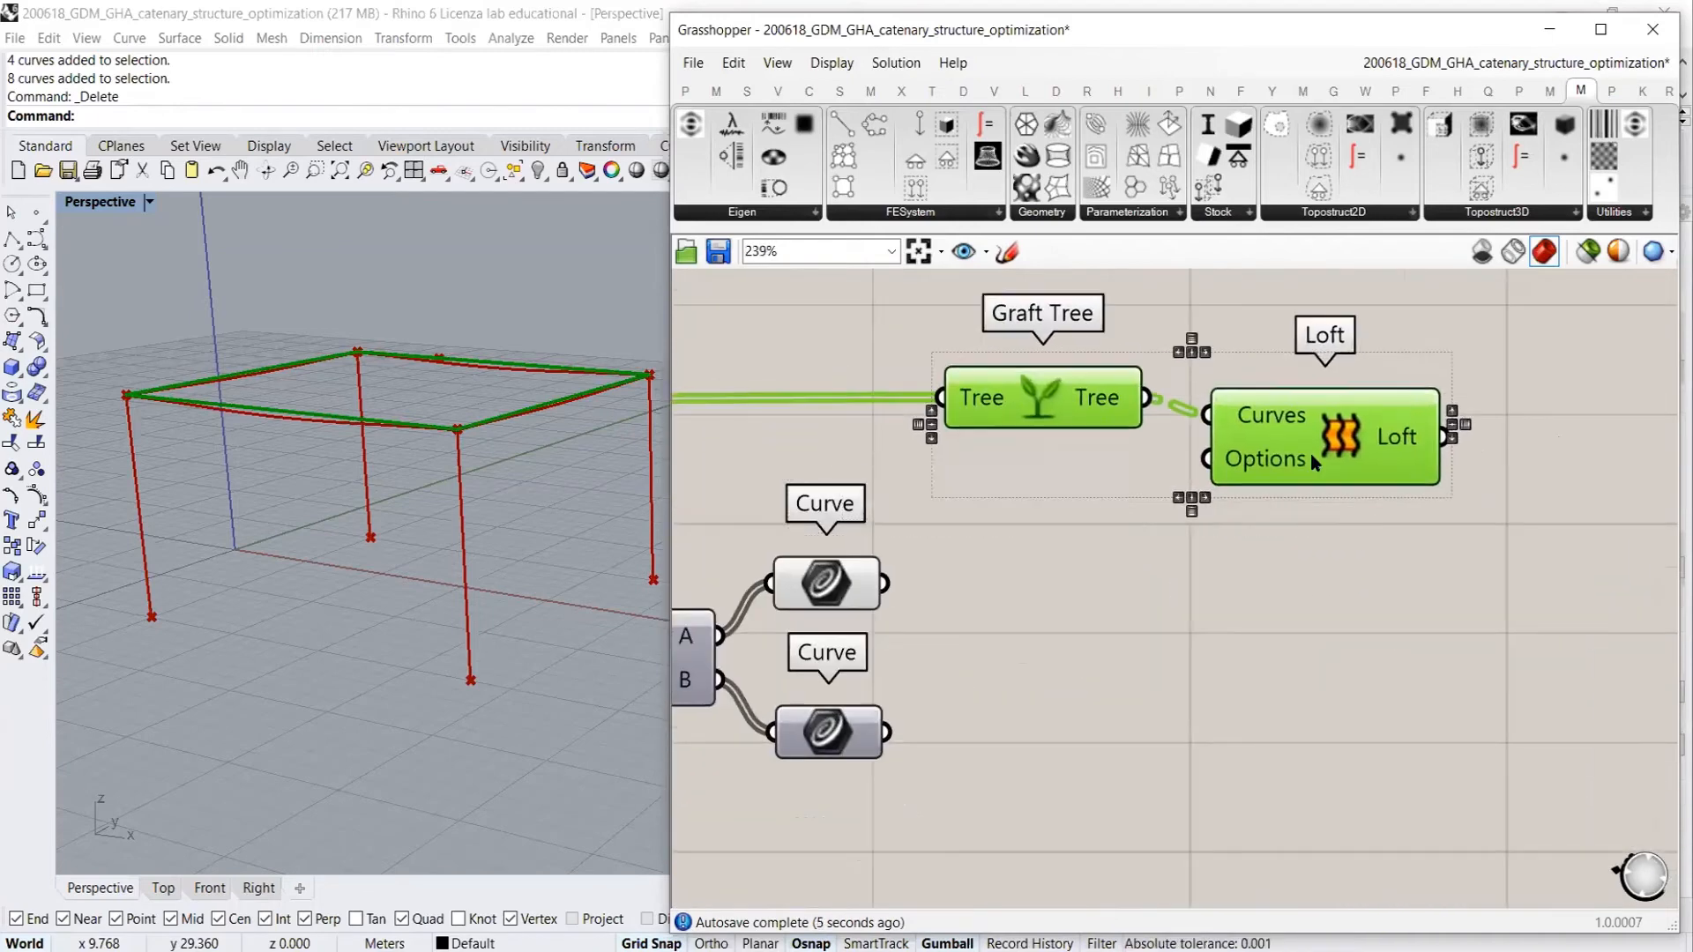
pyautogui.moveTo(1310, 455); pyautogui.dragTo(1320, 455)
pyautogui.click(1190, 458)
# Duplicate Graft Tree, feed the copy with the List A curves, and add its output to Loft's Curves input
pyautogui.keyDown('alt'); pyautogui.moveTo(1049, 418); pyautogui.dragTo(1057, 554); pyautogui.keyUp('alt')
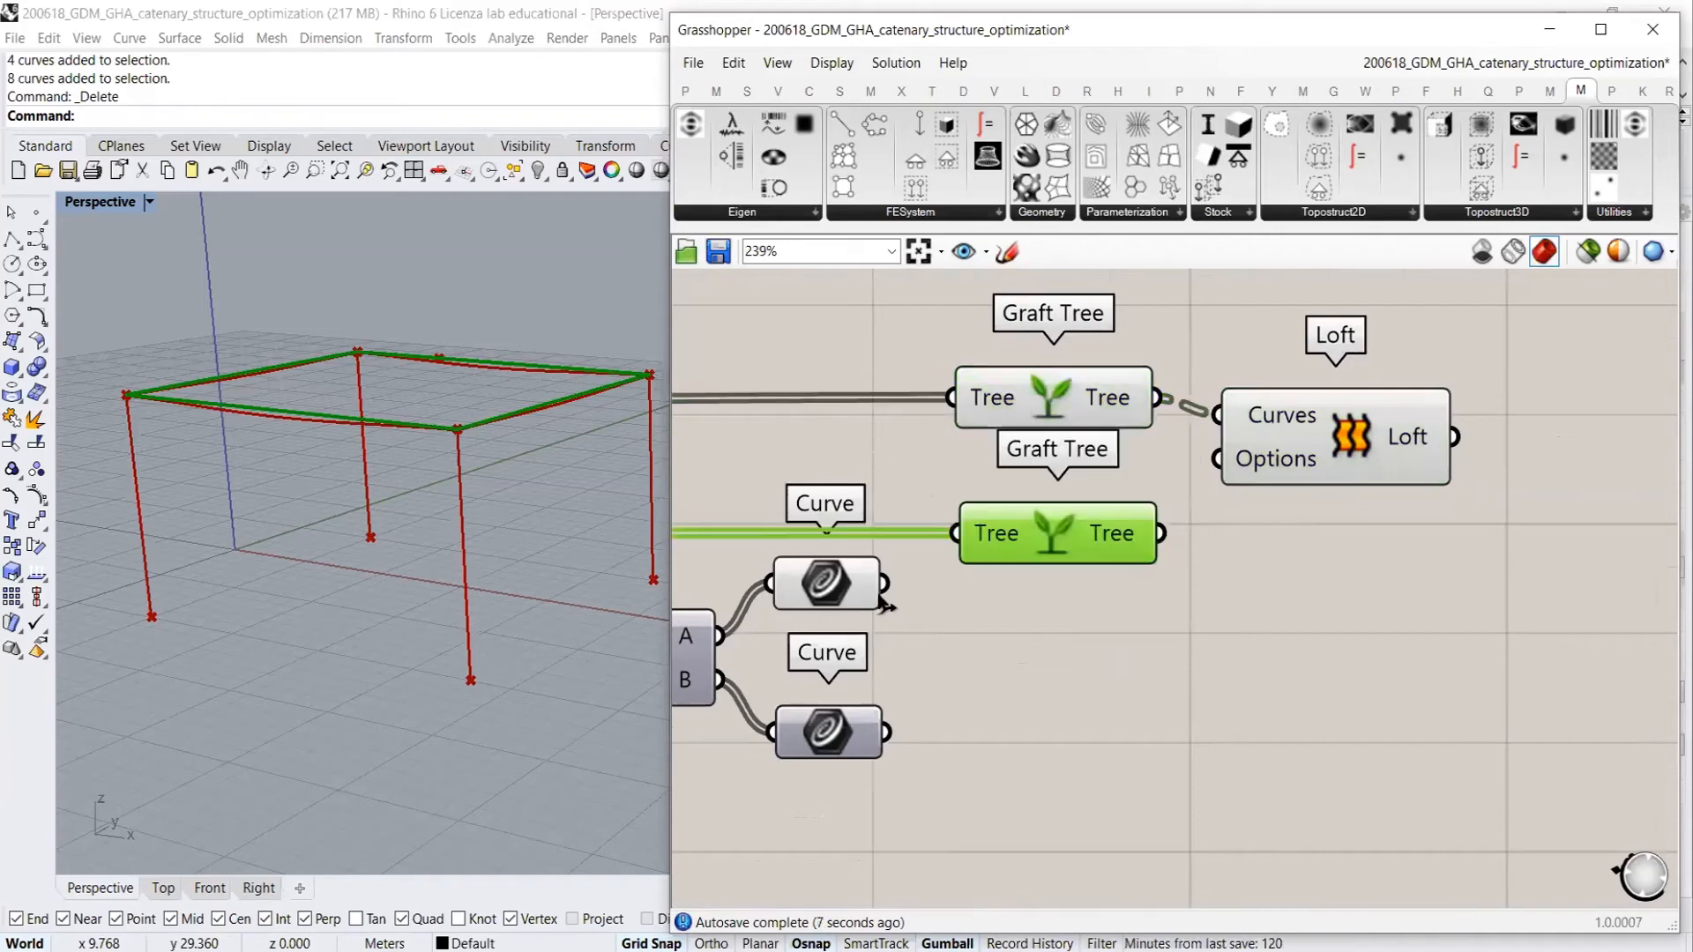
pyautogui.moveTo(881, 590); pyautogui.dragTo(955, 533)
pyautogui.keyDown('shift'); pyautogui.moveTo(1162, 533); pyautogui.dragTo(1208, 416); pyautogui.keyUp('shift')
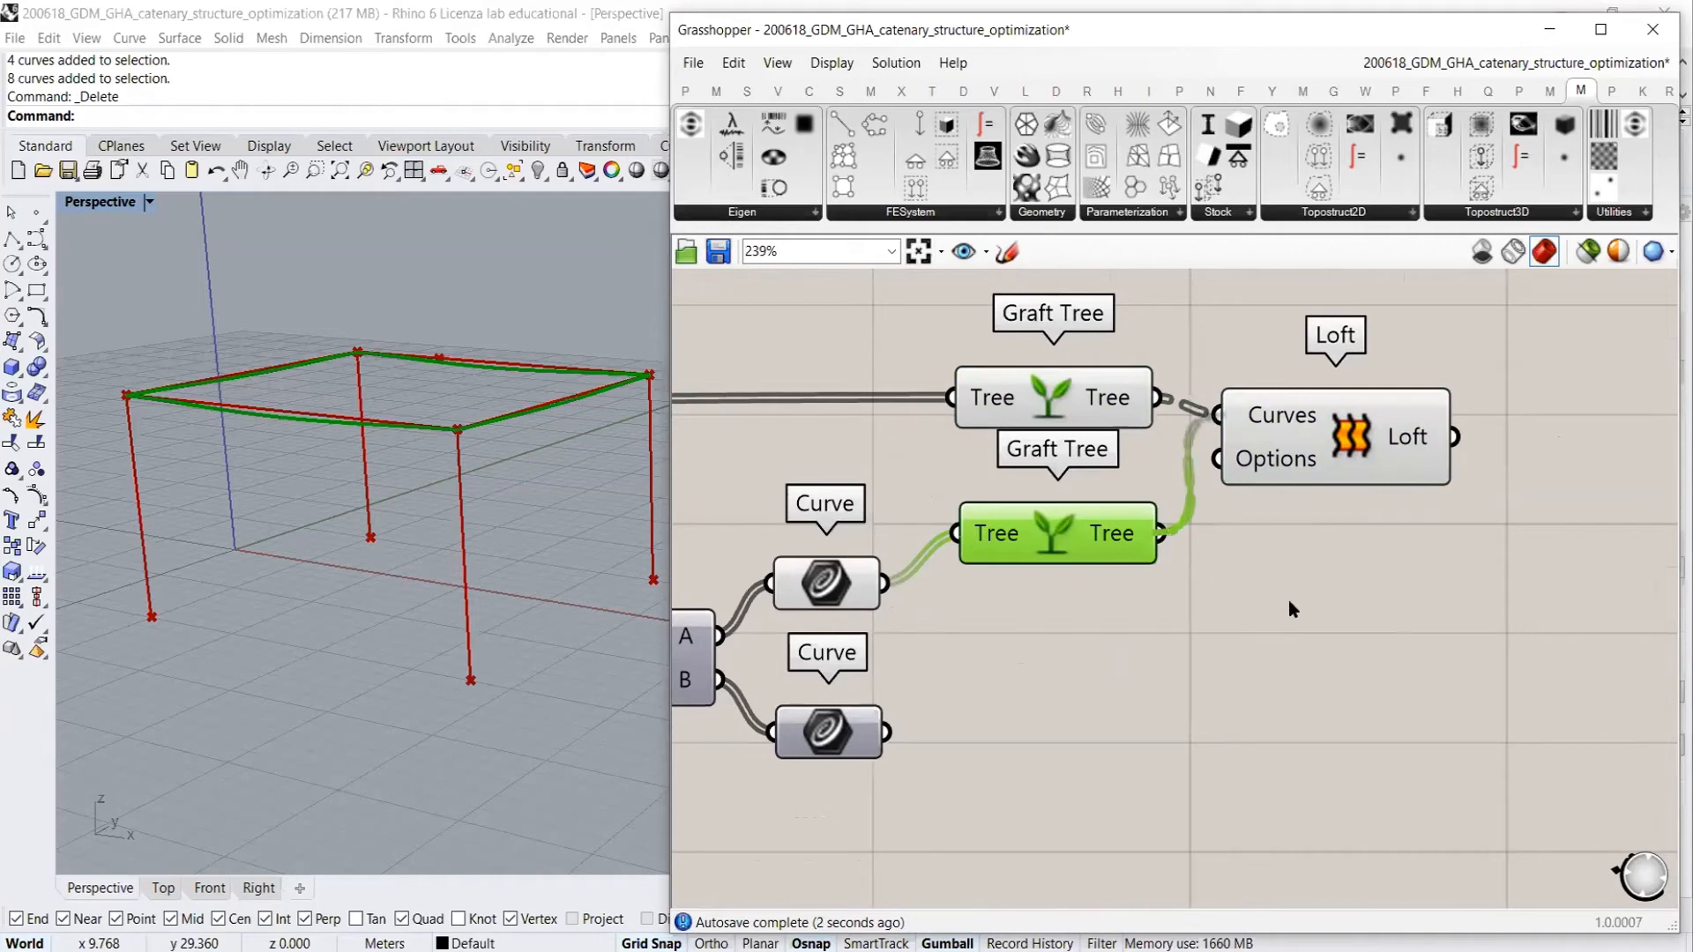
pyautogui.click(1307, 561)
# Align the two Graft Tree components, place Loft level between them, and check the data branches in its Curves input
pyautogui.moveTo(1330, 442); pyautogui.dragTo(1338, 502)
pyautogui.moveTo(1263, 471)
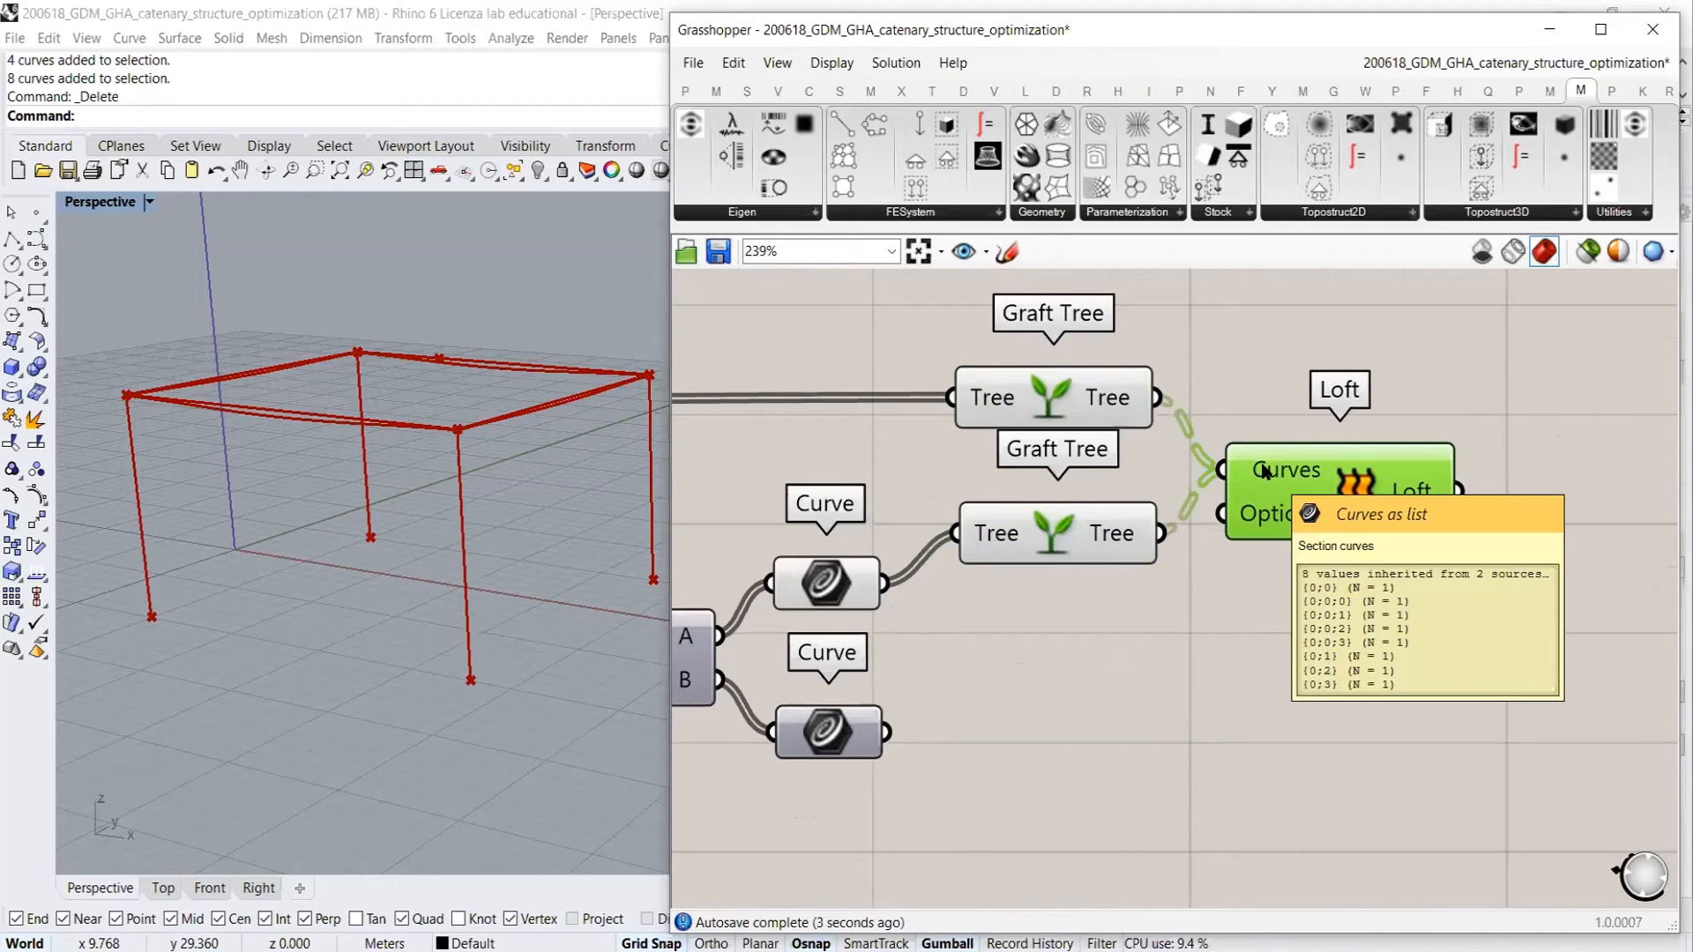
pyautogui.moveTo(1075, 537); pyautogui.dragTo(1068, 532)
pyautogui.moveTo(959, 363); pyautogui.dragTo(964, 363)
pyautogui.click(1040, 355)
pyautogui.click(1105, 355)
pyautogui.moveTo(1324, 479); pyautogui.dragTo(1327, 476)
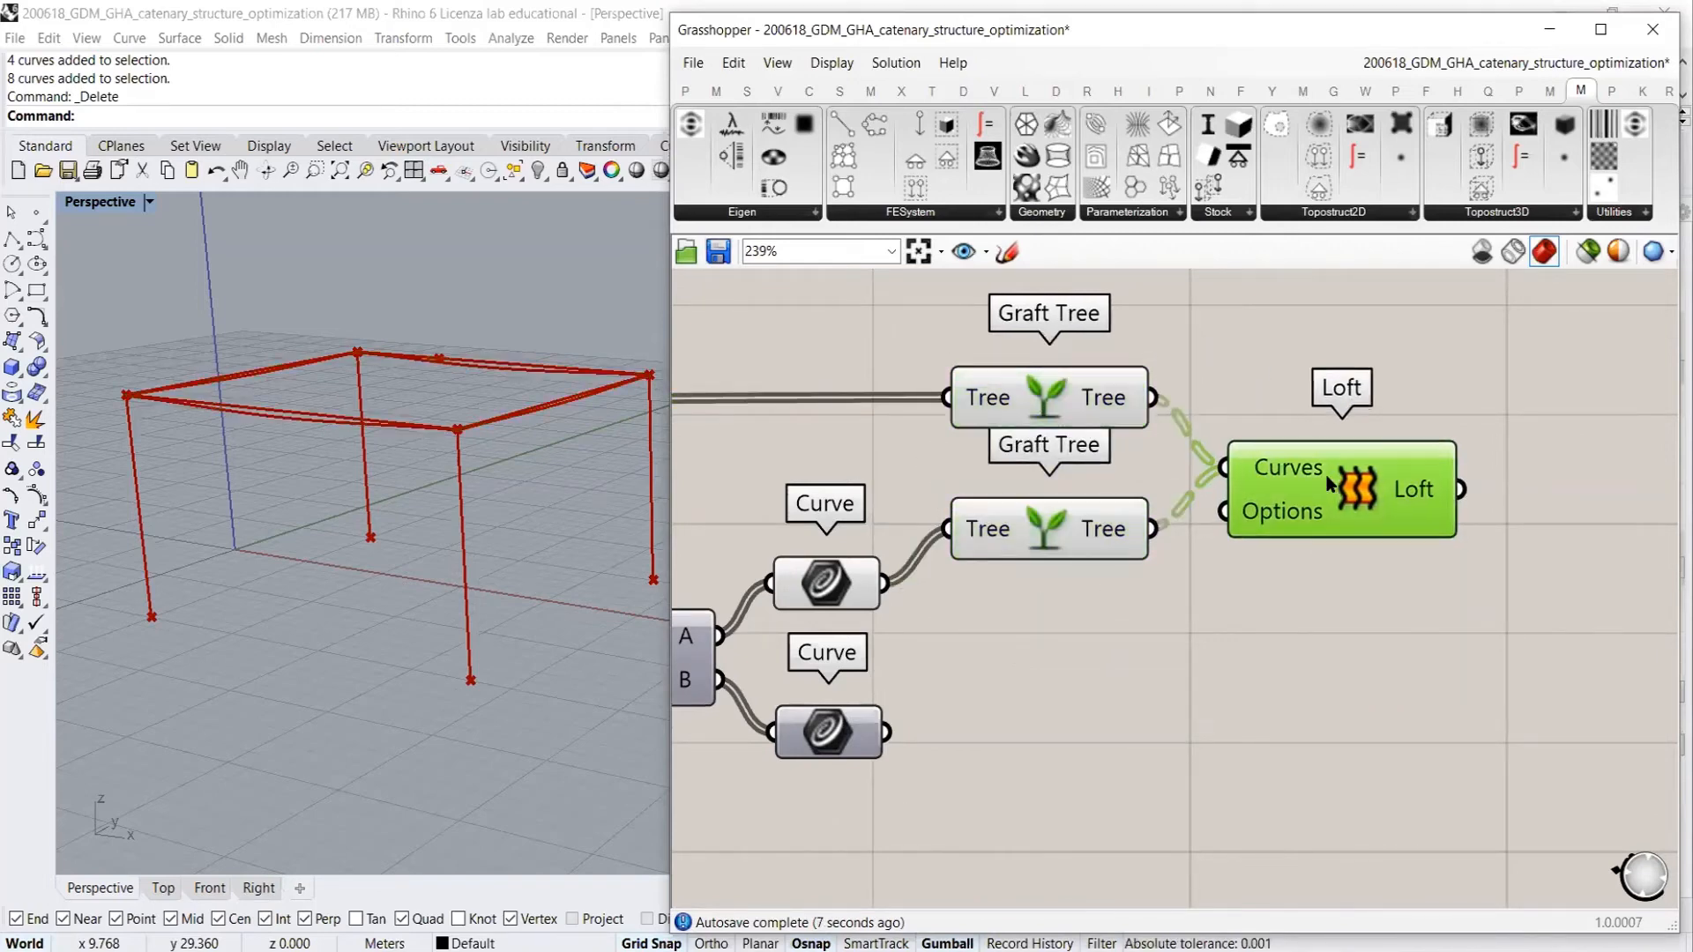
pyautogui.click(1226, 368)
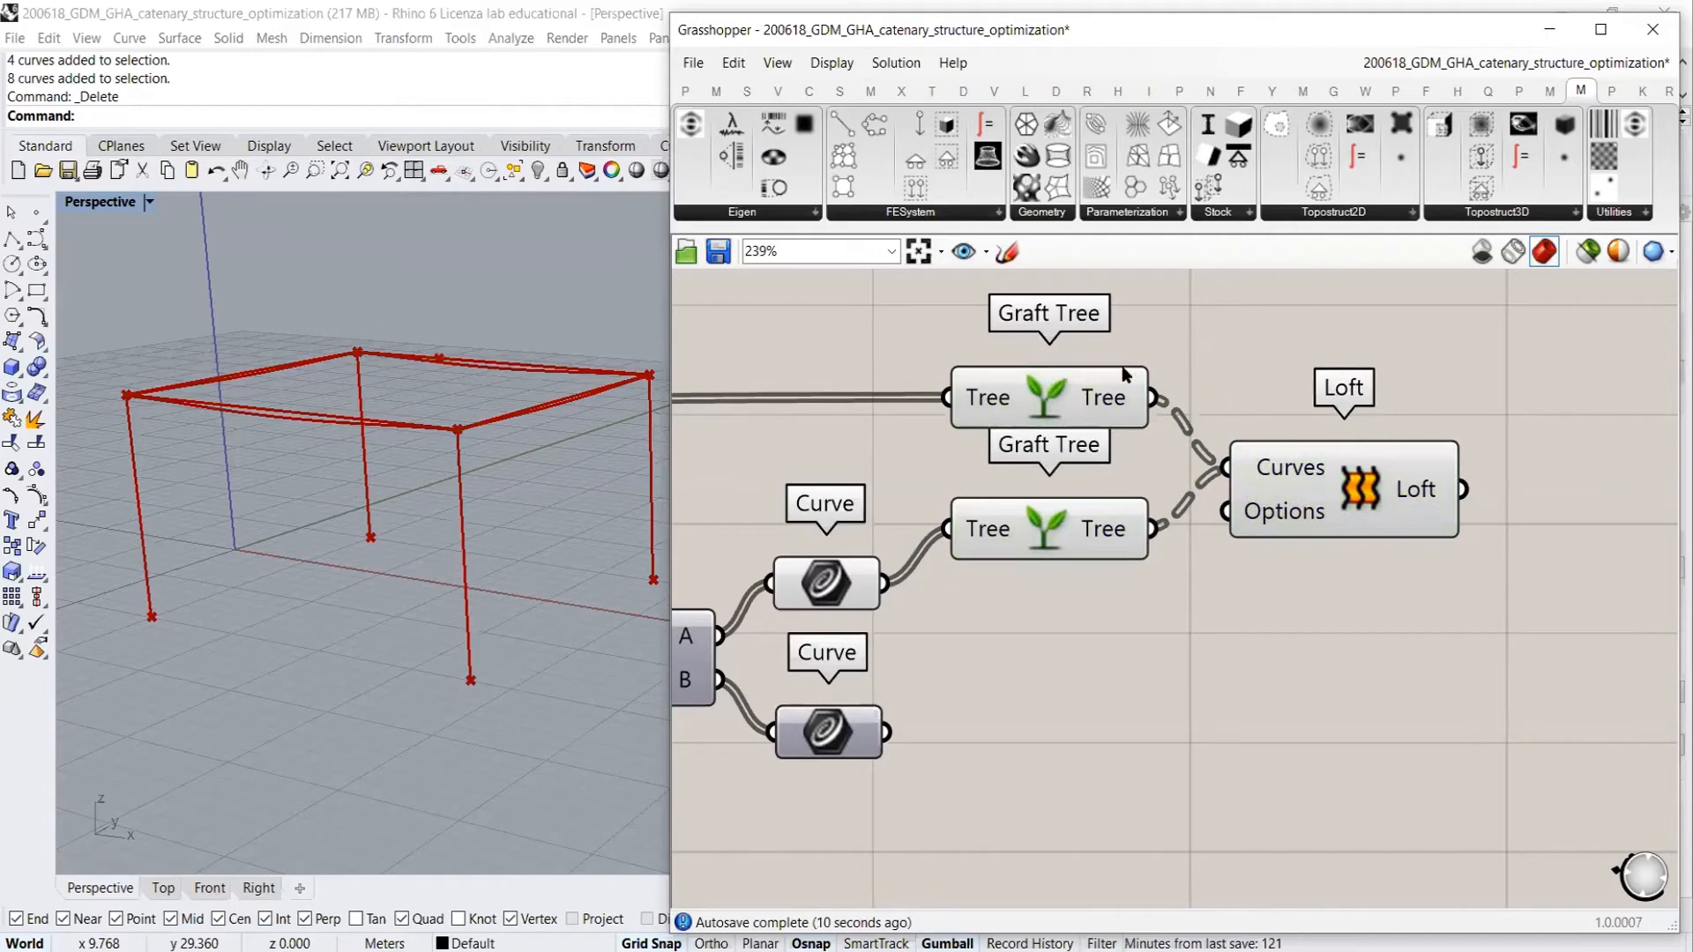
# Compare the data tree paths output by the two Graft Tree components
pyautogui.click(1054, 397)
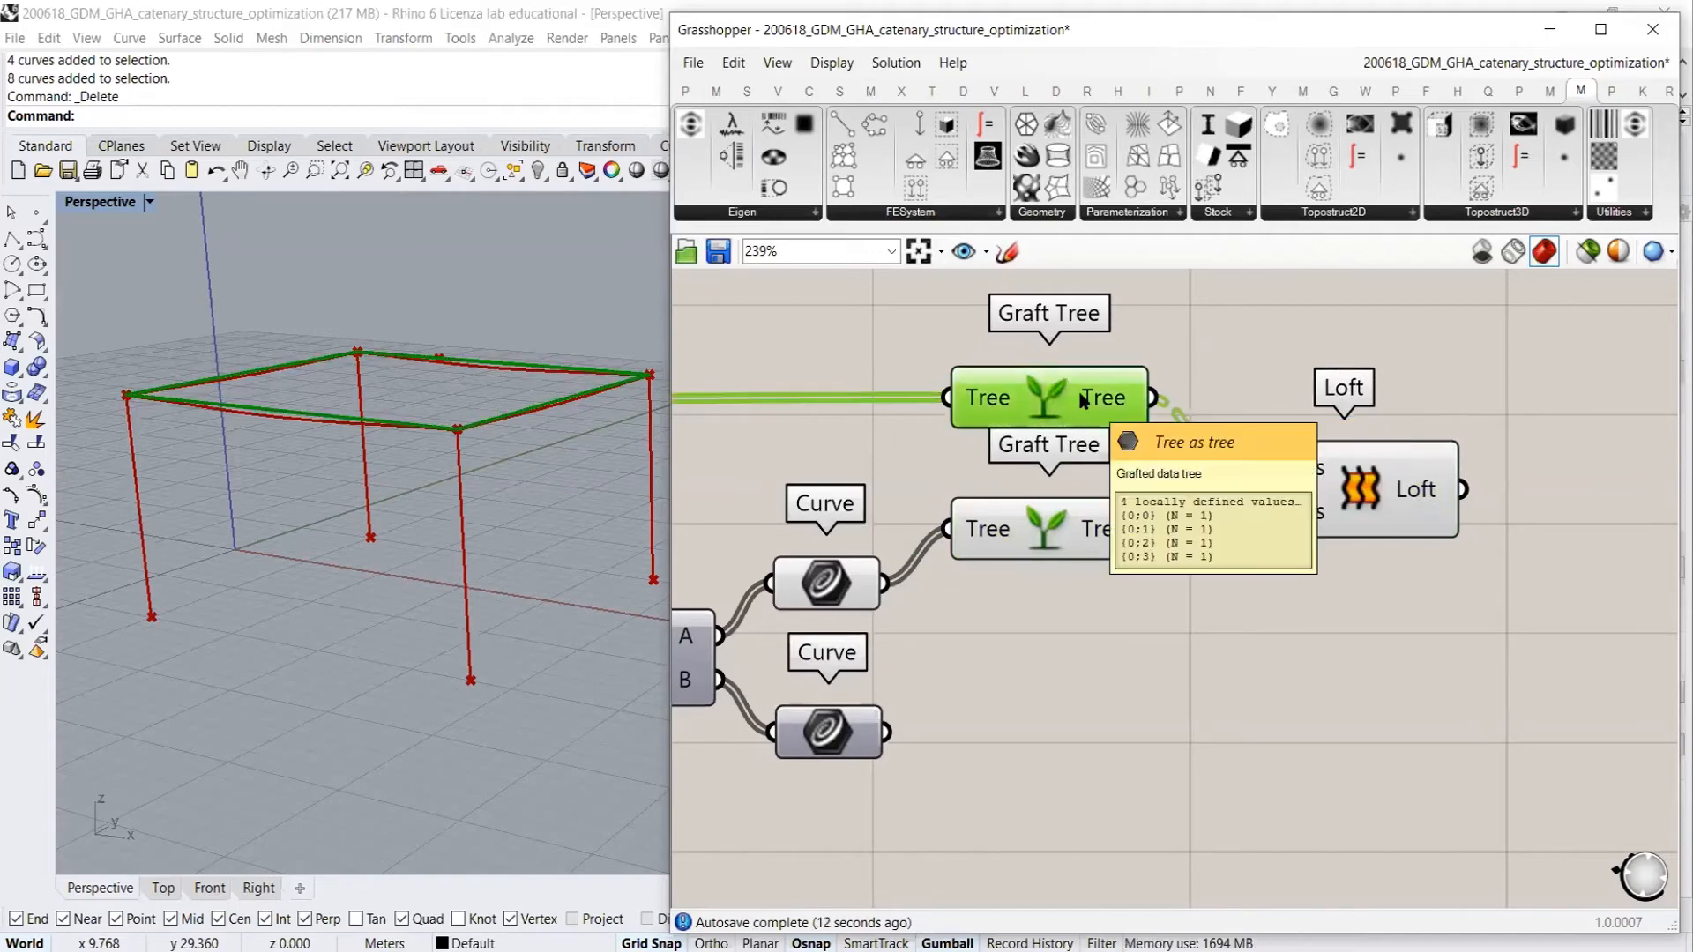
pyautogui.moveTo(1100, 538)
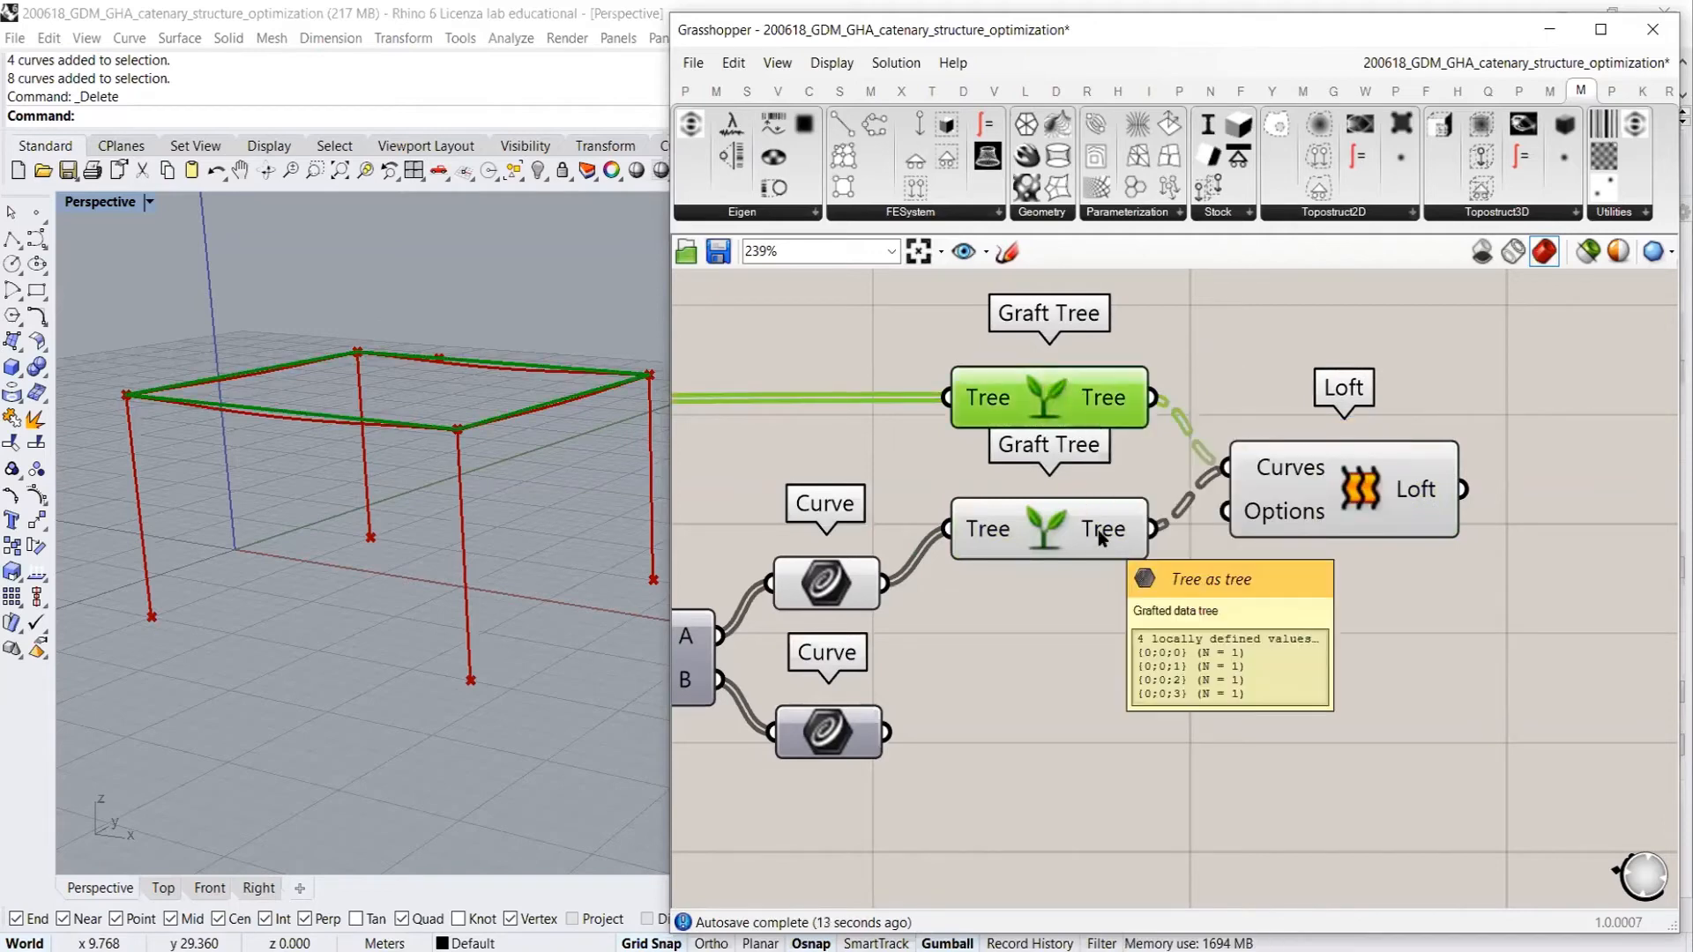
pyautogui.click(1360, 490)
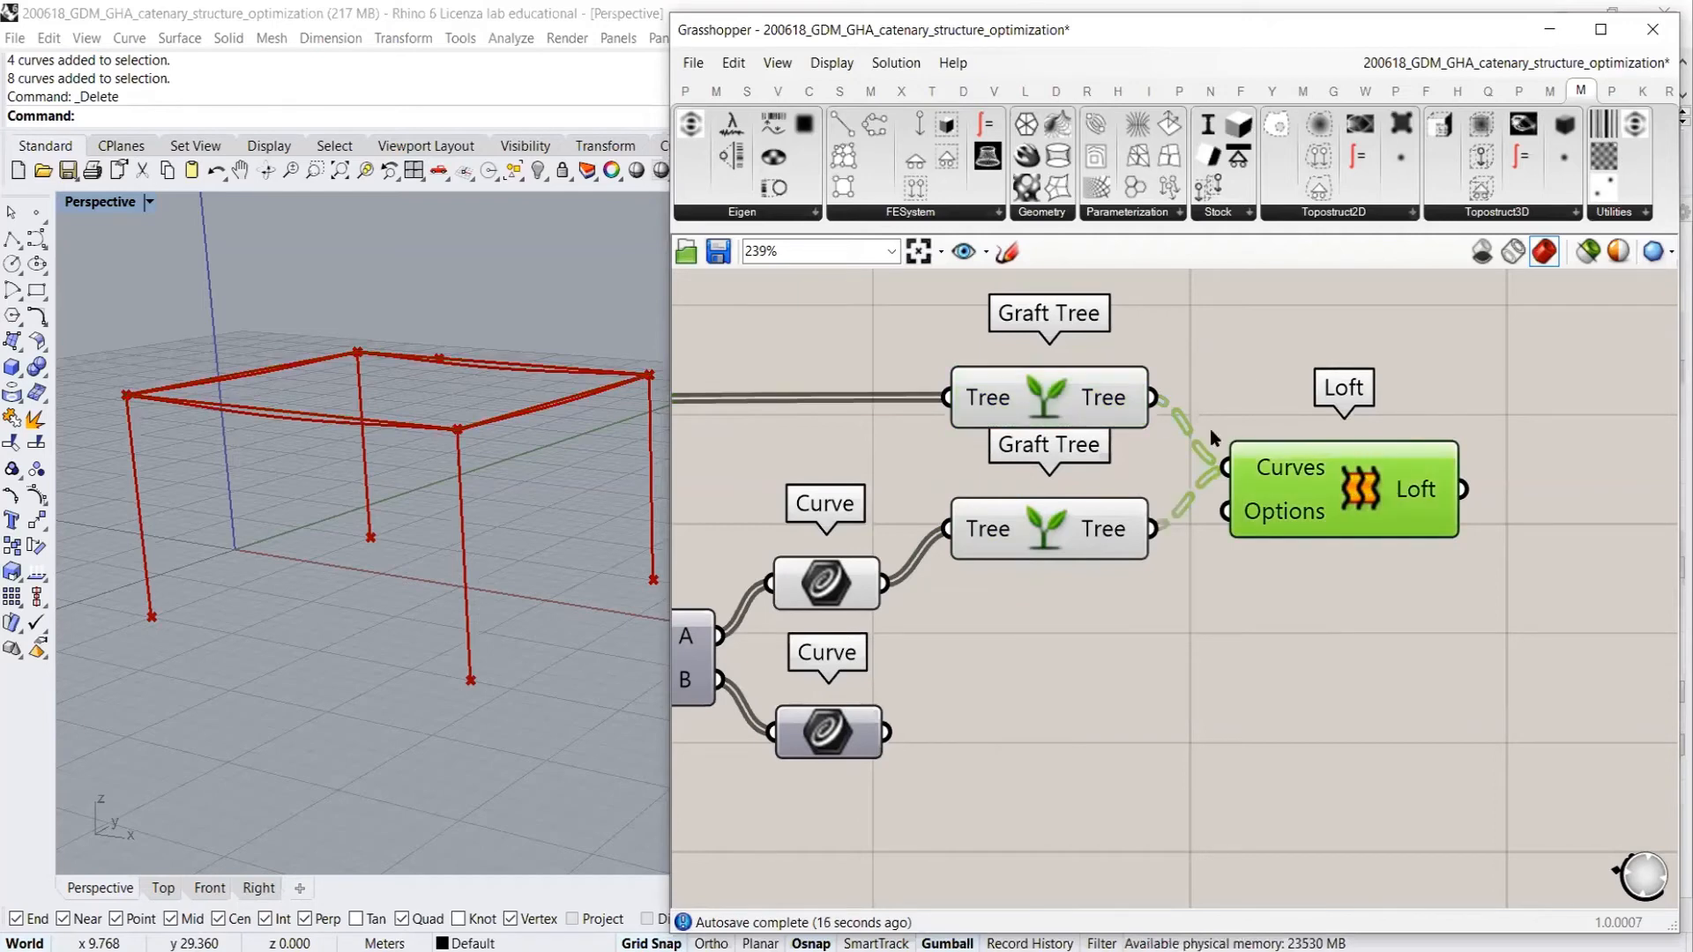
pyautogui.click(1208, 604)
pyautogui.moveTo(1121, 402)
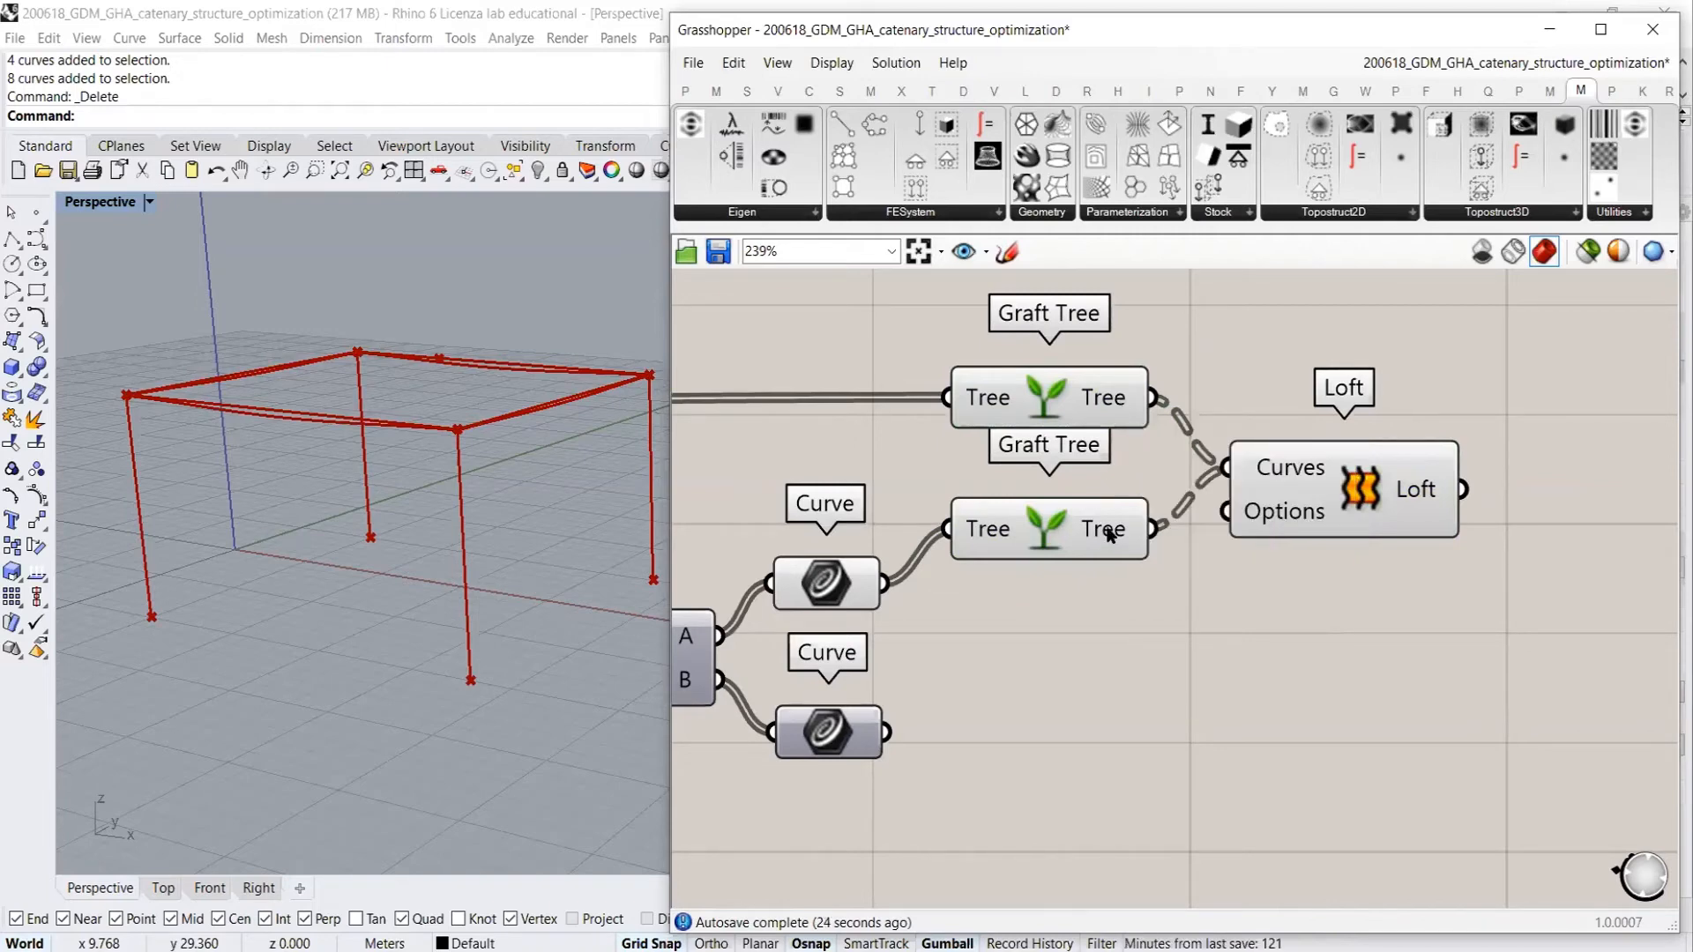
pyautogui.moveTo(1109, 533)
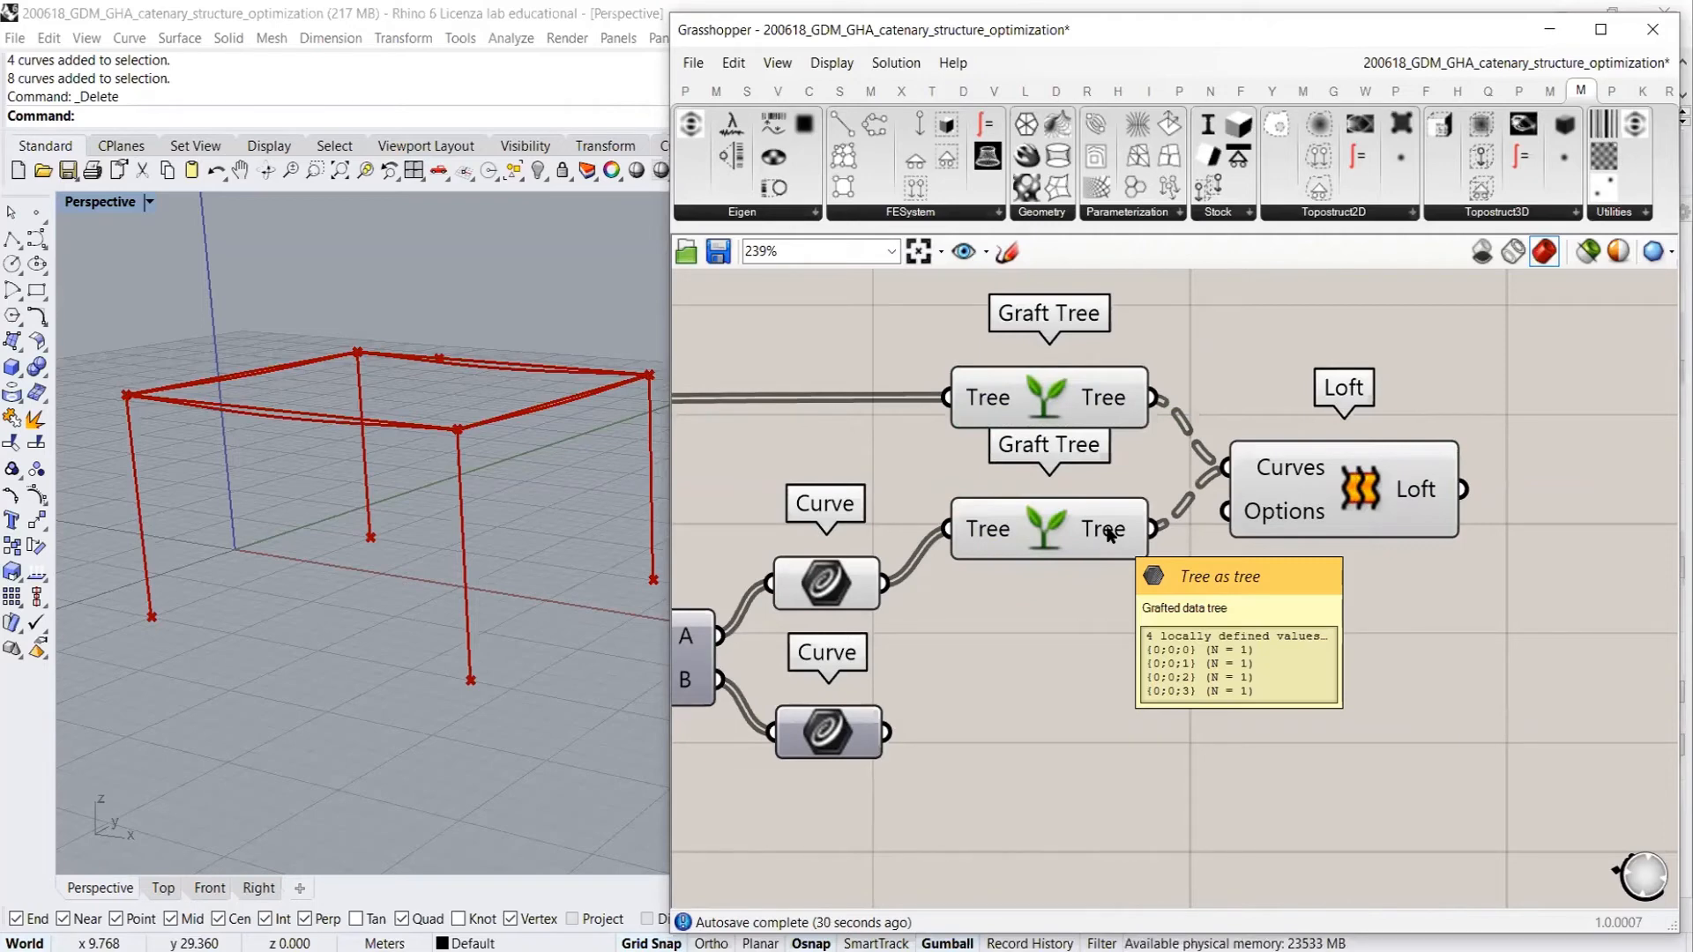
# Simplify the Tree output of both Graft Tree components and move Loft slightly farther from them
pyautogui.rightClick(1099, 396)
pyautogui.click(1108, 557)
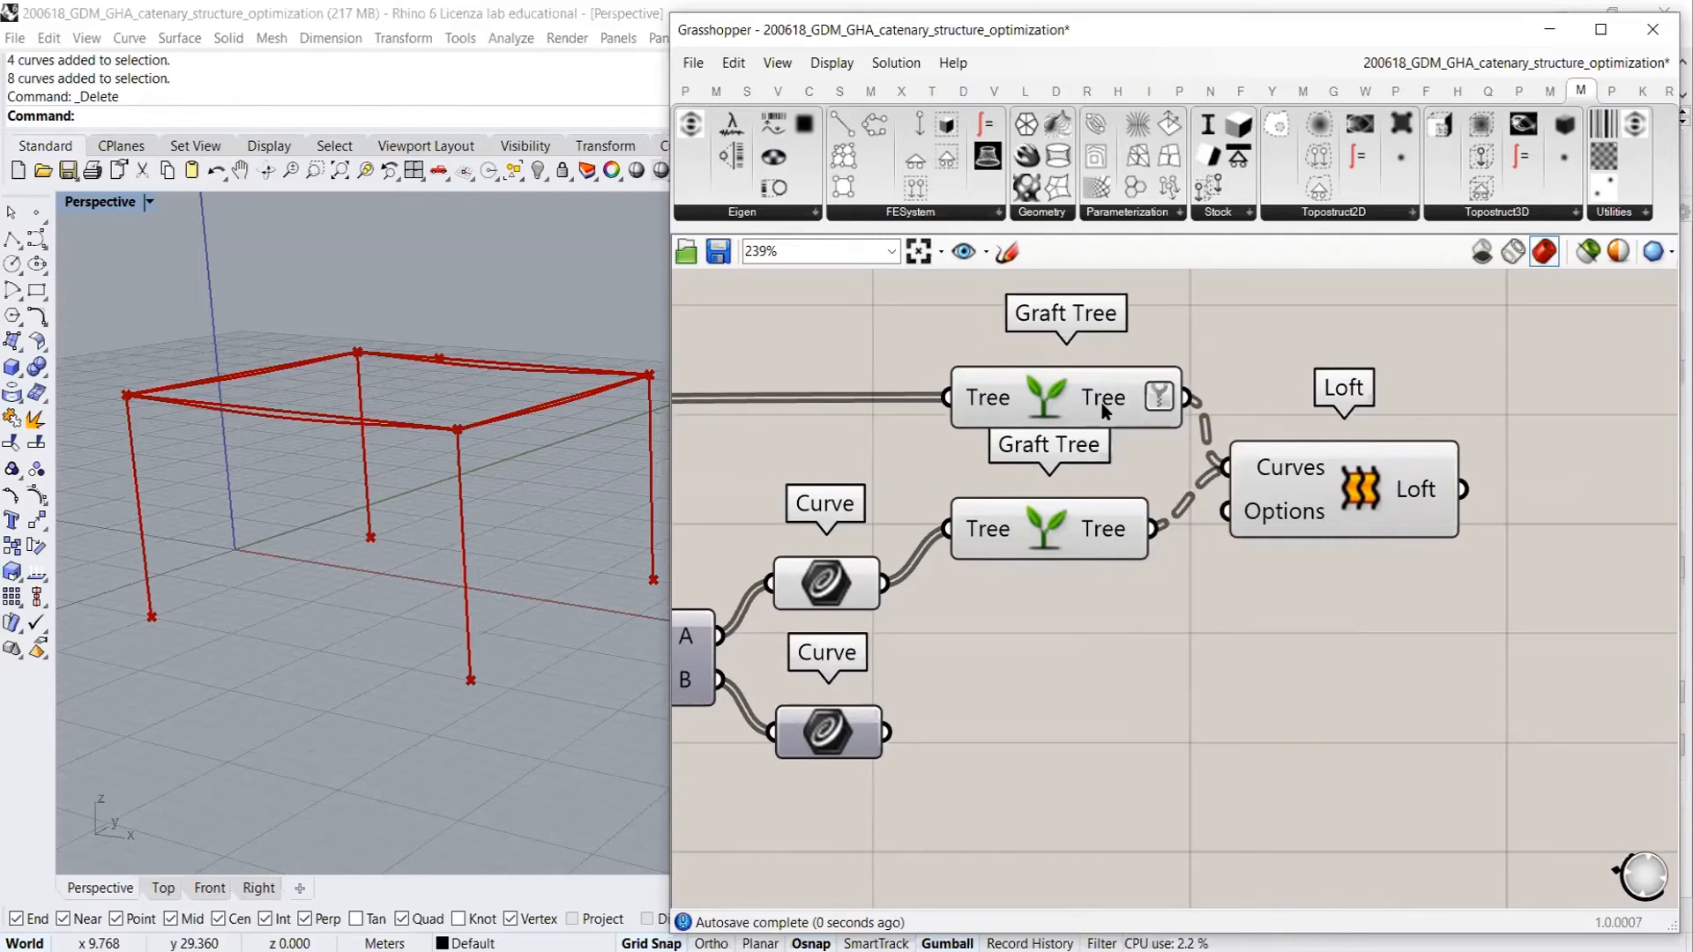
pyautogui.moveTo(1106, 400)
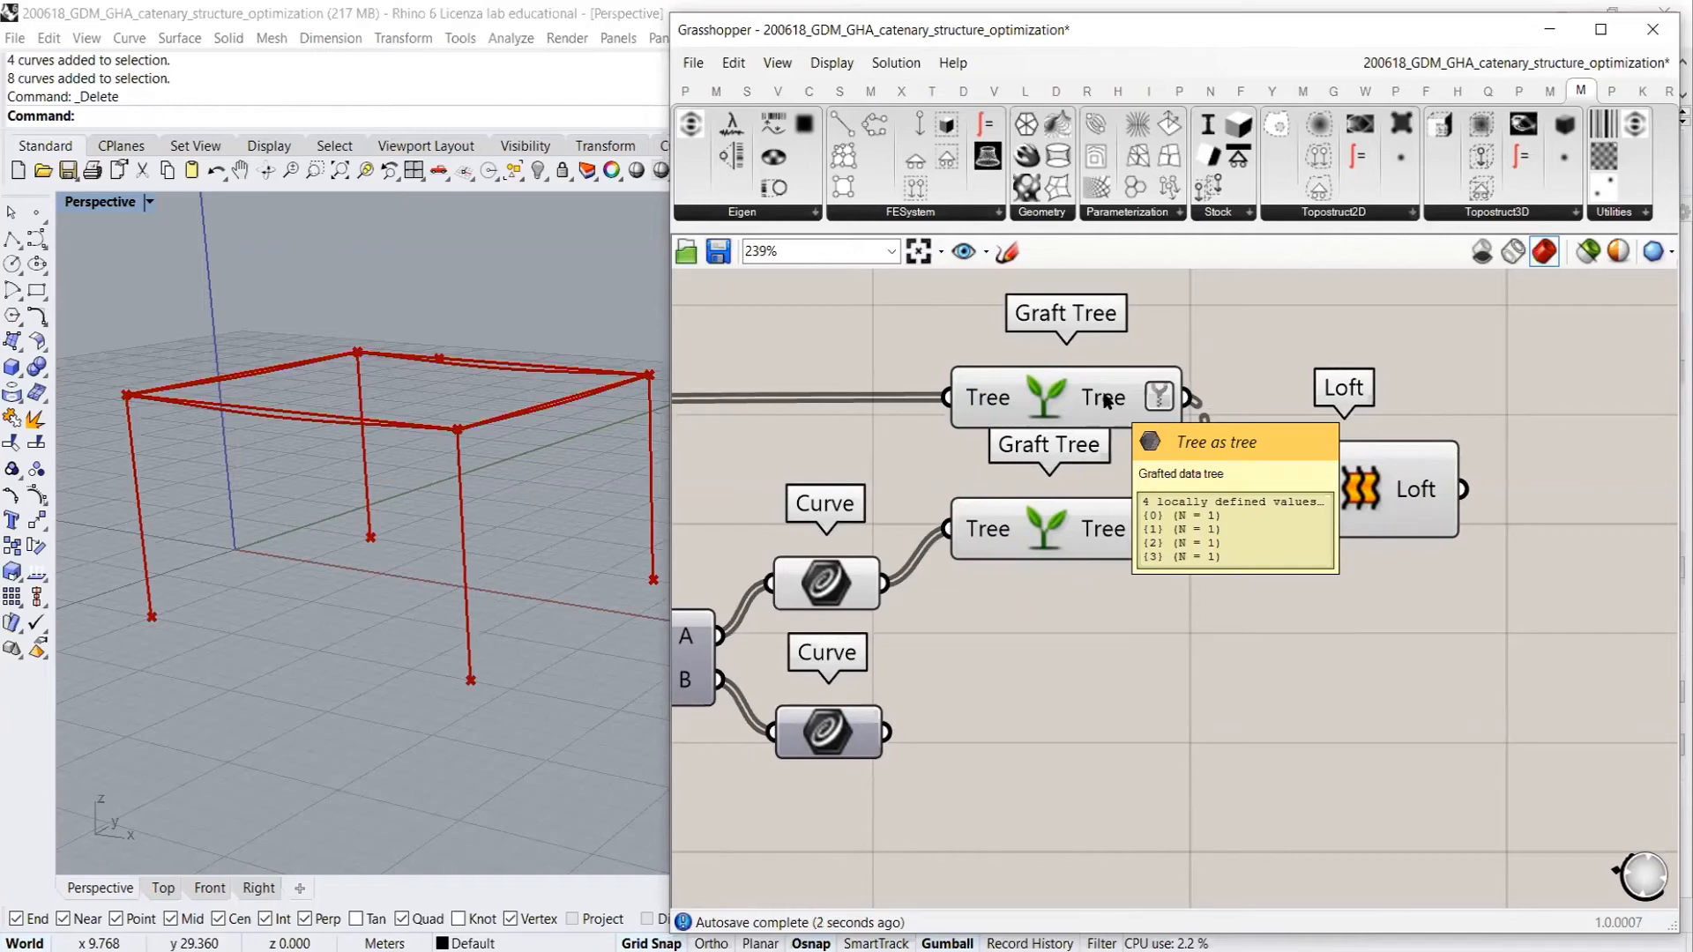
pyautogui.rightClick(1122, 533)
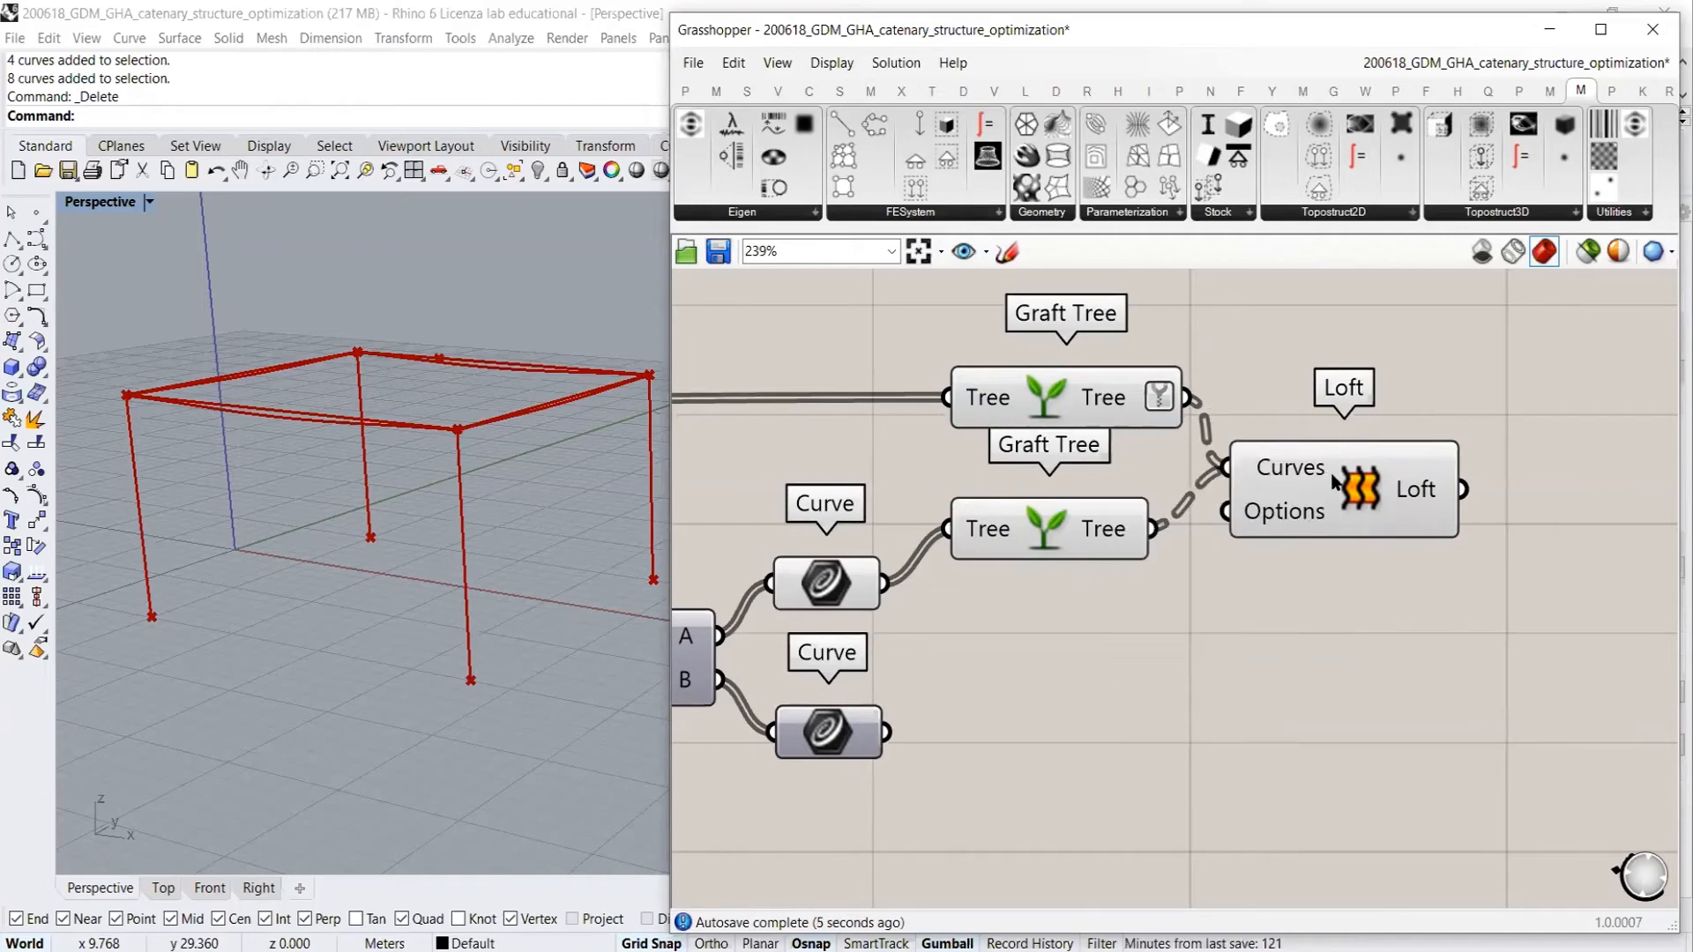
pyautogui.moveTo(1373, 467); pyautogui.dragTo(1408, 461)
# Examine the lofts between the original and deflected beams, and check the curve types in Frame Visualization's Curves output
pyautogui.moveTo(435, 394); pyautogui.dragTo(520, 440, button='right')
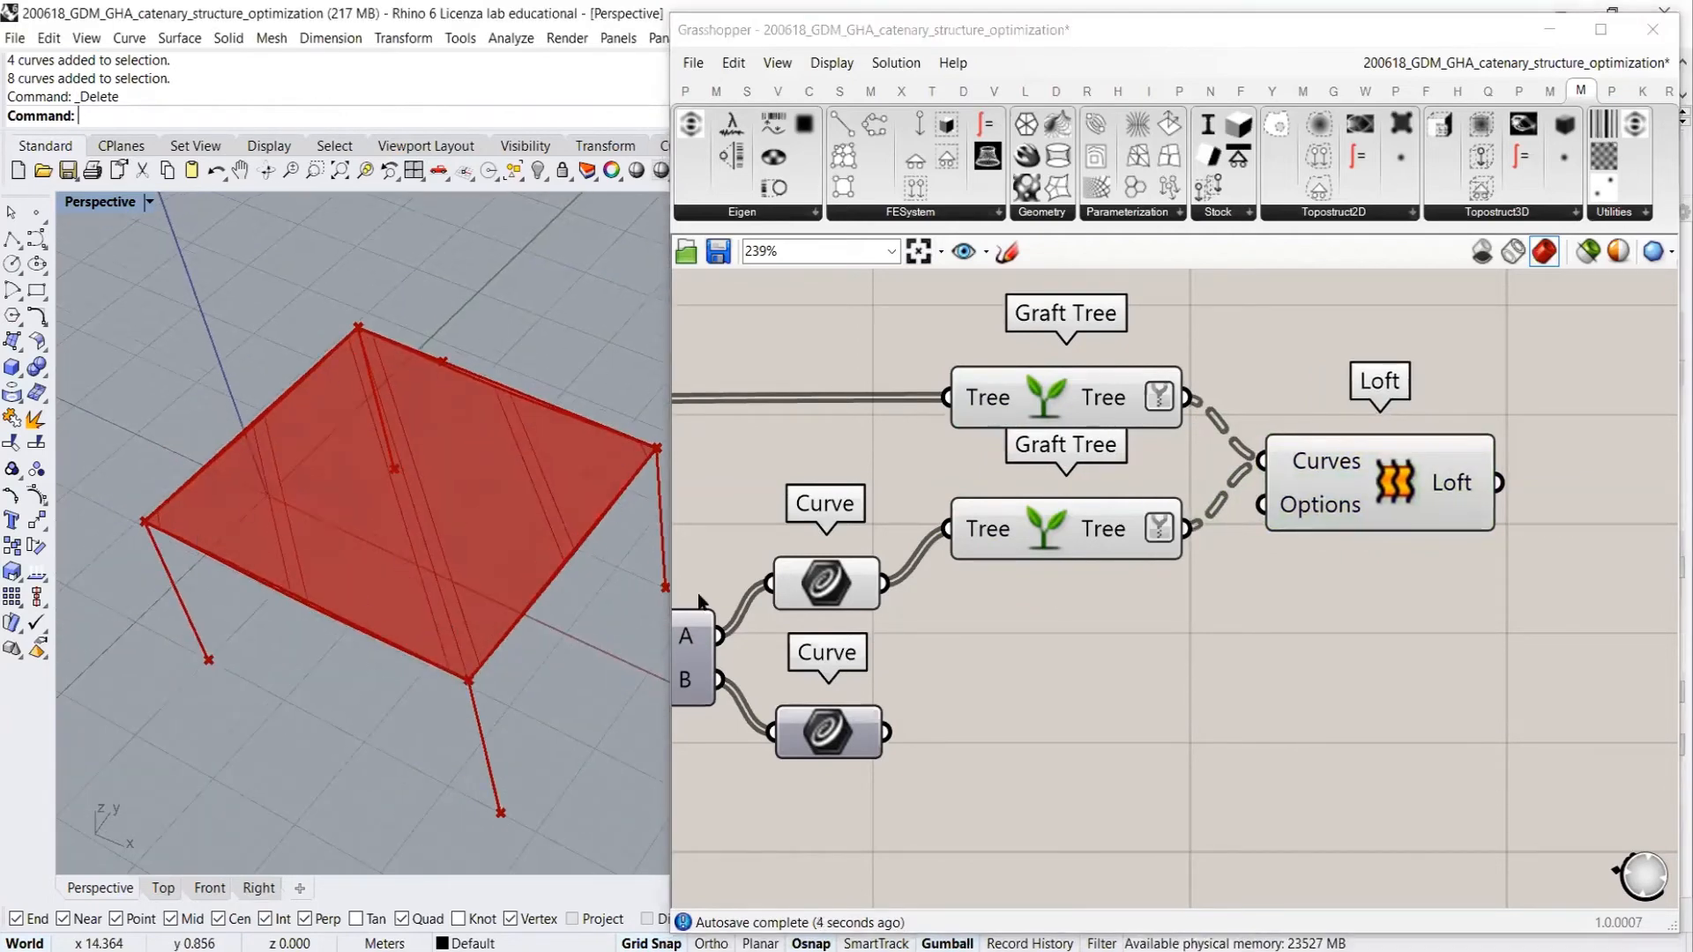
pyautogui.moveTo(711, 752); pyautogui.dragTo(1436, 650, button='right')
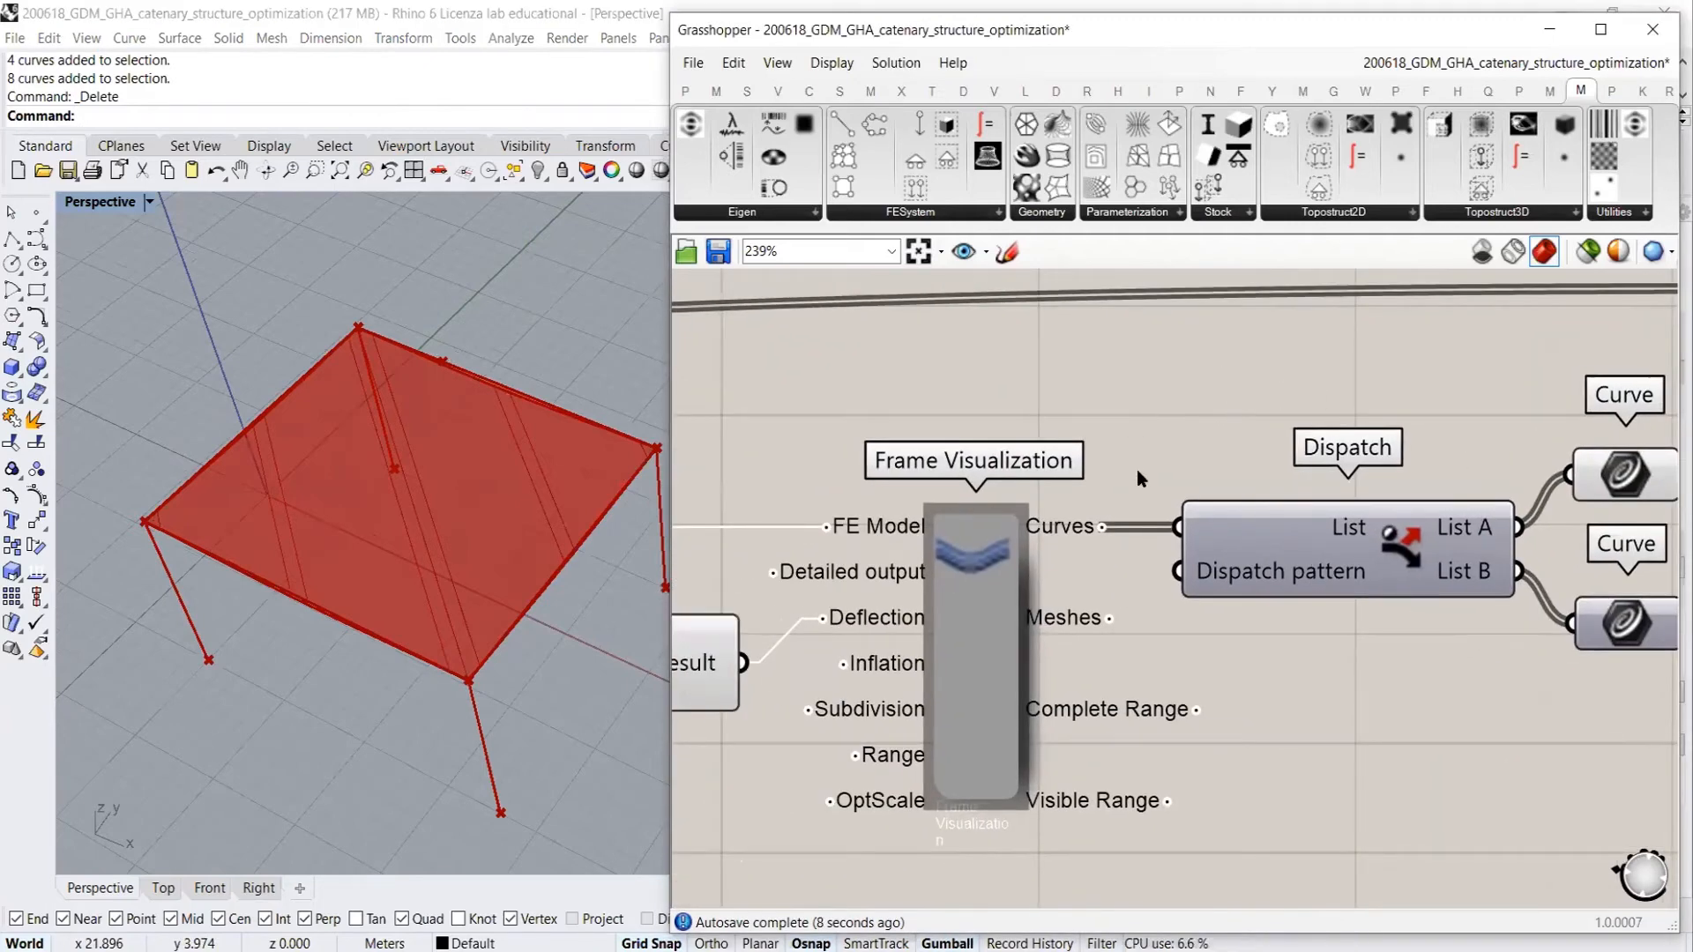
pyautogui.moveTo(1053, 529)
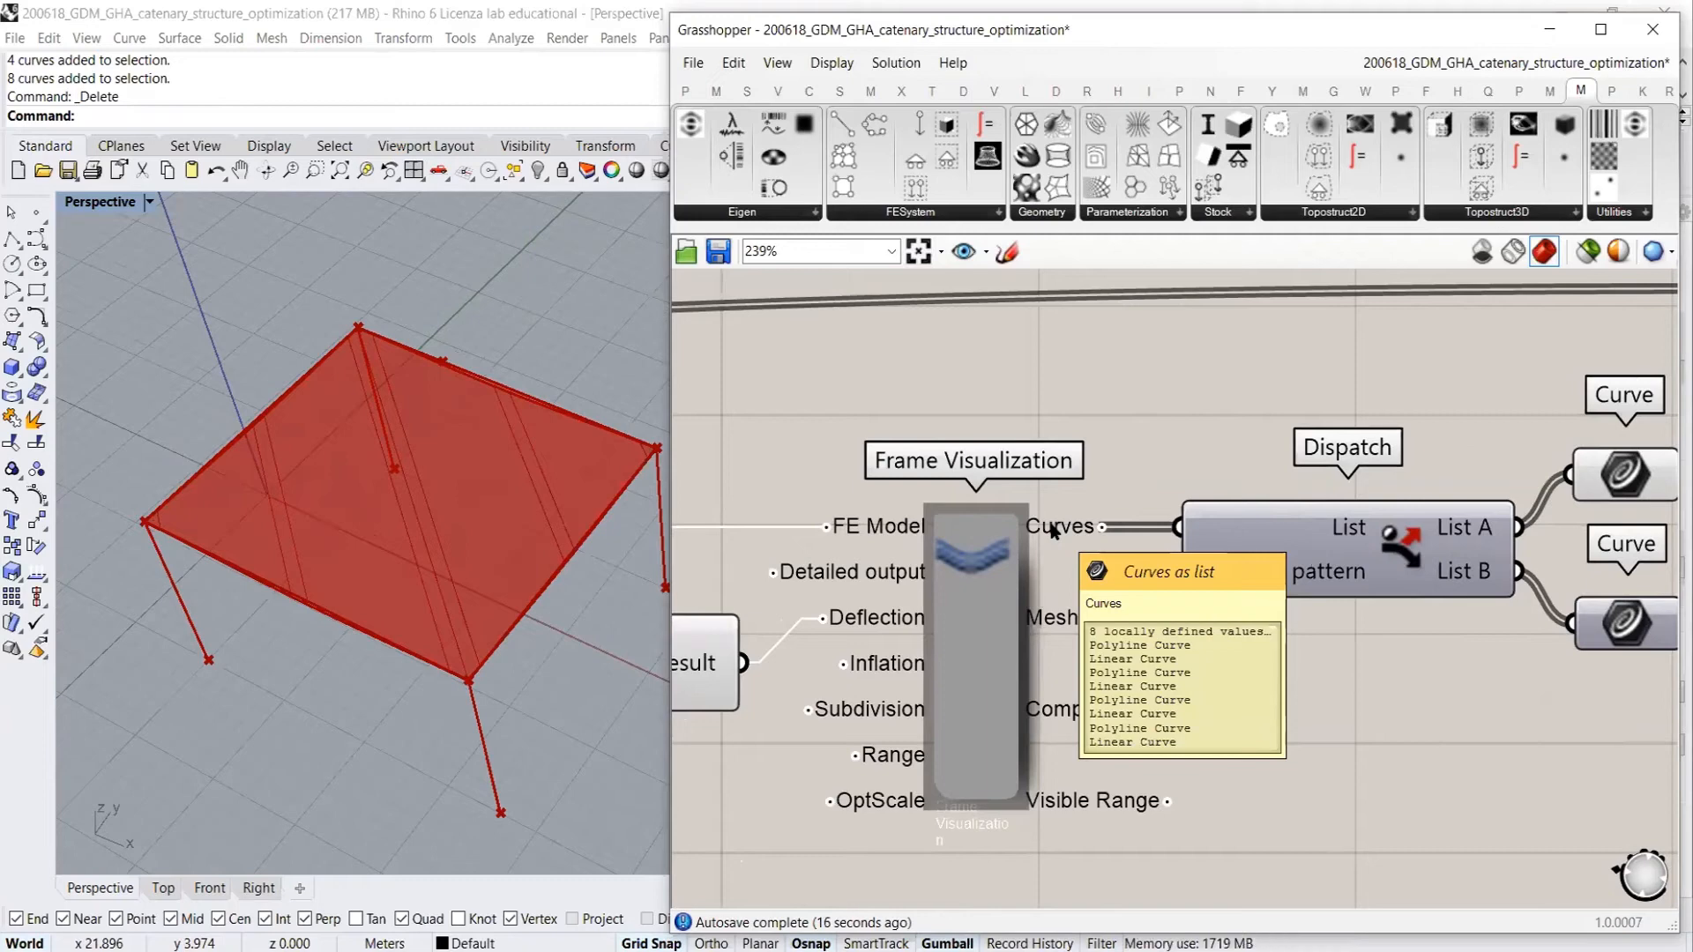
# Examine the loft between the beams, tracing its Graft Tree inputs and highlighting the deflected beam curves from Dispatch's List A
pyautogui.moveTo(1312, 400); pyautogui.dragTo(940, 453, button='right')
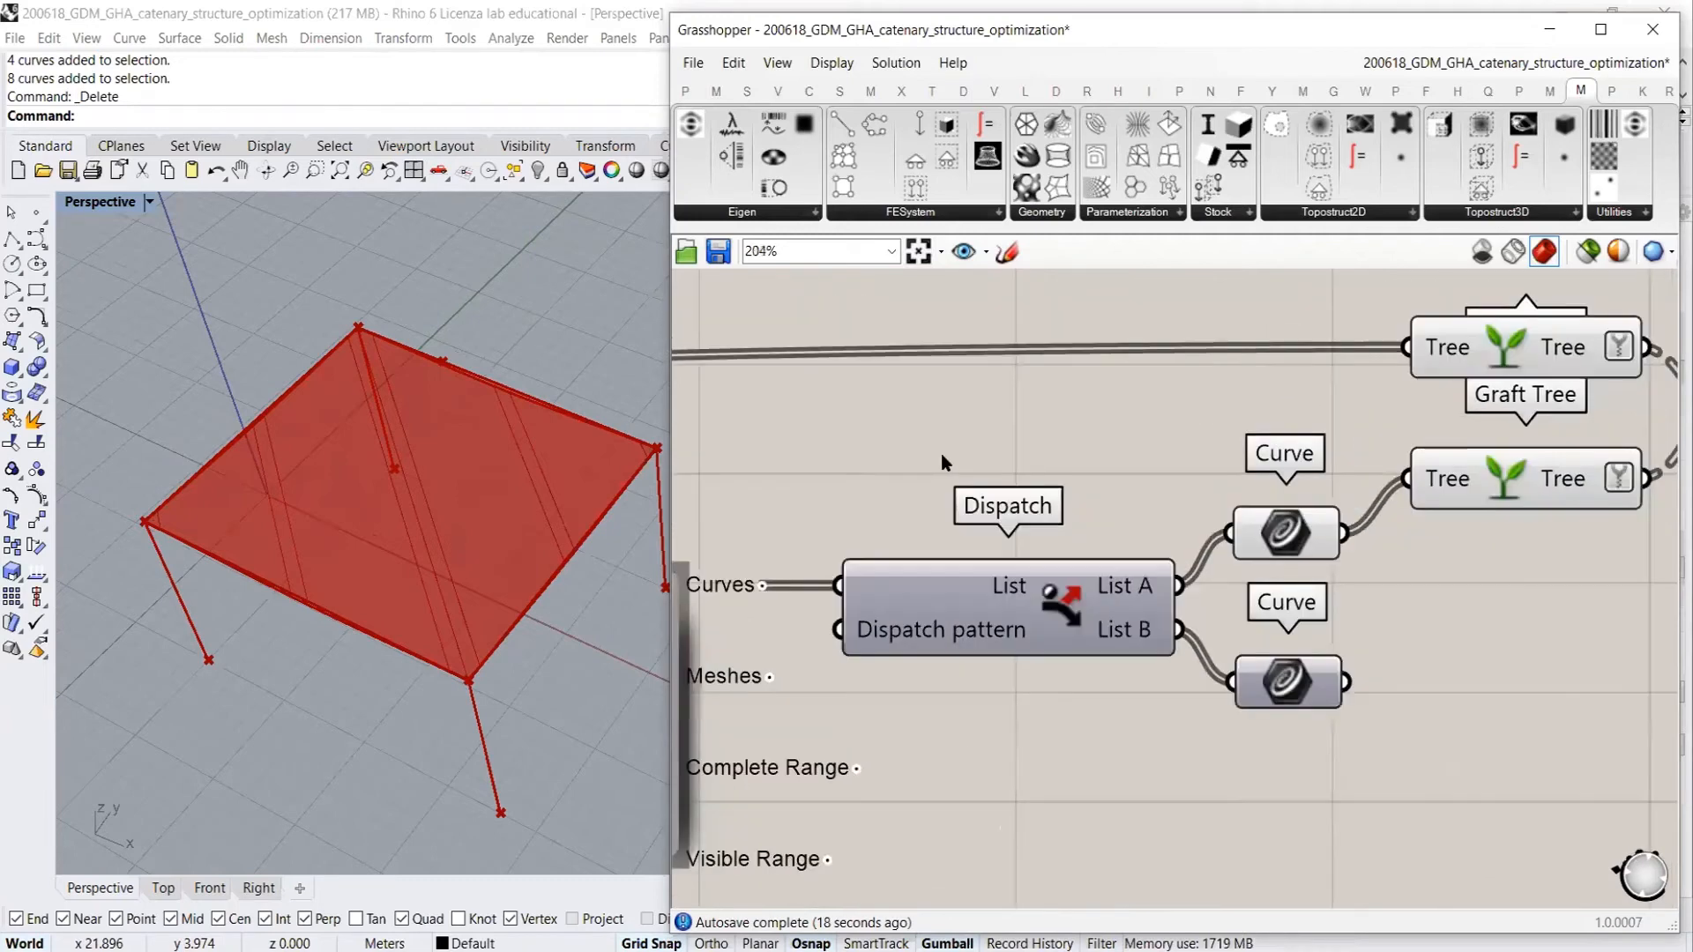
pyautogui.scroll(-3, 939, 453)
pyautogui.moveTo(443, 522); pyautogui.dragTo(495, 453, button='right')
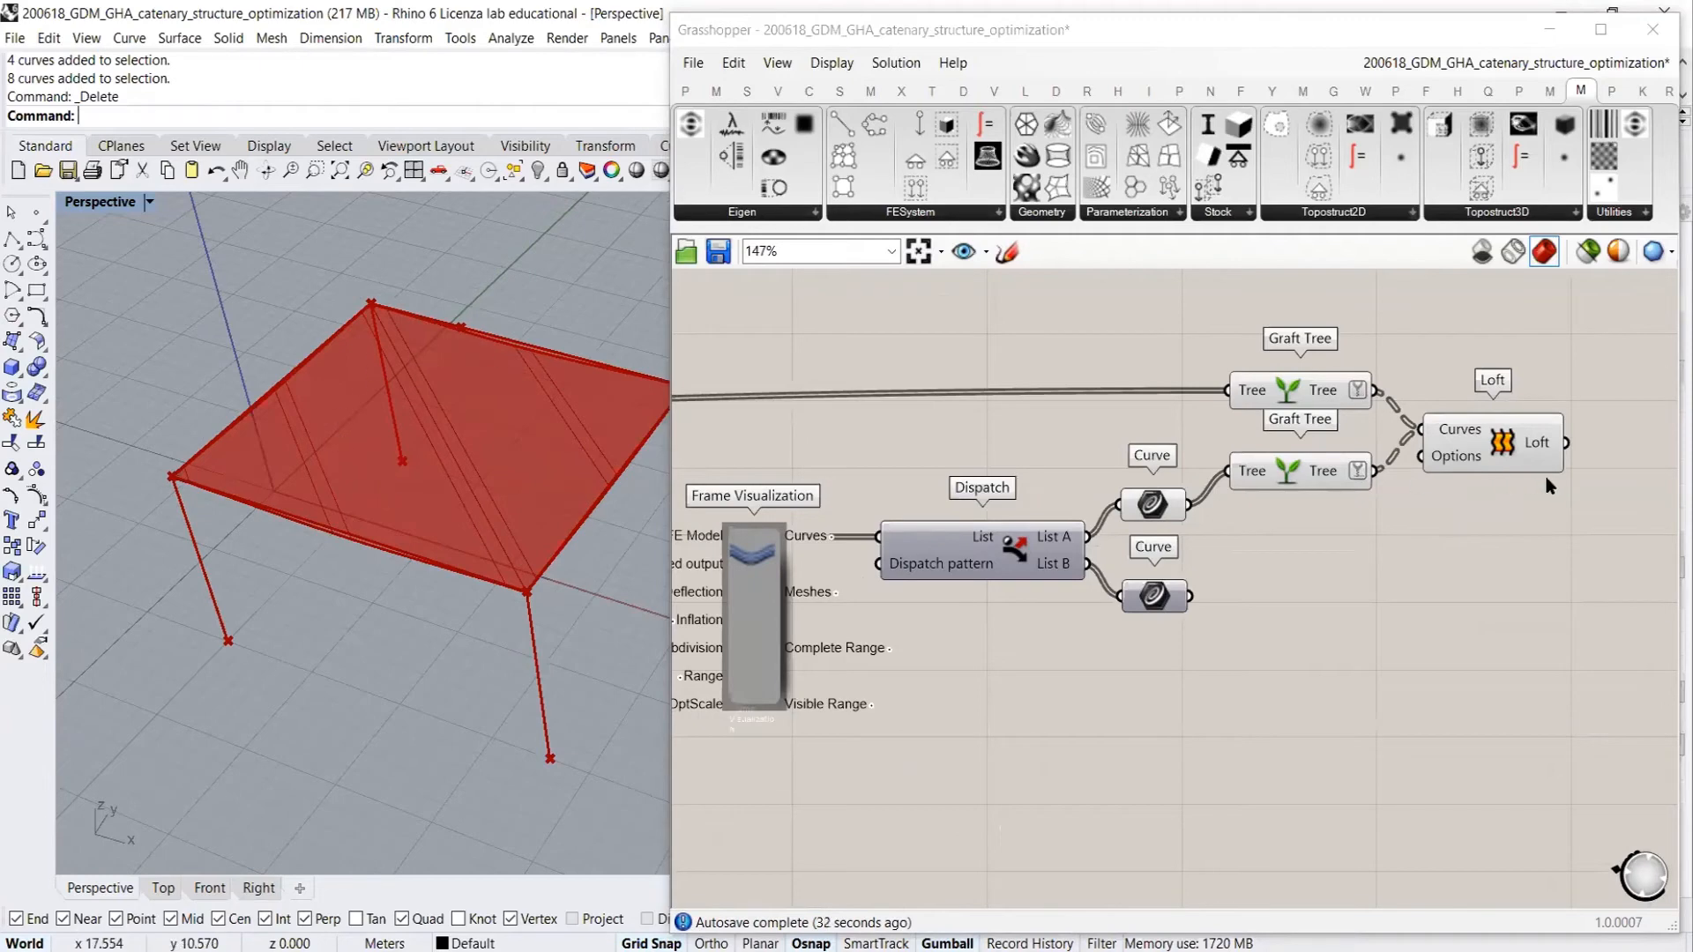
pyautogui.moveTo(1345, 384); pyautogui.dragTo(1180, 421, button='right')
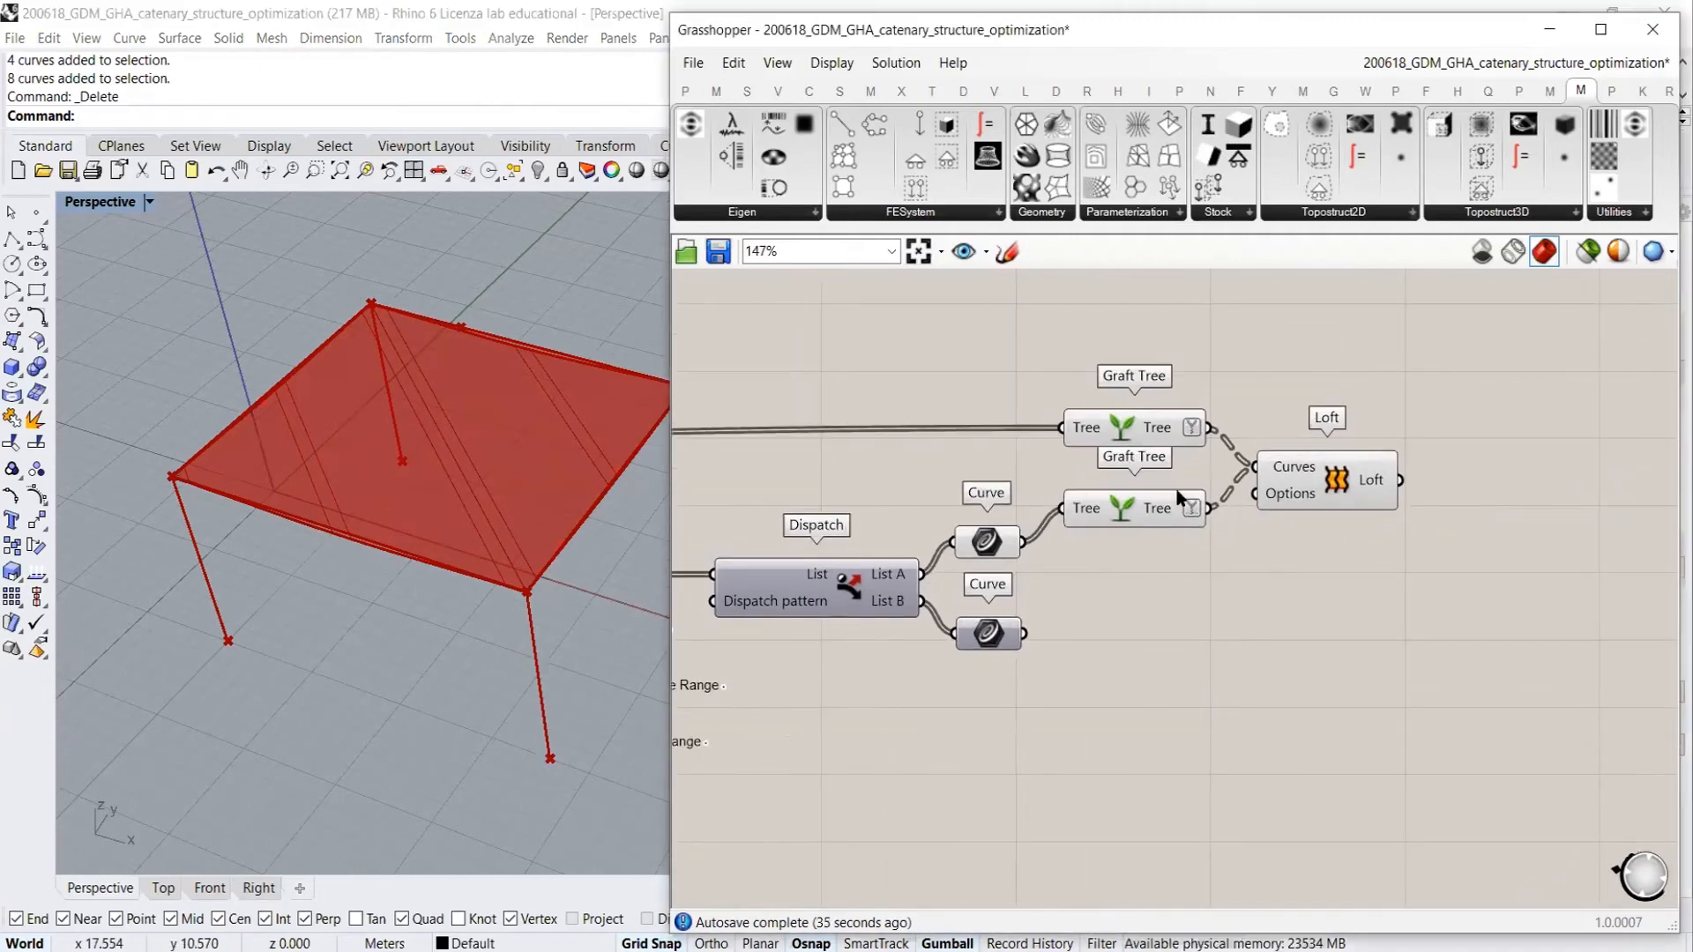
pyautogui.moveTo(442, 432); pyautogui.dragTo(463, 475, button='right')
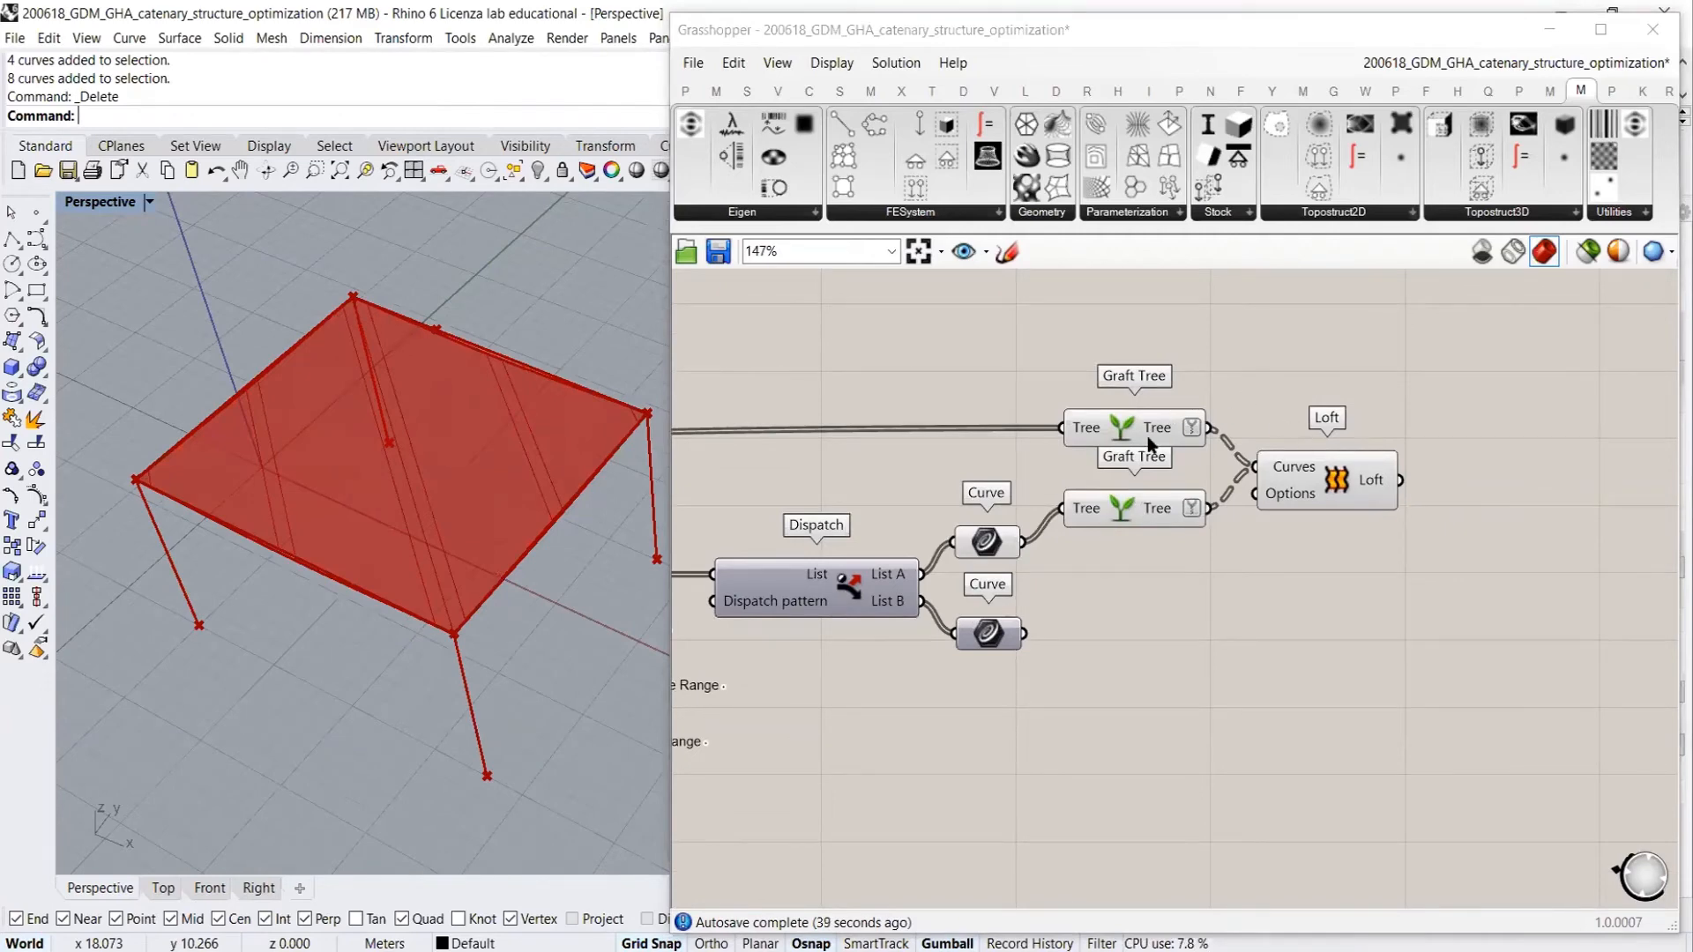
pyautogui.moveTo(1300, 478); pyautogui.dragTo(1305, 479)
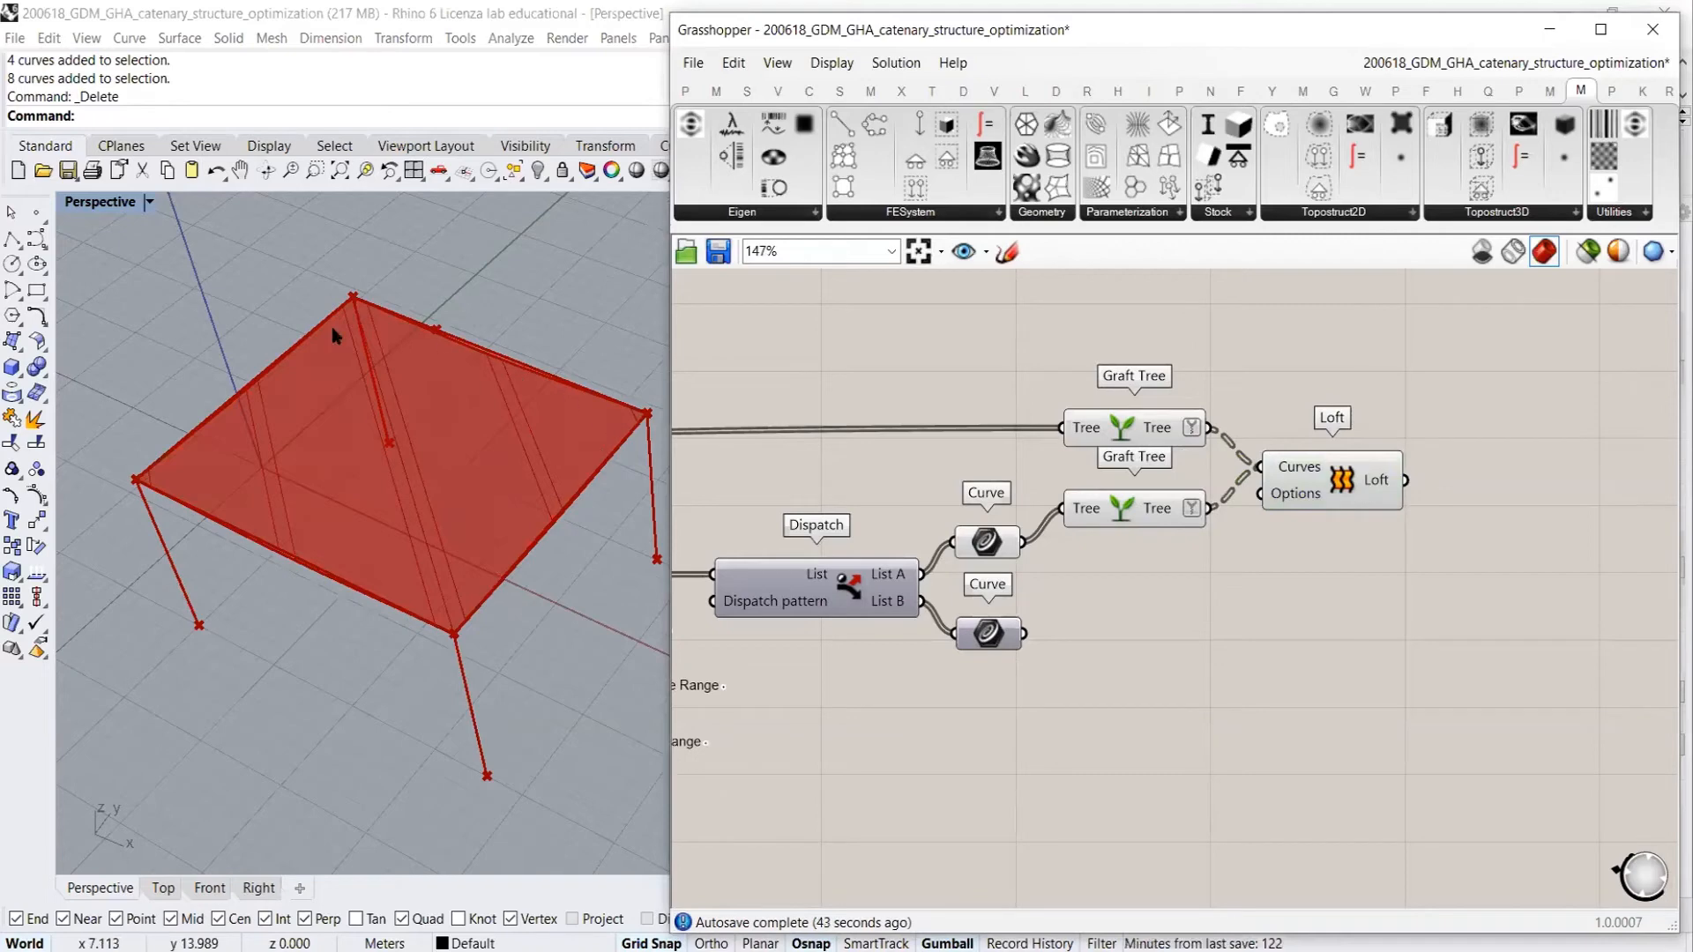
pyautogui.click(1004, 545)
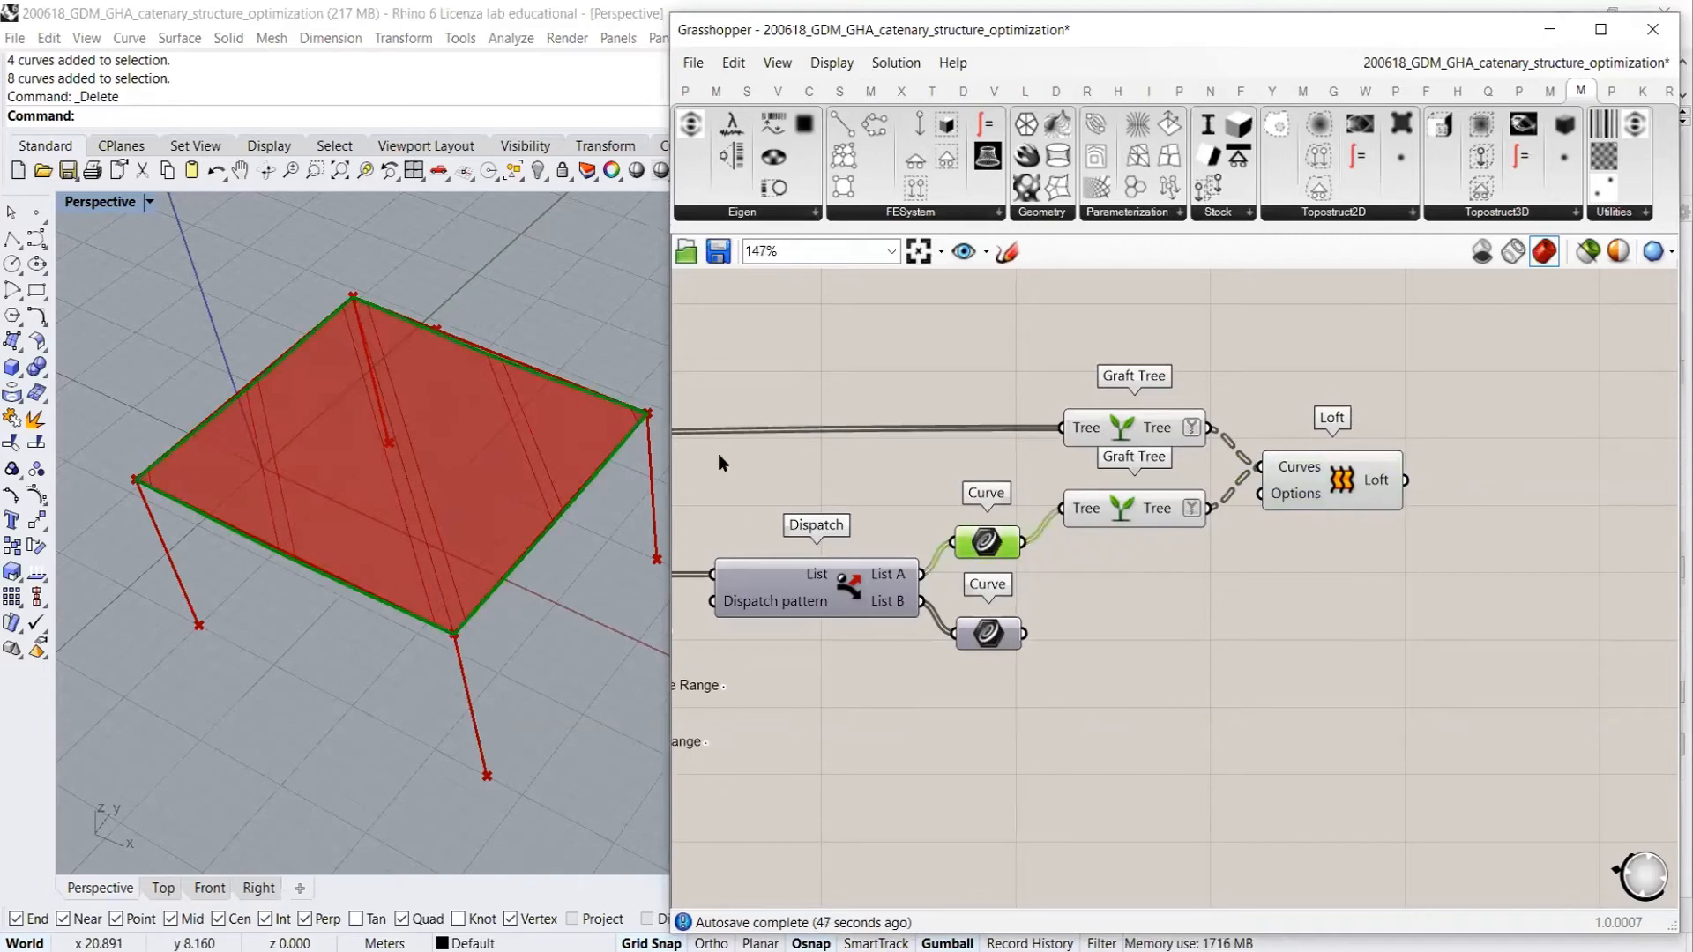
pyautogui.click(1031, 458)
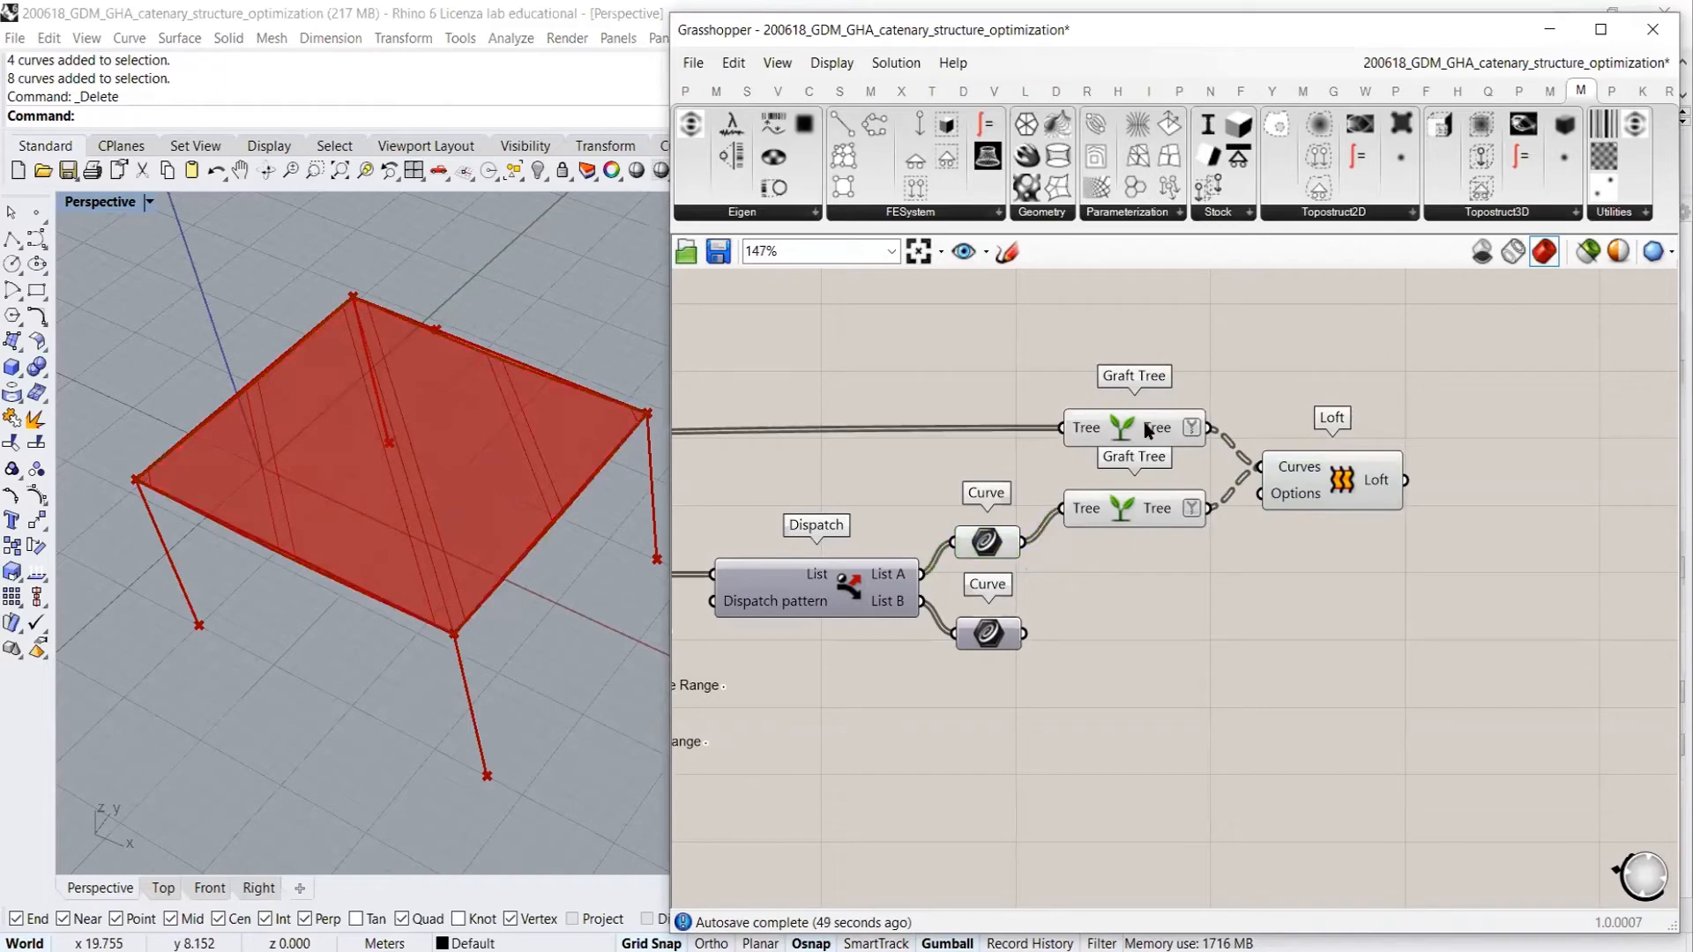
# Move the upper Graft Tree down against the lower one and reposition Loft level between them
pyautogui.moveTo(1128, 432); pyautogui.dragTo(1129, 480)
pyautogui.moveTo(1302, 475); pyautogui.dragTo(1292, 498)
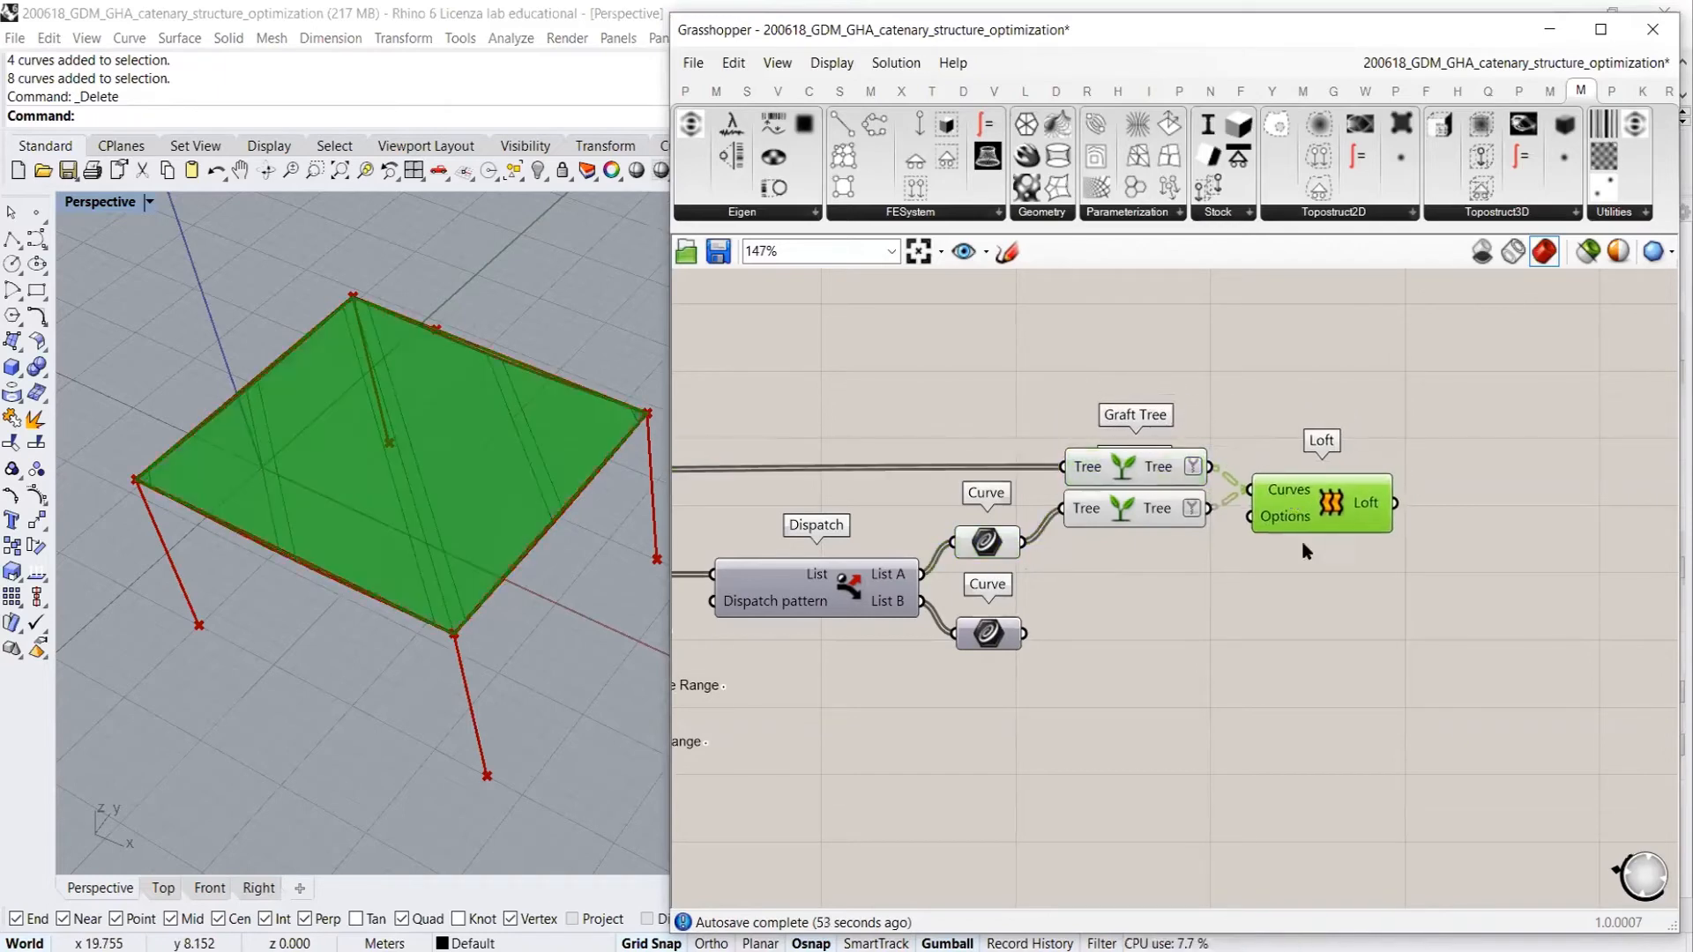
pyautogui.click(1303, 547)
pyautogui.moveTo(1351, 408); pyautogui.dragTo(1125, 560)
pyautogui.click(1289, 629)
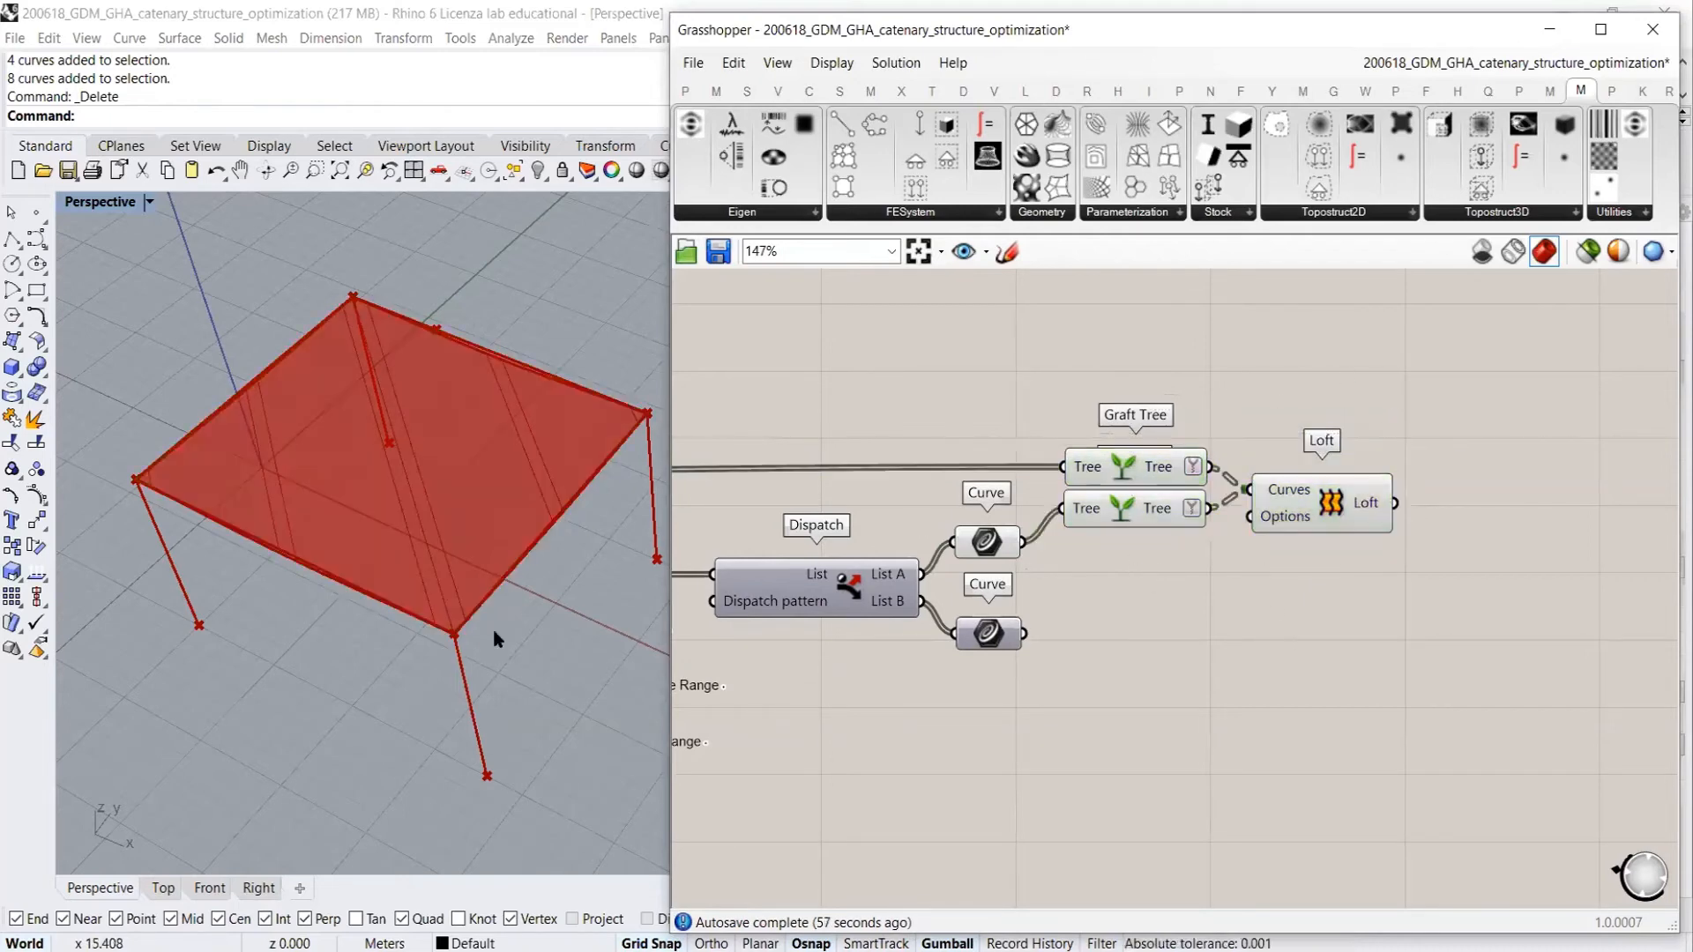
# Inspect the lofted frame from a lower angle, then disable and group the two Graft Tree components and Loft
pyautogui.moveTo(494, 636); pyautogui.dragTo(471, 536, button='right')
pyautogui.scroll(5, 332, 412)
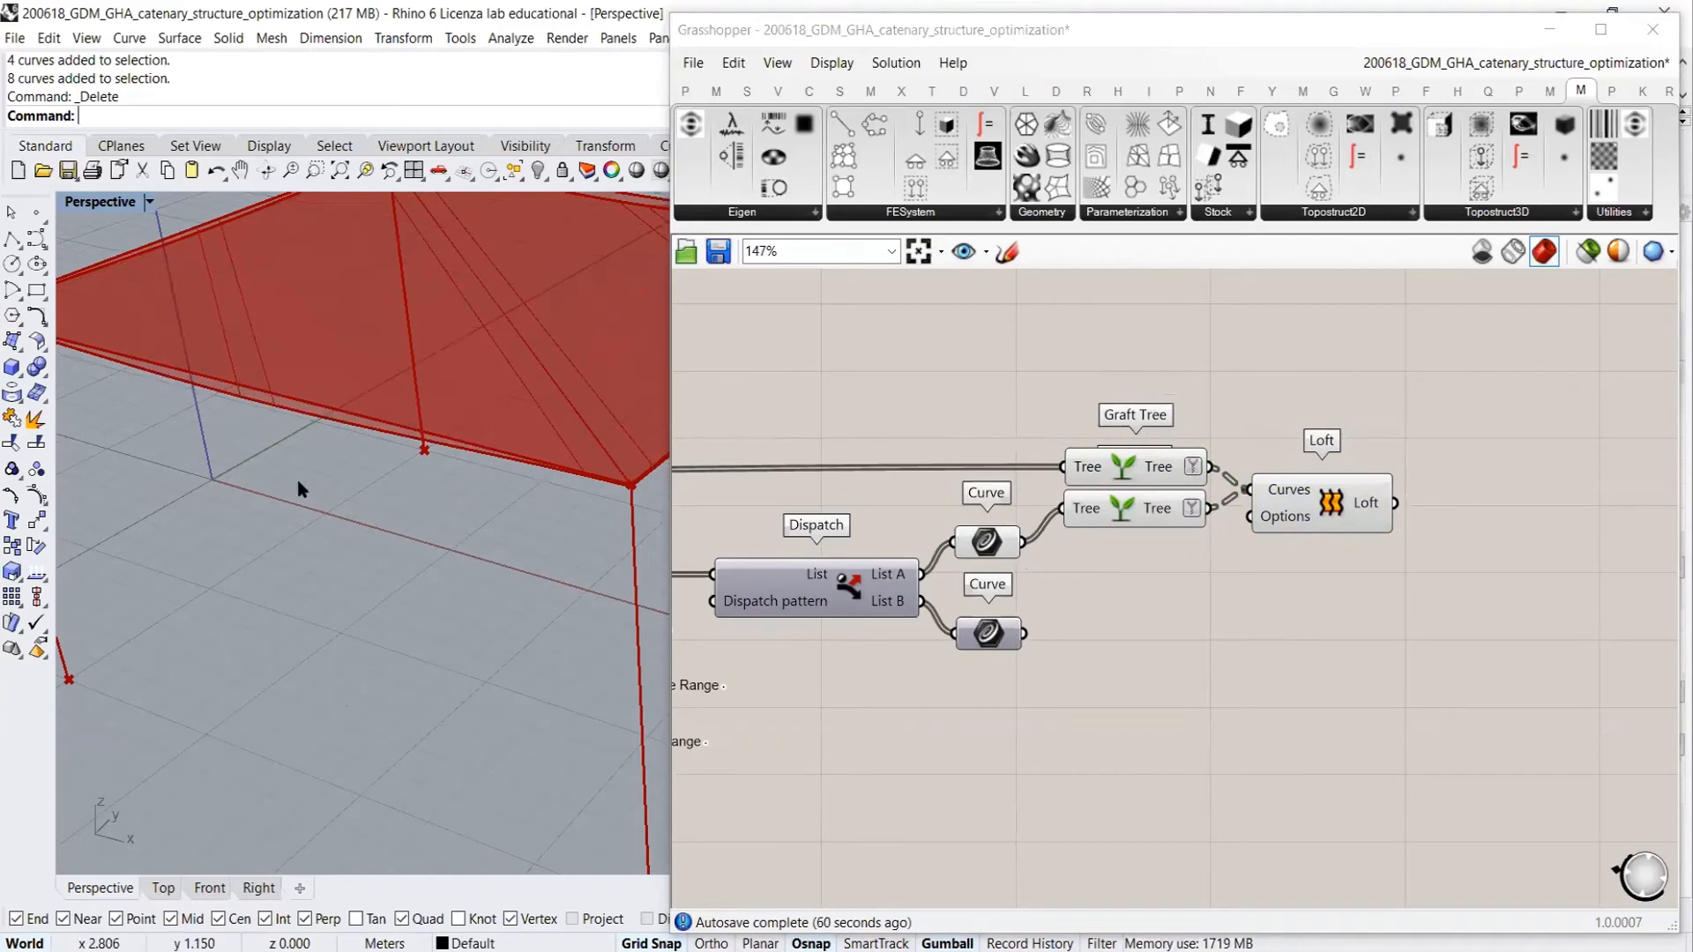
pyautogui.scroll(-5, 326, 467)
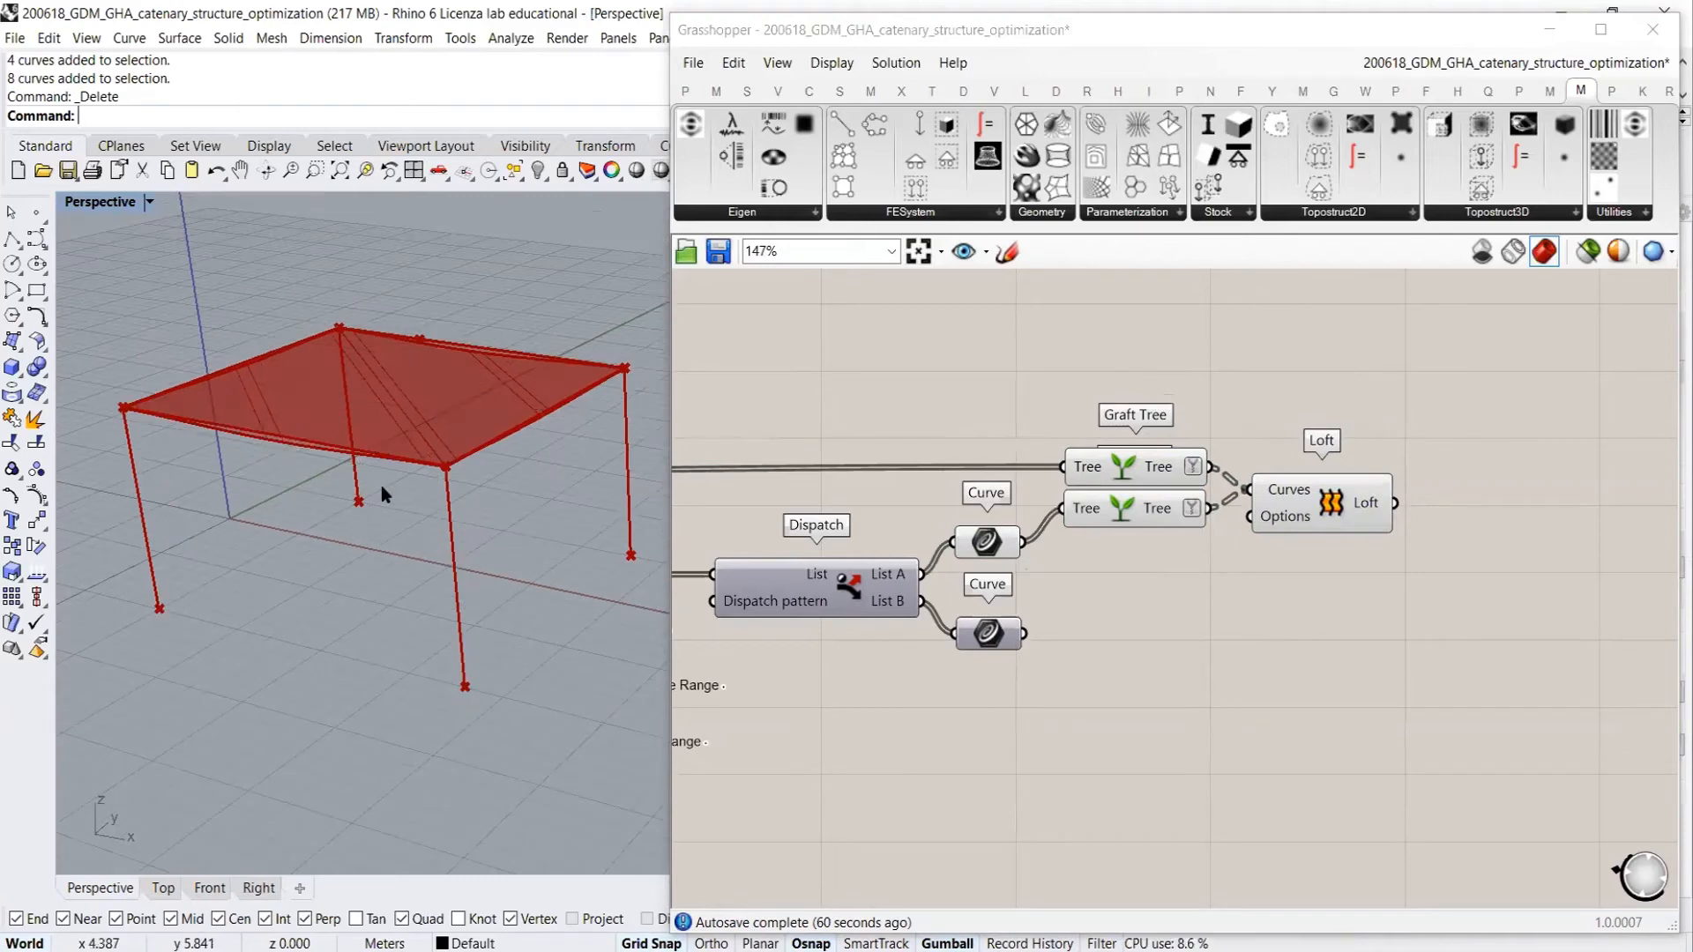
pyautogui.scroll(-2, 1406, 501)
pyautogui.moveTo(1425, 412); pyautogui.dragTo(1135, 563)
pyautogui.hotkey('ctrl', 'e')
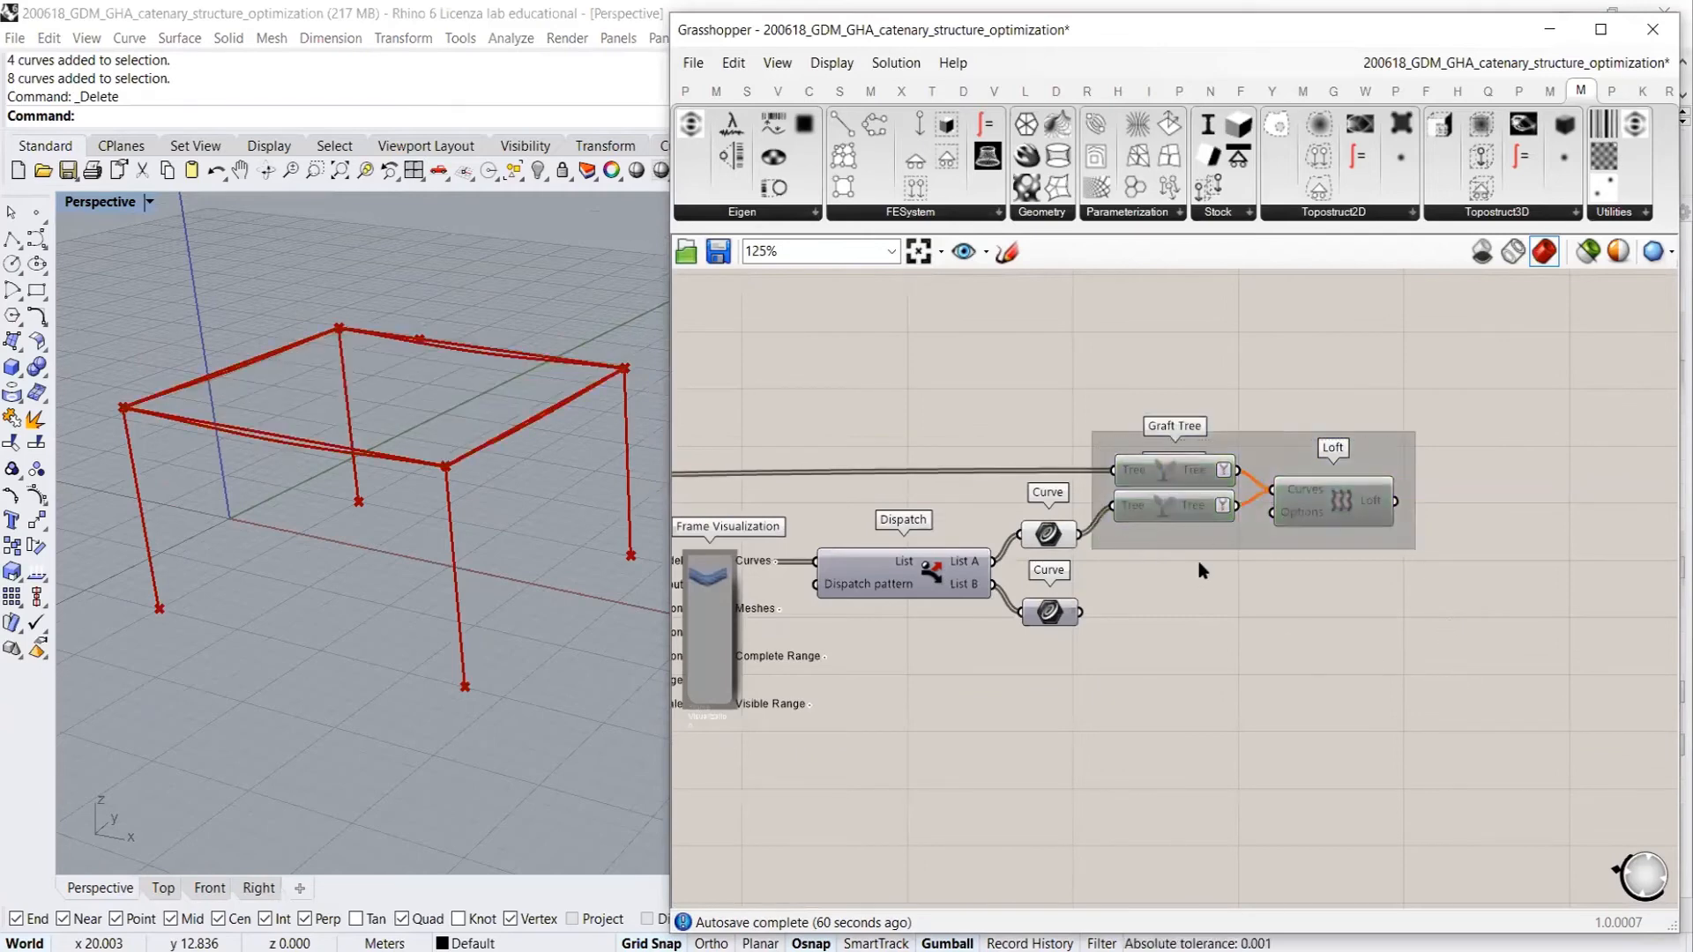
# Disable Dispatch and both Curve containers too, and group them with the Graft Tree components and Loft
pyautogui.click(1240, 585)
pyautogui.moveTo(1404, 419); pyautogui.dragTo(1184, 545)
pyautogui.hotkey('ctrl', 'e')
pyautogui.moveTo(1437, 401); pyautogui.dragTo(961, 643)
pyautogui.hotkey('ctrl', 'e')
pyautogui.hotkey('ctrl', 'g')
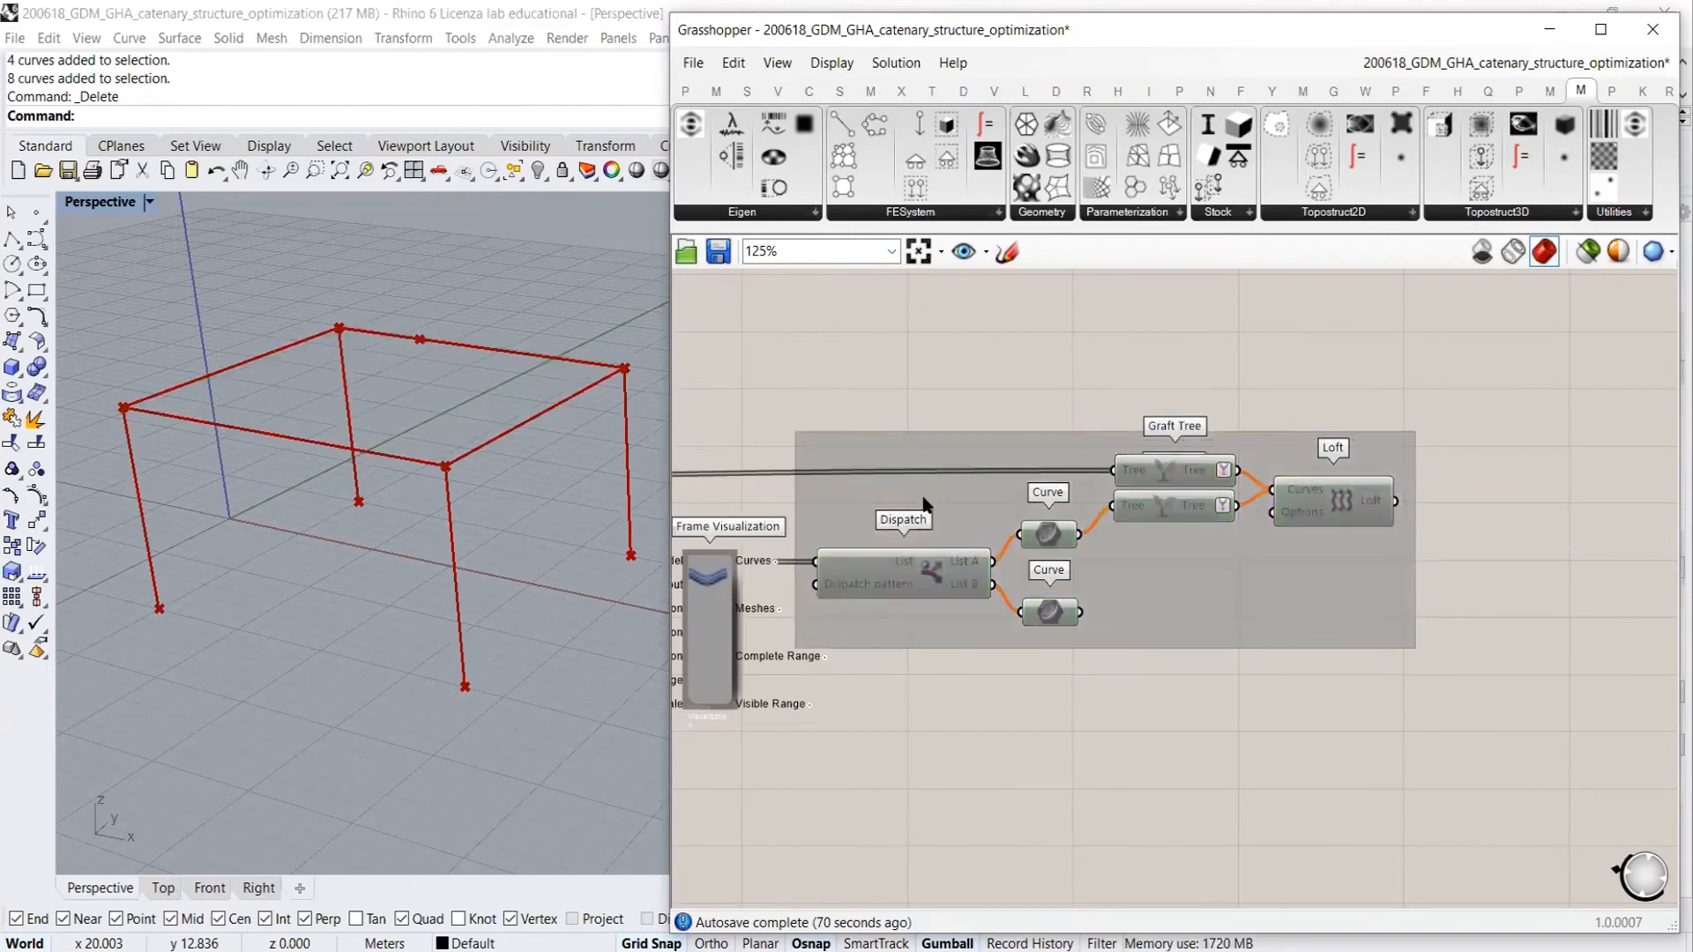
# Move the disabled group farther away from Frame Visualization, keeping it in the same row
pyautogui.moveTo(924, 504); pyautogui.dragTo(1102, 505)
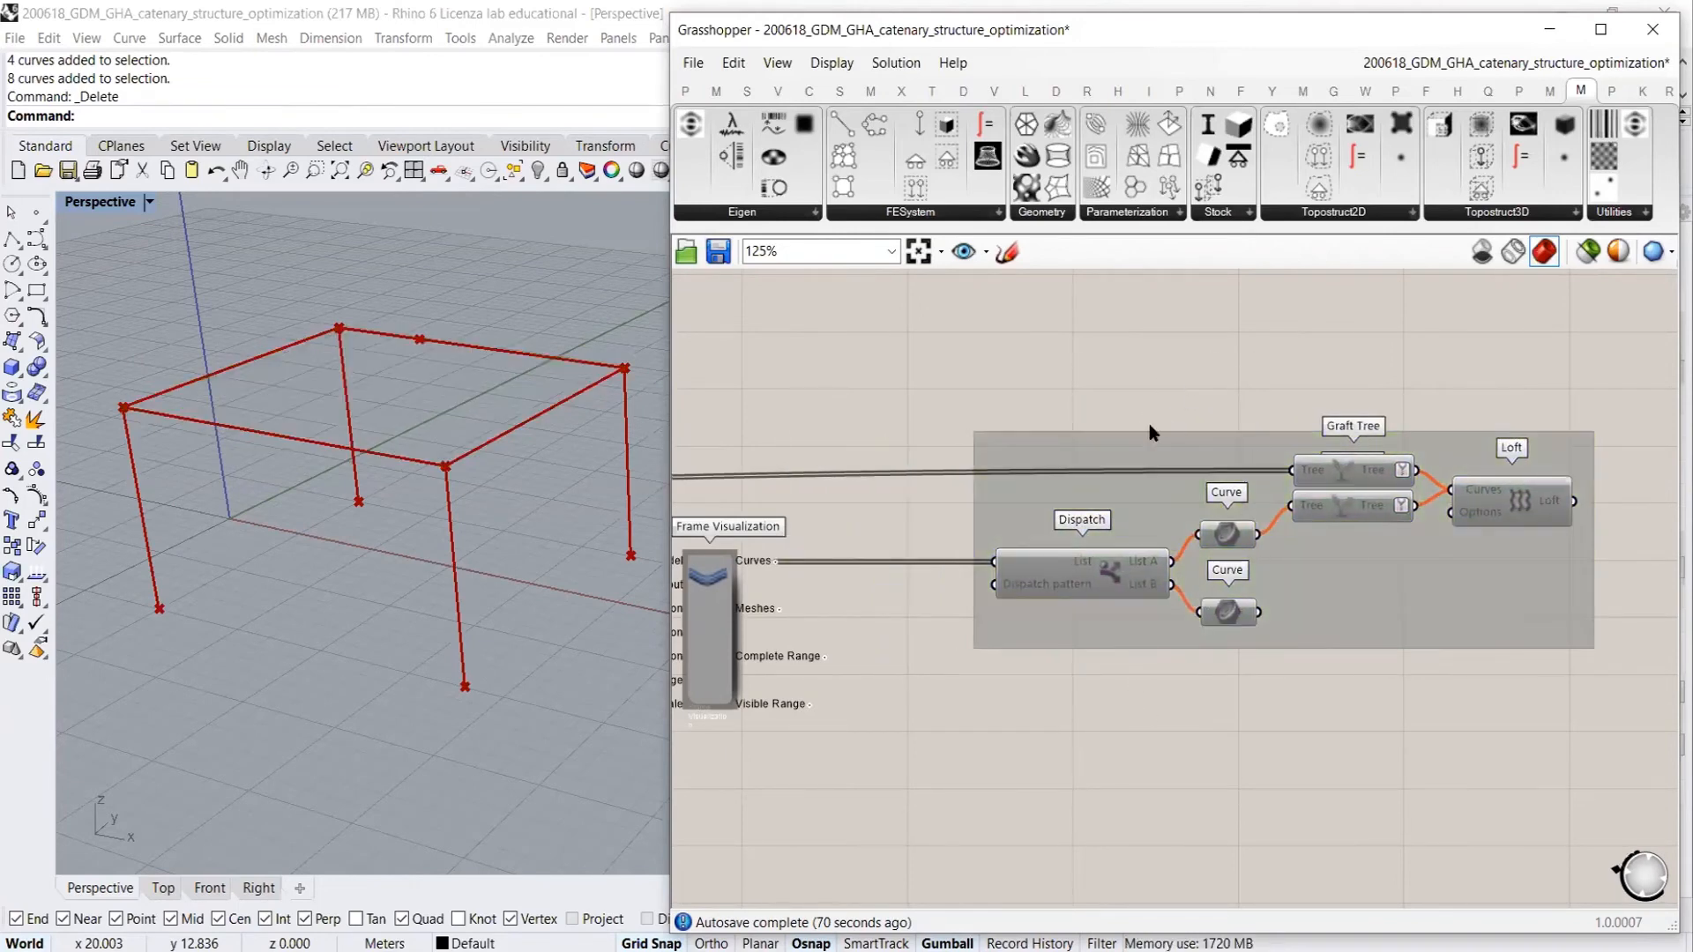
pyautogui.moveTo(993, 448); pyautogui.dragTo(1346, 473, button='right')
pyautogui.scroll(-3, 1342, 476)
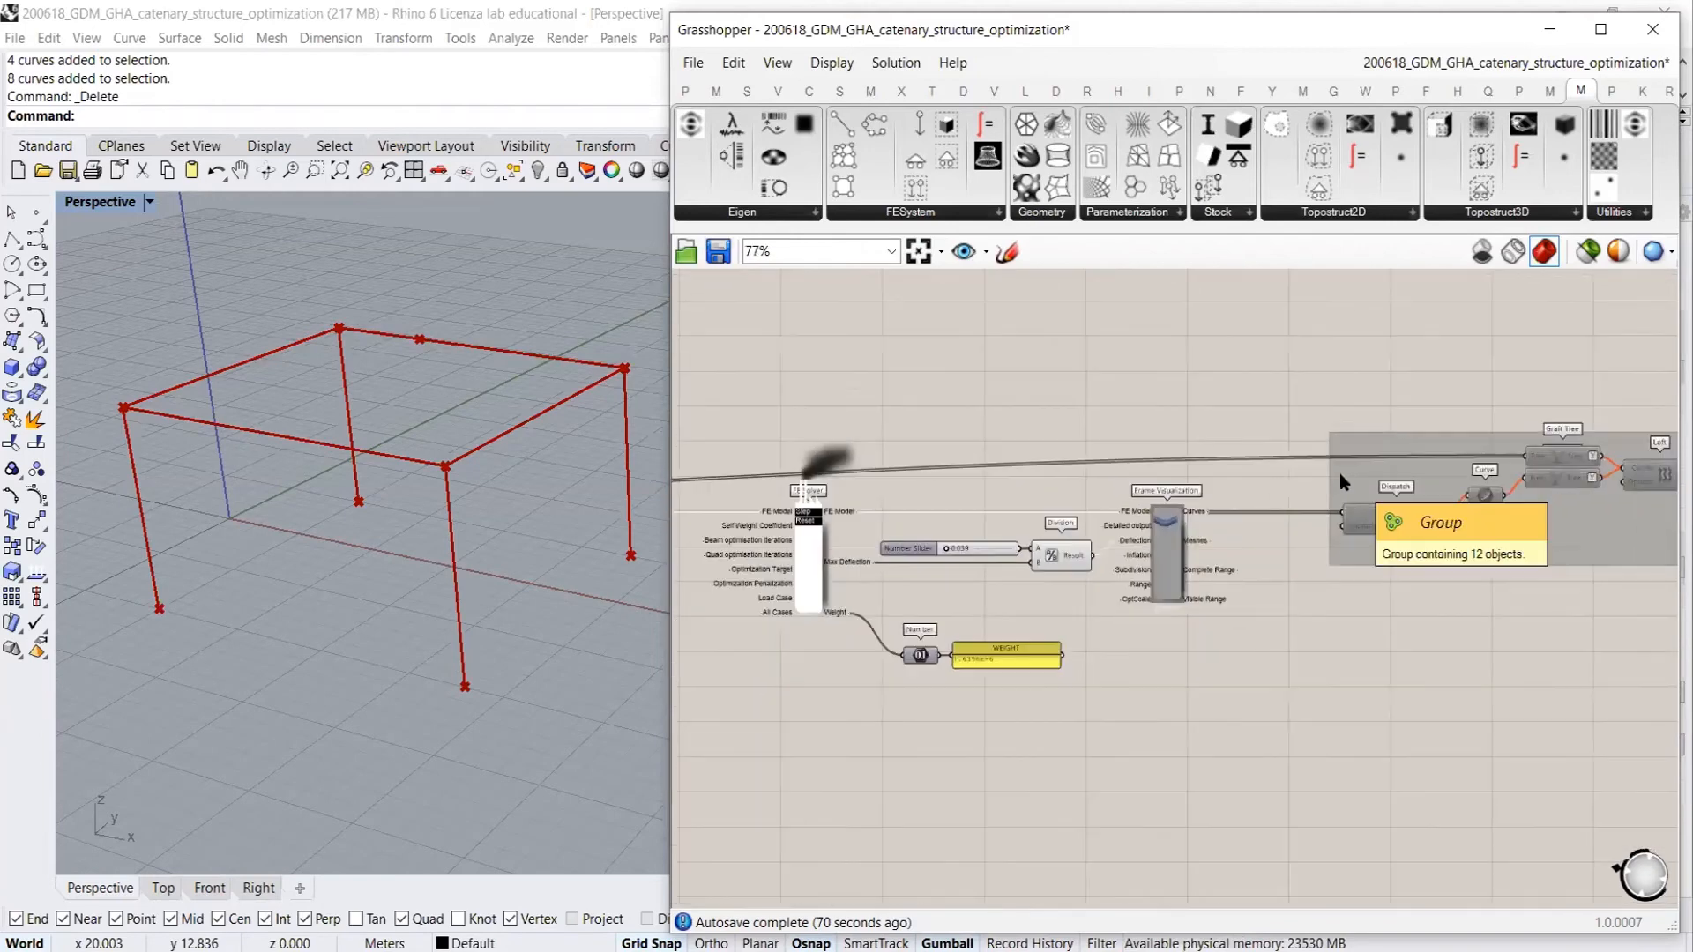
# Group all components of the single-storey frame definition, including the nested visualization group, and disable the whole group
pyautogui.moveTo(1123, 636); pyautogui.dragTo(1278, 613, button='right')
pyautogui.scroll(2, 1085, 549)
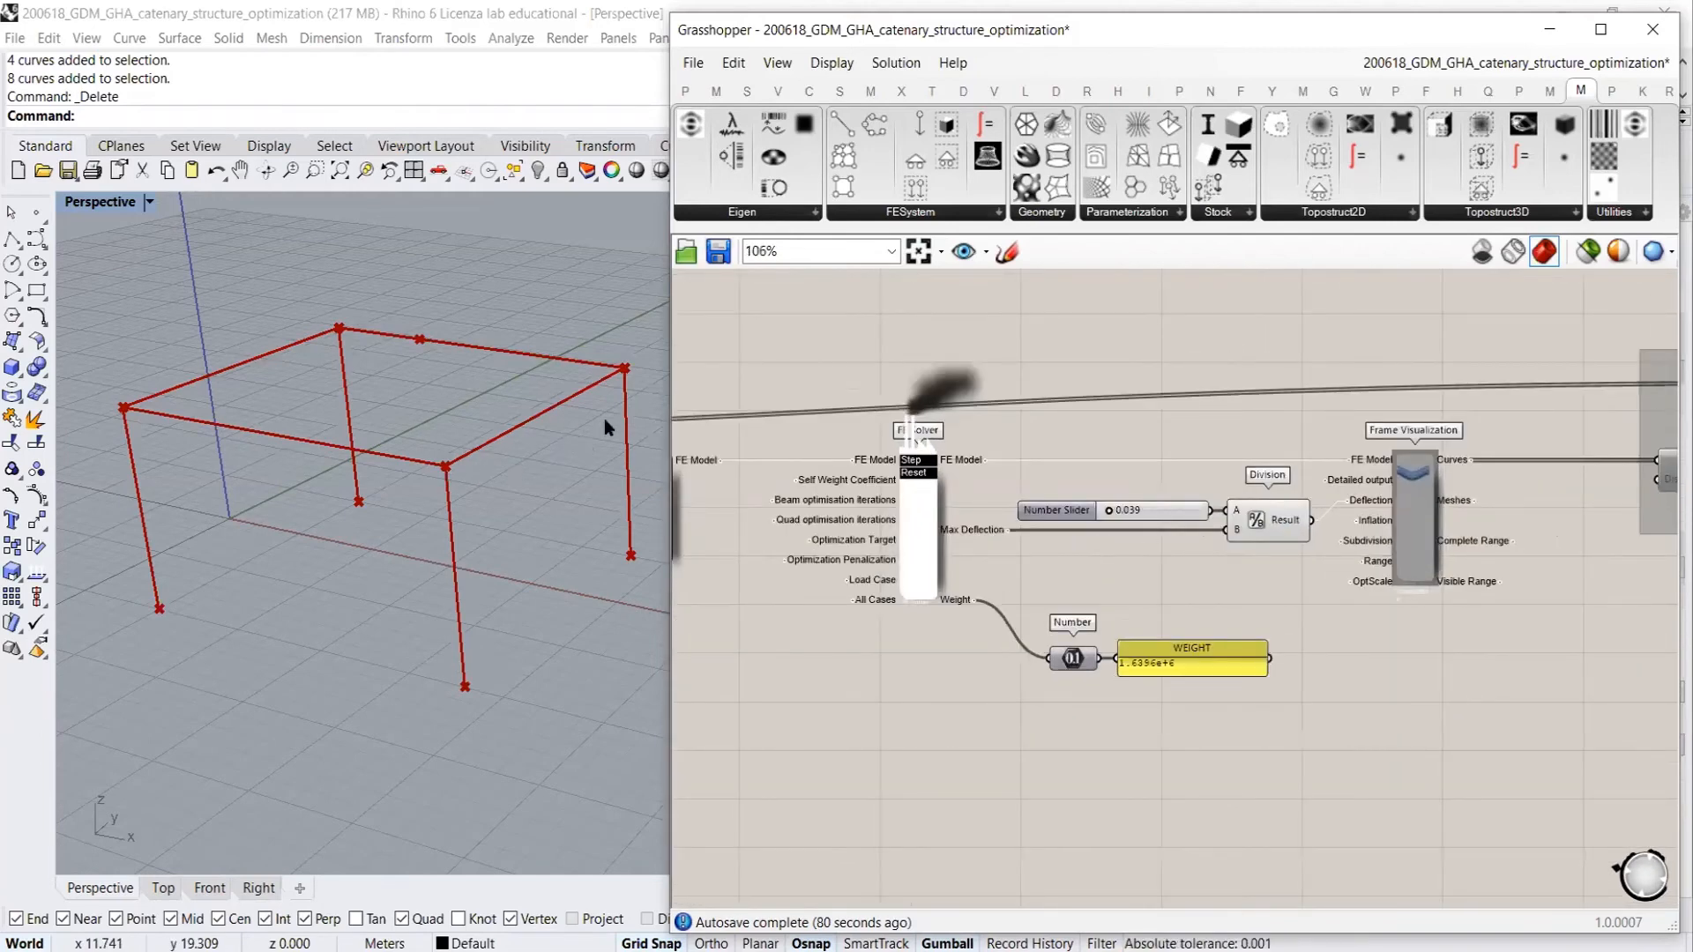
pyautogui.moveTo(495, 453); pyautogui.dragTo(545, 469, button='right')
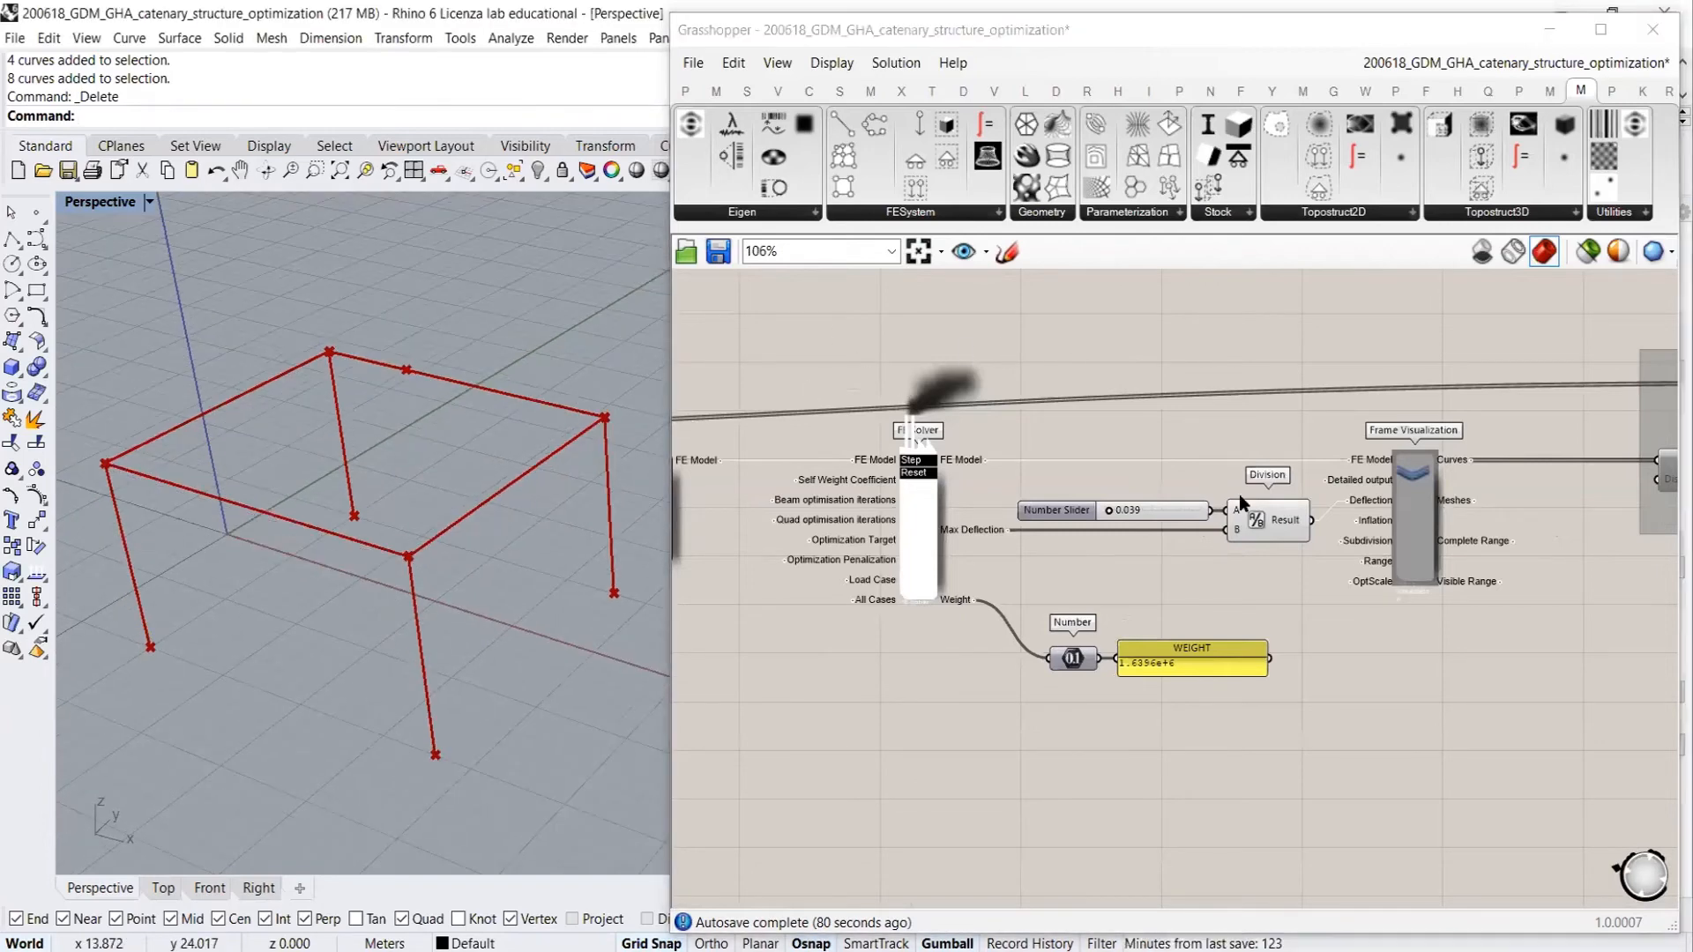
pyautogui.scroll(-4, 1239, 498)
pyautogui.scroll(-2, 1145, 483)
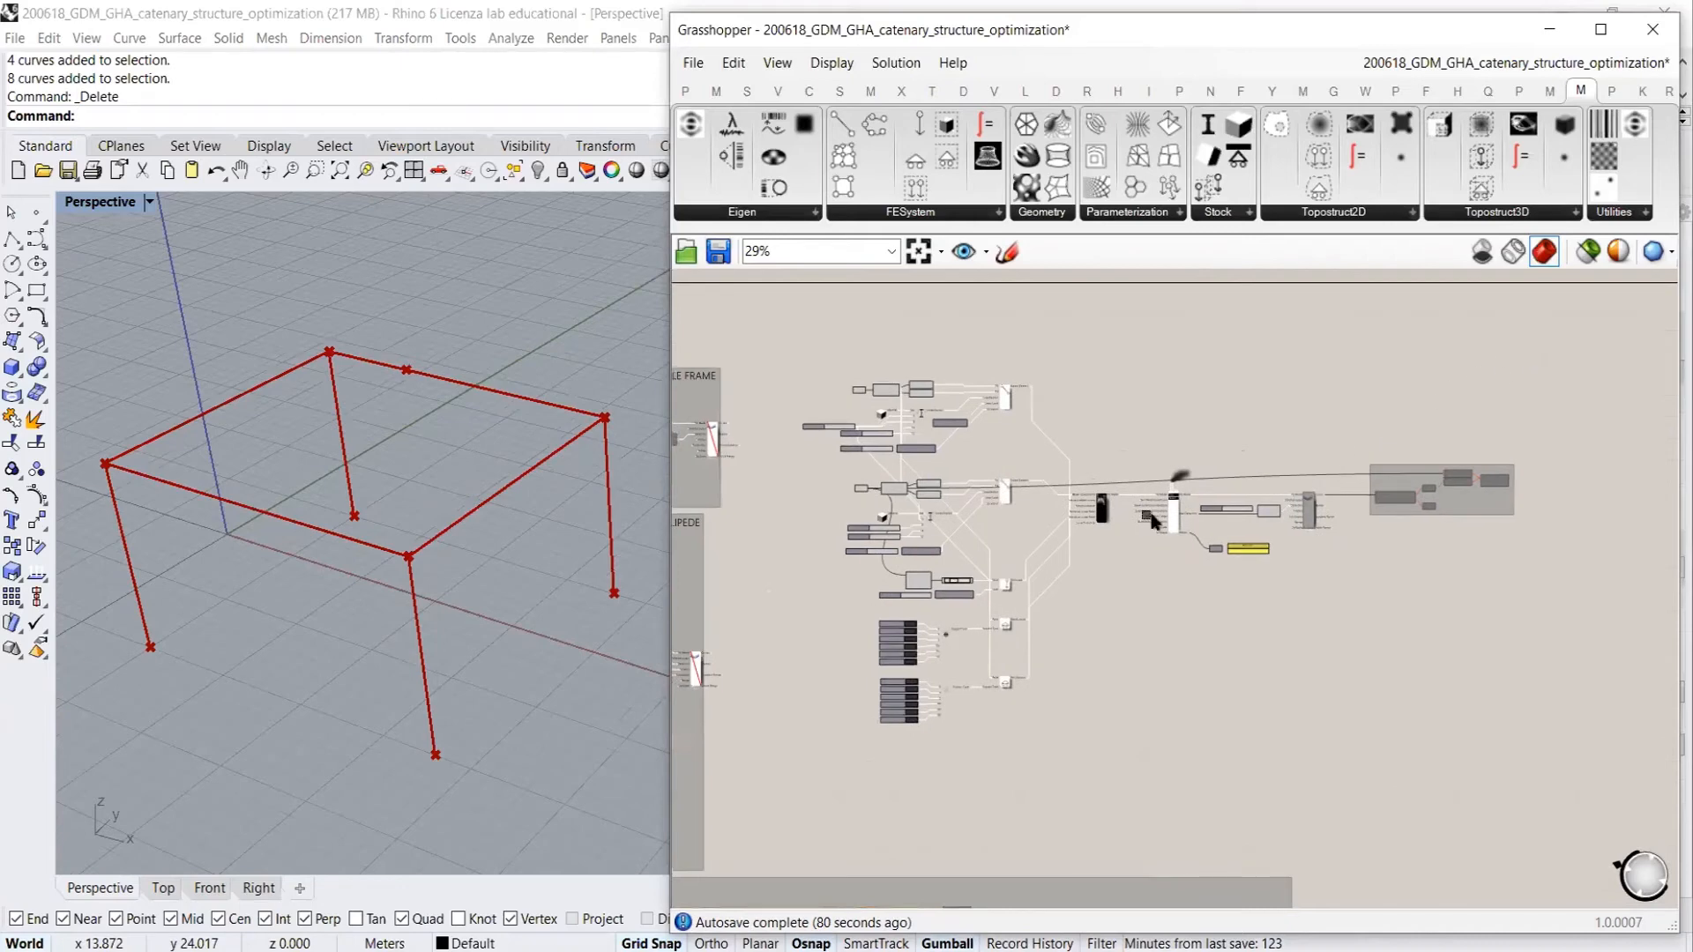
pyautogui.moveTo(1534, 351); pyautogui.dragTo(771, 792)
pyautogui.hotkey('ctrl', 'g')
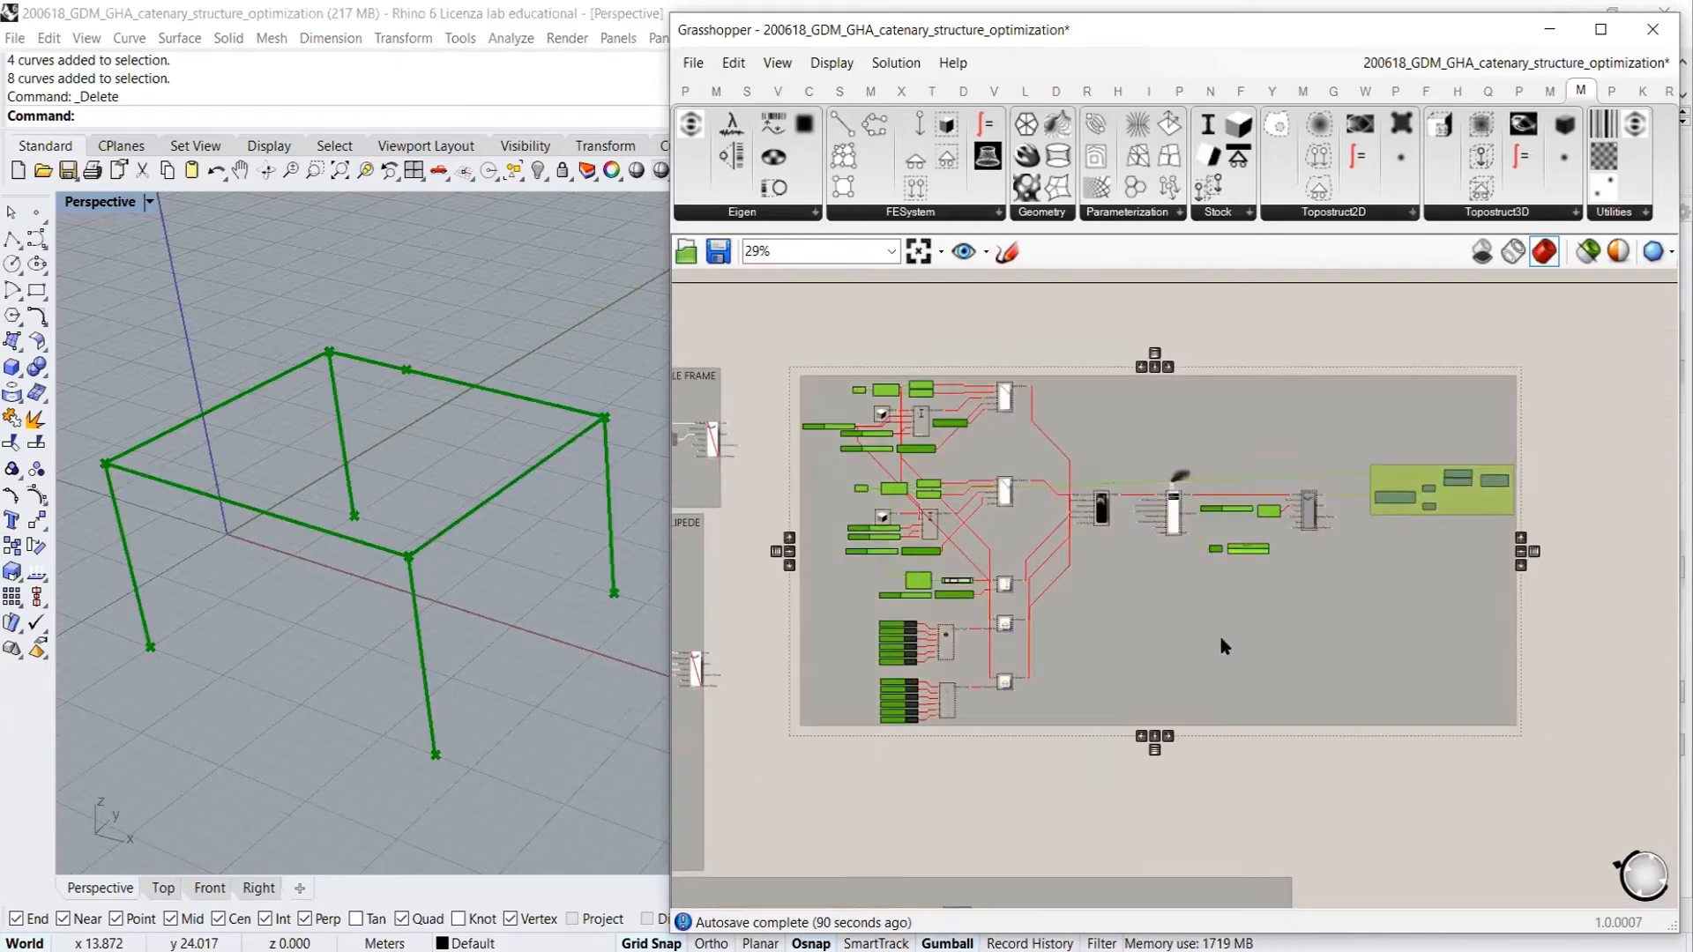
pyautogui.hotkey('ctrl', 'e')
pyautogui.click(1378, 791)
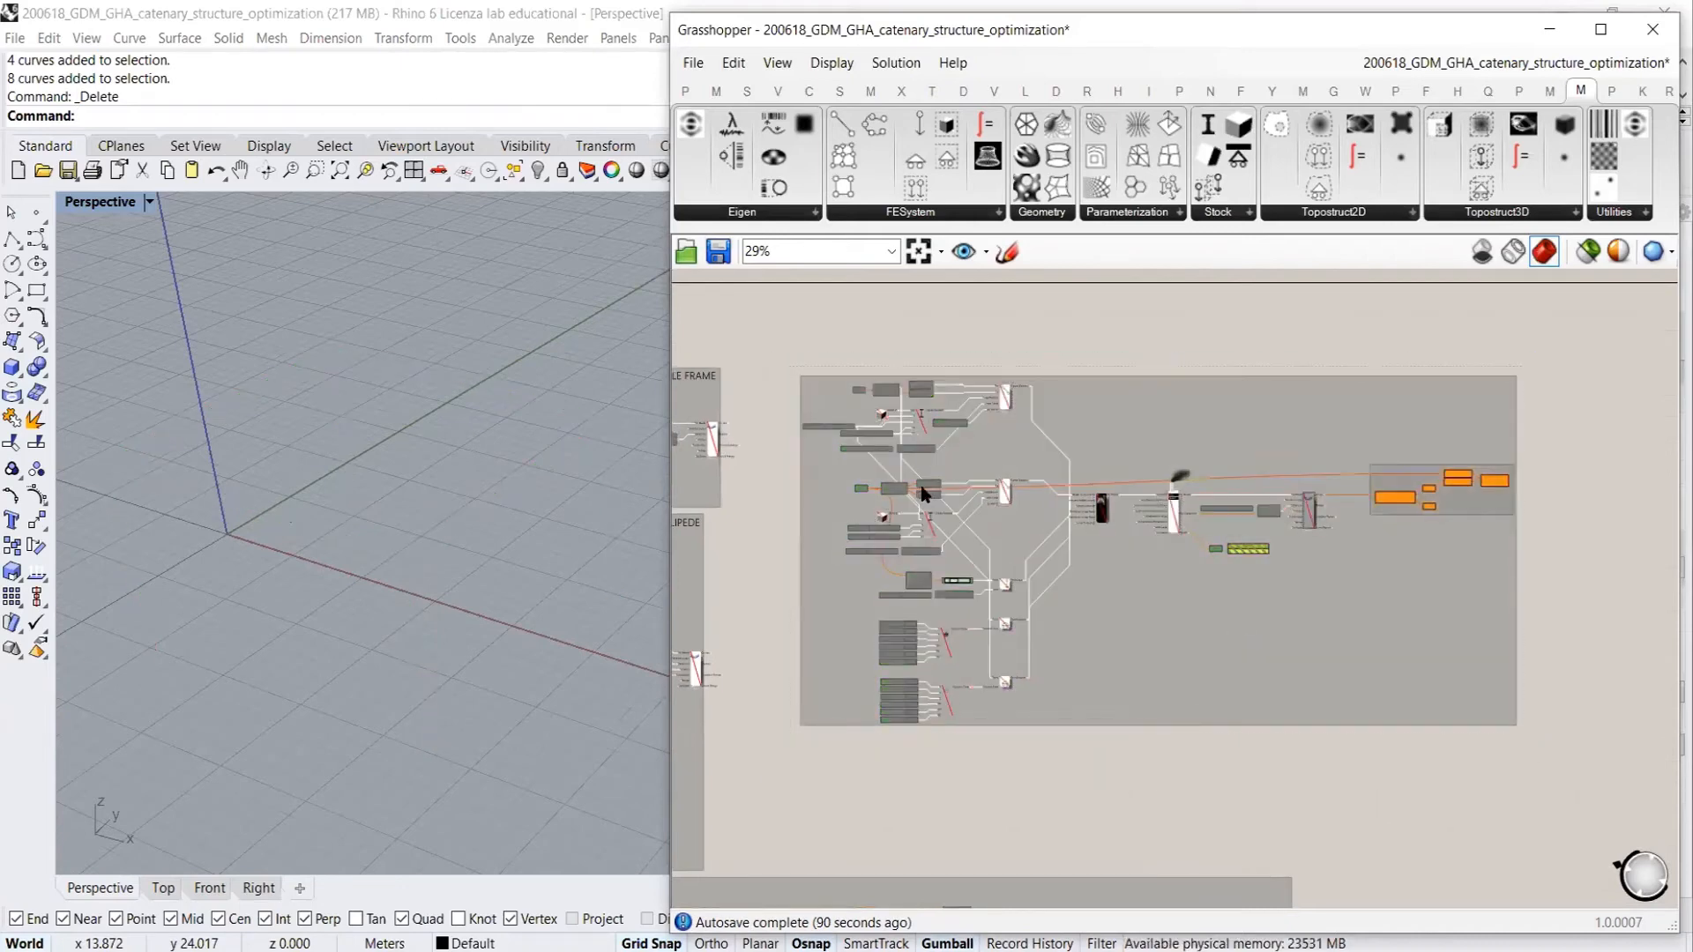
# Enable all components in the FRAME OPTIMIZATION - MILLIPEDE group
pyautogui.moveTo(750, 522); pyautogui.dragTo(1065, 499, button='right')
pyautogui.moveTo(891, 510); pyautogui.dragTo(1425, 490, button='right')
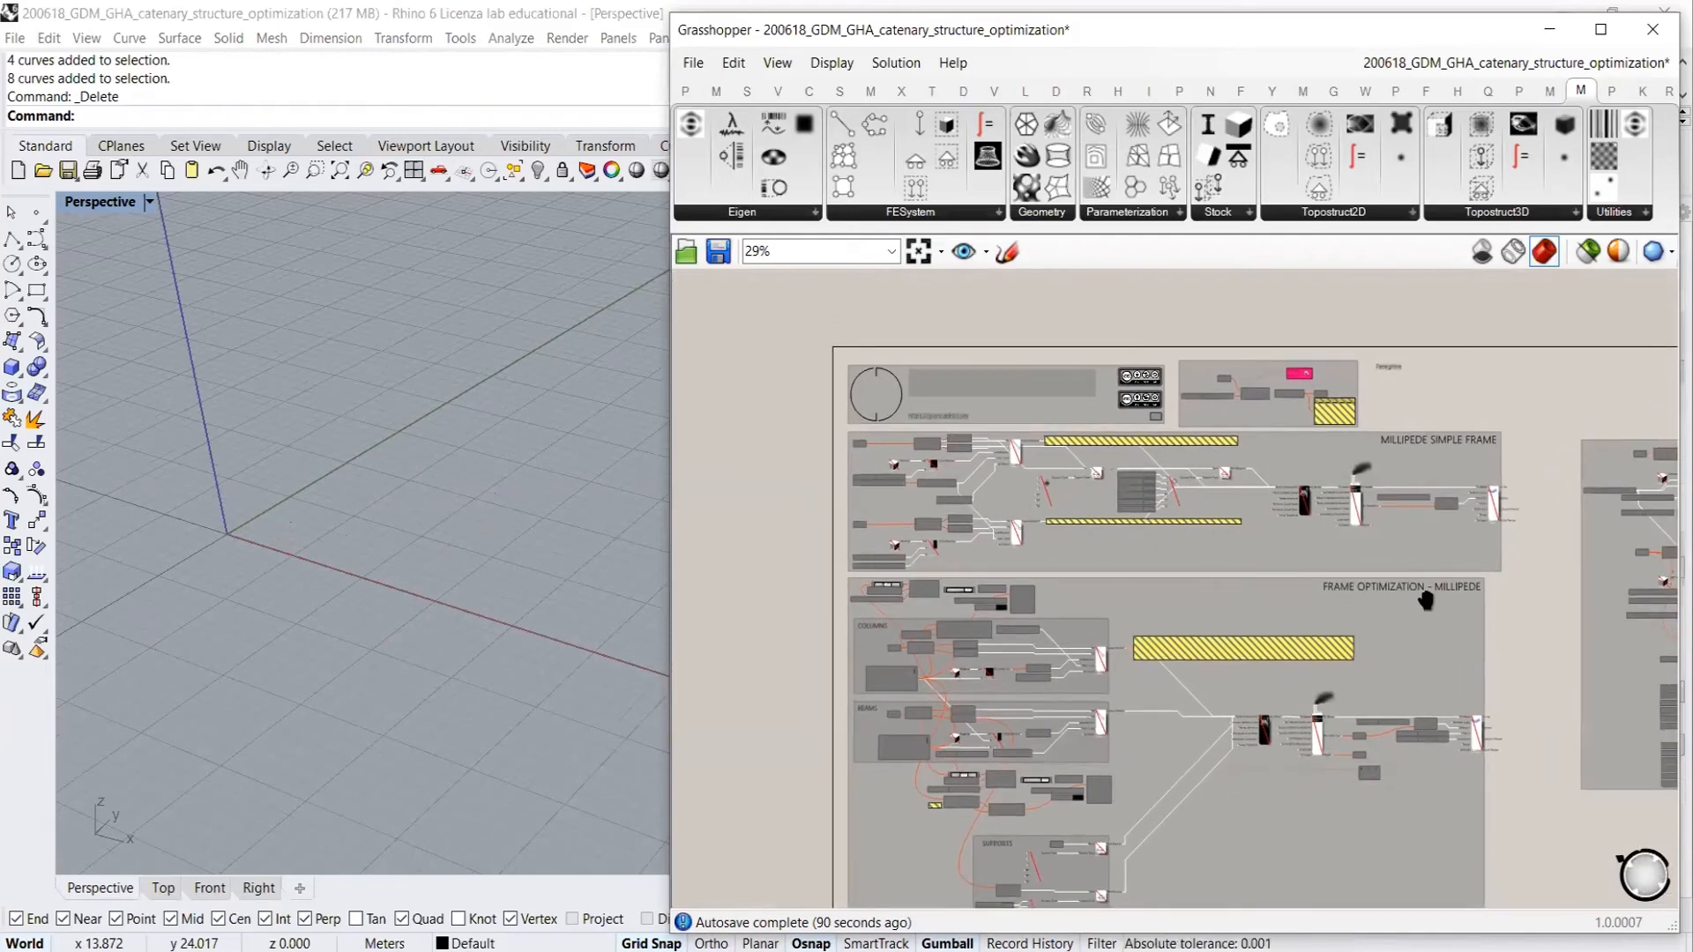
pyautogui.moveTo(1421, 595); pyautogui.dragTo(1345, 507, button='right')
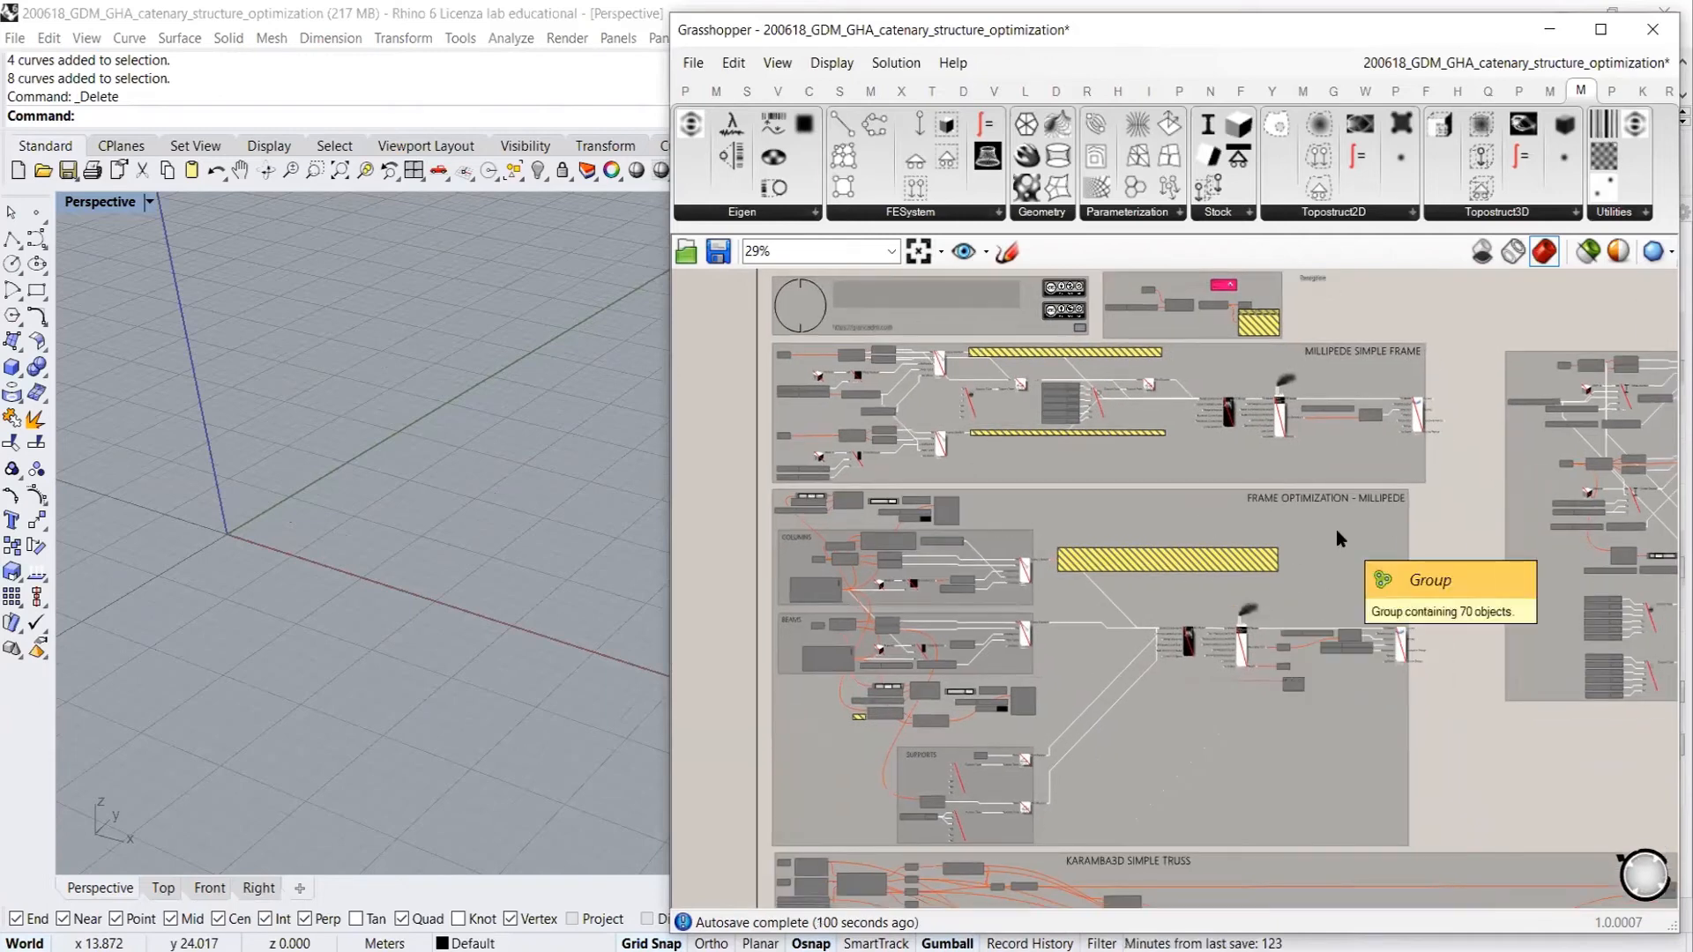
pyautogui.scroll(5, 1335, 530)
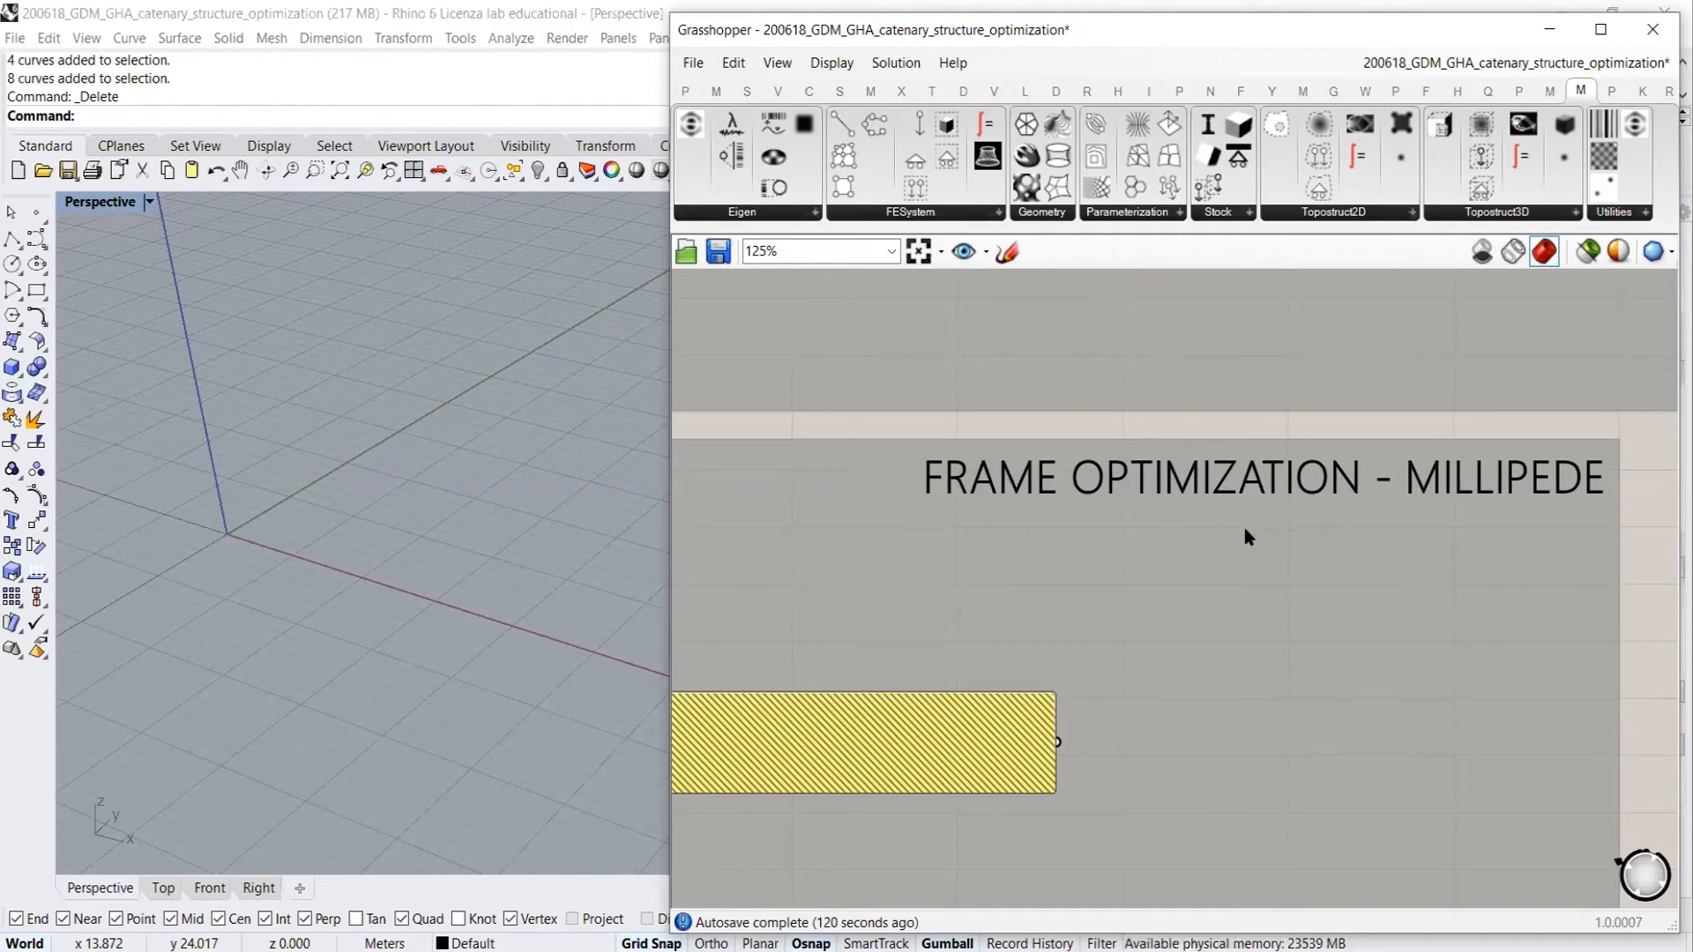
pyautogui.scroll(-5, 1311, 464)
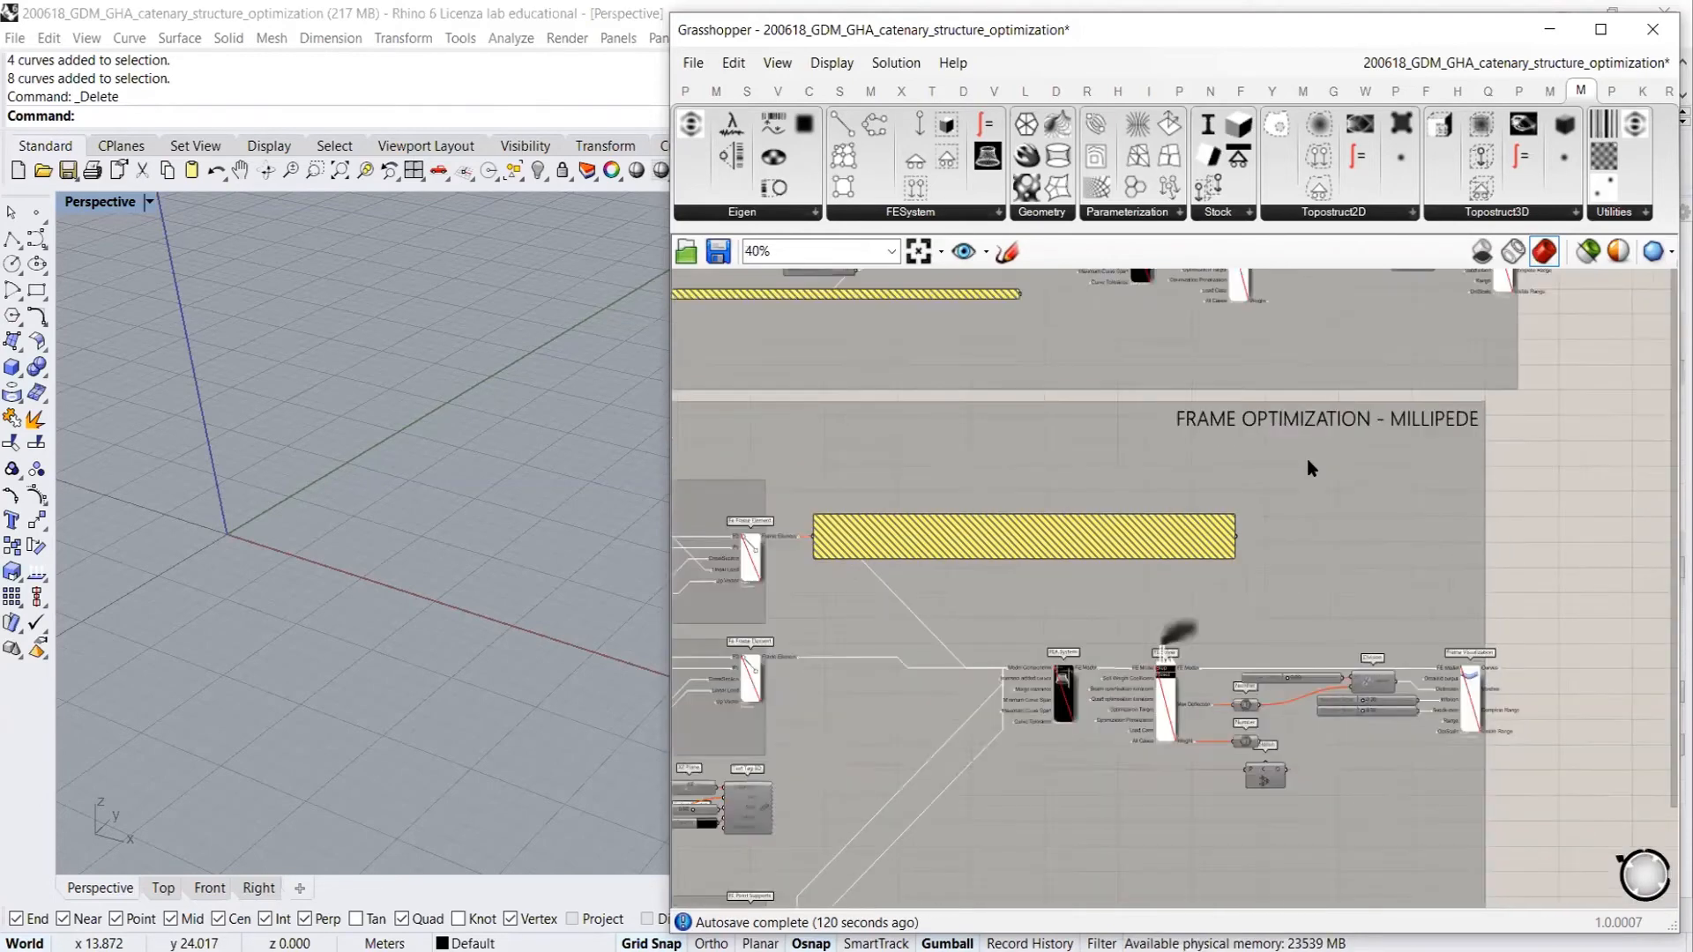
pyautogui.scroll(-2, 1311, 467)
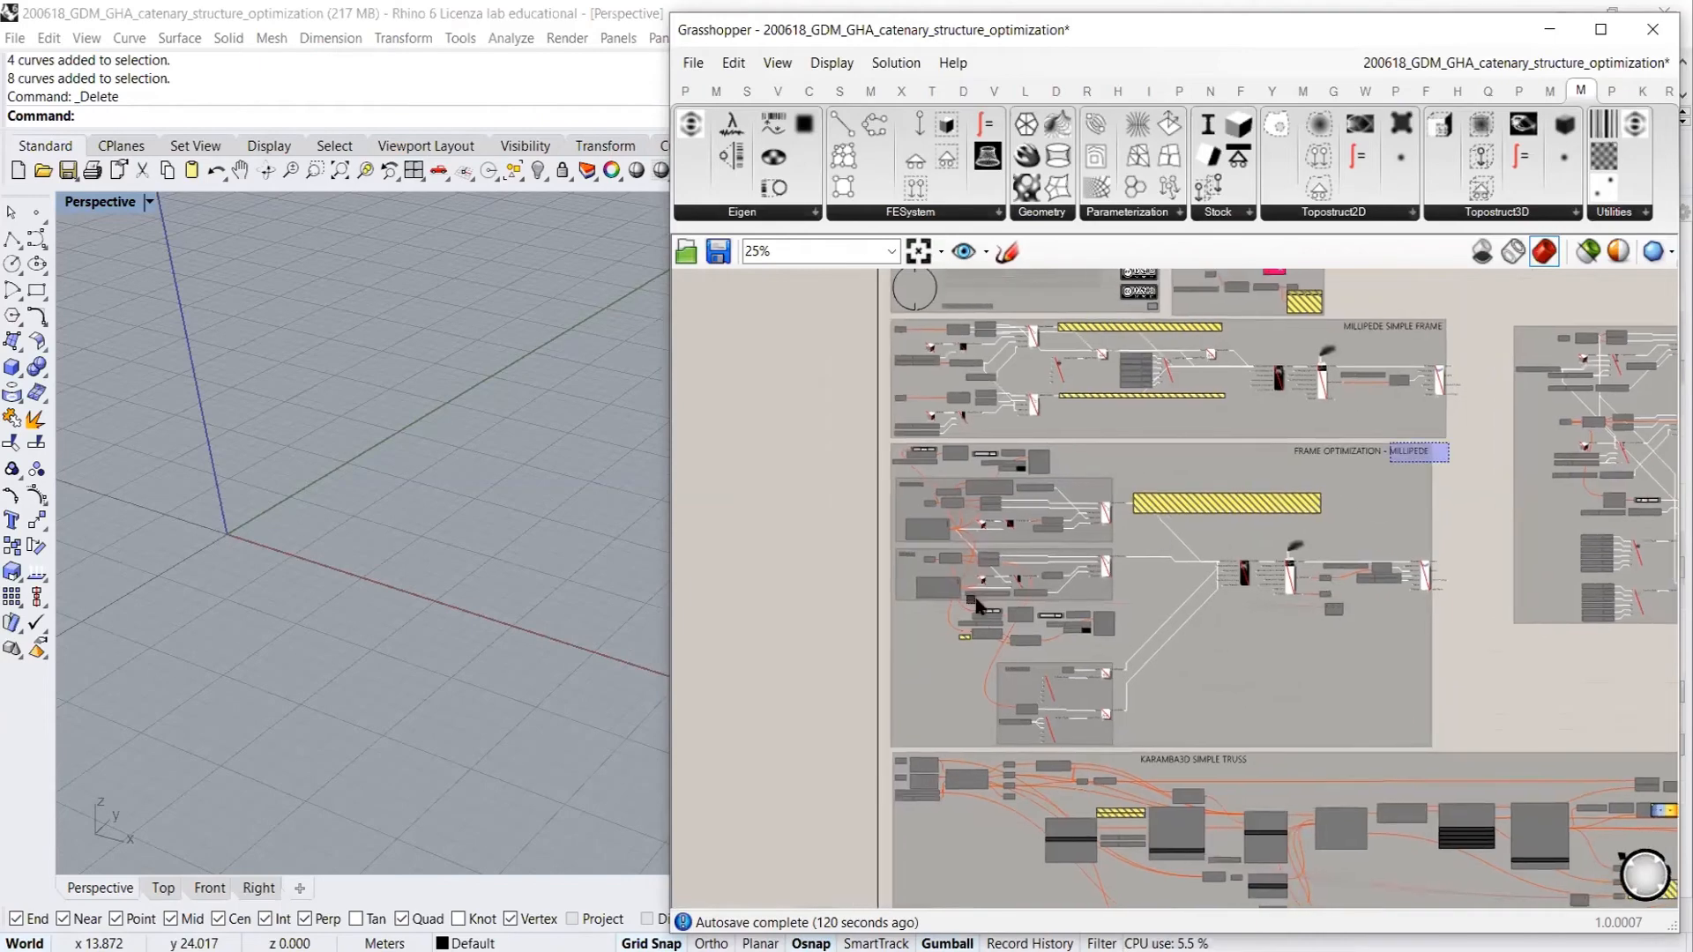
pyautogui.moveTo(1448, 442); pyautogui.dragTo(817, 756)
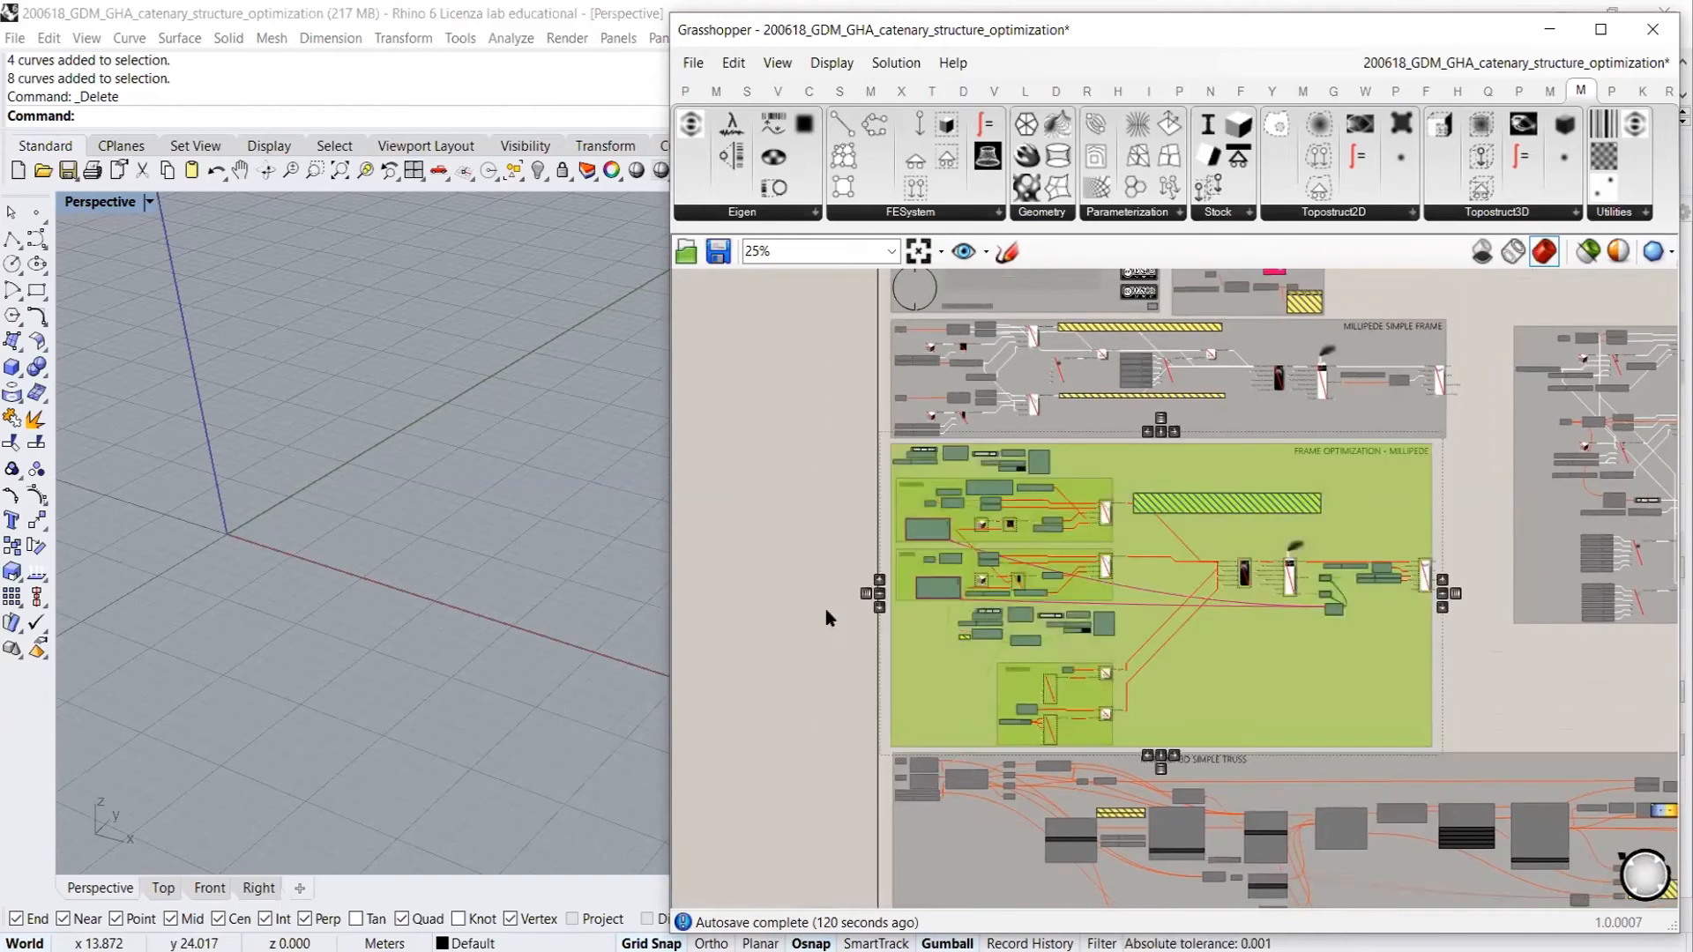
pyautogui.click(801, 553)
# Examine the optimized four-storey frame in the Perspective viewport, comparing the cross-section sizes labelled on its columns and beams
pyautogui.moveTo(408, 435); pyautogui.dragTo(494, 556, button='right')
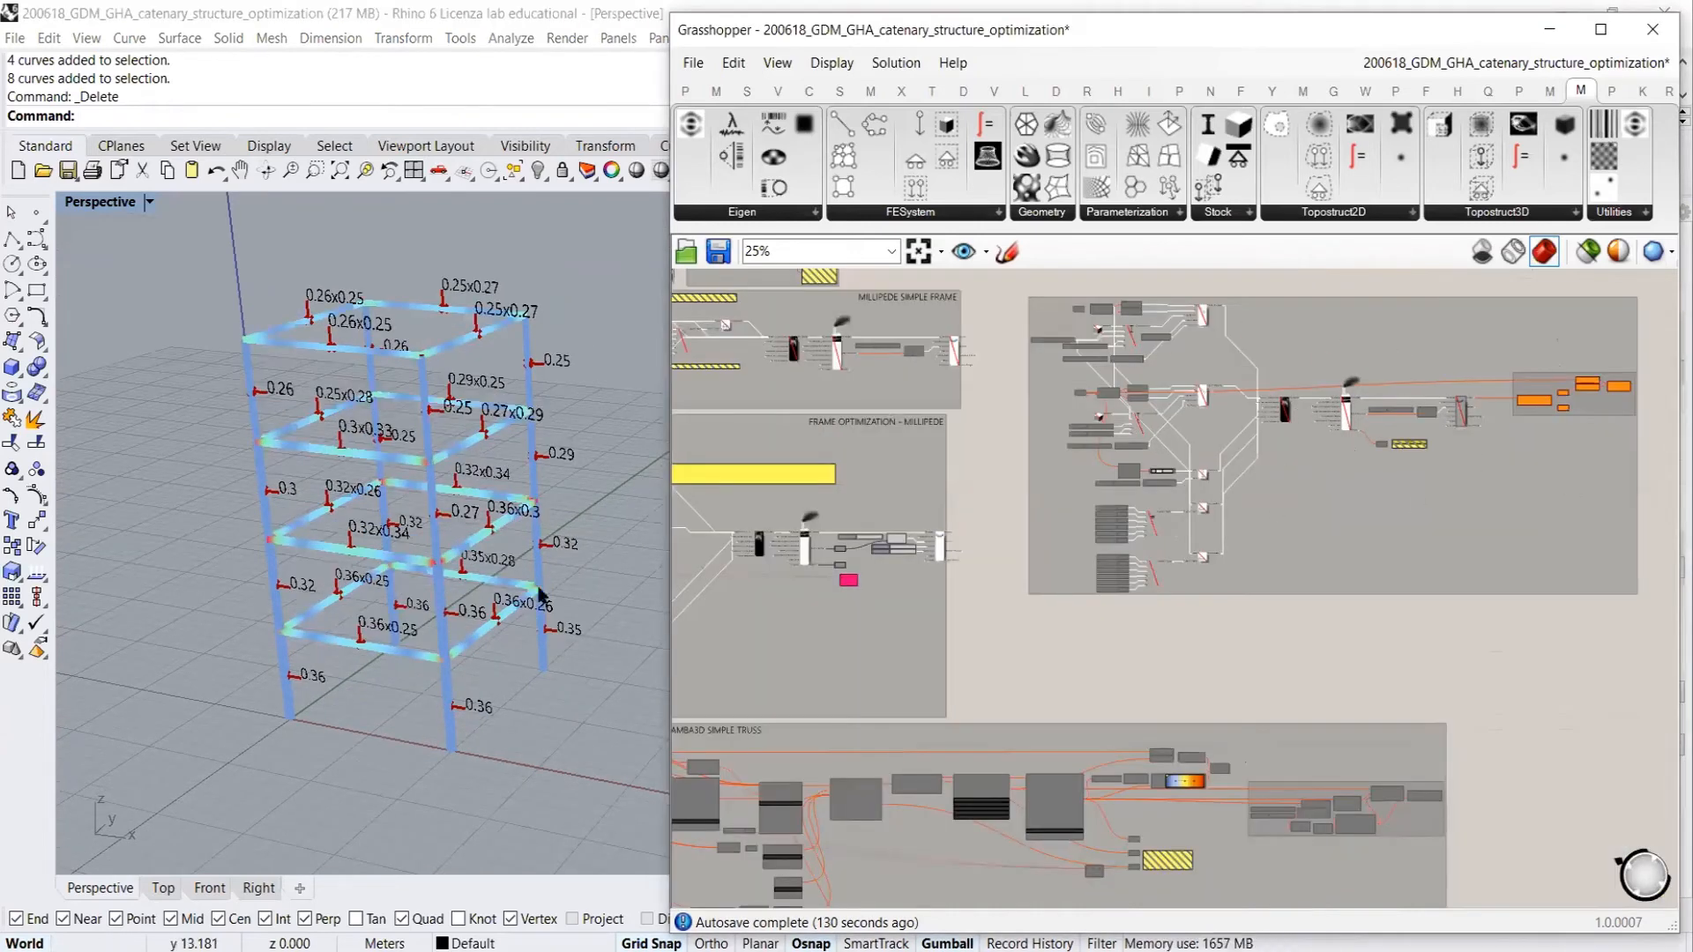
pyautogui.moveTo(565, 541); pyautogui.dragTo(555, 600, button='right')
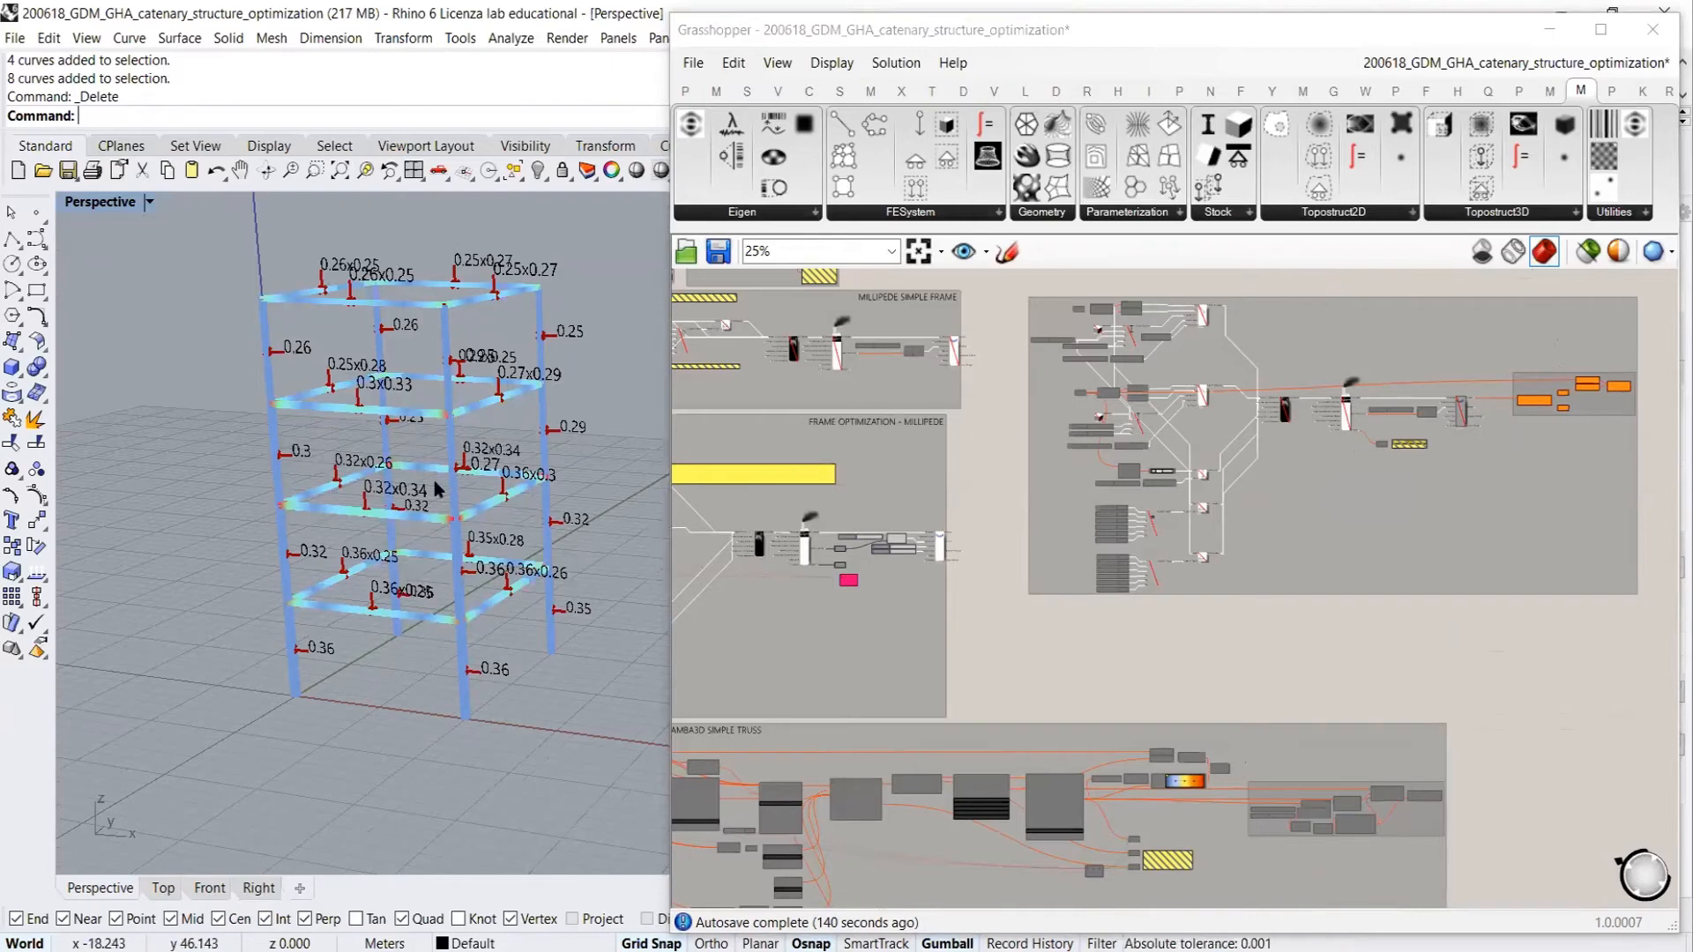
pyautogui.scroll(4, 424, 451)
pyautogui.scroll(-3, 468, 462)
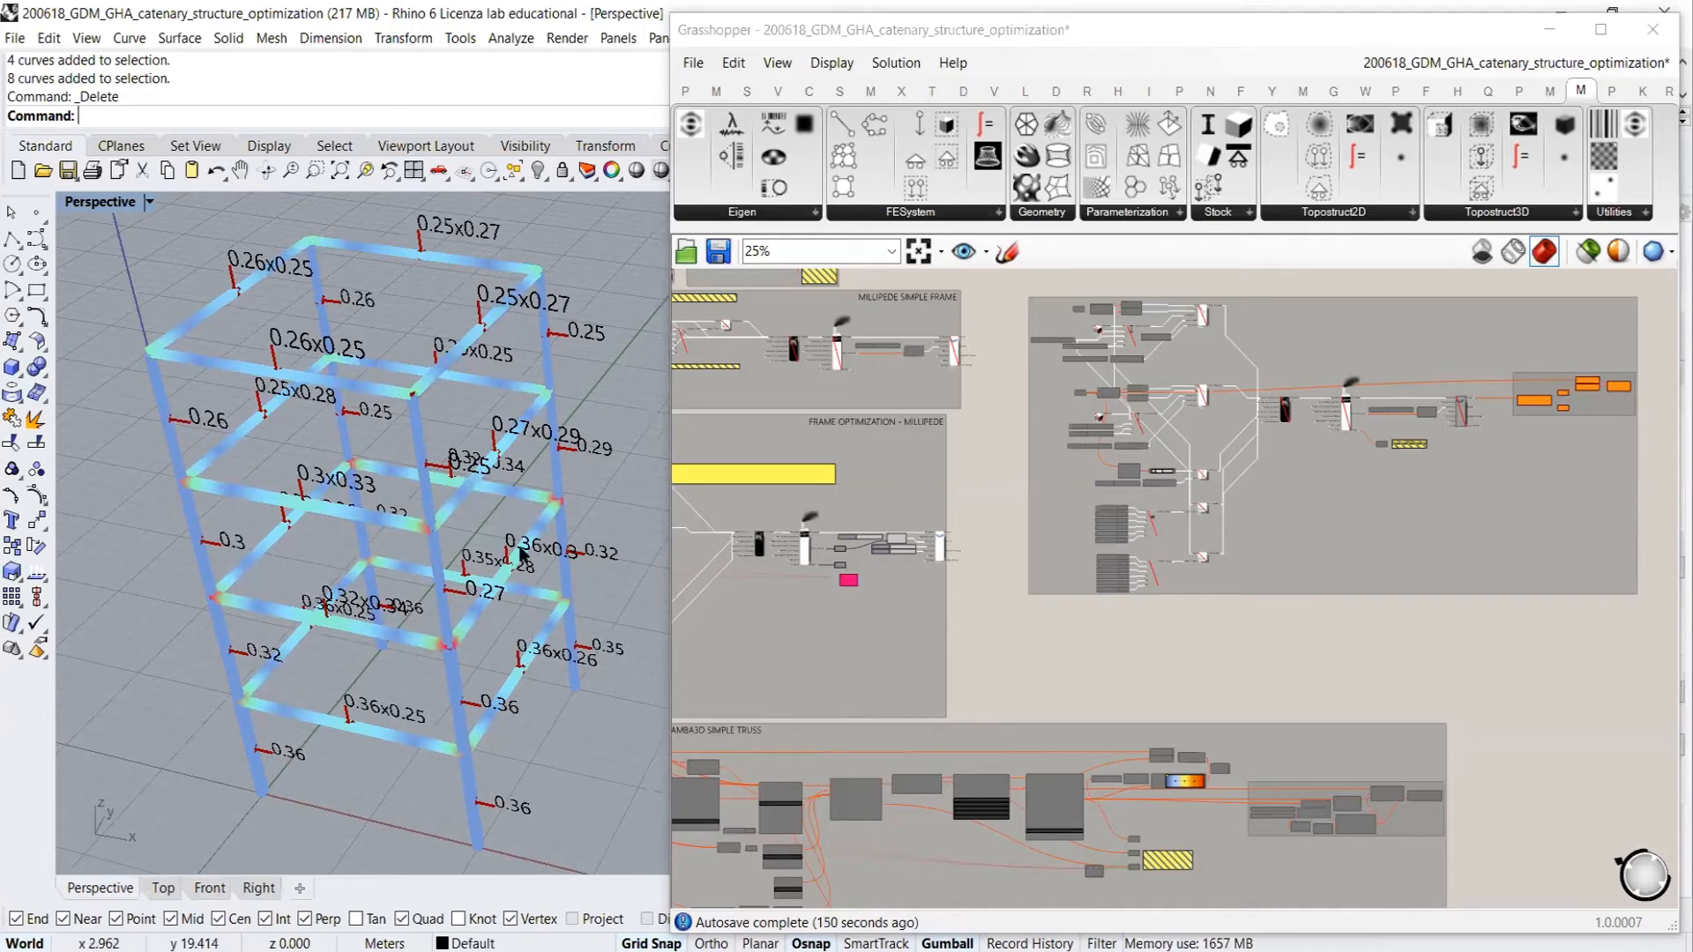
pyautogui.moveTo(494, 578); pyautogui.dragTo(465, 533, button='right')
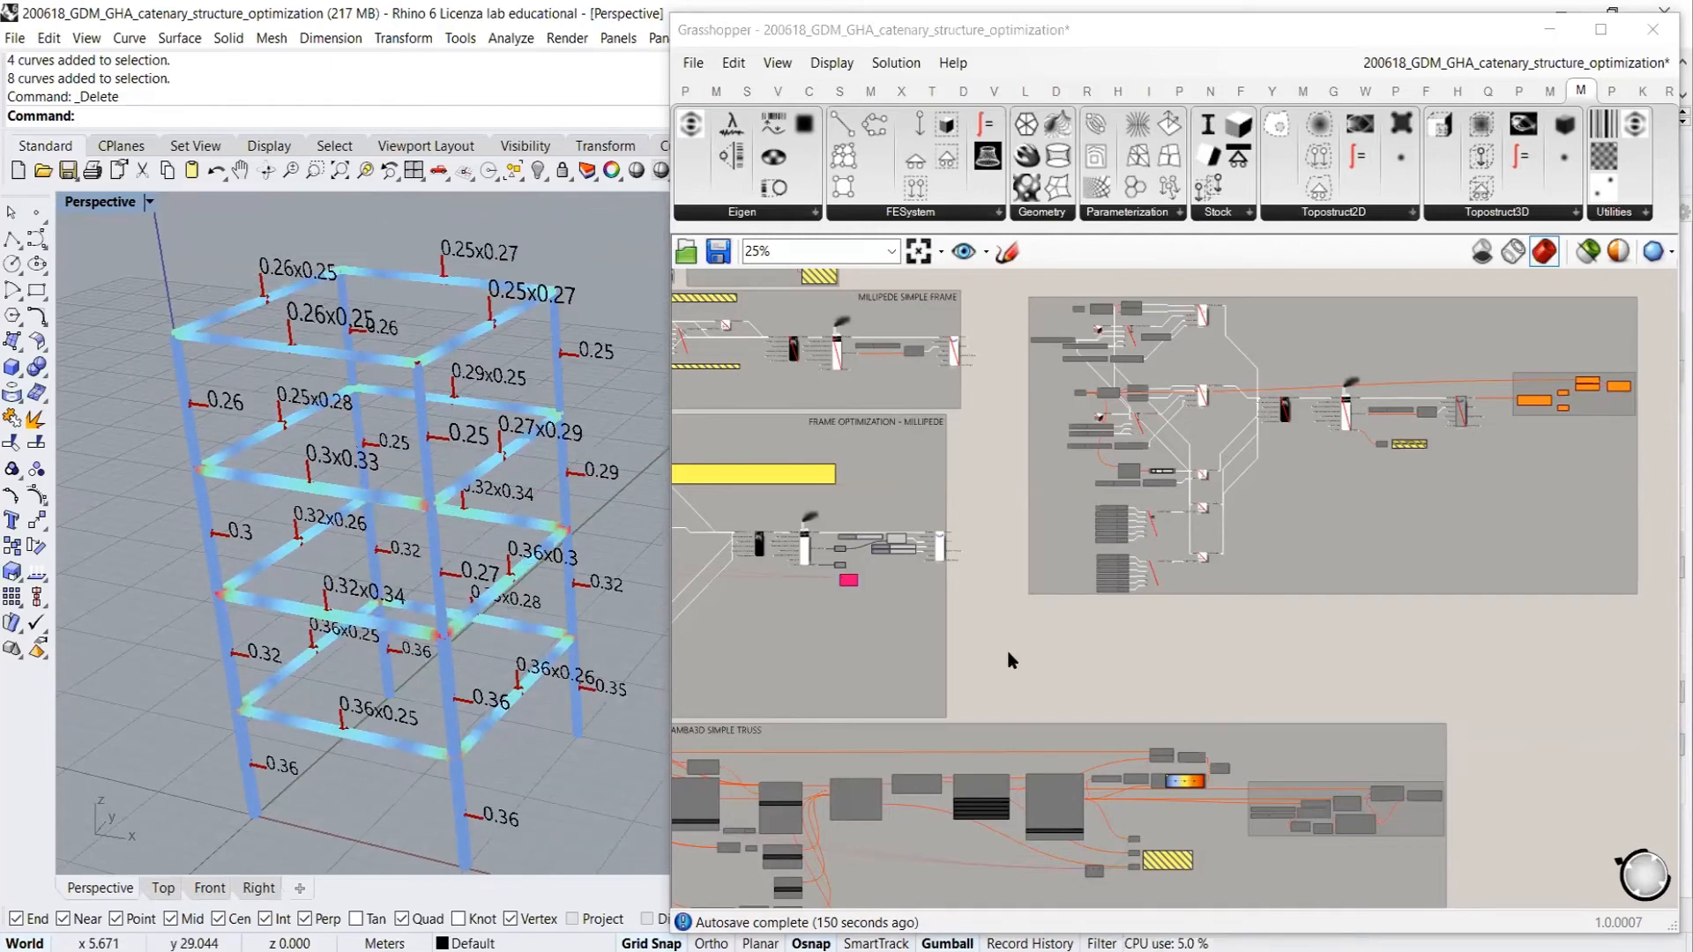
pyautogui.moveTo(1012, 660); pyautogui.dragTo(1499, 648, button='right')
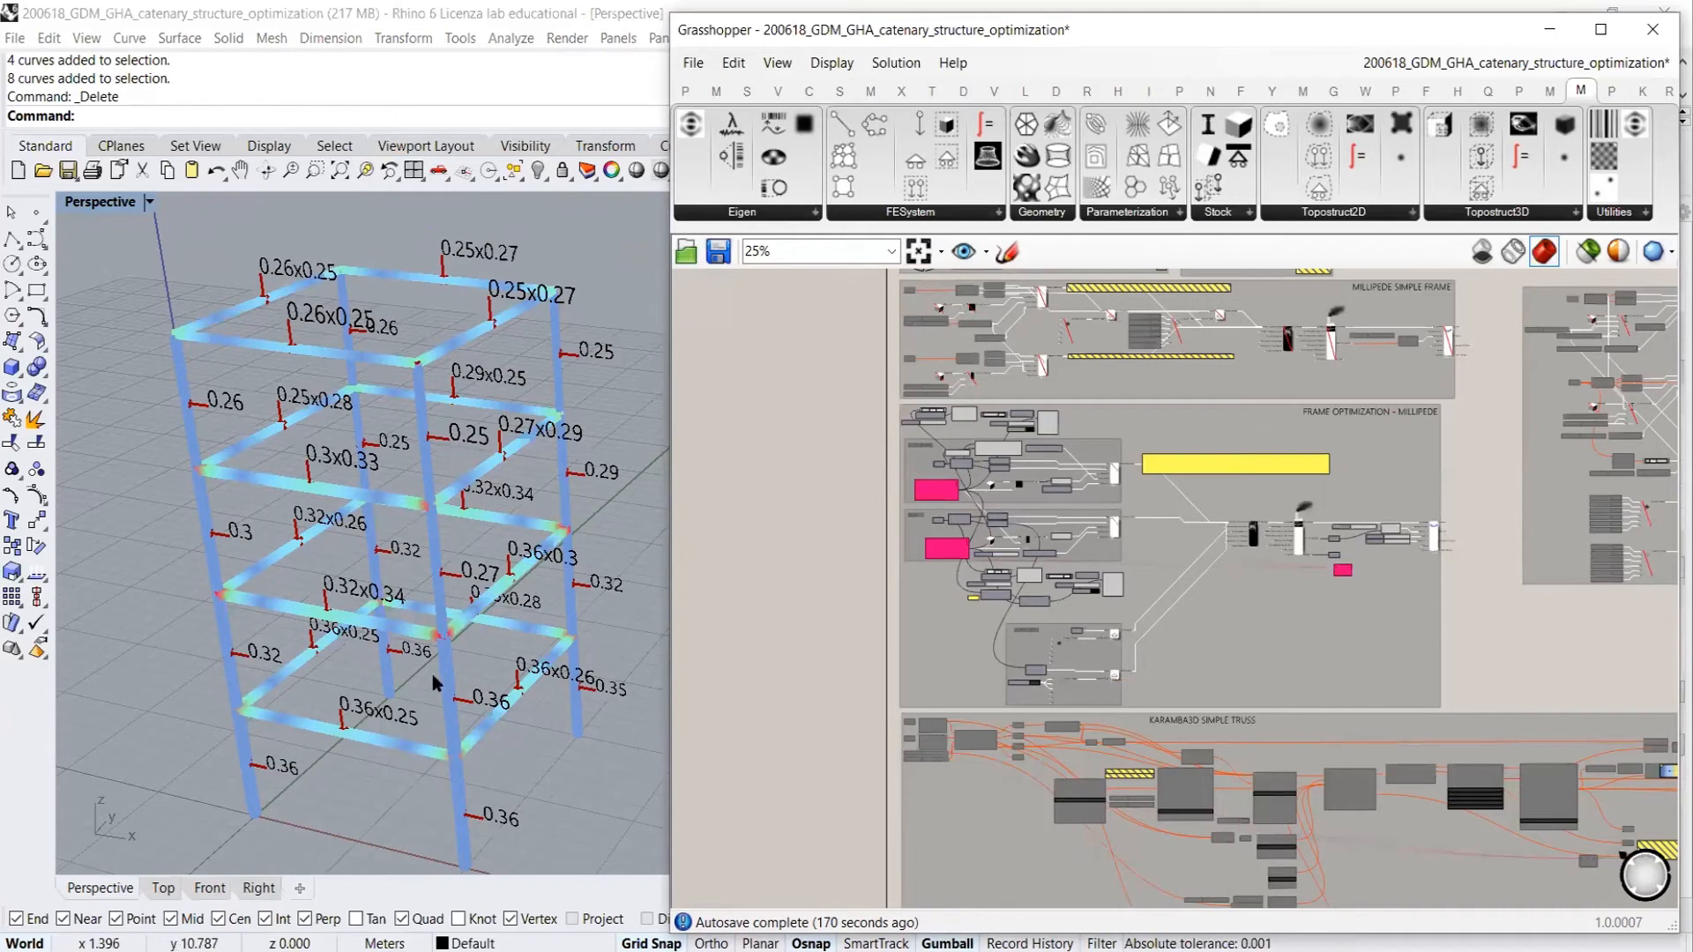
pyautogui.keyDown('shift'); pyautogui.moveTo(458, 662); pyautogui.dragTo(432, 685, button='right'); pyautogui.keyUp('shift')
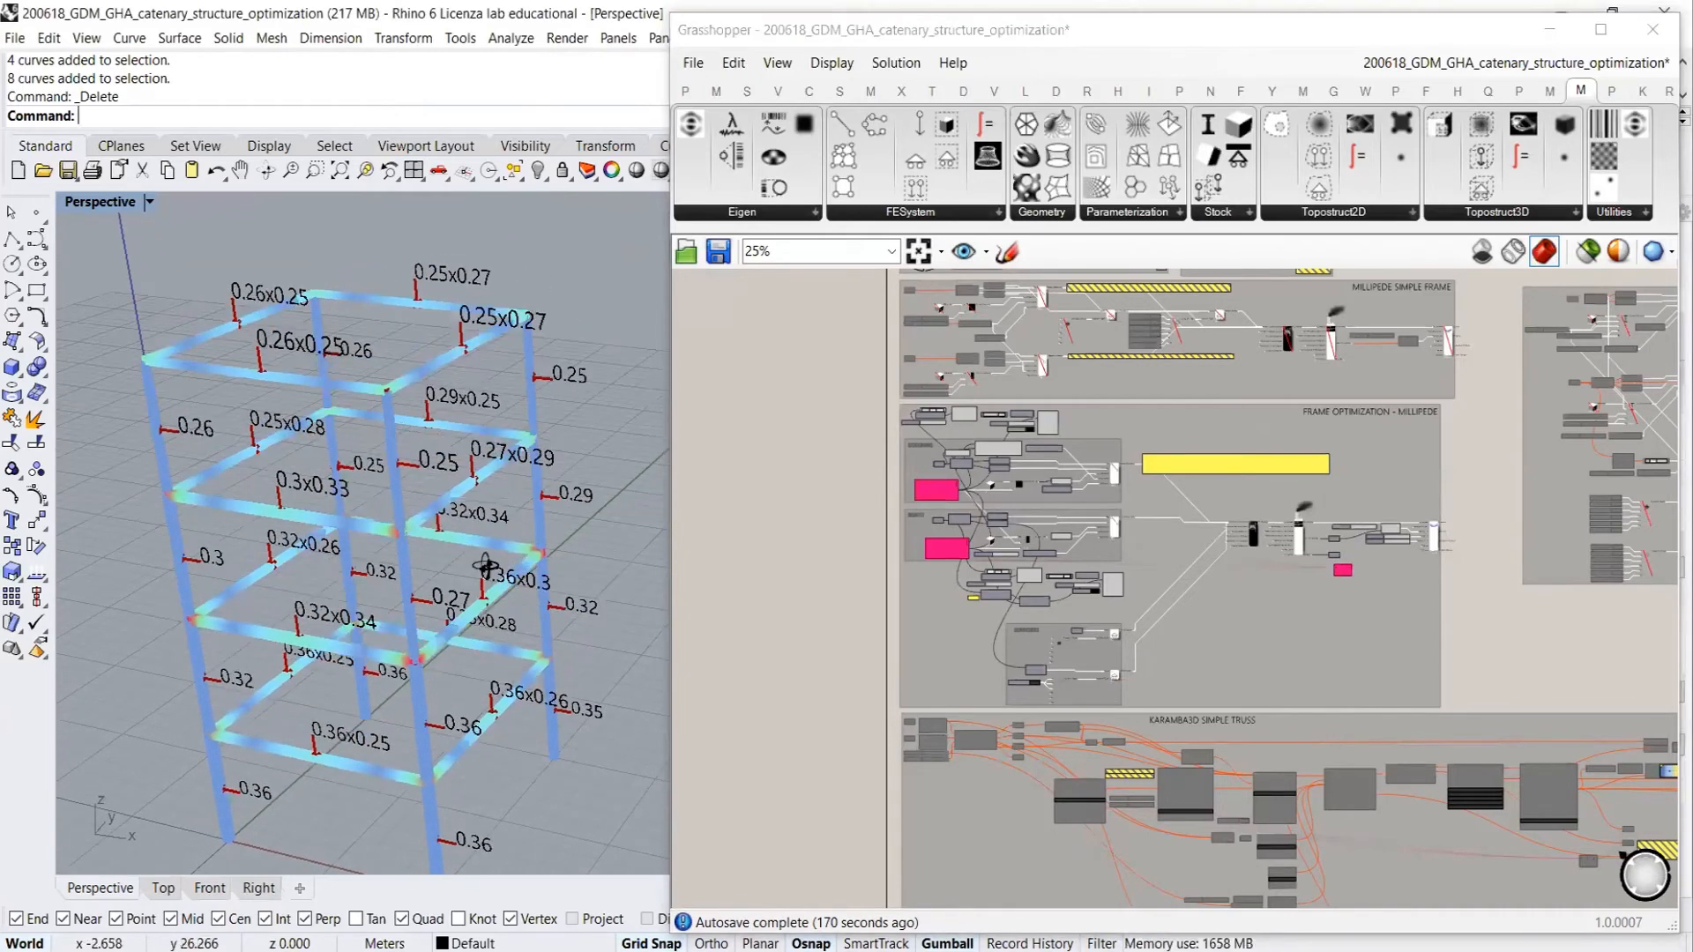
pyautogui.moveTo(484, 569)
pyautogui.mouseDown(button='right')
pyautogui.moveTo(516, 548)
pyautogui.moveTo(491, 557)
pyautogui.mouseUp(button='right')
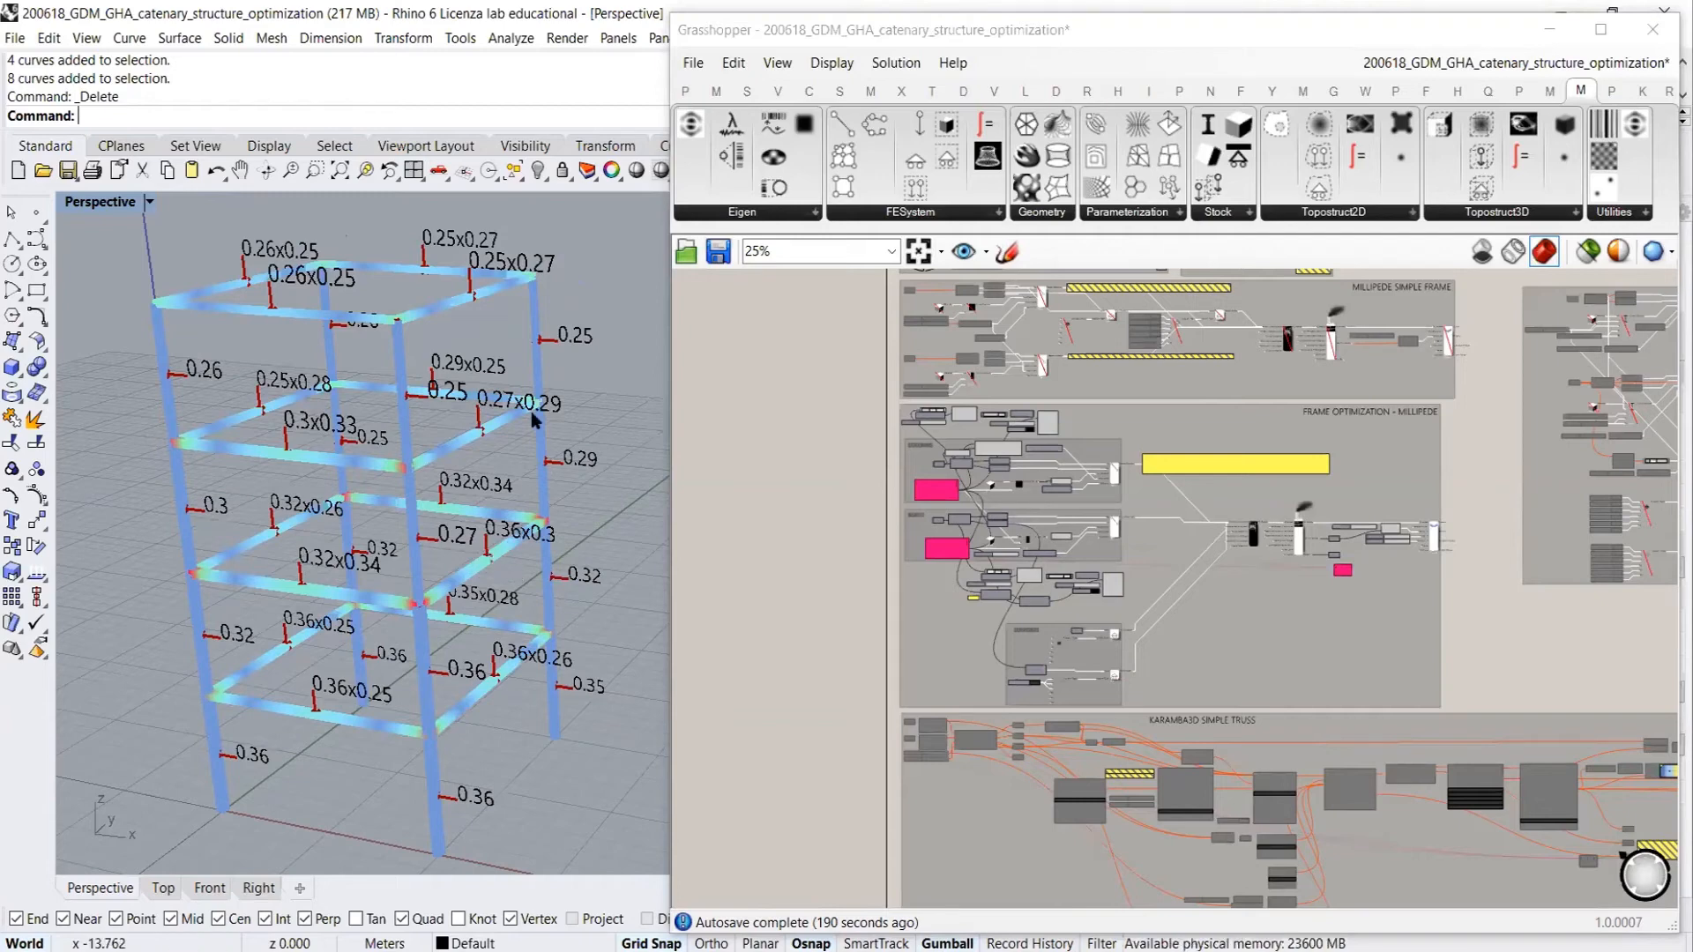
pyautogui.scroll(5, 533, 411)
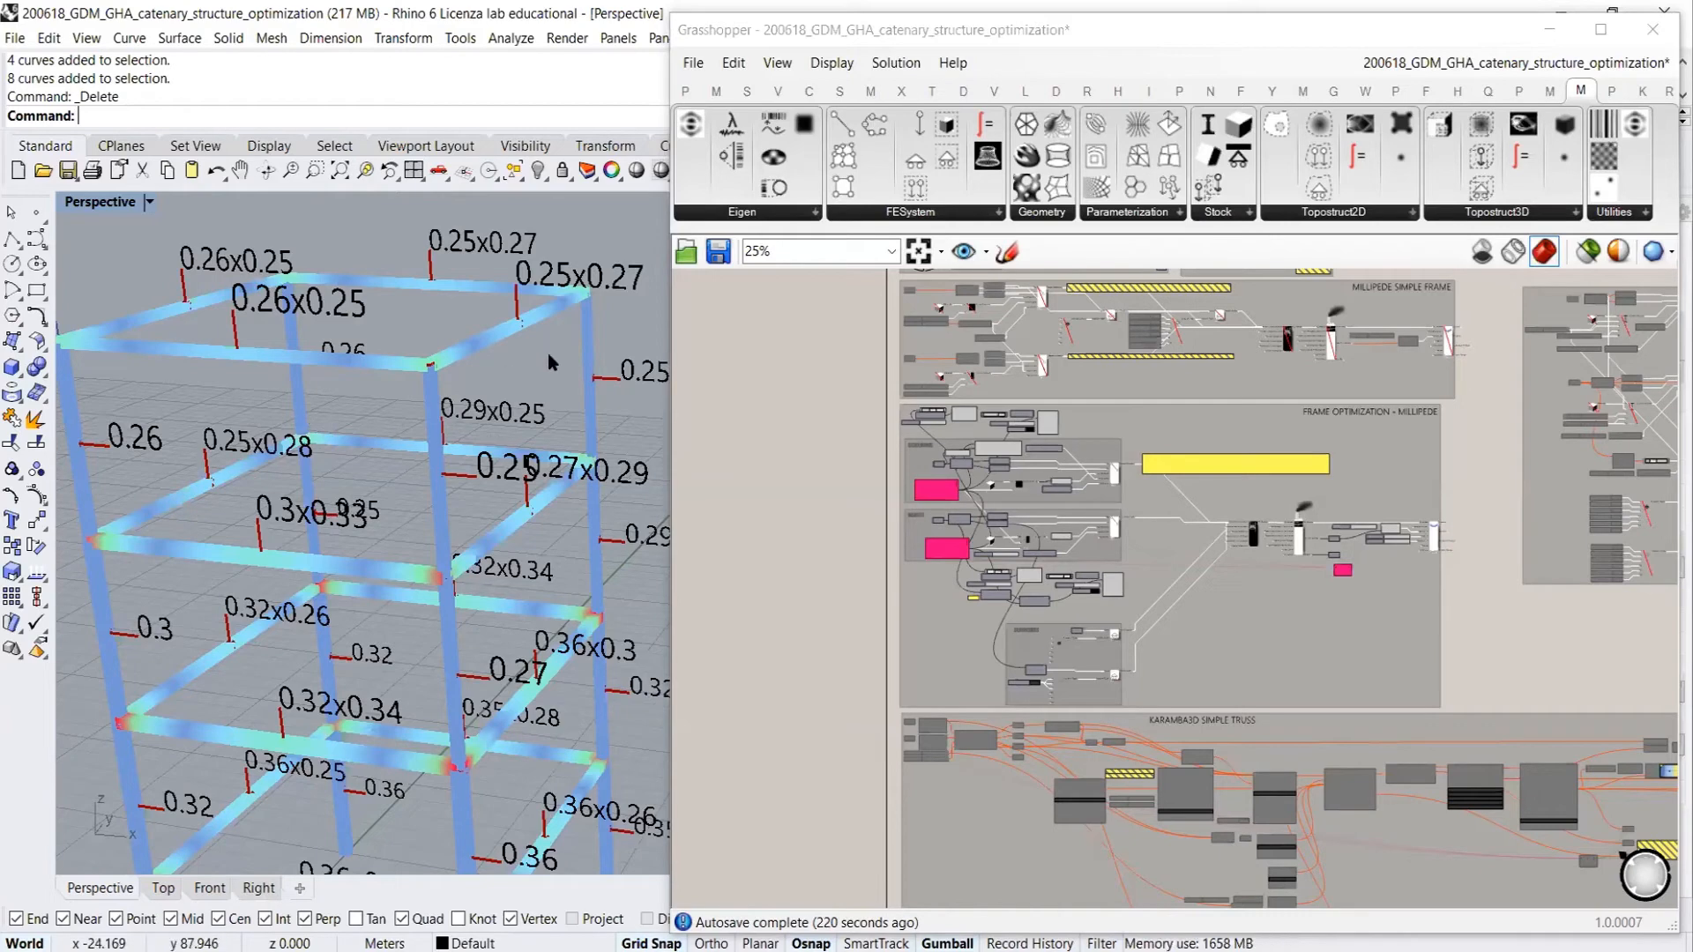
pyautogui.scroll(-2, 371, 327)
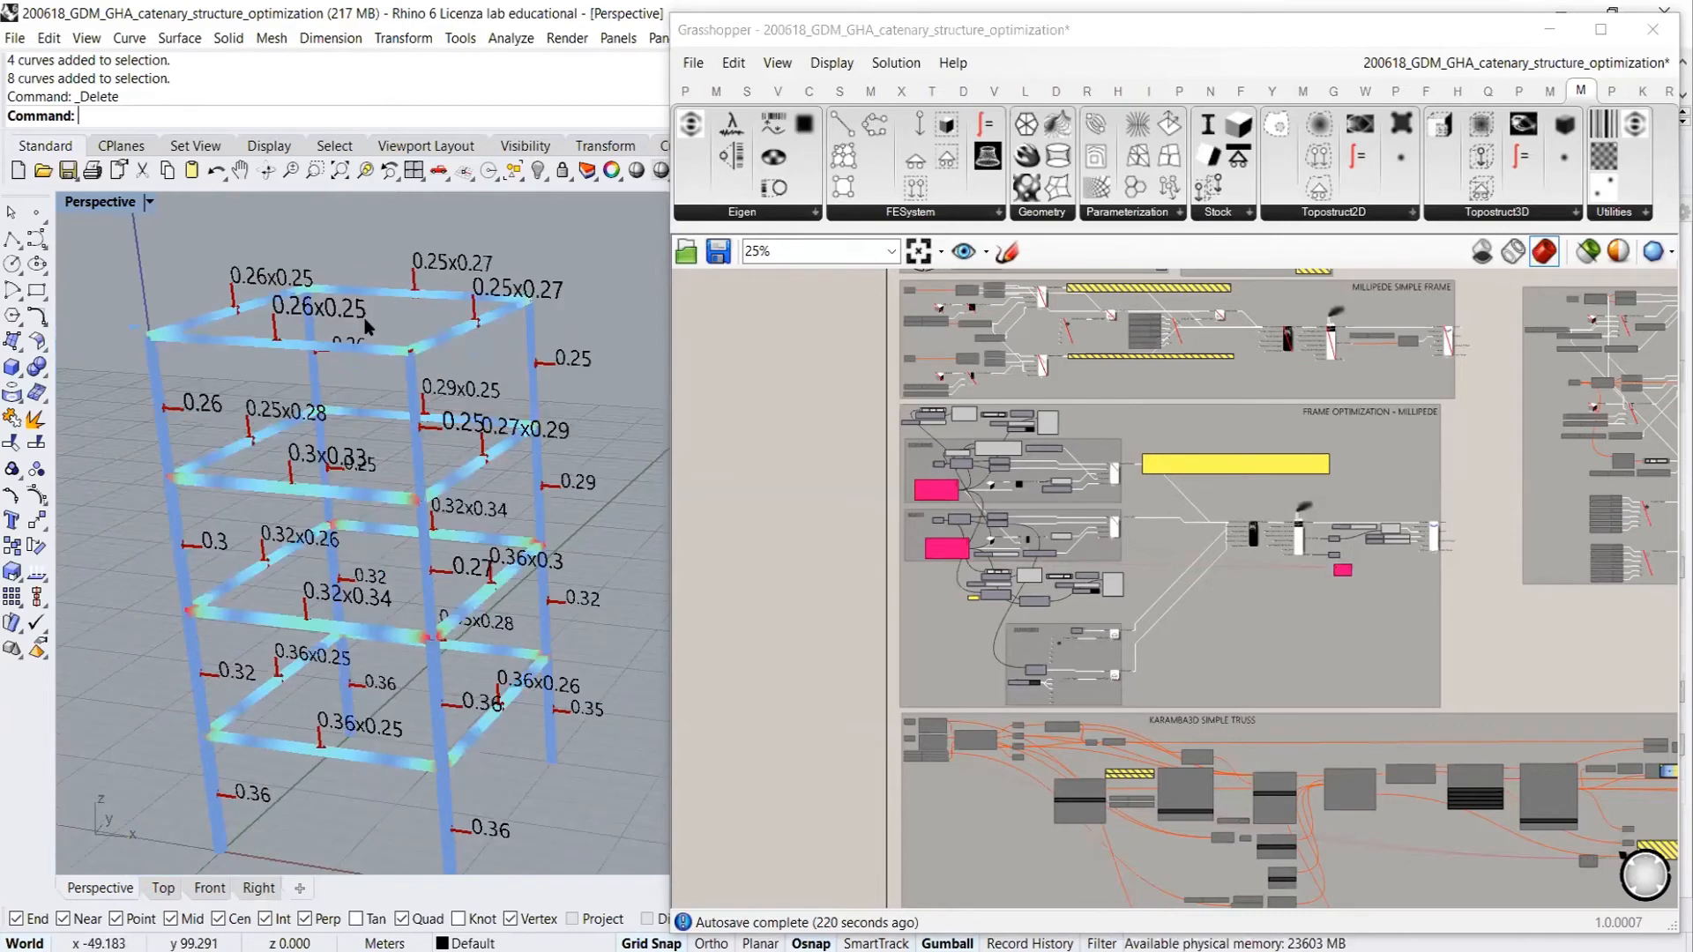
pyautogui.scroll(-1, 490, 522)
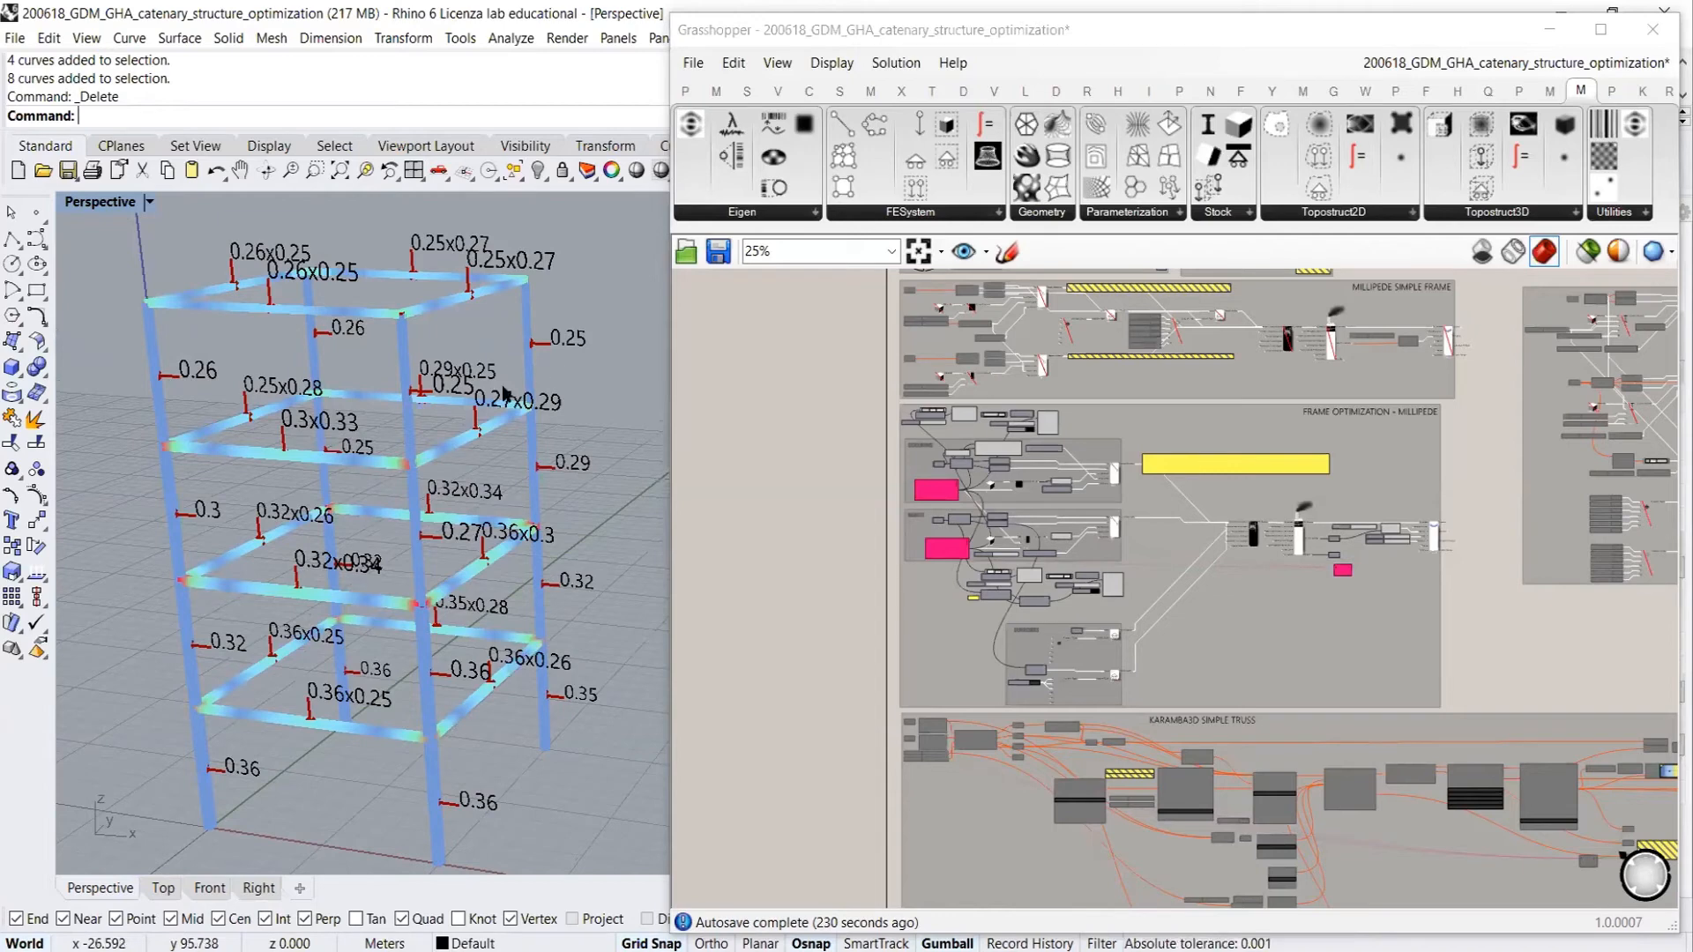
pyautogui.moveTo(508, 395); pyautogui.dragTo(481, 373, button='right')
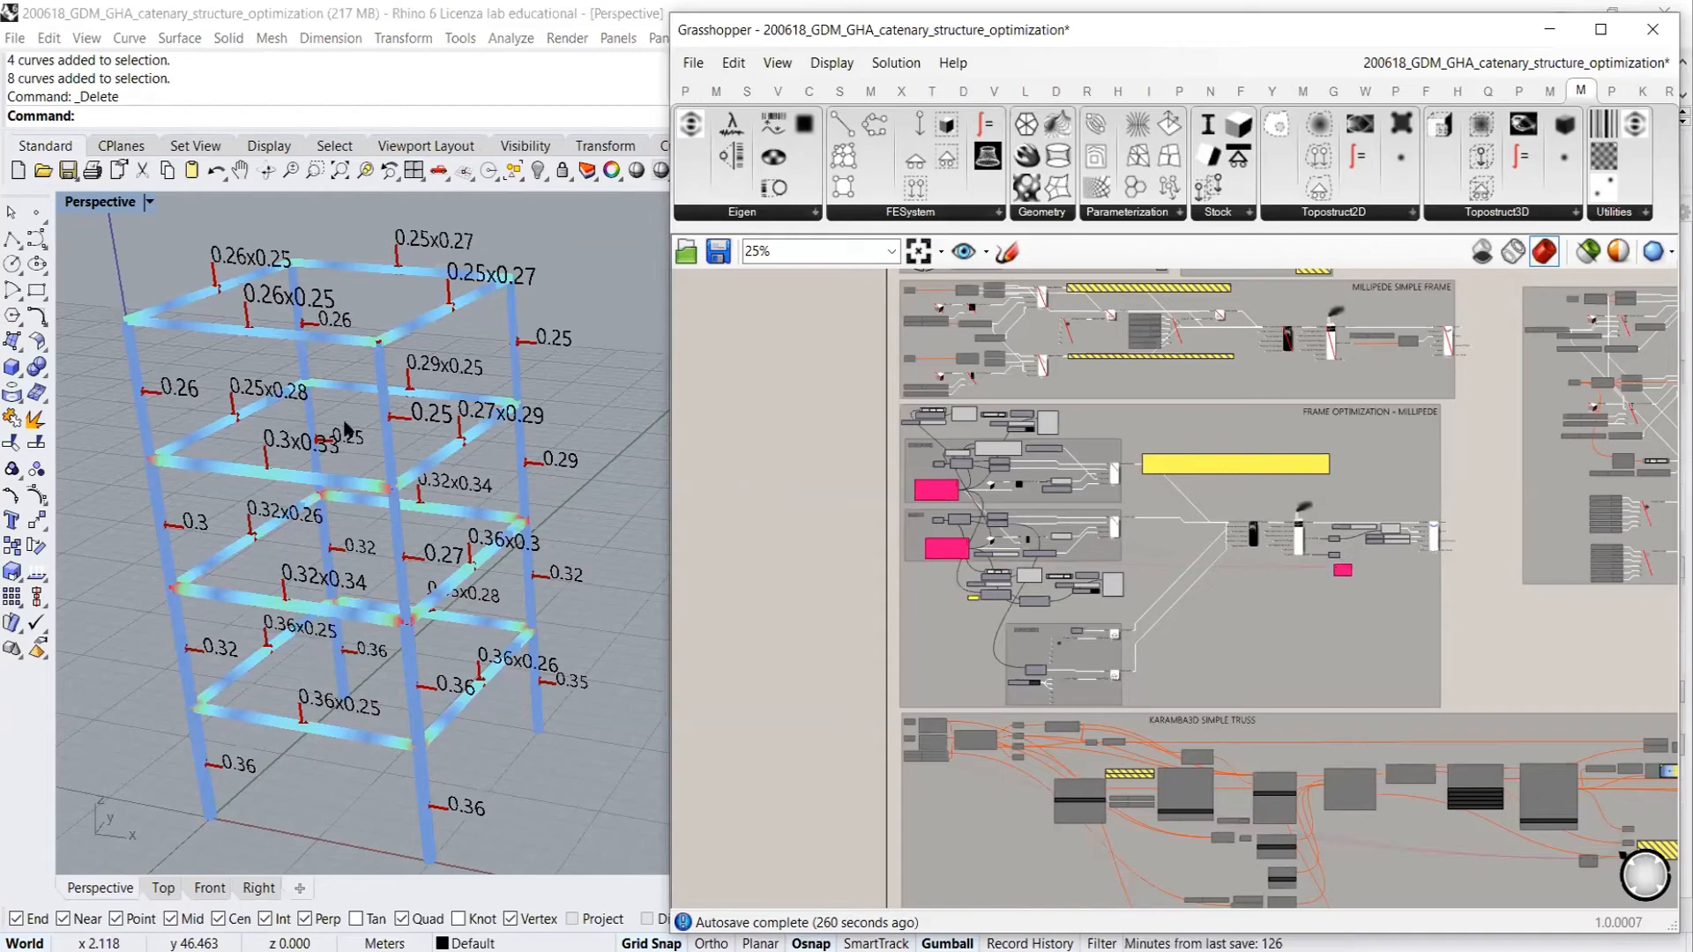
pyautogui.keyDown('shift'); pyautogui.moveTo(377, 444); pyautogui.dragTo(396, 444, button='right'); pyautogui.keyUp('shift')
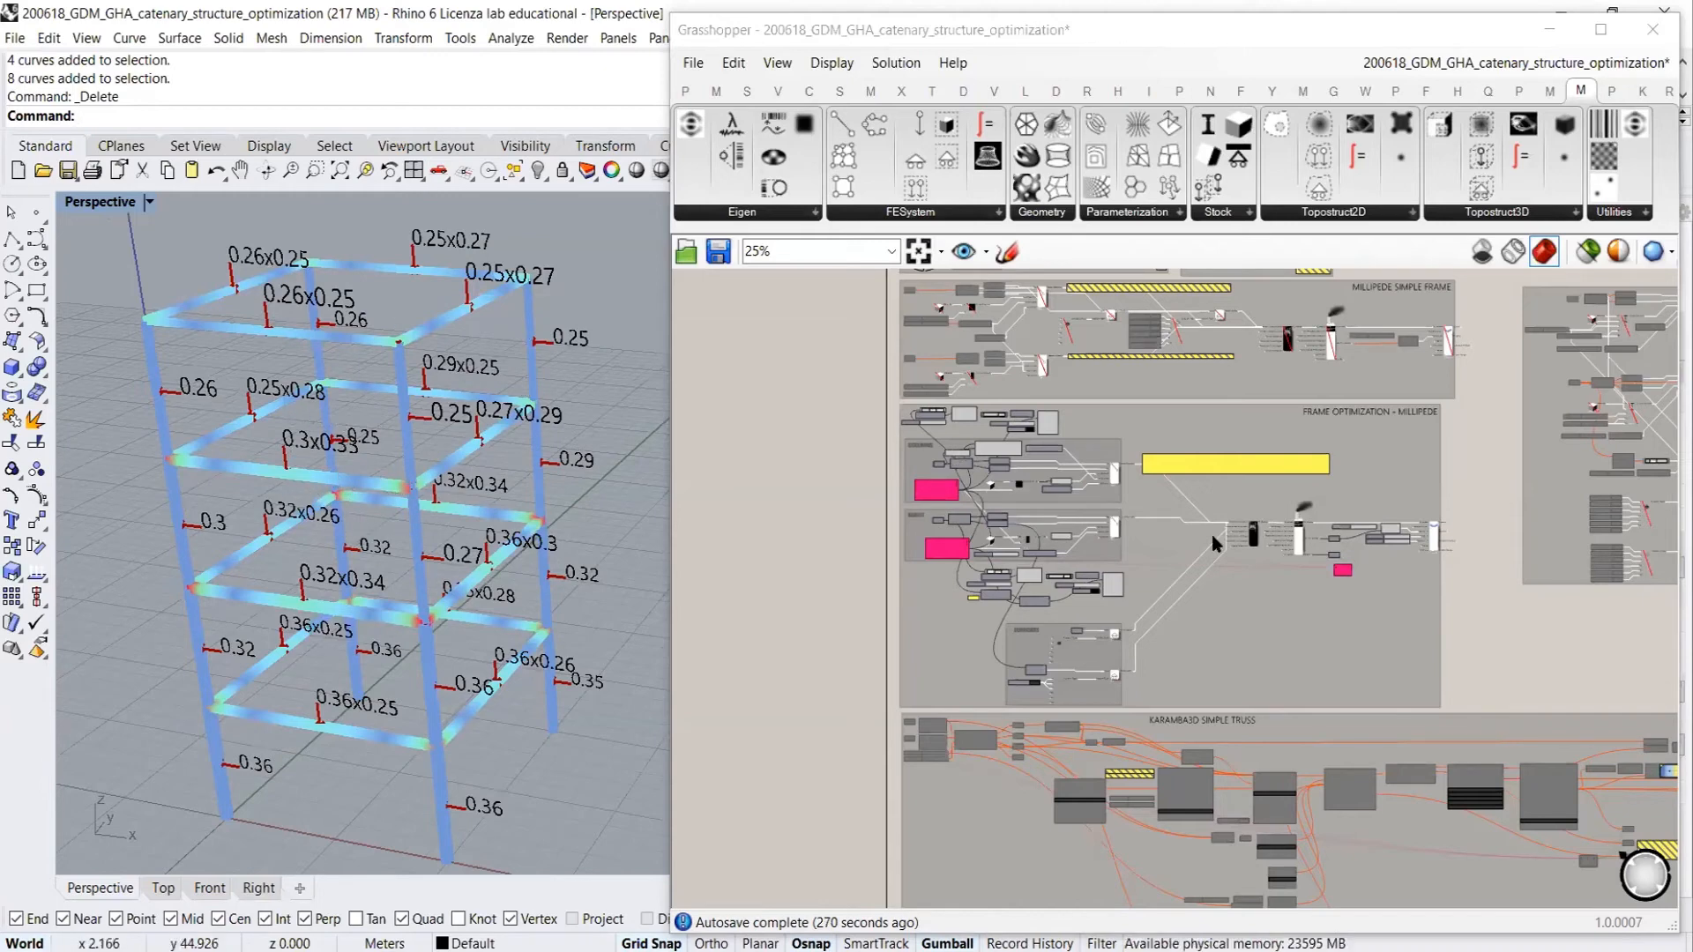
# Disable the FRAME OPTIMIZATION - MILLIPEDE group and re-enable the newly grouped single-storey frame definition
pyautogui.moveTo(1456, 415); pyautogui.dragTo(848, 701)
pyautogui.hotkey('ctrl', 'e')
pyautogui.click(1537, 596)
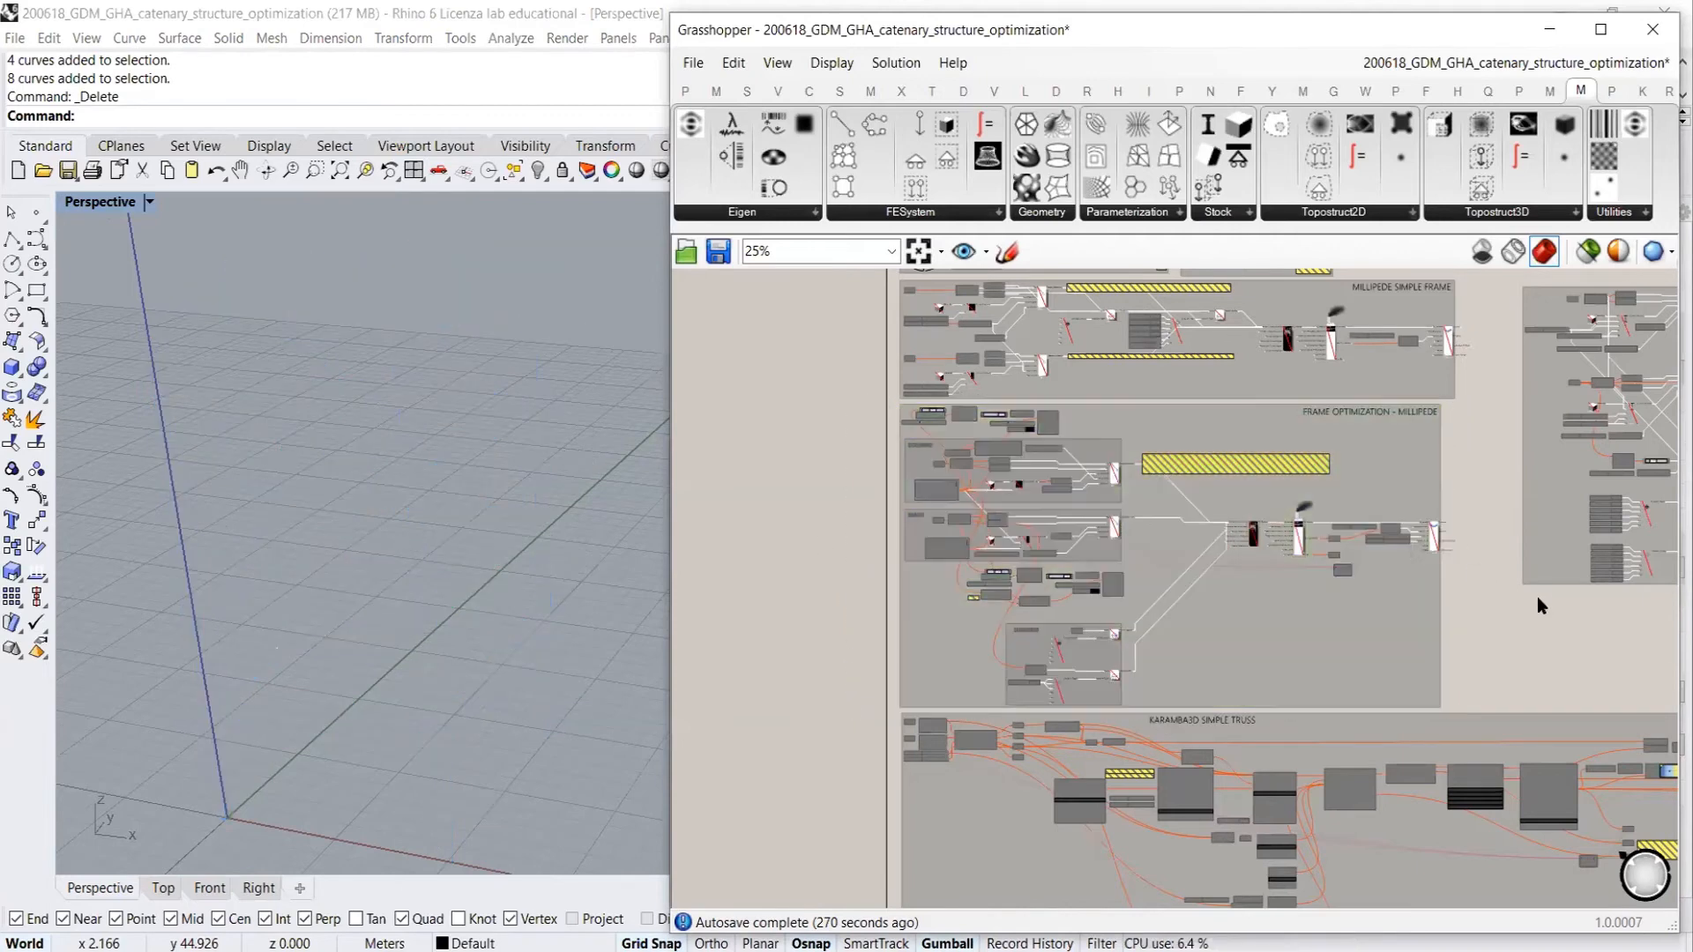
pyautogui.moveTo(1319, 648); pyautogui.dragTo(787, 742, button='right')
pyautogui.moveTo(1613, 381); pyautogui.dragTo(1001, 695)
pyautogui.hotkey('ctrl', 'e')
pyautogui.click(1241, 733)
# Turn on the preview of the Frame Visualization component in the single-storey frame definition
pyautogui.keyDown('shift'); pyautogui.moveTo(602, 718); pyautogui.dragTo(493, 559, button='right'); pyautogui.keyUp('shift')
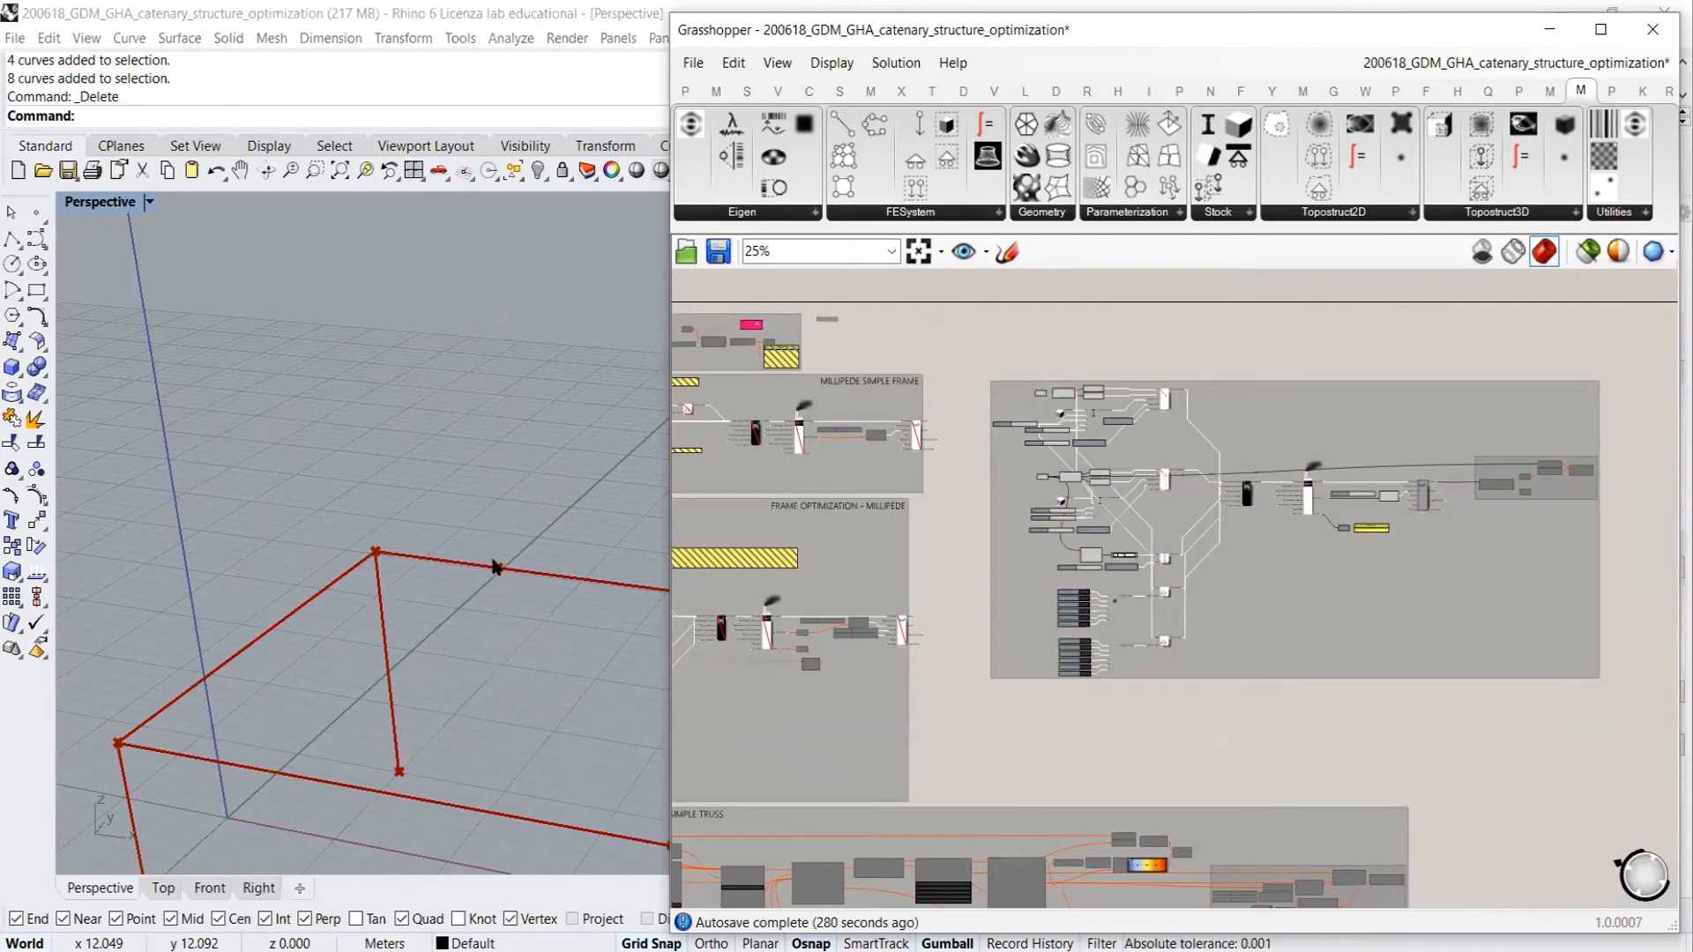
pyautogui.scroll(-3, 493, 559)
pyautogui.scroll(5, 1438, 523)
pyautogui.moveTo(1438, 524); pyautogui.dragTo(1311, 526, button='right')
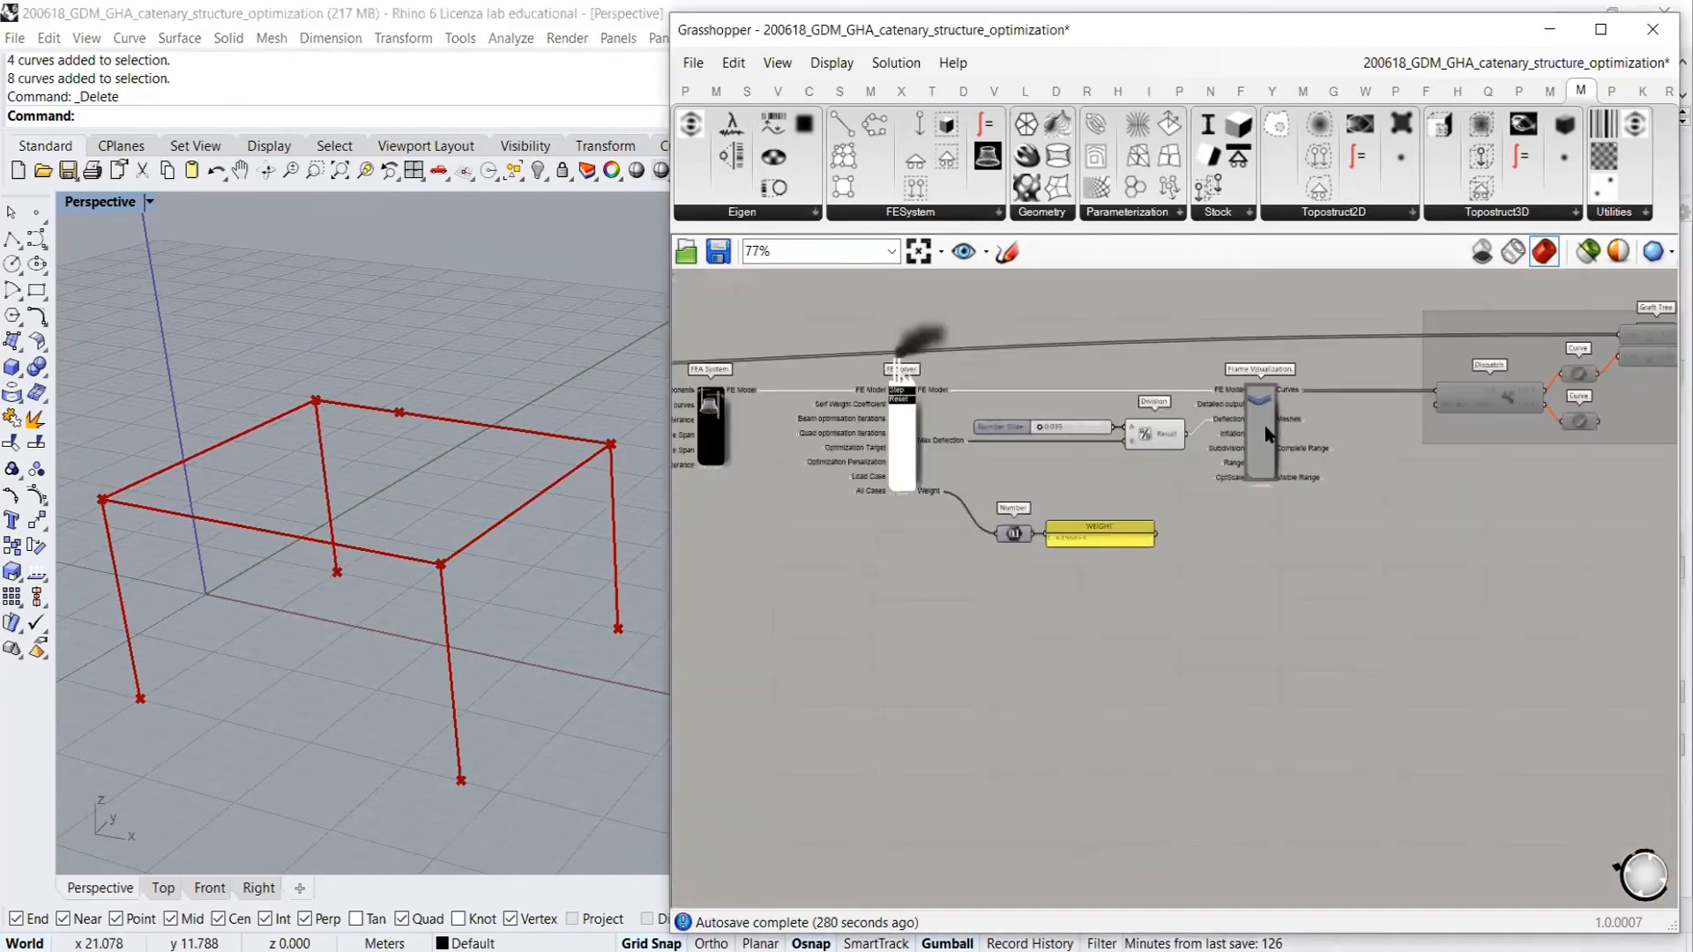
pyautogui.scroll(4, 1313, 388)
pyautogui.hotkey('ctrl', 'q')
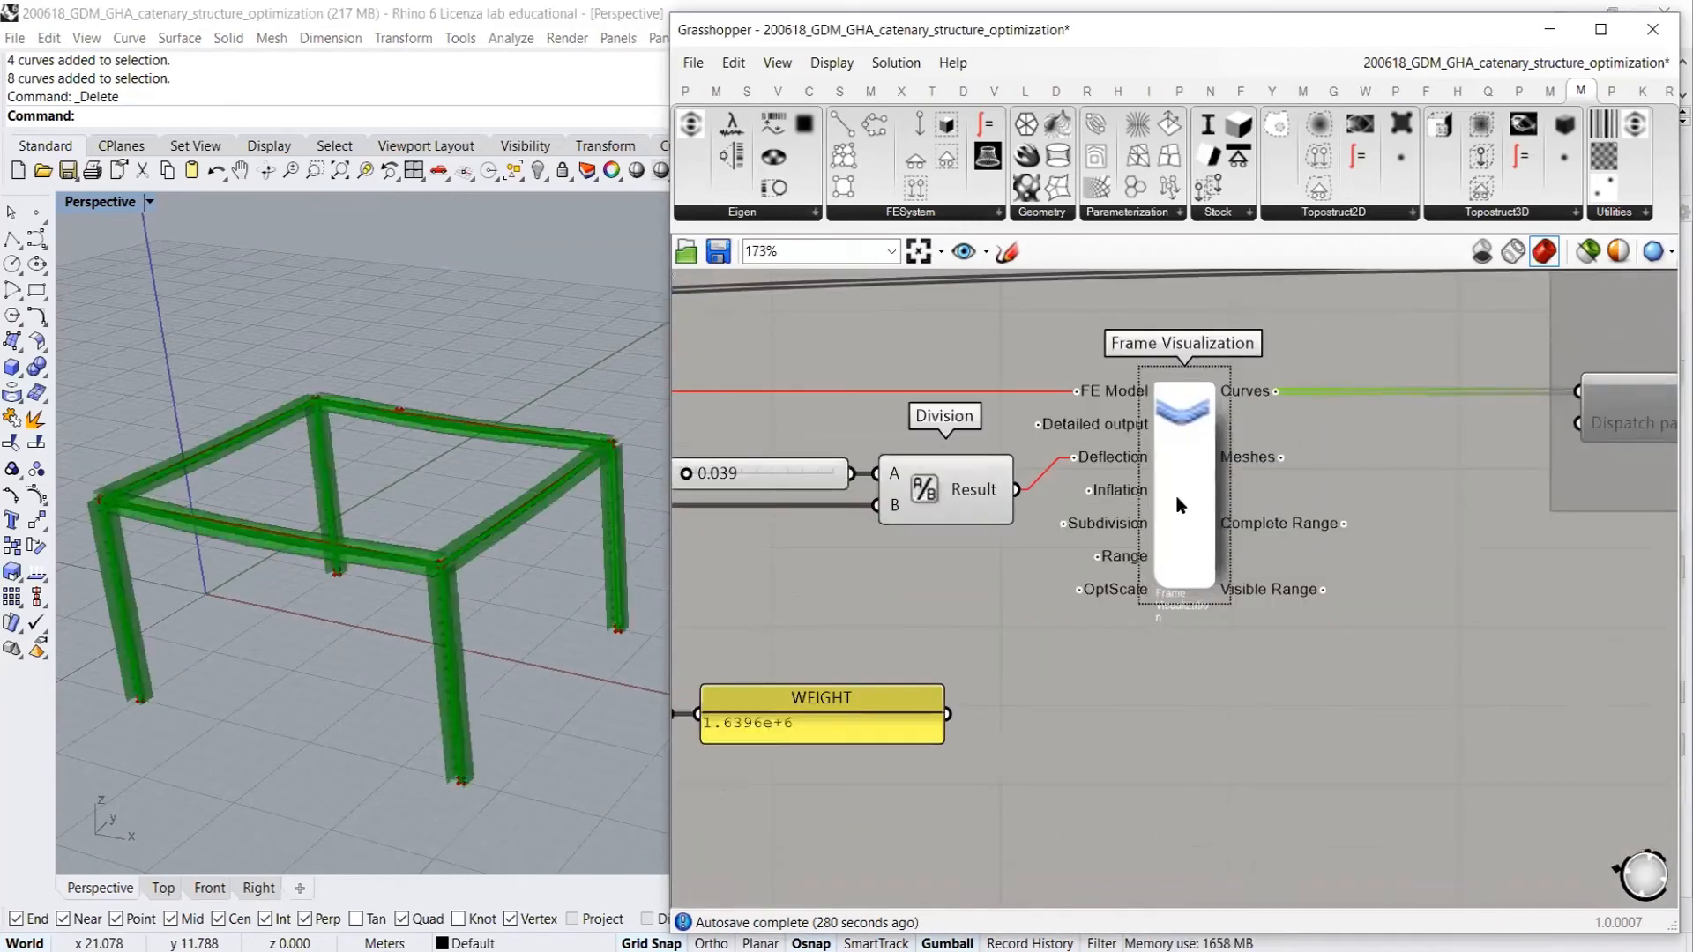
pyautogui.click(961, 568)
pyautogui.moveTo(404, 573); pyautogui.dragTo(447, 585, button='right')
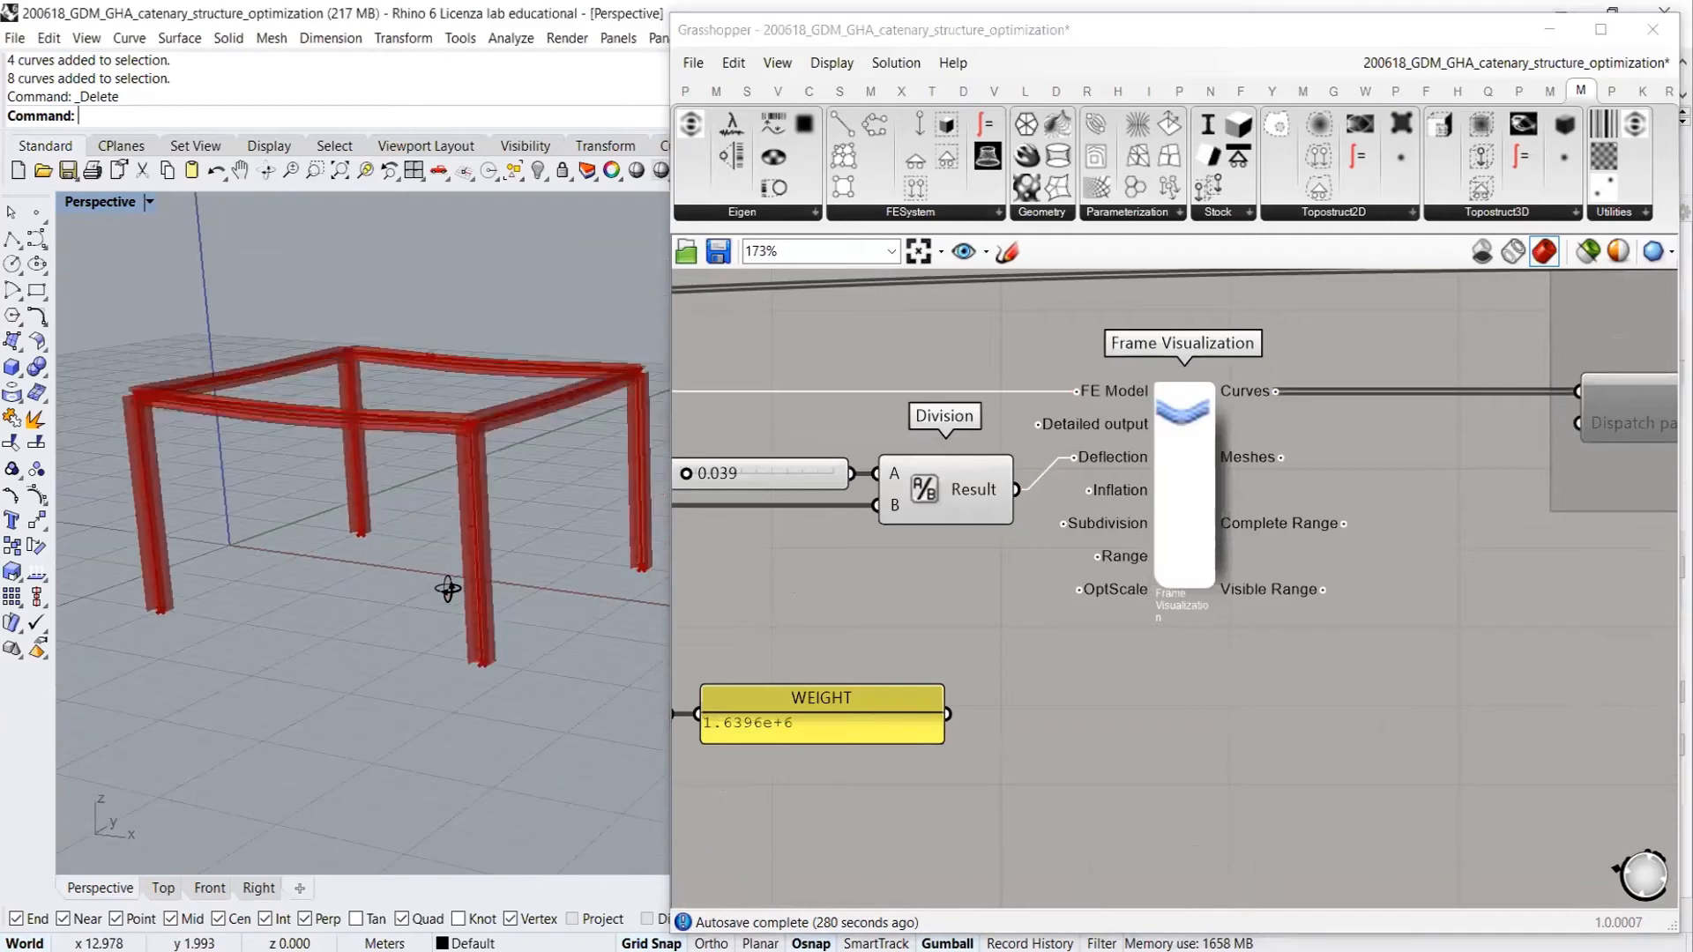
# Set the Frame Visualization component's display mode to DEFLECTION and view the coloured frame
pyautogui.rightClick(1189, 468)
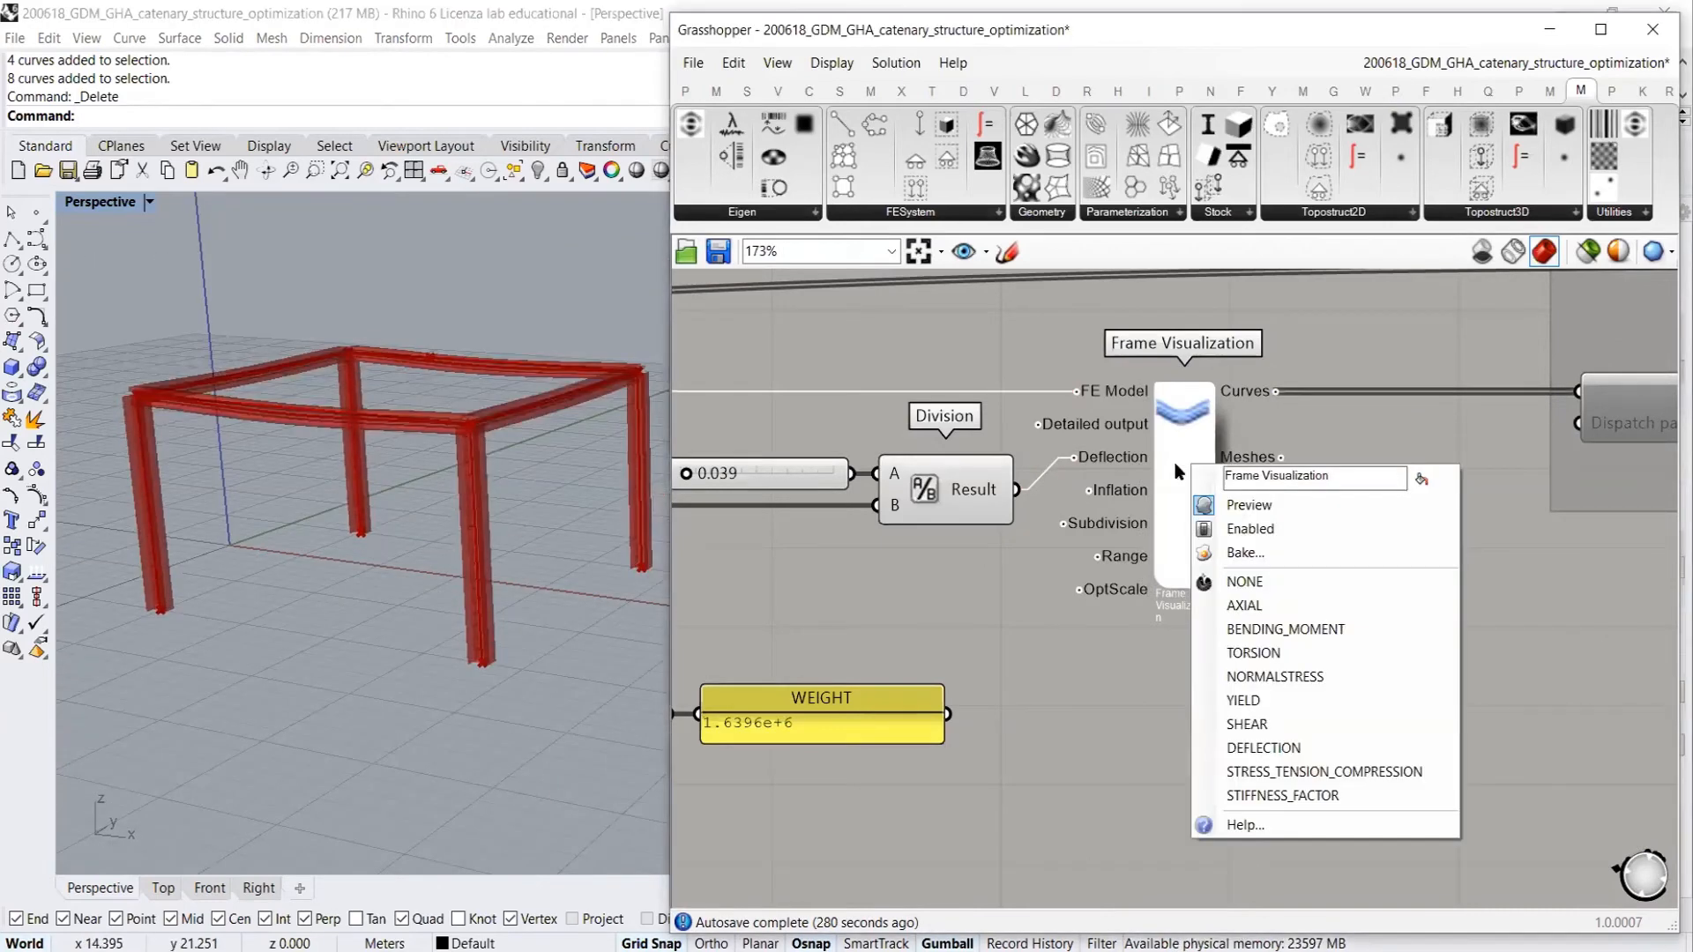
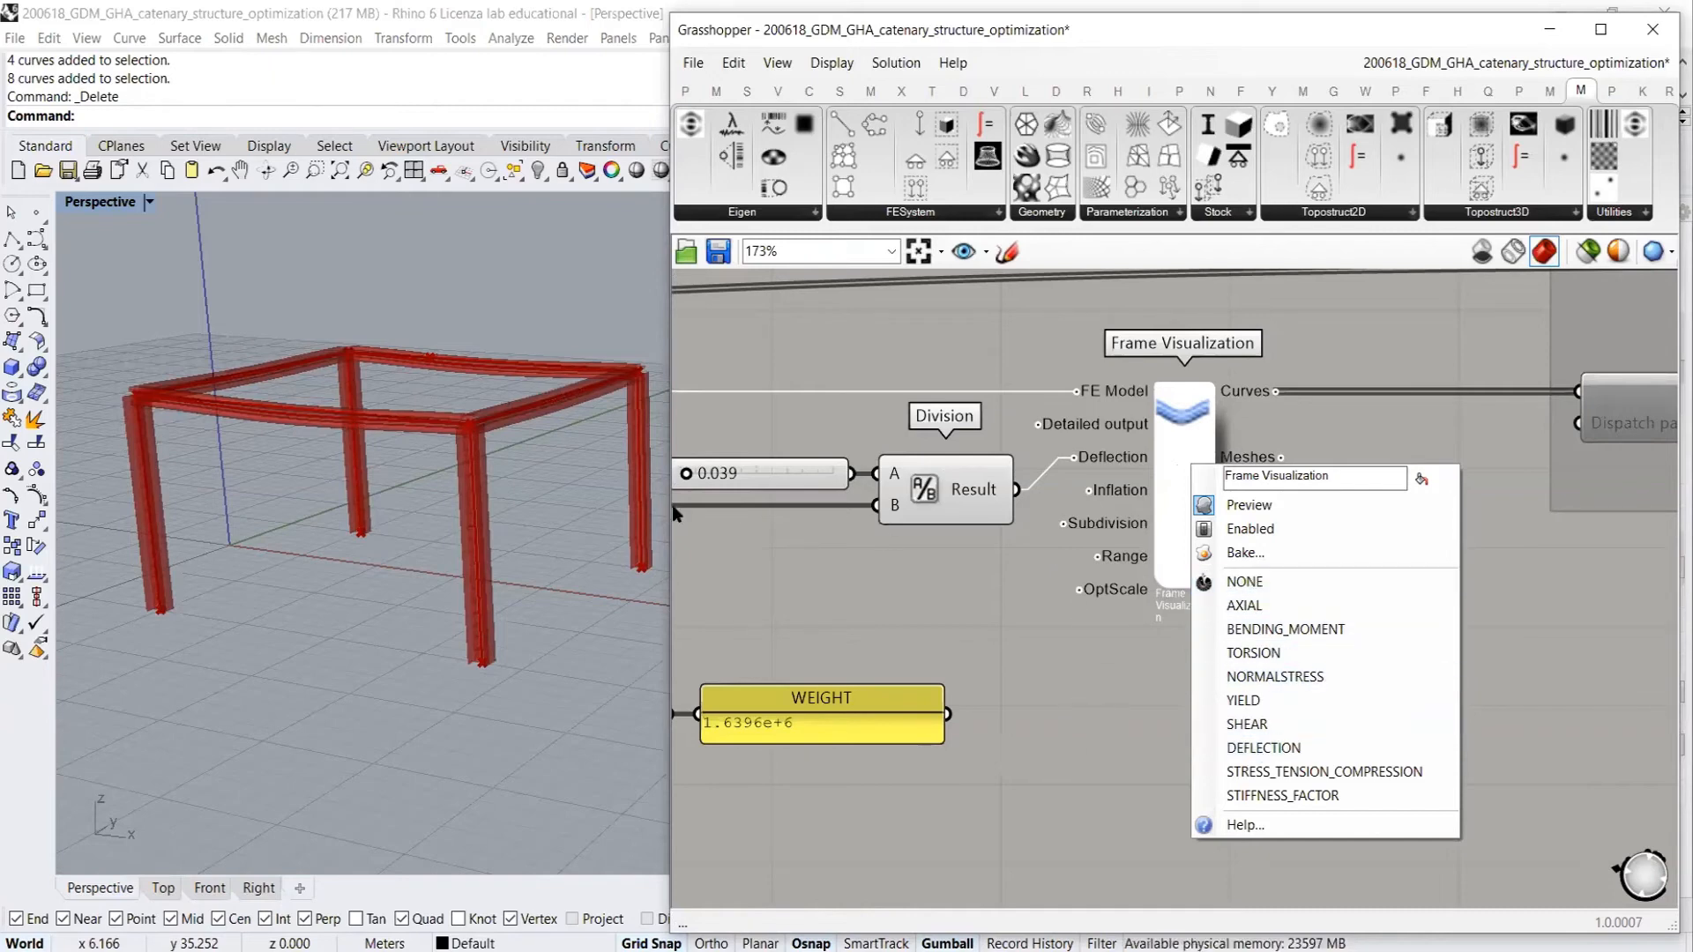
pyautogui.click(1235, 748)
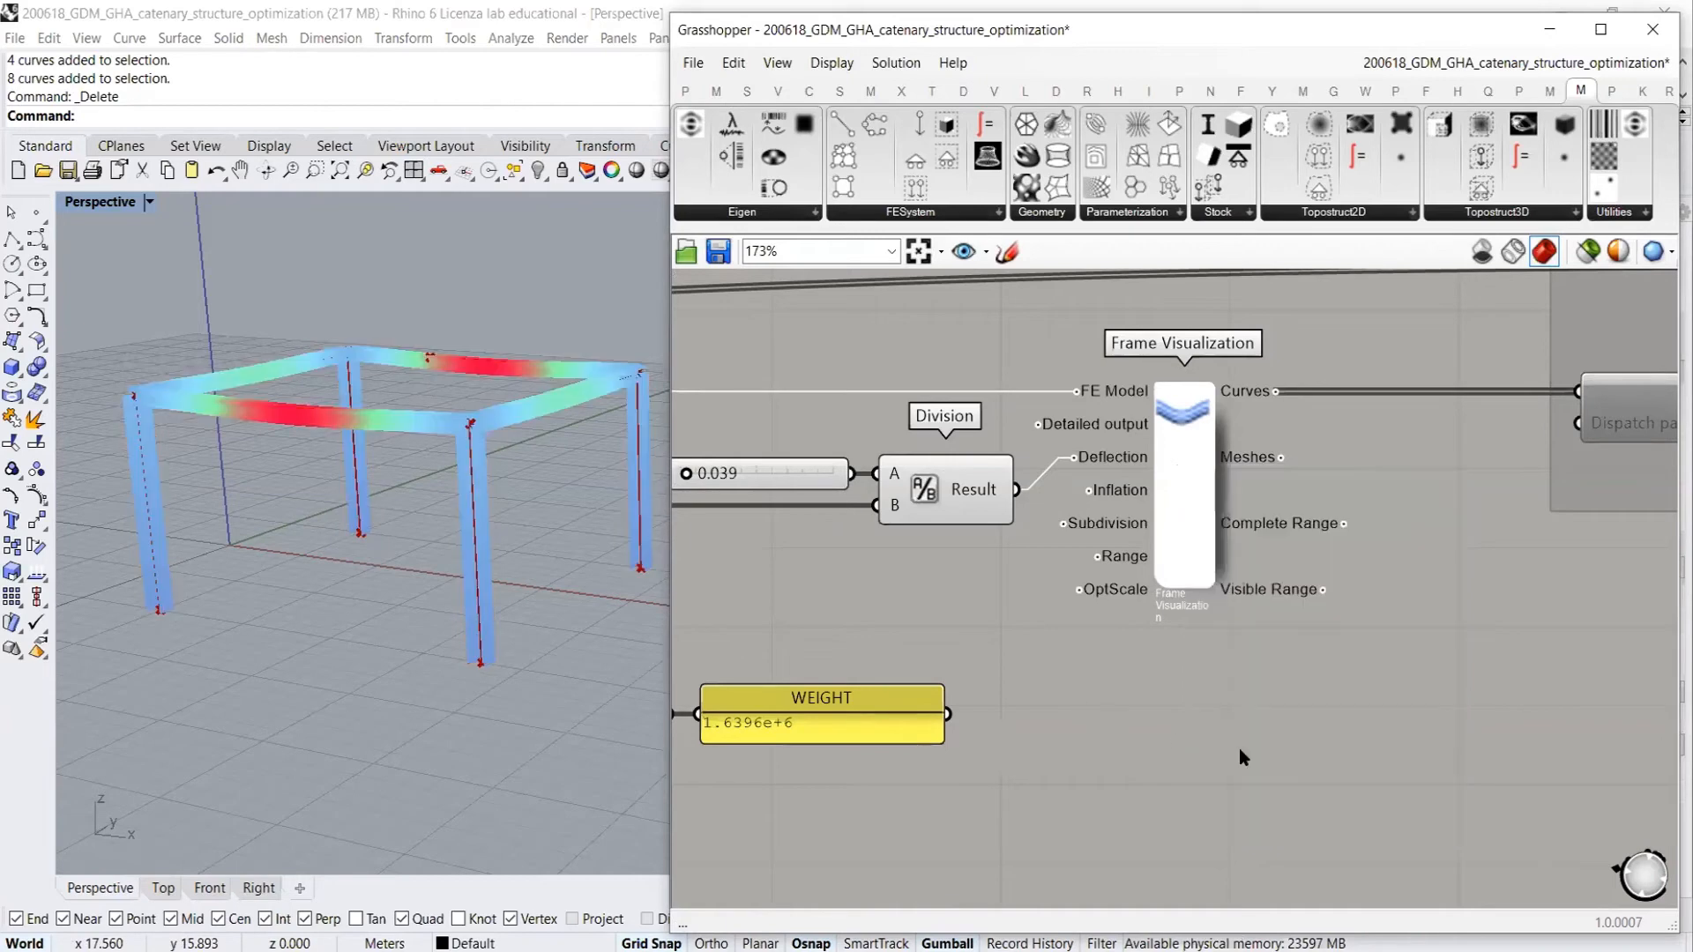
pyautogui.moveTo(494, 494); pyautogui.dragTo(495, 506, button='right')
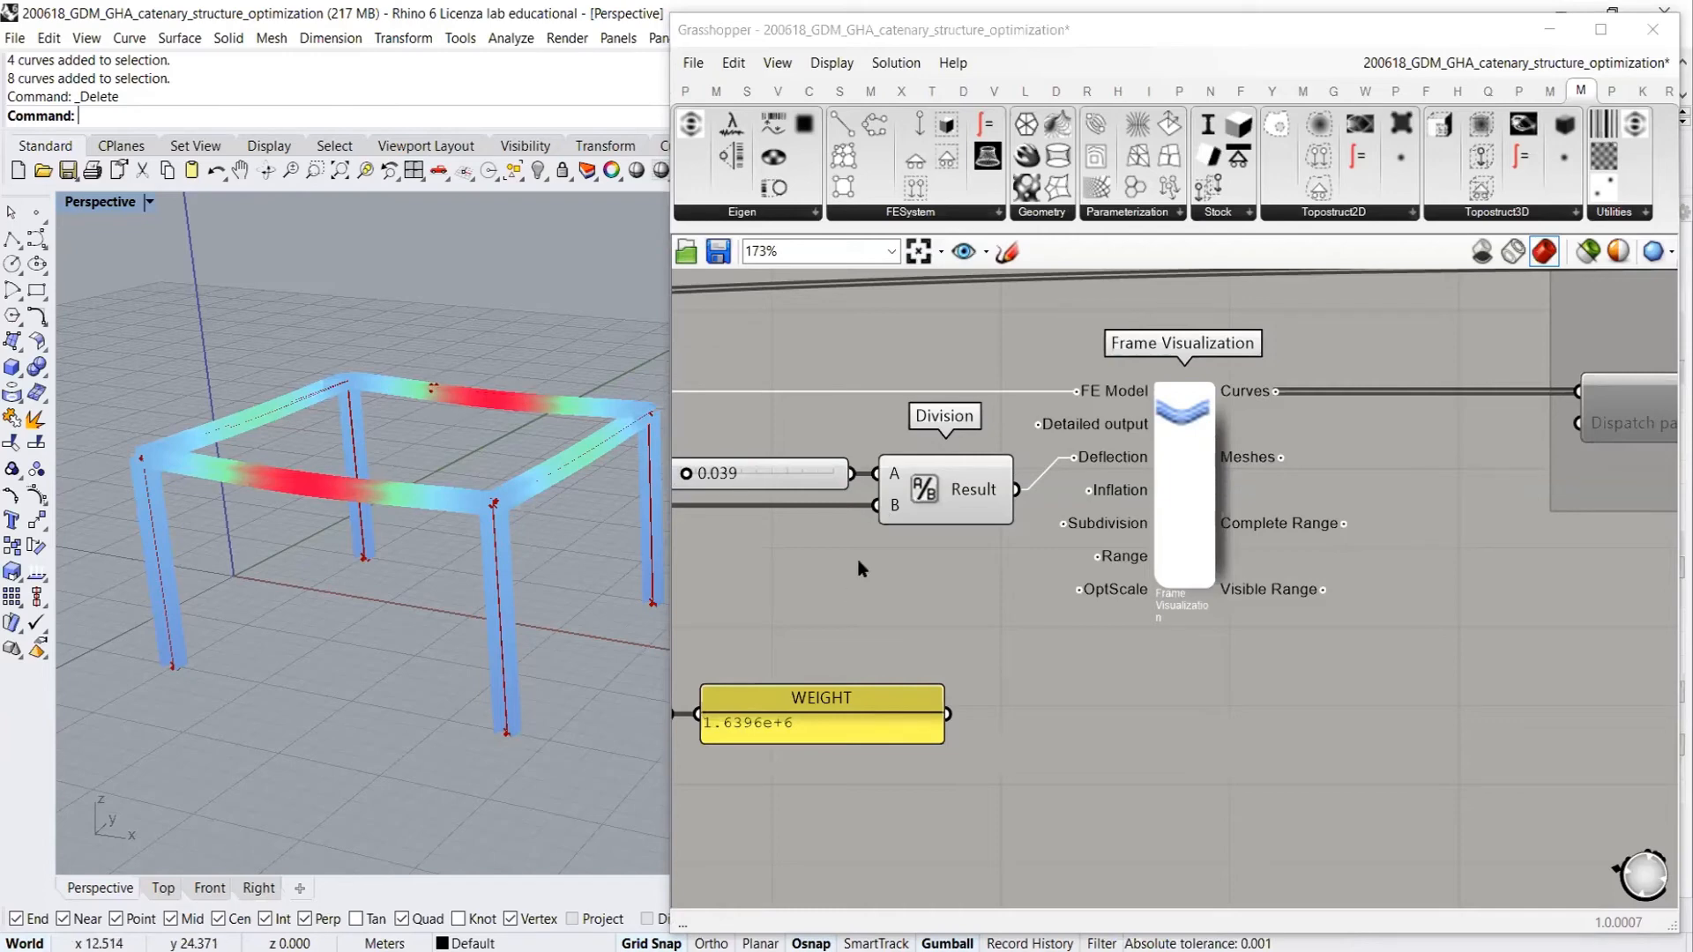
# Set the Frame Visualization component's display mode to AXIAL
pyautogui.moveTo(861, 567); pyautogui.dragTo(1165, 571, button='right')
pyautogui.moveTo(886, 525); pyautogui.dragTo(946, 516, button='right')
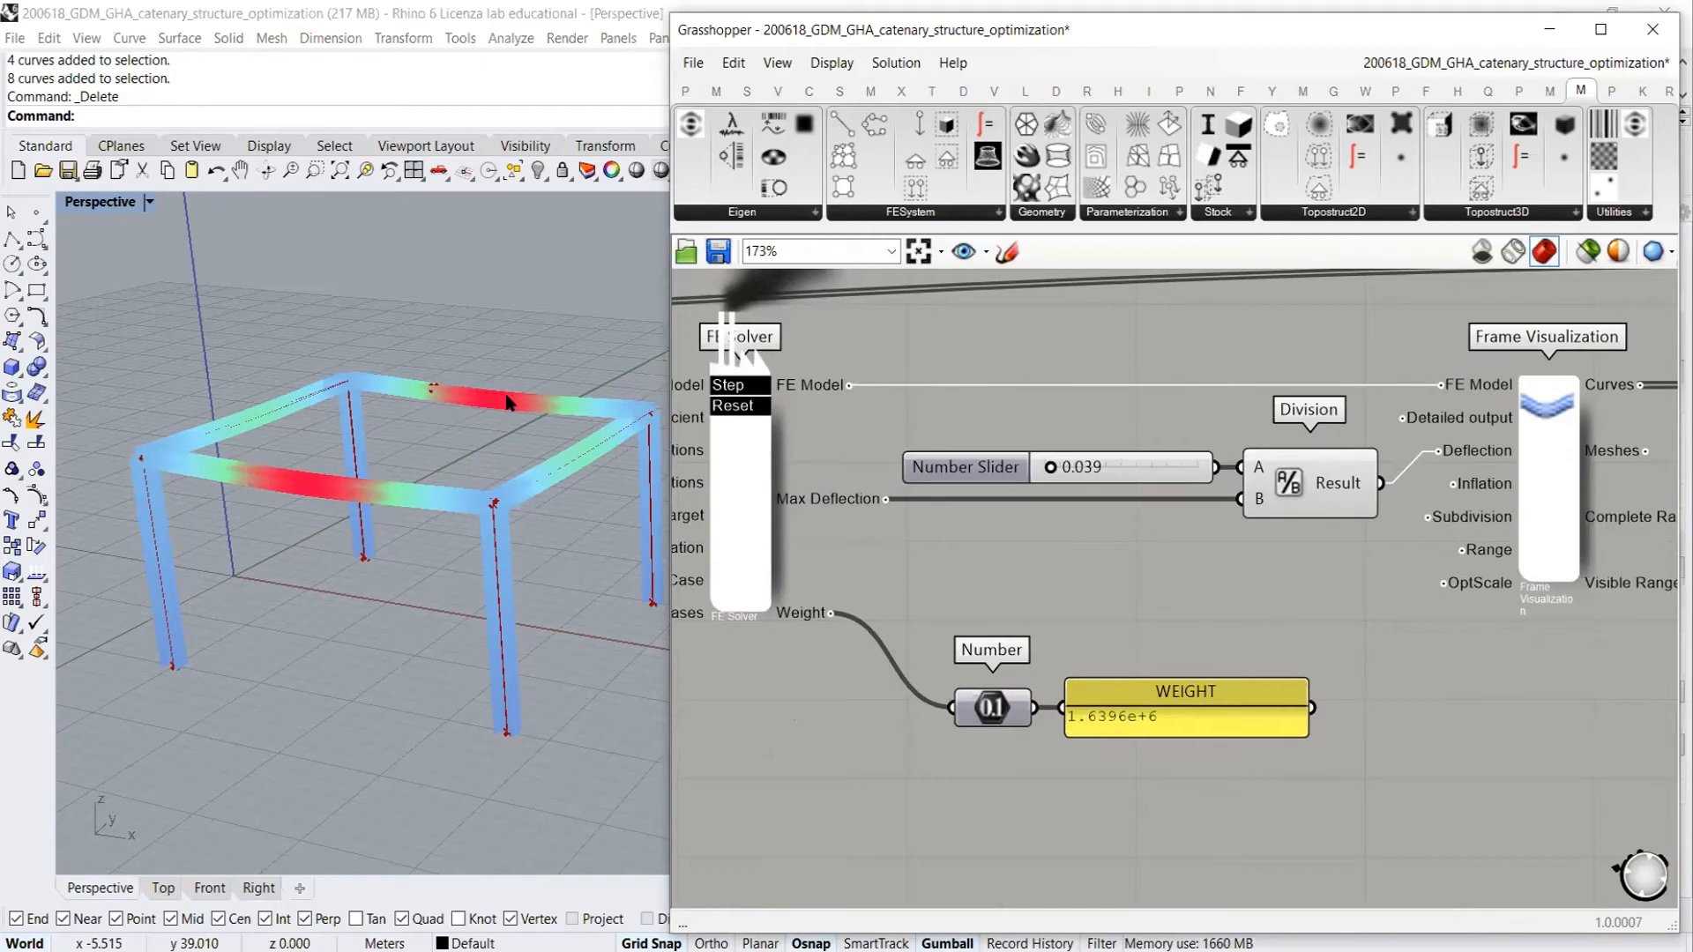
pyautogui.moveTo(1541, 454); pyautogui.dragTo(1240, 418, button='right')
pyautogui.rightClick(1240, 425)
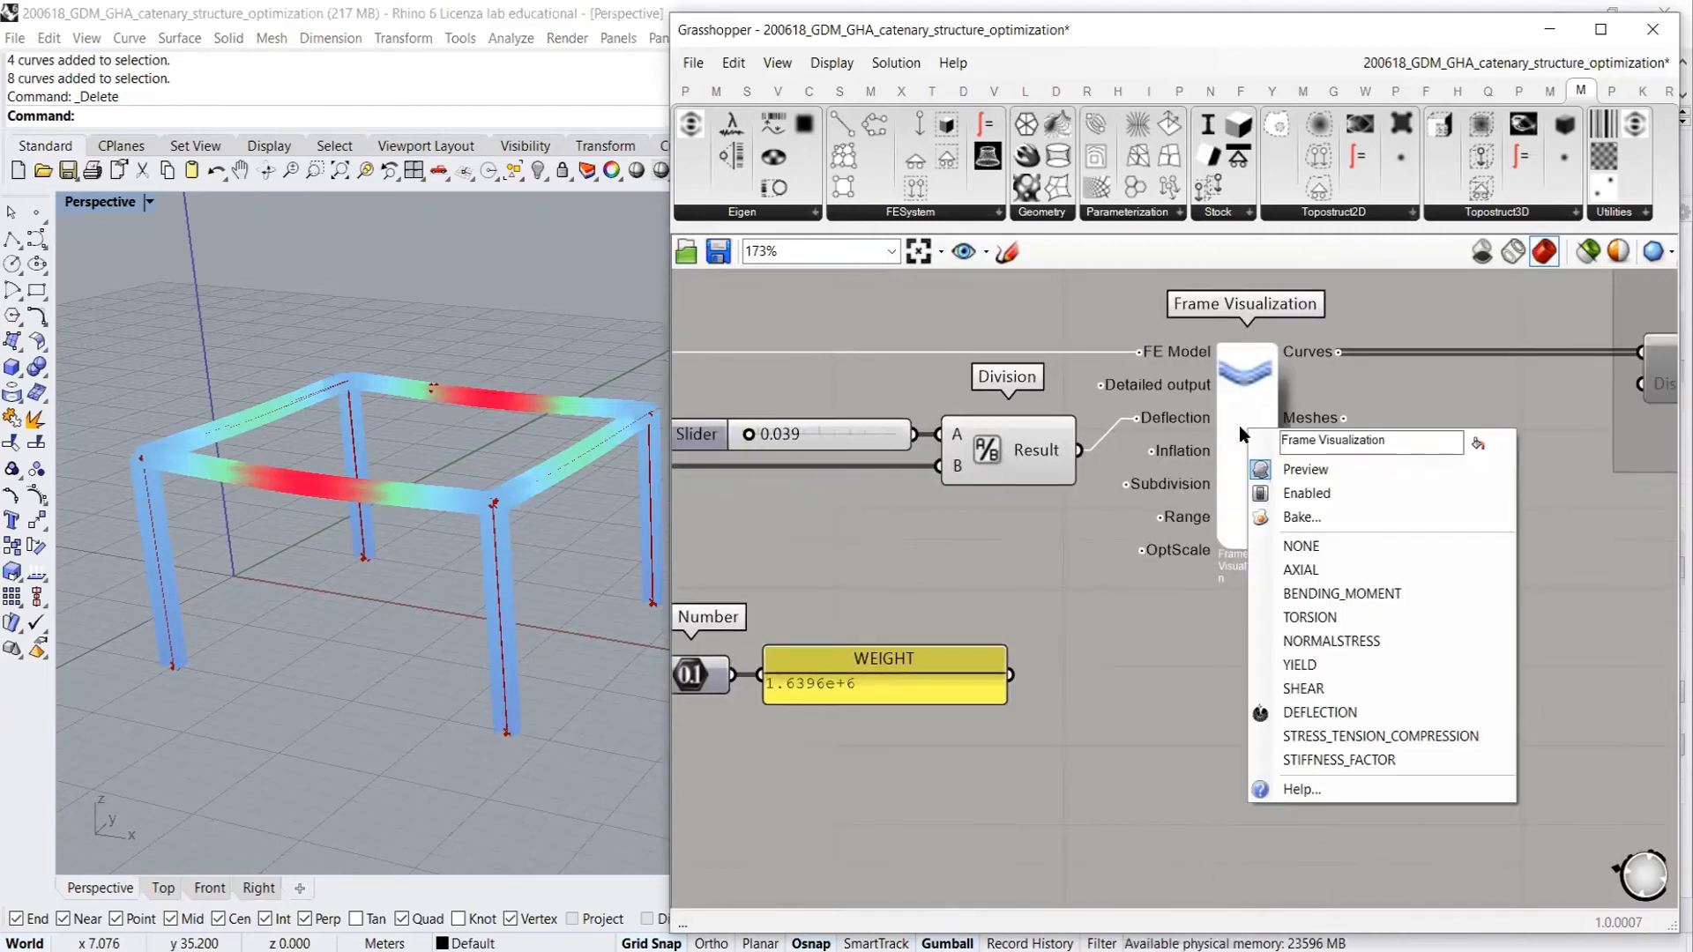
pyautogui.click(1294, 568)
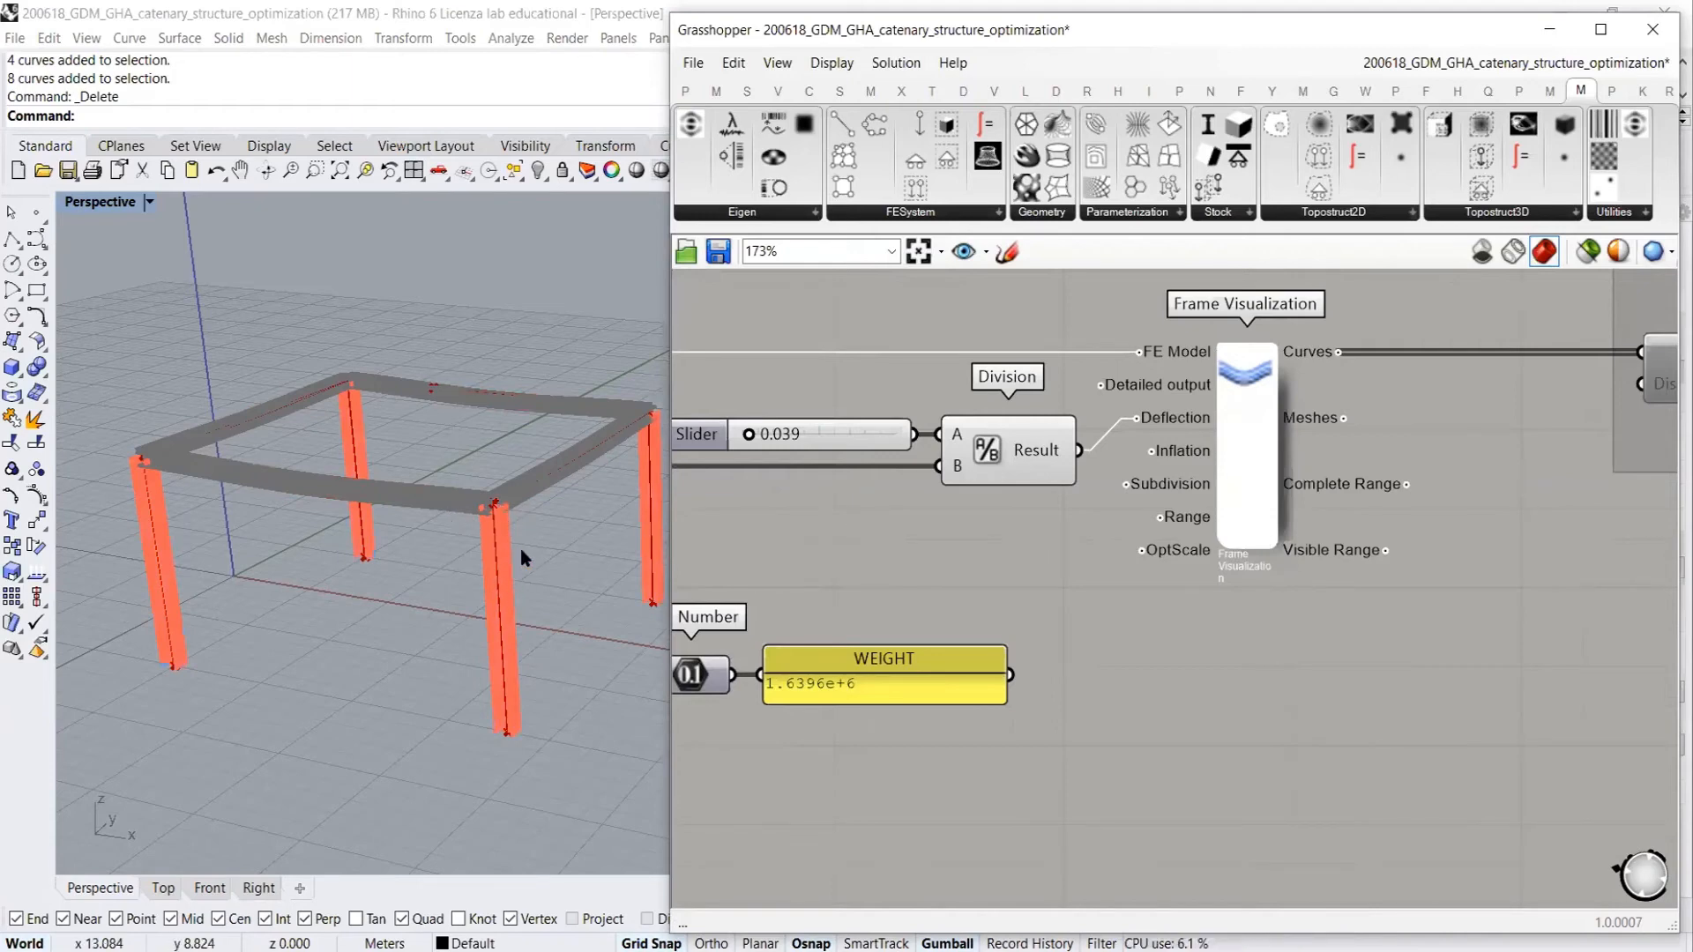
# Set the Frame Visualization component's display mode to BENDING_MOMENT for the single-storey frame
pyautogui.moveTo(521, 547); pyautogui.dragTo(453, 514, button='right')
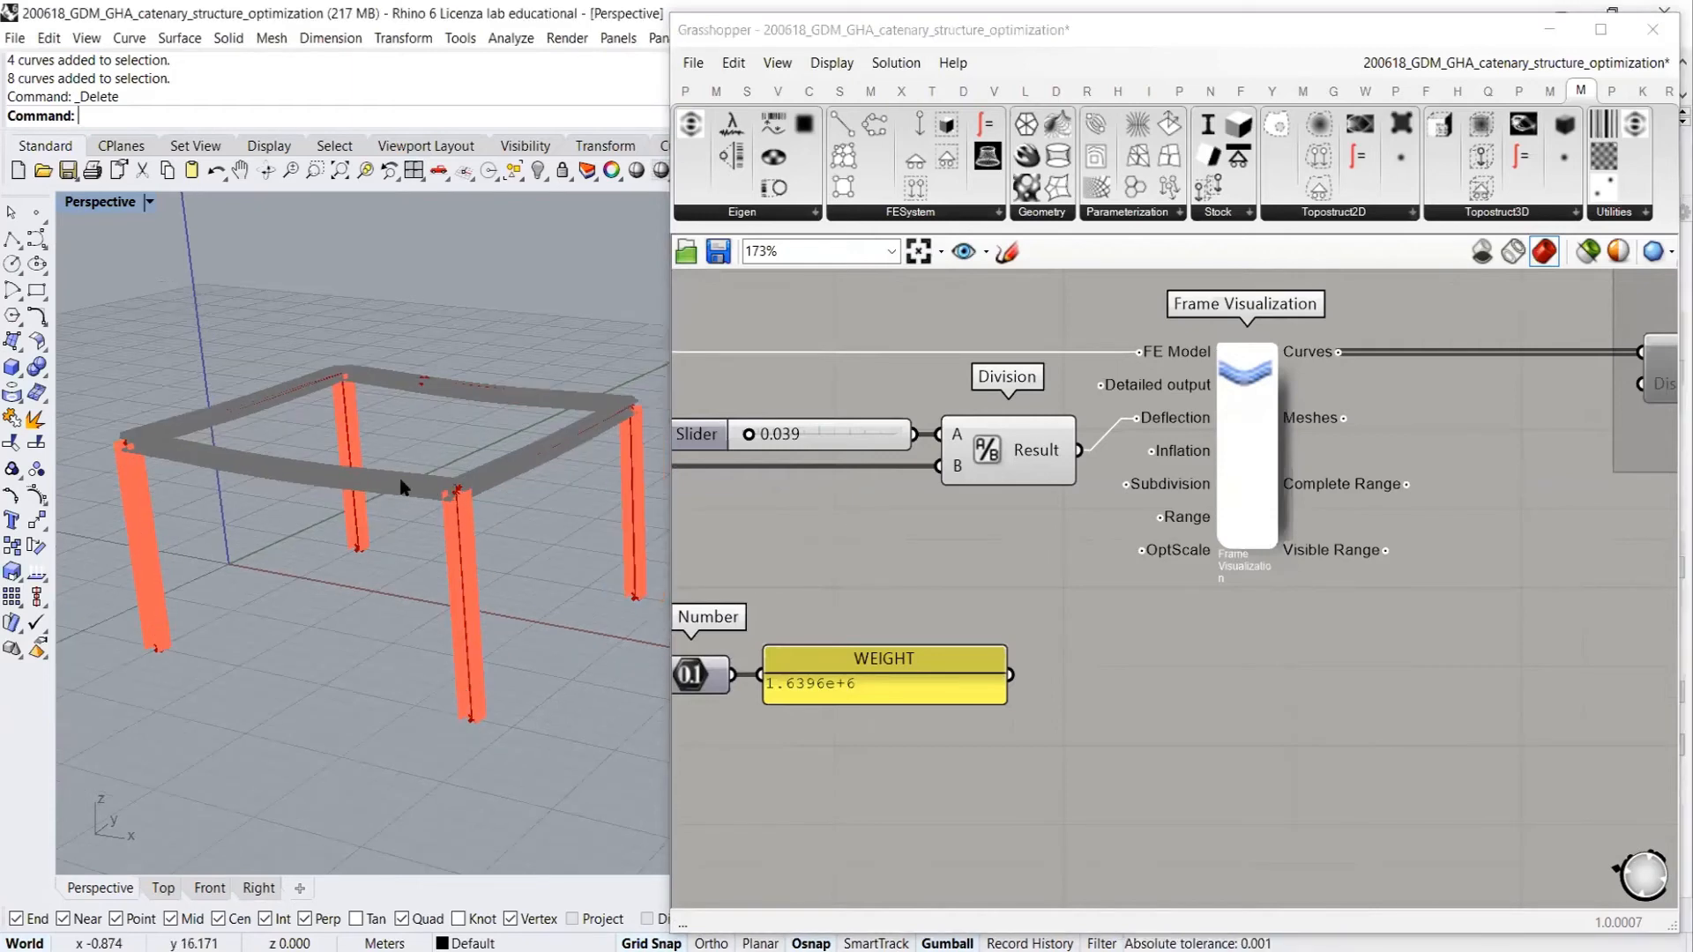
pyautogui.rightClick(1250, 417)
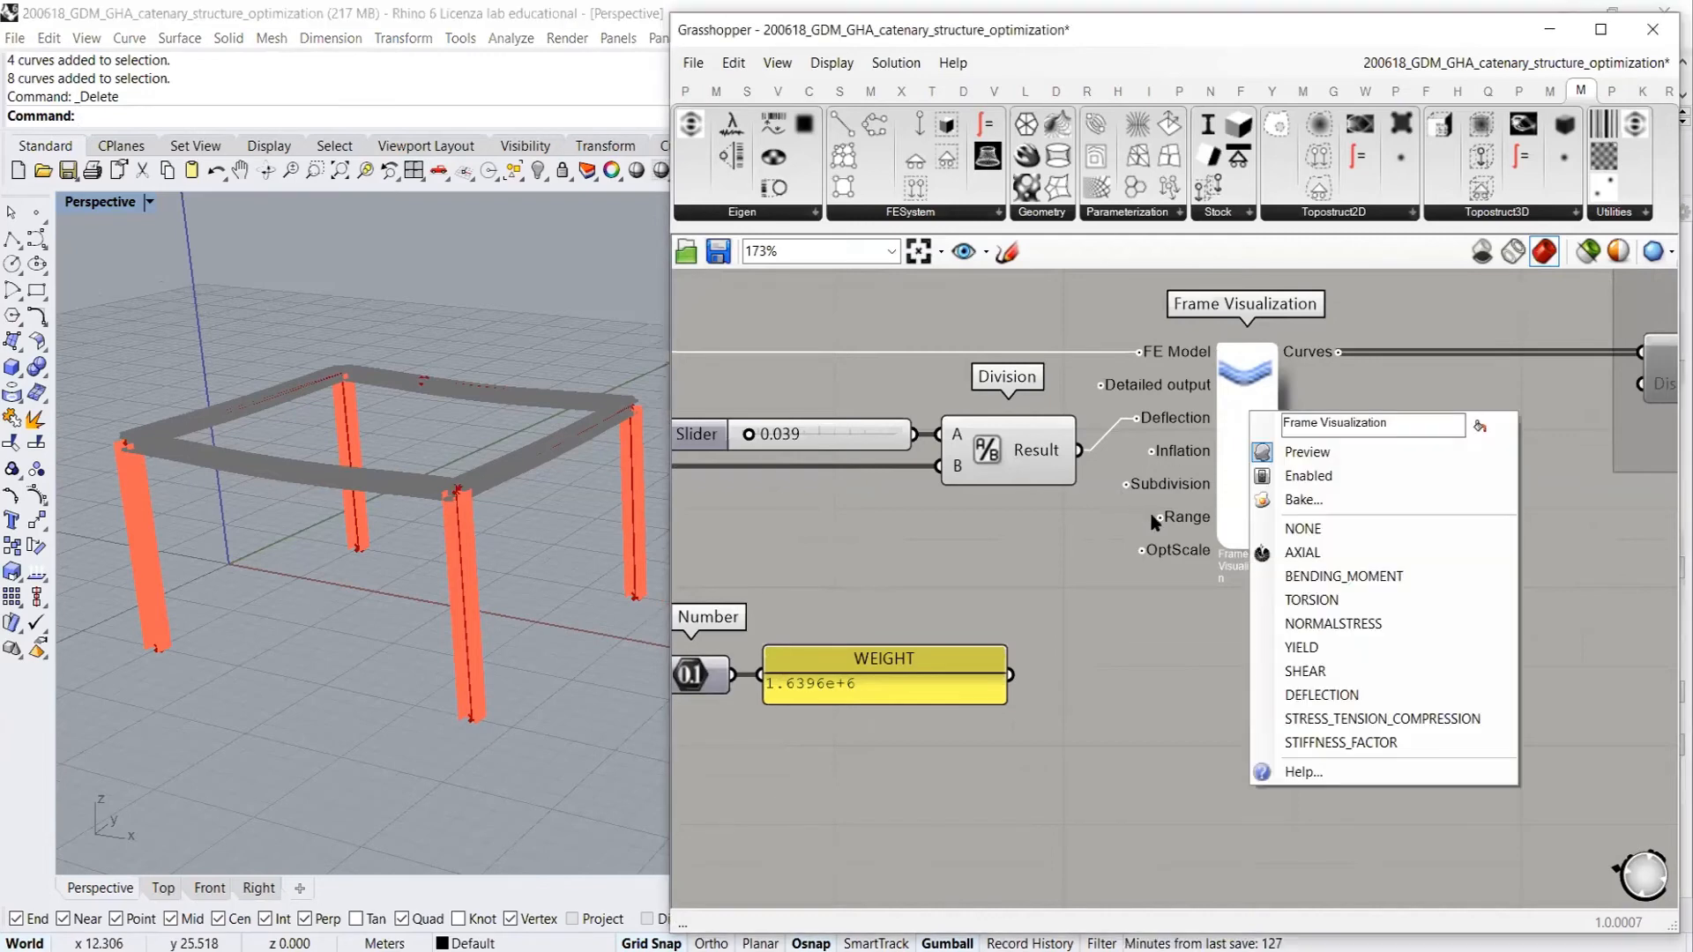
pyautogui.click(1322, 579)
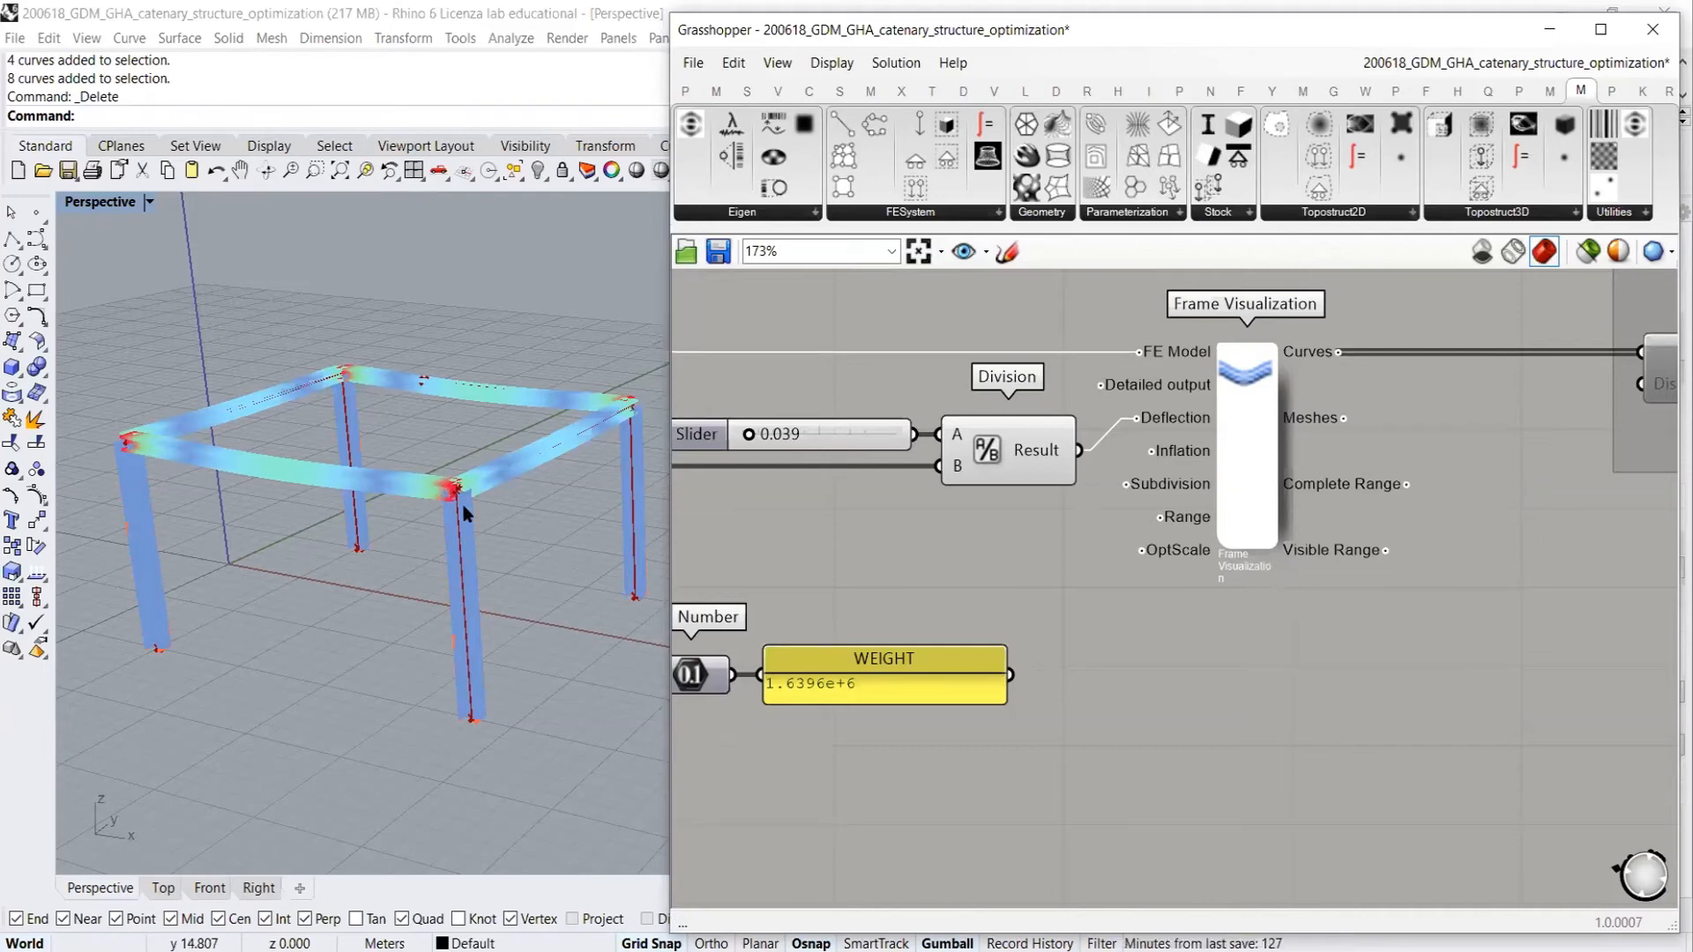
# Try the TORSION display mode on the Frame Visualization component and read its runtime error
pyautogui.rightClick(1238, 394)
pyautogui.click(1306, 580)
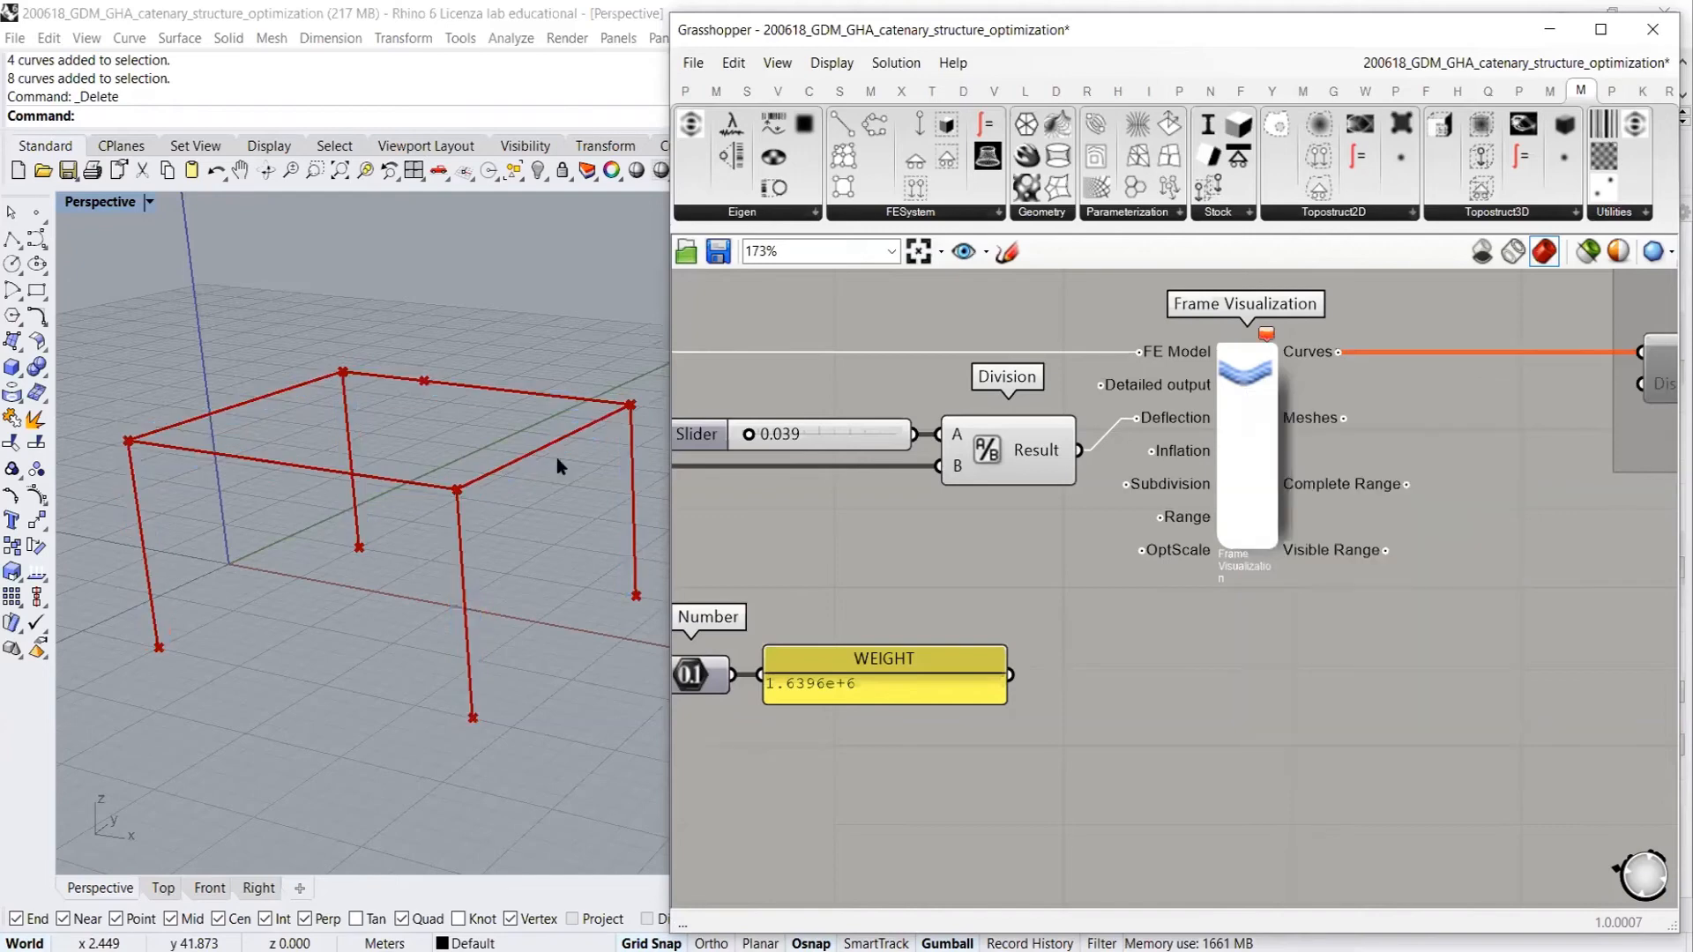
pyautogui.moveTo(1266, 339)
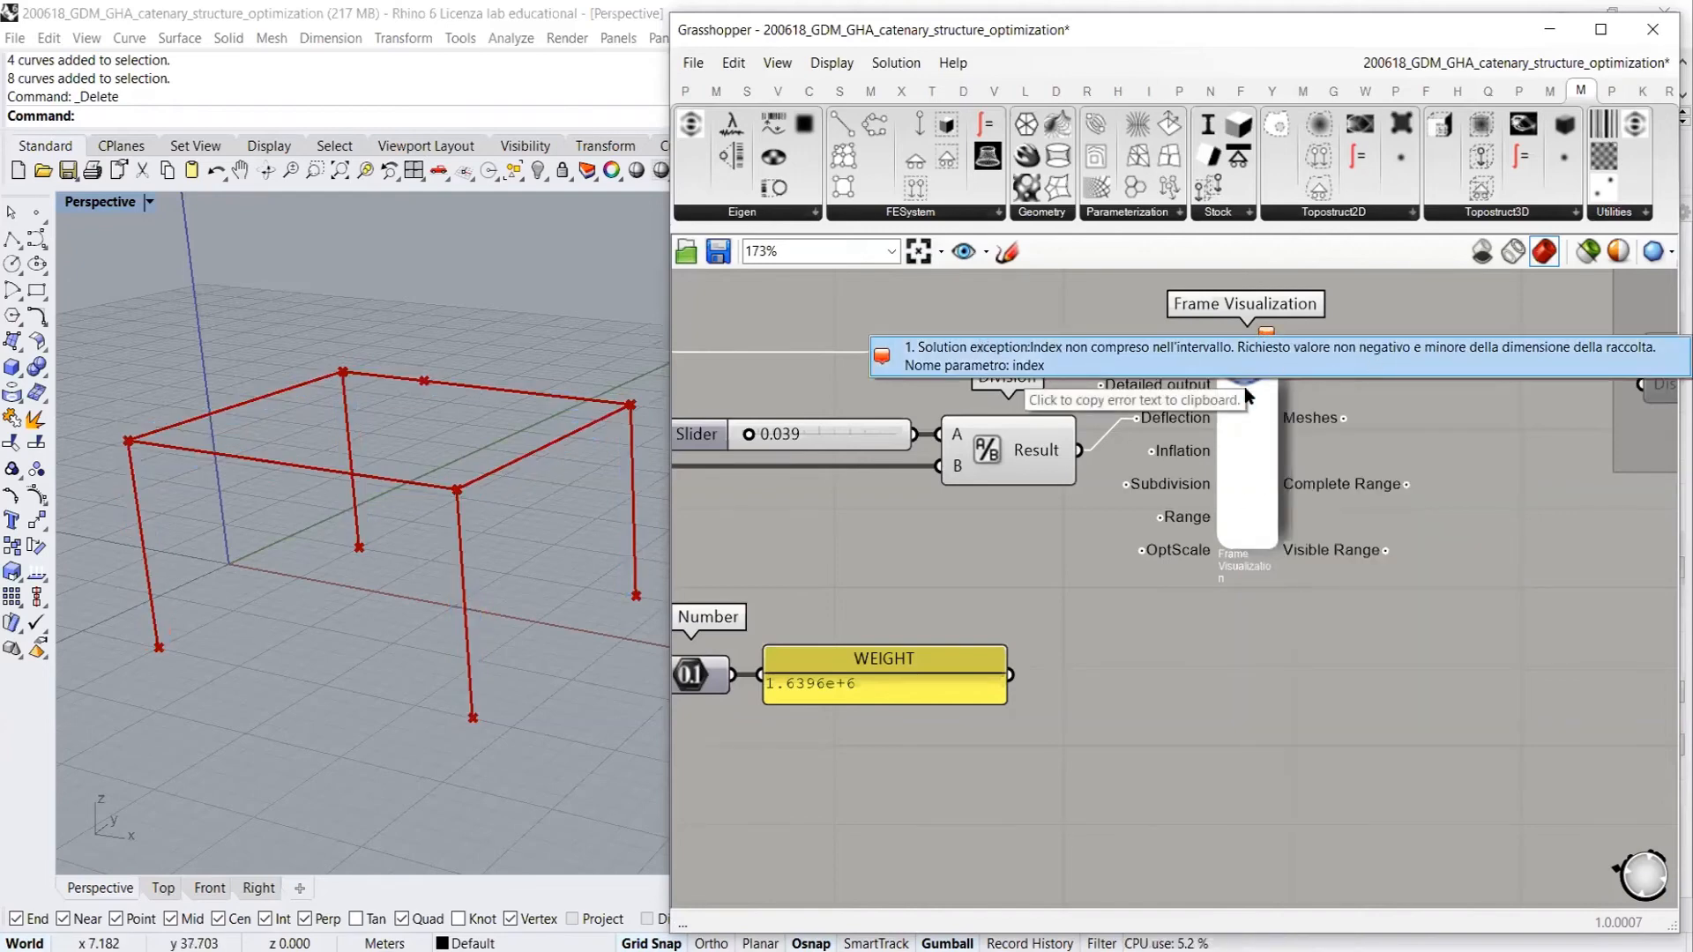
pyautogui.click(1244, 430)
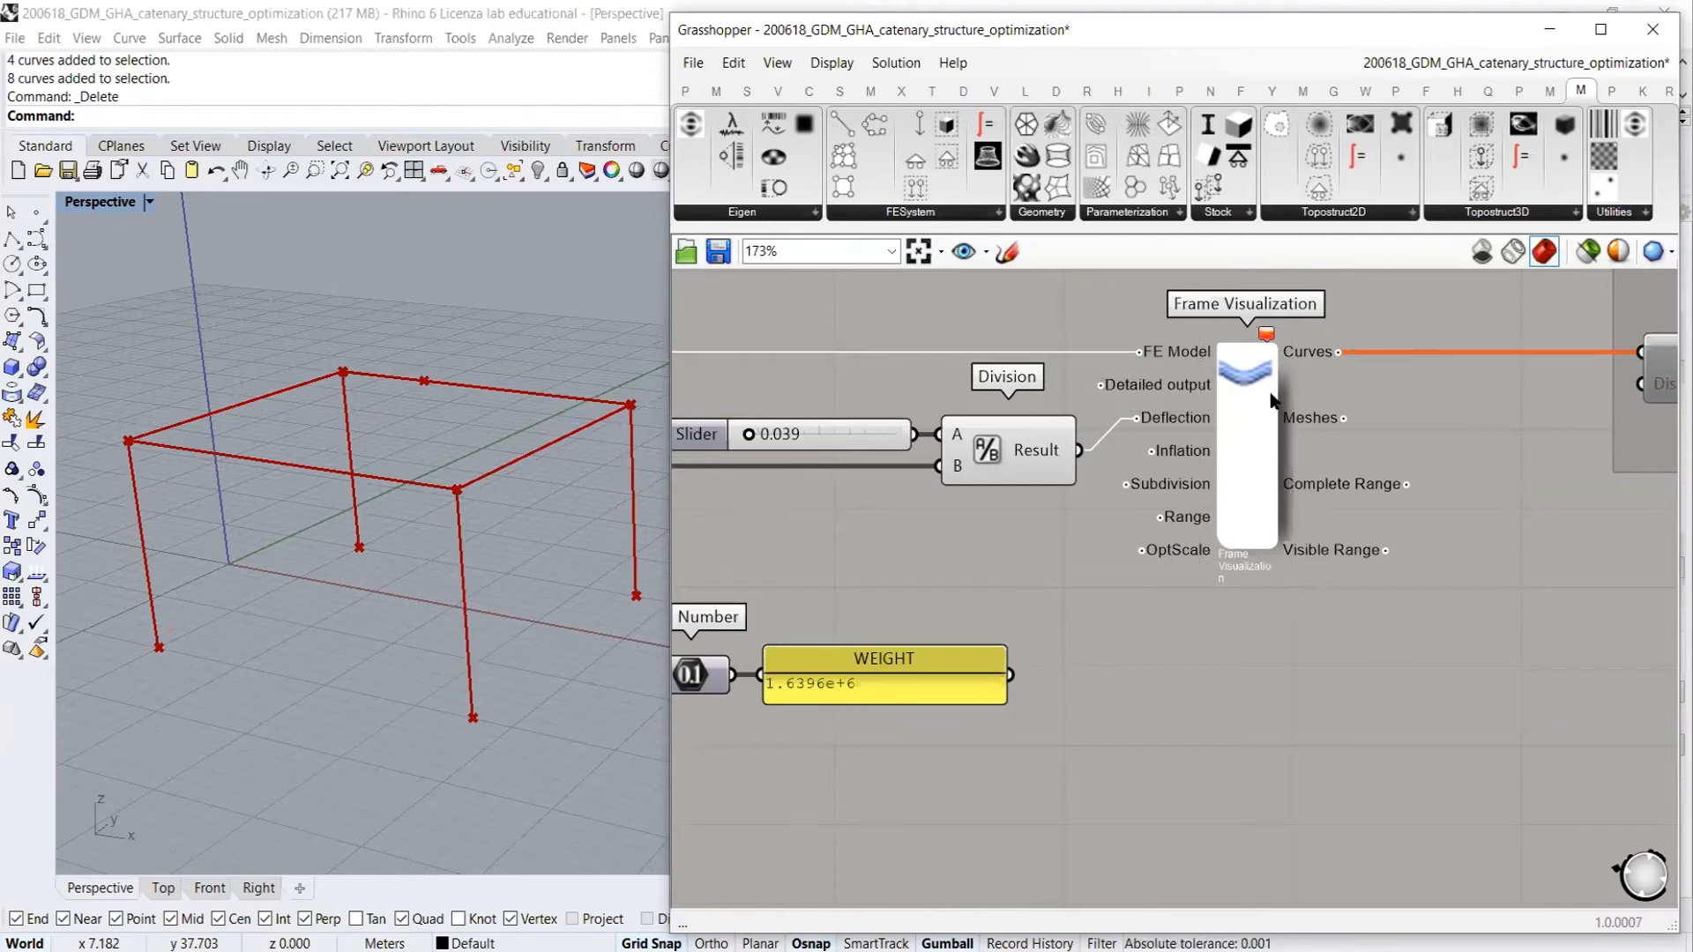
# Set the Frame Visualization component's display mode to NORMALSTRESS
pyautogui.rightClick(1249, 419)
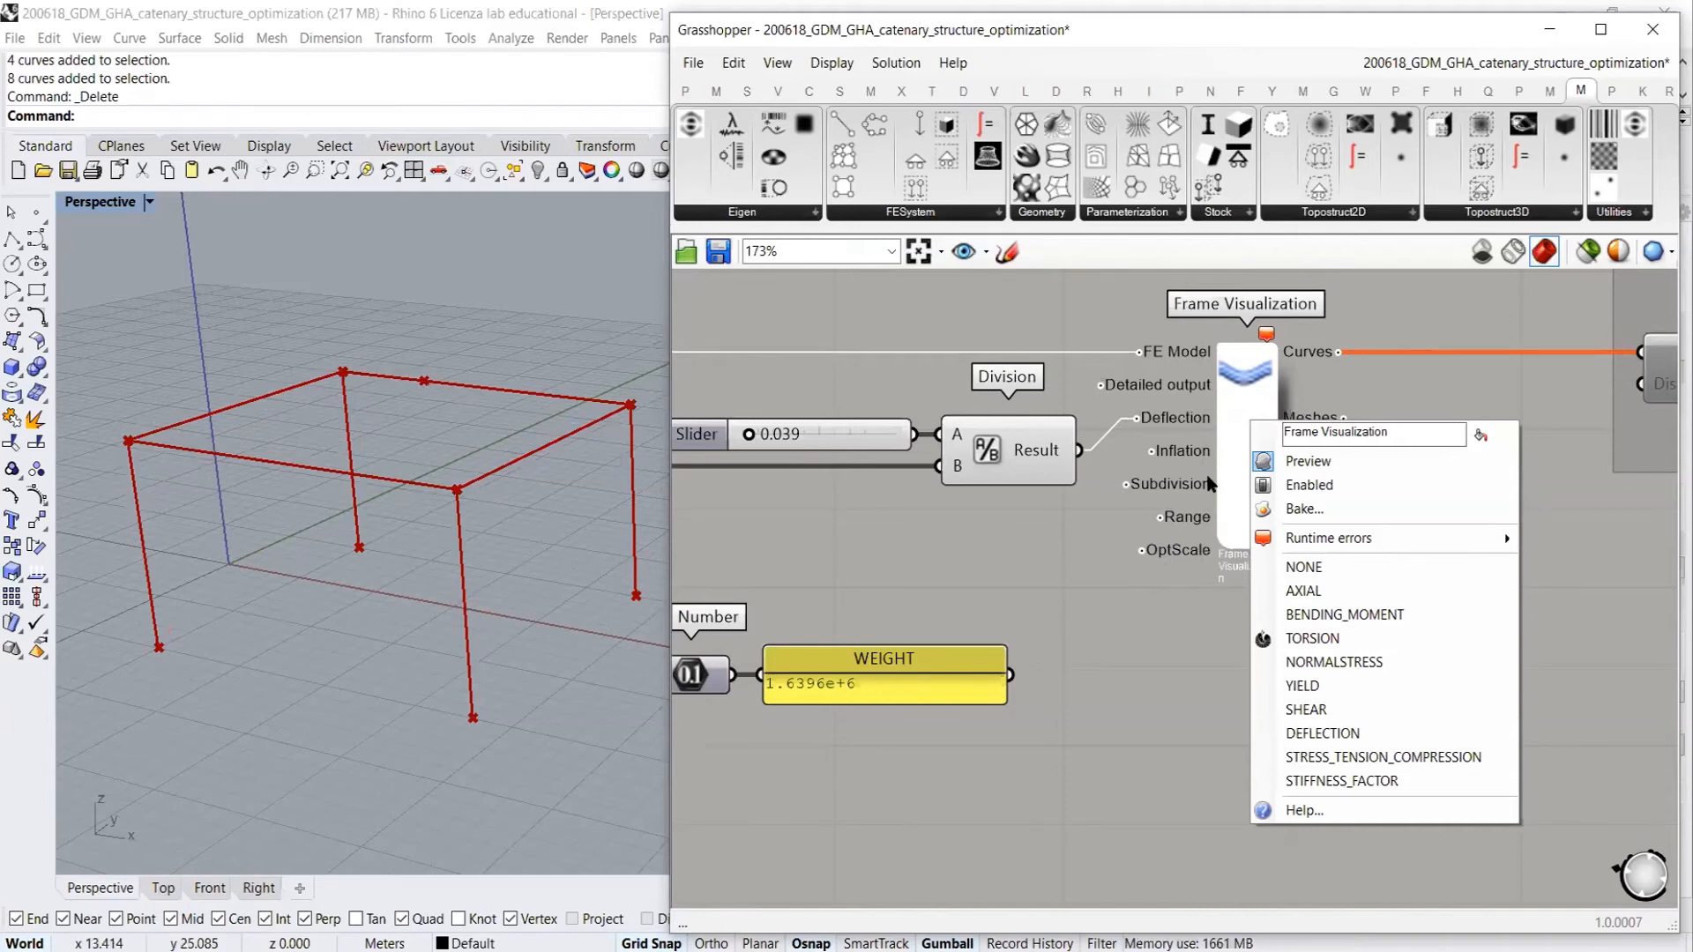
pyautogui.click(1243, 401)
pyautogui.rightClick(1246, 406)
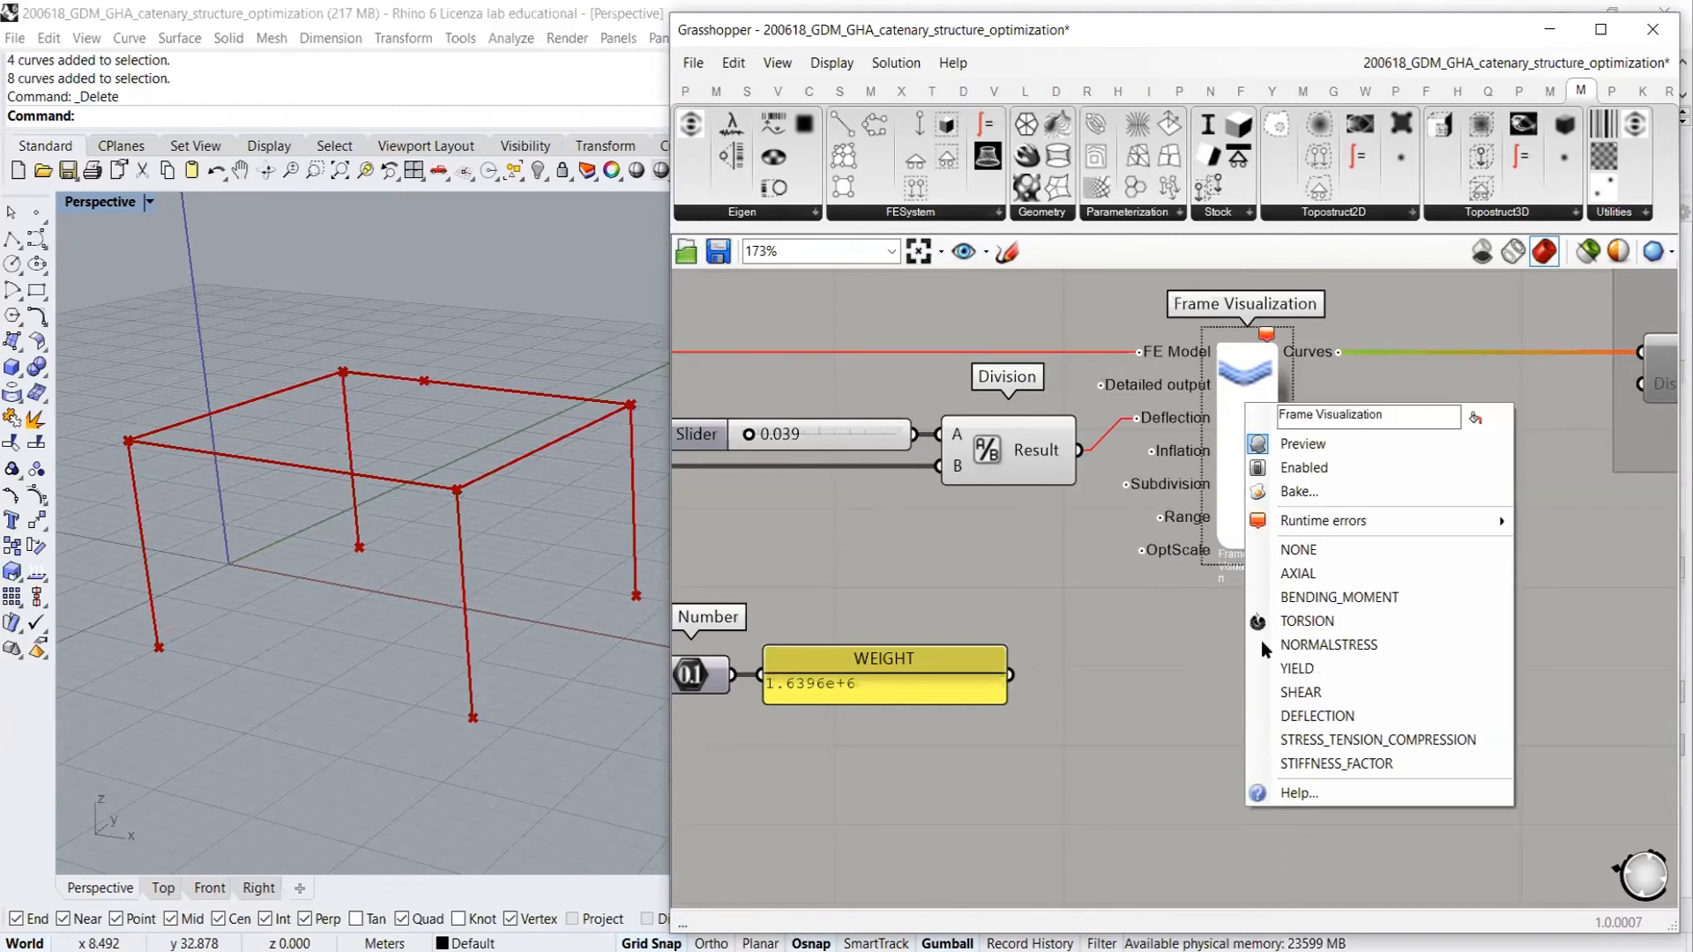
pyautogui.click(1314, 645)
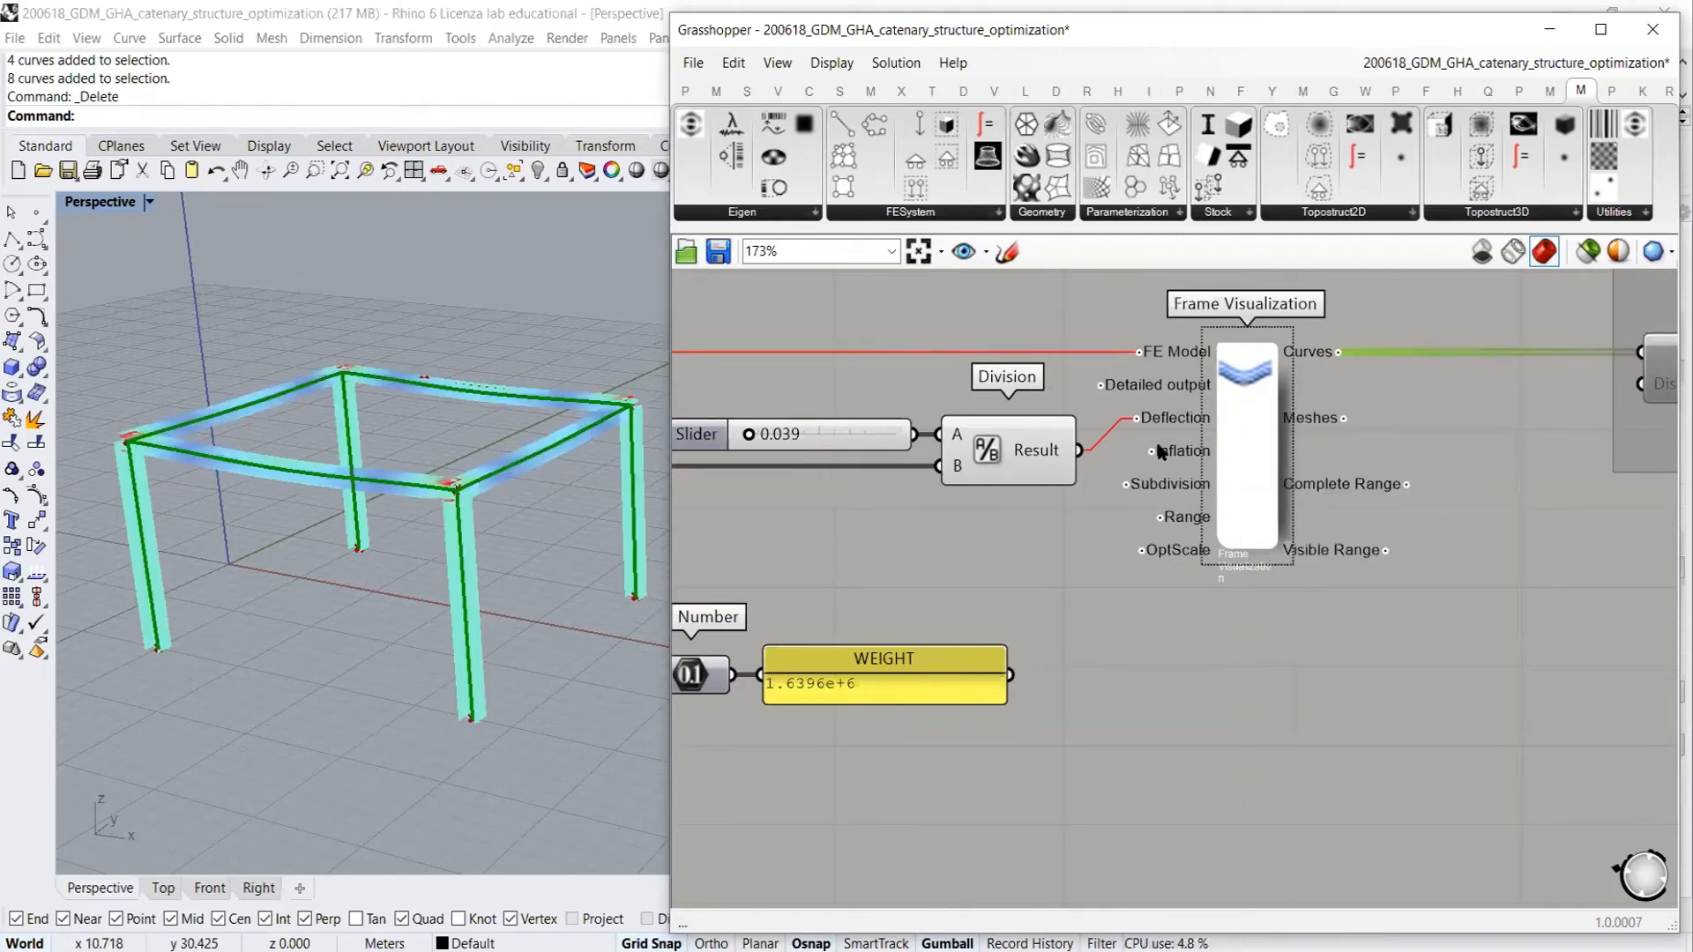
# View the single-storey frame in the YIELD display mode and then in the SHEAR display mode
pyautogui.rightClick(1253, 421)
pyautogui.click(1313, 656)
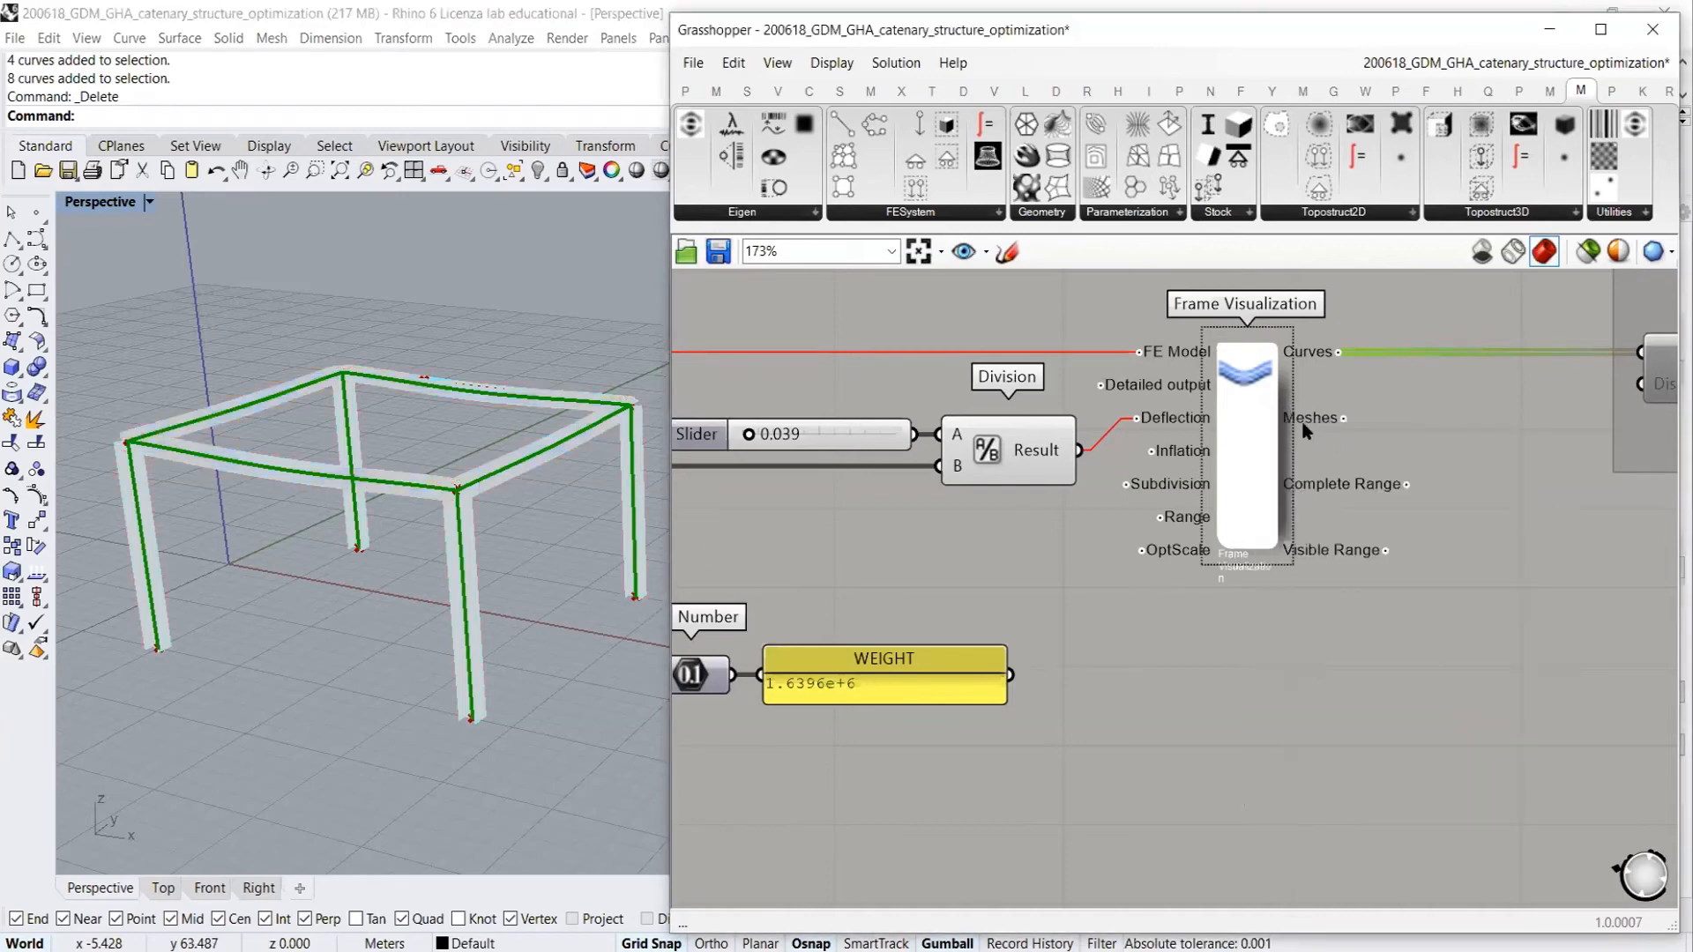
pyautogui.rightClick(1246, 417)
pyautogui.click(1302, 679)
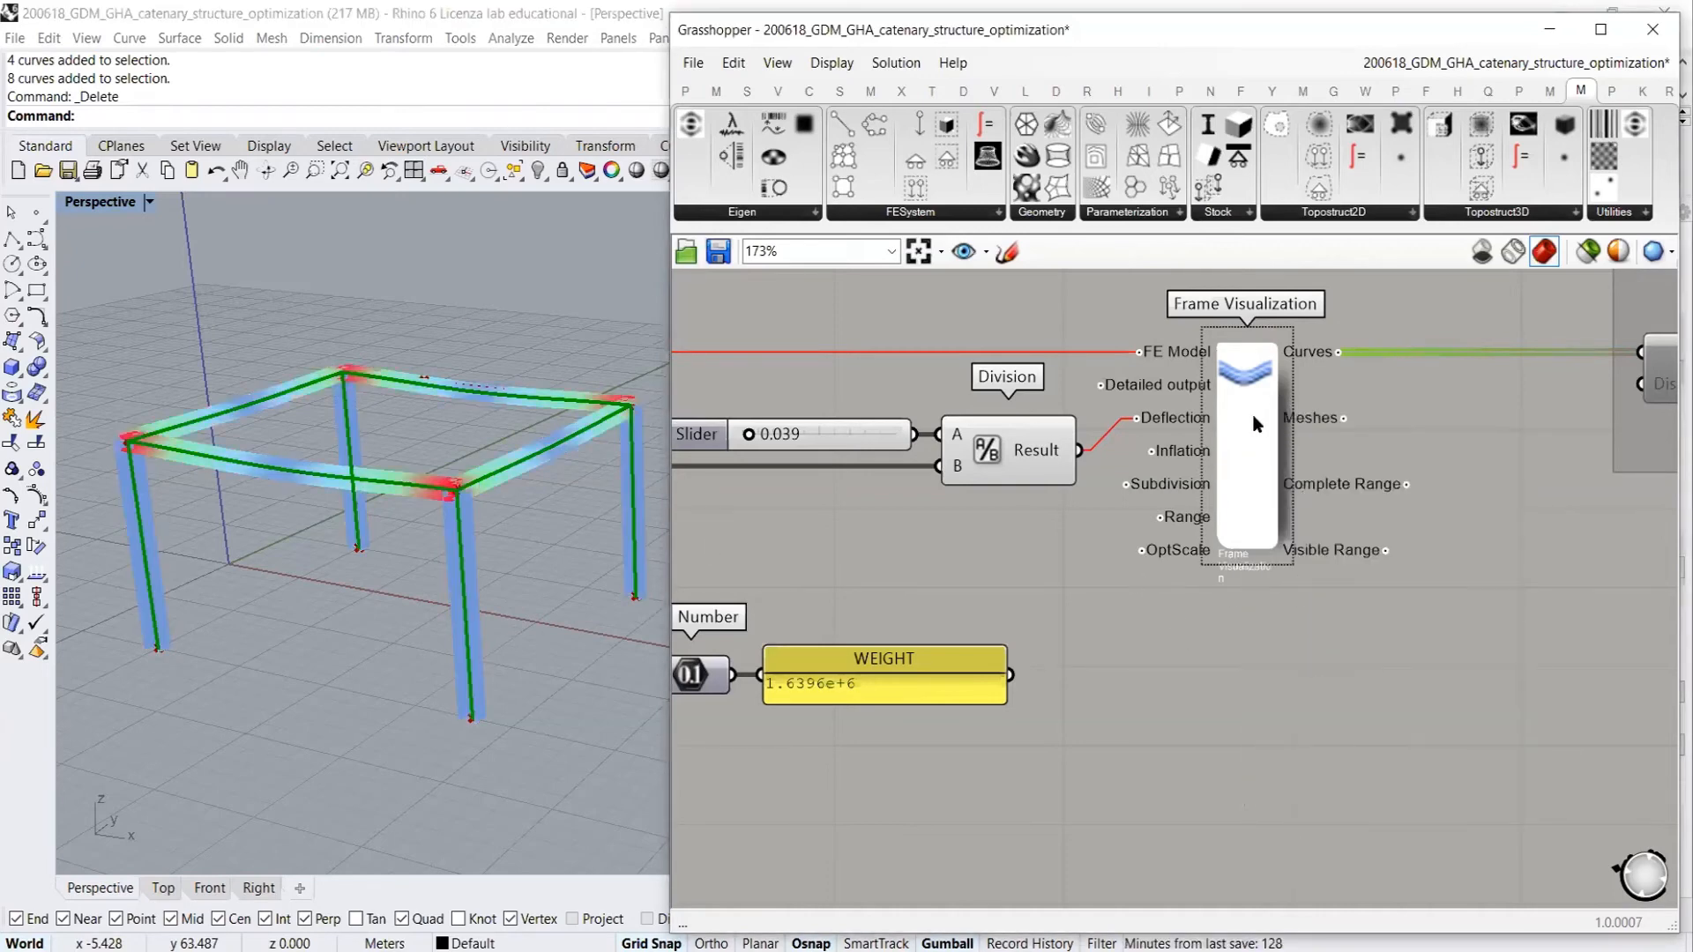
# View the frame in DEFLECTION mode, then set the Frame Visualization display mode to STRESS_TENSION_COMPRESSION and inspect the coloured frame
pyautogui.rightClick(1251, 418)
pyautogui.click(1298, 702)
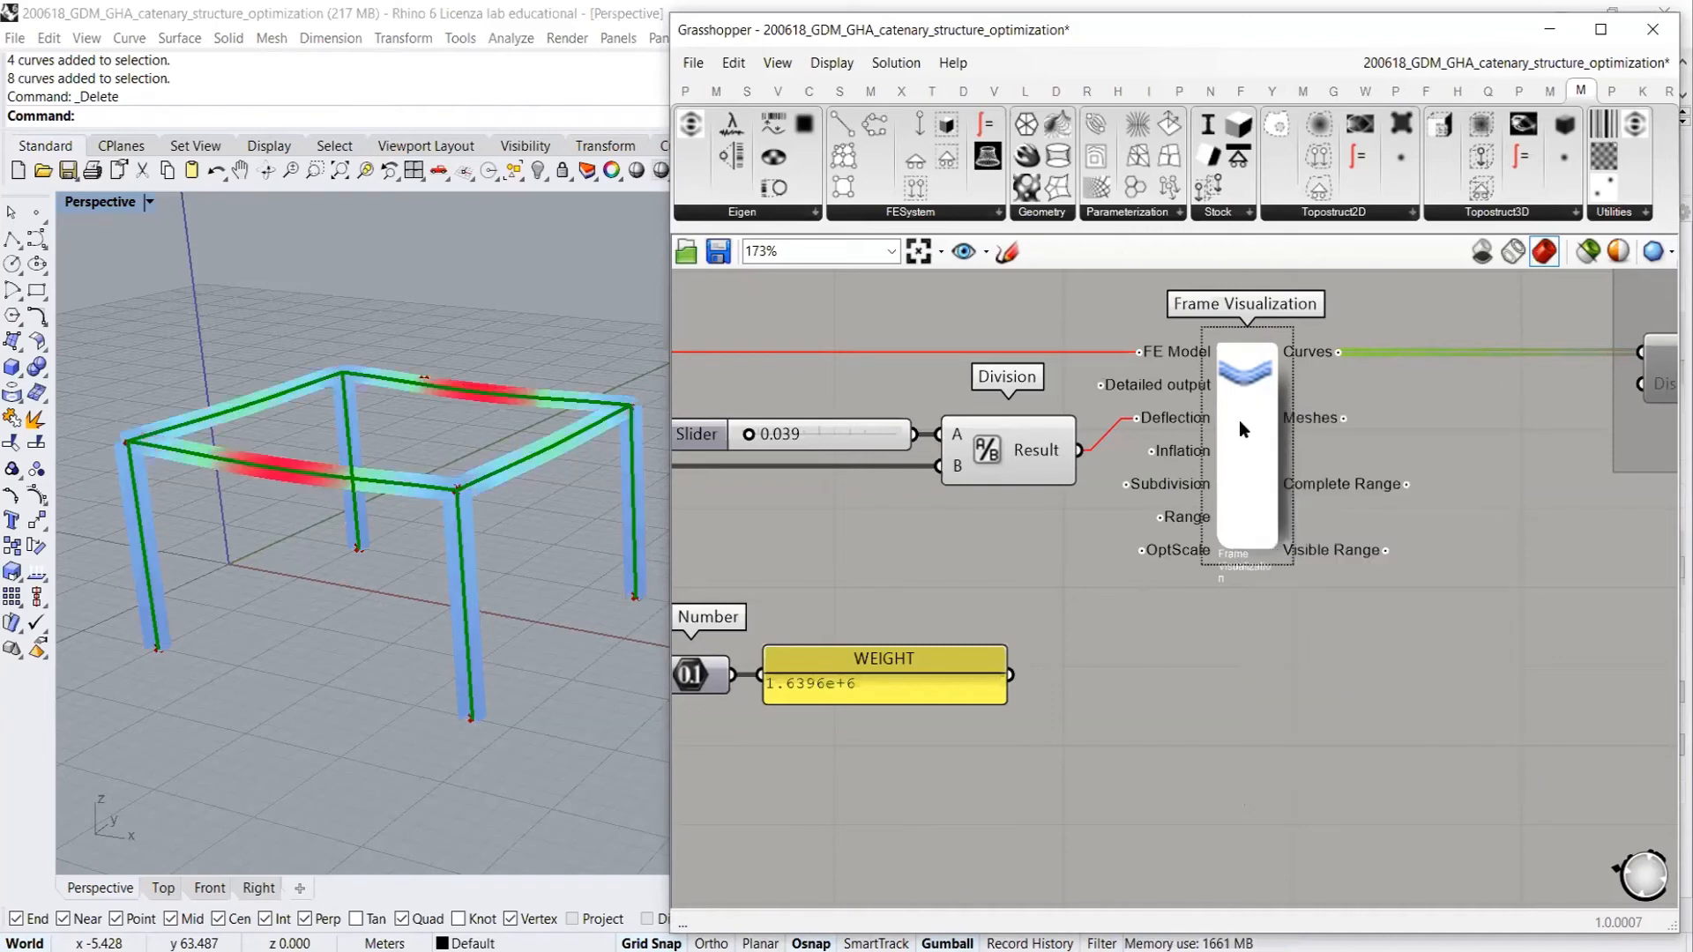
pyautogui.rightClick(1239, 421)
pyautogui.click(1287, 730)
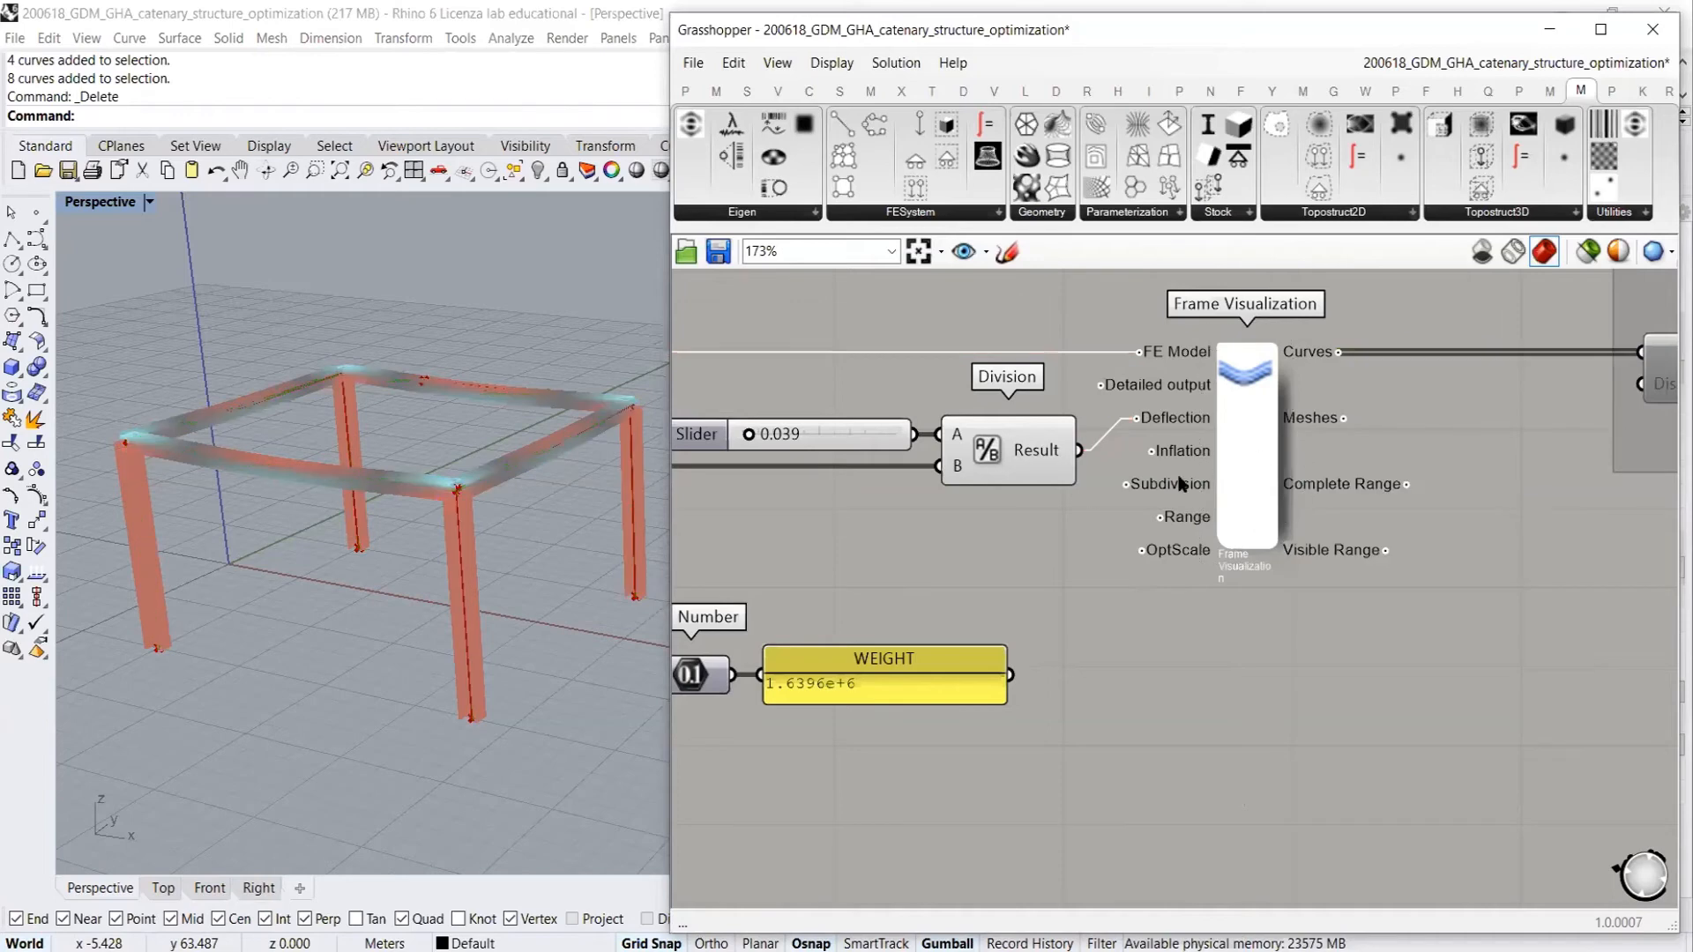
pyautogui.moveTo(467, 538); pyautogui.dragTo(486, 489, button='right')
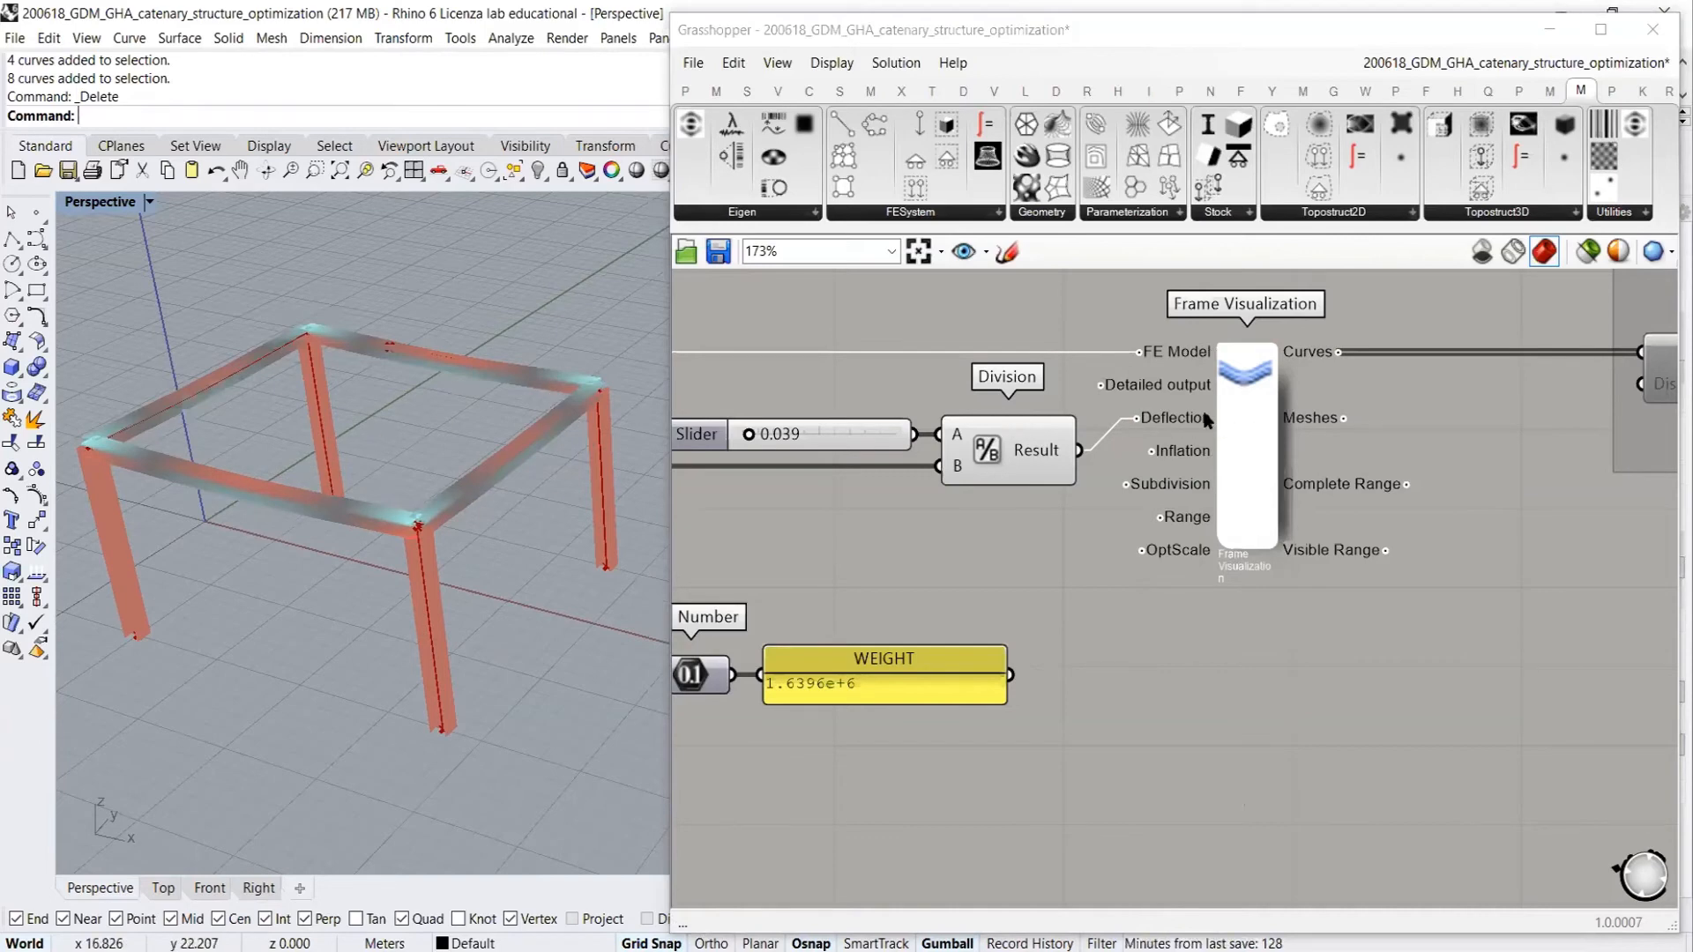
# View the frame in STIFFNESS_FACTOR mode, then set the Frame Visualization component's display mode back to DEFLECTION
pyautogui.rightClick(1246, 417)
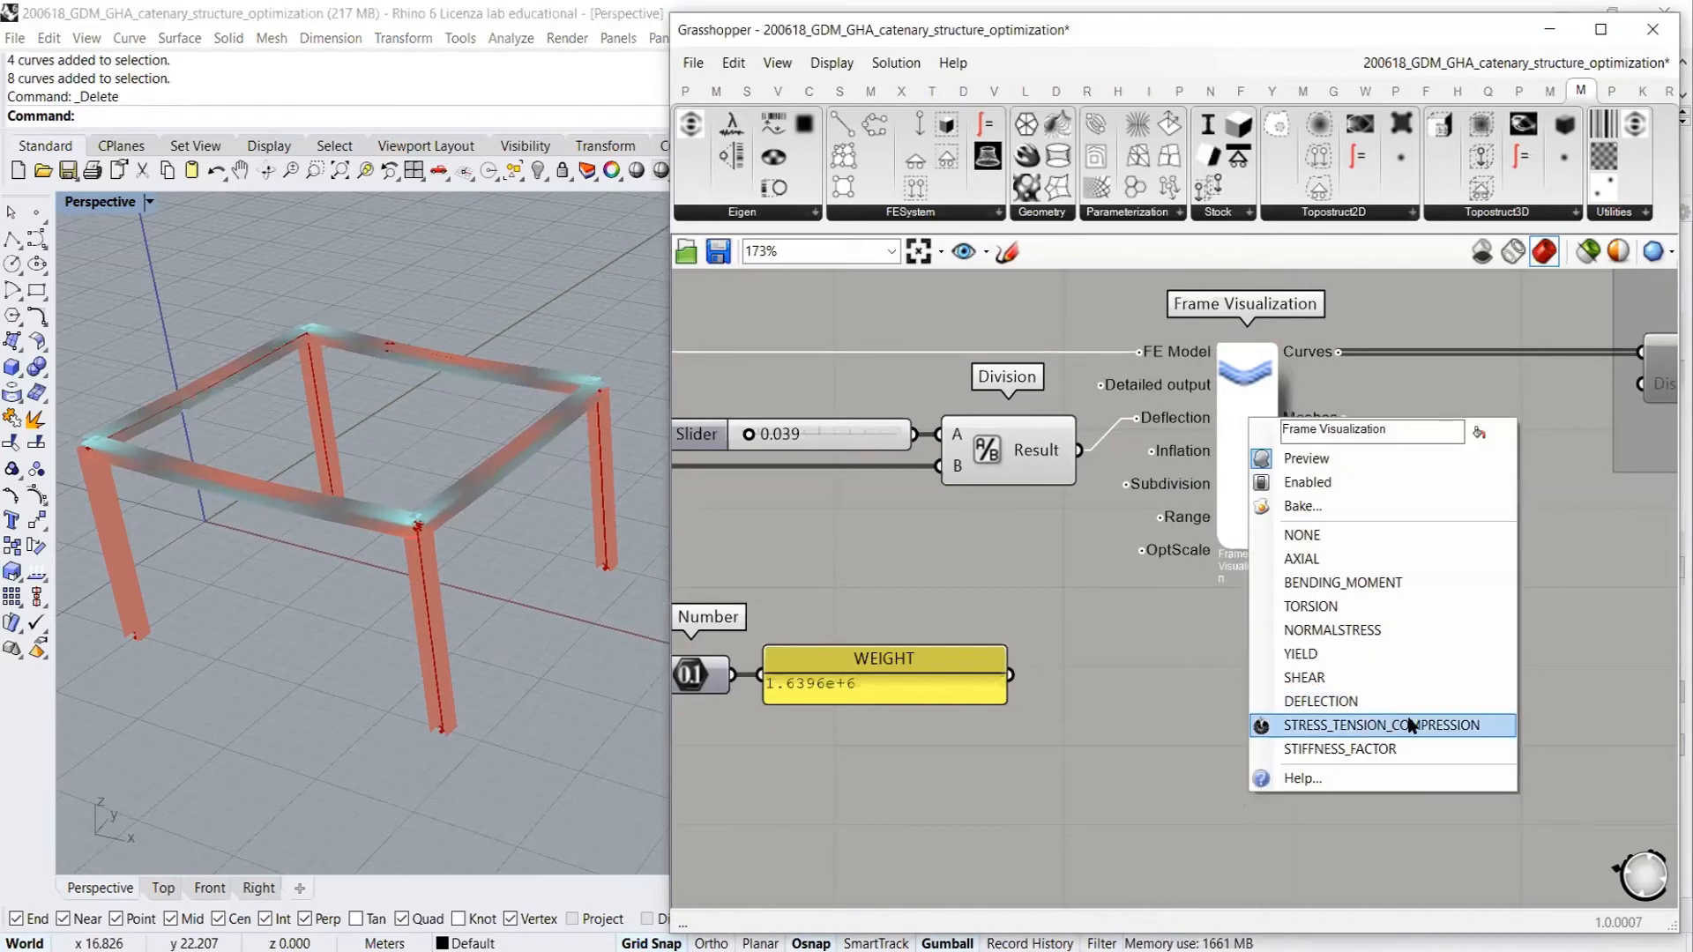
pyautogui.click(1377, 749)
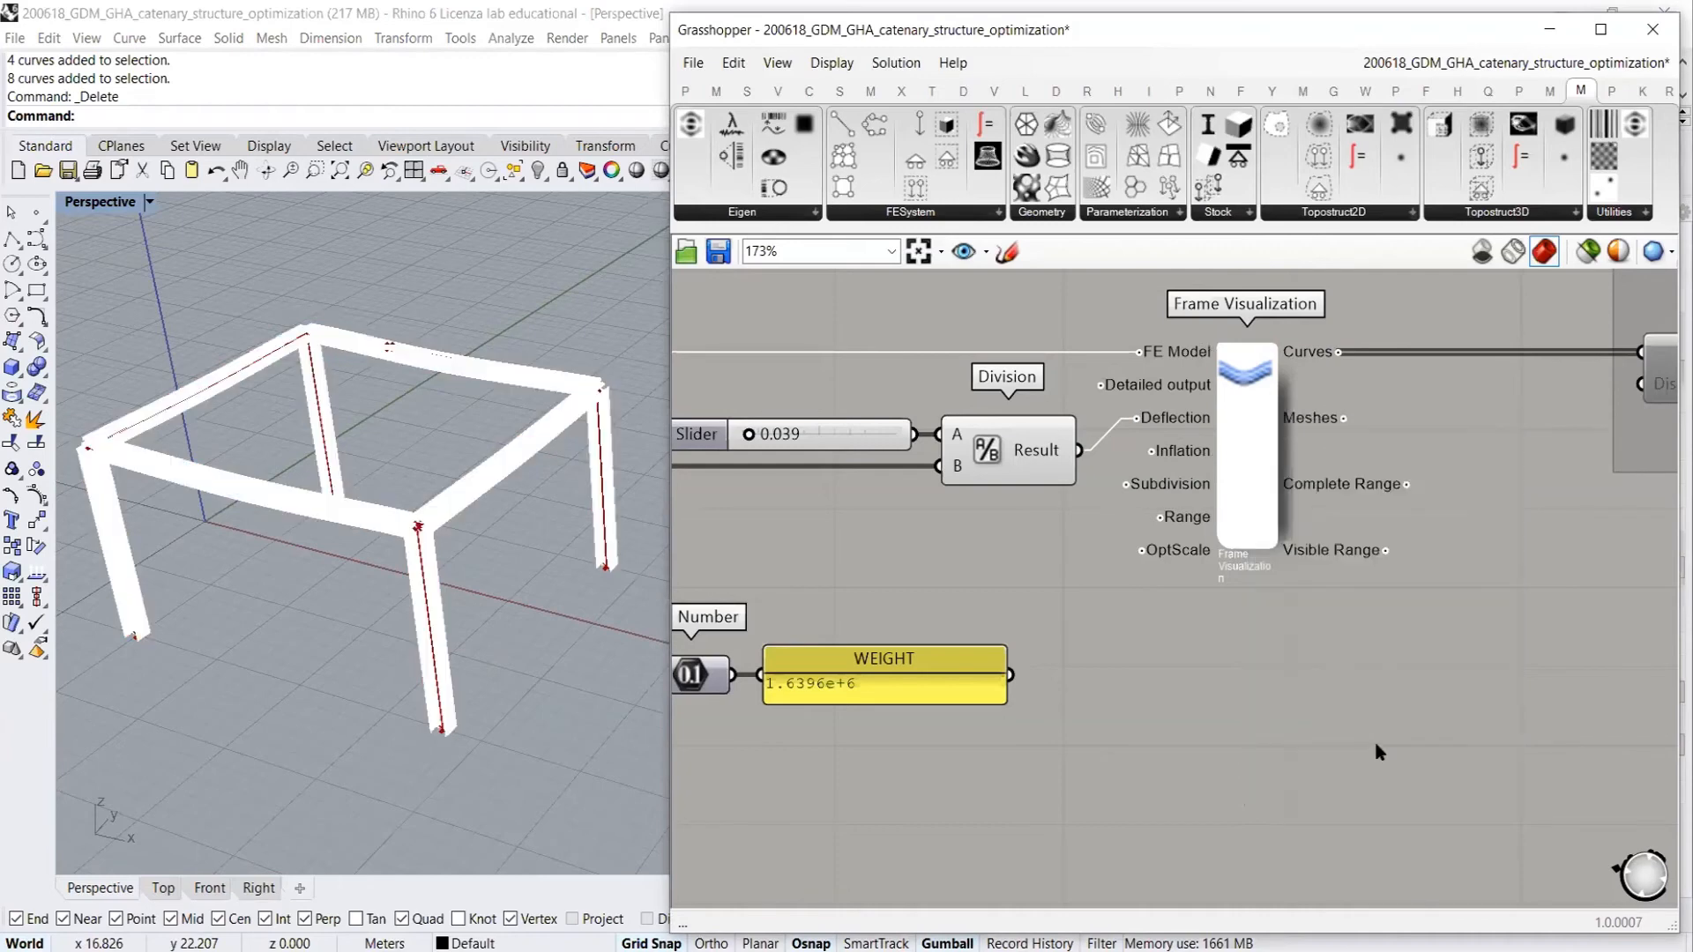
pyautogui.rightClick(1246, 420)
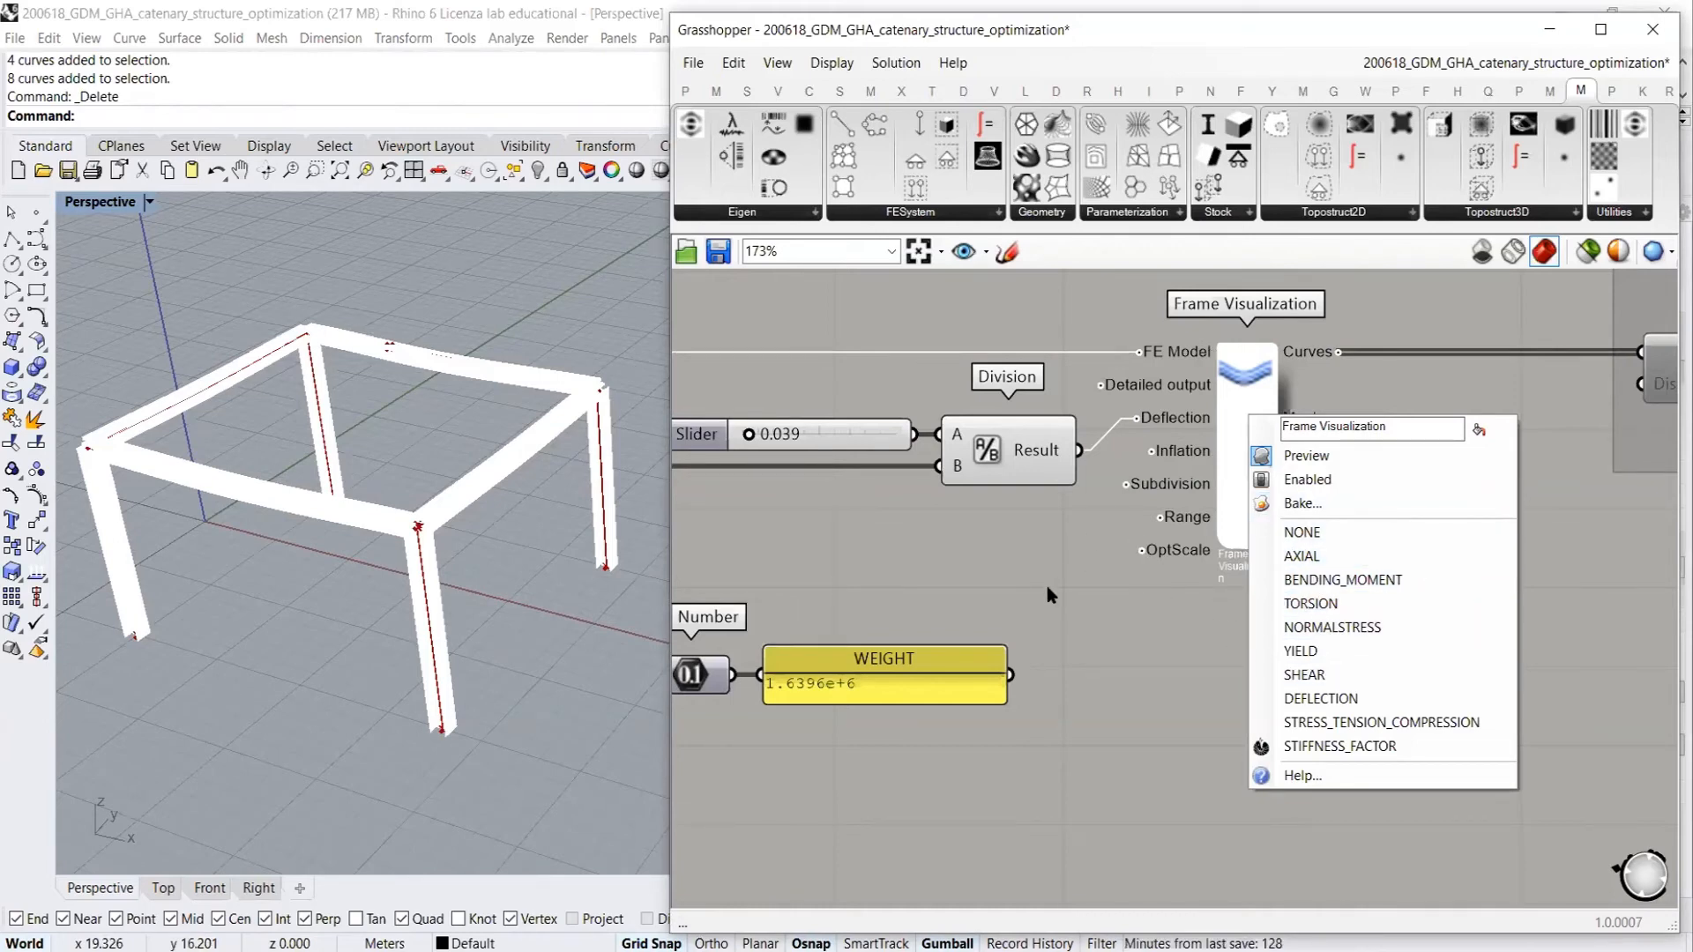
pyautogui.click(1314, 699)
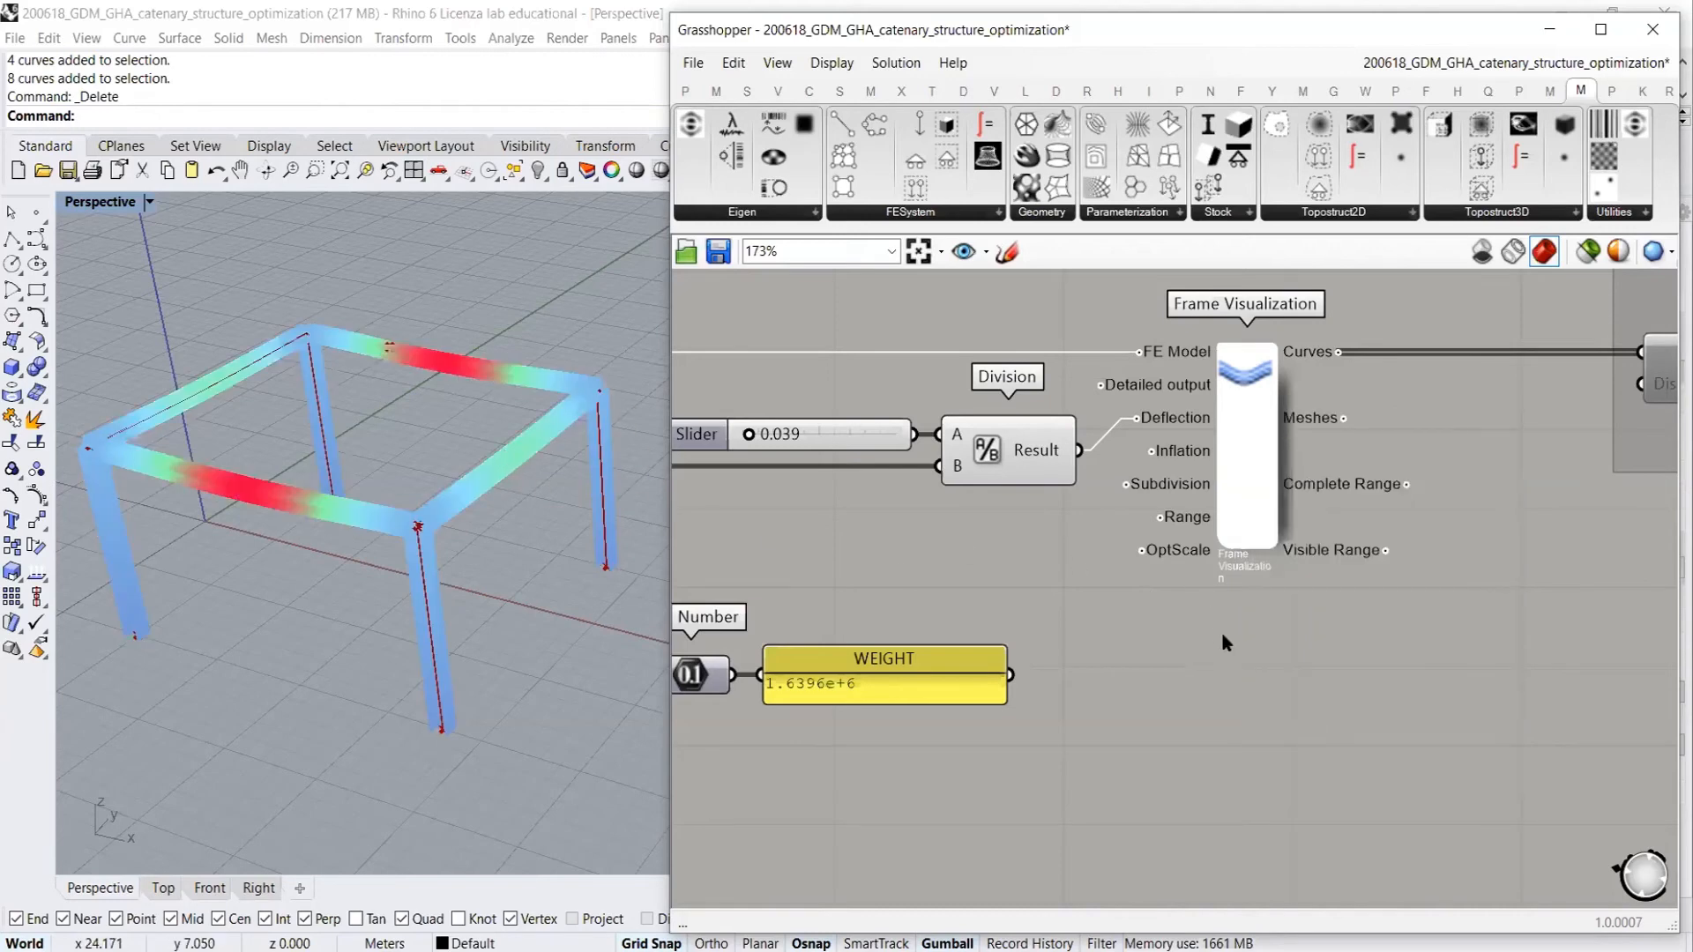
# Disable the whole grouped single-storey frame definition
pyautogui.moveTo(1258, 643); pyautogui.dragTo(1295, 644, button='right')
pyautogui.scroll(-3, 1415, 599)
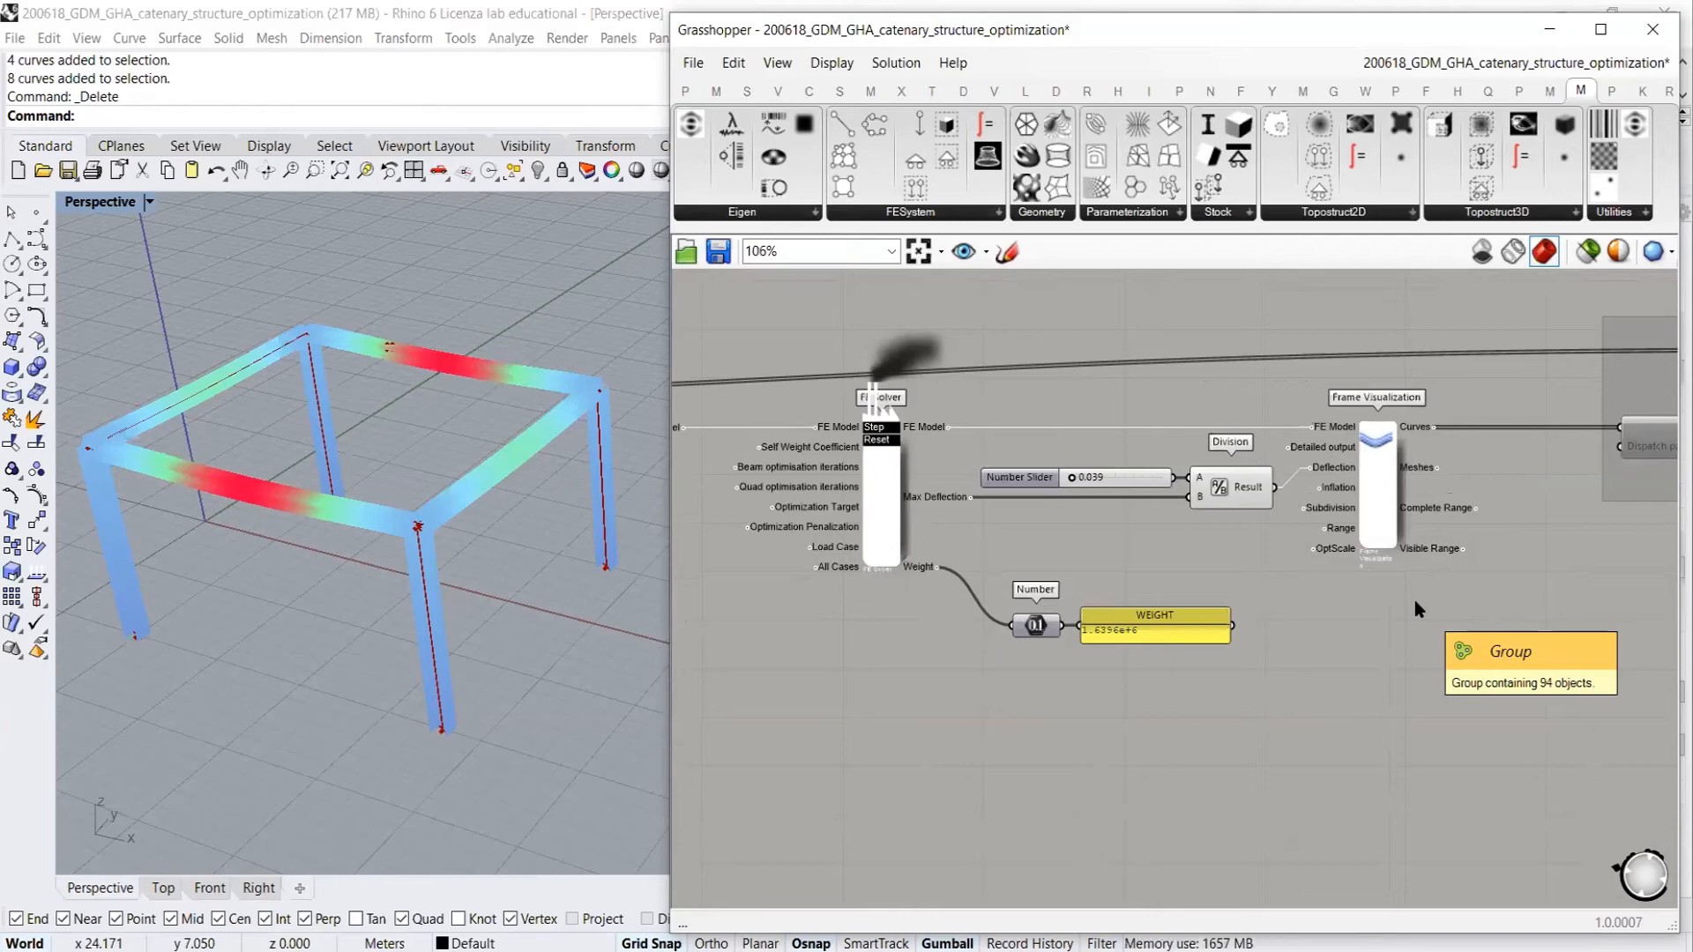
pyautogui.scroll(-6, 1411, 586)
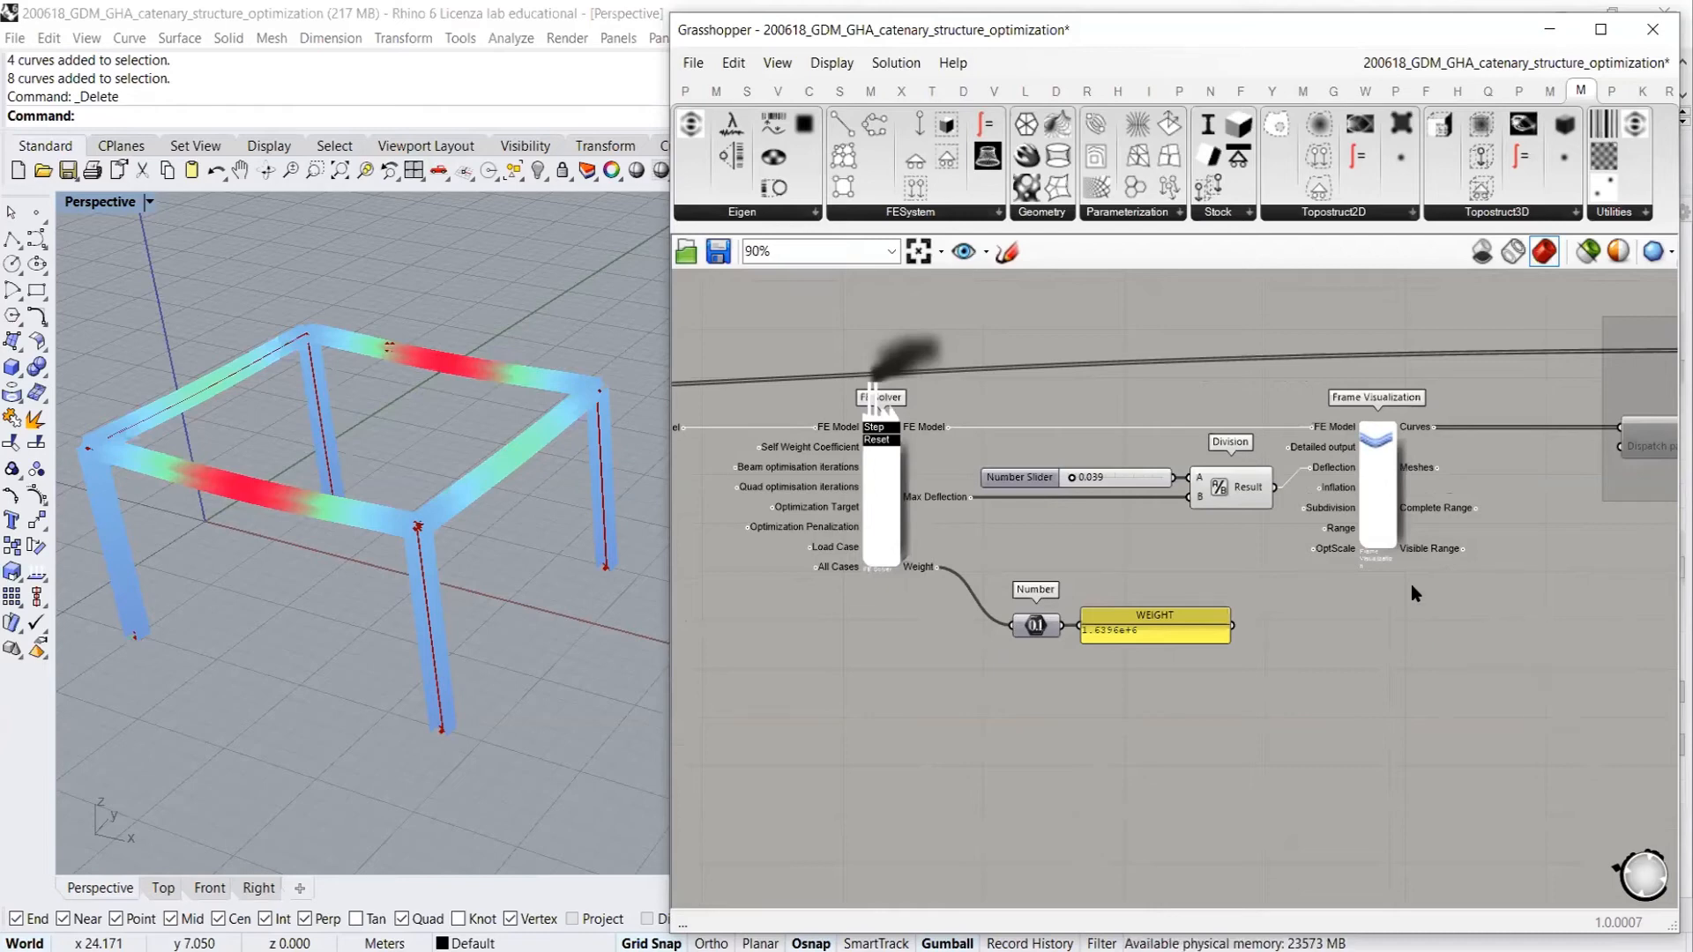
pyautogui.moveTo(1634, 365); pyautogui.dragTo(864, 815)
pyautogui.hotkey('ctrl', 'e')
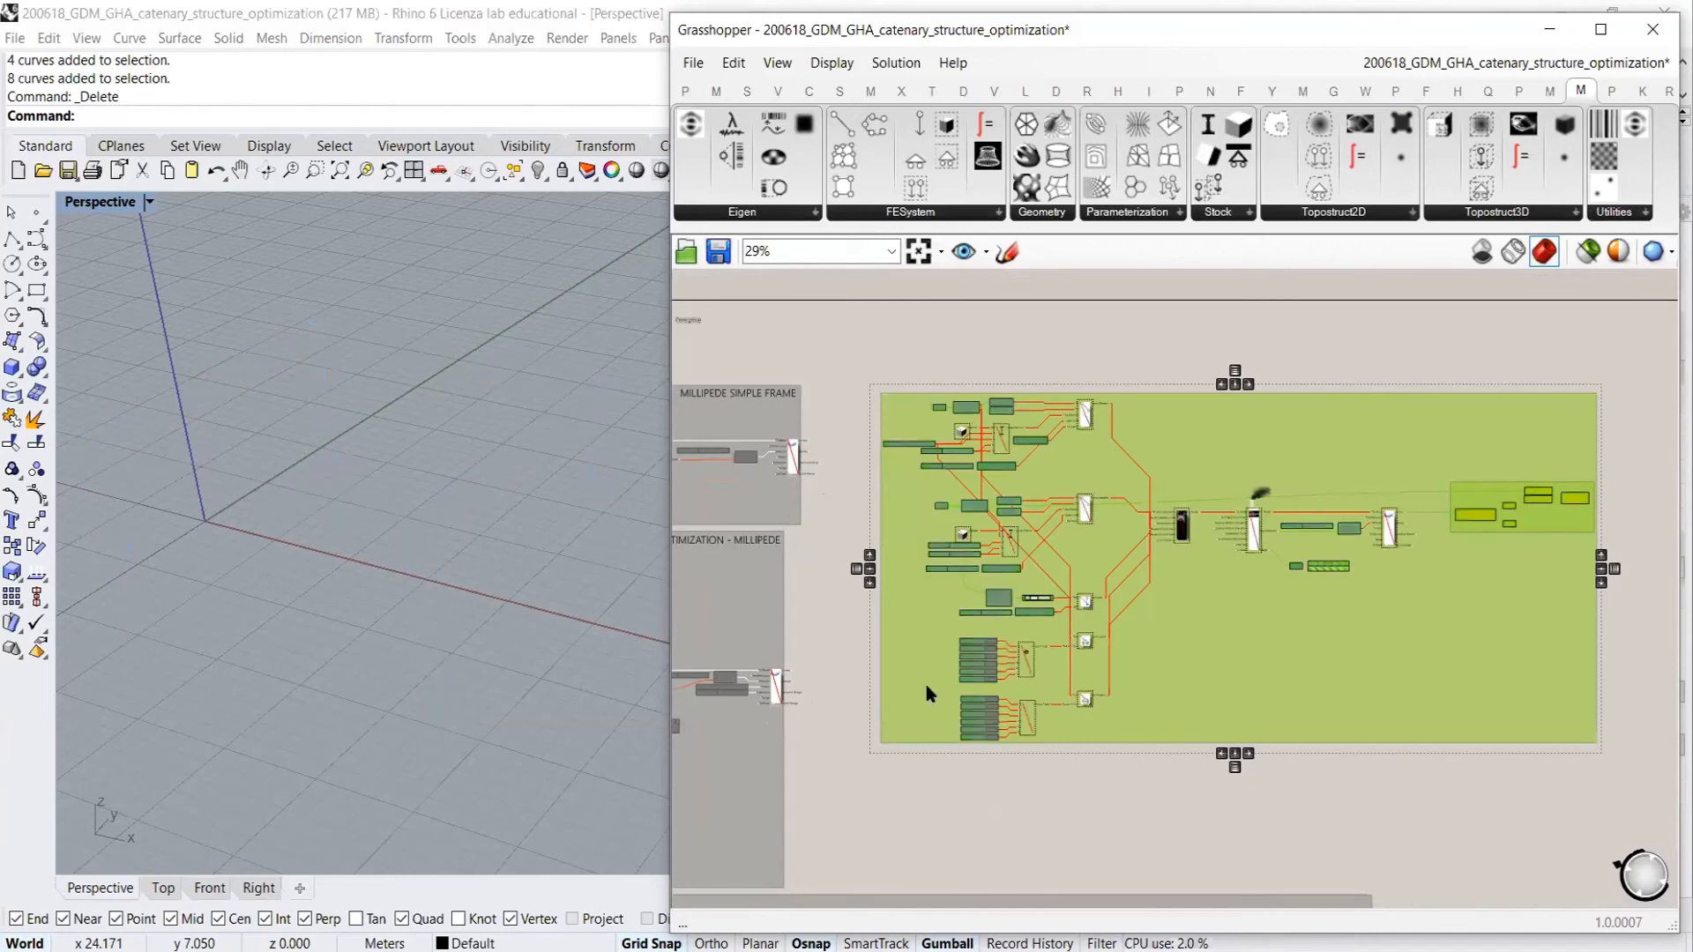
# Re-enable all components of the FRAME OPTIMIZATION - MILLIPEDE group
pyautogui.moveTo(781, 624); pyautogui.dragTo(1387, 638, button='right')
pyautogui.moveTo(1098, 607); pyautogui.dragTo(1193, 549, button='right')
pyautogui.moveTo(1502, 485); pyautogui.dragTo(801, 835)
pyautogui.hotkey('ctrl', 'e')
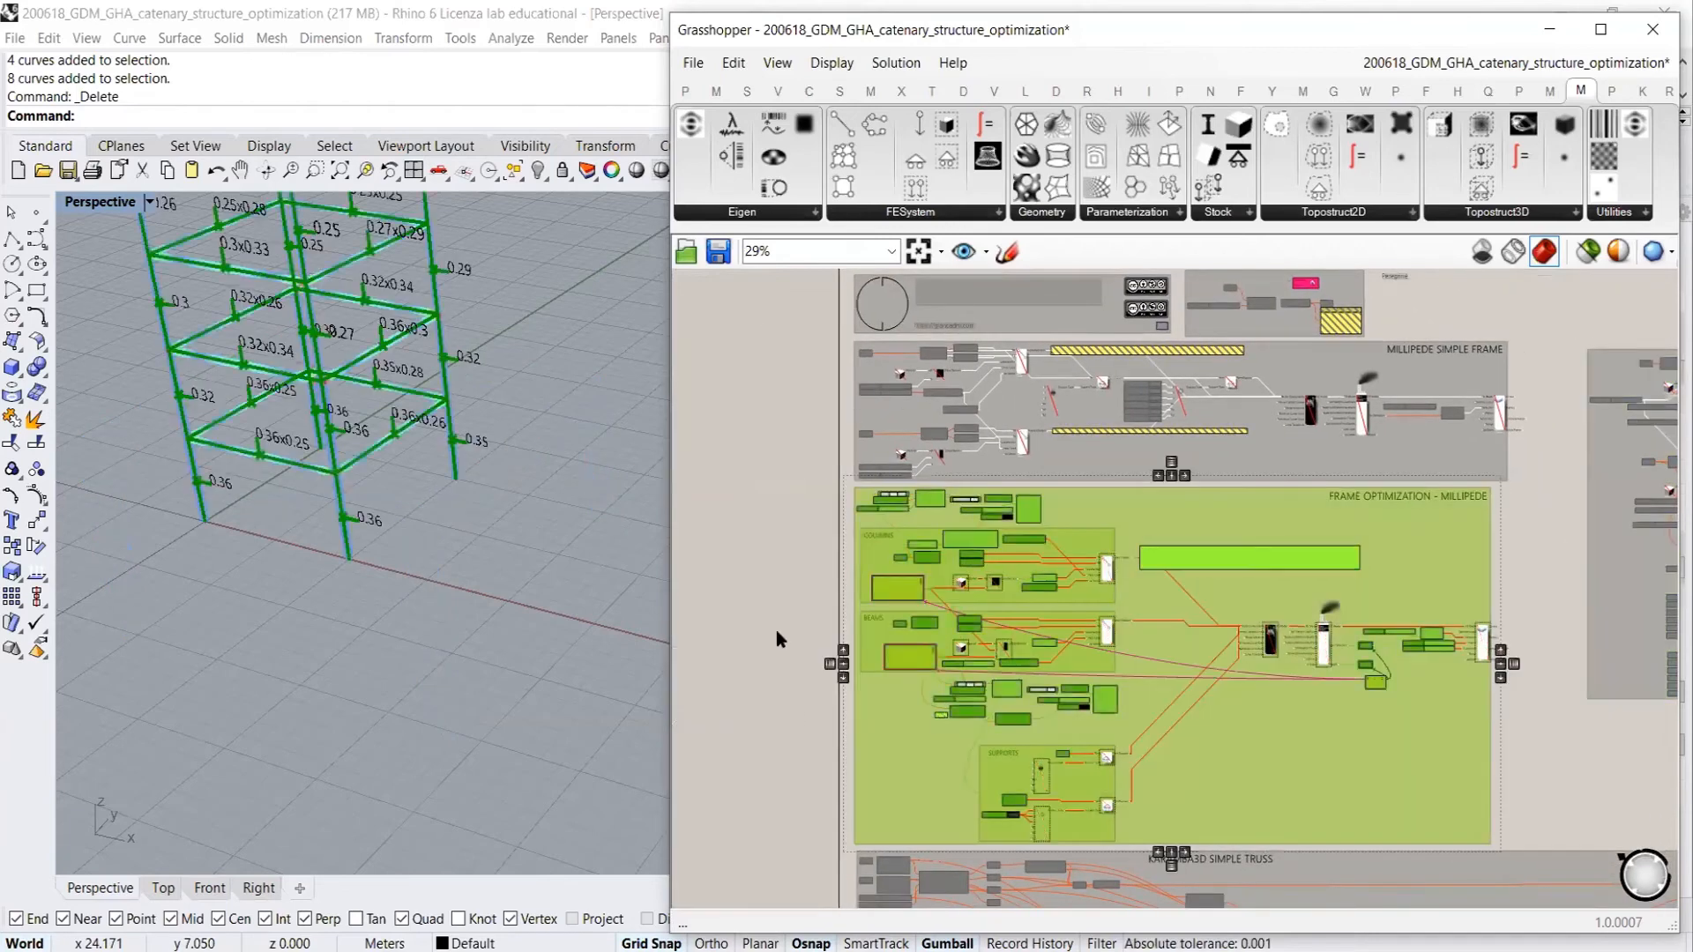
pyautogui.click(775, 633)
# Set the Frame Visualization display mode in the FRAME OPTIMIZATION - MILLIPEDE group to DEFLECTION and view the coloured multi-storey frame
pyautogui.keyDown('shift'); pyautogui.moveTo(352, 290); pyautogui.dragTo(416, 474, button='right'); pyautogui.keyUp('shift')
pyautogui.scroll(4, 416, 474)
pyautogui.scroll(-5, 418, 476)
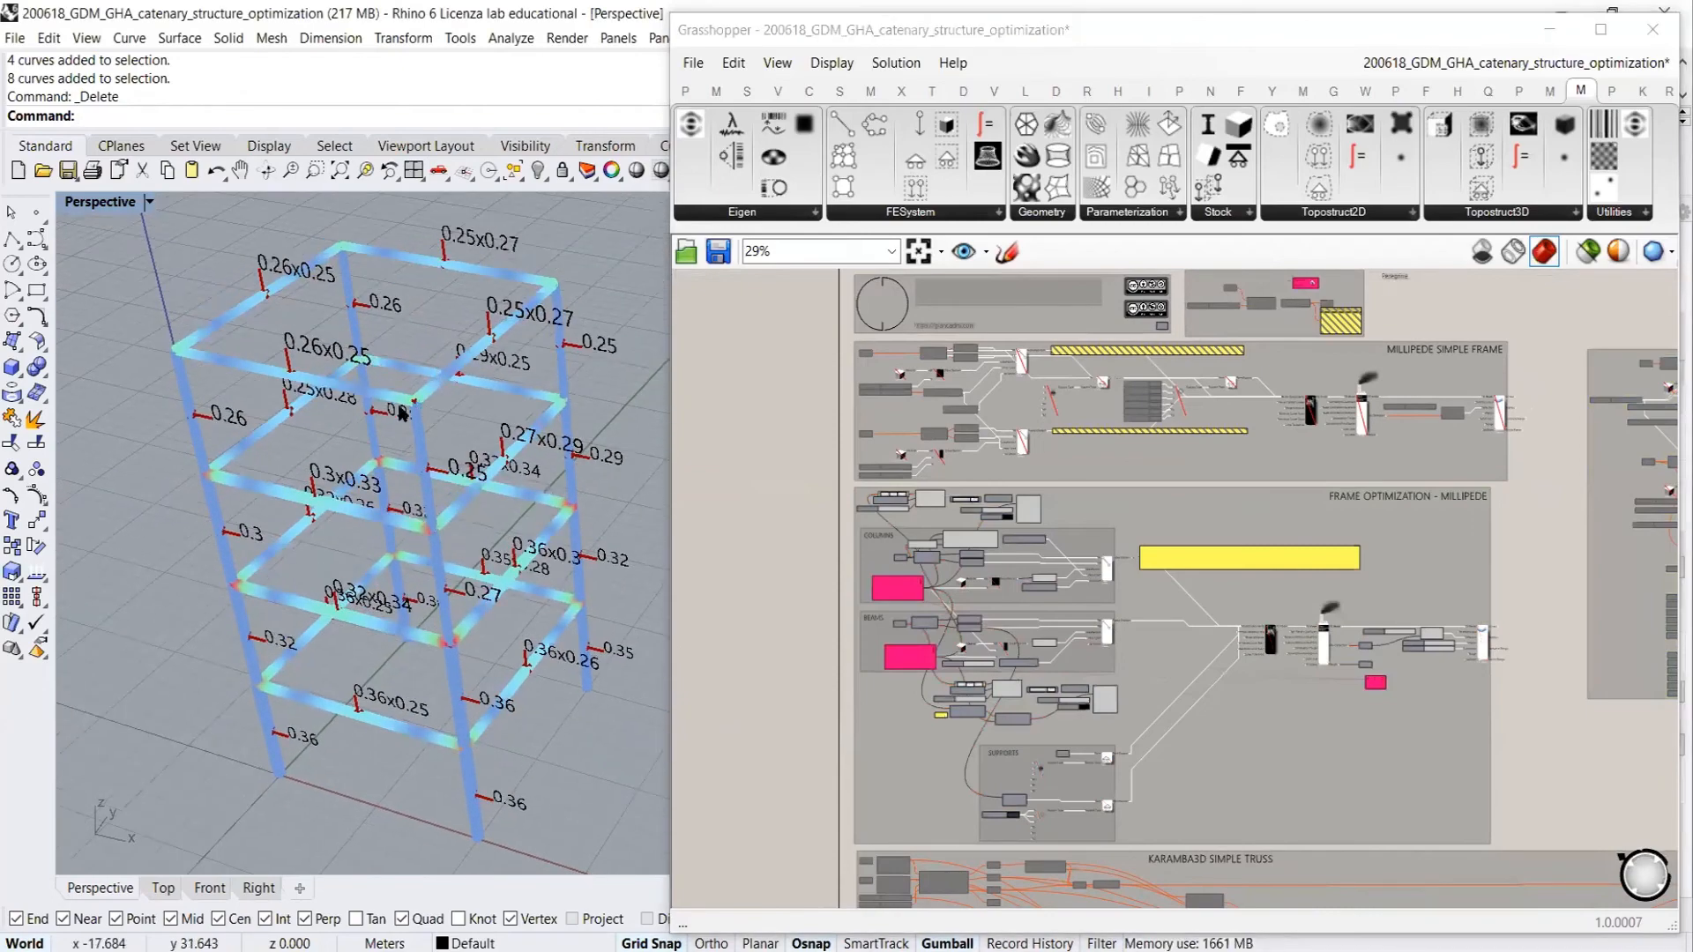
pyautogui.scroll(8, 1327, 637)
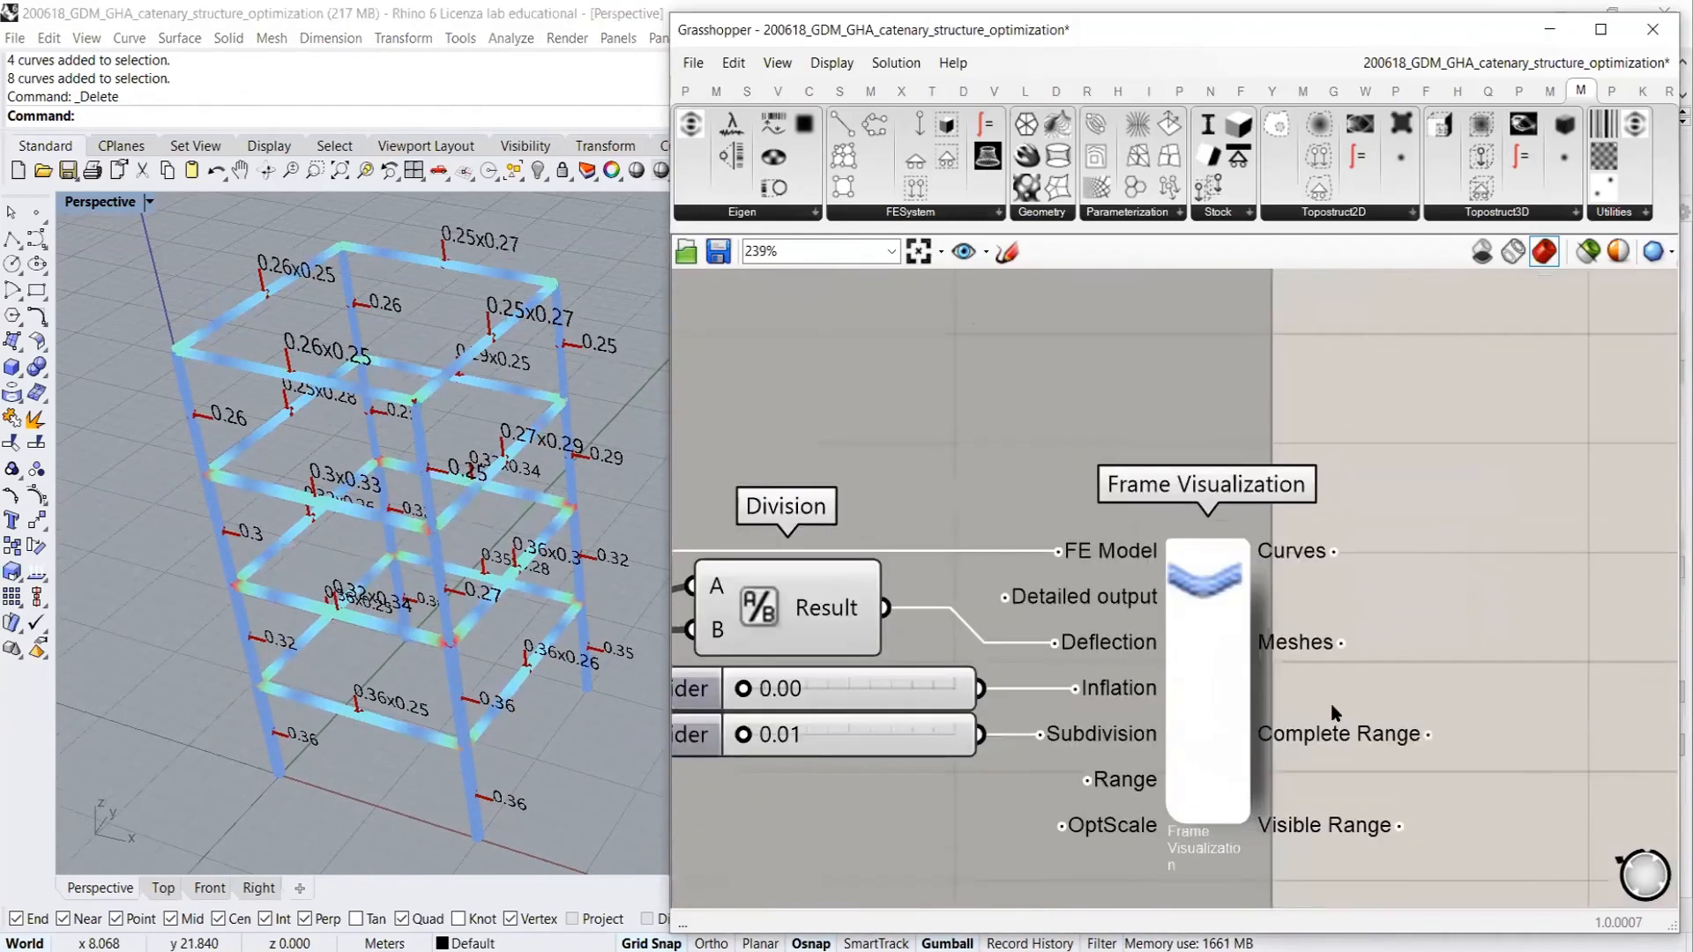
pyautogui.rightClick(1226, 558)
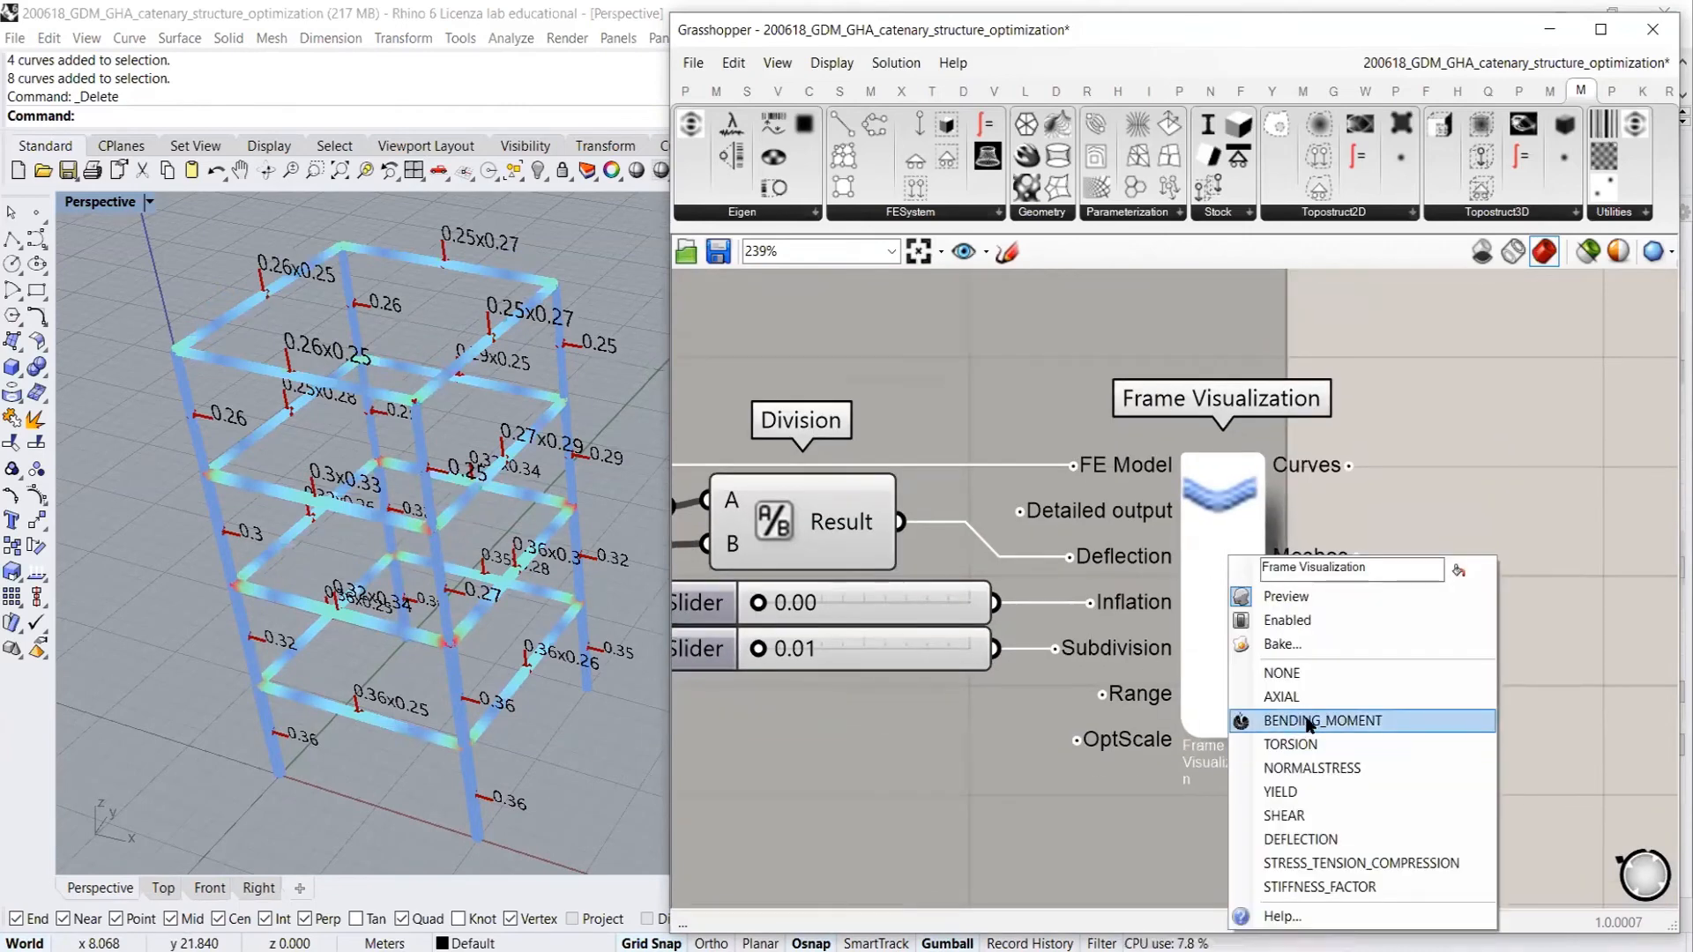
pyautogui.click(1311, 839)
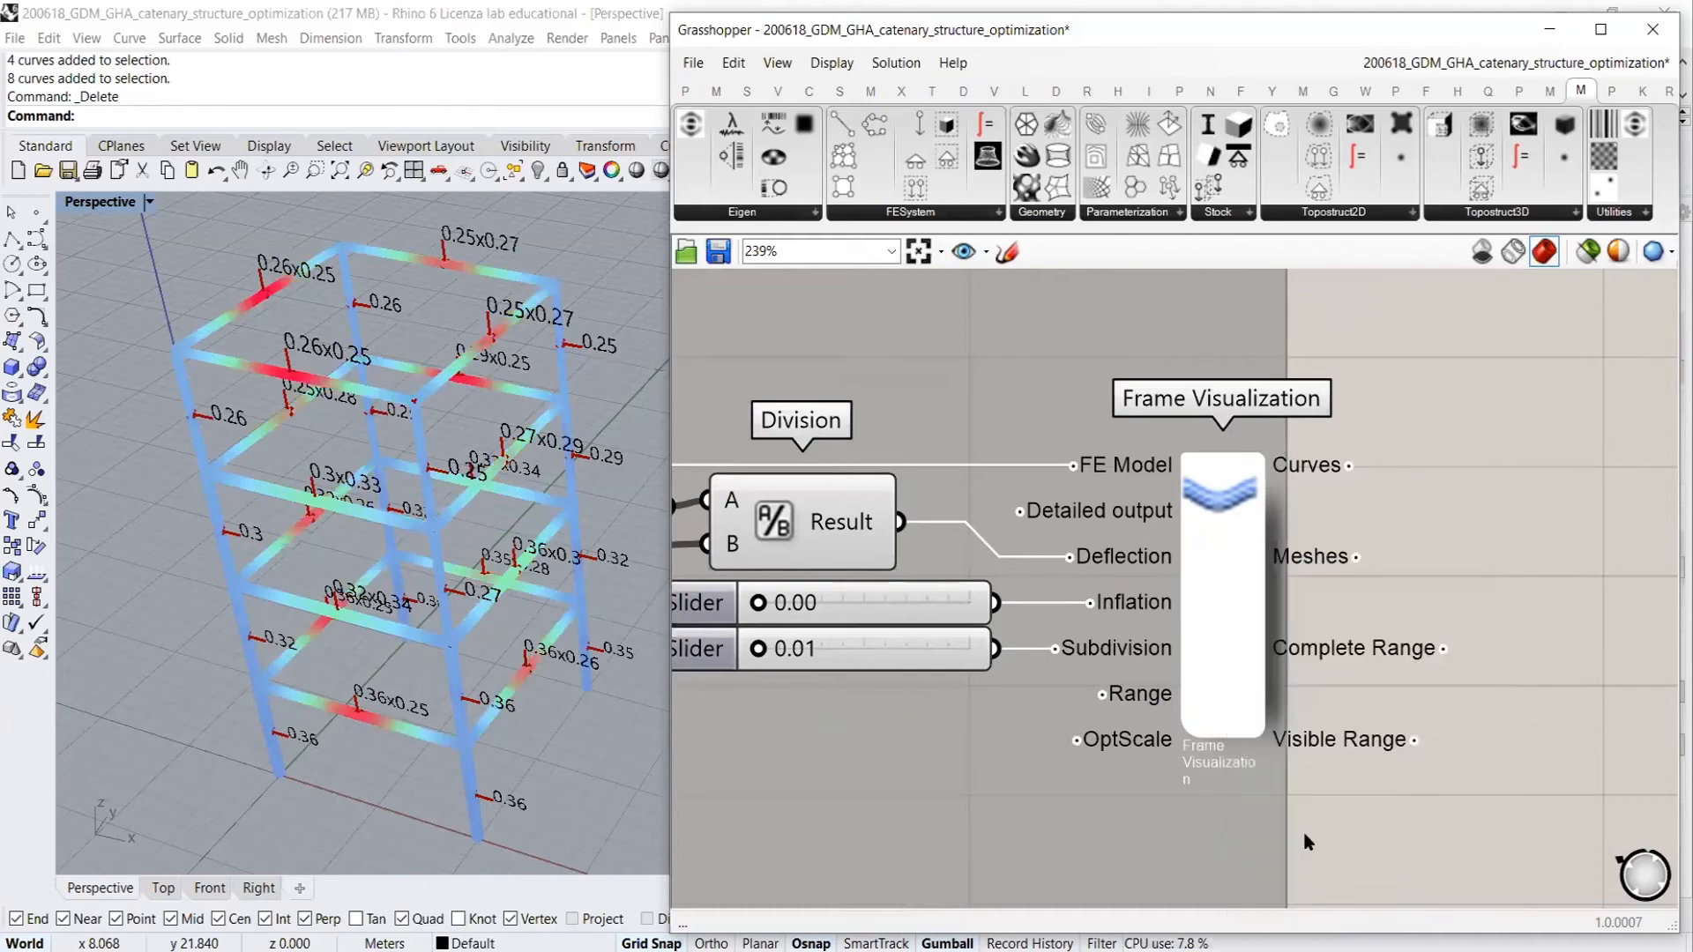
pyautogui.scroll(4, 483, 516)
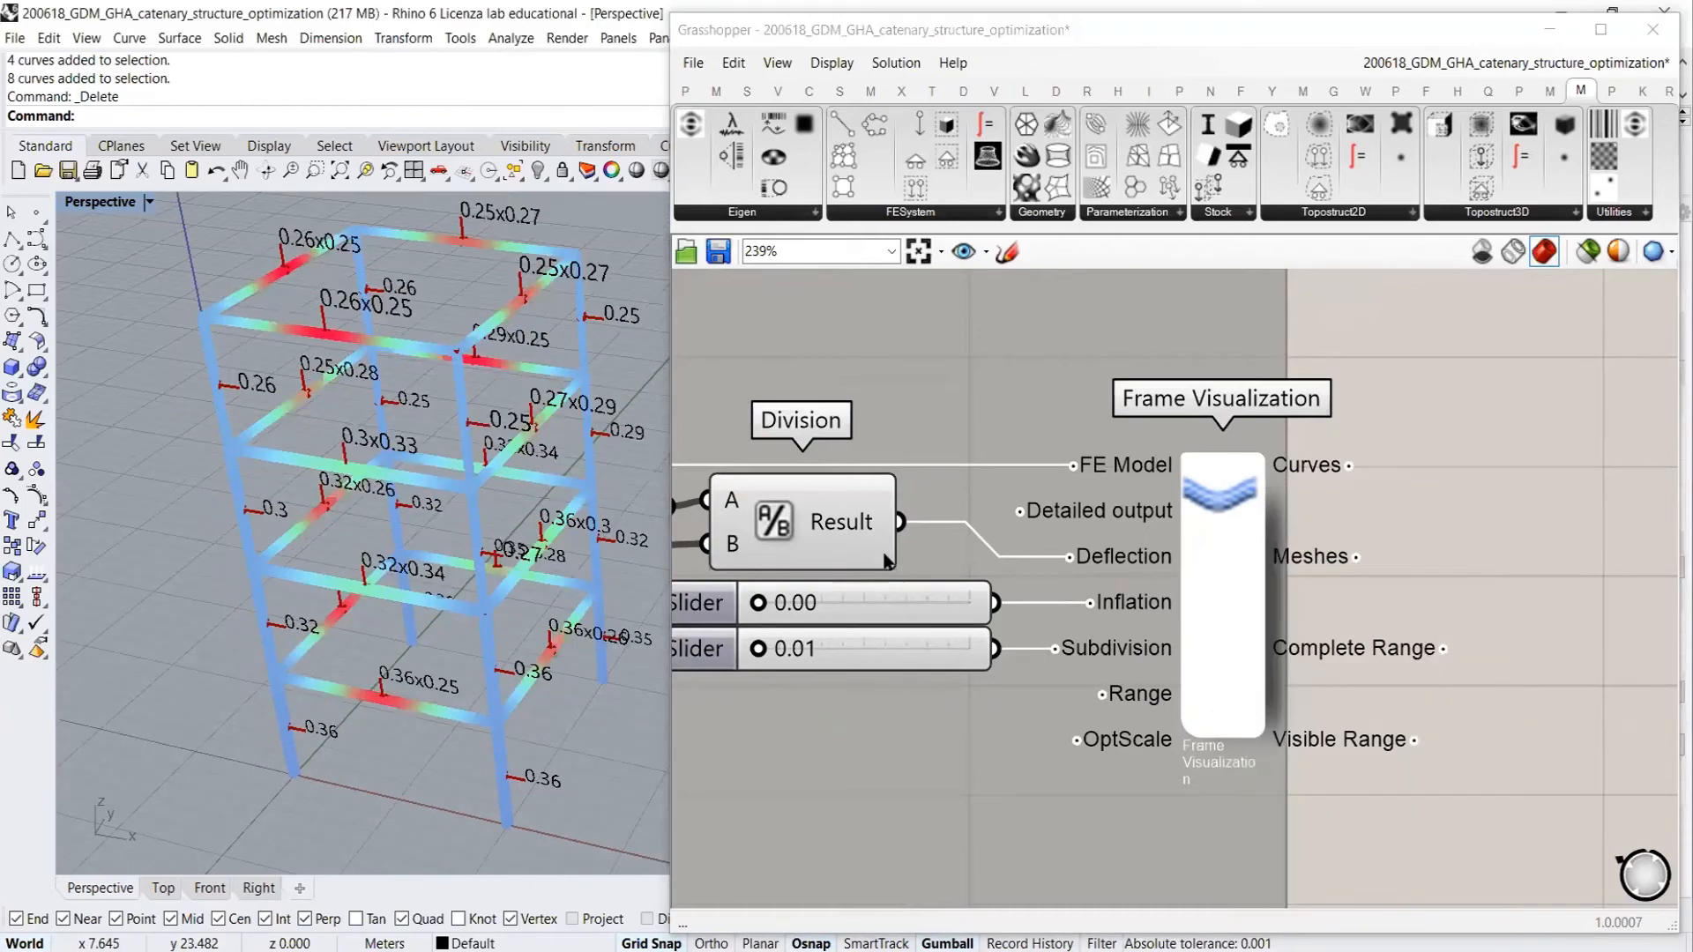
pyautogui.moveTo(418, 575); pyautogui.dragTo(305, 393, button='right')
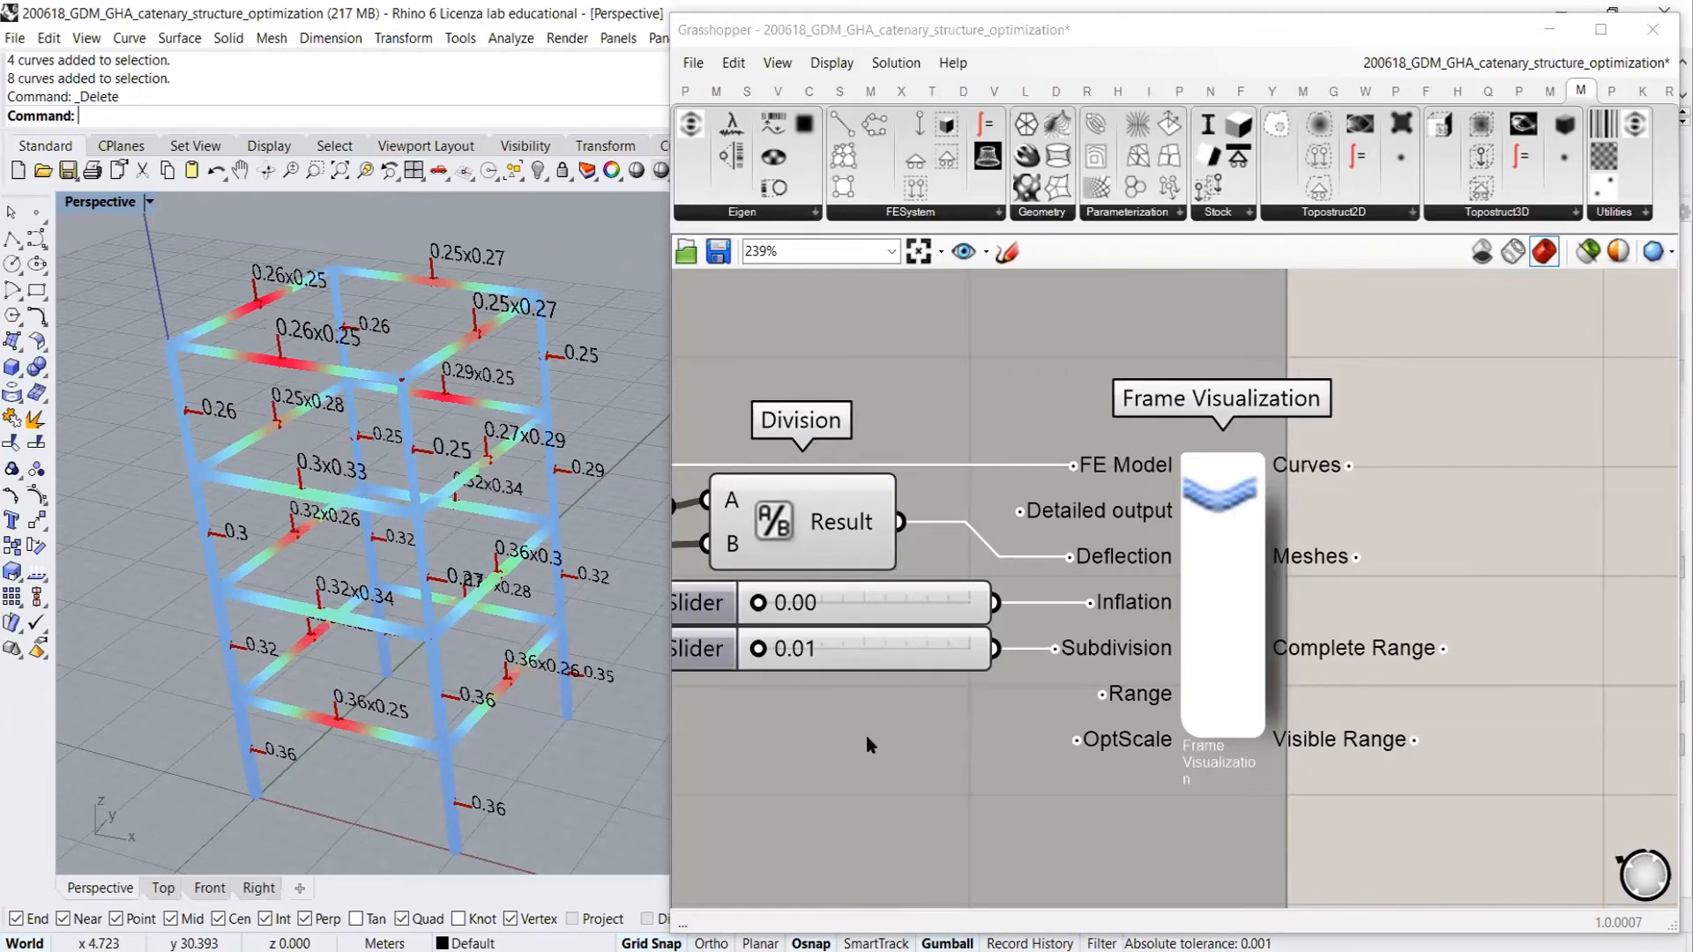
# Check the Frame Visualization component's DEFLECTION mode and examine the FE Solver's Max Deflection output alongside the coloured multi-storey frame
pyautogui.moveTo(866, 736); pyautogui.dragTo(1430, 603, button='right')
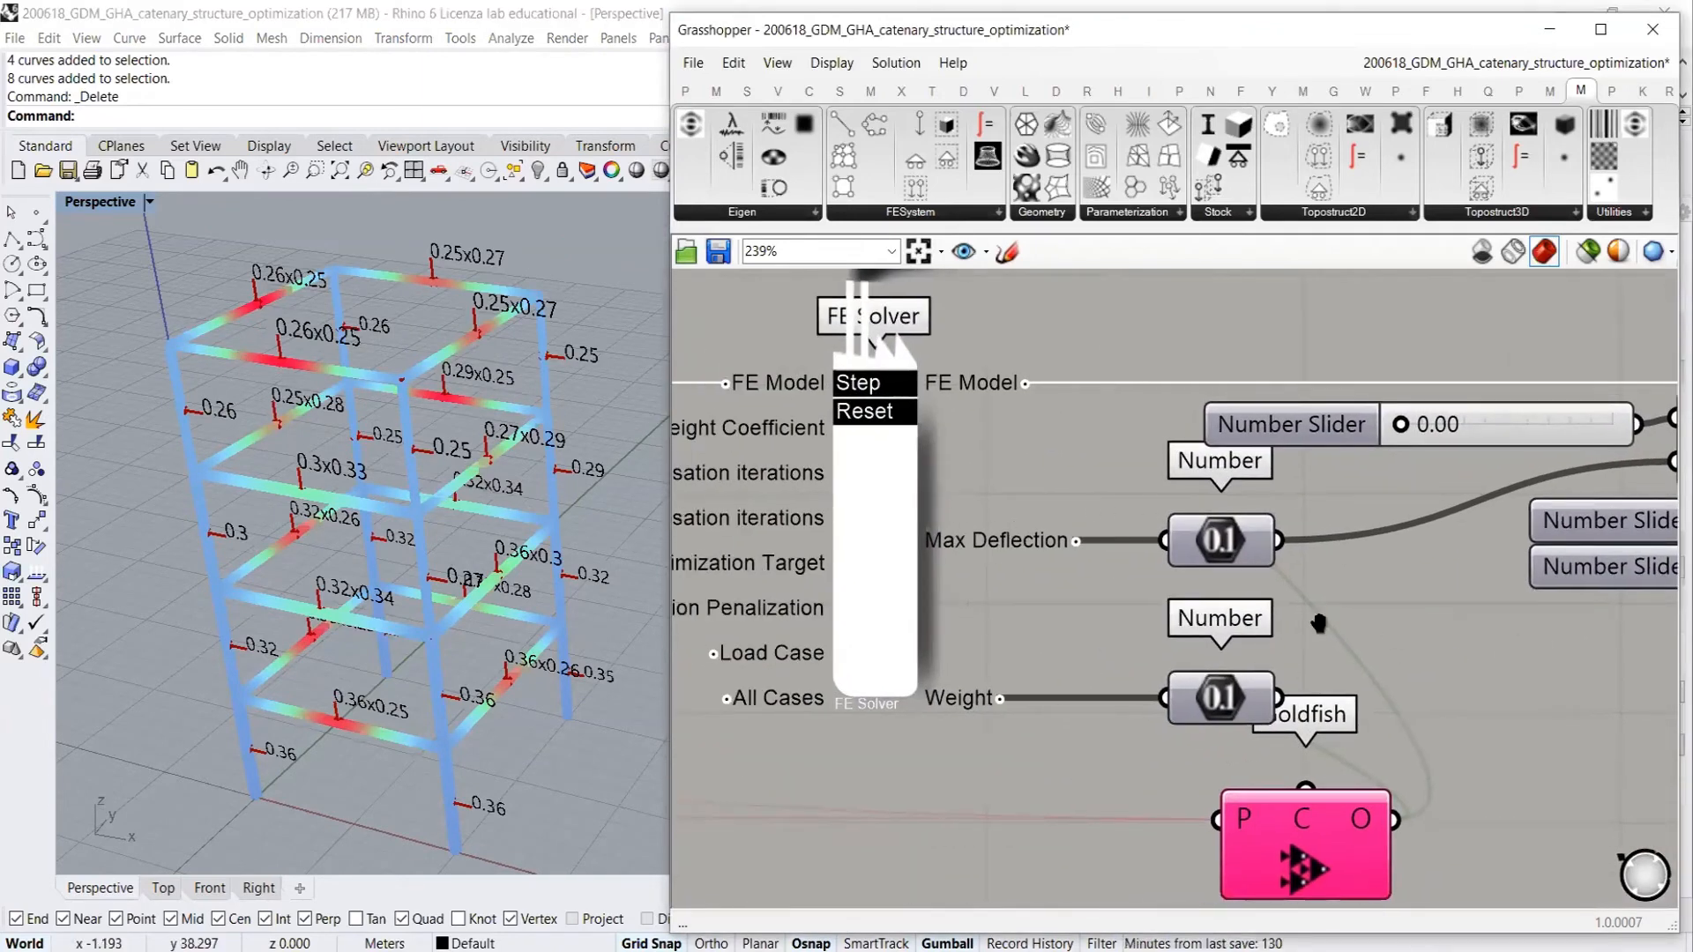
pyautogui.moveTo(1318, 623); pyautogui.dragTo(986, 575, button='right')
pyautogui.scroll(-2, 1041, 562)
pyautogui.moveTo(1092, 548); pyautogui.dragTo(975, 534, button='right')
pyautogui.rightClick(1496, 468)
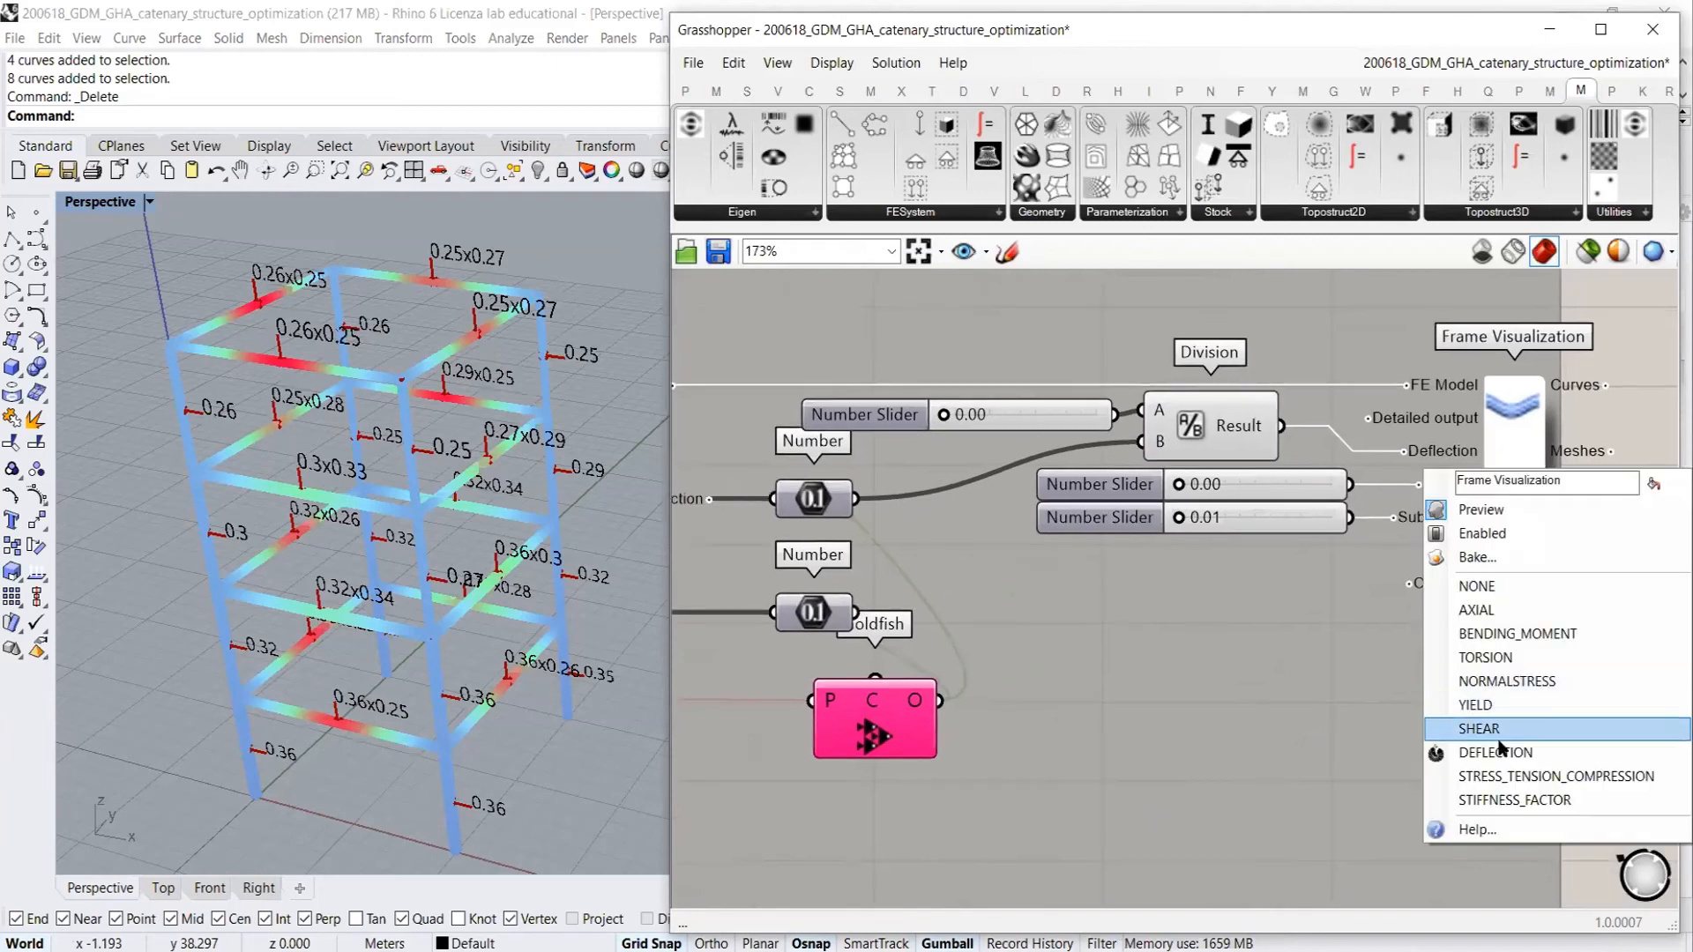
pyautogui.click(1496, 752)
pyautogui.moveTo(704, 523); pyautogui.dragTo(991, 509, button='right')
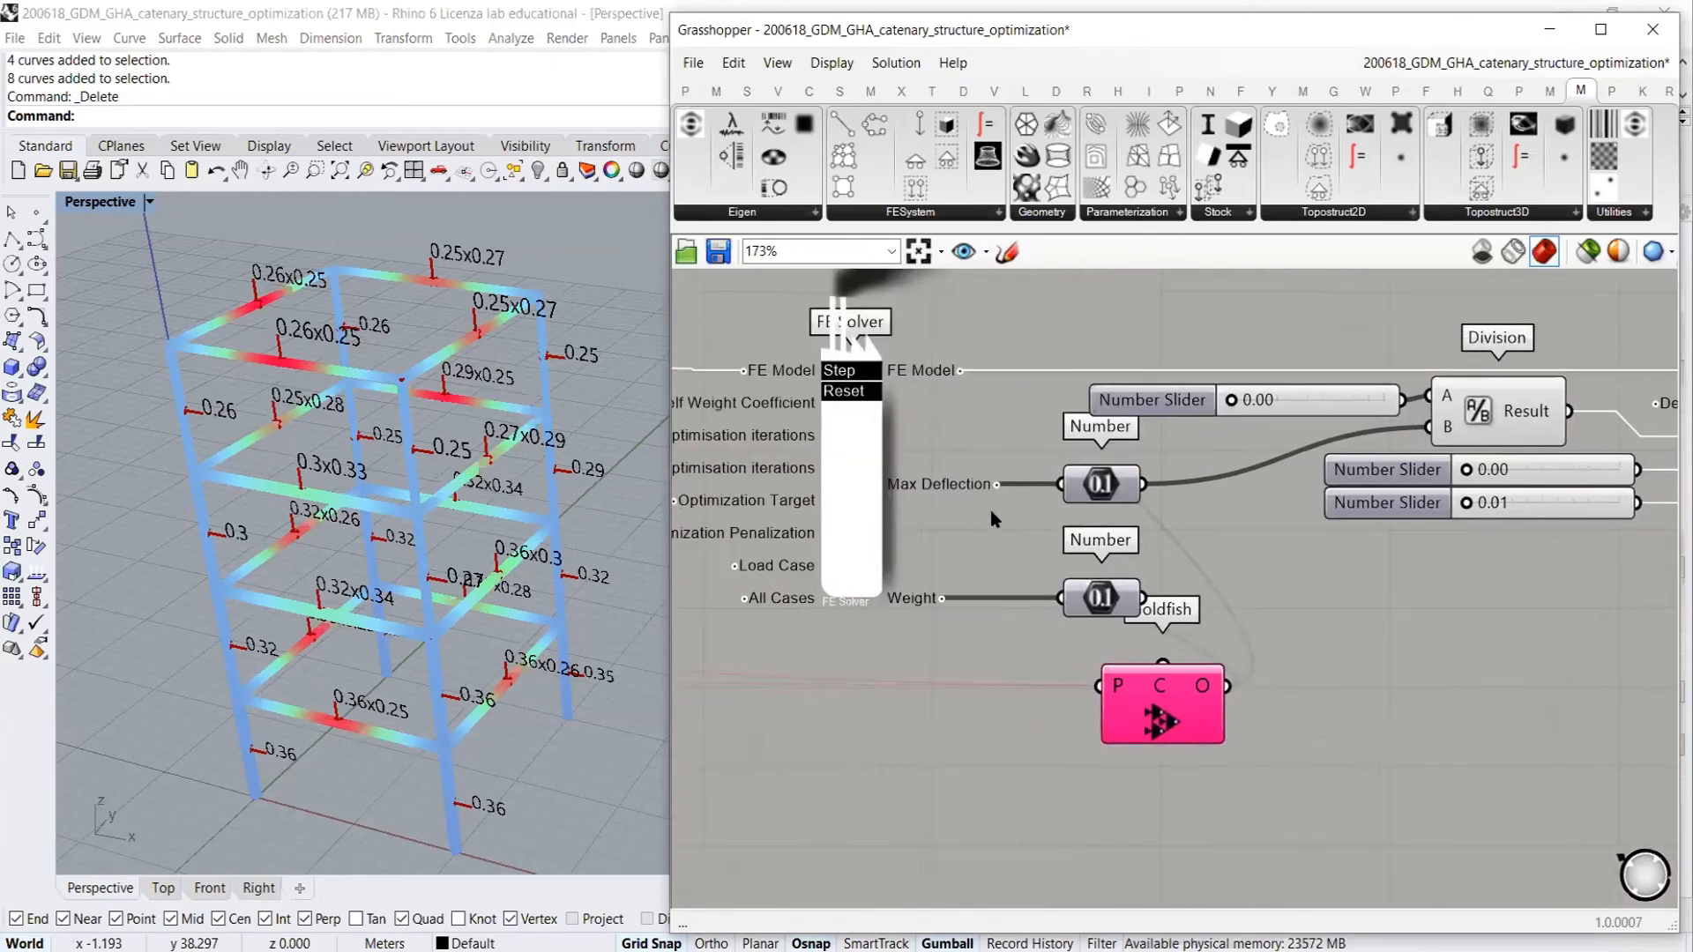
pyautogui.moveTo(943, 486)
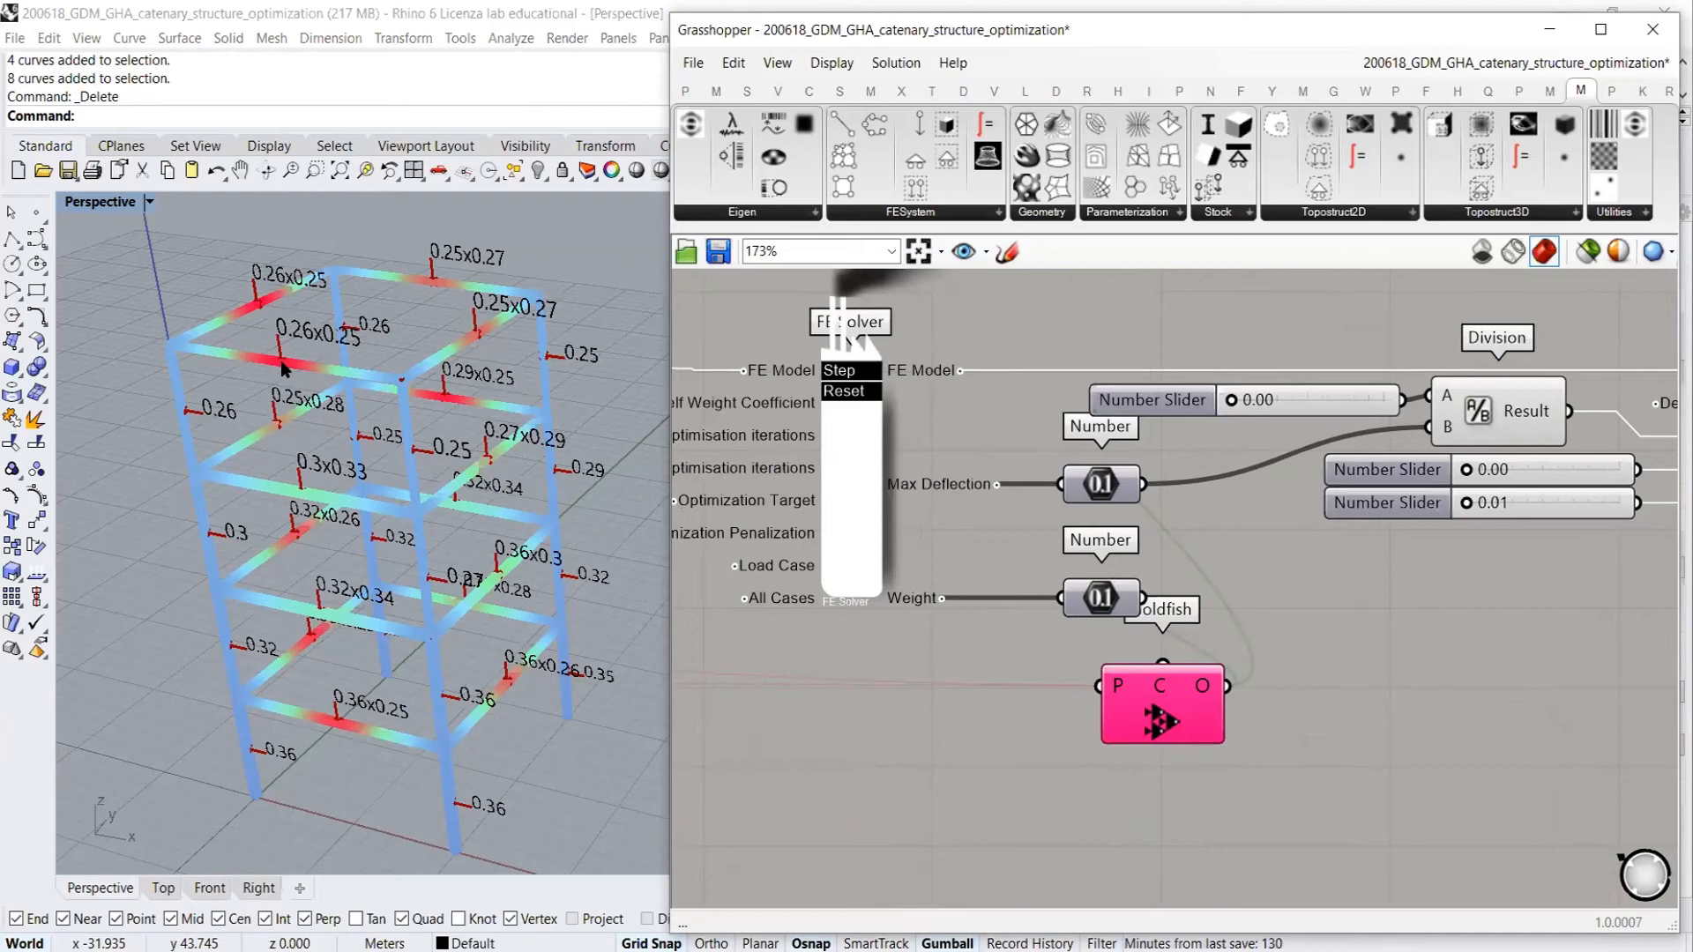
pyautogui.scroll(-3, 696, 617)
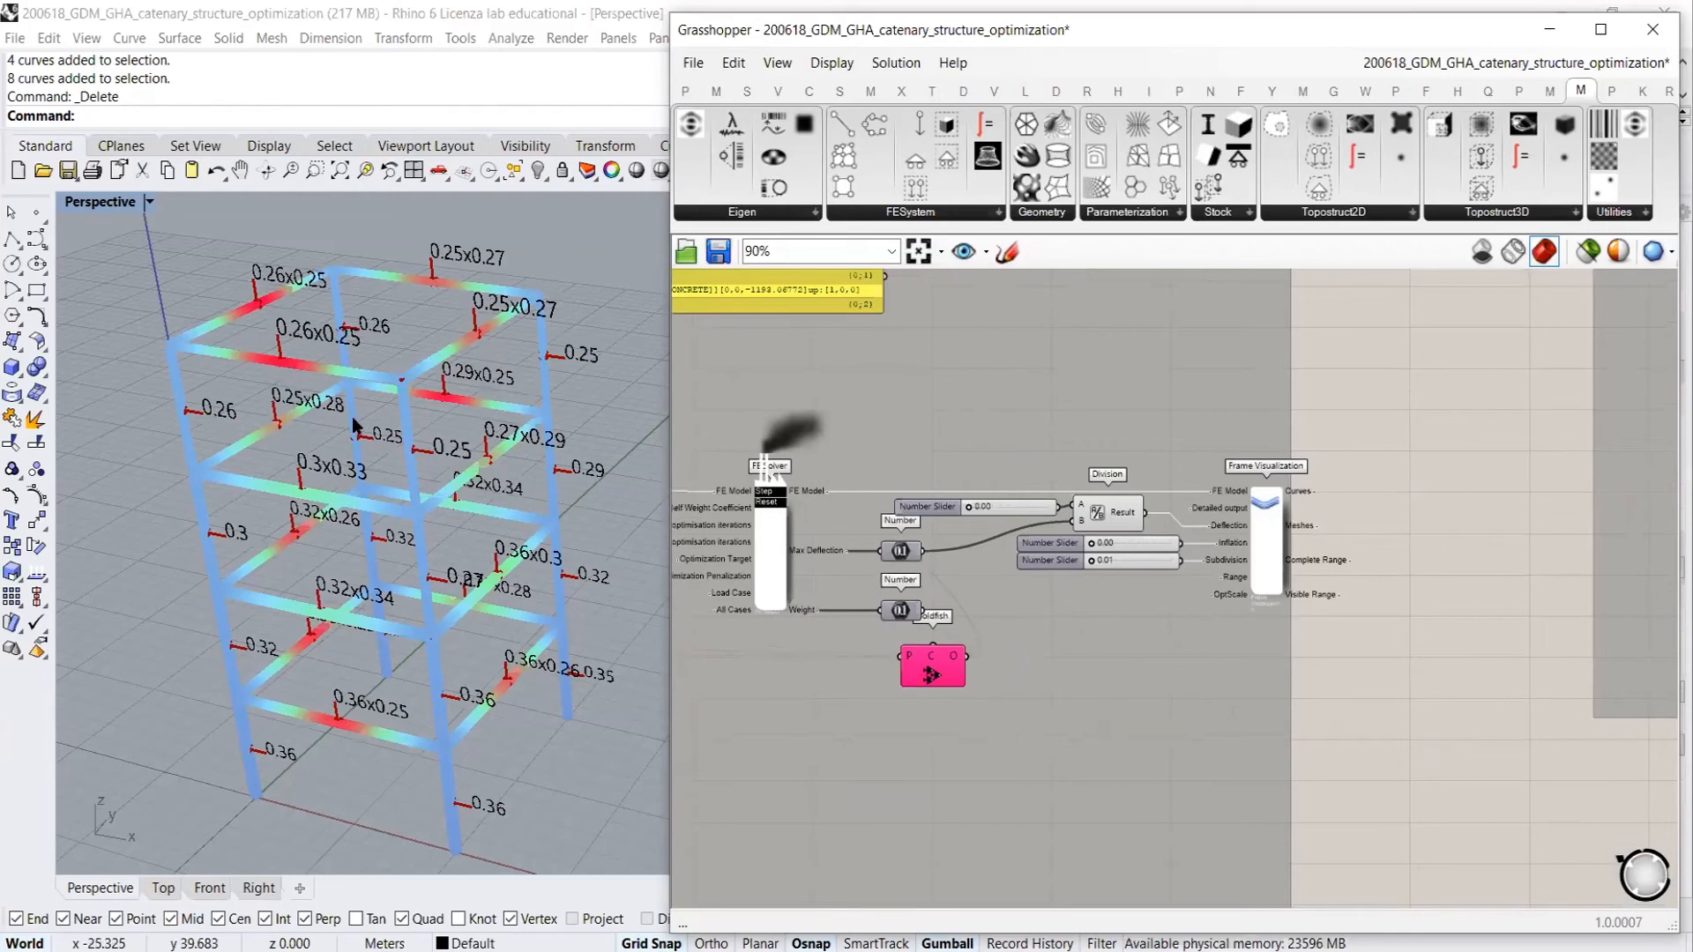
pyautogui.scroll(3, 361, 388)
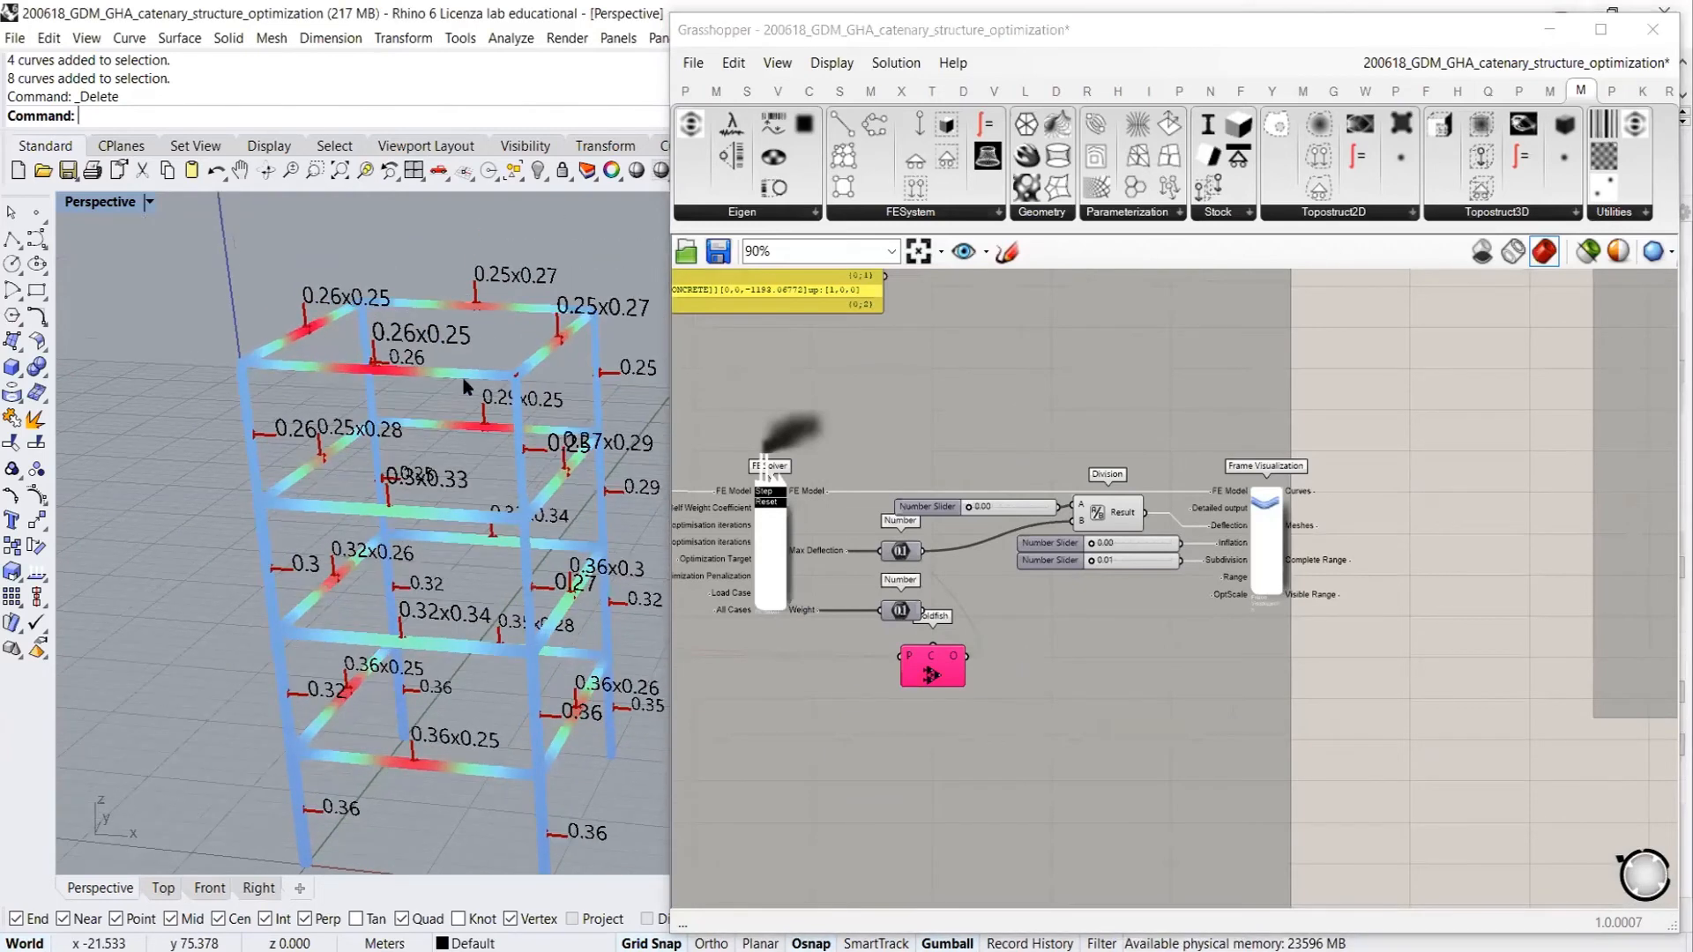
pyautogui.scroll(2, 465, 385)
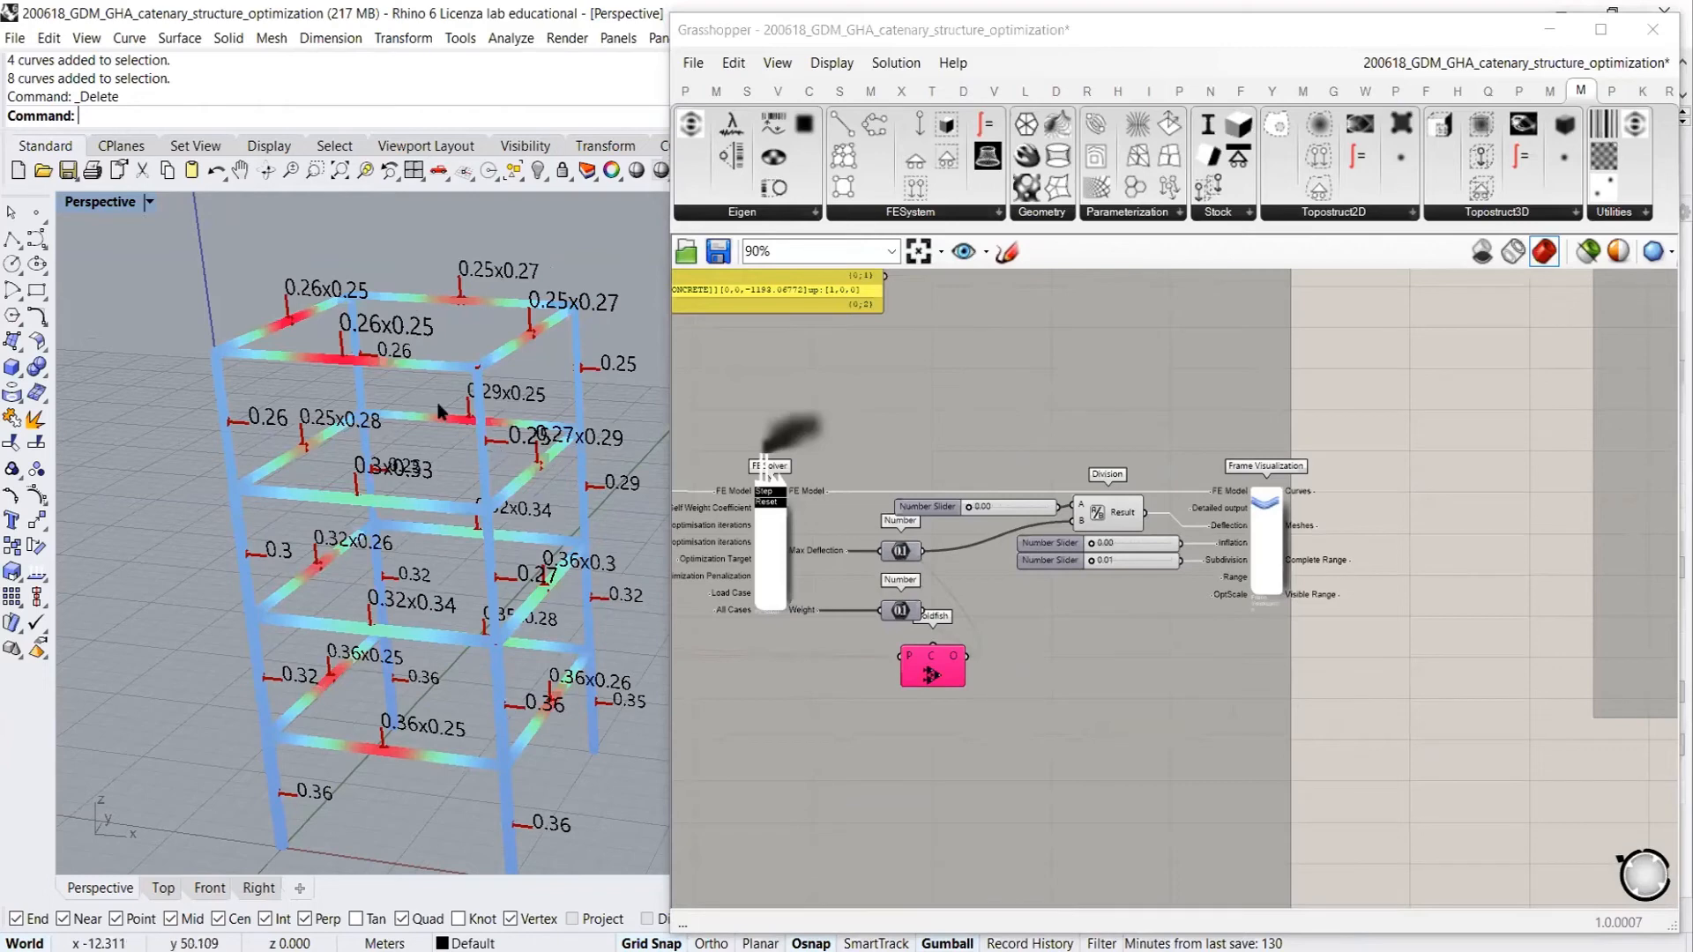
# Highlight the COLUMNS and BEAMS groups in the FRAME OPTIMIZATION - MILLIPEDE definition to examine how the two member types are separated
pyautogui.moveTo(395, 484); pyautogui.dragTo(370, 487, button='right')
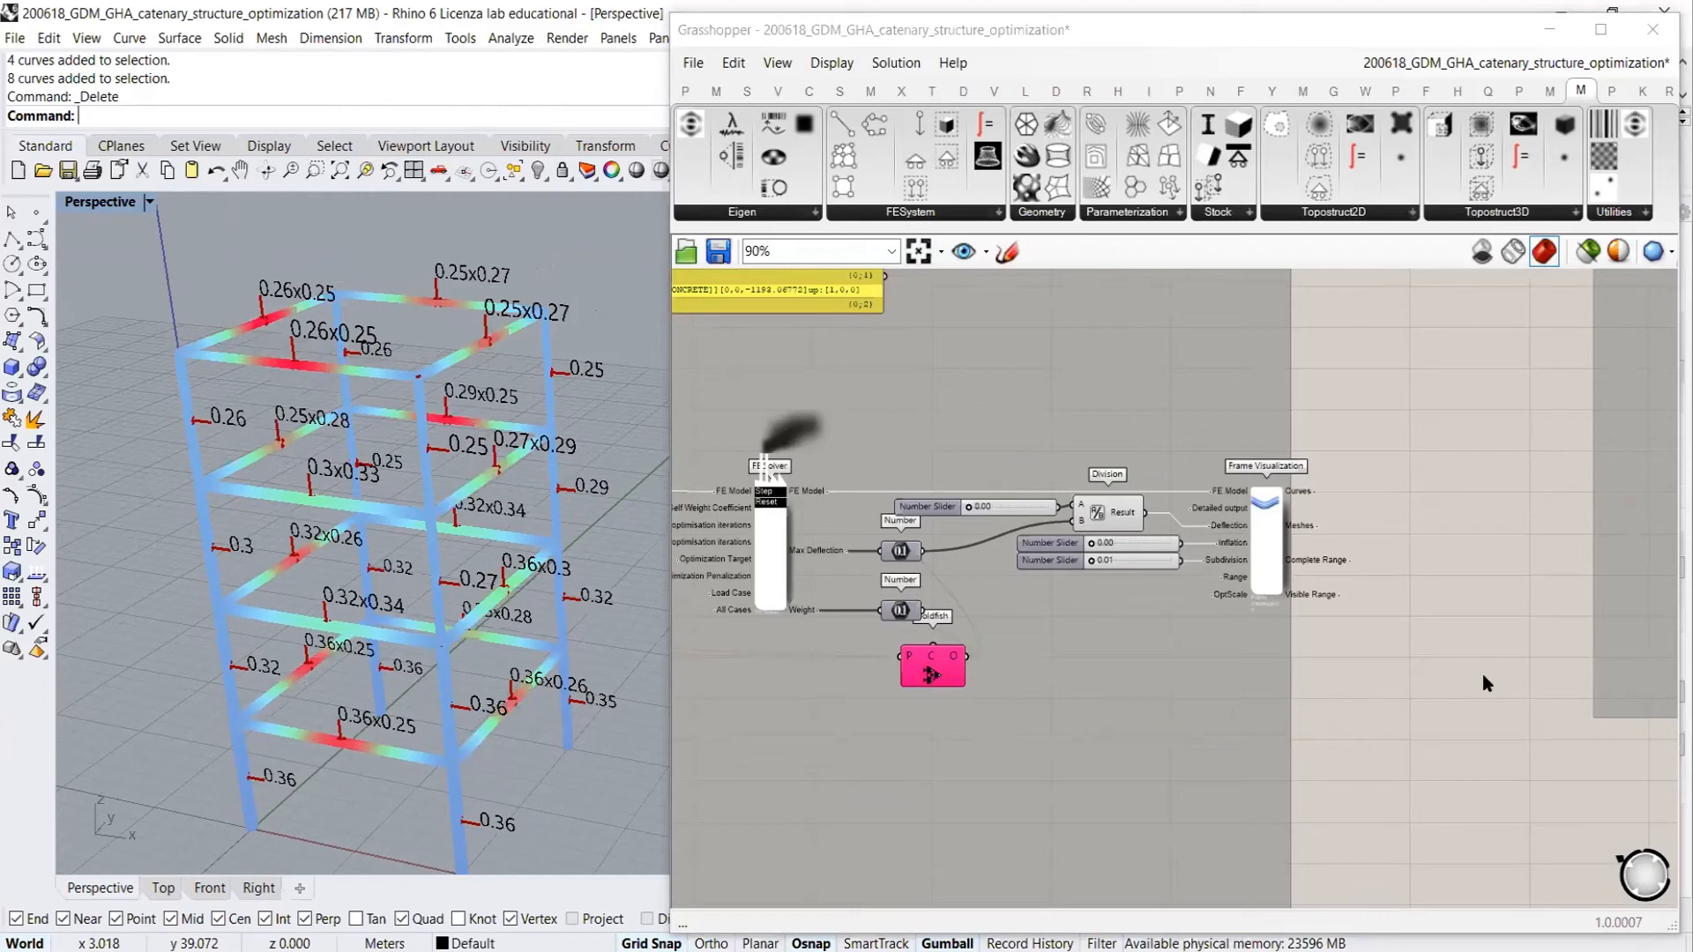
pyautogui.scroll(-5, 1421, 502)
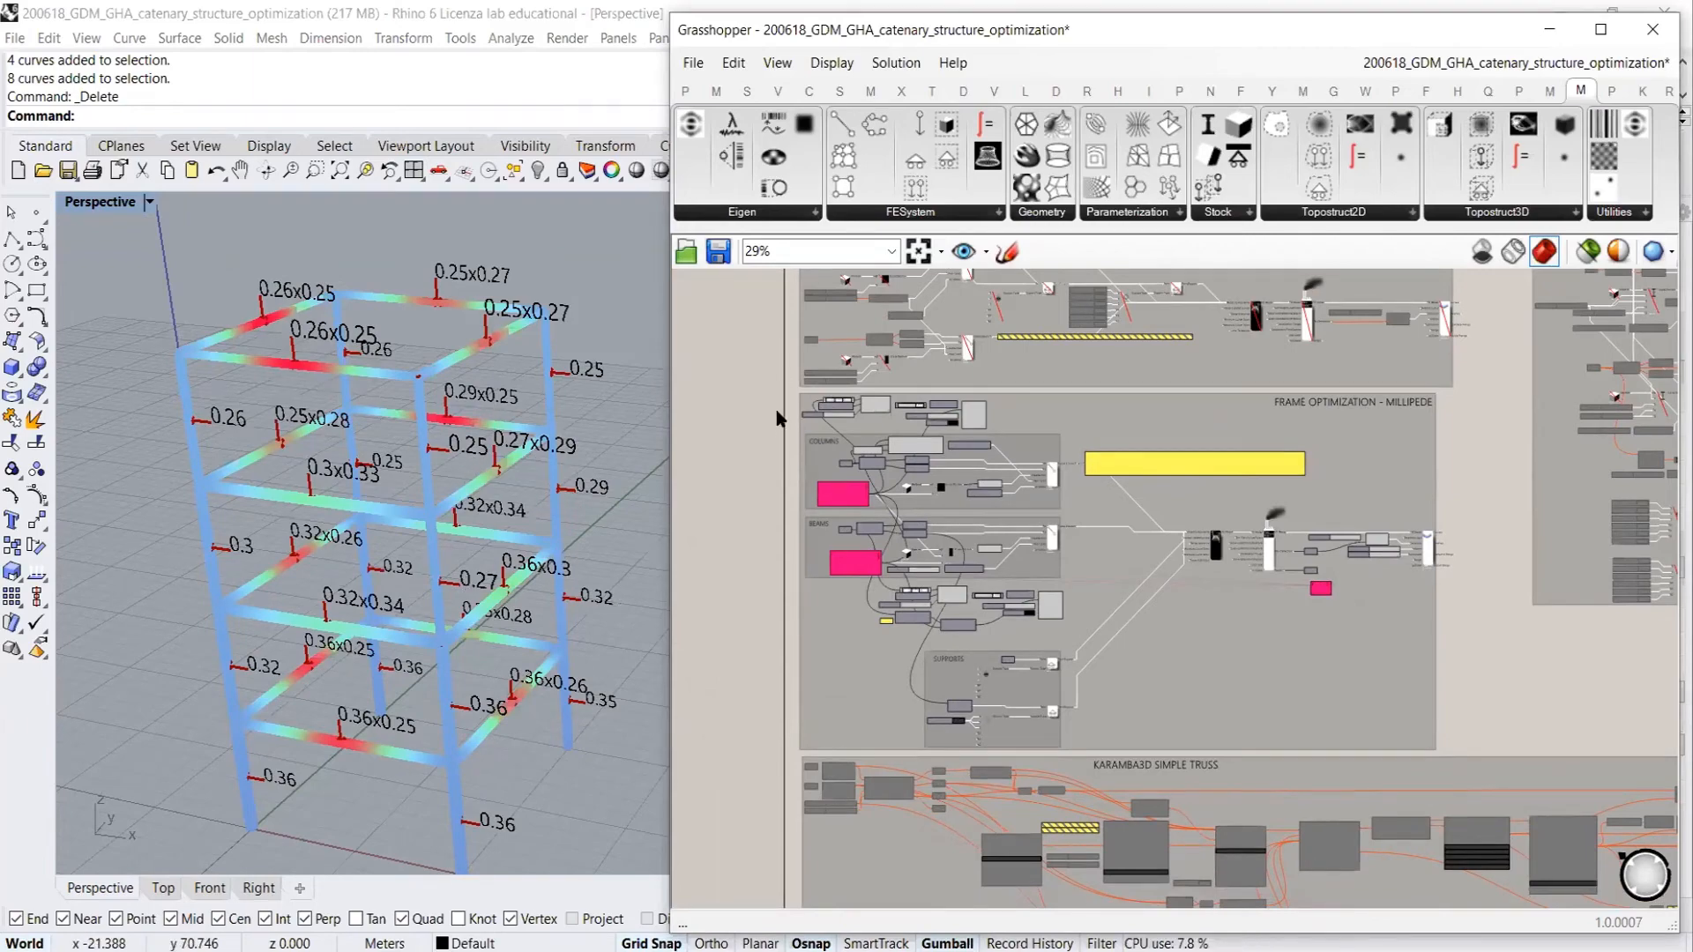
pyautogui.scroll(6, 850, 420)
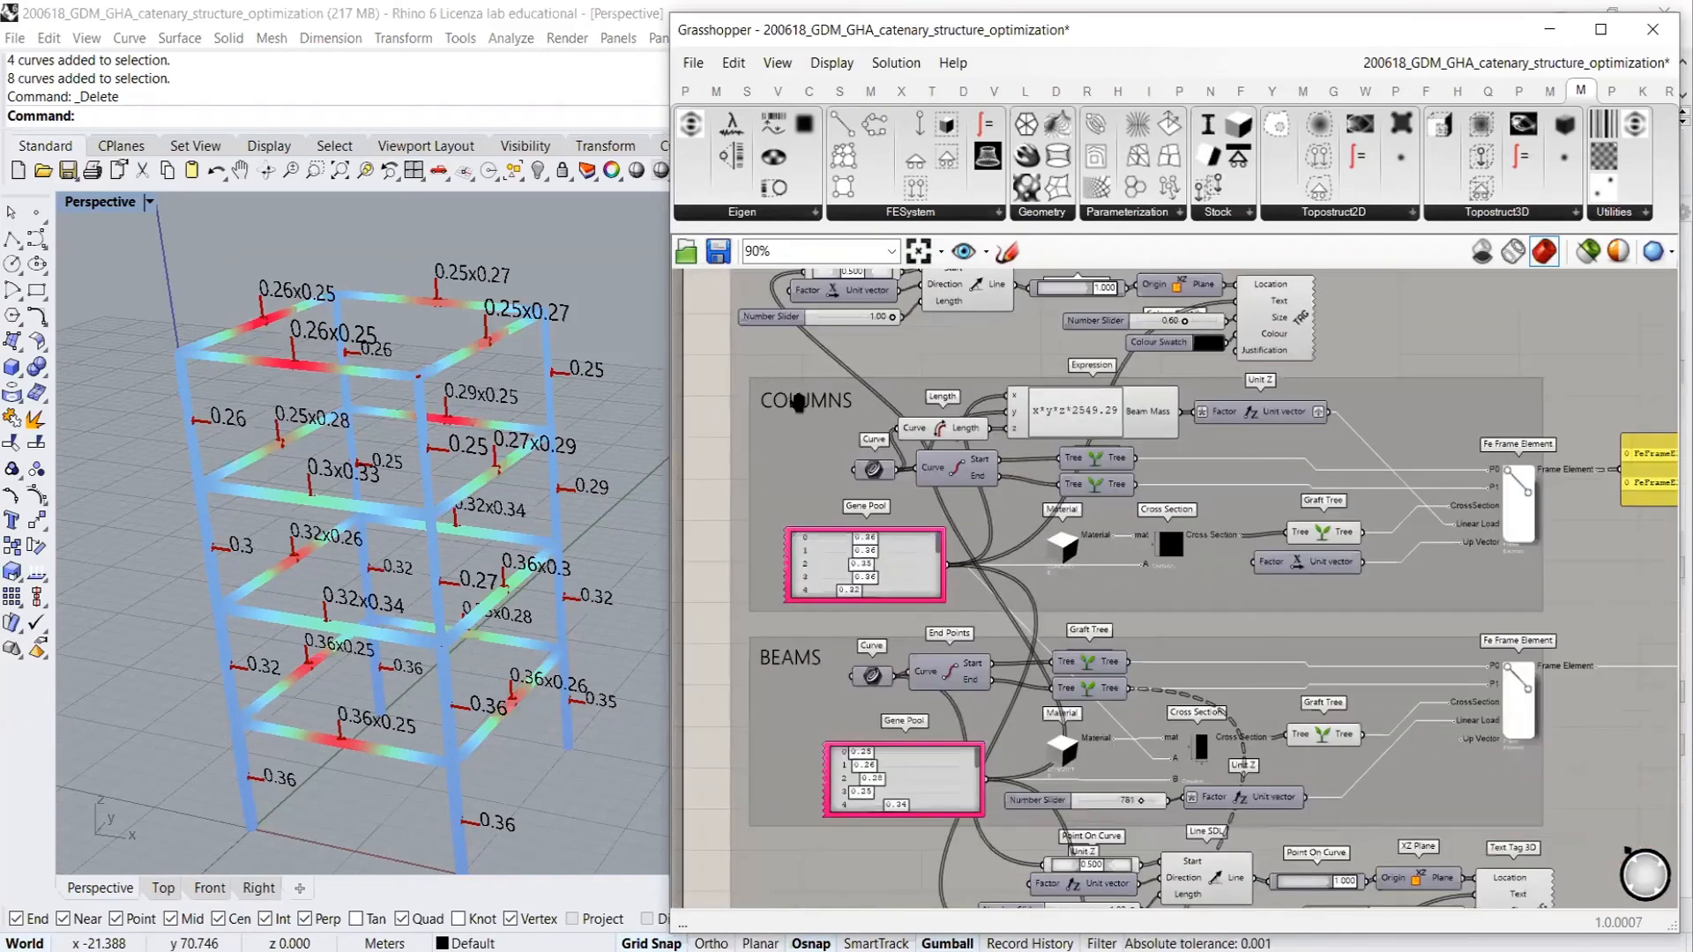
pyautogui.click(797, 484)
pyautogui.keyDown('shift'); pyautogui.click(797, 751); pyautogui.keyUp('shift')
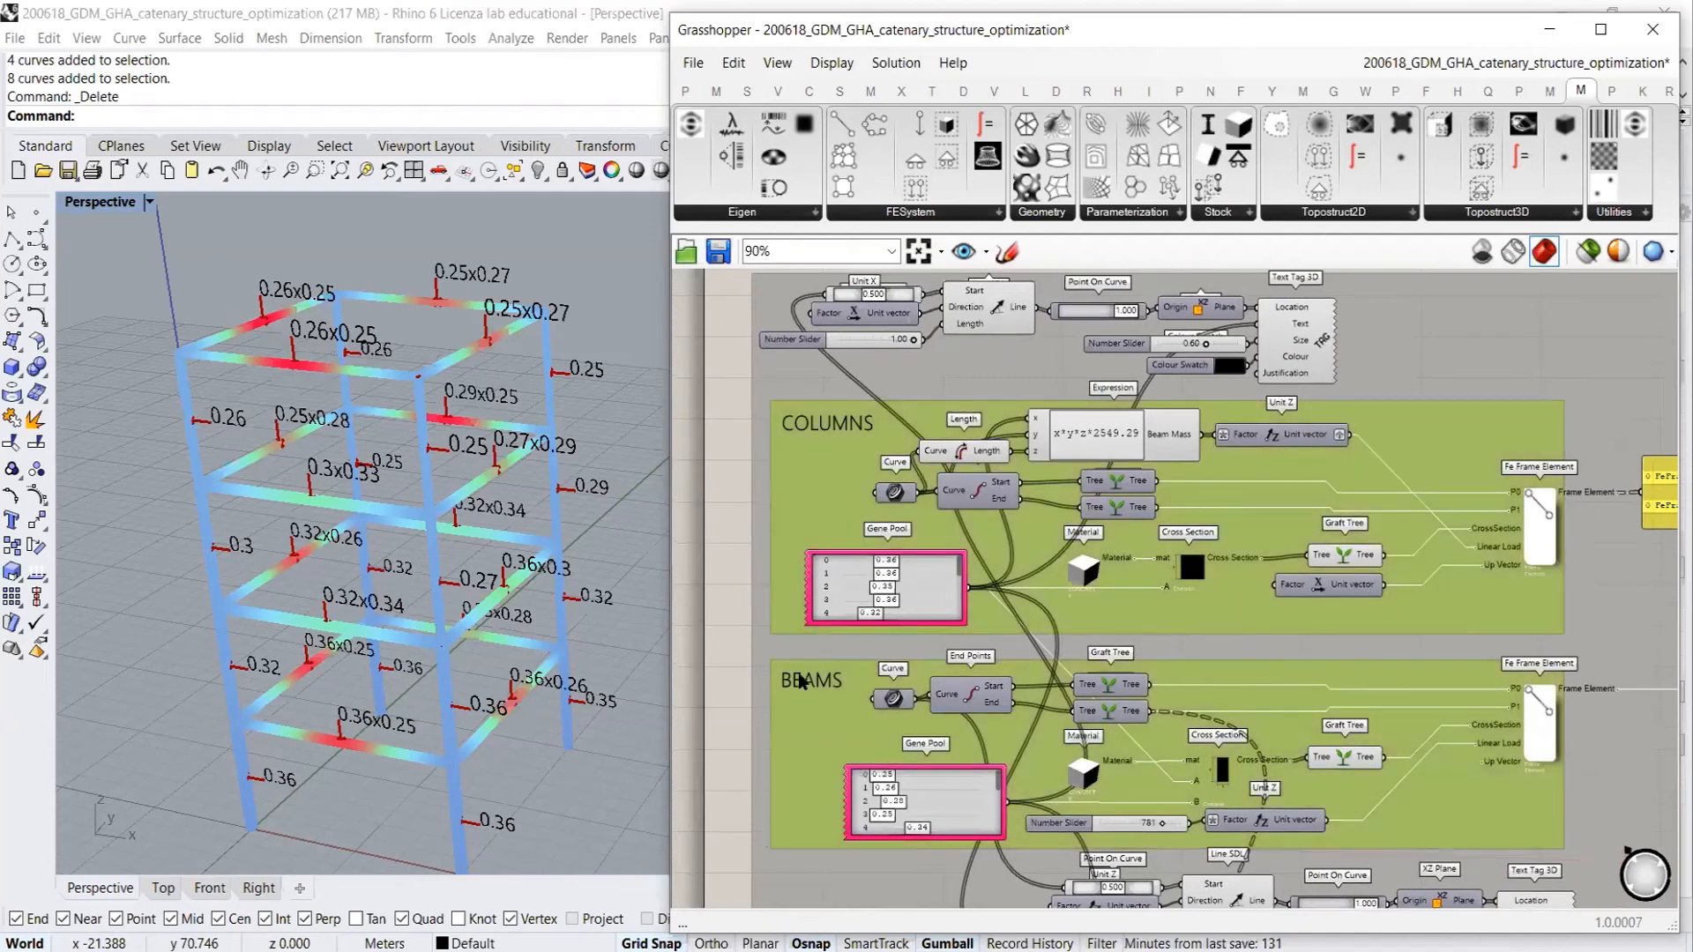
pyautogui.click(714, 469)
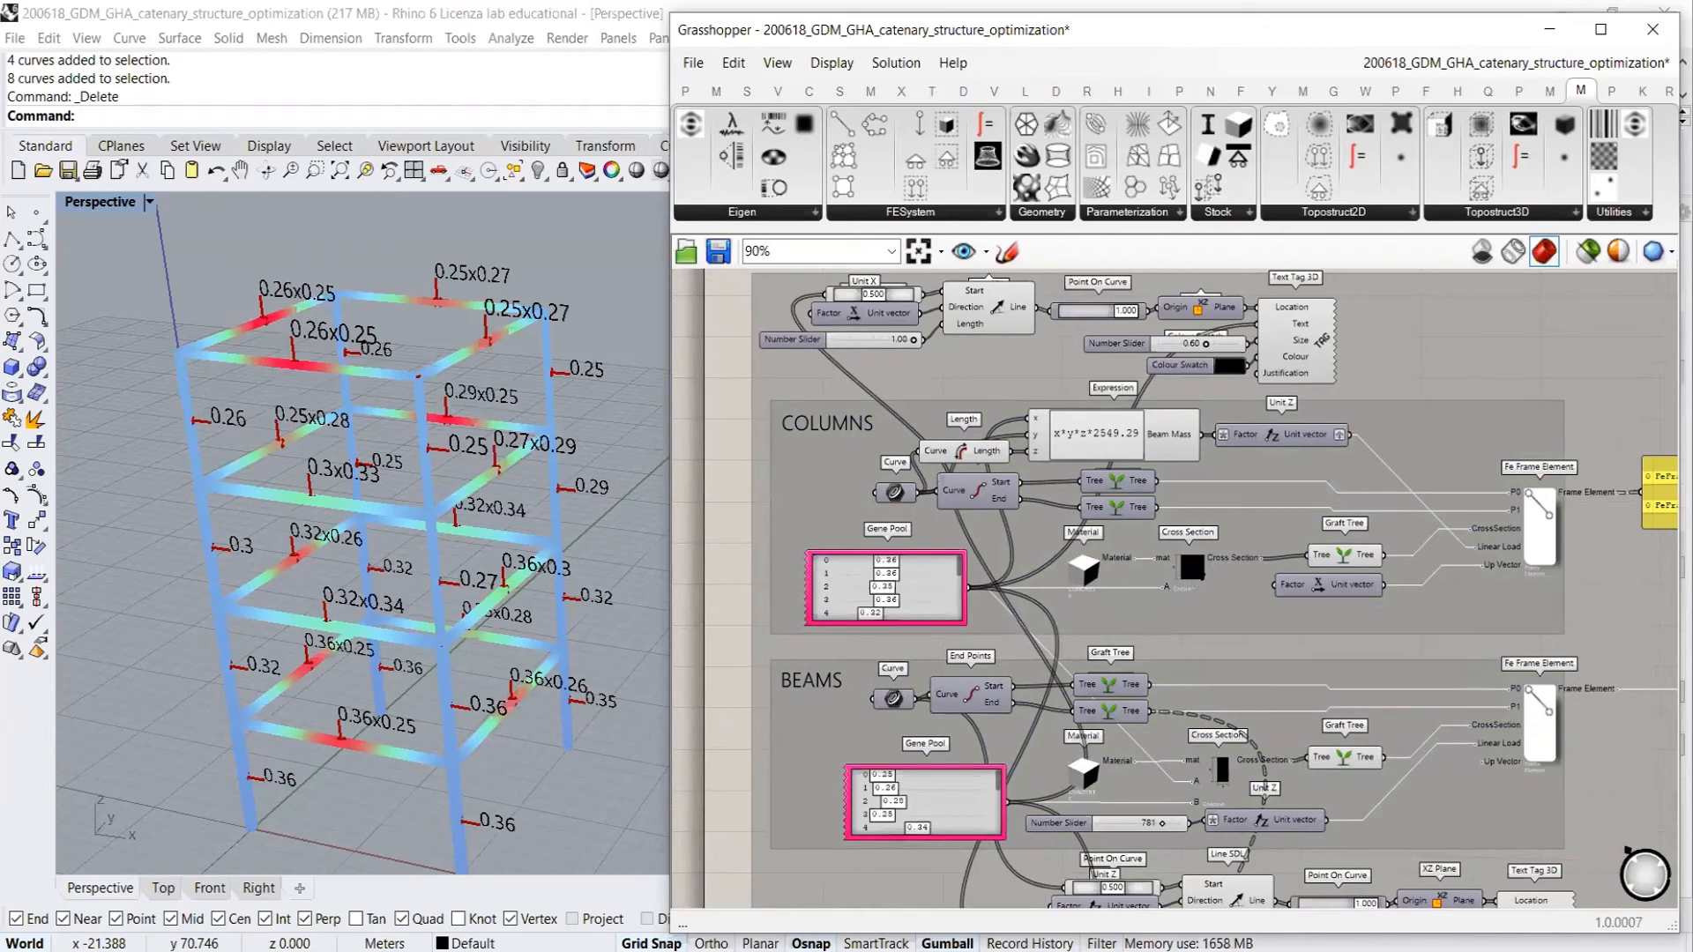
# Examine the CONCRETE Material and Cross Section components in the COLUMNS and BEAMS groups, along with their load inputs
pyautogui.scroll(5, 1191, 593)
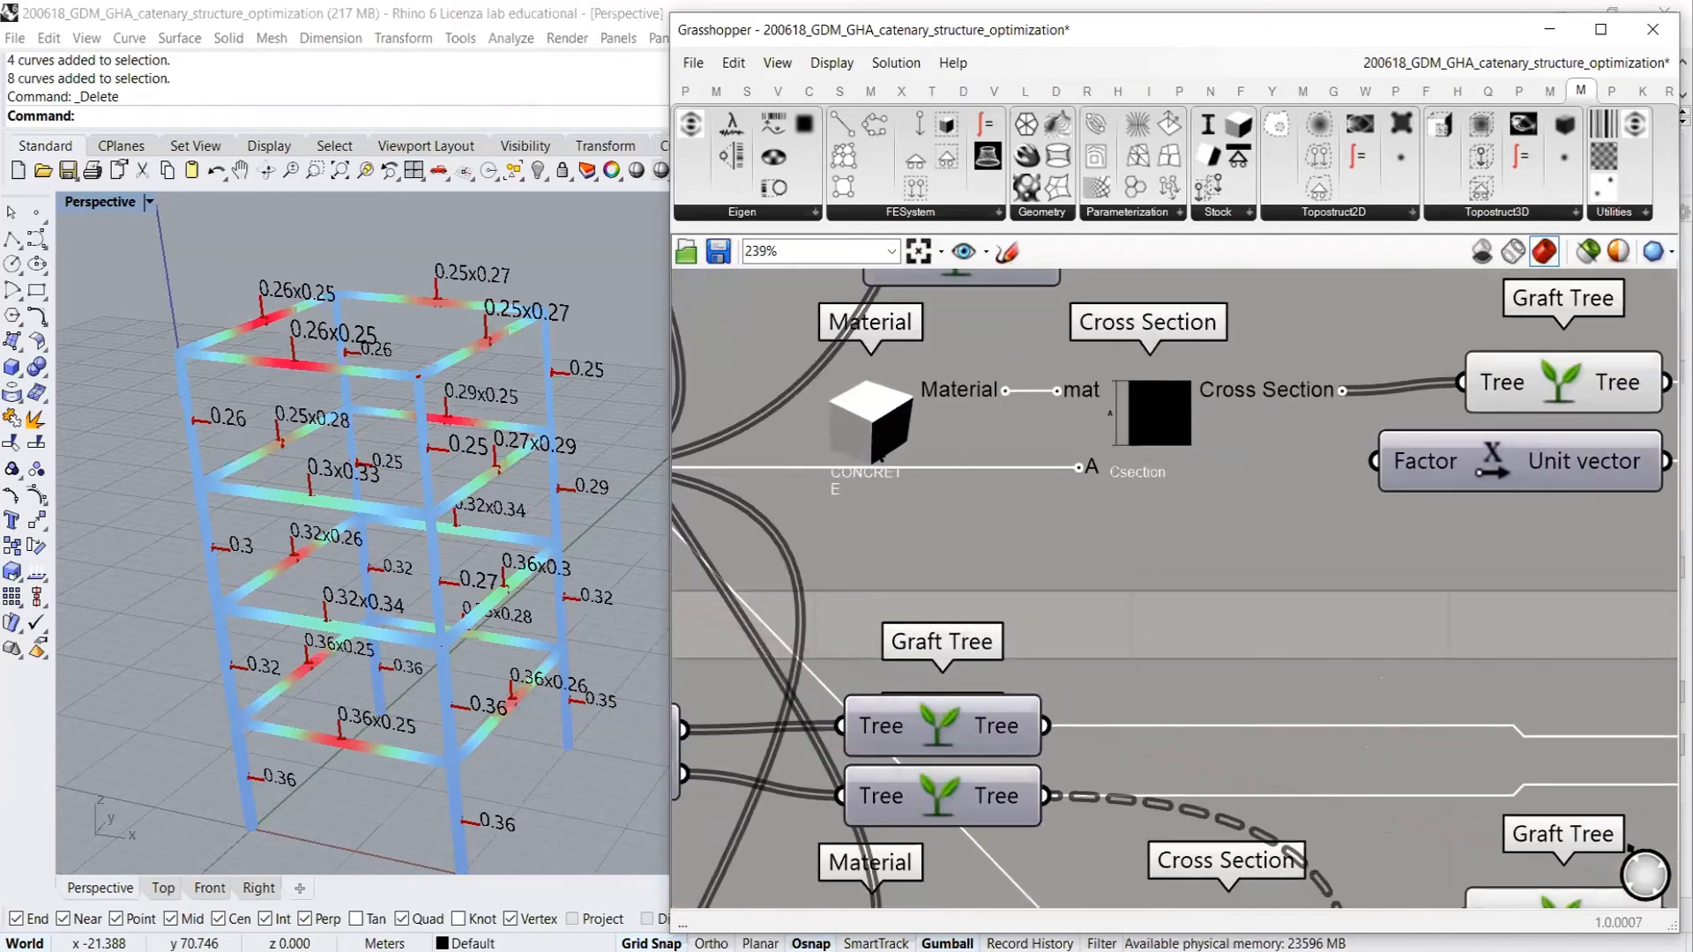
pyautogui.scroll(-3, 1168, 599)
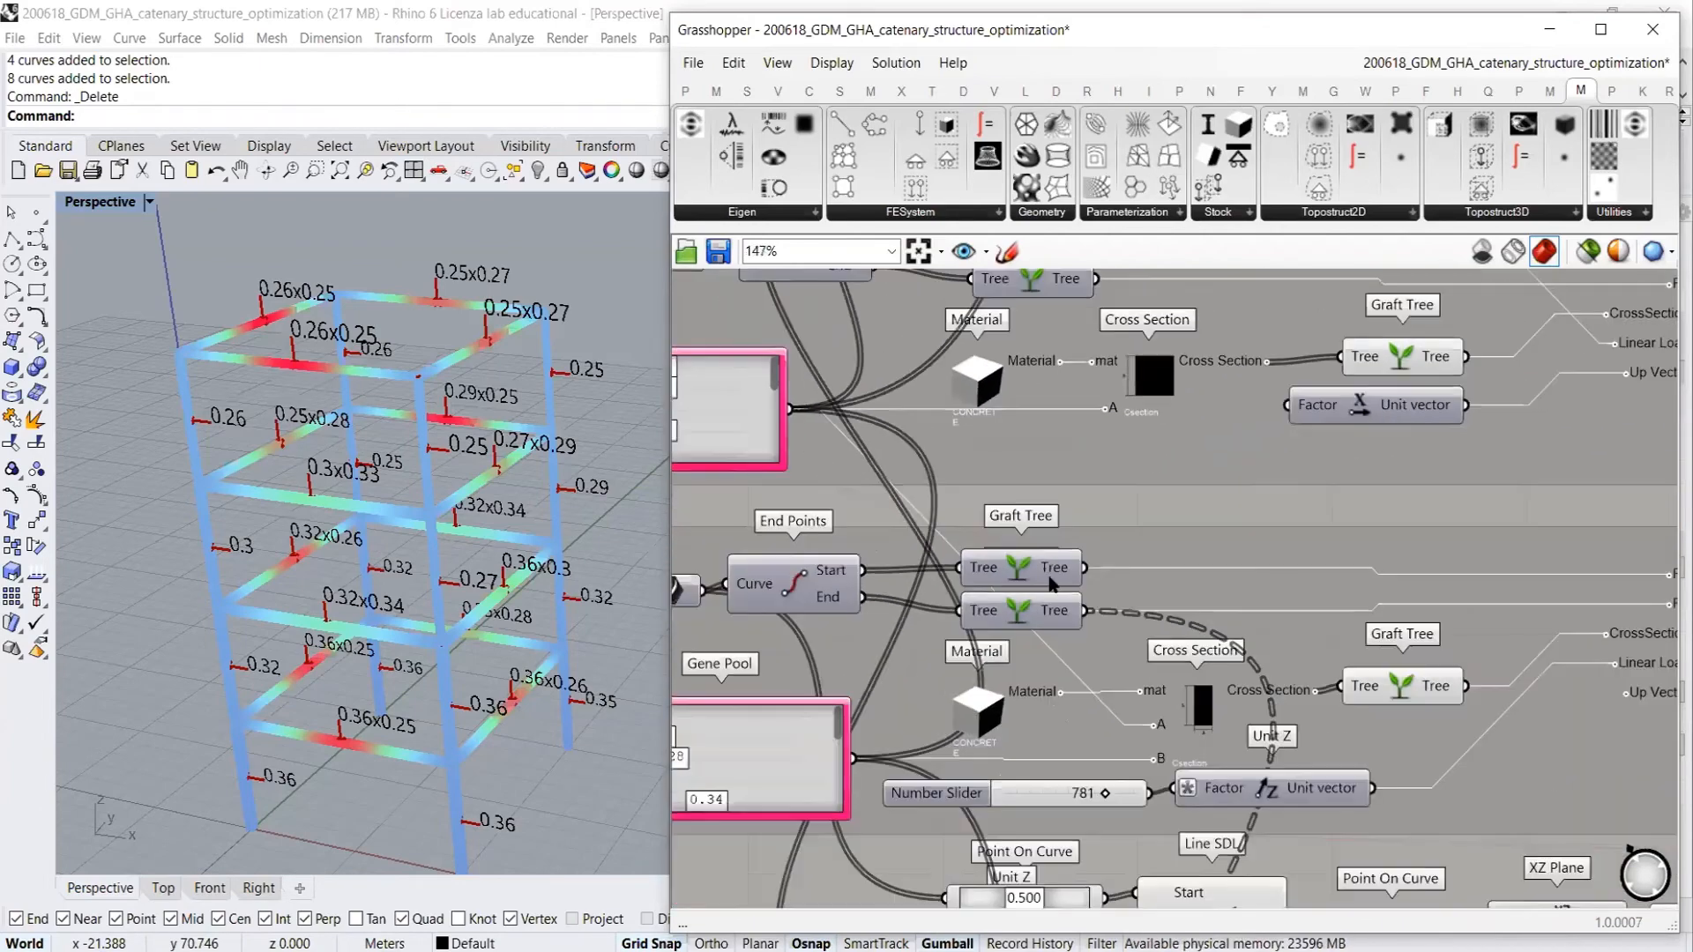
pyautogui.scroll(6, 966, 749)
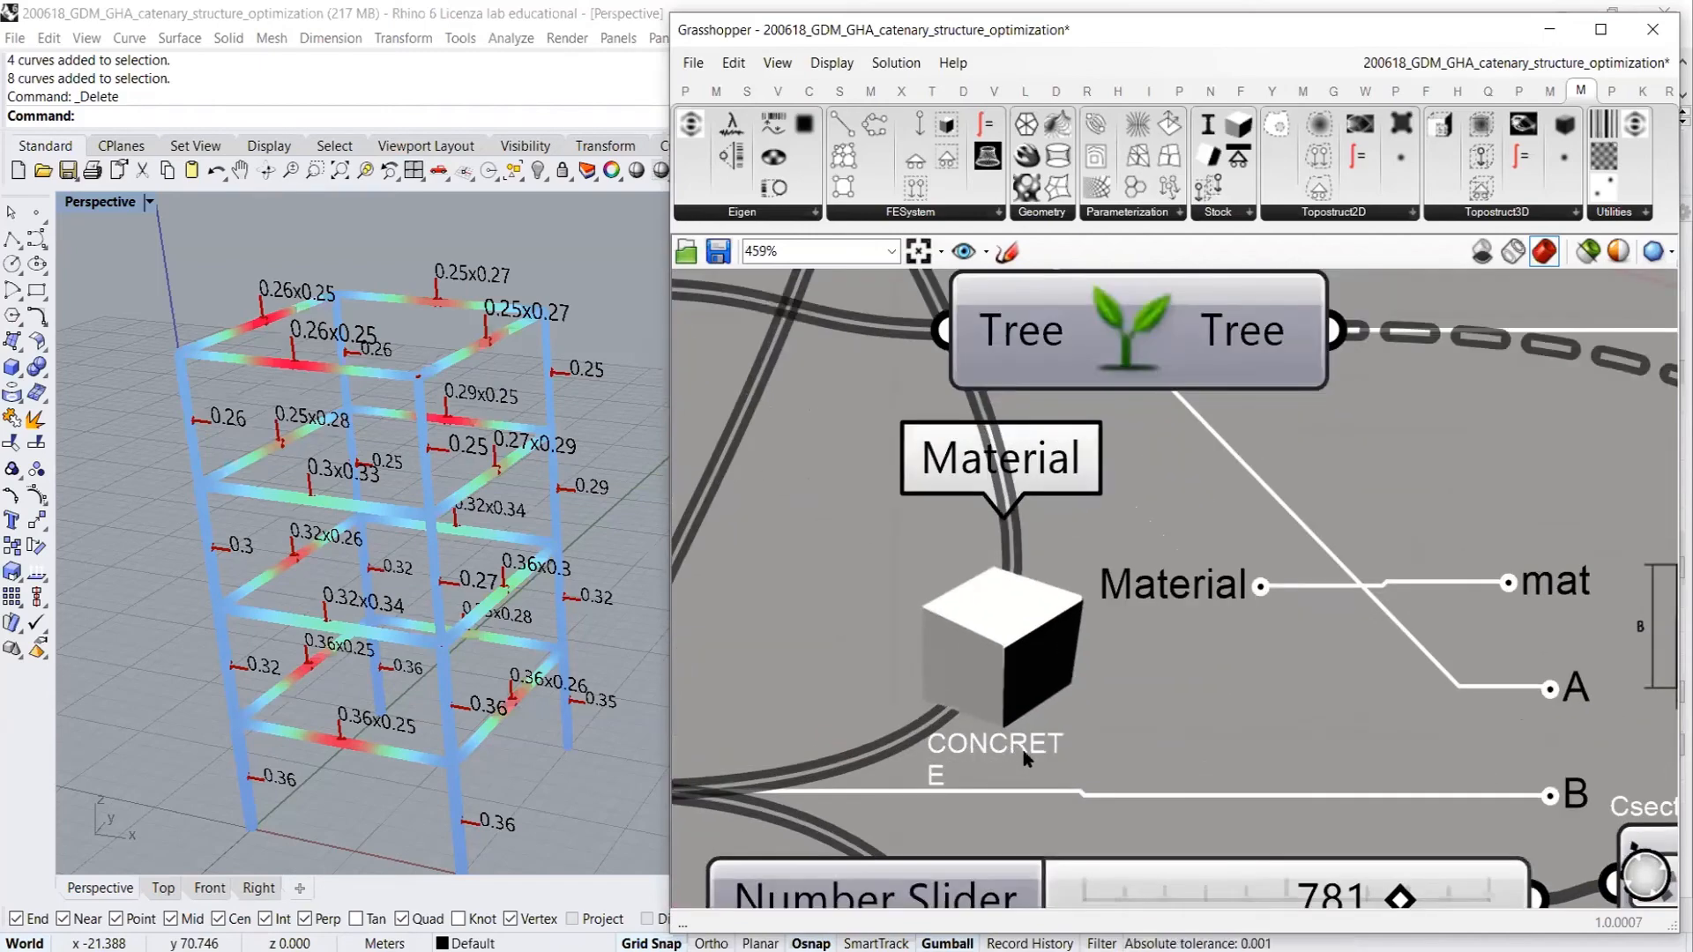
pyautogui.scroll(-5, 986, 749)
pyautogui.moveTo(1146, 432); pyautogui.dragTo(1151, 575, button='right')
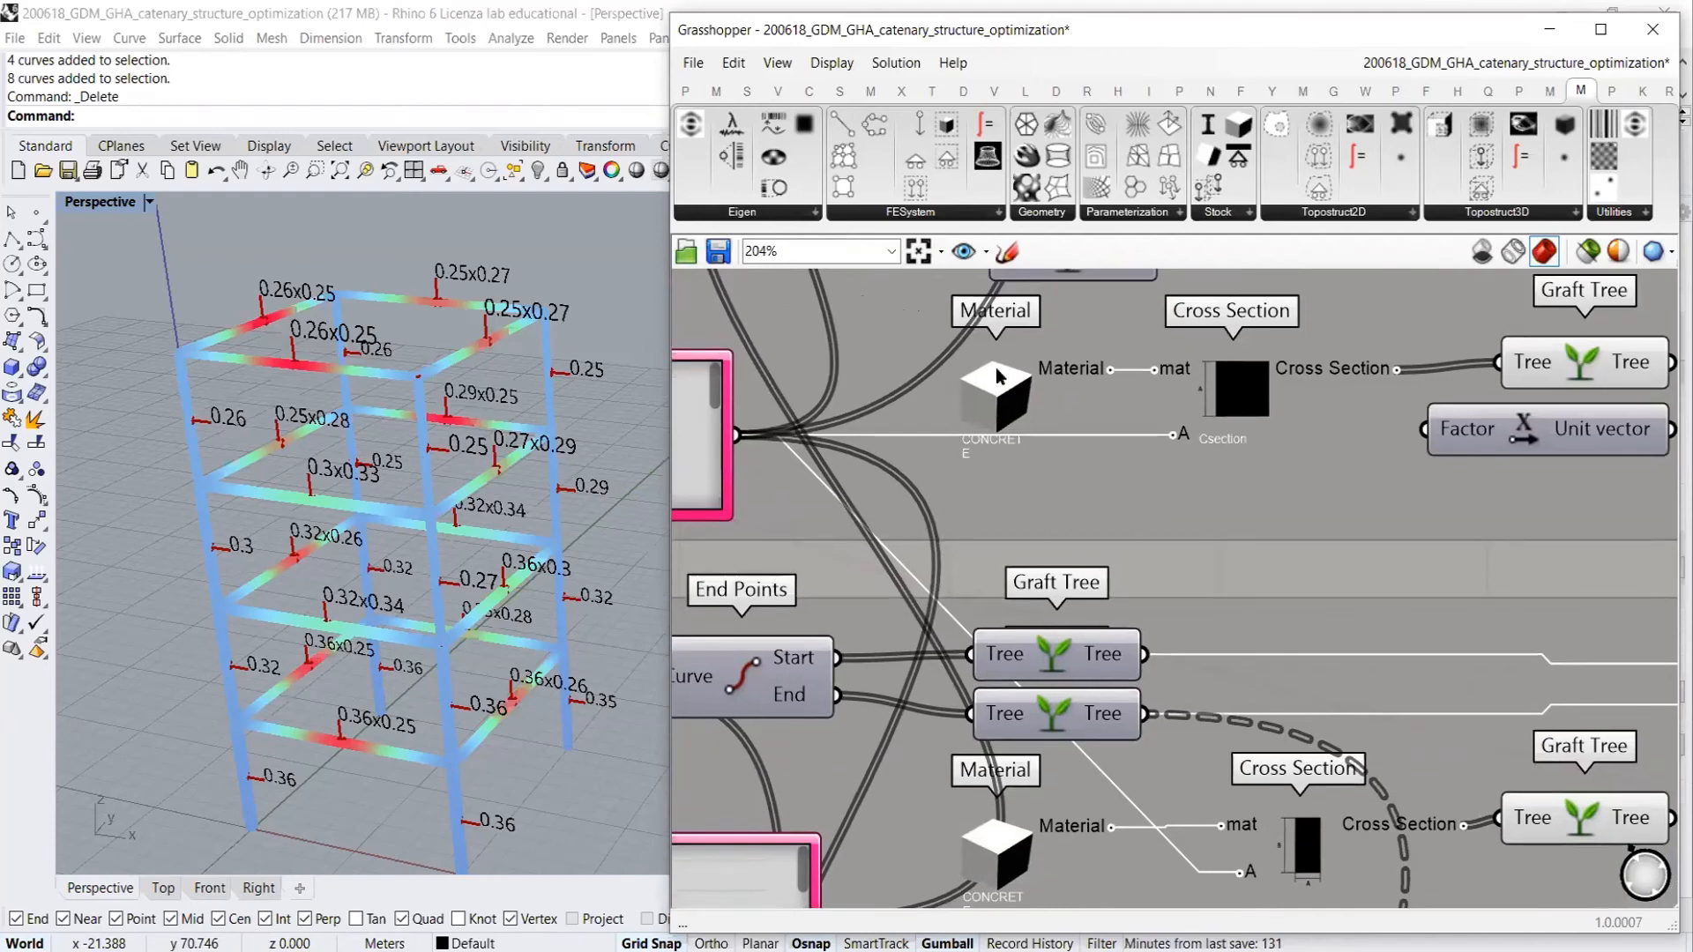
pyautogui.scroll(-2, 1035, 381)
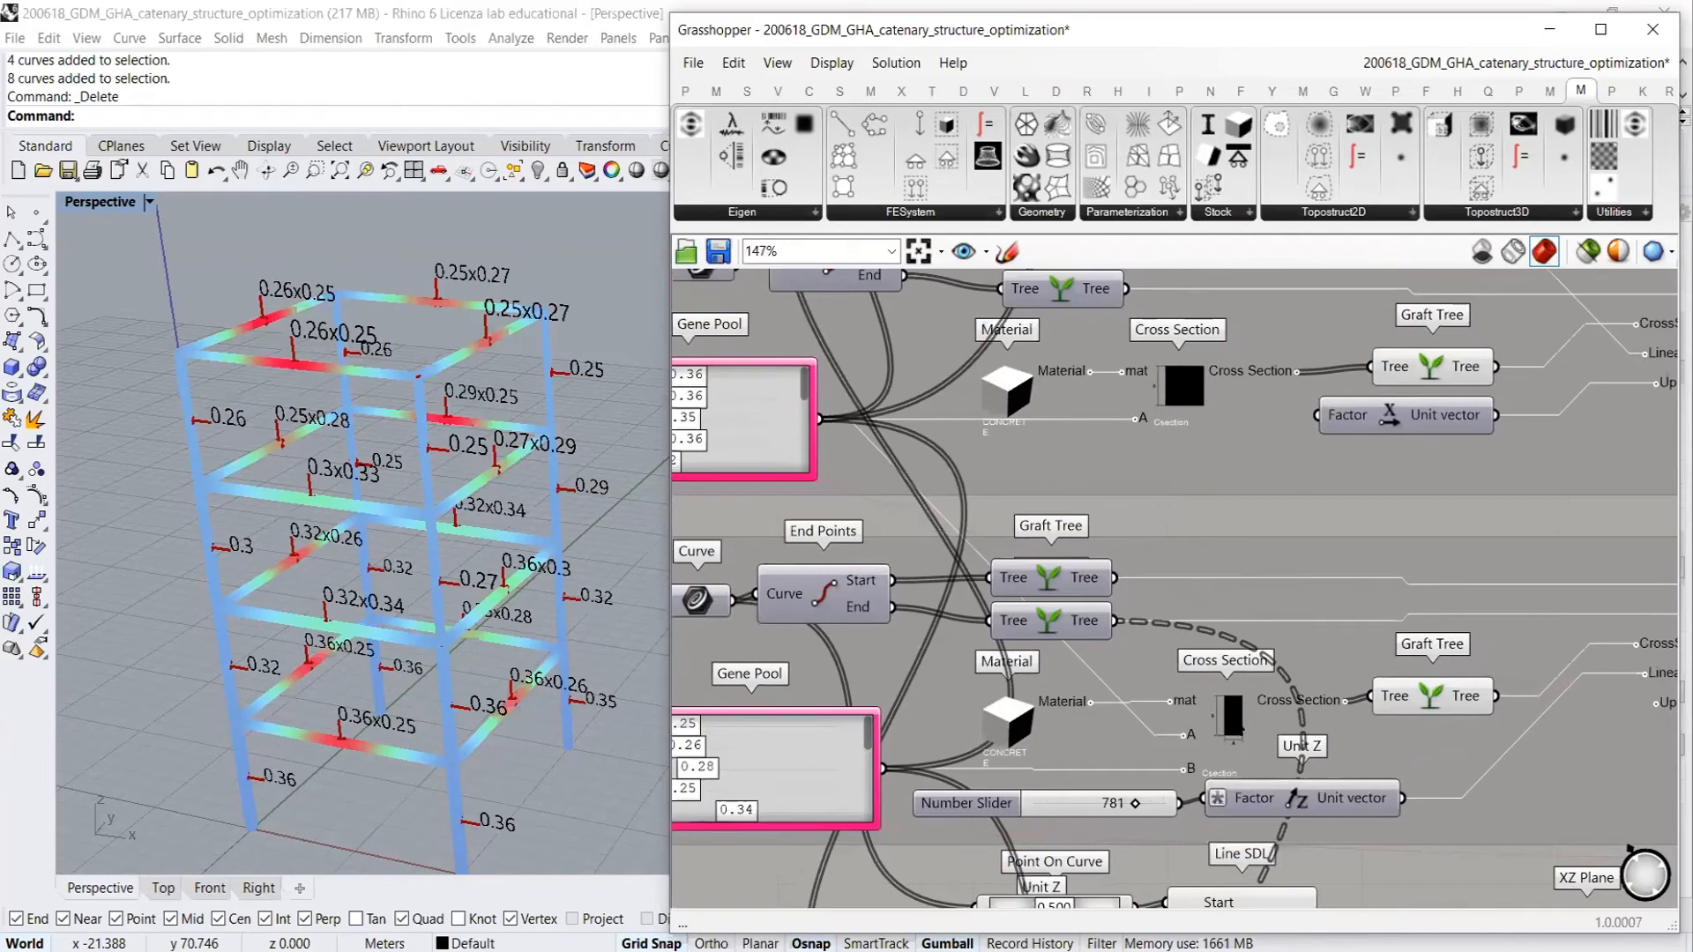
pyautogui.scroll(-3, 1177, 491)
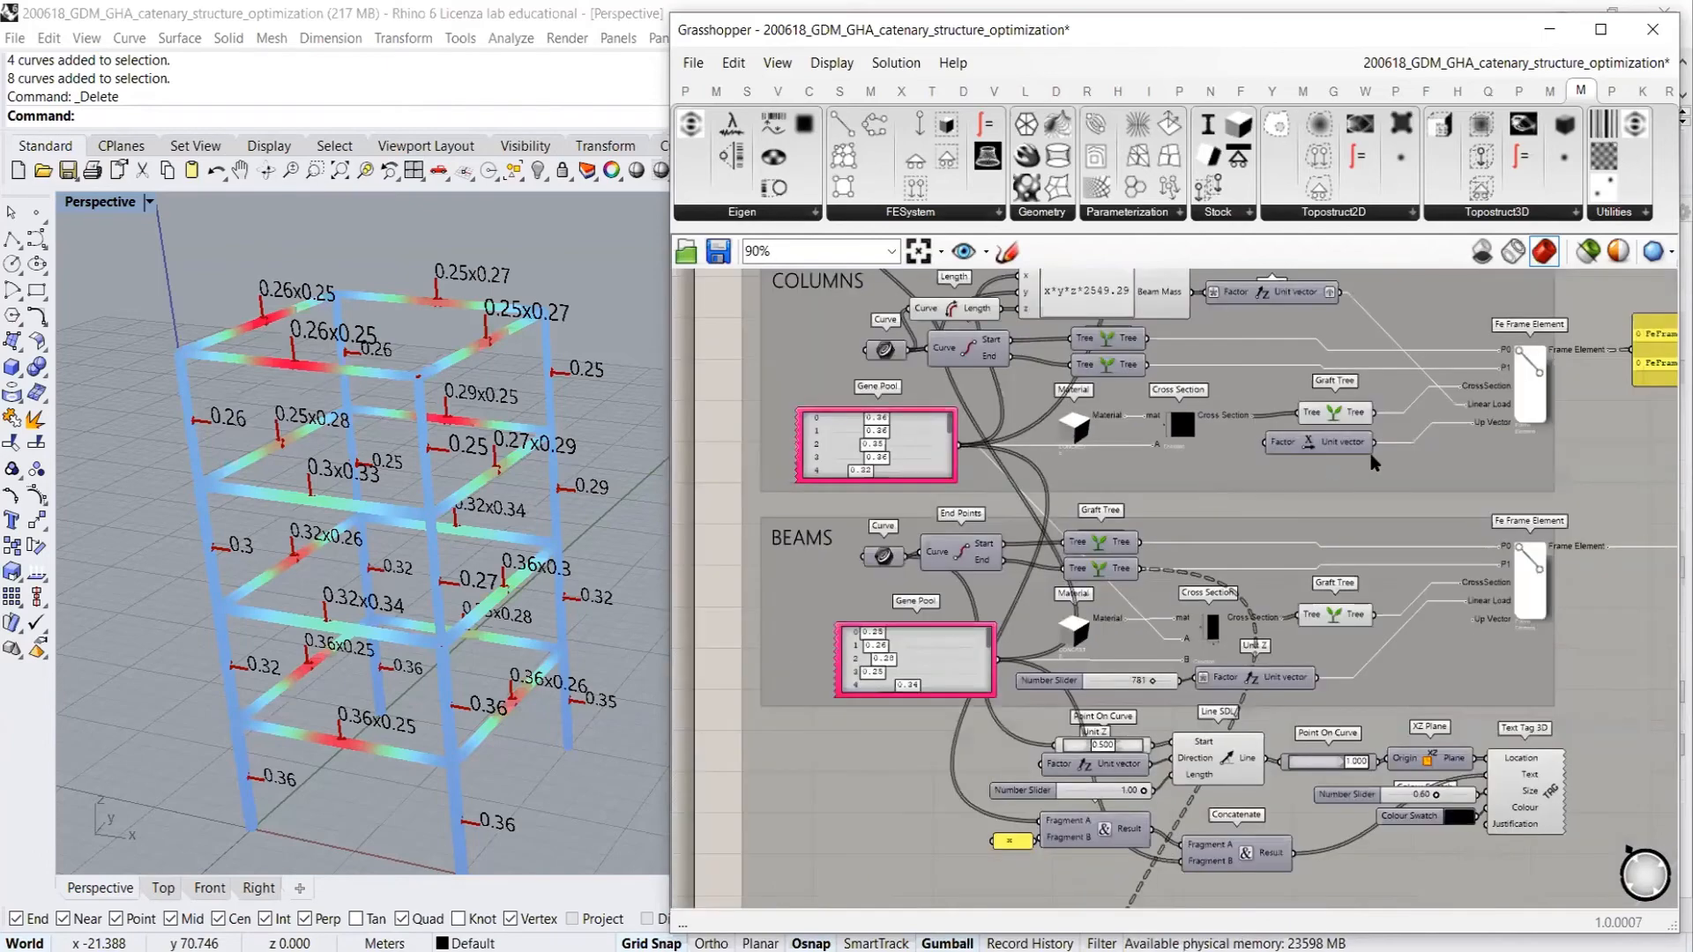
pyautogui.moveTo(1205, 552); pyautogui.dragTo(1124, 691, button='right')
pyautogui.scroll(-1, 1311, 367)
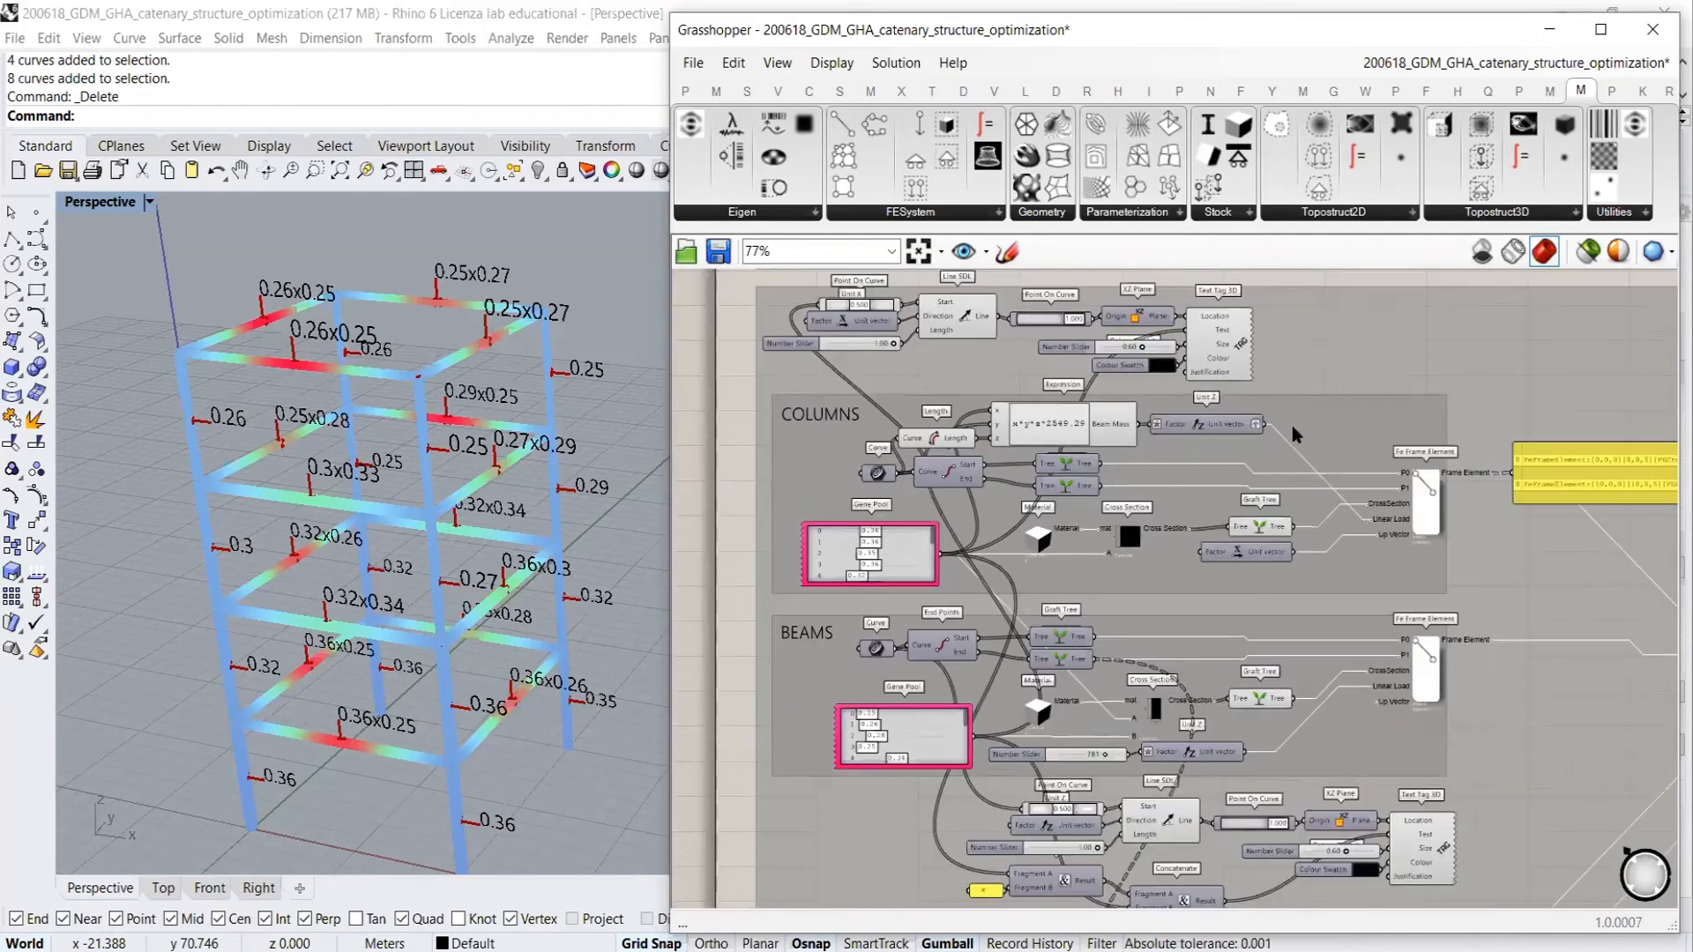
pyautogui.moveTo(1289, 356); pyautogui.dragTo(1336, 447, button='right')
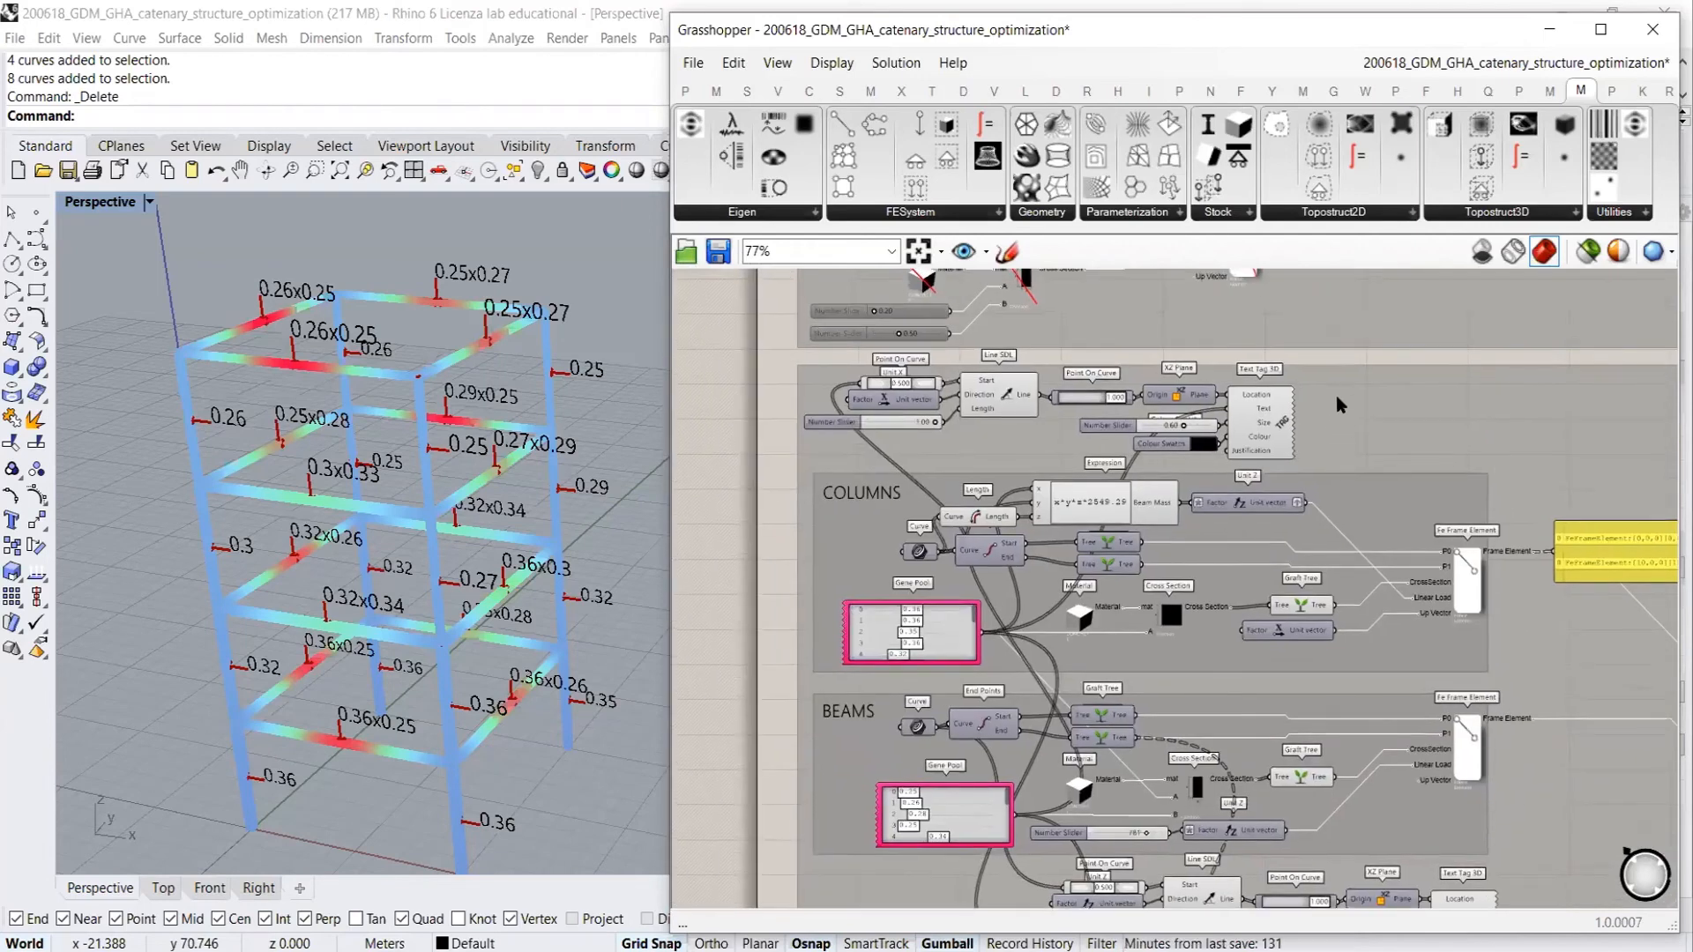
# Disable the Frame Visualization component so that only the member section labels are drawn in the viewport
pyautogui.scroll(-3, 1385, 582)
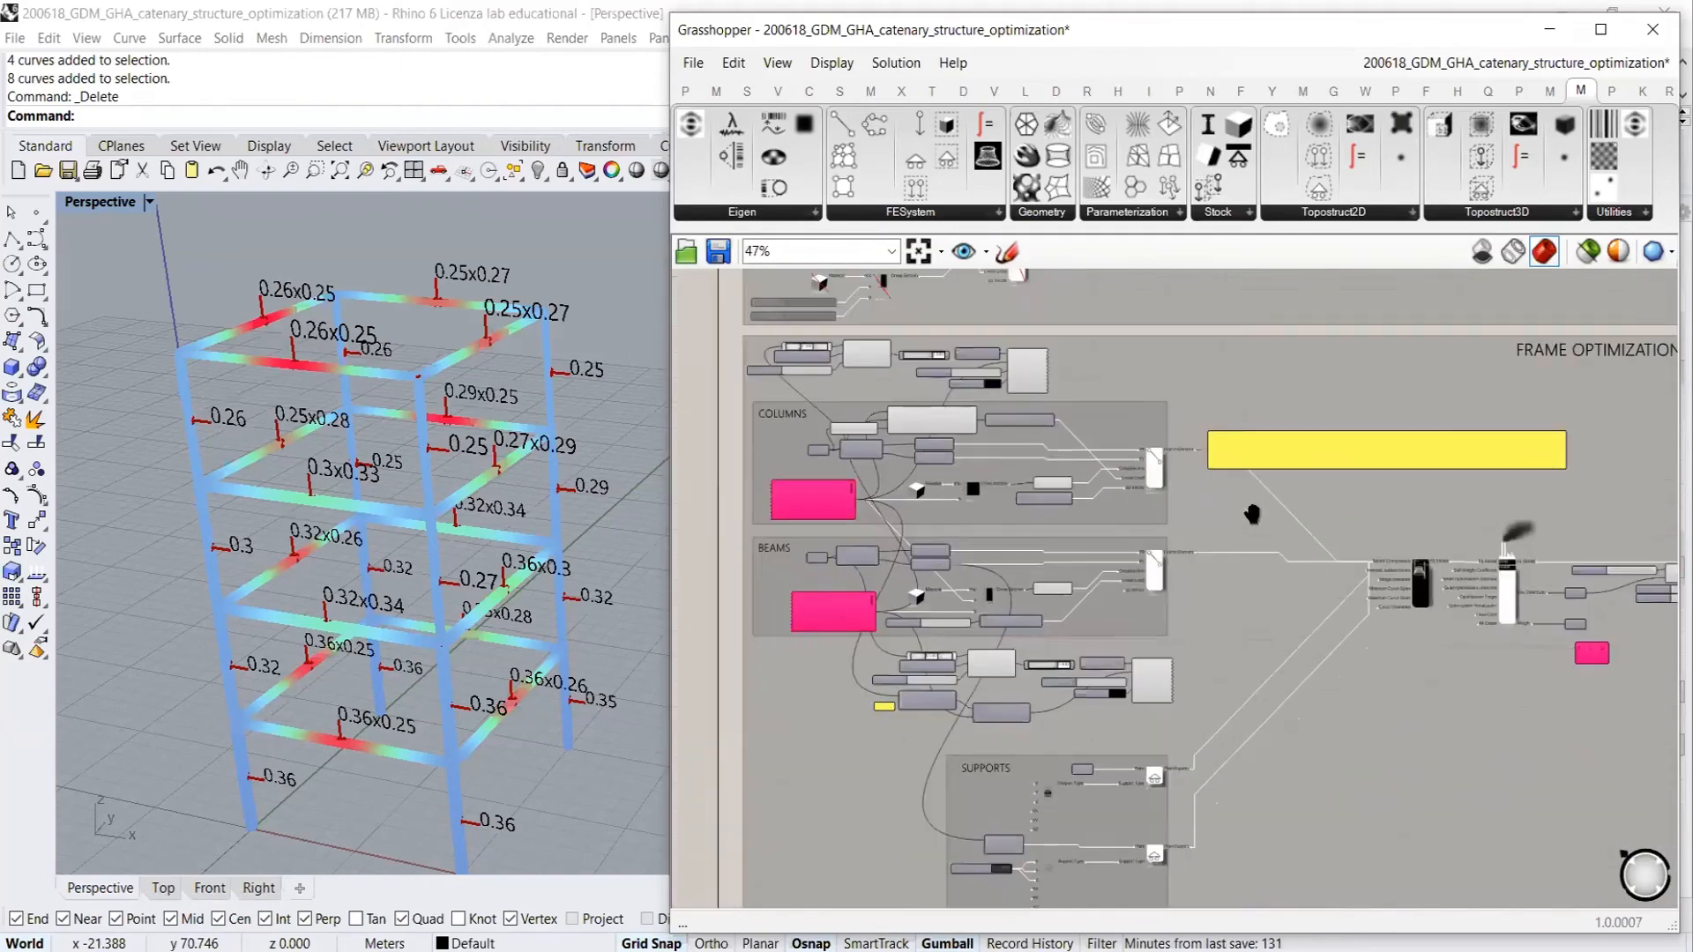
pyautogui.click(1551, 574)
pyautogui.hotkey('ctrl', 'q')
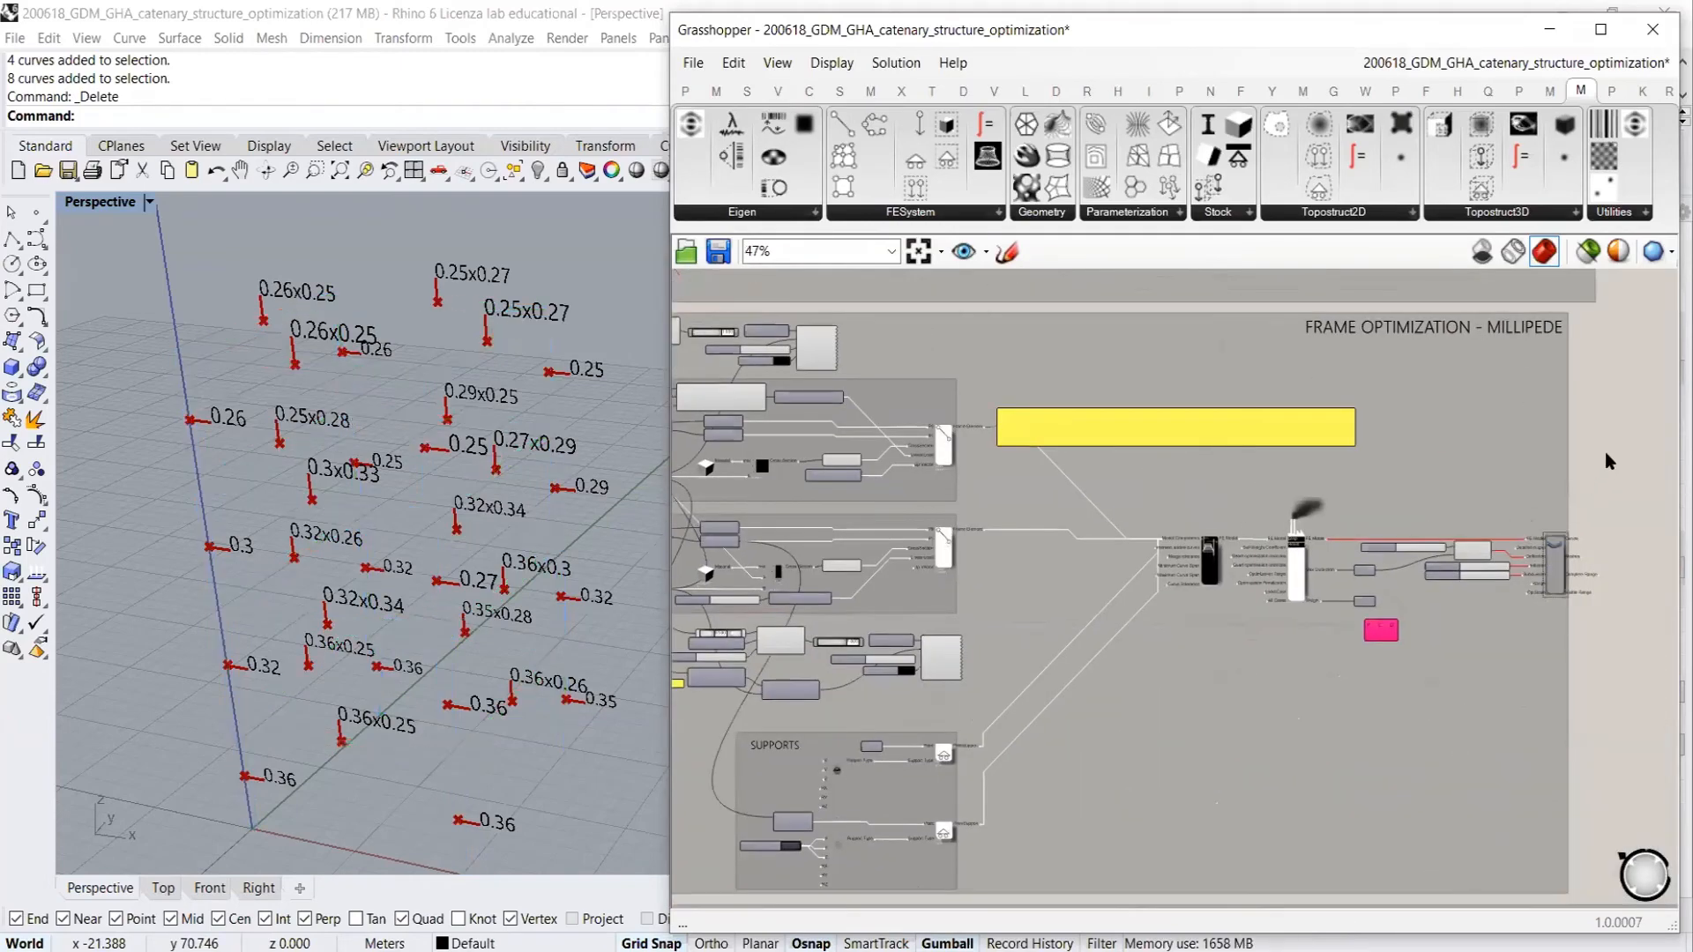
pyautogui.click(1605, 452)
pyautogui.scroll(5, 1478, 562)
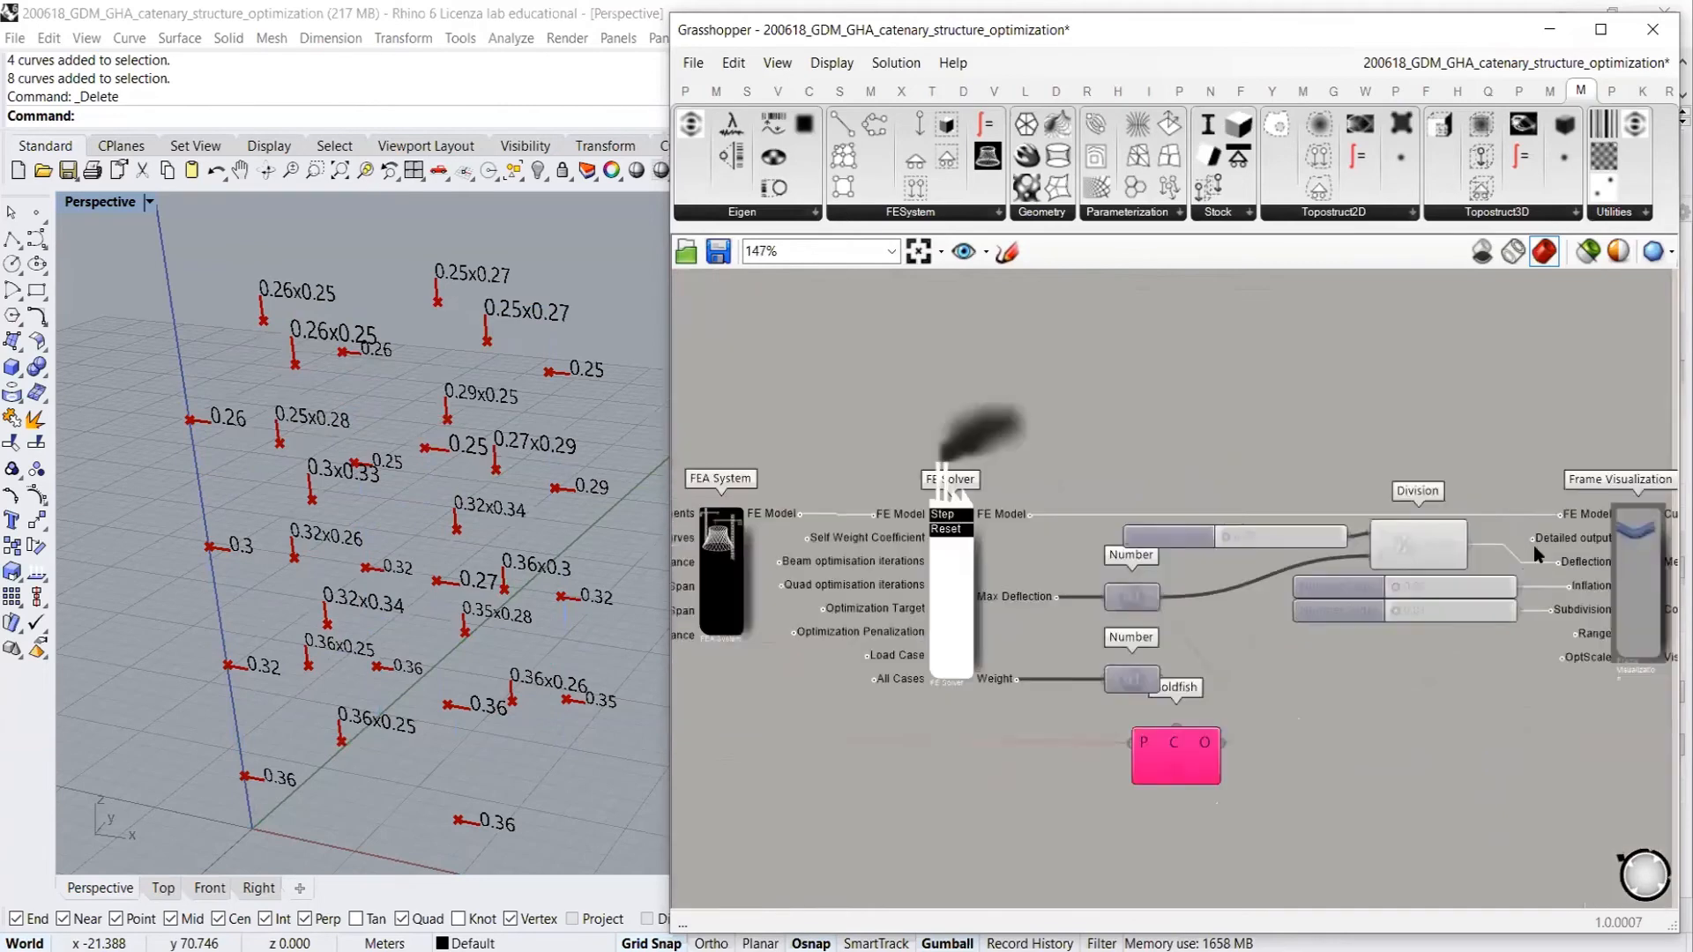
pyautogui.scroll(-4, 1346, 496)
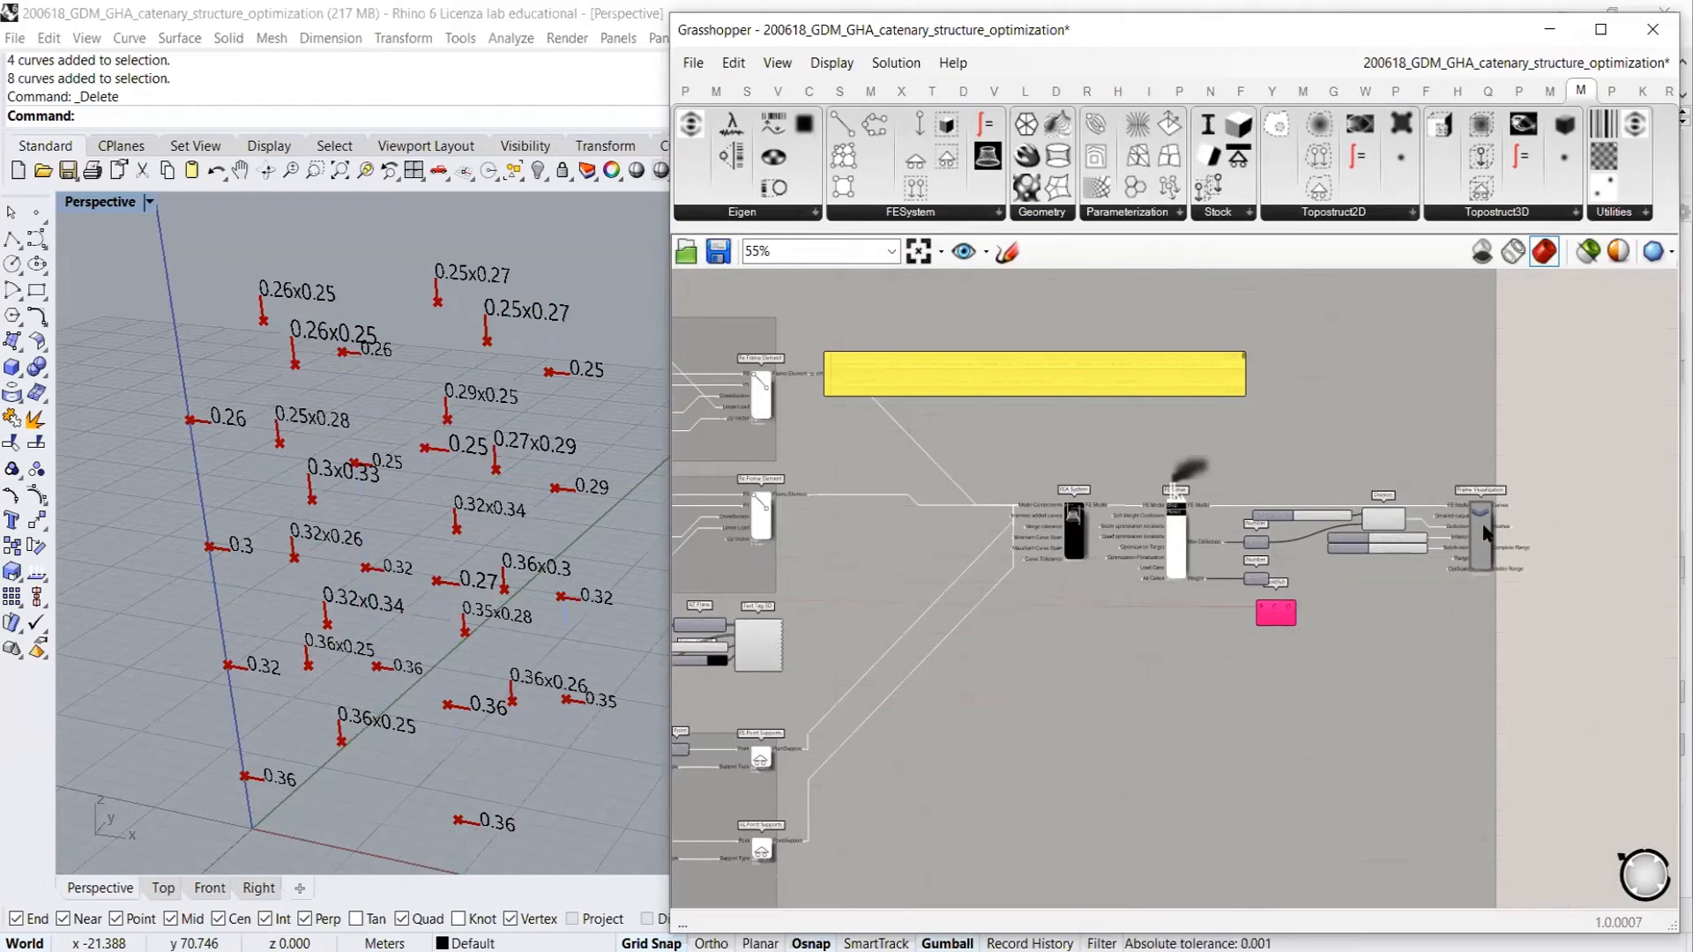
# Highlight the Line SDL and Text Tag 3D components above the COLUMNS group to see which column labels they draw
pyautogui.scroll(7, 822, 458)
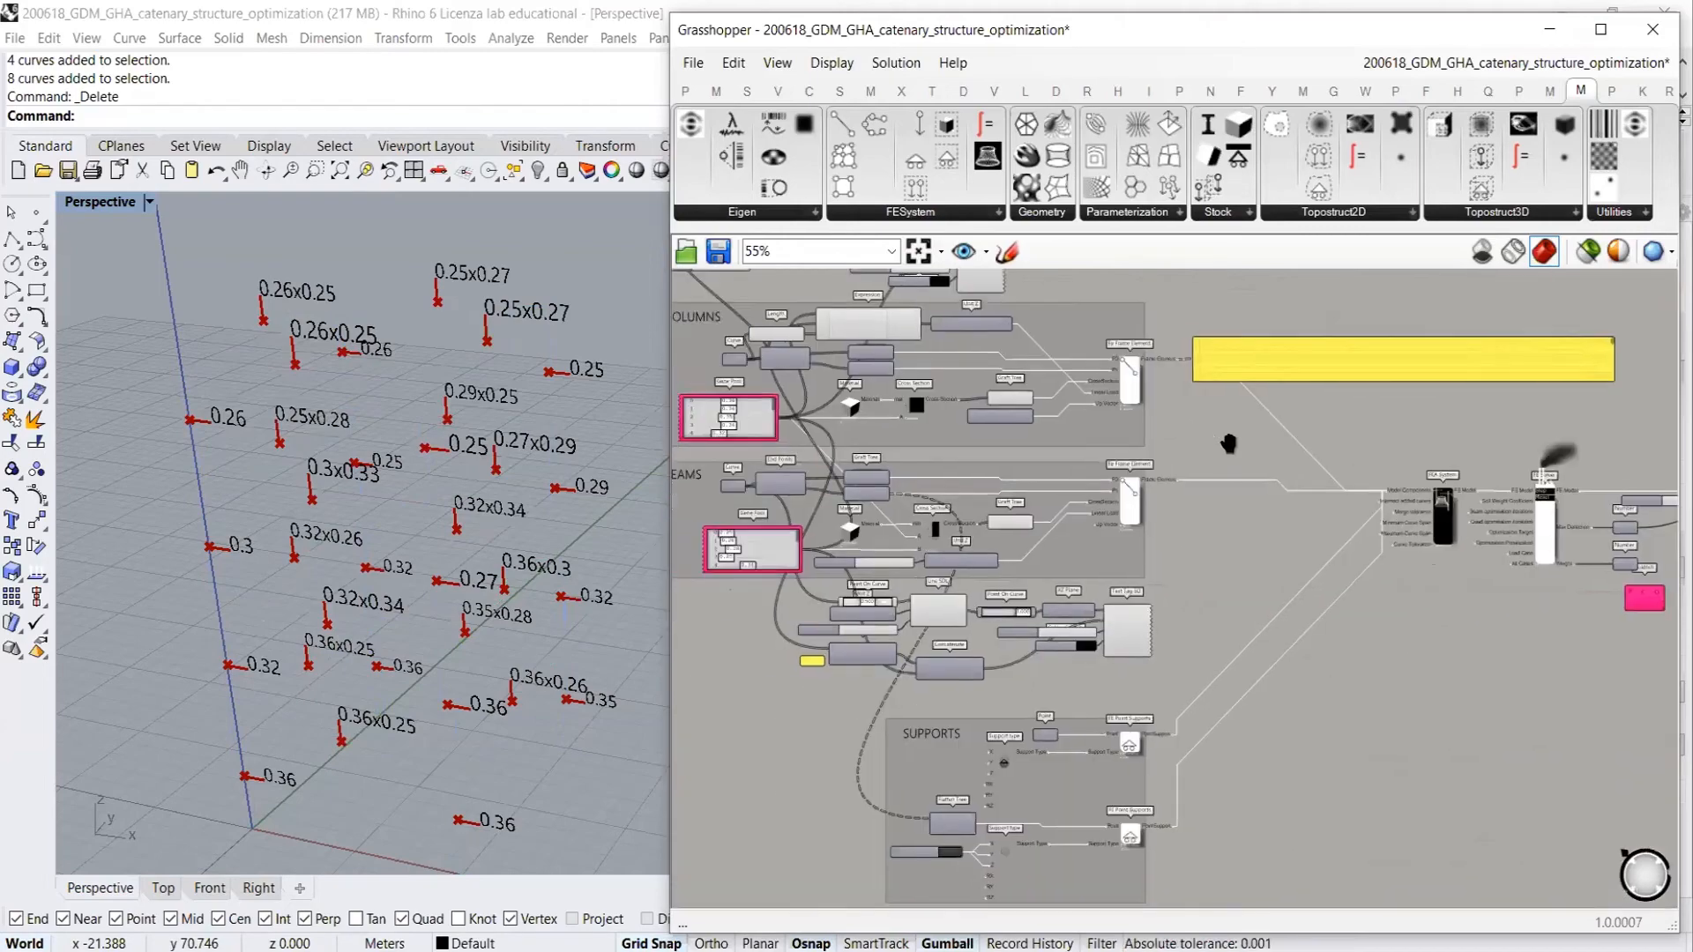
pyautogui.moveTo(1216, 498); pyautogui.dragTo(1390, 601, button='right')
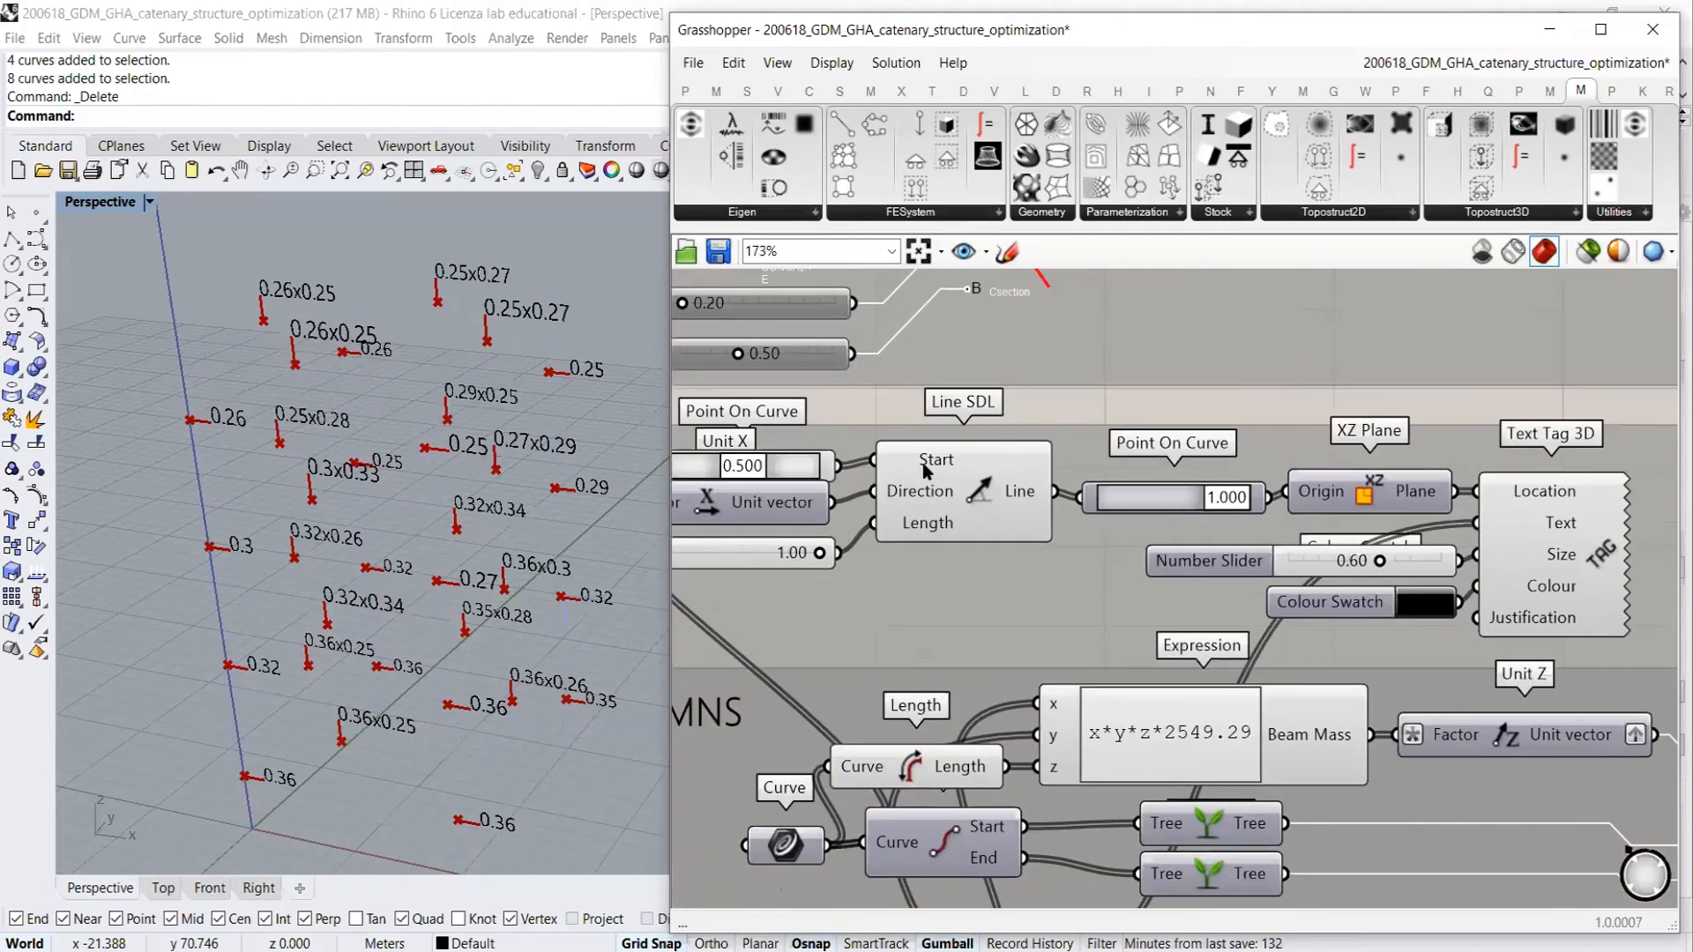
pyautogui.click(970, 484)
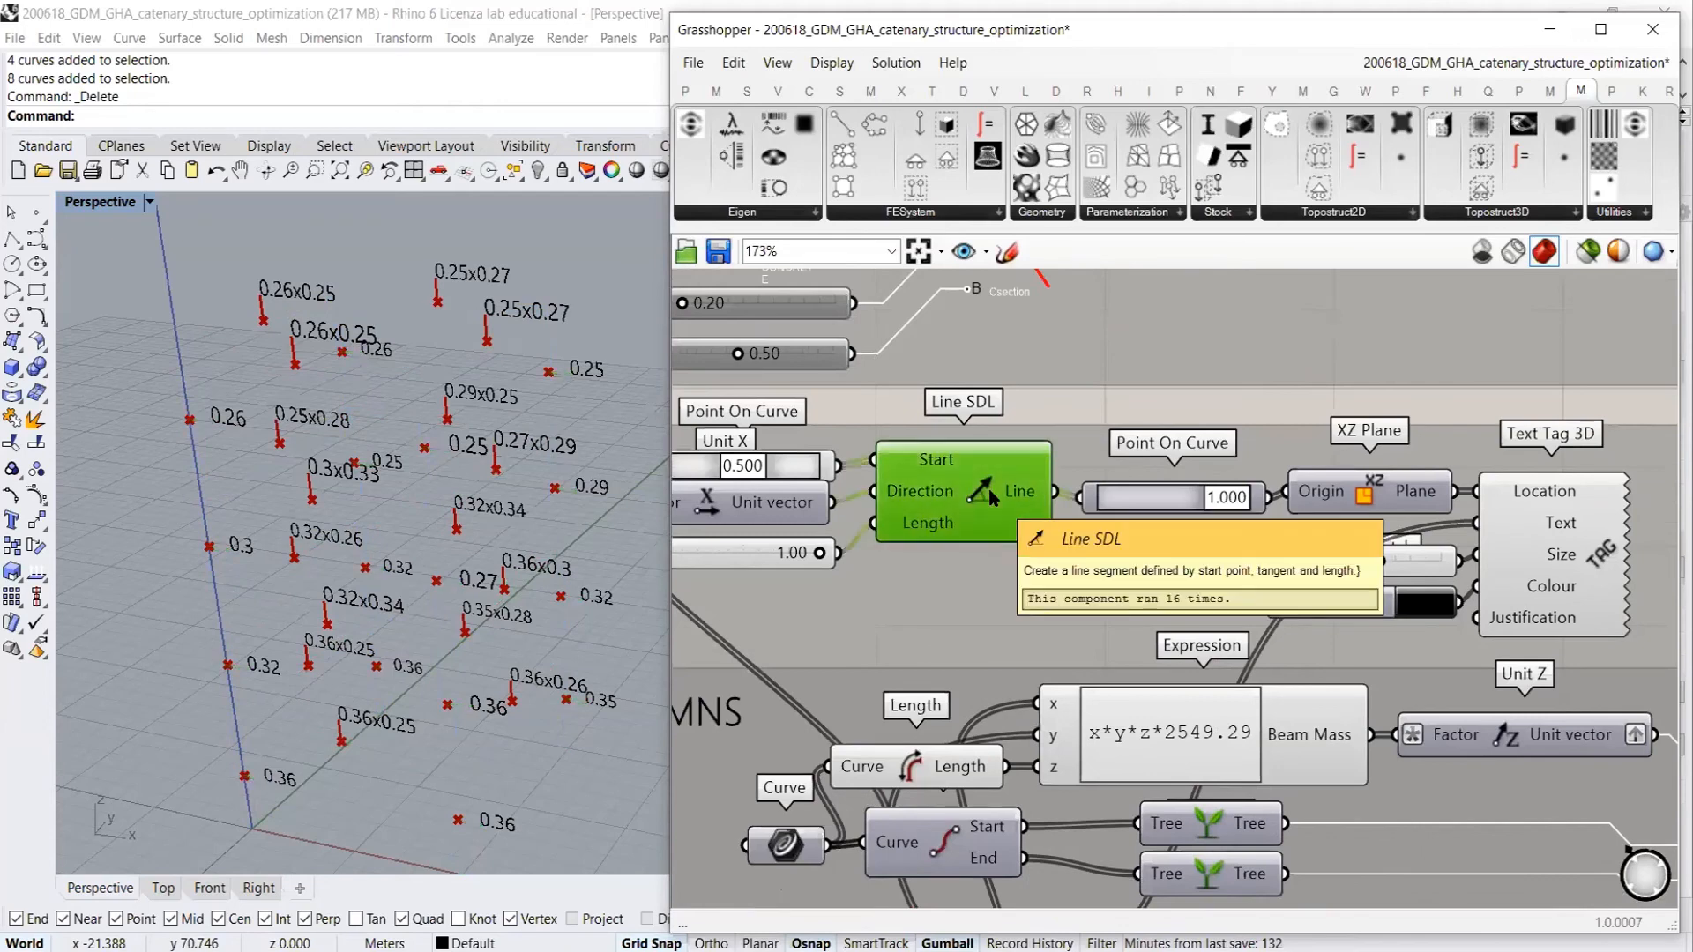
pyautogui.click(1079, 511)
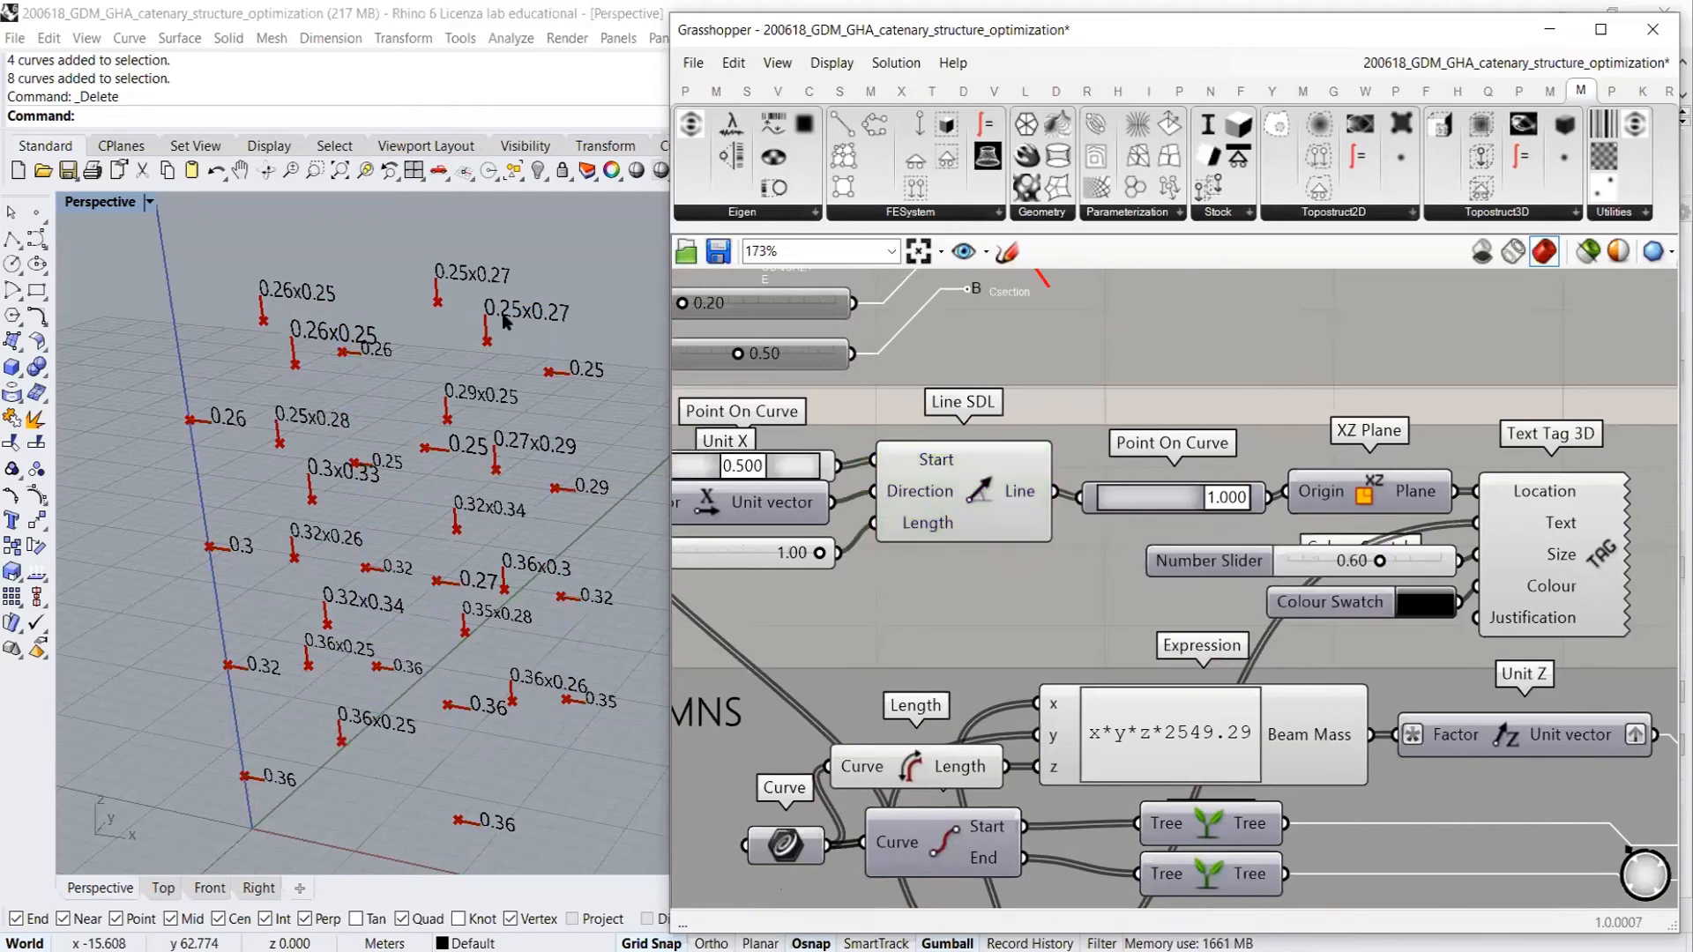
pyautogui.click(1574, 541)
pyautogui.click(1573, 541)
pyautogui.click(1576, 547)
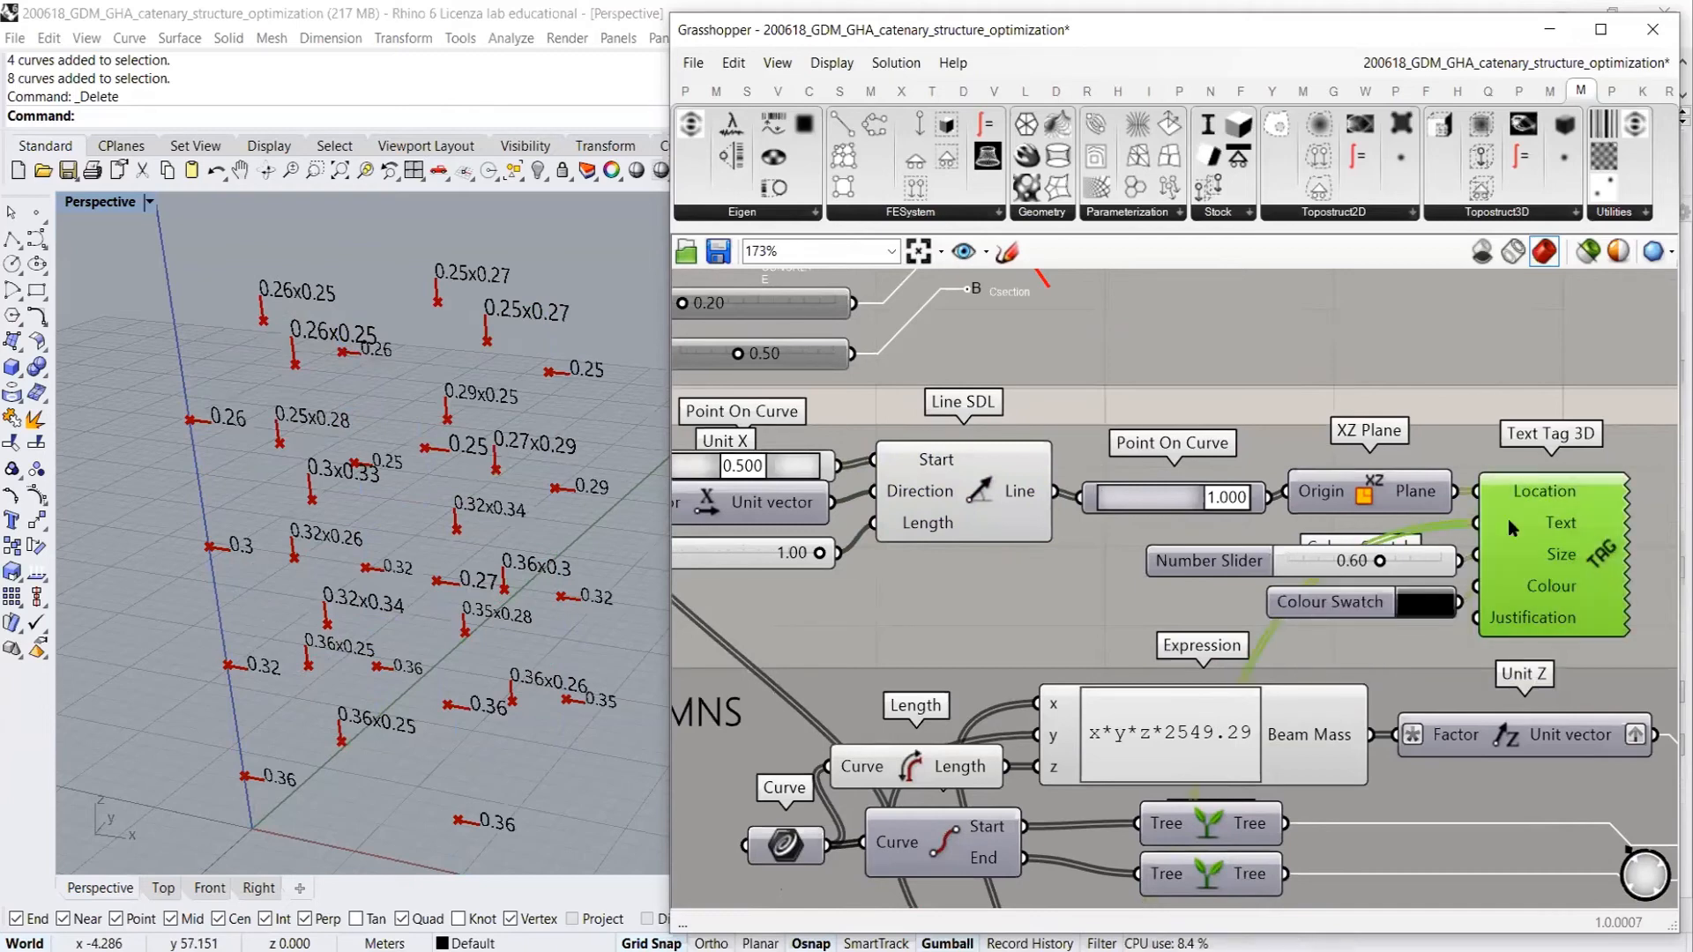
pyautogui.click(1553, 518)
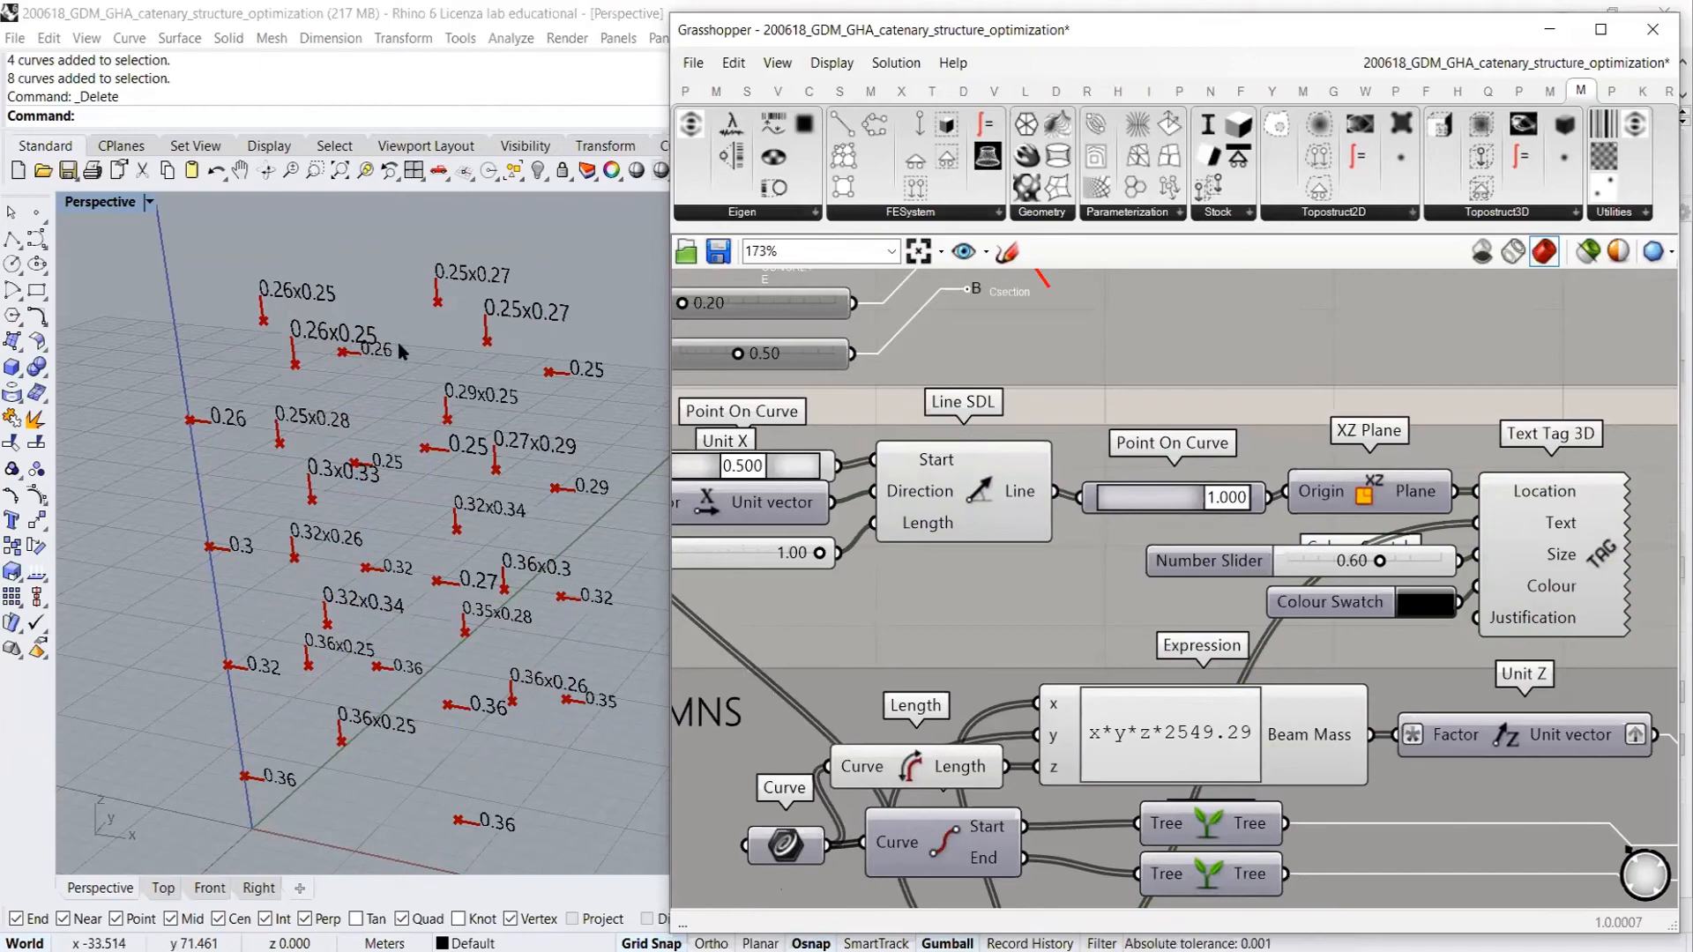
# Examine the beam section labels in the viewport and the Concatenate and Text Tag 3D components below the BEAMS group
pyautogui.moveTo(1439, 524); pyautogui.dragTo(1357, 451, button='right')
pyautogui.scroll(-5, 1358, 451)
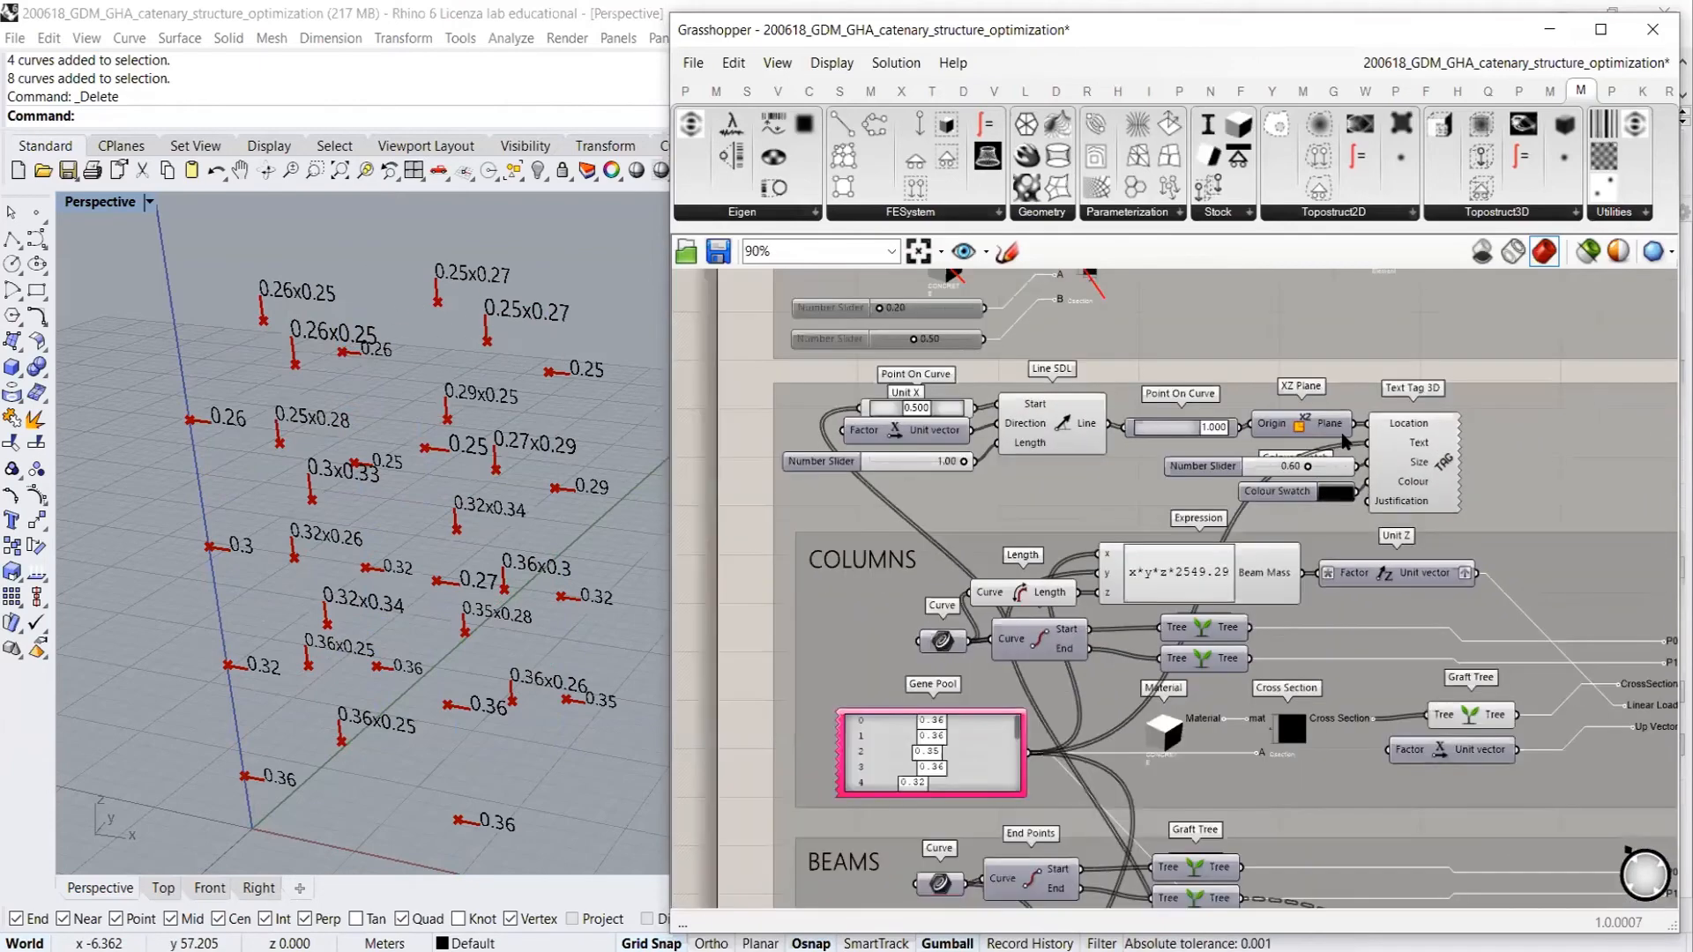
pyautogui.keyDown('shift'); pyautogui.moveTo(520, 508); pyautogui.dragTo(419, 416, button='right'); pyautogui.keyUp('shift')
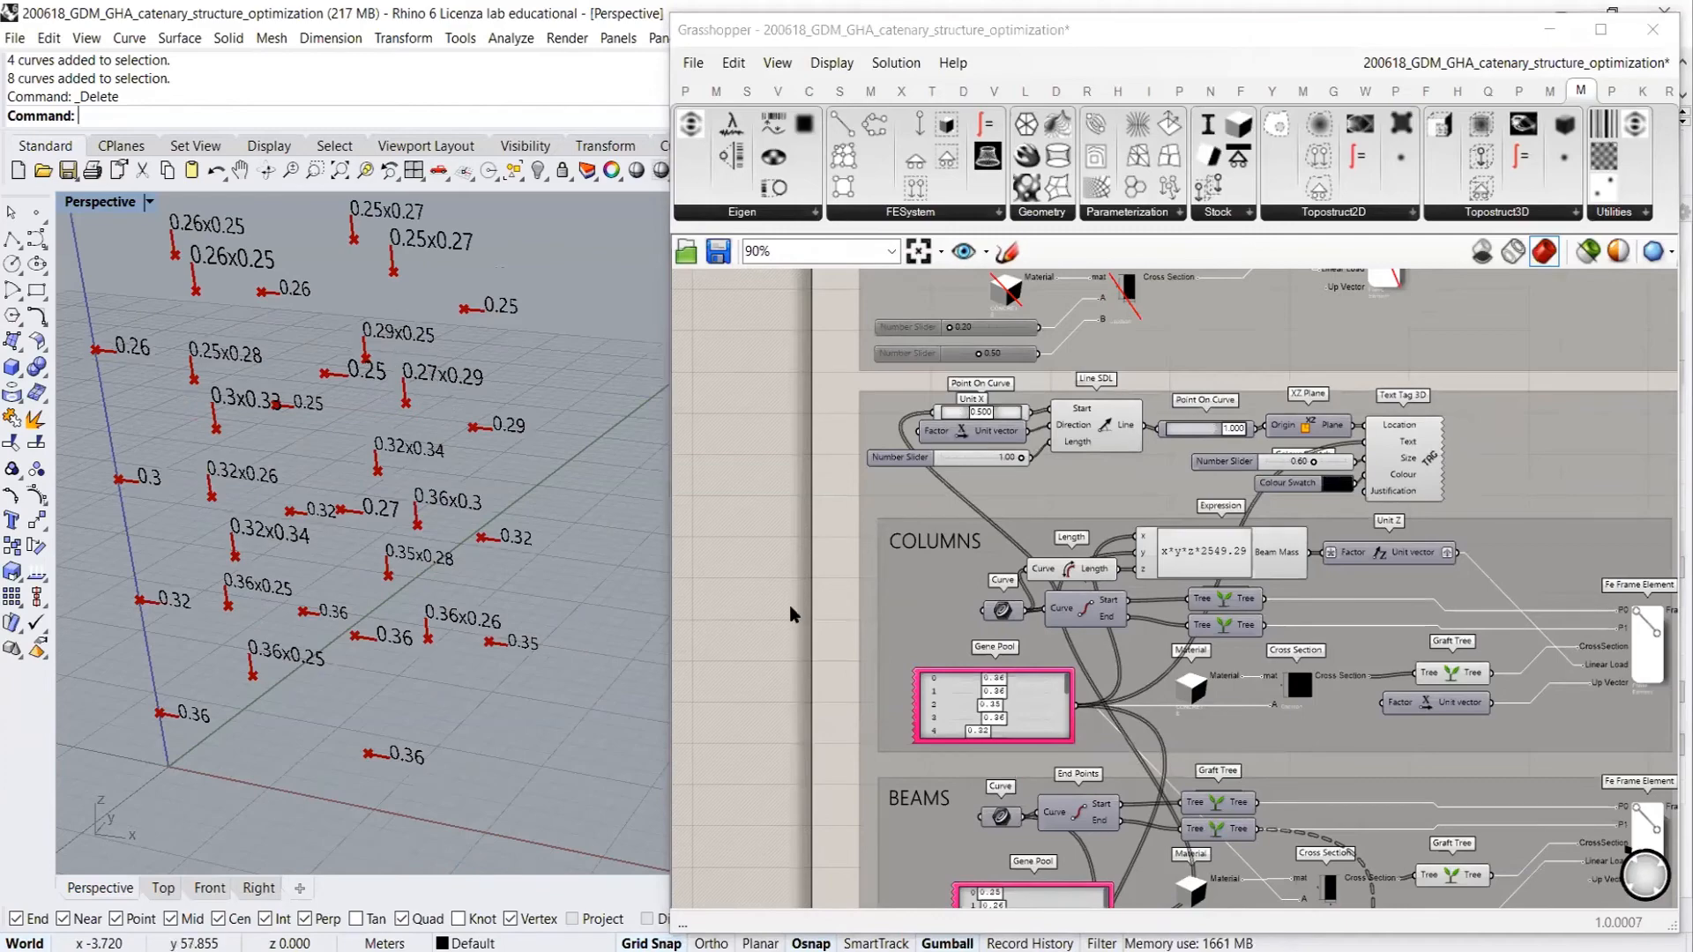
pyautogui.scroll(-2, 792, 611)
pyautogui.moveTo(793, 612); pyautogui.dragTo(781, 437, button='right')
pyautogui.moveTo(797, 547); pyautogui.dragTo(789, 423, button='right')
pyautogui.scroll(4, 1373, 600)
pyautogui.click(1395, 613)
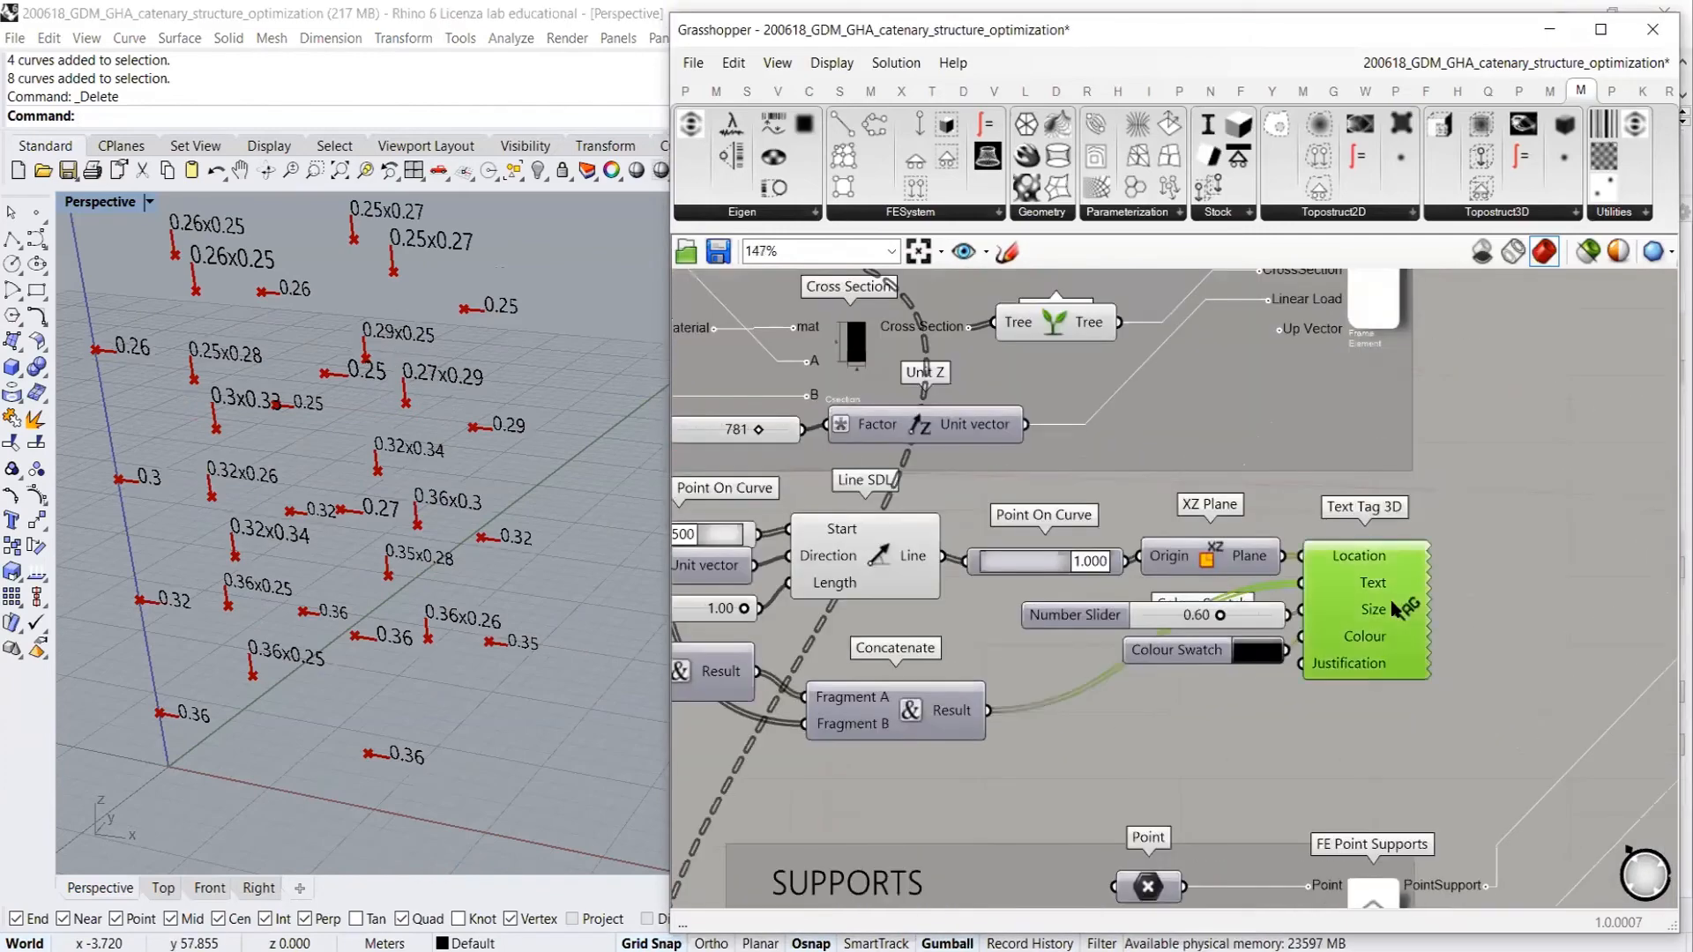
pyautogui.scroll(-3, 1399, 614)
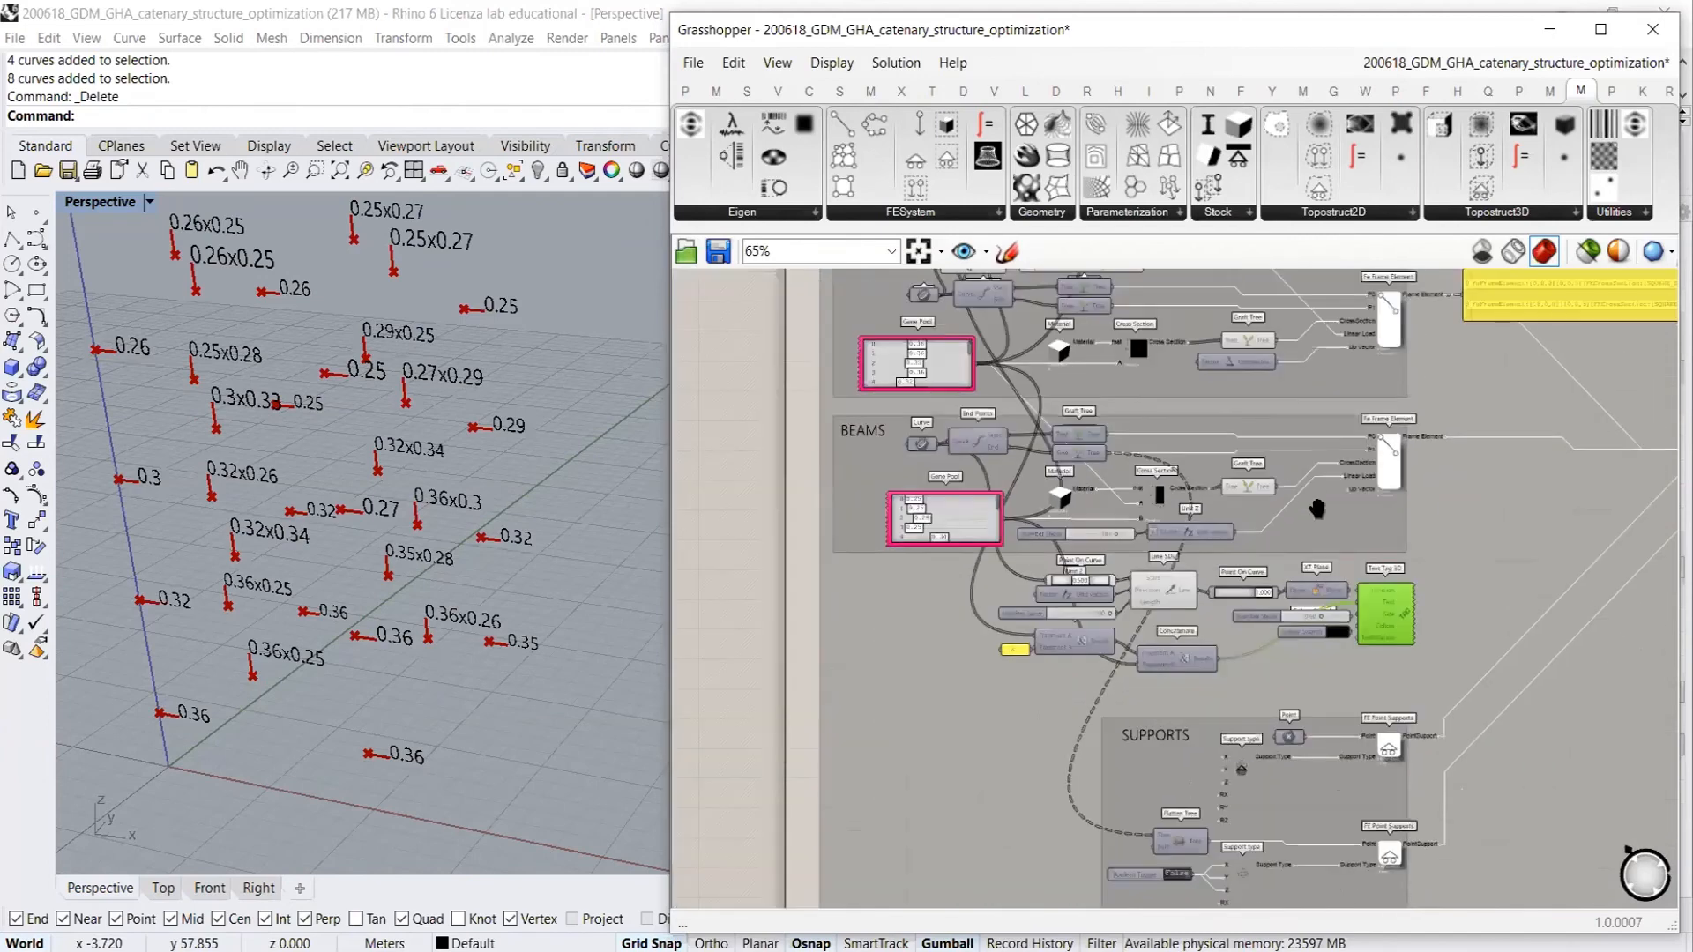
# Disable the label components above the COLUMNS group and the label components below the BEAMS group
pyautogui.moveTo(1280, 453); pyautogui.dragTo(1362, 597, button='right')
pyautogui.moveTo(1269, 389); pyautogui.dragTo(1272, 426, button='right')
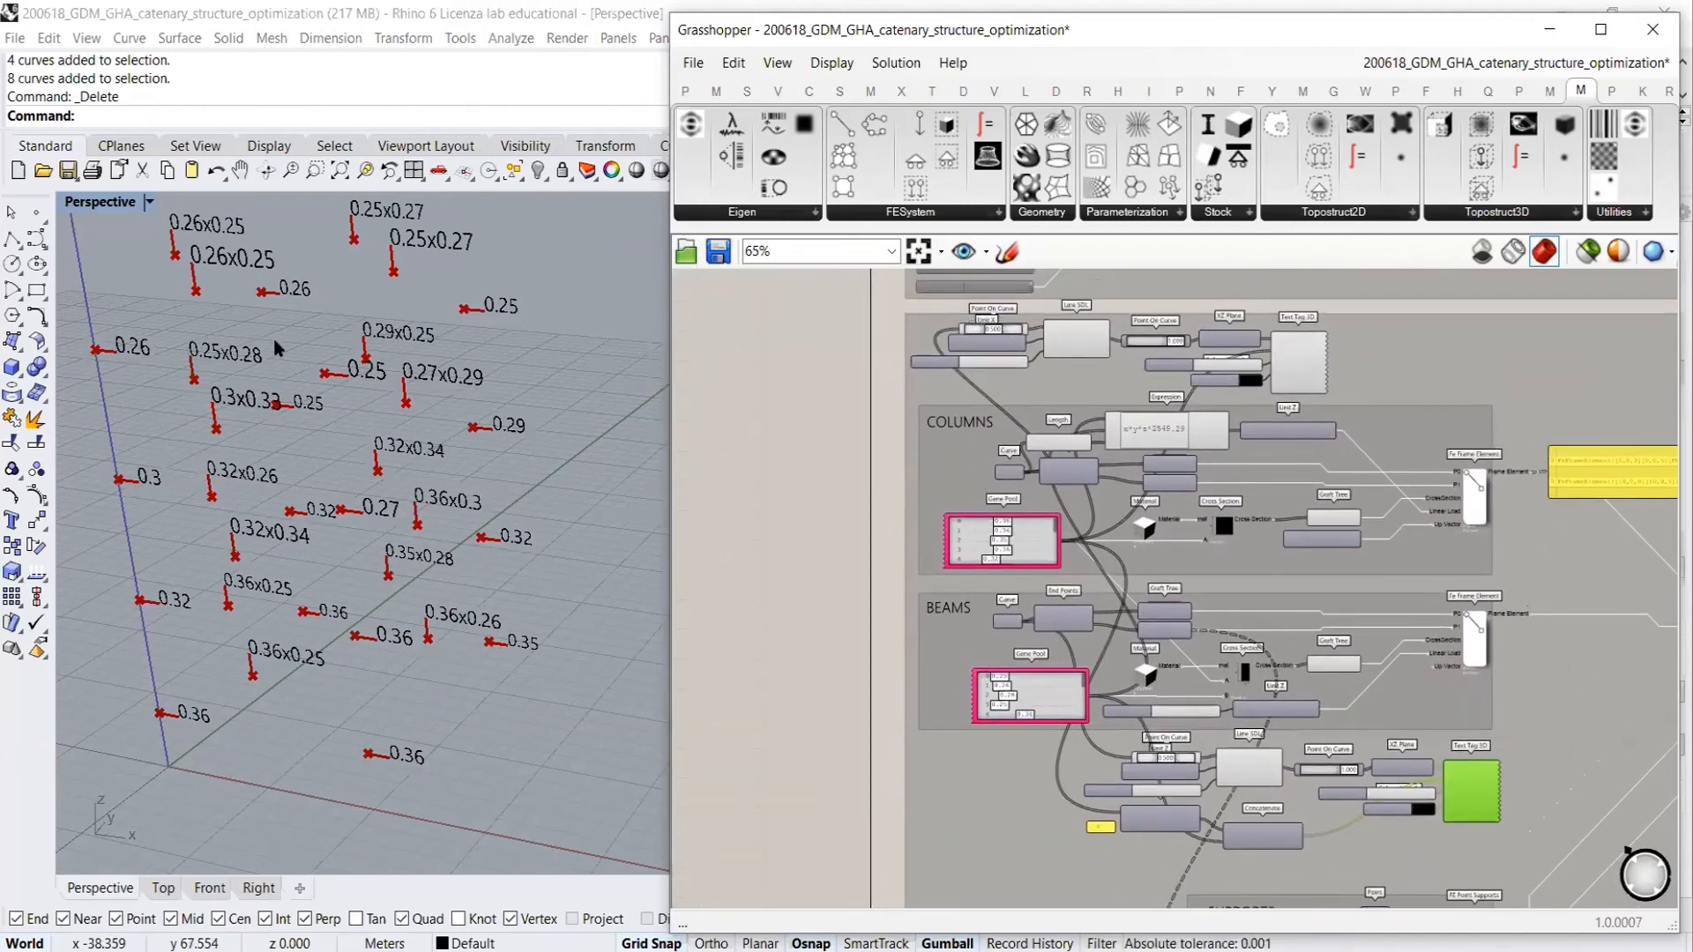
pyautogui.scroll(5, 1158, 335)
pyautogui.scroll(-5, 1158, 335)
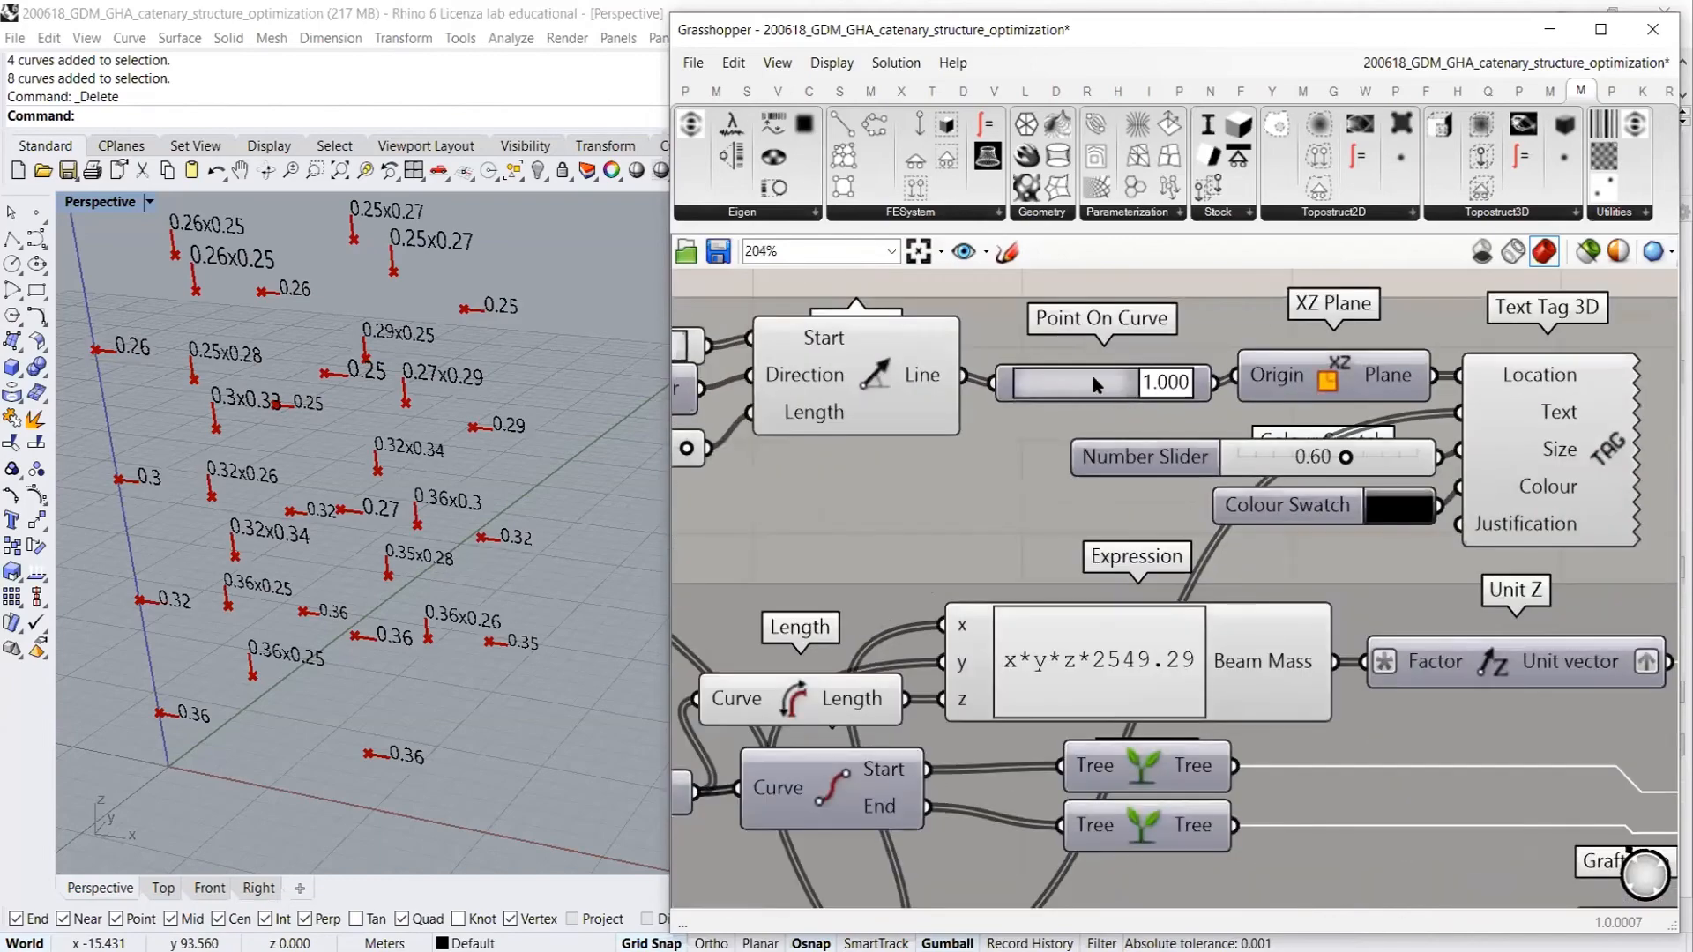
pyautogui.scroll(-2, 1243, 344)
pyautogui.scroll(-3, 1389, 558)
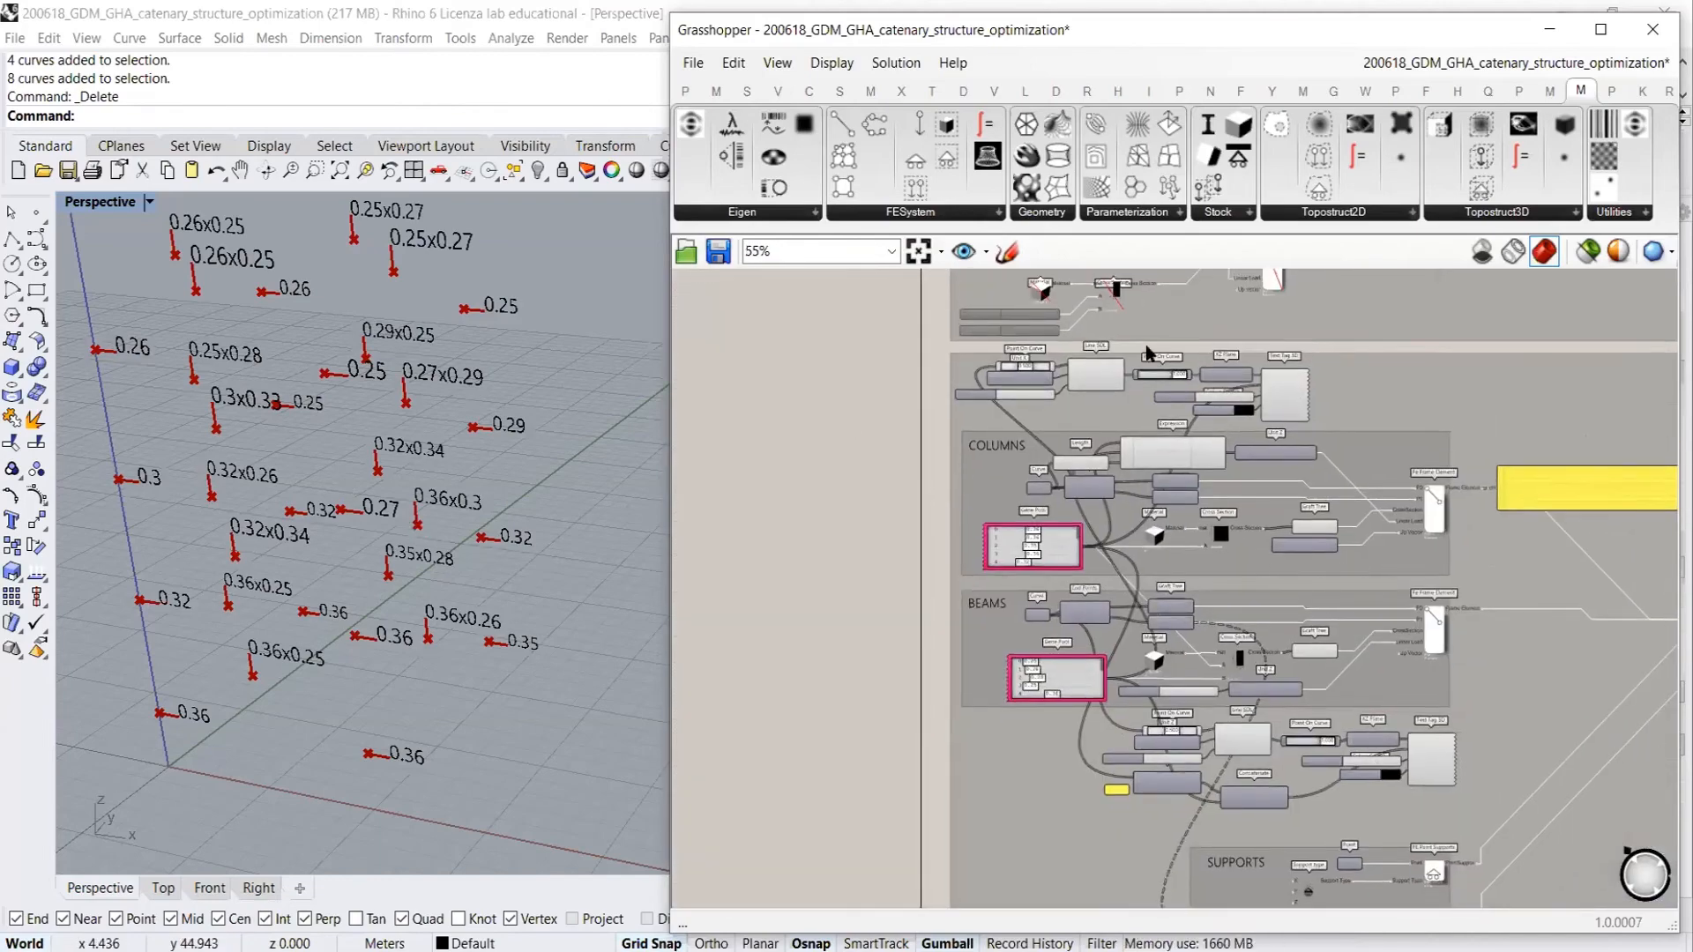
pyautogui.moveTo(918, 350); pyautogui.dragTo(1343, 439)
pyautogui.hotkey('ctrl', 'q')
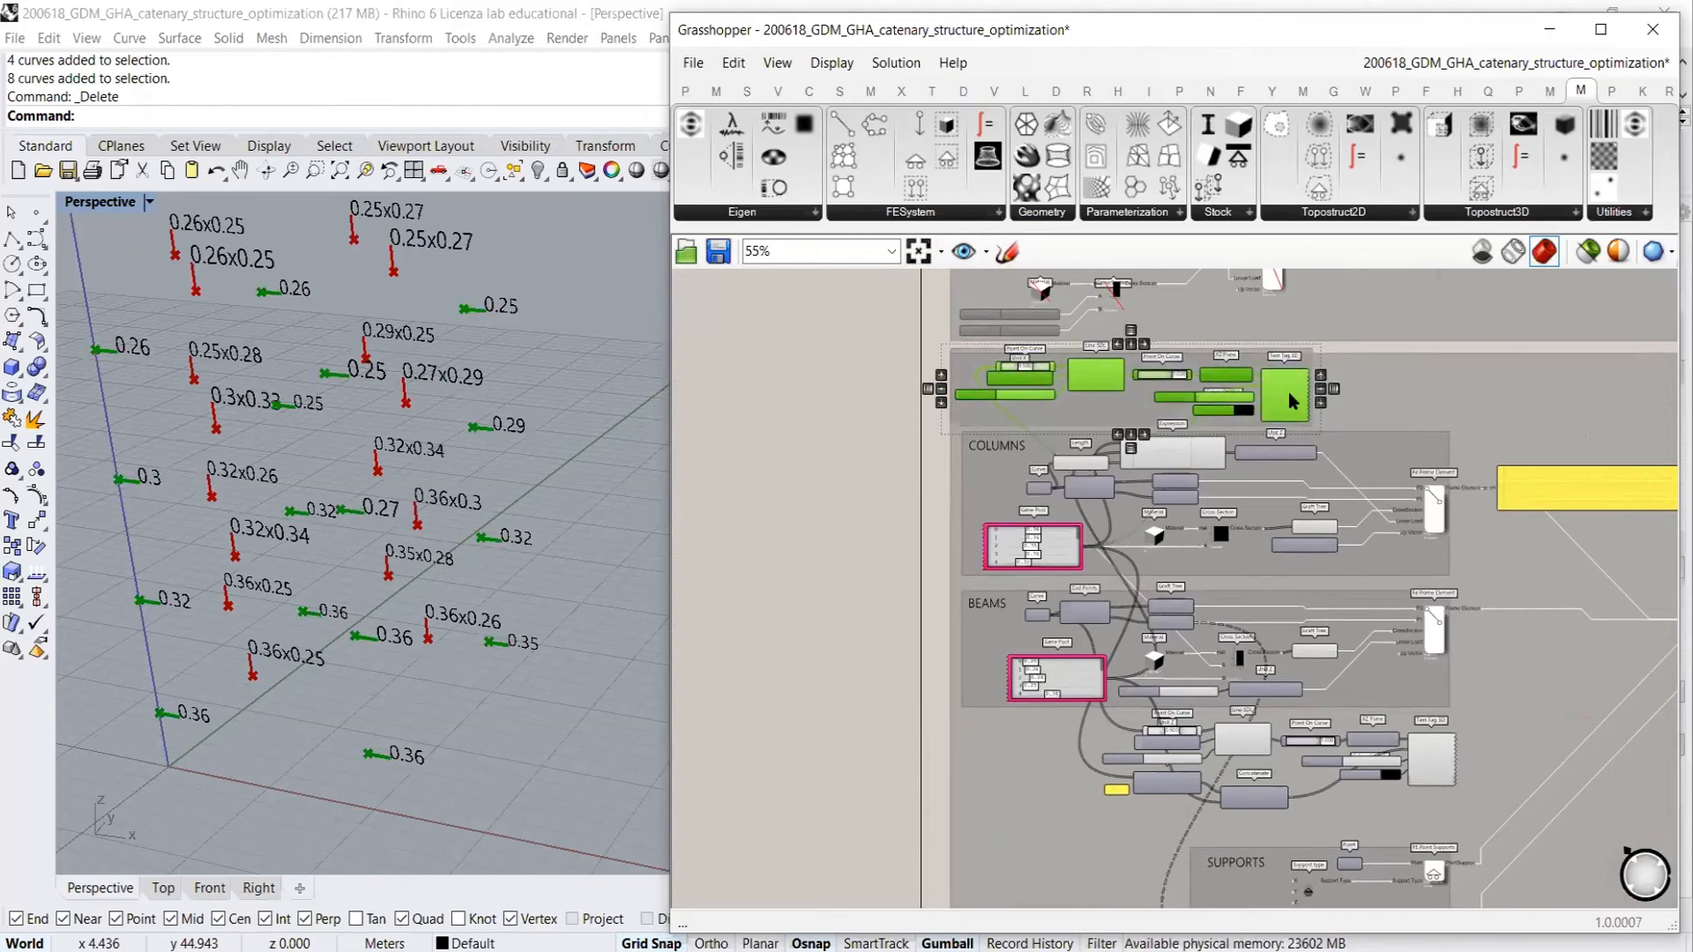
pyautogui.moveTo(880, 836); pyautogui.dragTo(1492, 734)
pyautogui.hotkey('ctrl', 'q')
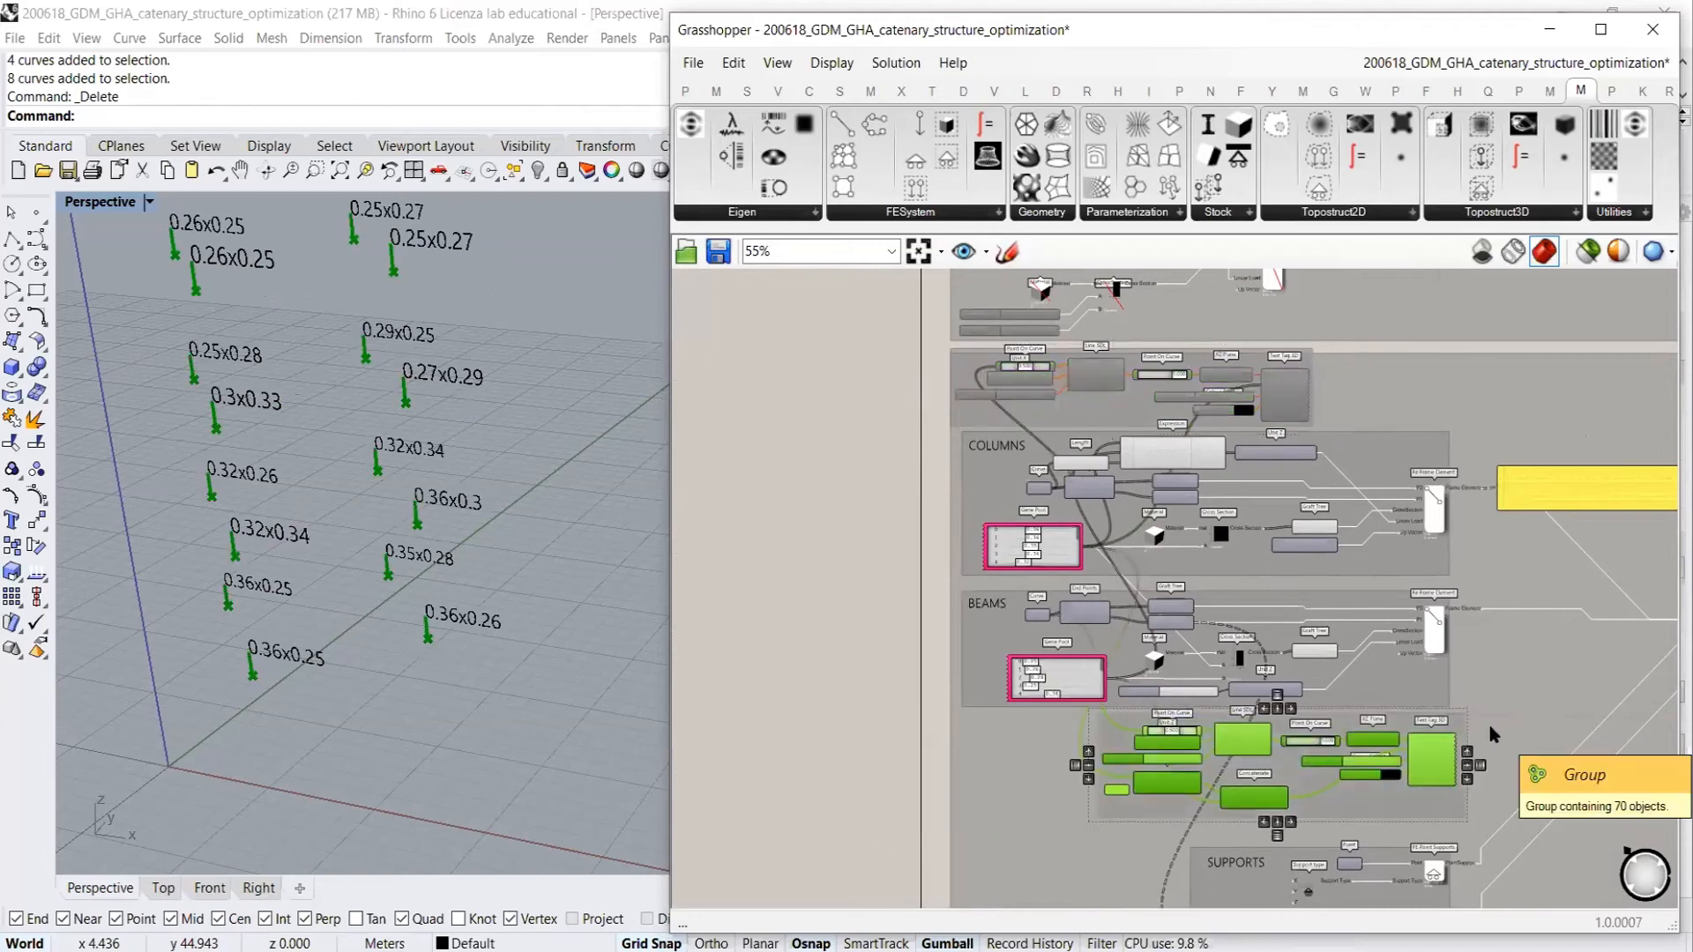
pyautogui.click(1493, 653)
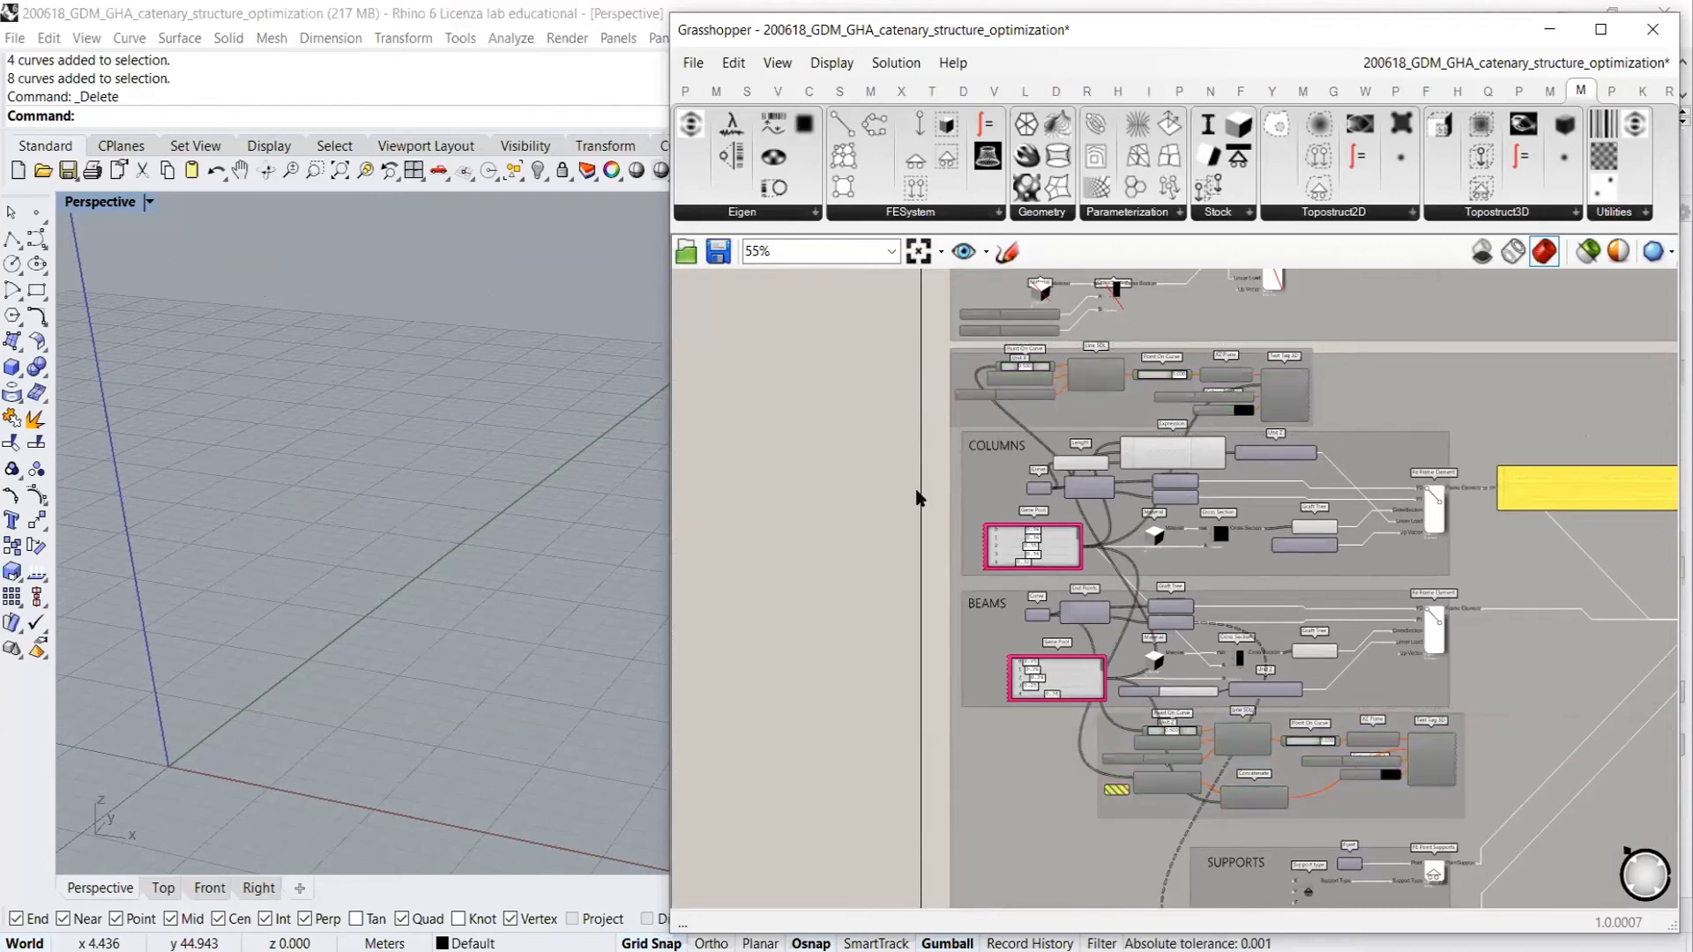
# Select and disable all components in the COLUMNS, BEAMS and SUPPORTS groups
pyautogui.moveTo(830, 461); pyautogui.dragTo(764, 403, button='right')
pyautogui.moveTo(860, 361); pyautogui.dragTo(1421, 543)
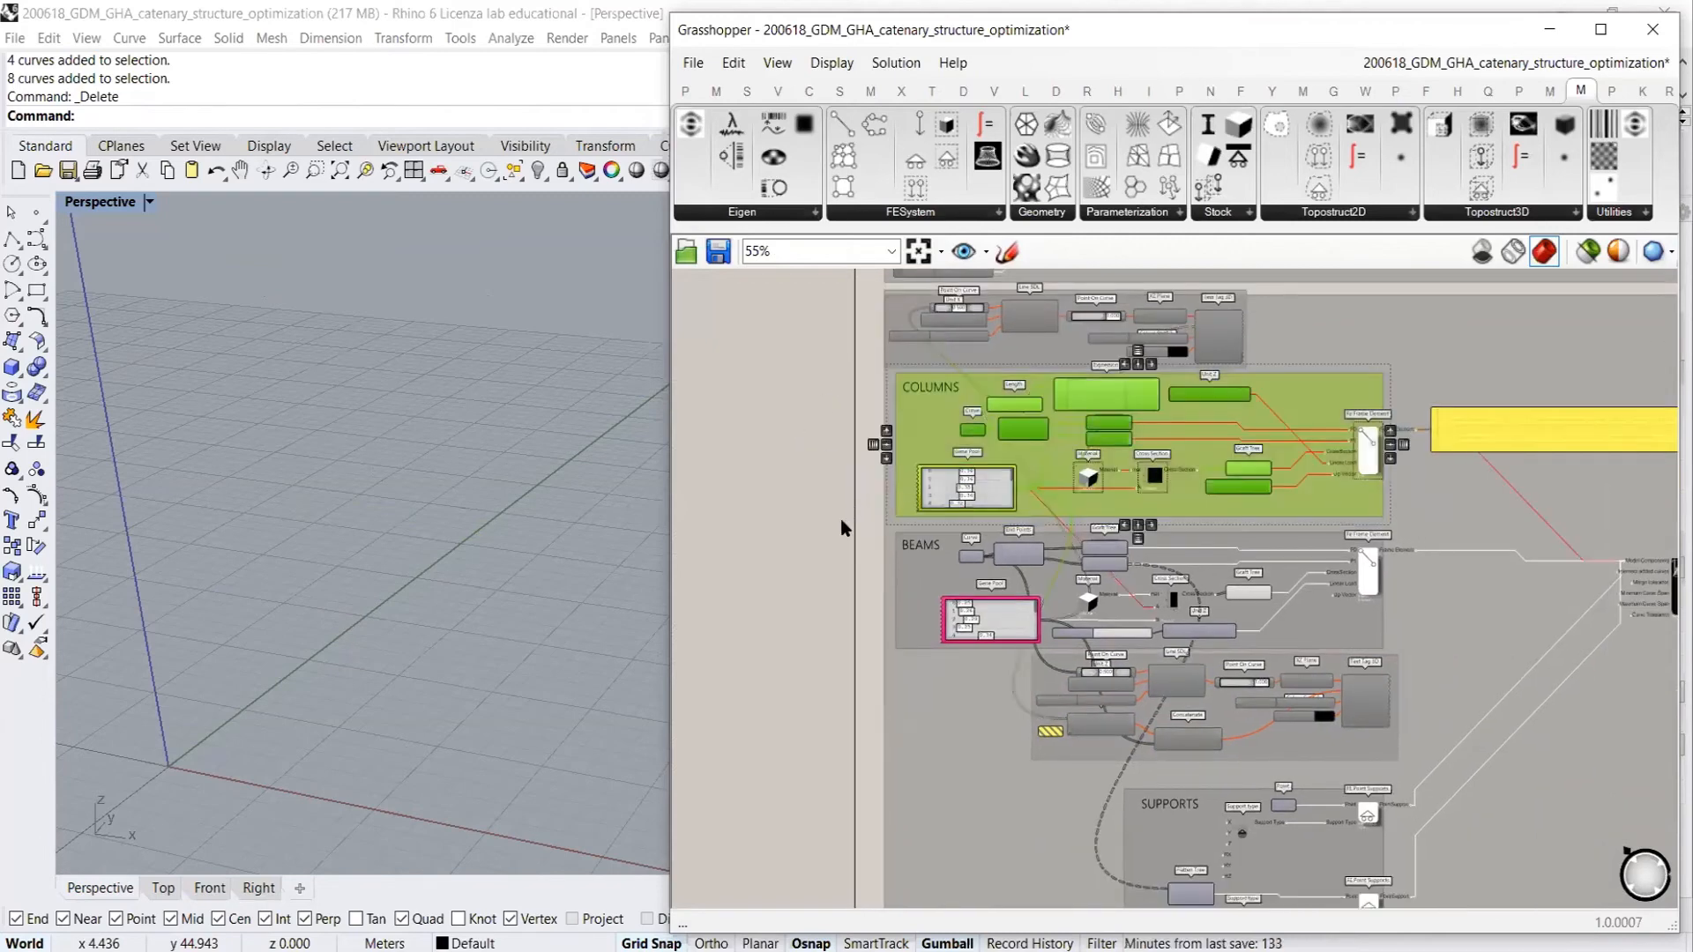
pyautogui.keyDown('shift'); pyautogui.moveTo(841, 527); pyautogui.dragTo(1433, 677); pyautogui.keyUp('shift')
pyautogui.moveTo(772, 702); pyautogui.dragTo(776, 511, button='right')
pyautogui.keyDown('shift'); pyautogui.moveTo(725, 489); pyautogui.dragTo(1391, 730); pyautogui.keyUp('shift')
pyautogui.scroll(6, 1232, 683)
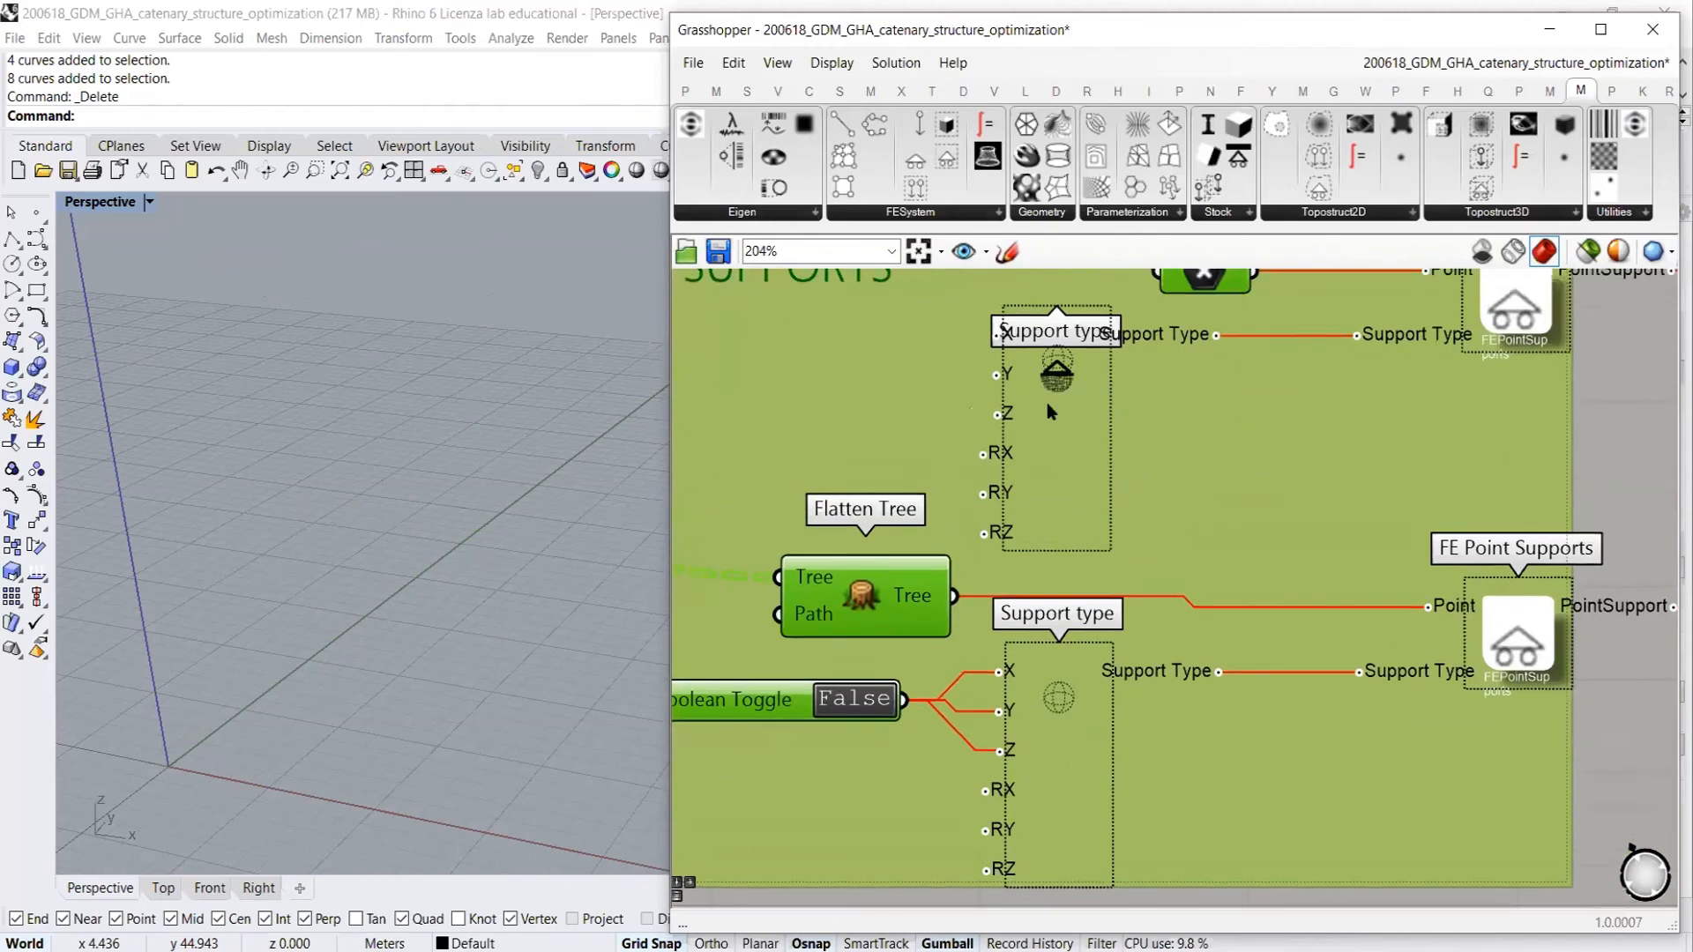
# Turn on the preview of the Point component in the SUPPORTS group to see the base support points
pyautogui.scroll(-1, 1225, 450)
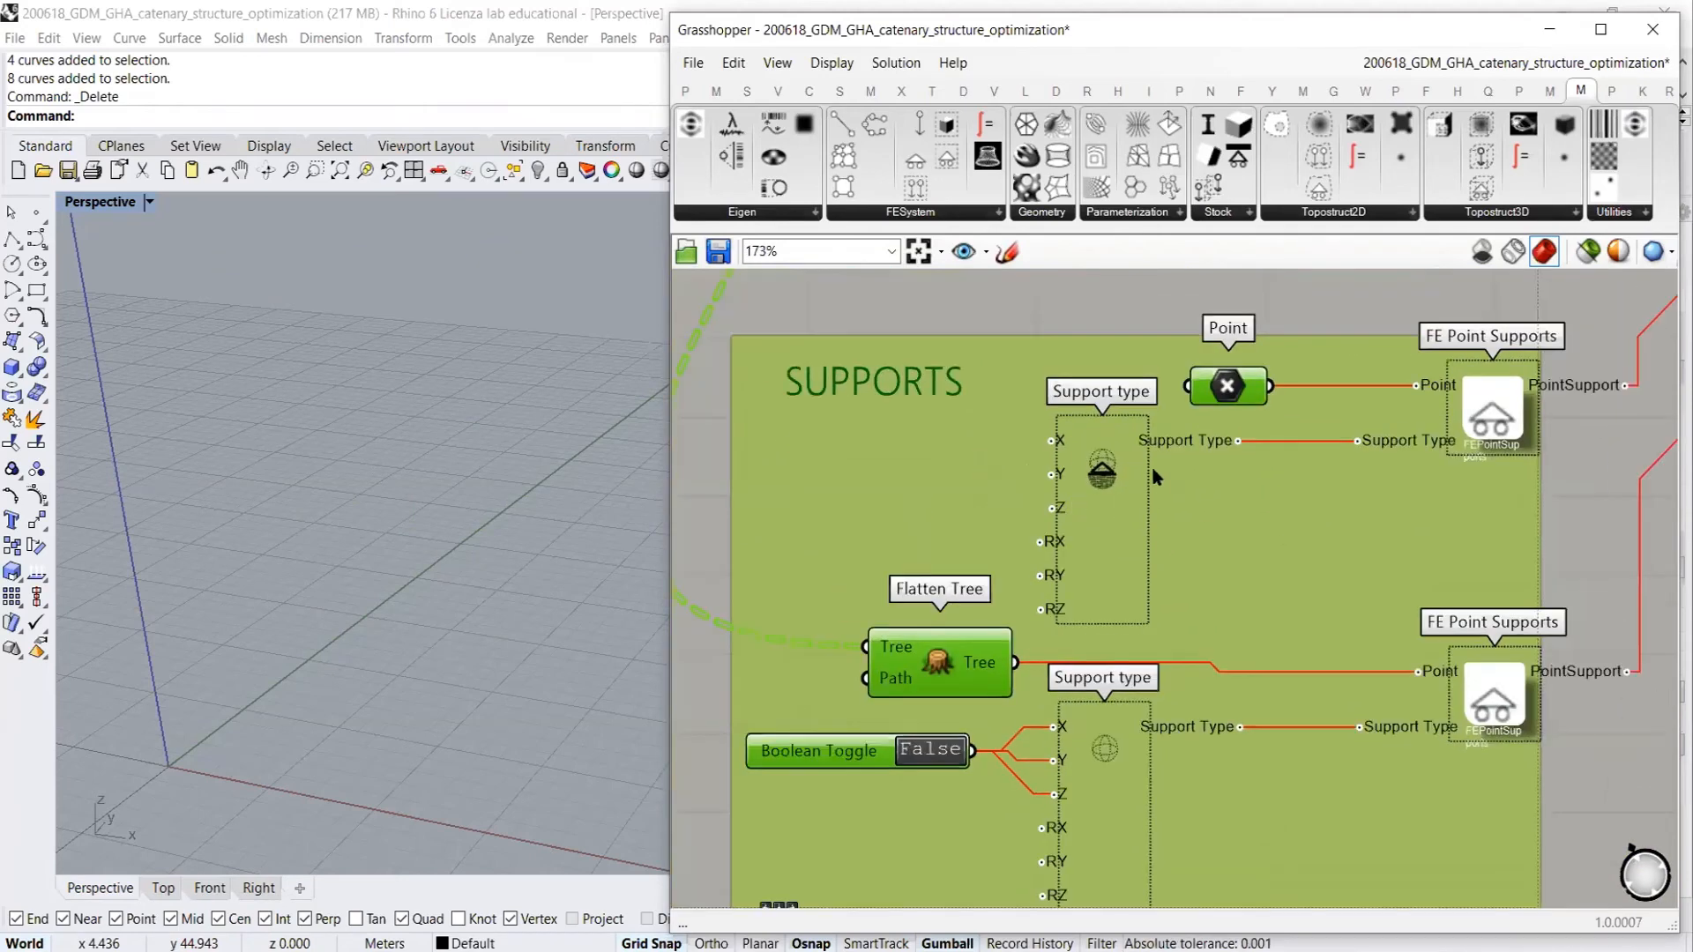
pyautogui.click(1199, 314)
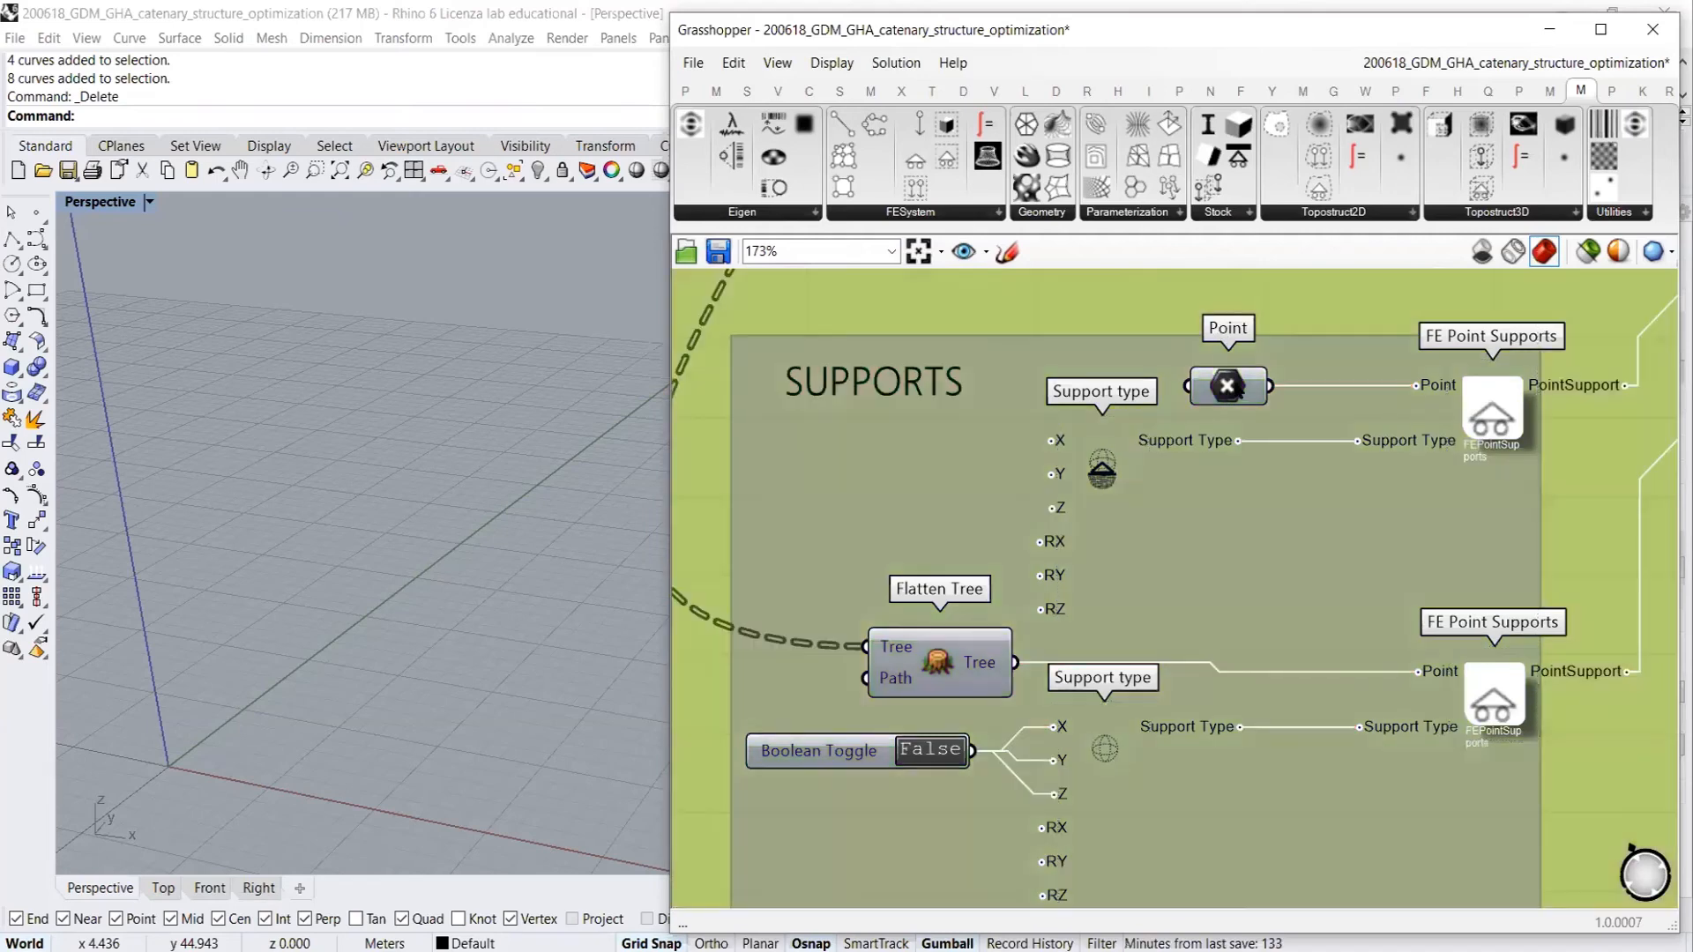
pyautogui.click(1226, 389)
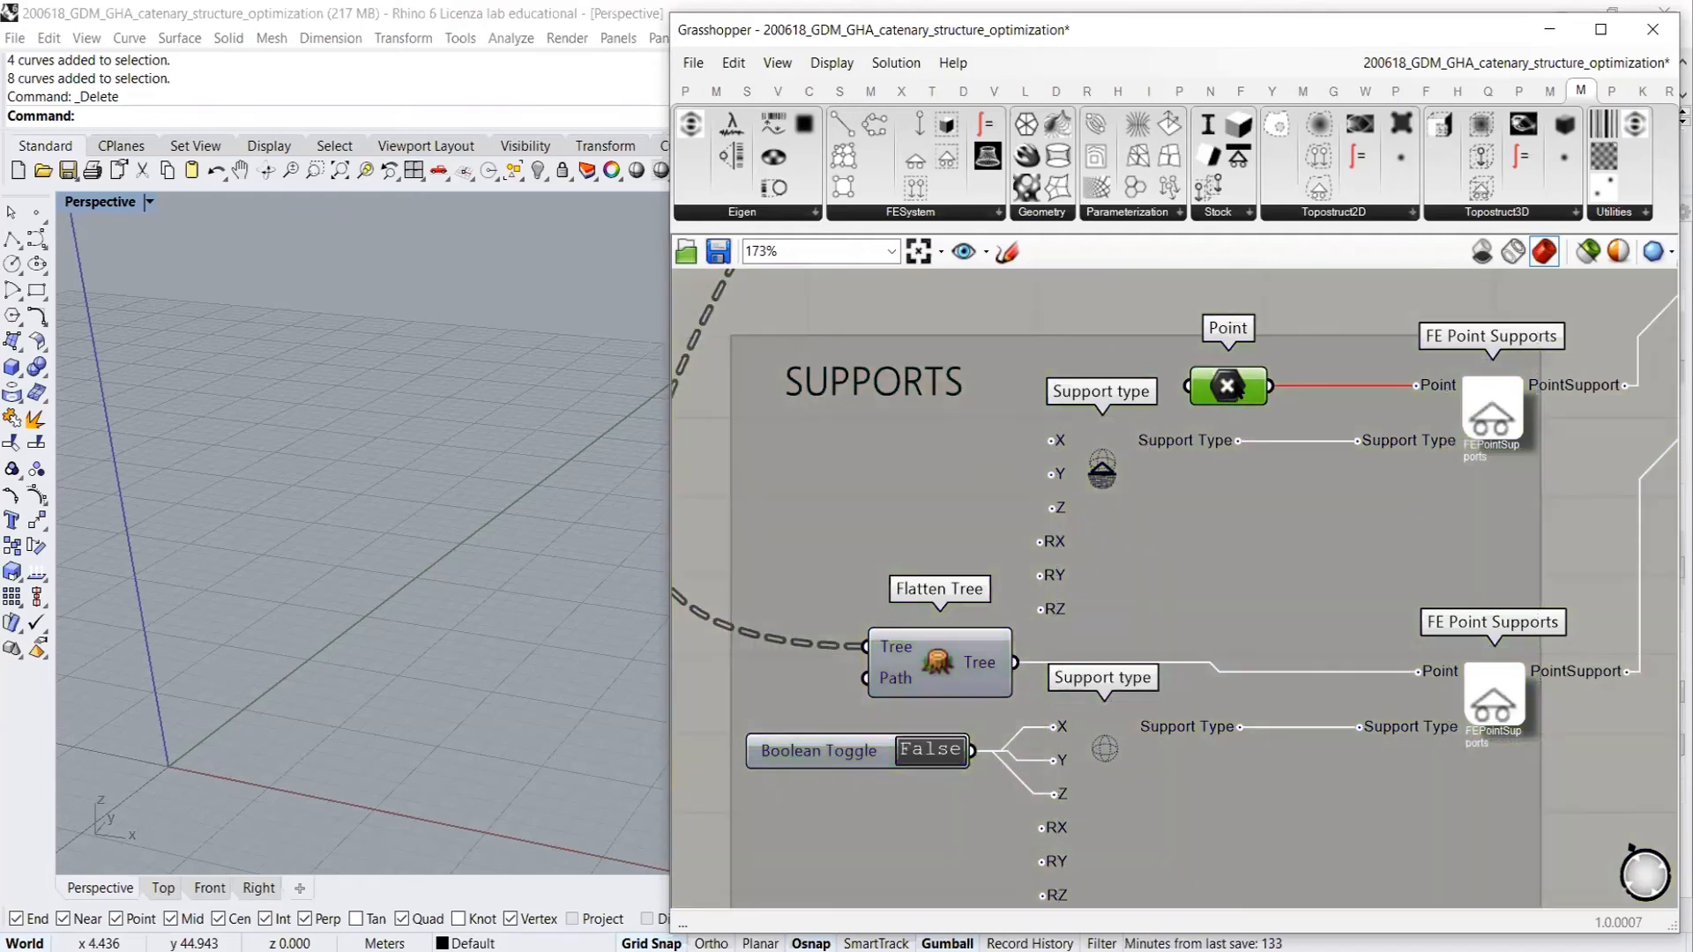
pyautogui.click(1186, 414)
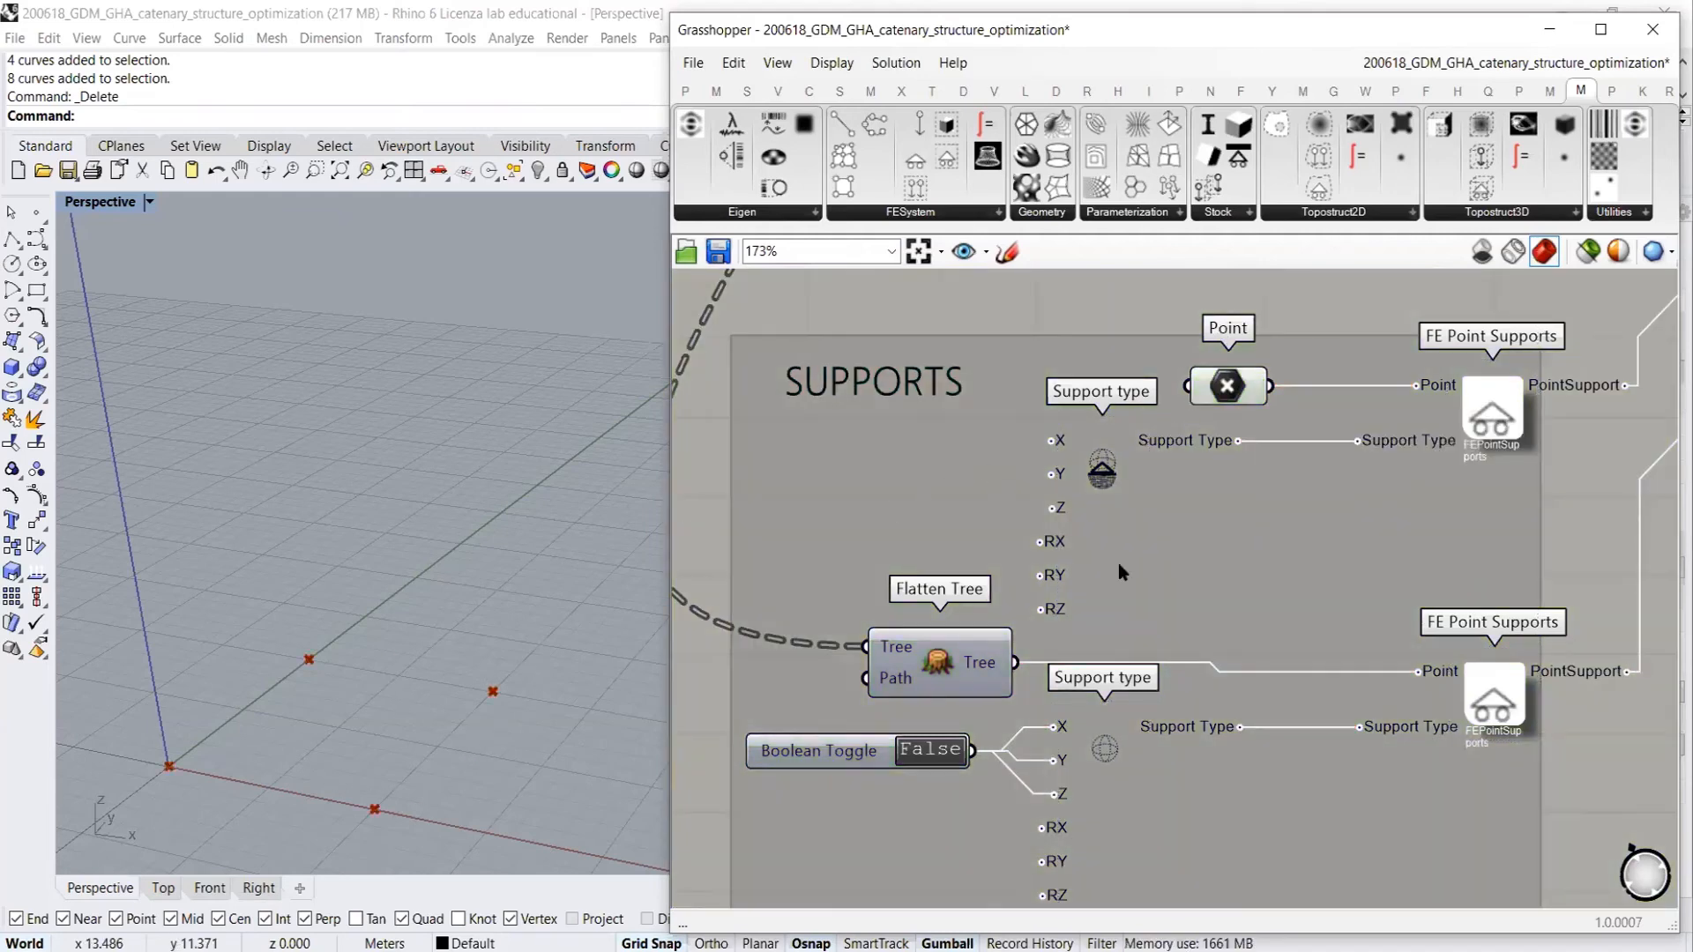
# Turn on the preview of the Flatten Tree component in the SUPPORTS group and inspect its points in the viewport
pyautogui.moveTo(1145, 621); pyautogui.dragTo(1116, 475, button='right')
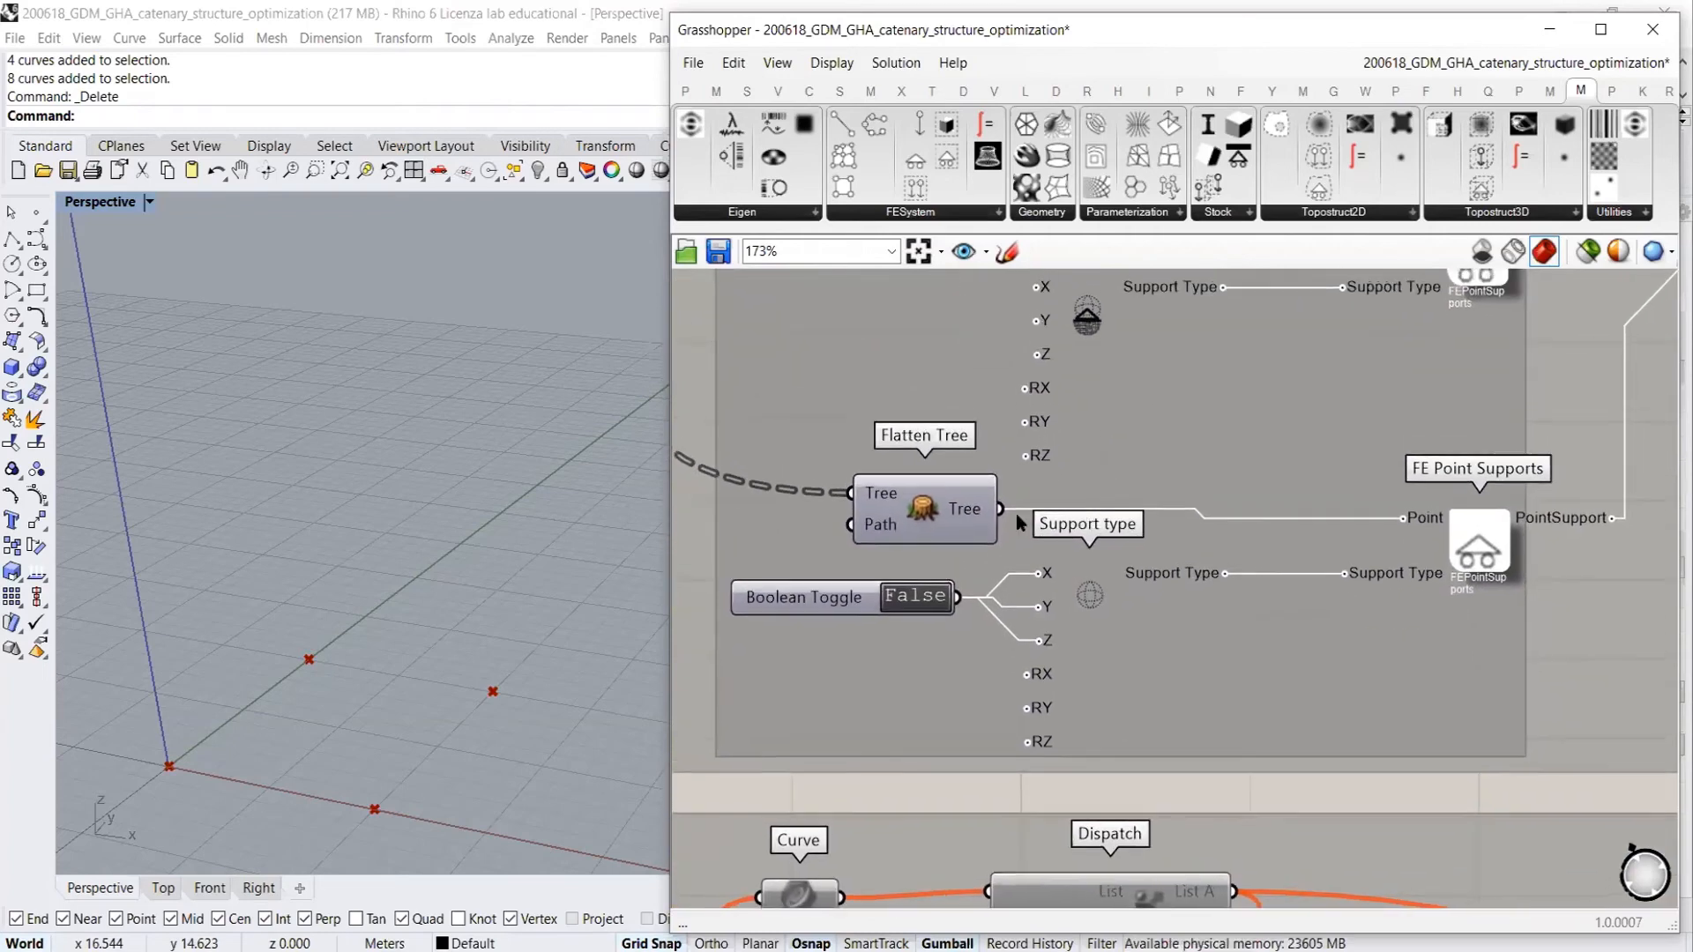
pyautogui.click(931, 520)
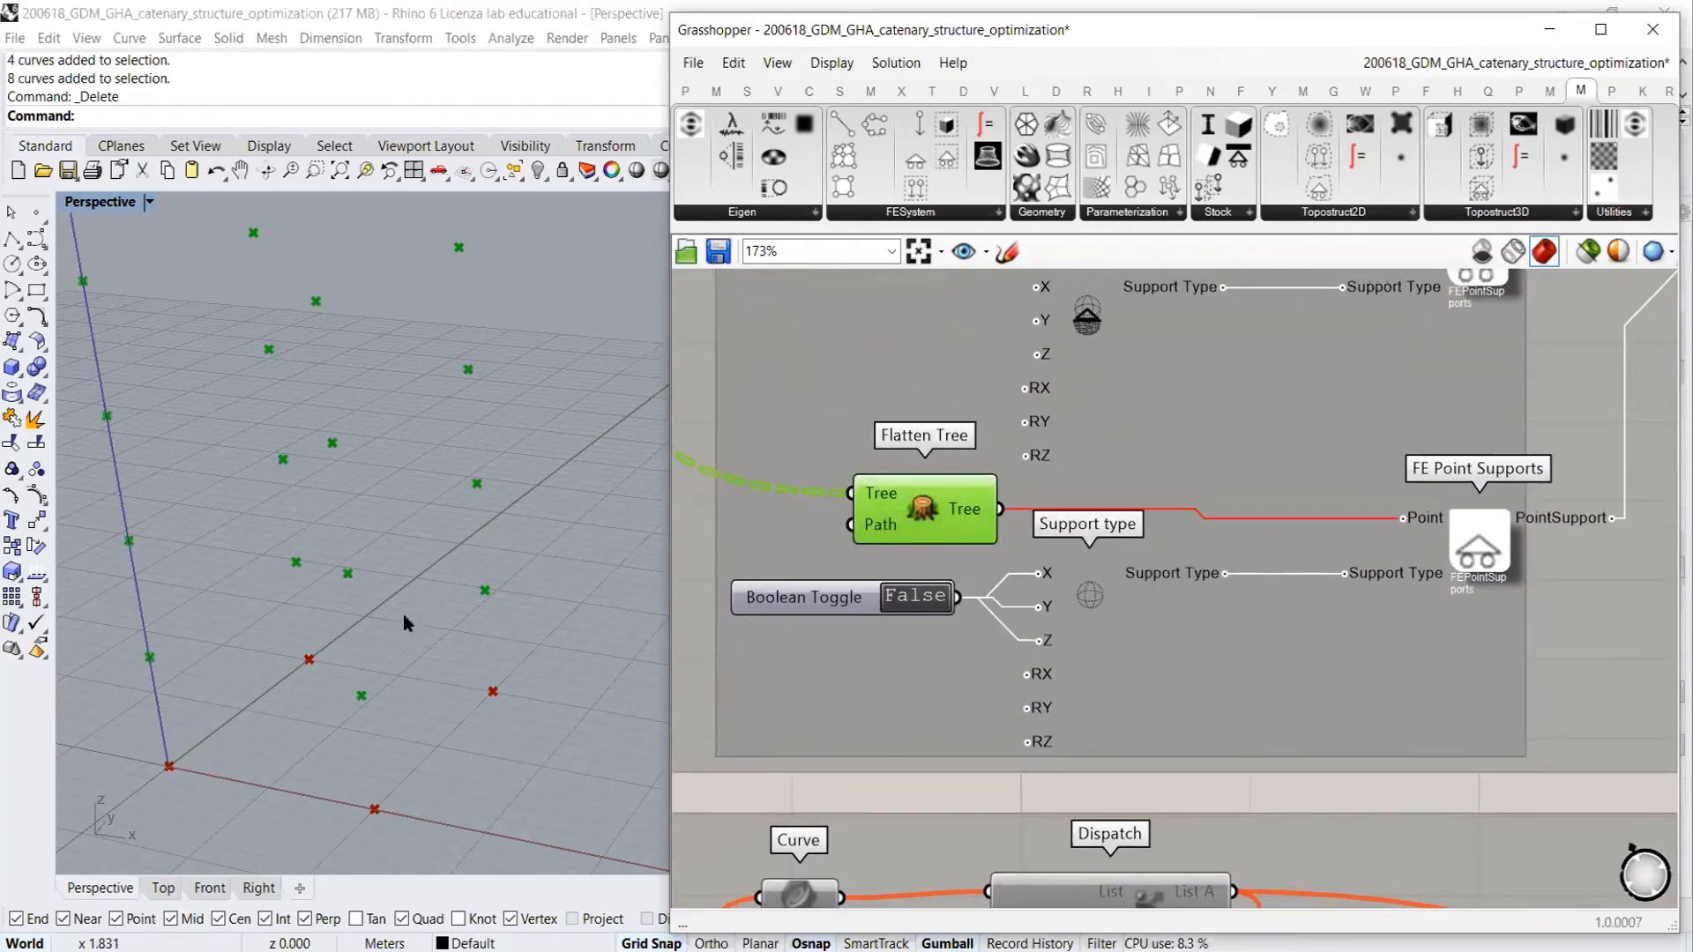
pyautogui.moveTo(472, 491); pyautogui.dragTo(465, 510, button='right')
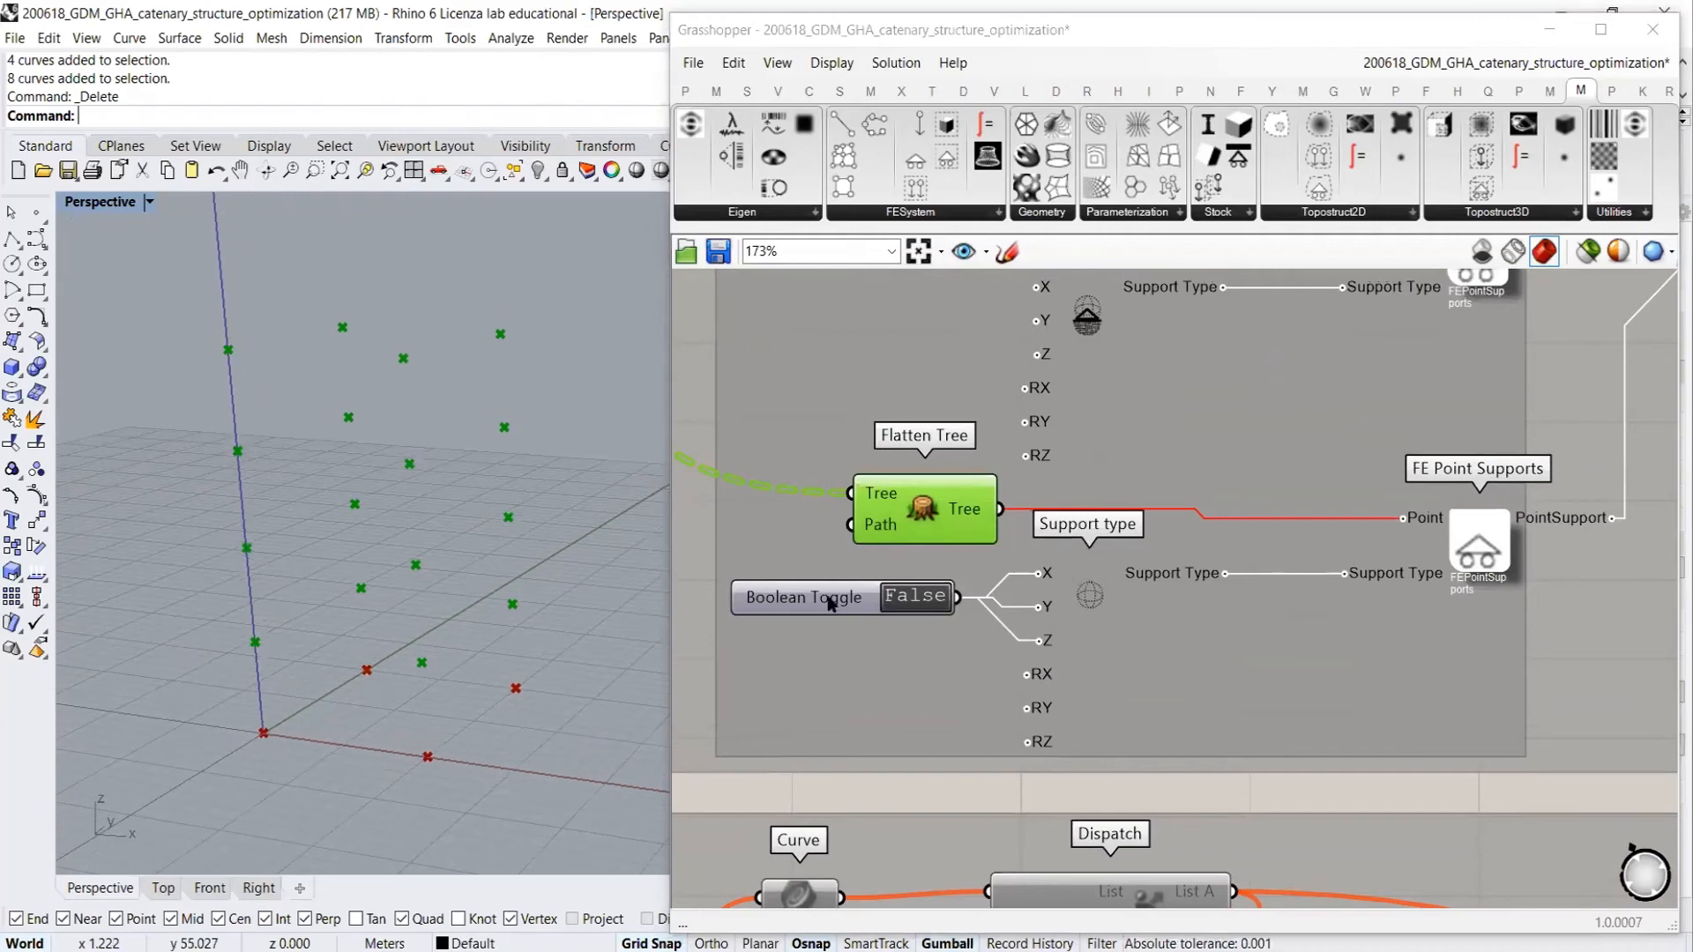
pyautogui.moveTo(831, 603); pyautogui.dragTo(832, 613)
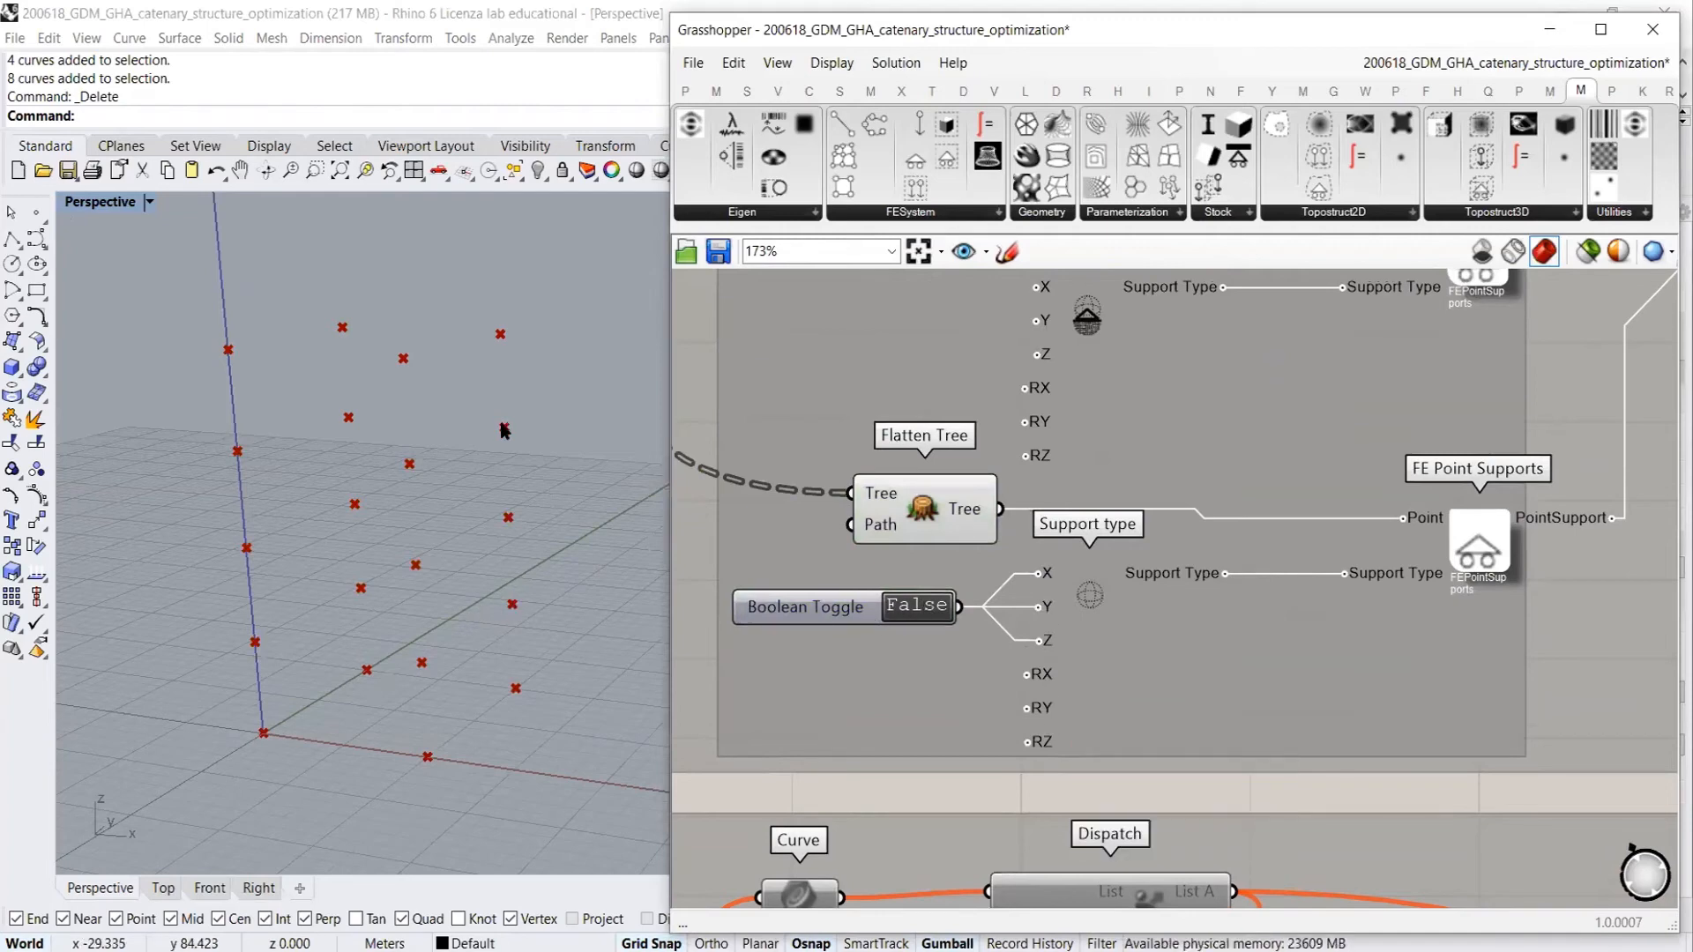
# Turn off the previews of the Flatten Tree and Point components in the SUPPORTS group
pyautogui.click(921, 511)
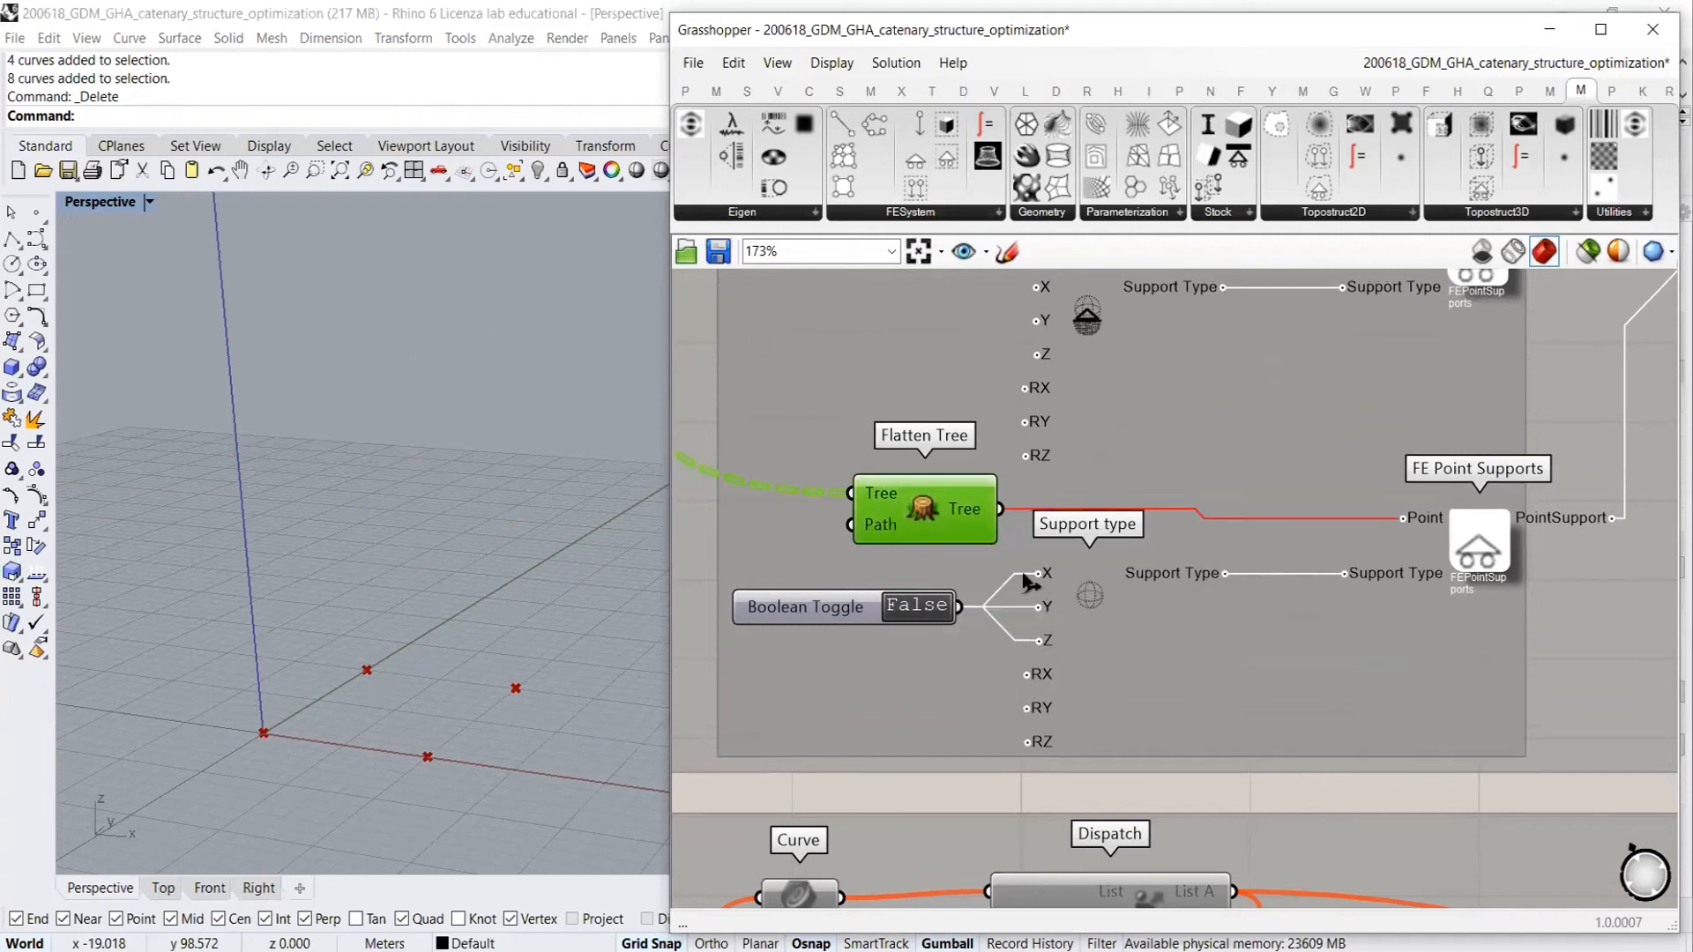
pyautogui.scroll(-1, 996, 590)
pyautogui.moveTo(1049, 437); pyautogui.dragTo(1035, 525, button='right')
pyautogui.click(1165, 374)
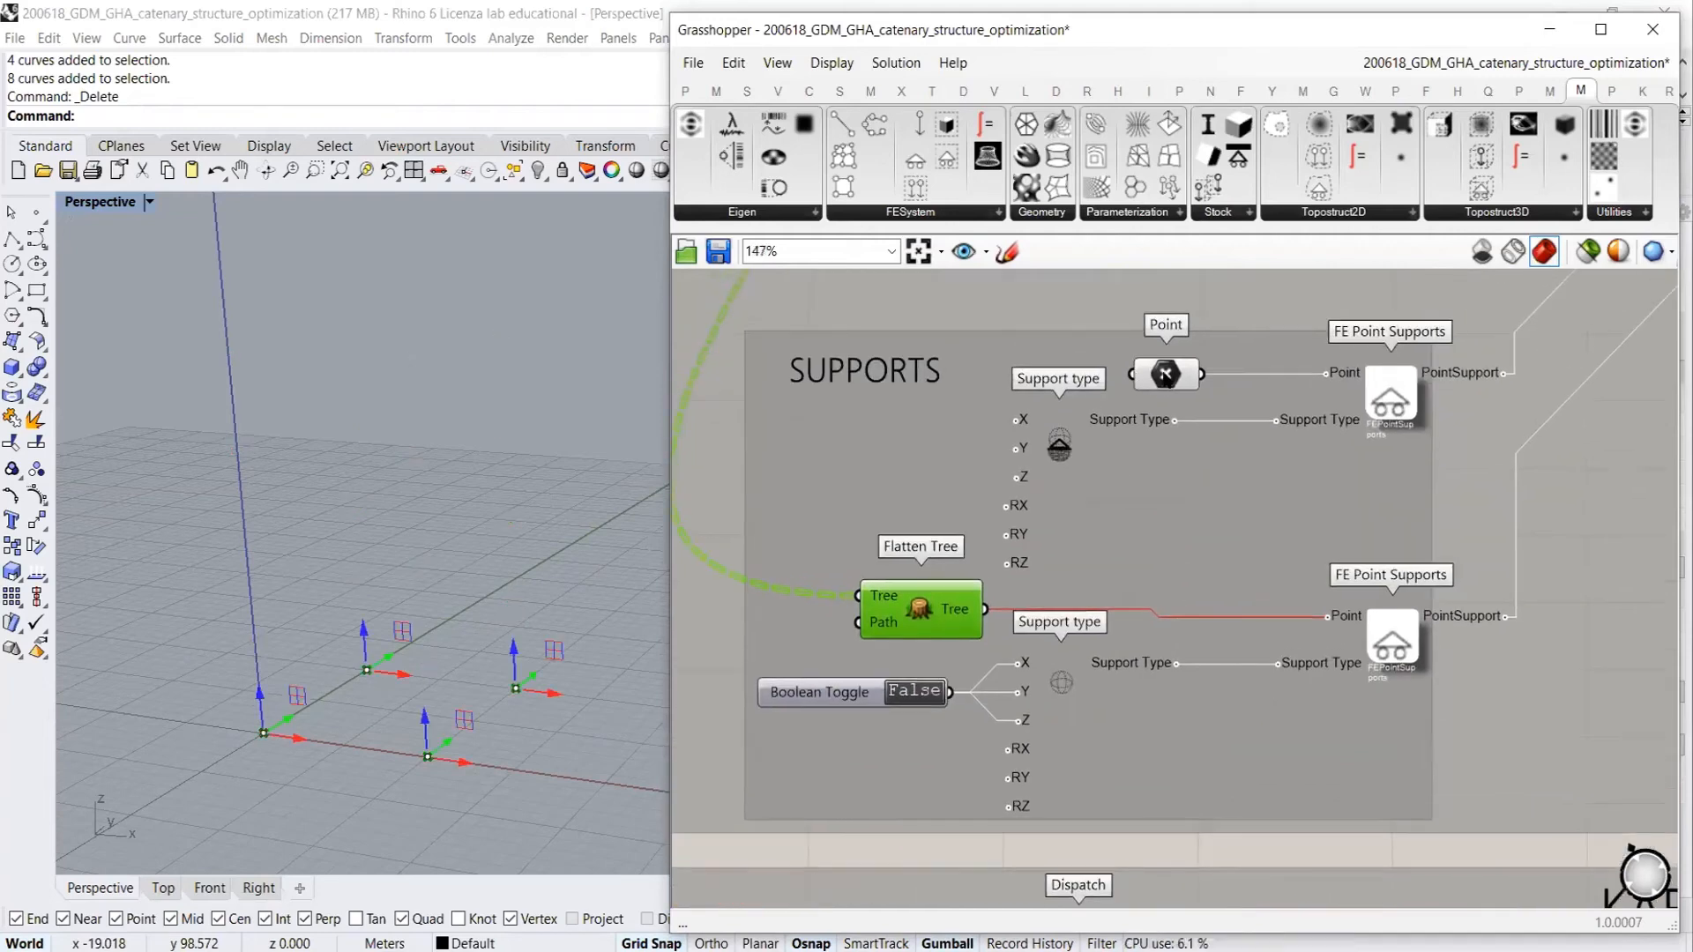
pyautogui.moveTo(1099, 451); pyautogui.dragTo(1102, 511, button='right')
pyautogui.scroll(-3, 1157, 491)
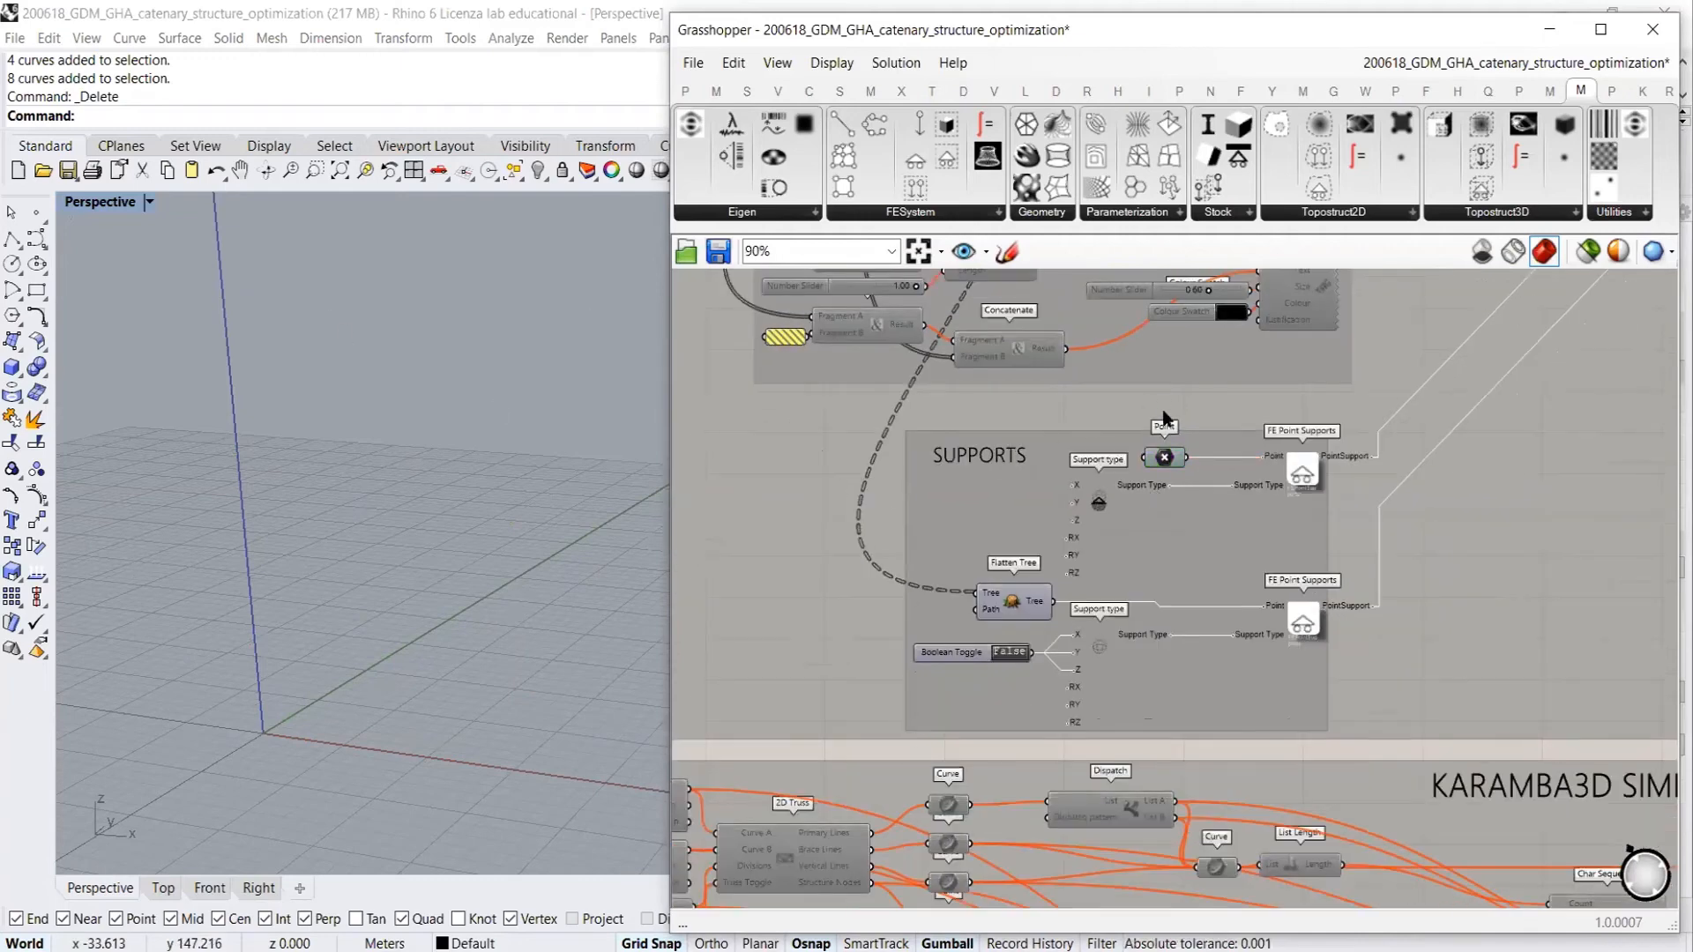
# Inspect the Gene Pool in the COLUMNS group and show the parameter components category it belongs to
pyautogui.moveTo(1157, 524); pyautogui.dragTo(1114, 816, button='right')
pyautogui.moveTo(1132, 459); pyautogui.dragTo(1393, 708, button='right')
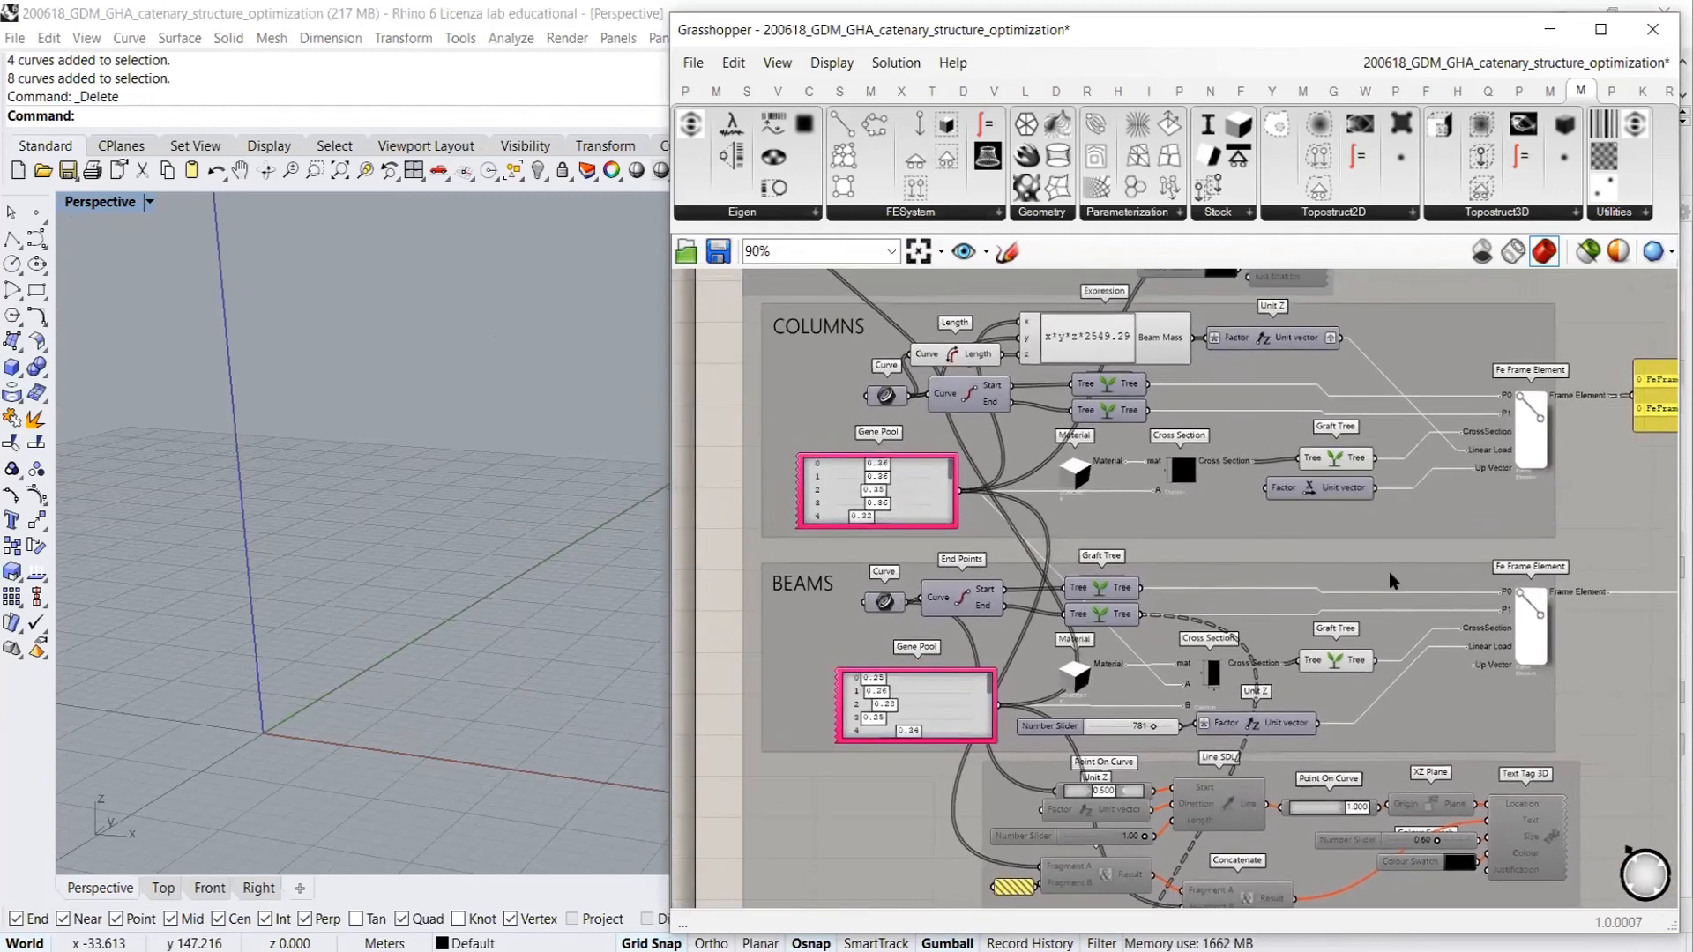
pyautogui.scroll(2, 1388, 573)
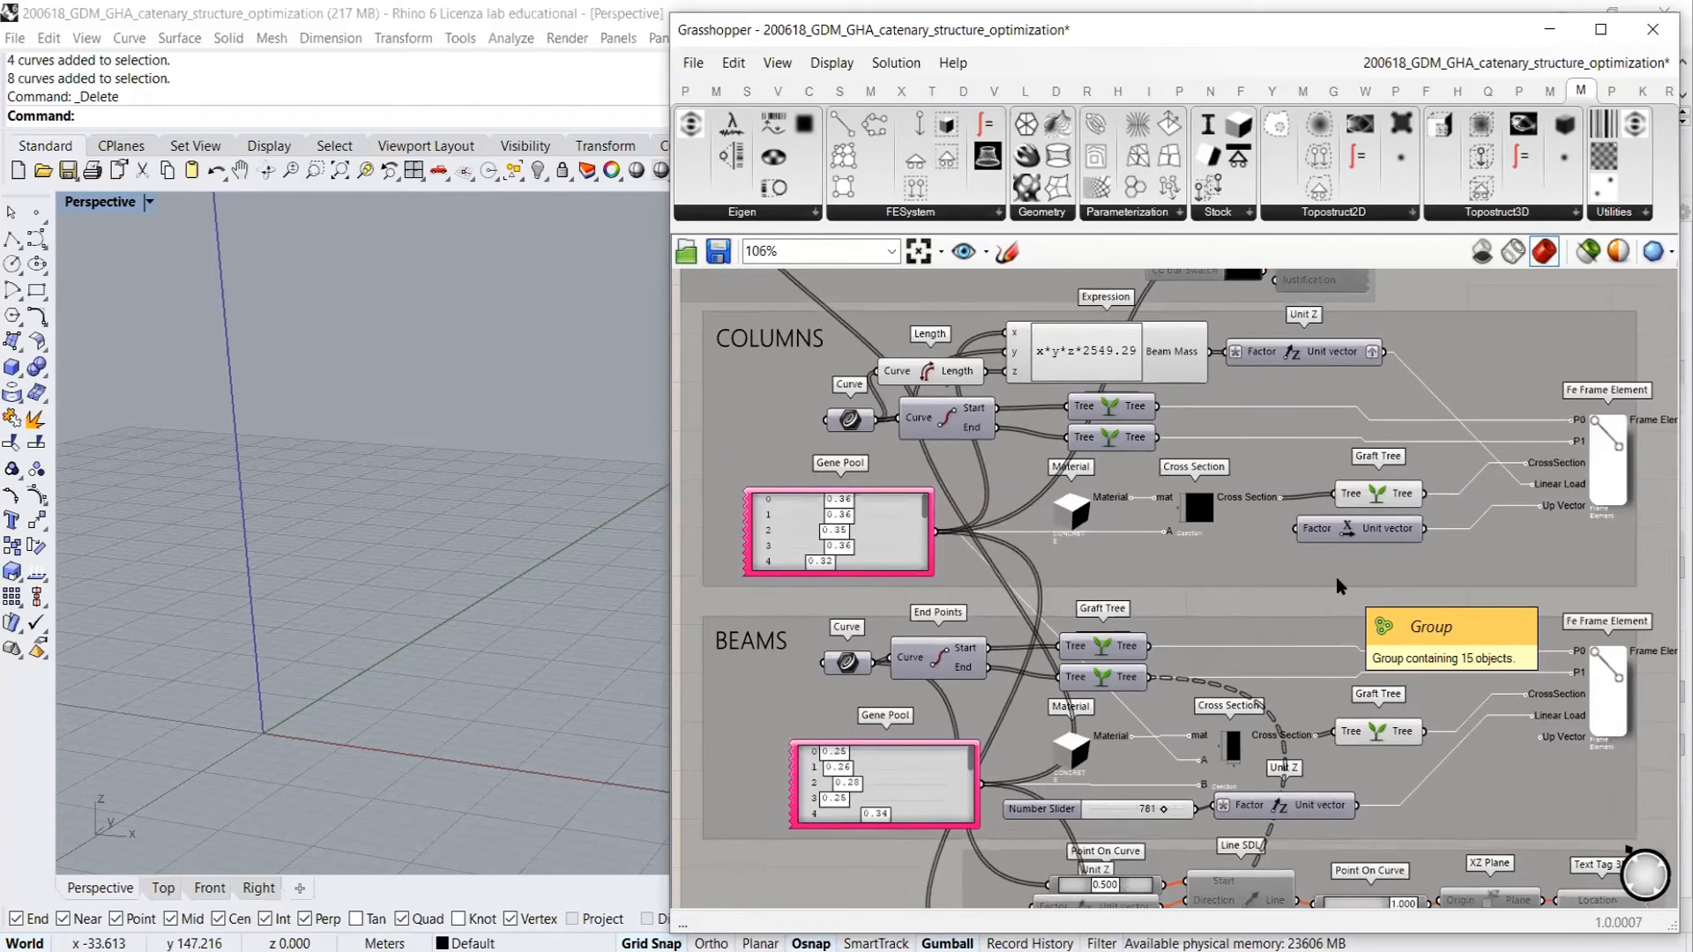
pyautogui.click(889, 533)
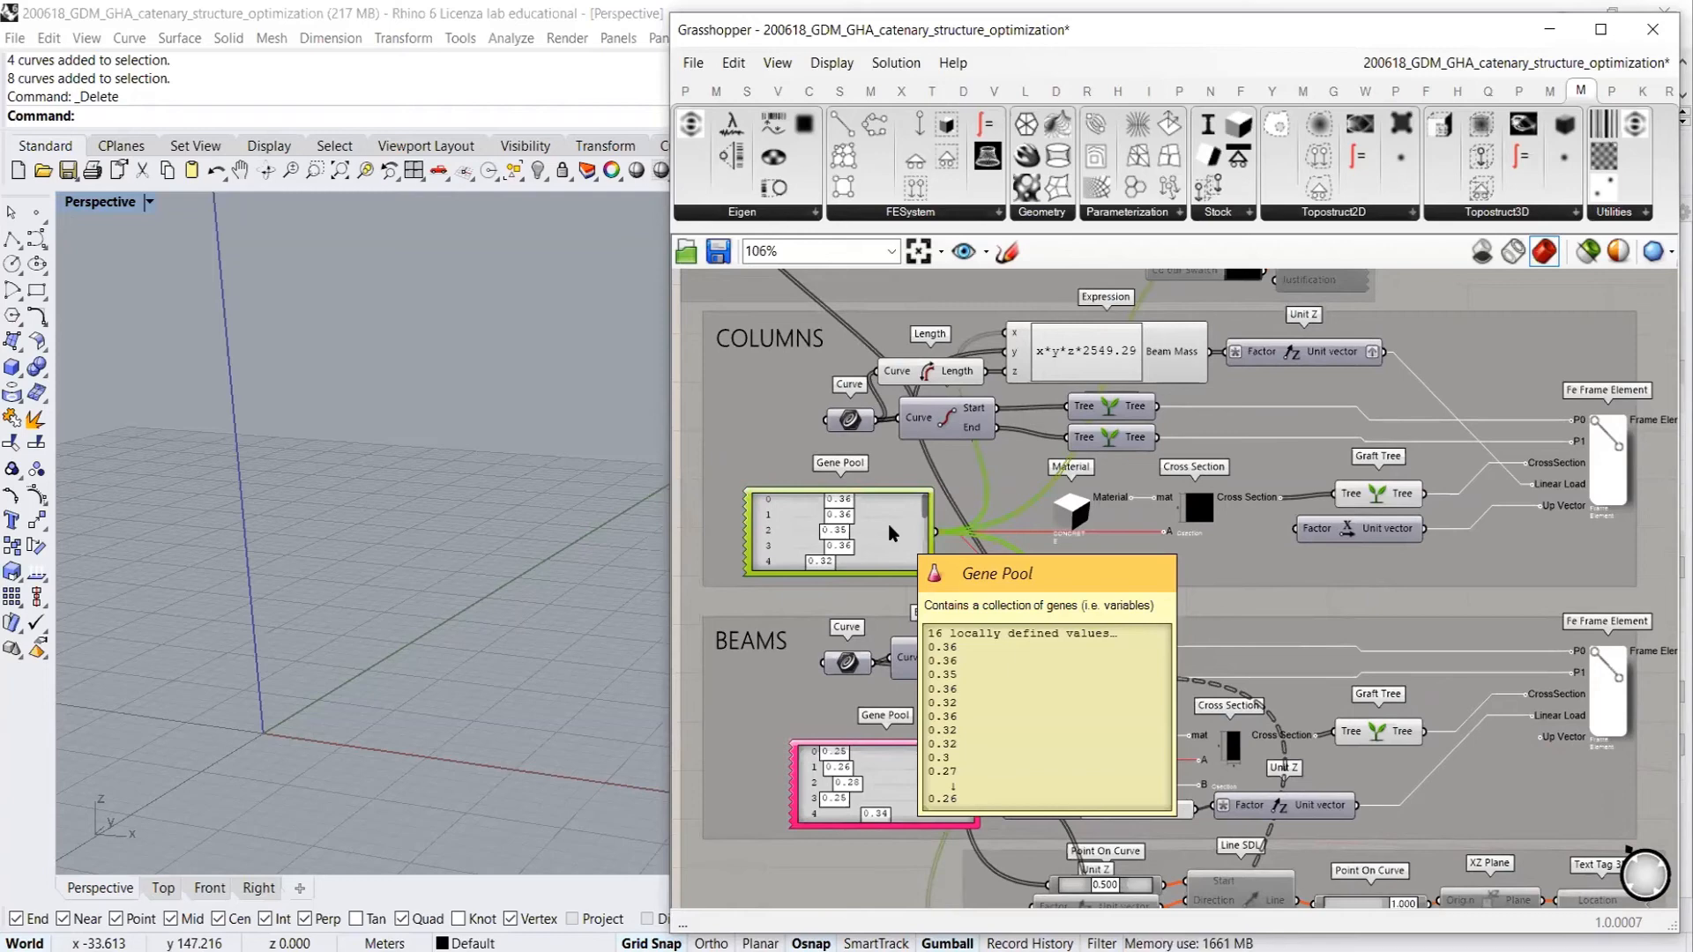
pyautogui.keyDown('ctrl'); pyautogui.click(889, 533); pyautogui.keyUp('ctrl')
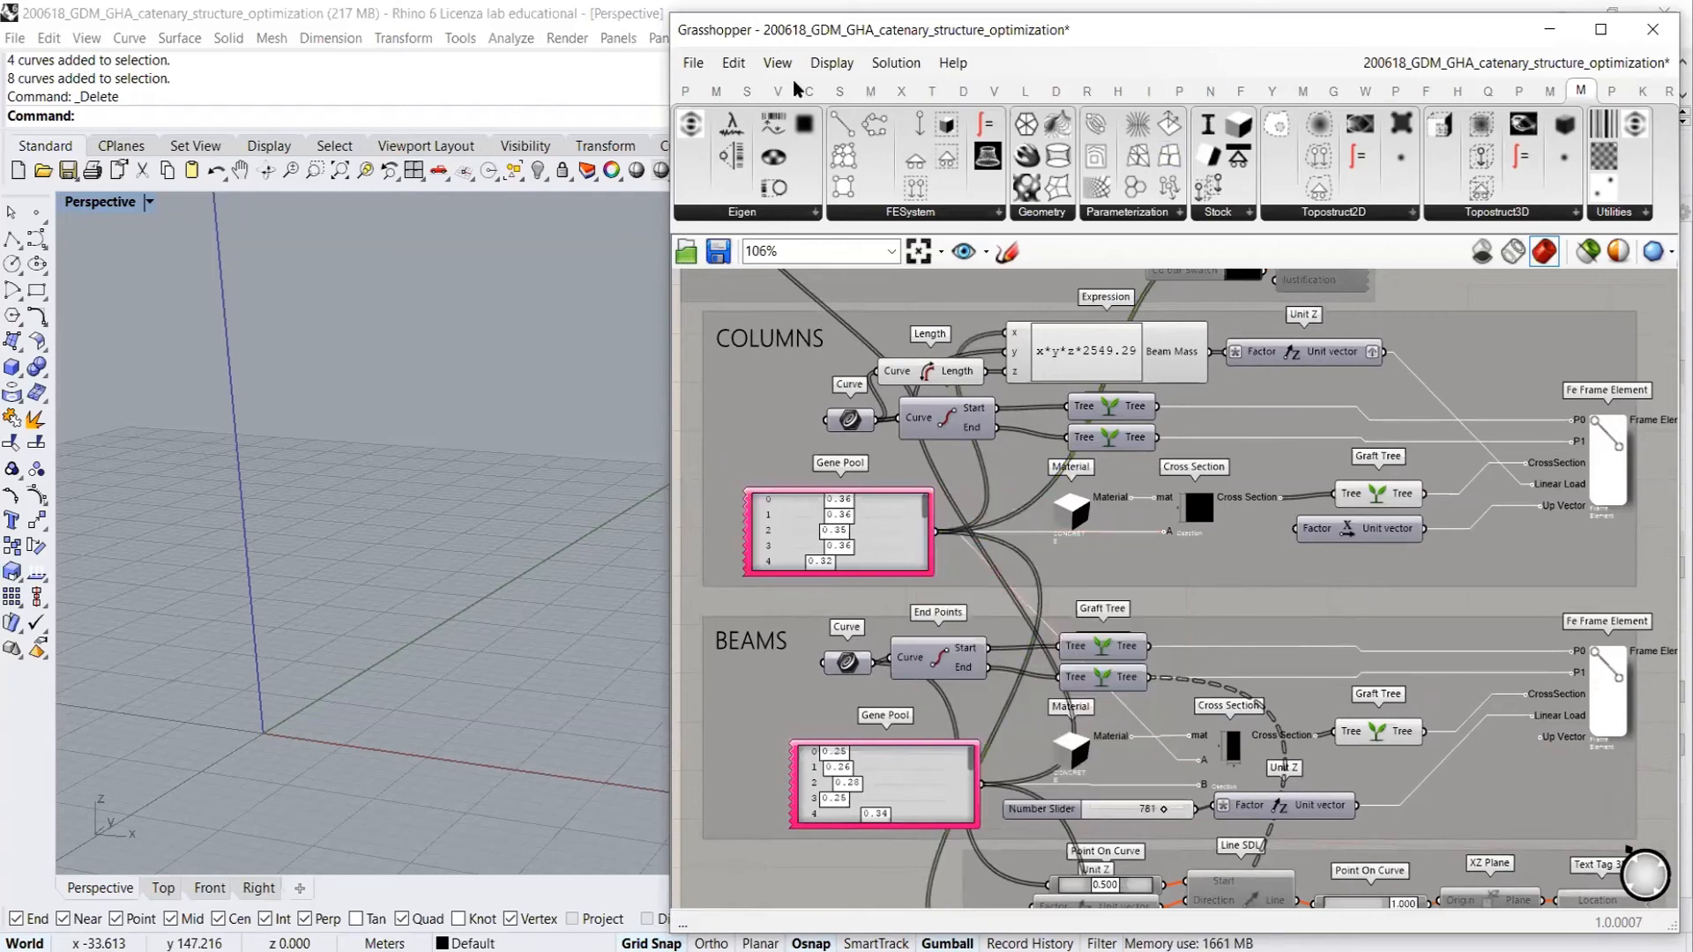
pyautogui.click(687, 92)
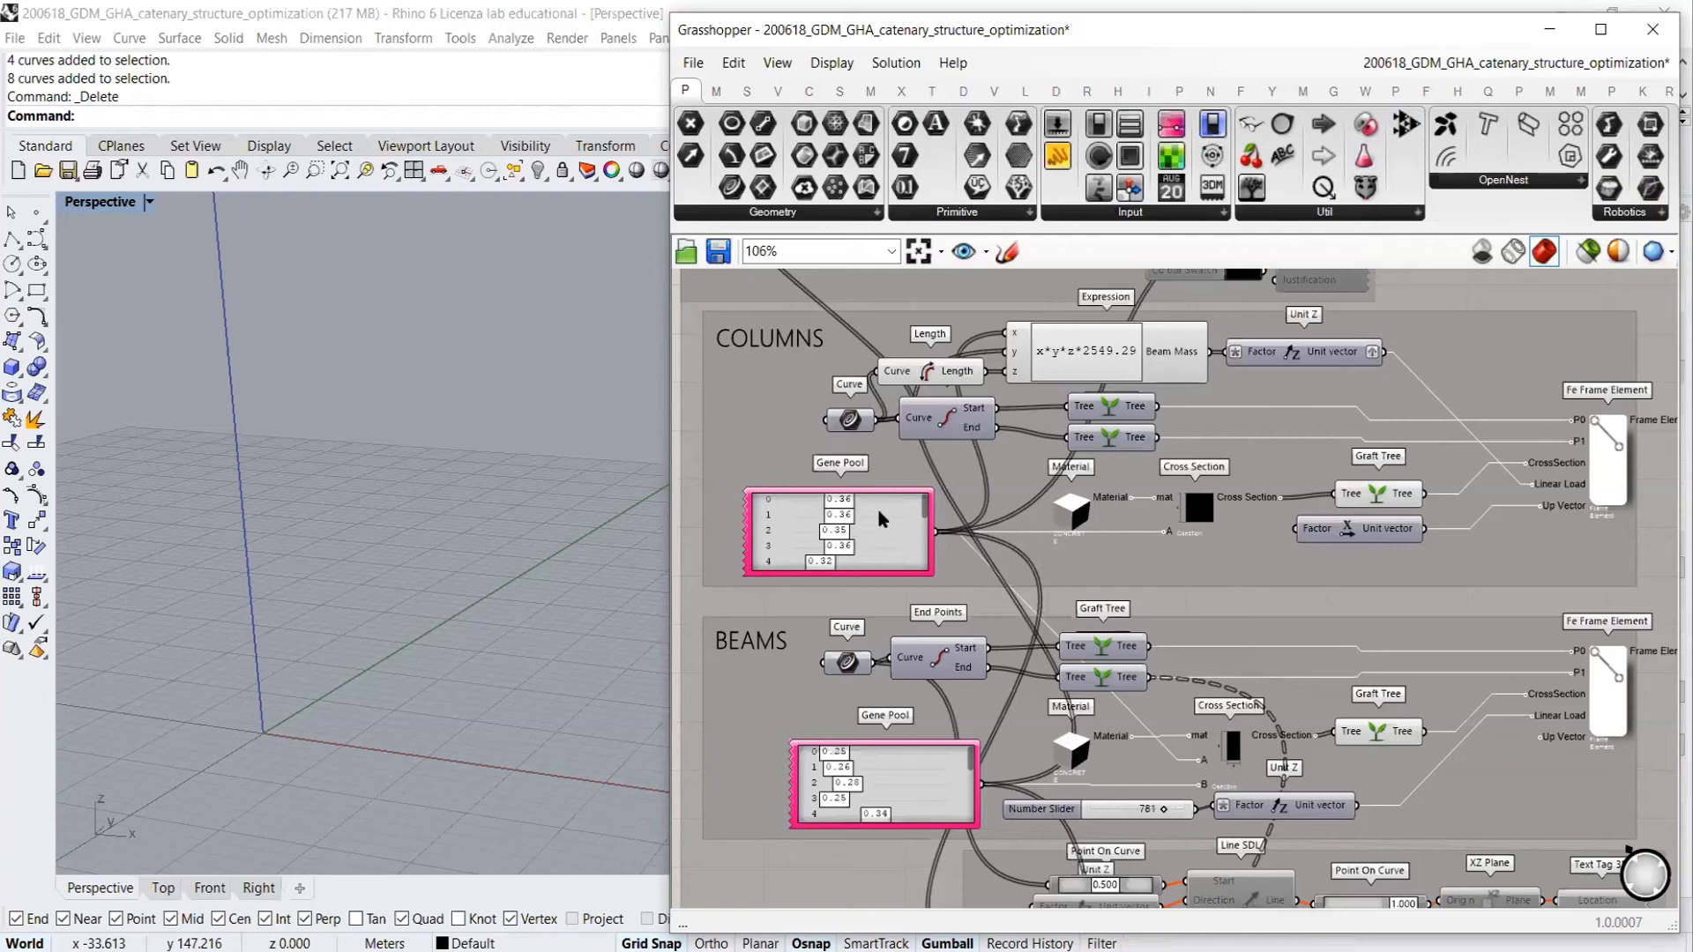
# Check the gene count, decimals, minimum and maximum of the COLUMNS Gene Pool, closing its editor without changes
pyautogui.moveTo(879, 511)
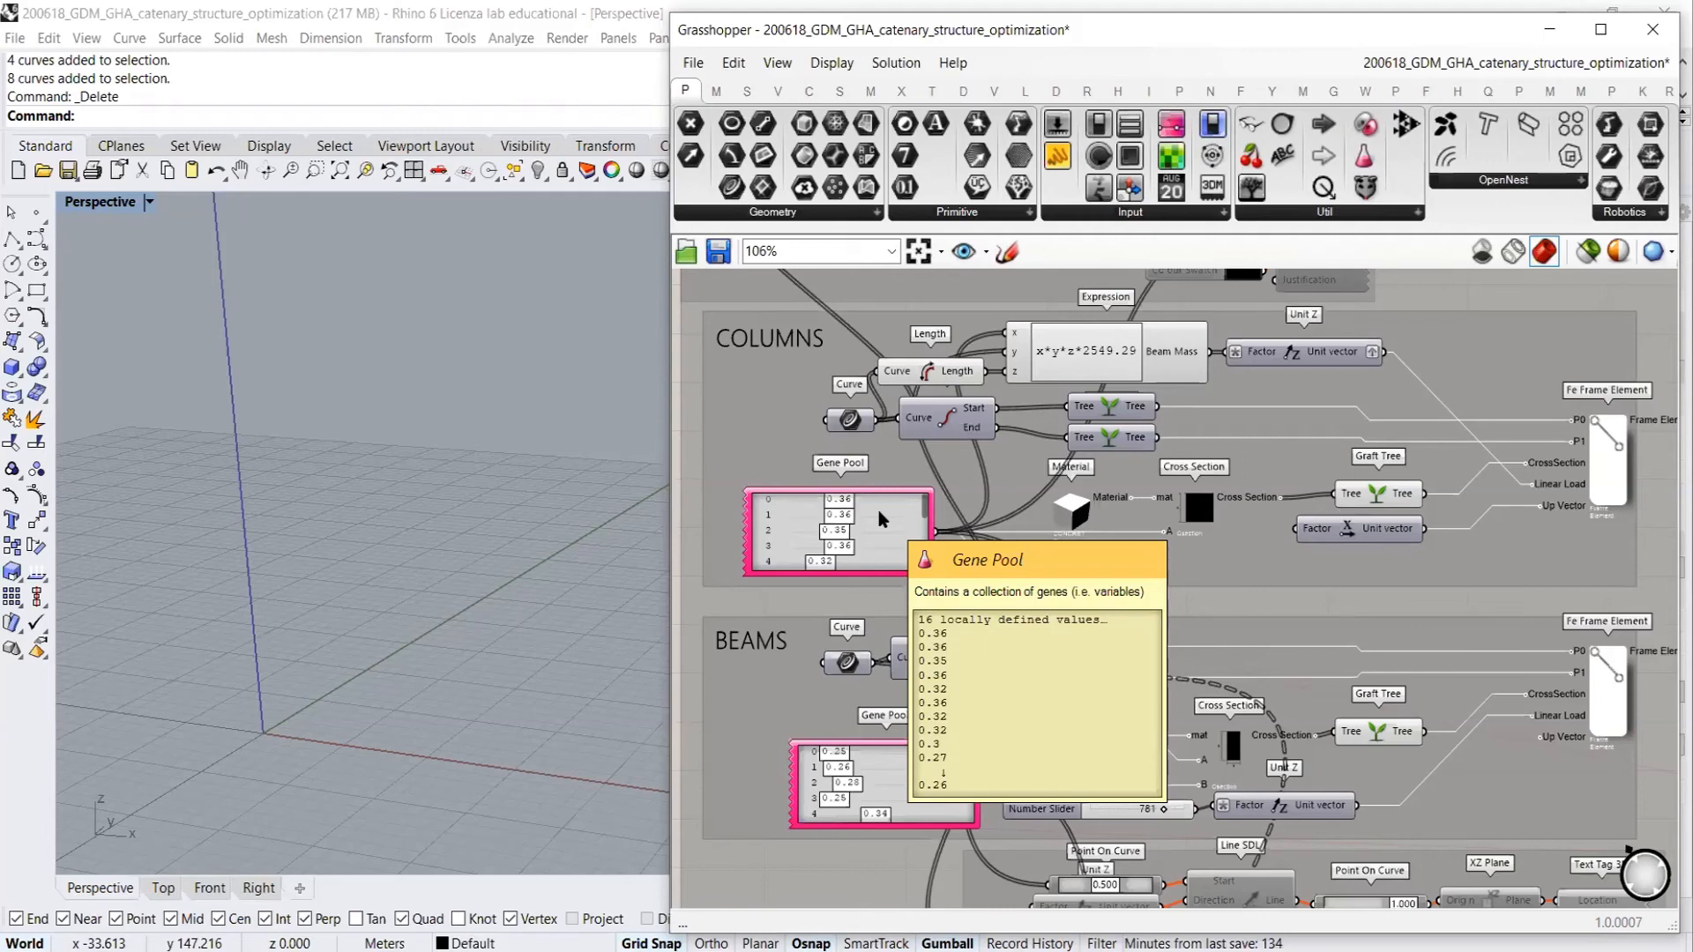
pyautogui.click(879, 518)
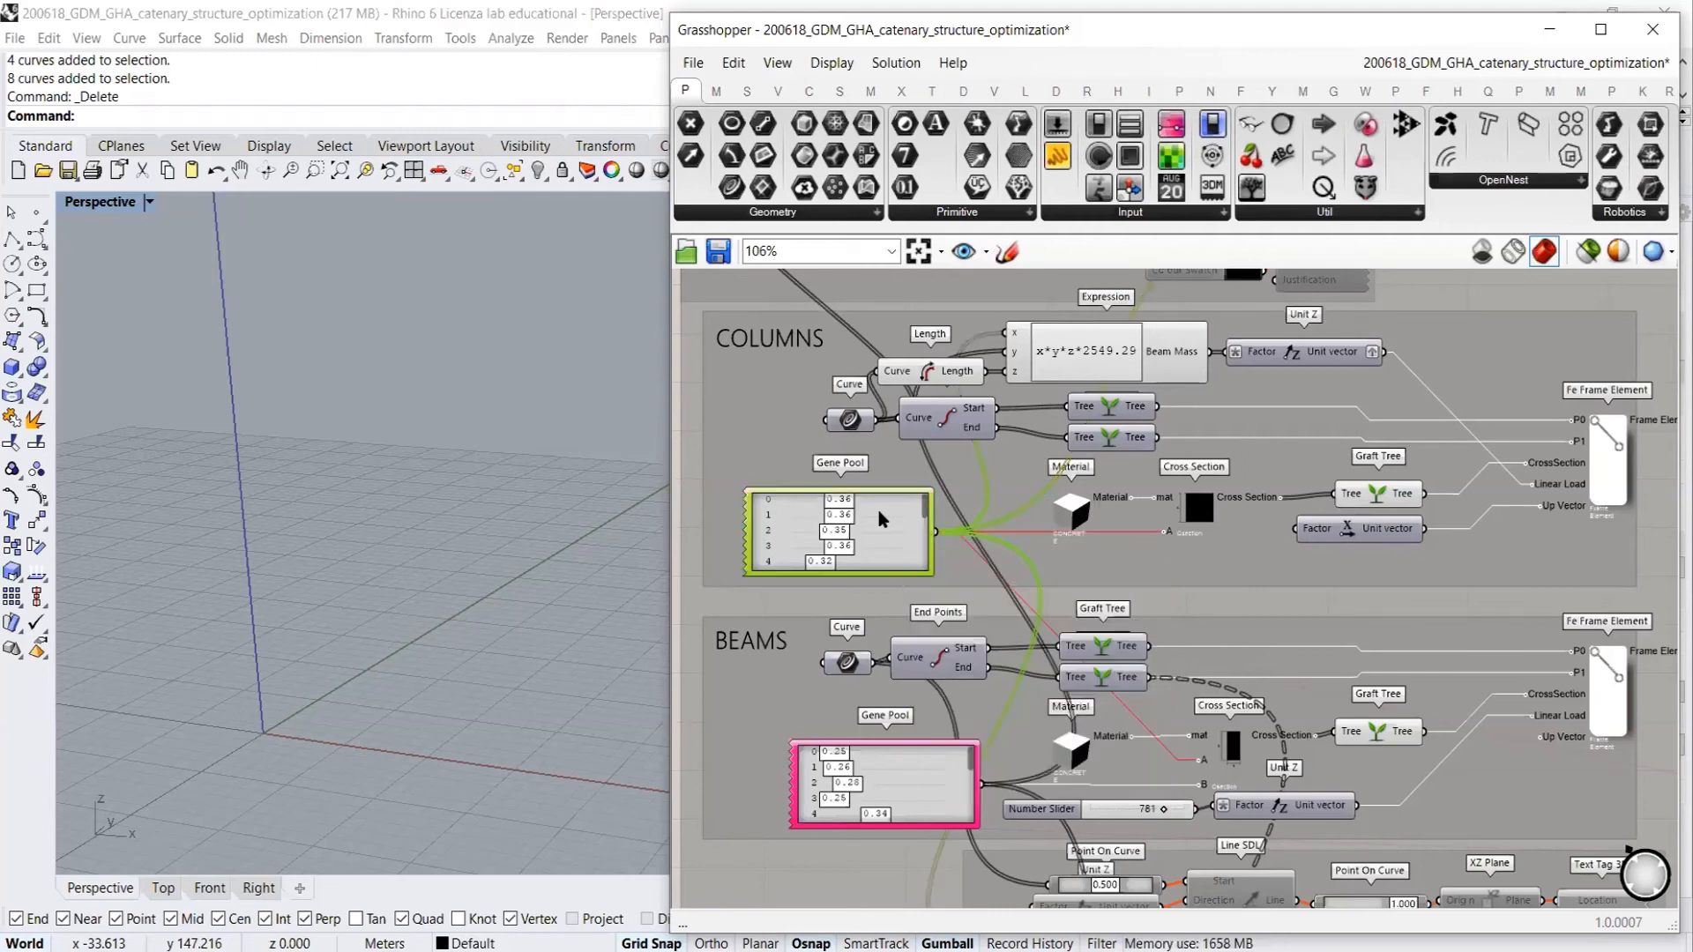
pyautogui.doubleClick(879, 518)
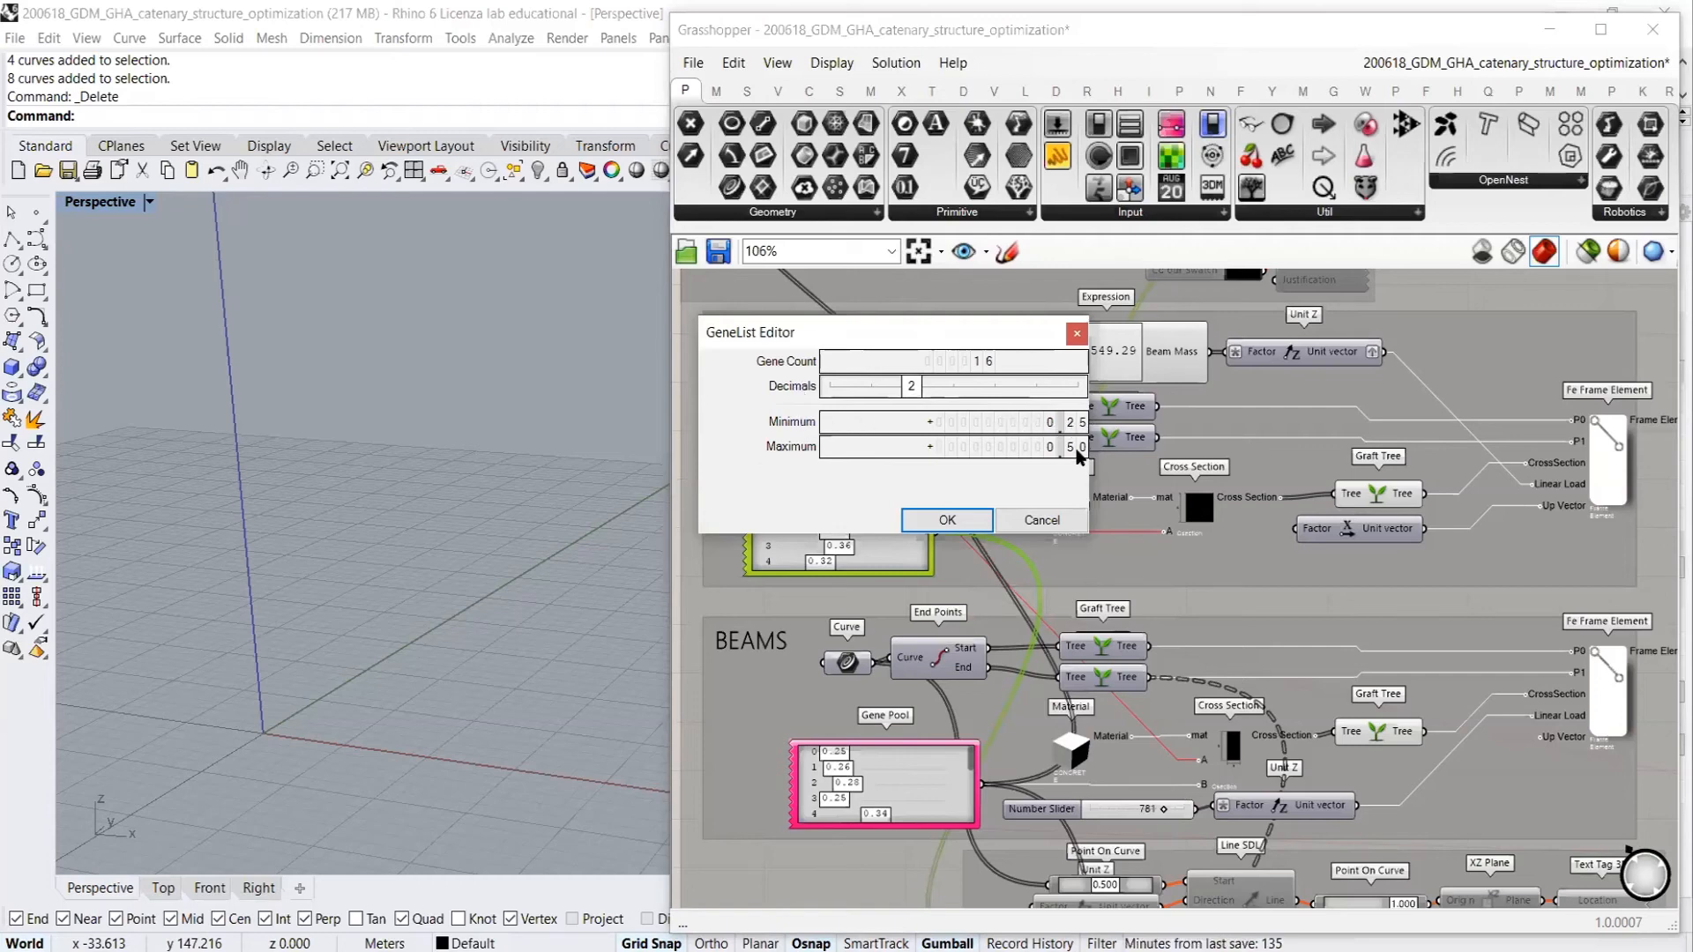
pyautogui.click(1043, 521)
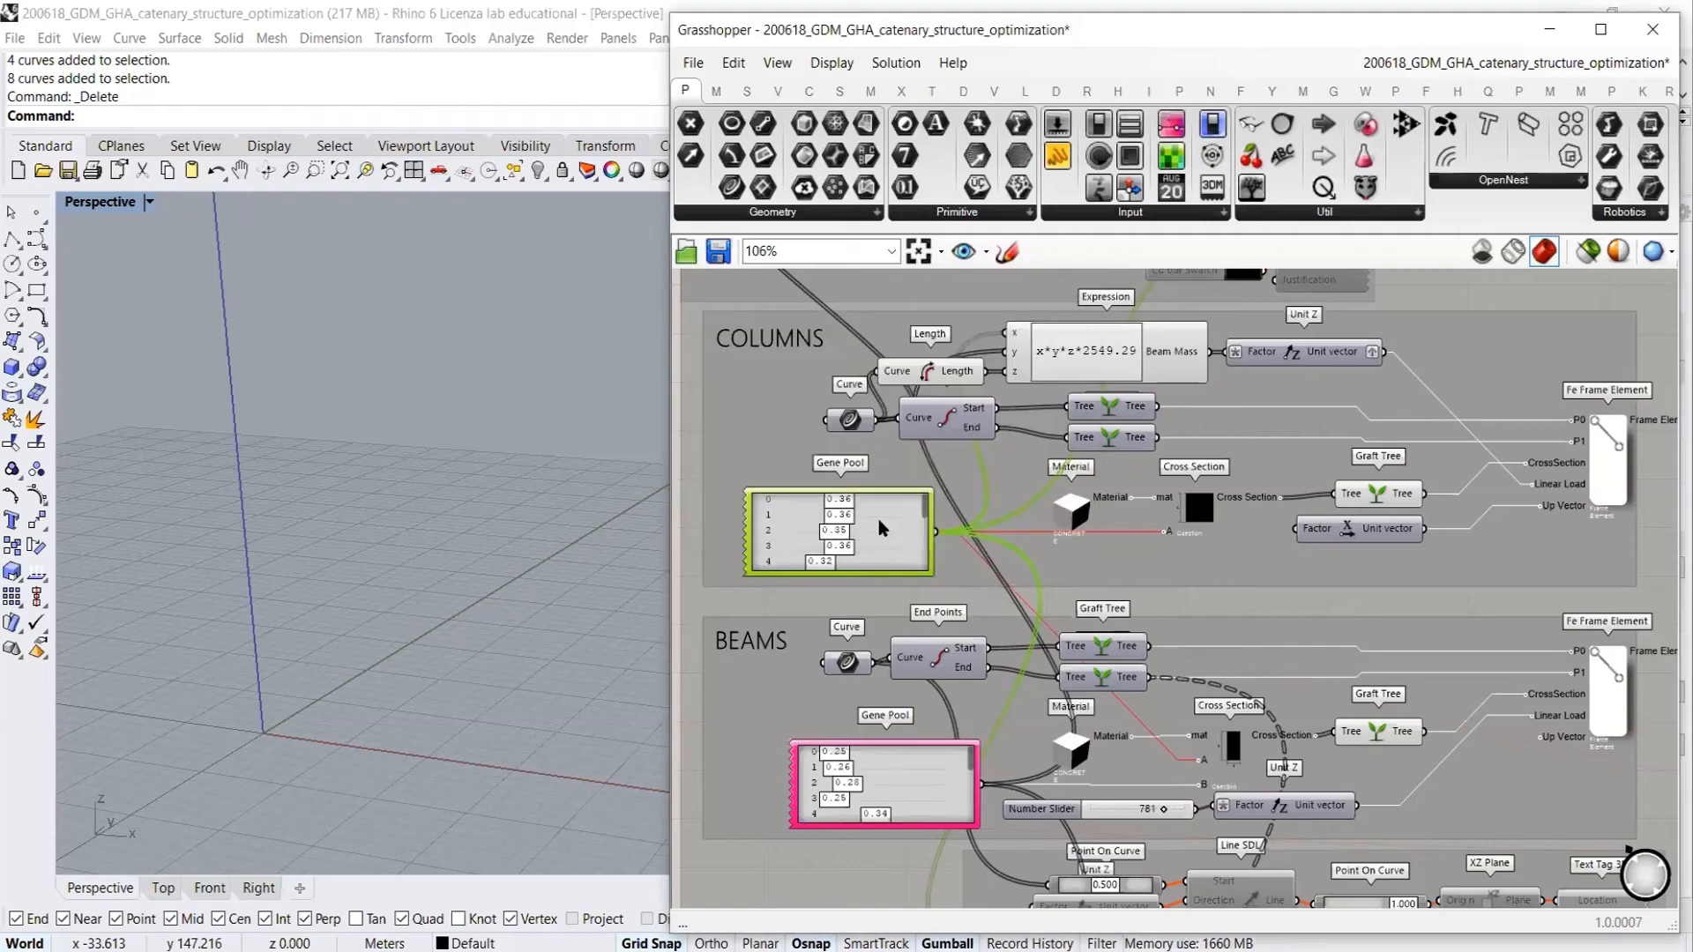
# Examine how the Gene Pool feeds the A input of the Cross Section component in the COLUMNS group
pyautogui.scroll(5, 1124, 548)
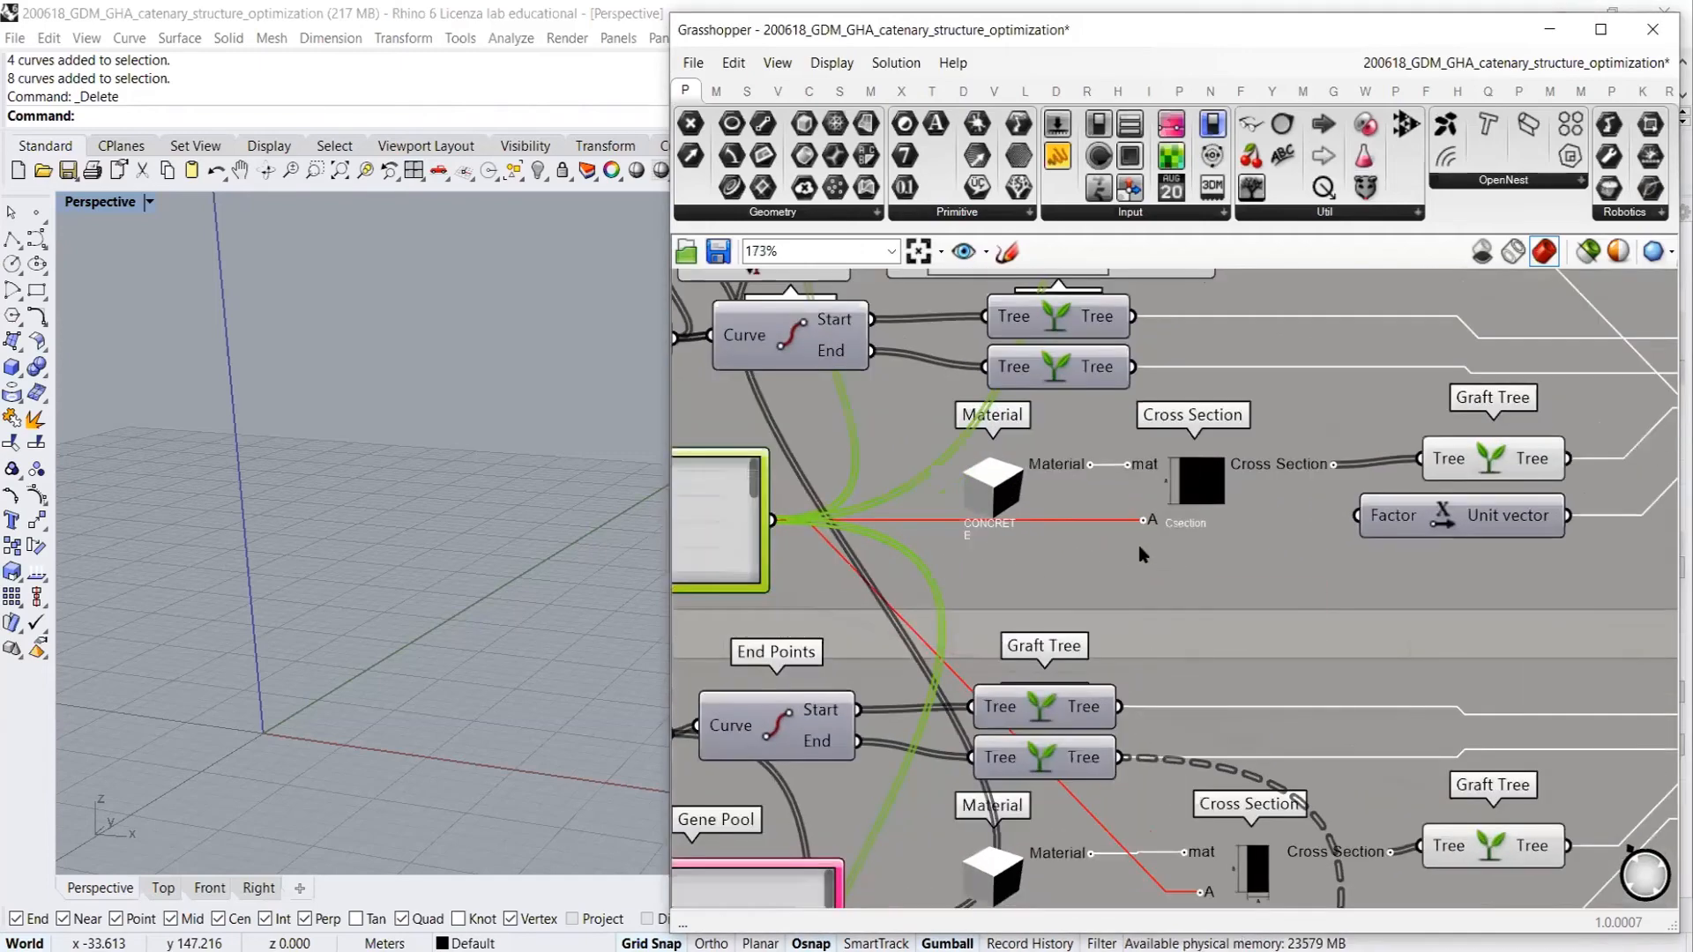
pyautogui.scroll(5, 1173, 515)
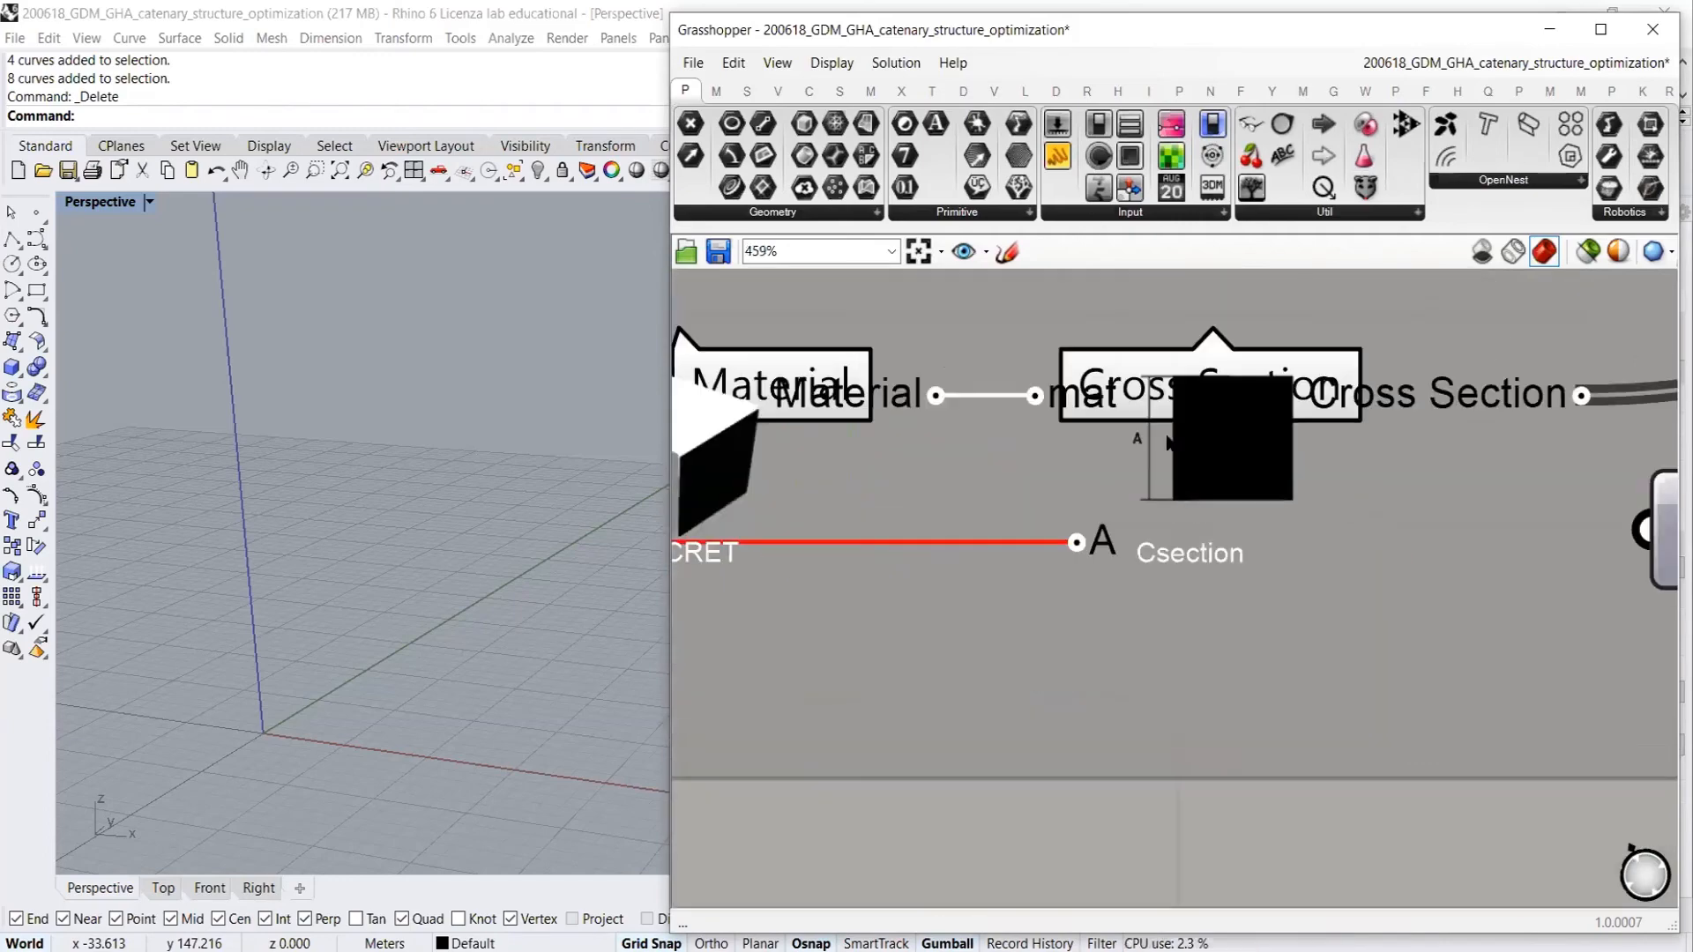
pyautogui.scroll(-3, 1256, 509)
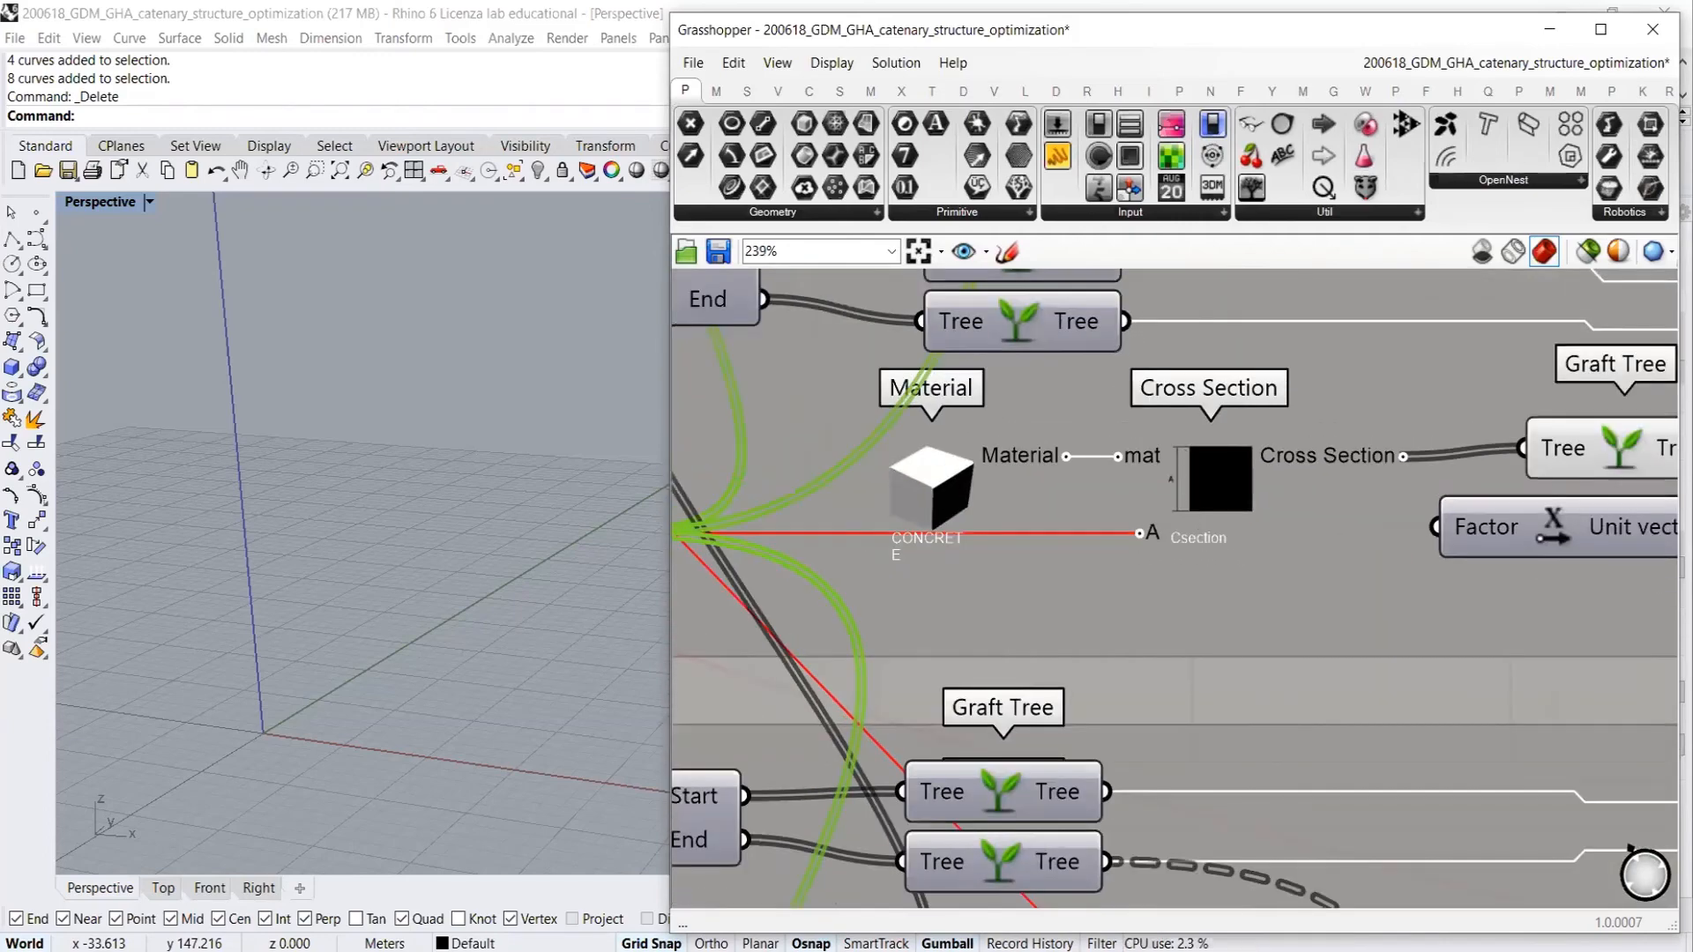
pyautogui.scroll(-4, 1224, 496)
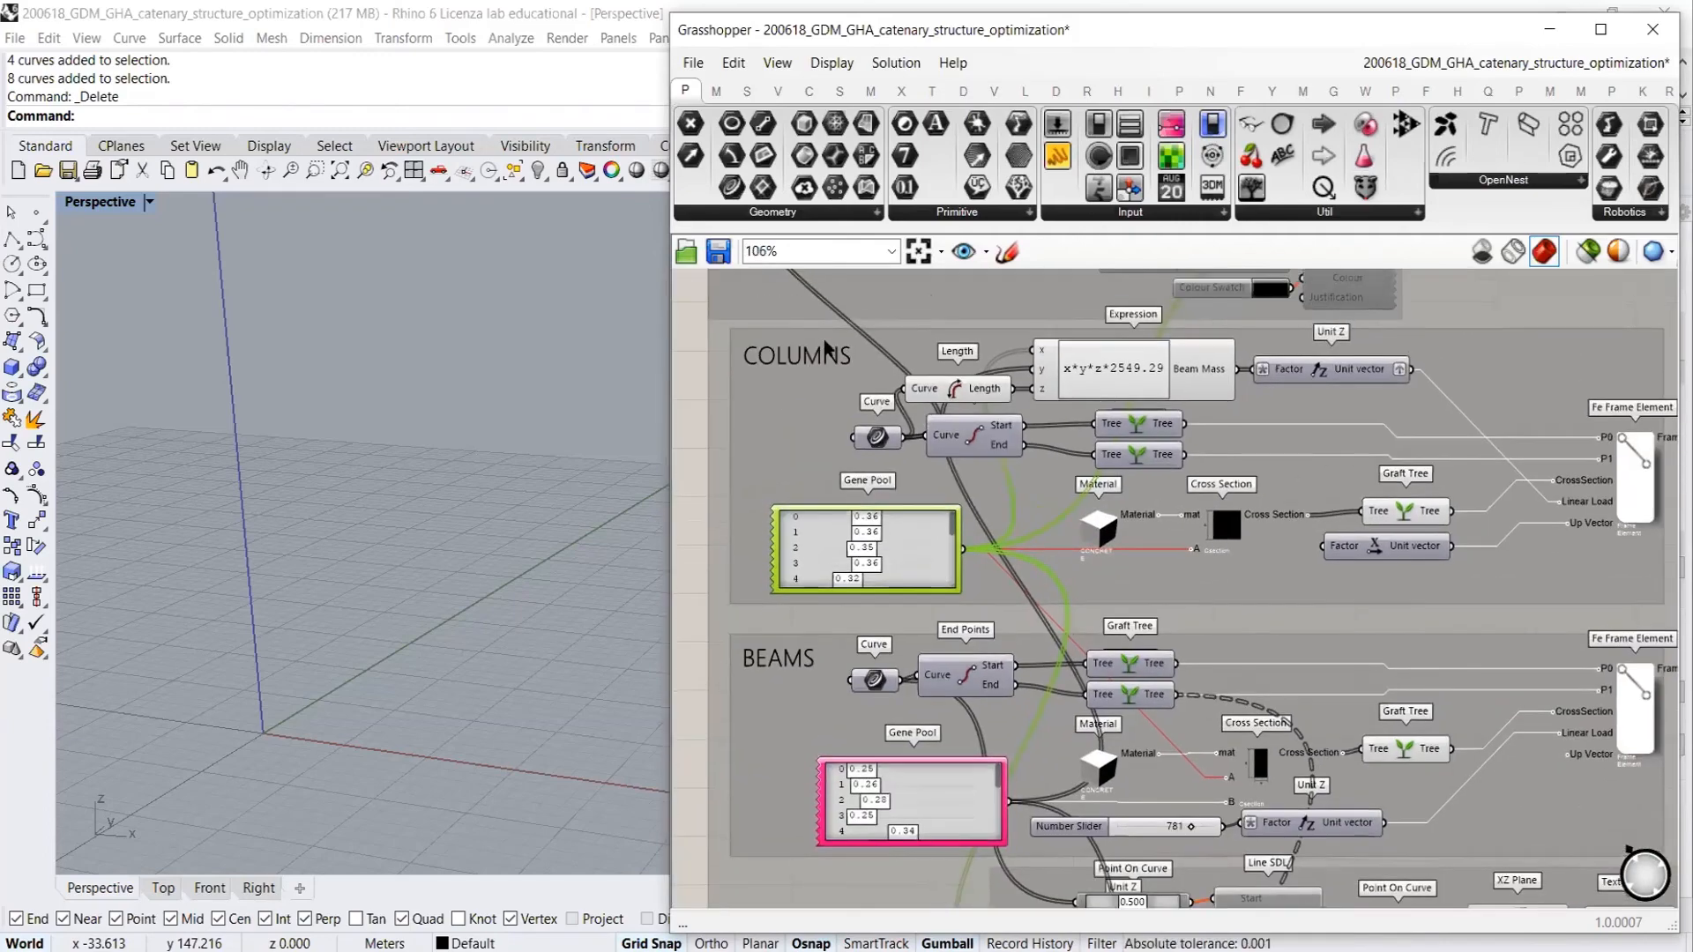
# Examine the A and B dimension inputs of the Cross Section component in the BEAMS group
pyautogui.moveTo(1238, 794); pyautogui.dragTo(1190, 462, button='right')
pyautogui.scroll(2, 1069, 684)
pyautogui.scroll(-2, 1068, 684)
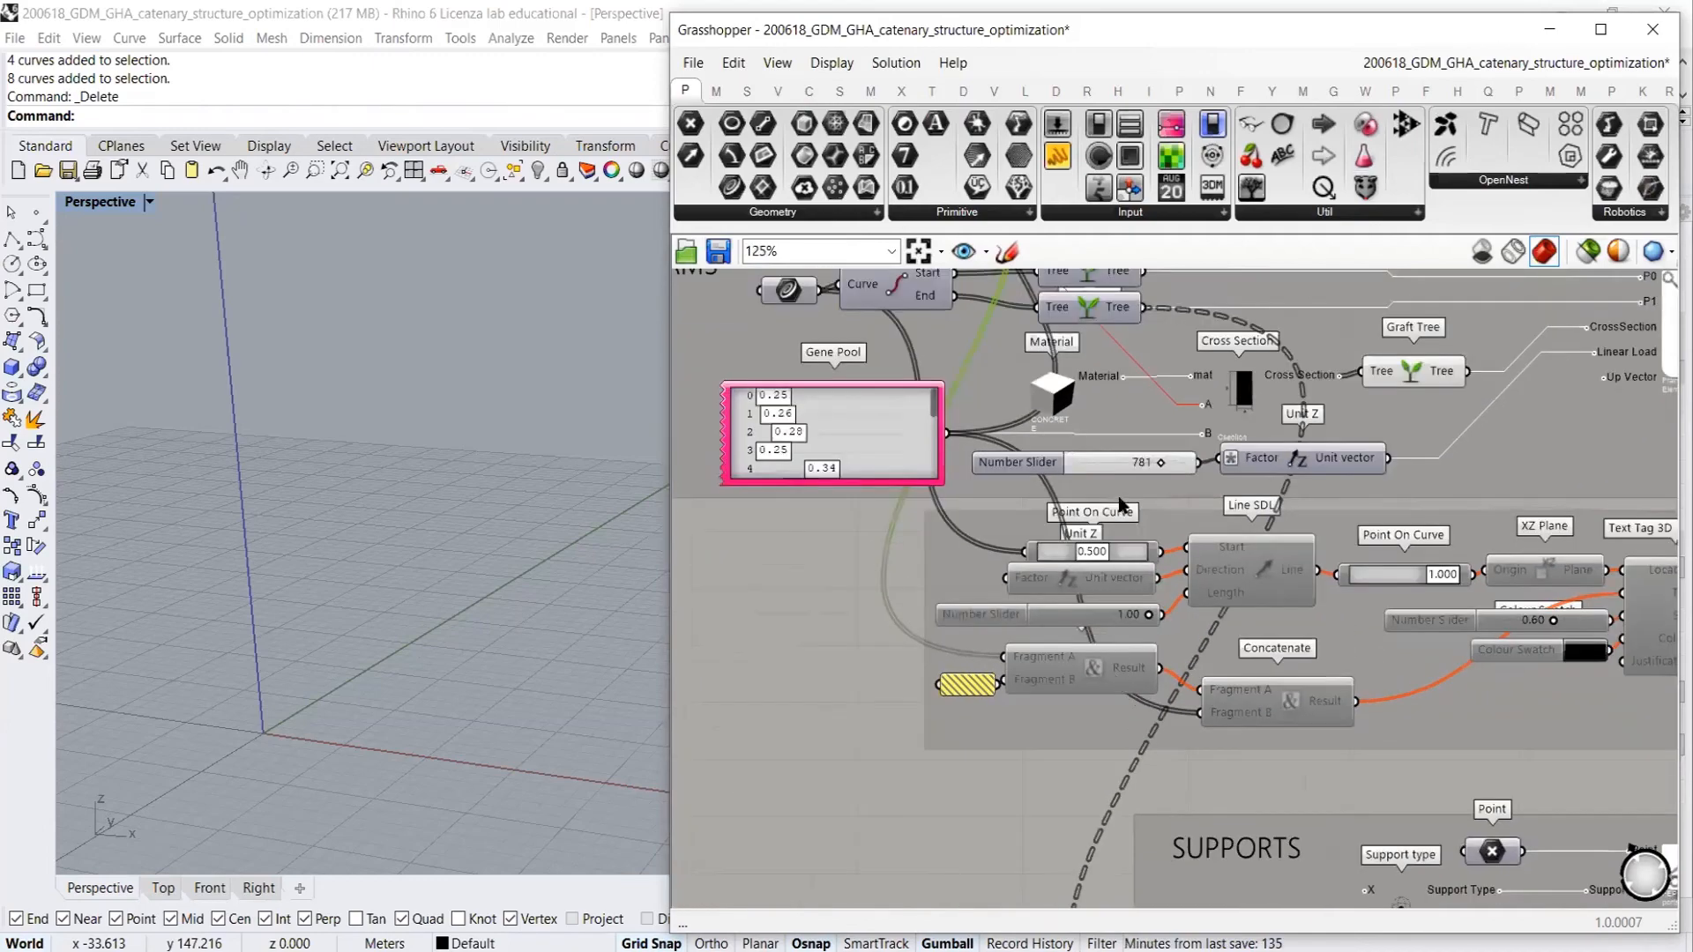
pyautogui.moveTo(1124, 506); pyautogui.dragTo(1122, 650, button='right')
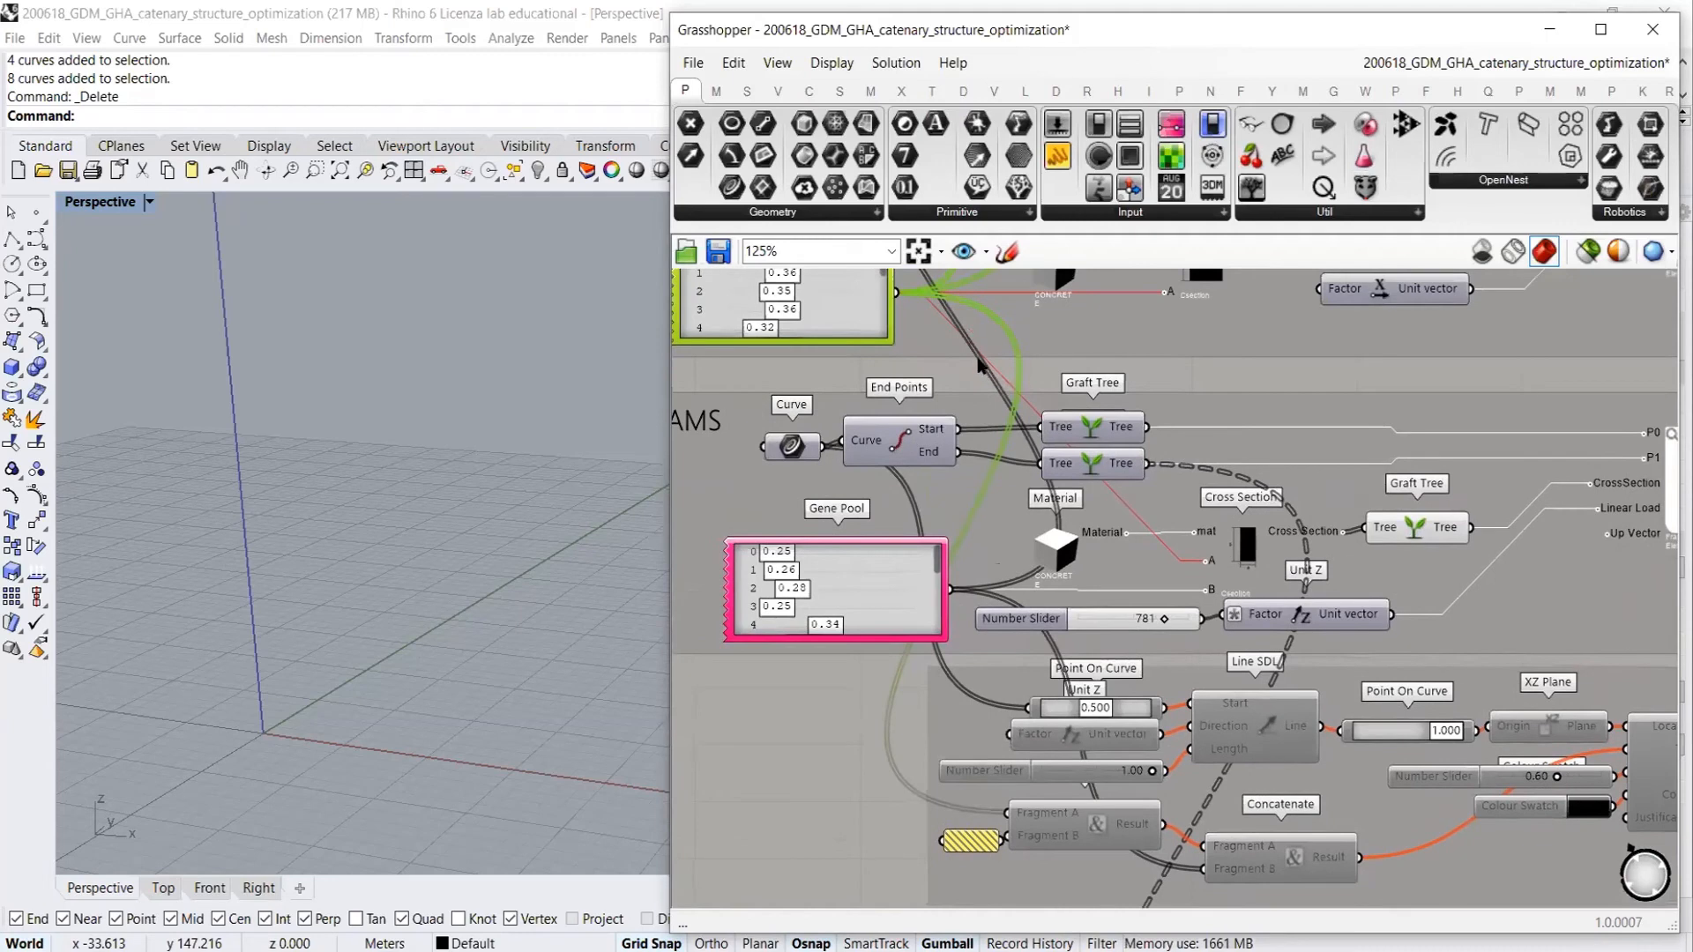
pyautogui.scroll(5, 1212, 565)
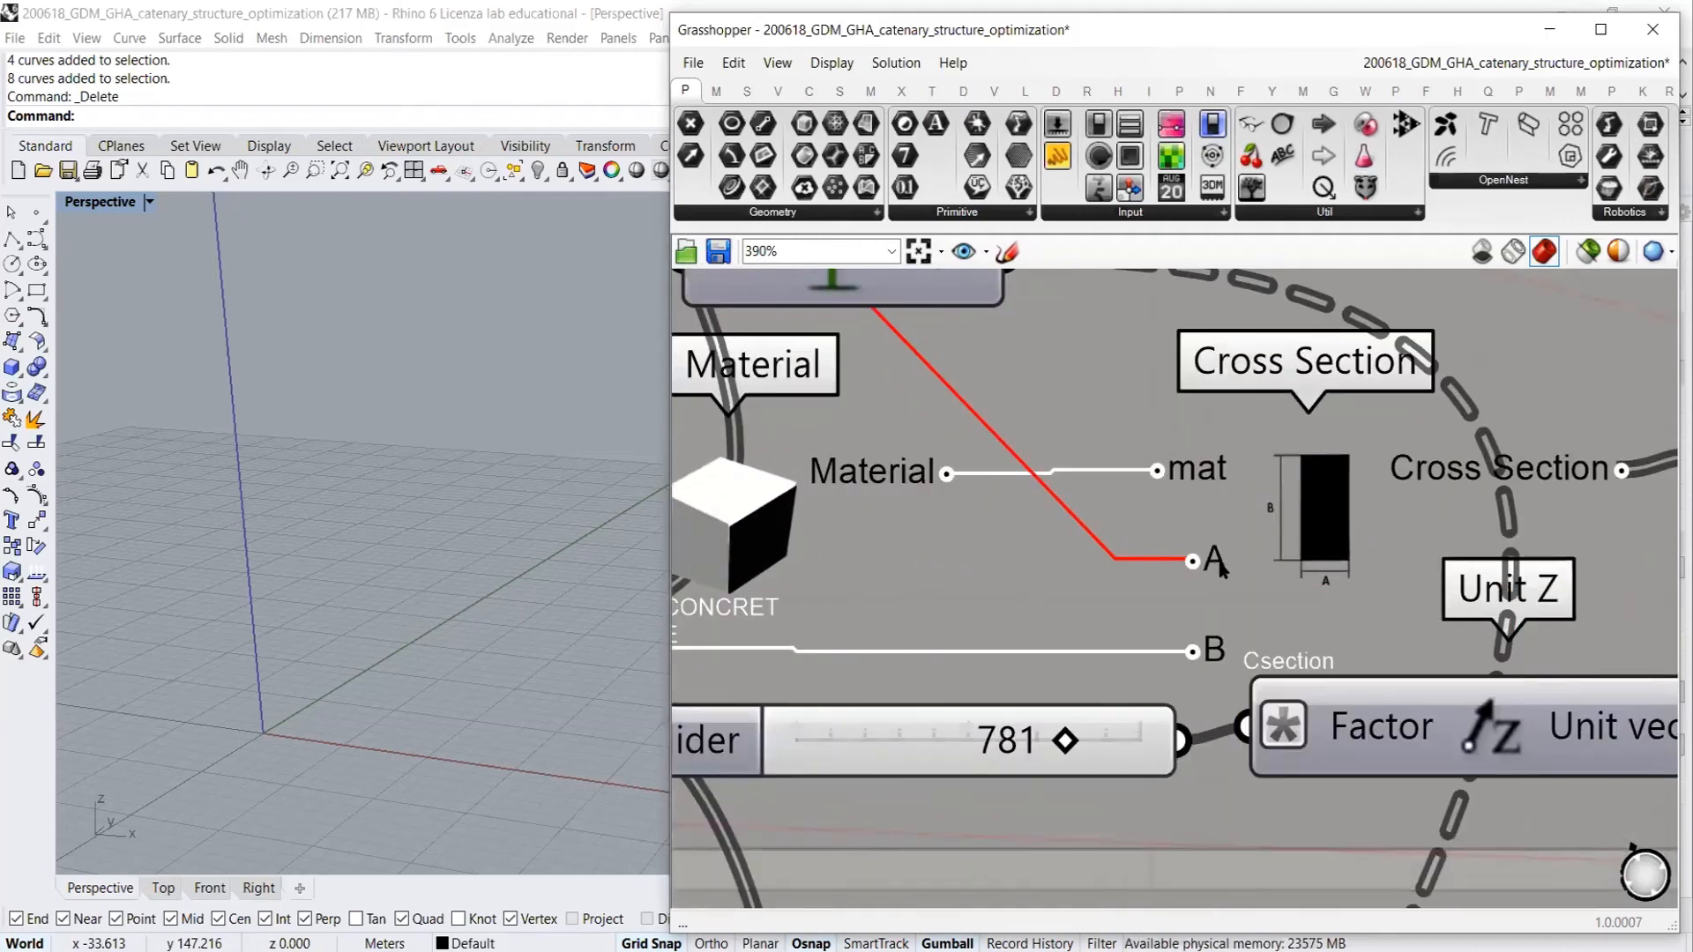
pyautogui.scroll(-6, 1214, 566)
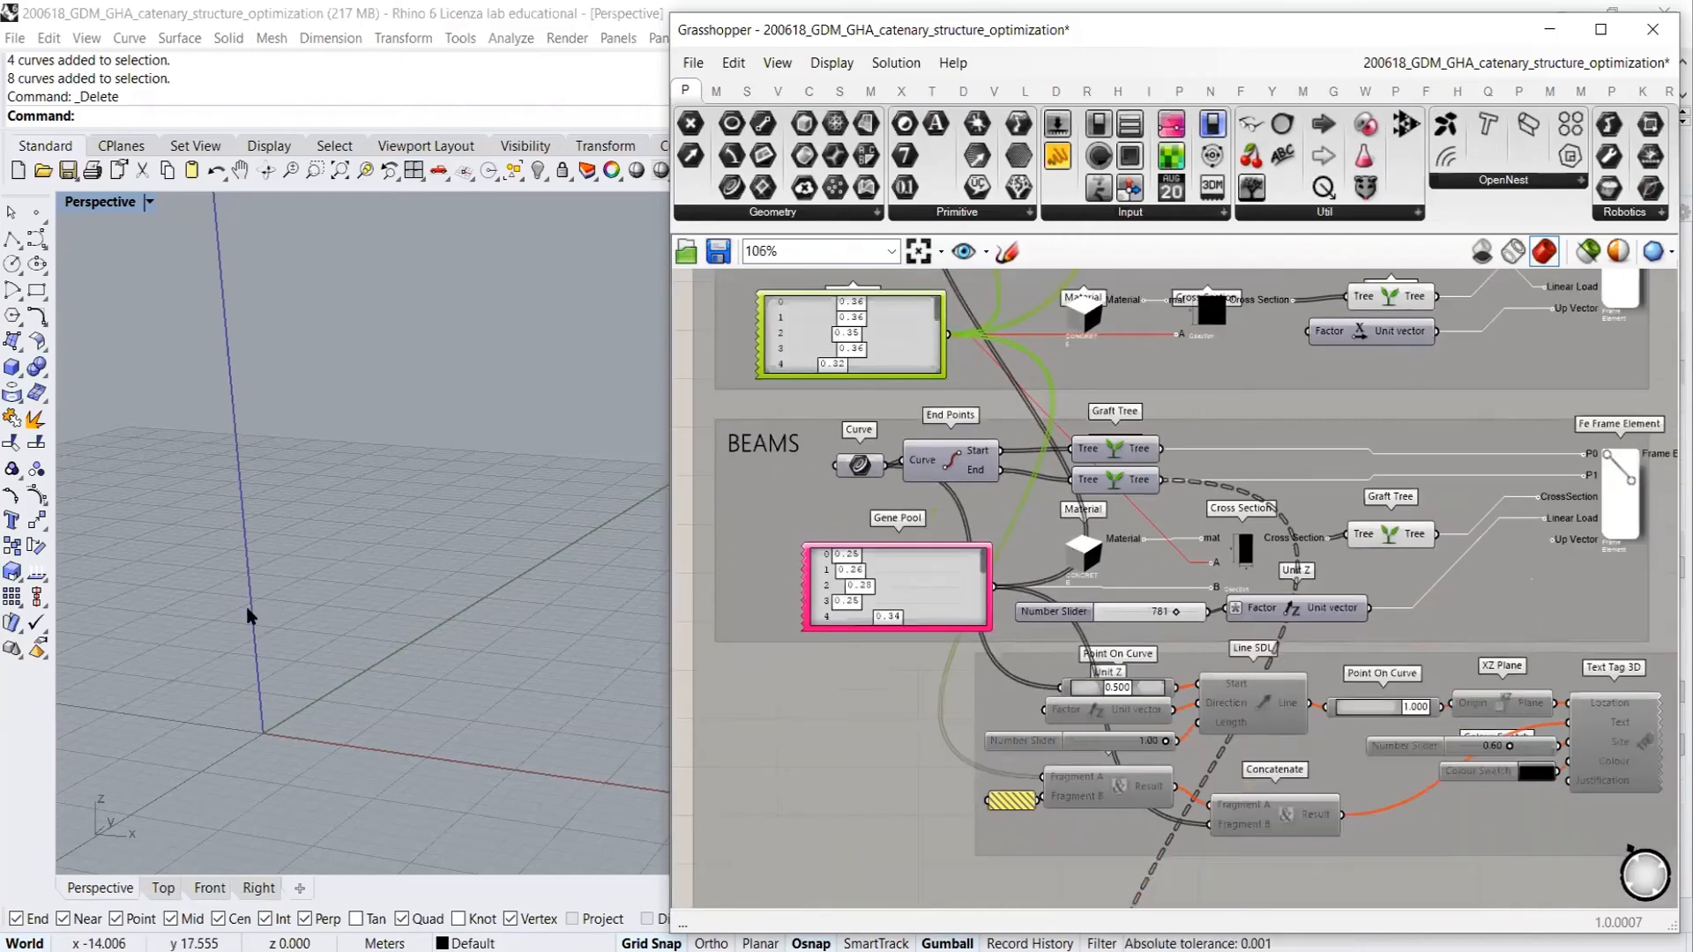
# Check the BEAMS Gene Pool's range settings without changing them and trace its connection to the Cross Section's B input
pyautogui.moveTo(1106, 292); pyautogui.dragTo(1129, 364, button='right')
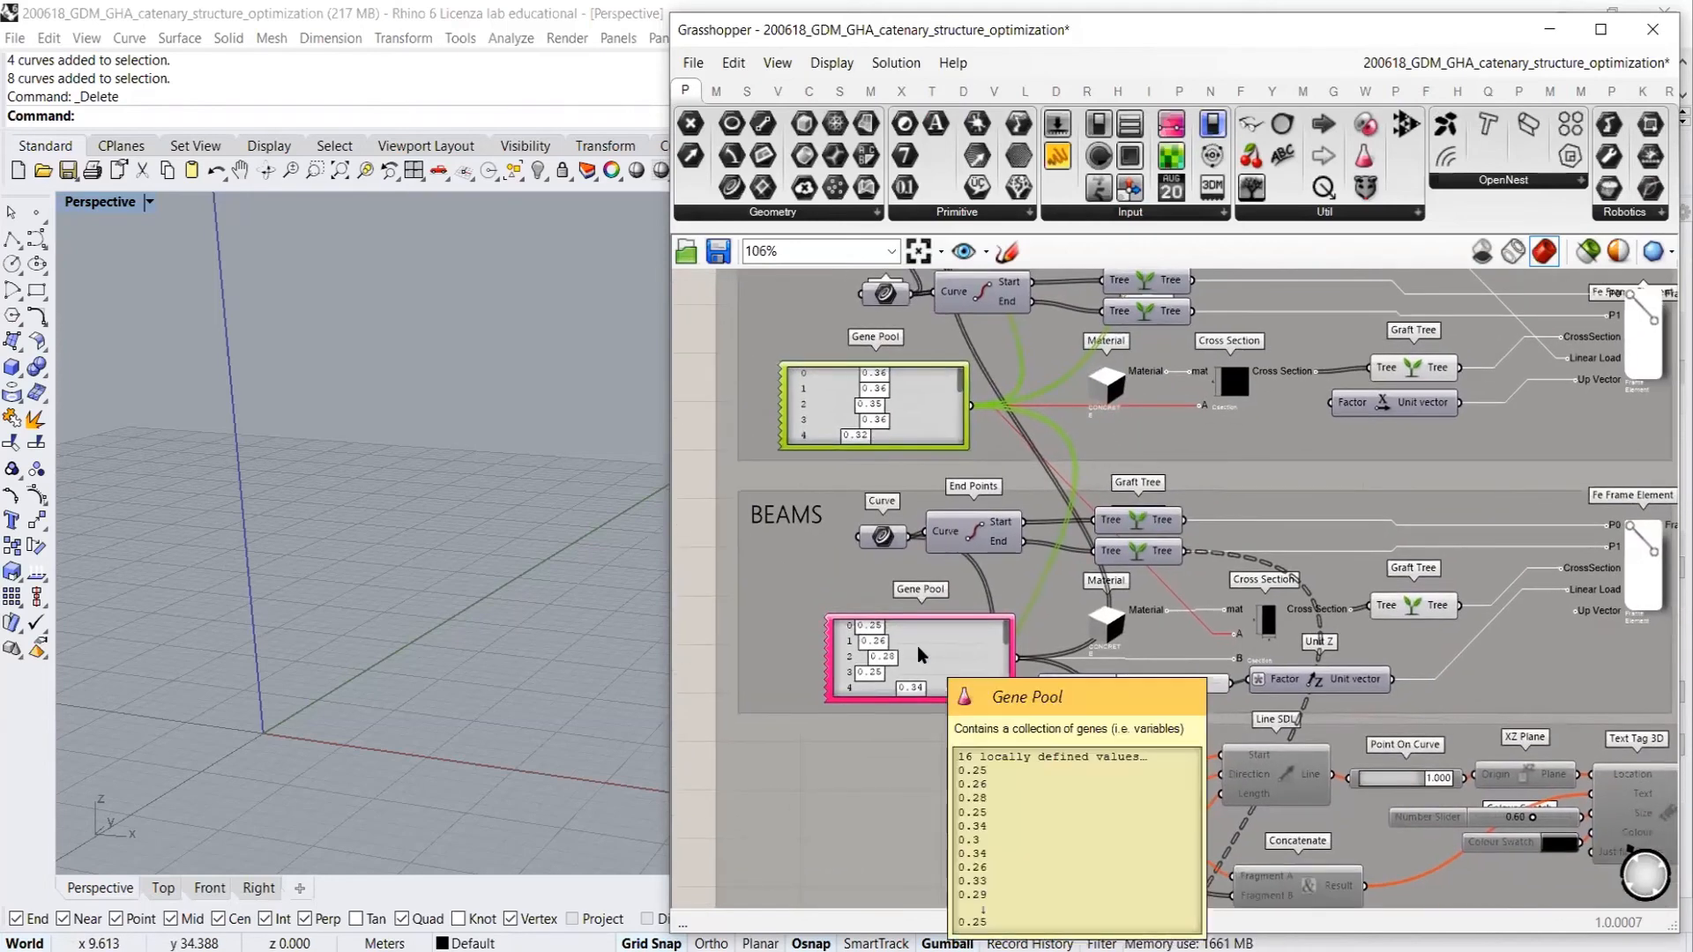
pyautogui.click(917, 654)
pyautogui.doubleClick(916, 654)
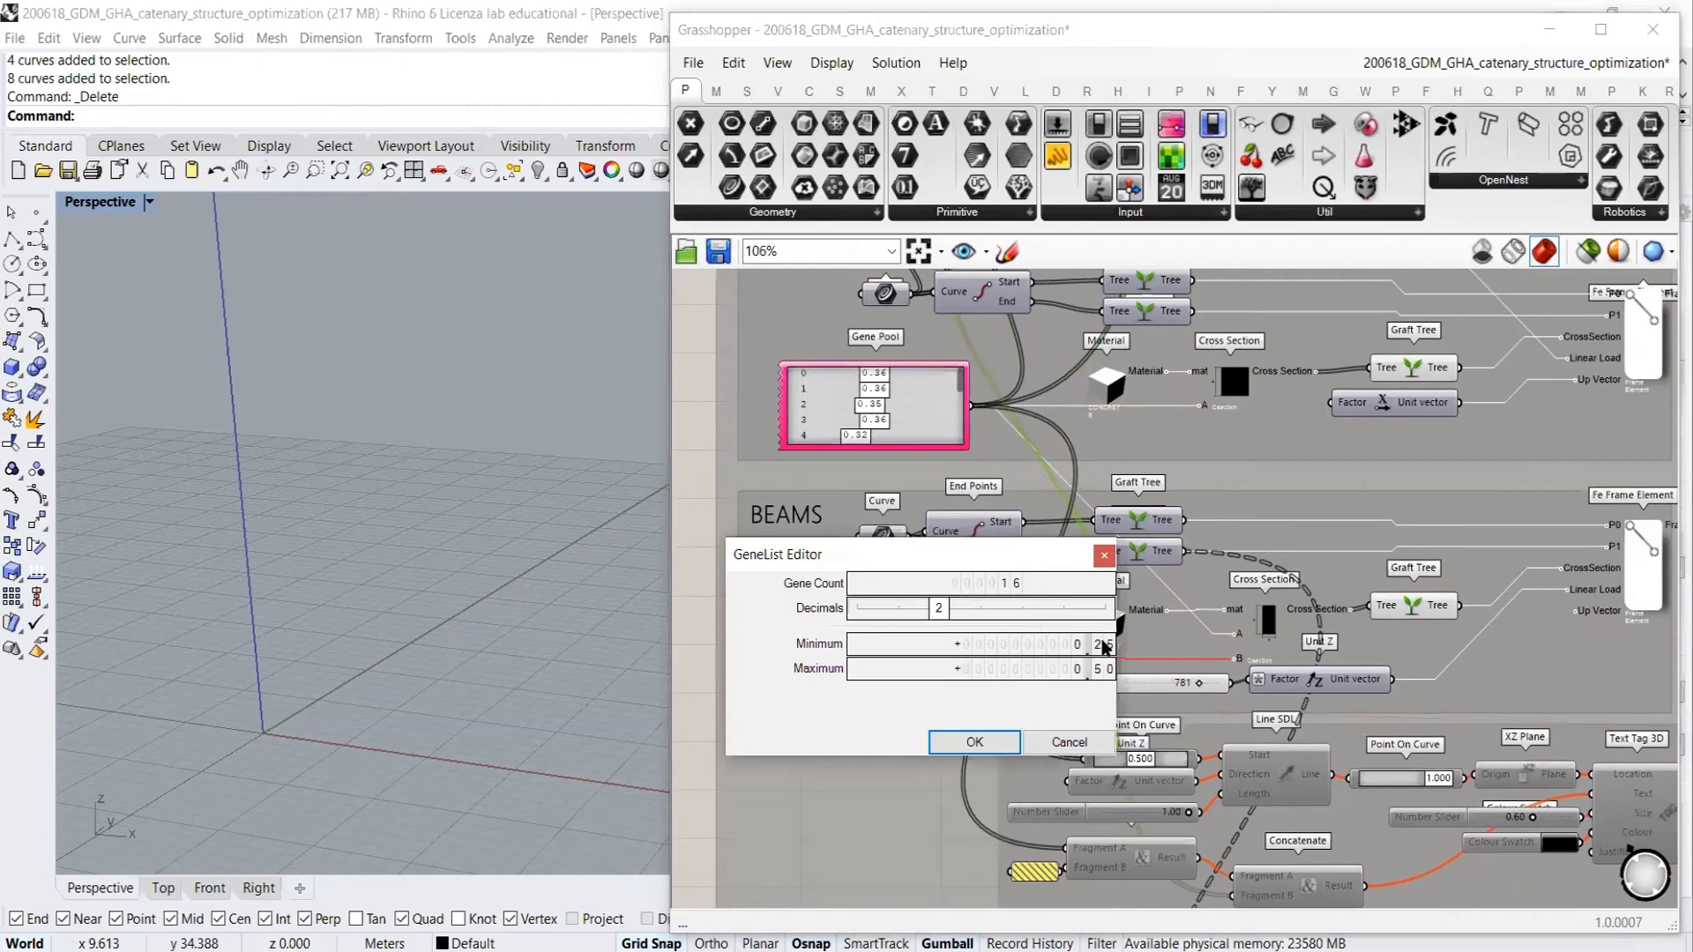
pyautogui.click(1069, 742)
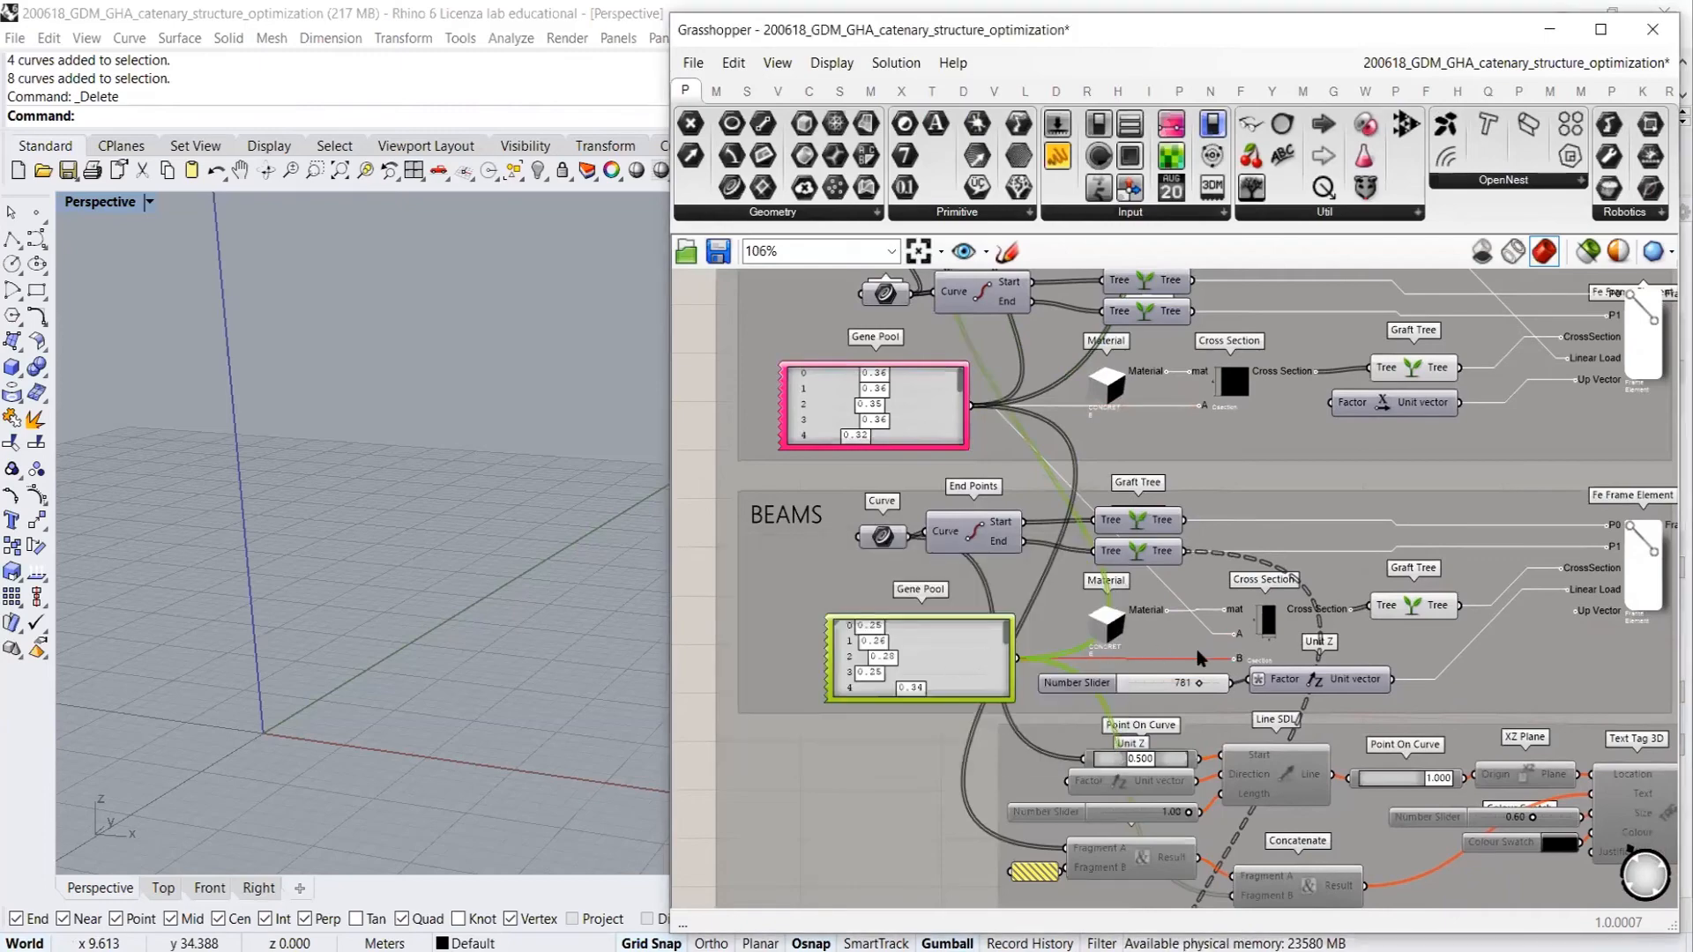
pyautogui.scroll(3, 1199, 657)
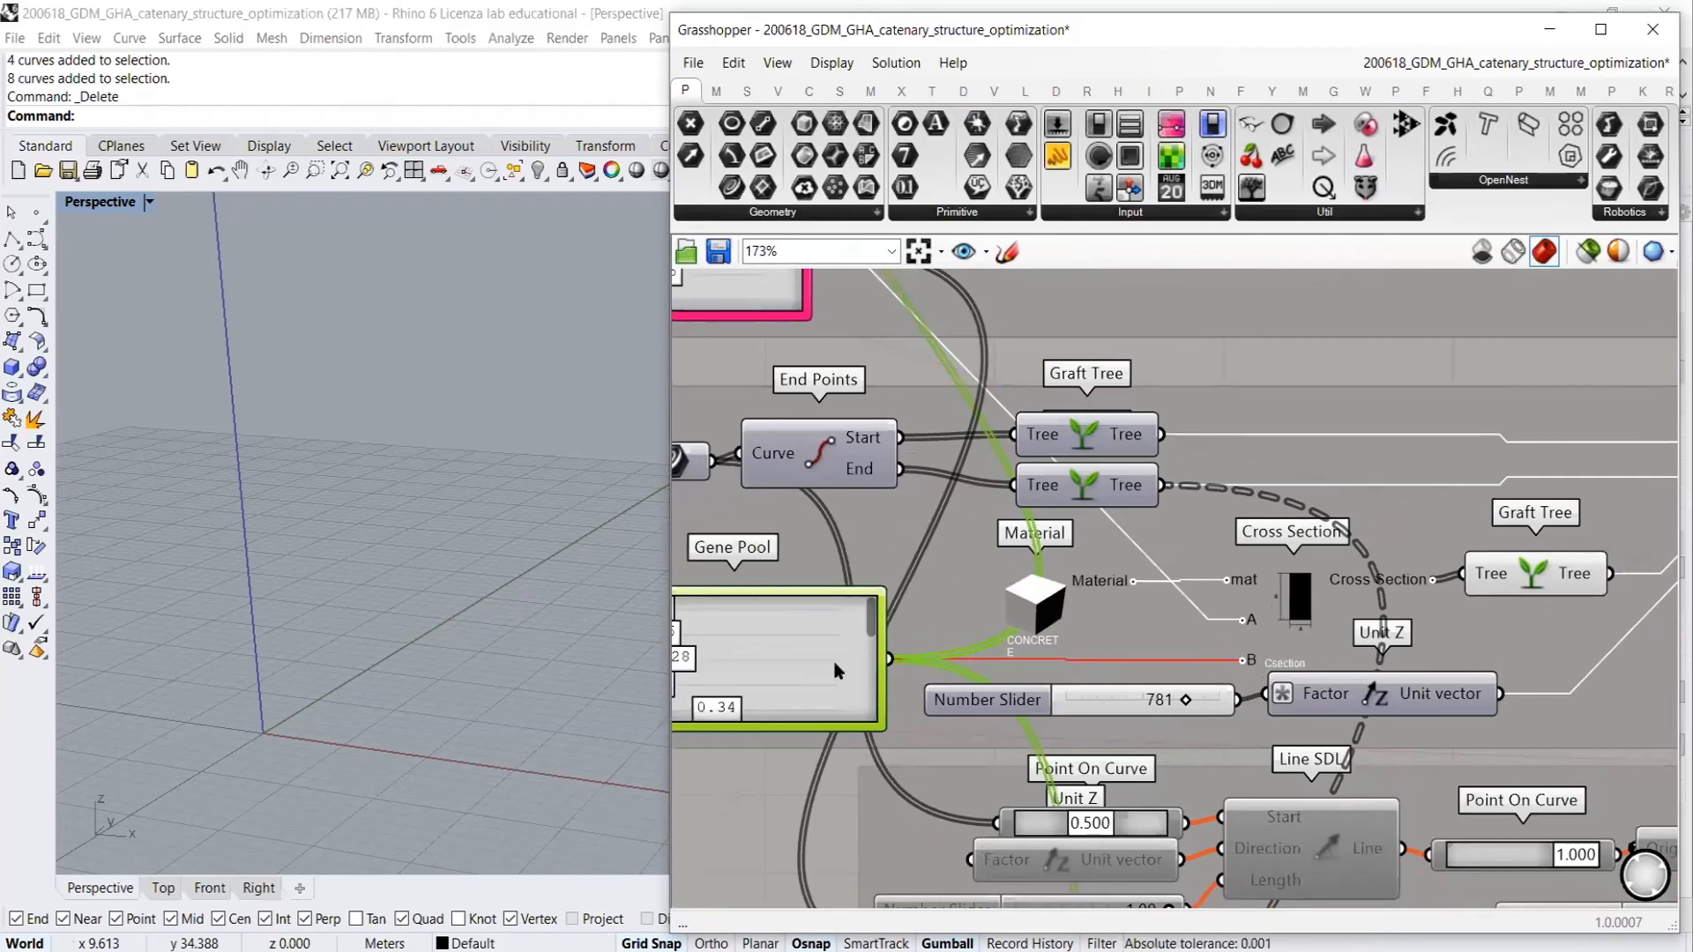
pyautogui.scroll(-5, 965, 692)
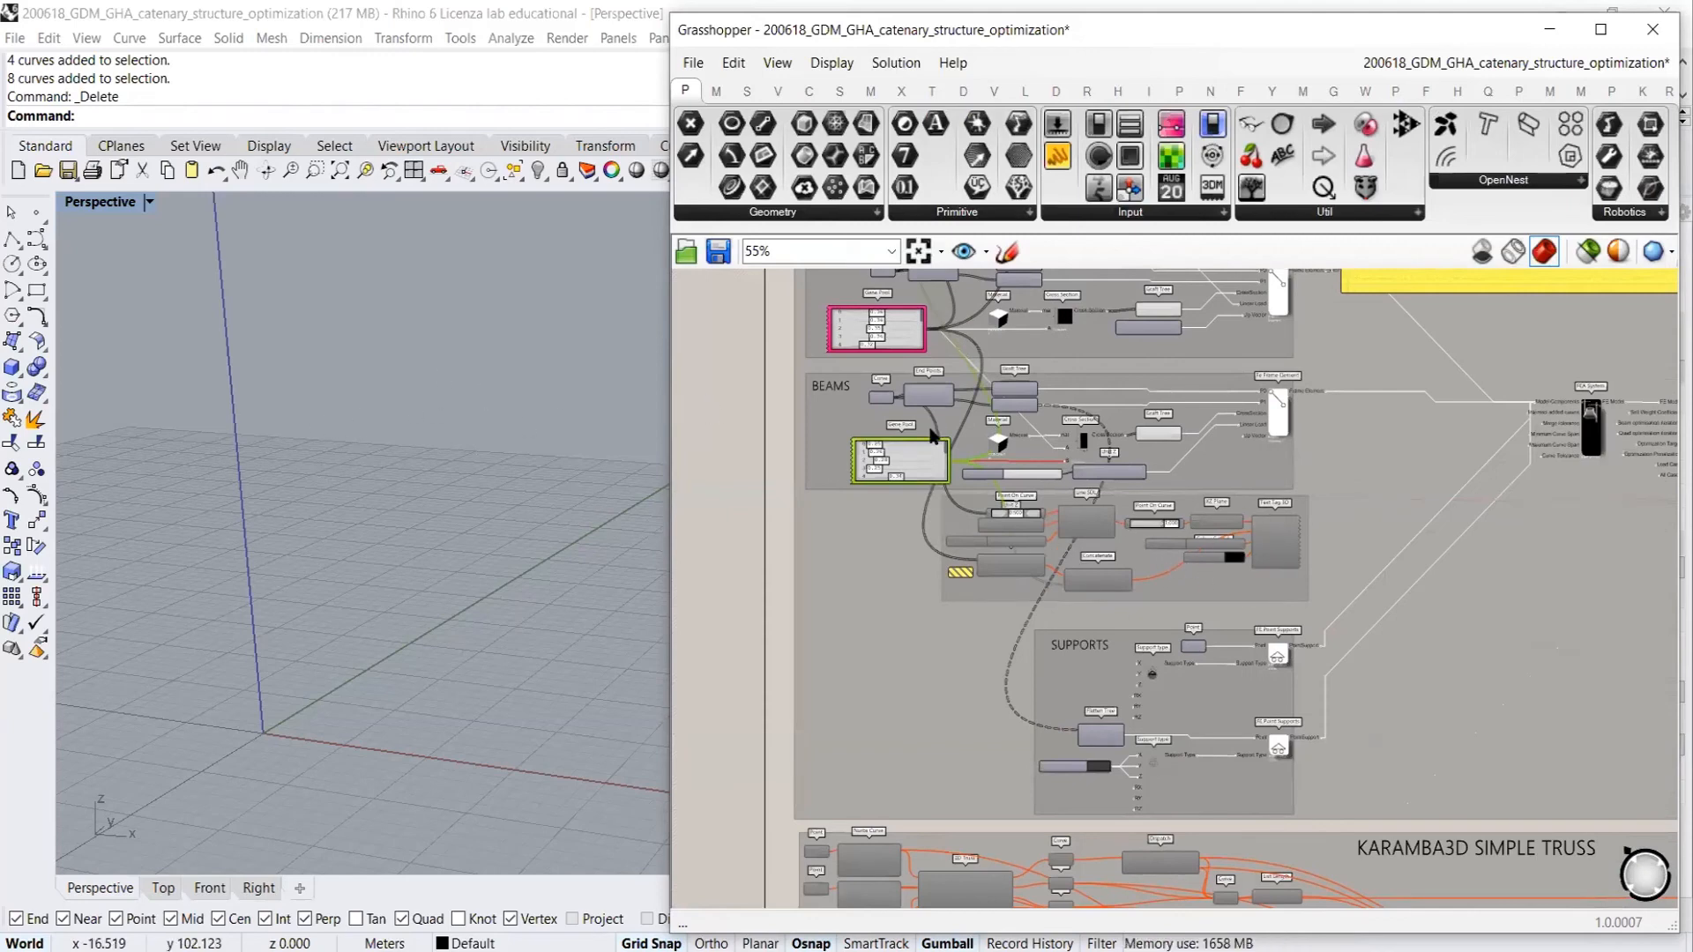
# Examine the Expression component that computes the beam mass in the COLUMNS group
pyautogui.moveTo(787, 412); pyautogui.dragTo(799, 665, button='right')
pyautogui.scroll(1, 830, 494)
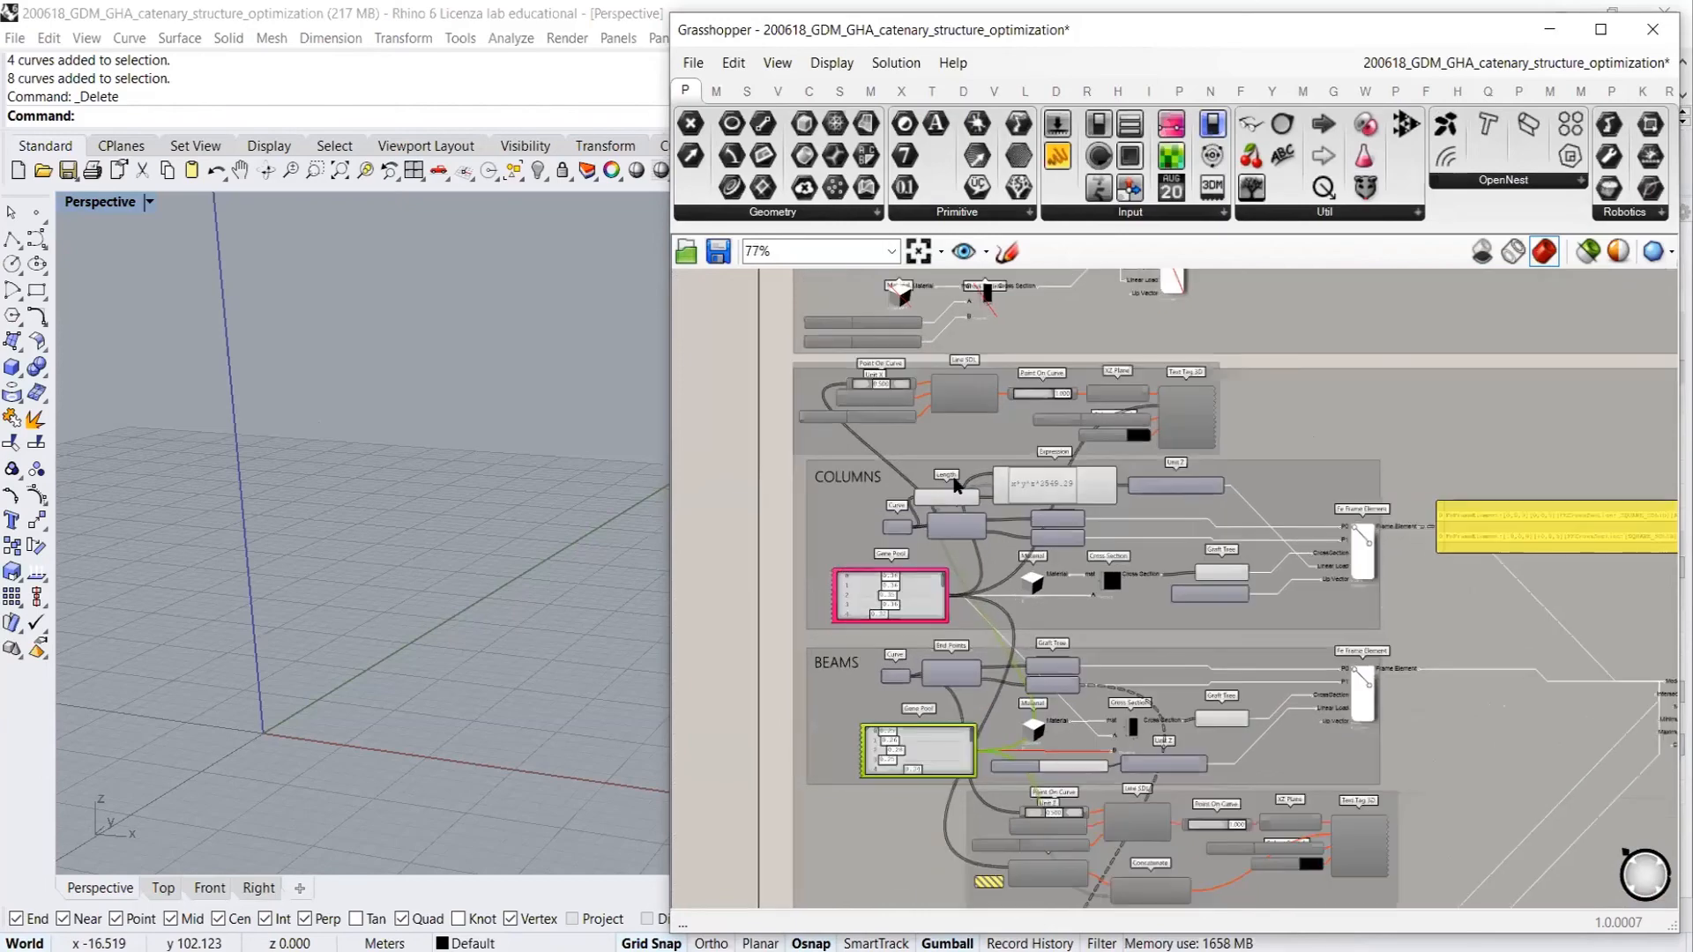
pyautogui.scroll(3, 1203, 486)
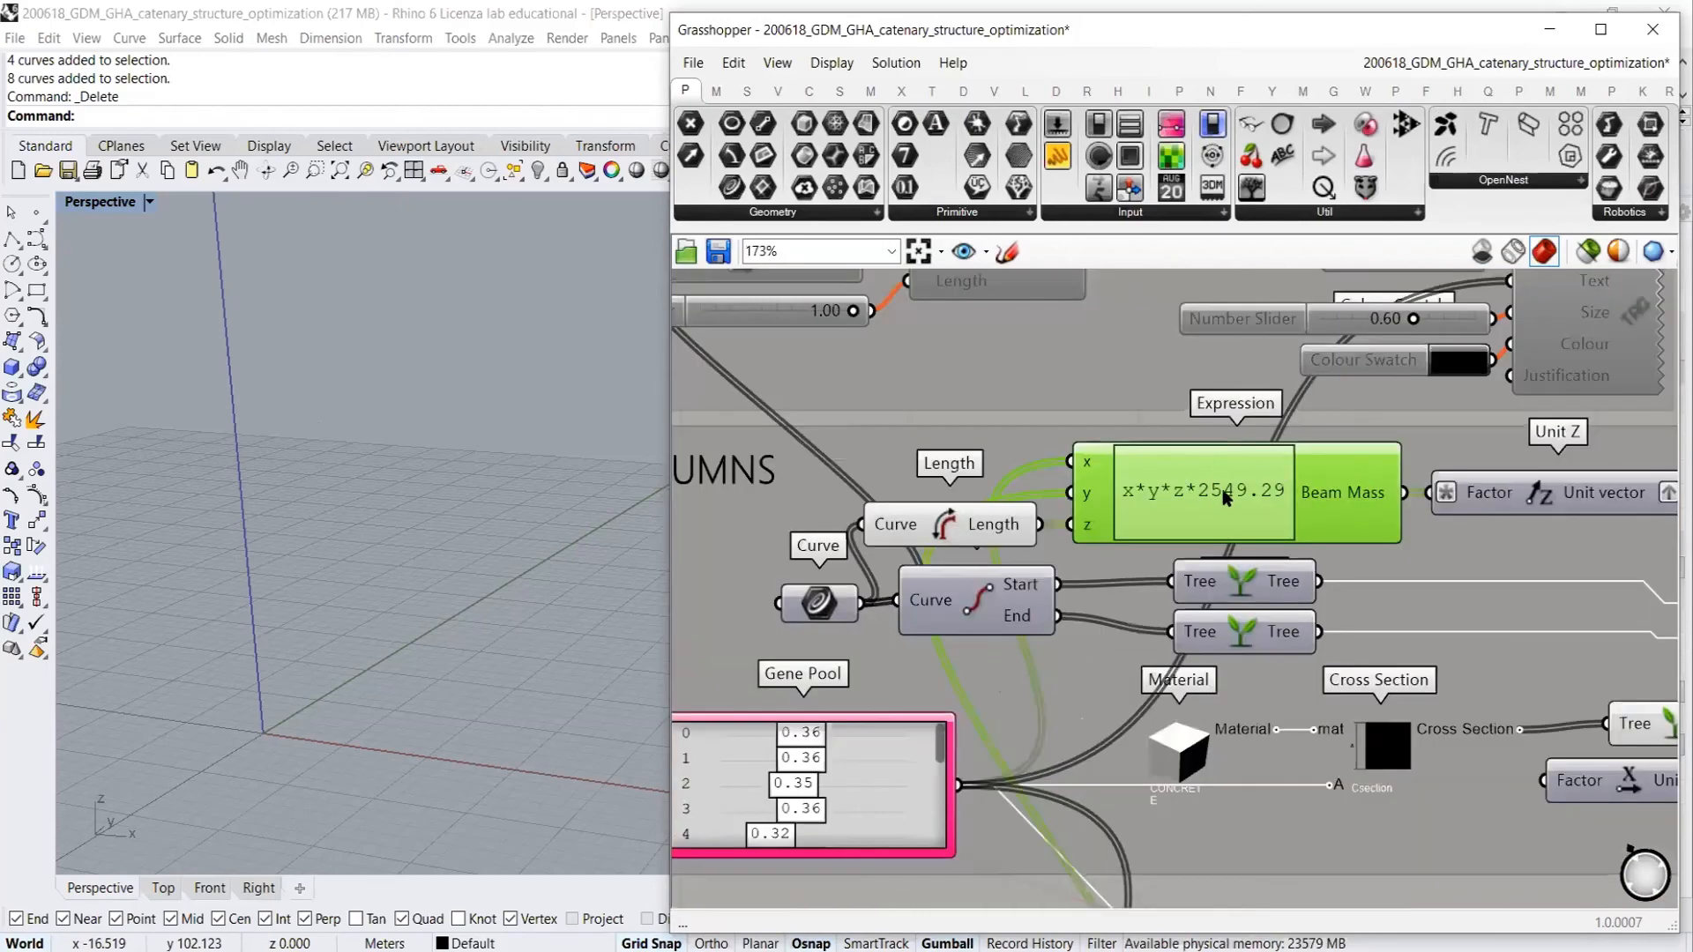
# Trace the Beam Mass output through the Unit Z vector to the Fe Frame Element's Linear Load input in the COLUMNS group
pyautogui.scroll(2, 1261, 488)
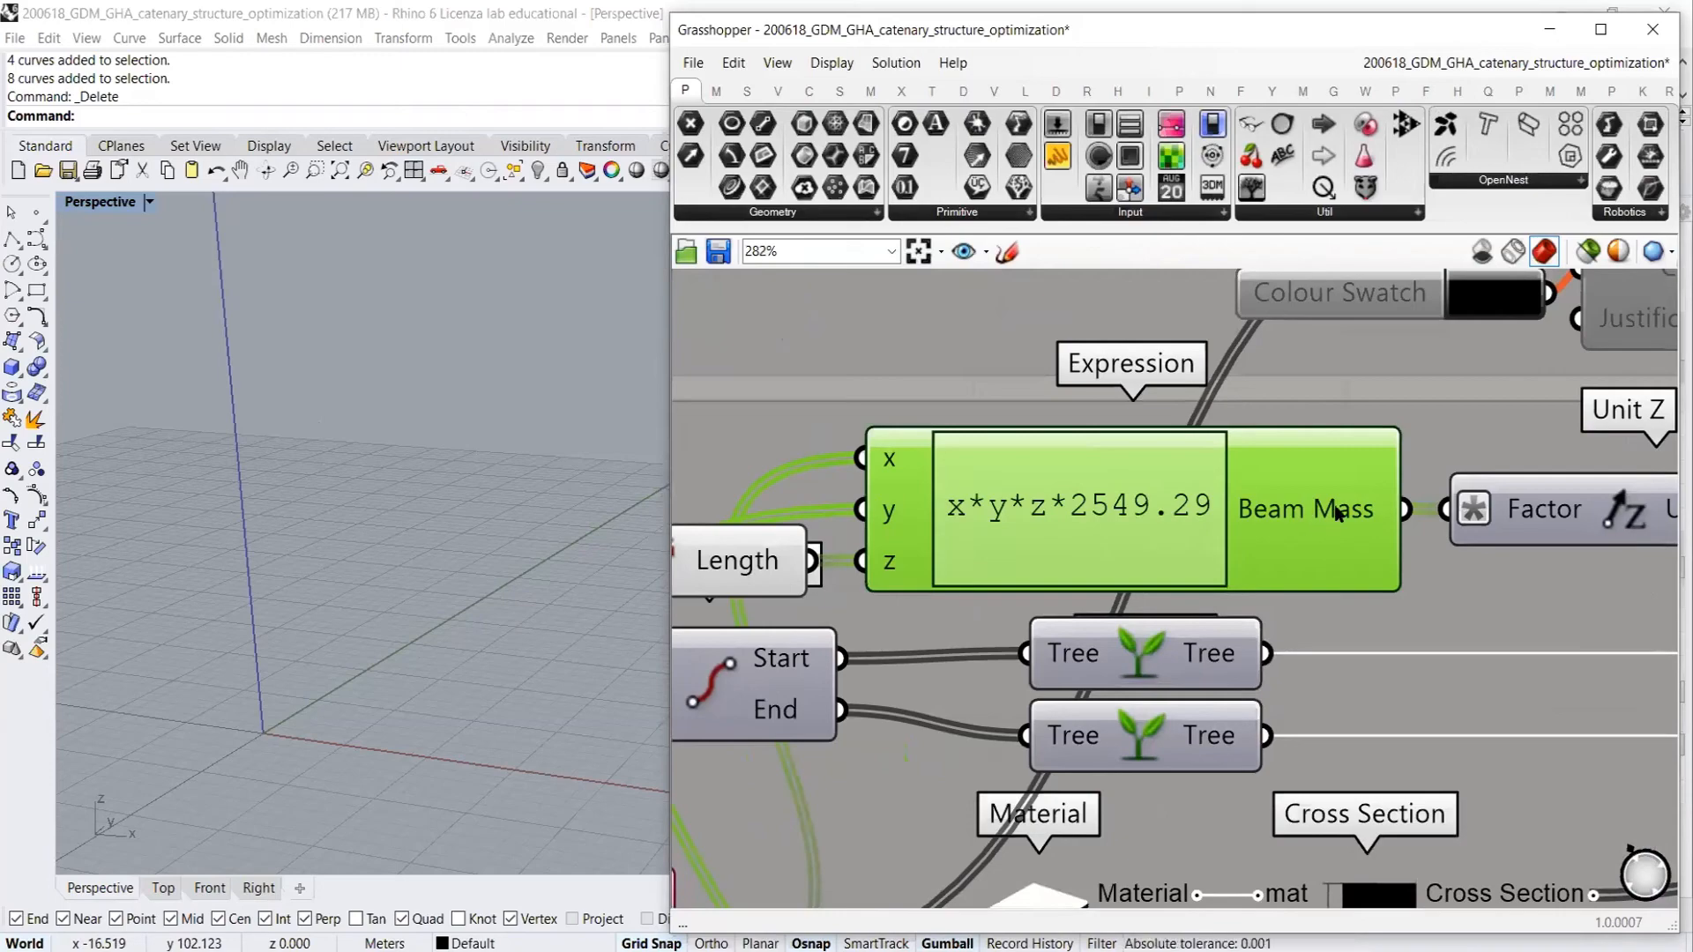
pyautogui.scroll(-3, 985, 453)
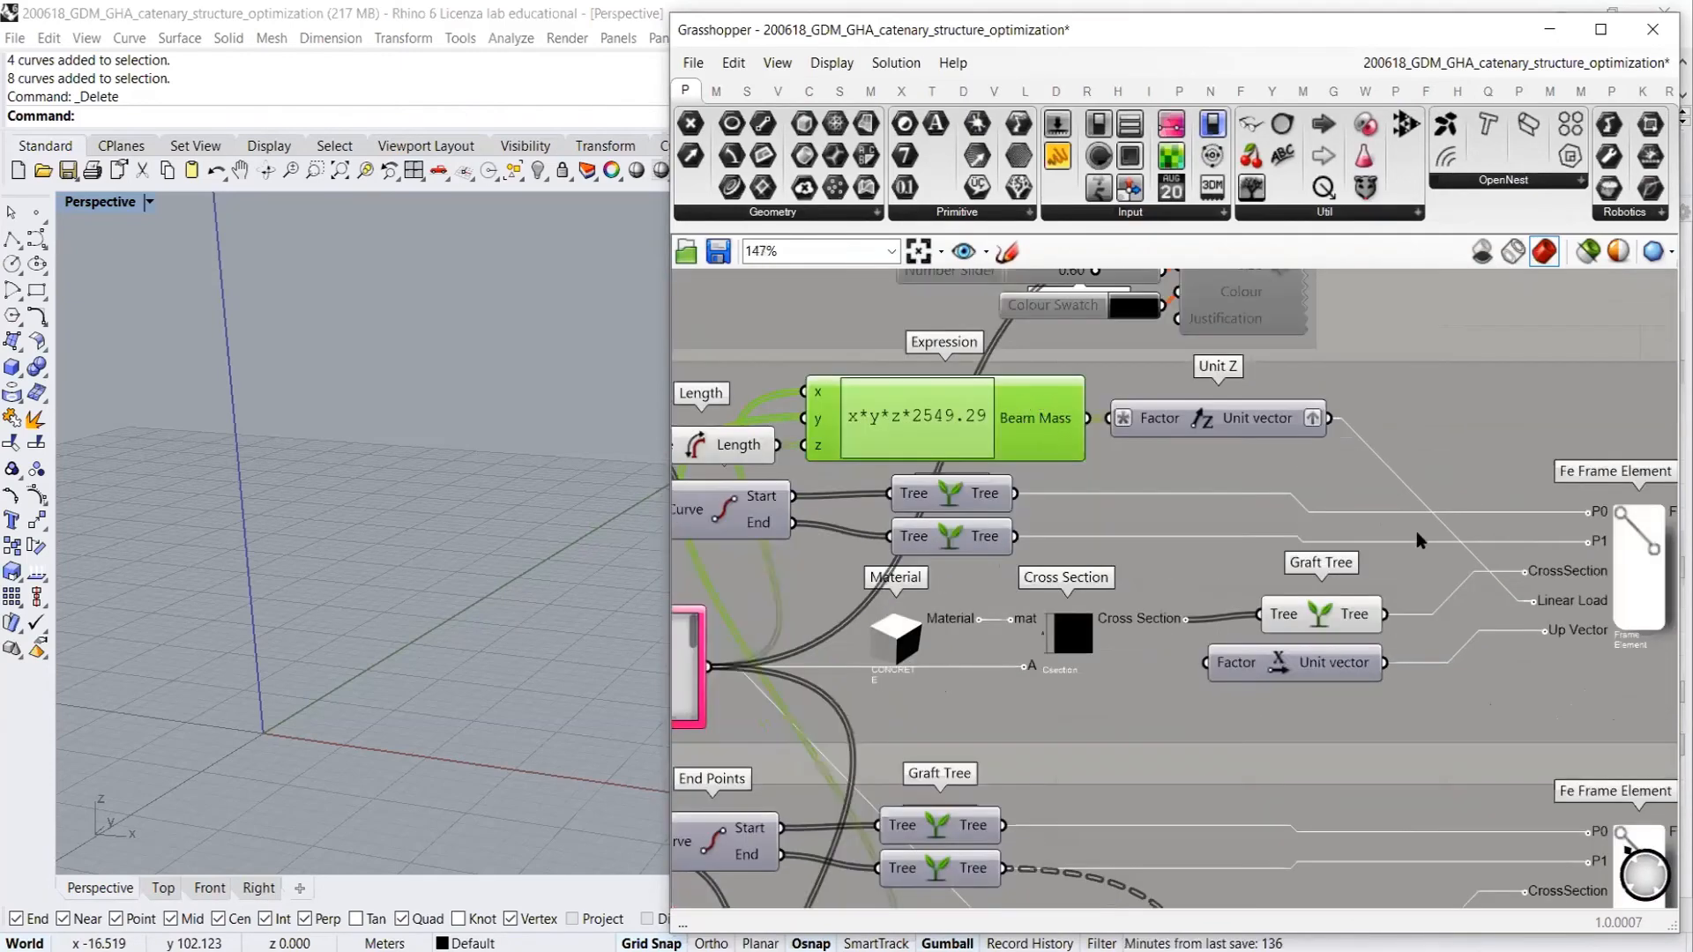
pyautogui.scroll(-3, 1576, 602)
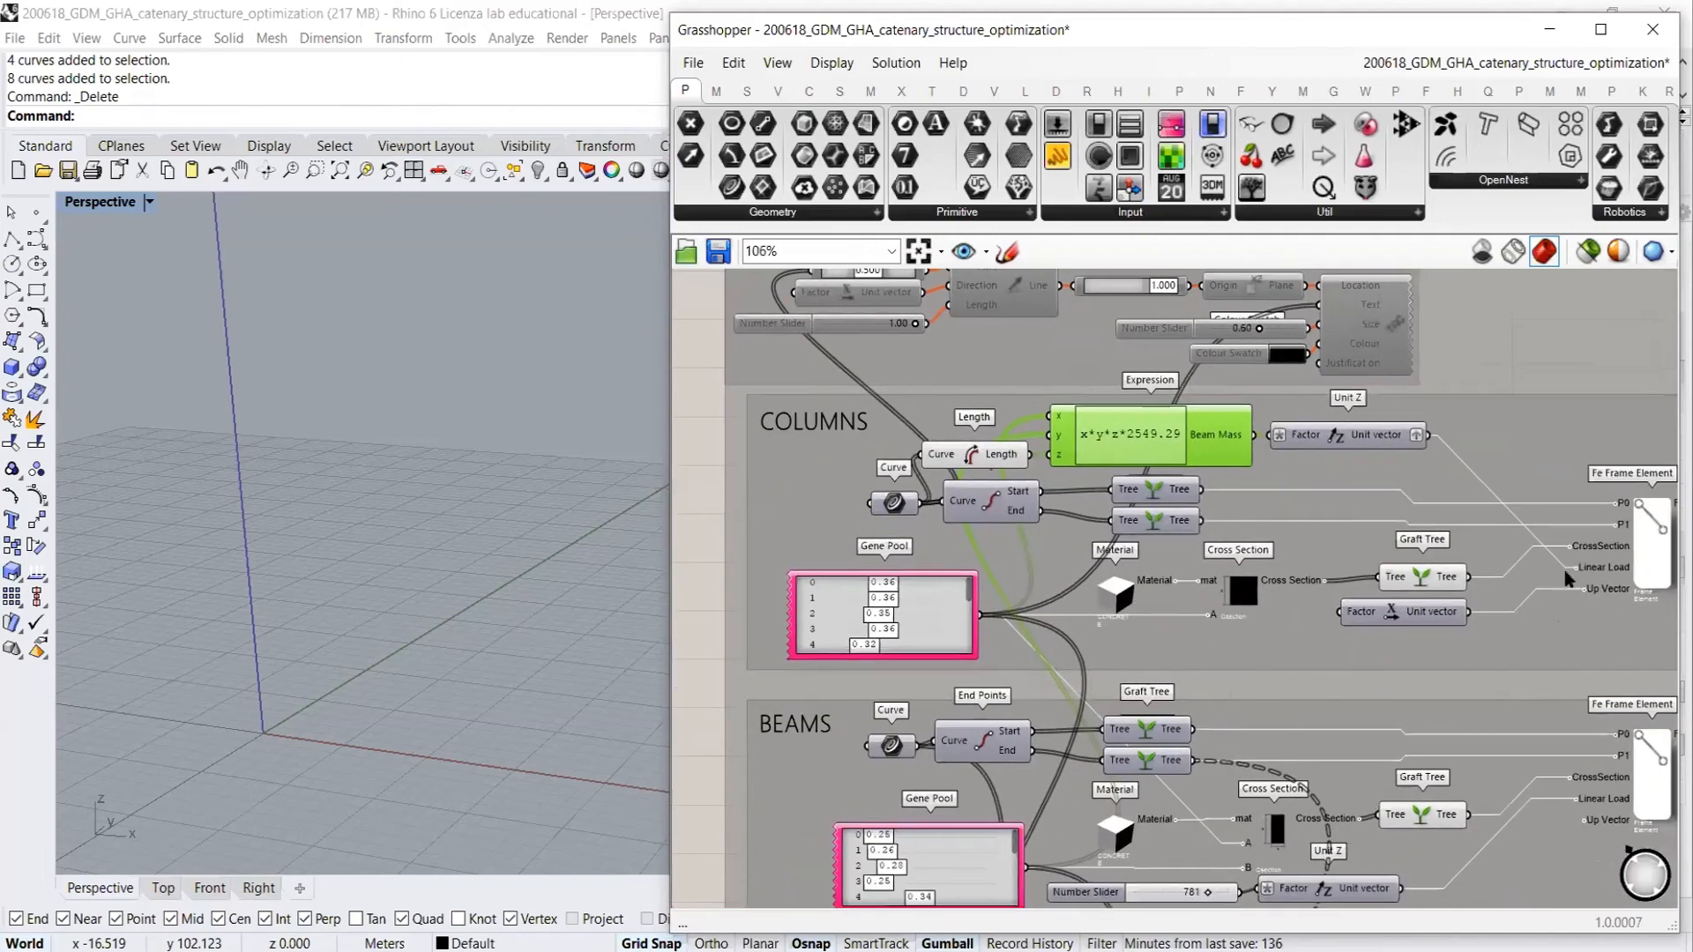
pyautogui.moveTo(1628, 569)
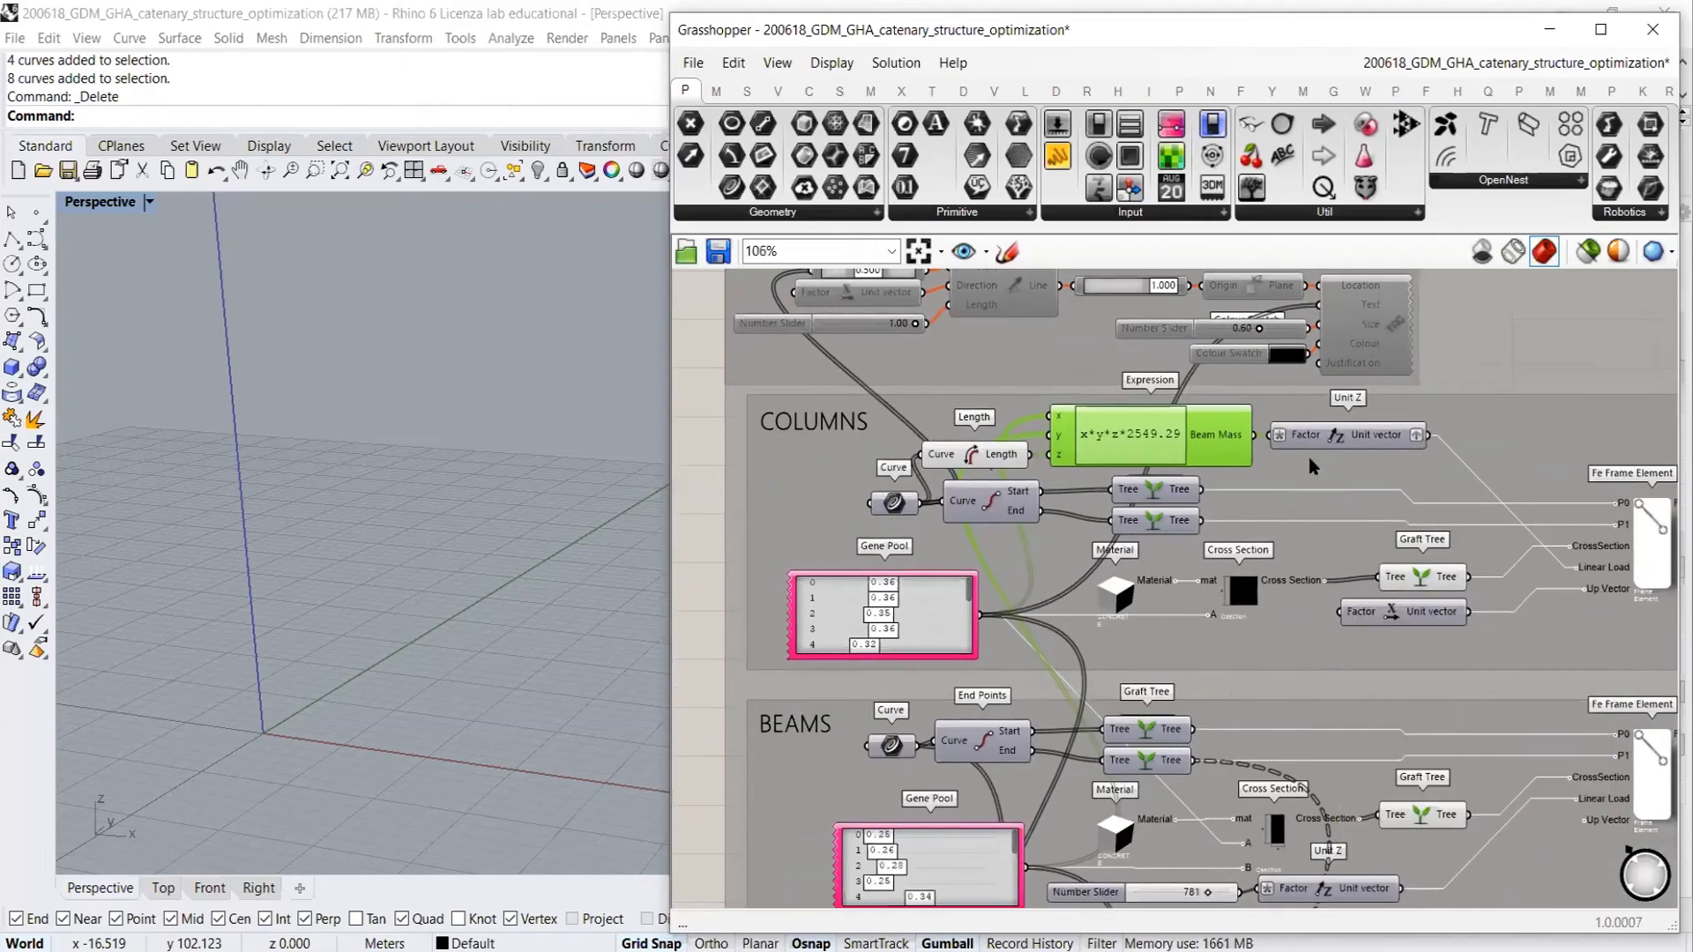
pyautogui.scroll(3, 1340, 437)
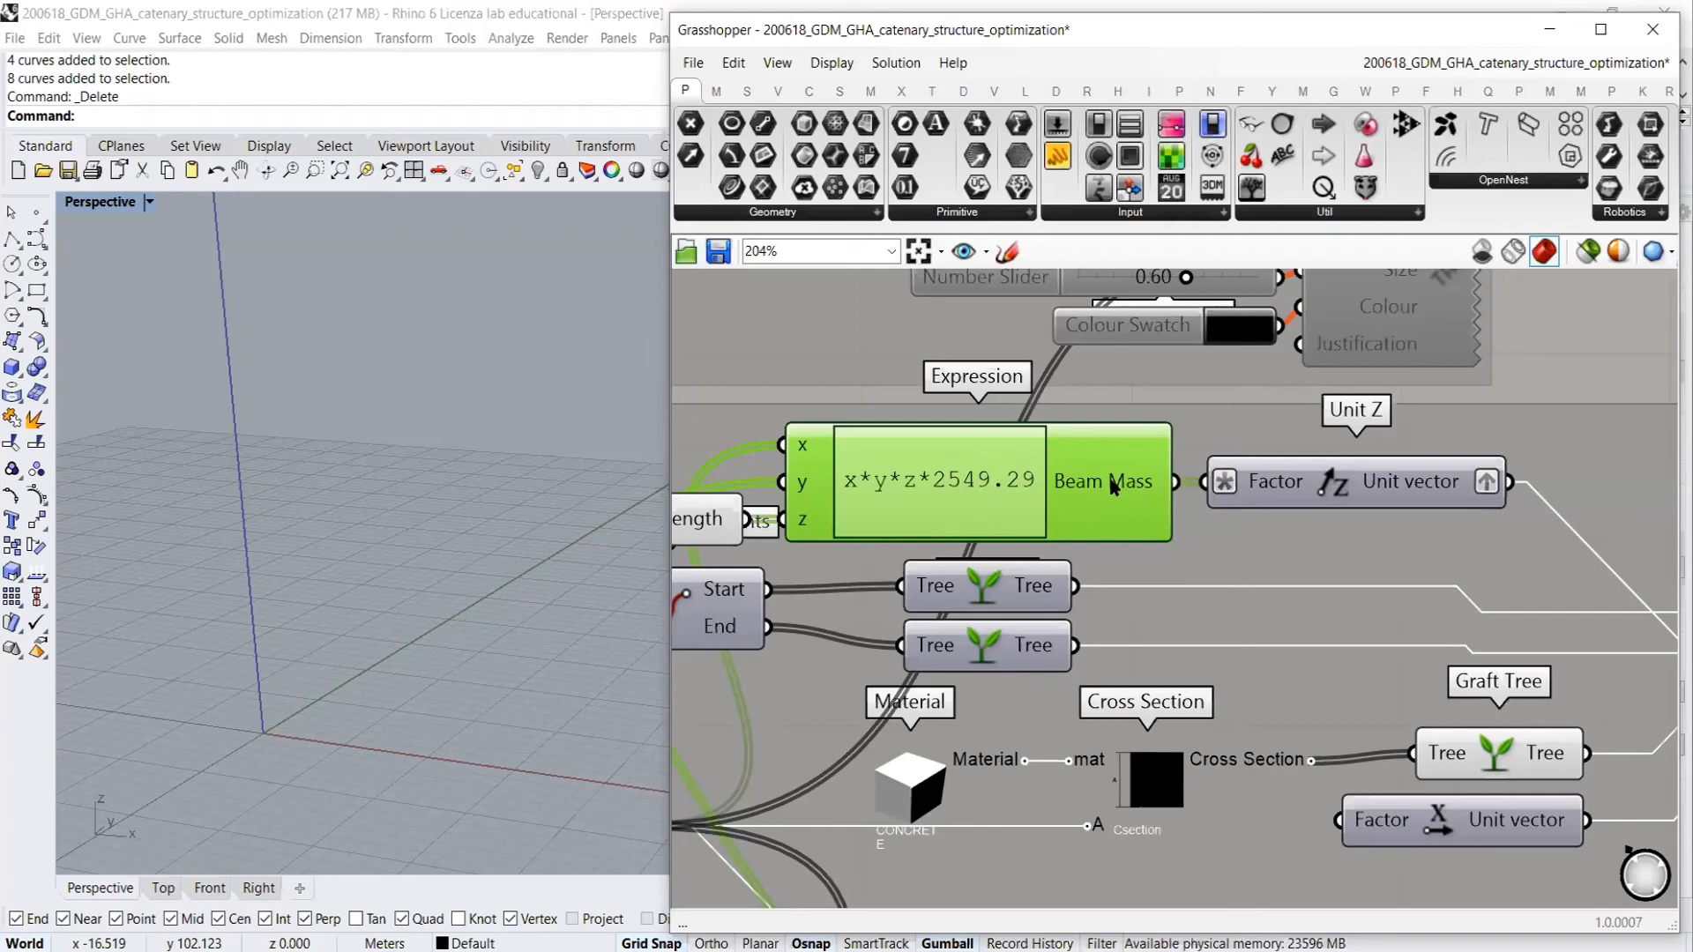
pyautogui.moveTo(1113, 485)
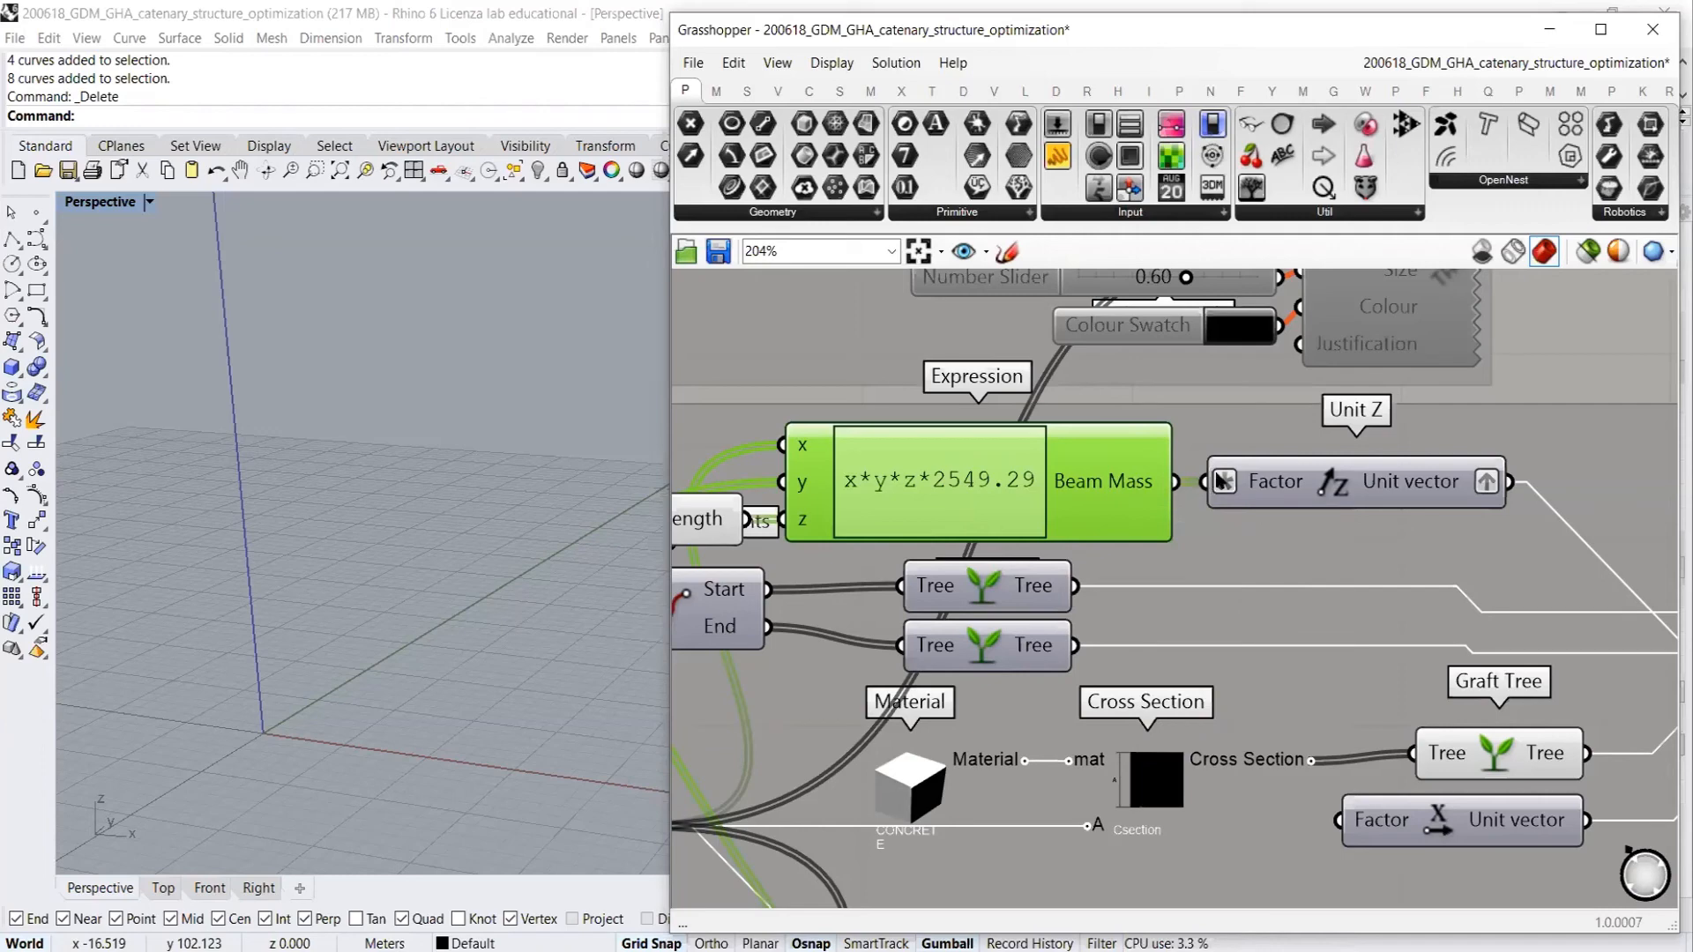
pyautogui.moveTo(1235, 486)
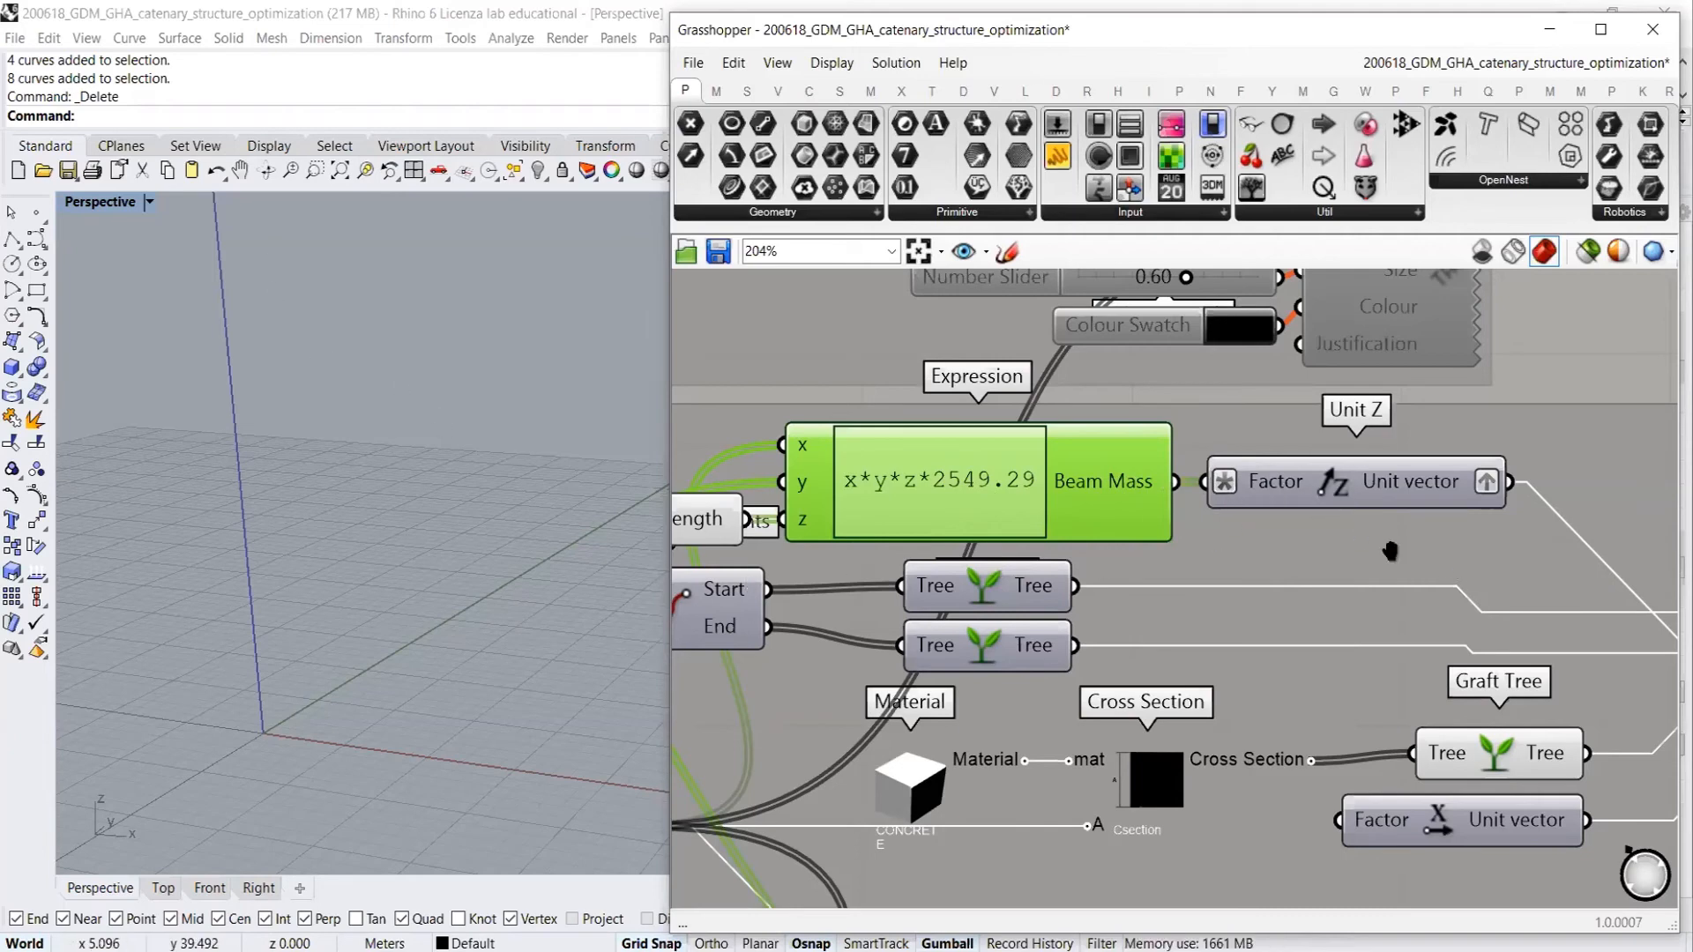
pyautogui.scroll(-2, 1388, 551)
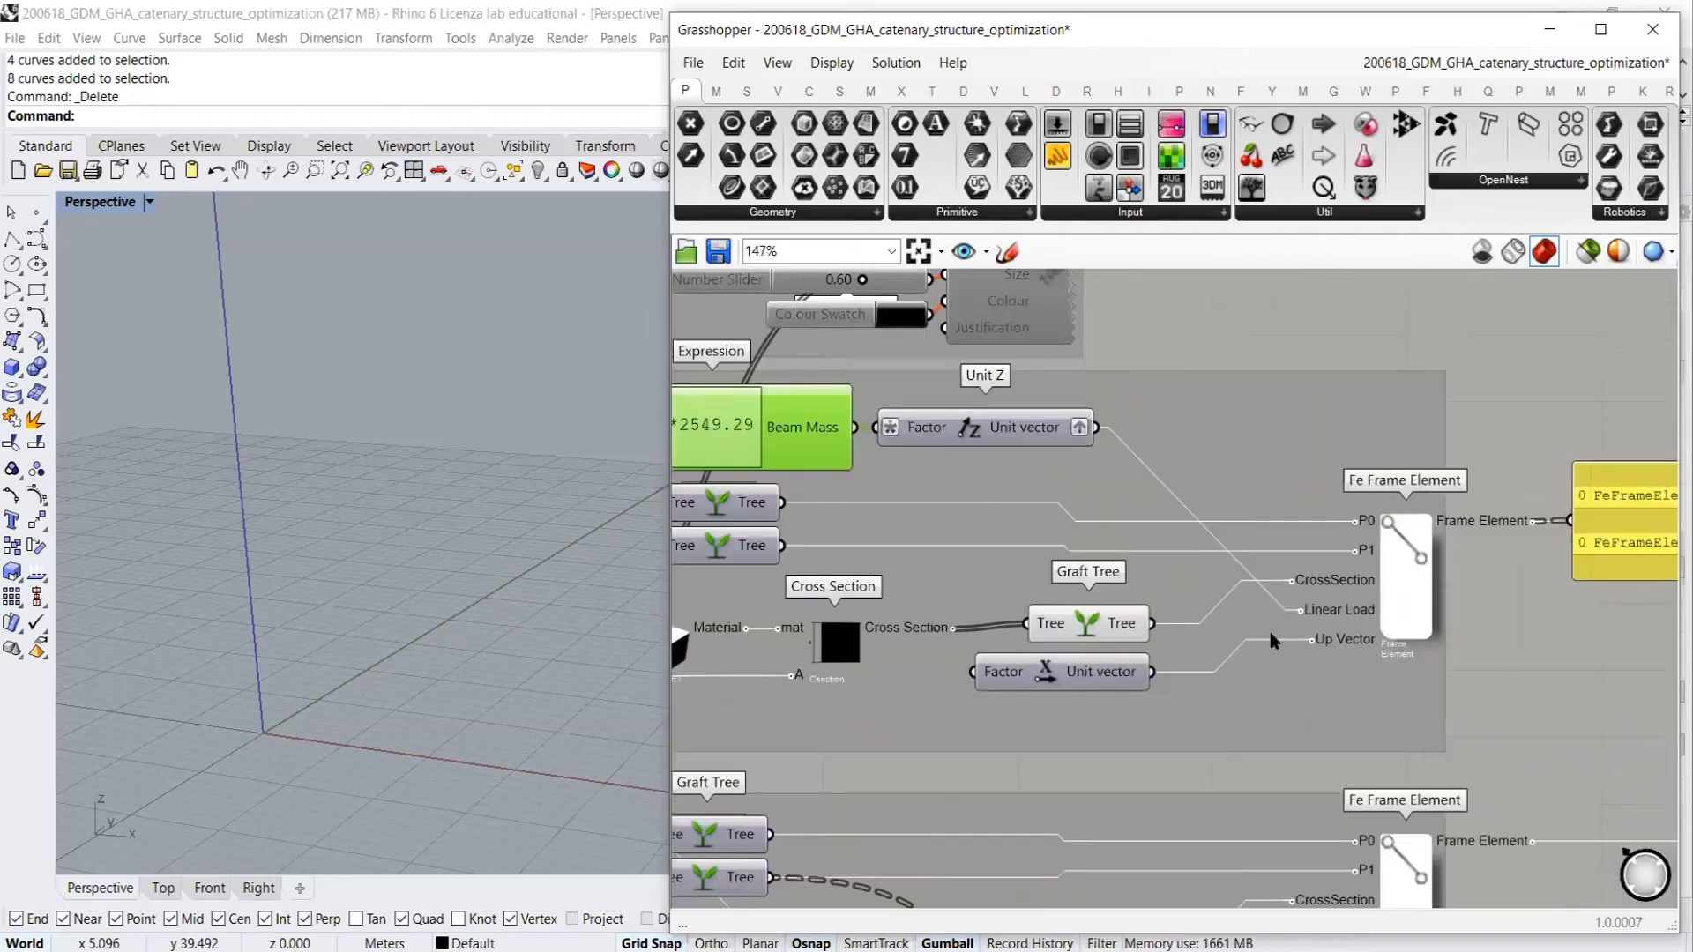
pyautogui.moveTo(1077, 539); pyautogui.dragTo(1258, 512, button='right')
pyautogui.scroll(-3, 1259, 511)
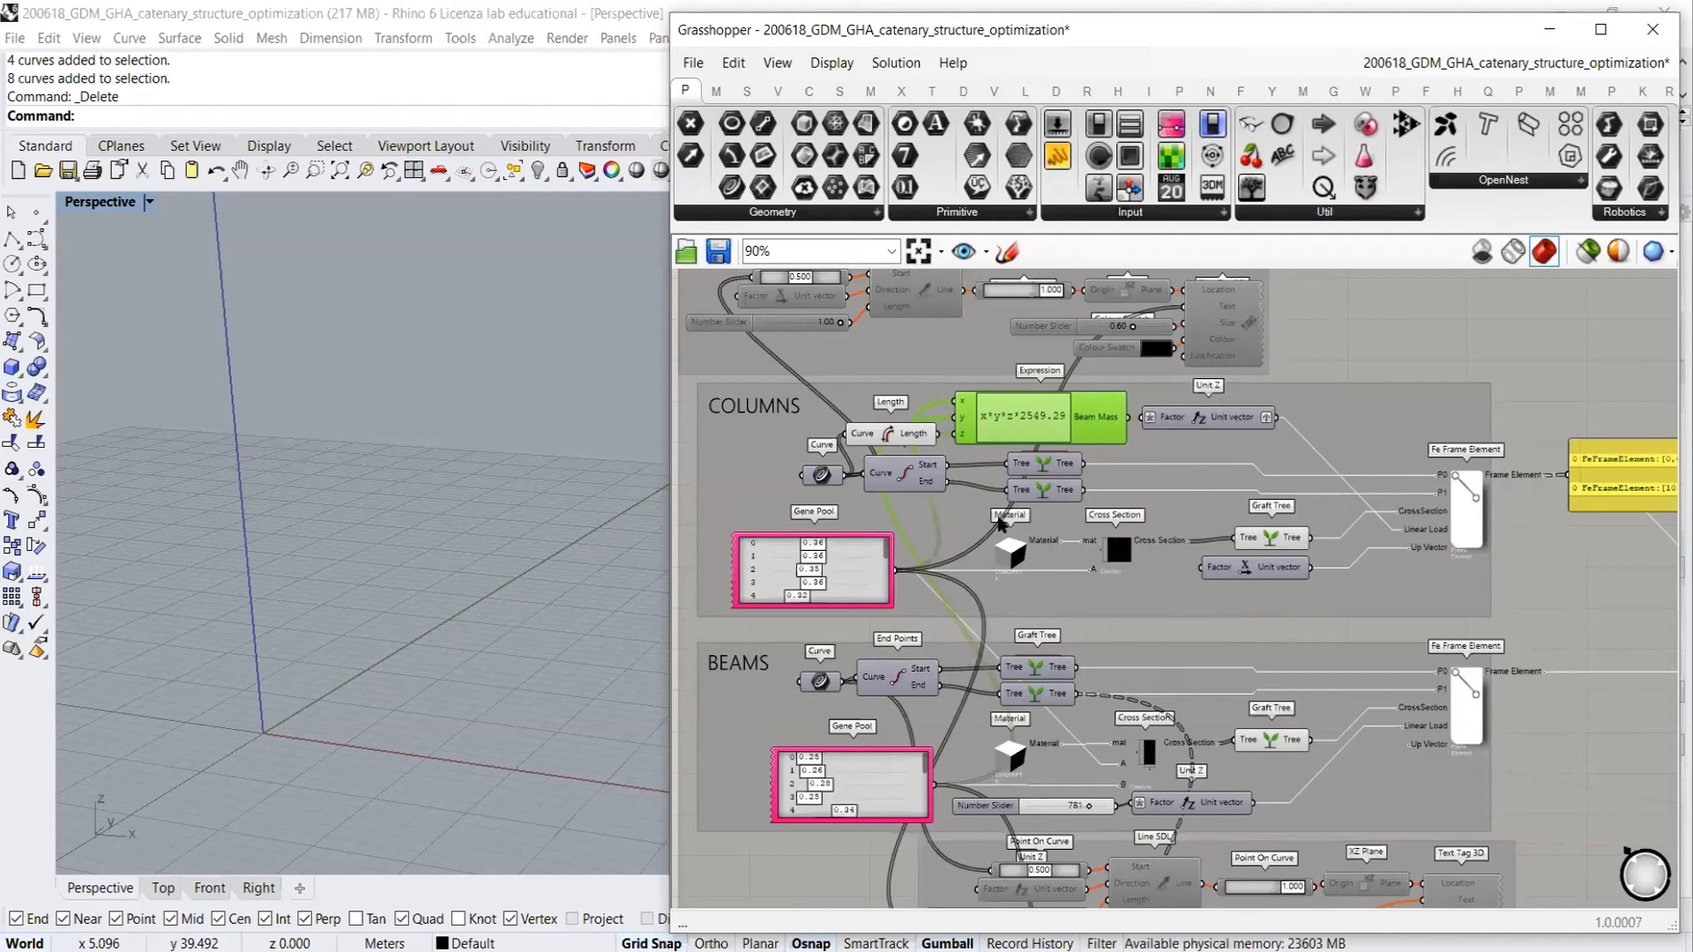
# Review the material options offered by the Material component in the COLUMNS group without changing the selection
pyautogui.scroll(3, 1005, 561)
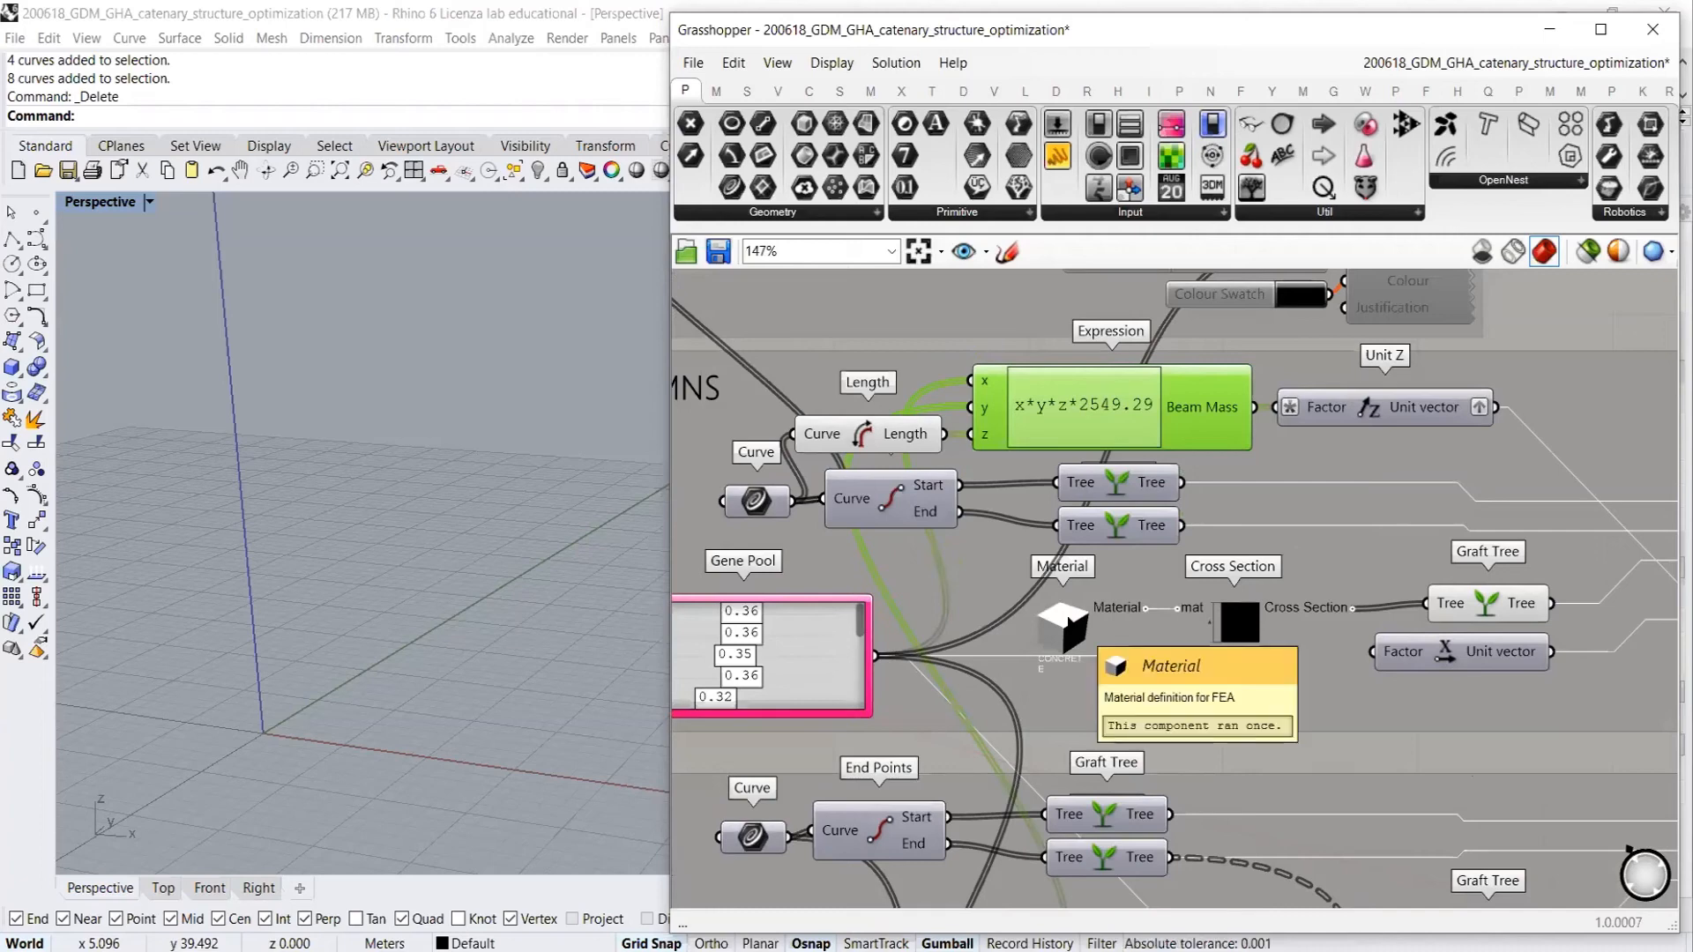
pyautogui.rightClick(1070, 619)
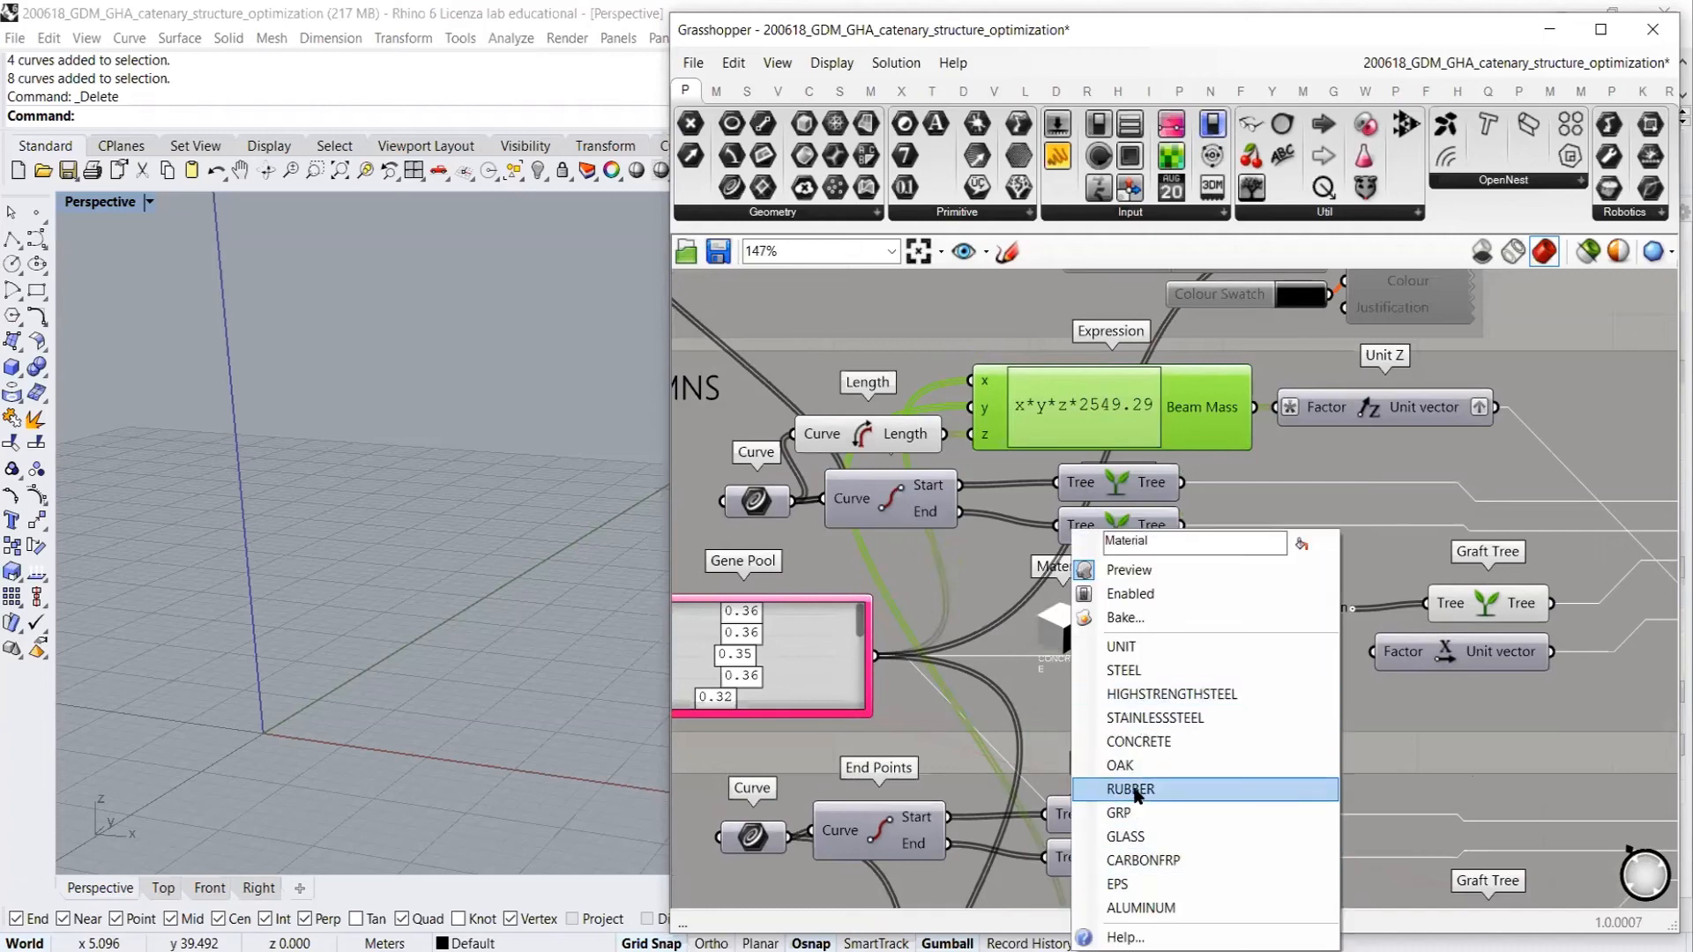
pyautogui.click(1055, 621)
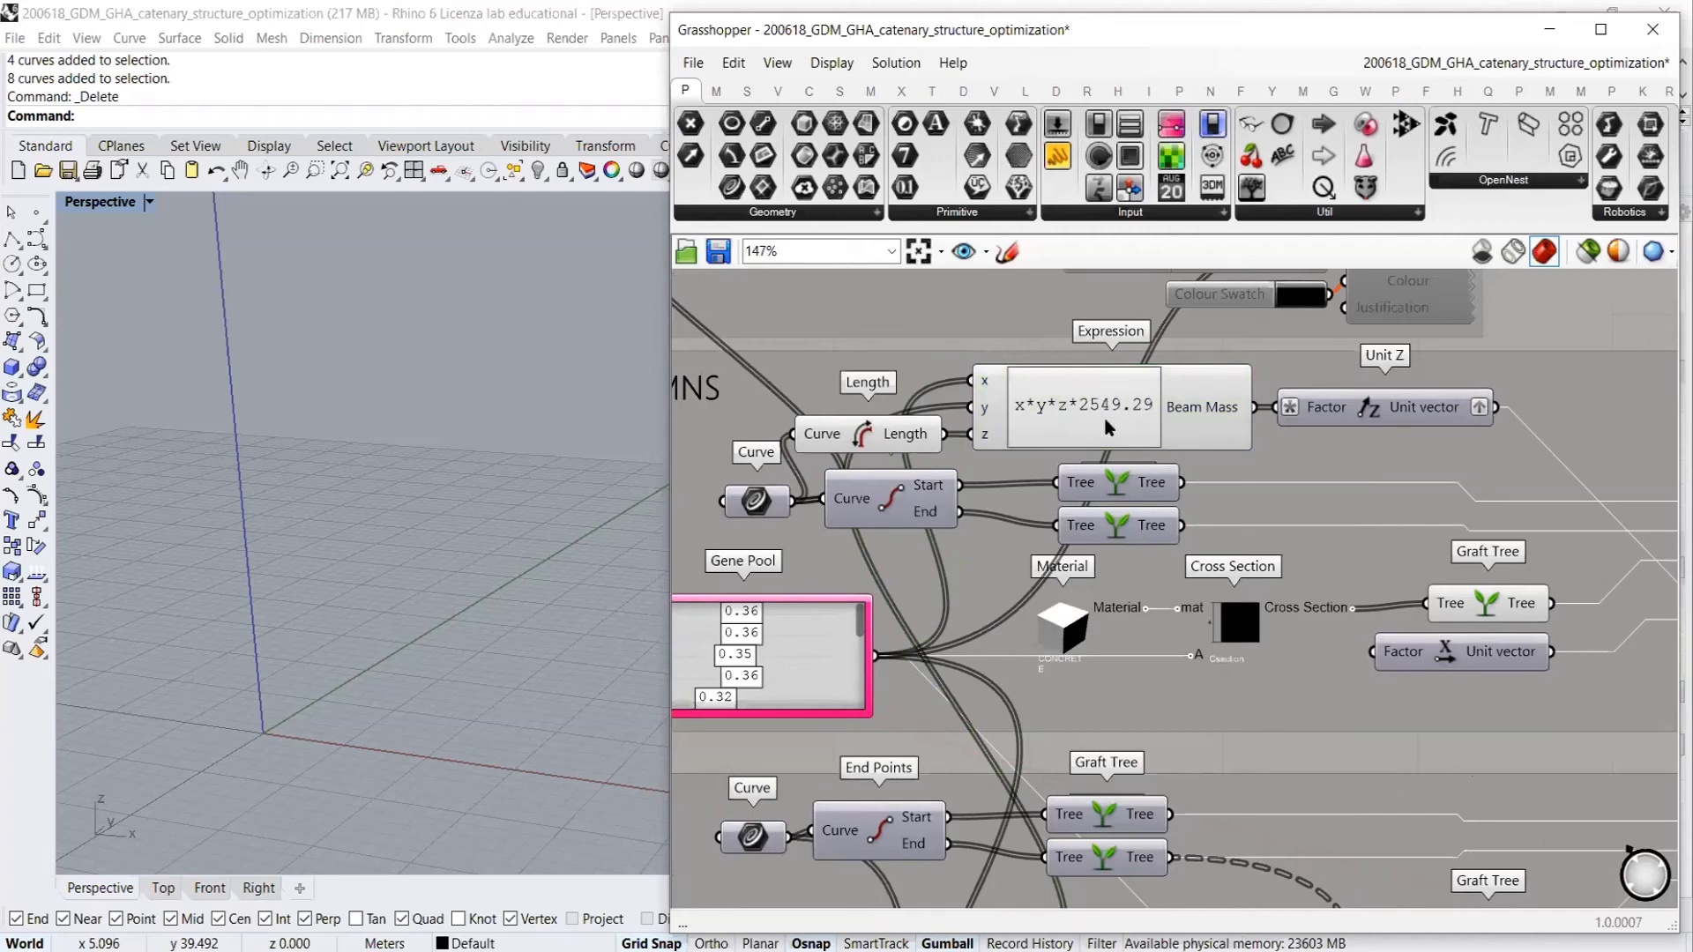
# Inspect the density factor in the COLUMNS Expression's formula and close the Expression Designer without changes
pyautogui.click(1104, 412)
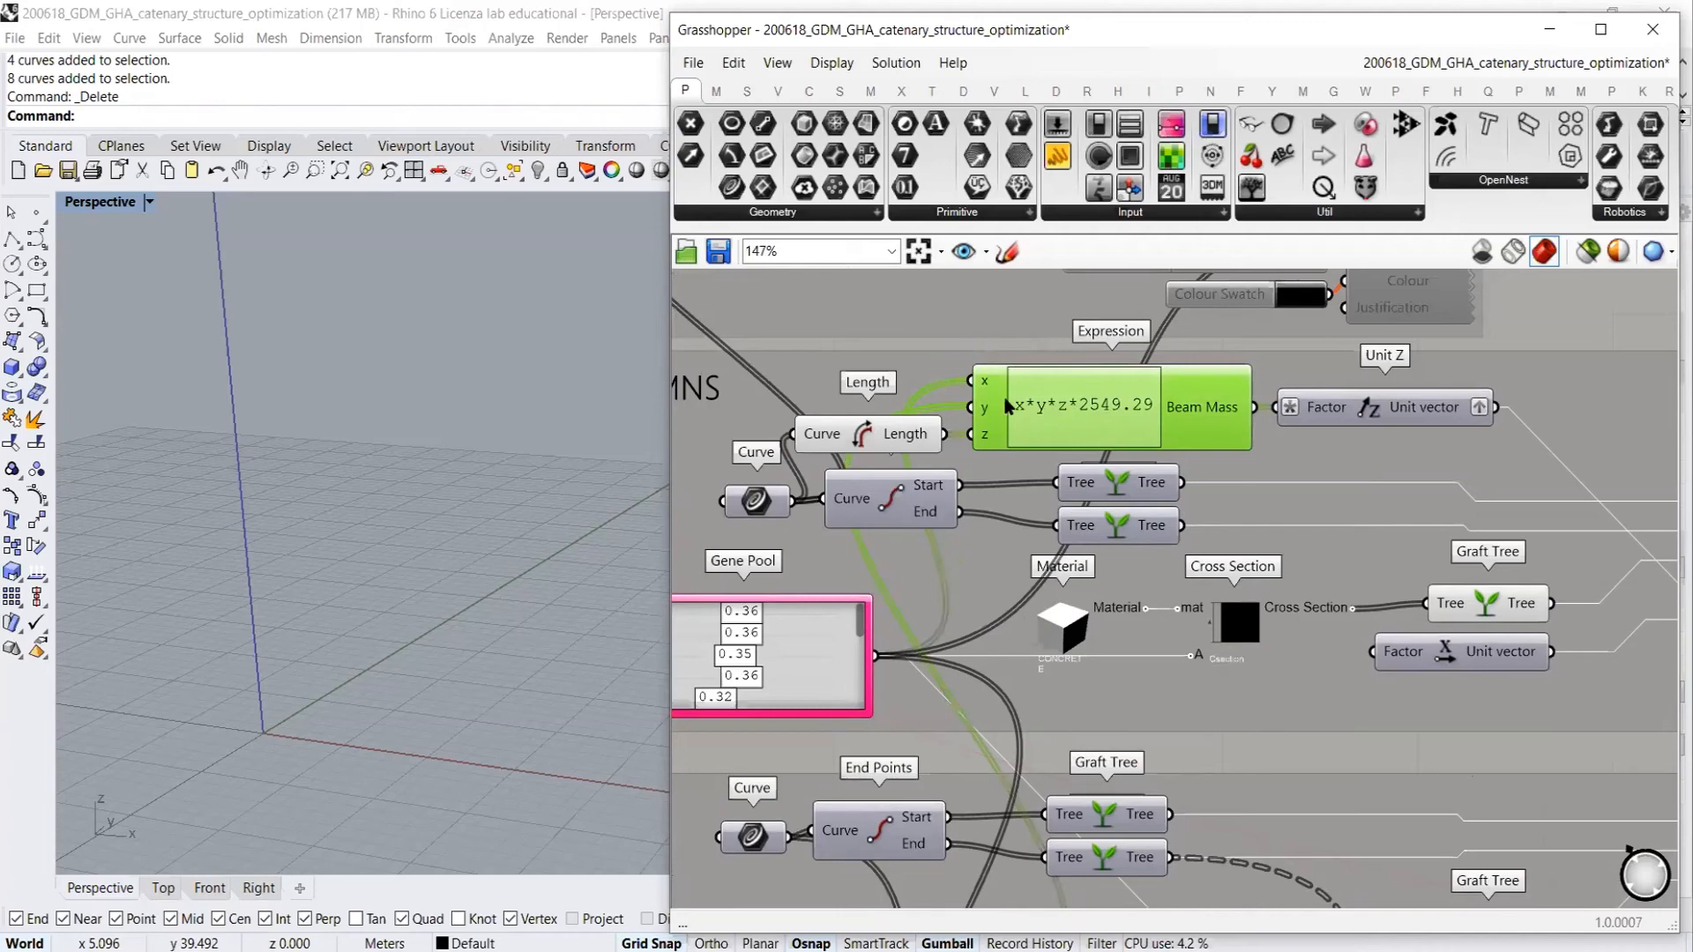
pyautogui.doubleClick(1050, 404)
pyautogui.moveTo(852, 432); pyautogui.dragTo(1179, 486)
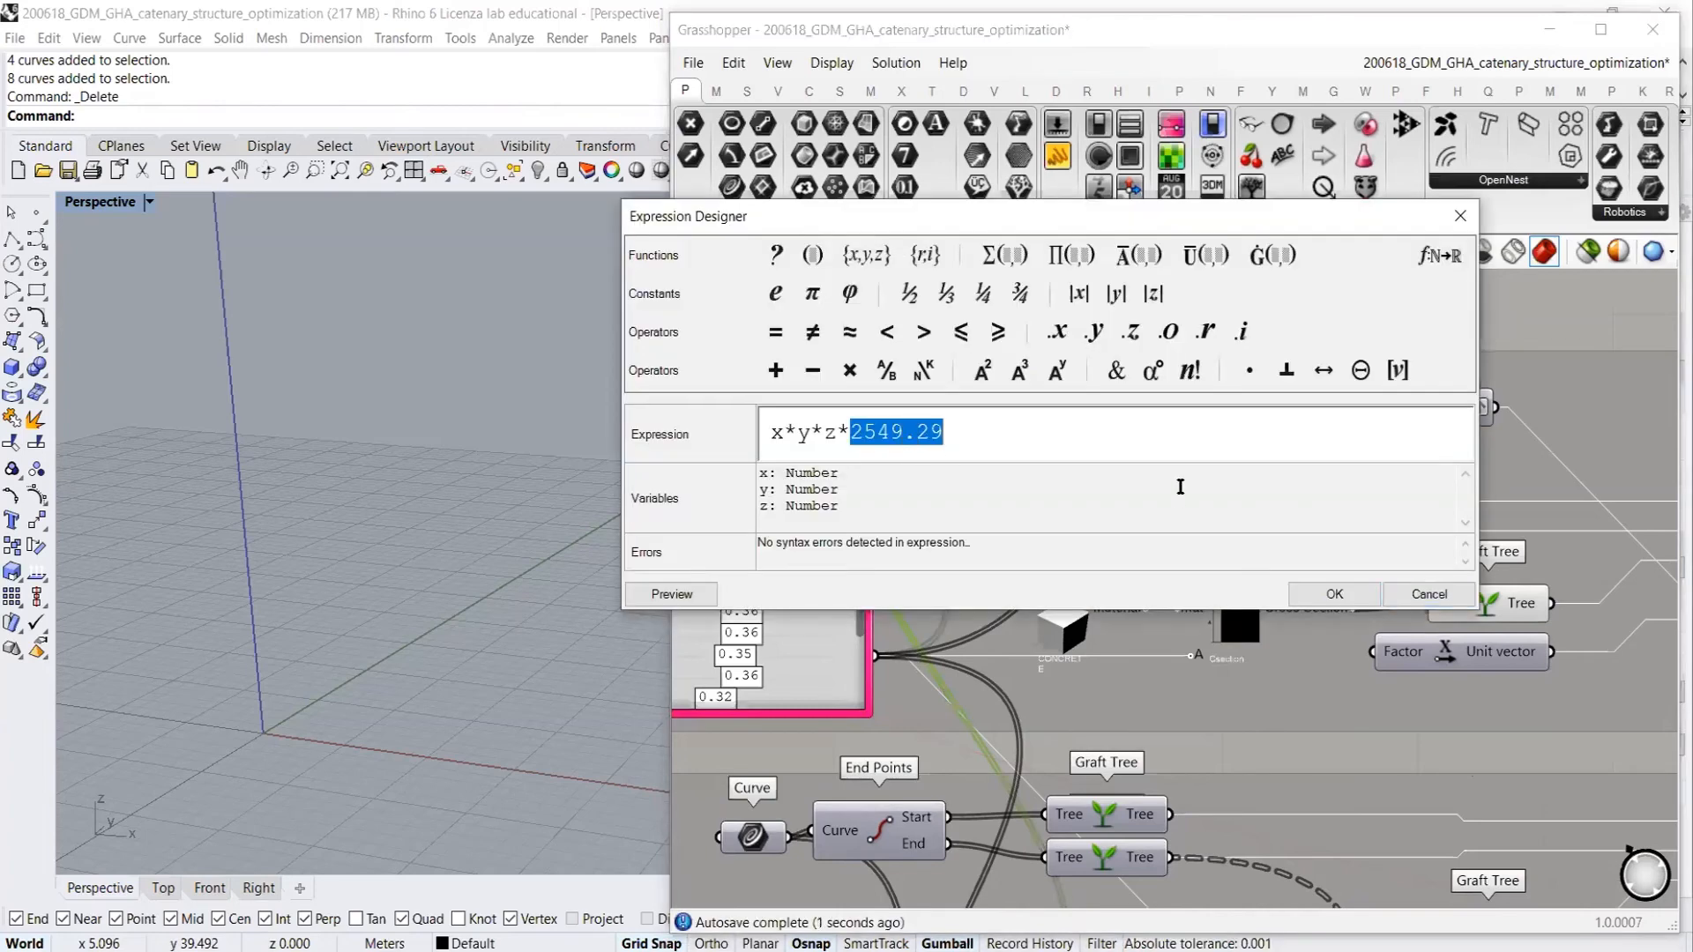
pyautogui.click(1428, 595)
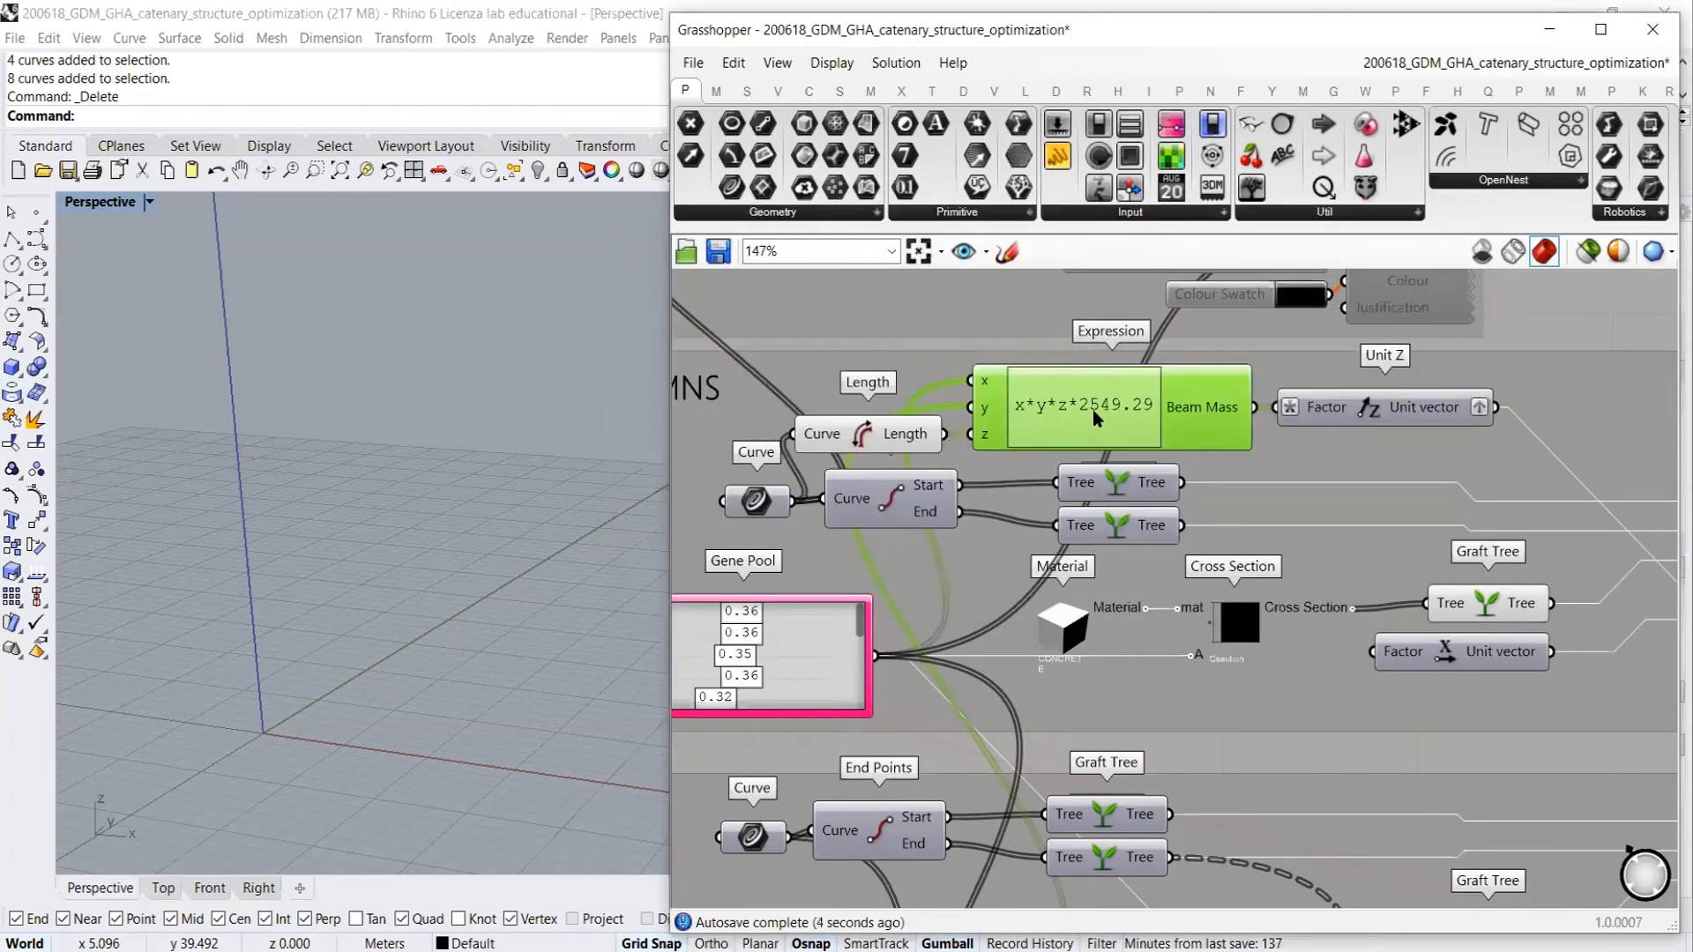
pyautogui.click(1093, 413)
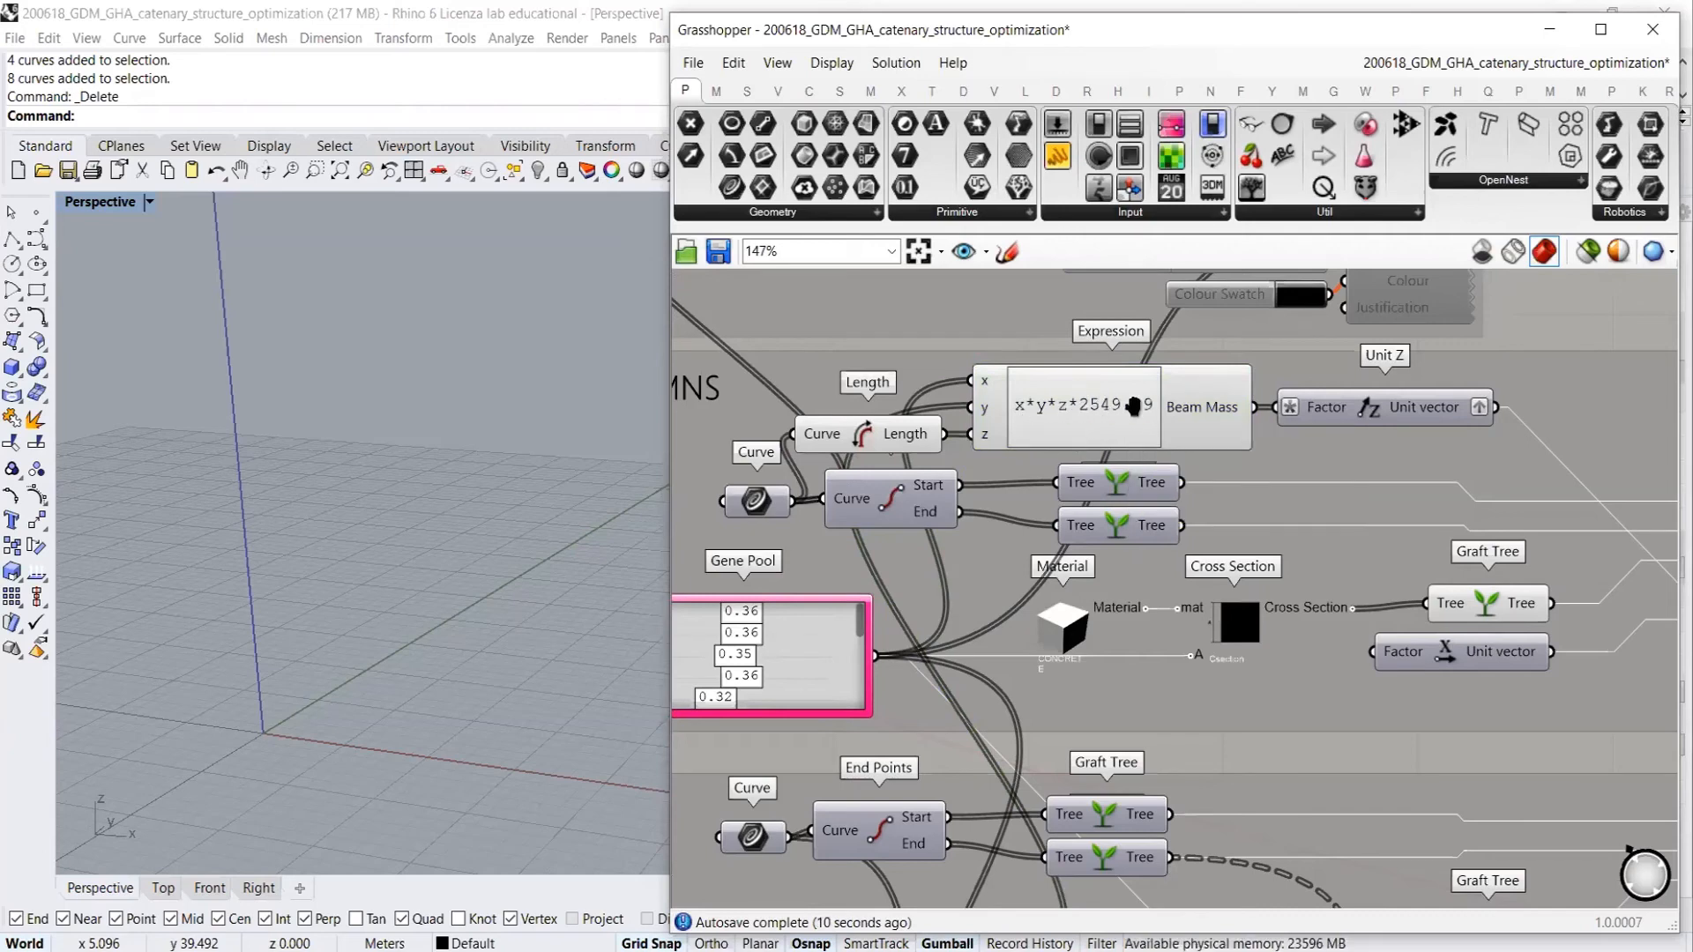
# Add a Value List component on the empty canvas beside the COLUMNS group
pyautogui.scroll(-1, 1331, 423)
pyautogui.scroll(-1, 1332, 424)
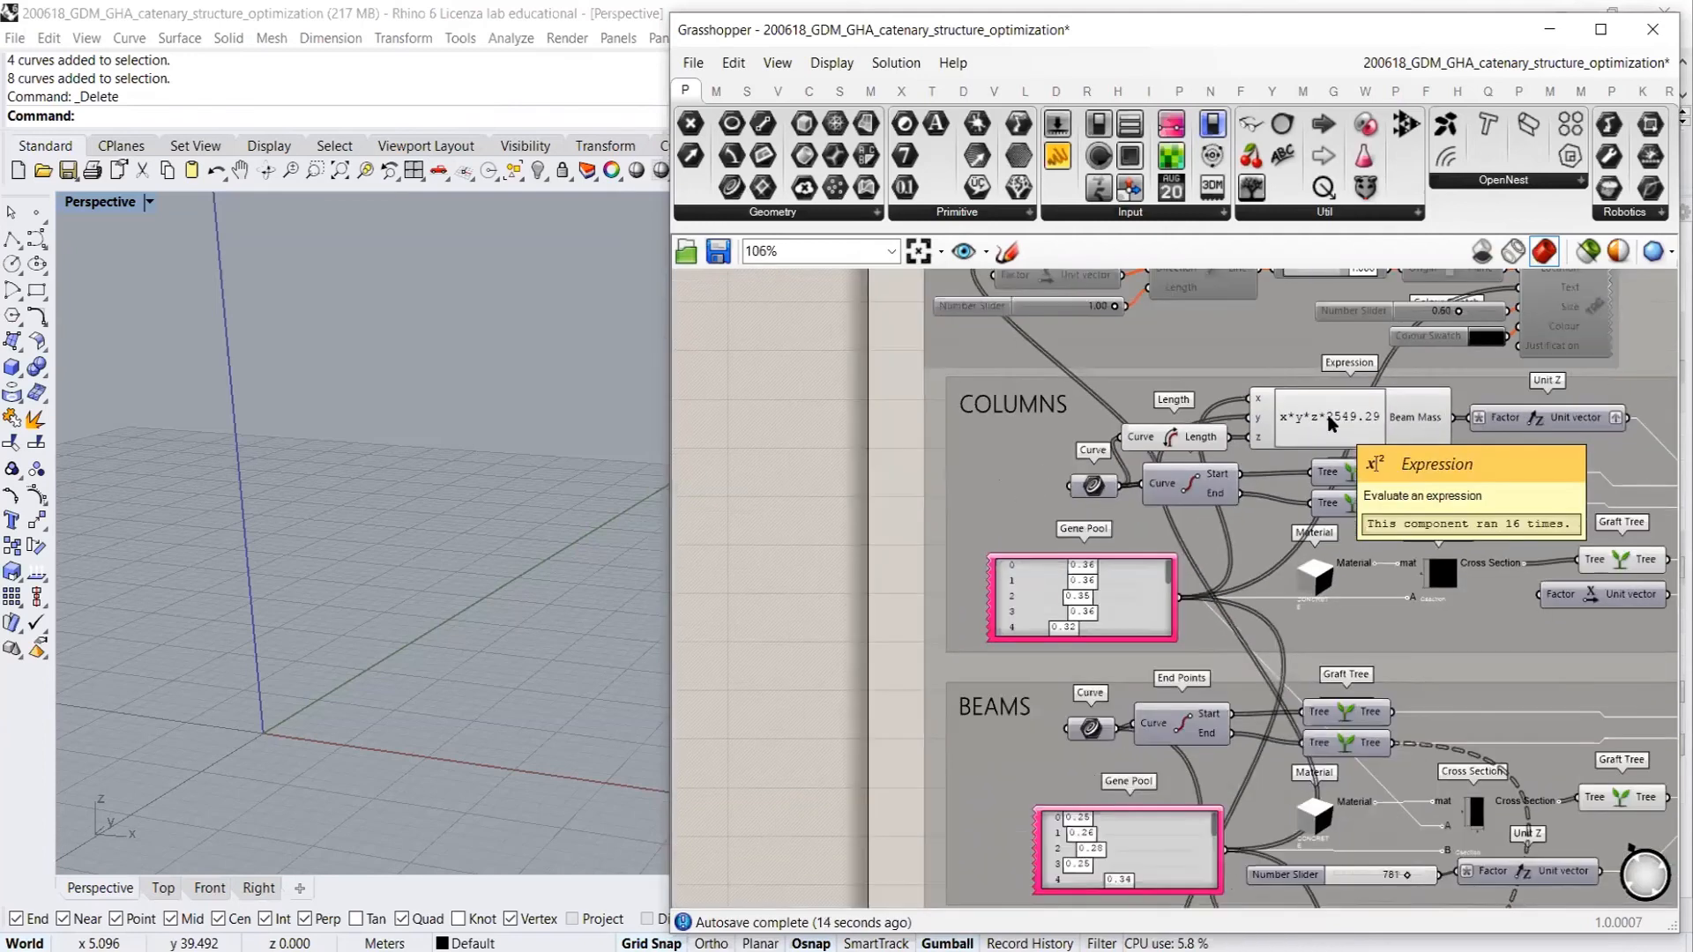
pyautogui.scroll(3, 868, 419)
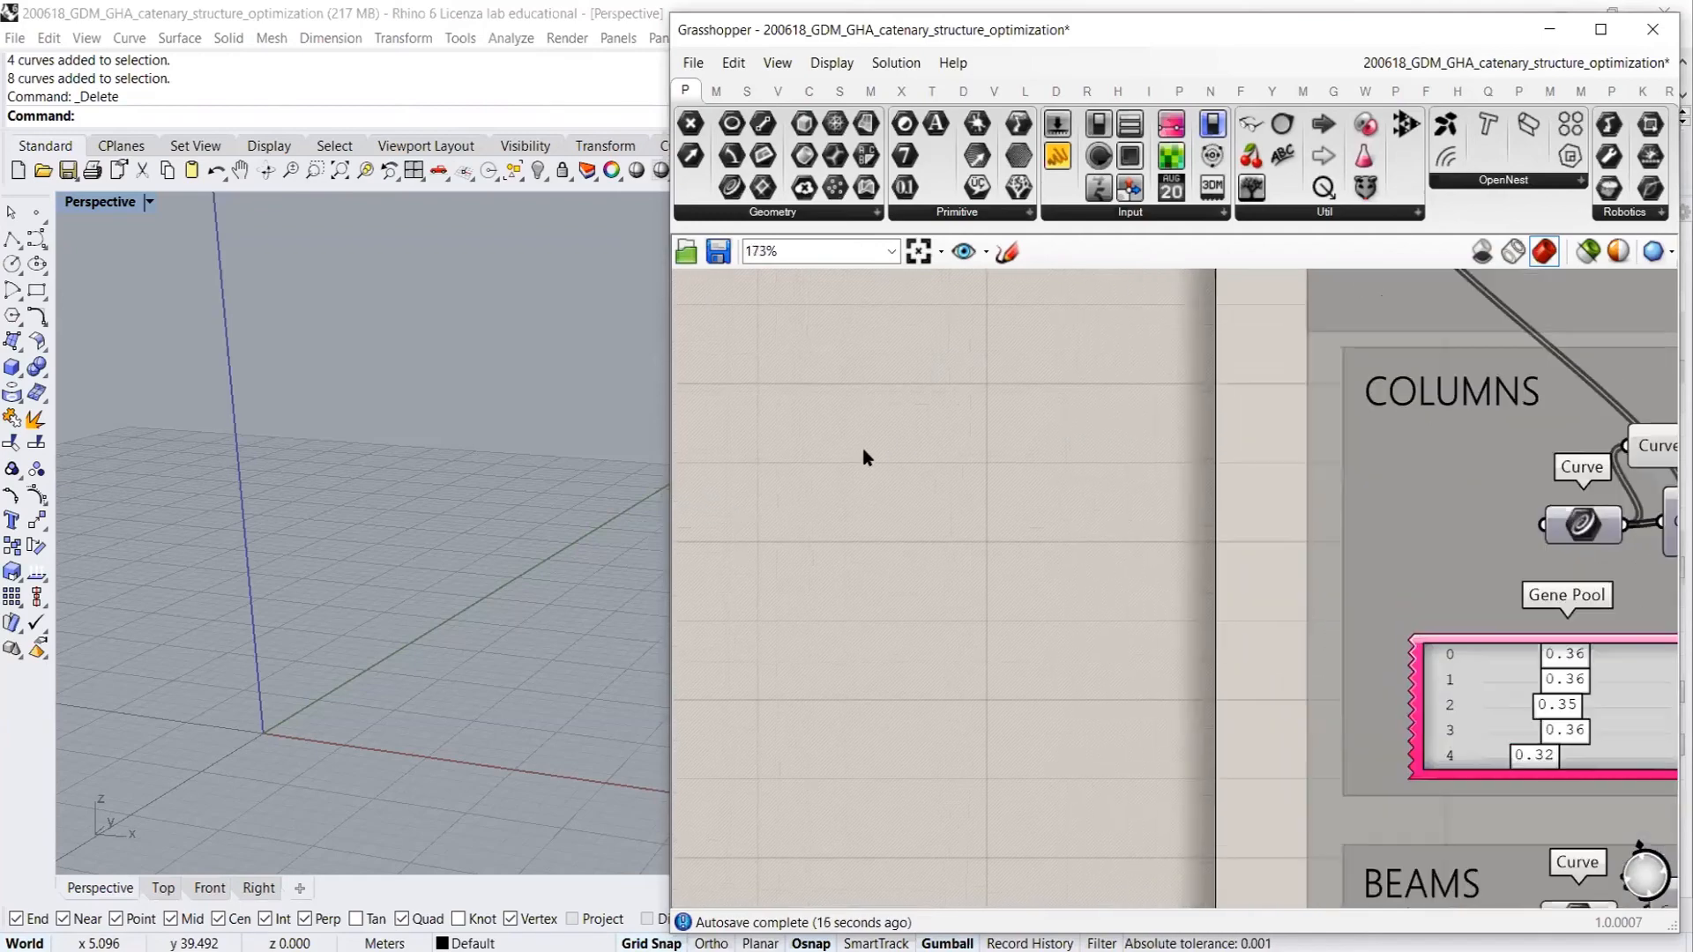
pyautogui.doubleClick(861, 453)
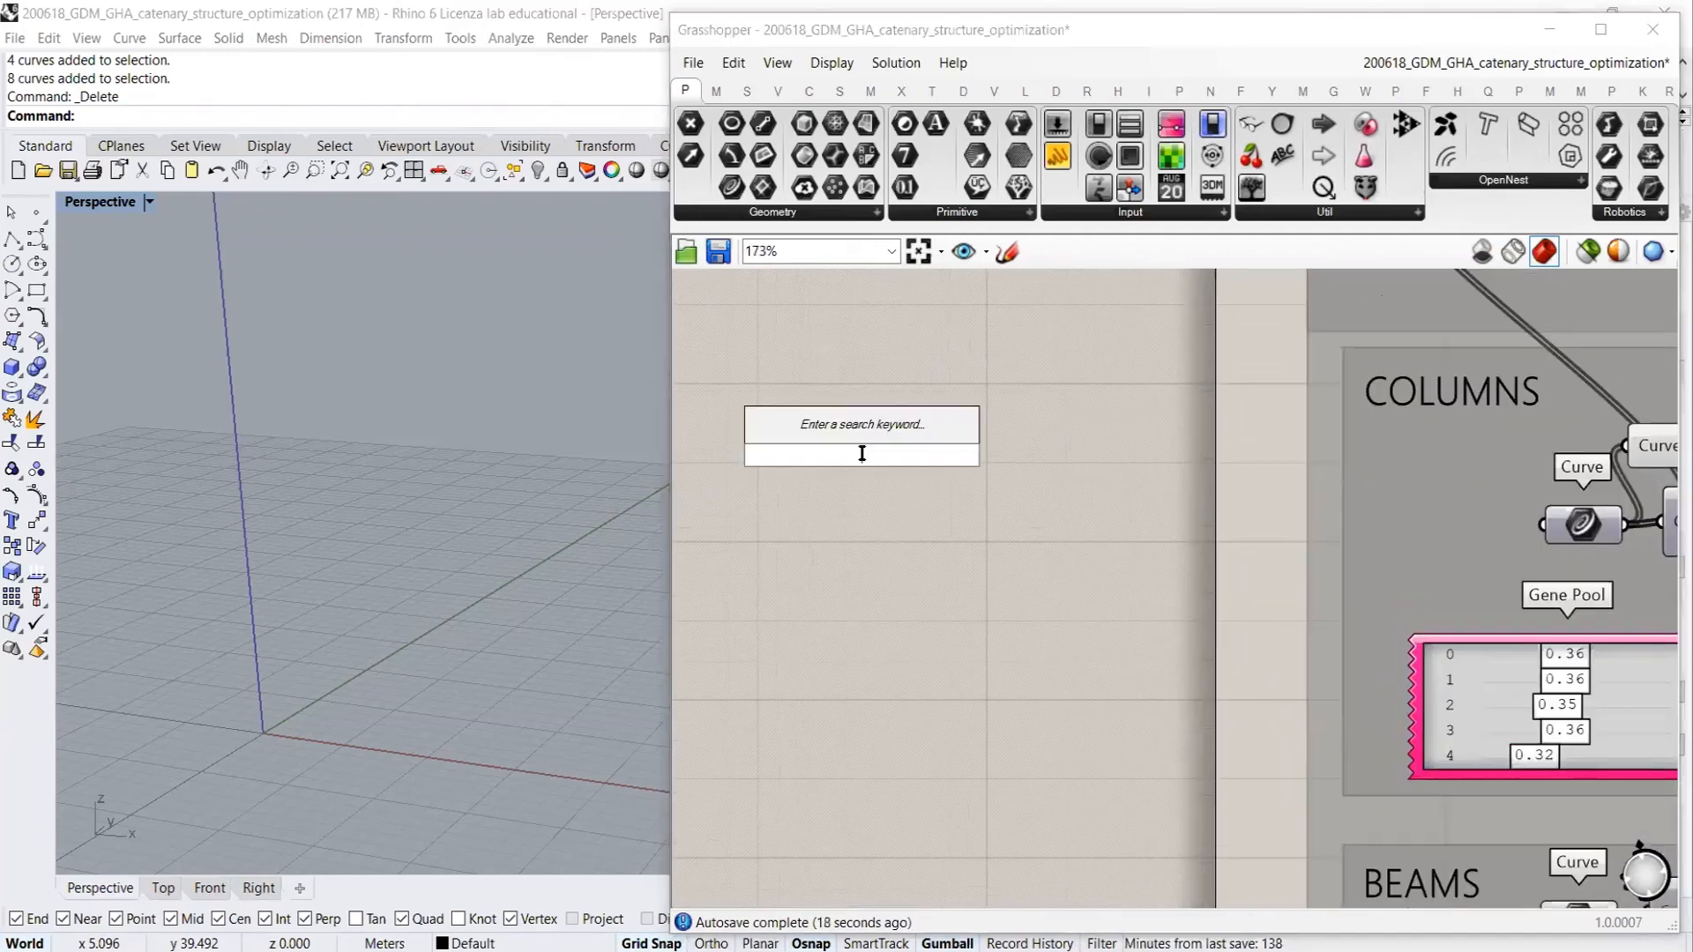
pyautogui.write('valu')
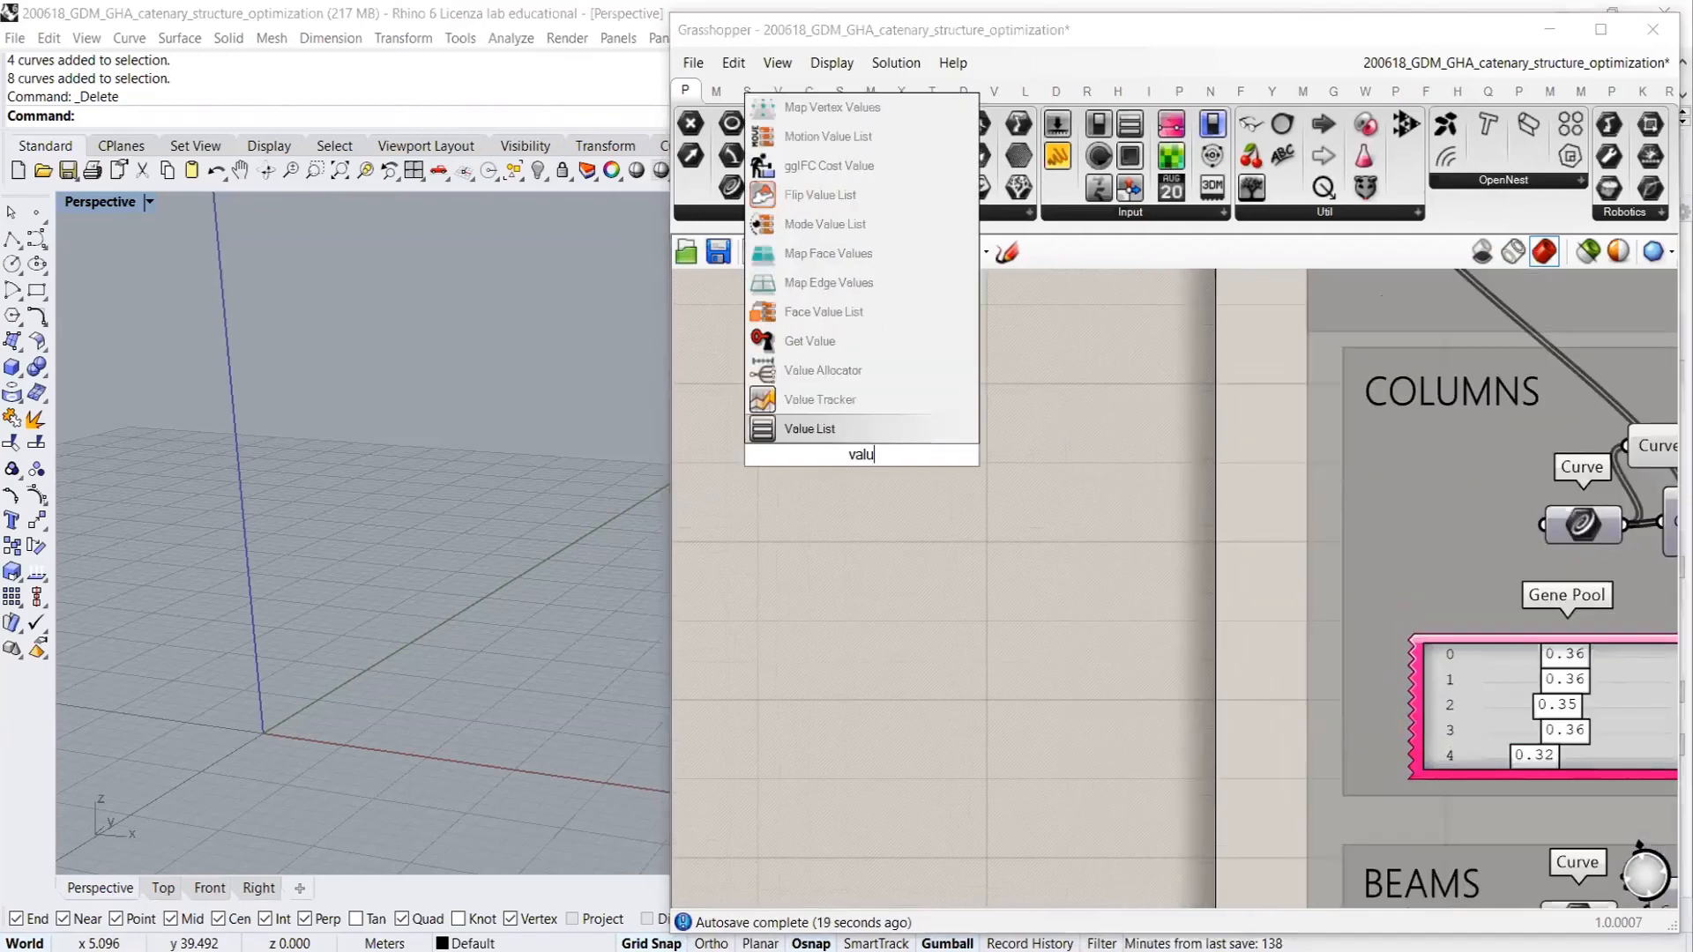
pyautogui.click(840, 423)
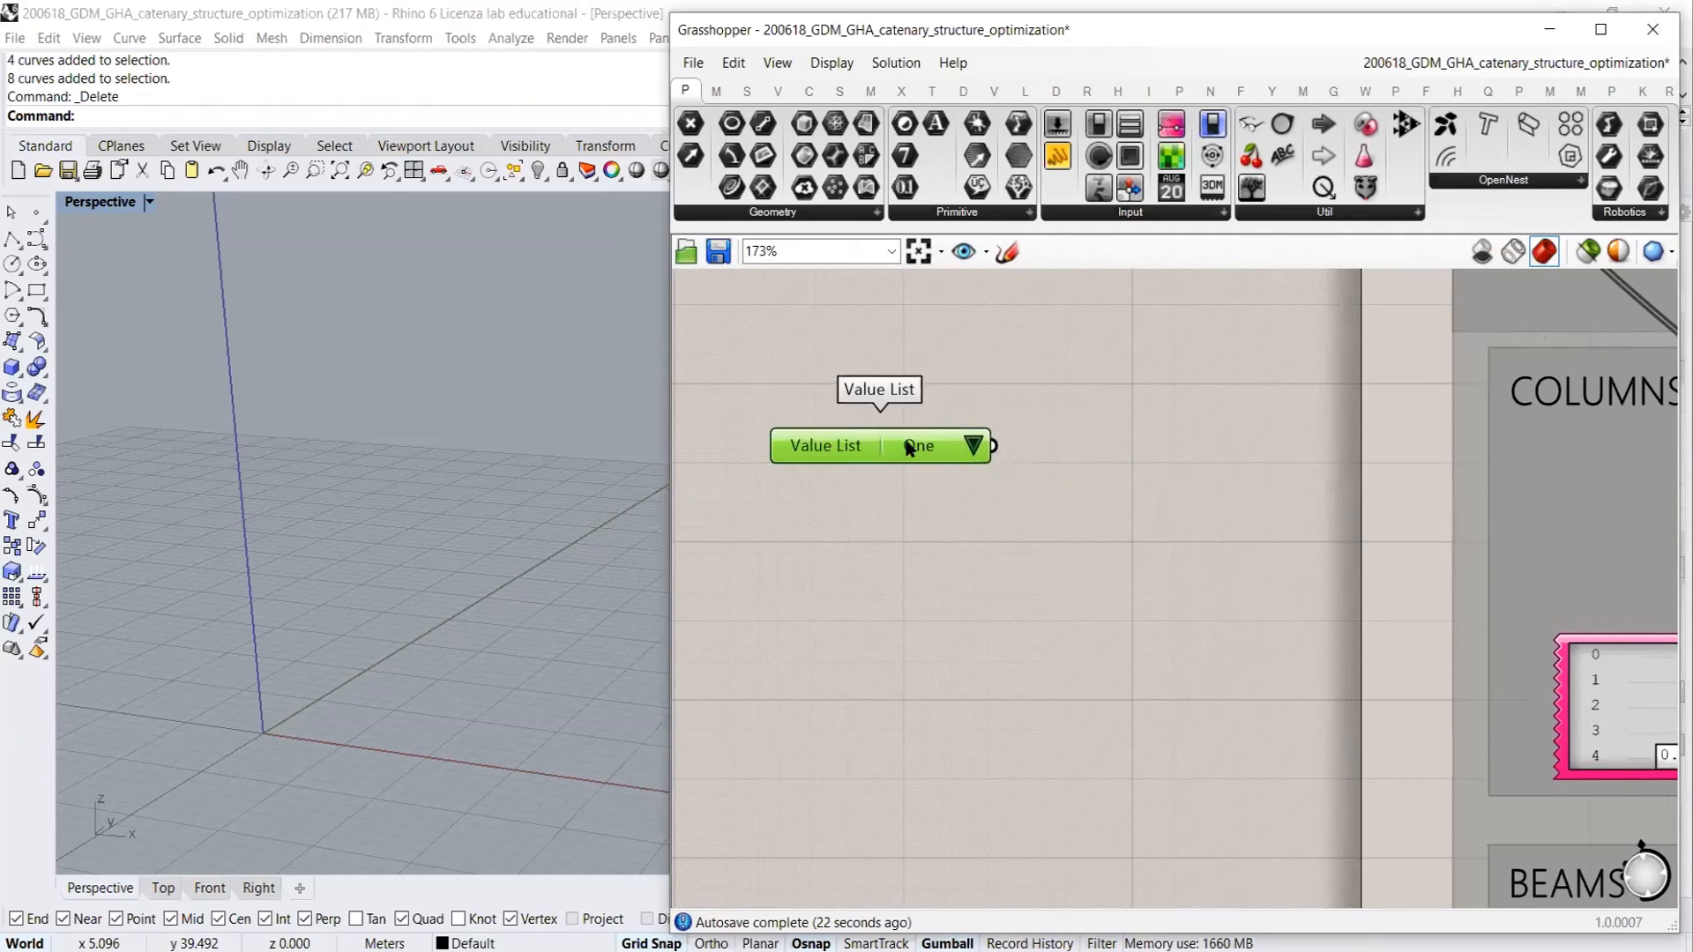
# Replace the Value List's default constants with two entries, Concrete = 2500 and Rubber = 50
pyautogui.doubleClick(668, 342)
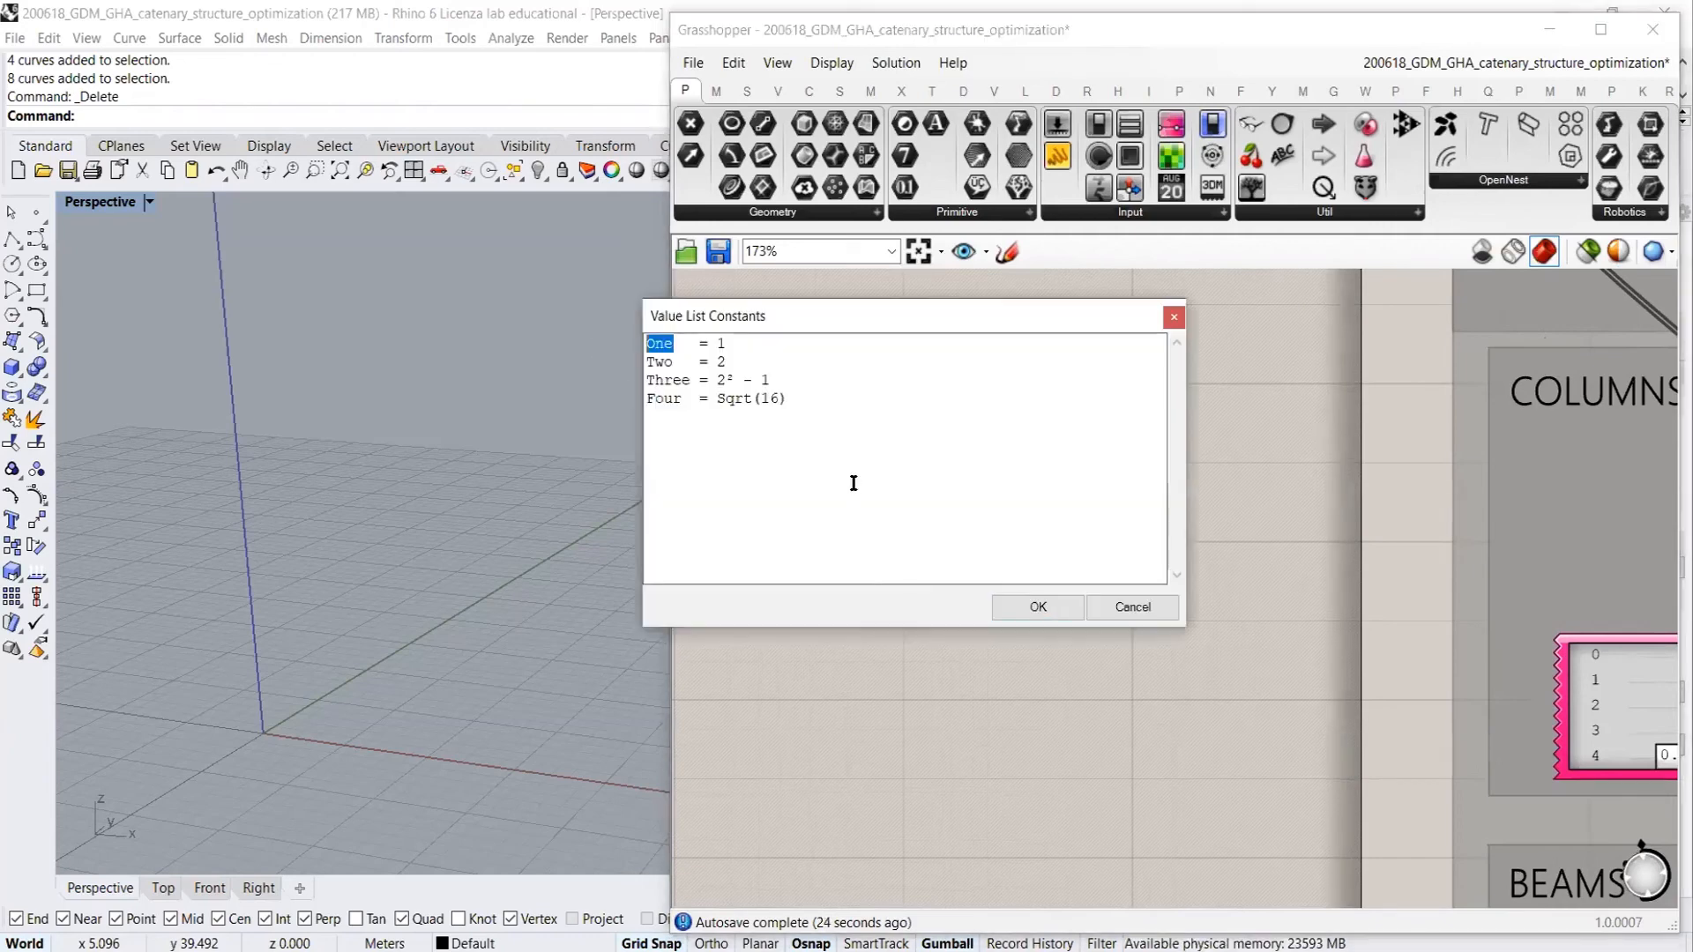
pyautogui.write('Concrete')
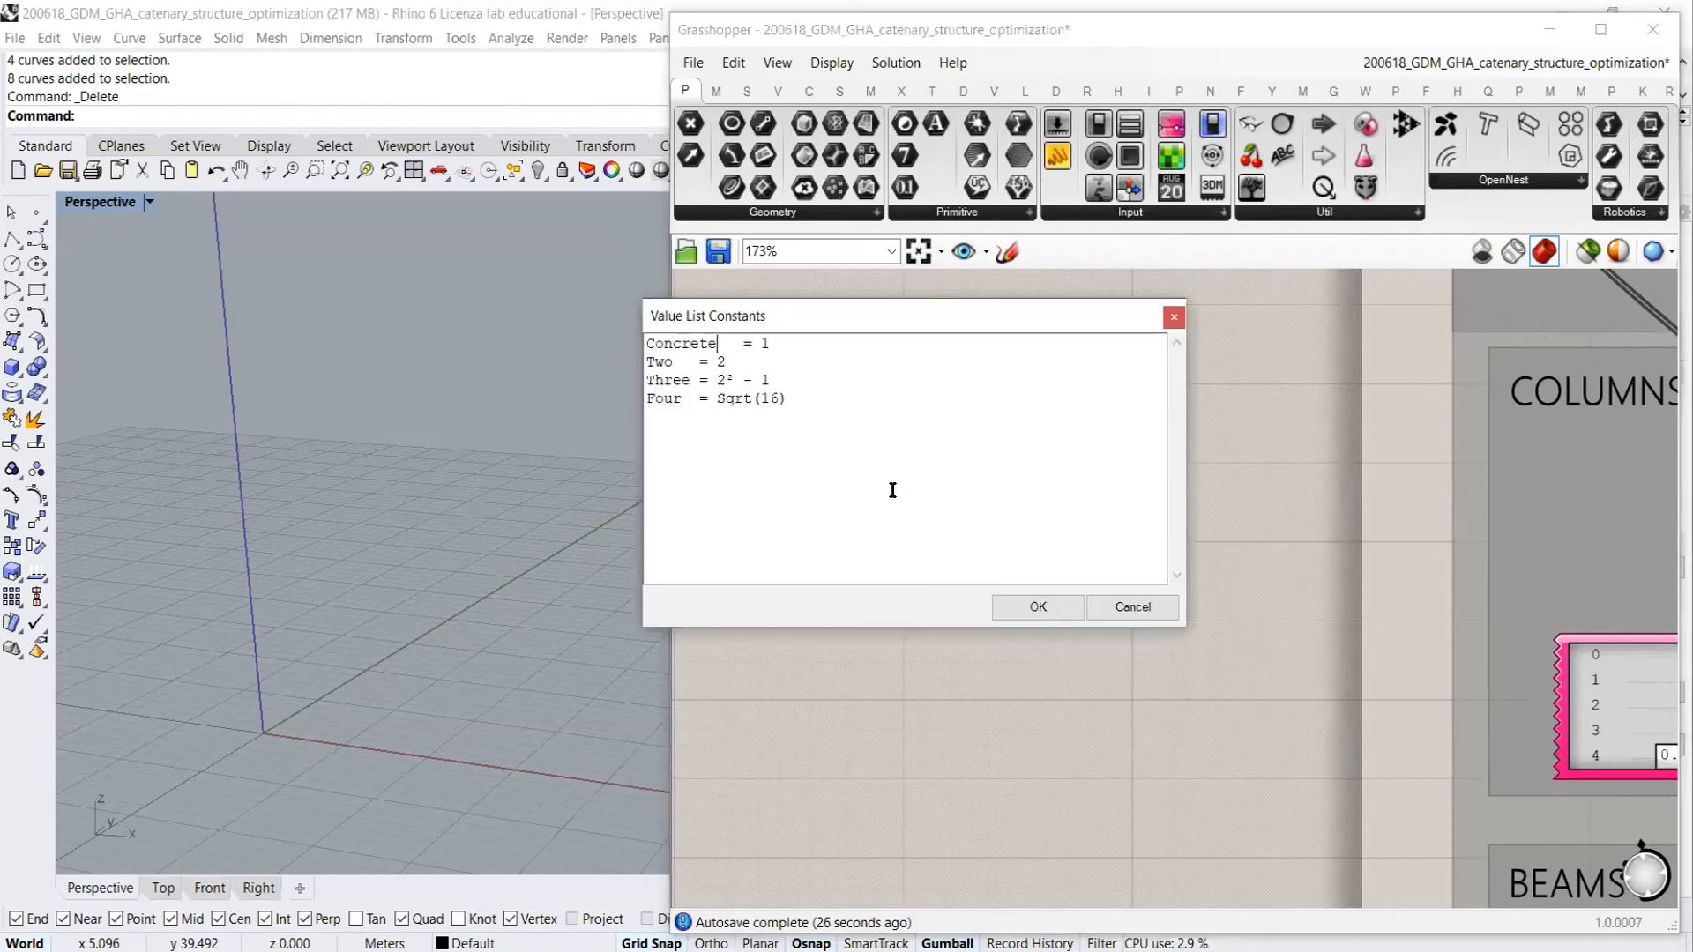
pyautogui.doubleClick(766, 345)
pyautogui.write('2500')
pyautogui.moveTo(667, 363); pyautogui.dragTo(608, 372)
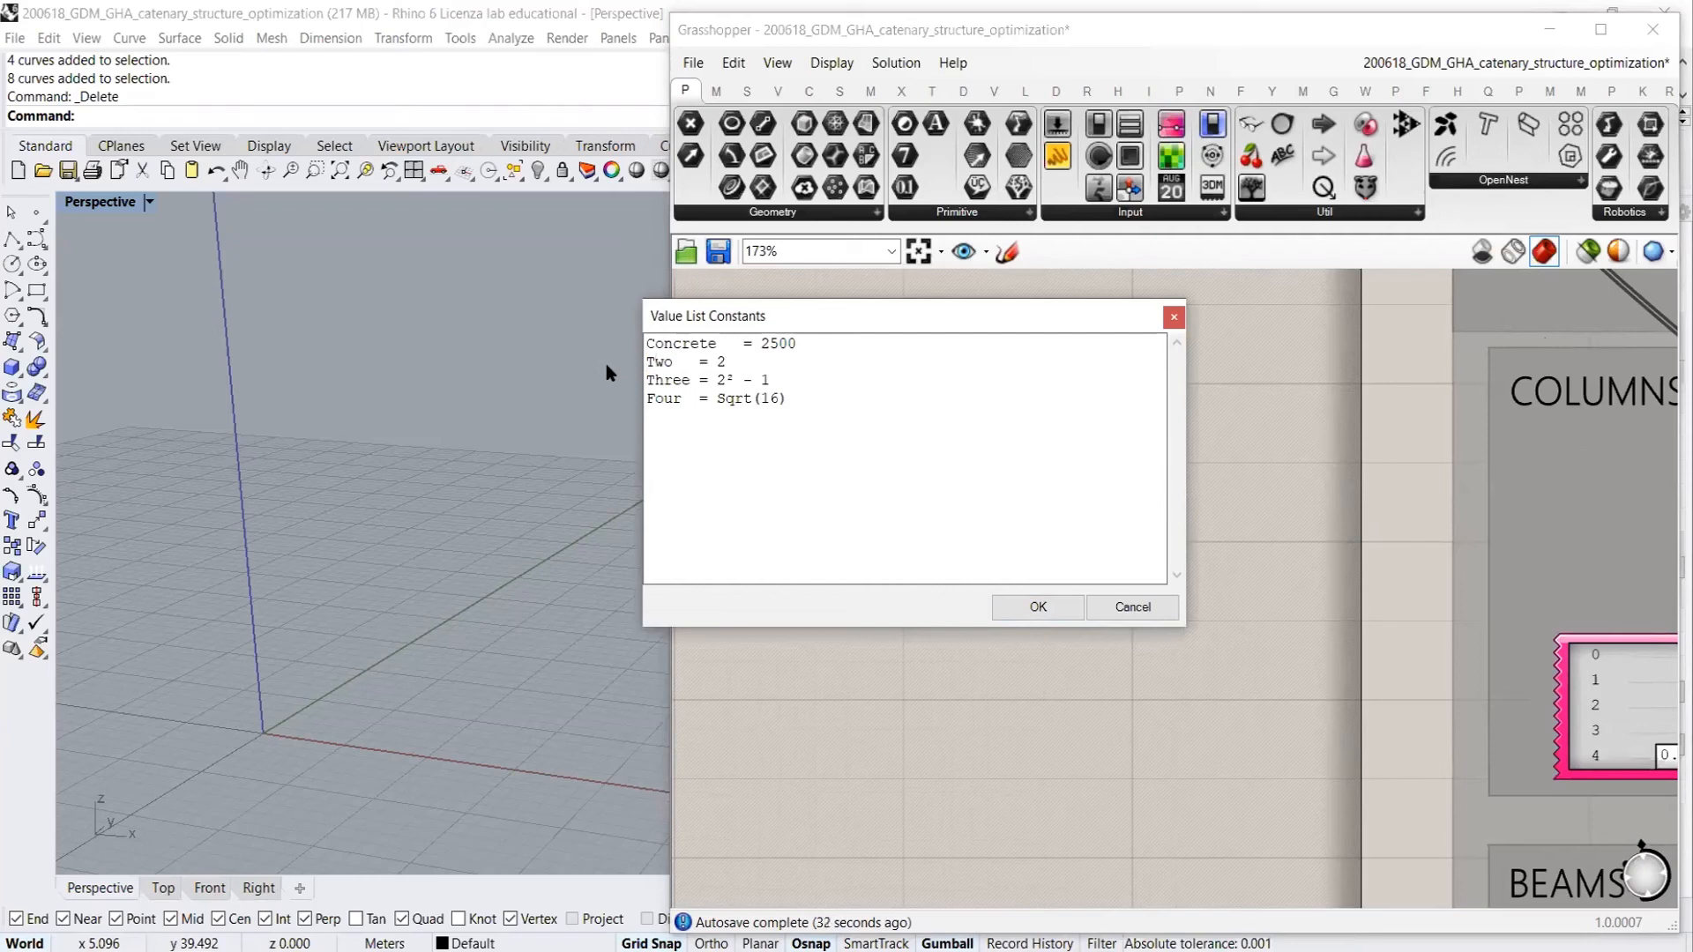
pyautogui.write('Rubb')
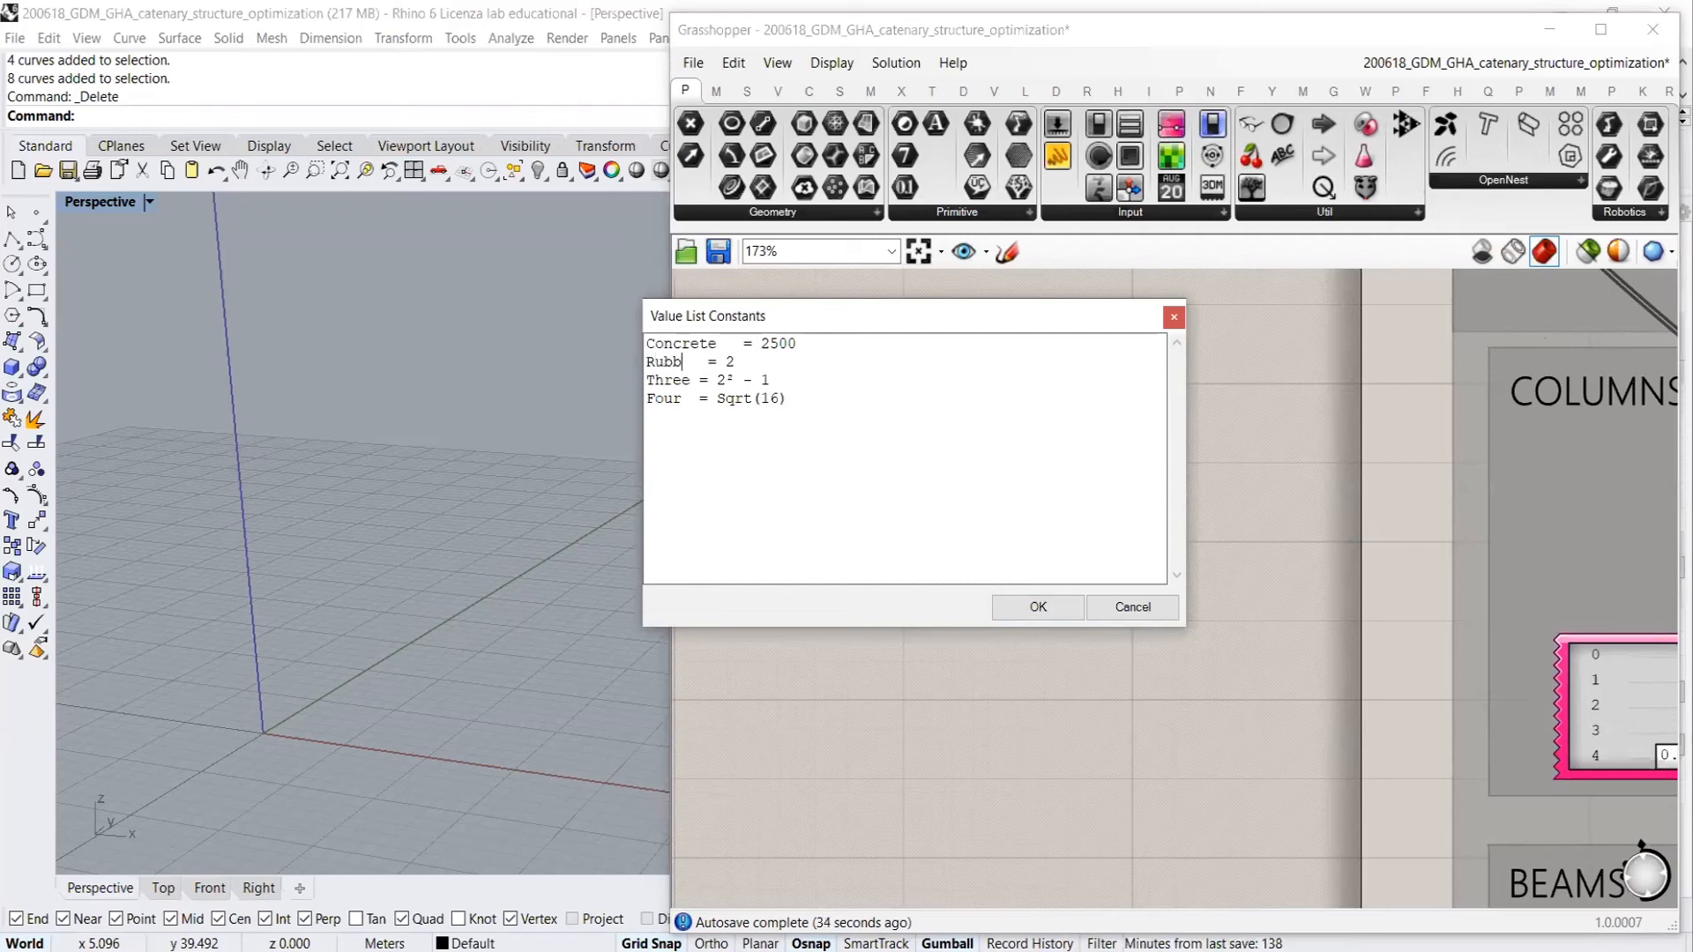
pyautogui.write('er')
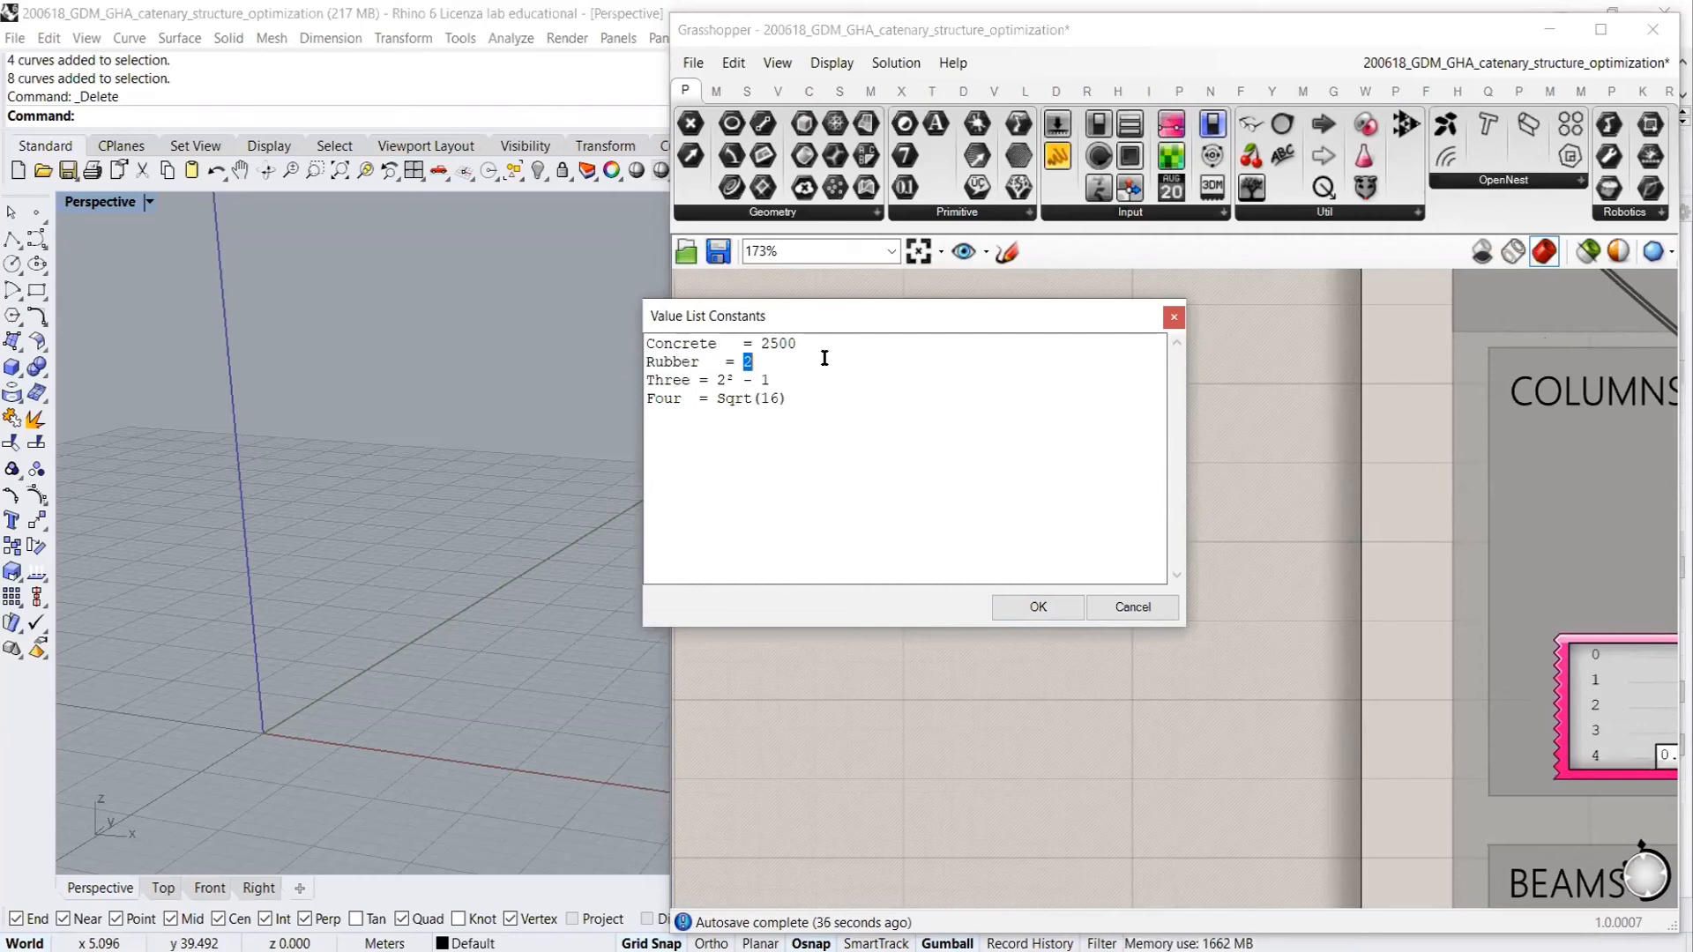
pyautogui.moveTo(744, 359); pyautogui.dragTo(900, 487)
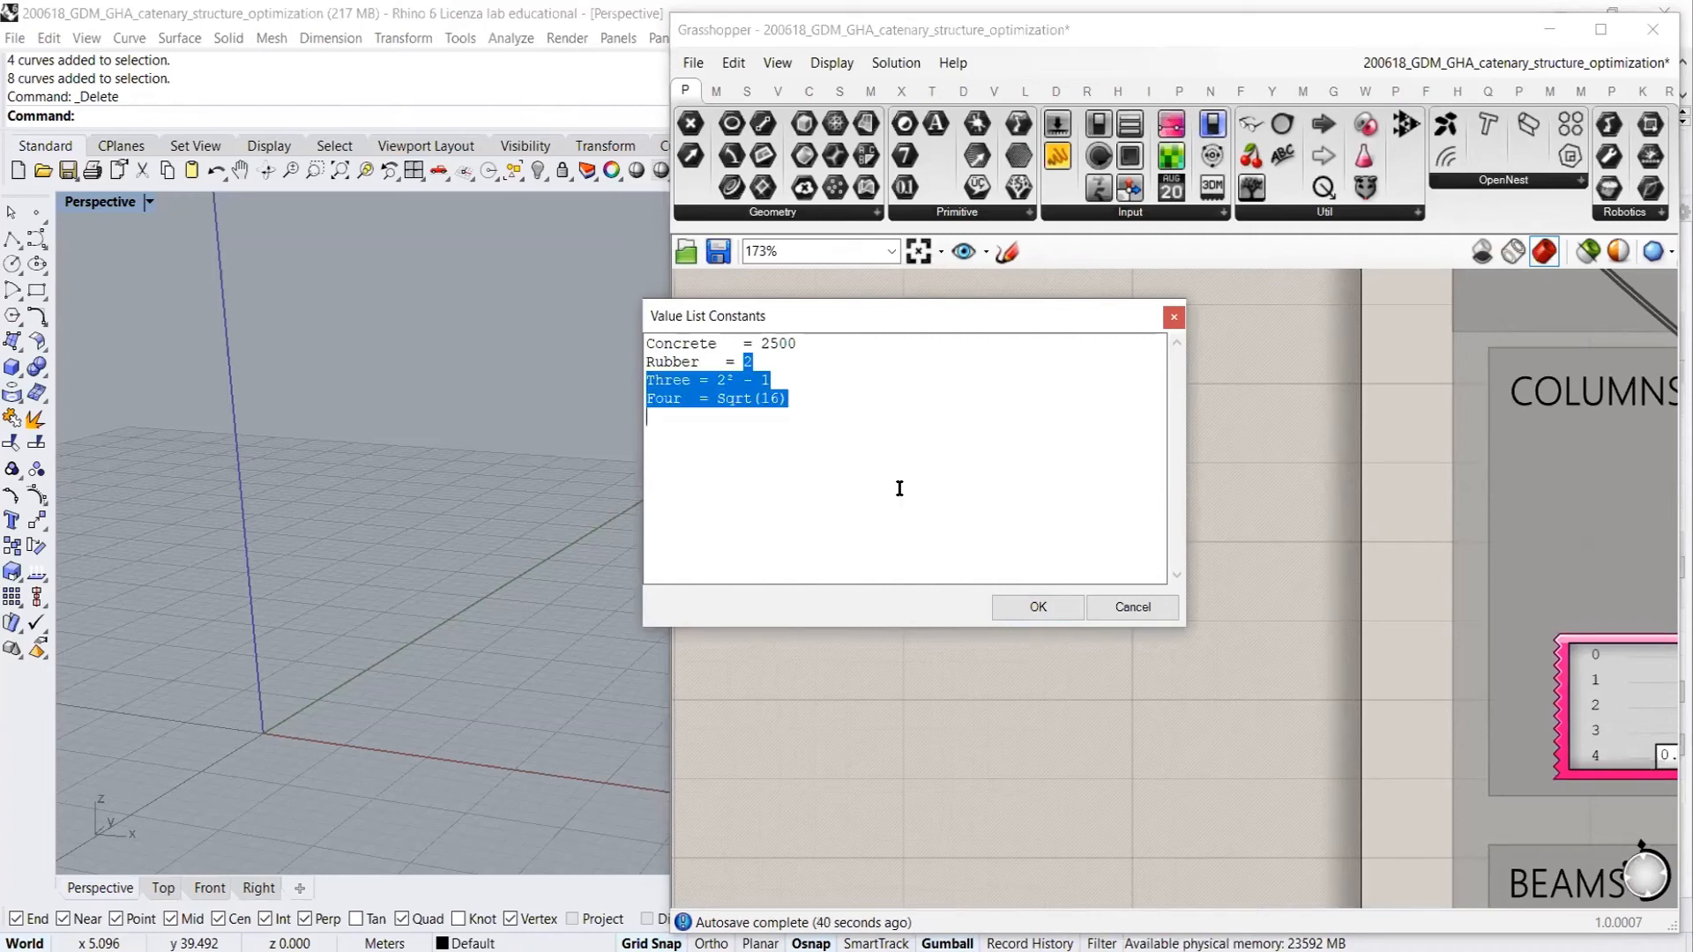
pyautogui.write('50')
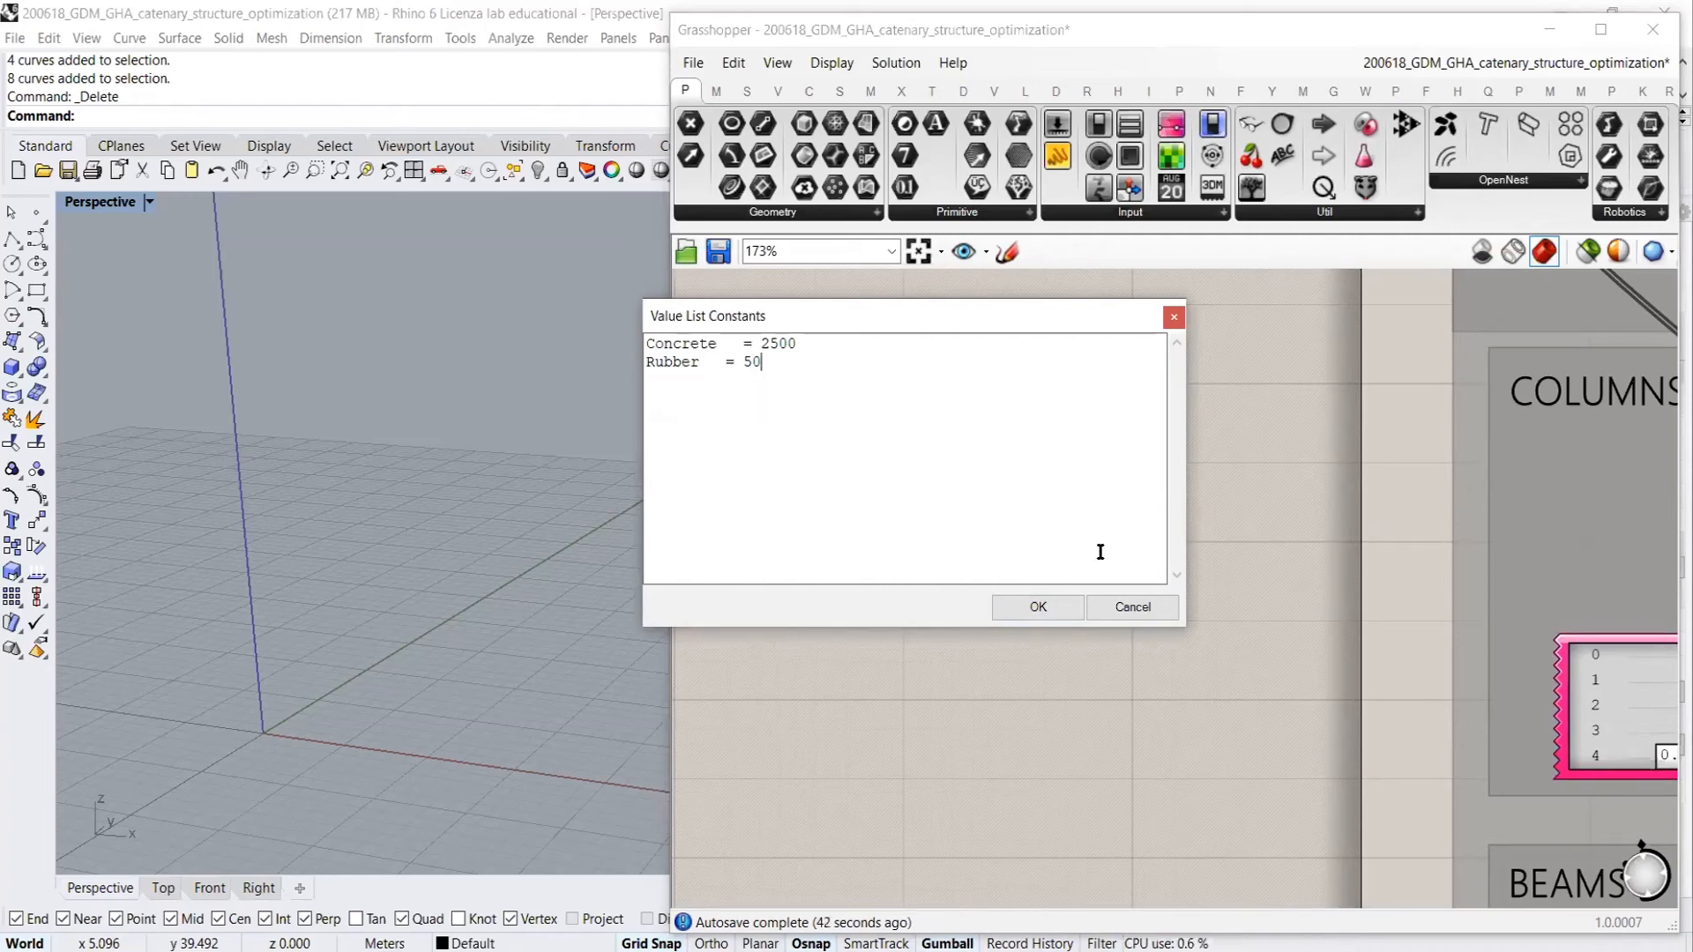
pyautogui.click(1039, 607)
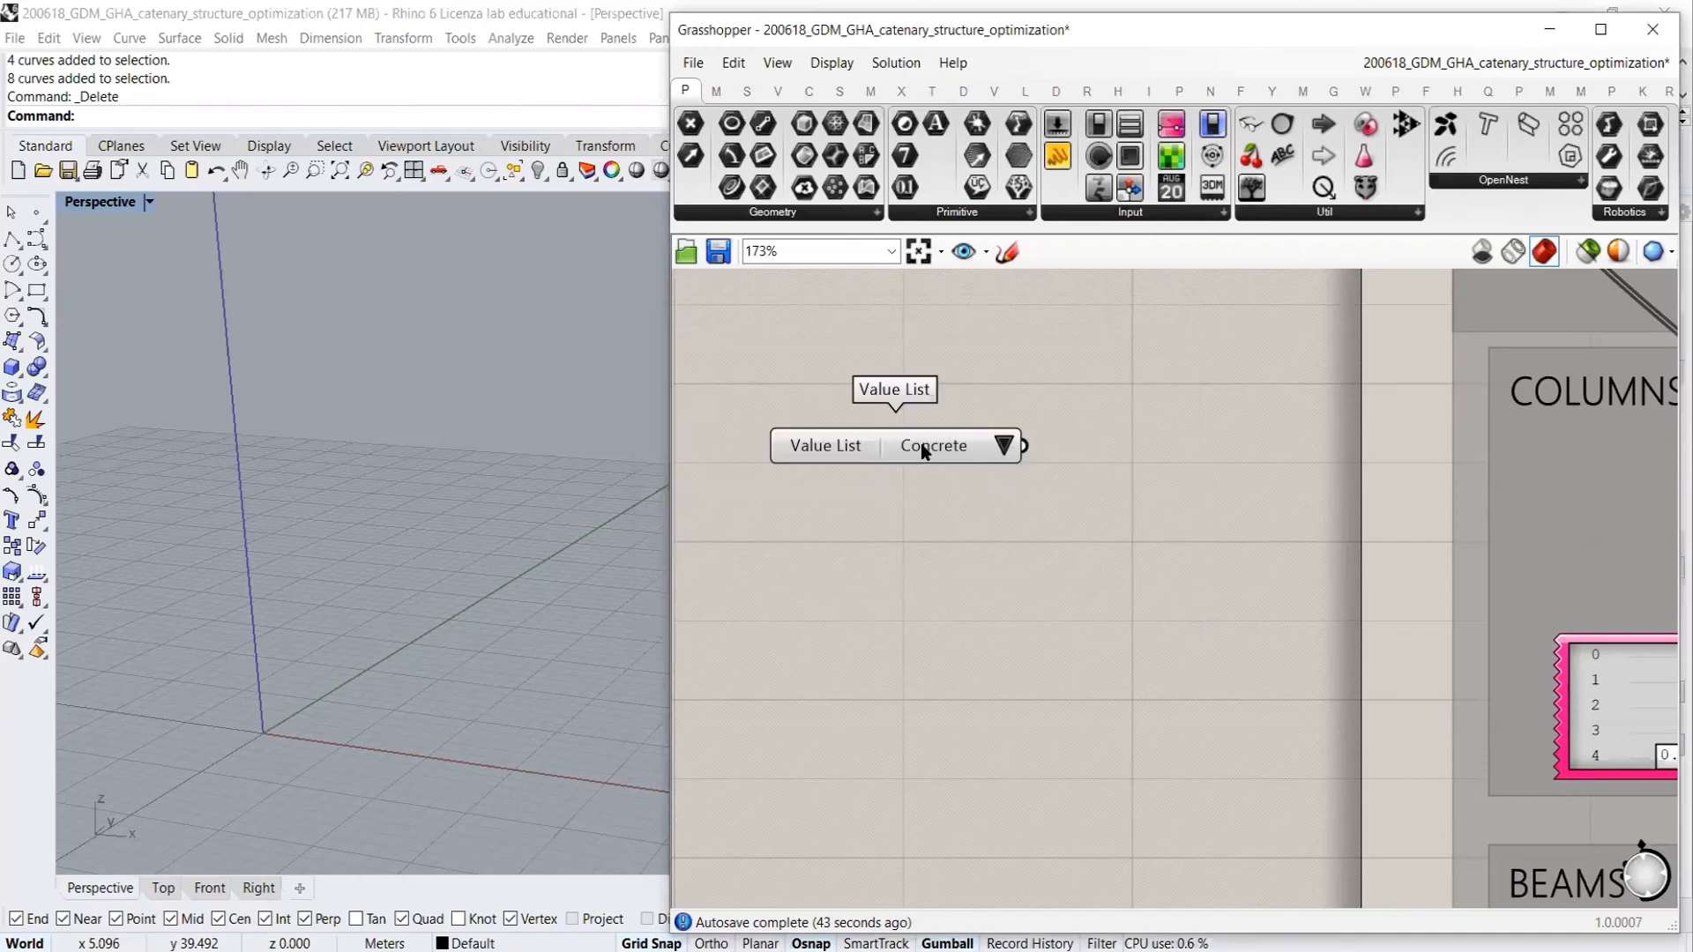
# Rename the Value List as Material and select its Rubber entry
pyautogui.rightClick(842, 444)
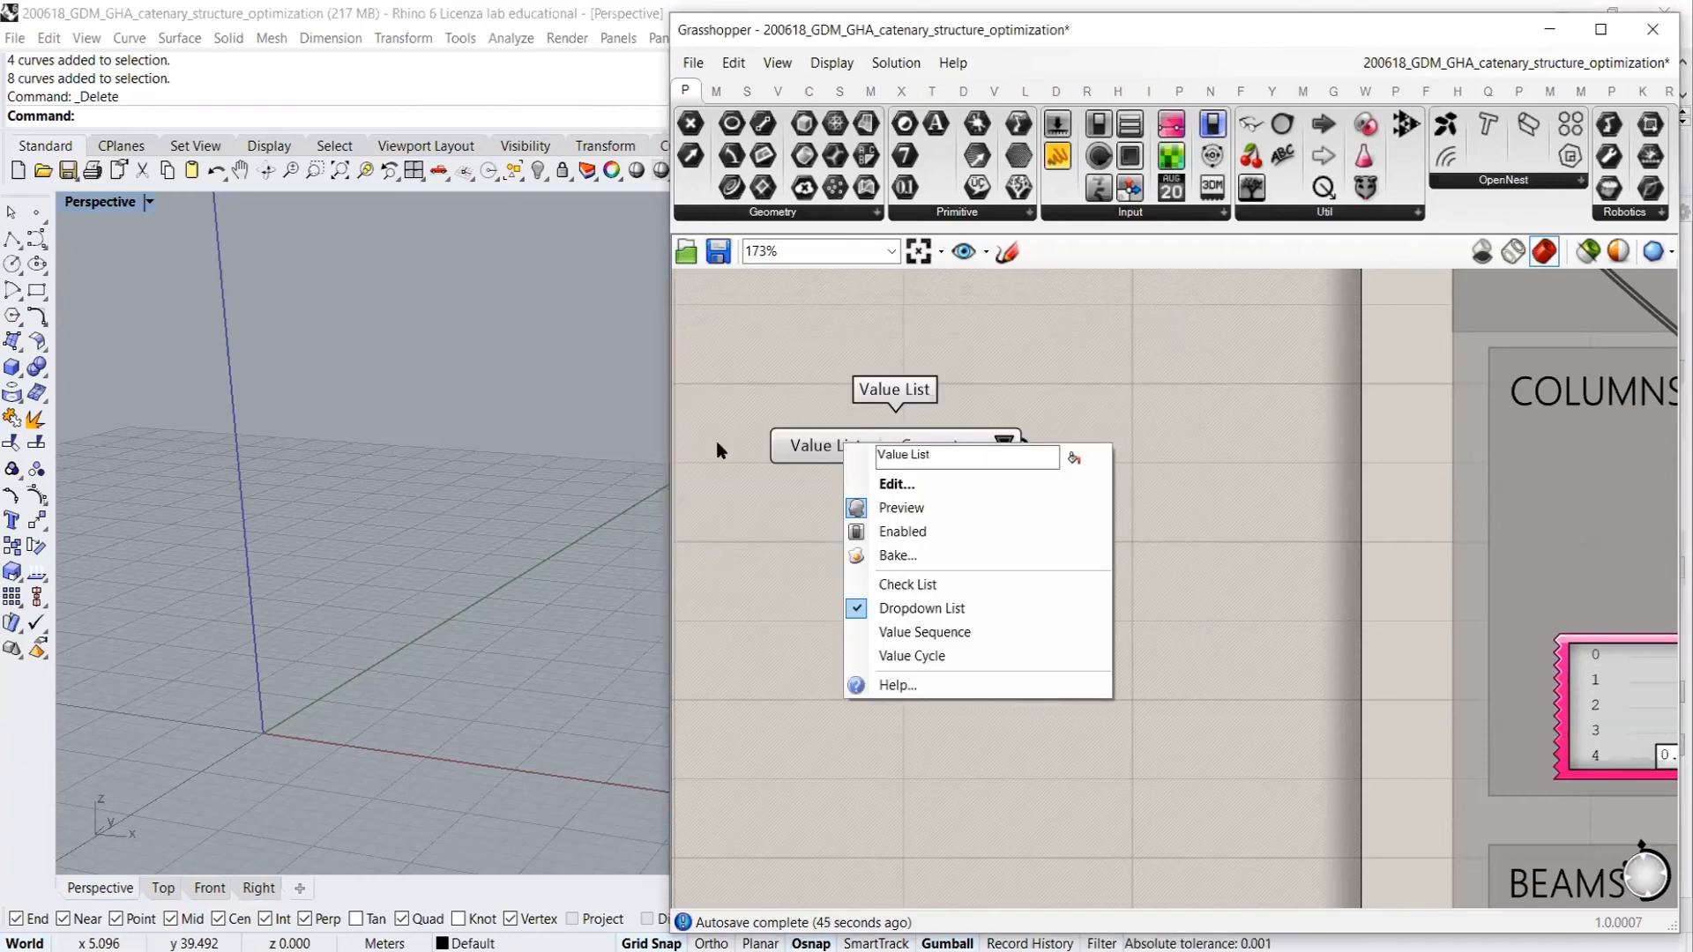
pyautogui.write('Material')
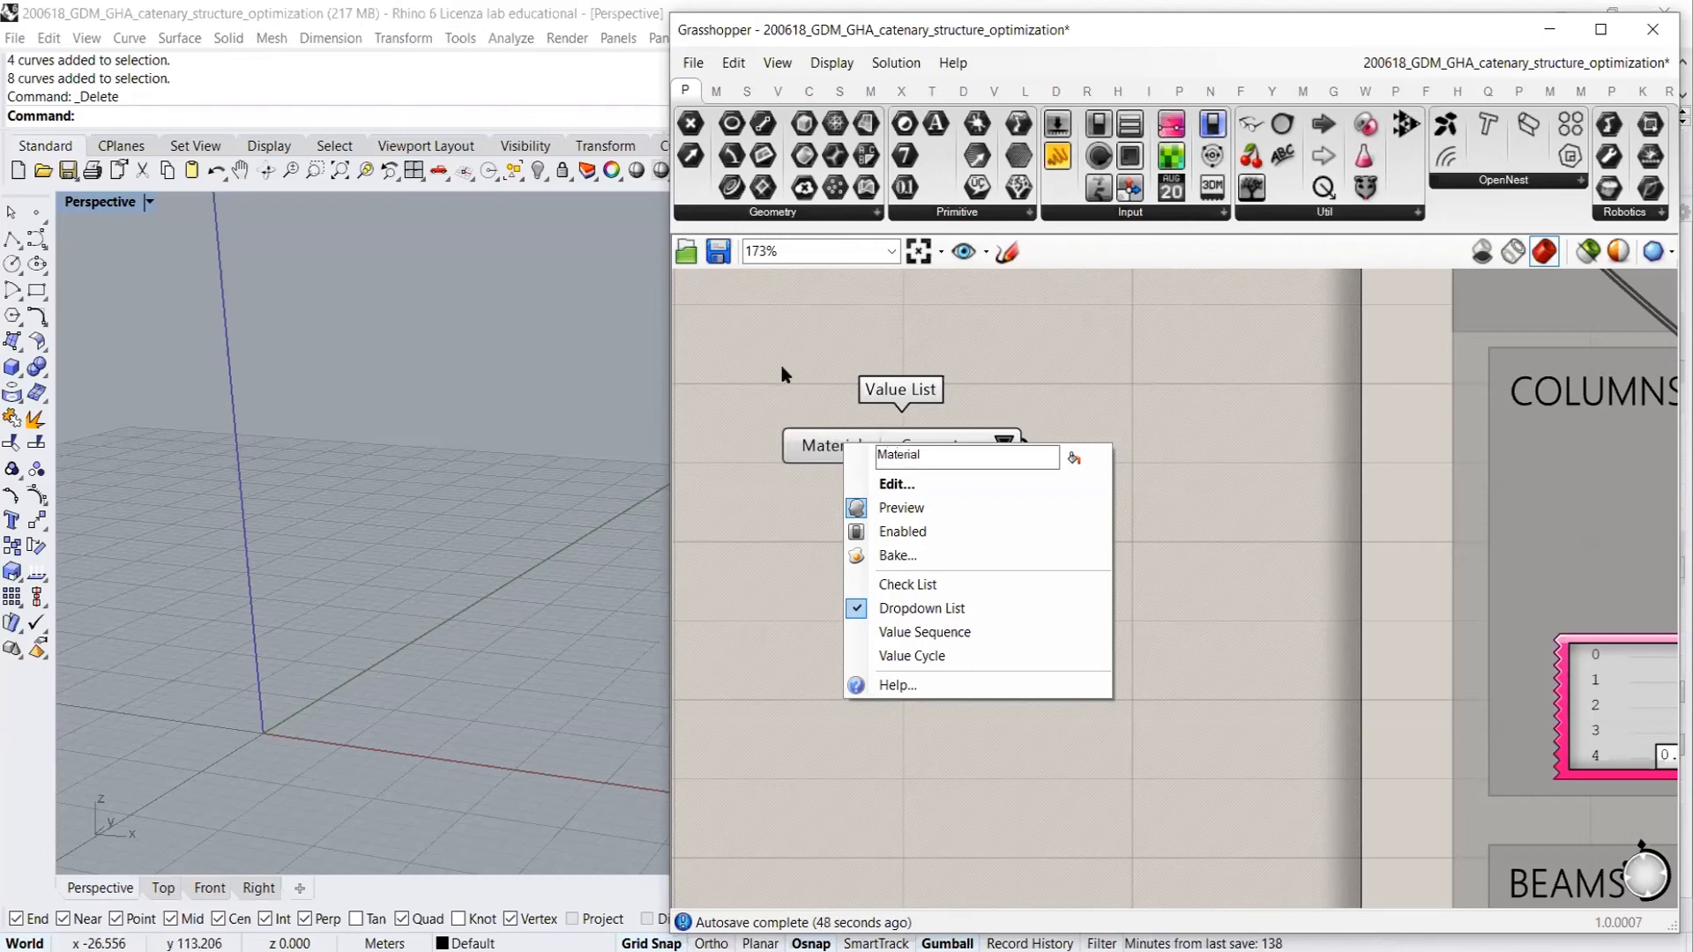
pyautogui.click(1003, 441)
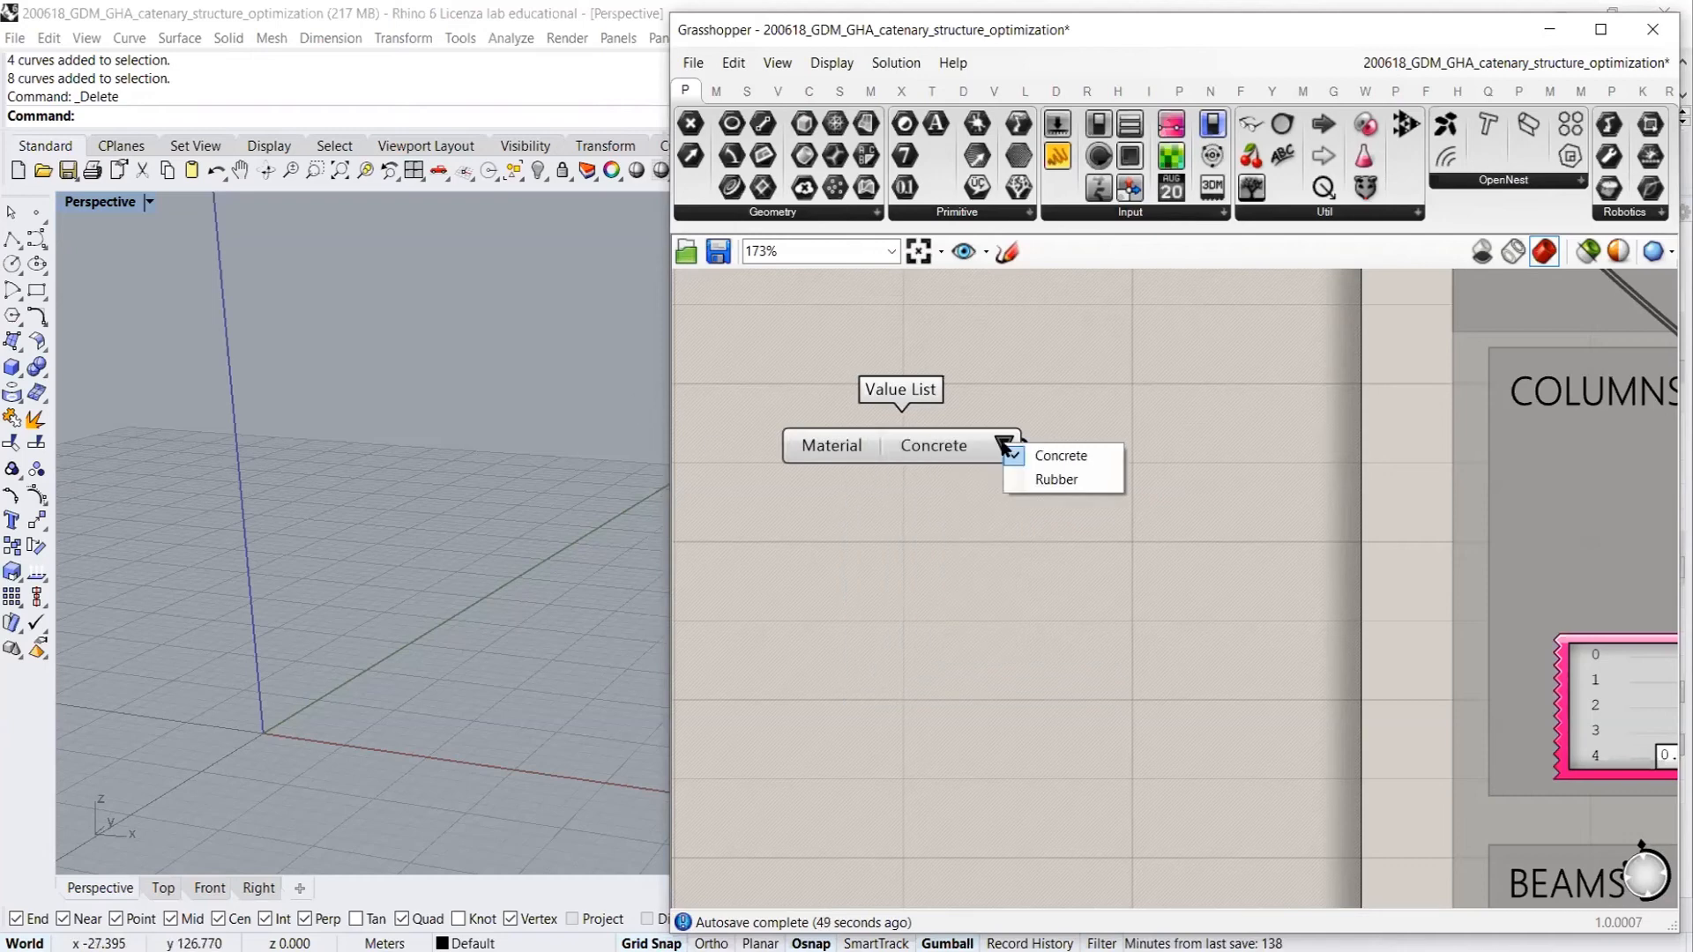
pyautogui.click(1057, 480)
# Add a Panel beside the Material Value List and connect the list's output to it
pyautogui.doubleClick(1285, 518)
pyautogui.write('"7')
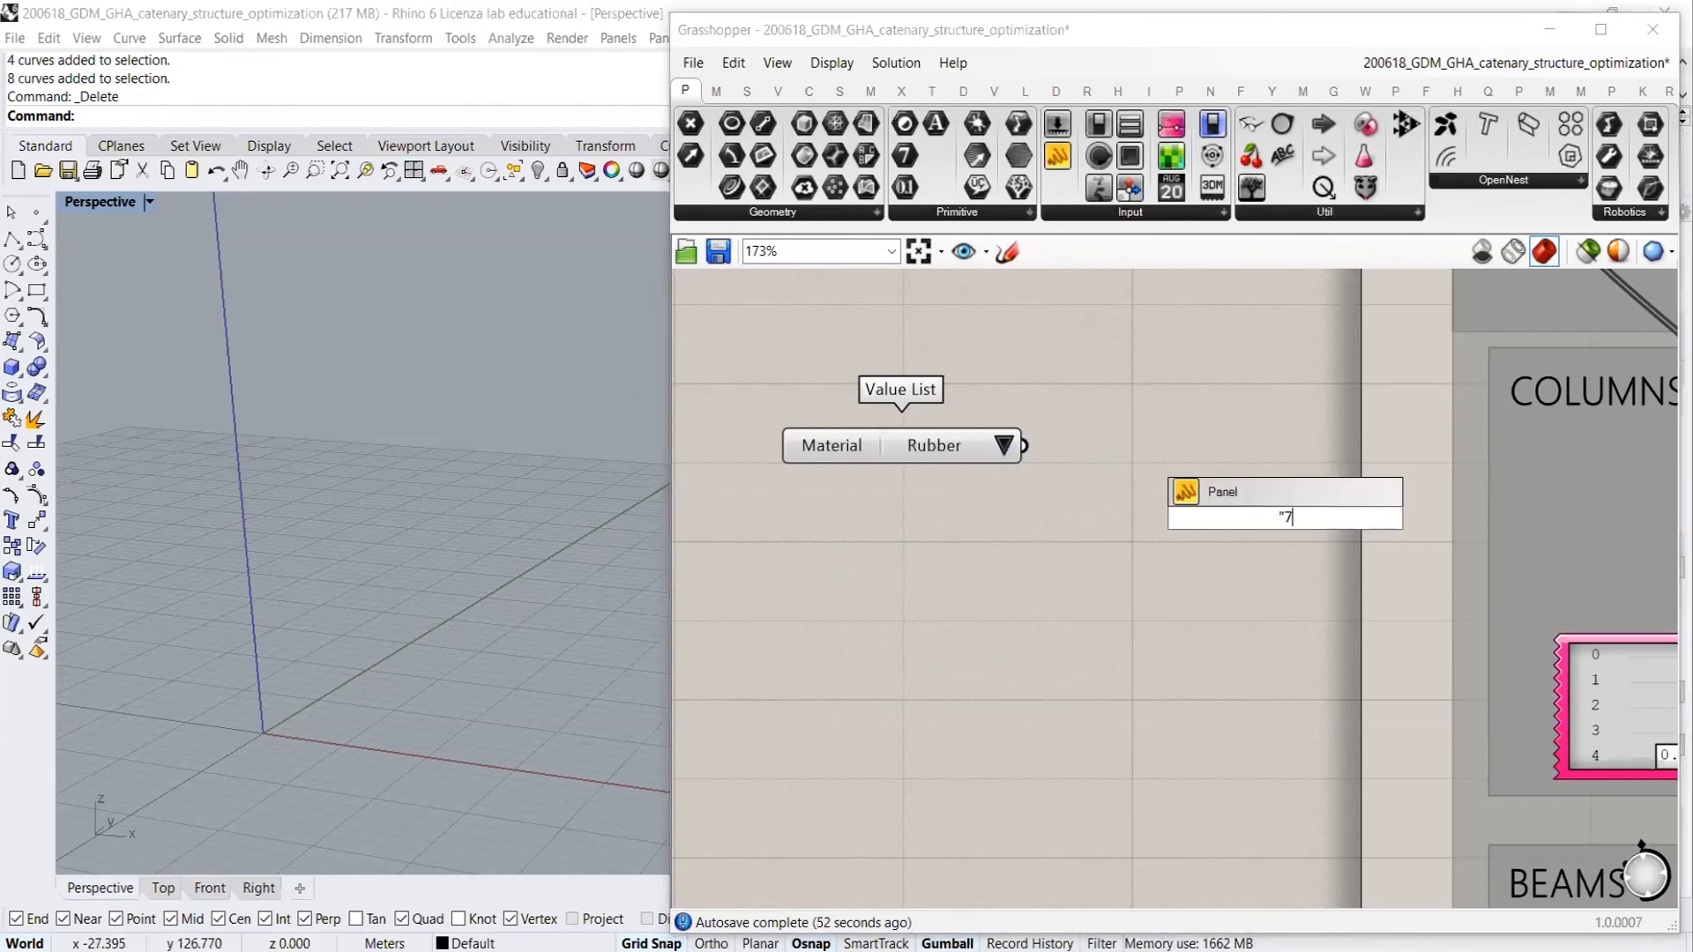
pyautogui.press('Return')
pyautogui.click(1017, 440)
pyautogui.click(1033, 534)
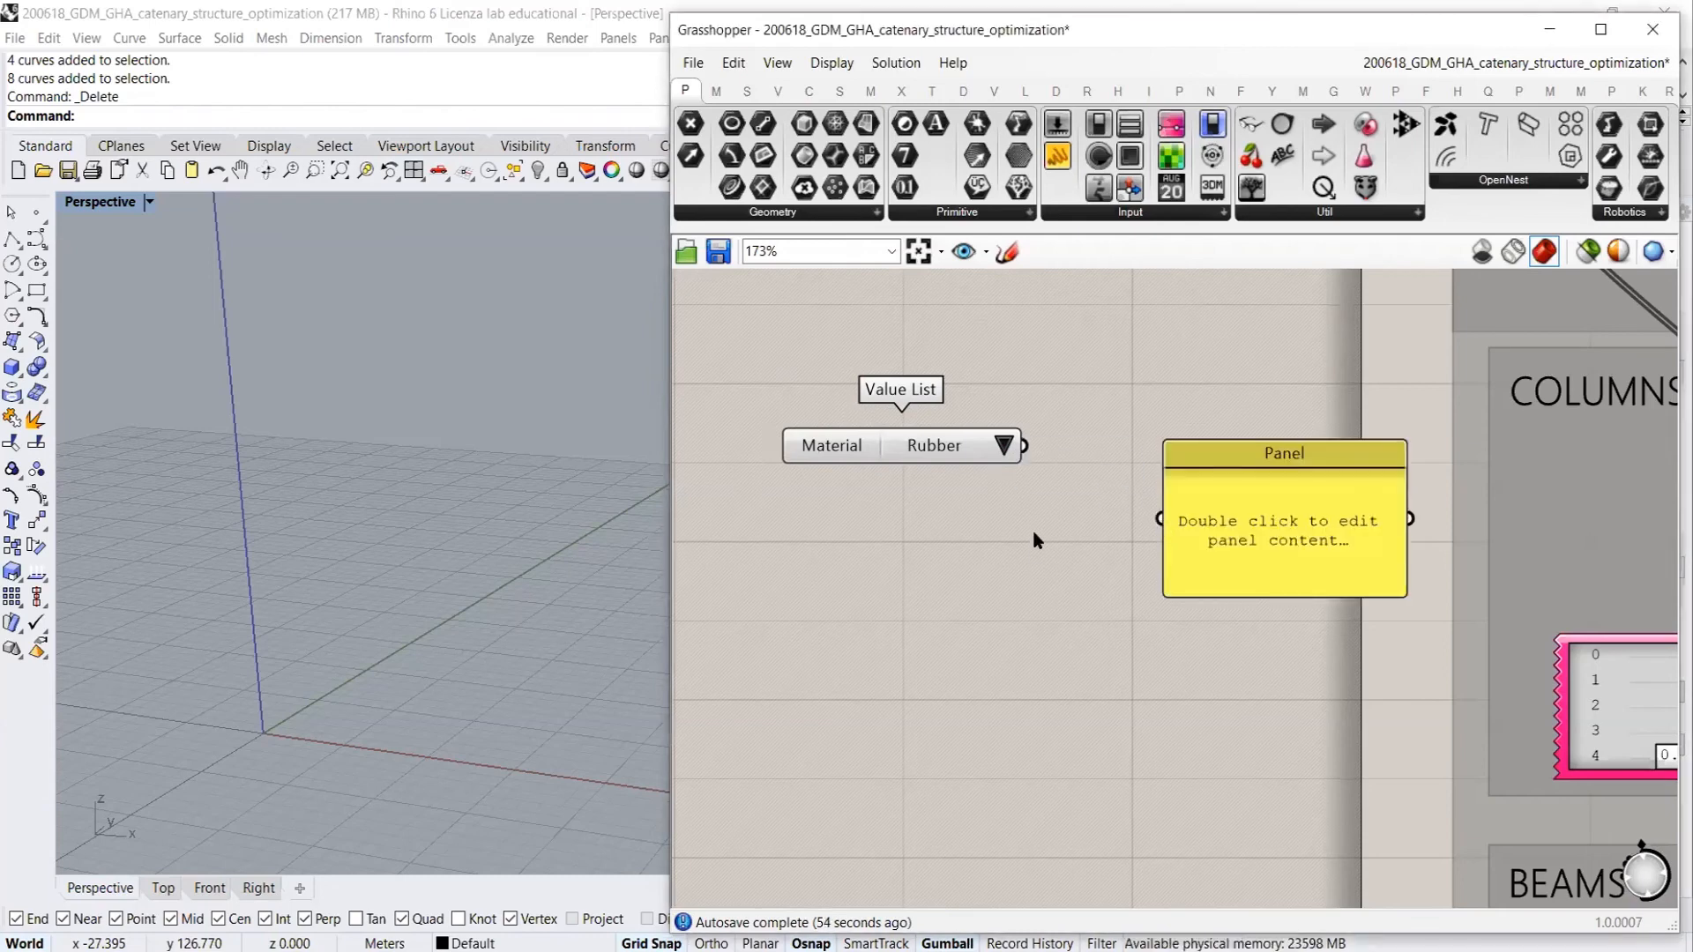
pyautogui.moveTo(1025, 447); pyautogui.dragTo(1164, 518)
pyautogui.moveTo(879, 458); pyautogui.dragTo(945, 532)
pyautogui.click(969, 539)
pyautogui.scroll(-3, 923, 460)
pyautogui.moveTo(1338, 495); pyautogui.dragTo(1126, 448, button='right')
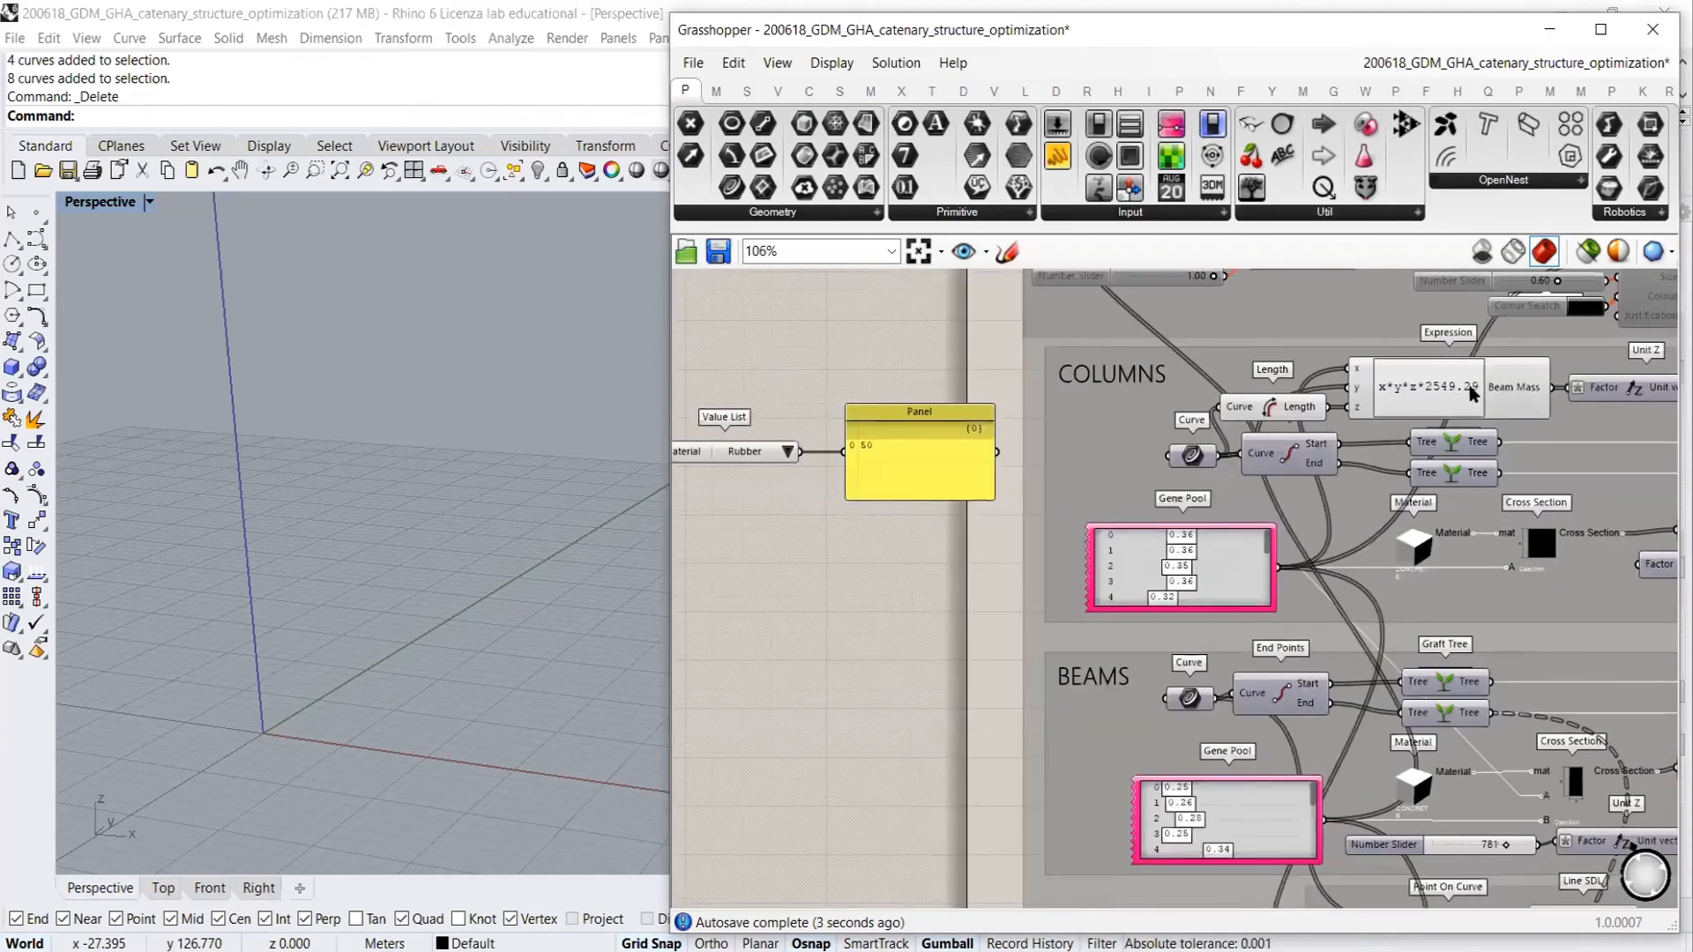
# Try to connect the Panel's output to the mass Expression in the COLUMNS group
pyautogui.scroll(5, 1375, 403)
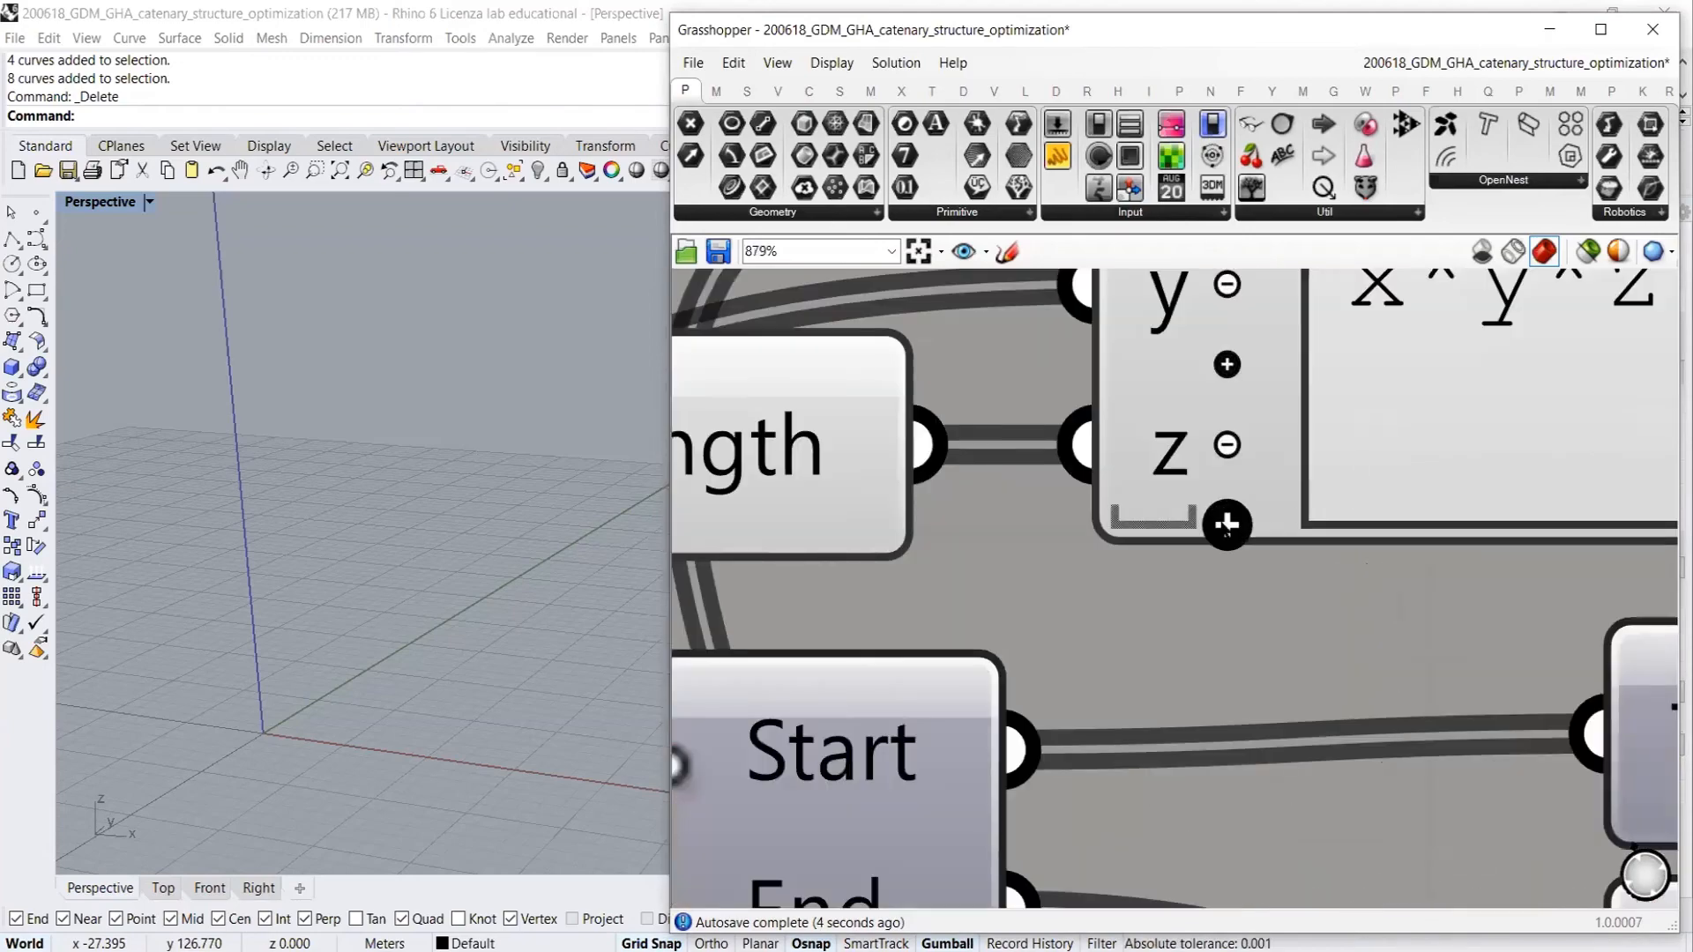
pyautogui.scroll(-5, 1397, 472)
pyautogui.moveTo(926, 569); pyautogui.dragTo(1014, 553, button='right')
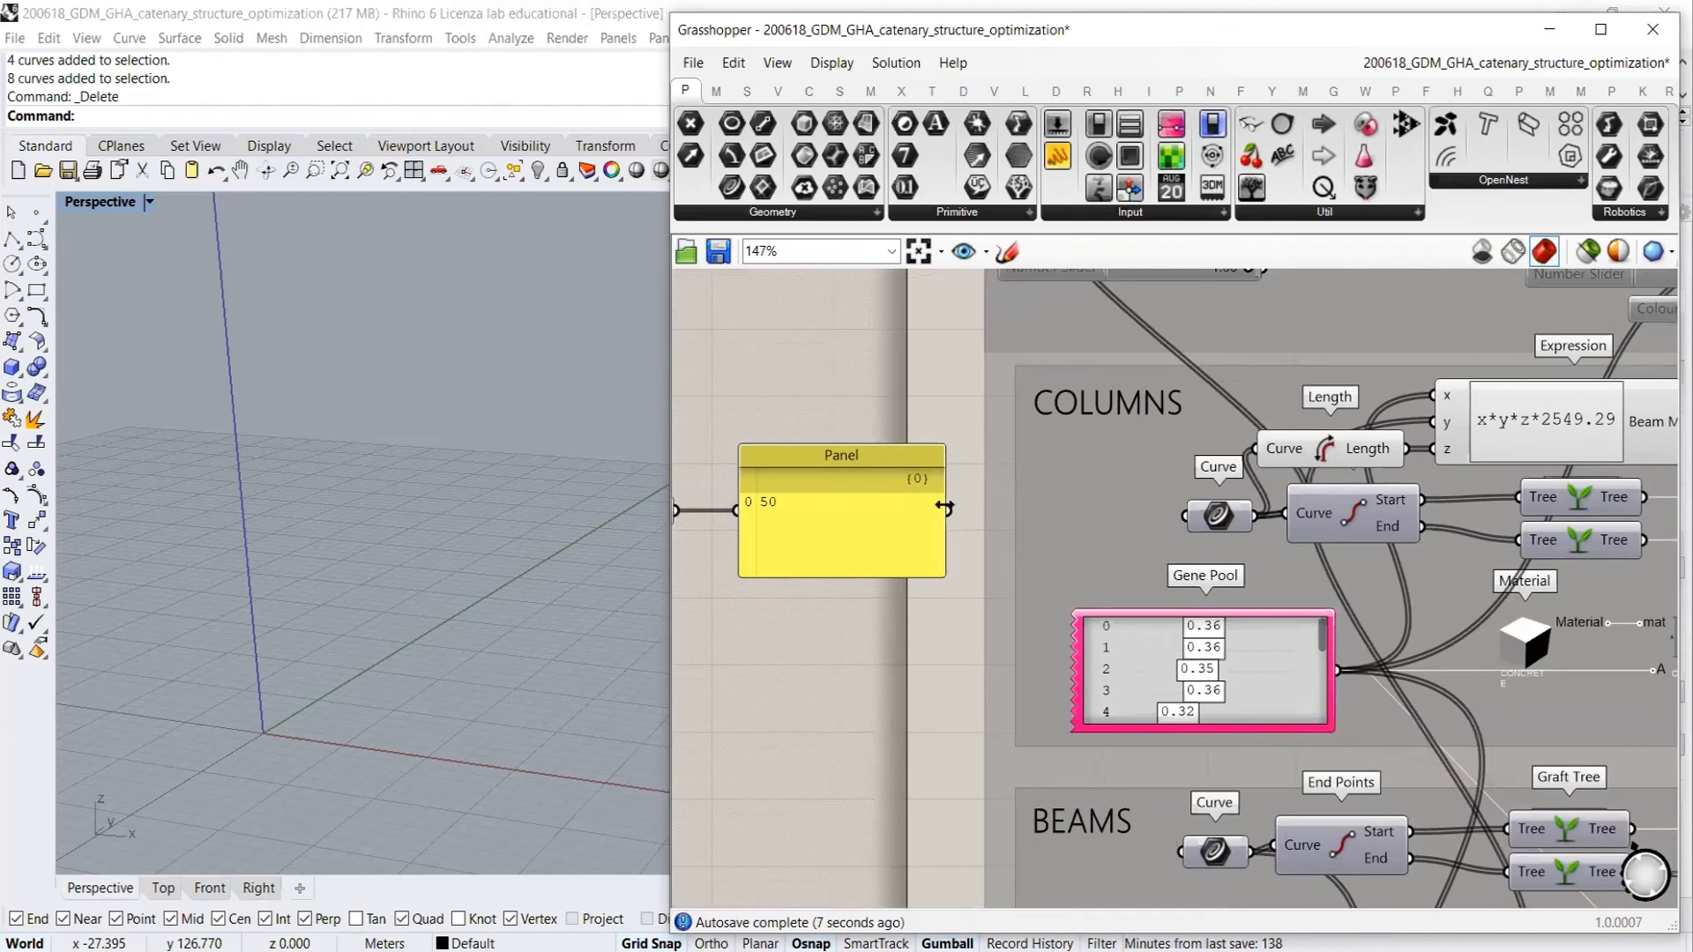
pyautogui.moveTo(946, 508); pyautogui.dragTo(1434, 482)
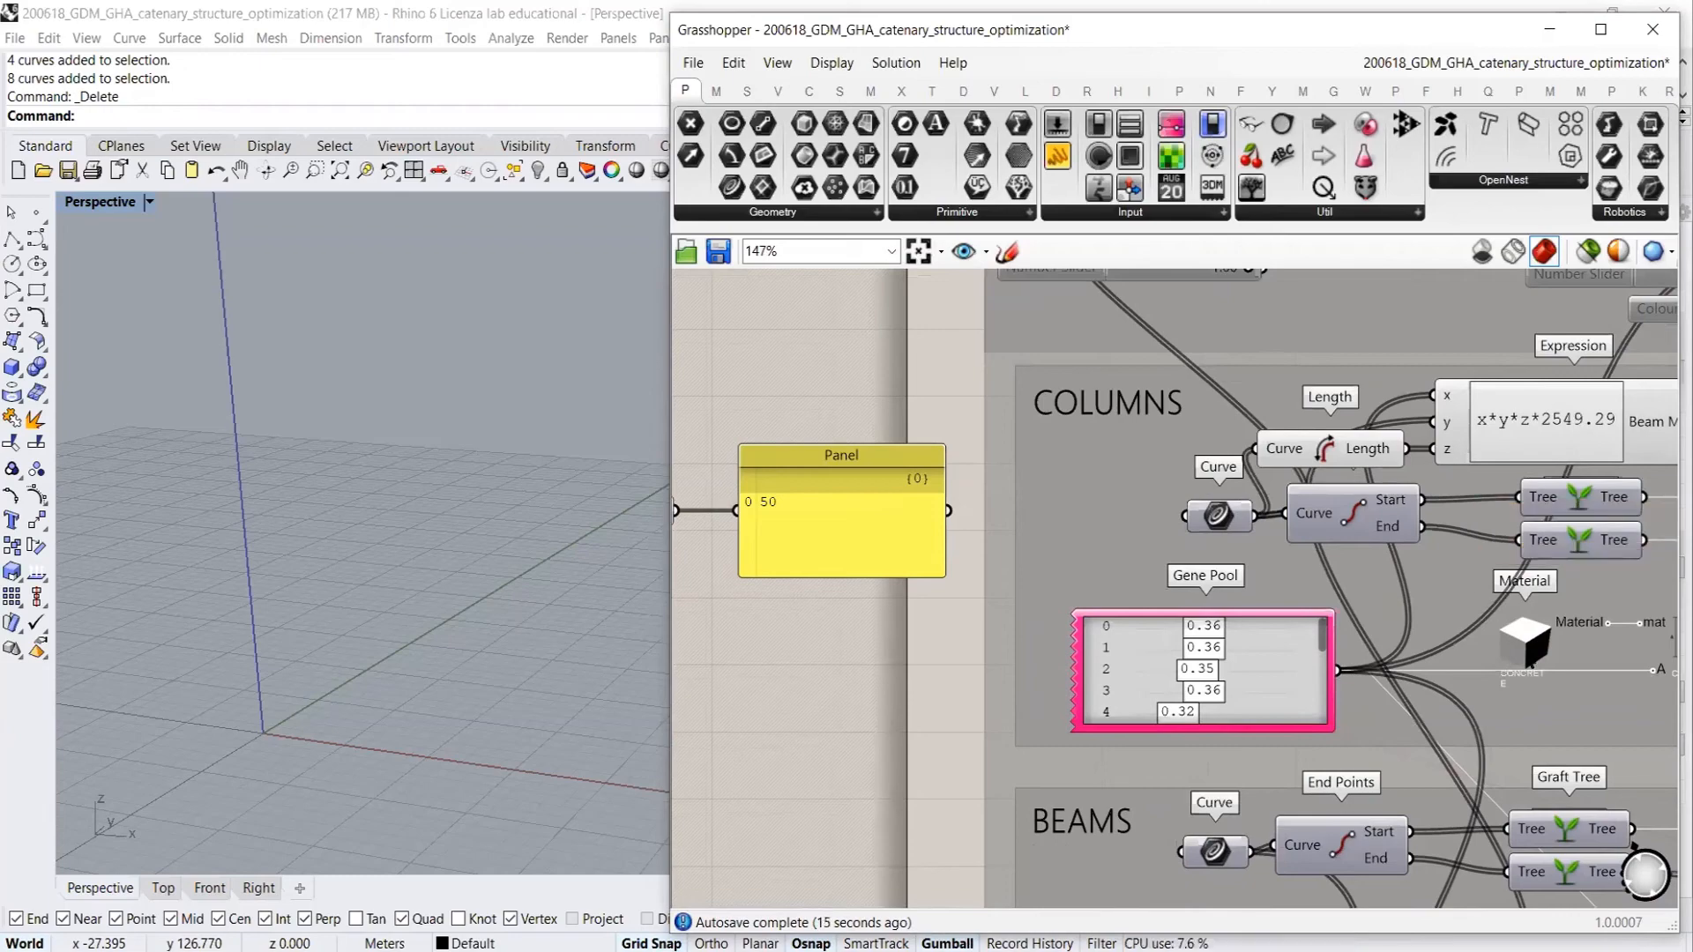
pyautogui.moveTo(1061, 610); pyautogui.dragTo(1266, 579, button='right')
# Check the Material Value List's constants and its selectable entries without changing them
pyautogui.doubleClick(821, 482)
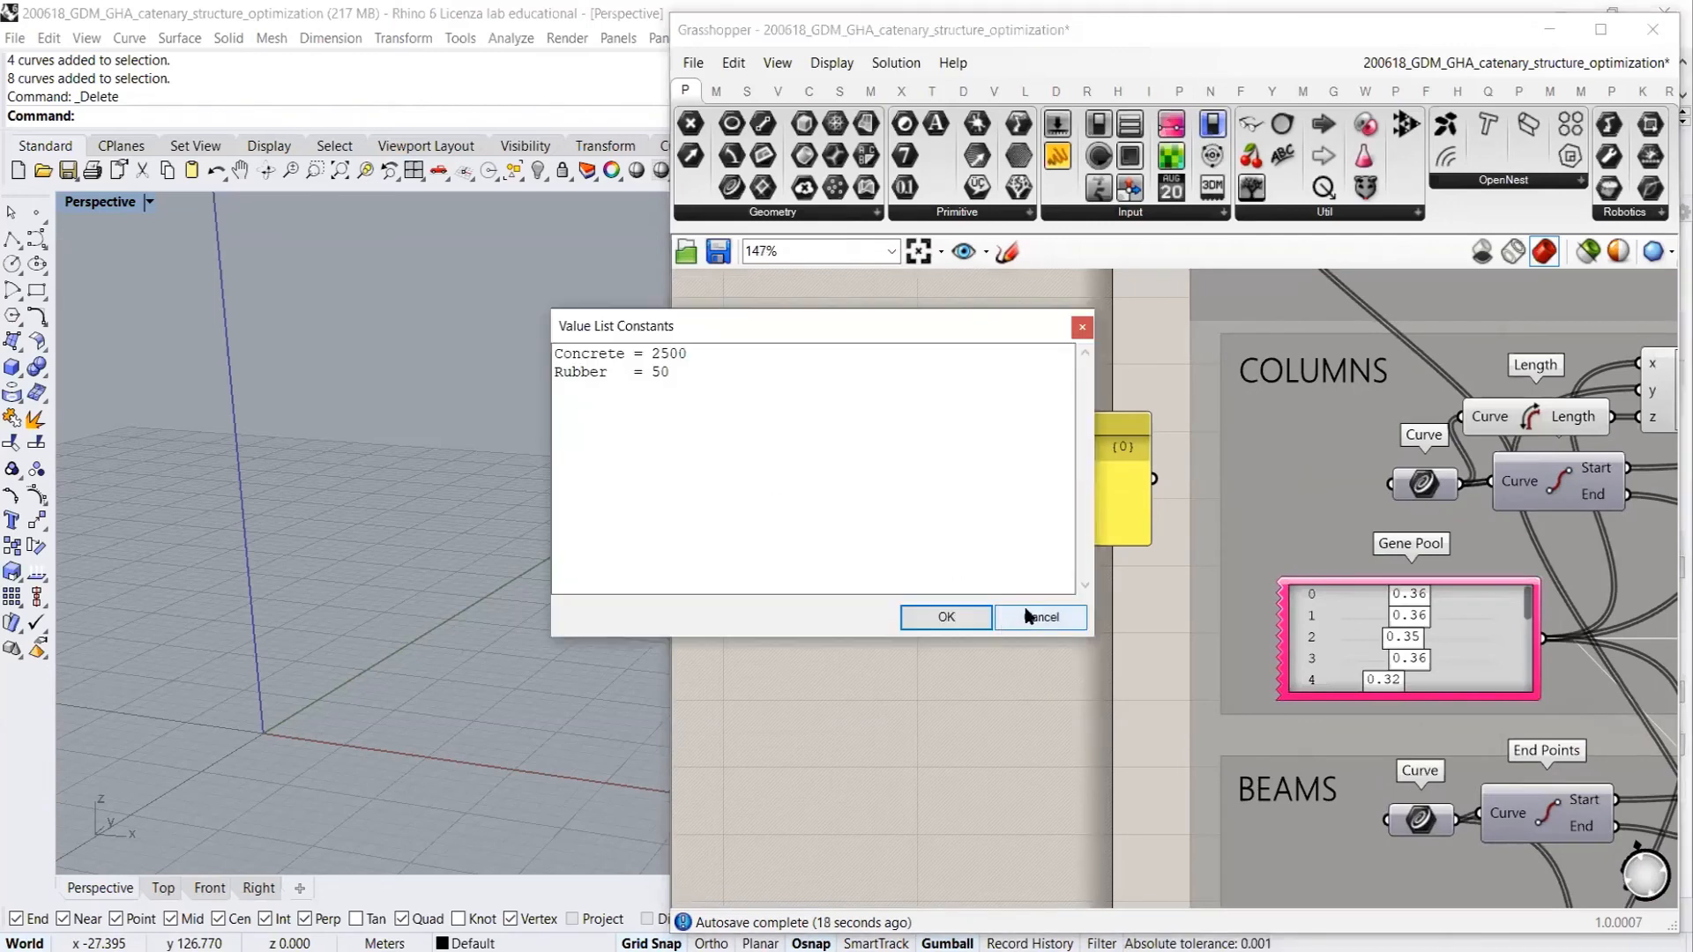
pyautogui.click(1027, 616)
pyautogui.click(865, 478)
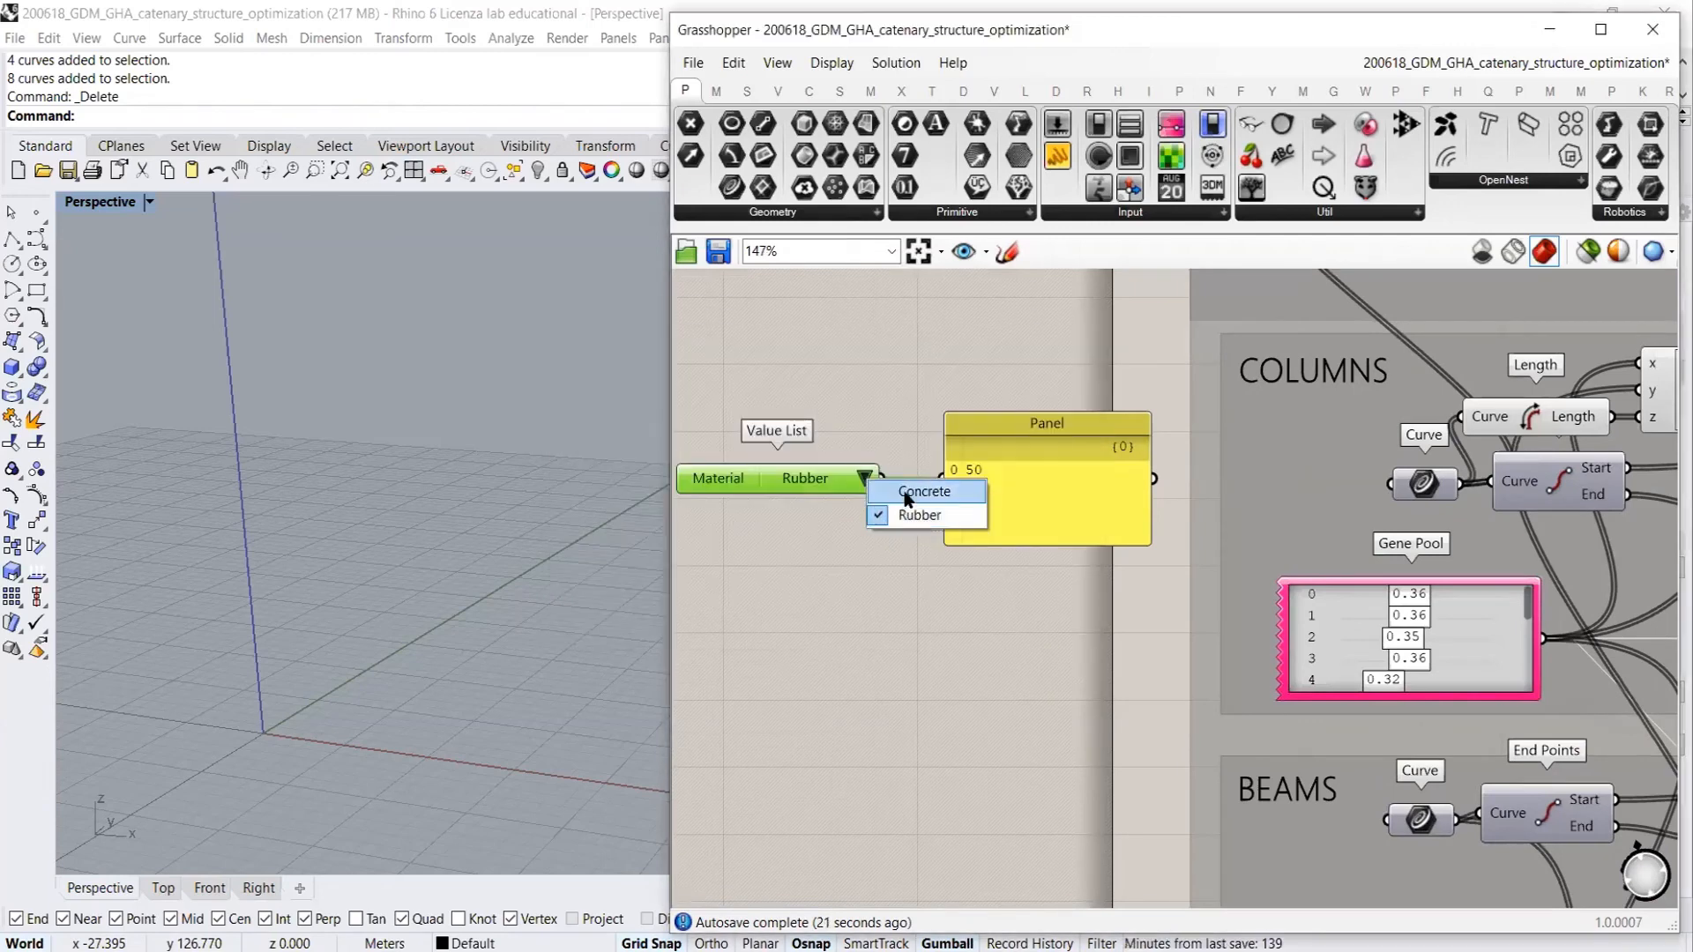
pyautogui.click(908, 602)
# Delete the Material Value List and its connected Panel from the canvas
pyautogui.moveTo(773, 566); pyautogui.dragTo(776, 566)
pyautogui.press('Delete')
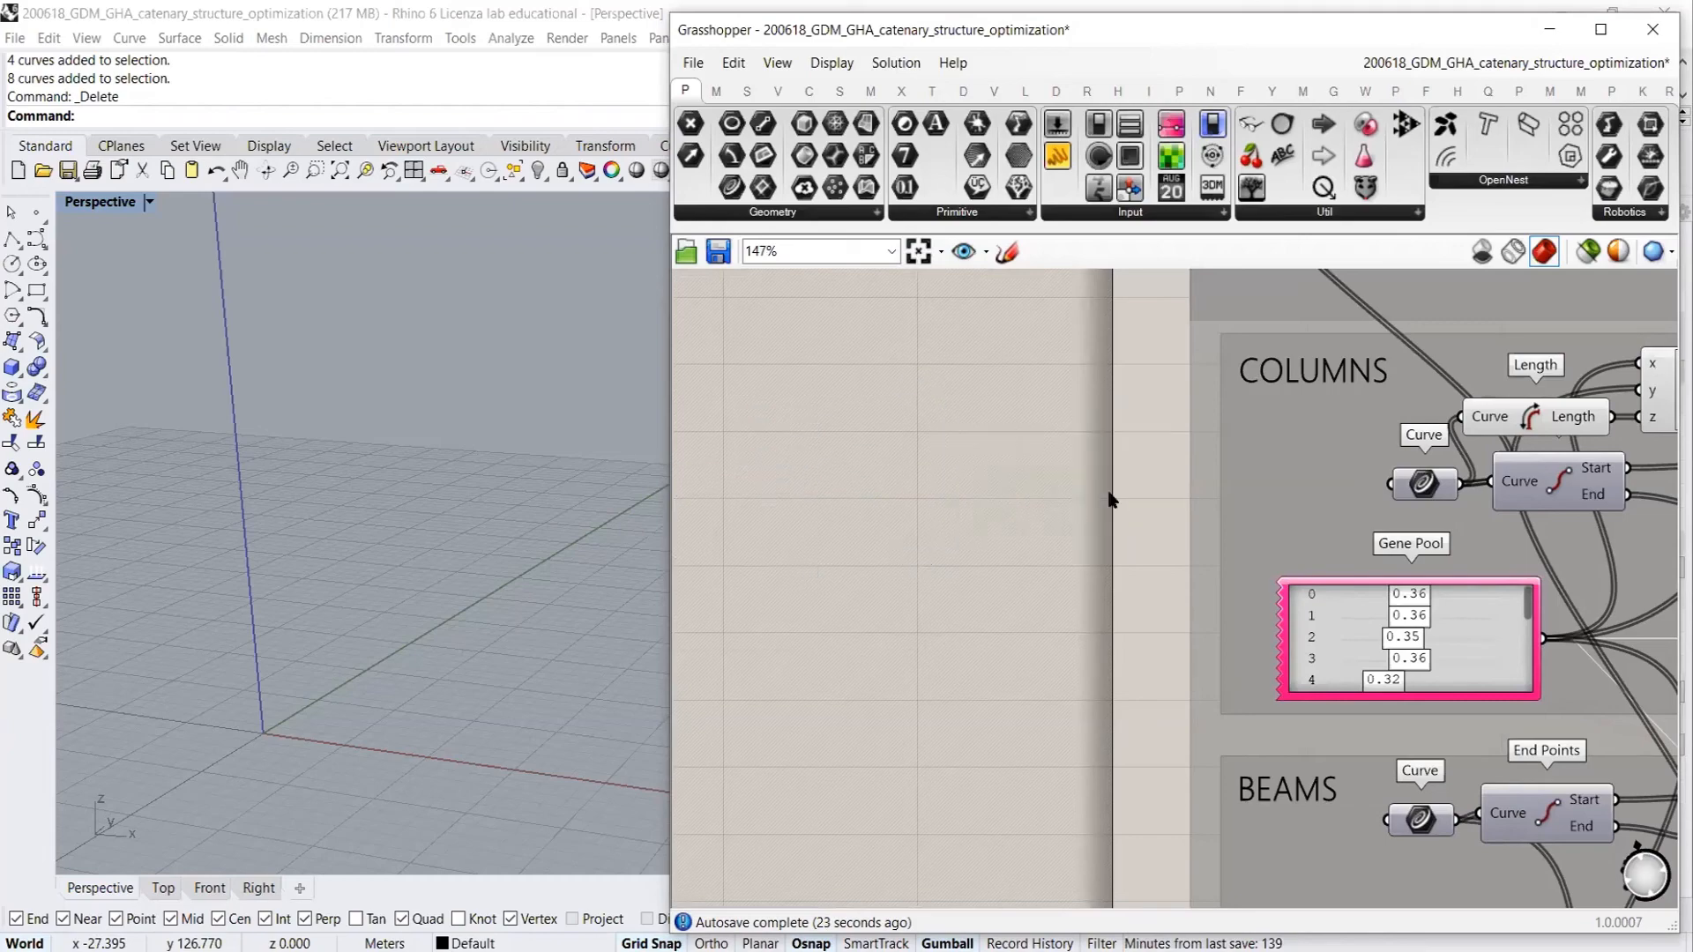
pyautogui.moveTo(1359, 531); pyautogui.dragTo(915, 496, button='right')
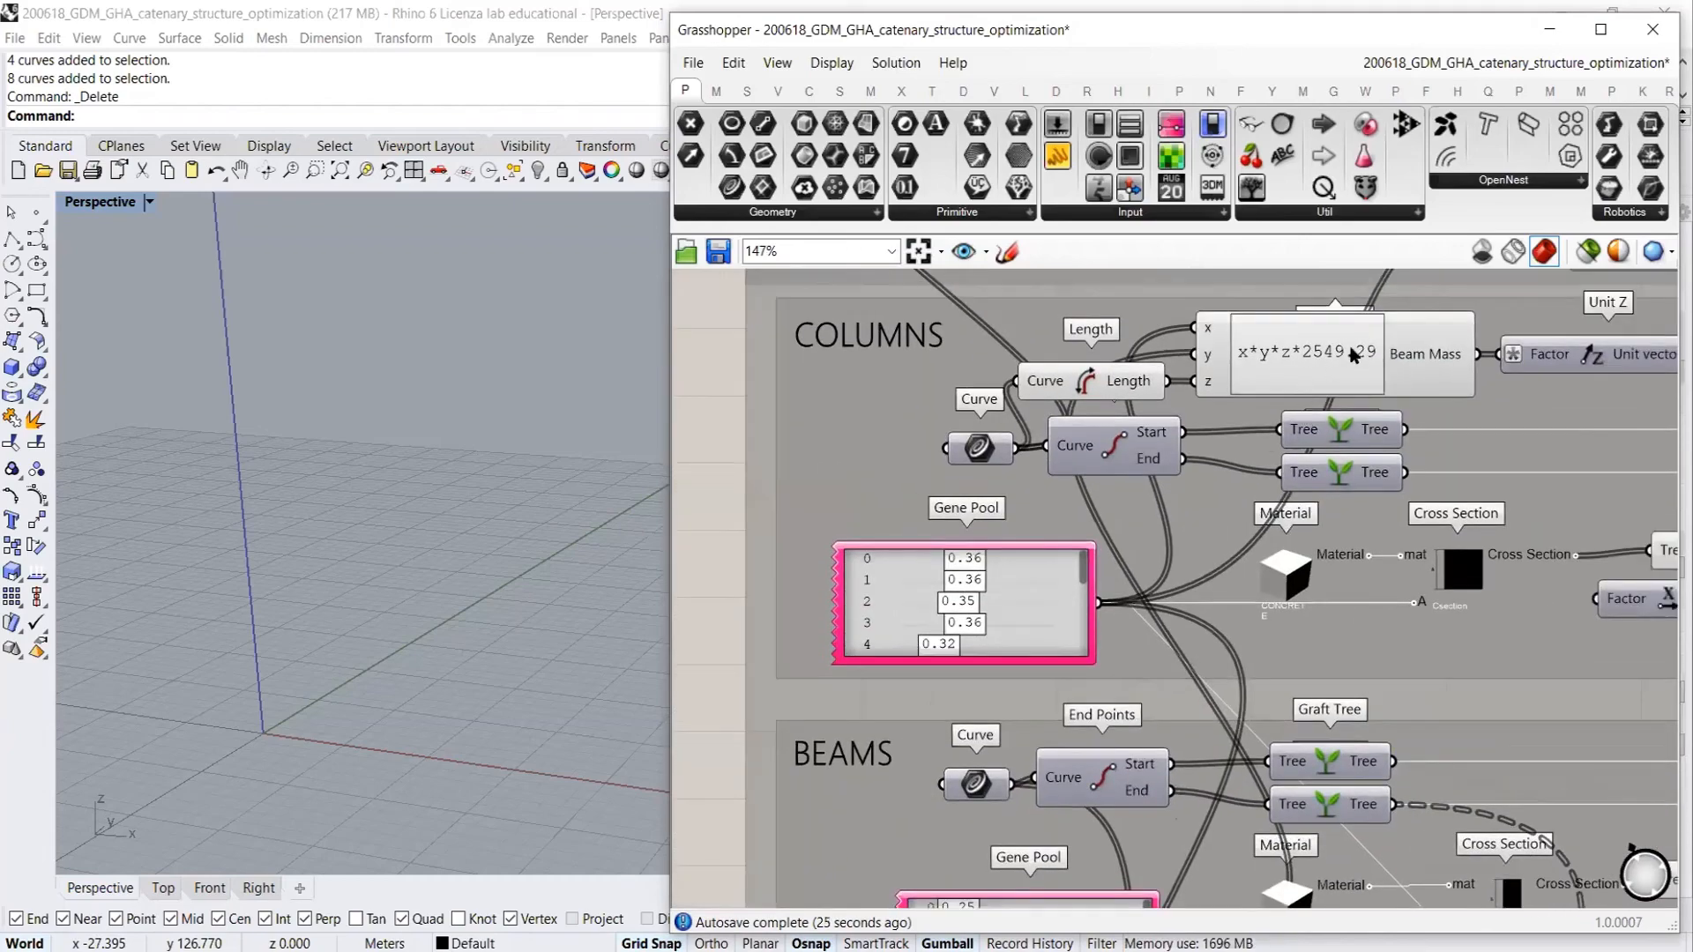
pyautogui.moveTo(1461, 434); pyautogui.dragTo(1262, 458, button='right')
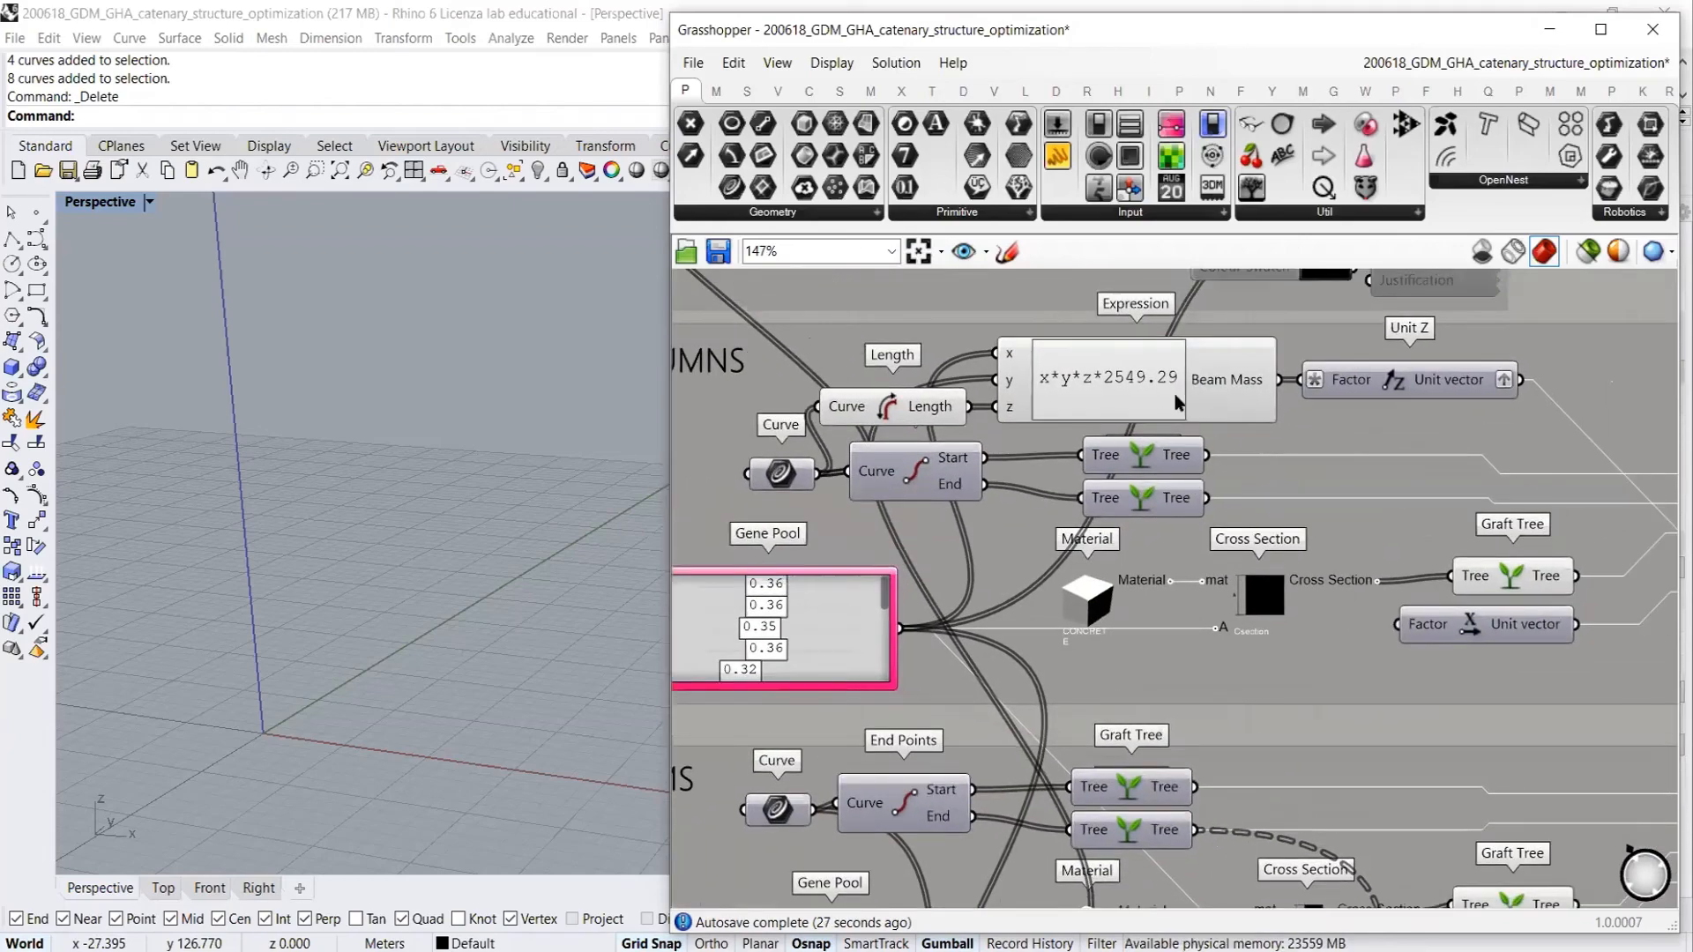
pyautogui.scroll(-1, 1063, 407)
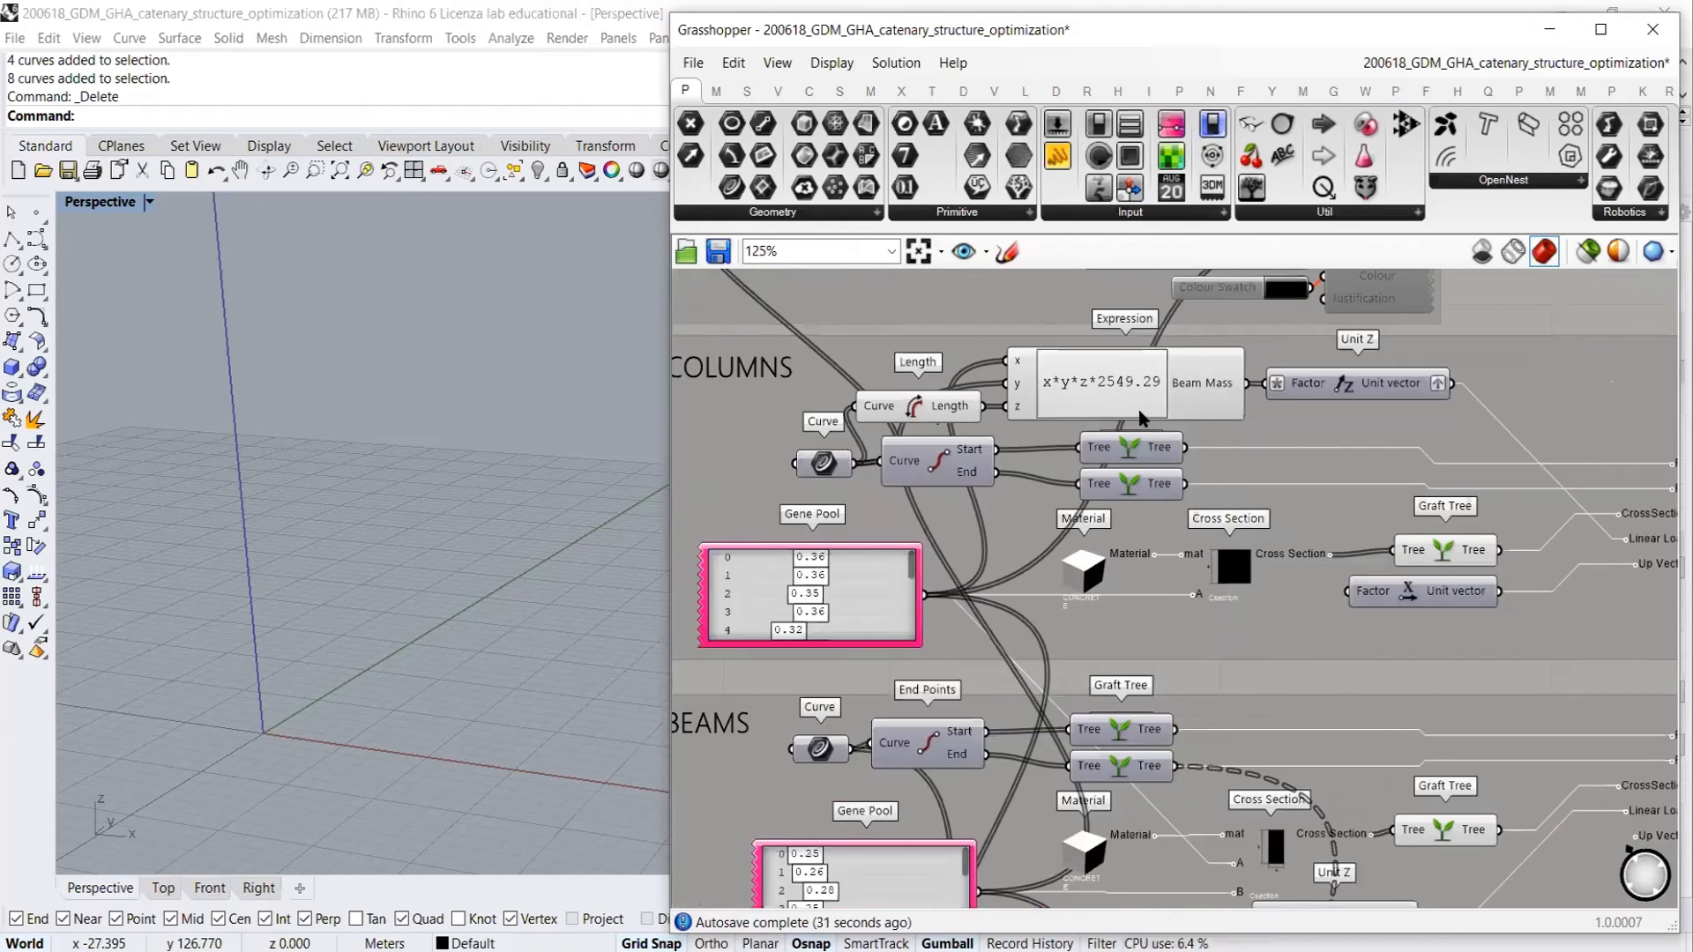
# Bring back the deleted Material Value List and Panel, and remove only the Panel
pyautogui.moveTo(798, 480); pyautogui.dragTo(1188, 452, button='right')
pyautogui.hotkey('ctrl', 'v')
pyautogui.moveTo(901, 492); pyautogui.dragTo(1145, 485, button='right')
pyautogui.scroll(-2, 1131, 526)
pyautogui.click(1119, 525)
pyautogui.click(1112, 479)
pyautogui.press('Delete')
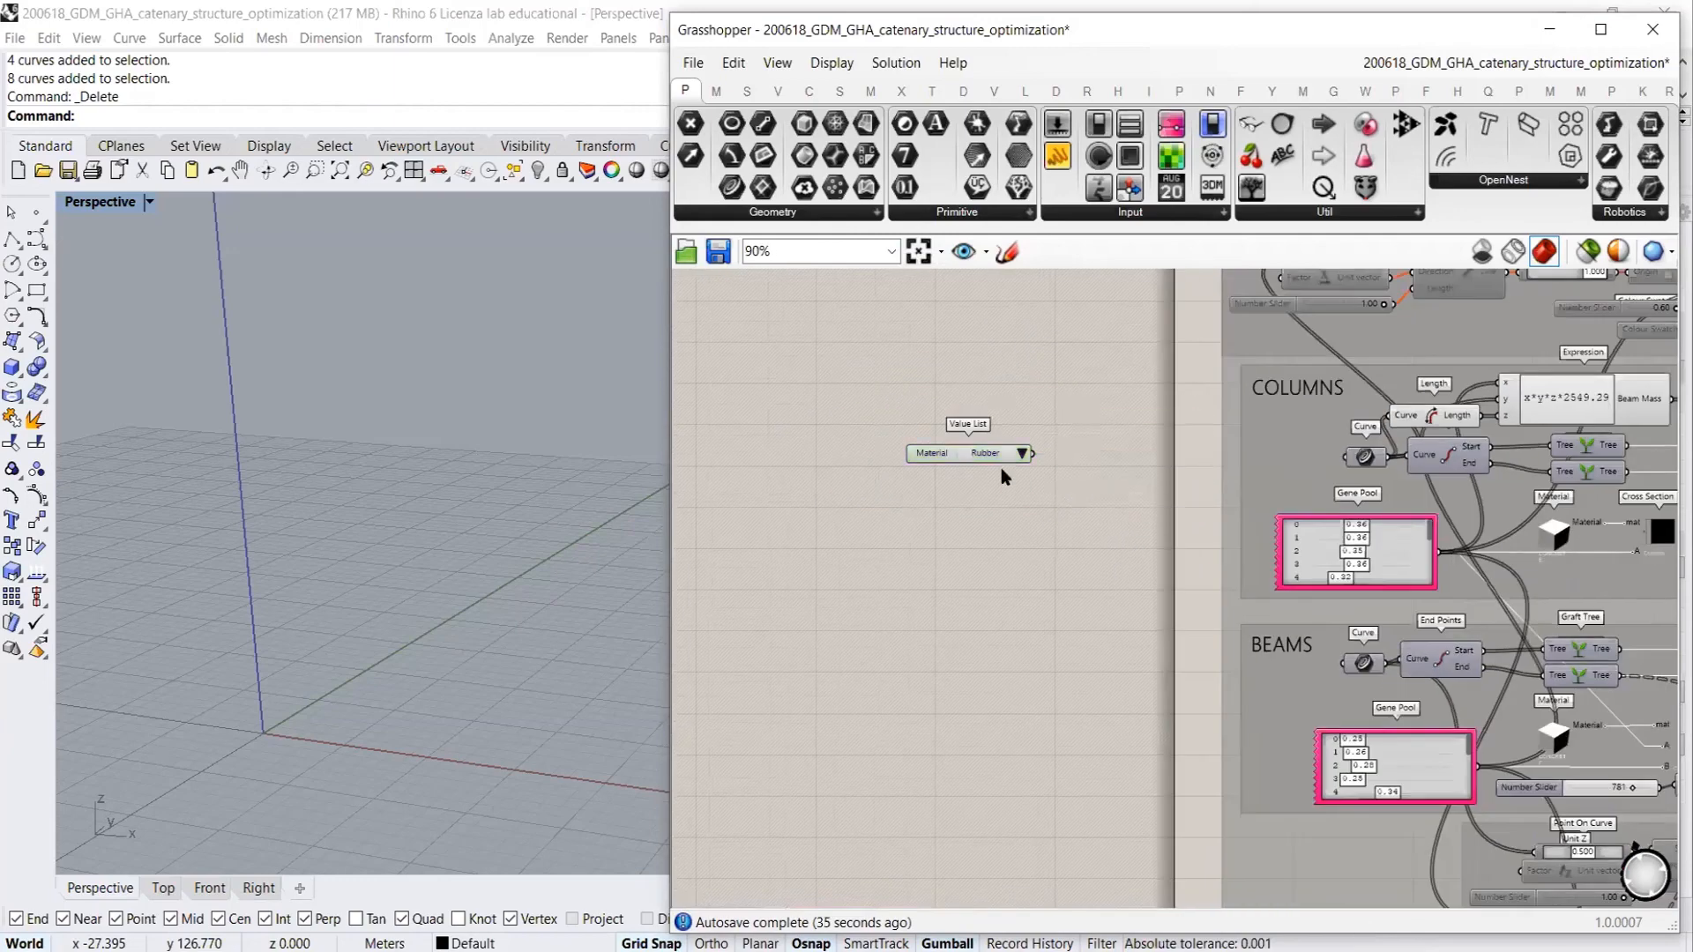
# Move the Value List farther from the COLUMNS group and place a copy of that group's Material component below it
pyautogui.moveTo(961, 457); pyautogui.dragTo(797, 433)
pyautogui.click(823, 478)
pyautogui.moveTo(1501, 522); pyautogui.dragTo(1411, 545, button='right')
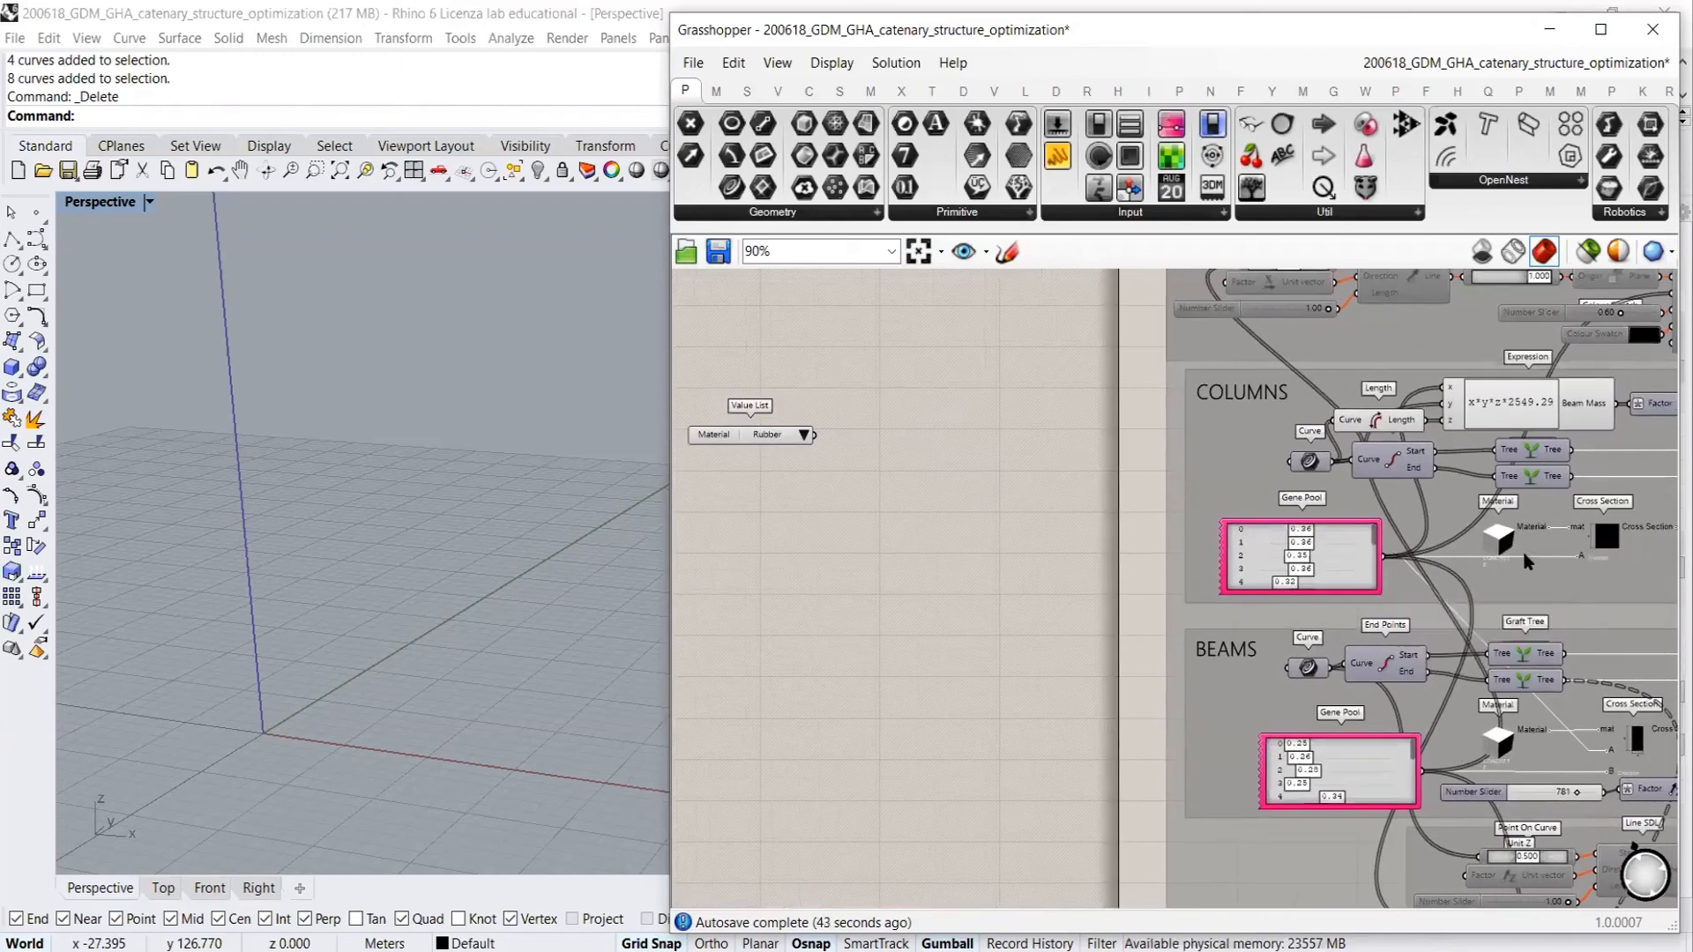
pyautogui.keyDown('alt'); pyautogui.moveTo(1501, 541); pyautogui.dragTo(735, 501); pyautogui.keyUp('alt')
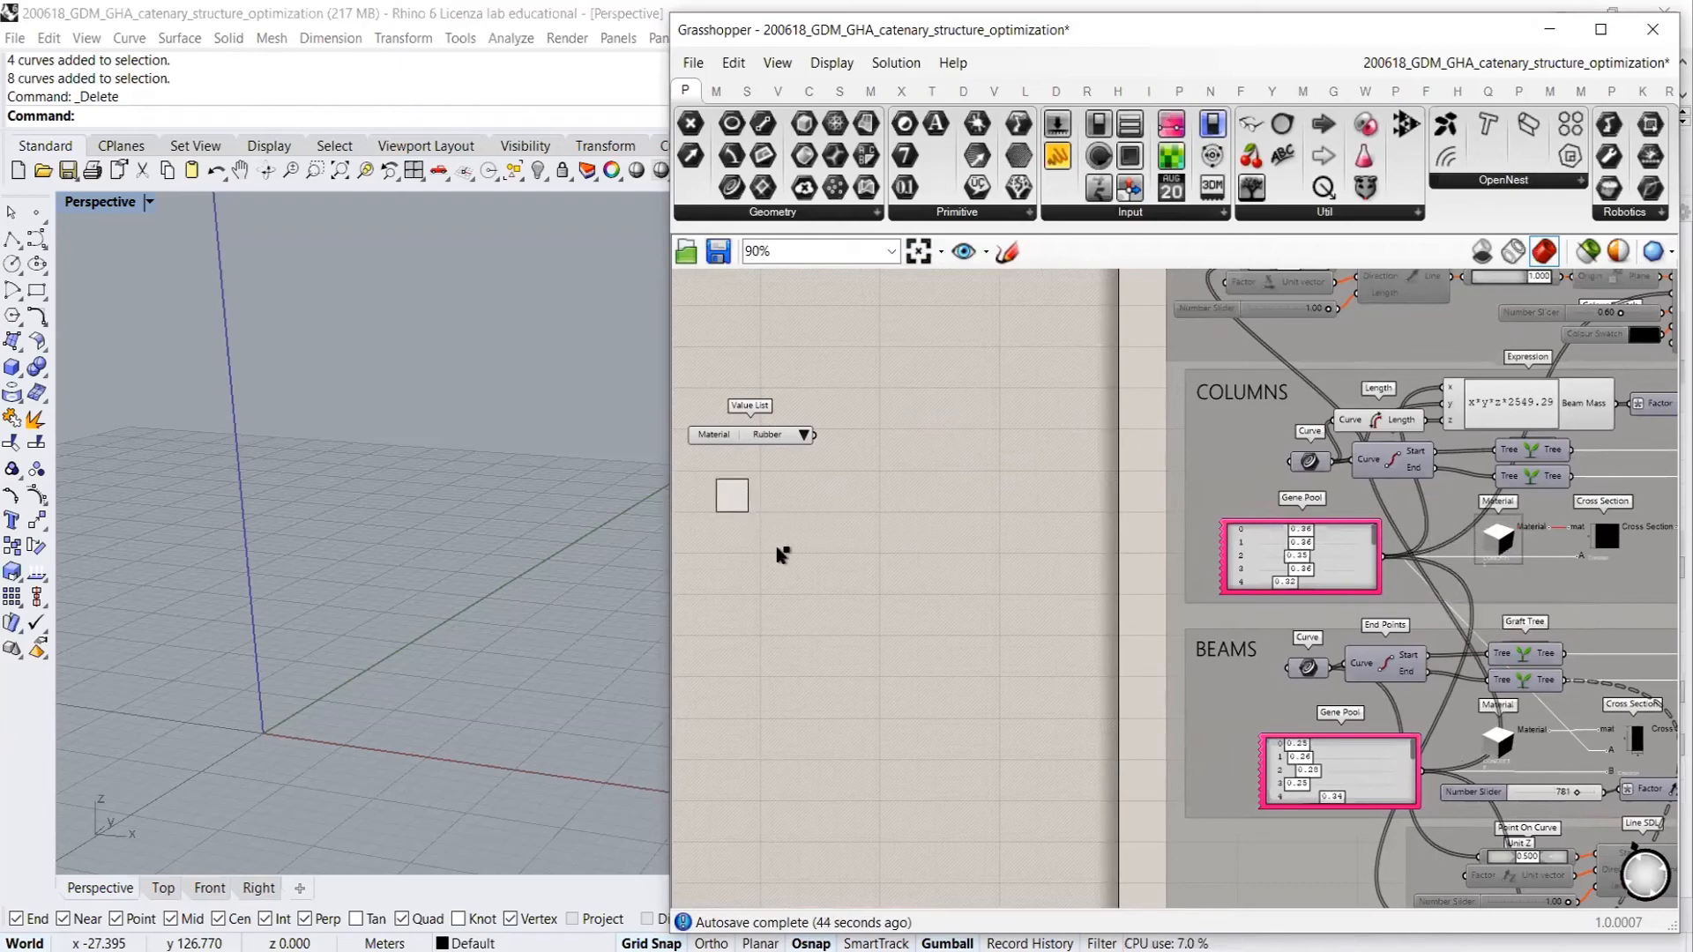
pyautogui.moveTo(866, 558); pyautogui.dragTo(1117, 577, button='right')
pyautogui.scroll(5, 1049, 547)
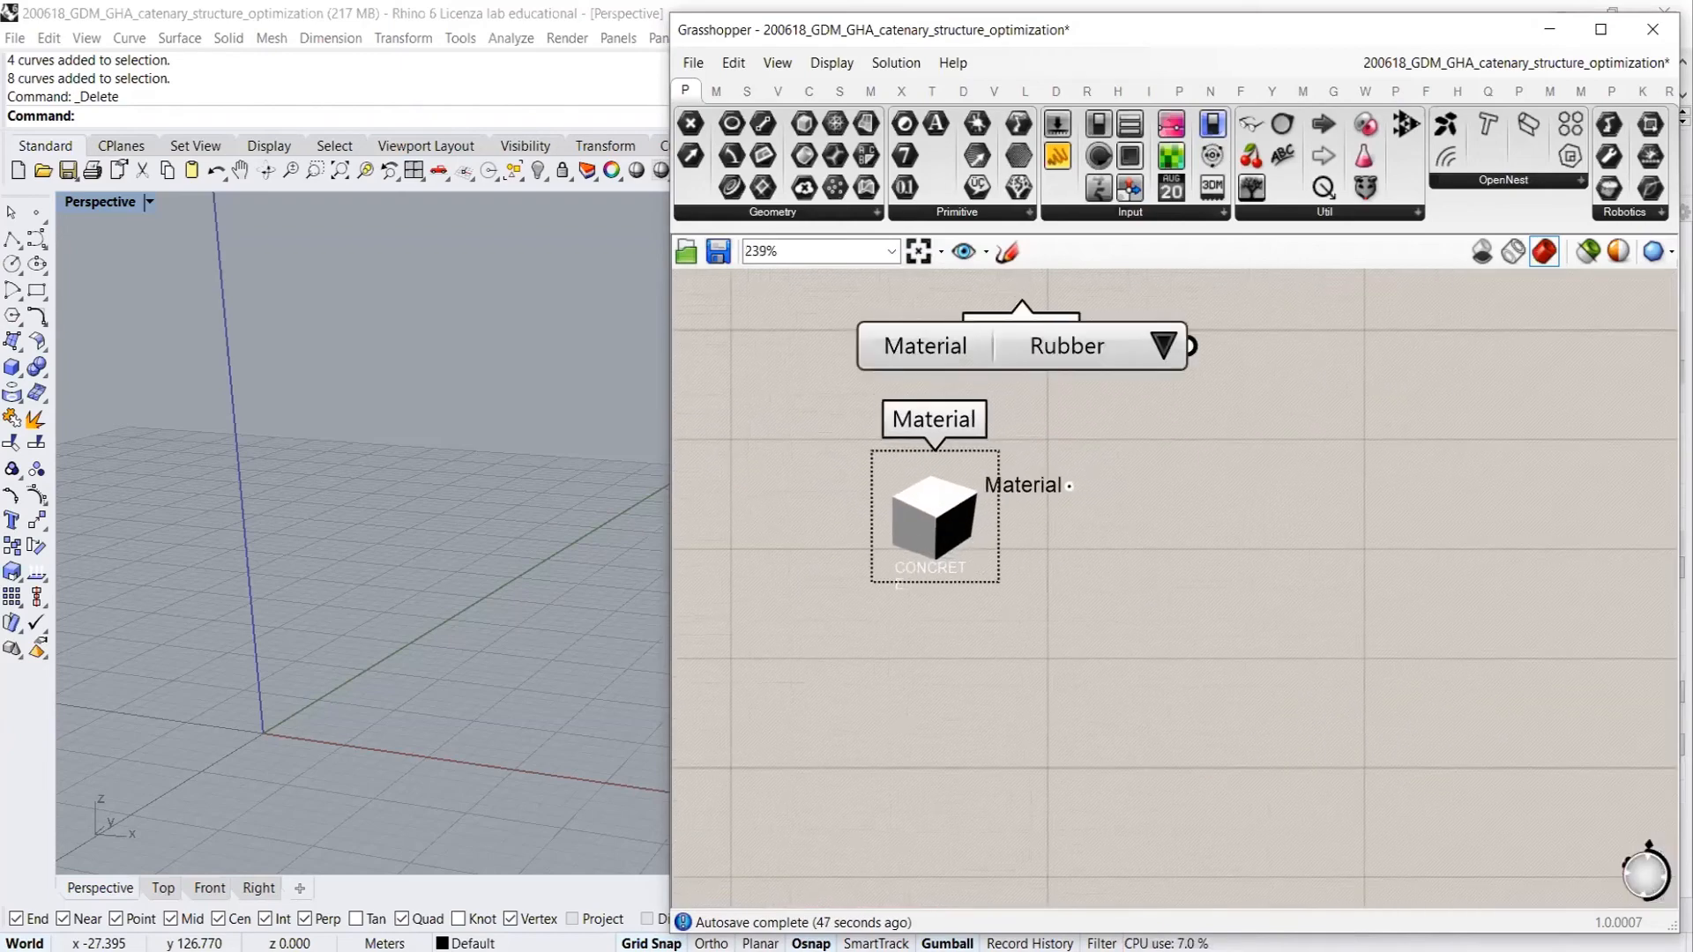
# Duplicate the copied Concrete Material component below itself and set the duplicate's material to Rubber
pyautogui.keyDown('alt'); pyautogui.moveTo(935, 515); pyautogui.dragTo(945, 717); pyautogui.keyUp('alt')
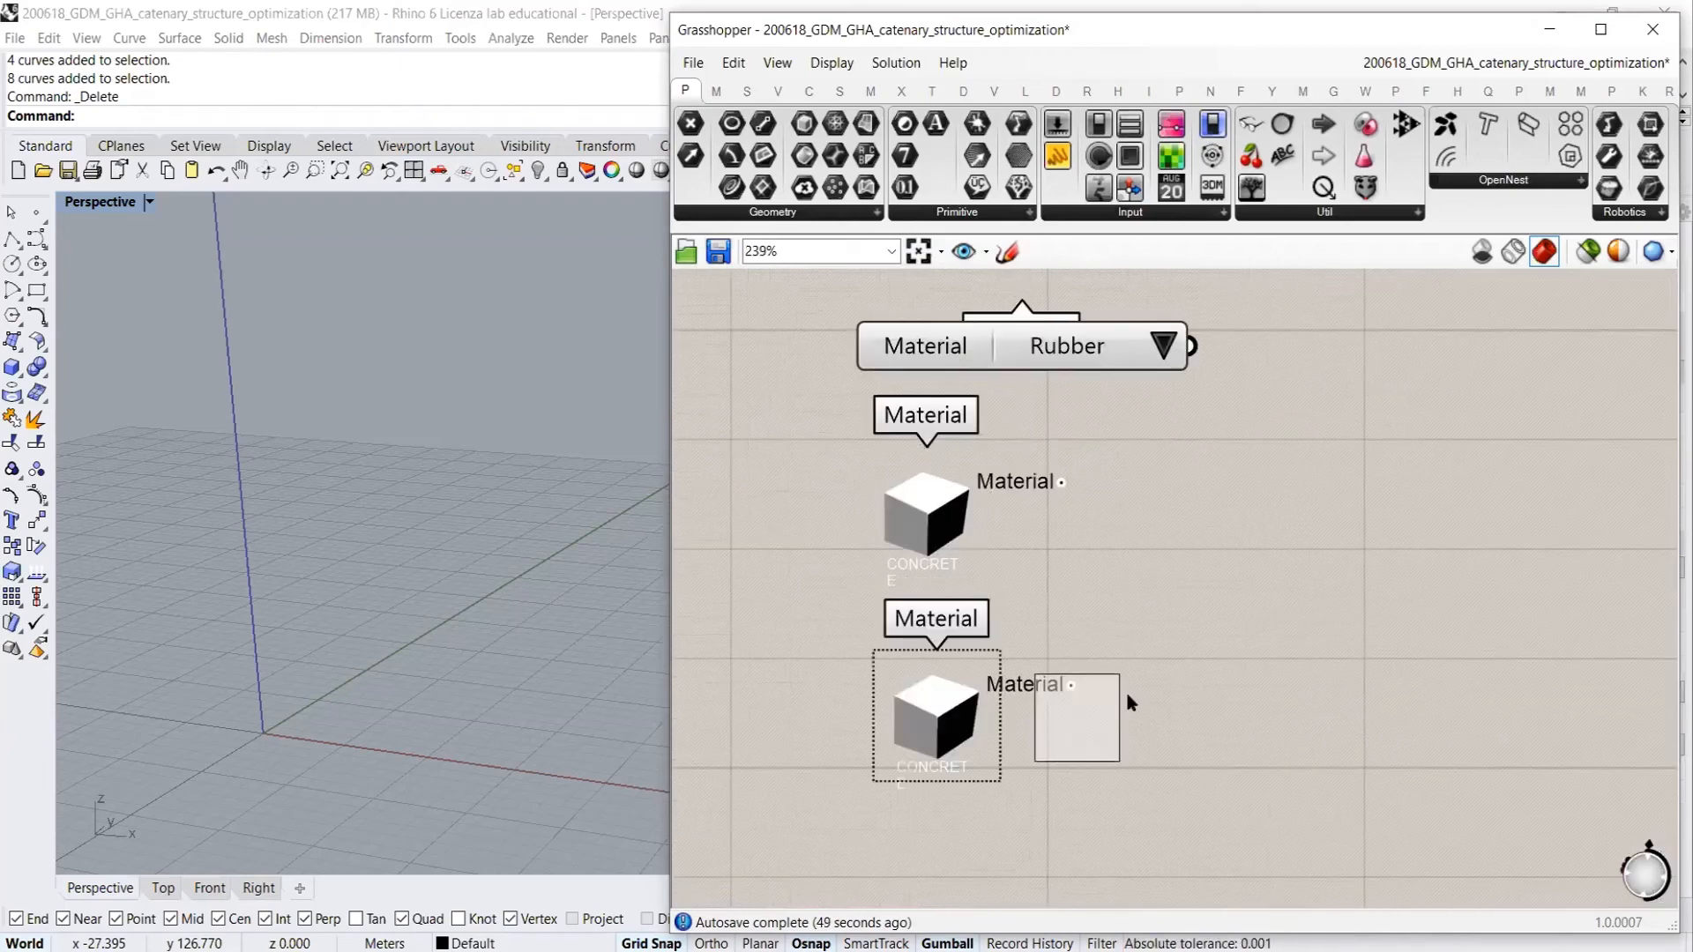
pyautogui.click(1130, 696)
pyautogui.moveTo(1146, 592); pyautogui.dragTo(974, 591, button='right')
pyautogui.rightClick(925, 617)
pyautogui.click(969, 789)
pyautogui.scroll(-2, 973, 590)
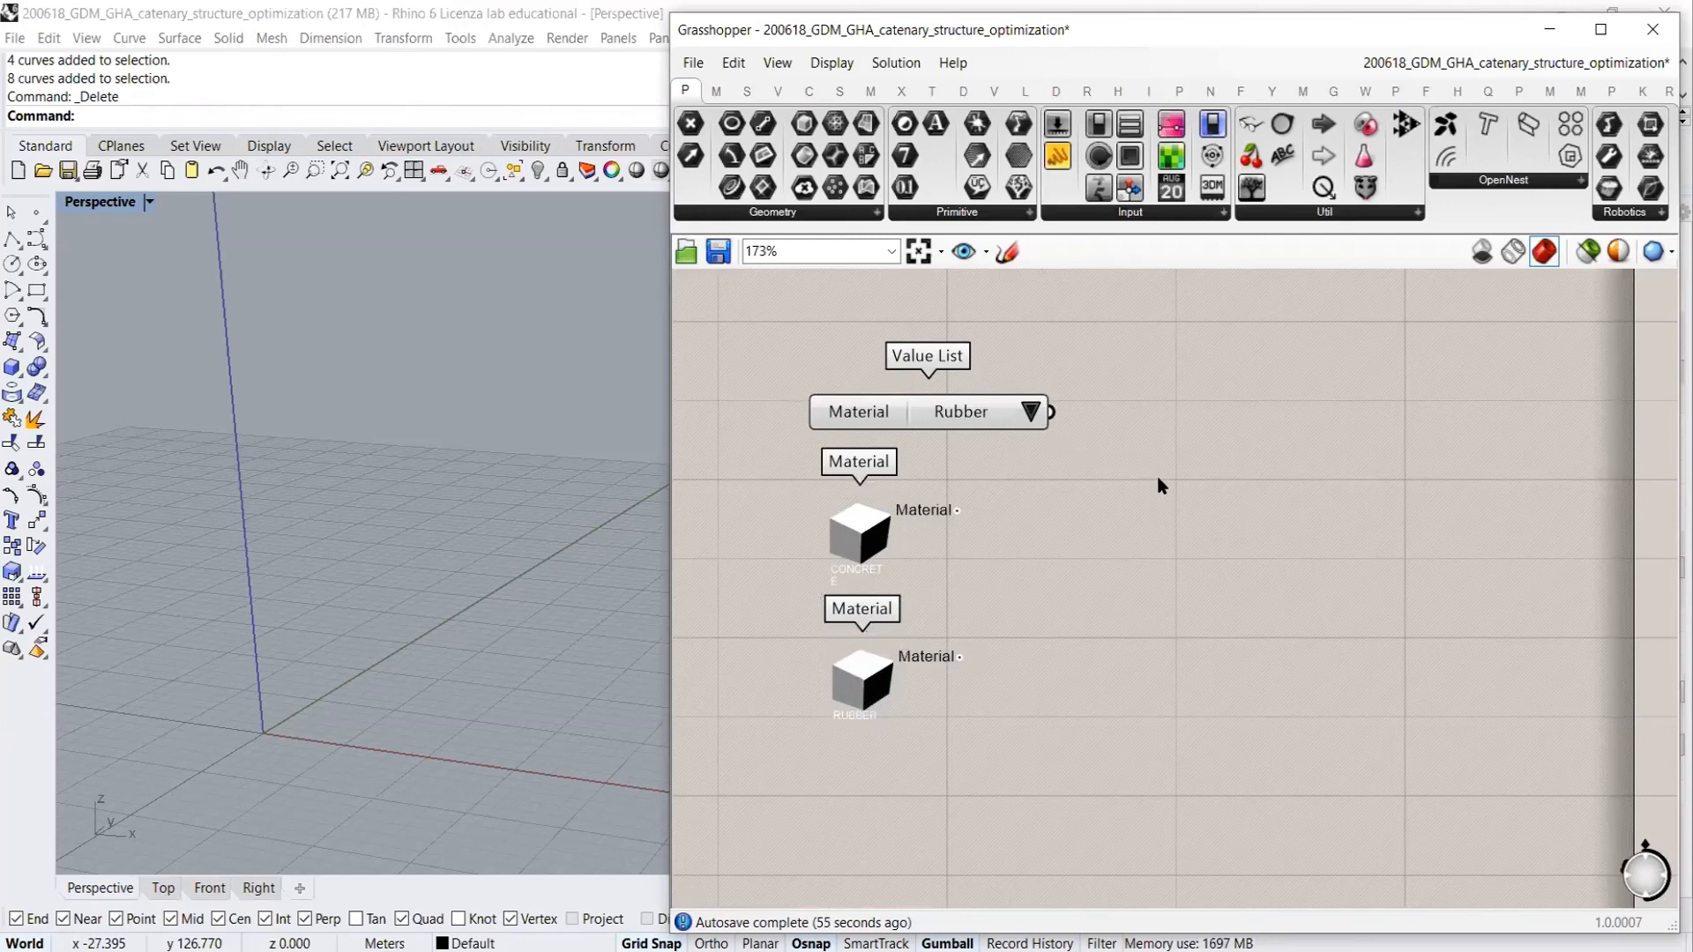
# Move the Value List clear of the two Material components and align those components vertically with each other
pyautogui.moveTo(841, 403); pyautogui.dragTo(748, 382)
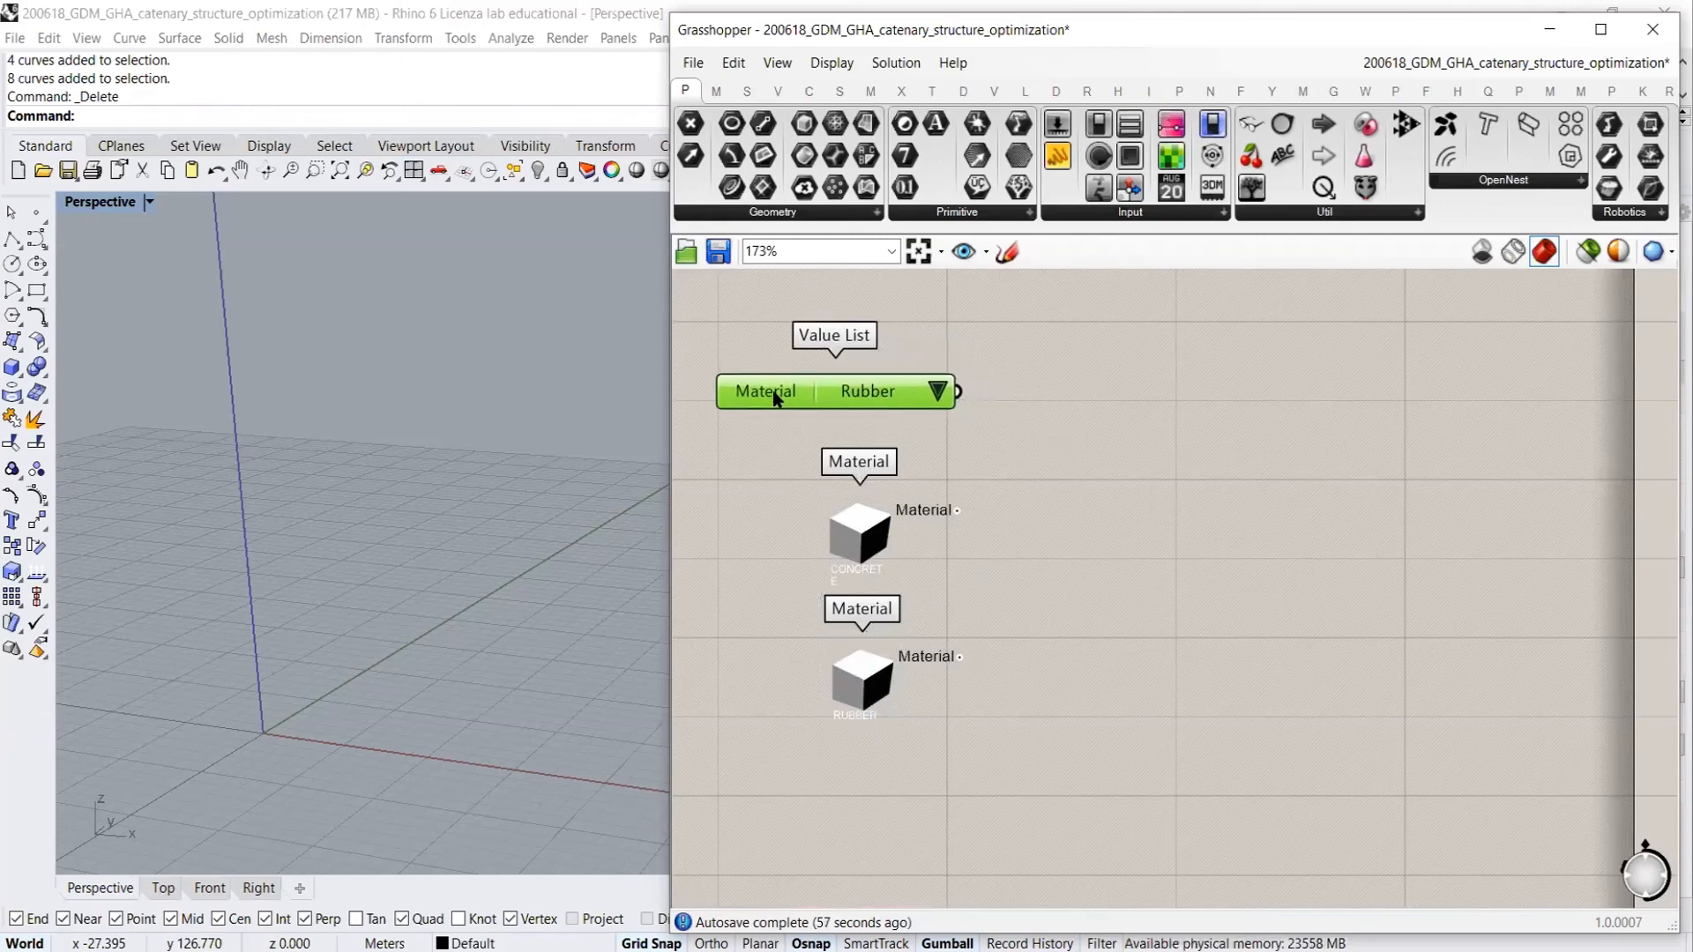
pyautogui.click(1066, 458)
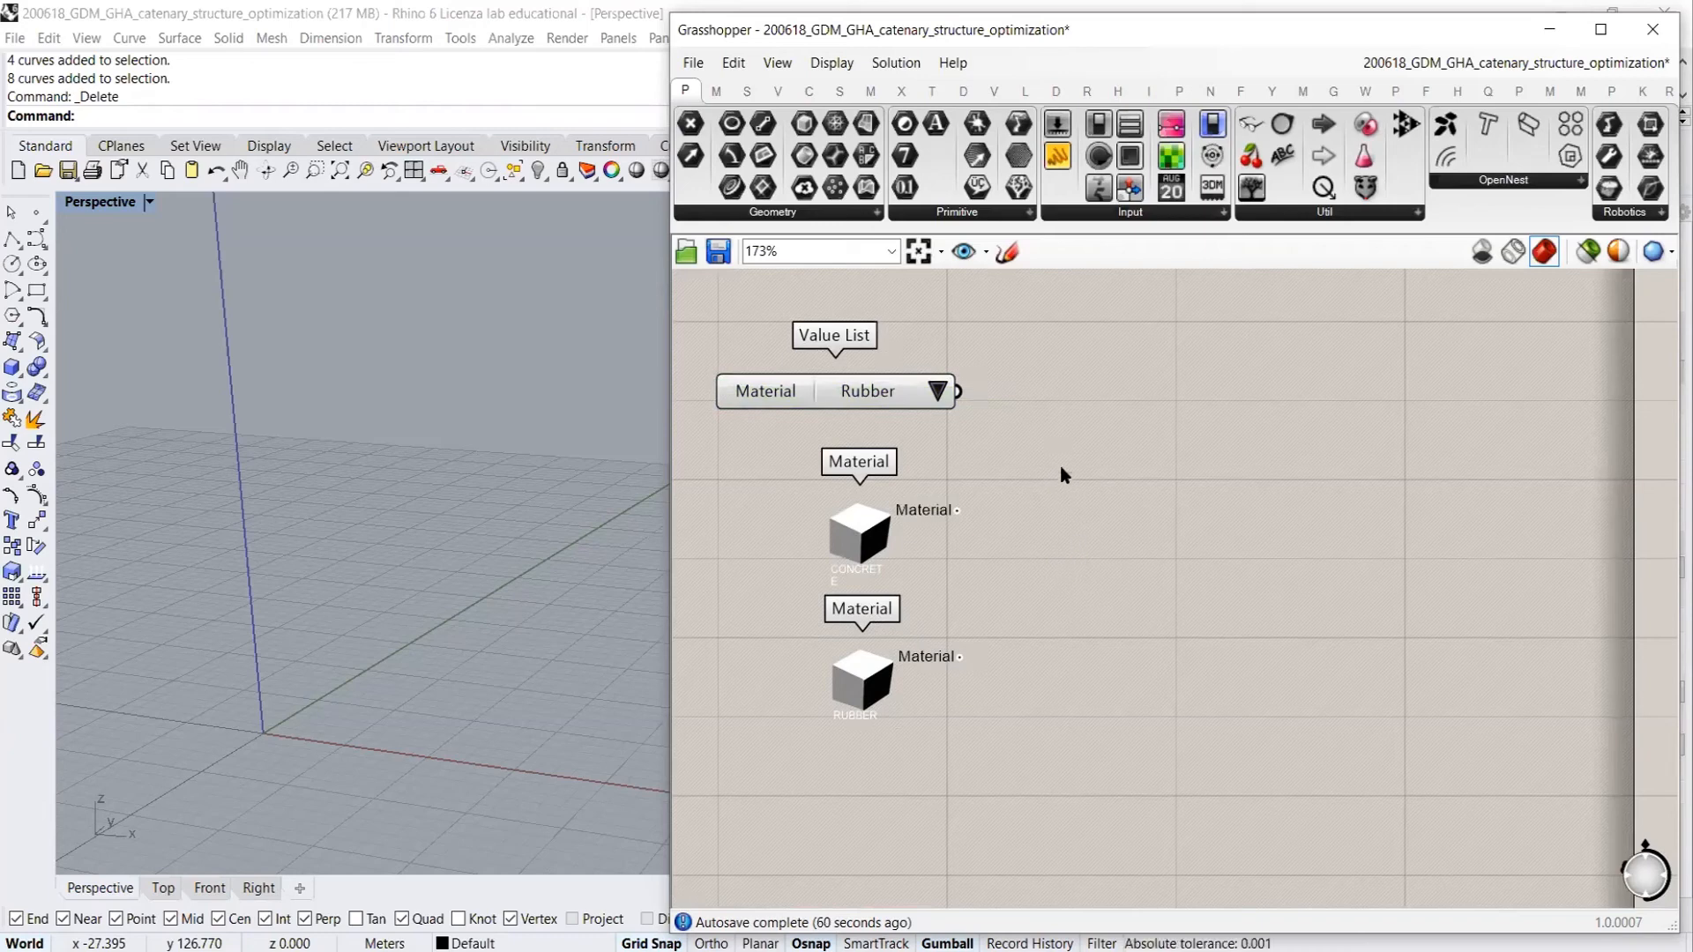
pyautogui.moveTo(892, 659); pyautogui.dragTo(858, 739)
pyautogui.click(852, 361)
pyautogui.click(1187, 428)
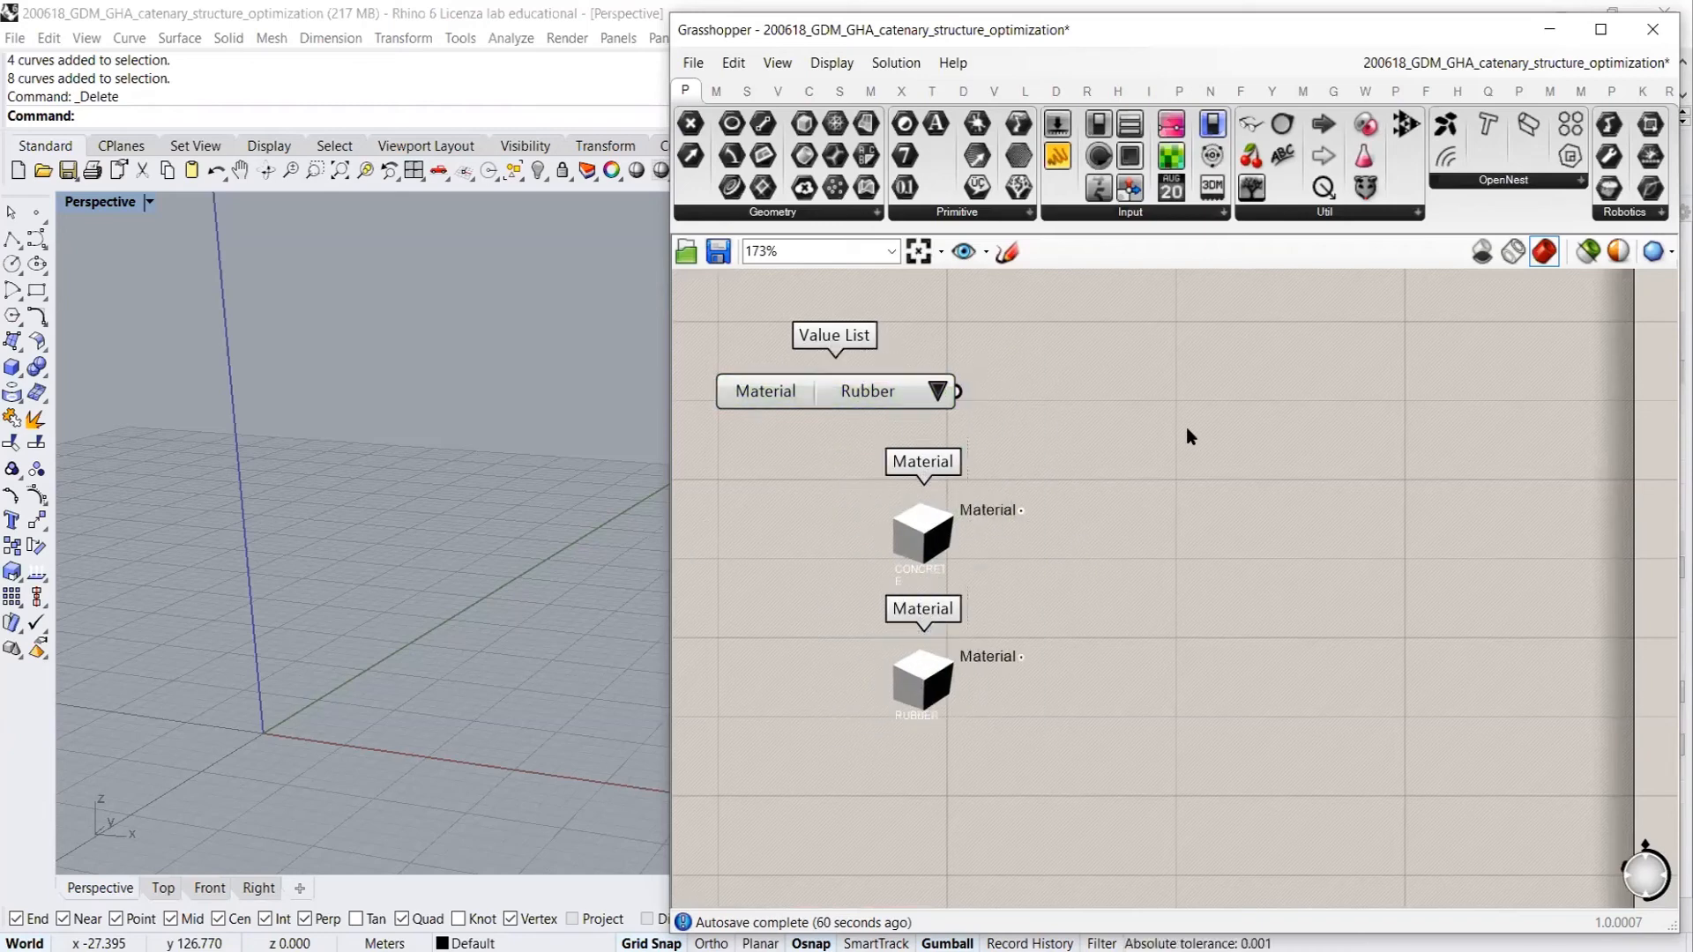
pyautogui.moveTo(1126, 396); pyautogui.dragTo(1158, 459, button='right')
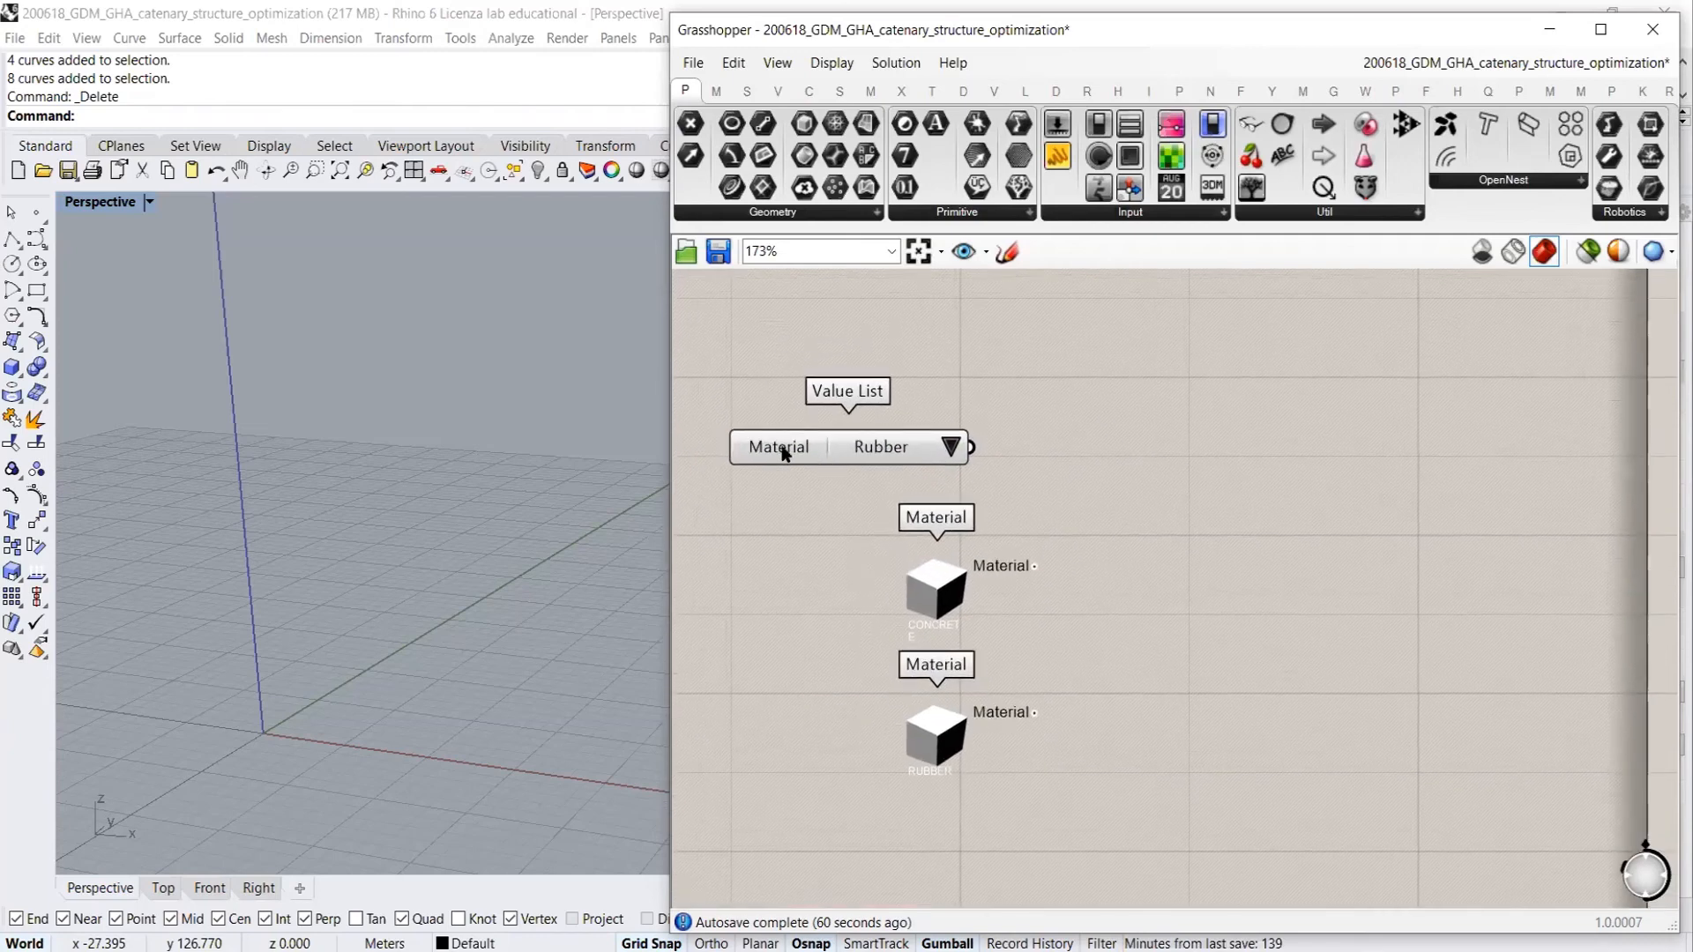
# Rename the Value List as Material weight and select its Concrete entry
pyautogui.rightClick(783, 448)
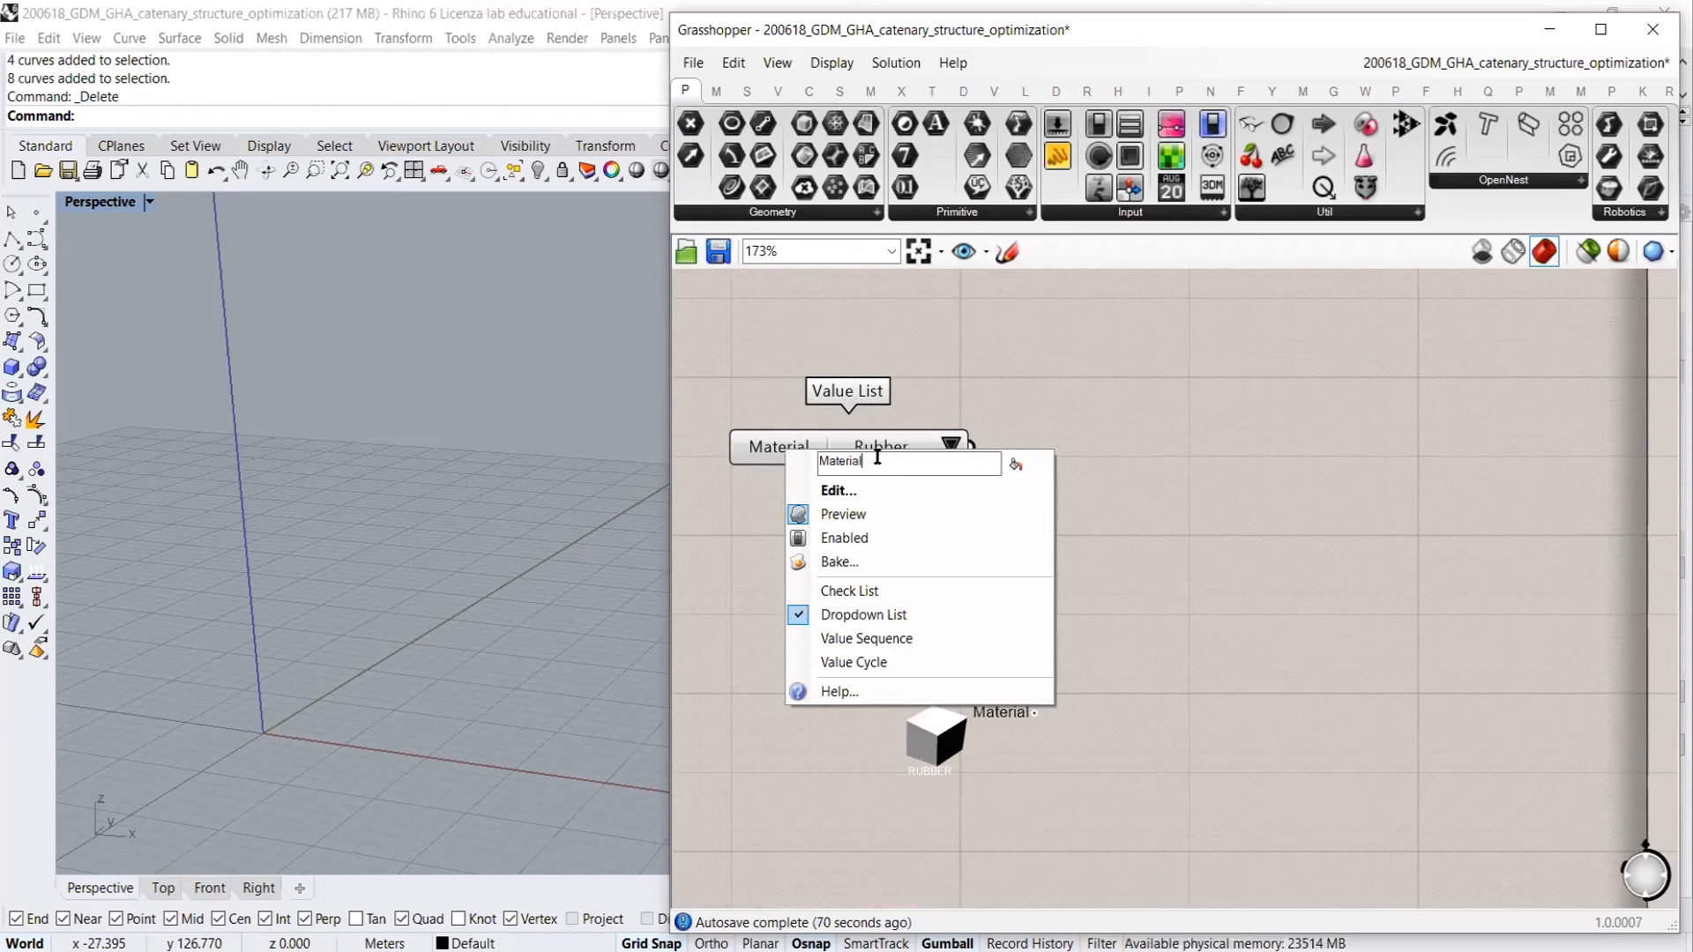
pyautogui.write('weight')
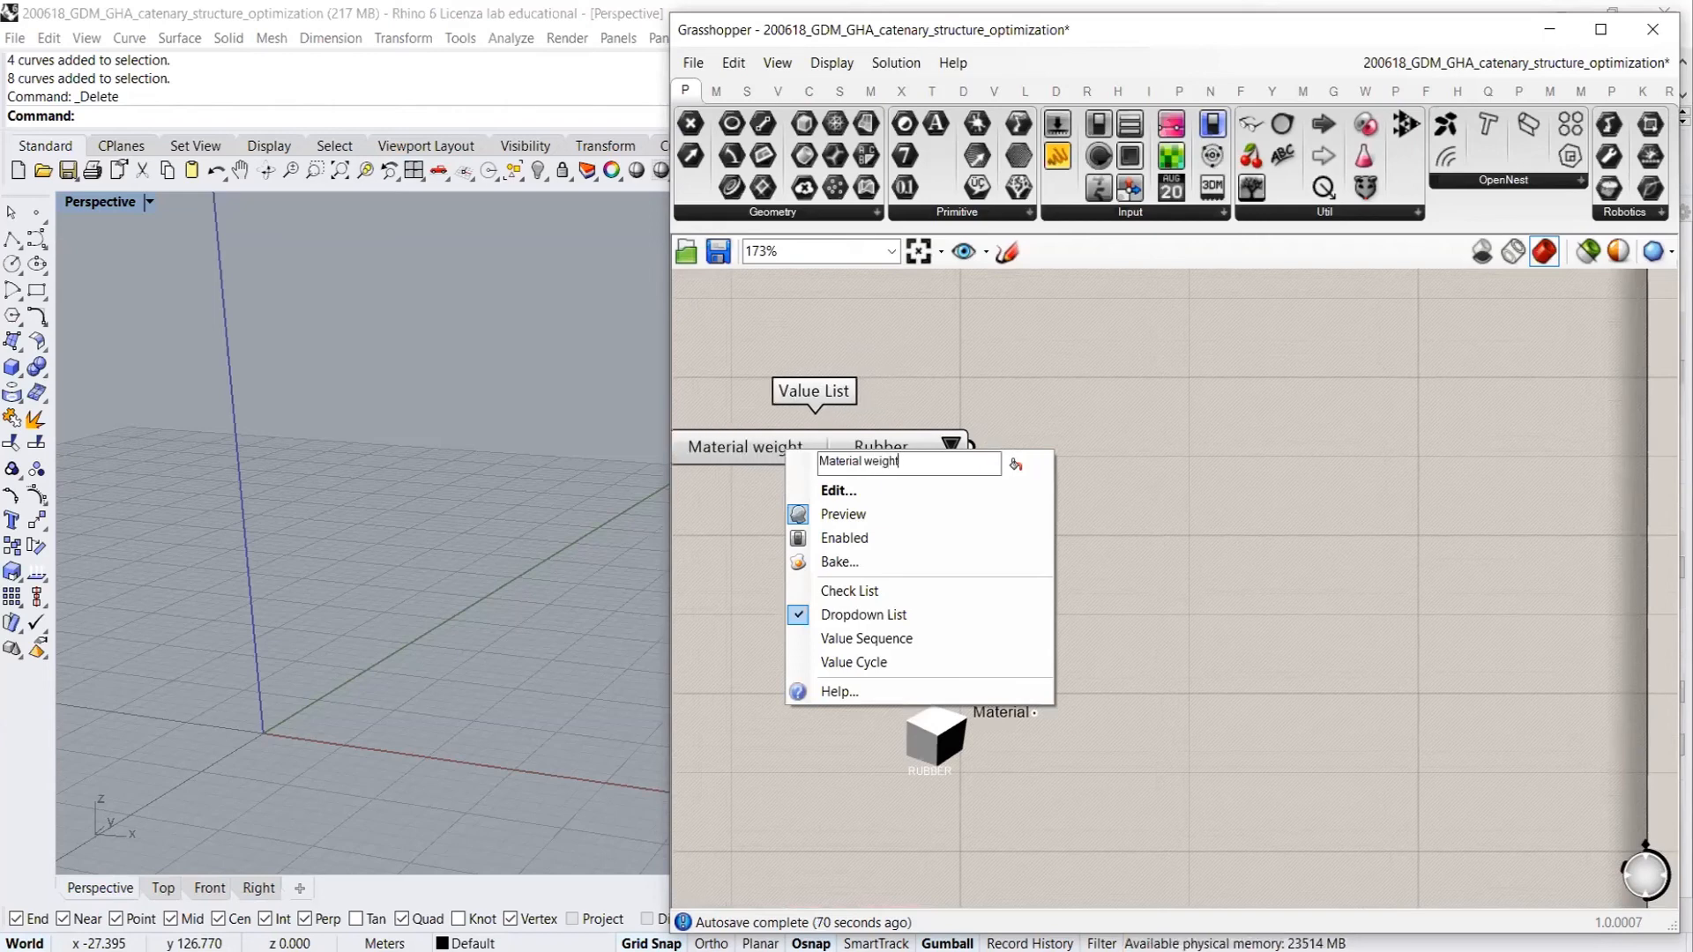
pyautogui.press('Return')
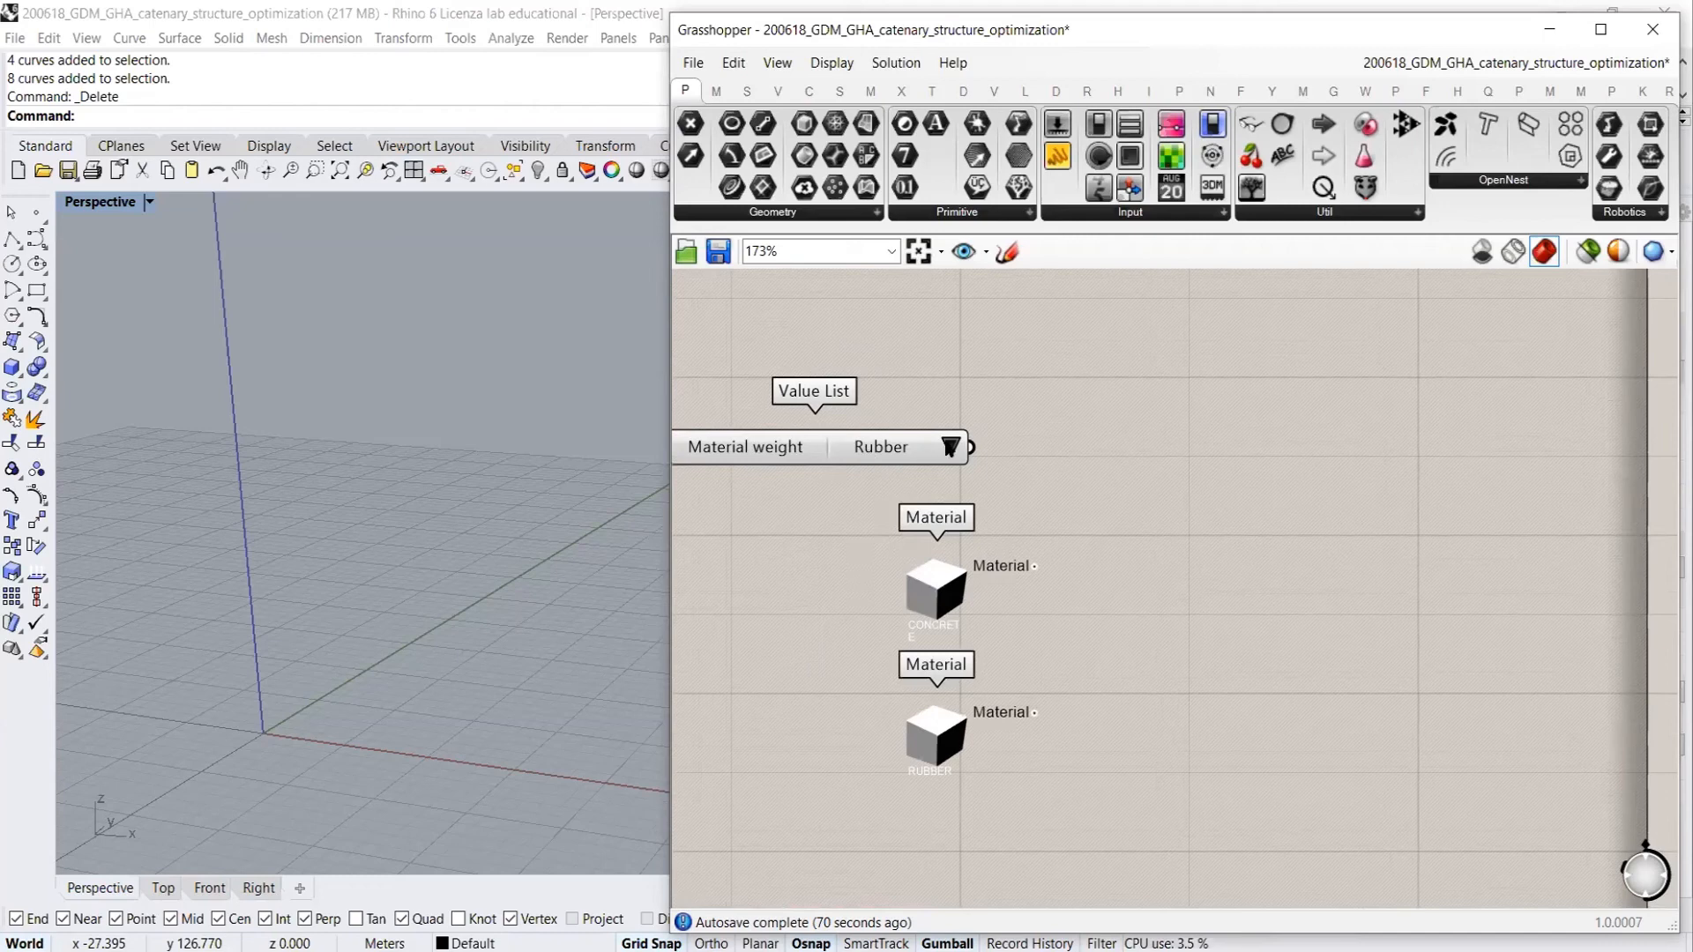
pyautogui.click(950, 447)
pyautogui.click(988, 455)
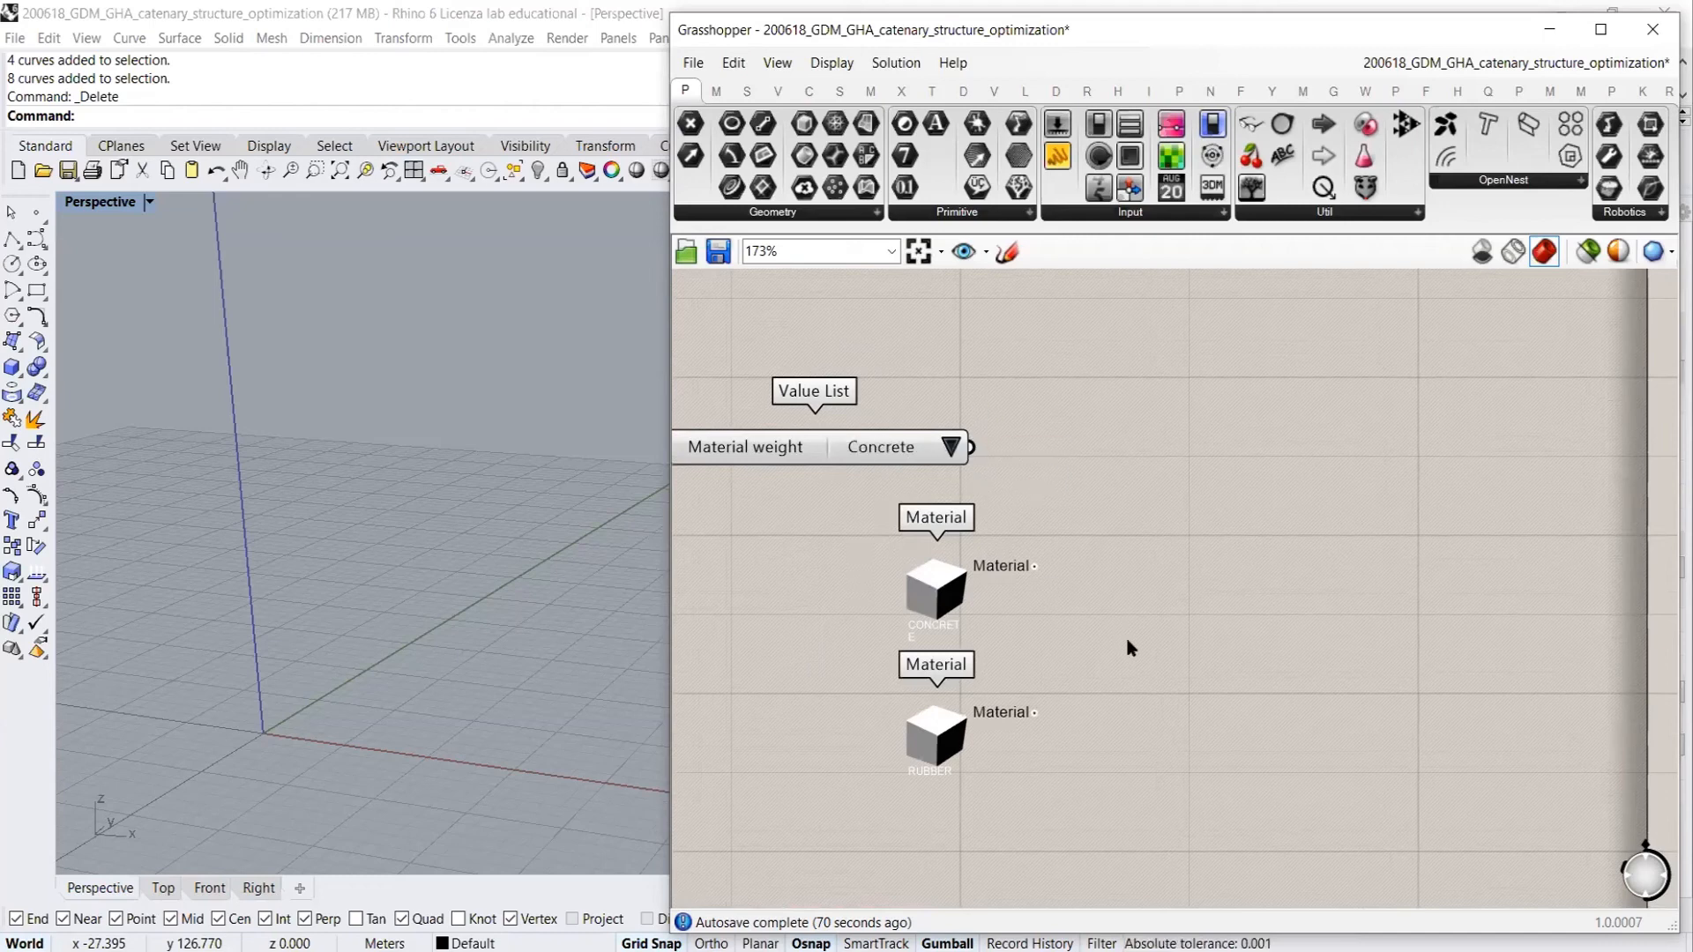
pyautogui.click(779, 445)
pyautogui.click(1146, 459)
# Add a Stream Filter component on the empty canvas beside the Value List and Material components
pyautogui.scroll(-2, 1138, 454)
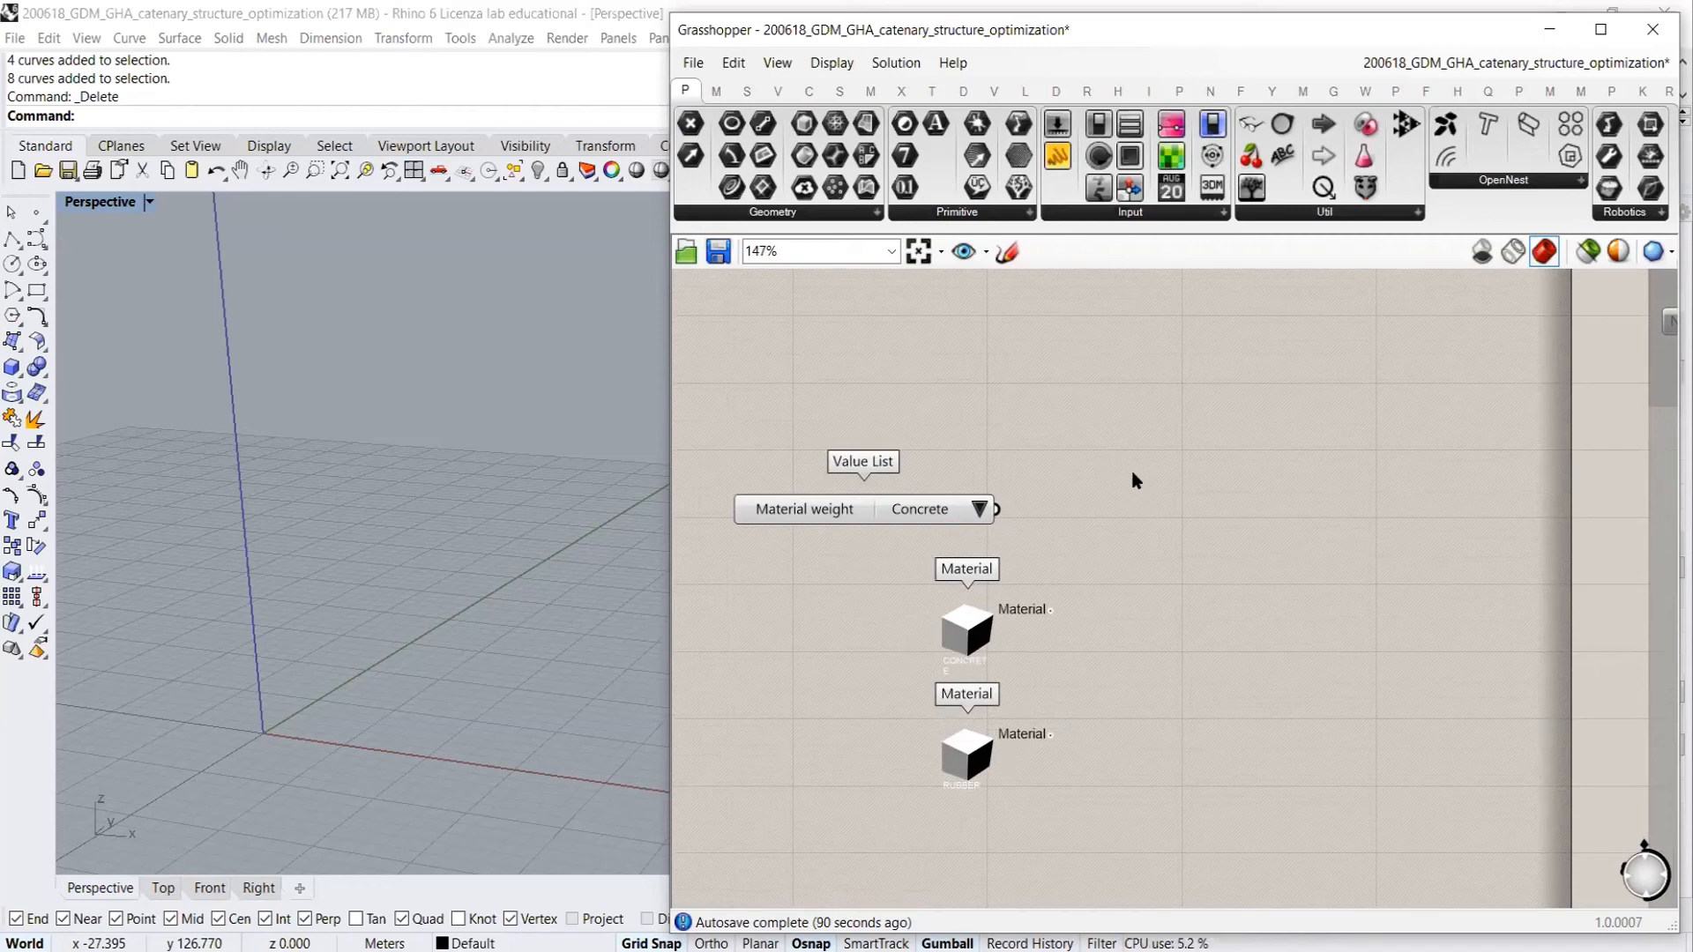
pyautogui.doubleClick(1208, 465)
pyautogui.write('stre')
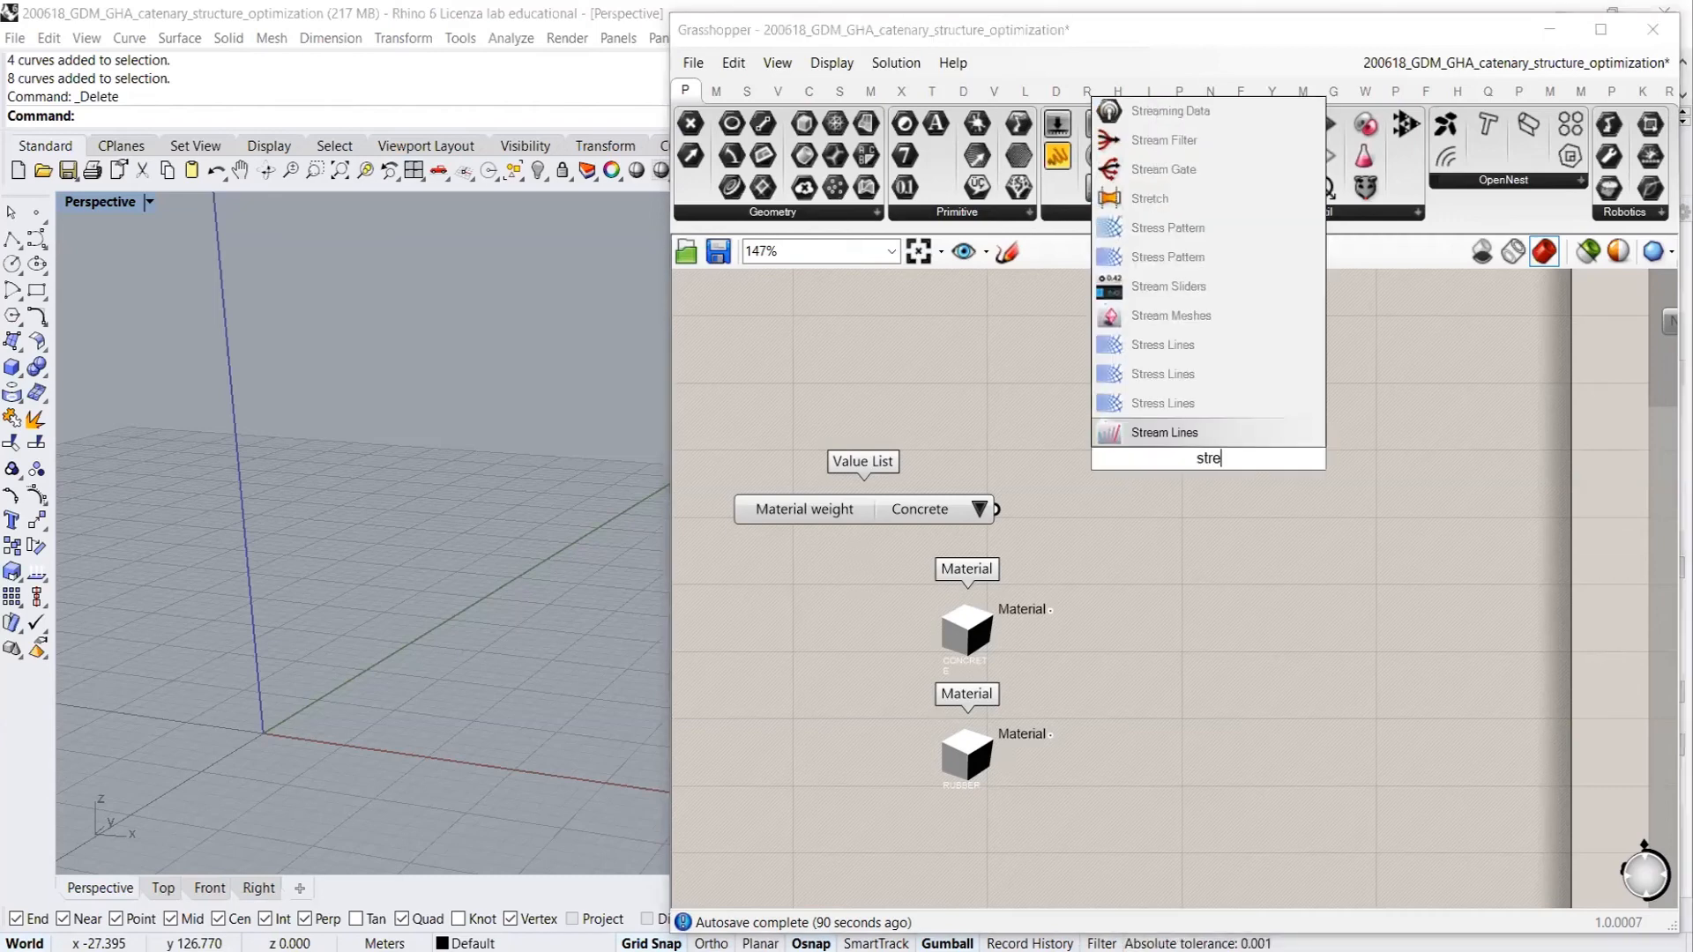
pyautogui.write('a')
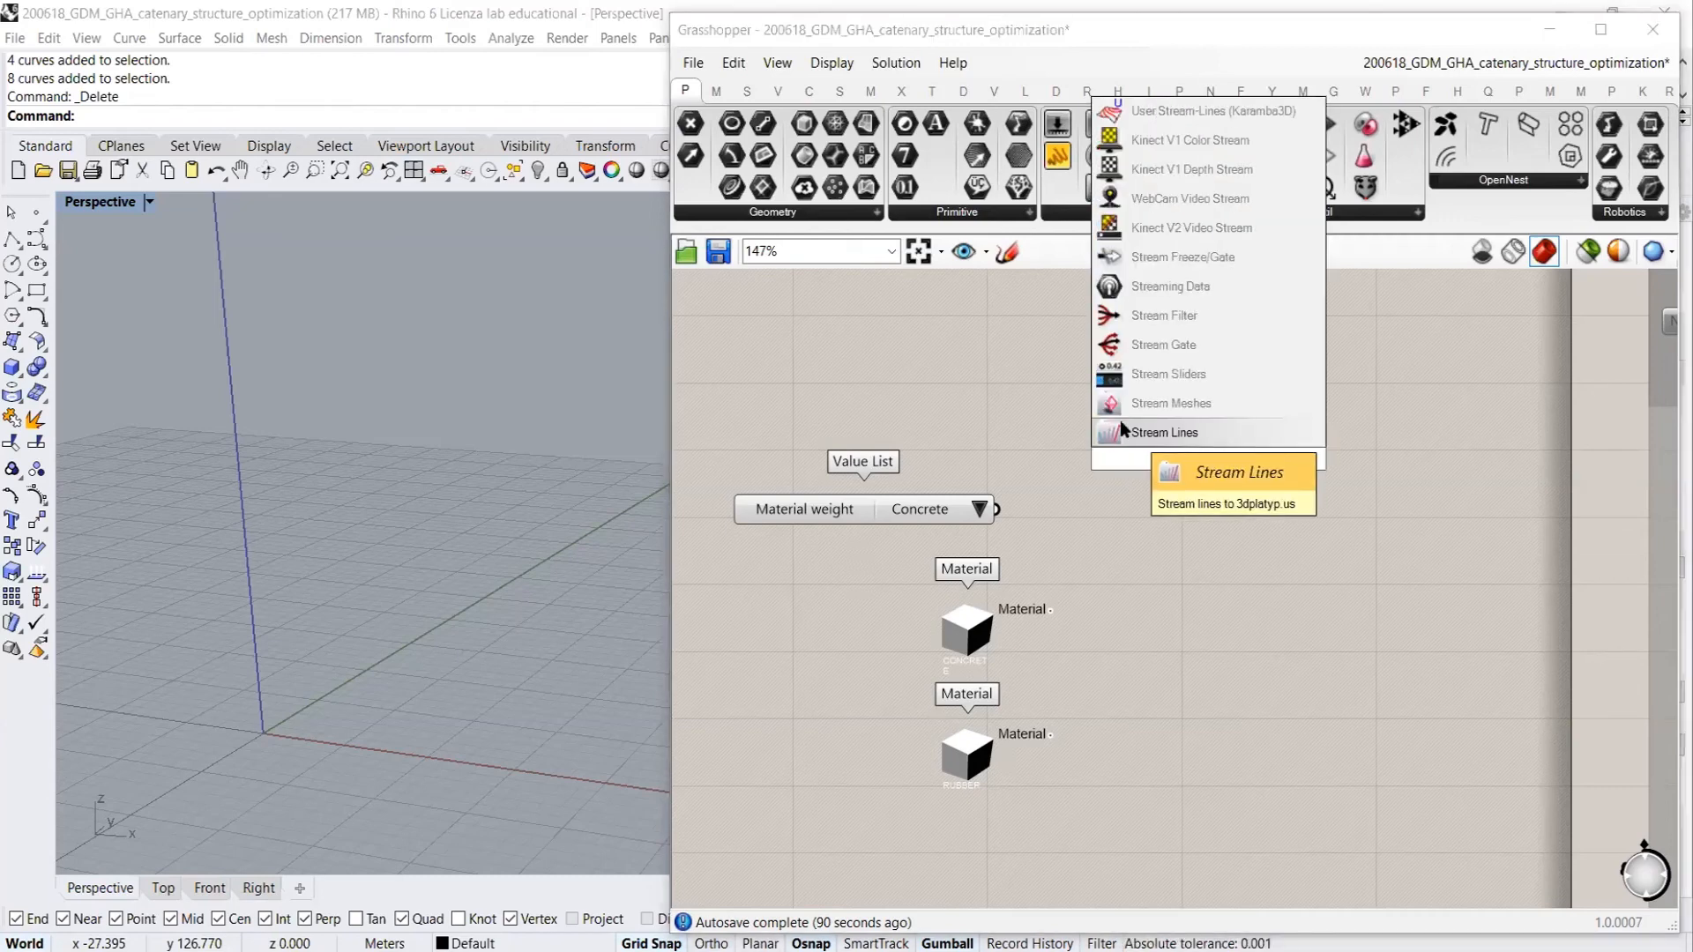
pyautogui.click(1152, 323)
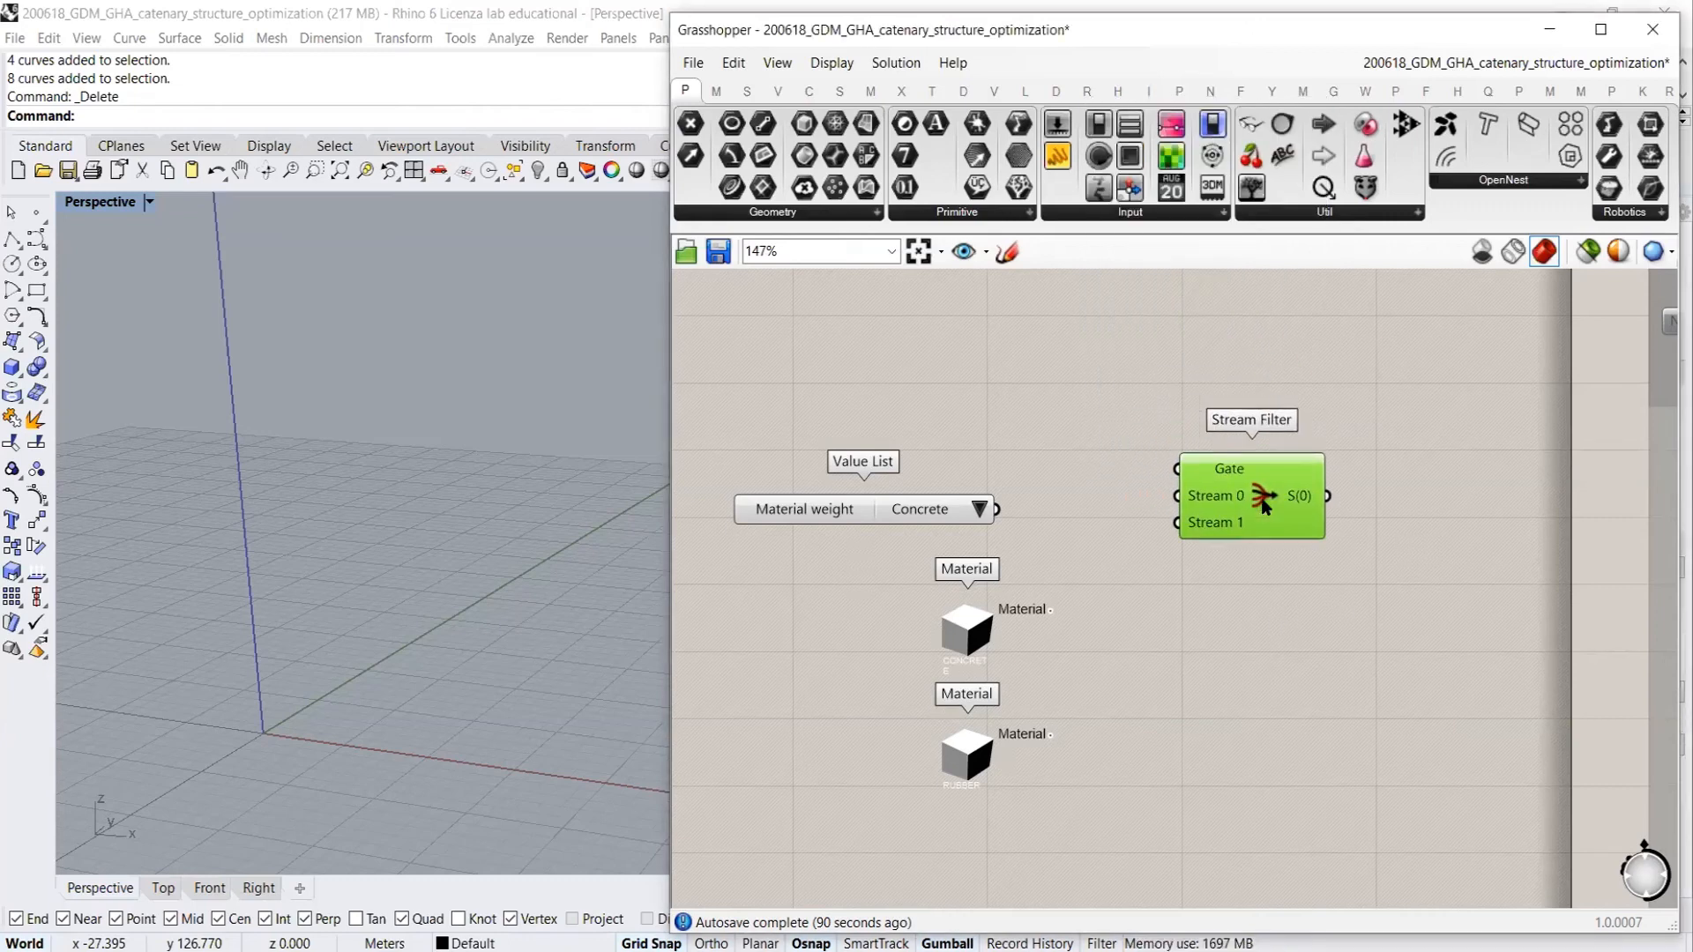
pyautogui.moveTo(1263, 502); pyautogui.dragTo(1271, 505)
pyautogui.click(1283, 575)
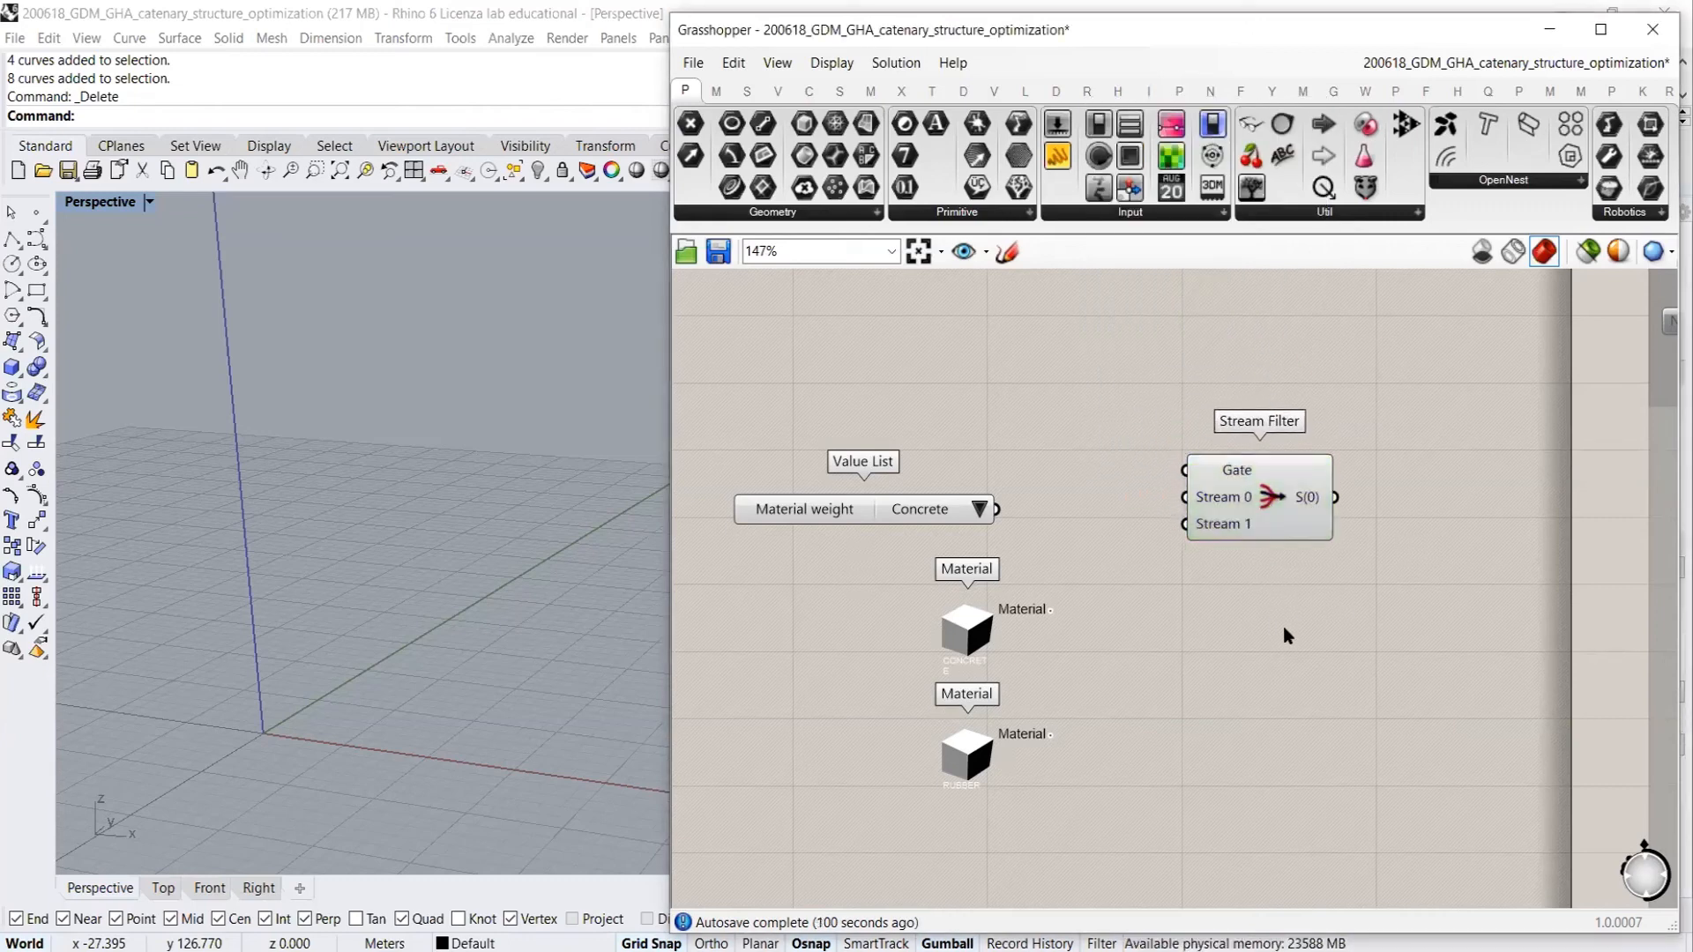
# Reposition the Stream Filter so it sits slightly higher than the Material weight Value List
pyautogui.moveTo(1282, 626); pyautogui.dragTo(1239, 565, button='right')
pyautogui.moveTo(1243, 441); pyautogui.dragTo(1250, 472)
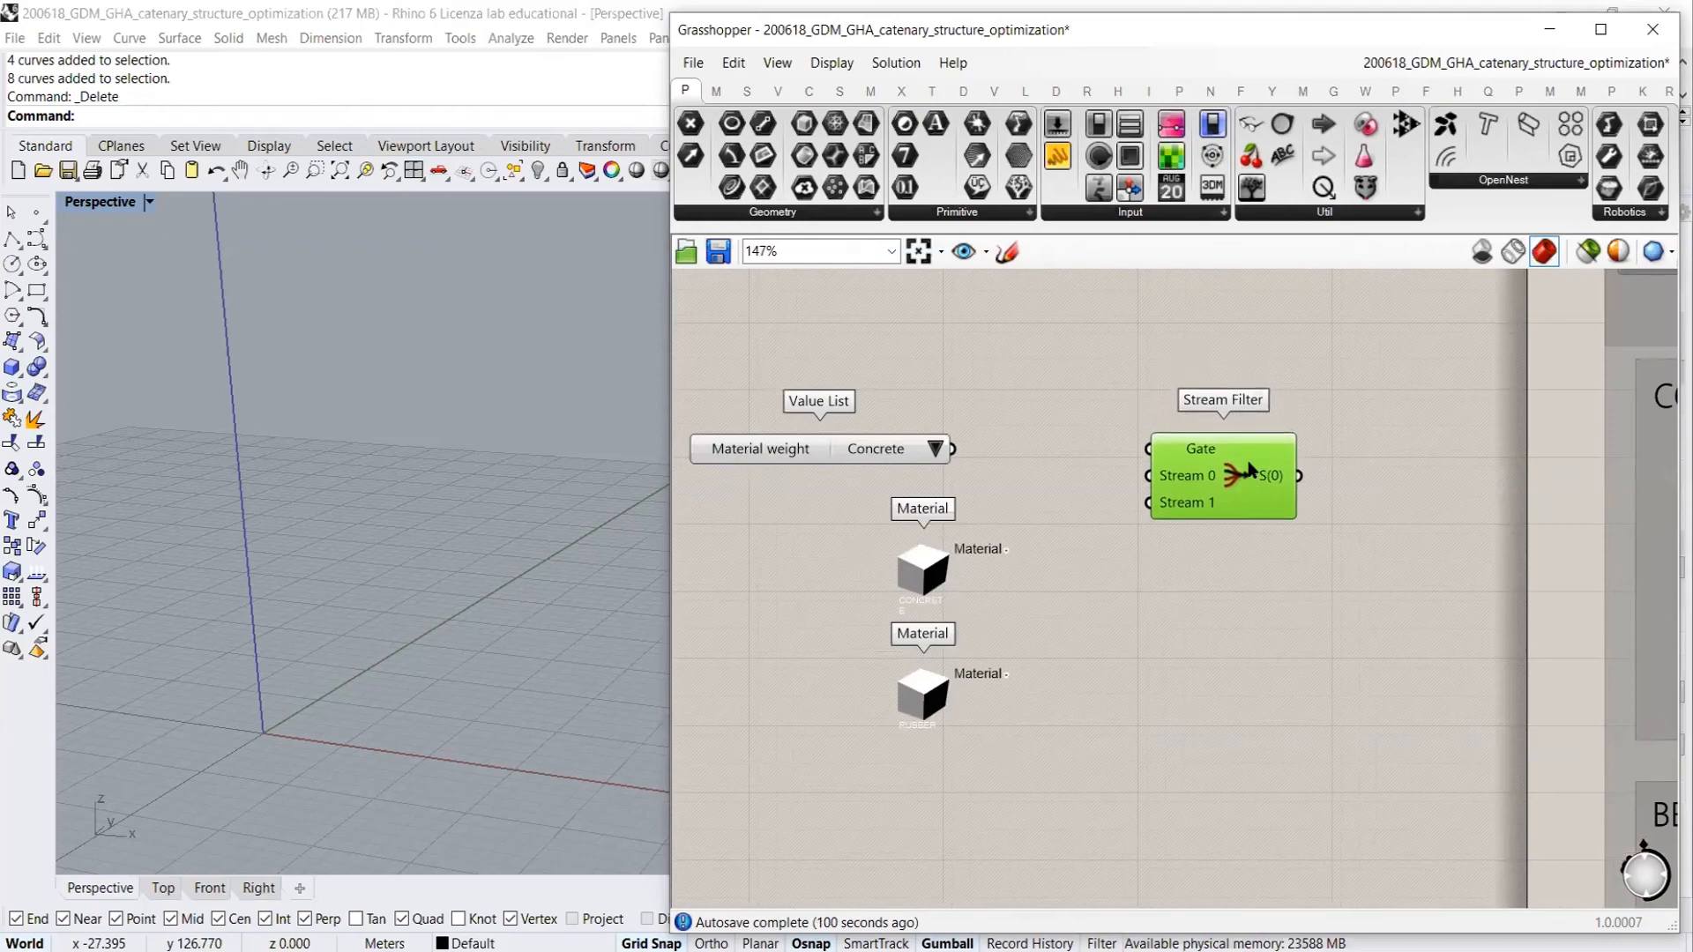
pyautogui.click(1156, 386)
pyautogui.scroll(3, 1112, 399)
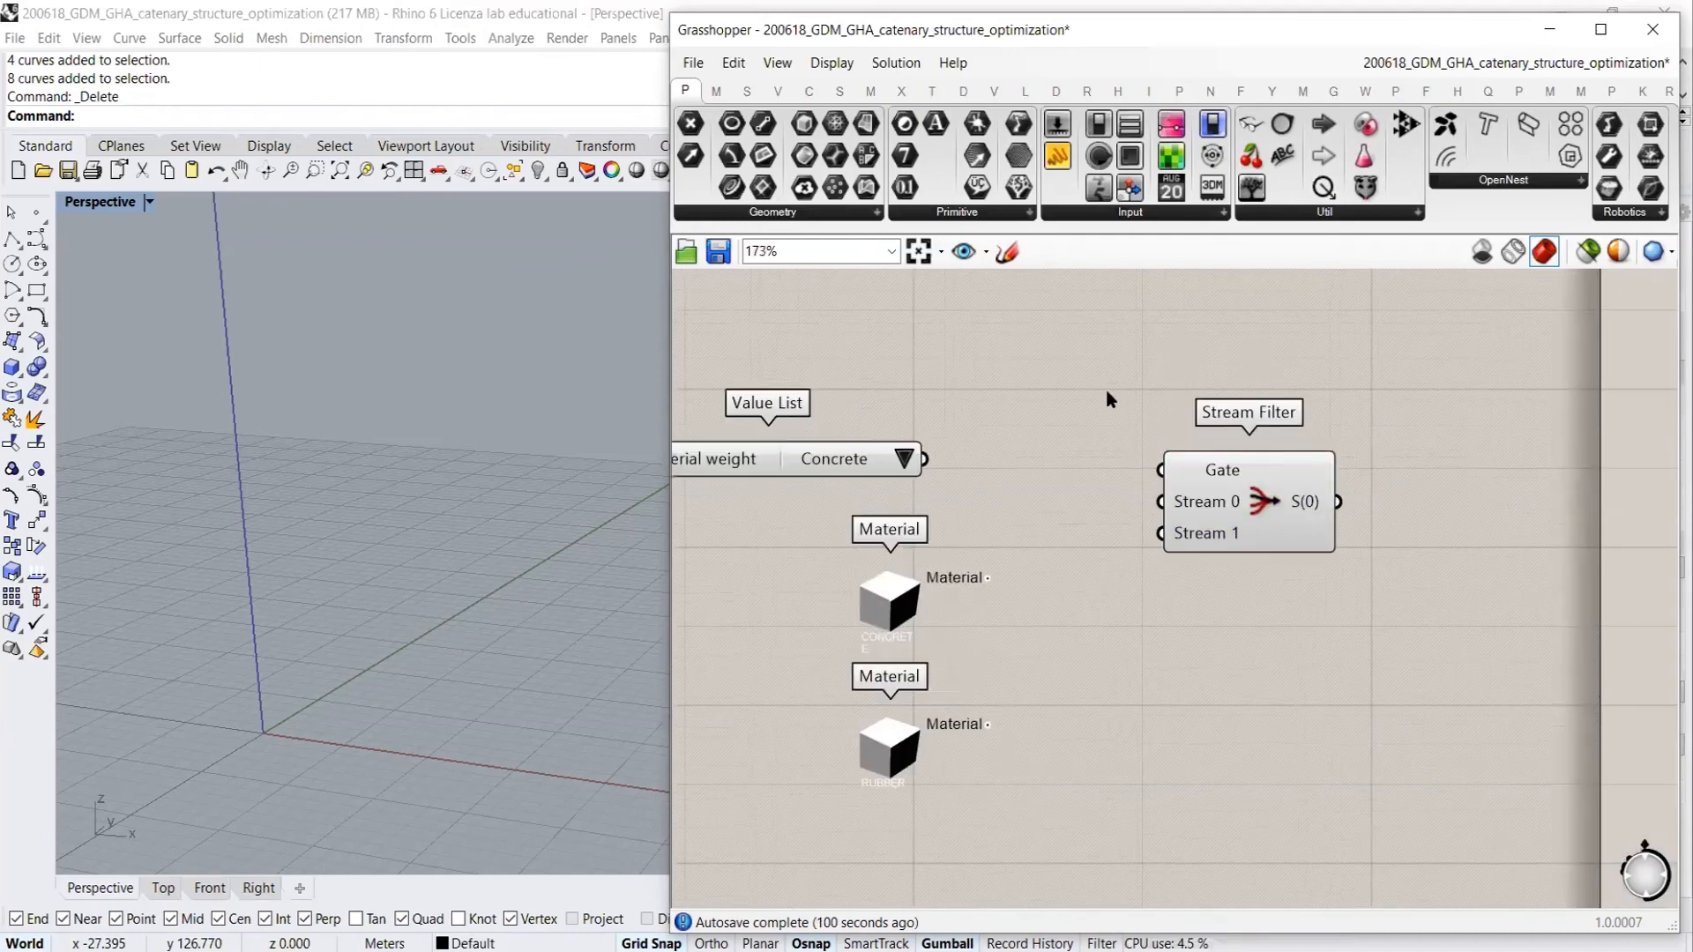
pyautogui.moveTo(1164, 510); pyautogui.dragTo(1300, 657, button='right')
pyautogui.moveTo(1344, 648); pyautogui.dragTo(1347, 545)
# Add a Value List on the empty canvas above the Material weight list and rename it Material
pyautogui.click(1071, 407)
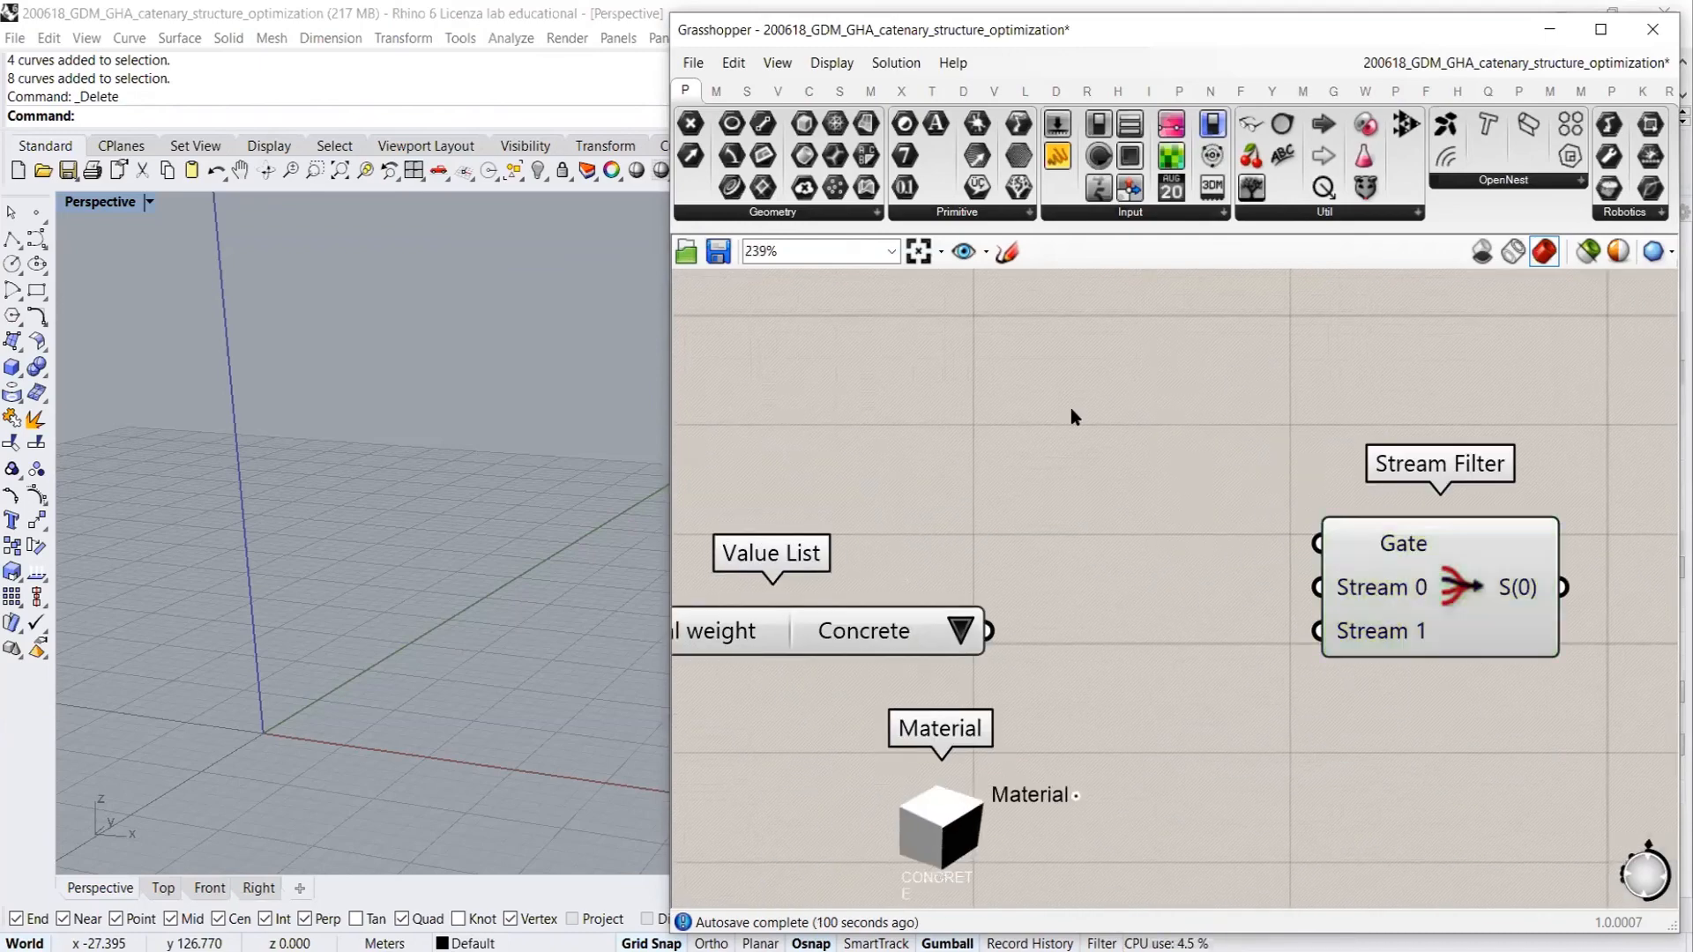
pyautogui.doubleClick(1070, 407)
pyautogui.write('value')
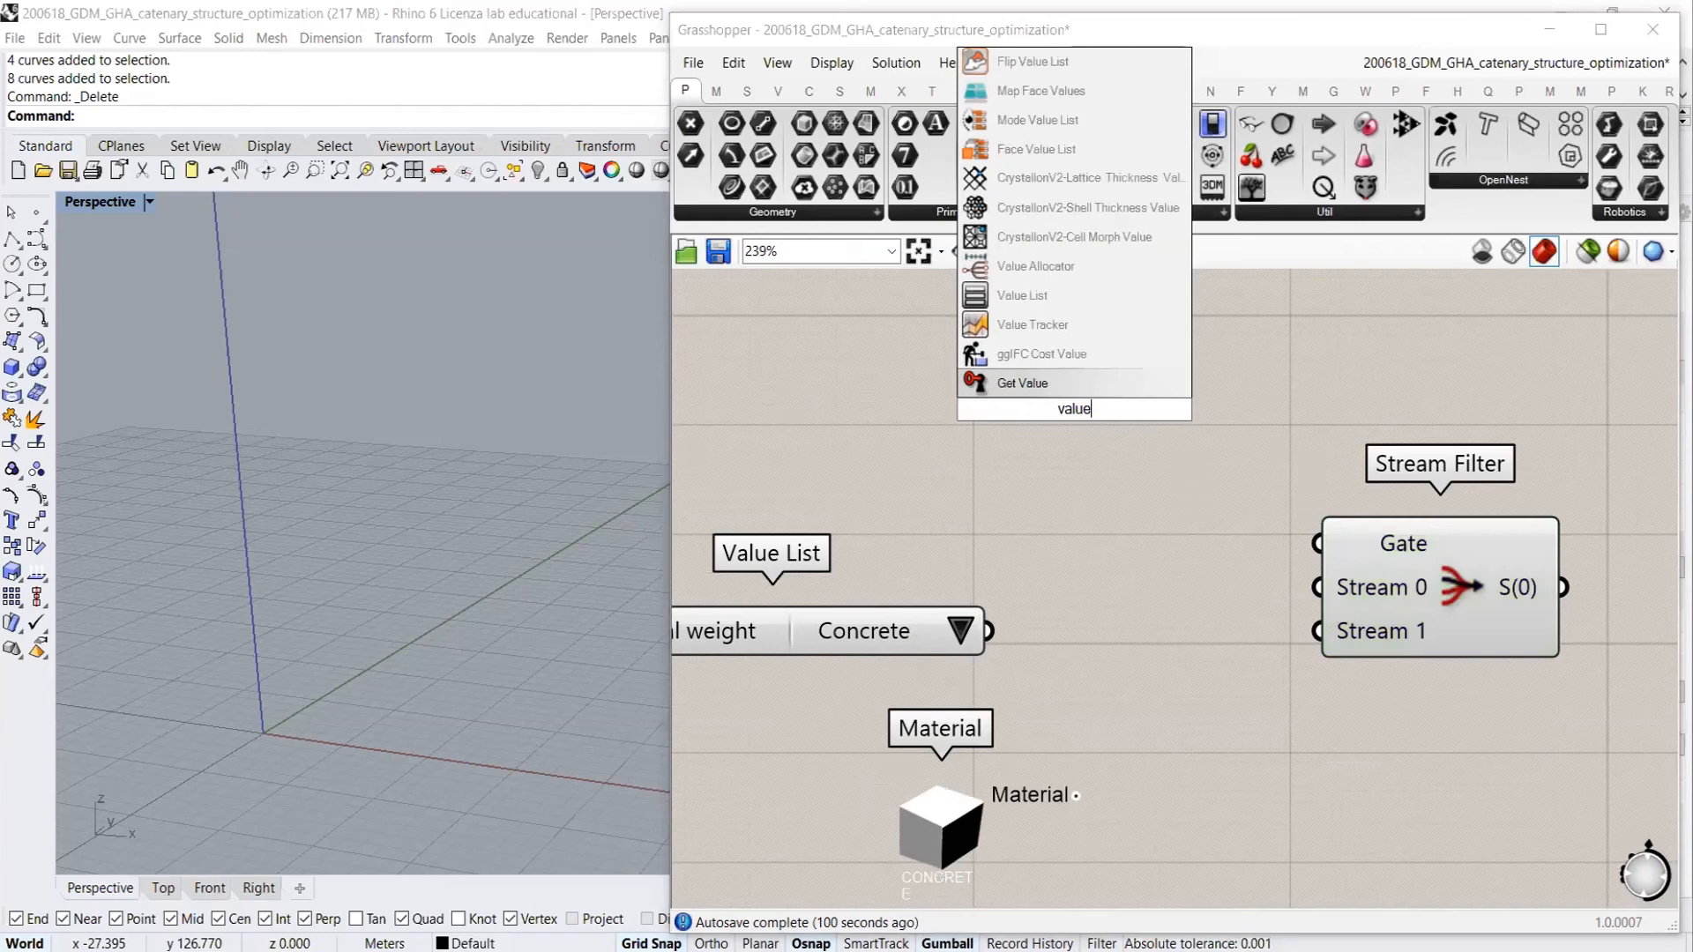
pyautogui.click(1019, 297)
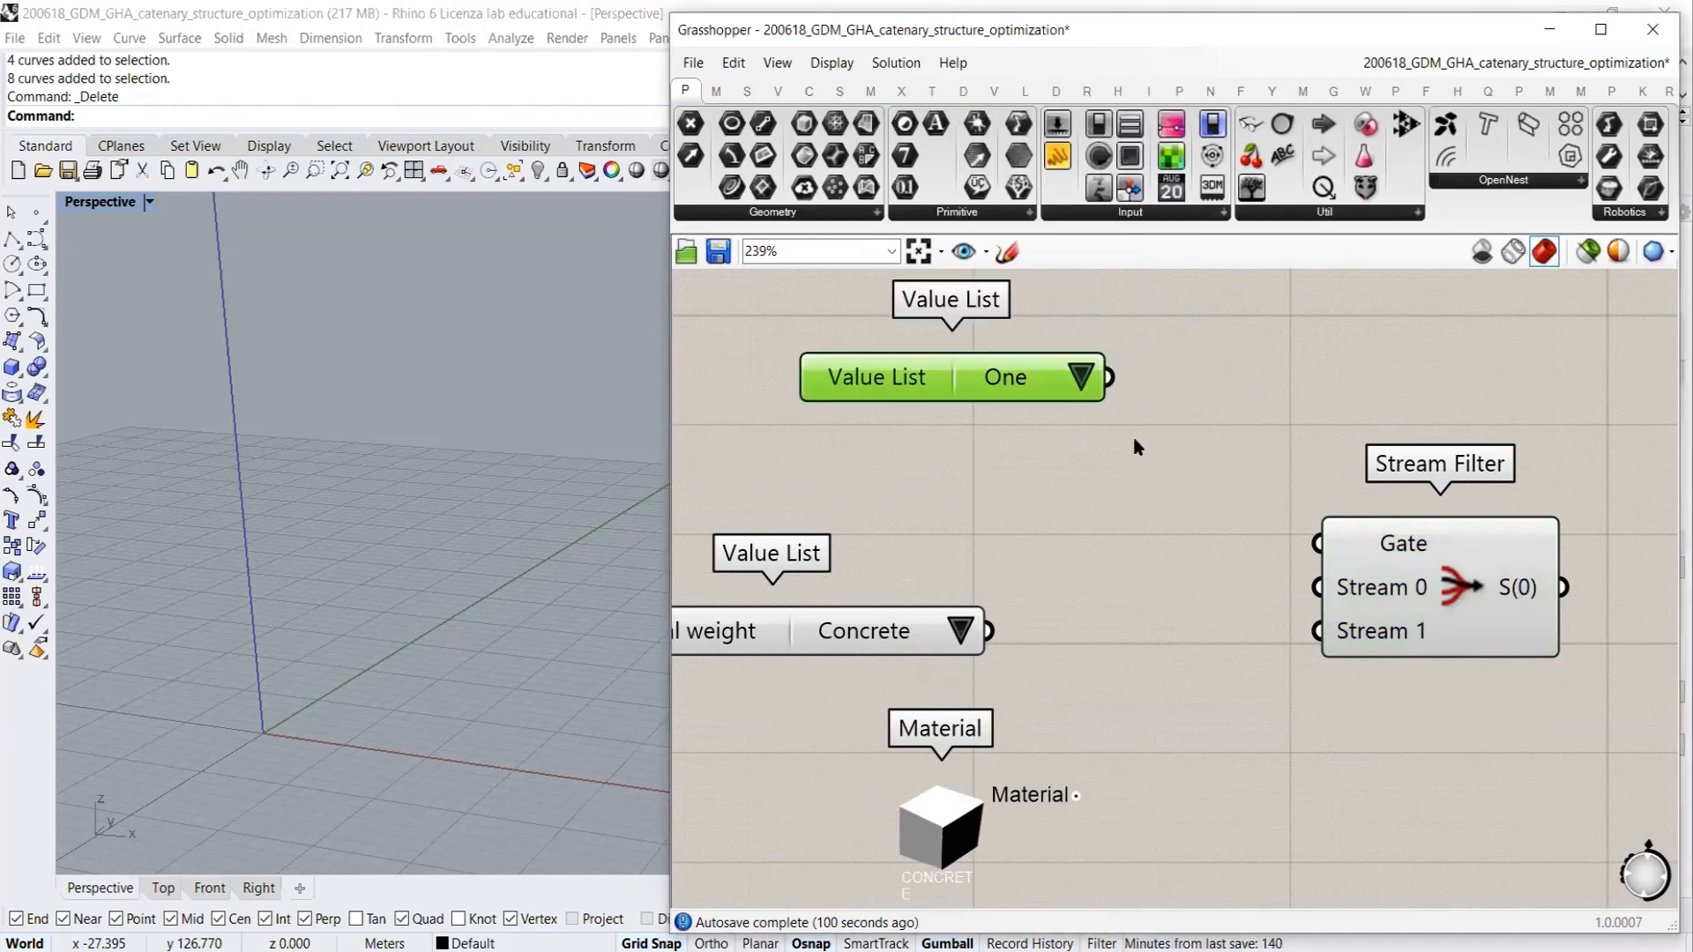
pyautogui.rightClick(878, 379)
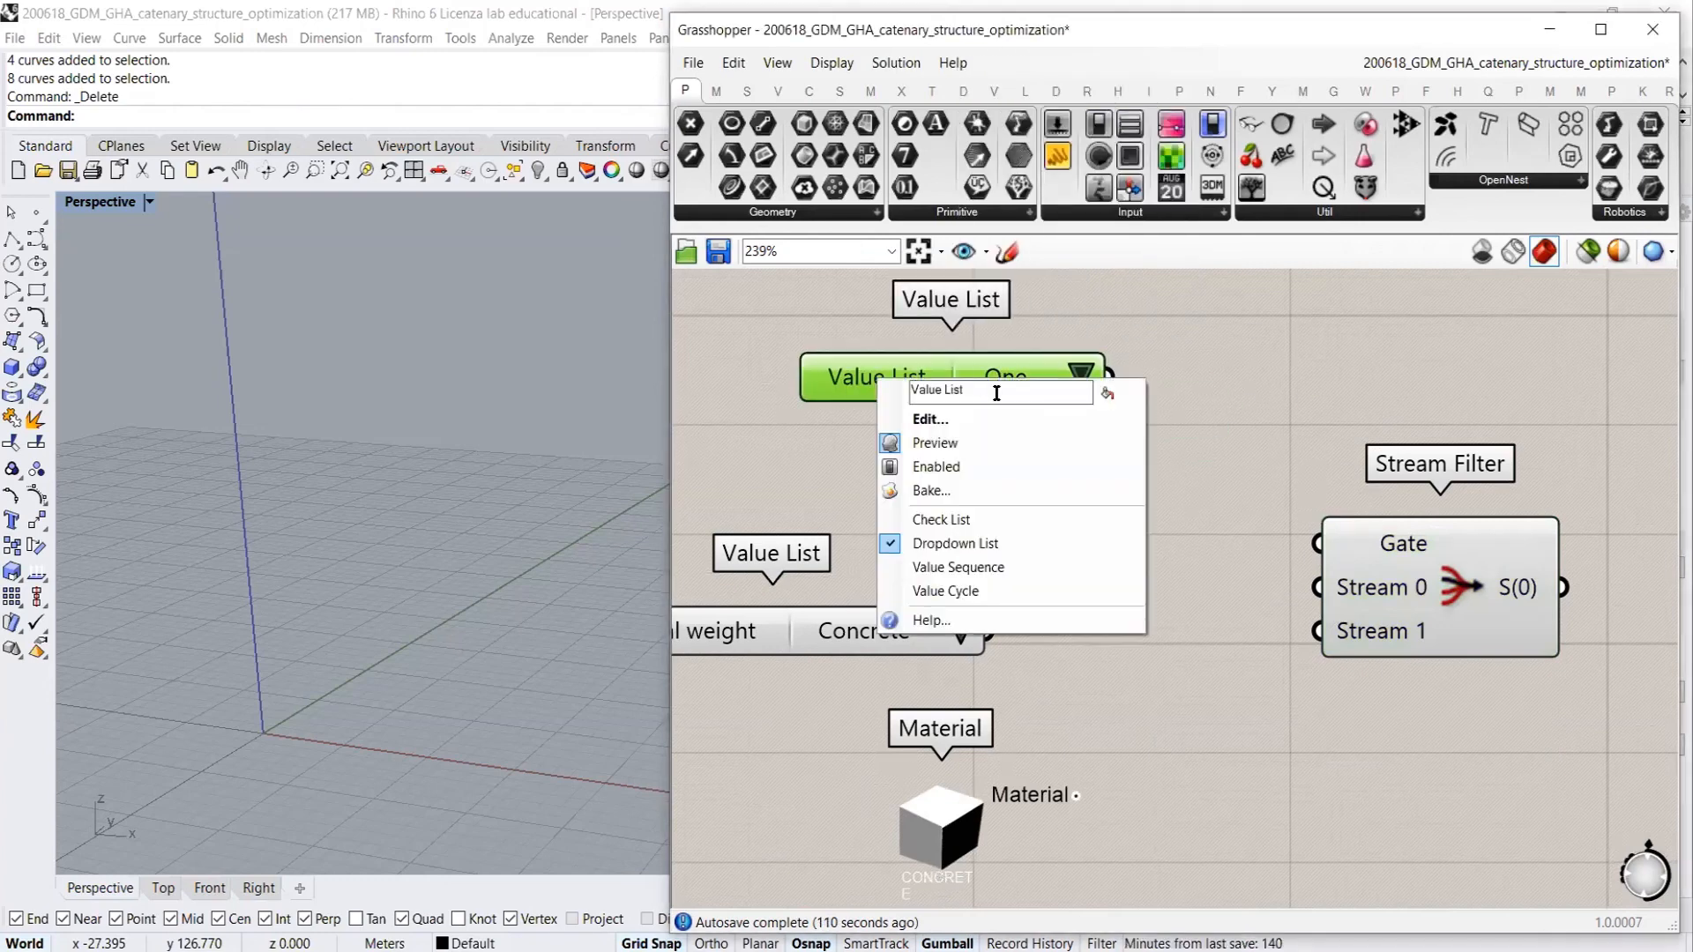
pyautogui.write('Material')
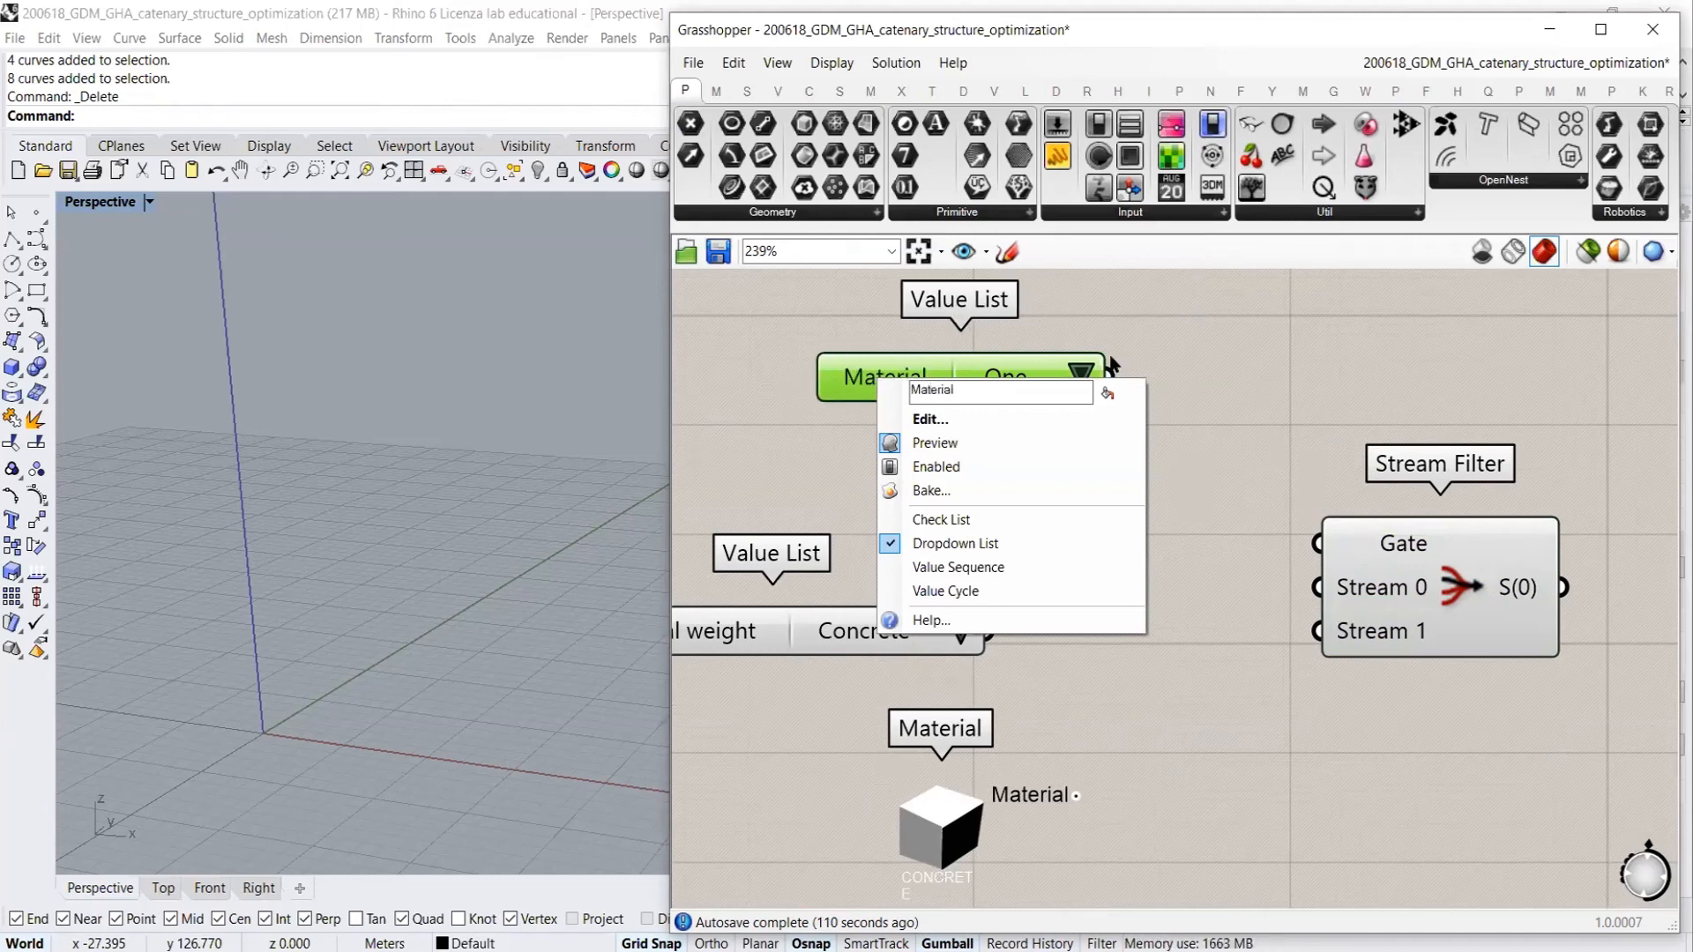
pyautogui.click(1111, 364)
# Define the Material list's entries as Concrete = 0 and Rubber = 1, and connect the list to the Stream Filter's Gate input
pyautogui.click(1080, 372)
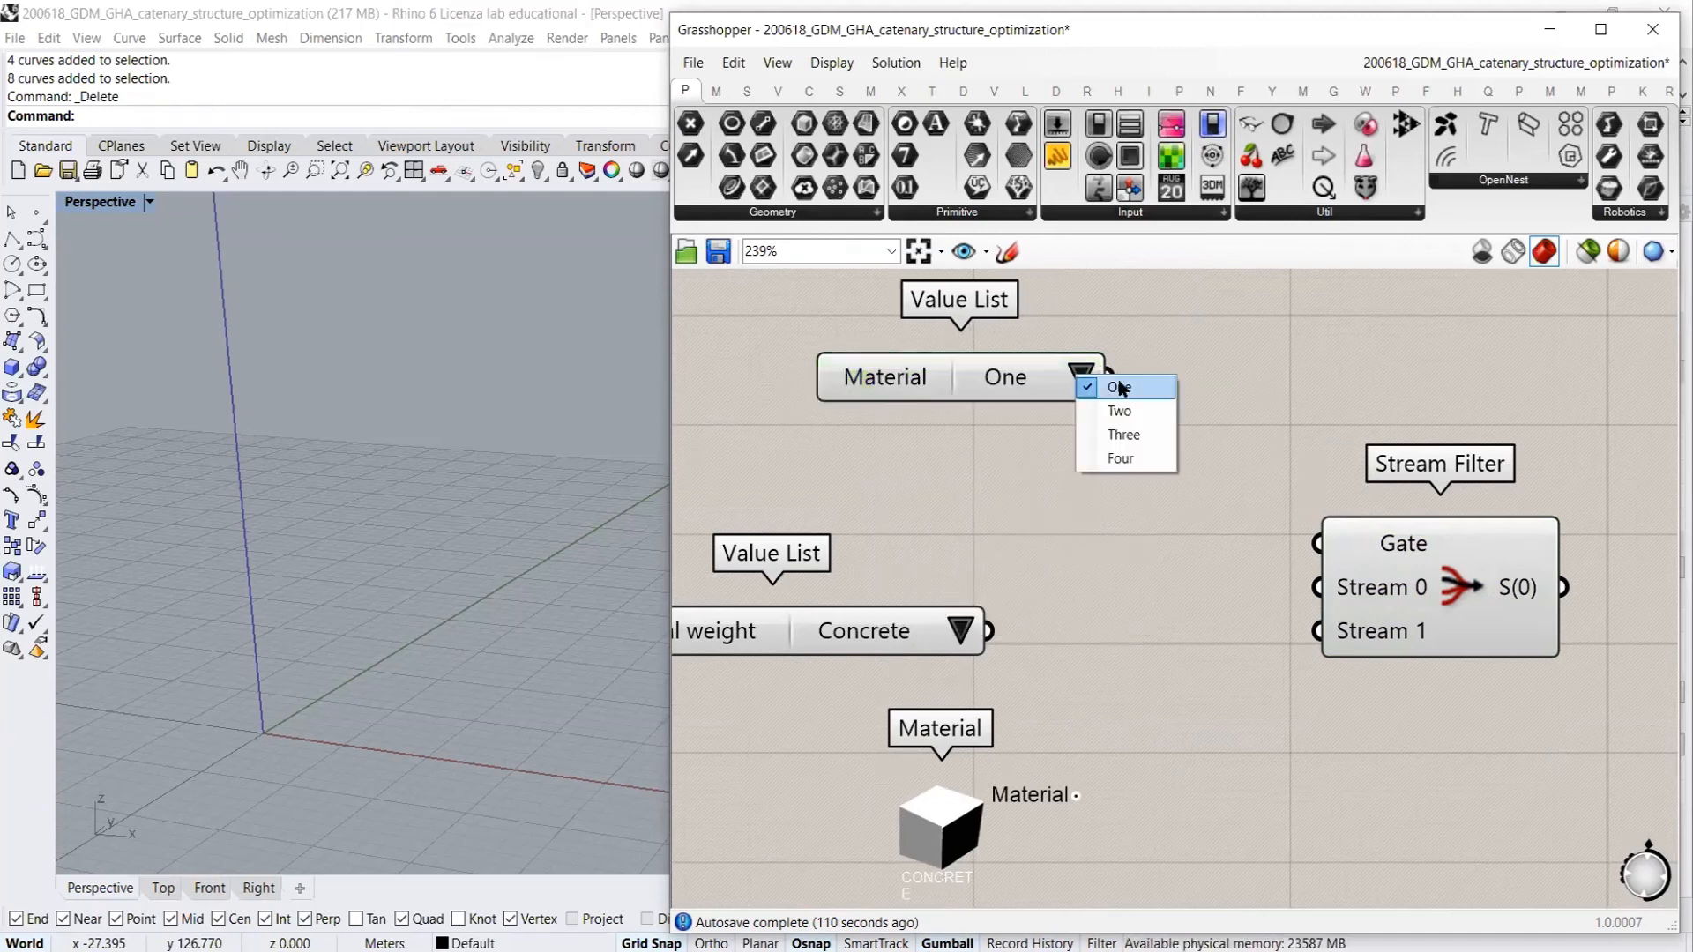
pyautogui.click(1005, 379)
pyautogui.doubleClick(1005, 379)
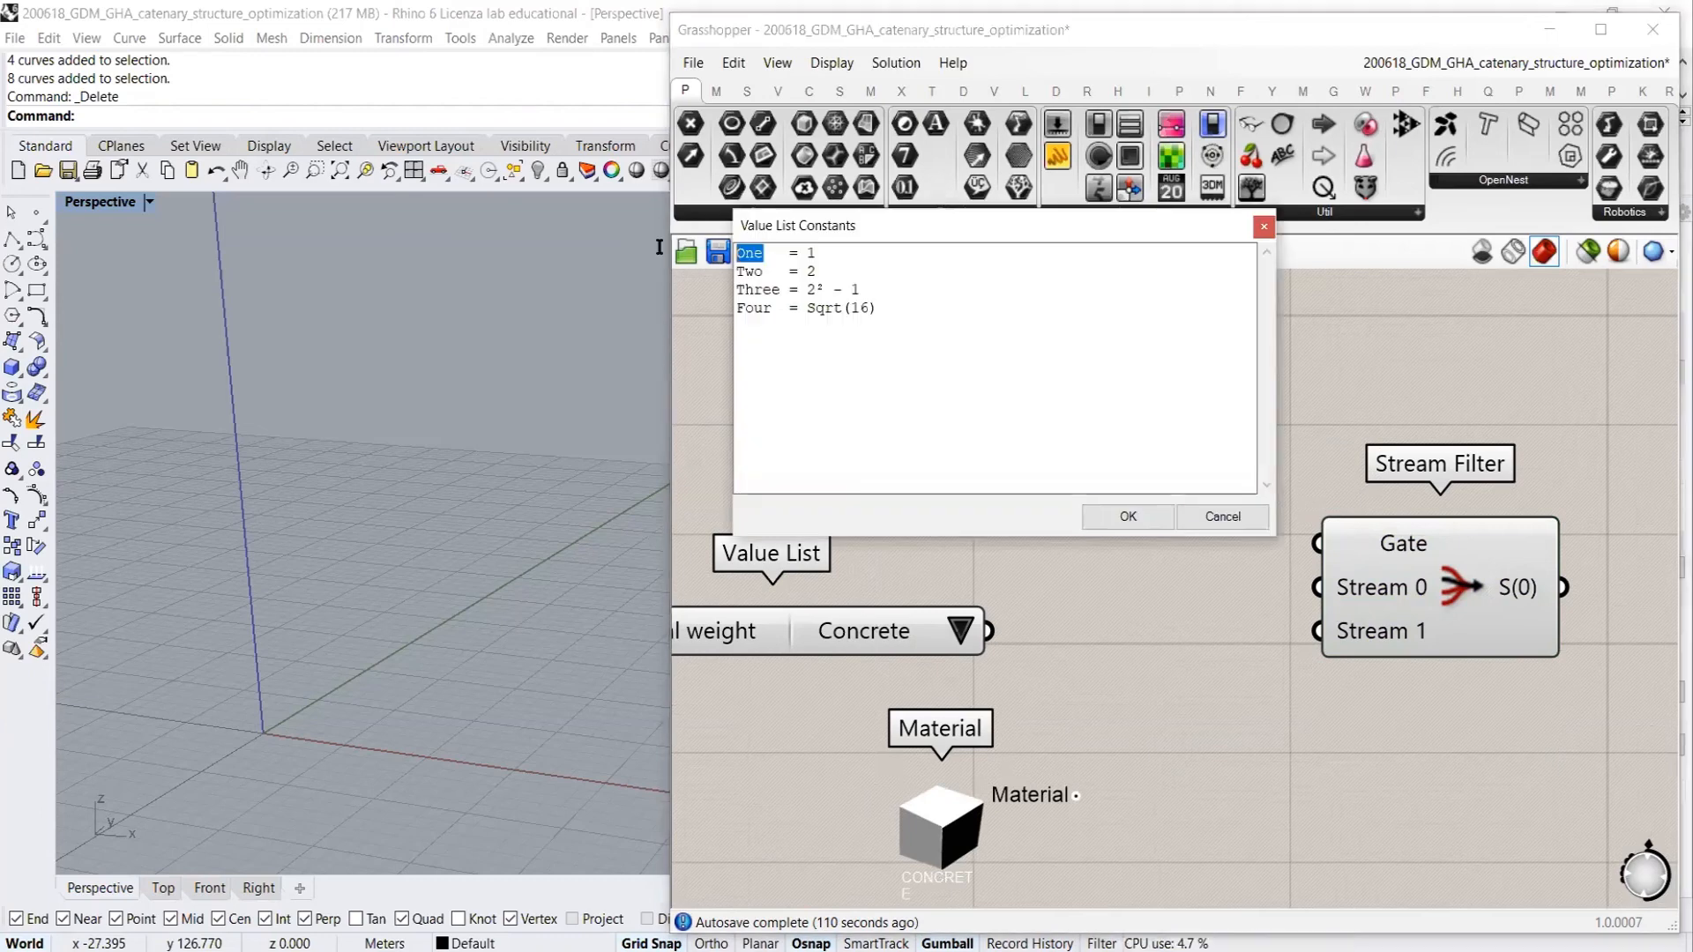
pyautogui.write('Concrete')
pyautogui.doubleClick(855, 253)
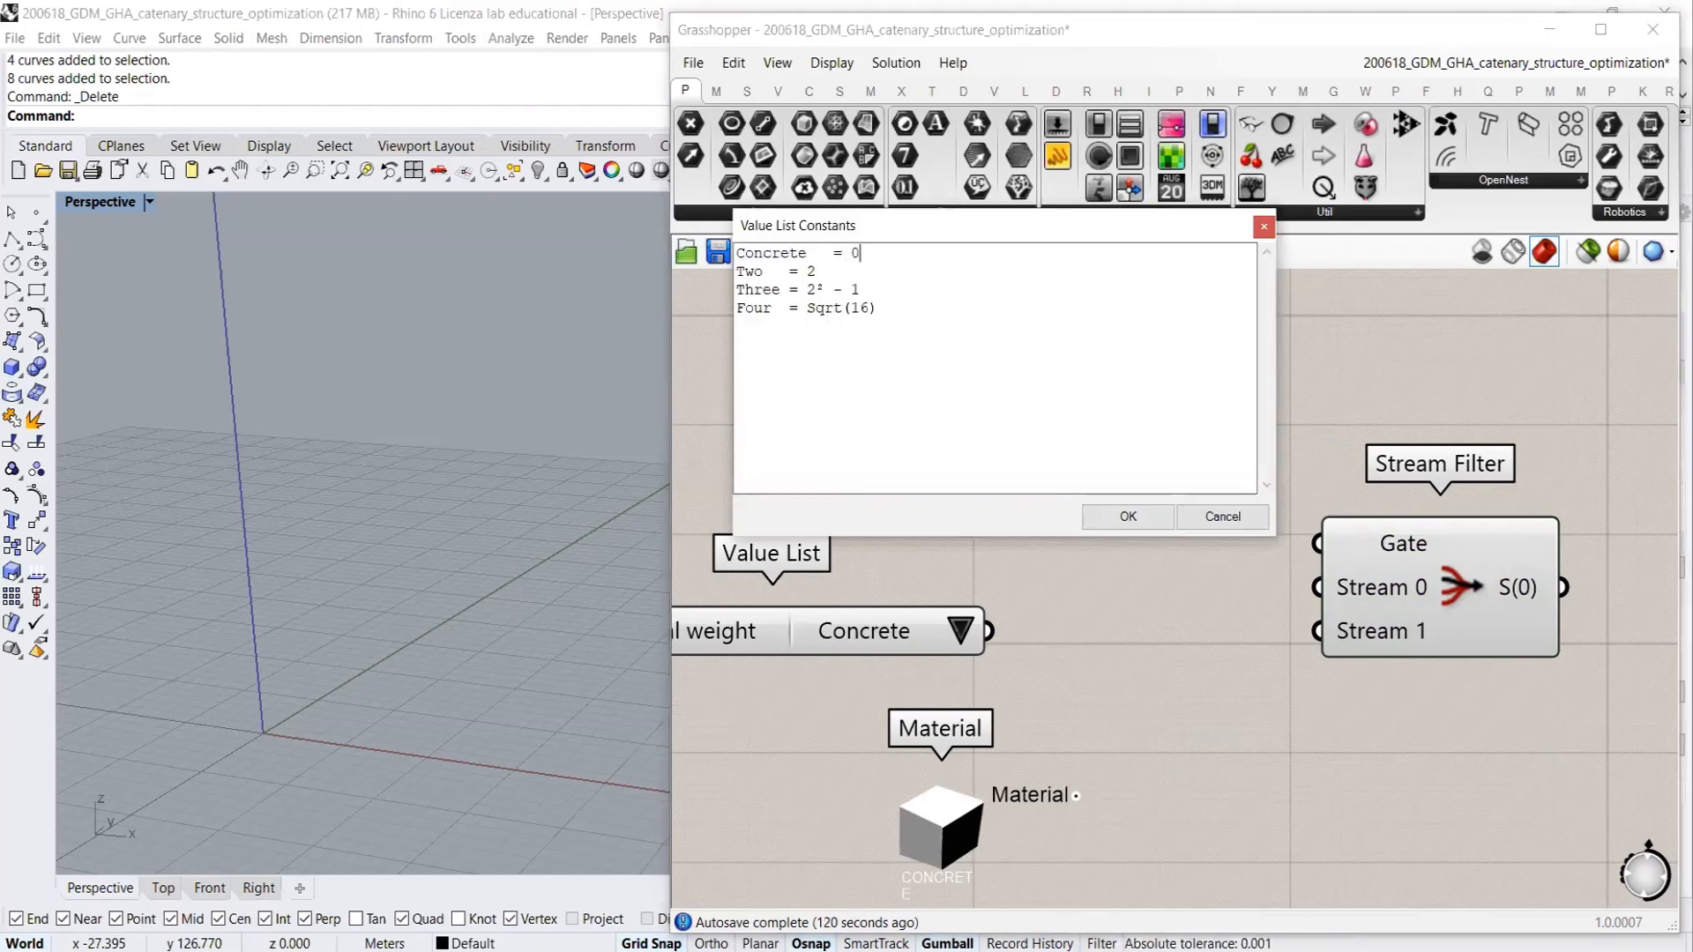
pyautogui.moveTo(870, 253); pyautogui.dragTo(936, 390)
pyautogui.press('BackSpace')
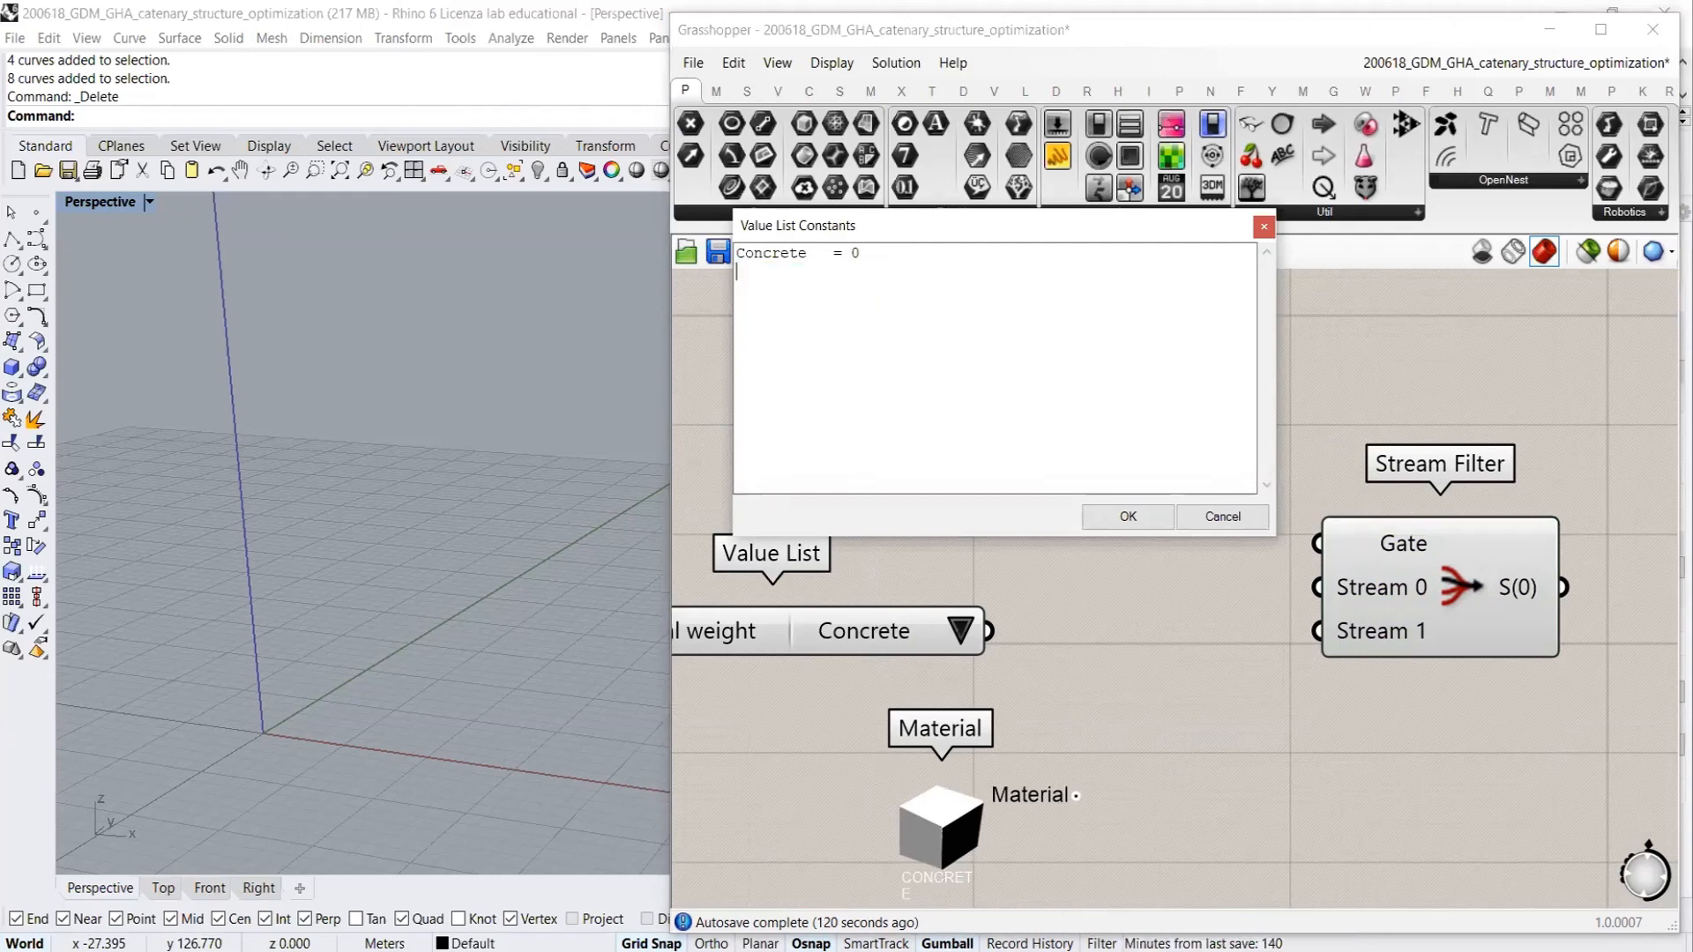
pyautogui.write('Rubber = 1')
pyautogui.click(1128, 517)
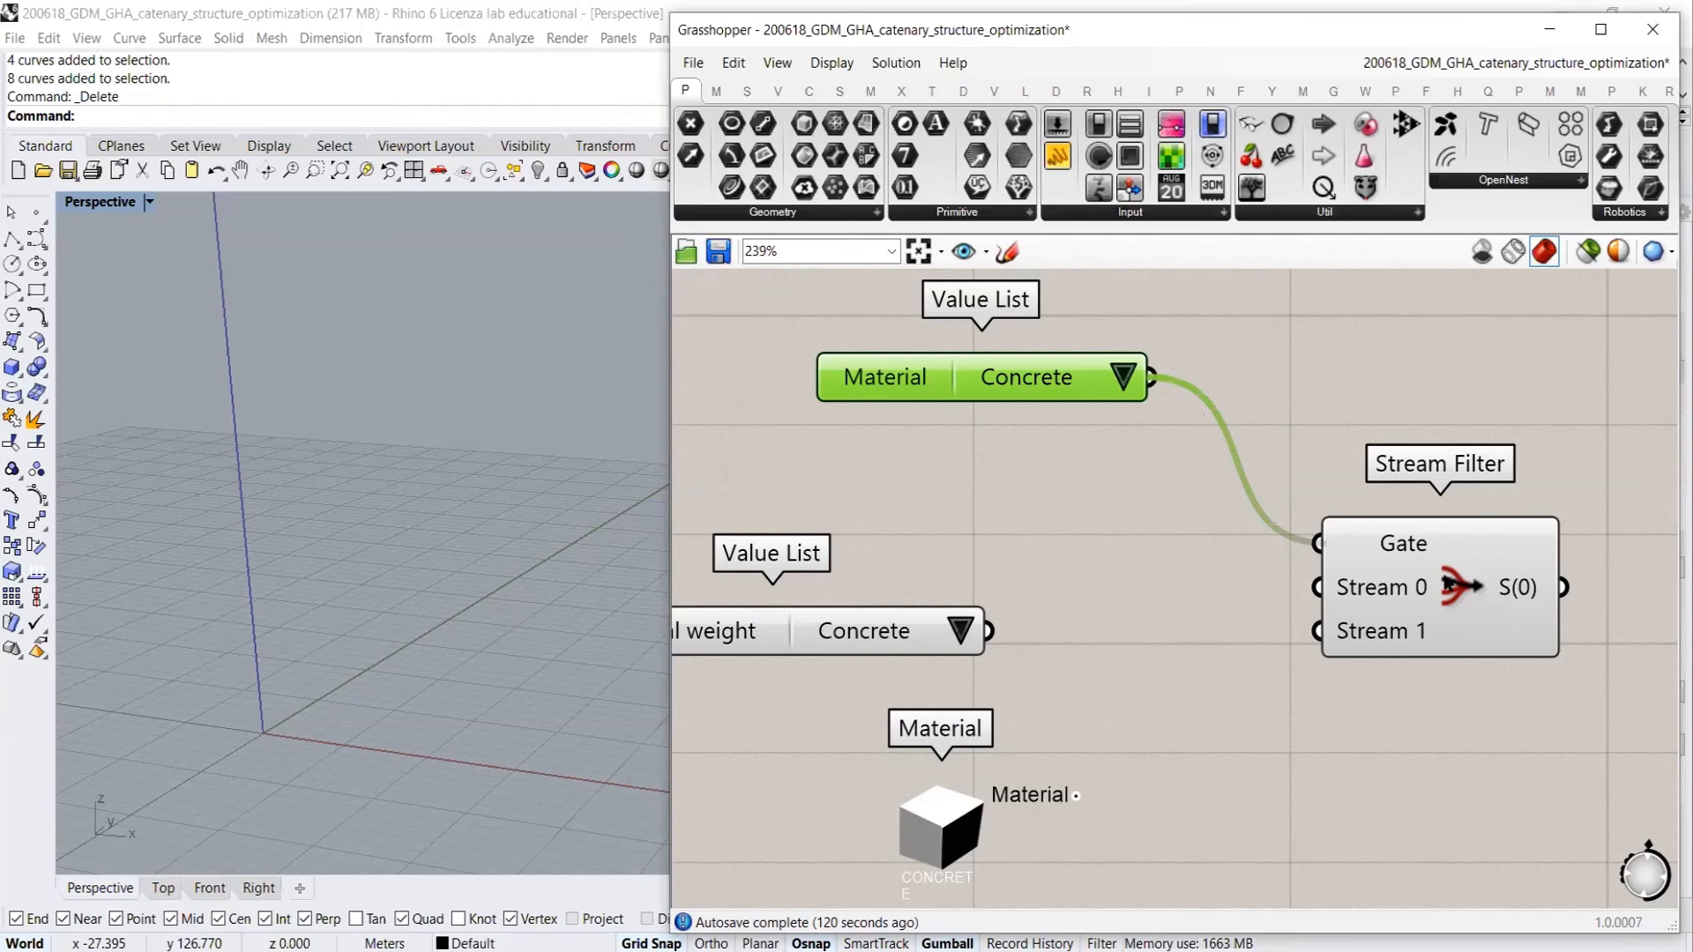
# Arrange the Stream Filter beside the Material Value List, slightly lower than it, and check the list's available entries
pyautogui.moveTo(1441, 538); pyautogui.dragTo(1432, 404)
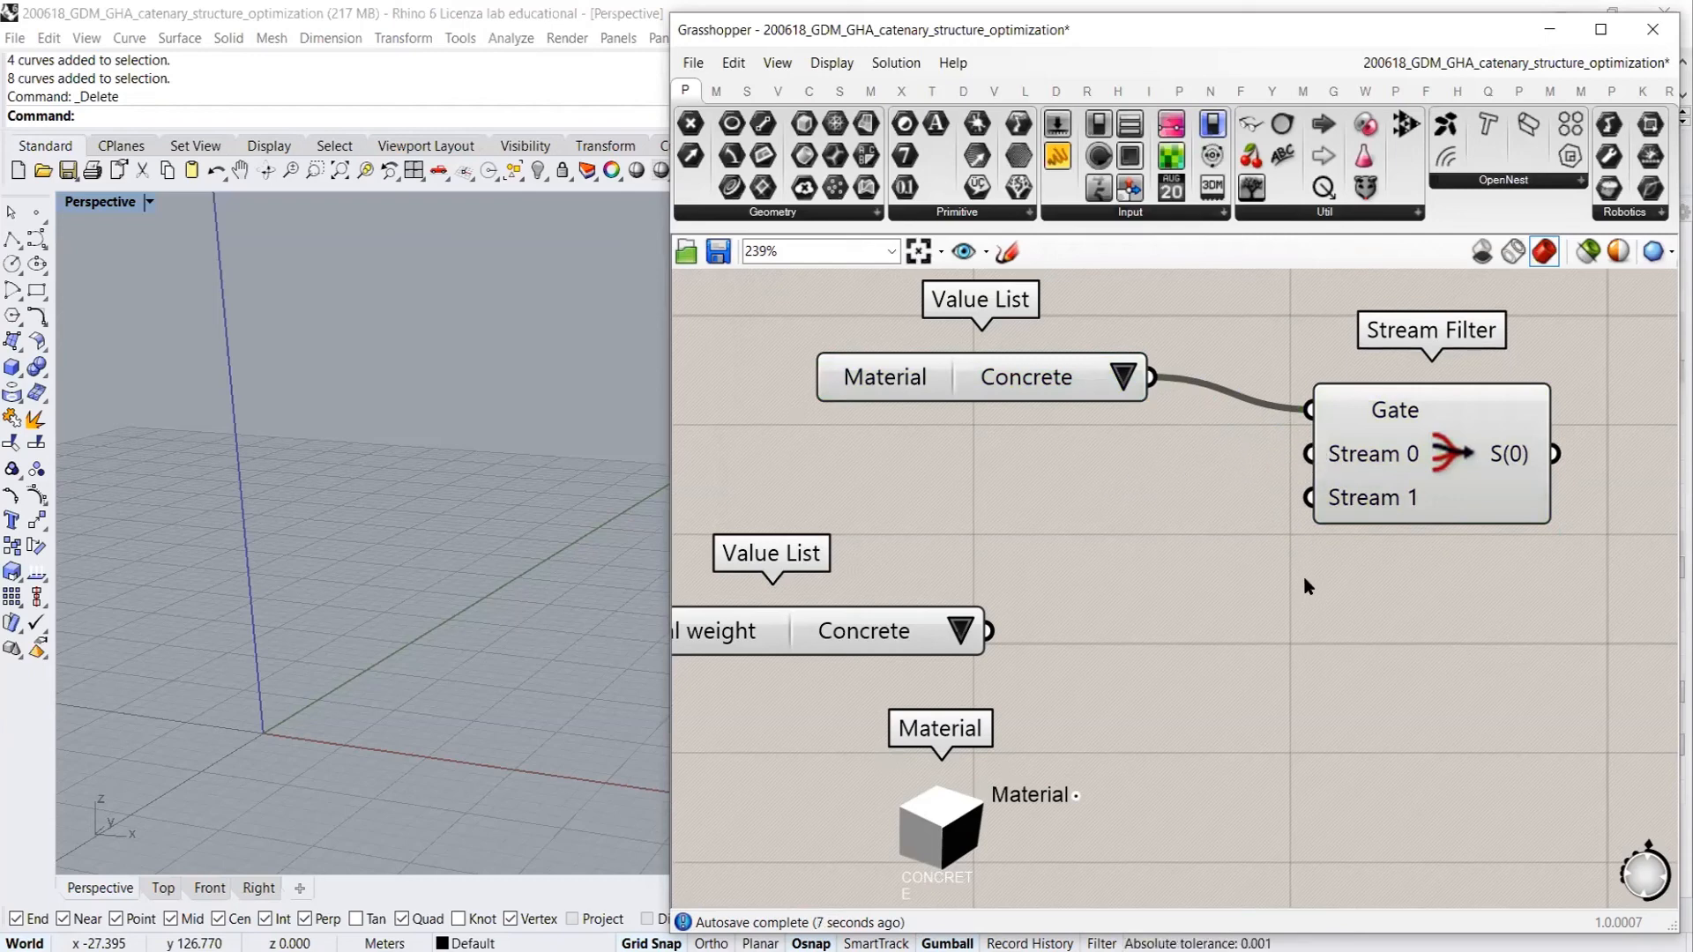
pyautogui.moveTo(1040, 390); pyautogui.dragTo(1039, 365)
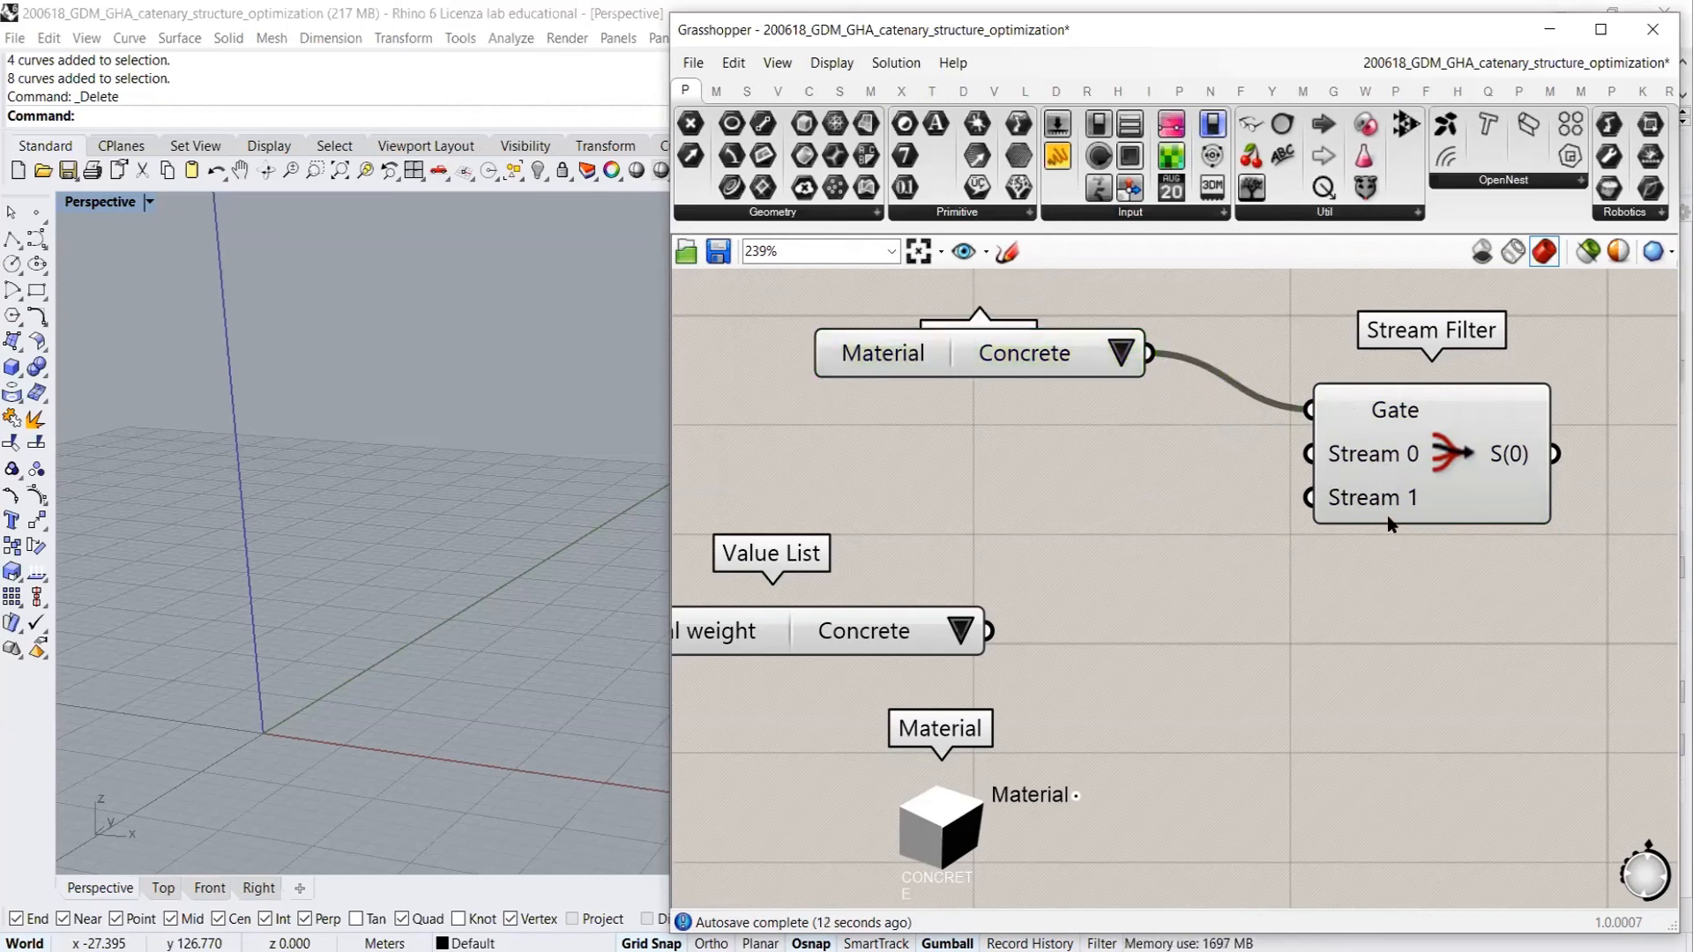
pyautogui.moveTo(1429, 451); pyautogui.dragTo(1404, 447)
pyautogui.click(1121, 353)
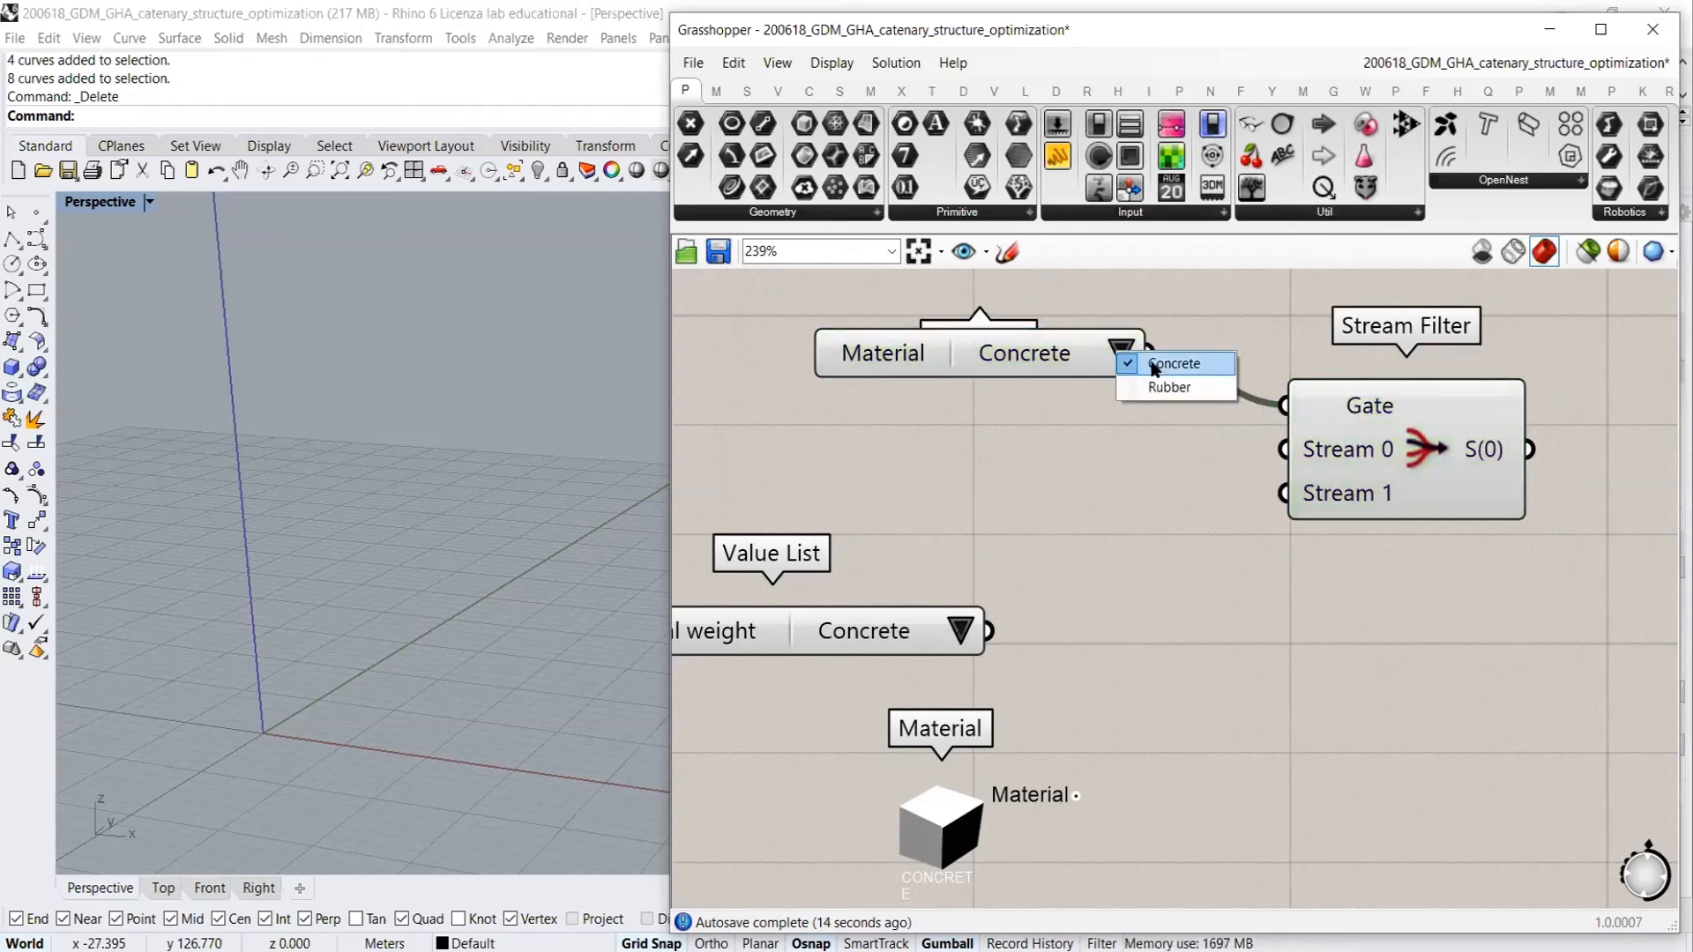
pyautogui.click(1010, 409)
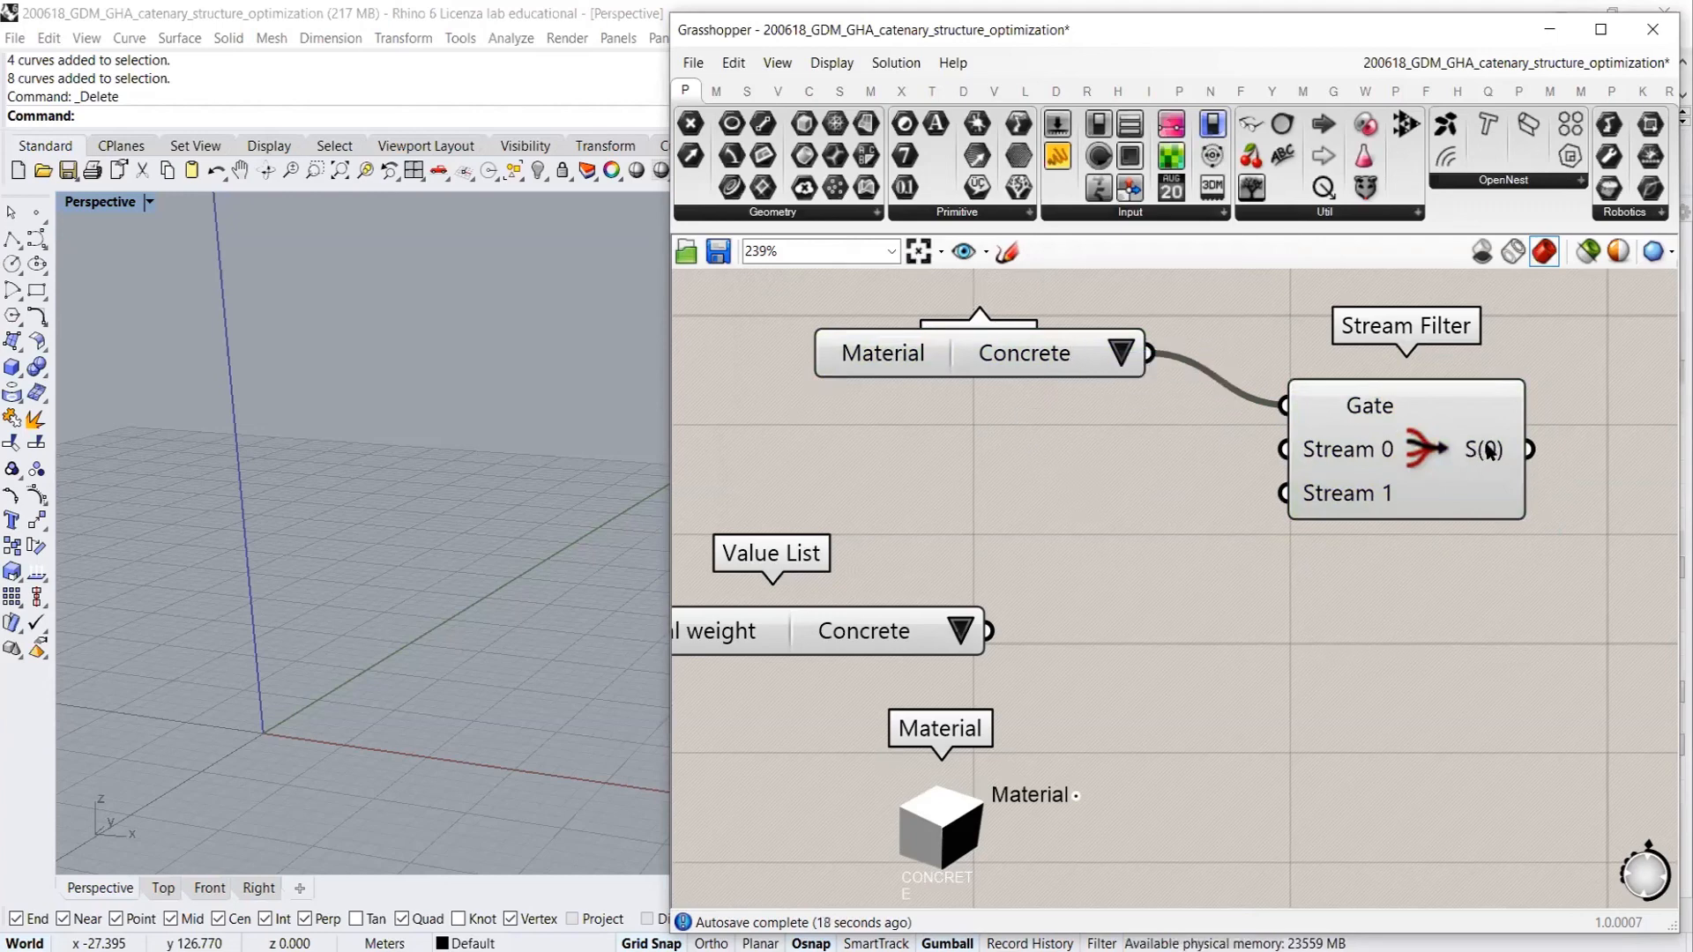
# Delete the Material weight Value List
pyautogui.scroll(-2, 1198, 544)
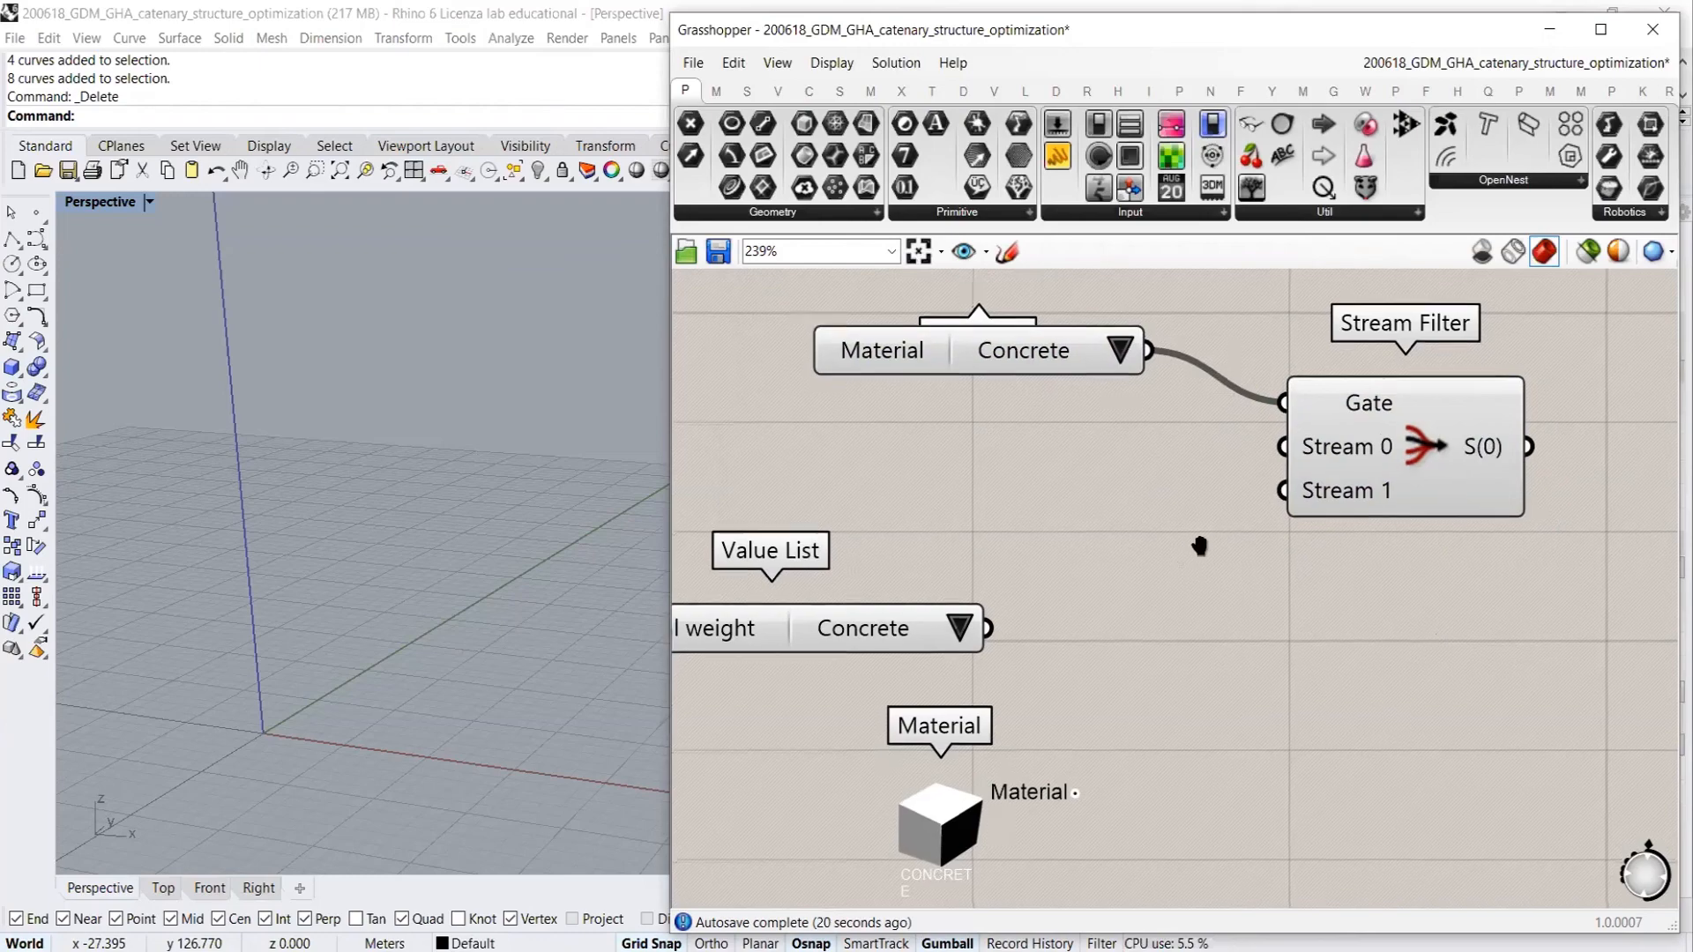
pyautogui.scroll(-1, 1214, 524)
pyautogui.moveTo(837, 584); pyautogui.dragTo(831, 632, button='right')
pyautogui.moveTo(831, 631); pyautogui.dragTo(841, 605)
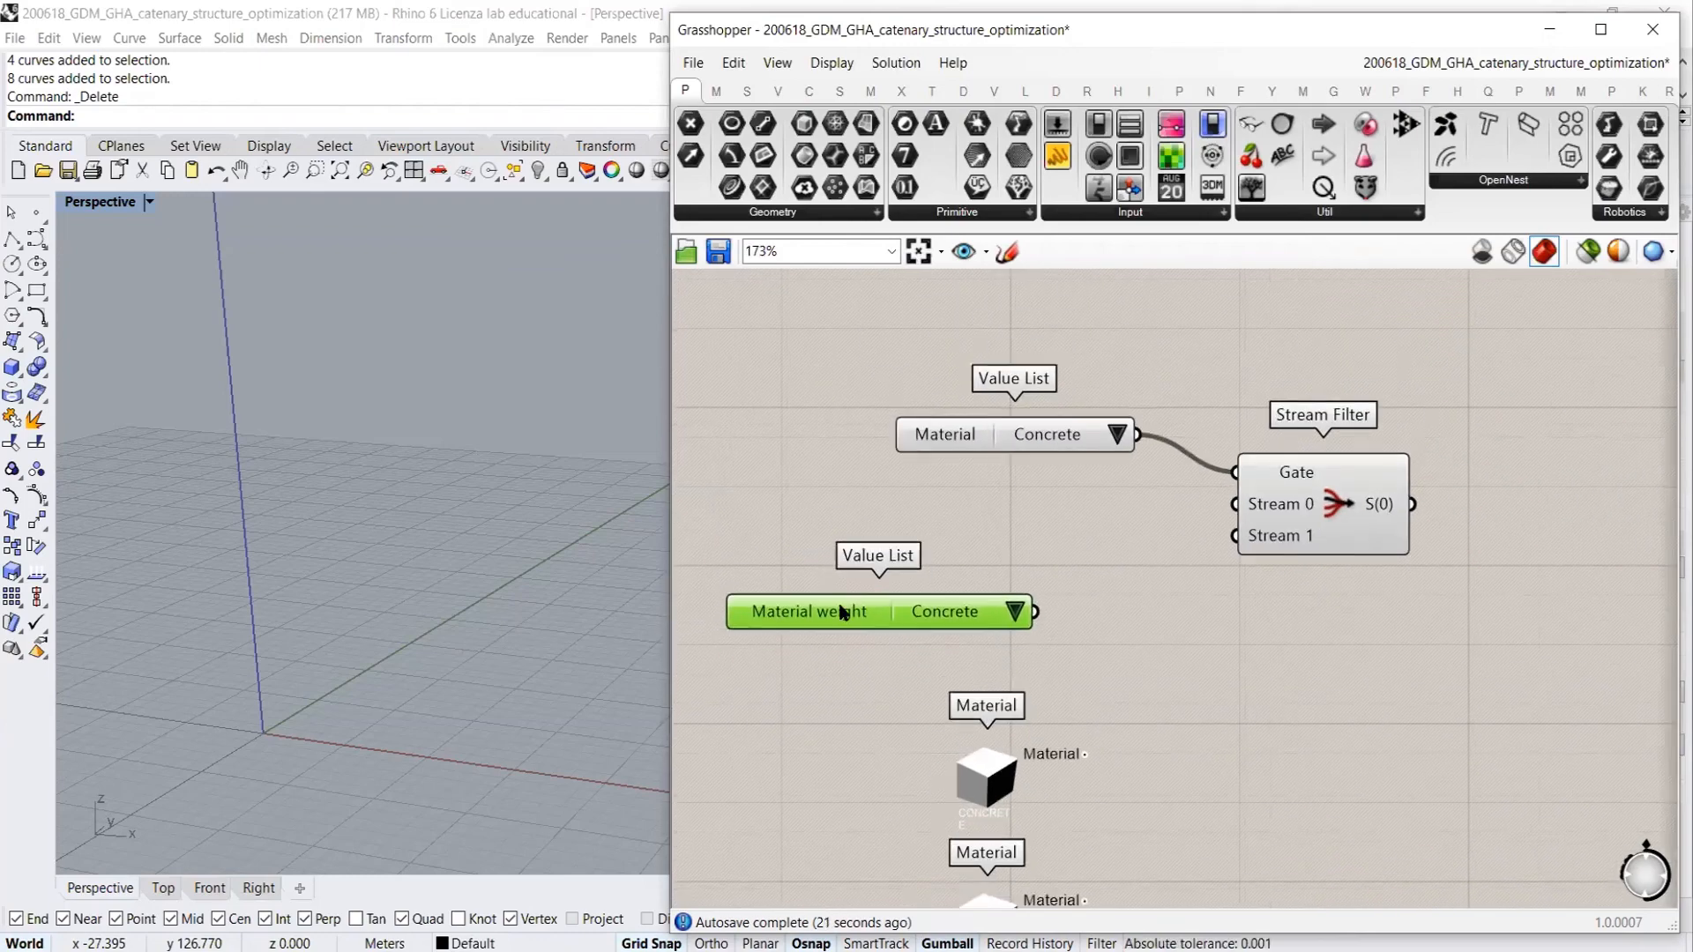
pyautogui.press('Delete')
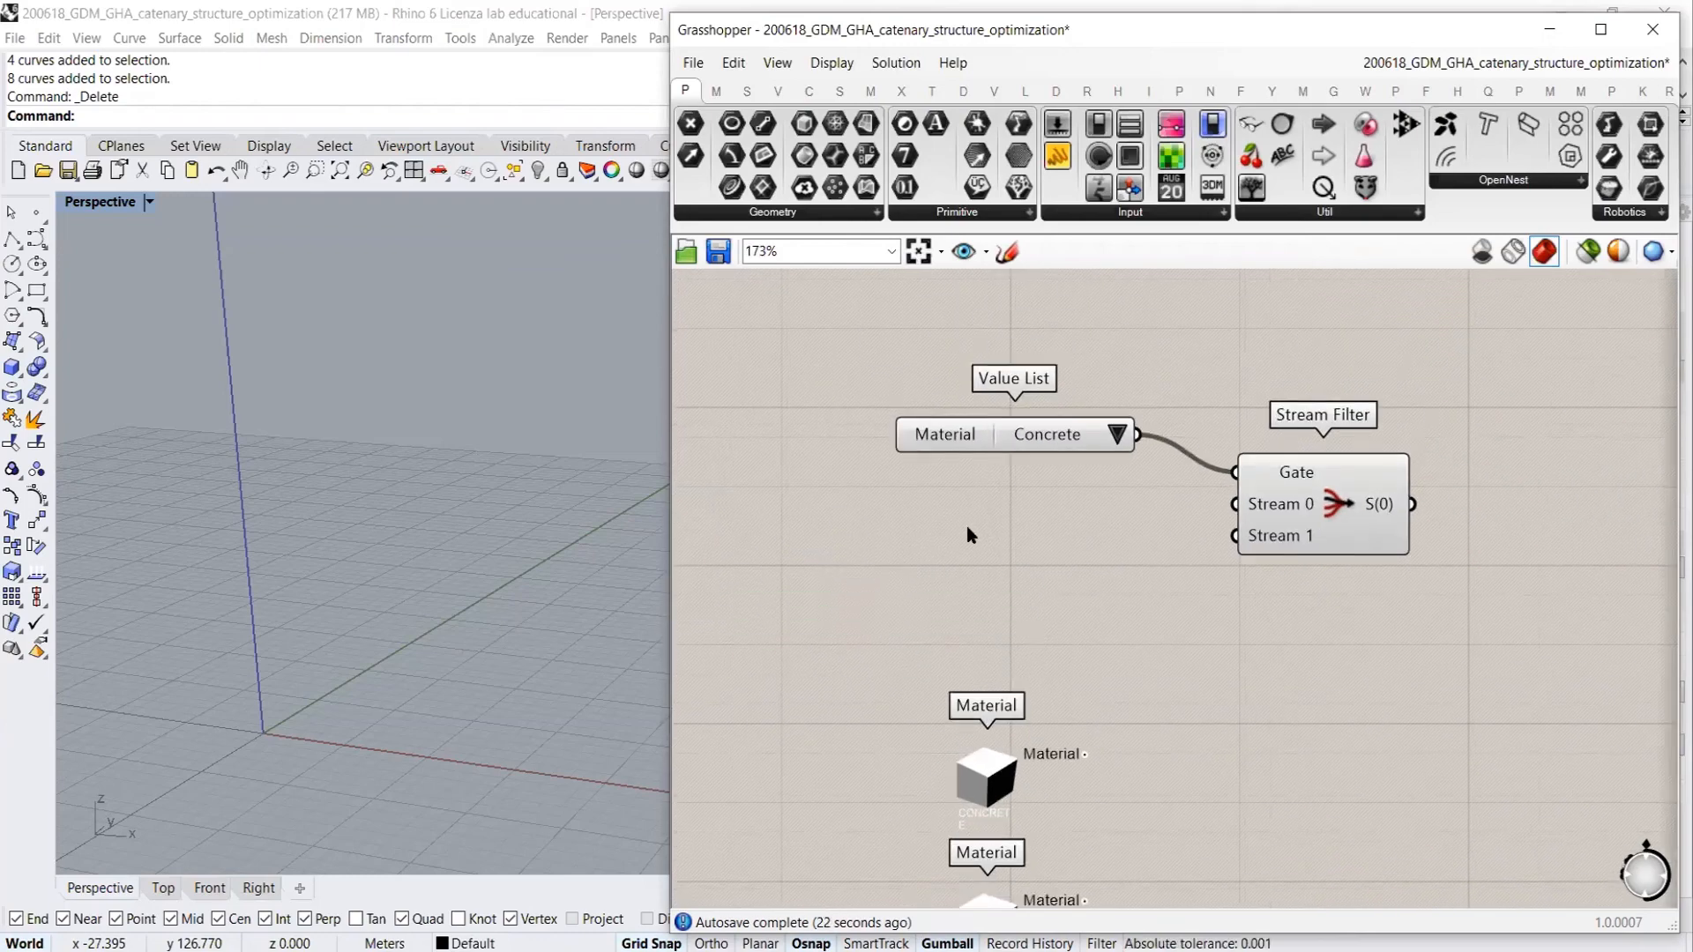
# Add a Number Slider with the value 2500 and place it just below the Material Value List
pyautogui.doubleClick(902, 558)
pyautogui.write('2500')
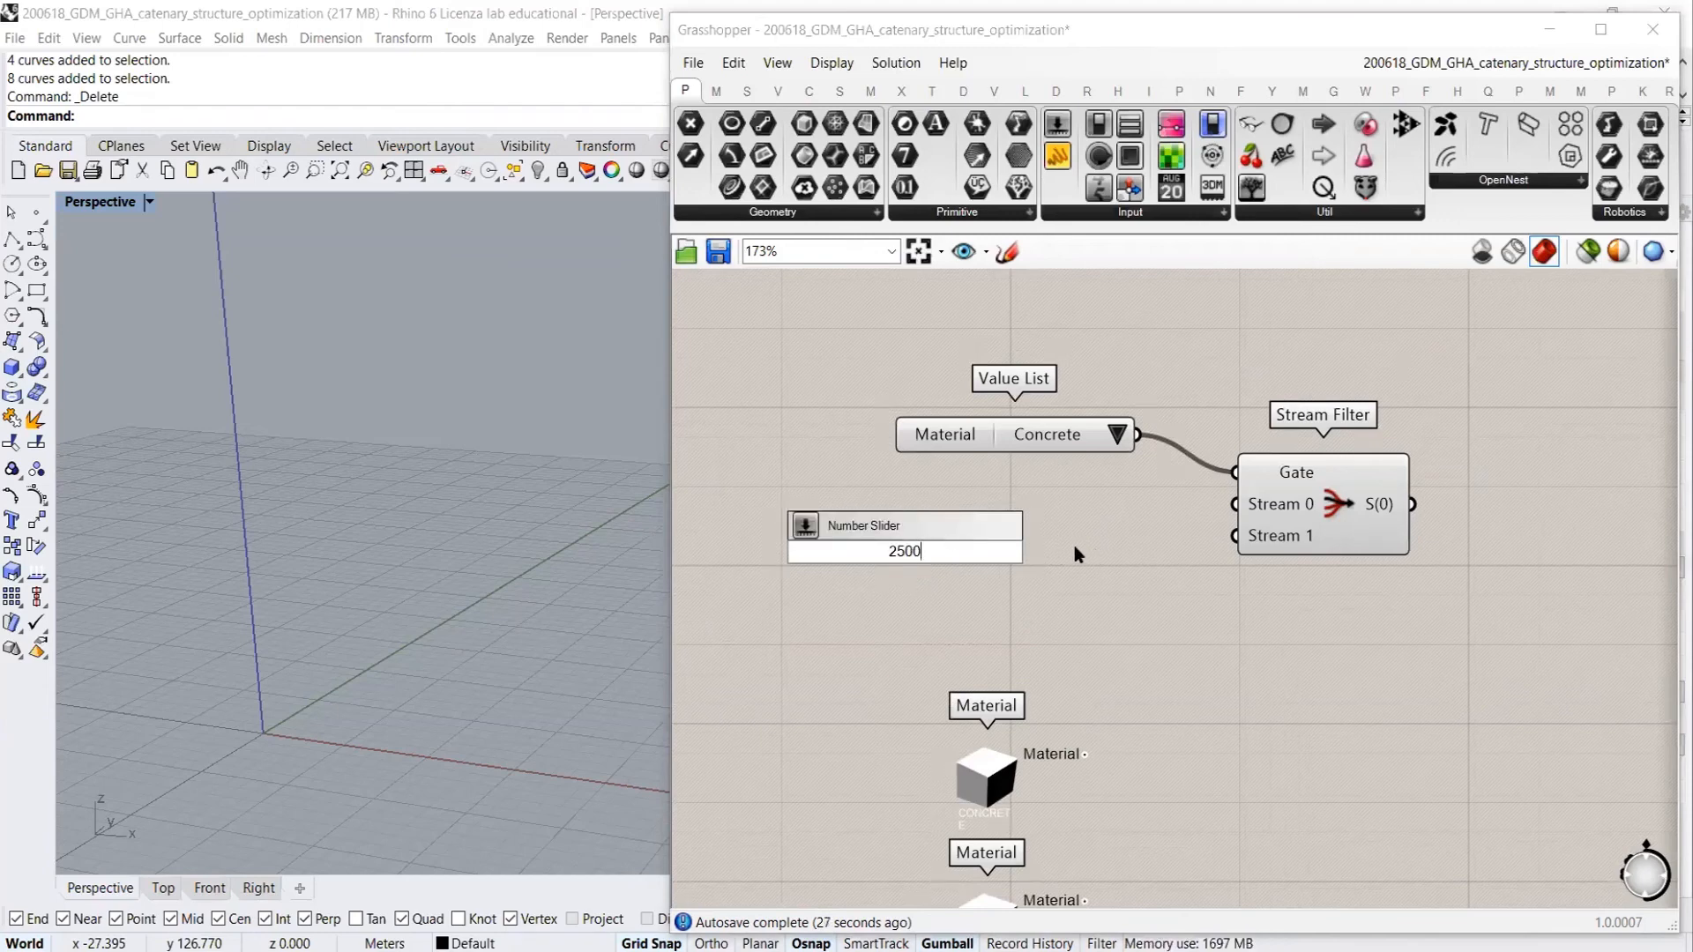
pyautogui.press('Return')
pyautogui.moveTo(873, 553); pyautogui.dragTo(886, 503)
# Add a second Number Slider with the value 50 and place it directly beneath the 2500 slider
pyautogui.click(914, 588)
pyautogui.doubleClick(914, 594)
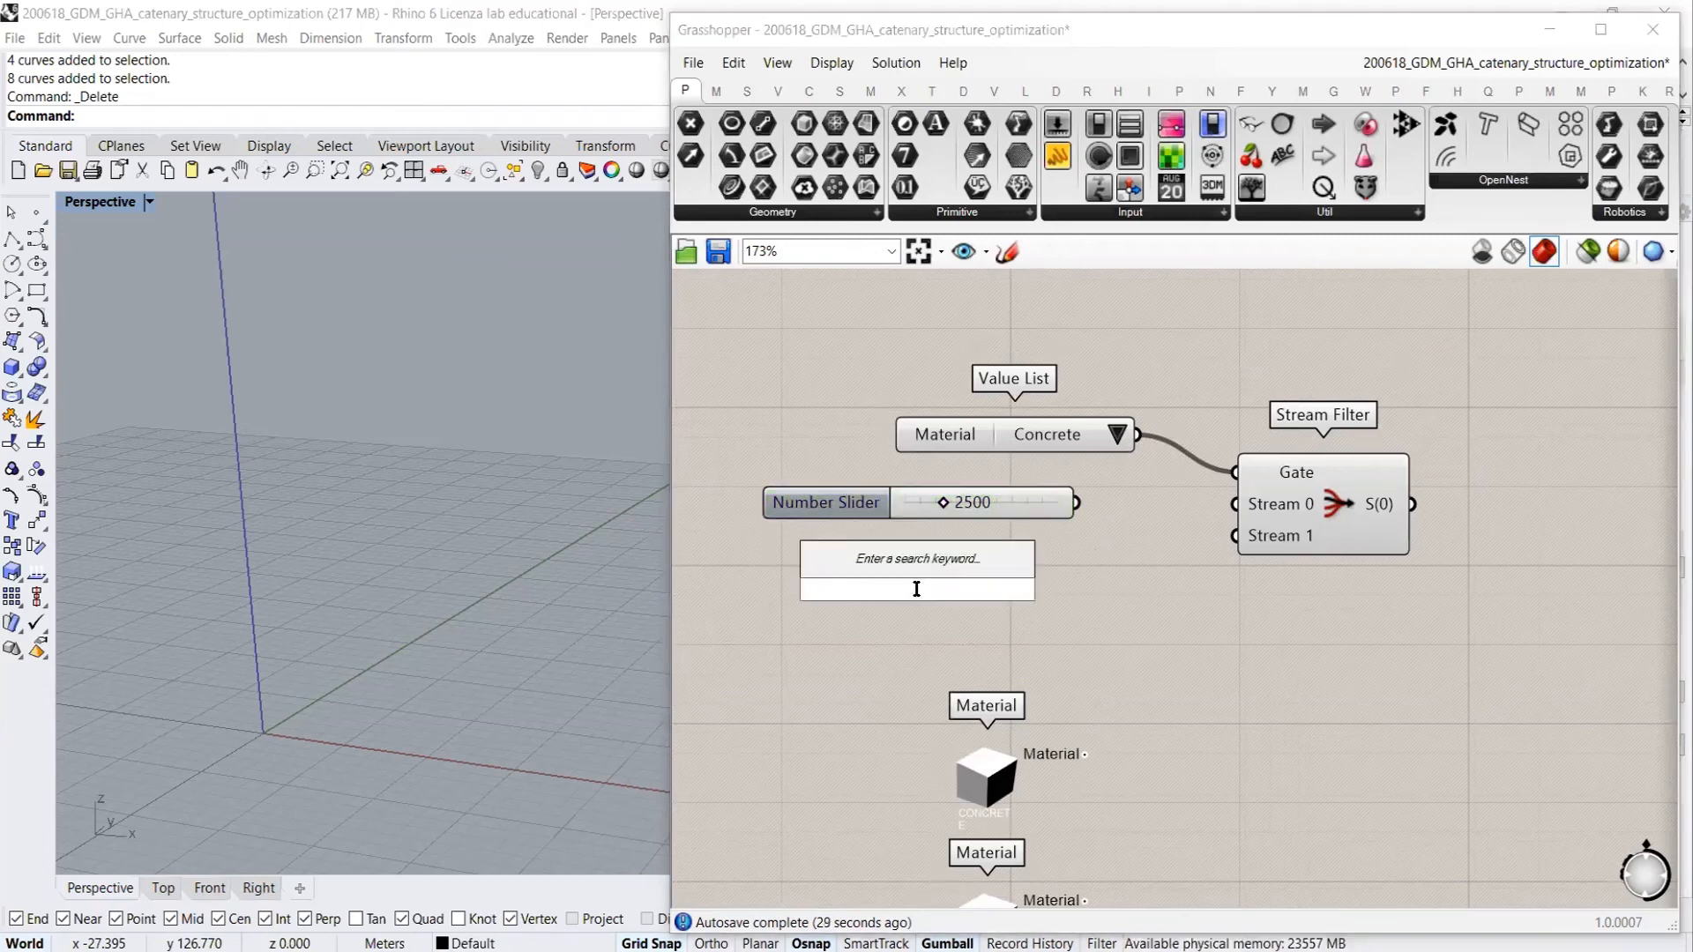
pyautogui.write('50')
pyautogui.press('Return')
pyautogui.moveTo(944, 584); pyautogui.dragTo(948, 550)
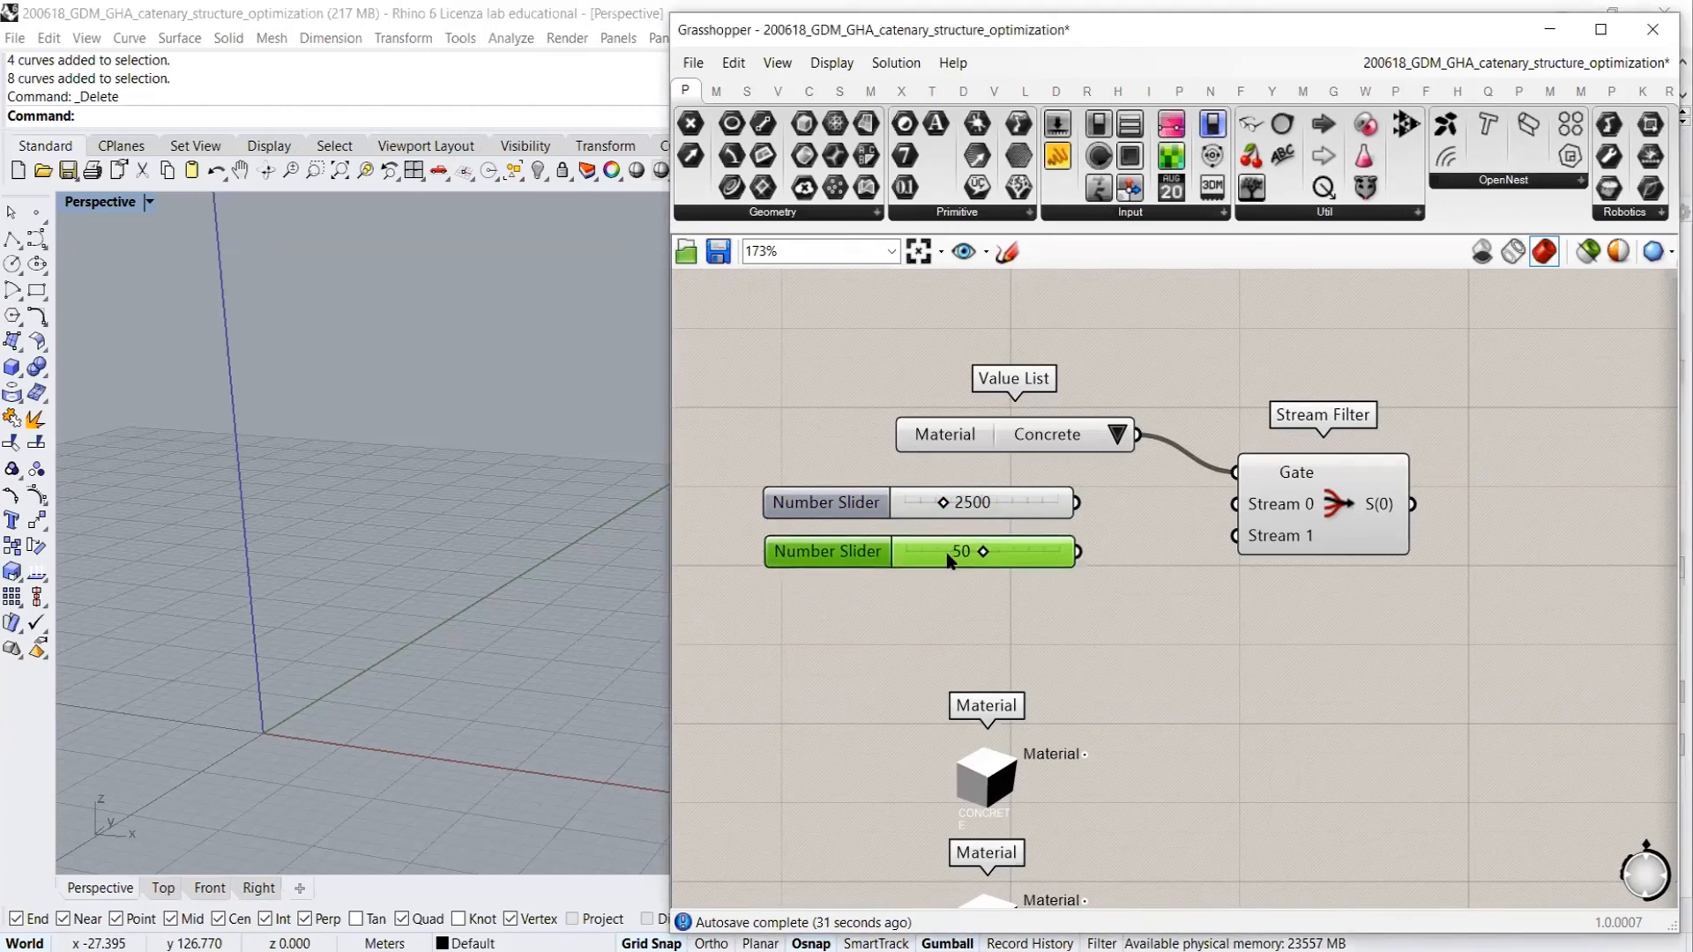
pyautogui.click(1093, 548)
# Move the Stream Filter slightly lower and farther from the sliders to make room for its input wires
pyautogui.moveTo(1117, 536); pyautogui.dragTo(1052, 534, button='right')
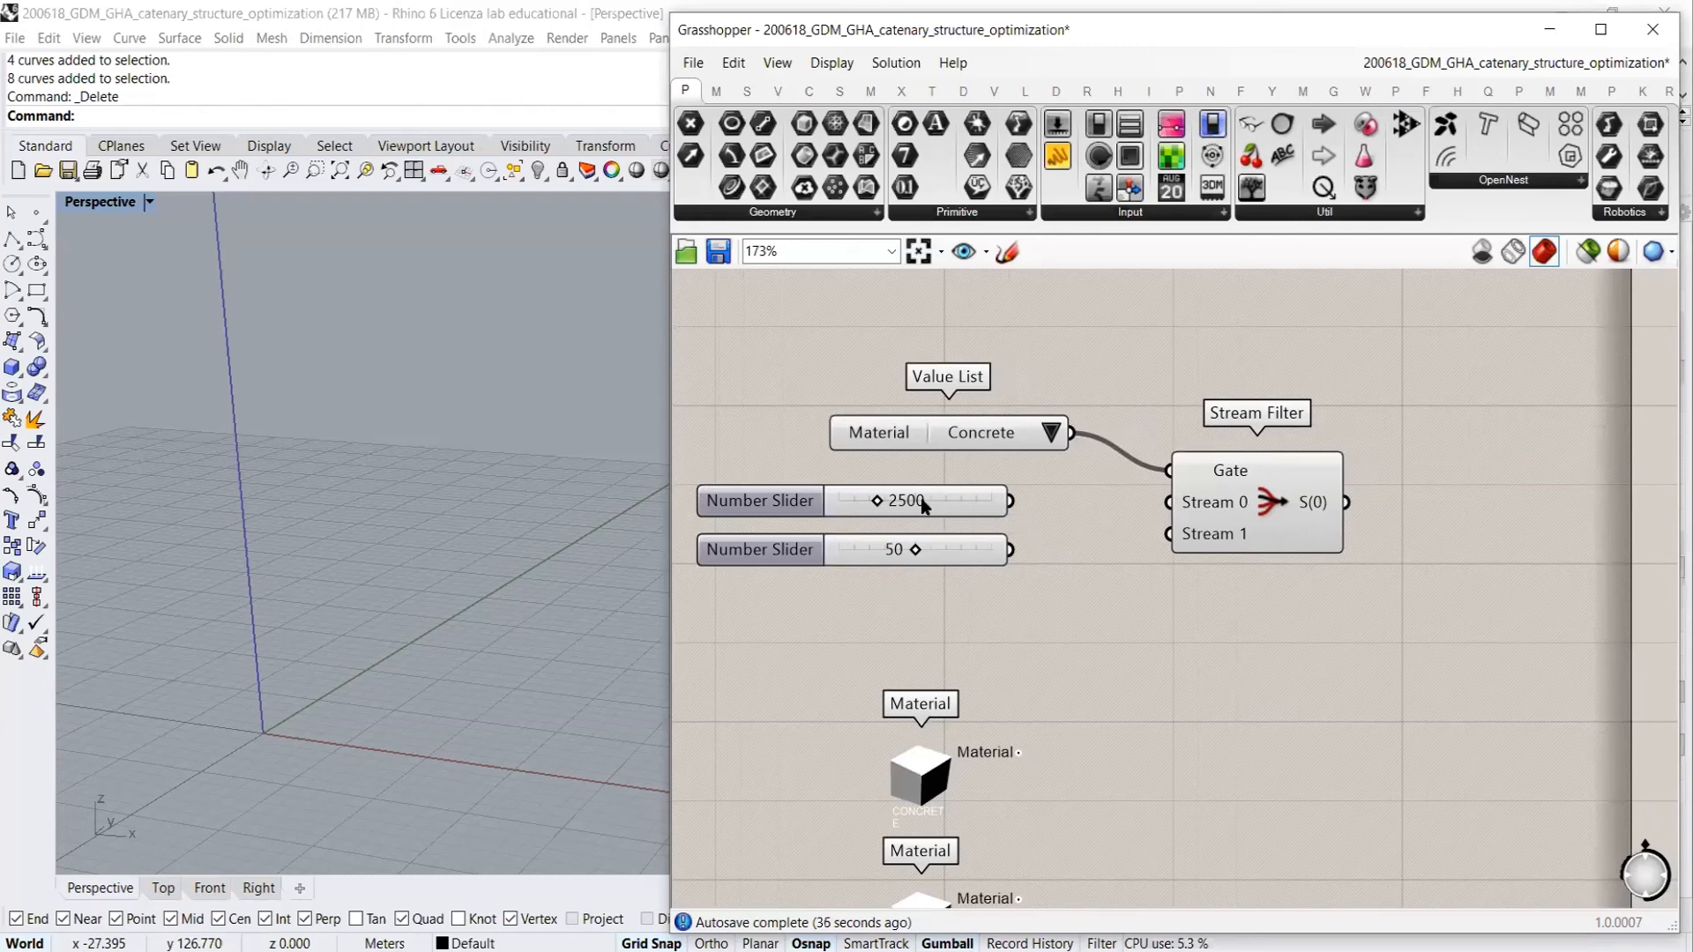
pyautogui.moveTo(1118, 578); pyautogui.dragTo(1087, 515, button='right')
pyautogui.moveTo(1263, 443); pyautogui.dragTo(1292, 484)
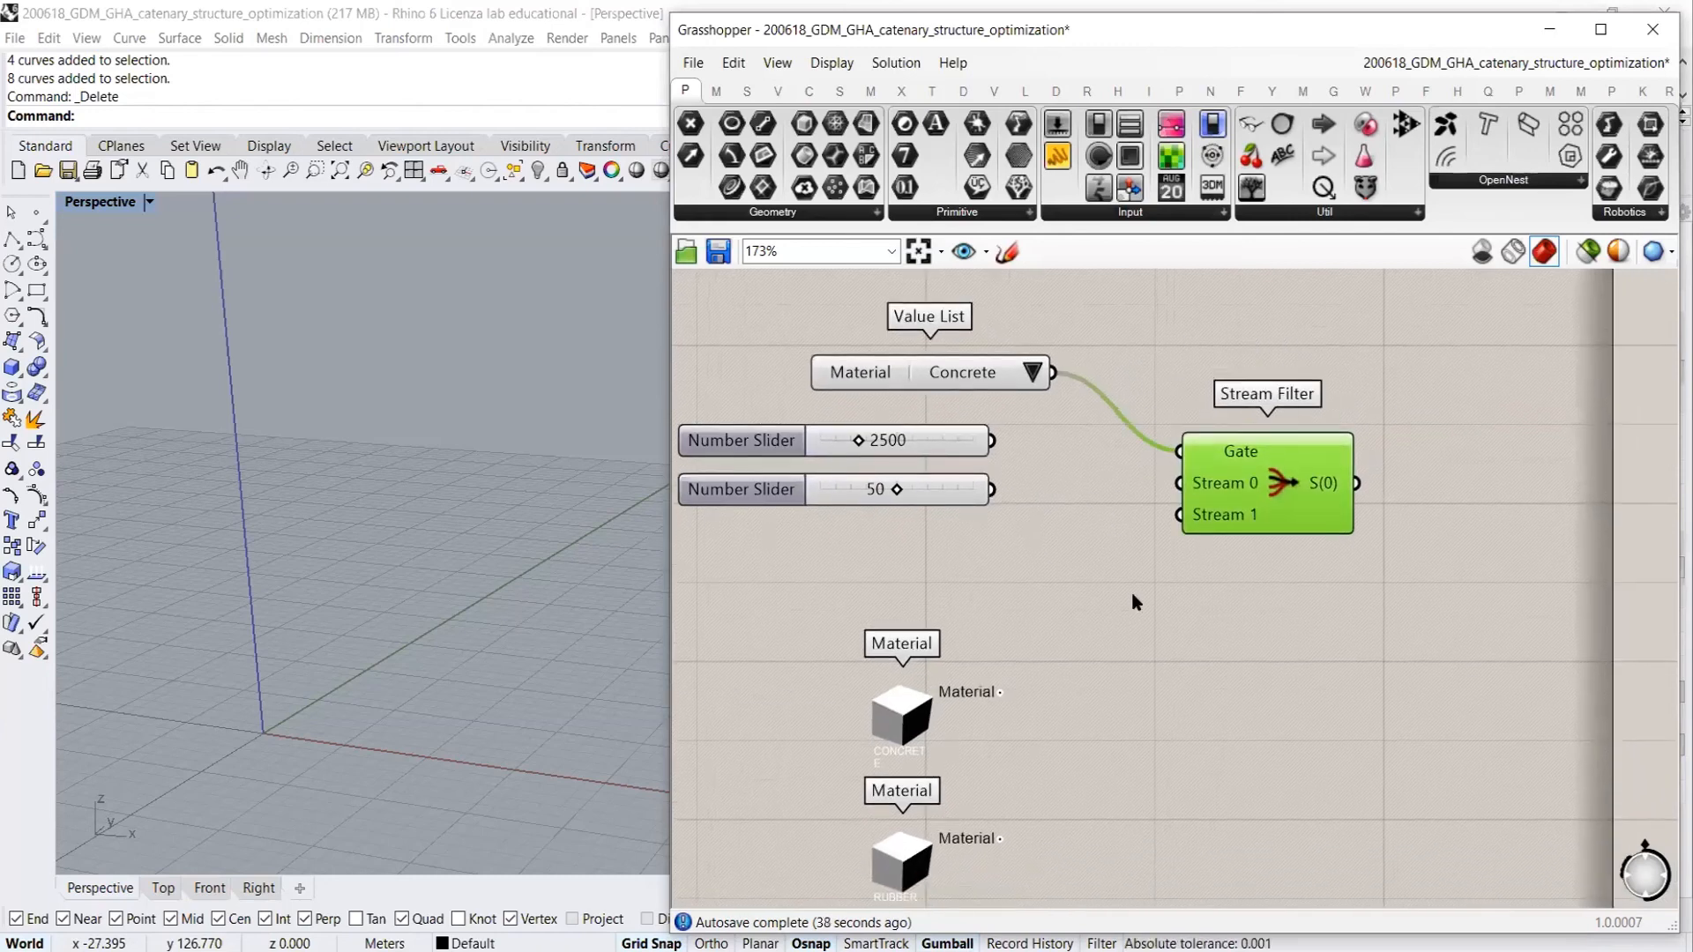
pyautogui.click(1130, 571)
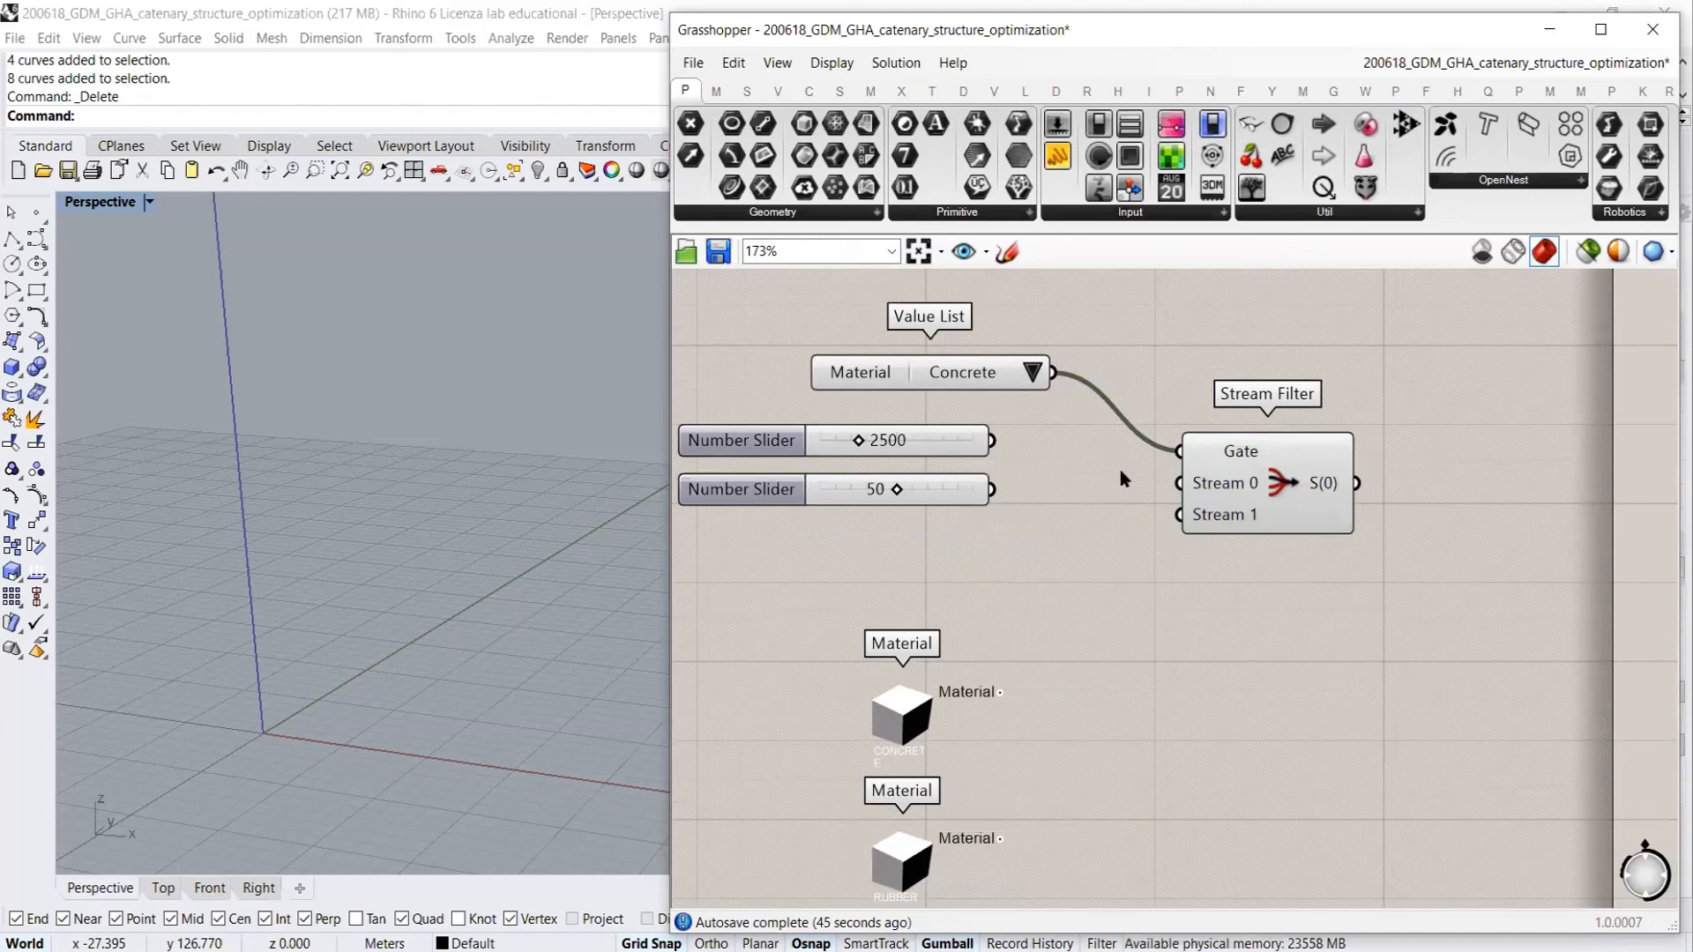
pyautogui.moveTo(1264, 494); pyautogui.dragTo(1270, 514)
pyautogui.click(1144, 563)
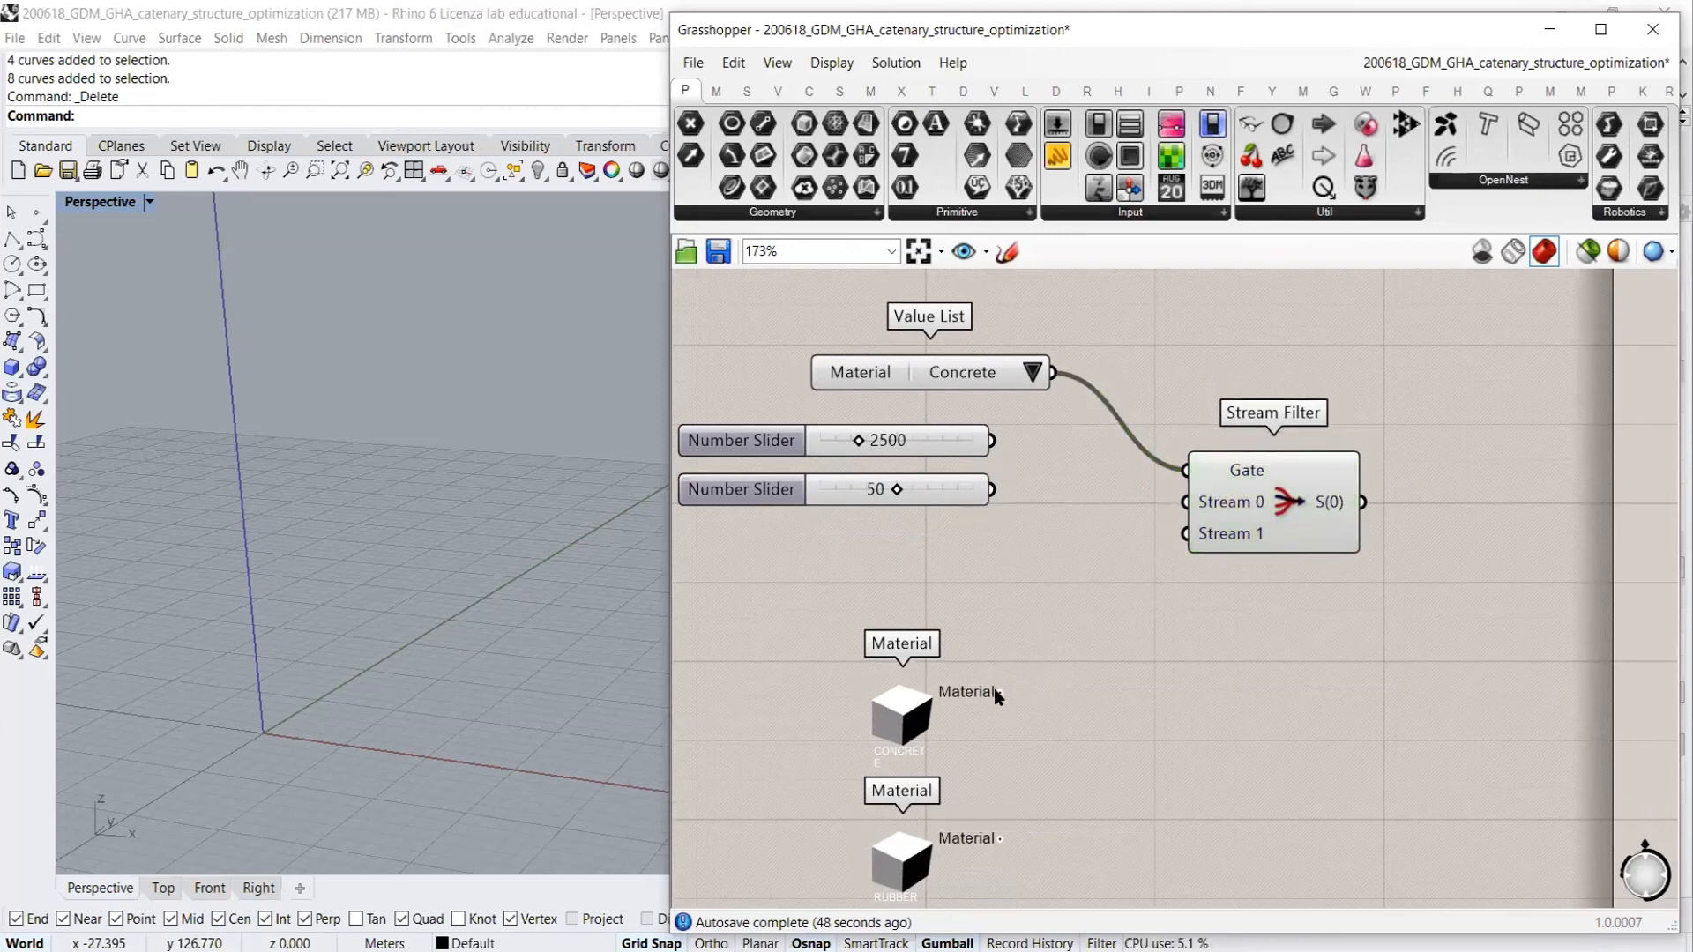
# Connect the Concrete Material and 2500 slider to Stream 0, and the Rubber Material and 50 slider to Stream 1
pyautogui.moveTo(999, 691); pyautogui.dragTo(992, 440)
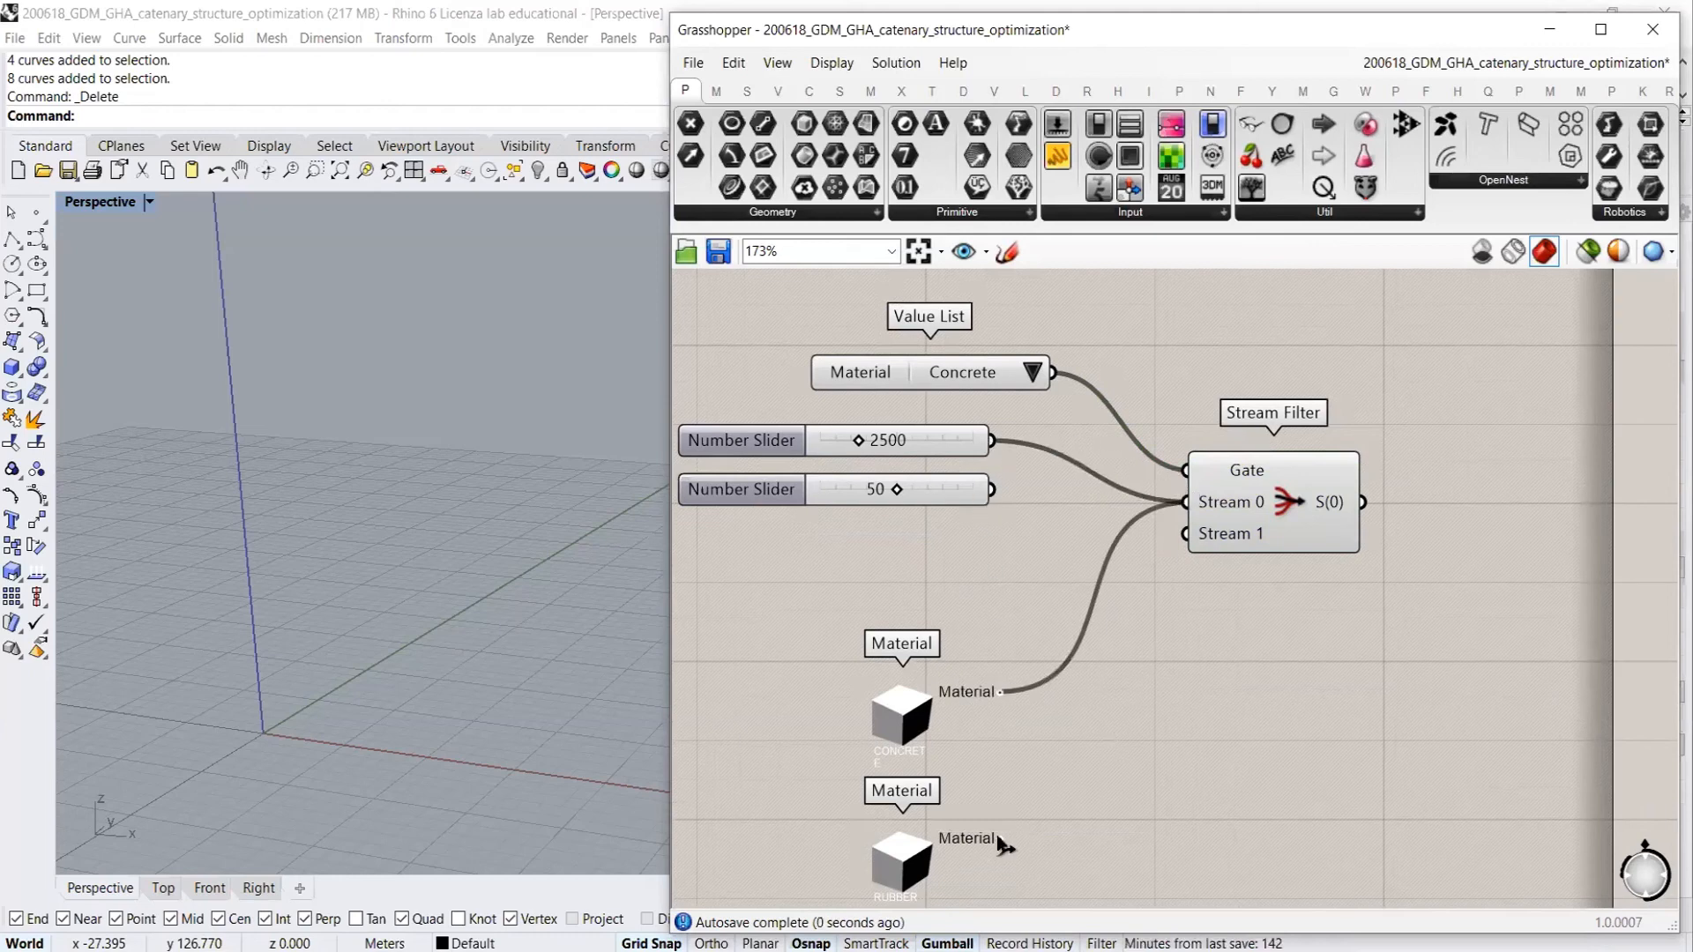
pyautogui.moveTo(1002, 839); pyautogui.dragTo(1186, 533)
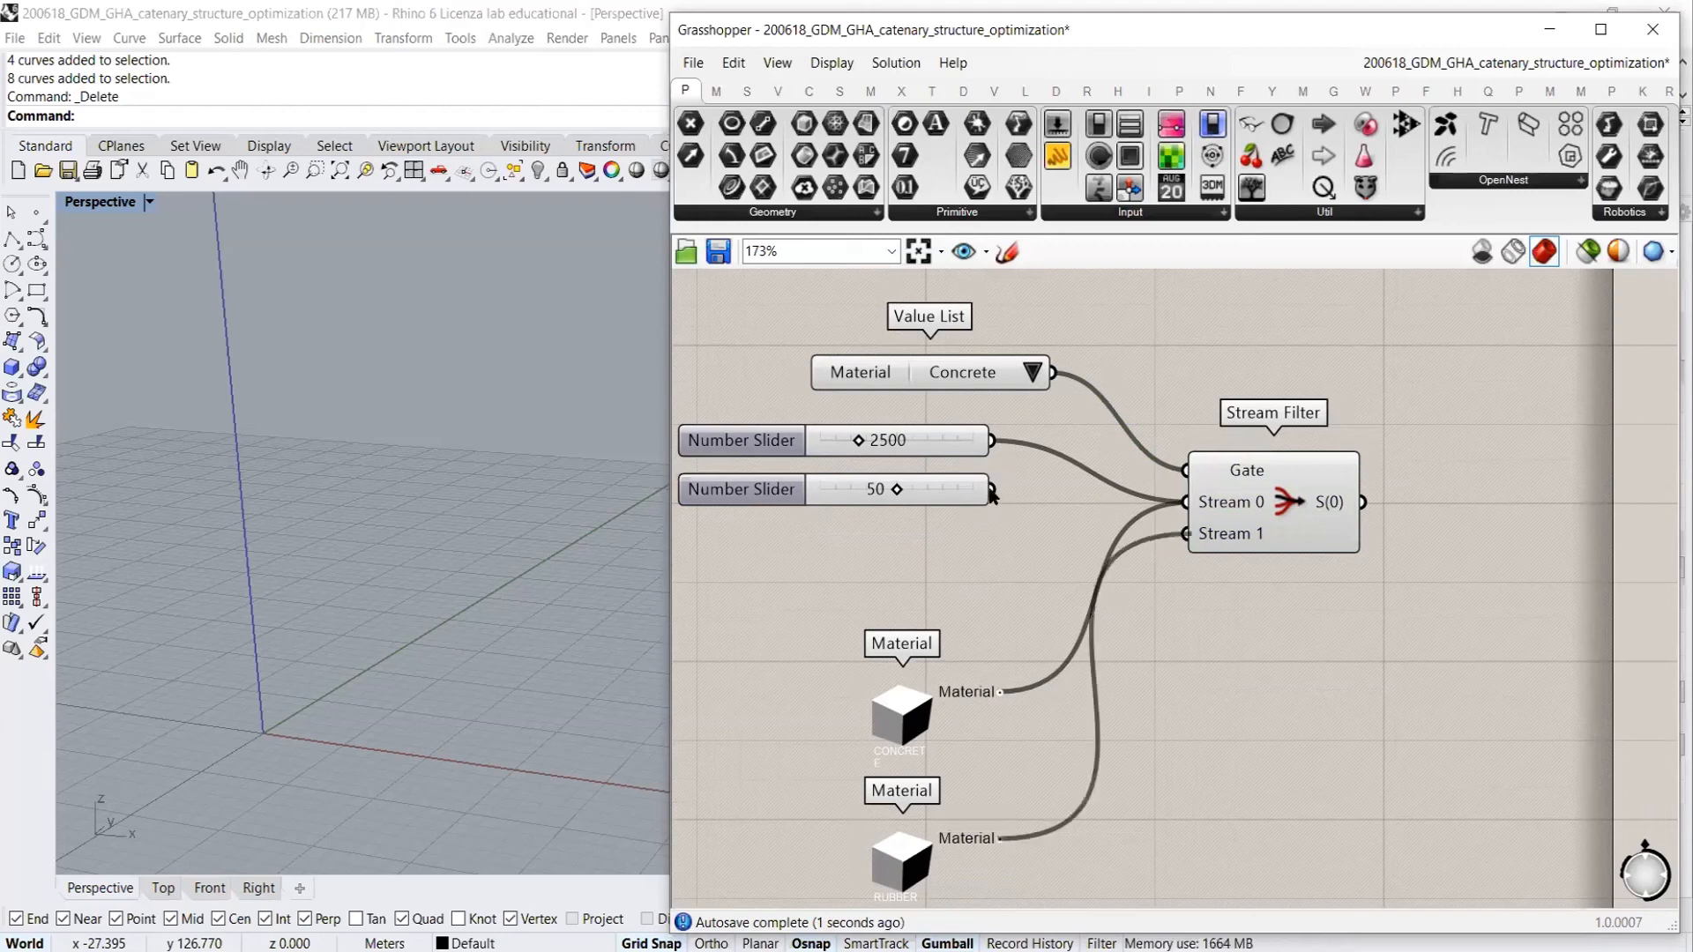
pyautogui.keyDown('shift'); pyautogui.moveTo(994, 489); pyautogui.dragTo(1186, 534); pyautogui.keyUp('shift')
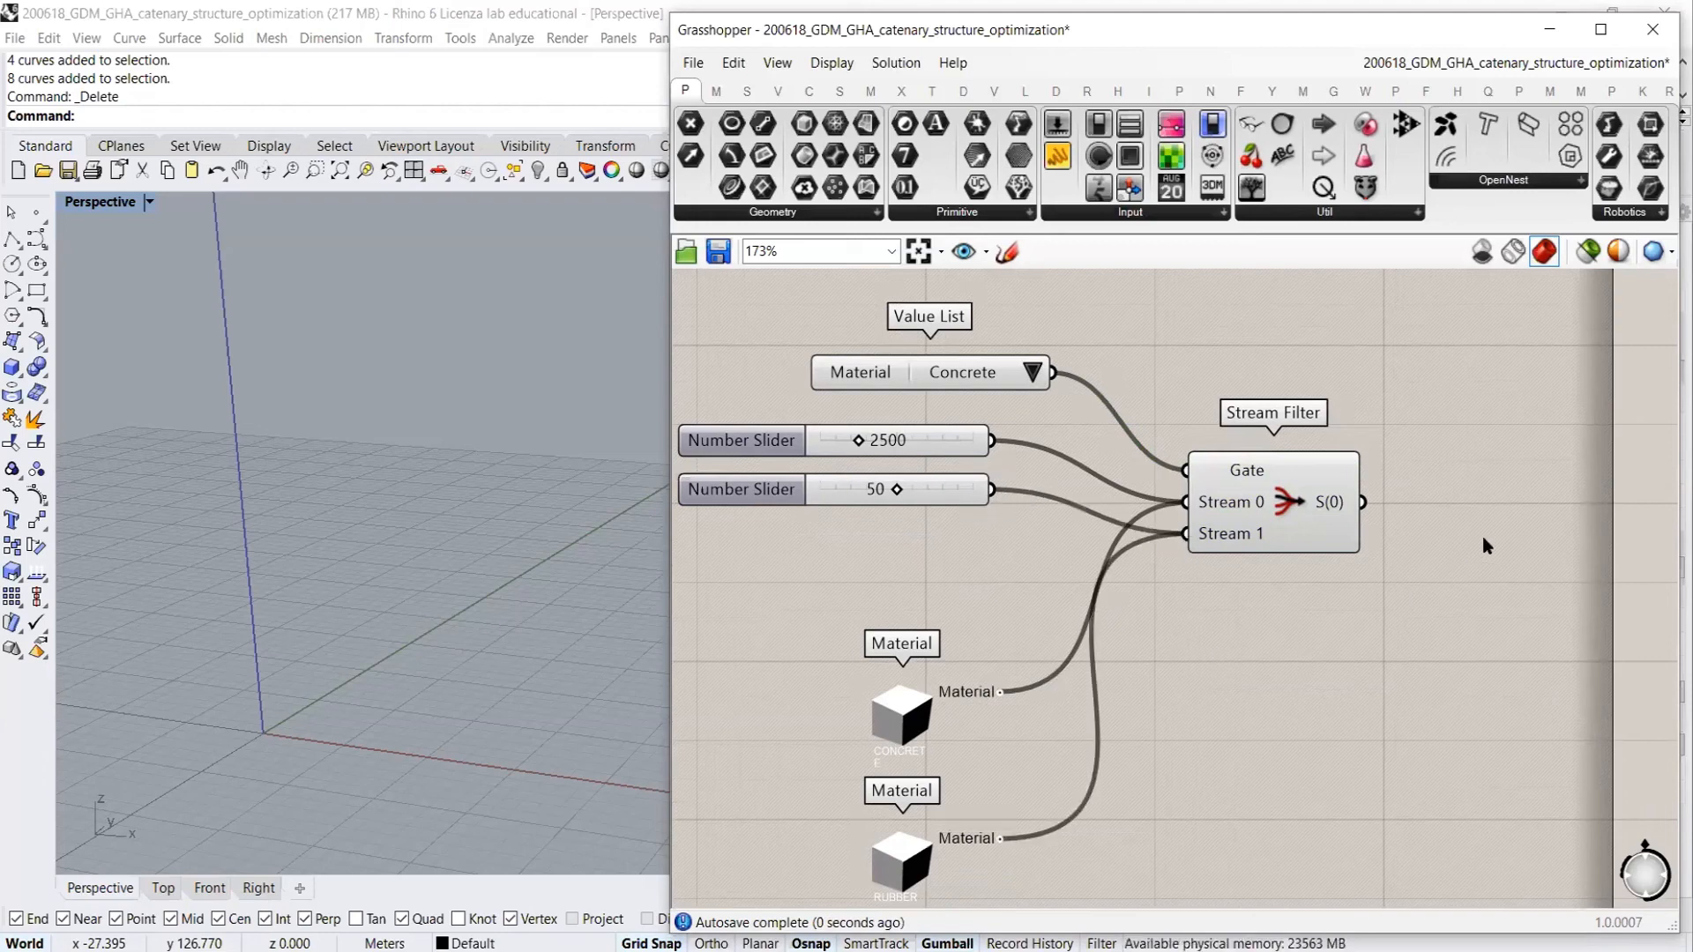
# Paste a Panel beside the Stream Filter and connect the filter's output to it
pyautogui.hotkey('ctrl', 'v')
pyautogui.moveTo(1483, 536); pyautogui.dragTo(1538, 509)
pyautogui.moveTo(1363, 503); pyautogui.dragTo(1417, 513)
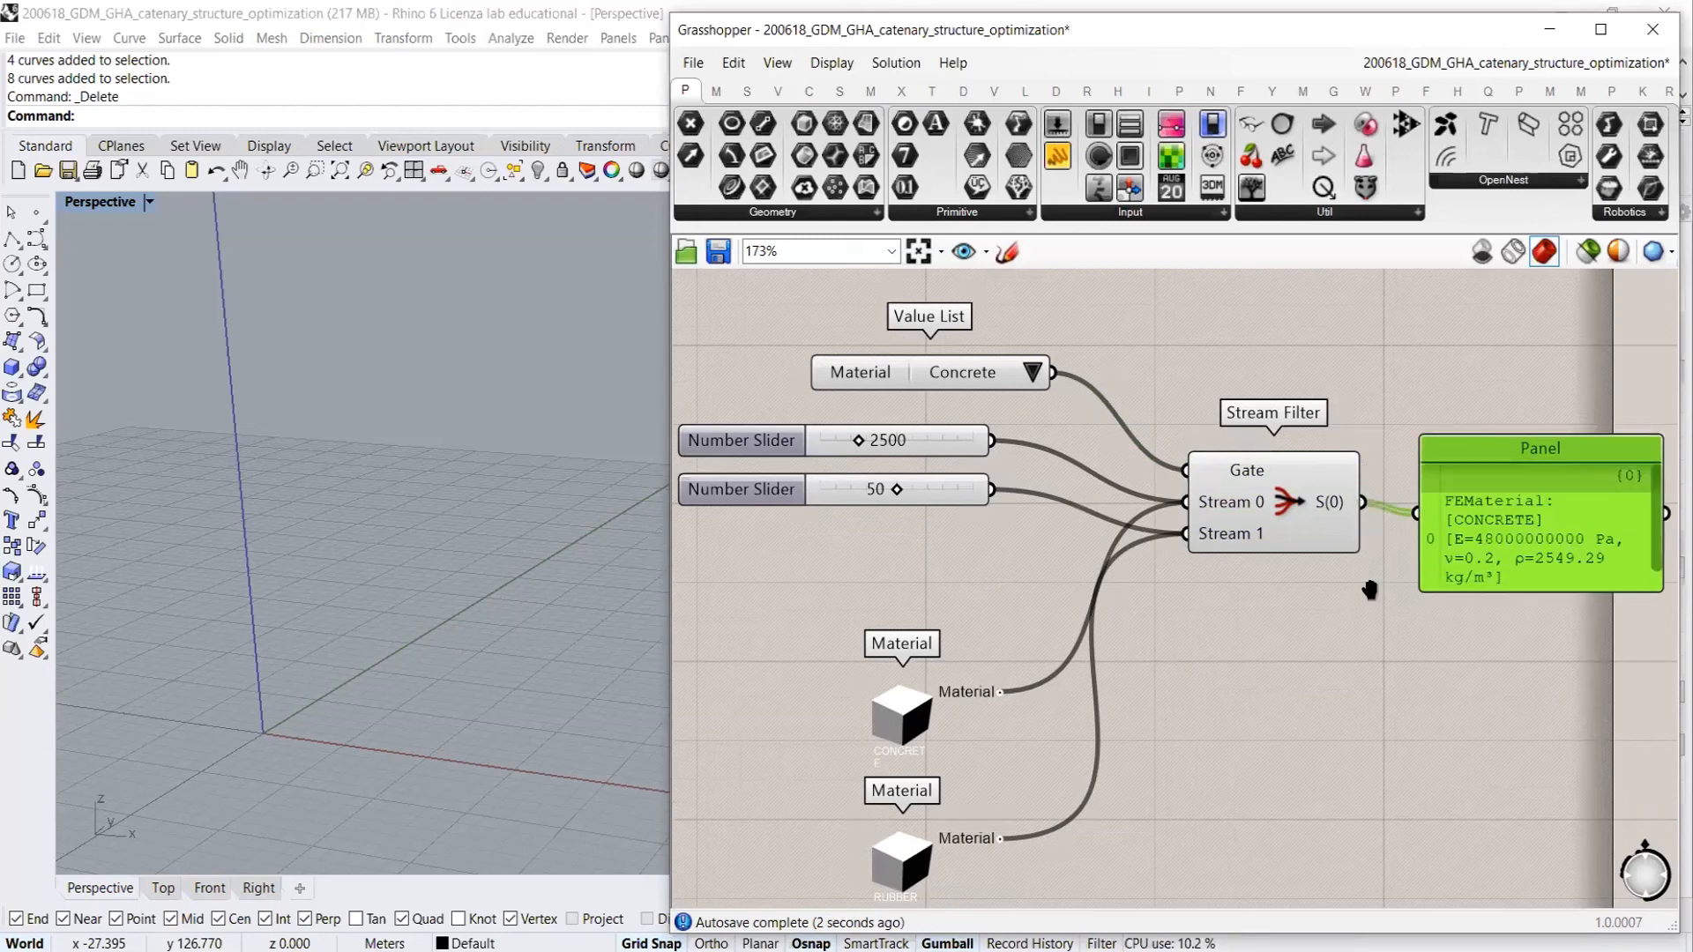
pyautogui.moveTo(1489, 529); pyautogui.dragTo(1351, 509, button='right')
pyautogui.moveTo(1353, 510); pyautogui.dragTo(1353, 499)
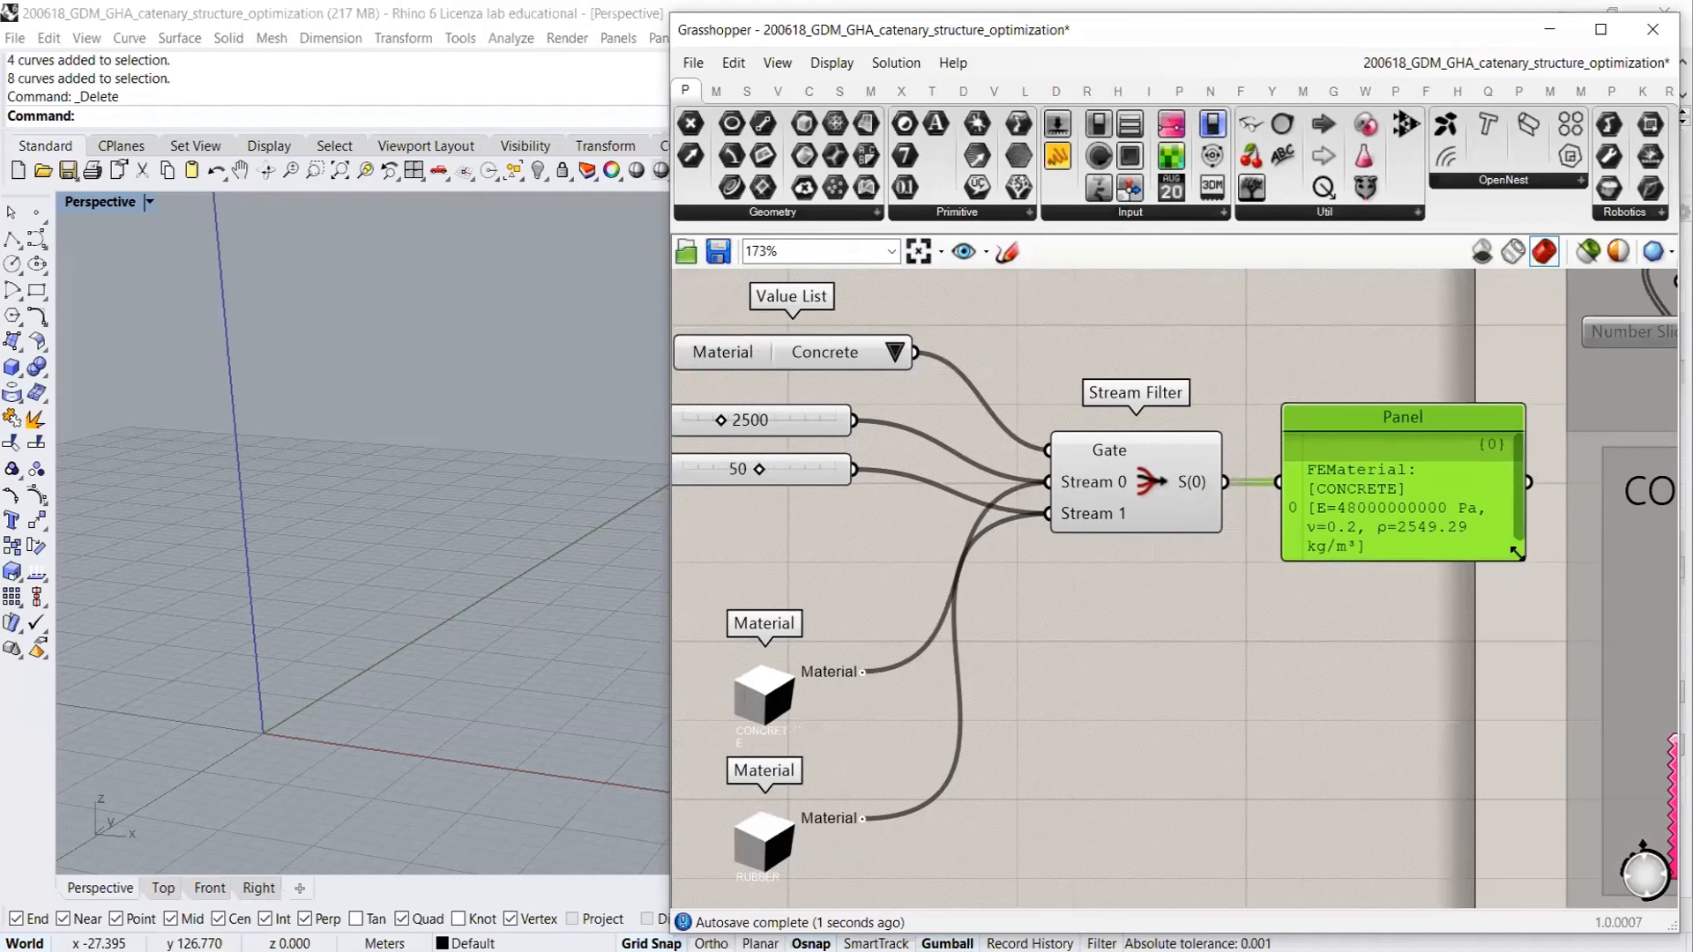
# Widen the Panel so both of its entries can be read, and align it with the Stream Filter's output
pyautogui.moveTo(1516, 552); pyautogui.dragTo(1653, 566)
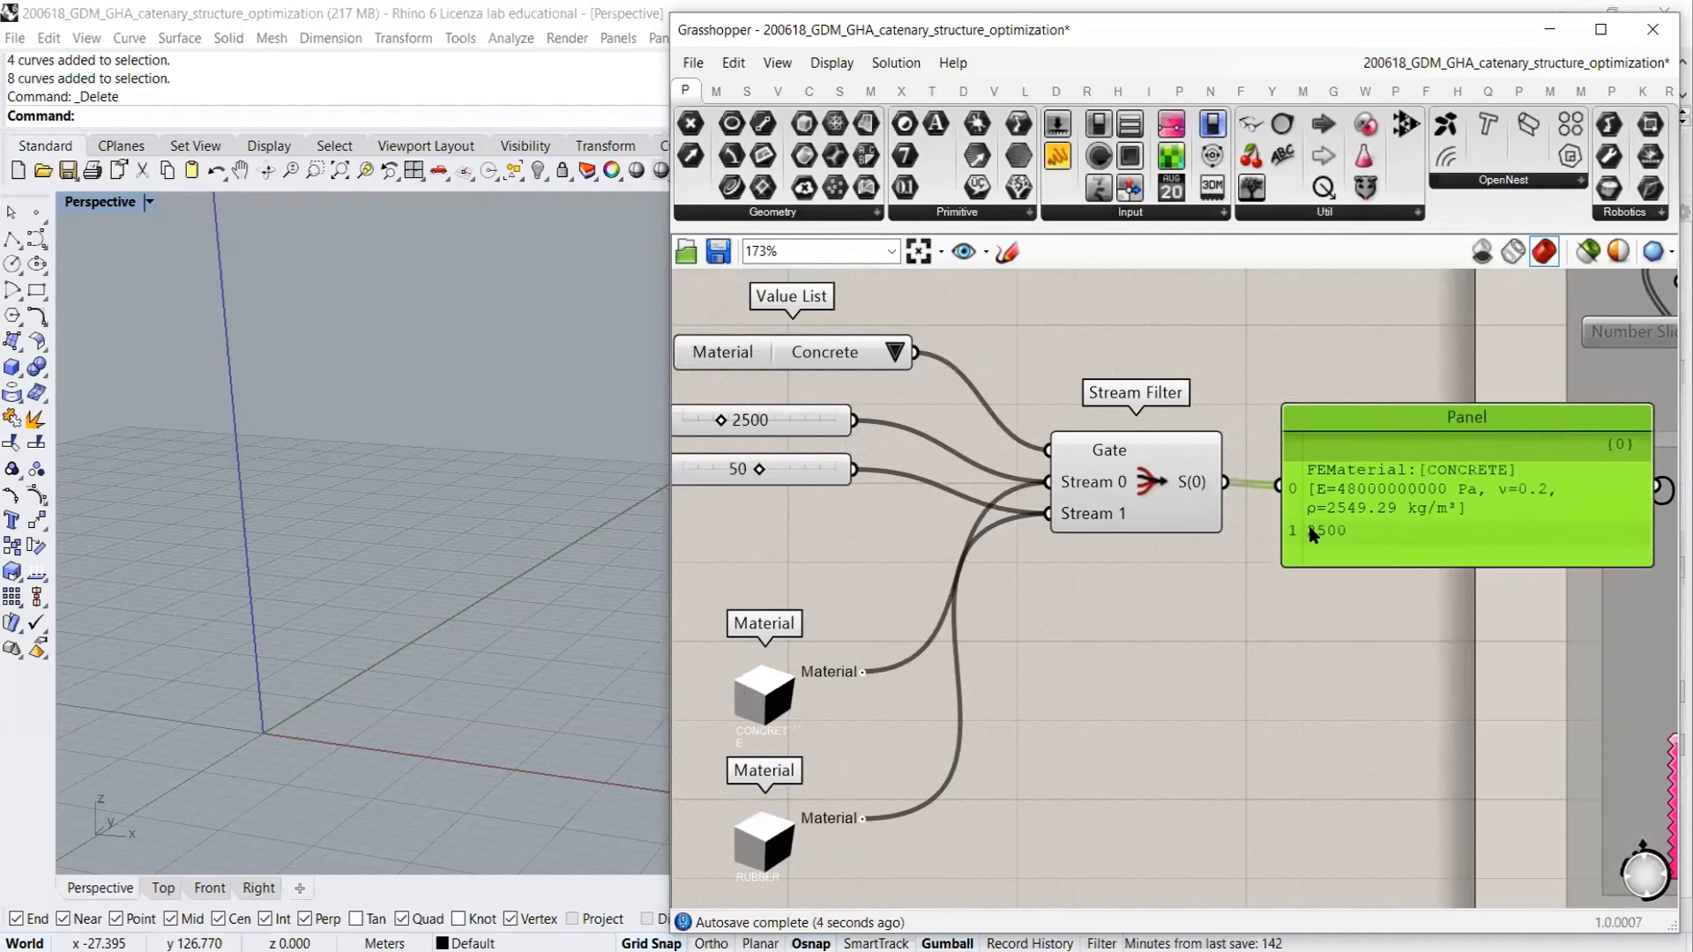
pyautogui.moveTo(1342, 485); pyautogui.dragTo(1336, 482)
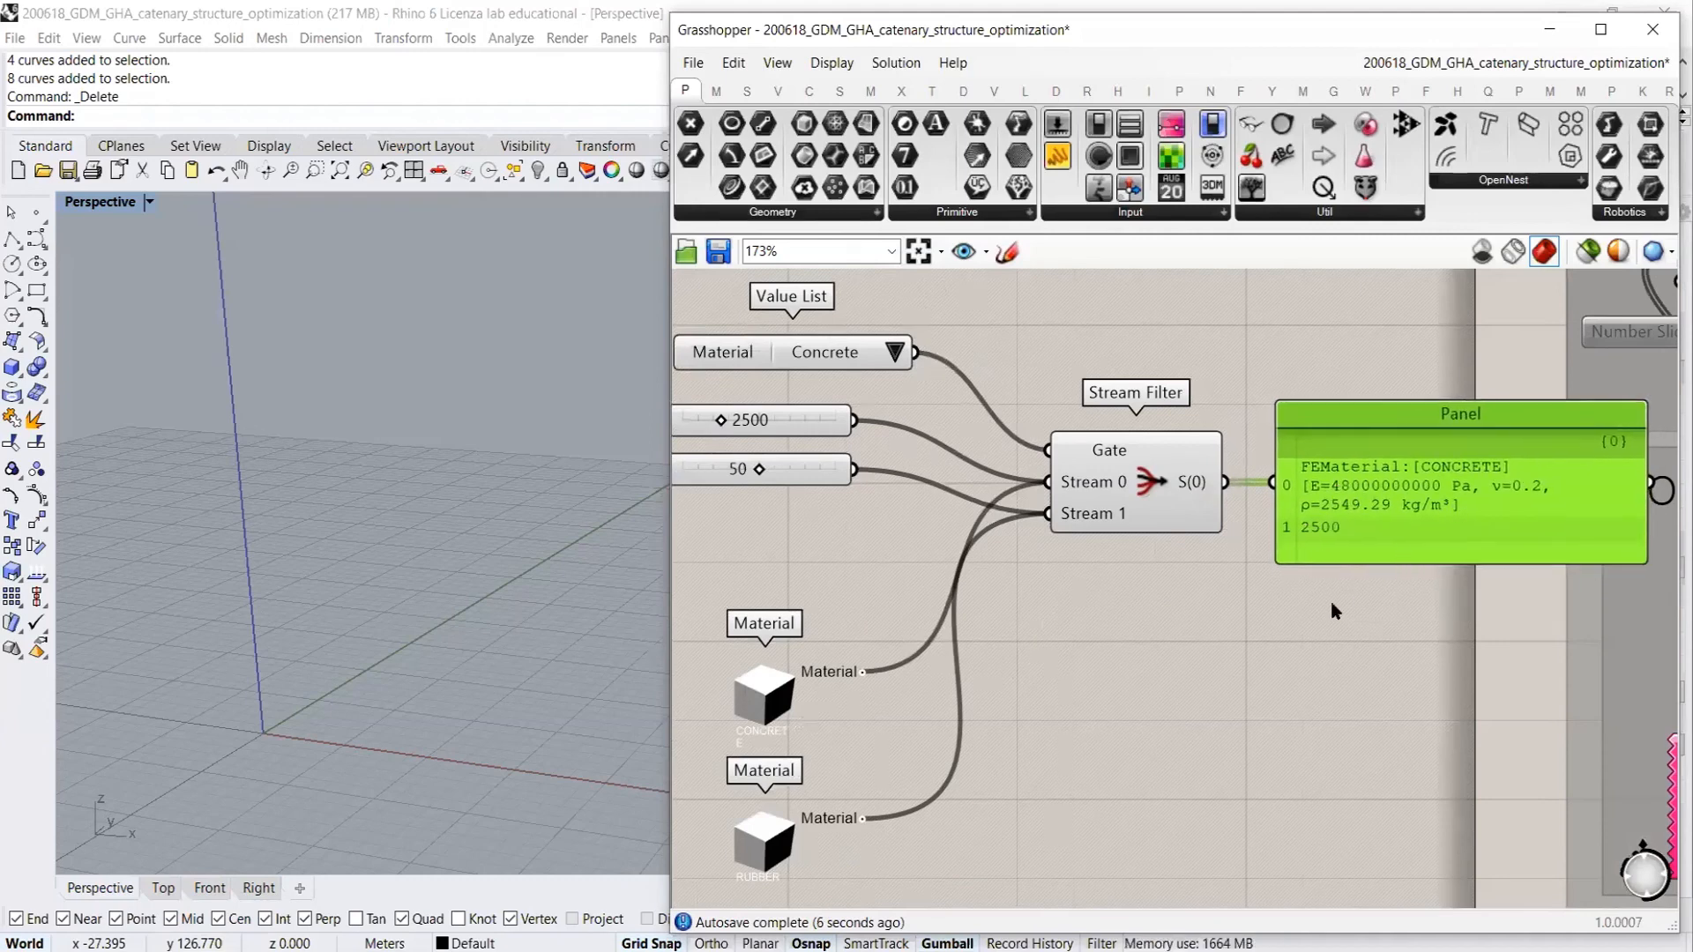
pyautogui.click(1451, 646)
# Switch the Material Value List to Rubber and check the Stream Filter's output in the Panel
pyautogui.moveTo(1159, 594); pyautogui.dragTo(1281, 585, button='right')
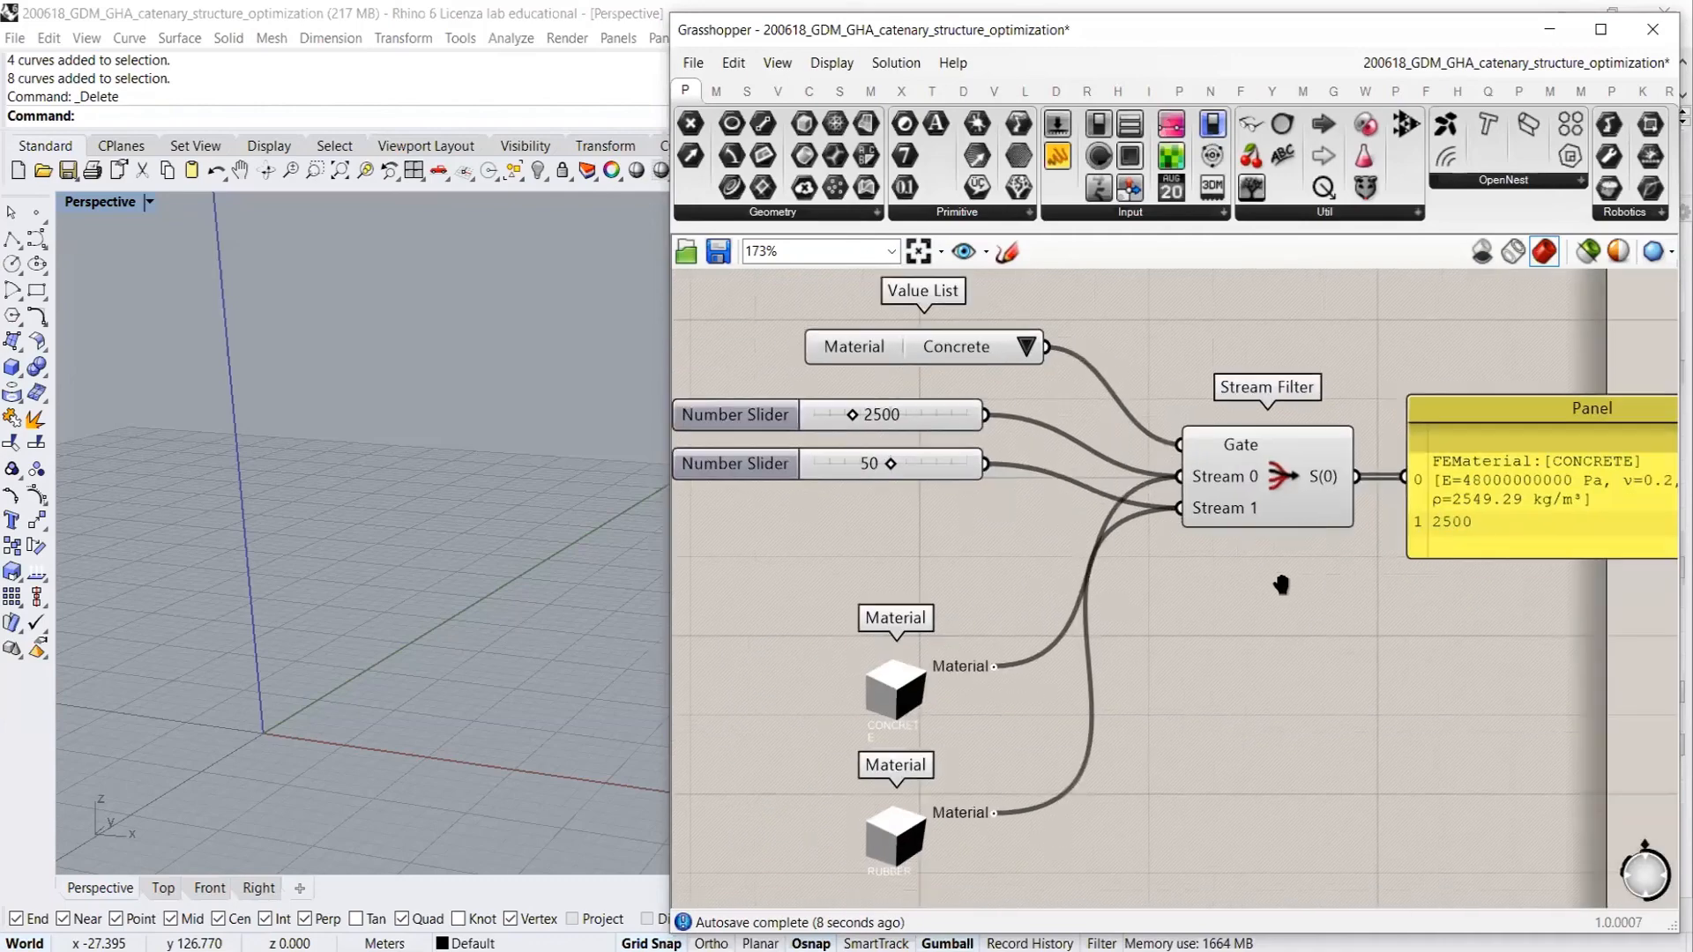
pyautogui.click(1016, 343)
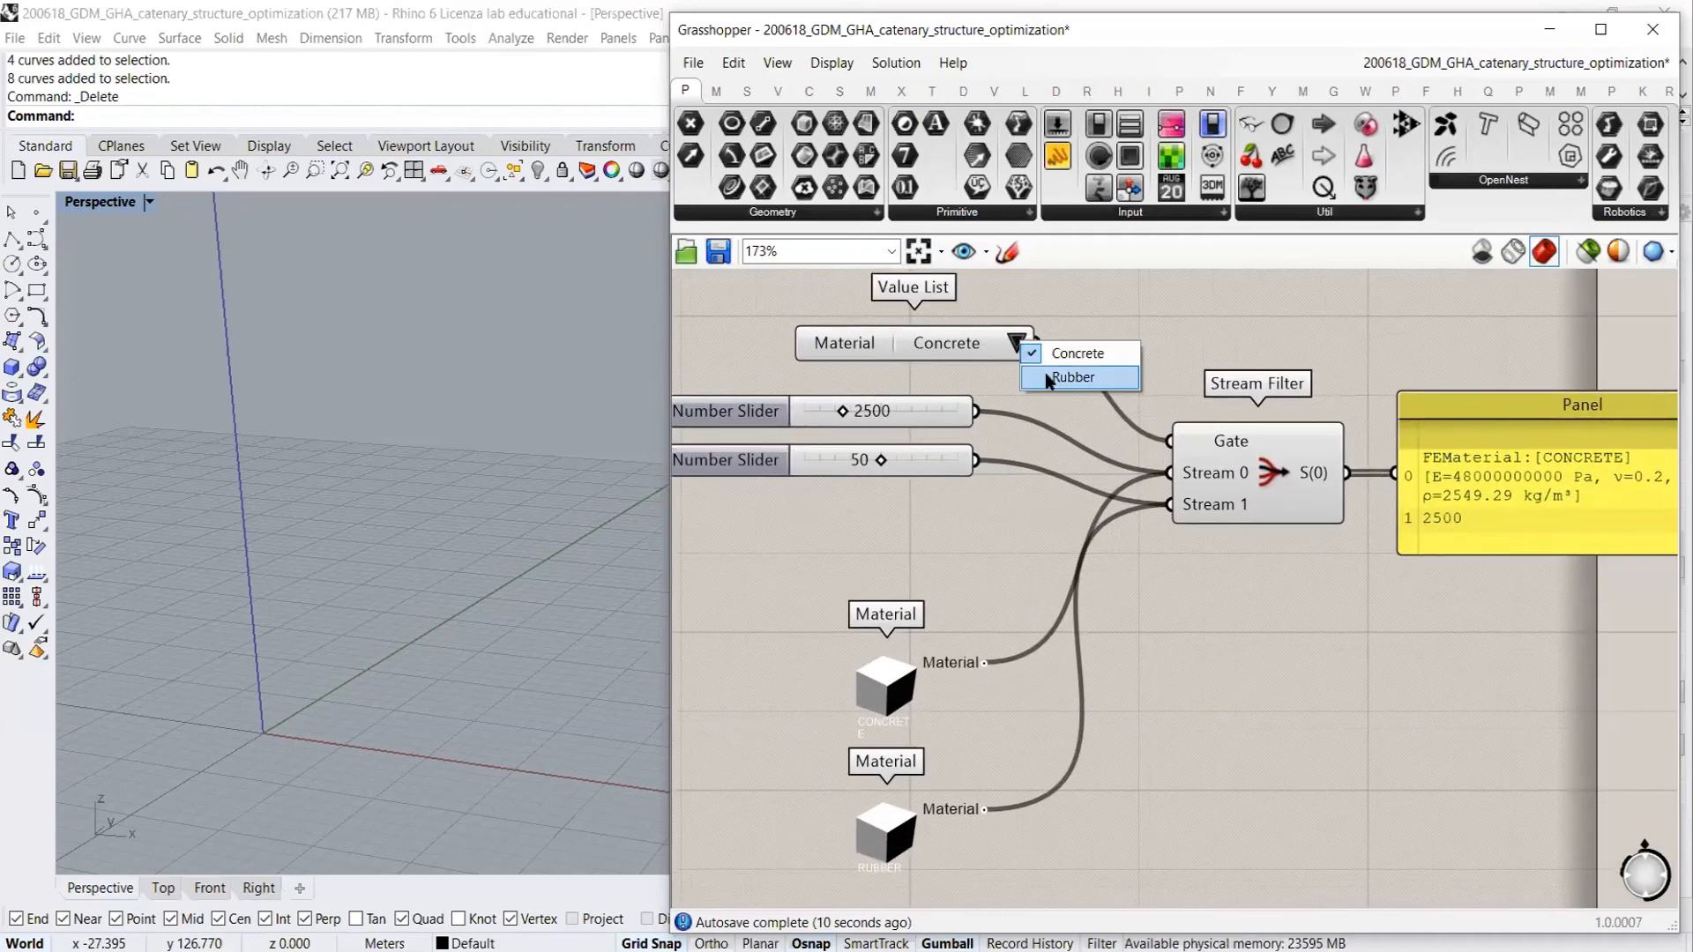
pyautogui.click(1057, 378)
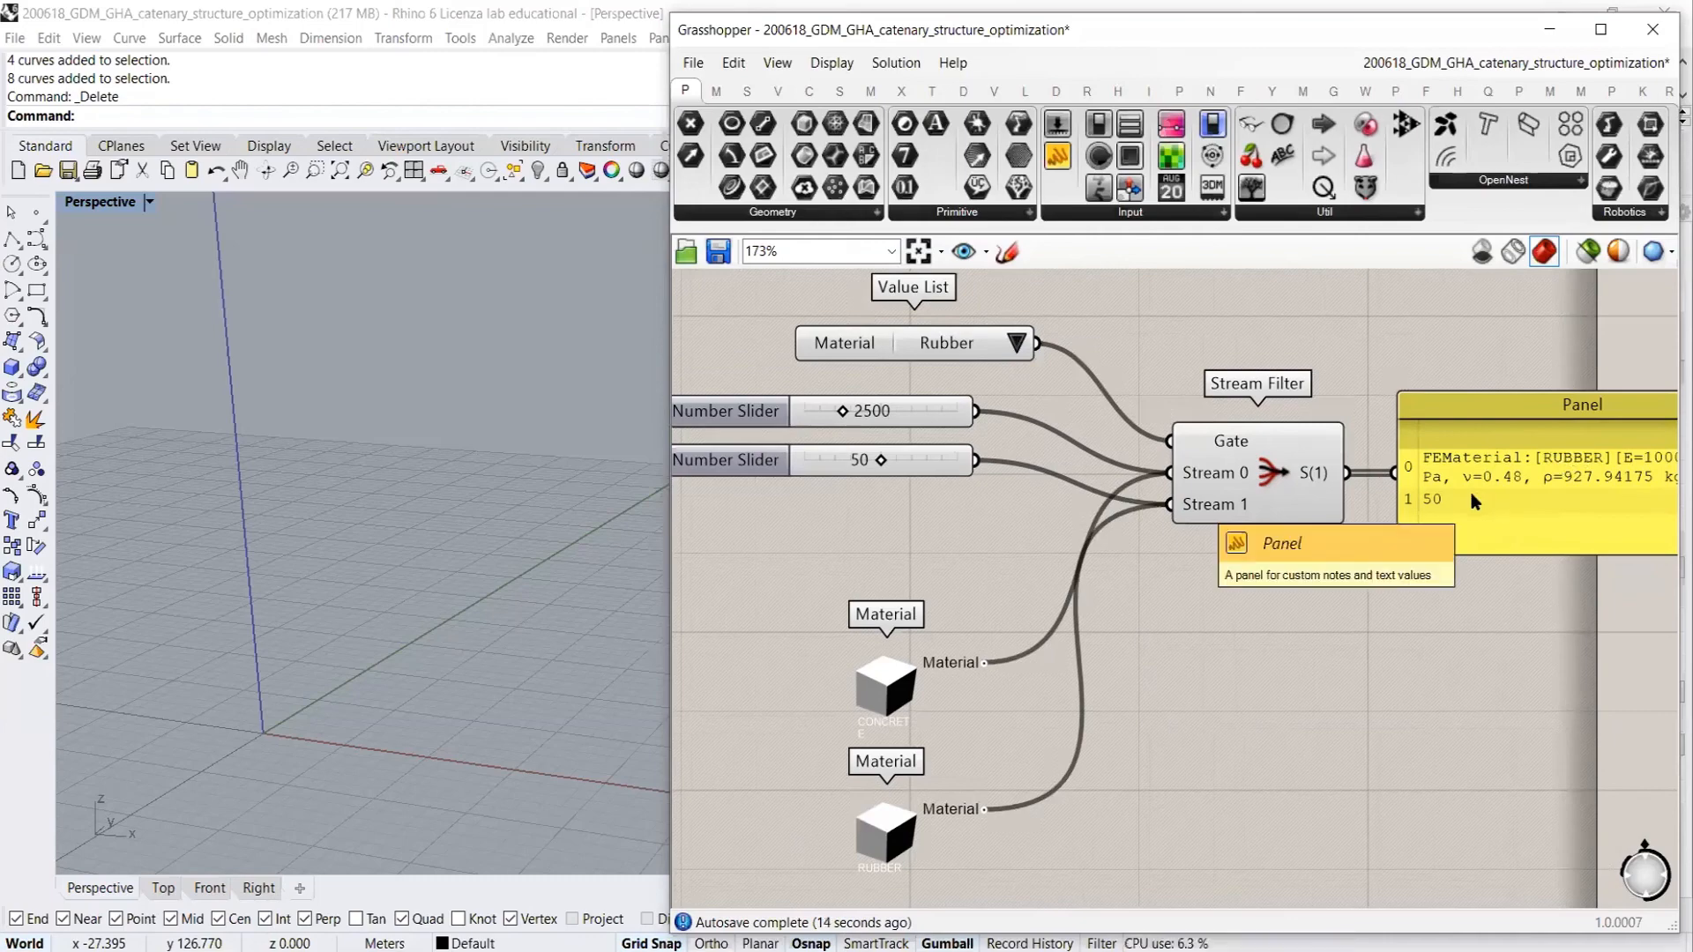
pyautogui.moveTo(1283, 603); pyautogui.dragTo(864, 626, button='right')
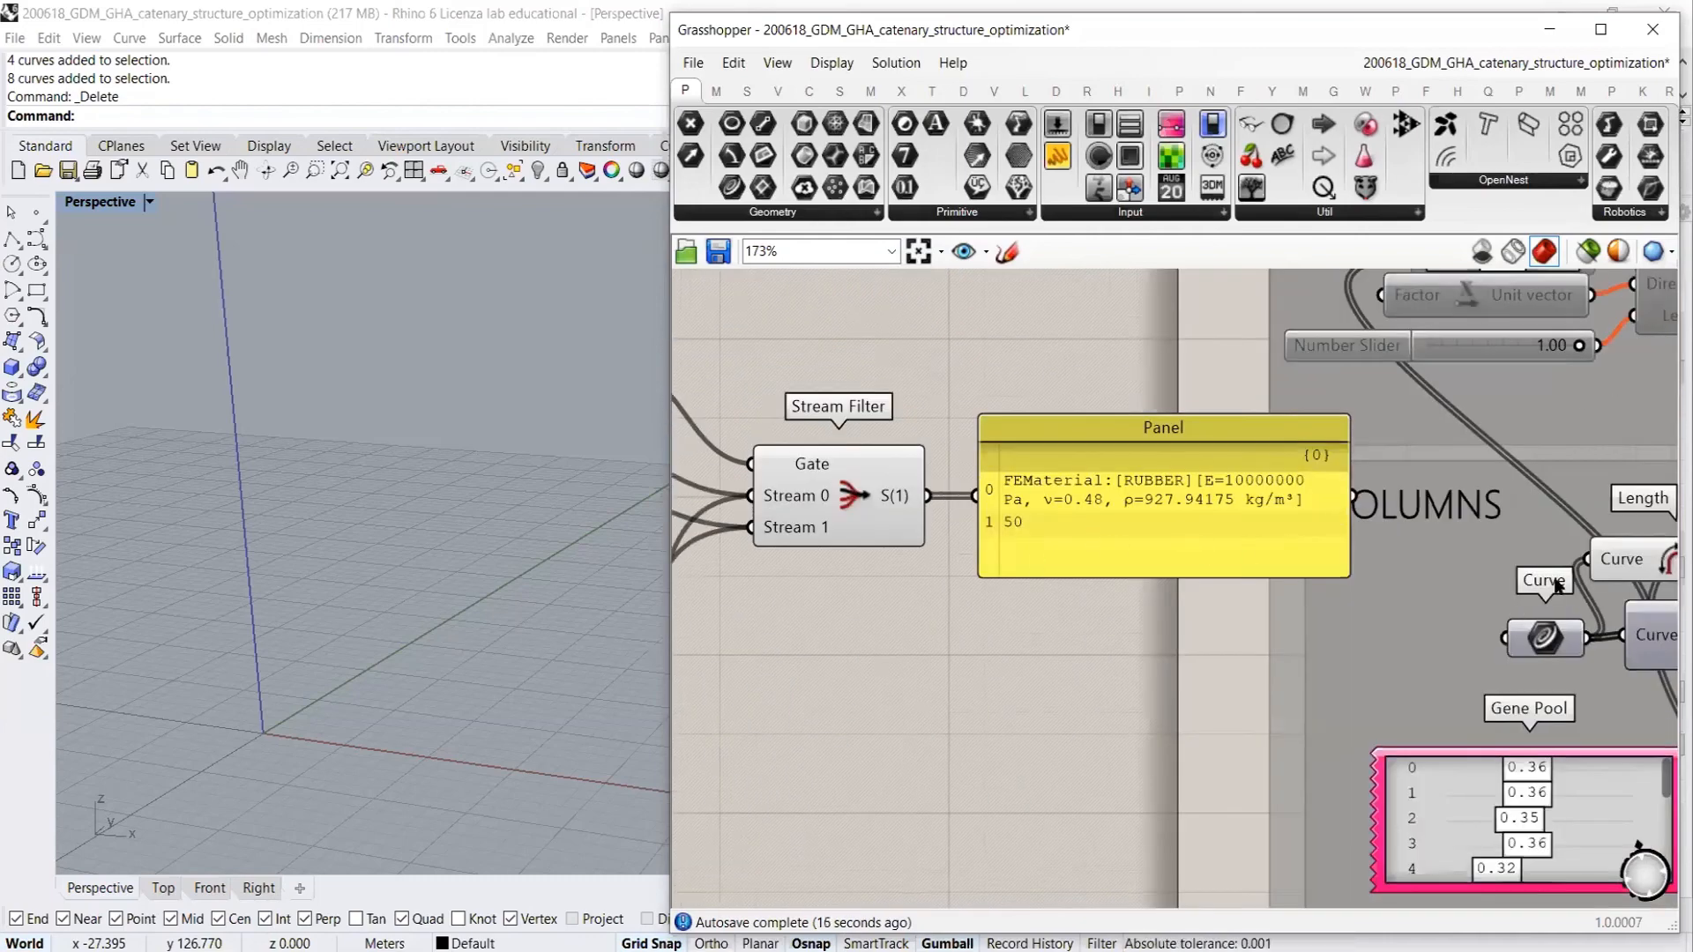
# Move the Concrete and Rubber Material components up together so they sit directly beneath the two number sliders
pyautogui.scroll(-4, 1558, 586)
pyautogui.moveTo(1109, 560); pyautogui.dragTo(1344, 589, button='right')
pyautogui.scroll(3, 1001, 375)
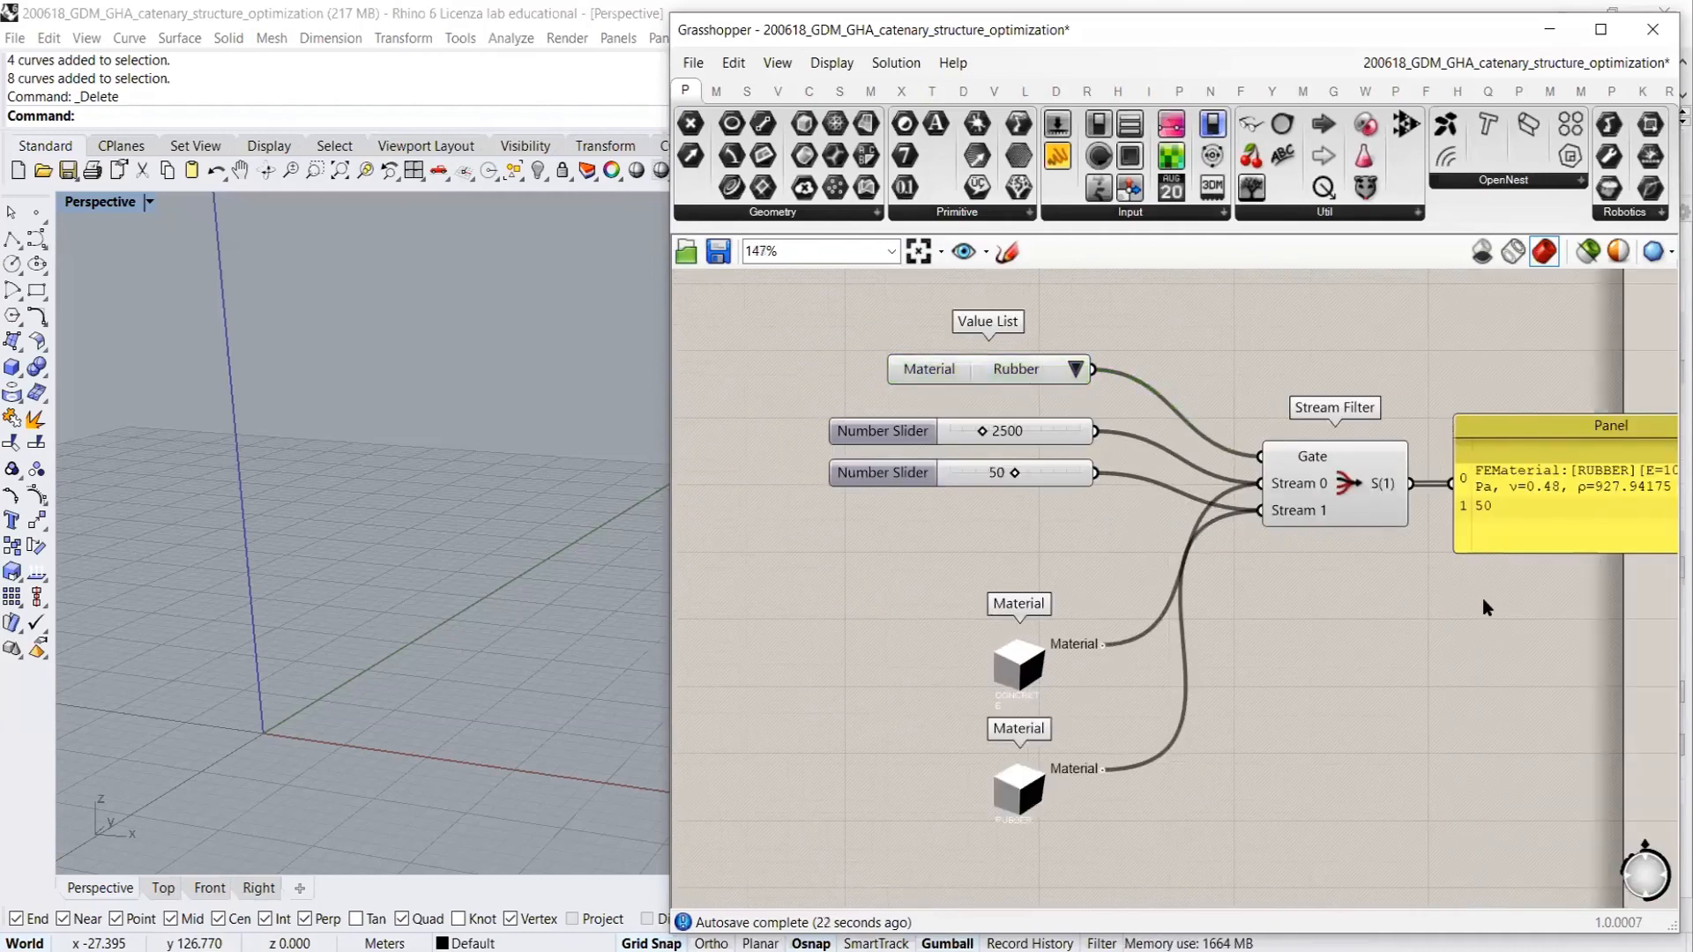
pyautogui.click(1020, 661)
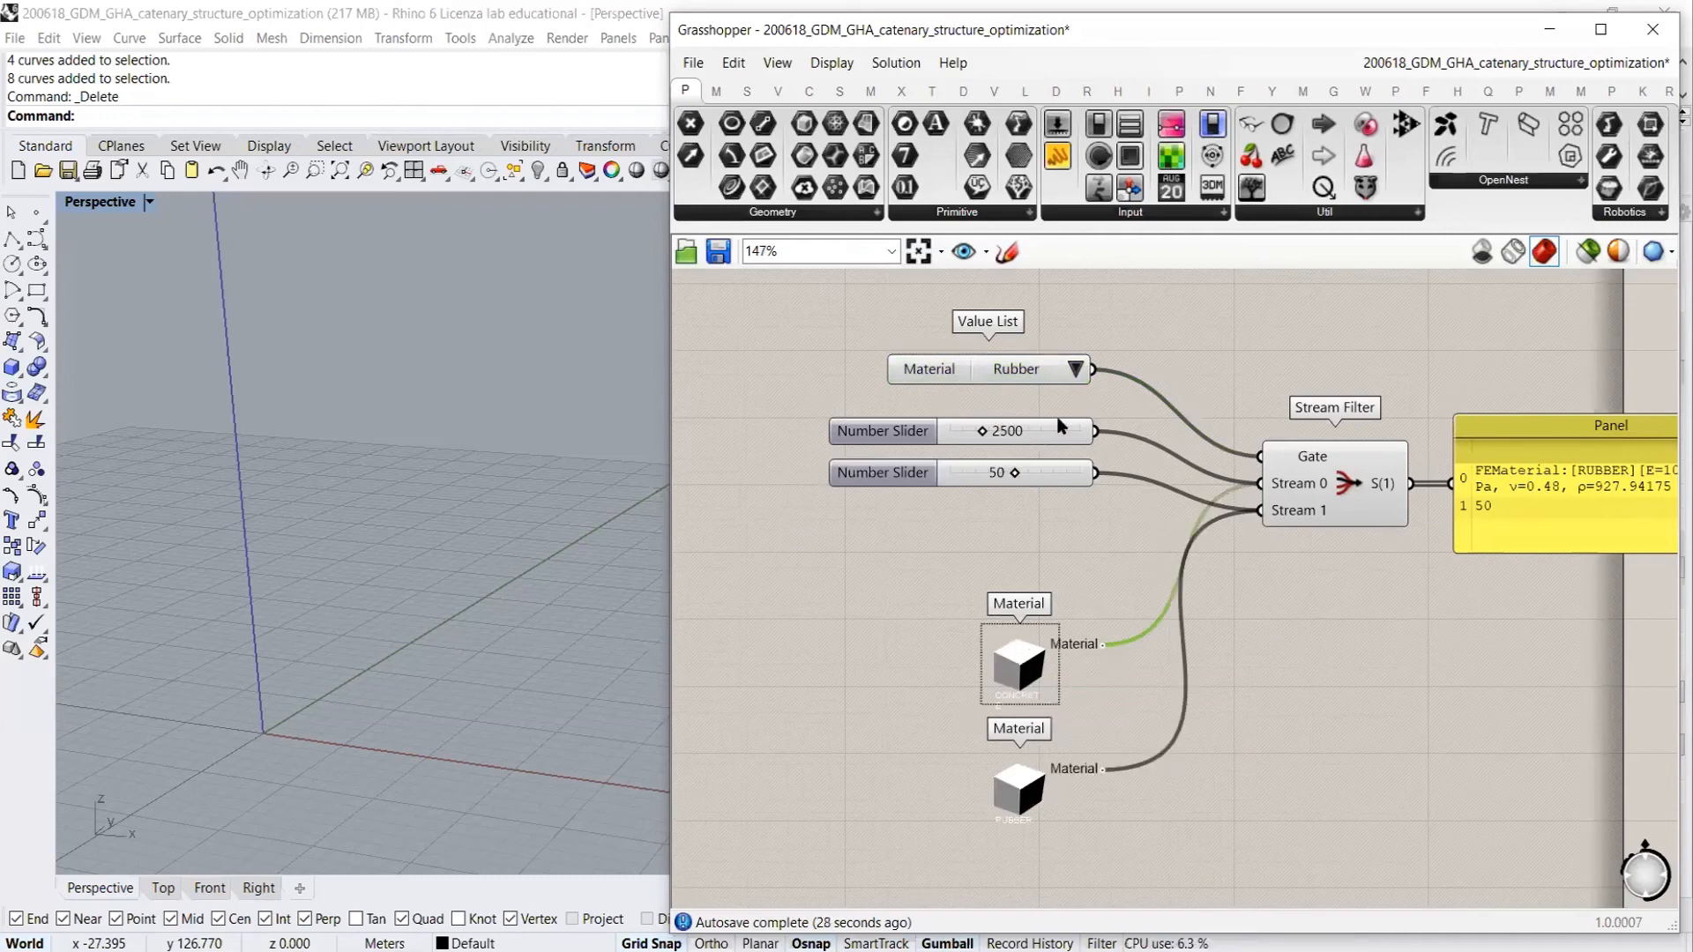
pyautogui.click(1024, 443)
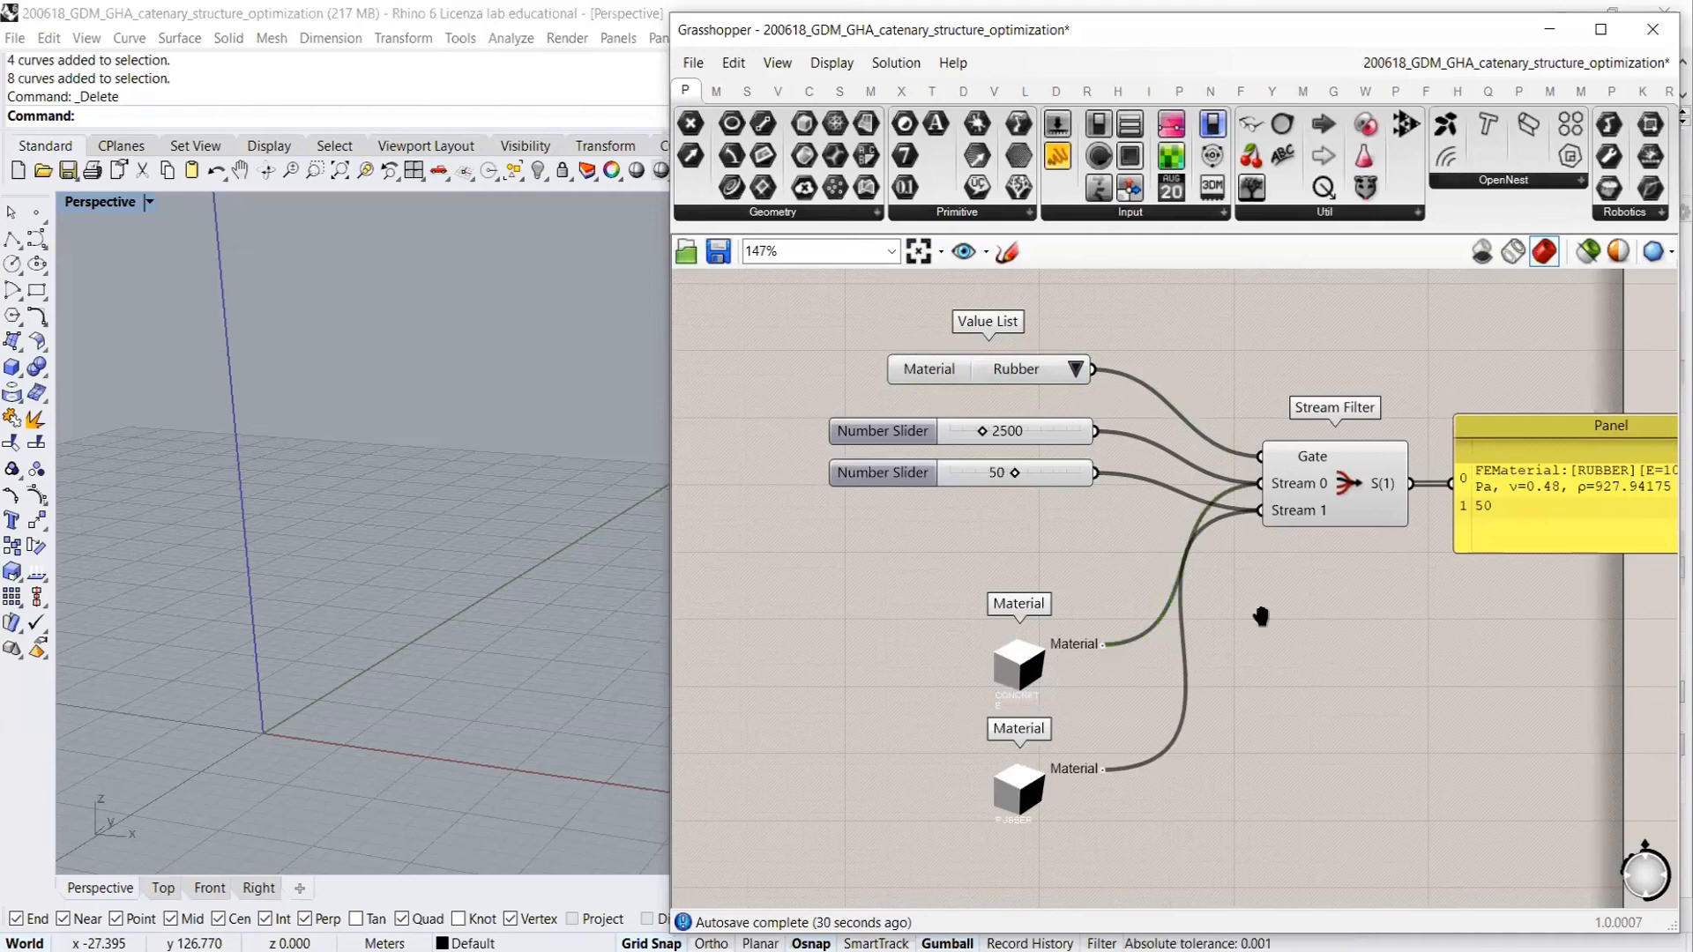
pyautogui.moveTo(1261, 617); pyautogui.dragTo(1140, 599, button='right')
pyautogui.moveTo(898, 650); pyautogui.dragTo(895, 559)
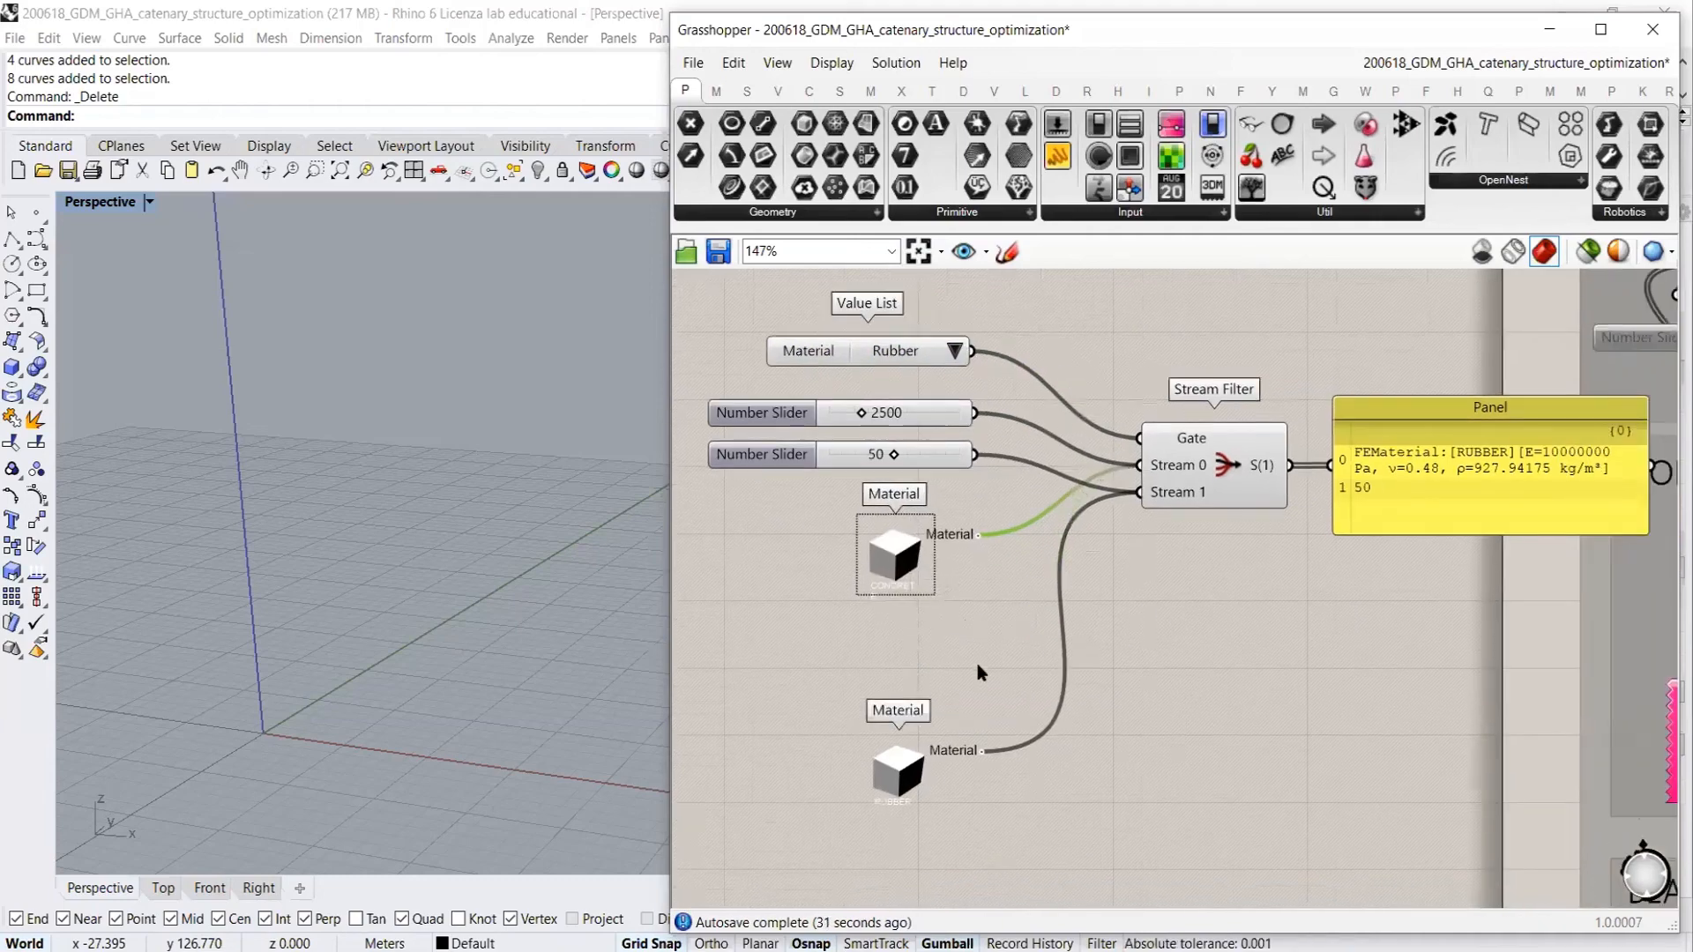
pyautogui.hotkey('ctrl', 'z')
pyautogui.moveTo(954, 825); pyautogui.dragTo(897, 551)
pyautogui.click(1194, 605)
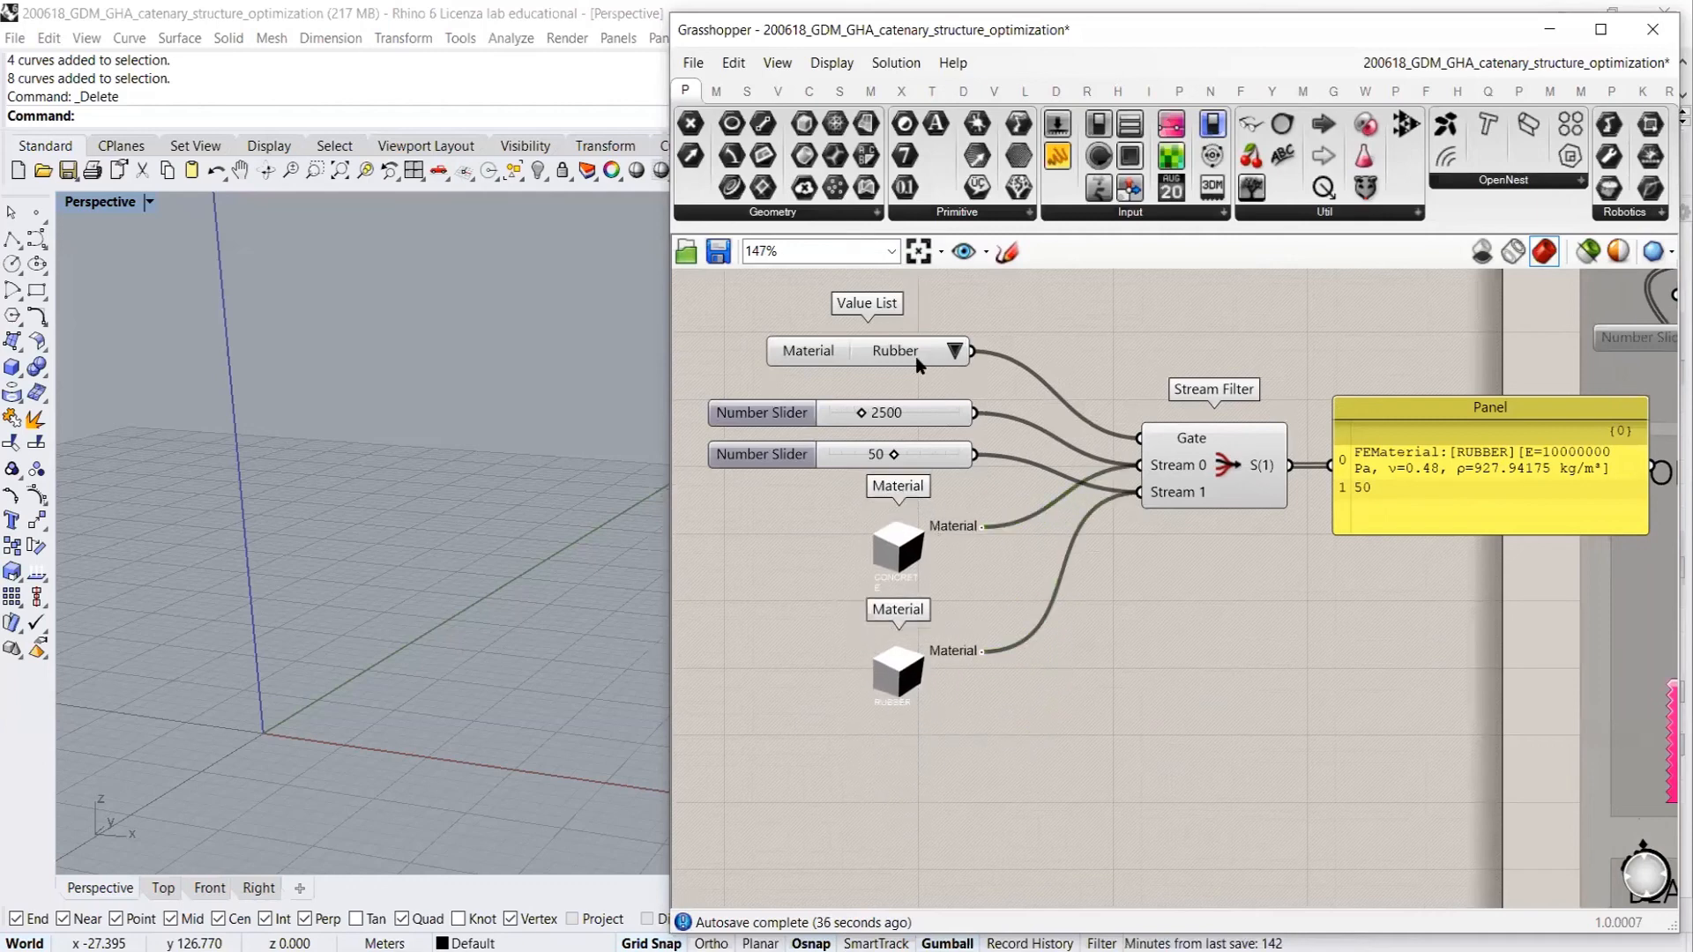
# Move the Material Value List down just above the 2500 slider and shift both Material components rightward to line up with the sliders' ends
pyautogui.moveTo(894, 349); pyautogui.dragTo(895, 366)
pyautogui.moveTo(997, 311); pyautogui.dragTo(893, 715)
pyautogui.click(853, 342)
pyautogui.click(1055, 318)
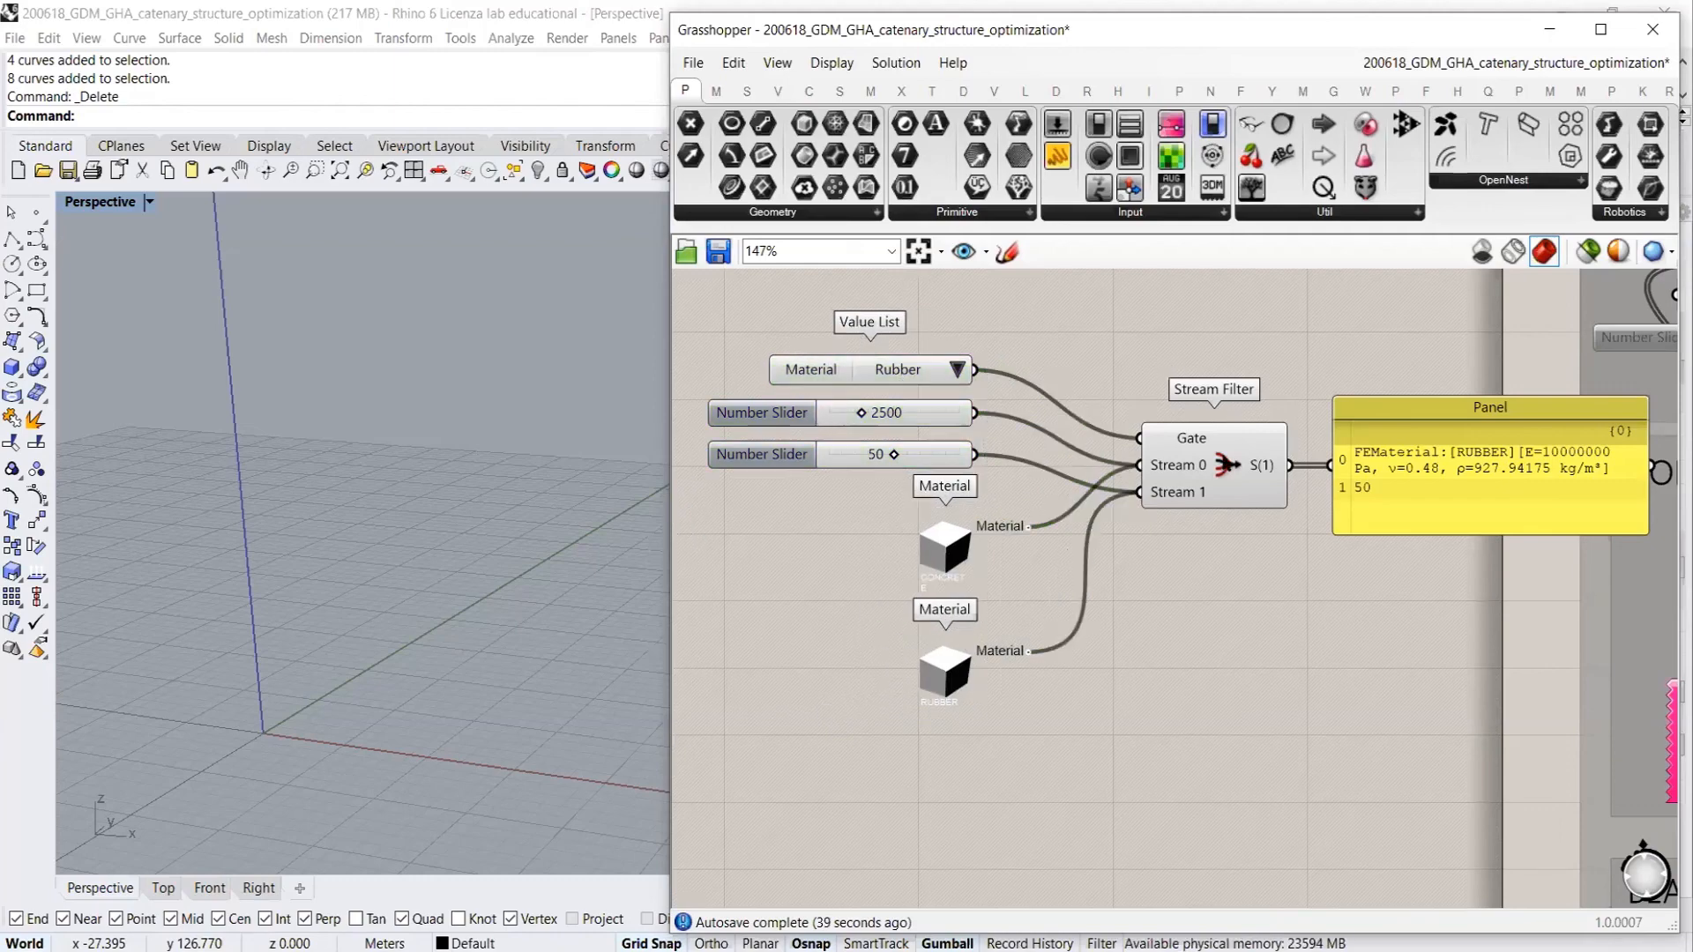
# Move the Stream Filter closer to its input components and place the Panel right beside the filter's output
pyautogui.moveTo(1222, 464); pyautogui.dragTo(1196, 465)
pyautogui.moveTo(1425, 474); pyautogui.dragTo(1378, 470)
pyautogui.moveTo(1347, 689); pyautogui.dragTo(899, 352)
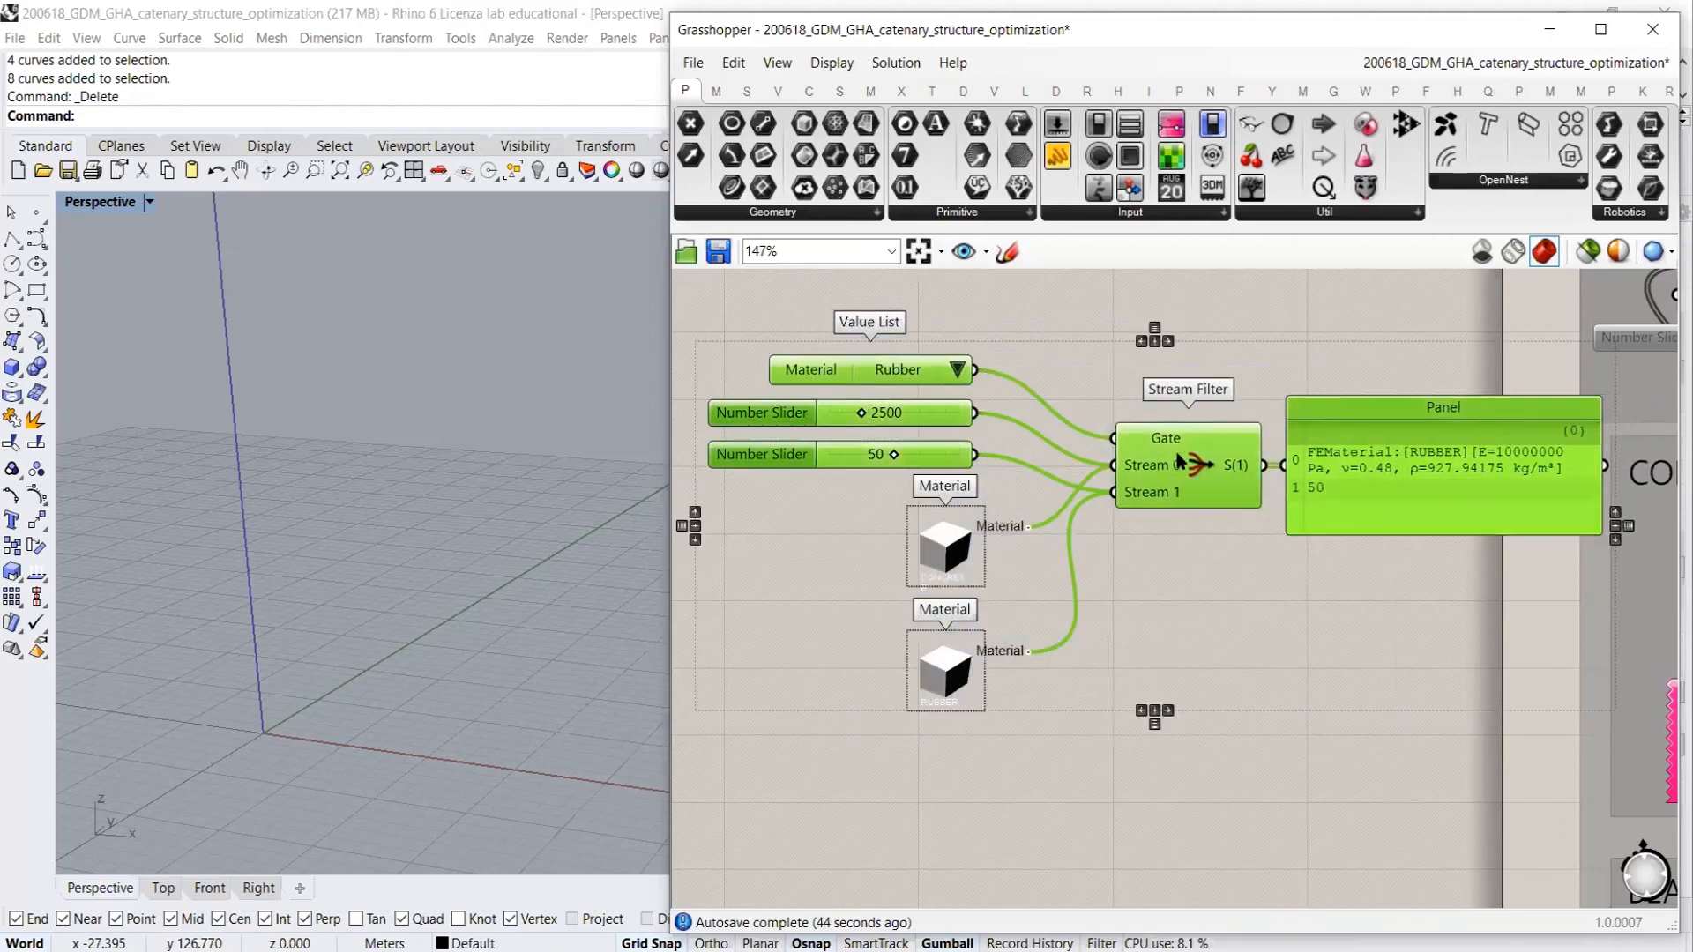
pyautogui.scroll(-3, 1177, 461)
pyautogui.click(1186, 380)
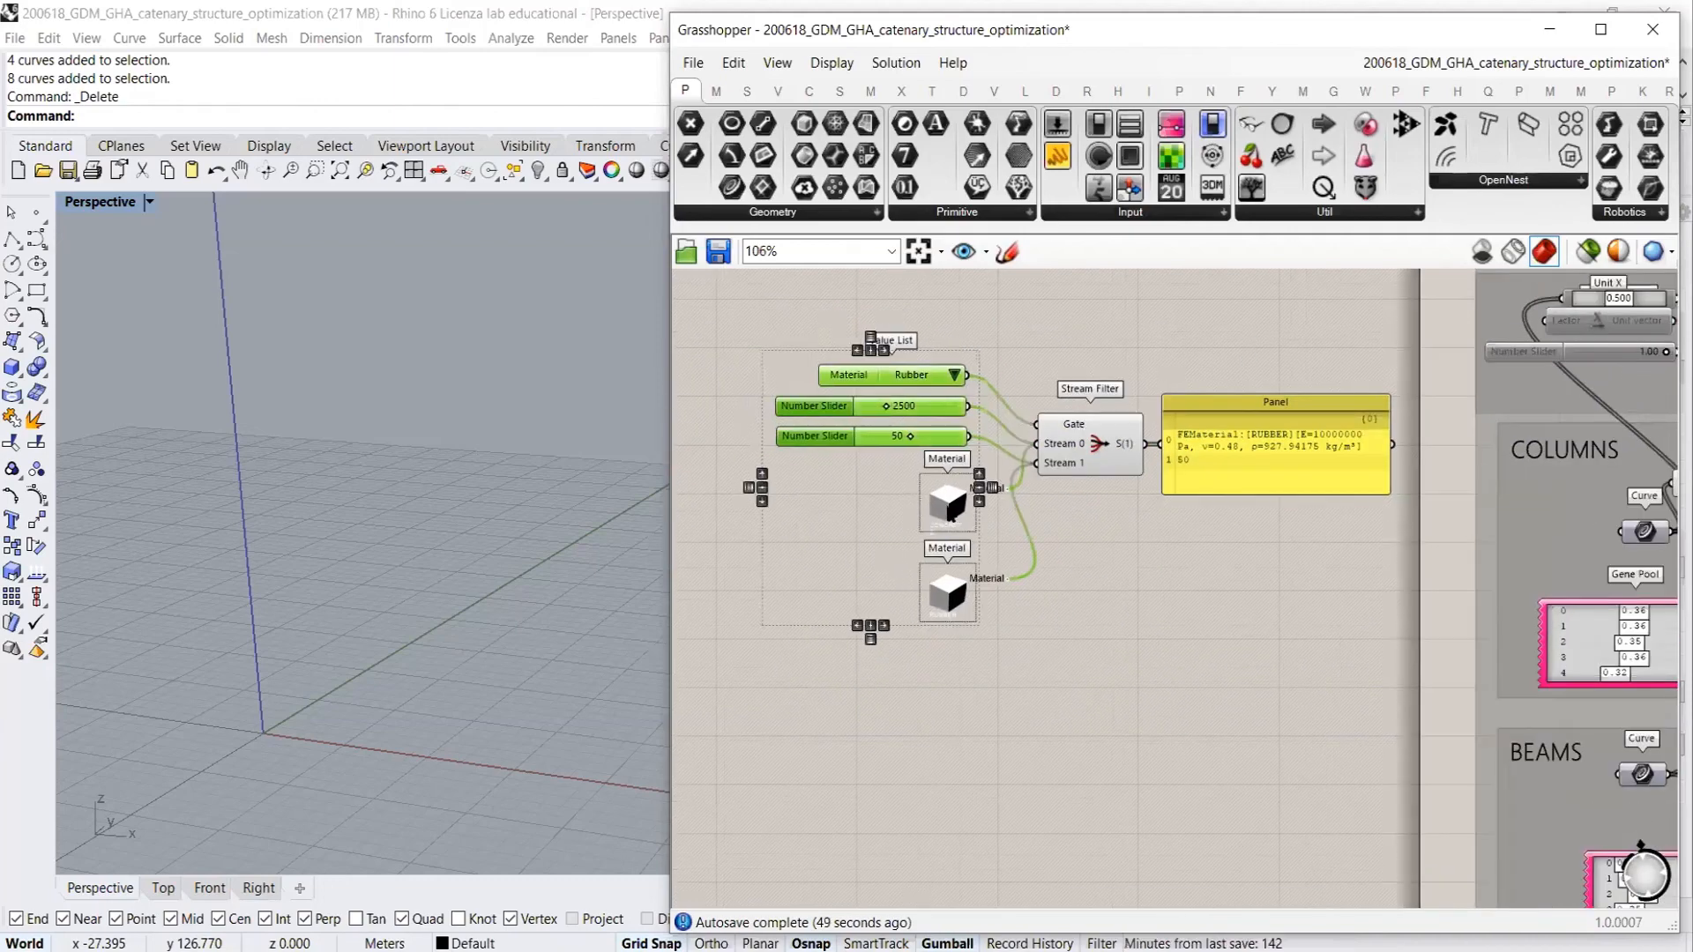
pyautogui.click(1083, 522)
pyautogui.moveTo(1219, 447); pyautogui.dragTo(1227, 445)
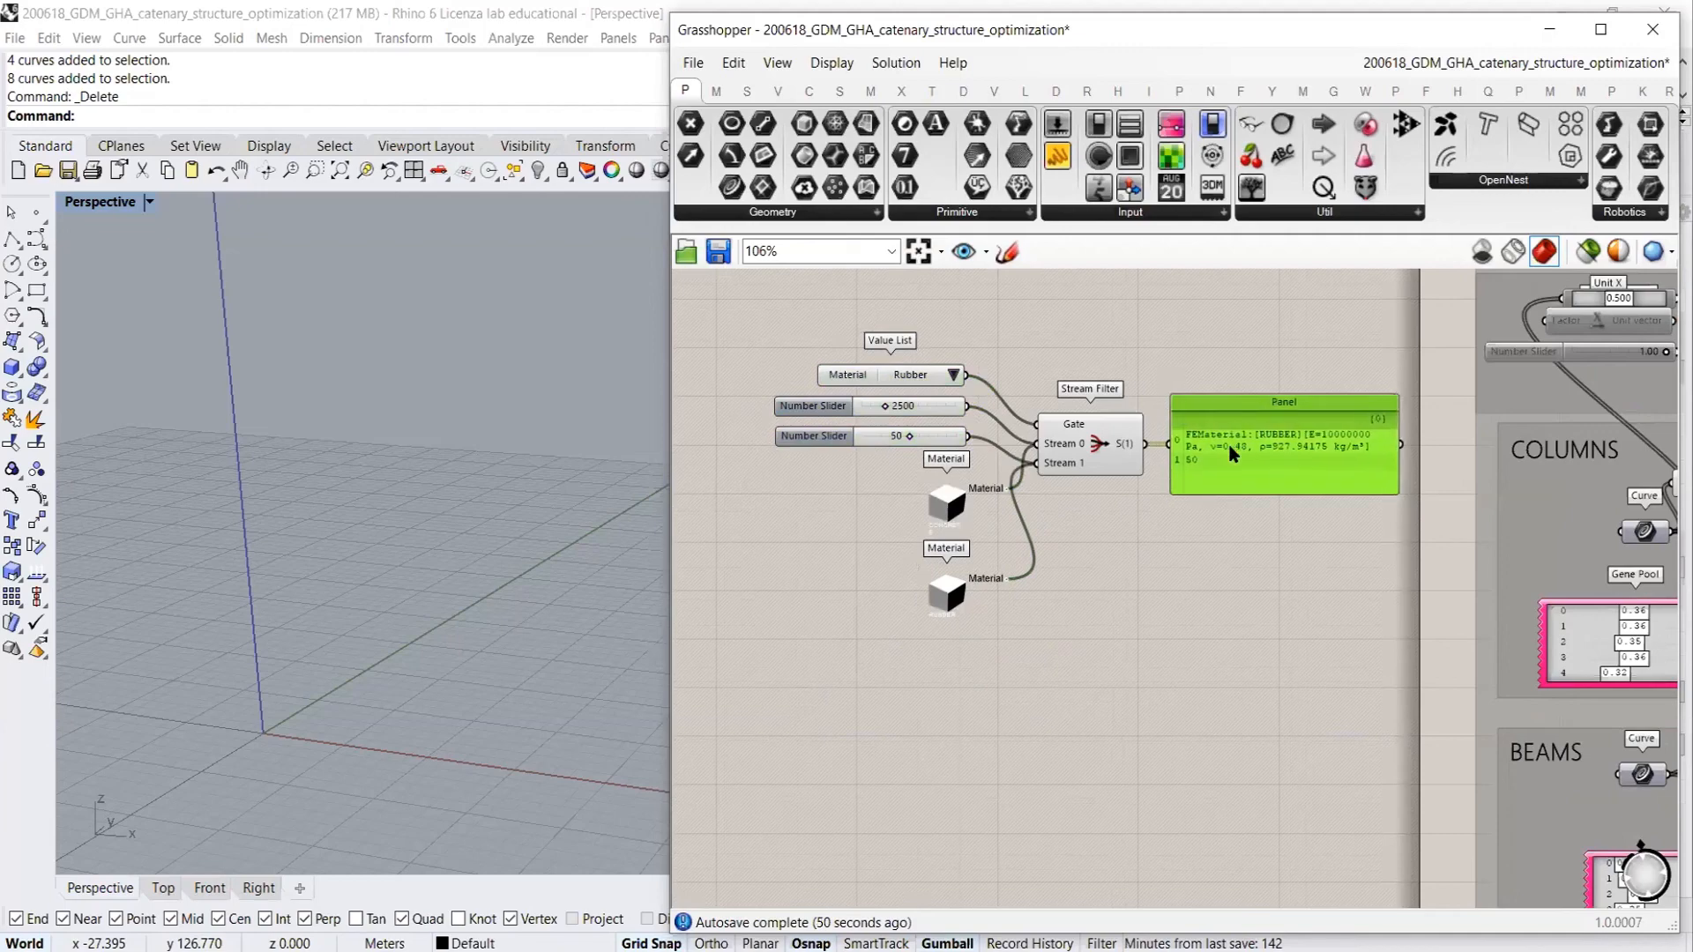
# Group the Value List, sliders, Material components, Stream Filter and Panel, and disable them all
pyautogui.click(1305, 346)
pyautogui.moveTo(1349, 322); pyautogui.dragTo(771, 650)
pyautogui.hotkey('ctrl', 'g')
pyautogui.hotkey('ctrl', 'e')
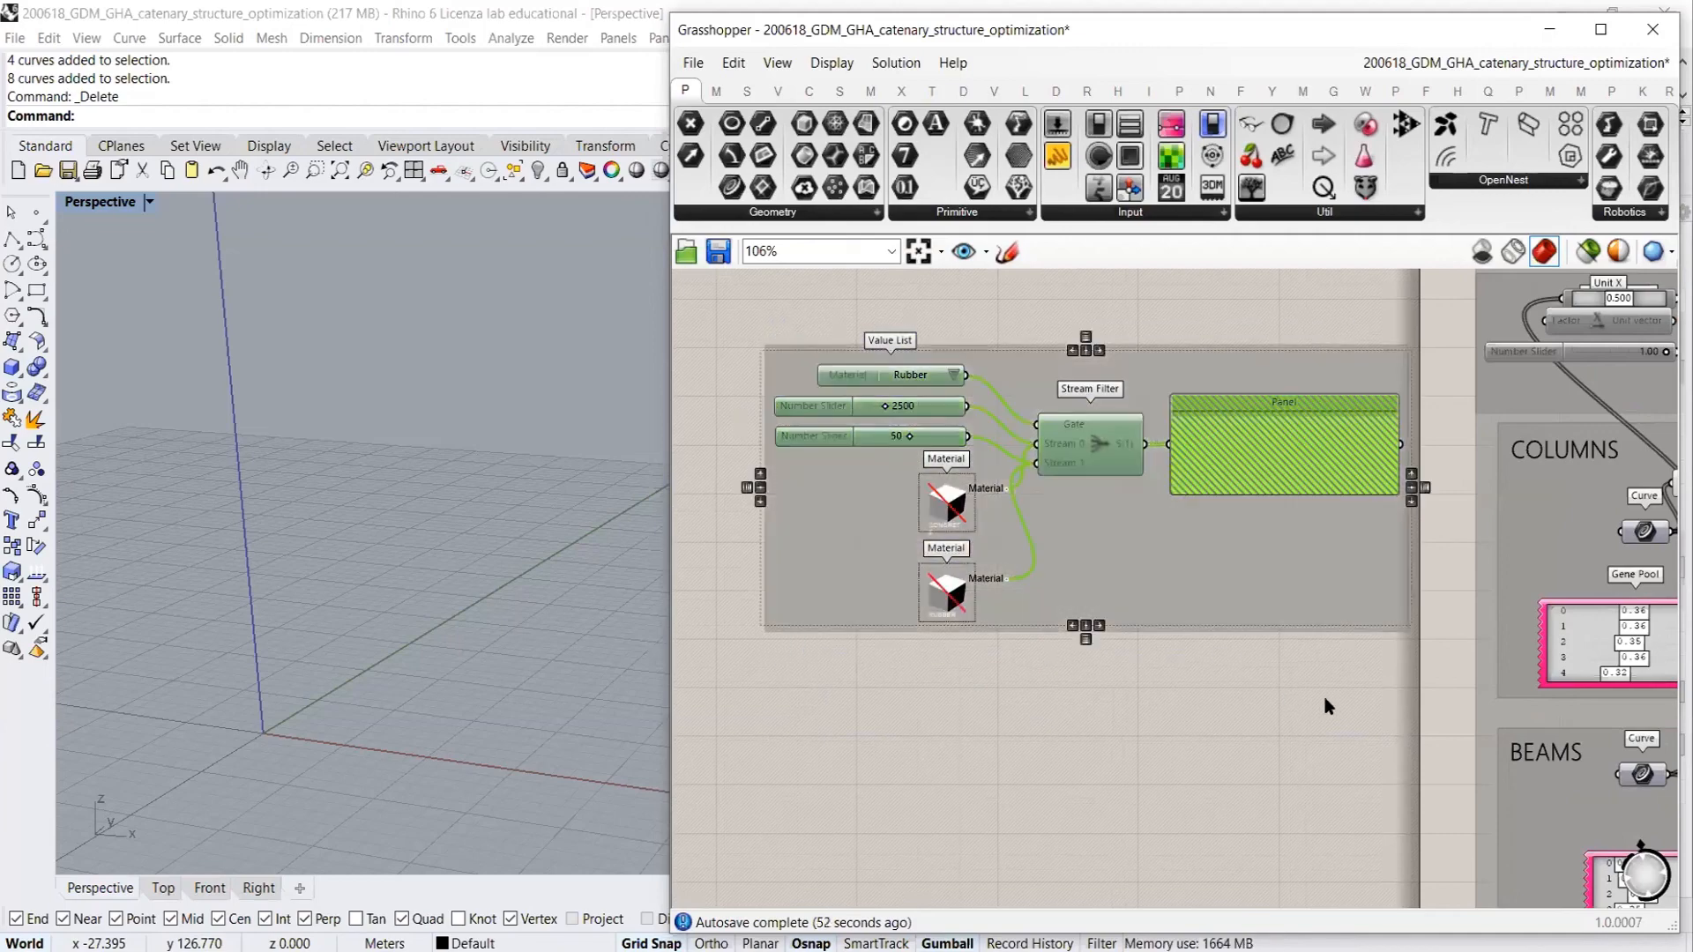
pyautogui.click(1326, 697)
# Move the disabled material-switching group down beside the COLUMNS and BEAMS groups, and save the definition
pyautogui.moveTo(1130, 510); pyautogui.dragTo(949, 481, button='right')
pyautogui.moveTo(1015, 529); pyautogui.dragTo(1036, 636)
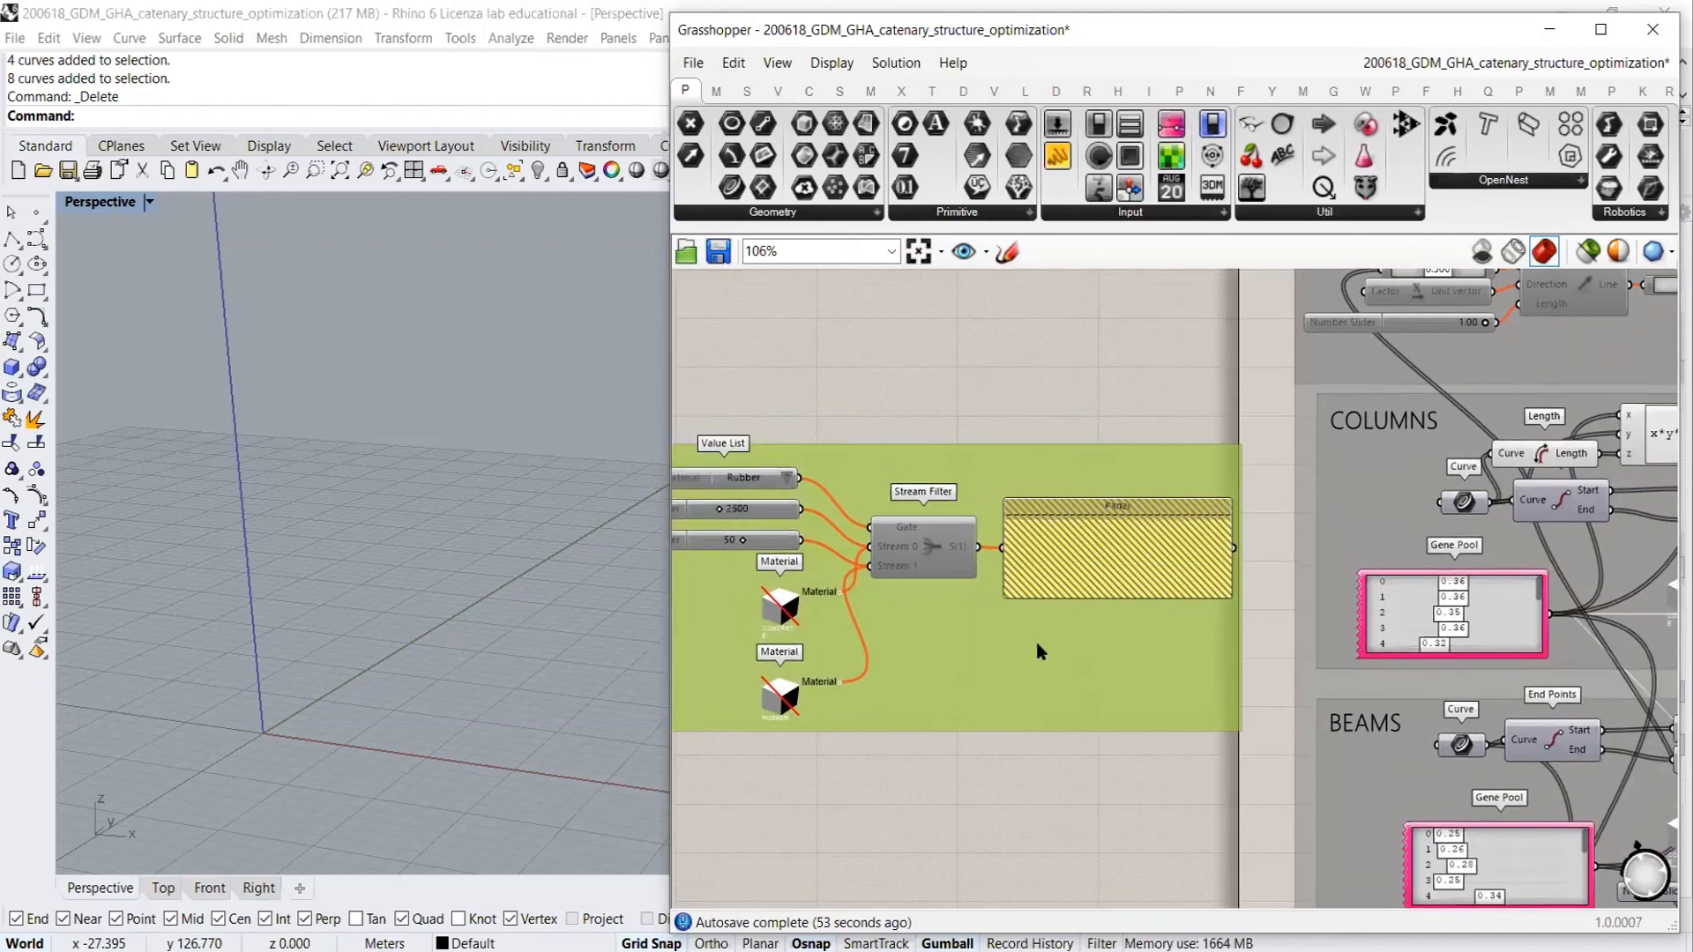
pyautogui.click(1020, 426)
pyautogui.scroll(-5, 1021, 427)
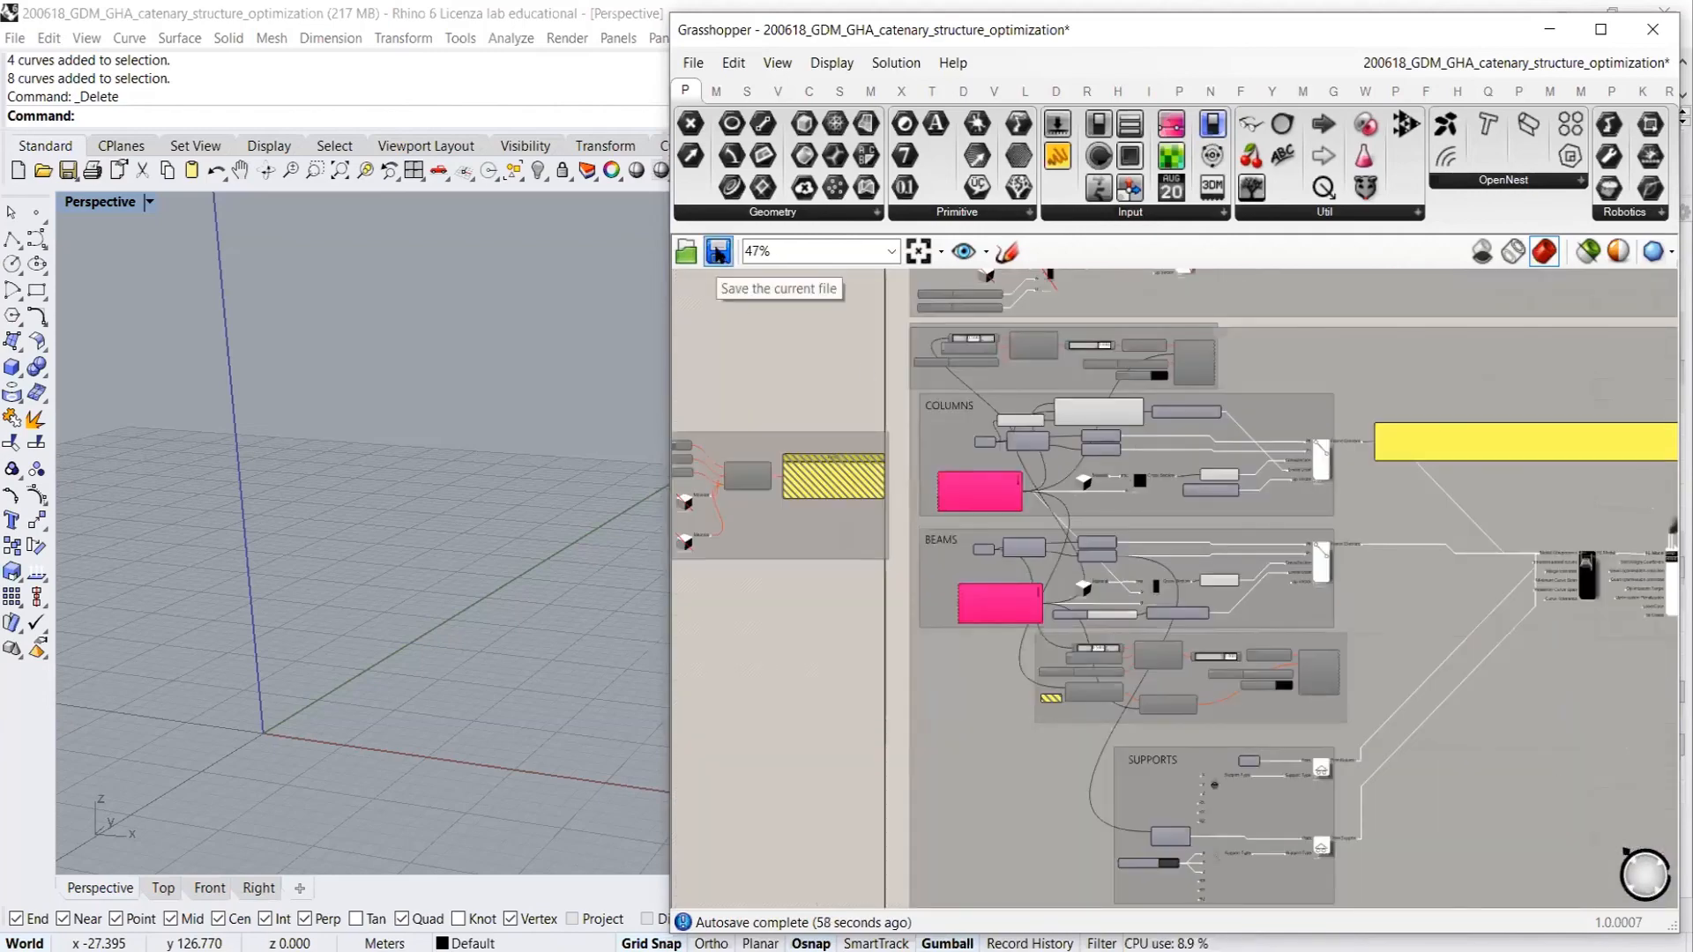
pyautogui.hotkey('ctrl', 's')
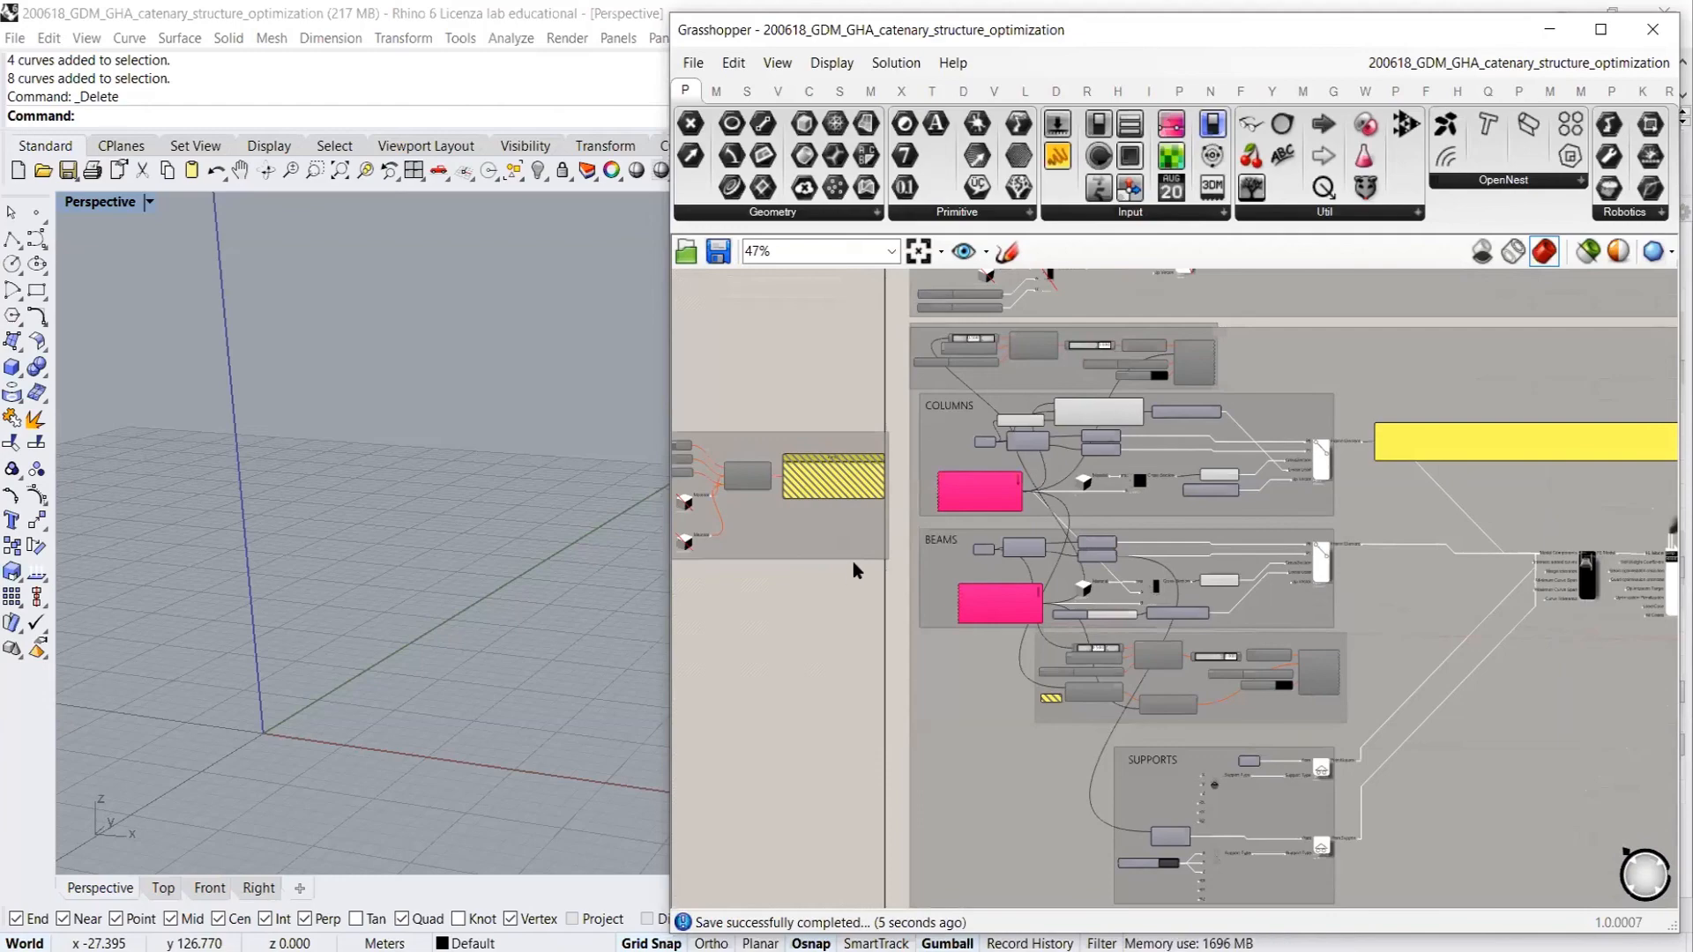
# Add a new Gene Pool on the empty canvas beneath the disabled material-switching group
pyautogui.scroll(3, 1014, 491)
pyautogui.scroll(3, 1014, 491)
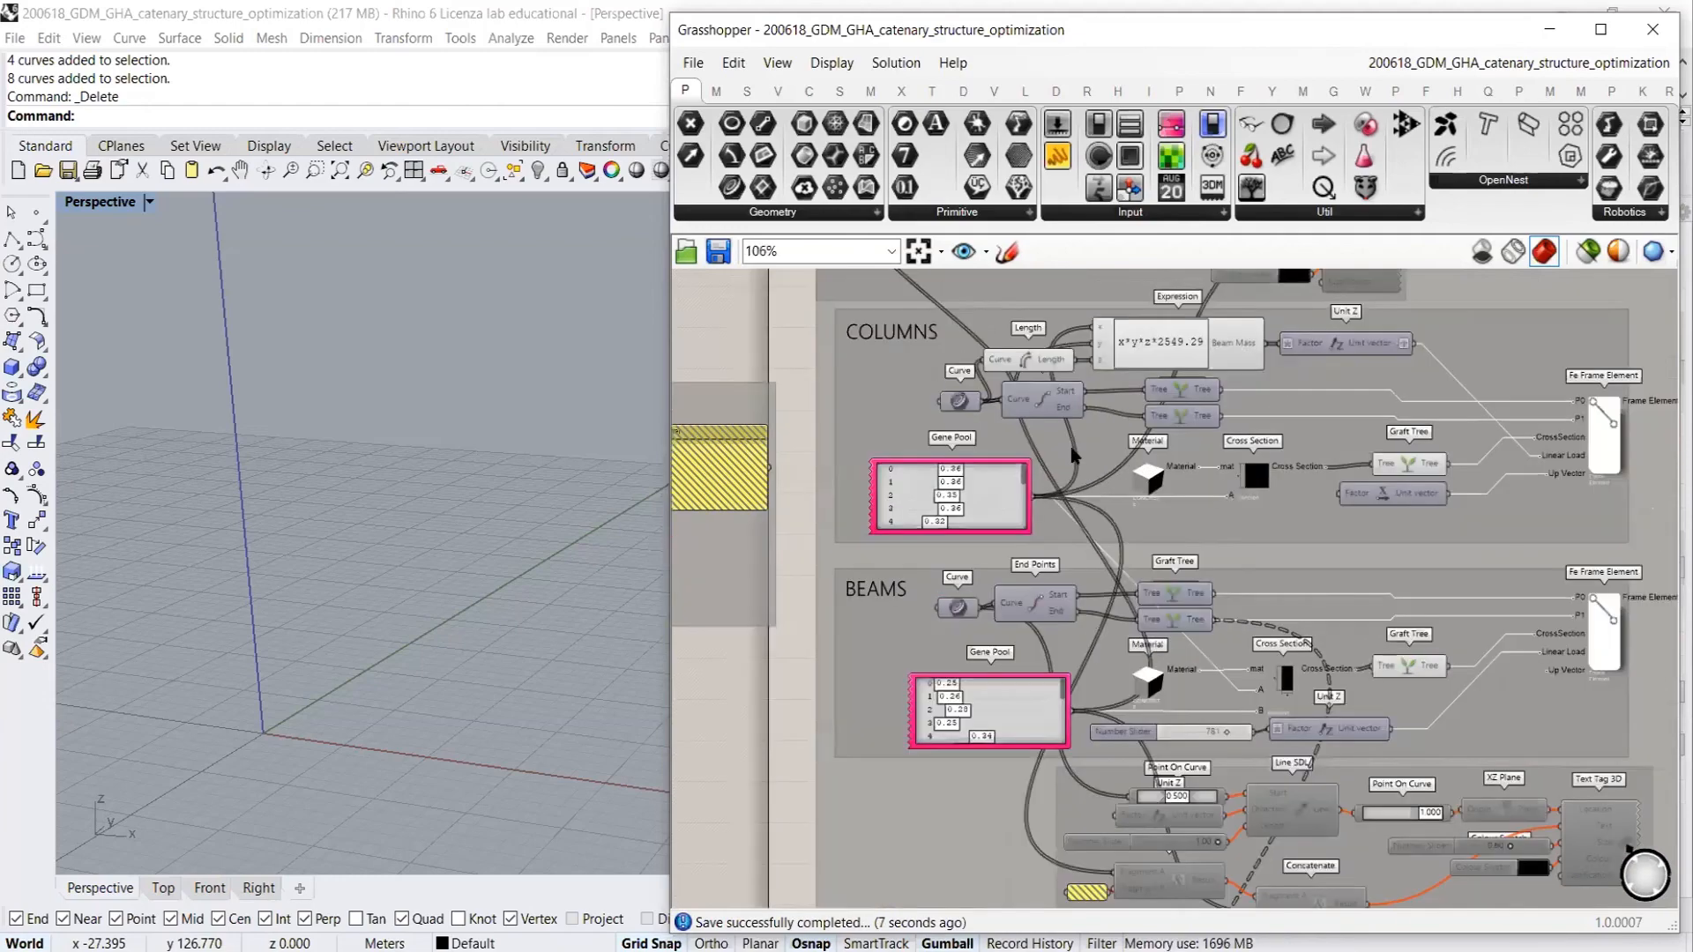
pyautogui.click(1069, 541)
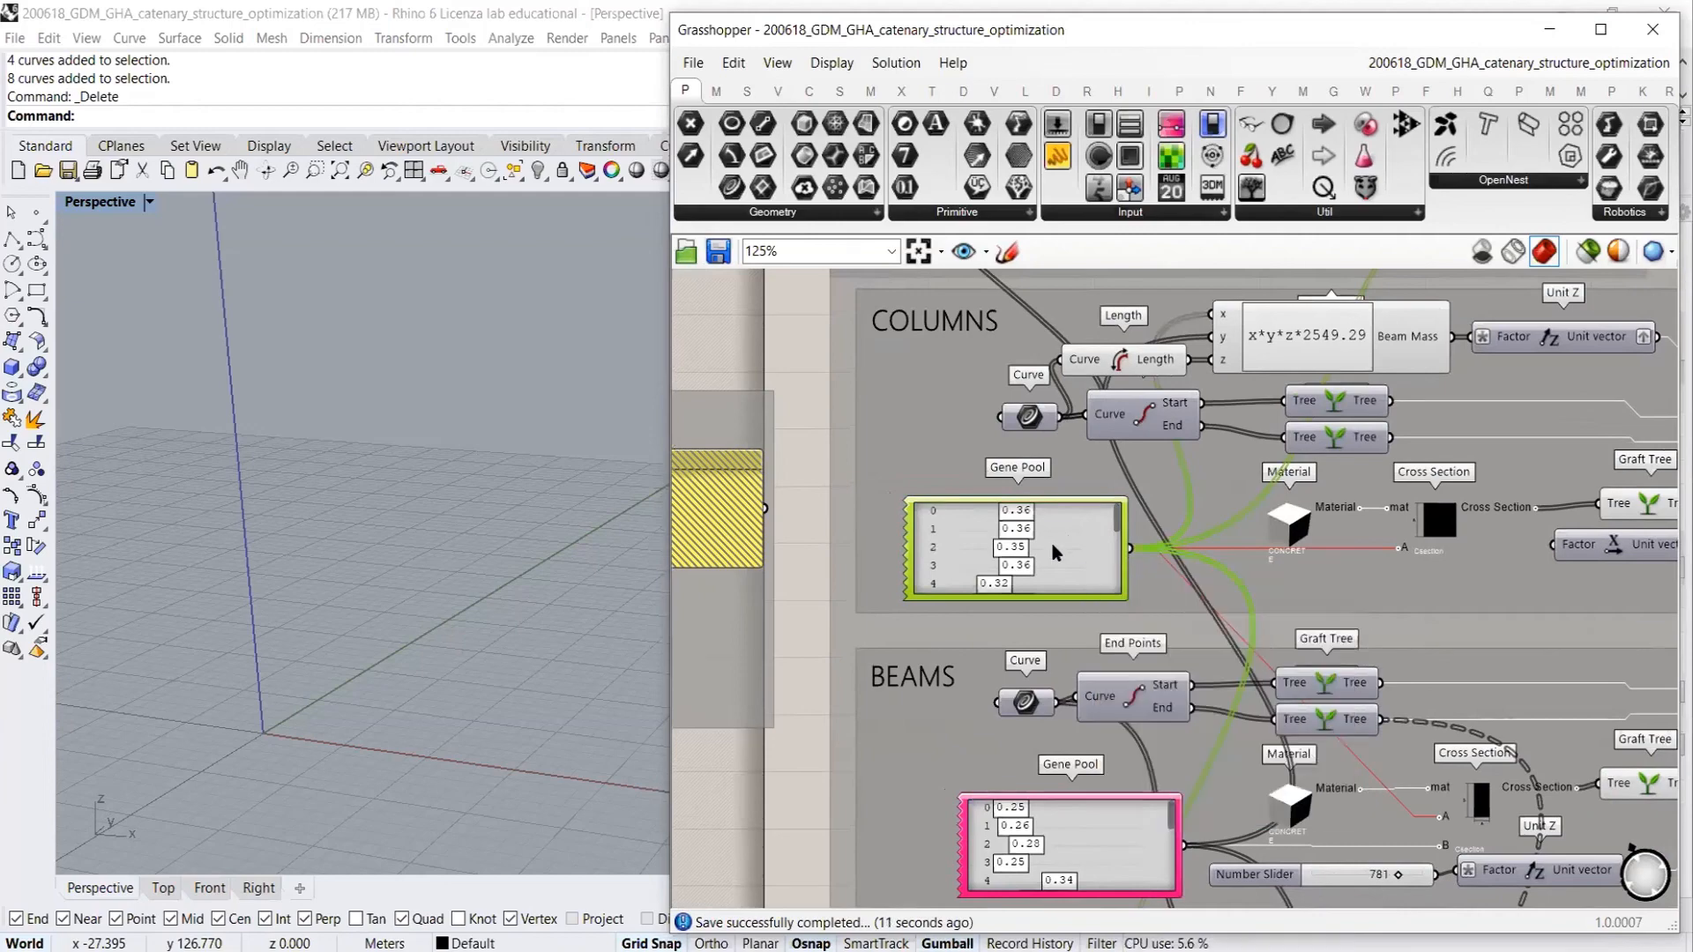
pyautogui.moveTo(1068, 541); pyautogui.dragTo(1435, 473, button='right')
pyautogui.scroll(-3, 1436, 473)
pyautogui.click(1093, 322)
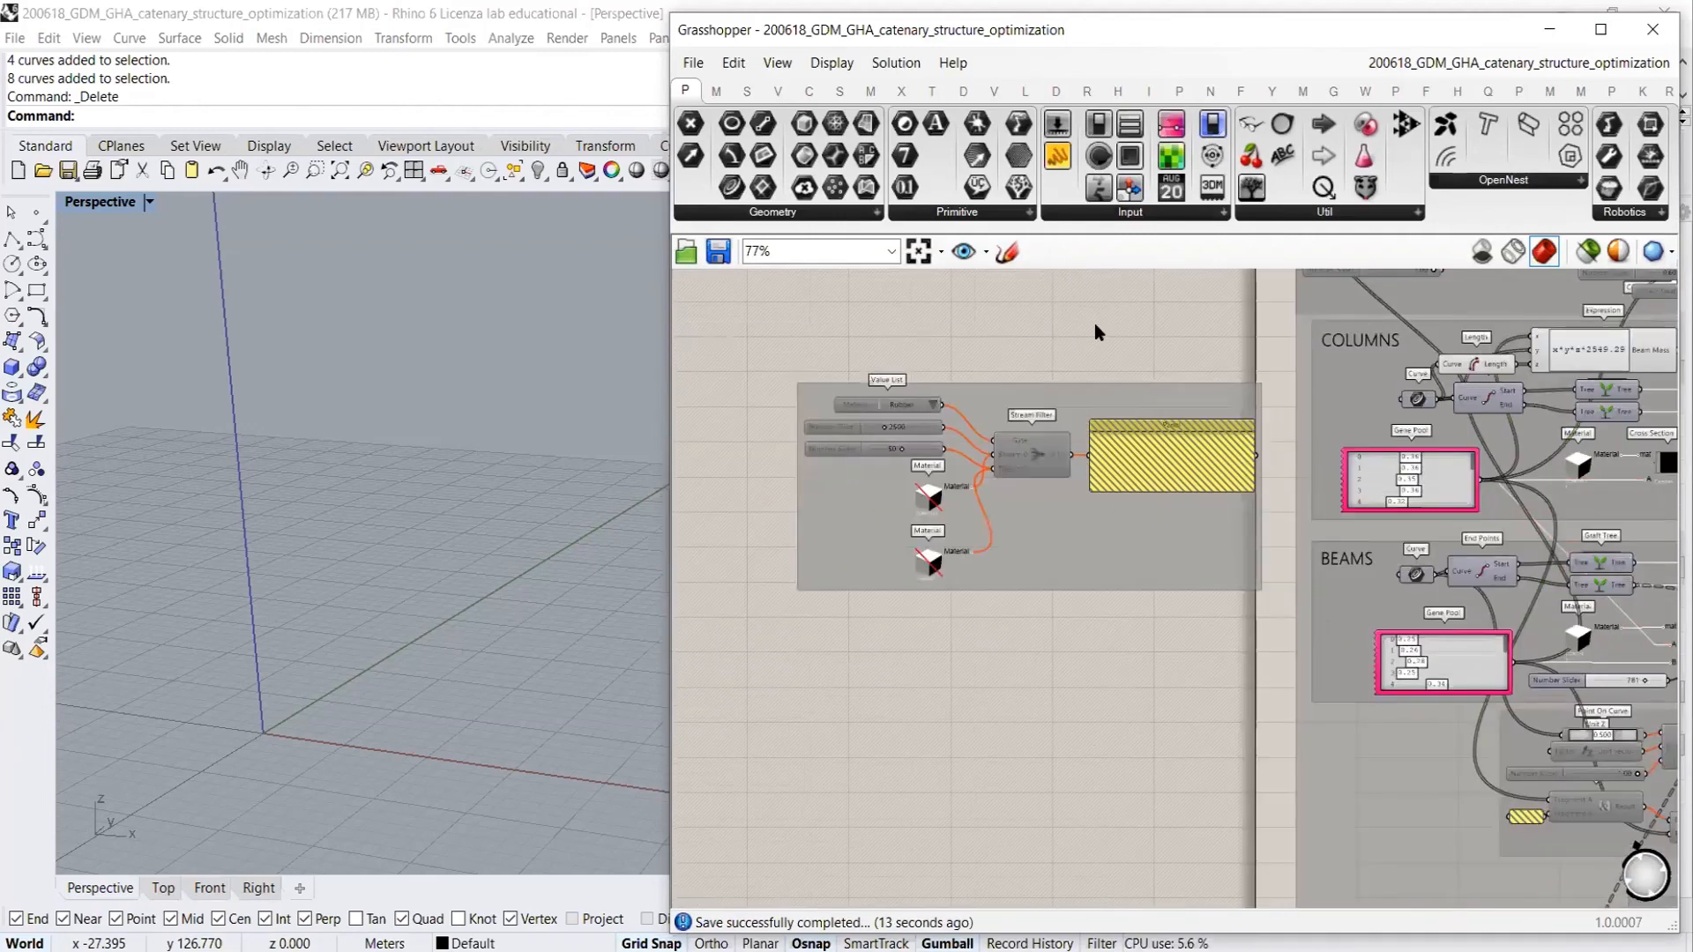
pyautogui.doubleClick(1024, 681)
pyautogui.write('gern')
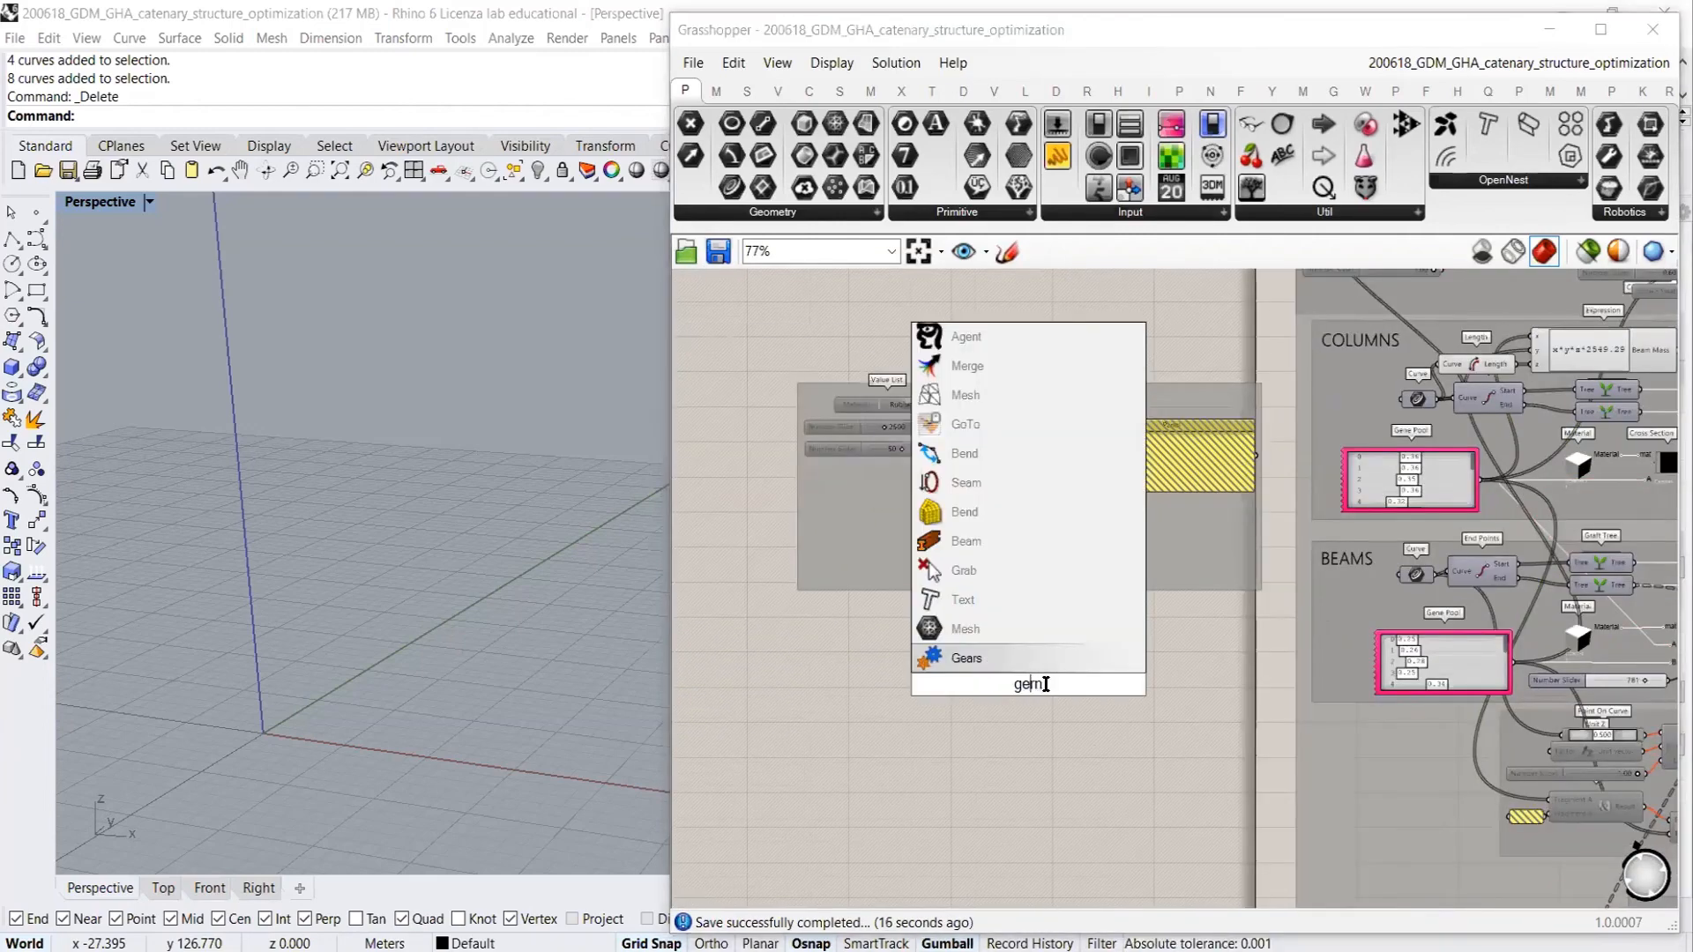
pyautogui.moveTo(1045, 684); pyautogui.dragTo(1086, 684)
pyautogui.write('n')
pyautogui.click(982, 637)
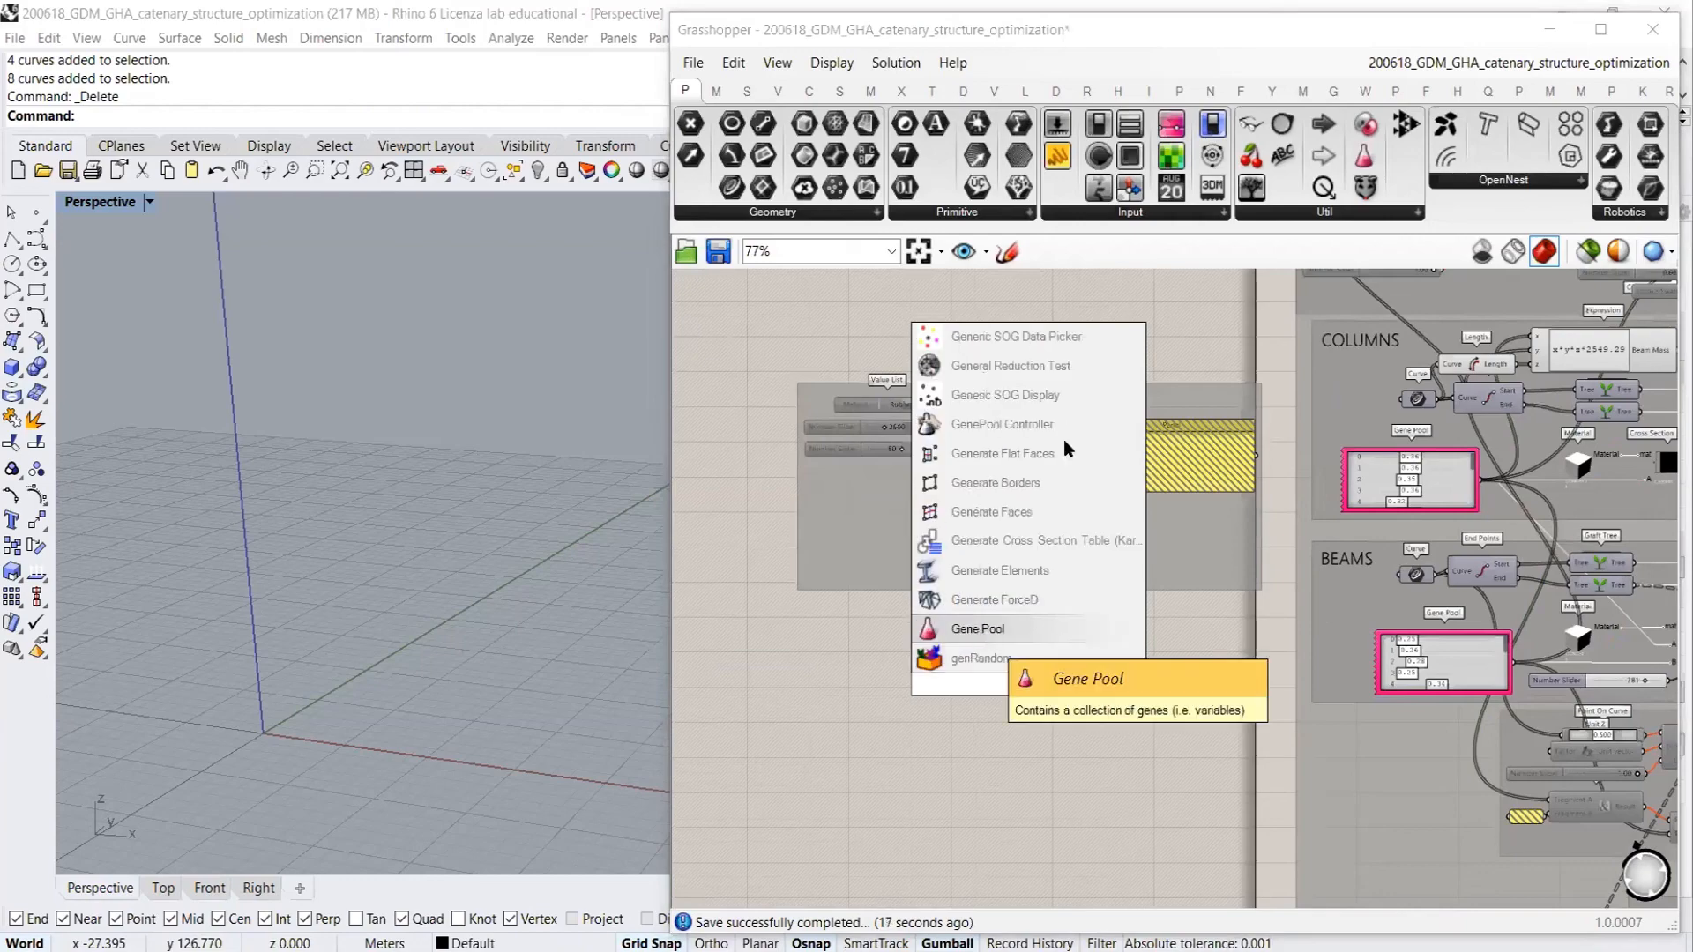
pyautogui.scroll(4, 1058, 441)
# Examine the new Gene Pool's count, decimals and range settings without changing them, and delete the component
pyautogui.click(1040, 439)
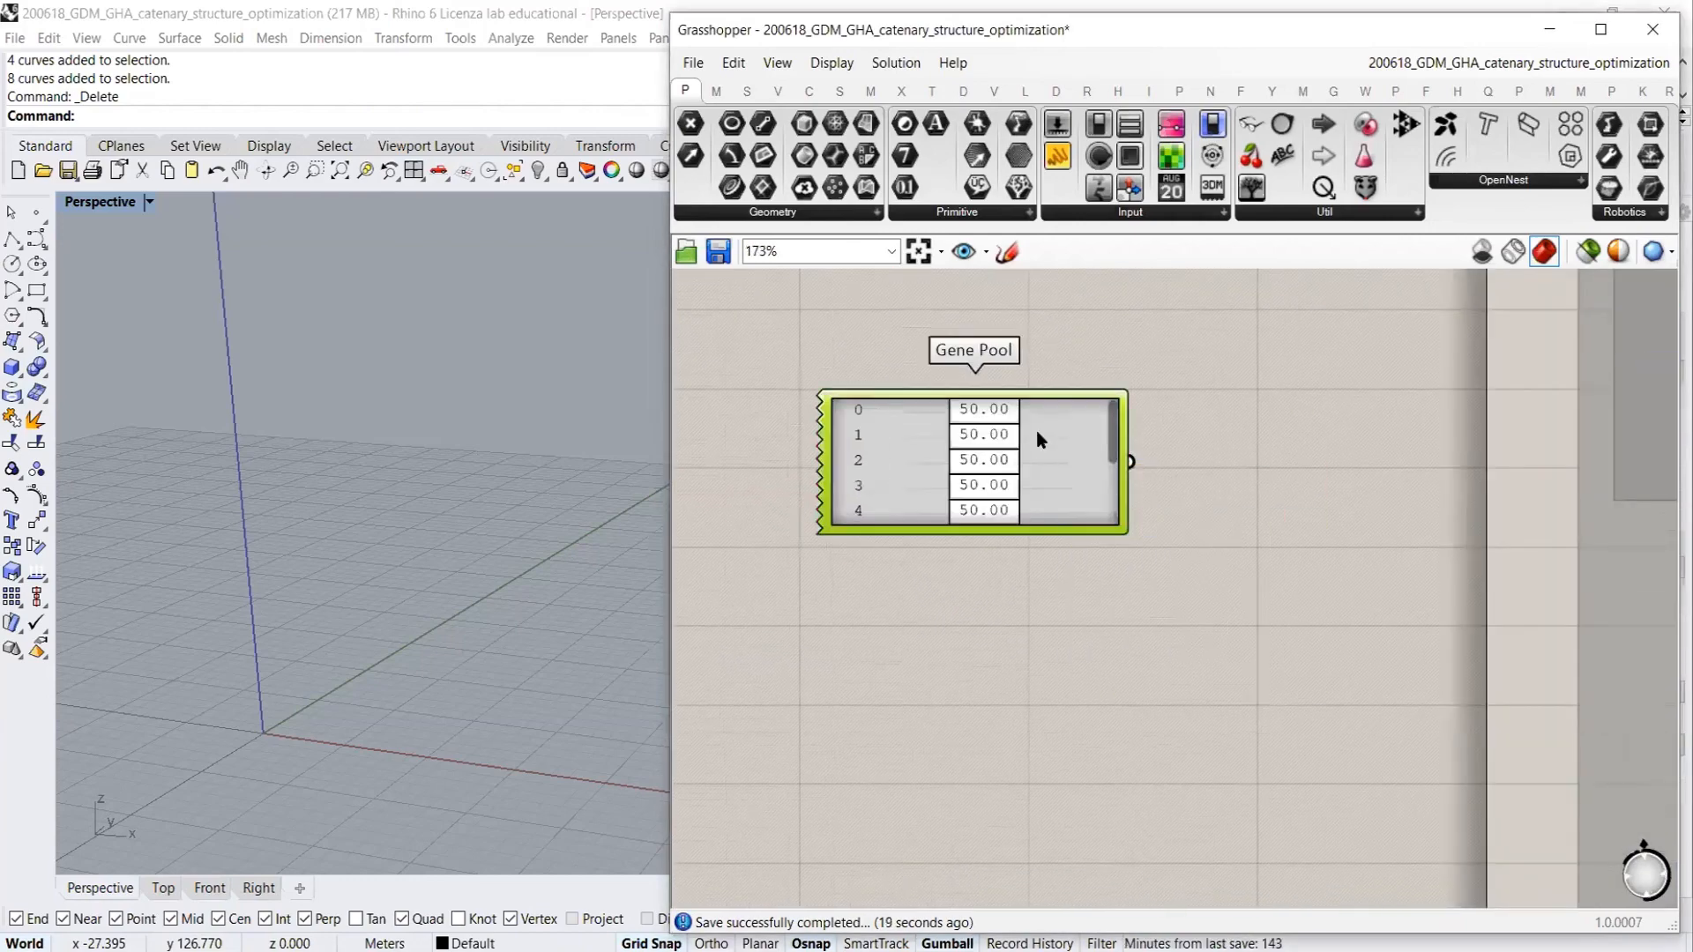
pyautogui.doubleClick(1075, 415)
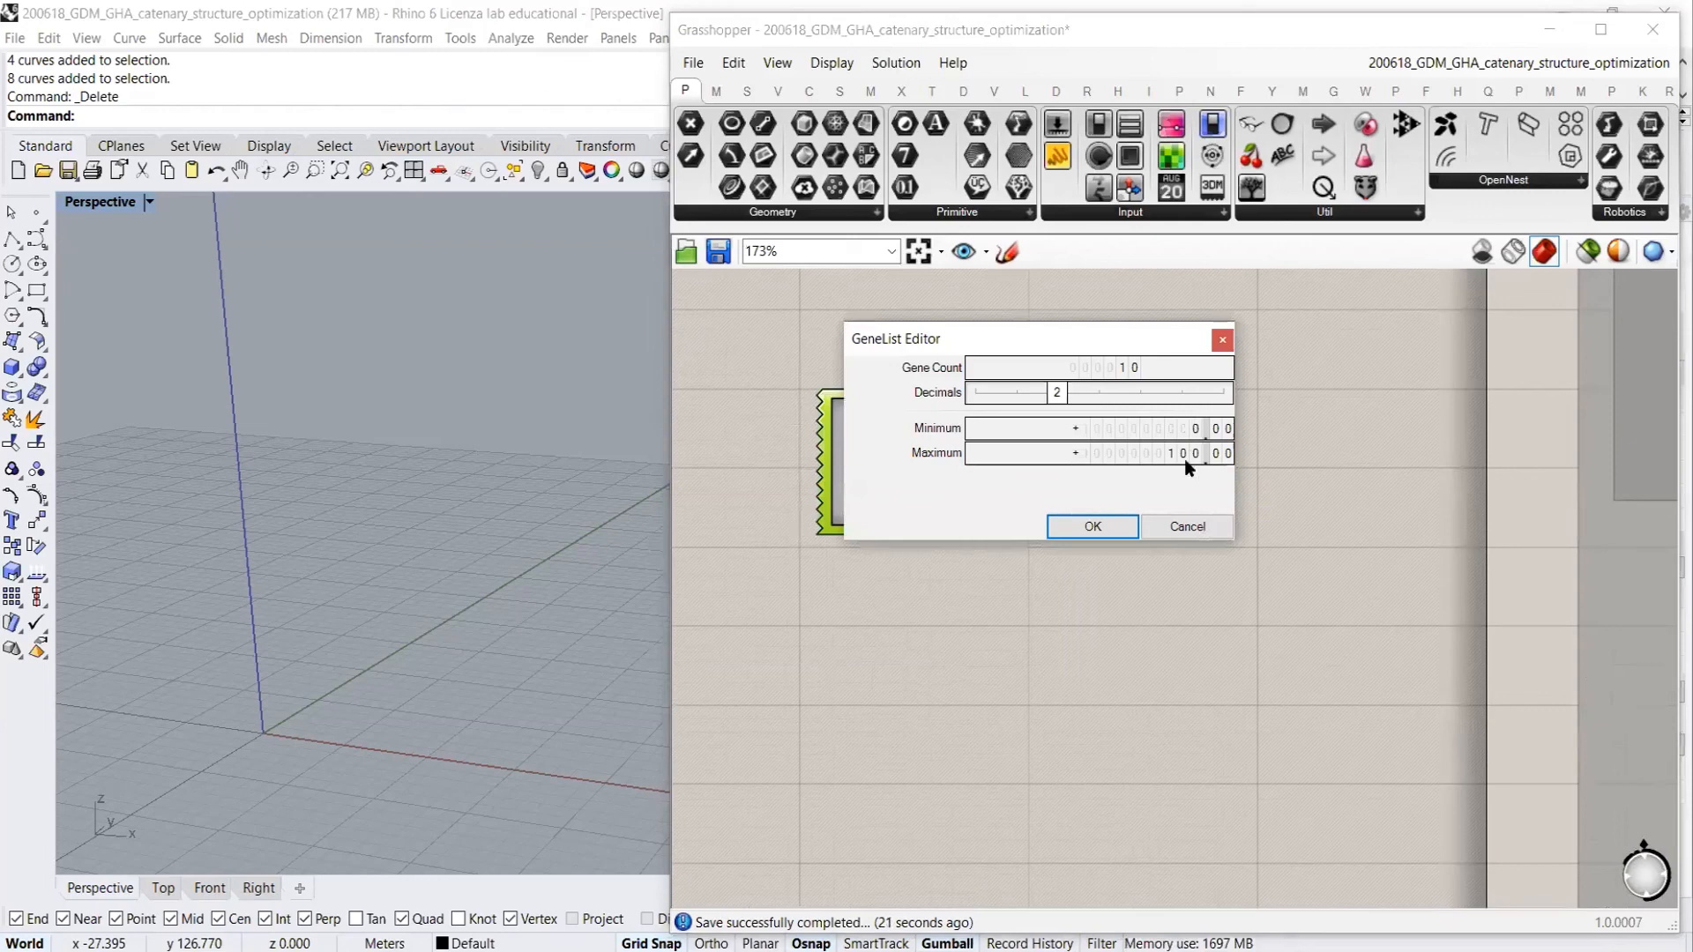
pyautogui.click(1181, 527)
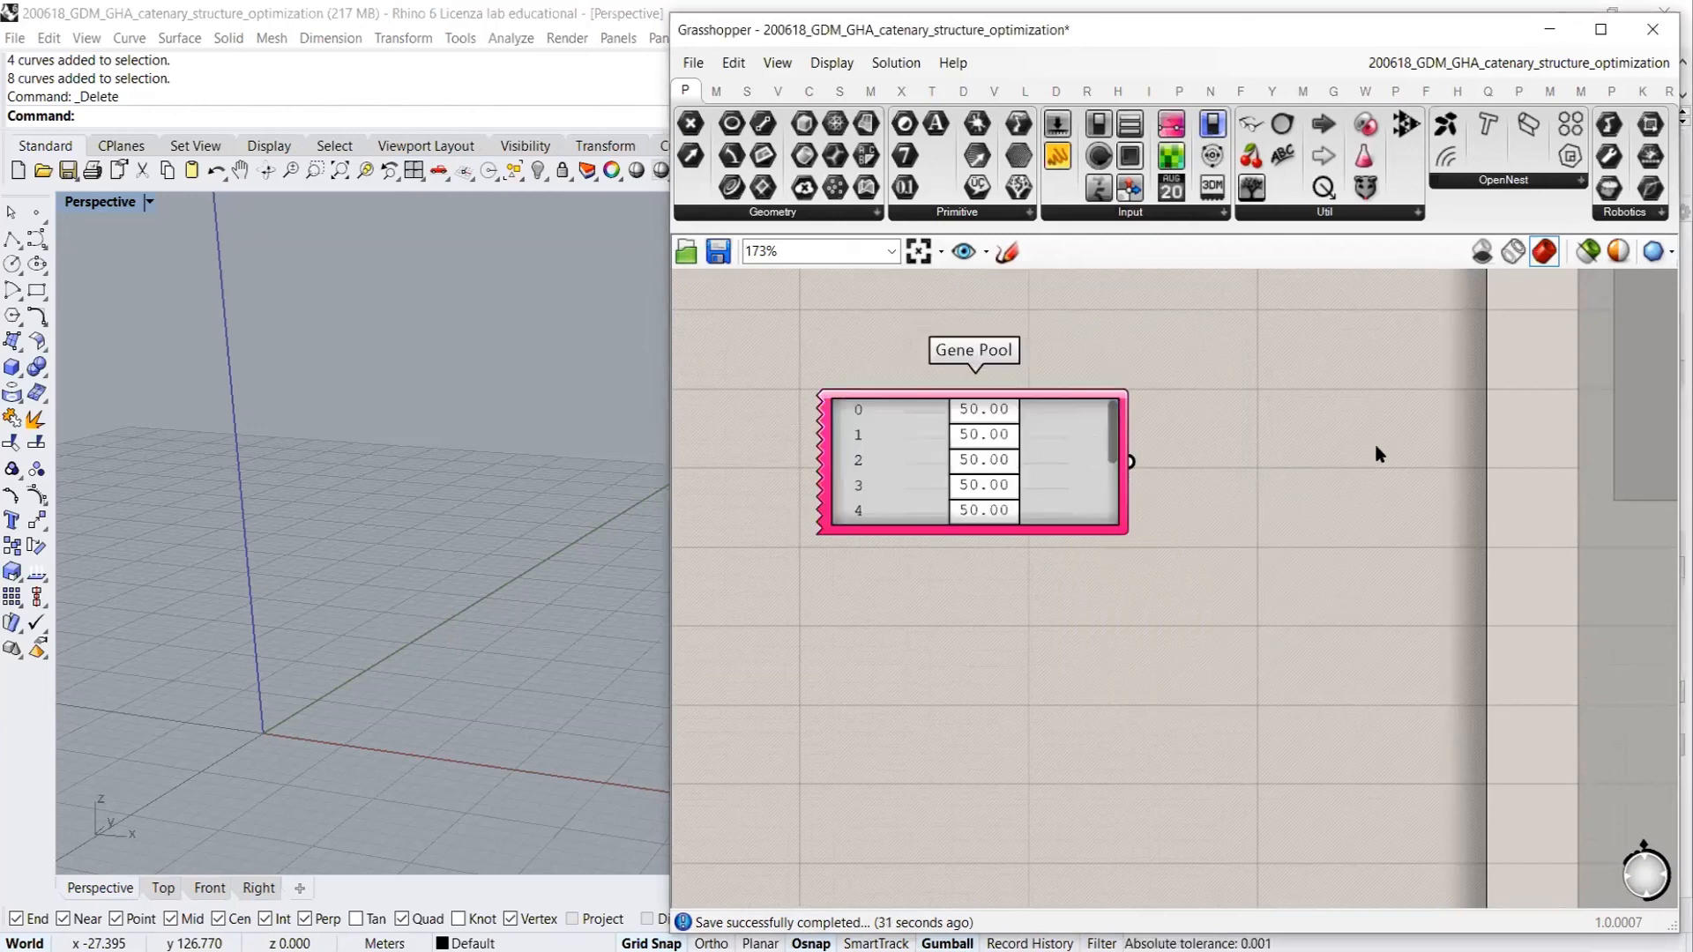
pyautogui.click(1045, 485)
# Turn on the preview of the Curve parameter in the COLUMNS group and view the column lines in Rhino's Perspective viewport
pyautogui.moveTo(1291, 401); pyautogui.dragTo(881, 578, button='right')
pyautogui.scroll(-3, 882, 577)
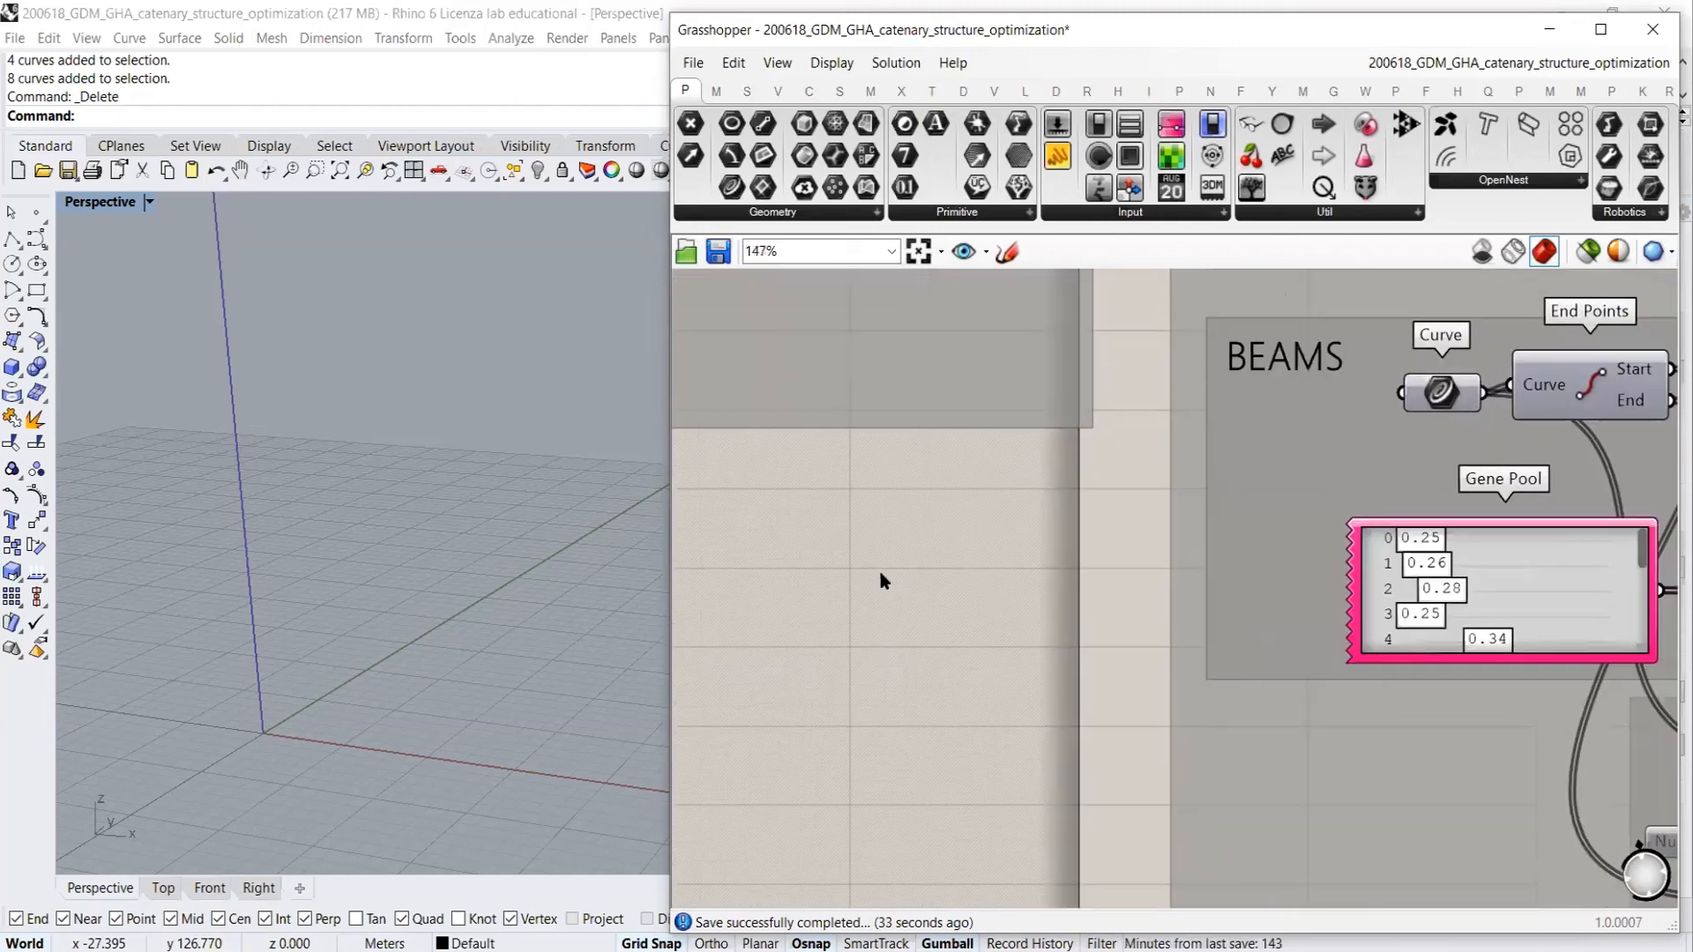
pyautogui.moveTo(1203, 500); pyautogui.dragTo(939, 719, button='right')
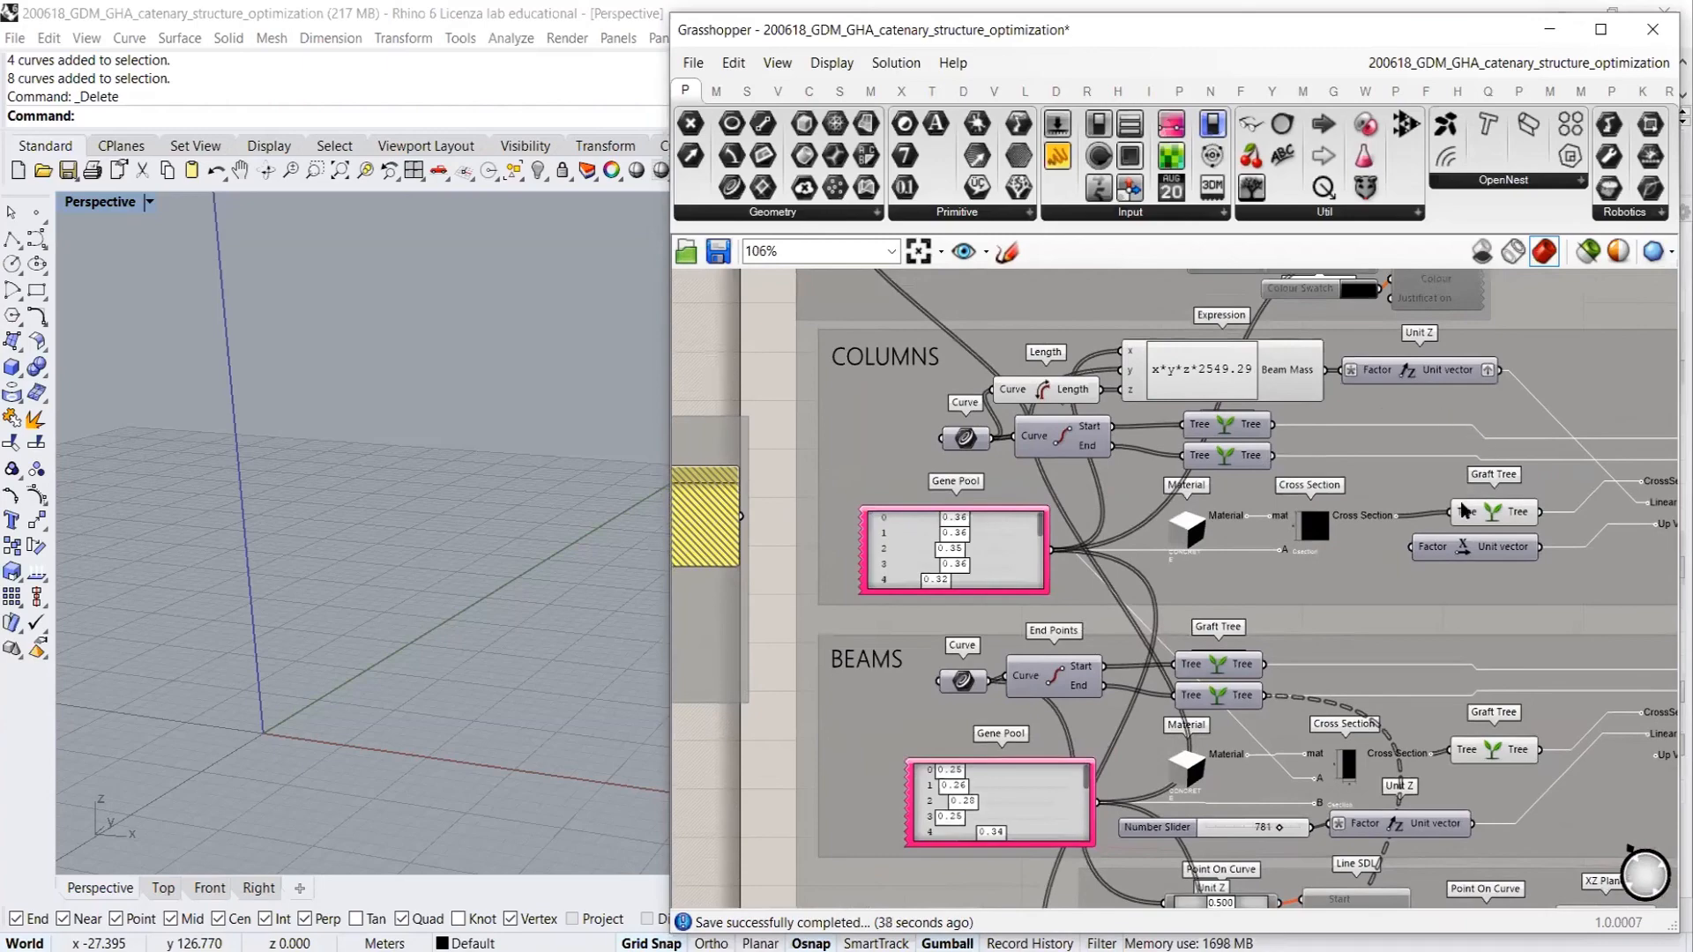
pyautogui.scroll(5, 1324, 549)
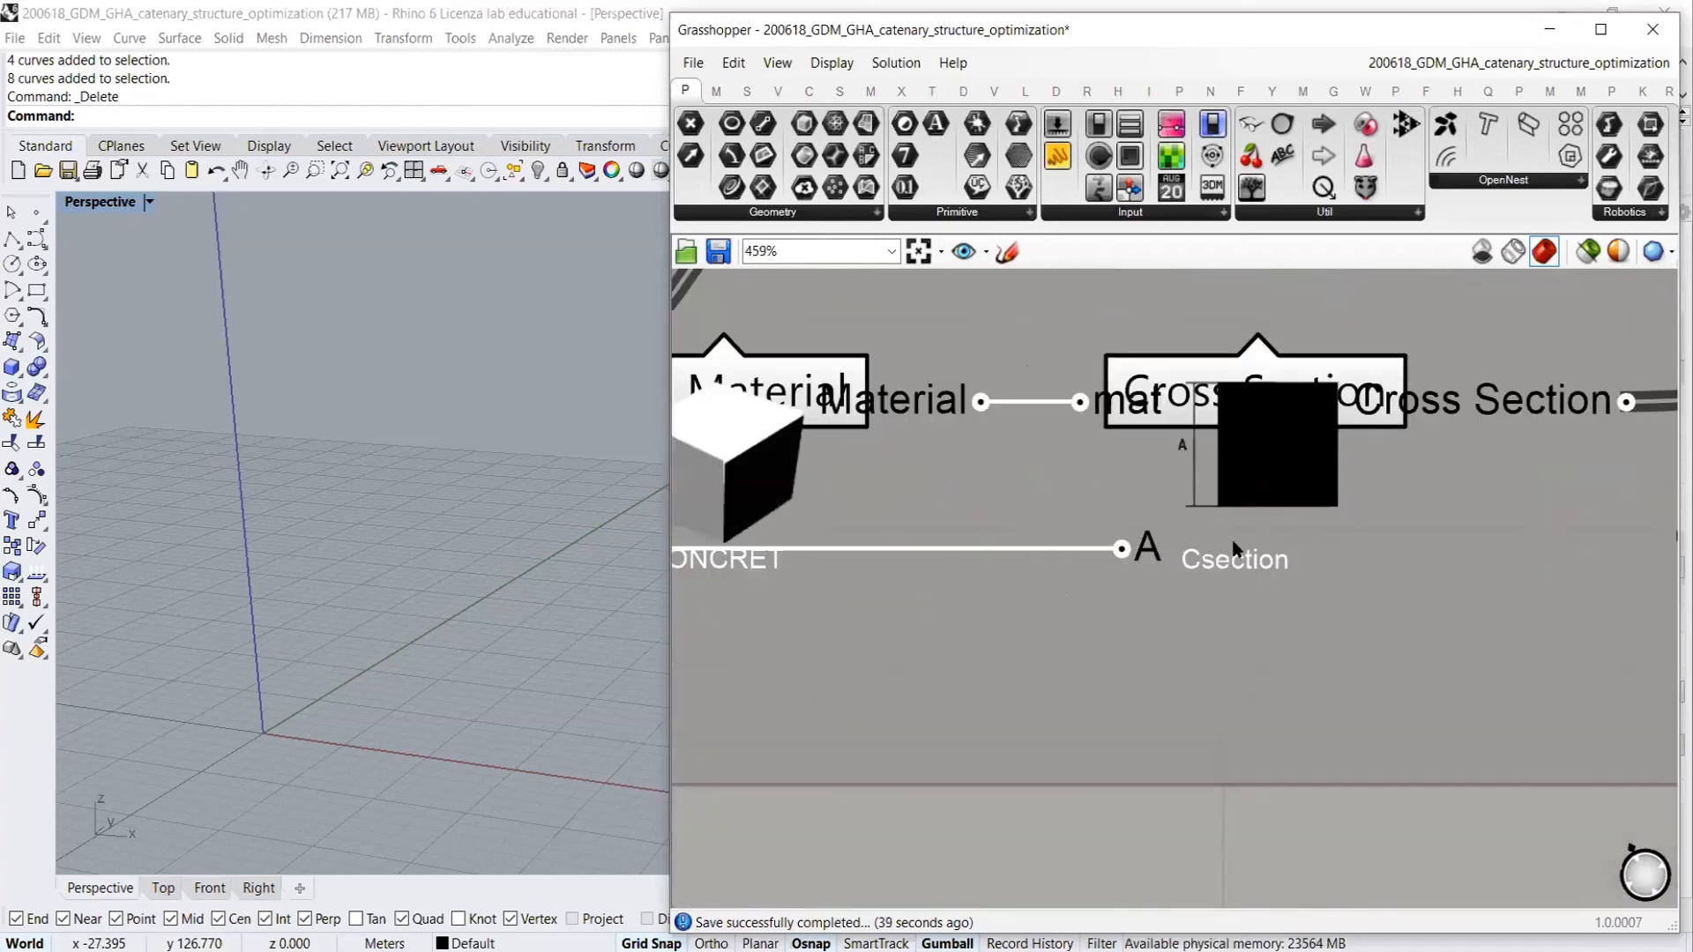
pyautogui.scroll(-5, 1273, 541)
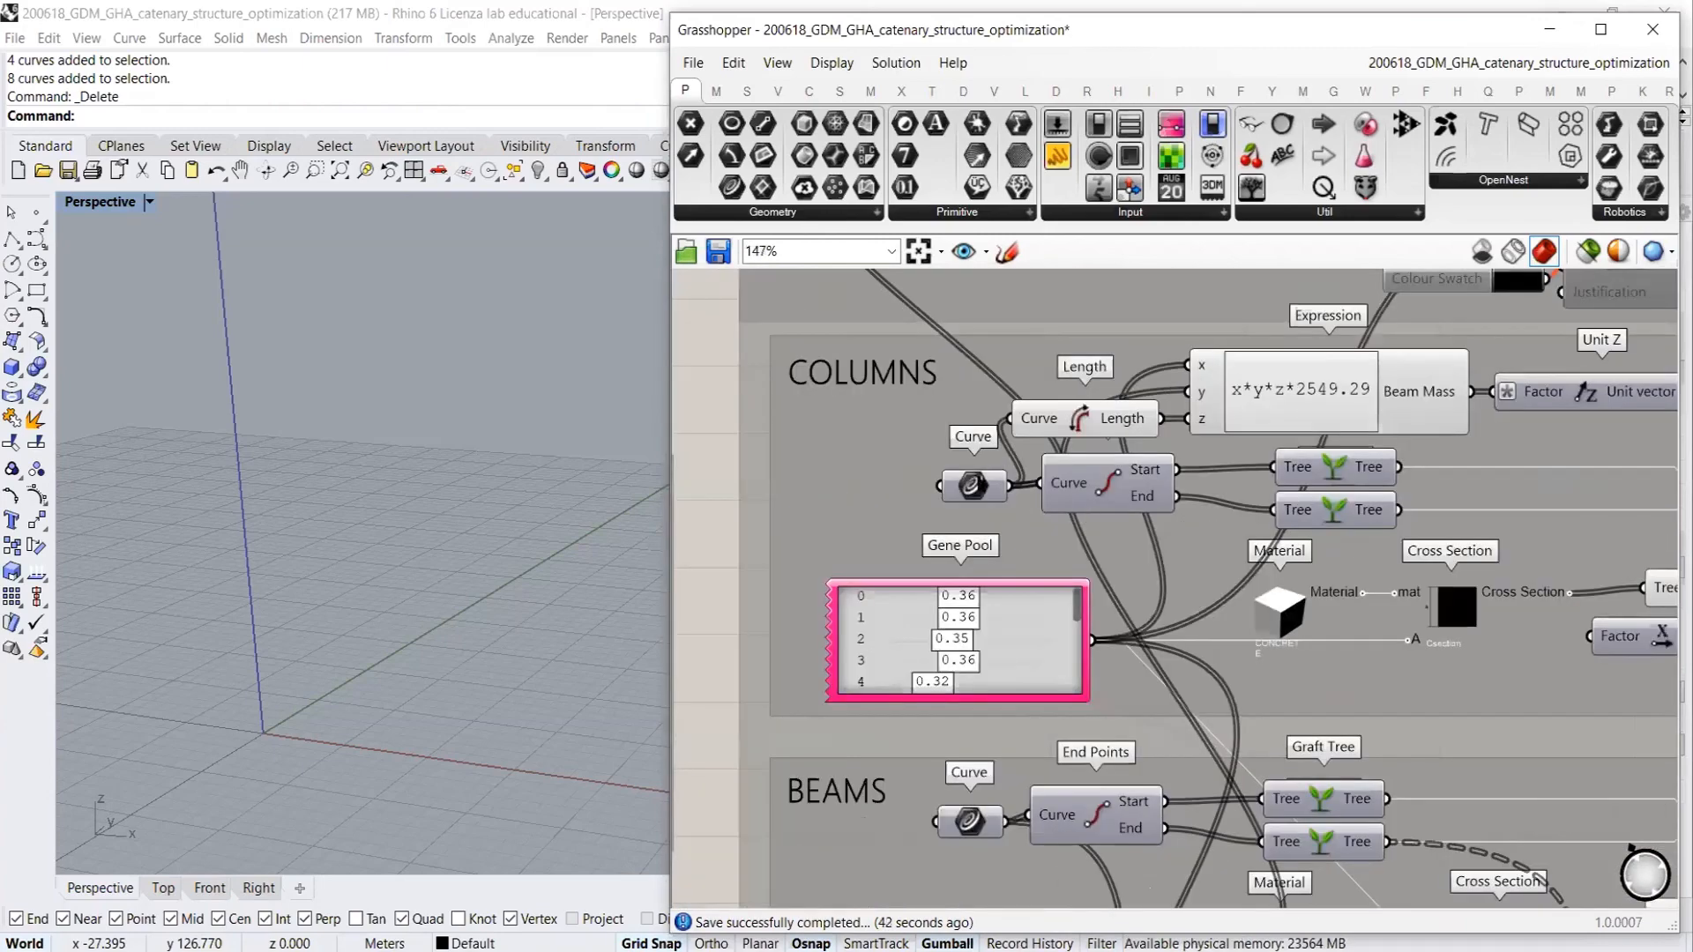
pyautogui.click(975, 485)
pyautogui.hotkey('ctrl', 'q')
pyautogui.click(868, 516)
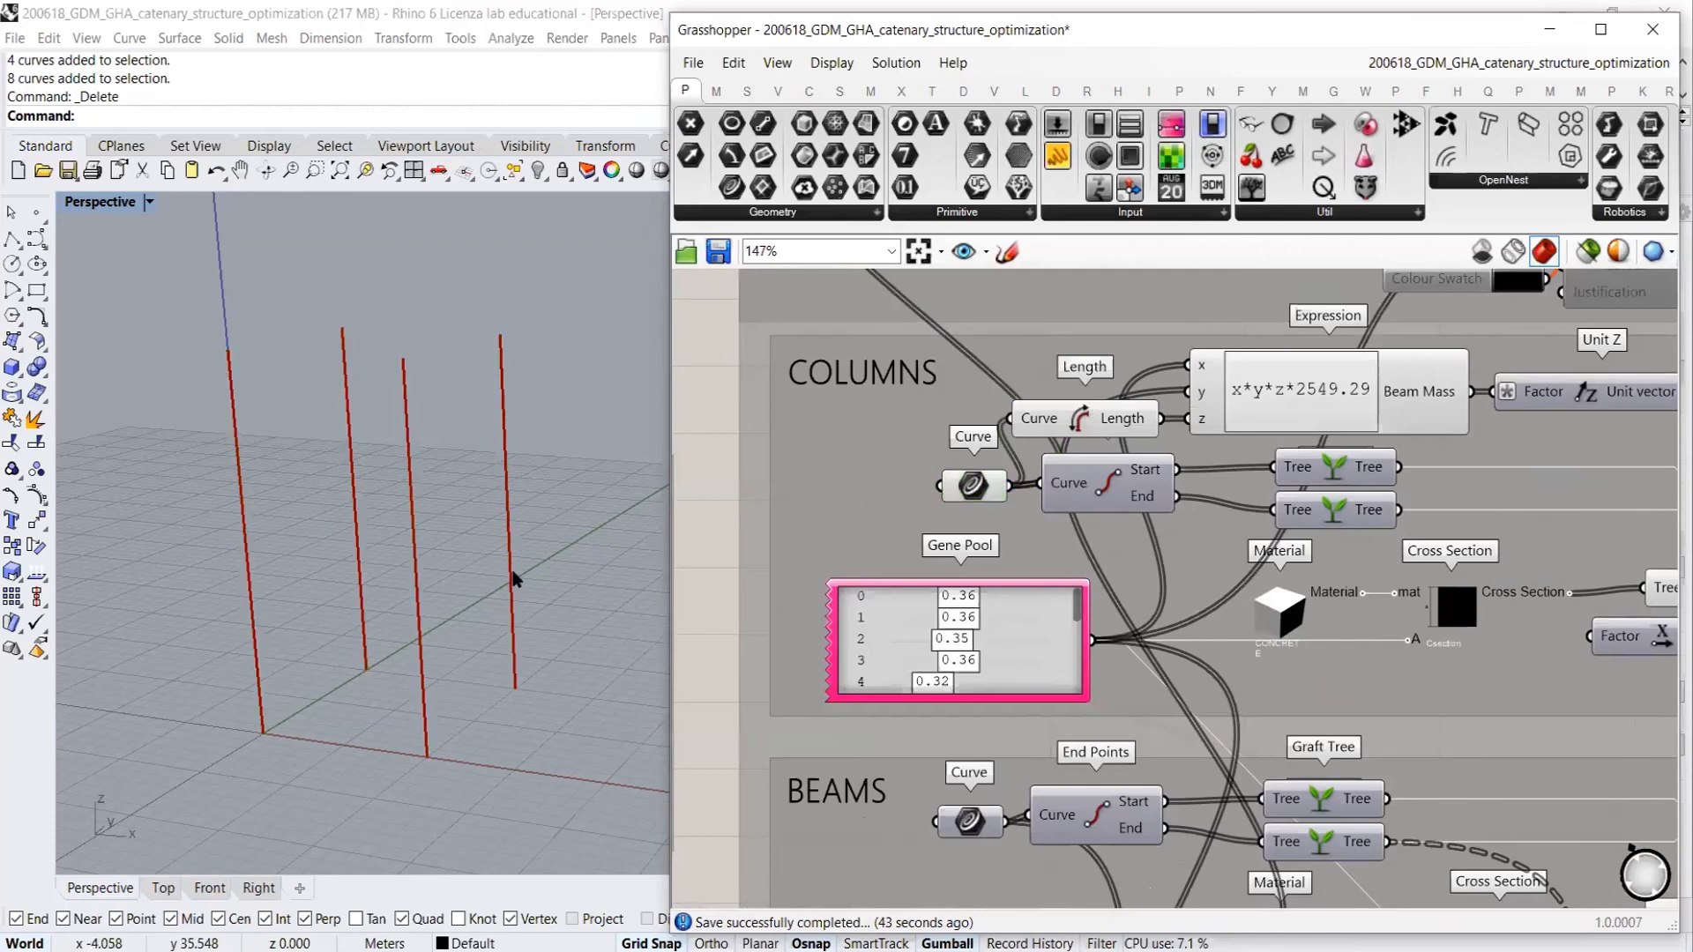
pyautogui.moveTo(512, 573); pyautogui.dragTo(507, 535, button='right')
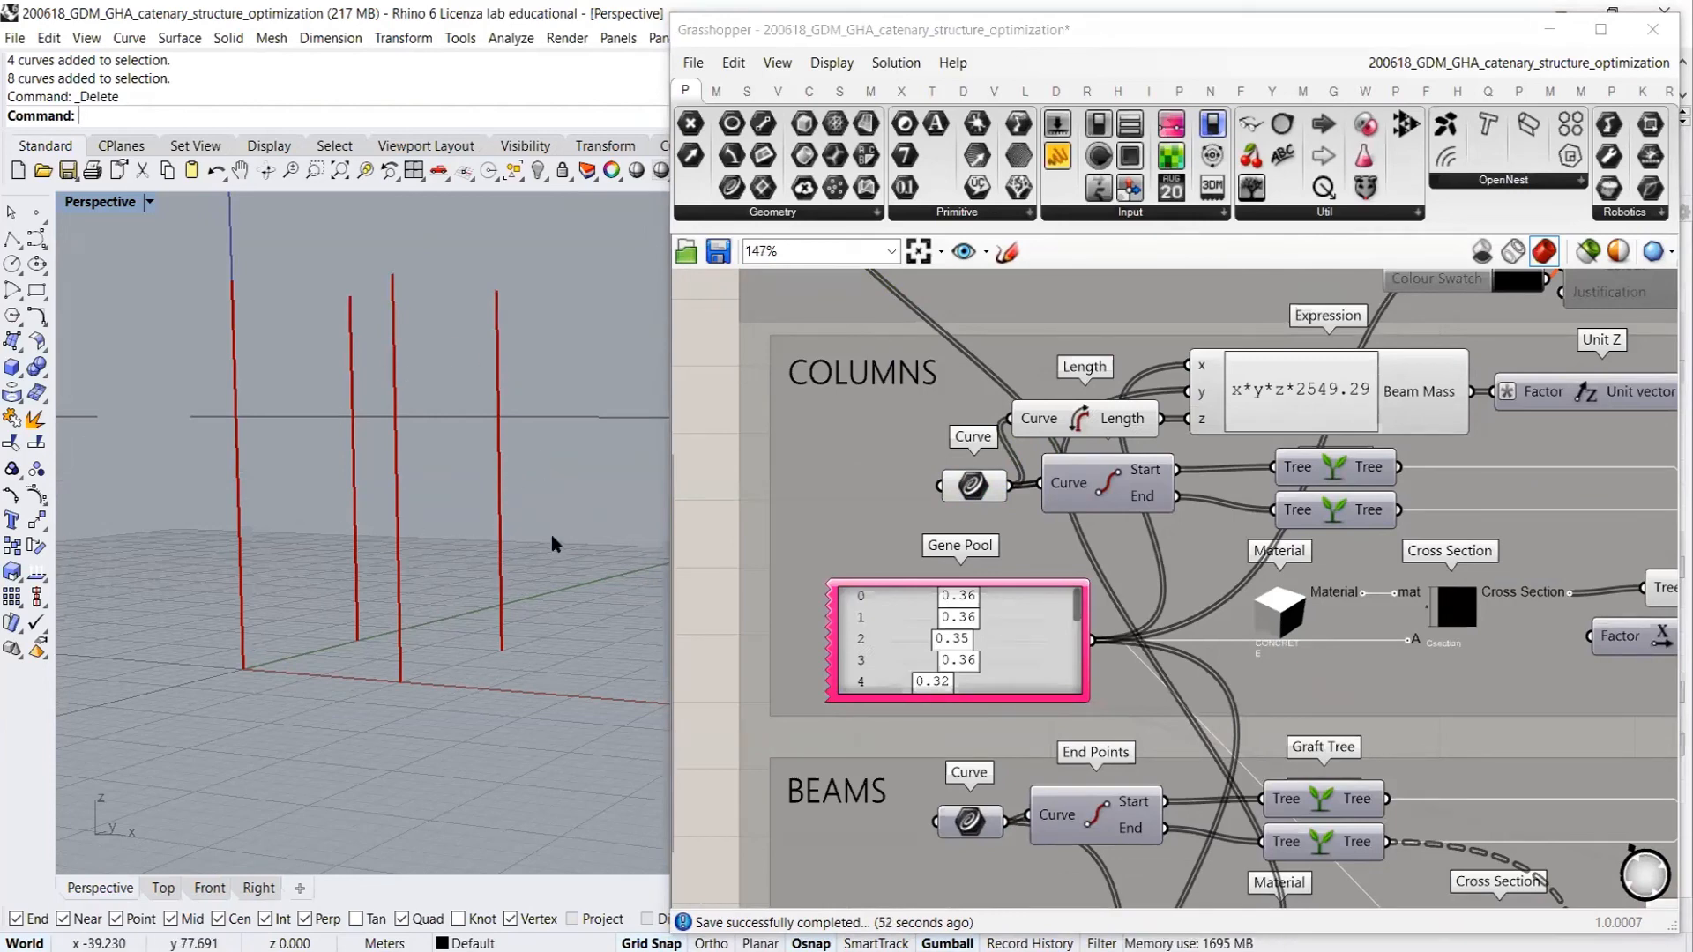
# Check the COLUMNS Curve parameter's contents, and compare them with the gene count and range in that group's Gene Pool settings
pyautogui.moveTo(971, 487)
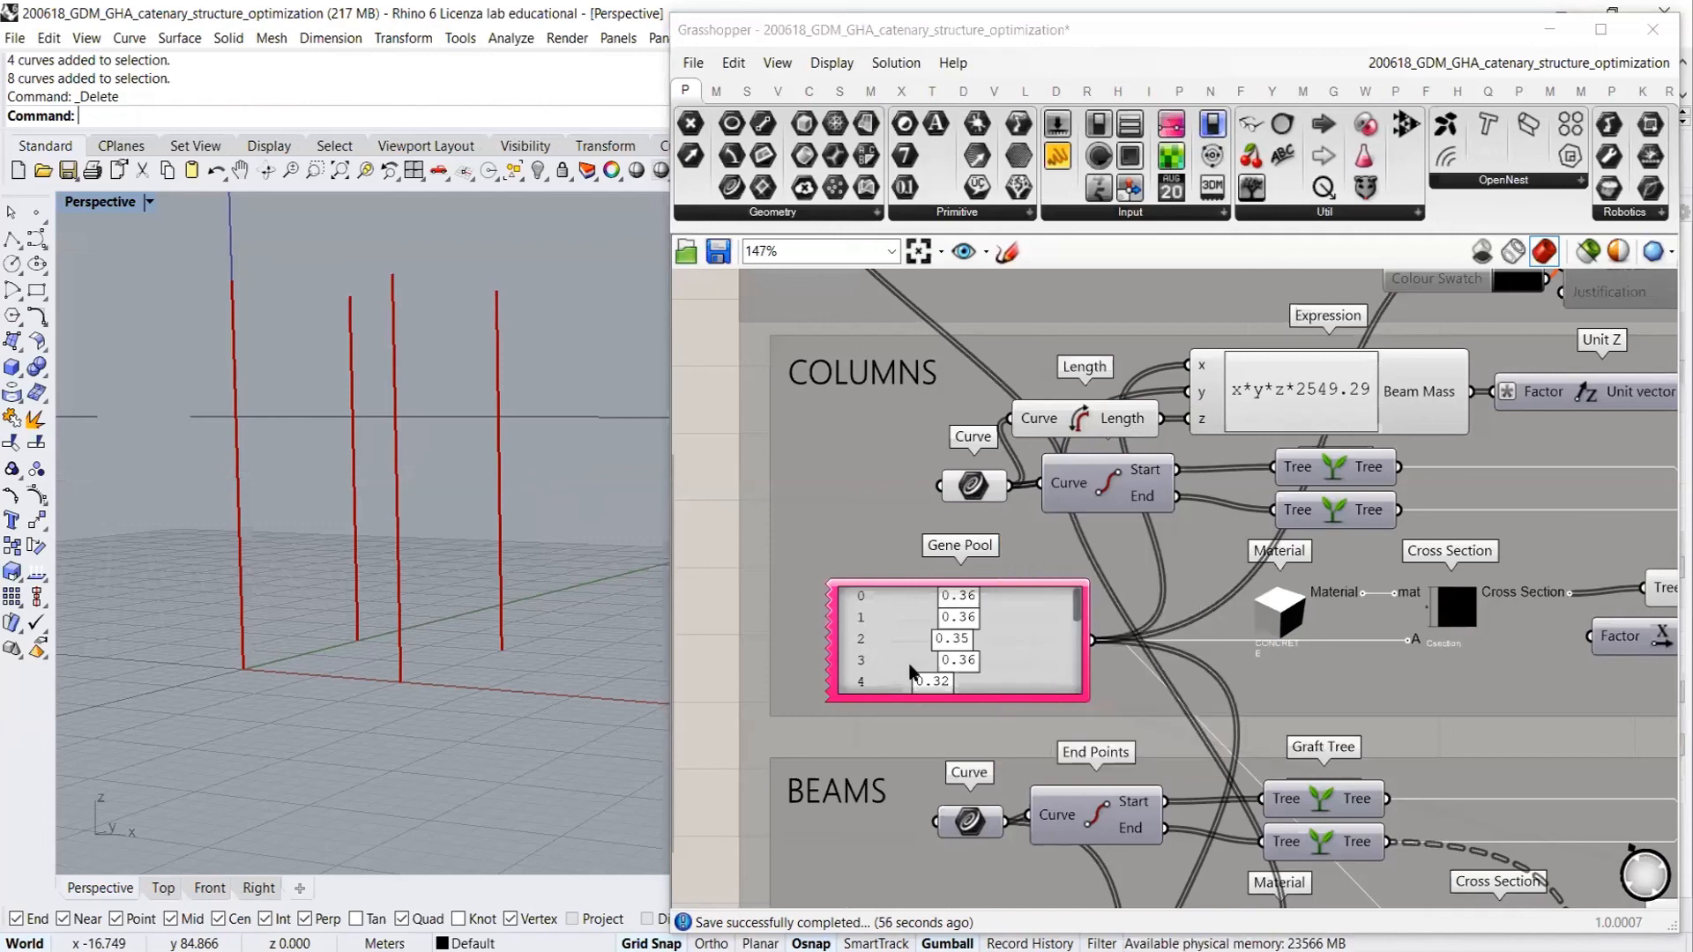
pyautogui.doubleClick(901, 615)
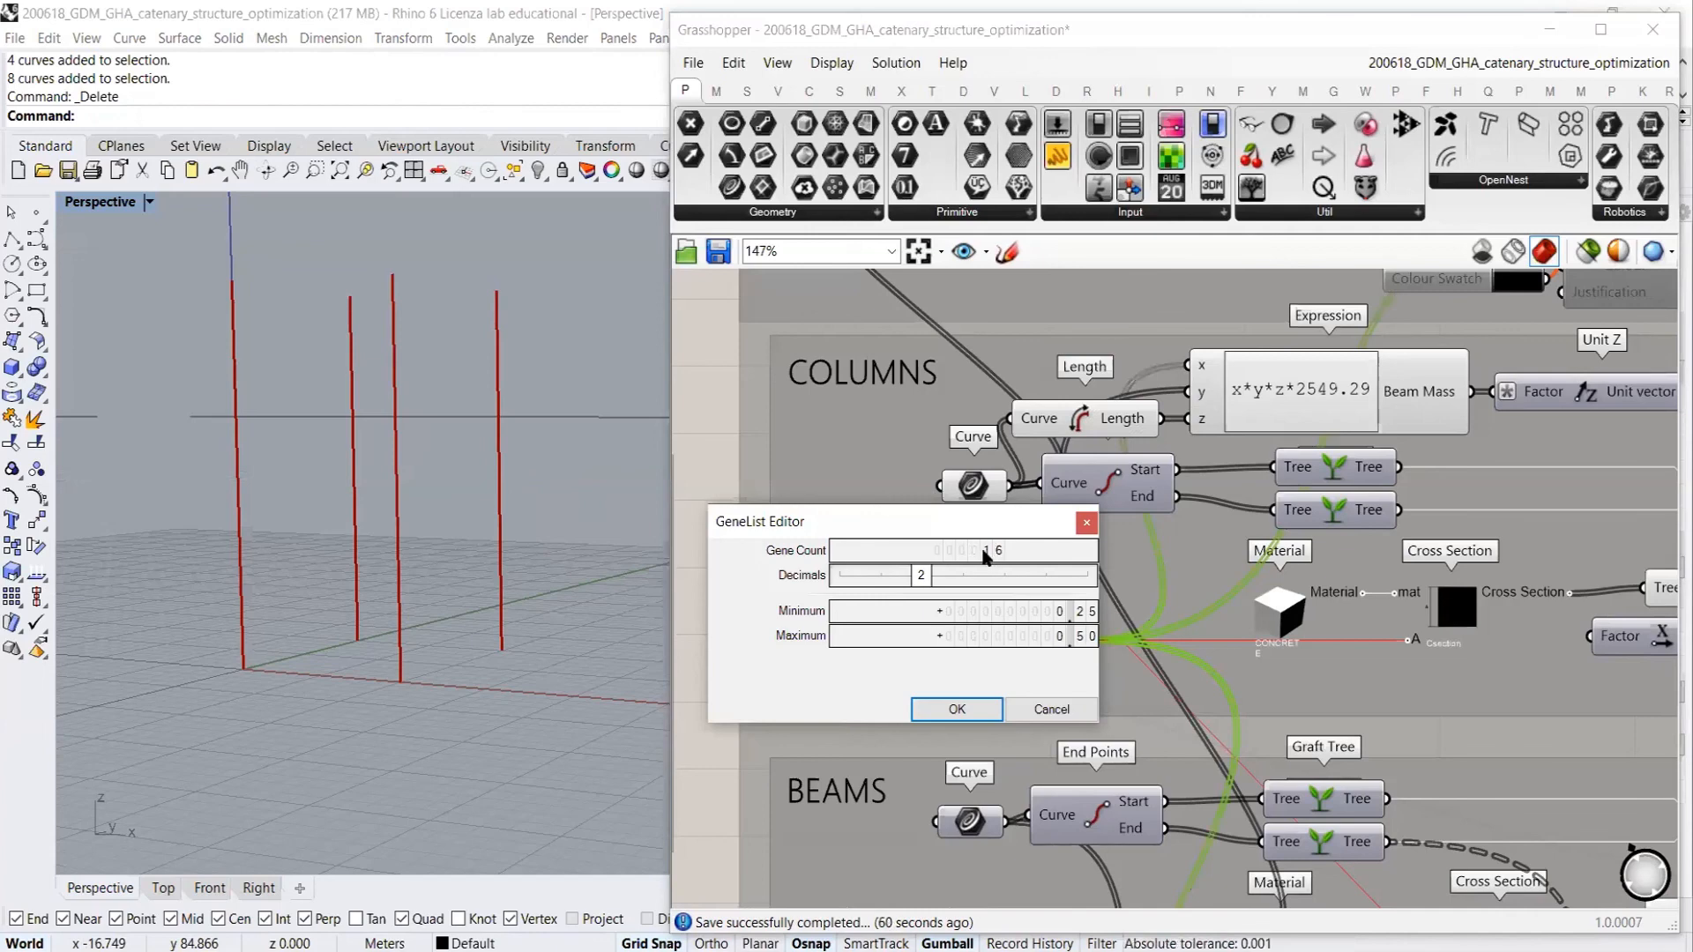
pyautogui.moveTo(952, 536); pyautogui.dragTo(783, 339)
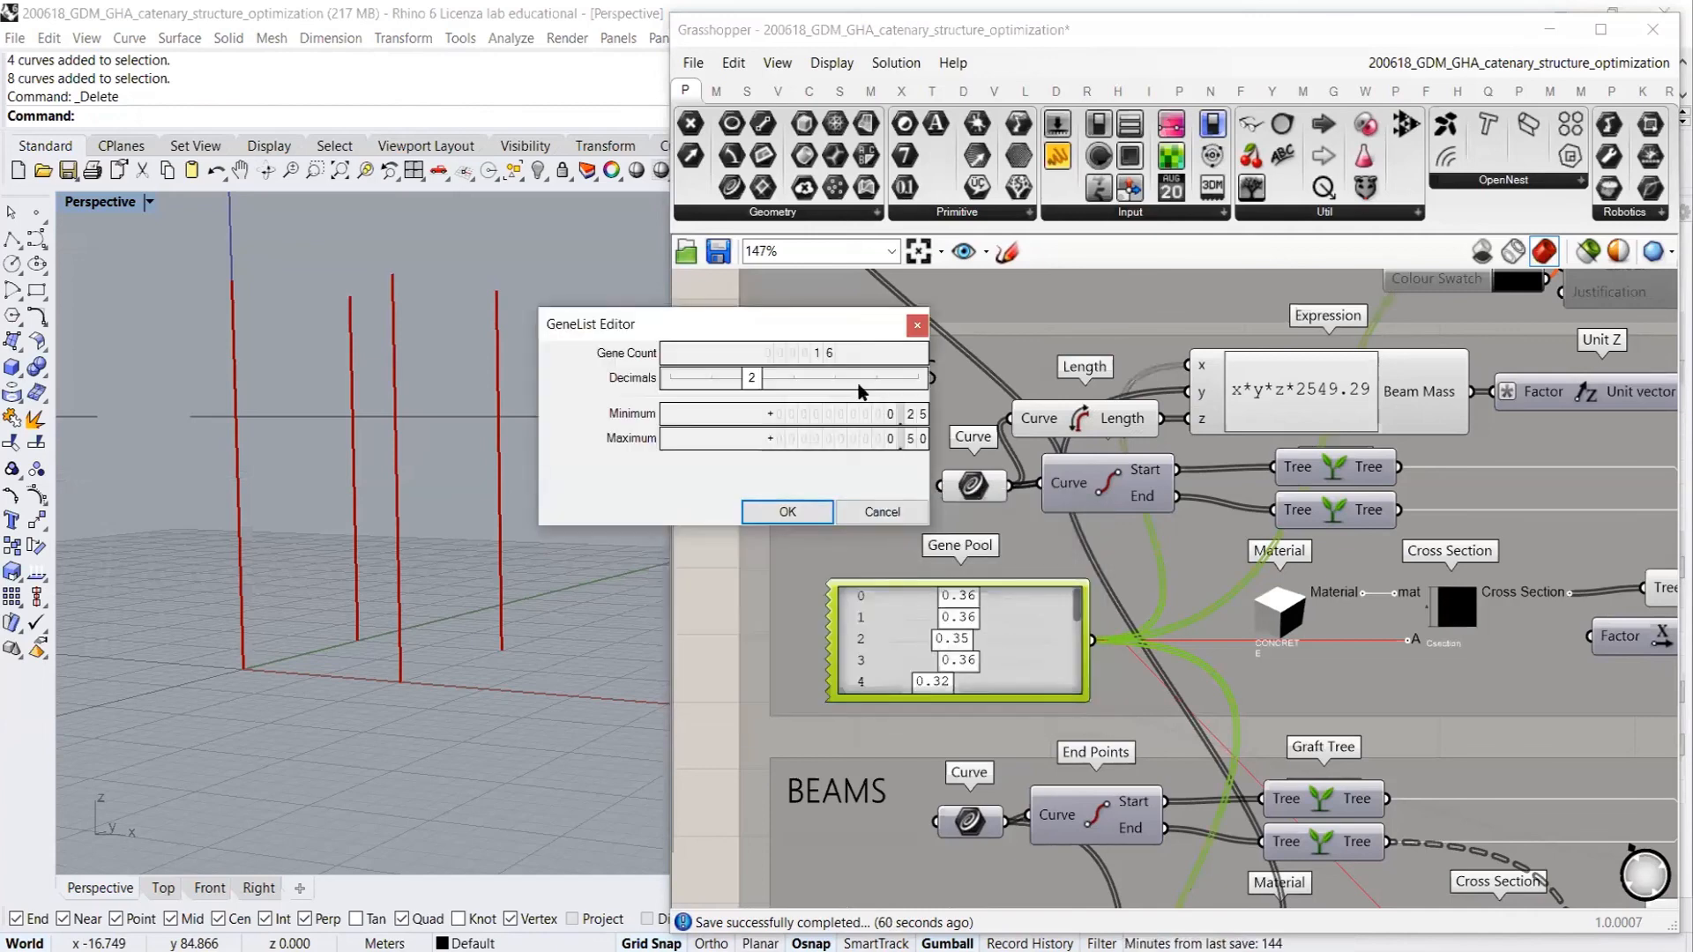
pyautogui.click(882, 513)
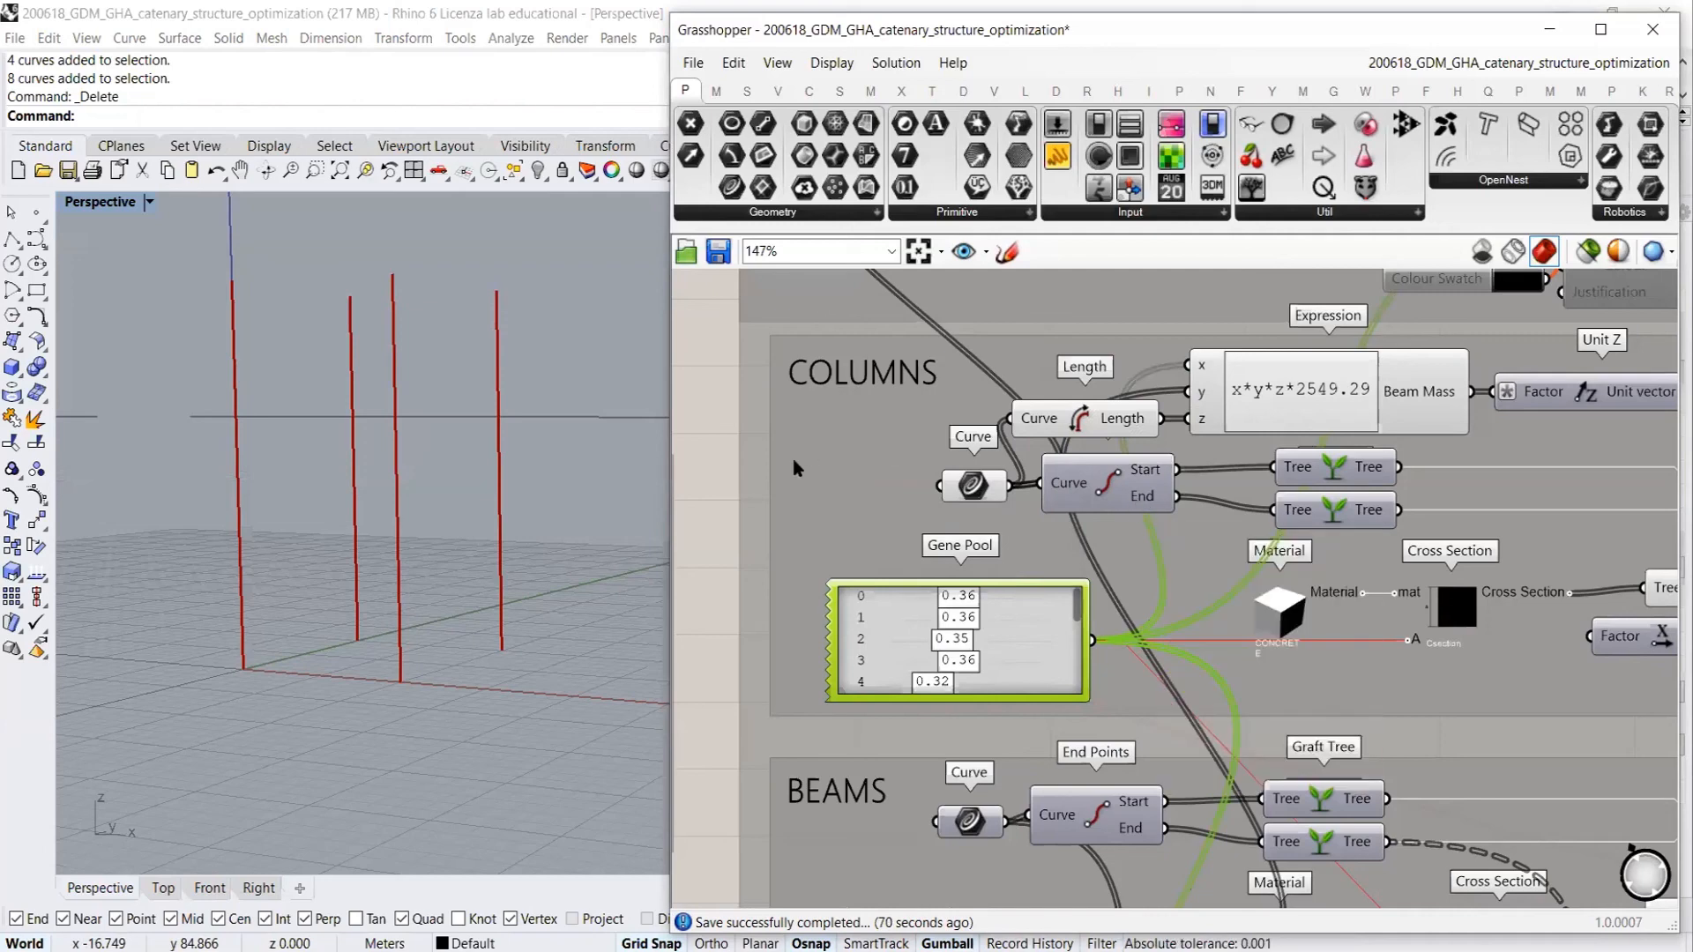
pyautogui.click(954, 602)
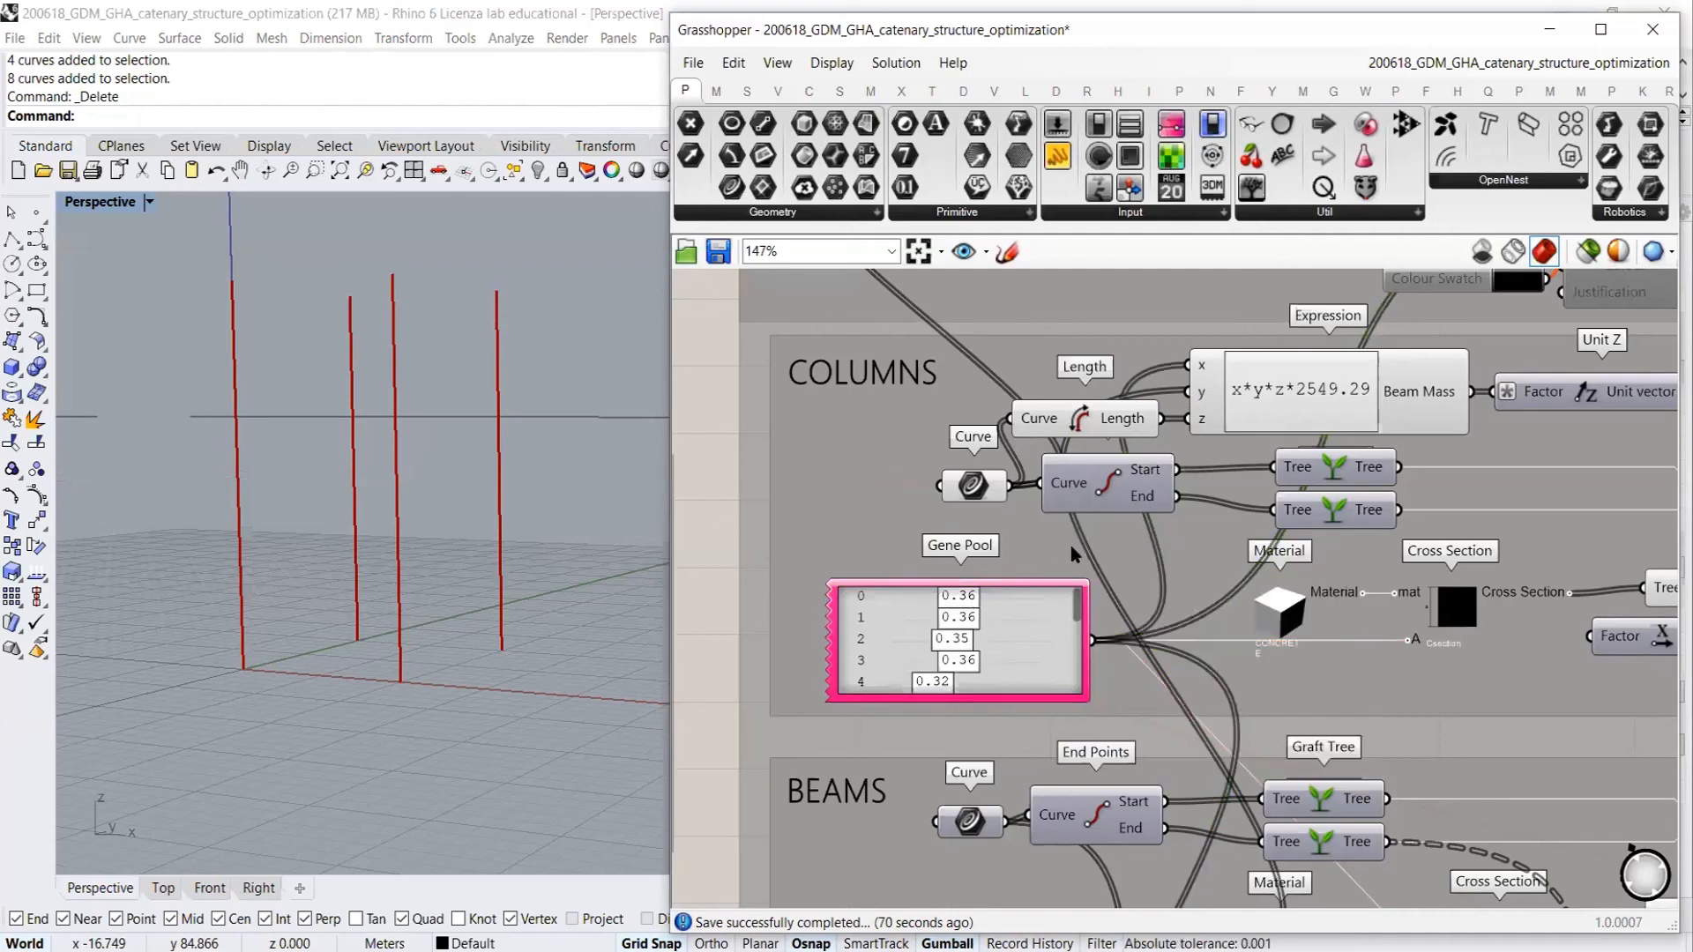
# Examine the Gene Pool values in the BEAMS group and check how many curves its Curve parameter contains
pyautogui.scroll(-3, 1120, 361)
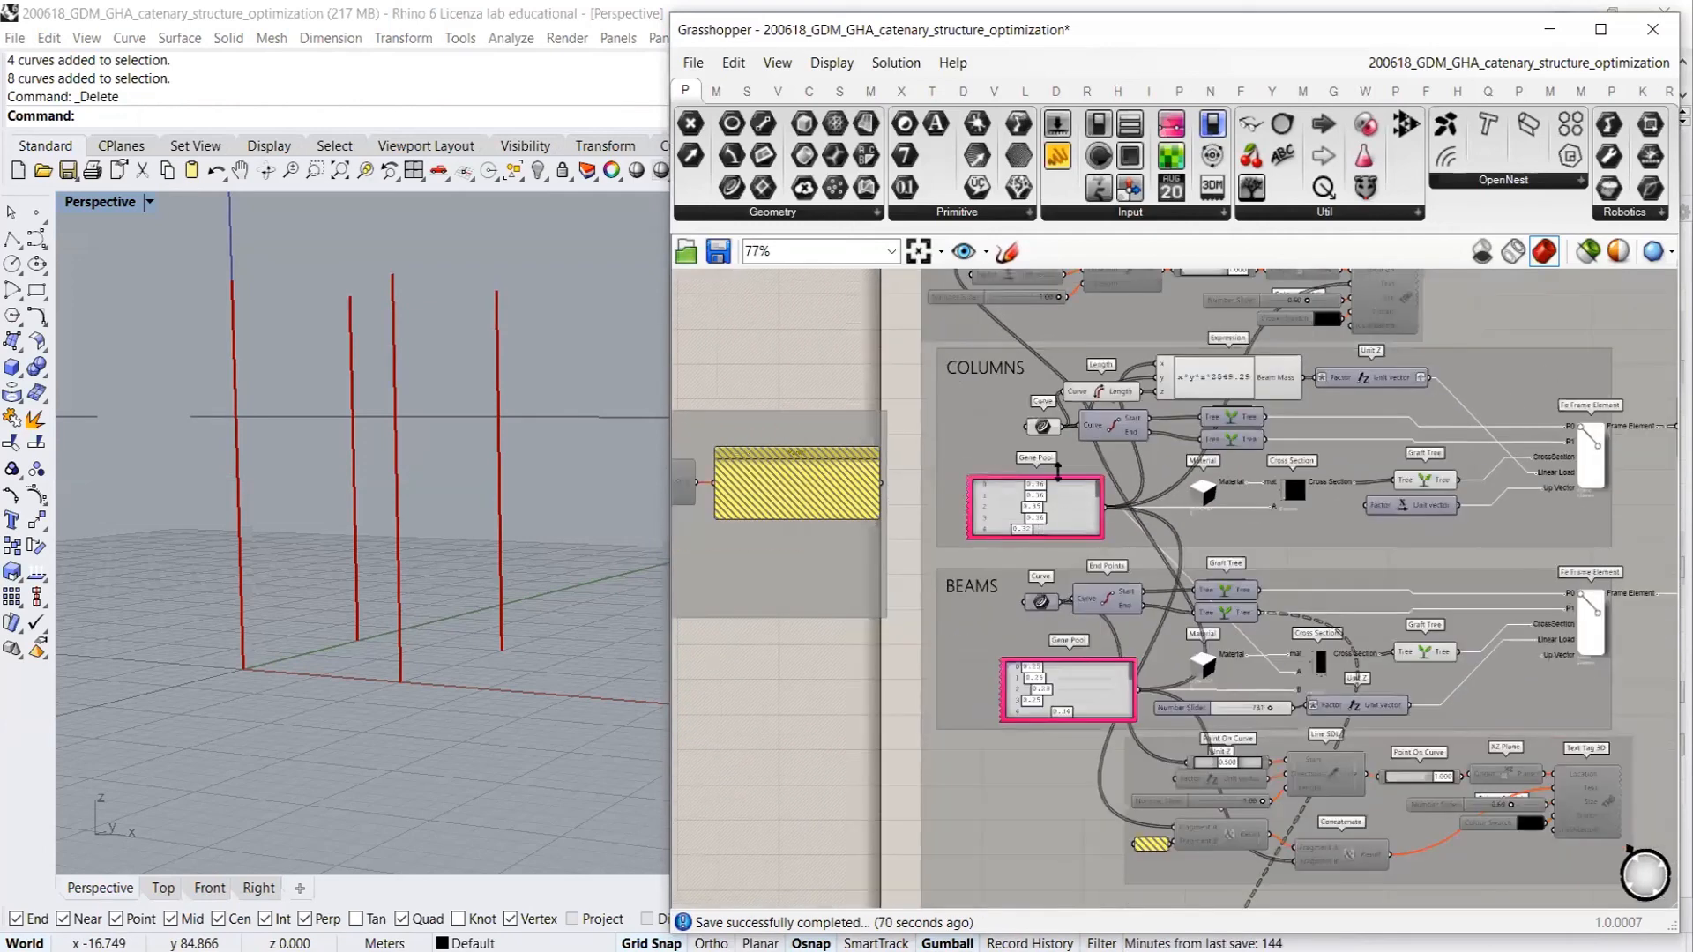
pyautogui.scroll(4, 1065, 678)
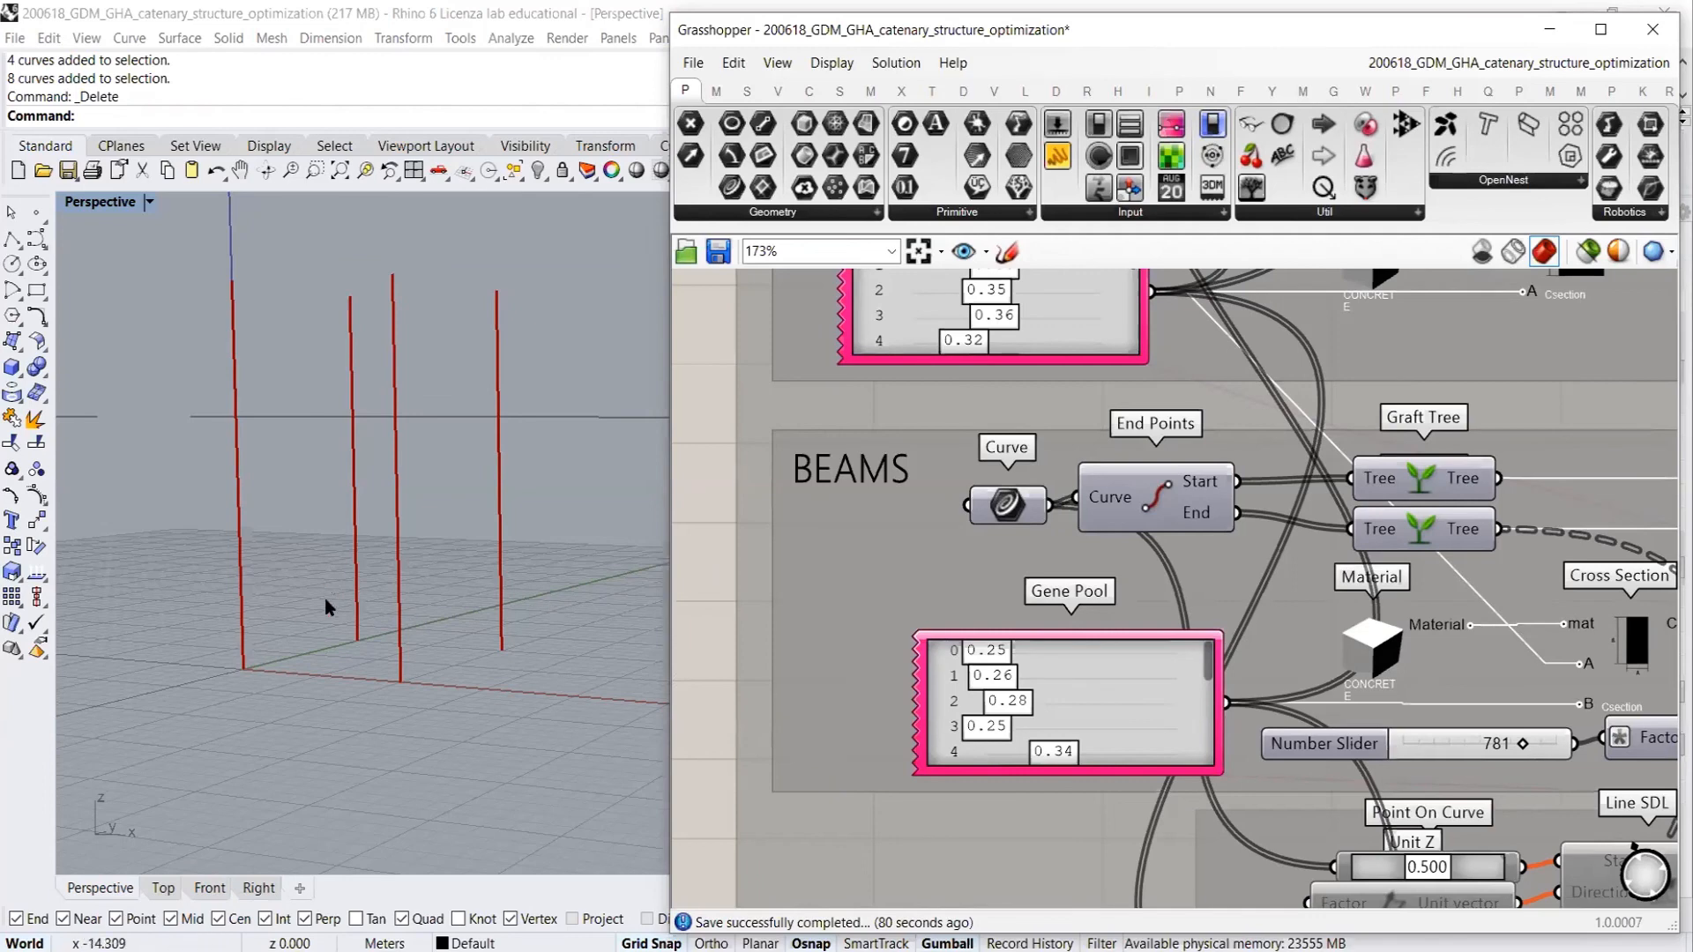
pyautogui.scroll(-2, 1087, 610)
pyautogui.moveTo(1006, 582)
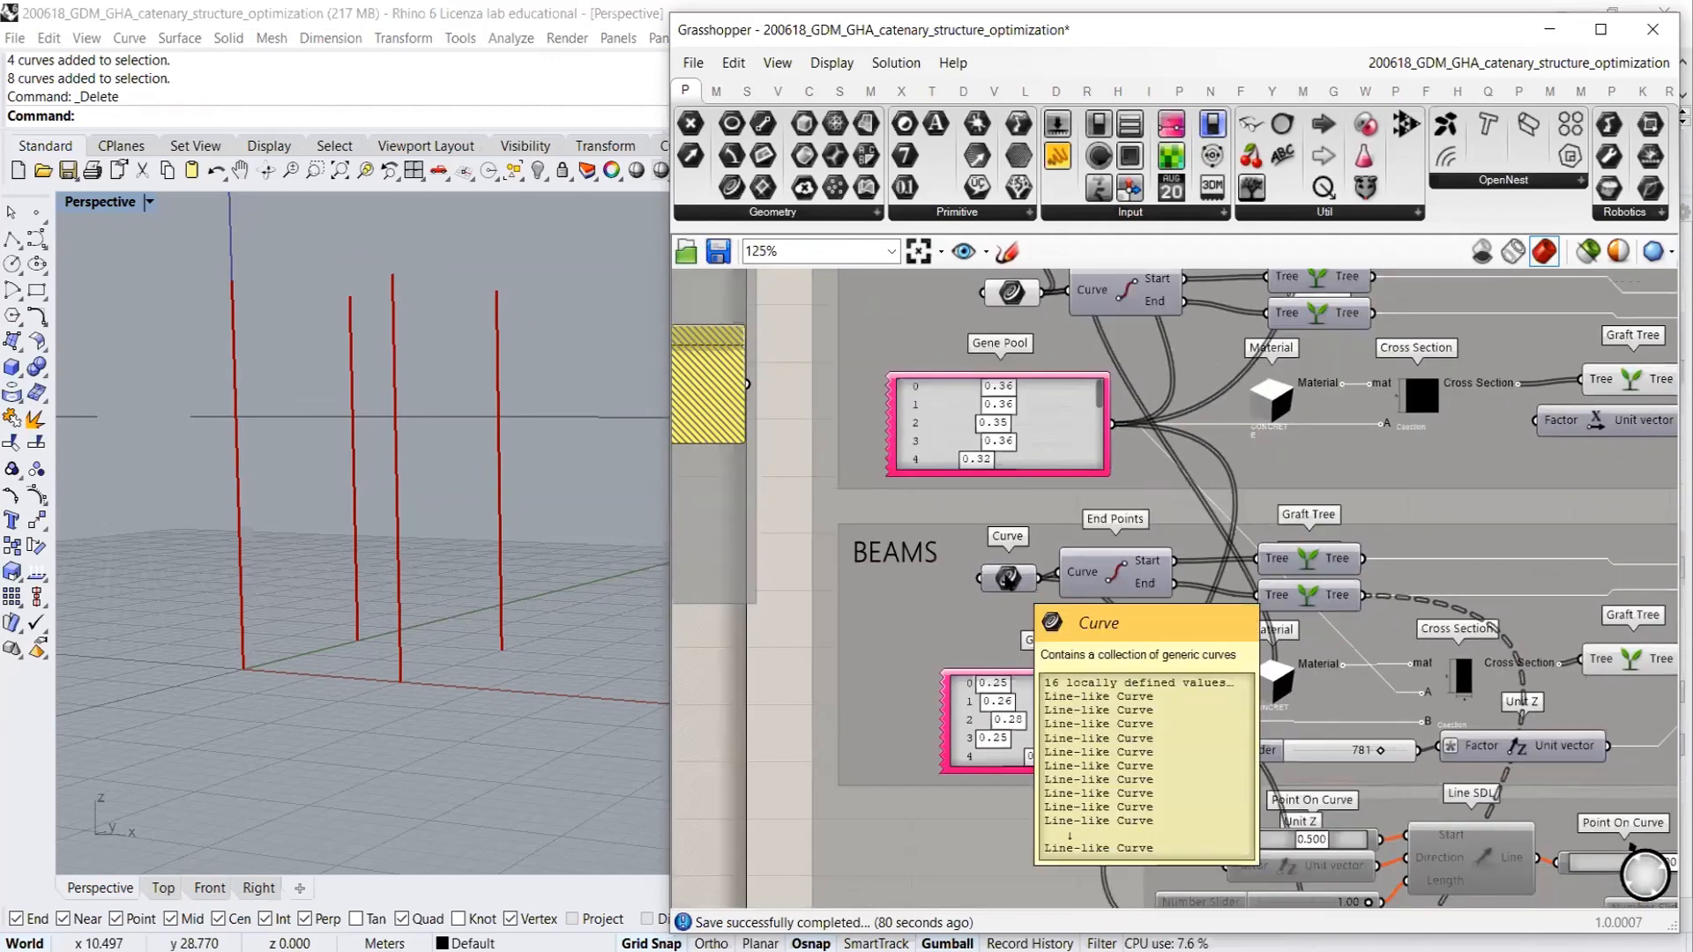
# Examine the COLUMNS group's Curve parameter and the values held by its Gene Pool
pyautogui.moveTo(1008, 504); pyautogui.dragTo(1017, 558, button='right')
pyautogui.click(1012, 348)
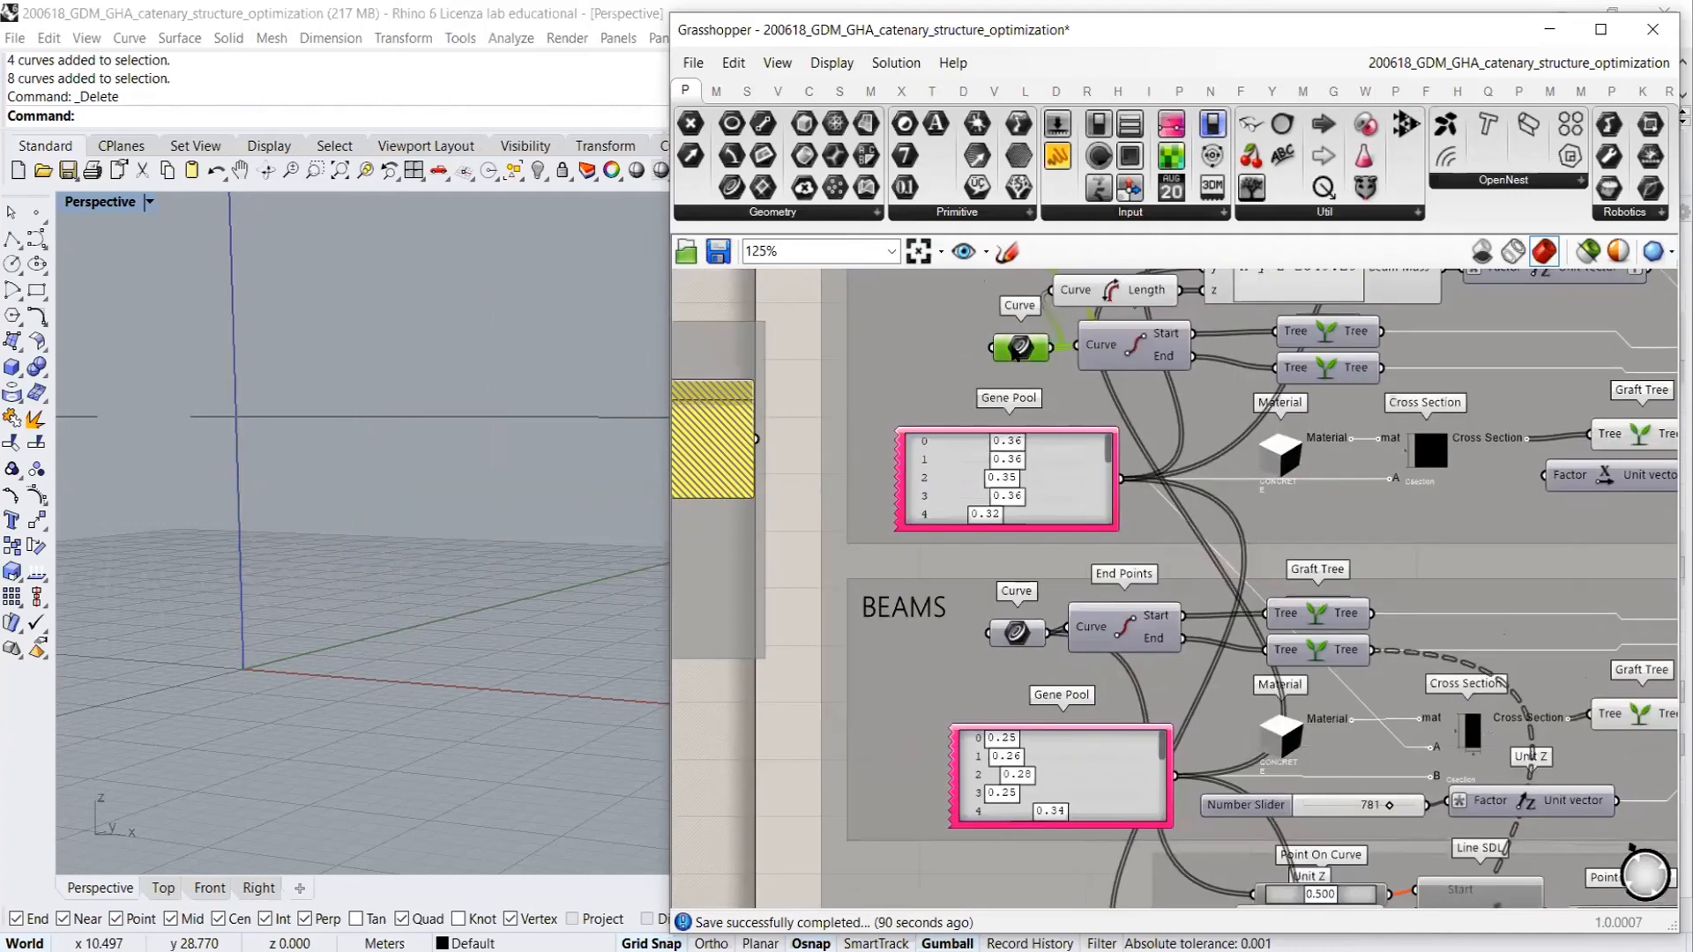
pyautogui.moveTo(1066, 478)
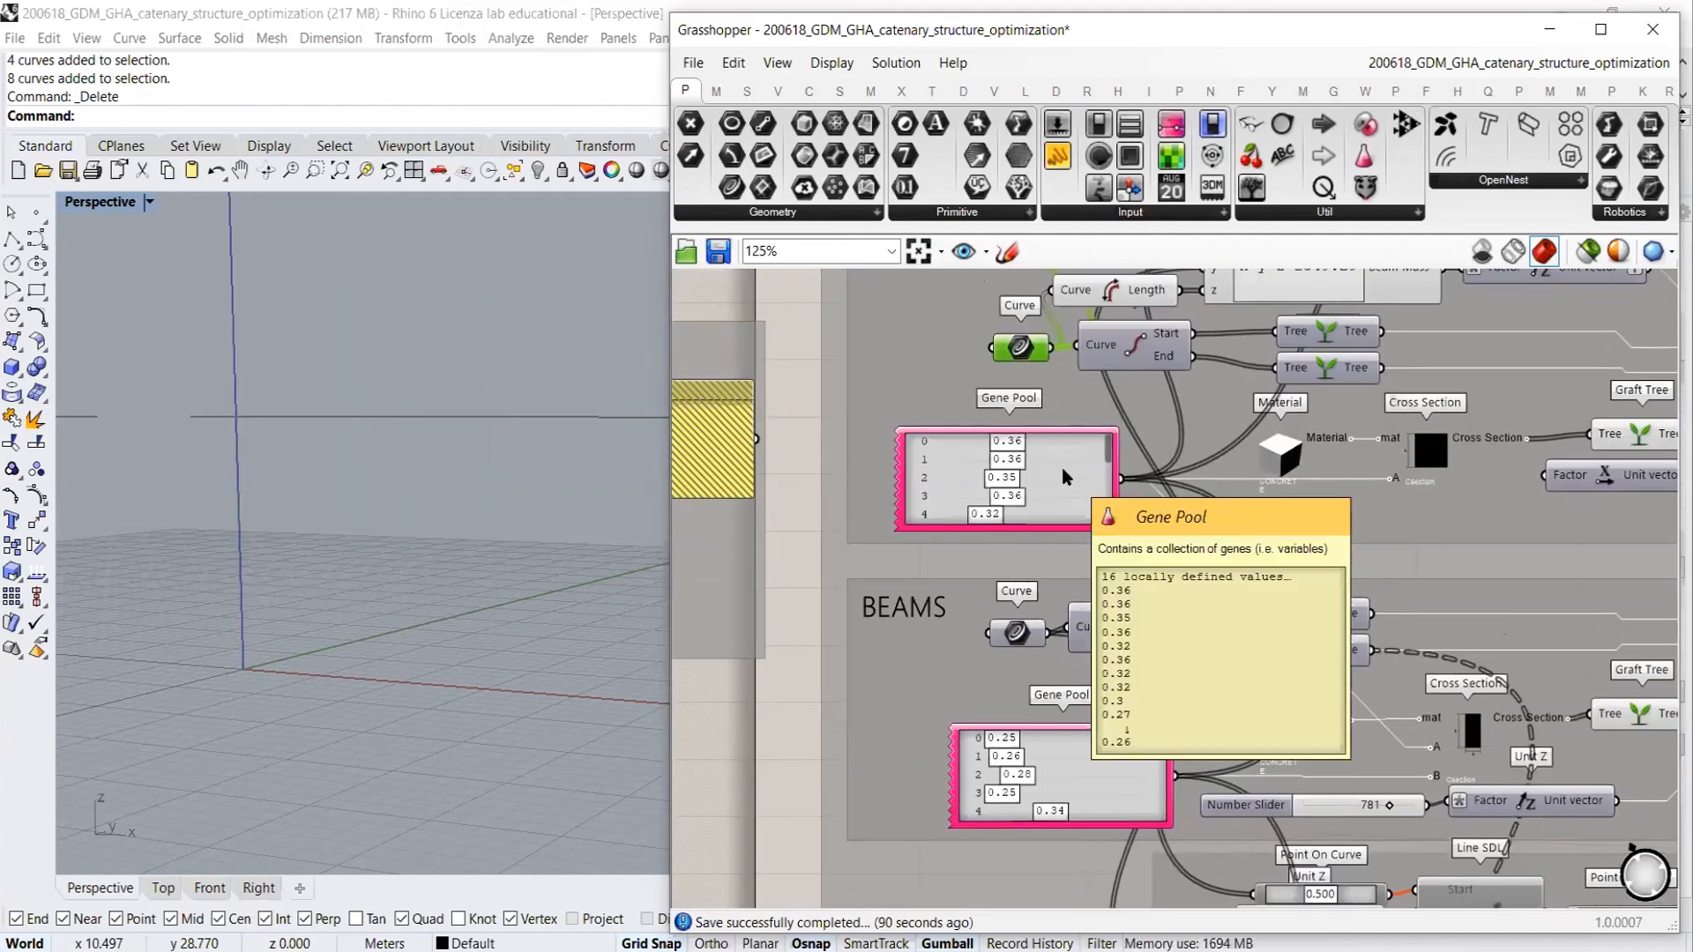
pyautogui.click(1062, 467)
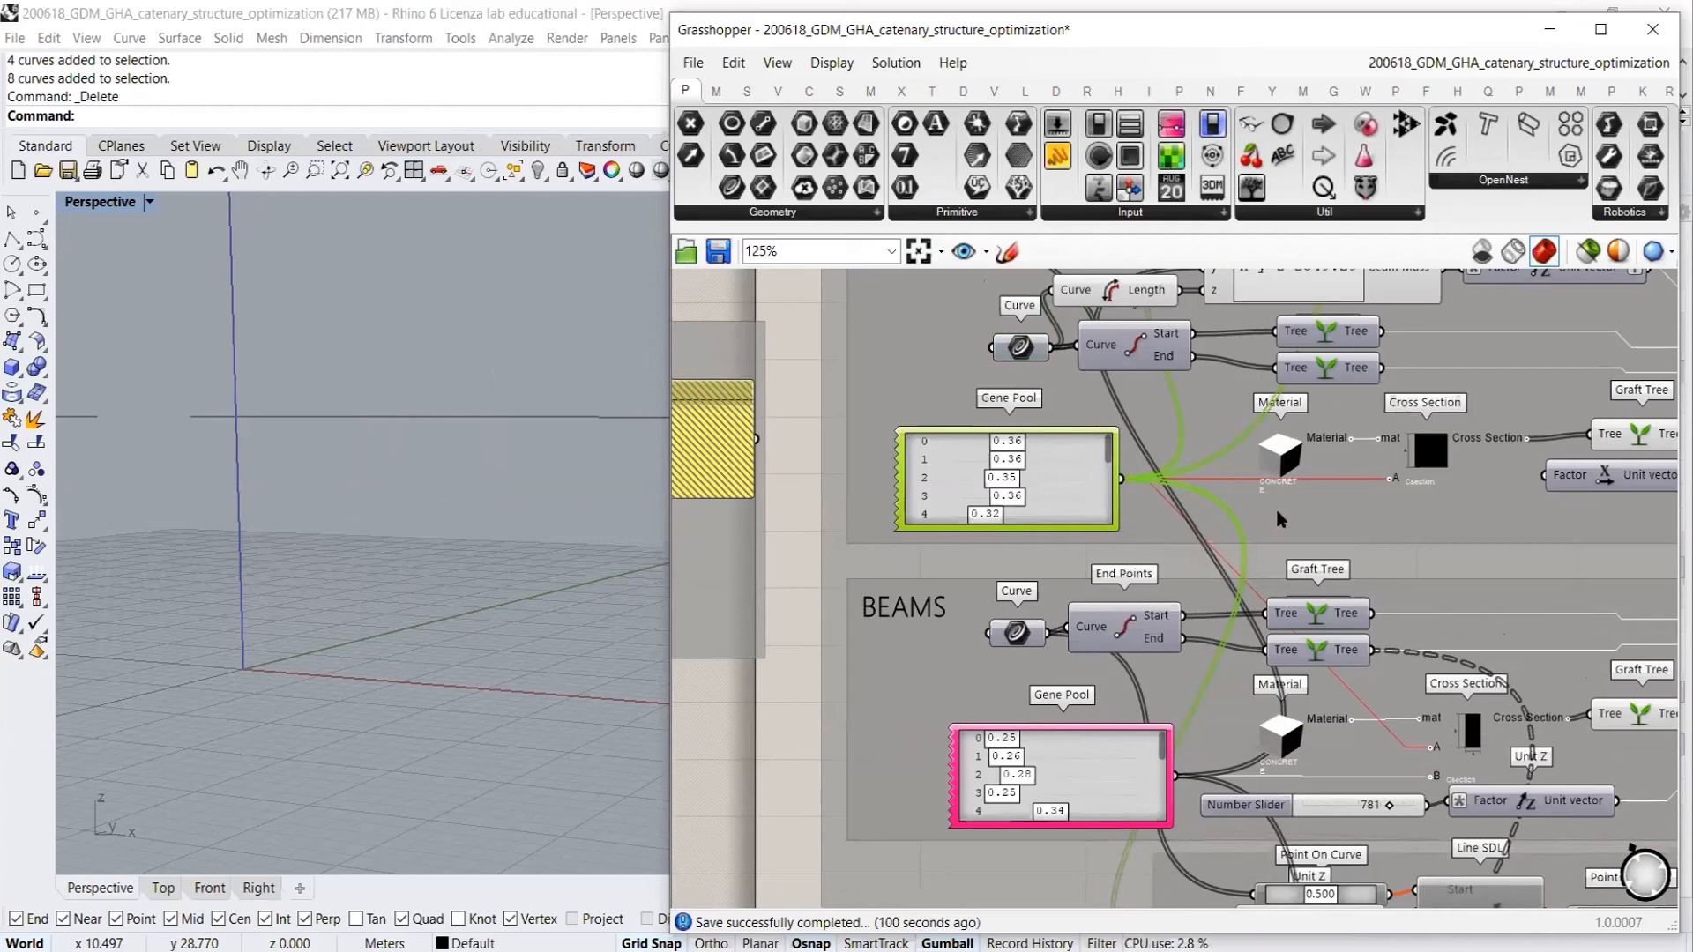
# Trace the grafted start and end points in the COLUMNS group to the P0 and P1 inputs of its Fe Frame Element
pyautogui.moveTo(1305, 503); pyautogui.dragTo(1134, 573, button='right')
pyautogui.scroll(-1, 1133, 567)
pyautogui.moveTo(1254, 567); pyautogui.dragTo(1102, 565, button='right')
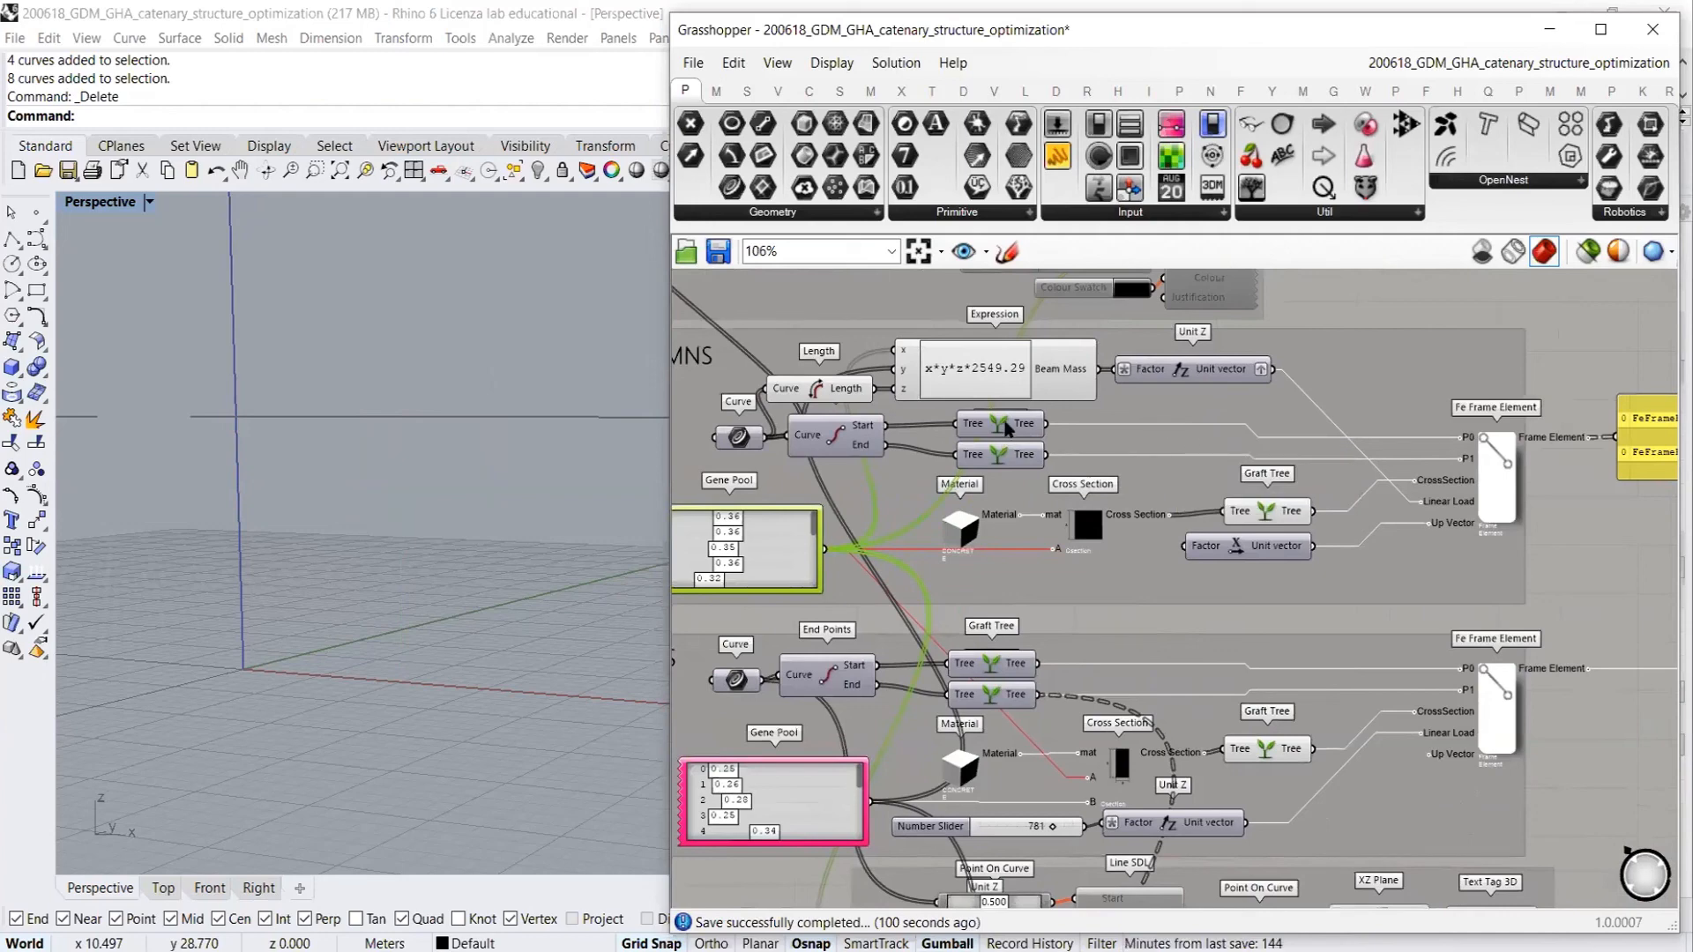
pyautogui.click(1005, 424)
pyautogui.keyDown('shift'); pyautogui.click(1005, 455); pyautogui.keyUp('shift')
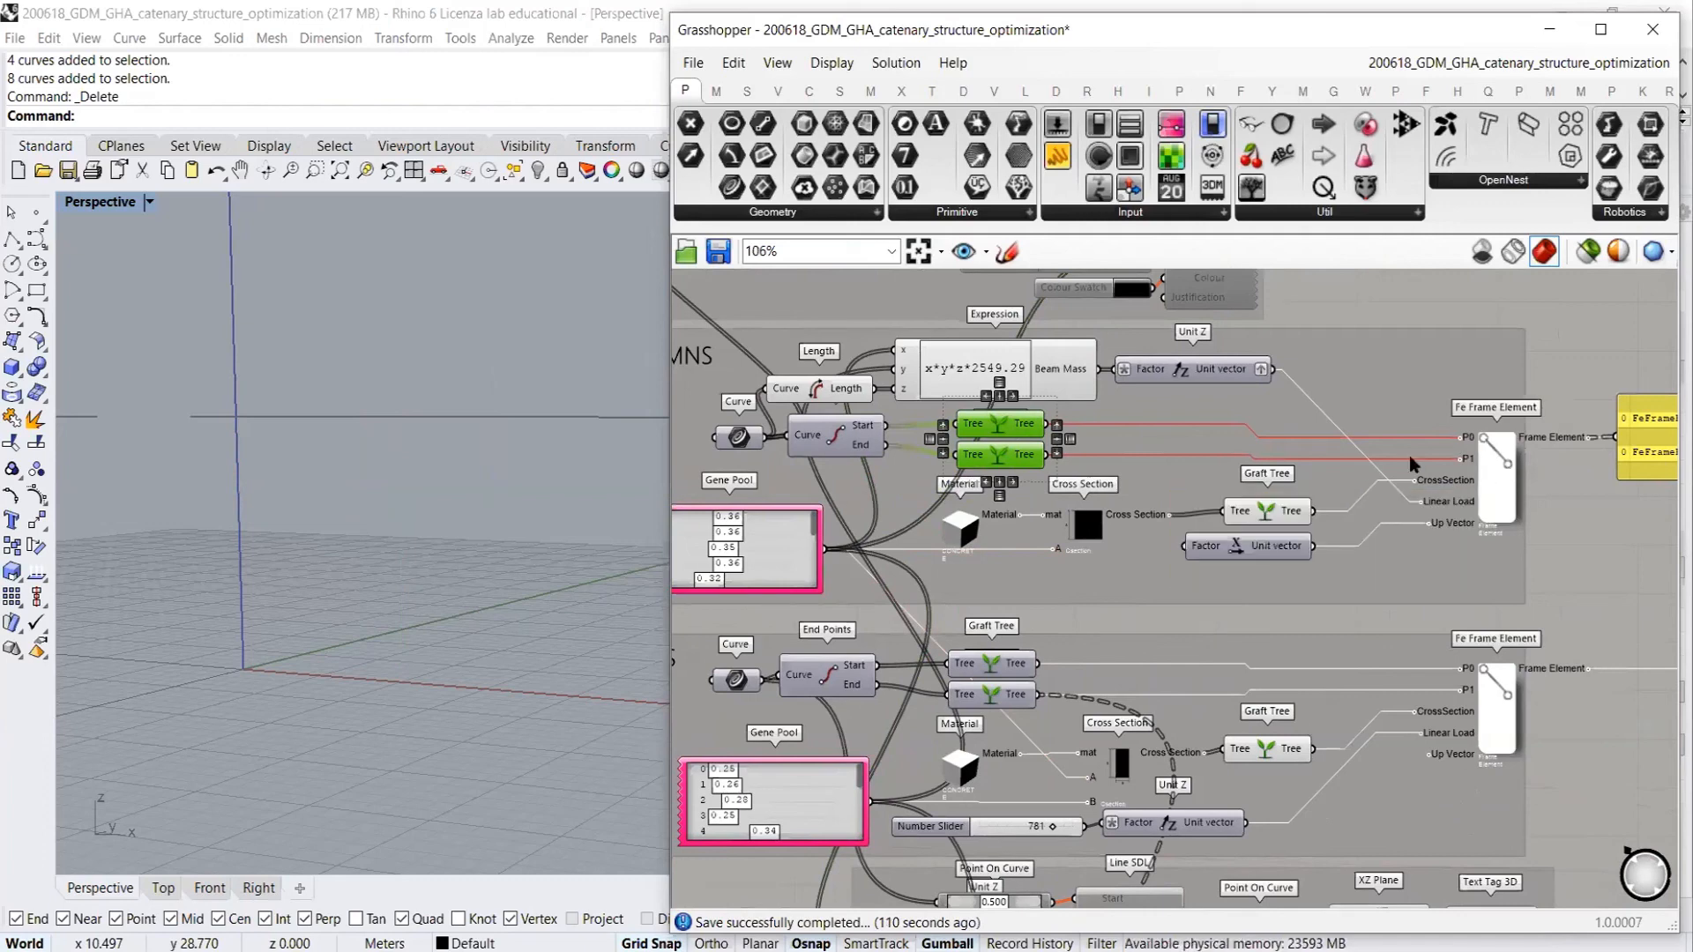
pyautogui.moveTo(1140, 520)
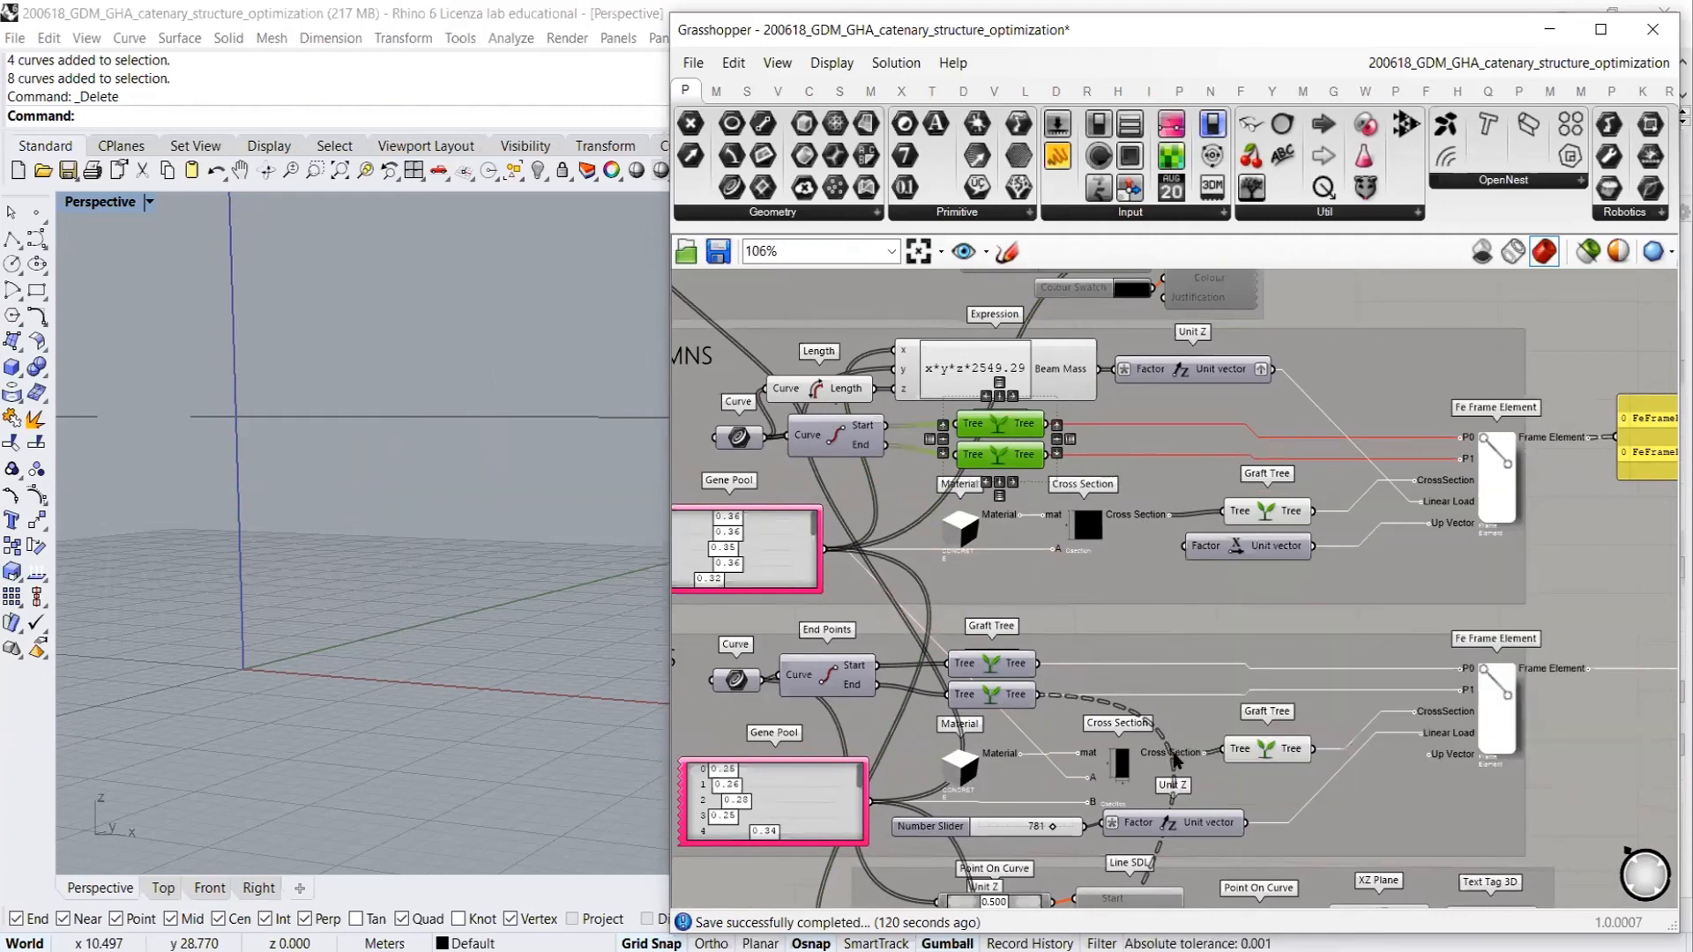
pyautogui.moveTo(1175, 760)
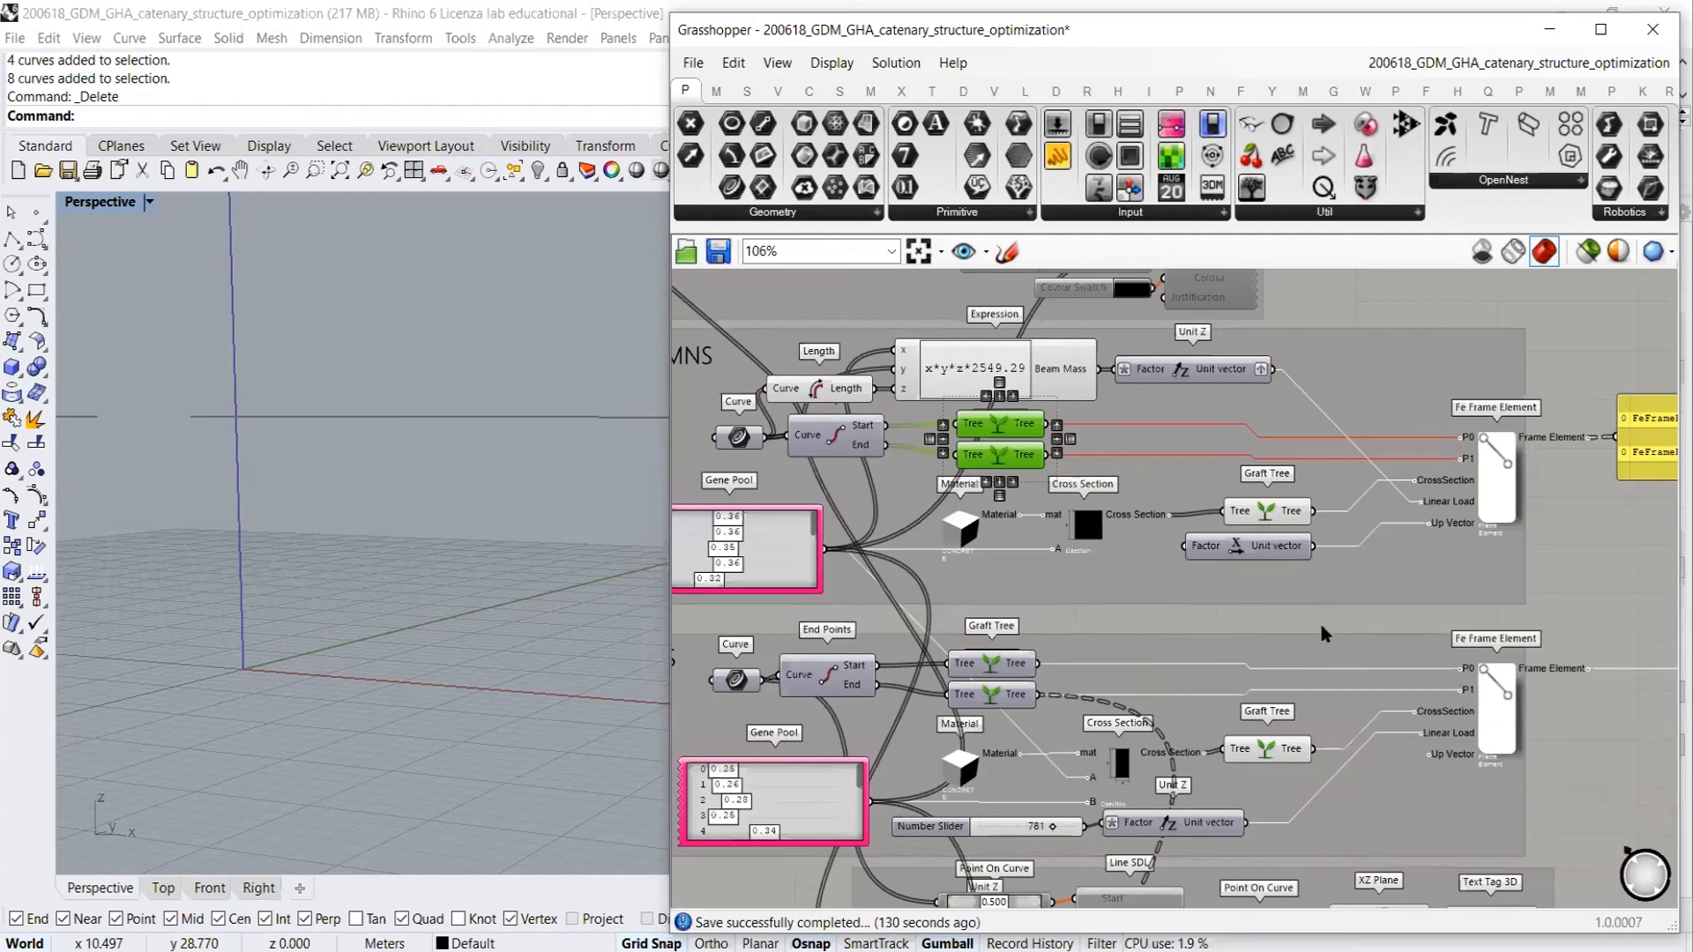
# Examine how the BEAMS Unit Z vector and grafted cross sections feed the Fe Frame Element, and compare with the COLUMNS group
pyautogui.scroll(2, 1314, 617)
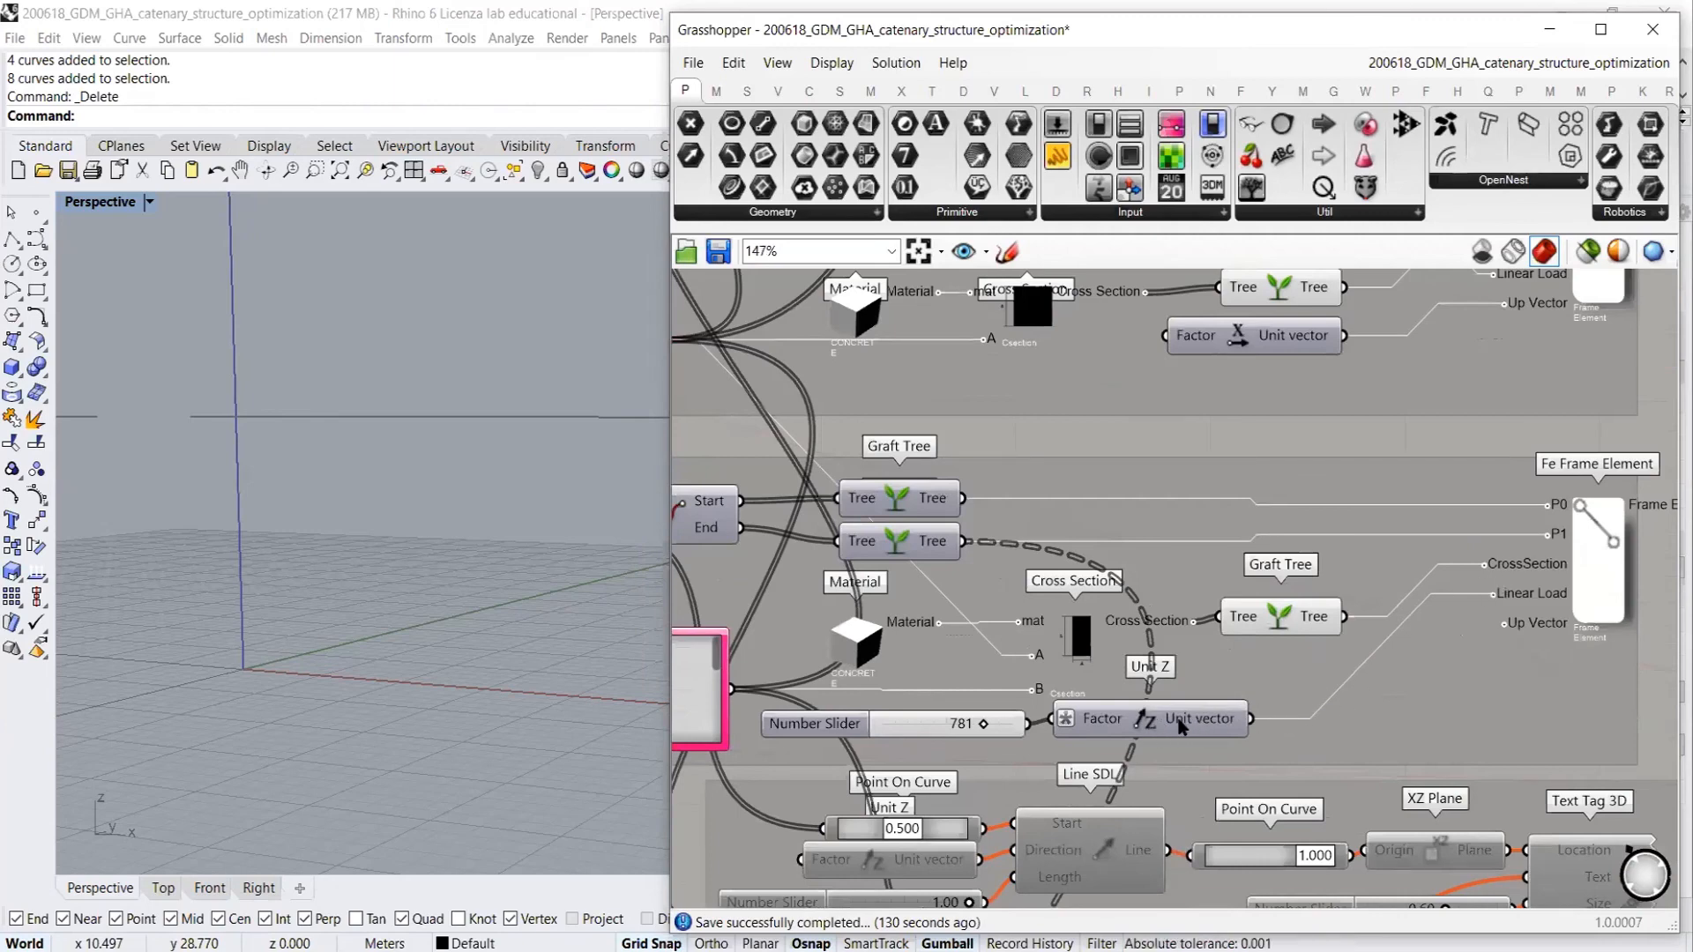
pyautogui.scroll(-1, 1530, 610)
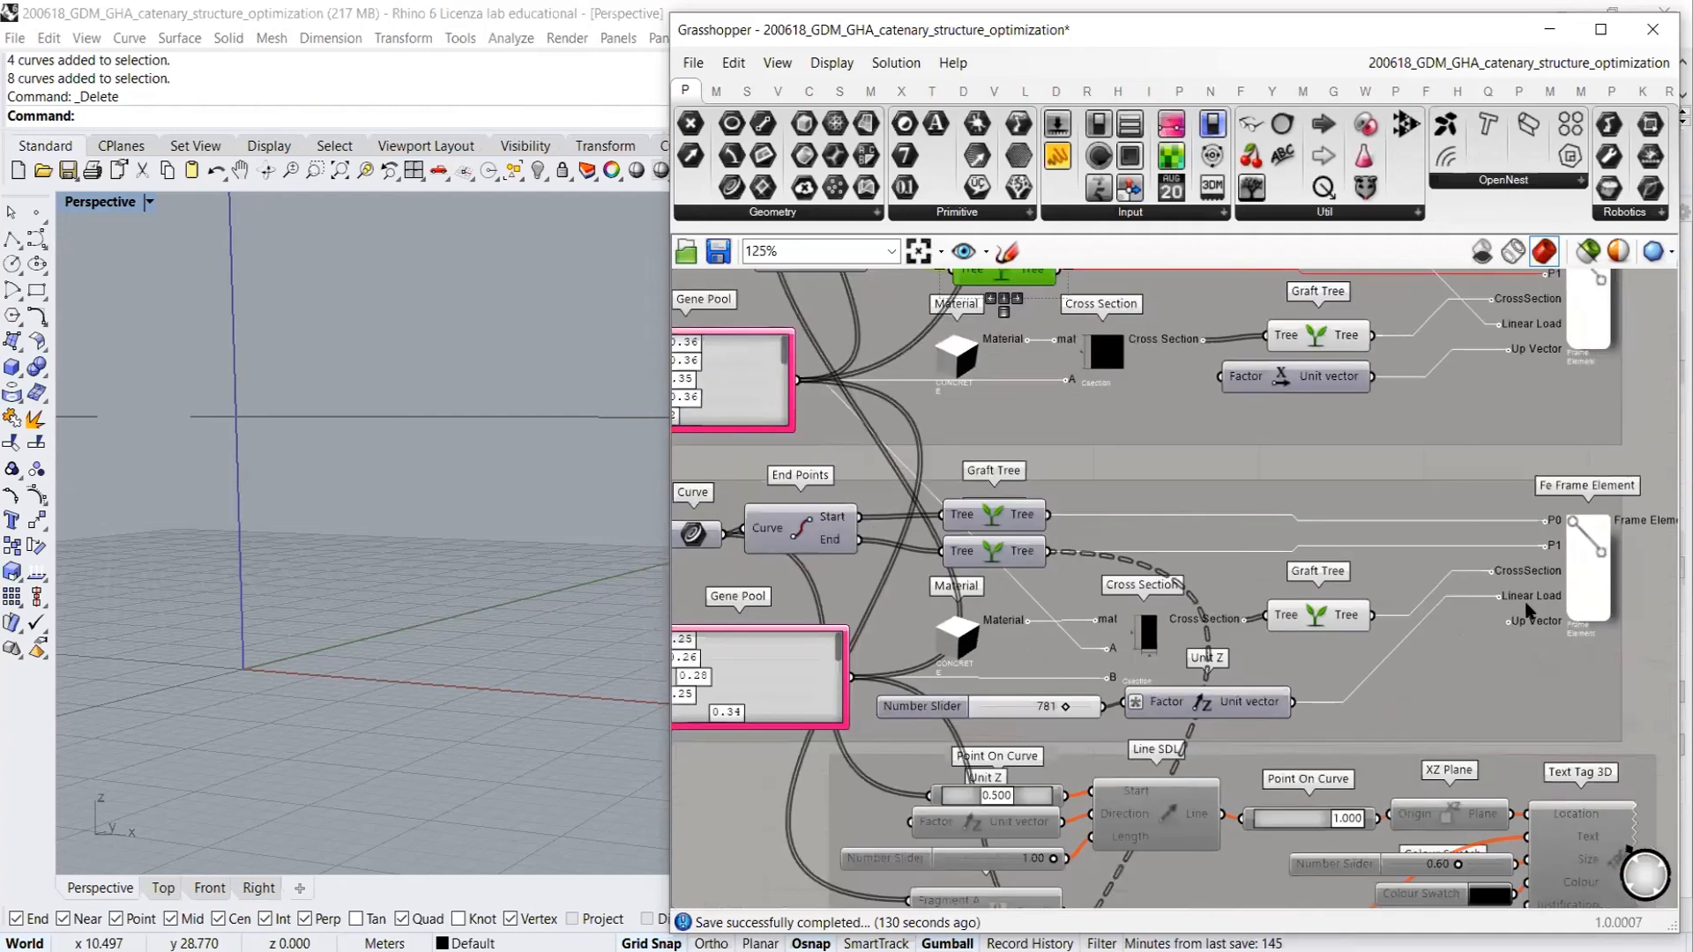
pyautogui.scroll(-1, 1529, 610)
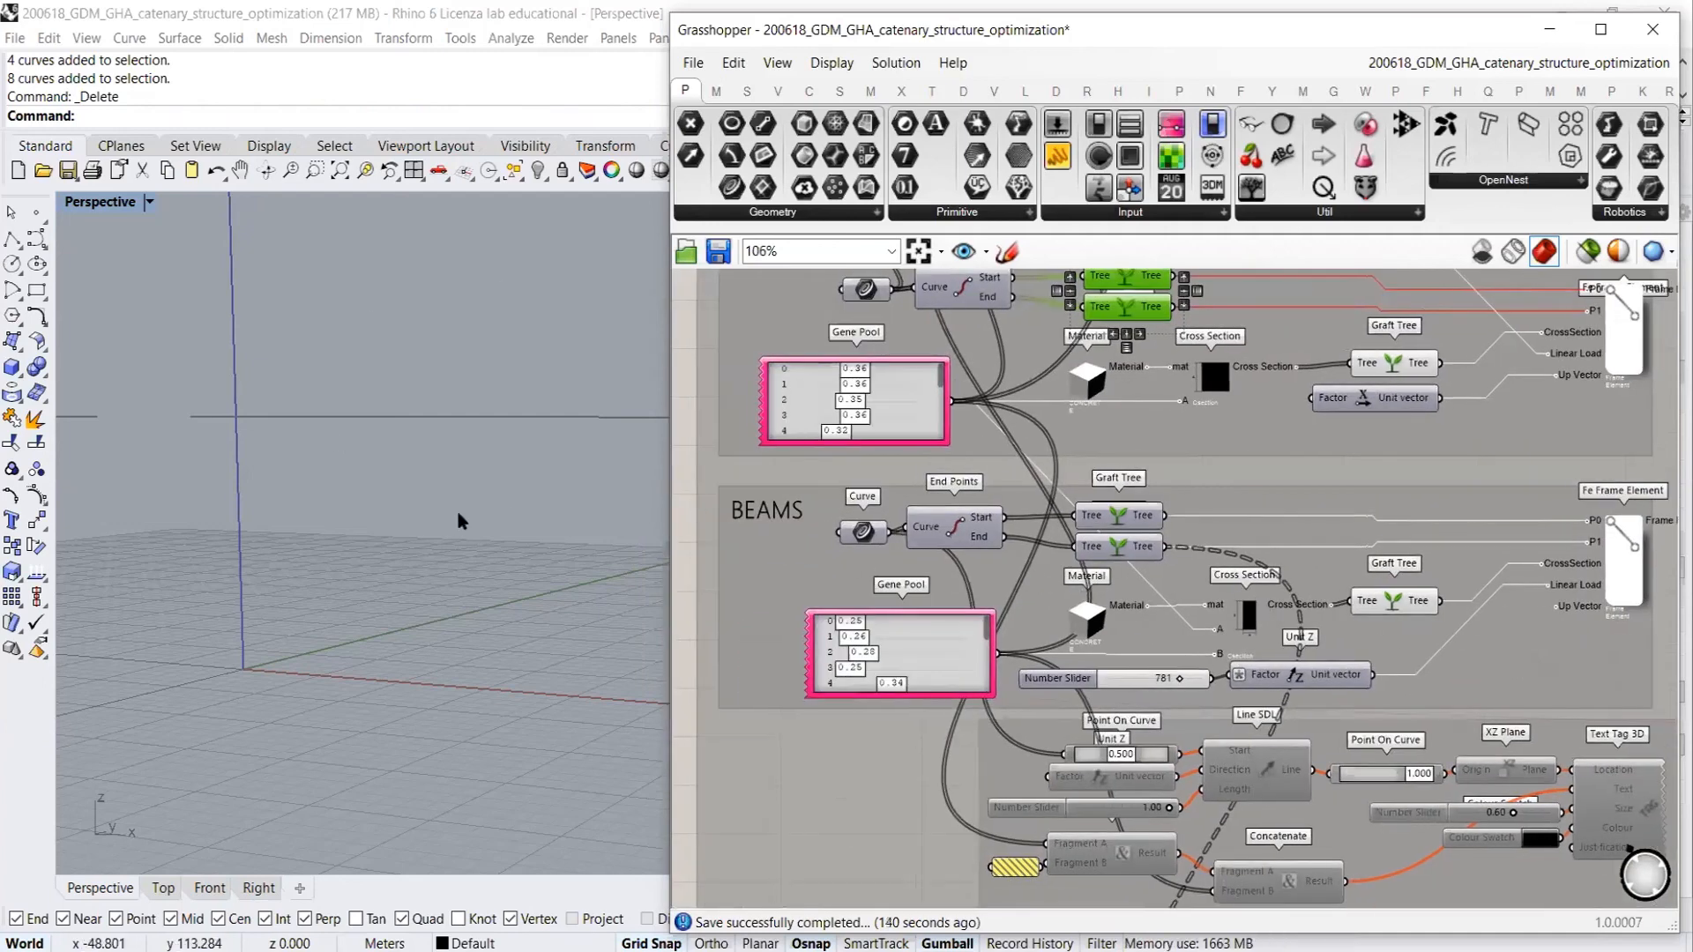
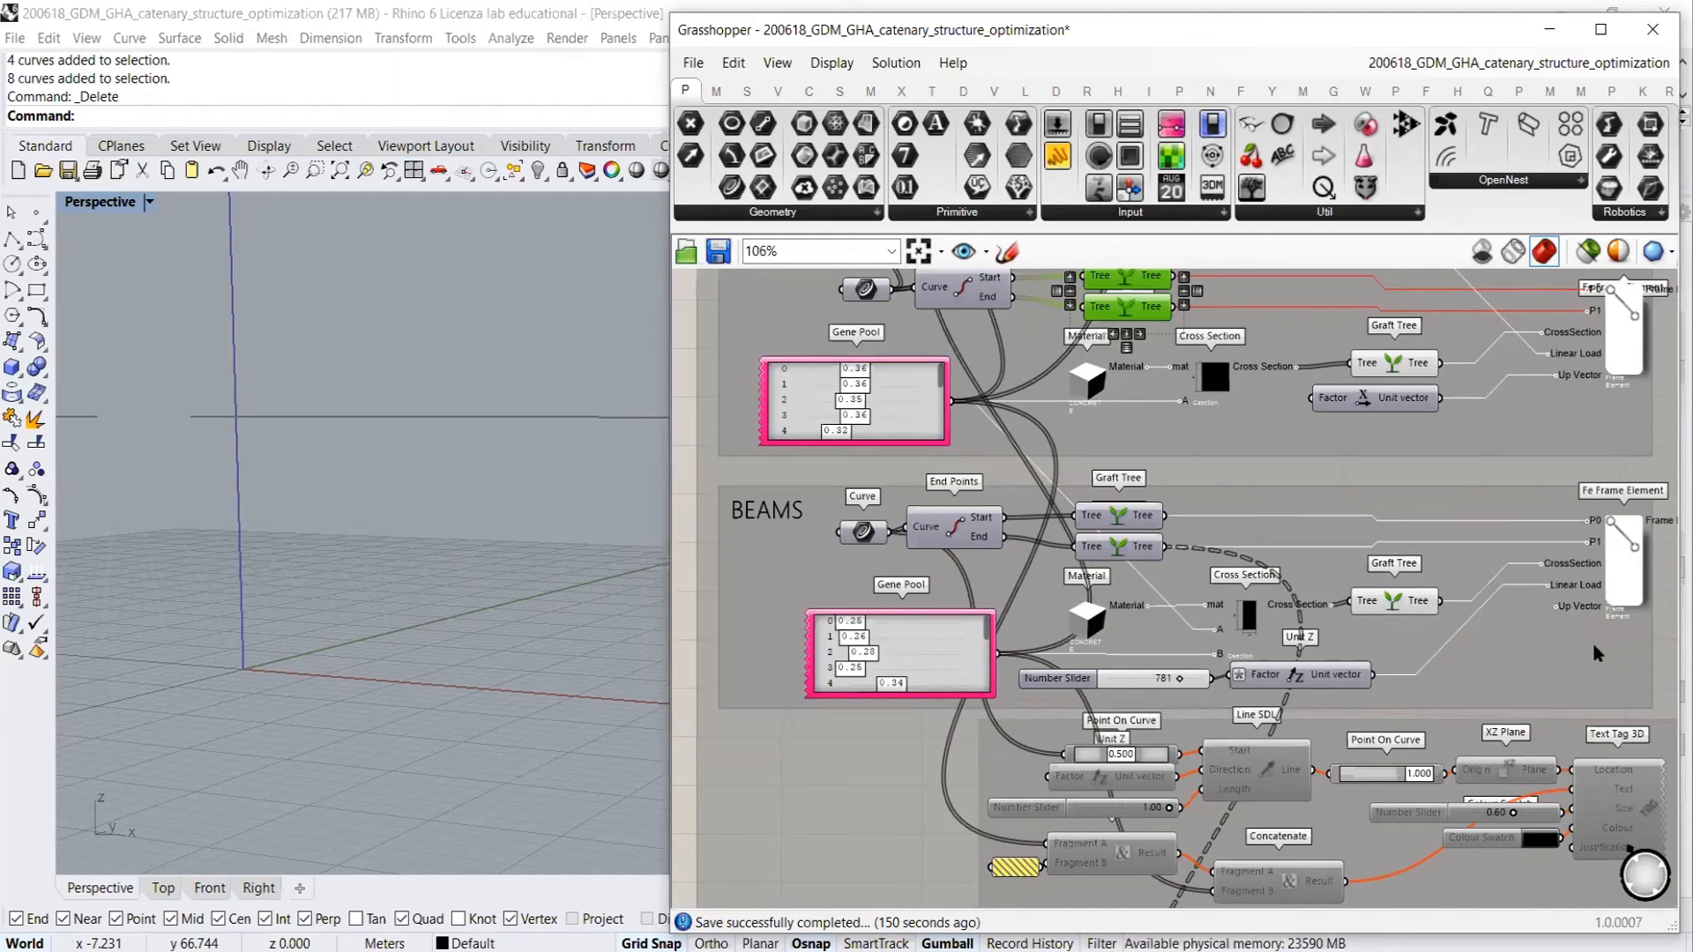
pyautogui.moveTo(1523, 633); pyautogui.dragTo(1474, 699, button='right')
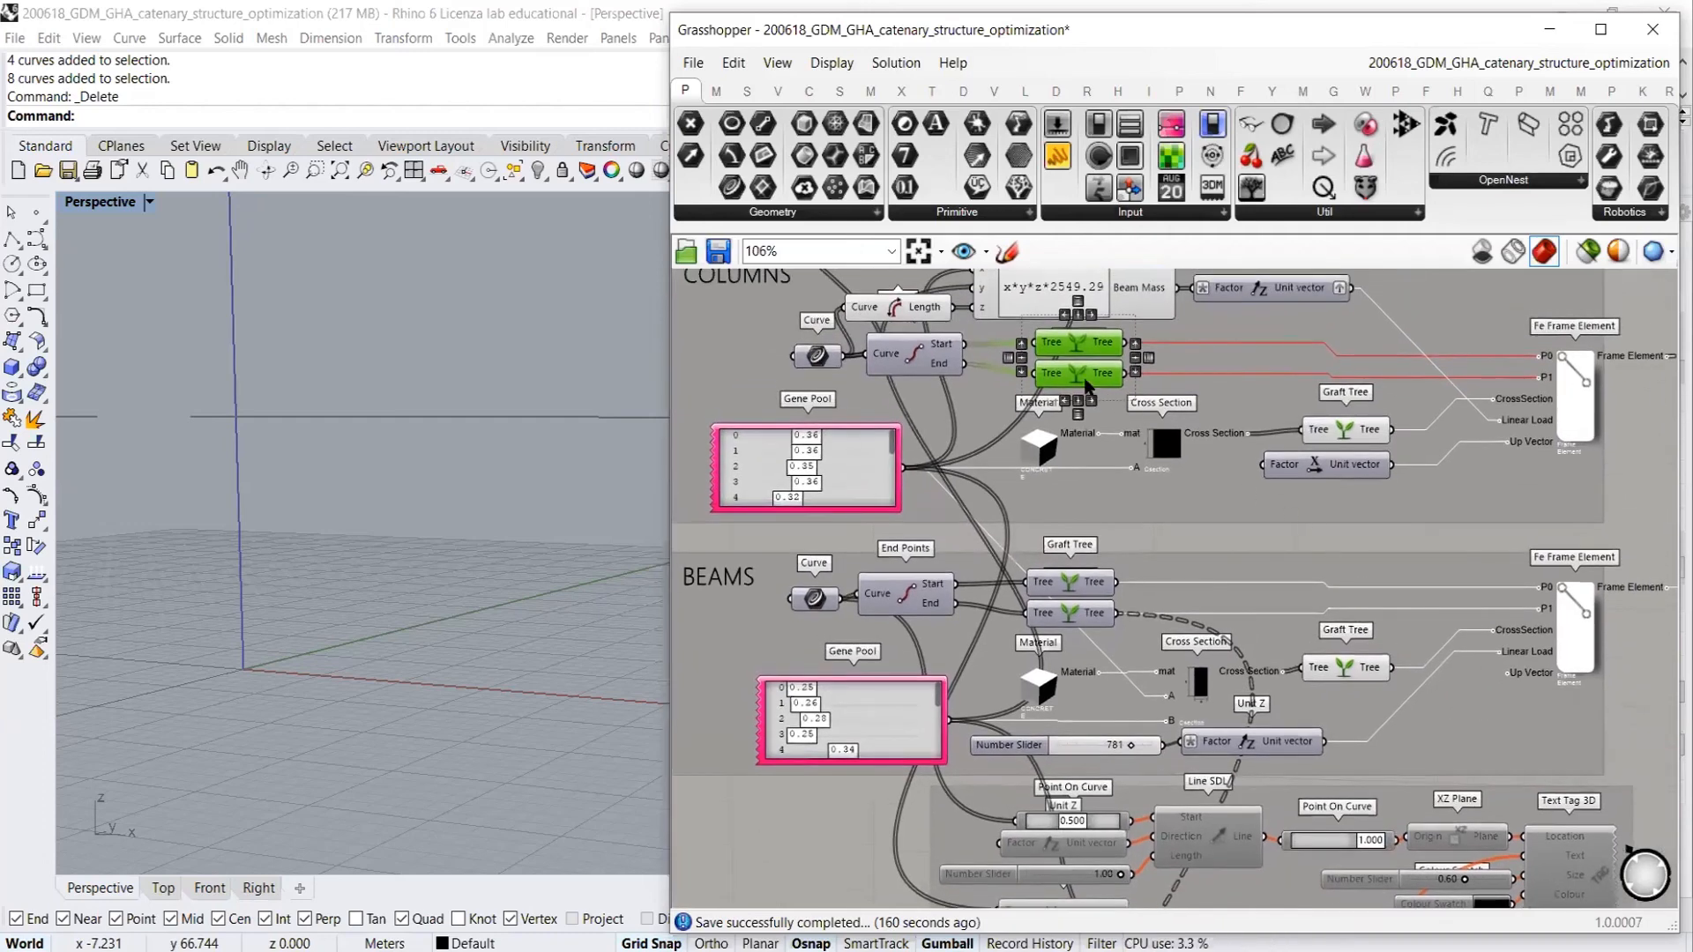
pyautogui.moveTo(924, 437); pyautogui.dragTo(1000, 456, button='right')
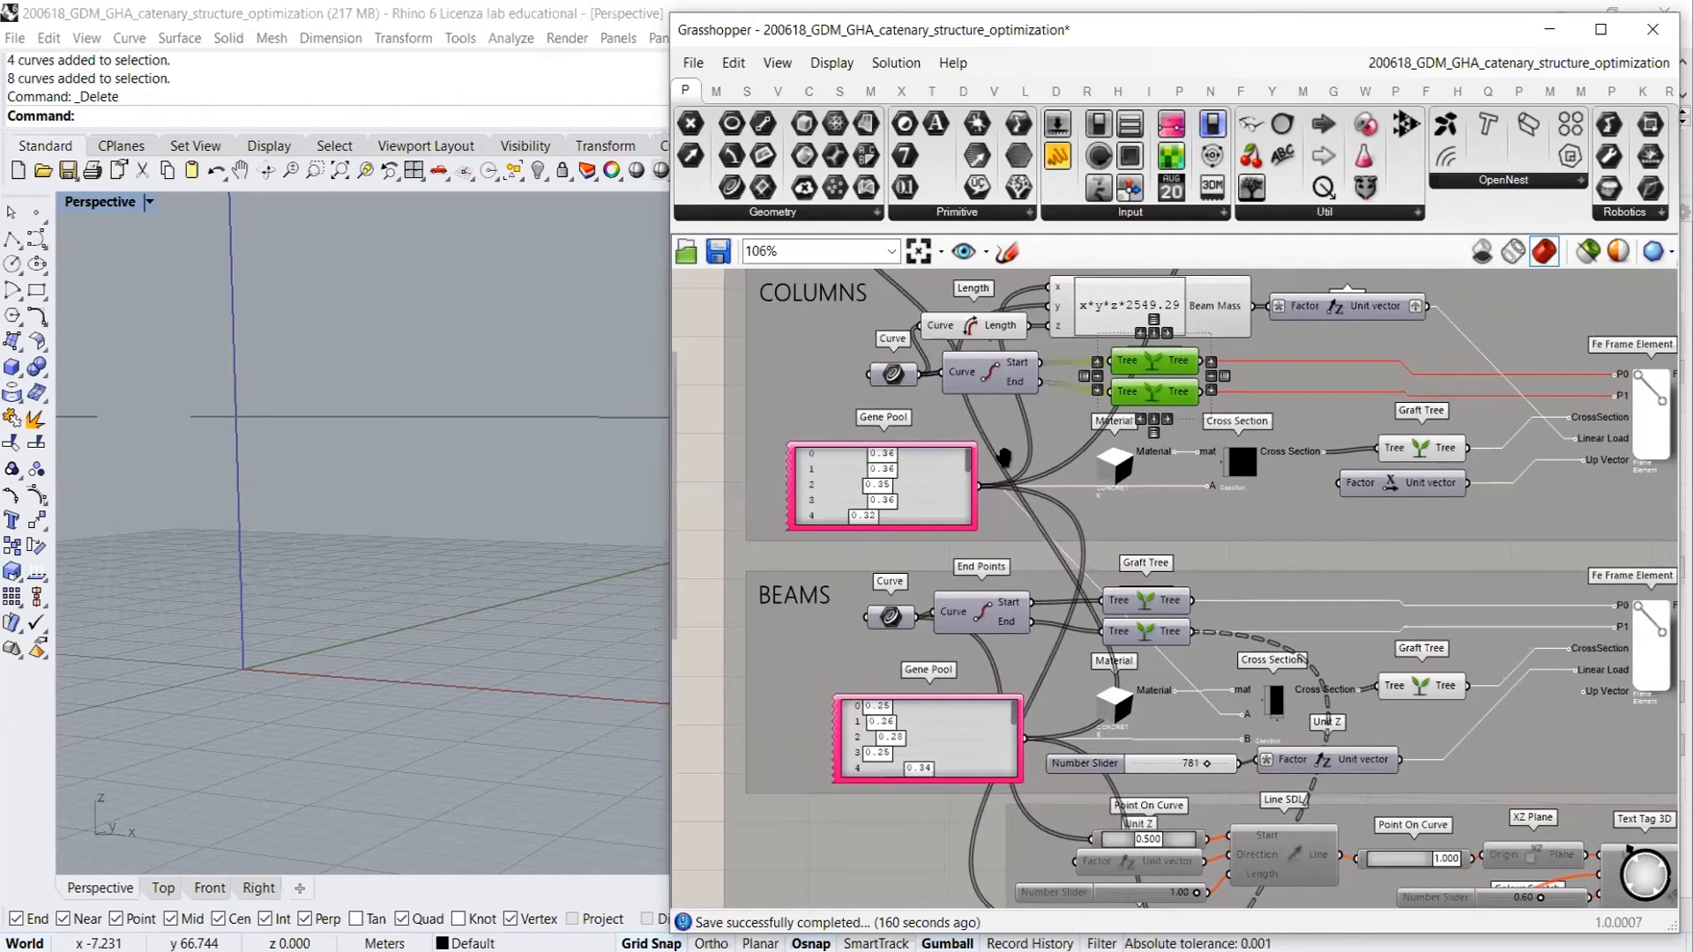
pyautogui.click(699, 445)
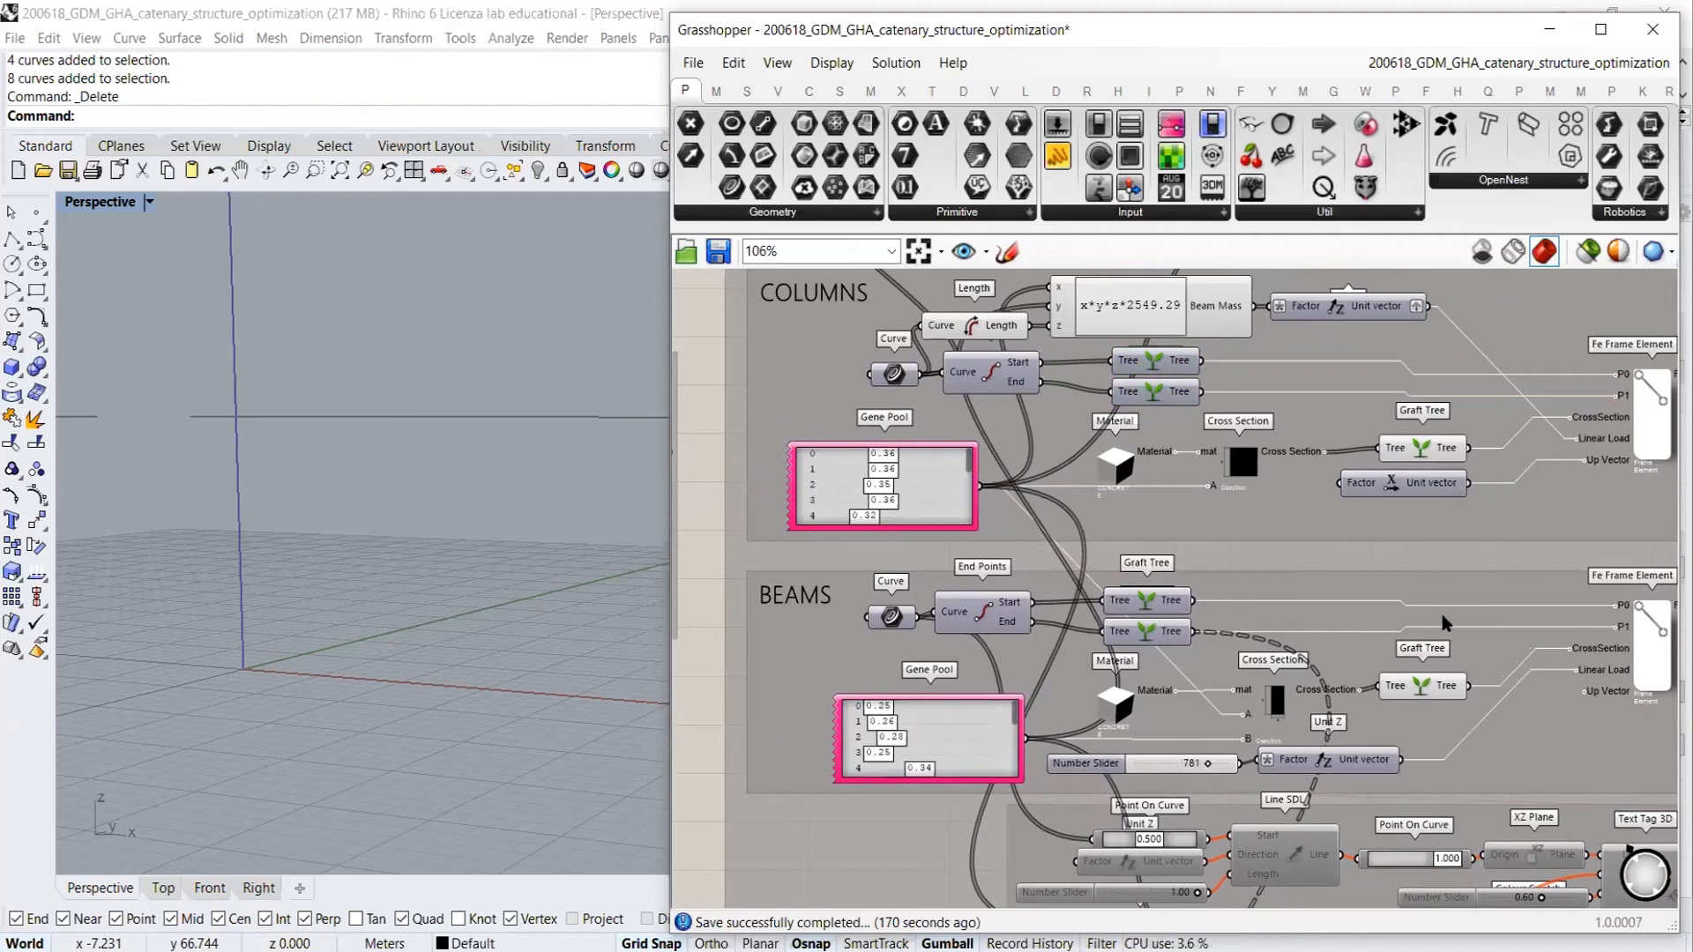
# Nudge the cross-section Graft Tree components in the BEAMS and COLUMNS groups slightly down to straighten their incoming wires
pyautogui.moveTo(1421, 687); pyautogui.dragTo(1421, 693)
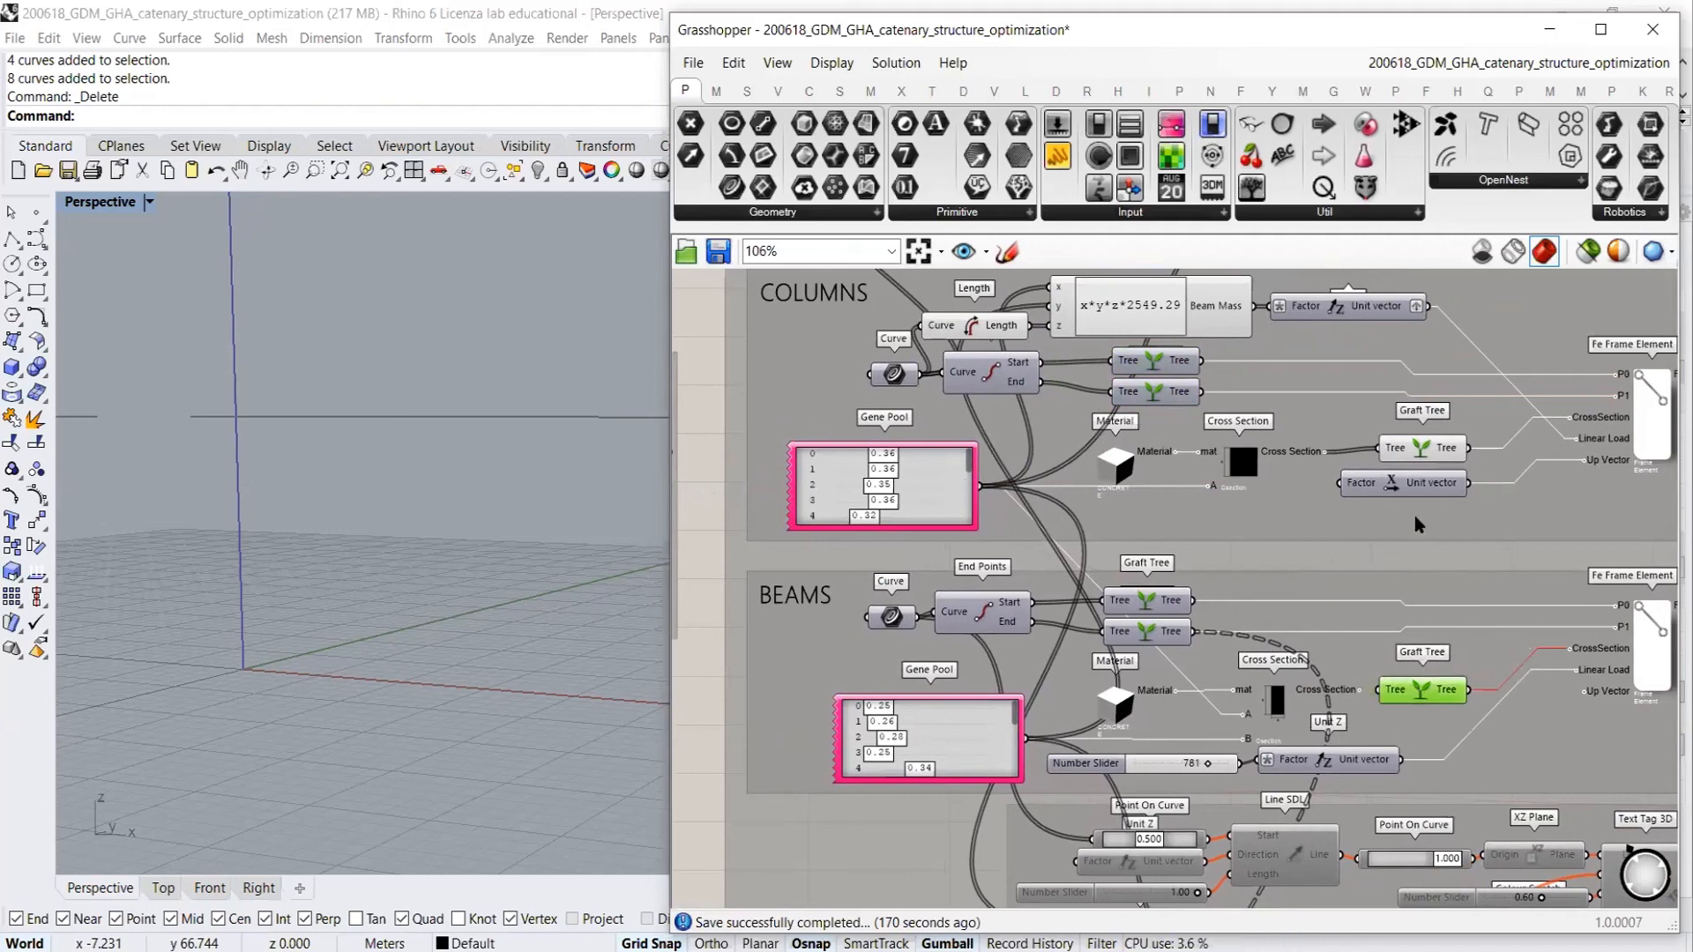
pyautogui.click(1418, 452)
pyautogui.moveTo(1414, 451); pyautogui.dragTo(1414, 455)
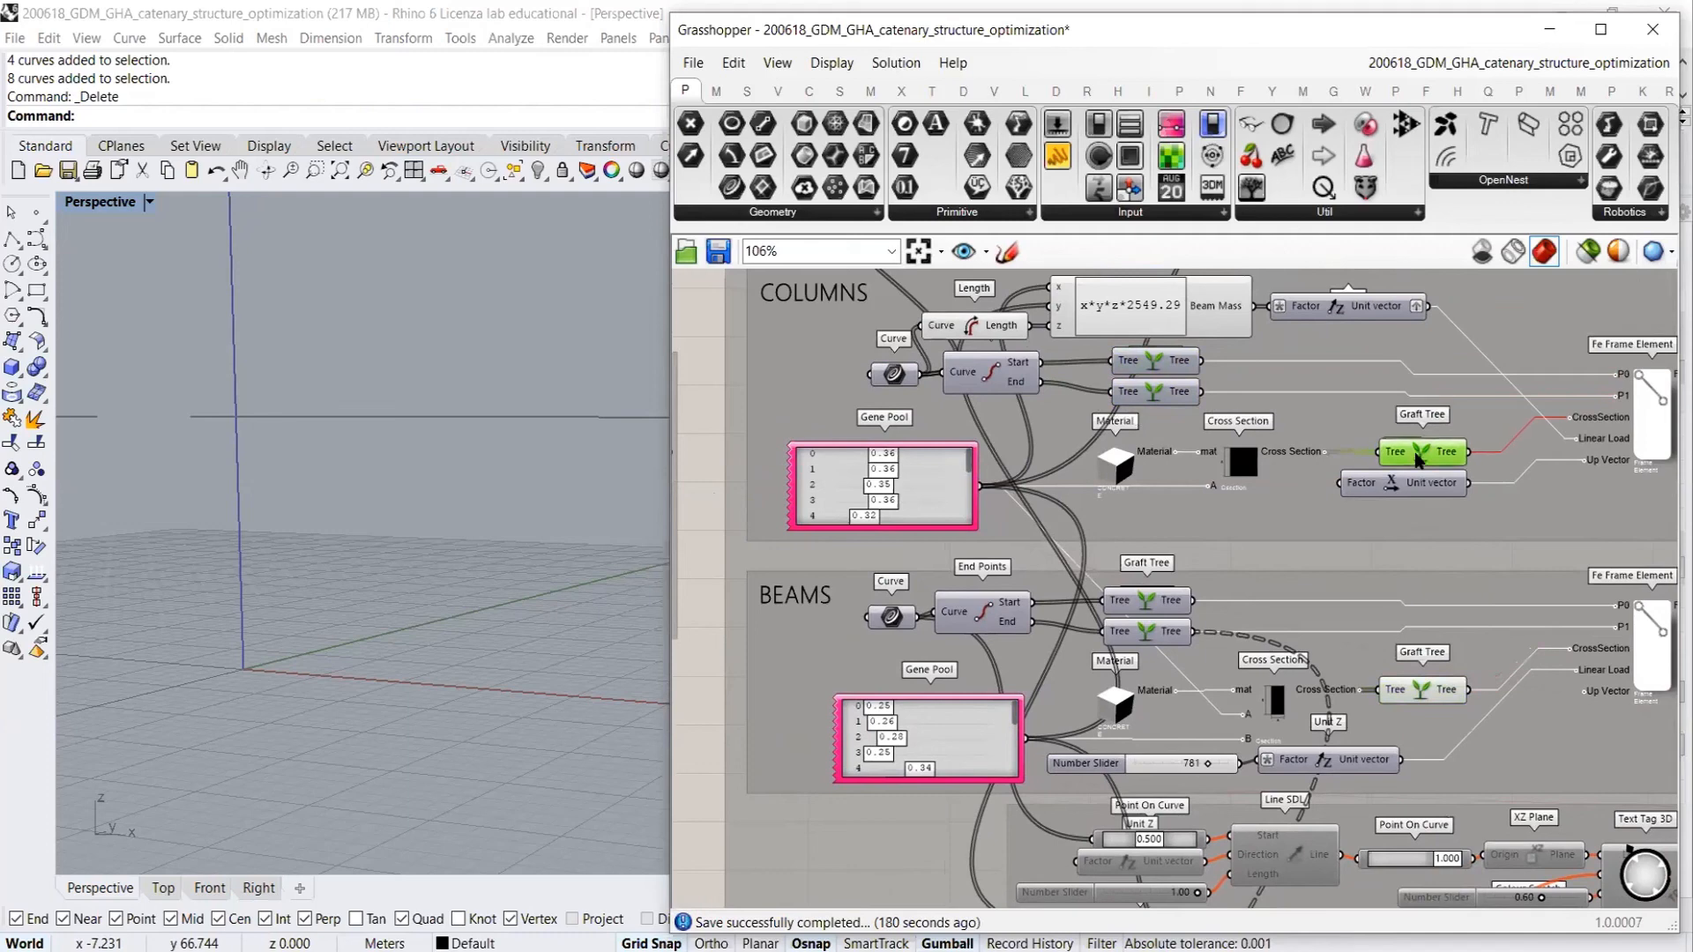
pyautogui.keyDown('shift'); pyautogui.click(1415, 690); pyautogui.keyUp('shift')
pyautogui.click(727, 473)
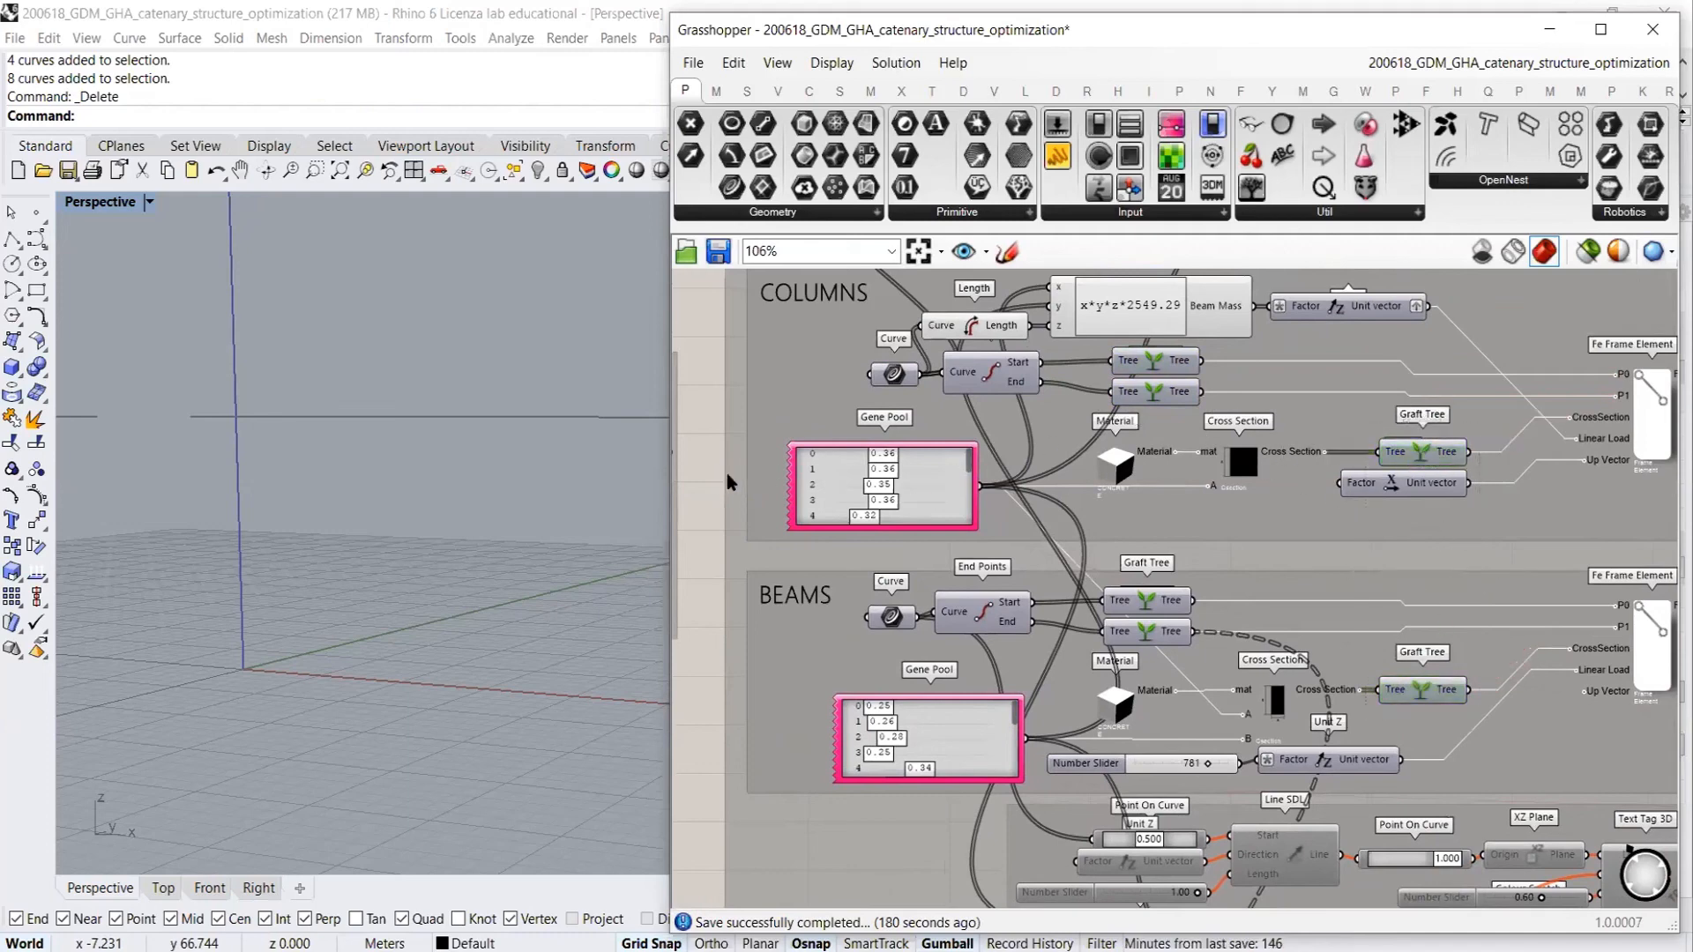
# Choose SQUARE_SOLID for the COLUMNS Cross Section, and examine the shape options of the BEAMS Cross Section
pyautogui.moveTo(1209, 423); pyautogui.dragTo(1170, 490, button='right')
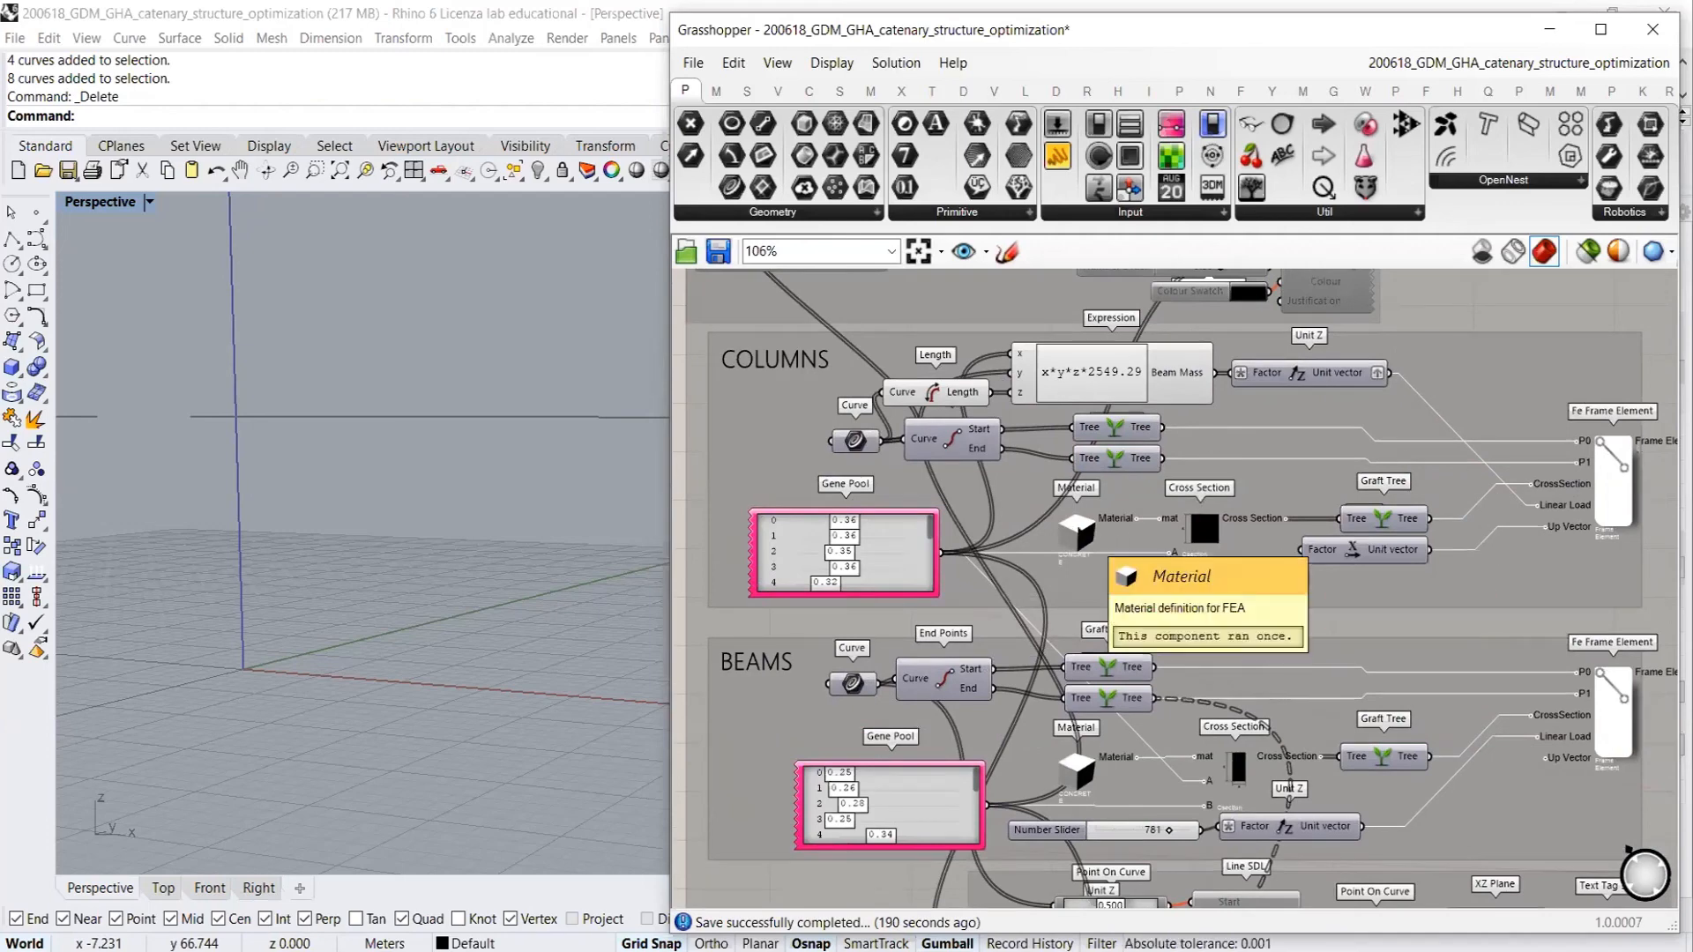
pyautogui.rightClick(1201, 528)
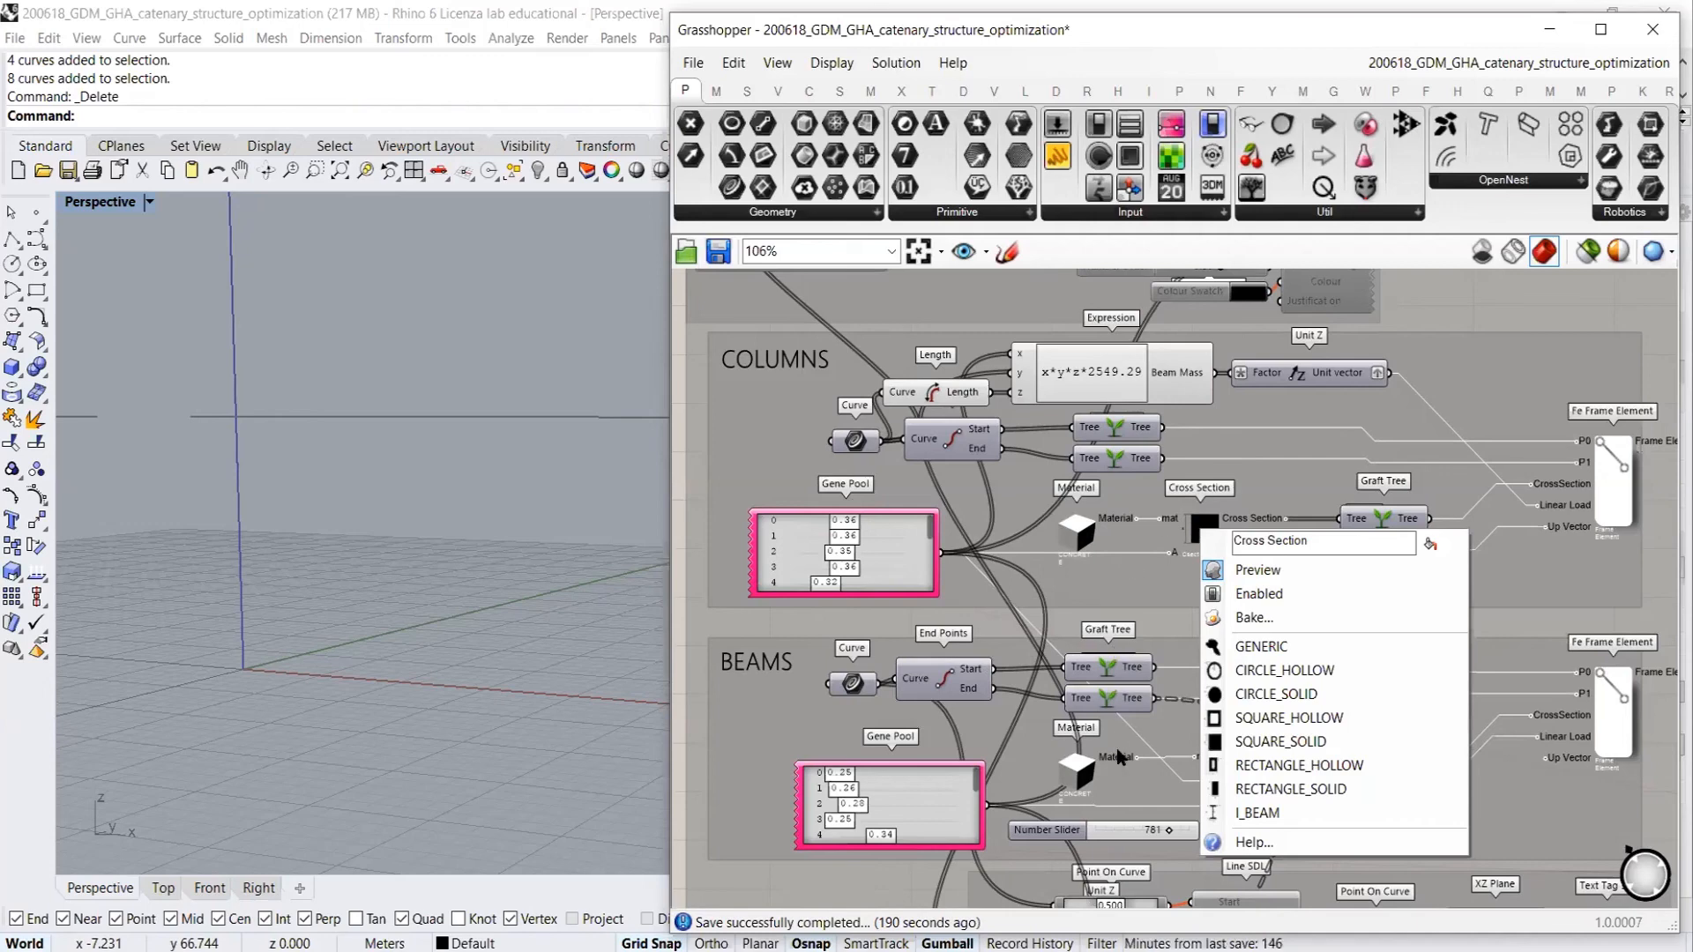
pyautogui.click(1279, 743)
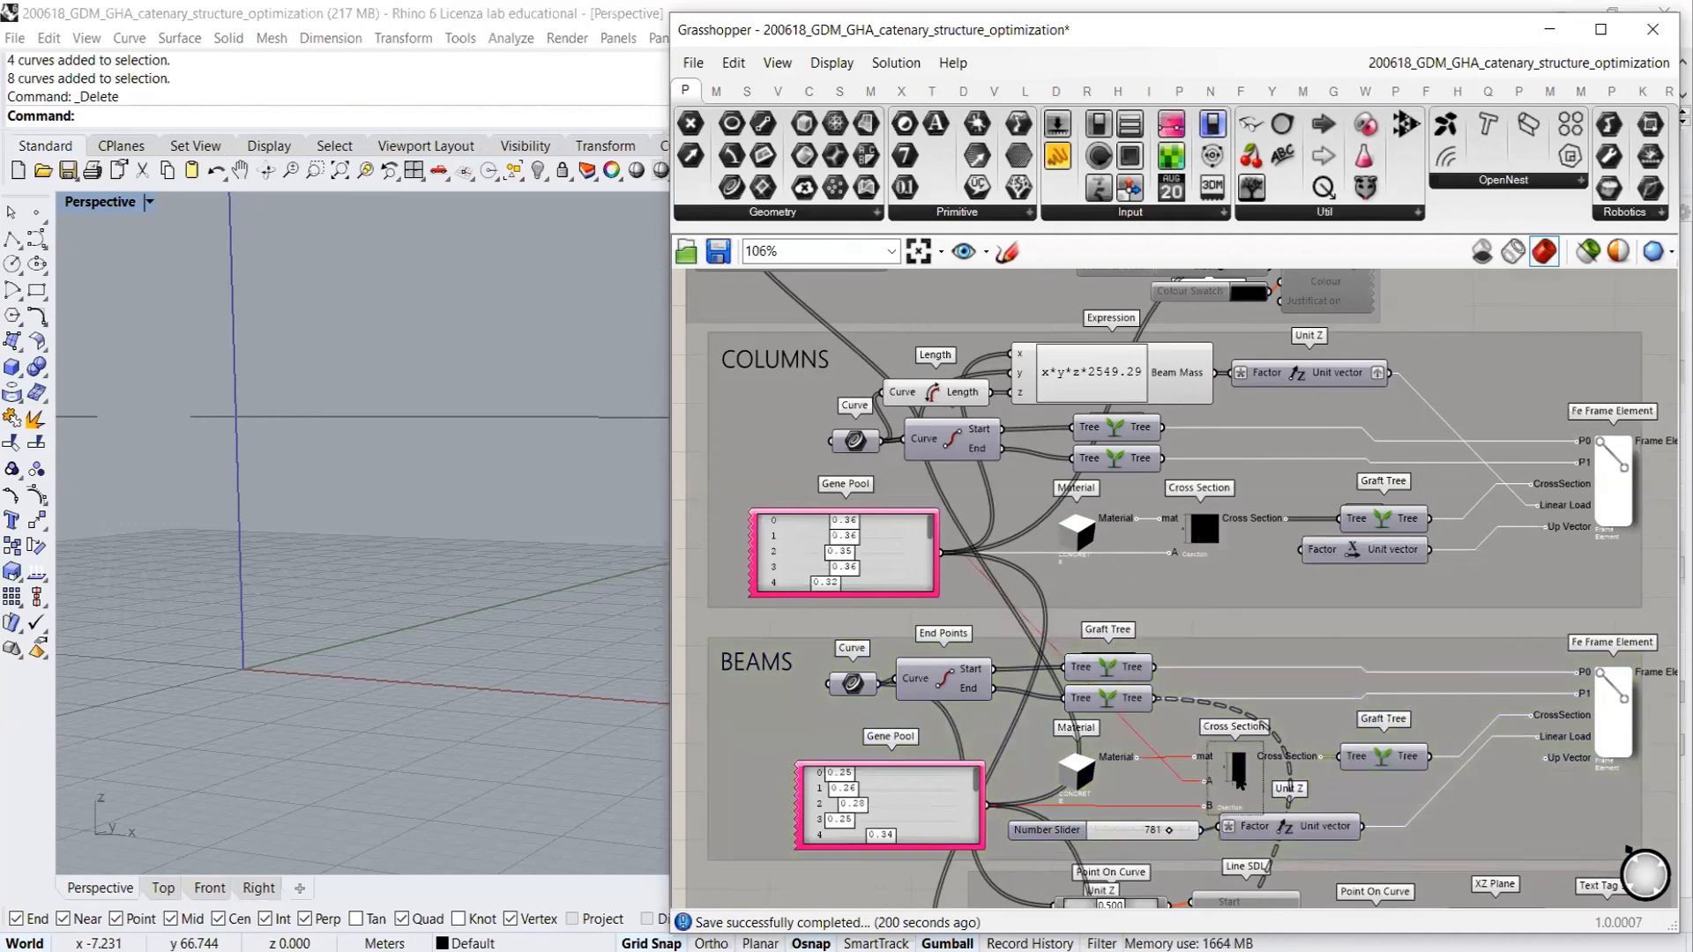
pyautogui.rightClick(1237, 767)
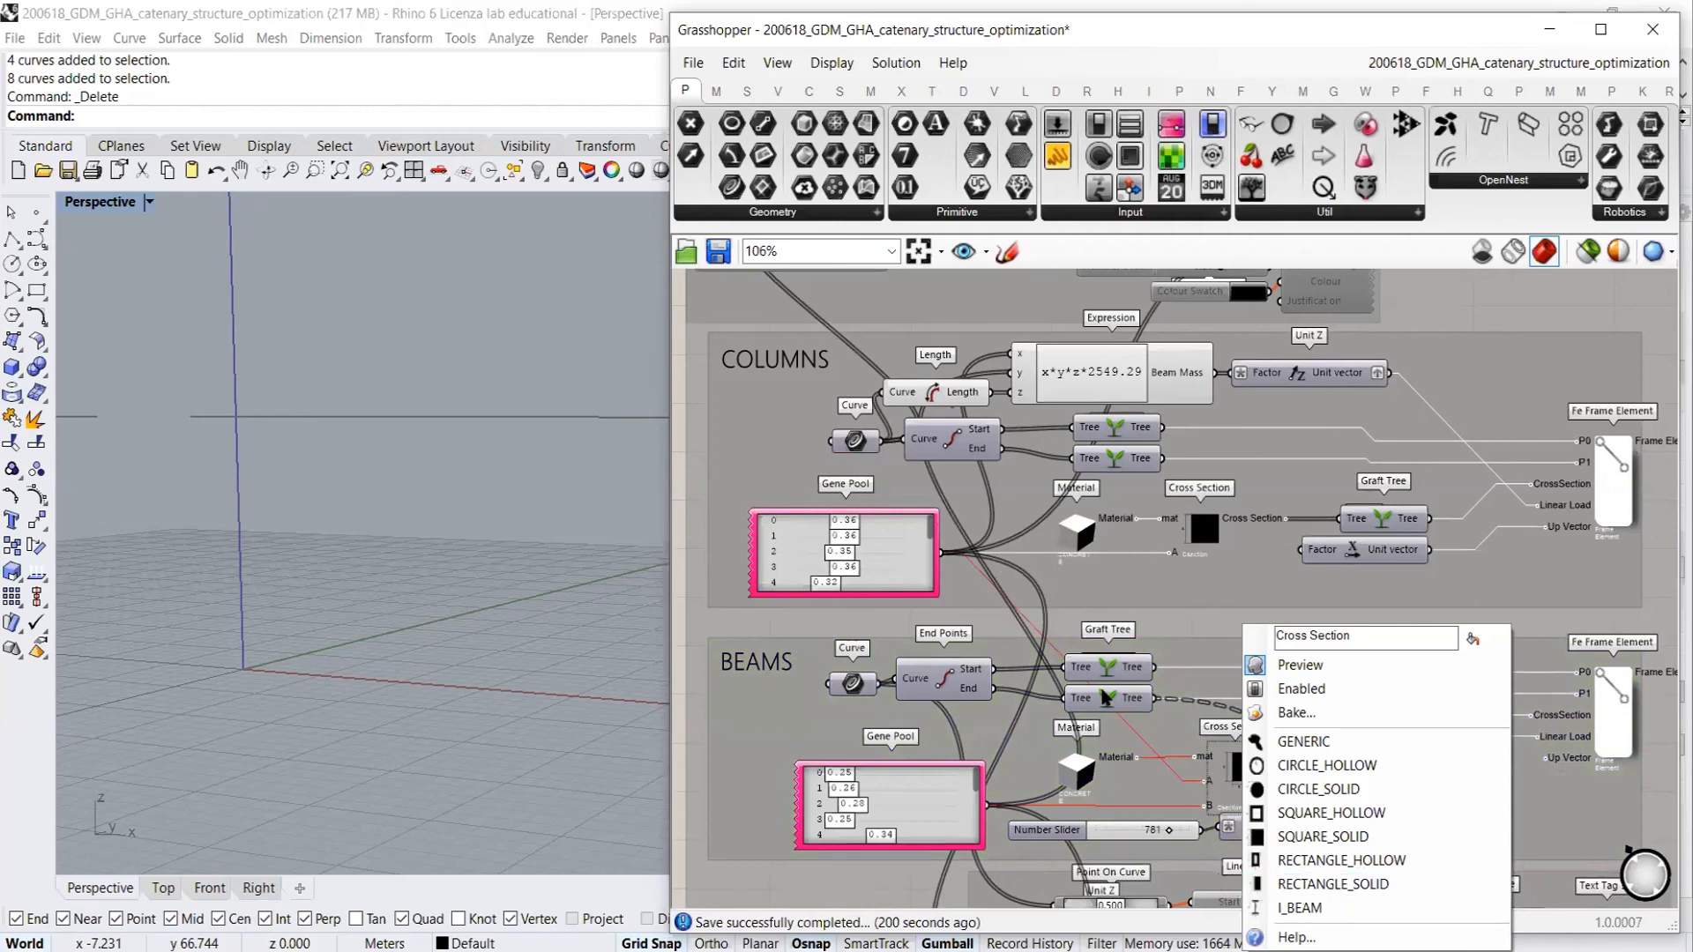
pyautogui.click(1149, 659)
pyautogui.click(1145, 610)
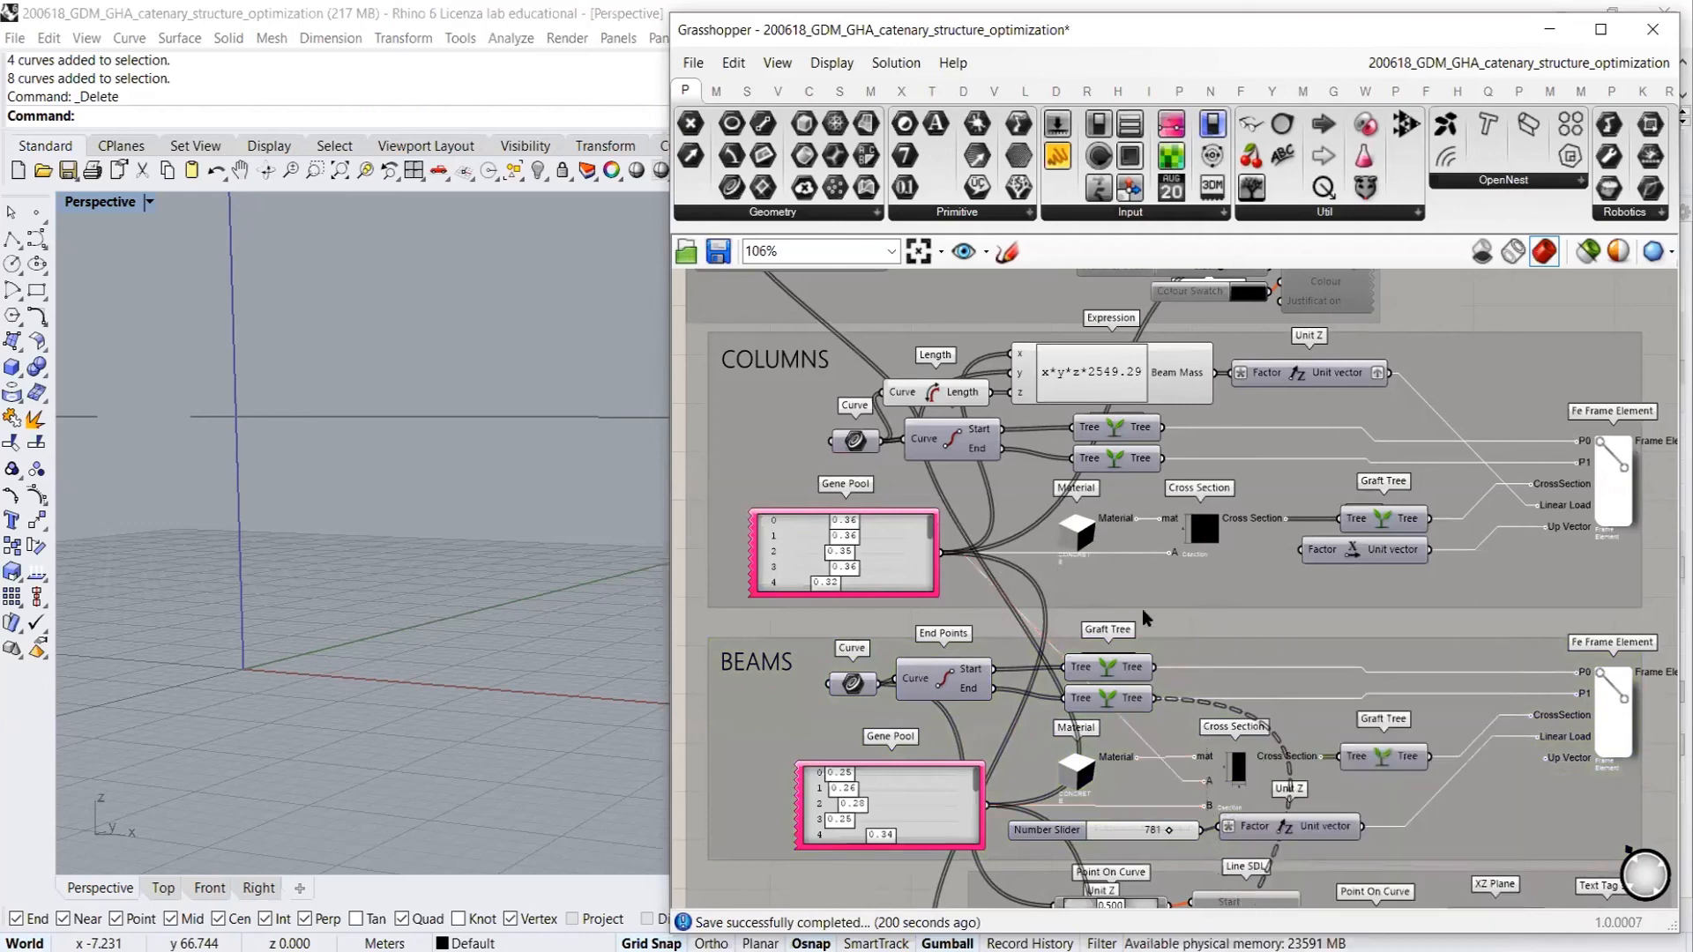
# Align the left edge of the BEAMS Gene Pool with the COLUMNS Gene Pool and clear the selection
pyautogui.moveTo(1490, 626); pyautogui.dragTo(1454, 606, button='right')
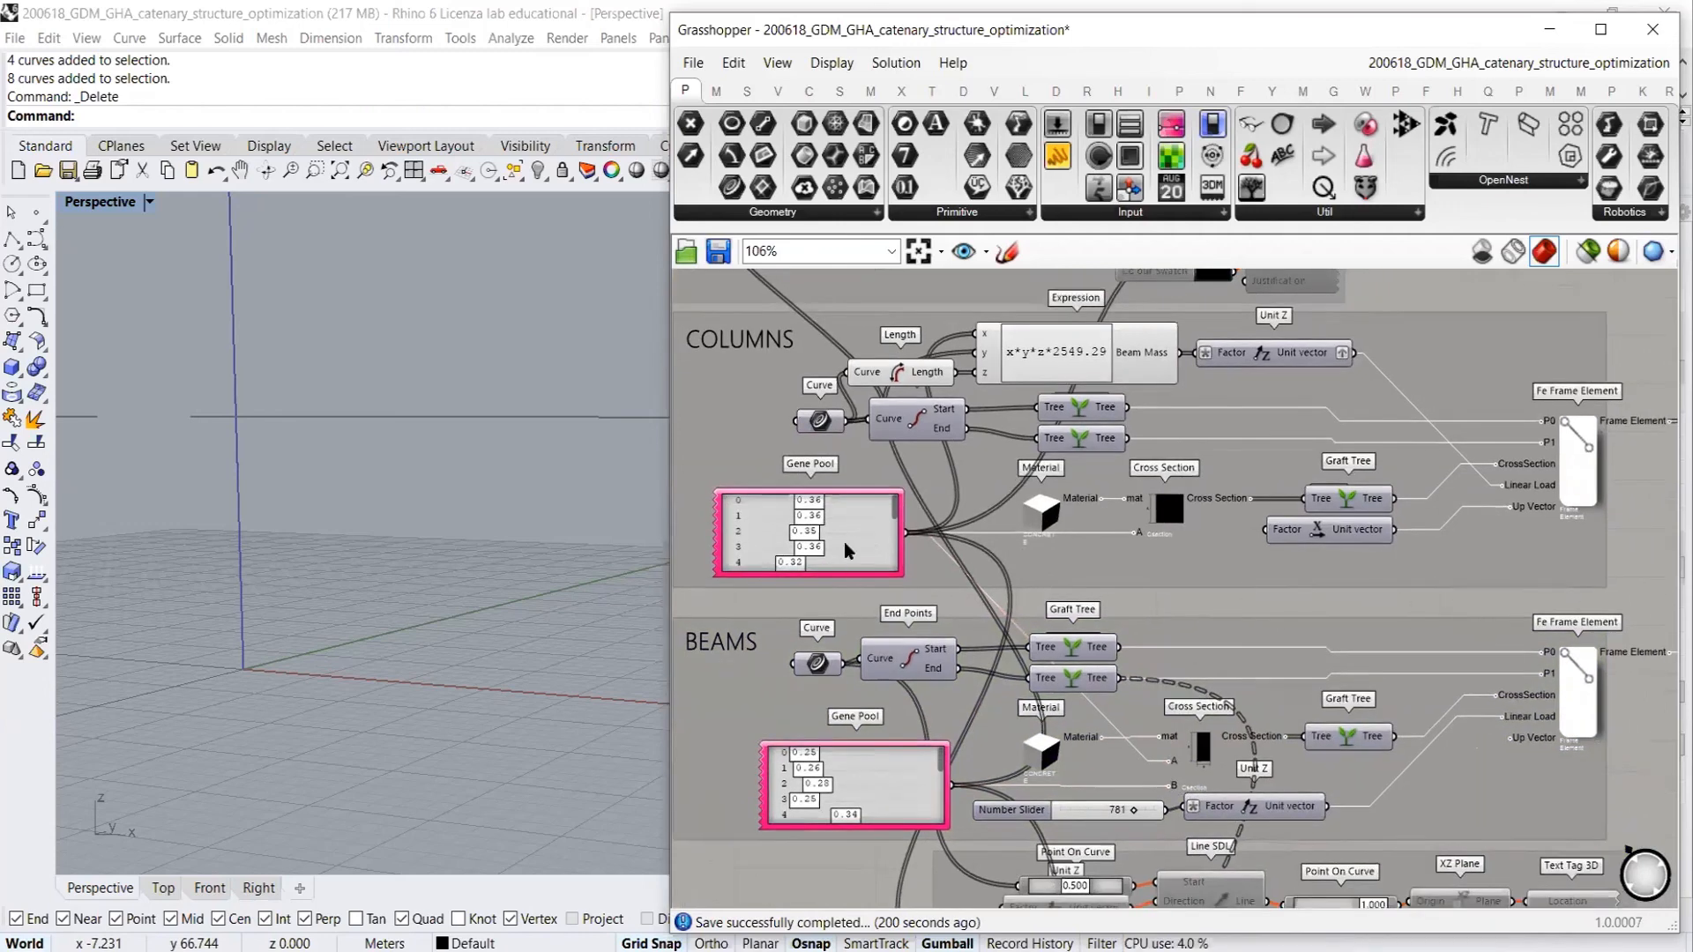
pyautogui.click(848, 545)
pyautogui.moveTo(879, 779); pyautogui.dragTo(864, 779)
pyautogui.keyDown('shift'); pyautogui.click(856, 543); pyautogui.keyUp('shift')
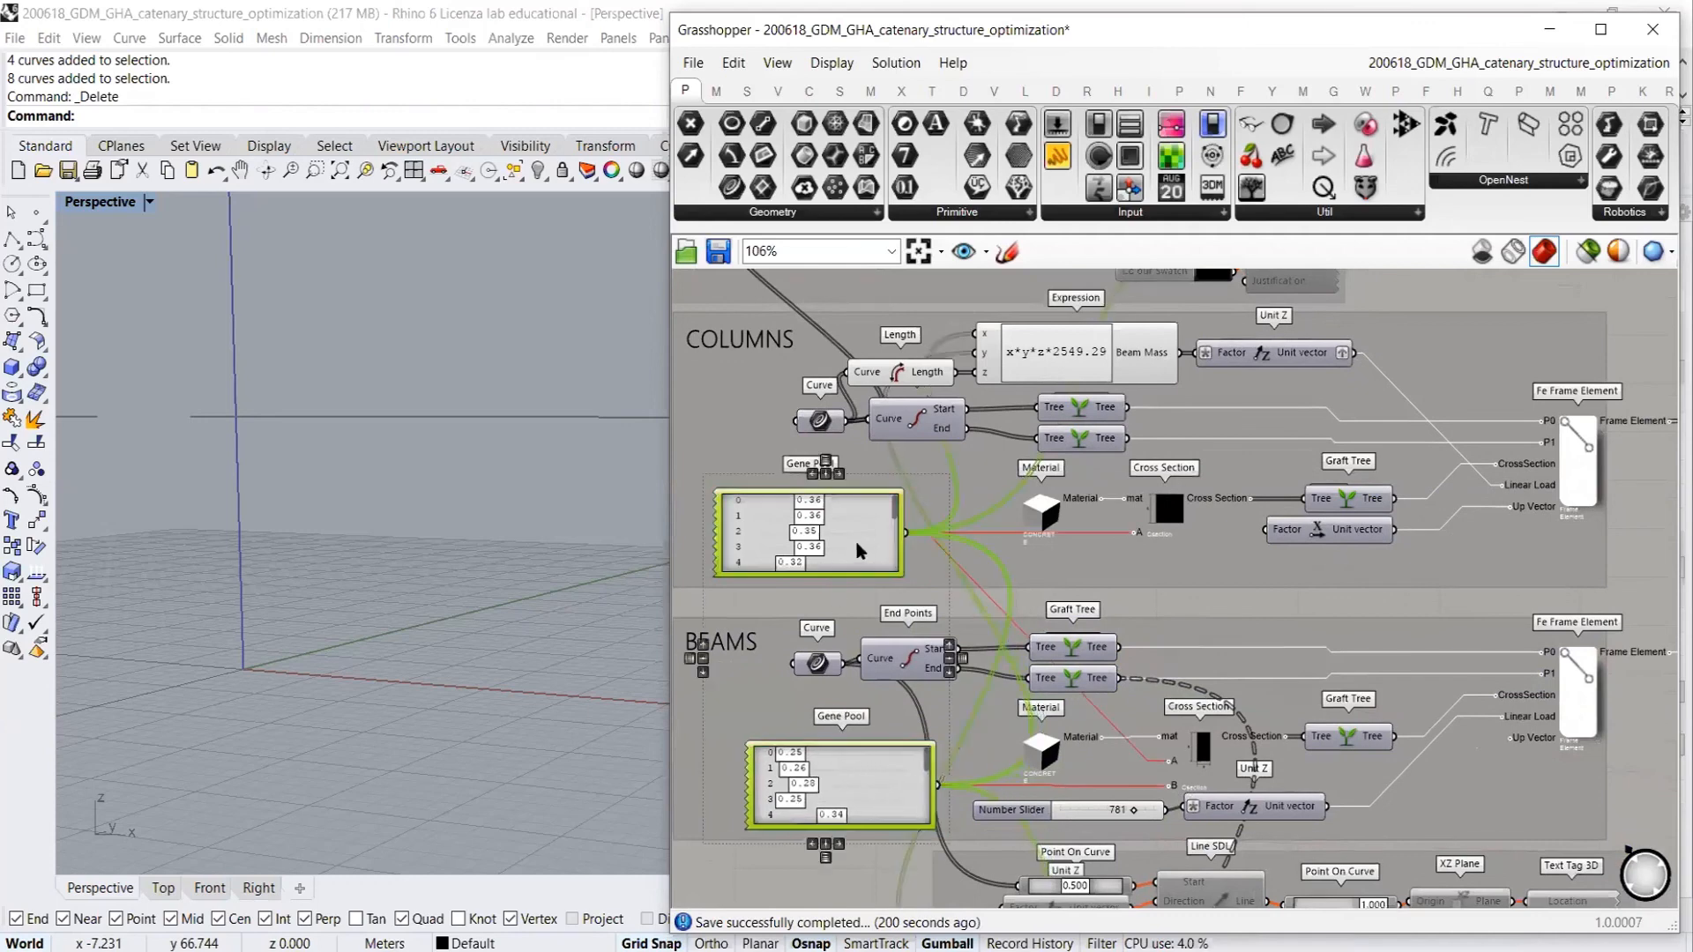
pyautogui.click(812, 475)
pyautogui.keyDown('ctrl'); pyautogui.click(848, 787); pyautogui.keyUp('ctrl')
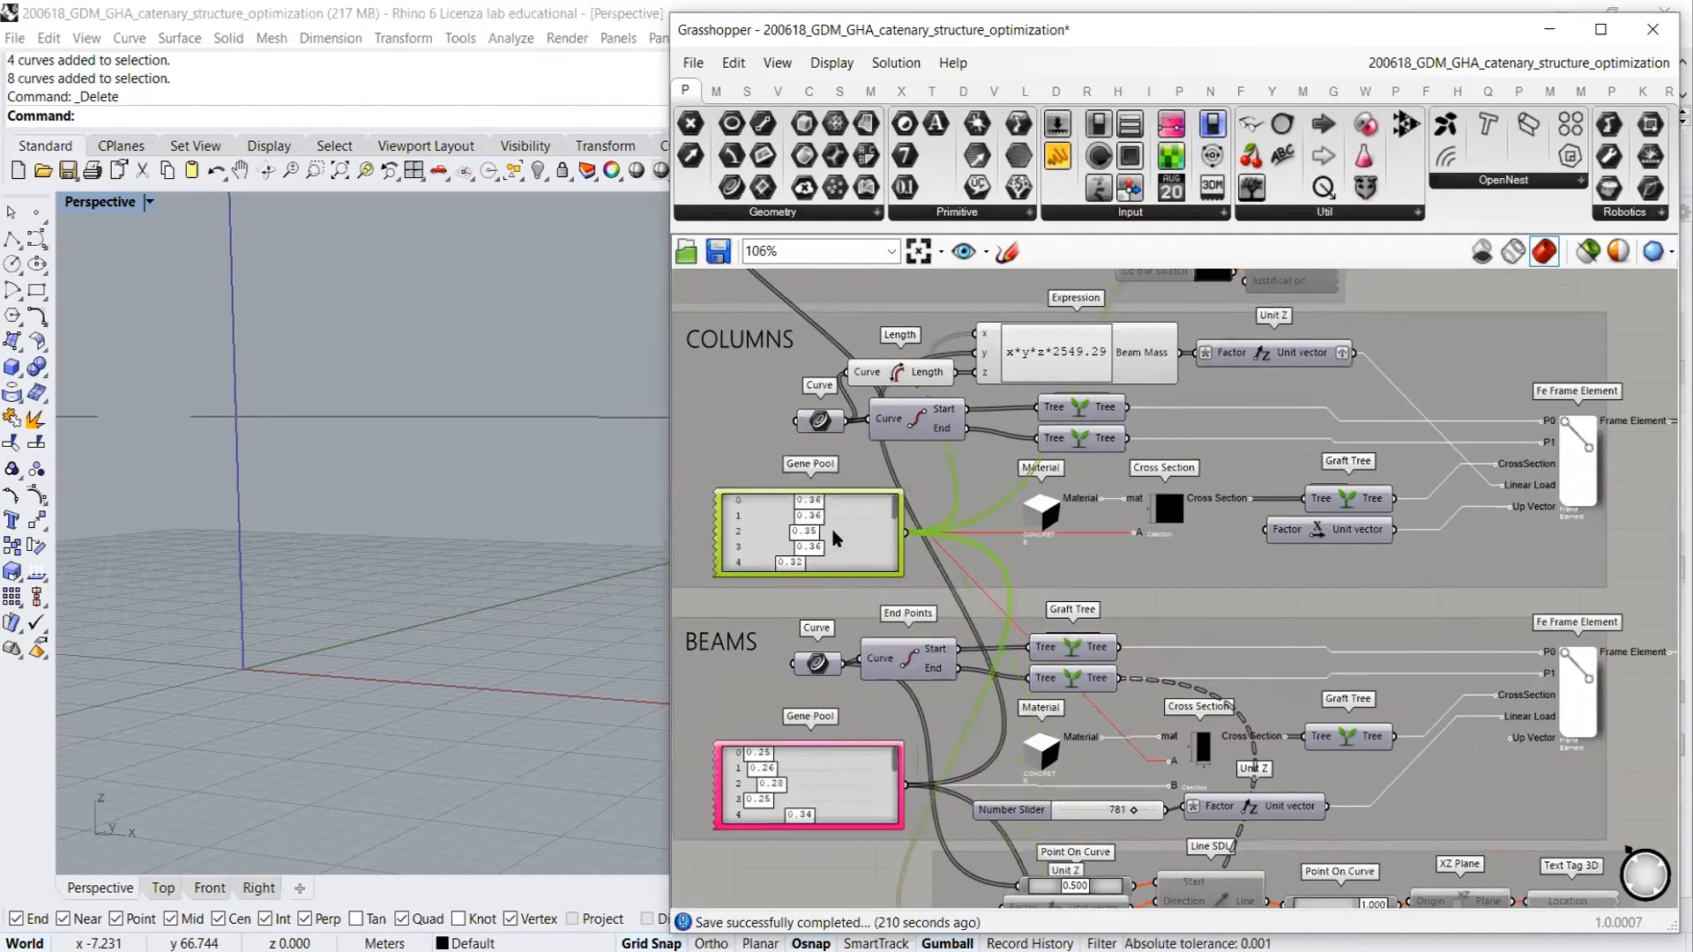
pyautogui.keyDown('ctrl'); pyautogui.click(832, 524); pyautogui.keyUp('ctrl')
# Read the COLUMNS frame elements in the panel, connect the BEAMS Frame Element output to it for comparison, and undo that connection
pyautogui.moveTo(879, 535); pyautogui.dragTo(953, 531, button='right')
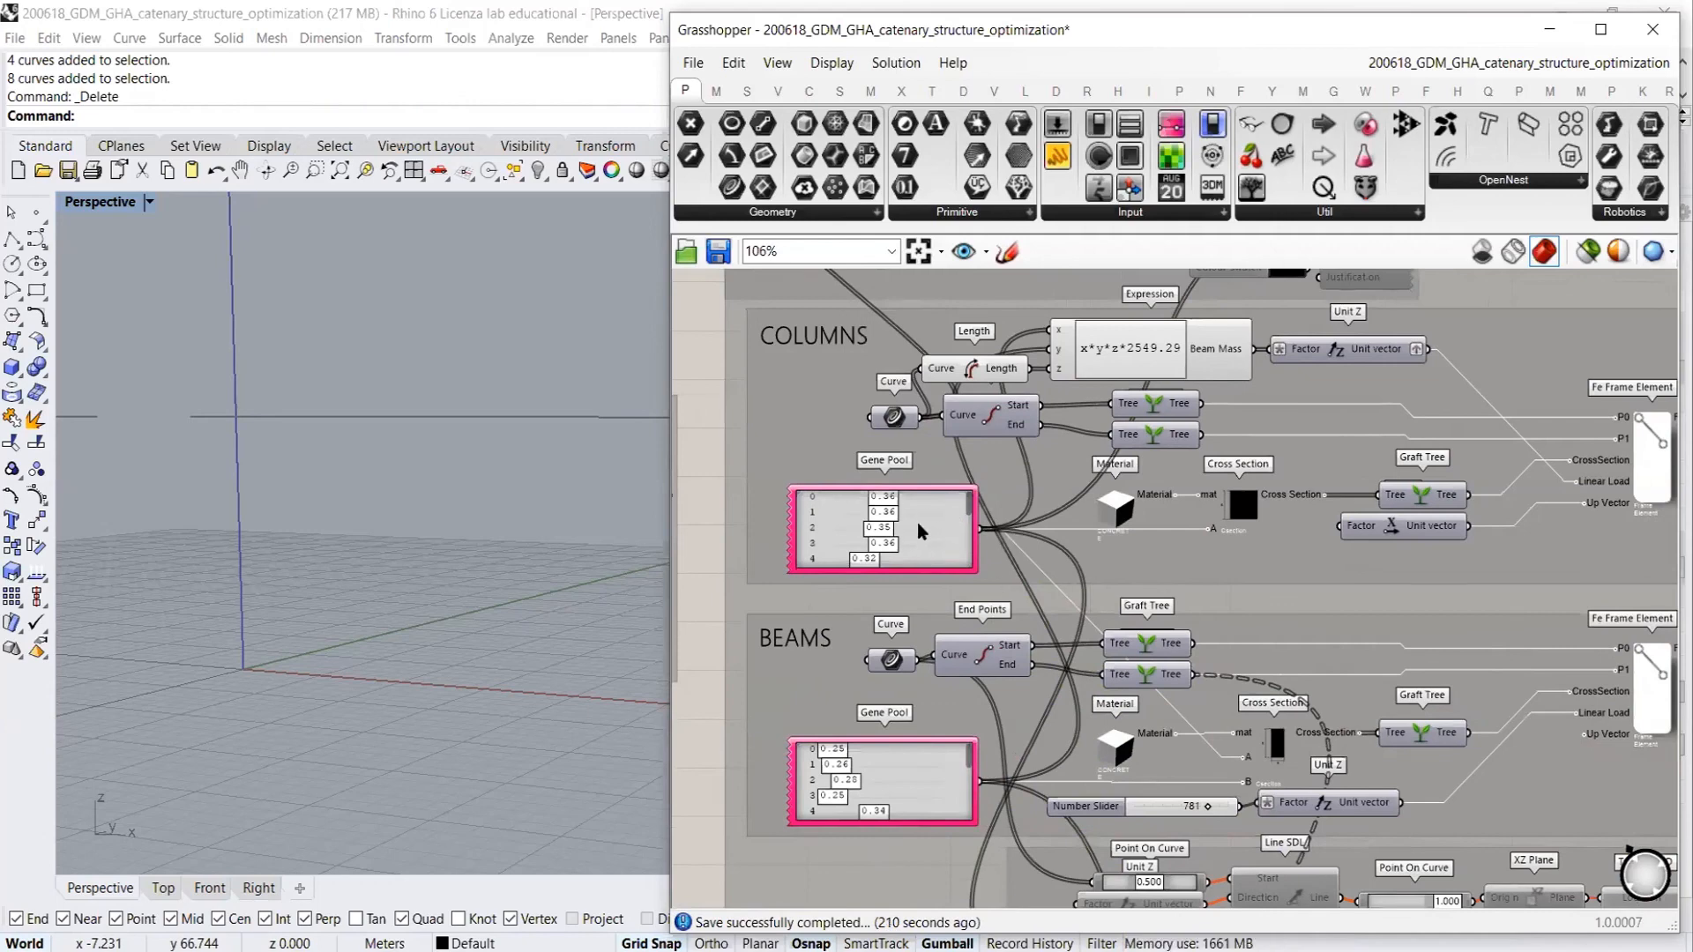
pyautogui.moveTo(1518, 587); pyautogui.dragTo(983, 571, button='right')
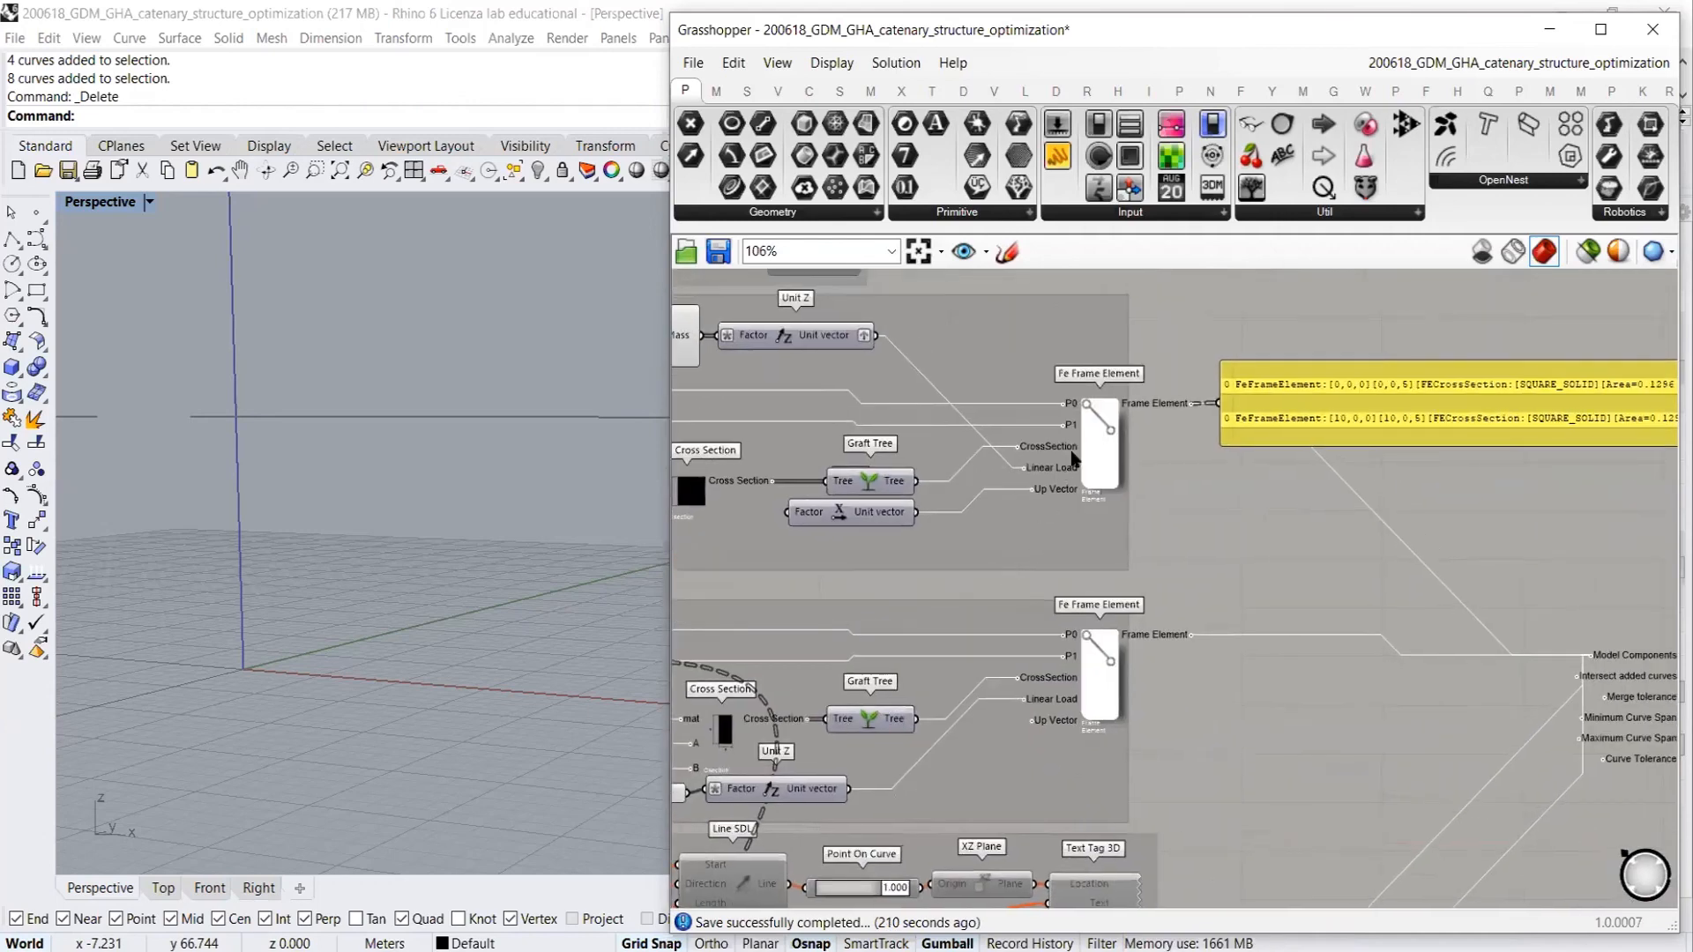
pyautogui.moveTo(1360, 444); pyautogui.dragTo(1005, 482, button='right')
pyautogui.moveTo(942, 432); pyautogui.dragTo(921, 432, button='right')
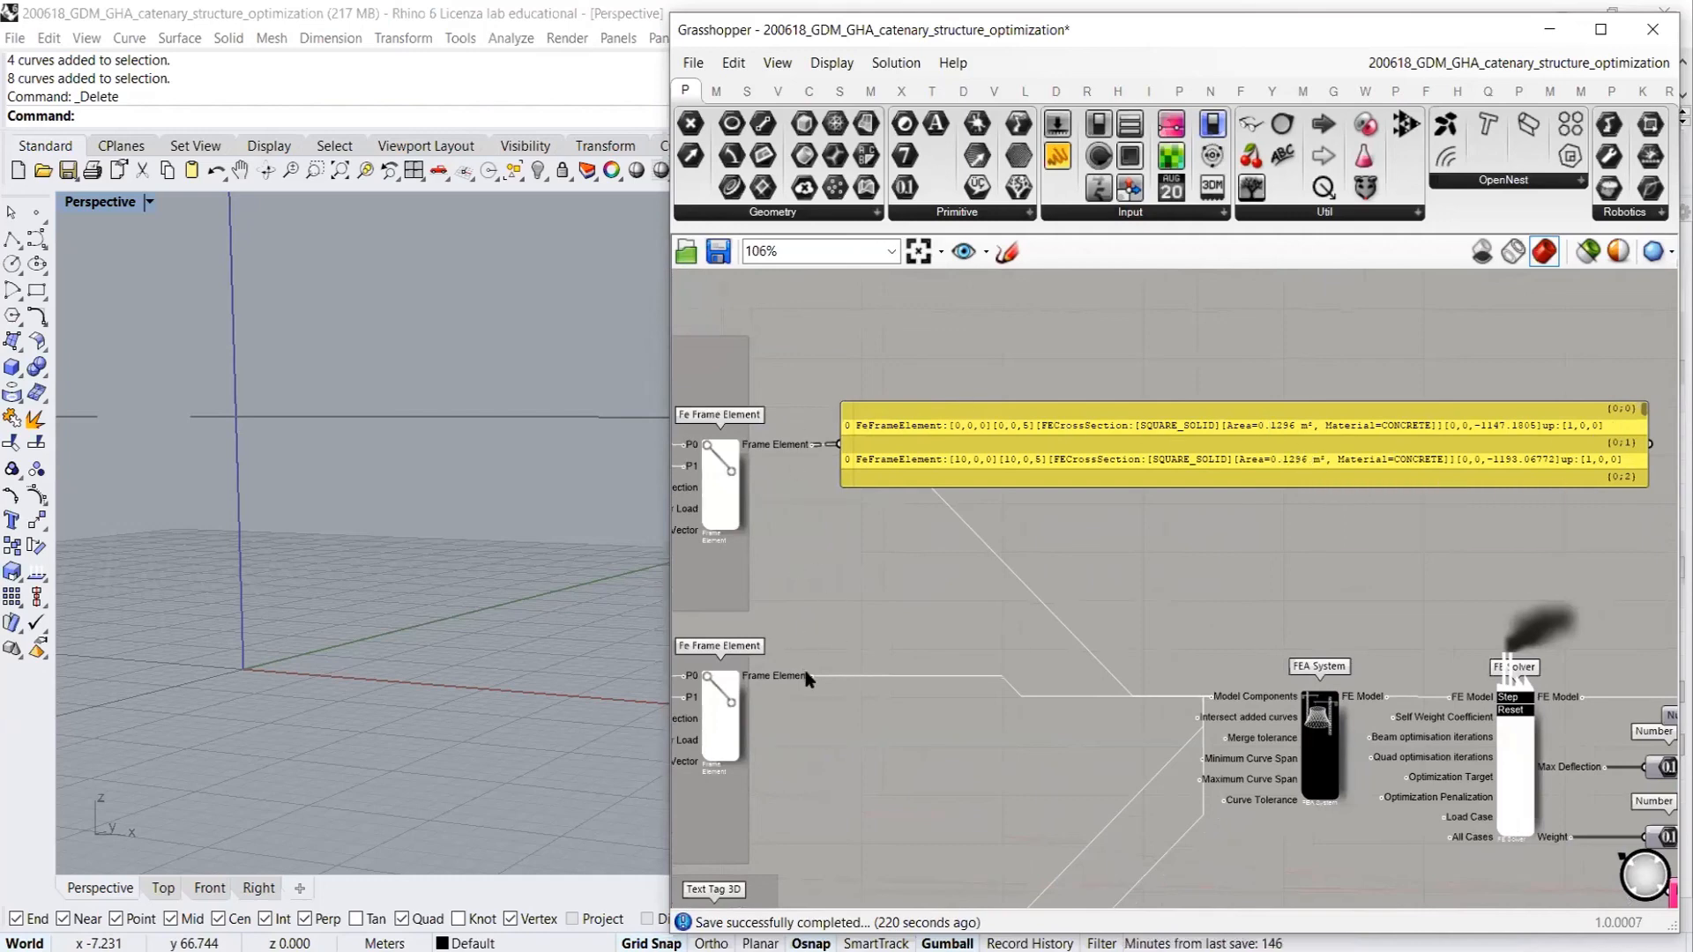
pyautogui.moveTo(811, 675); pyautogui.dragTo(921, 431)
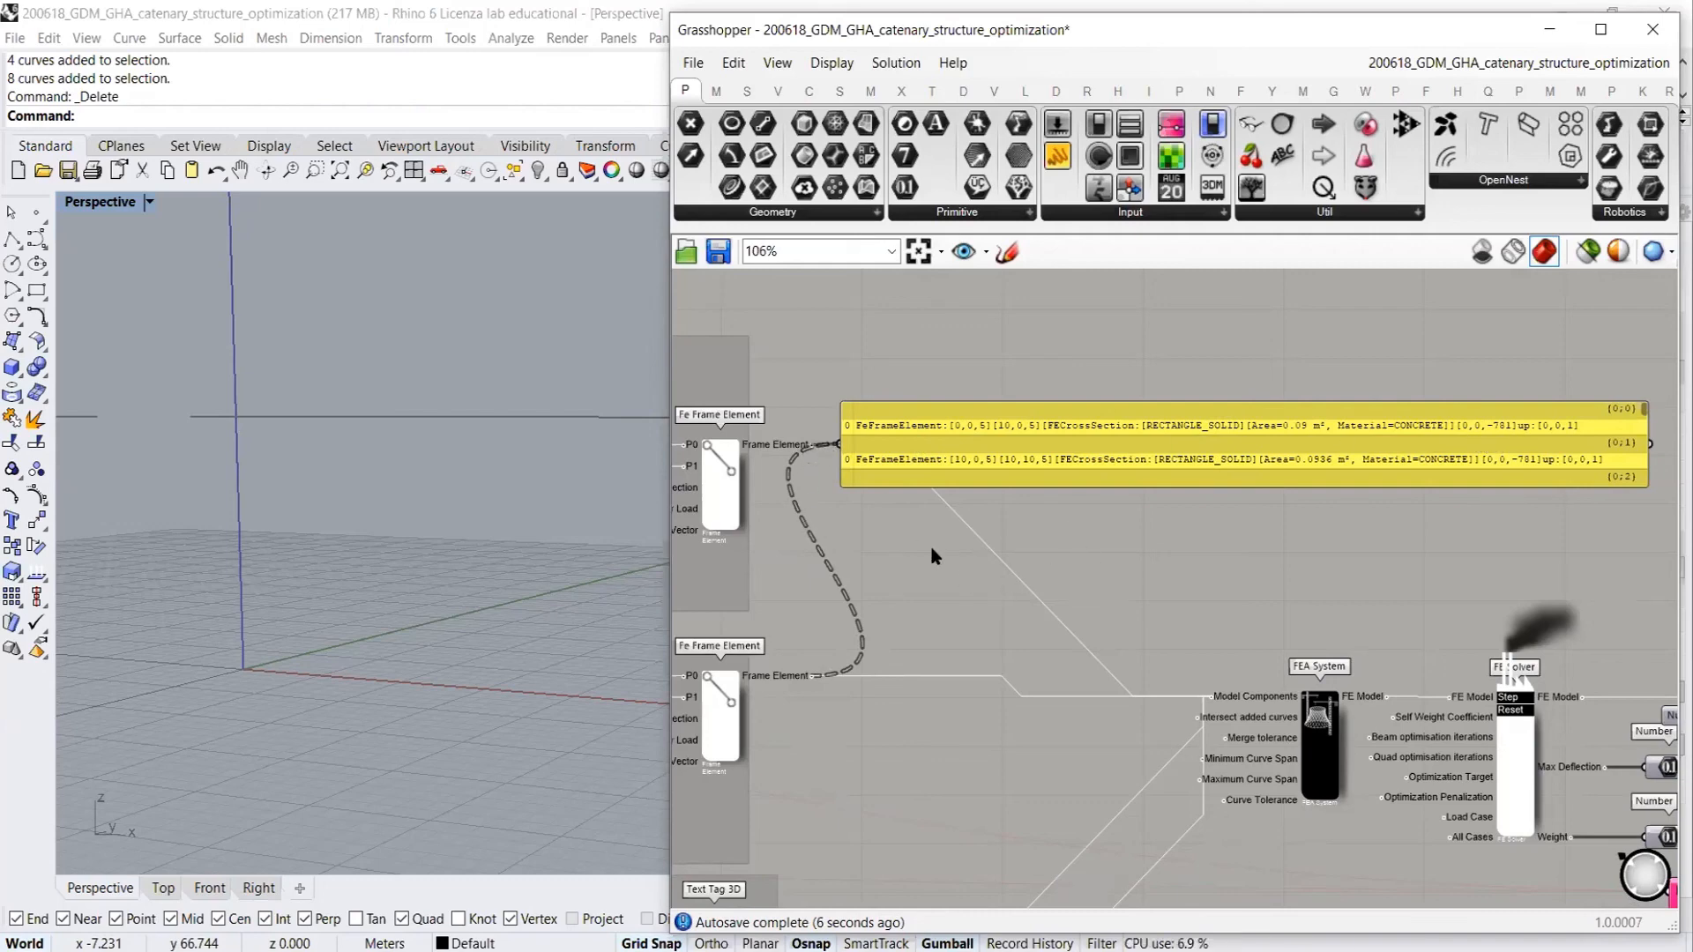
pyautogui.hotkey('ctrl', 'z')
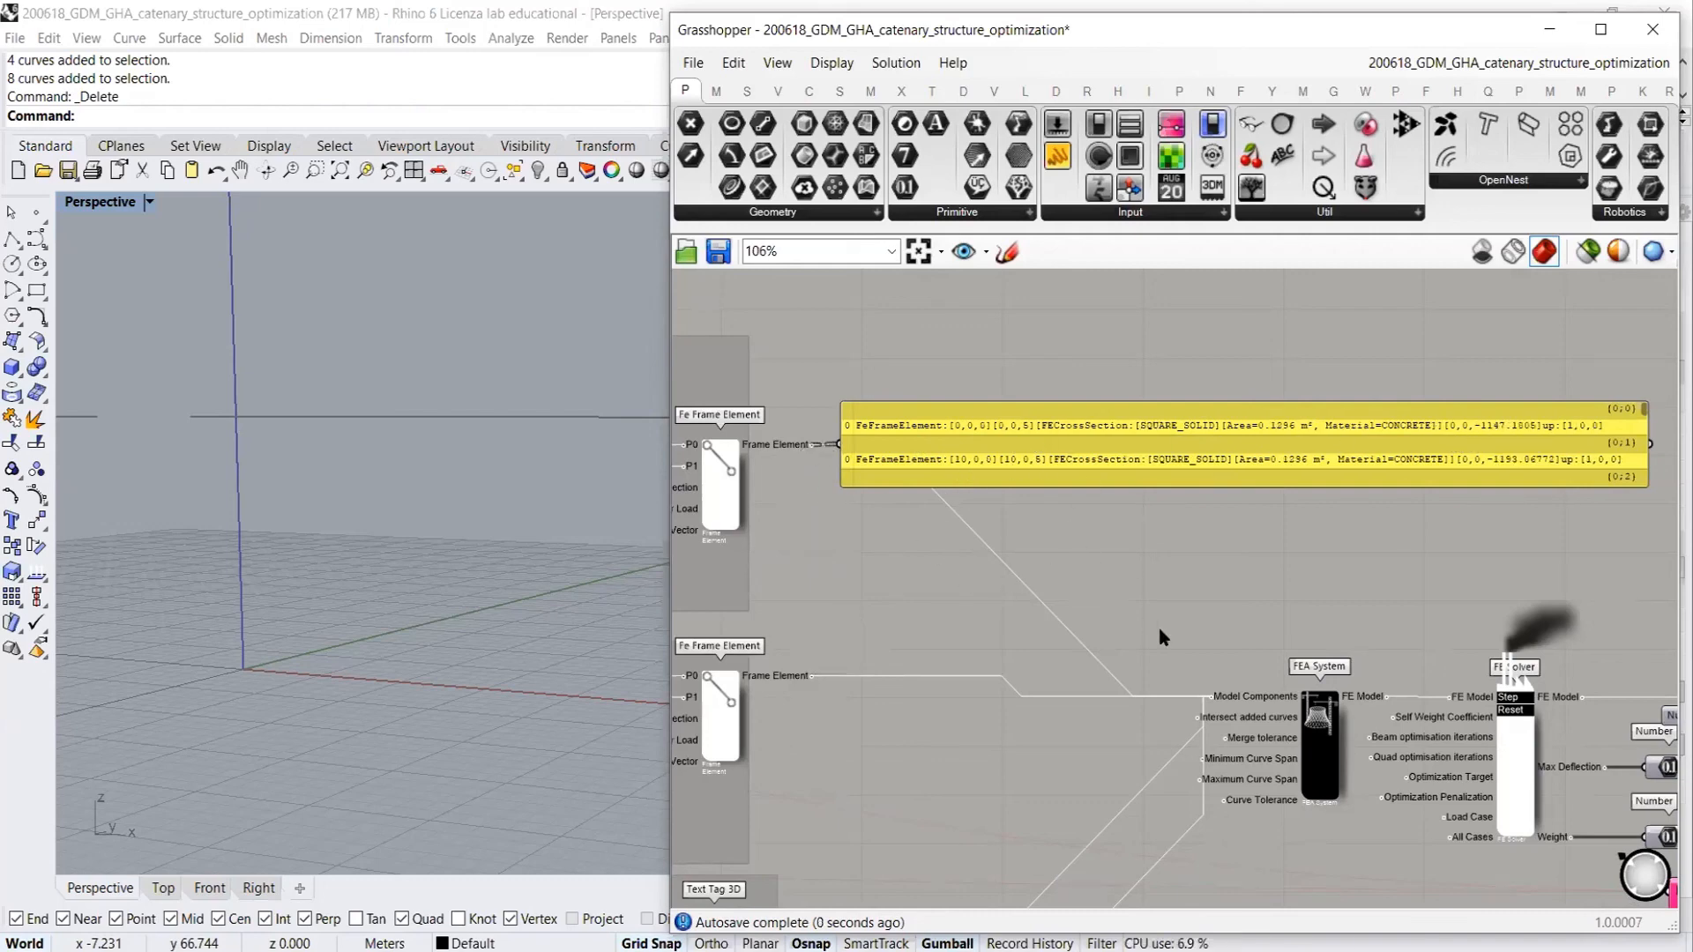
# Check the Flatten setting on the FEA System's Model Components input and examine the list of components it receives
pyautogui.moveTo(1230, 671); pyautogui.dragTo(1135, 550, button='right')
pyautogui.moveTo(1158, 573)
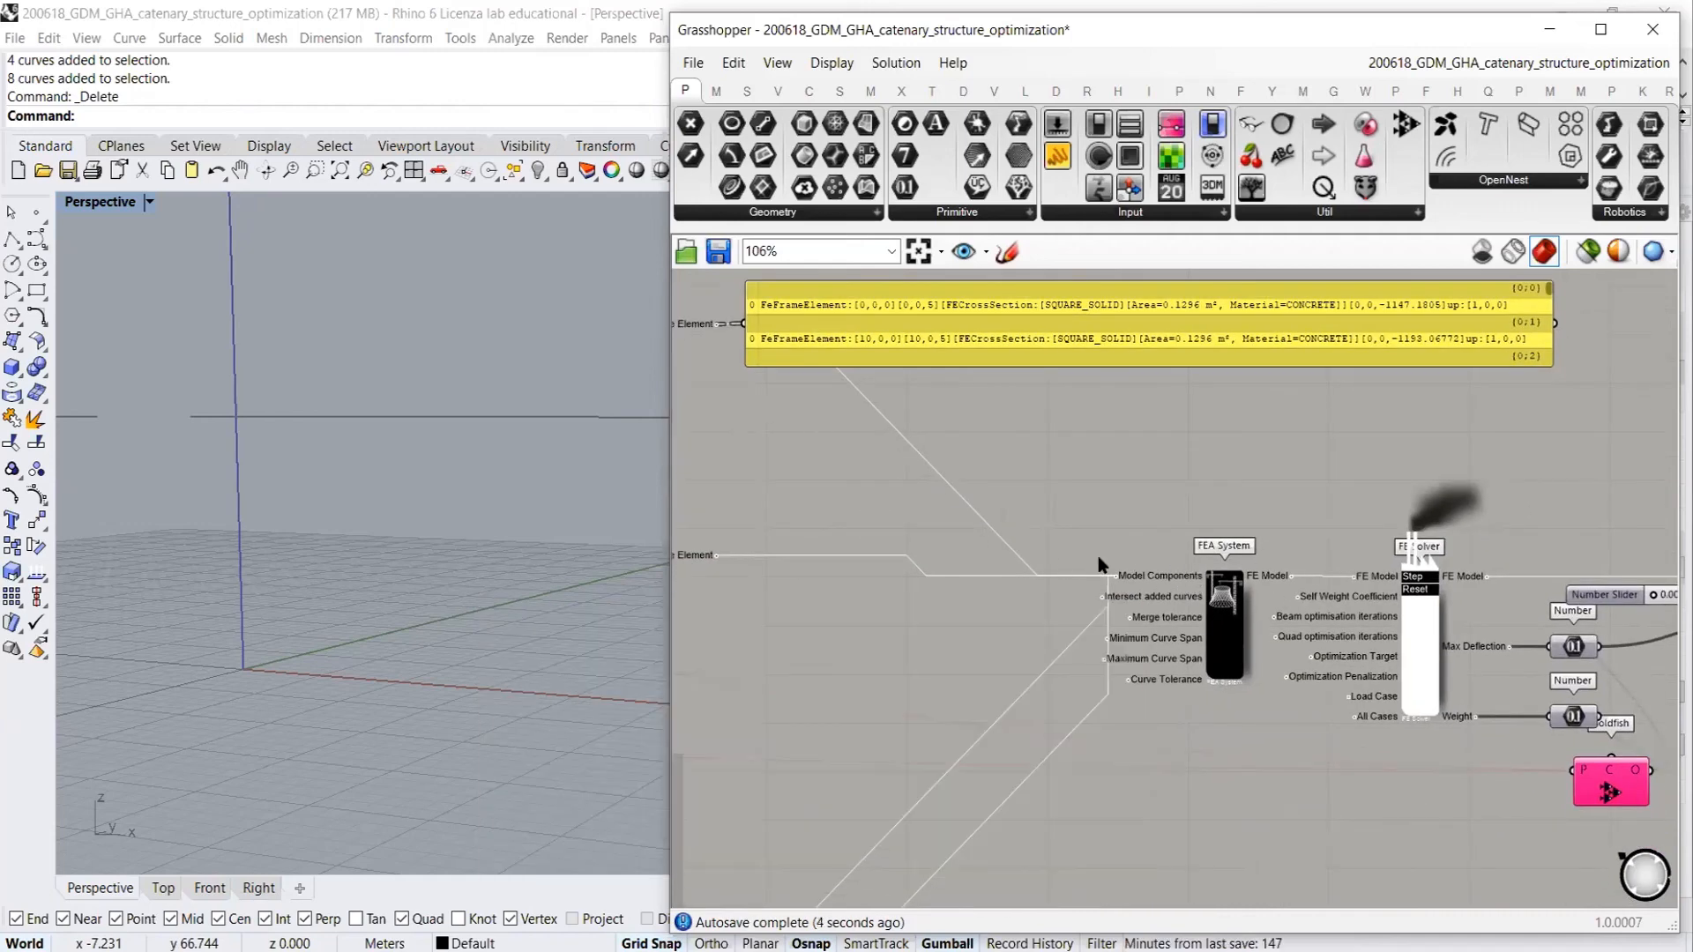
pyautogui.rightClick(1158, 578)
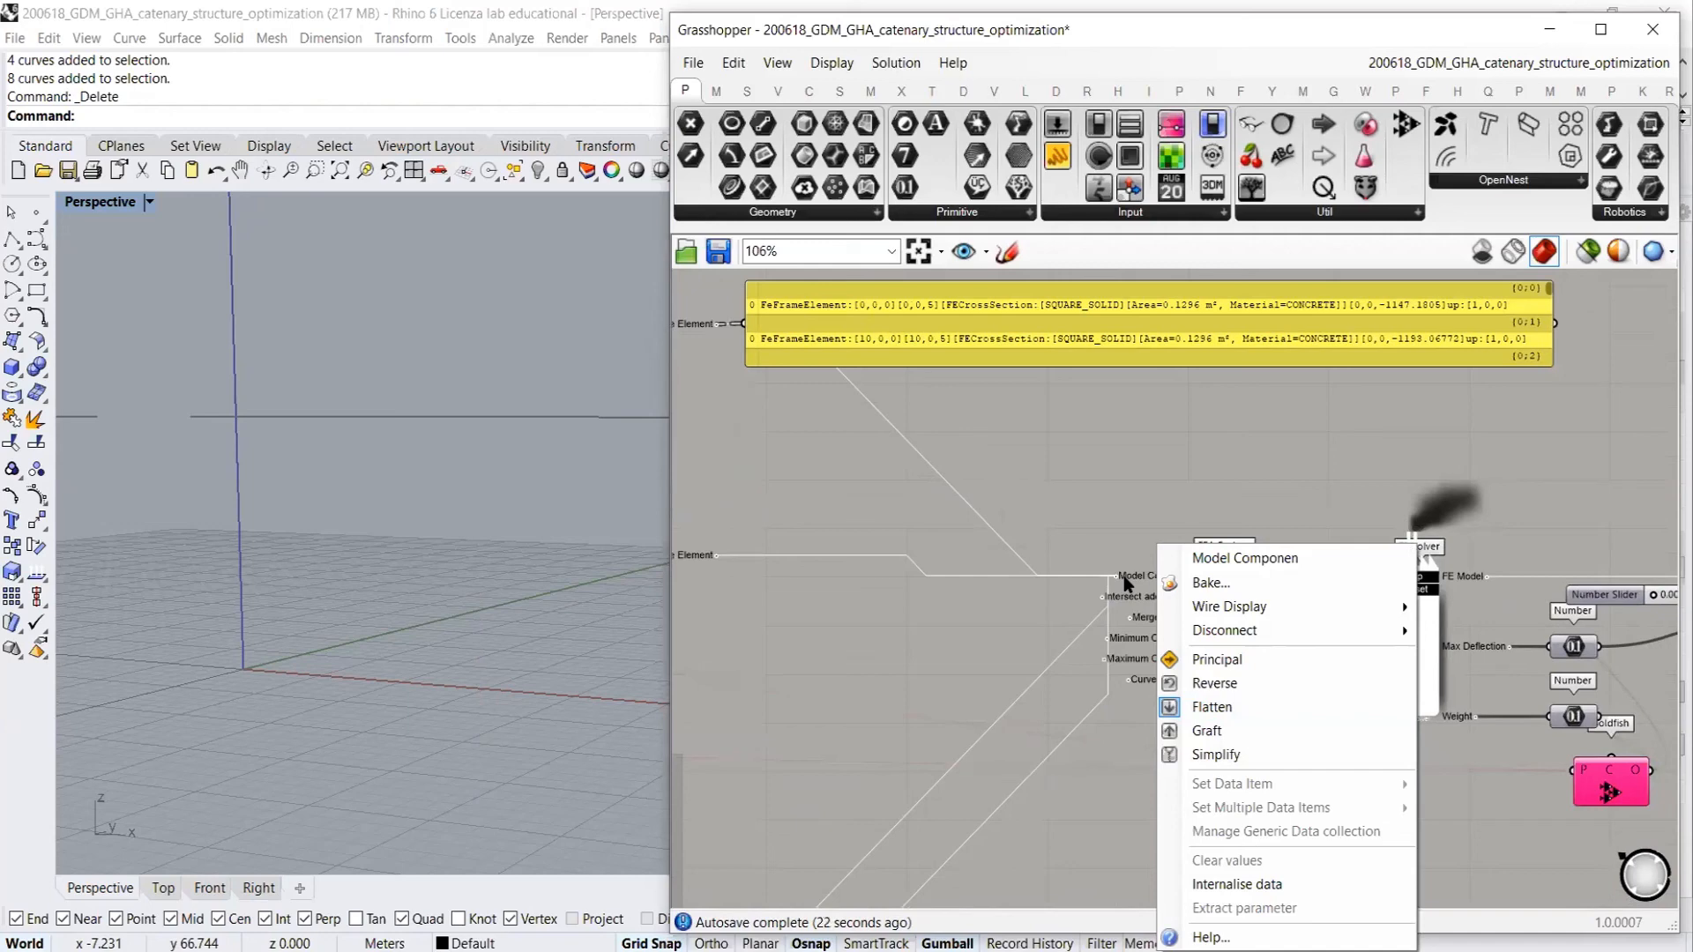
pyautogui.press('Escape')
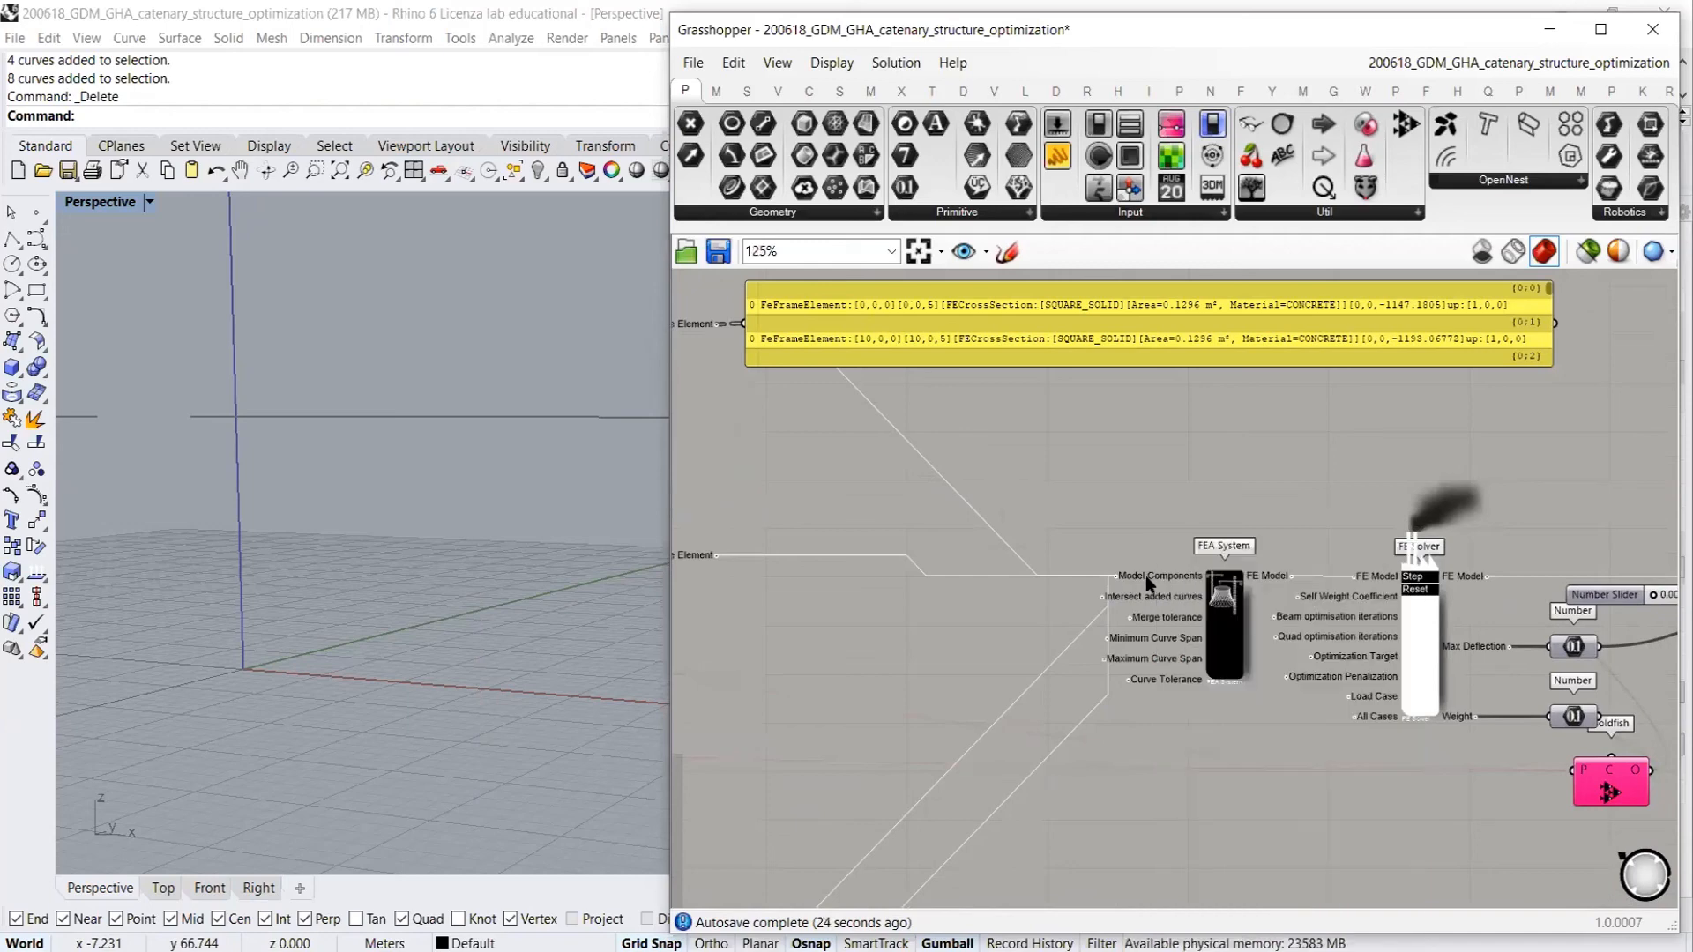
pyautogui.scroll(5, 1145, 575)
pyautogui.rightClick(1148, 574)
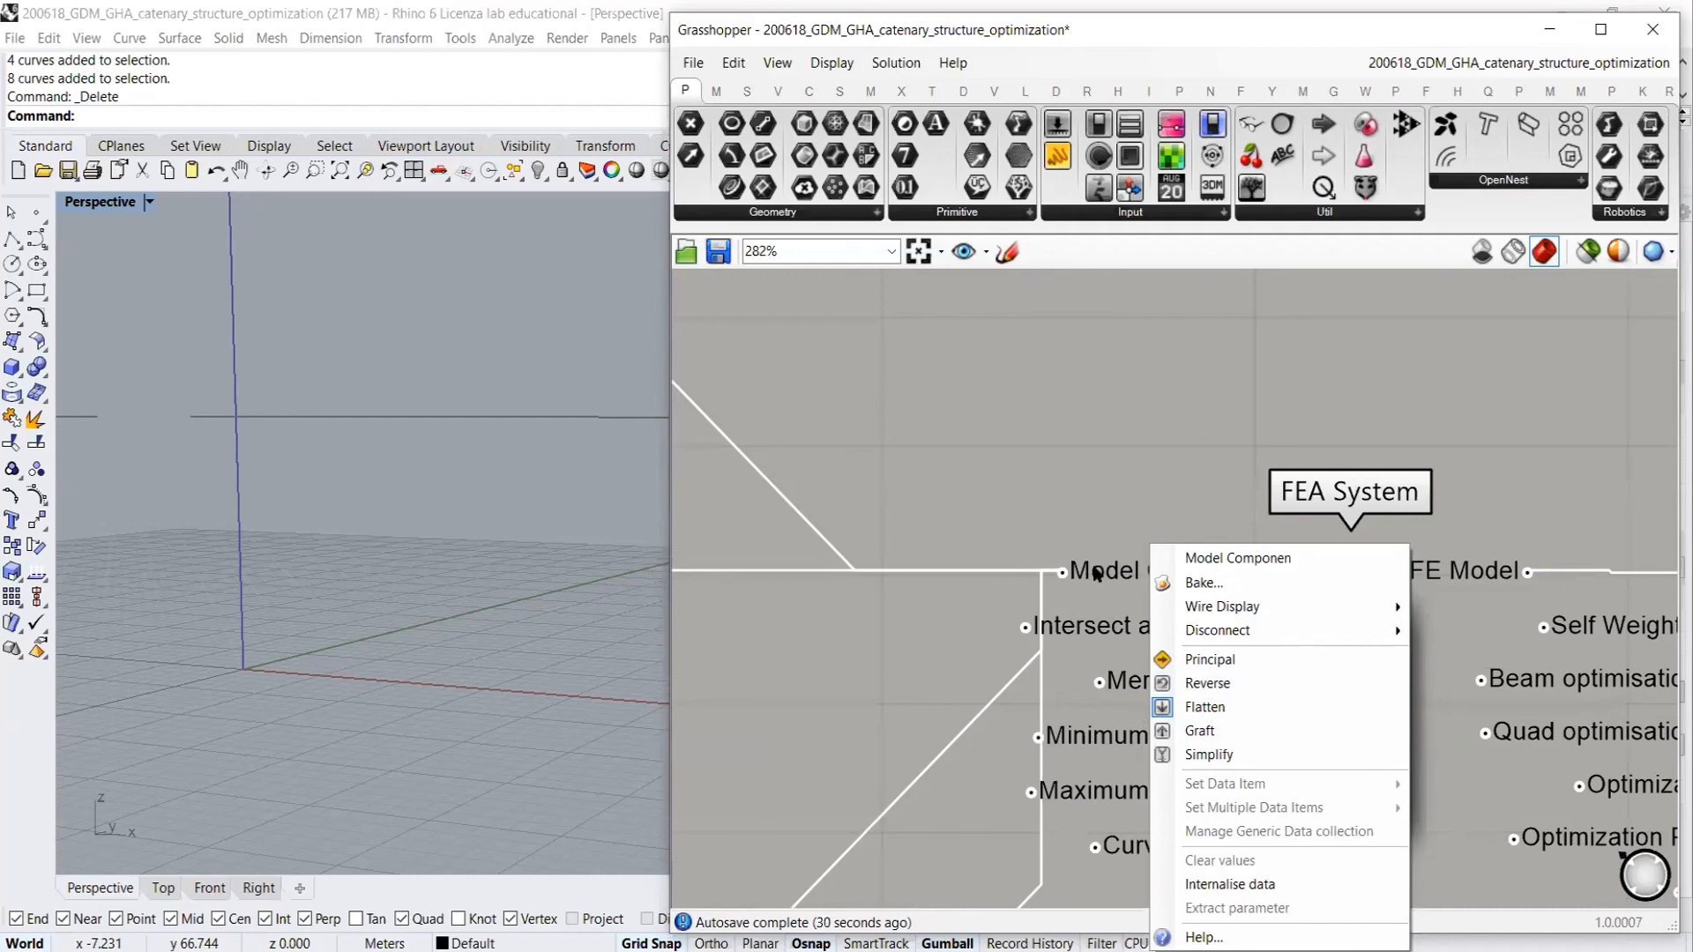
pyautogui.click(1137, 577)
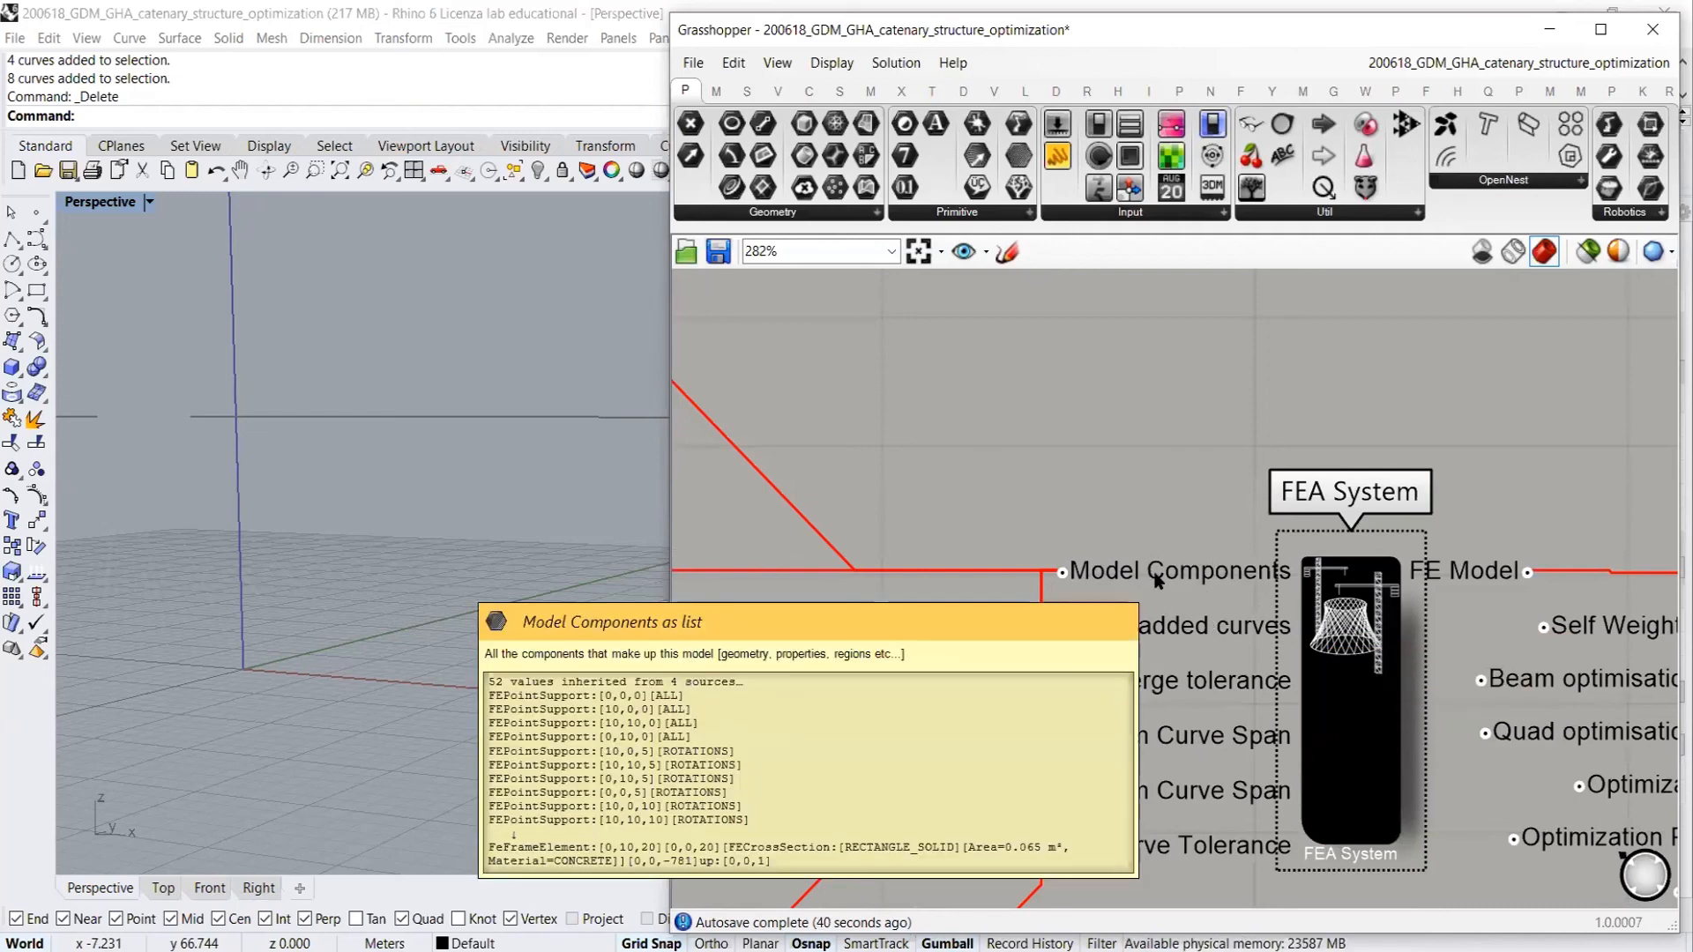
# Place a Flatten Tree component in front of the FEA System's Model Components input as an alternative to flattening, and delete it
pyautogui.moveTo(1121, 572)
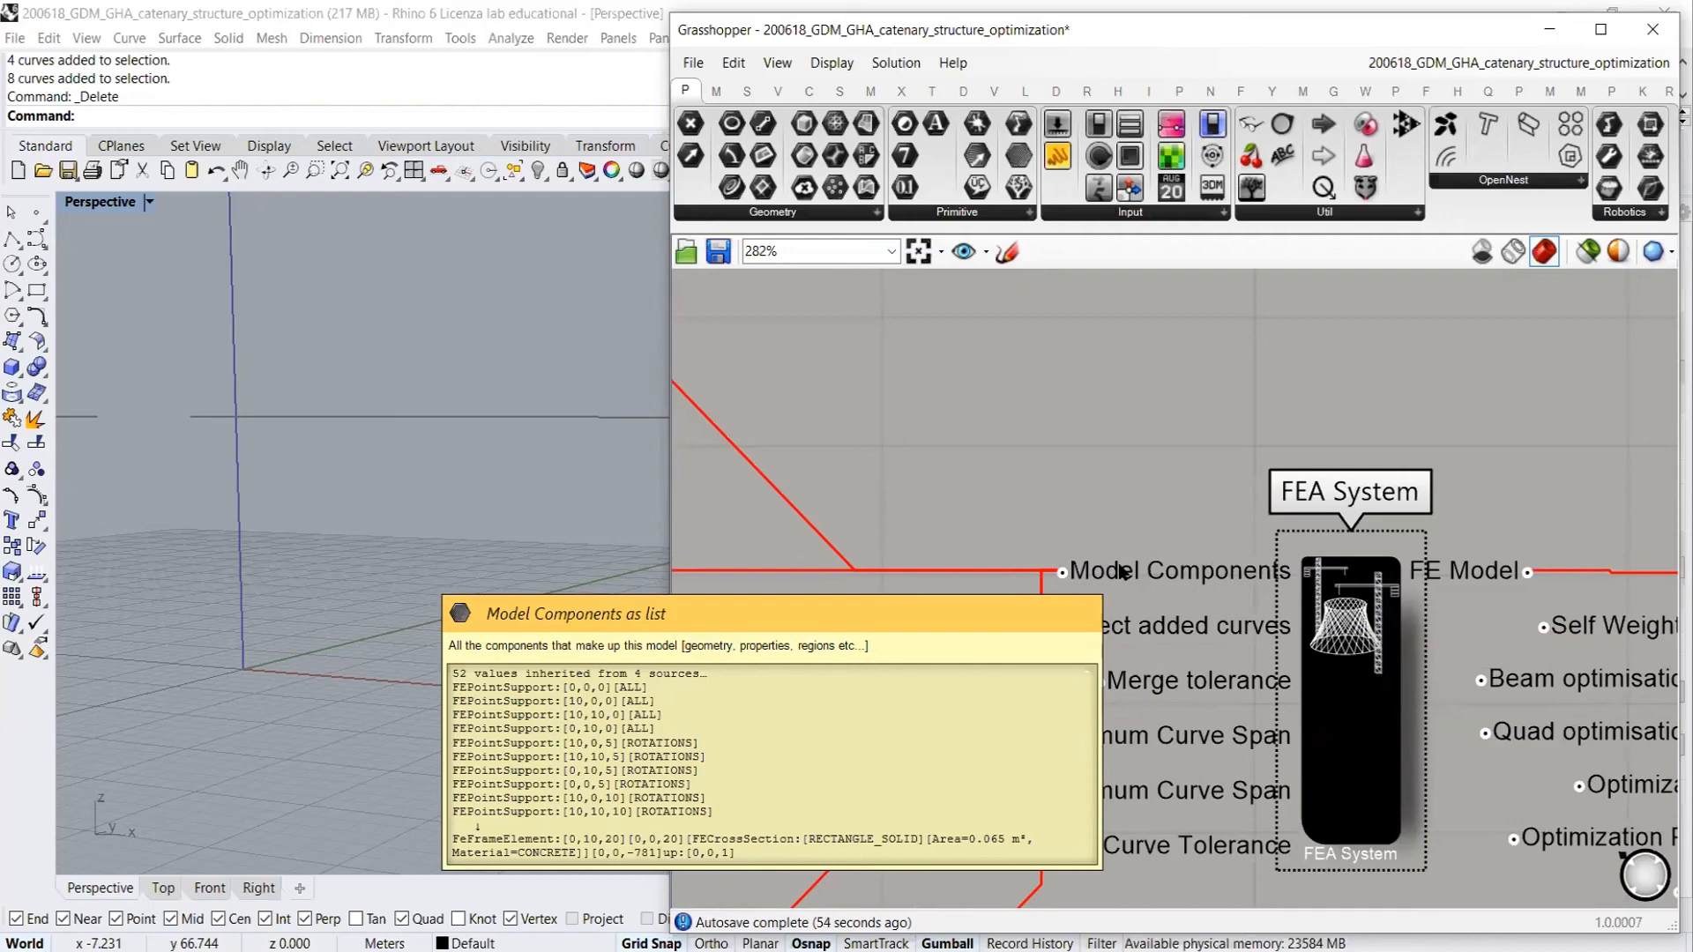
pyautogui.scroll(-6, 1151, 578)
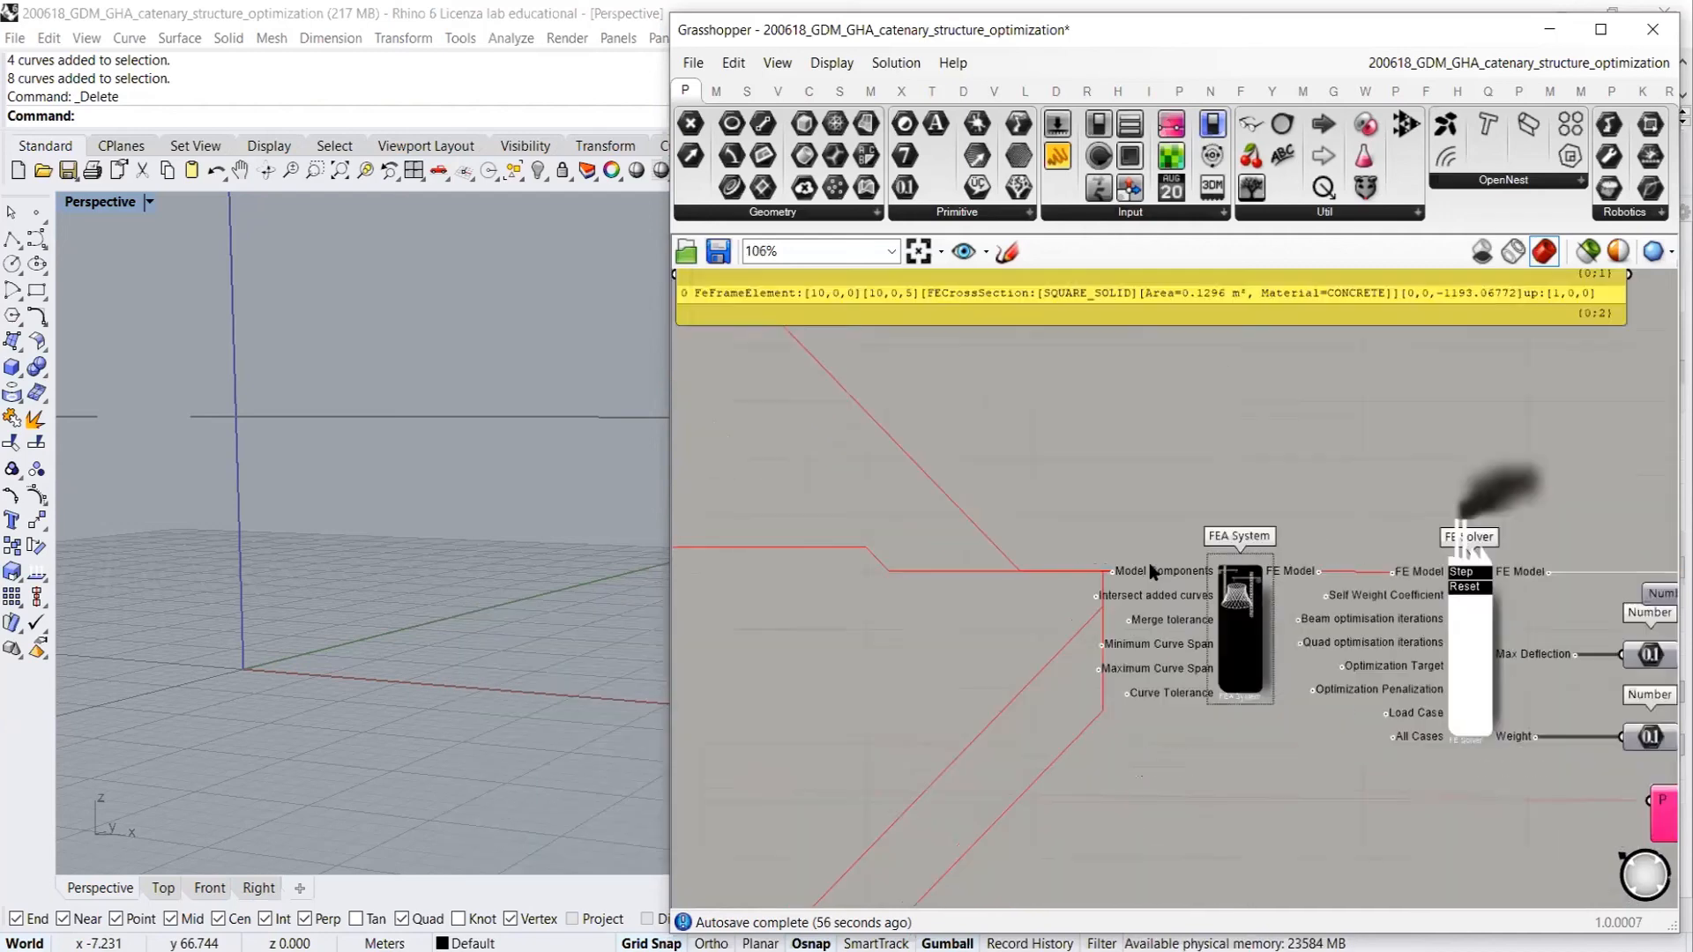
pyautogui.scroll(-2, 1417, 544)
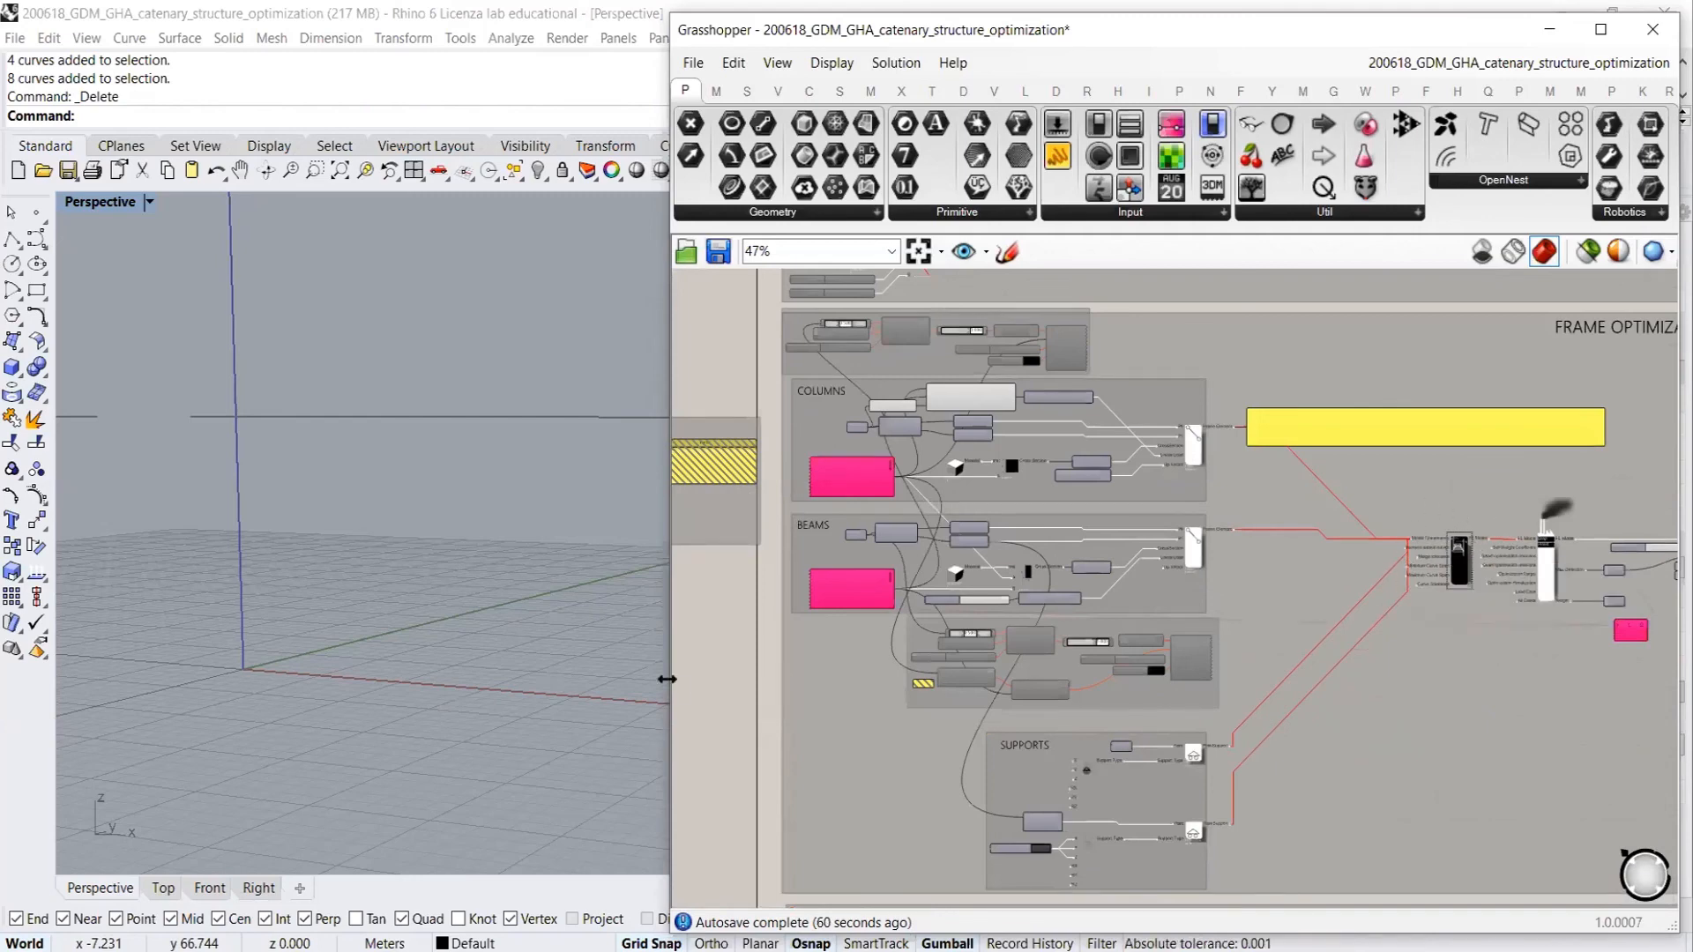
pyautogui.click(712, 637)
pyautogui.doubleClick(712, 637)
pyautogui.write('flatt')
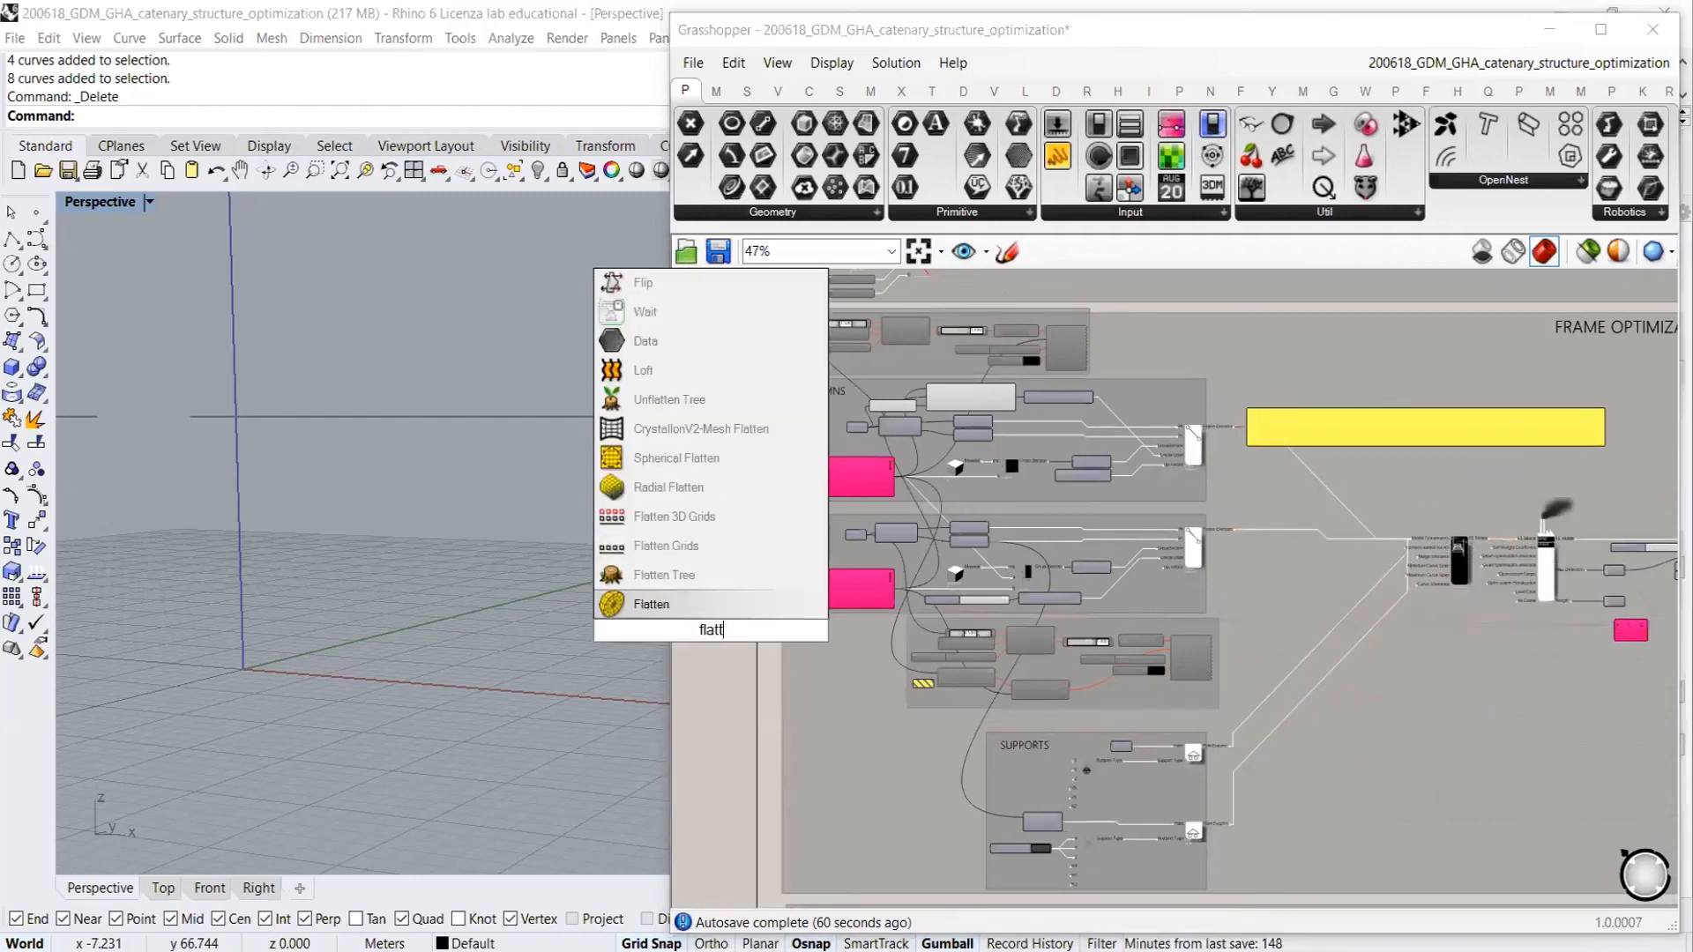
pyautogui.click(696, 586)
pyautogui.moveTo(1018, 578); pyautogui.dragTo(1184, 522)
pyautogui.scroll(10, 1311, 565)
pyautogui.click(1287, 533)
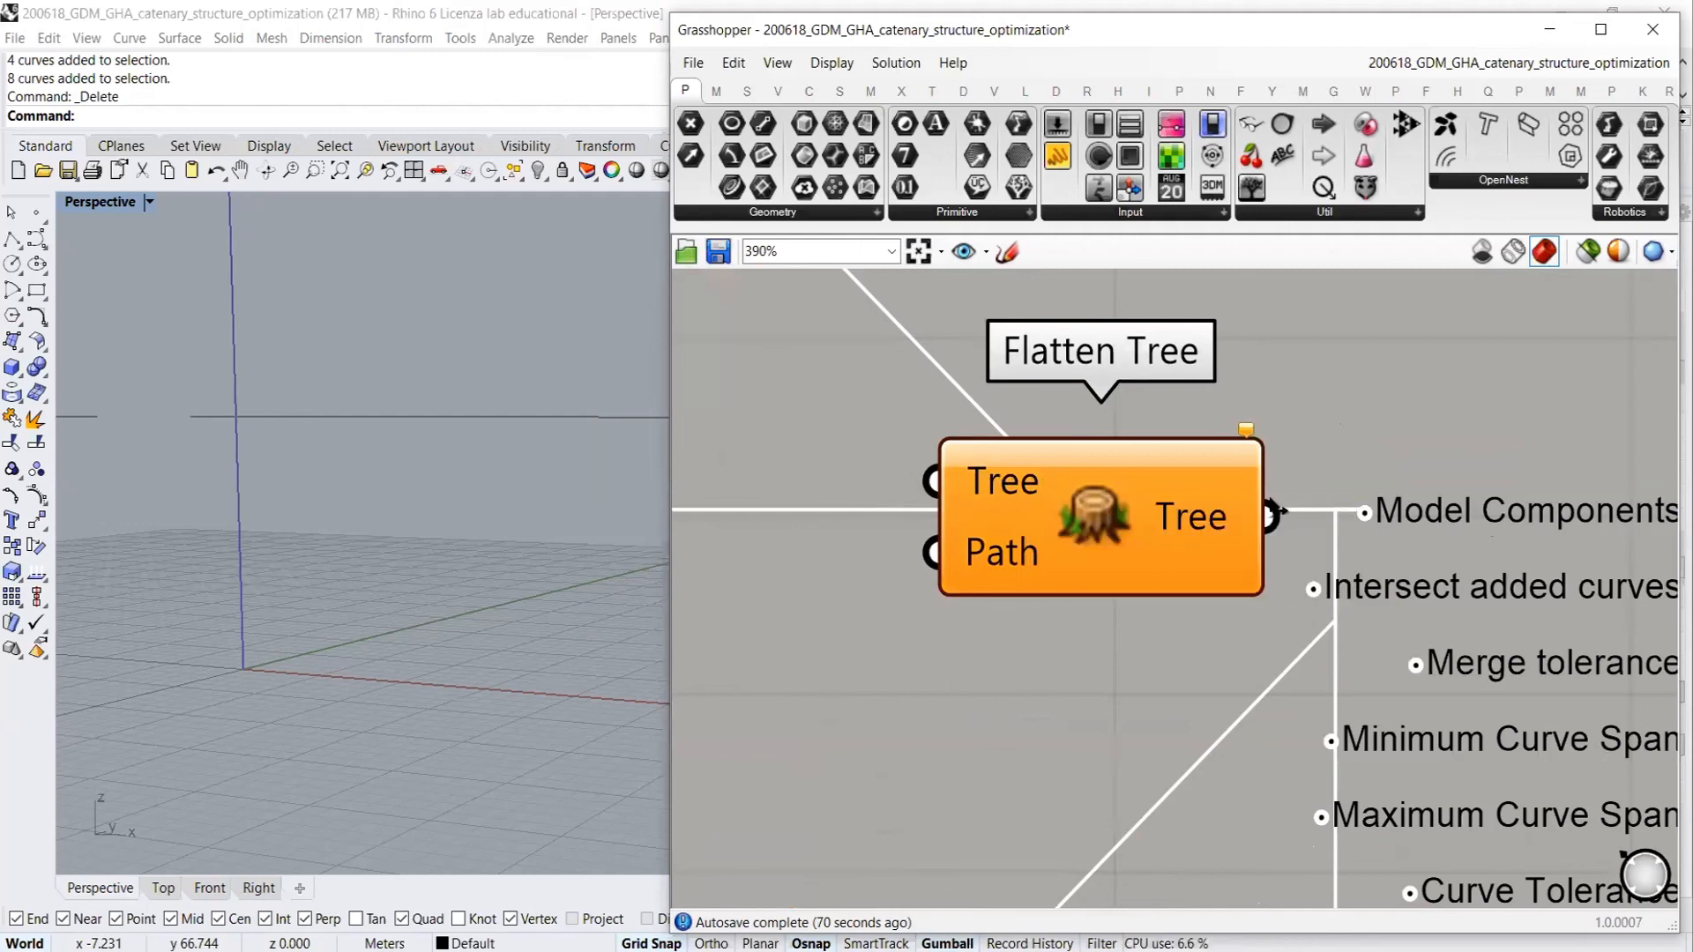
pyautogui.moveTo(1273, 521); pyautogui.dragTo(1342, 520)
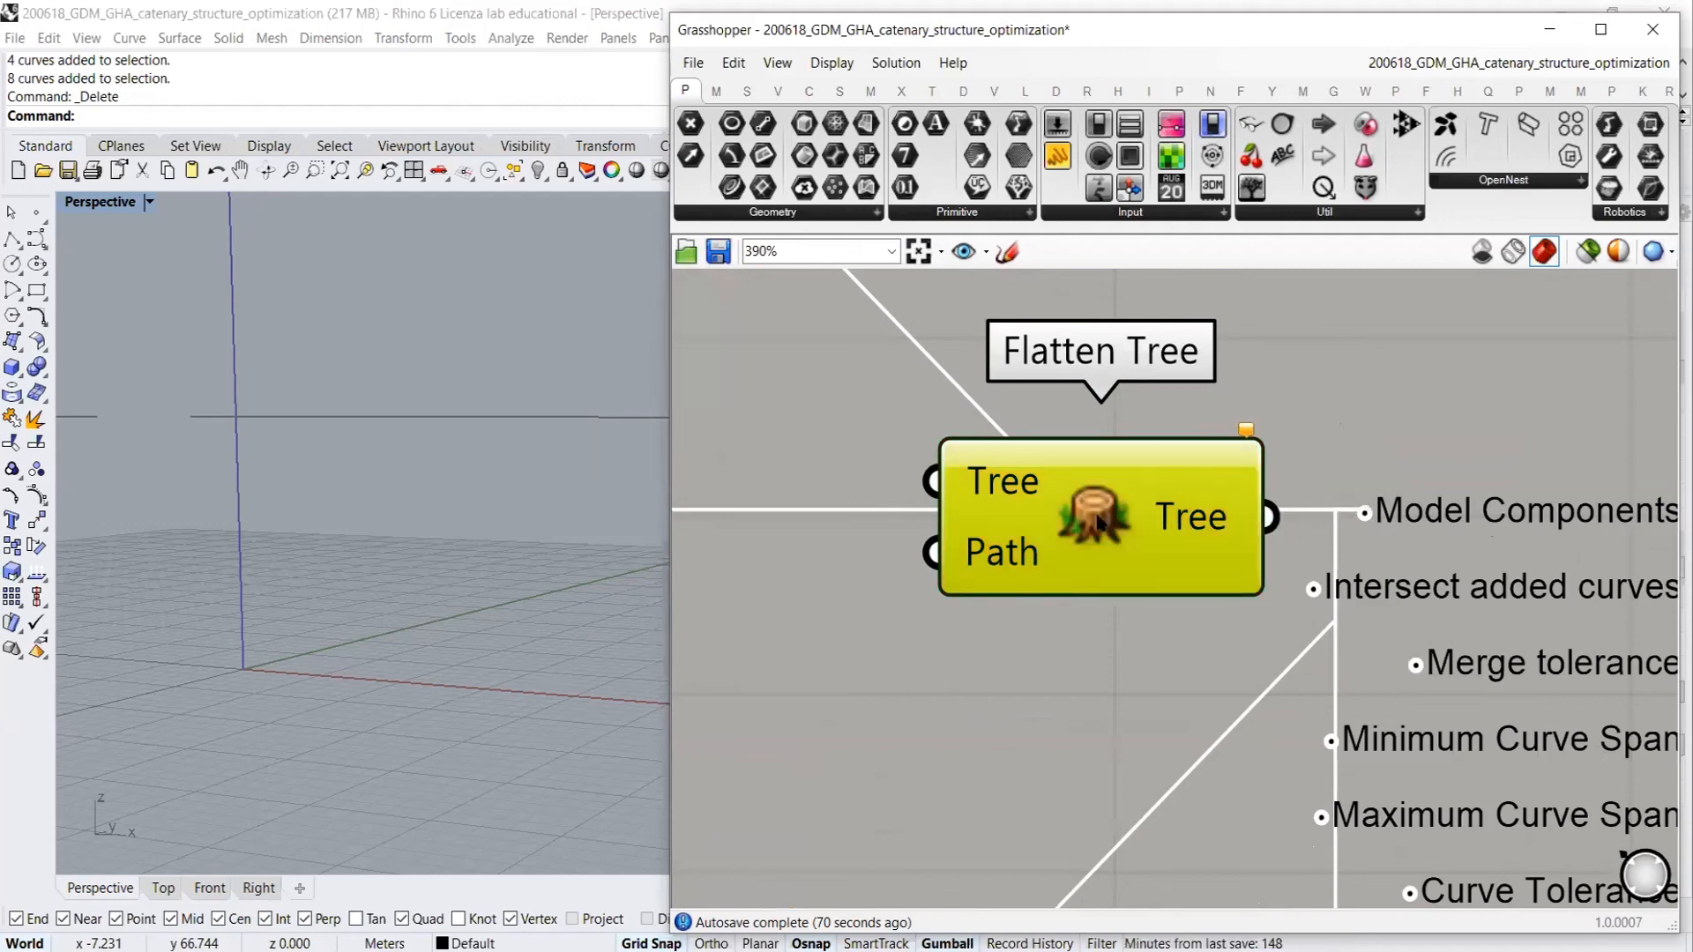
pyautogui.press('Delete')
pyautogui.scroll(-5, 959, 522)
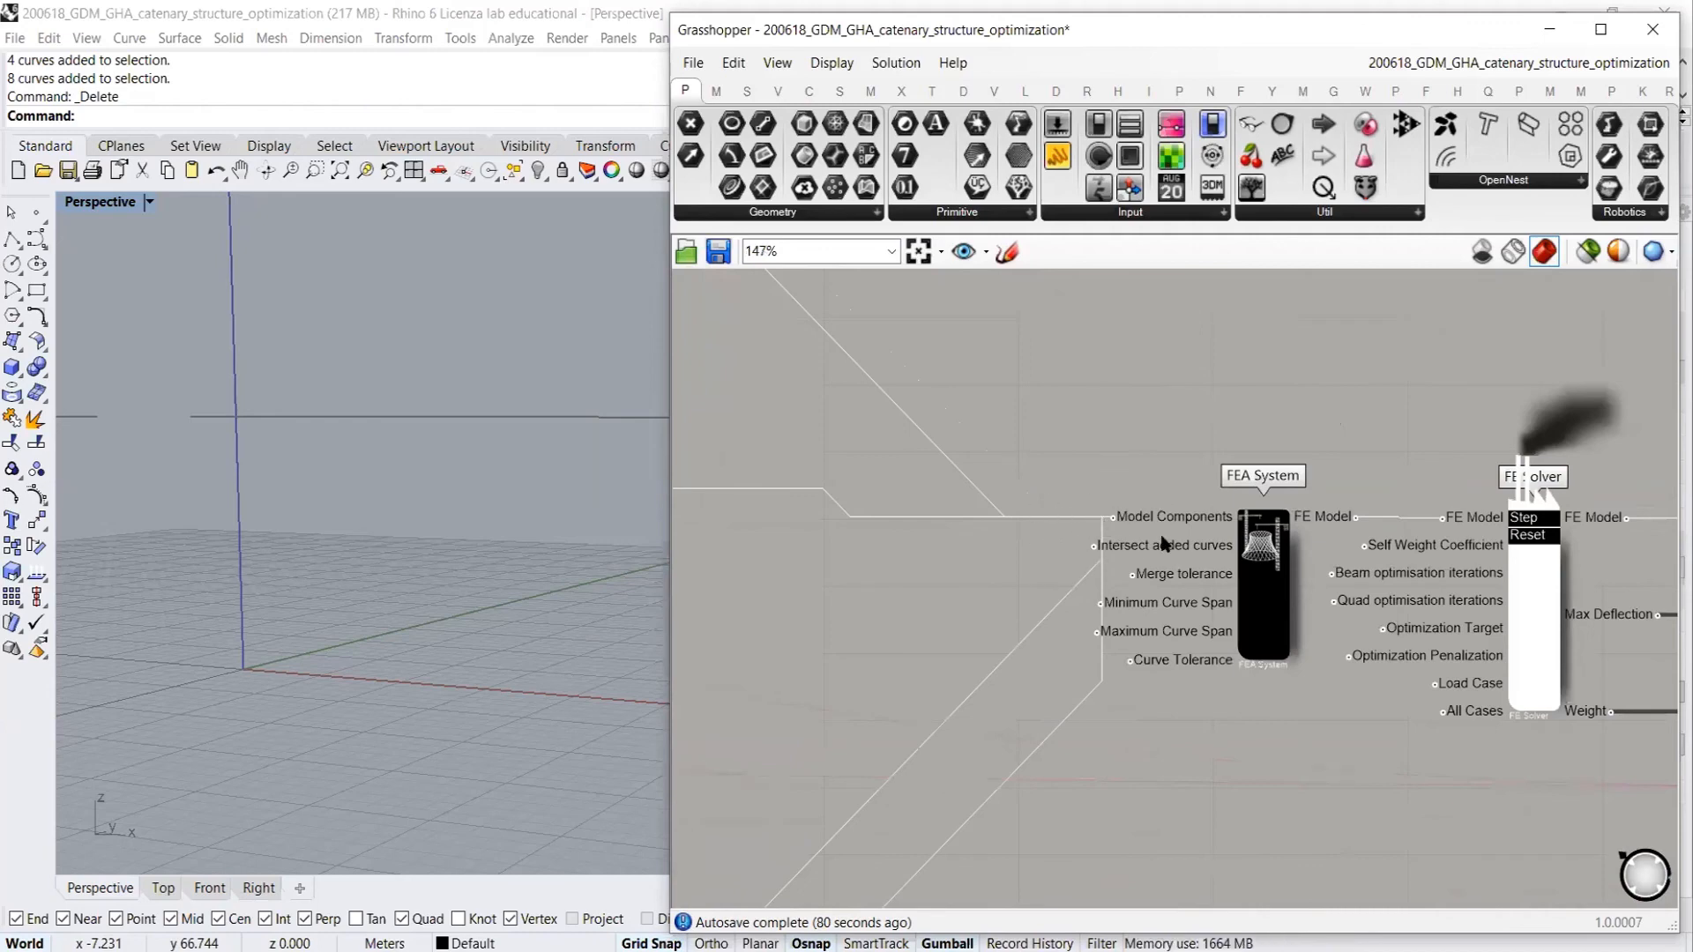
# Nudge the FEA System component into line with the FE Solver's FE Model input and clear the selection
pyautogui.moveTo(1298, 580); pyautogui.dragTo(1142, 562, button='right')
pyautogui.click(1113, 564)
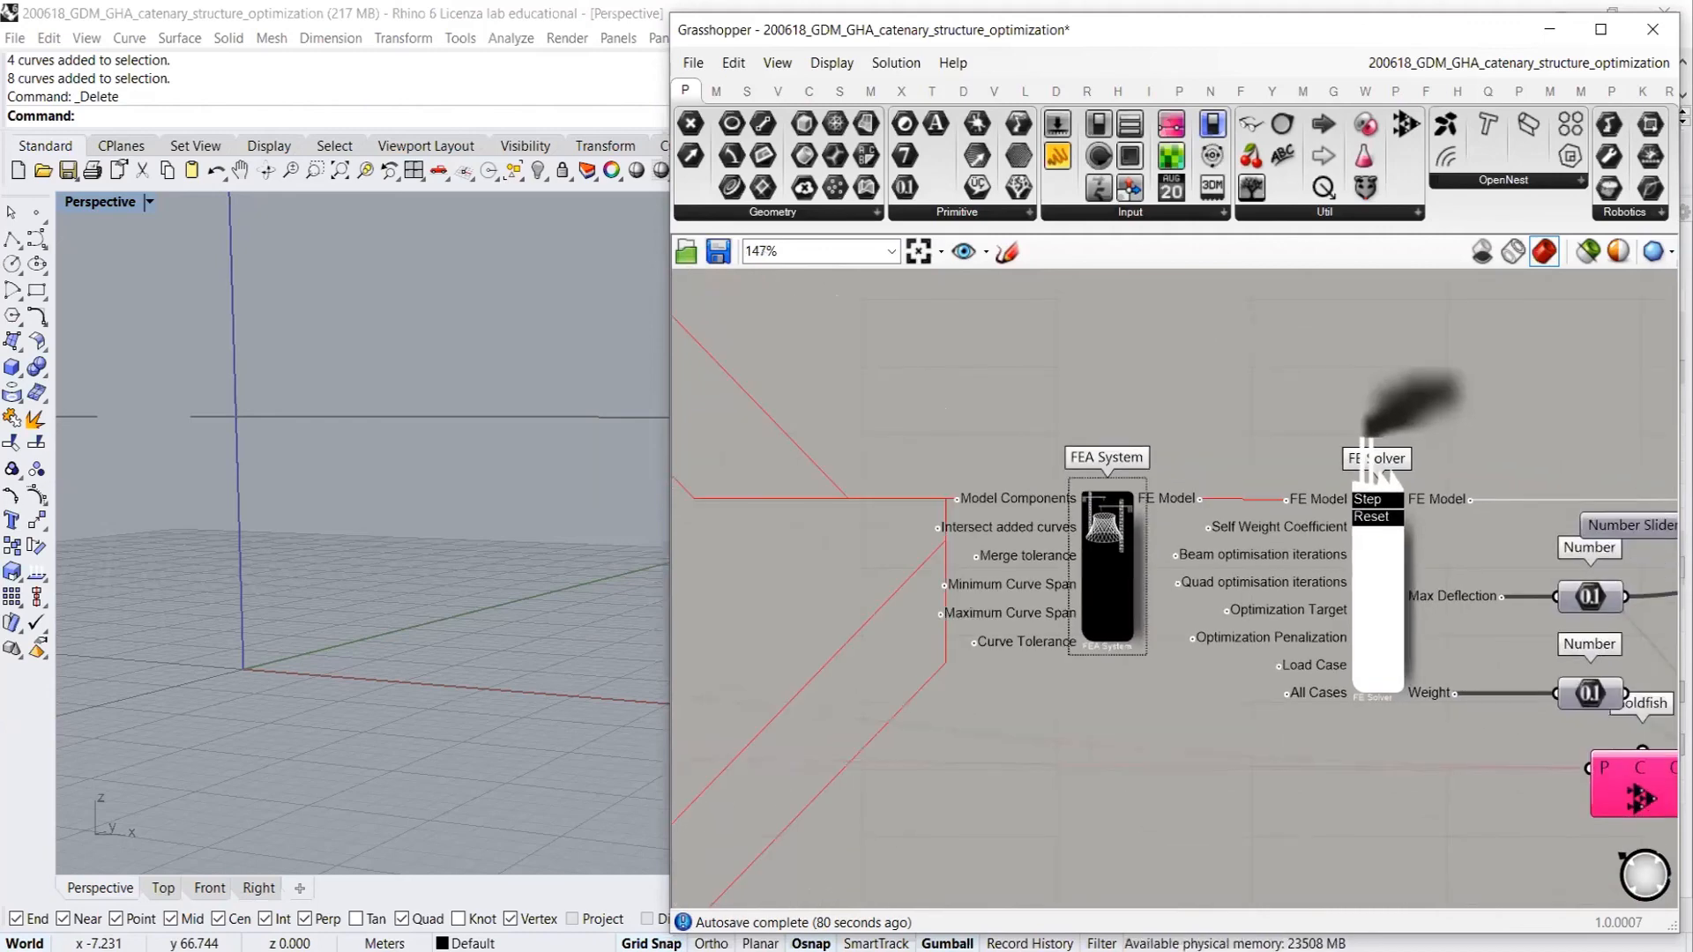
pyautogui.moveTo(1113, 564); pyautogui.dragTo(1112, 566)
pyautogui.click(1160, 570)
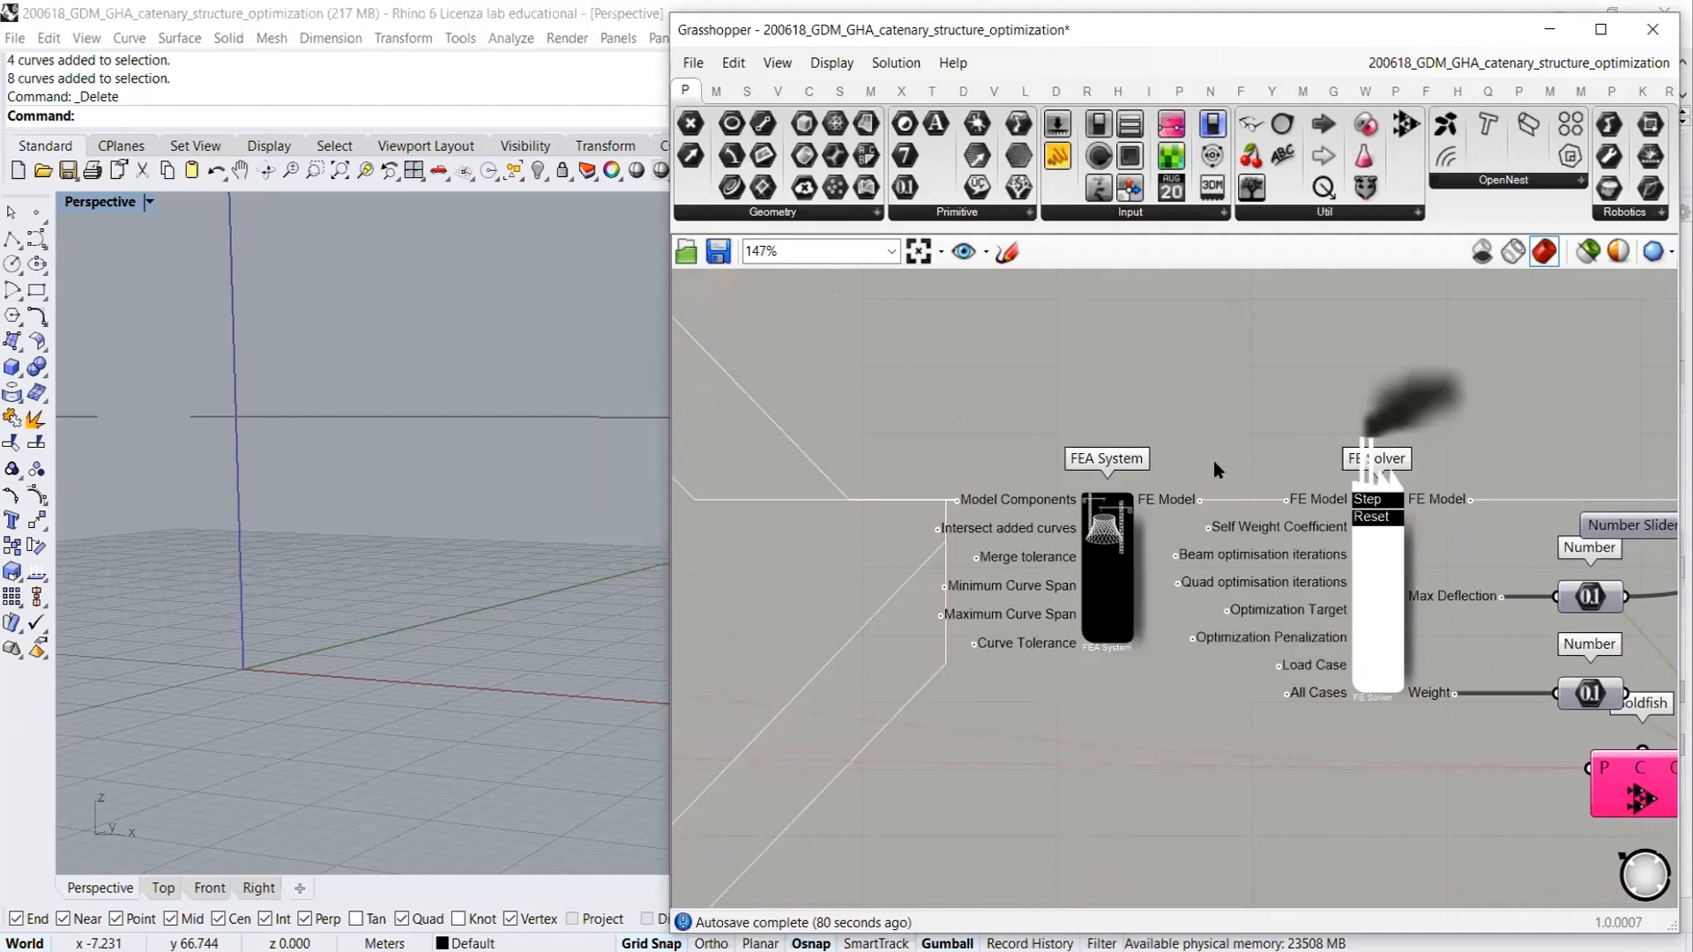
# Turn on the preview of the Frame Visualization component and inspect the coloured frame from a raised angle in the Perspective viewport
pyautogui.moveTo(1376, 567); pyautogui.dragTo(1039, 539, button='right')
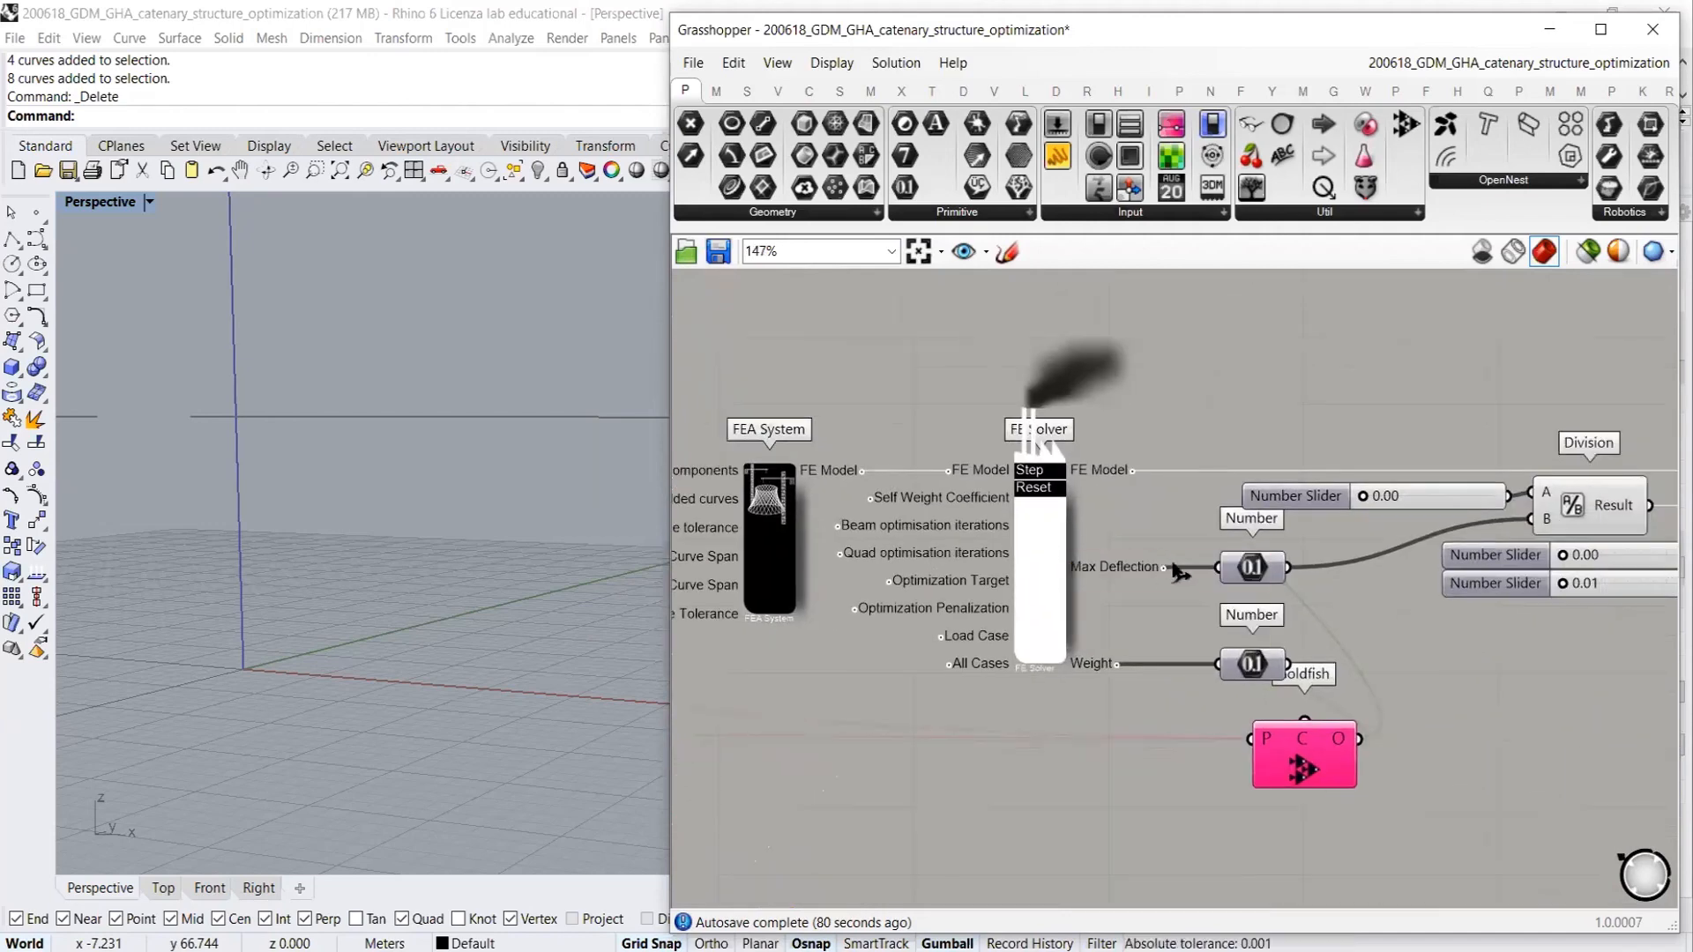
pyautogui.moveTo(1315, 598); pyautogui.dragTo(1184, 521, button='right')
pyautogui.scroll(2, 1184, 521)
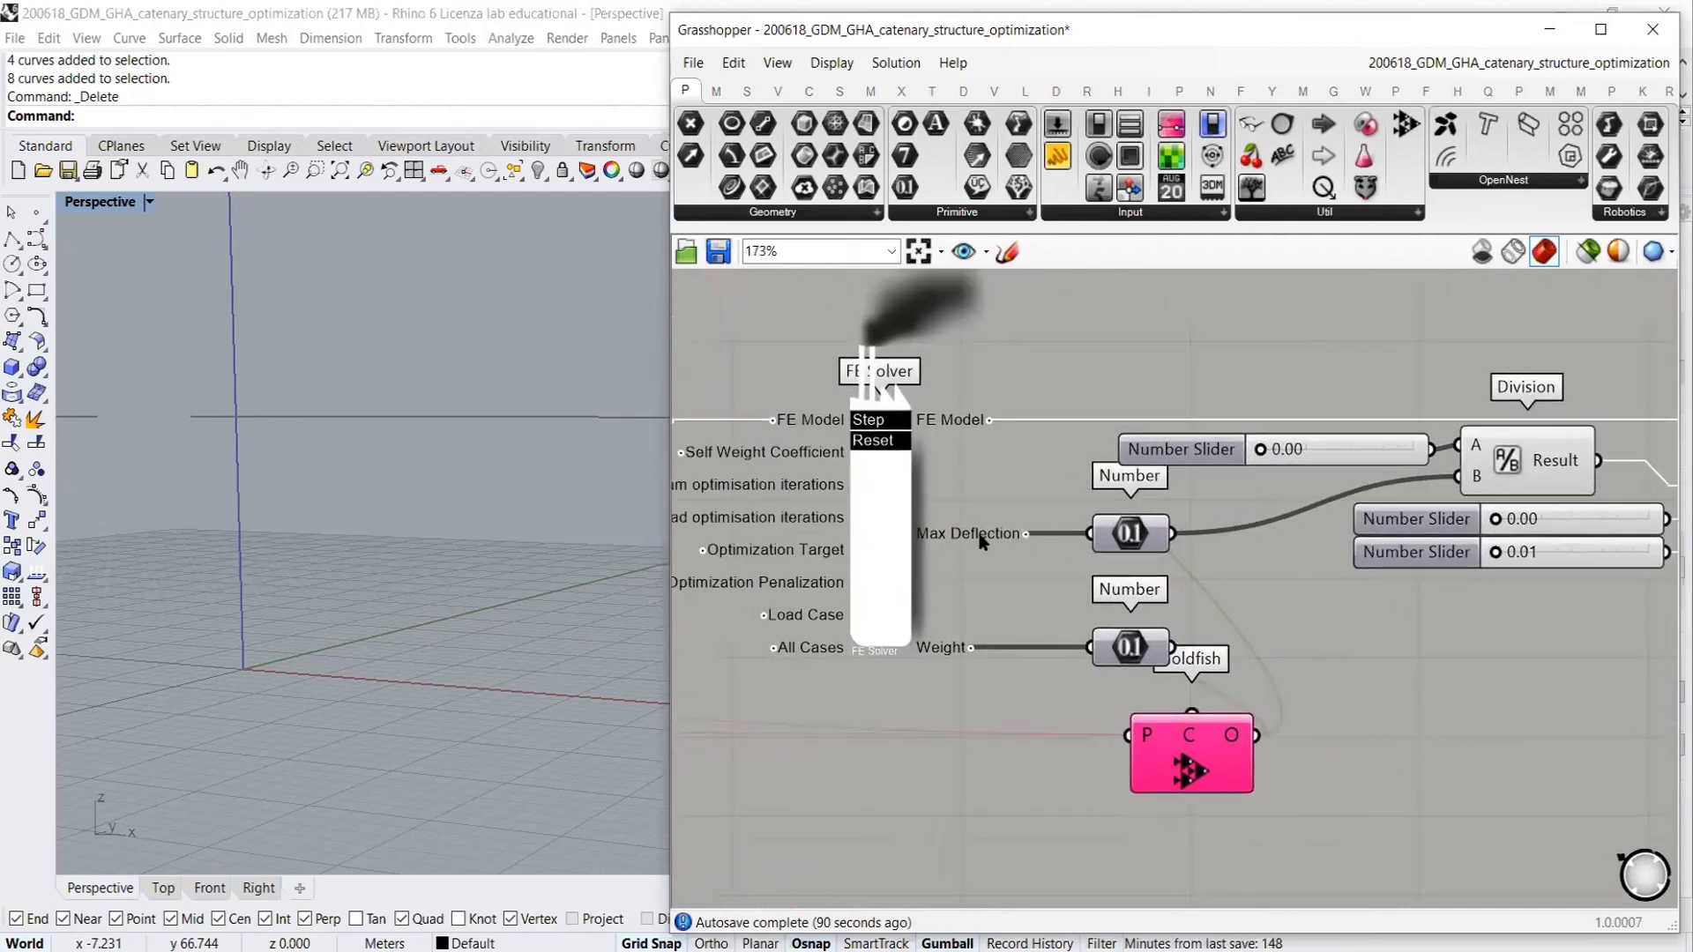
pyautogui.scroll(-2, 1326, 603)
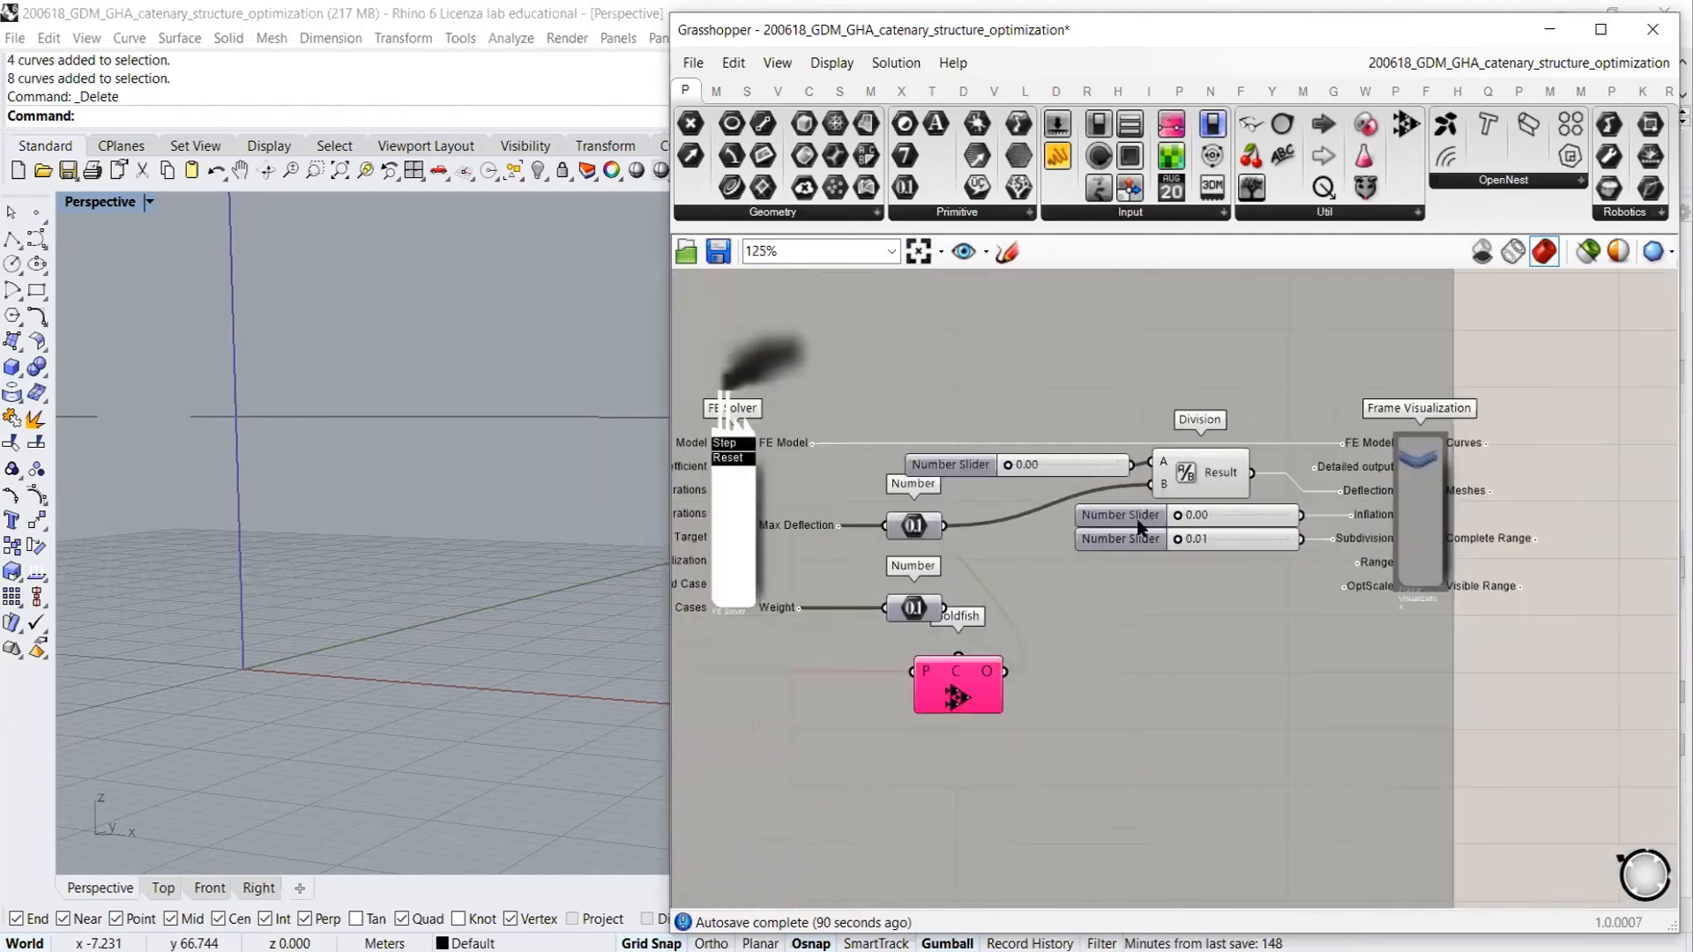
pyautogui.click(1415, 487)
pyautogui.click(1323, 617)
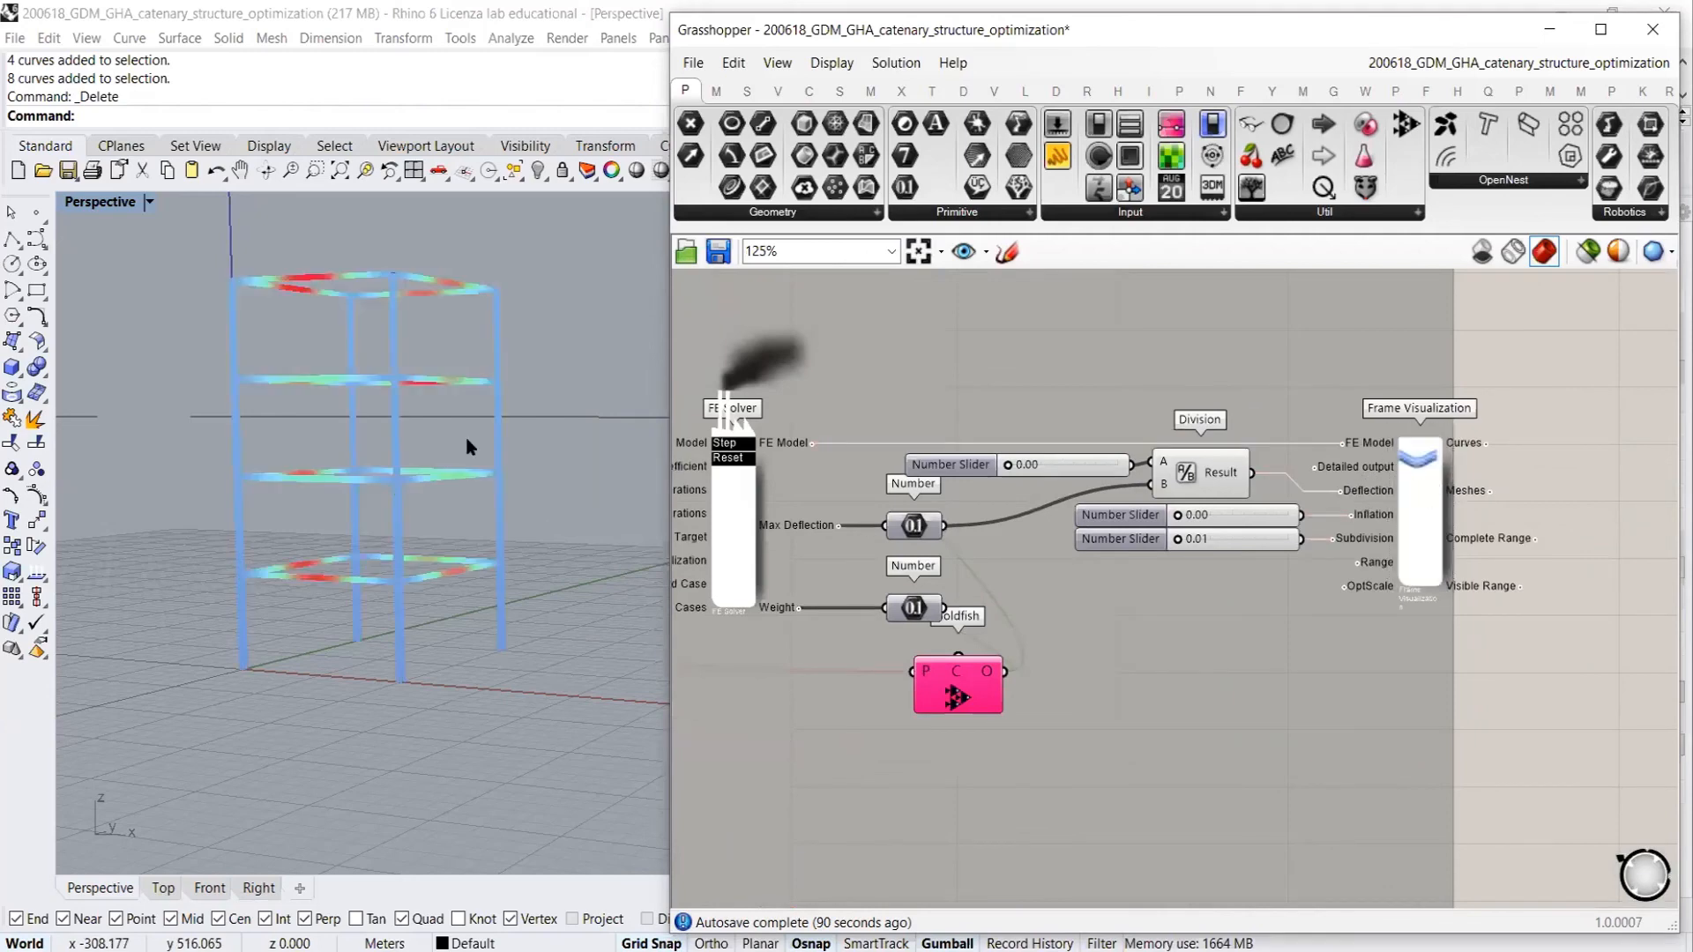
pyautogui.moveTo(467, 447); pyautogui.dragTo(521, 533, button='right')
pyautogui.scroll(2, 510, 535)
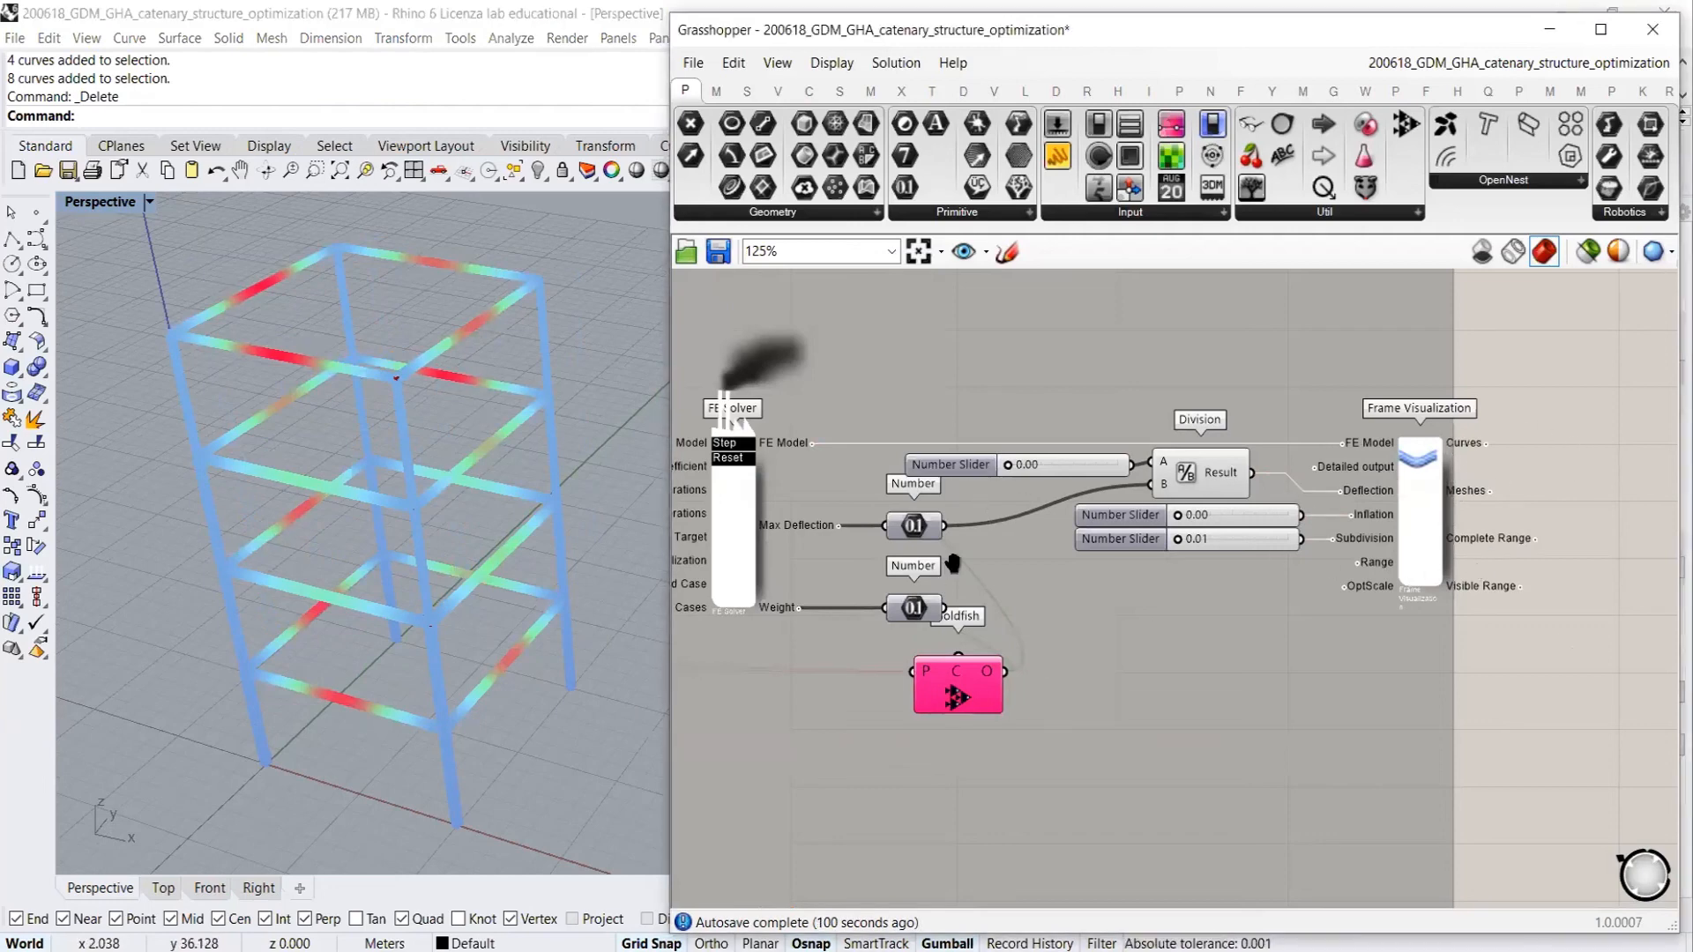
# Examine the FE Solver's Max Deflection and Weight outputs, and move the Goldfish component clear below their Number parameters
pyautogui.moveTo(829, 519); pyautogui.dragTo(1014, 530, button='right')
pyautogui.scroll(5, 1013, 533)
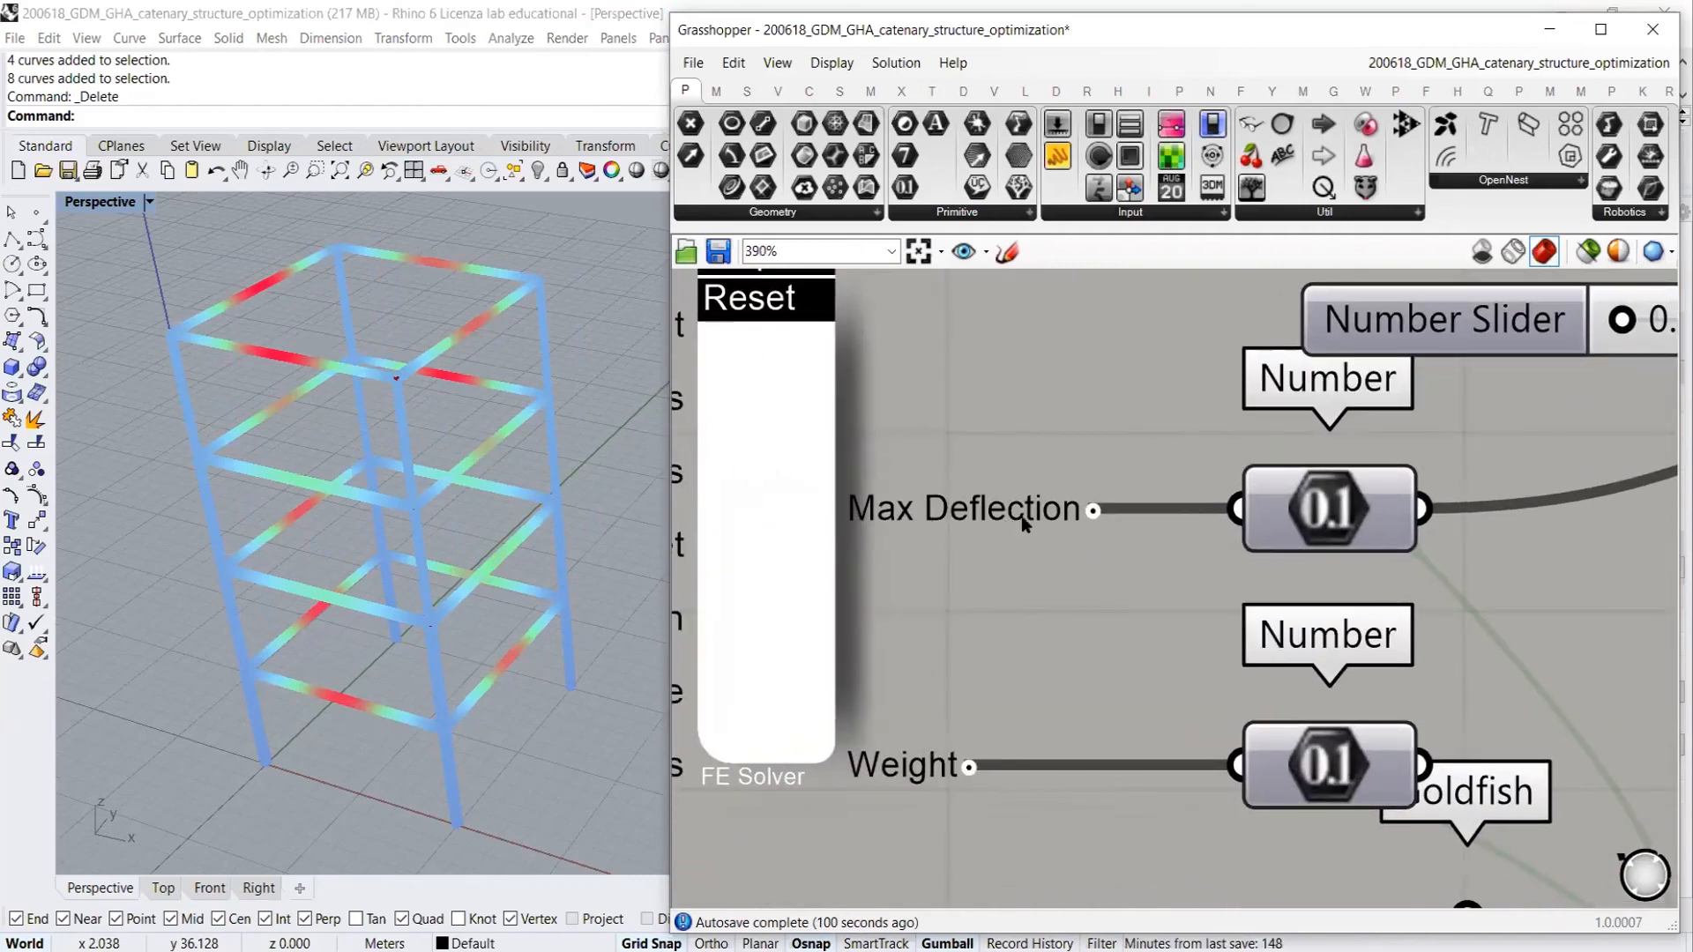
pyautogui.scroll(-4, 1076, 596)
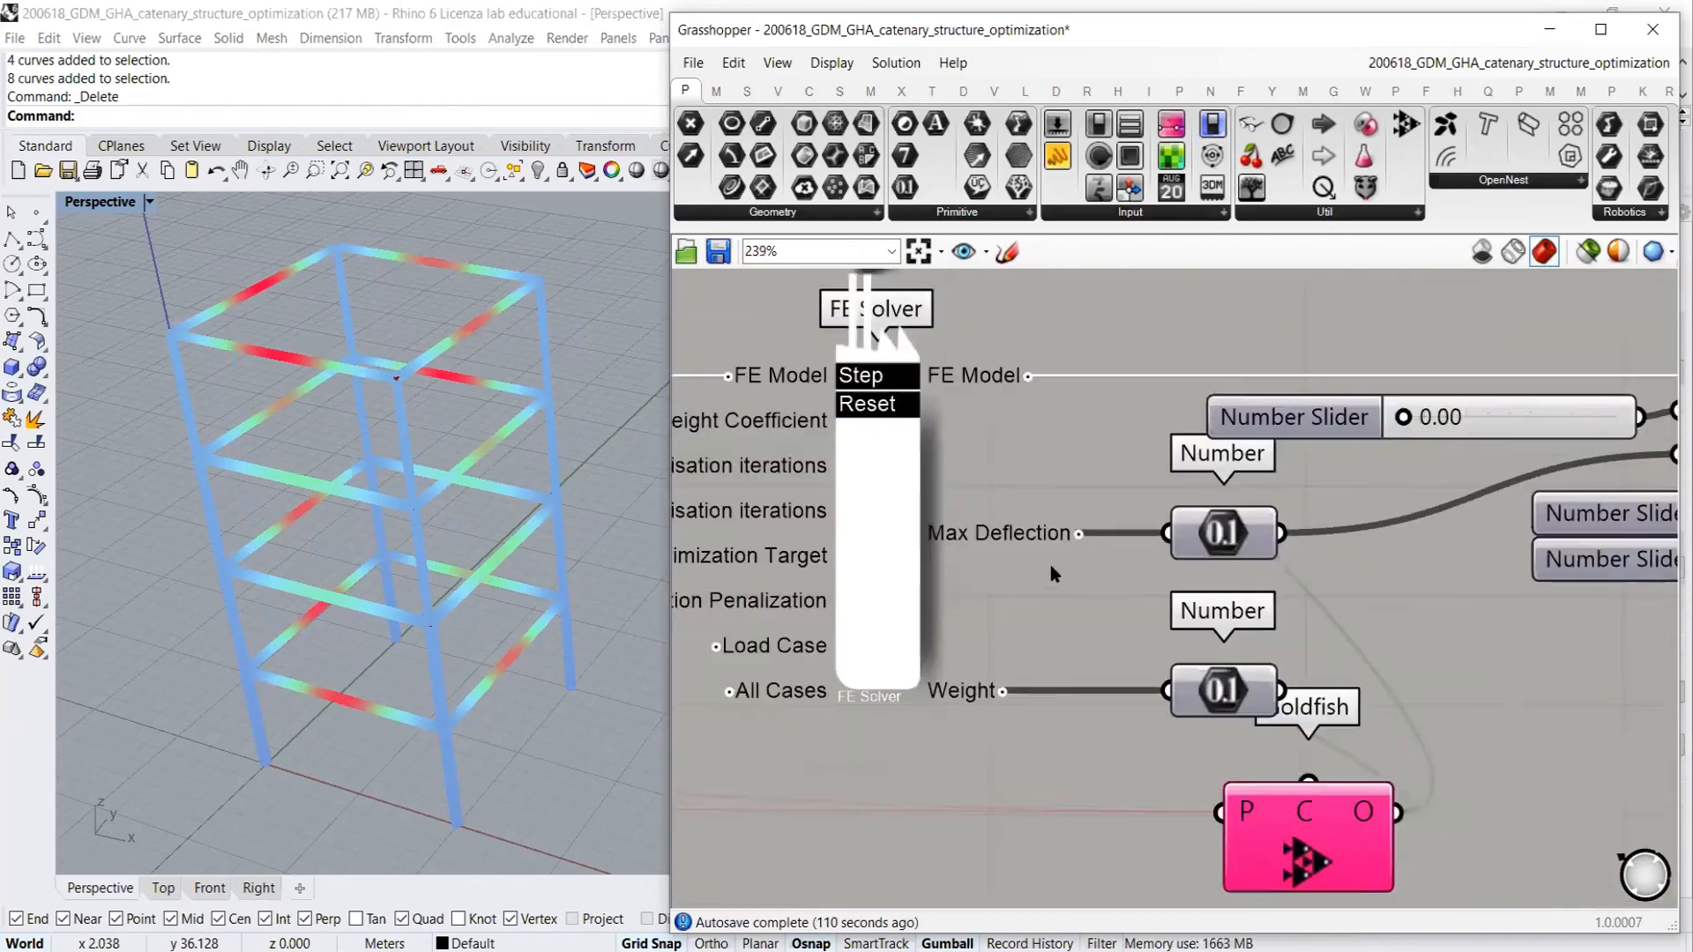
pyautogui.moveTo(1137, 582); pyautogui.dragTo(1196, 530, button='right')
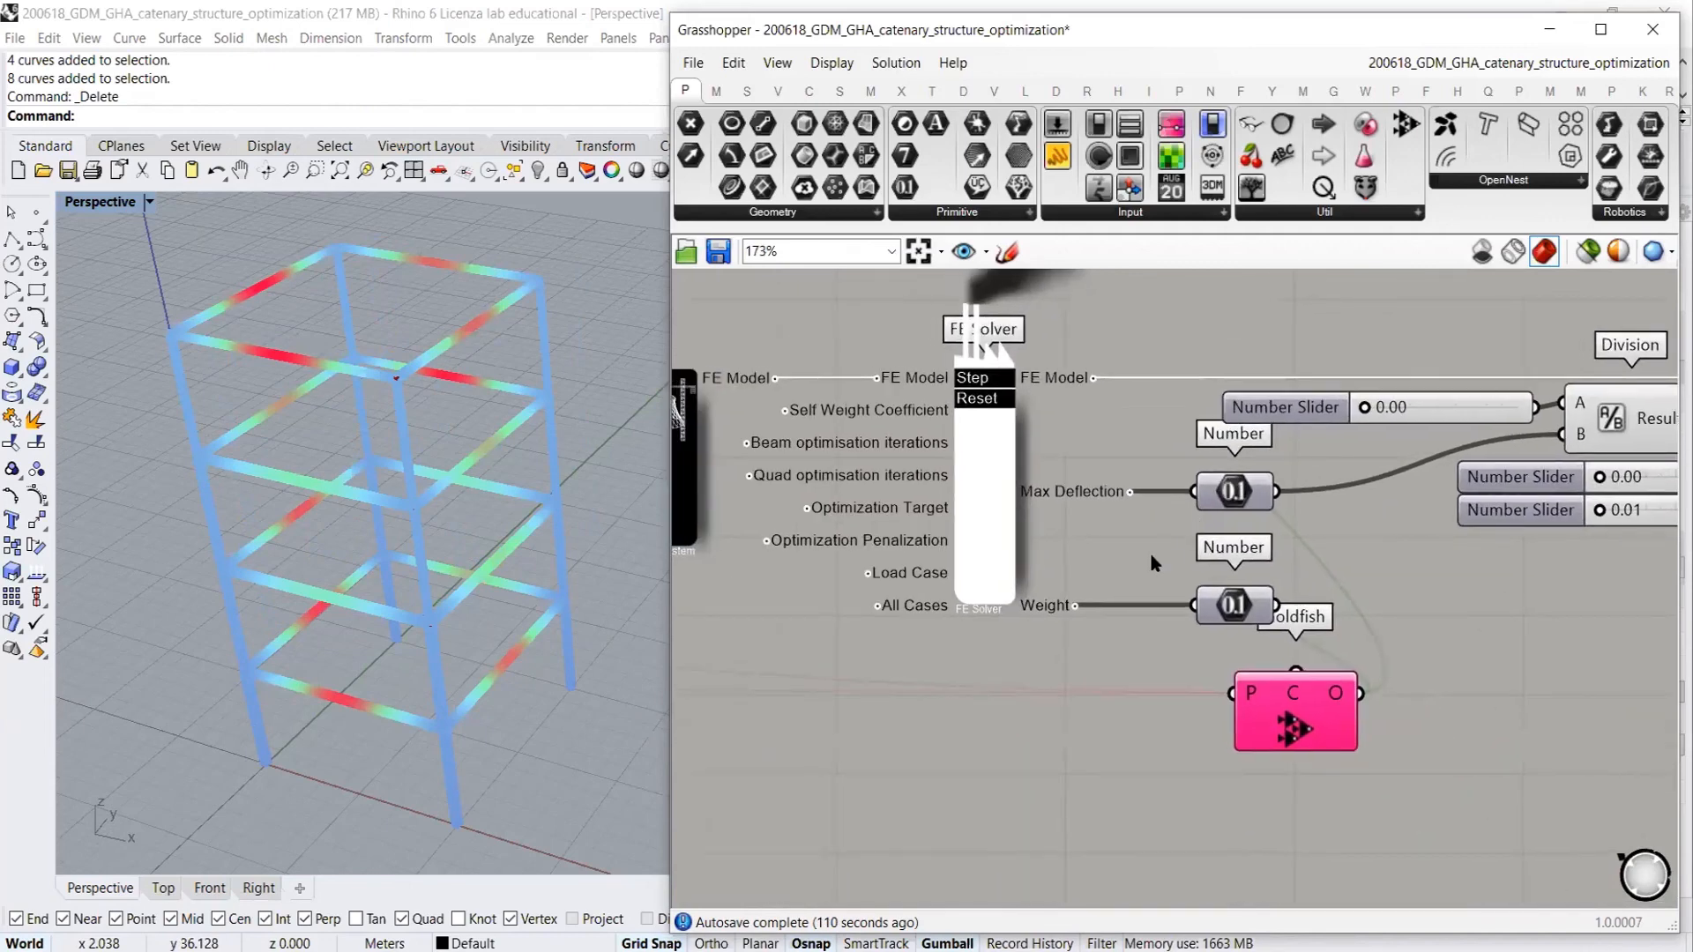
pyautogui.moveTo(1307, 723); pyautogui.dragTo(1270, 788)
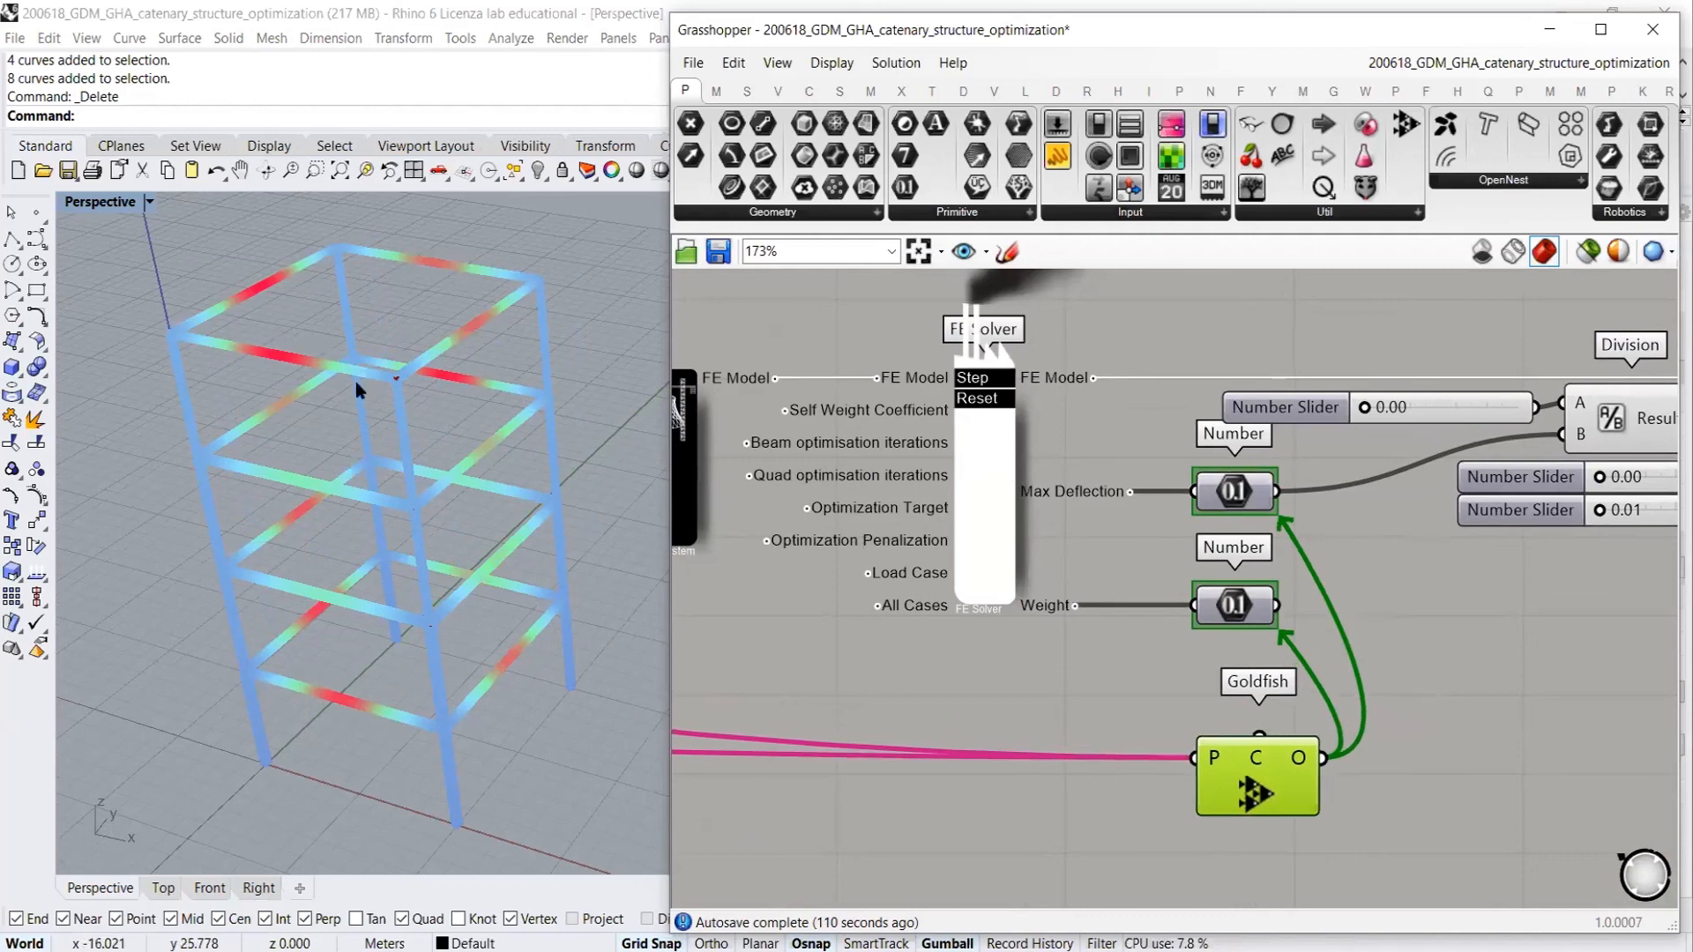